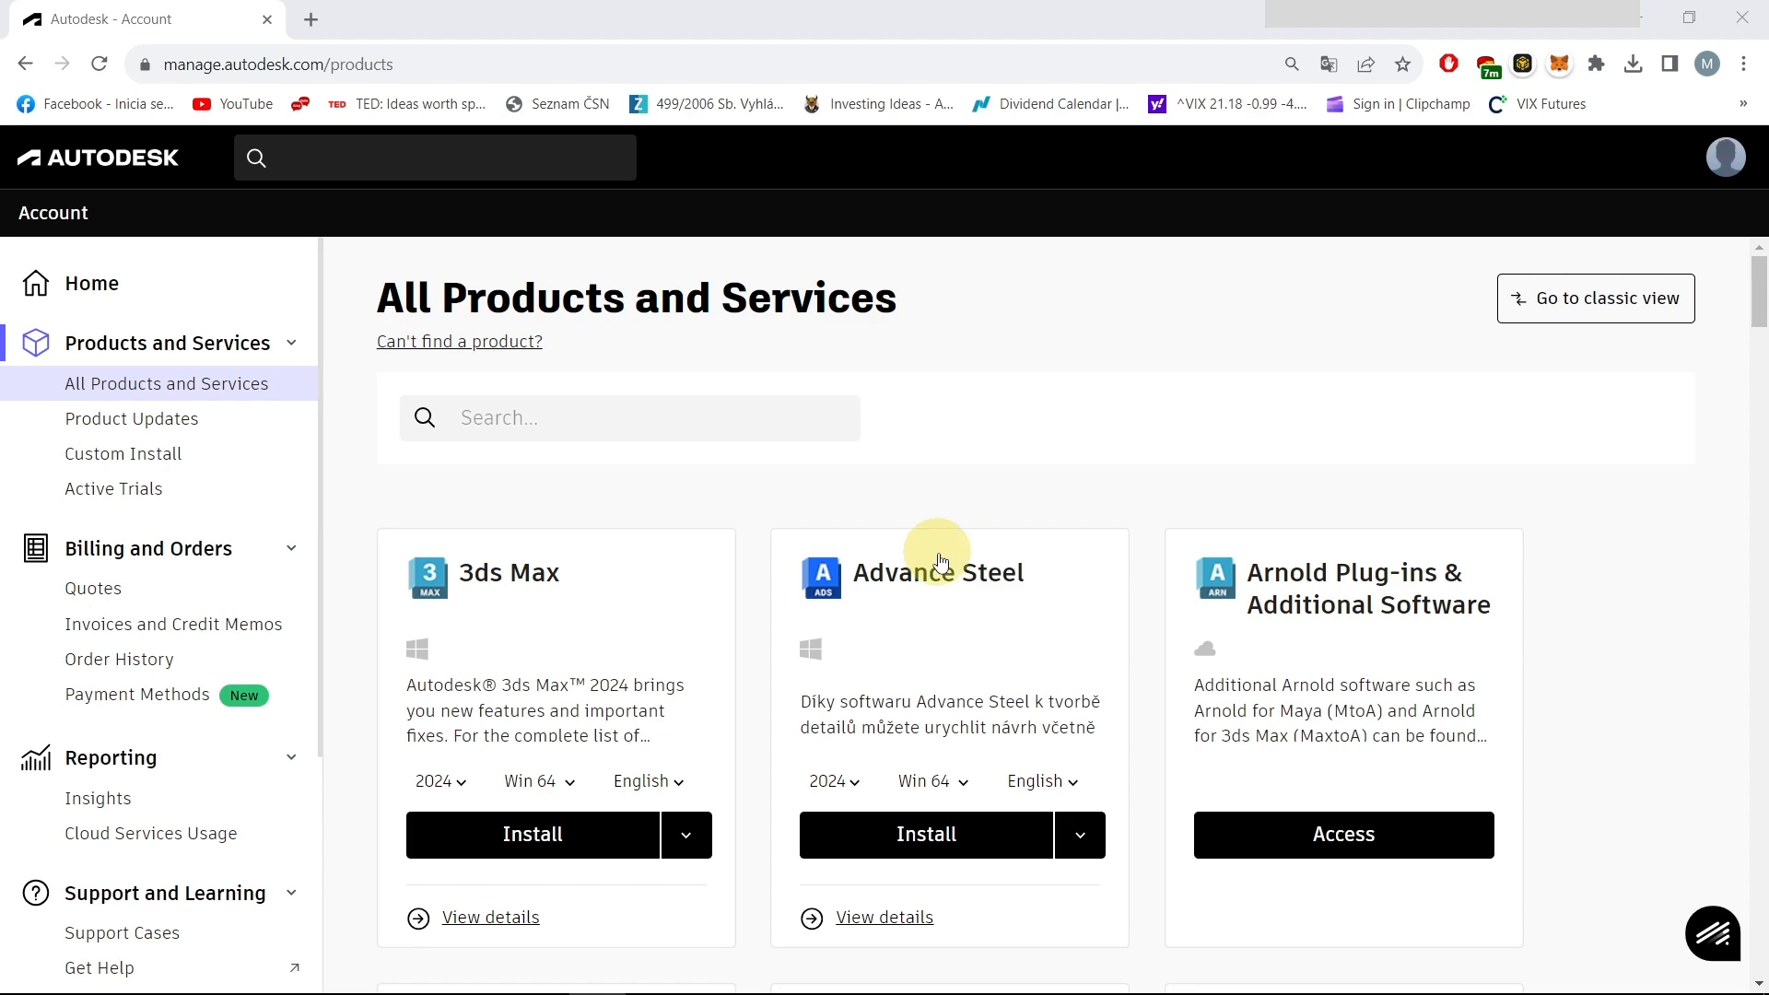
Search the Autodesk product catalogue for 'rev' to list the five Revit products
left_click(608, 421)
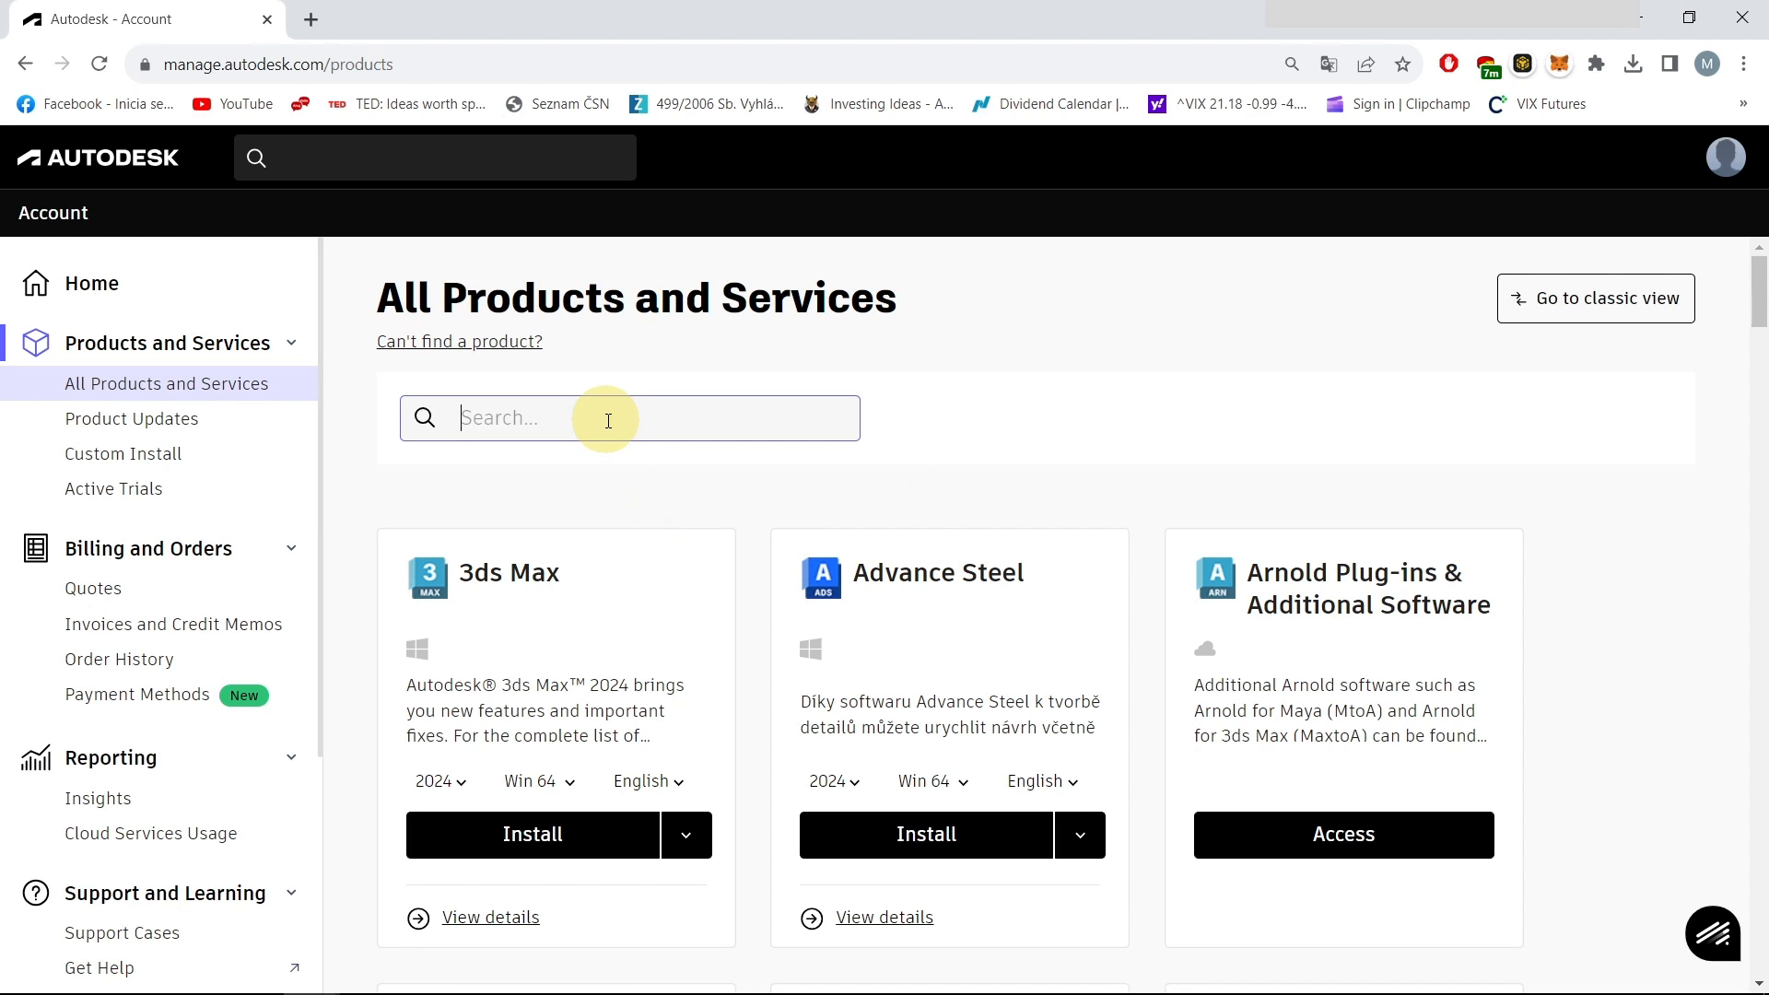
type("insi")
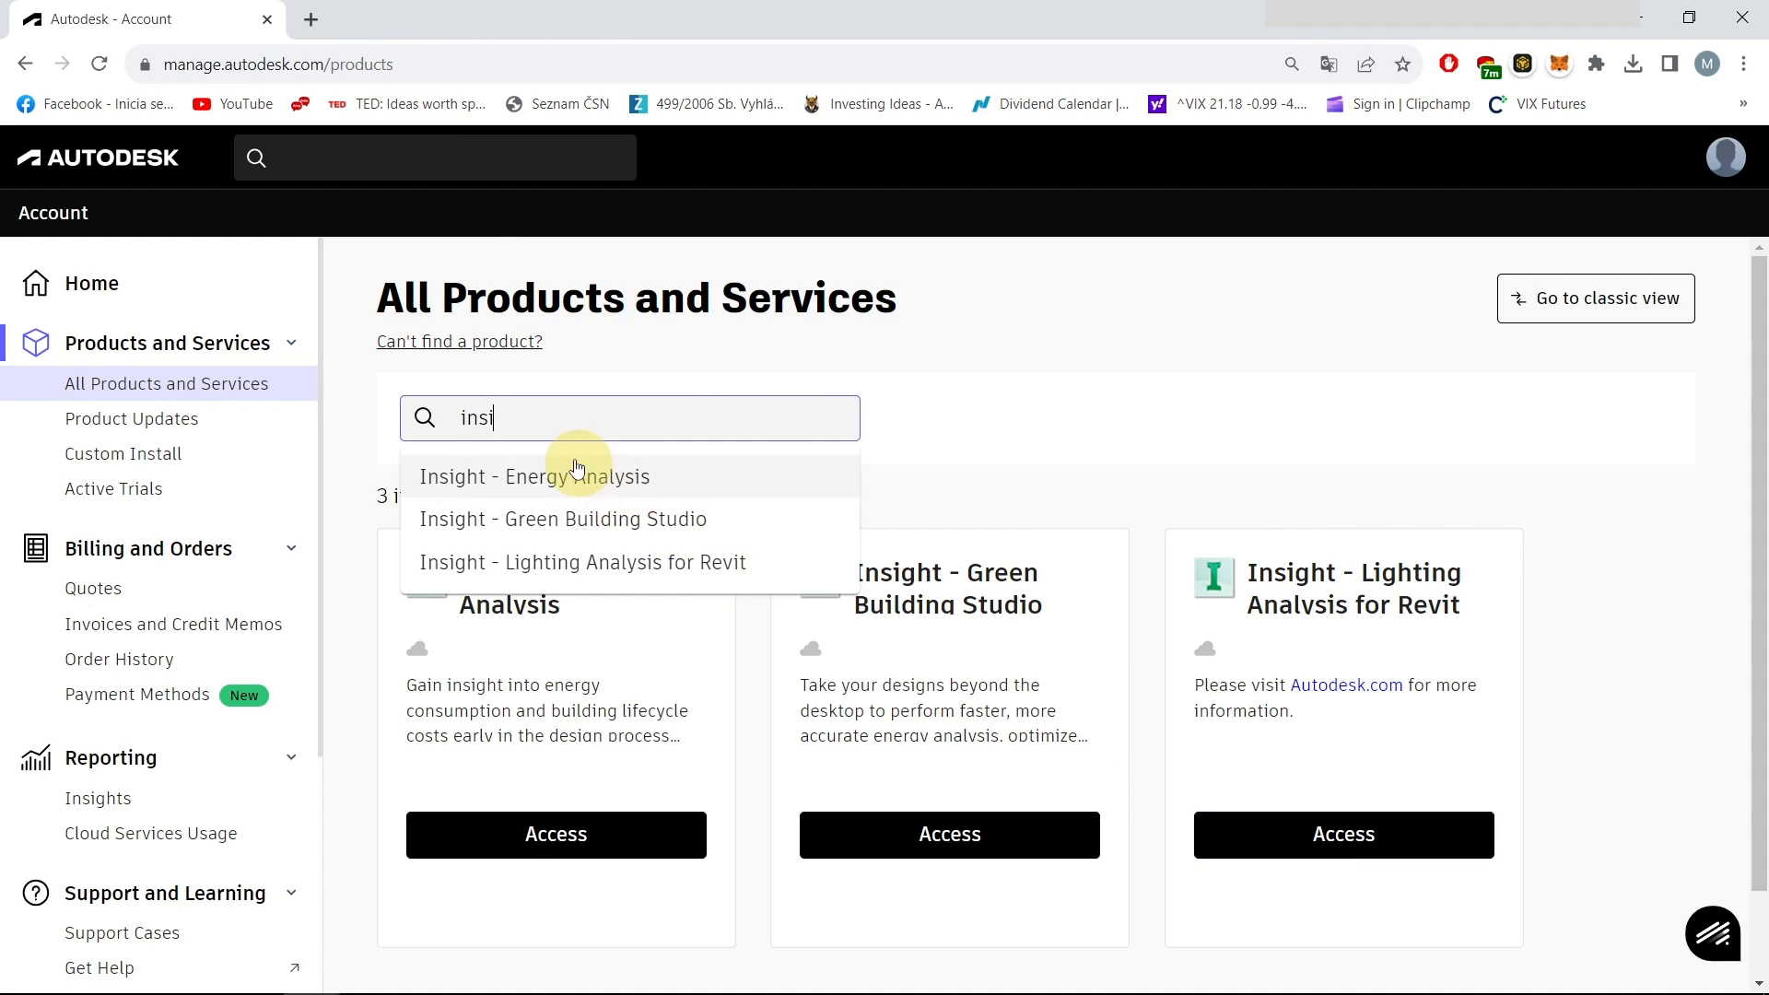
double_click(567, 423)
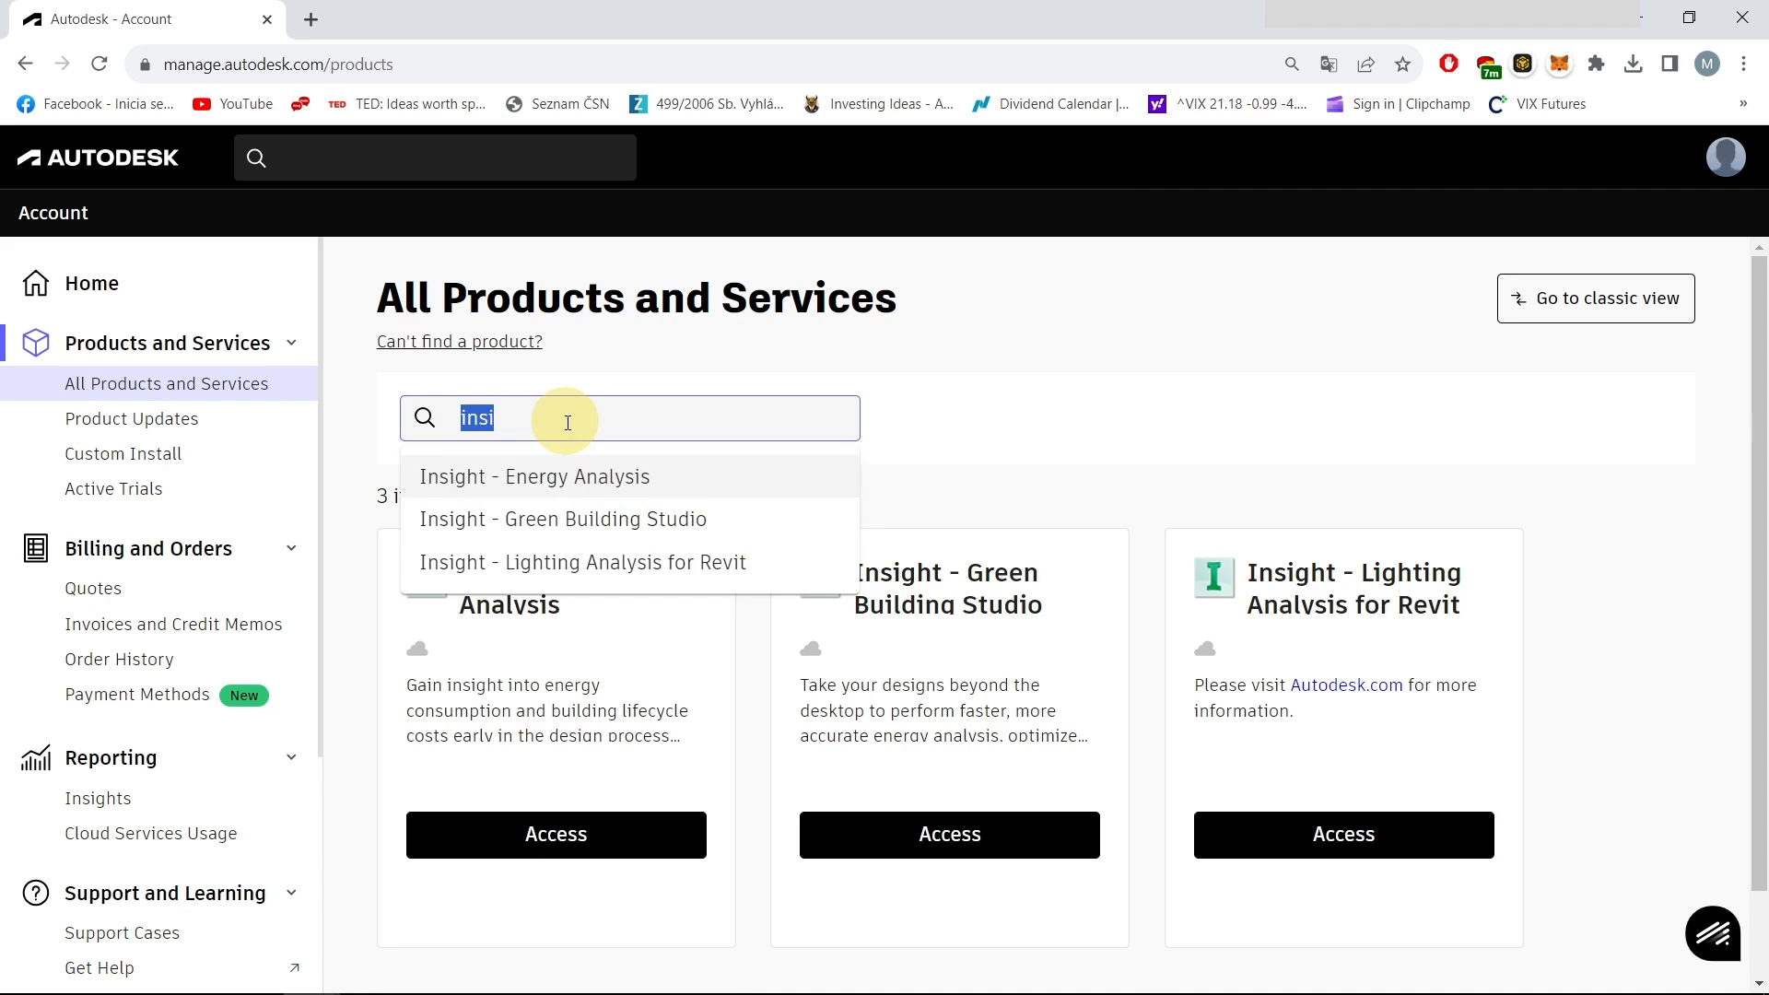
type("revo")
key("BackSpace")
key("BackSpace")
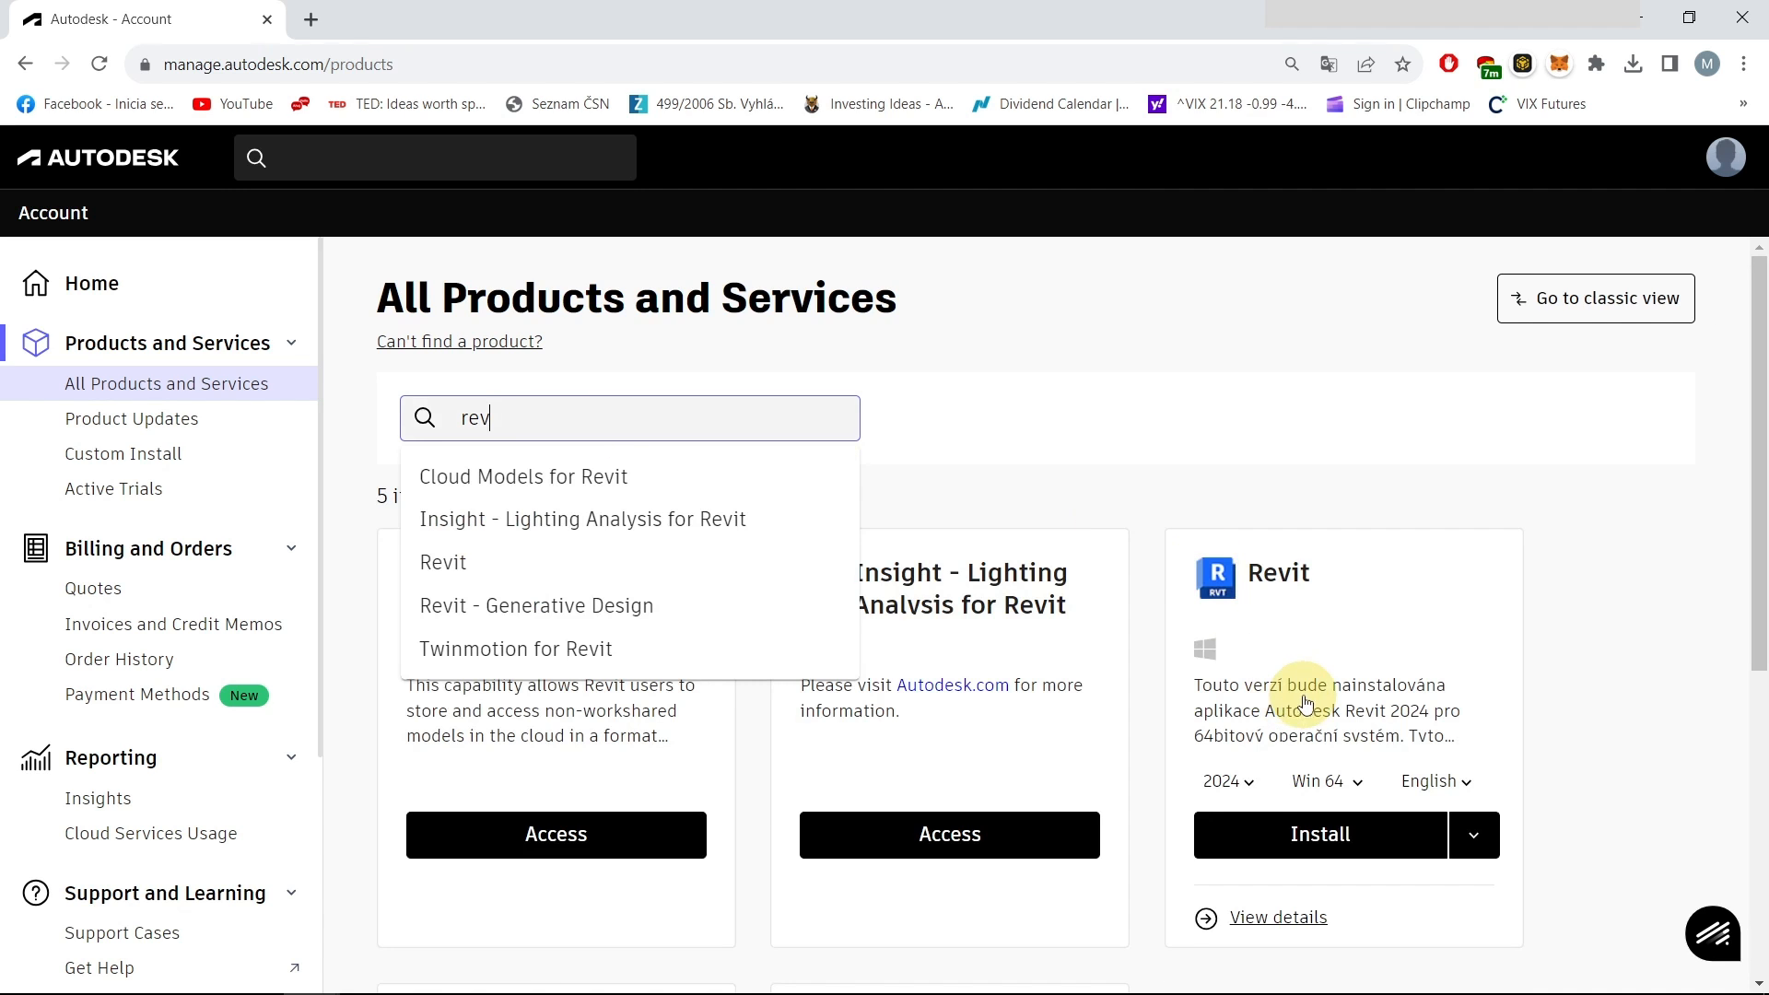
Download the Lighting Analysis for Revit 2024 extension from Revit 2024's Extensions list, then return to Revit
left_click(1280, 921)
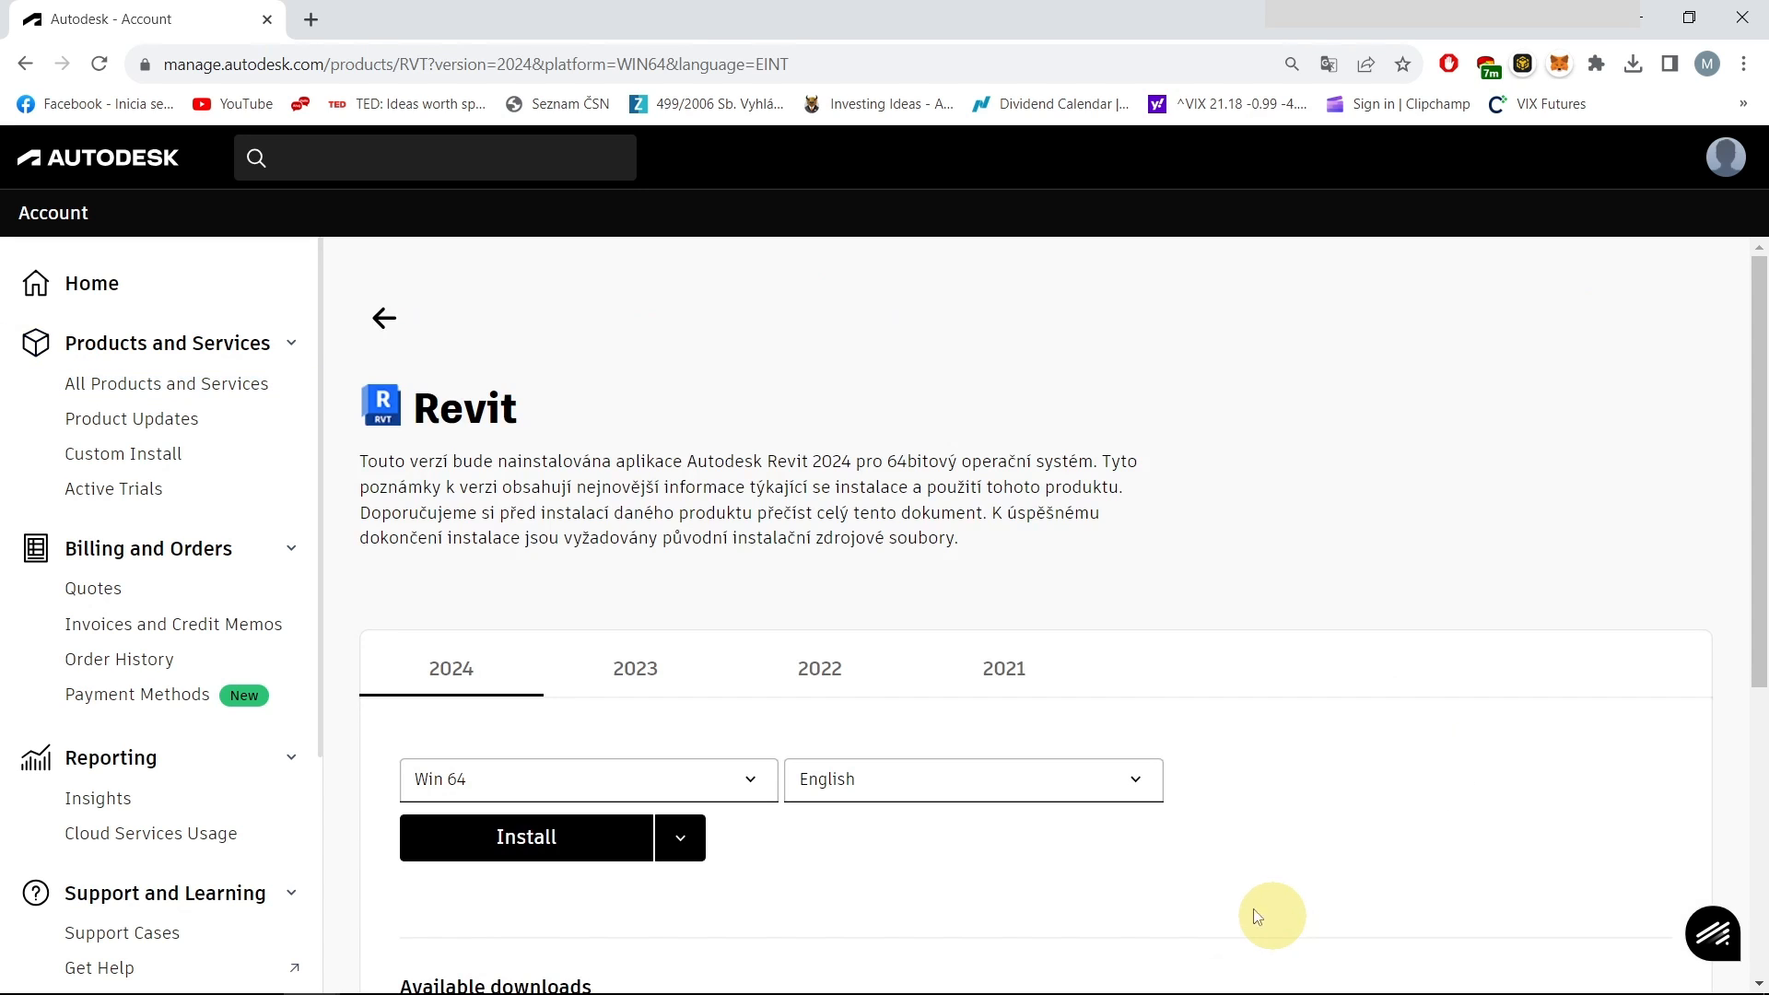
scroll(778, 657, "down", 5)
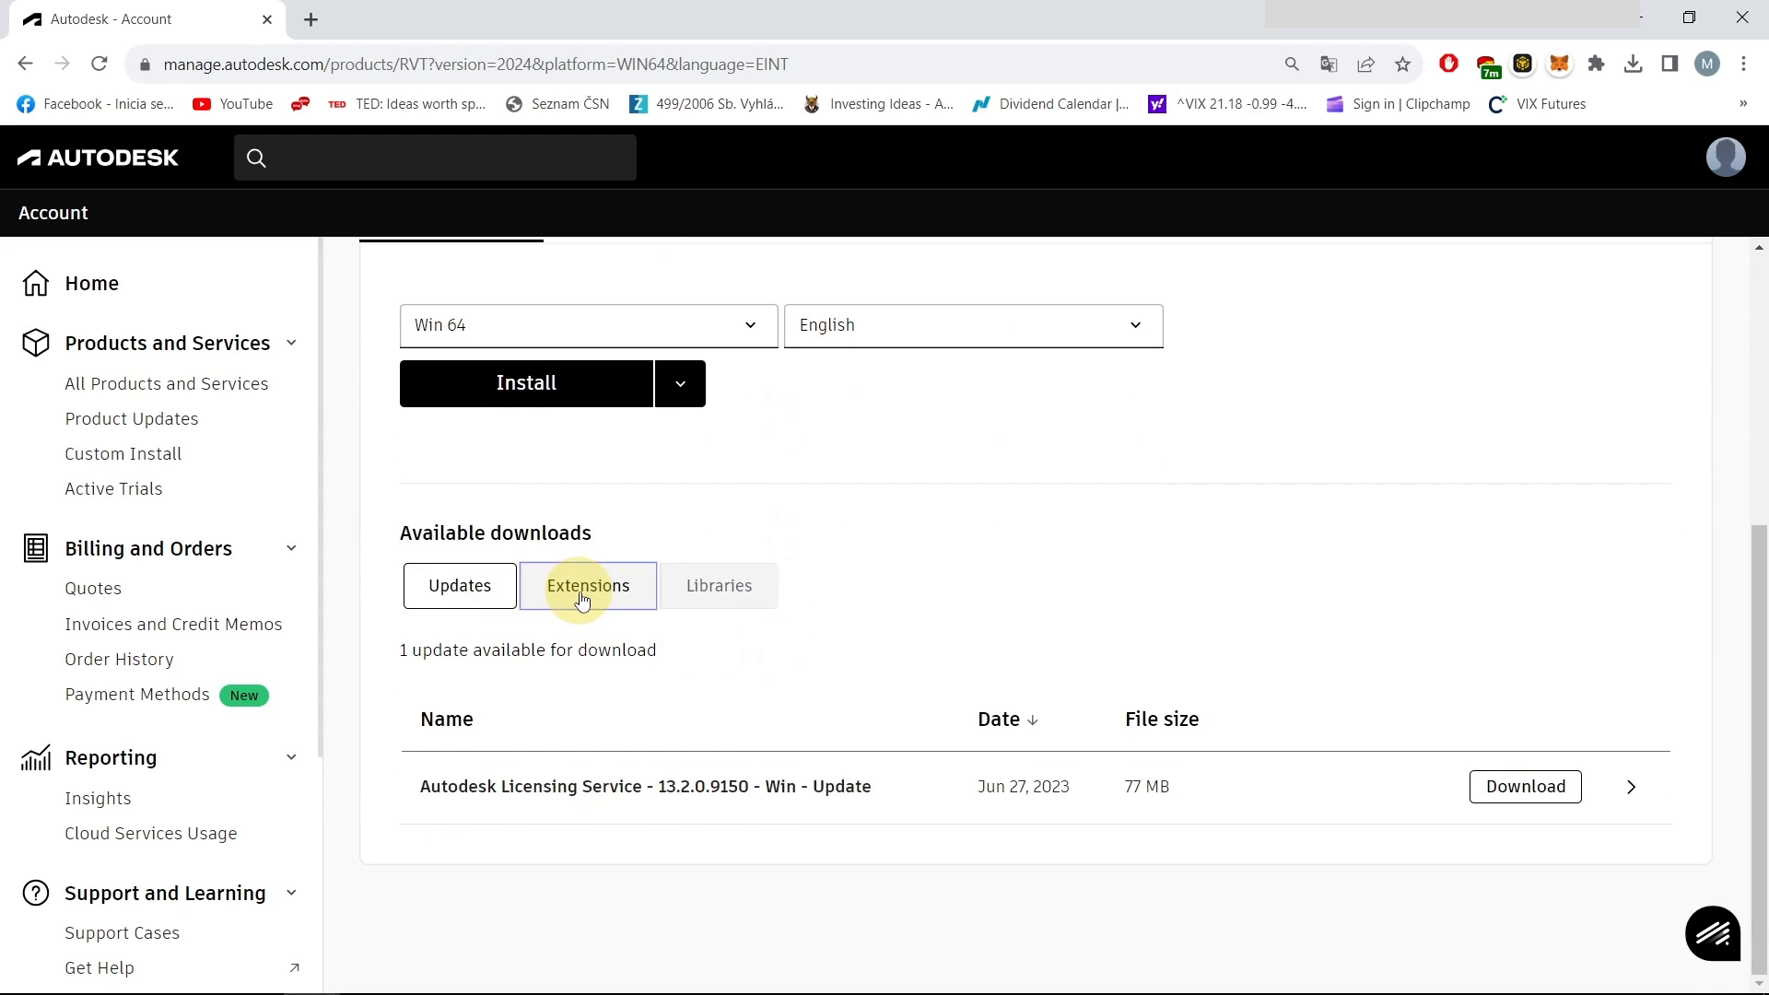
left_click(581, 598)
scroll(699, 728, "down", 3)
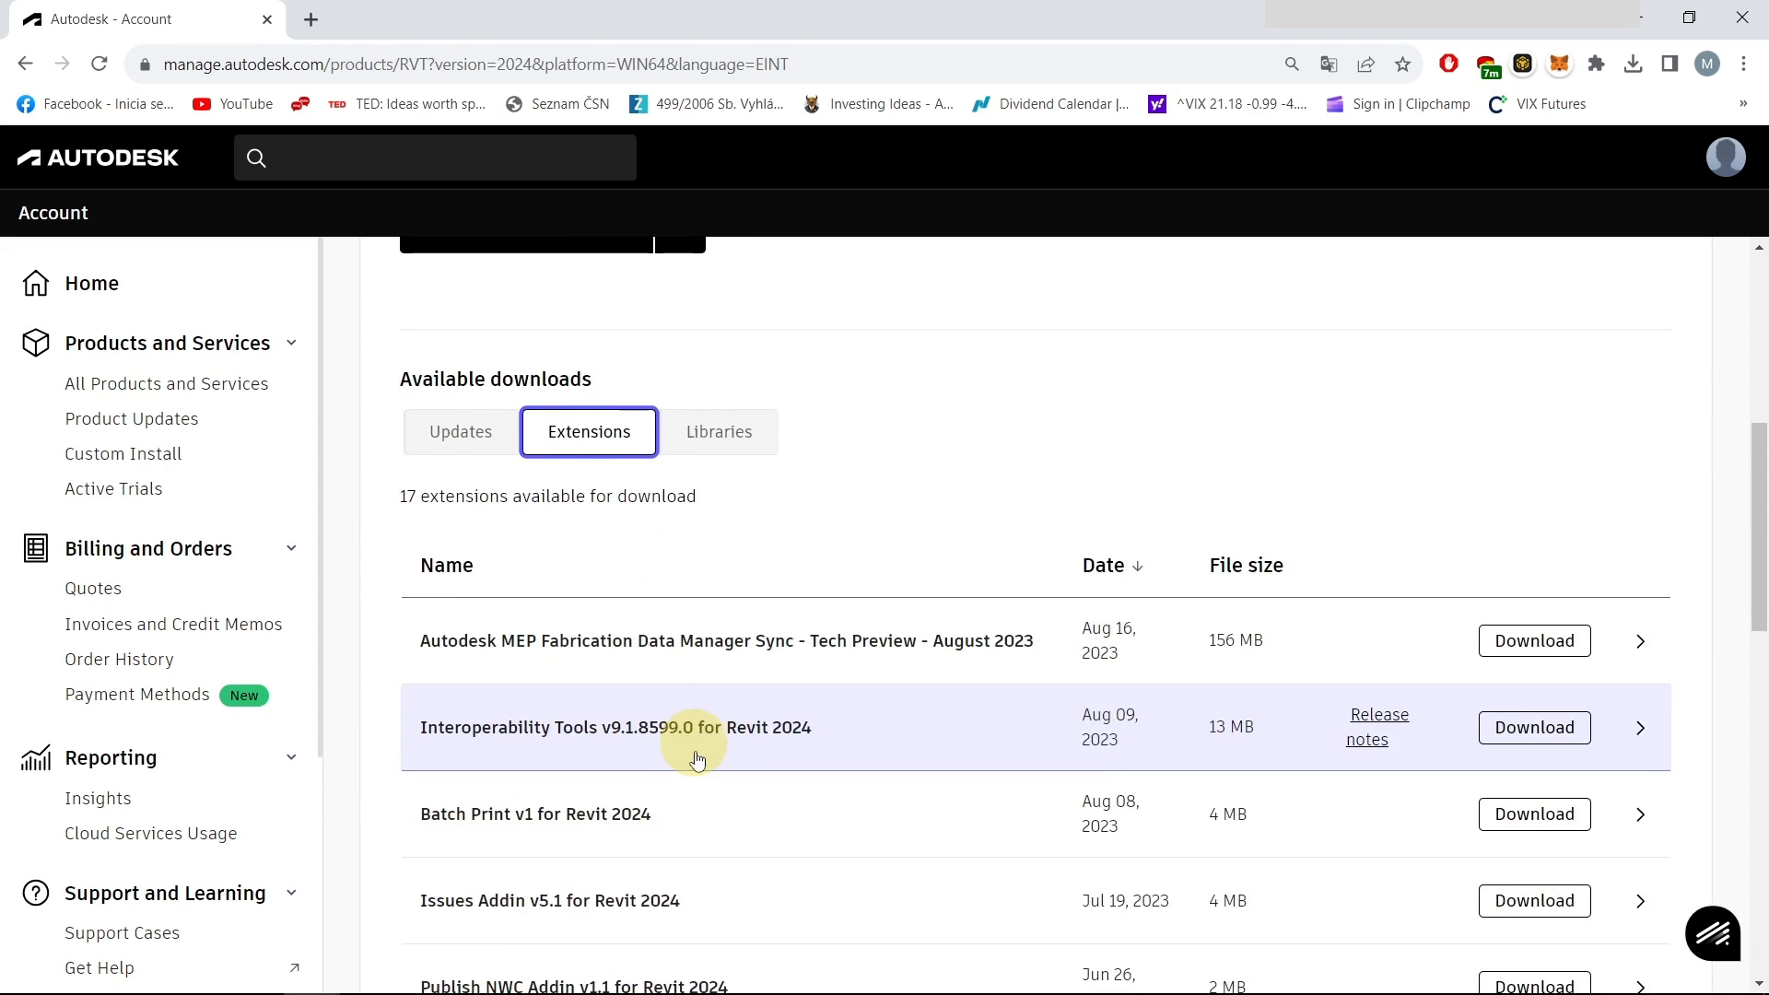
scroll(677, 801, "down", 8)
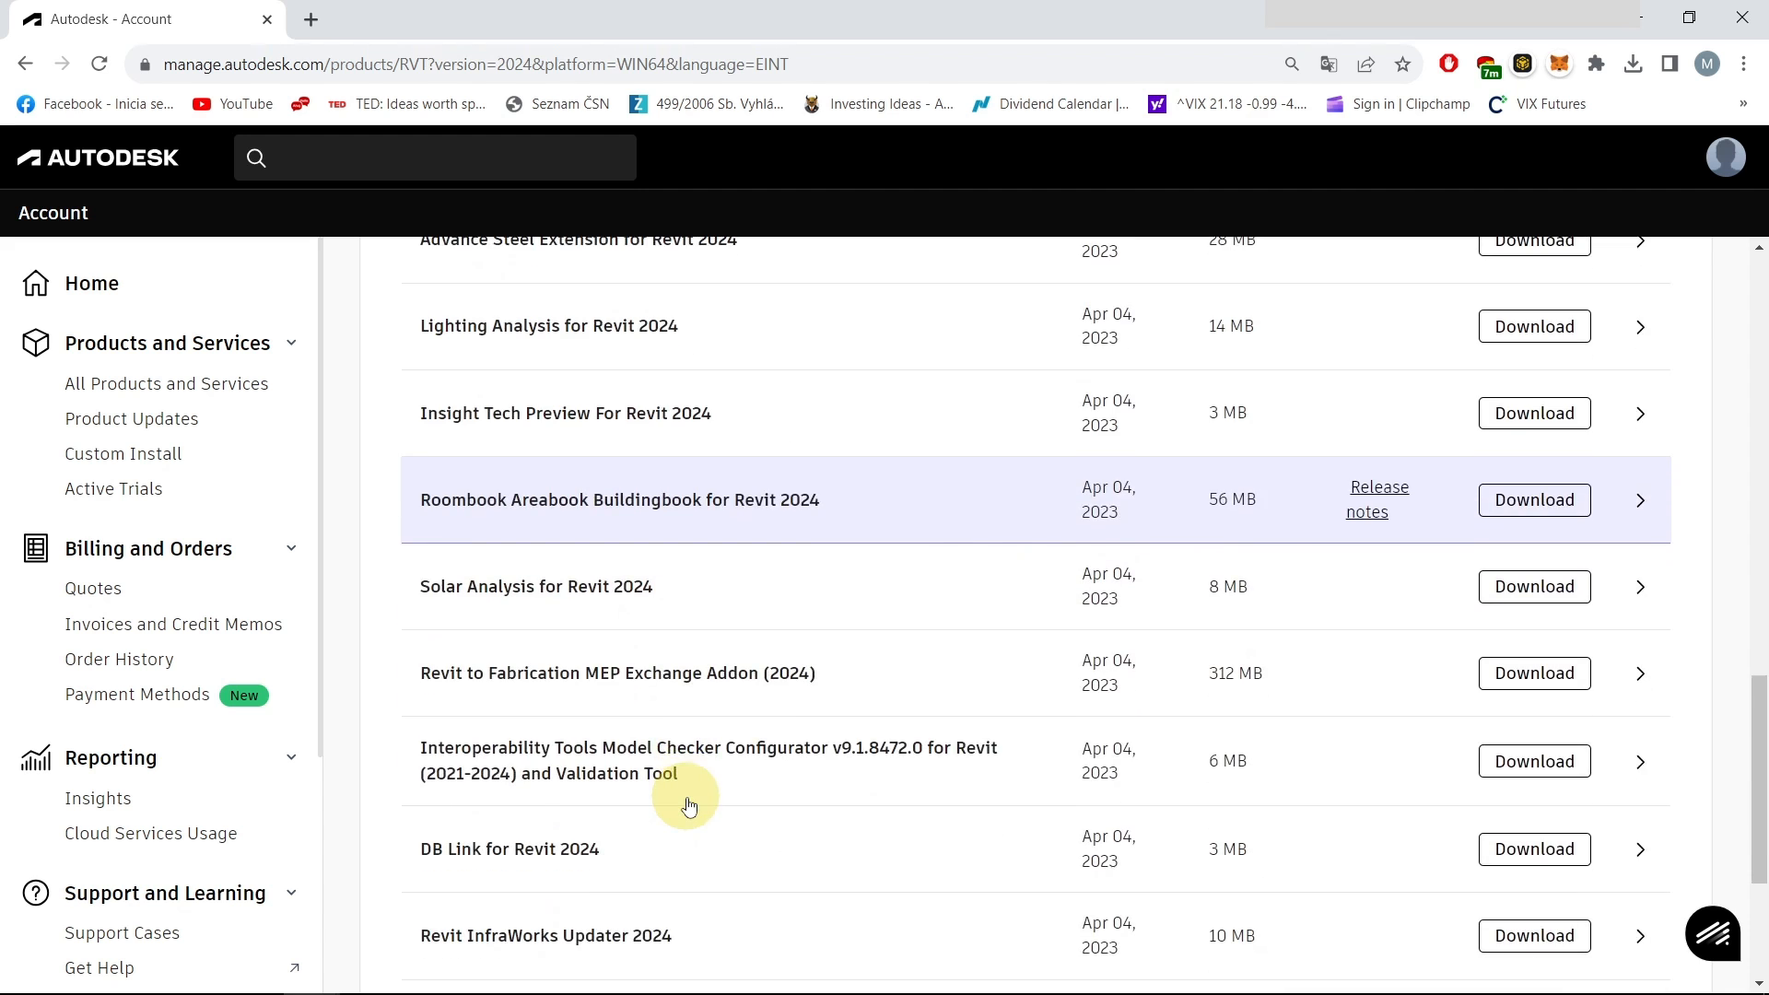
scroll(689, 806, "down", 3)
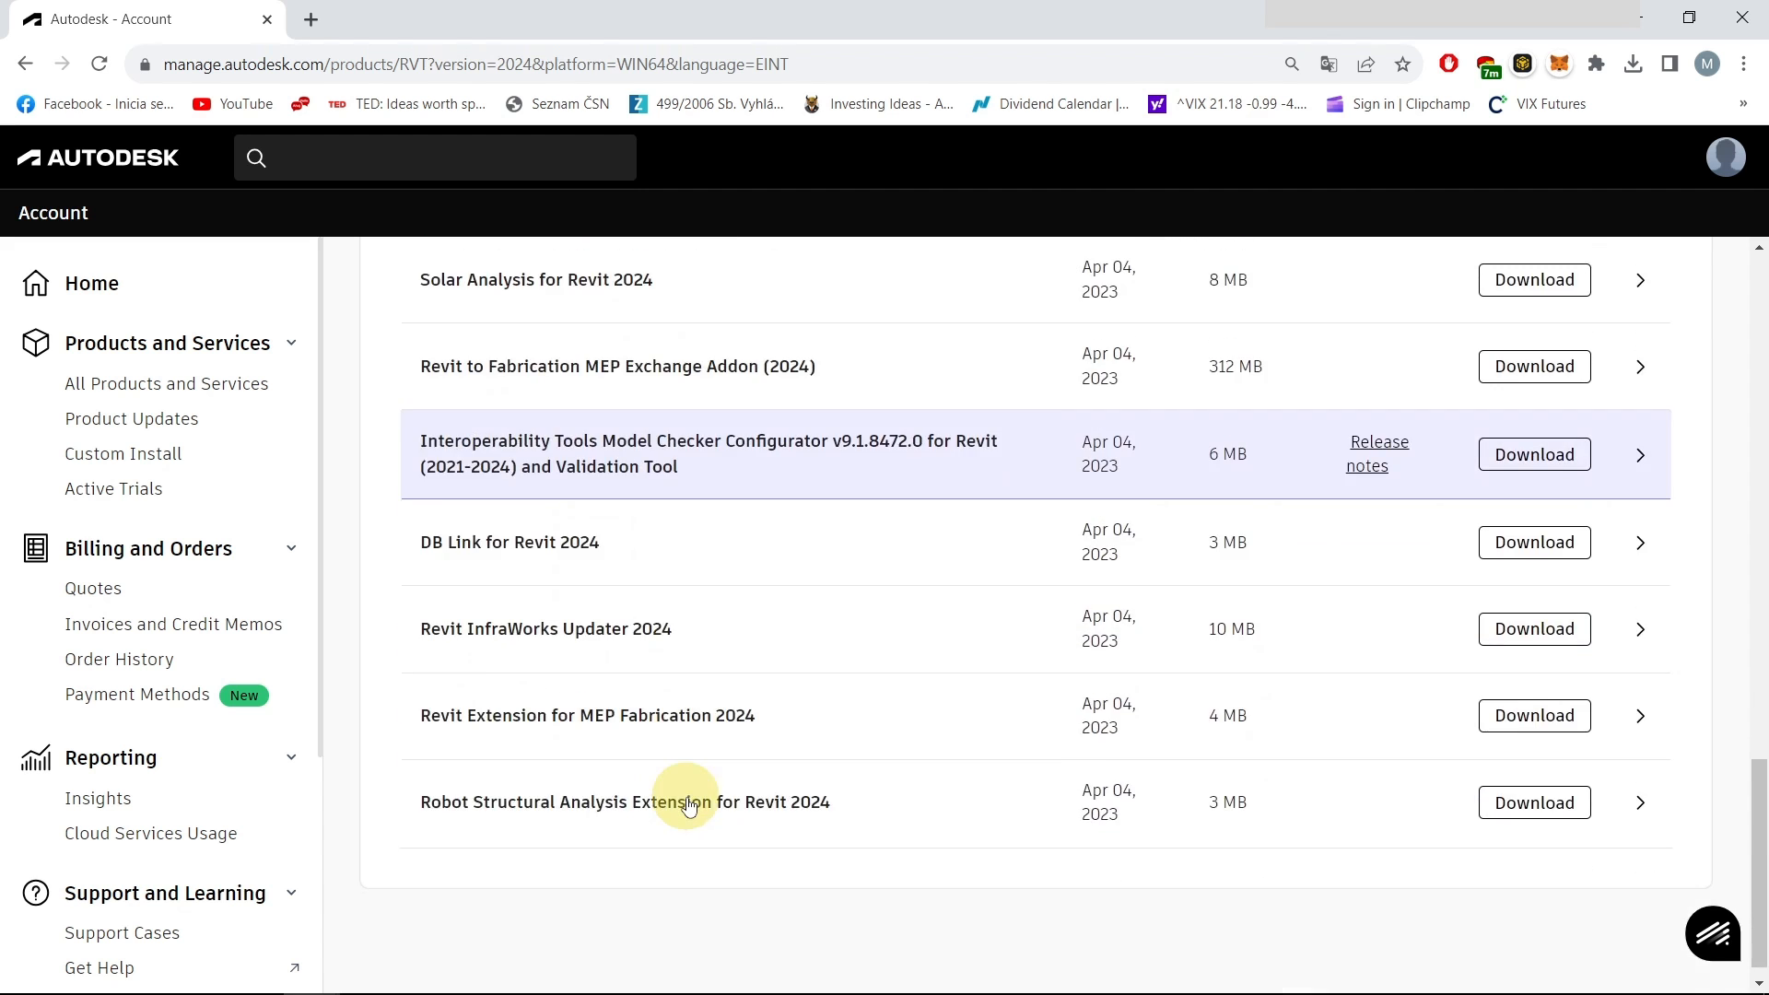
scroll(689, 806, "up", 2)
scroll(687, 794, "up", 3)
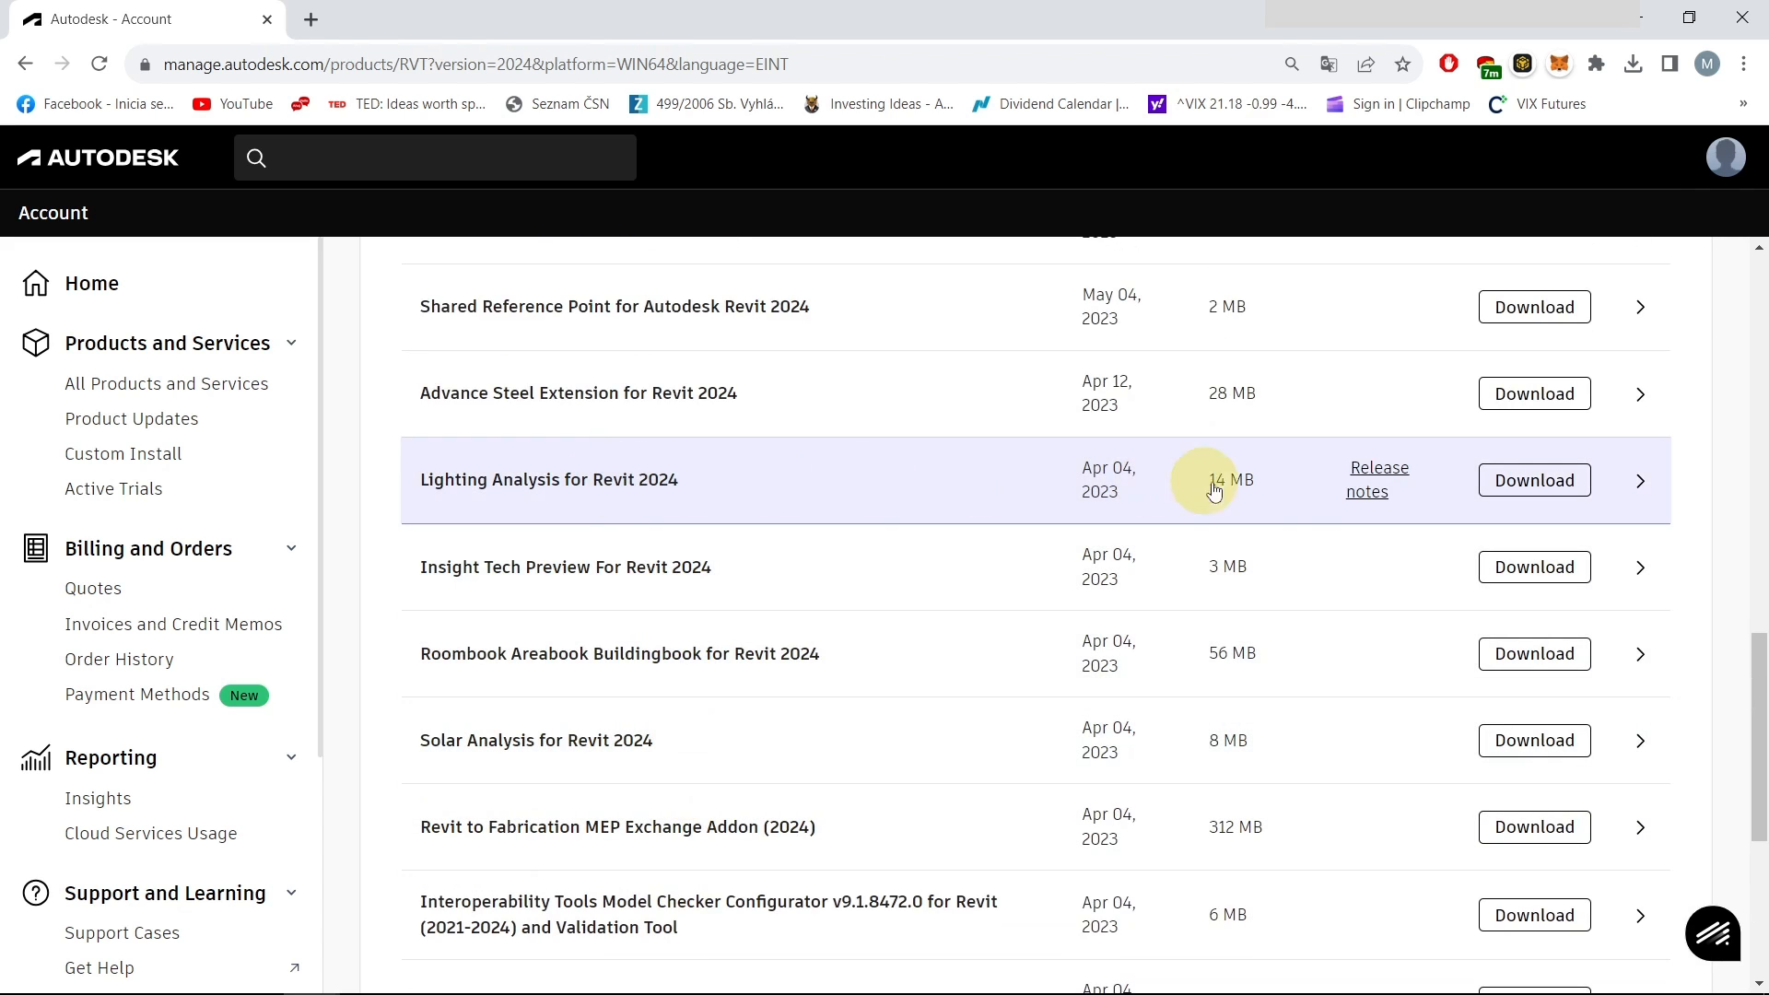
left_click(1533, 488)
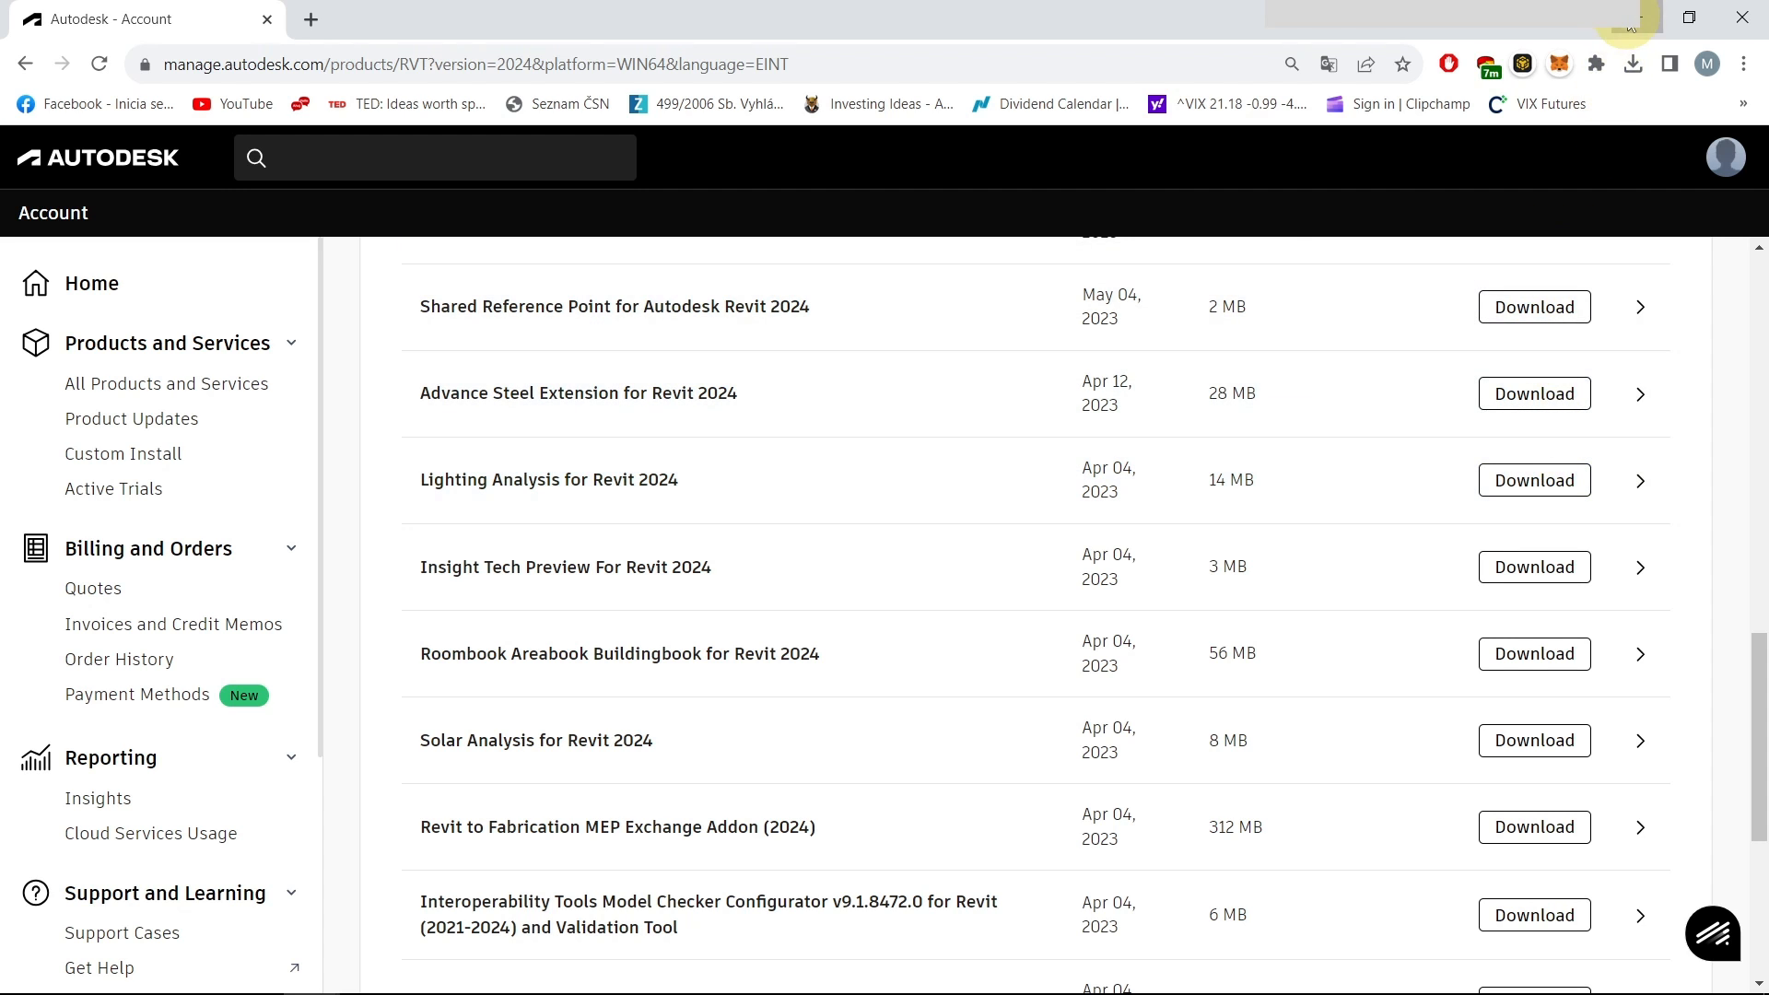
left_click(1631, 22)
left_click(1181, 438)
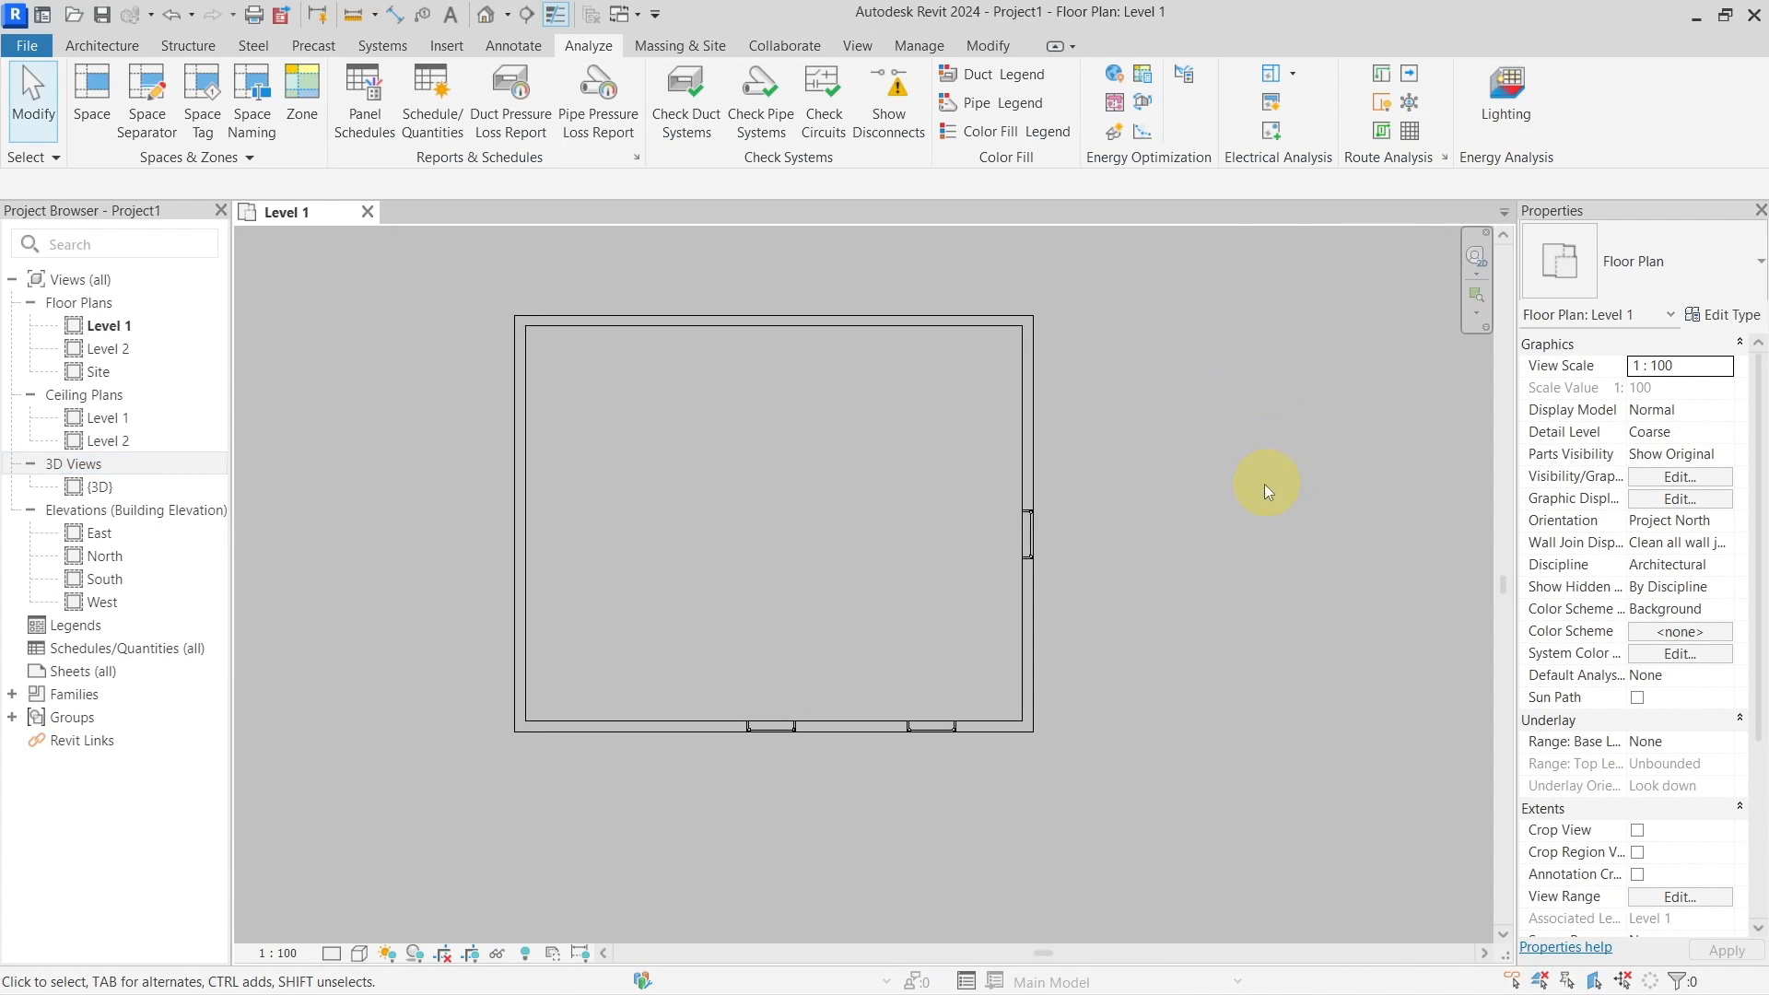
middle_click_drag(1188, 482, 1267, 487)
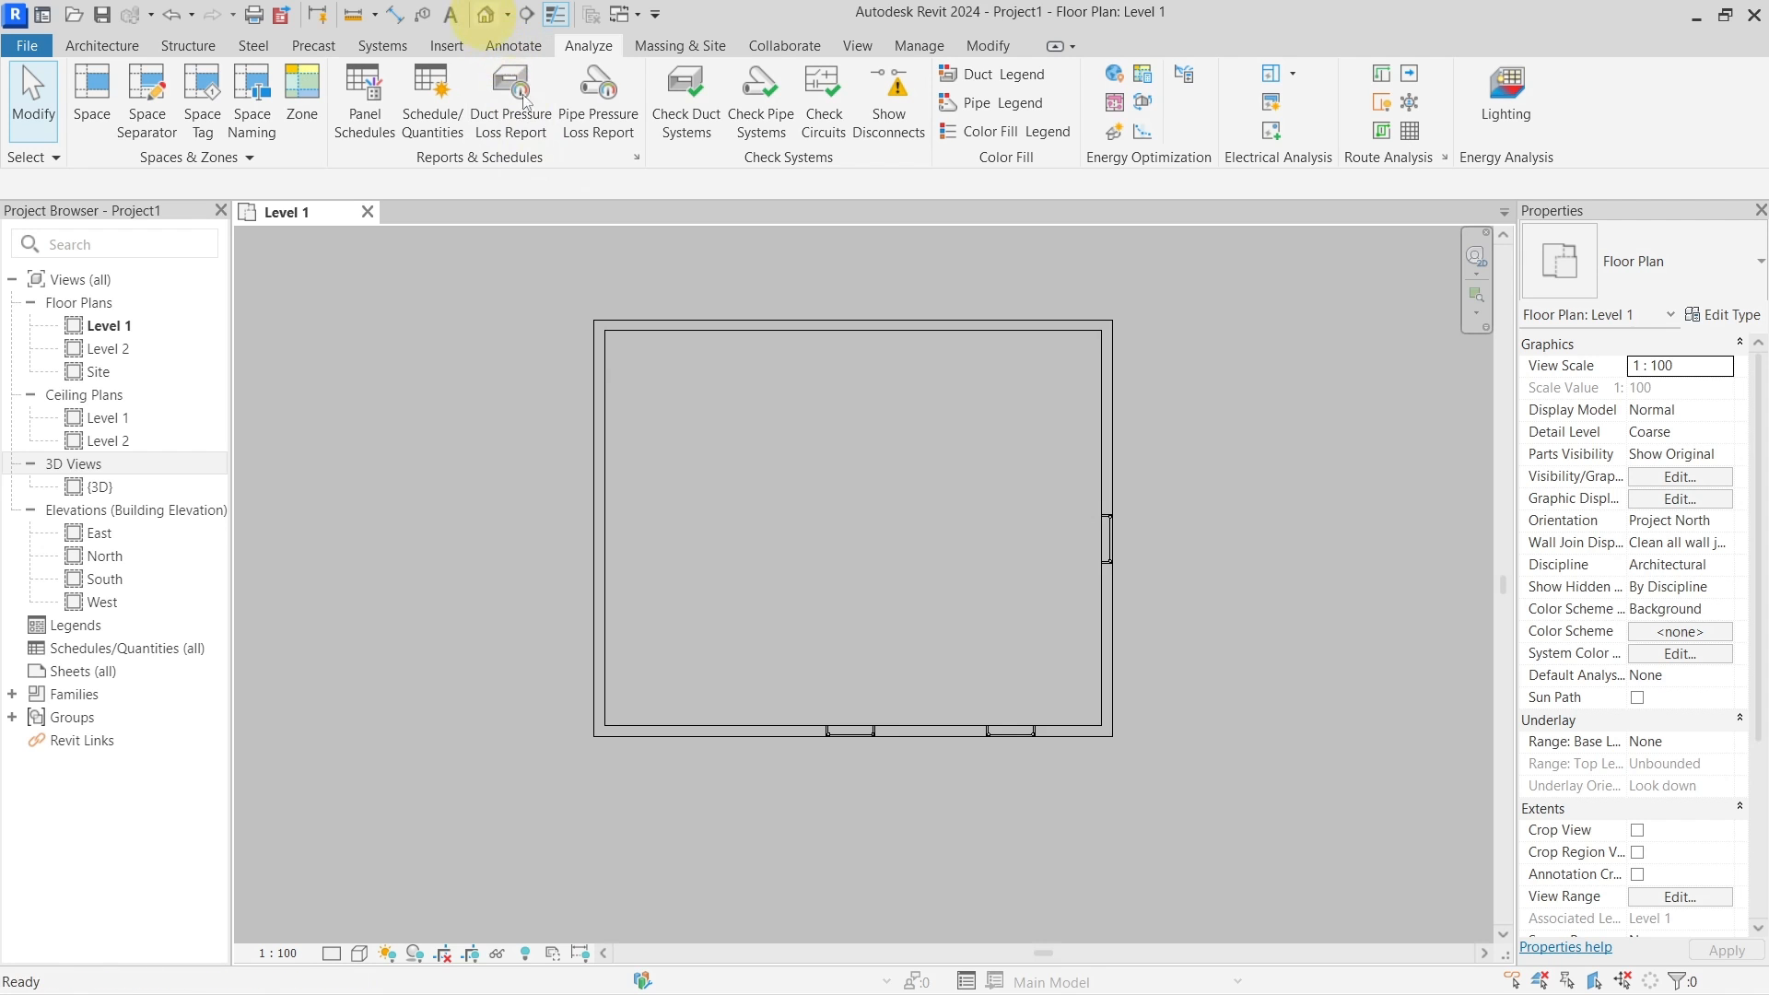
left_click(485, 14)
middle_click_drag(916, 553, 921, 801, "shift")
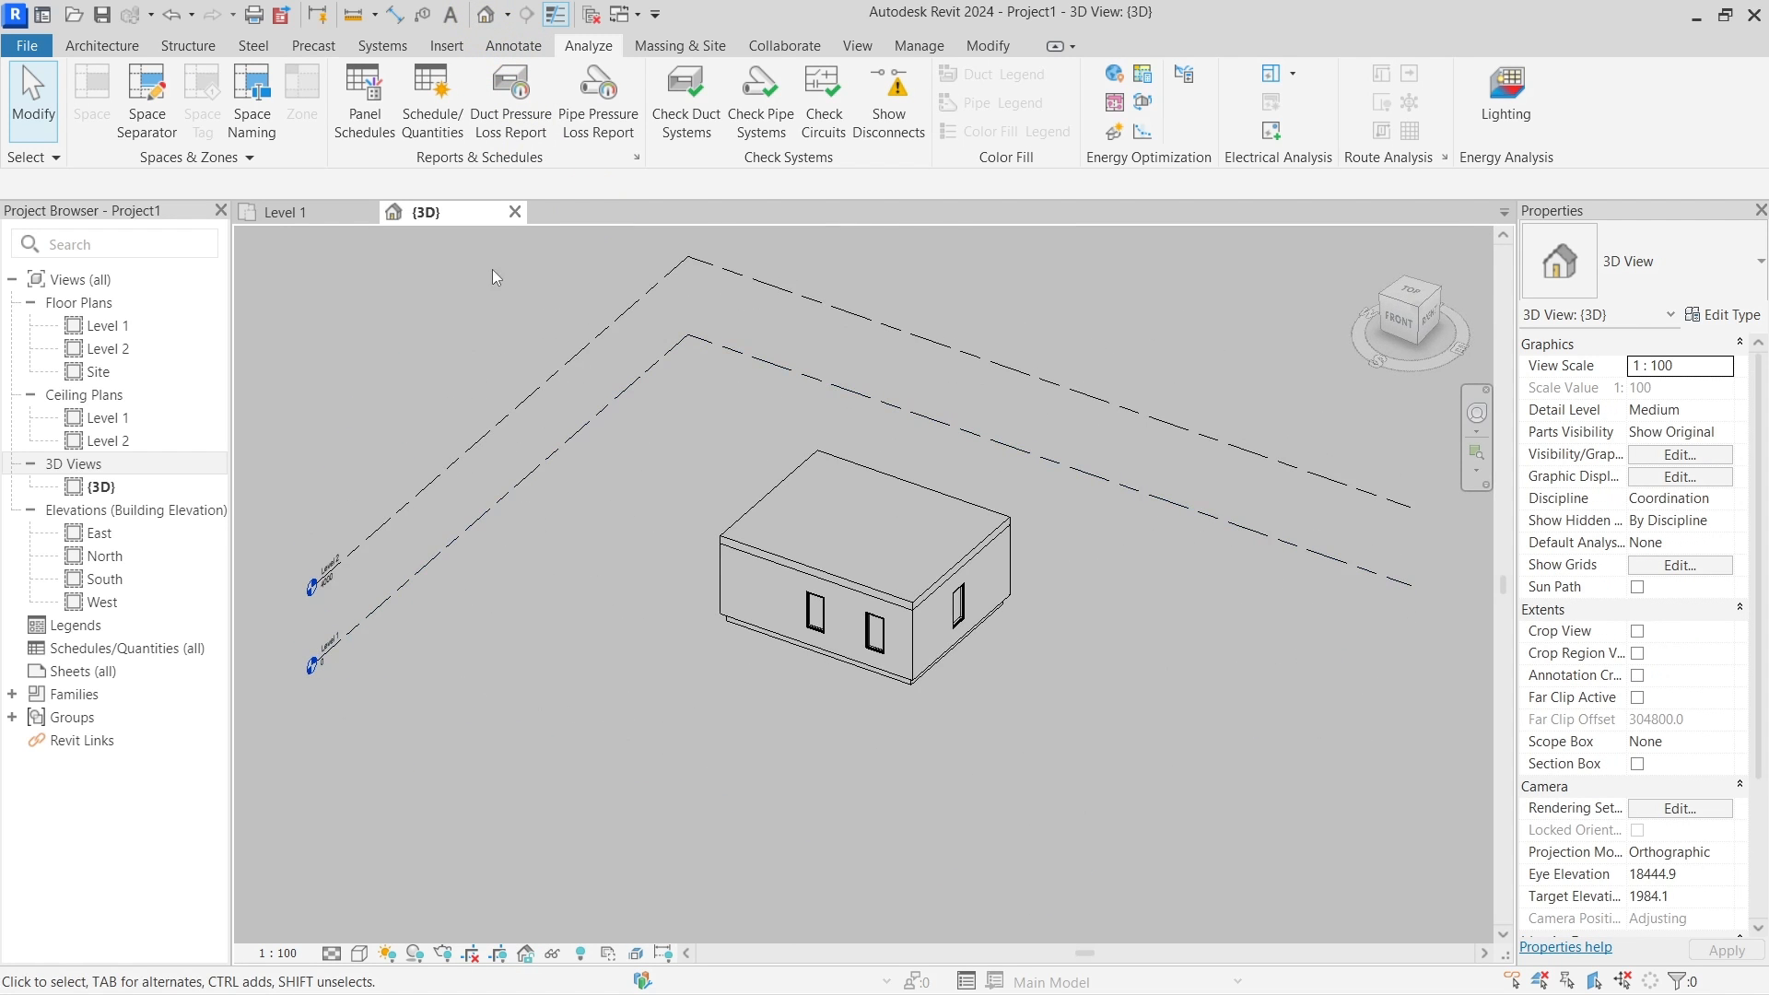
left_click(517, 213)
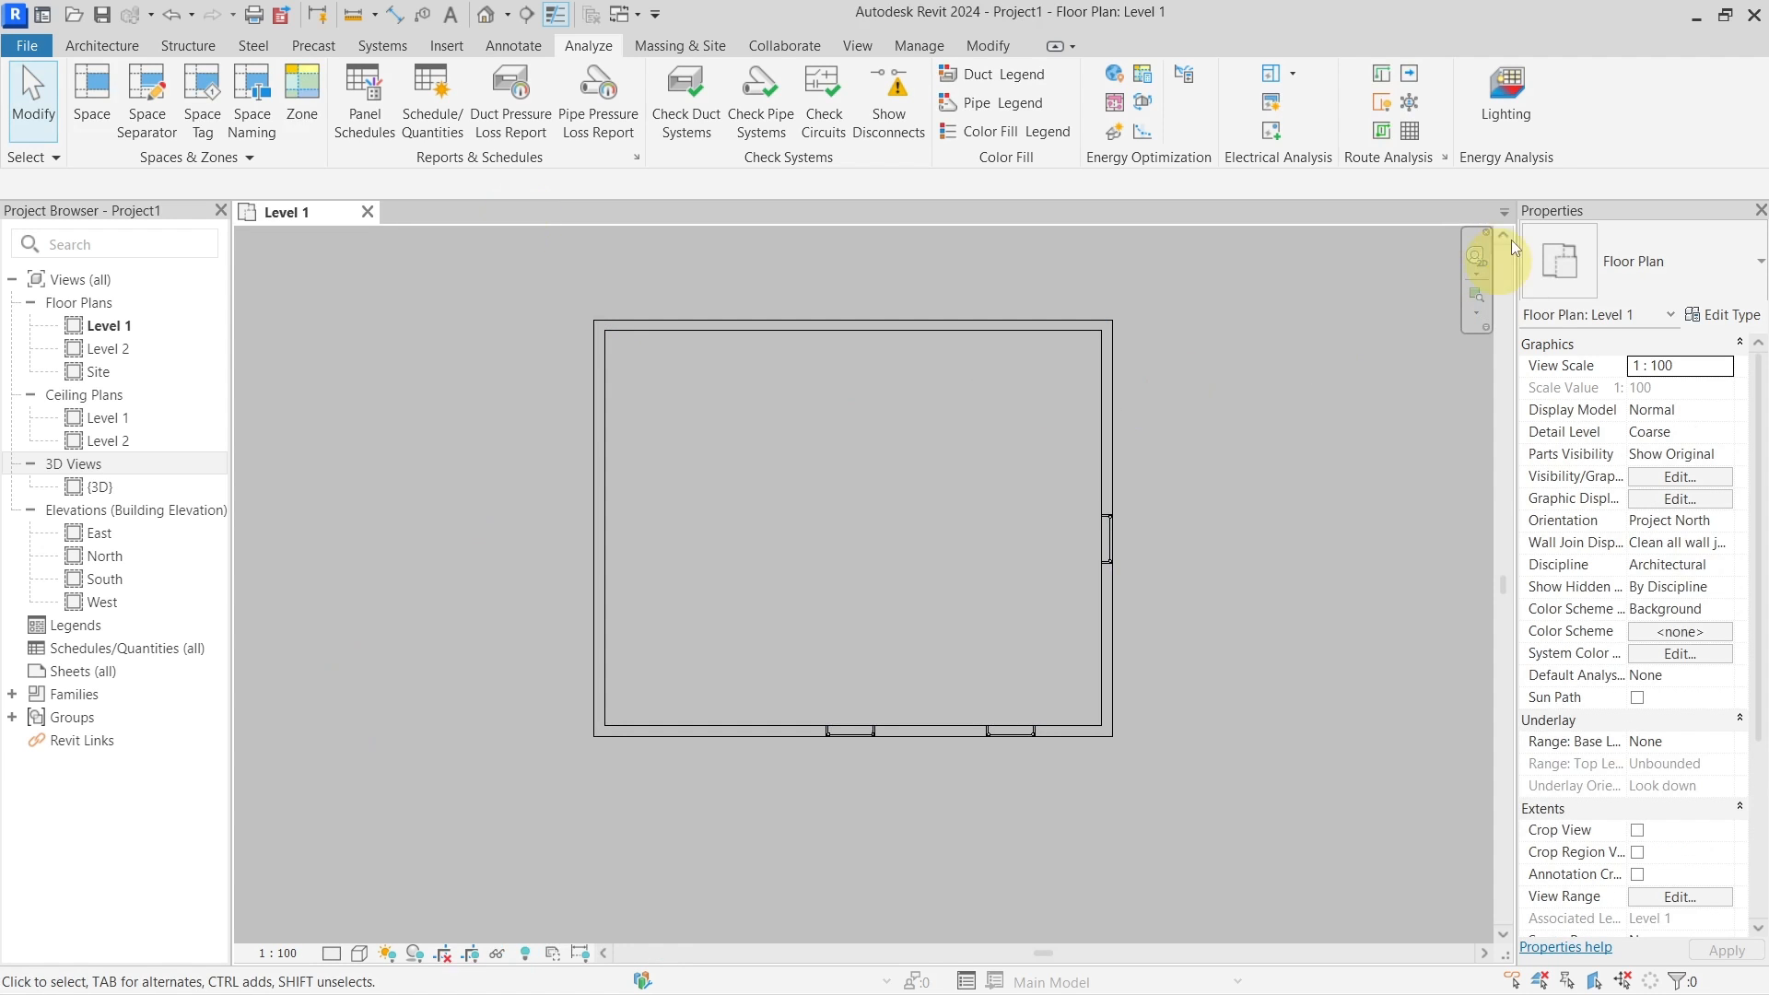
Launch Lighting Analysis, accept saving the project as Project1.rvt, and close the cloud dialog
left_click(1514, 113)
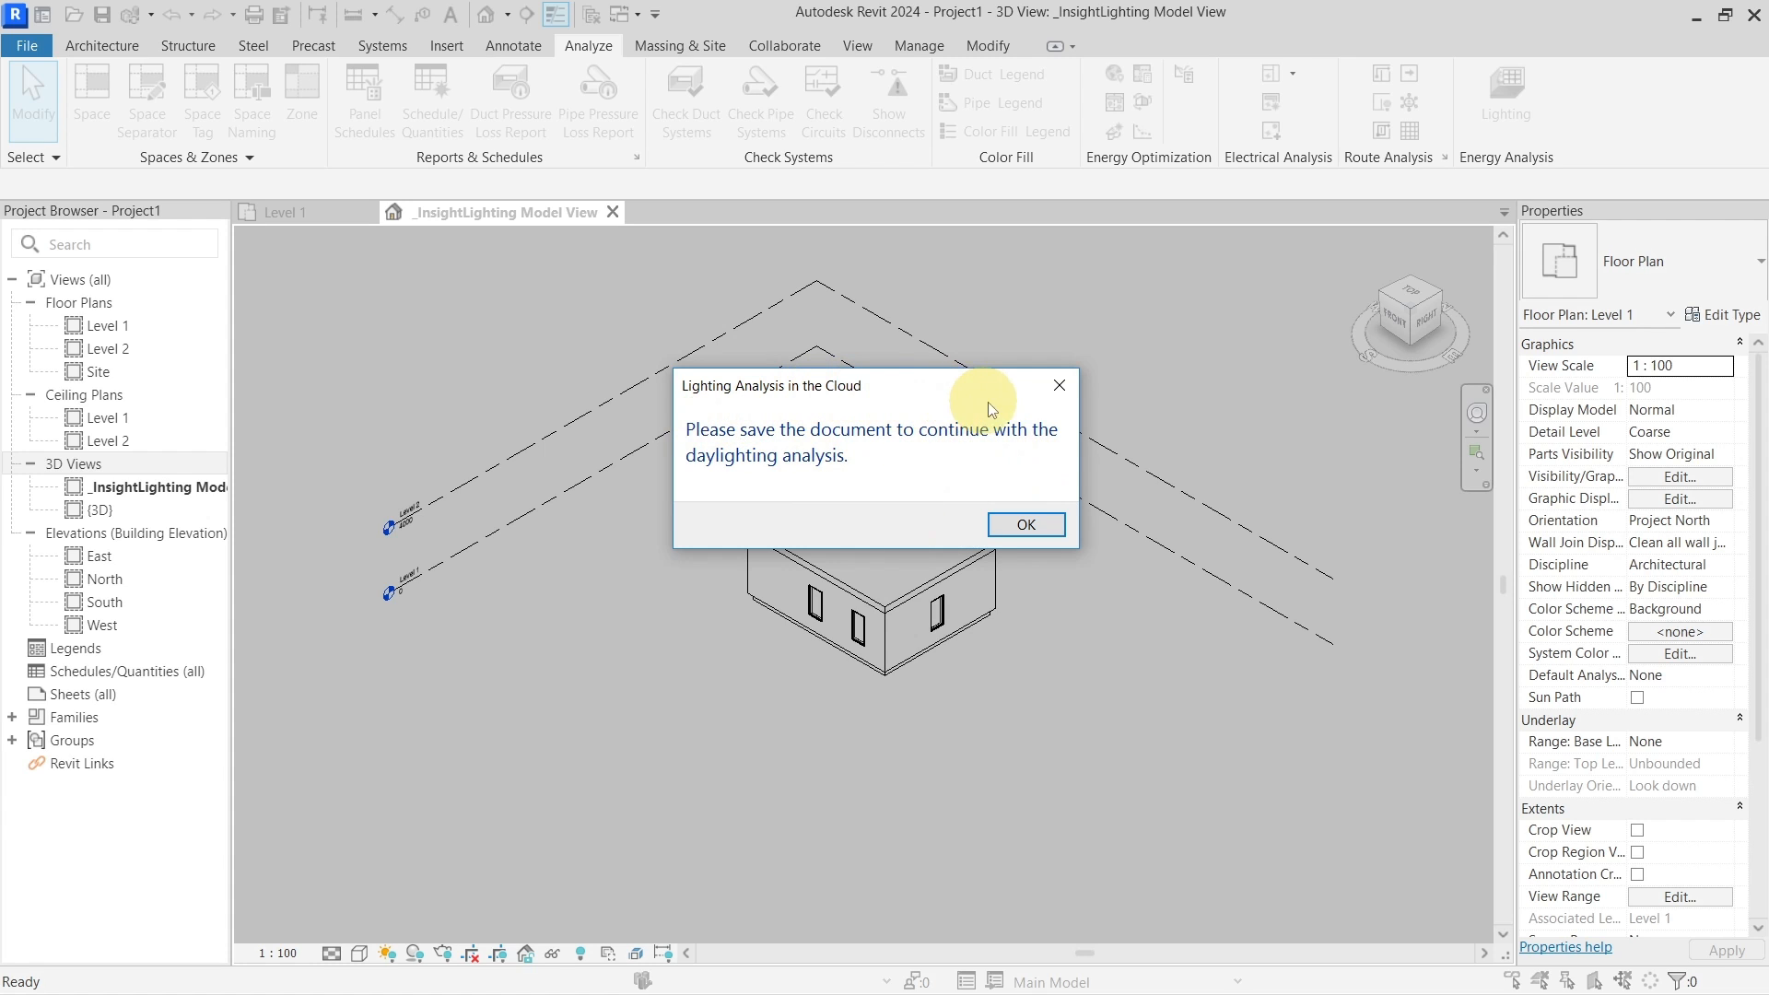
left_click(1020, 526)
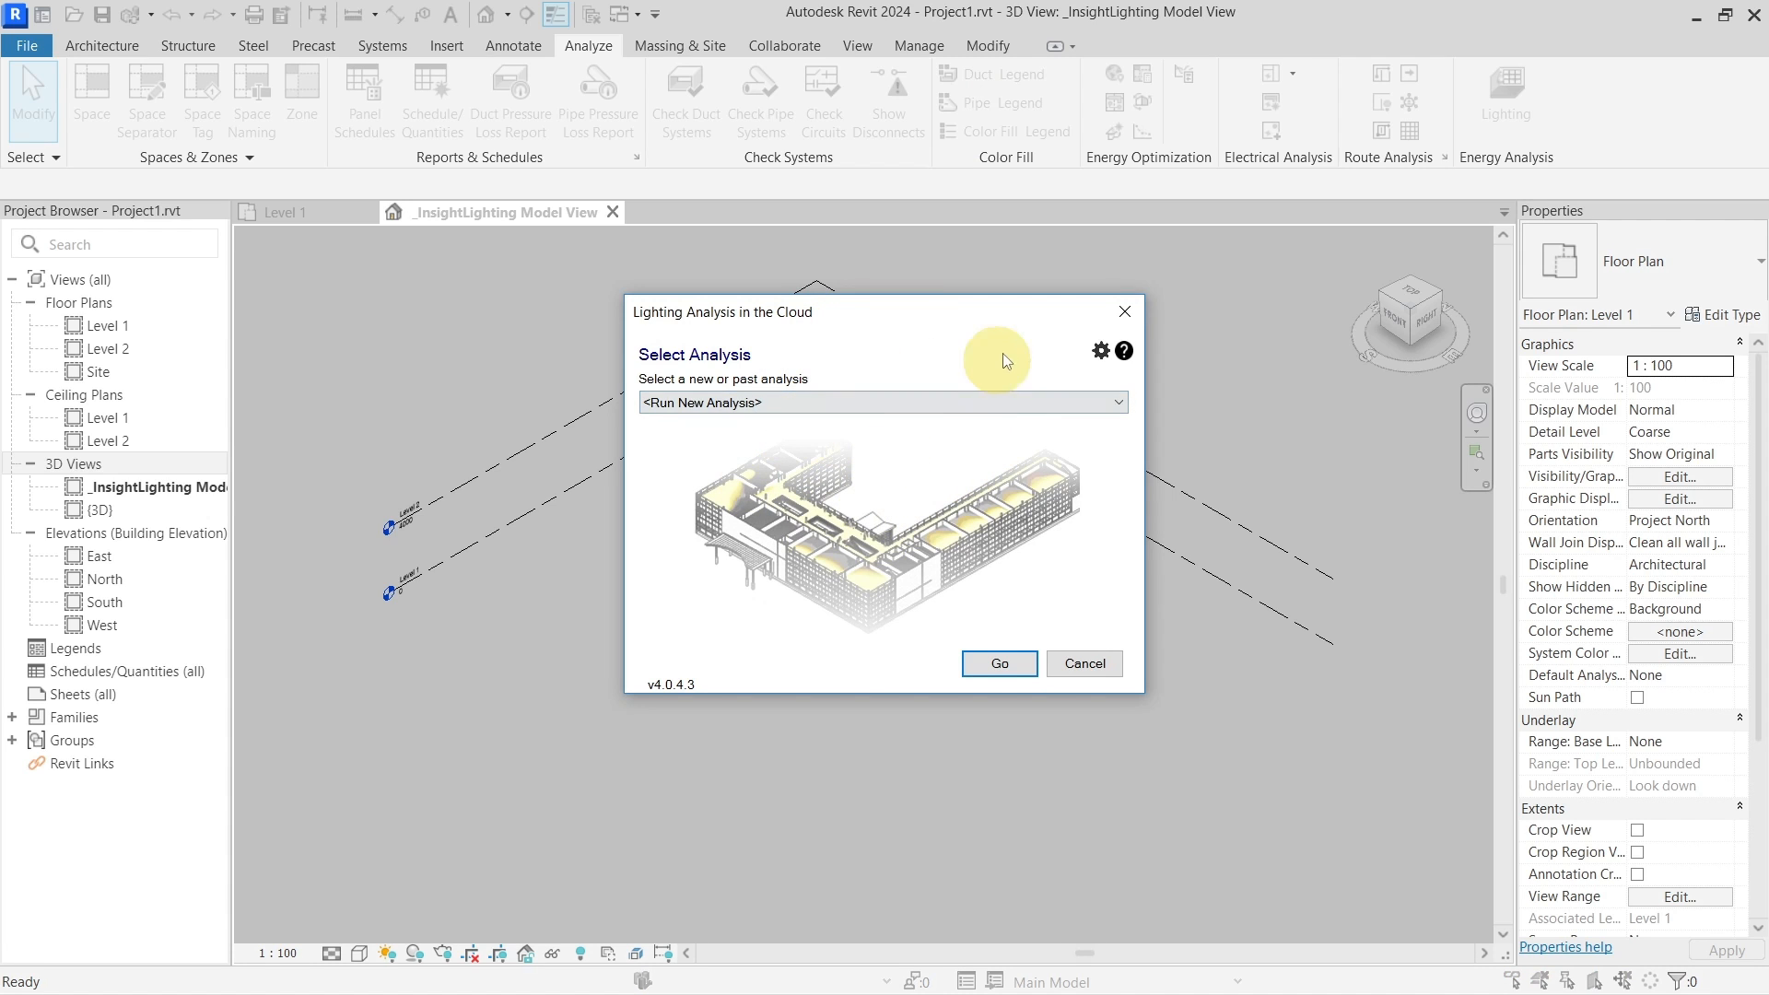
left_click(1122, 312)
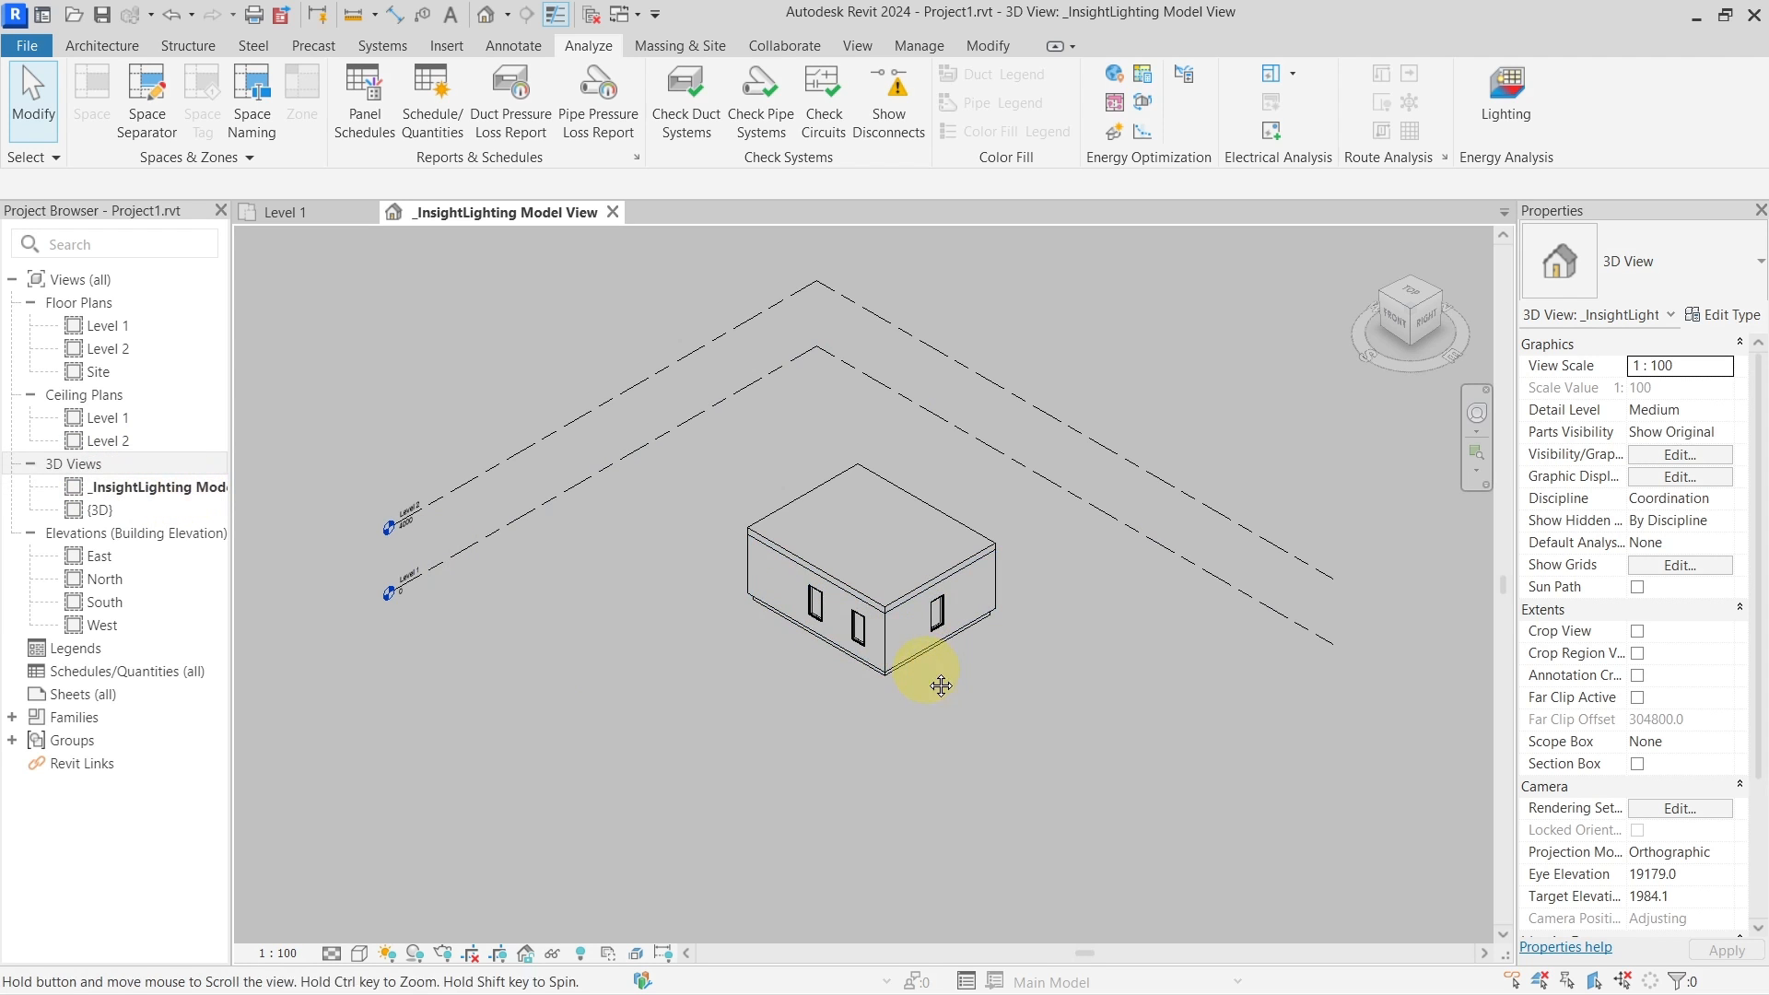
middle_click_drag(921, 679, 1032, 701, "shift")
scroll(954, 605, "up", 3)
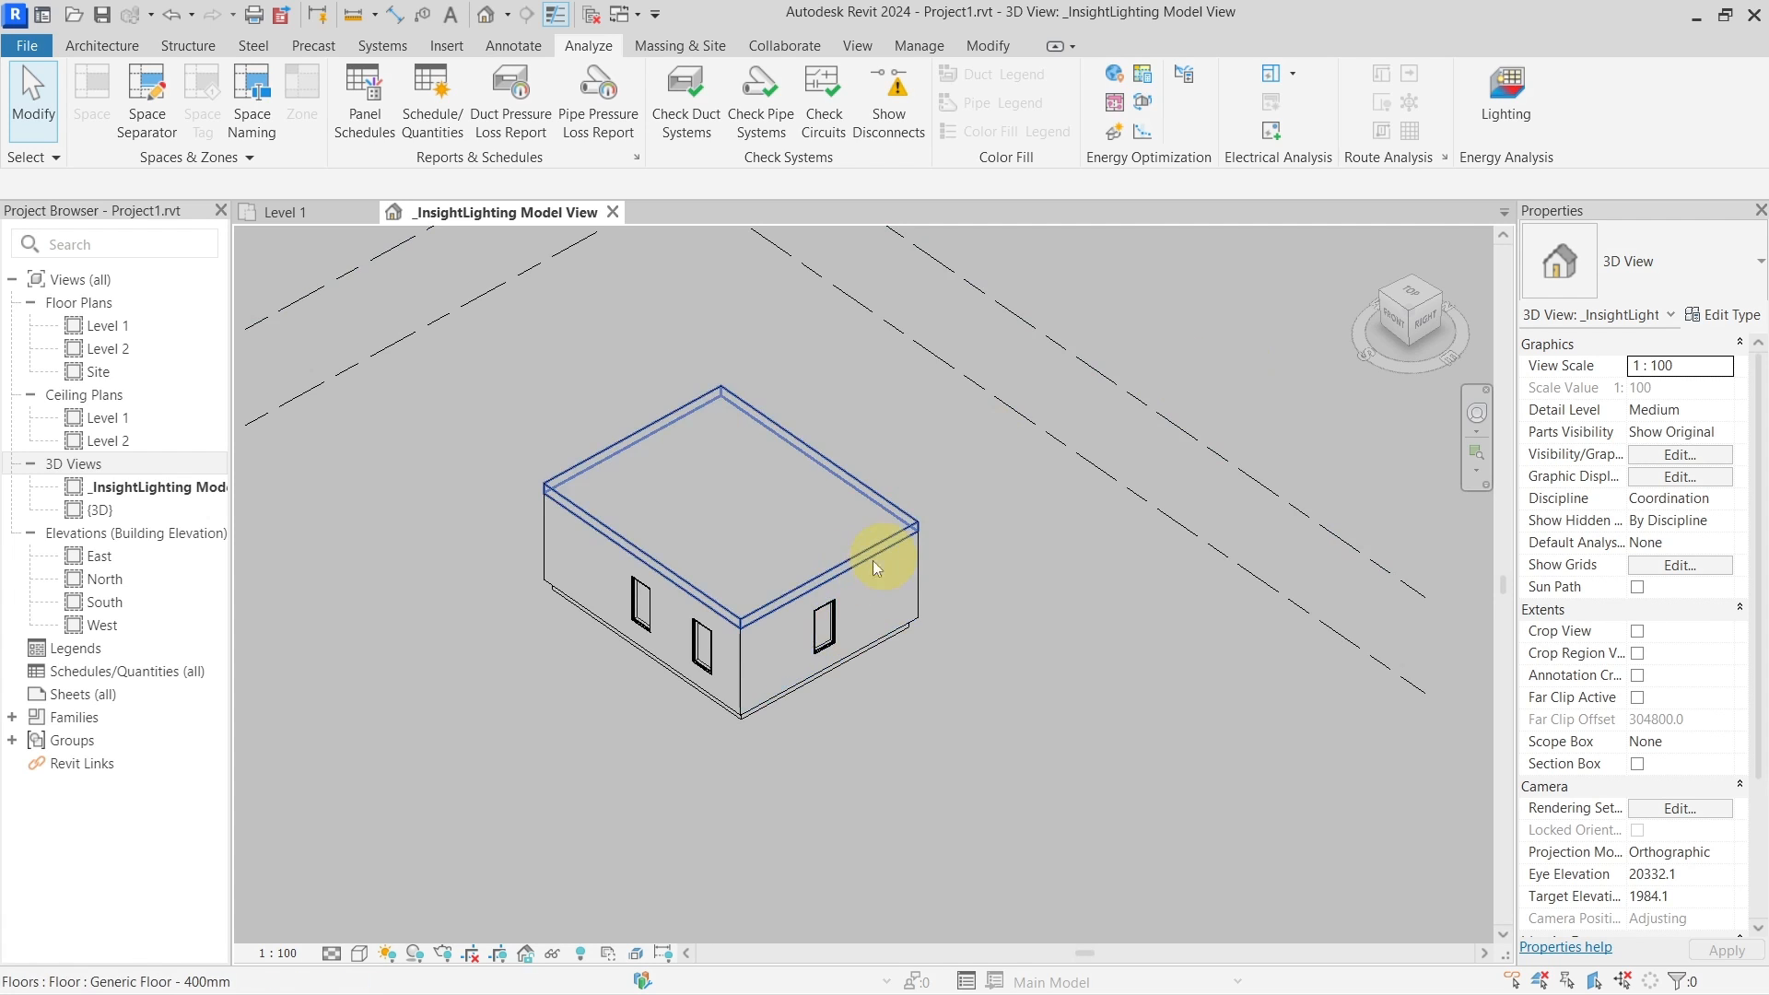
middle_click_drag(627, 708, 667, 668, "shift")
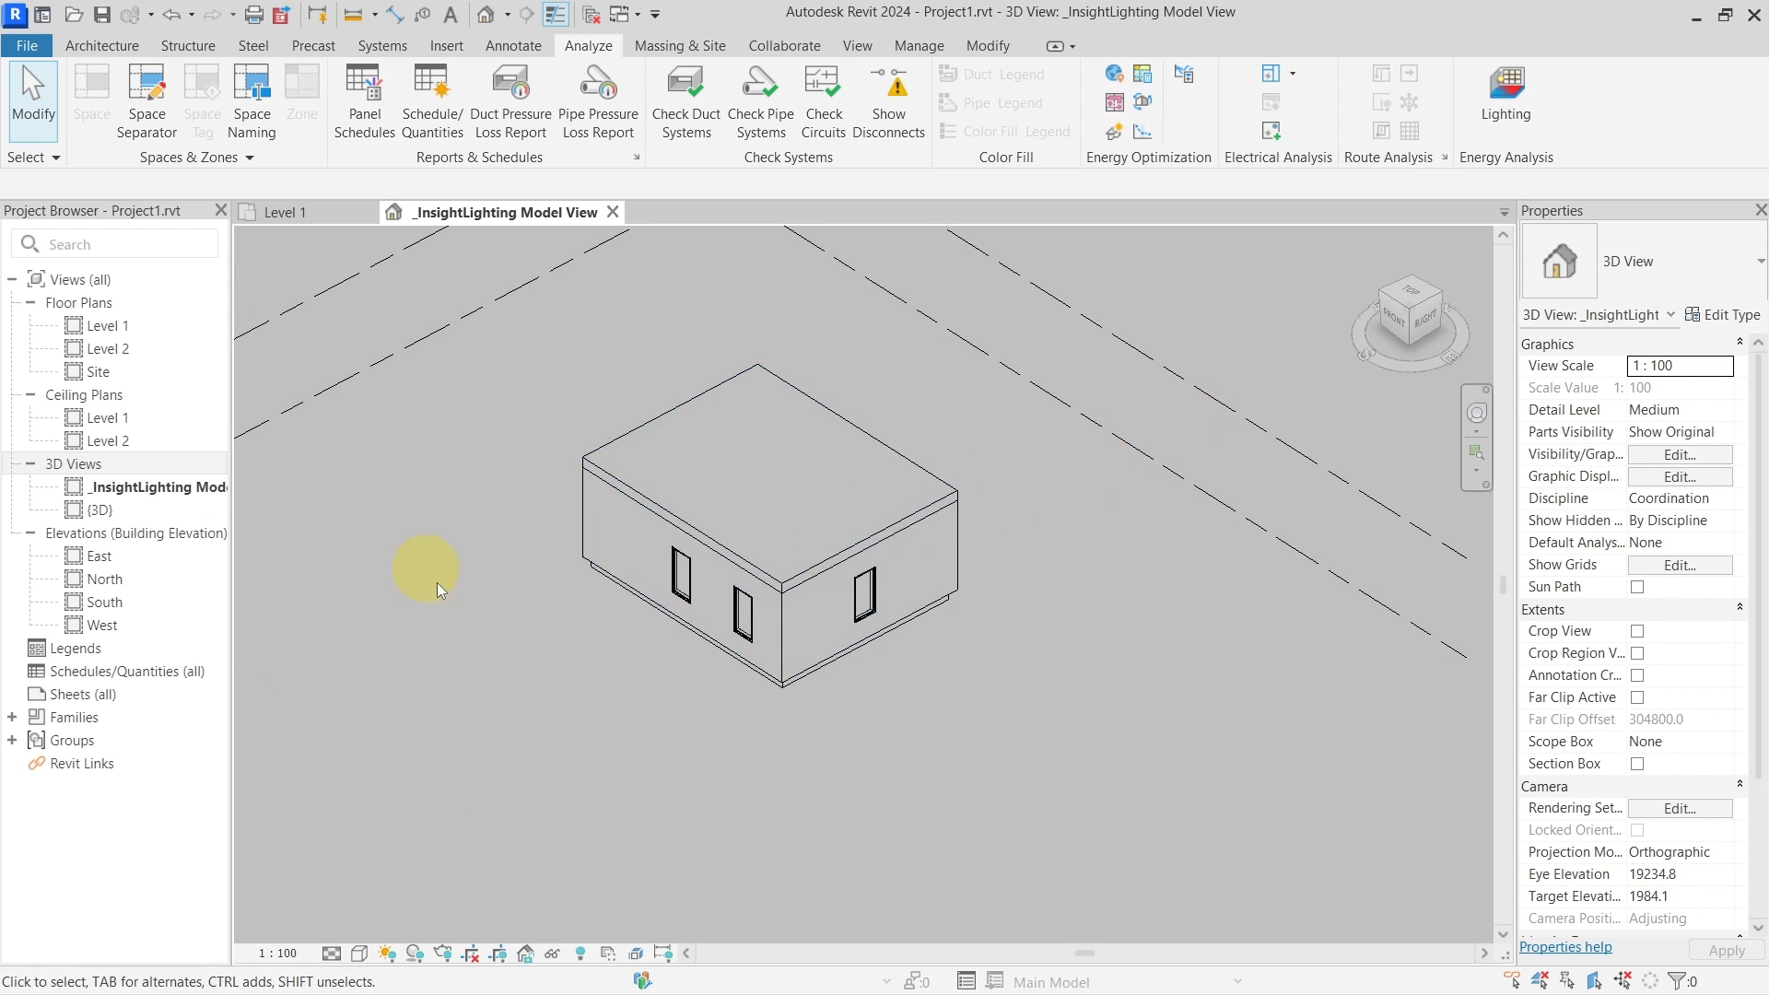
middle_click_drag(450, 560, 1075, 462, "shift")
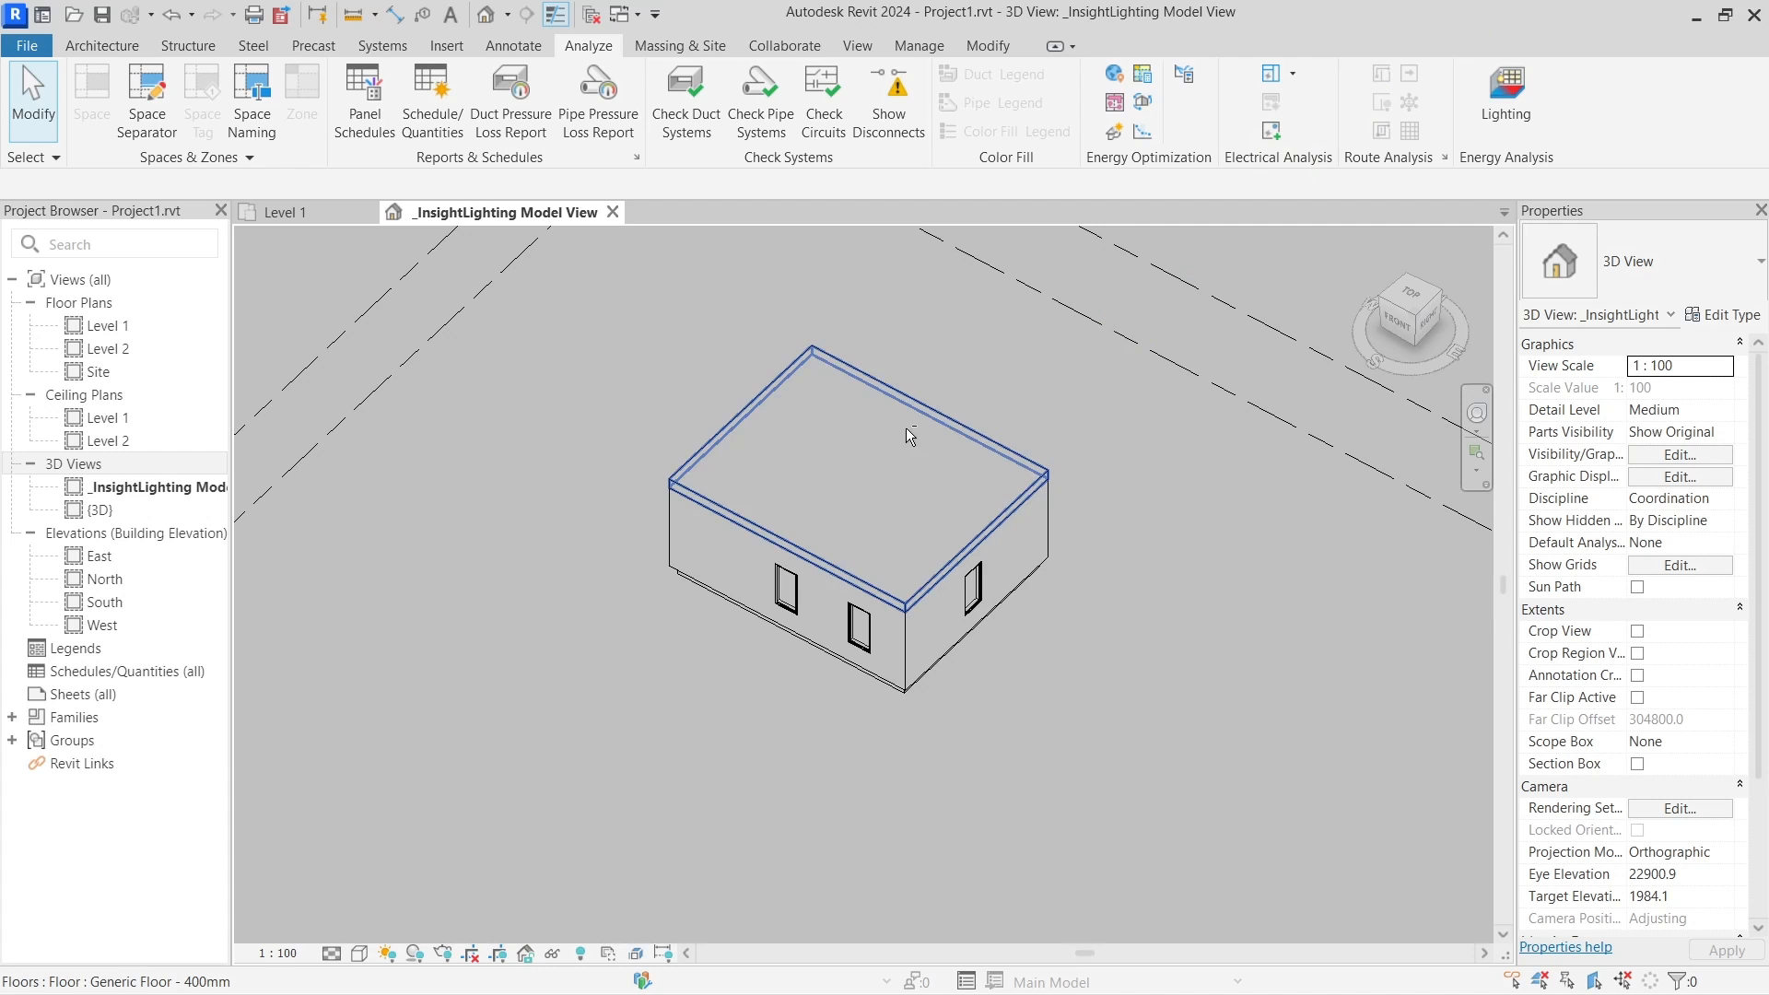
middle_click_drag(904, 429, 1424, 178, "shift")
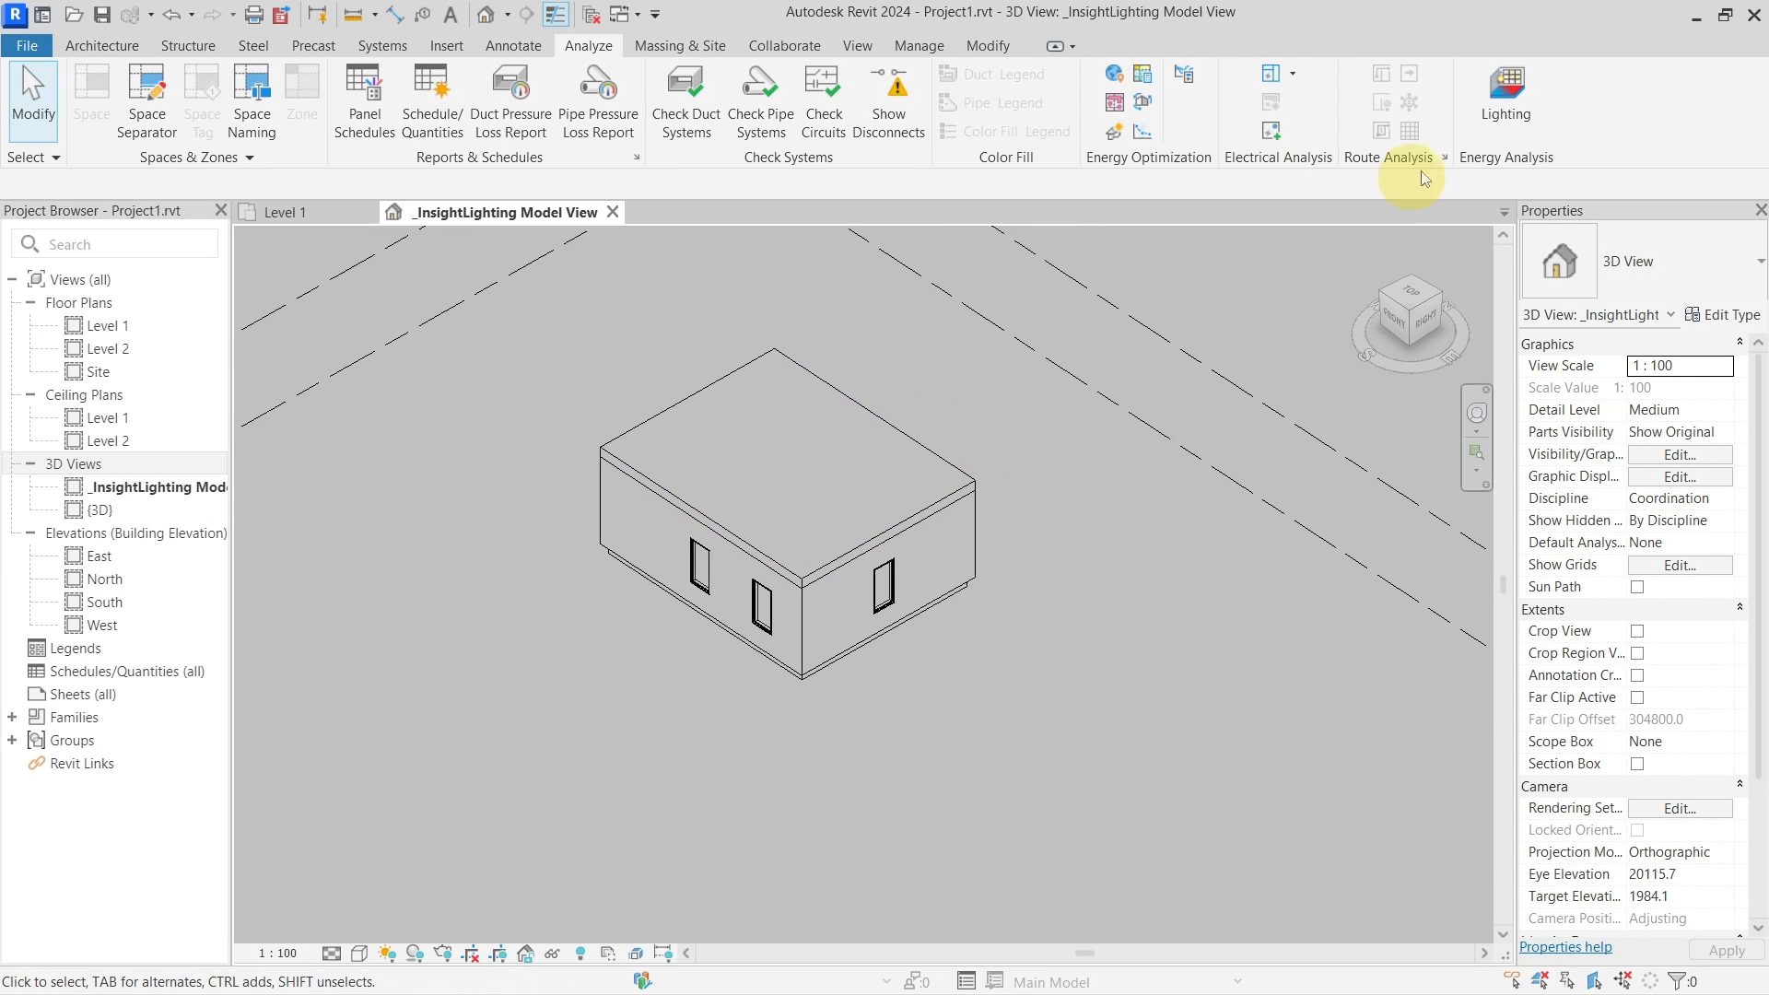
Reopen Lighting Analysis in the Cloud and review its Light Analysis Settings without changes
left_click(1507, 103)
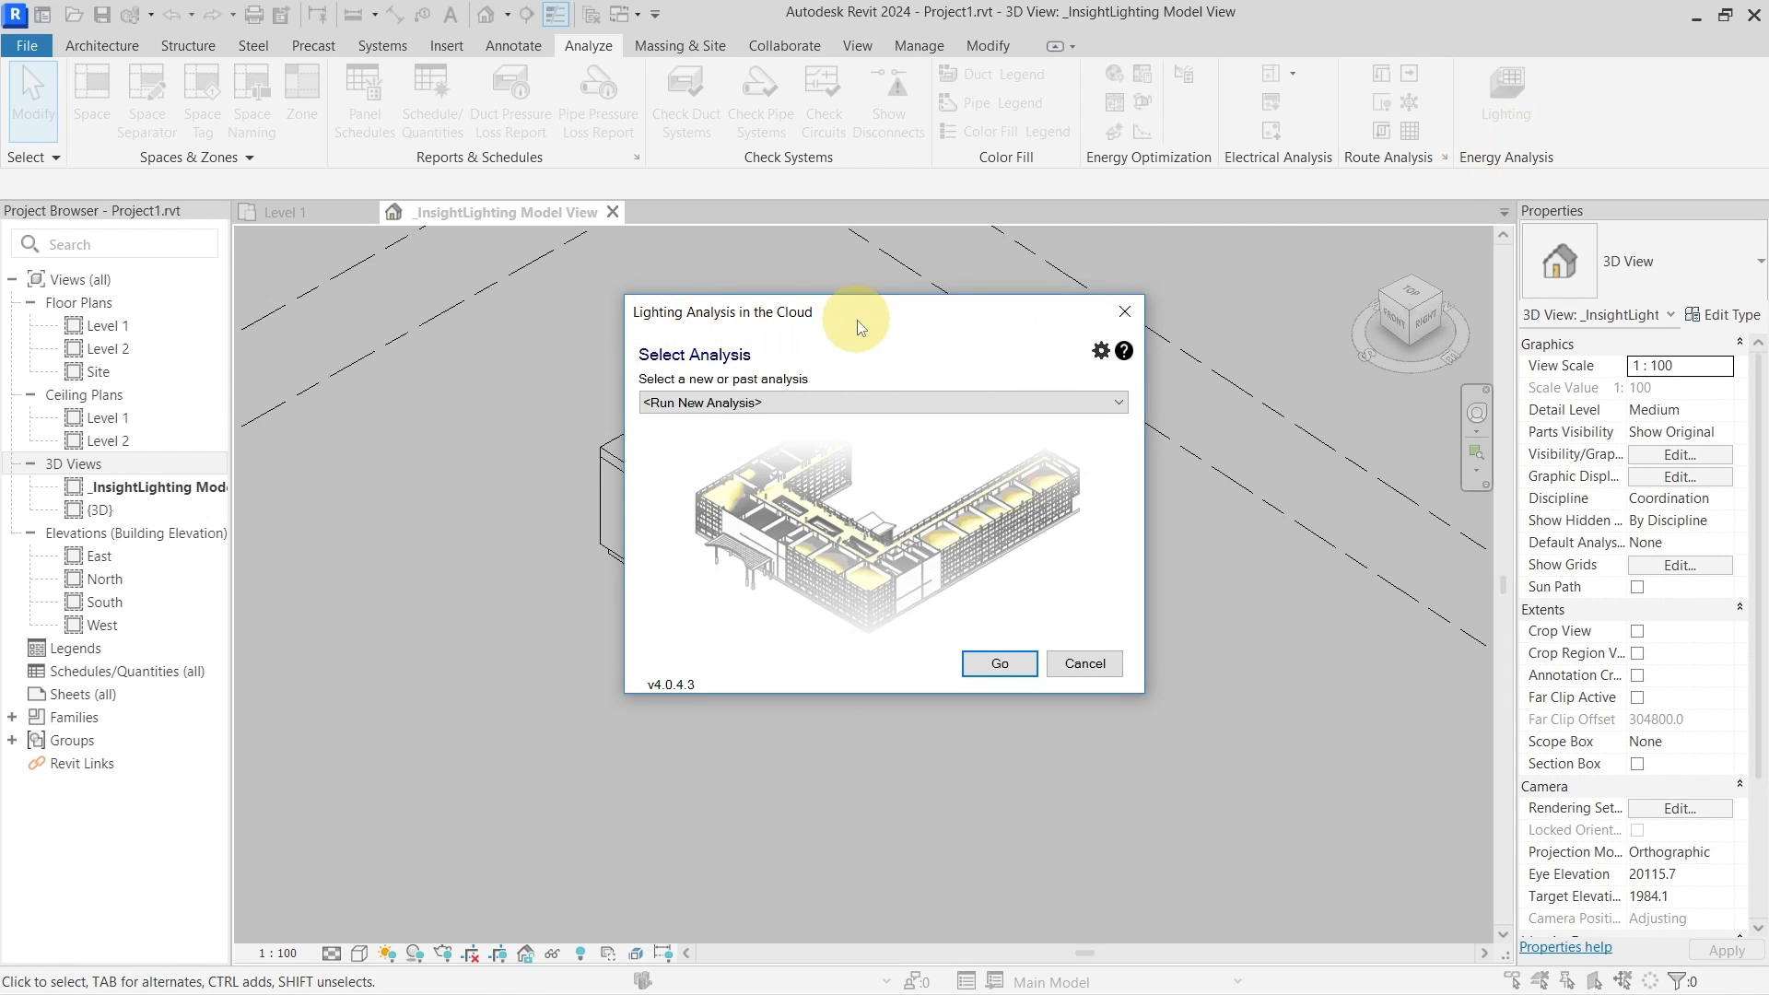
left_click_drag(858, 321, 865, 336)
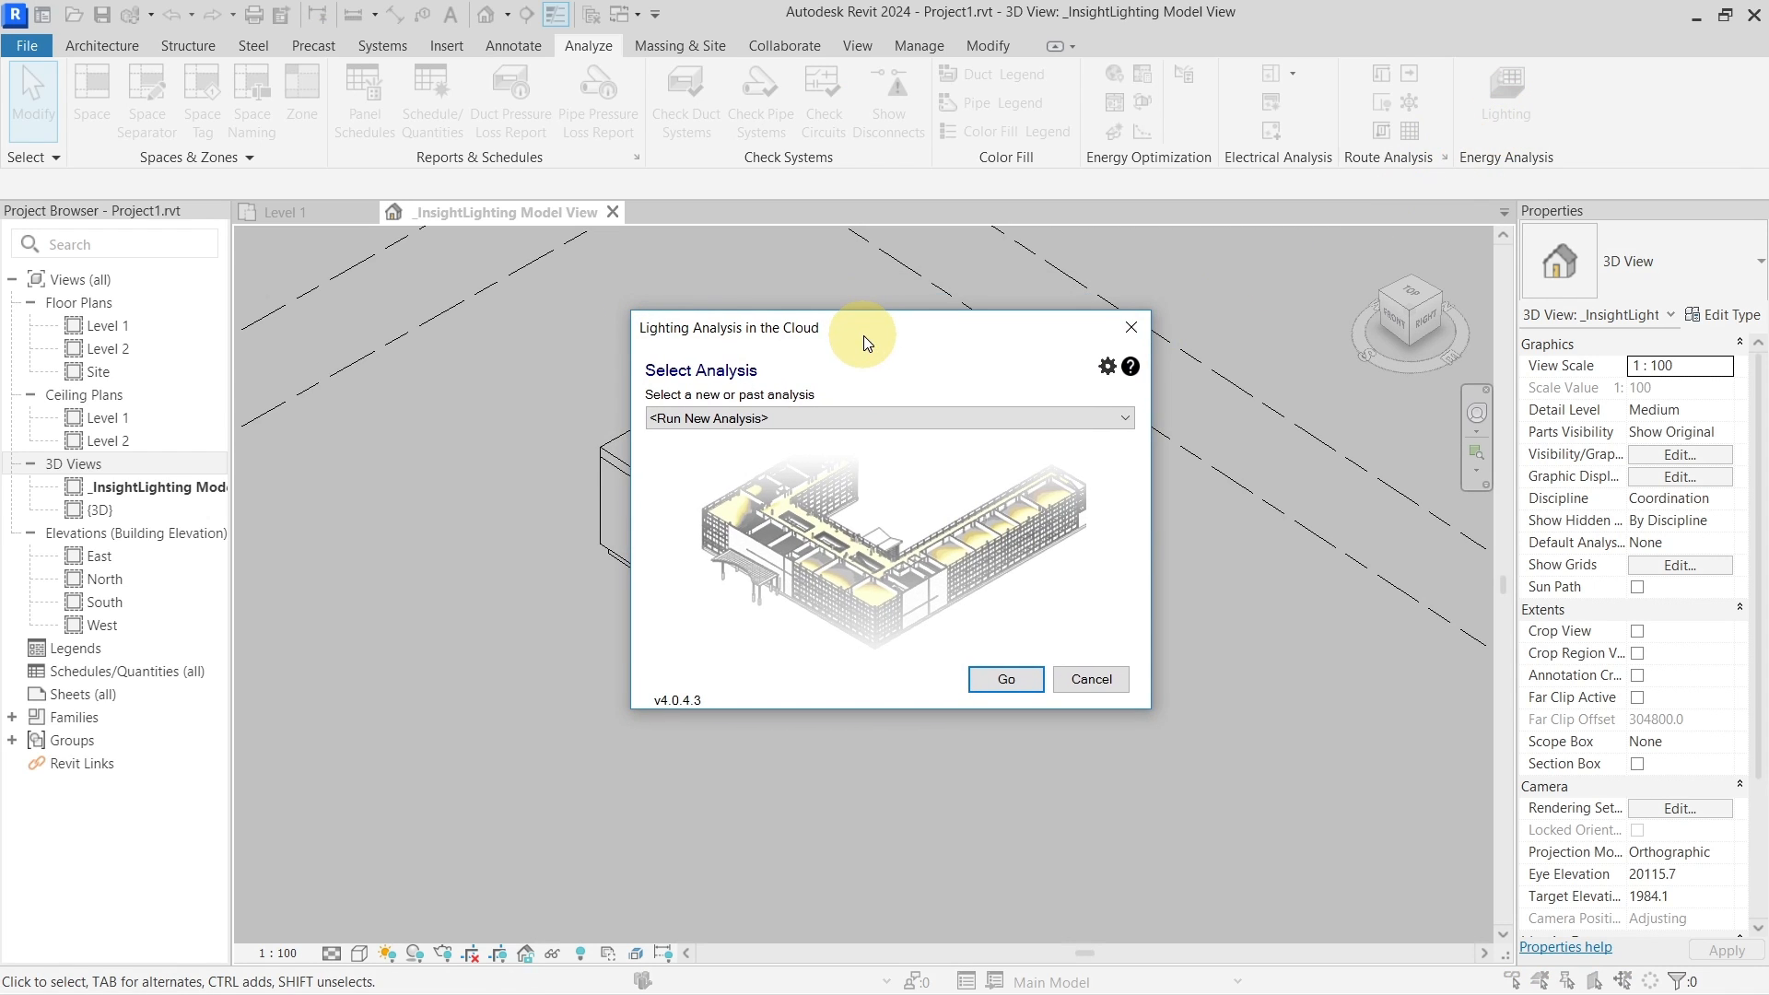
left_click(1106, 369)
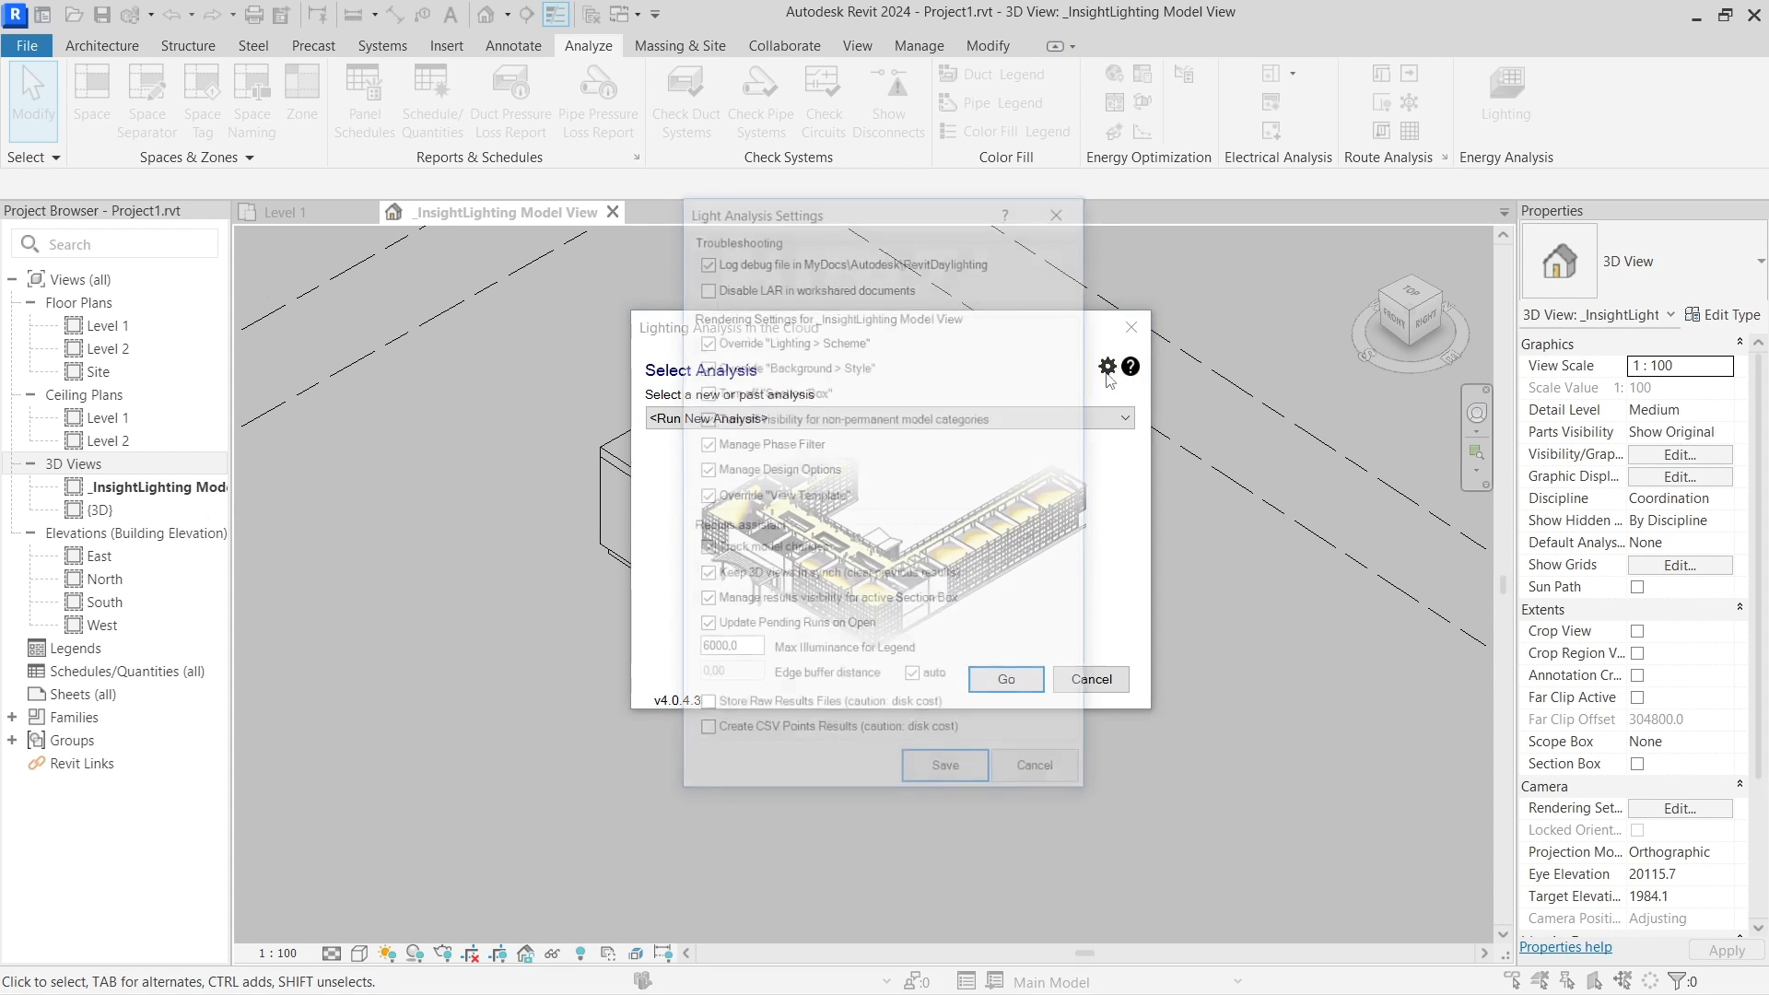
left_click_drag(850, 215, 884, 232)
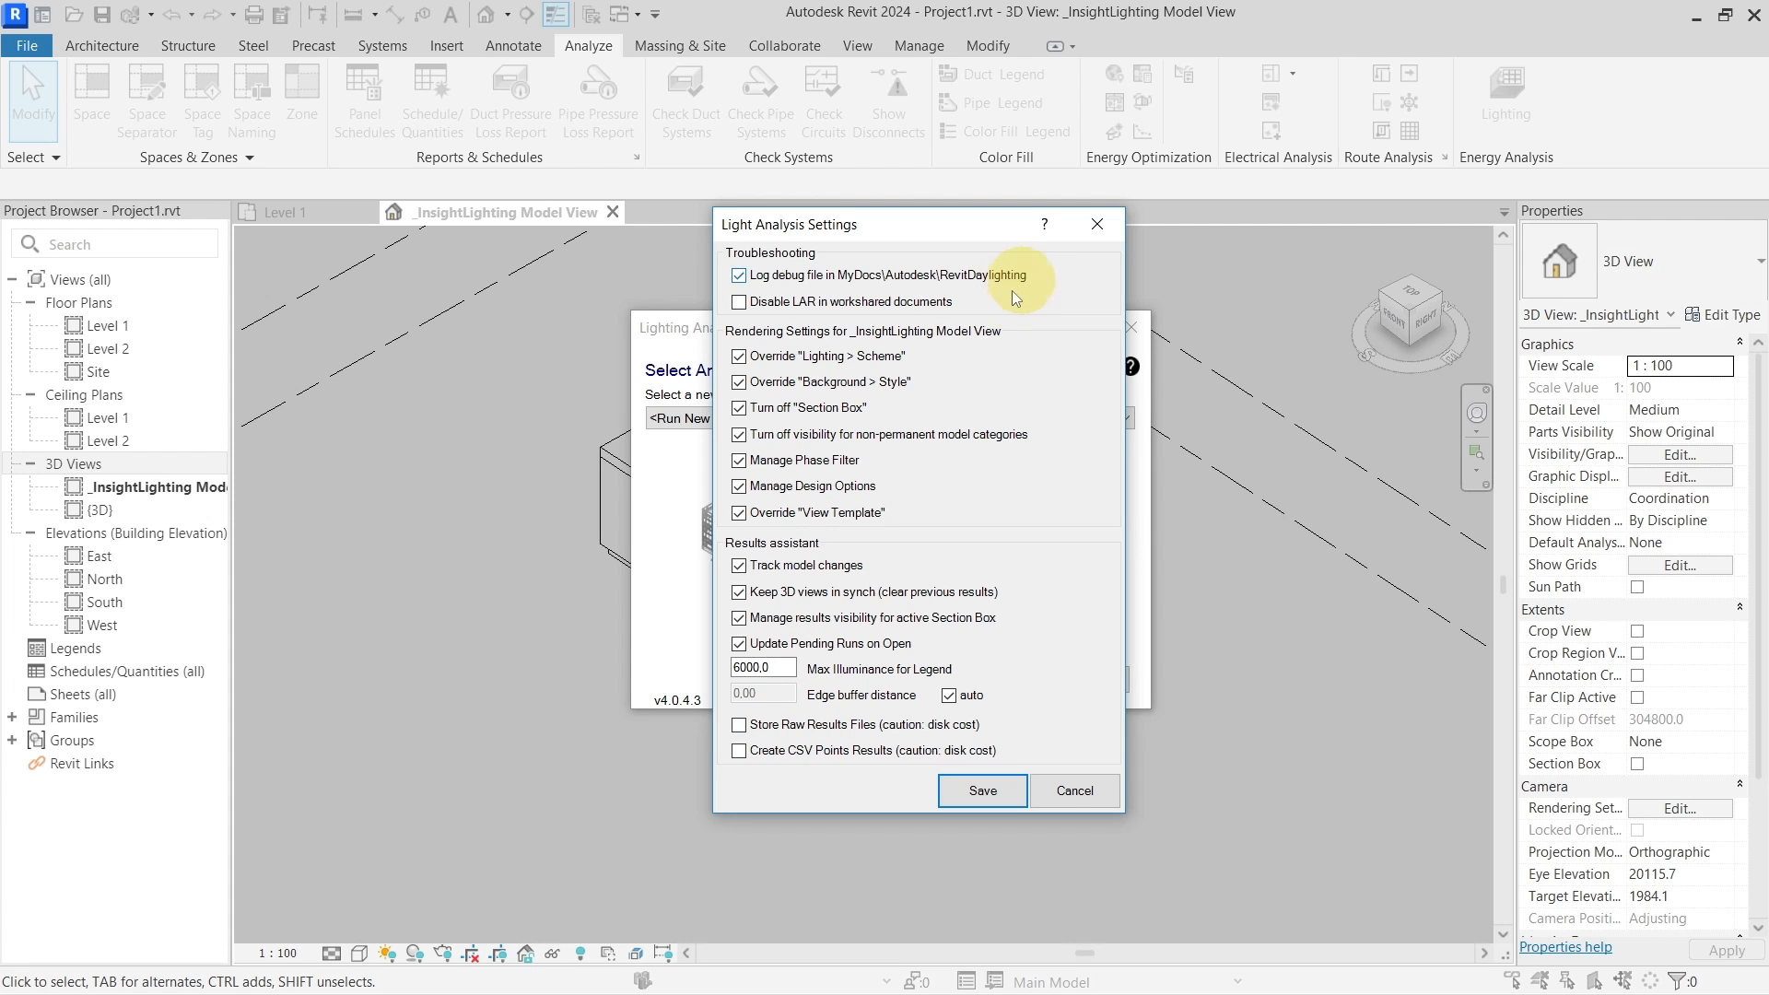
left_click(1055, 793)
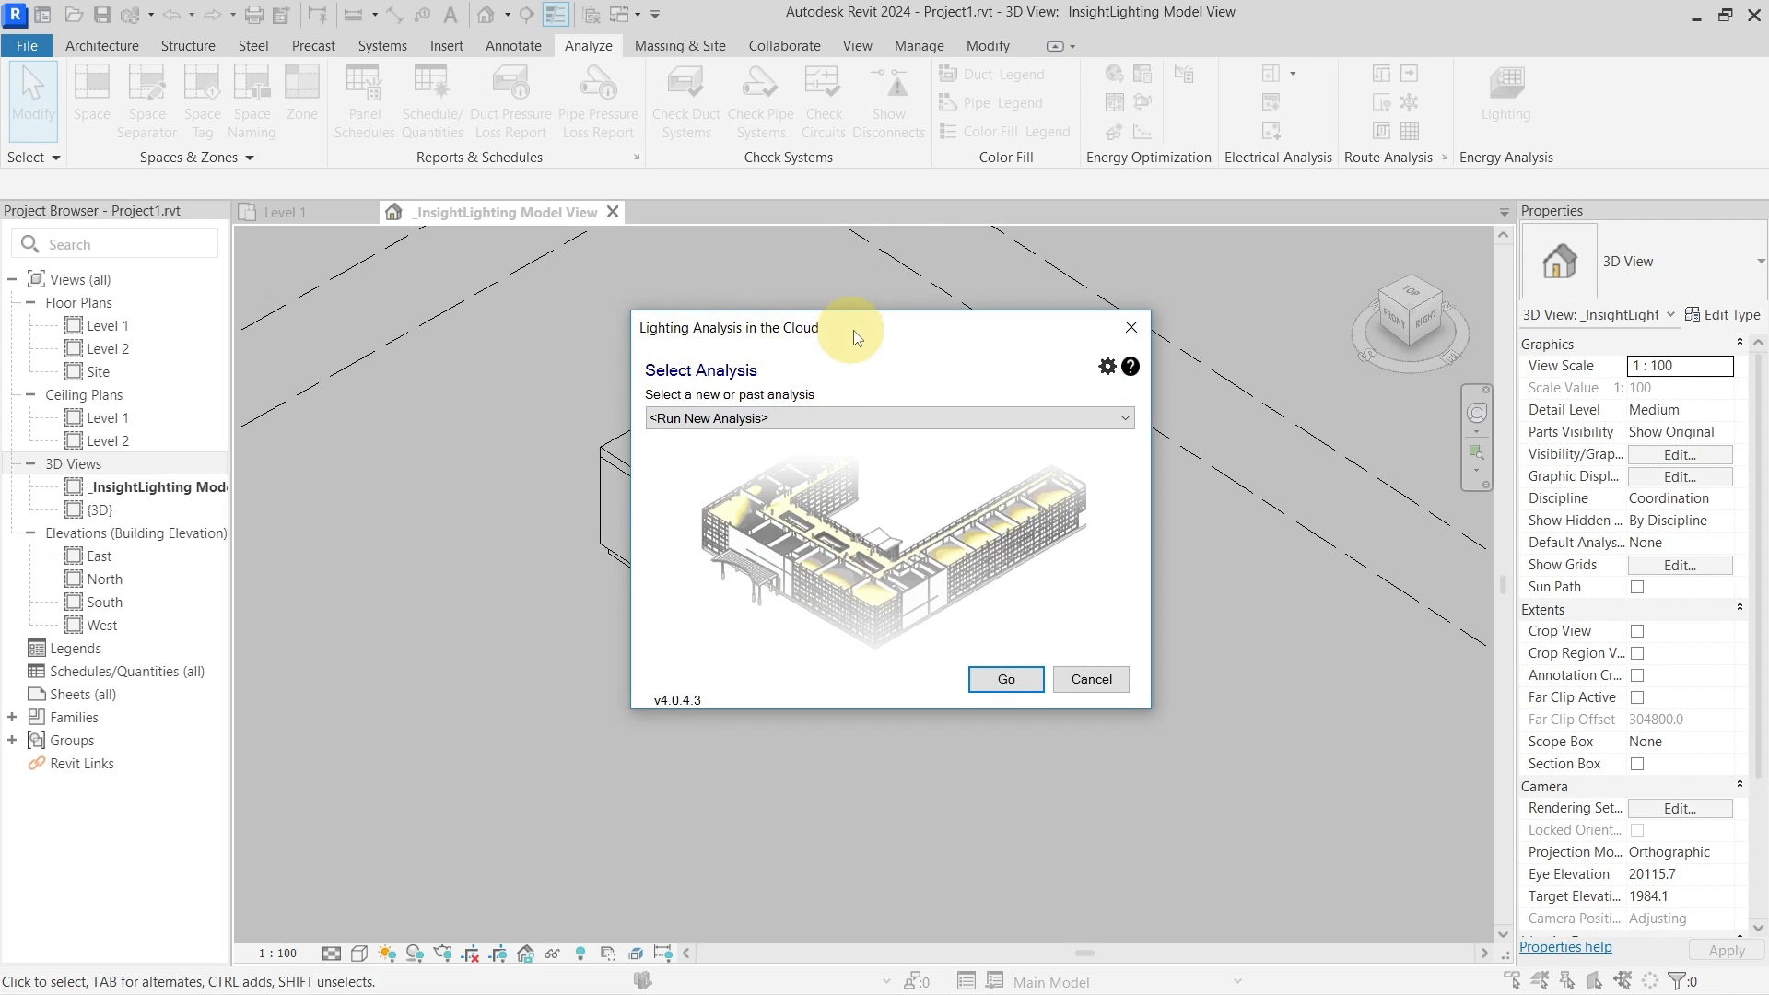
Try running a new daylight analysis, which fails because the Boston, MA weather station is unavailable
left_click_drag(853, 330, 835, 330)
left_click(782, 419)
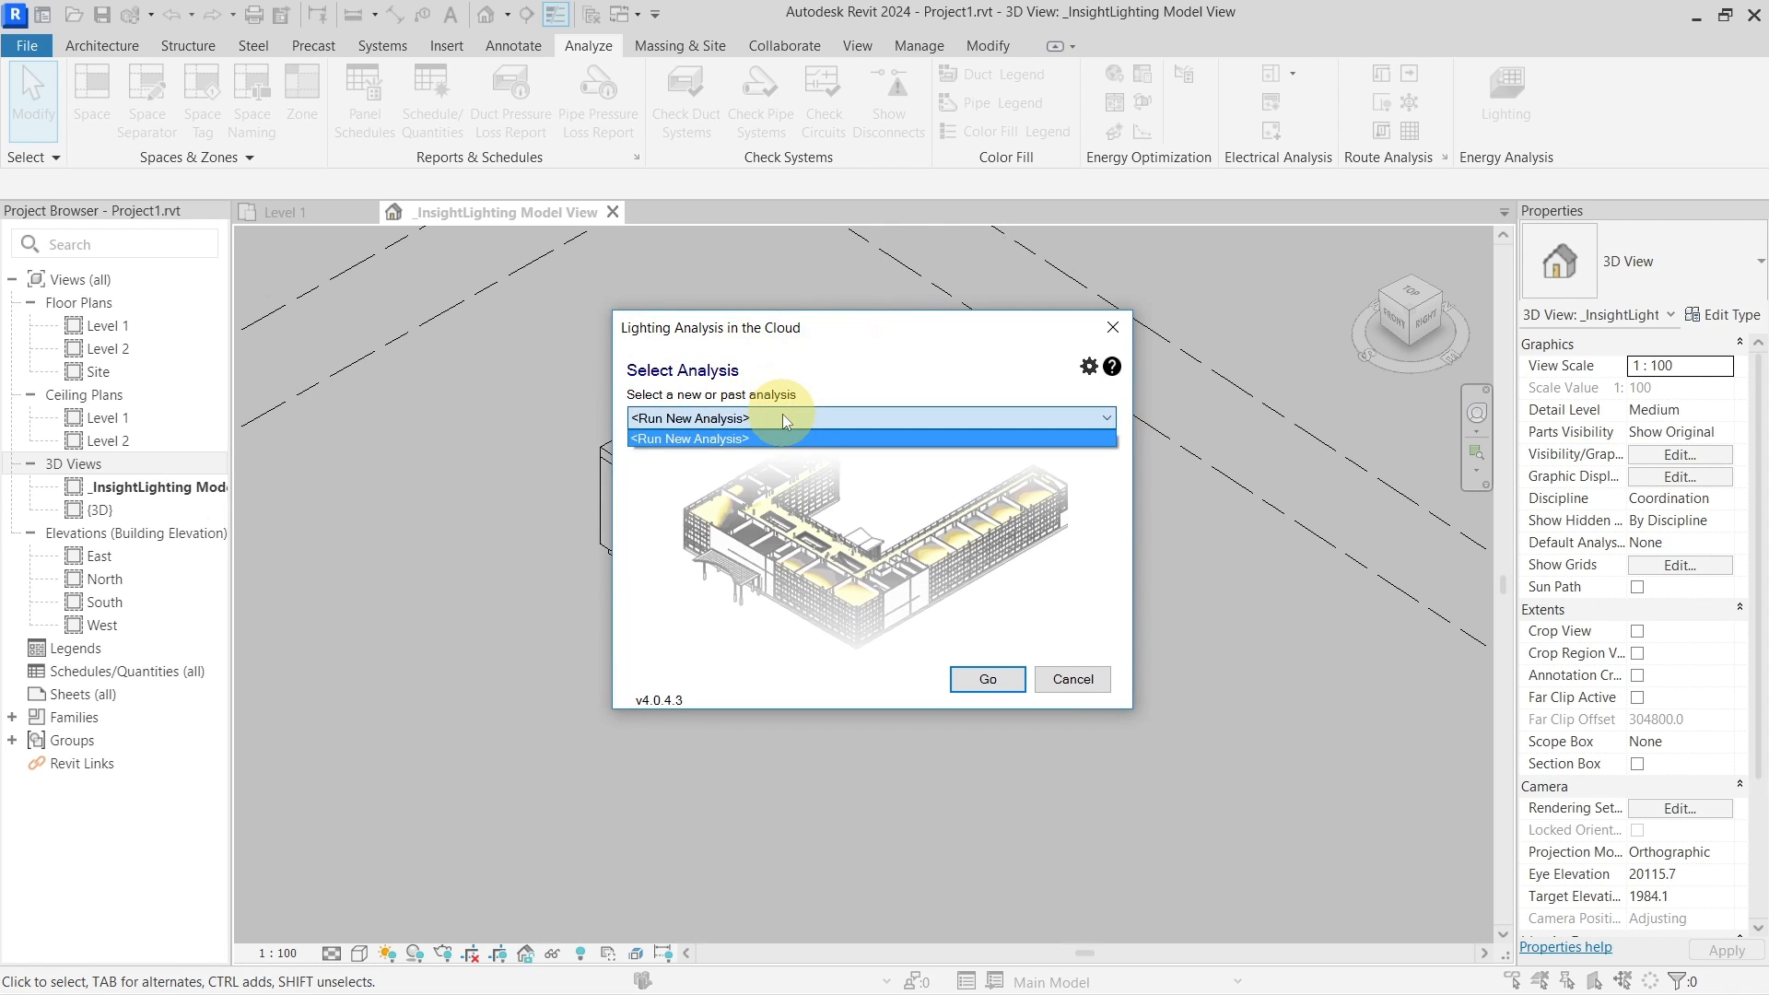
left_click(785, 422)
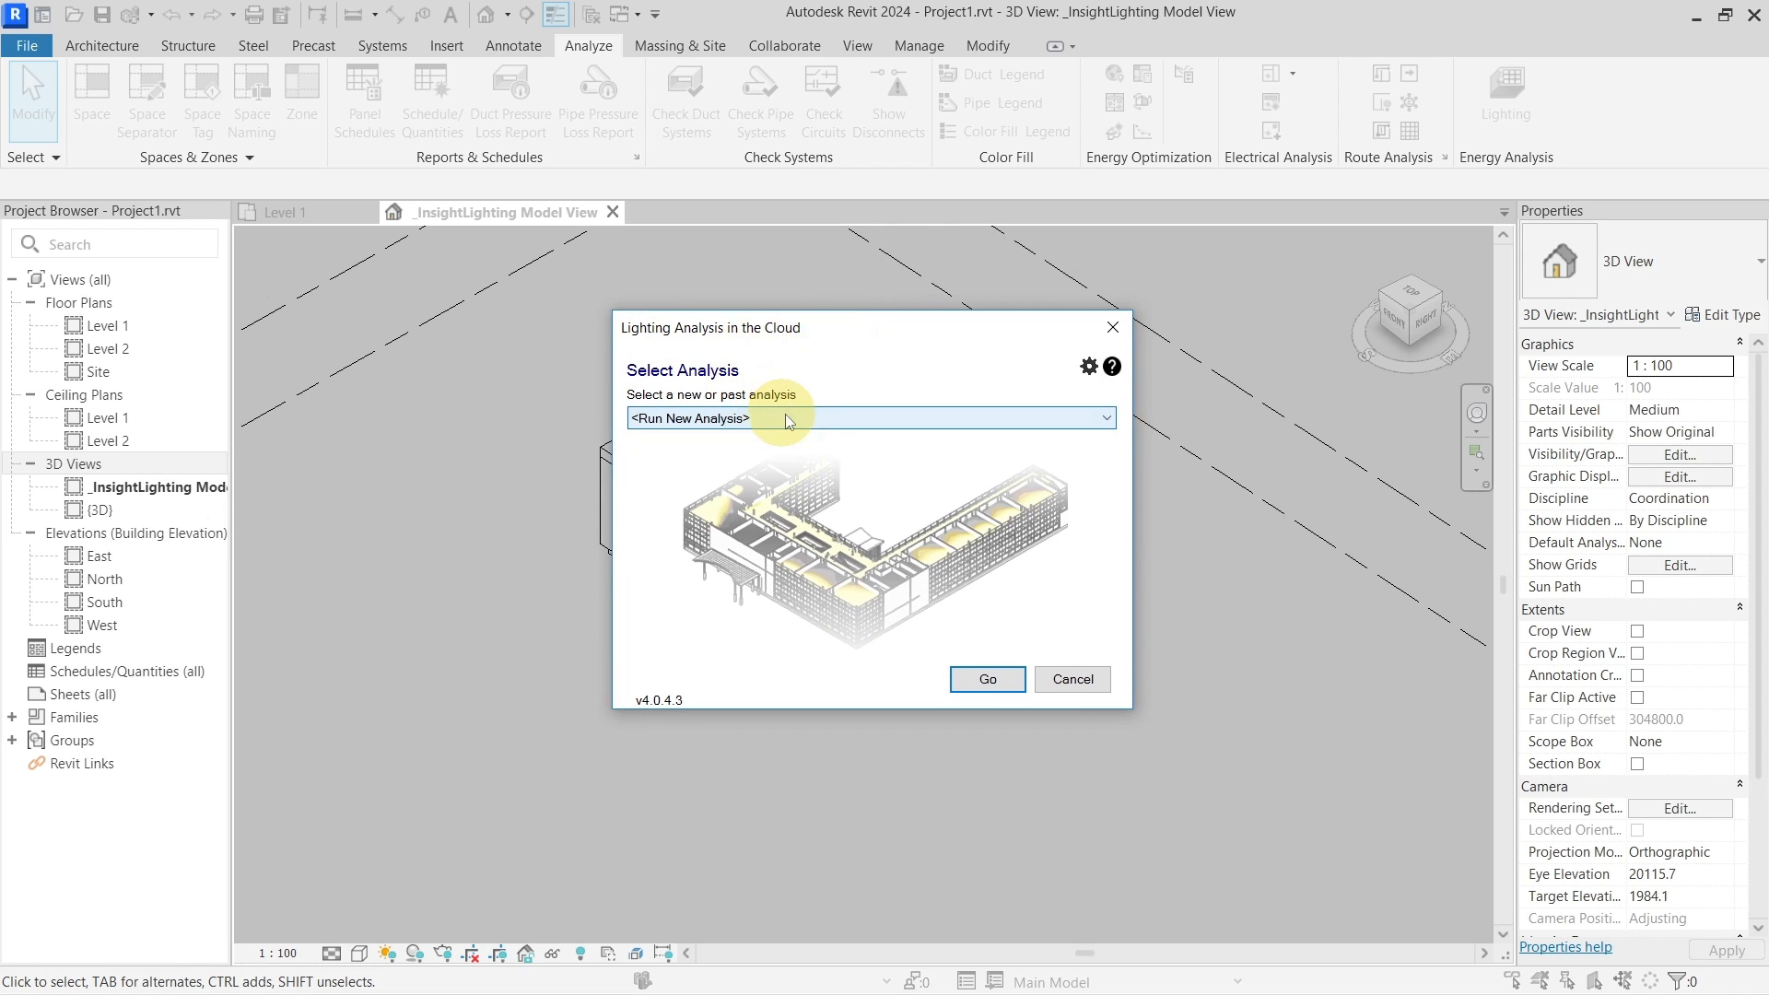
left_click(969, 682)
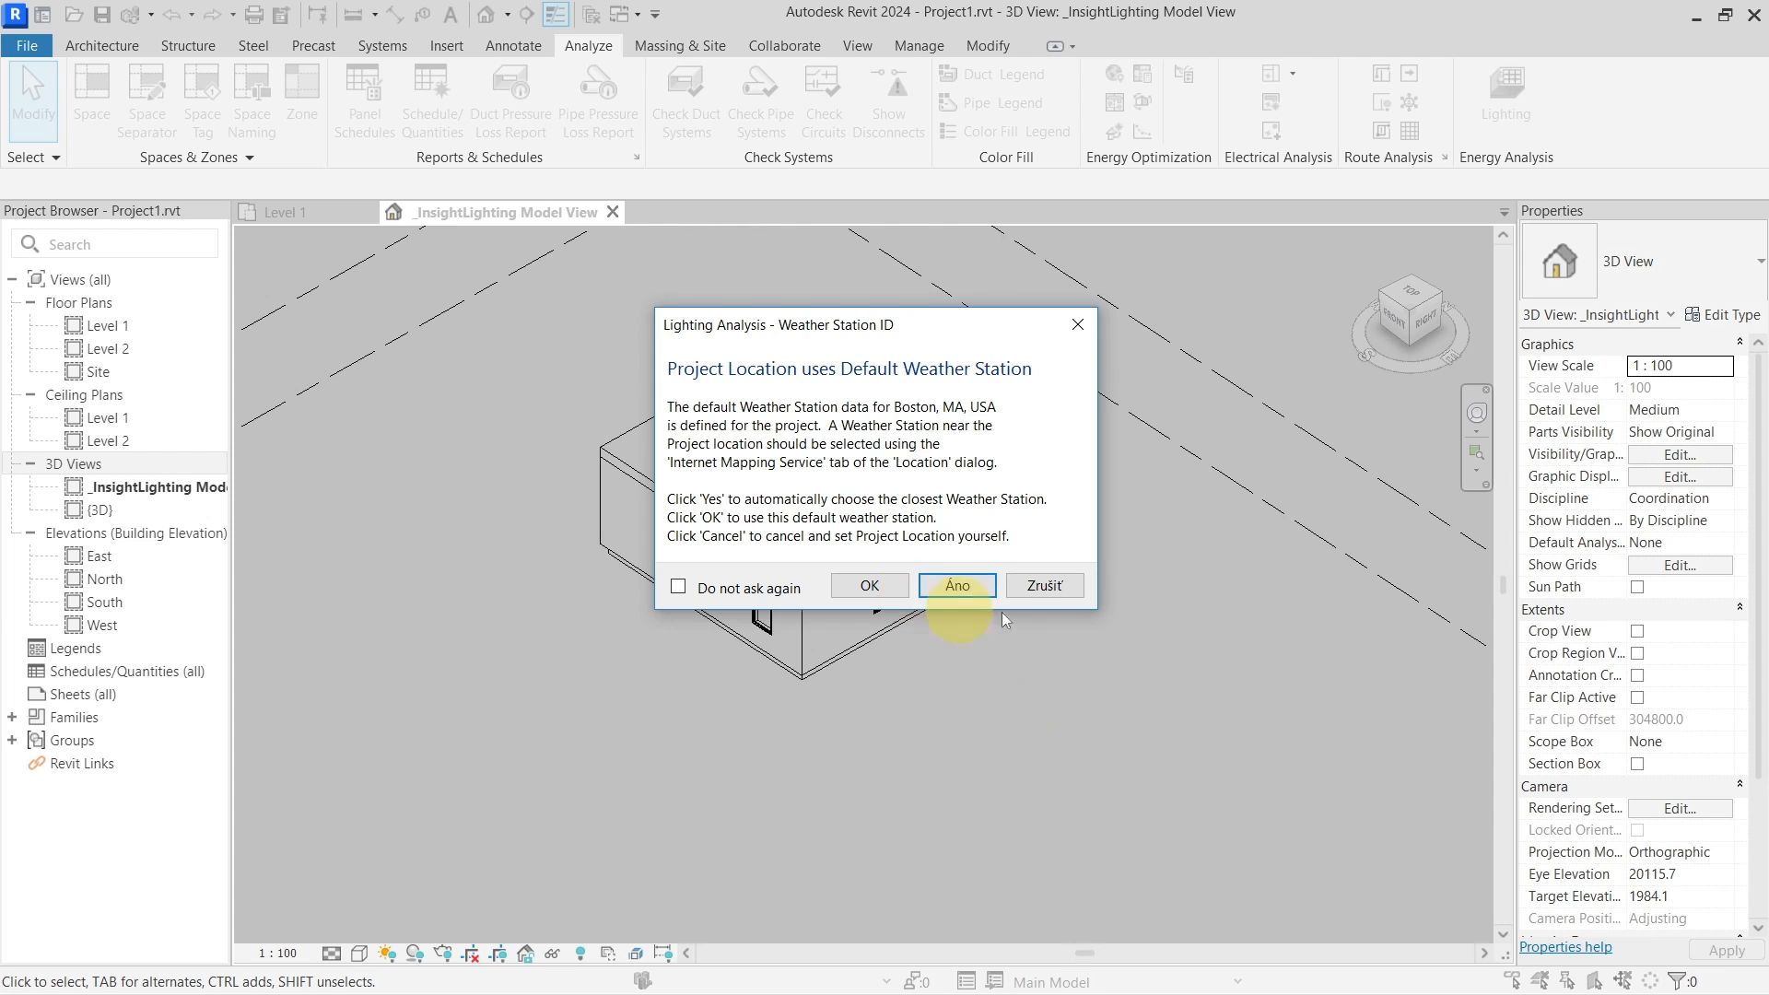
left_click(1065, 589)
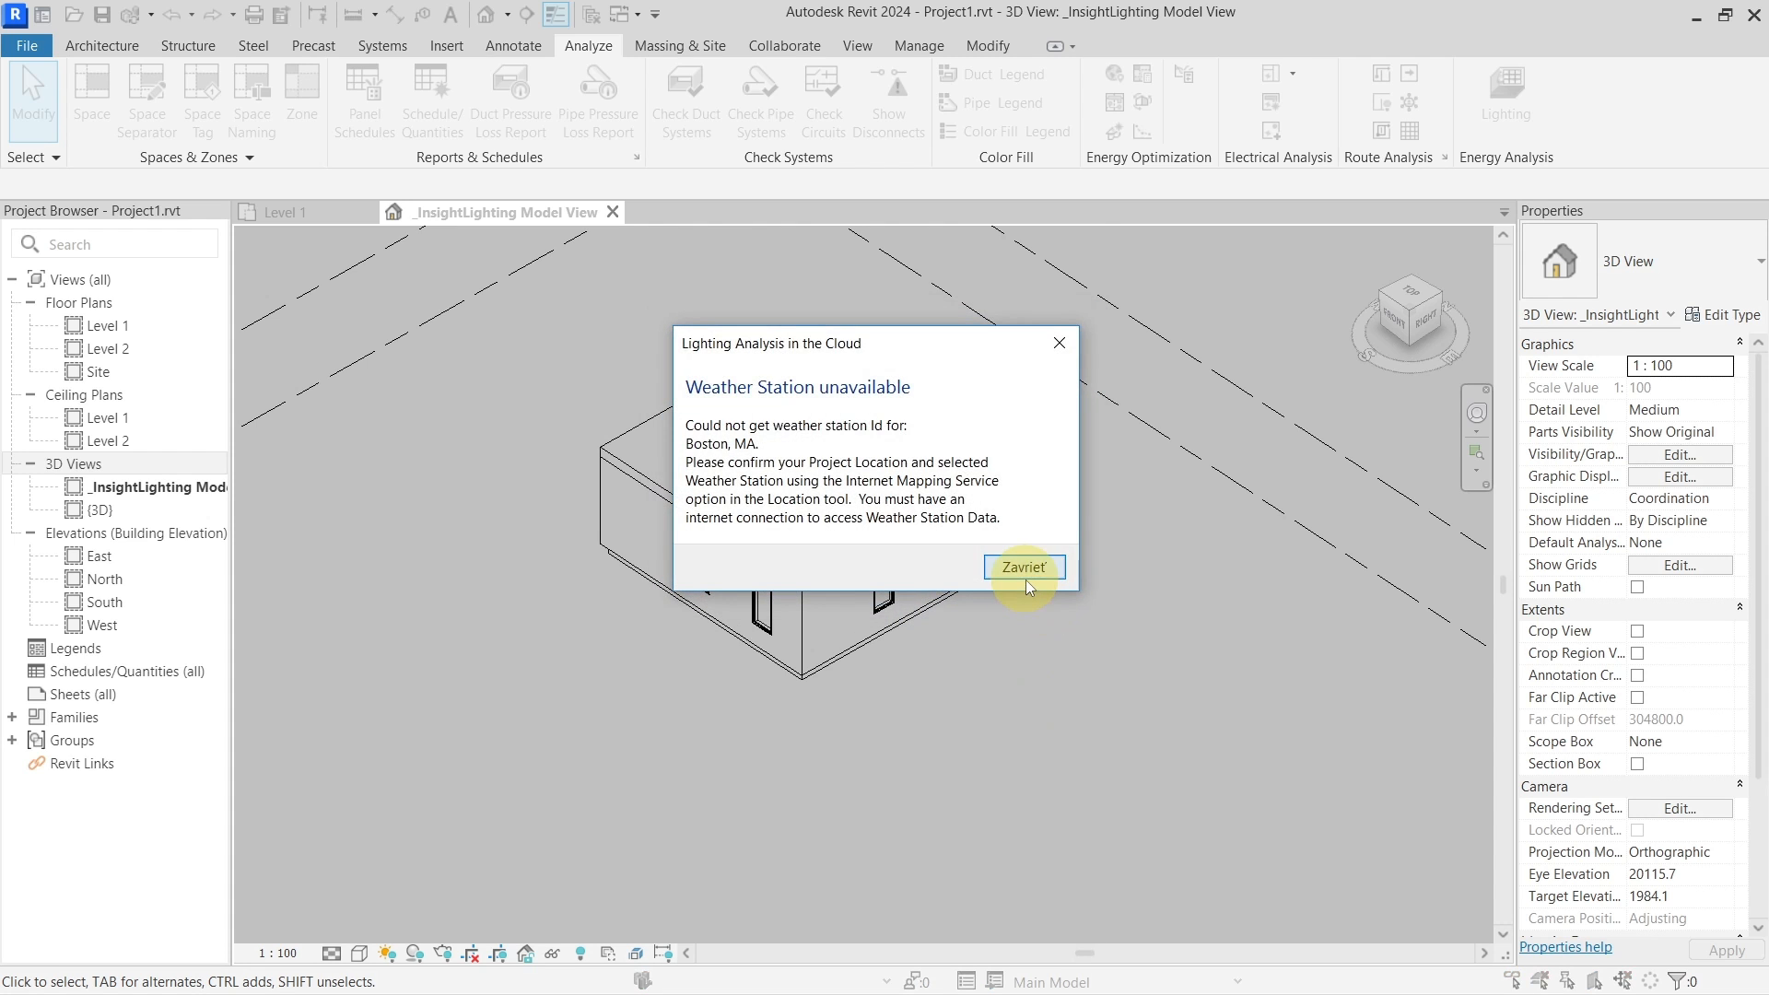
left_click(1026, 579)
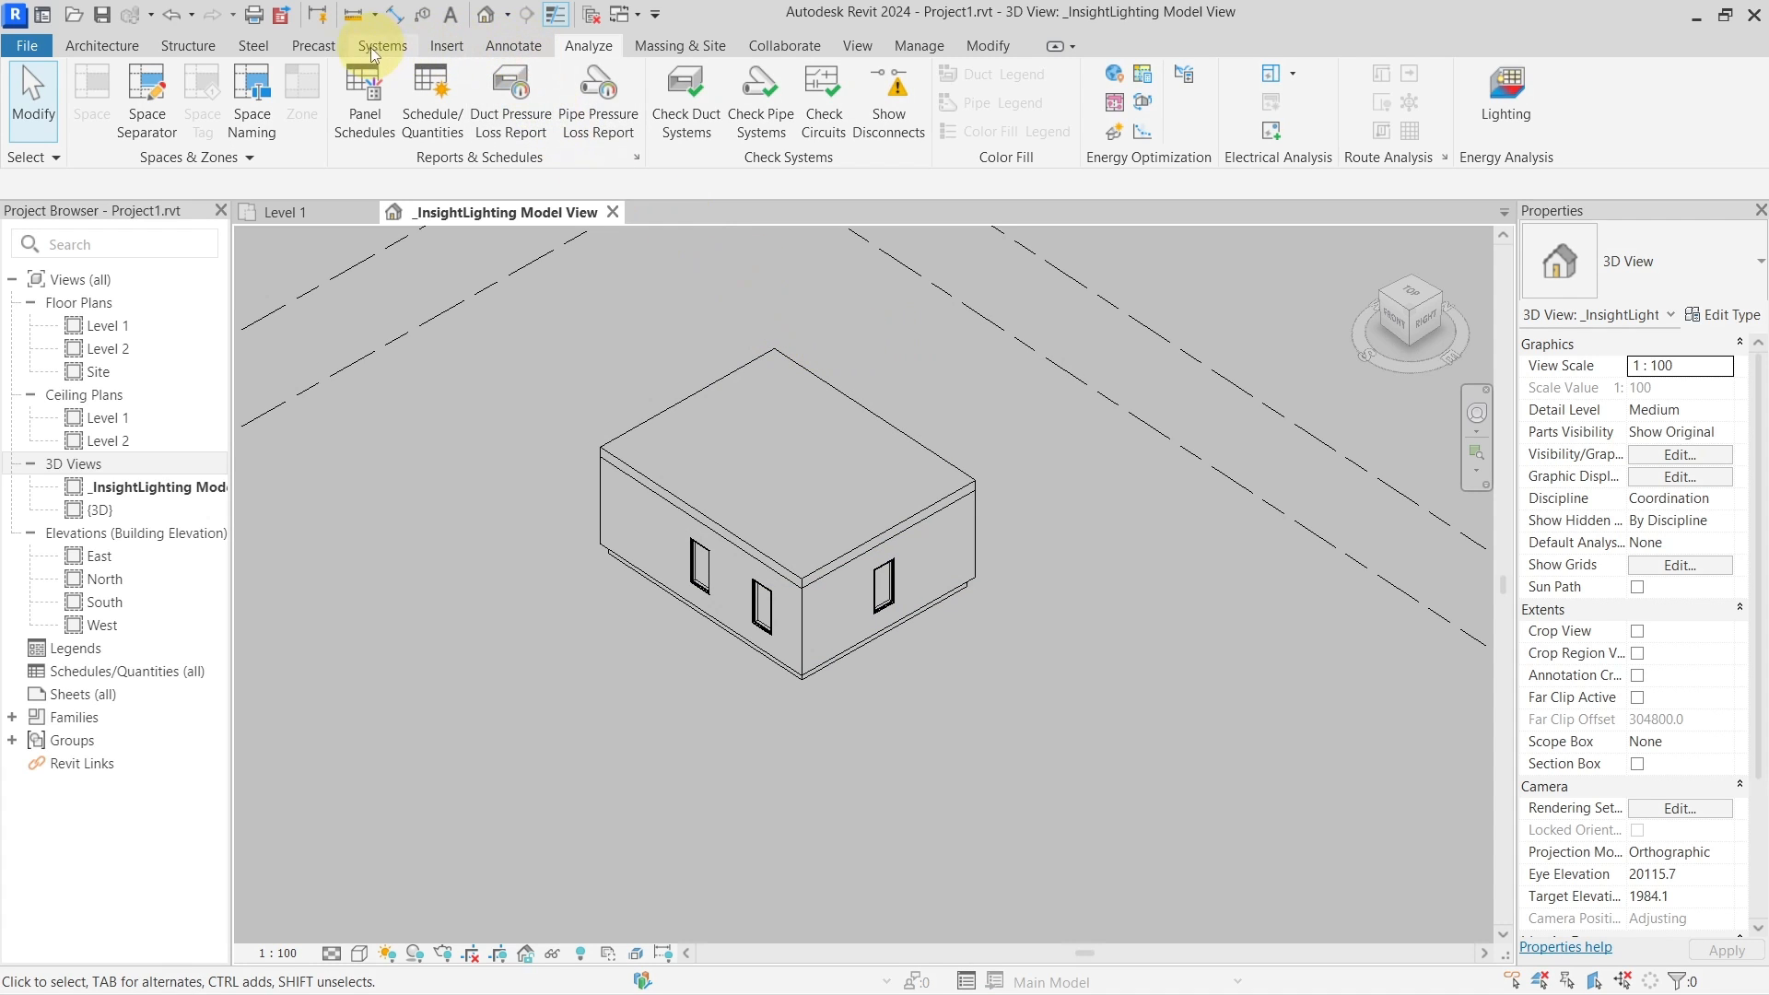
Change the project location address to Praha, Česko
left_click(918, 46)
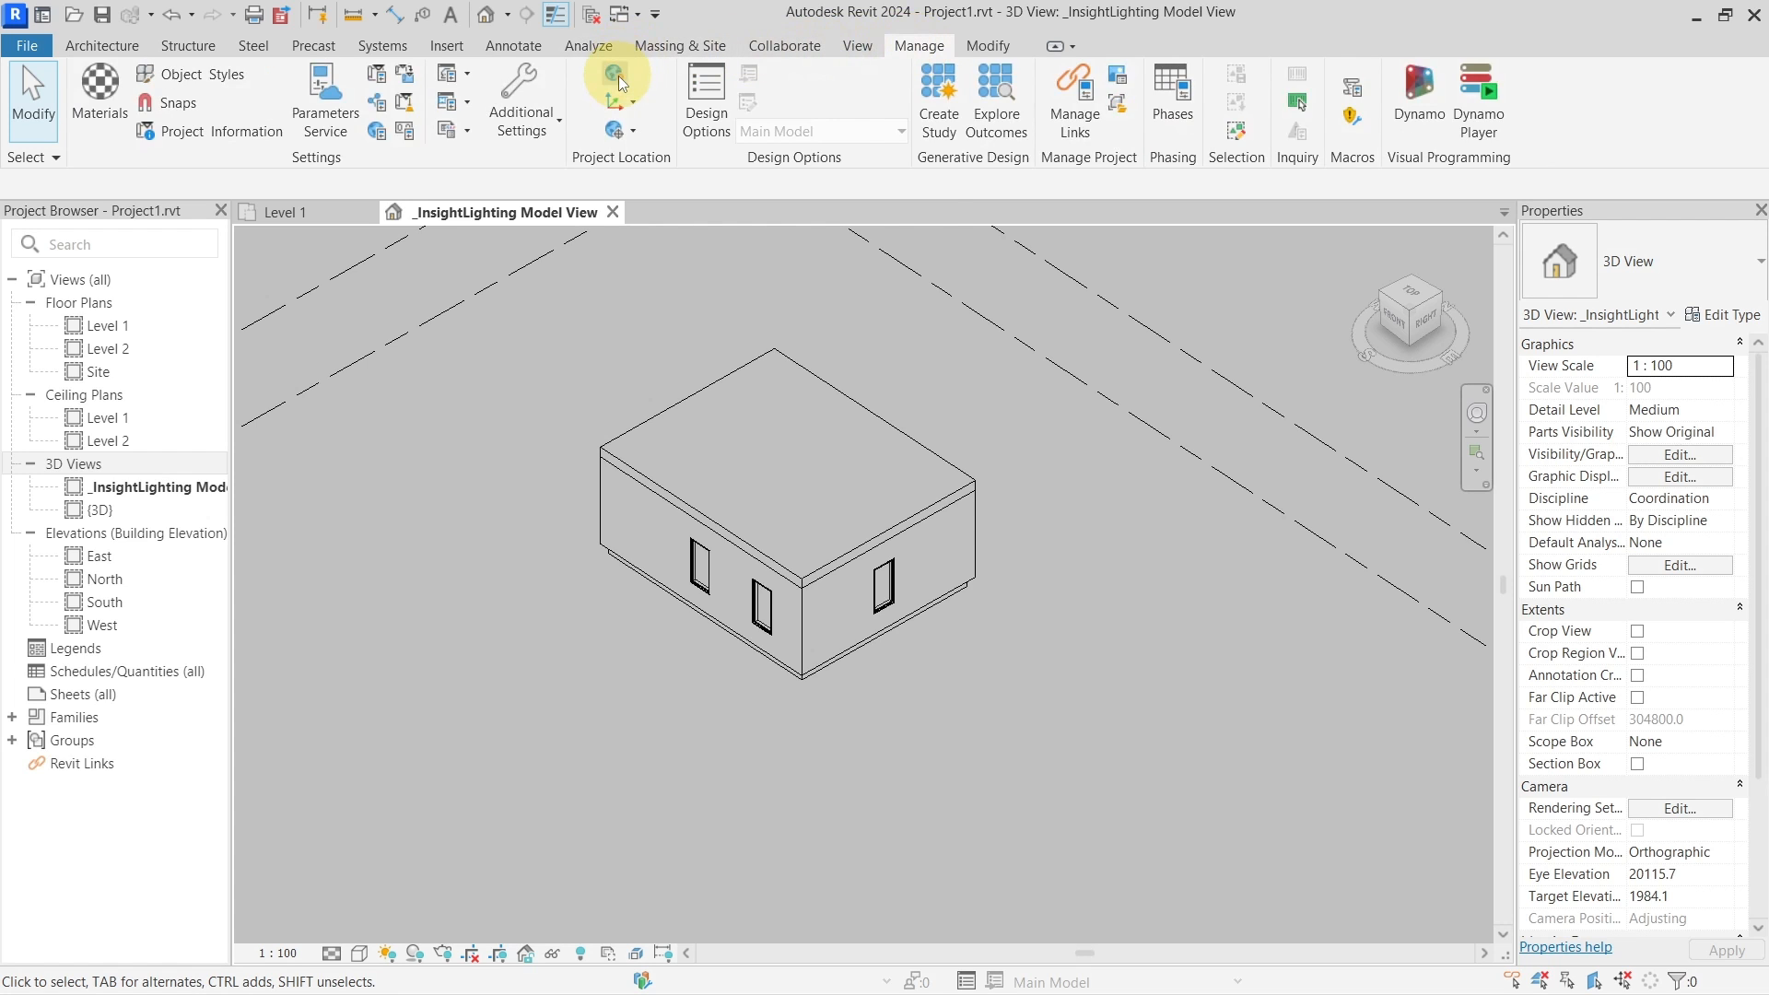
left_click(618, 76)
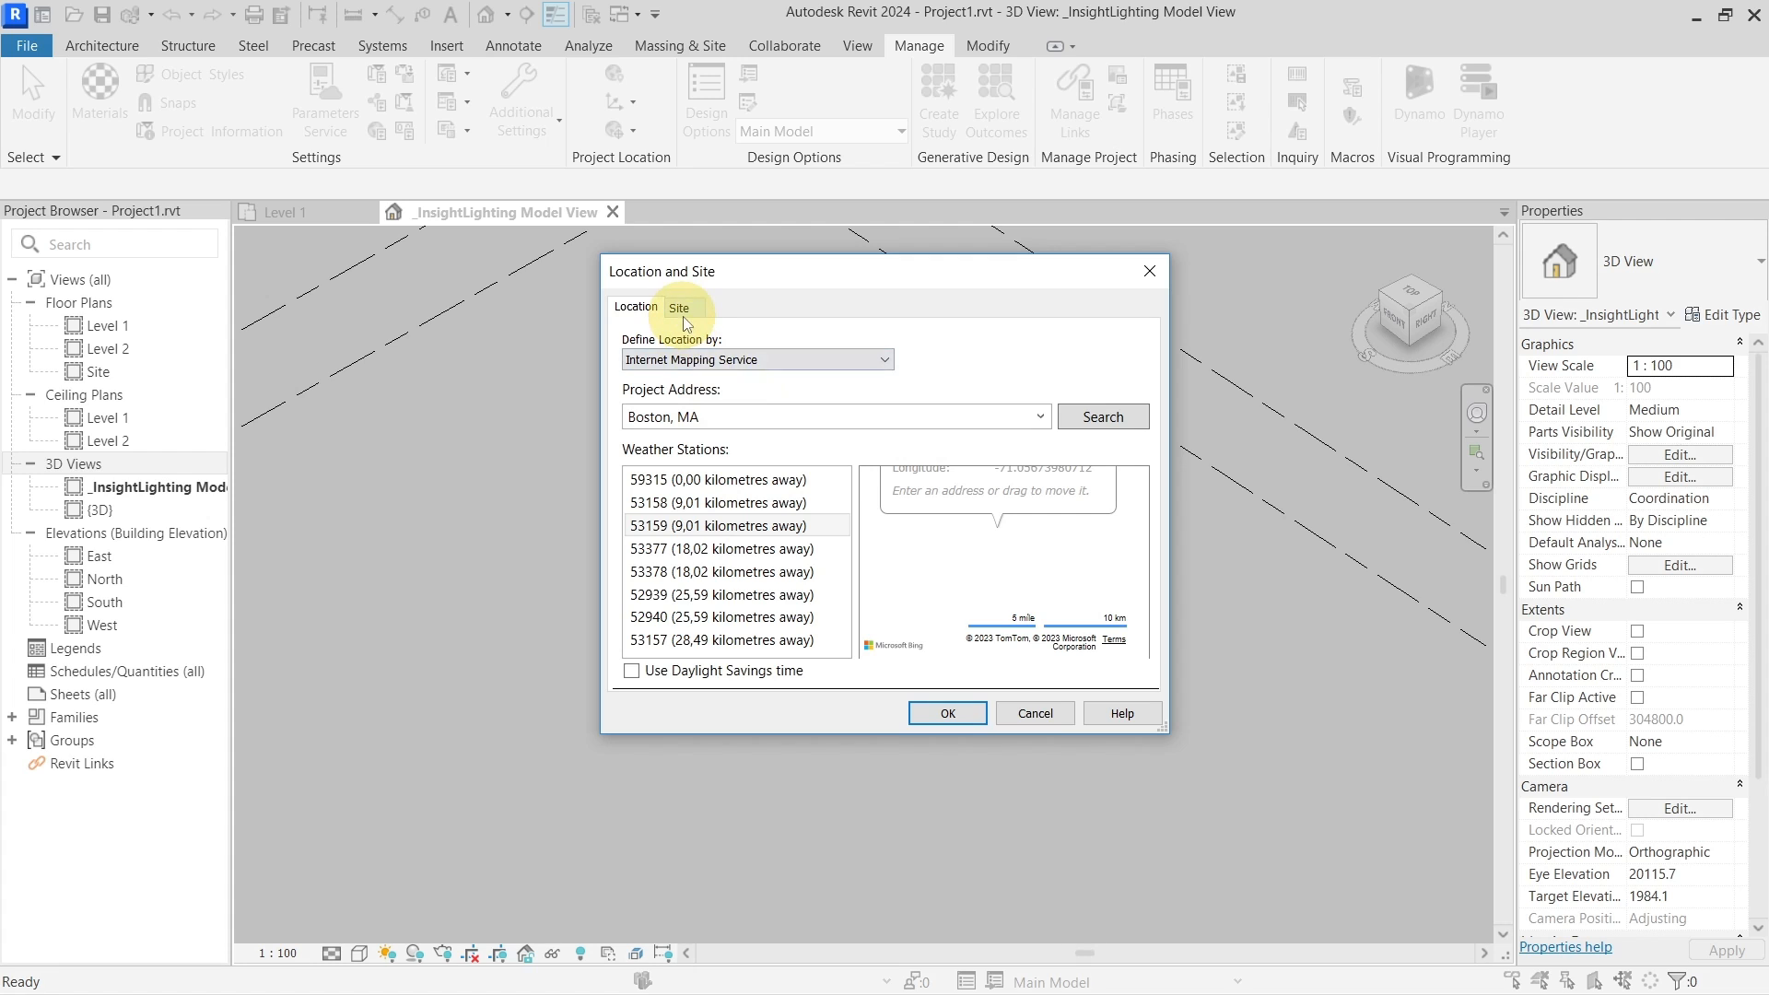
left_click(1007, 424)
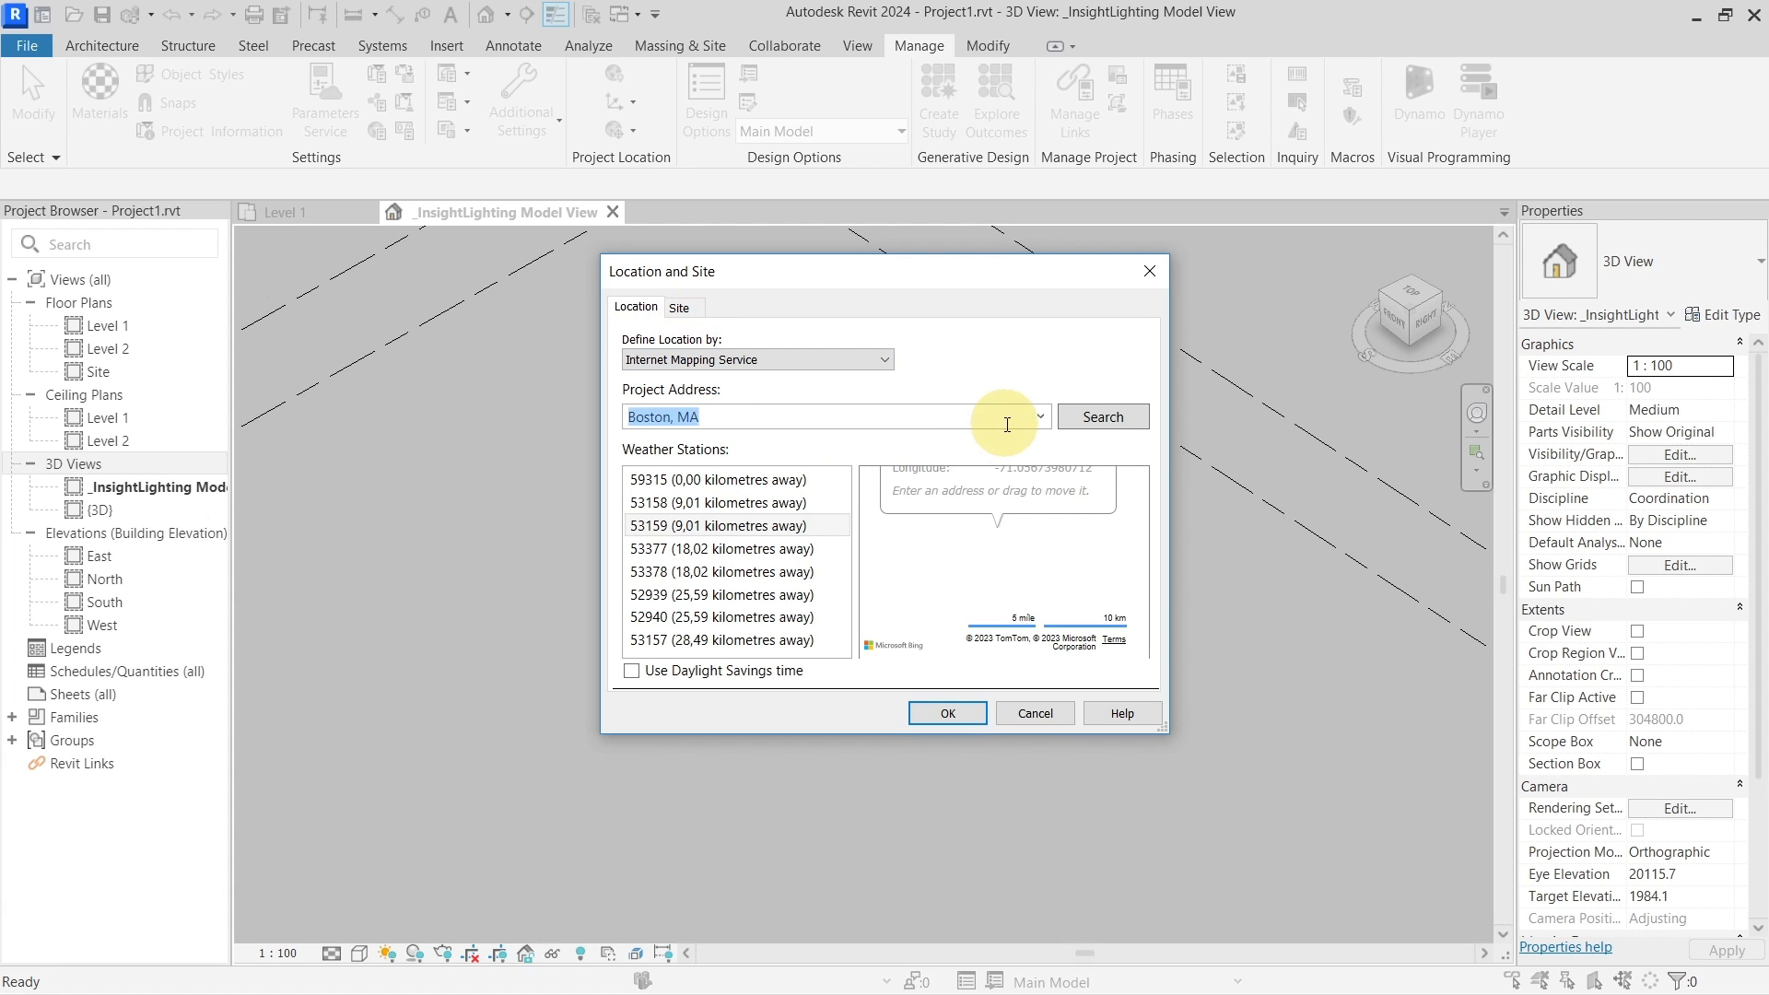
type("Prague, Czechia")
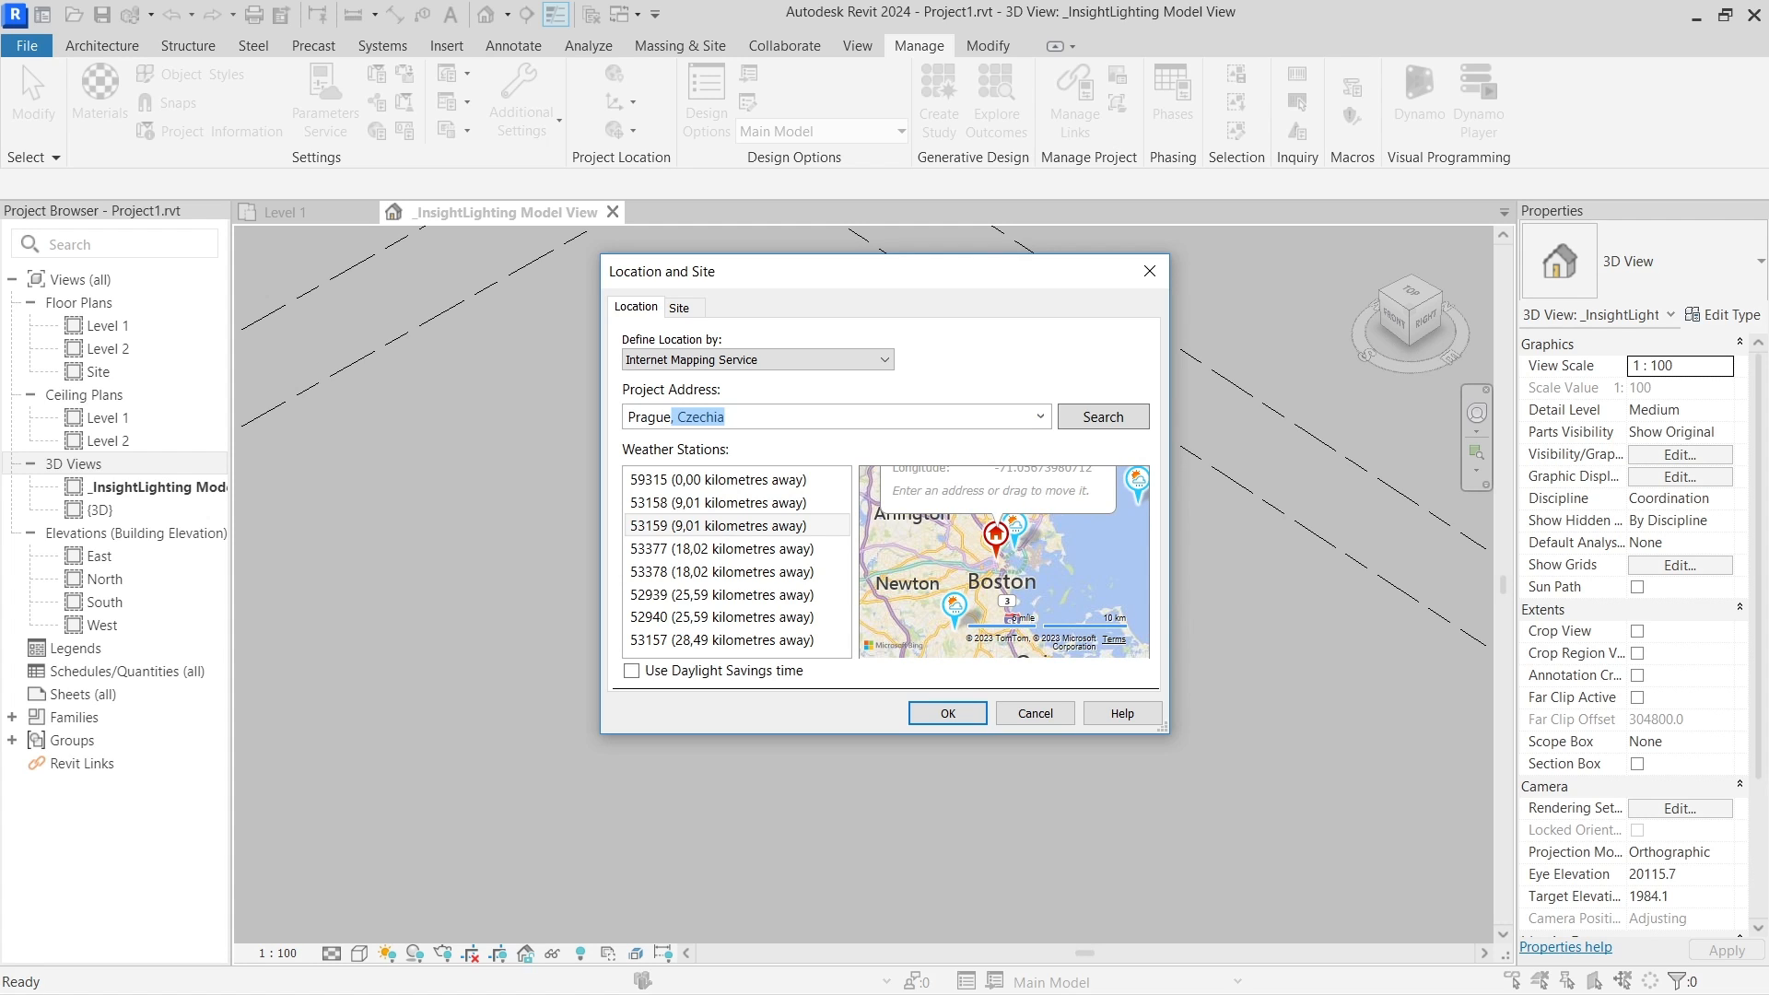
double_click(825, 414)
left_click(1102, 415)
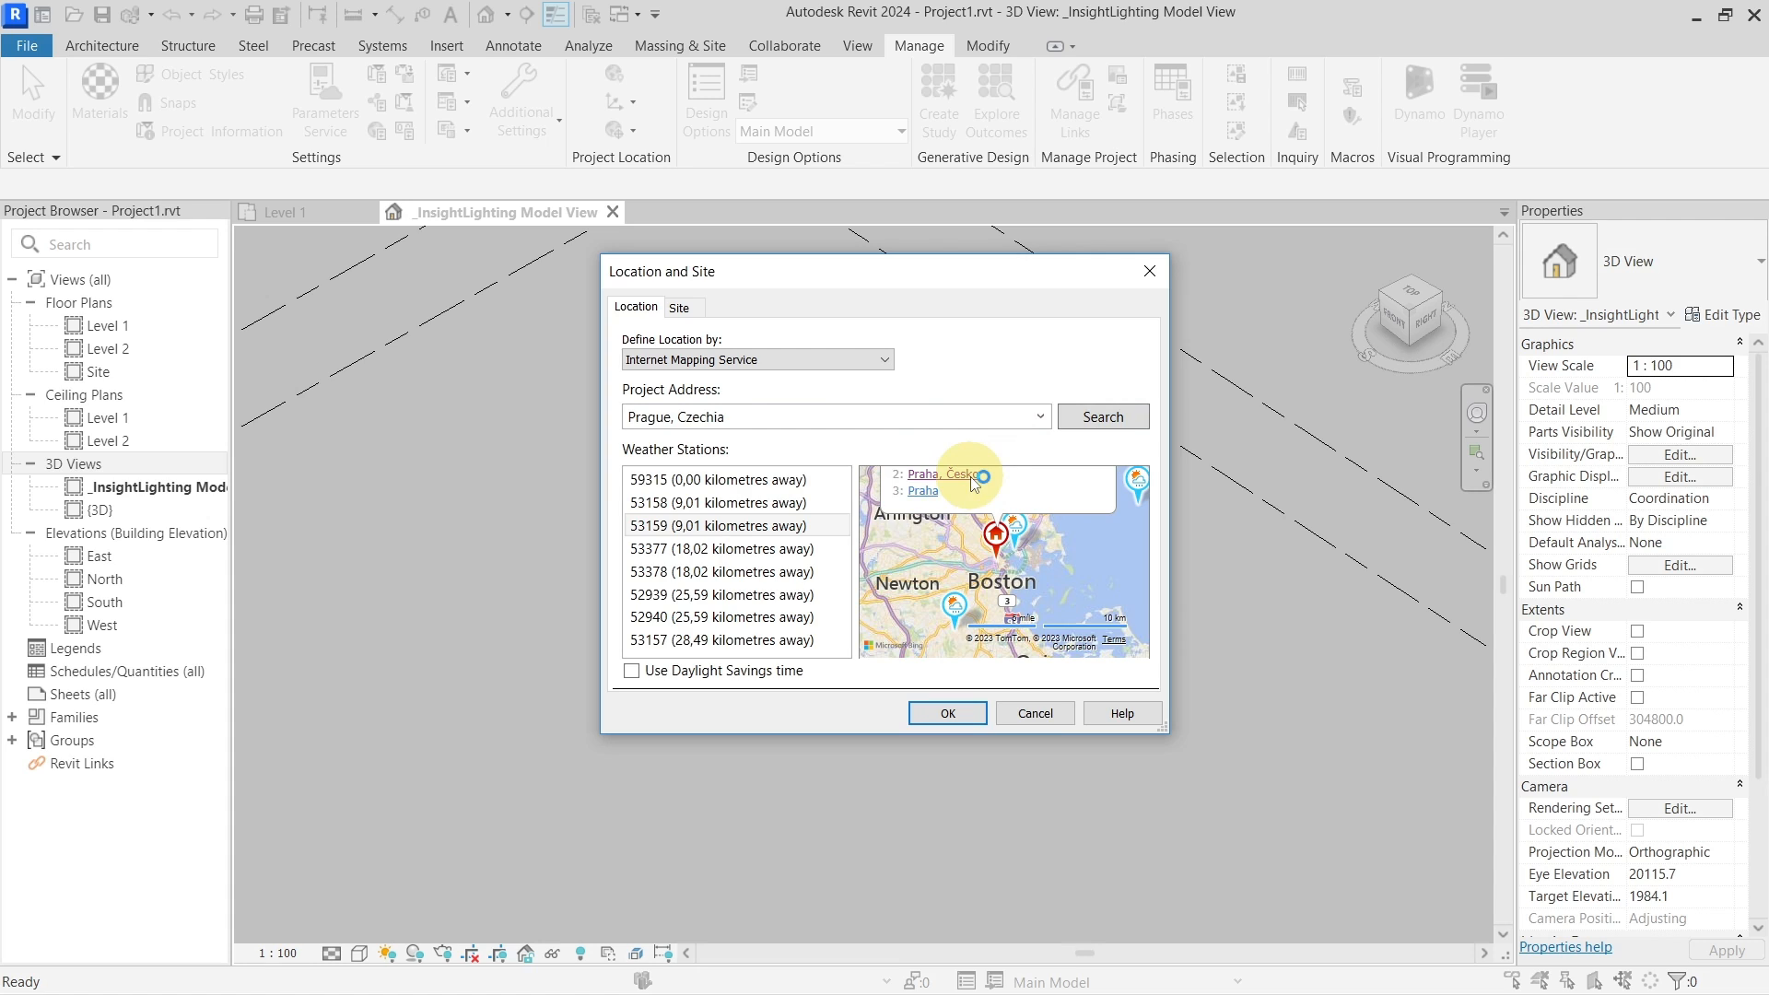
left_click(975, 481)
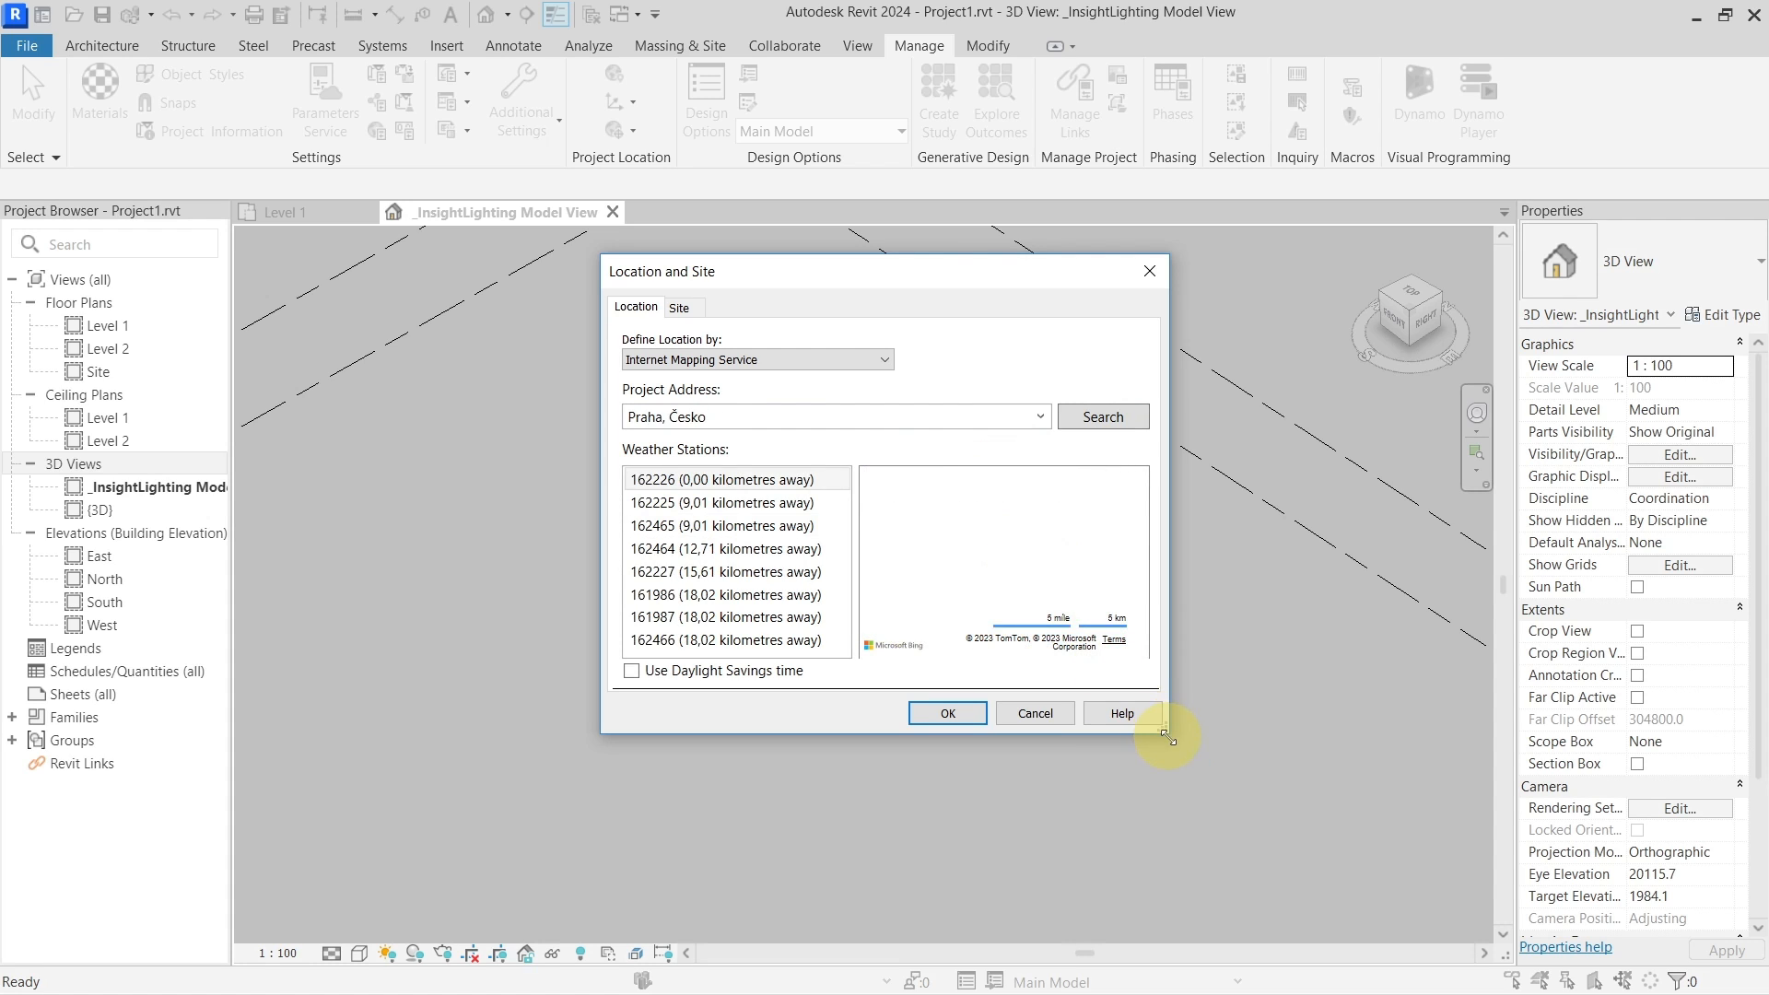
Select weather station 162465 near Prague and confirm the location settings
left_click_drag(1165, 735, 1356, 883)
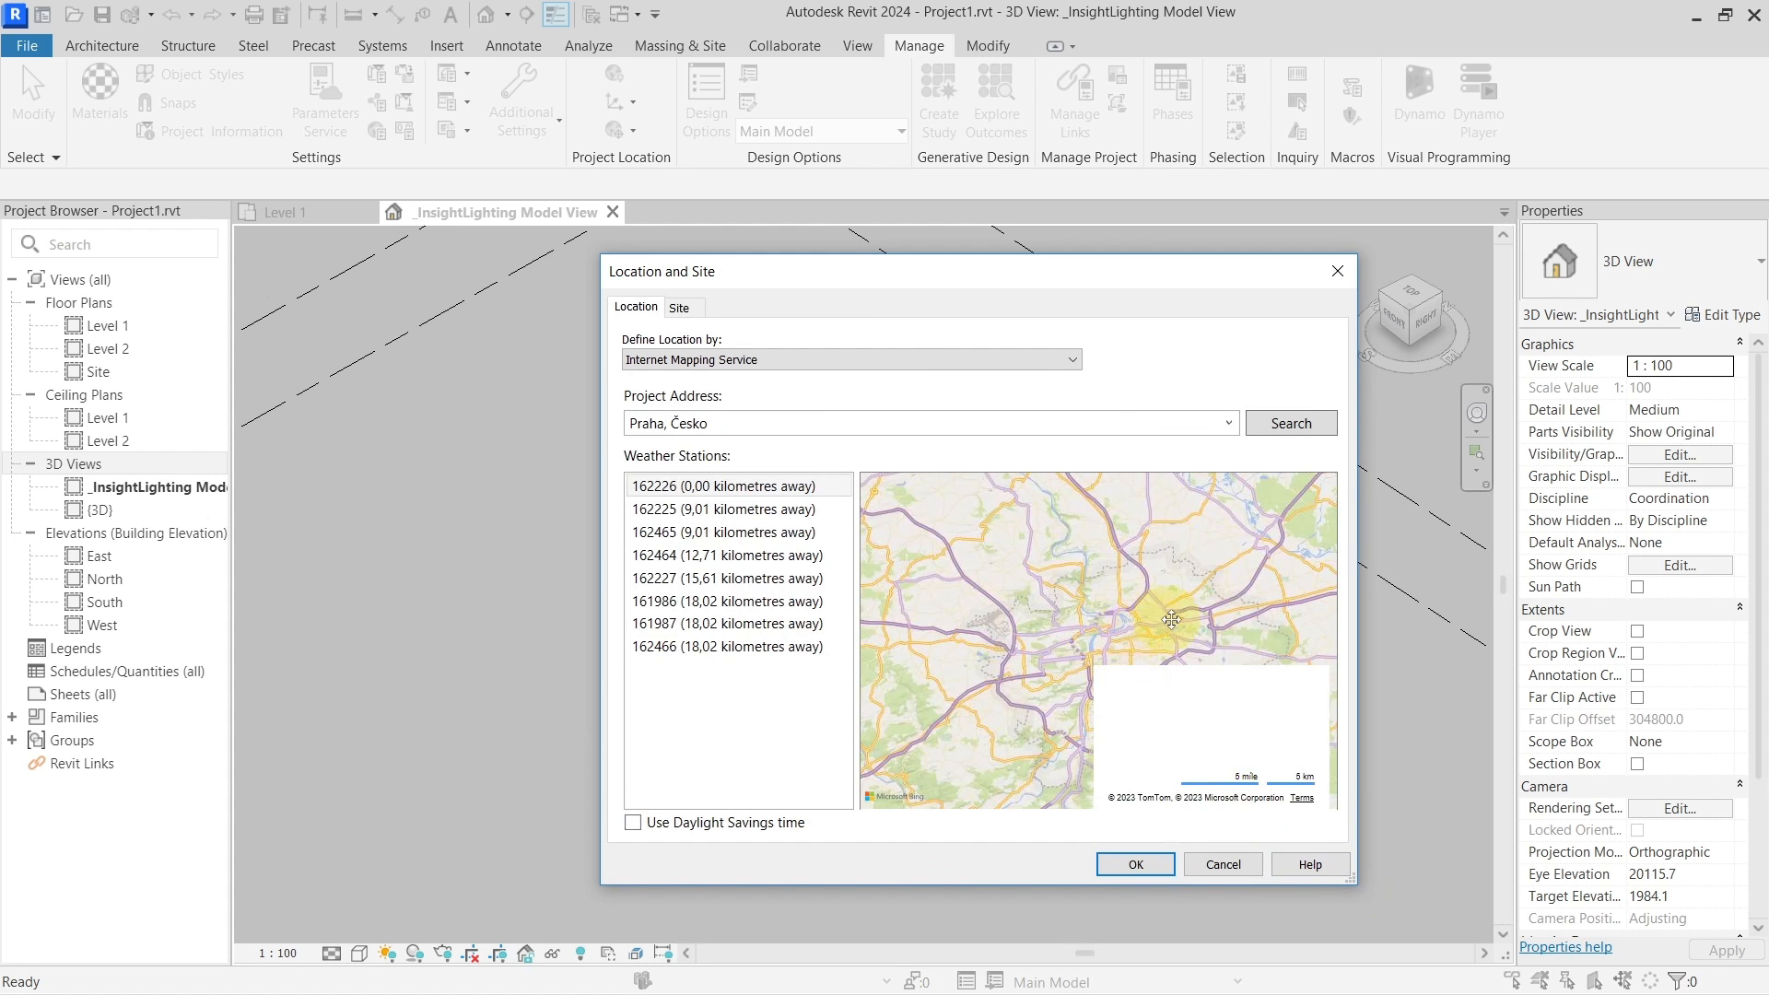
scroll(1171, 620, "up", 4)
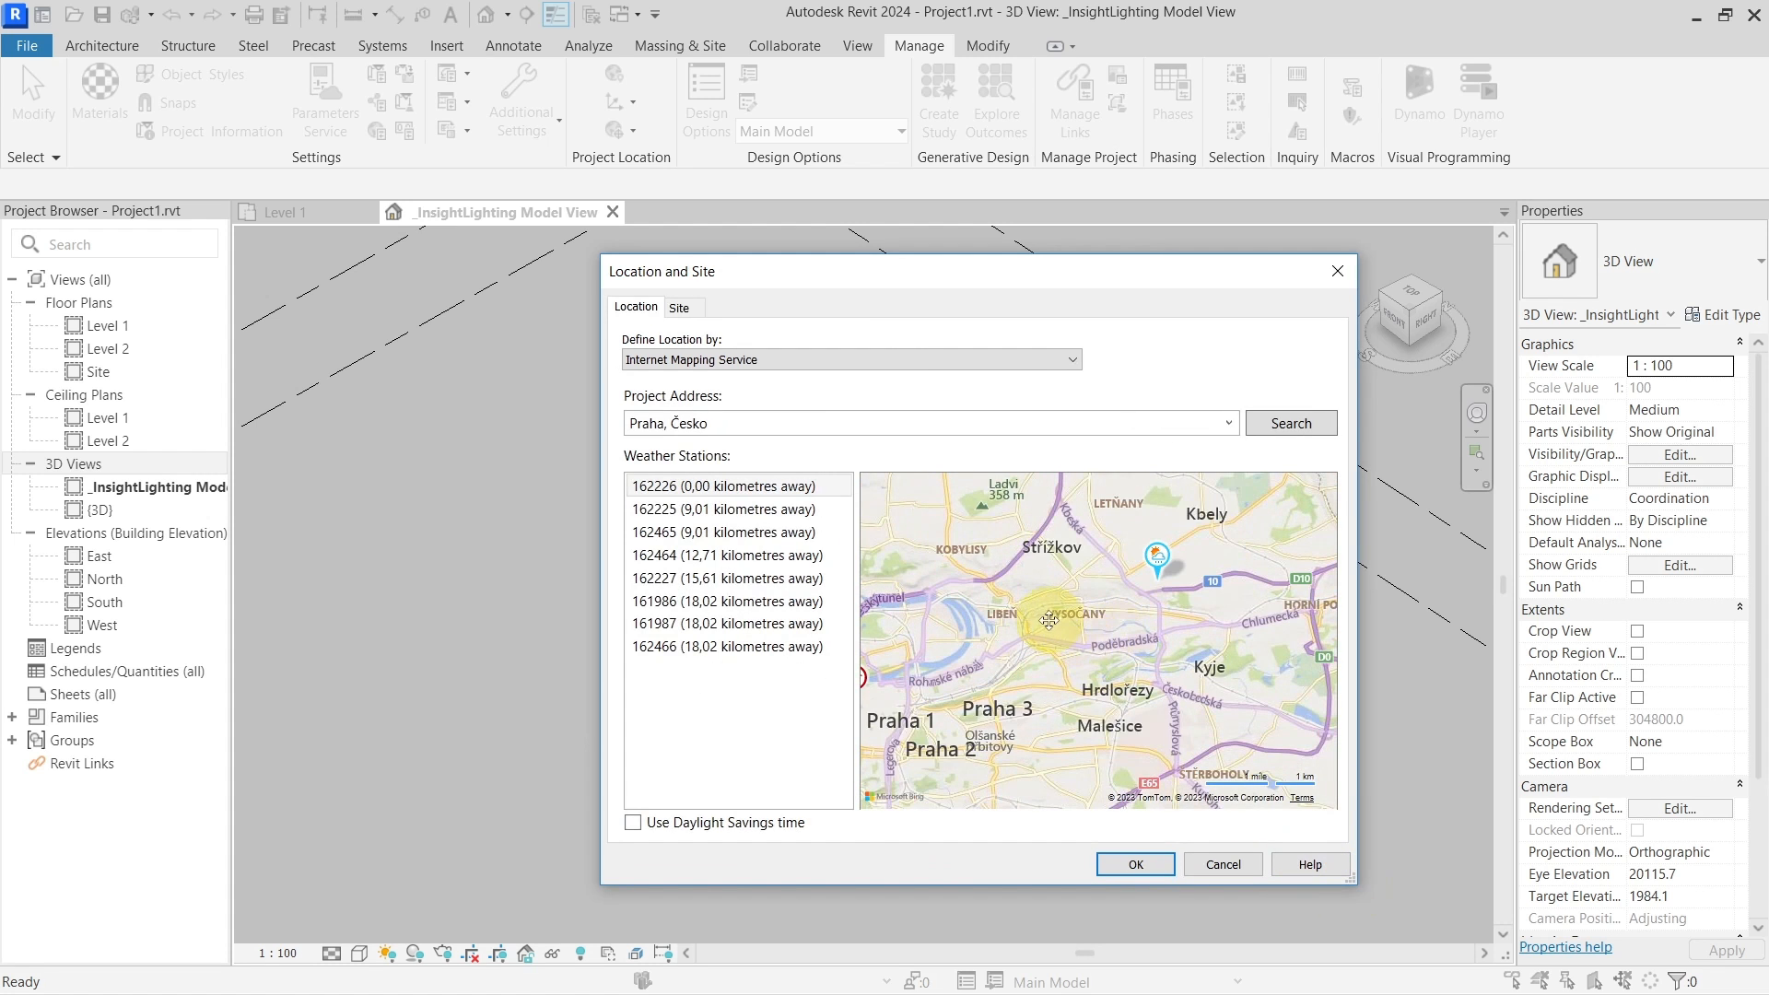
mouse_move(1049, 620)
left_mouse_down()
mouse_move(1169, 644)
mouse_move(1140, 603)
mouse_move(1079, 578)
left_mouse_up()
left_click(1238, 525)
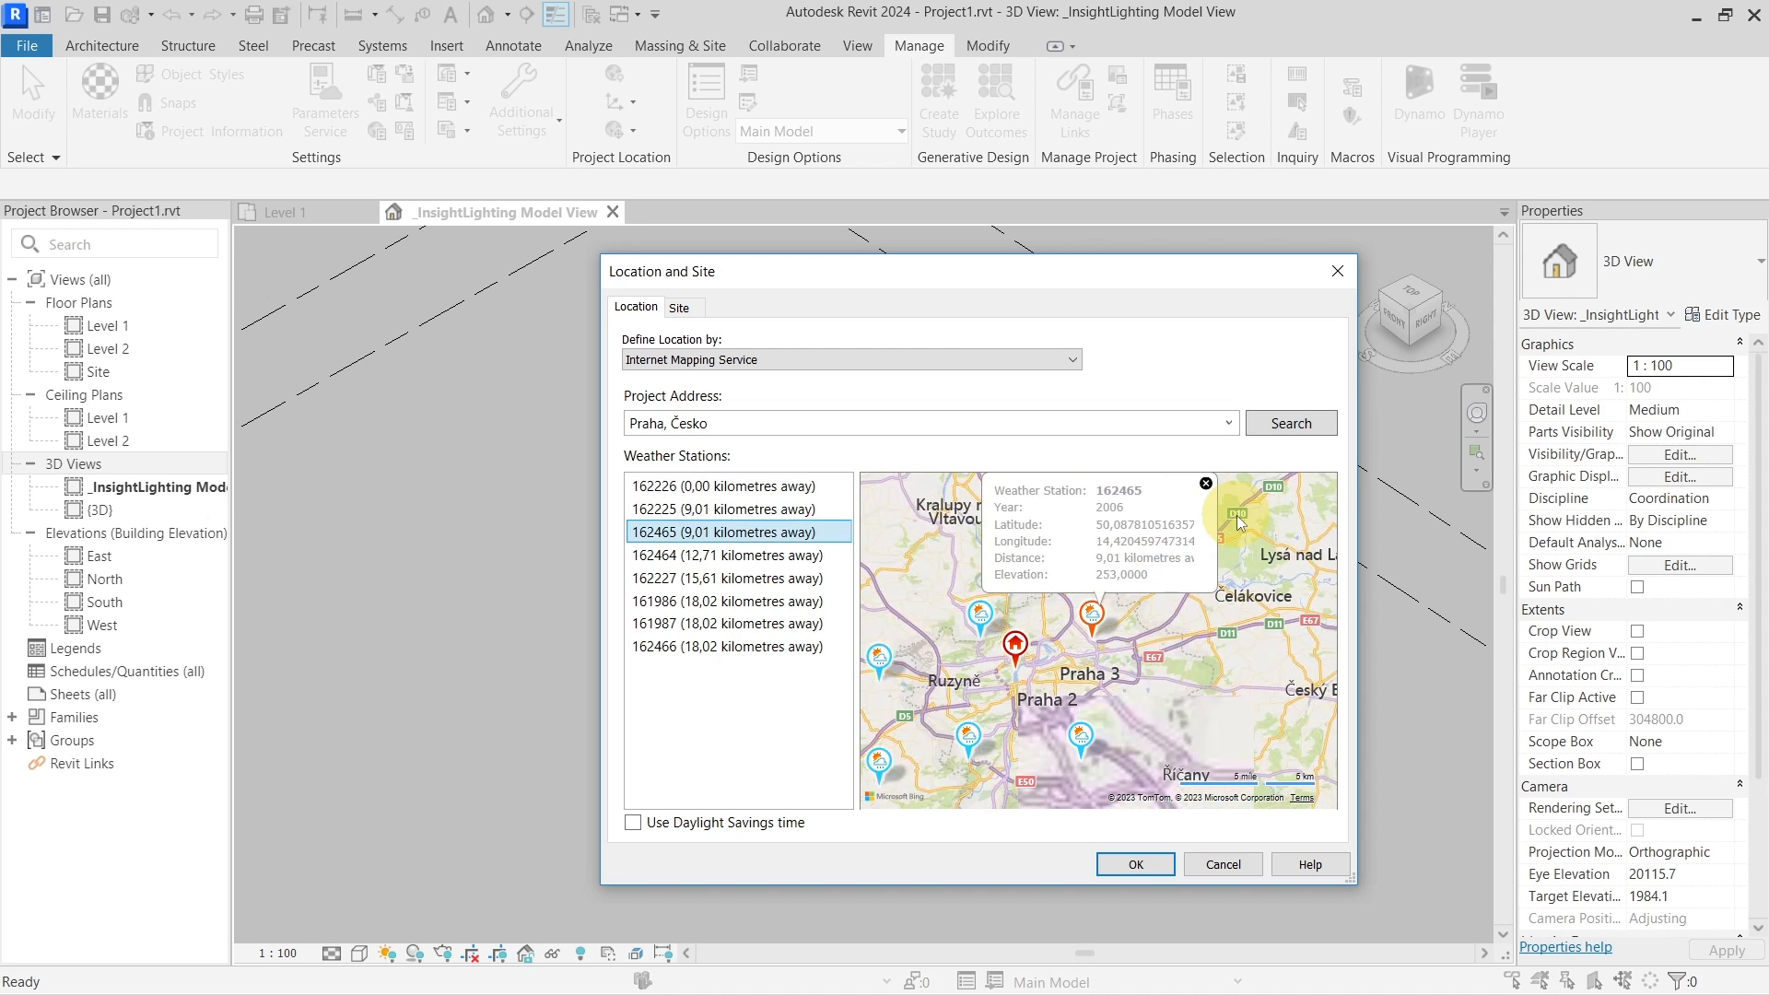
left_click(1136, 865)
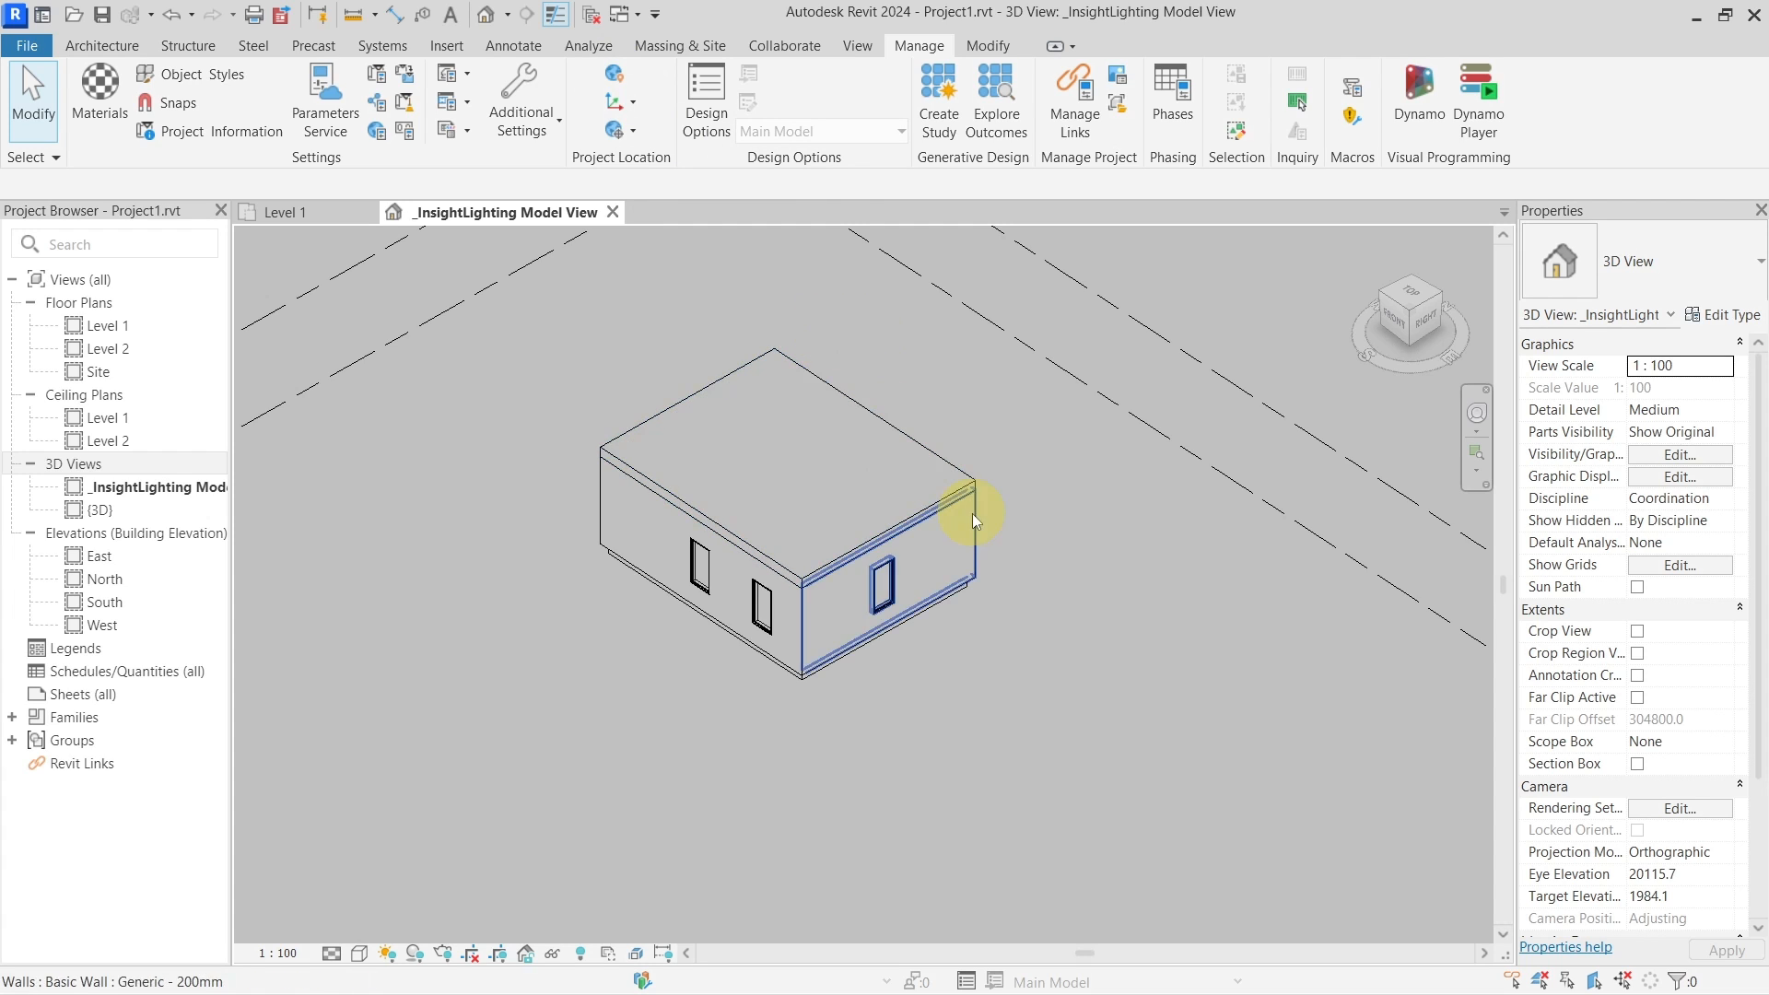
Set up a new cloud analysis, keep Illuminance Analysis, and view its Date/Time environment settings
left_click(589, 46)
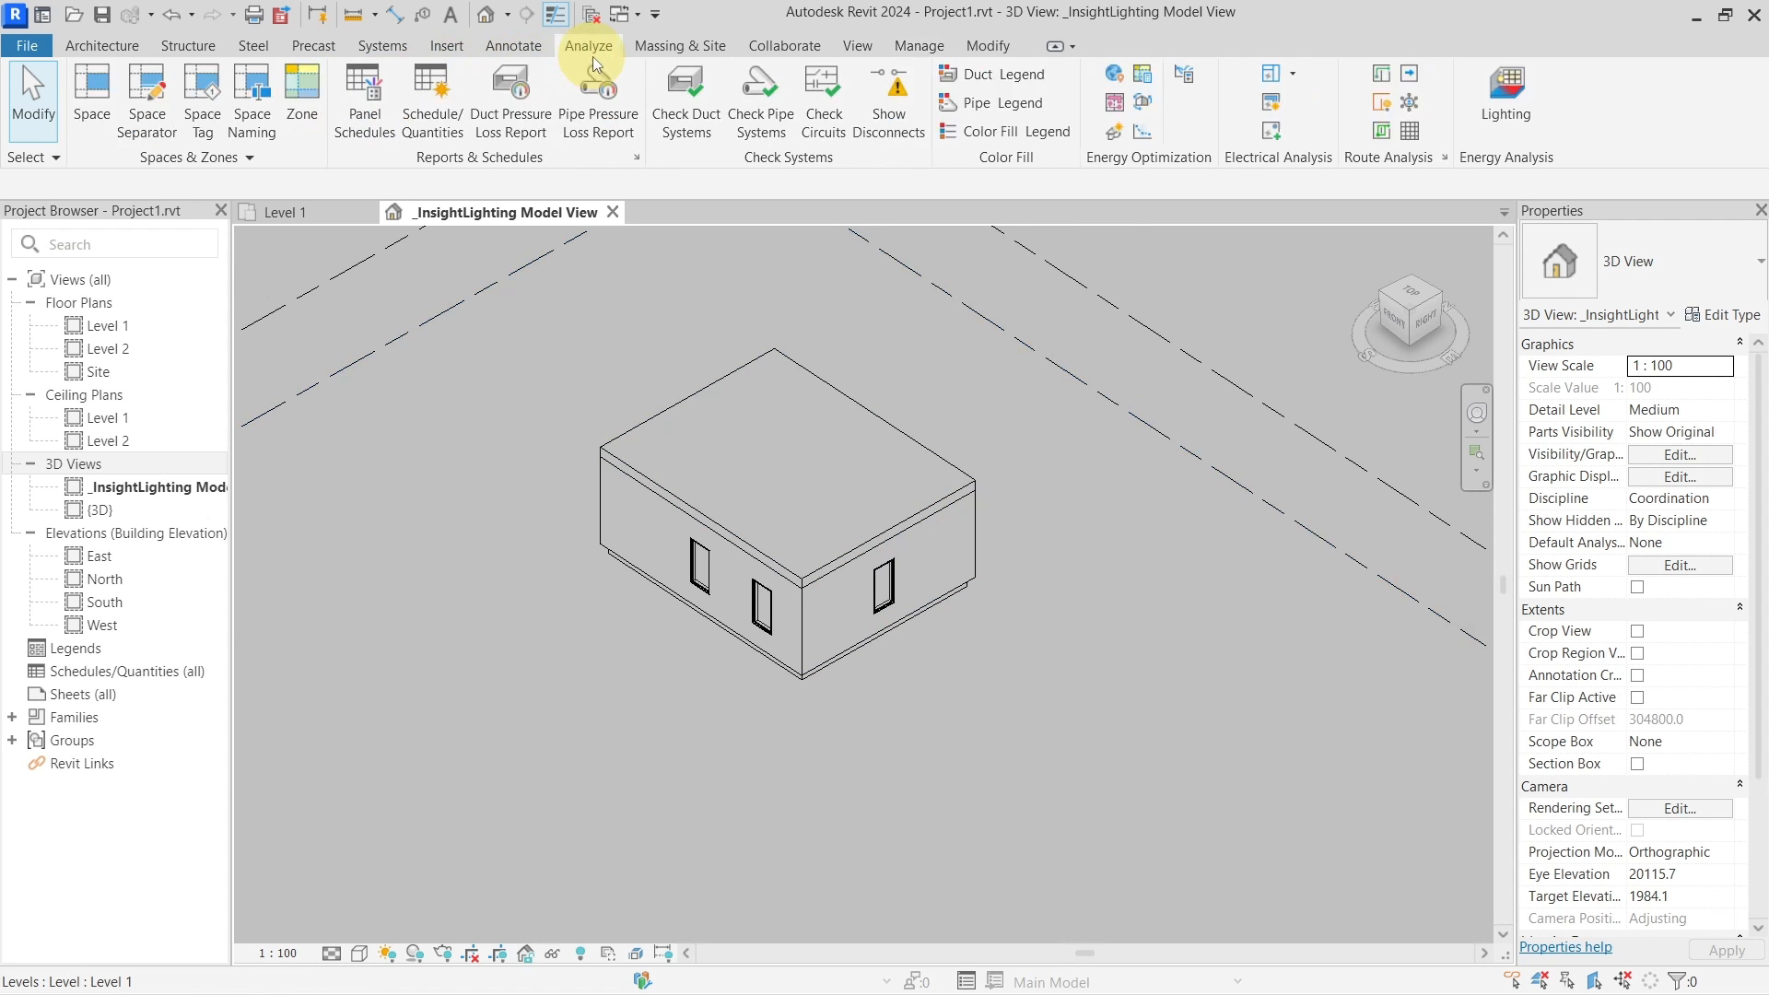
left_click(1508, 114)
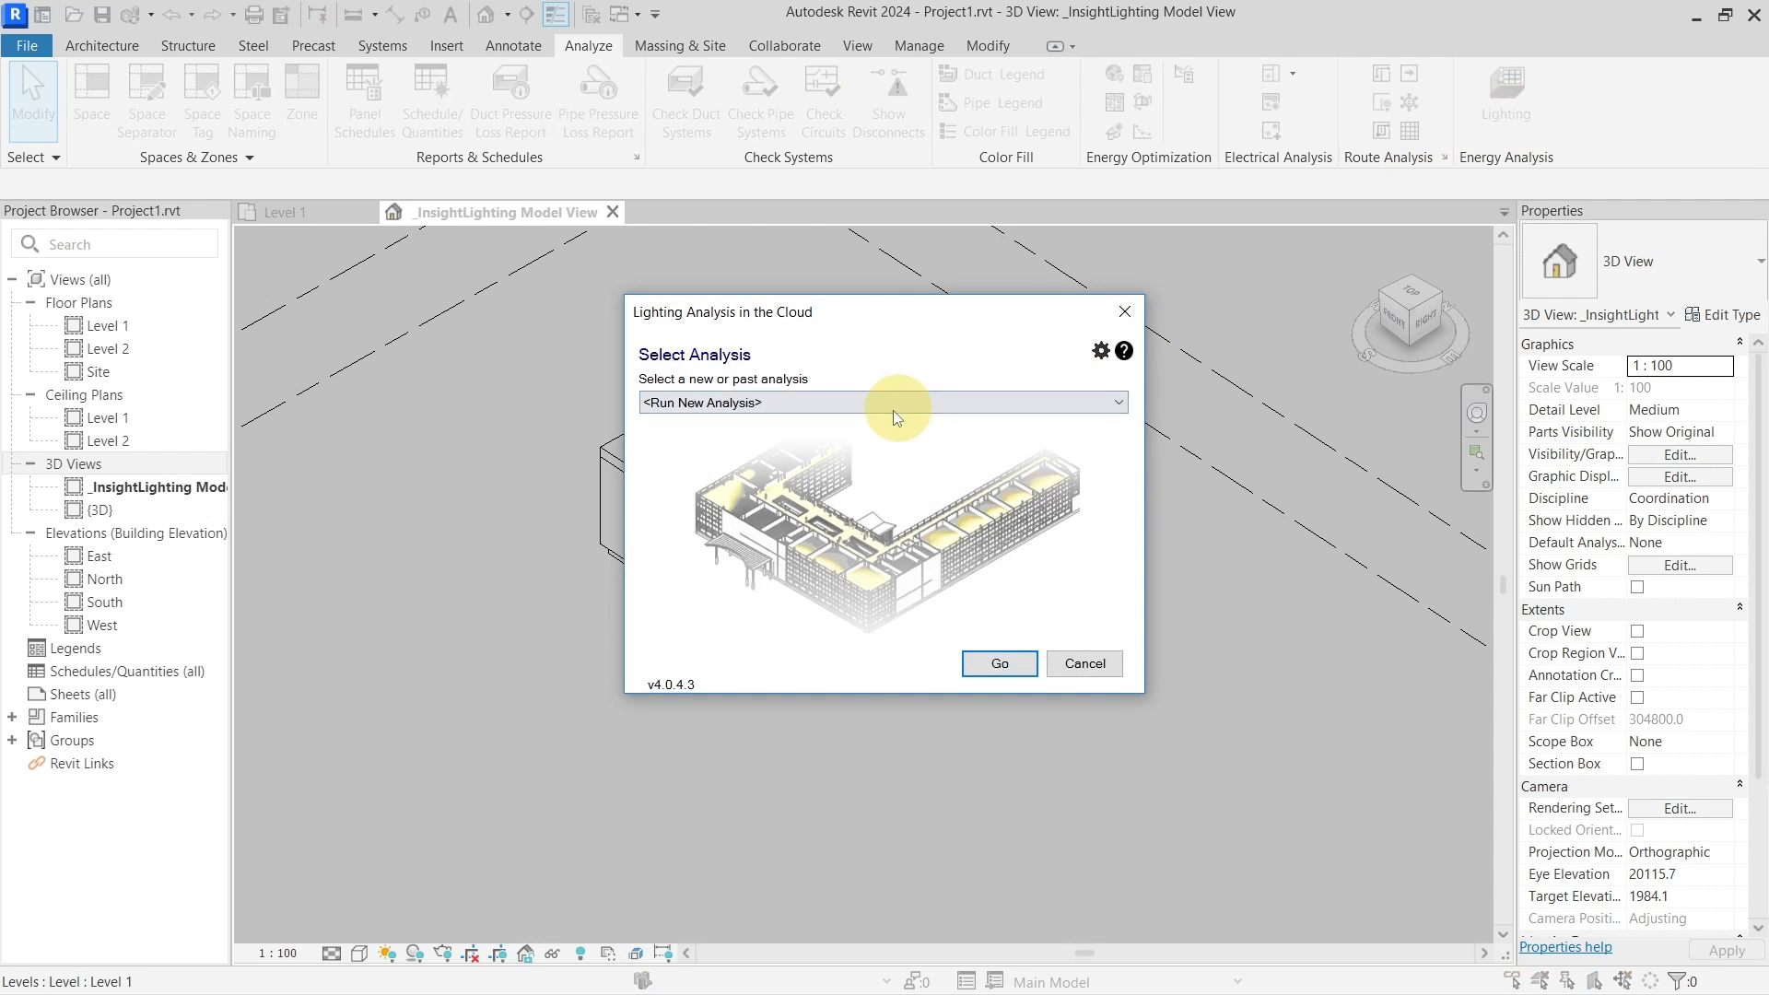
left_click(982, 662)
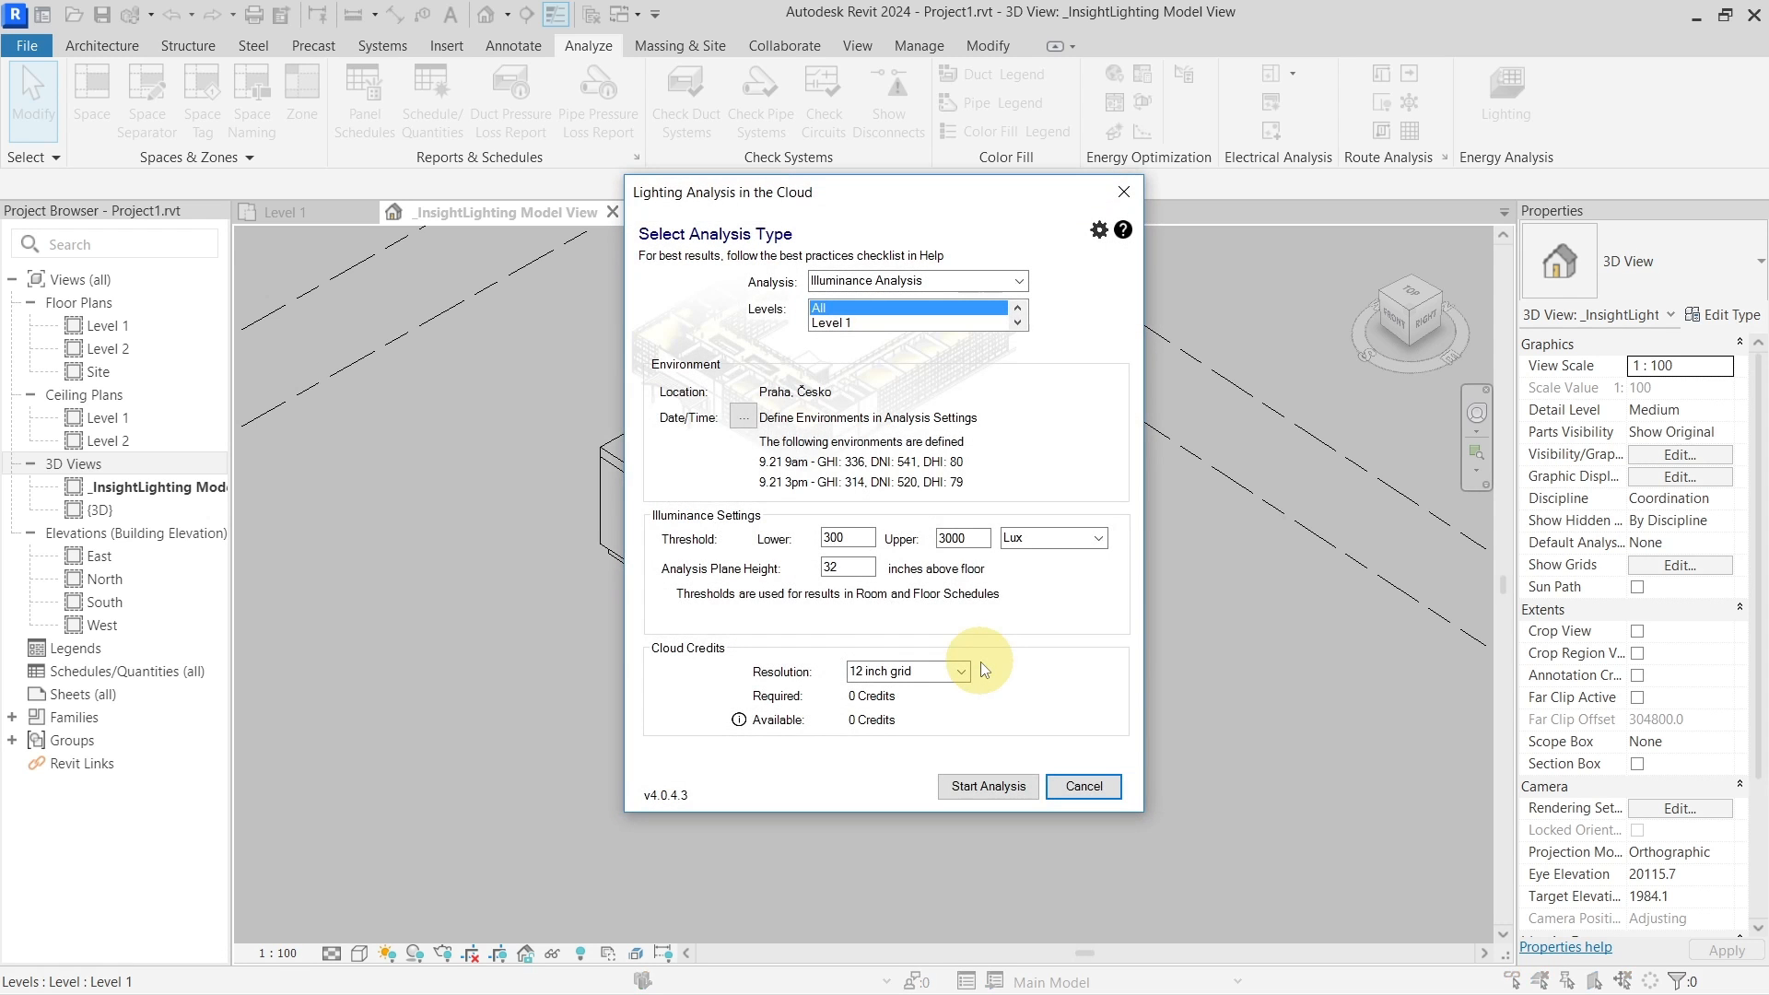
mouse_move(884, 204)
left_mouse_down()
mouse_move(820, 168)
mouse_move(900, 216)
left_mouse_up()
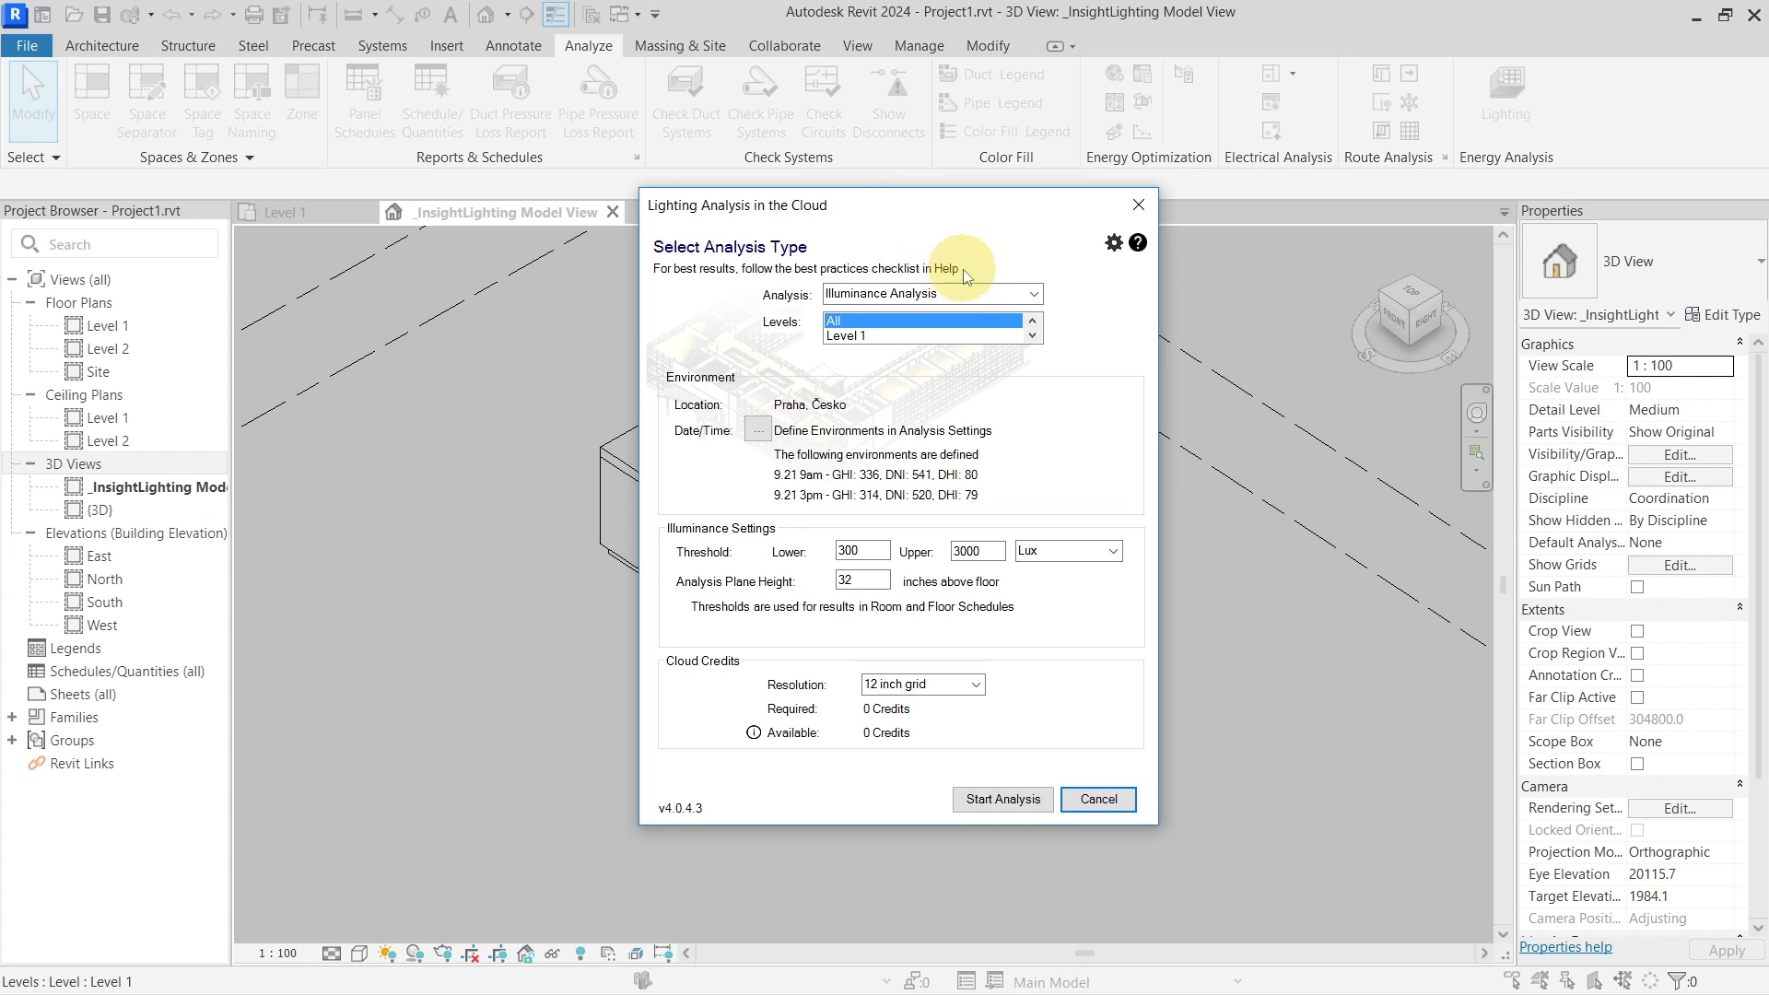
left_click(1035, 294)
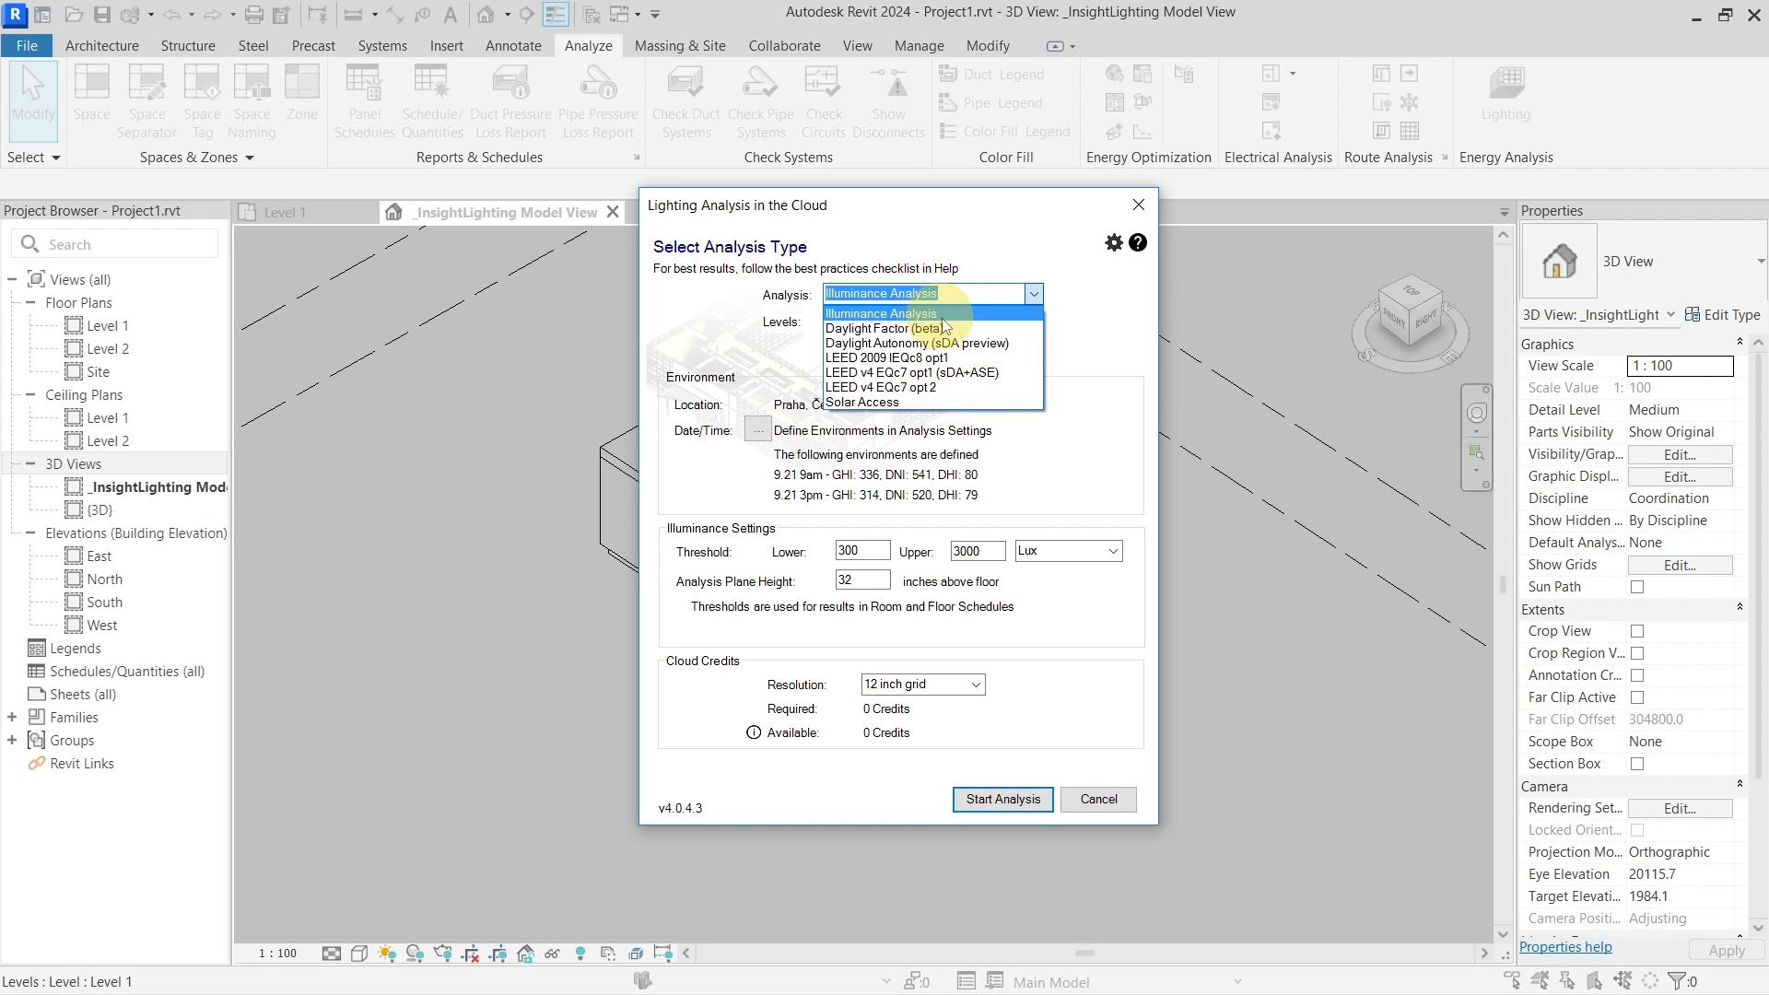
left_click(962, 292)
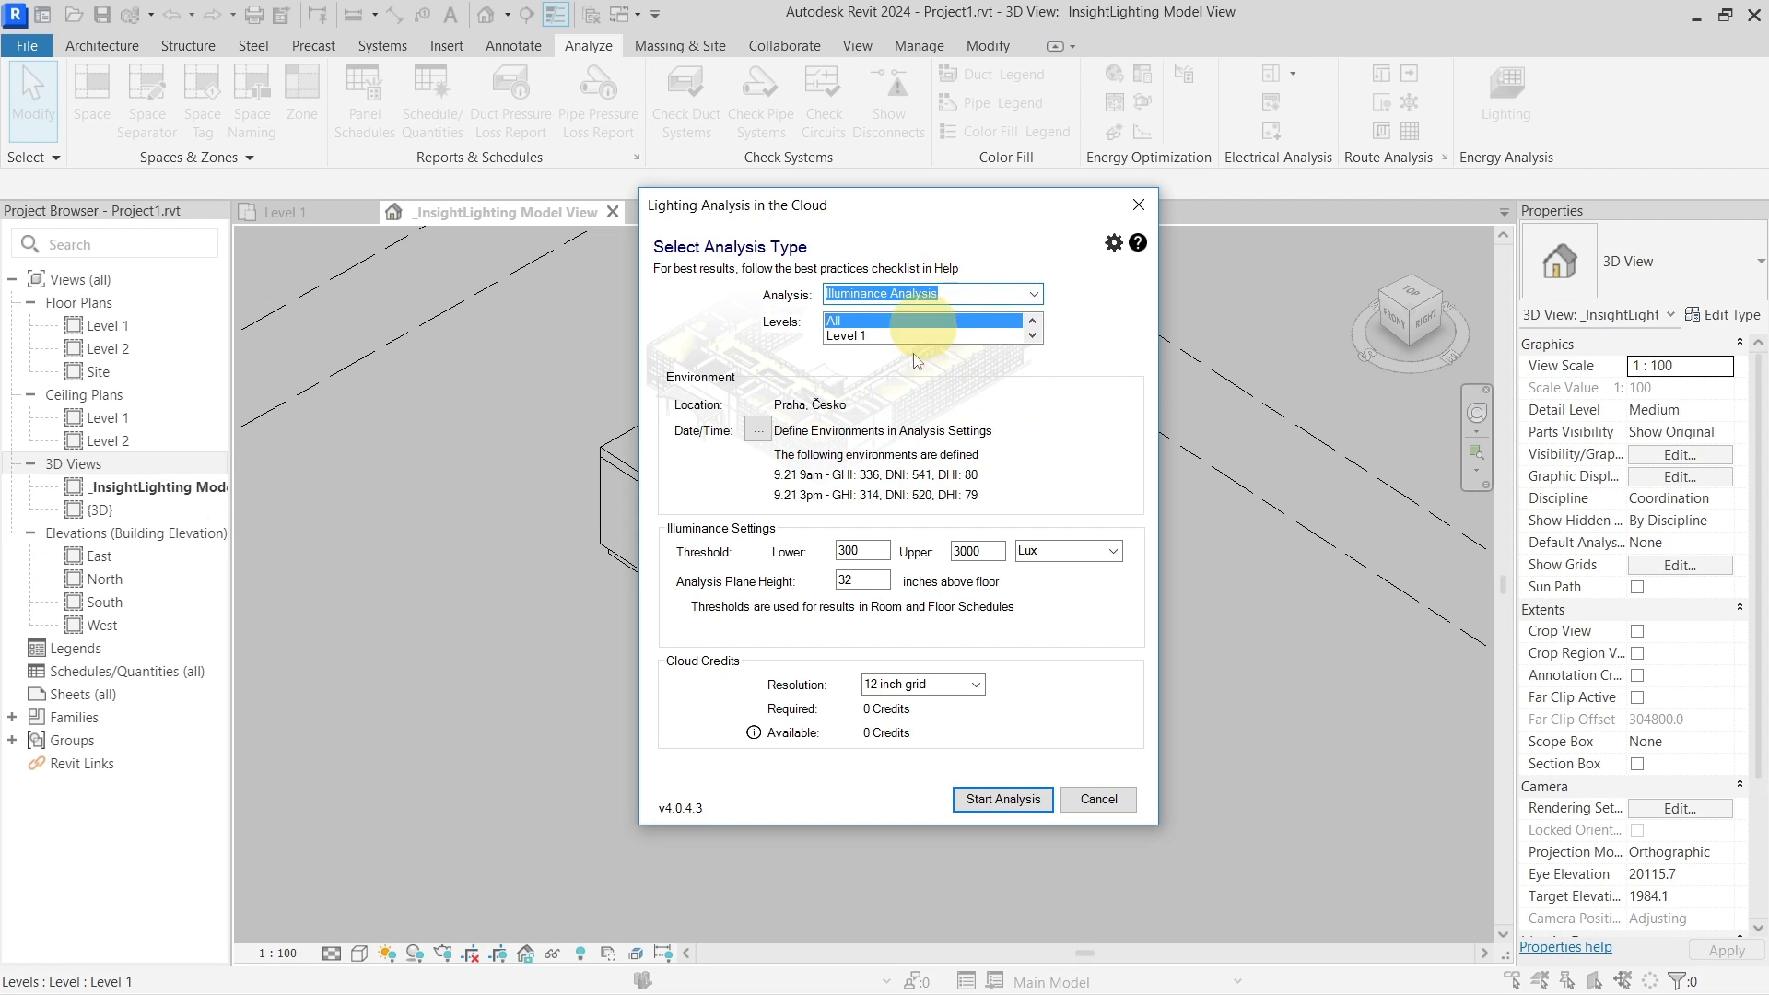
left_click(769, 430)
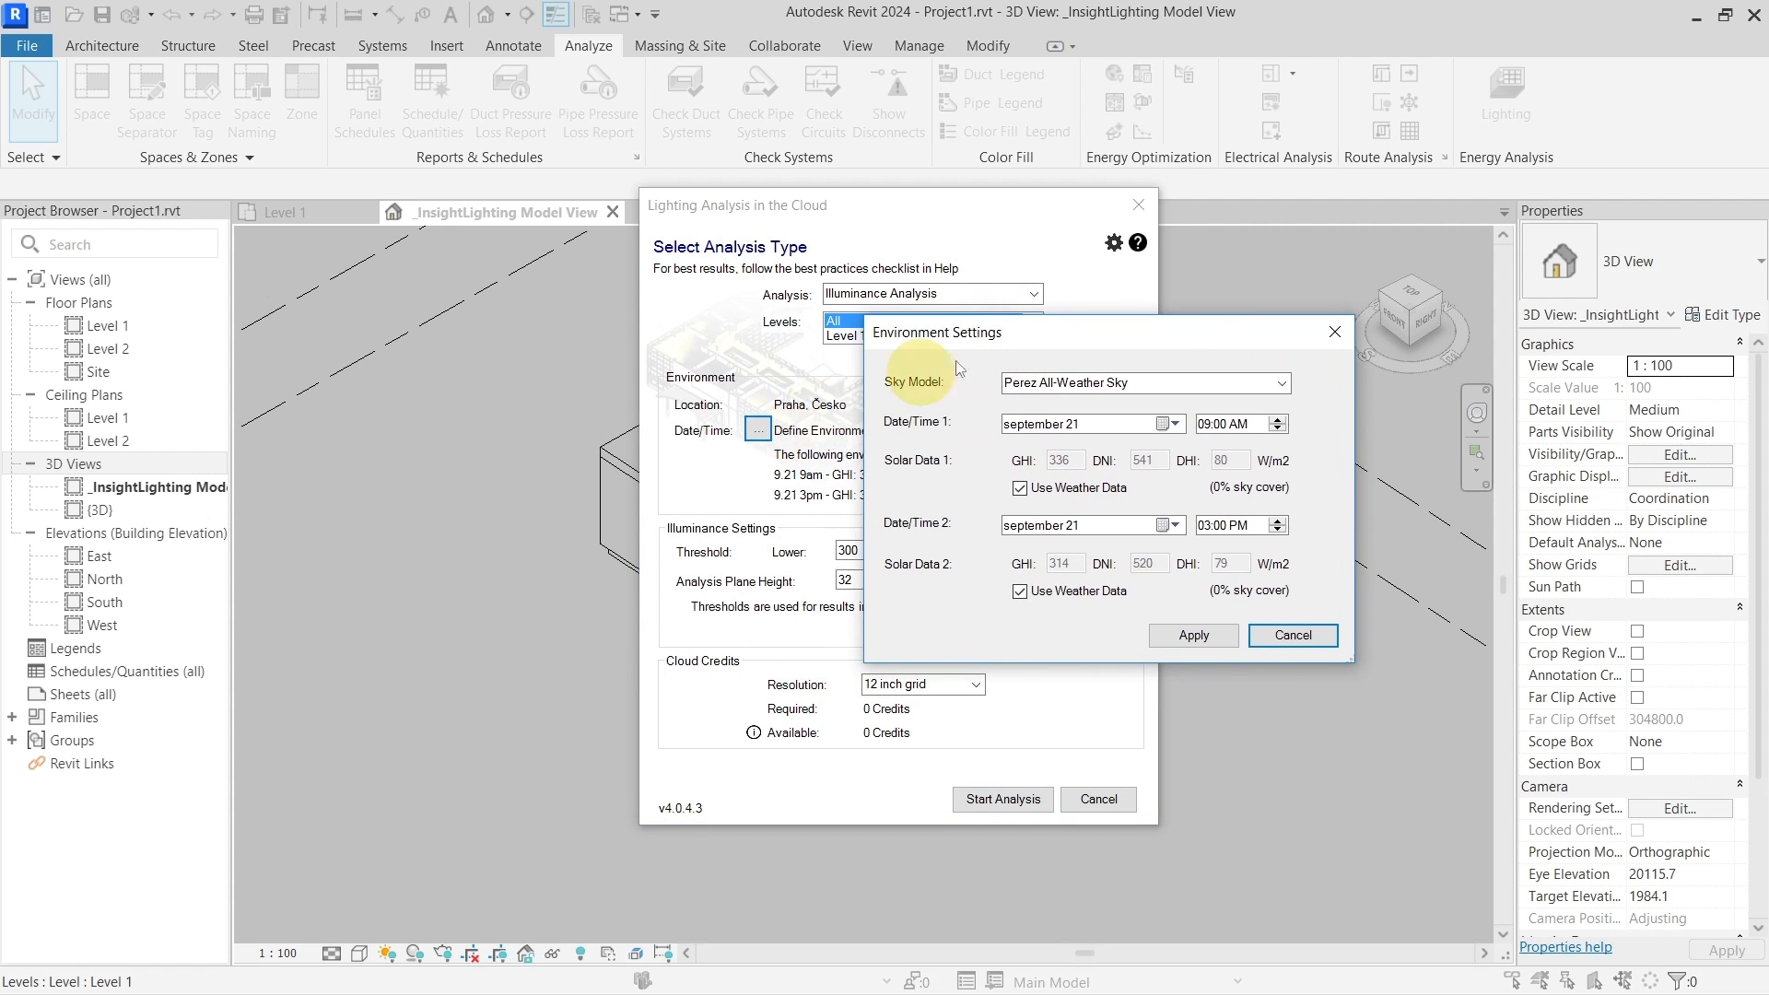
Check the Sky Model list, keep Perez All-Weather Sky, and close Environment Settings unchanged
left_click(1164, 375)
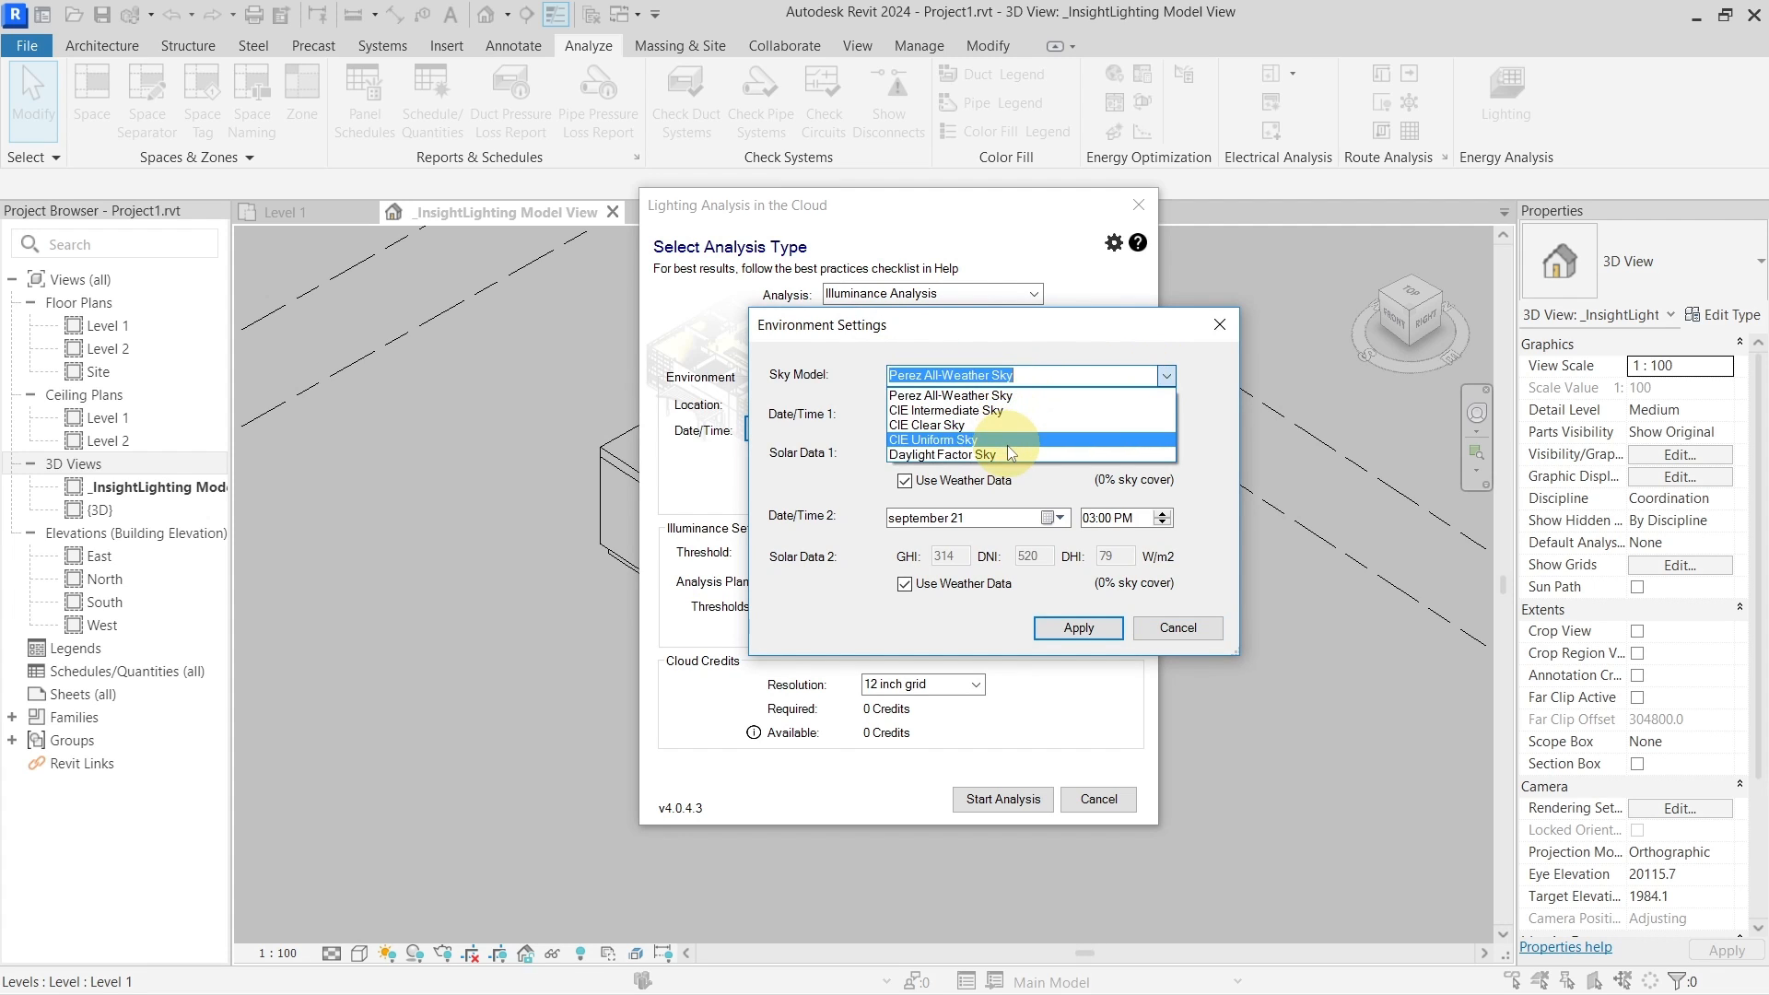
left_click(970, 368)
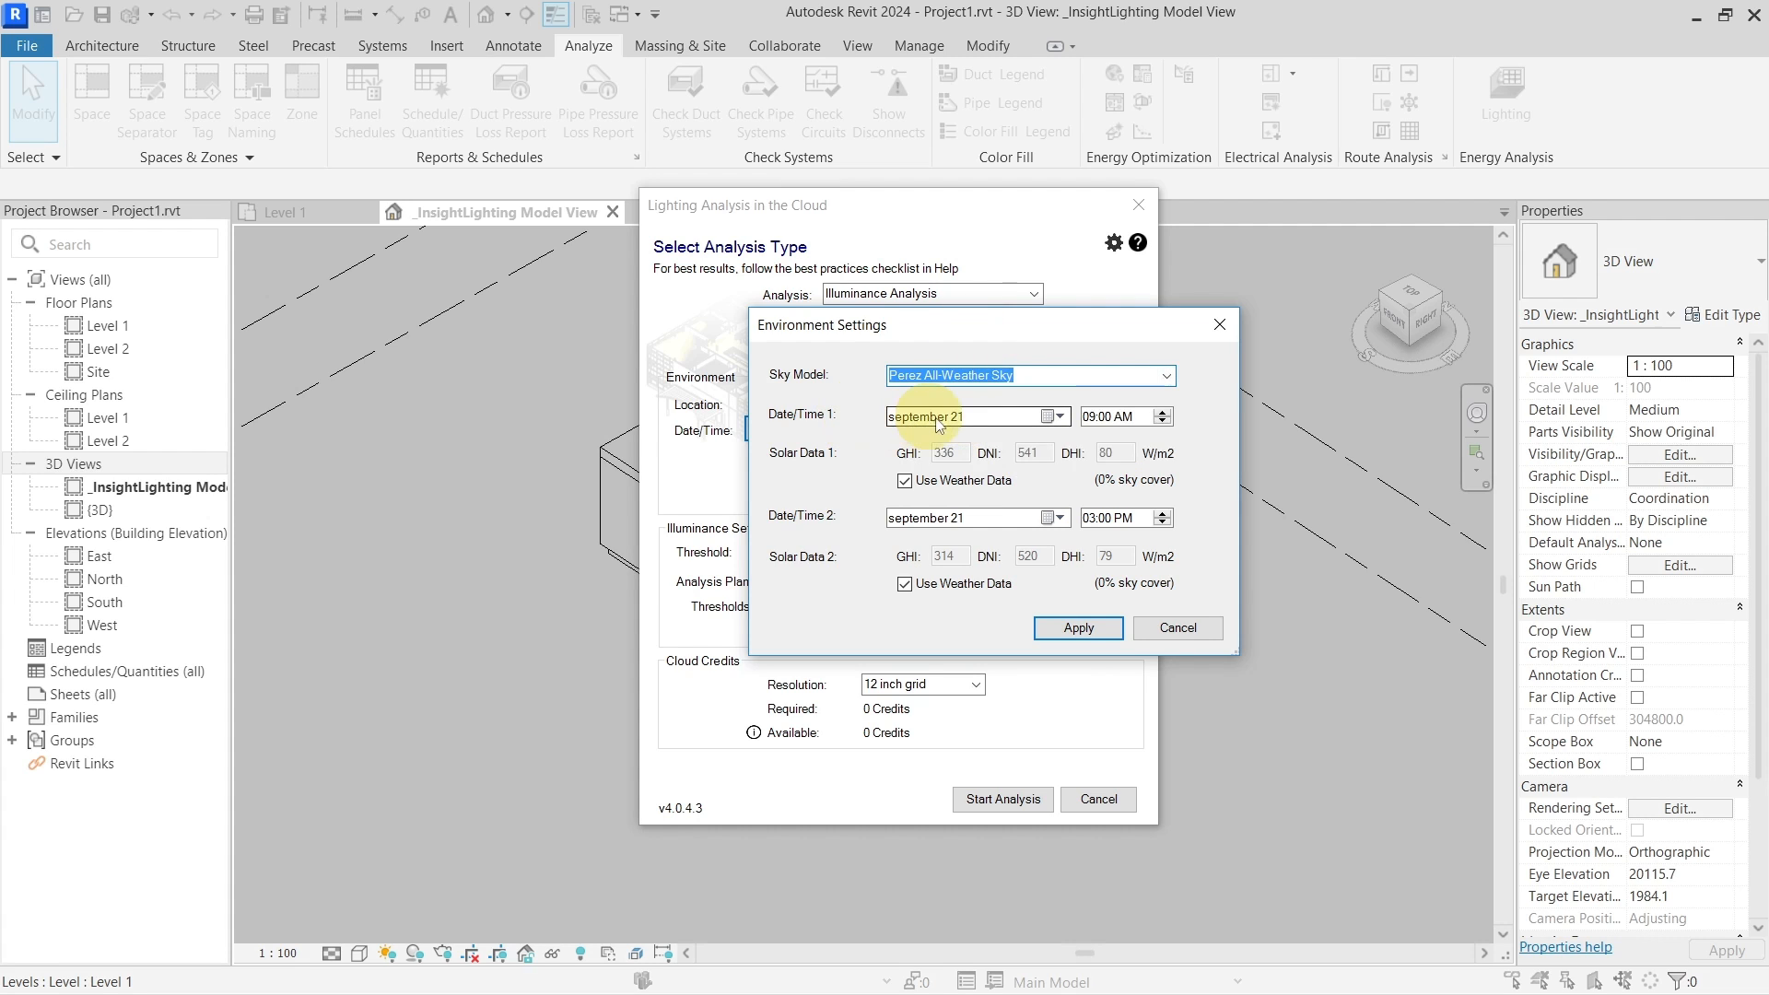
left_click(1166, 377)
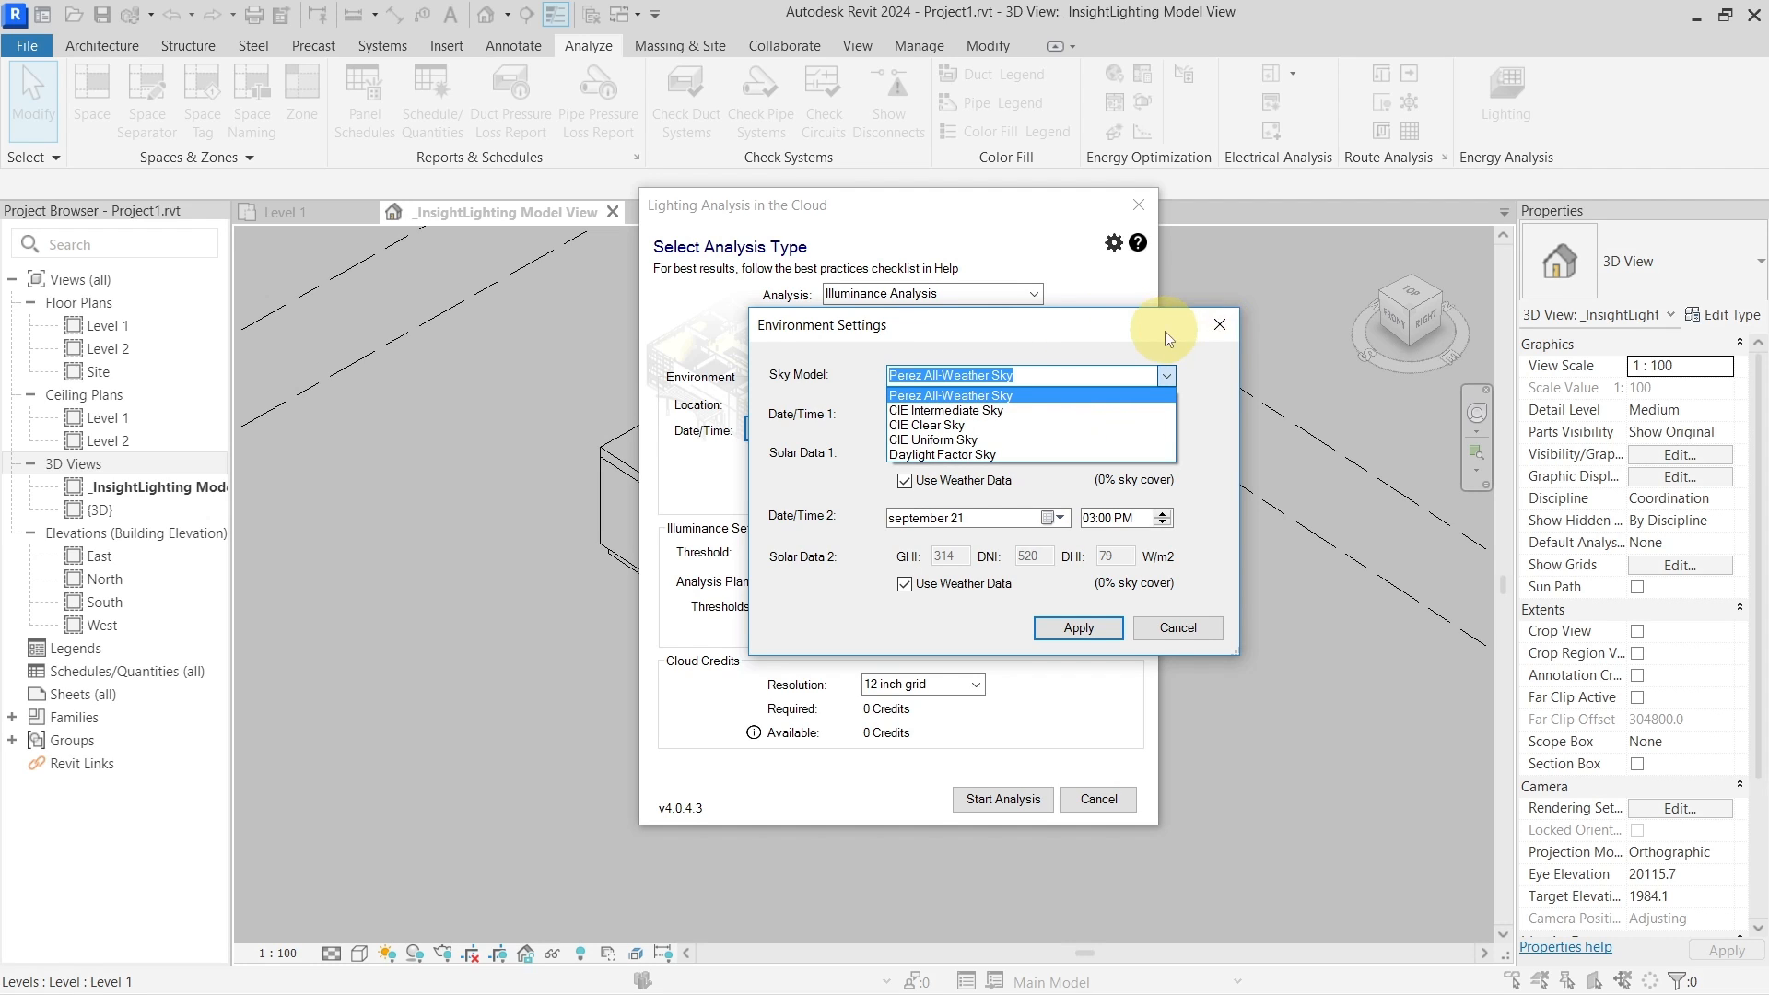
left_click(1197, 330)
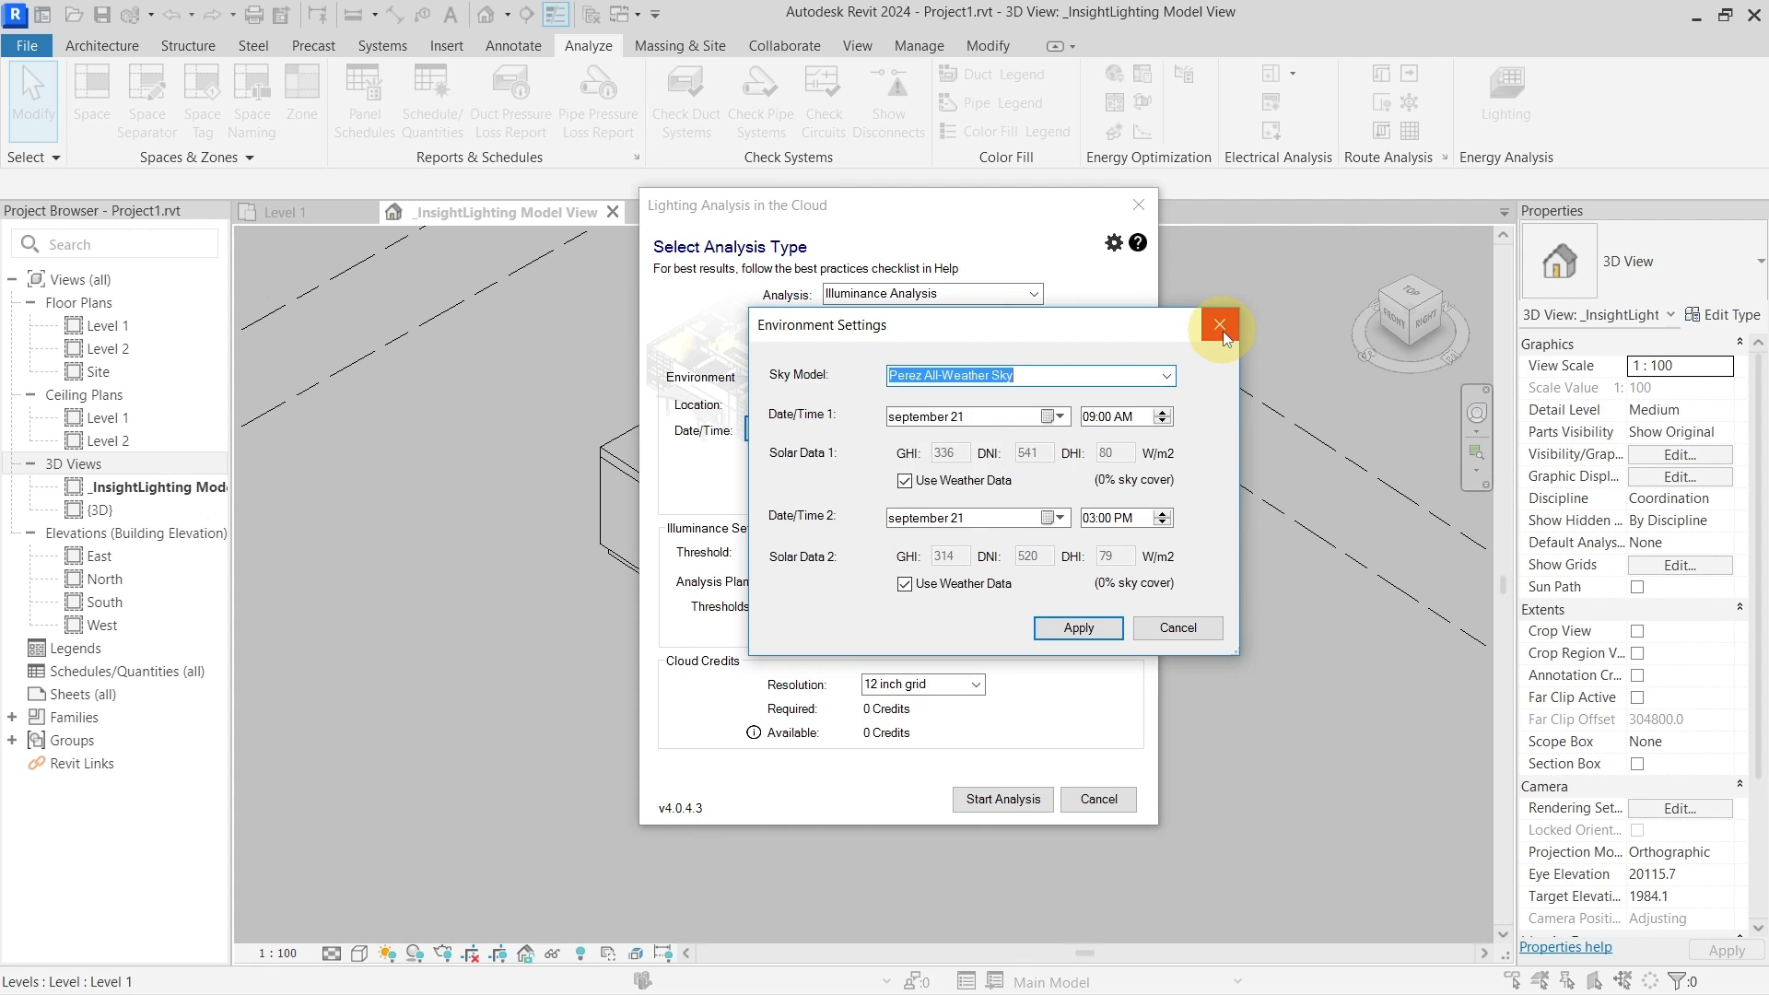
left_click(1220, 328)
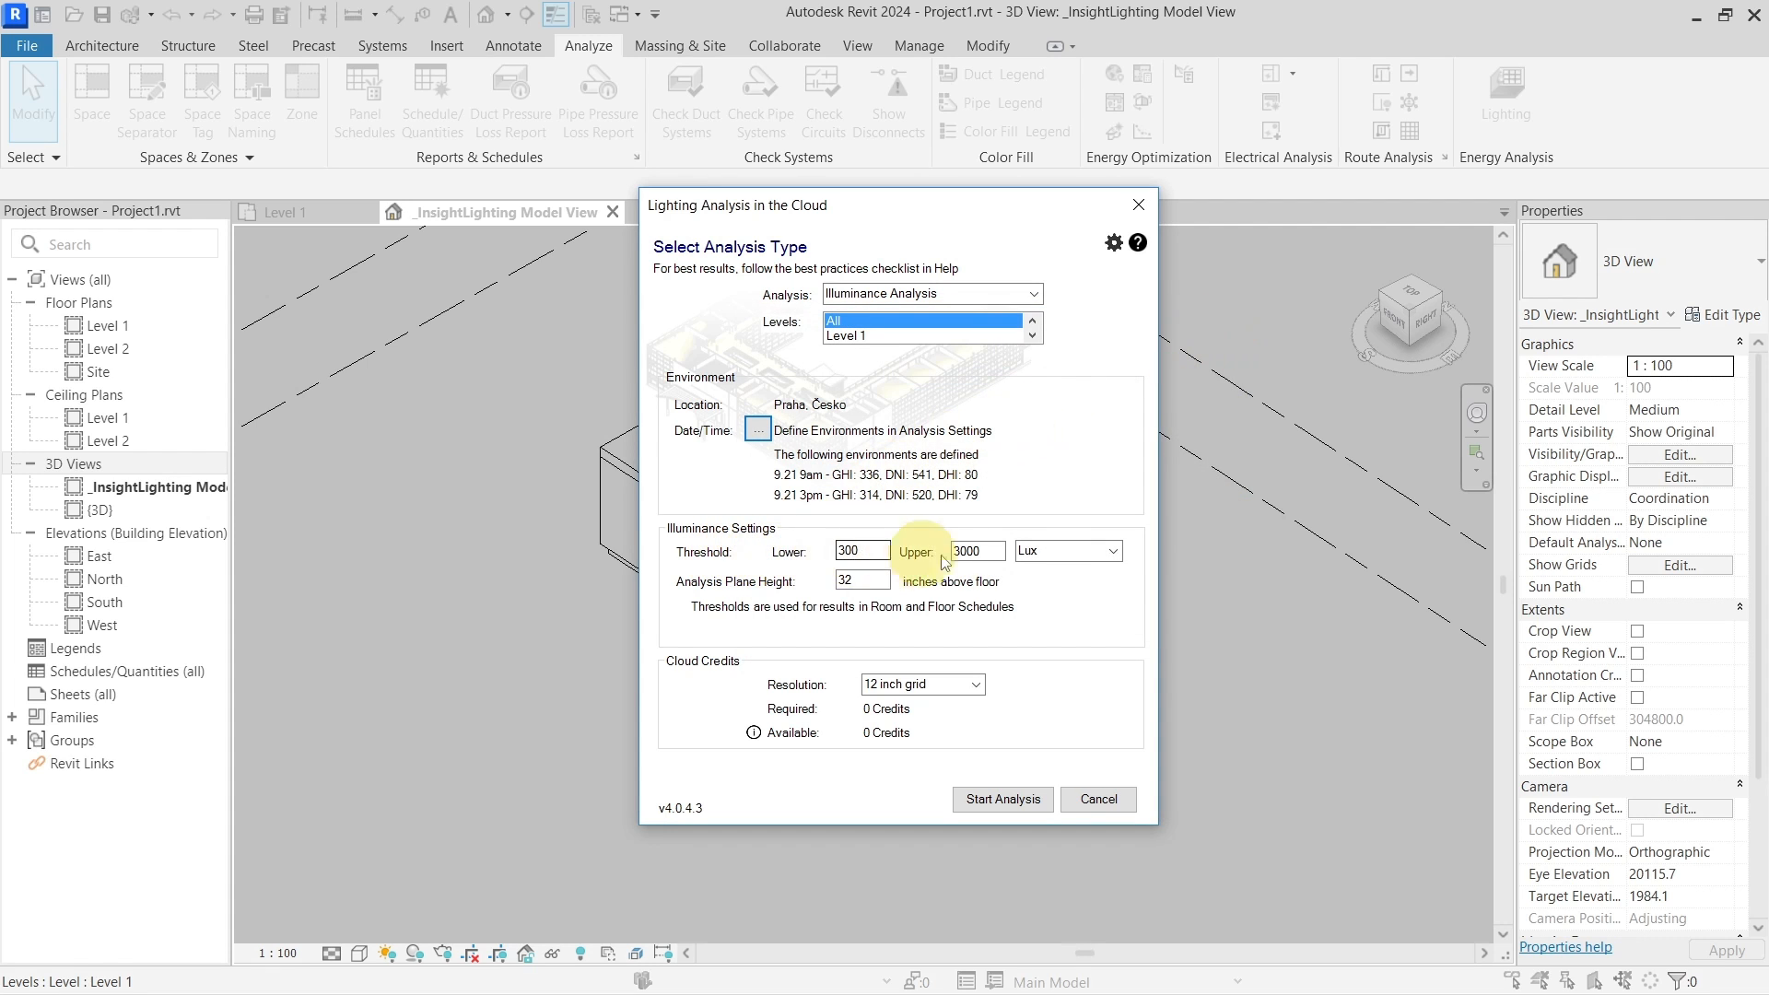
Keep the analysis plane height at 32 and switch the analysis type to Daylight Factor (beta)
left_click(869, 583)
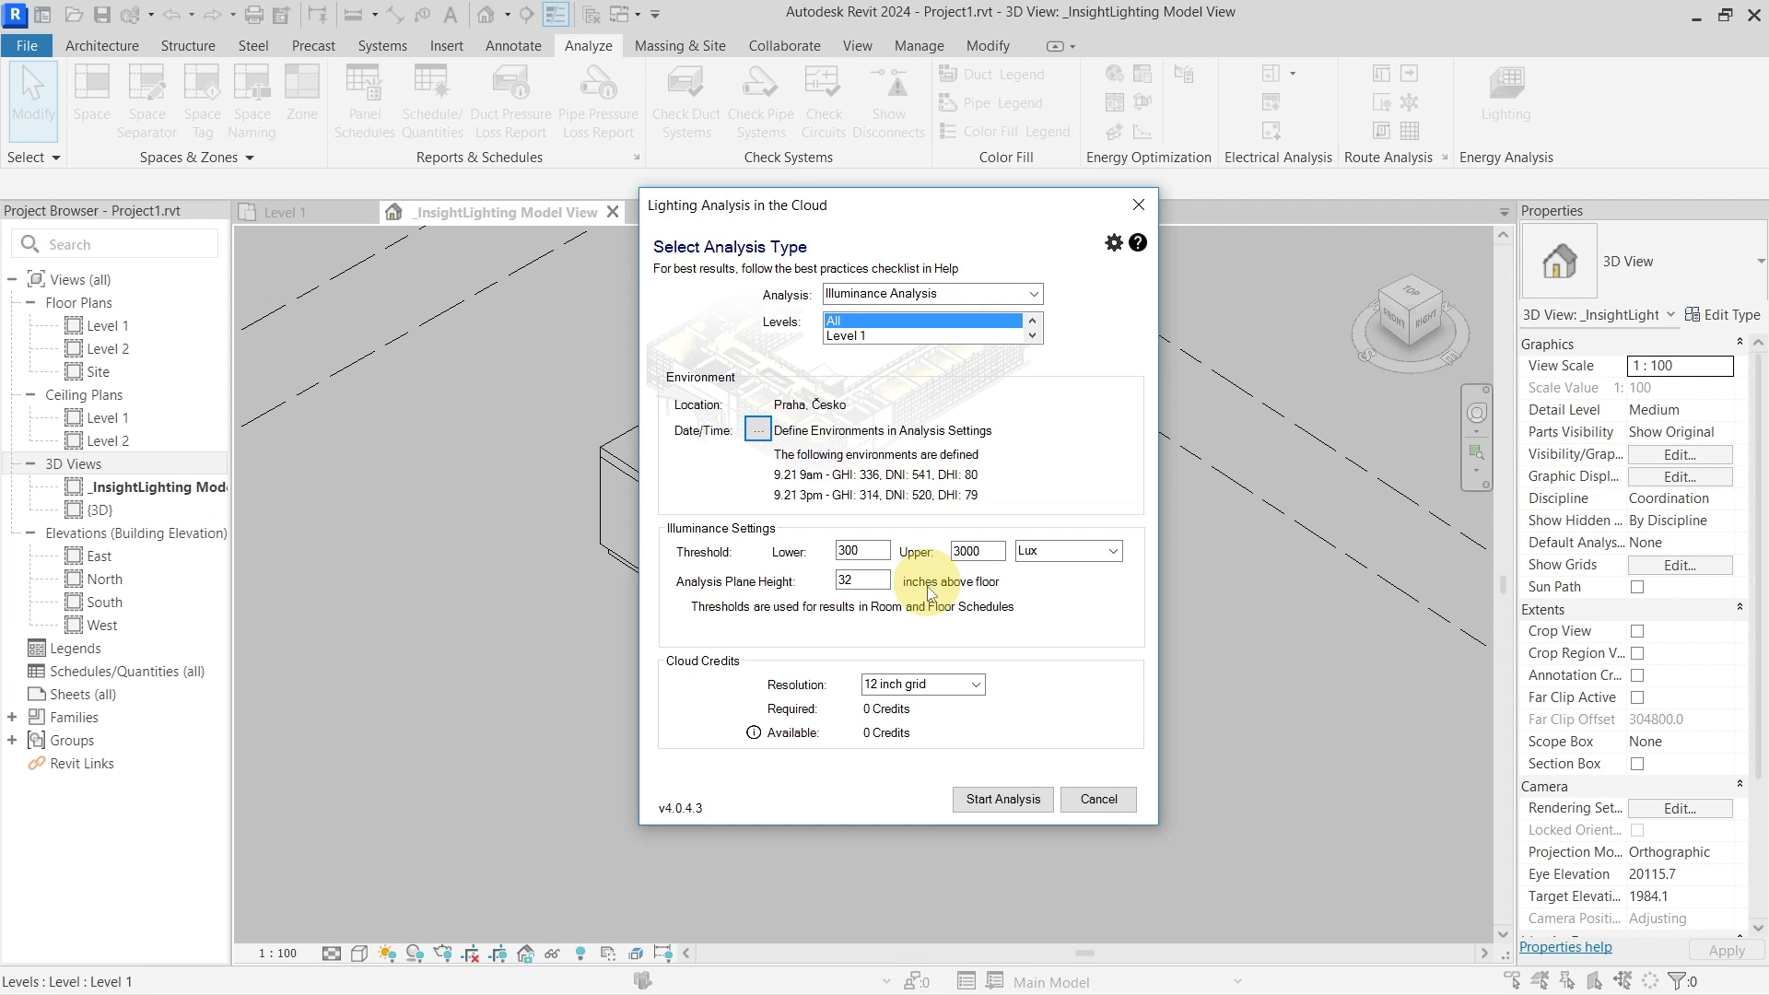
double_click(869, 584)
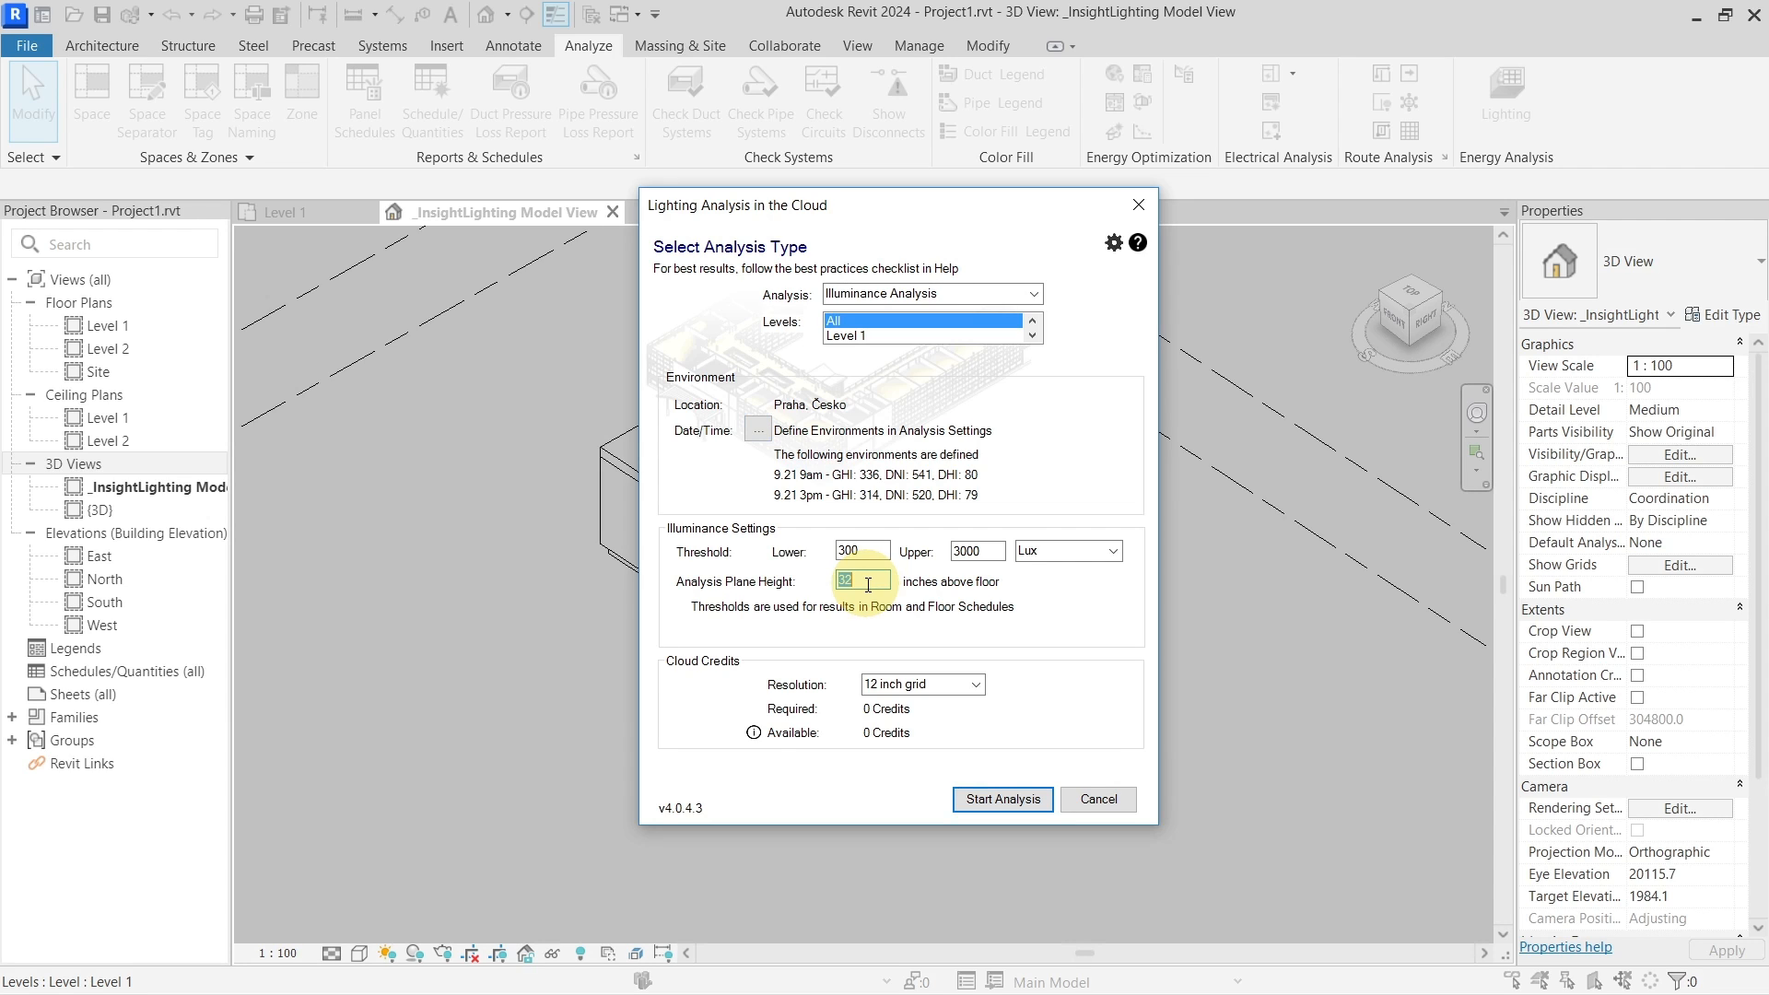
type("32,2")
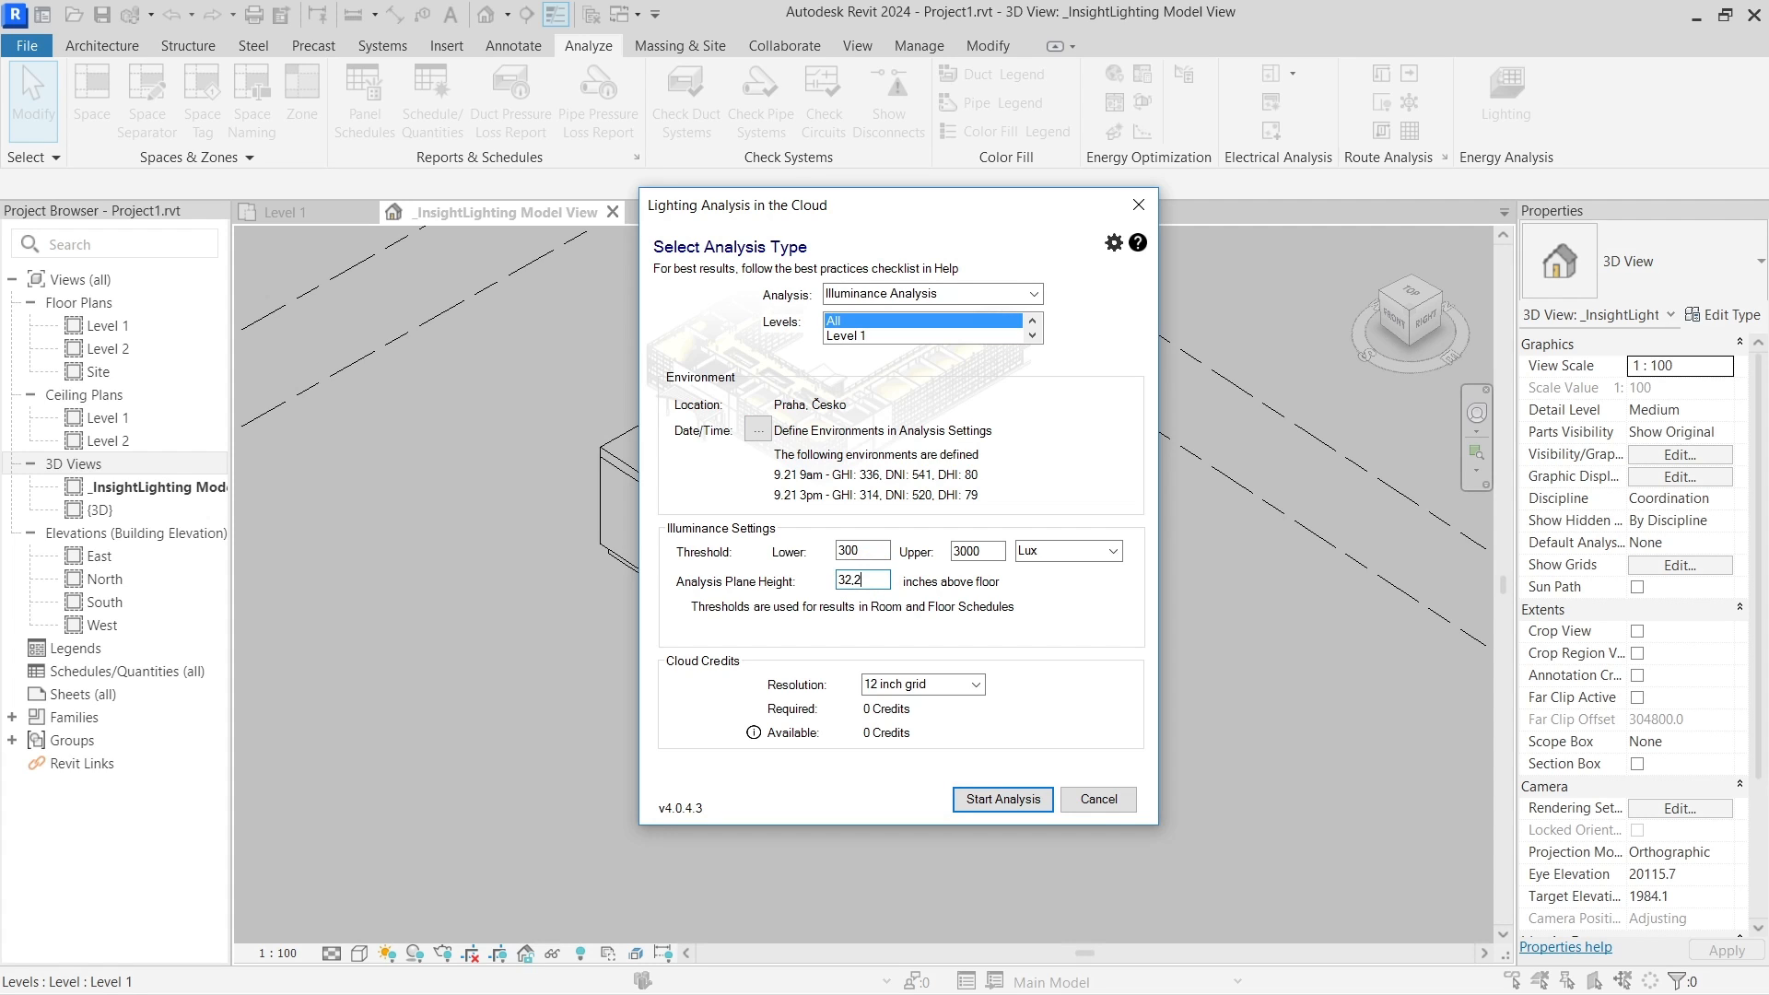
left_click_drag(875, 580, 803, 582)
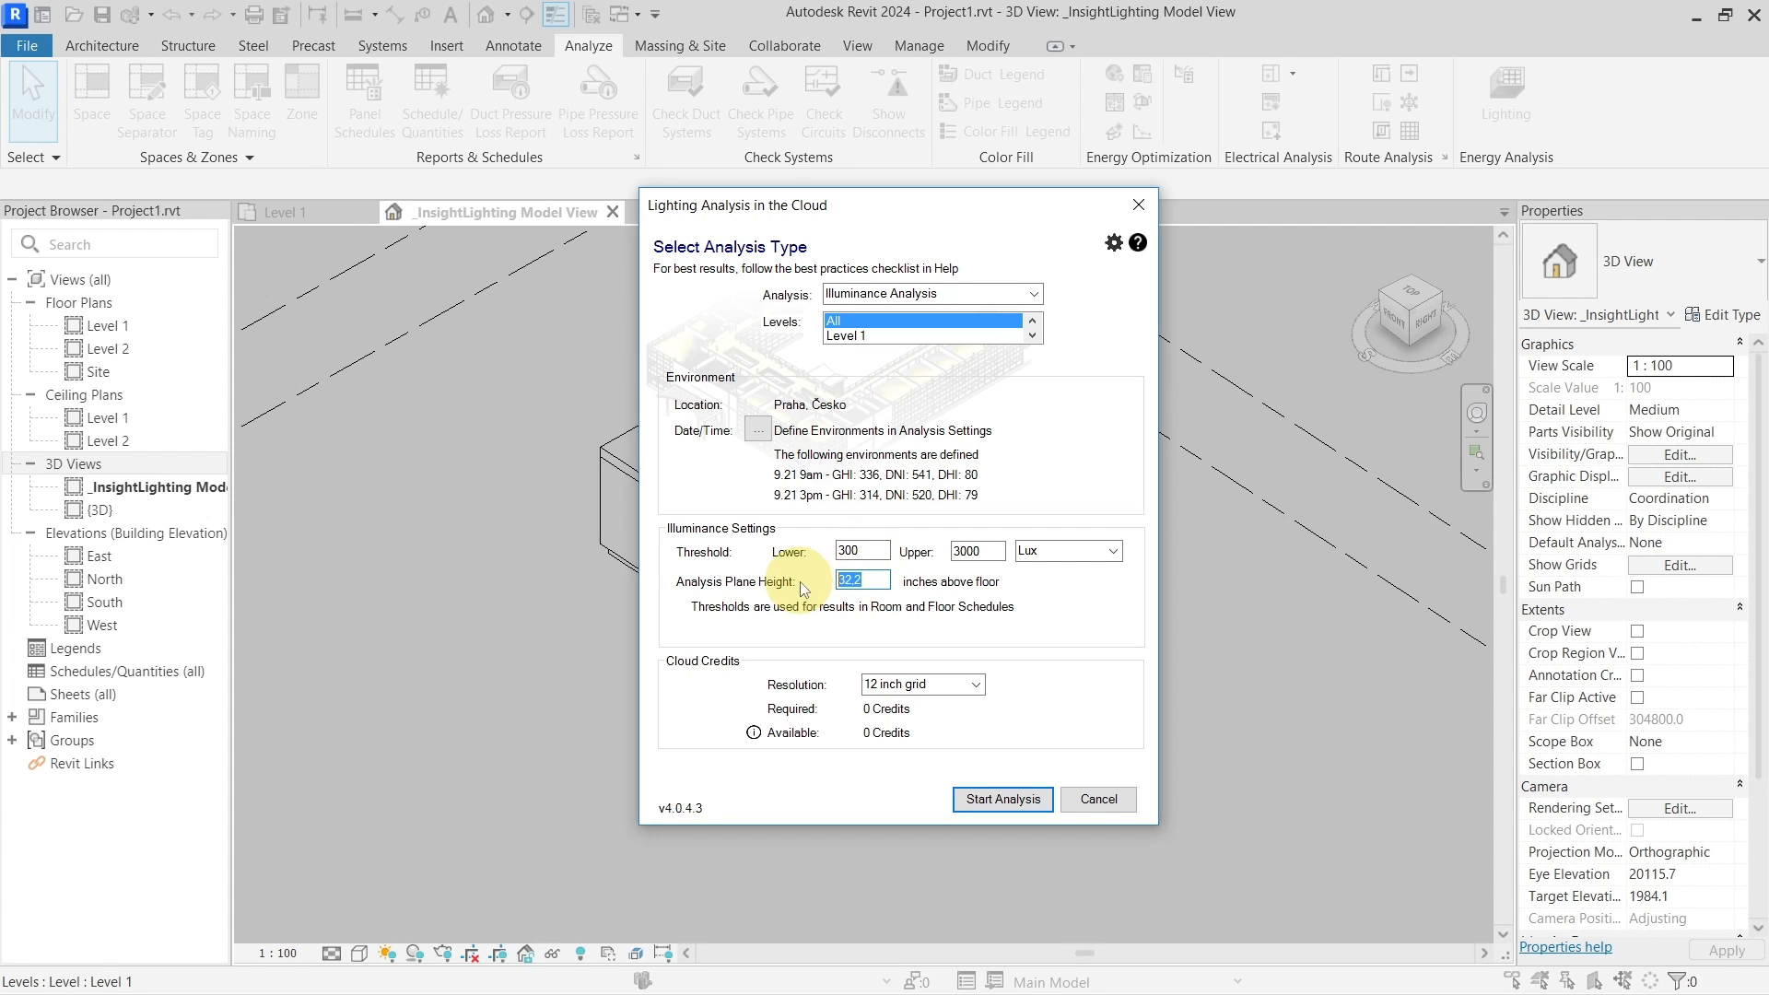
type("32")
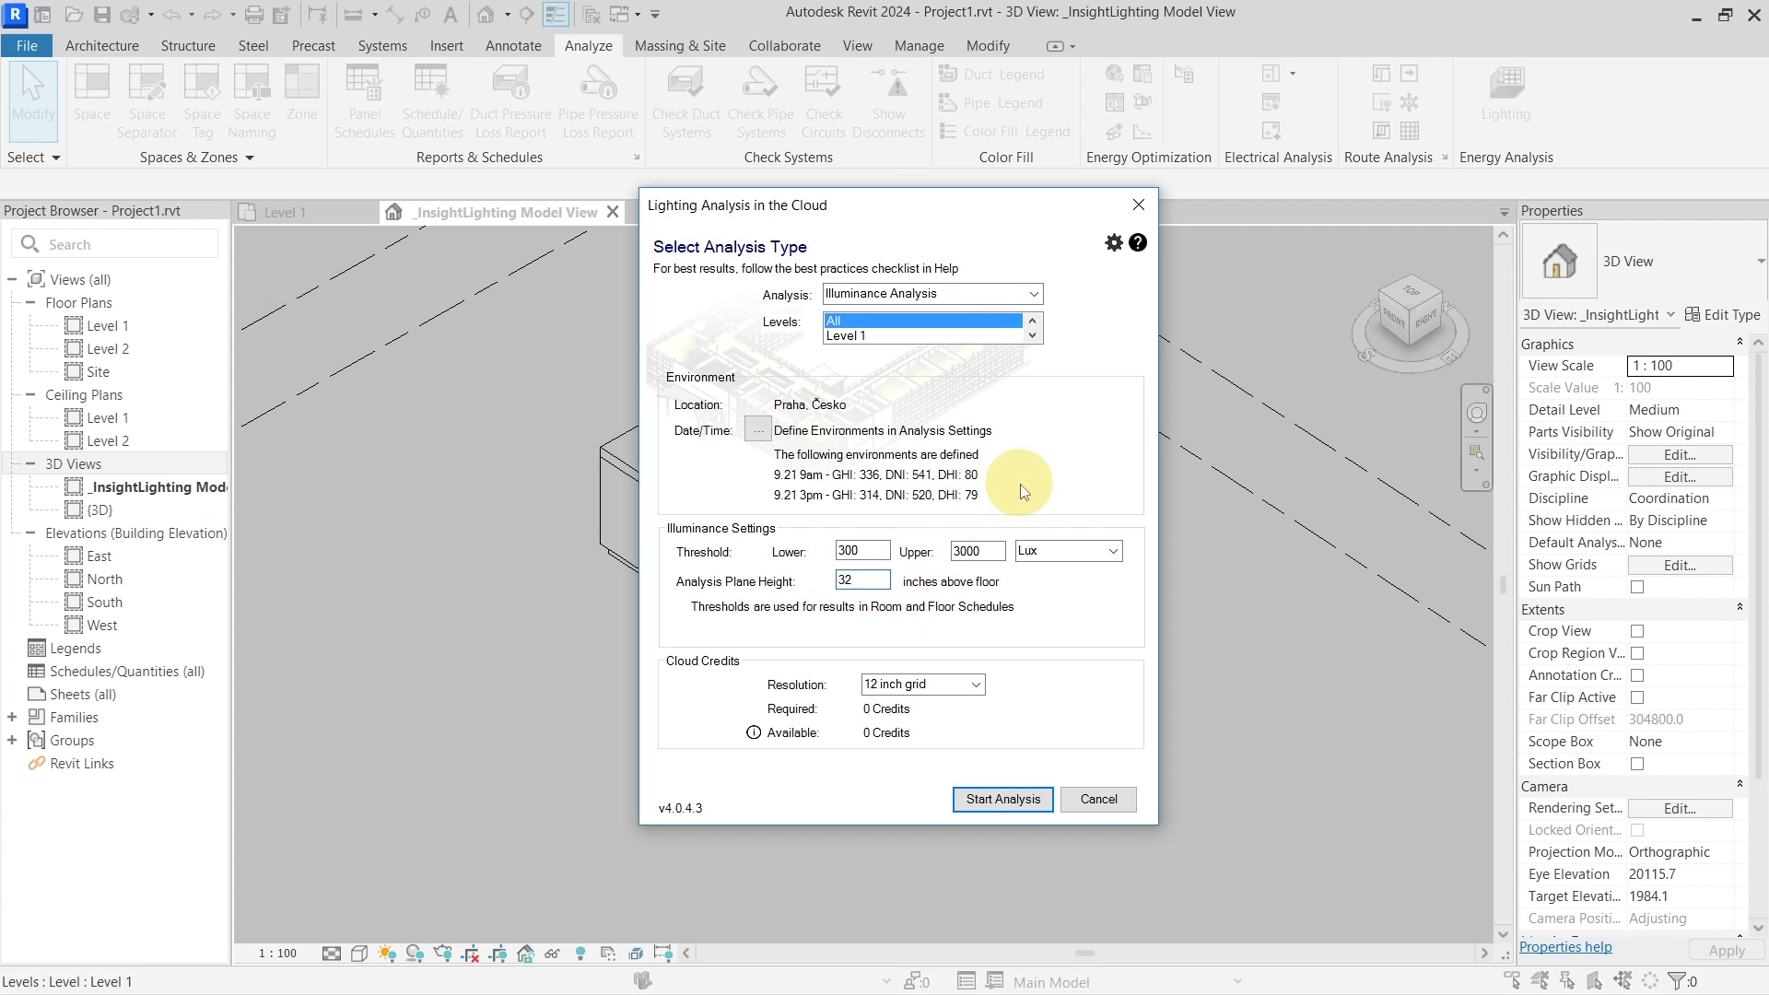
left_click(1033, 294)
left_click(1003, 329)
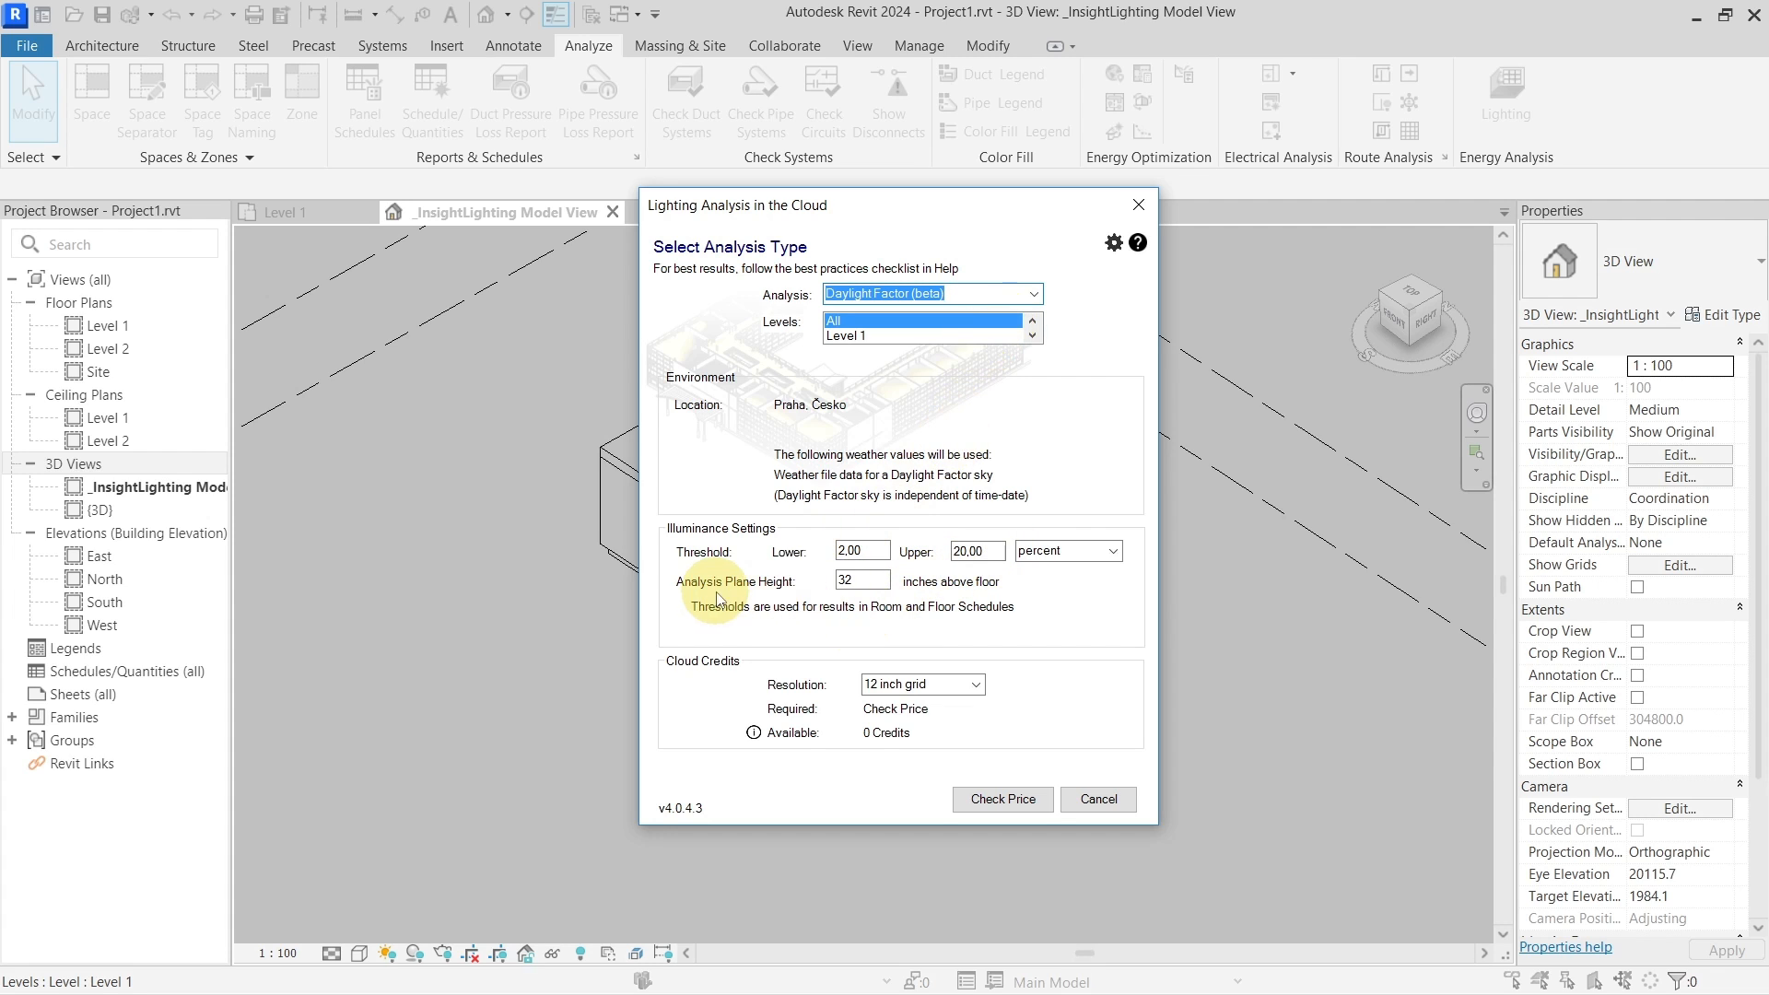
double_click(867, 582)
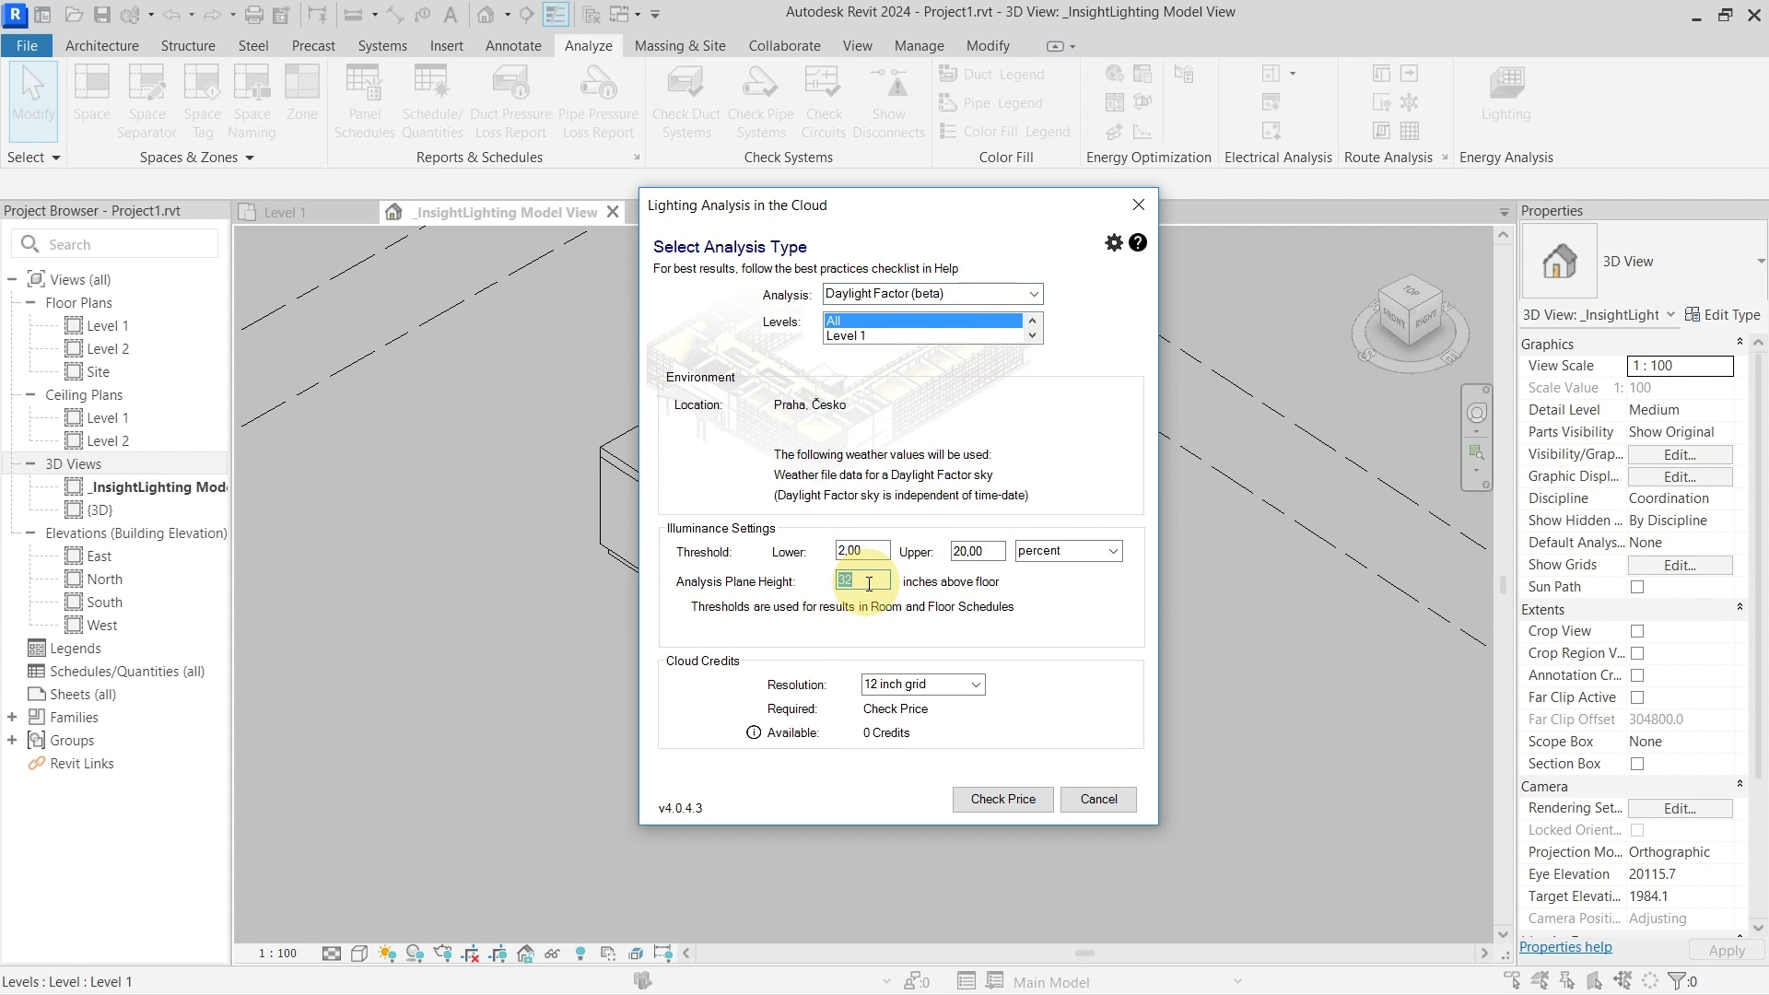
type("33")
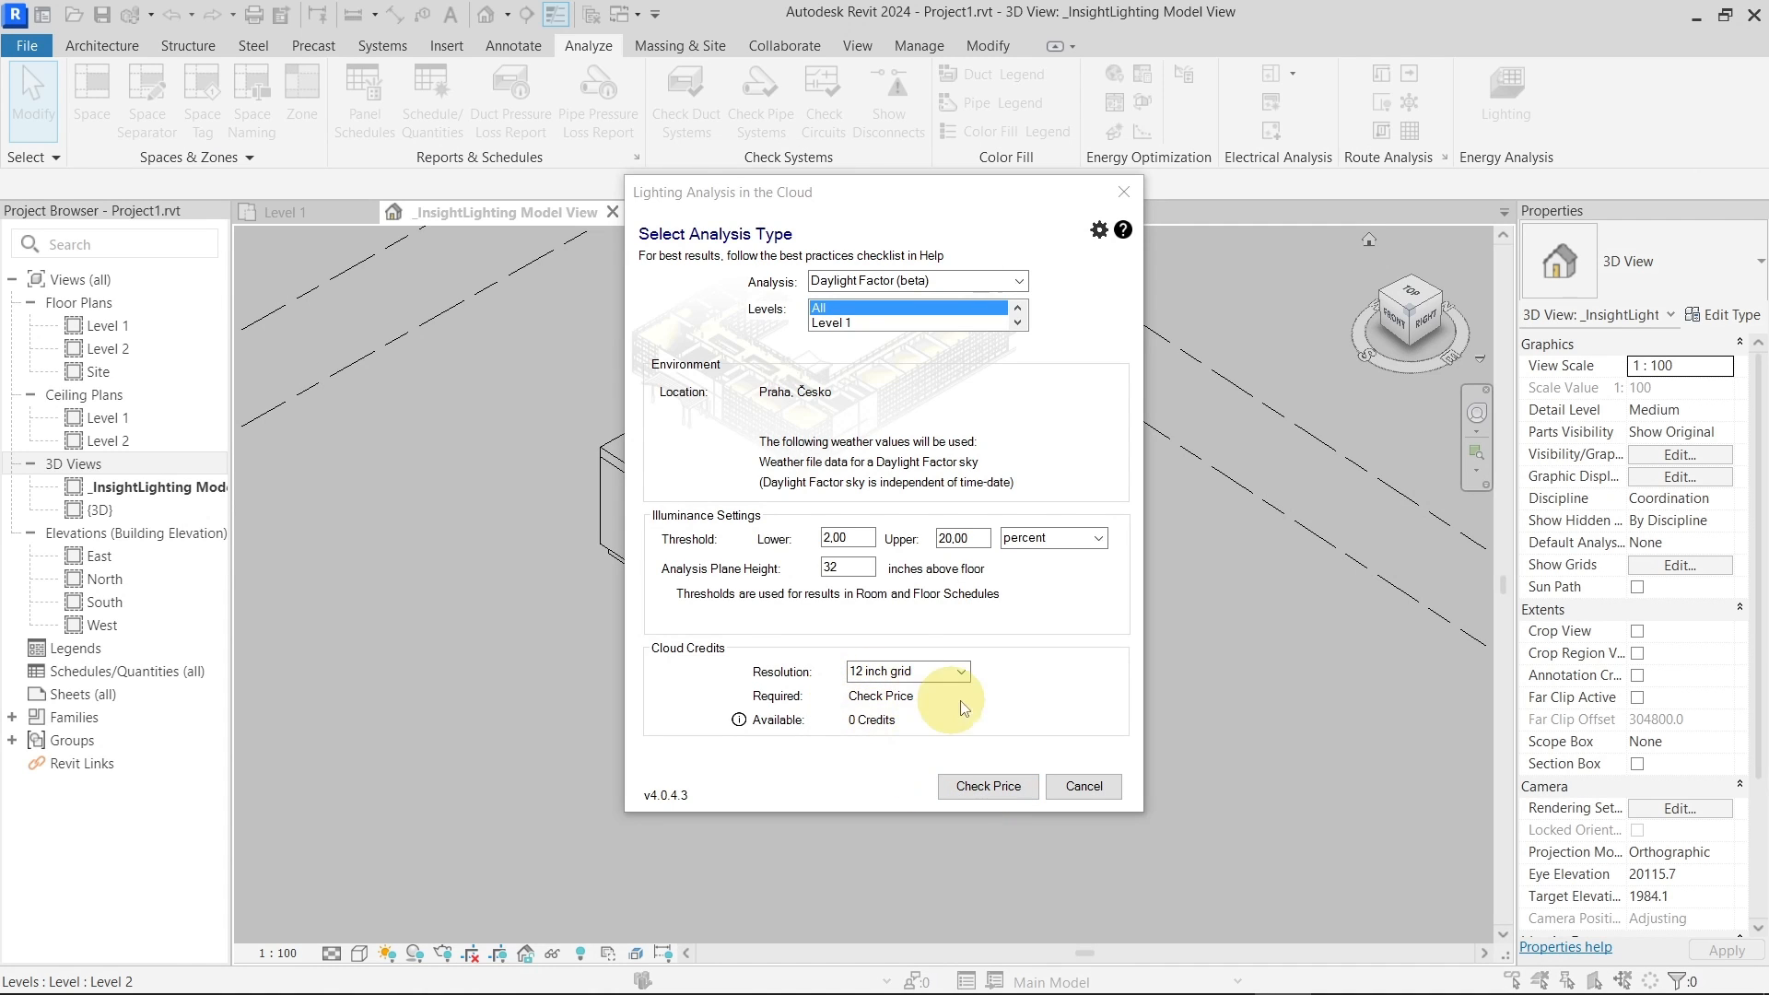
Keep the 12-inch grid, limit the analysis to Level 1, and check its price (0 credits)
left_click(961, 673)
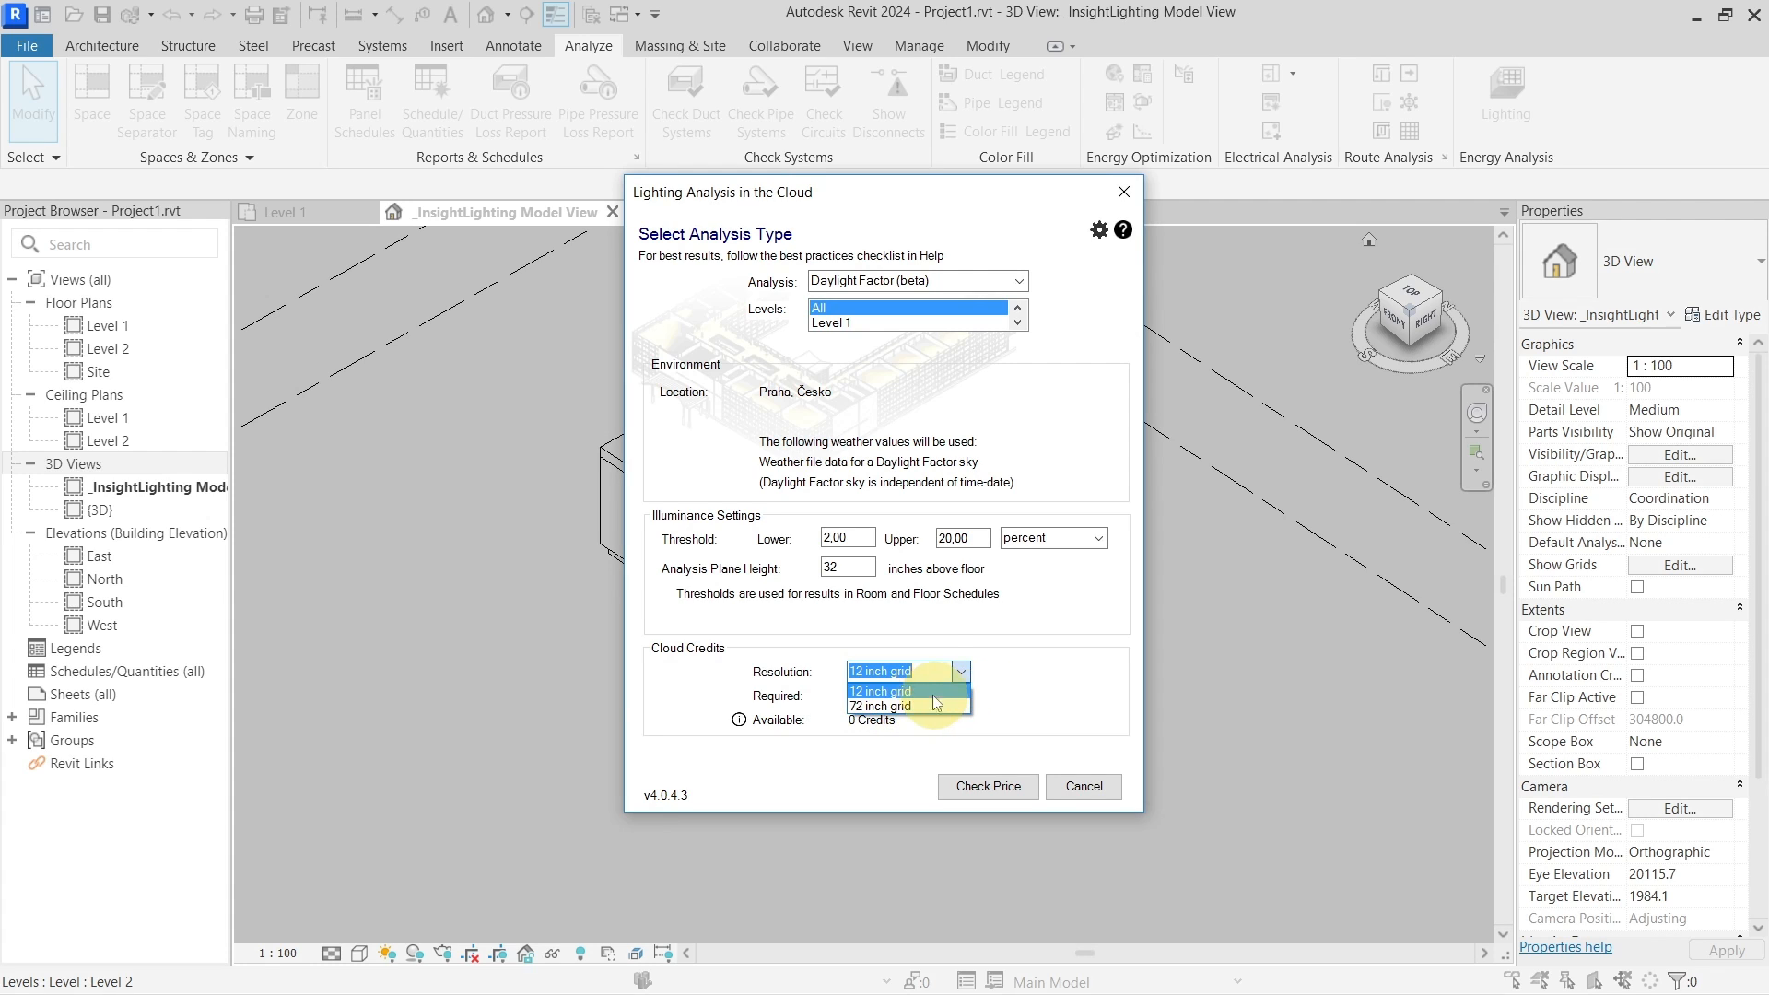
left_click(1039, 599)
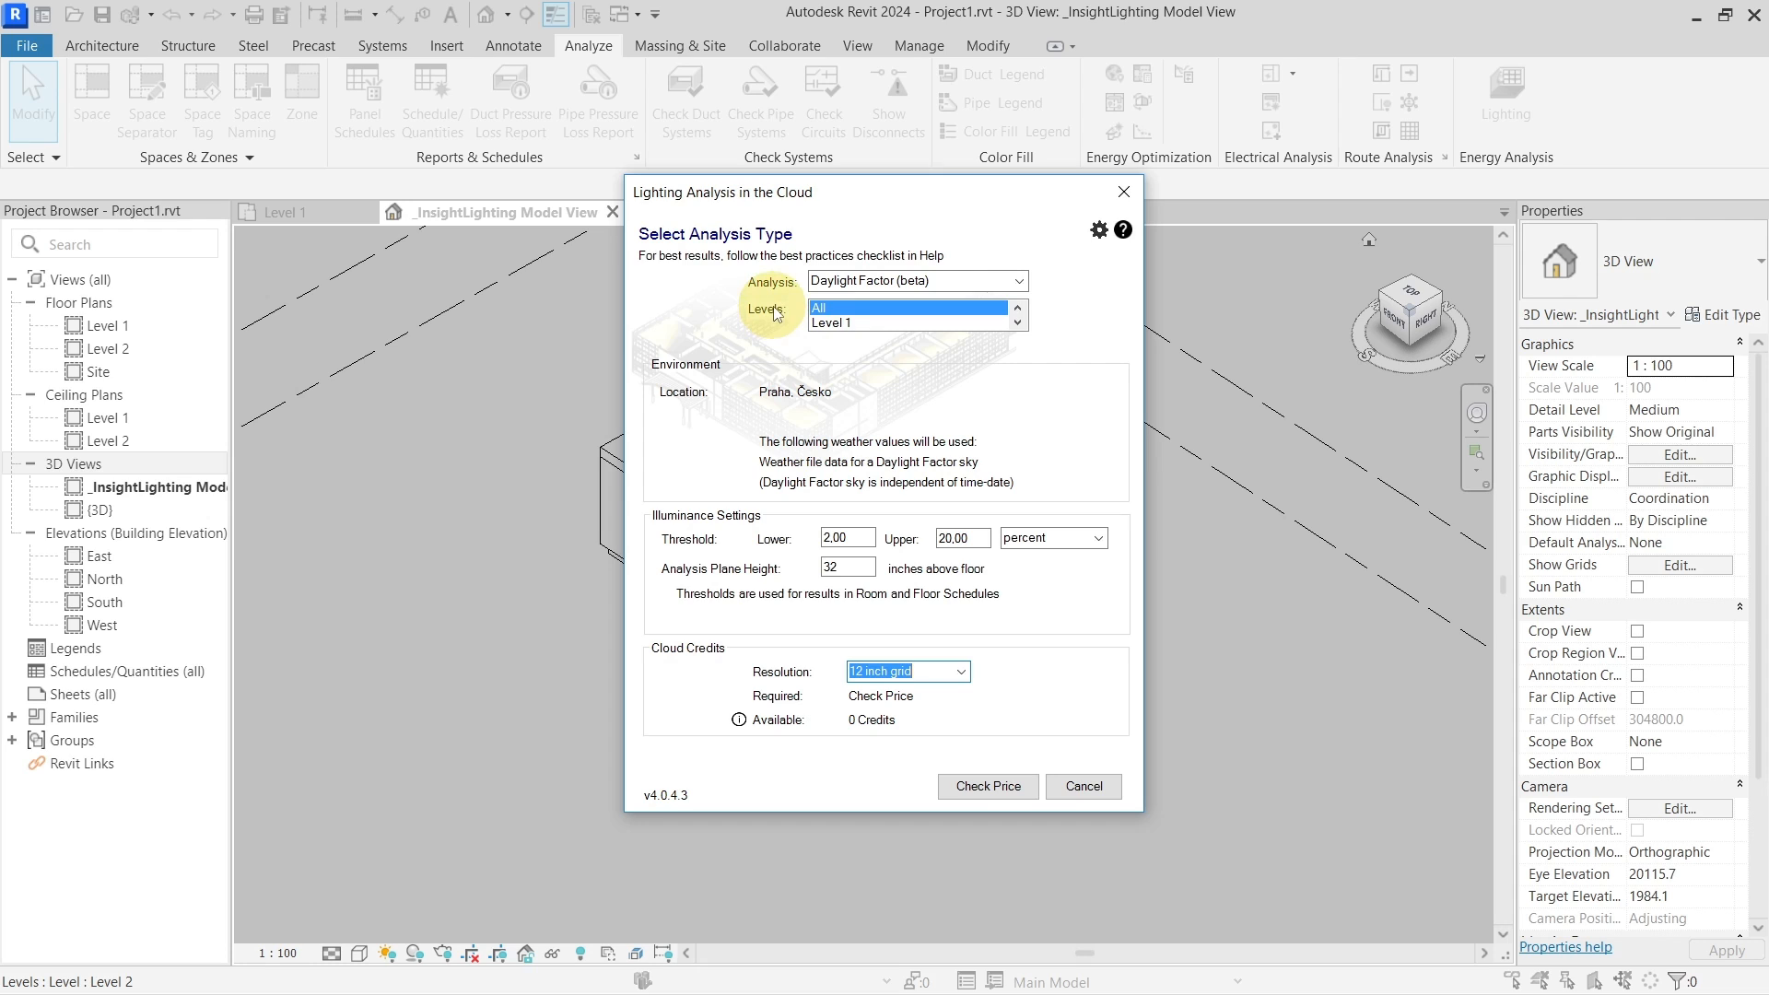
left_click(1018, 321)
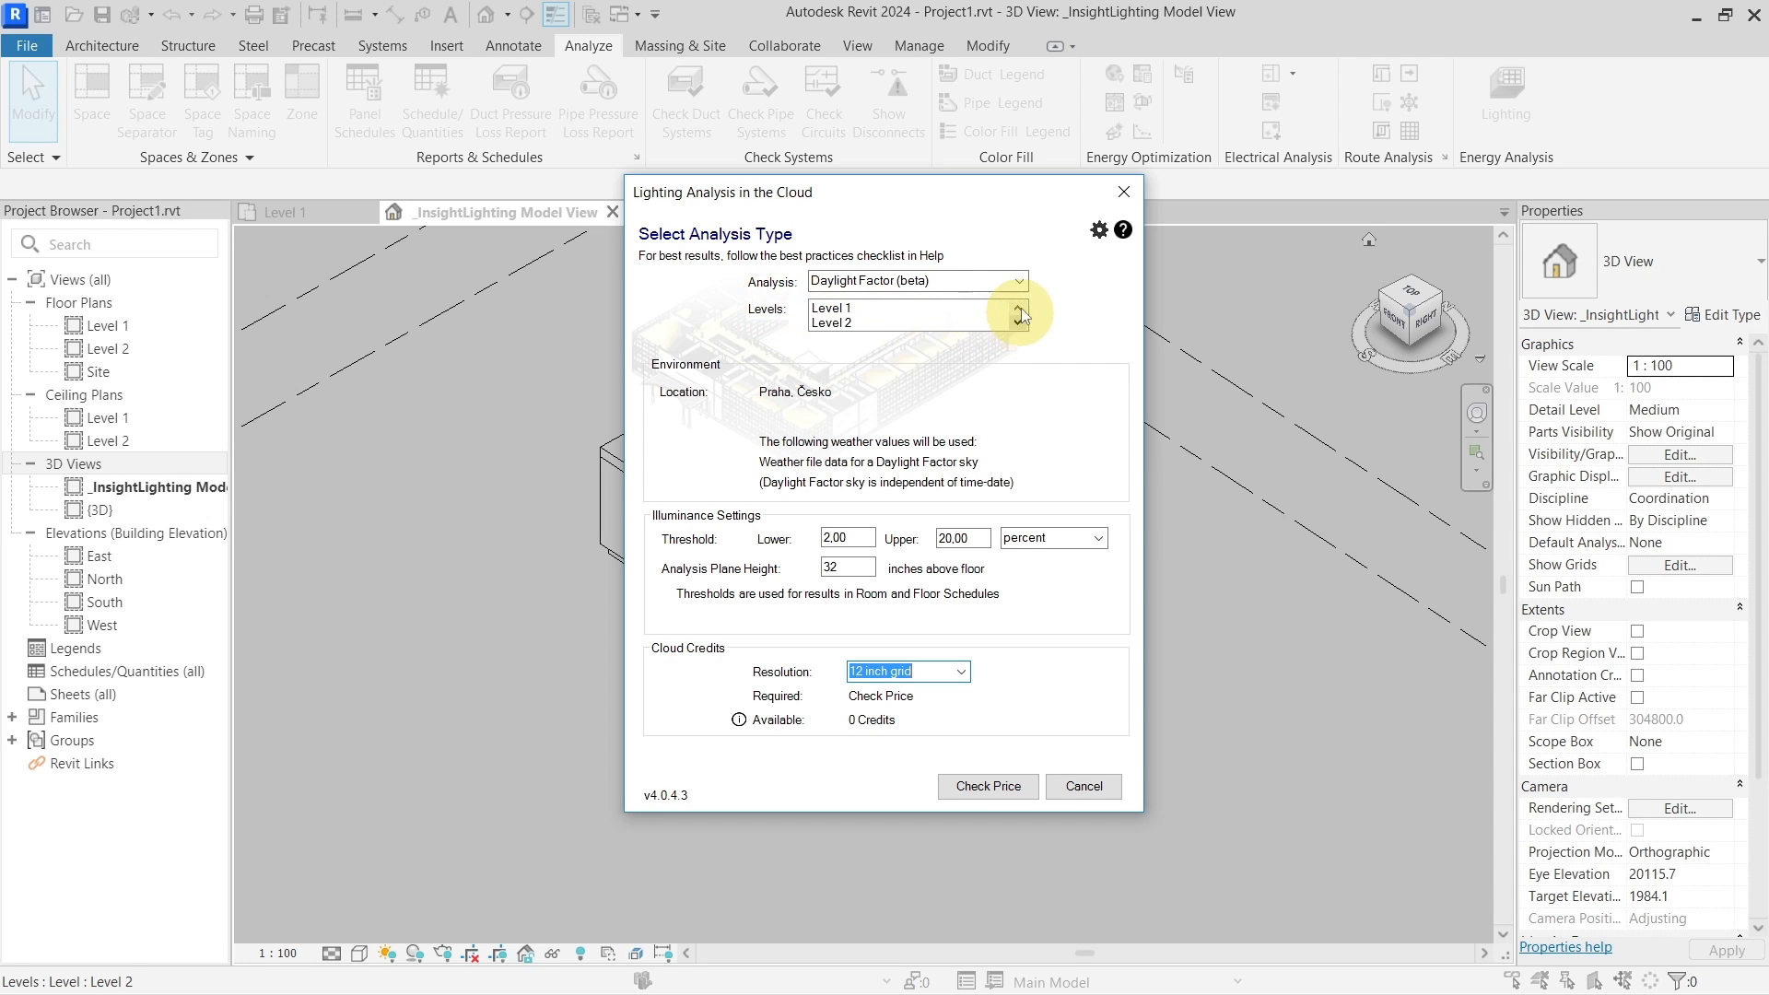
left_click(1019, 308)
left_click(962, 308)
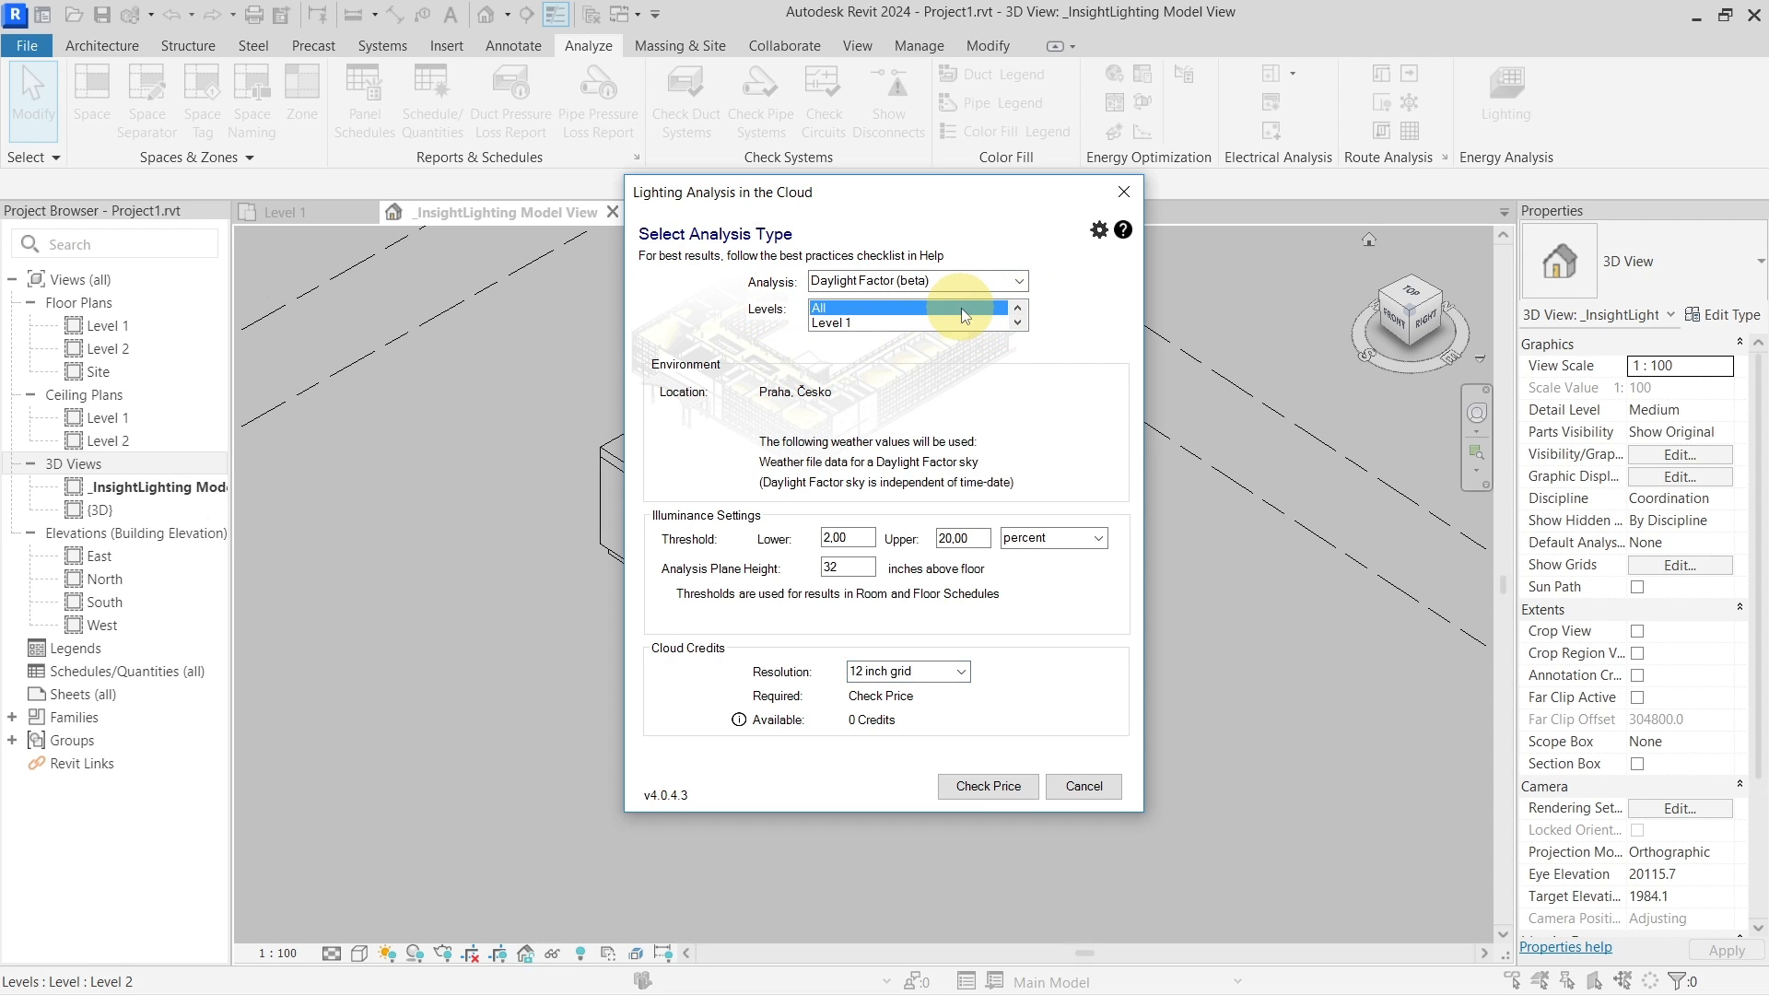
left_click(854, 325)
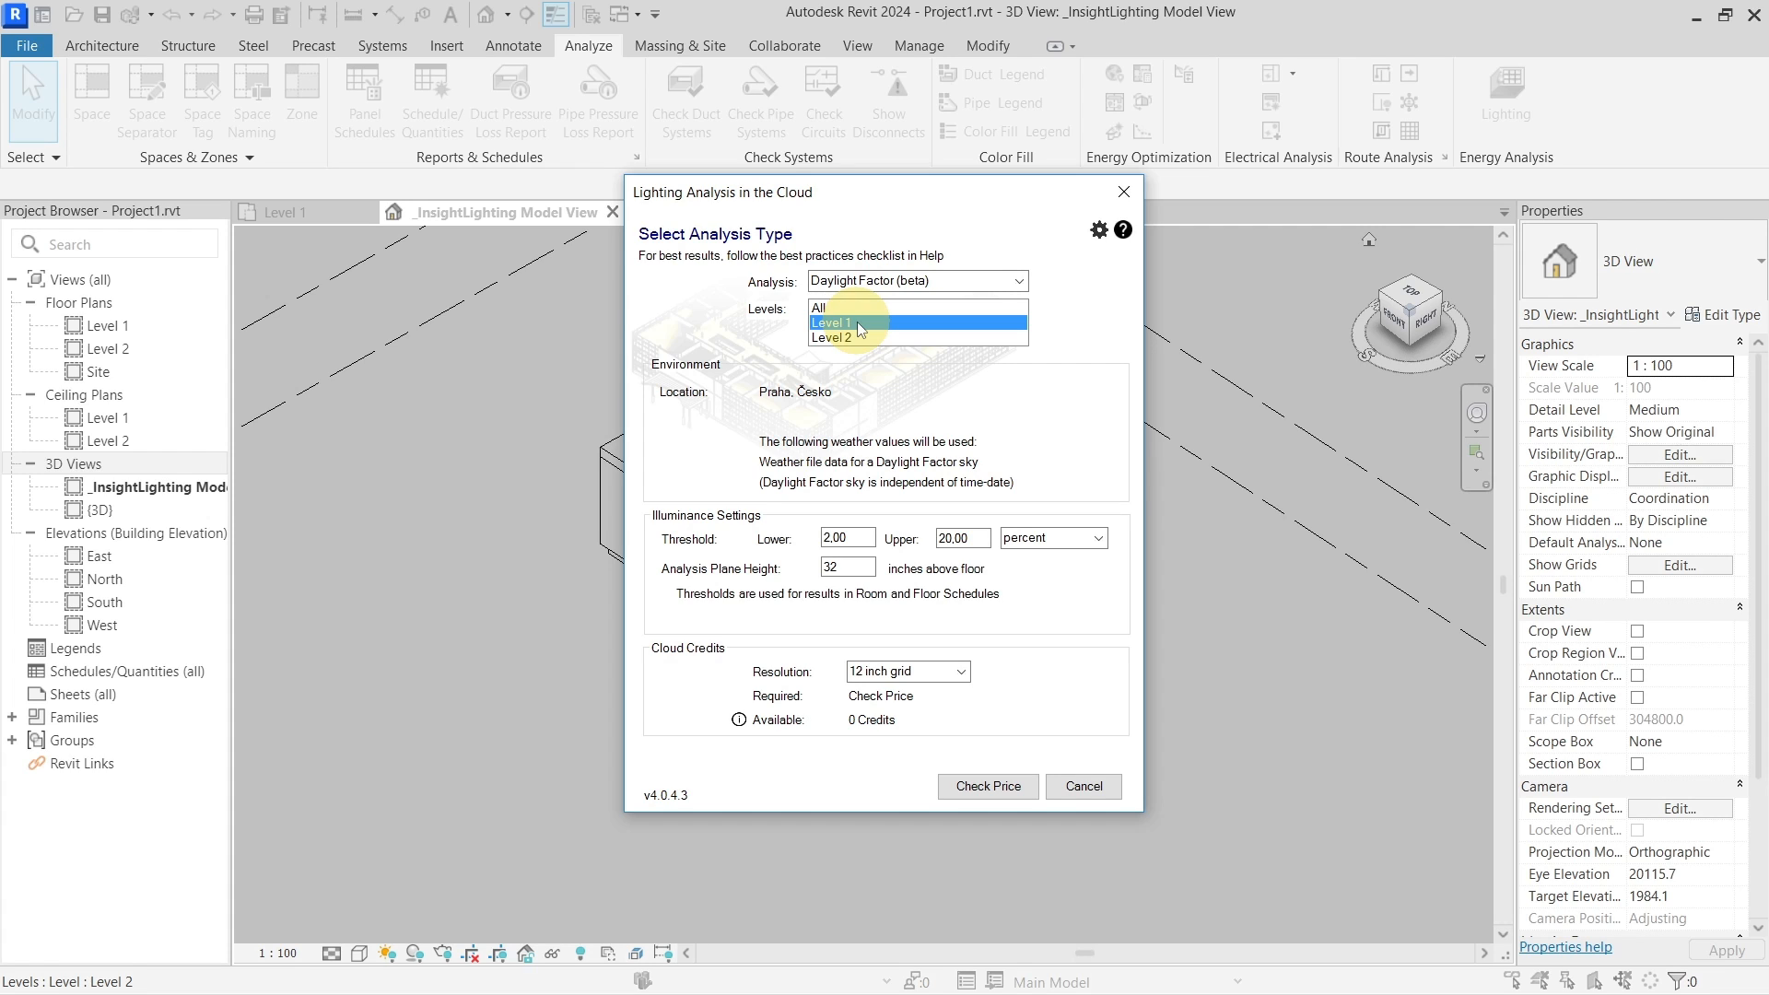
left_click(975, 788)
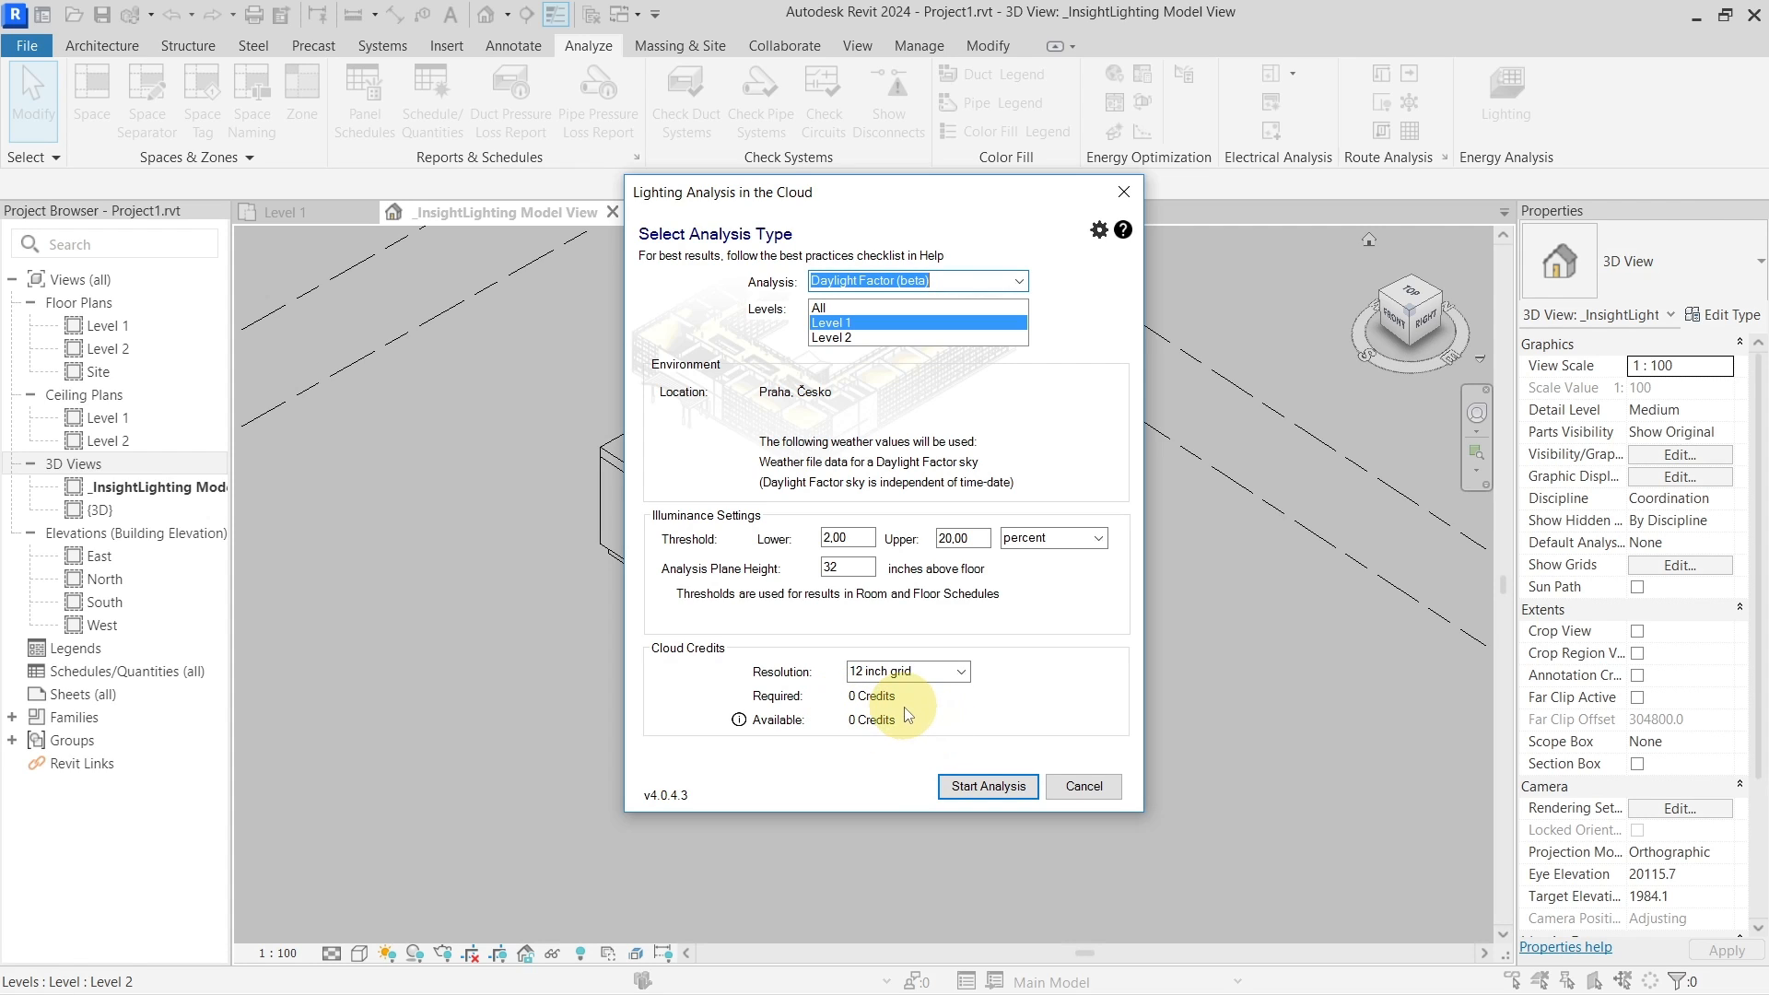
Submit the Level 1 Daylight Factor analysis to the cloud and dismiss the upload and save prompts
left_click(993, 789)
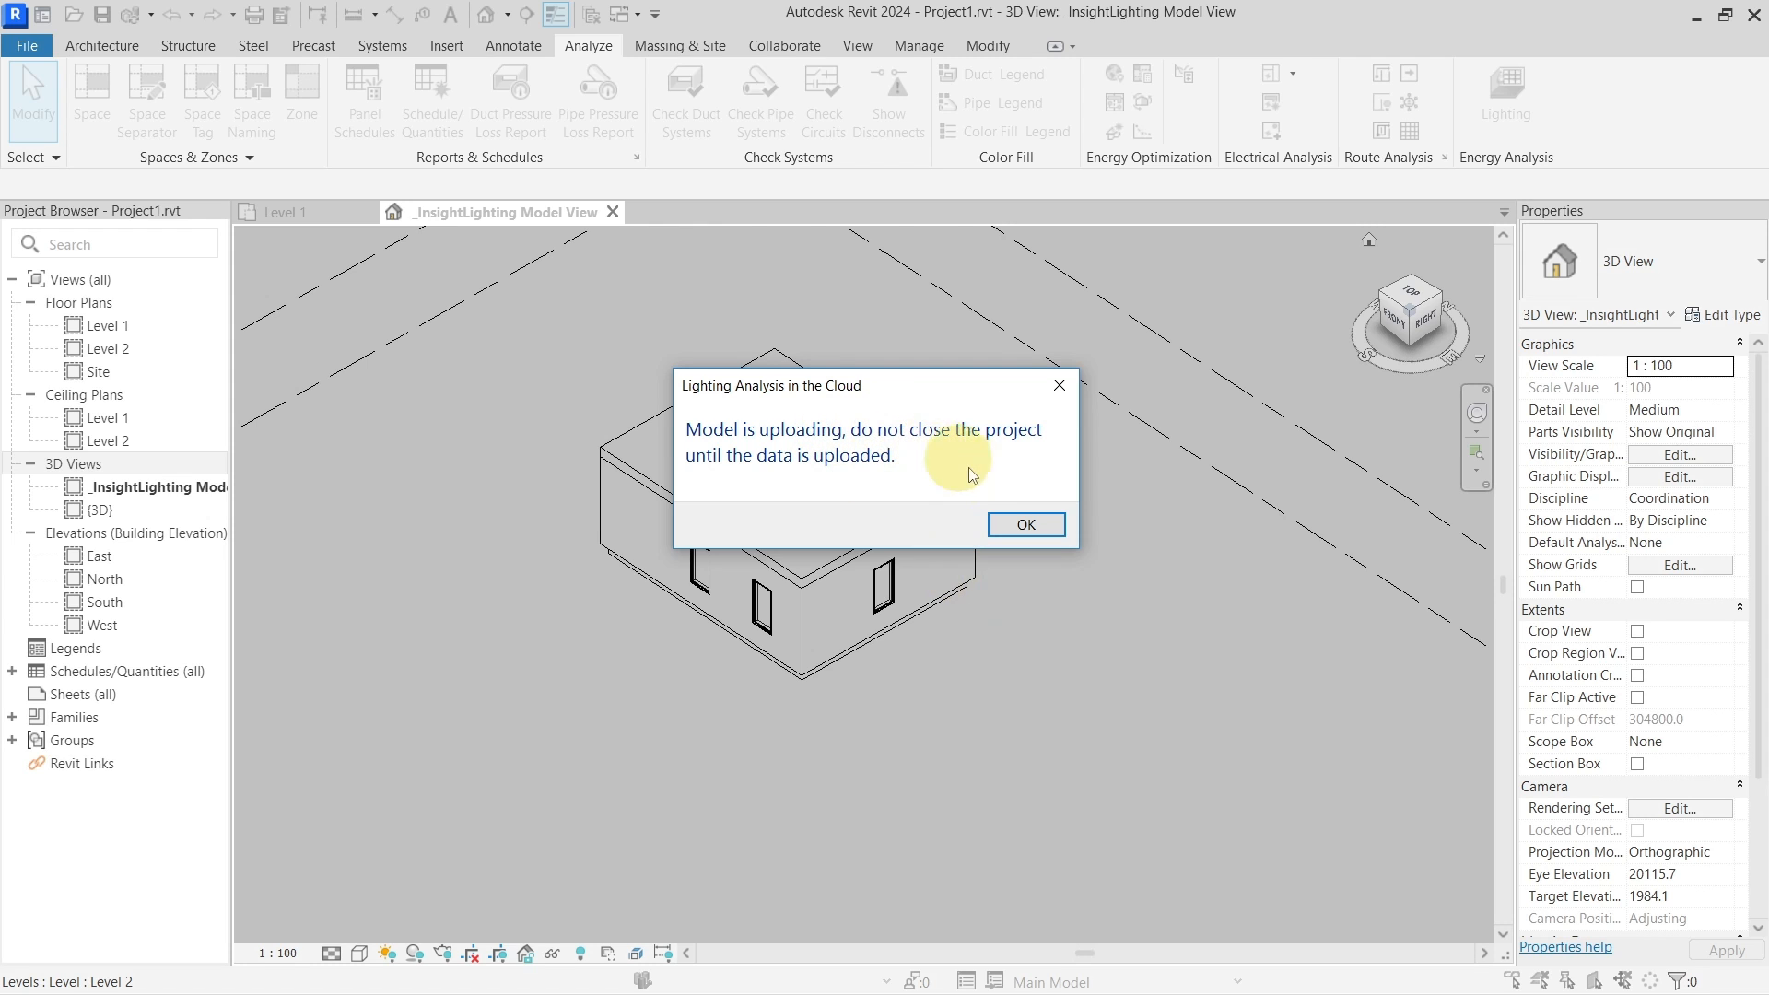
left_click(1008, 523)
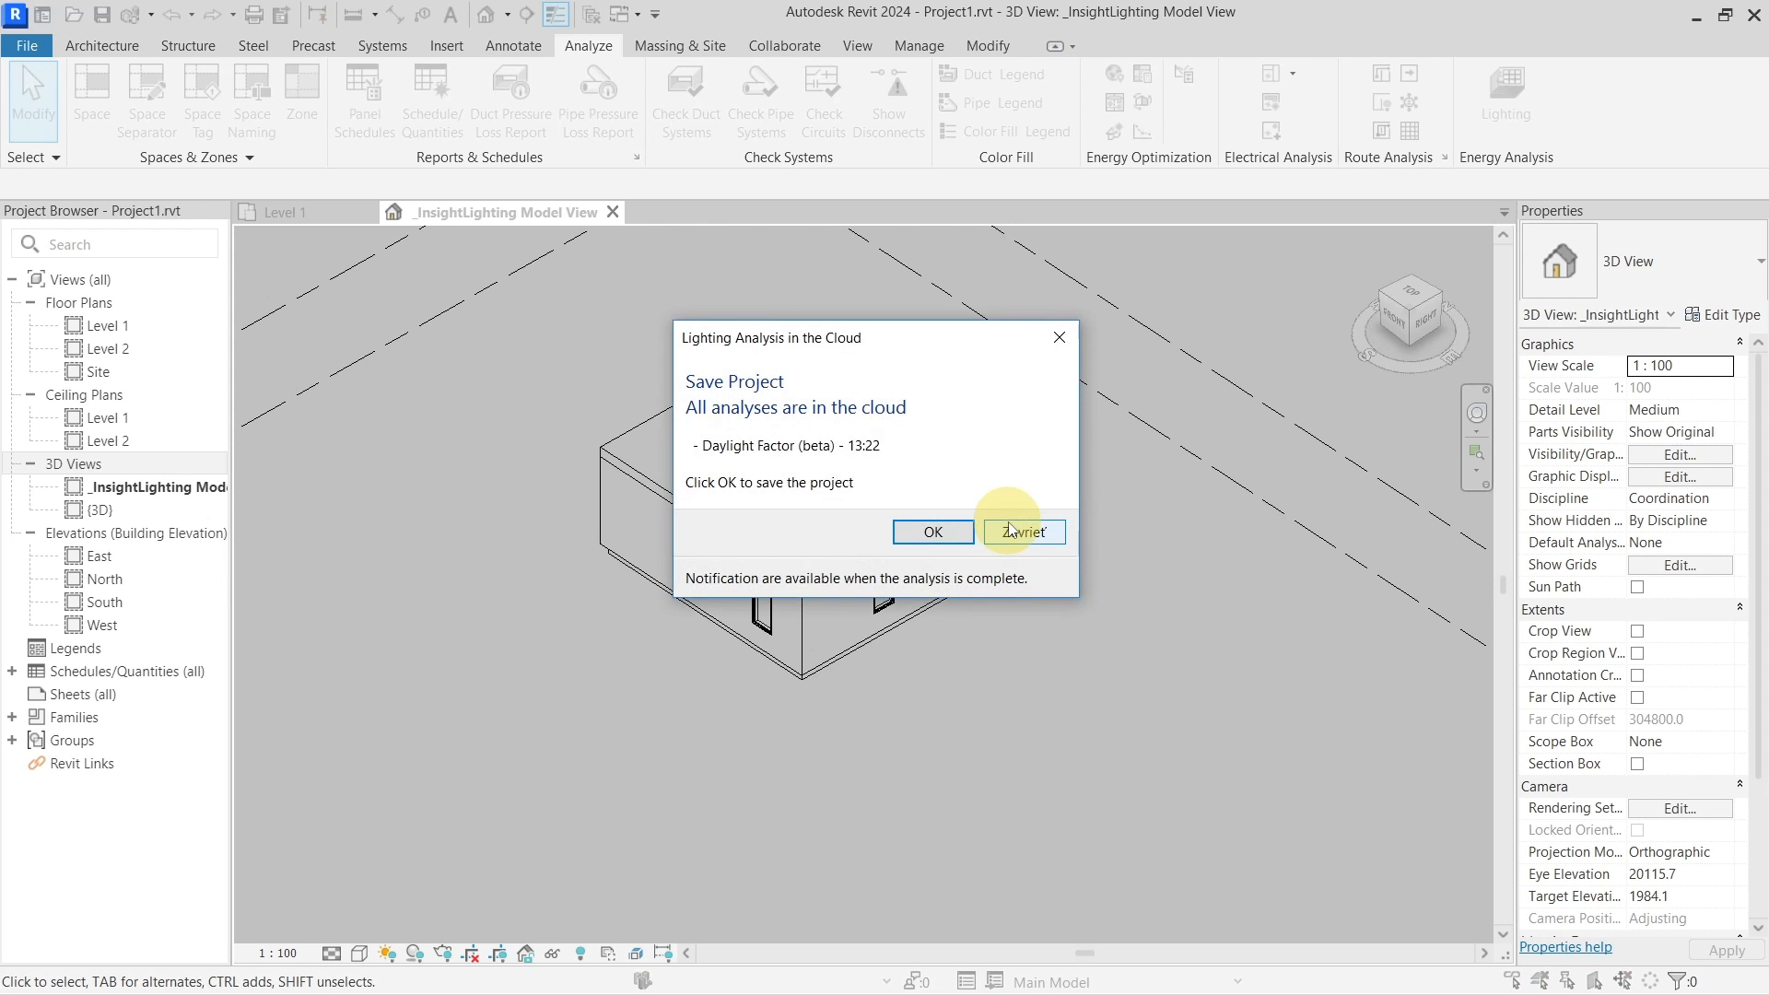
left_click(917, 533)
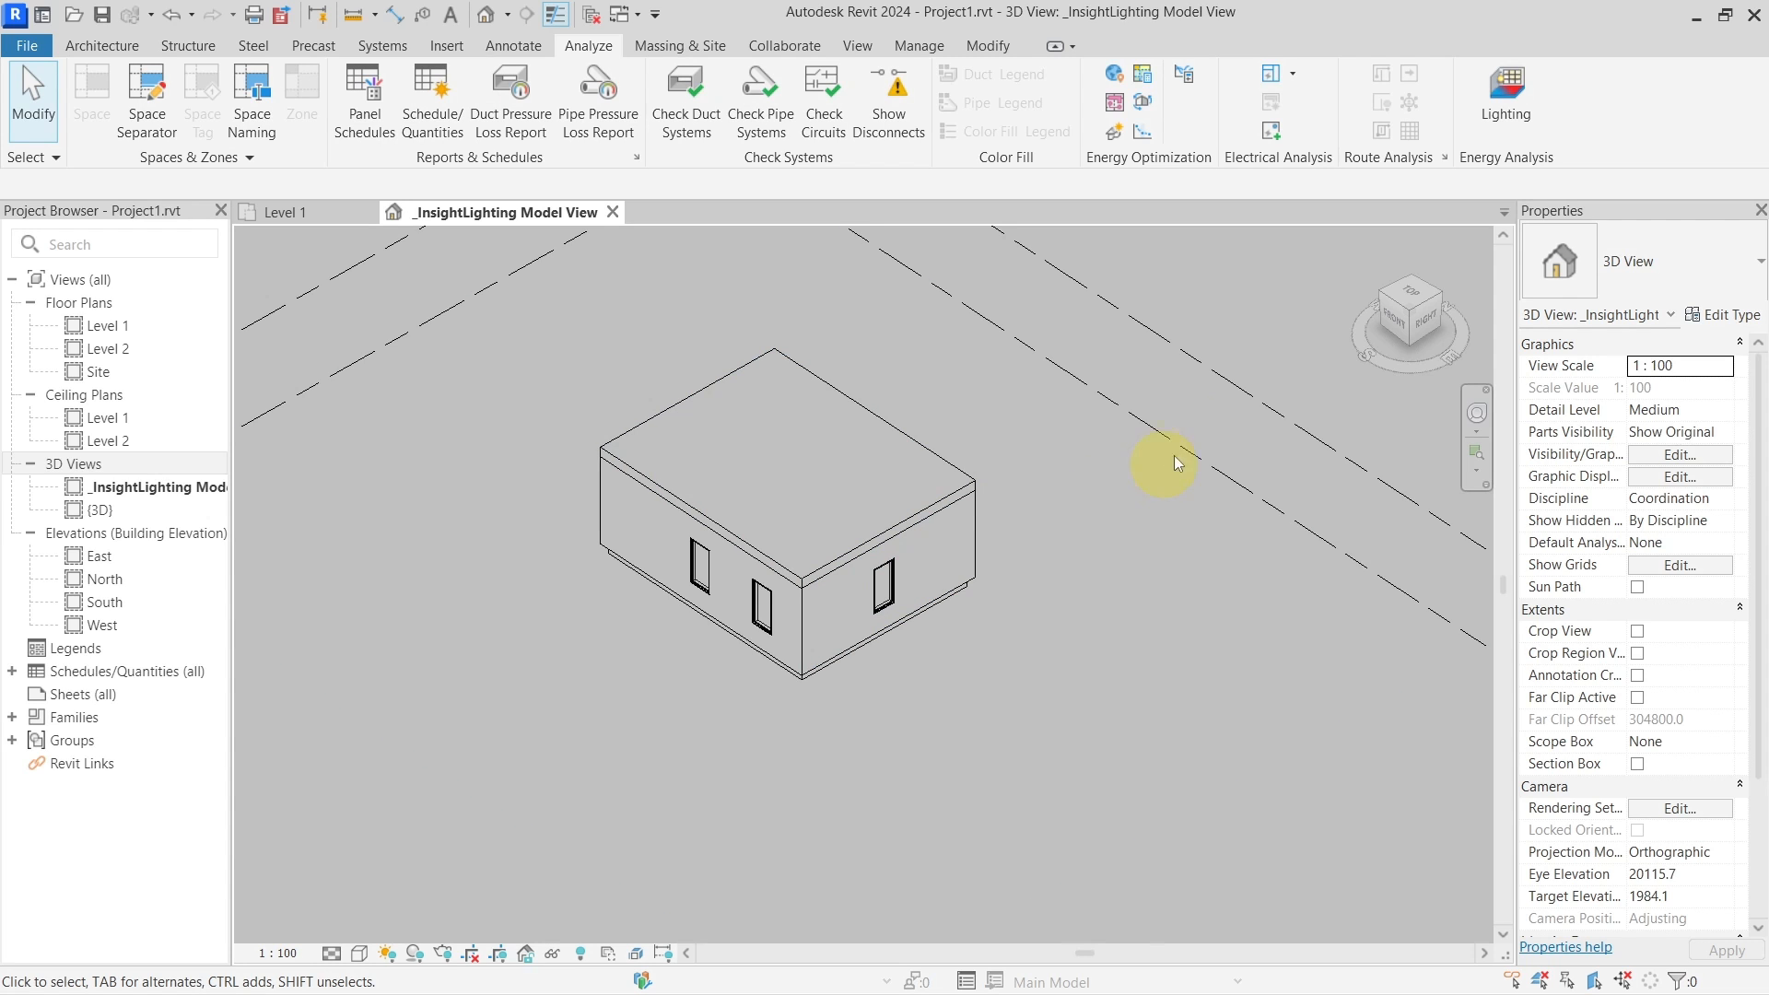
Check the analysis list to confirm the job is ready with 1/1 successful
left_click(1502, 129)
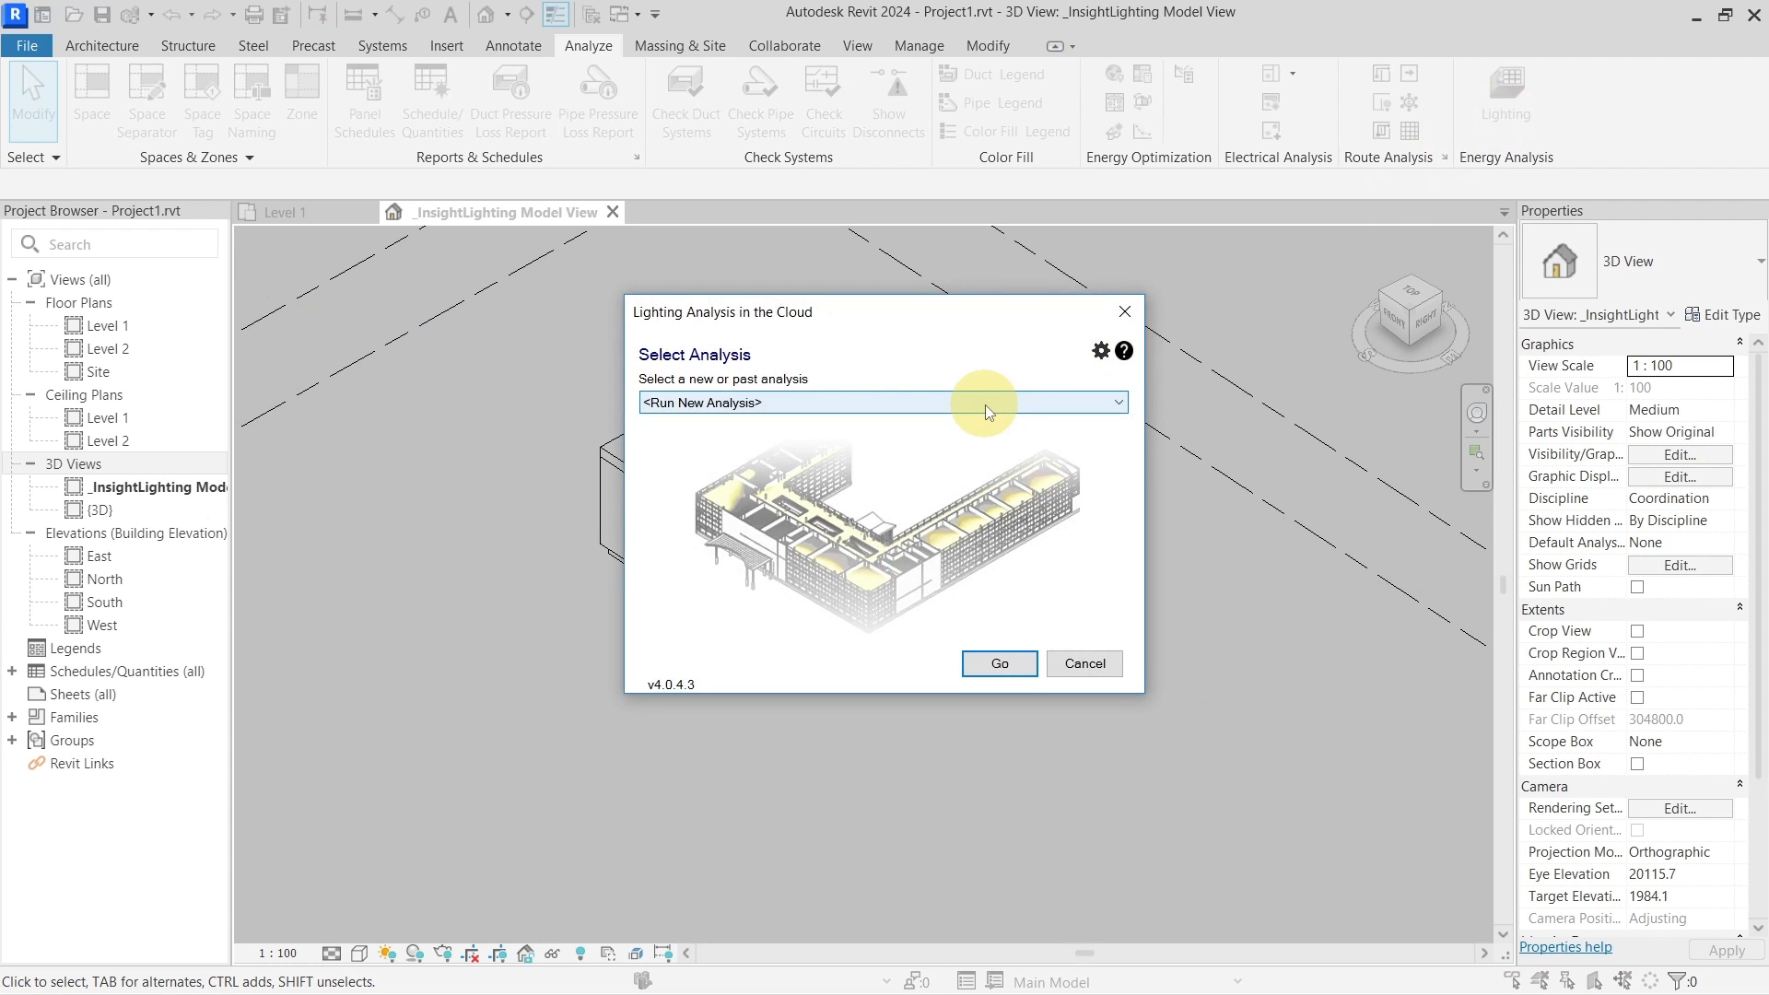
left_click(985, 406)
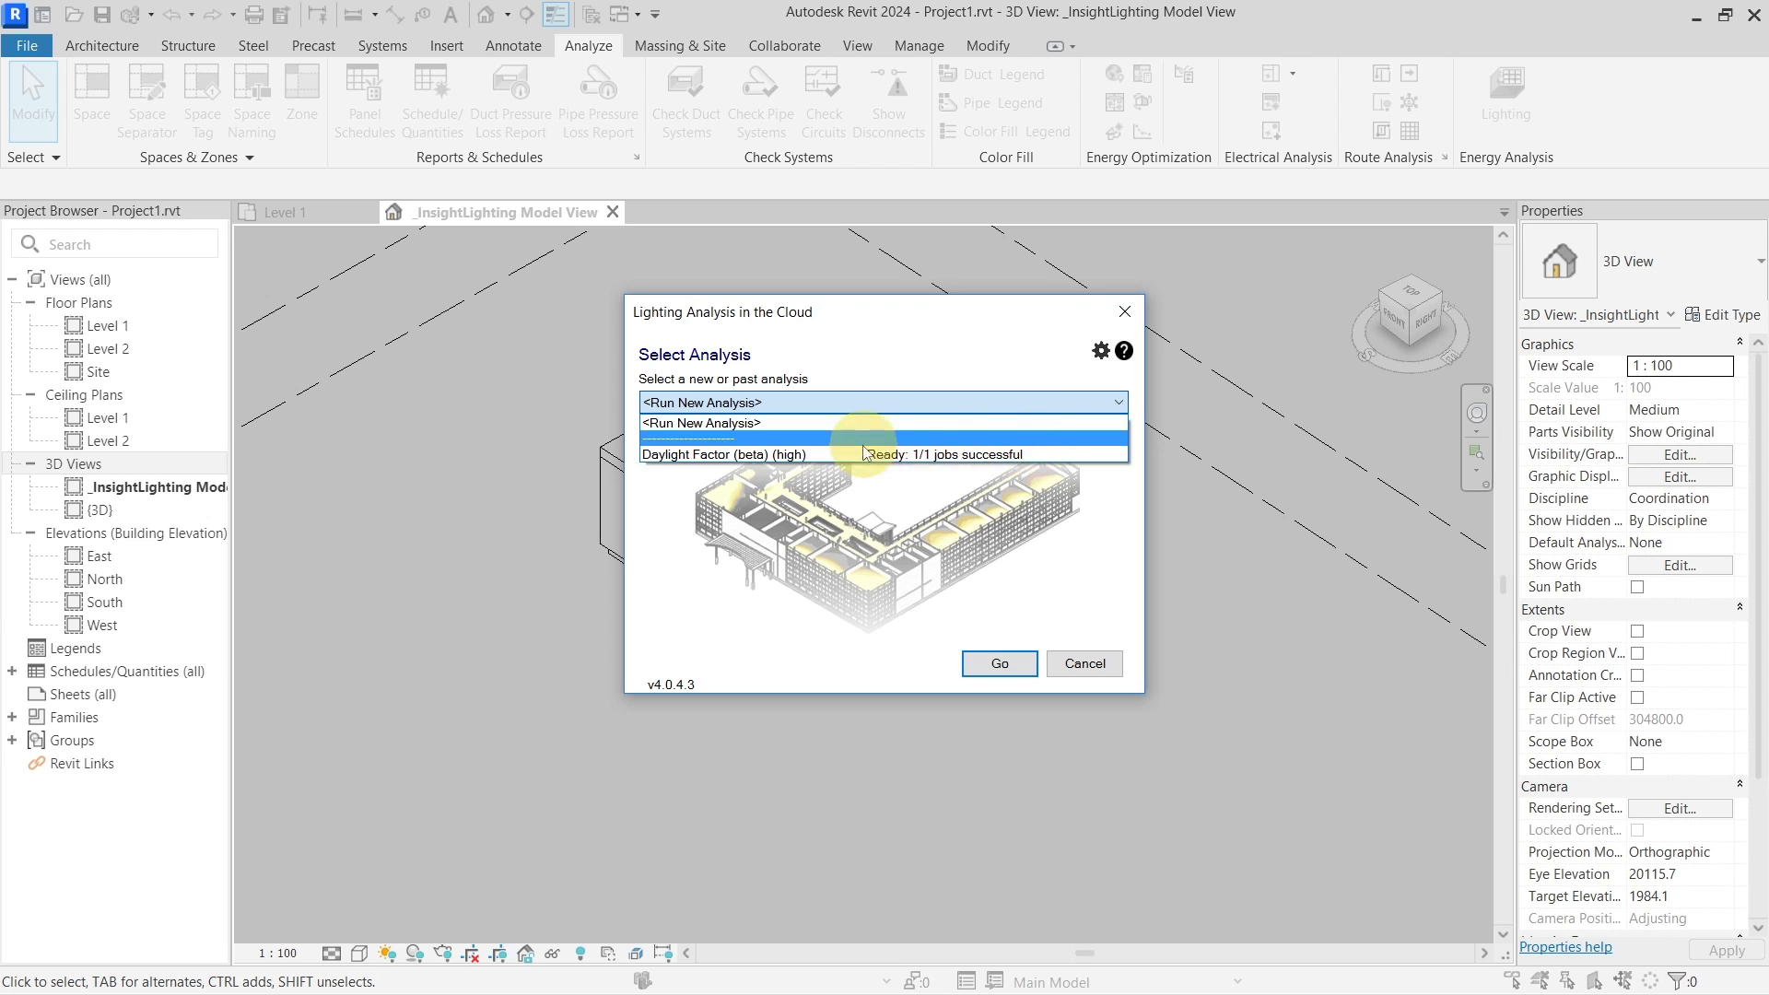
left_click(1127, 316)
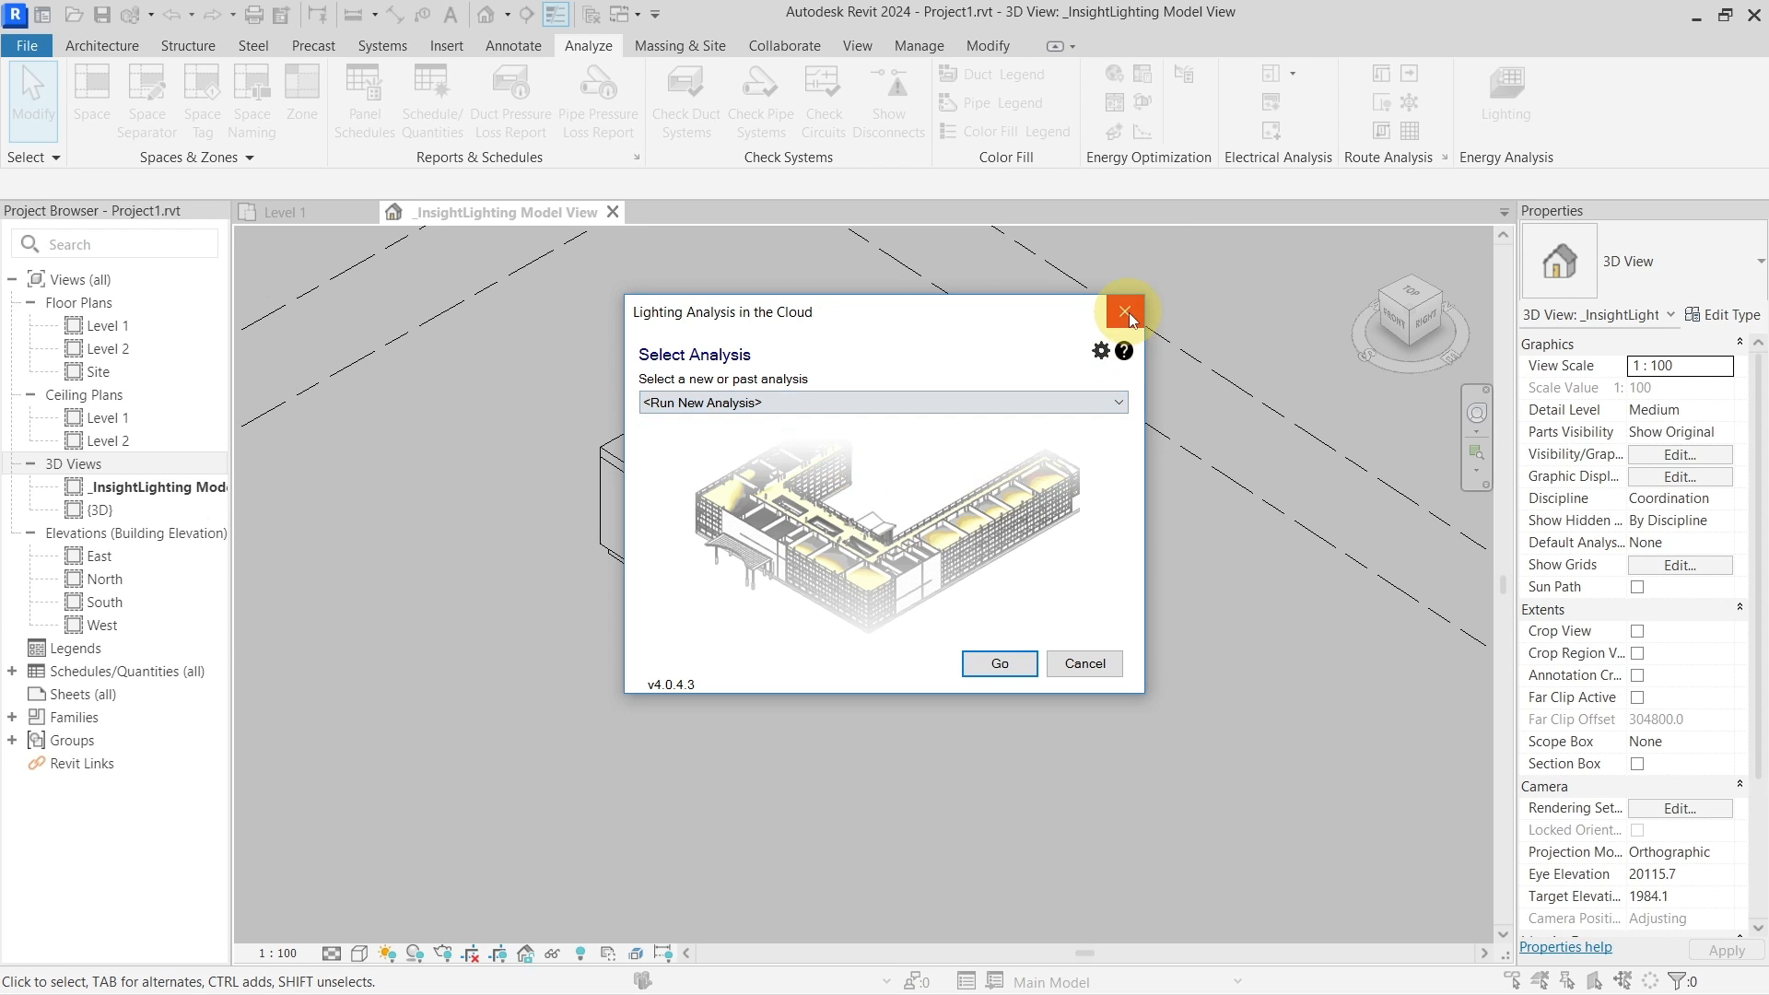
left_click(1131, 313)
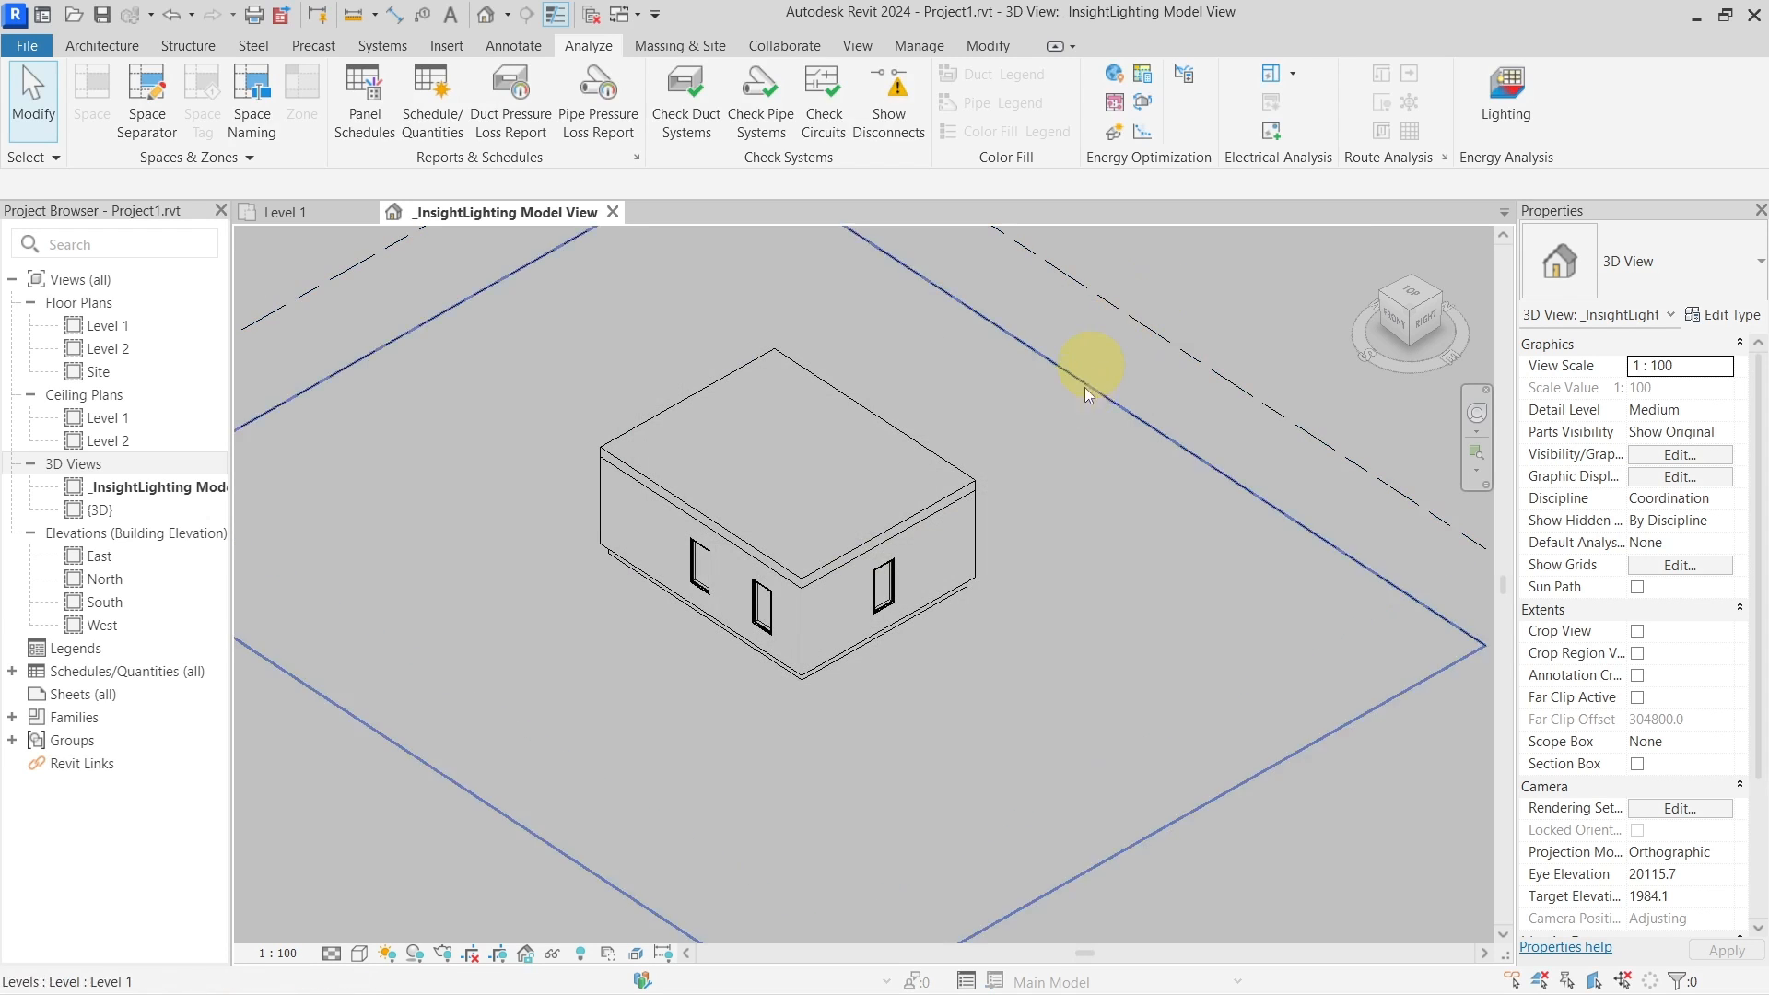
Choose 'Accept, Update and Save Project' for the completed Daylight Factor run
middle_click_drag(1036, 462, 970, 503)
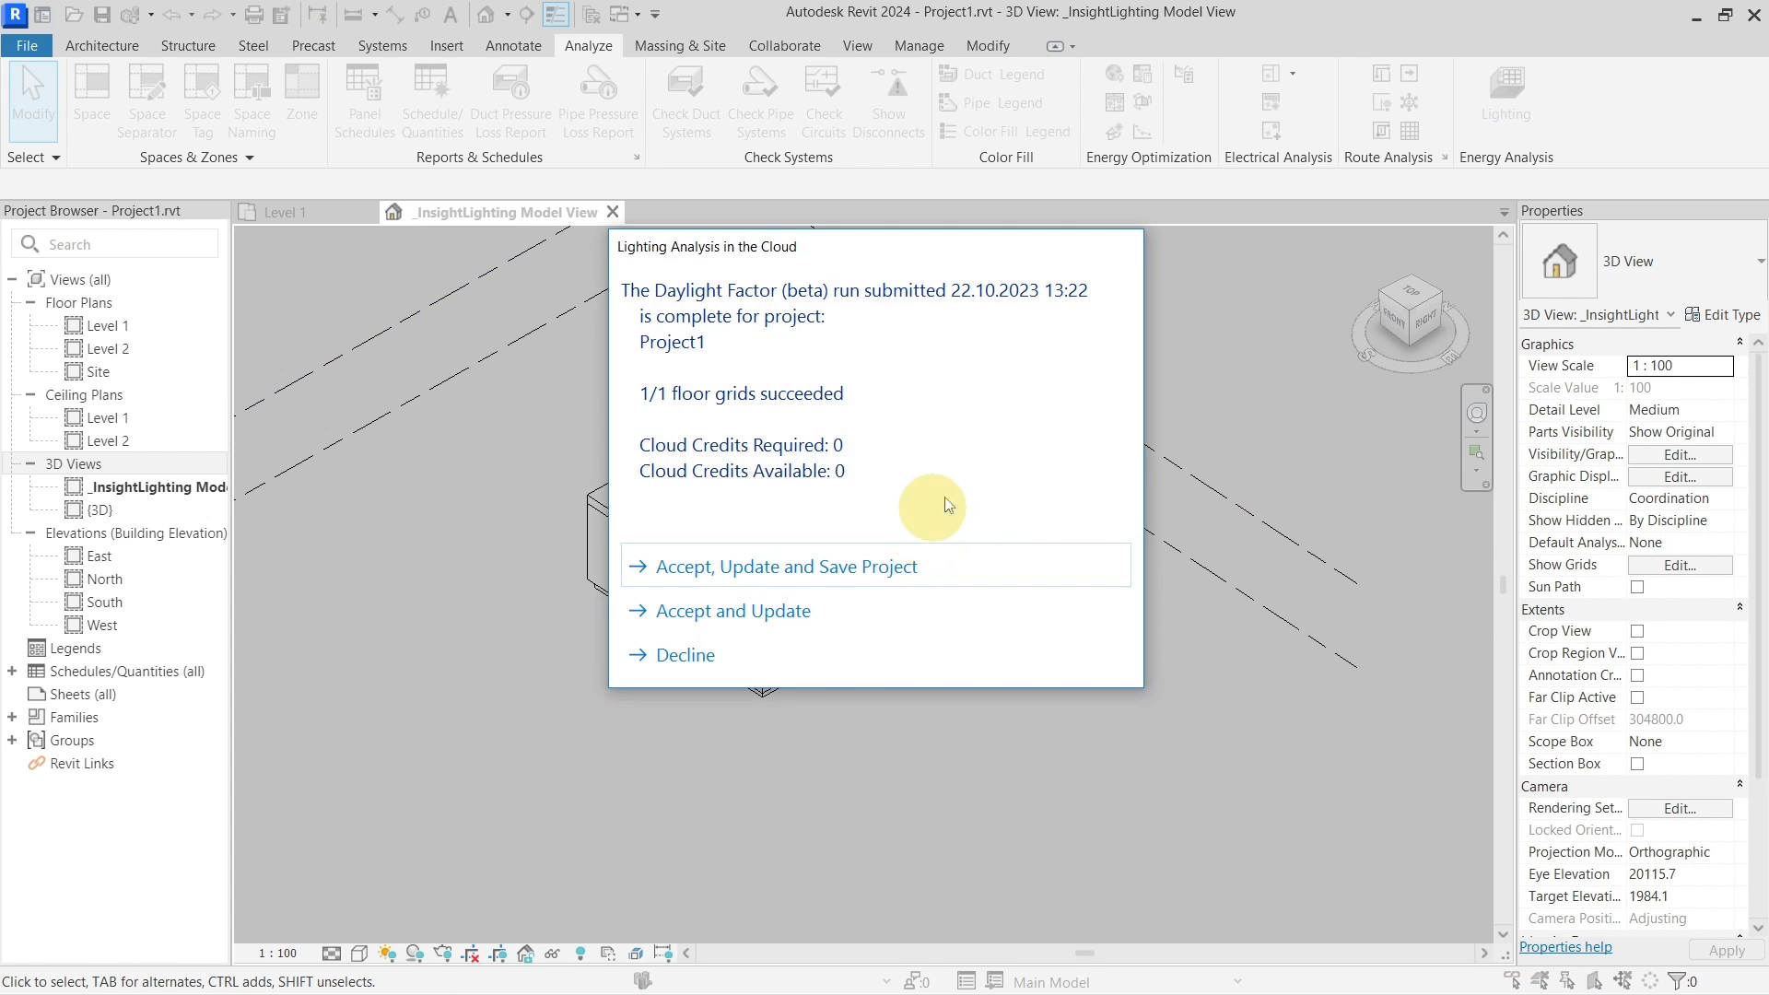
left_click_drag(810, 267, 823, 301)
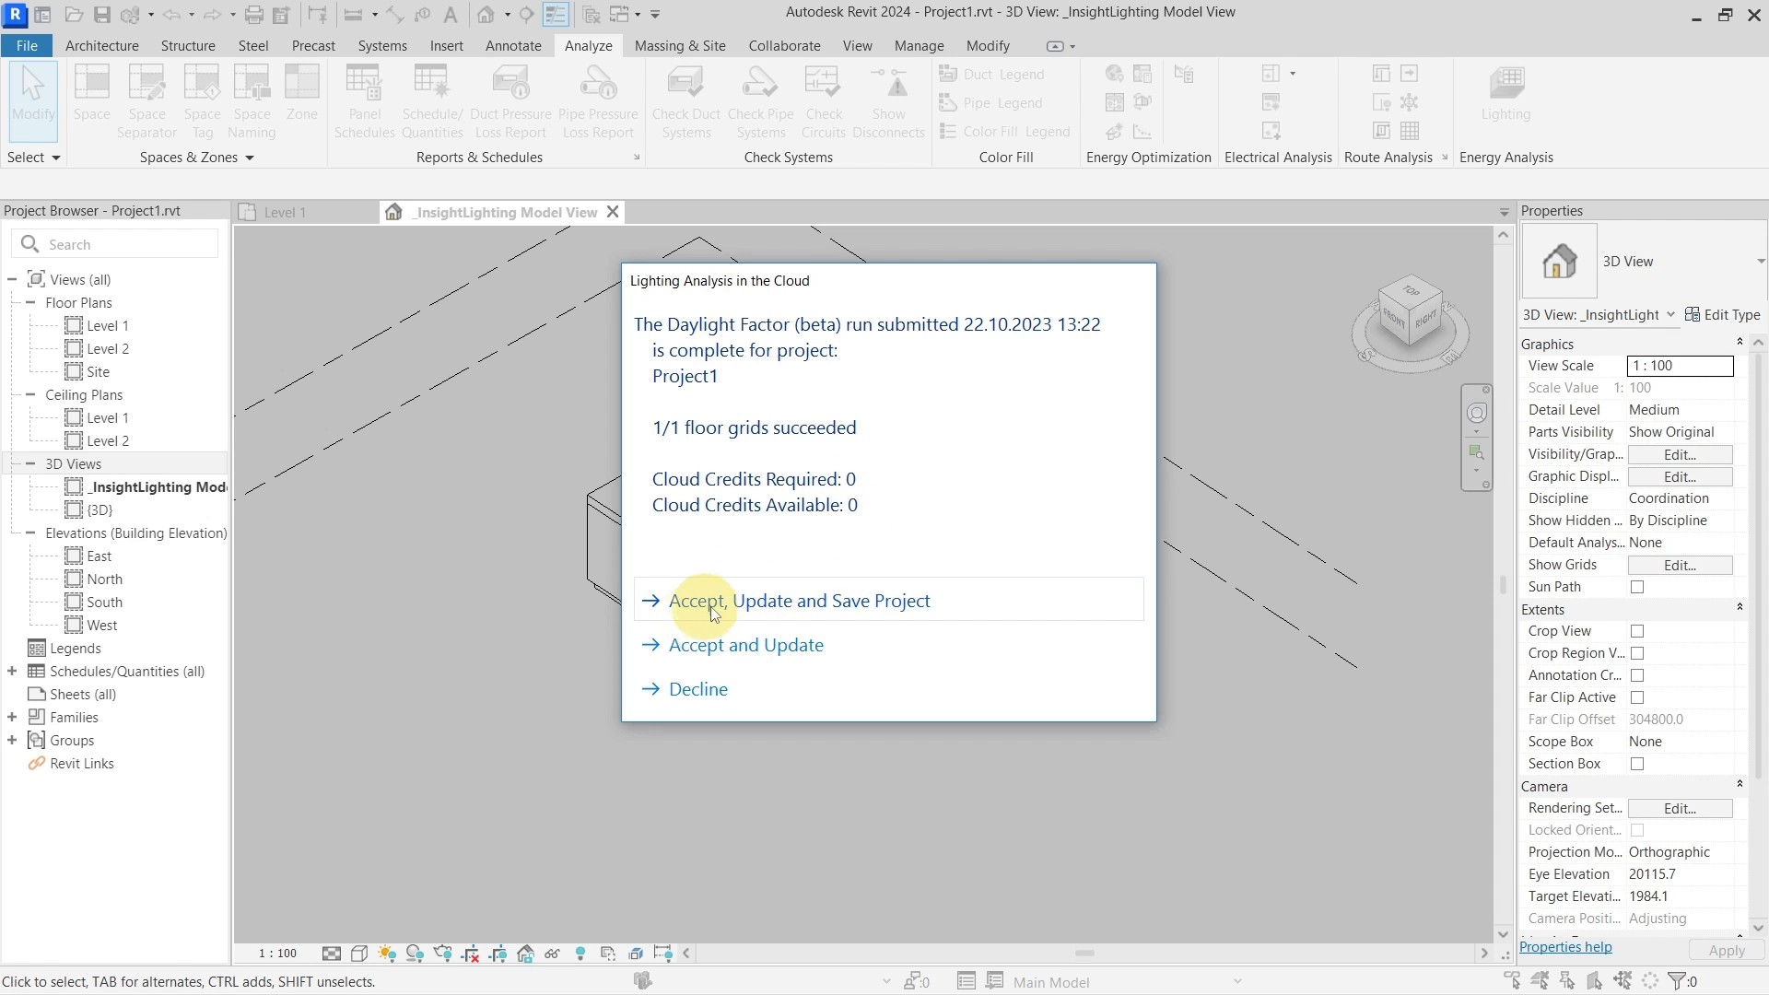
left_click(844, 608)
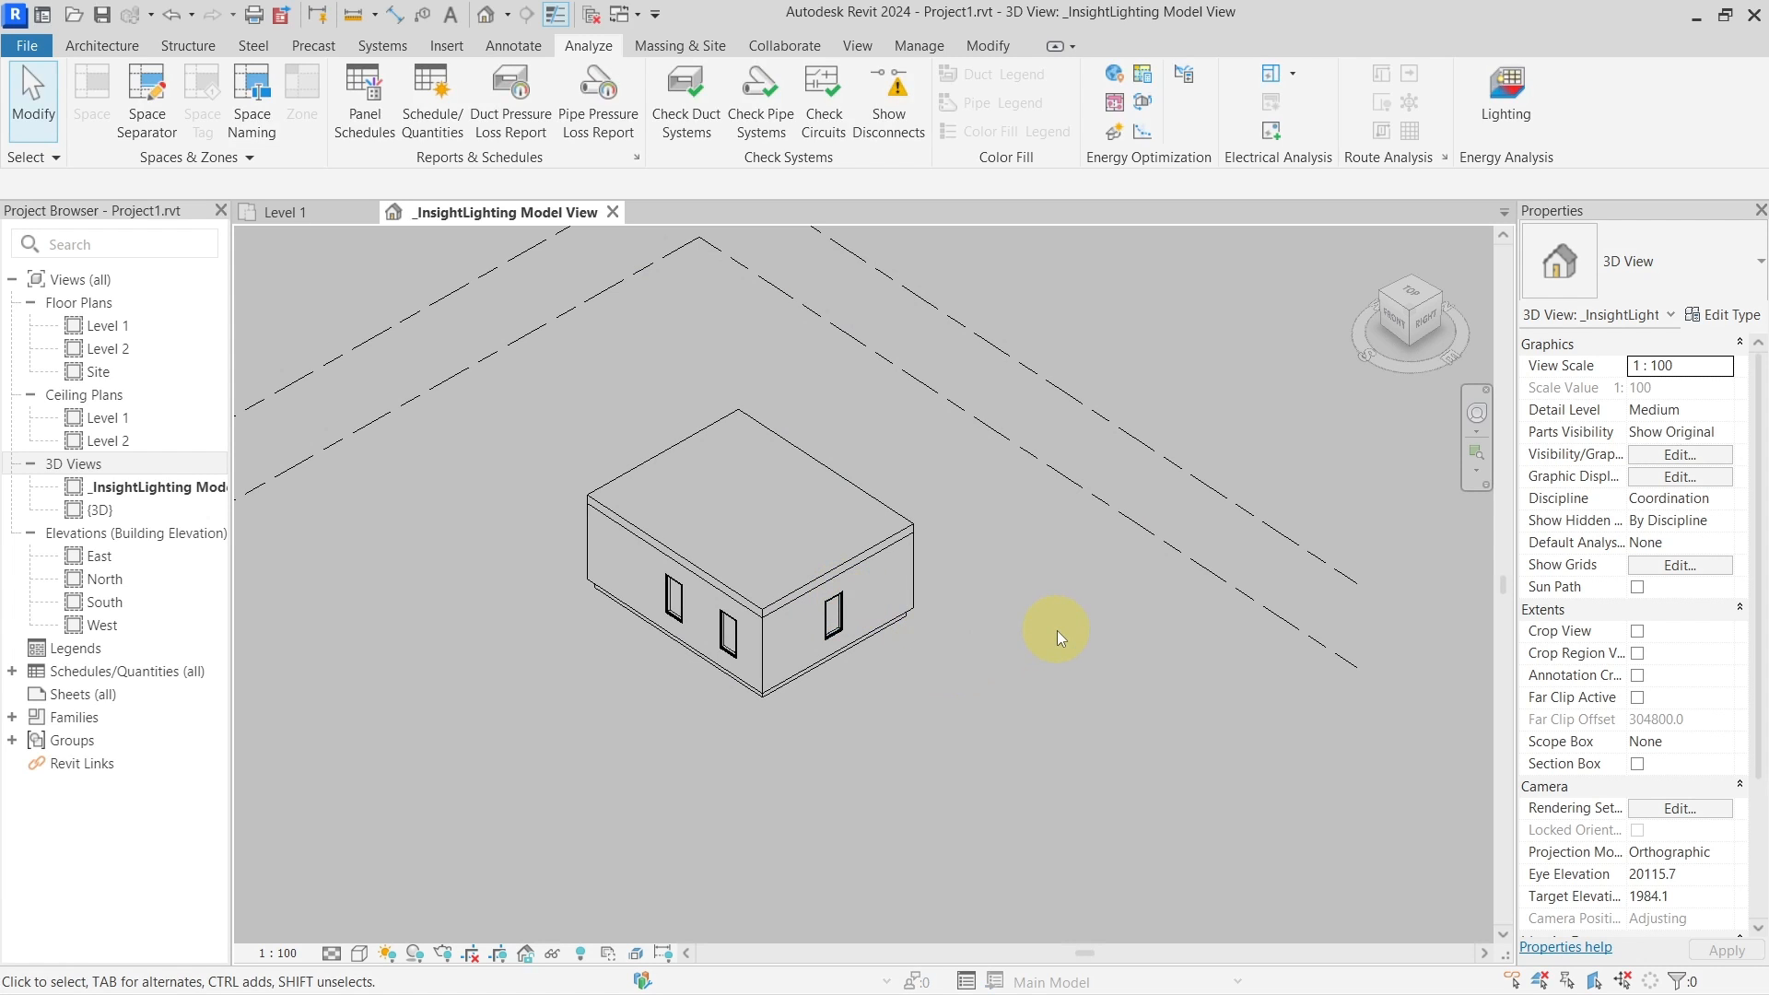
mouse_move(1035, 624)
middle_mouse_down("shift")
mouse_move(1074, 647)
mouse_move(1028, 708)
mouse_move(1023, 612)
mouse_move(1069, 601)
mouse_move(1017, 595)
middle_mouse_up("shift")
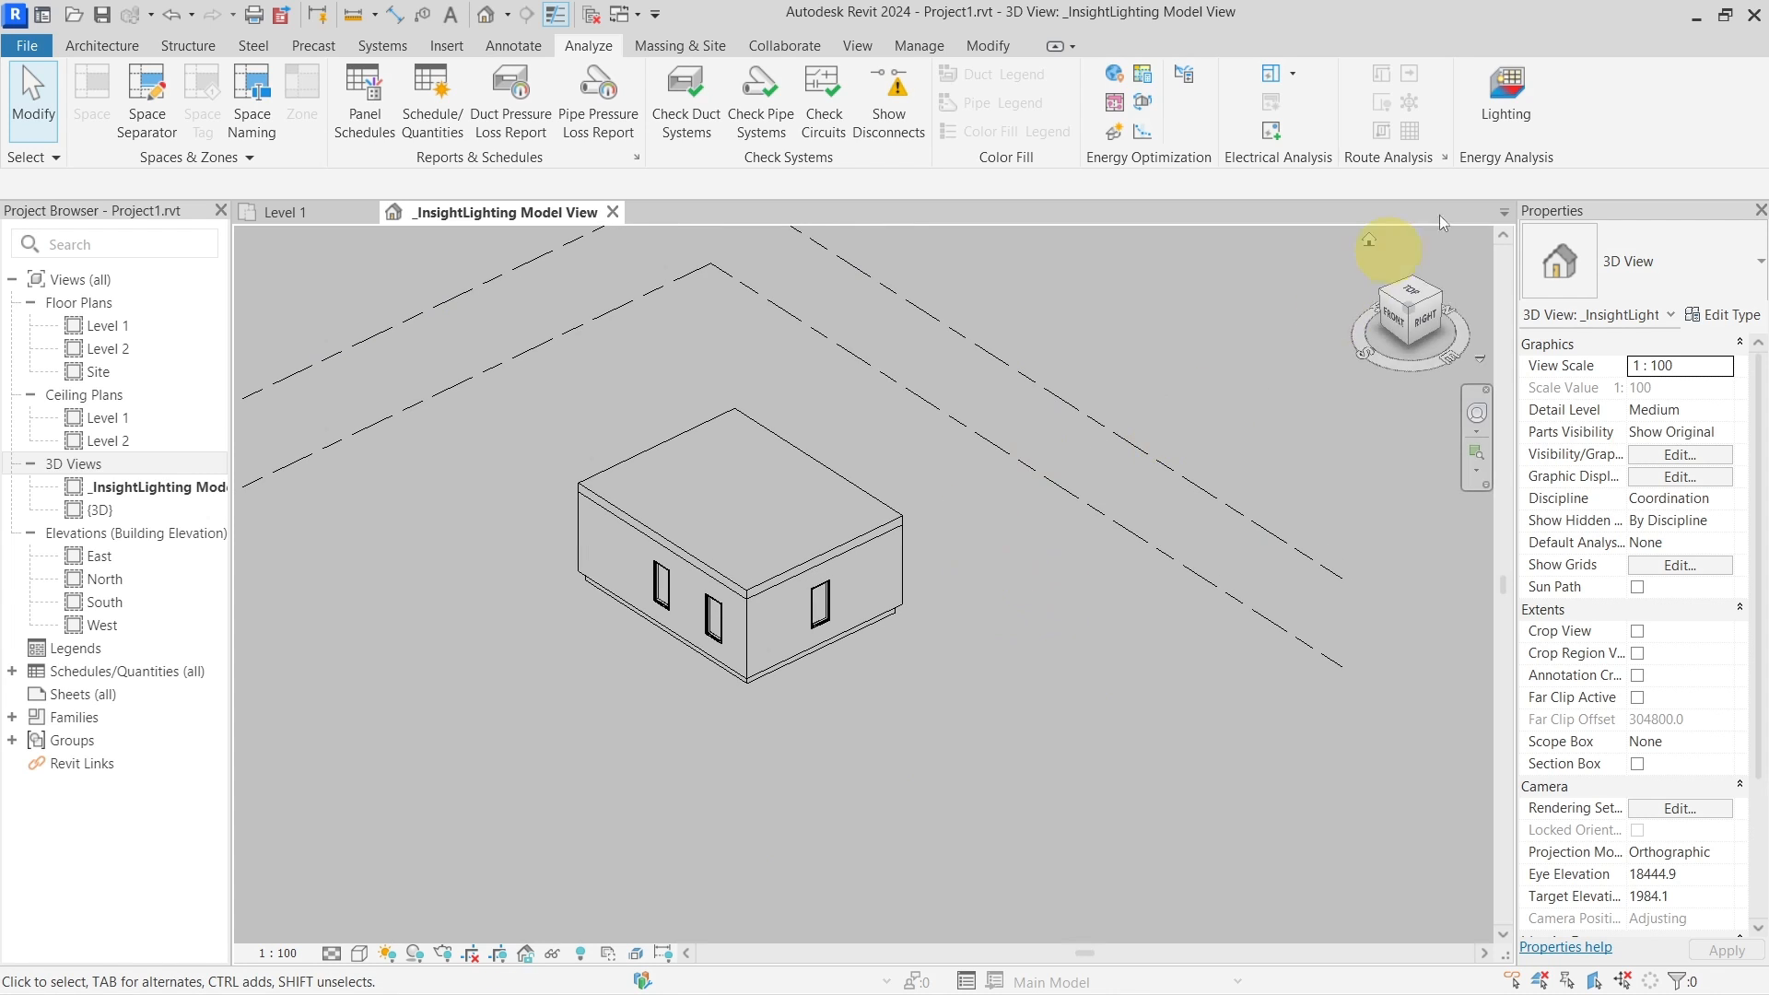
Select the Daylight Factor (beta) (high) run and generate its results in the model
left_click(1510, 118)
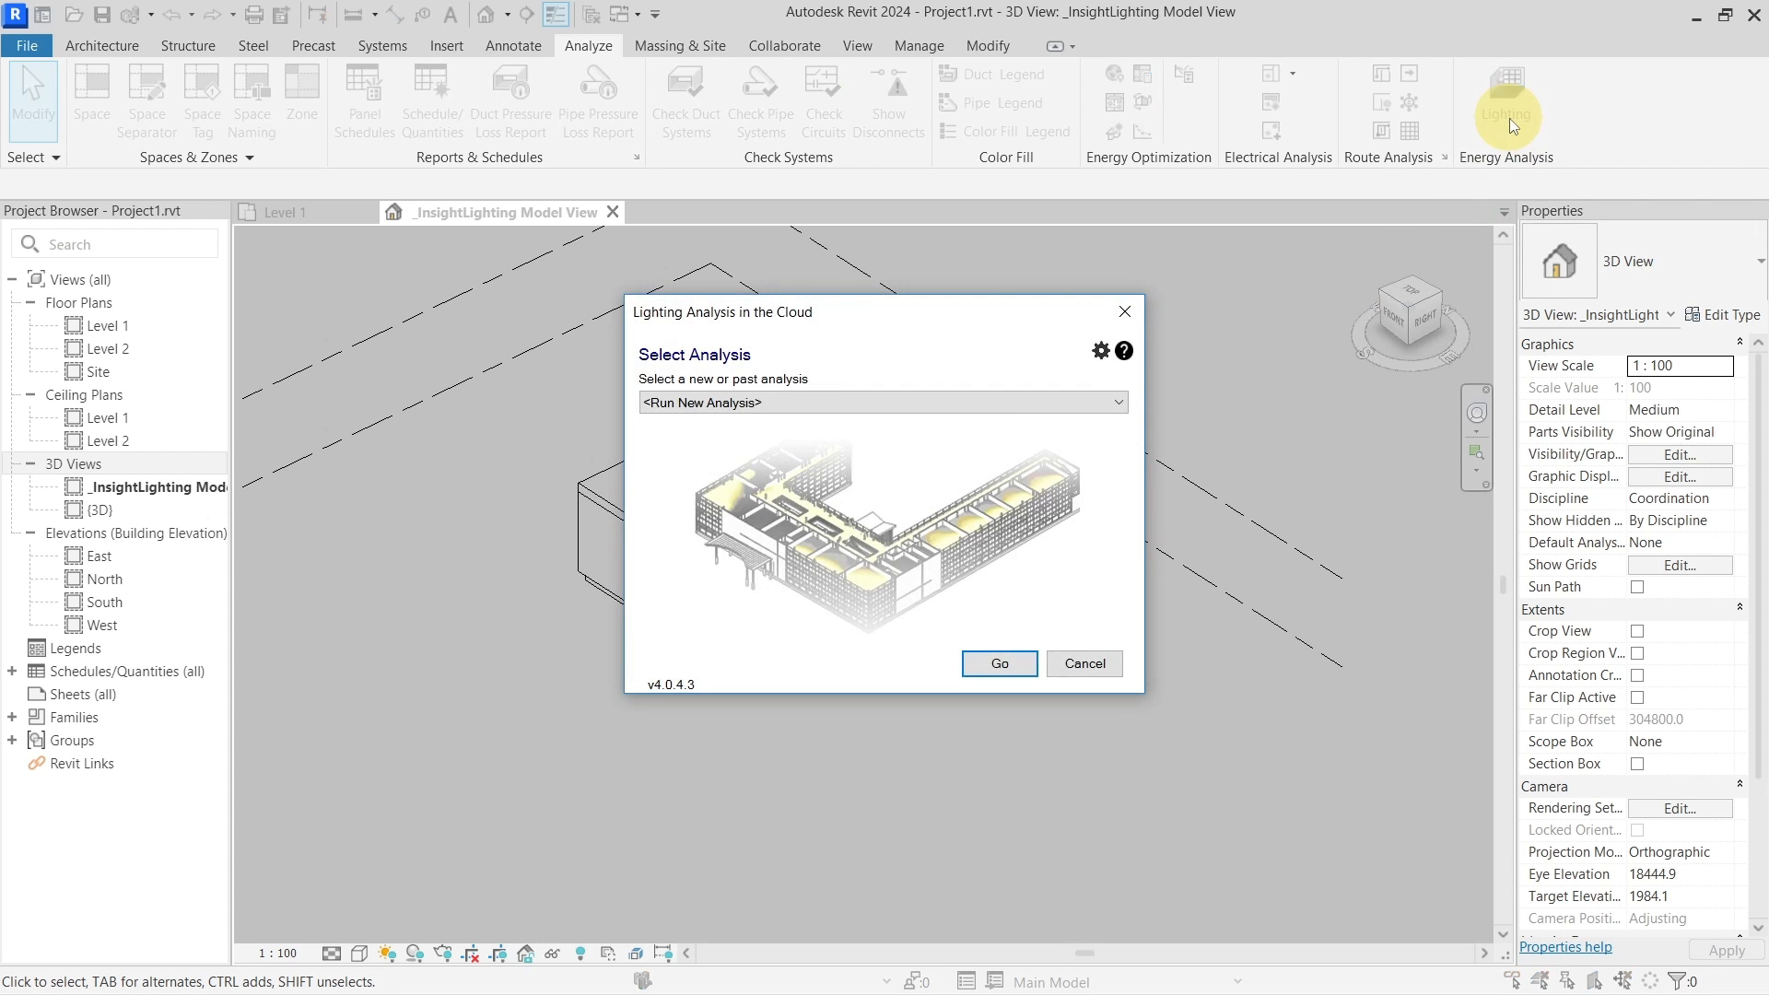
left_click(921, 402)
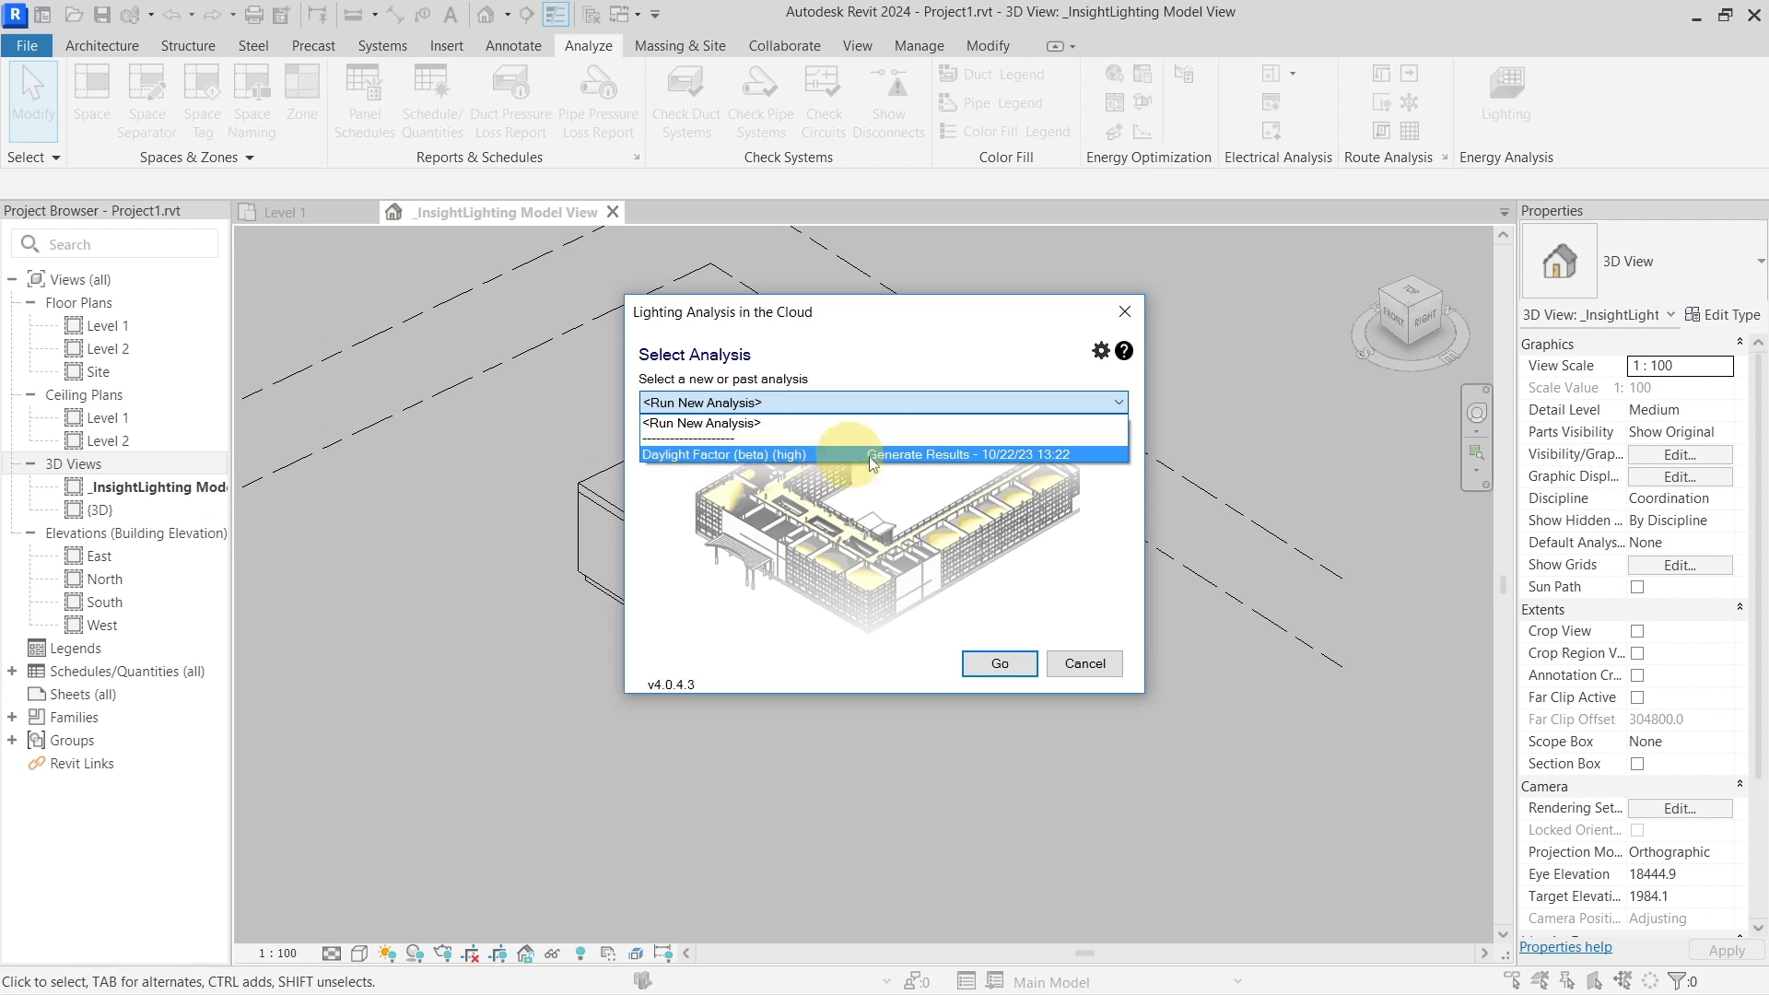
left_click(1029, 455)
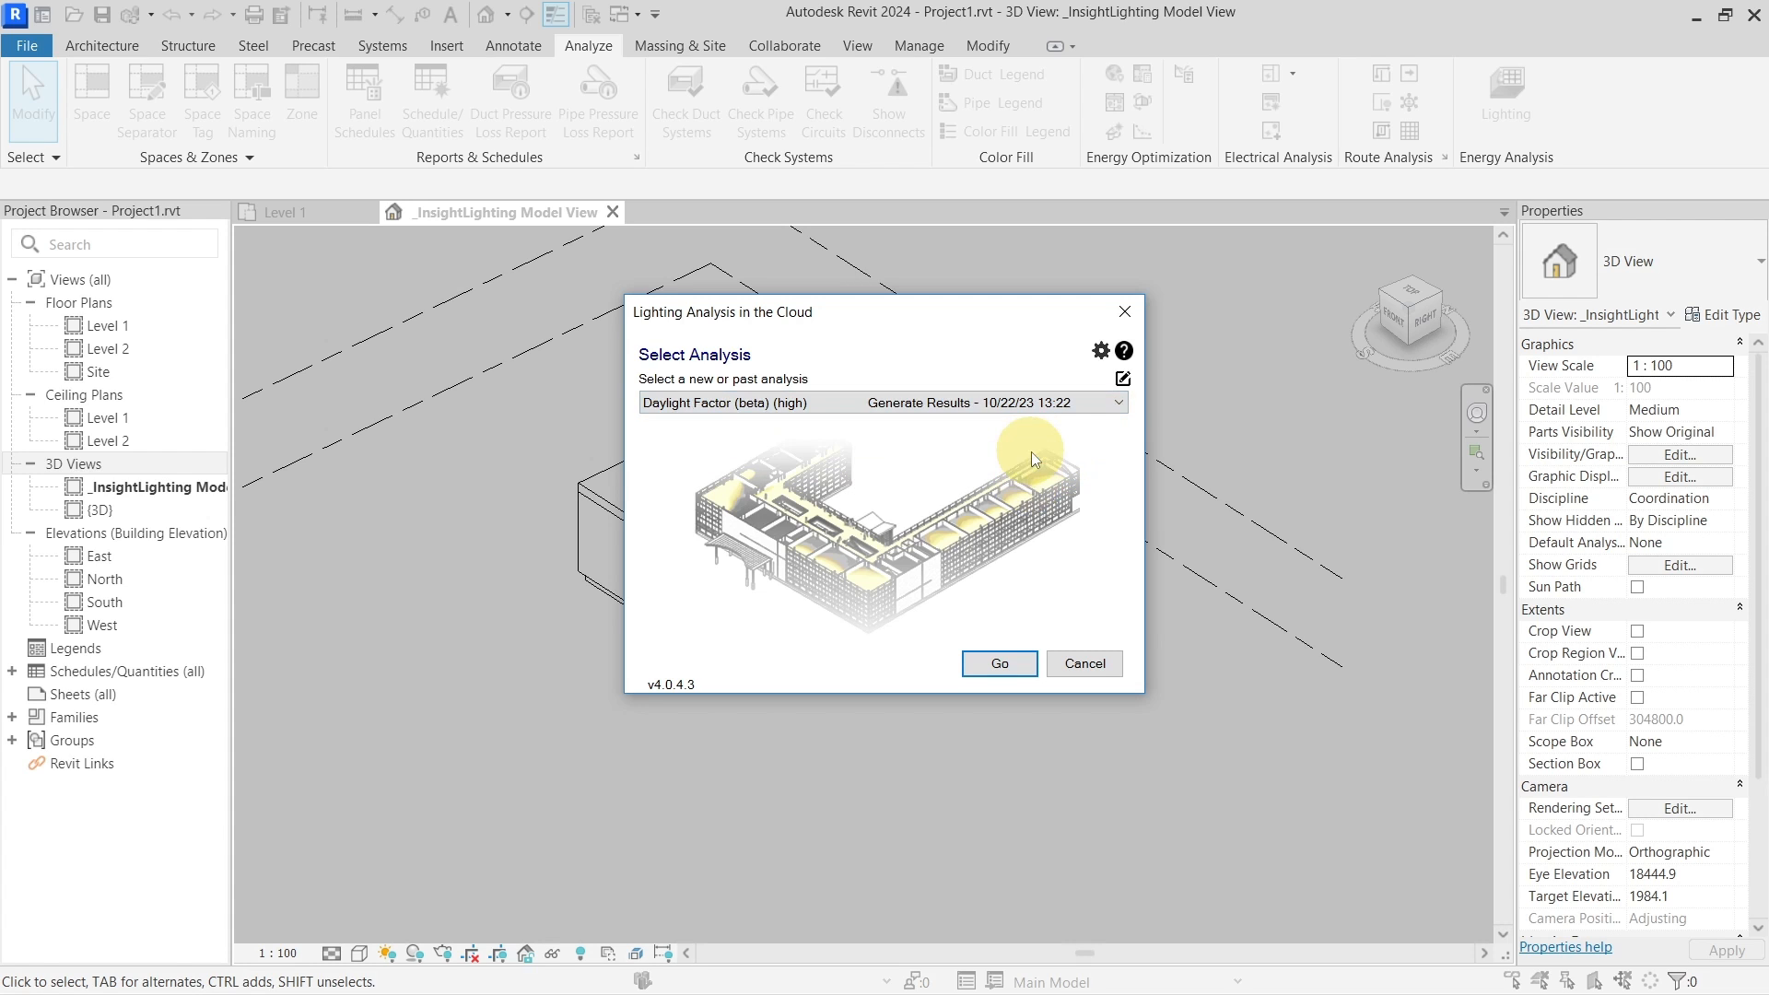
left_click(1123, 380)
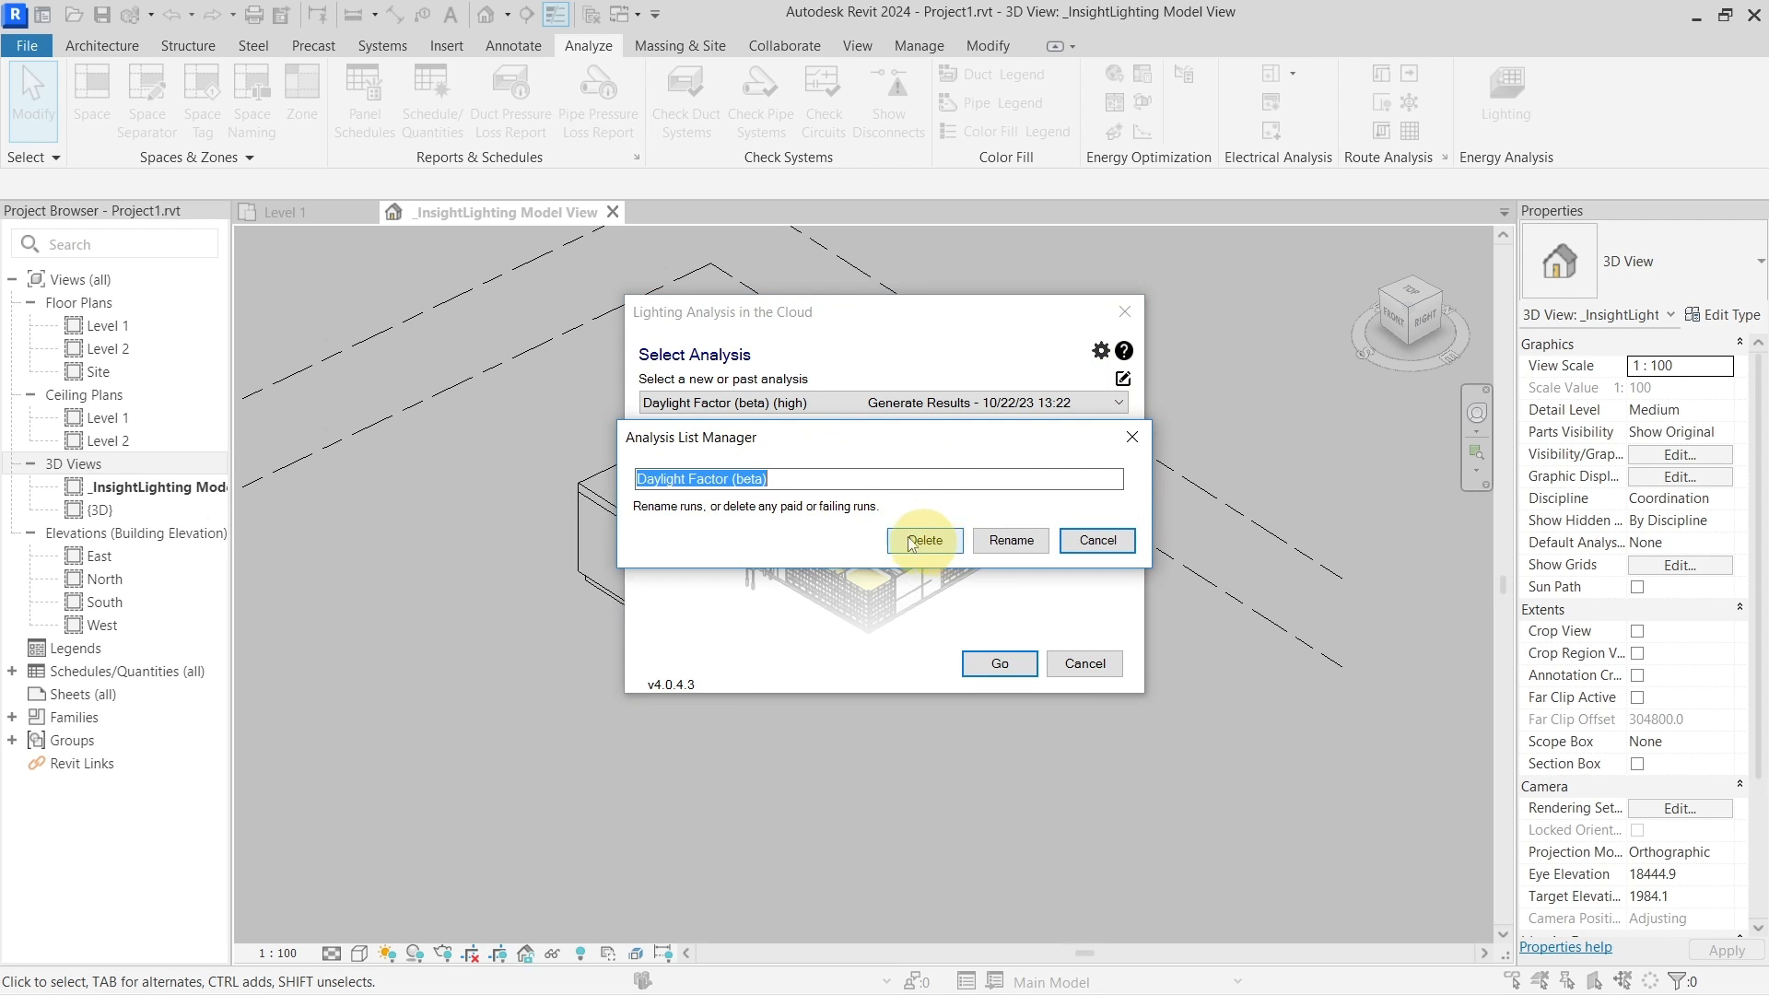
left_click(1090, 541)
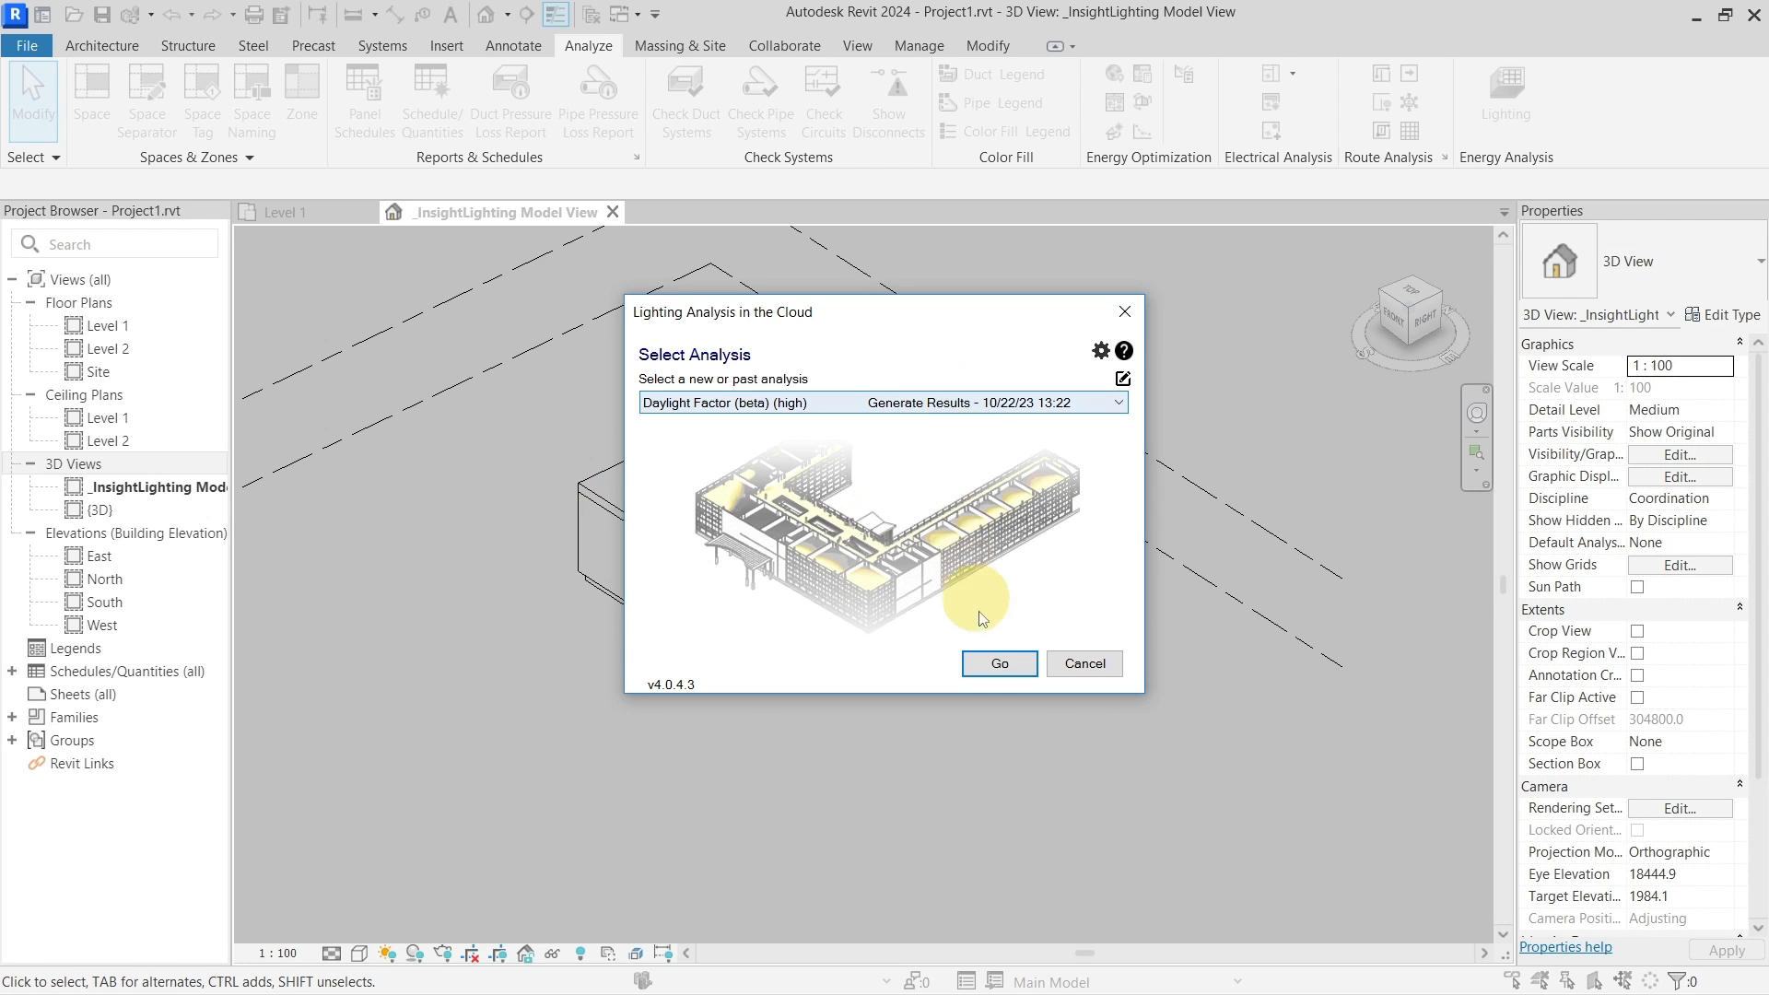
left_click(997, 665)
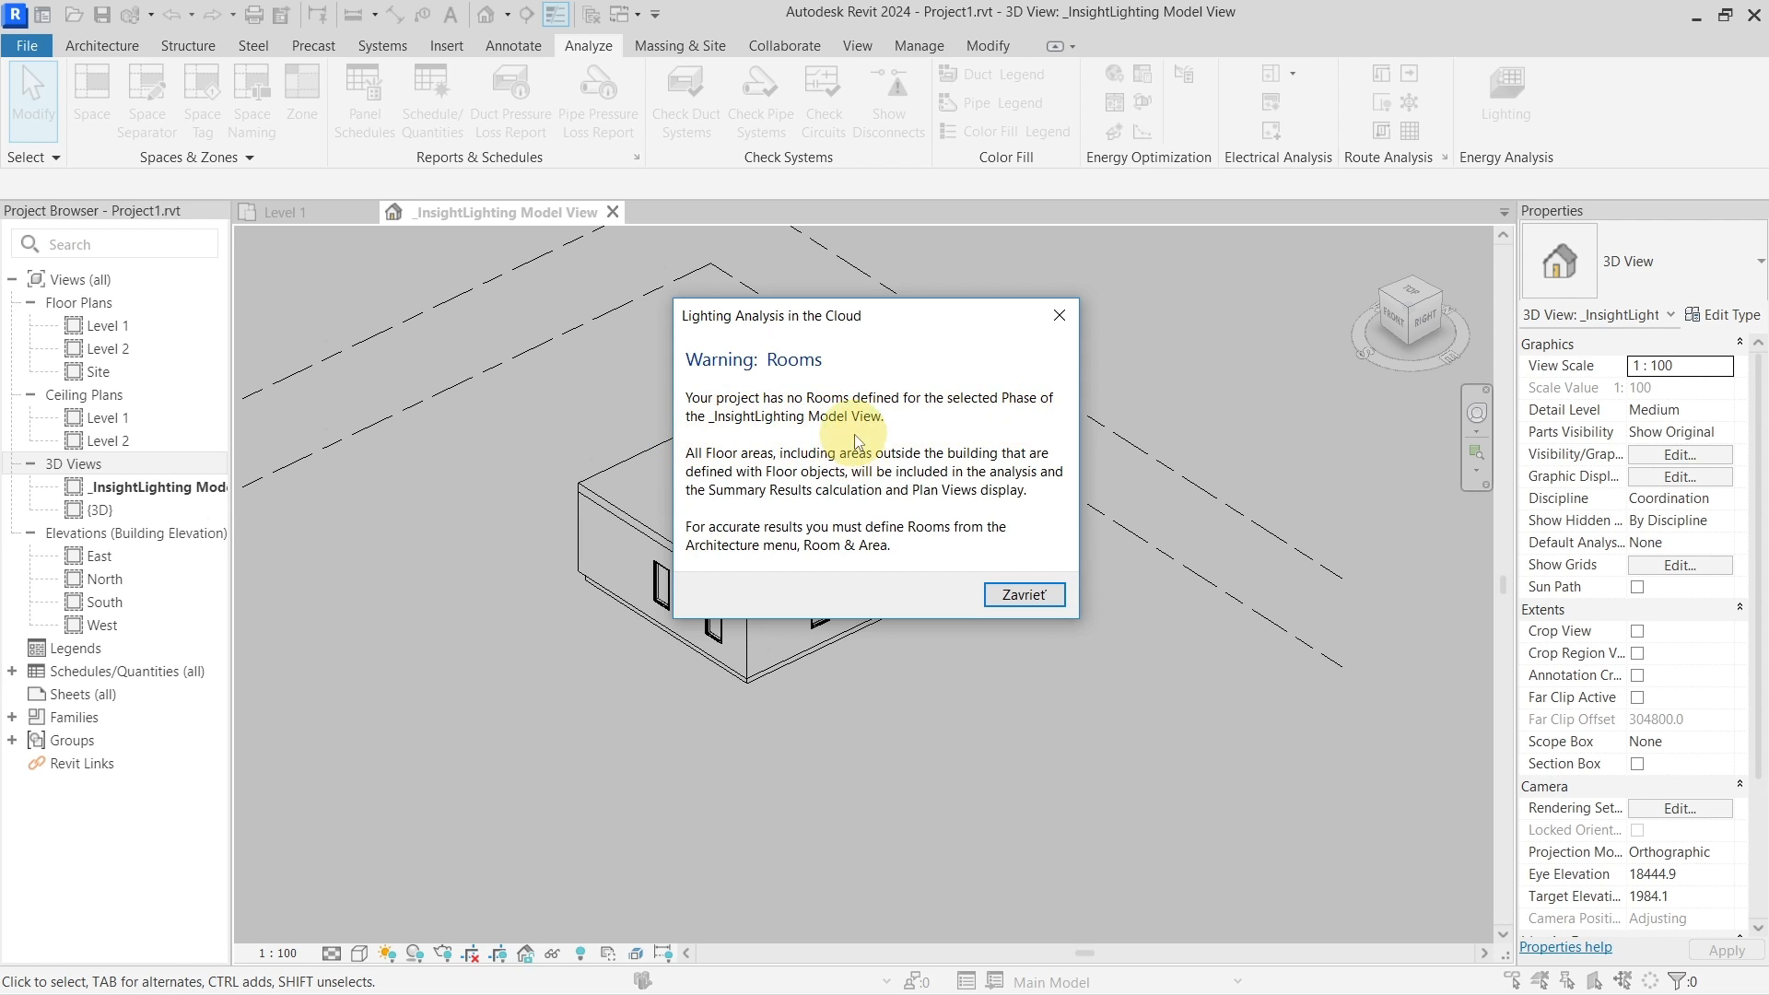
Dismiss the missing-Rooms warning and close the results summary (13% passing, 1.0% ADF)
left_click(1025, 597)
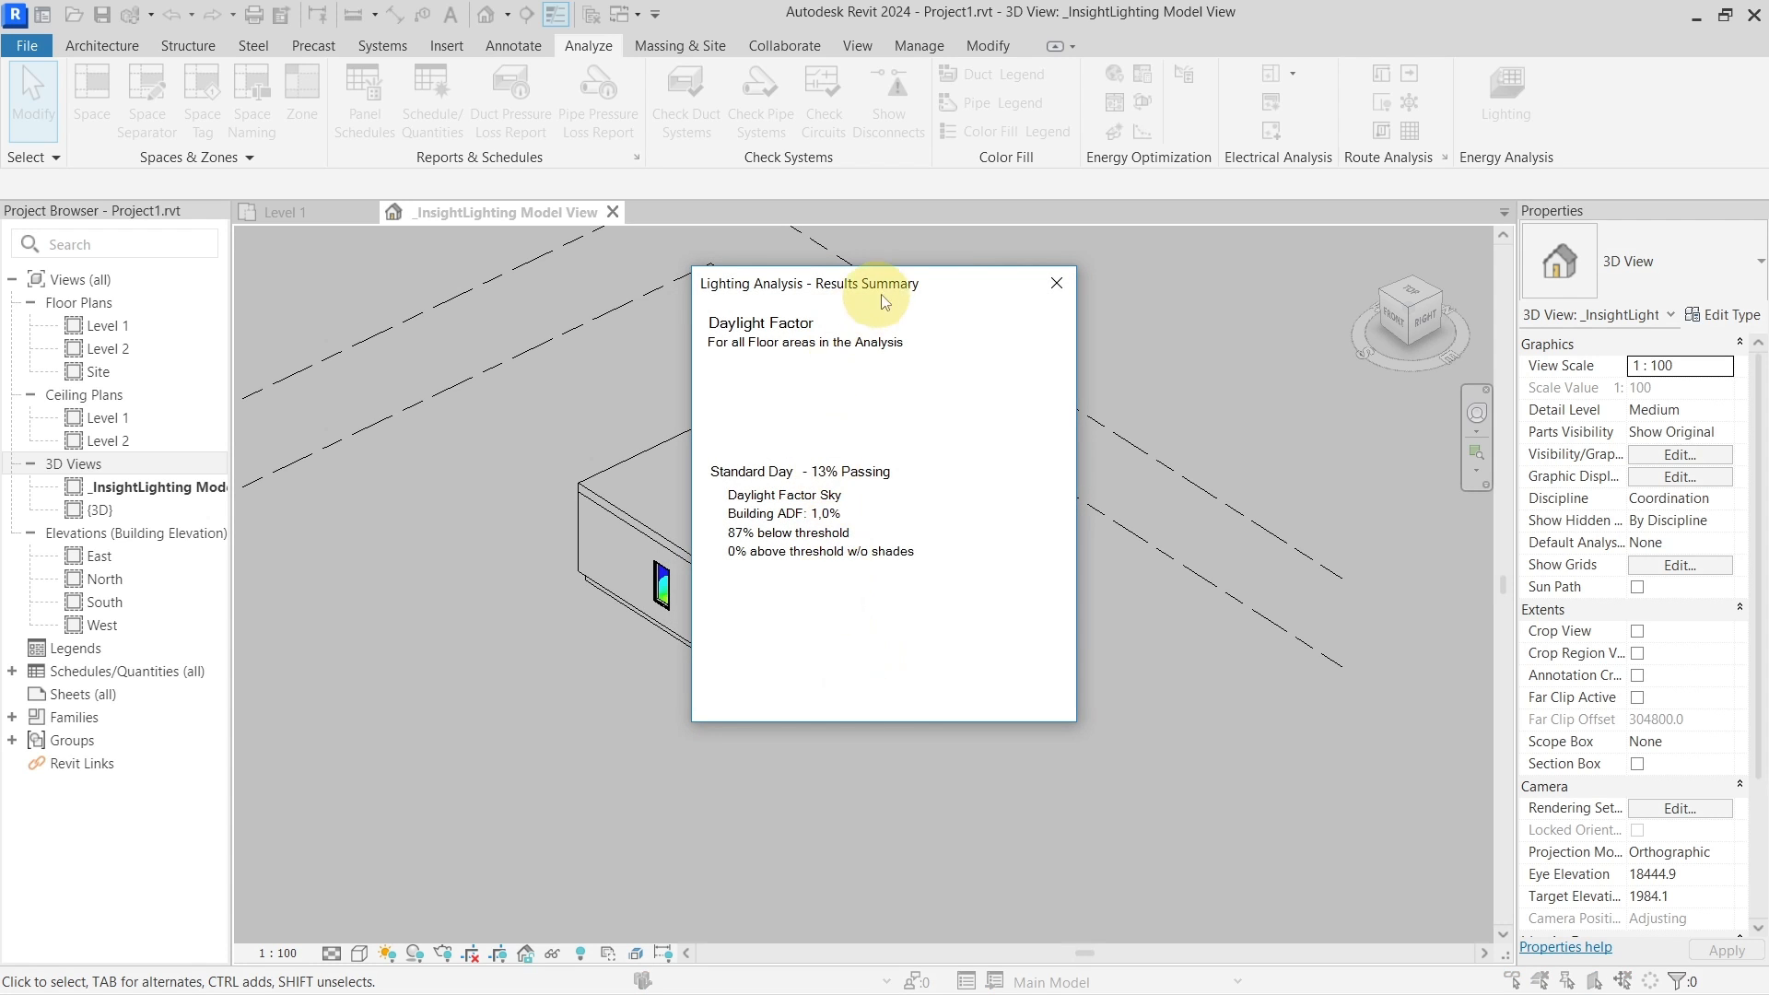
left_click_drag(898, 281, 855, 280)
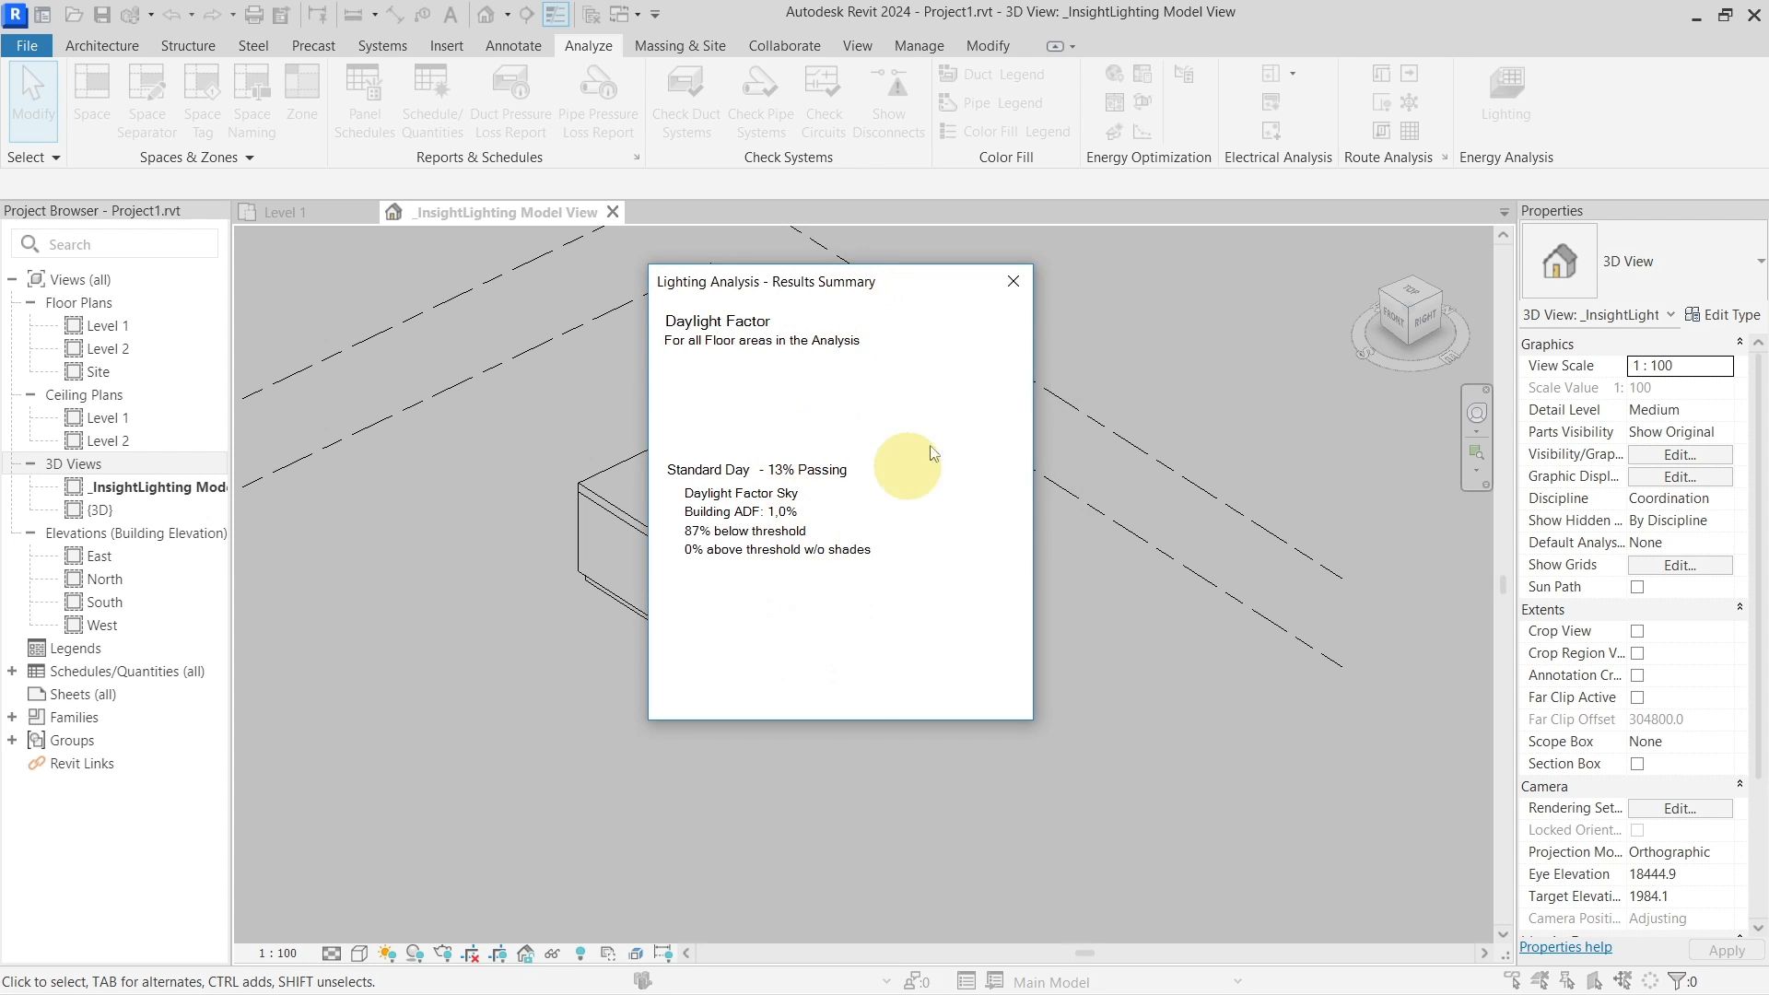
left_click(1013, 280)
middle_click_drag(790, 703, 875, 742, "shift")
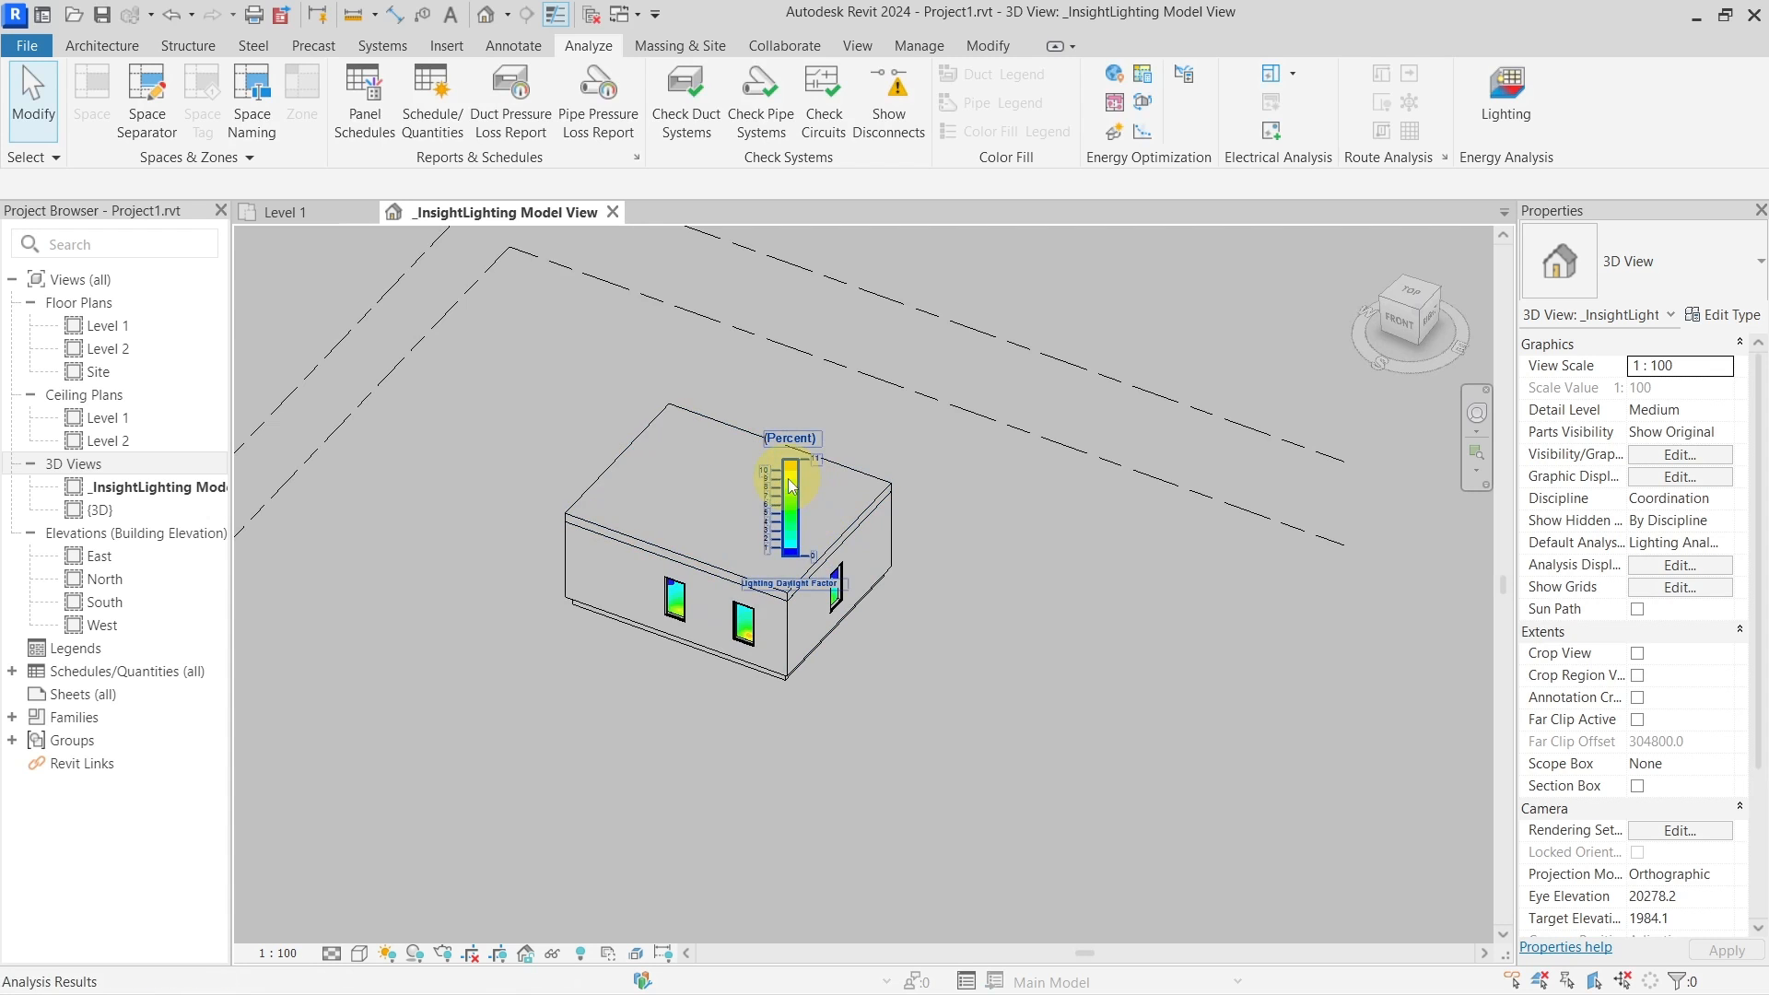
Move the legend right of the building, then temporarily hide and restore the top slab
left_click(789, 506)
left_click_drag(972, 504, 990, 507)
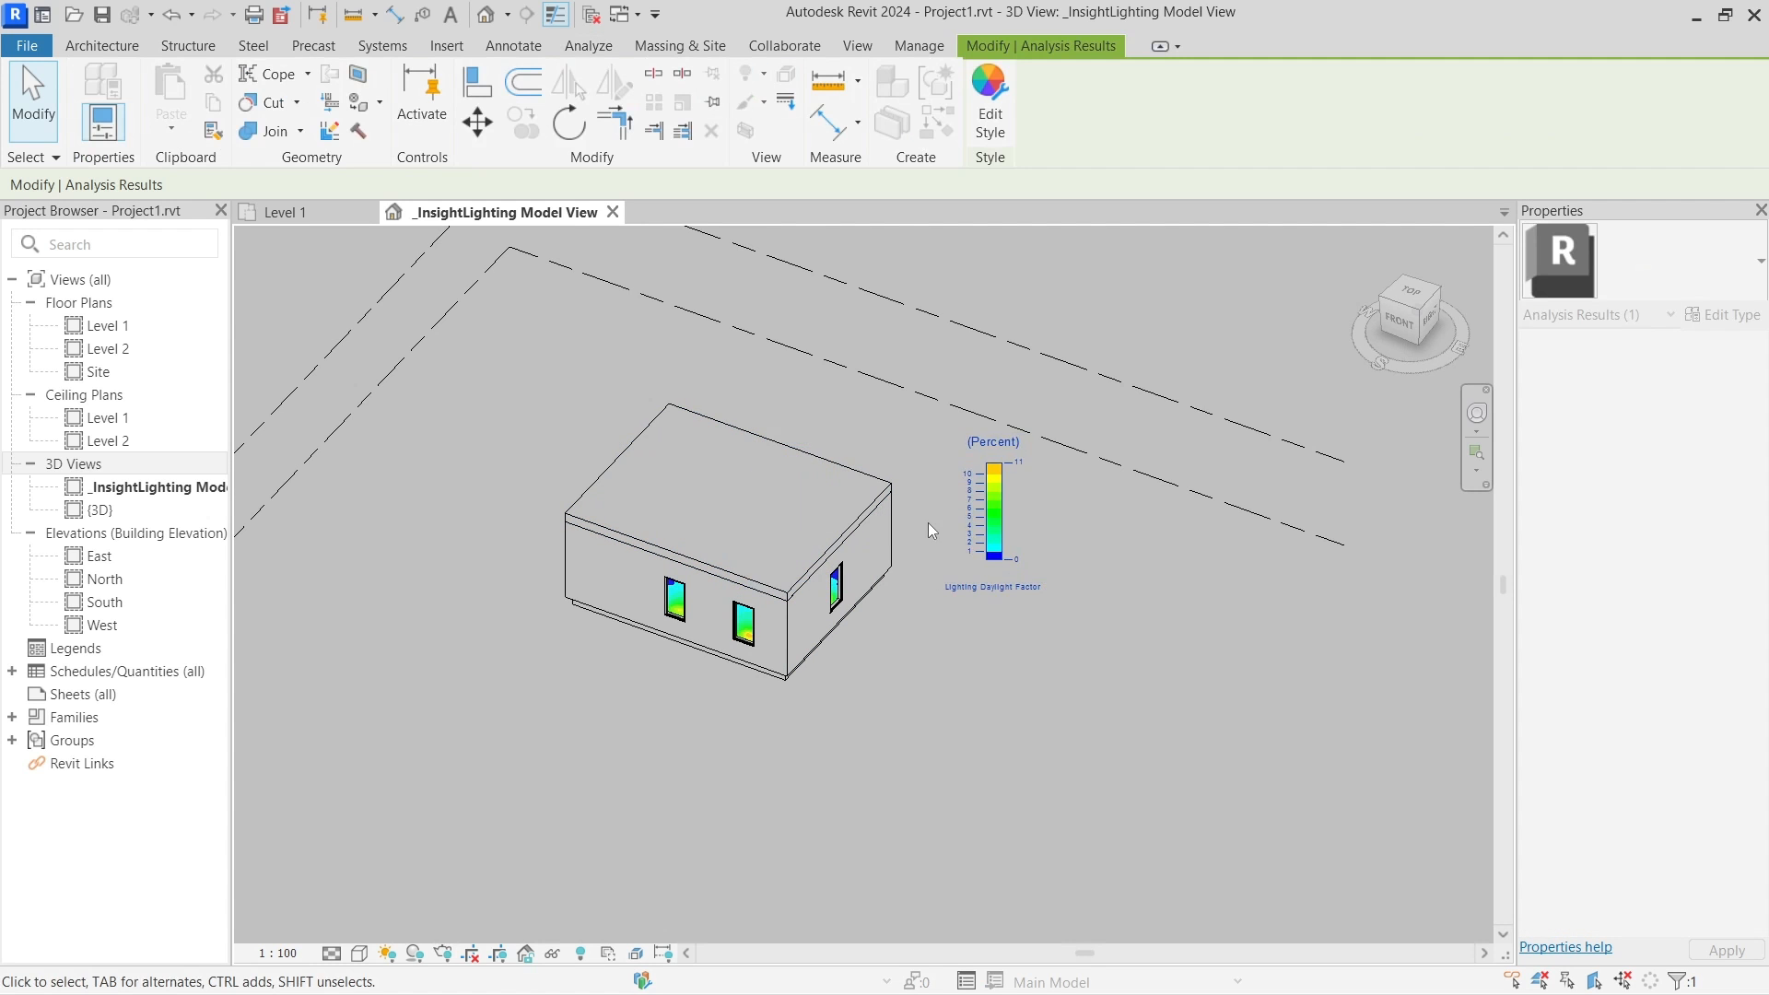
scroll(927, 522, "up", 4)
left_click(677, 511)
middle_click_drag(734, 632, 826, 648, "shift")
key("h")
key("h")
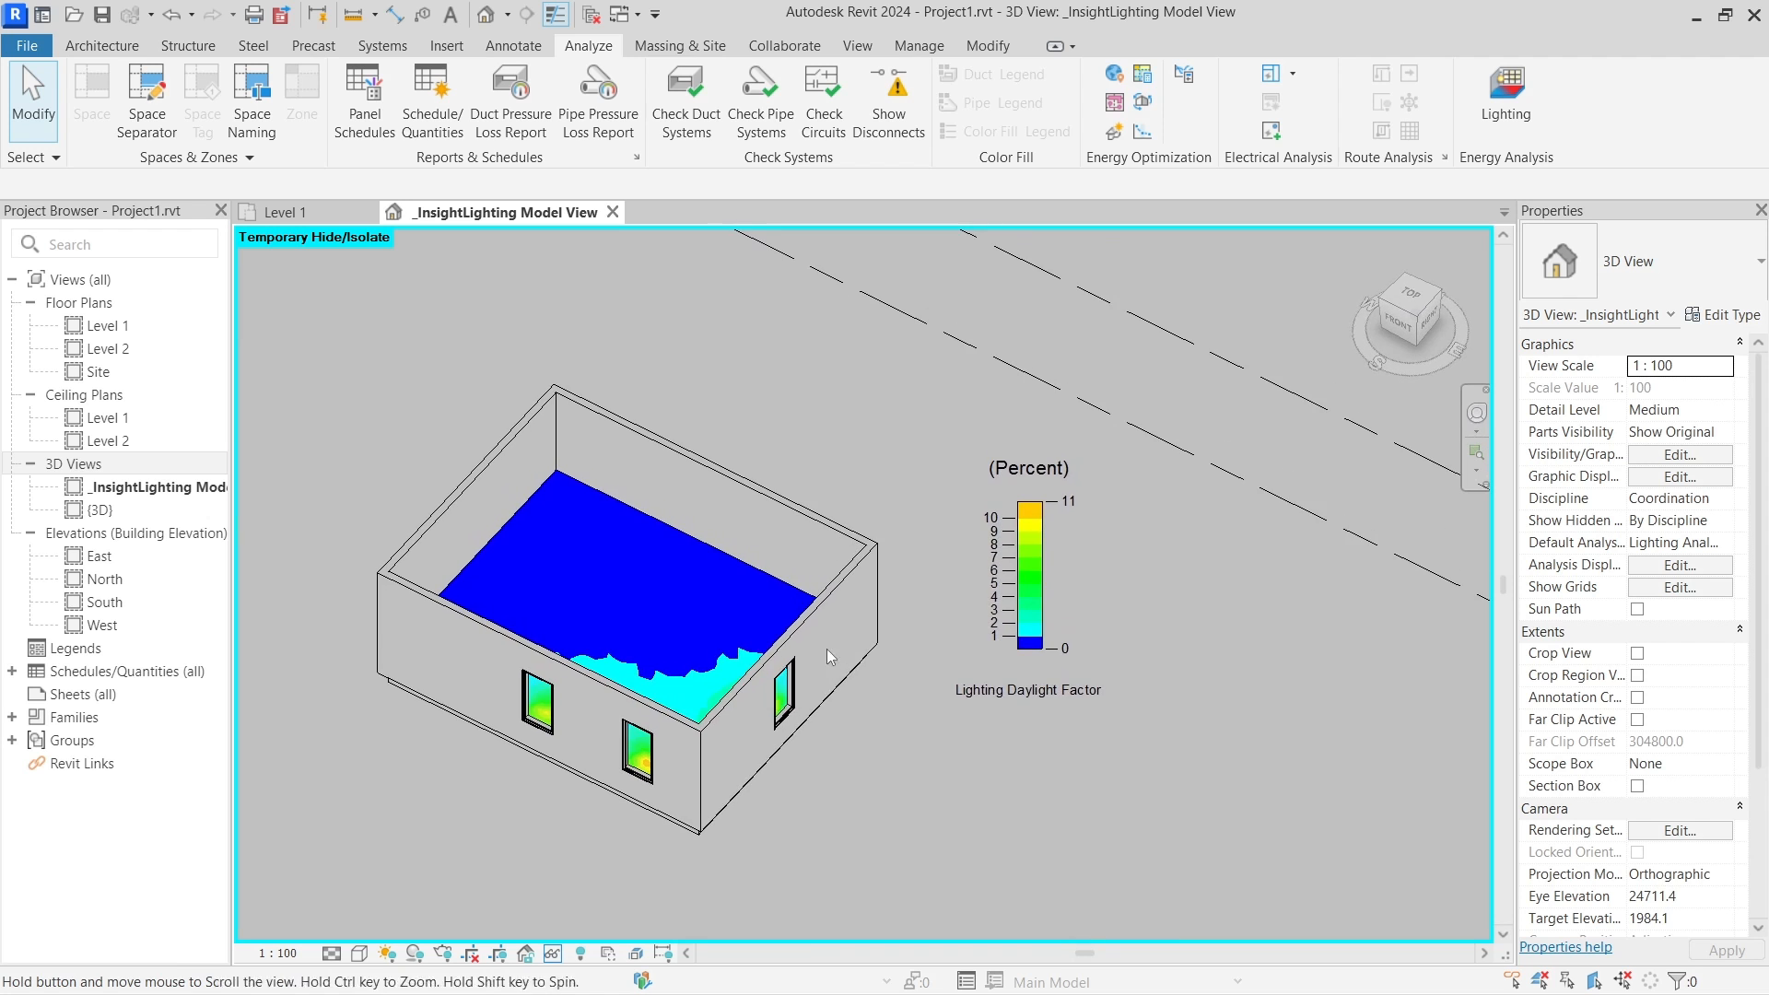
middle_click_drag(835, 484, 1057, 533, "shift")
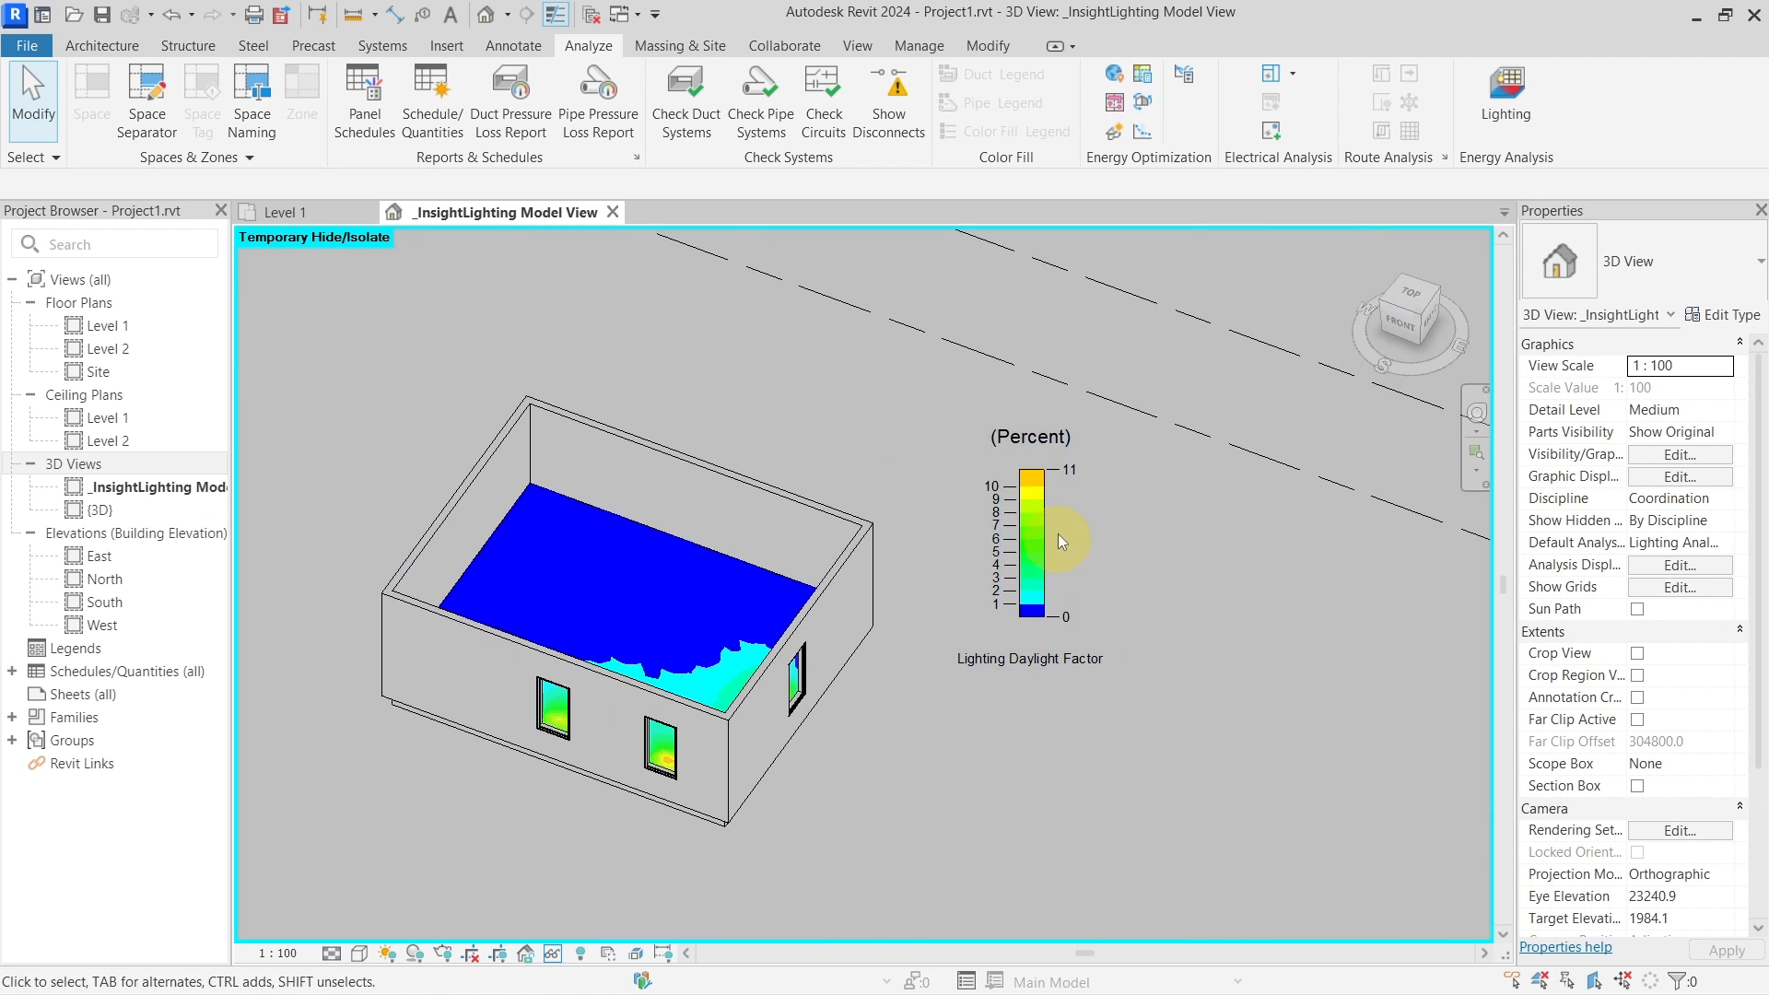
middle_click_drag(731, 723, 665, 583, "shift")
key("h")
key("r")
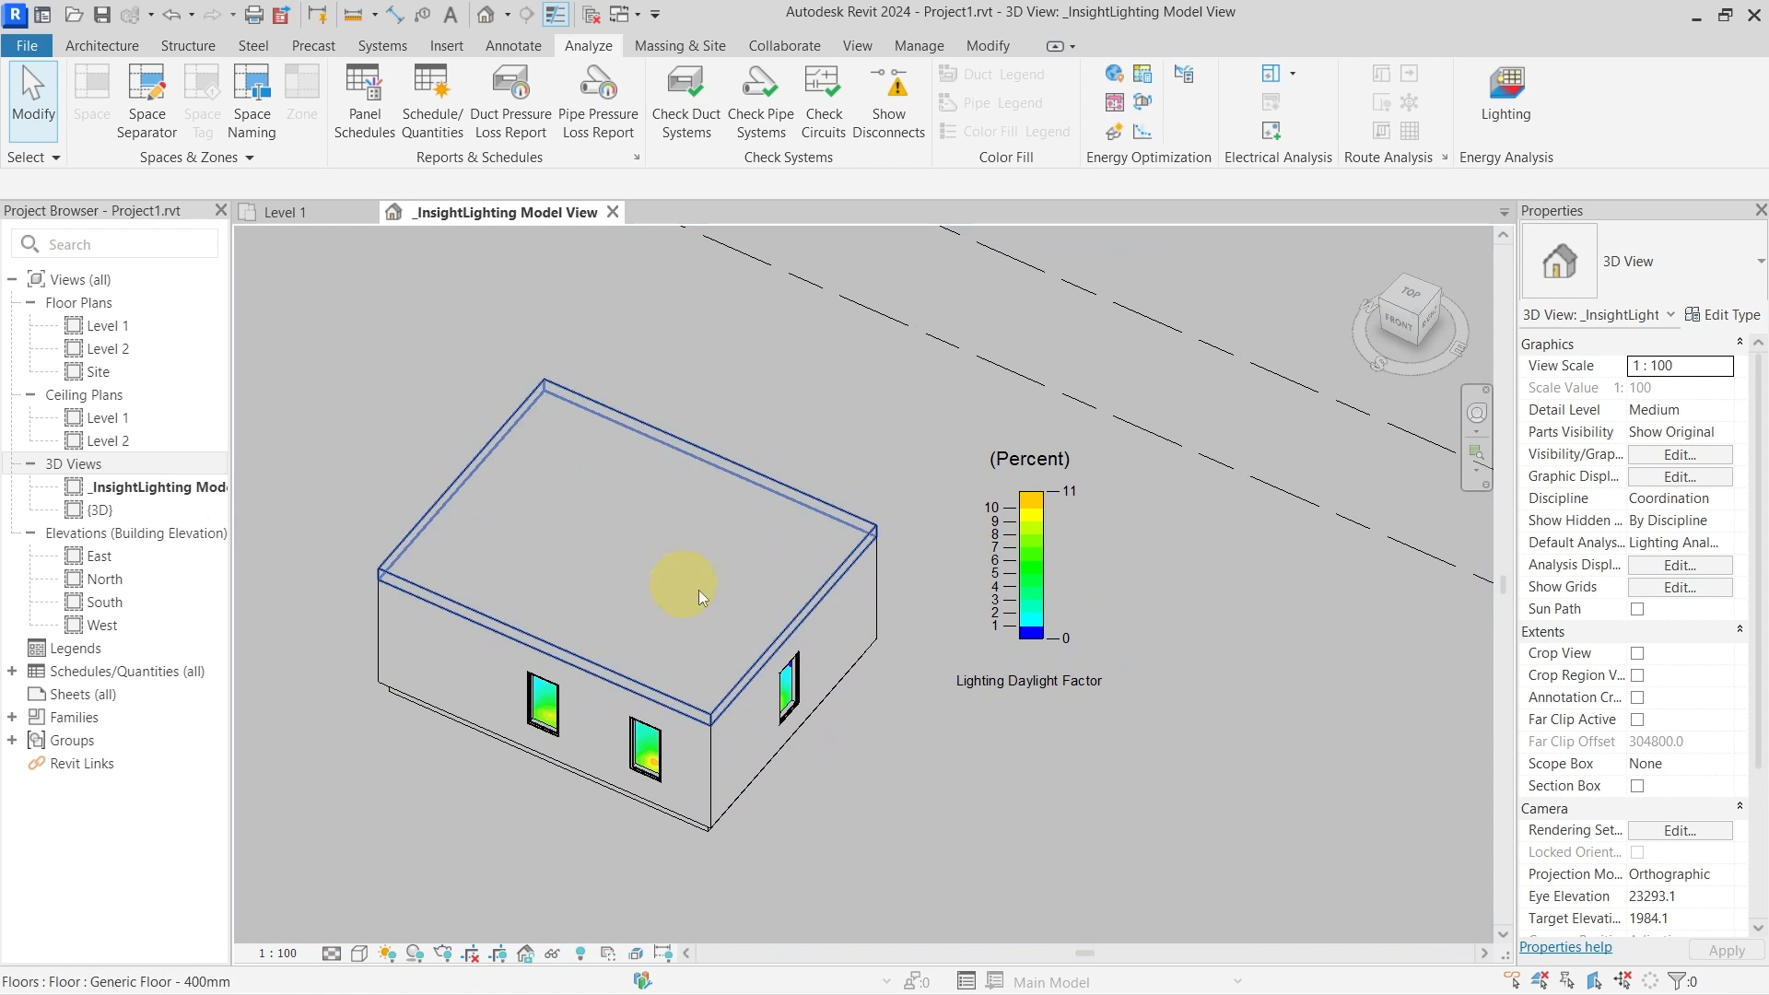
middle_click_drag(906, 714, 953, 687)
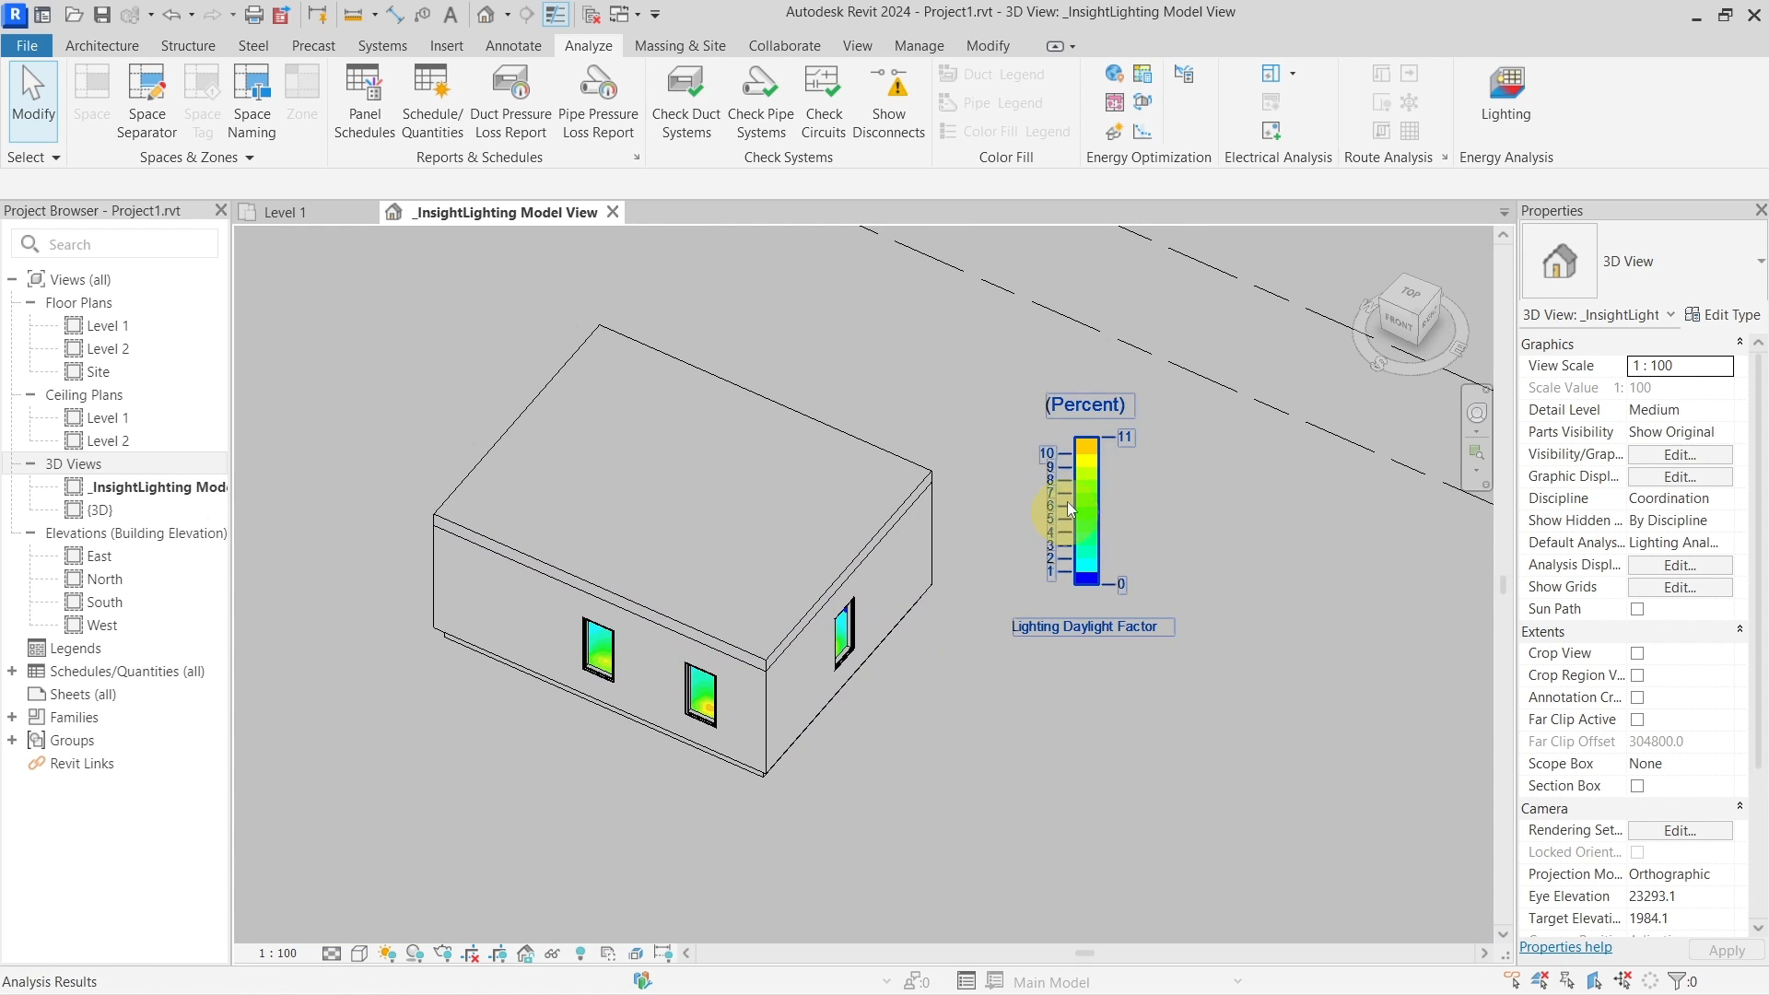
Temporarily hide the top slab again to expose the floor map and edit the analysis results settings
left_click(777, 568)
middle_click_drag(761, 633, 774, 676, "shift")
key("h")
key("h")
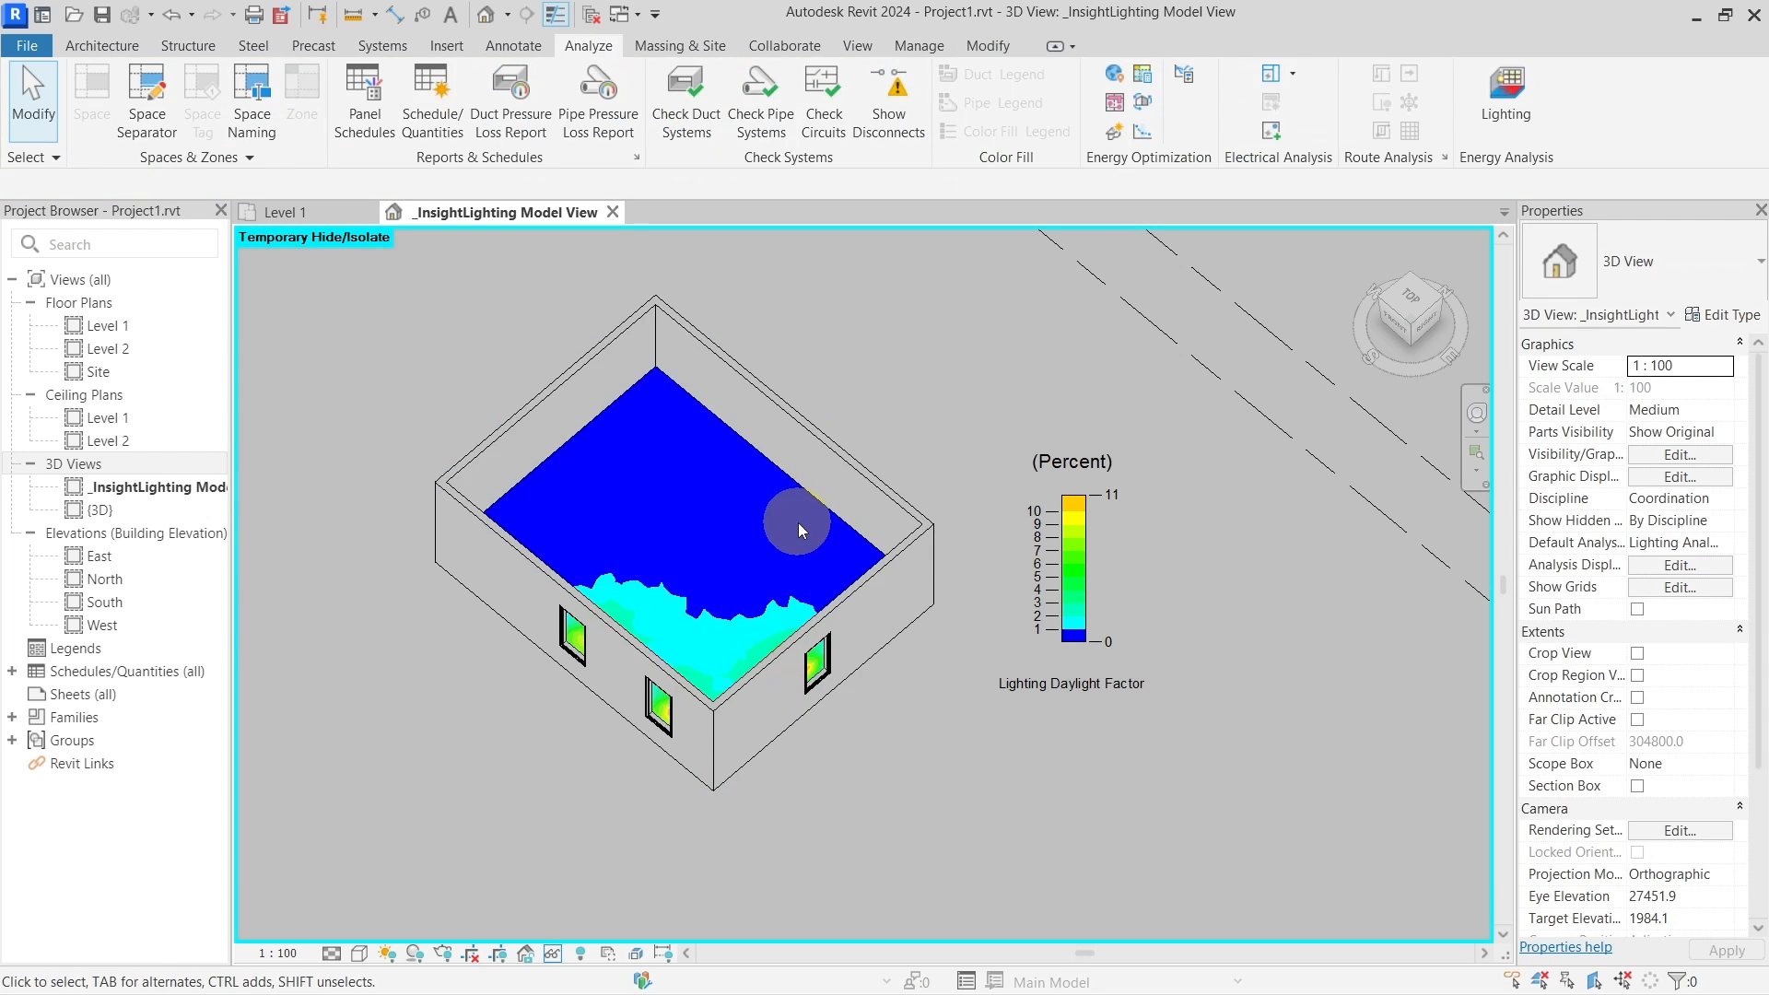
middle_click_drag(734, 634, 980, 584, "shift")
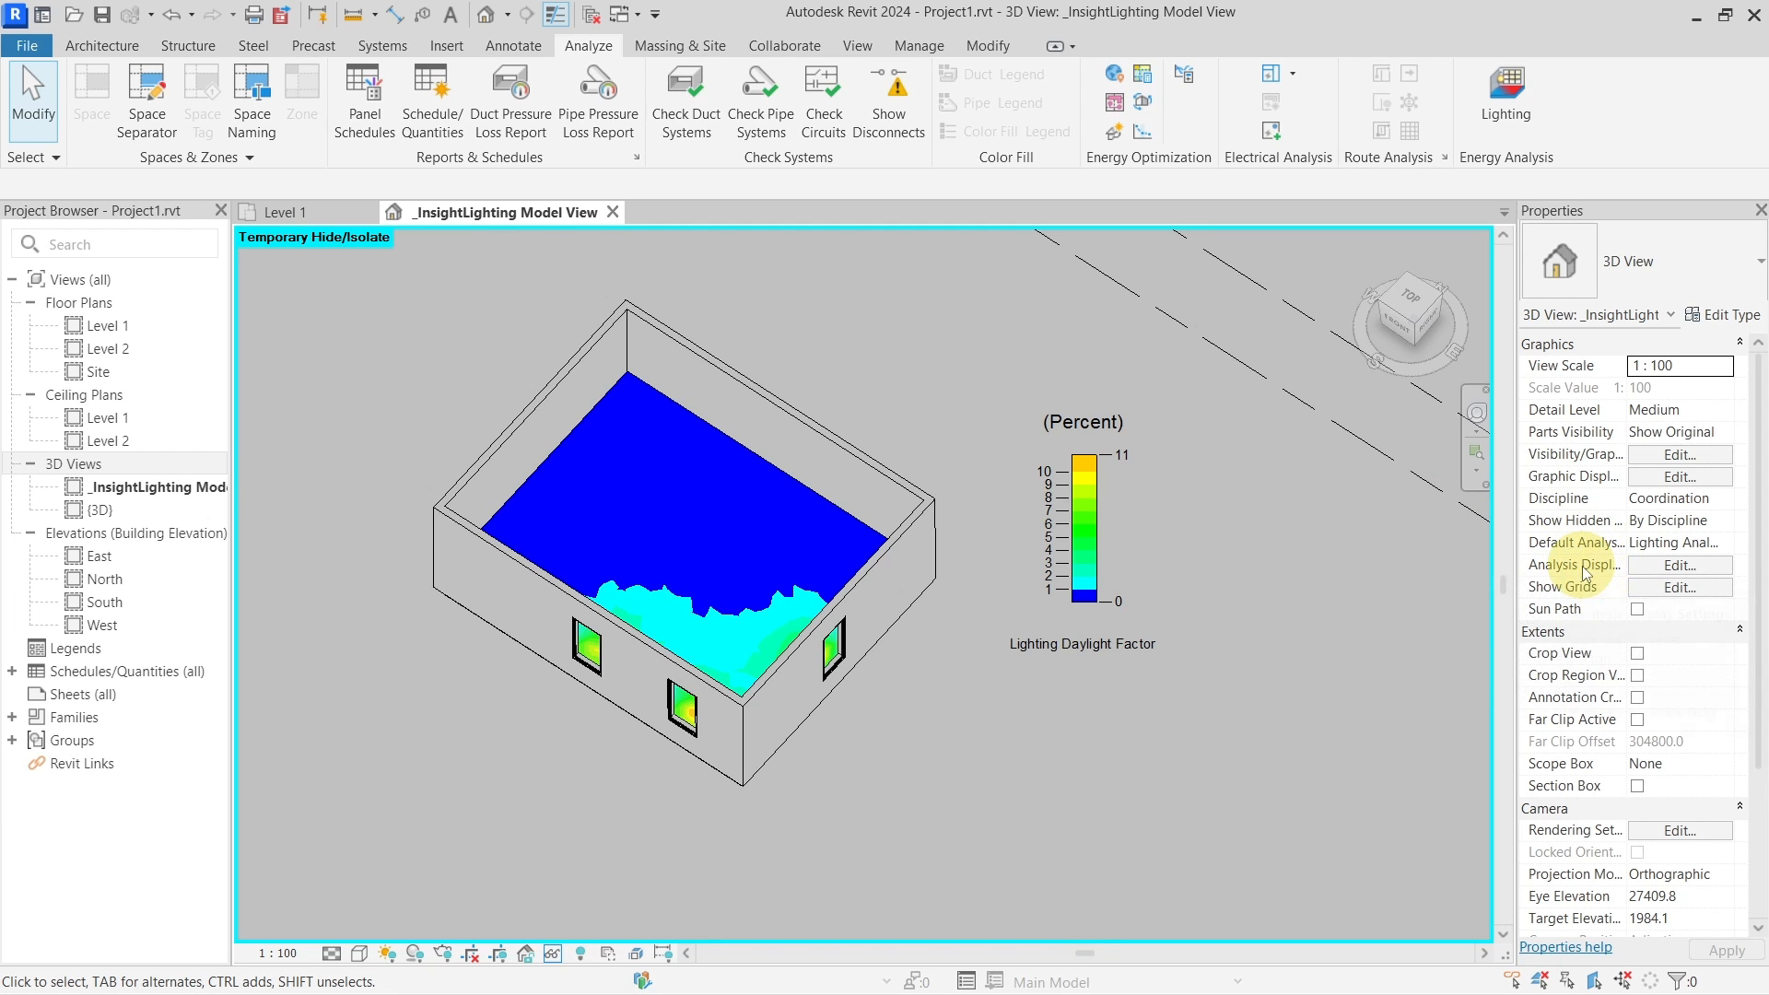
left_click(1651, 564)
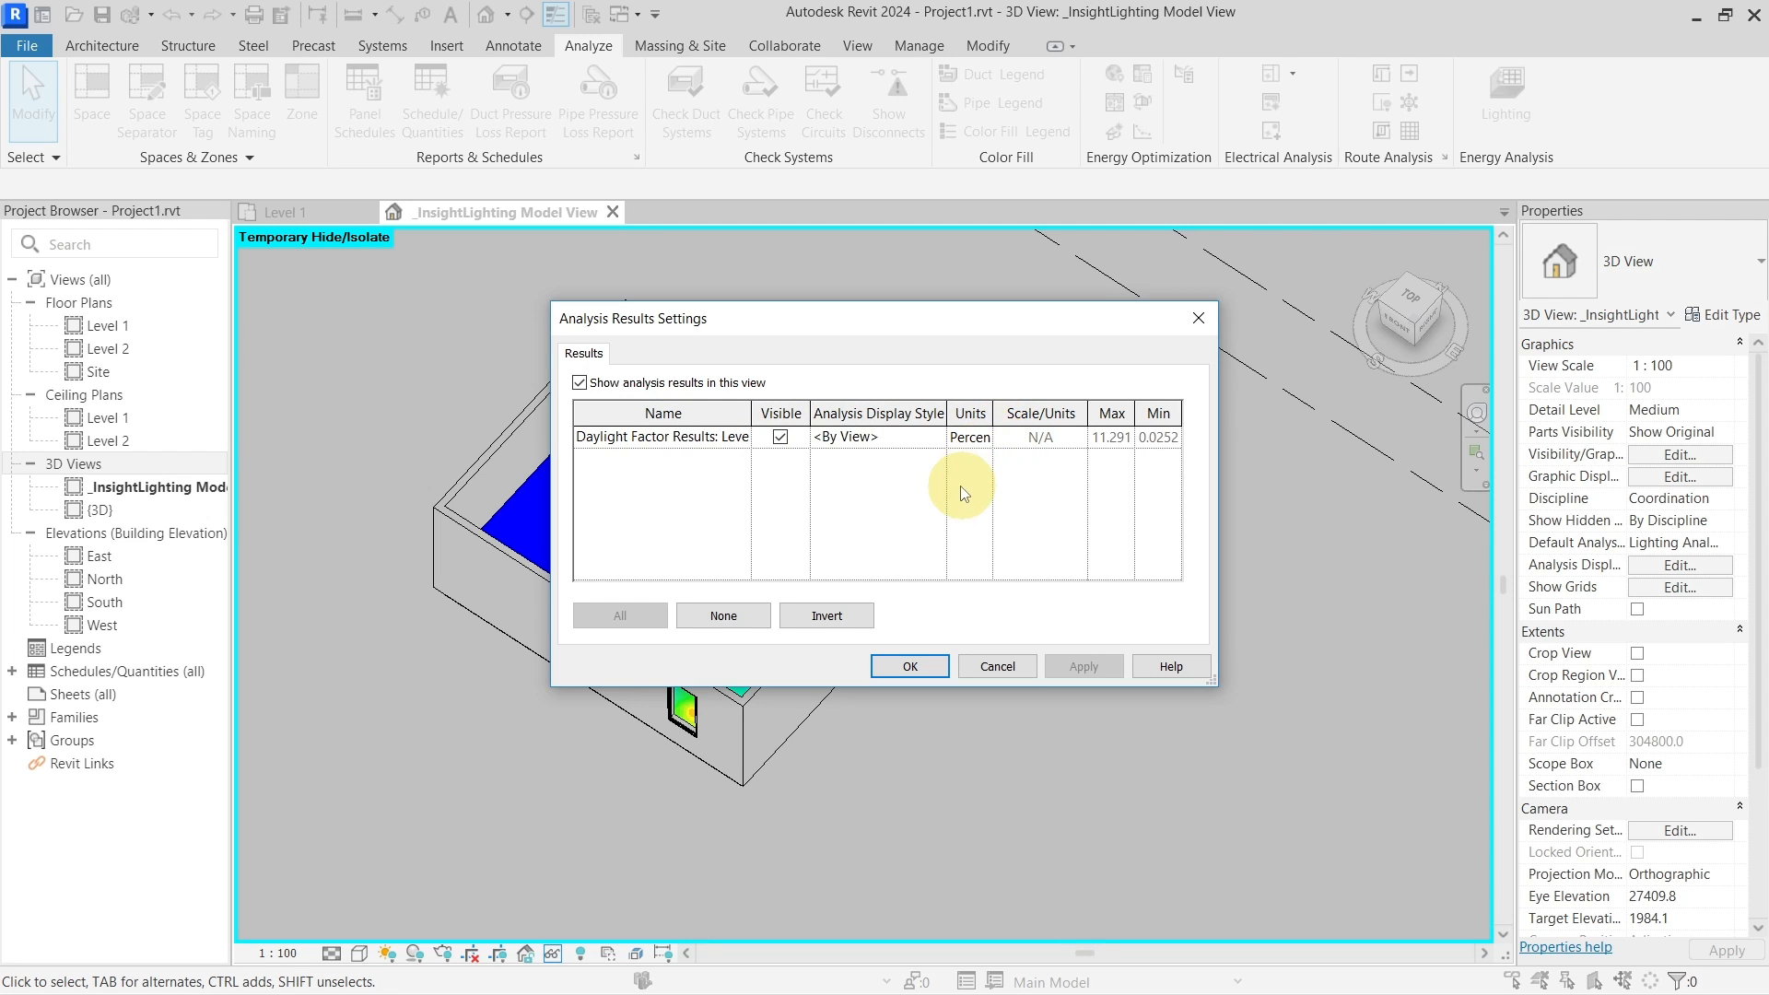
left_click(995, 670)
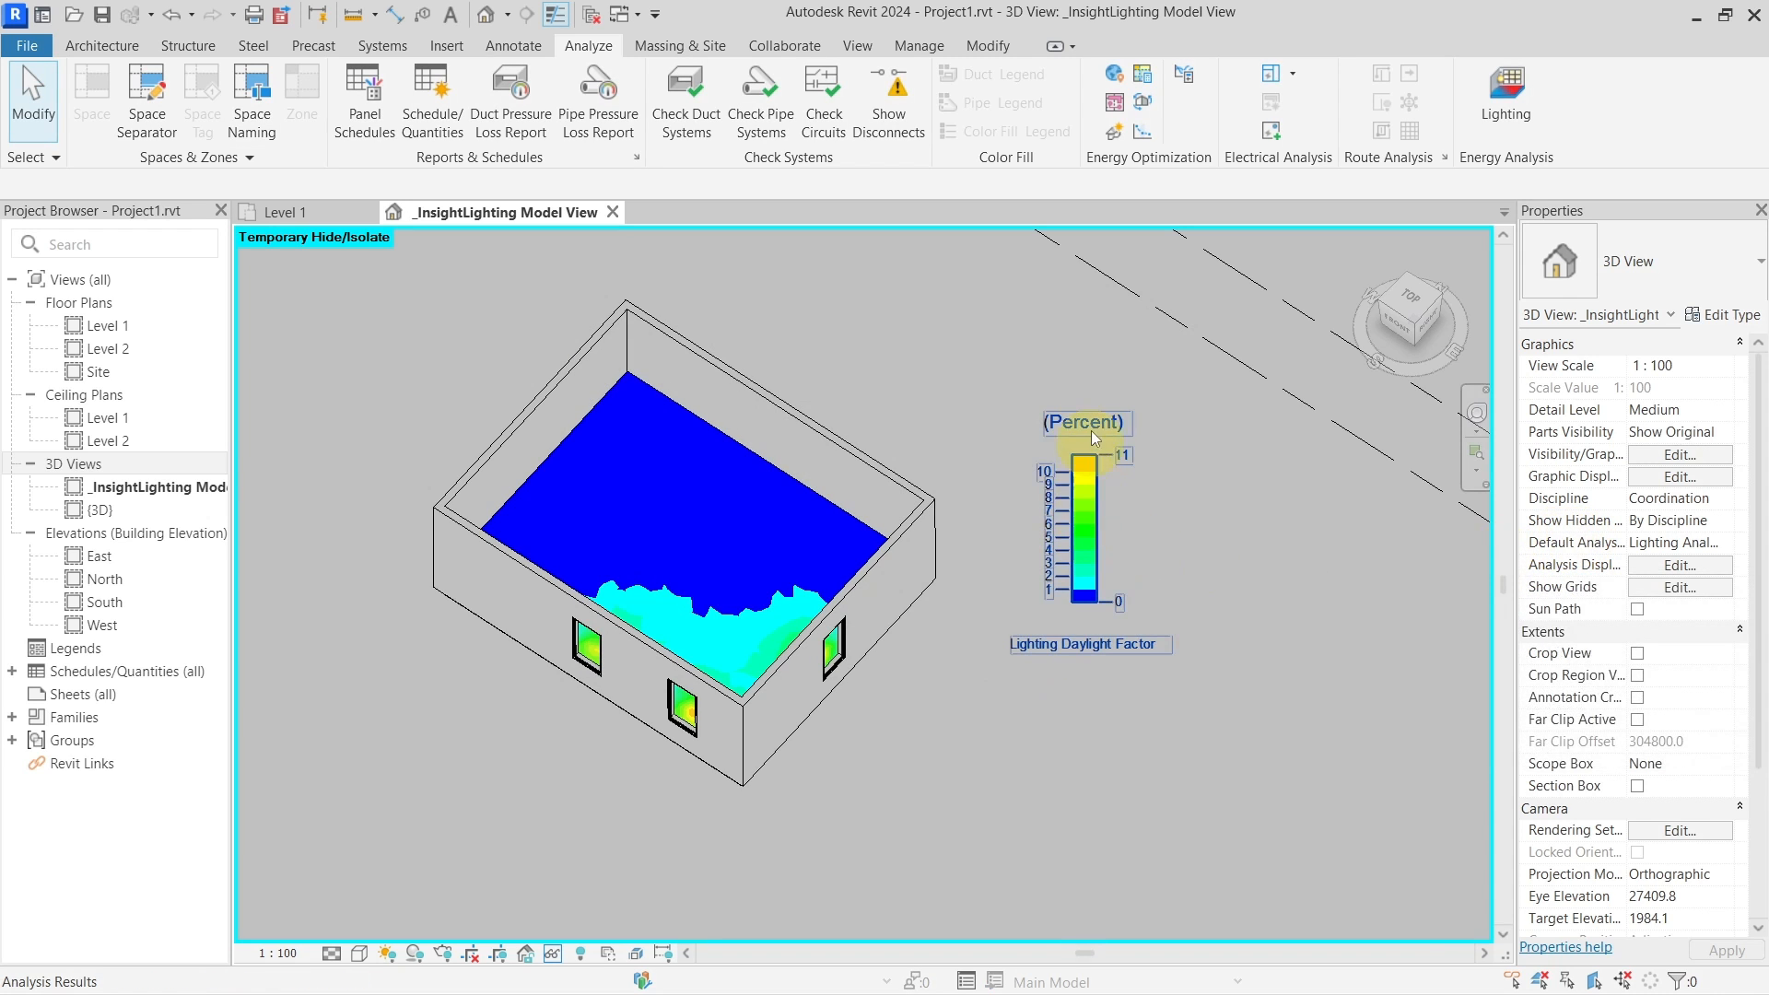
middle_click_drag(732, 567, 1146, 623, "shift")
scroll(963, 582, "up", 3)
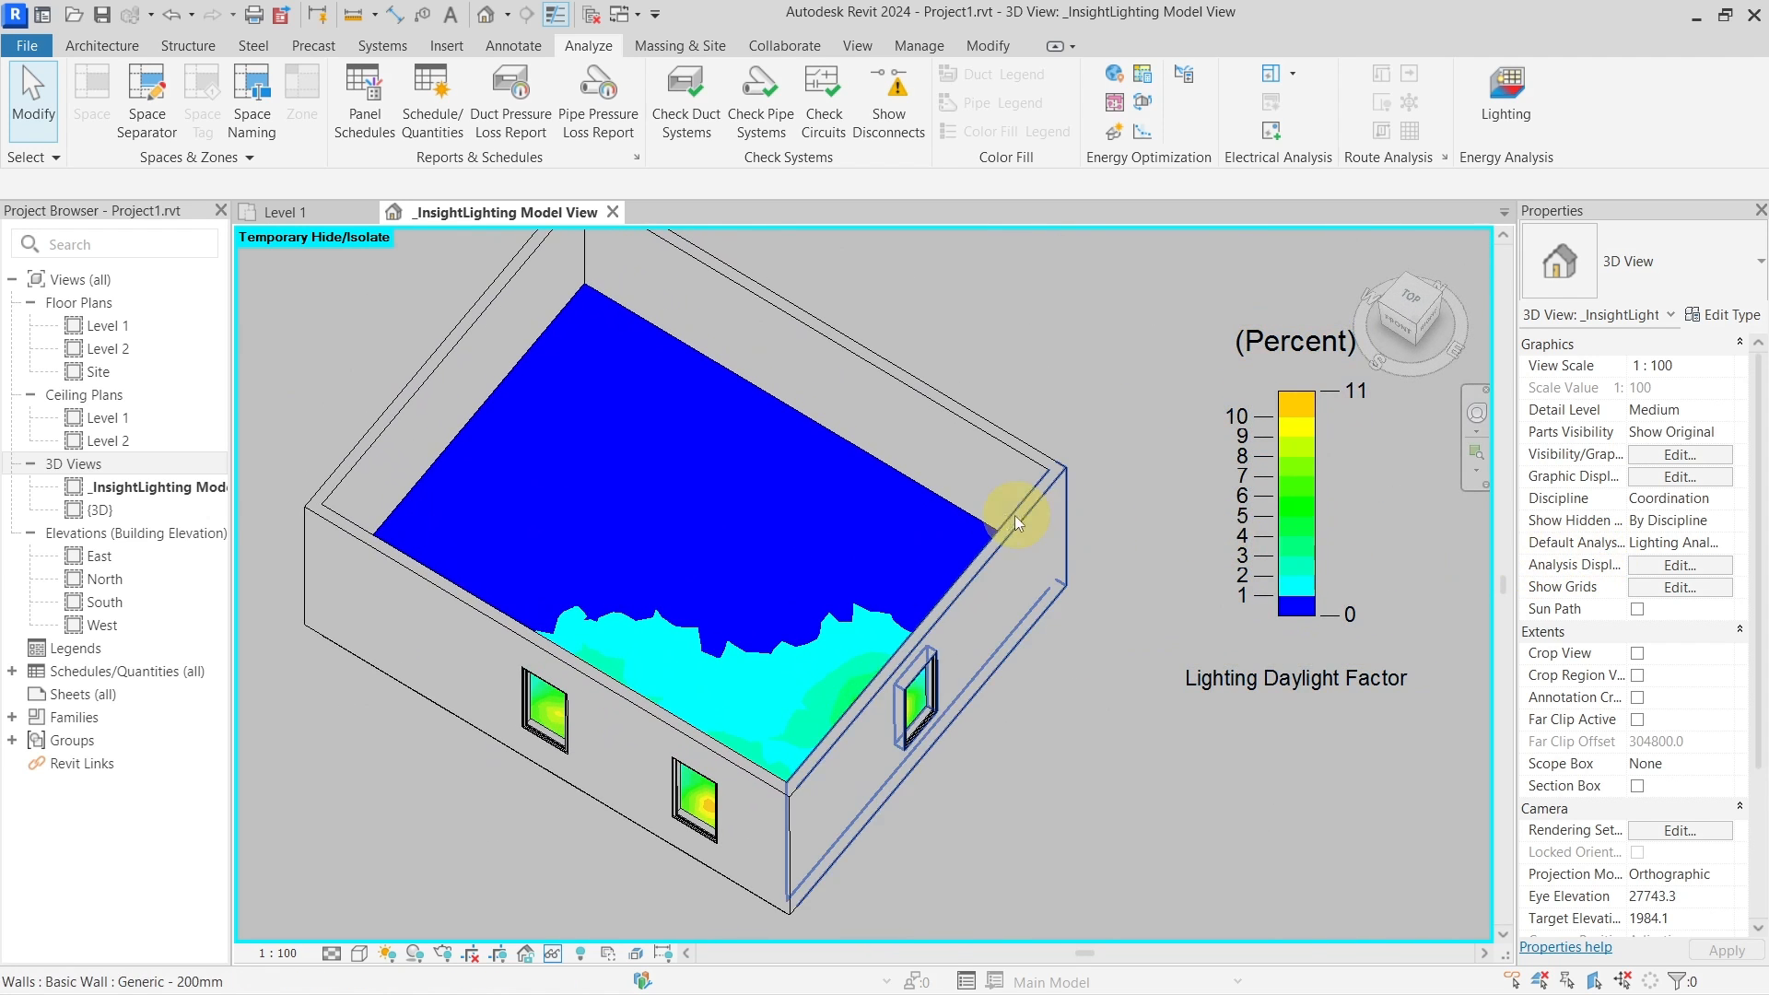
scroll(744, 484, "down", 3)
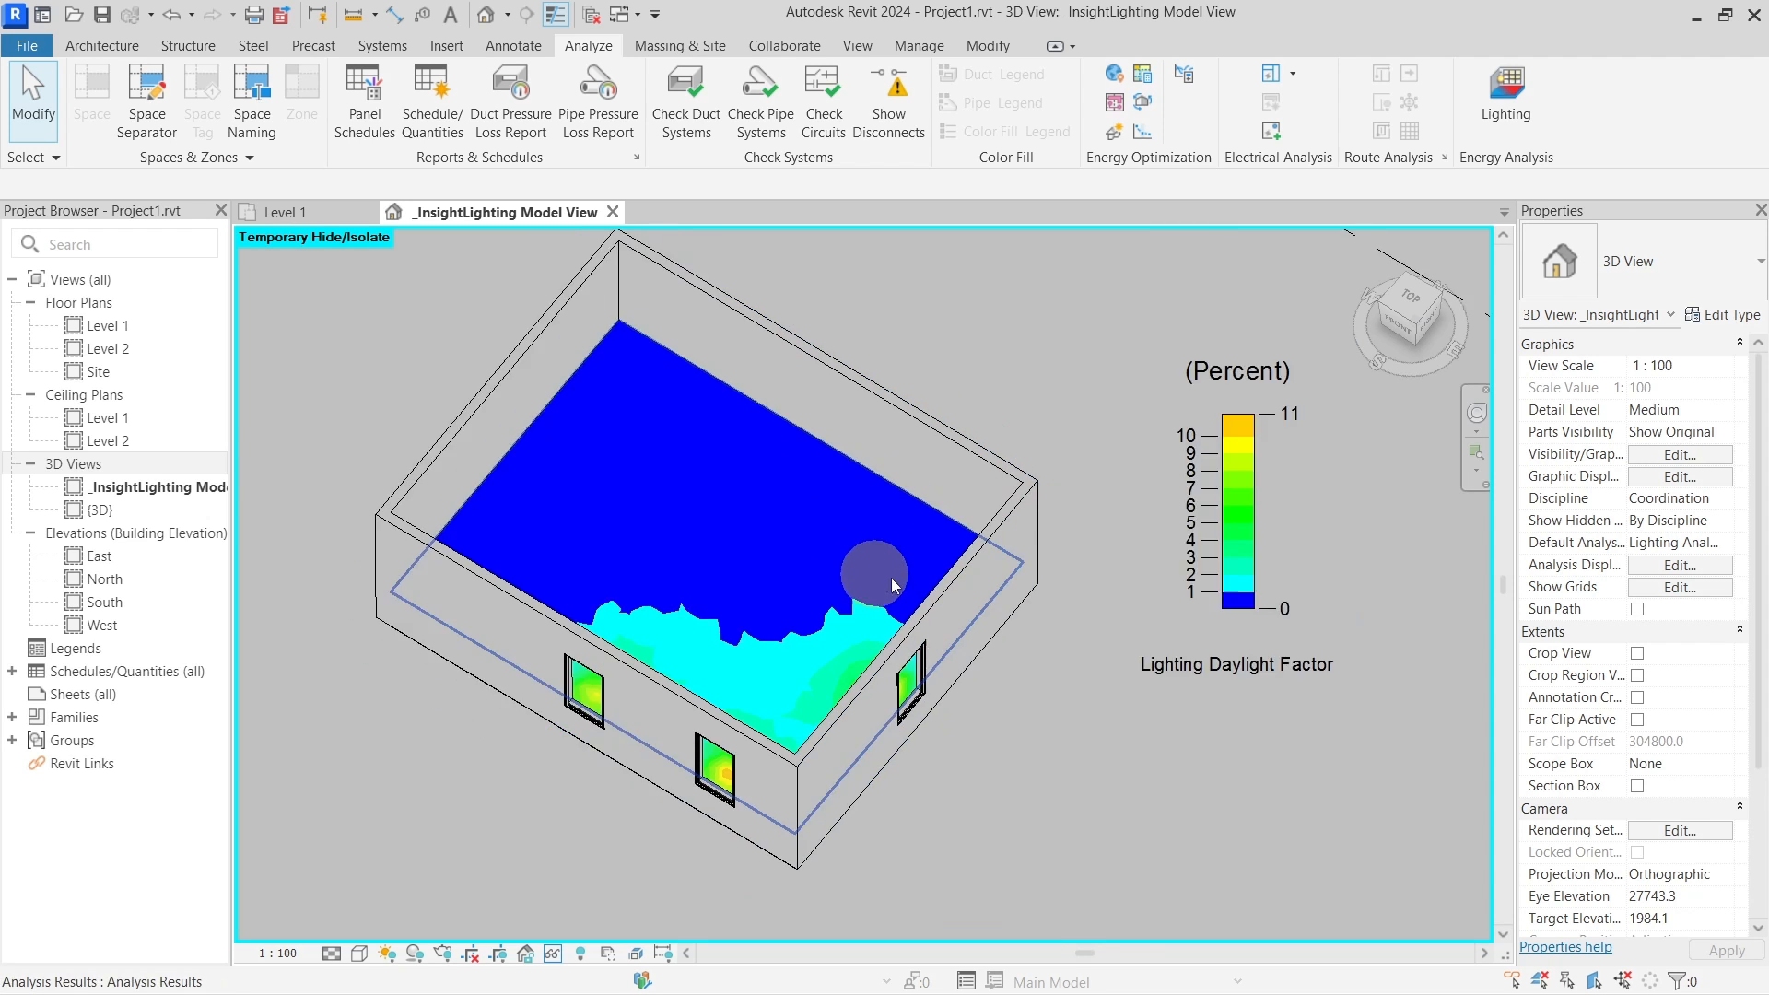
middle_click_drag(1020, 632, 1003, 615, "shift")
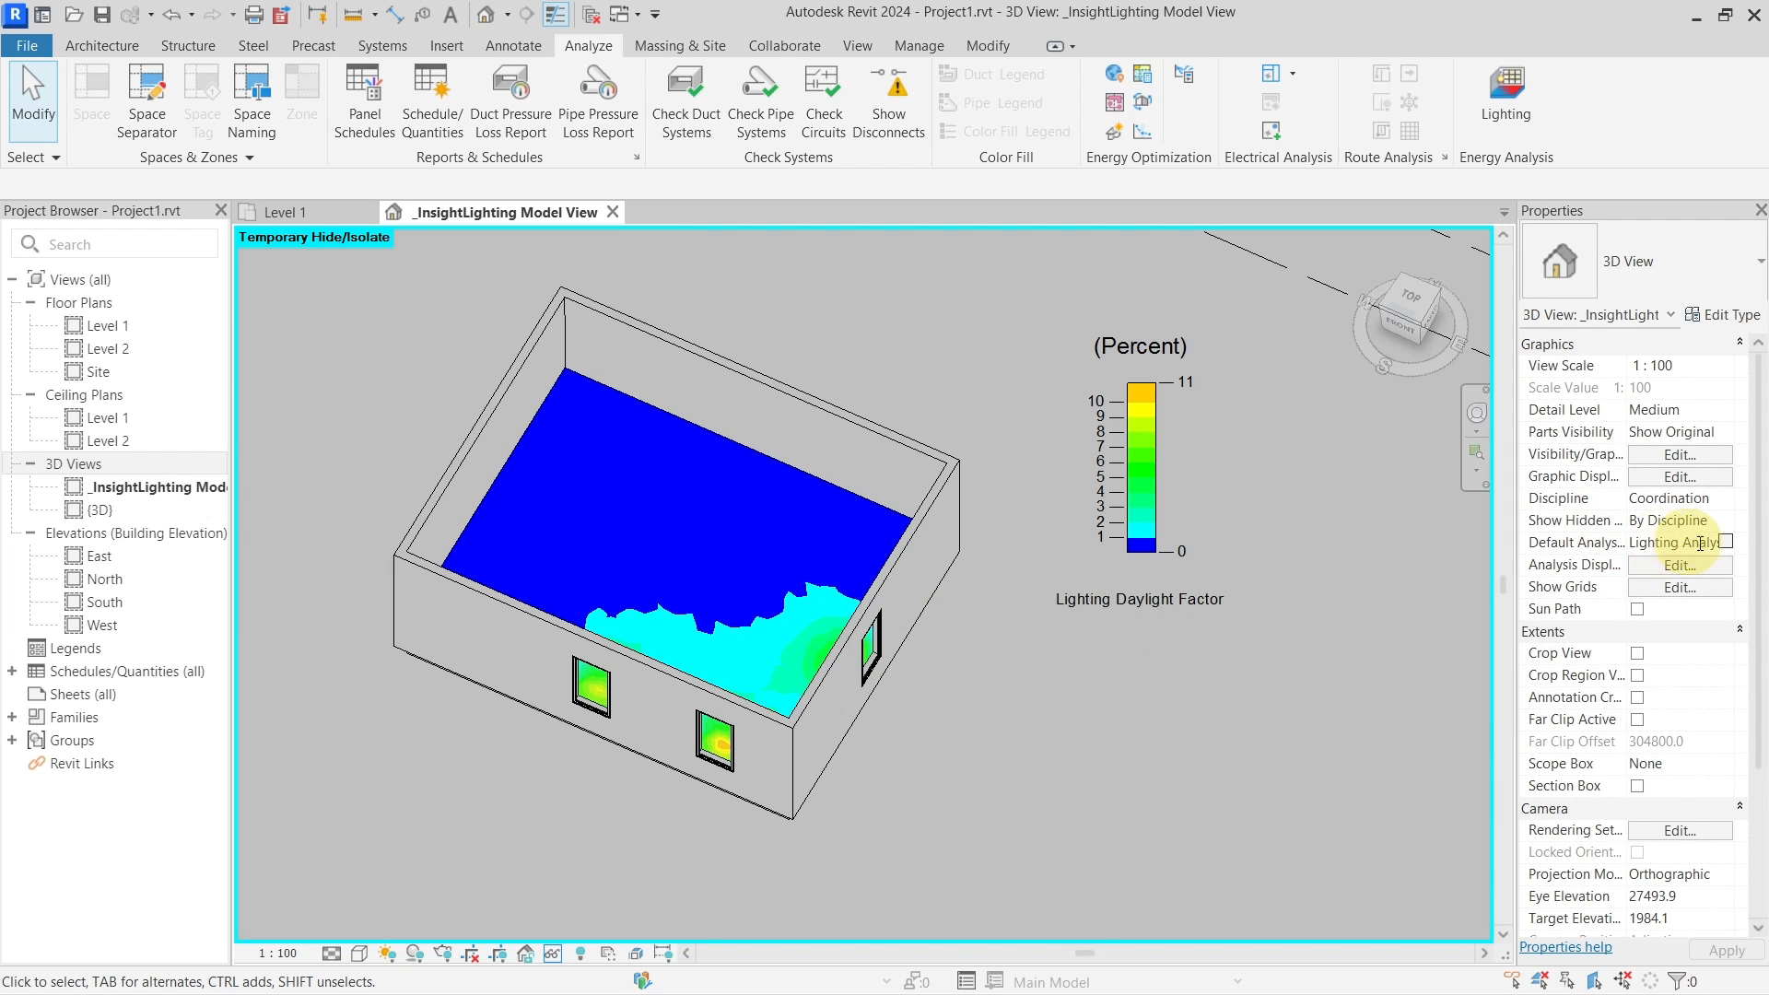
Turn off contour lines in the analysis display style
left_click(1730, 545)
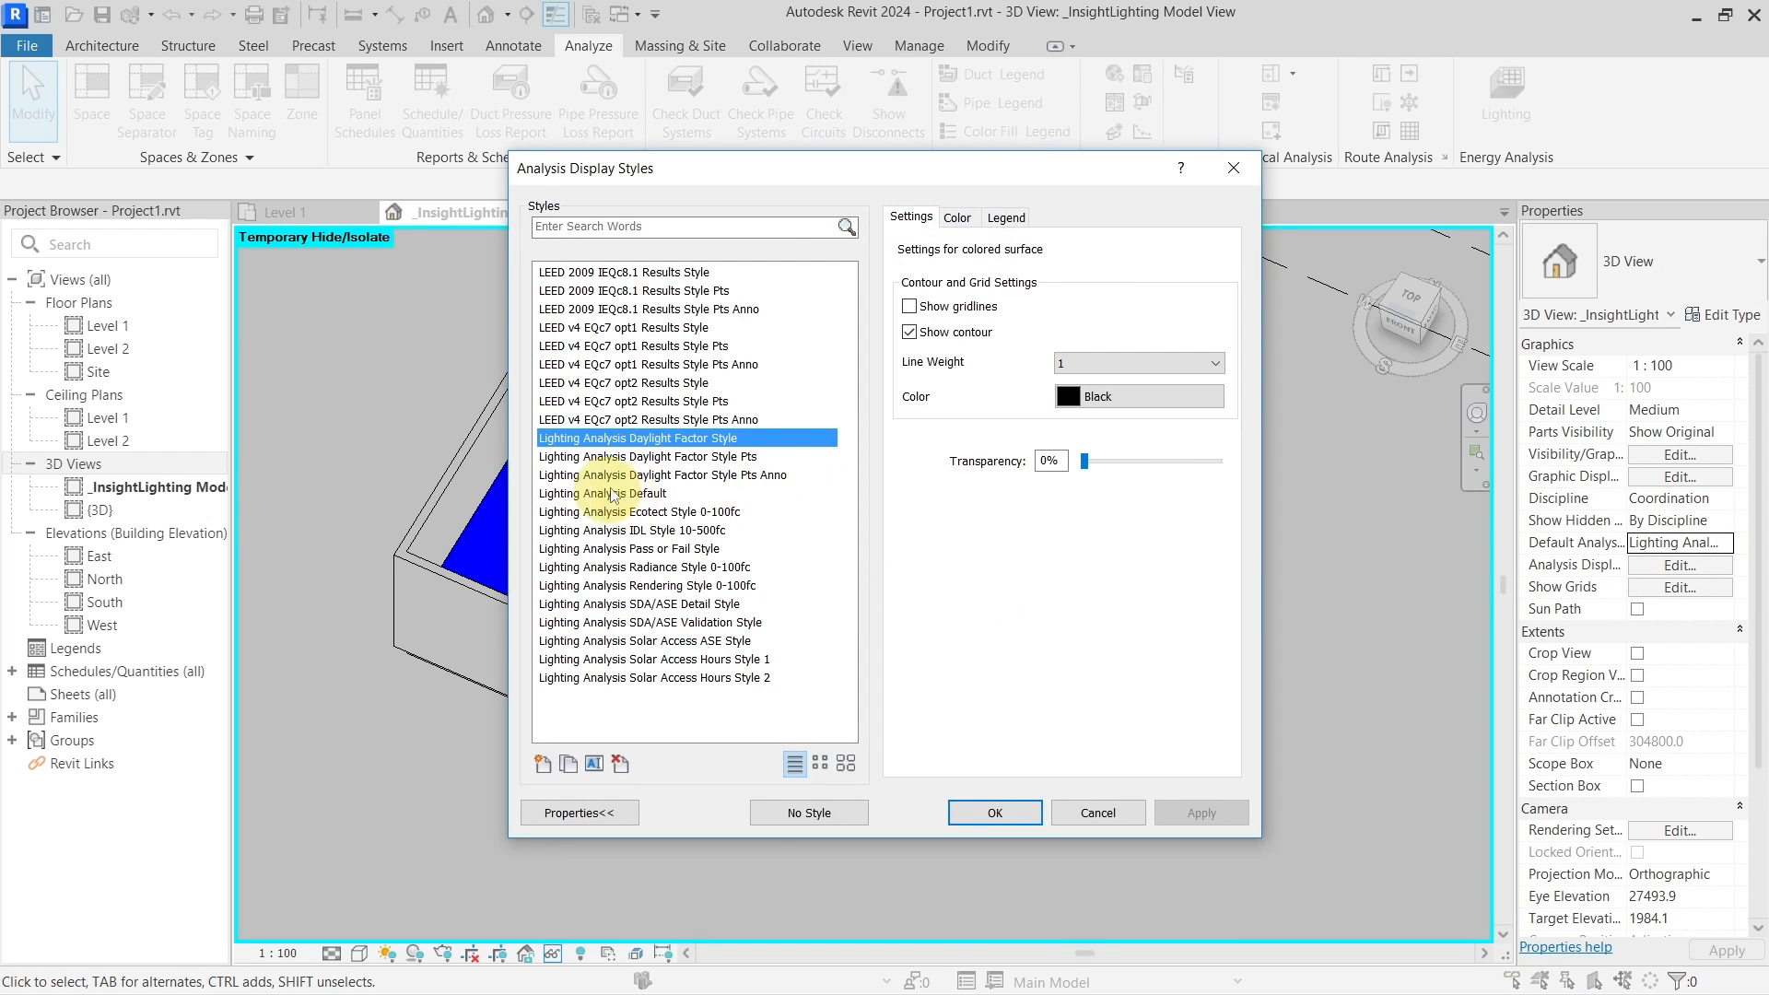
left_click_drag(768, 168, 870, 149)
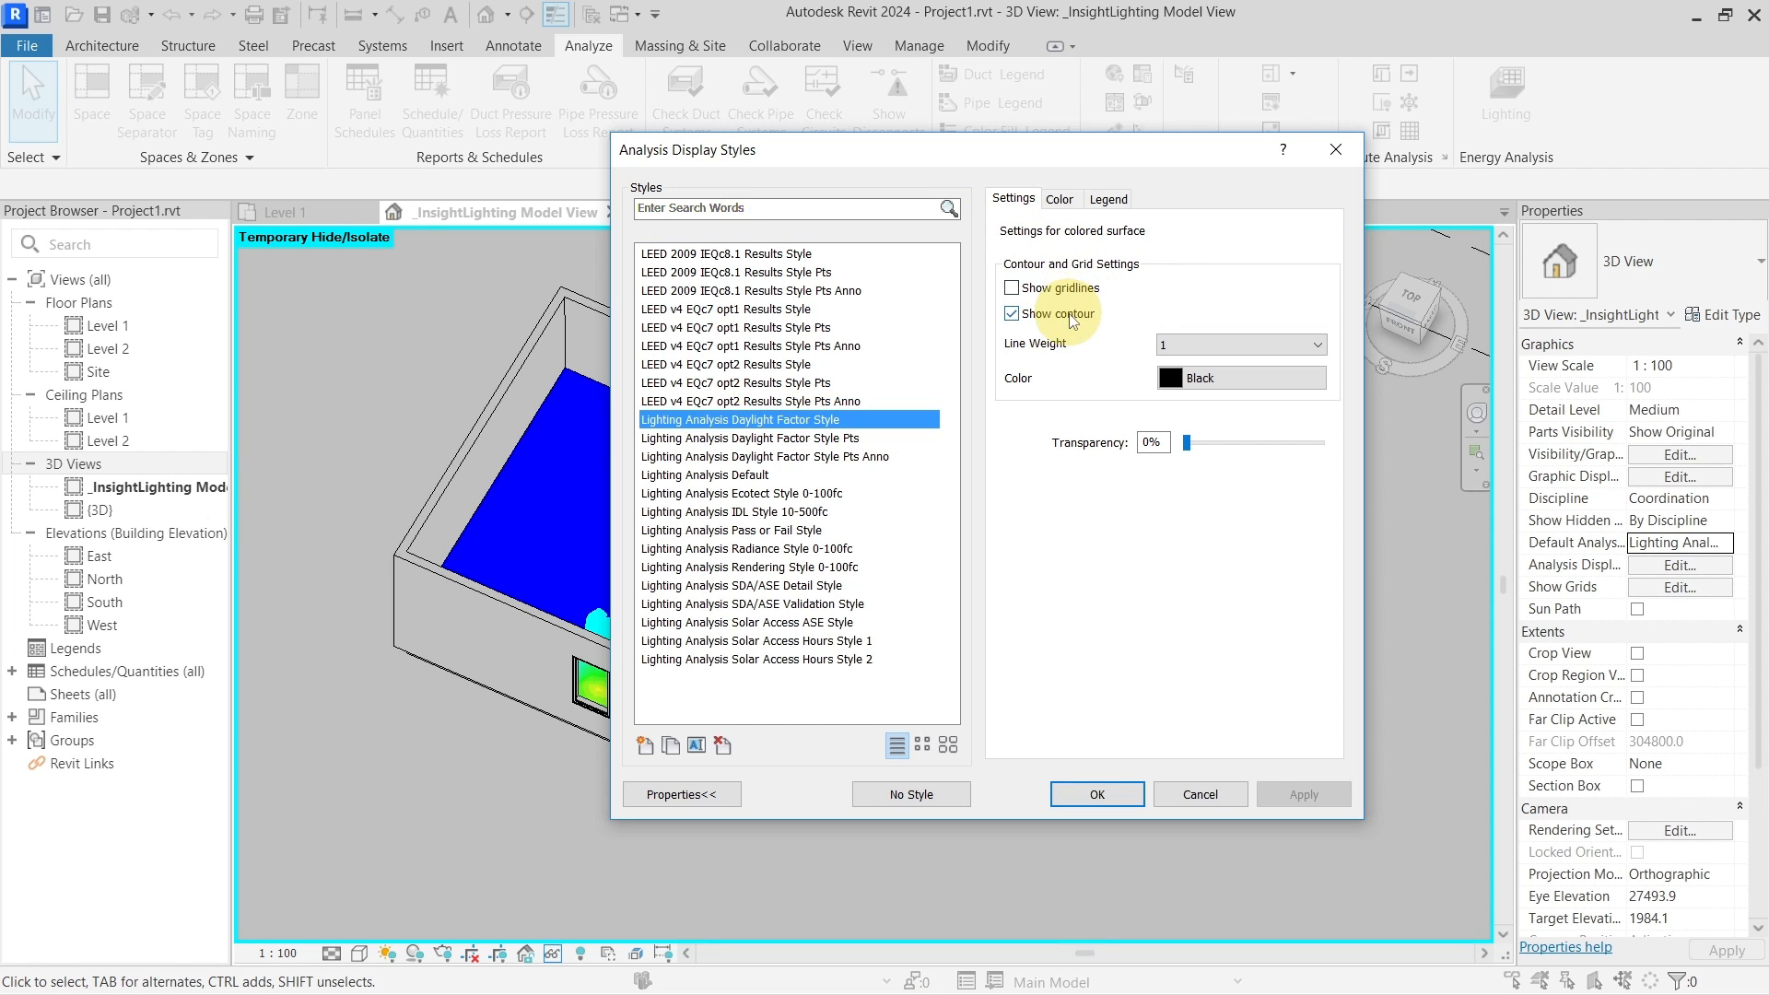
left_click_drag(1053, 157, 1429, 159)
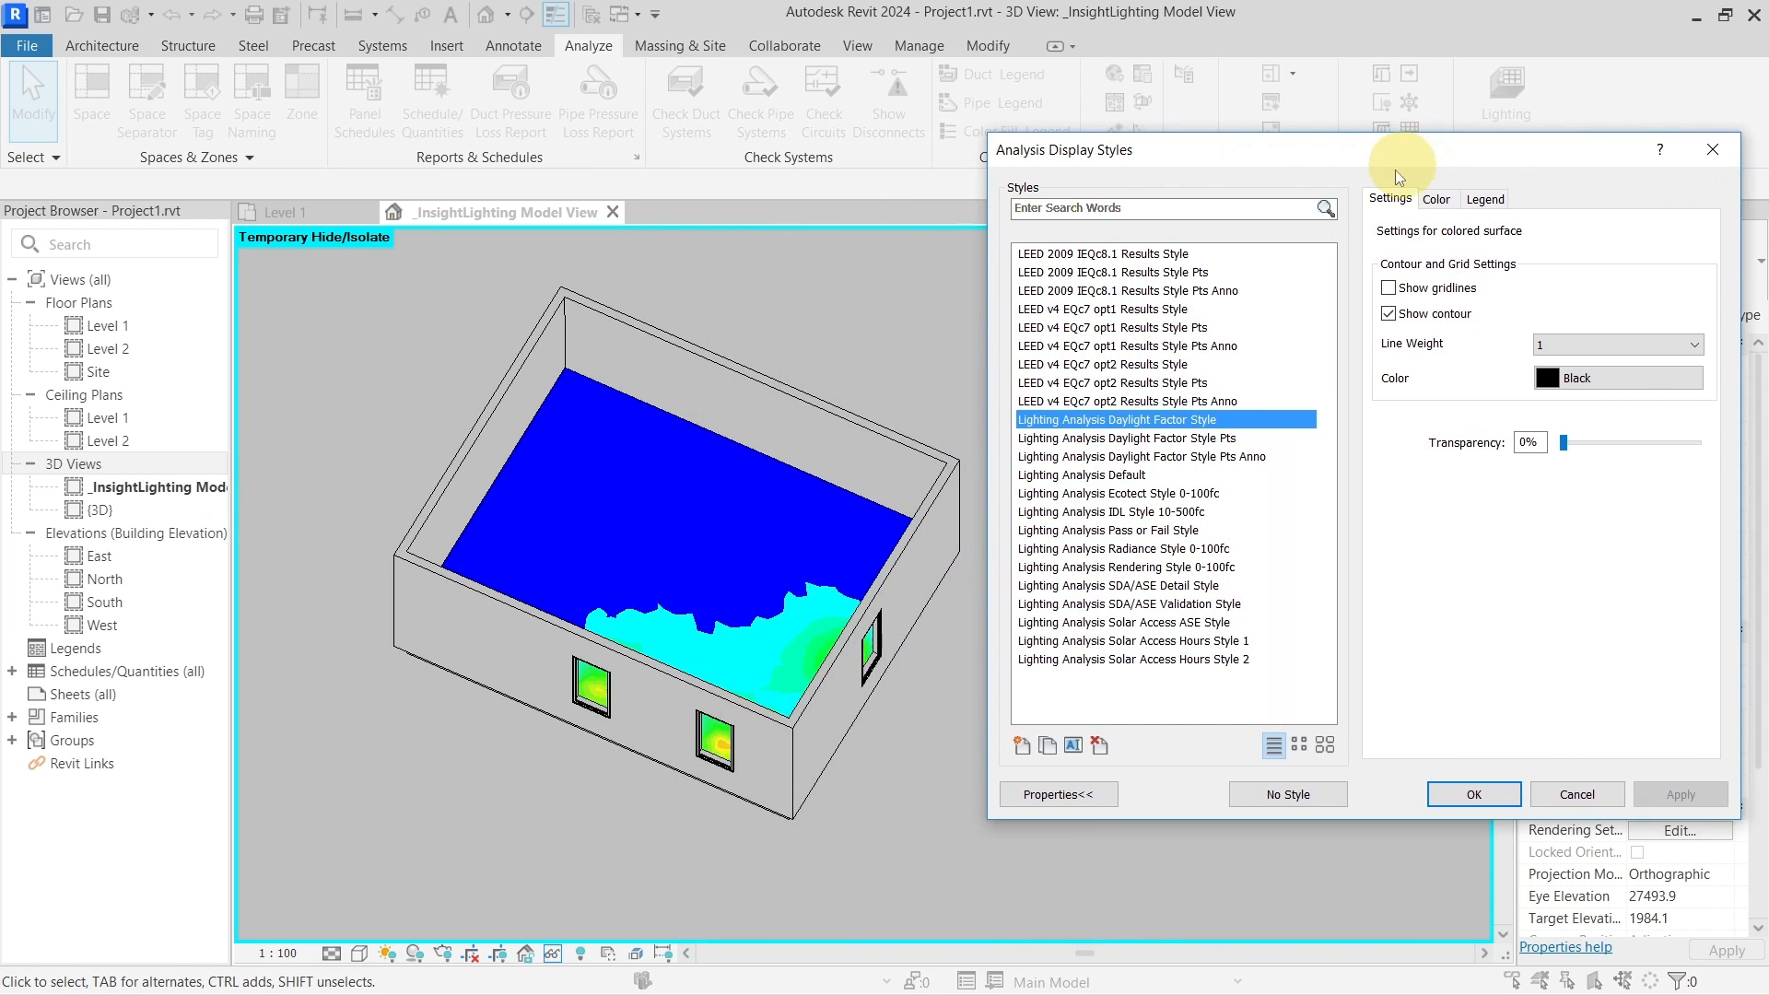
left_click(1389, 313)
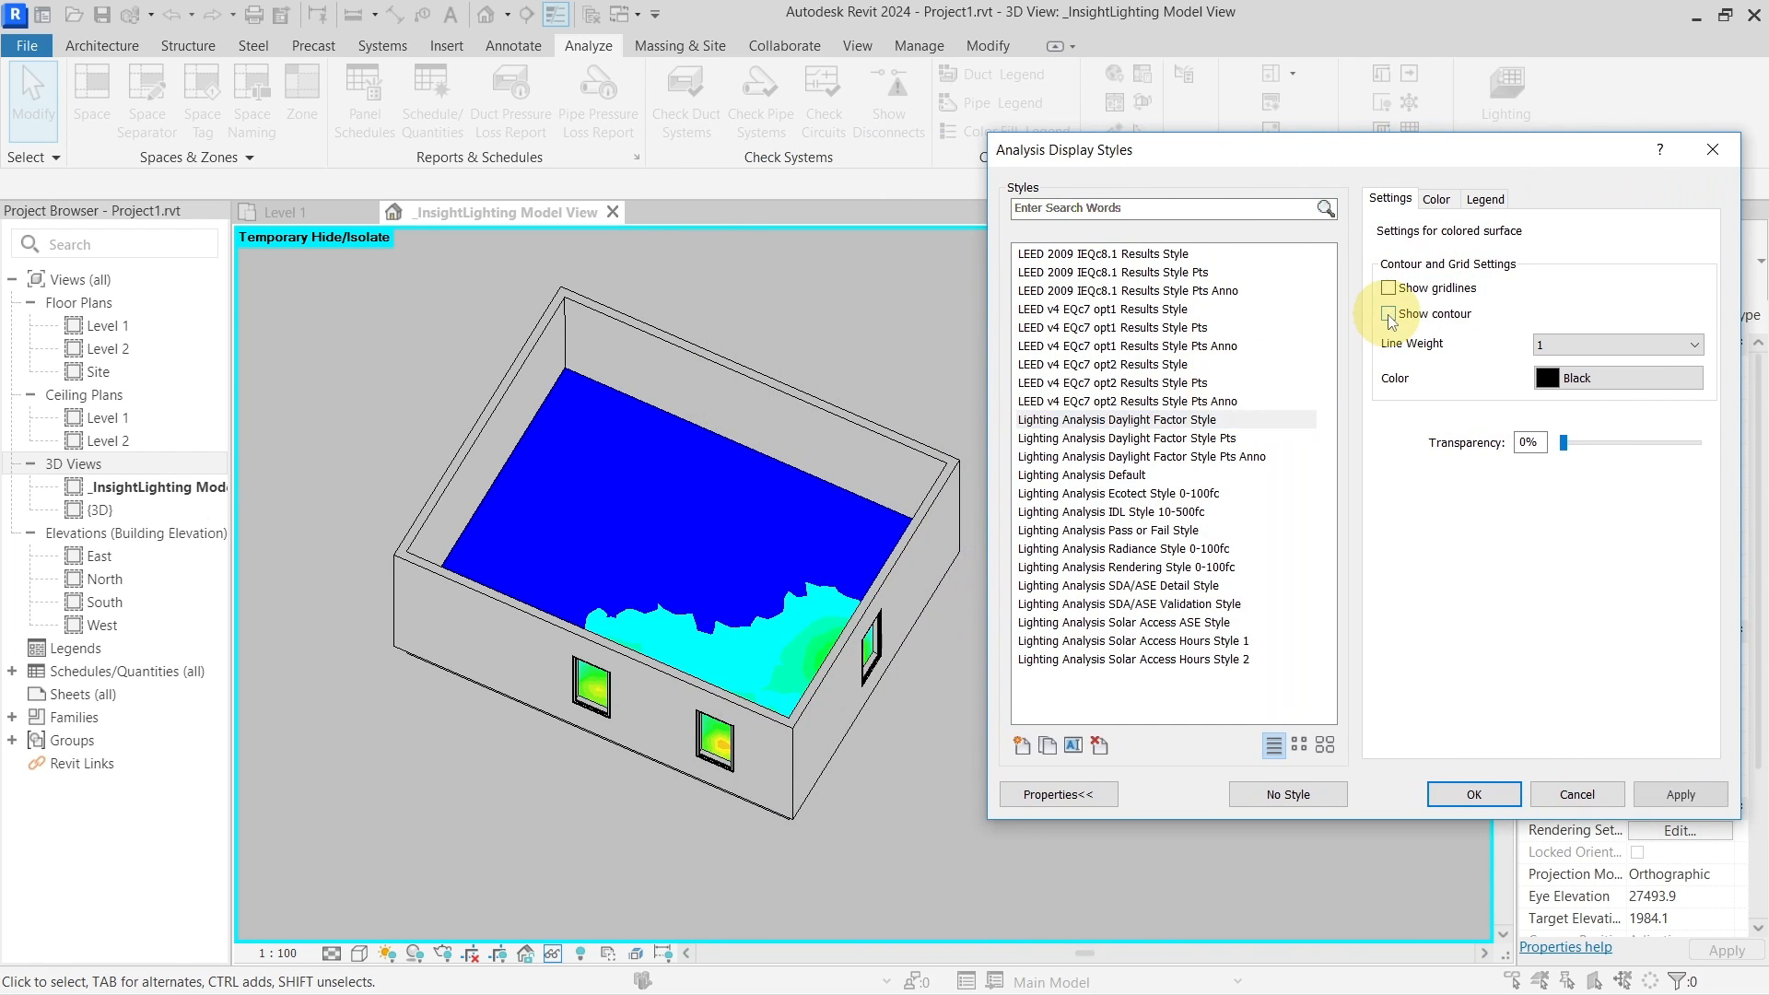
left_click(1679, 798)
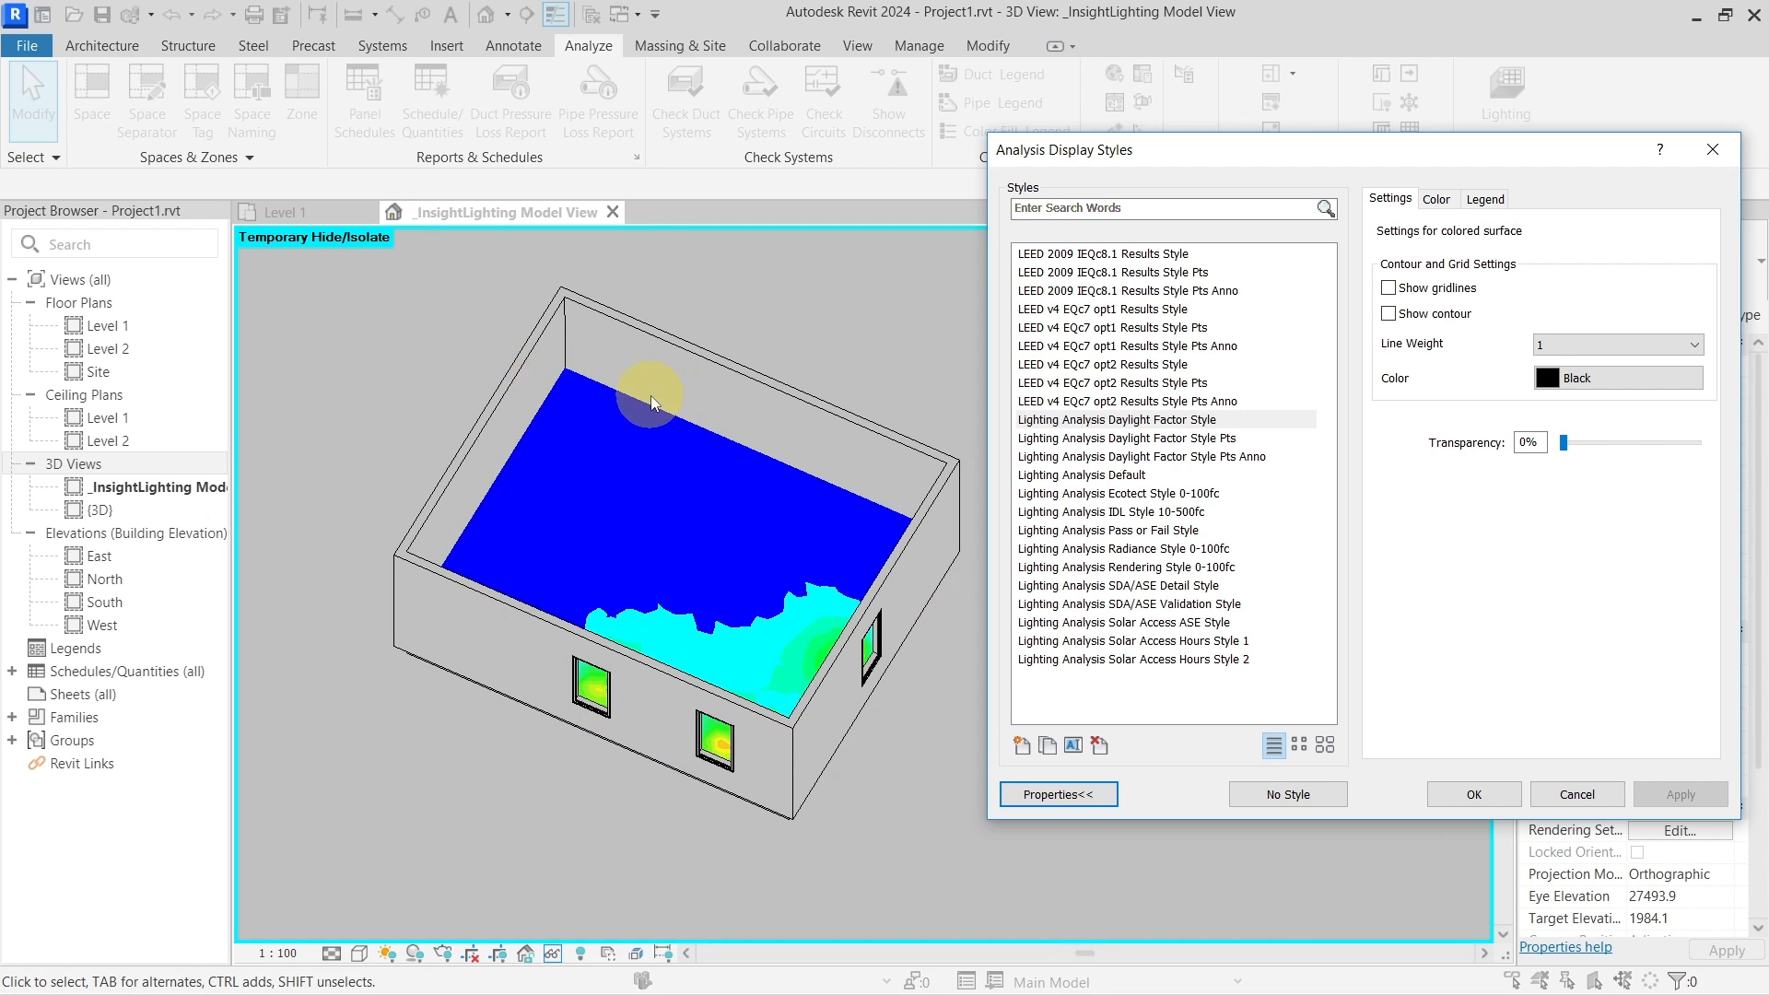
left_click(1475, 794)
scroll(783, 488, "up", 5)
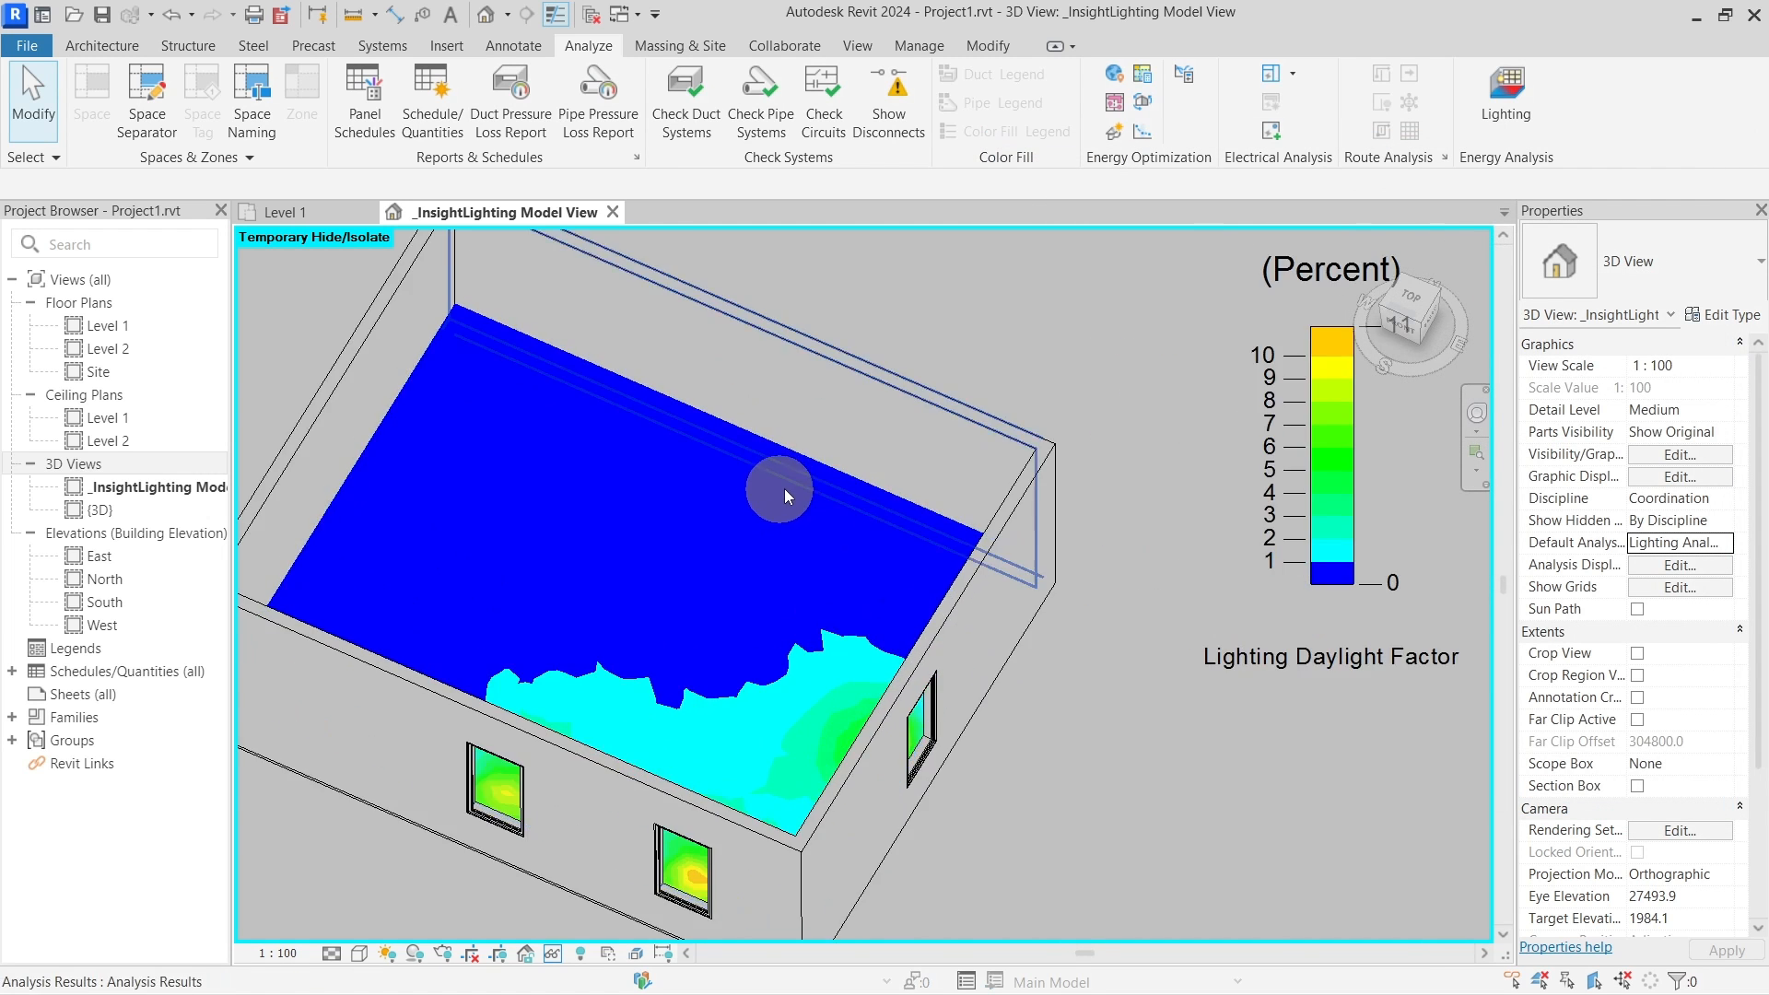
Temporarily hide the back and right walls and switch edges to thick lines with TL
left_click(981, 462)
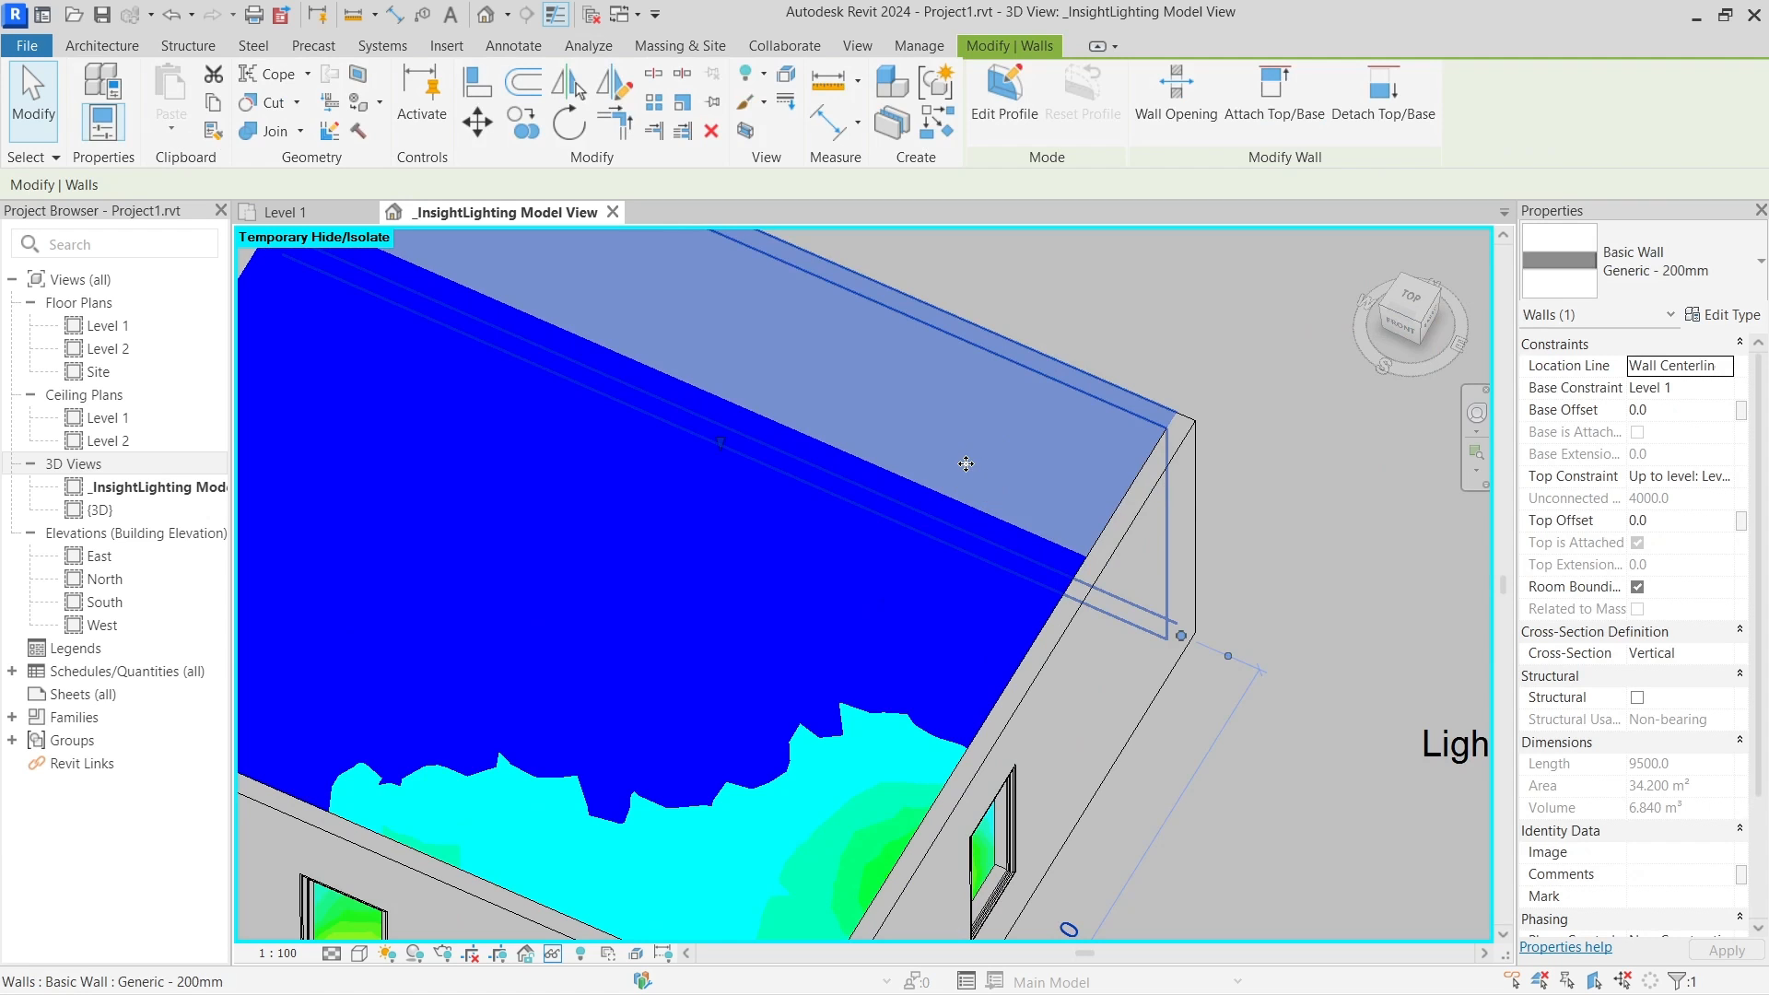
key("h")
key("h")
left_click(1157, 517)
key("h")
key("h")
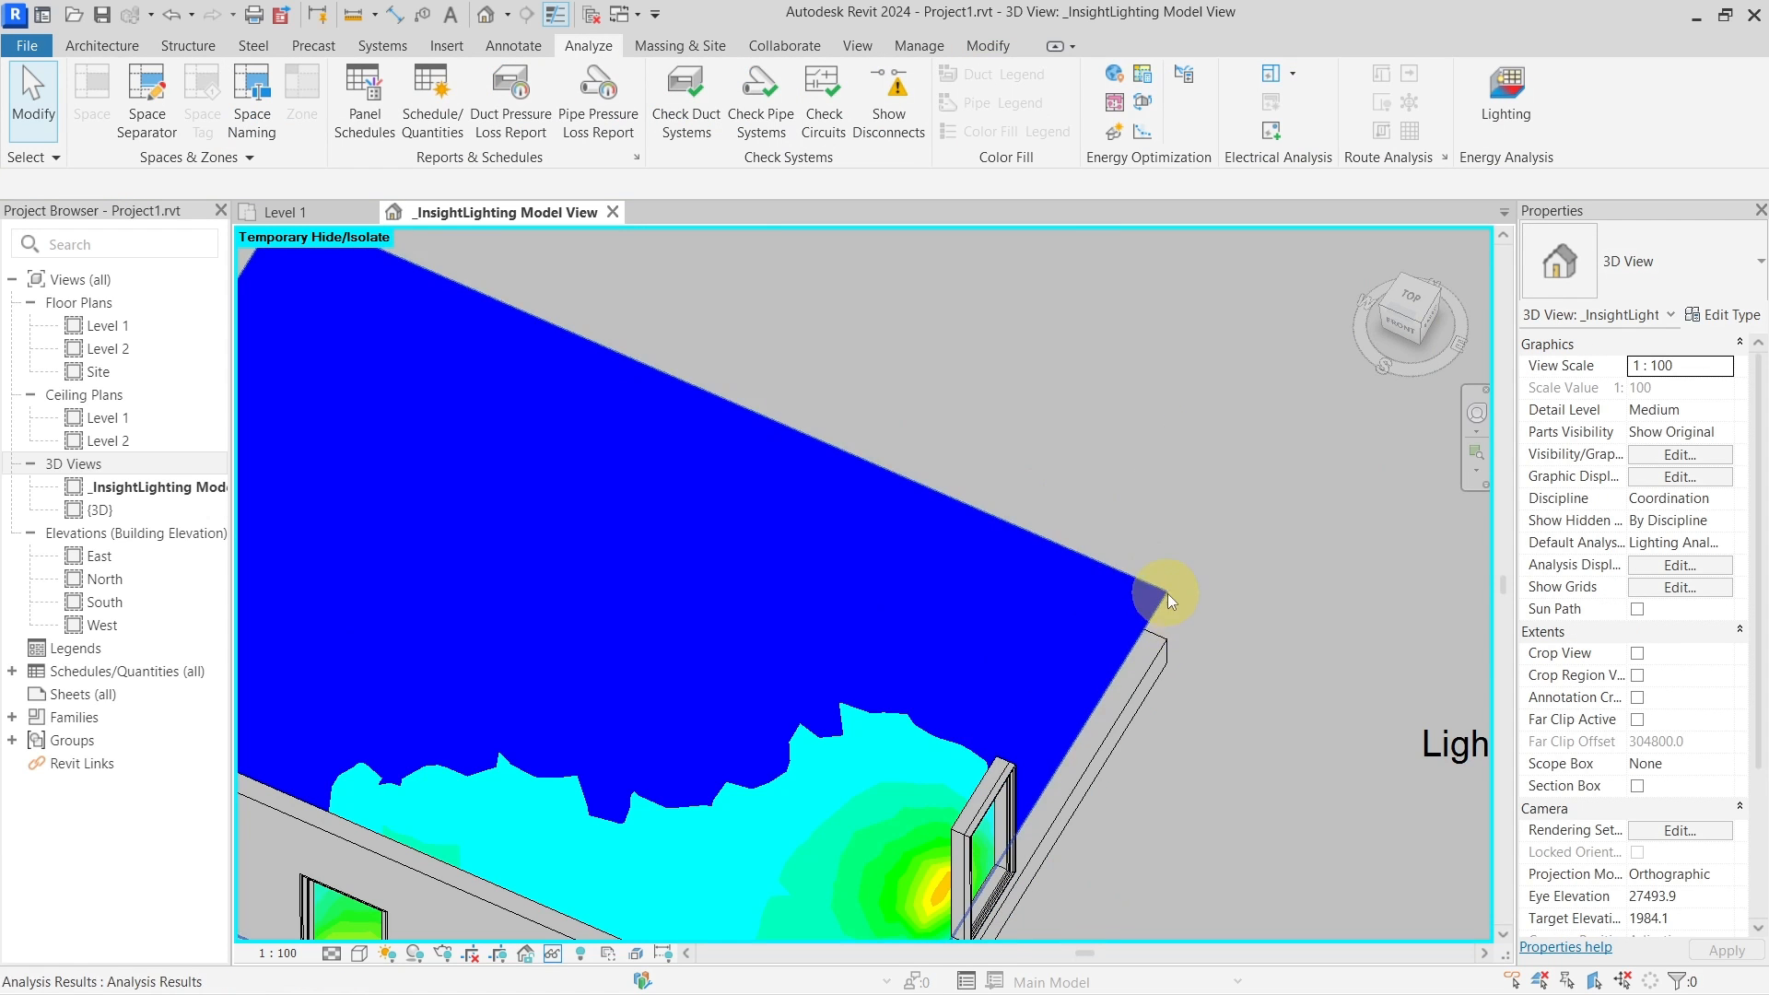
scroll(1252, 619, "up", 4)
key("t")
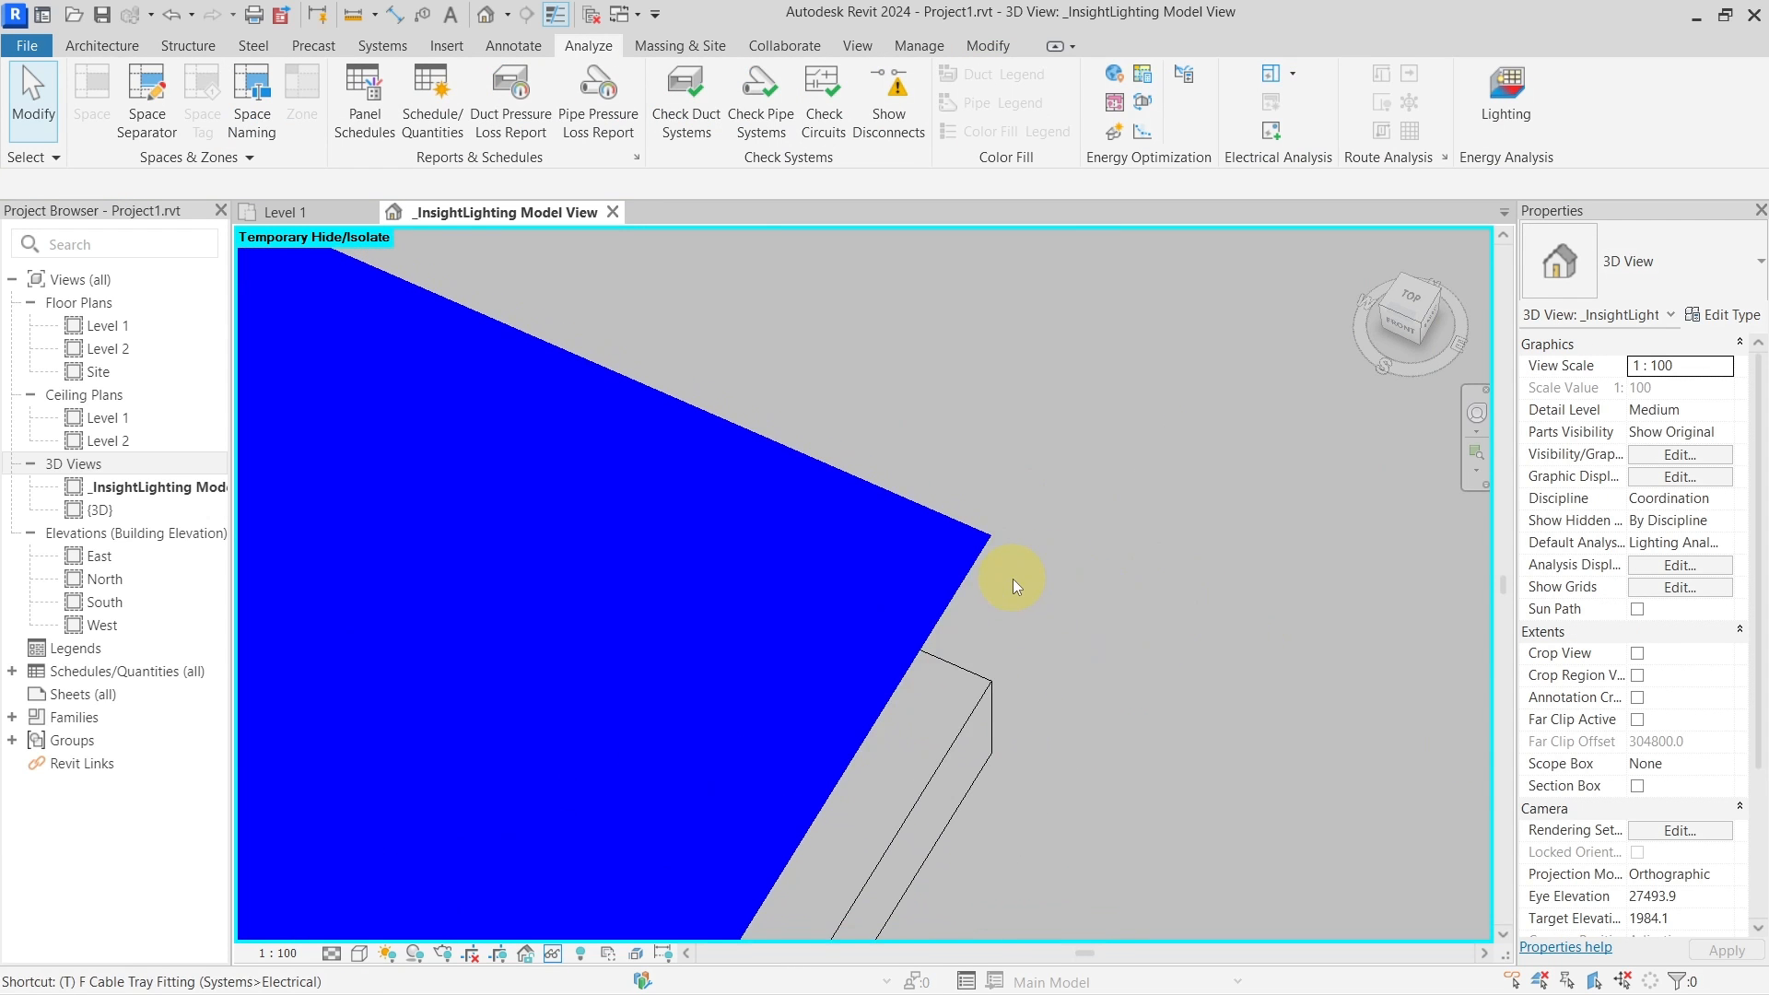
key("l")
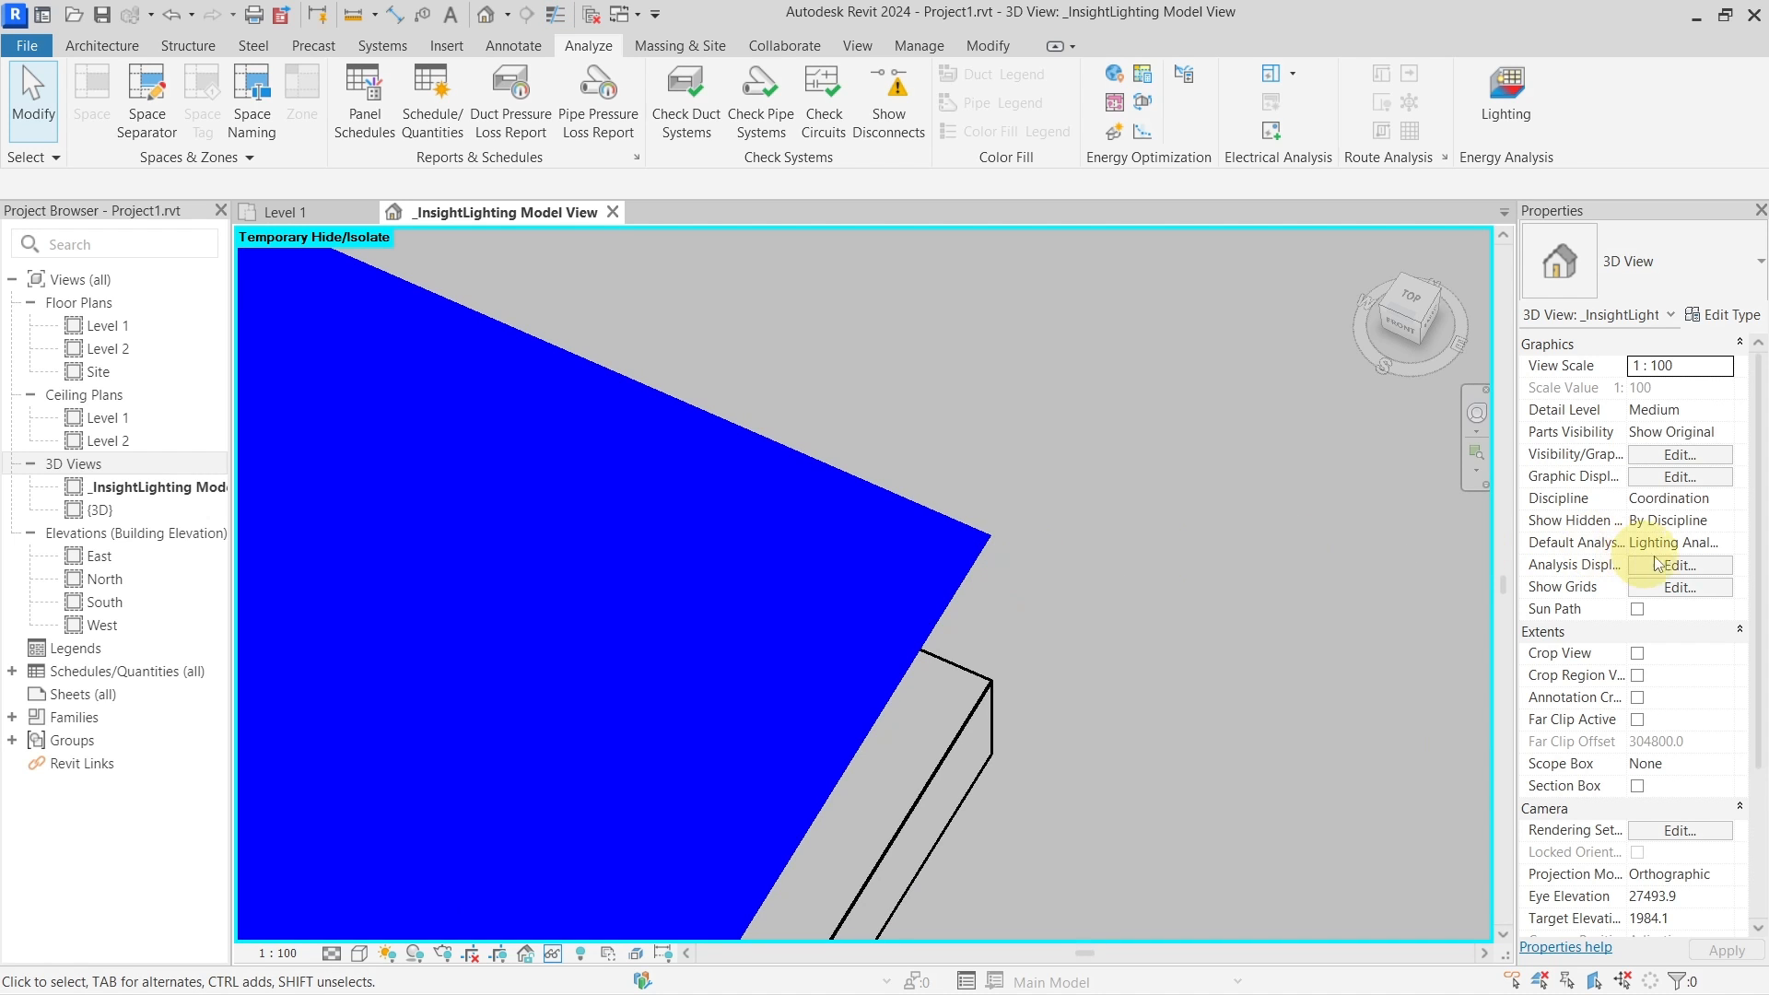
Turn contours and gridlines on and set the results surface transparency to 50%
left_click(1727, 544)
left_click(1727, 545)
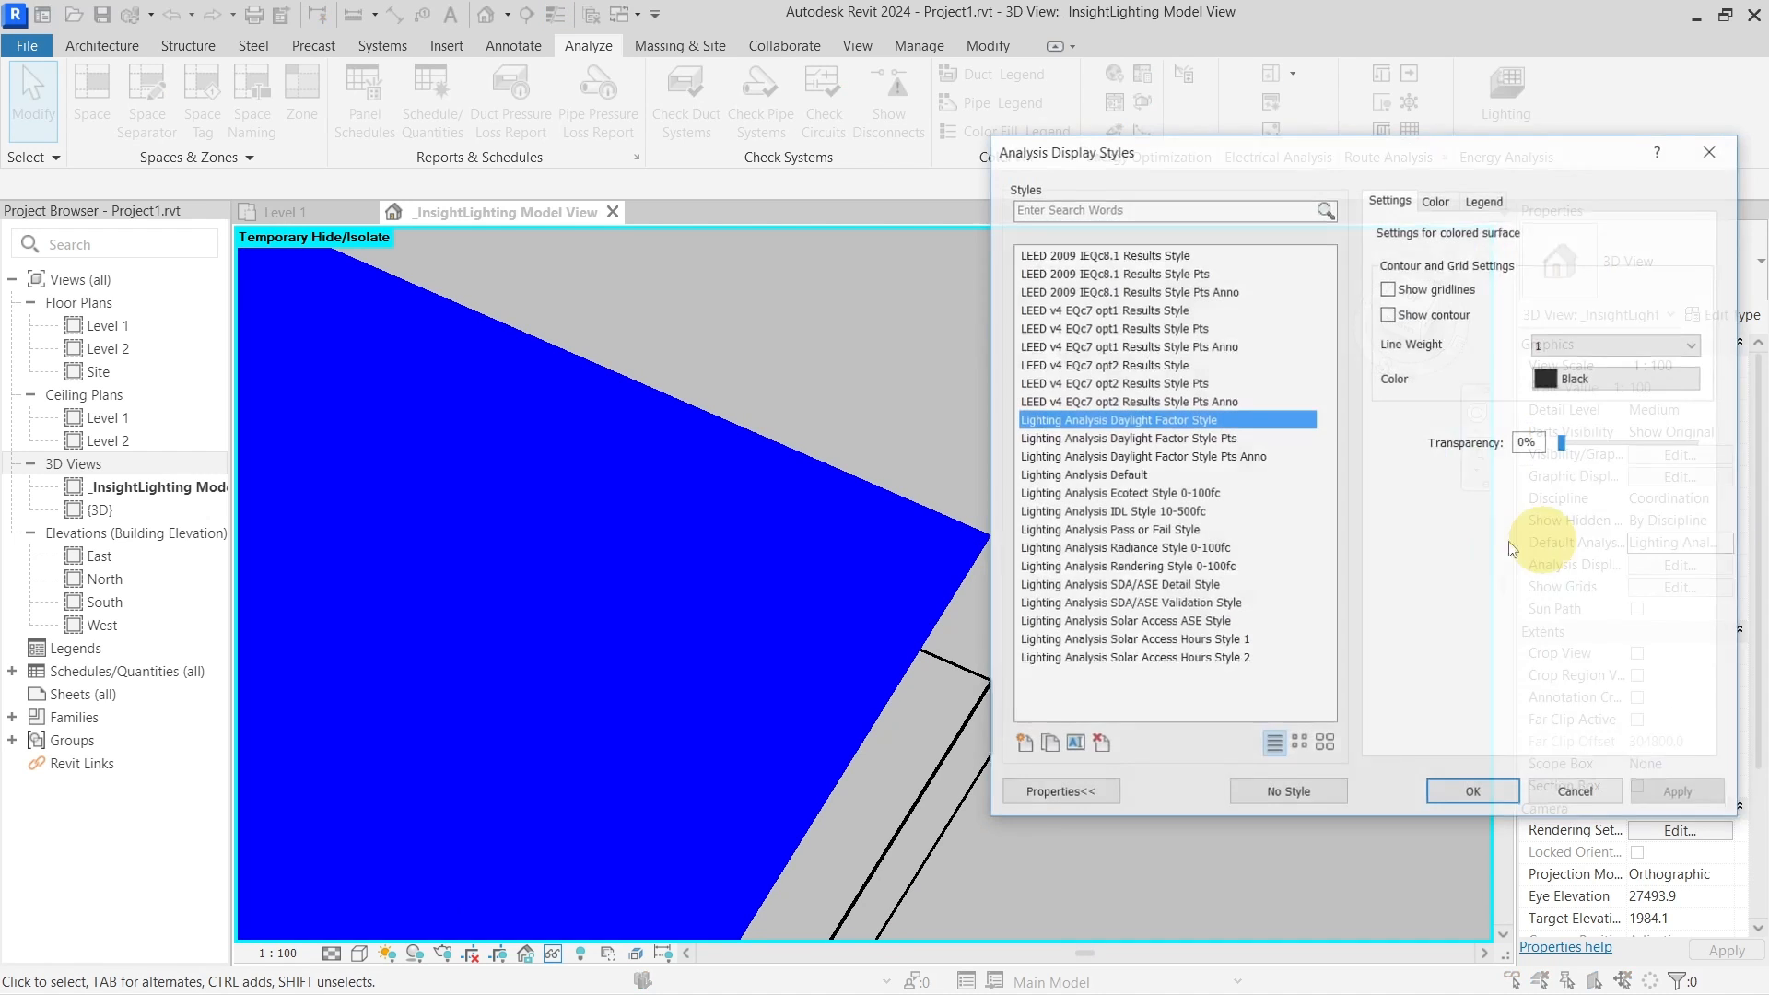
left_click(1427, 318)
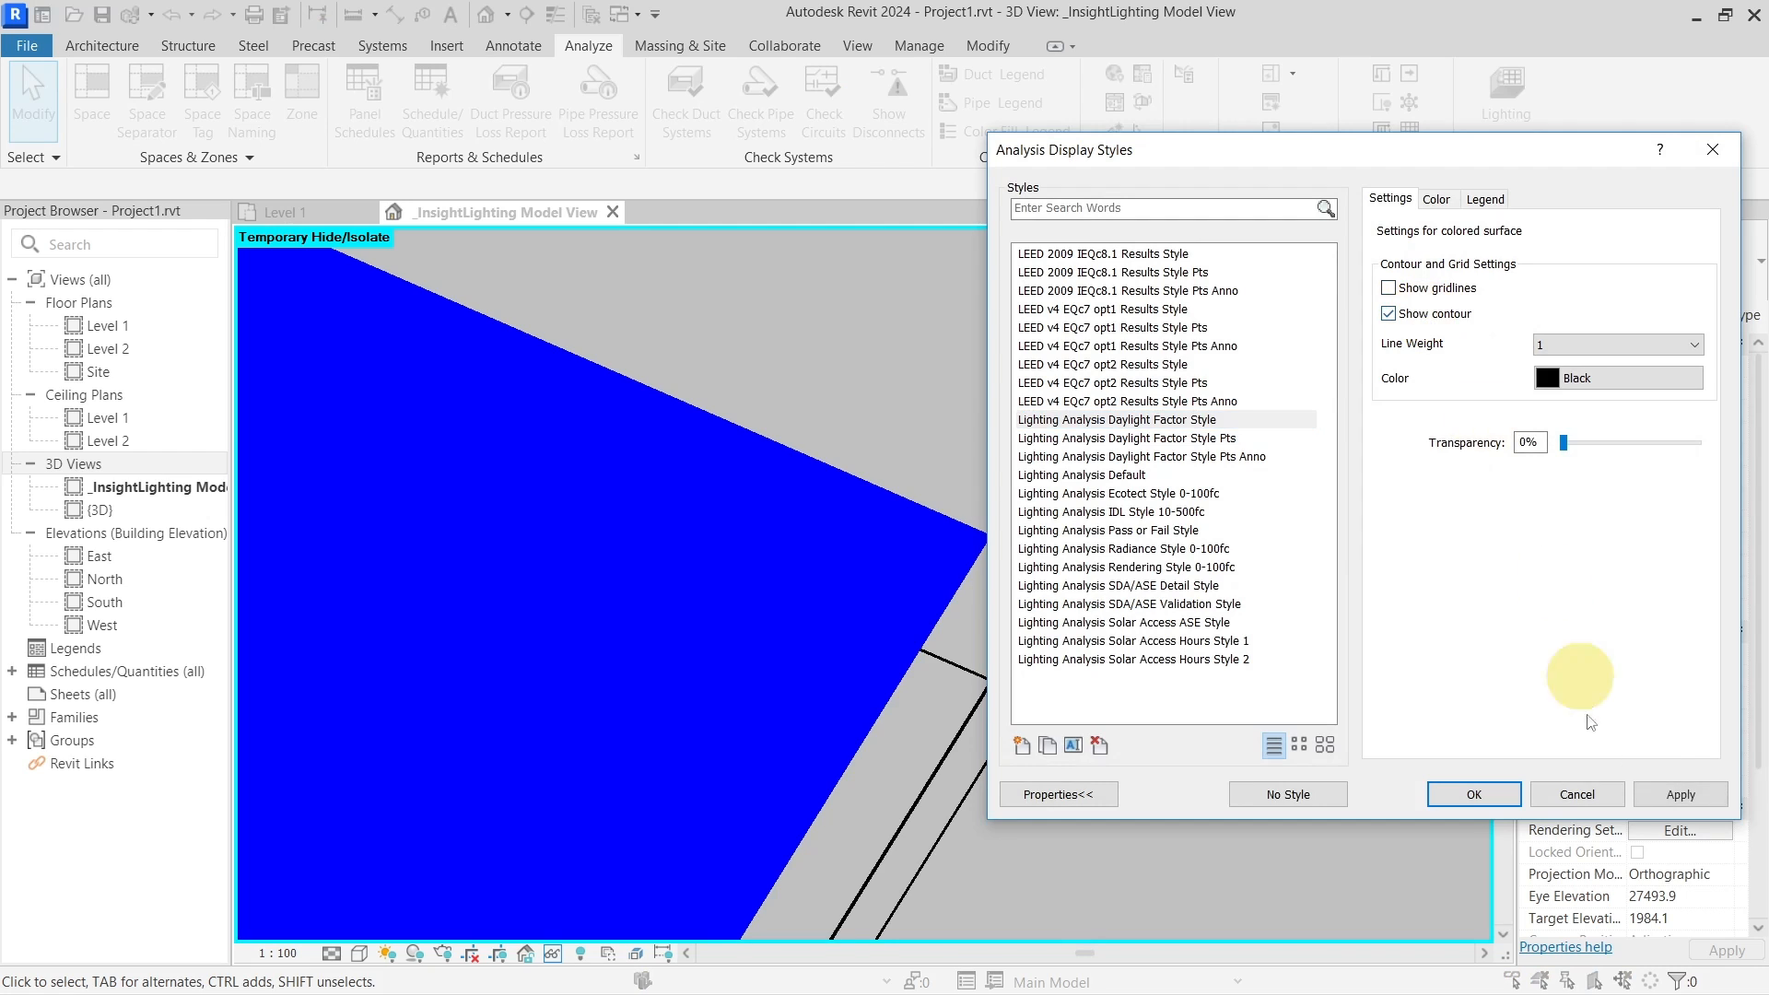
left_click(1667, 791)
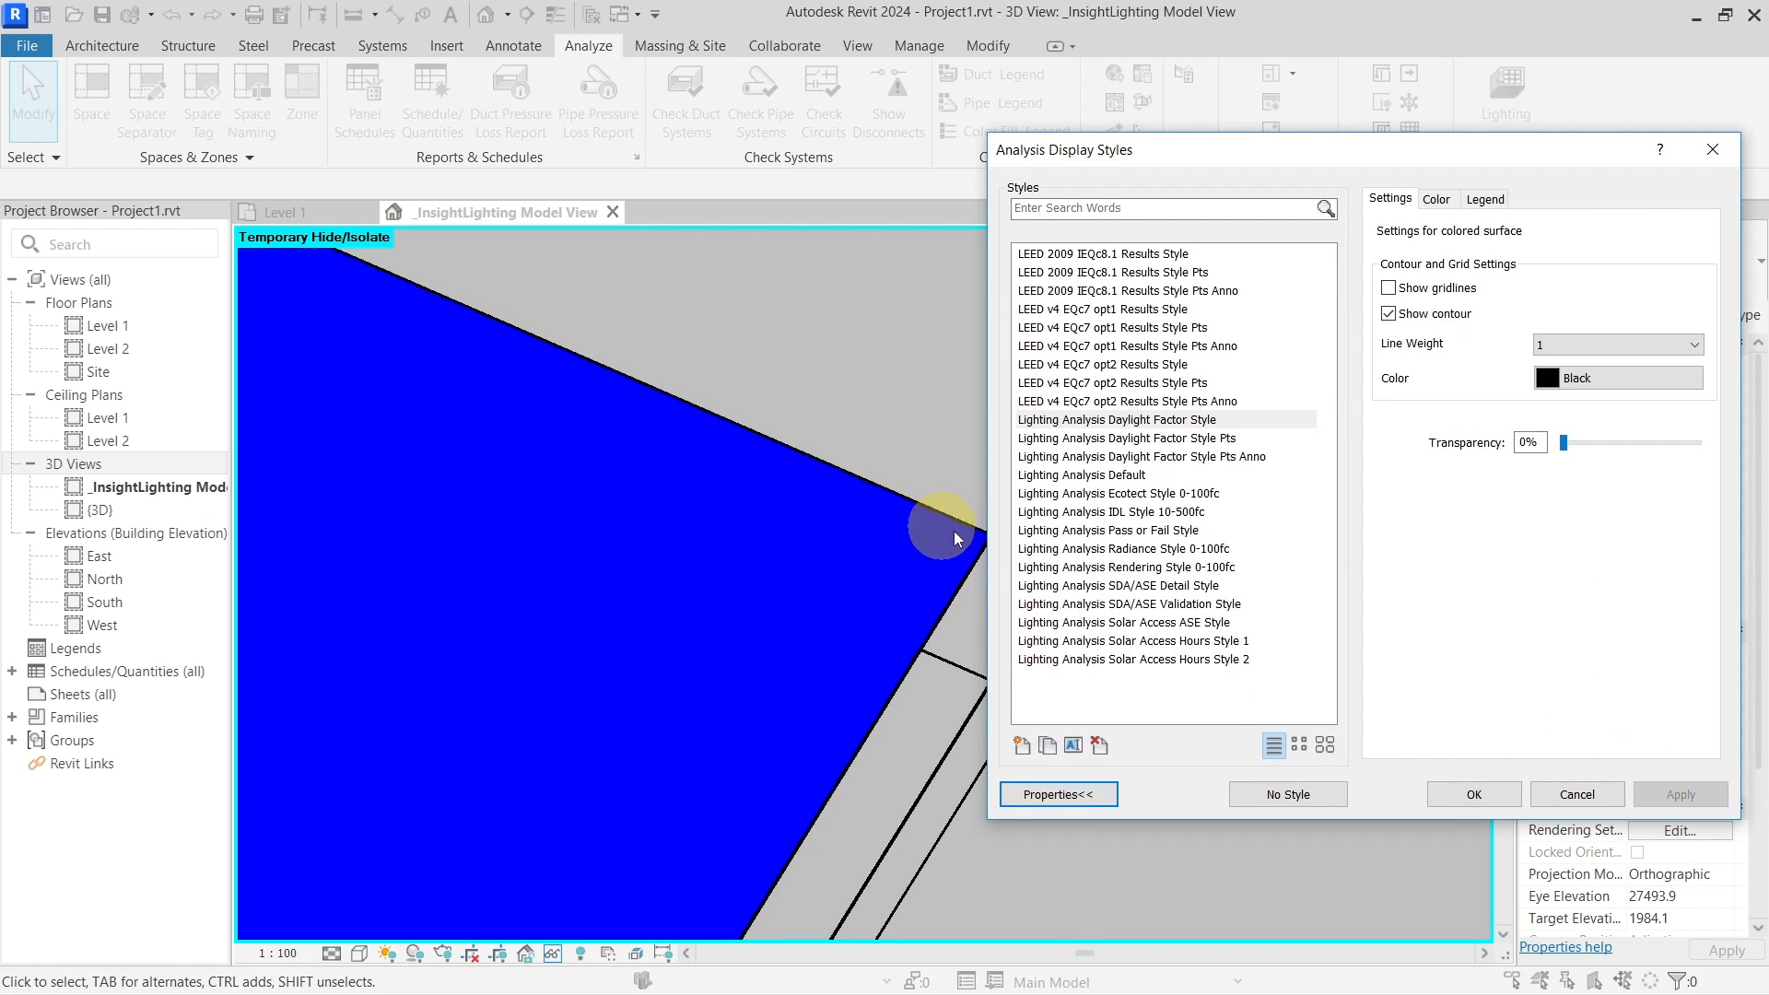
left_click(1414, 291)
left_click(1680, 794)
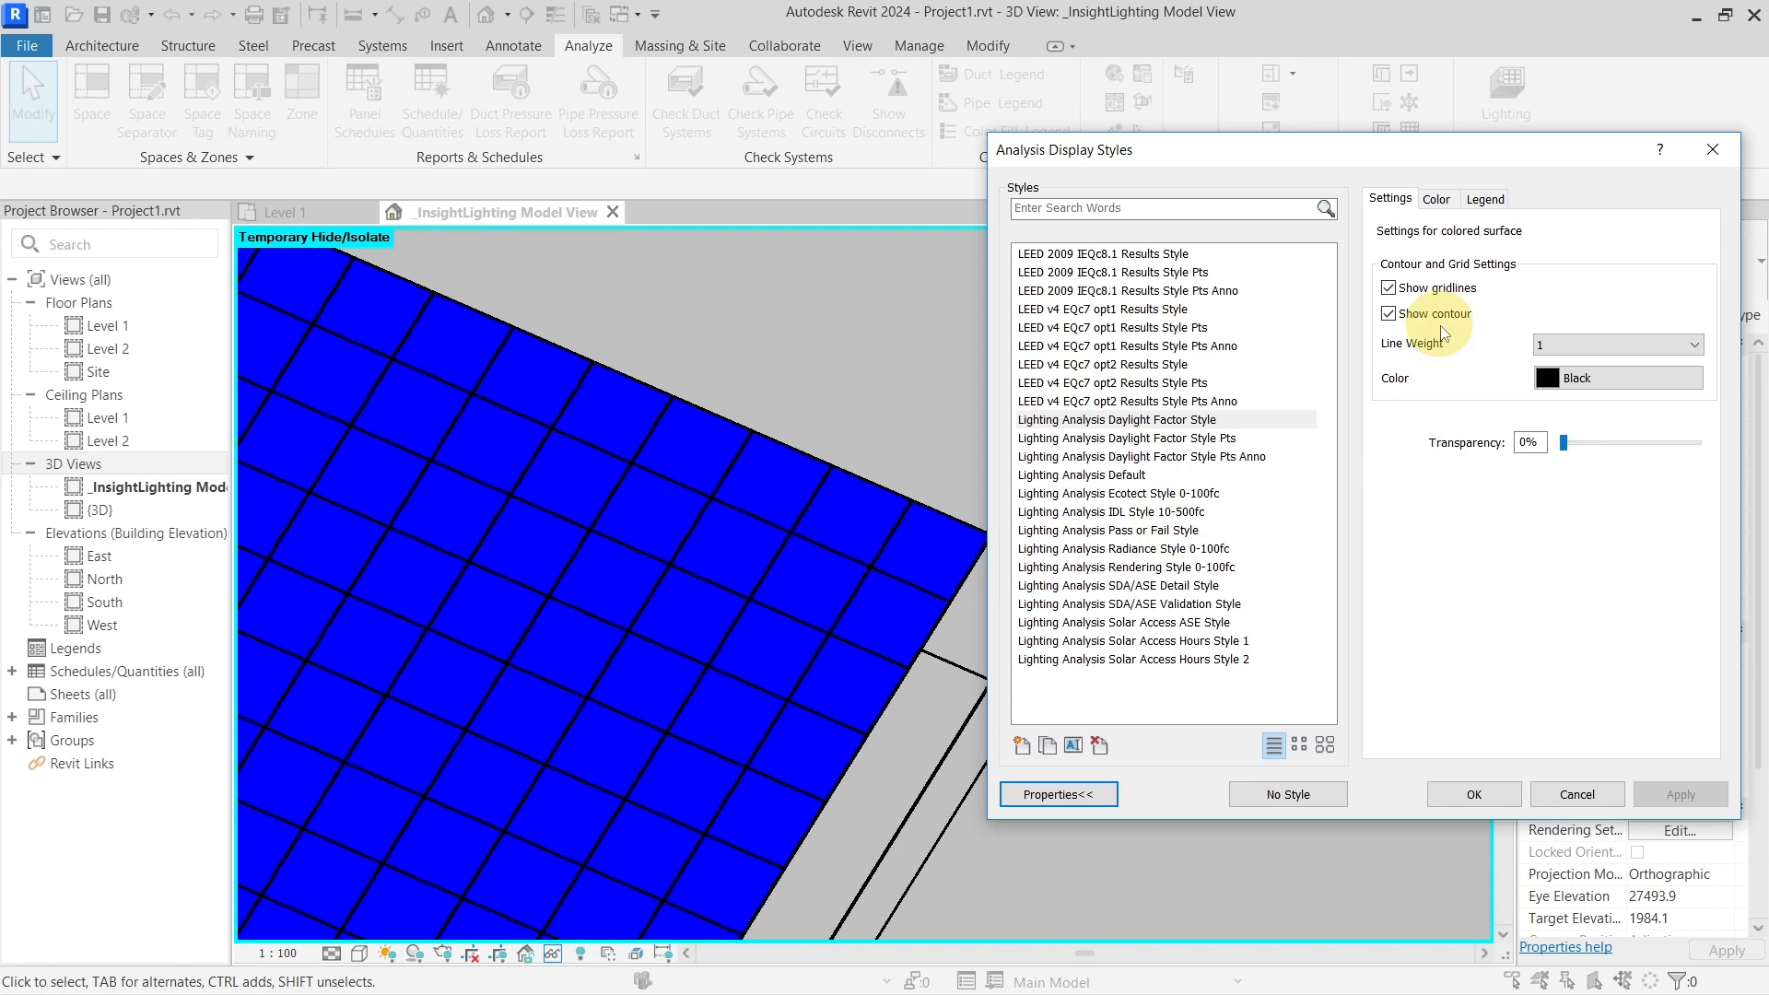
left_click(1538, 442)
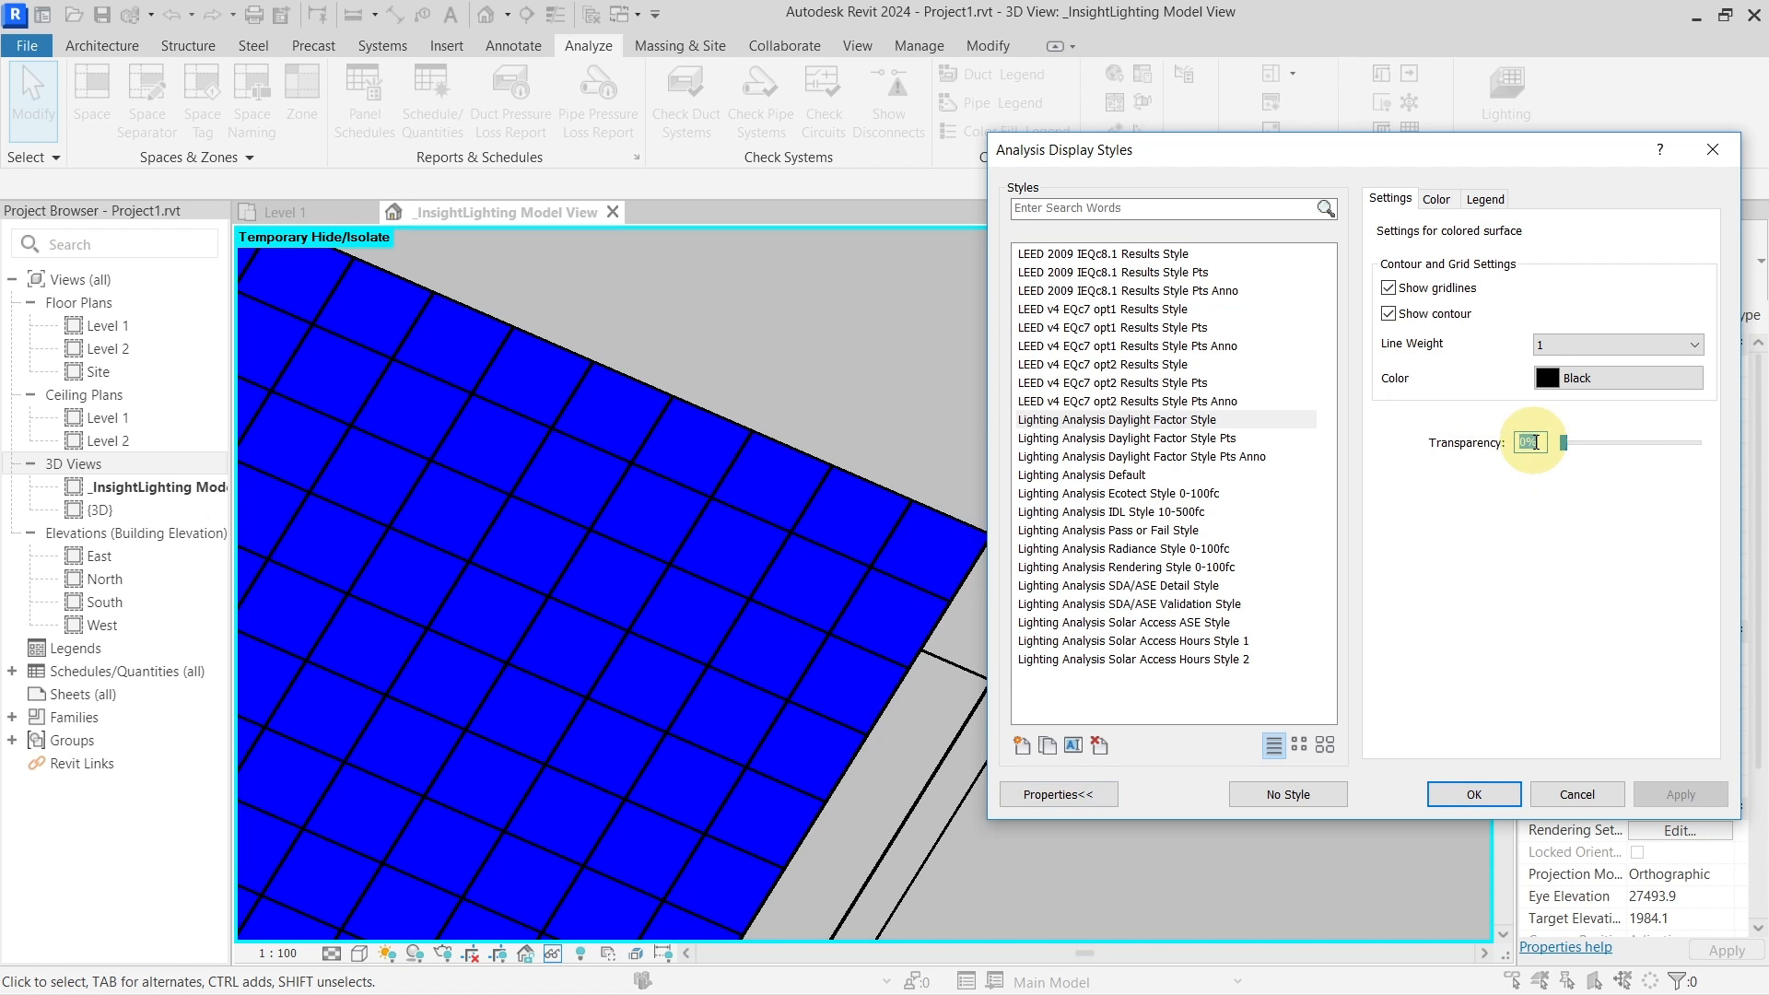
type("50")
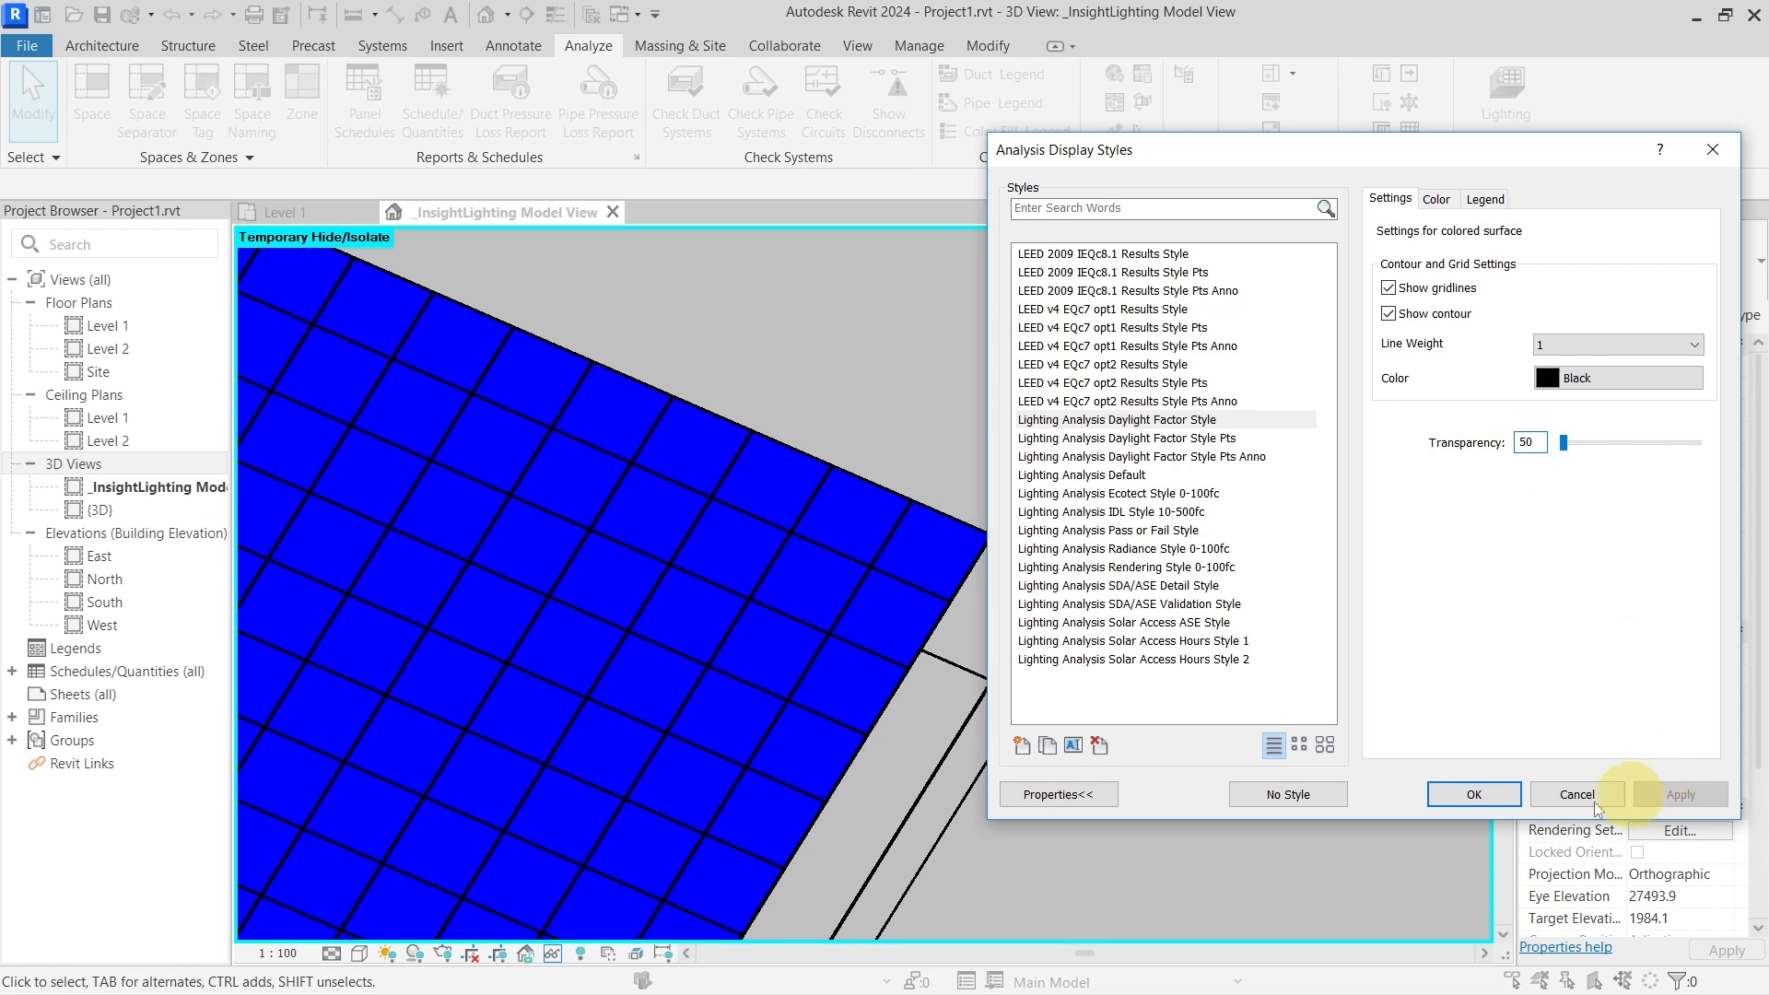
left_click(1477, 793)
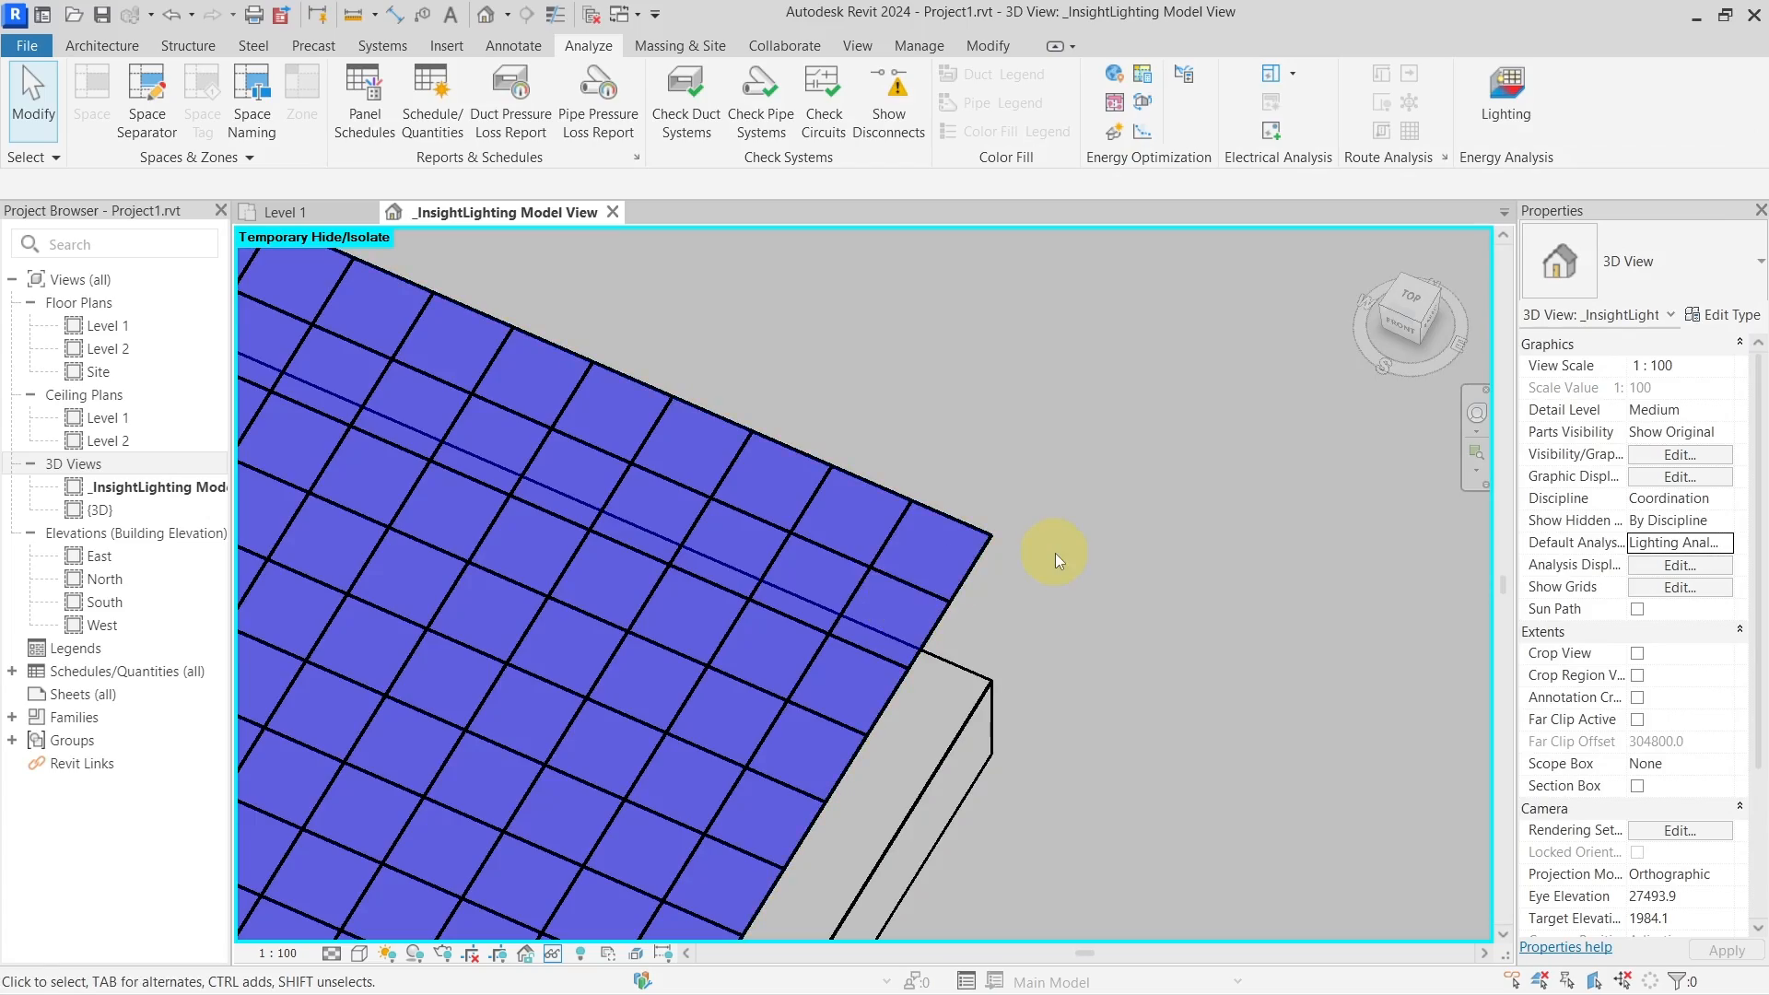
scroll(1054, 556, "down", 5)
middle_click_drag(1075, 725, 1074, 608, "shift")
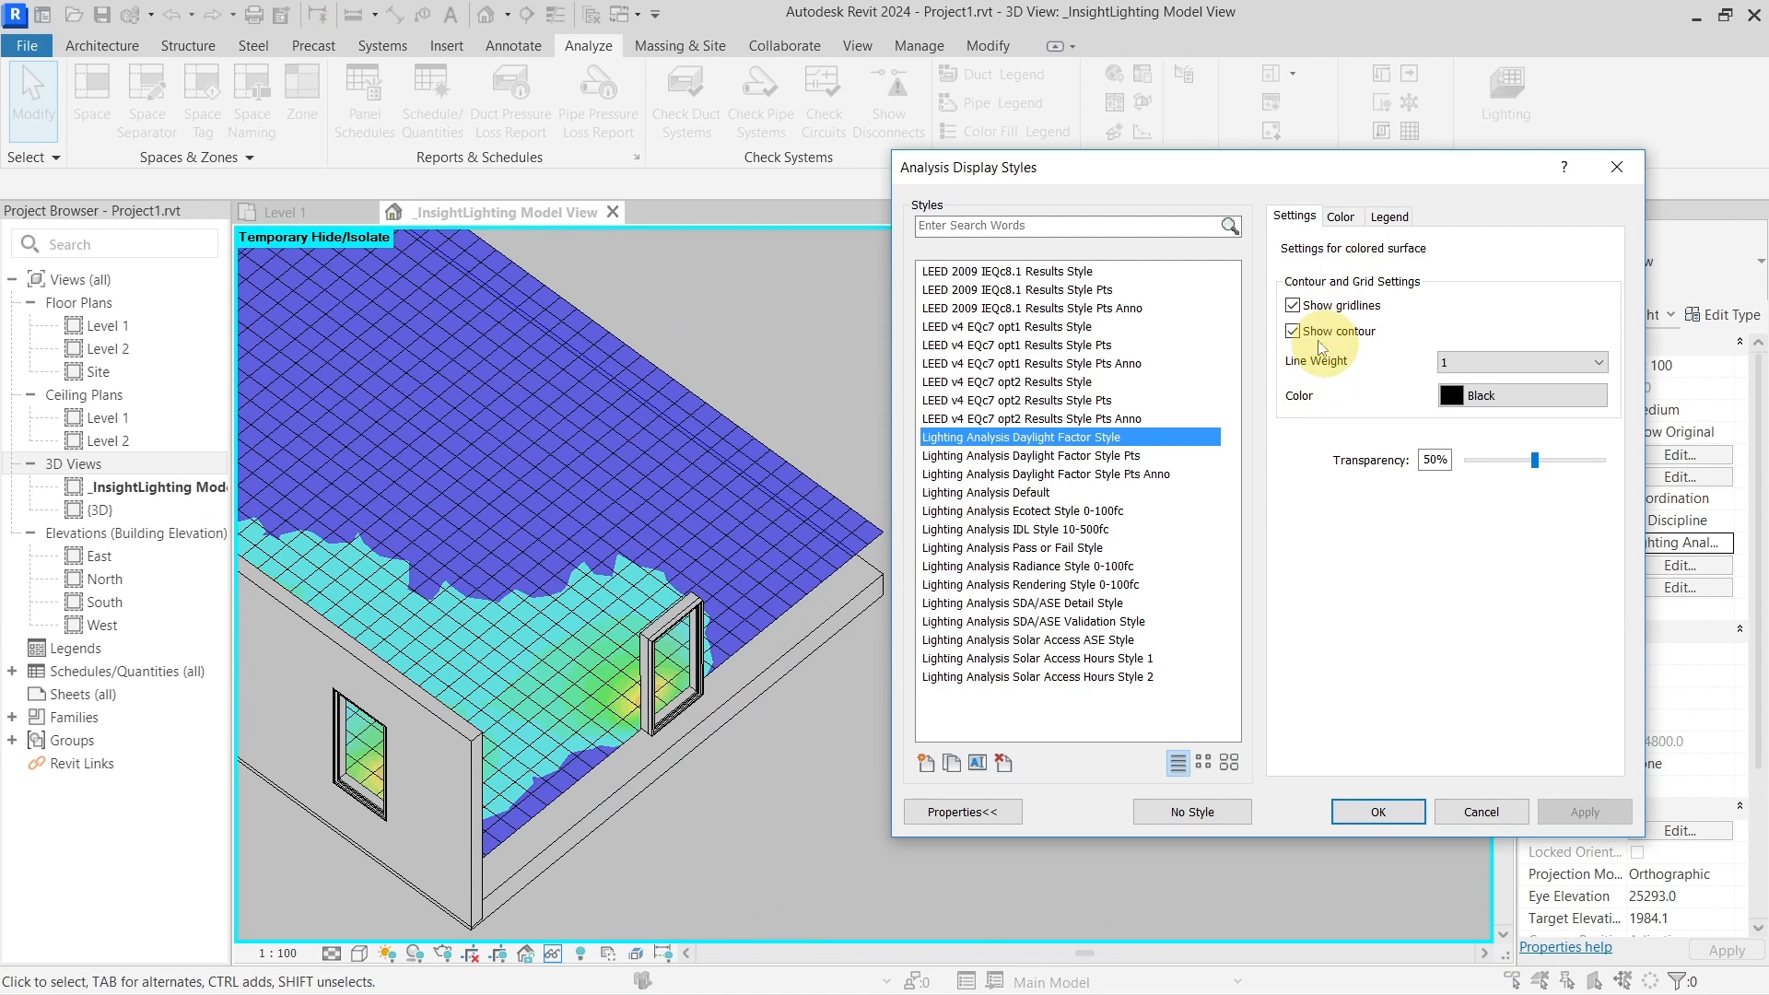
Try Gradient colour mapping on the daylight factor surface
left_click(1343, 220)
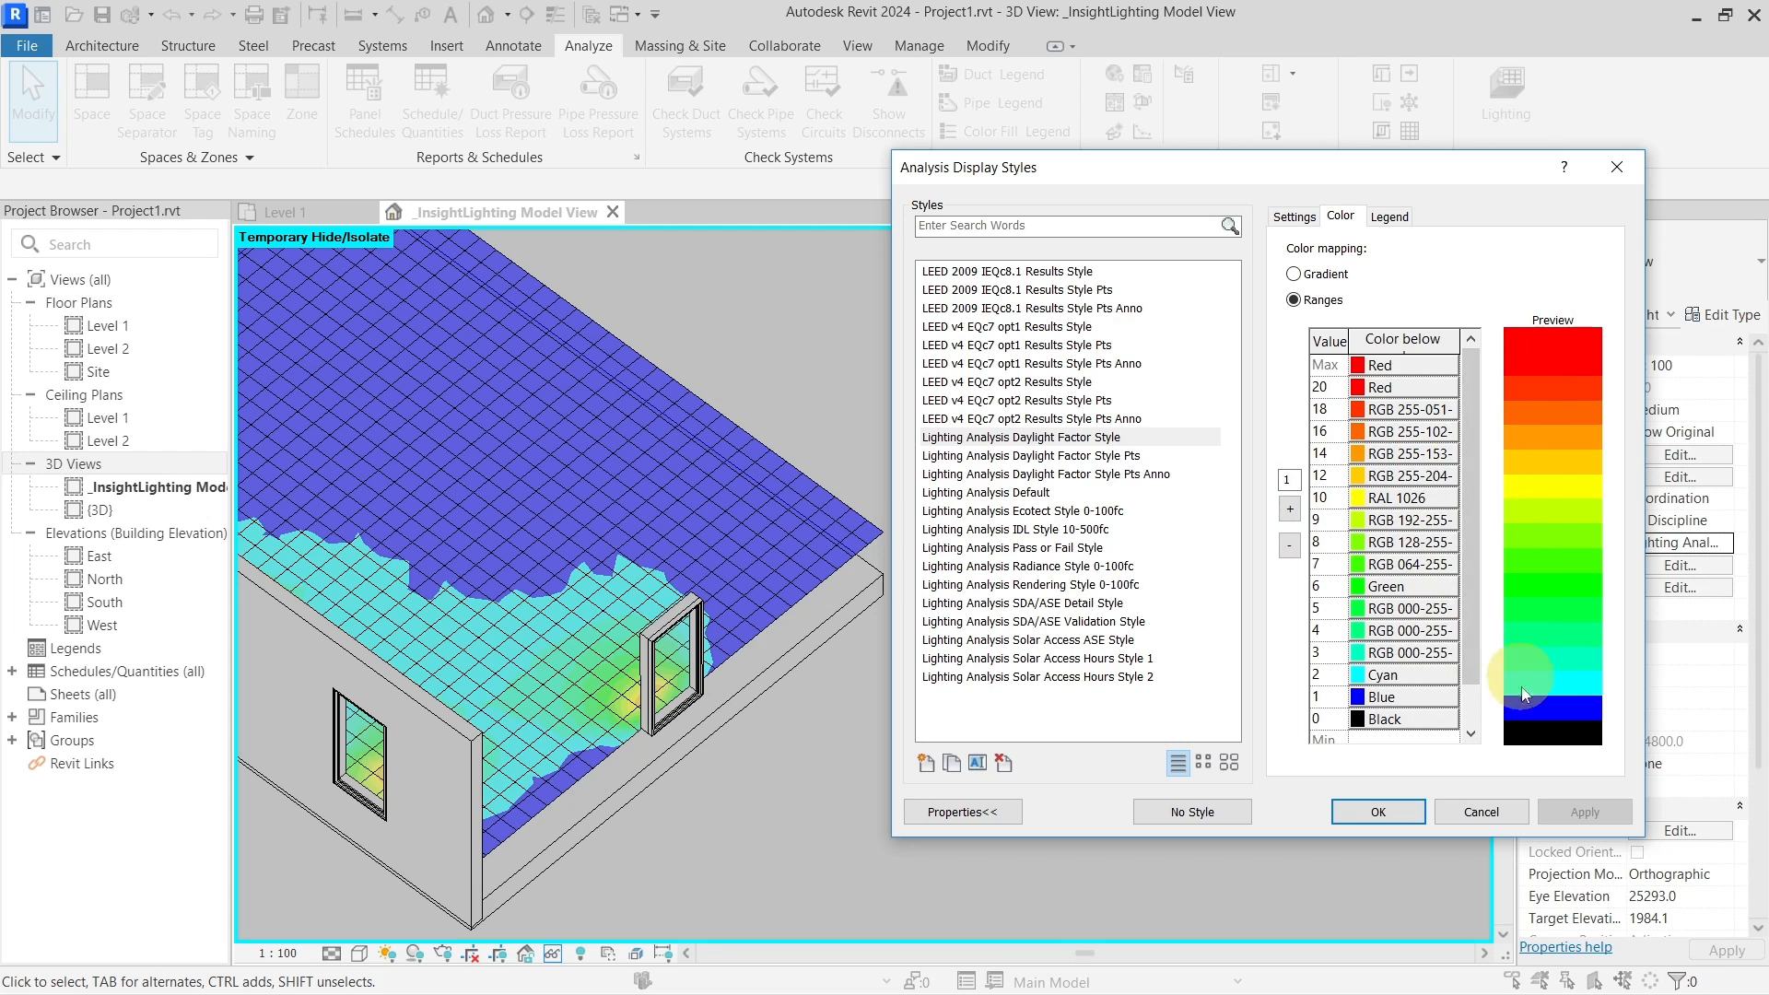
left_click(1293, 273)
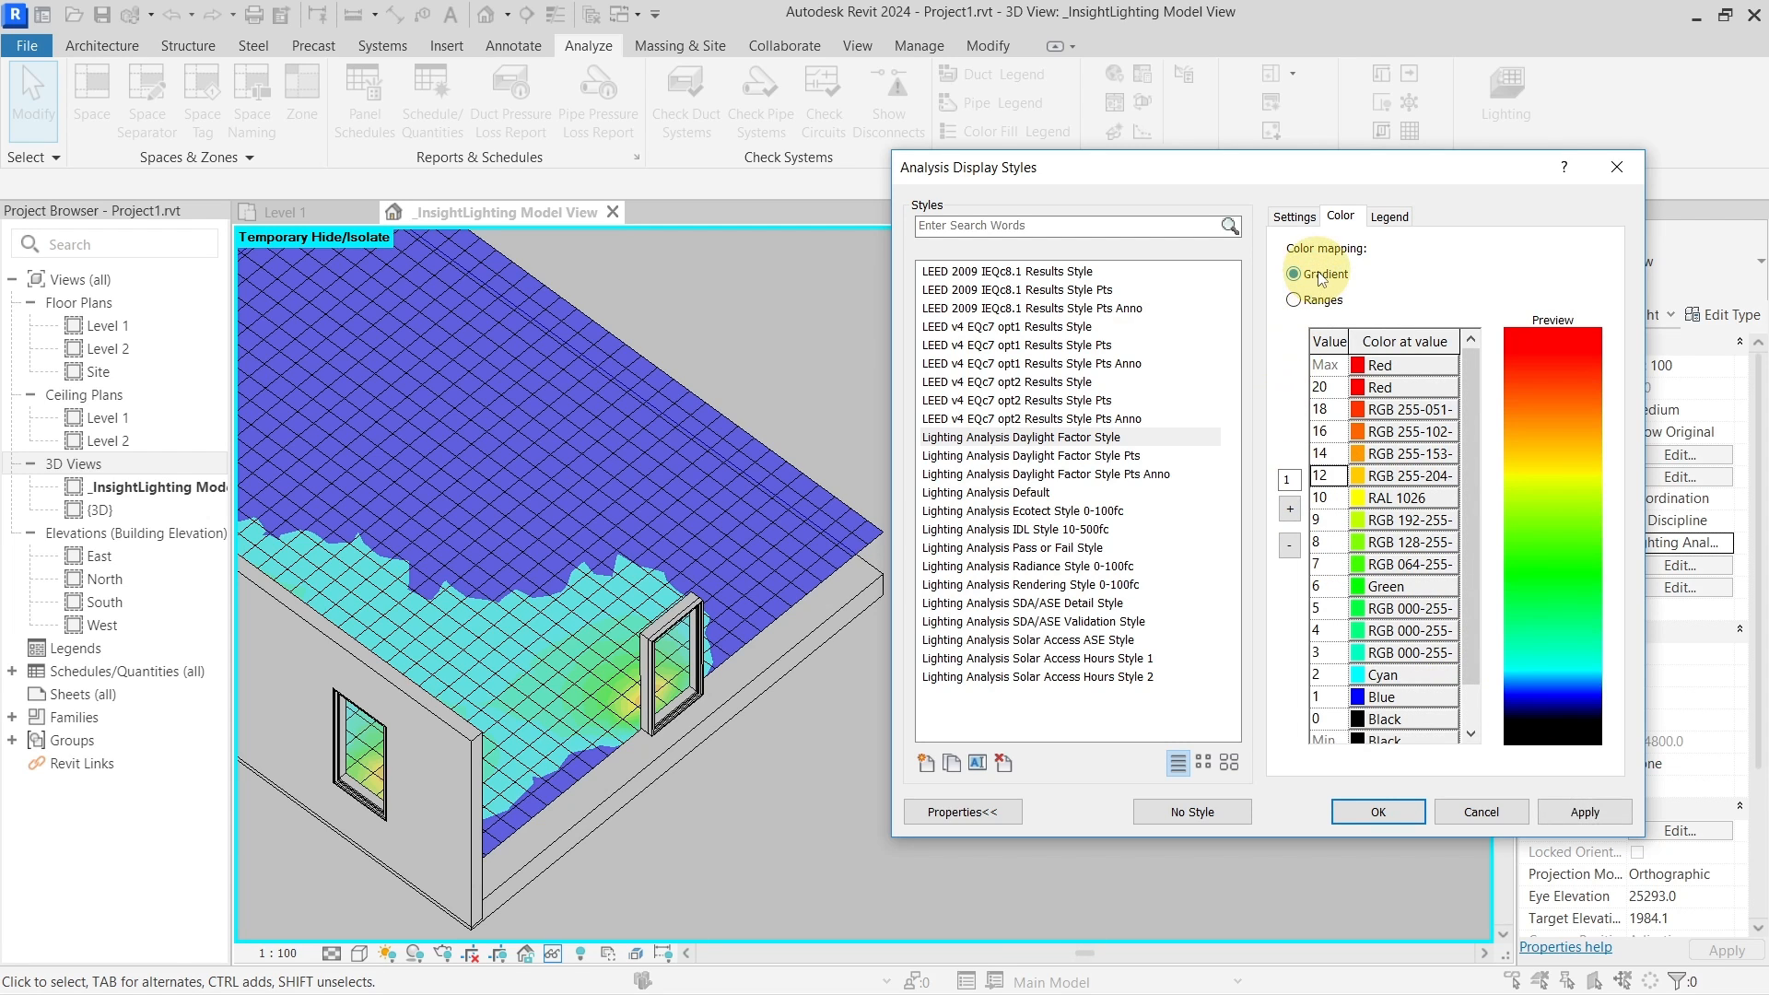
left_click(1584, 812)
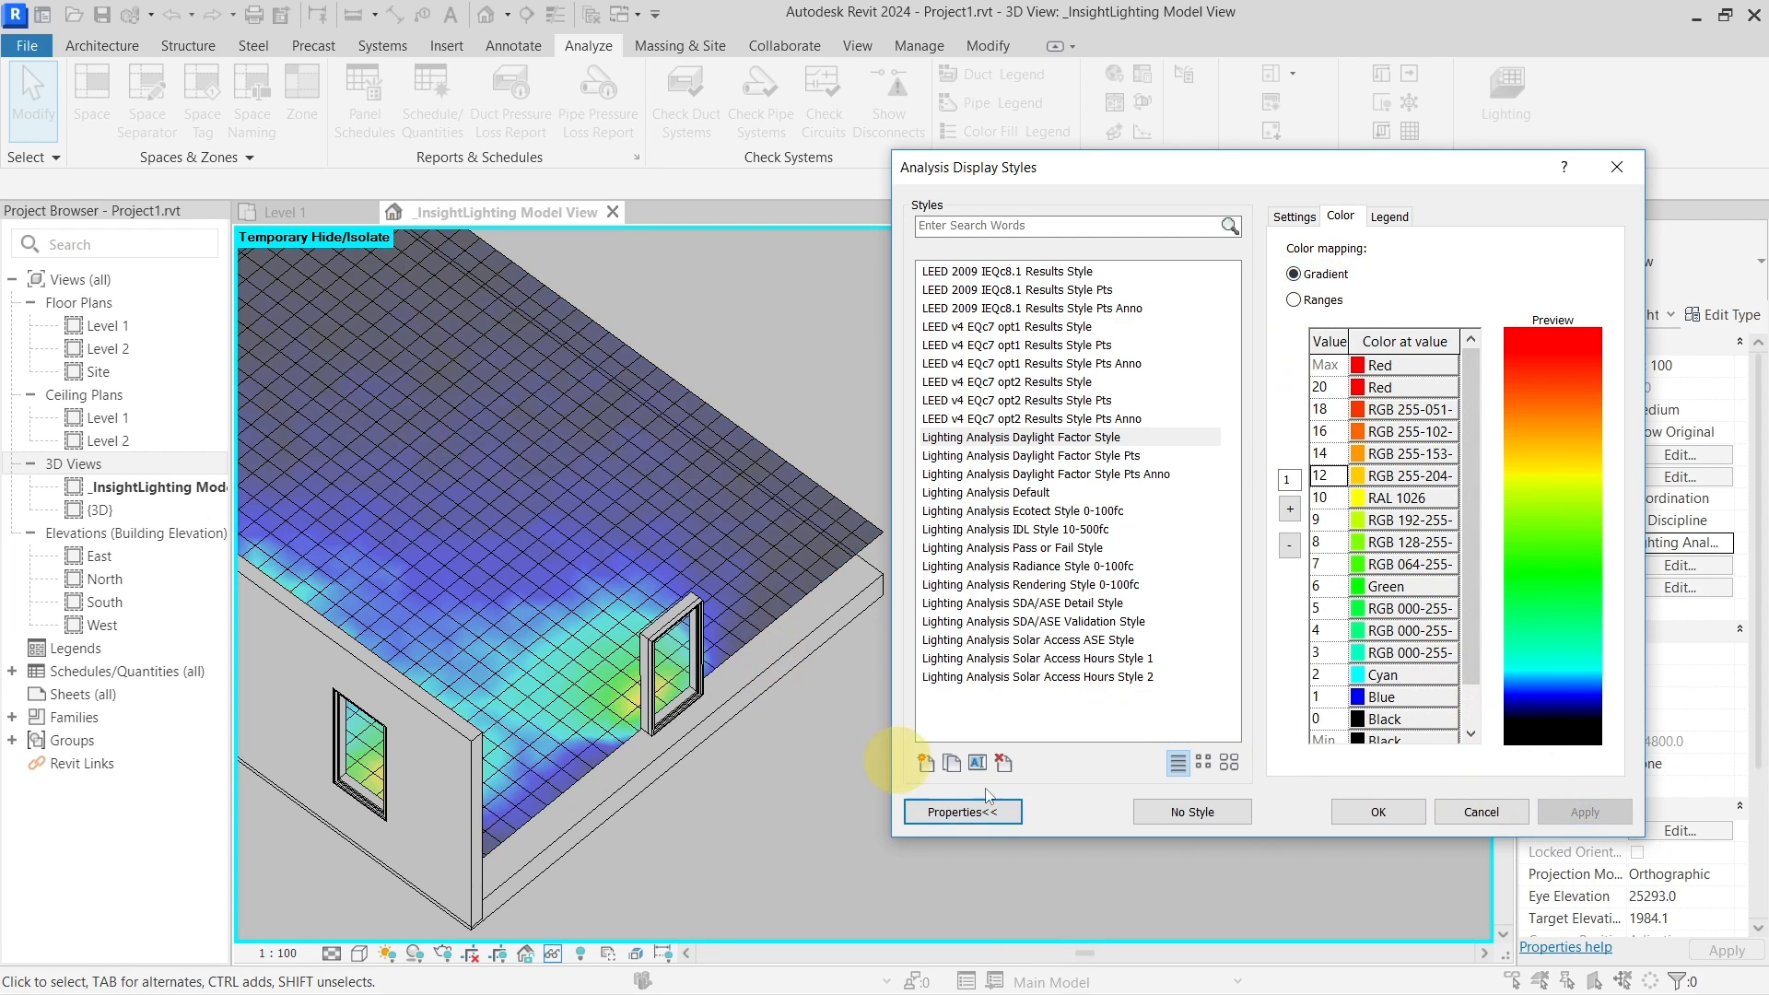
left_click(1377, 812)
middle_click_drag(948, 761, 742, 715, "shift")
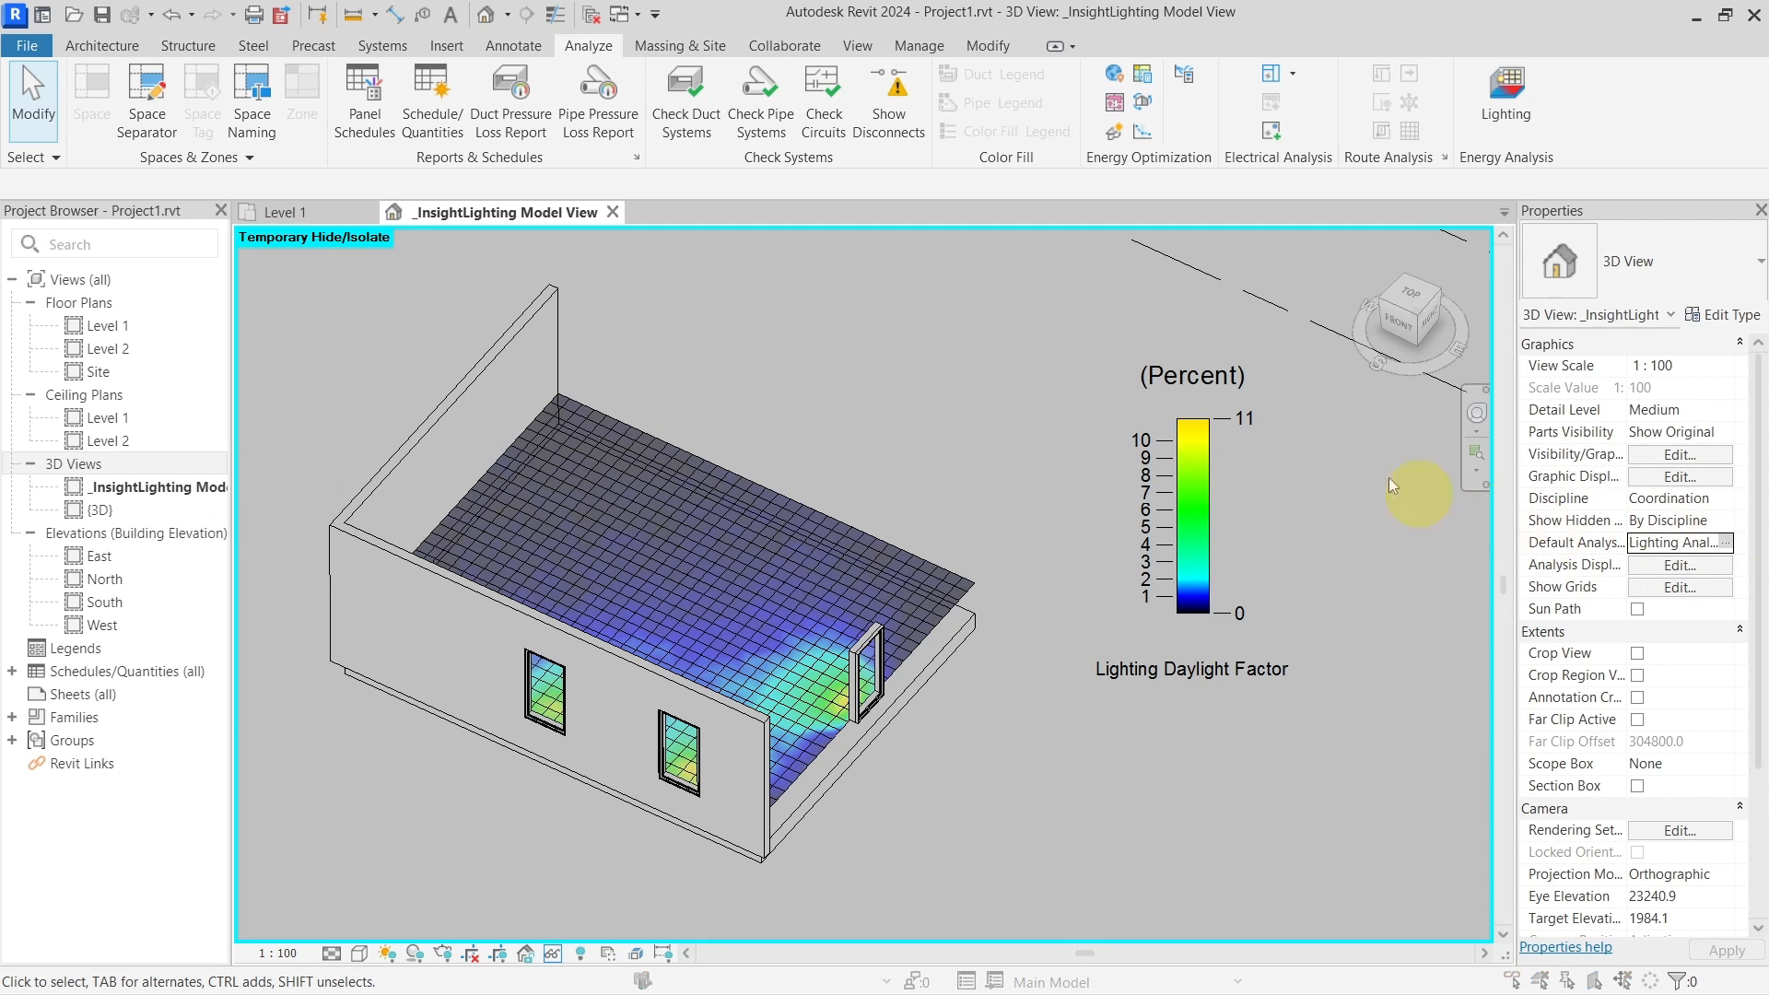
Switch colour mapping back to Ranges, review the Legend and Settings tabs, and confirm
left_click(1341, 216)
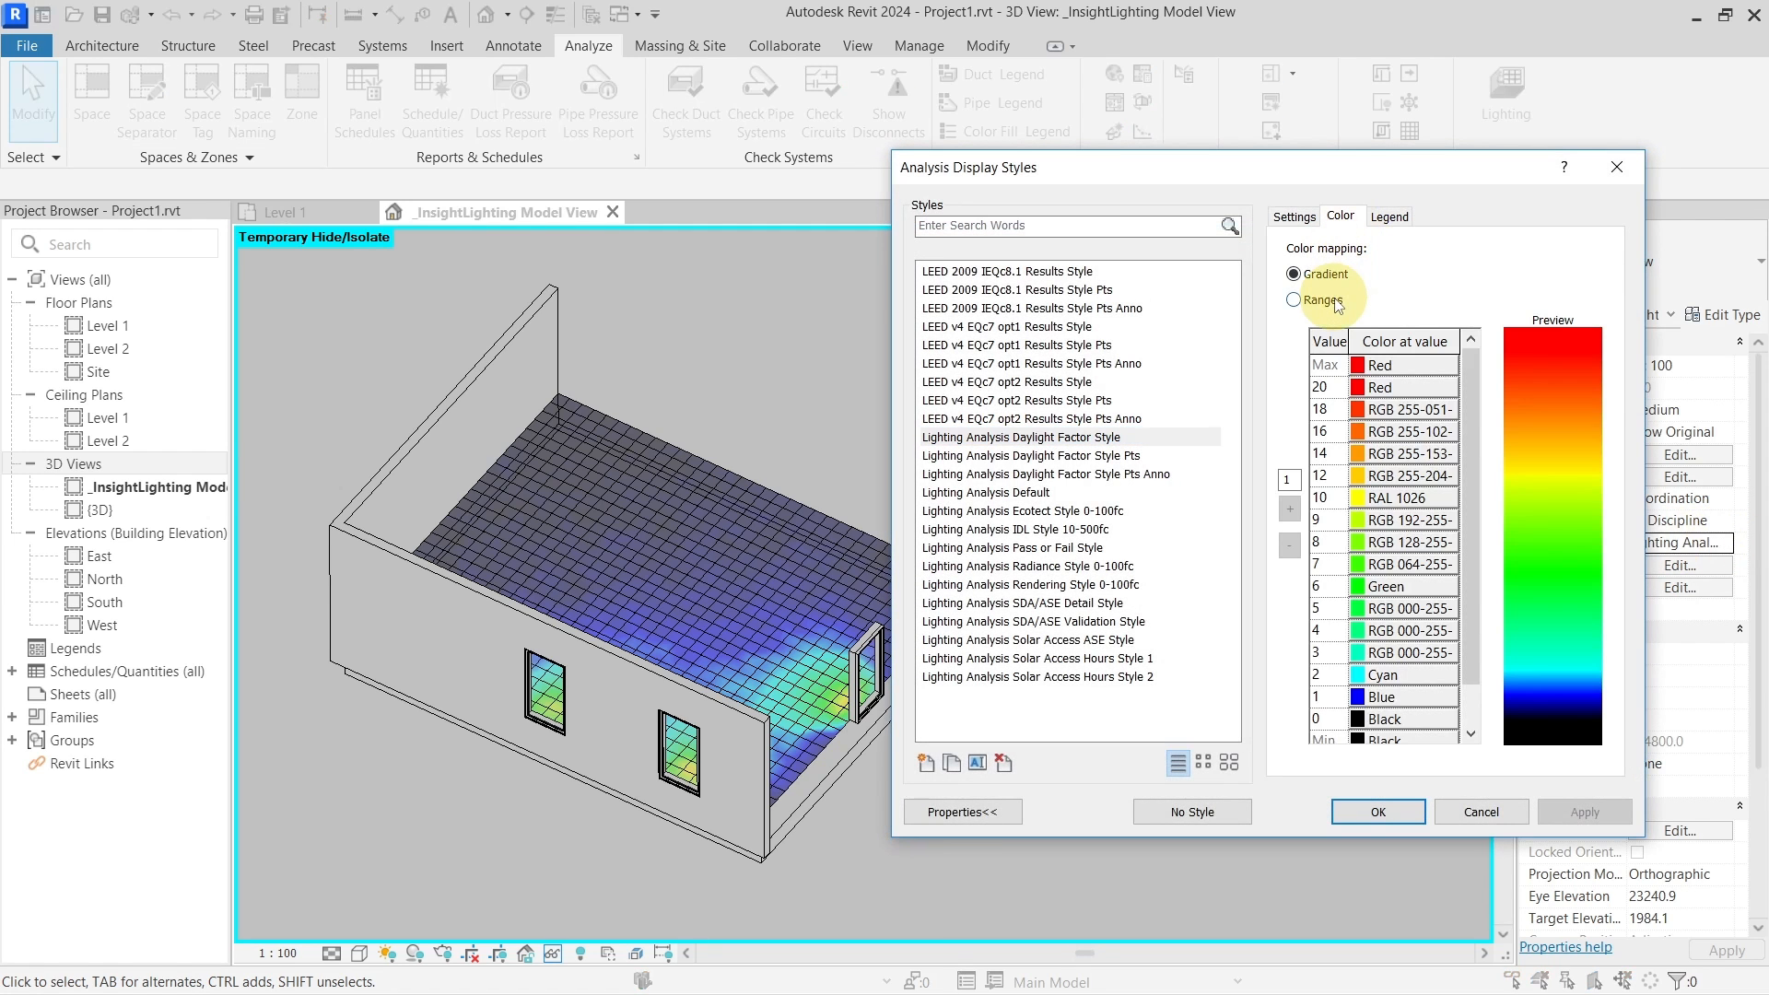
left_click(1295, 300)
left_click(1389, 217)
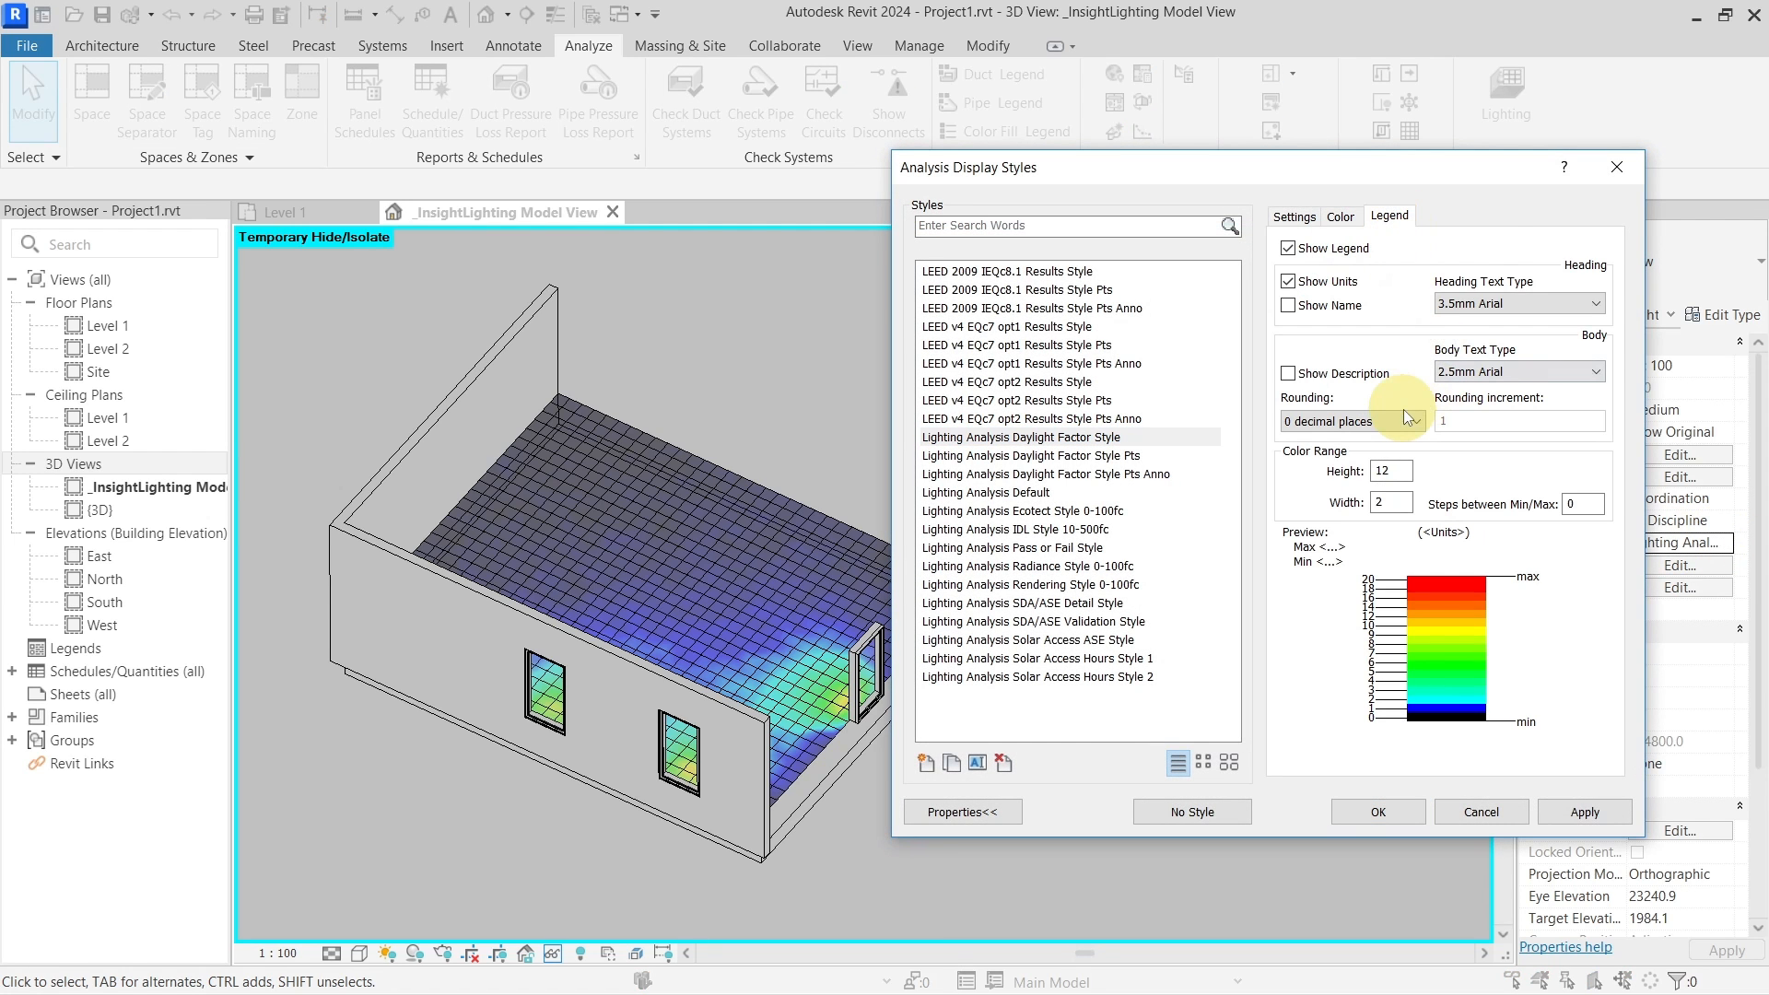
left_click_drag(1419, 168, 740, 170)
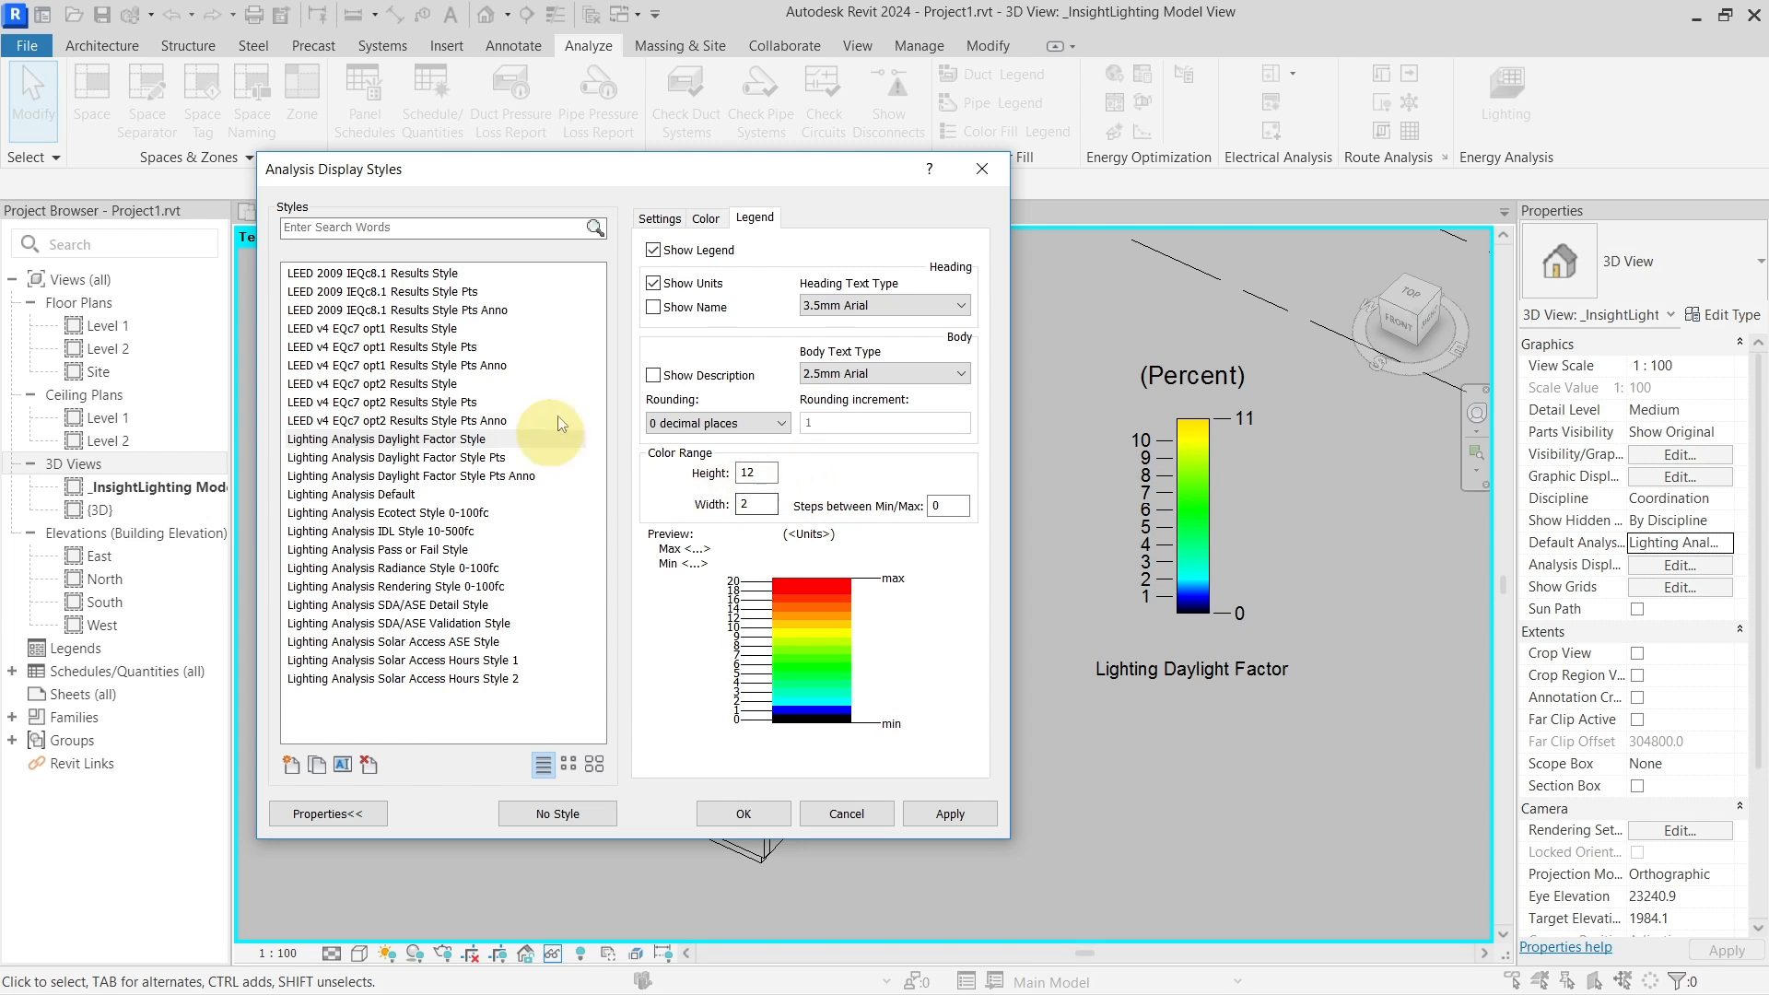
left_click(707, 219)
left_click(659, 218)
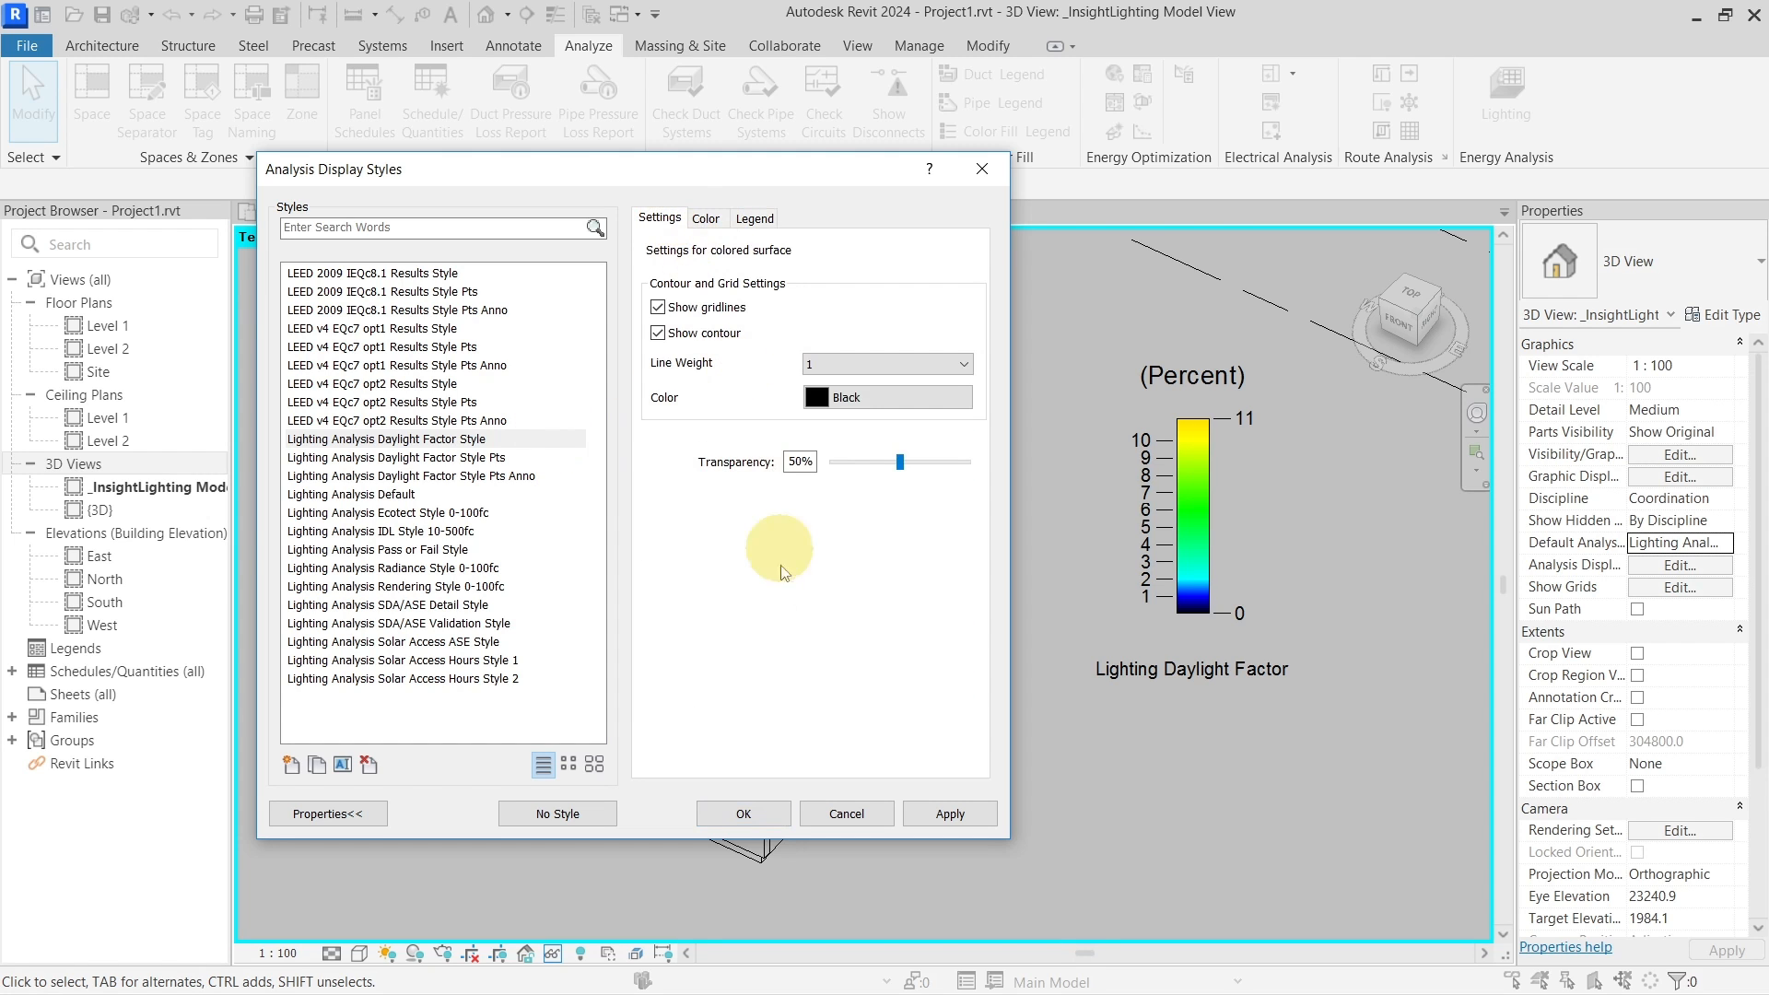
left_click(746, 813)
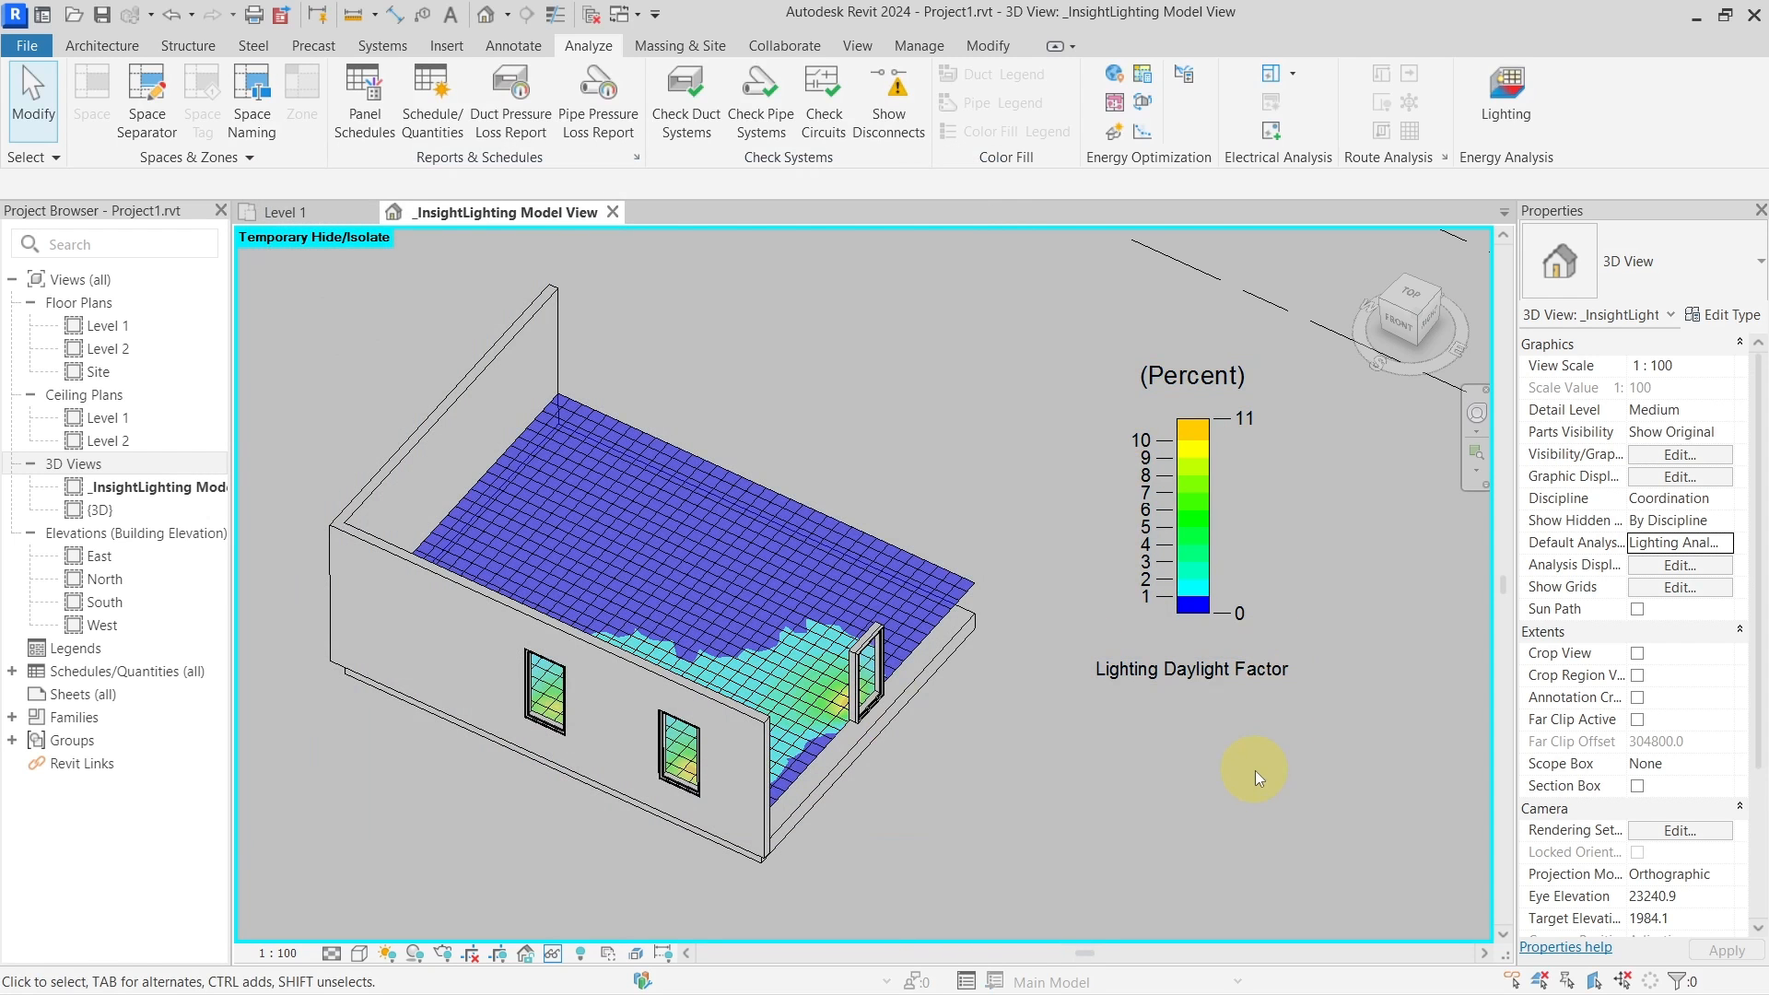
Select 'Lighting Analysis Daylight Factor Style Pts' in the Analysis Display Styles dialog
middle_click_drag(1017, 516, 984, 645, "shift")
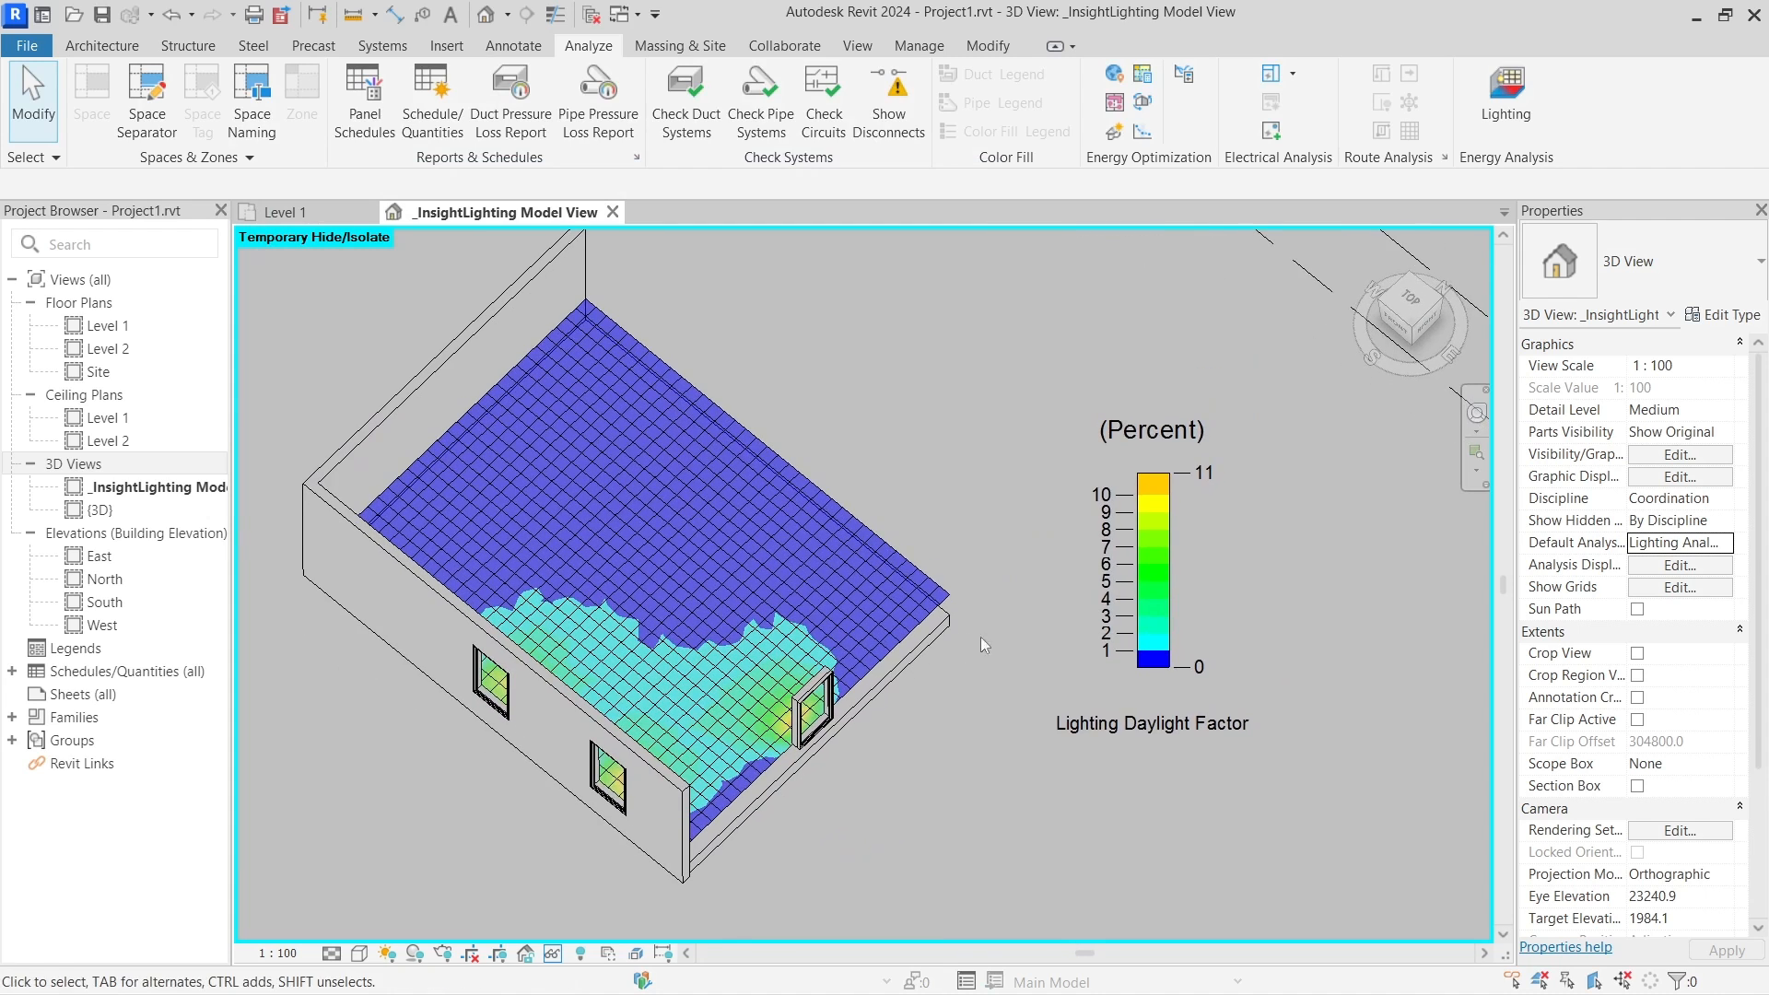
left_click(1727, 547)
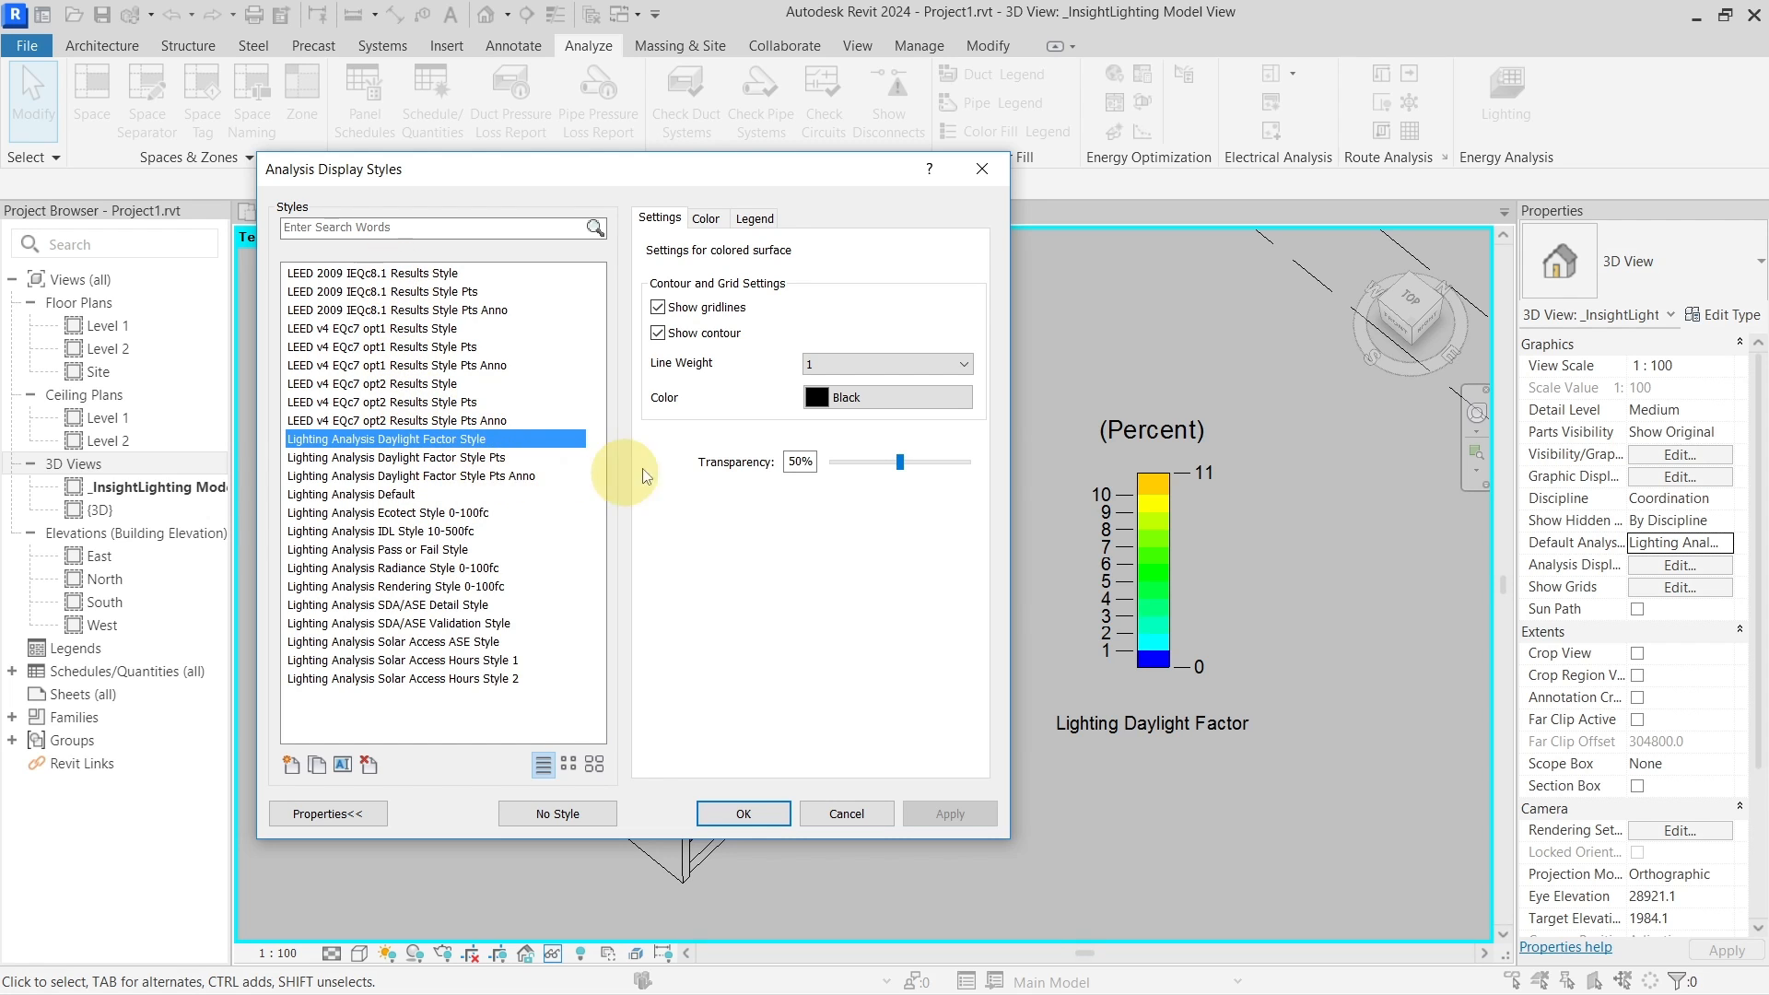
left_click_drag(831, 175, 991, 180)
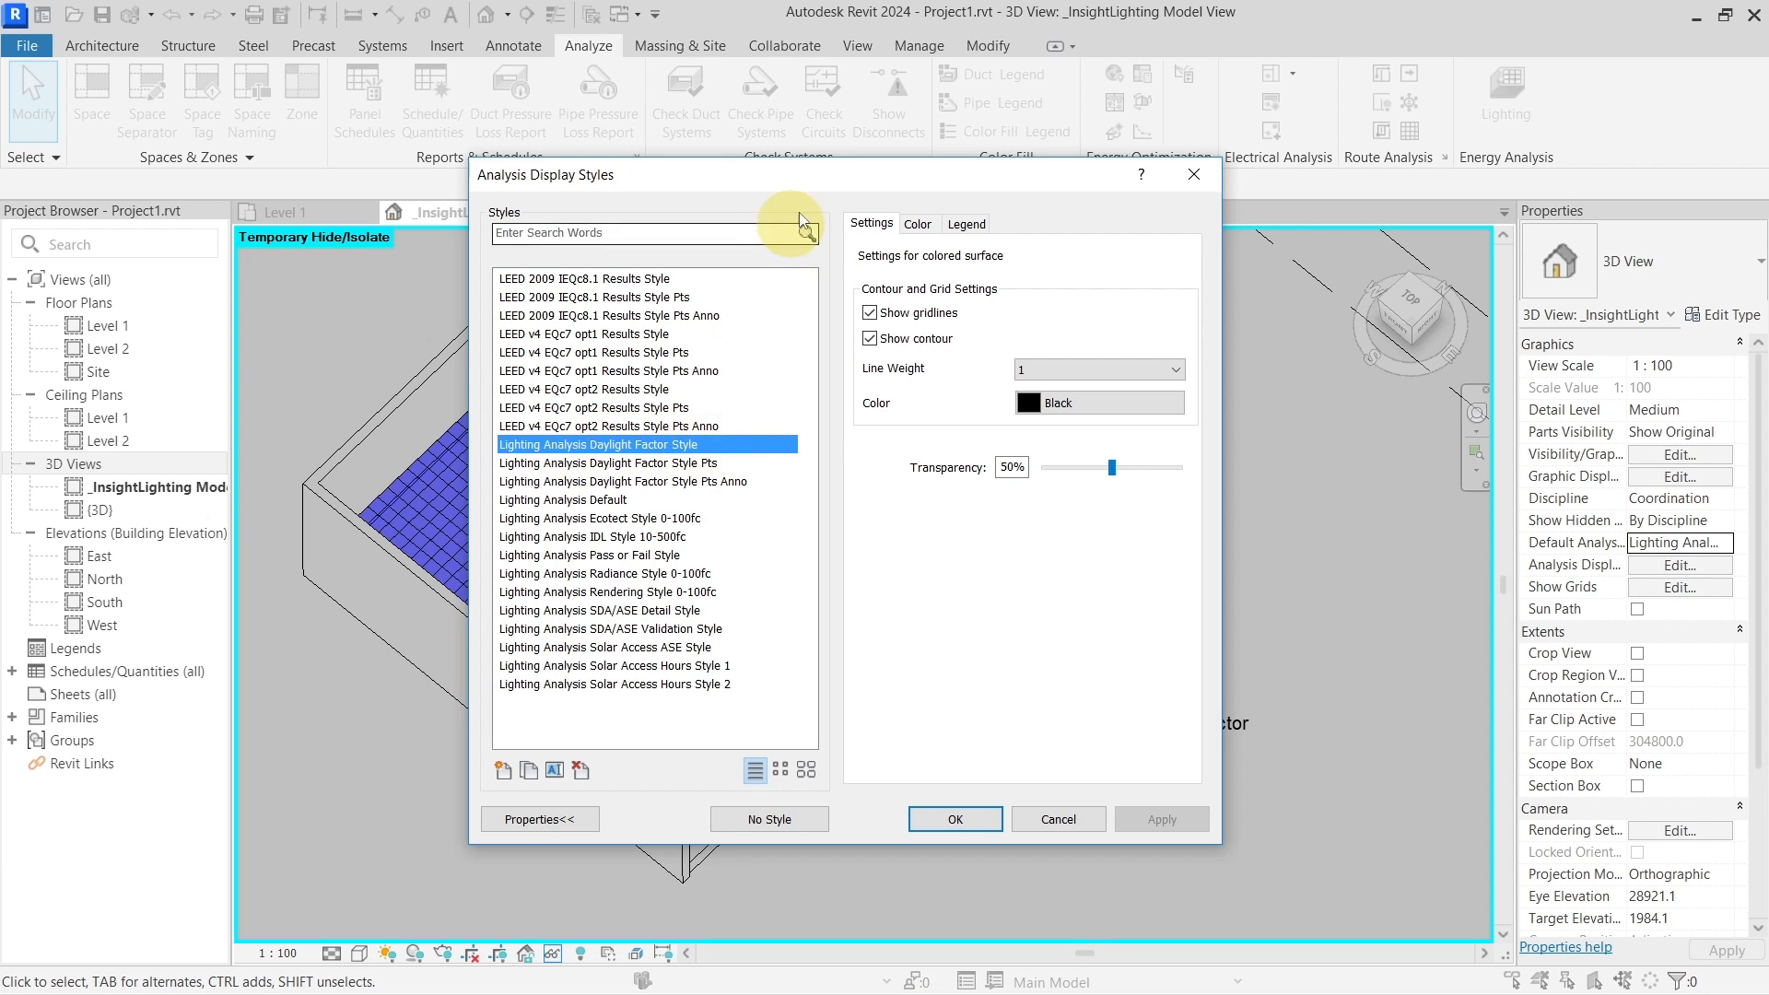
left_click_drag(783, 179, 1355, 212)
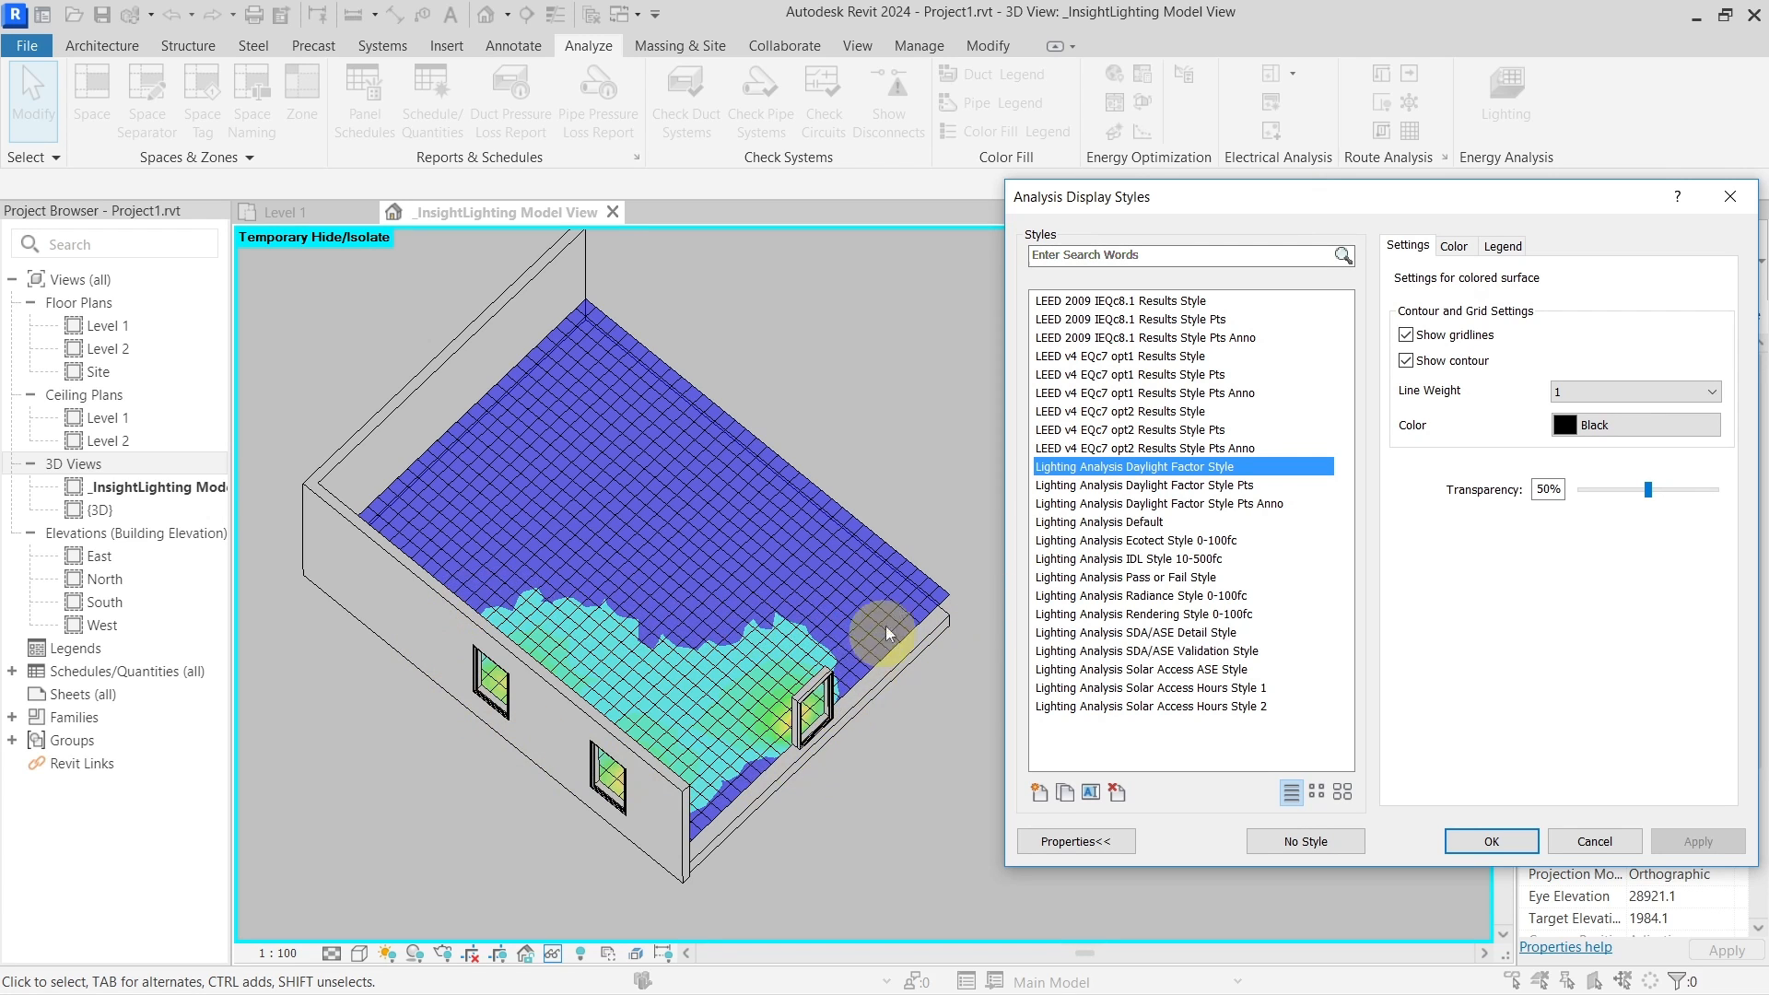
mouse_move(1302, 208)
left_mouse_down()
mouse_move(569, 195)
mouse_move(791, 175)
left_mouse_up()
left_click(744, 455)
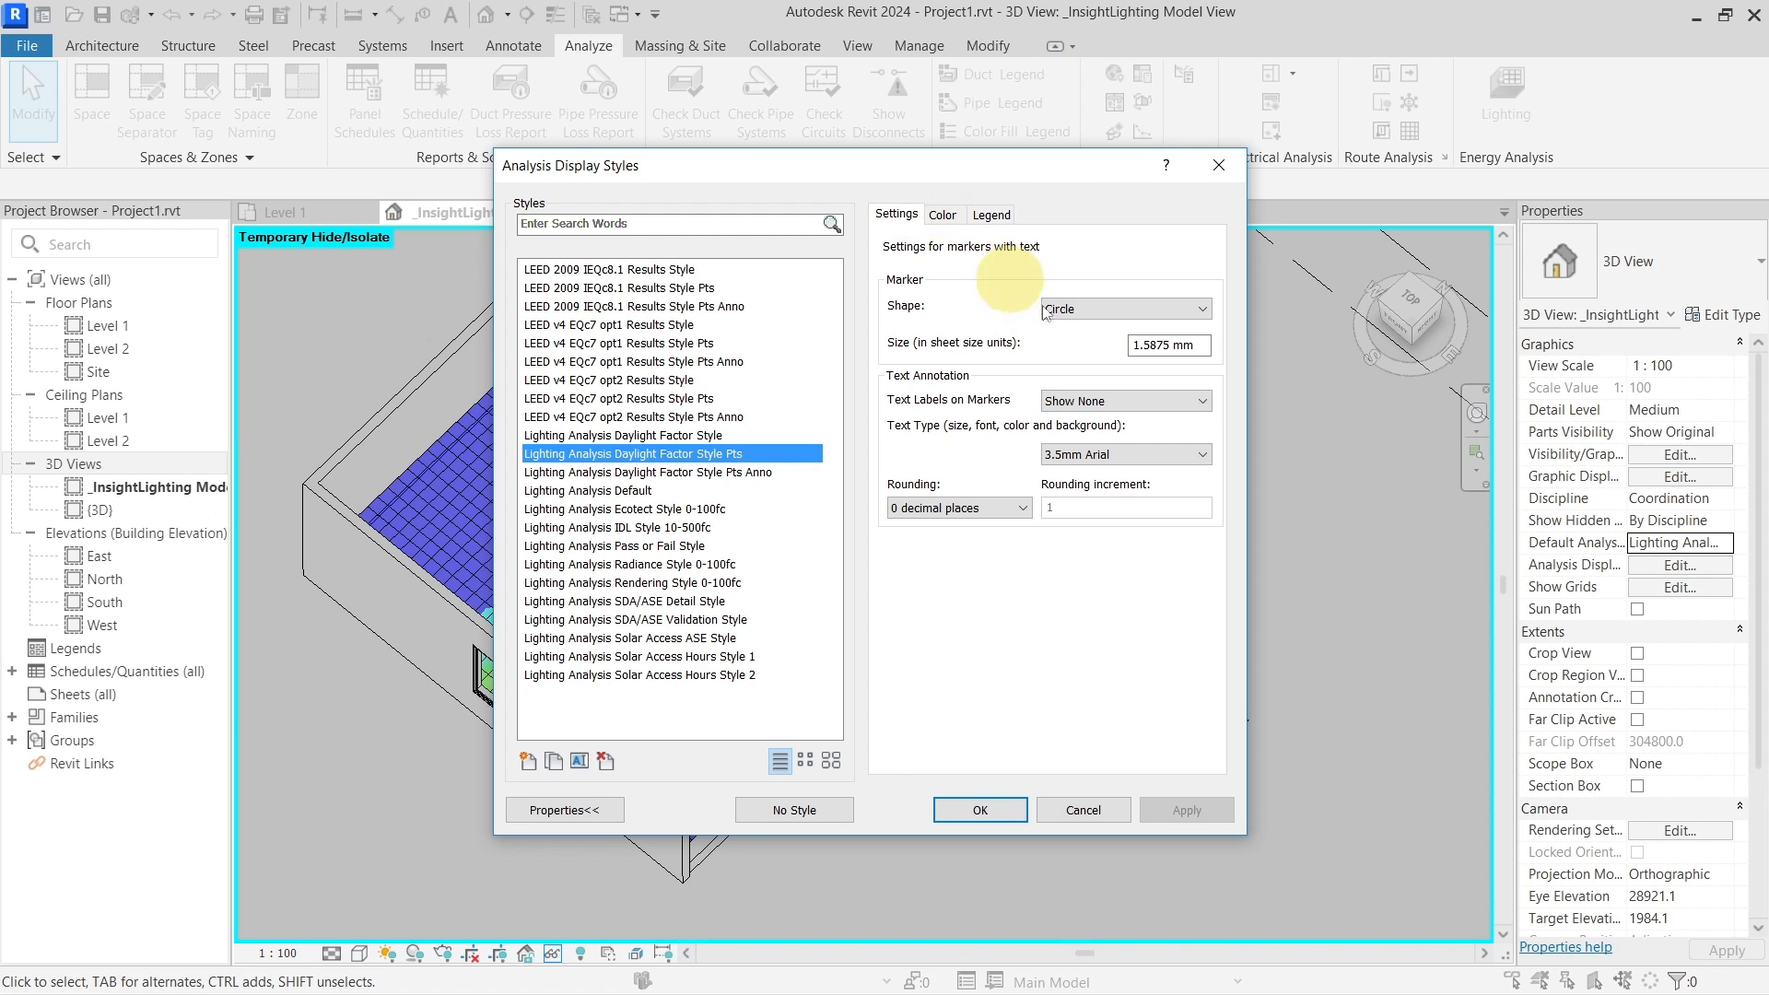
left_click_drag(786, 175, 857, 177)
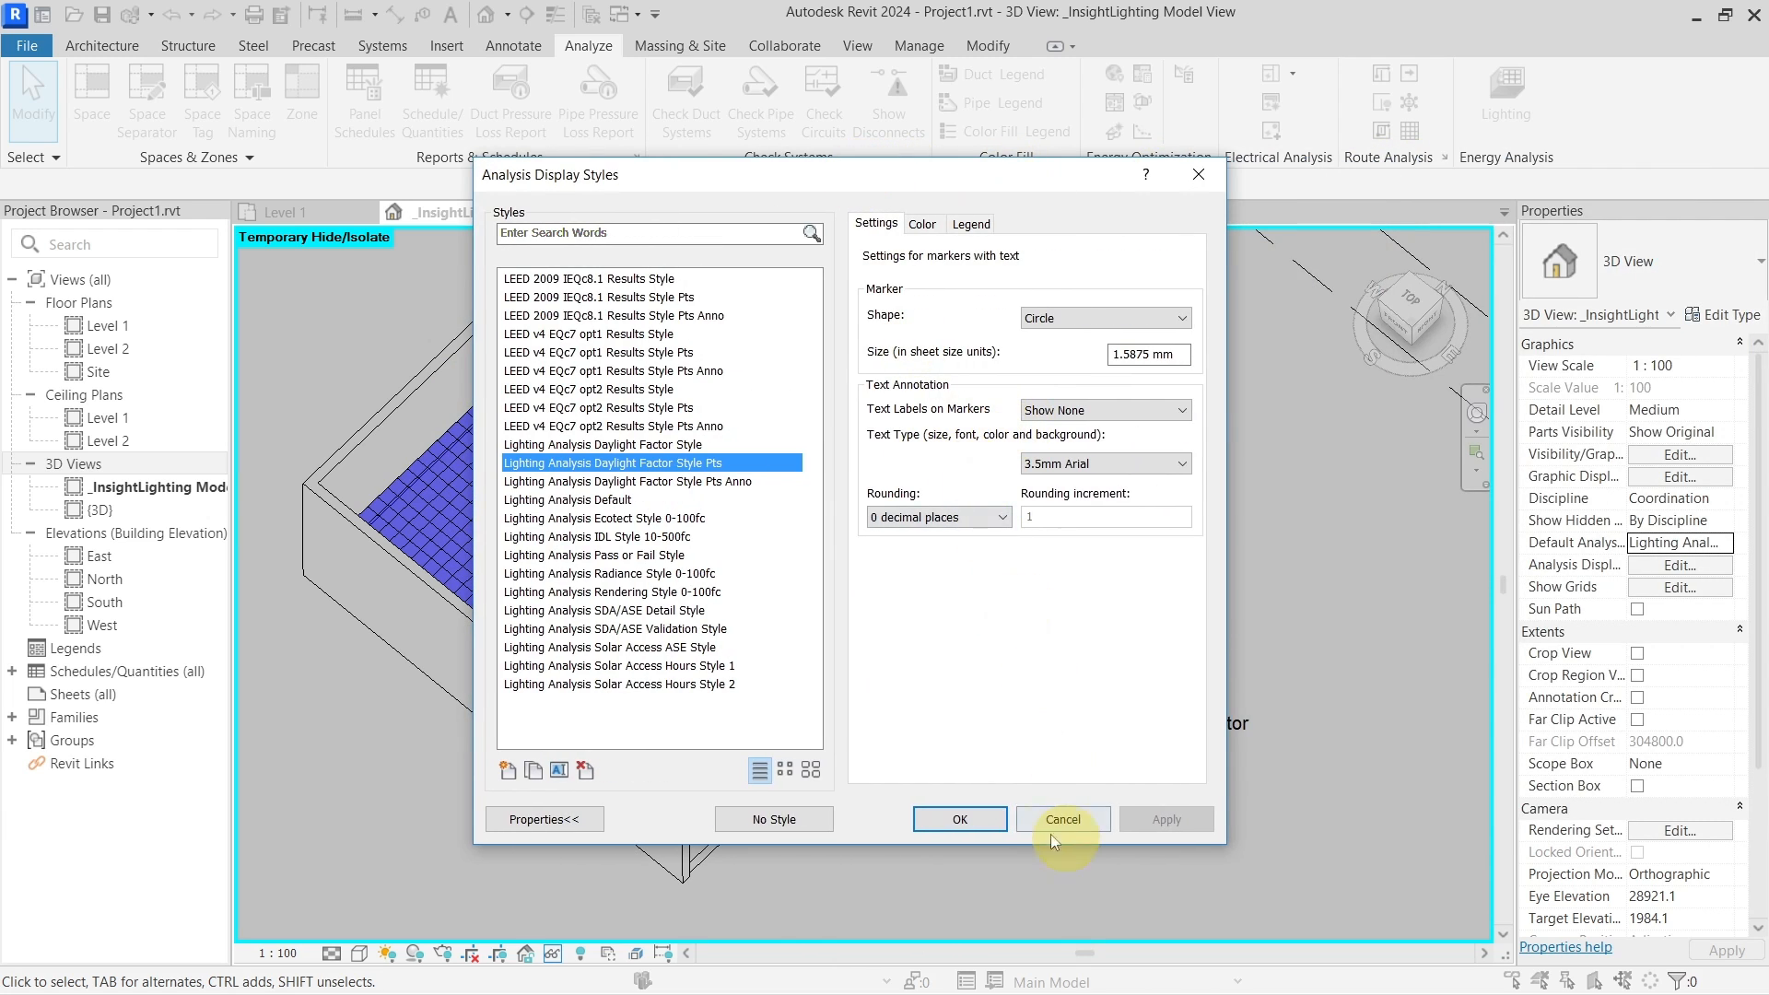
Apply the points style, then try square and triangle marker shapes
left_click(992, 816)
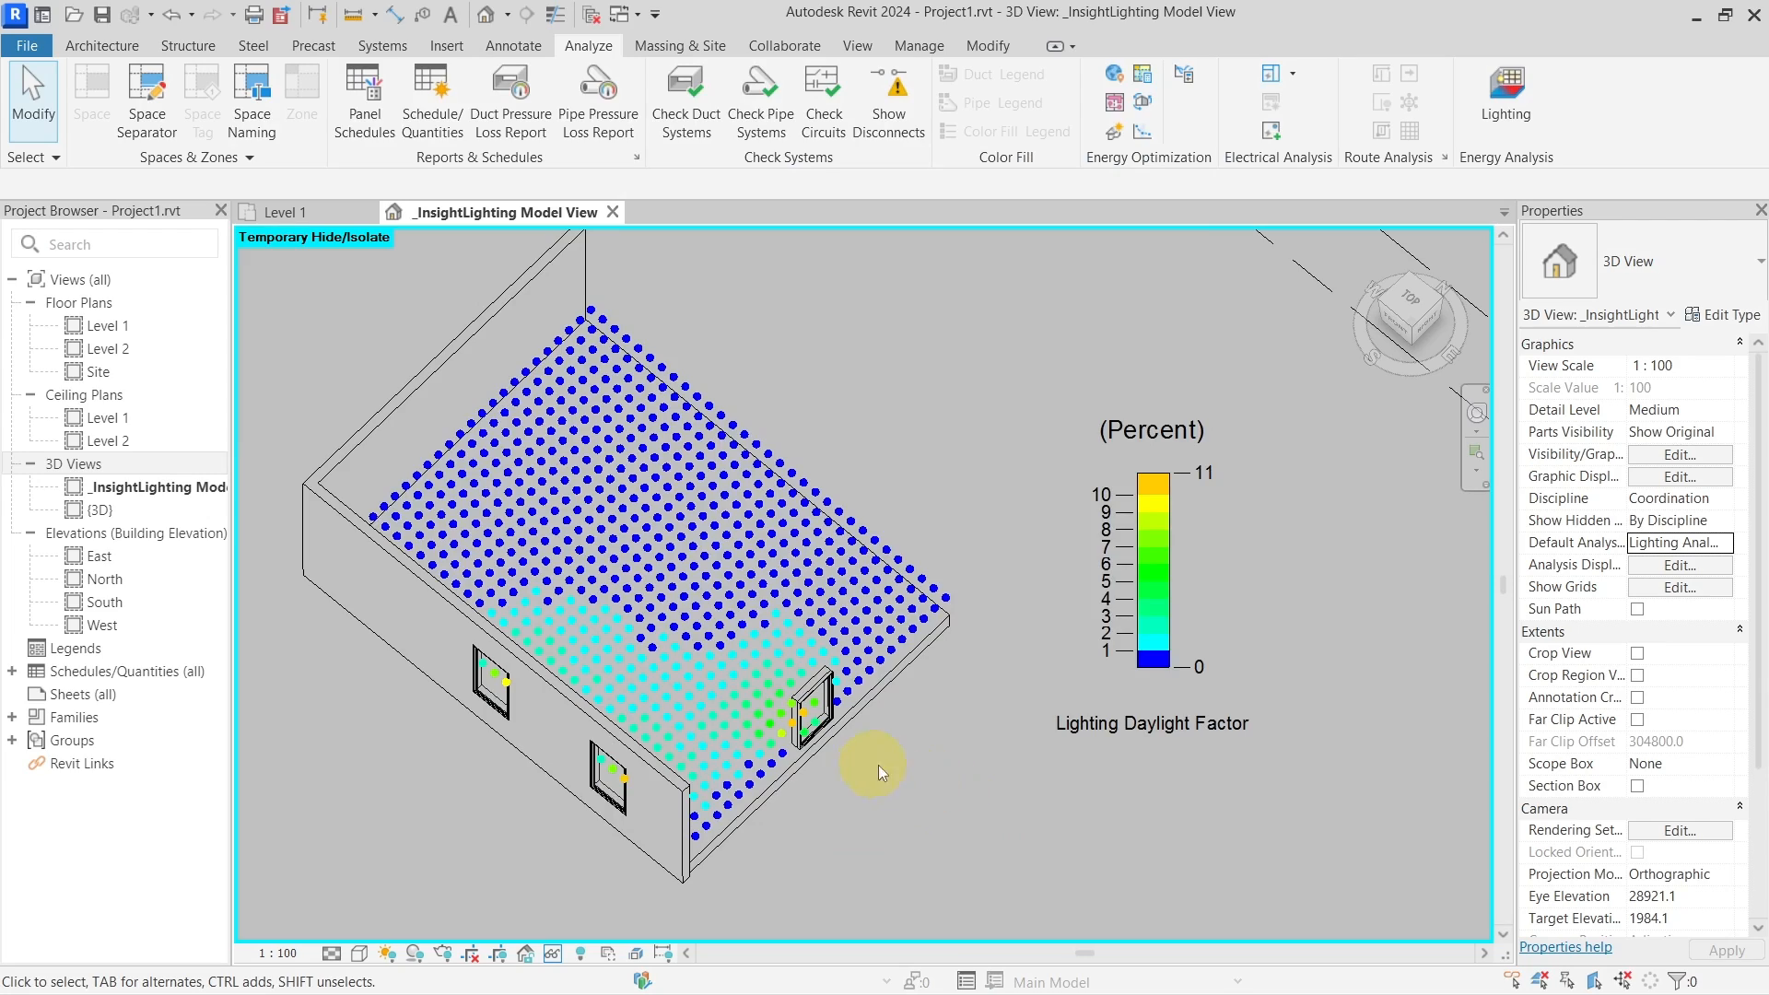
middle_click_drag(878, 764, 1020, 645, "shift")
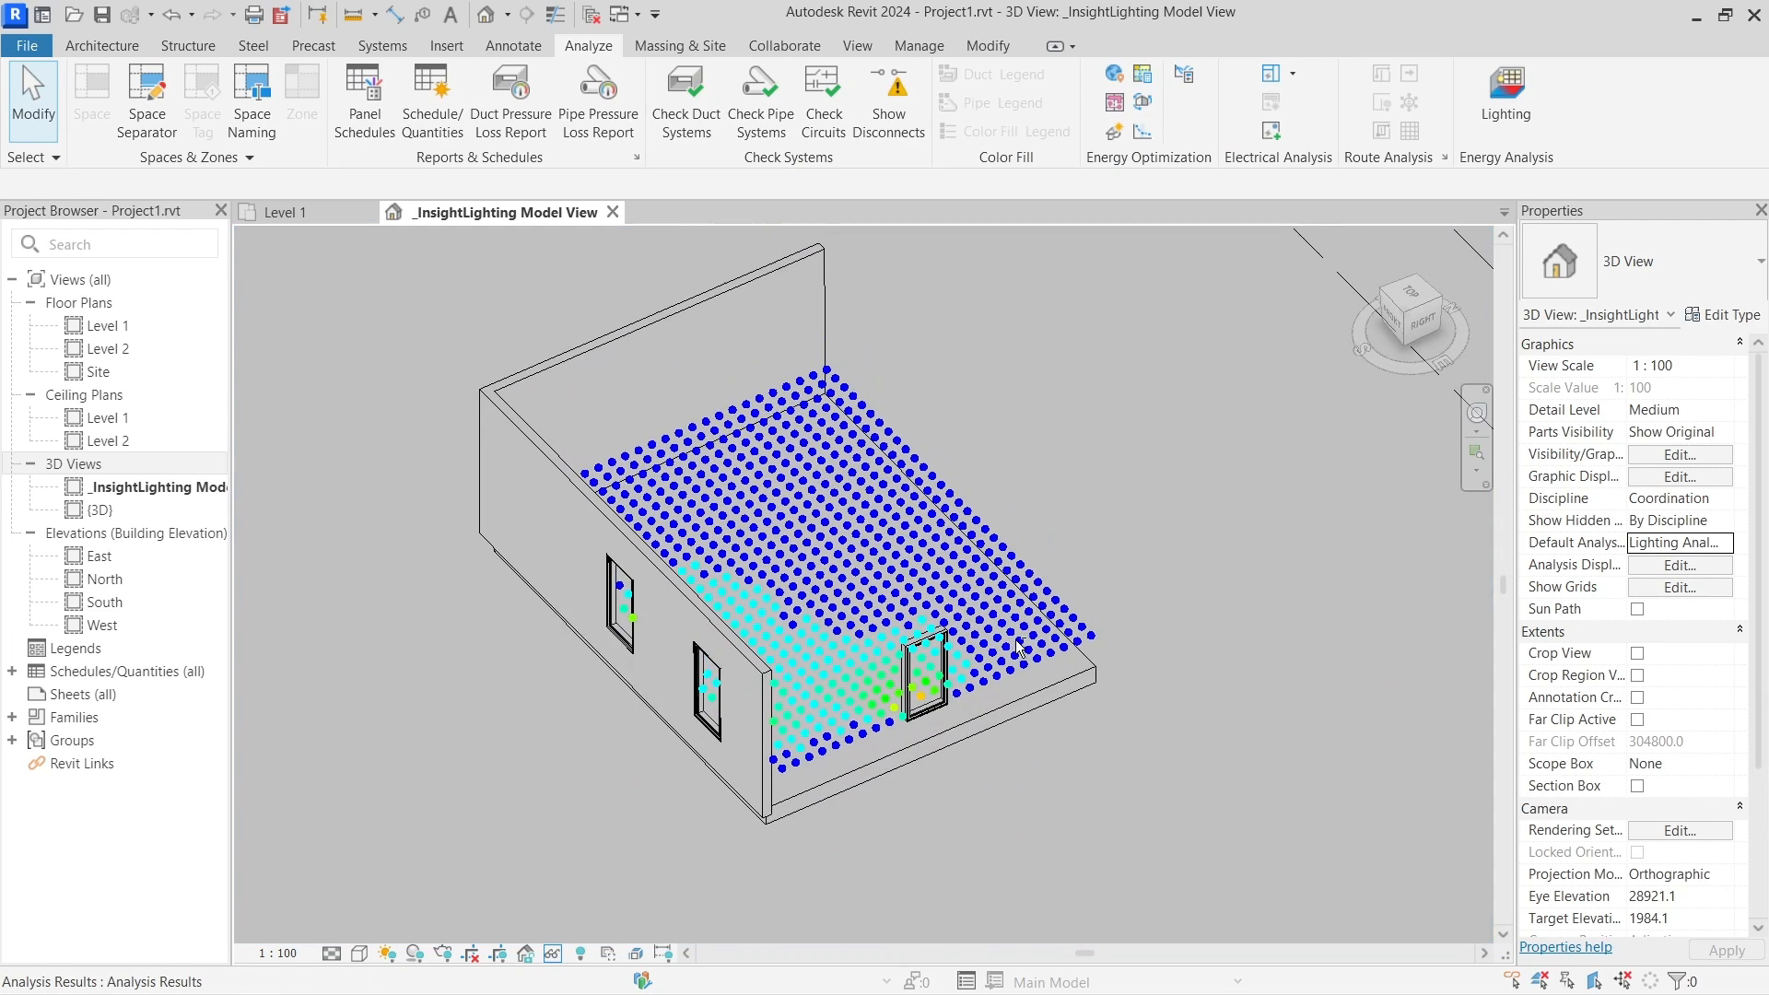
scroll(1020, 645, "up", 3)
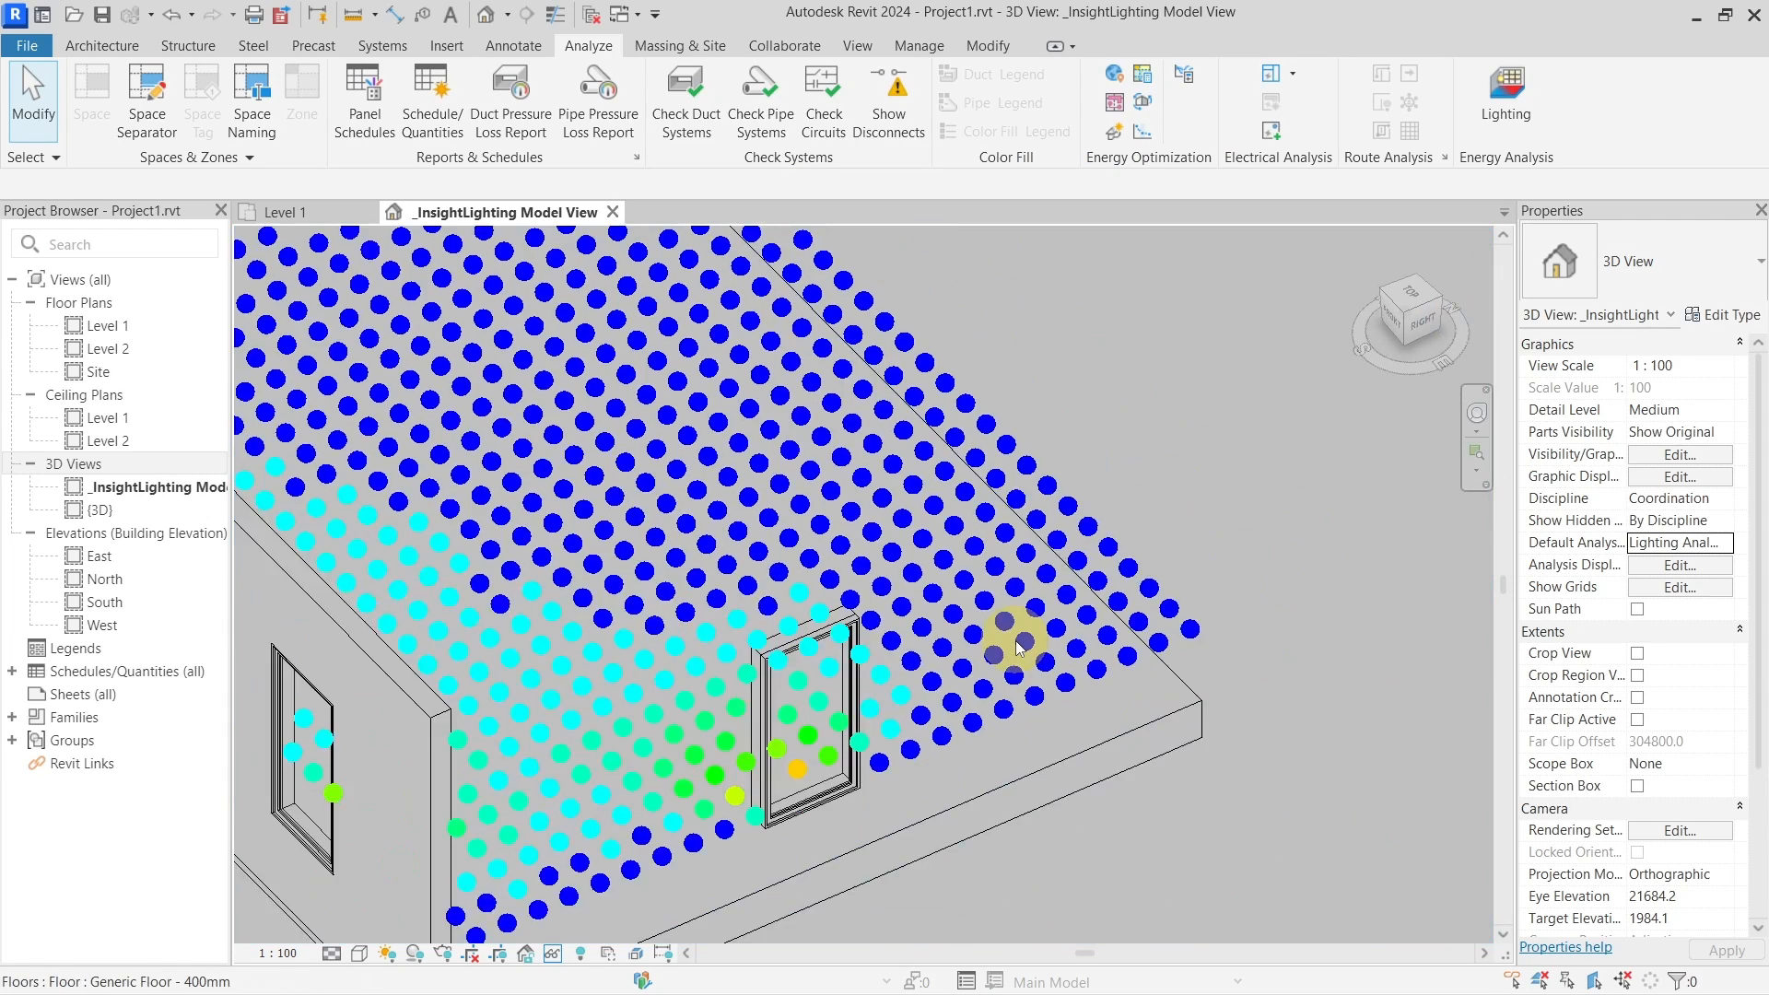
scroll(1020, 644, "down", 3)
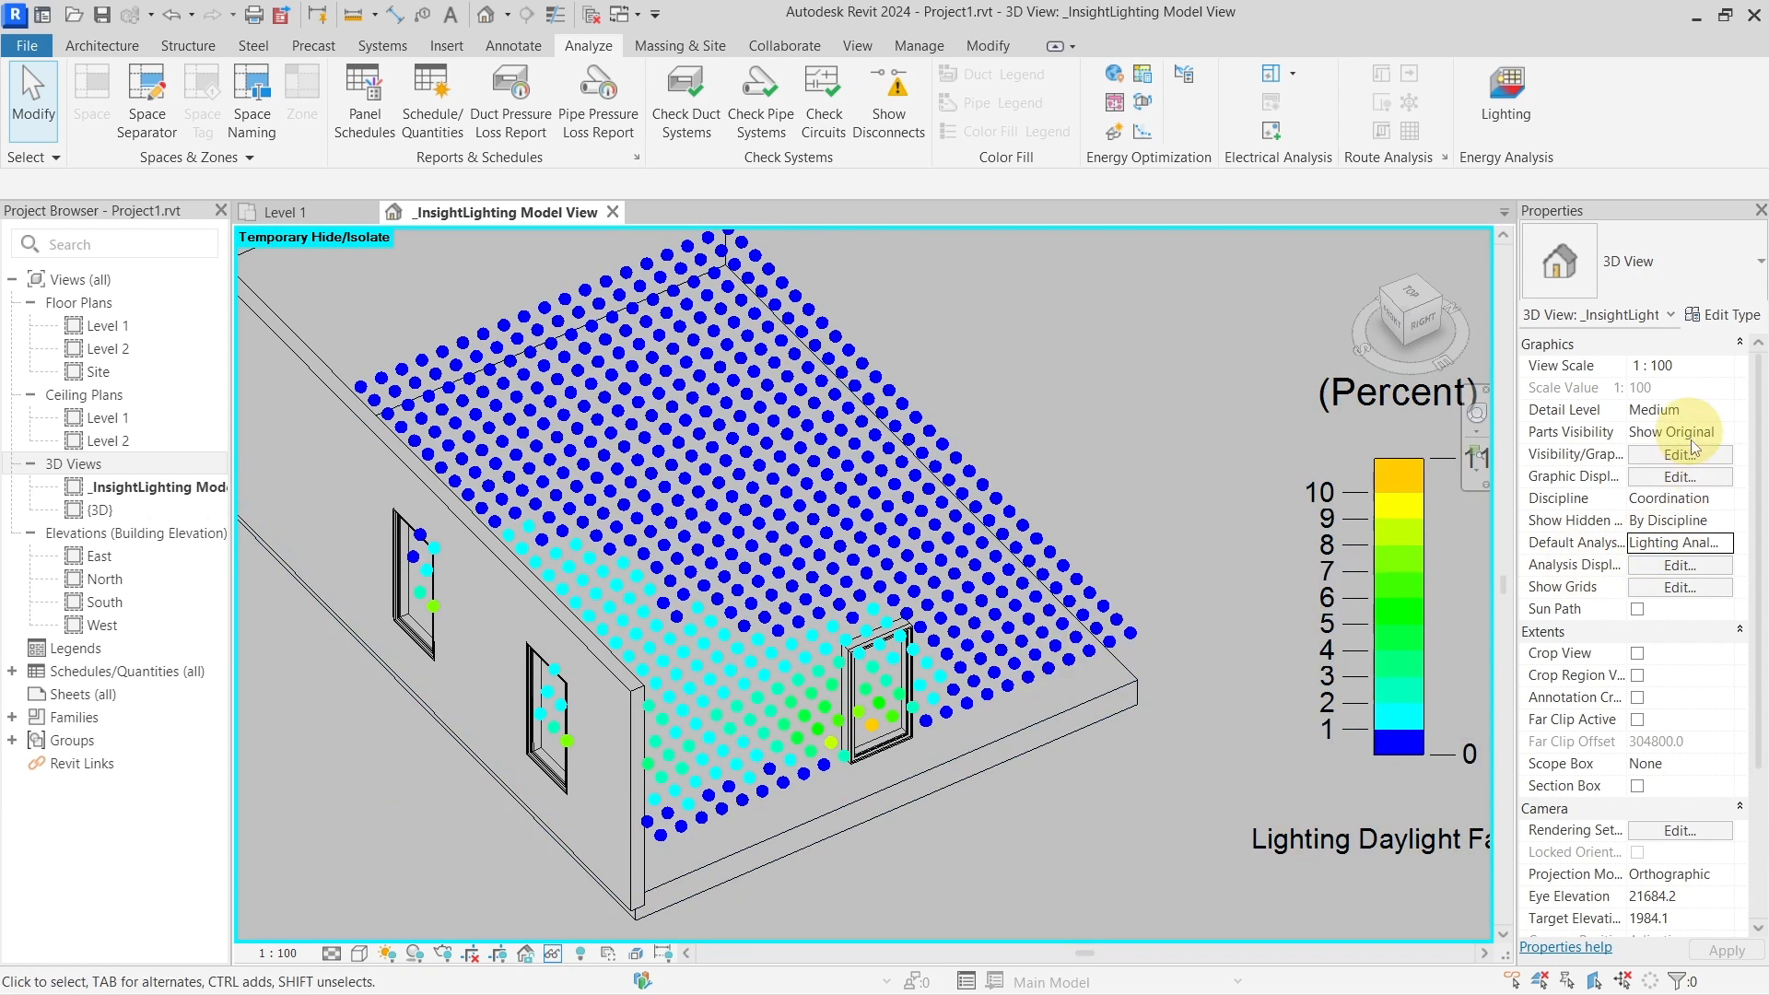
left_click(1727, 546)
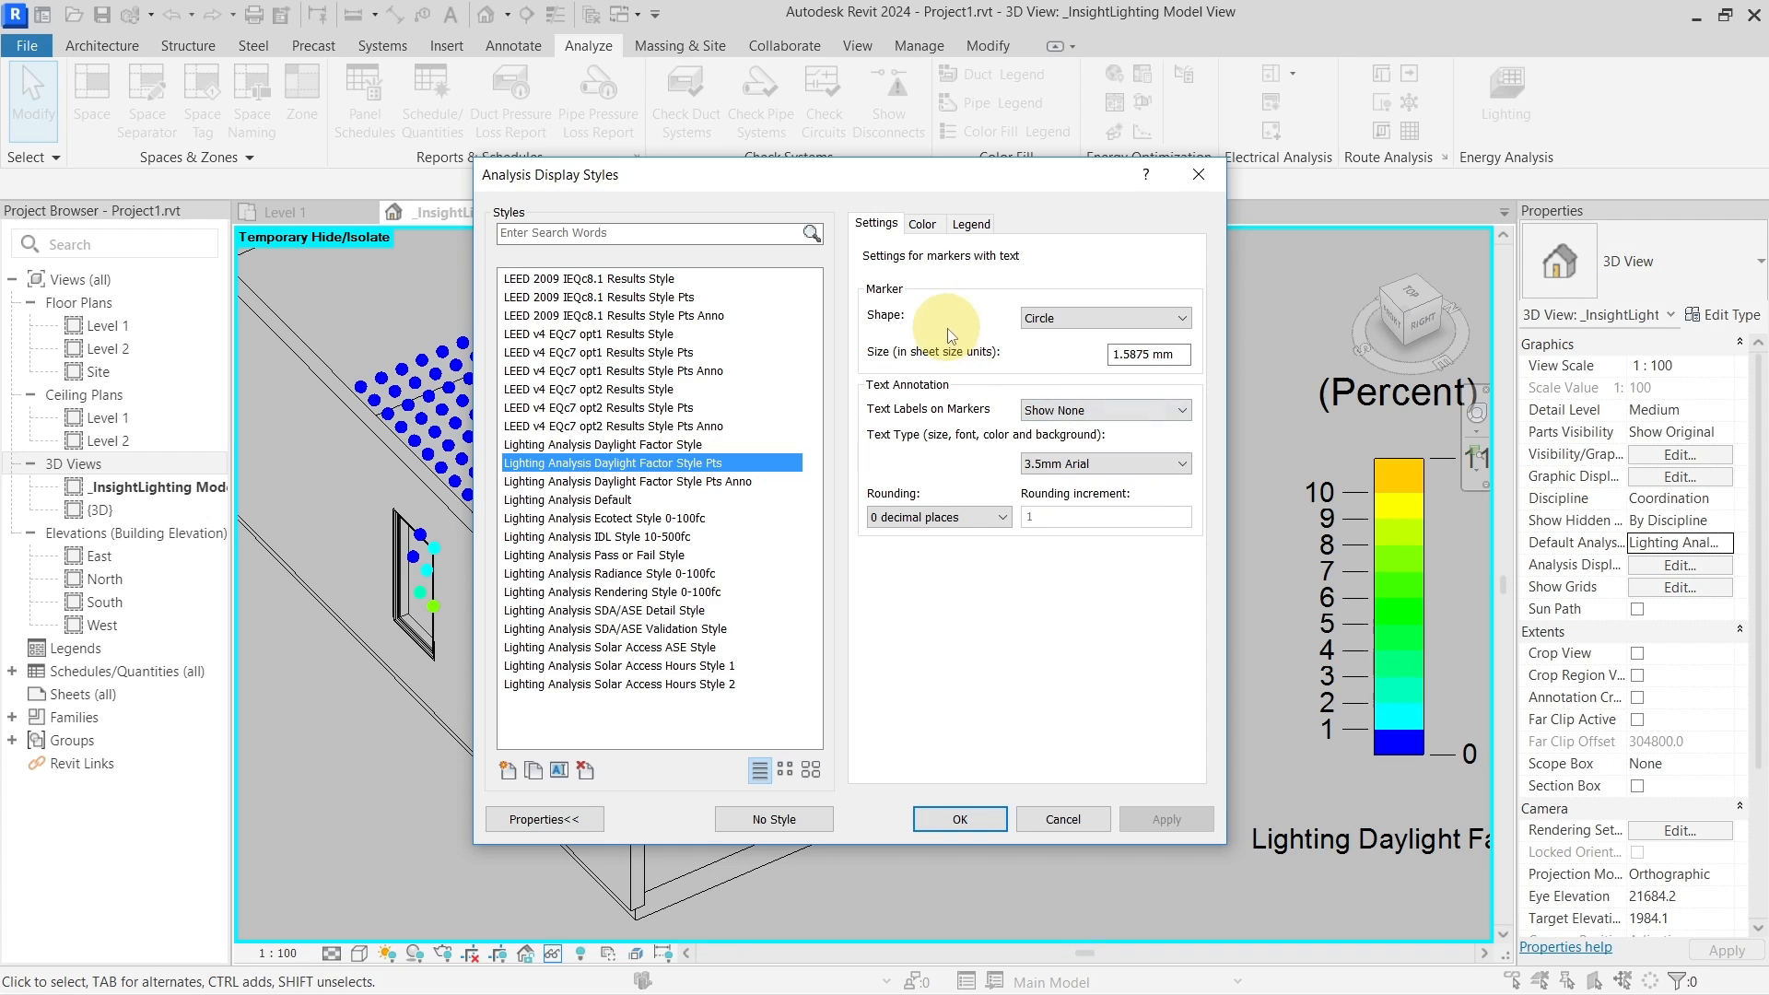
left_click(1048, 322)
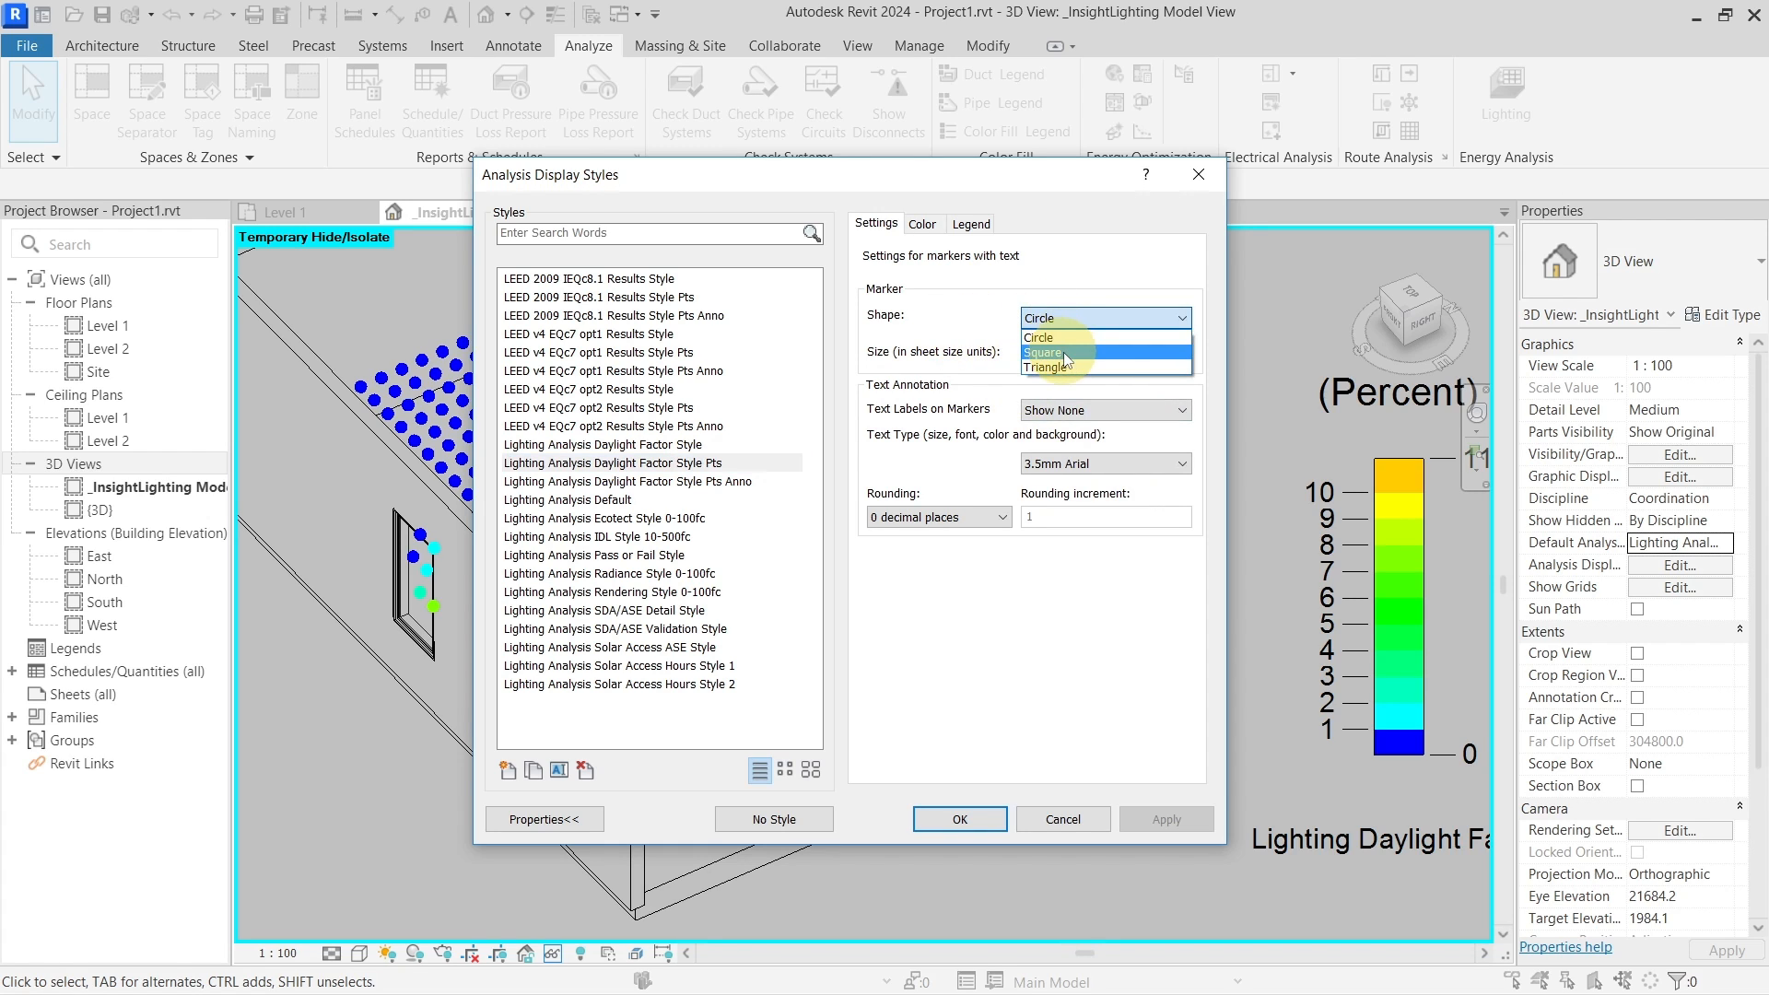
left_click(1059, 352)
left_click(1071, 322)
left_click(1063, 366)
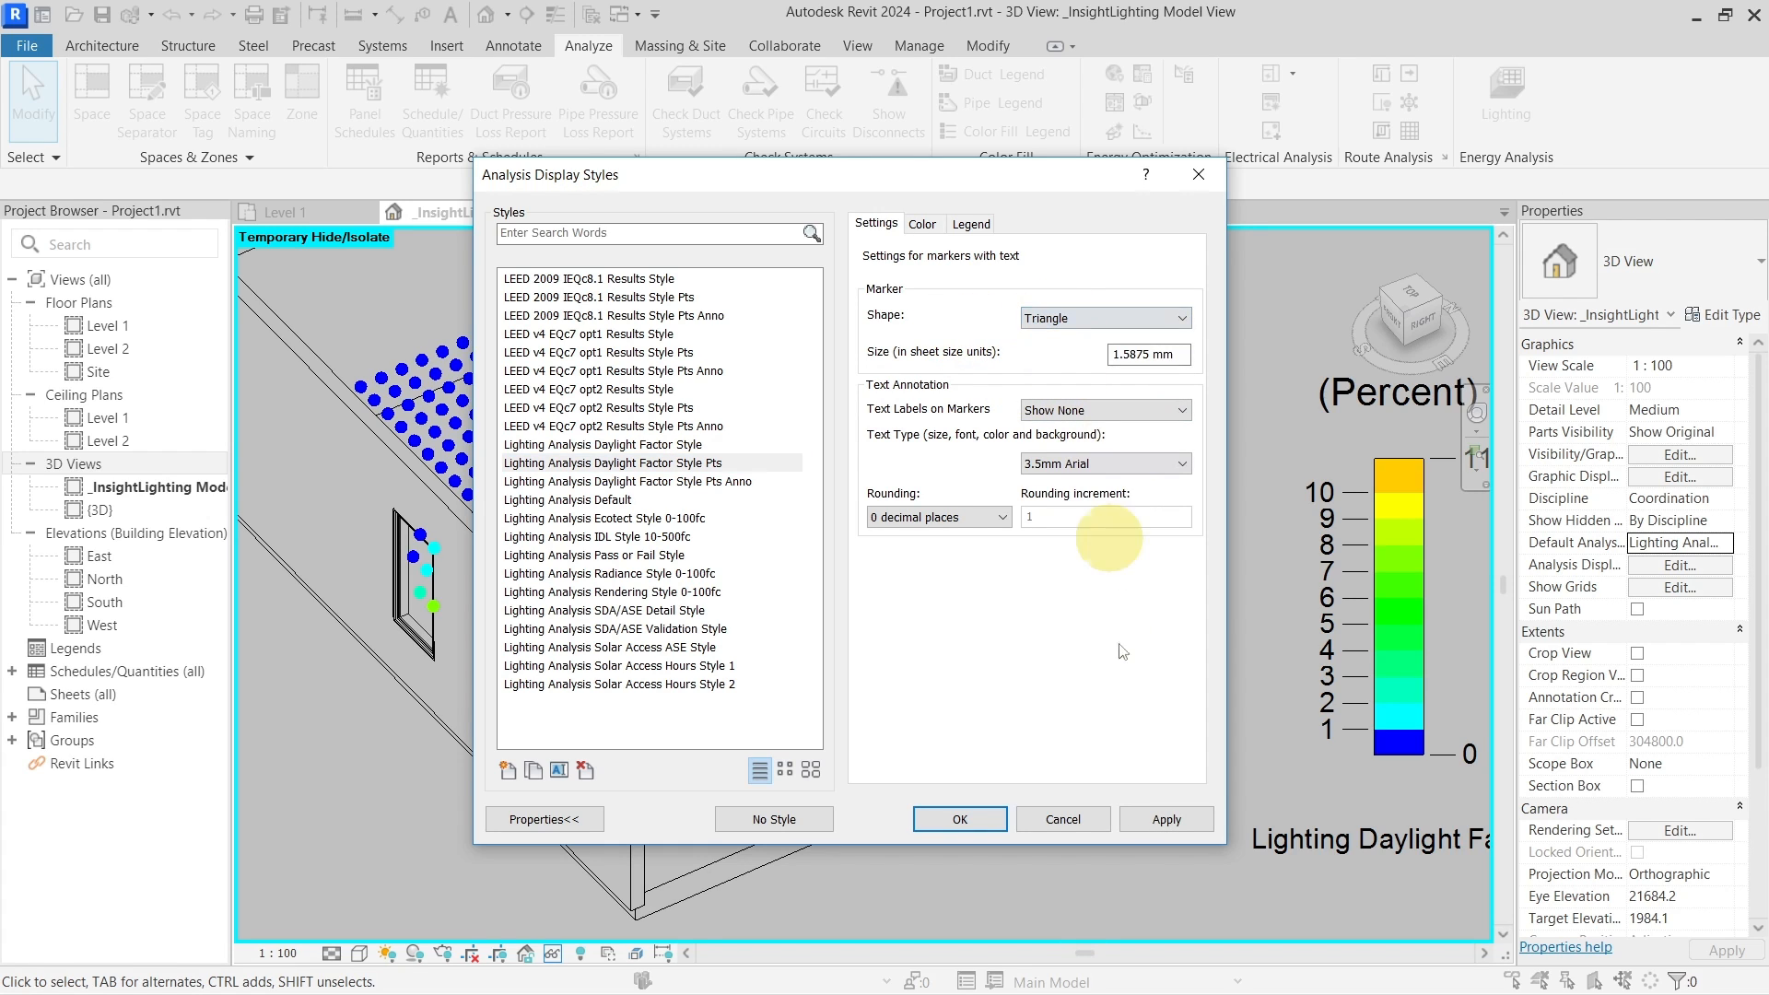
left_click(1166, 819)
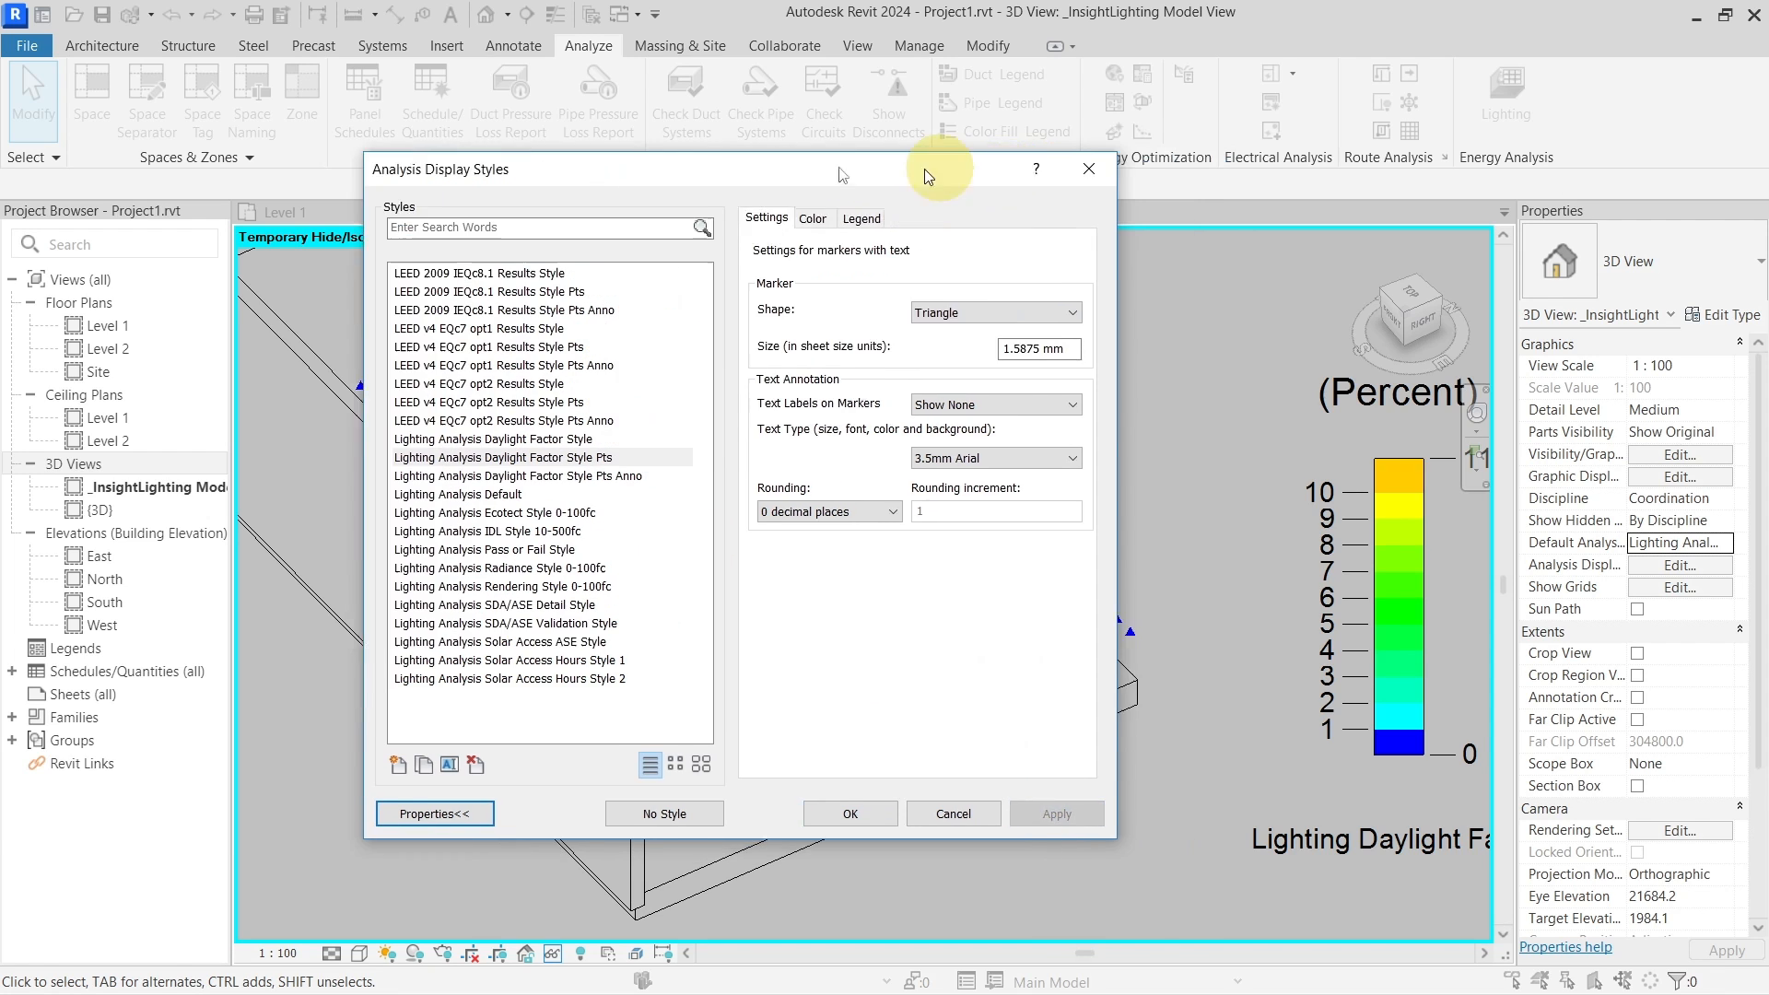
left_click_drag(925, 168, 380, 139)
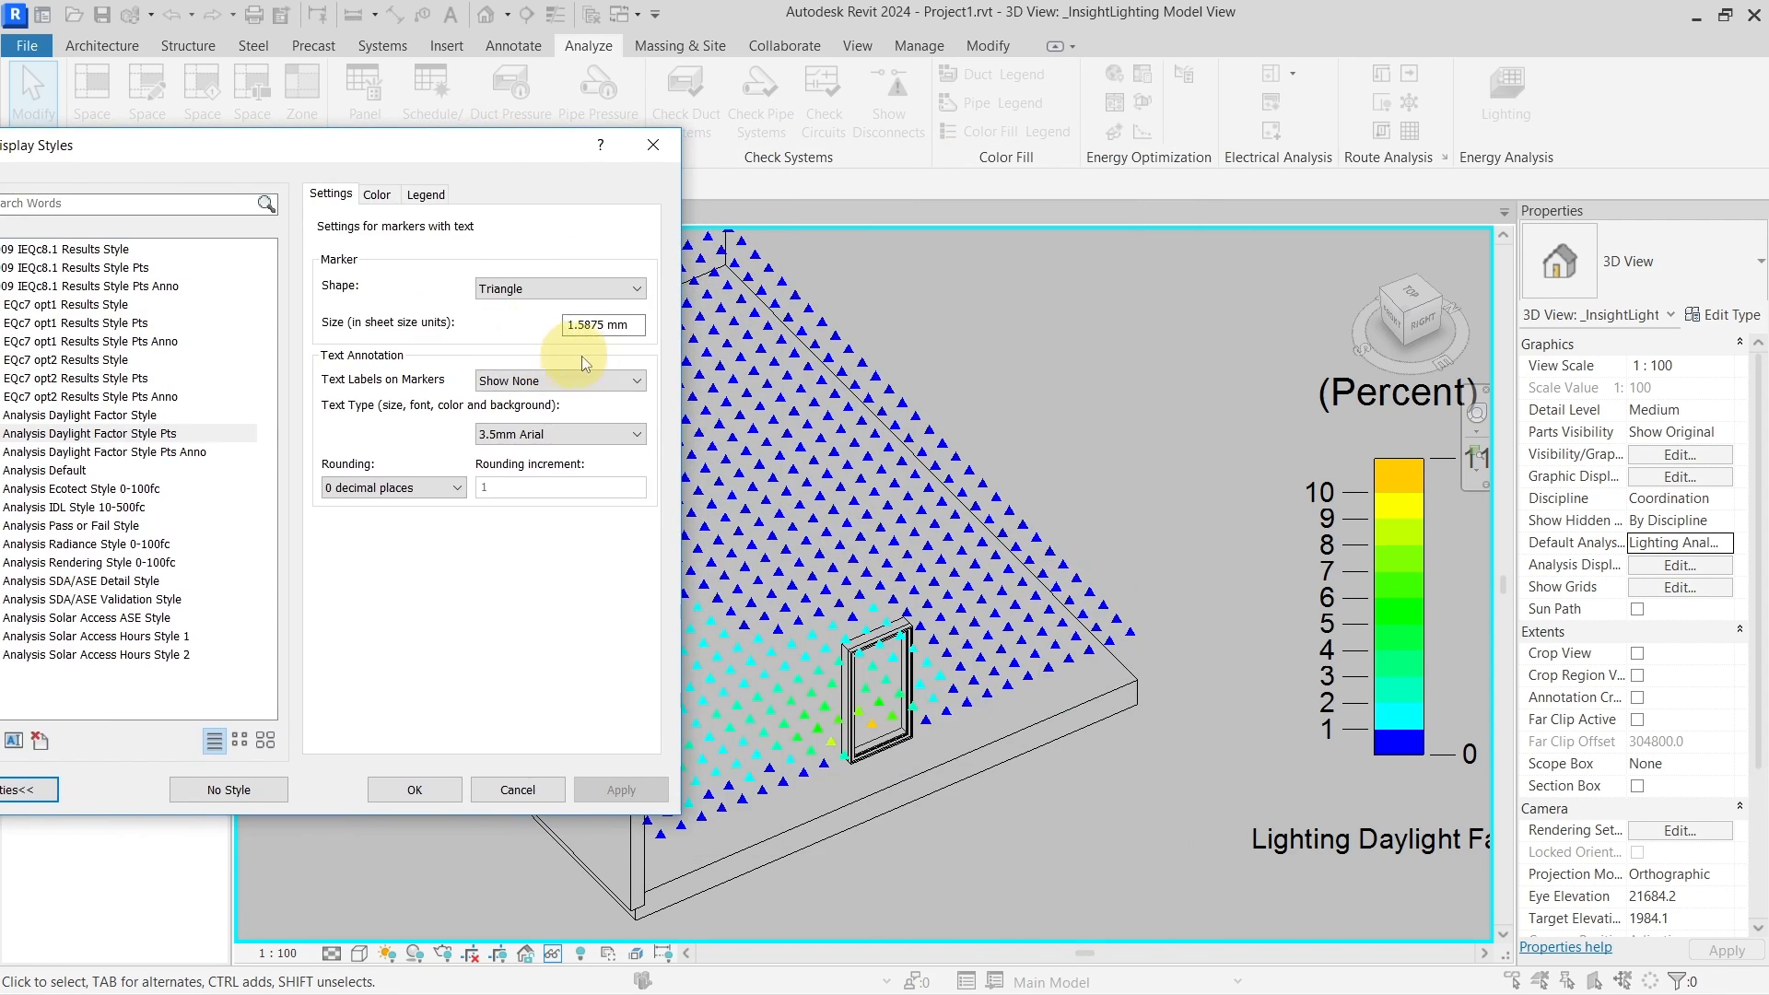
Set markers back to Circle with text labels set to Show All, and apply
left_click(581, 303)
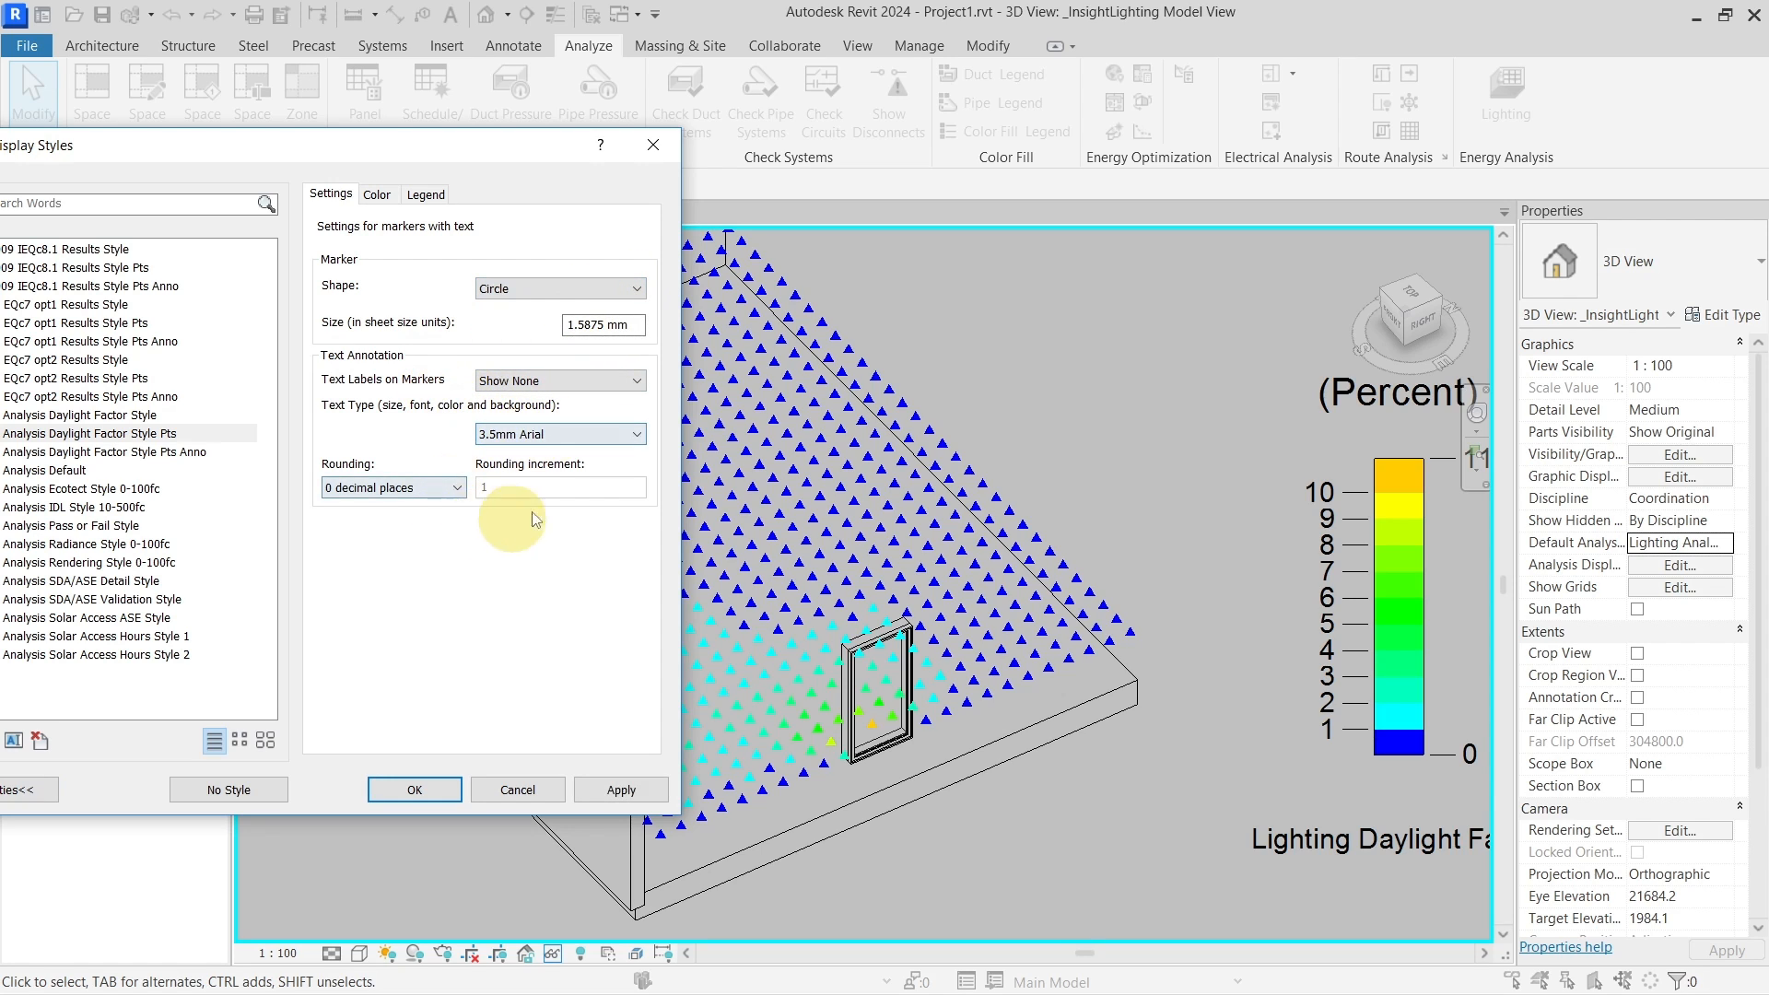
left_click(429, 488)
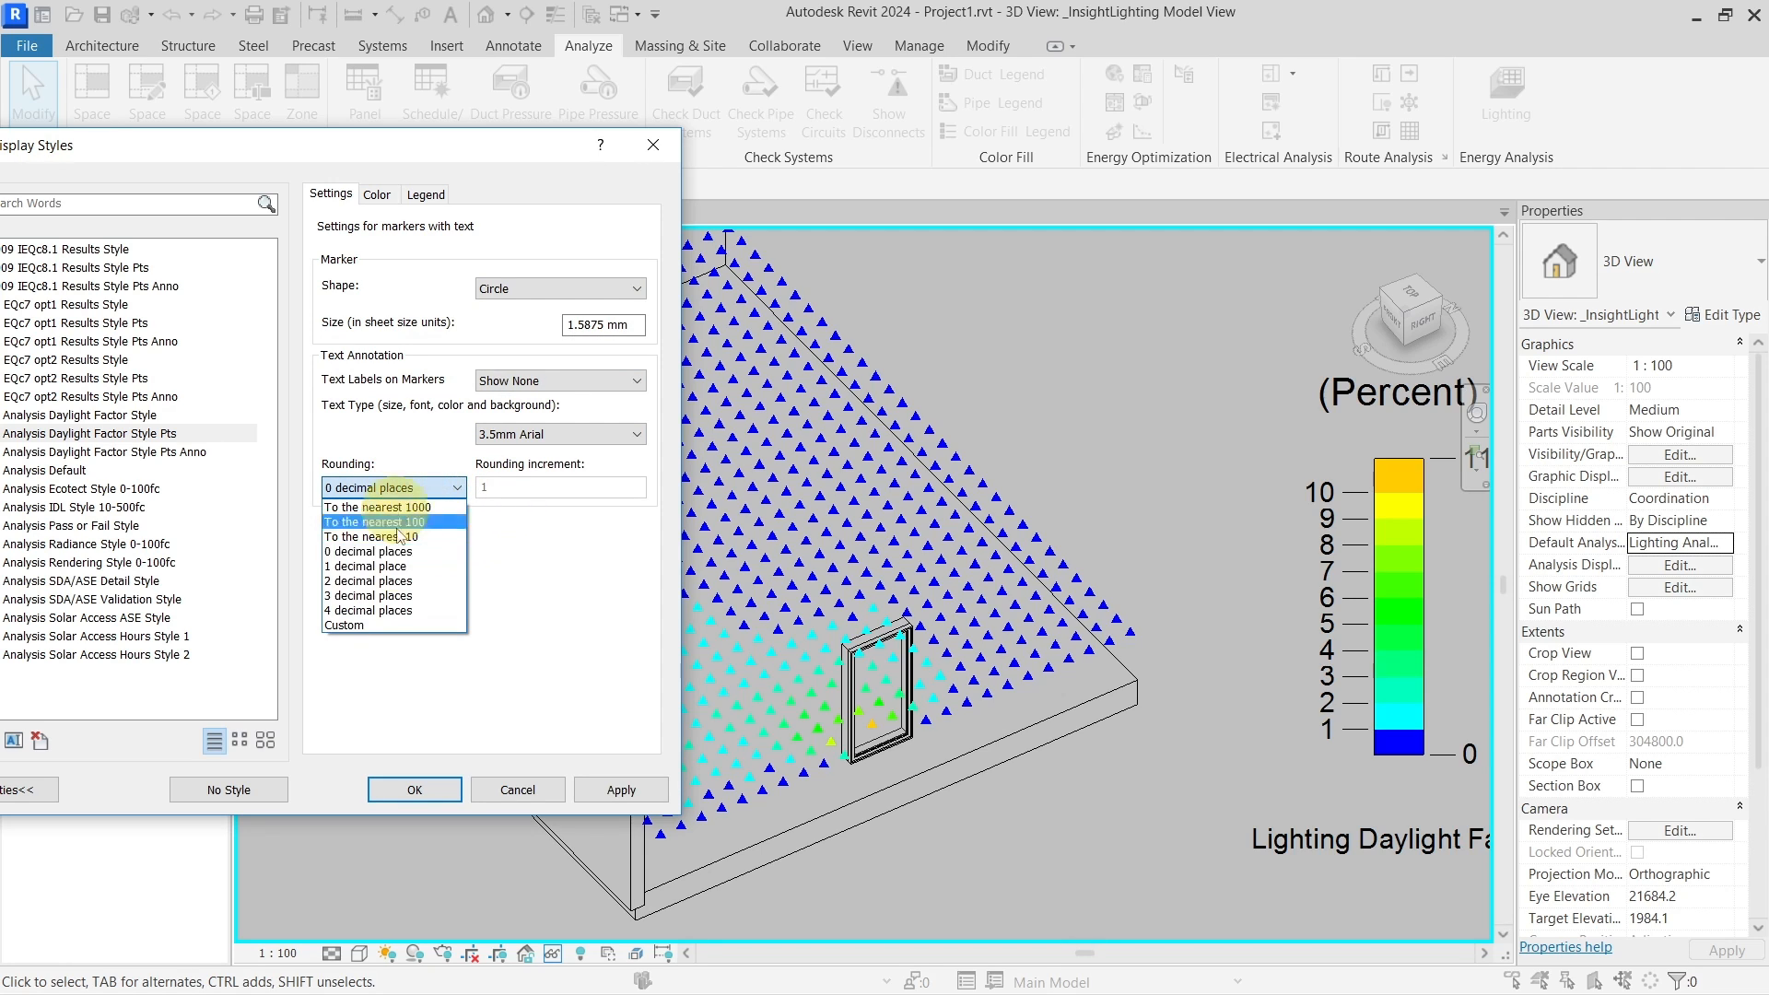
left_click(519, 430)
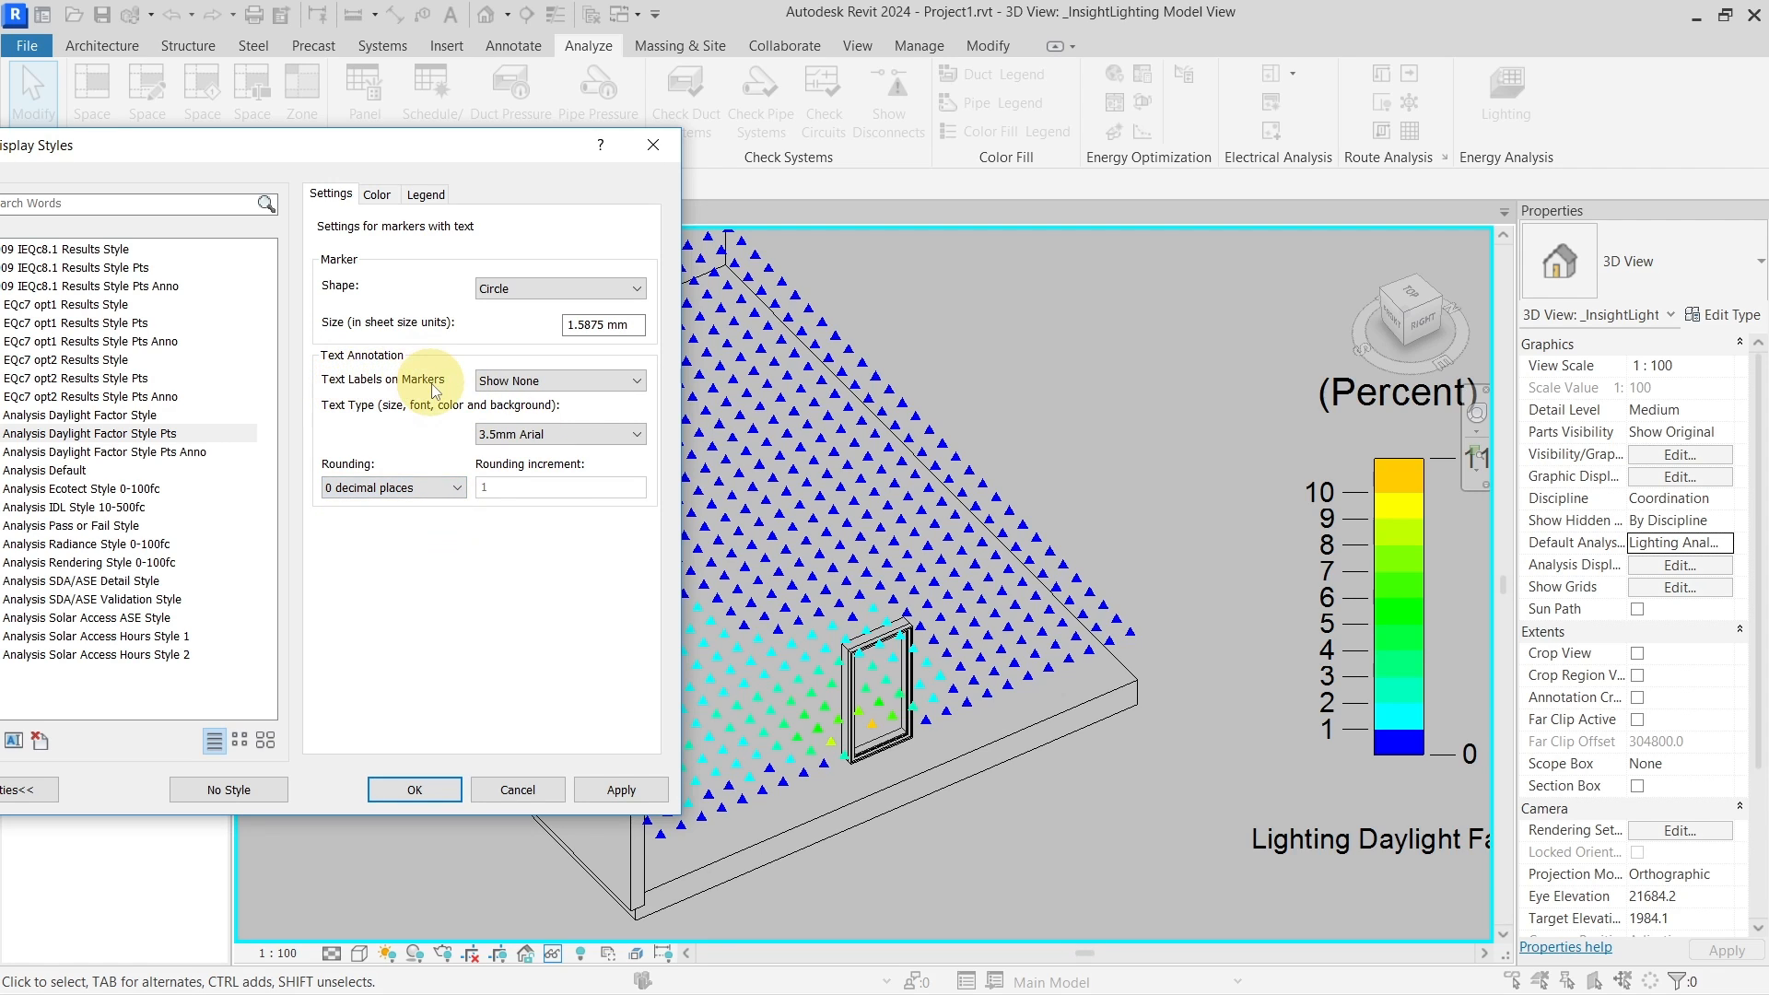
left_click(521, 383)
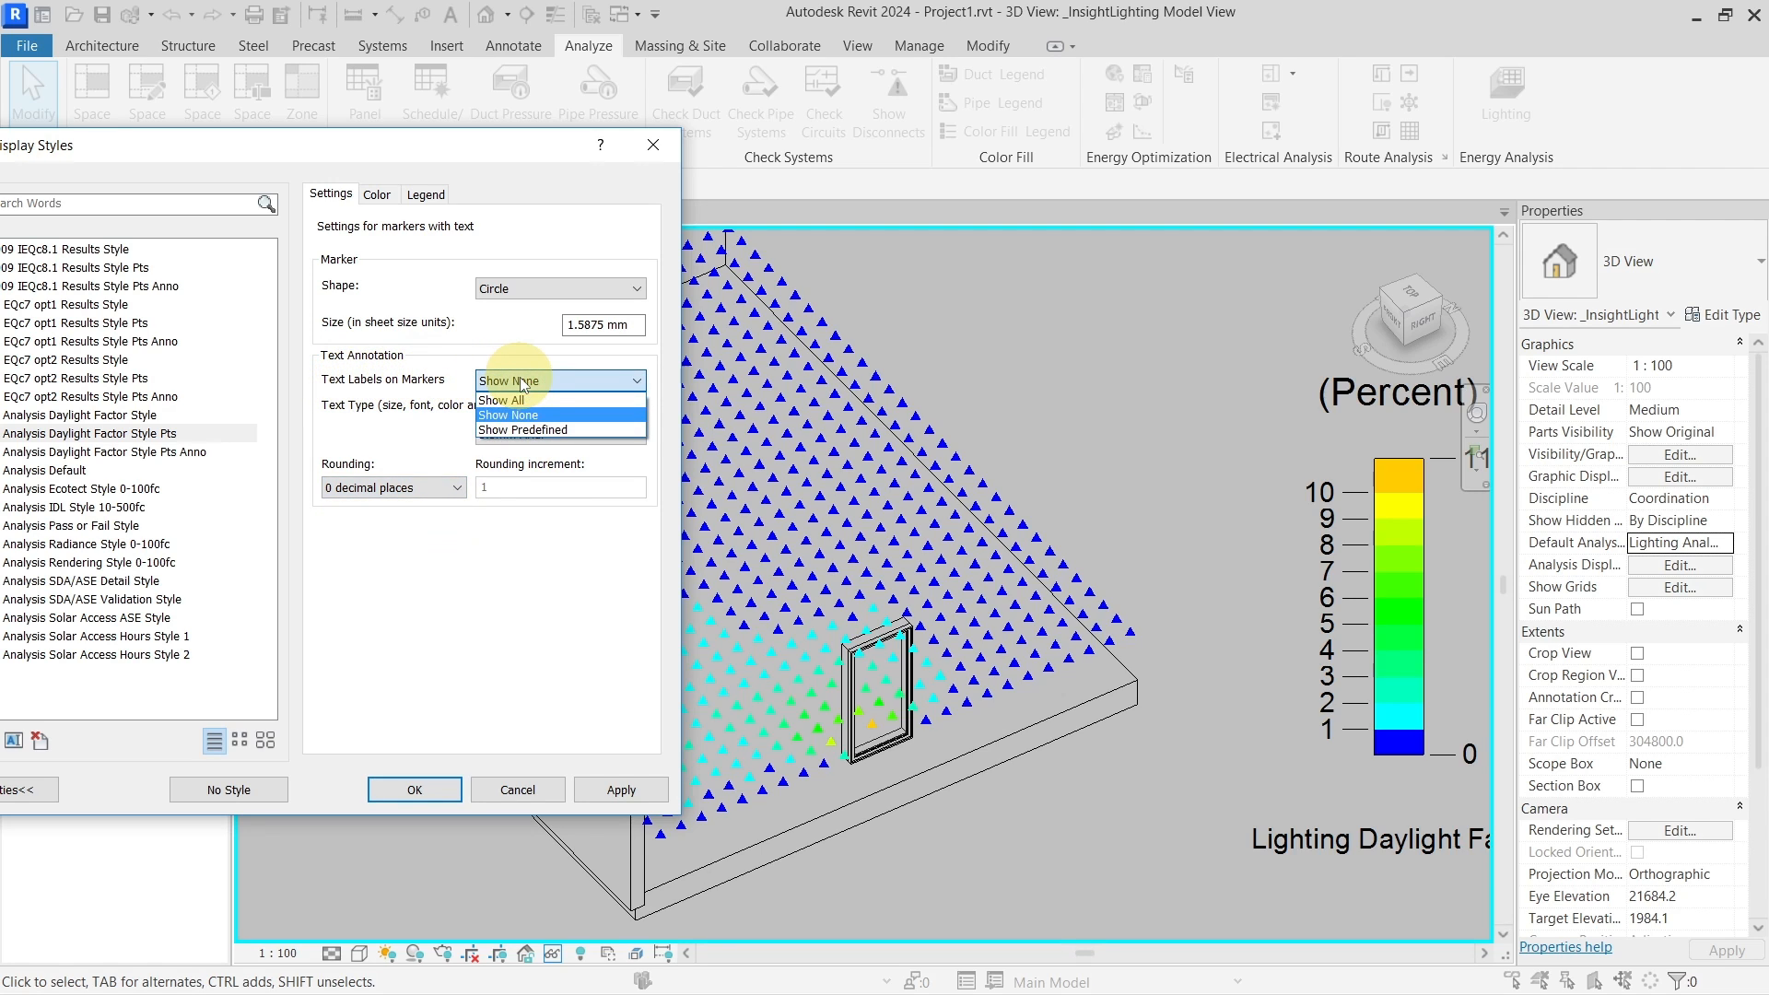
left_click(540, 400)
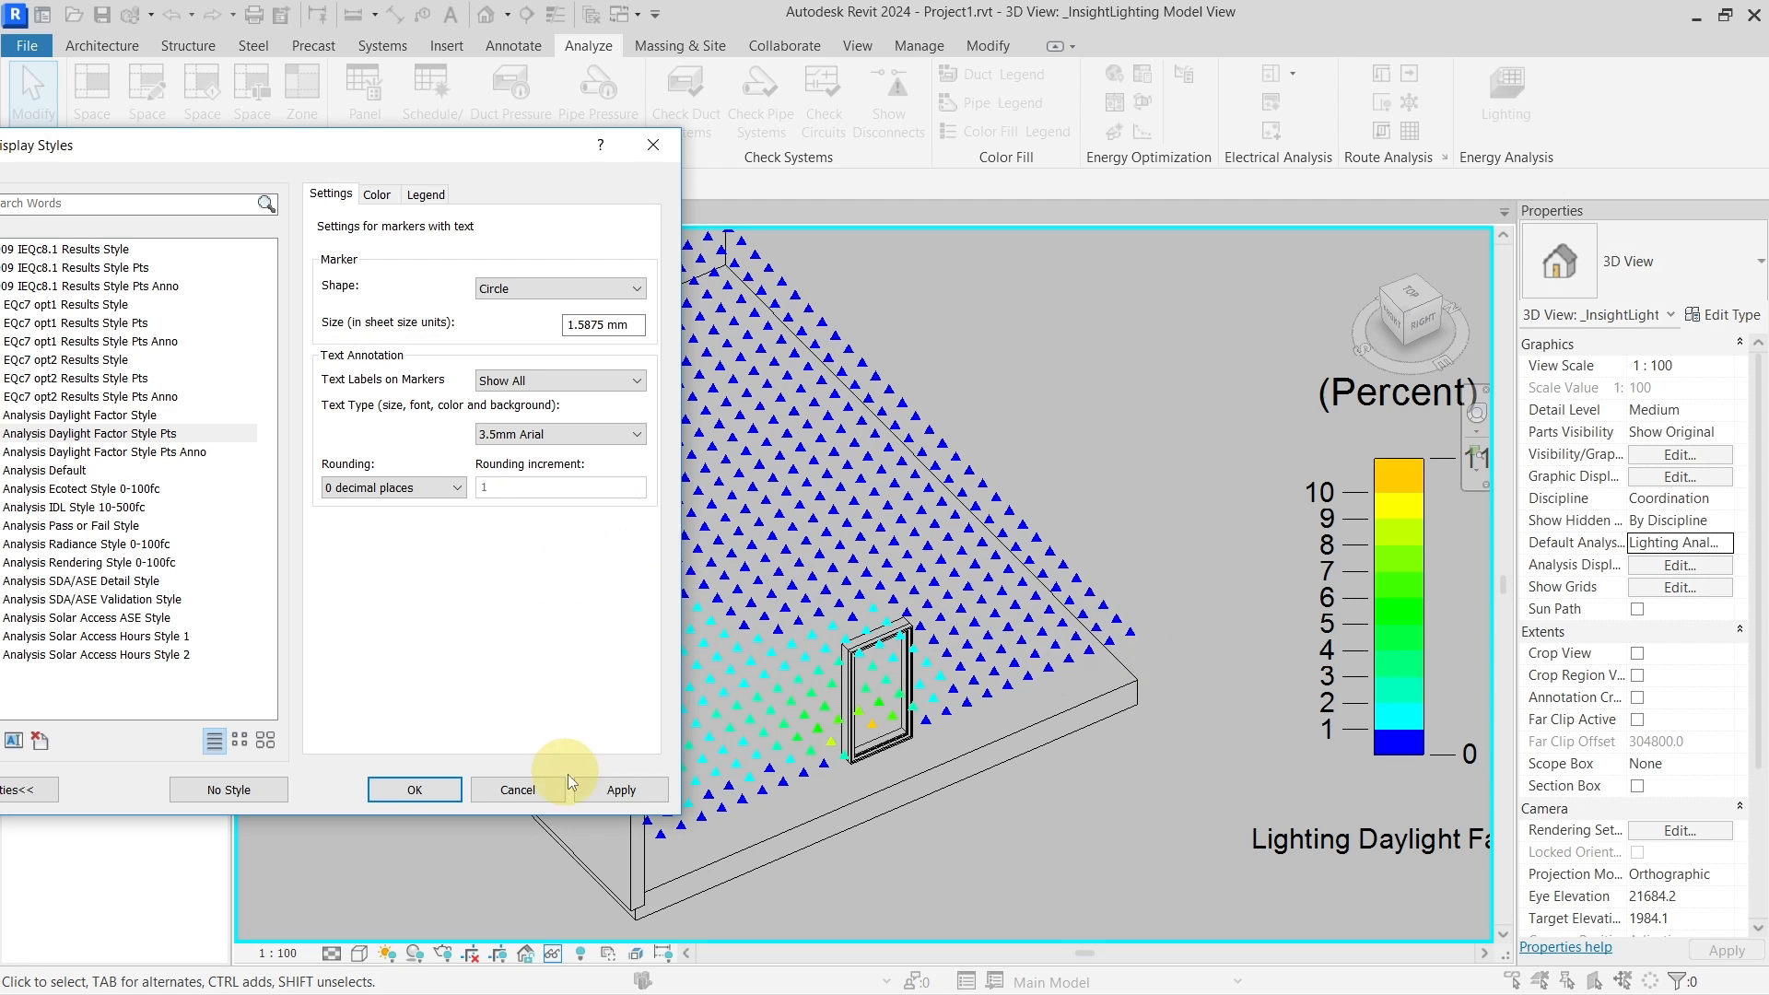
left_click(620, 790)
left_click(435, 792)
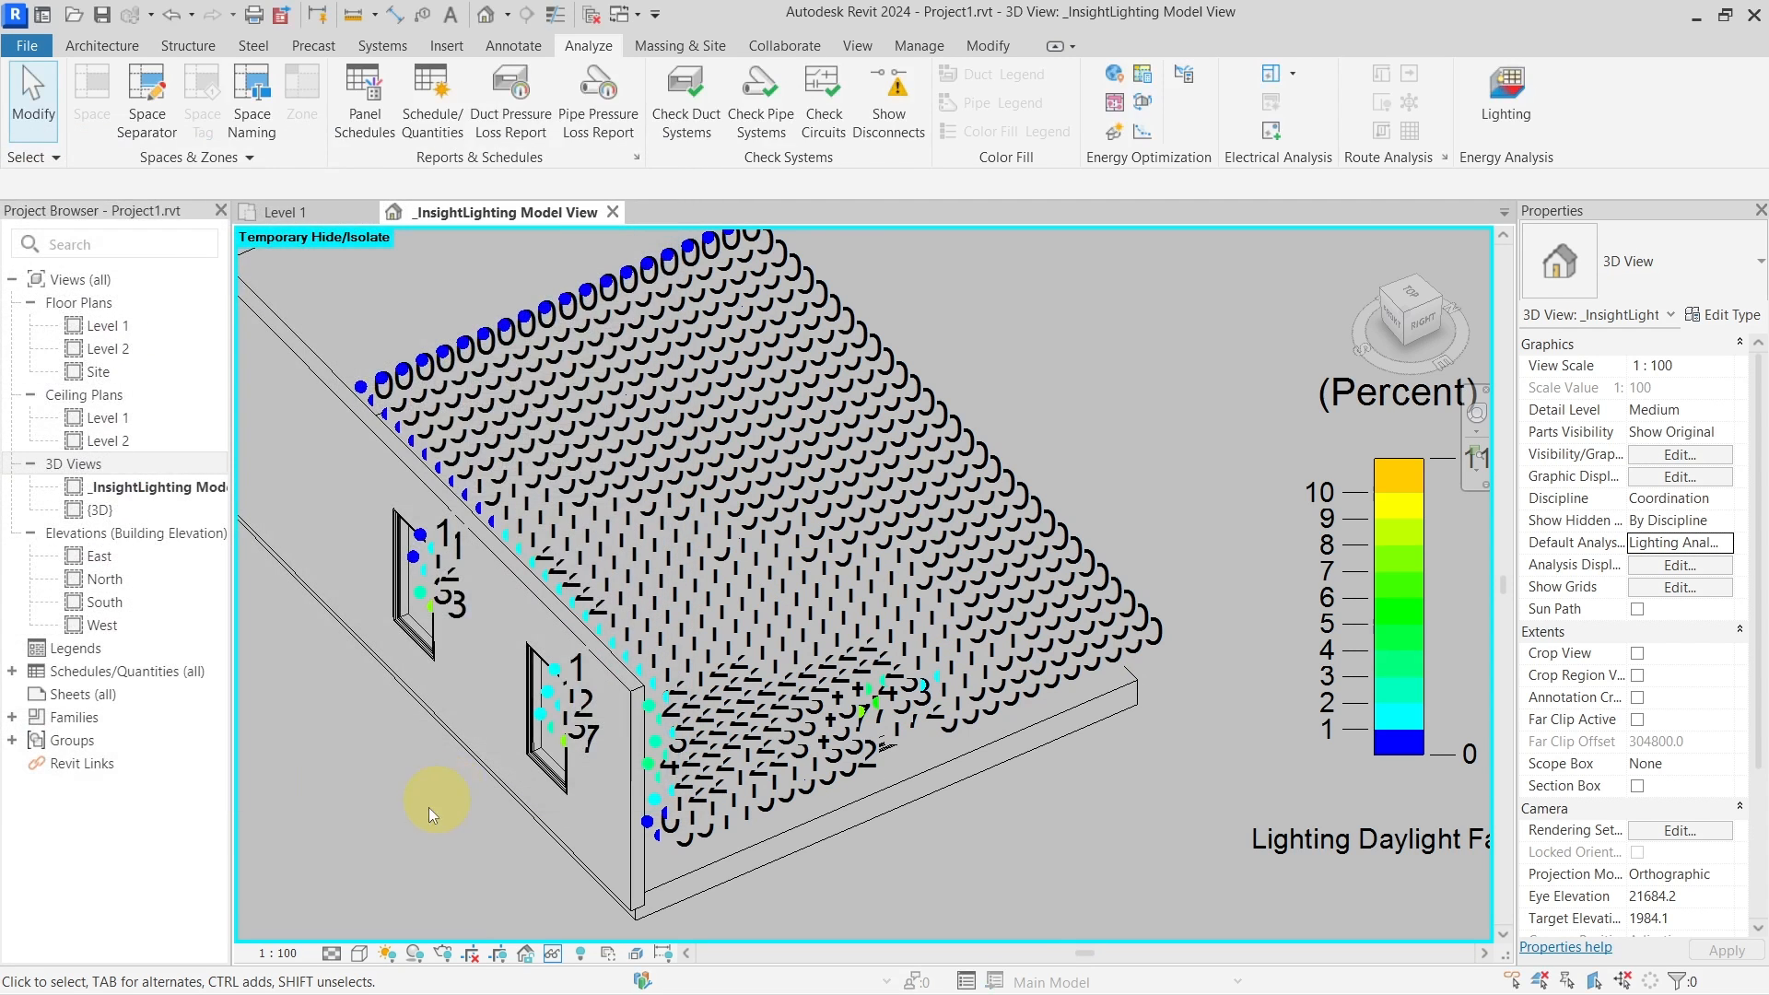
Set the view scale to 1:20
left_click(279, 953)
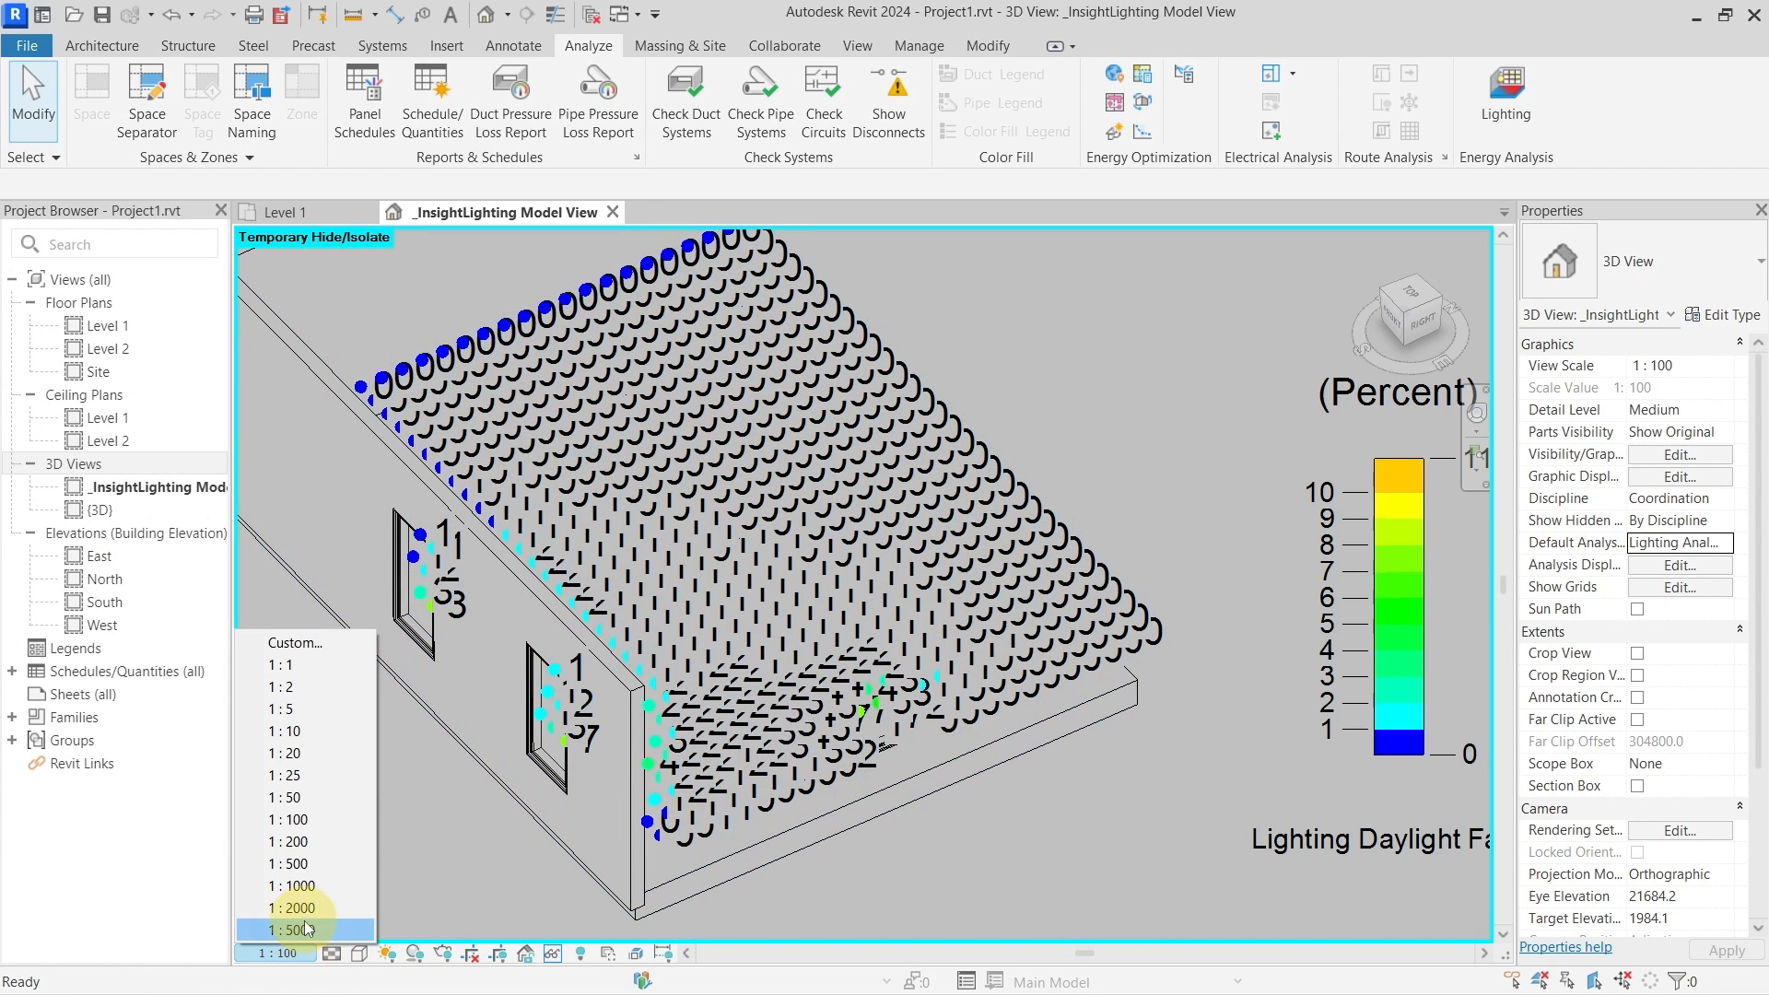
left_click(306, 759)
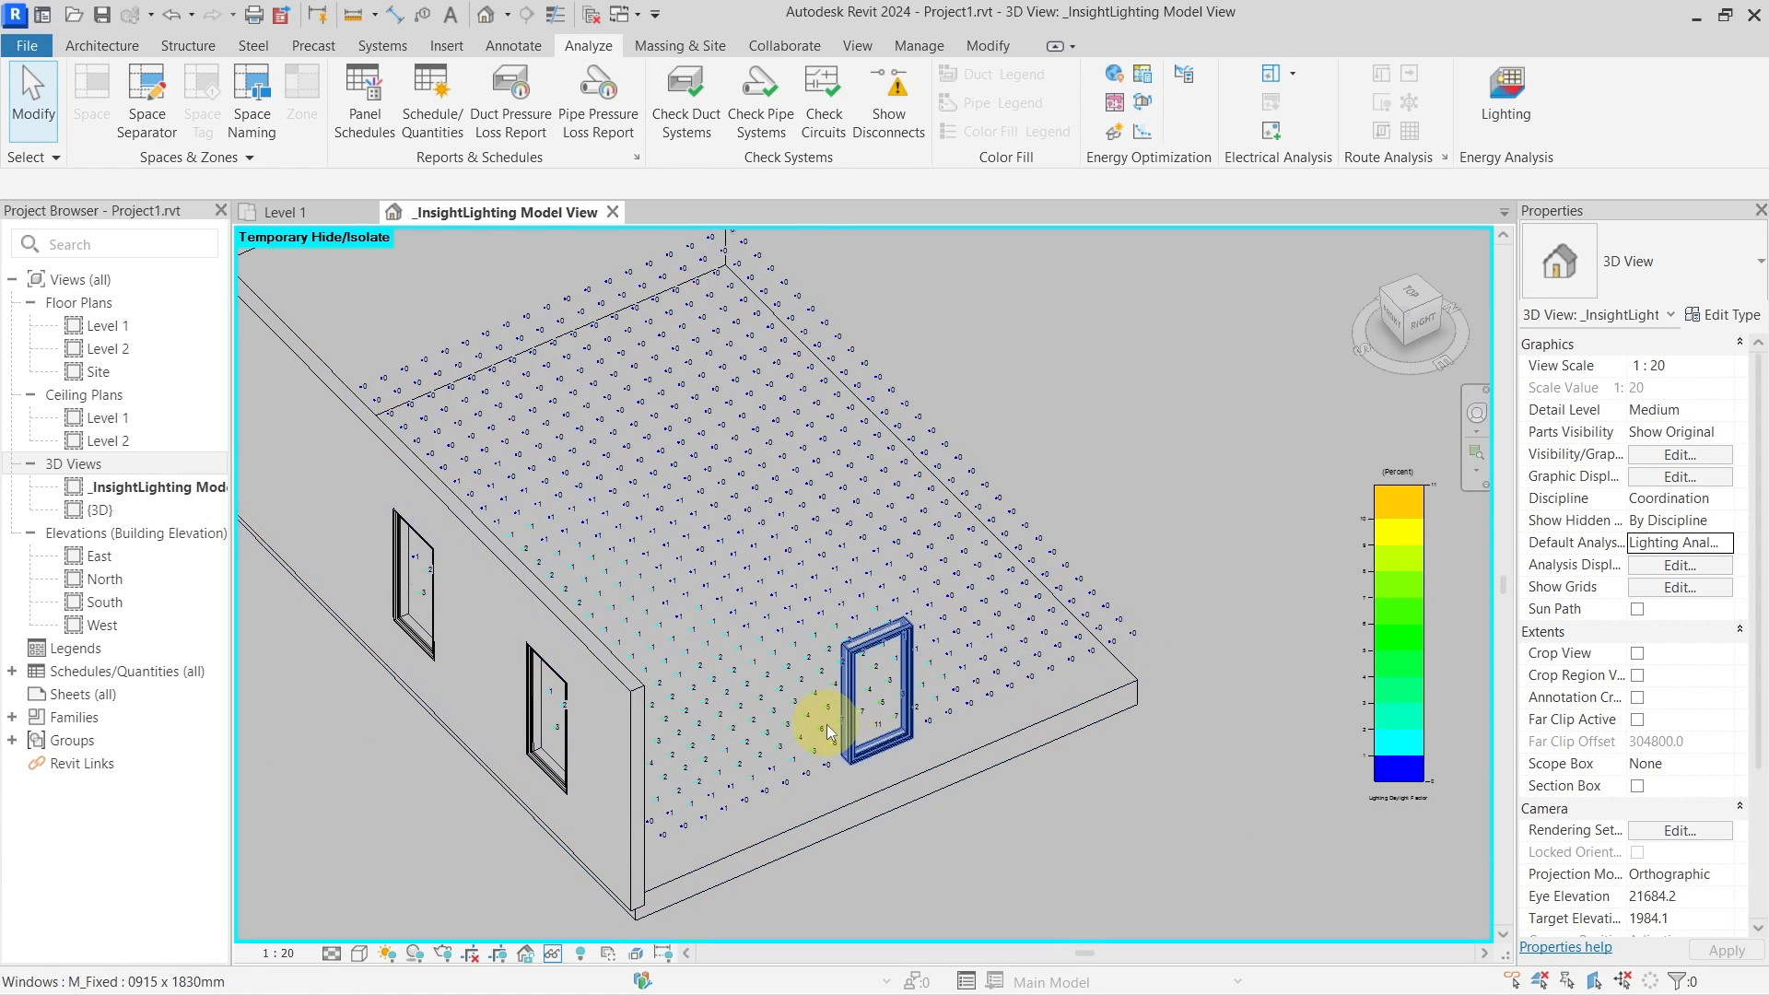
scroll(827, 731, "up", 6)
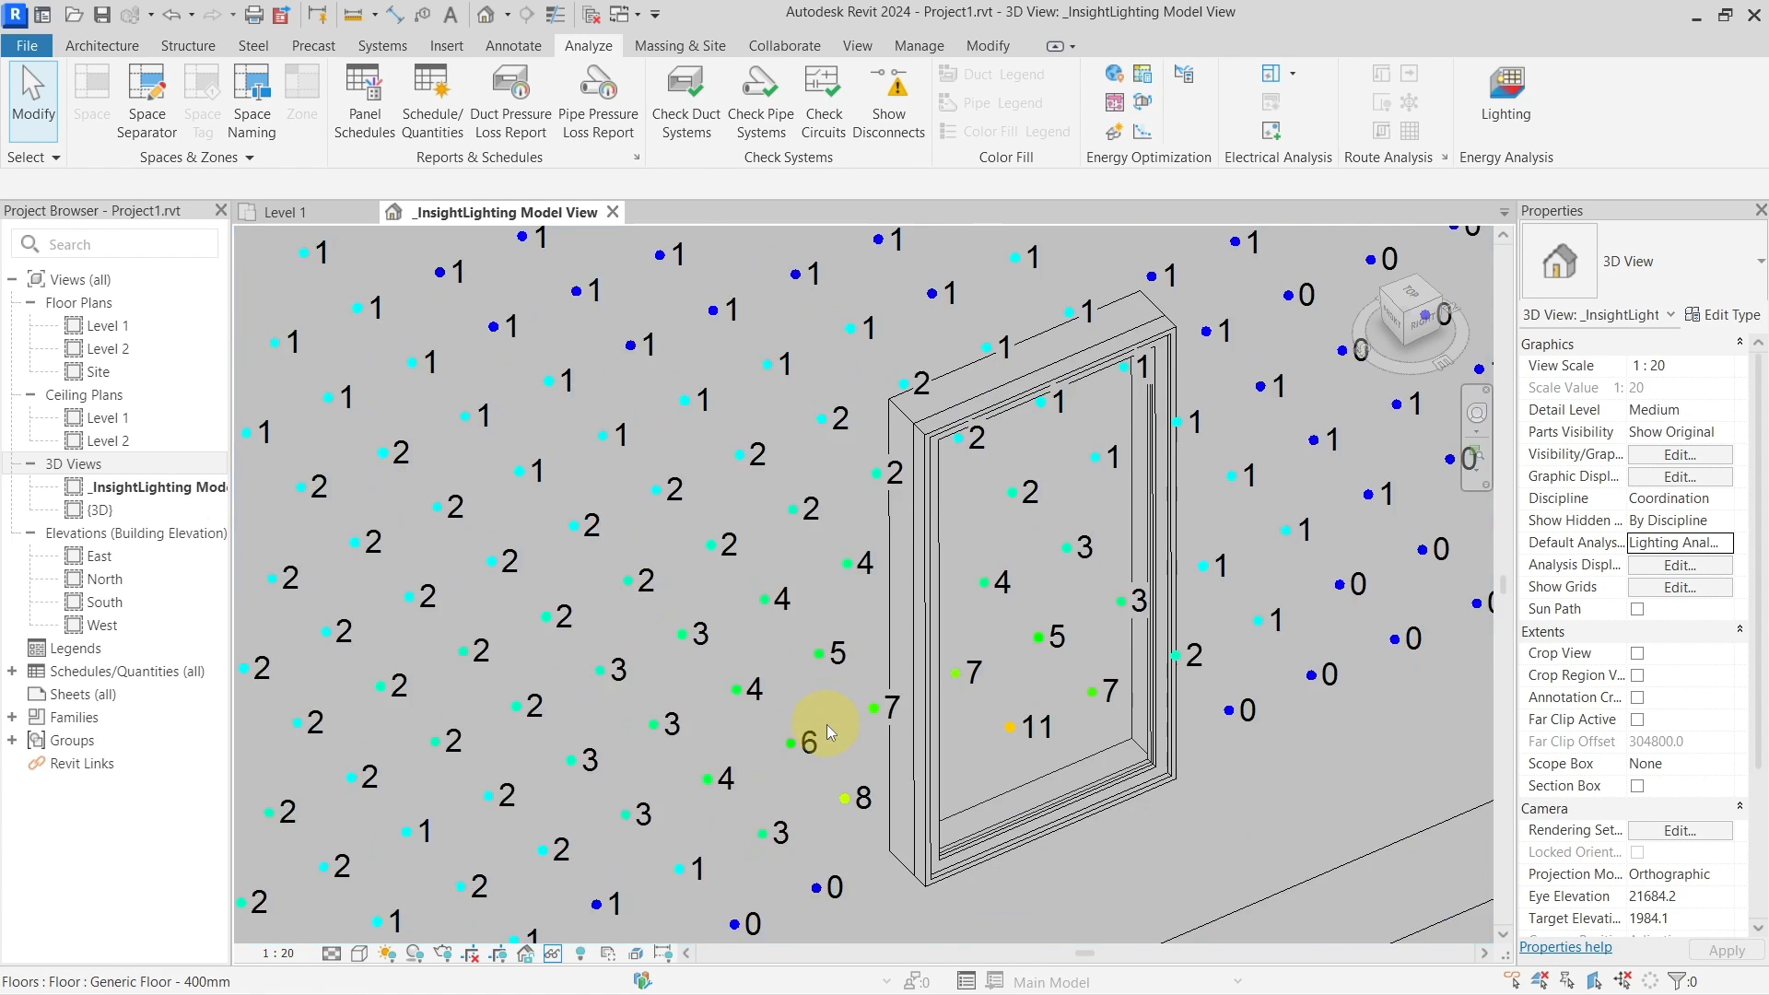
scroll(826, 724, "down", 3)
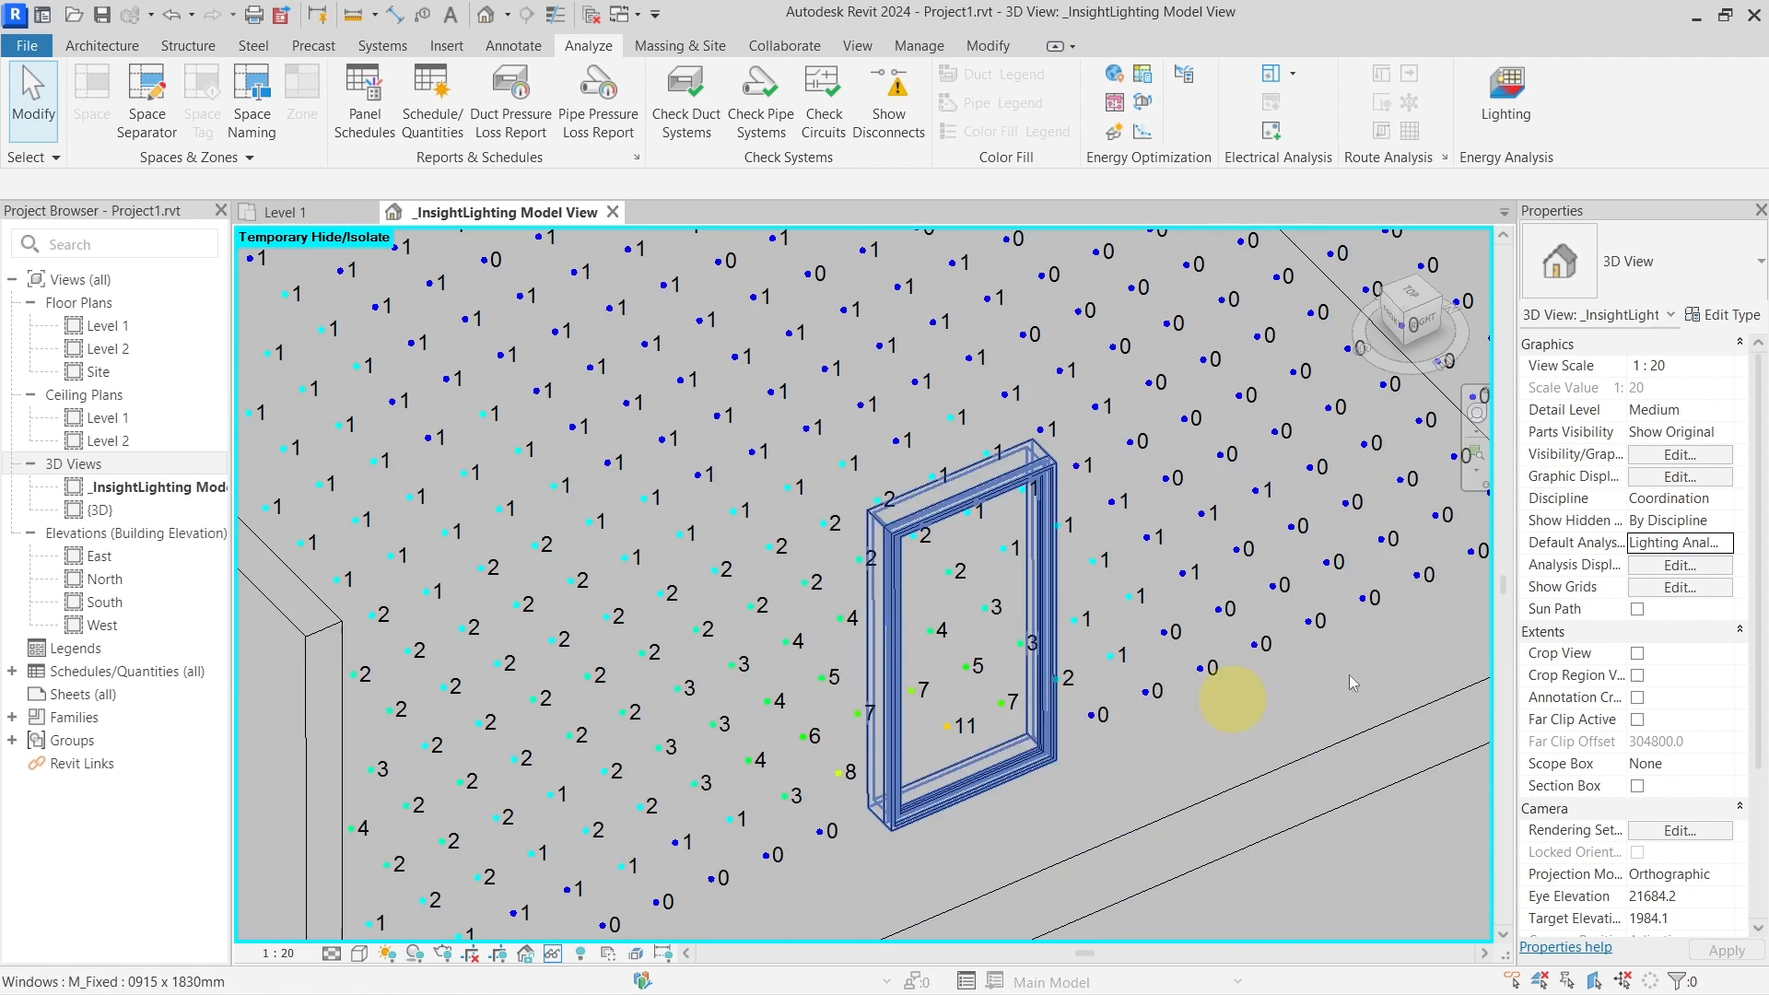
Round the daylight factor labels in the analysis display style to 2 decimal places
left_click(1729, 548)
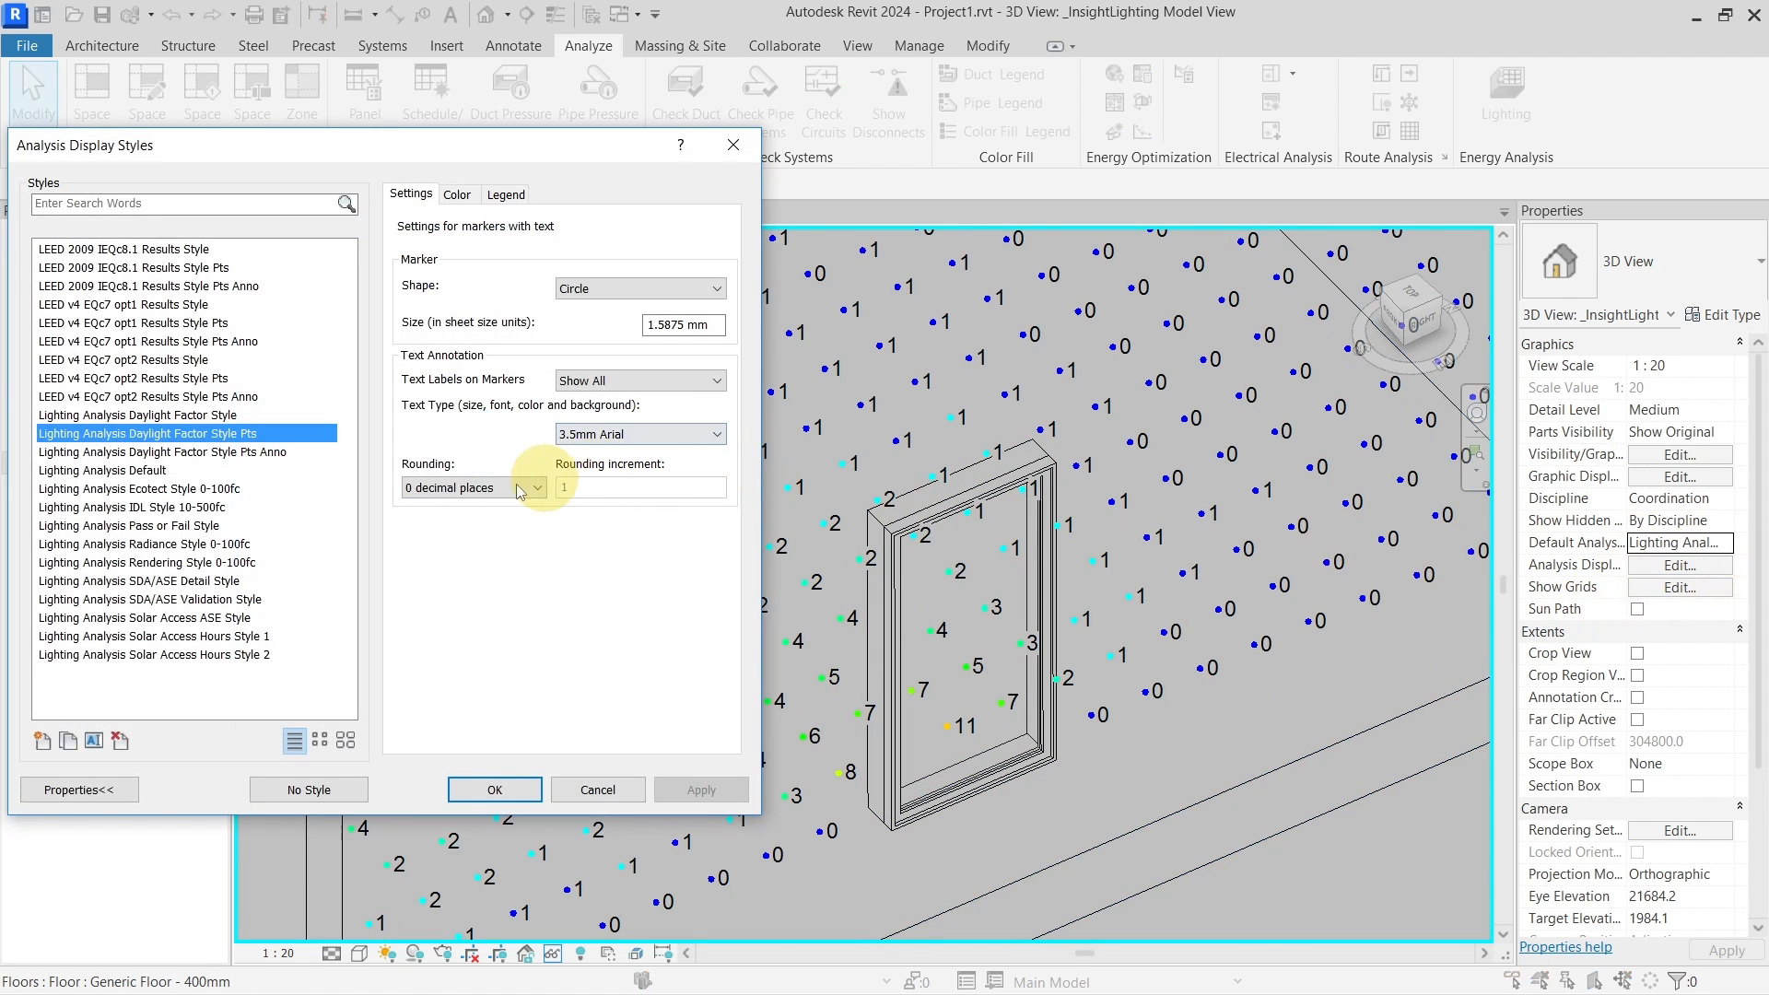
left_click(519, 488)
left_click(513, 573)
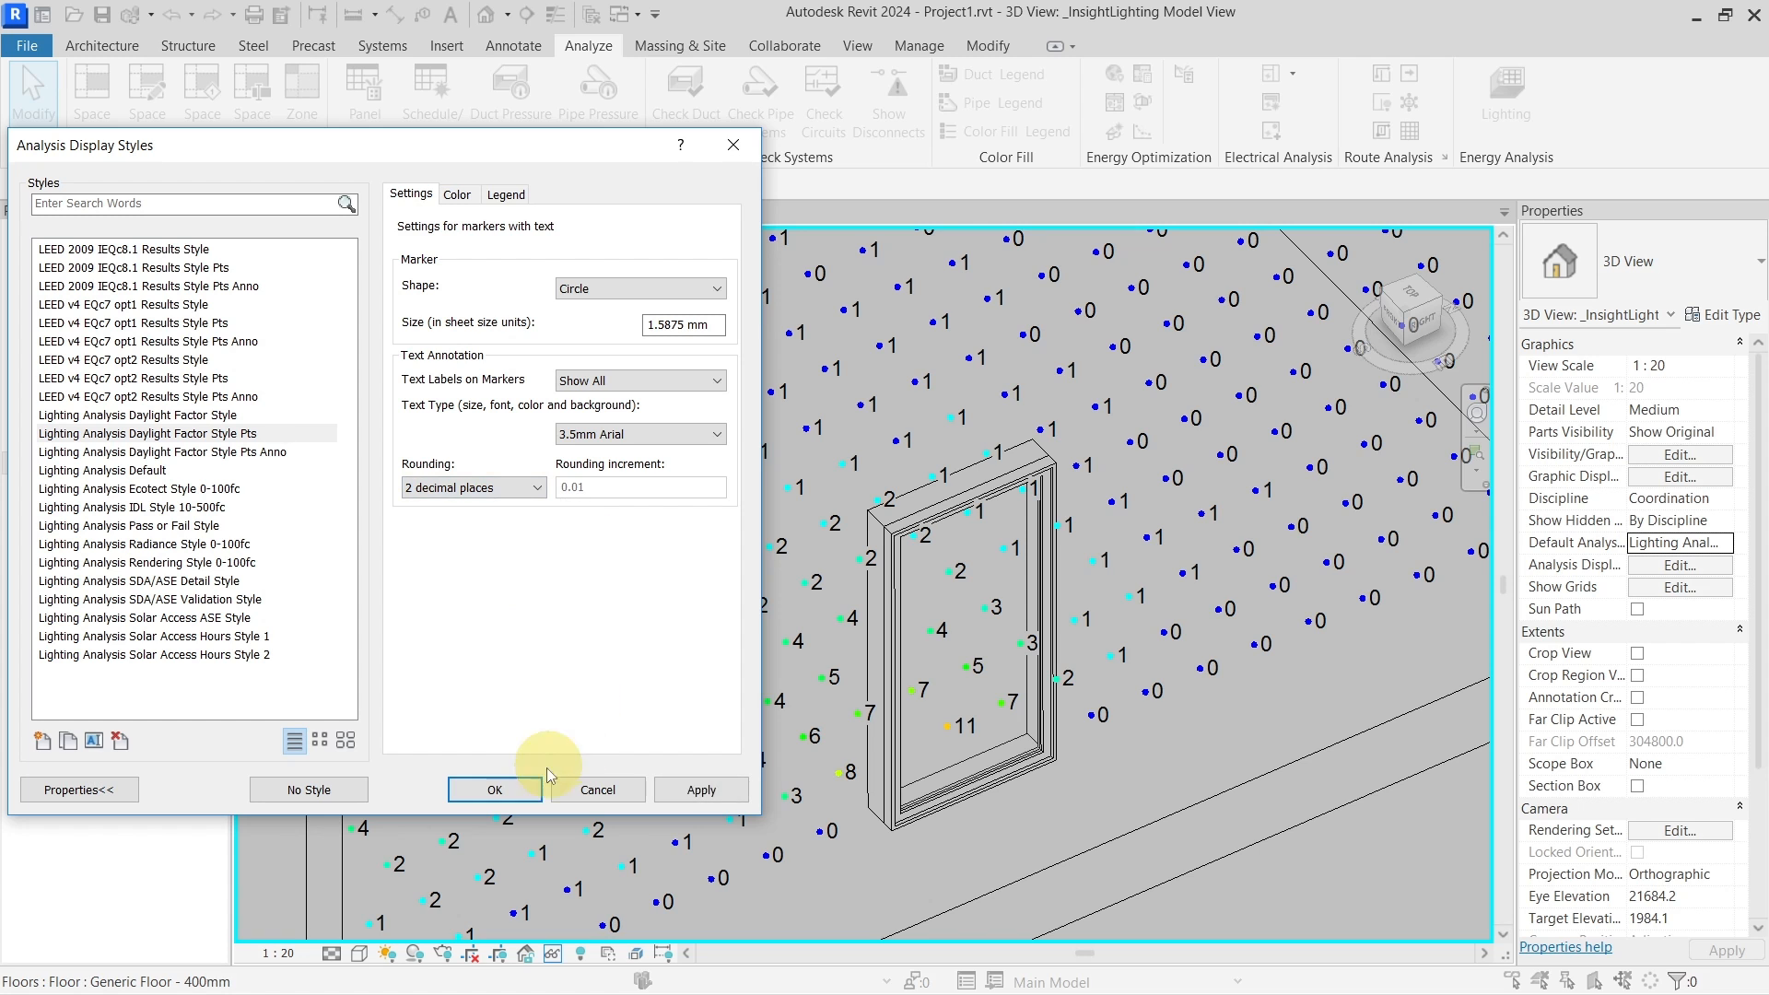
left_click(494, 790)
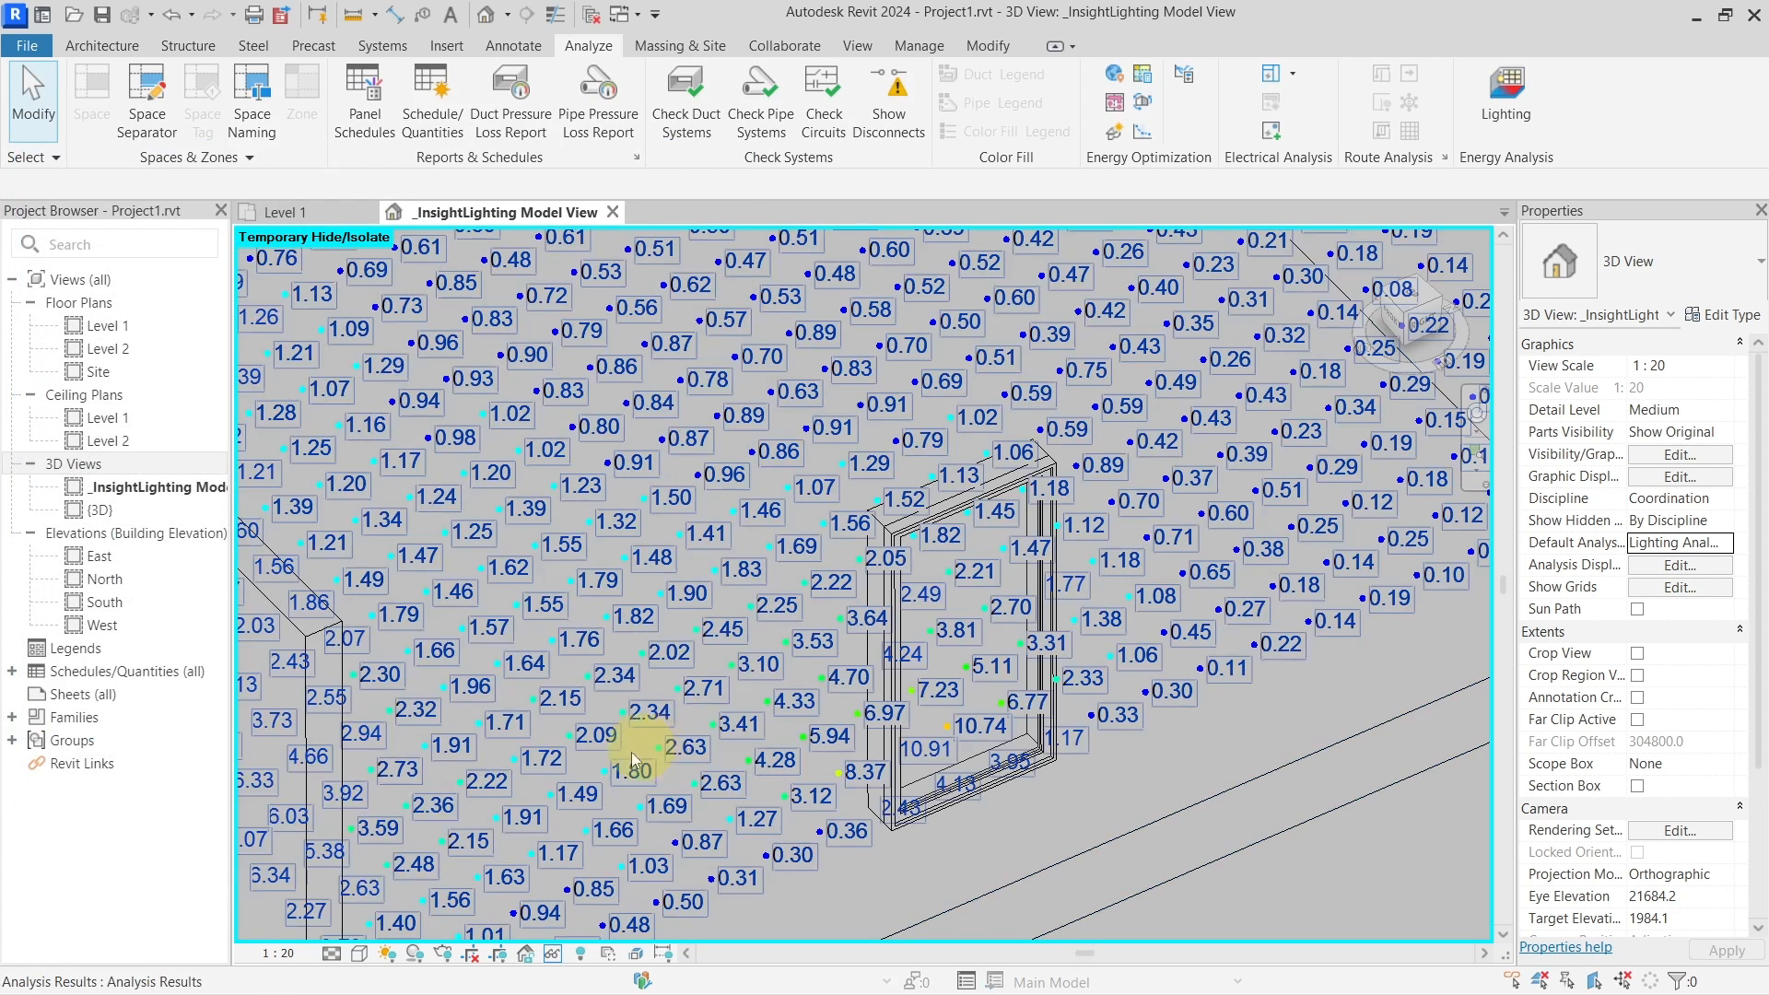
left_click(291, 955)
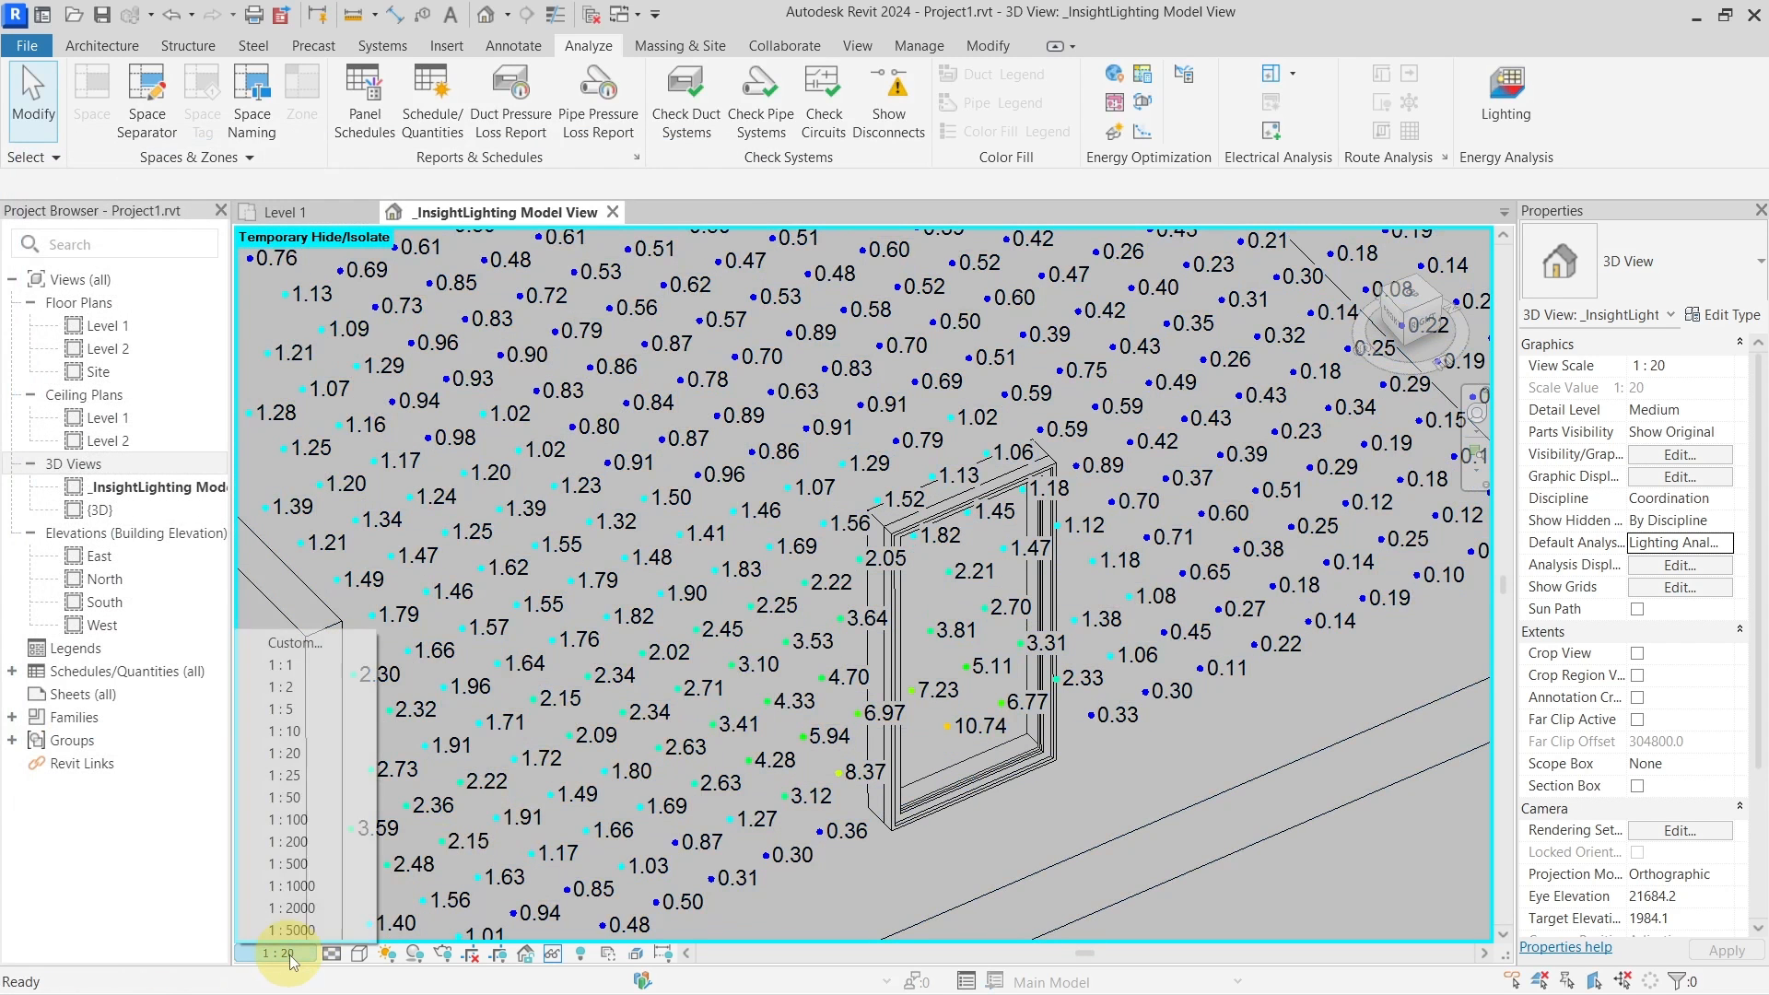
left_click(337, 732)
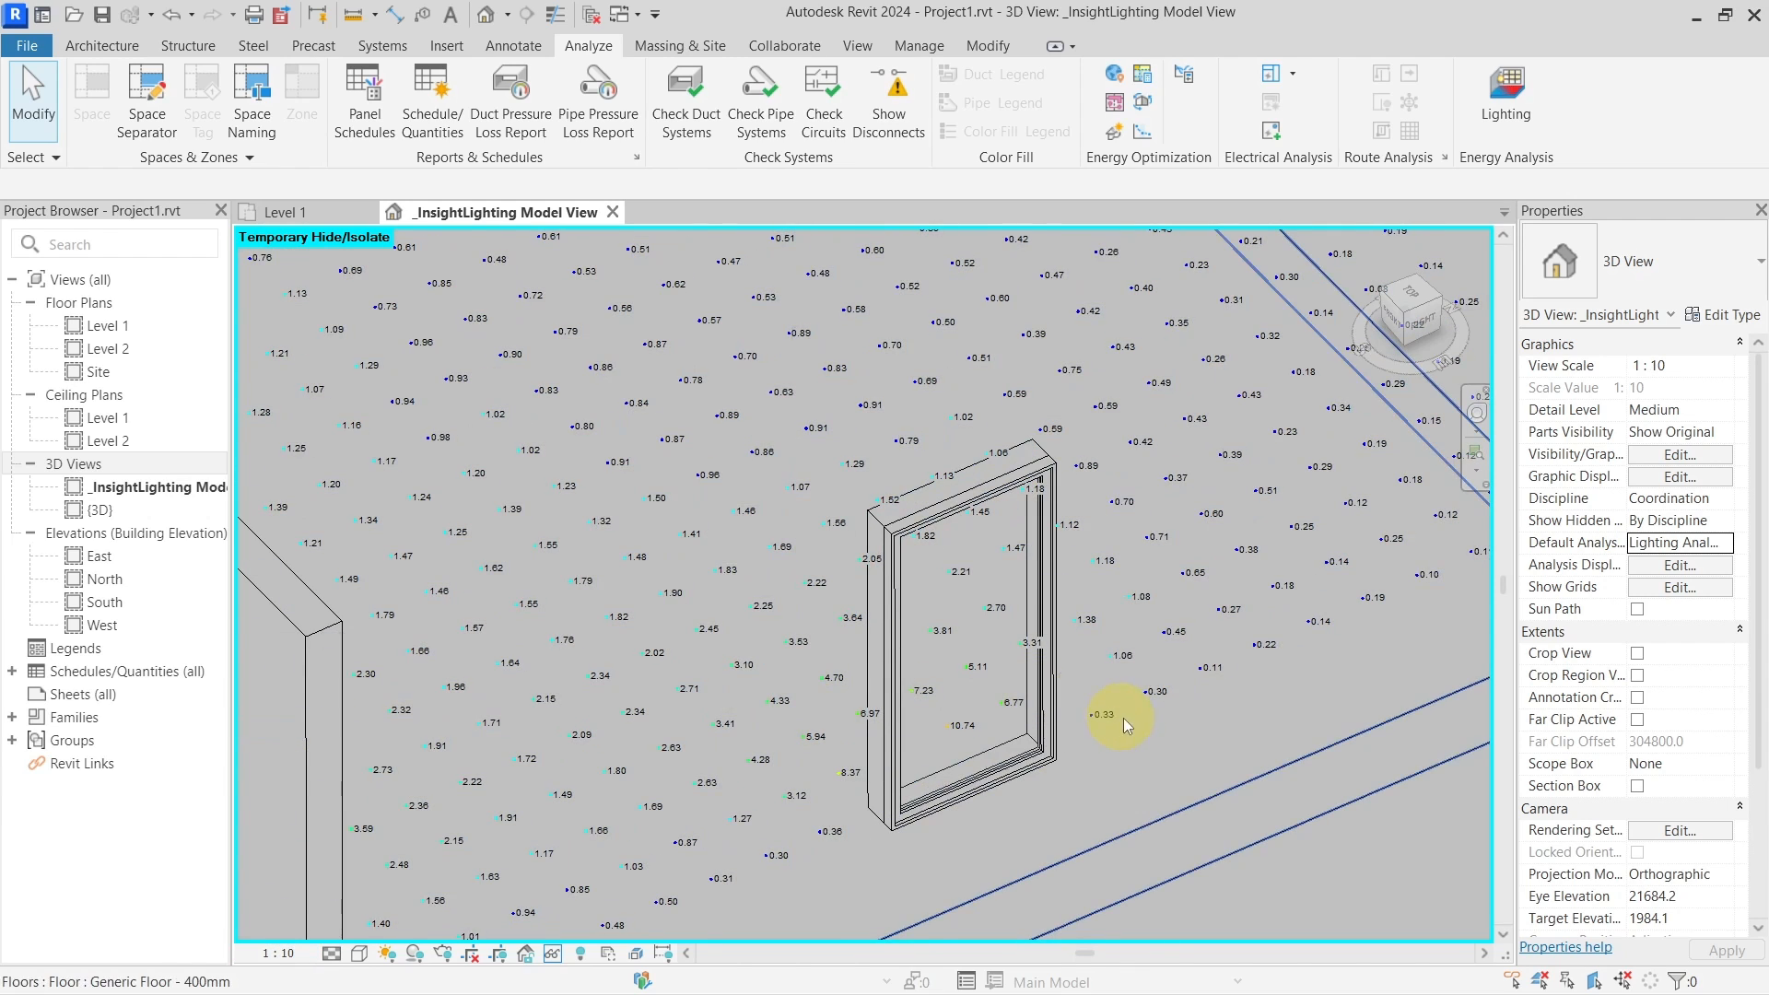
scroll(1266, 768, "down", 3)
middle_click_drag(1266, 769, 1290, 723, "shift")
scroll(1237, 741, "up", 7)
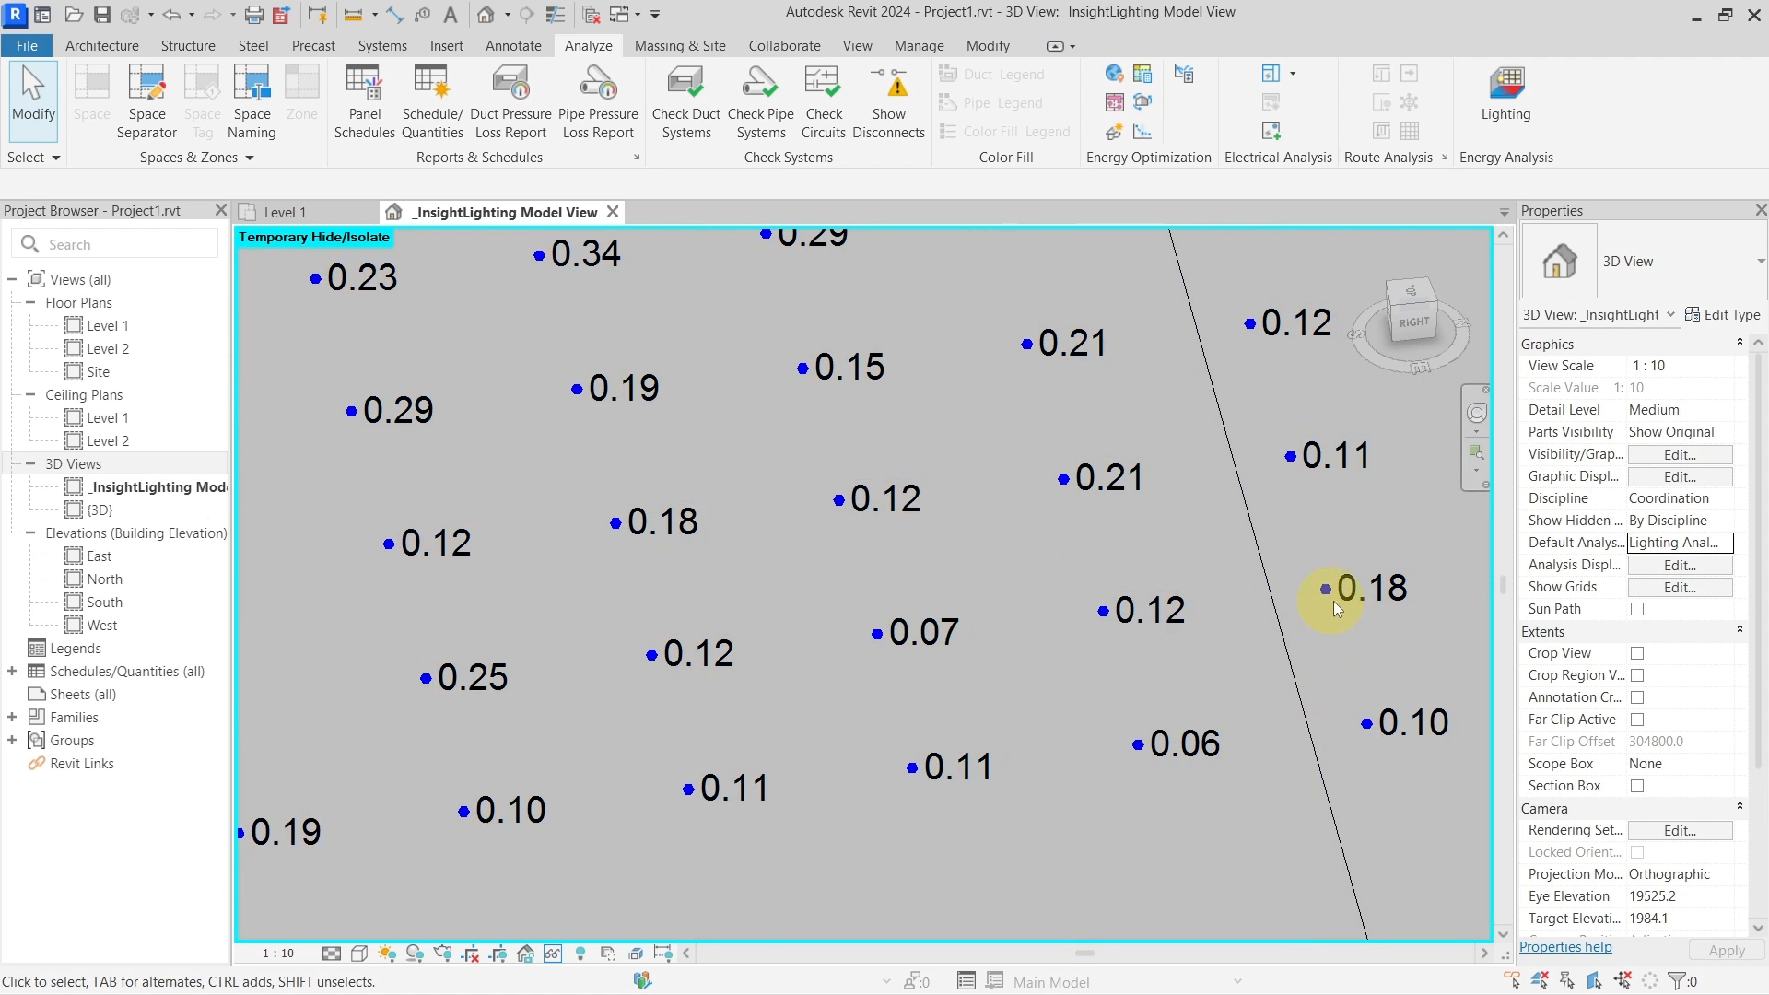
scroll(1395, 595, "down", 2)
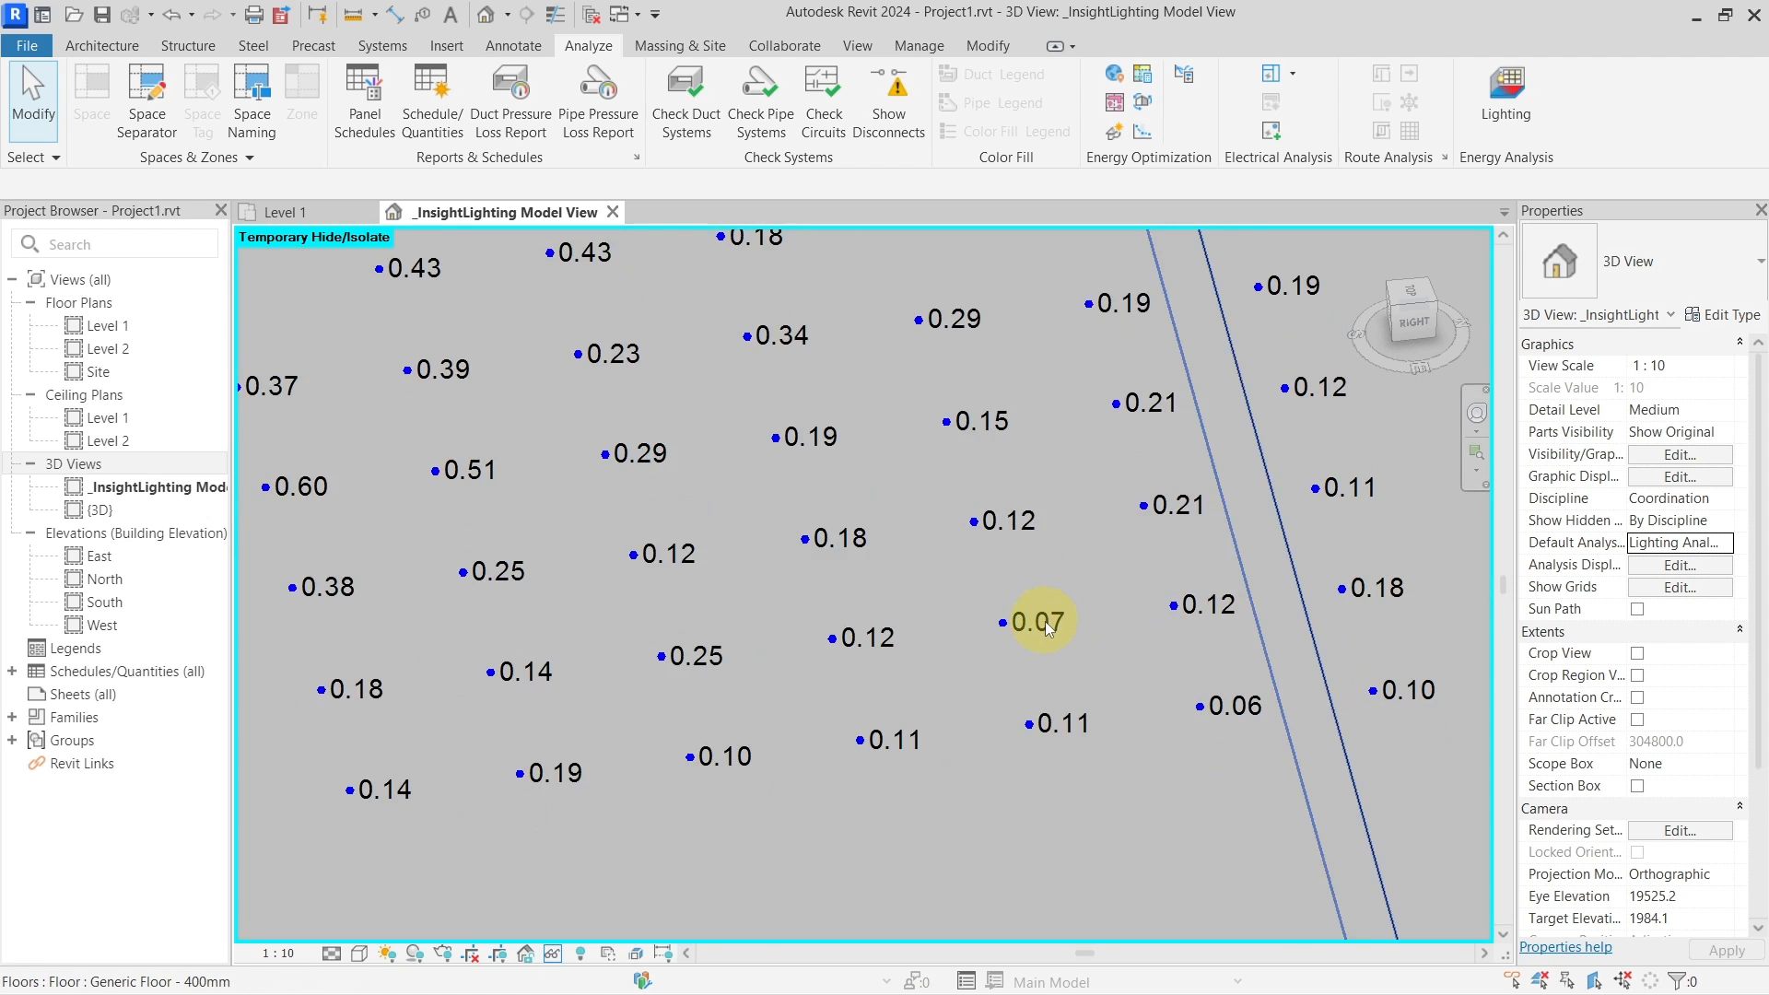
scroll(1045, 621, "down", 2)
middle_click_drag(525, 635, 1112, 600)
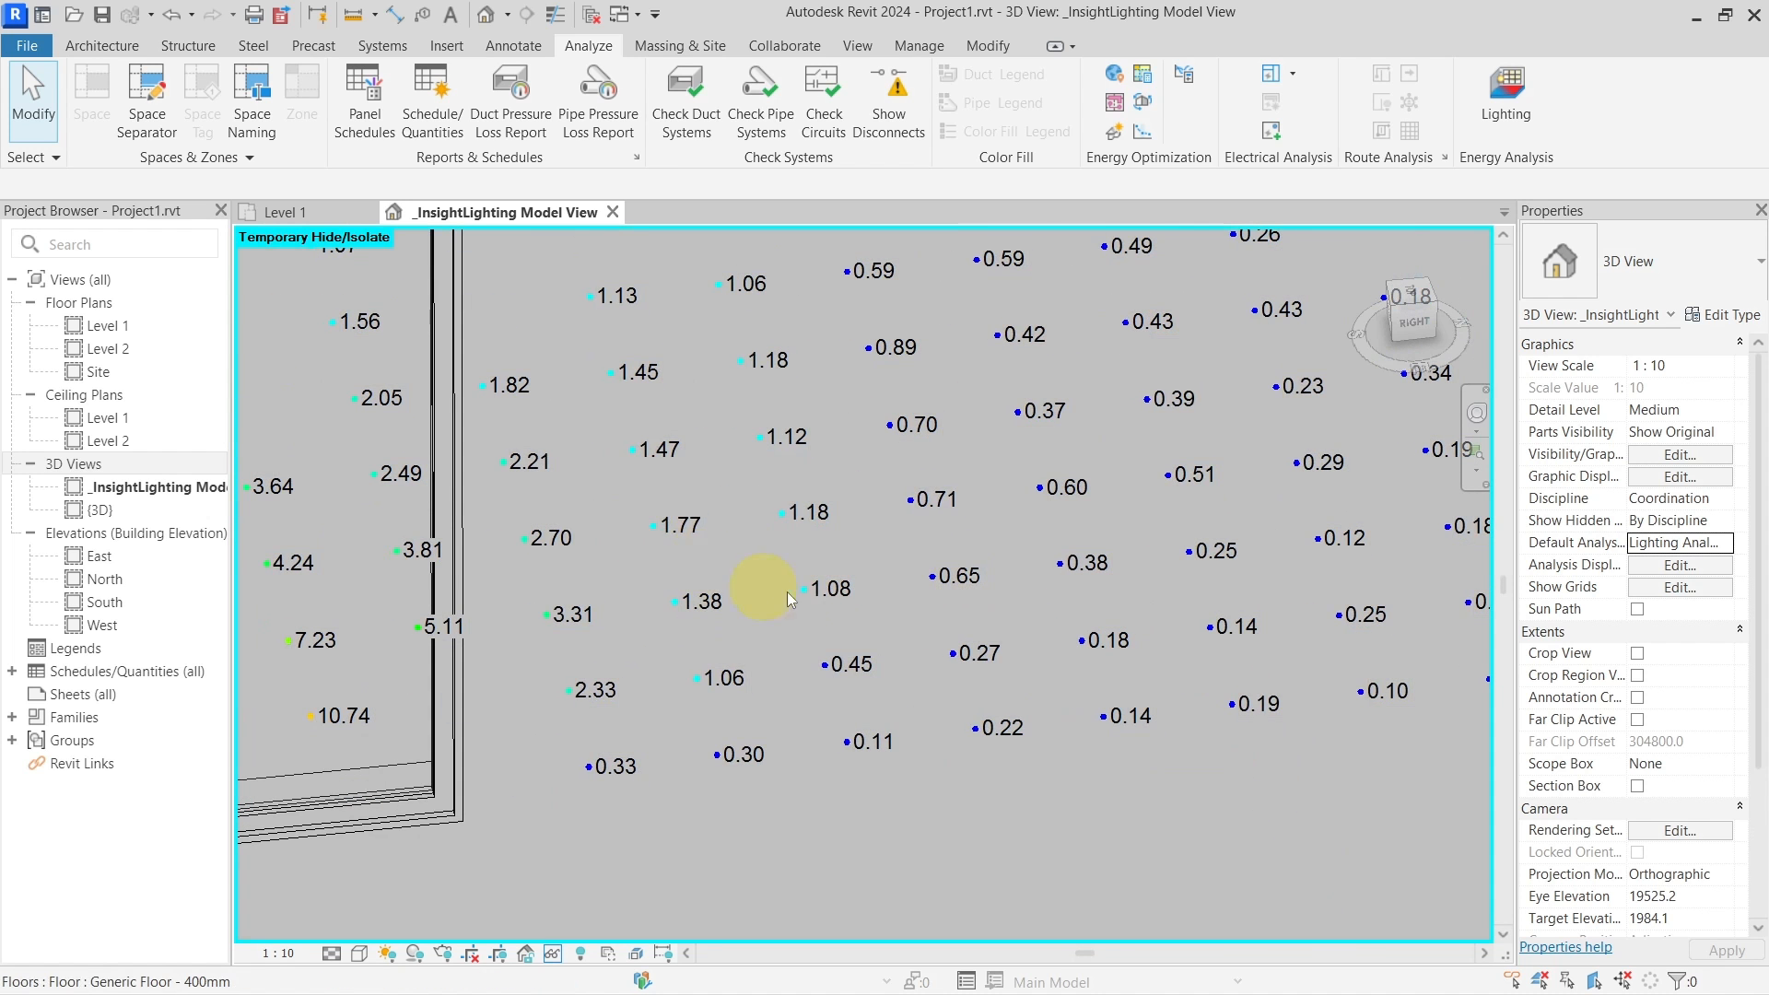
scroll(648, 618, "down", 4)
middle_click_drag(758, 691, 1057, 734)
scroll(1125, 518, "down", 3)
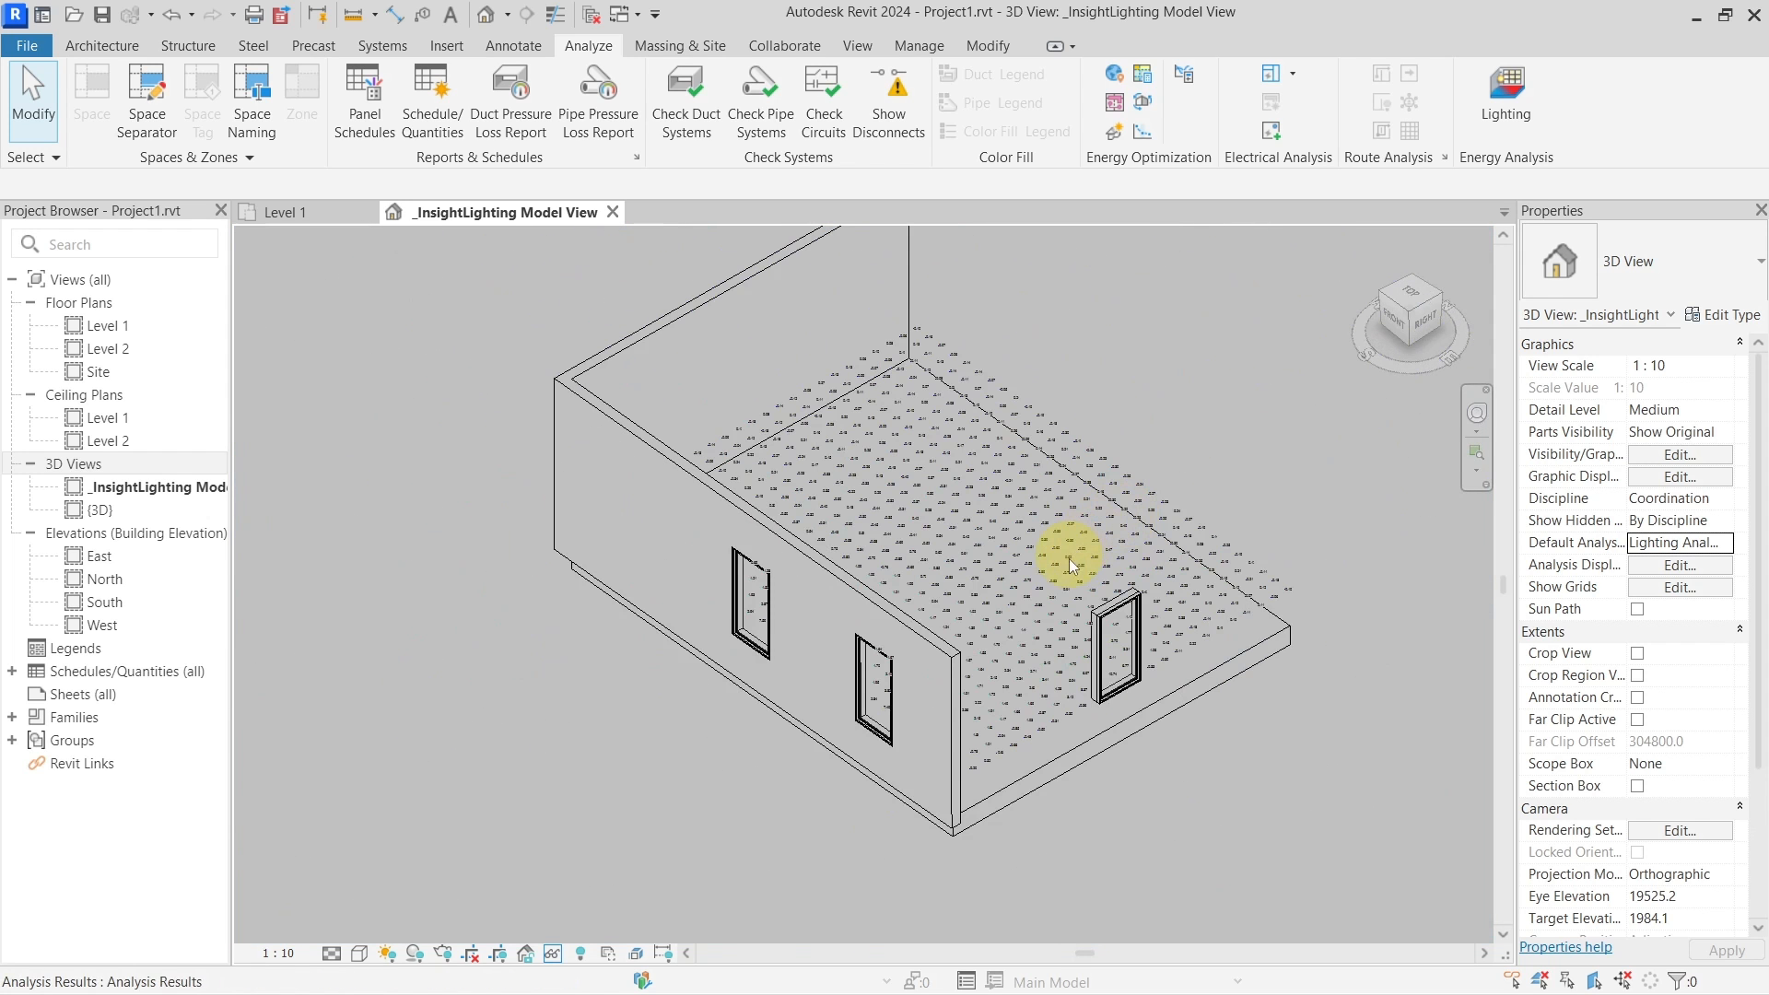
middle_click_drag(1096, 658, 1029, 710, "shift")
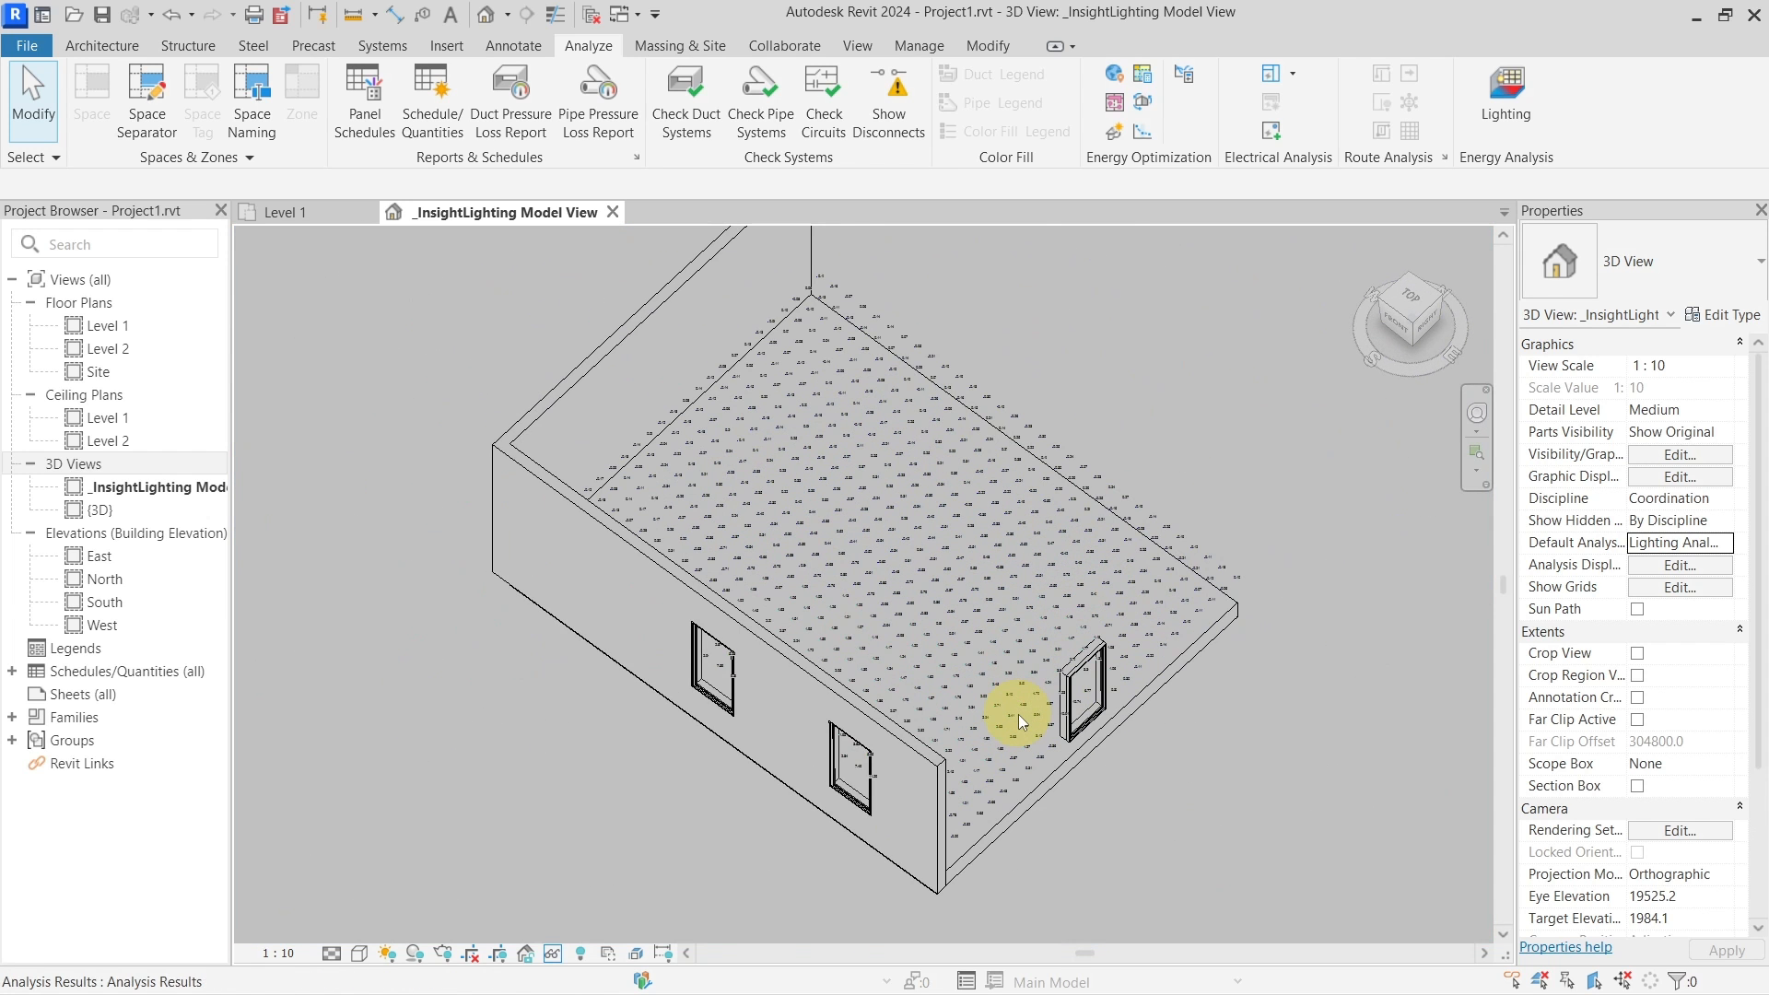
scroll(1019, 715, "up", 4)
scroll(1020, 457, "down", 6)
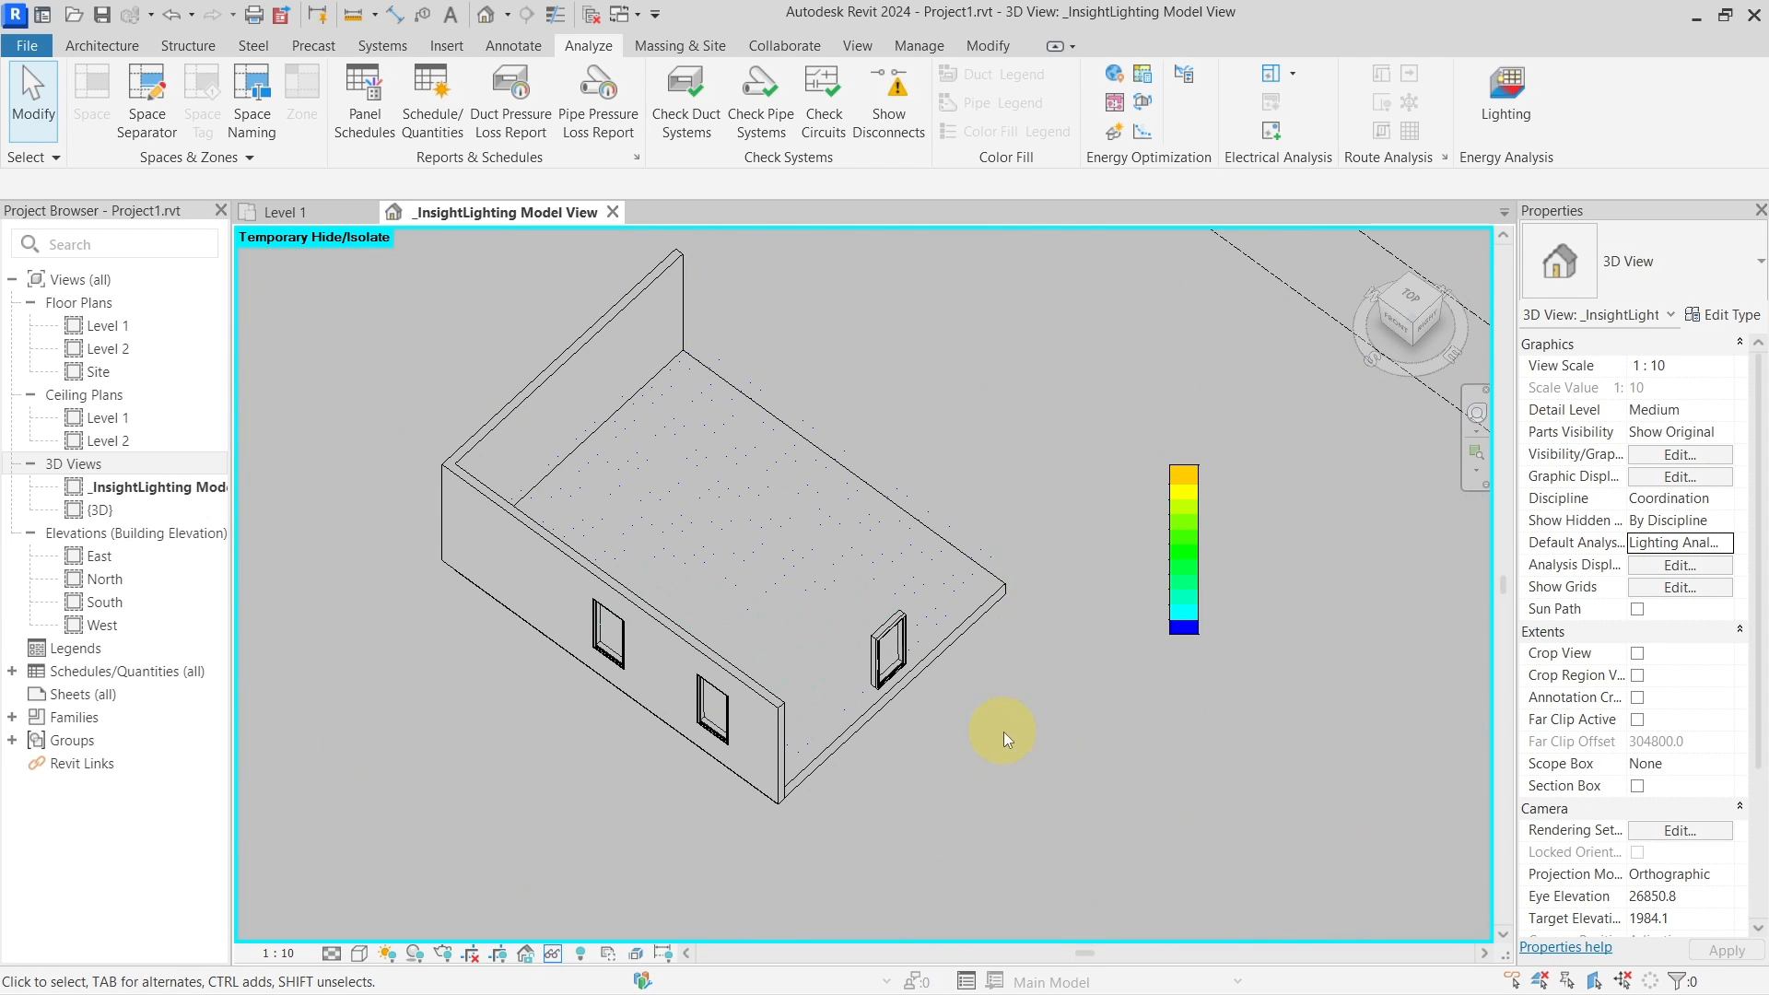
mouse_move(1007, 731)
middle_mouse_down("shift")
mouse_move(1038, 750)
mouse_move(855, 662)
mouse_move(1059, 723)
mouse_move(1032, 737)
middle_mouse_up("shift")
Set the view scale to 1:20 and apply the Lighting Analysis Daylight Factor Style colour surface
left_click(308, 956)
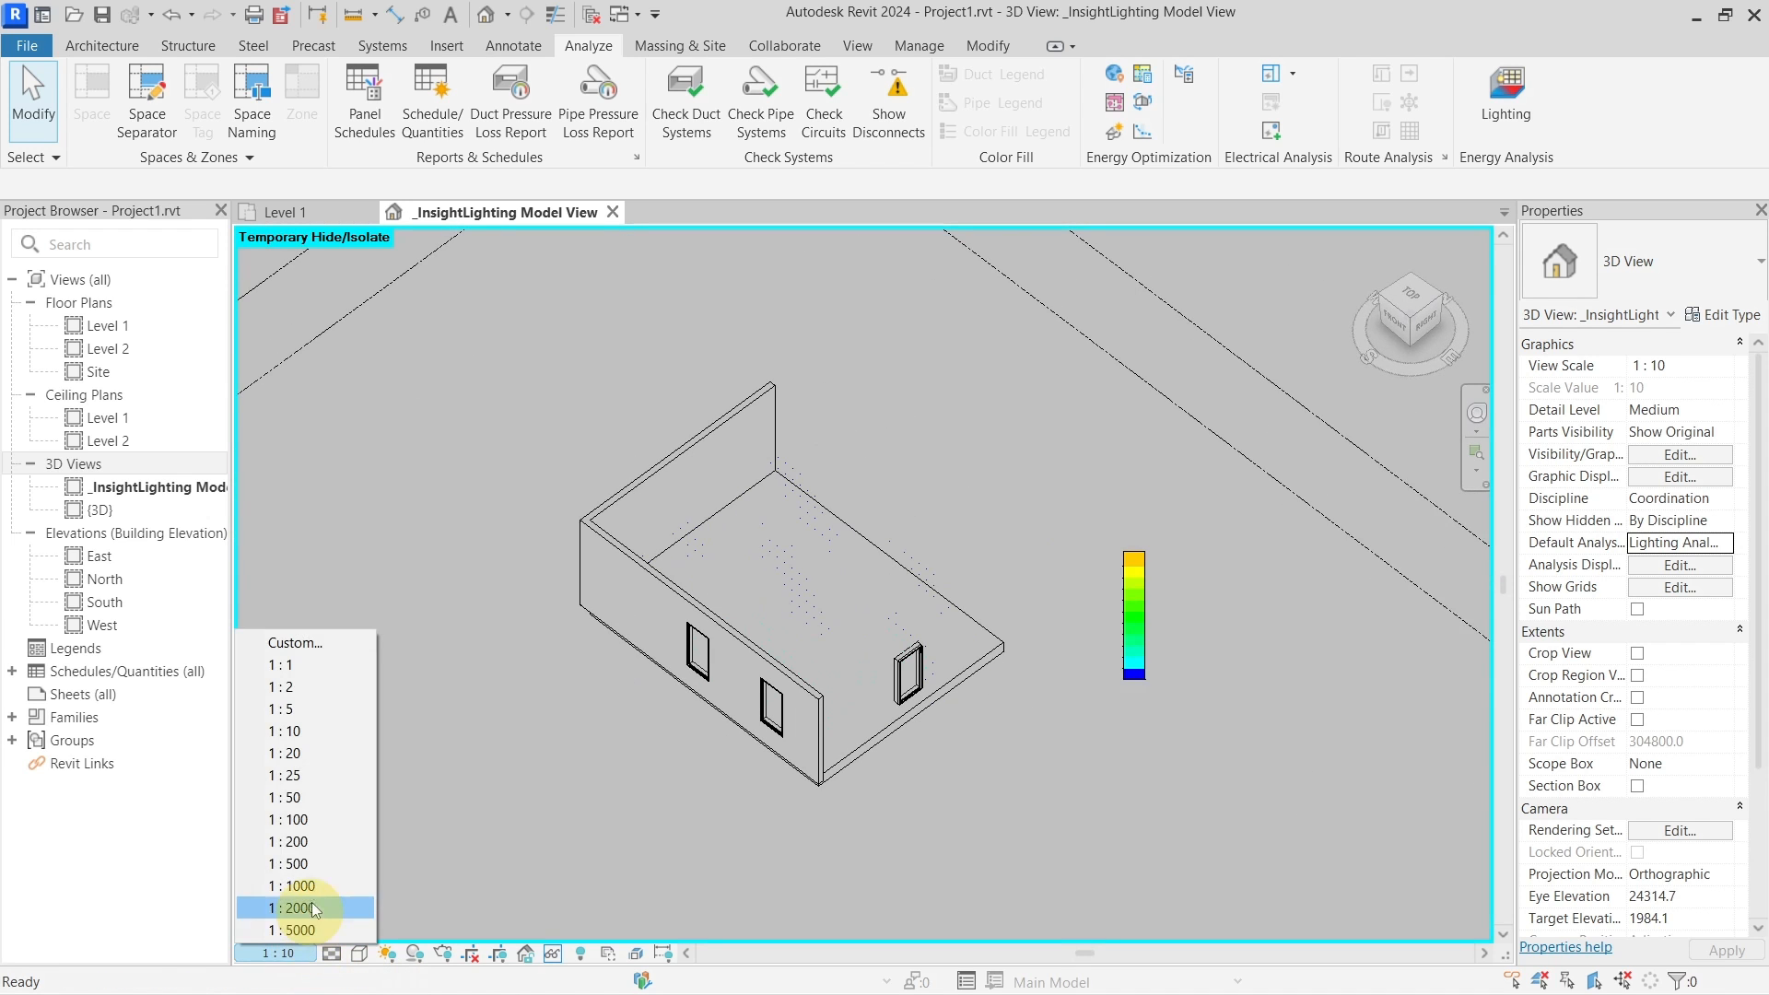
left_click(317, 758)
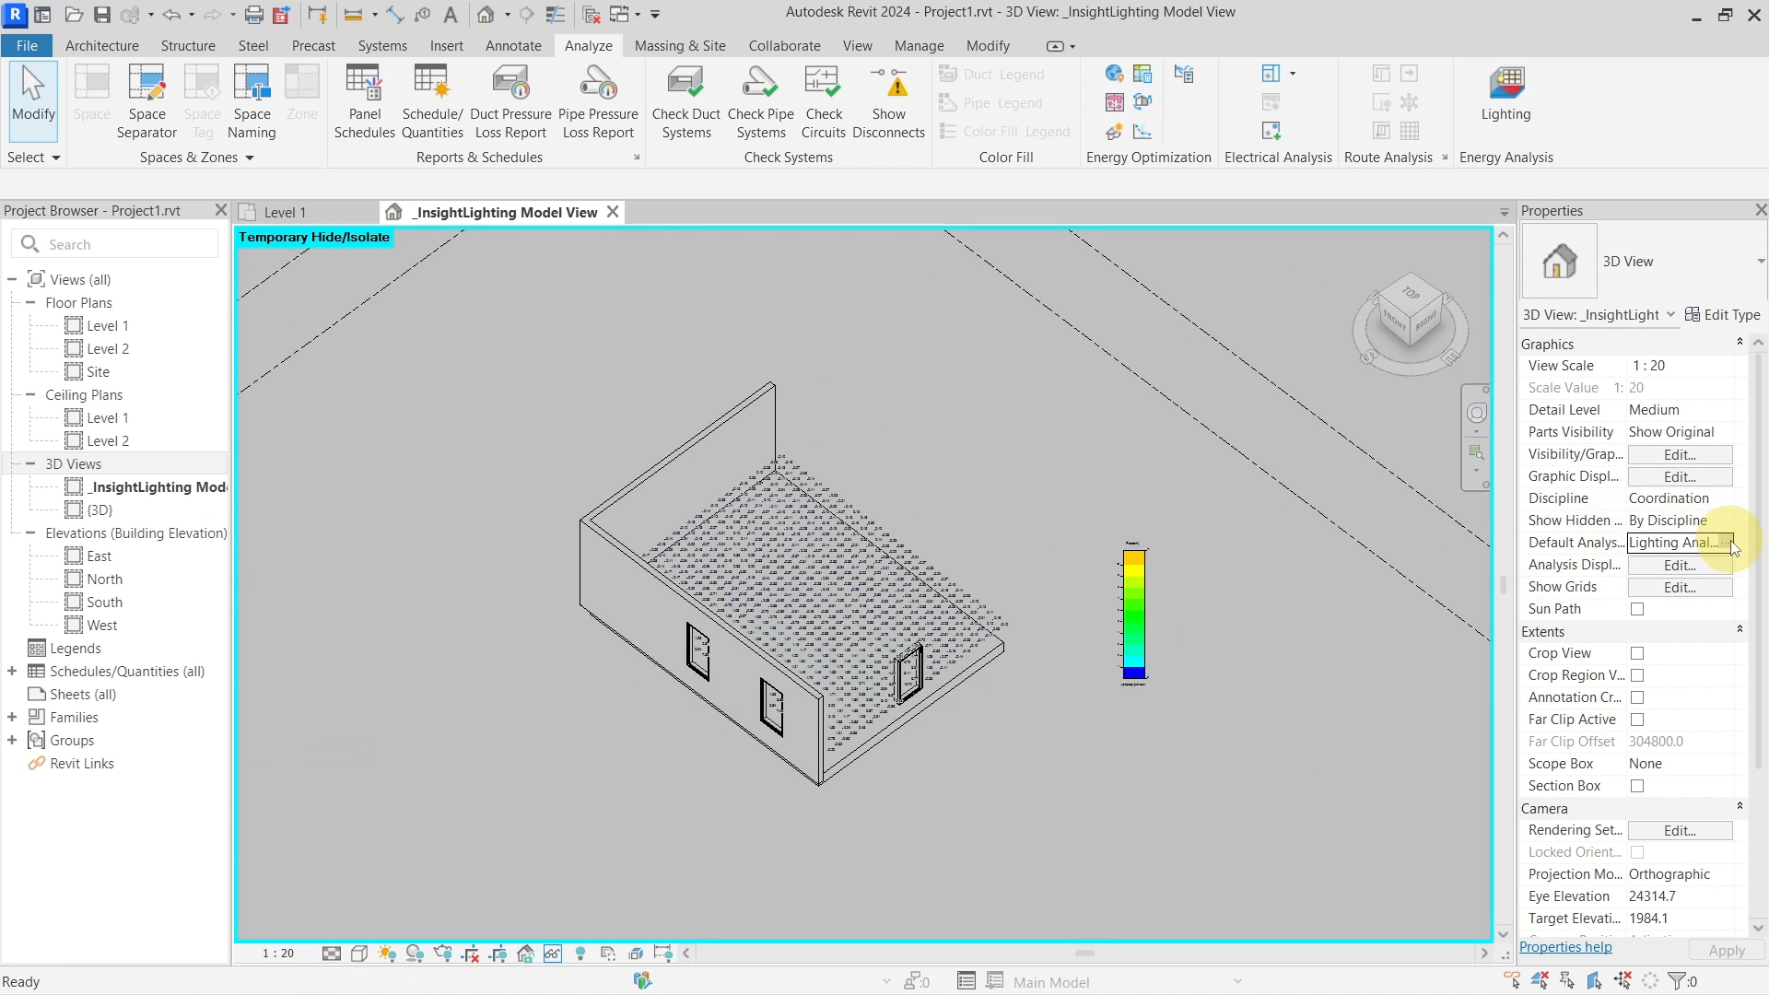
left_click(1680, 565)
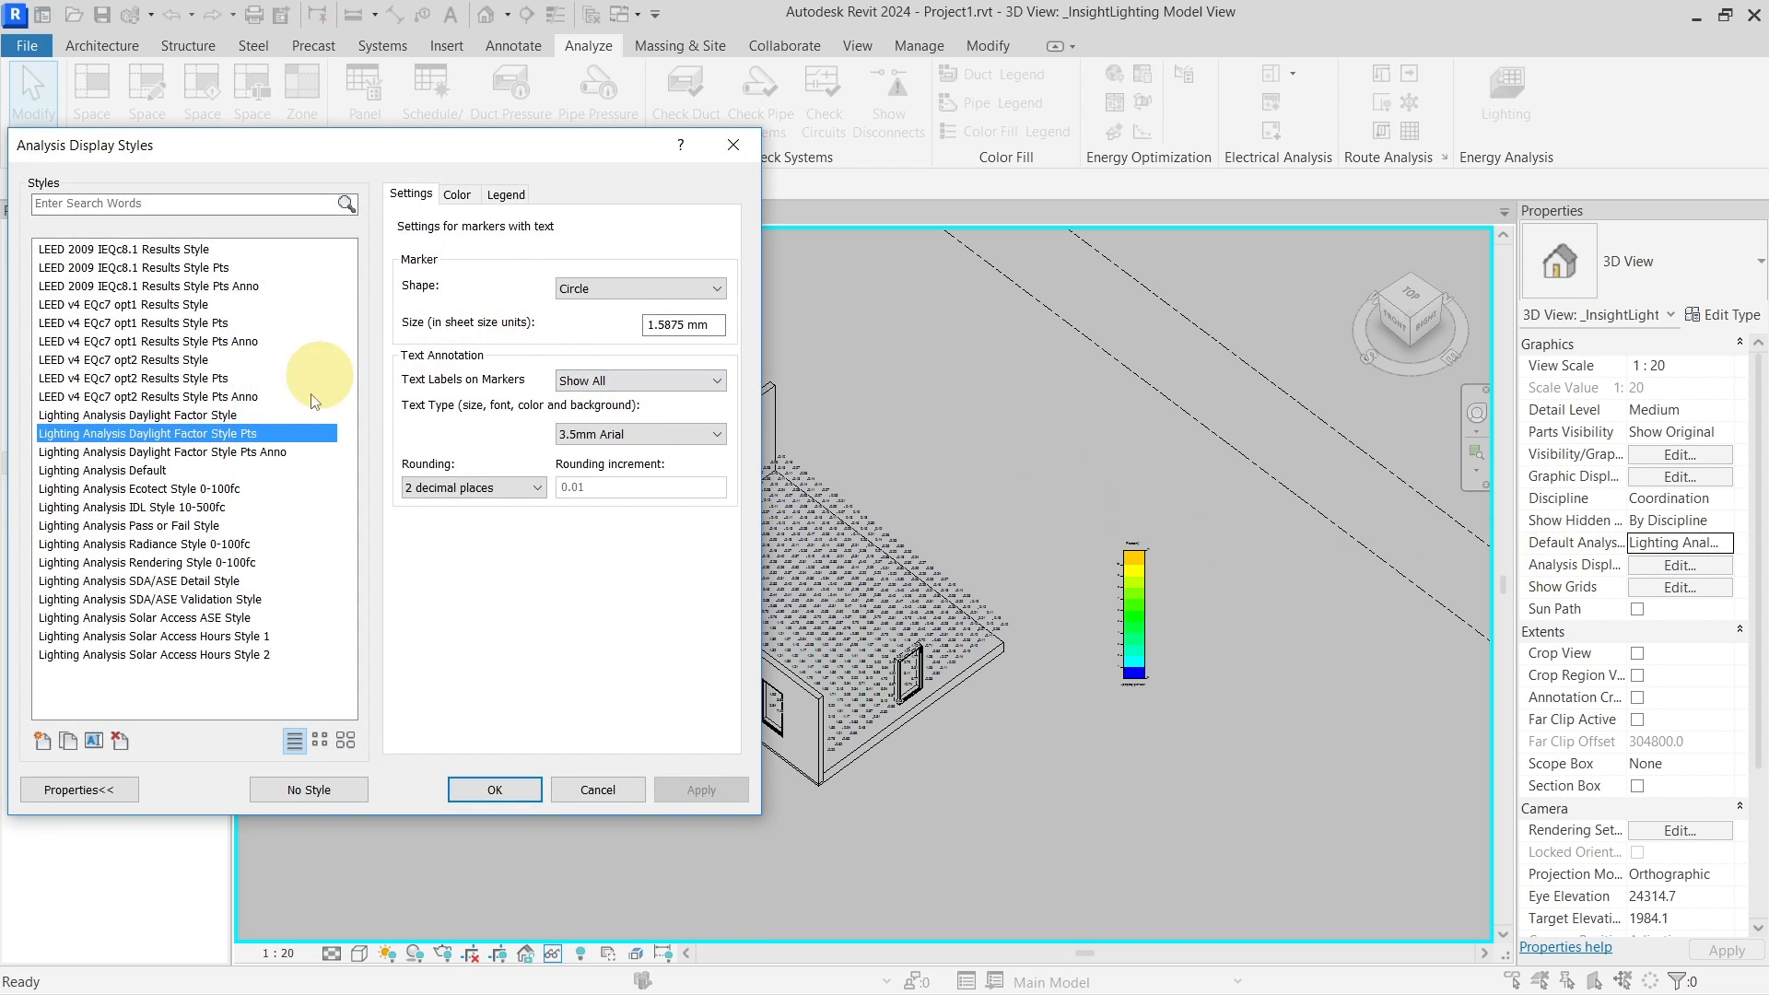
left_click(295, 415)
left_click(500, 787)
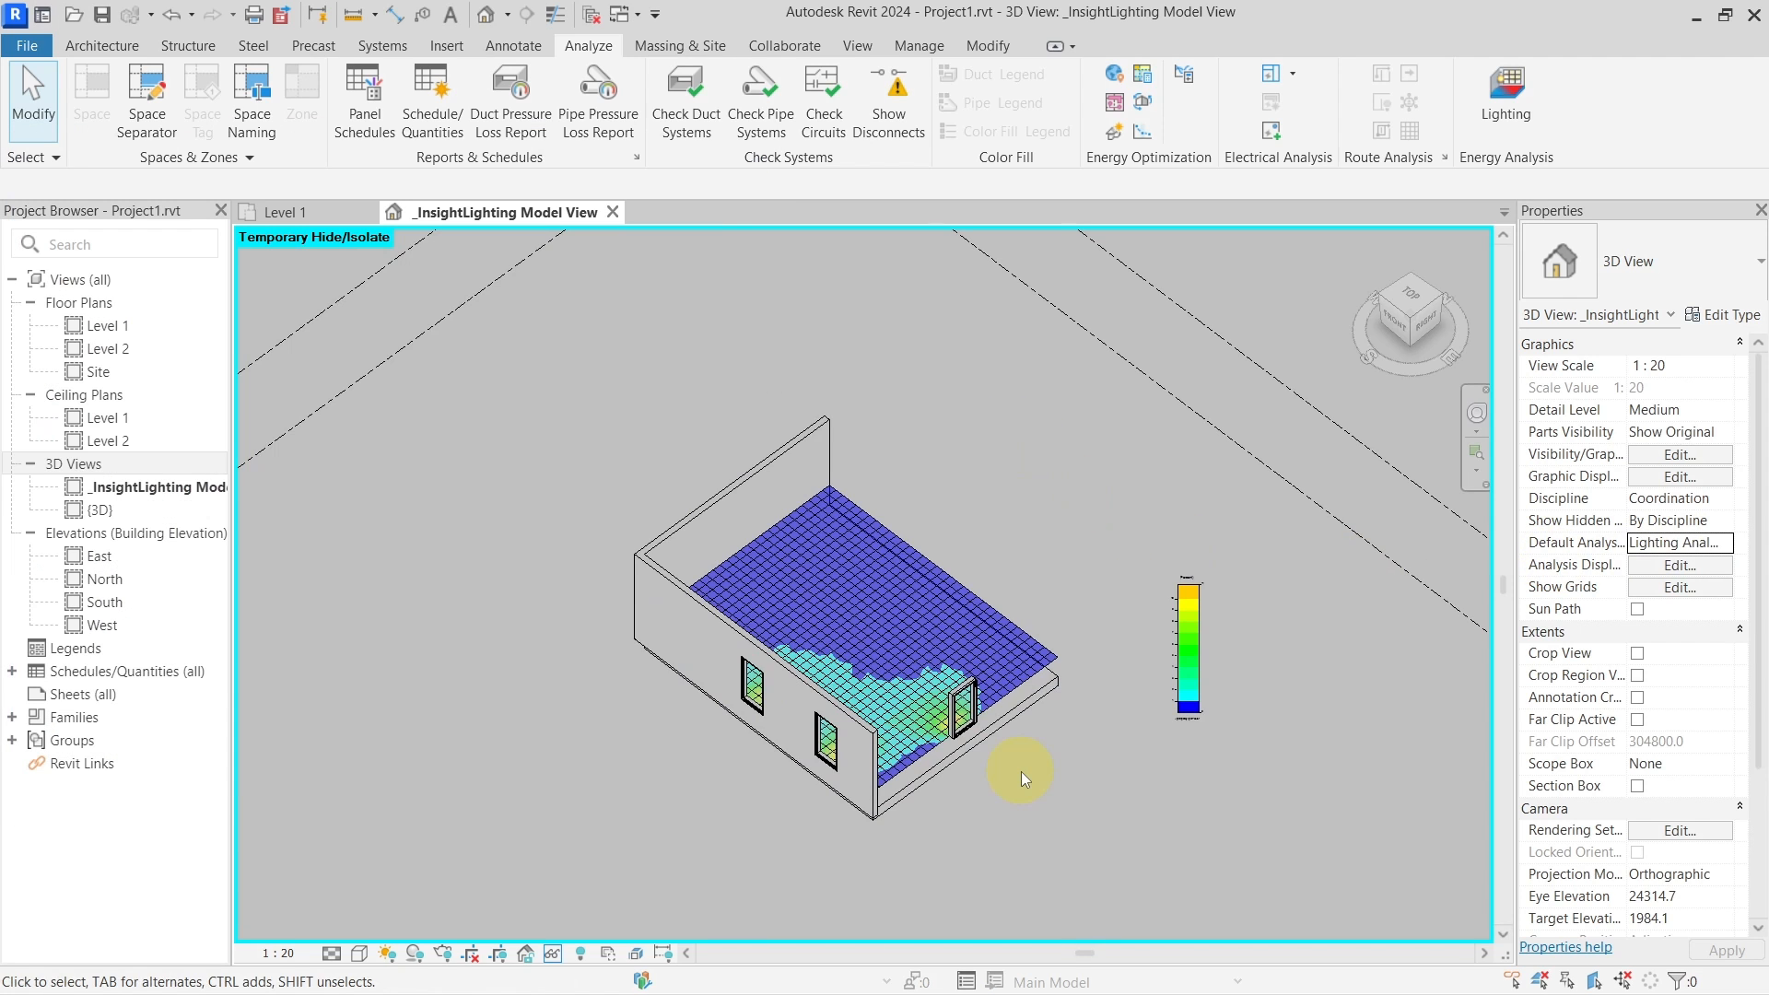
scroll(1021, 771, "up", 5)
scroll(1079, 772, "down", 4)
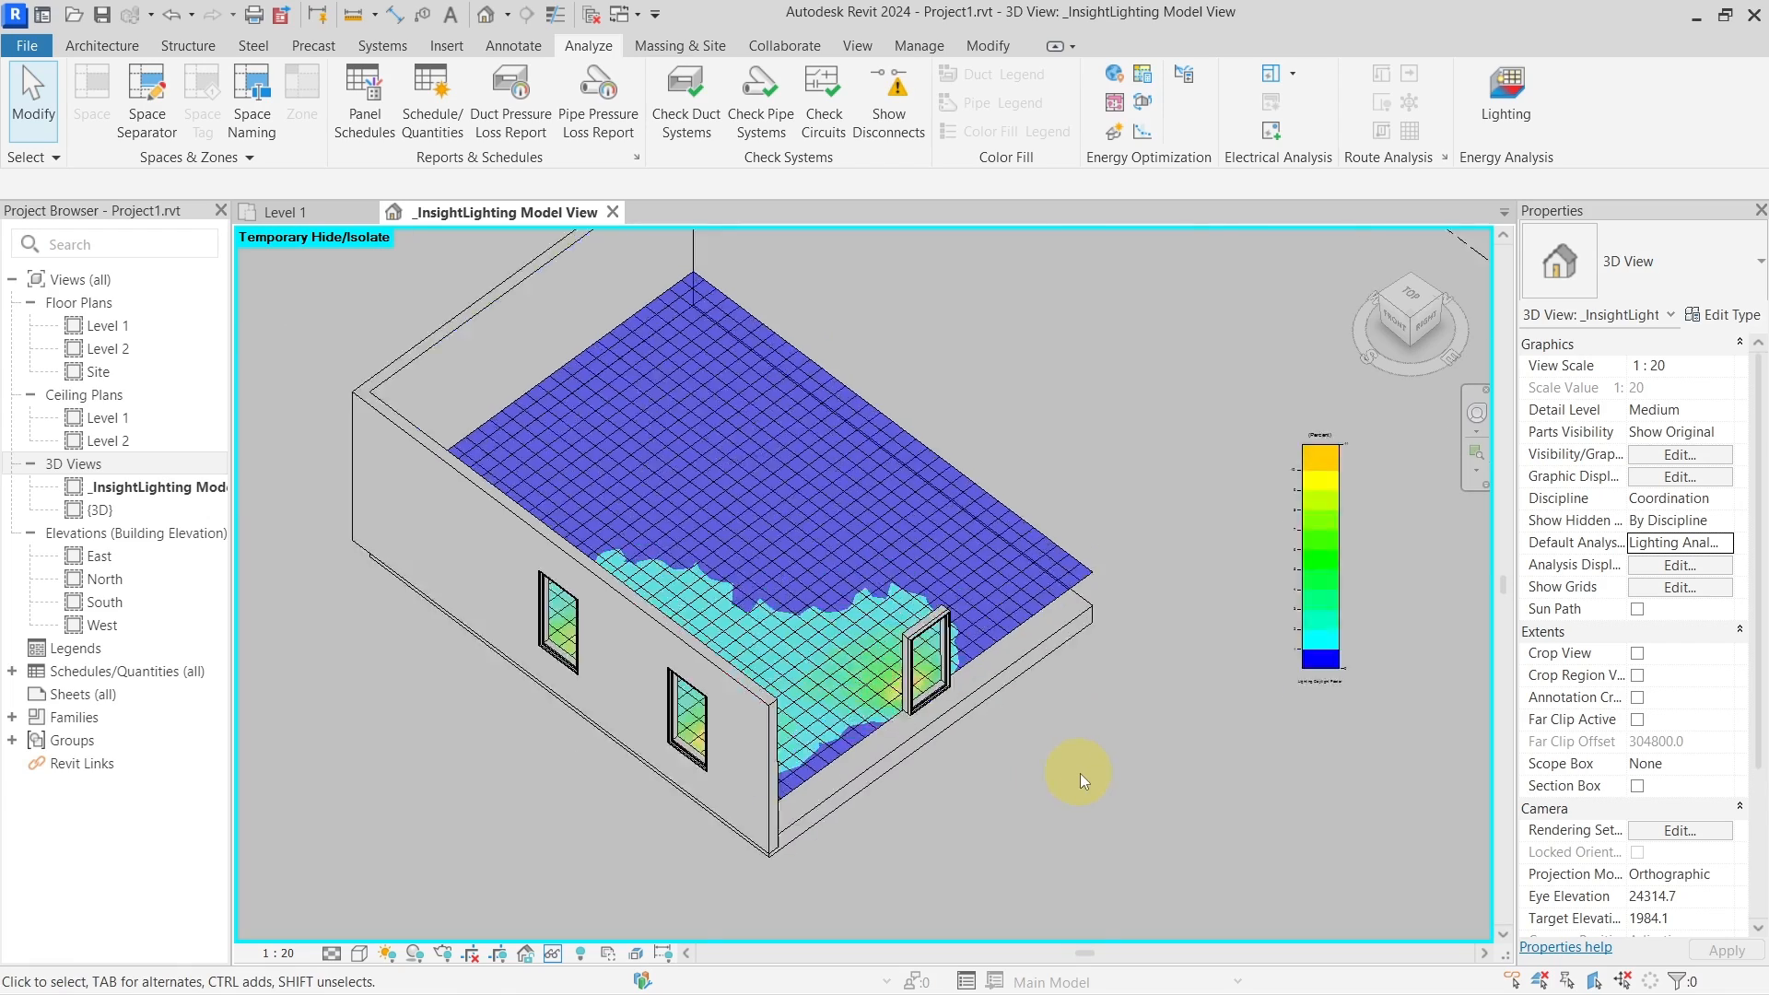
middle_click_drag(1099, 775, 1019, 762)
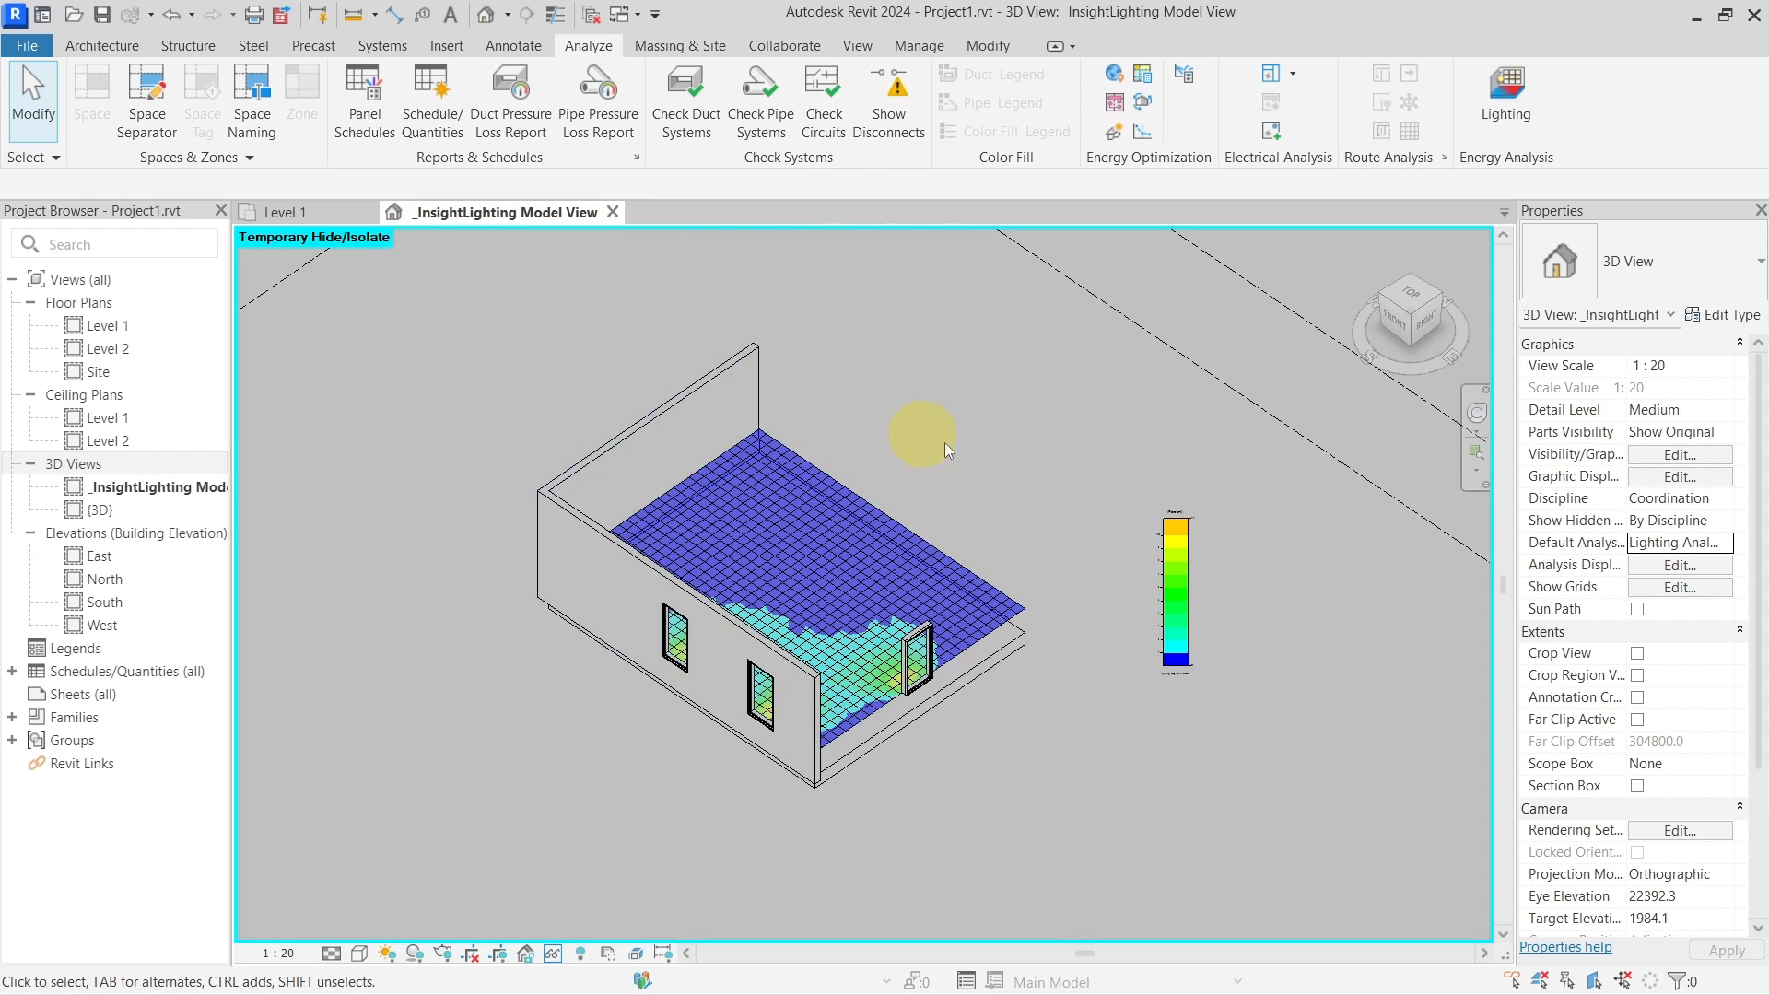
Reset Temporary Hide/Isolate, then hide the Level 2 floor slab again with HH
scroll(1006, 451, "up", 1)
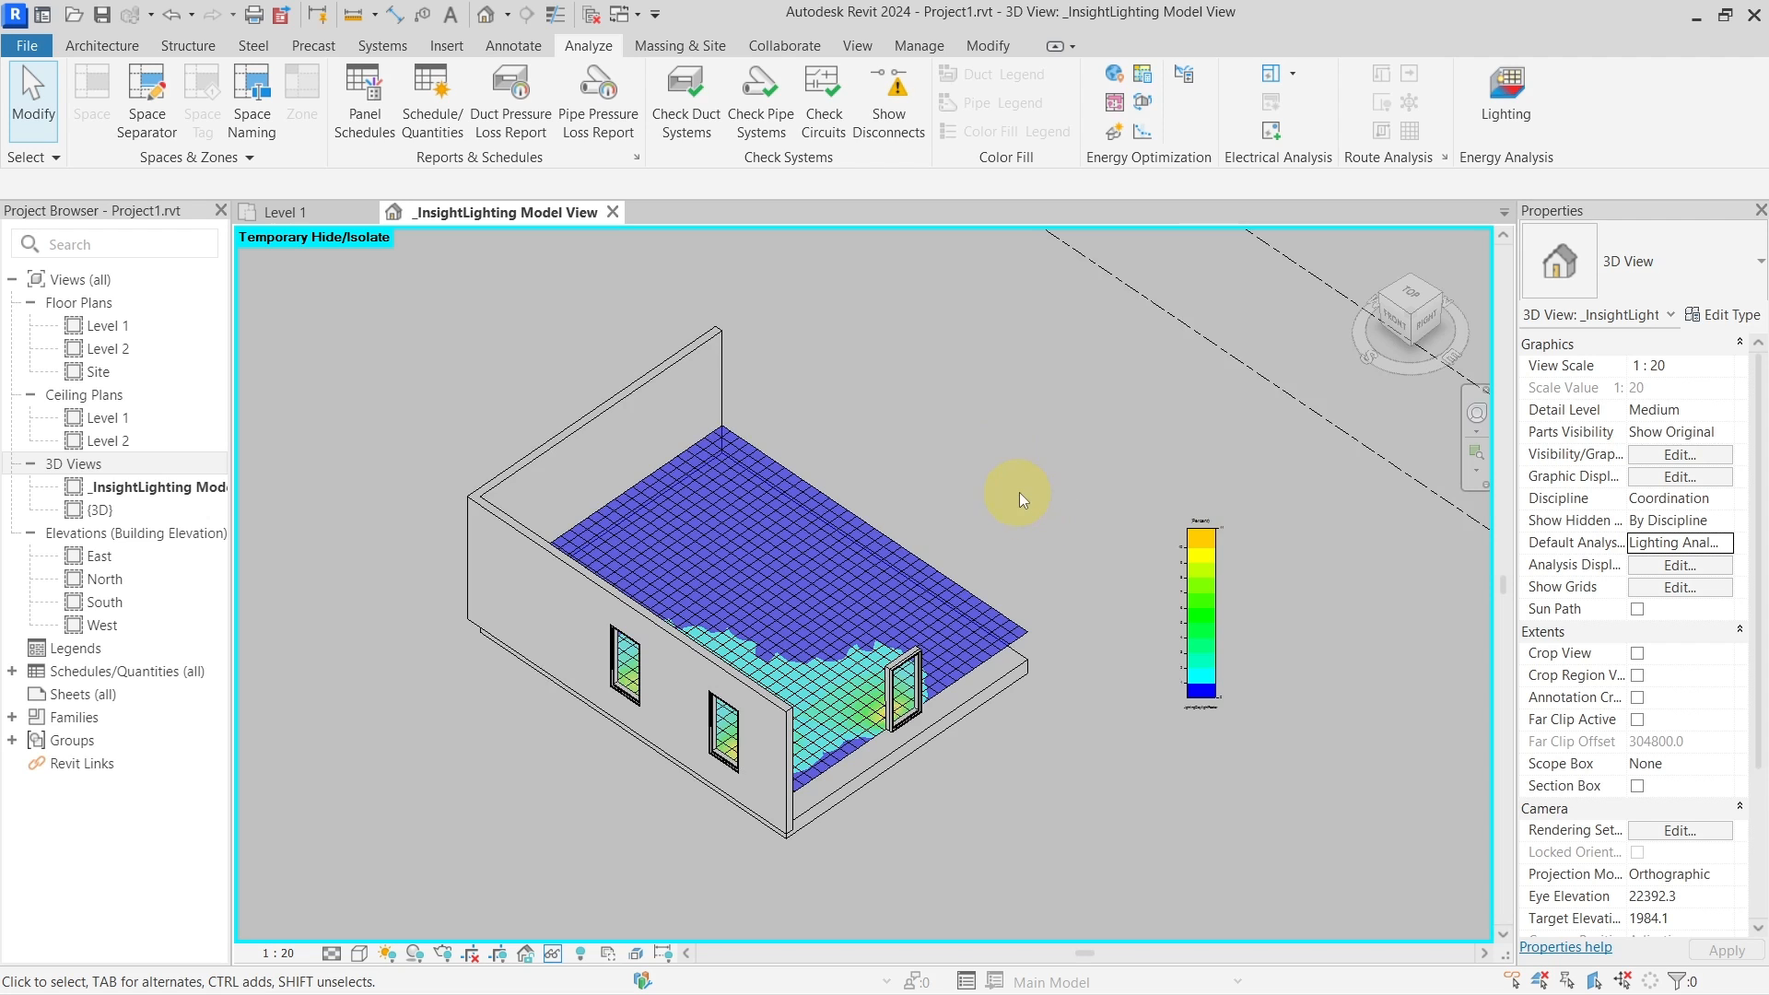
key("h")
key("r")
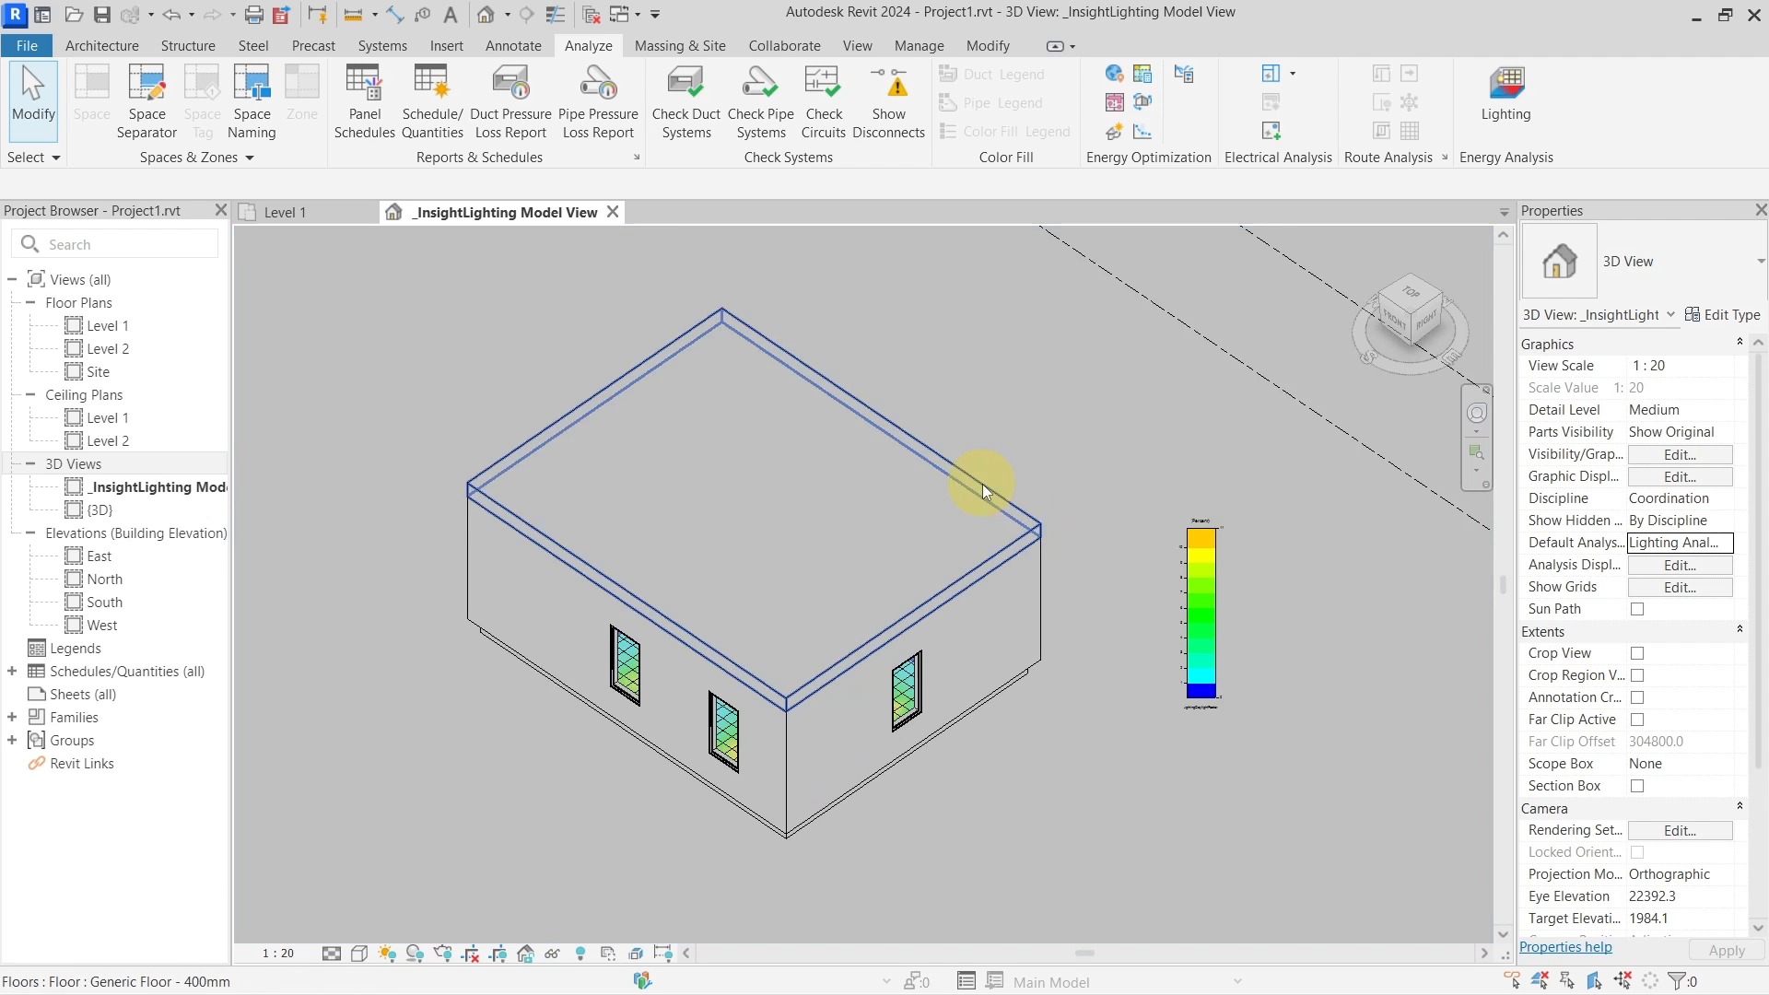
left_click(914, 501)
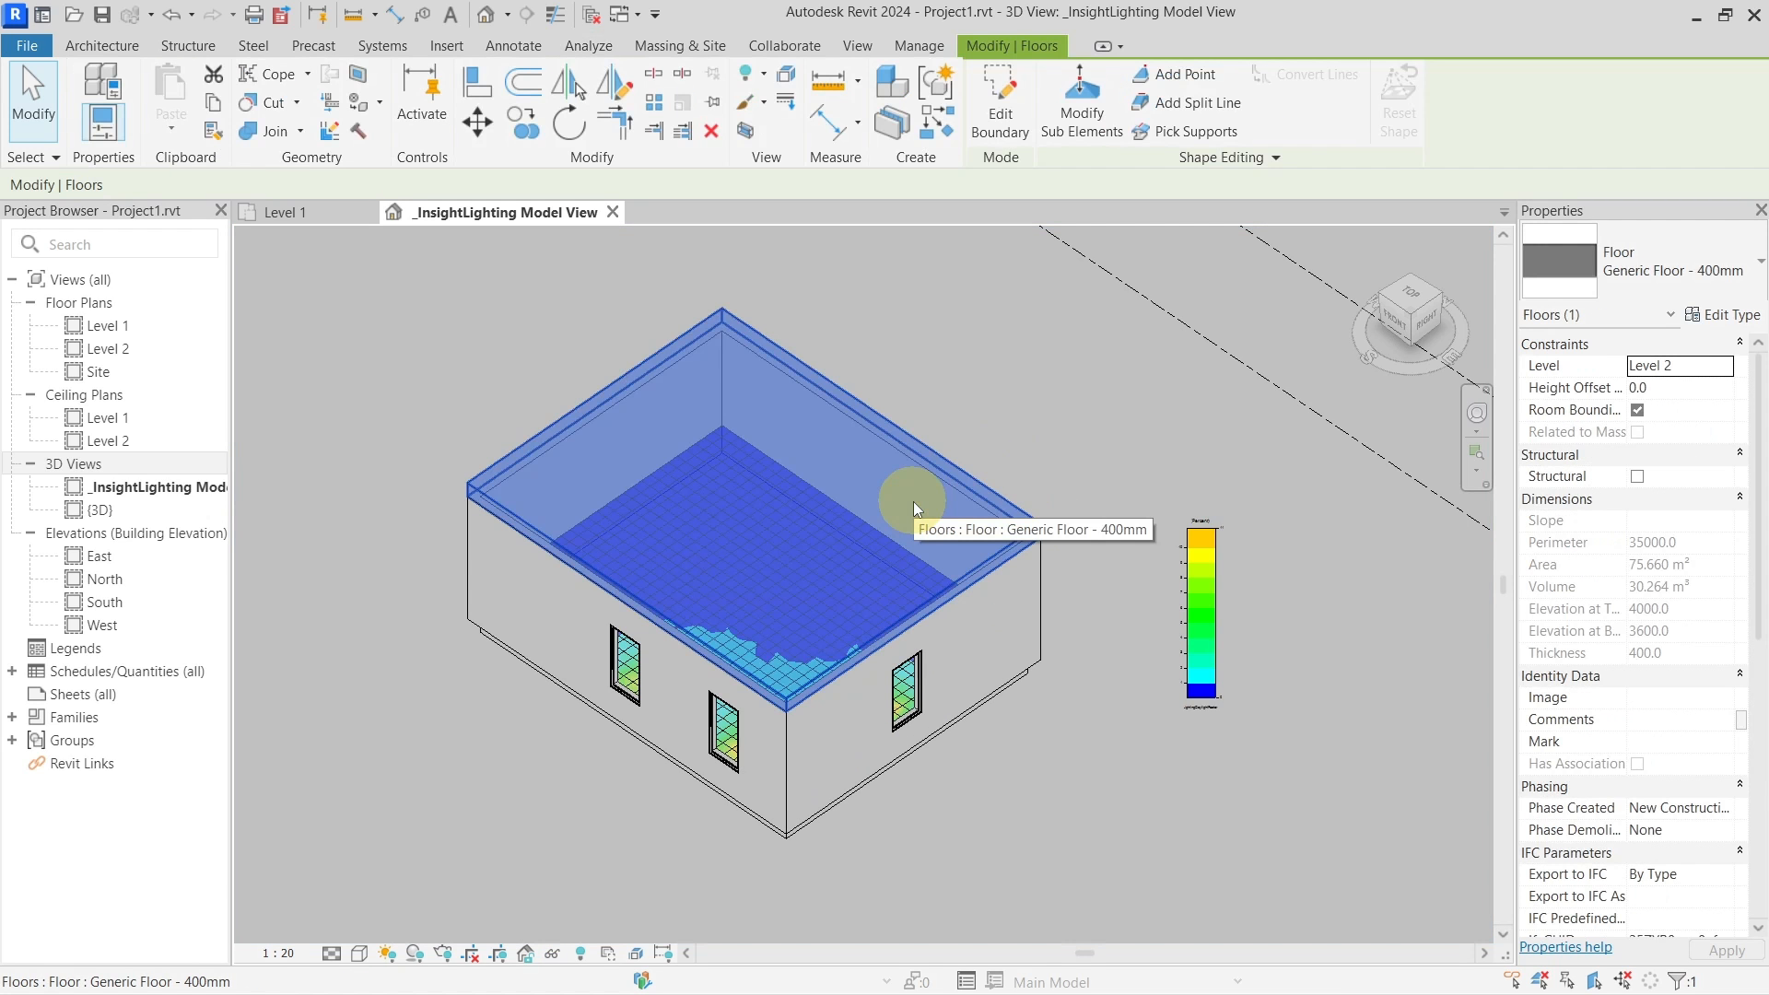
key("h")
key("h")
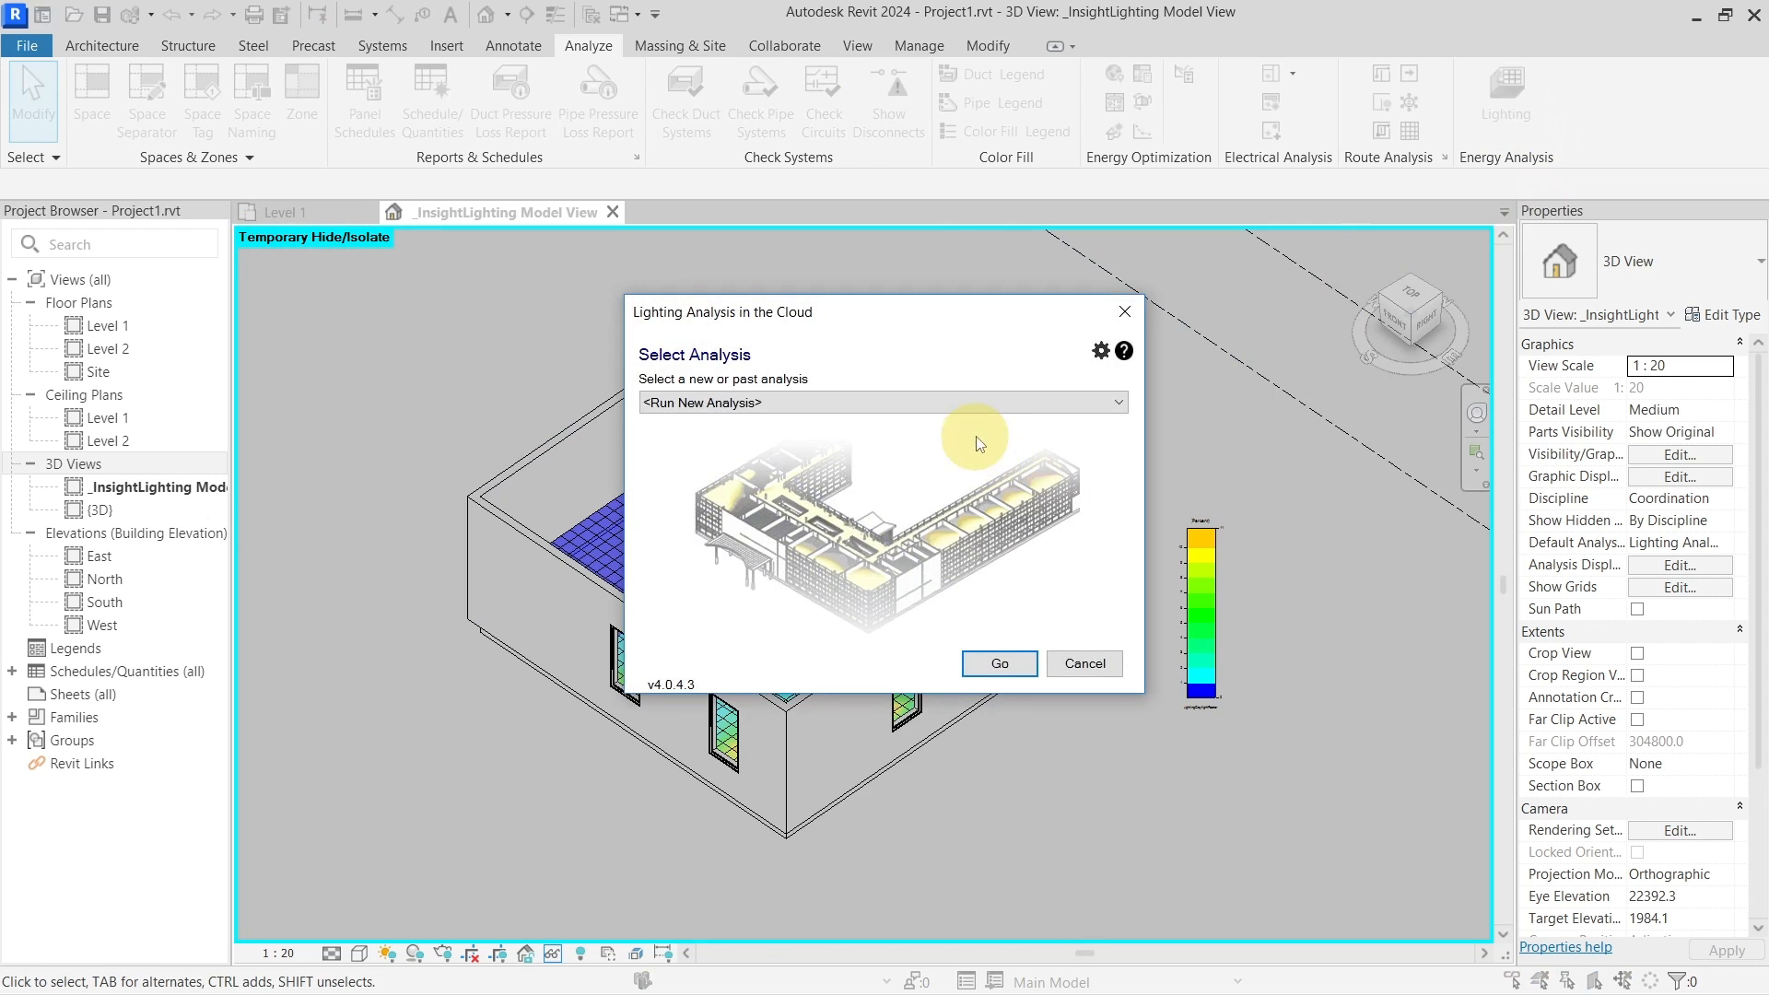
Submit a Level 1 Daylight Factor (beta) cloud analysis after checking its 0-credit price
left_click(1001, 660)
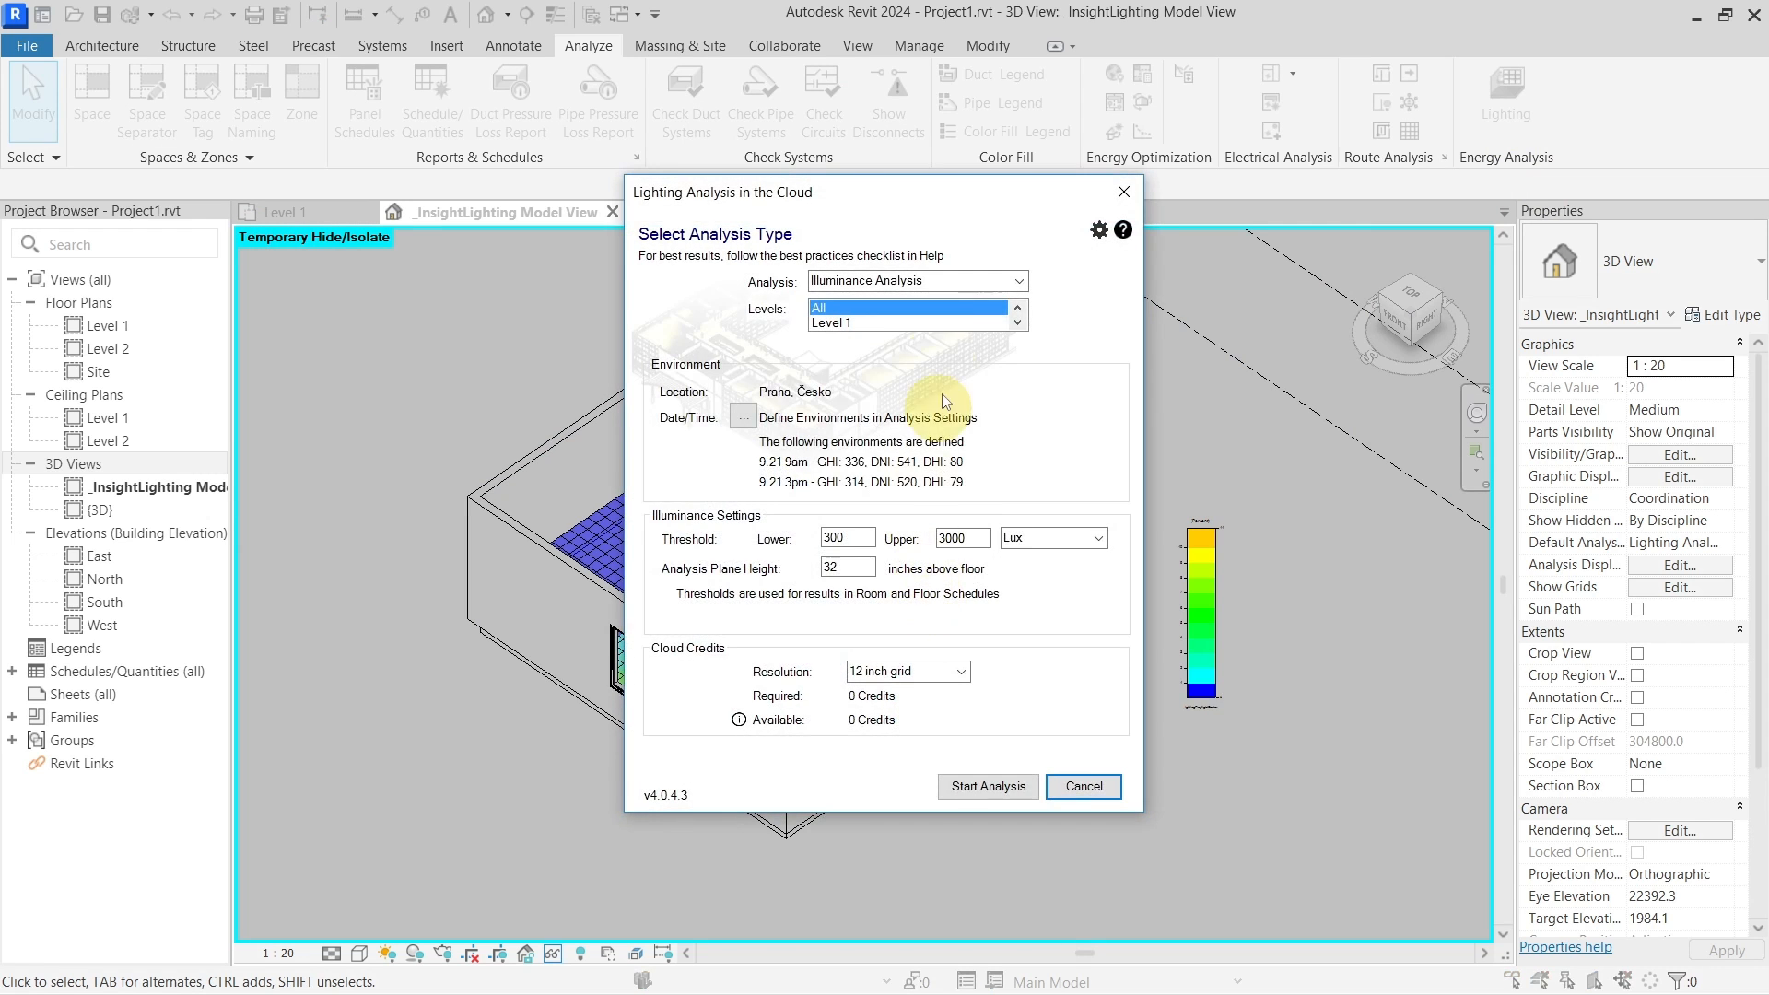
left_click(942, 325)
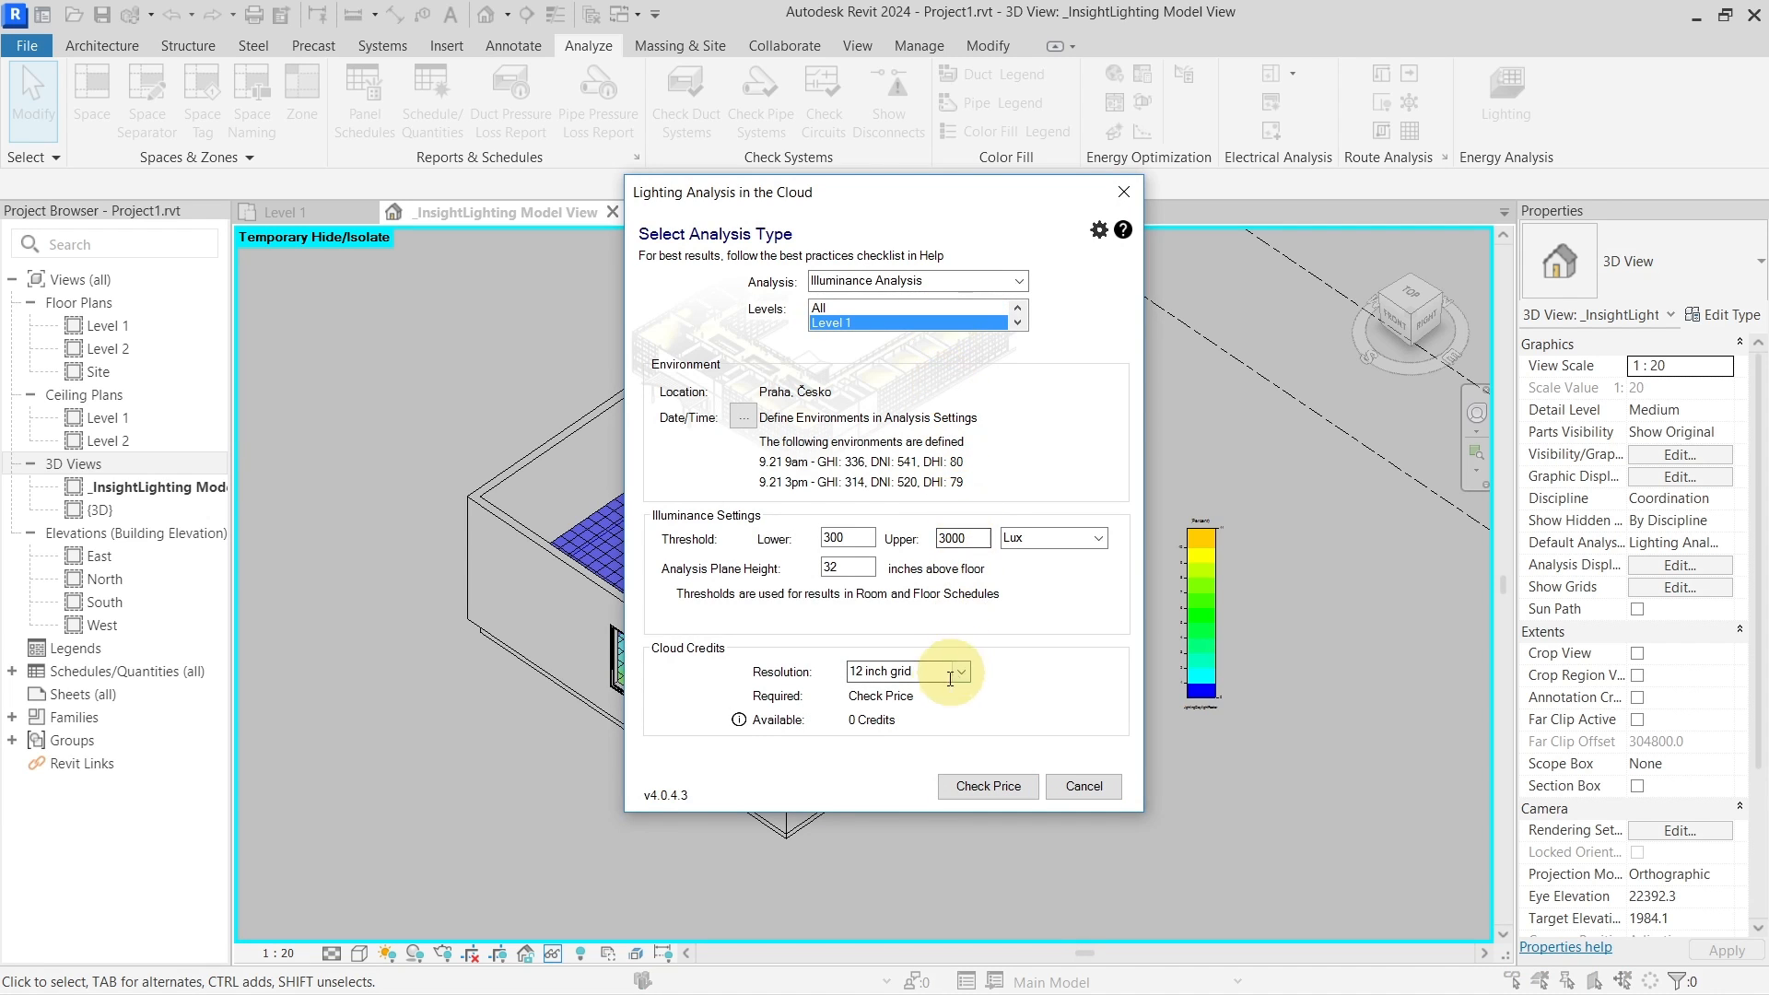
left_click(1019, 281)
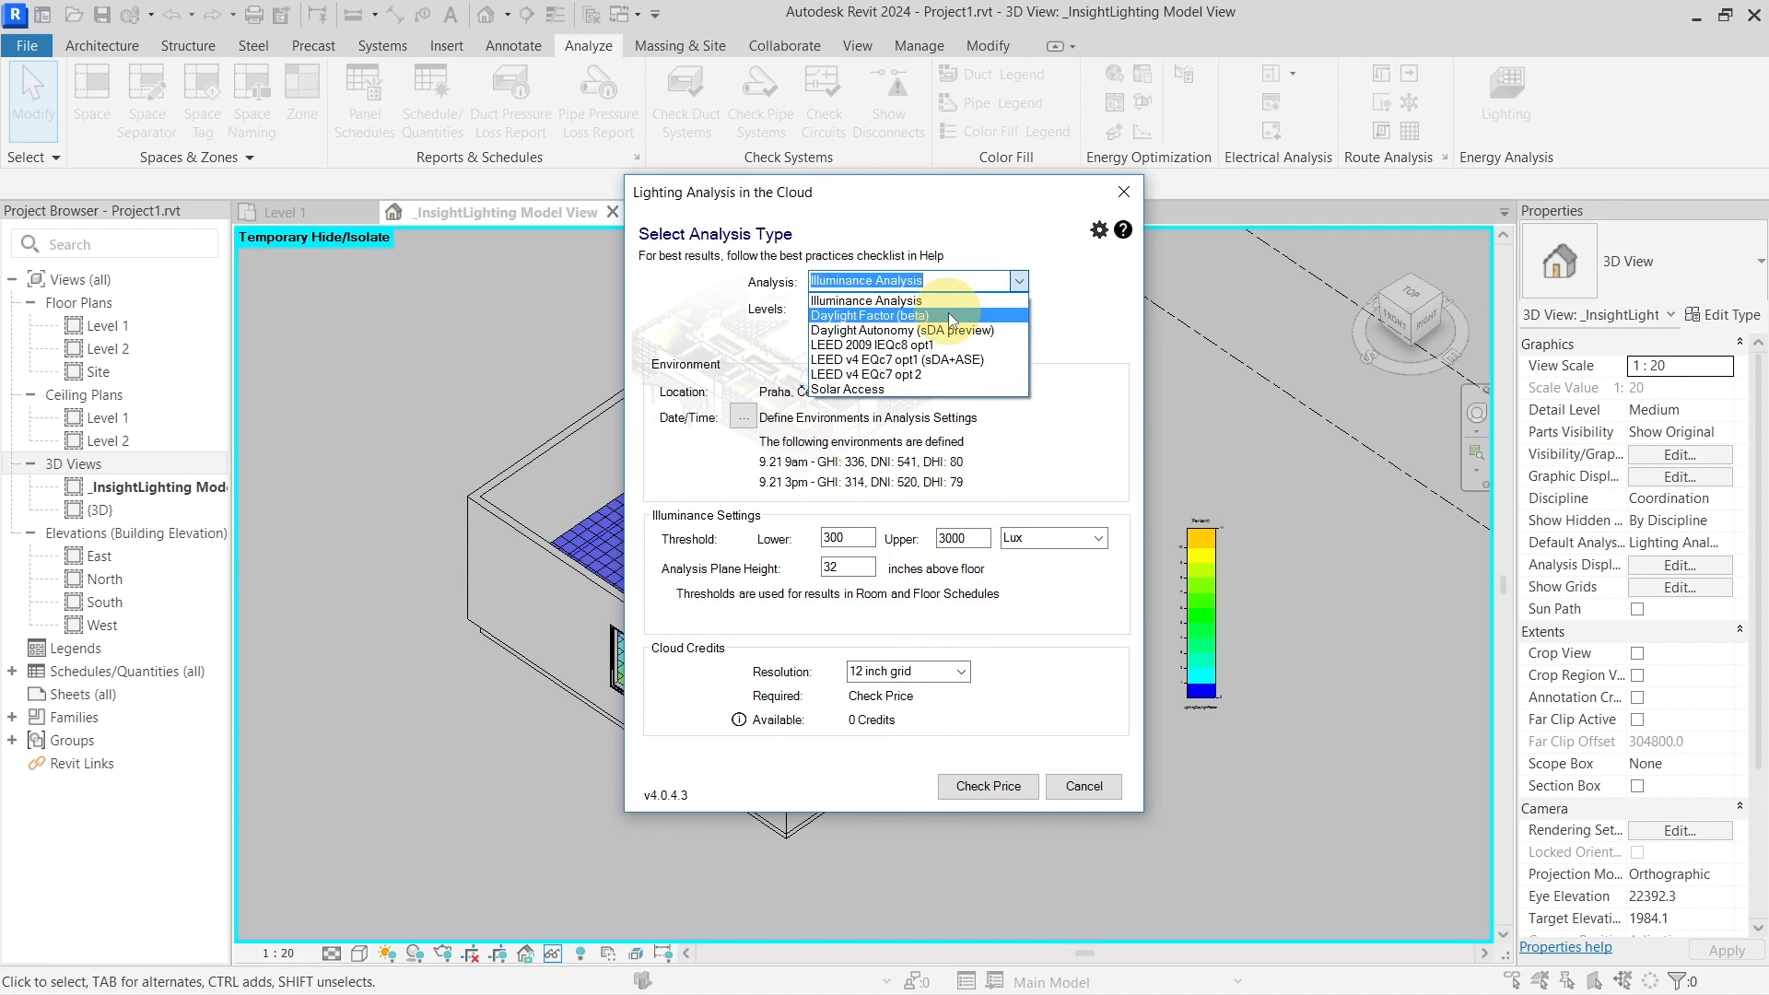
left_click(958, 341)
left_click(978, 785)
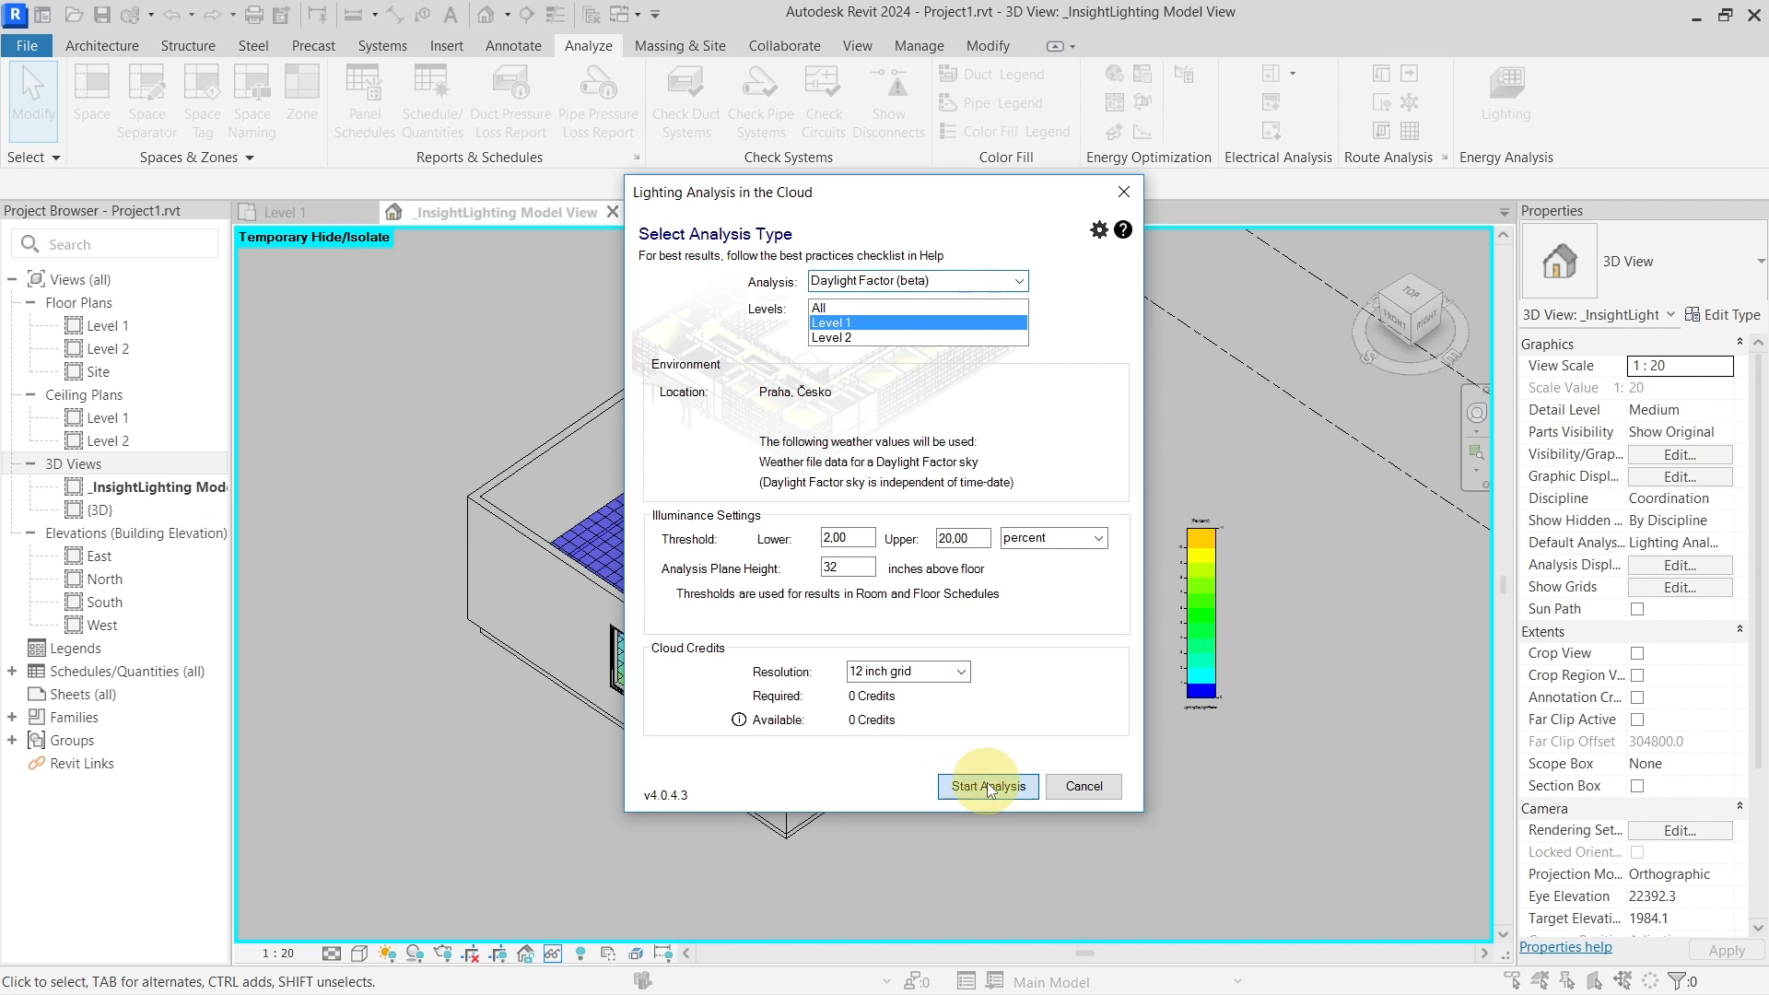
left_click(988, 786)
left_click(1003, 524)
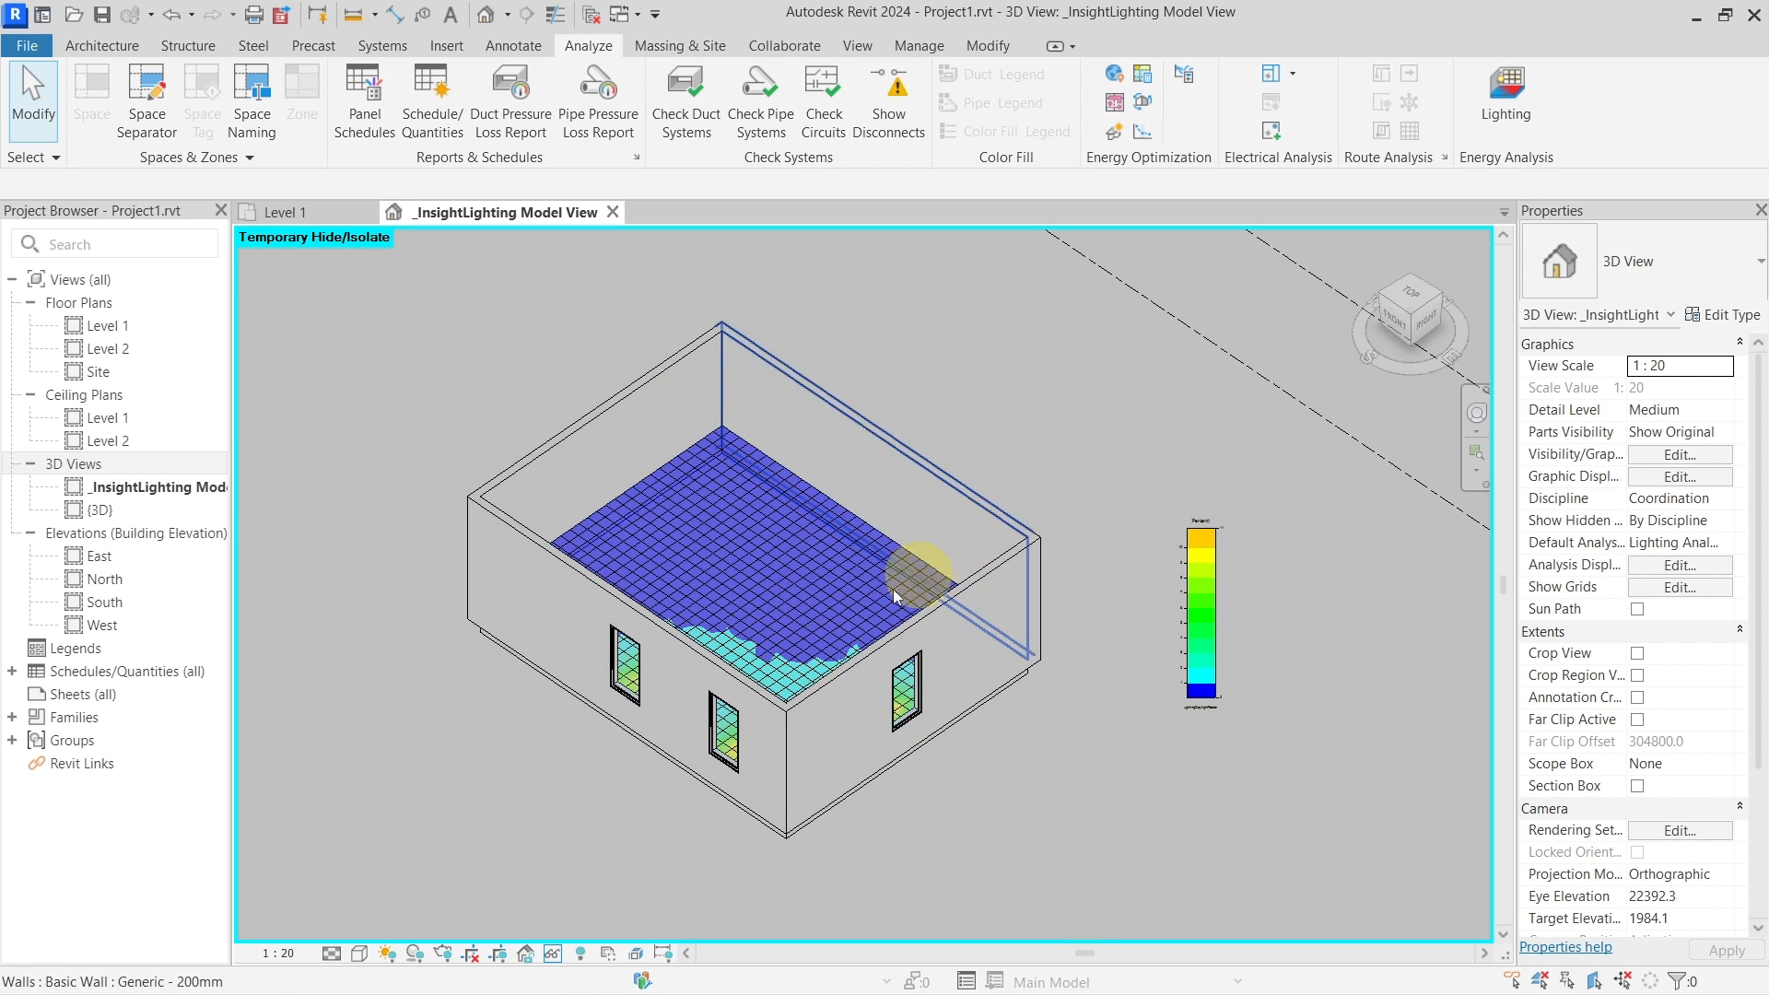
Accept the finished analysis results and save the project
middle_click_drag(872, 594, 938, 760, "shift")
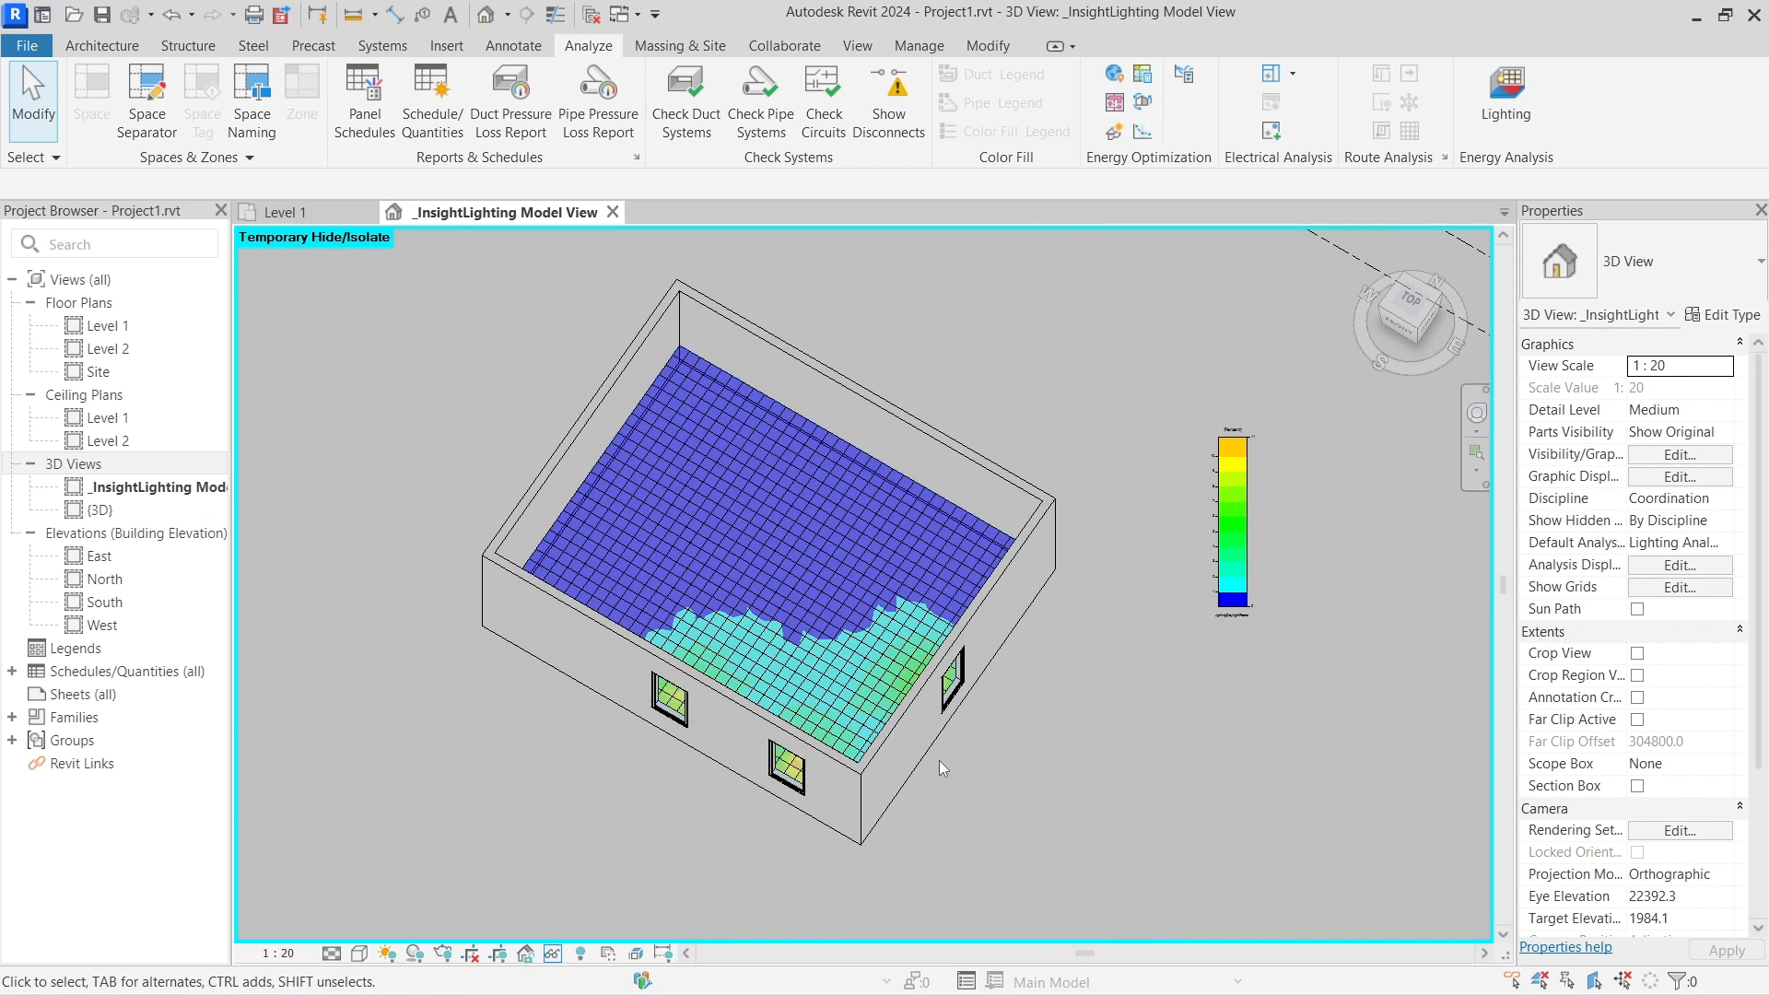
scroll(942, 761, "down", 3)
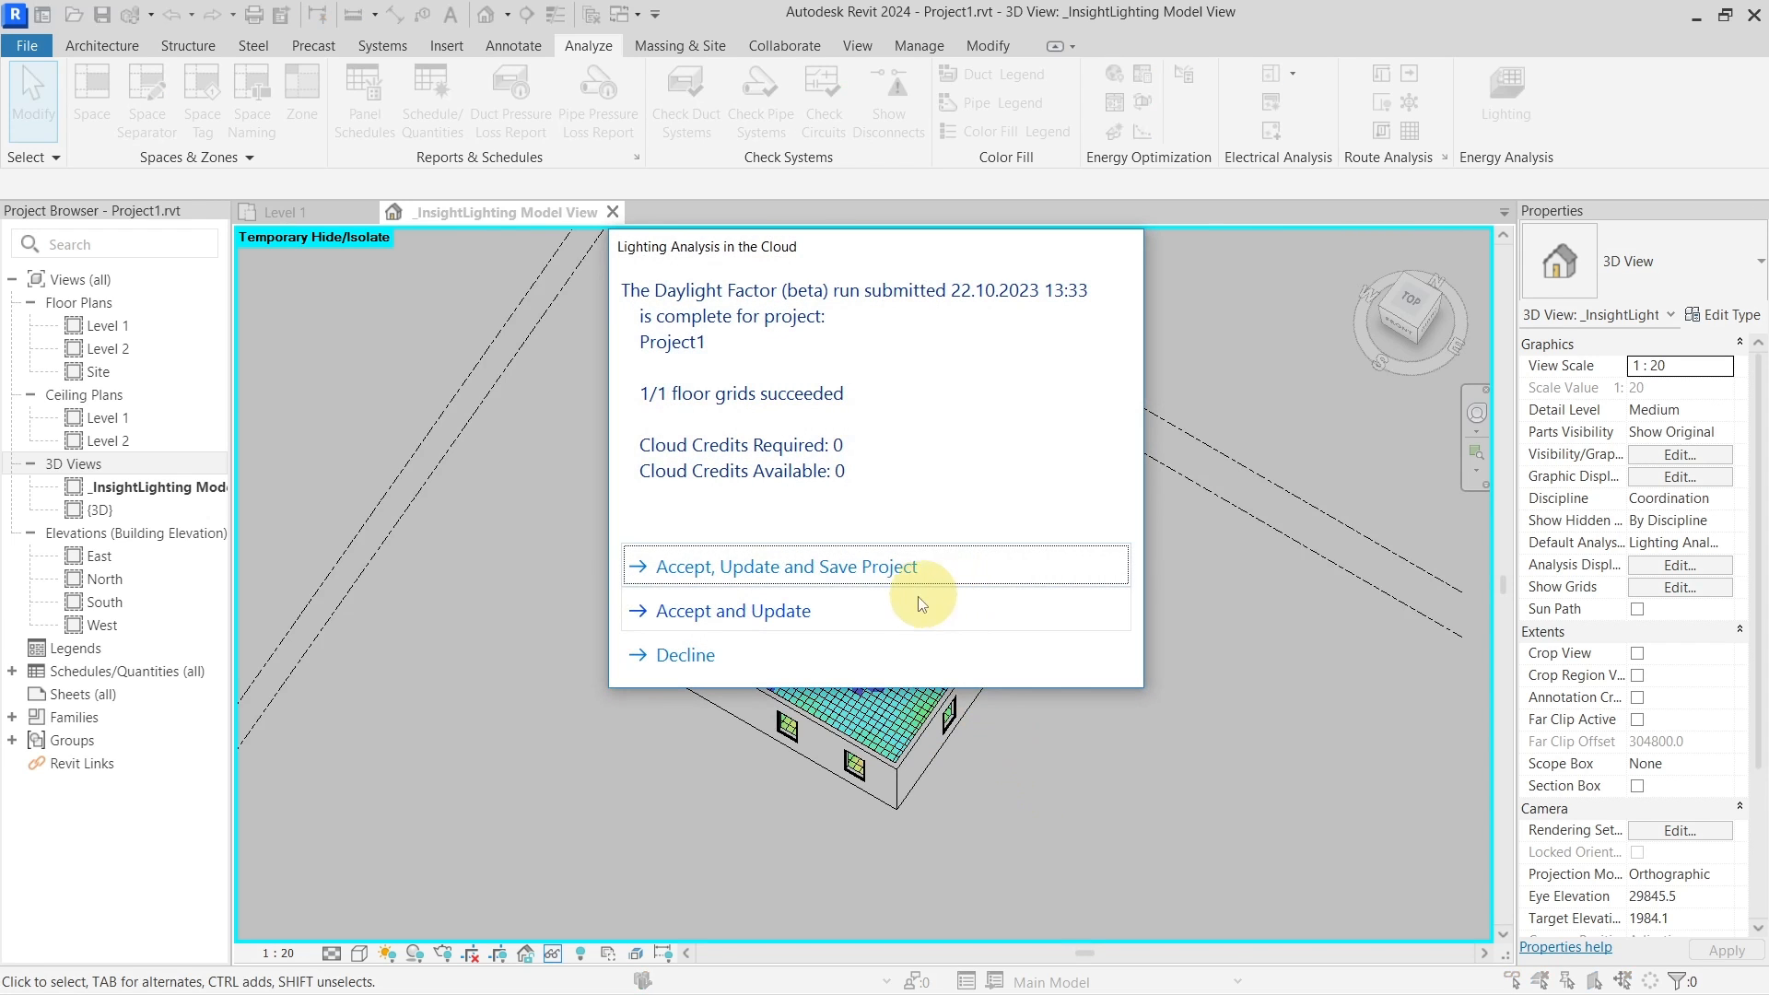
left_click(774, 570)
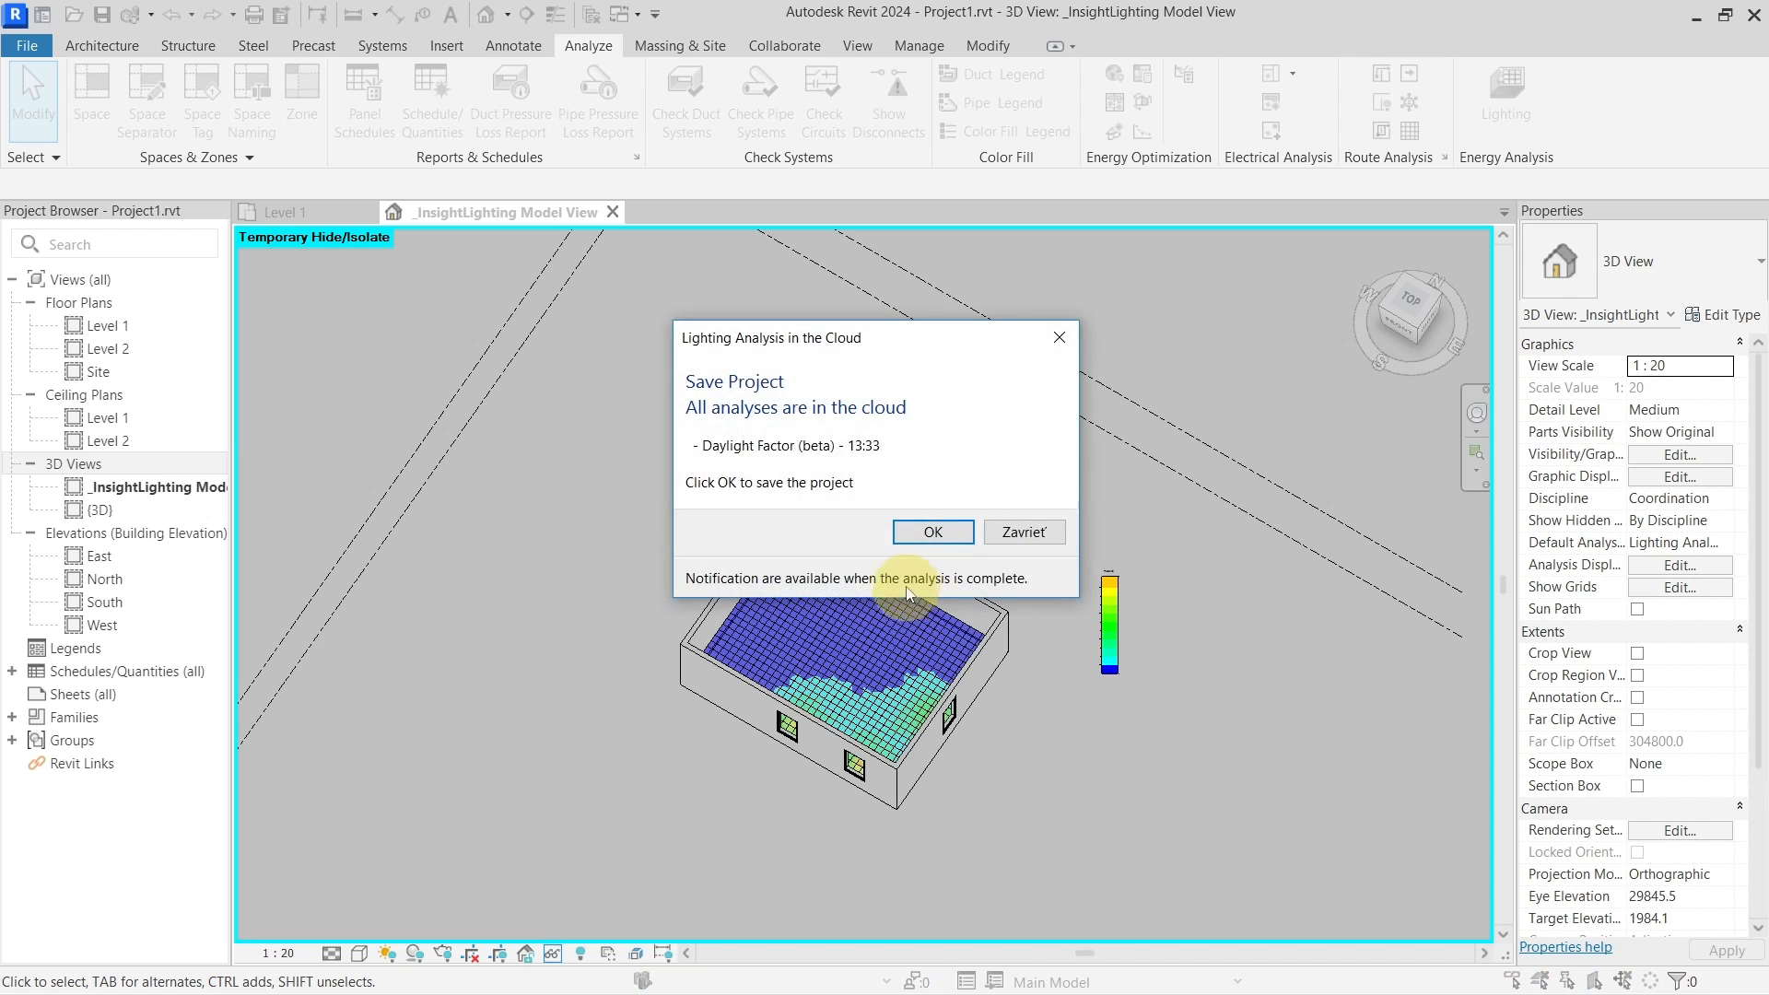
left_click(930, 534)
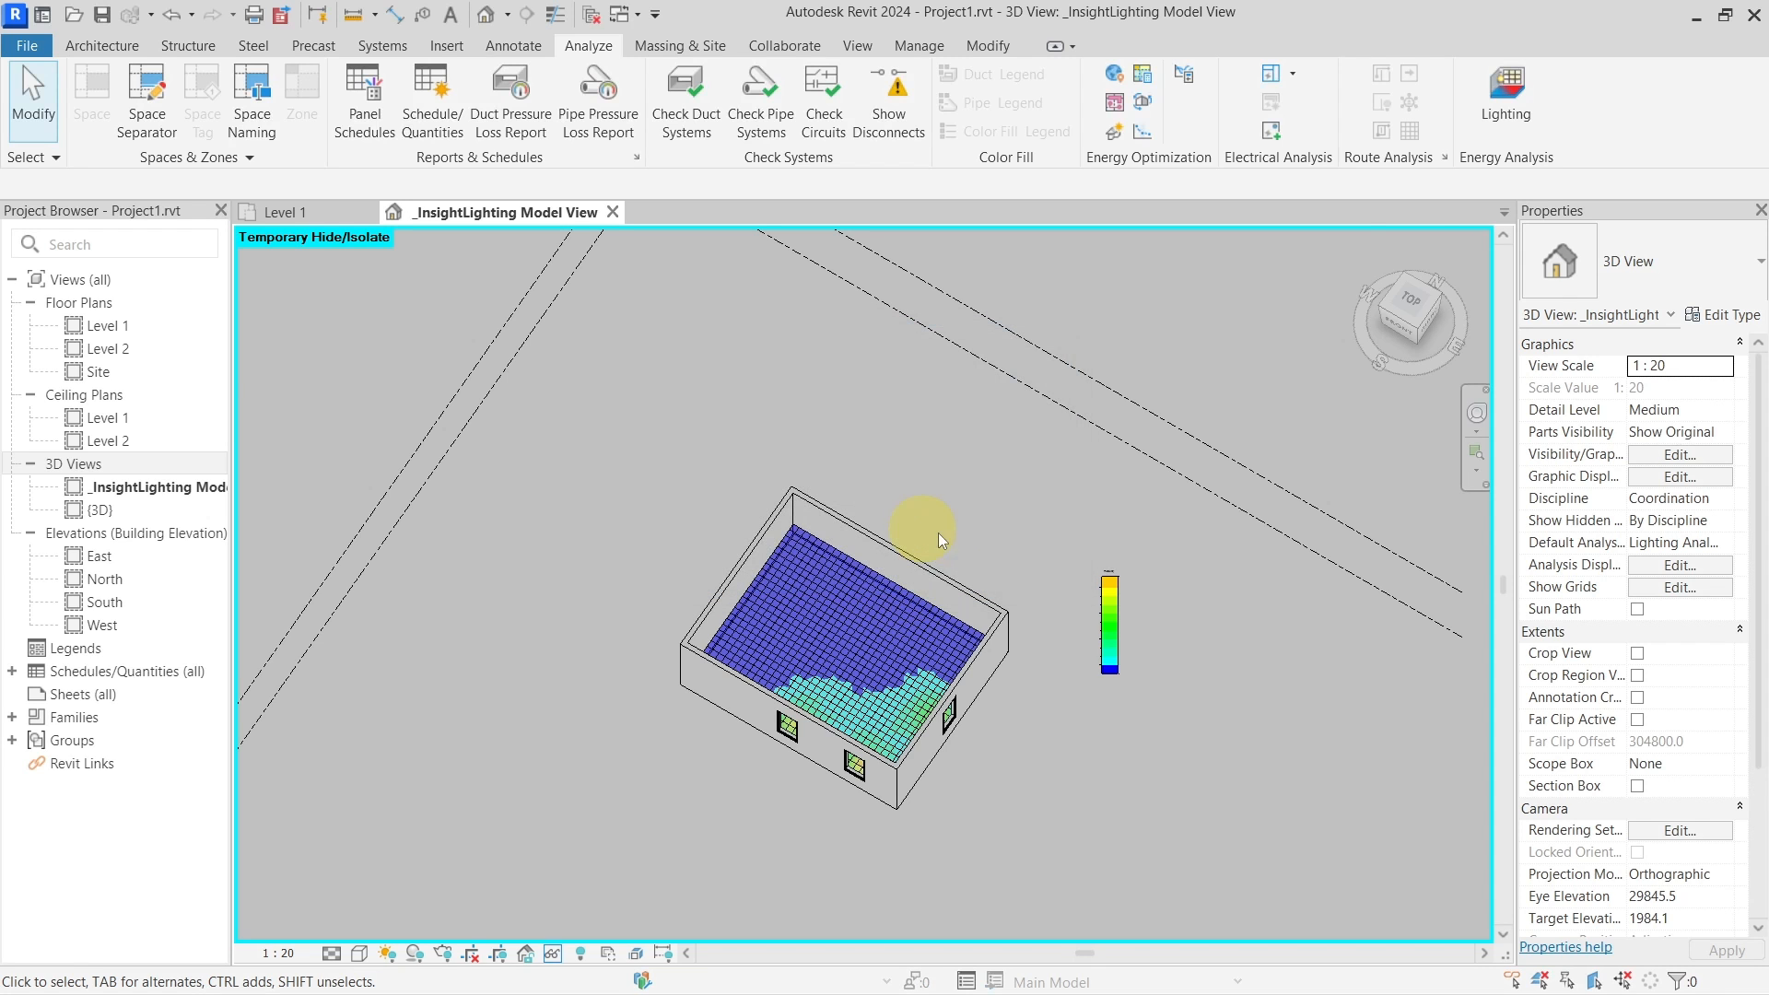
Load the 13:33 Daylight Factor (beta) results onto the model, dismissing the Rooms warning and summary
left_click(1485, 120)
left_click(993, 400)
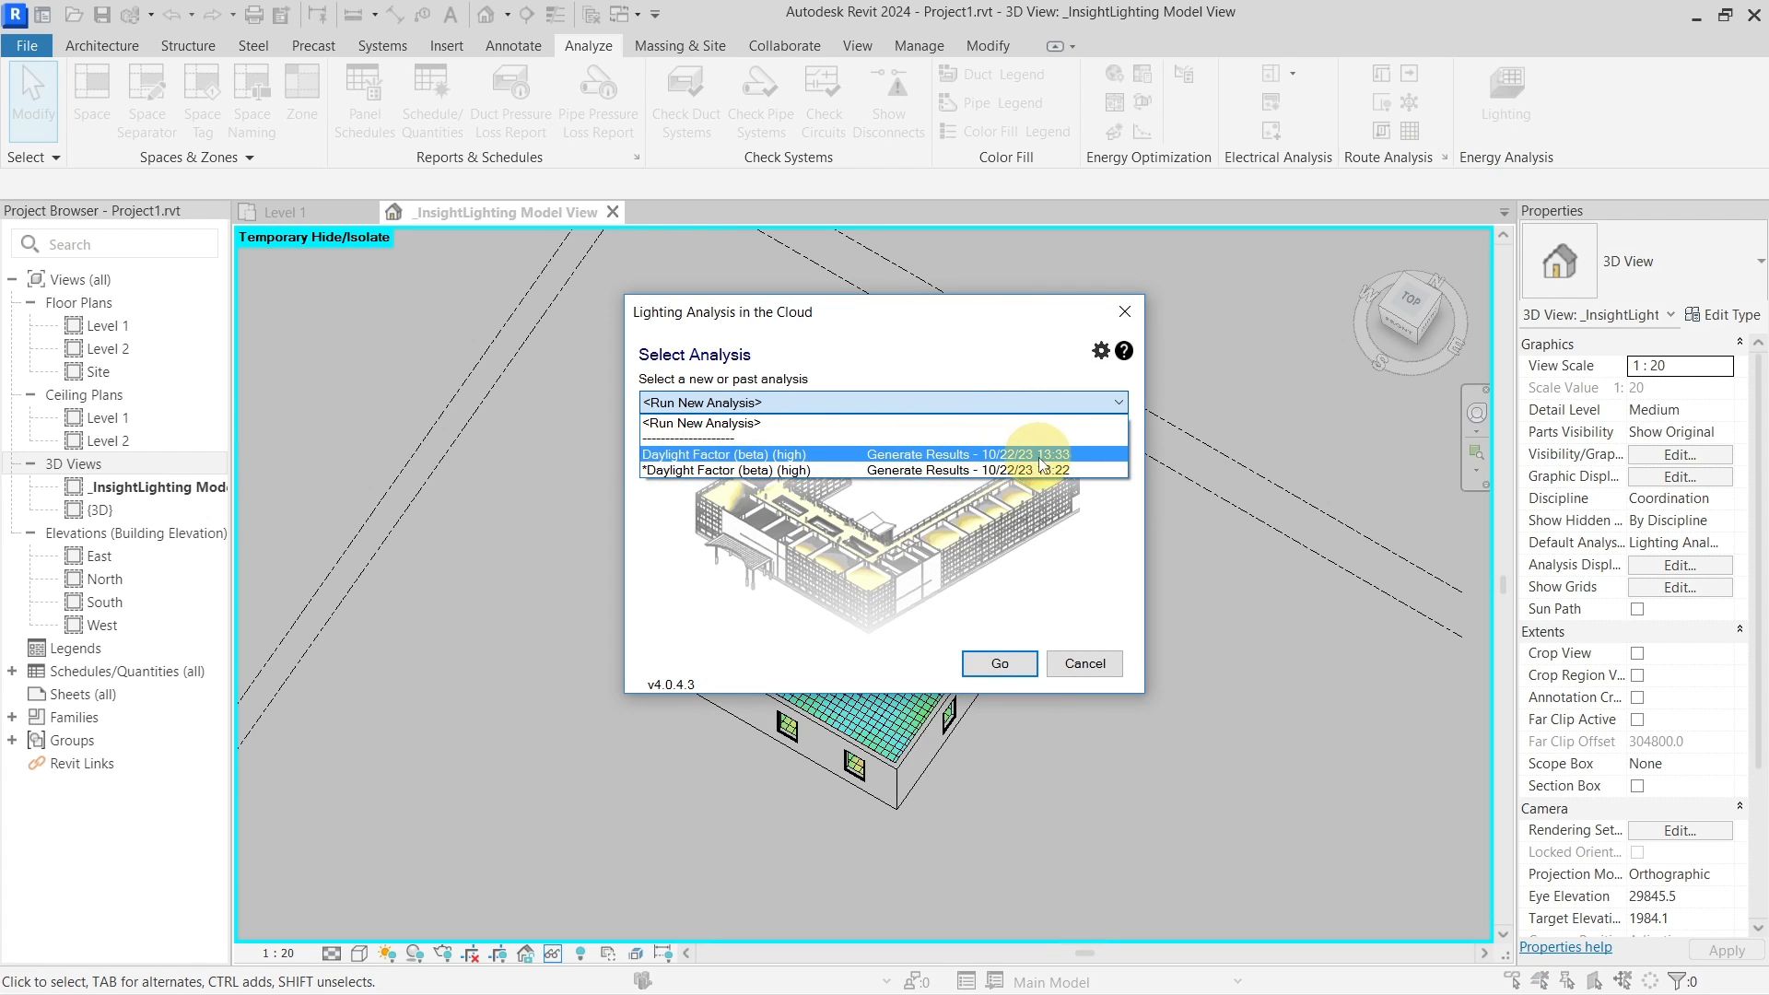
left_click(1071, 456)
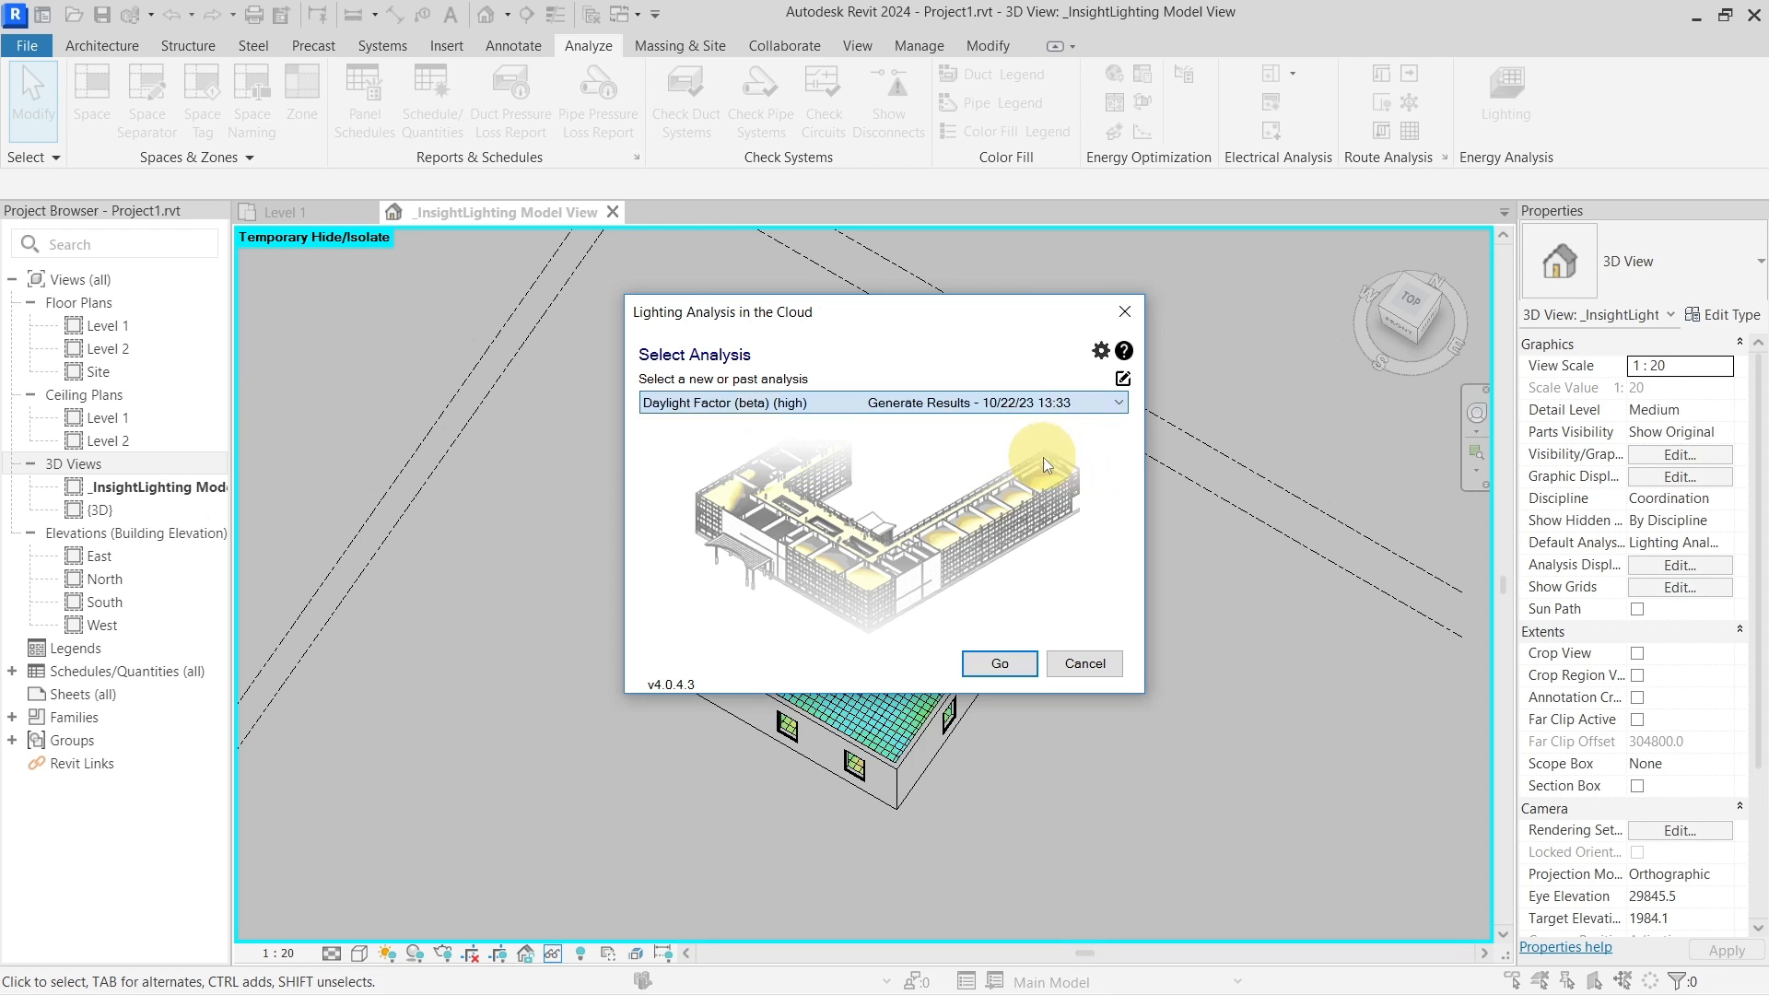
left_click(1007, 664)
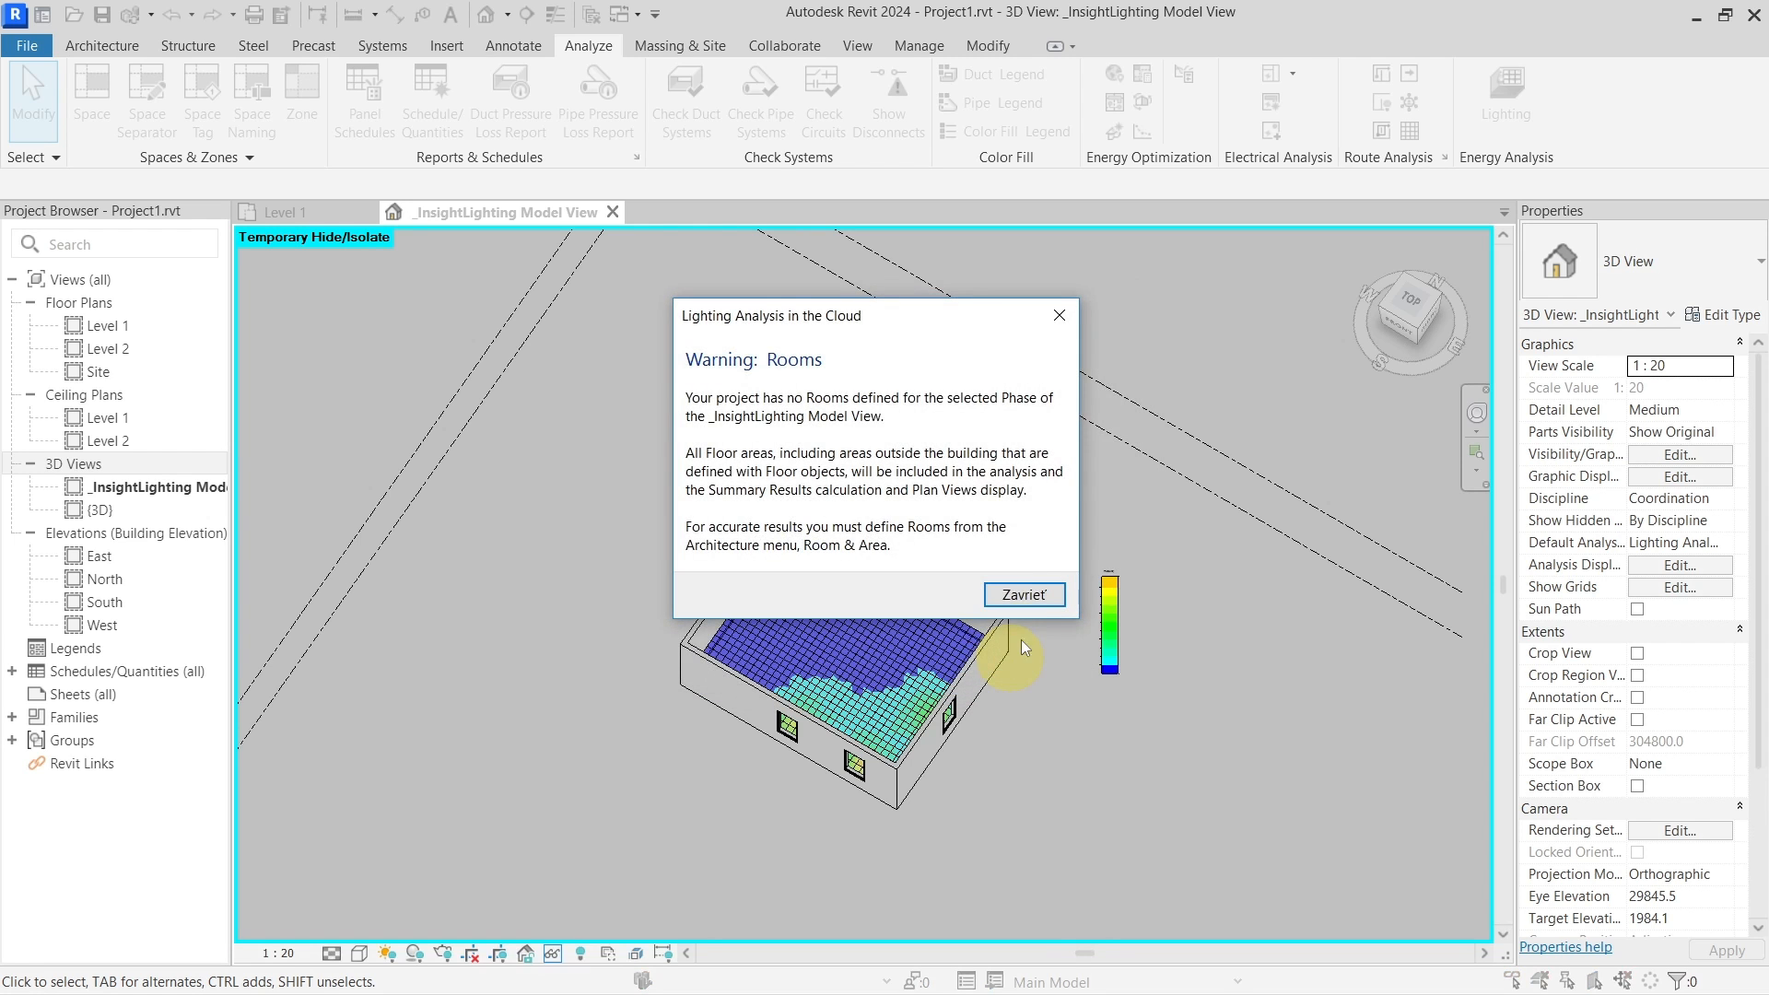
left_click(1027, 594)
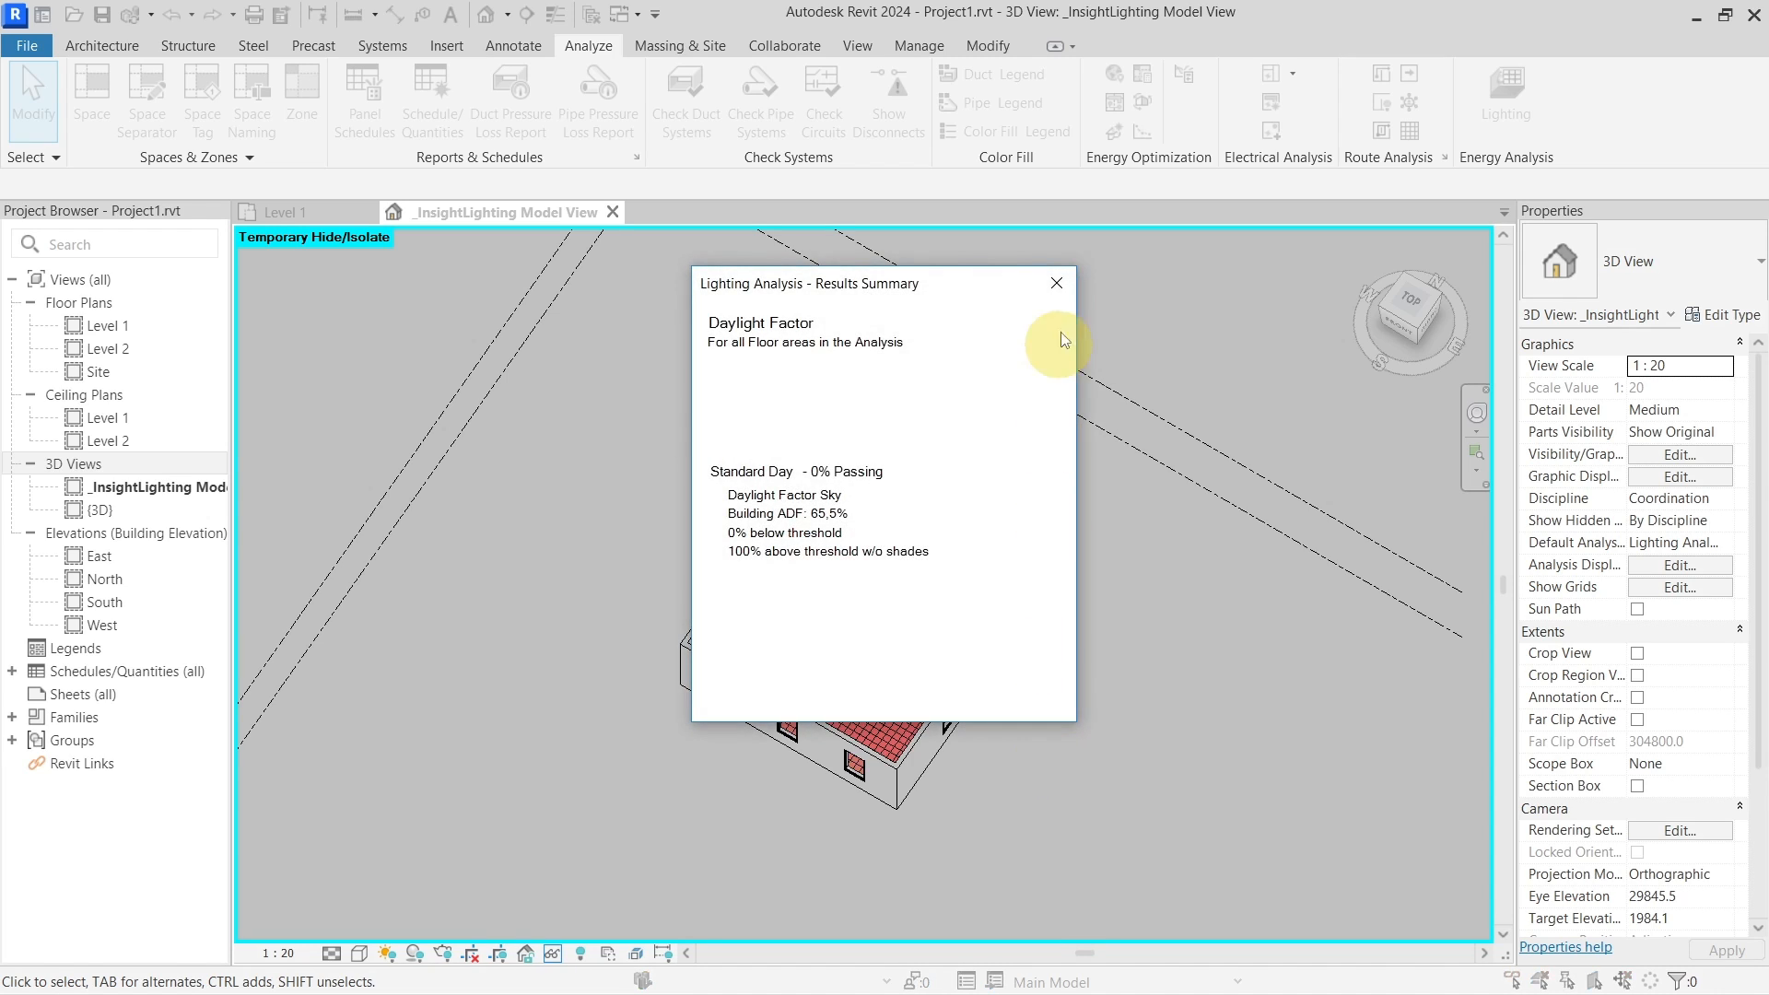
left_click(1059, 286)
middle_click_drag(1085, 827, 997, 684, "shift")
Move the red colour legend bar to the right, clear of the room
scroll(810, 621, "up", 3)
scroll(1220, 334, "up", 4)
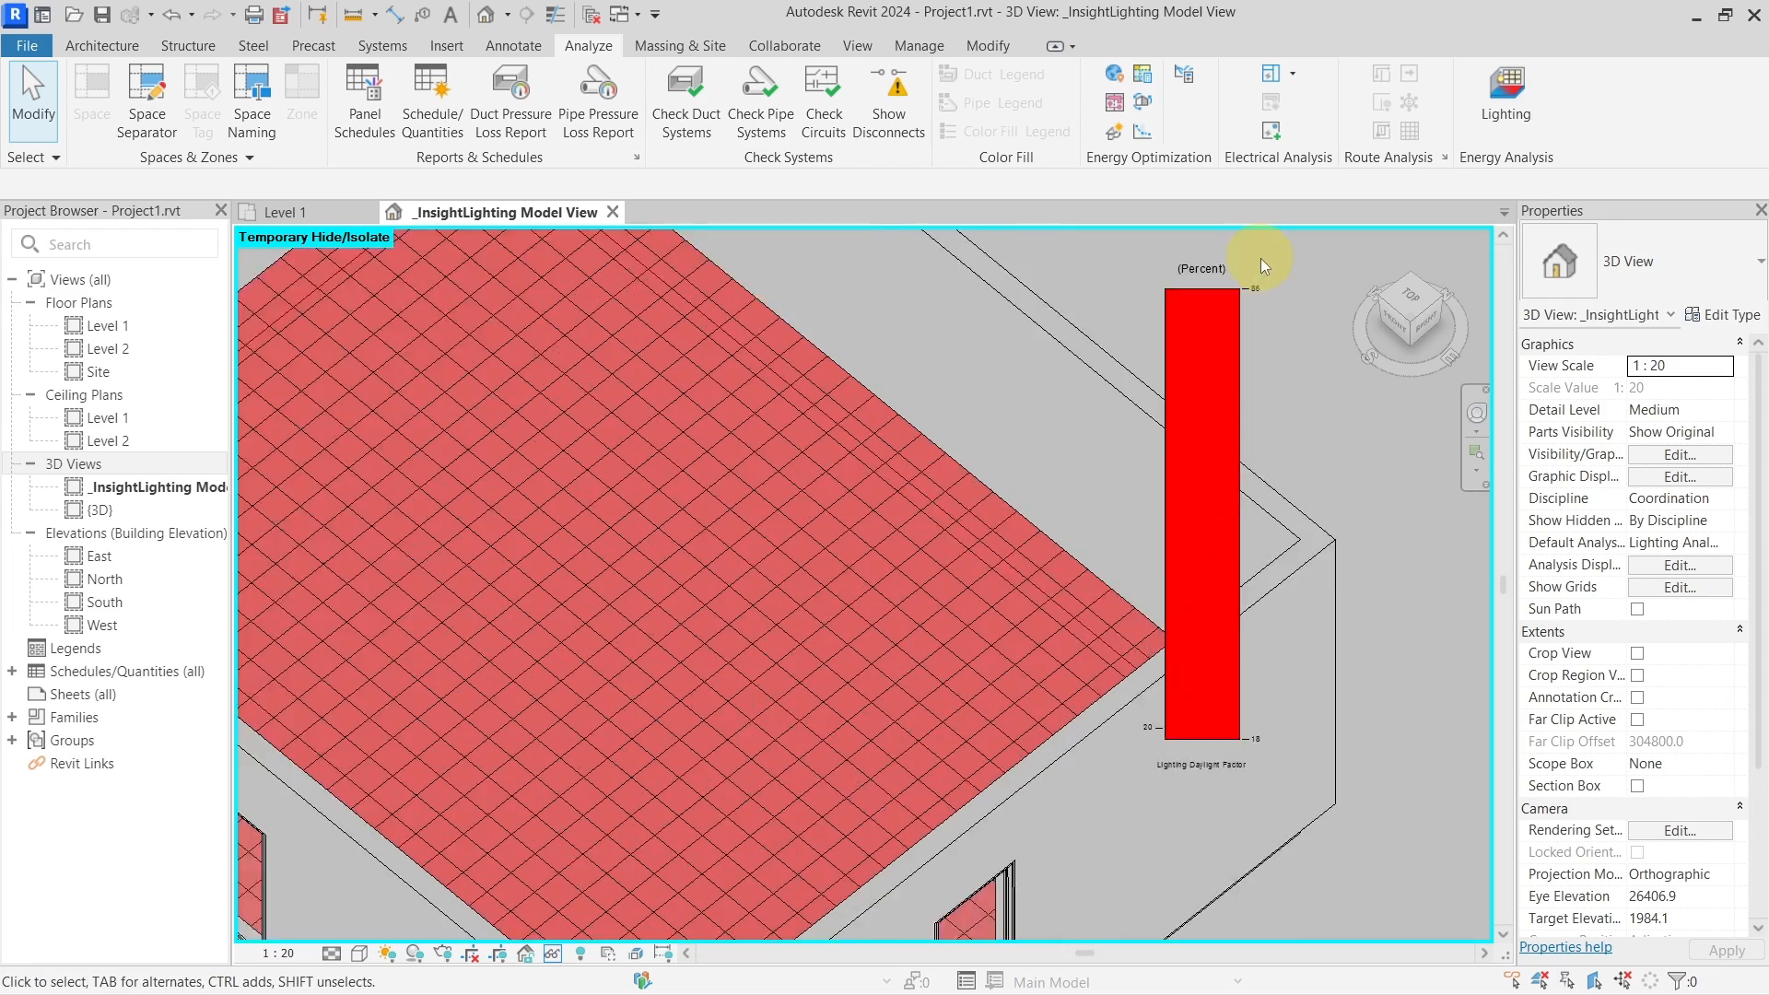
scroll(1269, 329, "down", 8)
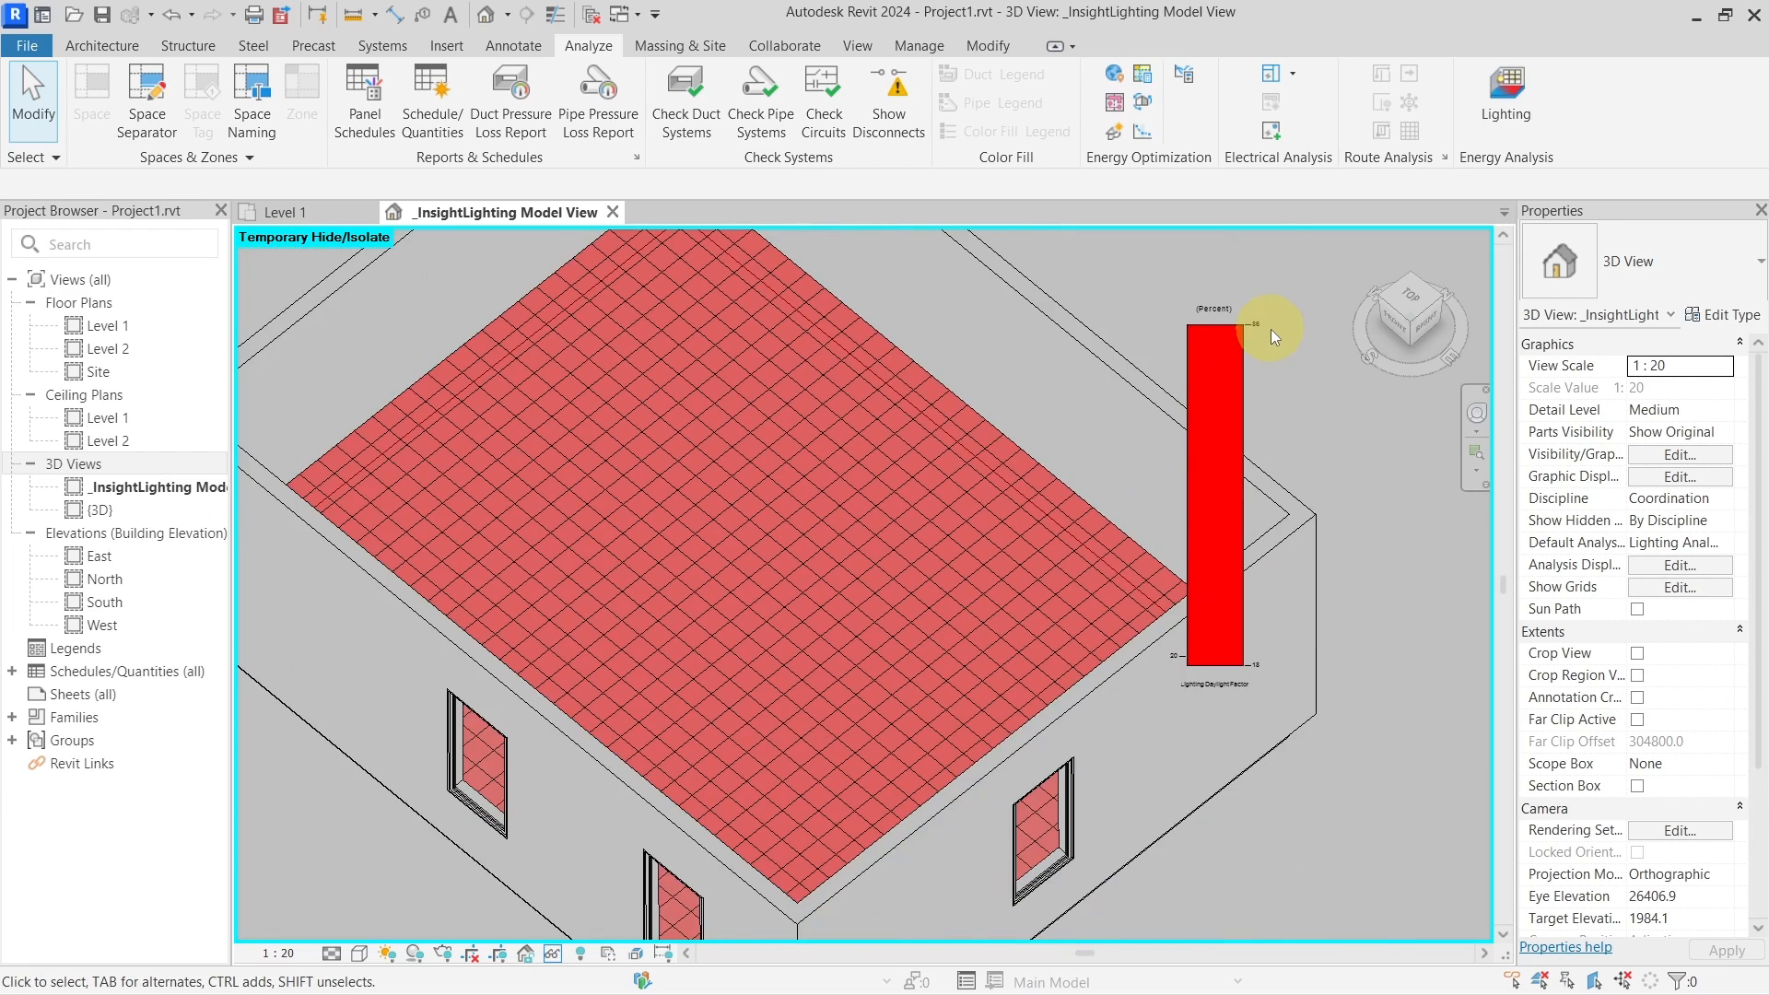
middle_click_drag(1281, 382, 1013, 461)
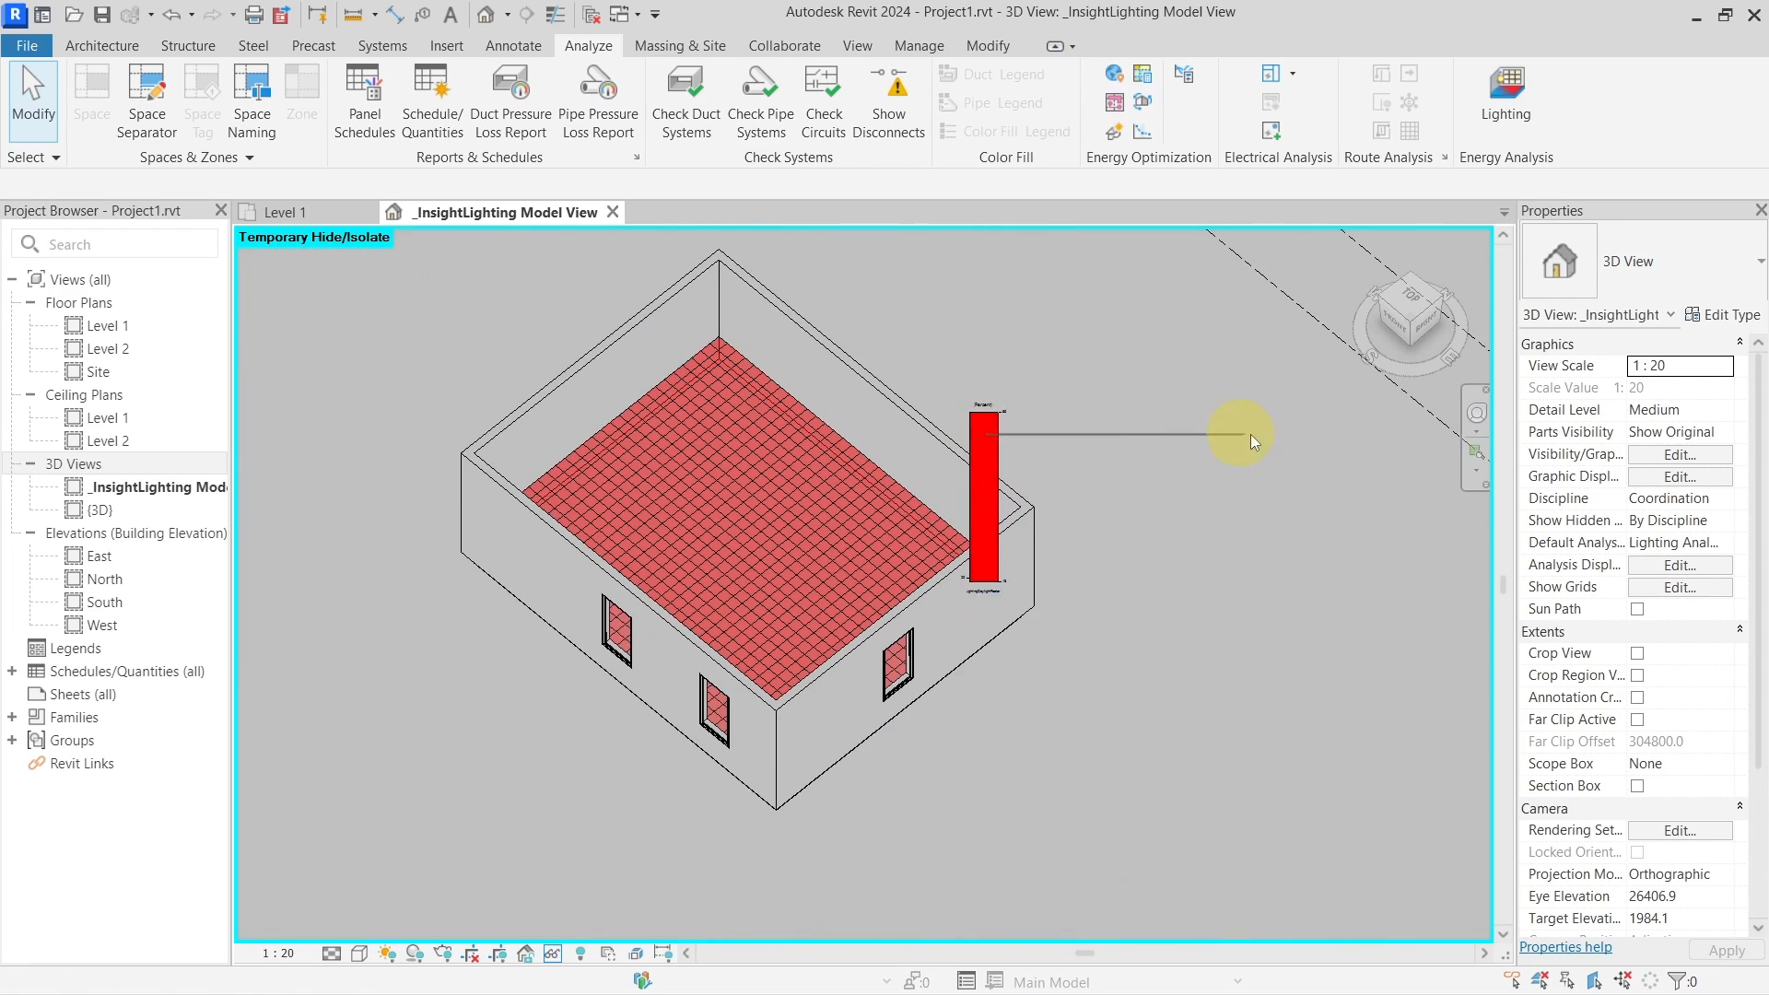
left_click(980, 427)
left_click_drag(980, 427, 1237, 438)
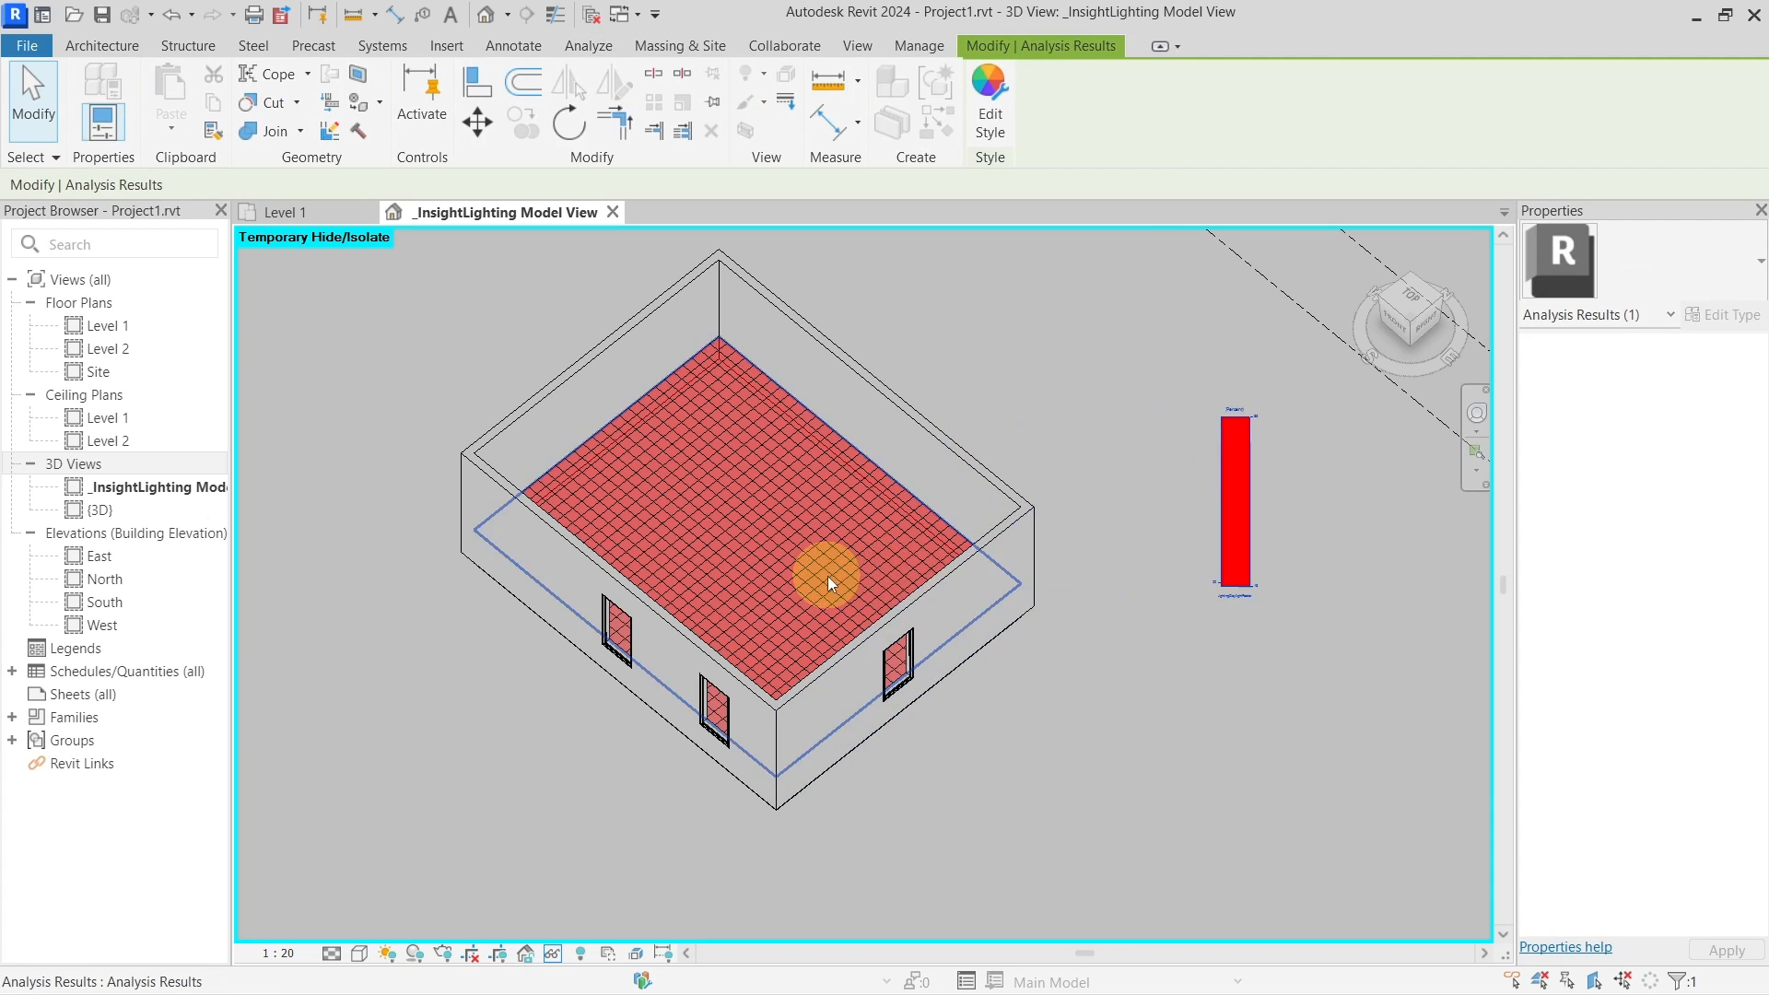
mouse_move(828, 577)
middle_mouse_down("shift")
mouse_move(1067, 437)
mouse_move(841, 513)
mouse_move(833, 584)
middle_mouse_up("shift")
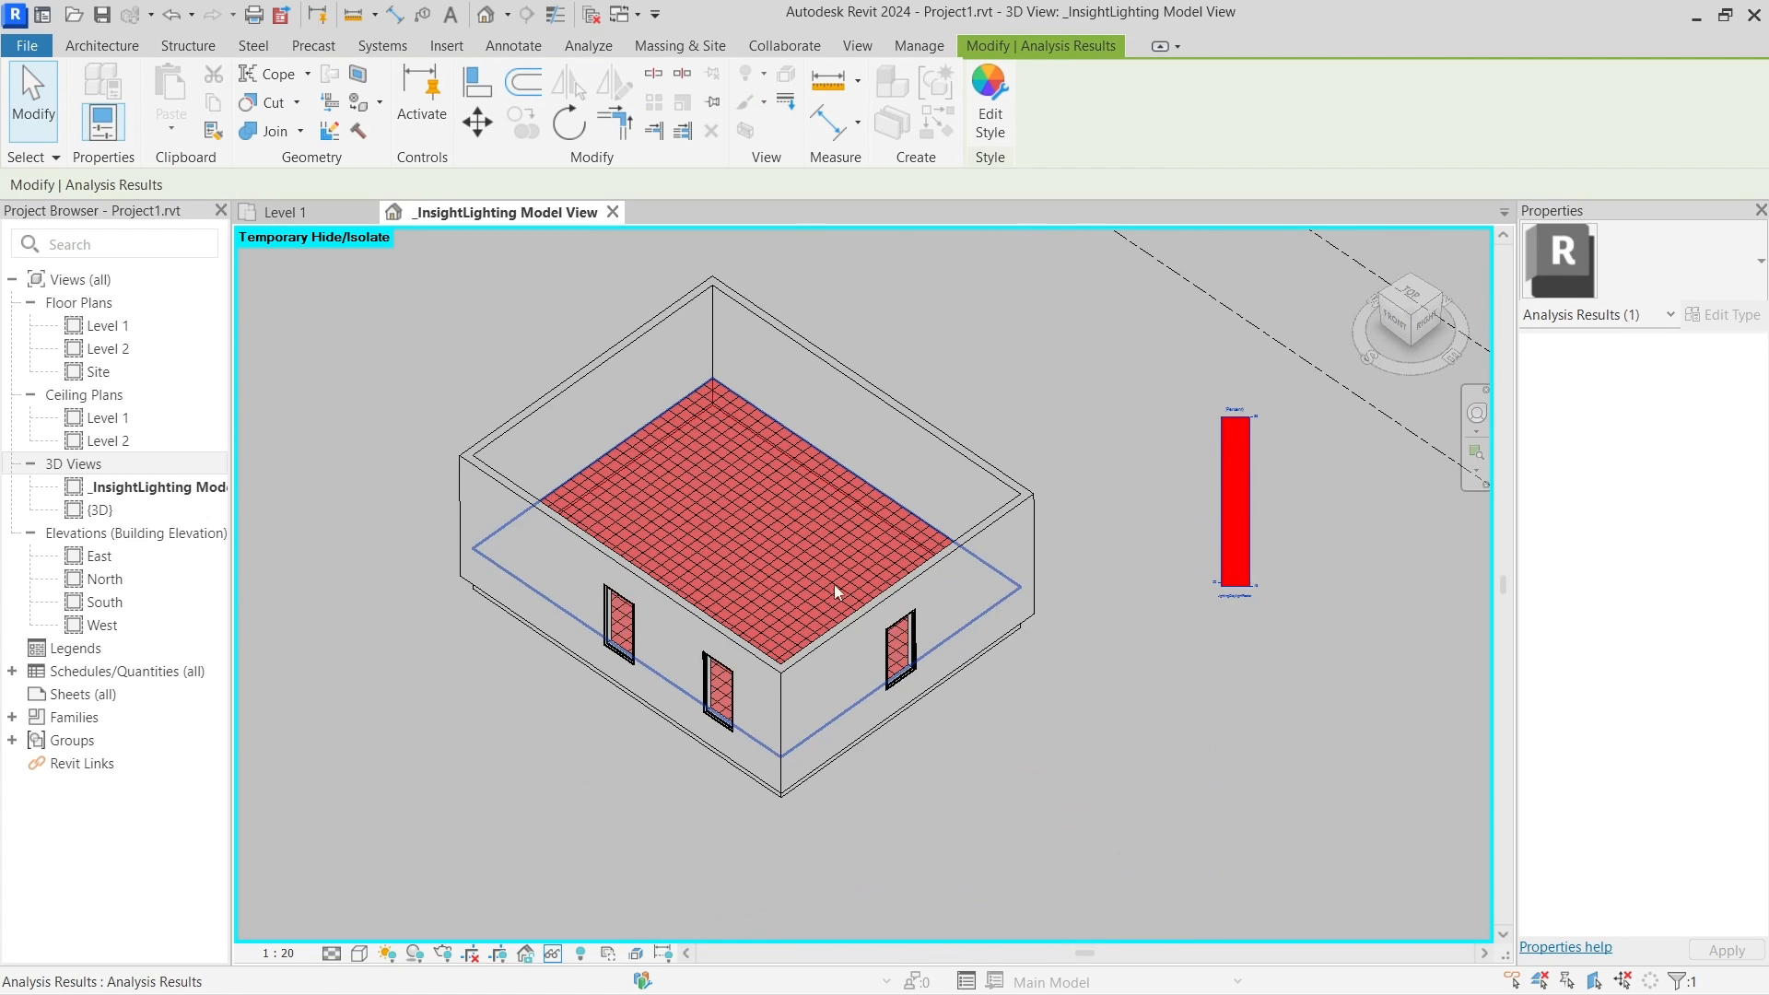
middle_click_drag(930, 476, 898, 551)
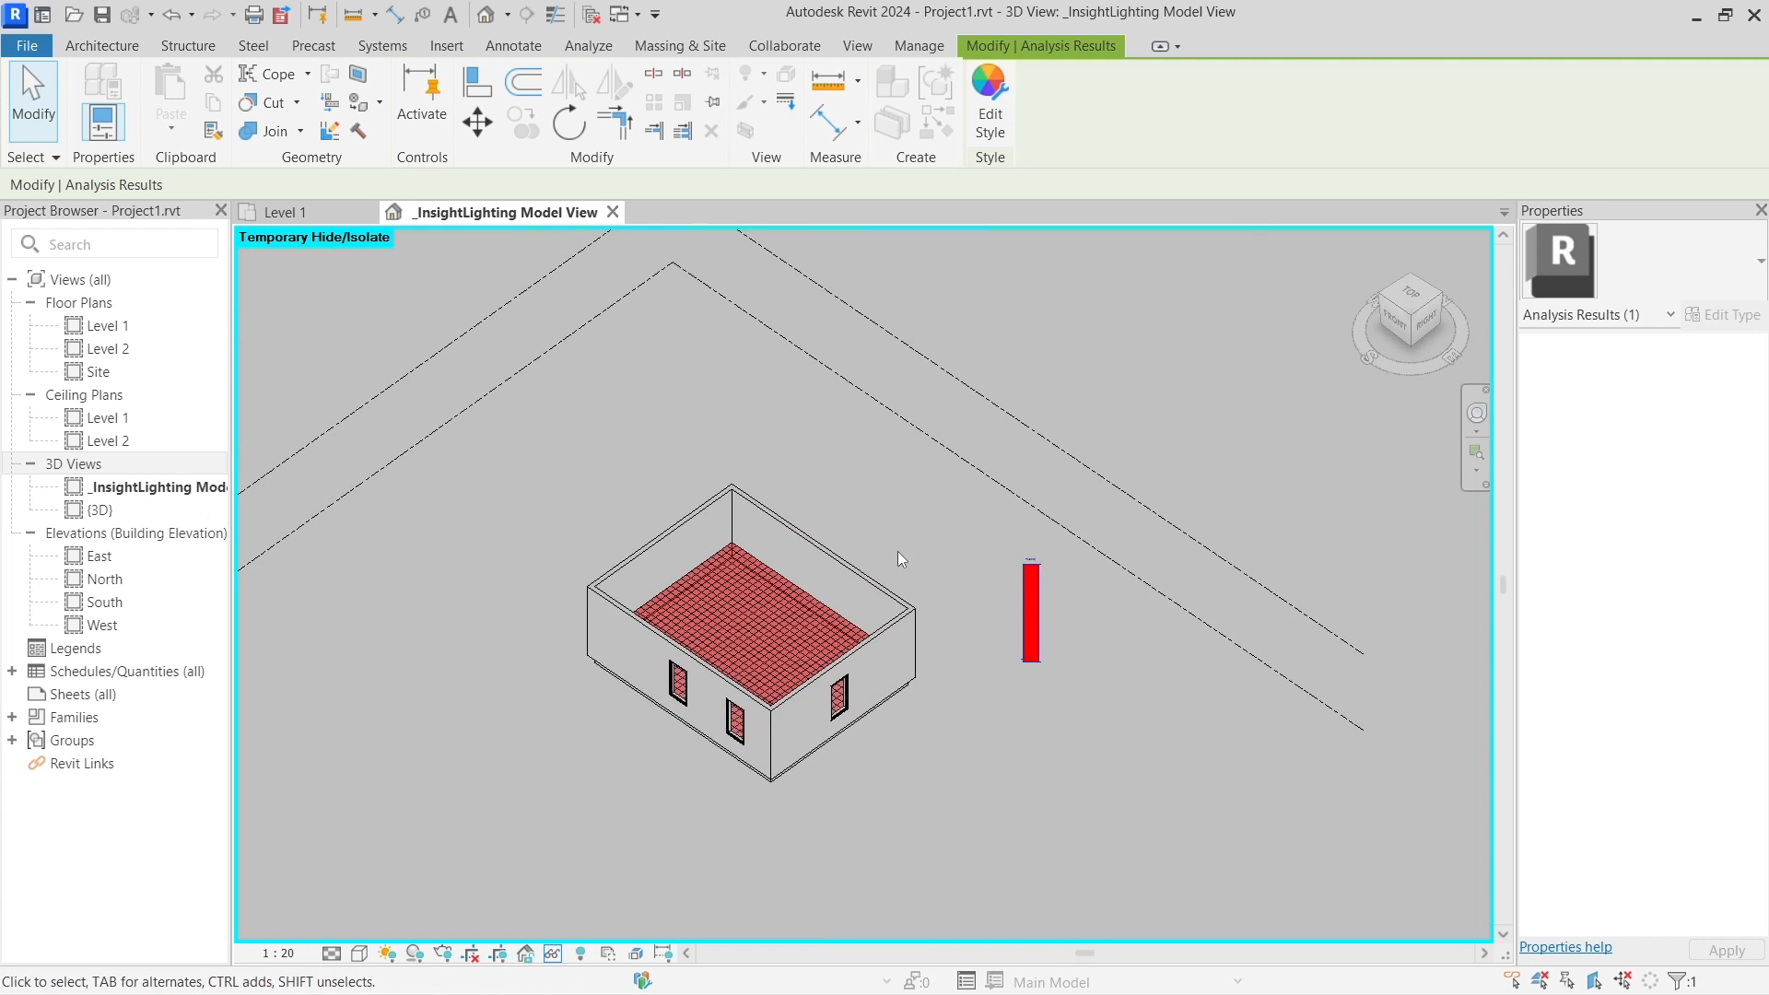
scroll(858, 601, "up", 3)
middle_click_drag(760, 622, 869, 599)
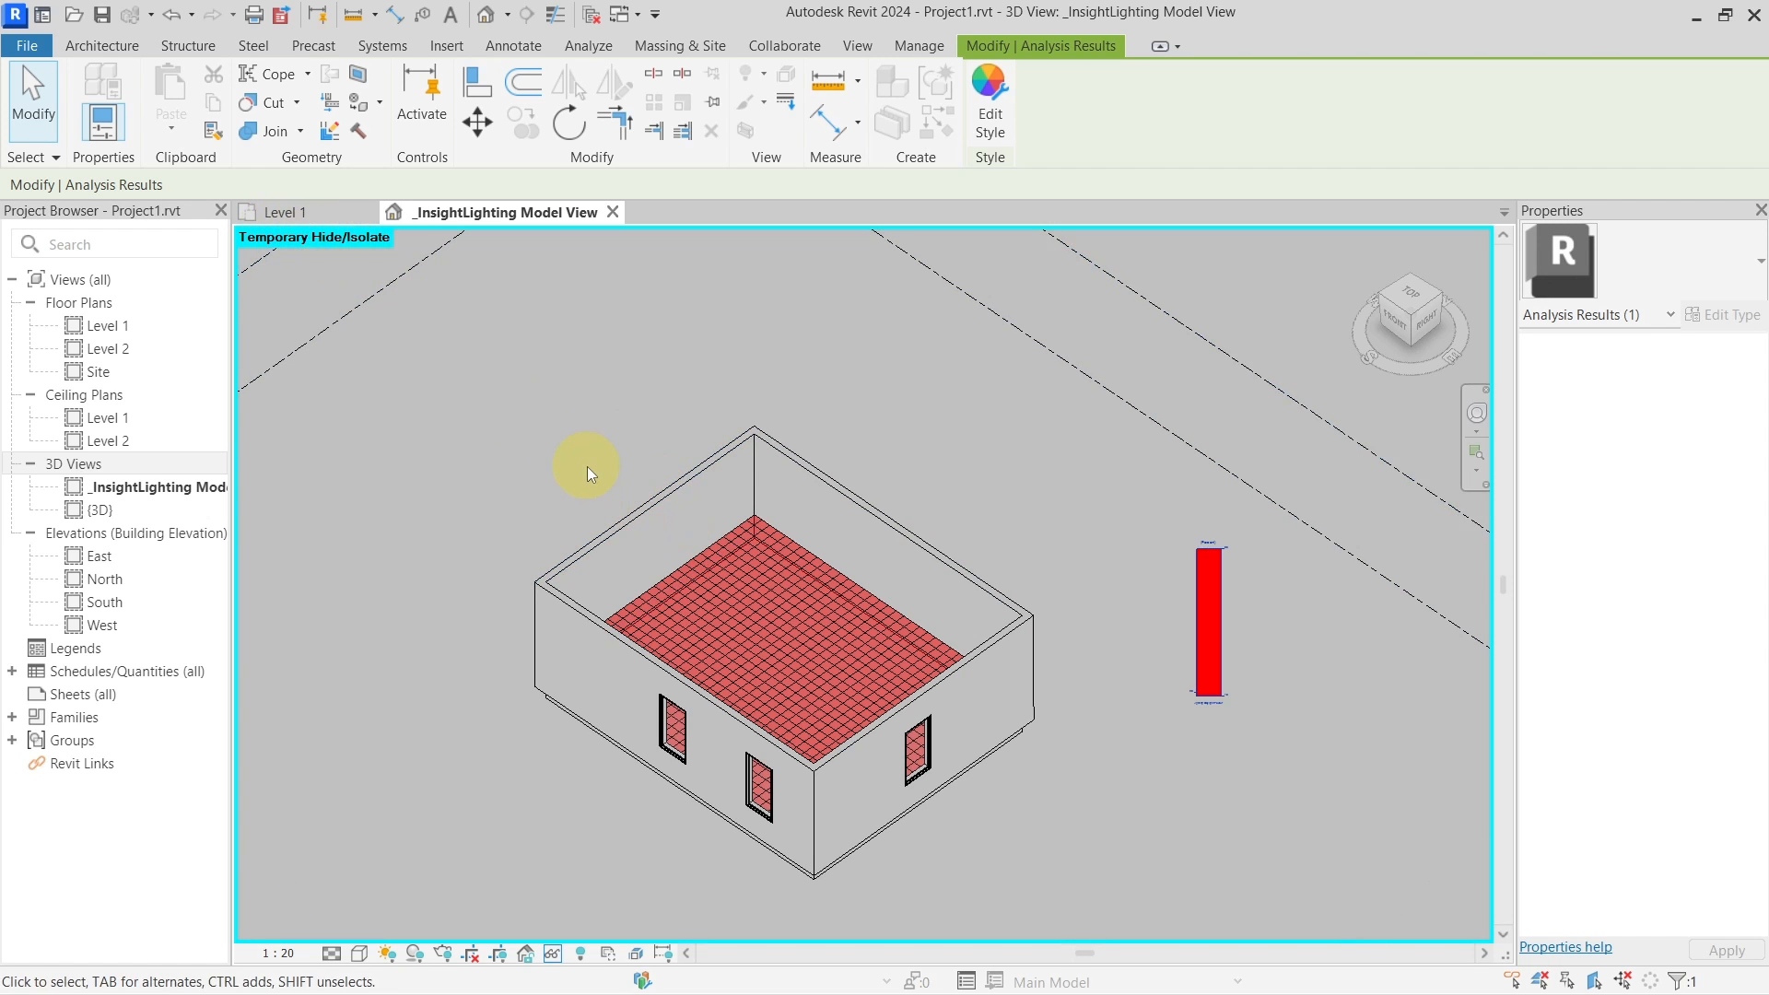
key("v")
key("v")
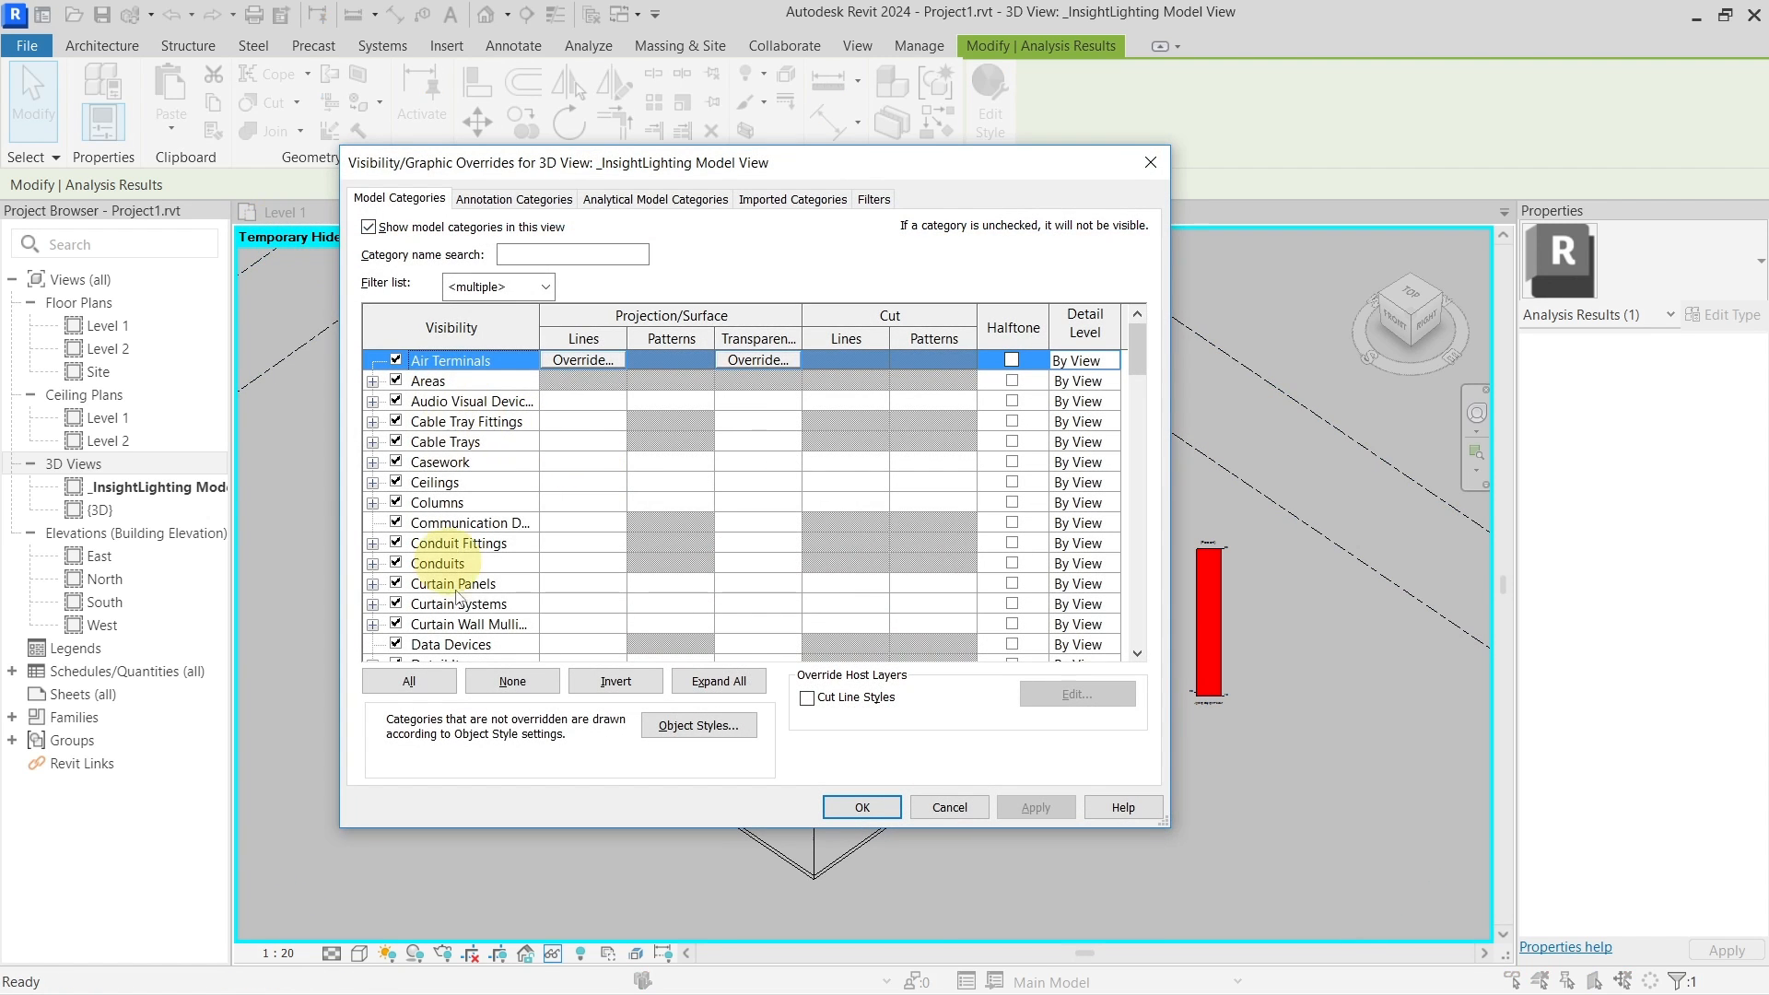
left_click(1150, 164)
left_click(1188, 571)
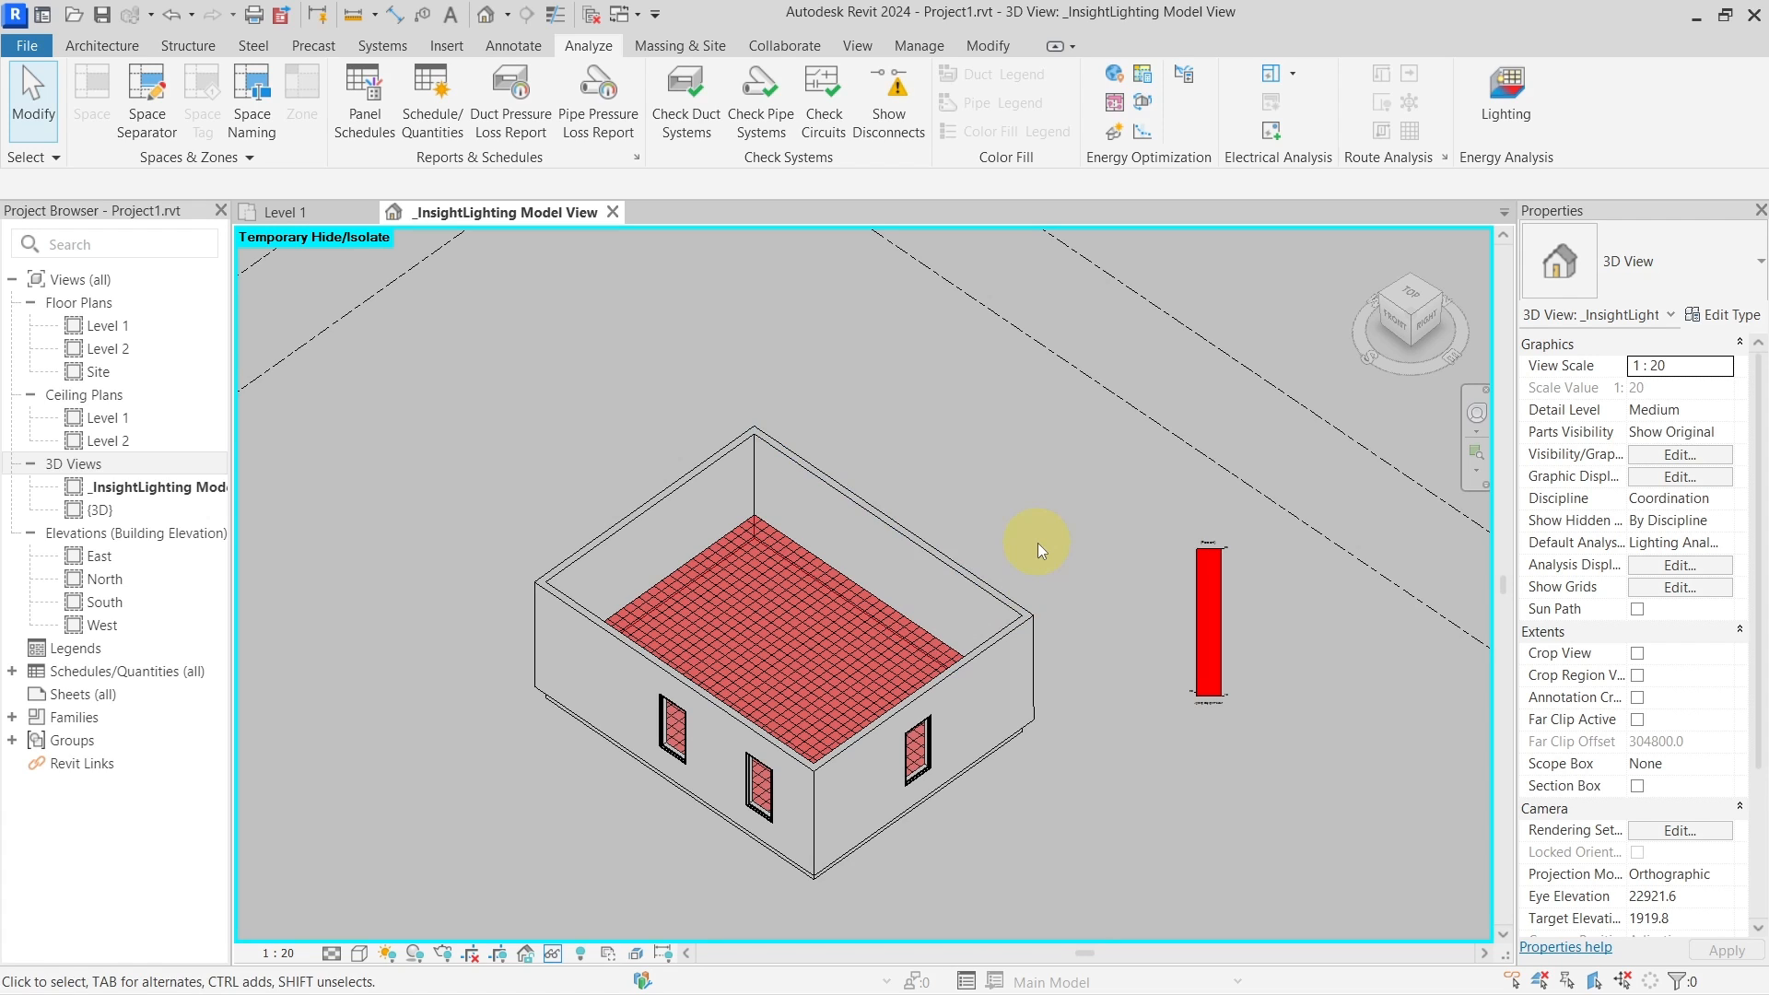
key("h")
key("r")
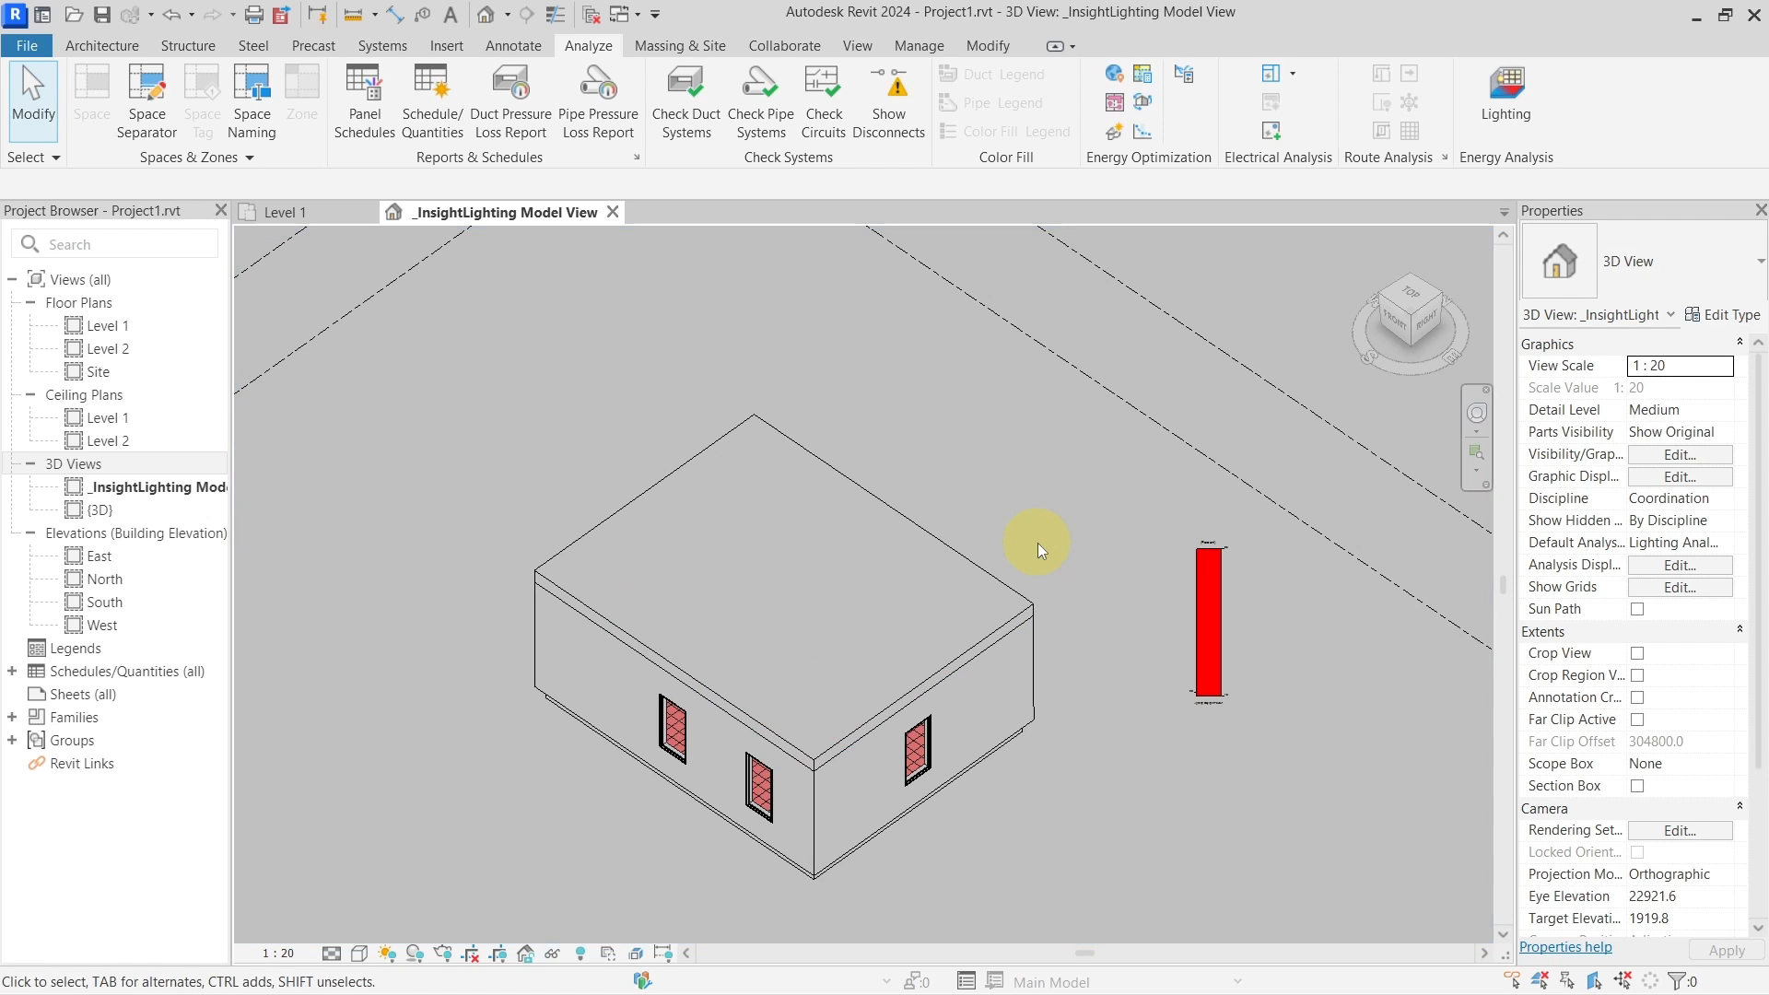
scroll(1038, 544, "down", 2)
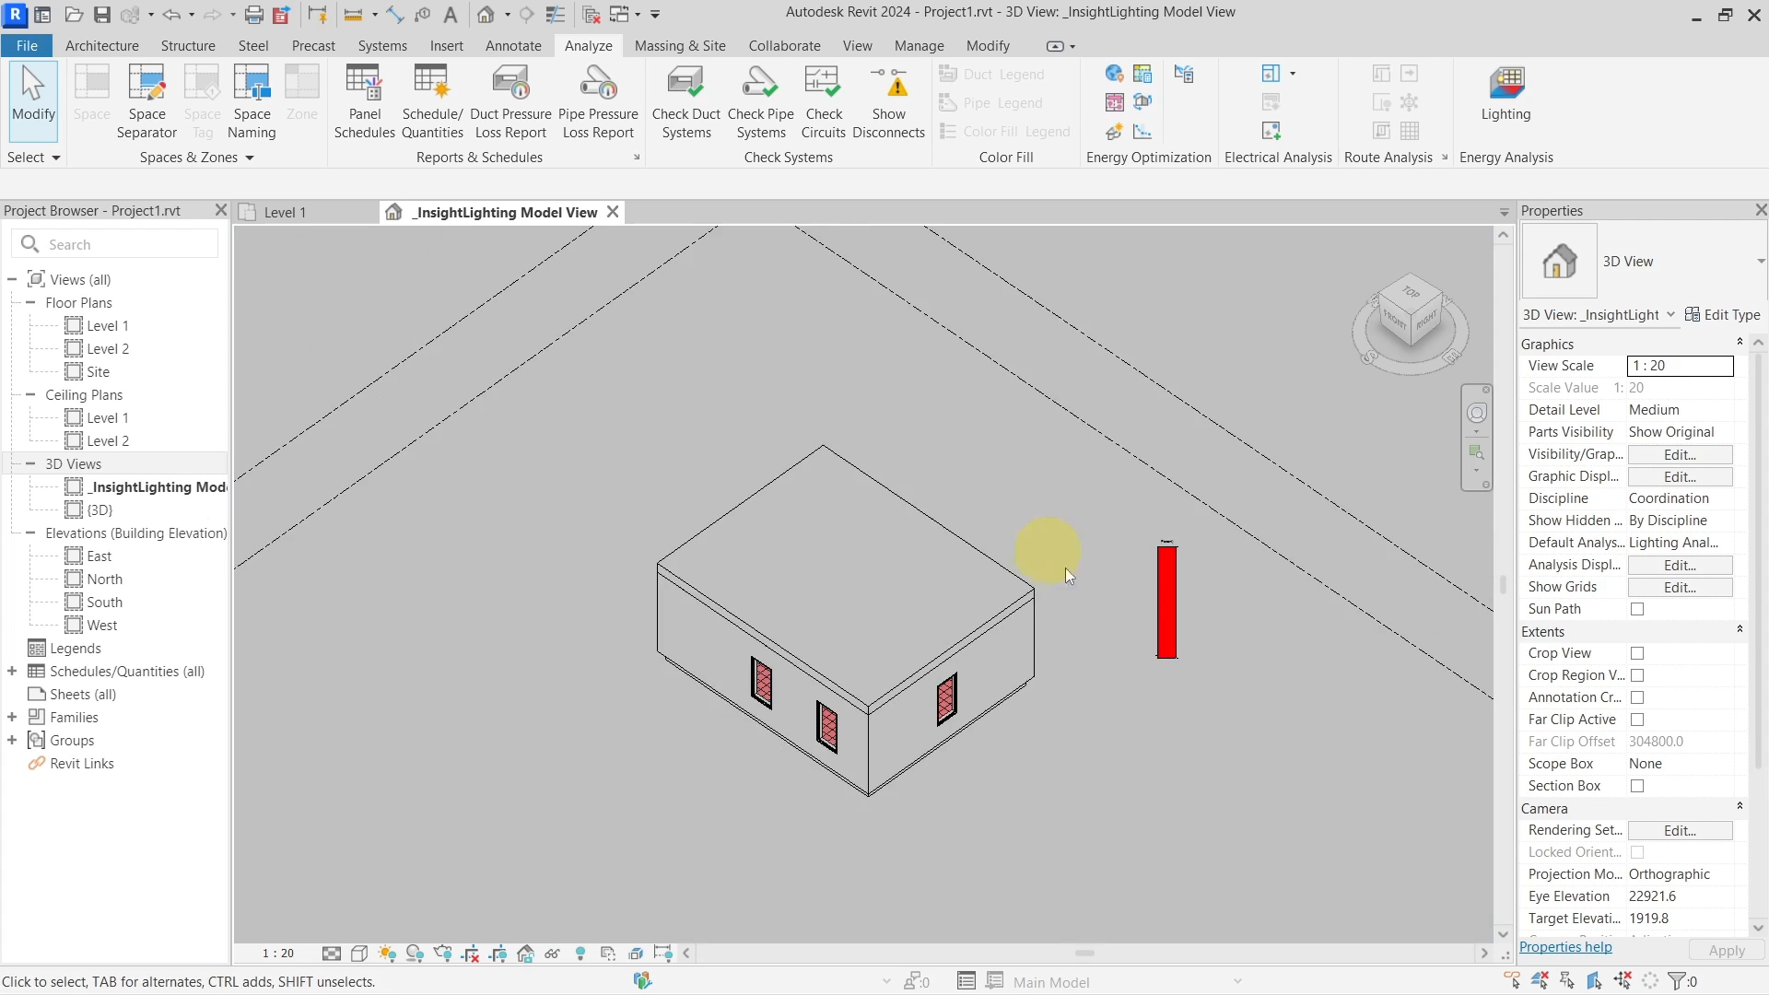
left_click(937, 567)
key("h")
key("h")
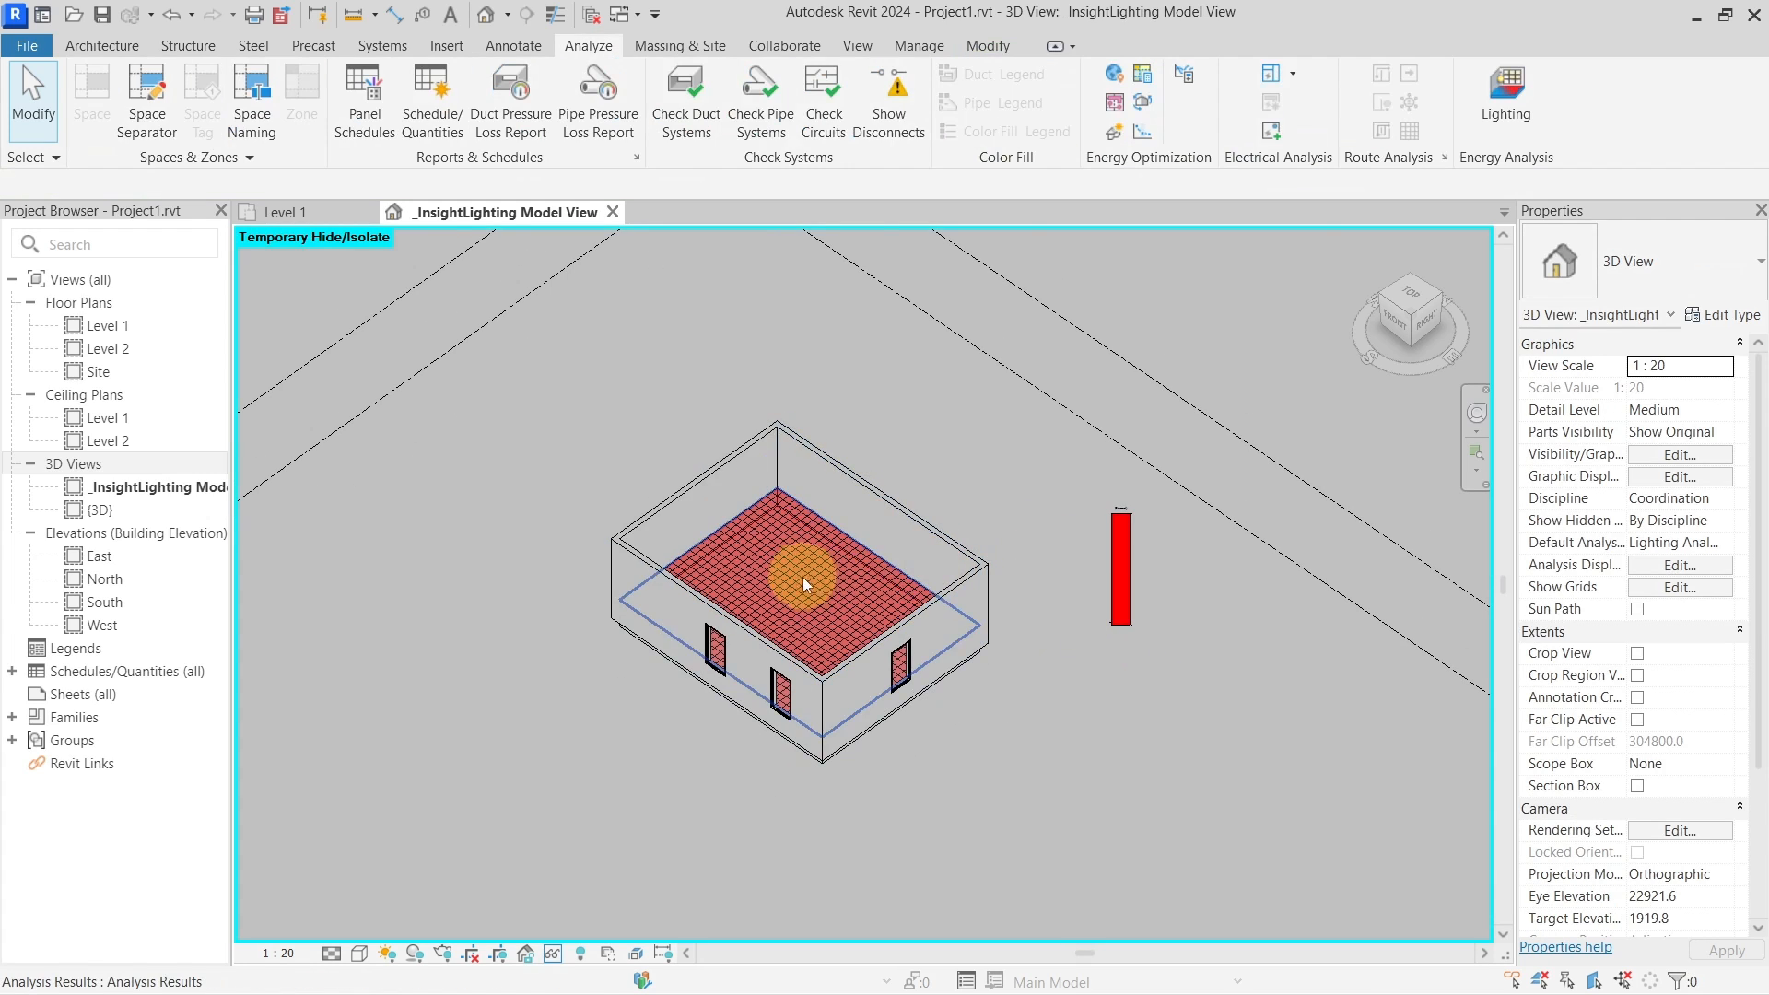
scroll(802, 573, "up", 3)
scroll(802, 573, "up", 1)
left_click(801, 566)
mouse_move(805, 565)
middle_mouse_down("shift")
mouse_move(857, 545)
mouse_move(970, 662)
mouse_move(1141, 663)
mouse_move(900, 644)
mouse_move(771, 513)
mouse_move(783, 556)
middle_mouse_up("shift")
scroll(897, 634, "down", 4)
scroll(778, 553, "down", 1)
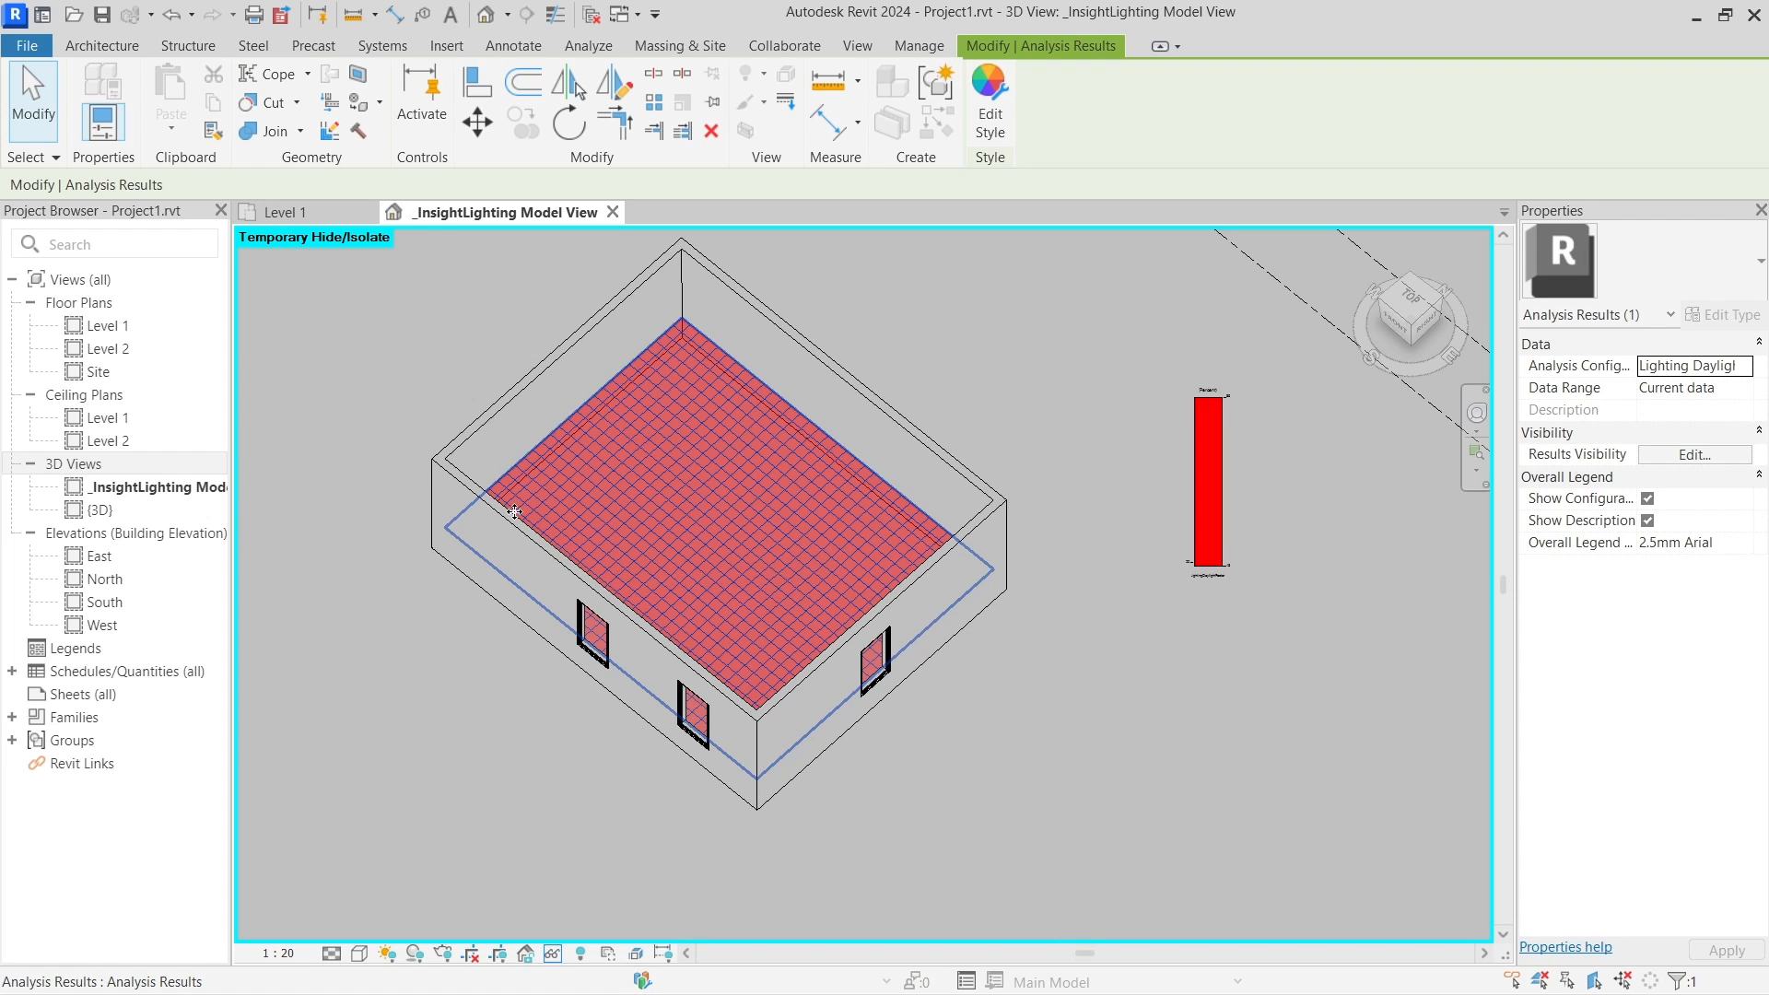
left_click(1007, 406)
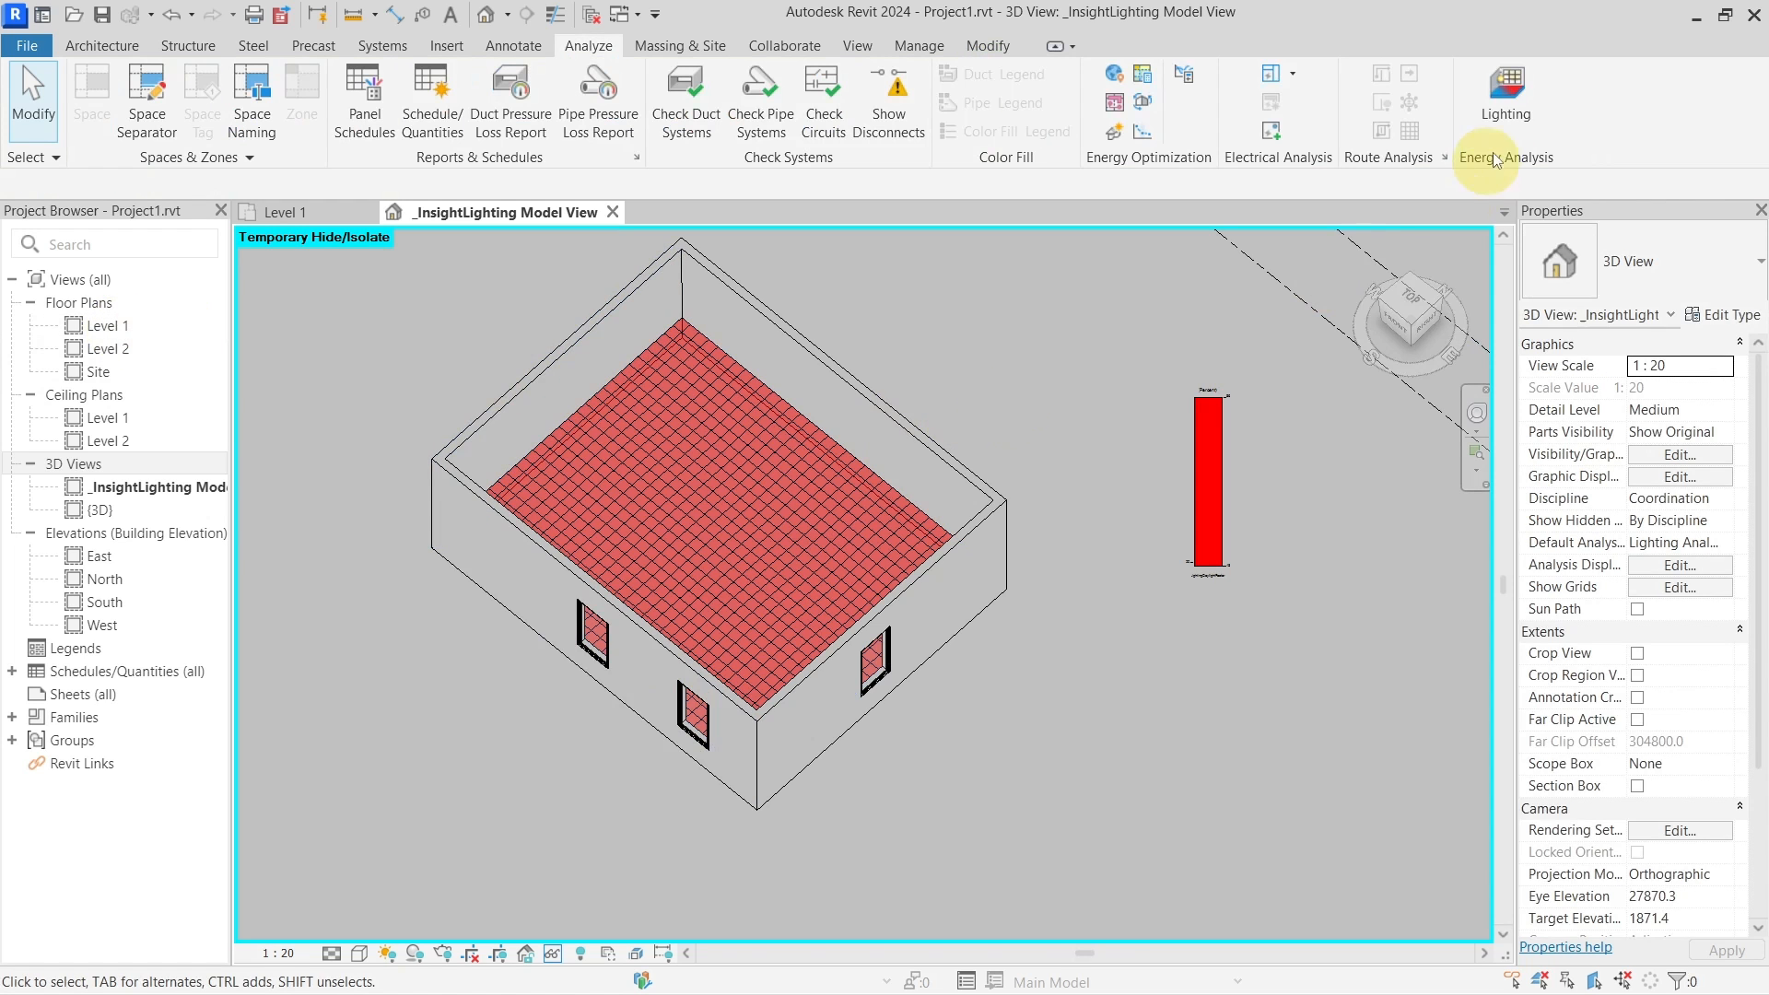
left_click(1507, 113)
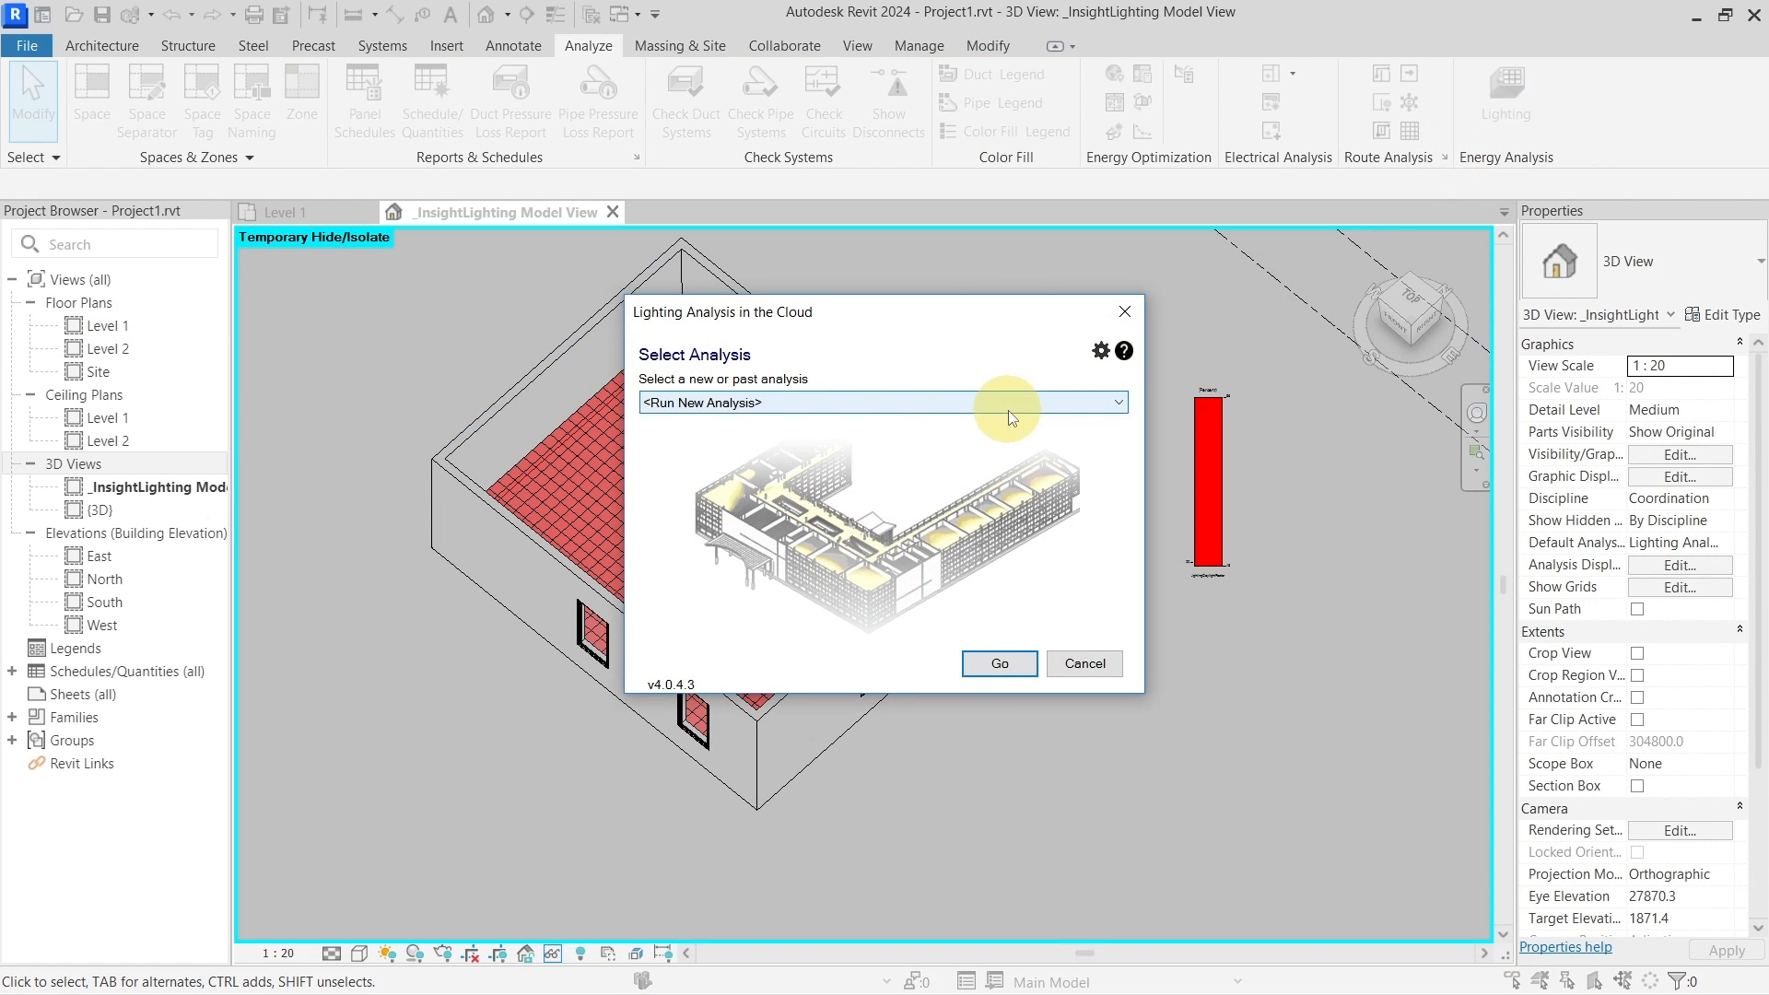
left_click(1014, 664)
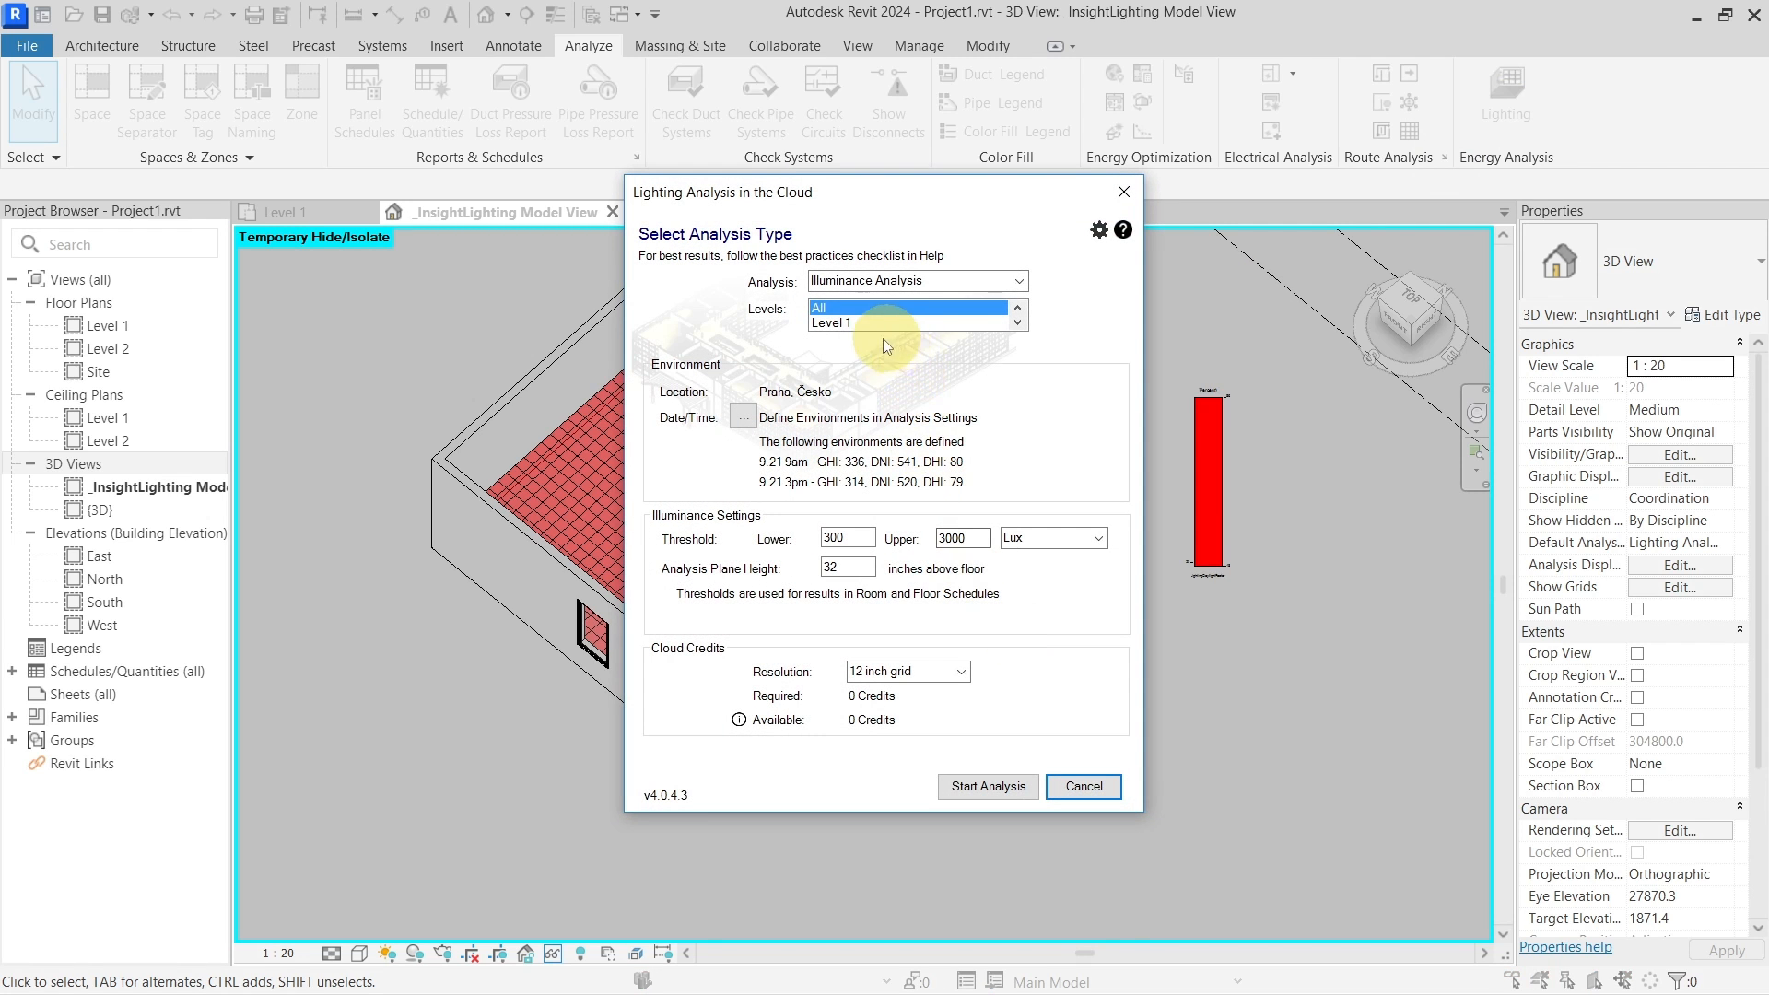
left_click(1018, 323)
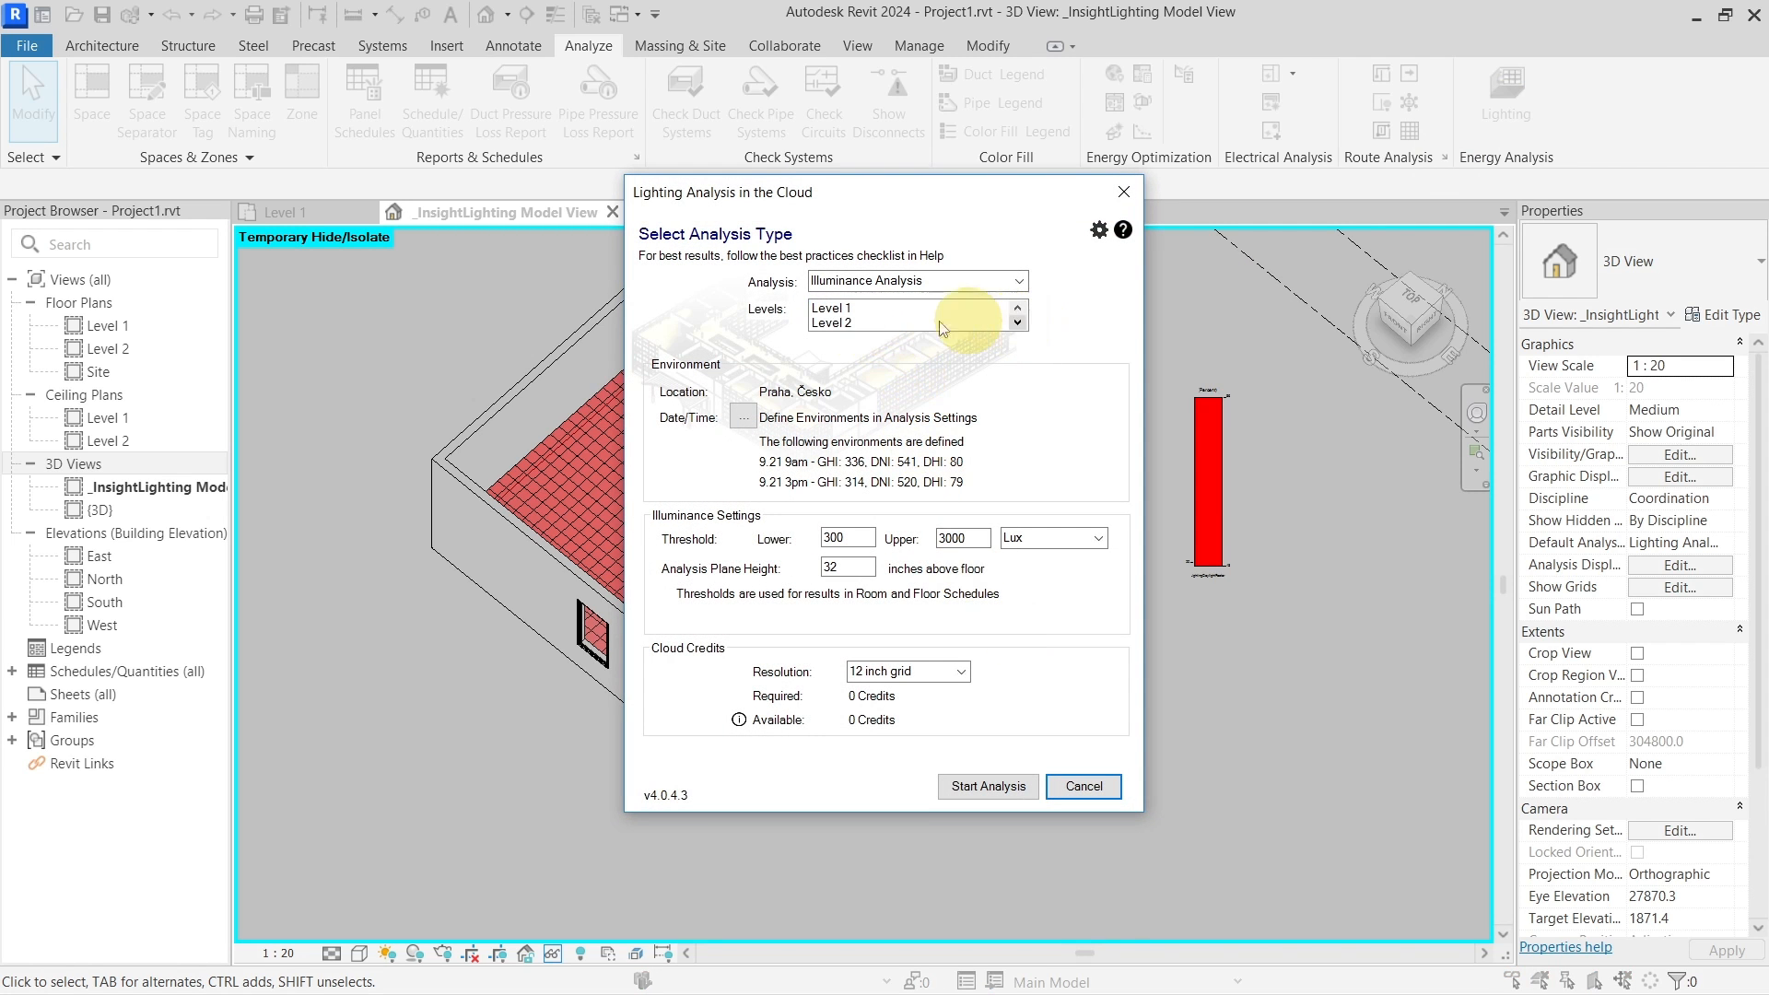
left_click(1017, 308)
left_click(839, 325)
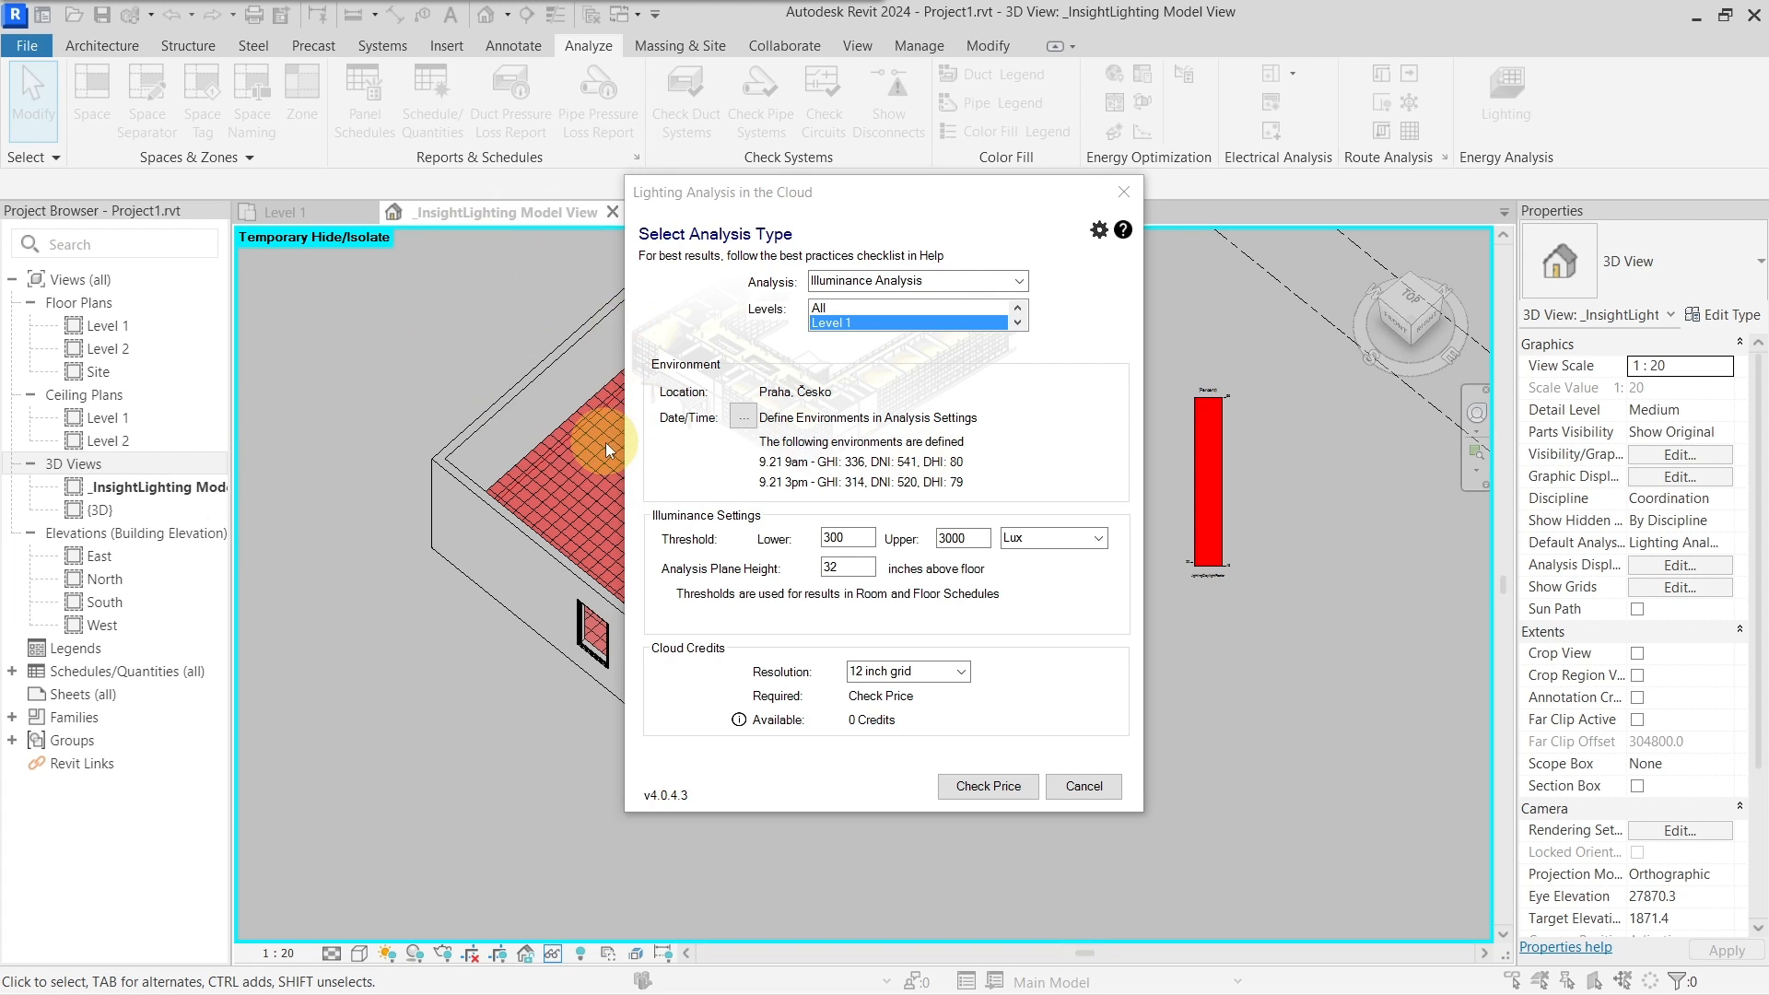
left_click(1021, 321)
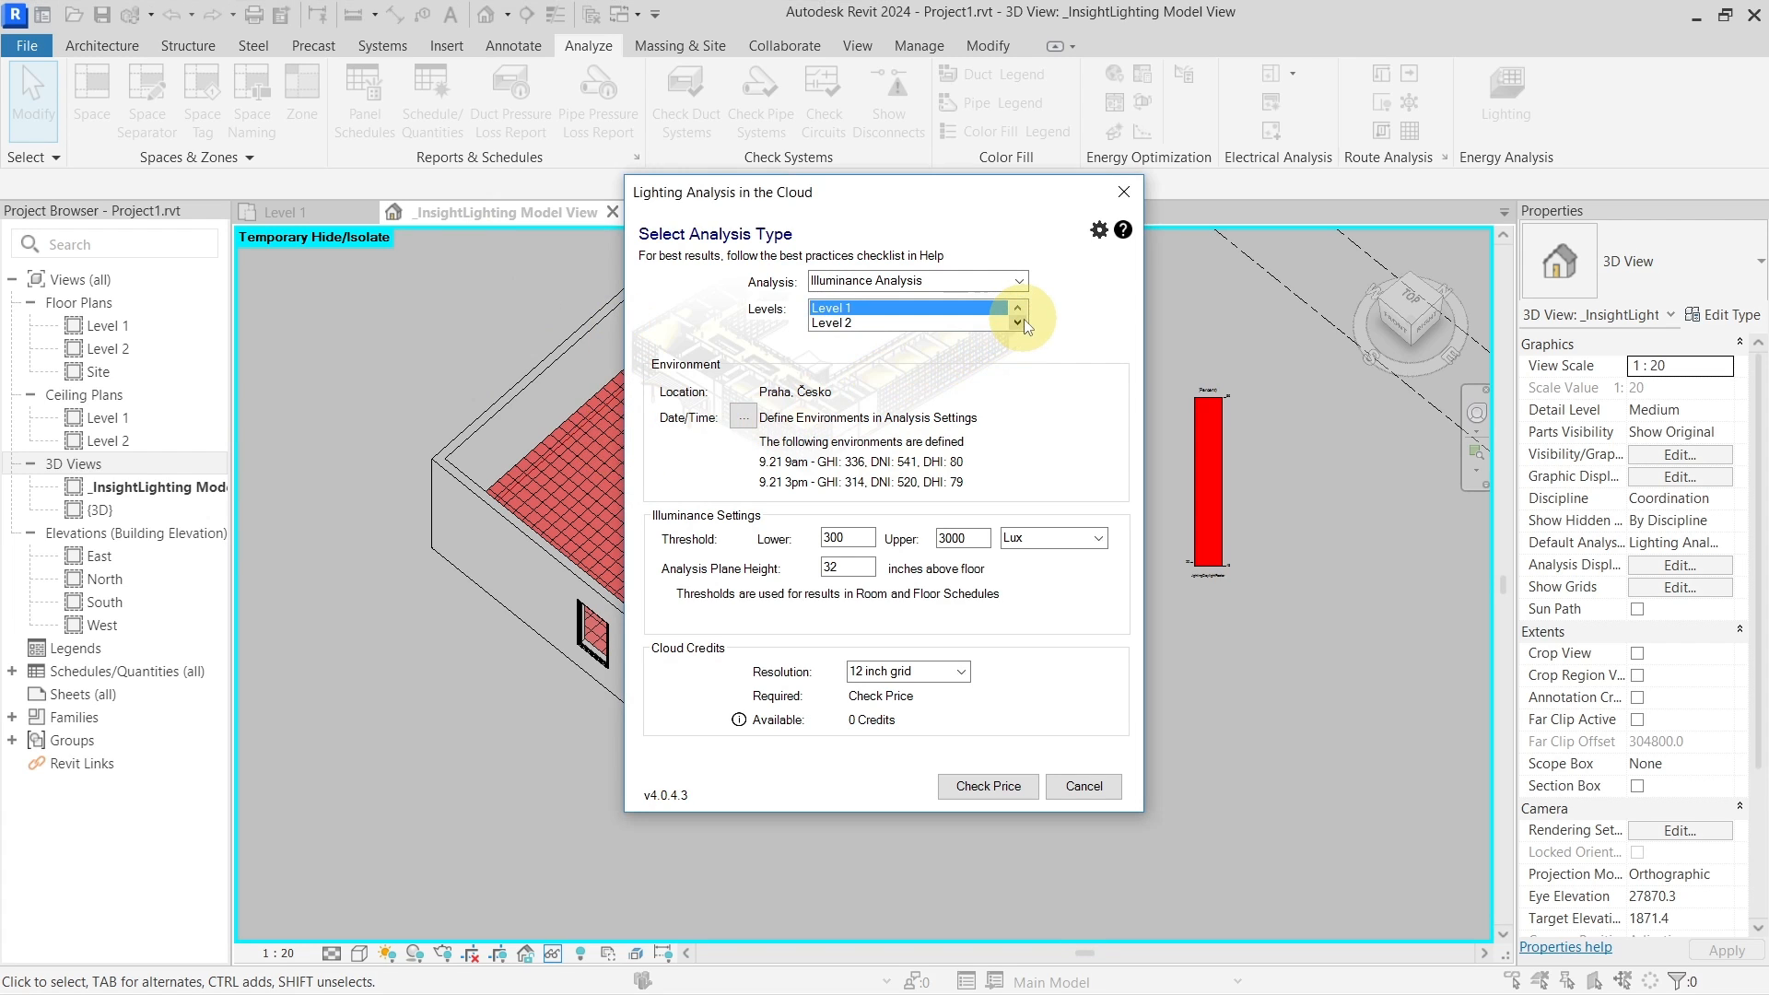
left_click(937, 320)
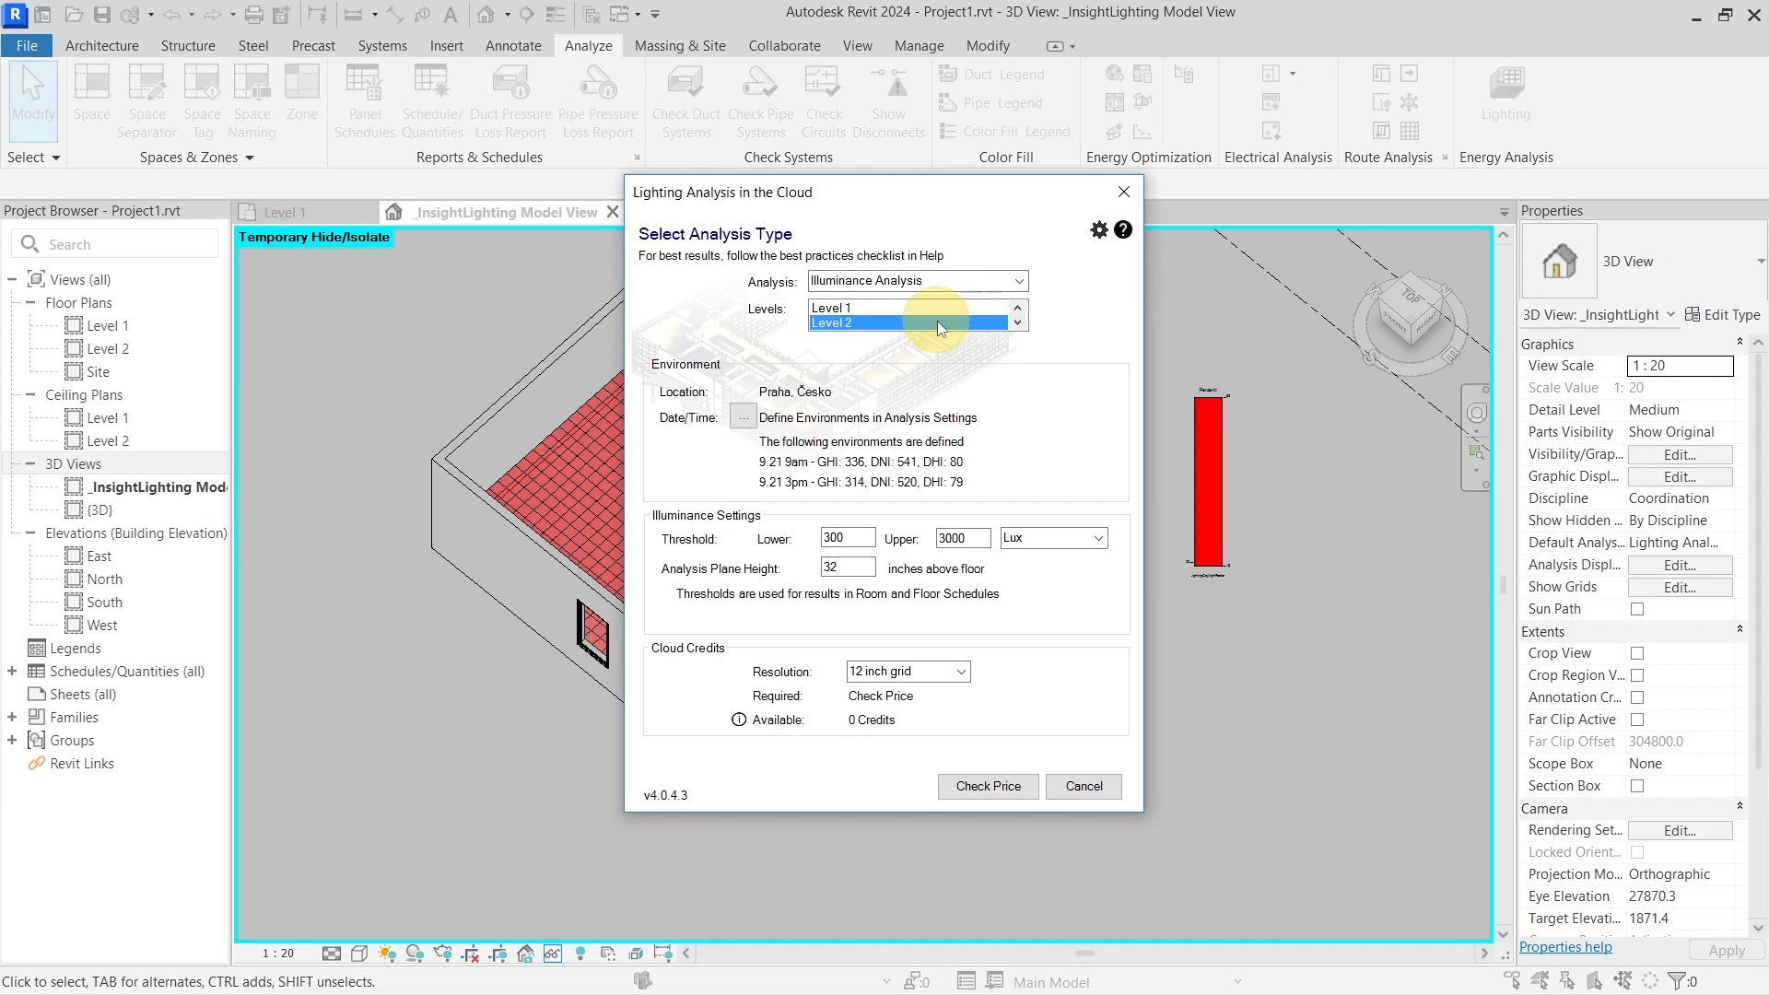
left_click(1124, 192)
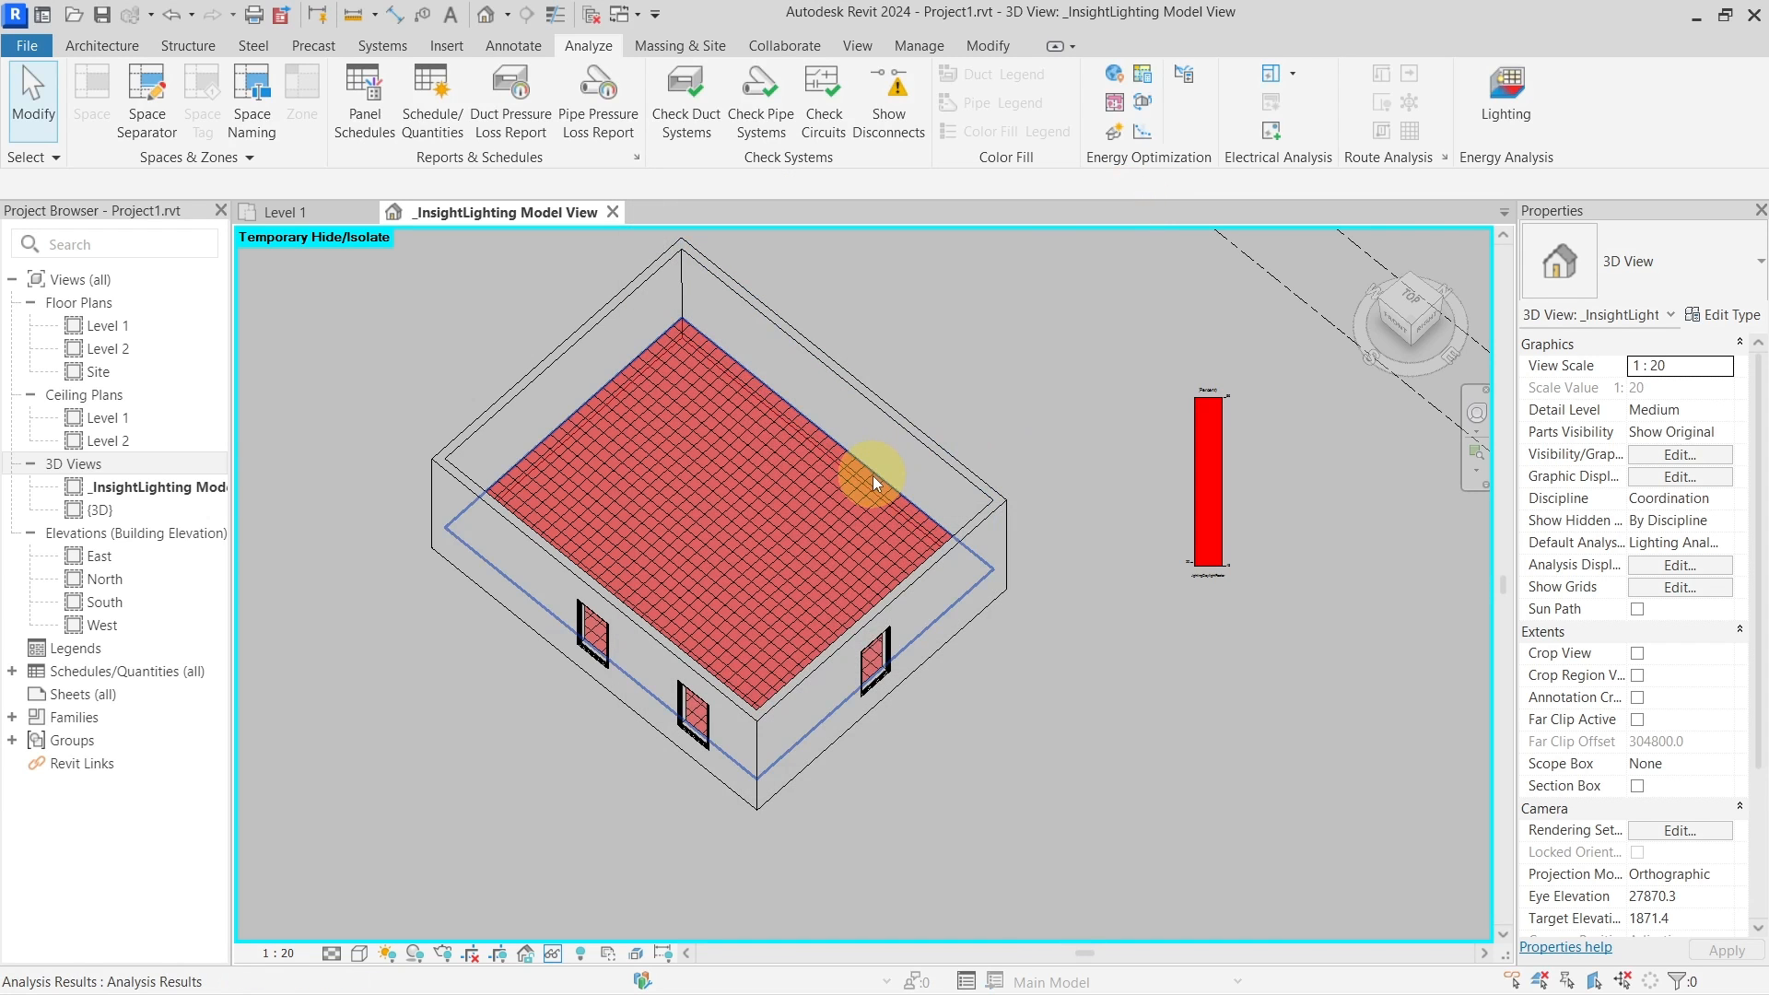
Host the top floor slab on Level 1 with a 2800 height offset
left_click(838, 456)
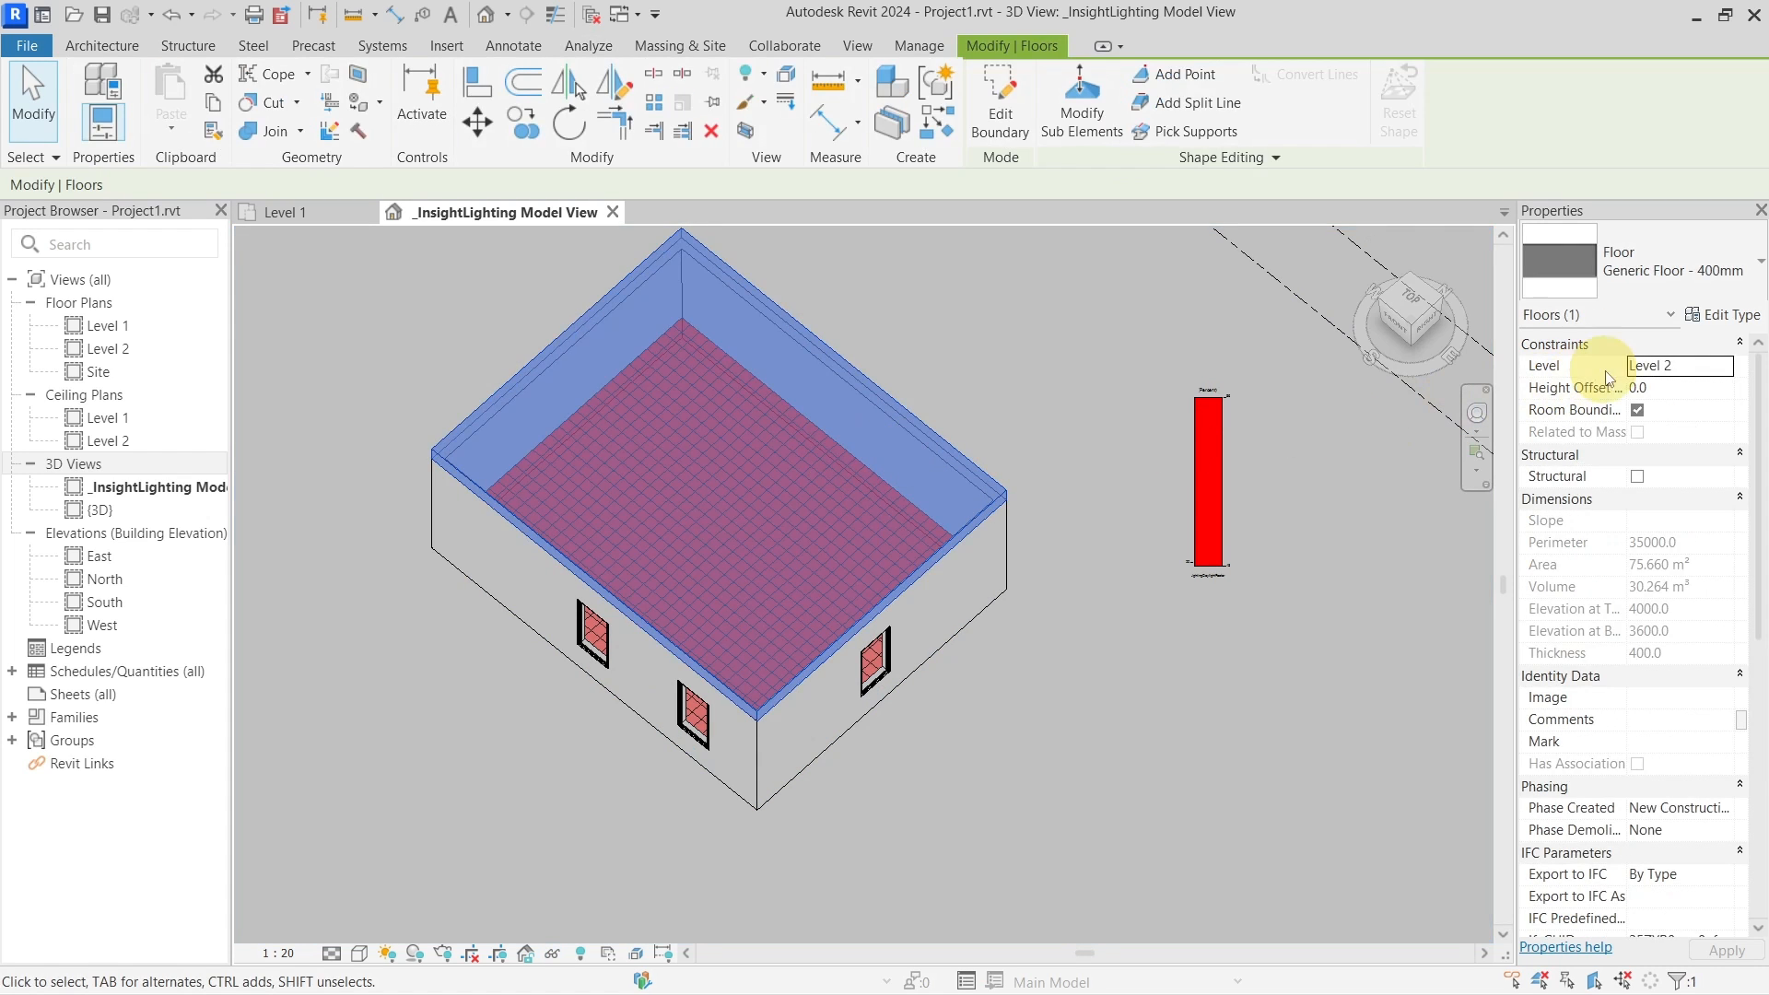
left_click(1732, 370)
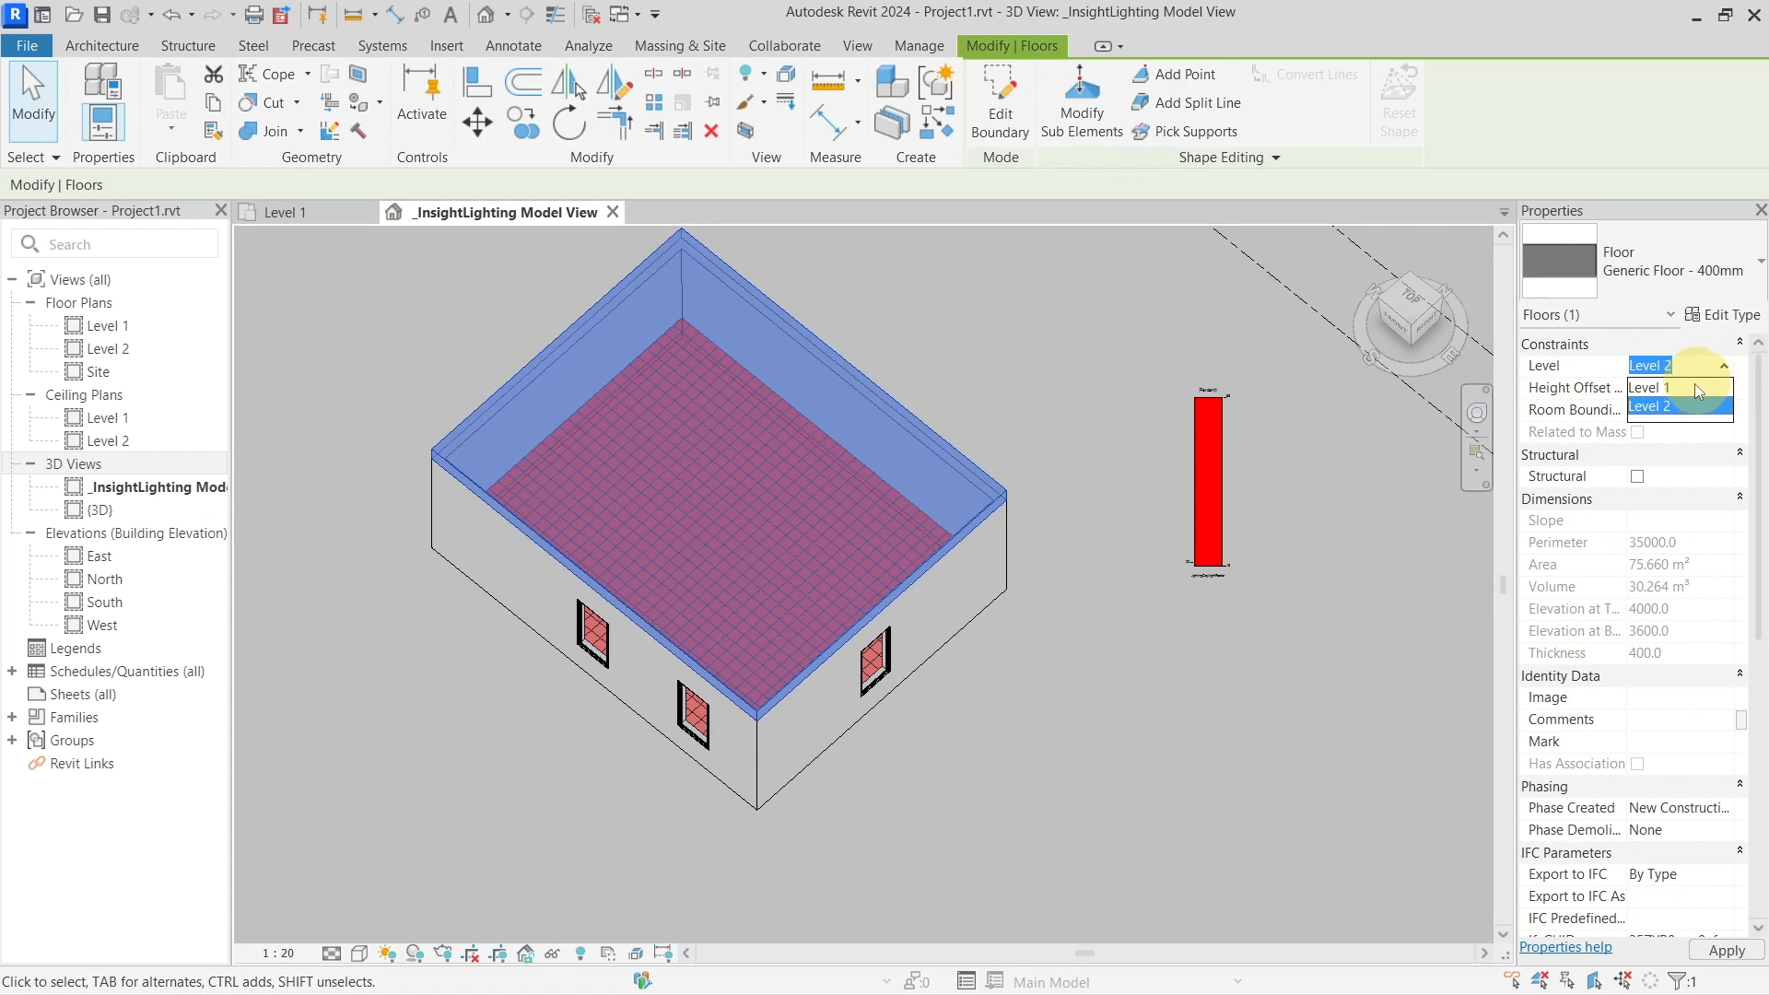
left_click(1694, 387)
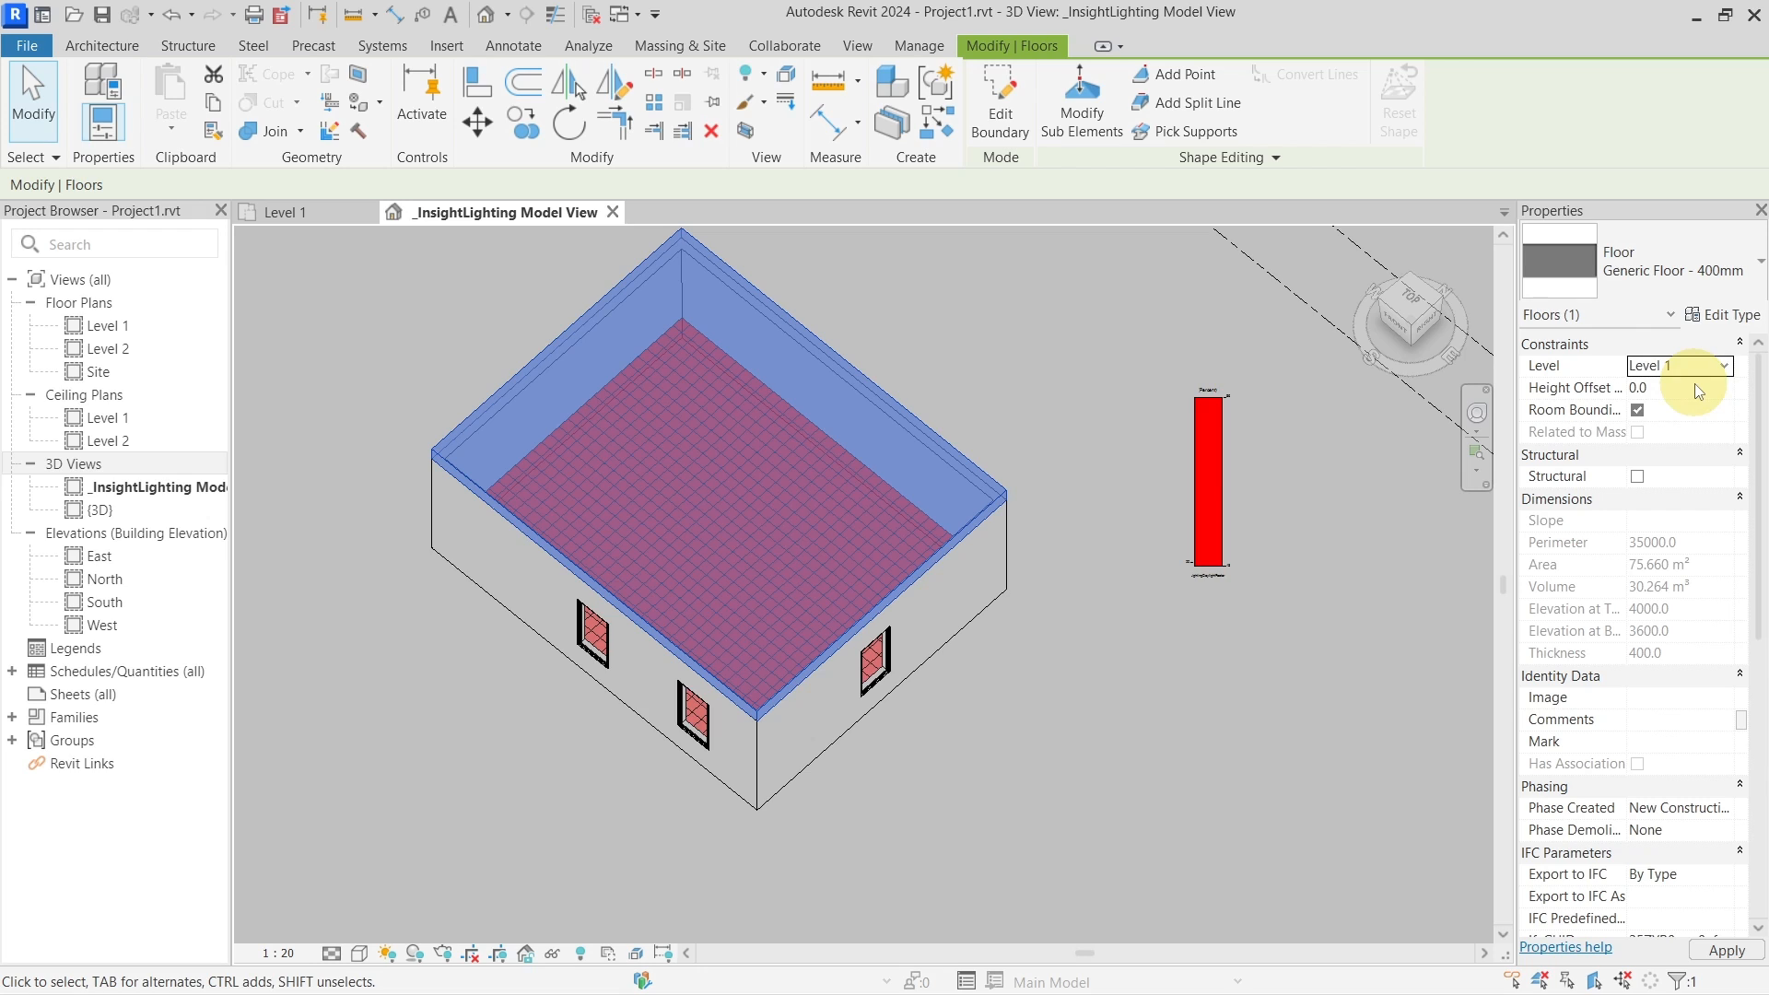
left_click(1695, 384)
key("Return")
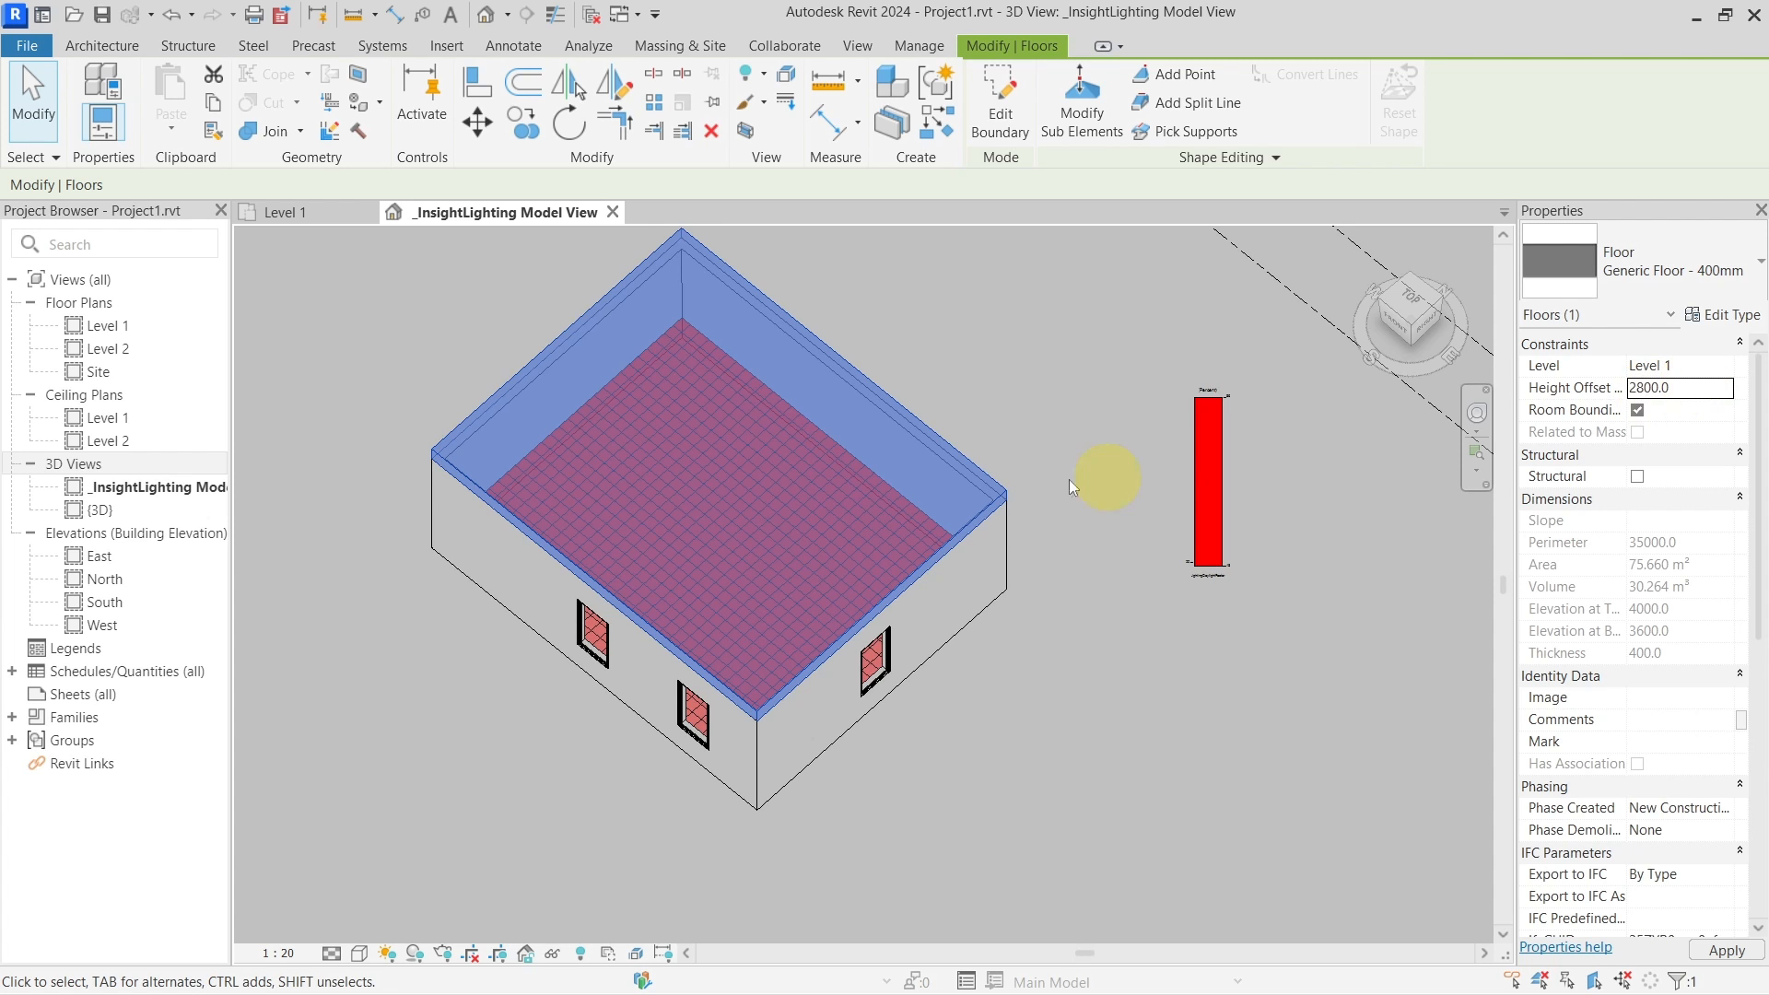
left_click(1017, 461)
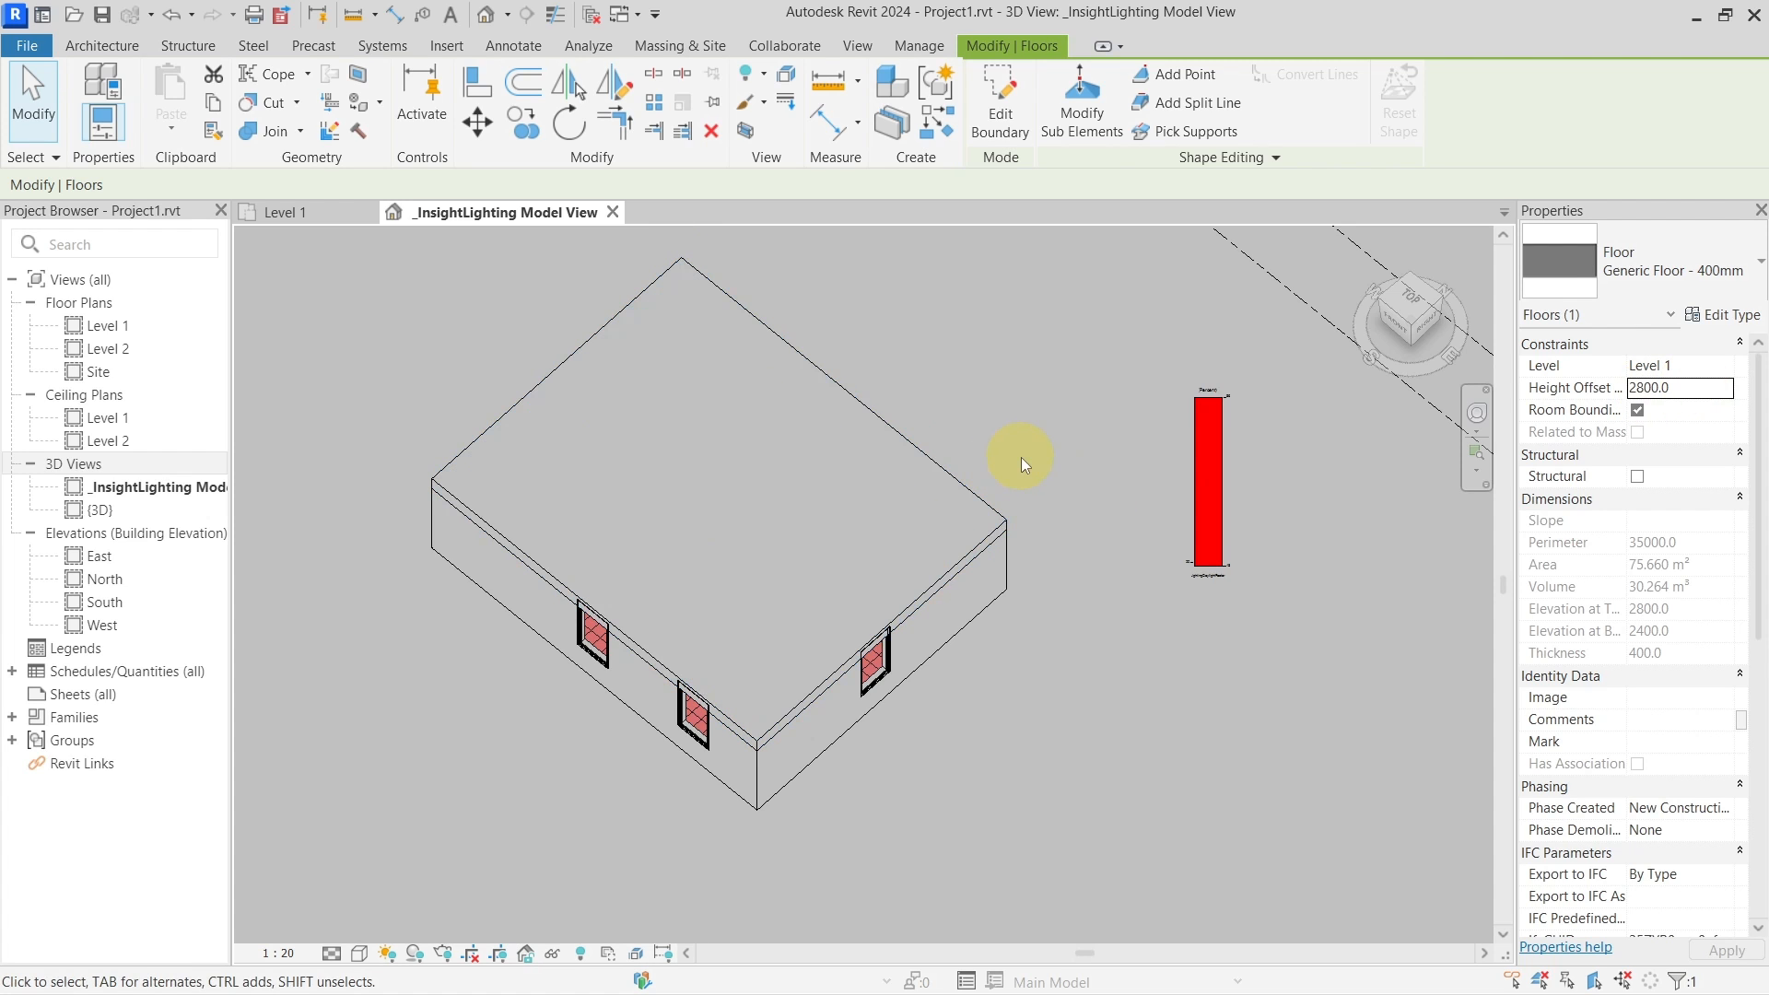
Start a Daylight Factor (beta) analysis setup, close it, and undo the slab's level change
left_click(1502, 106)
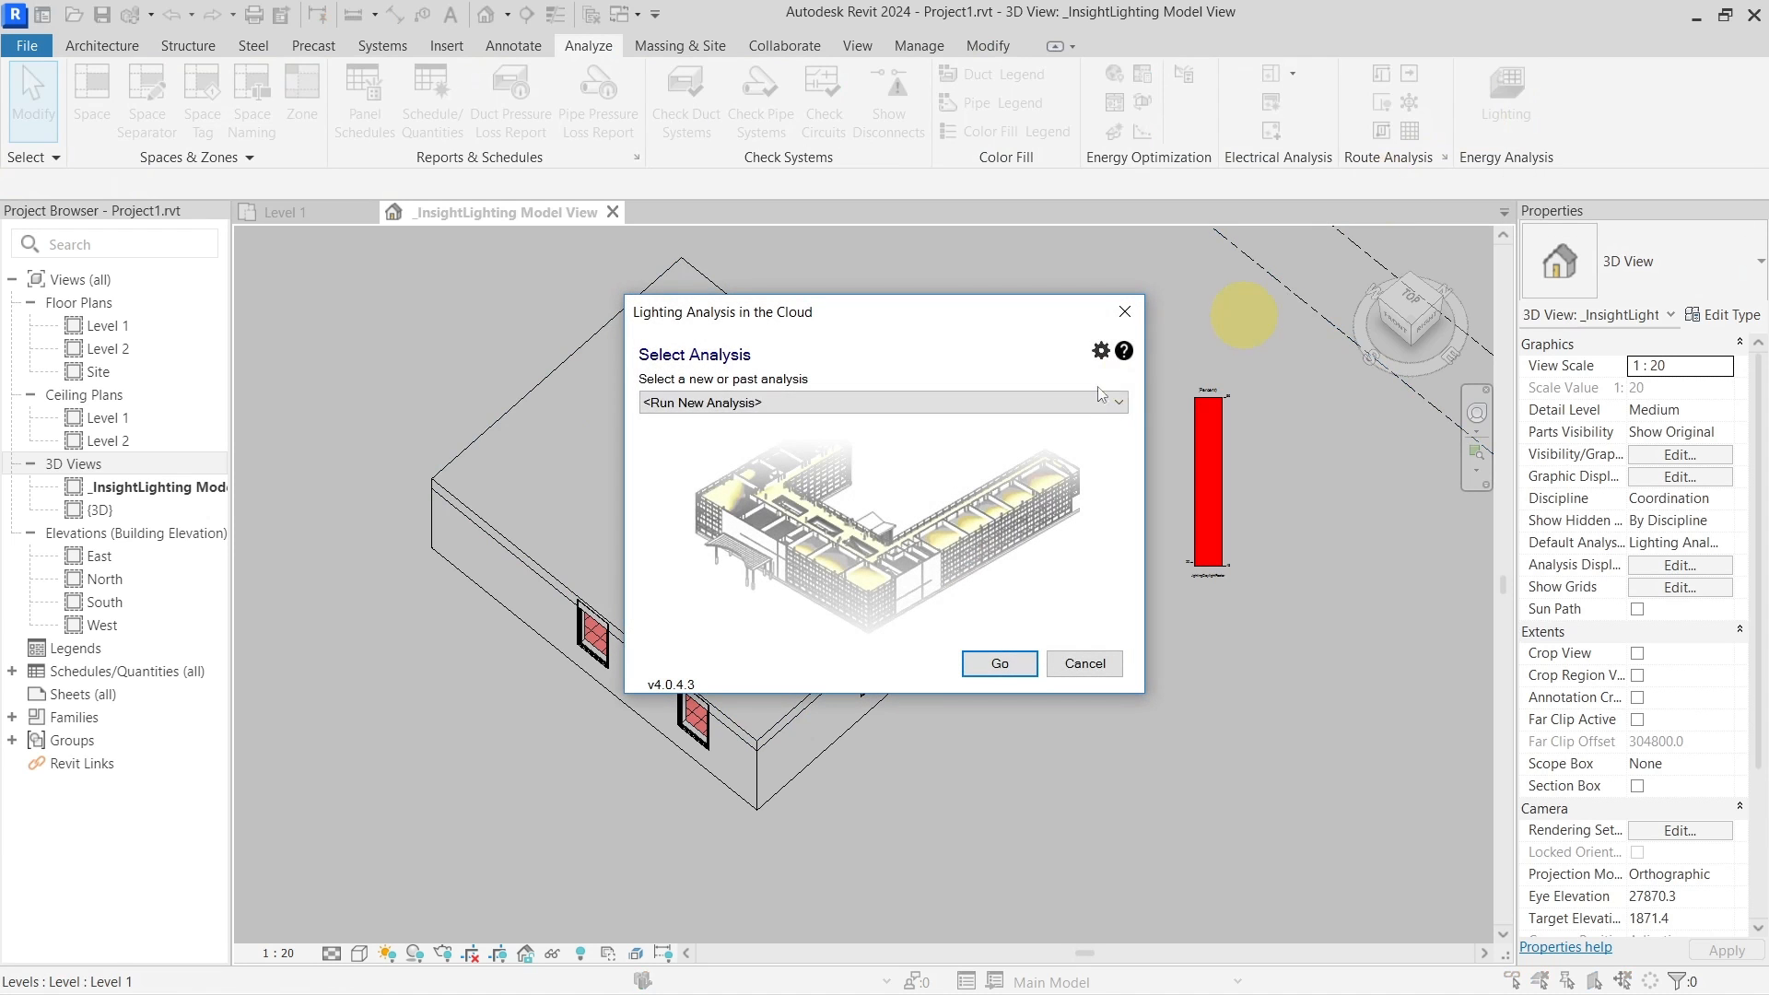
left_click(1004, 662)
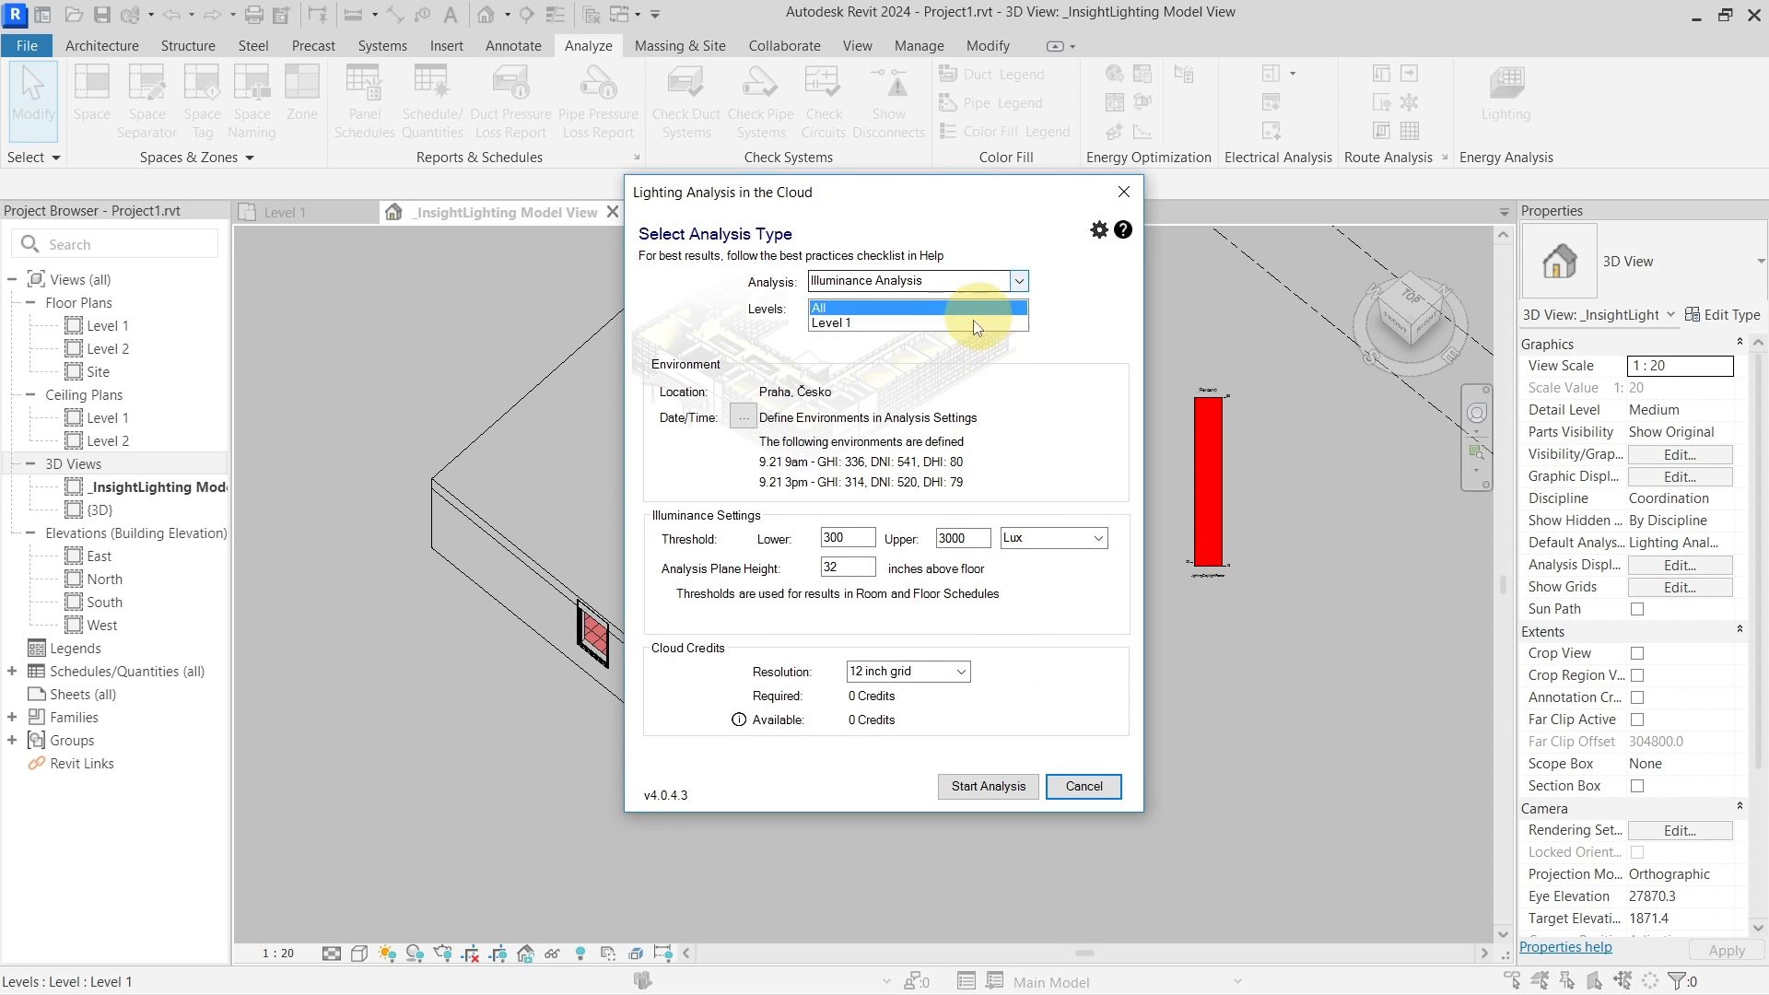
left_click(973, 323)
left_click(1018, 280)
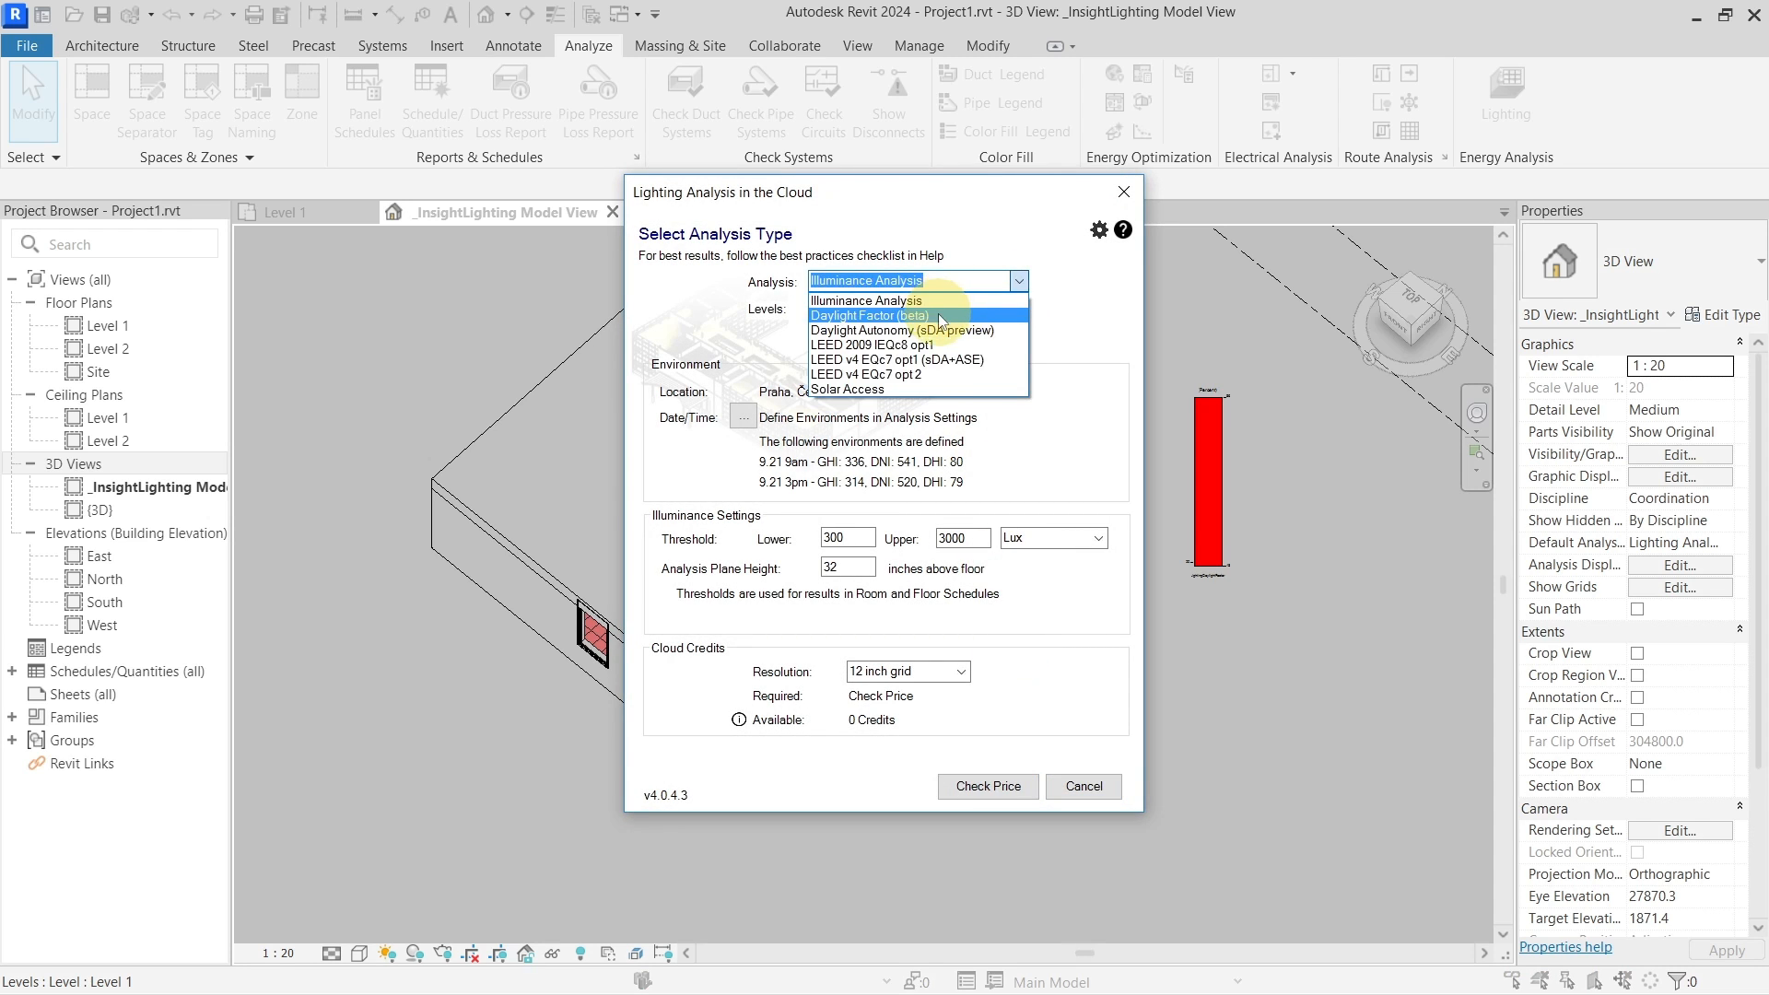
left_click(941, 316)
left_click(851, 336)
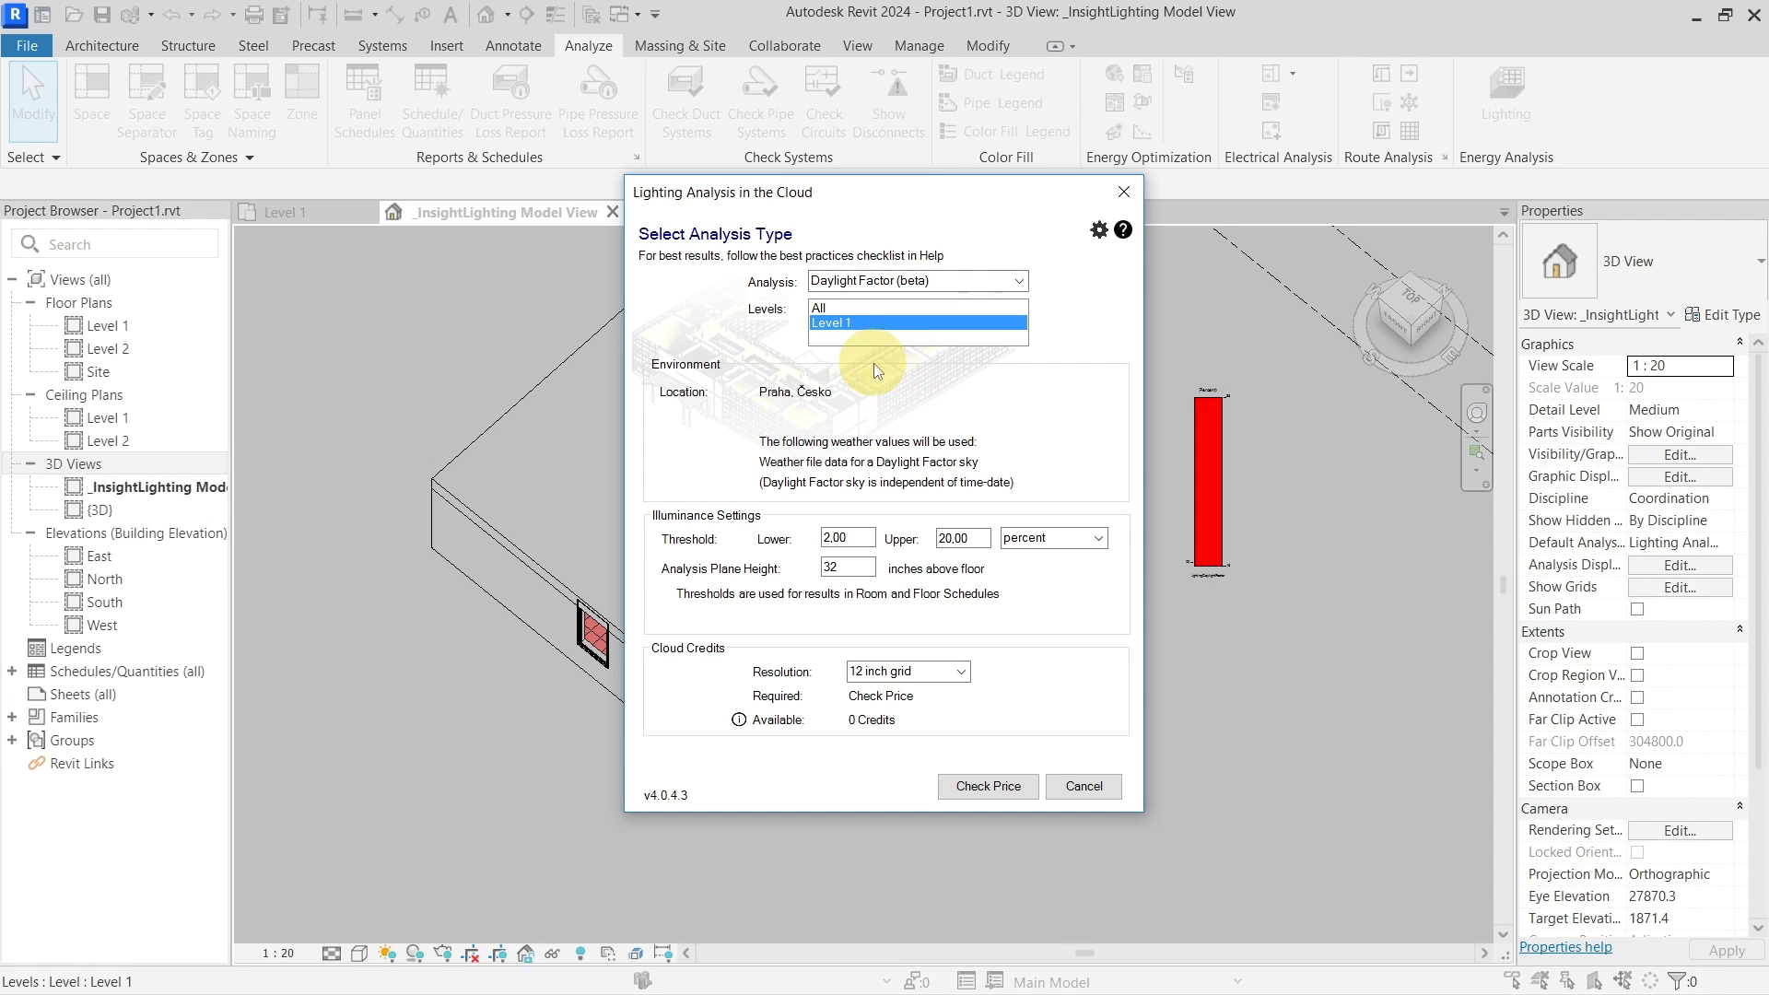
left_click(1122, 194)
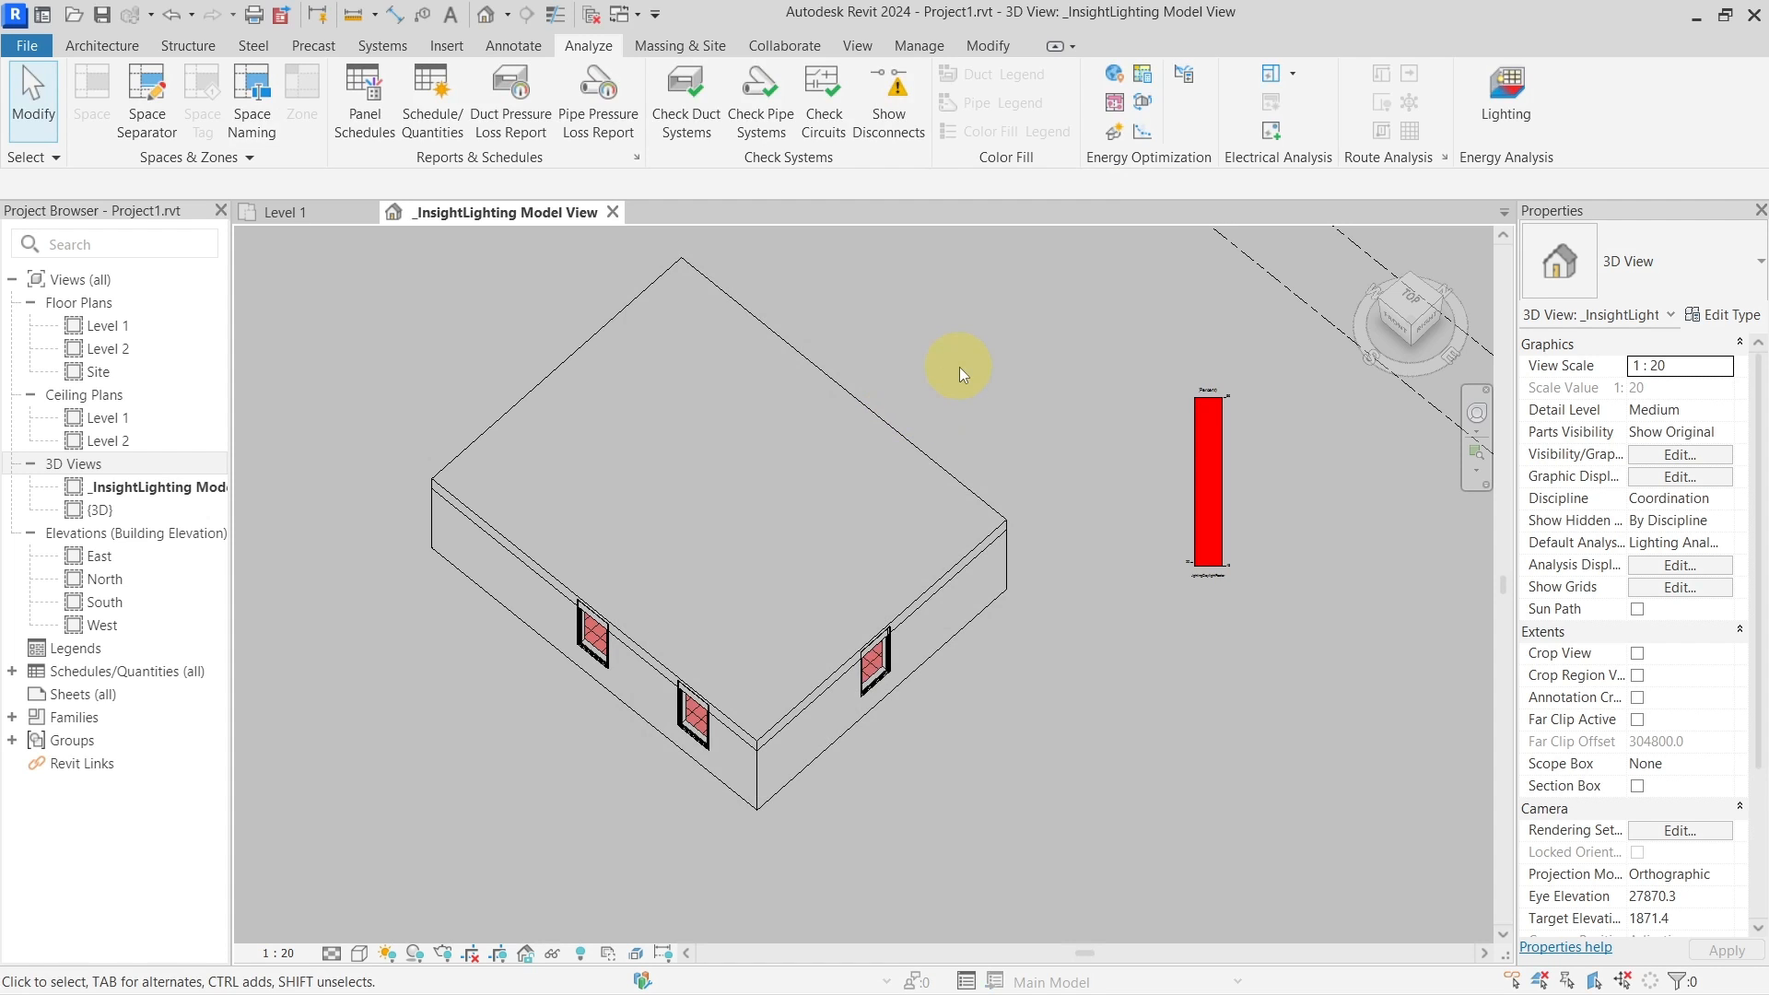
left_click(172, 16)
left_click(740, 420)
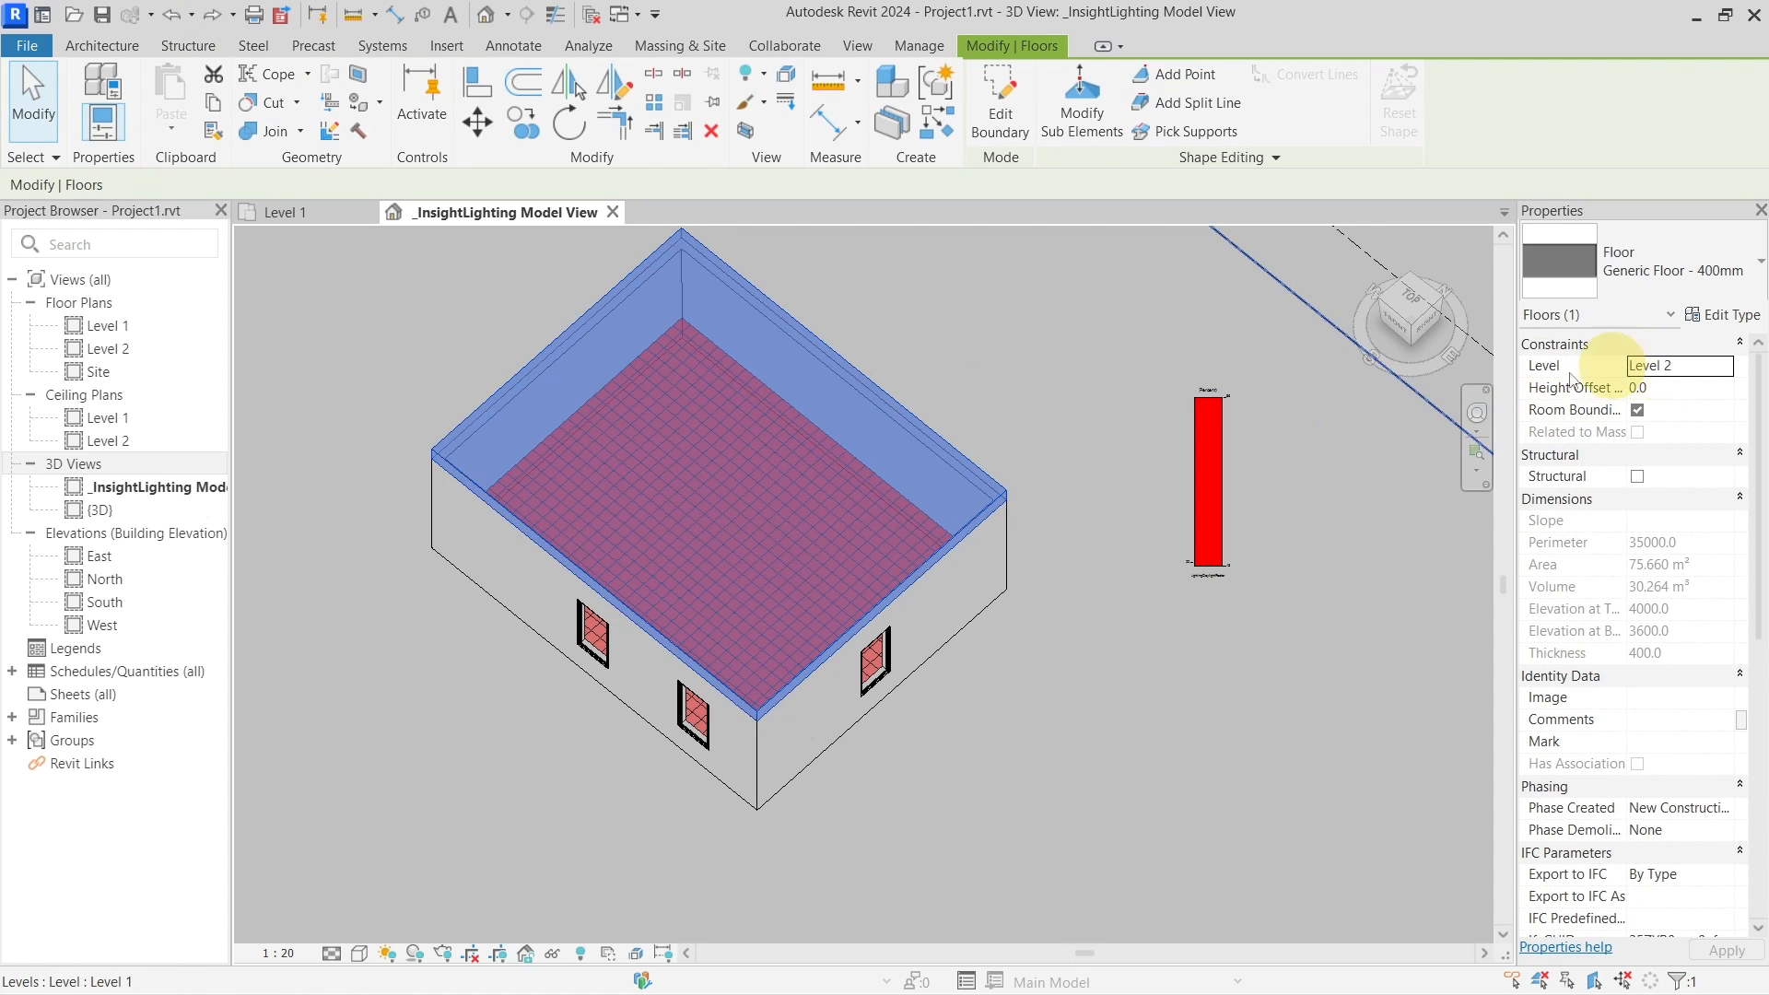
left_click(1187, 276)
left_click(1523, 113)
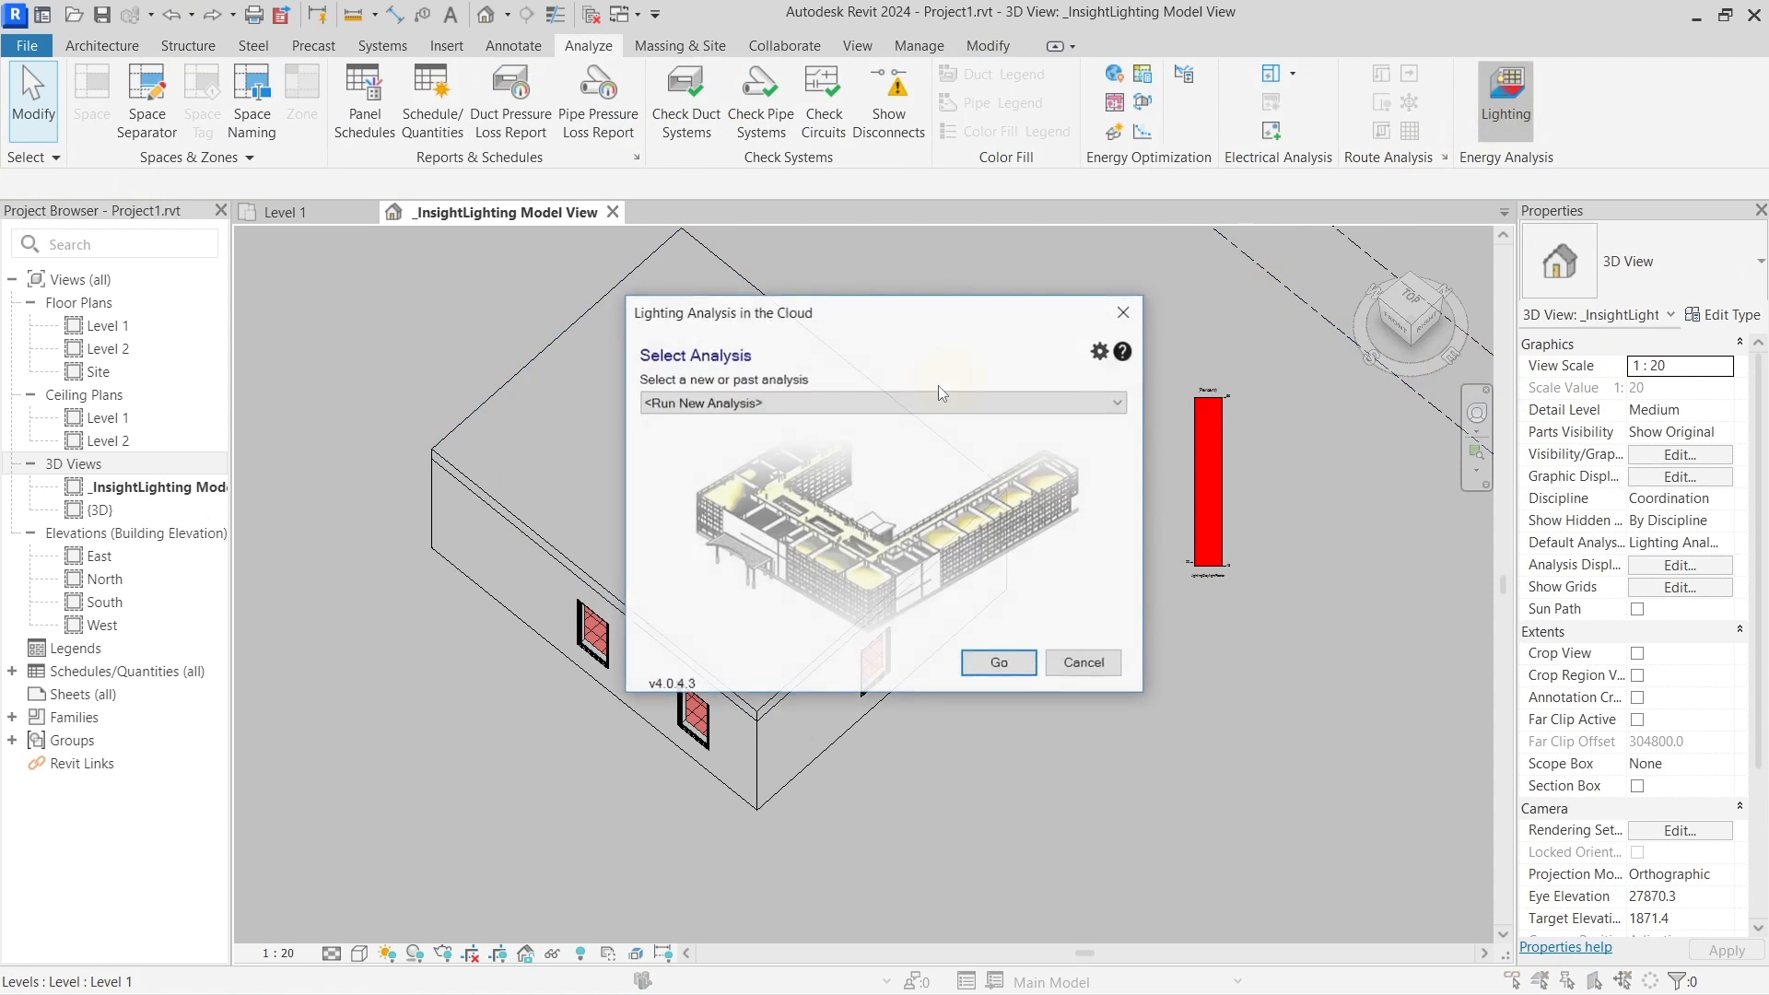
left_click(865, 401)
left_click(865, 405)
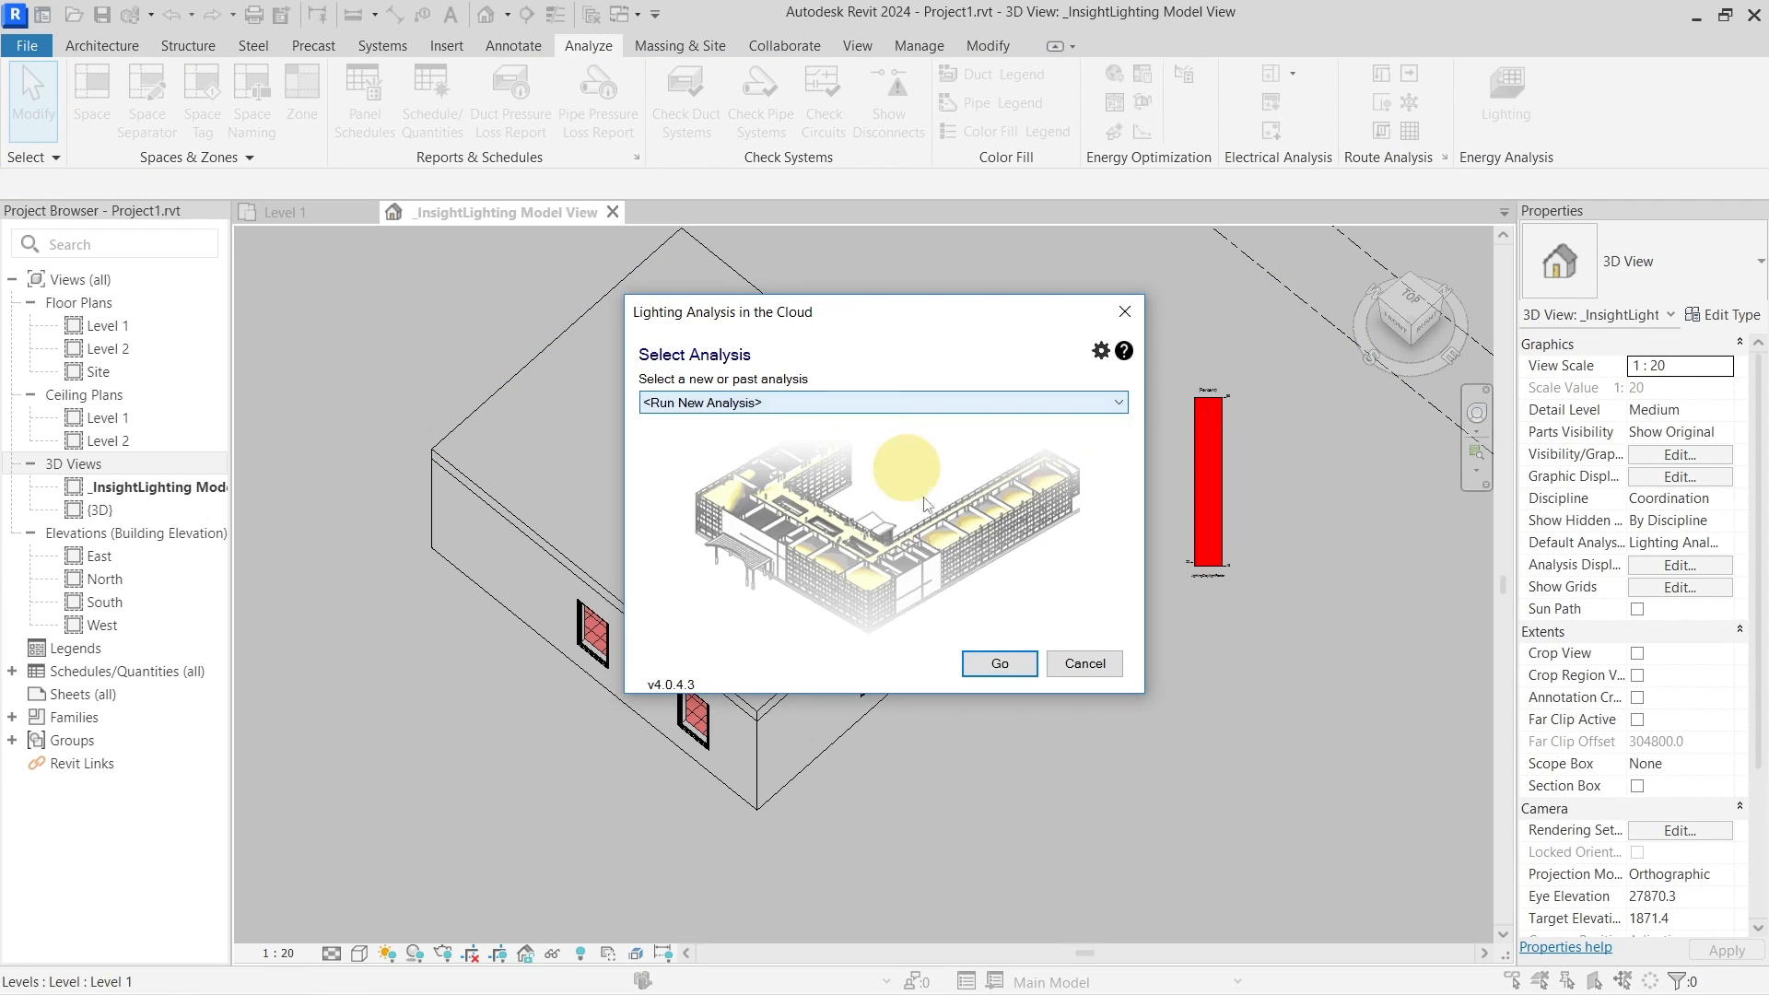
left_click(999, 662)
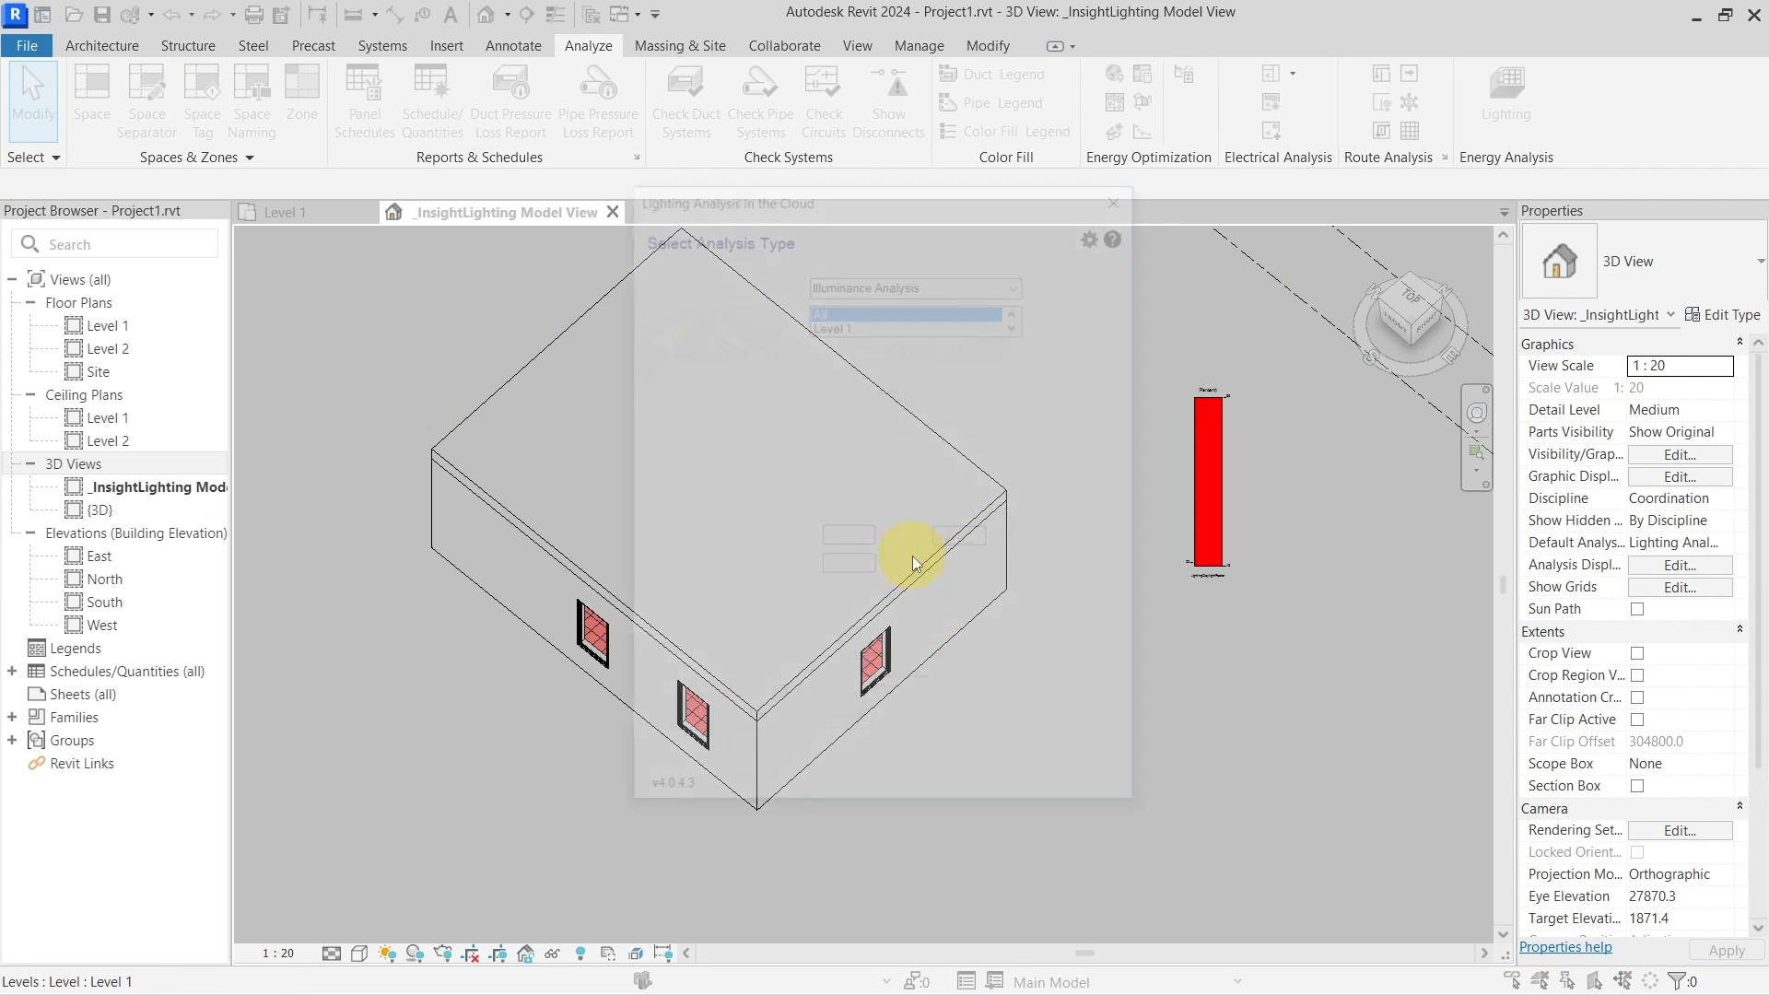
left_click(1018, 322)
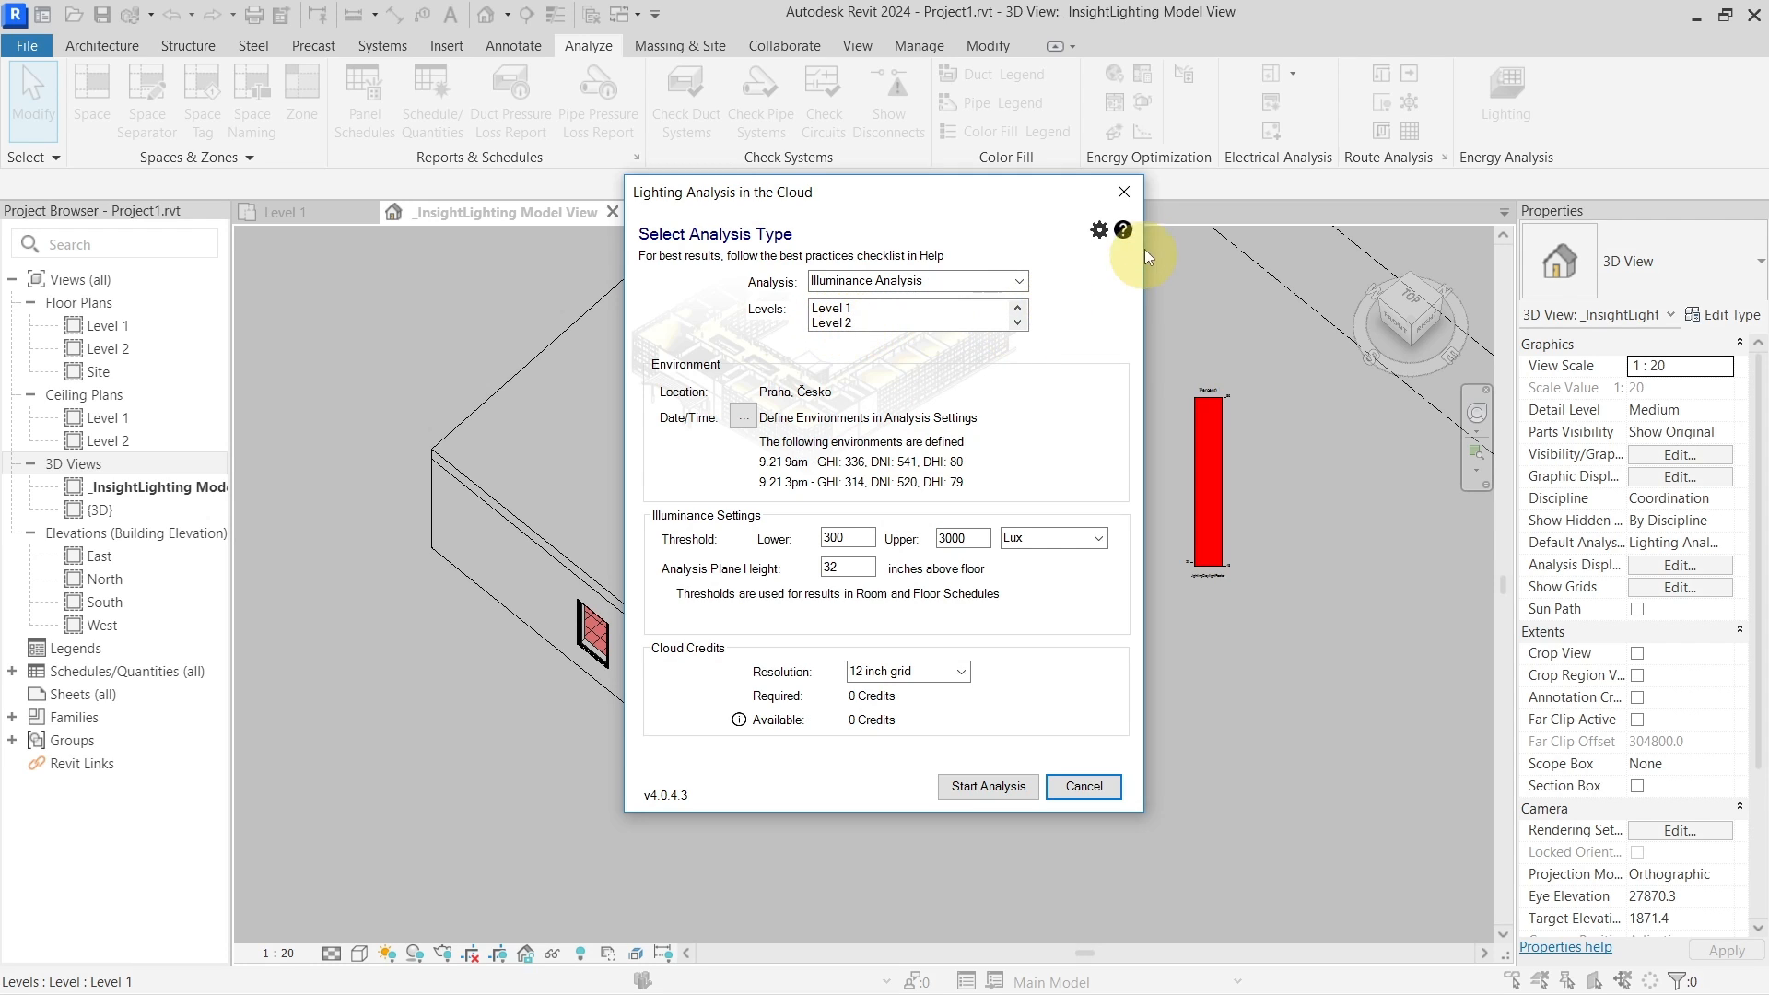
left_click(1121, 195)
Temporarily hide the house's top floor slab
left_click(855, 548)
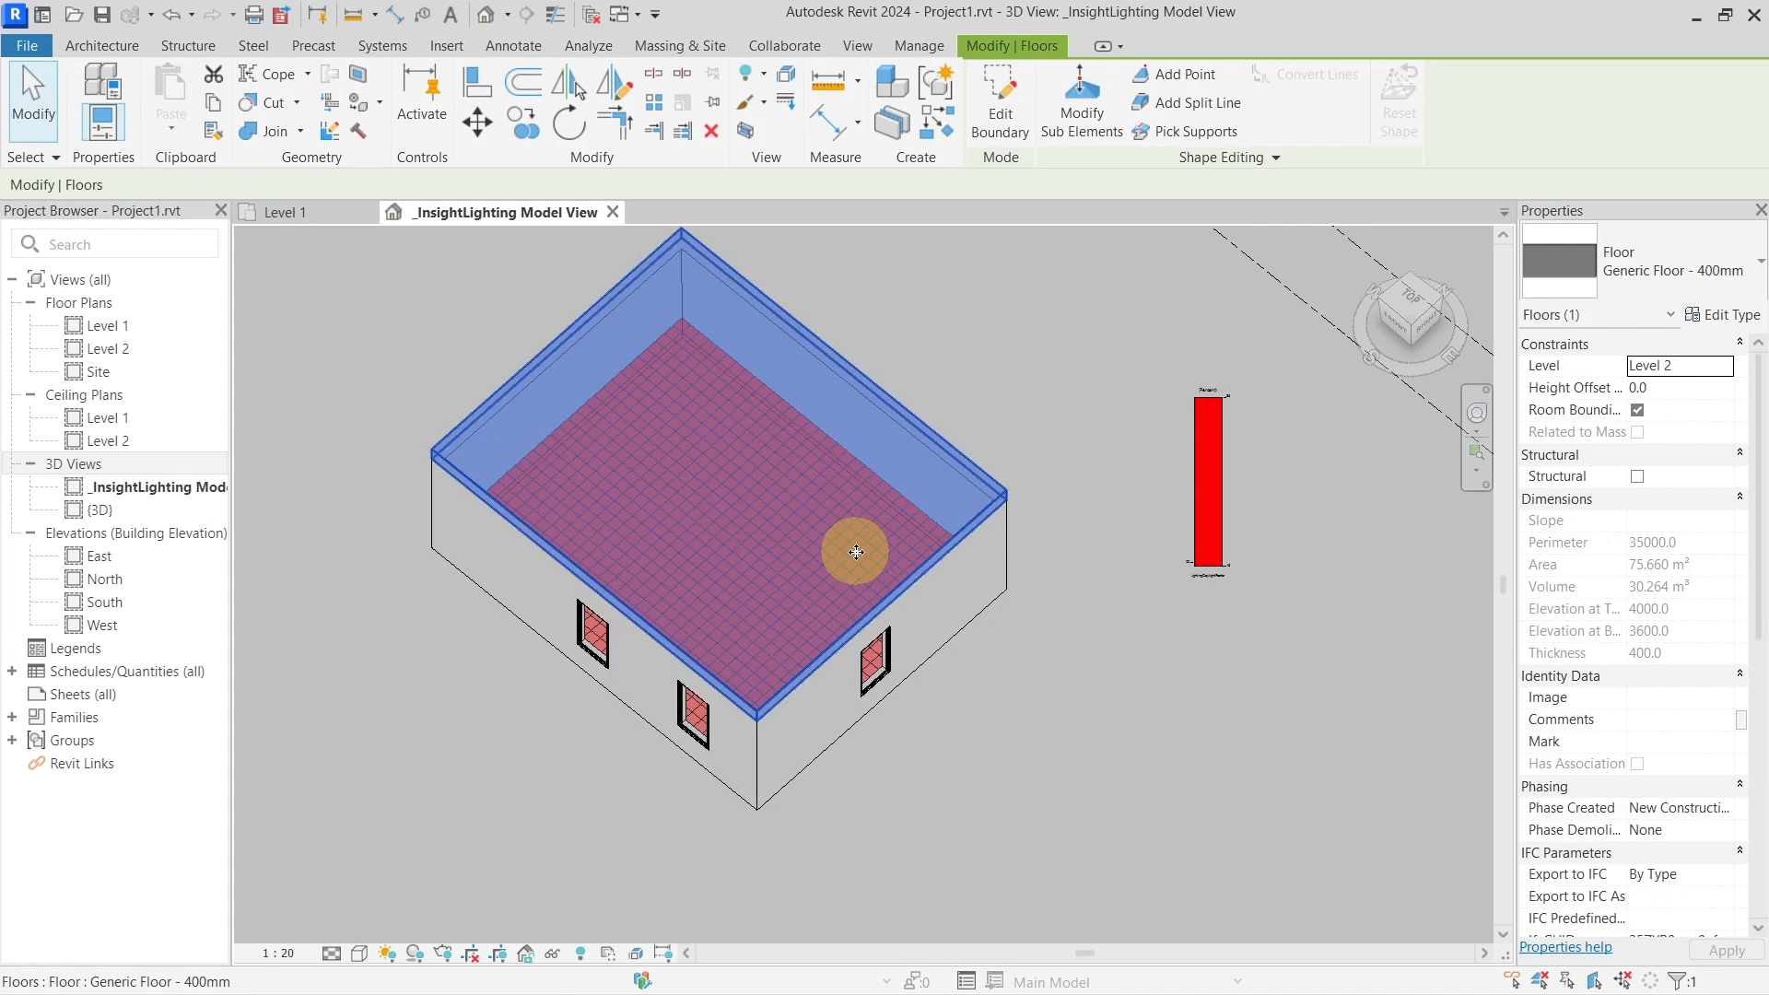
scroll(927, 652, "down", 3)
middle_click_drag(926, 652, 816, 577)
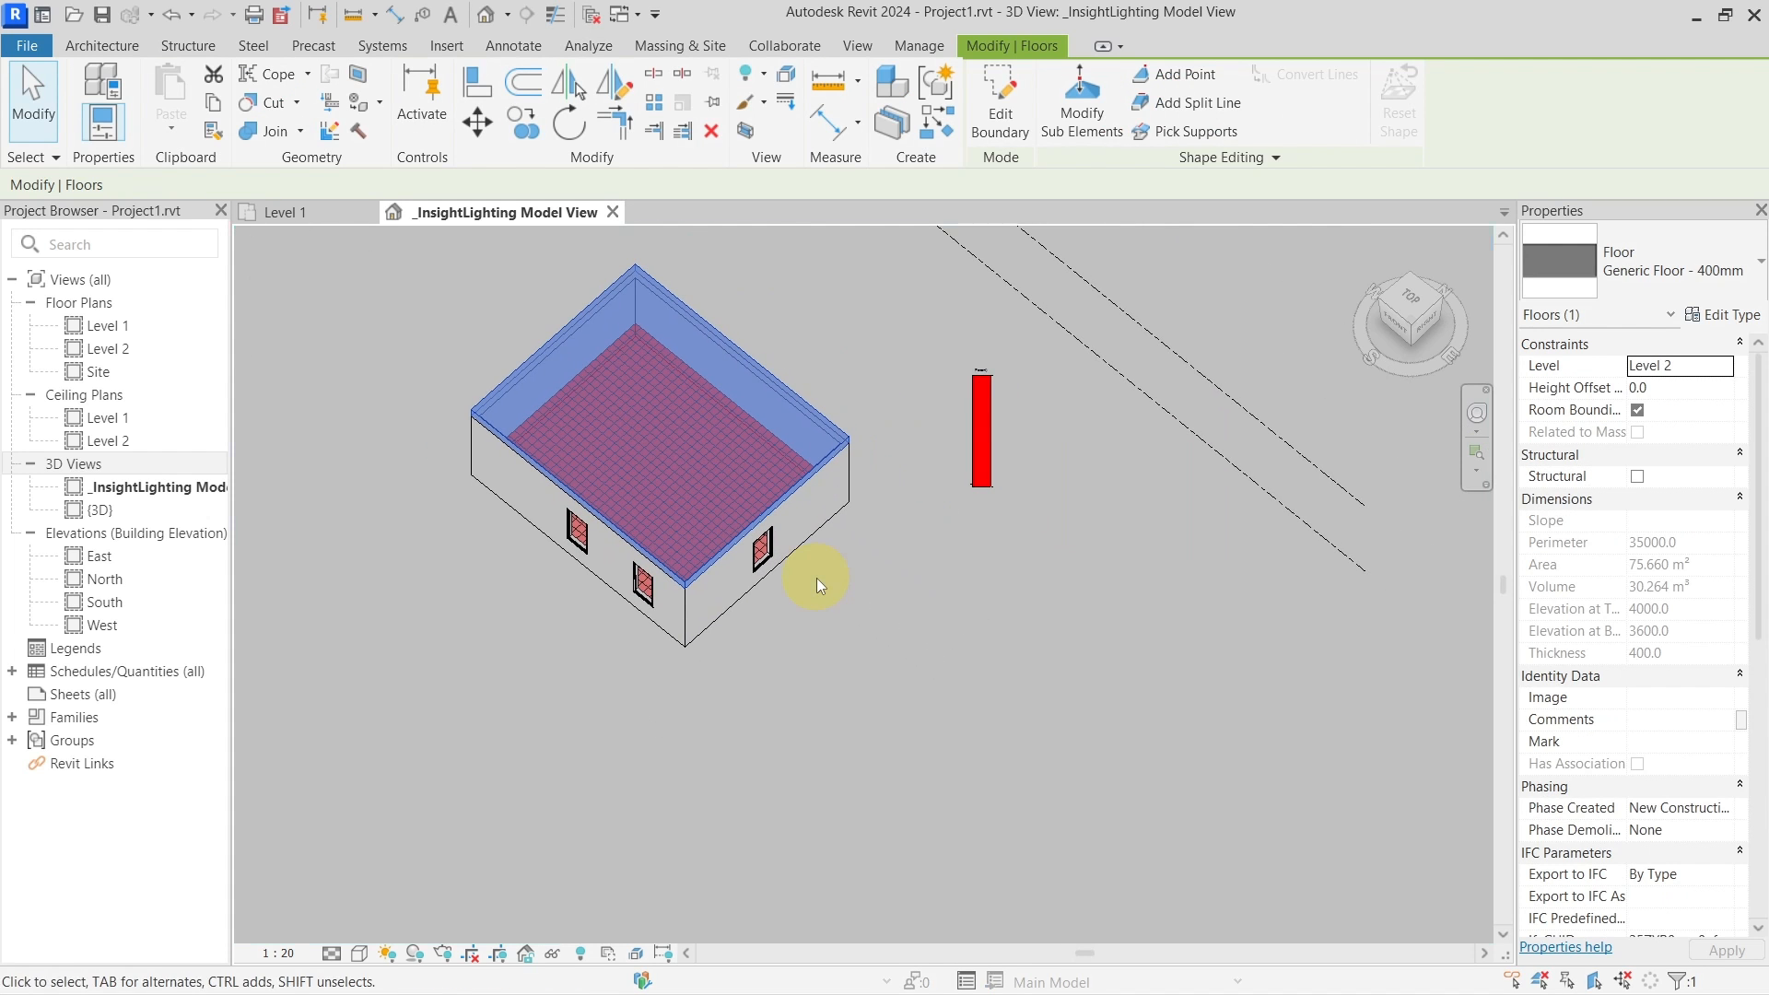
key("h")
key("h")
Draw a rectangular 3600 by 3700 architectural floor slab beside the house
left_click(102, 46)
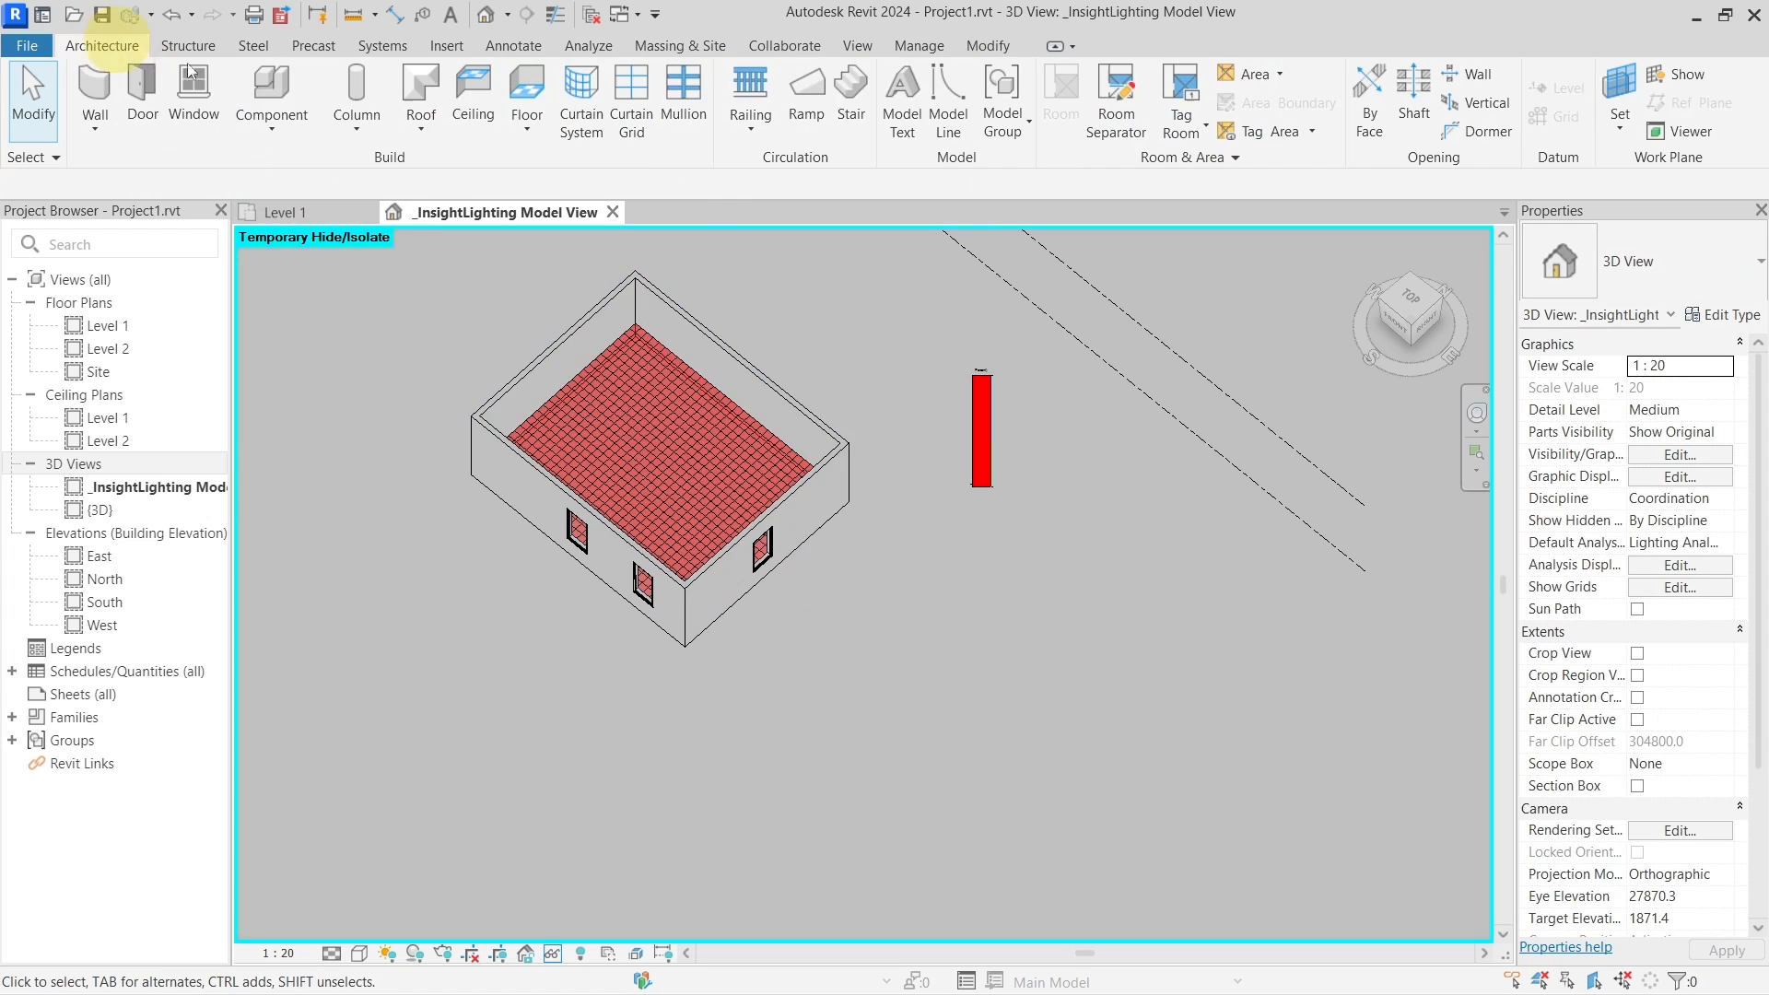
left_click(518, 133)
left_click(553, 162)
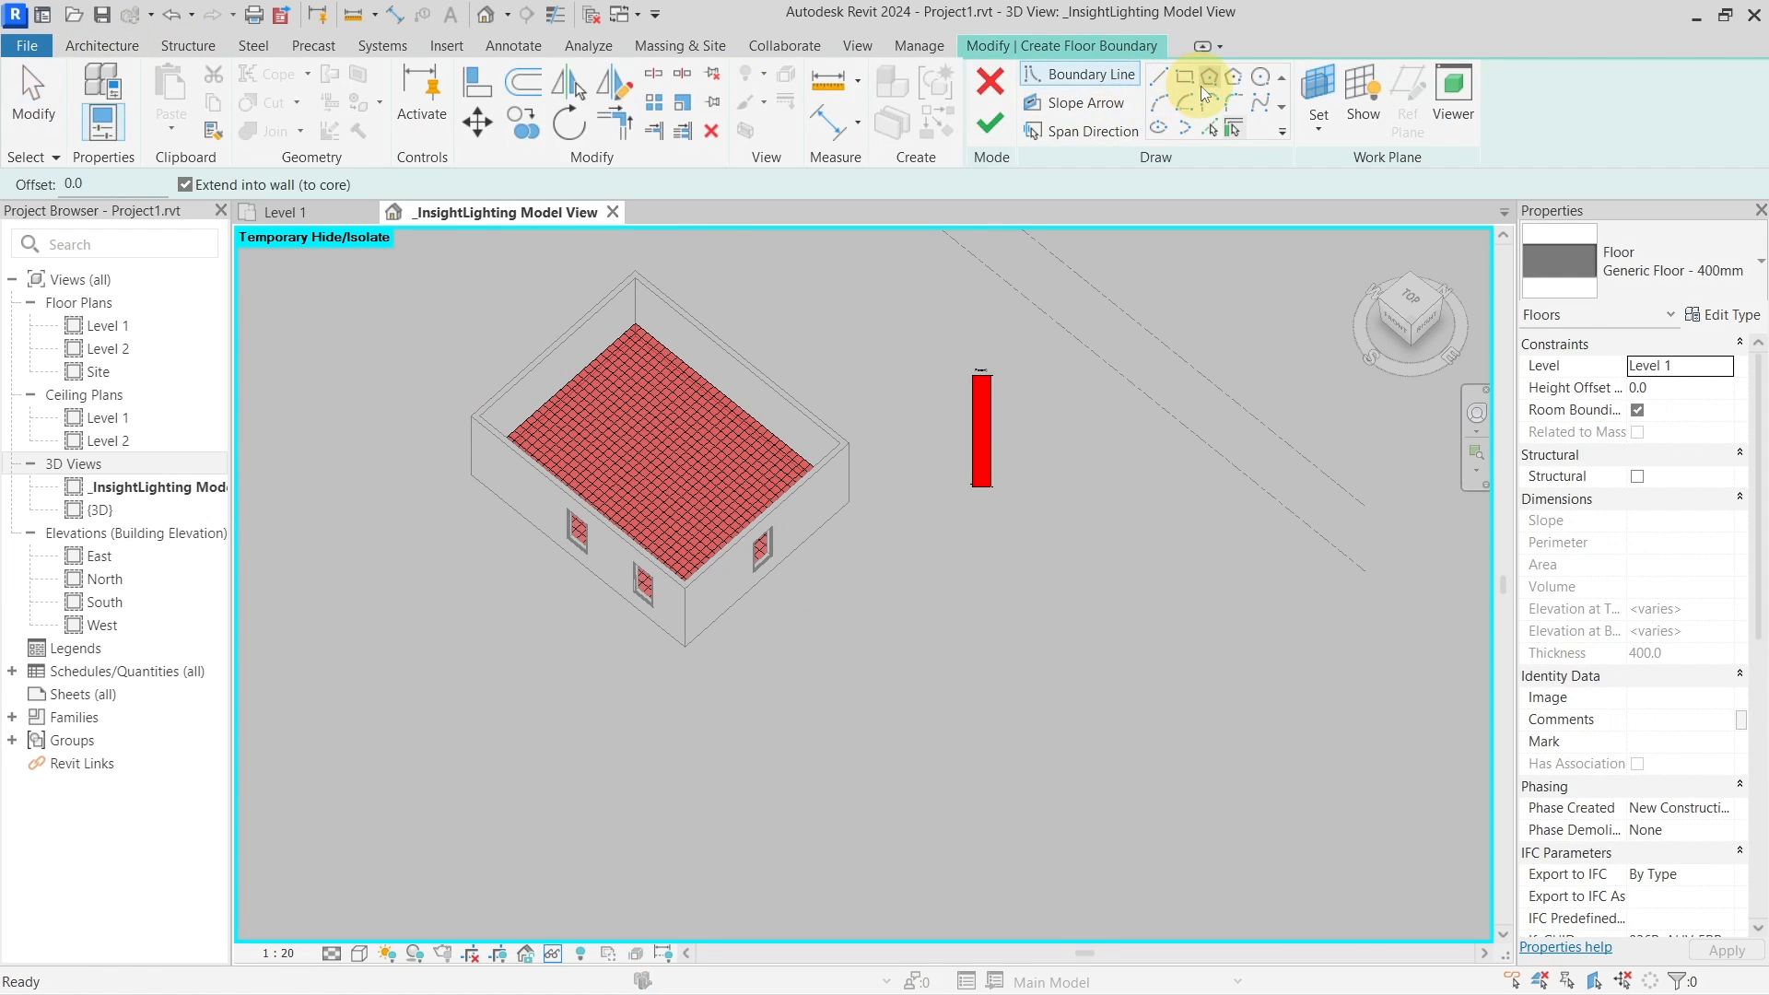
left_click(1185, 76)
left_click(872, 577)
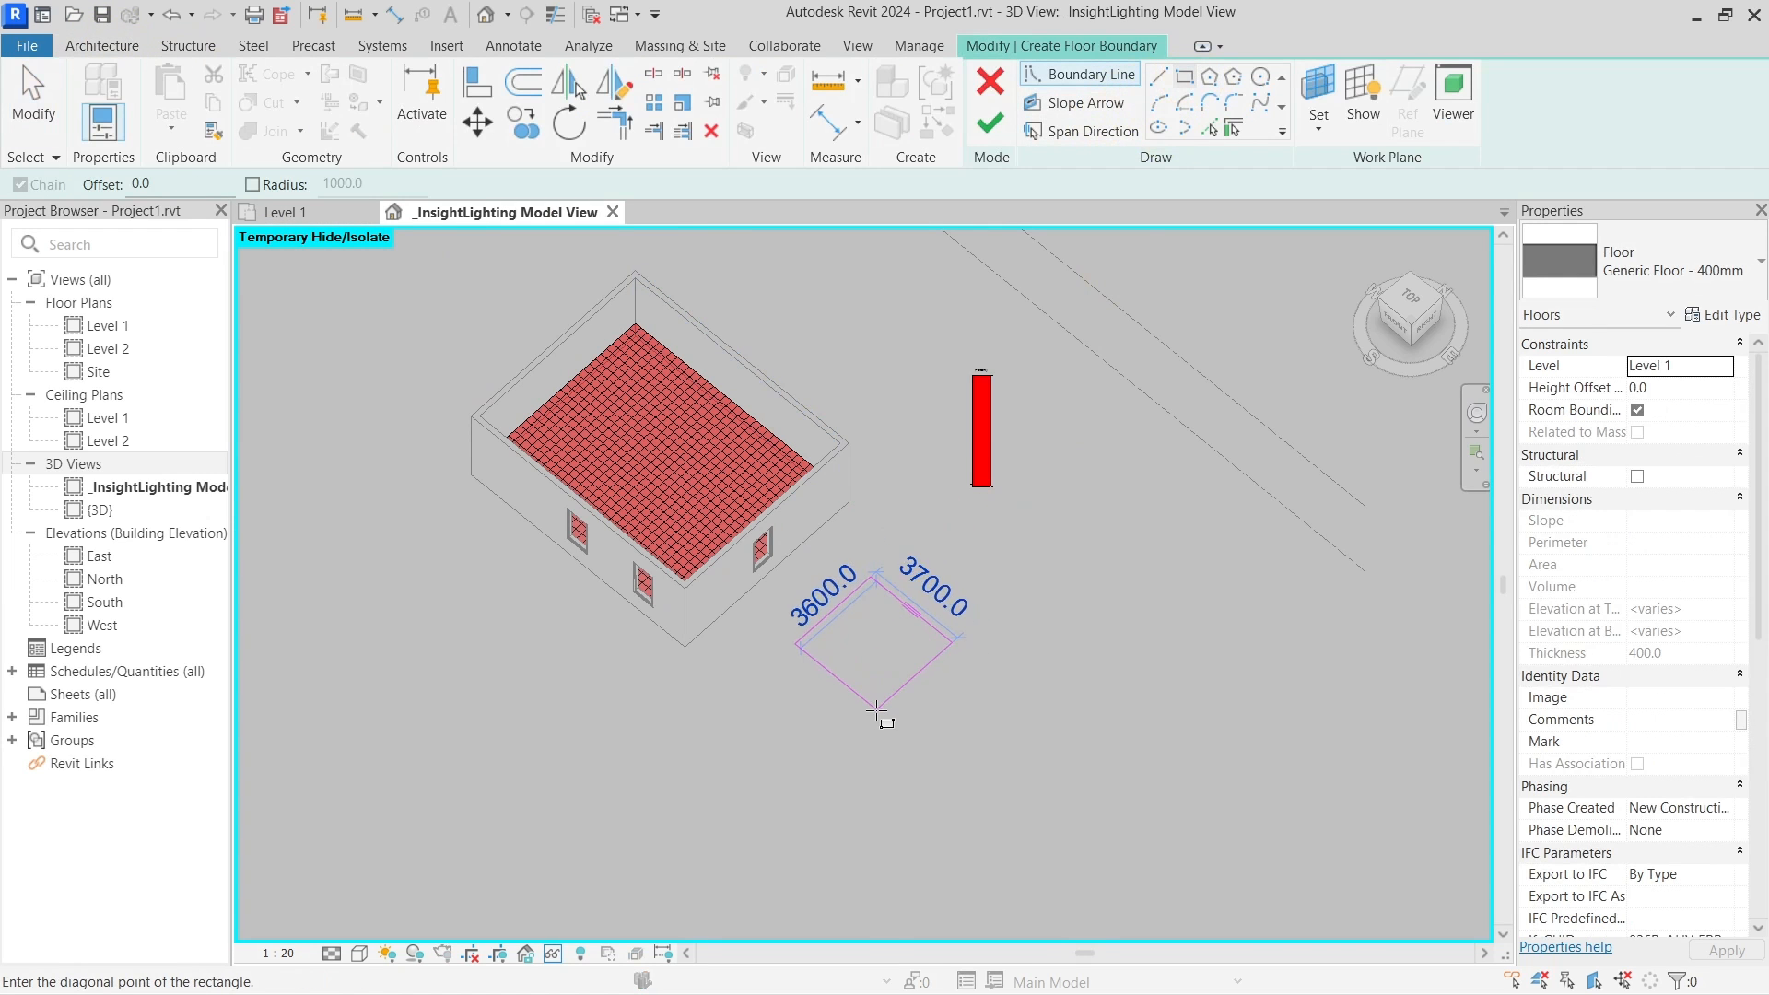
left_click(876, 714)
left_click(990, 123)
left_click(865, 644)
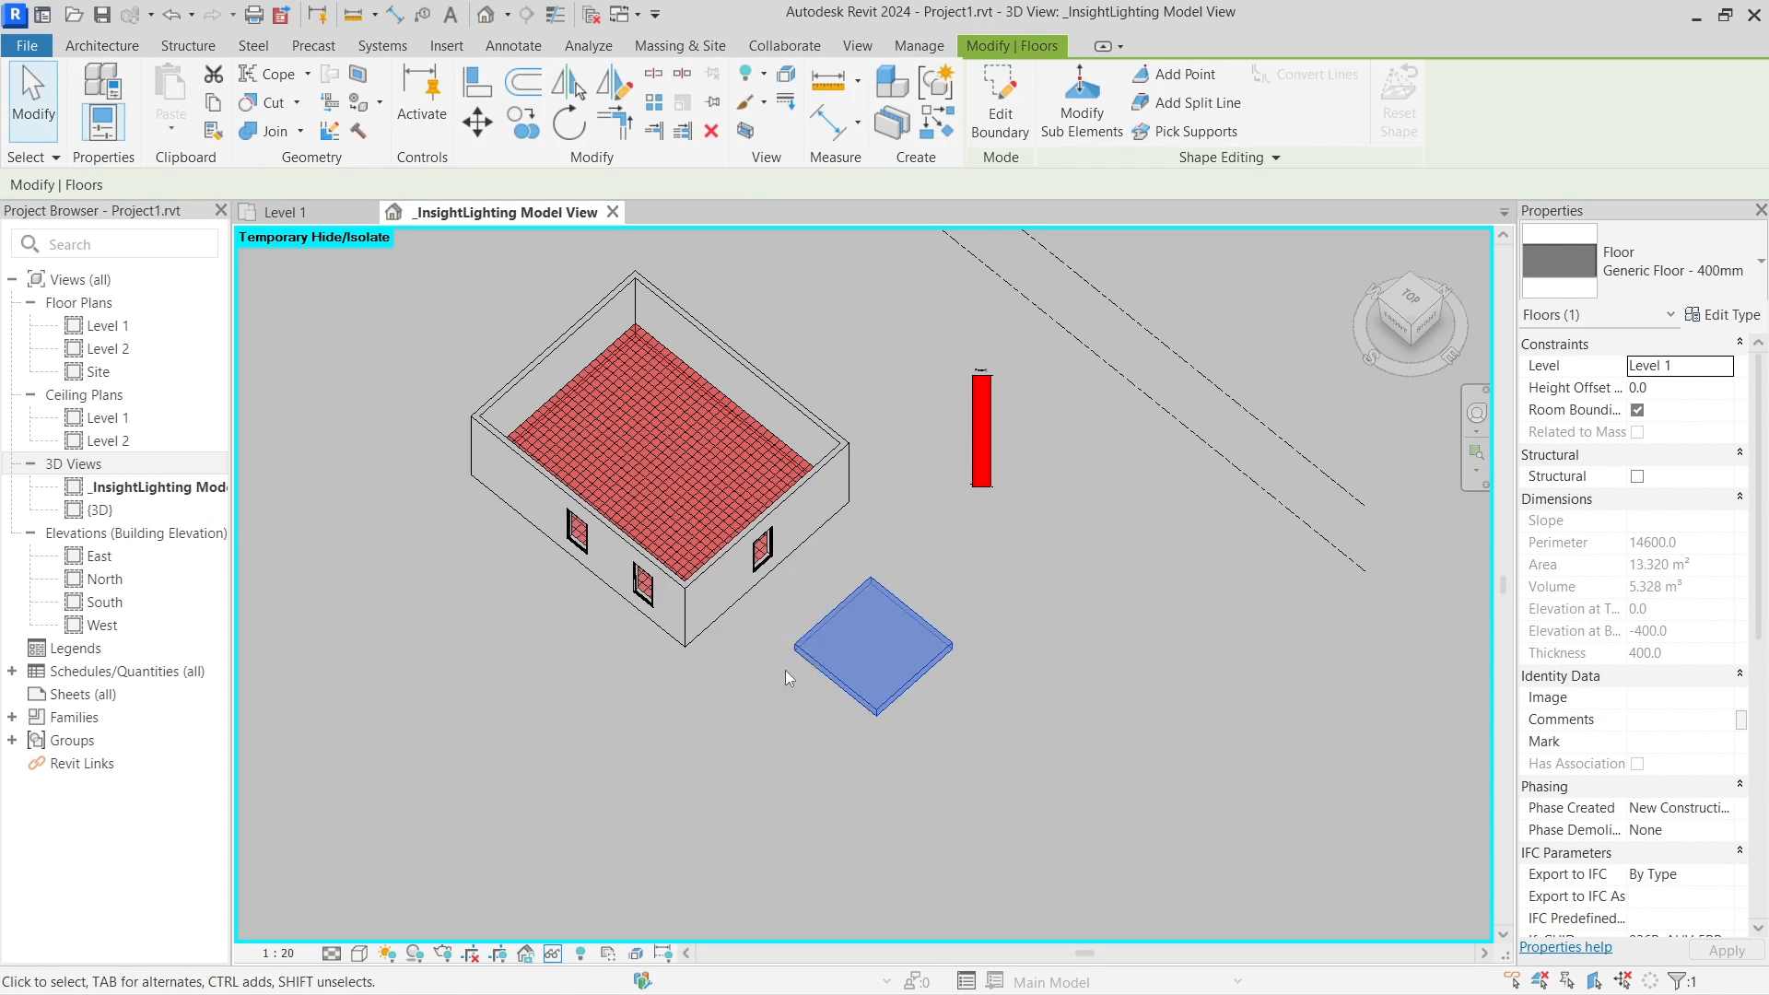
middle_click_drag(782, 682, 844, 711)
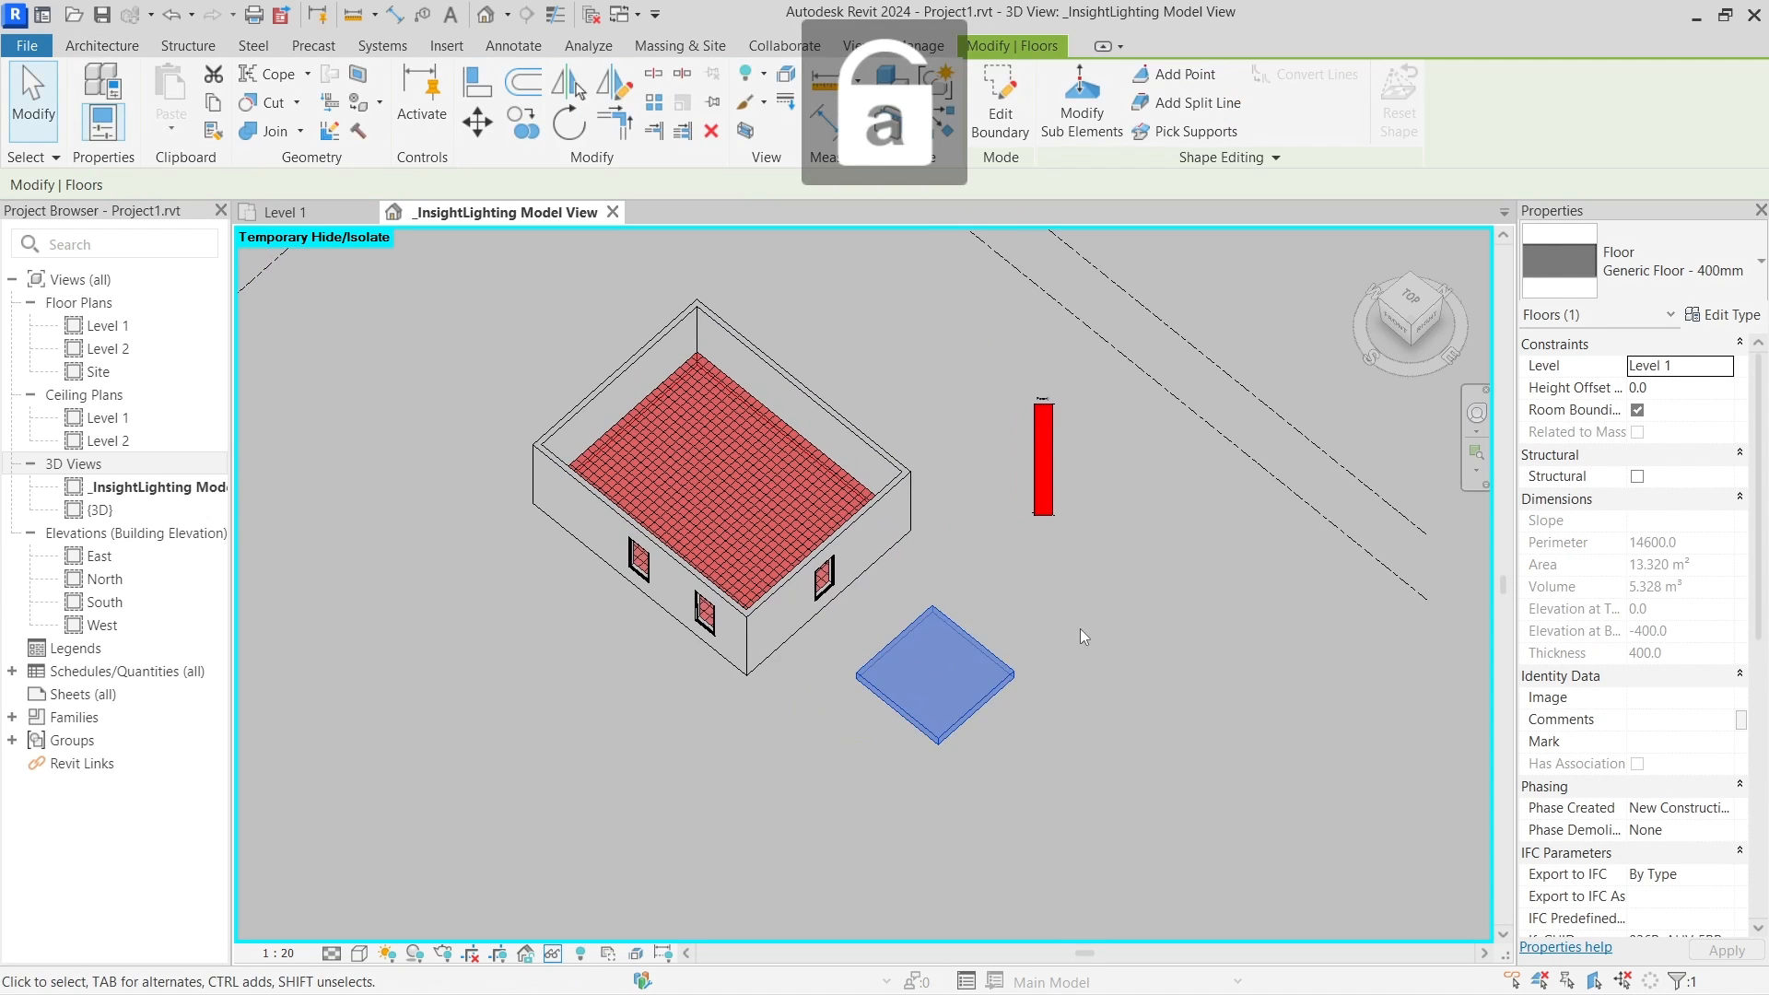
left_click(956, 561)
Restore the temporarily hidden roof slab and orbit to a near-front view
key("h")
key("r")
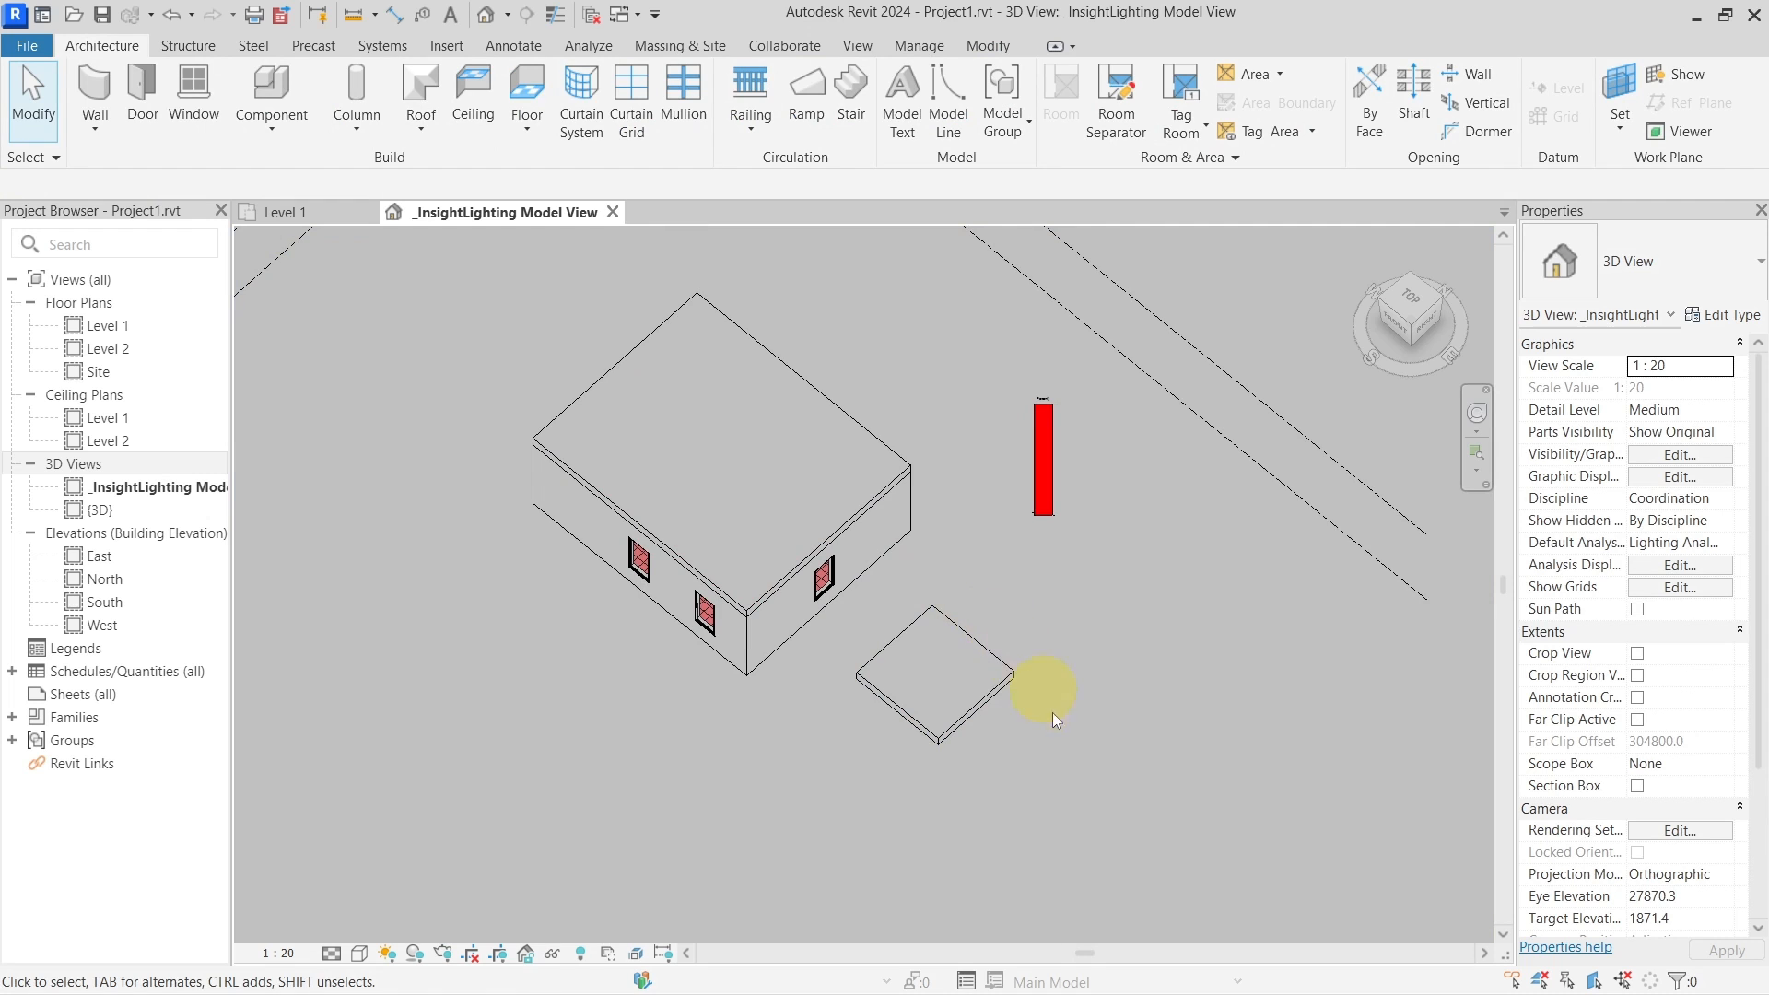
middle_click_drag(1052, 713, 1053, 597, "shift")
scroll(943, 597, "up", 3)
middle_click_drag(857, 594, 951, 614)
middle_click_drag(951, 613, 859, 621, "shift")
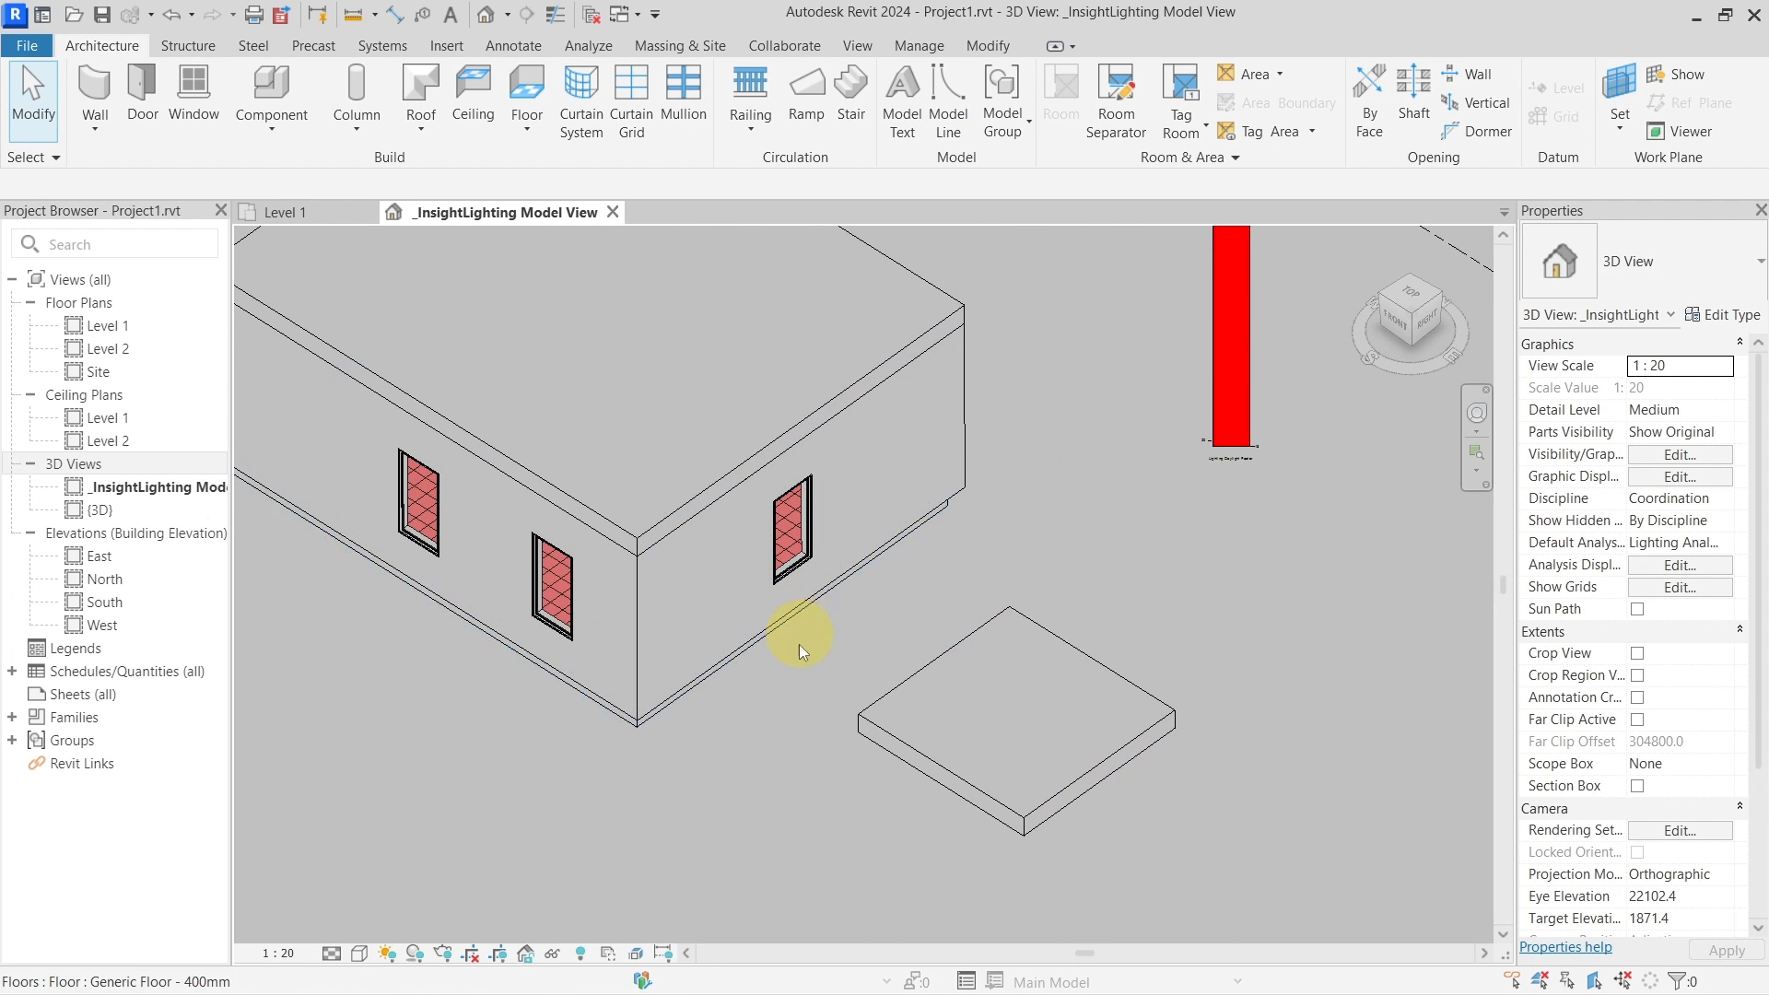
middle_click_drag(718, 829, 758, 509, "shift")
Check the building floor and the 13.320 m² slab in Properties, then select the right wall
left_click(760, 504)
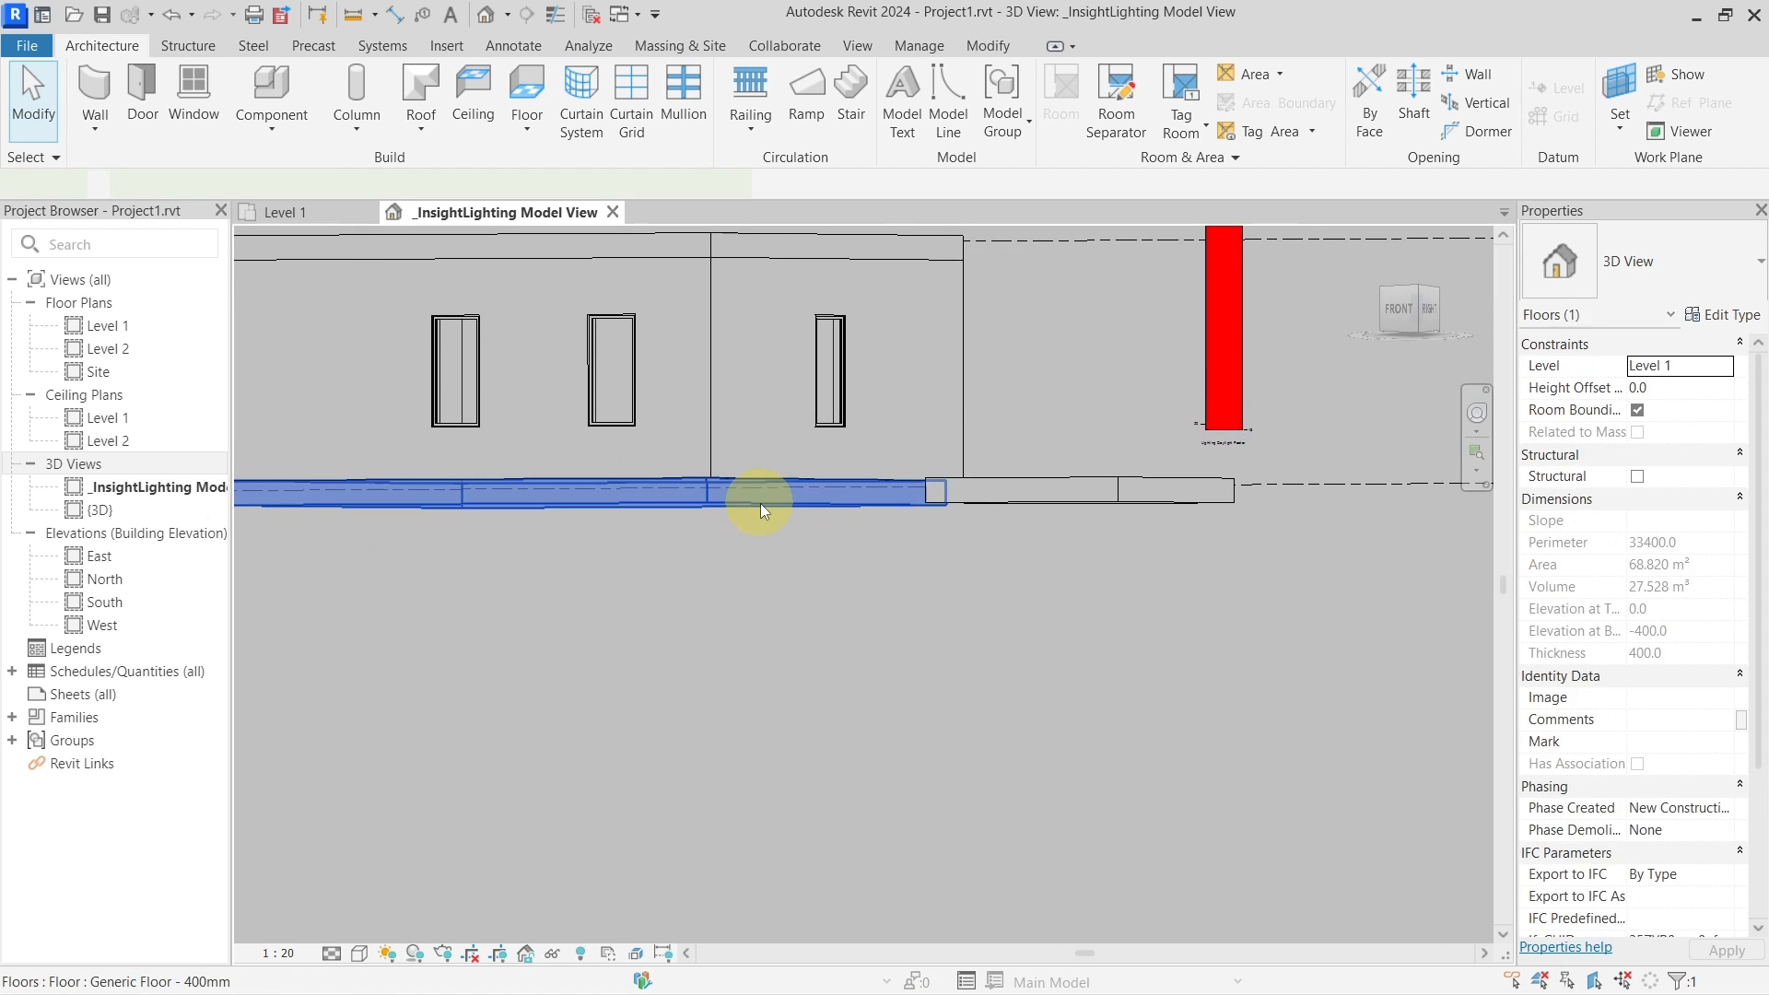
left_click(1008, 500)
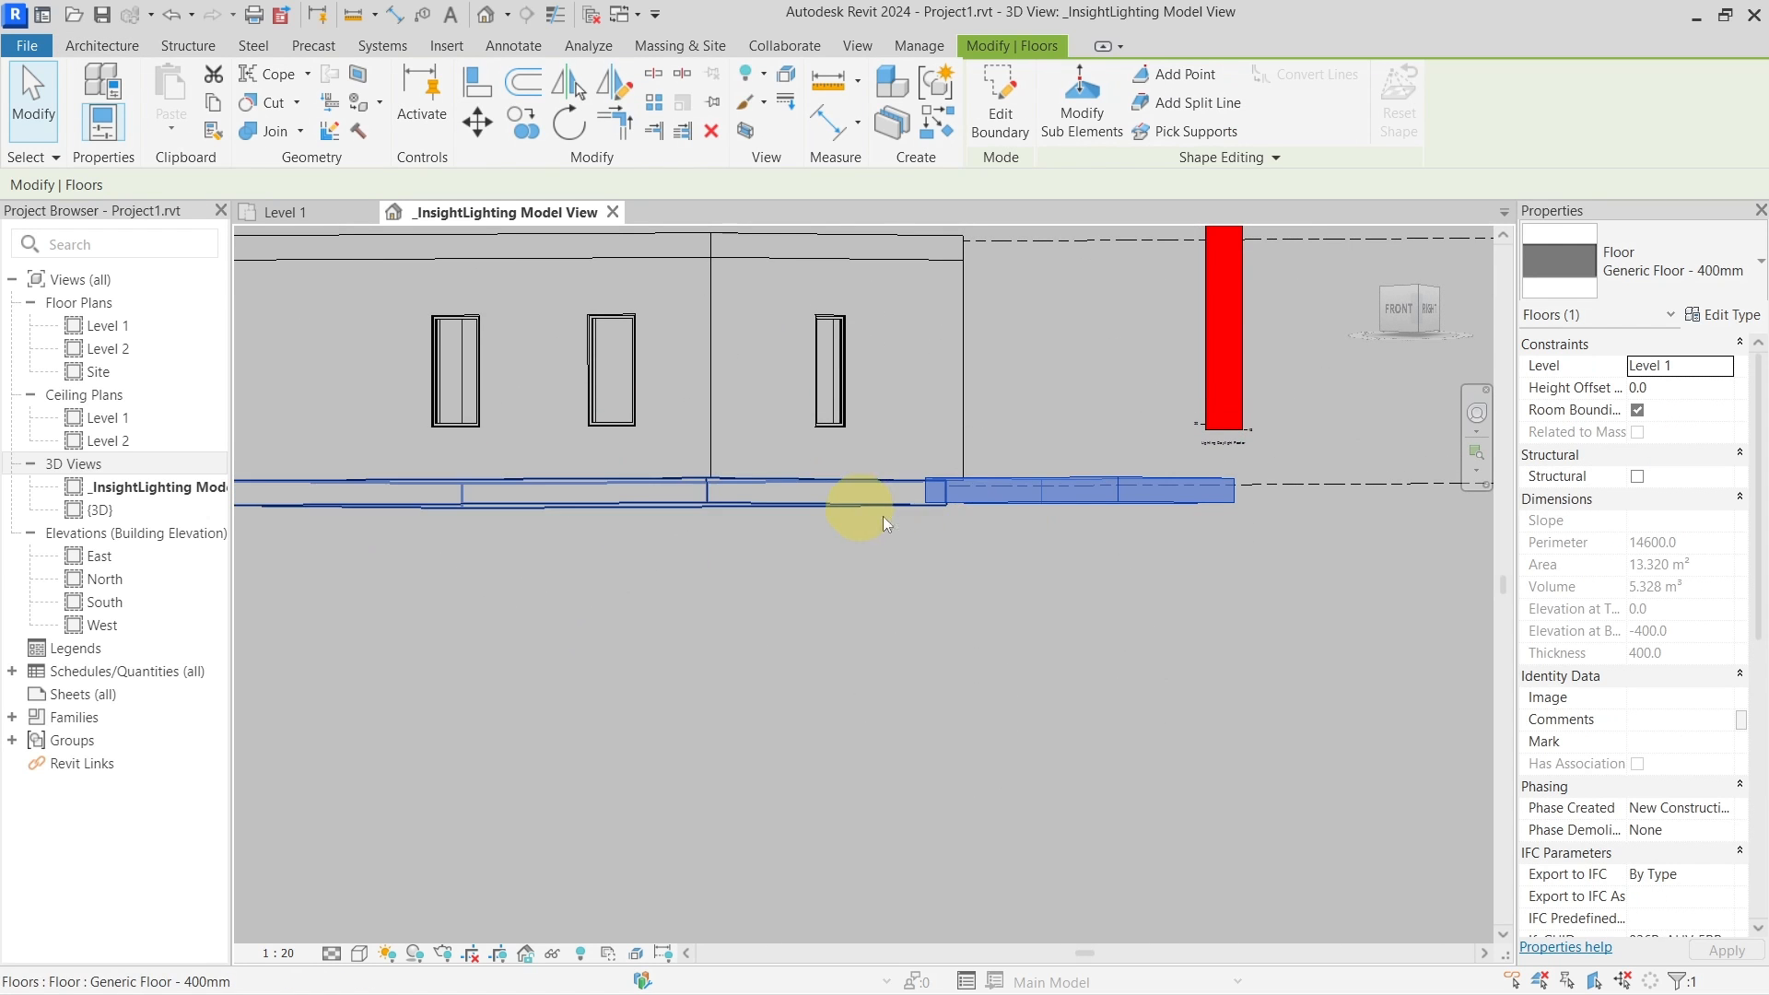
middle_click_drag(1047, 428, 940, 619, "shift")
middle_click_drag(940, 620, 1027, 615, "shift")
scroll(862, 652, "up", 3)
middle_click_drag(889, 662, 940, 590)
left_click(940, 590, "ctrl")
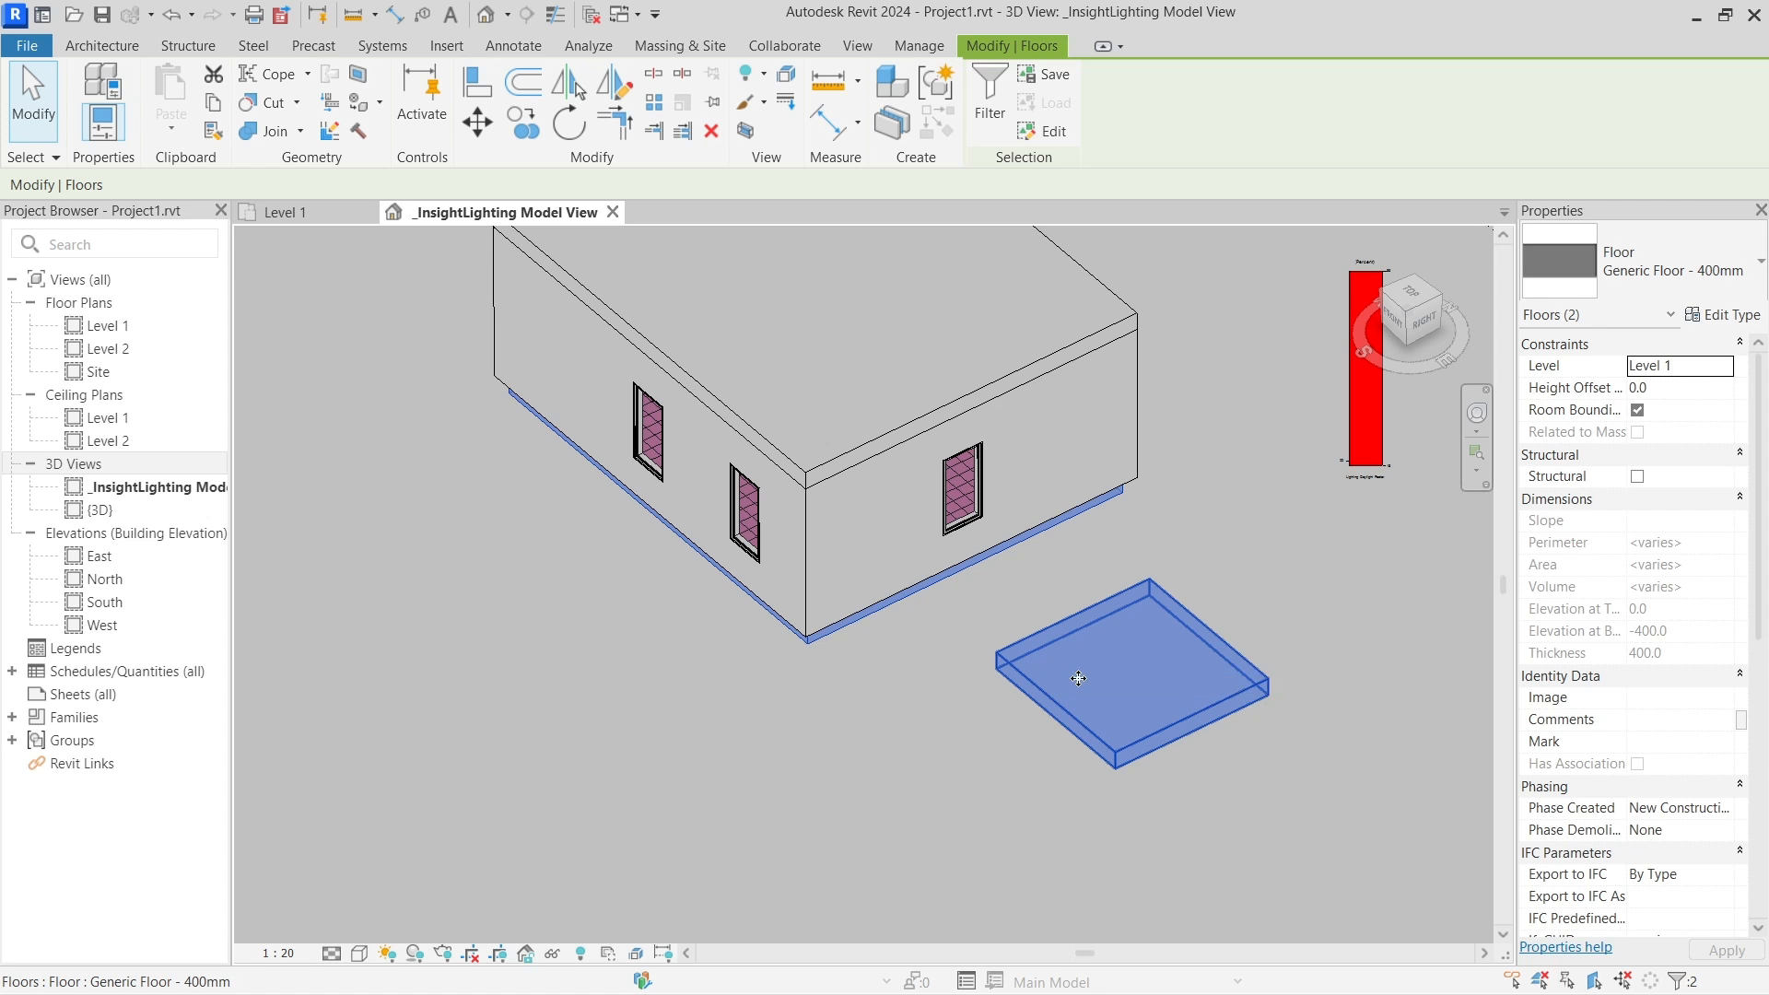
middle_click_drag(1112, 660, 1177, 527, "shift")
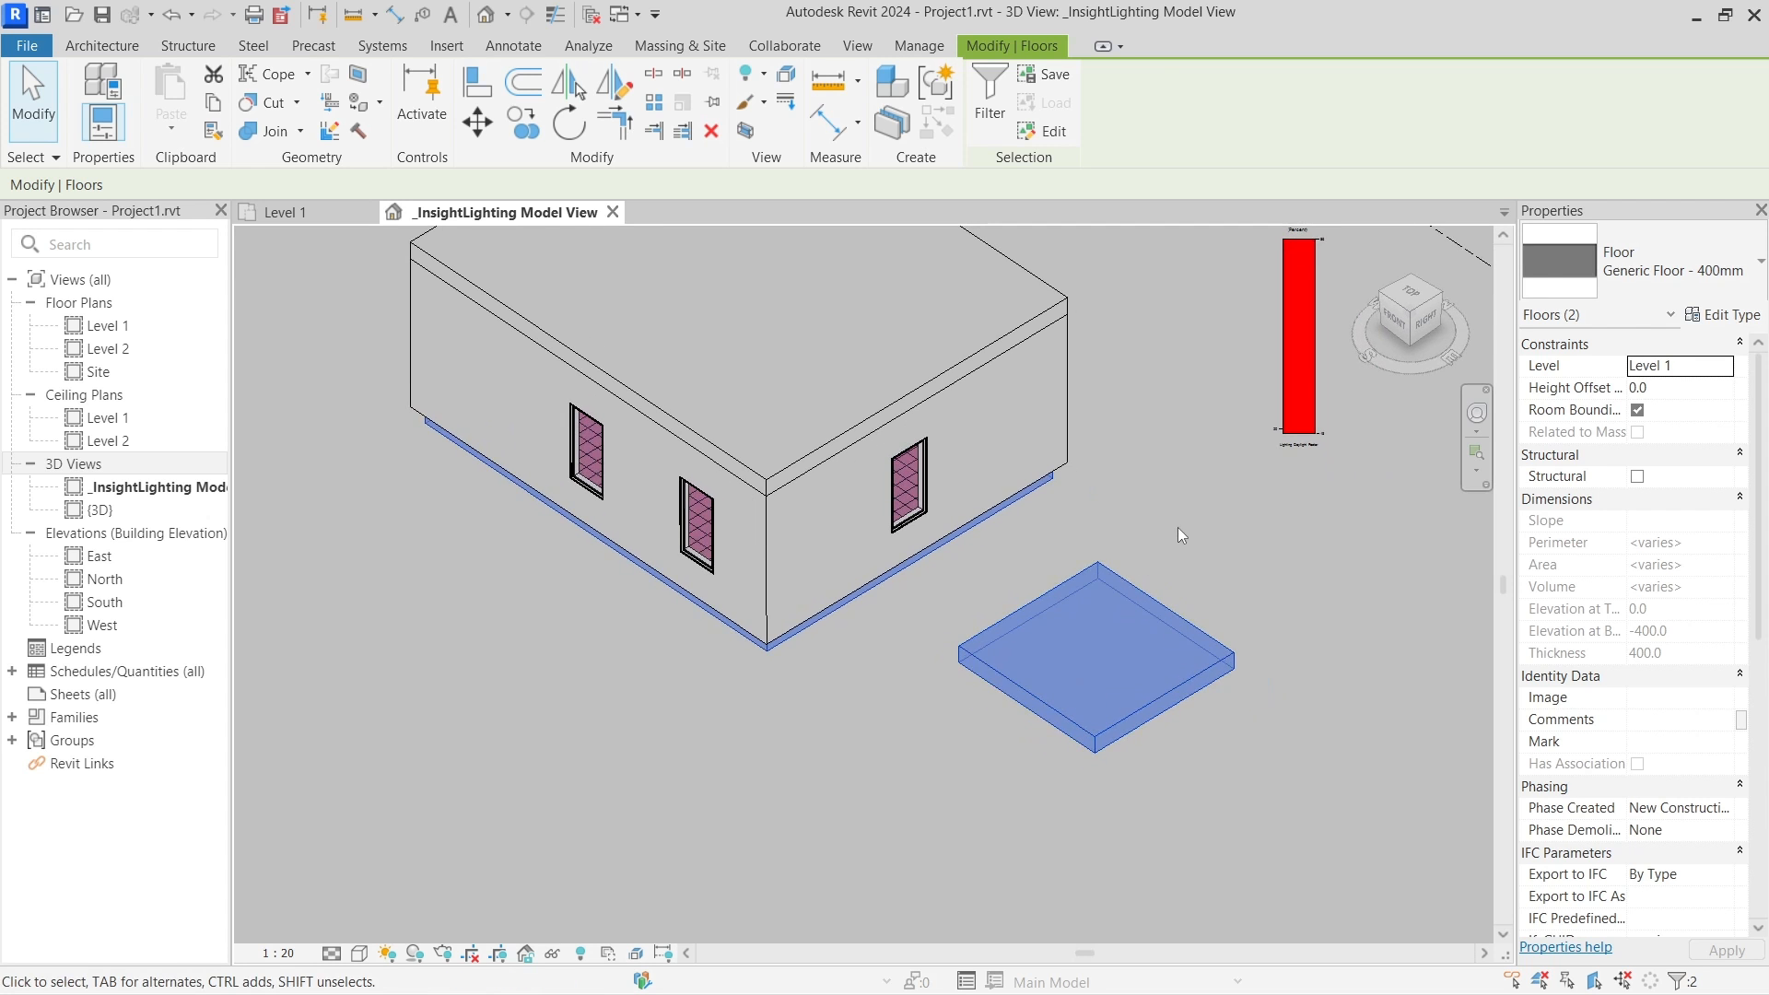
left_click(1137, 549)
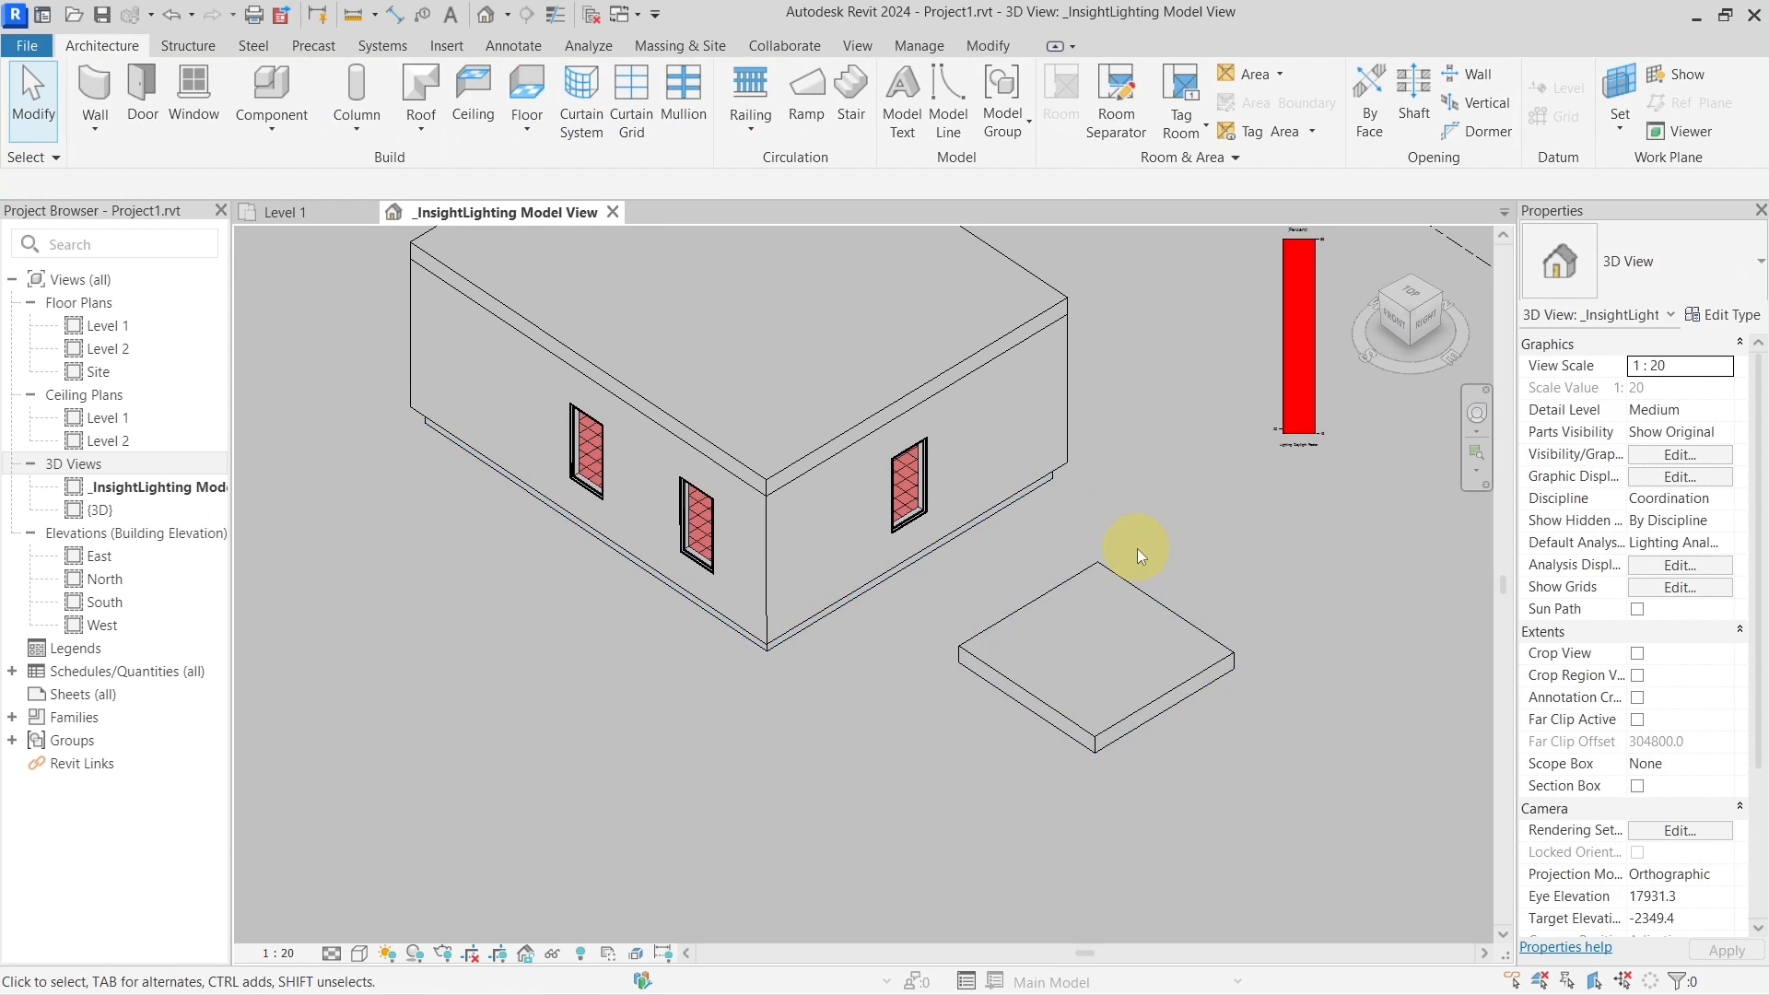
left_click(826, 624)
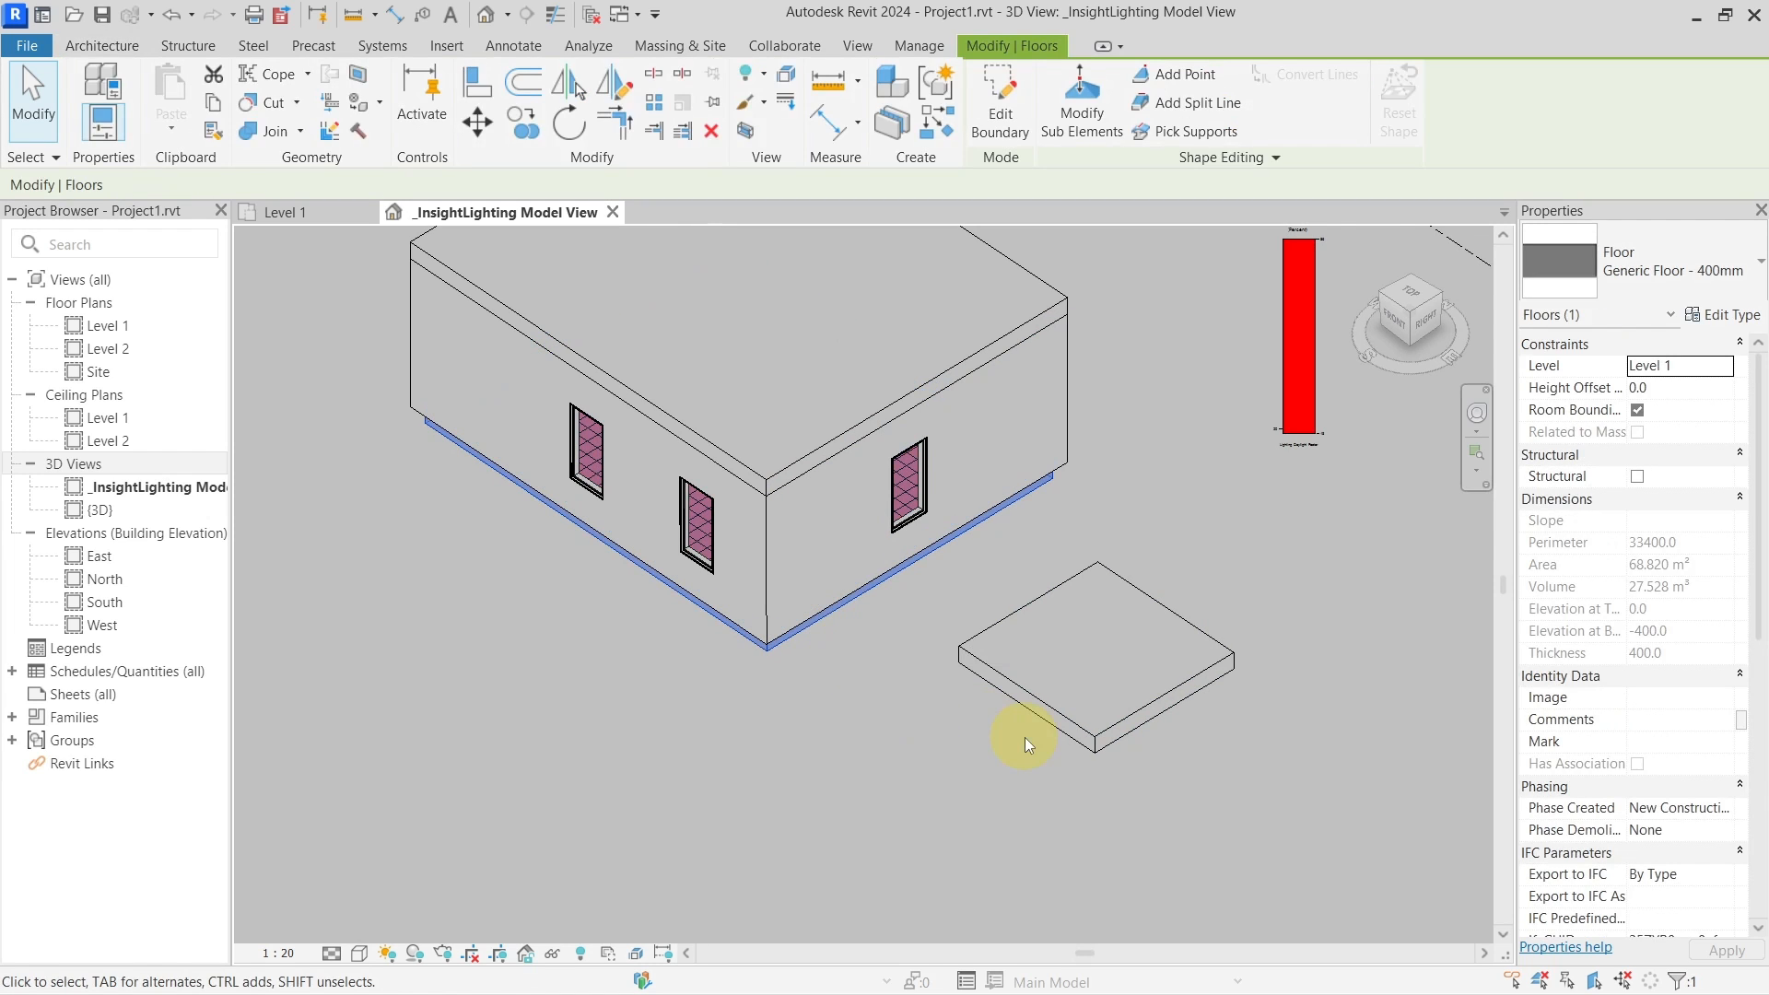
left_click(1099, 715)
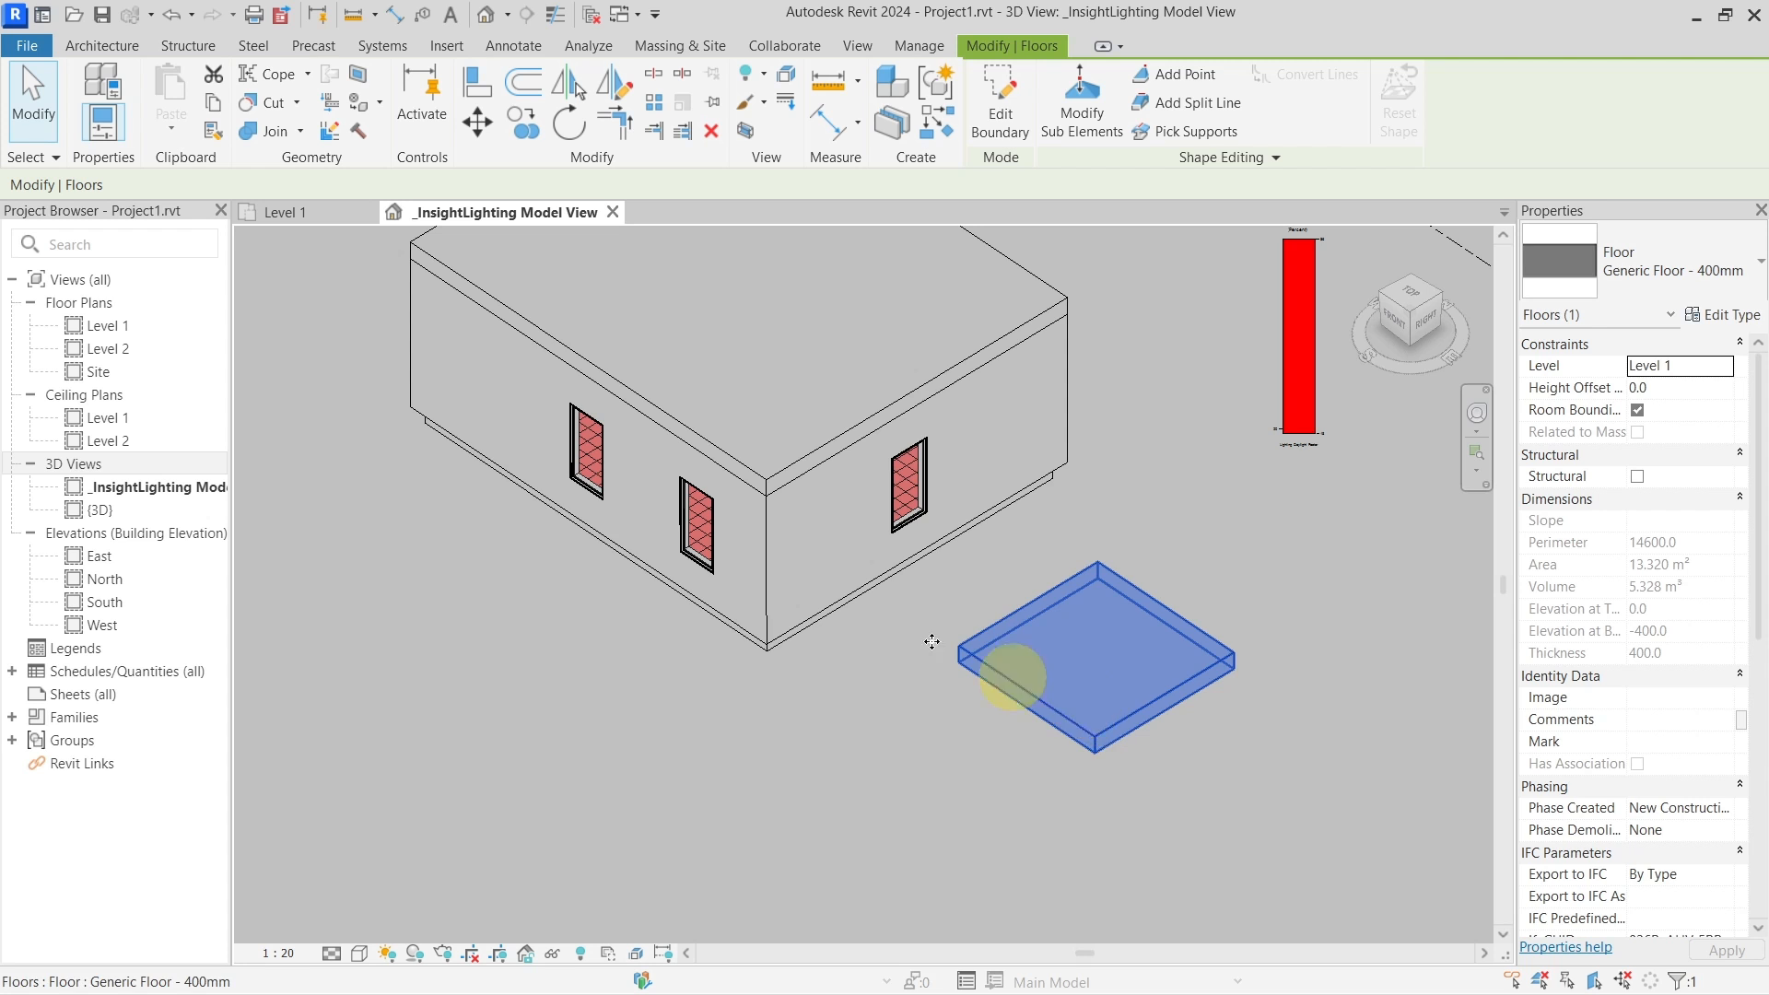
left_click(846, 543)
Hide the right wall, zoom into the corner, and cancel the mistaken PT and DI commands
key("h")
key("h")
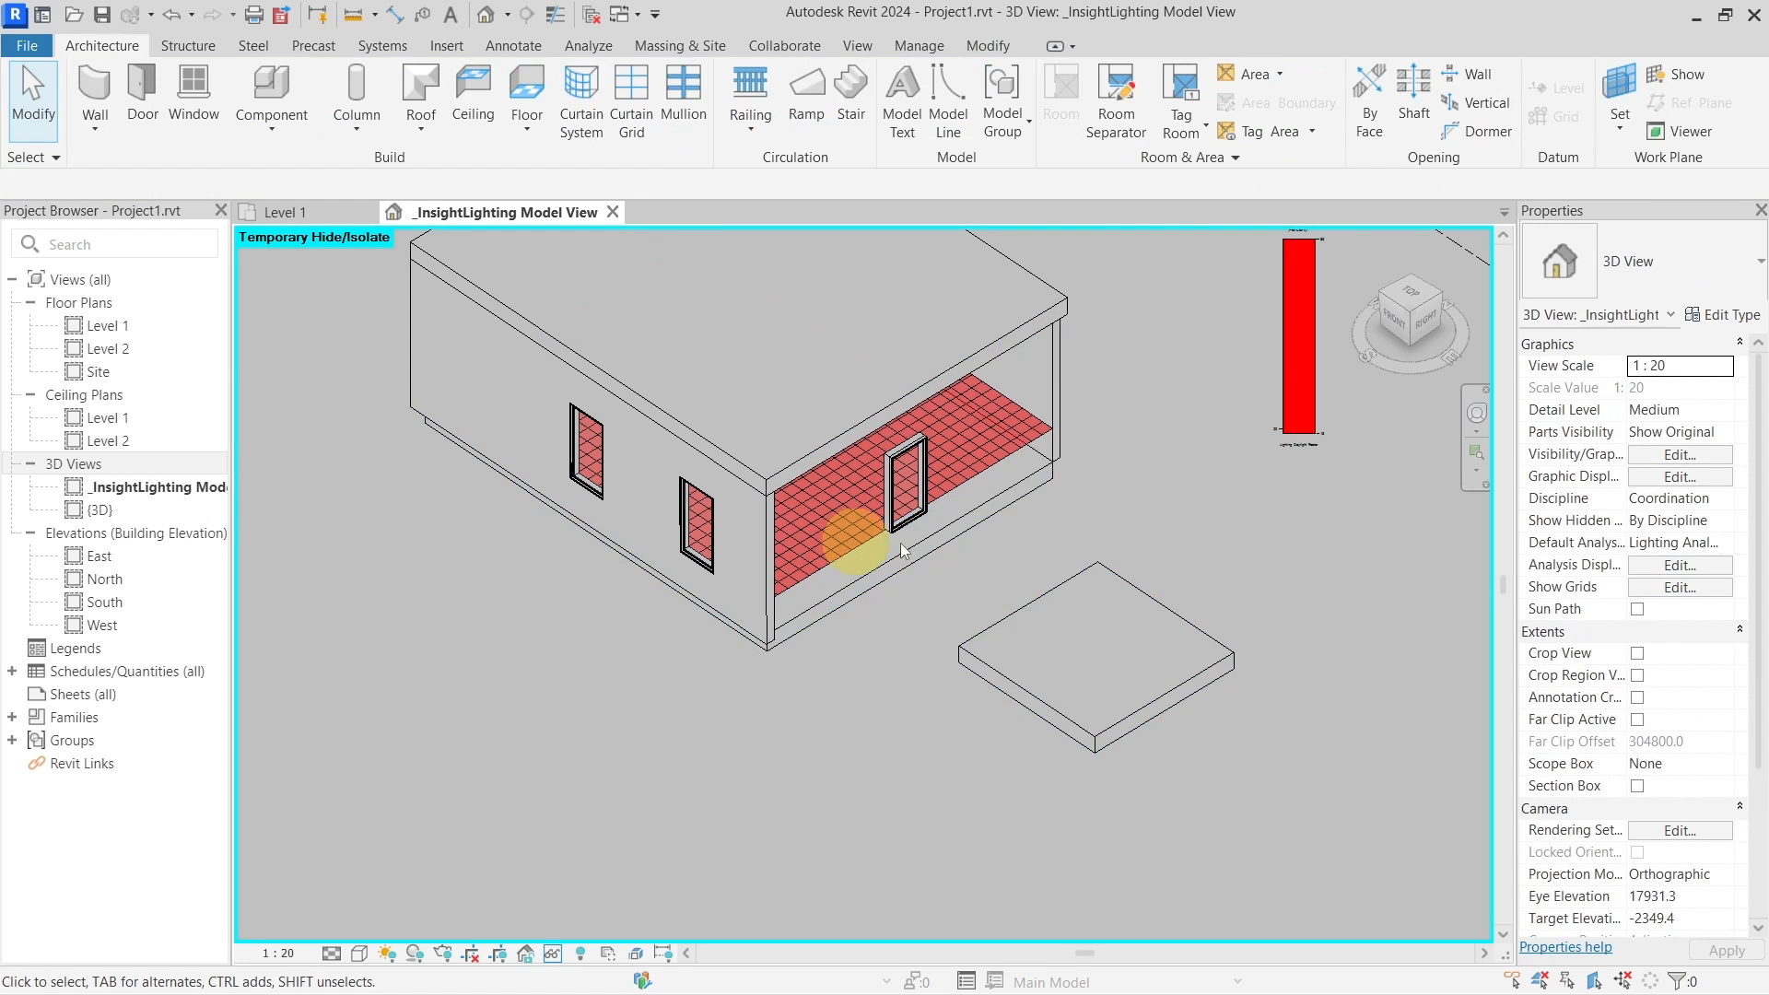
scroll(1067, 445, "up", 4)
scroll(1067, 445, "up", 3)
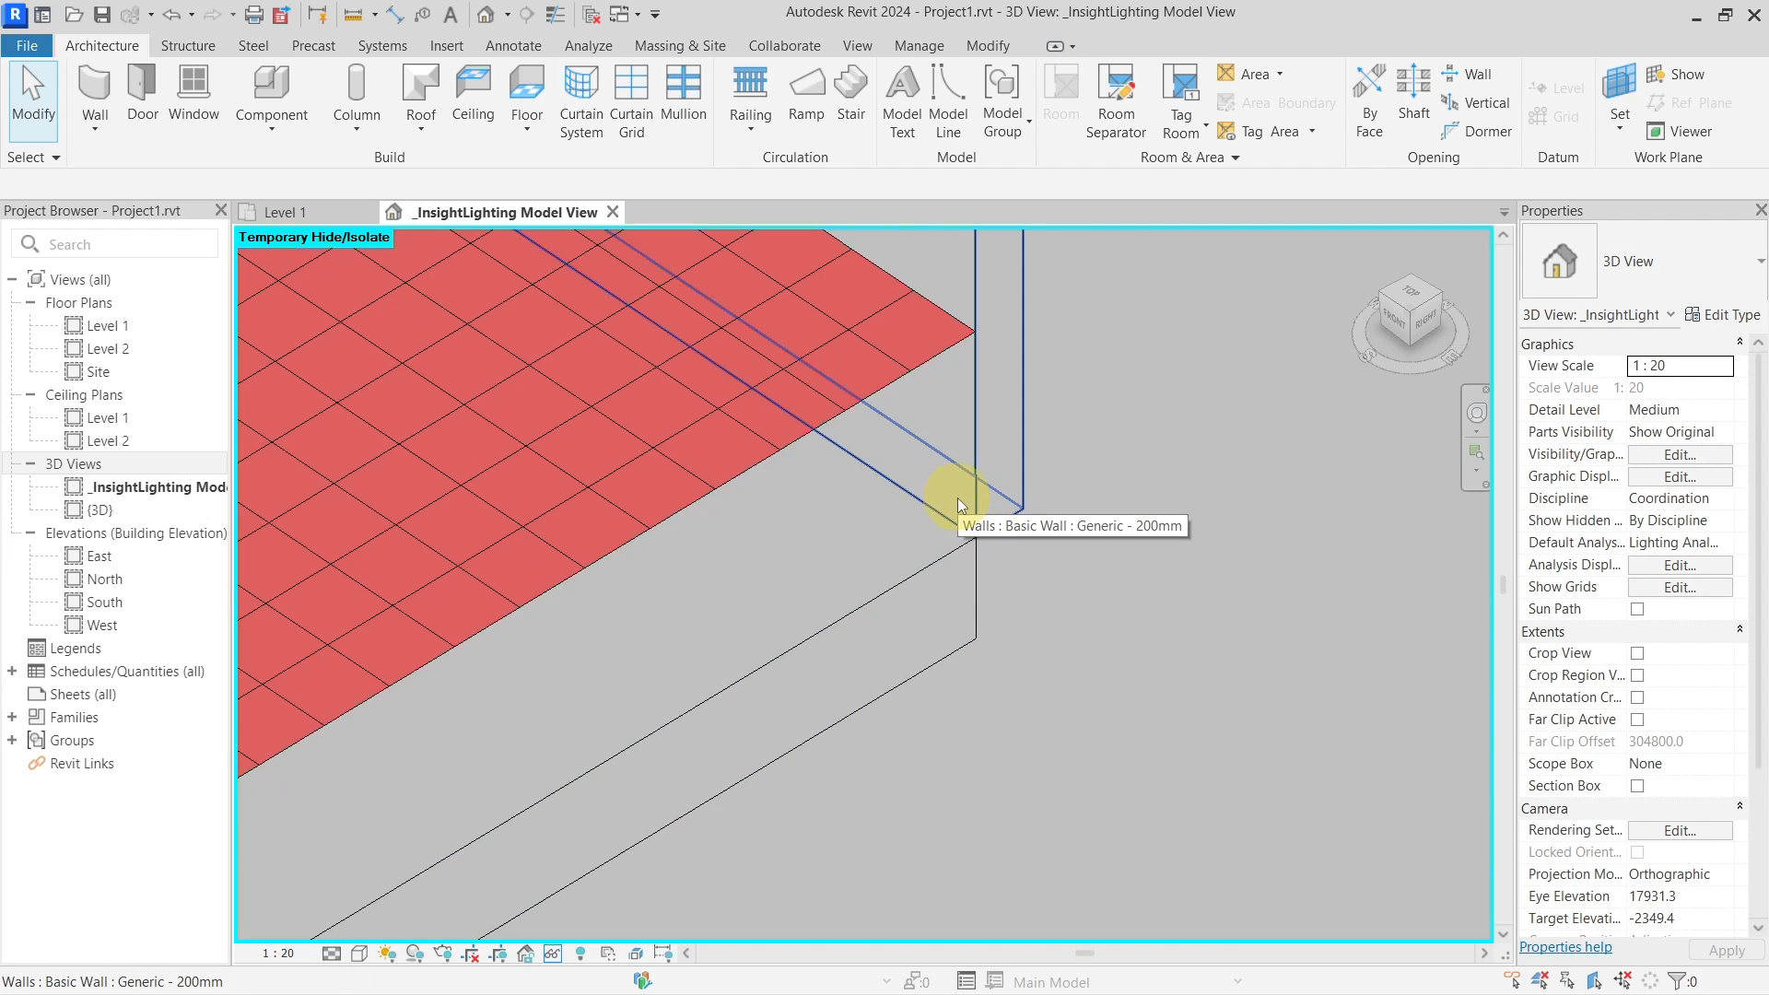
key("p")
key("t")
key("p")
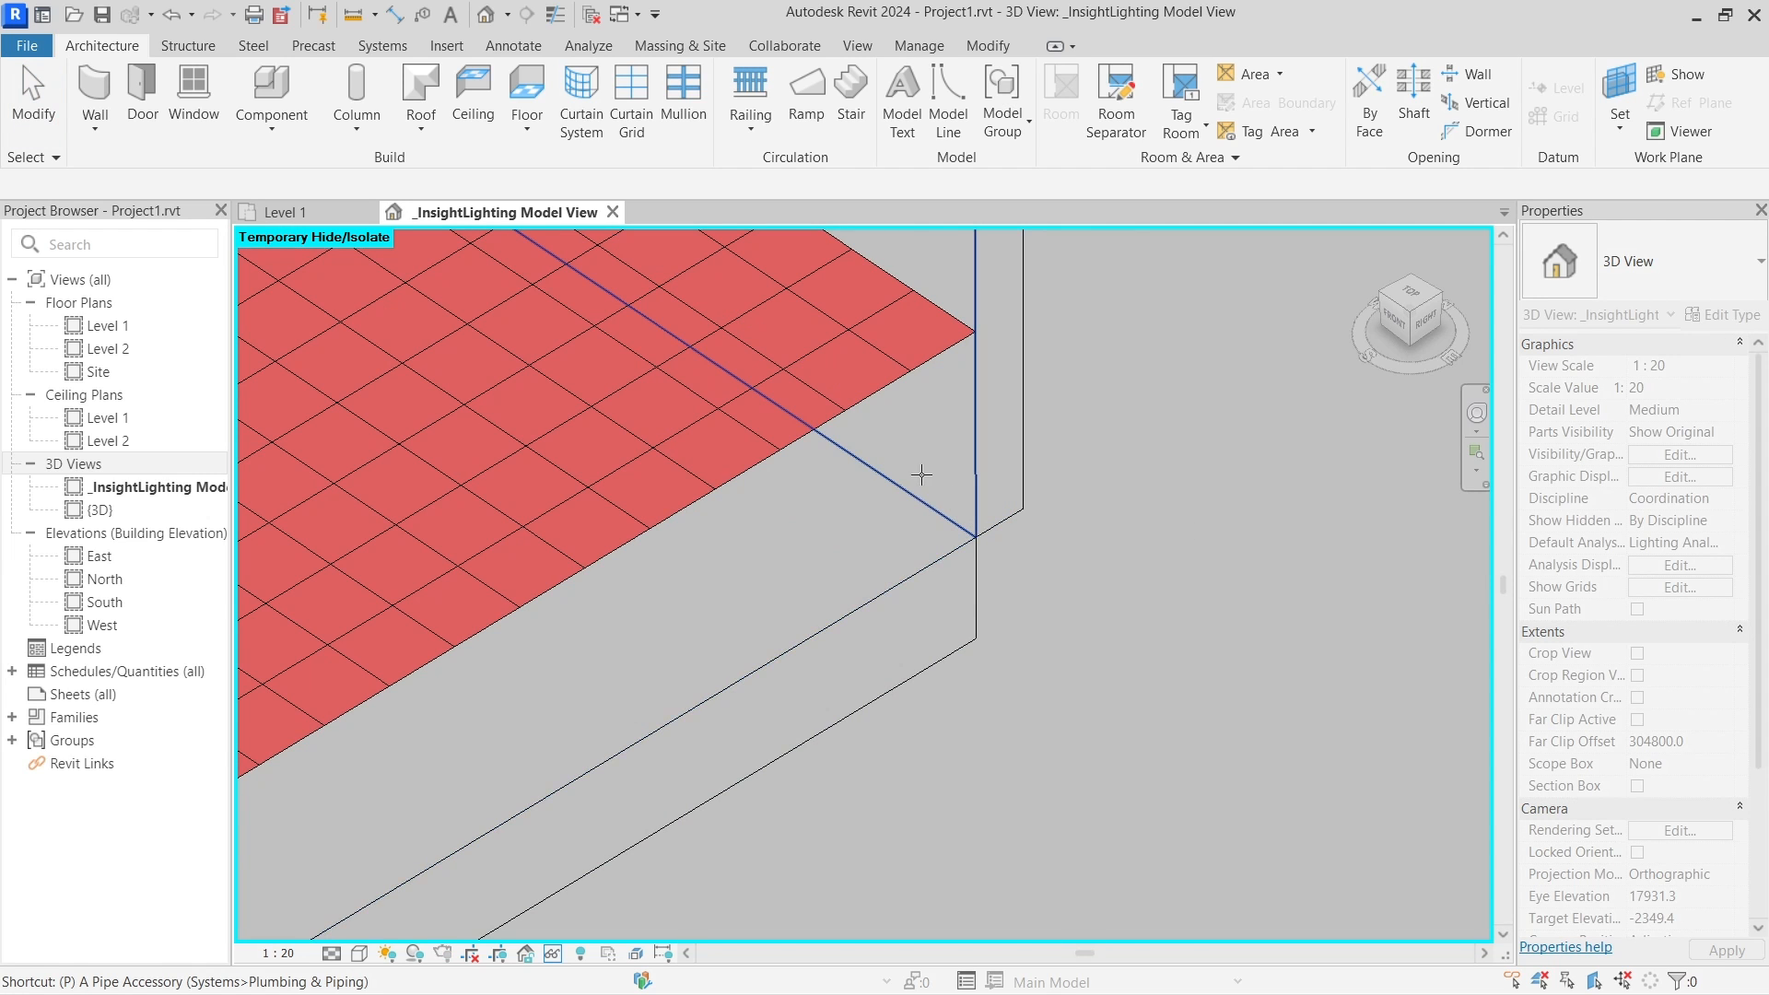
key("Escape")
key("d")
key("i")
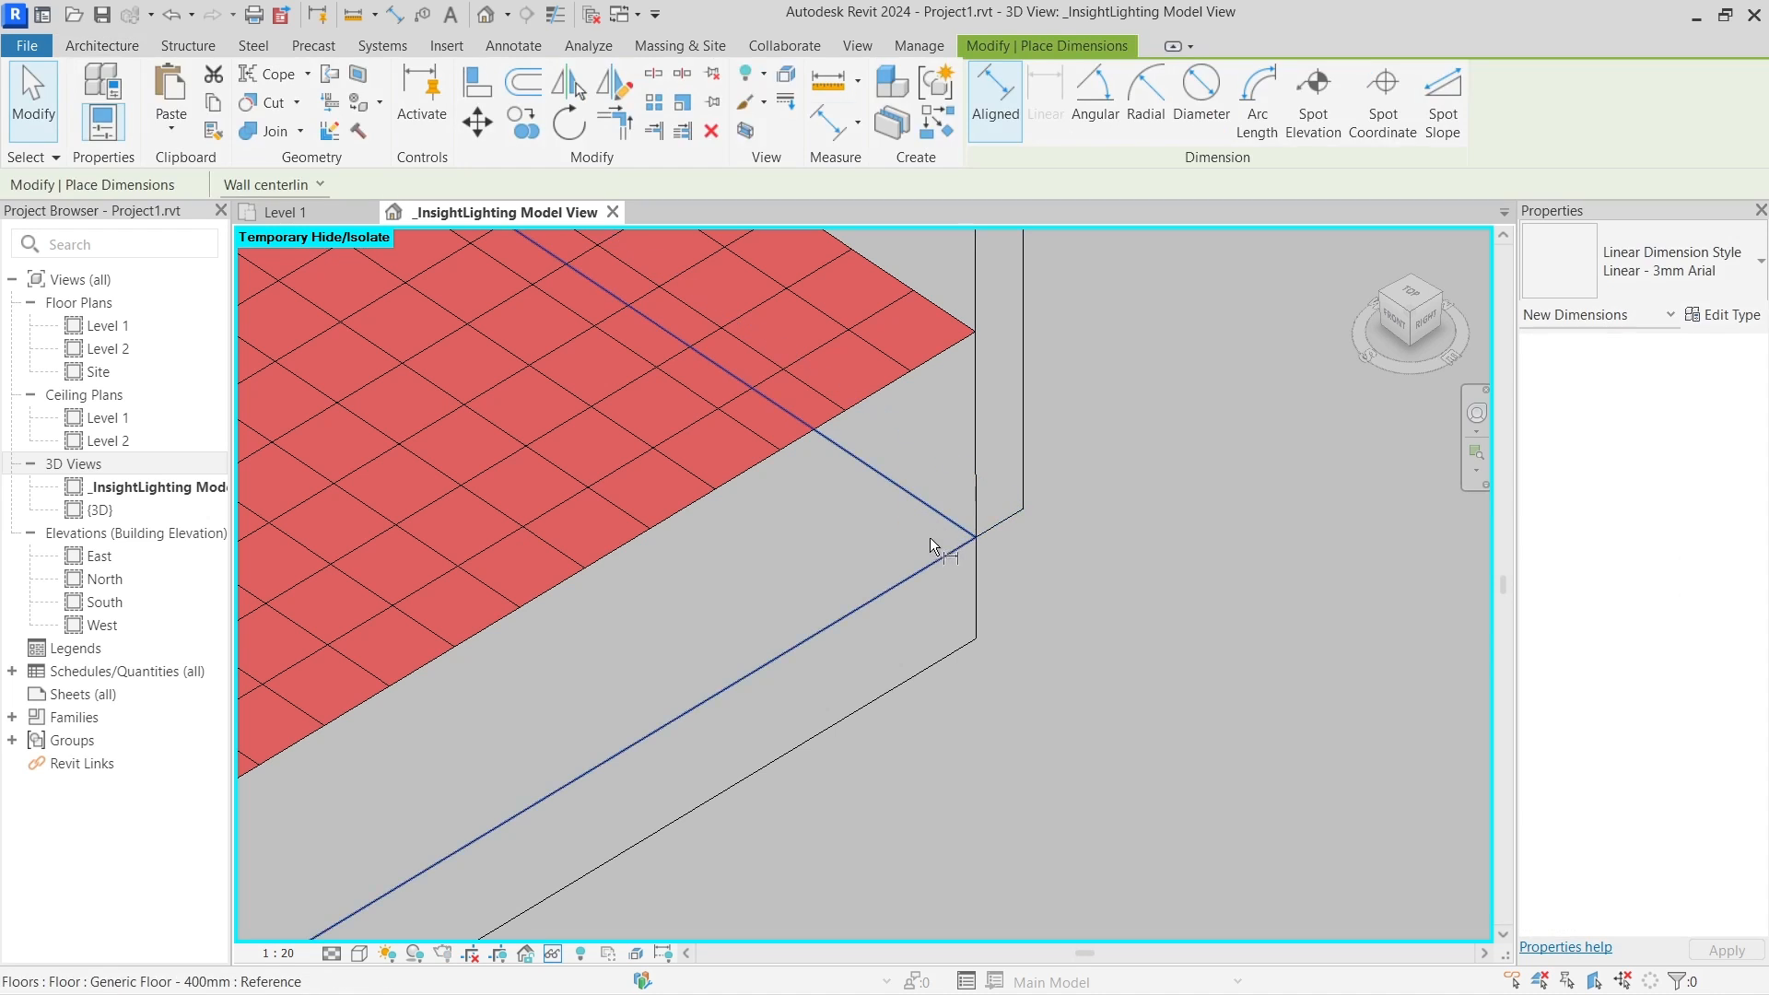
key("Escape")
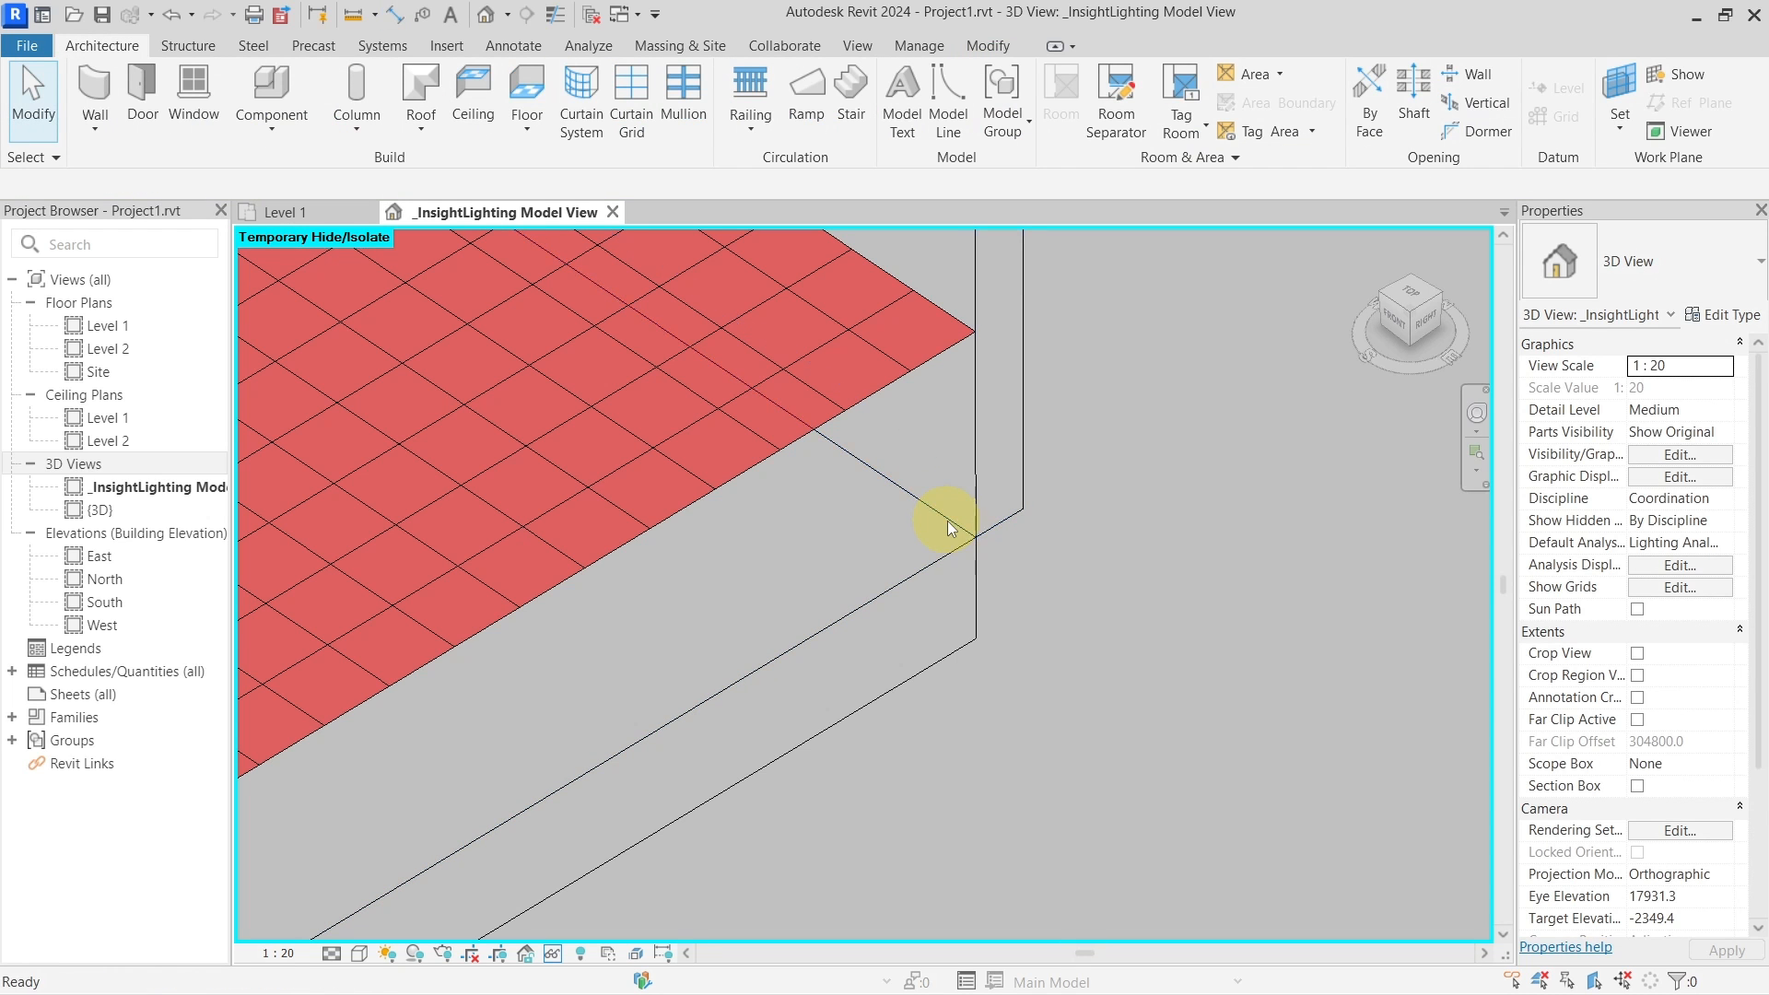
Start a Model Line (LI) at the exposed wall corner, then cancel that first line
key("l")
key("i")
left_click(958, 525)
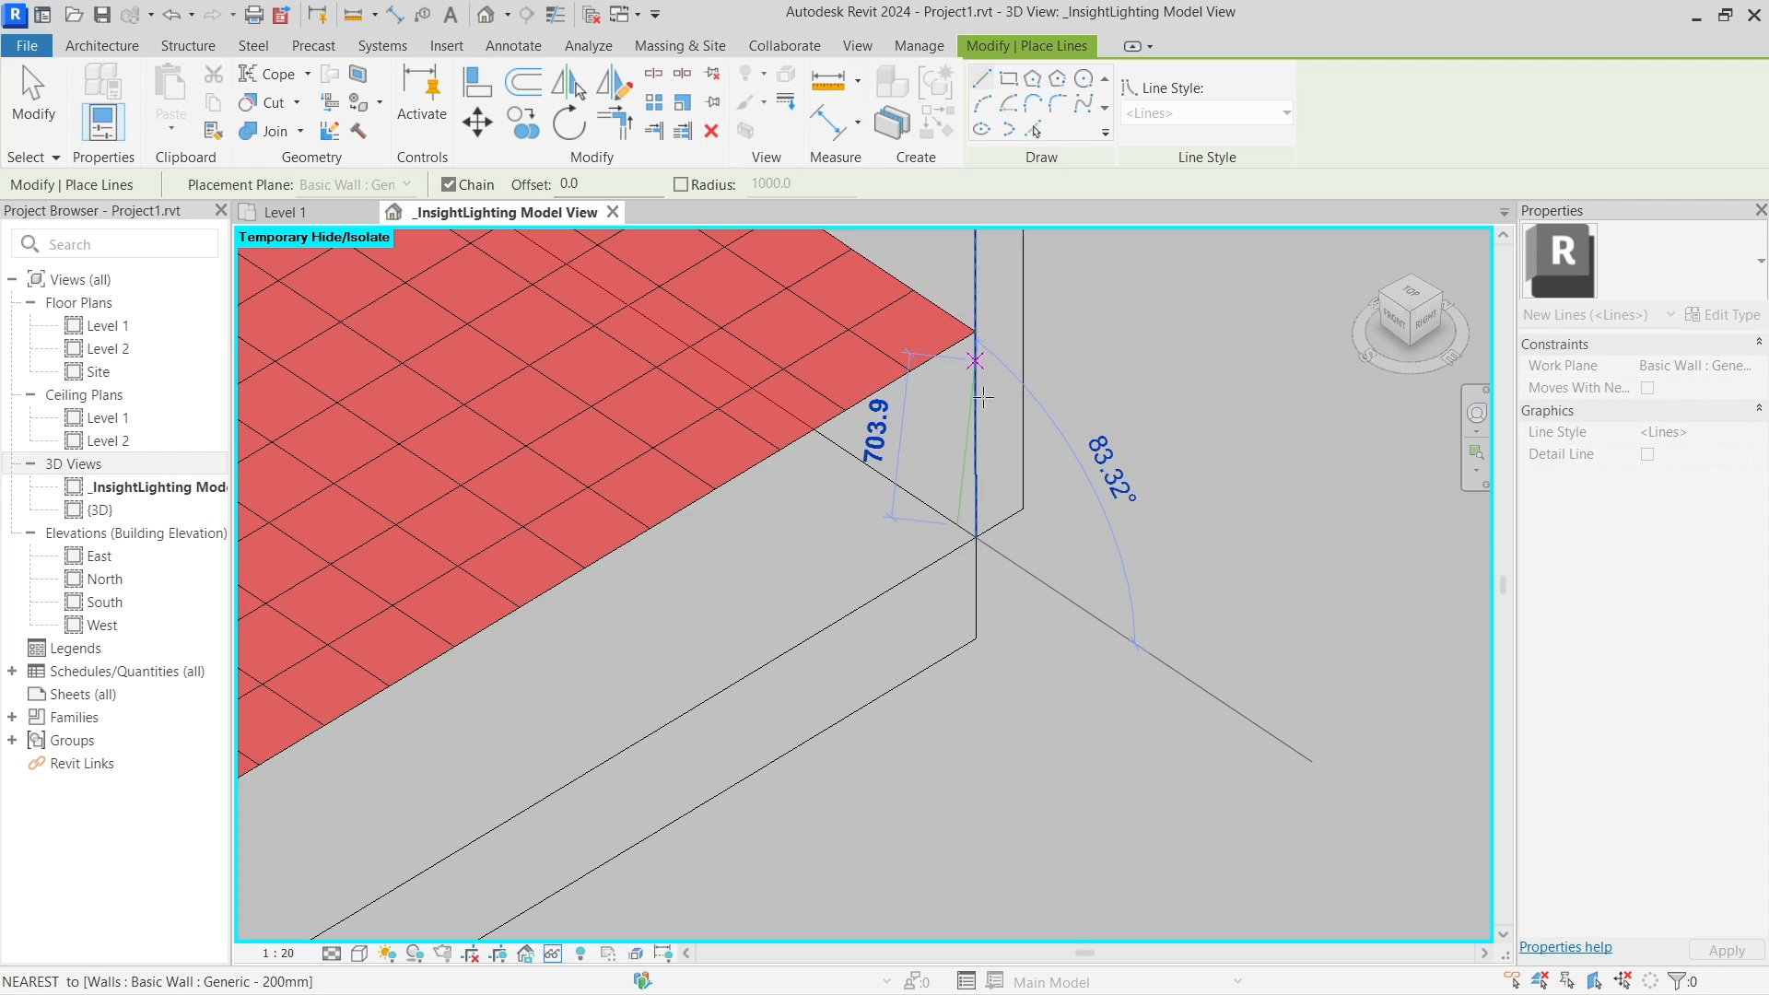
scroll(976, 371, "down", 2)
key("Escape")
scroll(1008, 513, "up", 6)
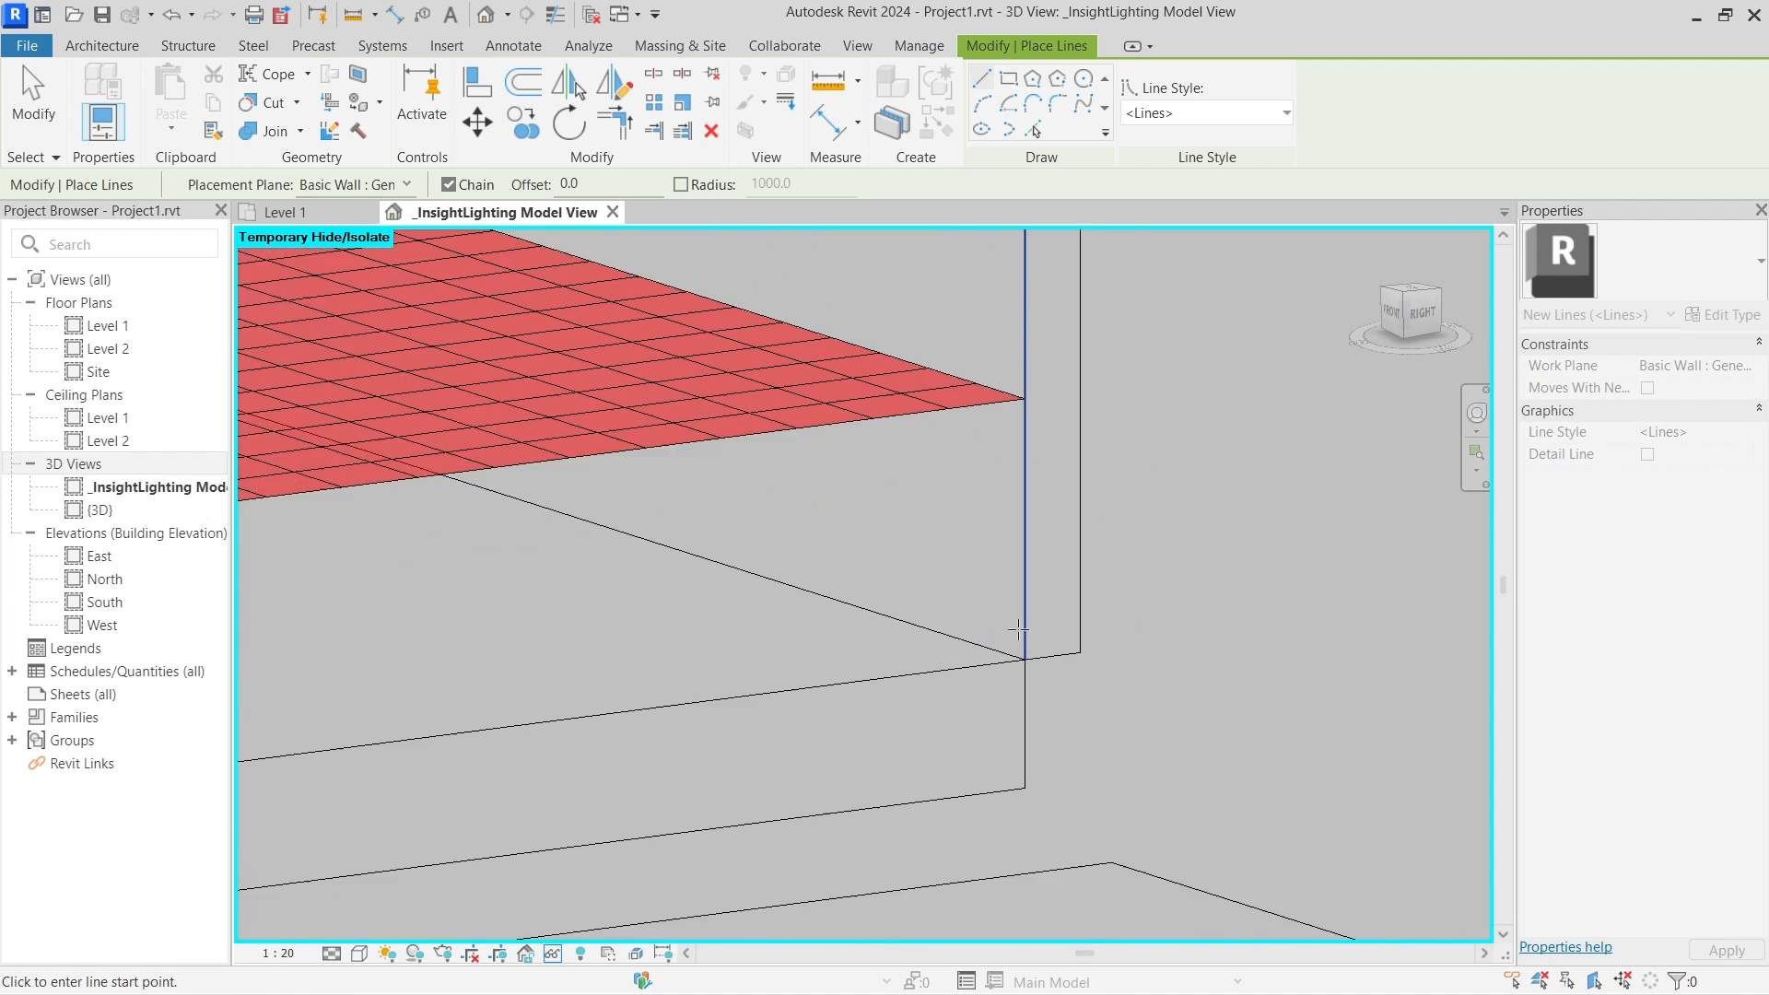
Retry the line start at a lower corner point, pan down, and cancel again
left_click(1033, 684)
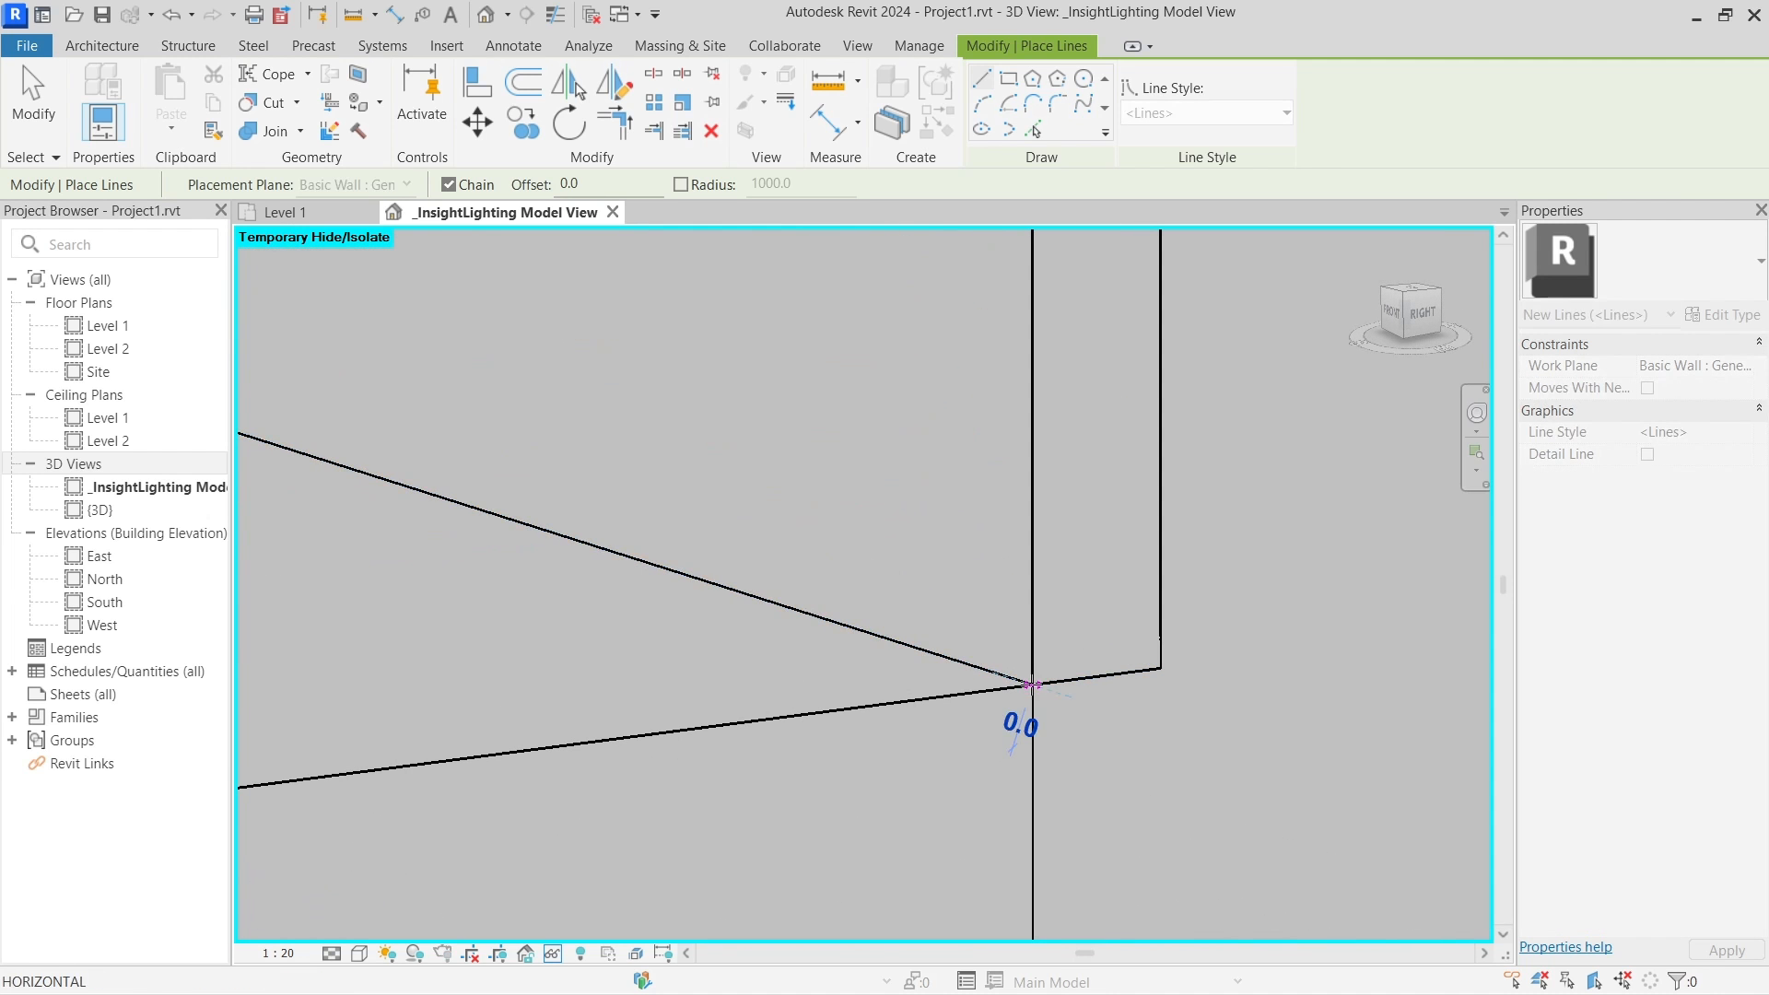
scroll(1038, 398, "down", 1)
middle_click_drag(1033, 277, 1017, 388)
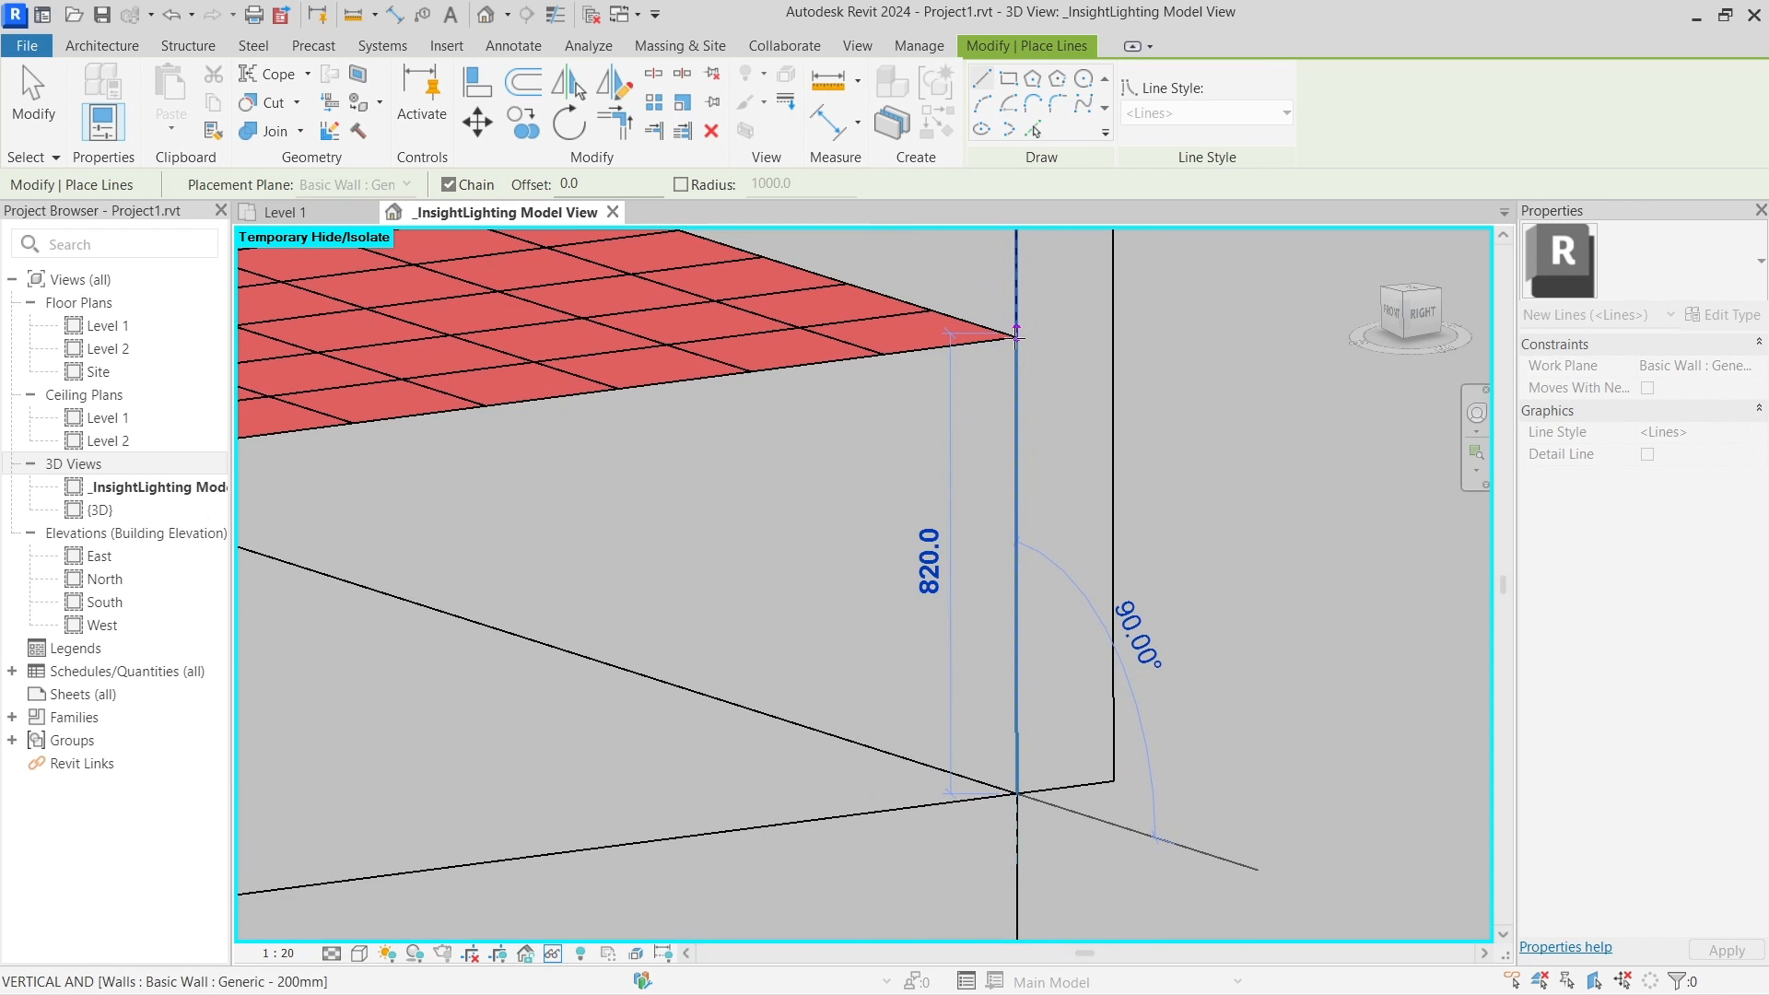
scroll(1017, 336, "up", 1)
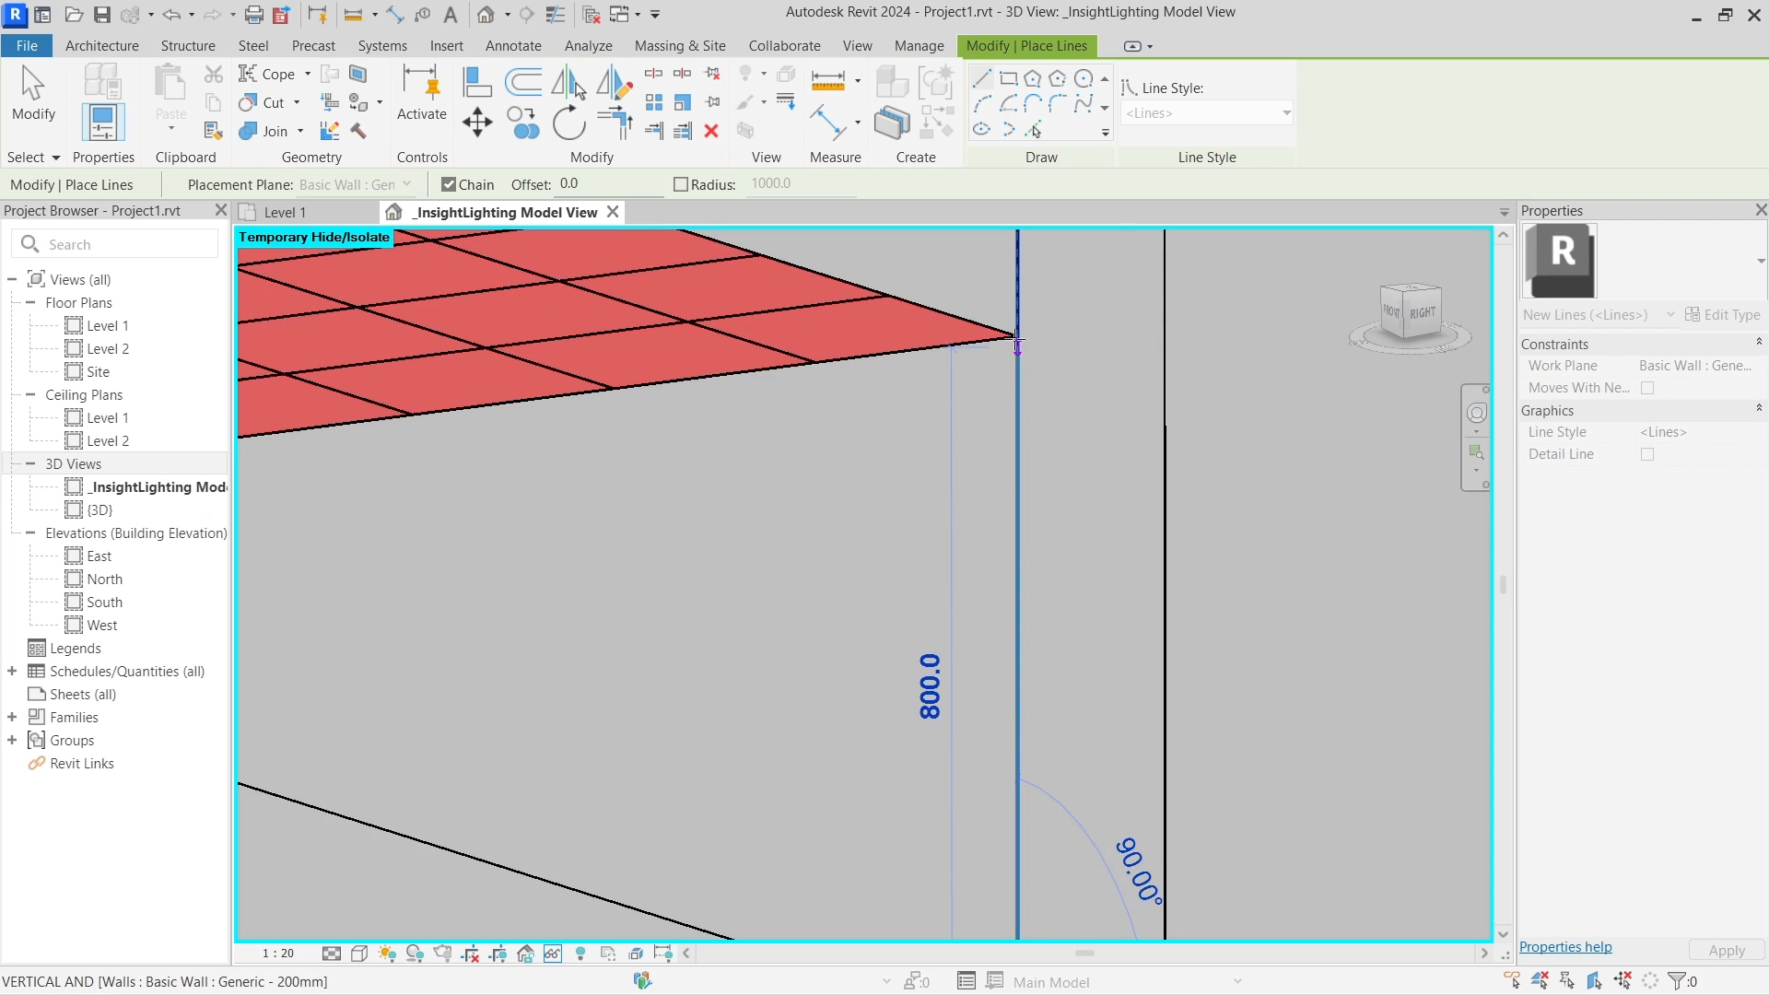
key("Escape")
scroll(1014, 354, "down", 5)
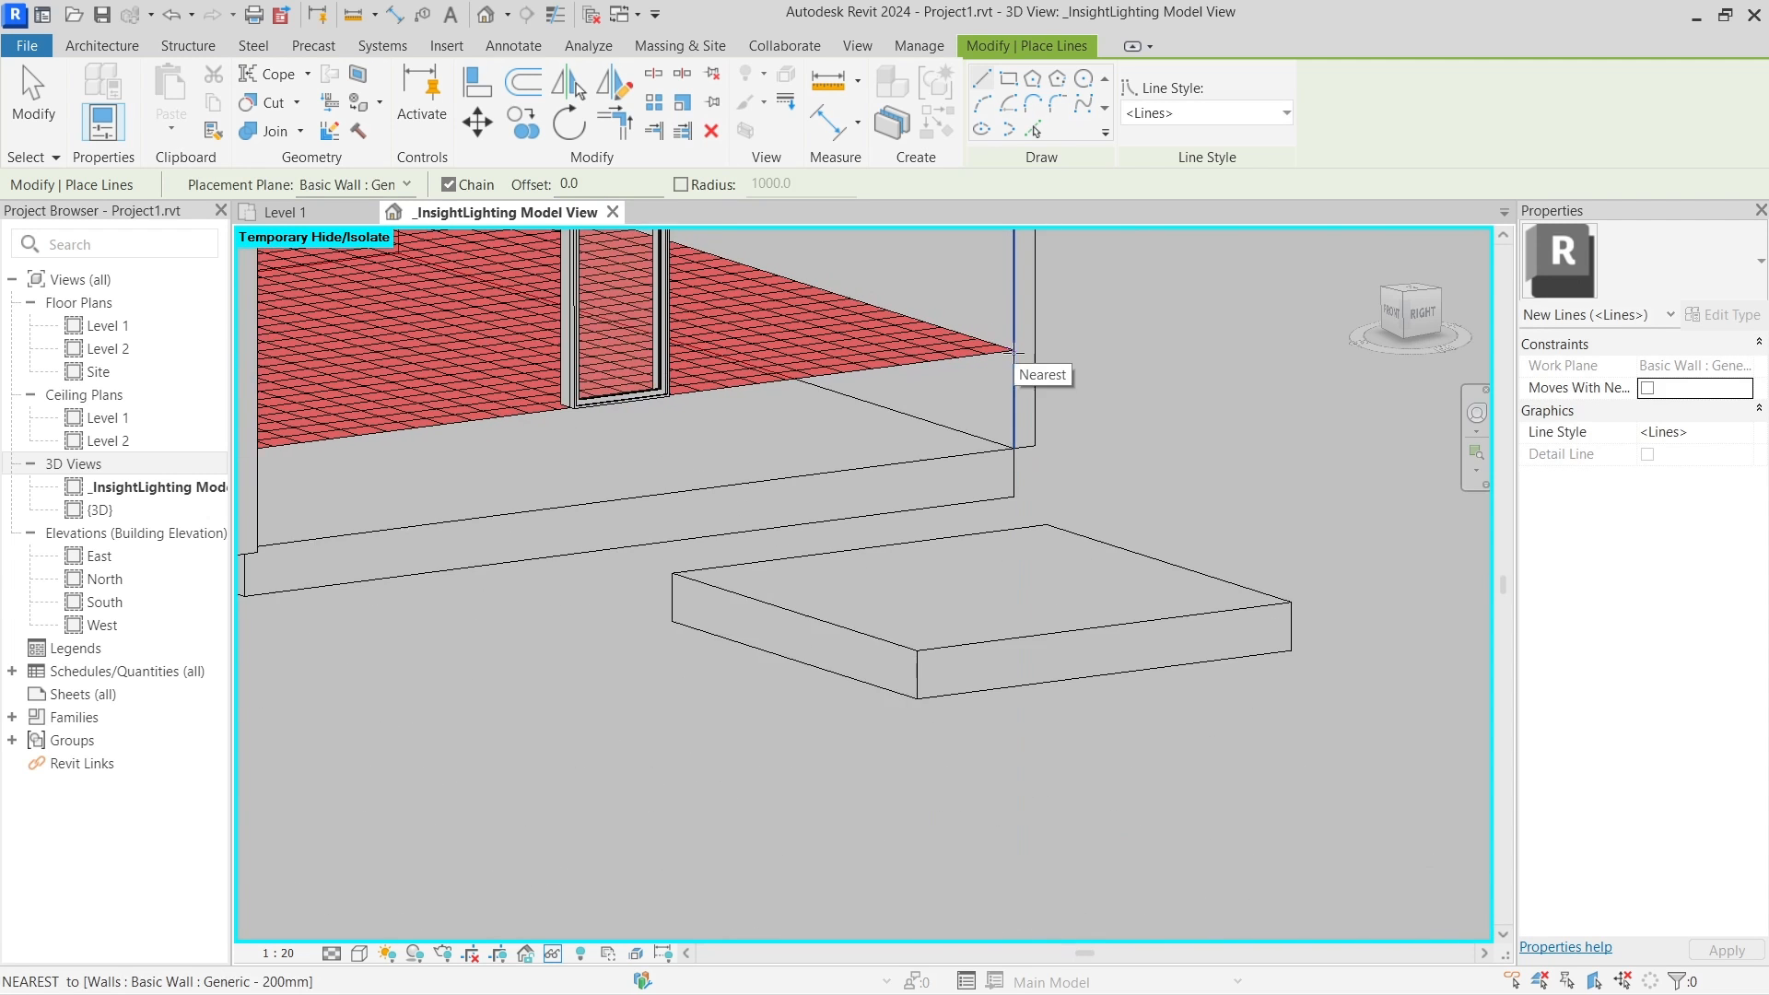
scroll(997, 364, "up", 4)
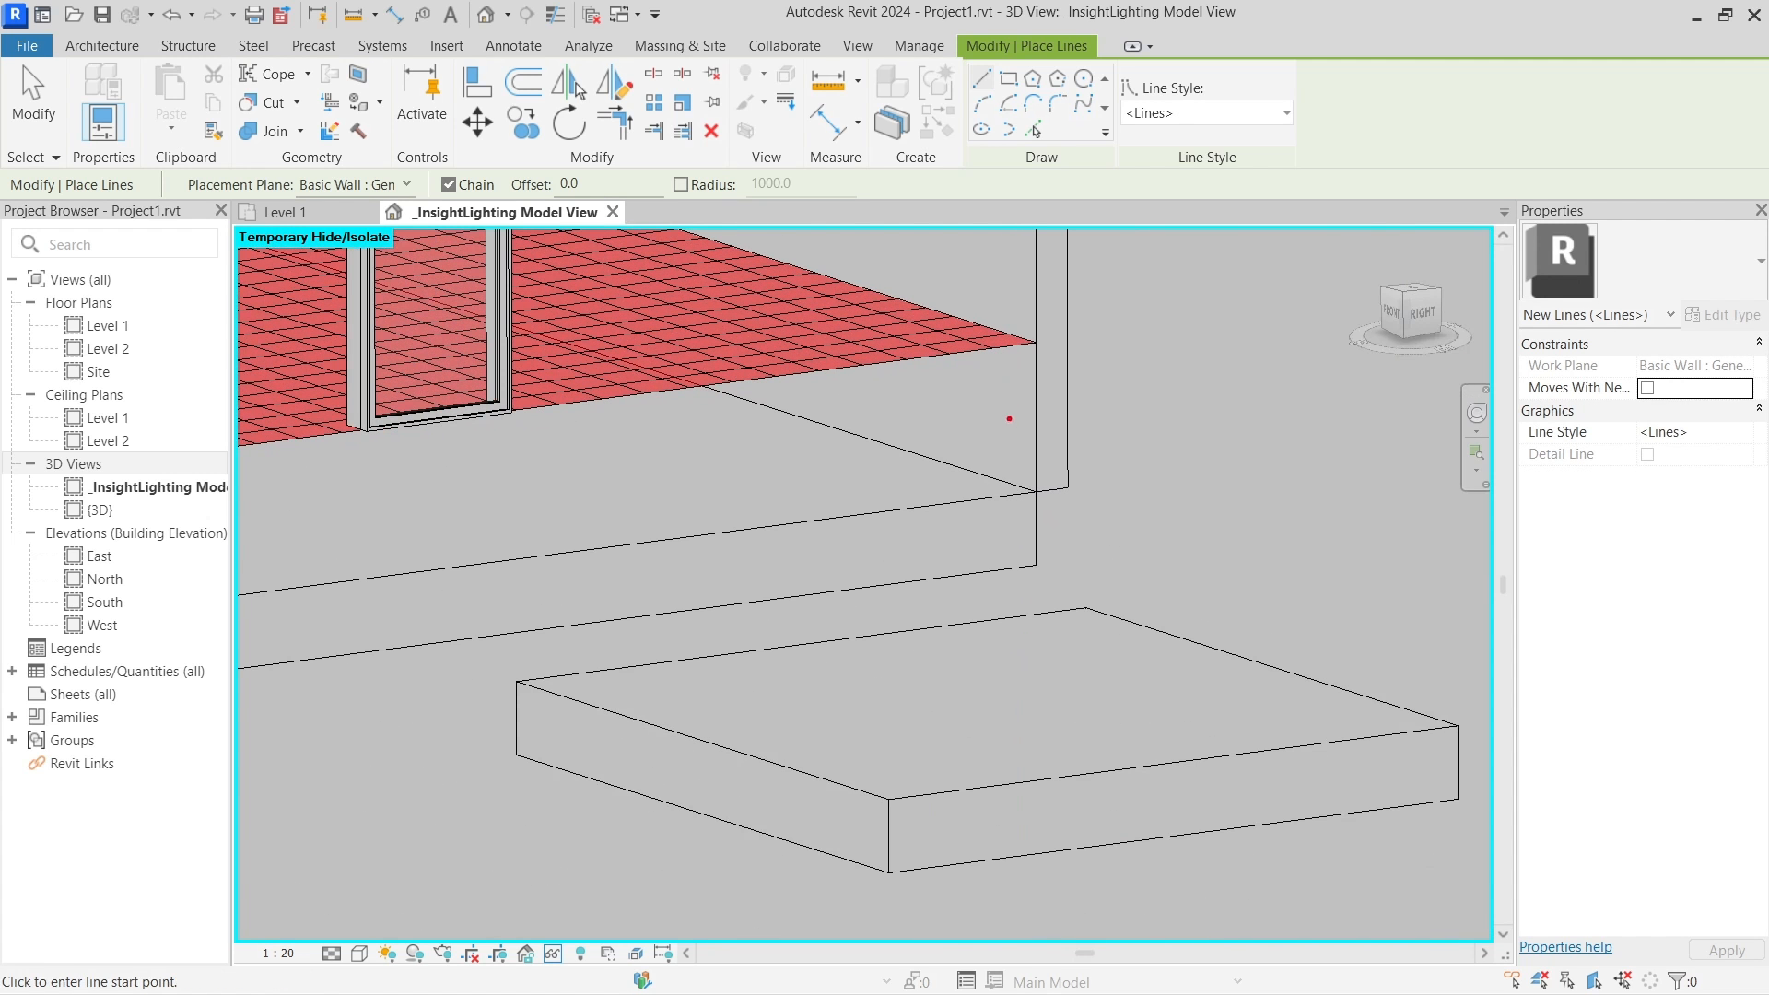
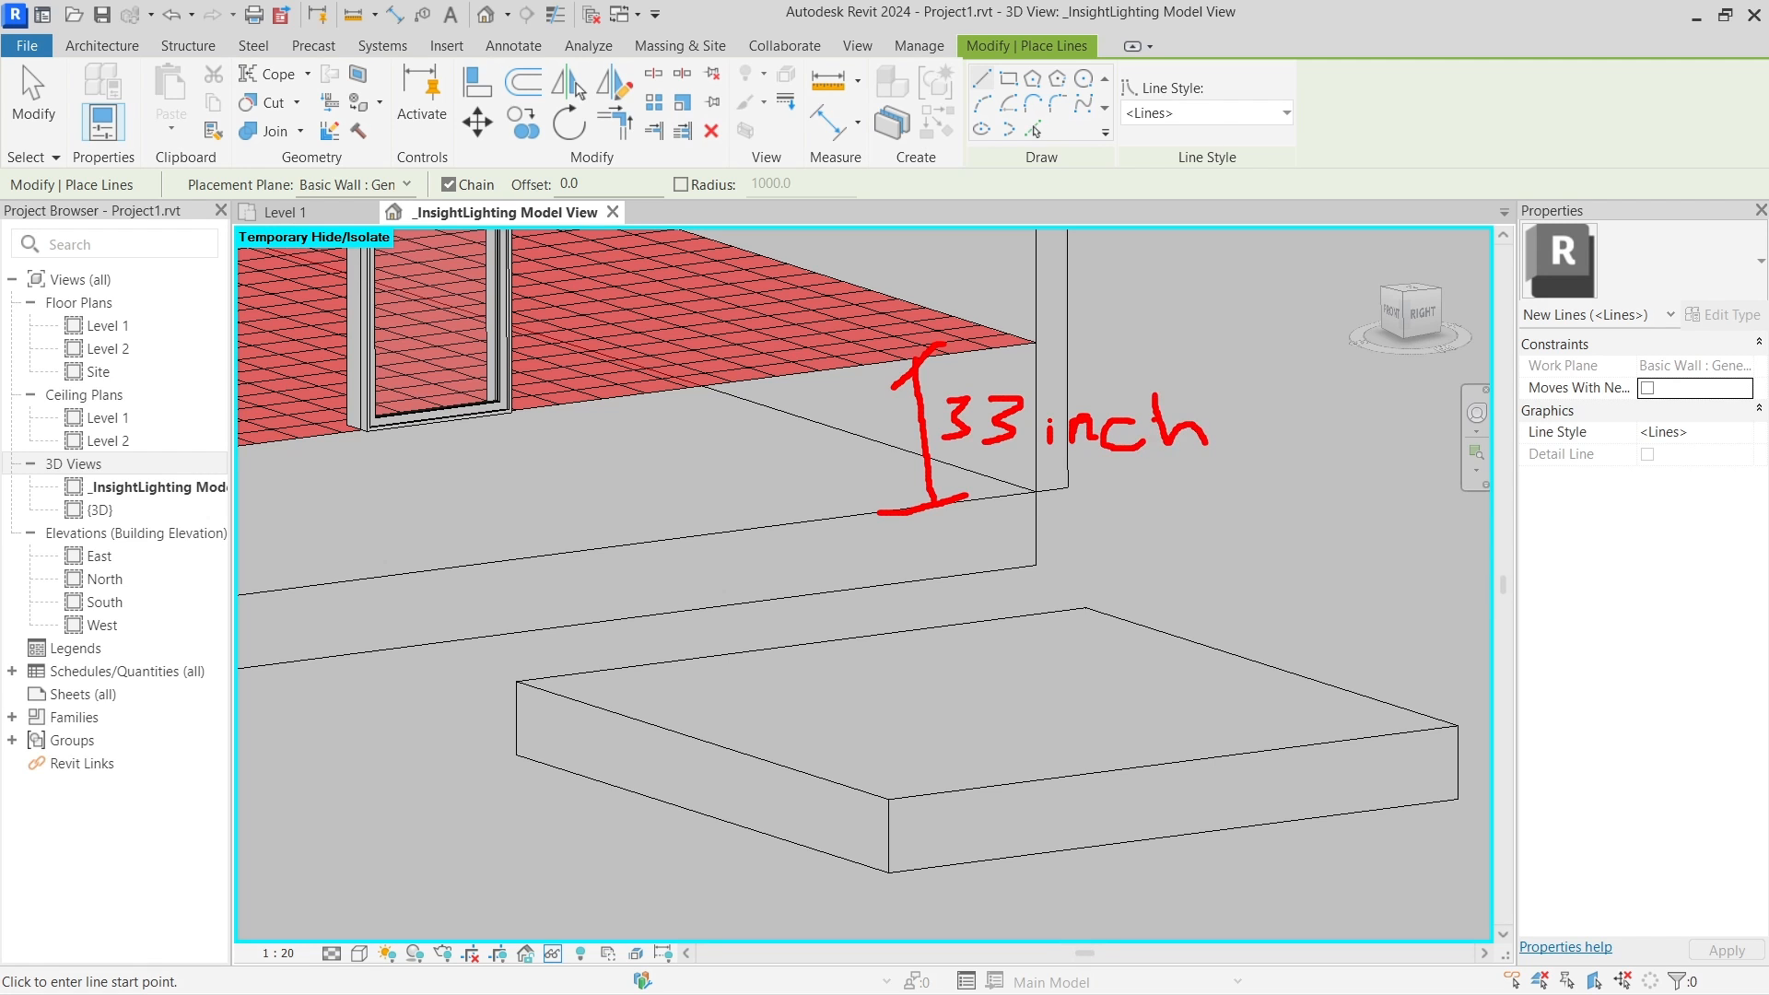
End the line command and switch to the Analyze tools
key("Escape")
key("Escape")
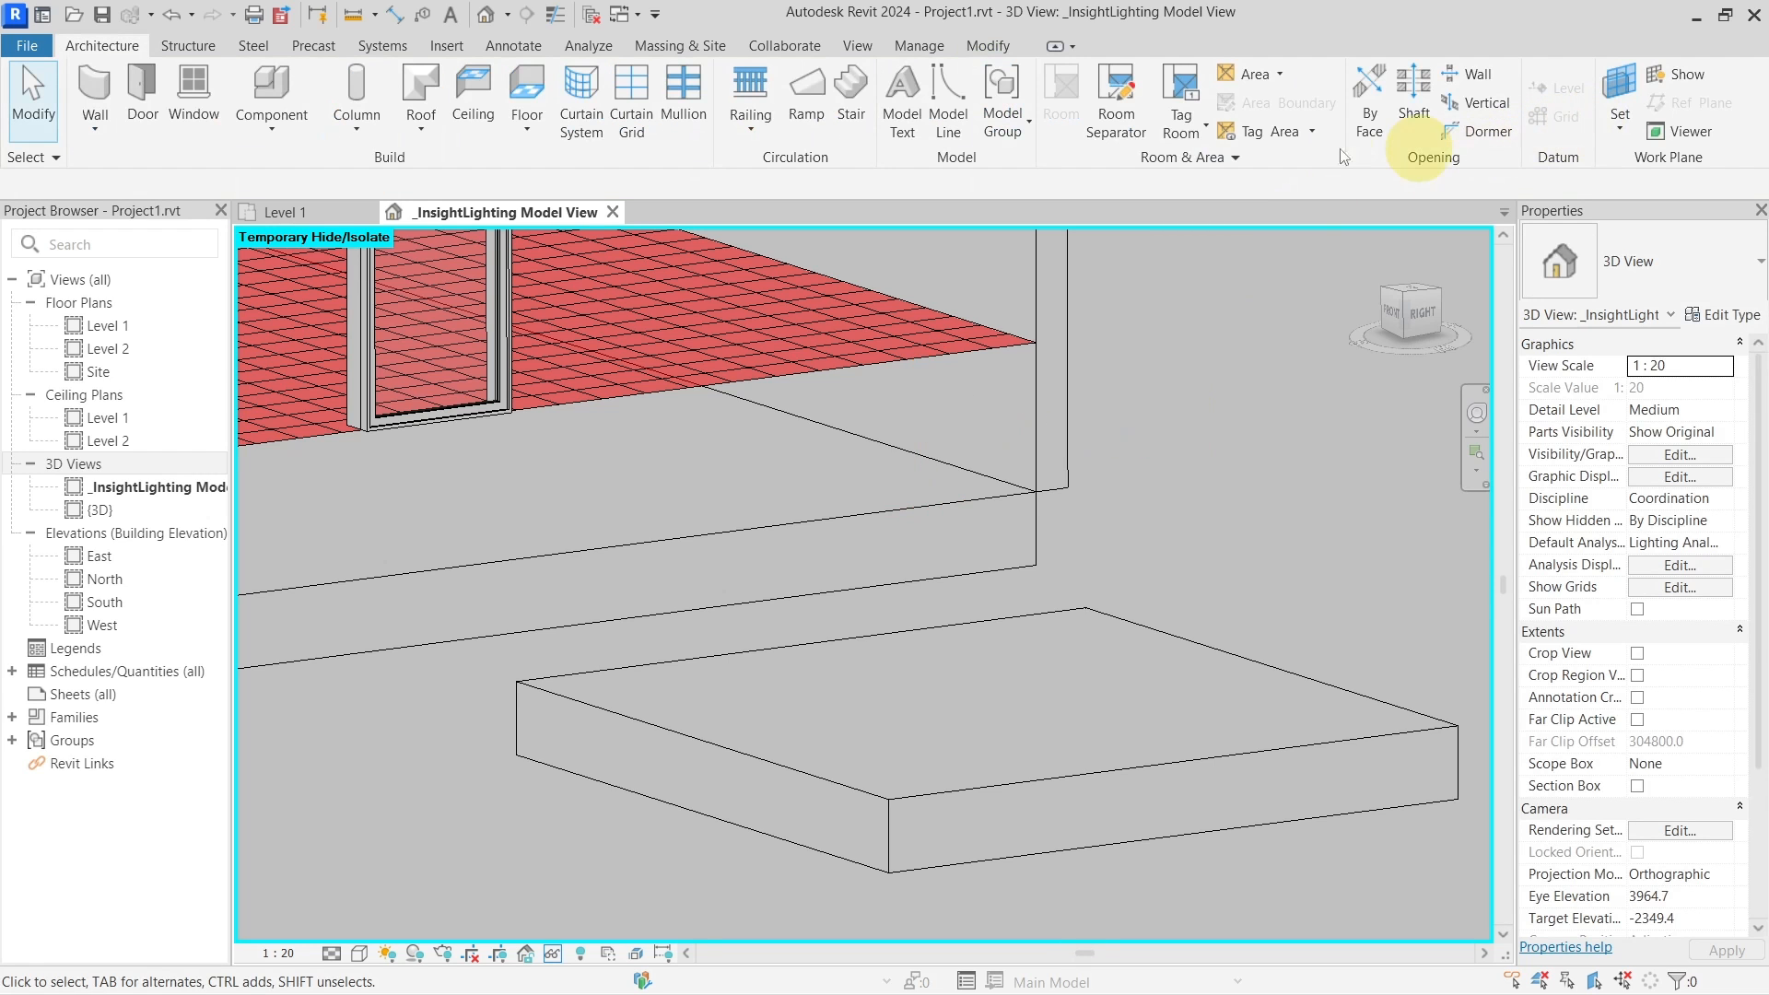
left_click(566, 46)
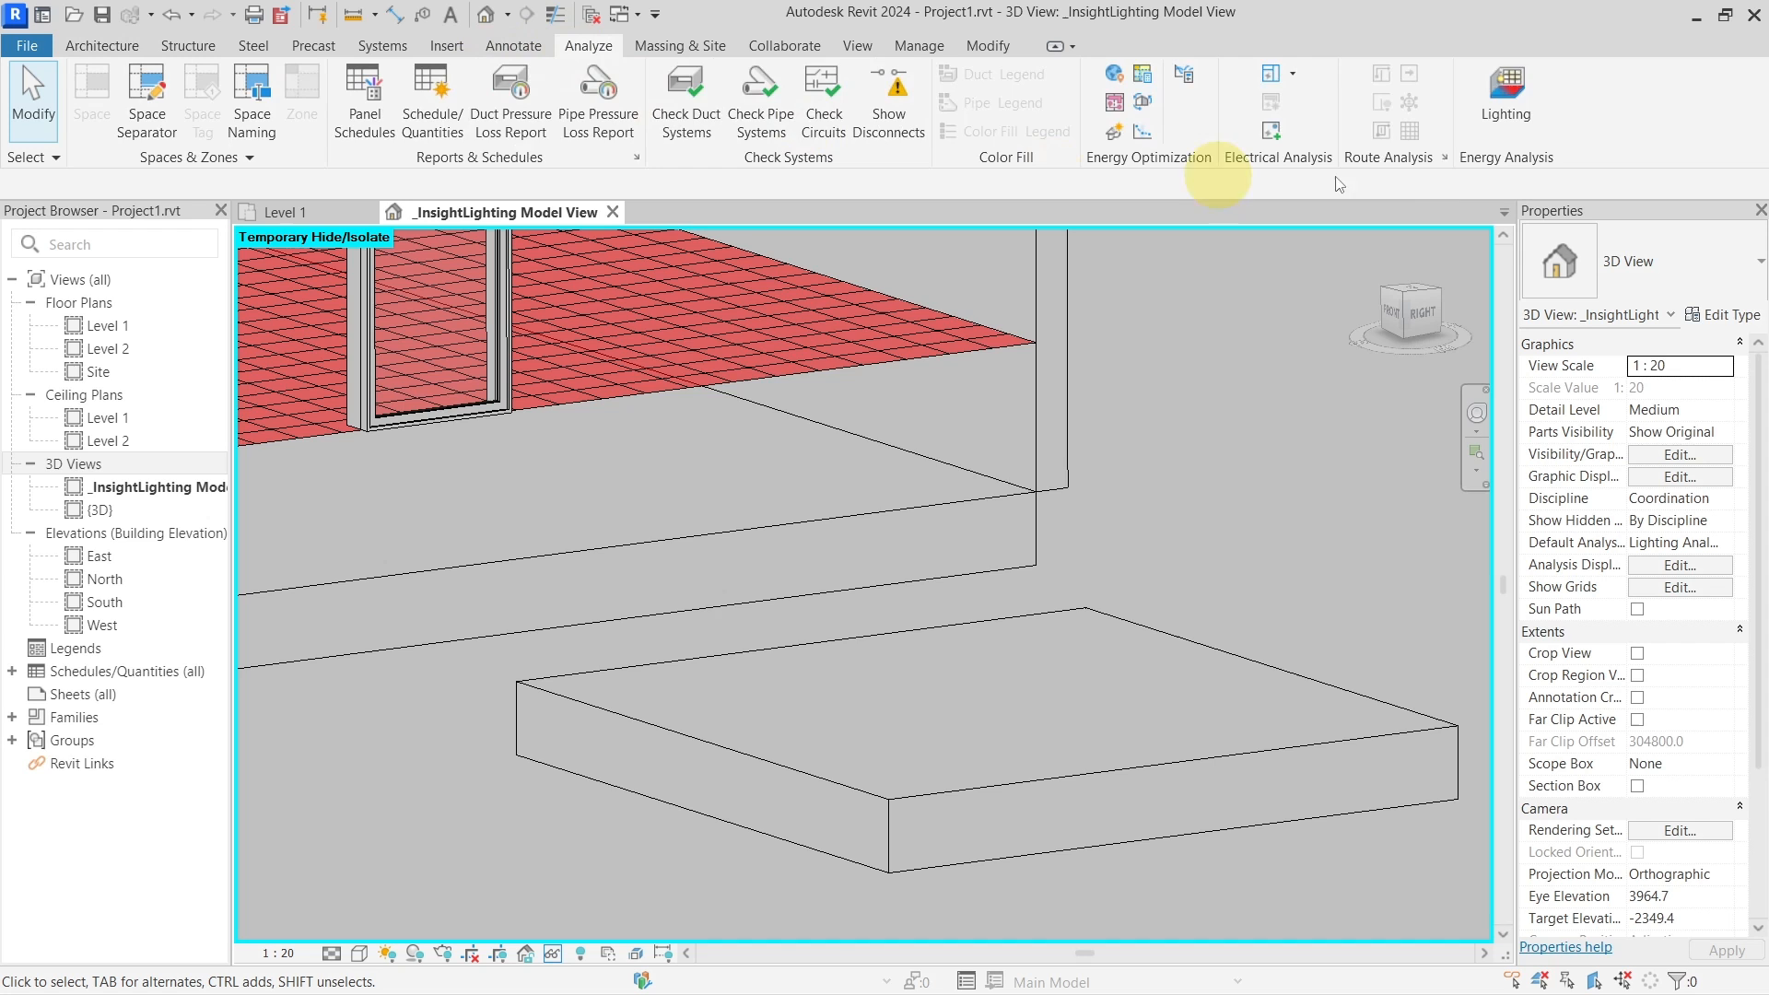
left_click(1496, 118)
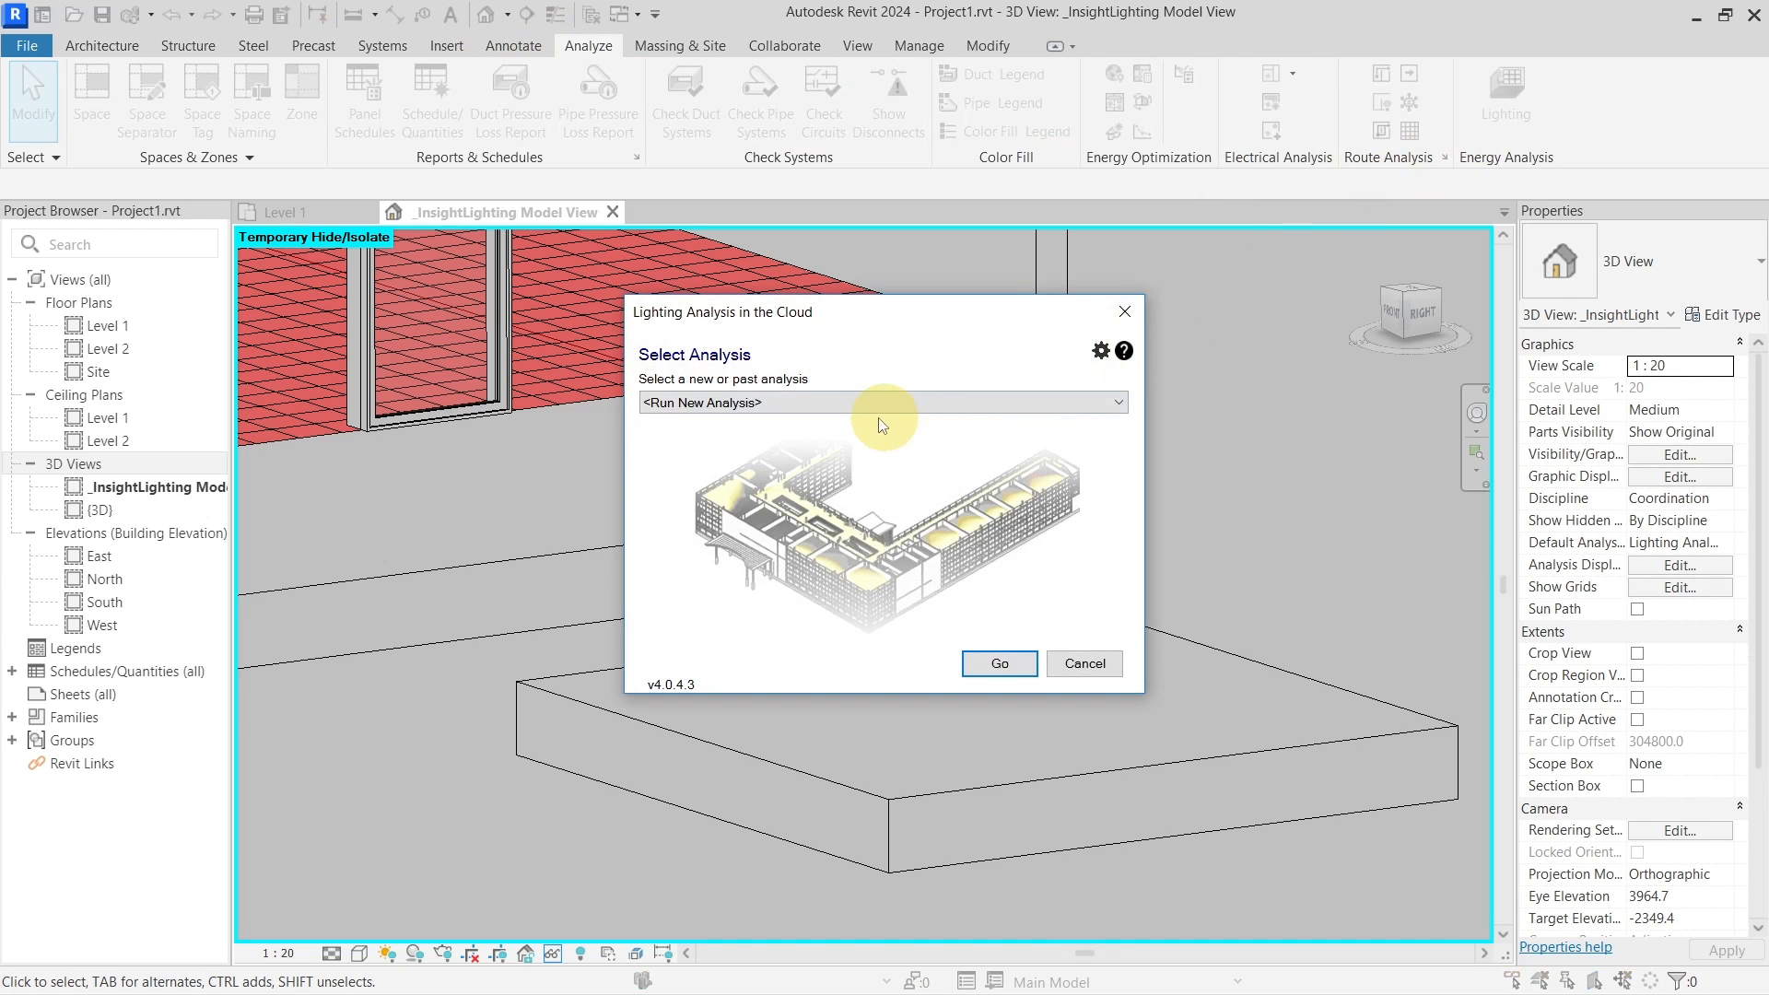
left_click(1000, 663)
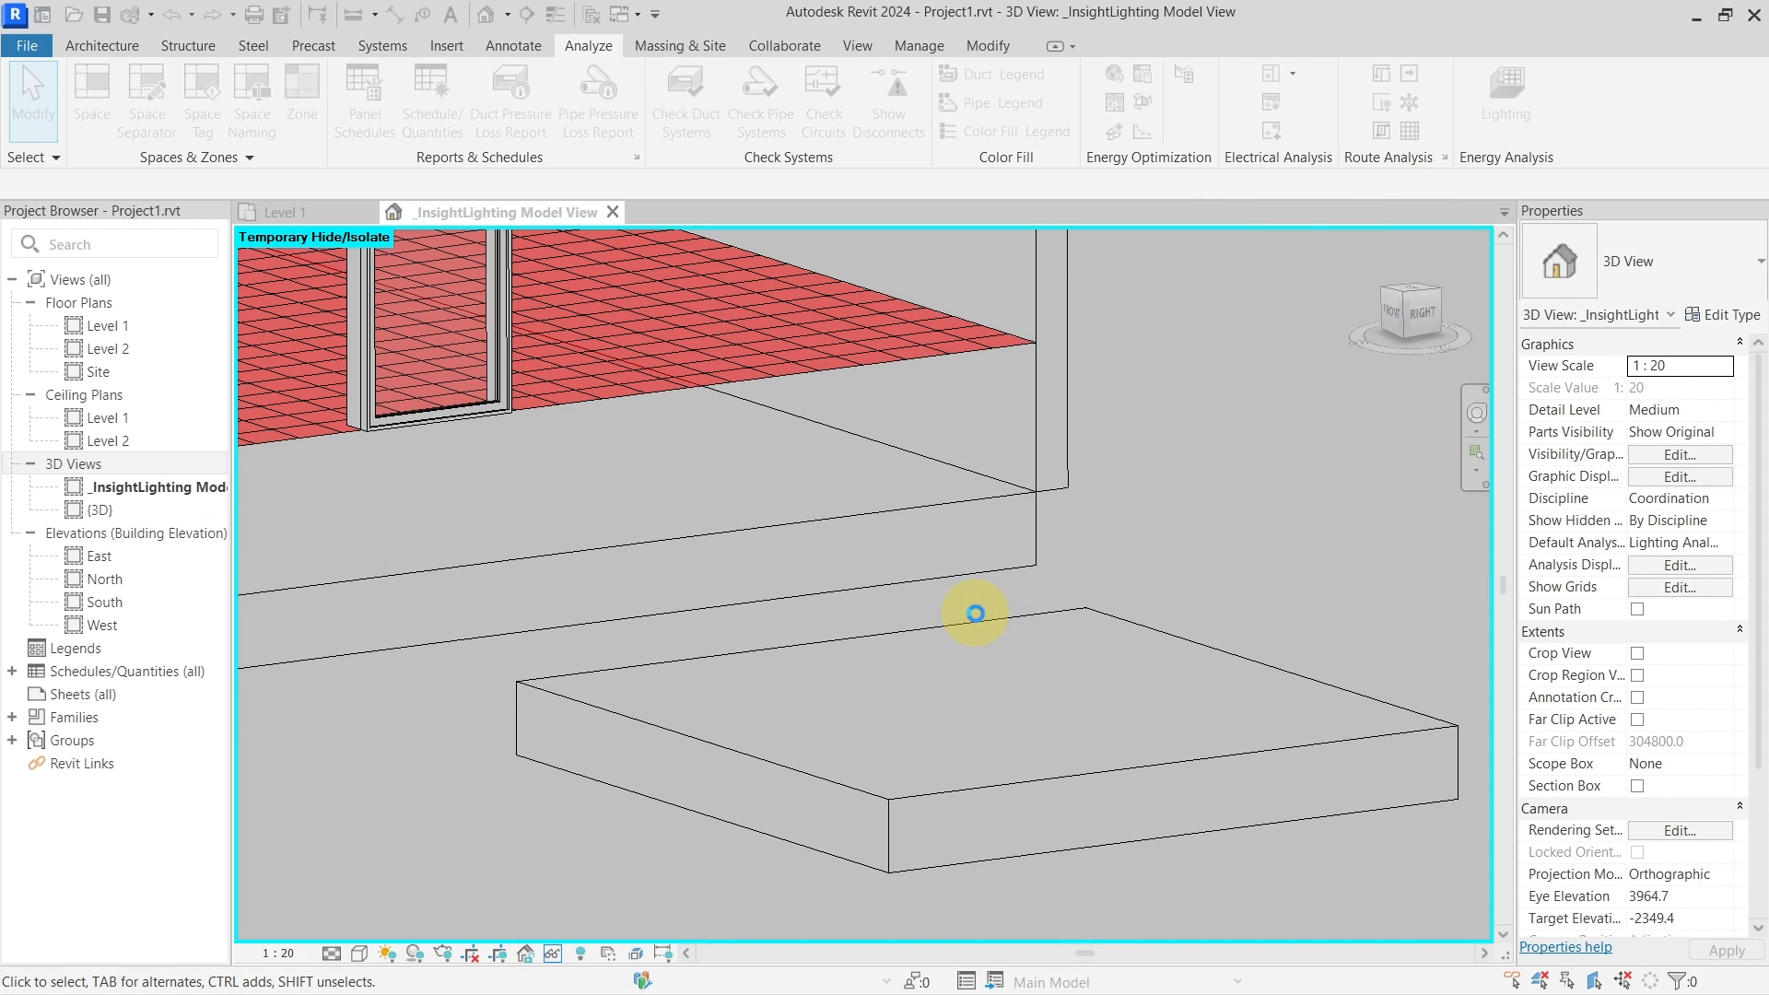
double_click(834, 567)
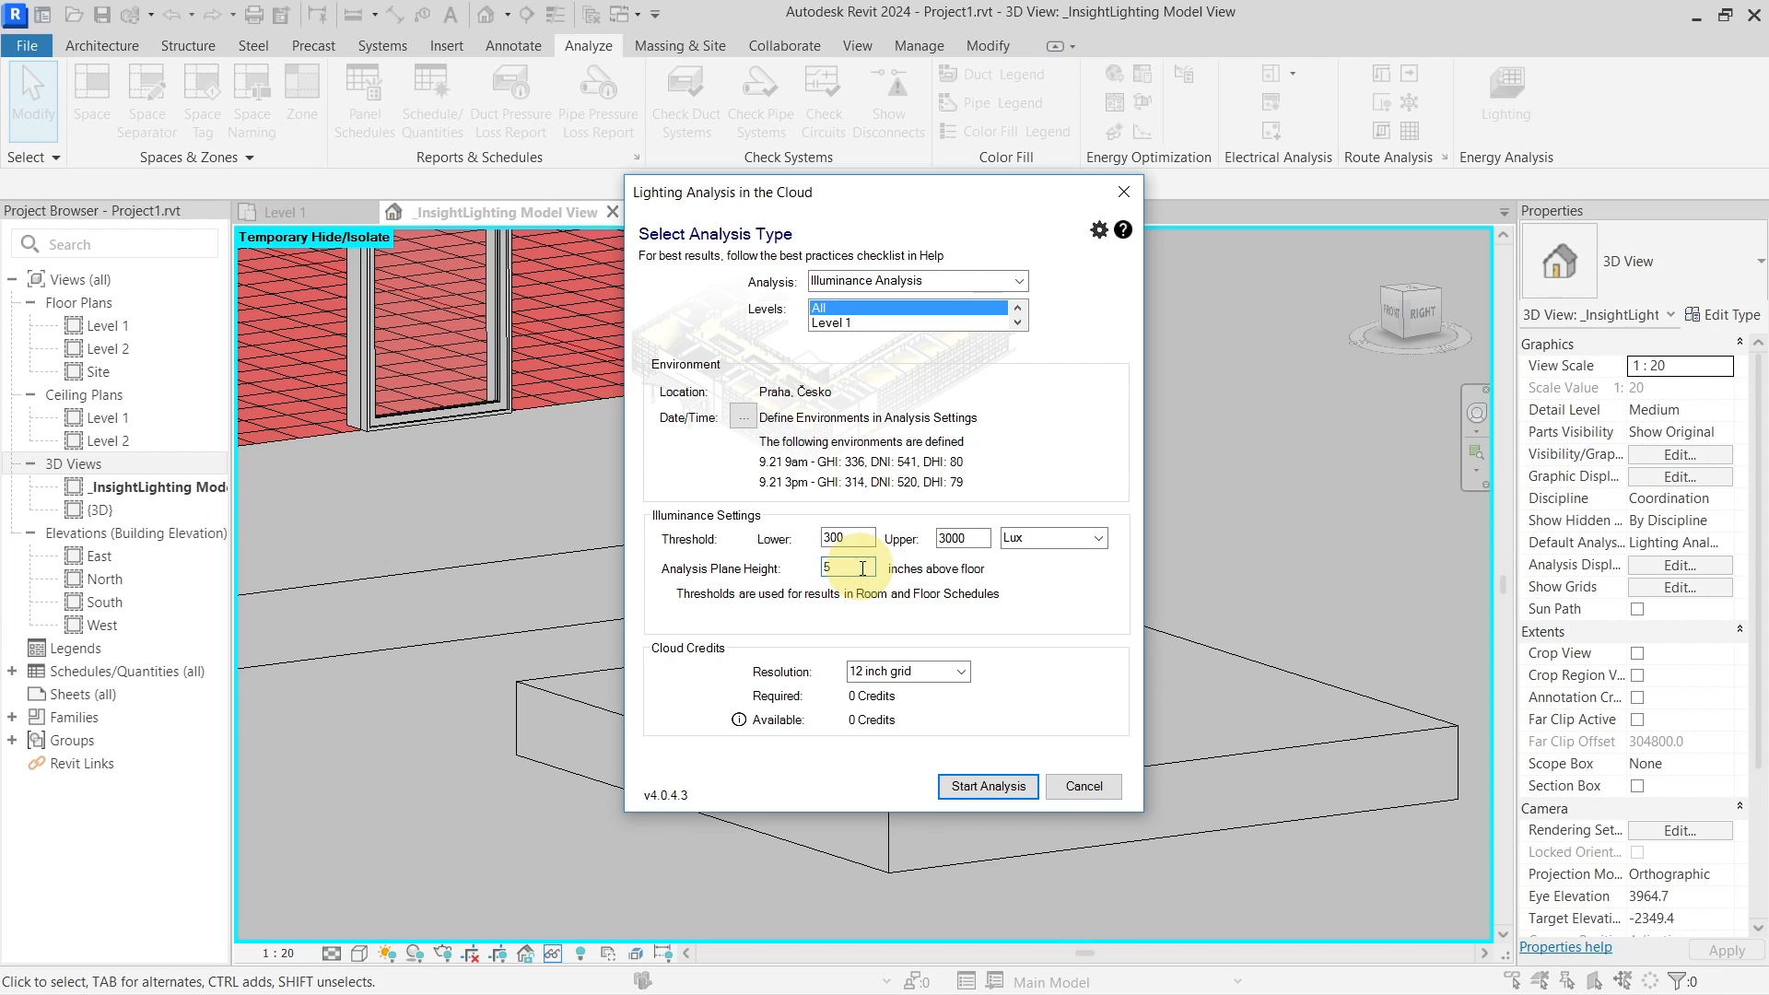
left_click_drag(921, 192, 1259, 187)
left_click(1462, 187)
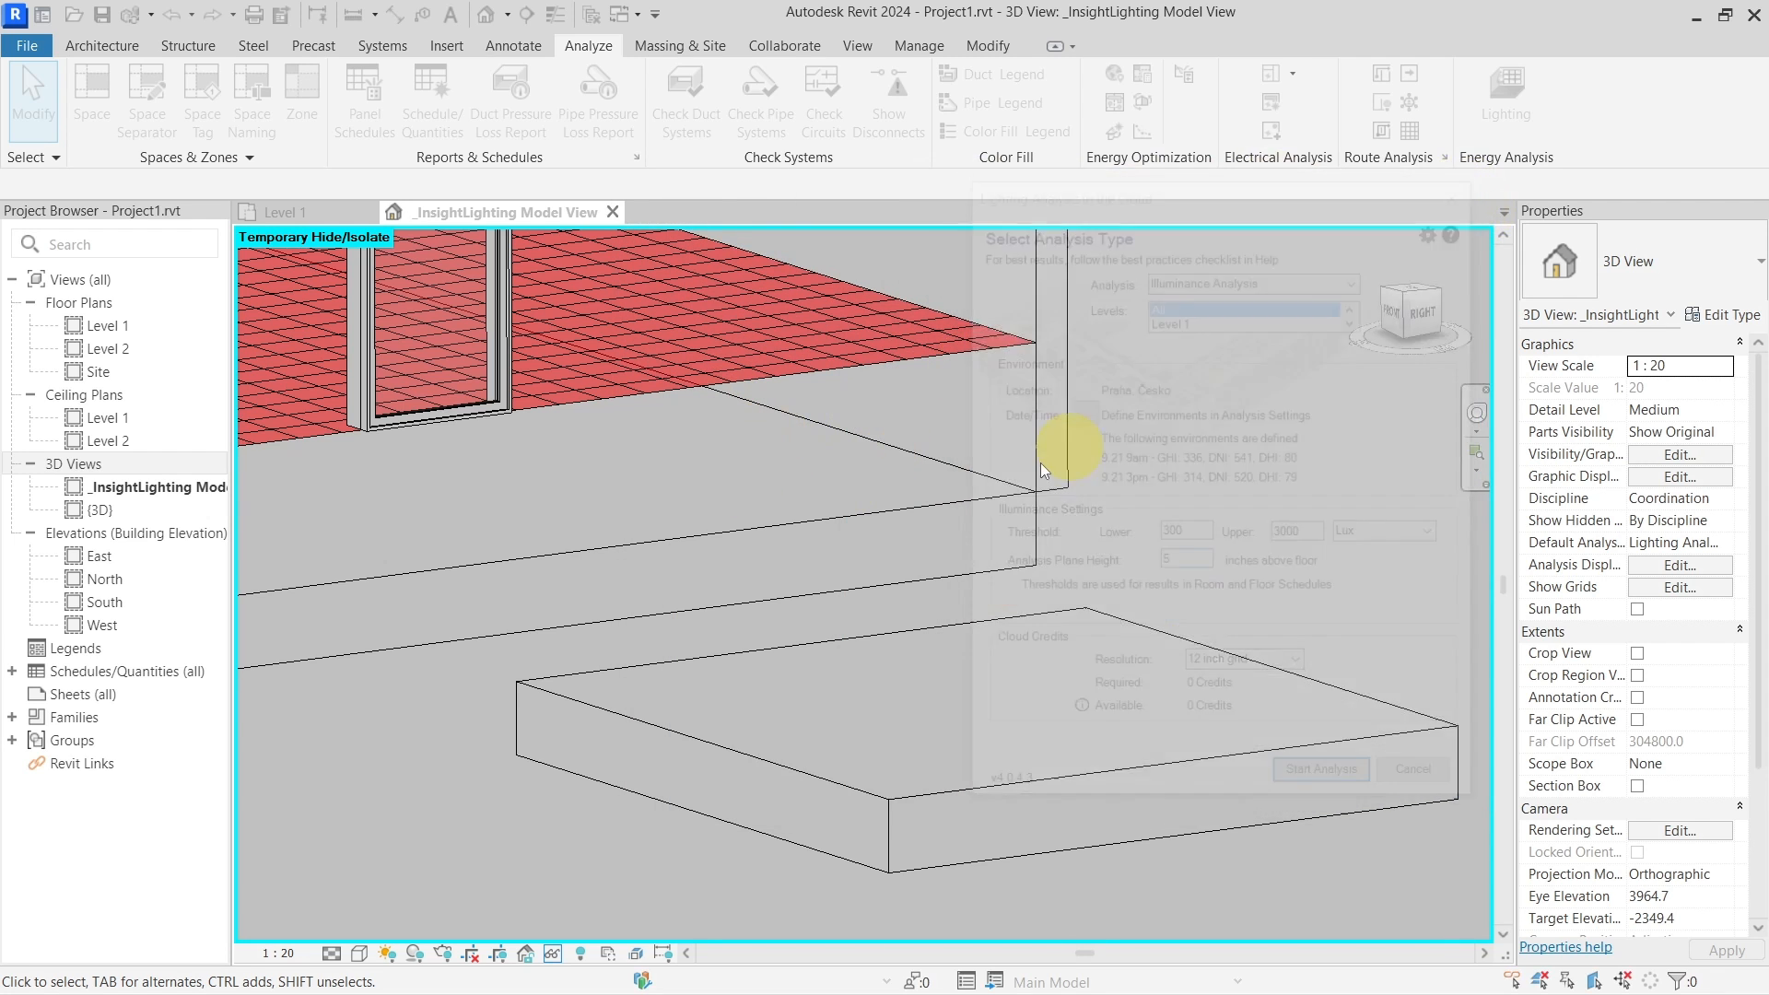
scroll(1041, 463, "down", 2)
scroll(1041, 462, "down", 3)
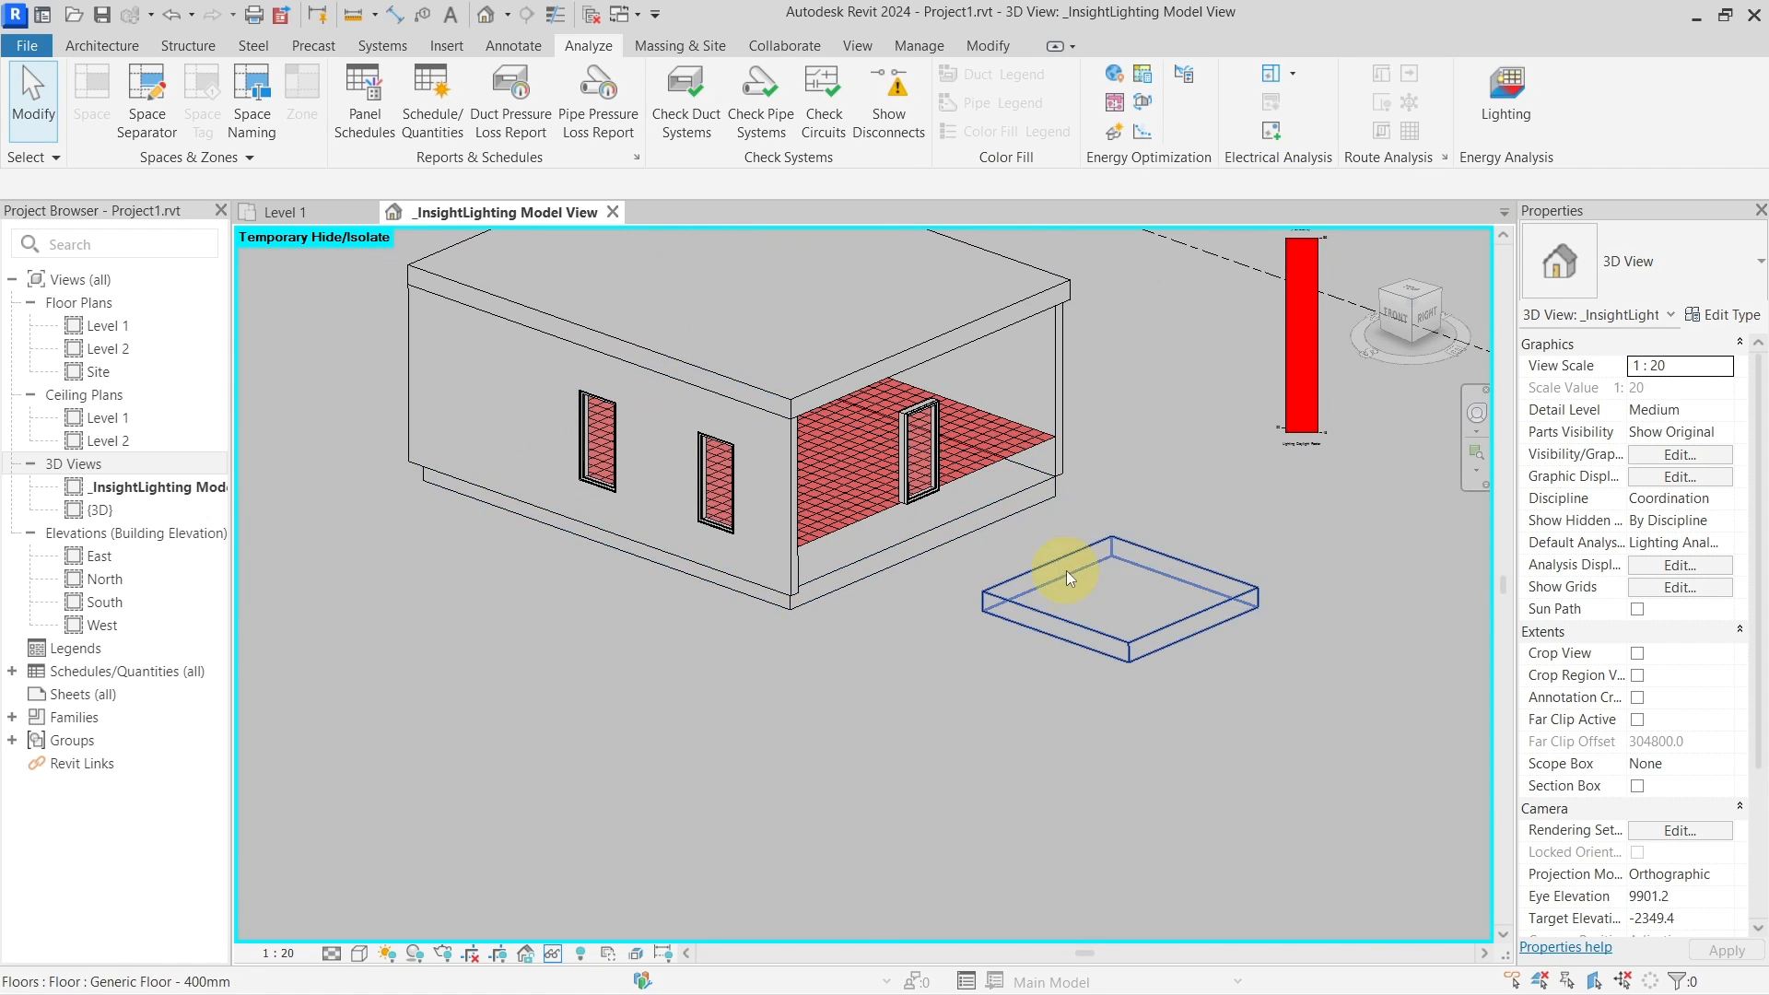
Reset temporary hide/isolate with HR and select the building floor and small slab
key("h")
key("r")
middle_click_drag(1202, 484, 1157, 495, "shift")
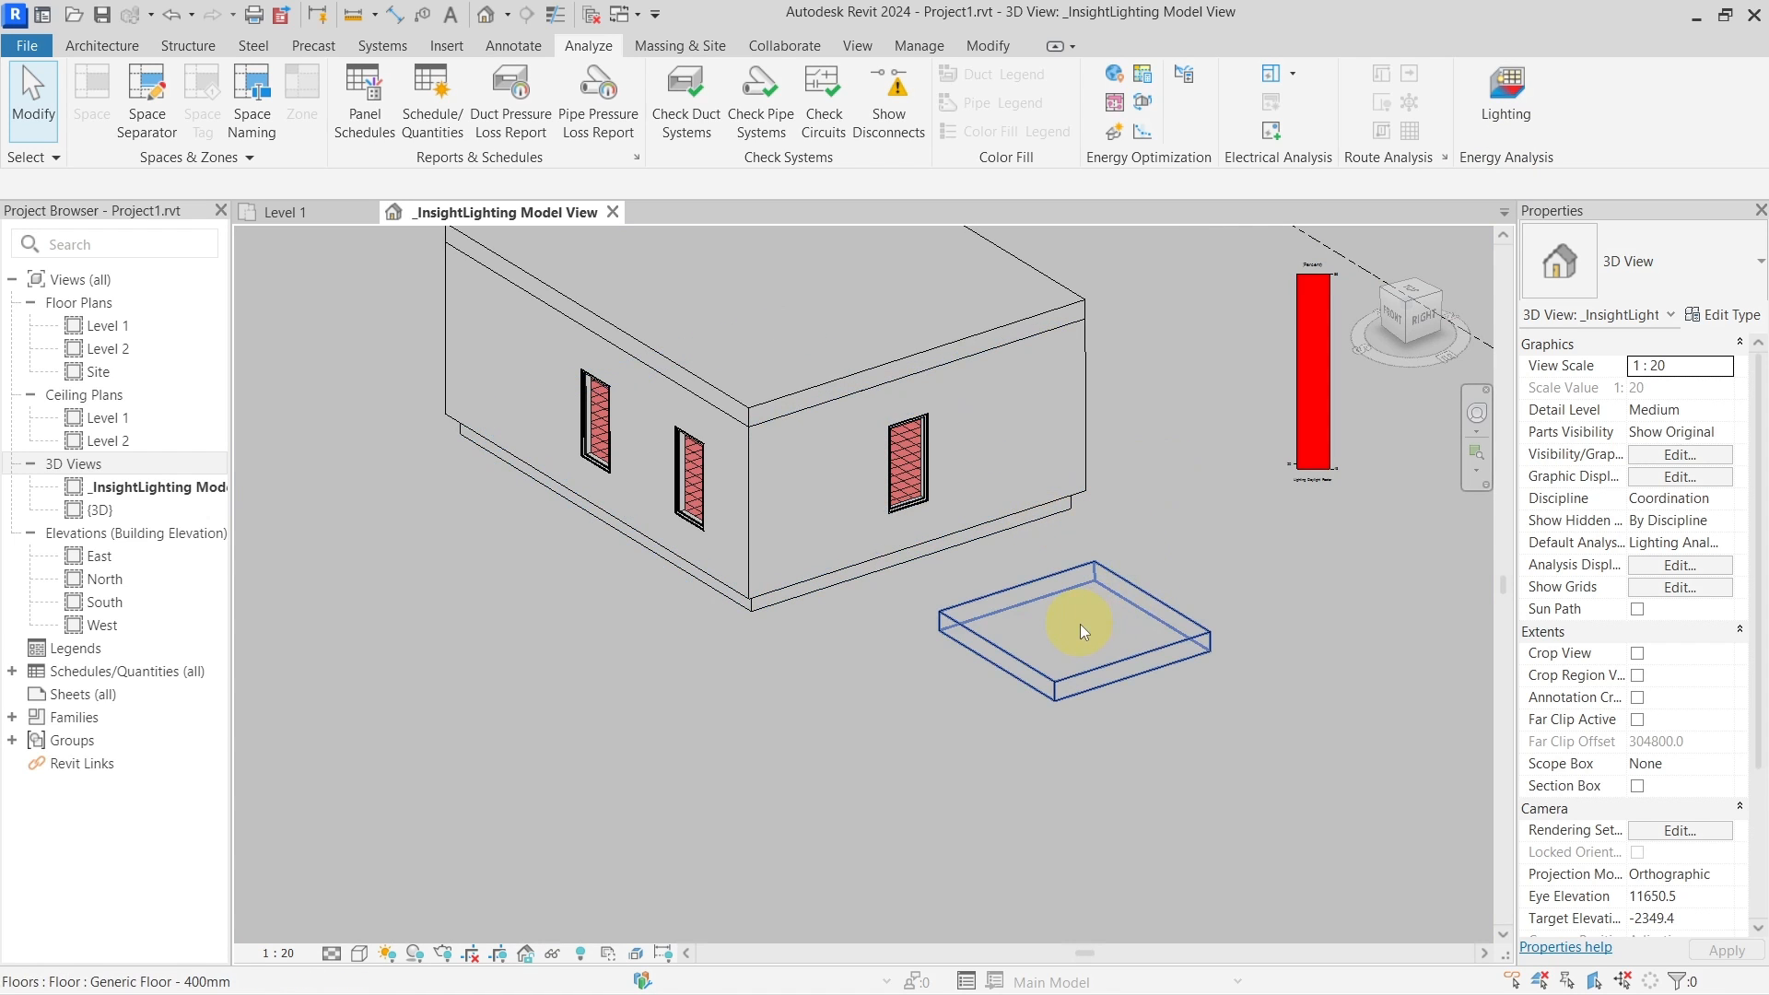
left_click(1041, 522)
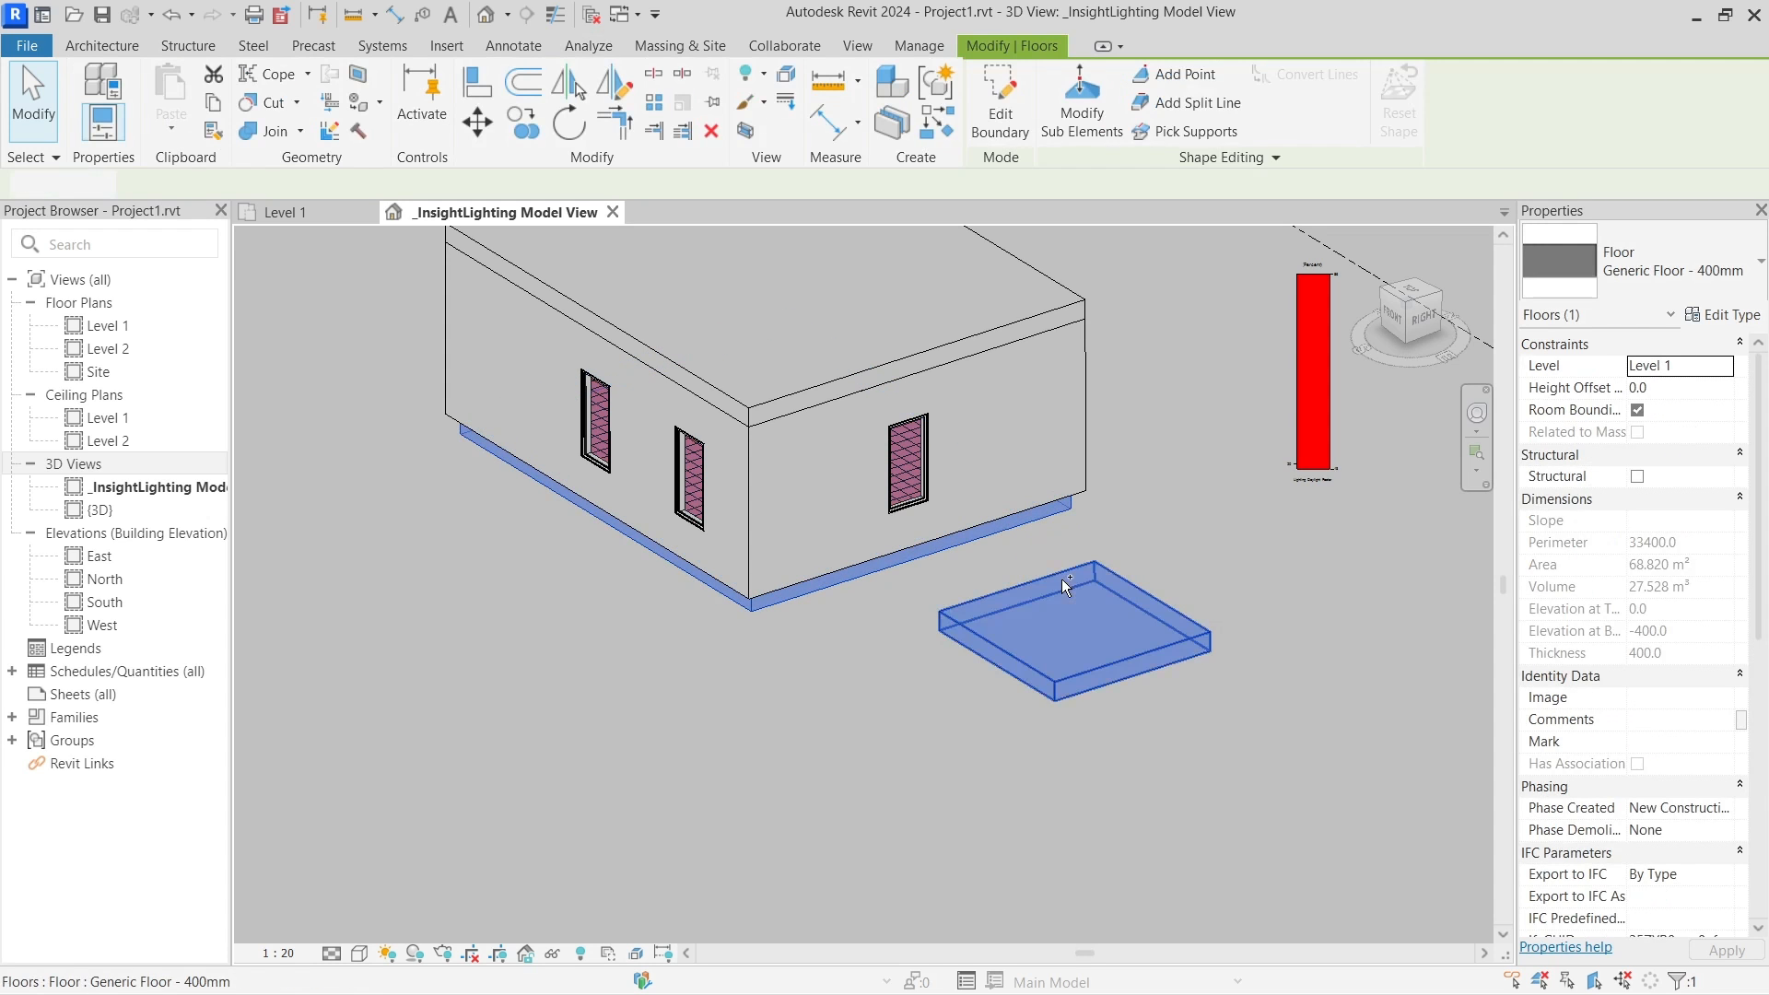
left_click(1066, 585, "ctrl")
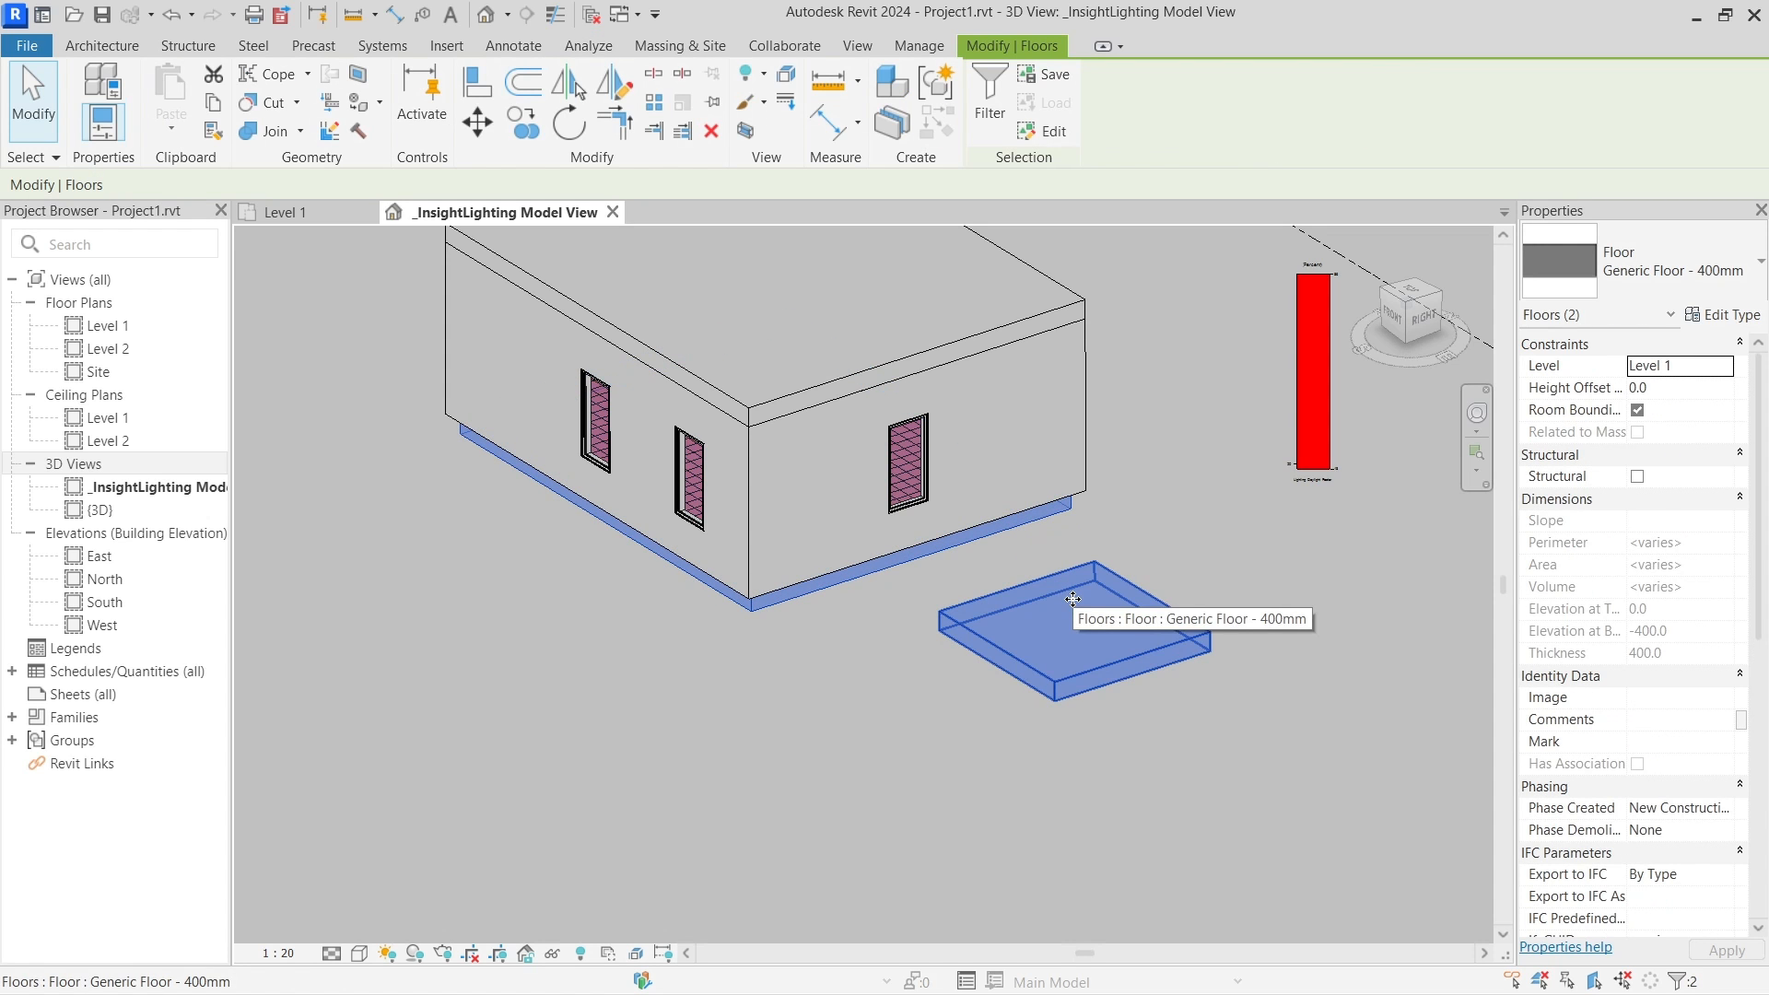
middle_click_drag(1073, 599, 986, 442, "shift")
Isolate the open front wall with HI and inspect the floor inside the room
left_click(987, 443)
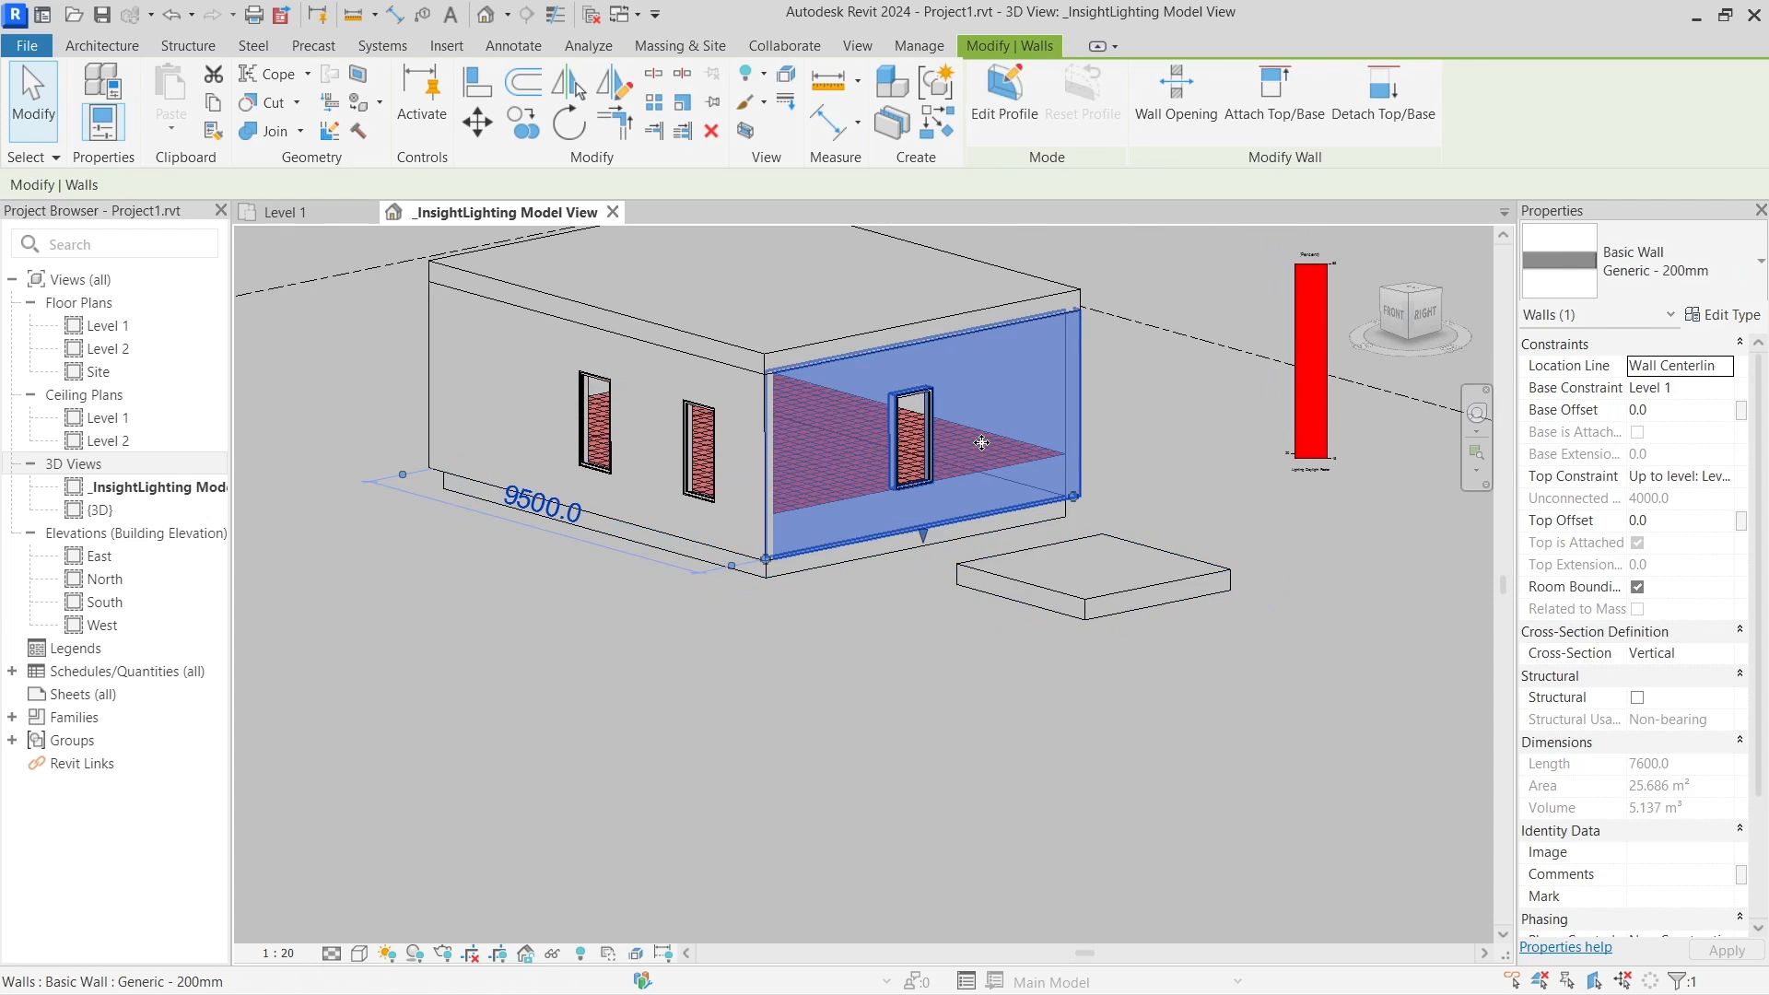
key("h")
key("i")
scroll(1027, 484, "up", 6)
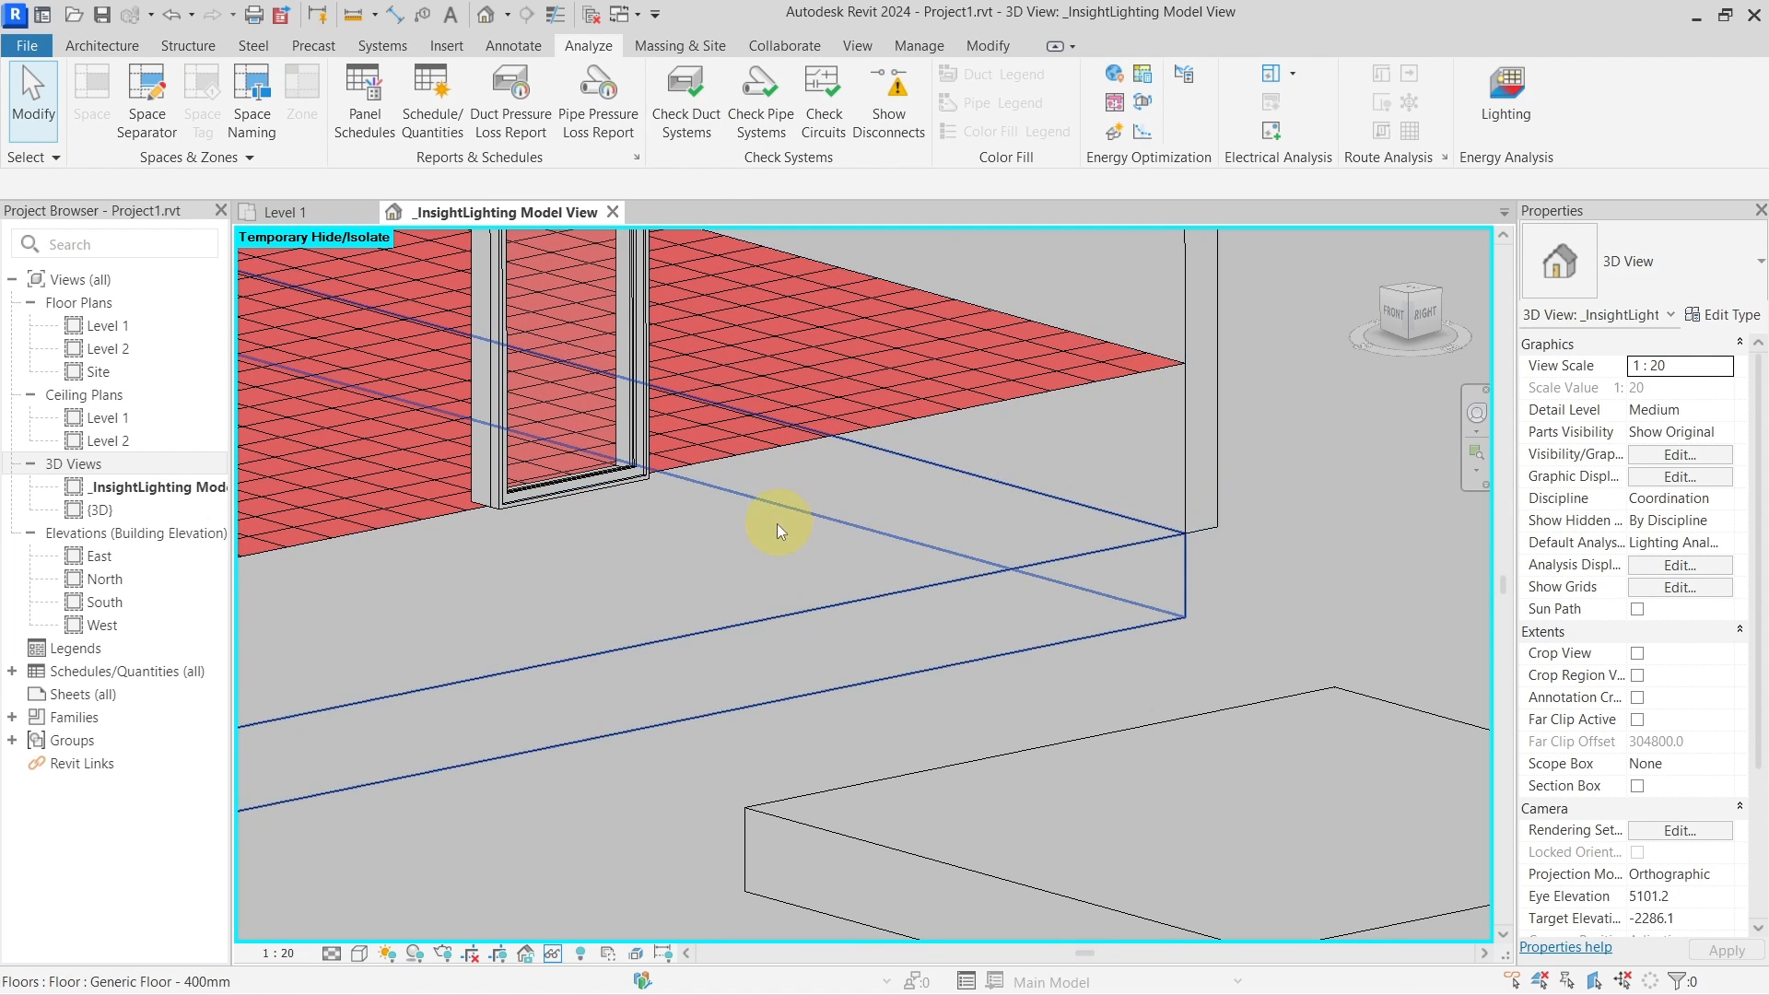
left_click(1037, 544)
scroll(1036, 544, "down", 3)
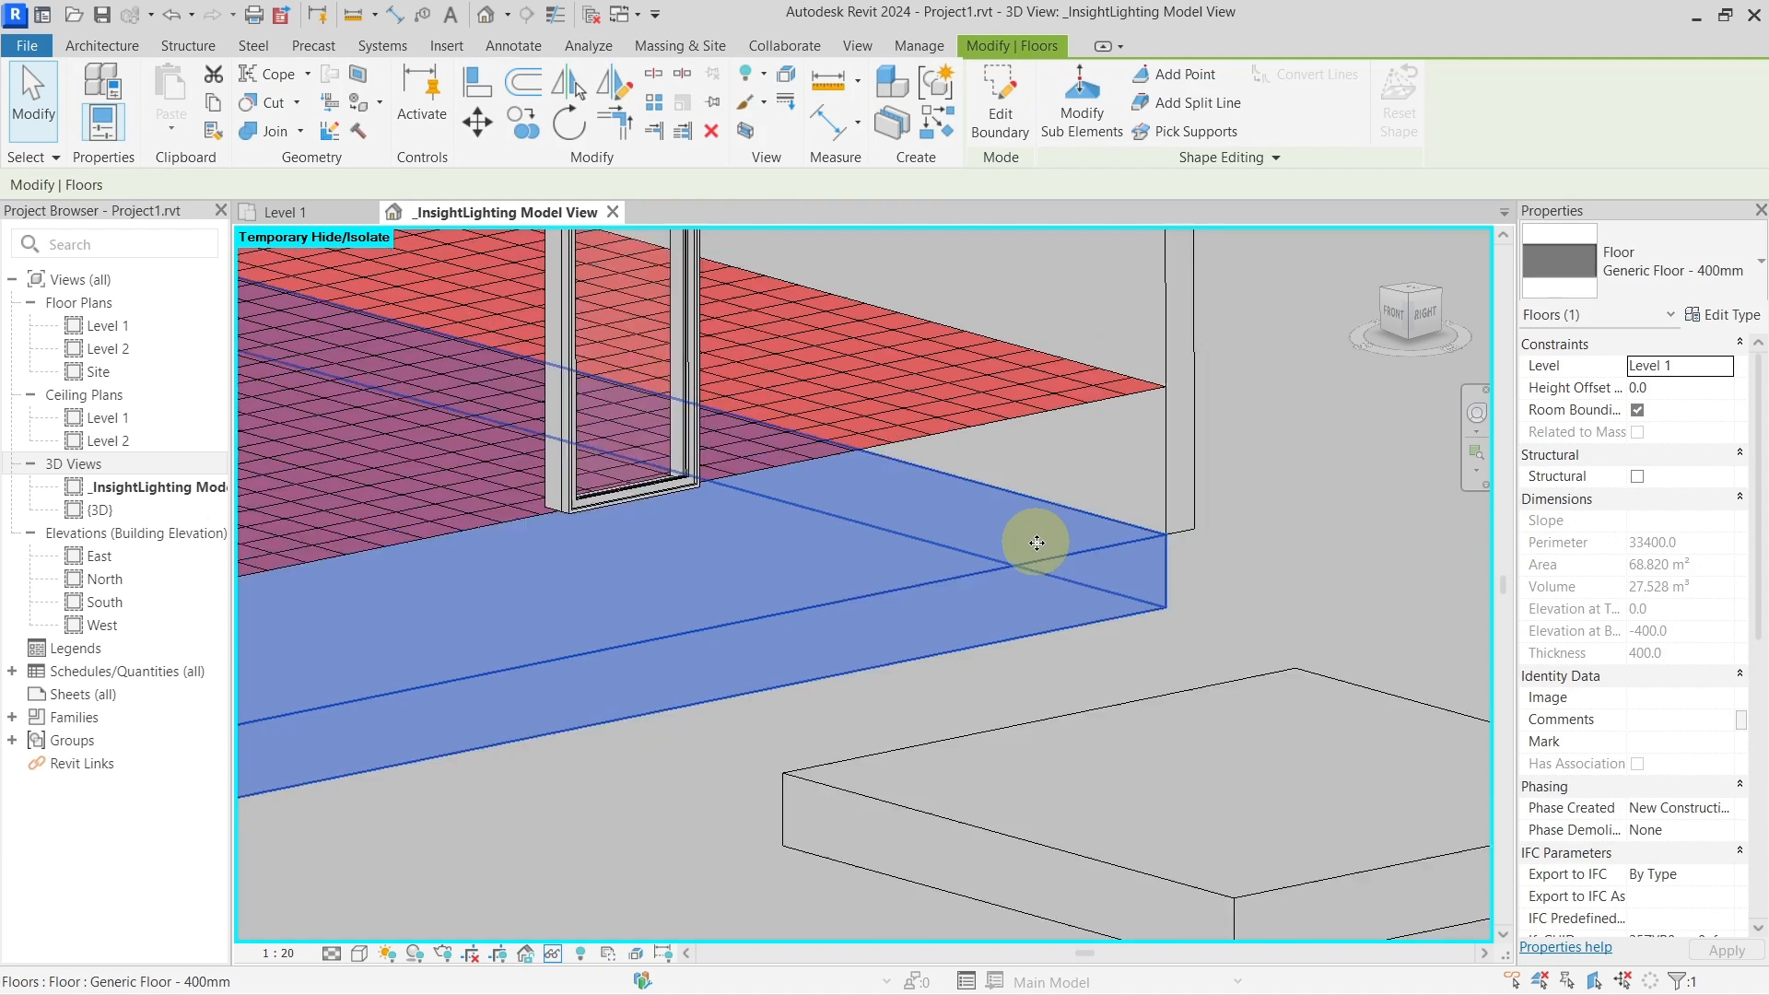
left_click(1226, 571)
Restore all walls and roof with HR and frame the whole building
key("h")
key("r")
scroll(1216, 574, "down", 2)
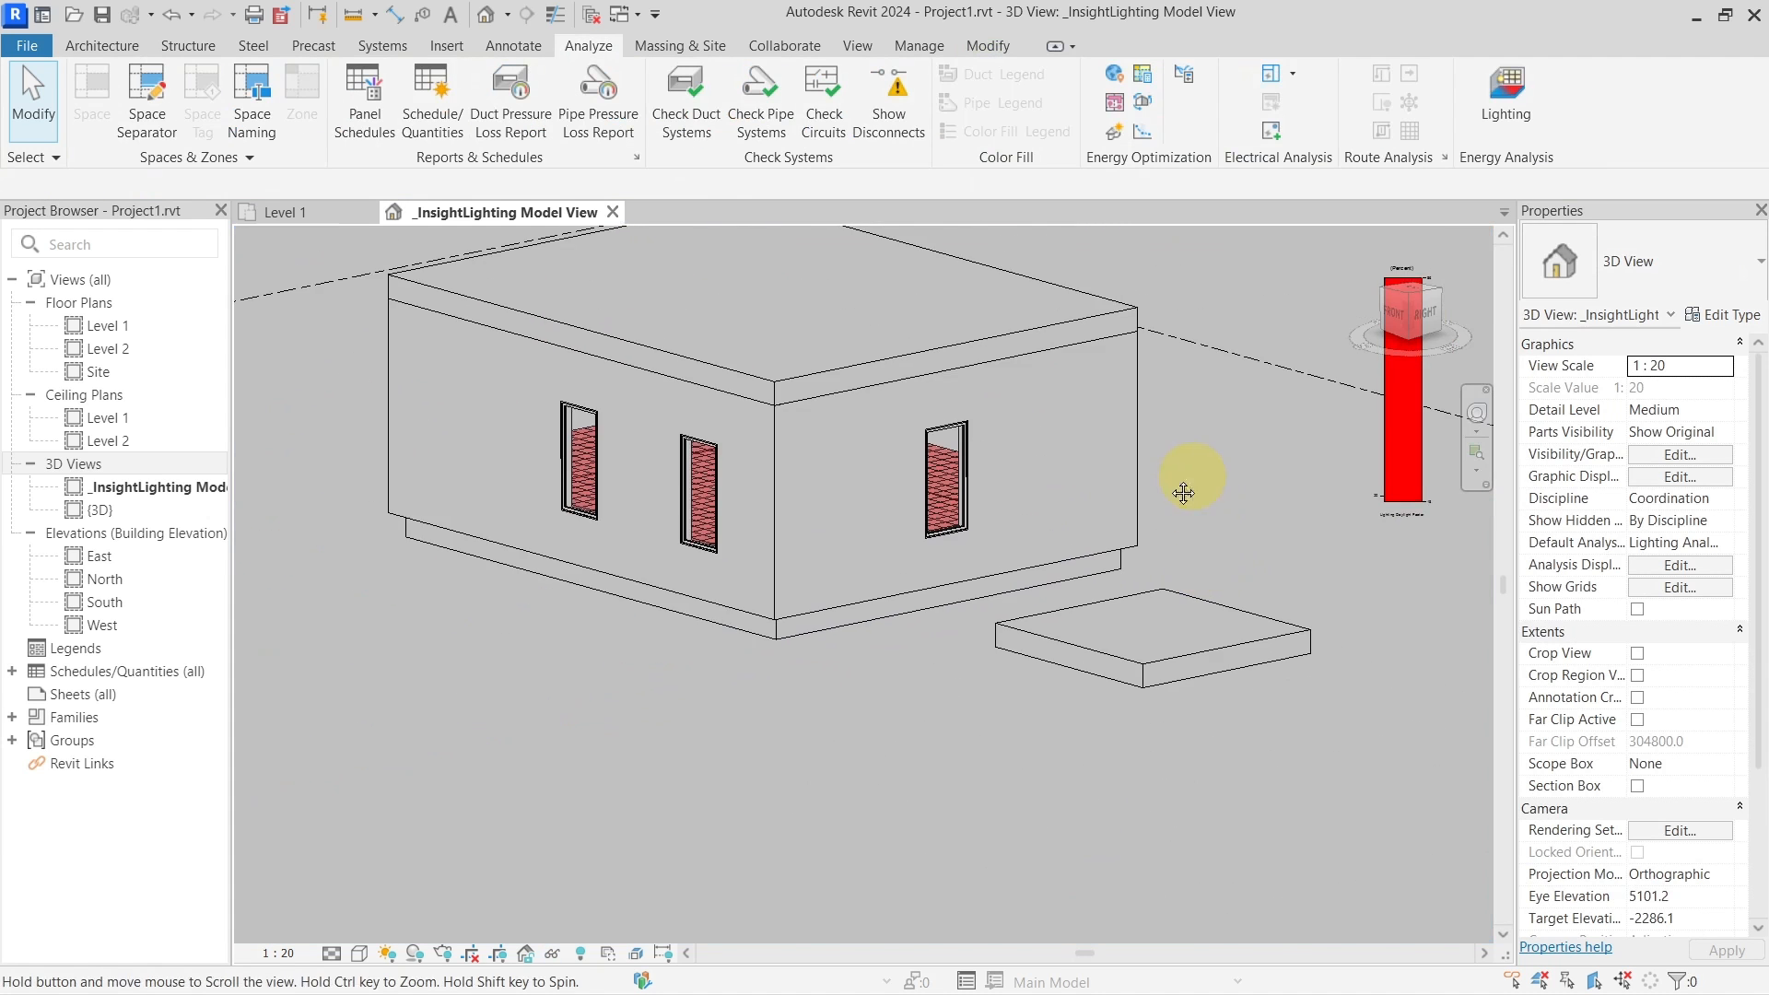
middle_click_drag(1180, 494, 1004, 581)
middle_click_drag(1004, 581, 1034, 632, "shift")
Set up a new Daylight Factor (beta) analysis for Level 1 with a 5-inch plane height
left_click(1512, 122)
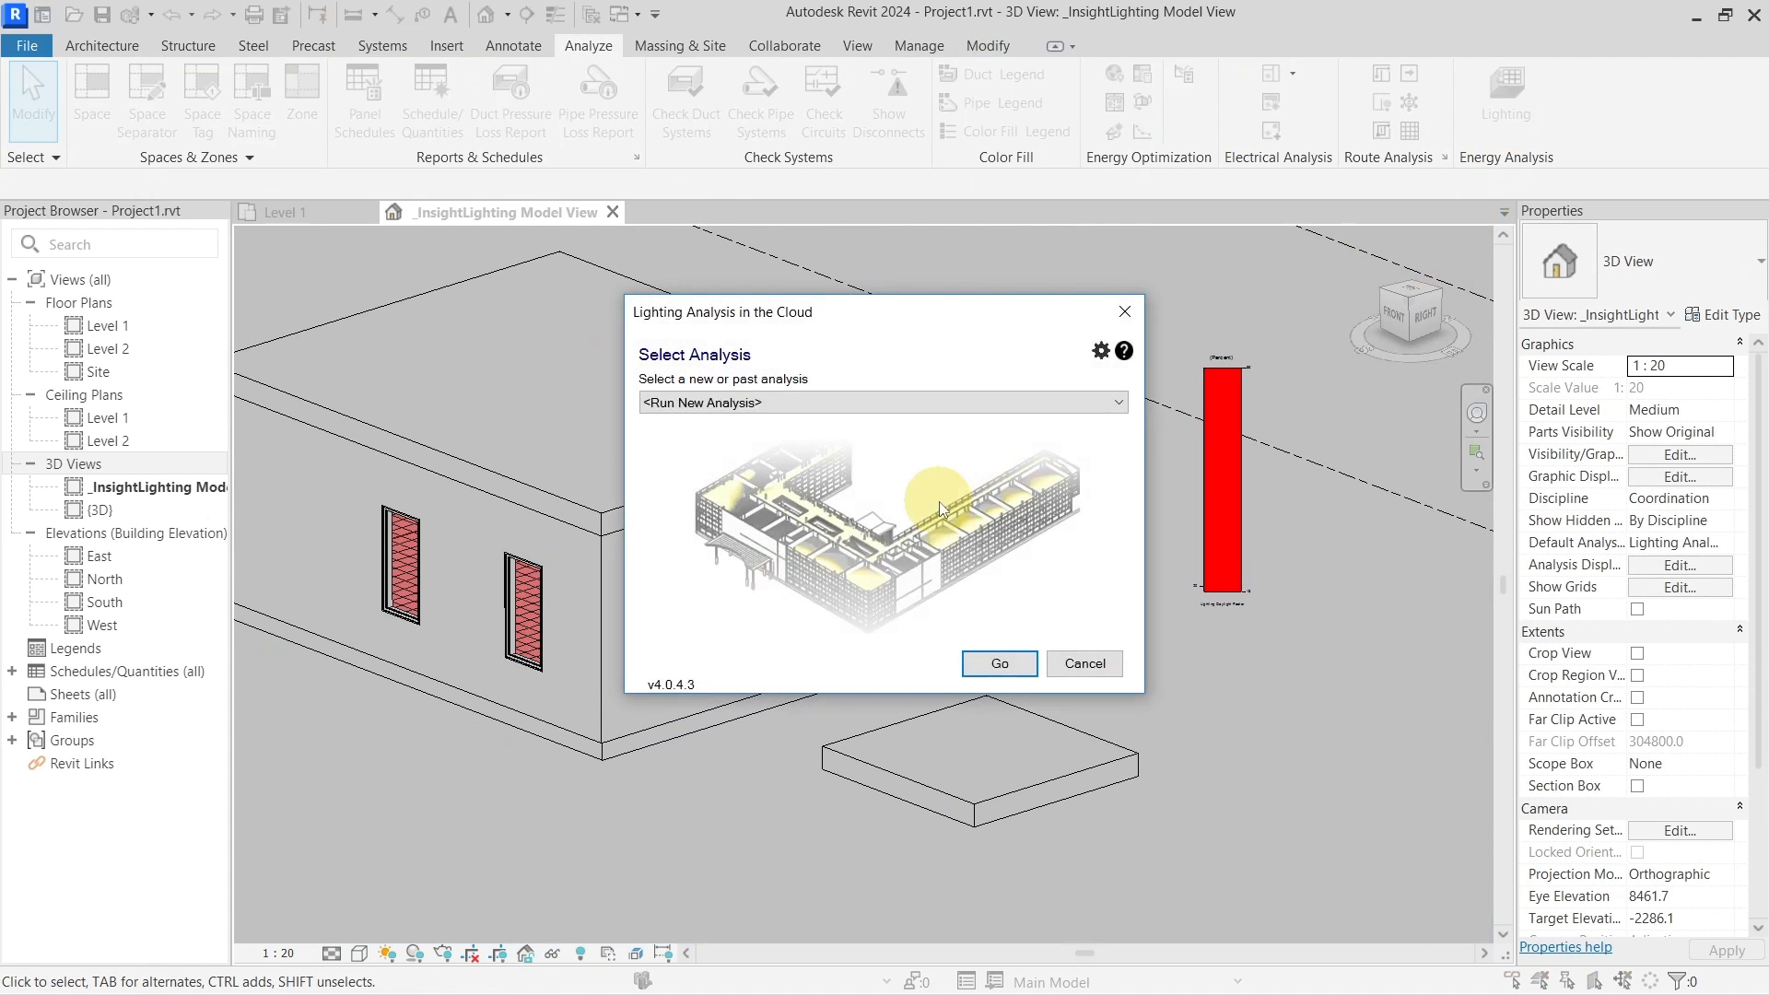
left_click(989, 657)
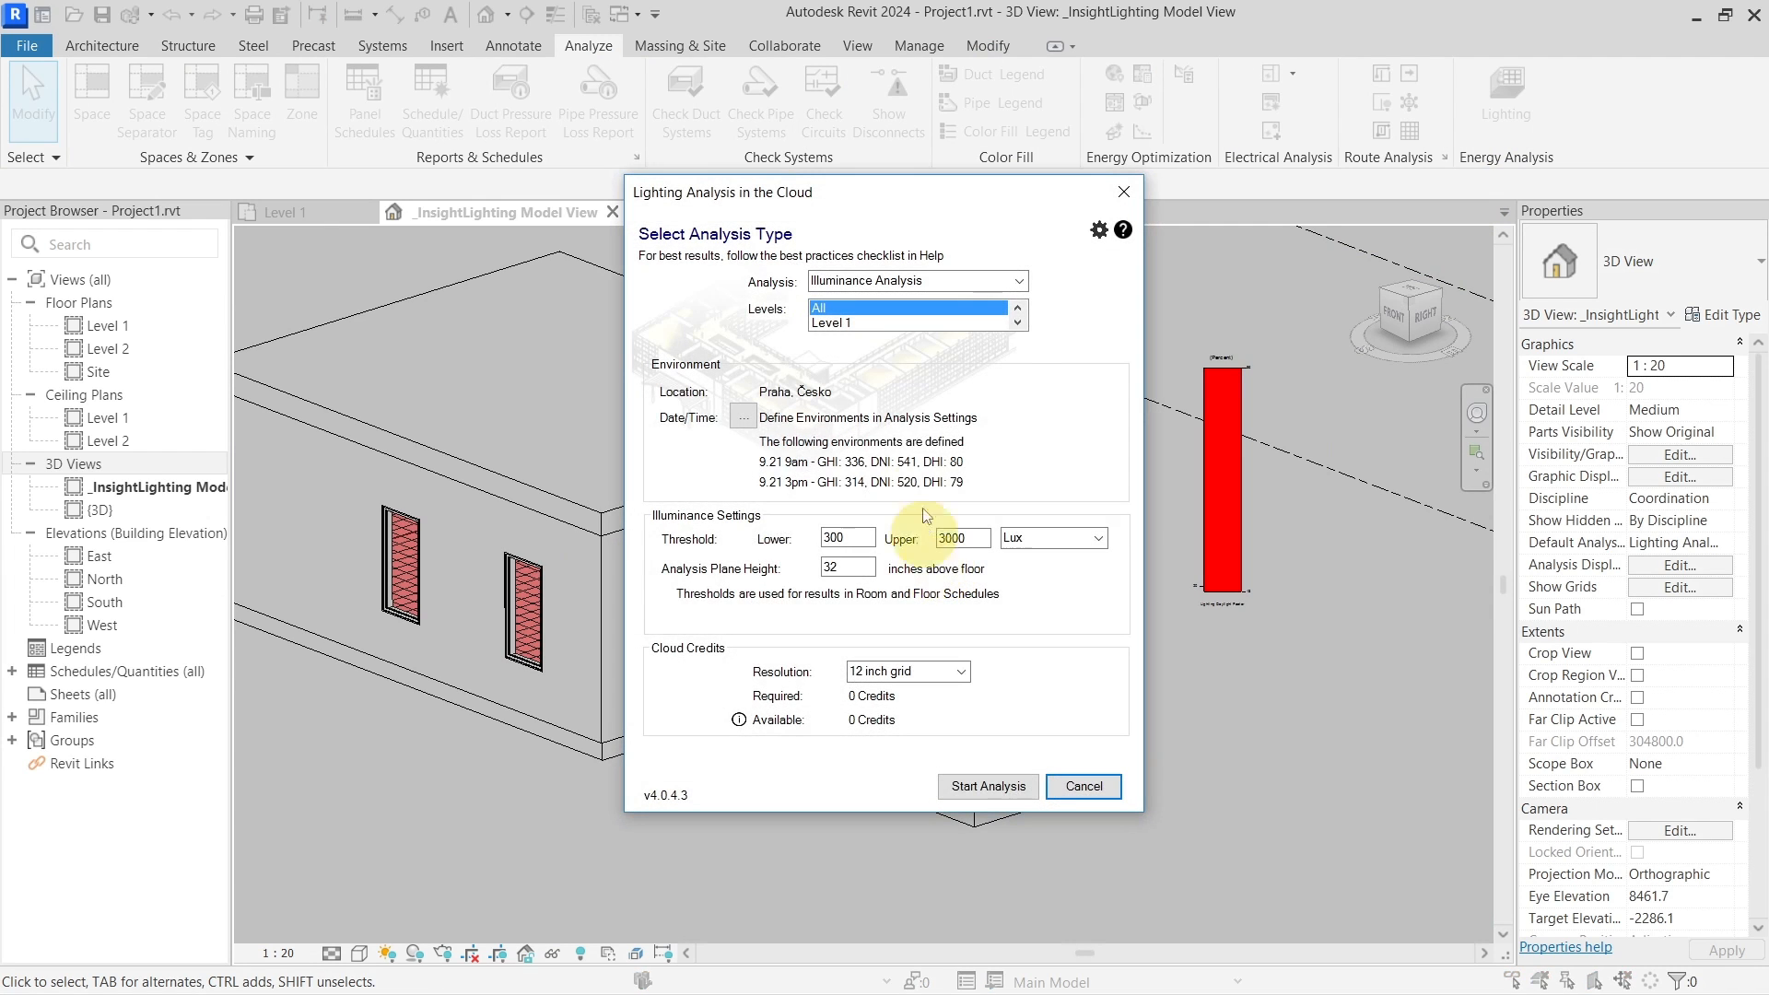
left_click(947, 322)
left_click(1018, 281)
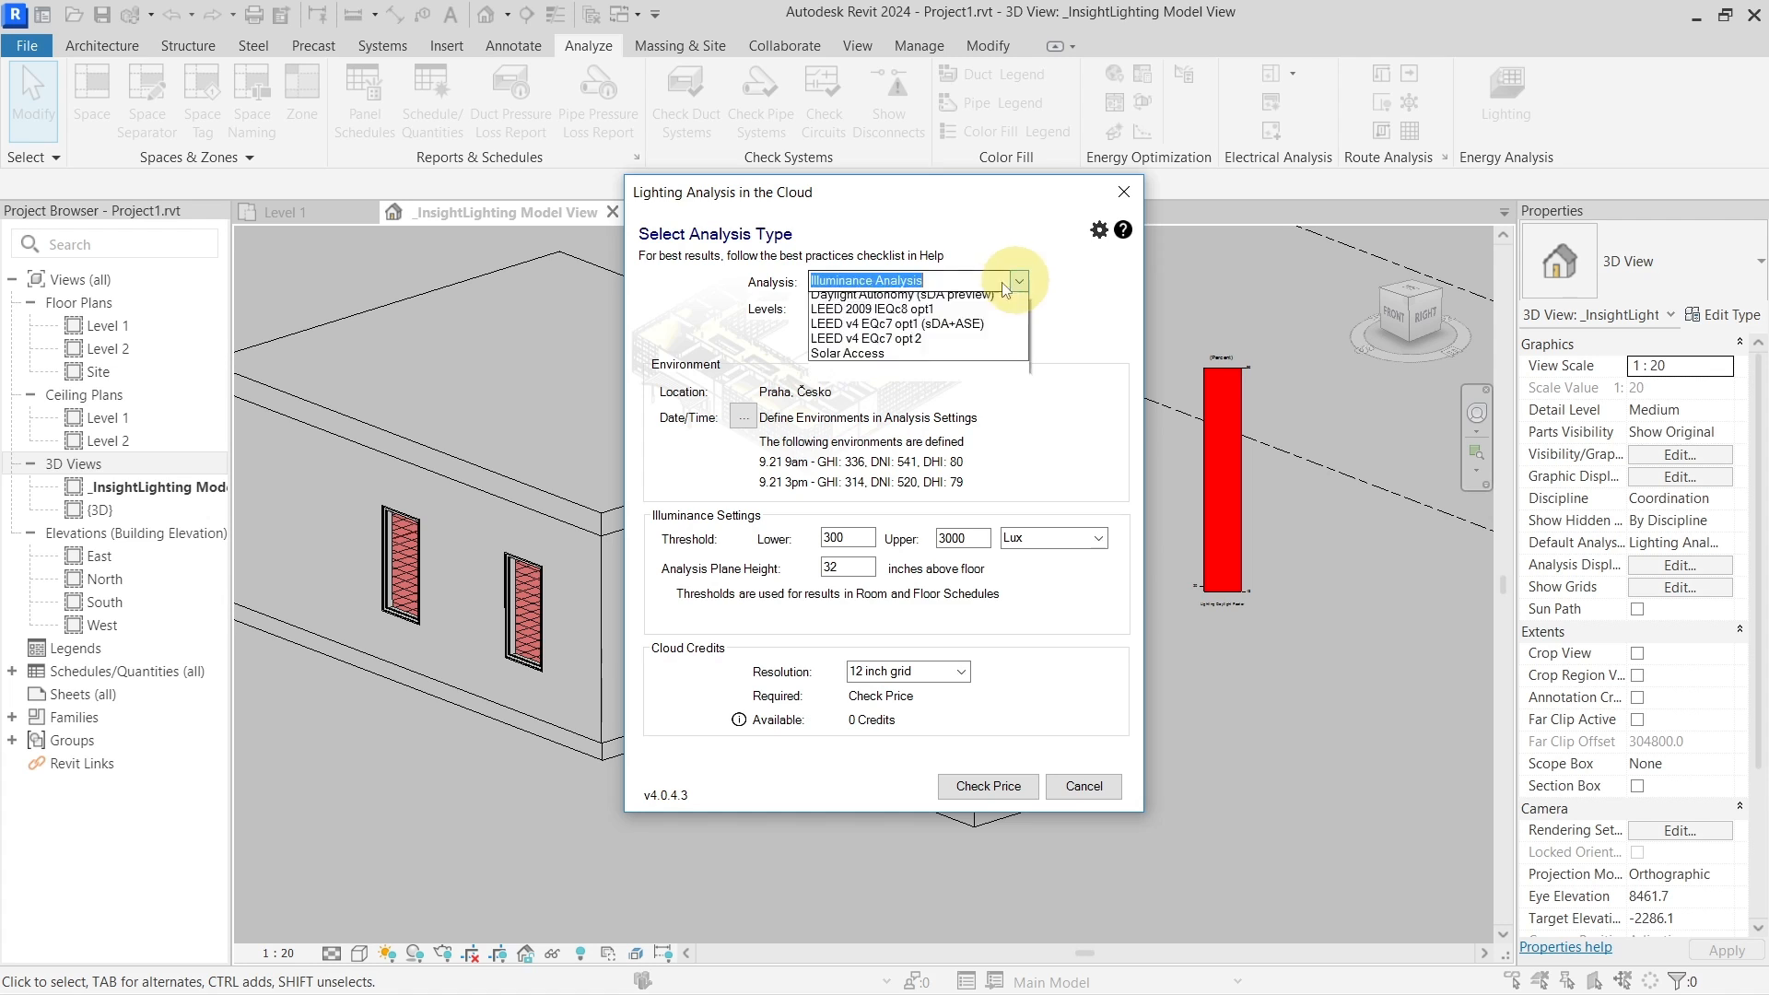
left_click(919, 310)
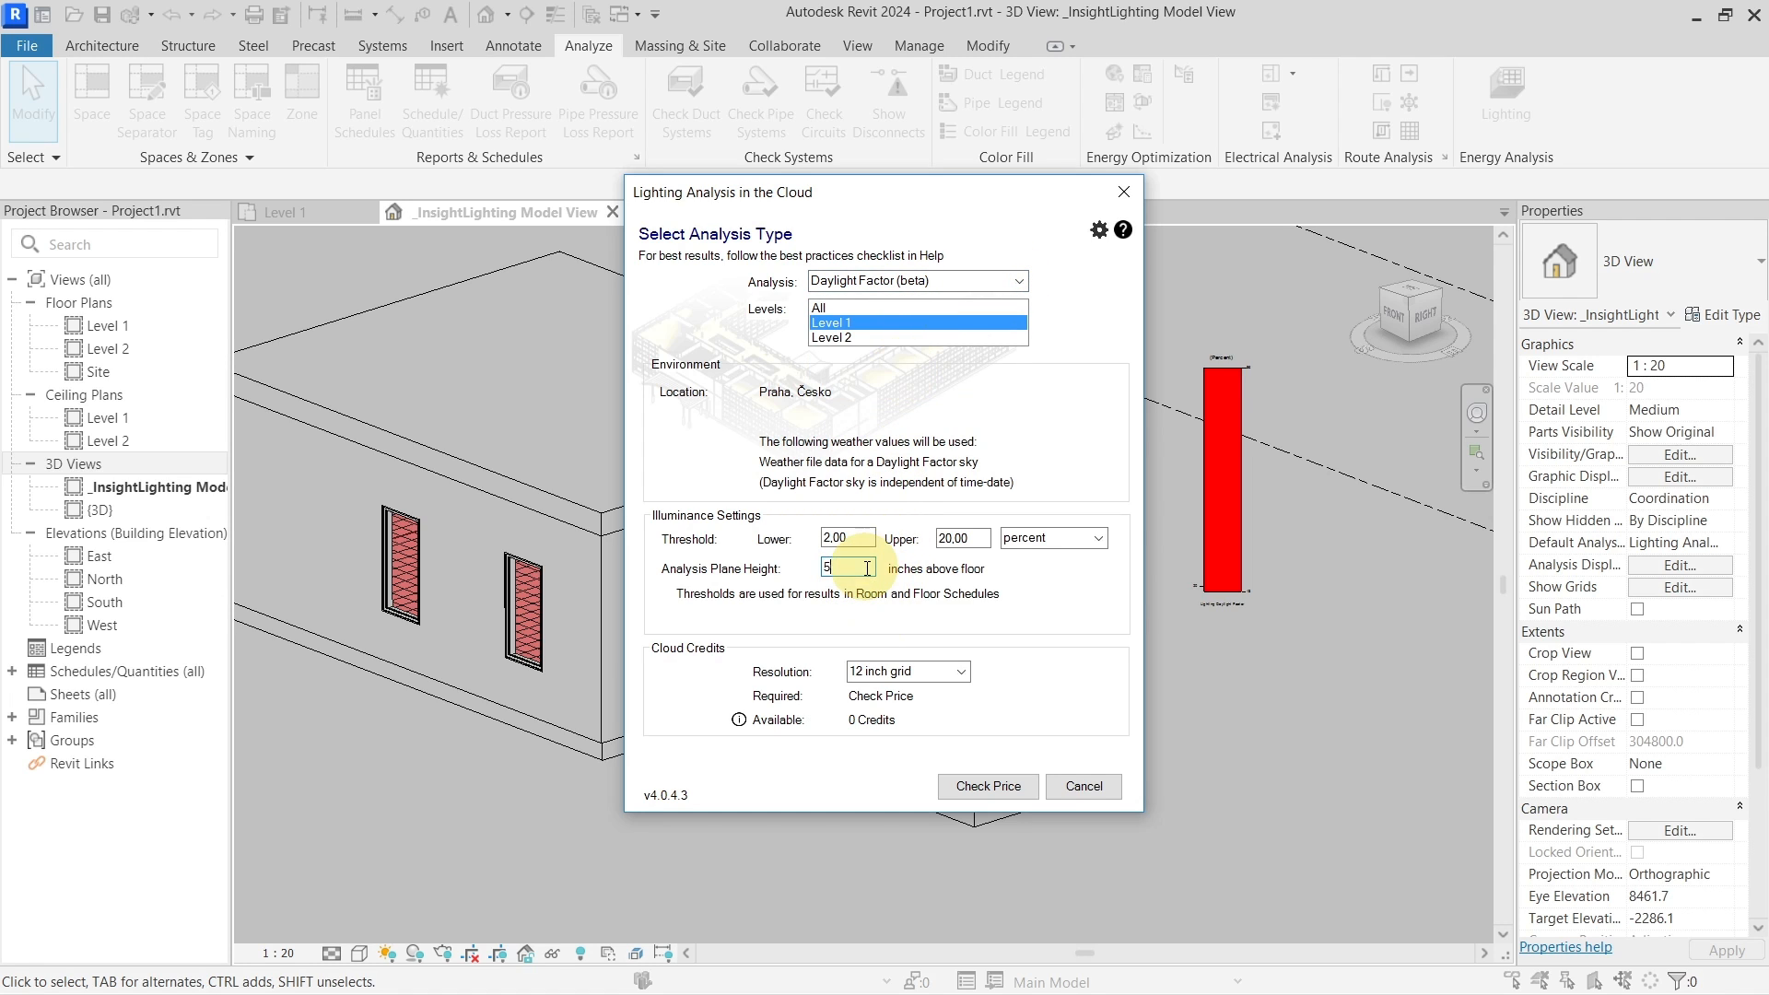
left_click(867, 568)
type("5")
Check the credit price, send the analysis to the cloud, and acknowledge the upload
left_click(995, 786)
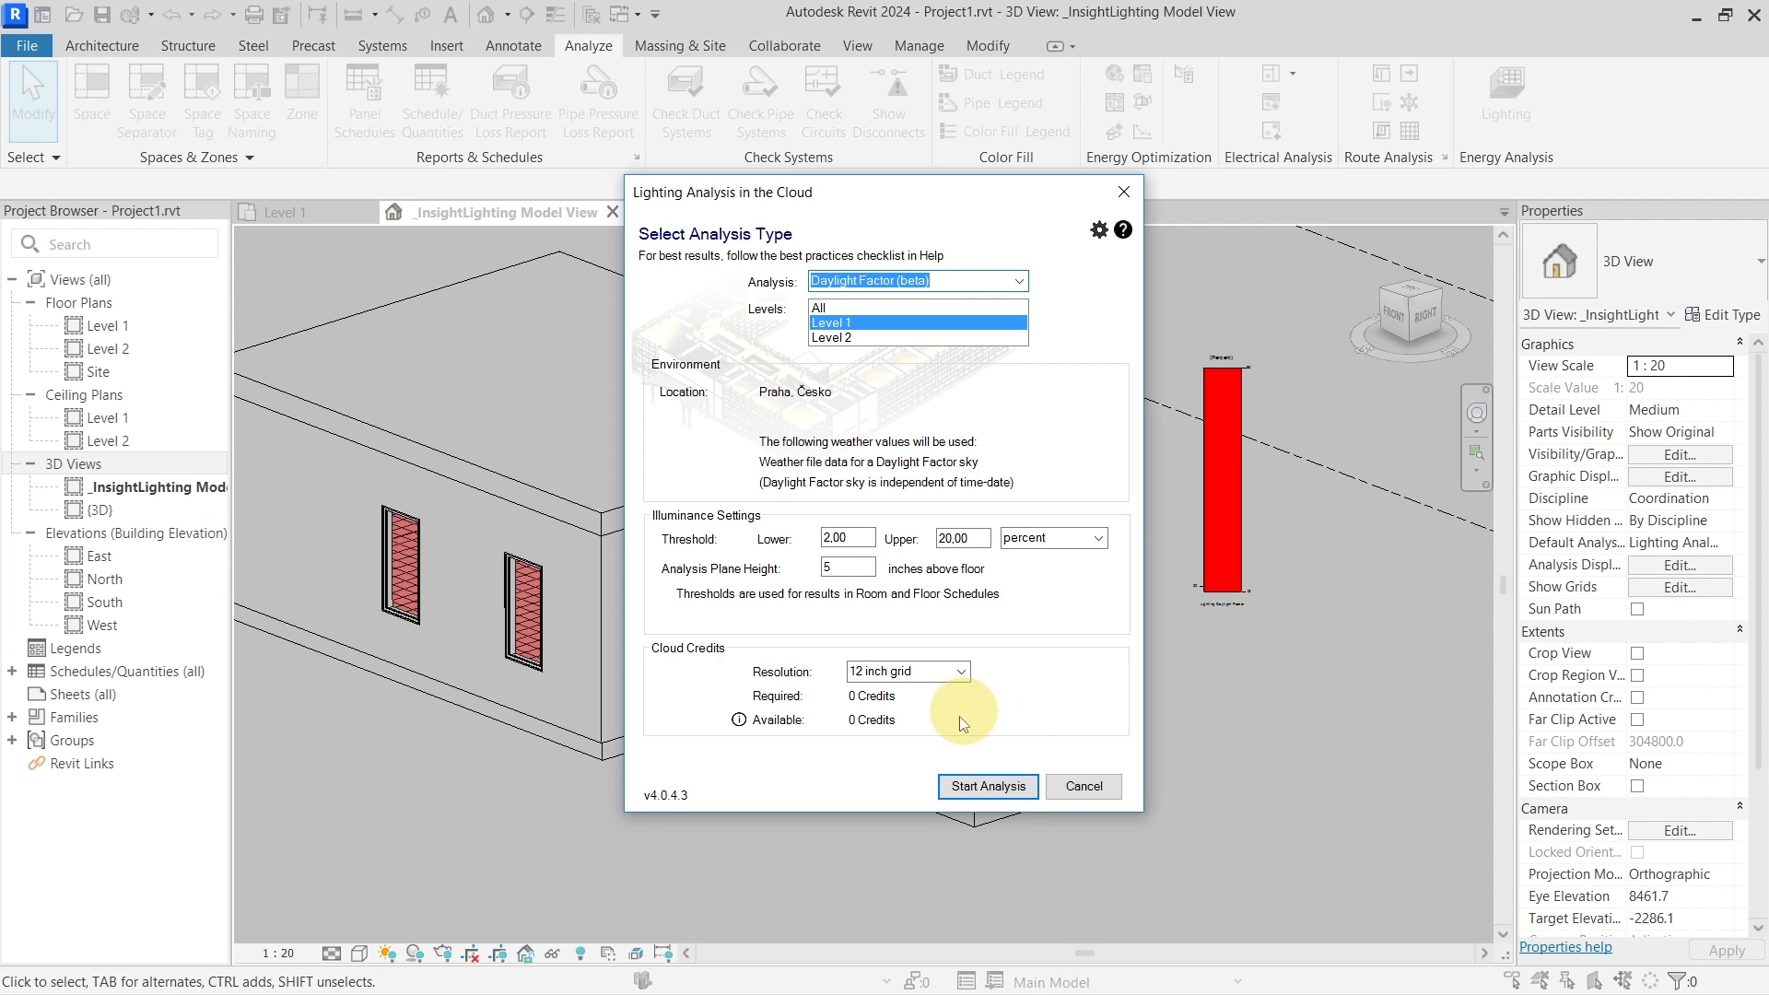
left_click(988, 786)
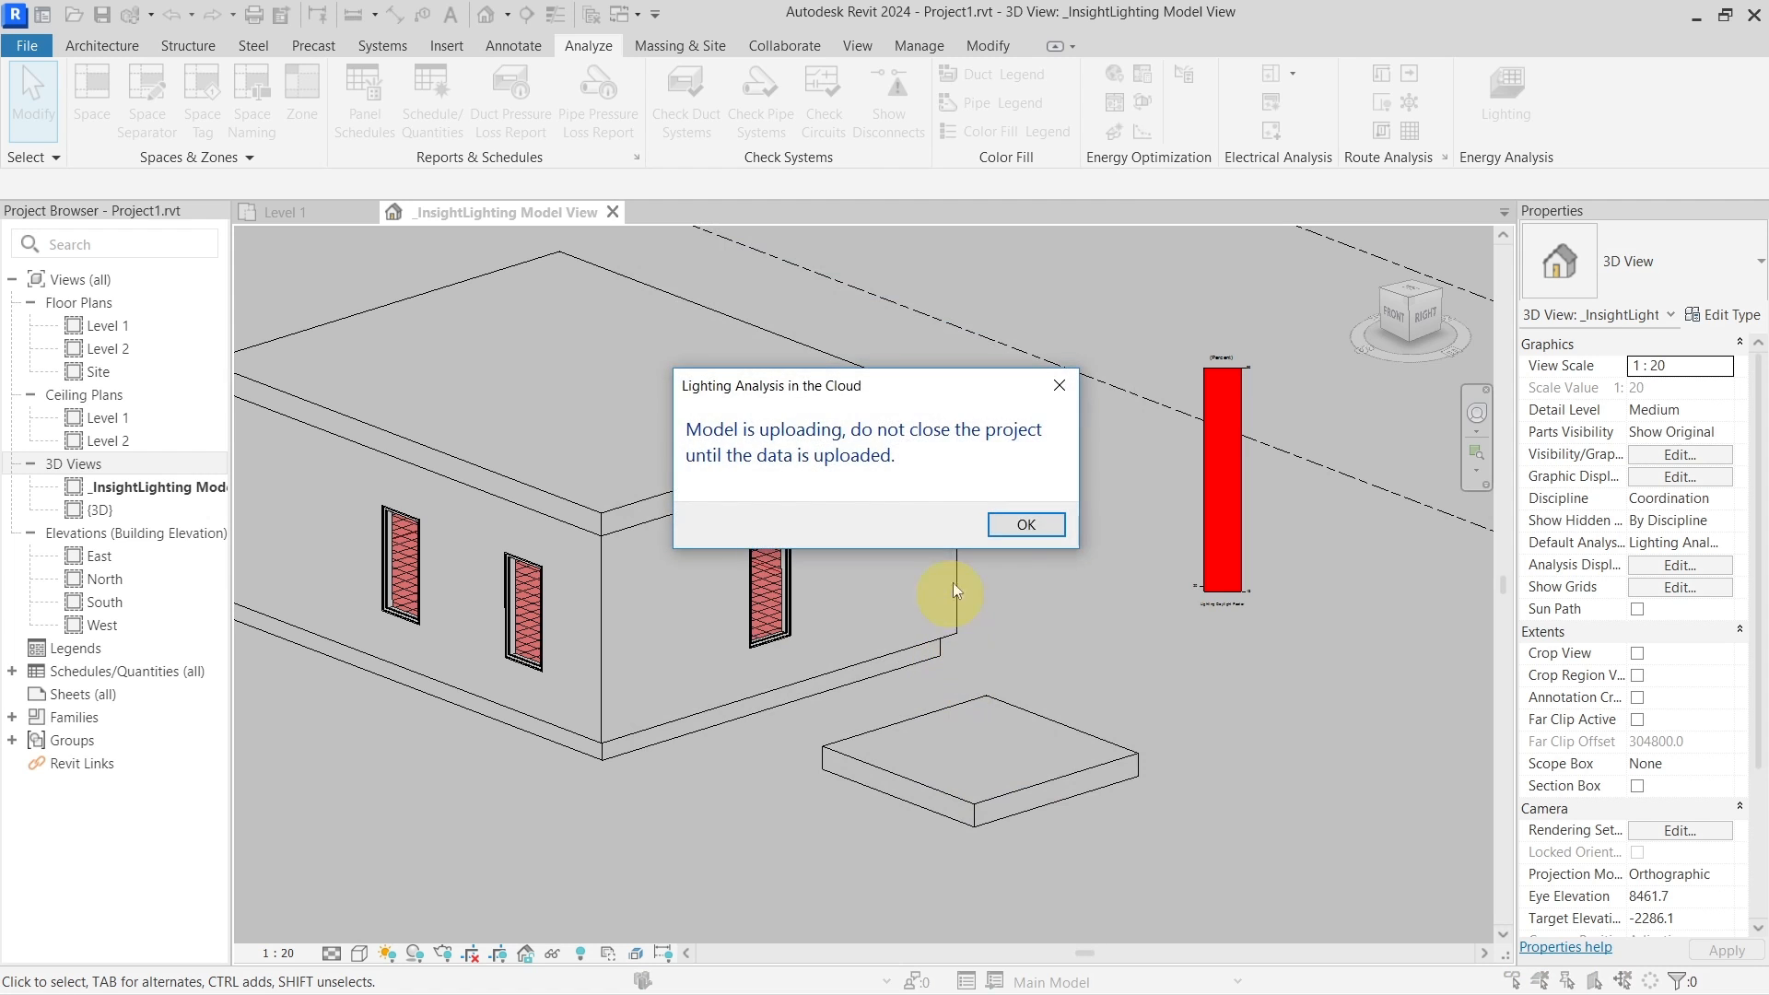
left_click(1025, 524)
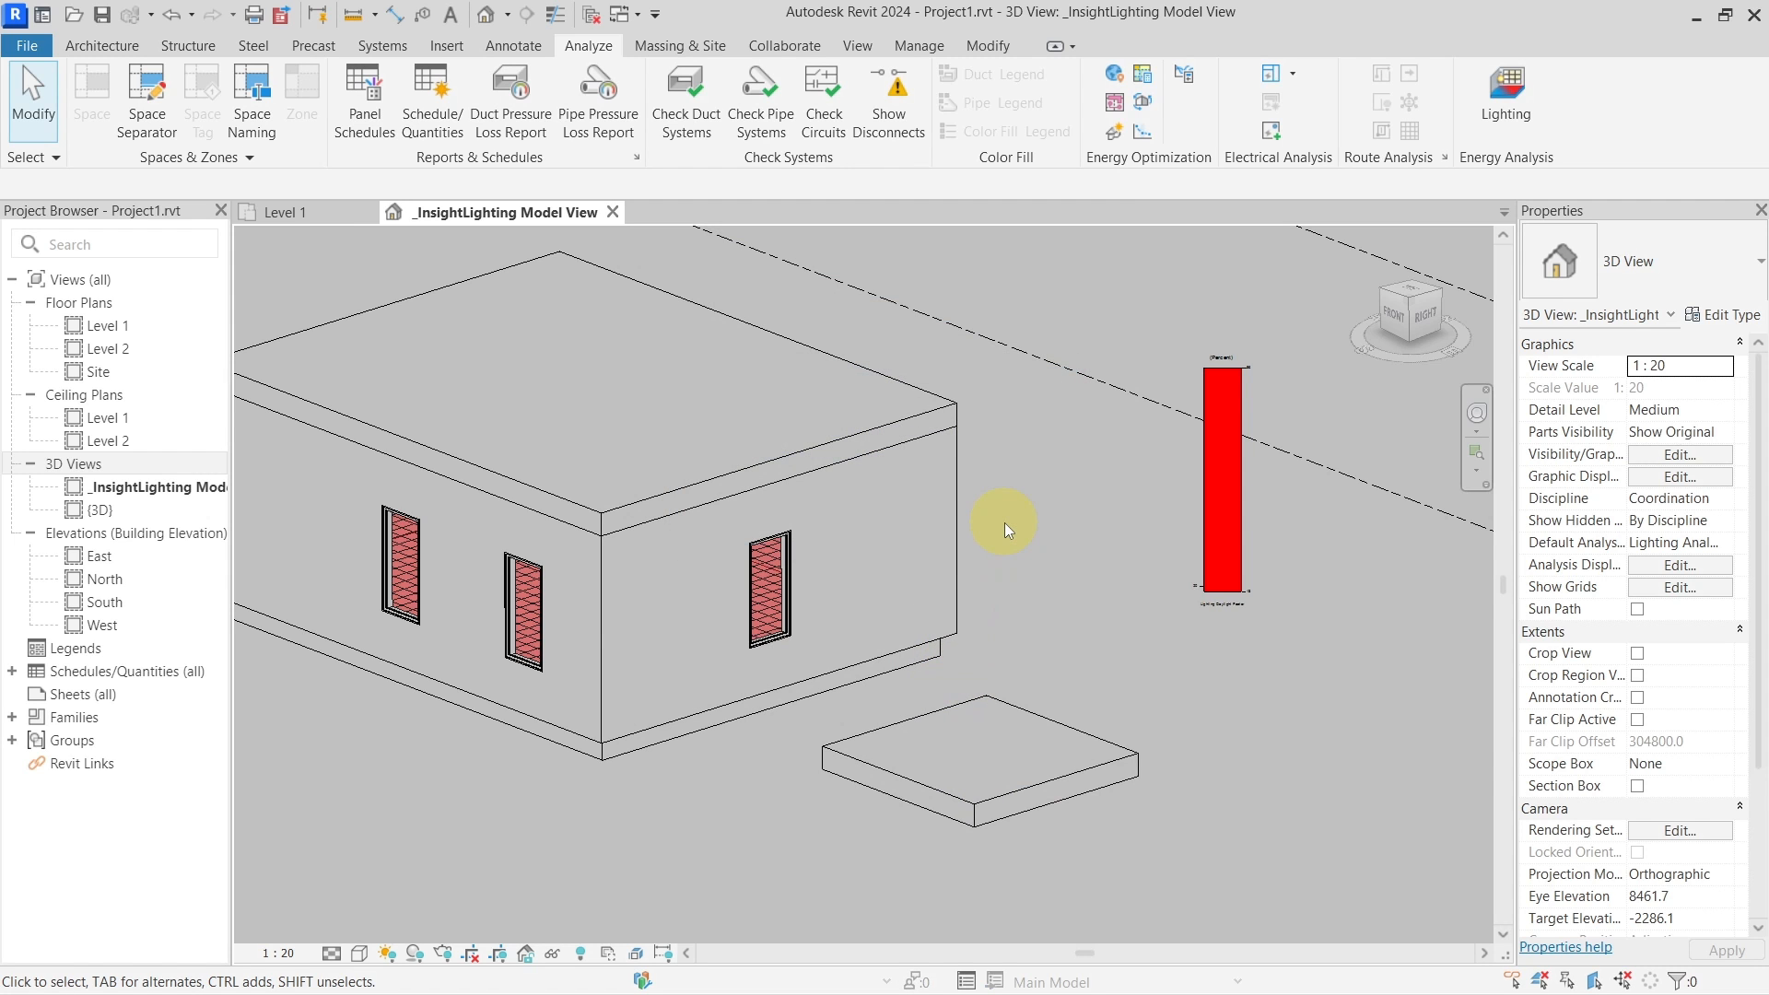
left_click(1498, 109)
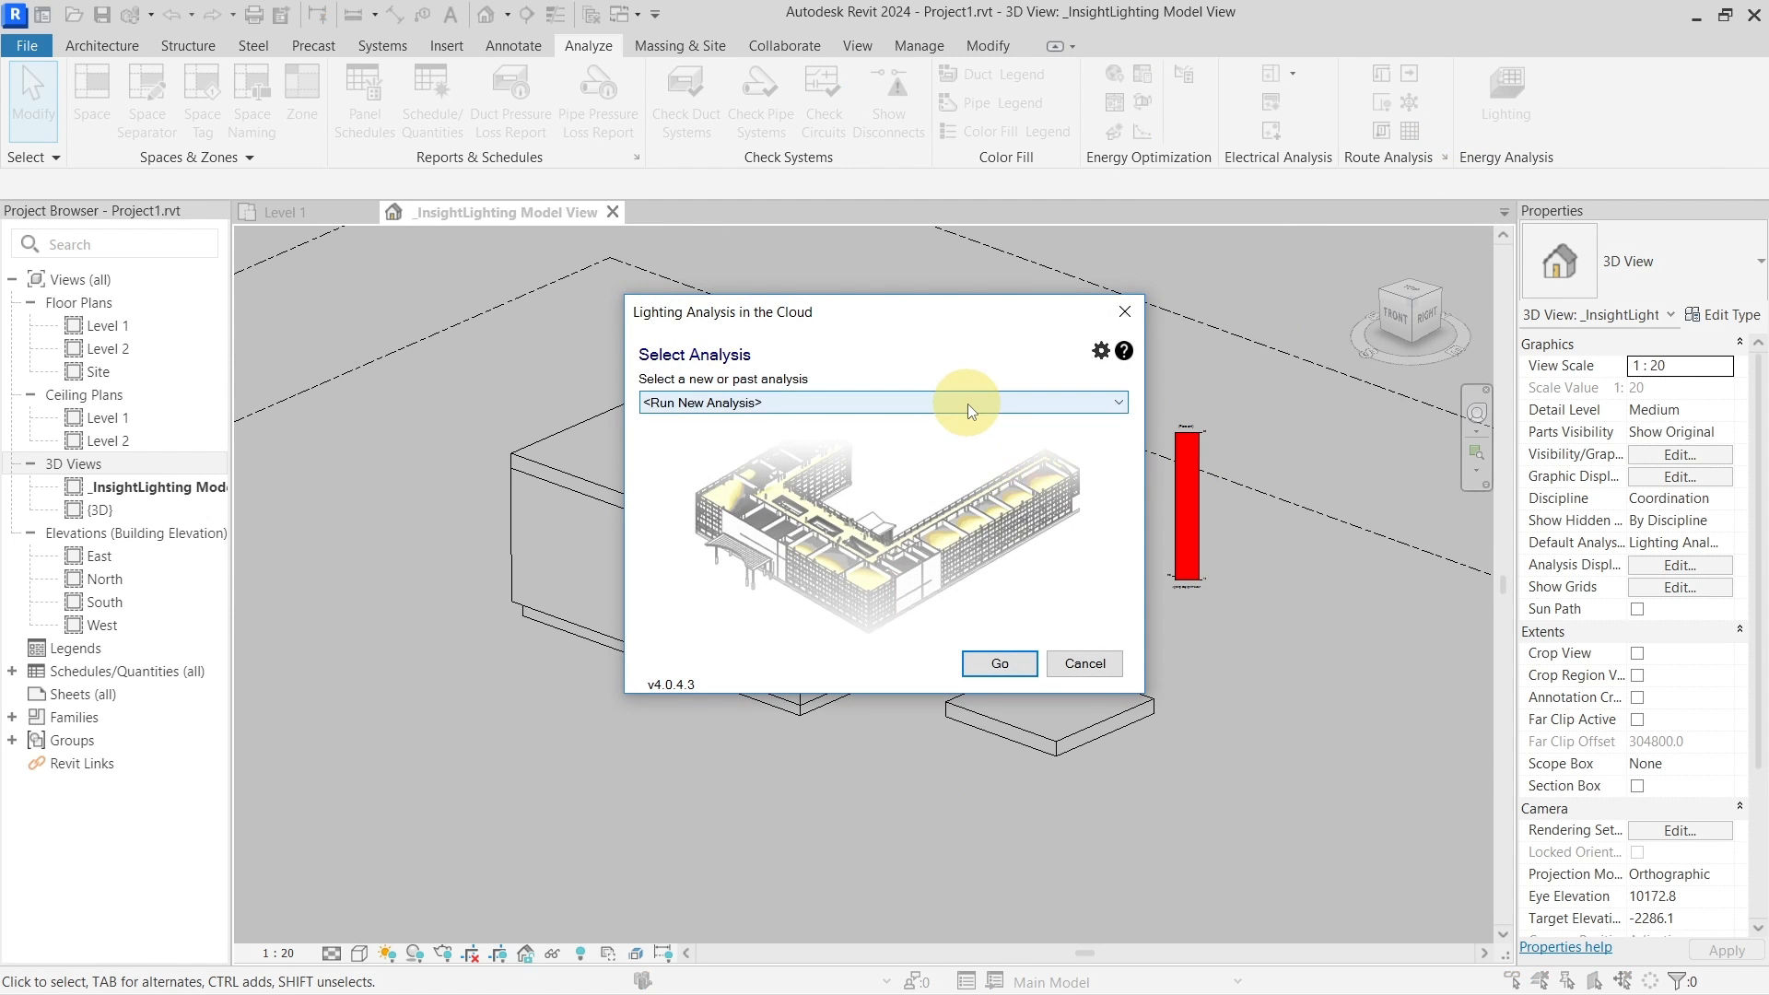
Check the past analyses' progress, then accept the finished results and save the project
left_click(967, 404)
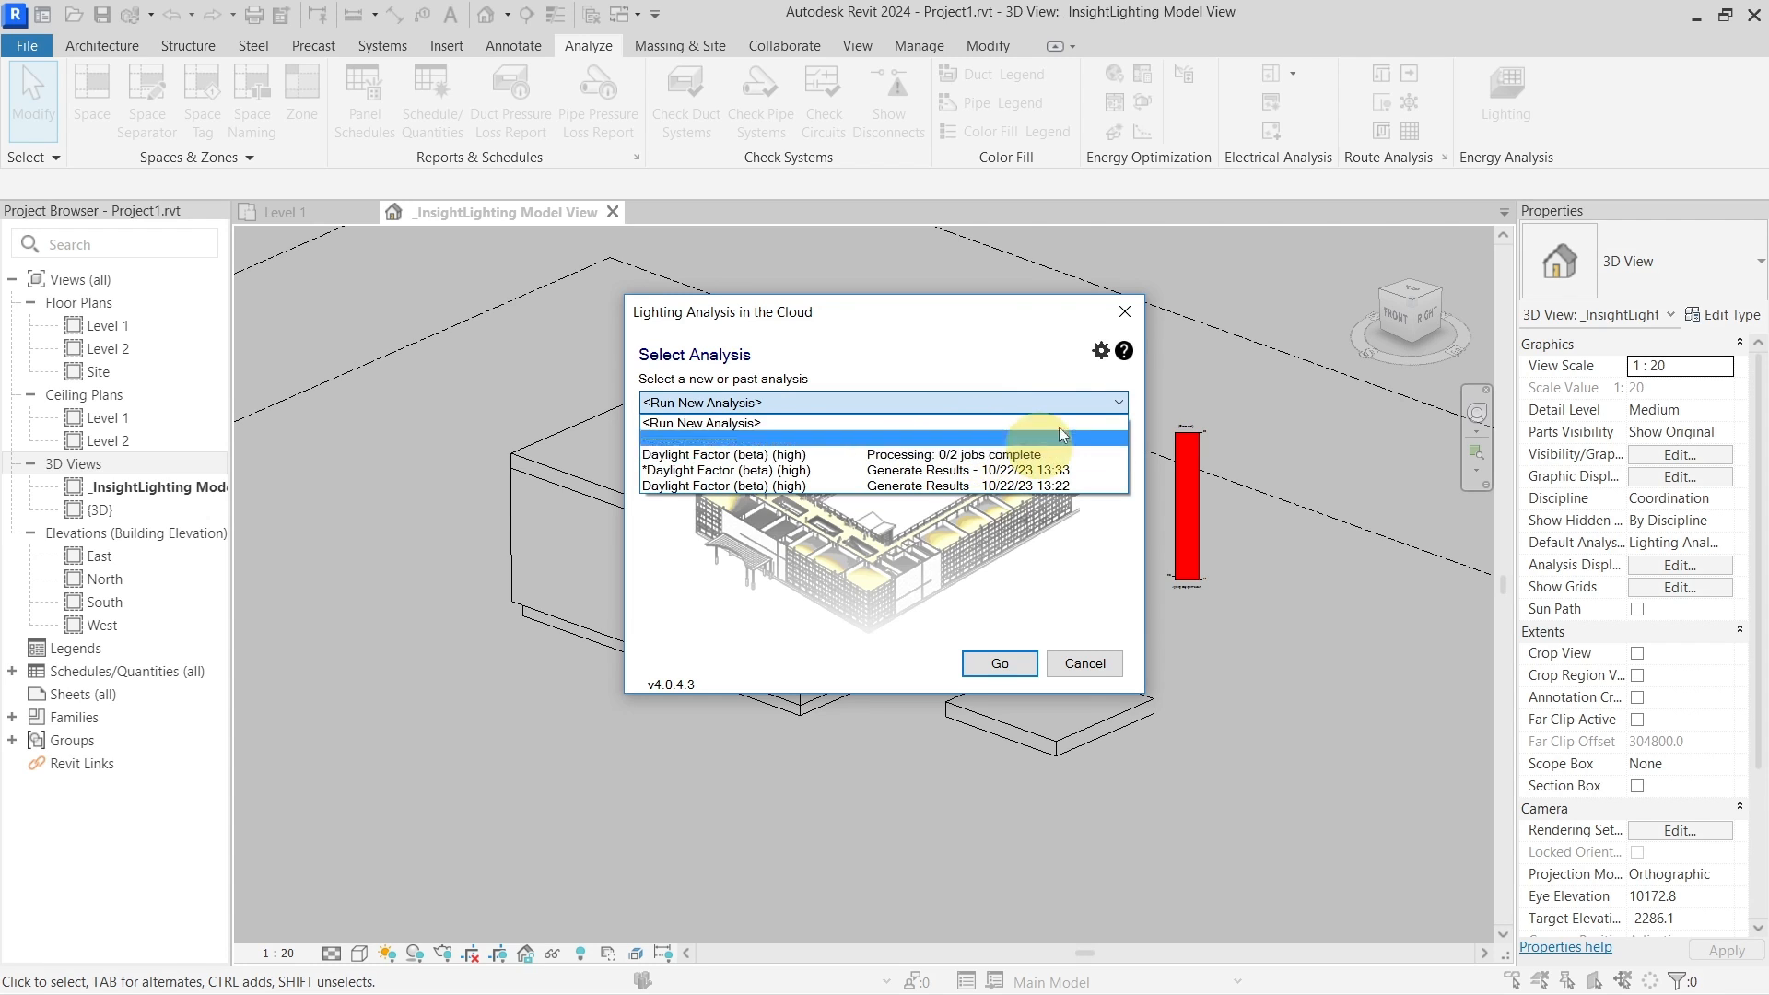
left_click(1124, 315)
left_click(1126, 314)
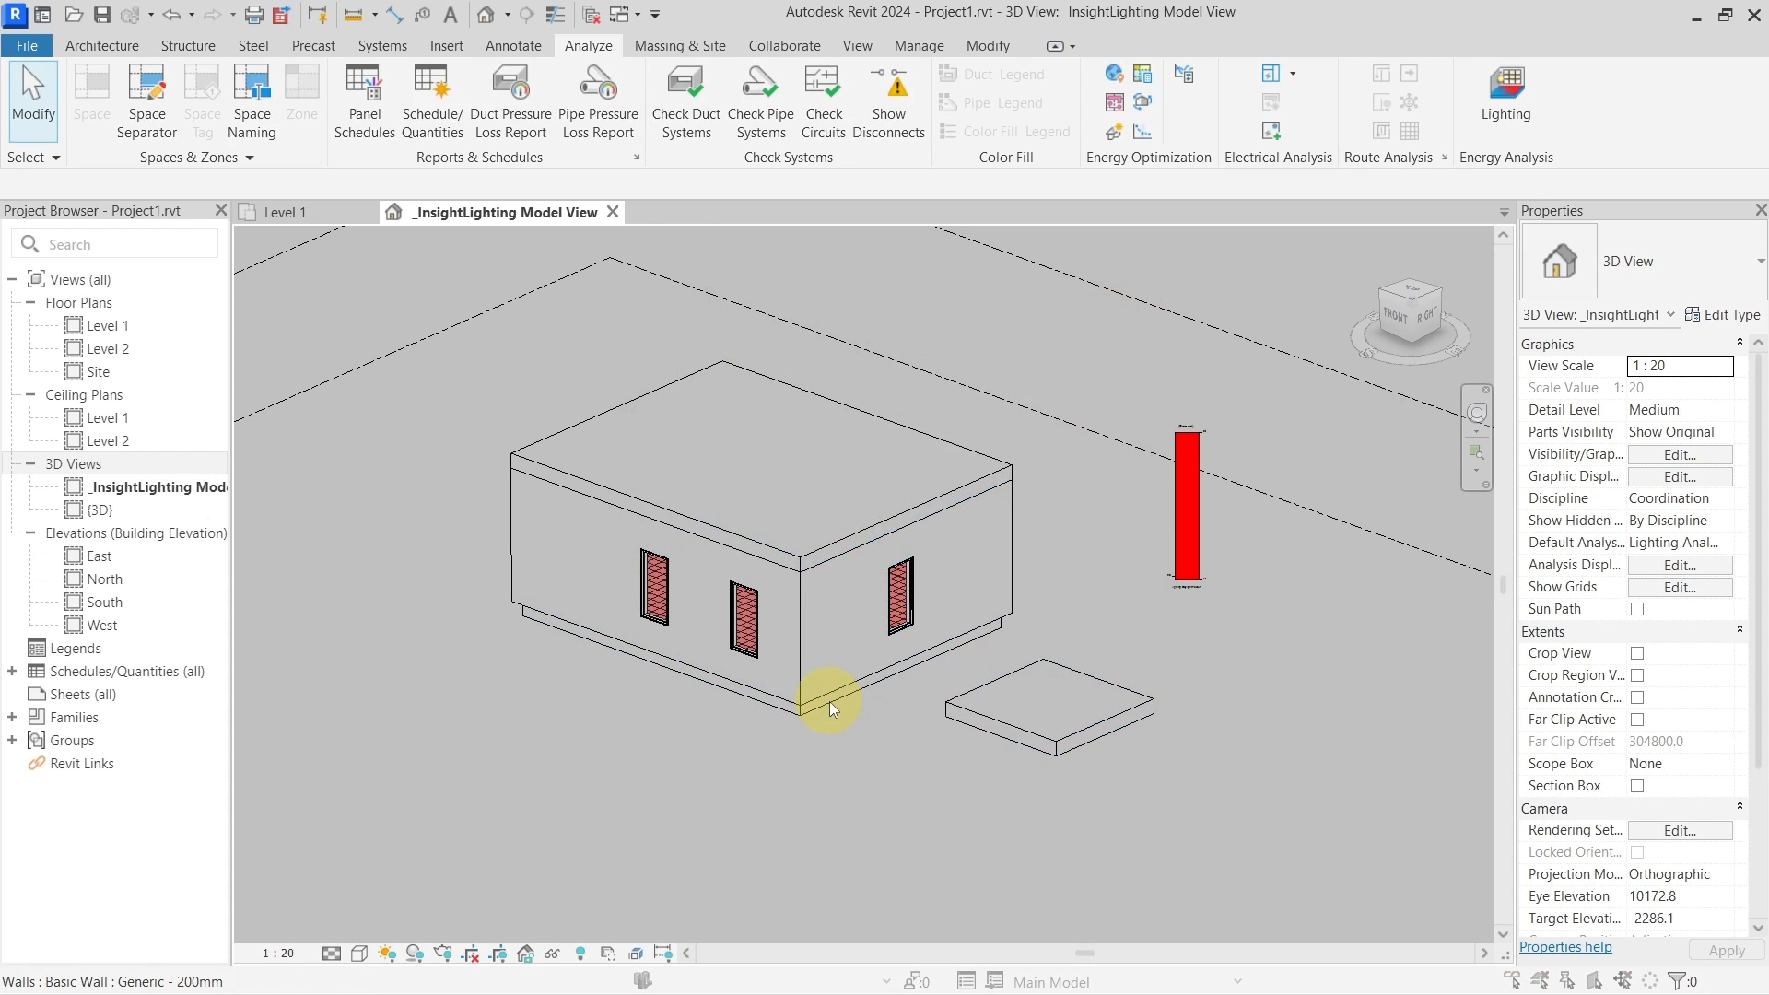
left_click(925, 530)
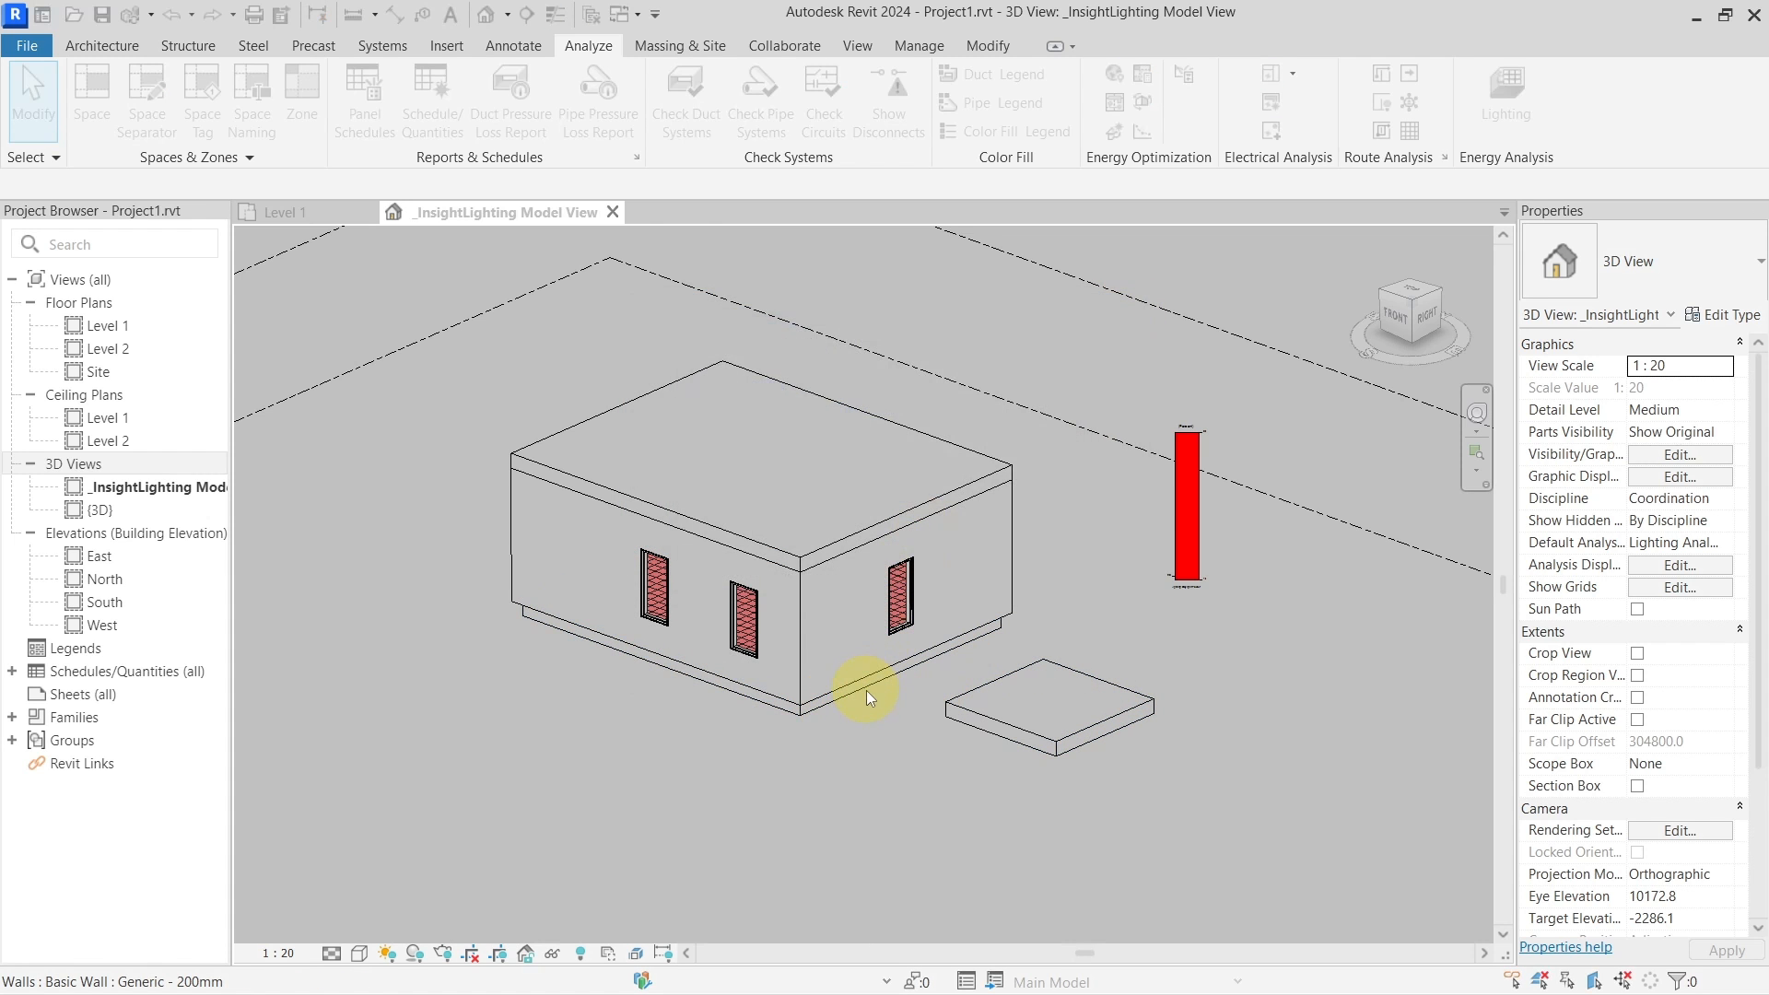
left_click(899, 657)
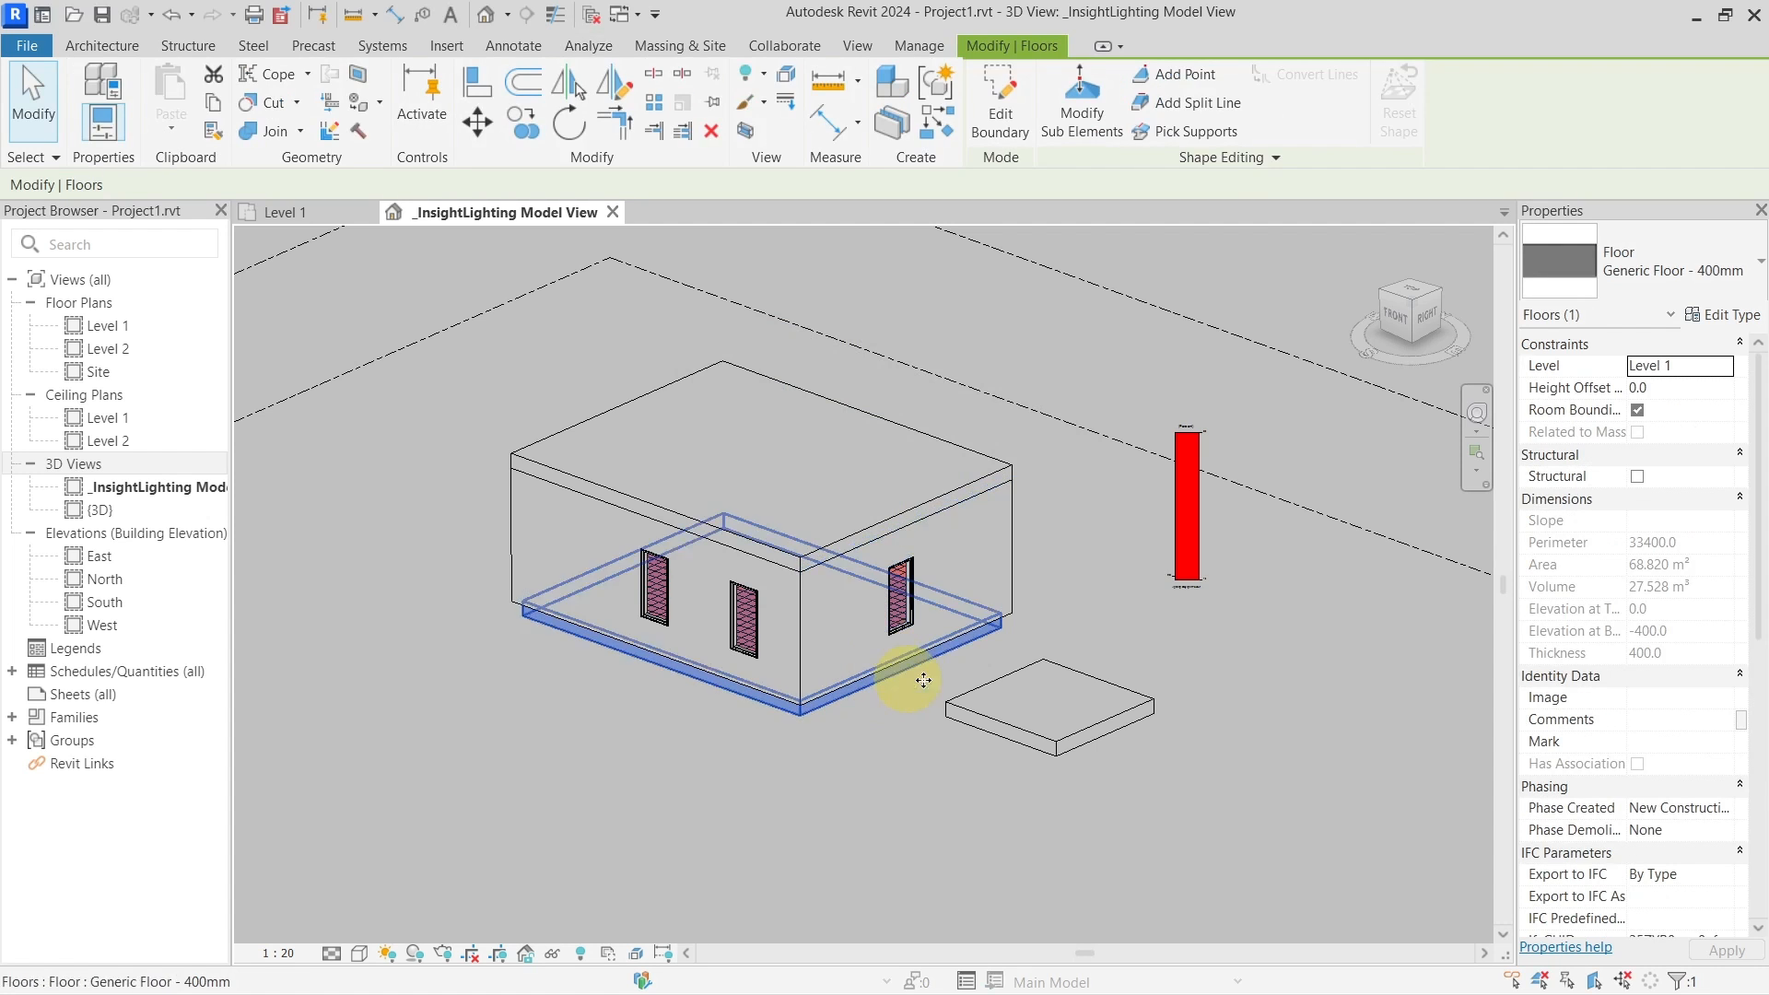
left_click(1066, 686)
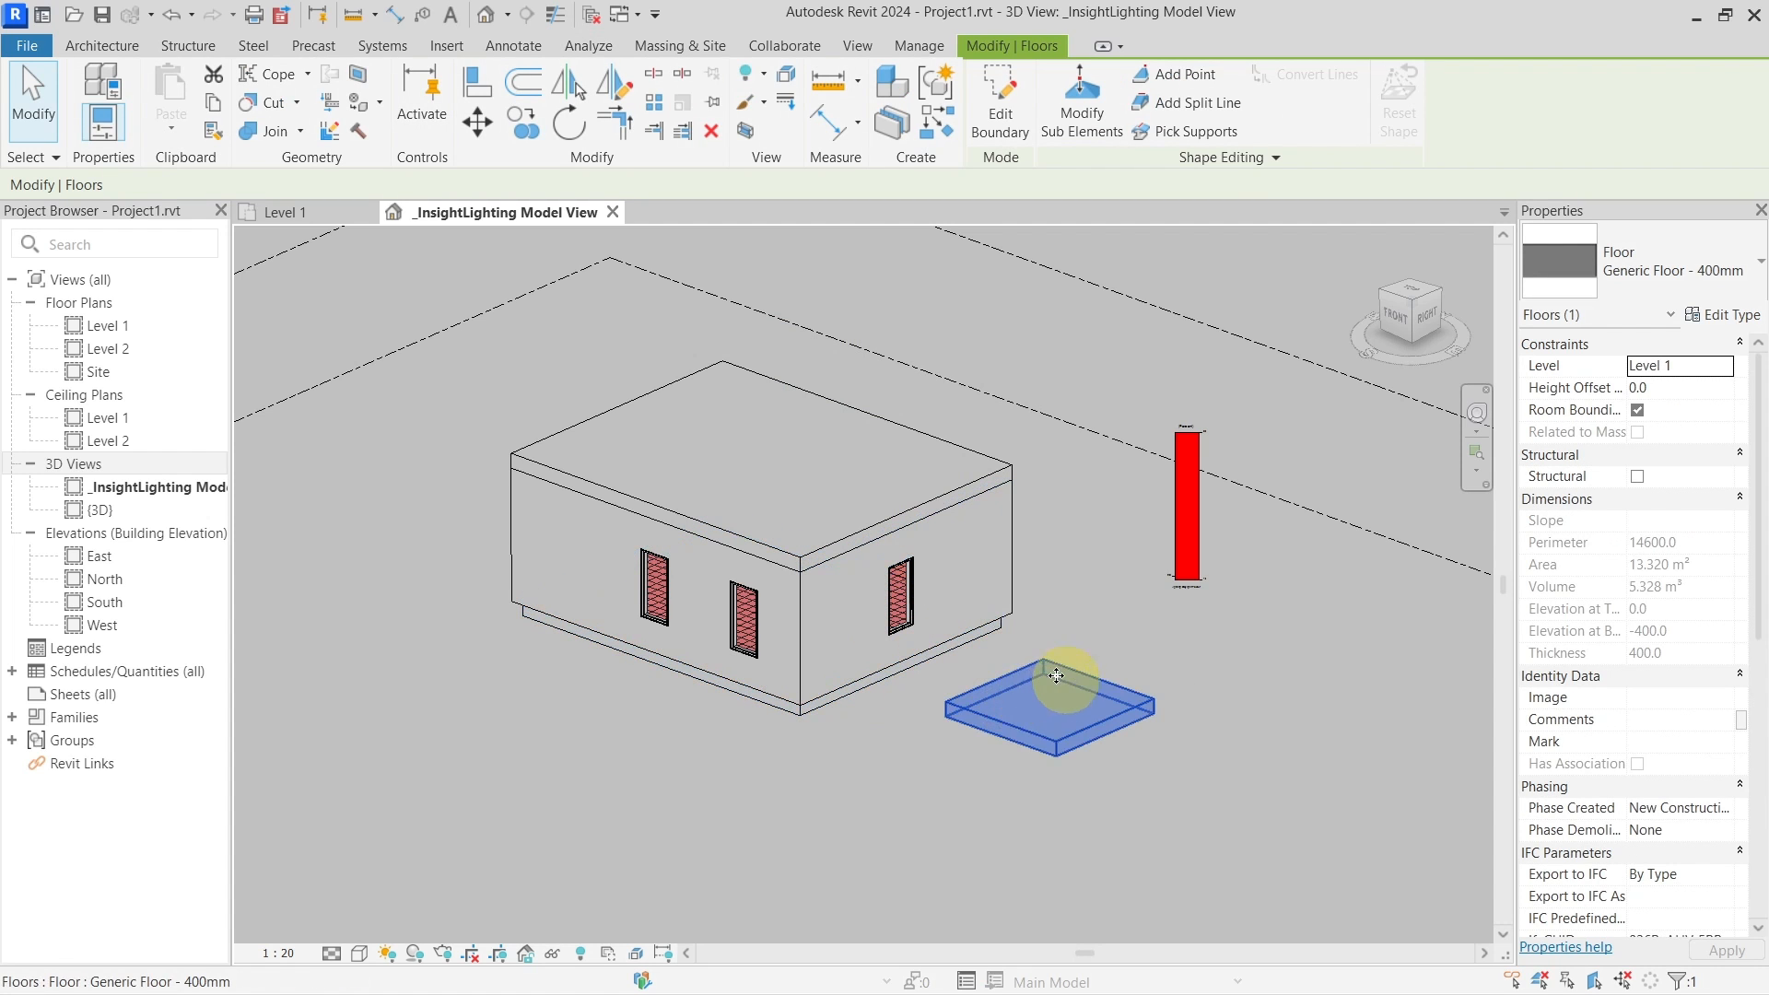
left_click(1102, 616)
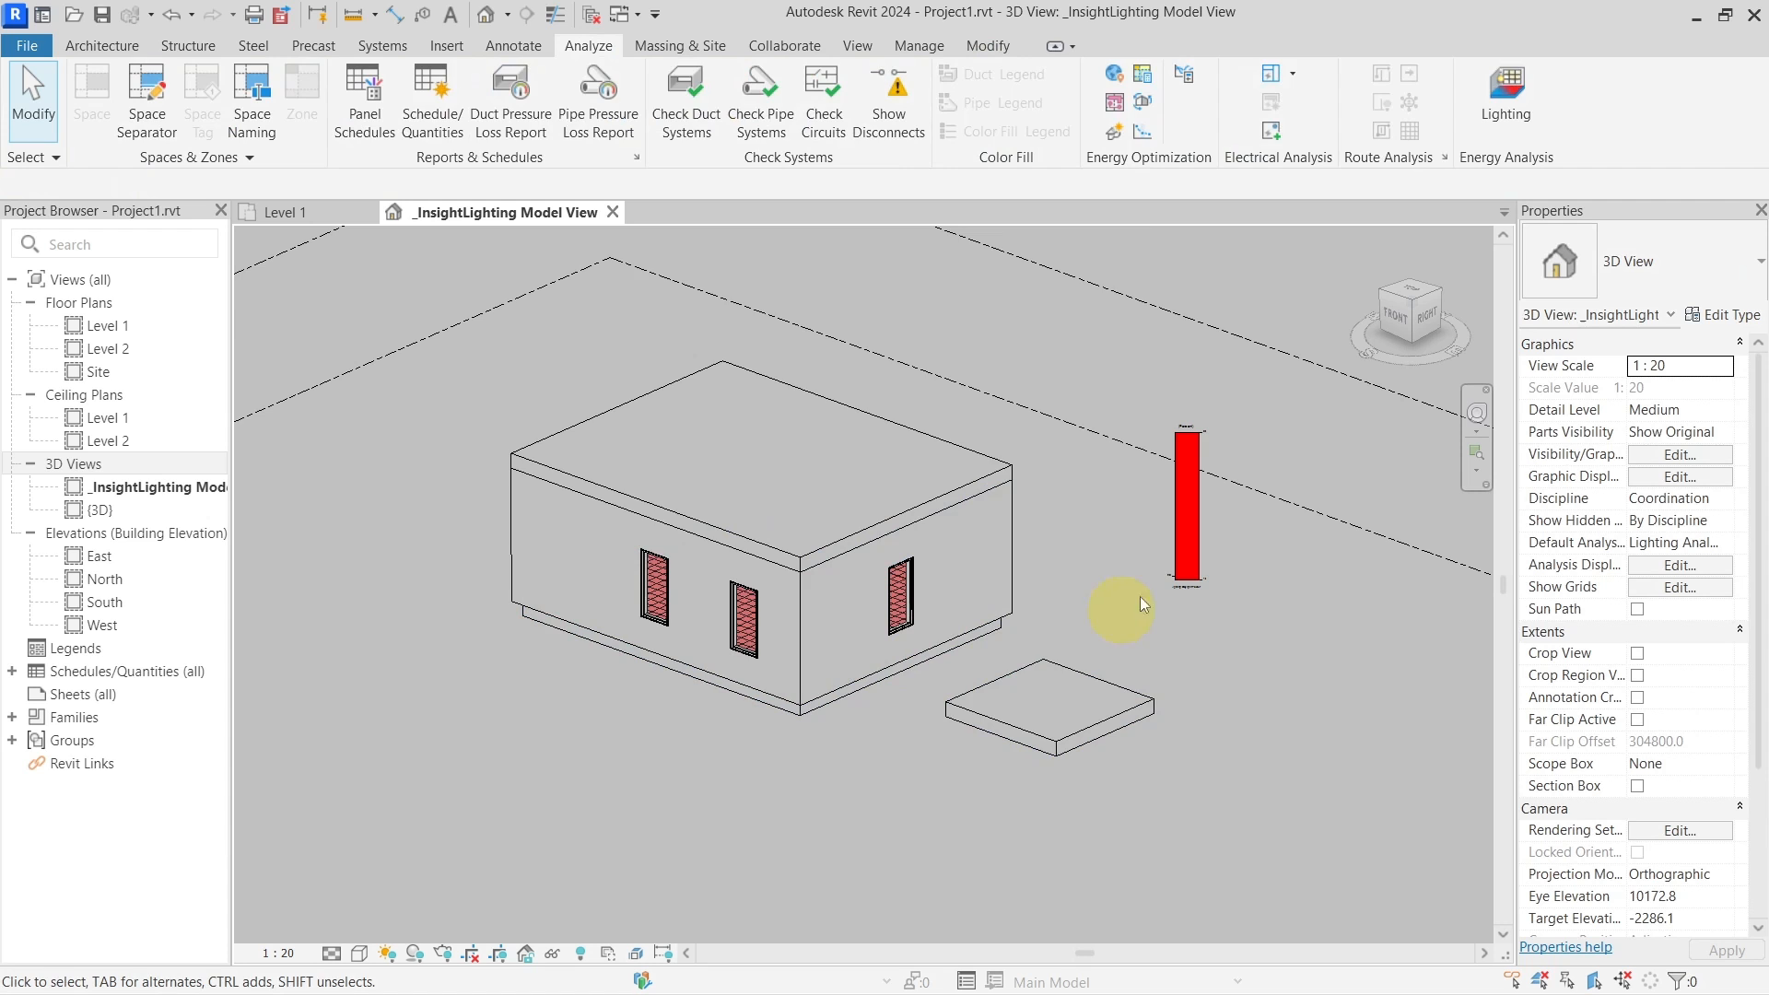
left_click(915, 562)
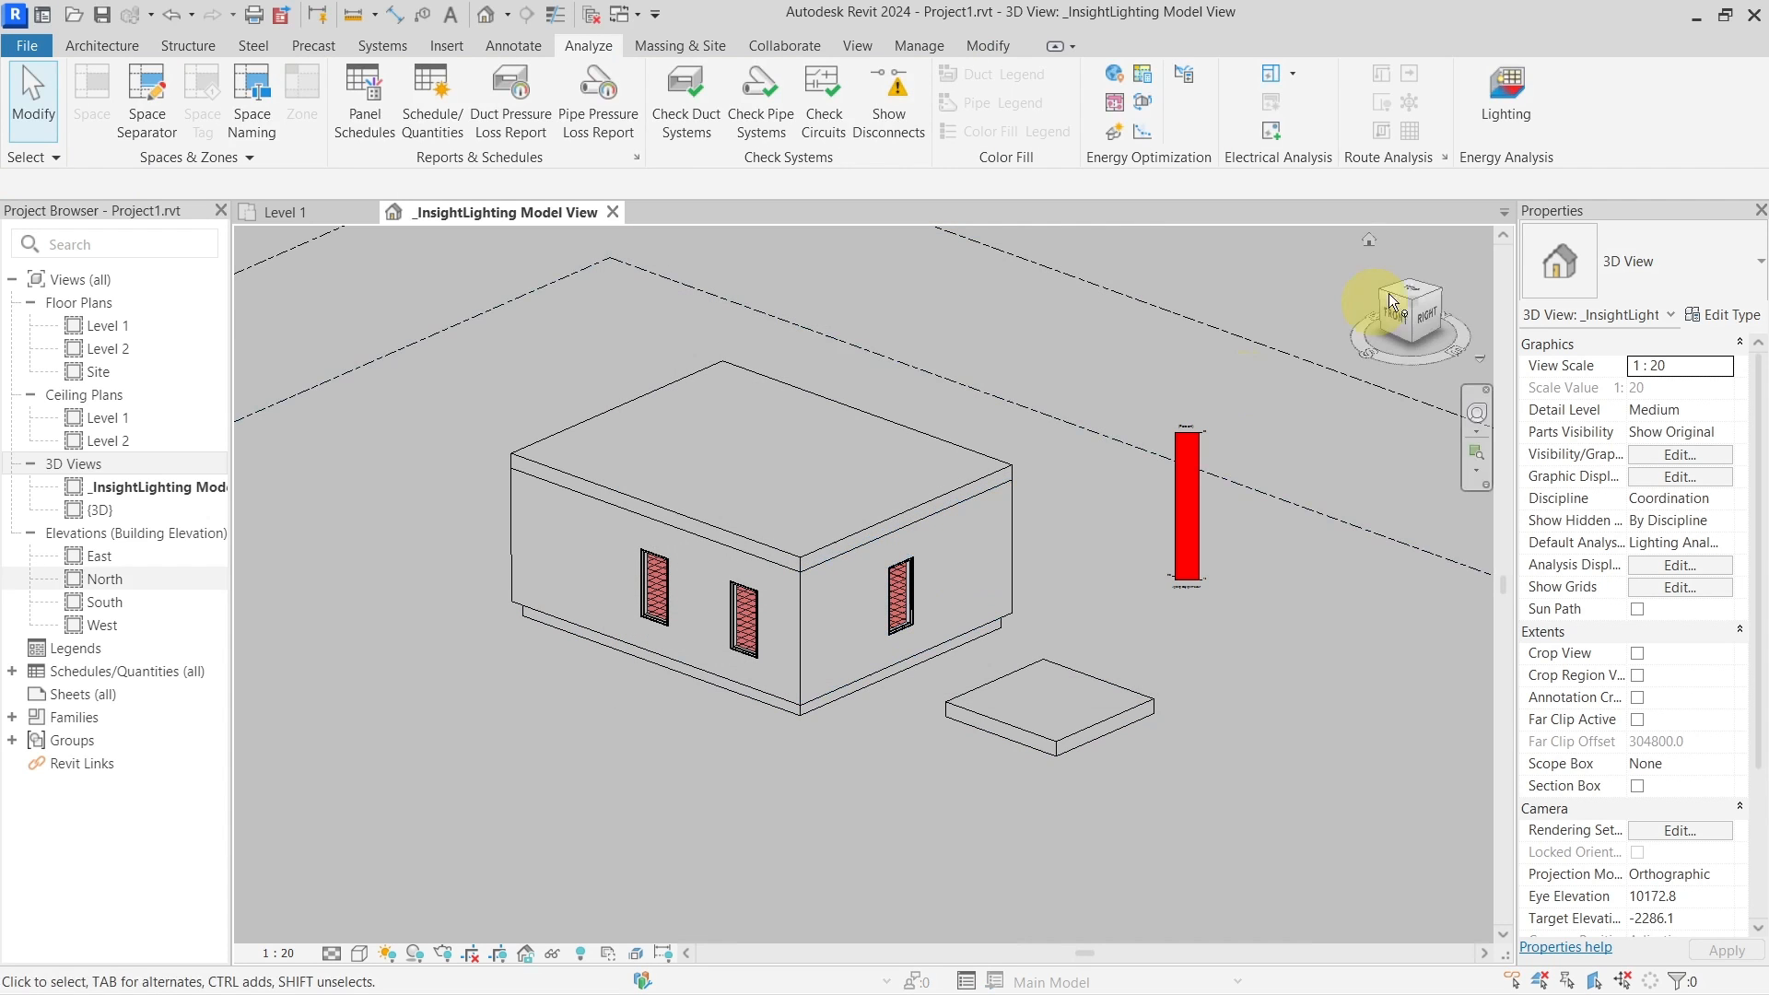
Load the 13:39 Daylight Factor results, dismissing the missing-rooms warning and results summary
left_click(1505, 88)
left_click(992, 402)
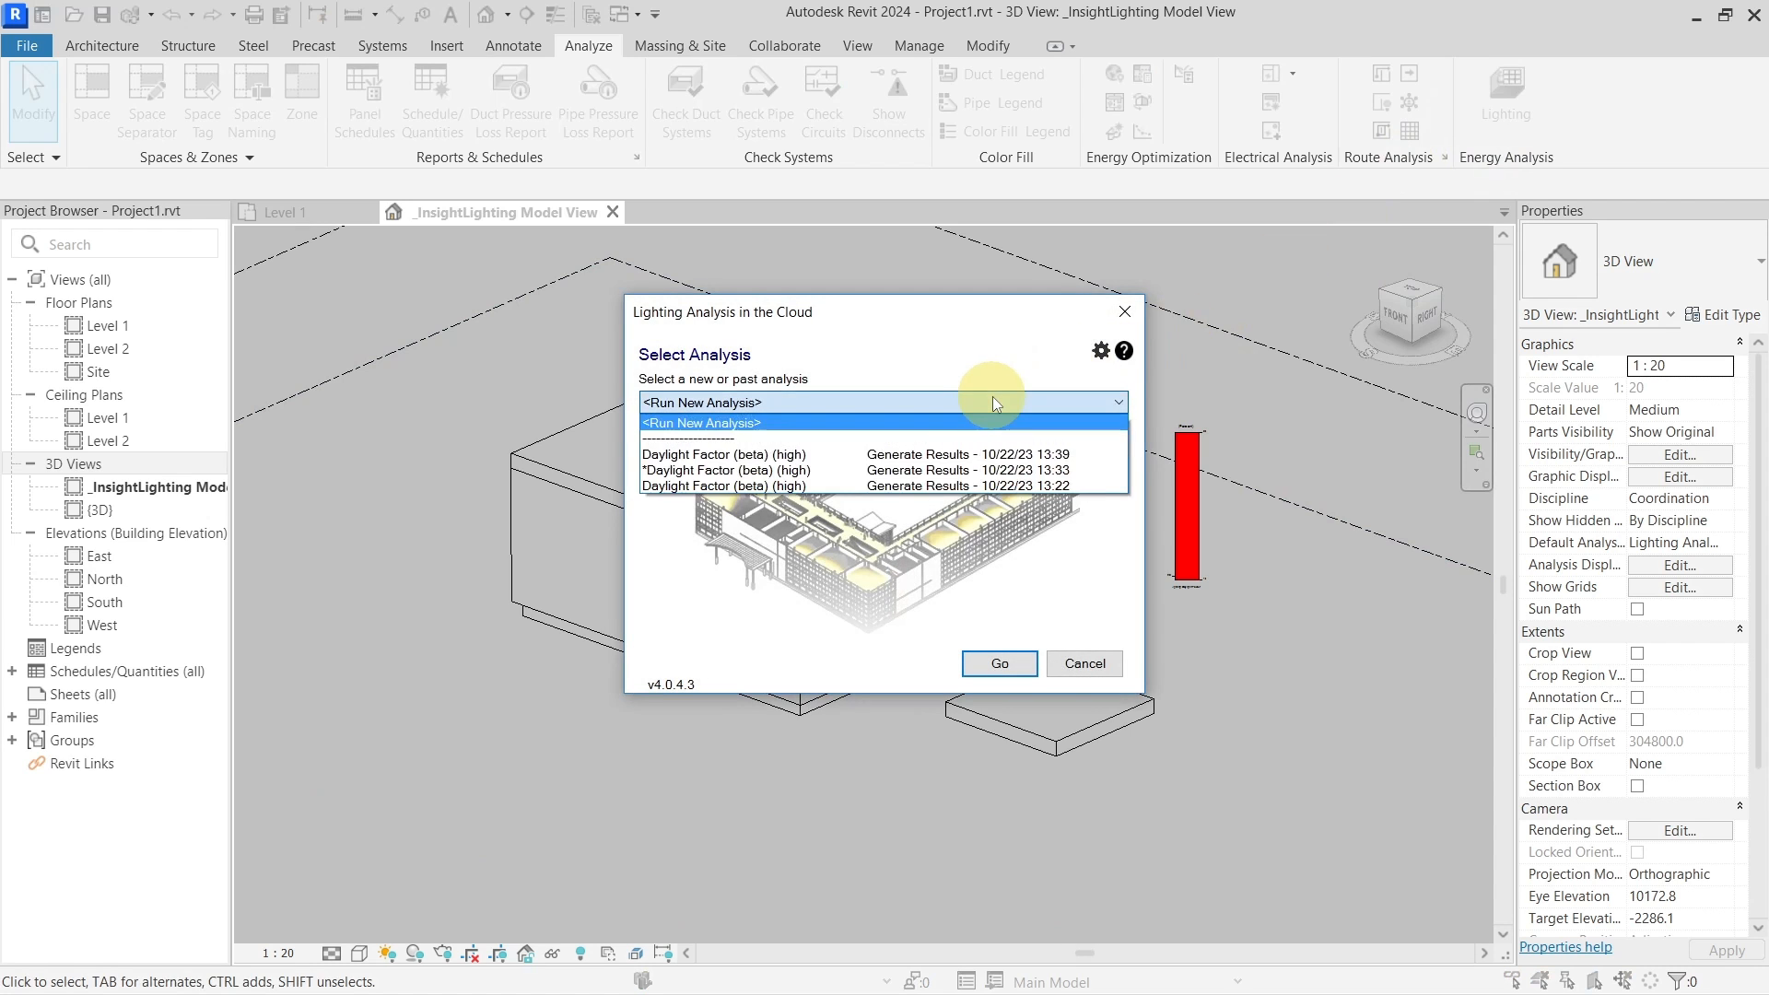
left_click(940, 456)
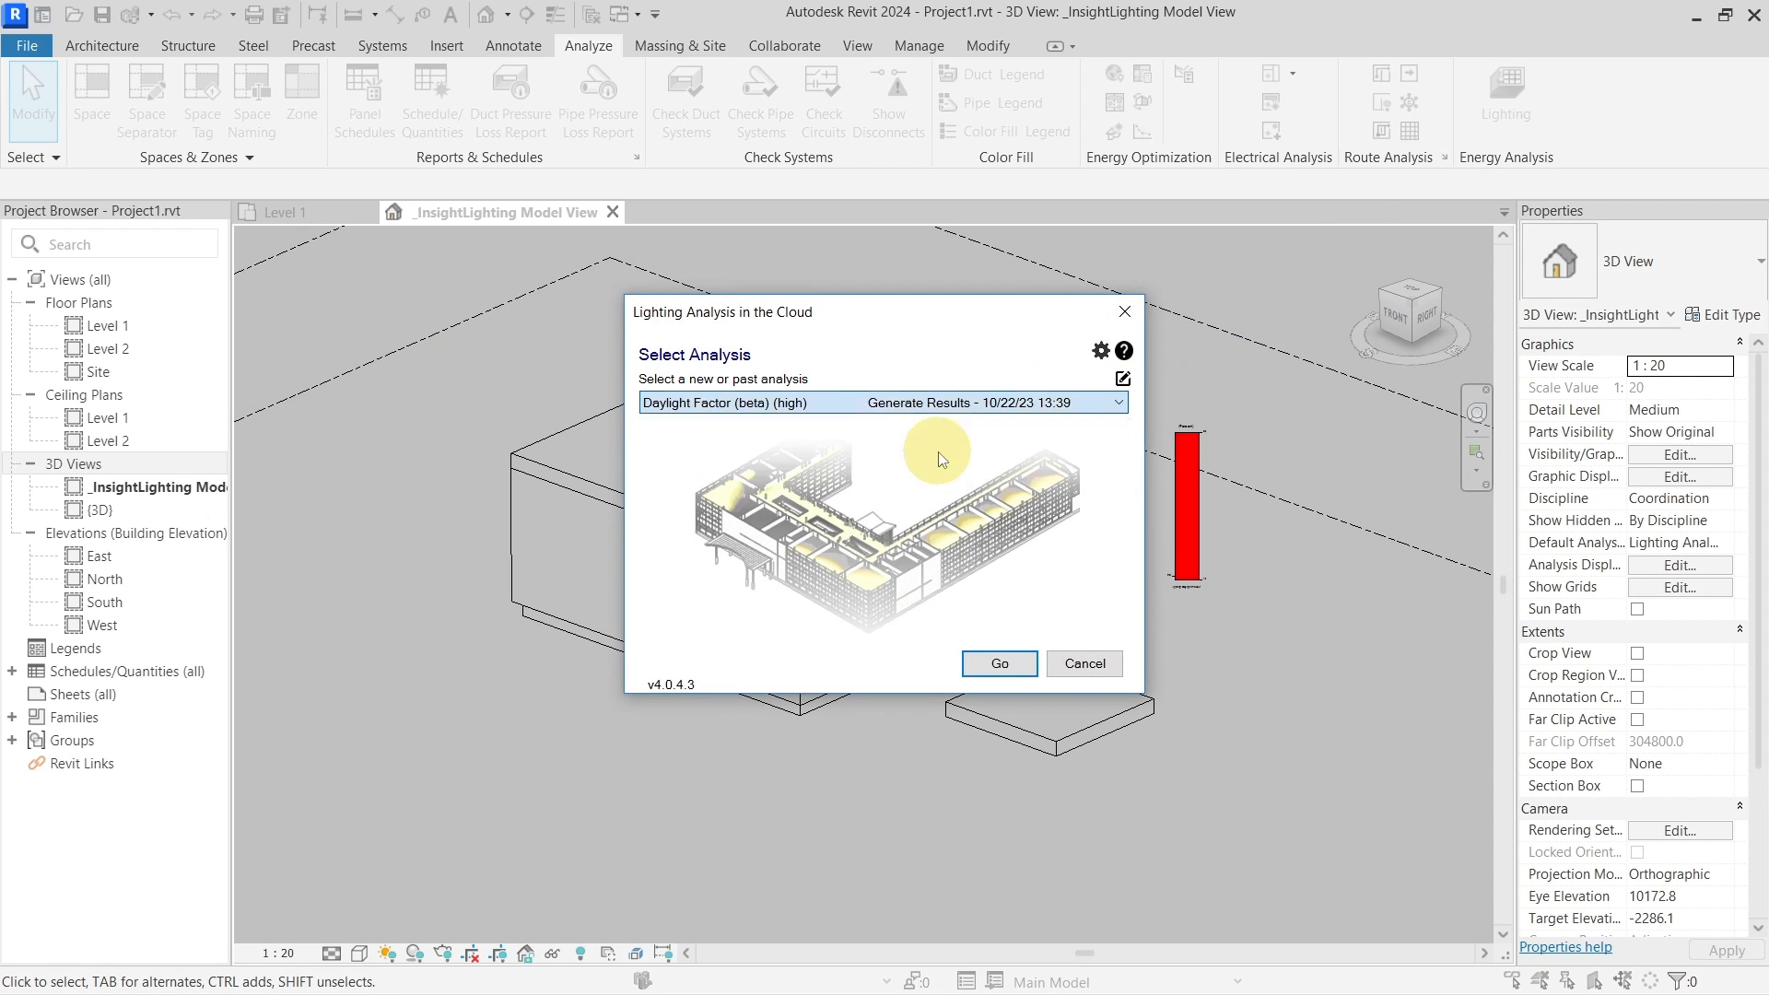
left_click(1007, 664)
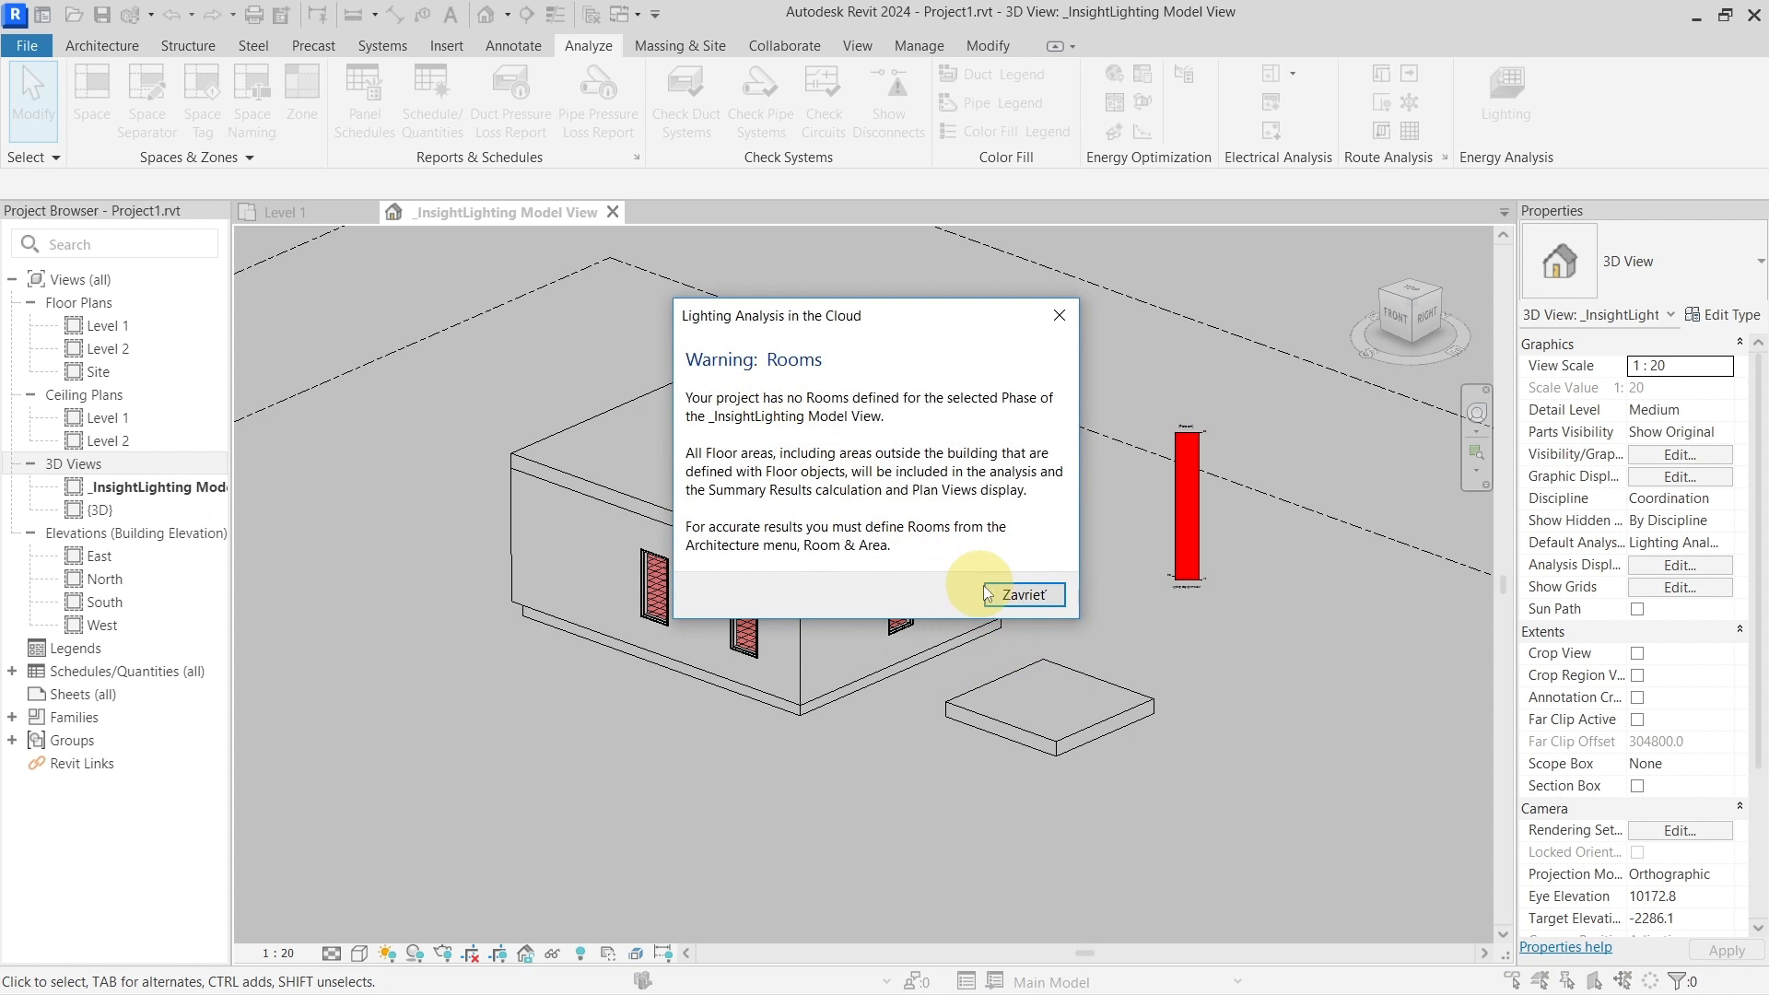
left_click(1015, 593)
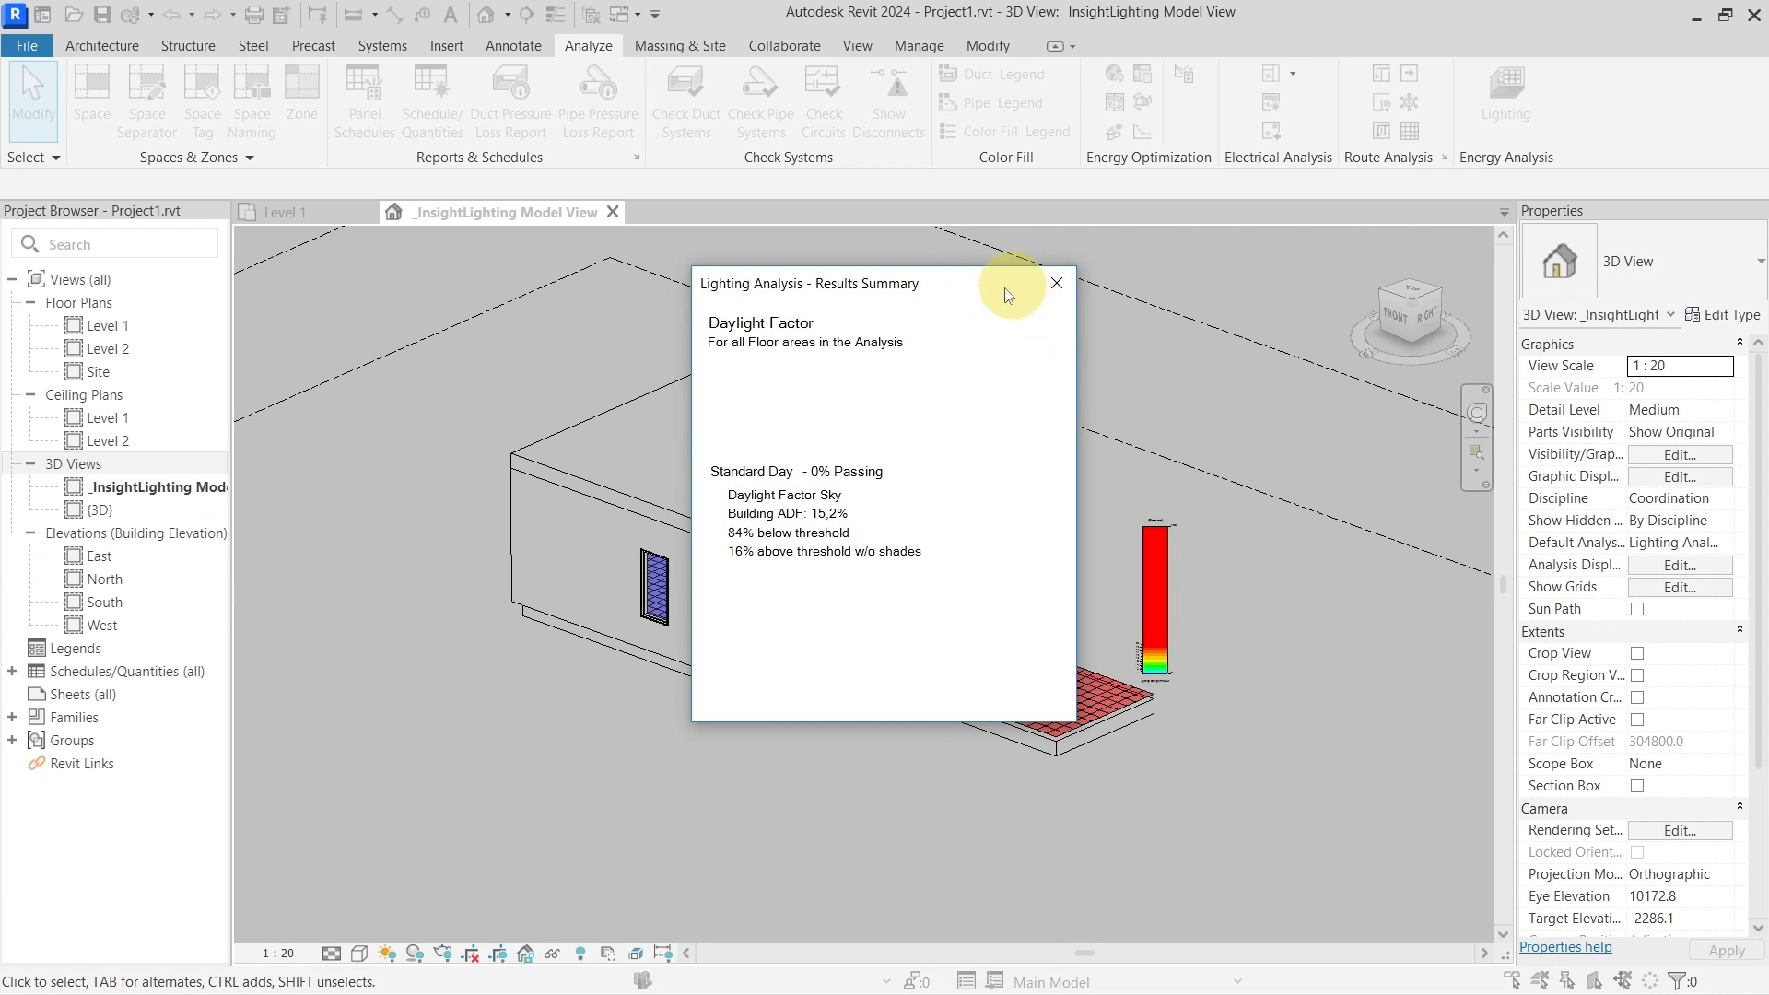
left_click(1060, 285)
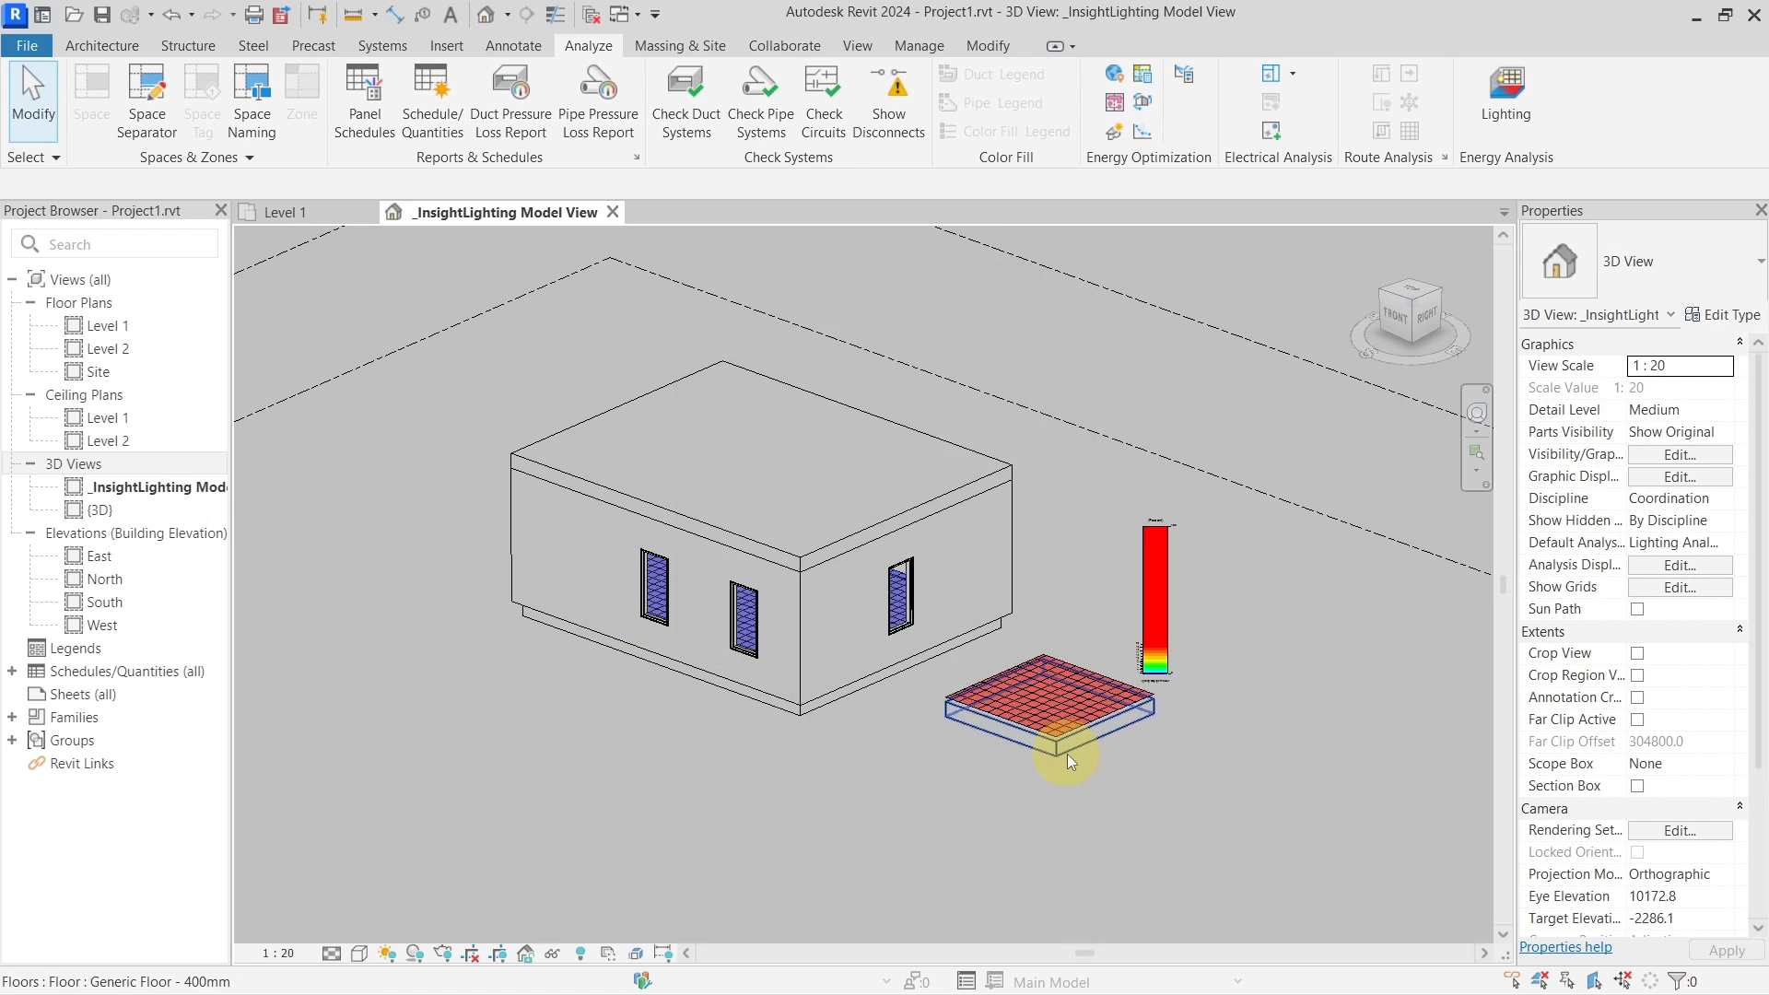
Temporarily hide the front-right wall of the building
scroll(1050, 728, "up", 3)
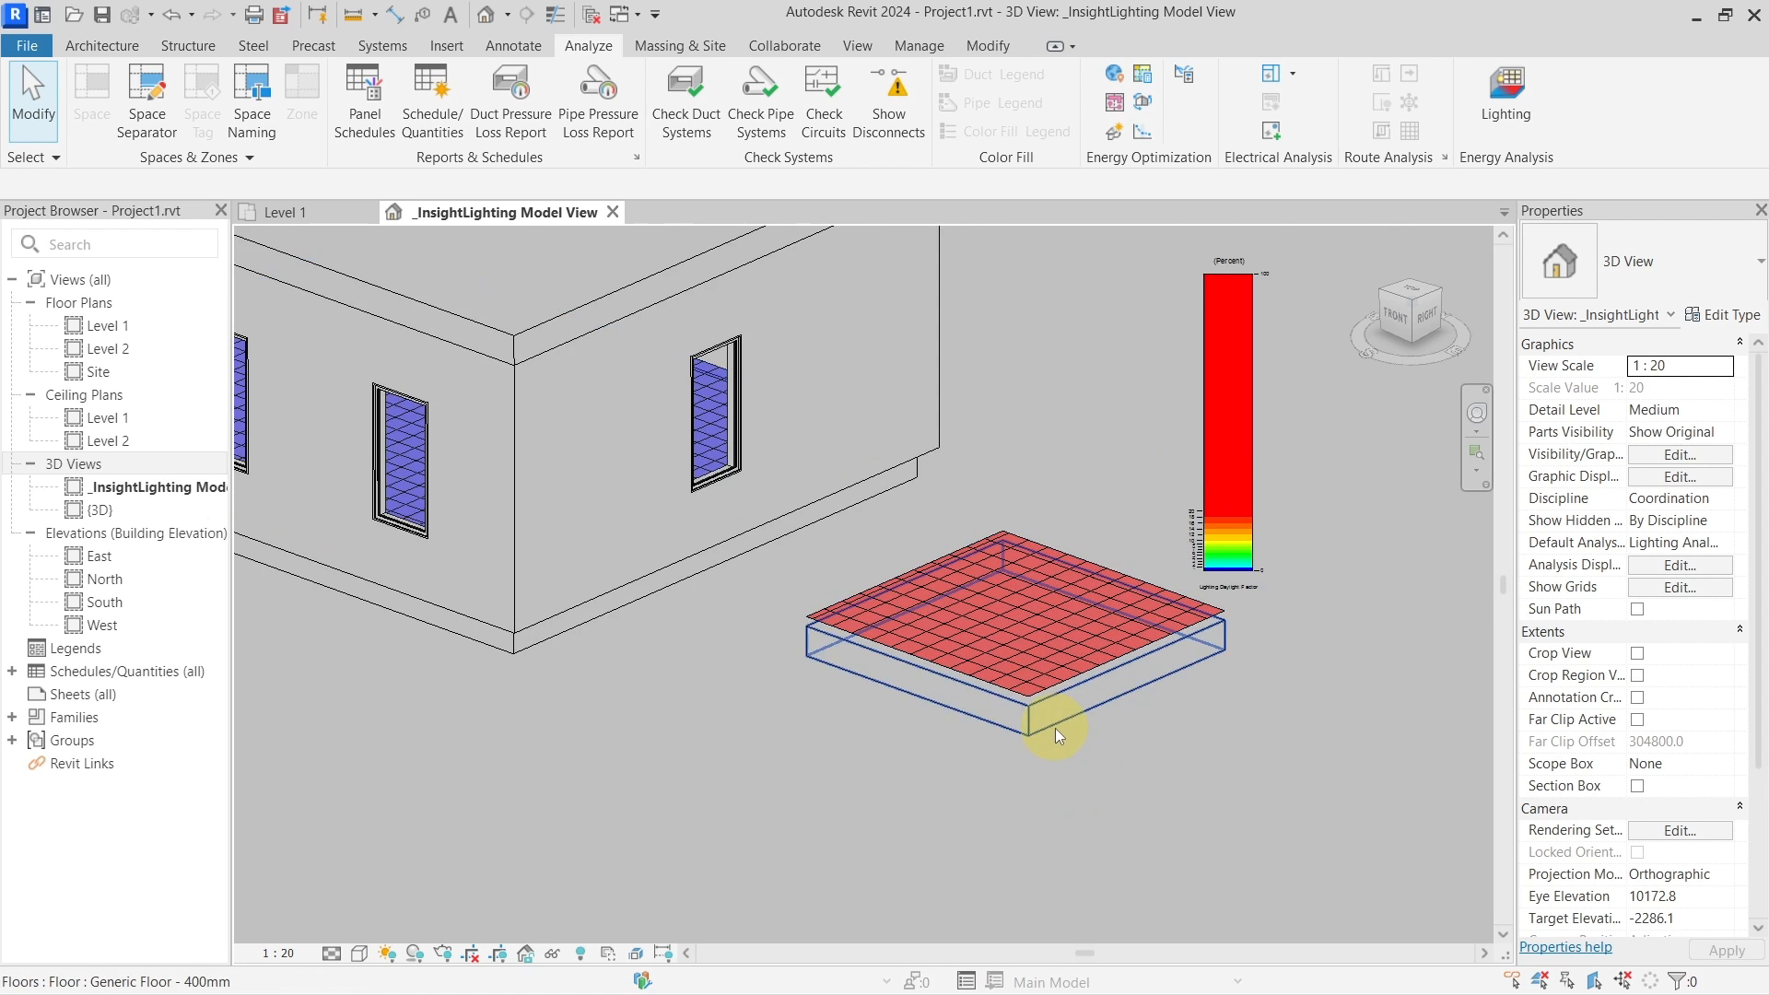
scroll(1054, 728, "up", 3)
left_click(1020, 693)
scroll(1019, 692, "down", 5)
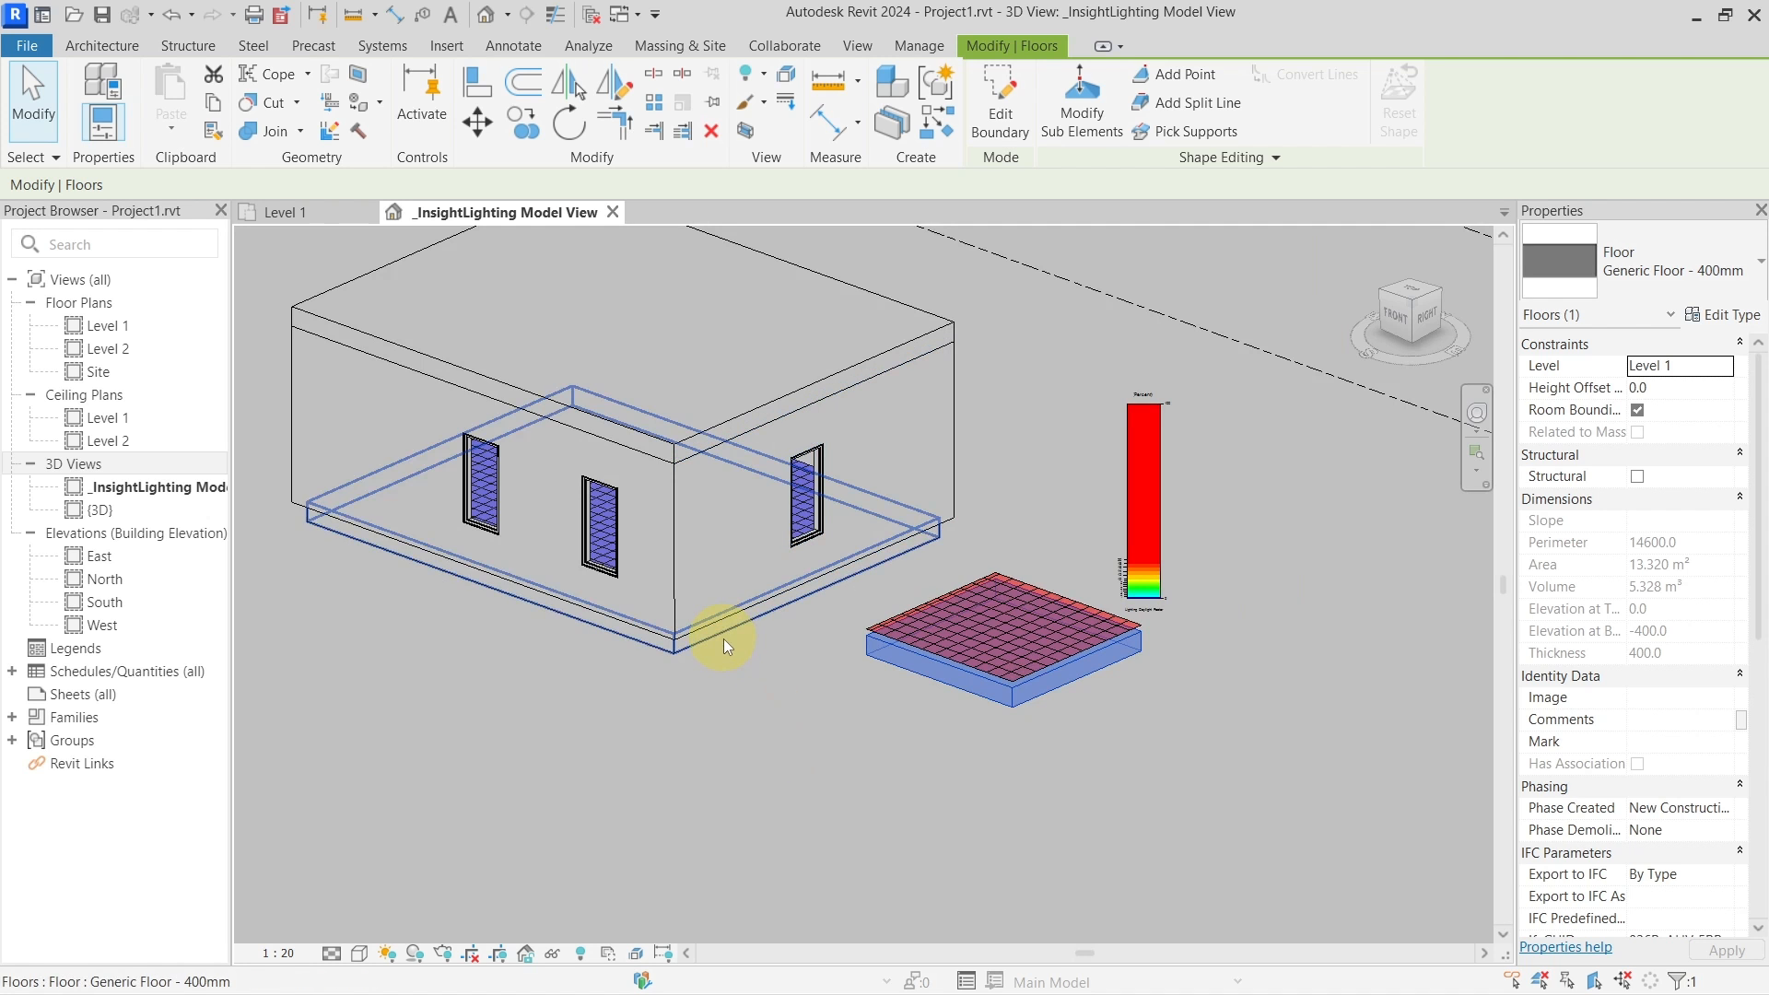
left_click(723, 638)
left_click(737, 553)
key("h")
key("h")
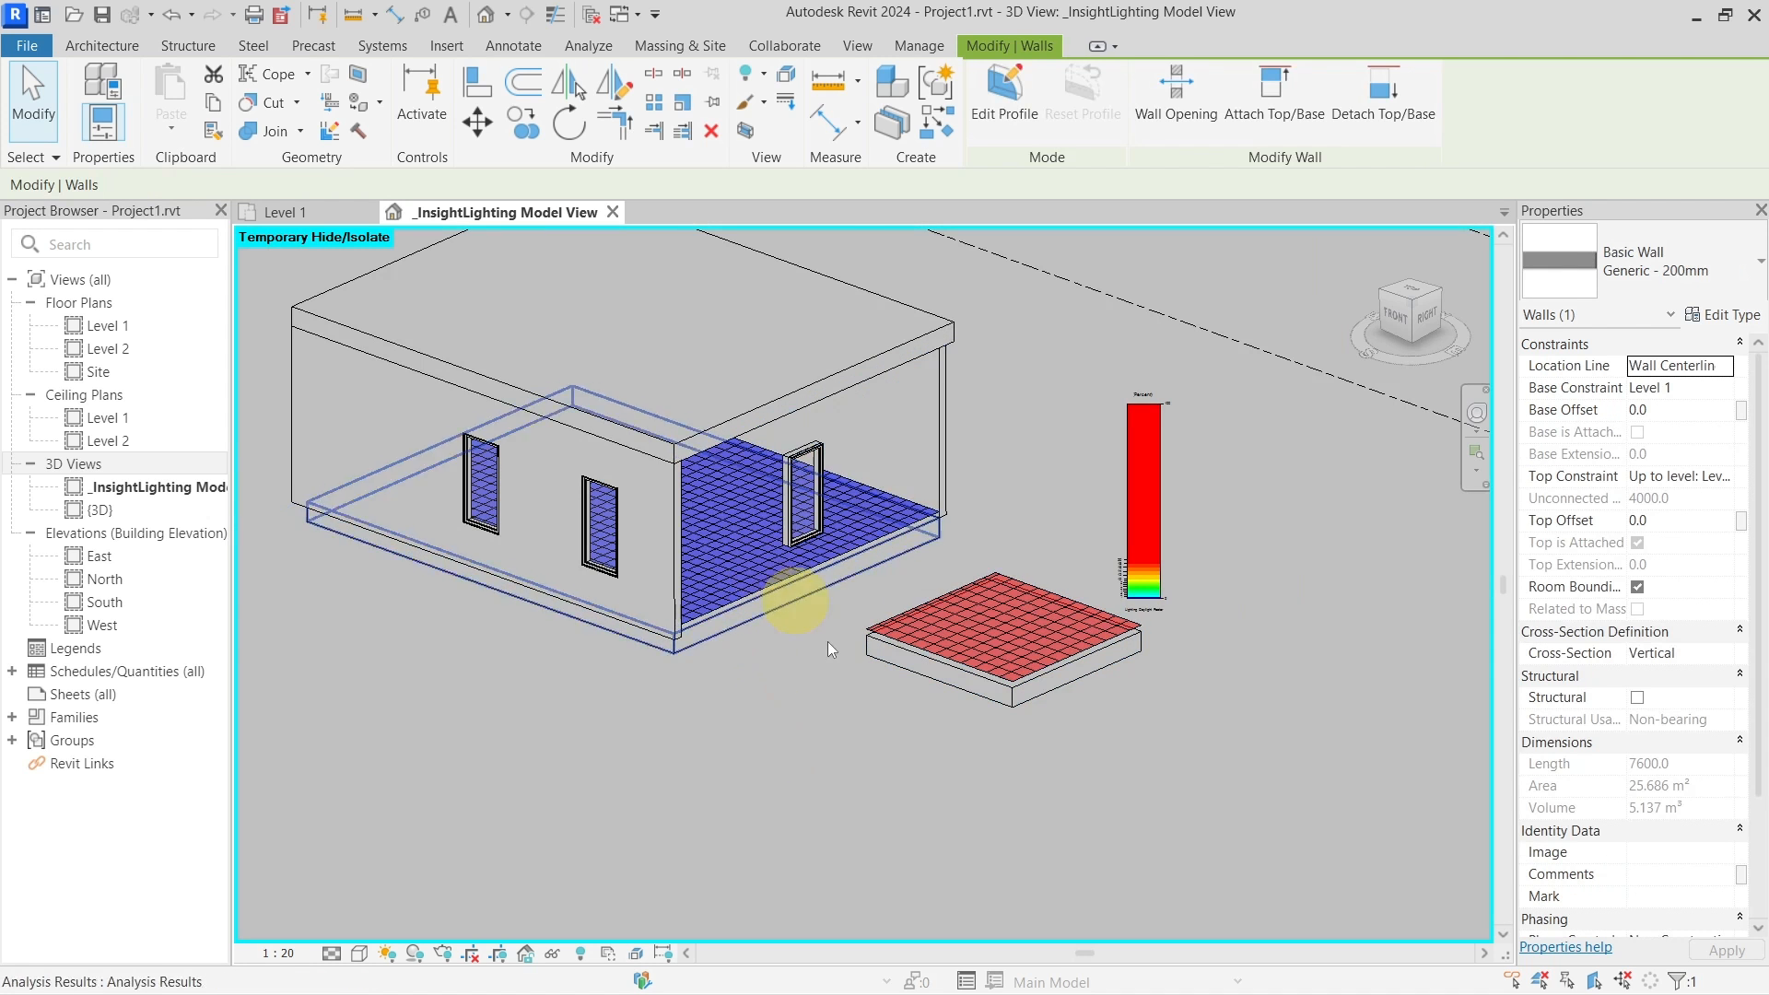
Orbit and zoom the 3D view to look into the room past the hidden wall
middle_click_drag(1087, 787, 1039, 761, "shift")
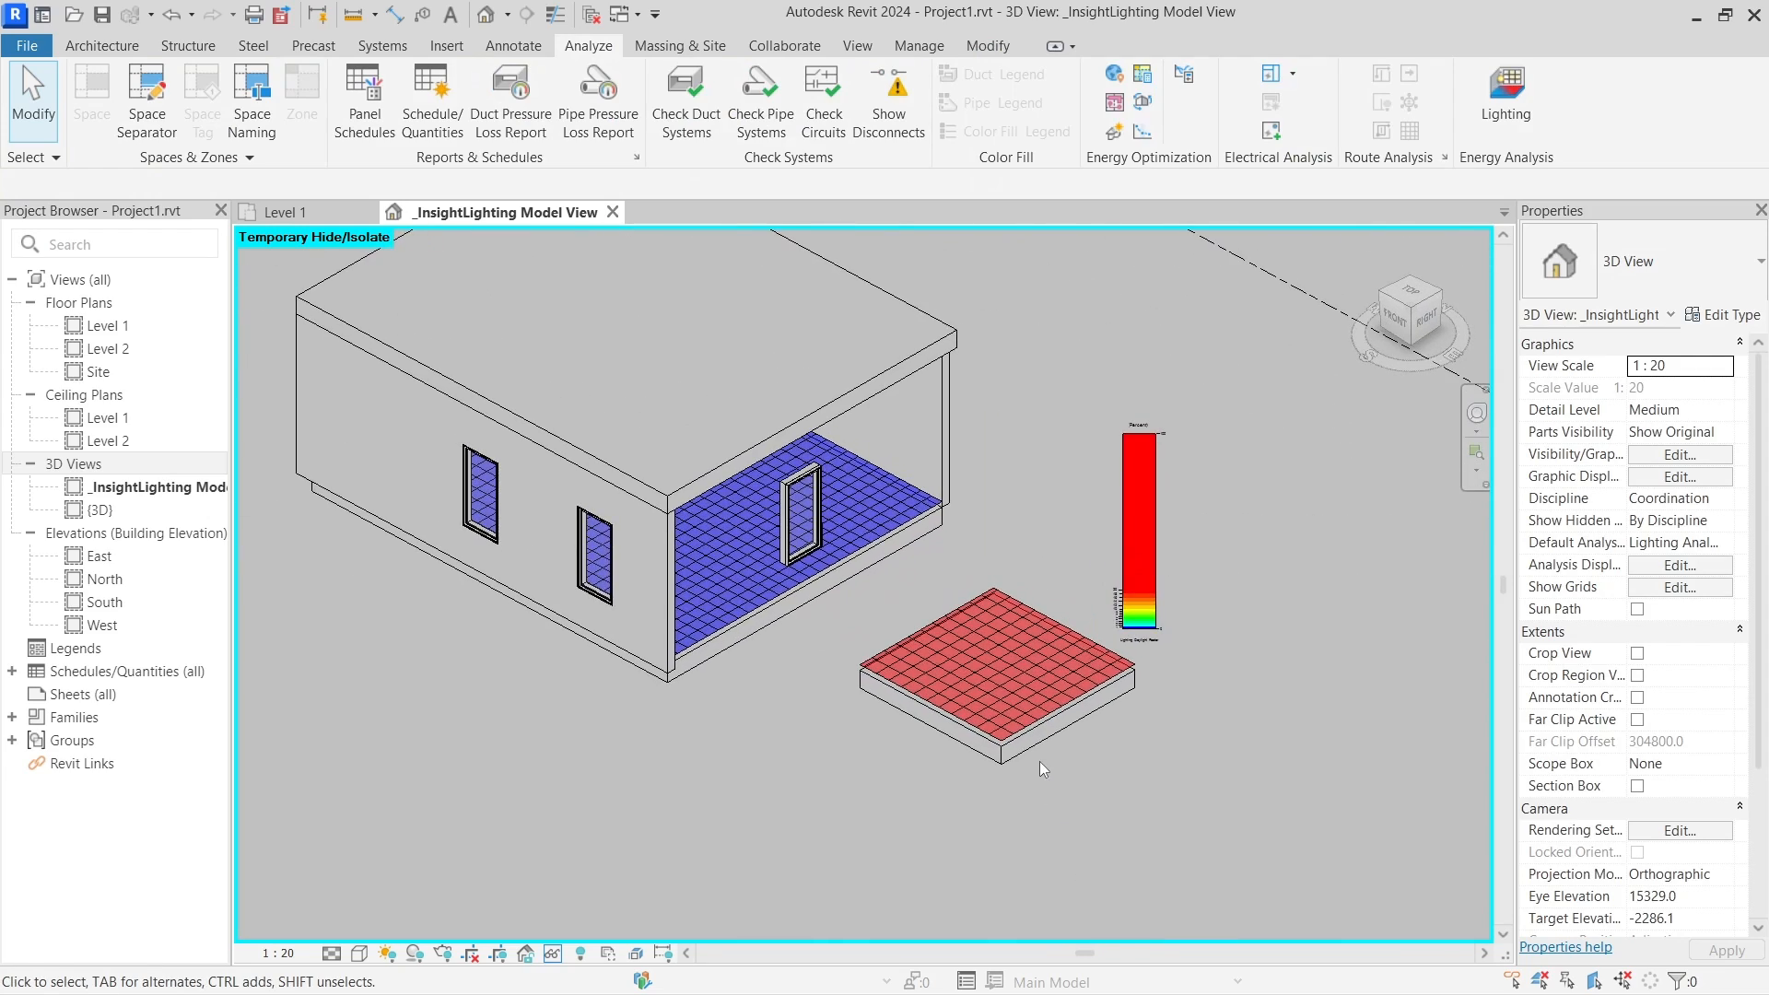
scroll(1023, 746, "up", 5)
scroll(967, 728, "down", 3)
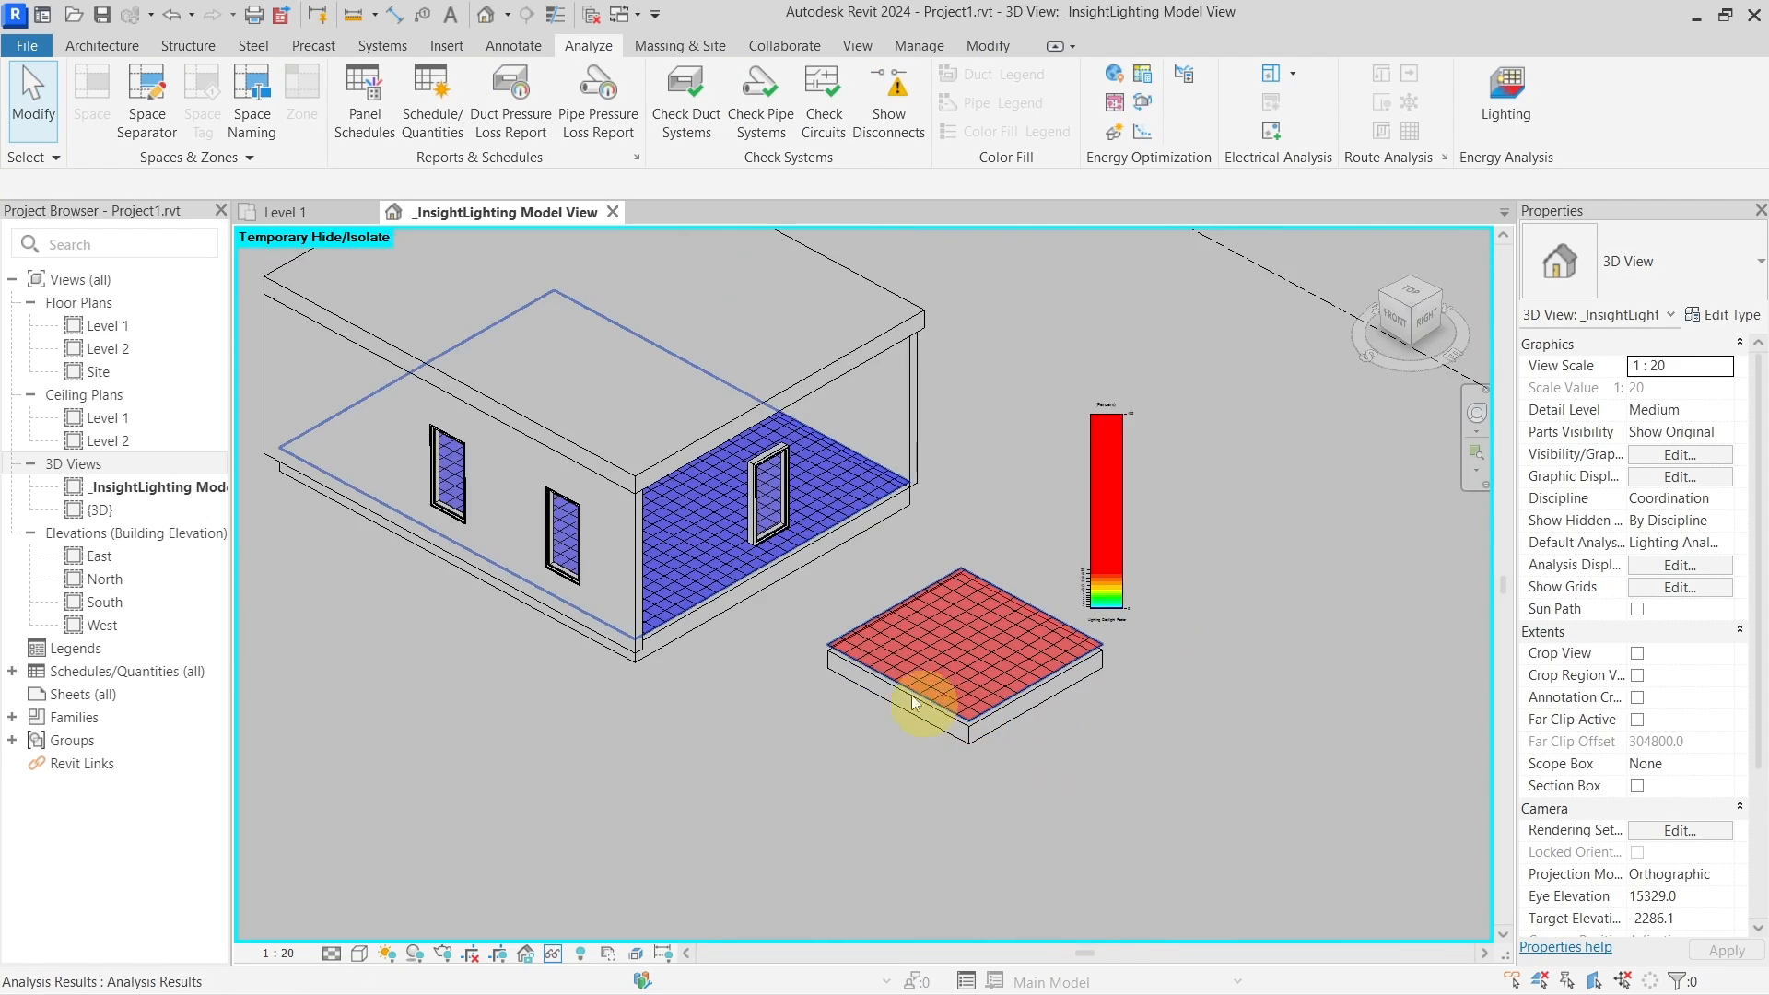
scroll(900, 650, "up", 4)
scroll(899, 640, "down", 5)
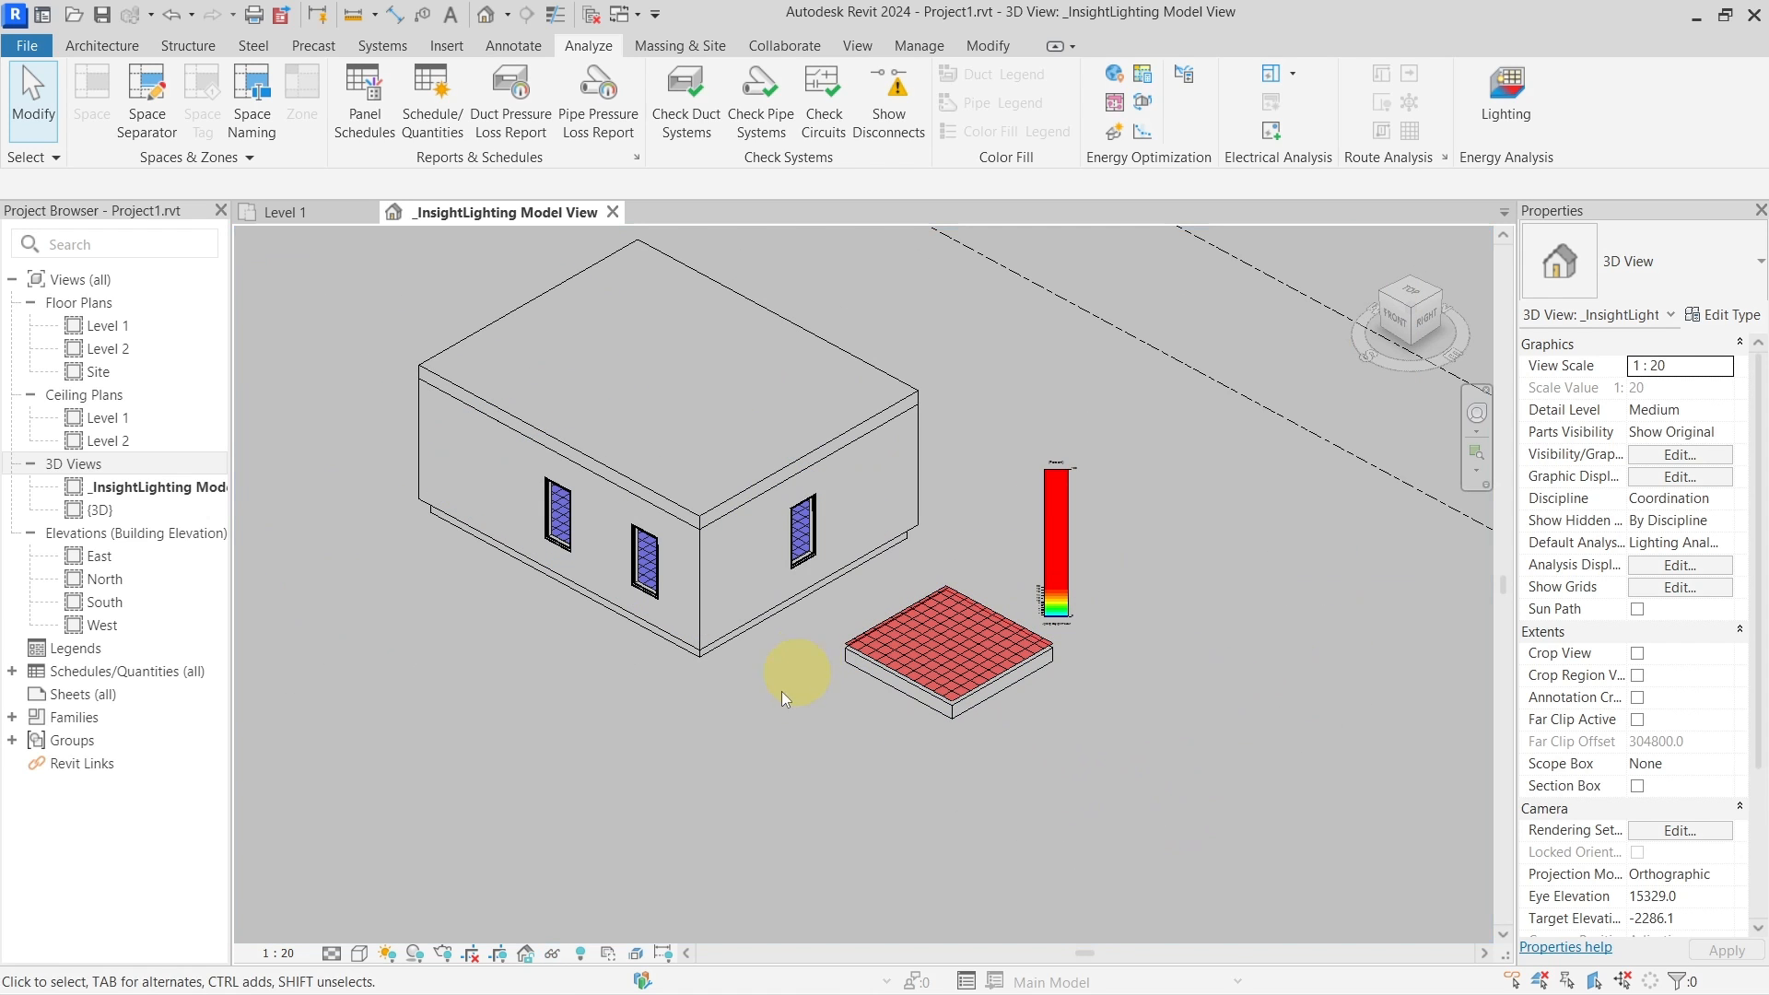
left_click_drag(782, 691, 921, 689, "shift")
scroll(861, 696, "down", 4)
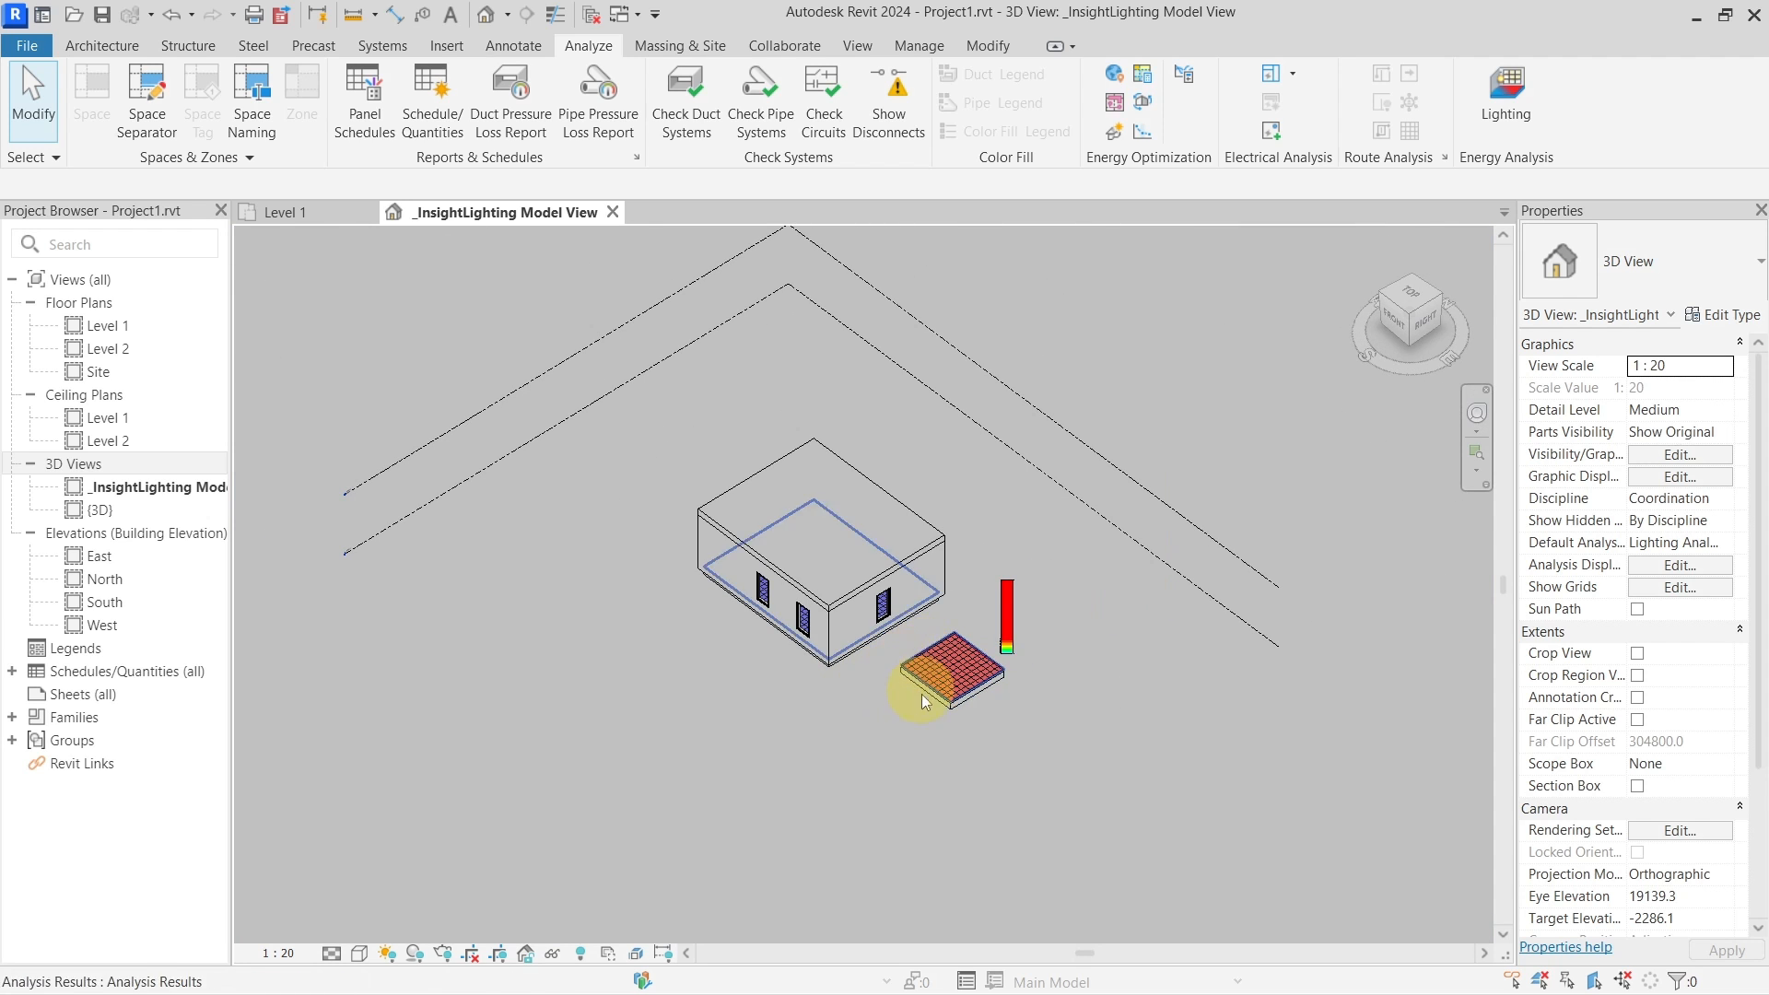
middle_click_drag(921, 693, 886, 606)
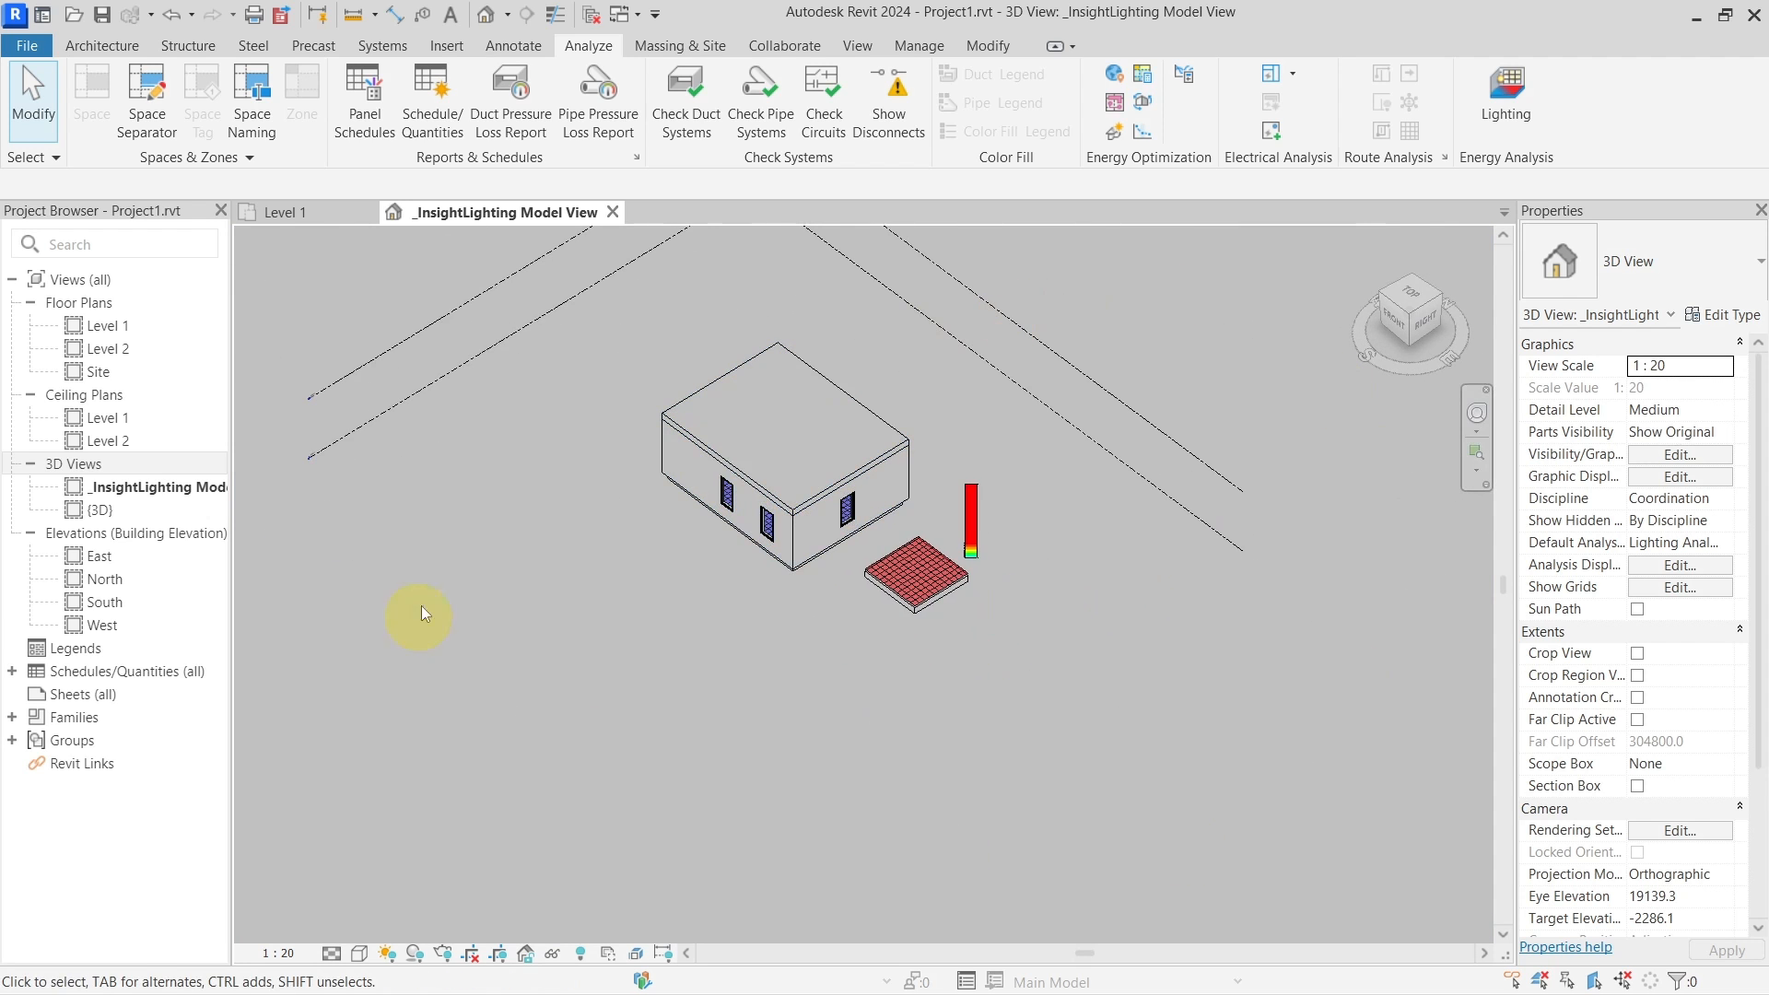
scroll(866, 681, "up", 5)
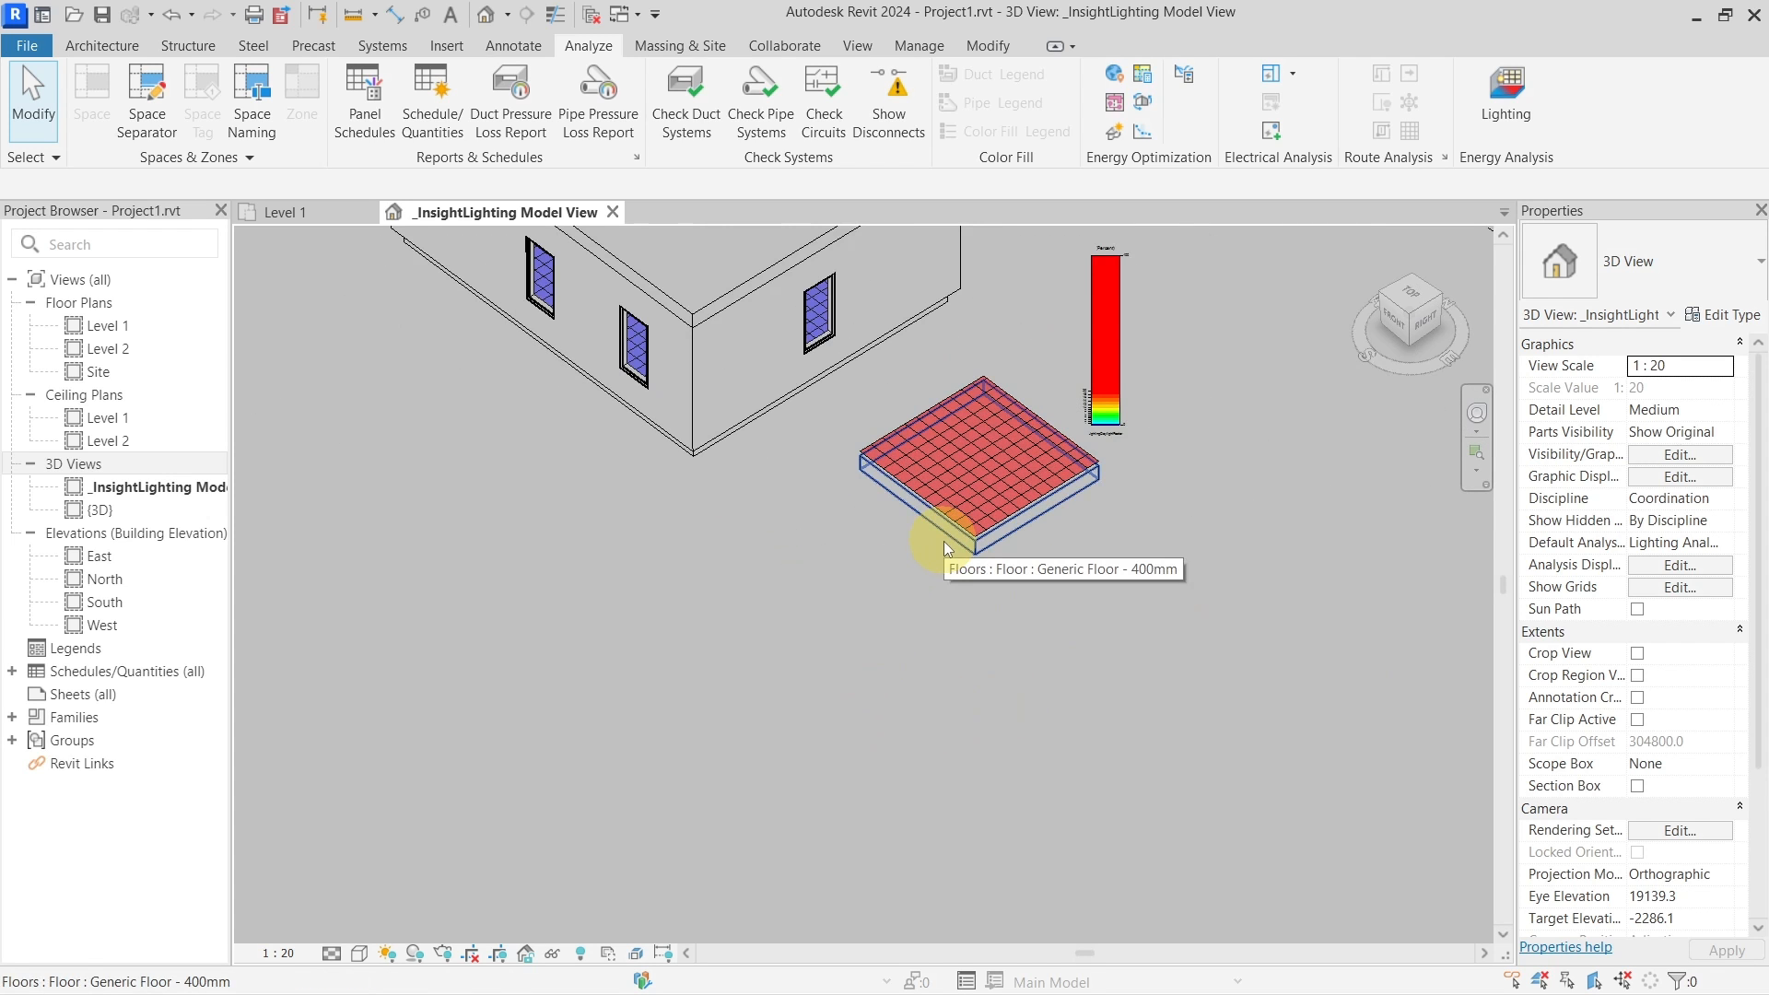
scroll(958, 460, "up", 6)
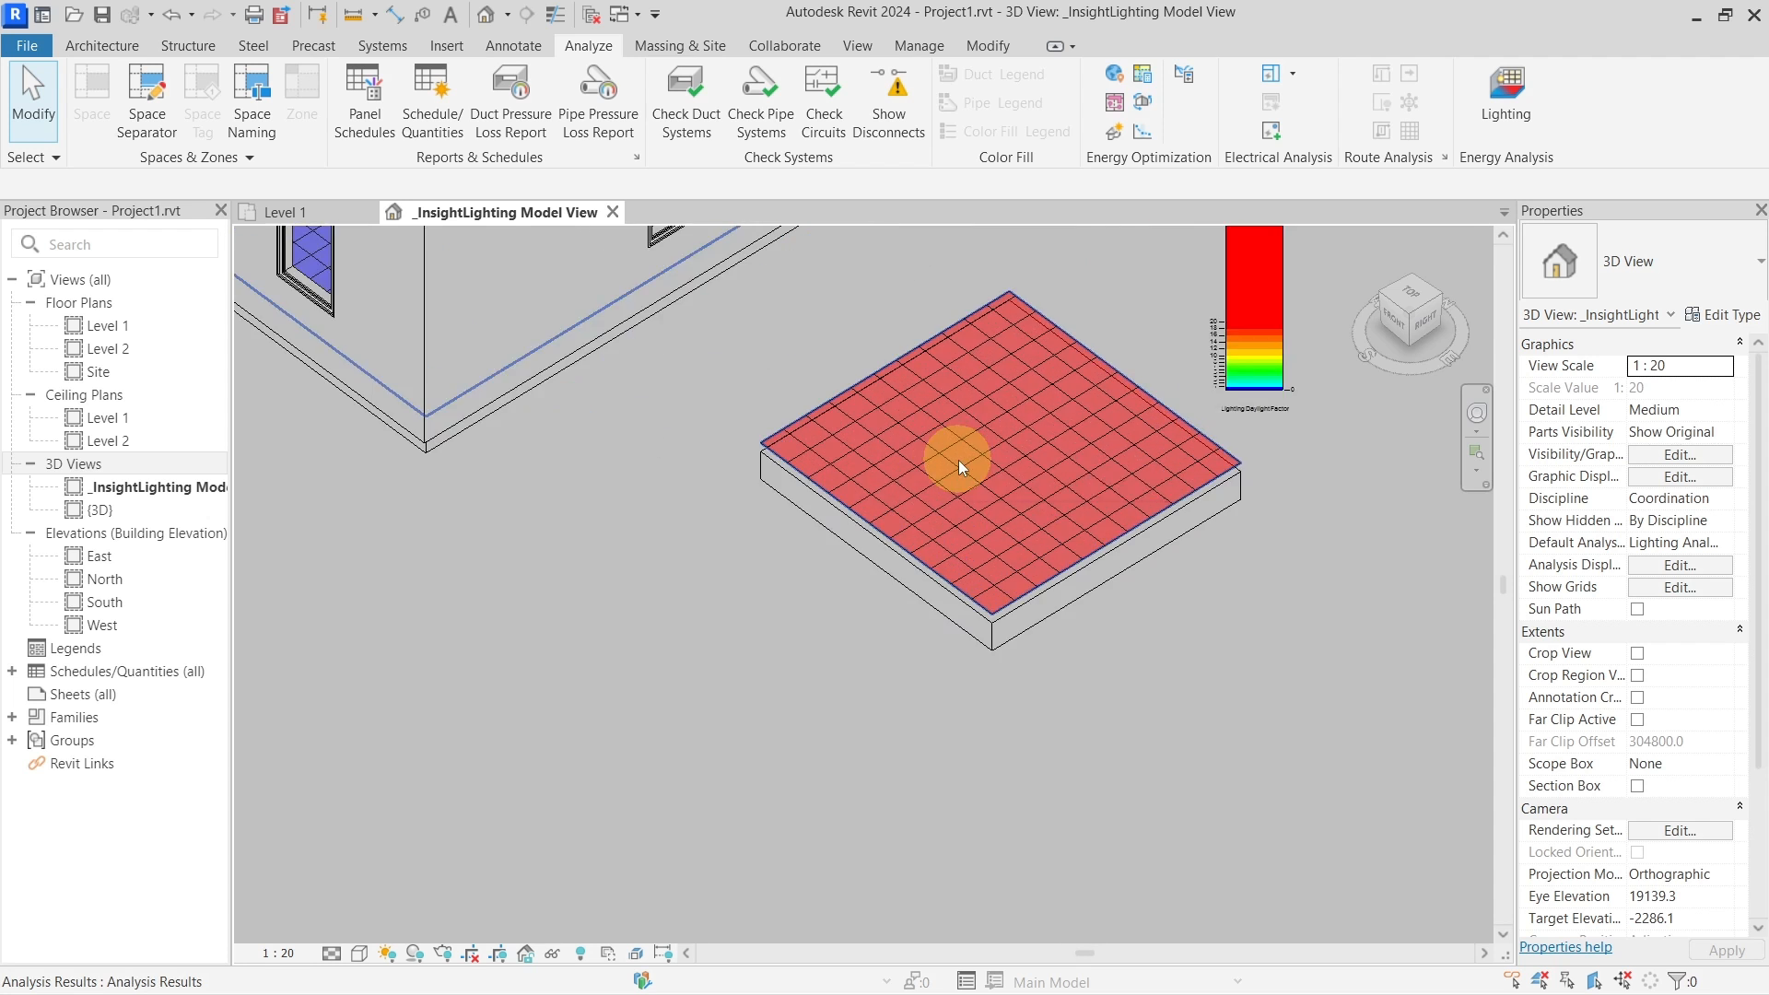
scroll(958, 461, "down", 5)
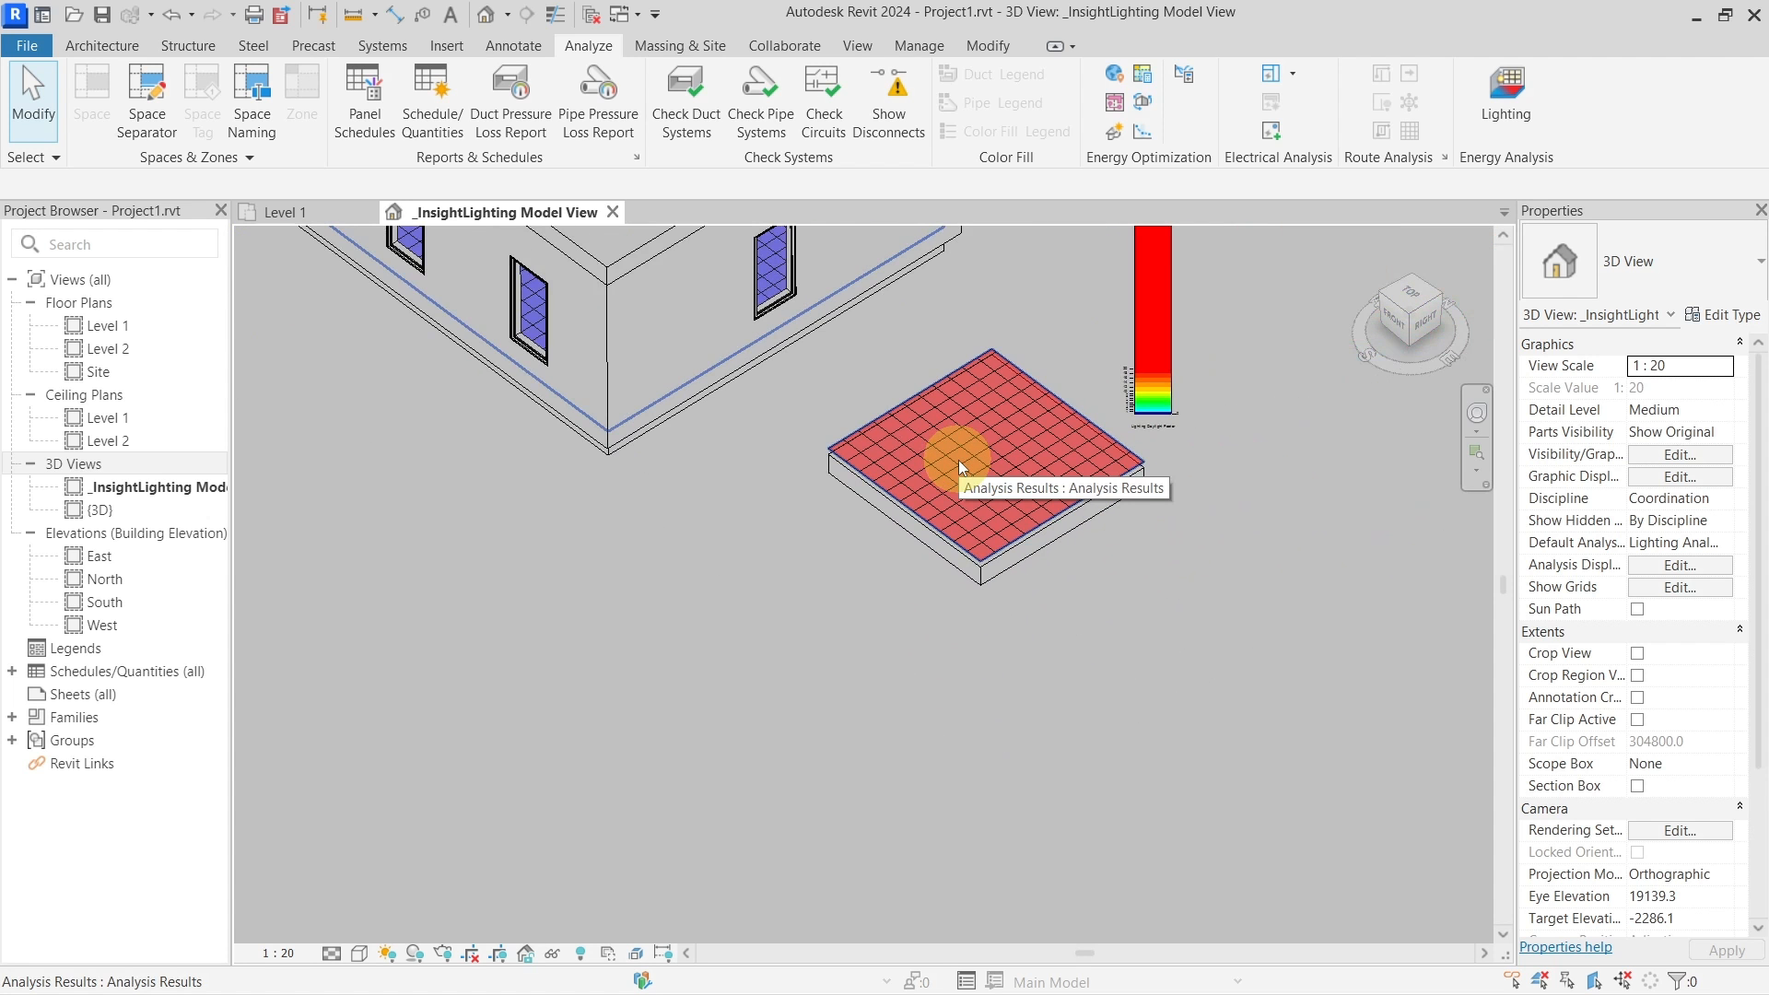
scroll(958, 461, "down", 3)
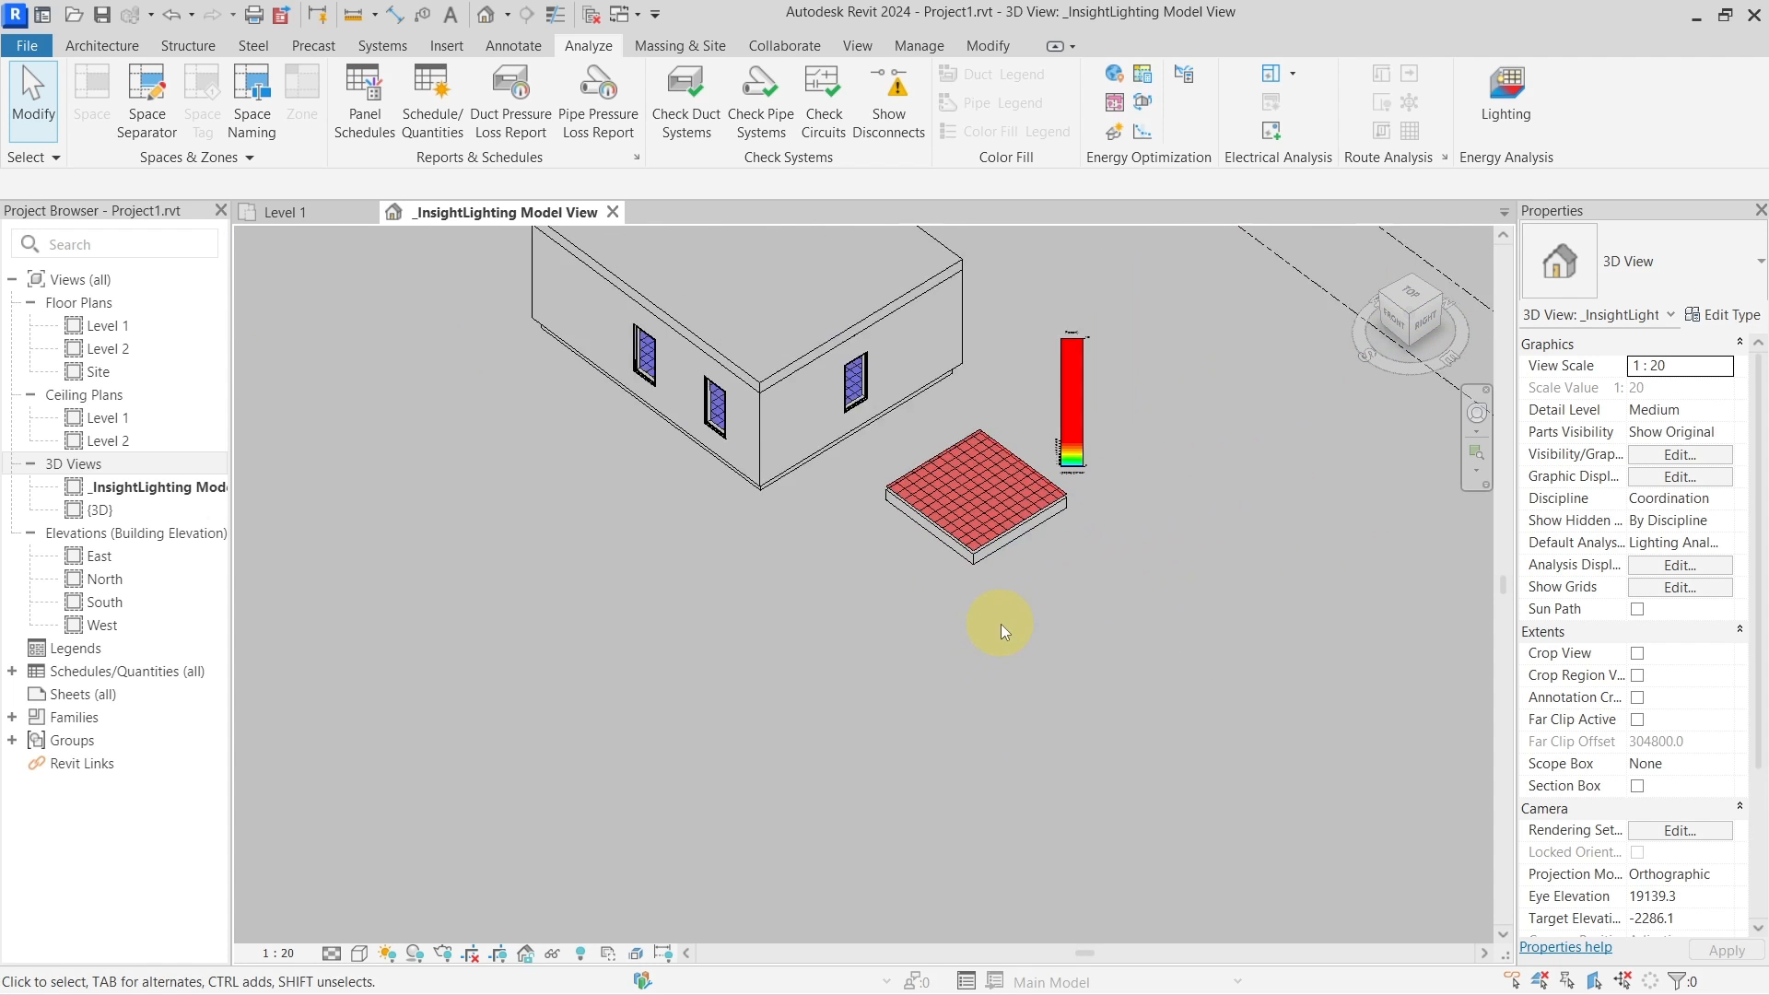
scroll(1000, 623, "down", 2)
Temporarily hide the analysed floor slab, leaving only its Daylight Factor grid visible
left_click(1015, 564)
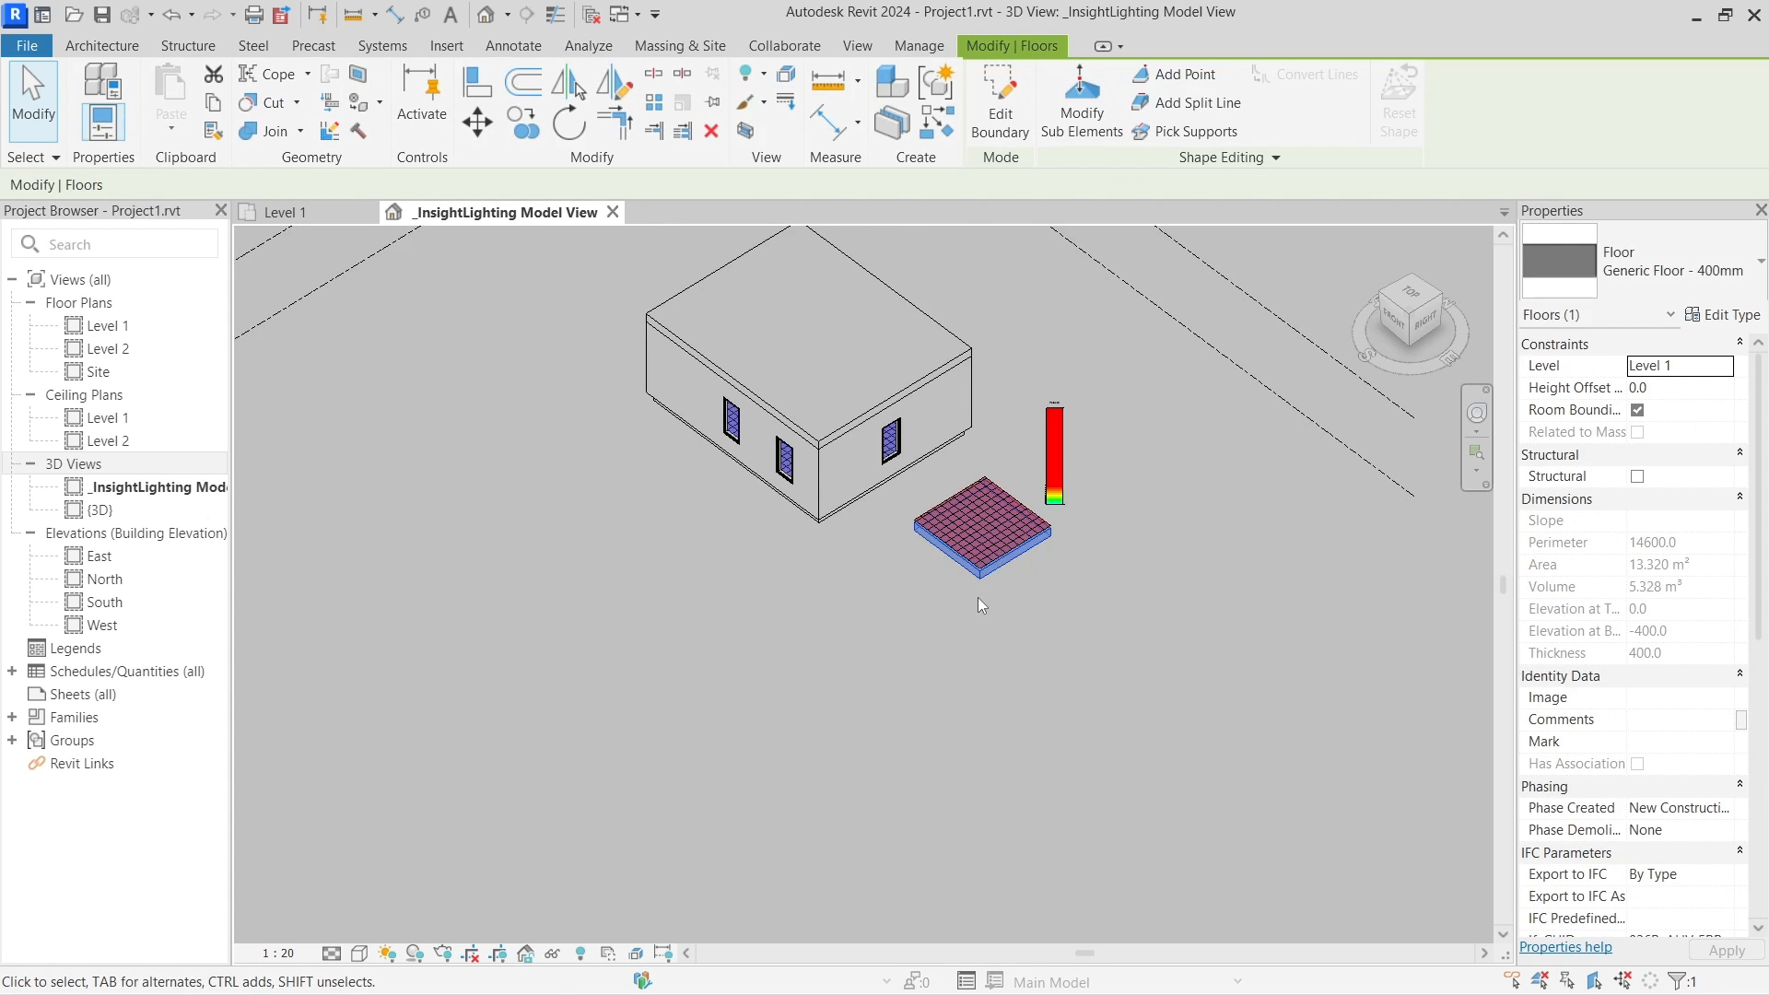
middle_click_drag(982, 605, 857, 668, "shift")
left_click(824, 672)
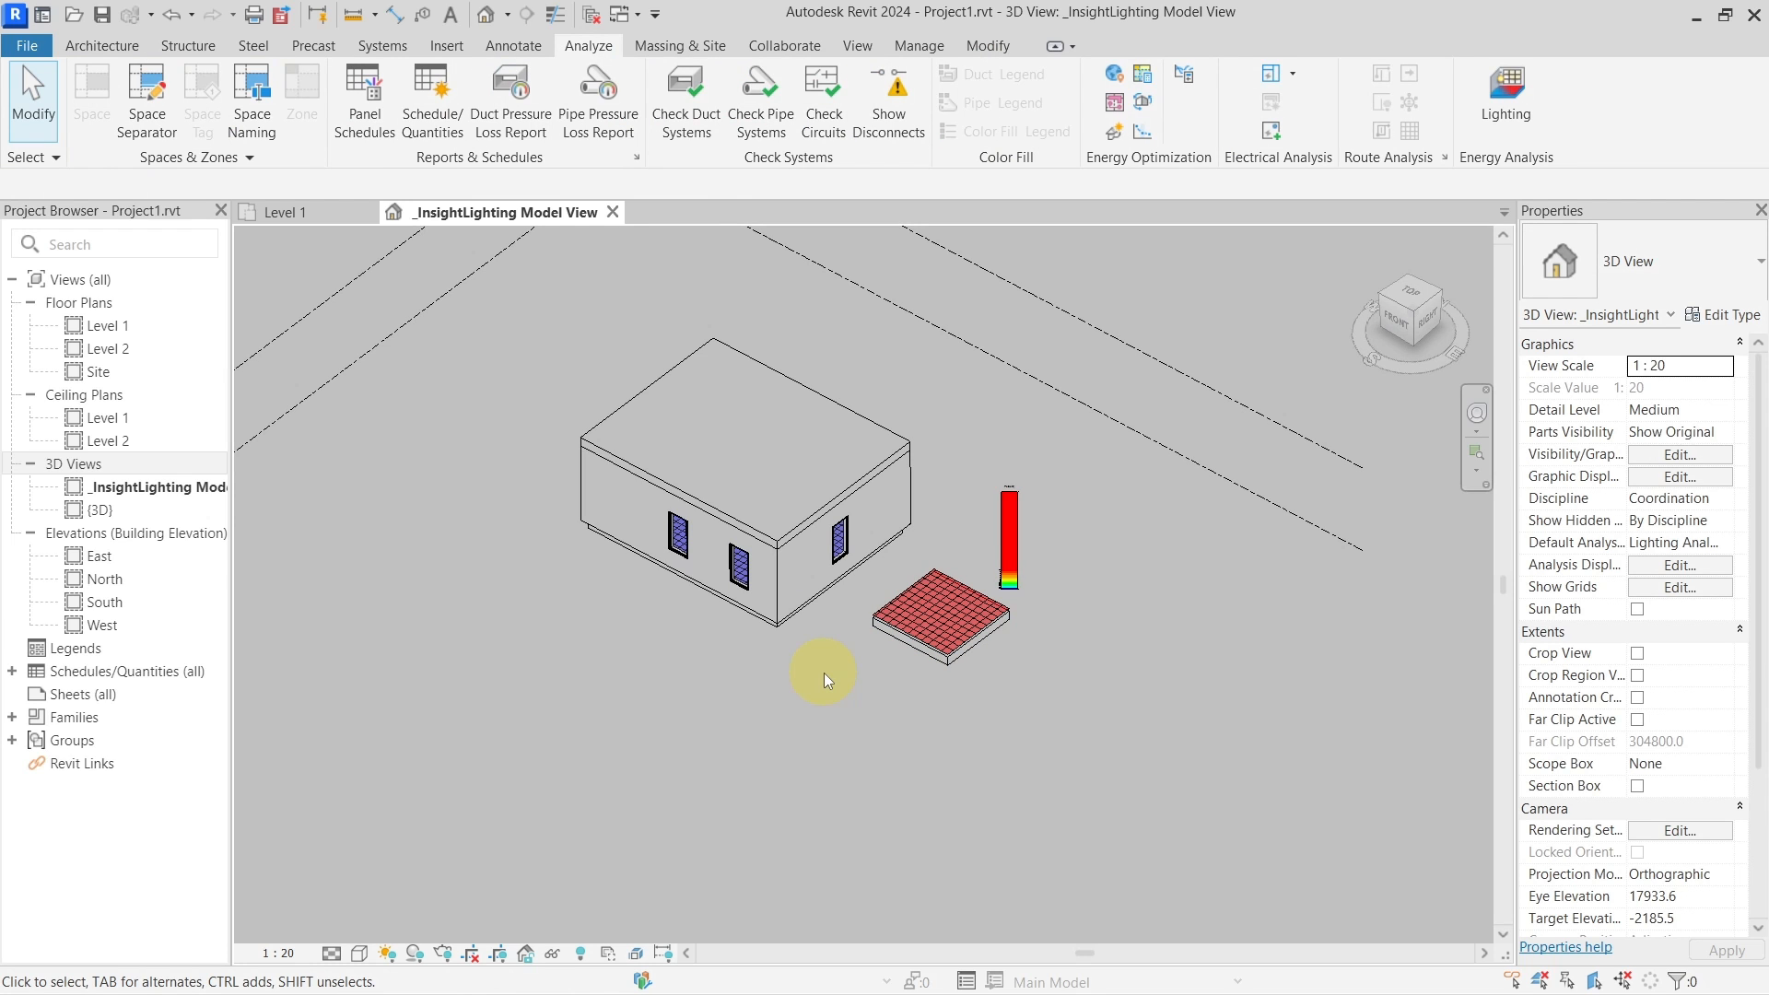
scroll(894, 484, "up", 3)
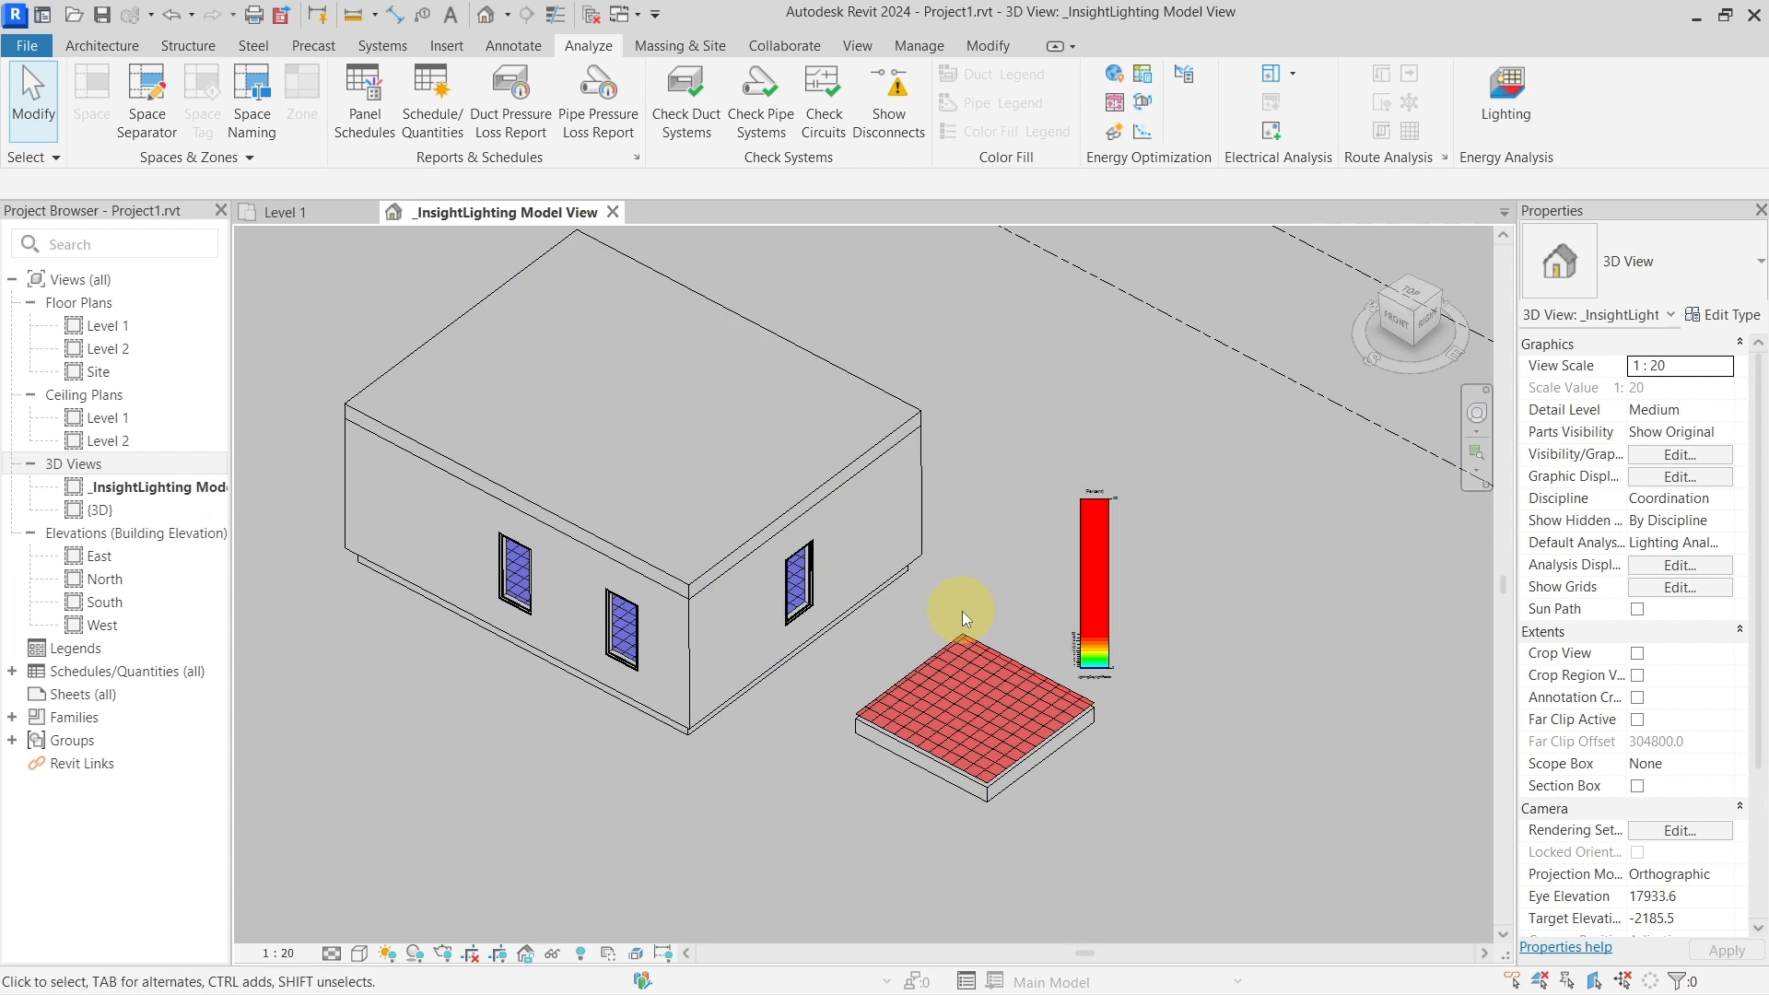
left_click(1028, 770)
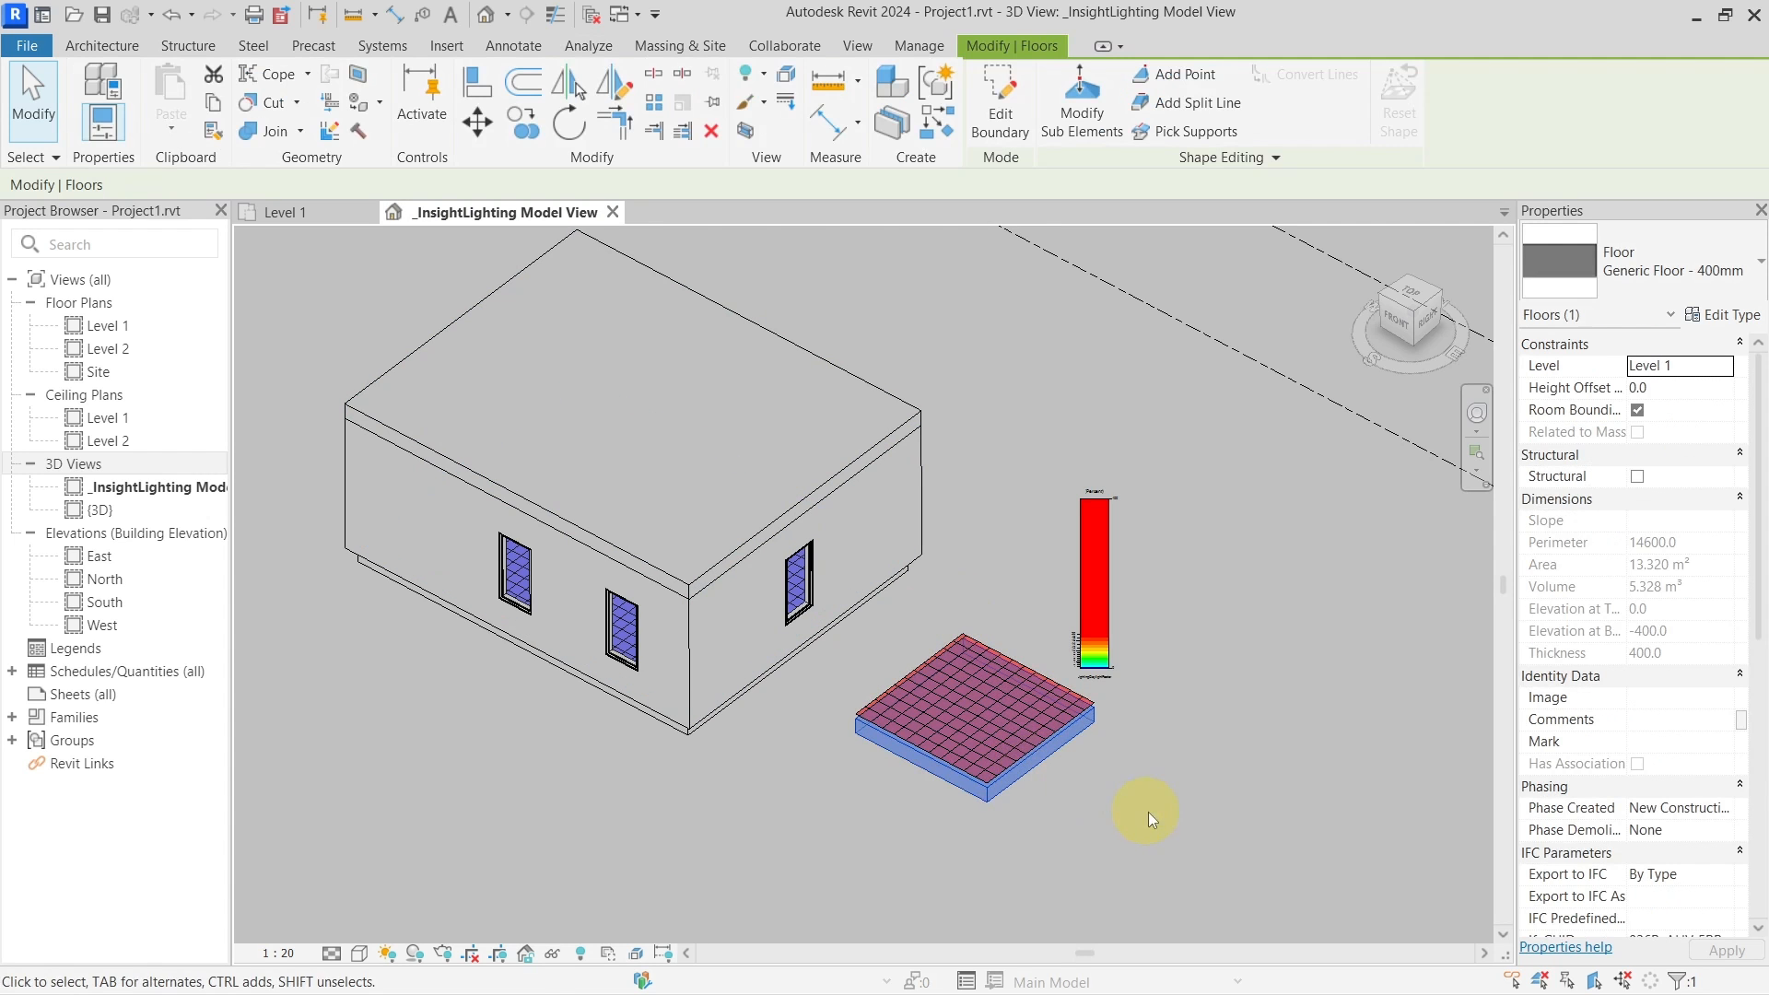
scroll(1105, 755, "down", 2)
key("h")
key("h")
scroll(833, 720, "down", 2)
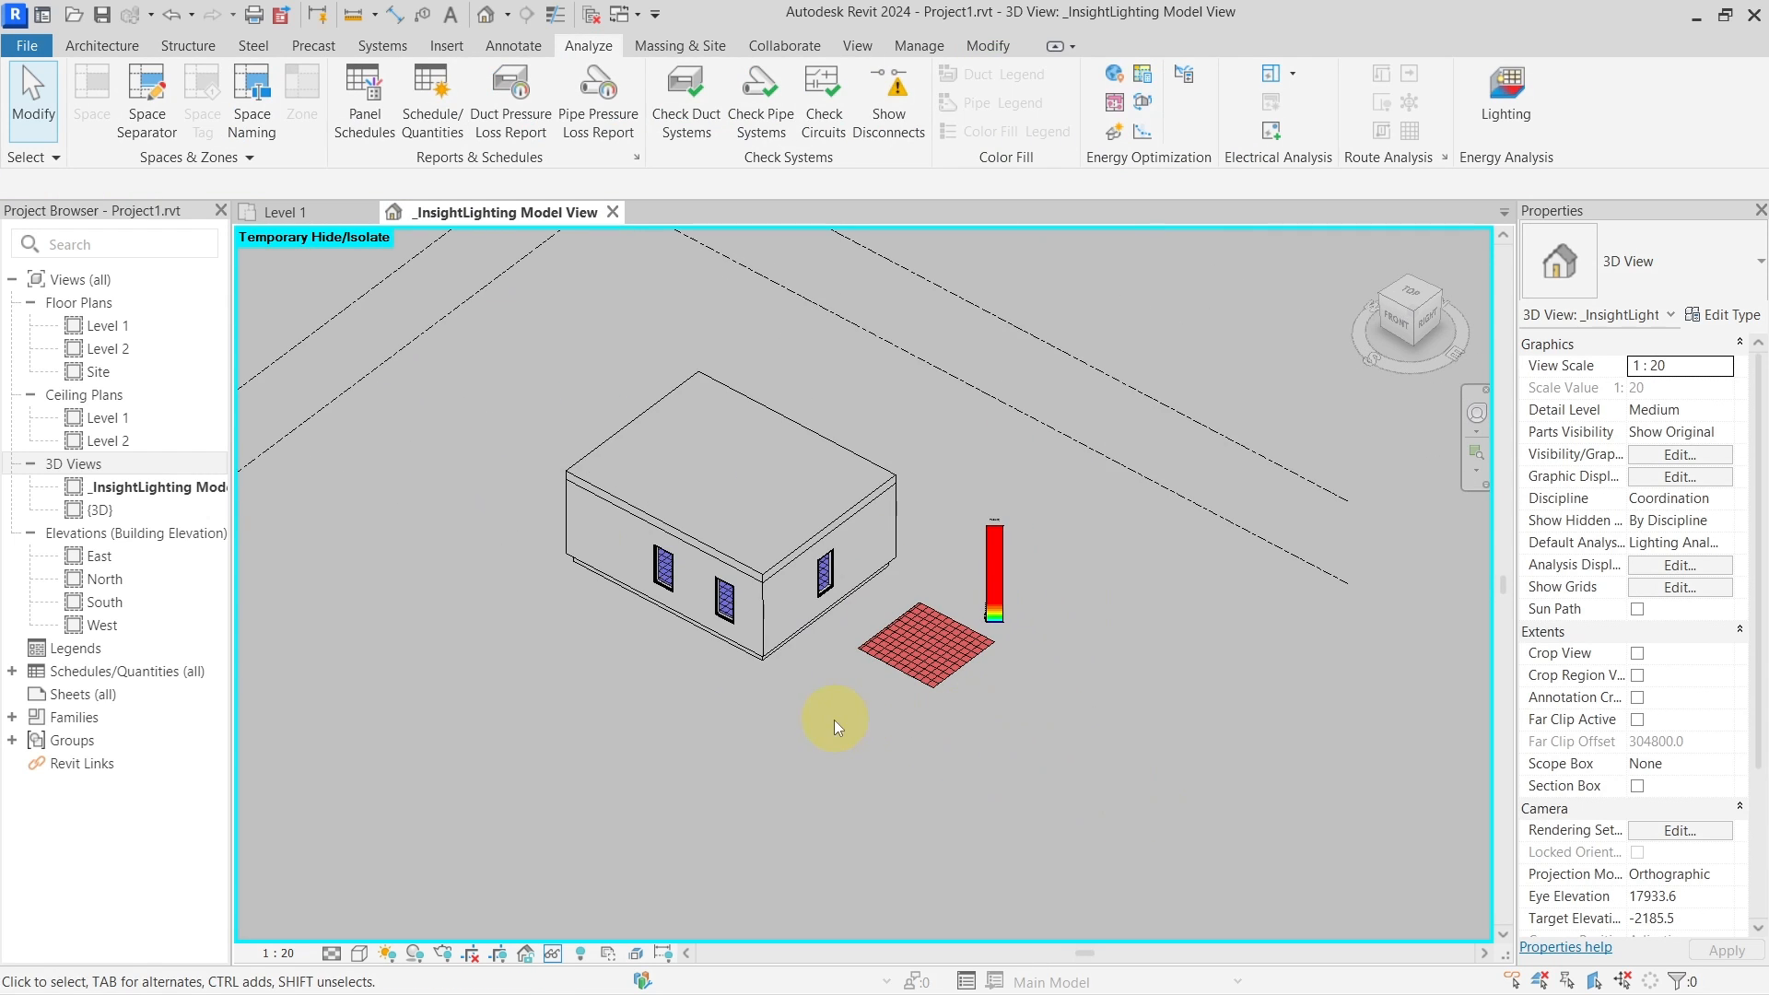
middle_click_drag(833, 721, 833, 592, "shift")
scroll(833, 591, "up", 1)
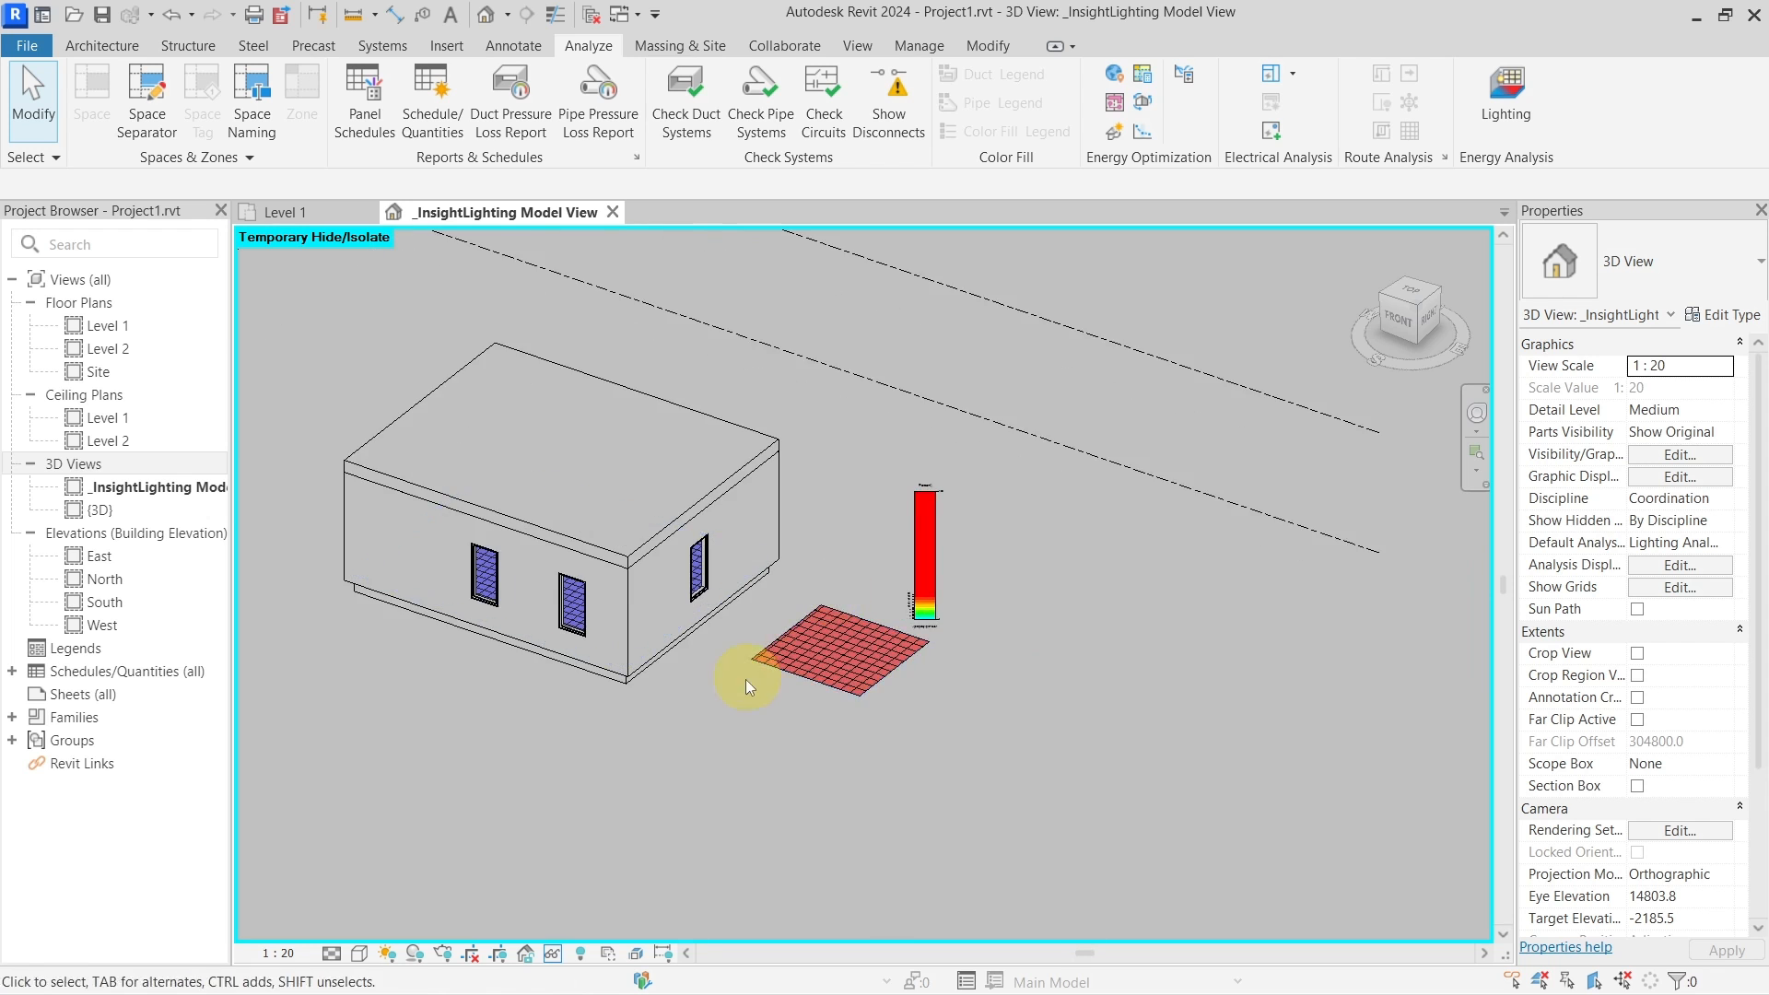
middle_click_drag(744, 678, 1032, 636, "shift")
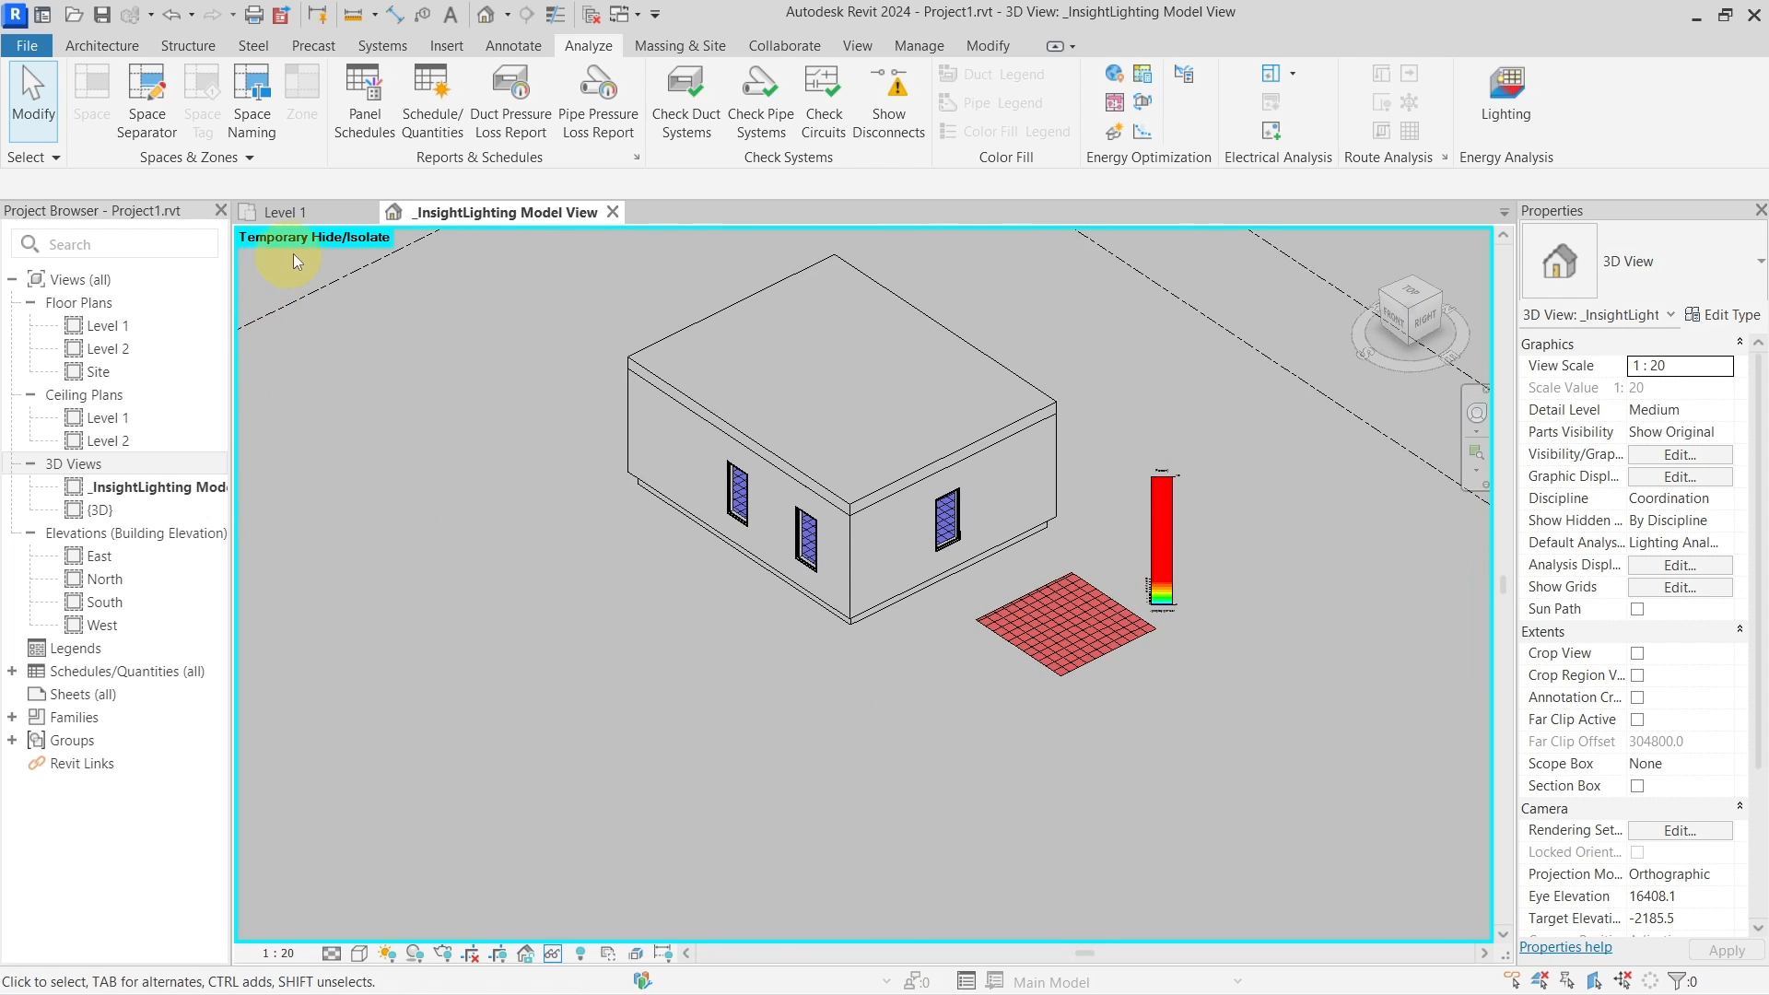
Review the Ceilings and Floors categories in Visibility/Graphics (VG)
key("v")
key("g")
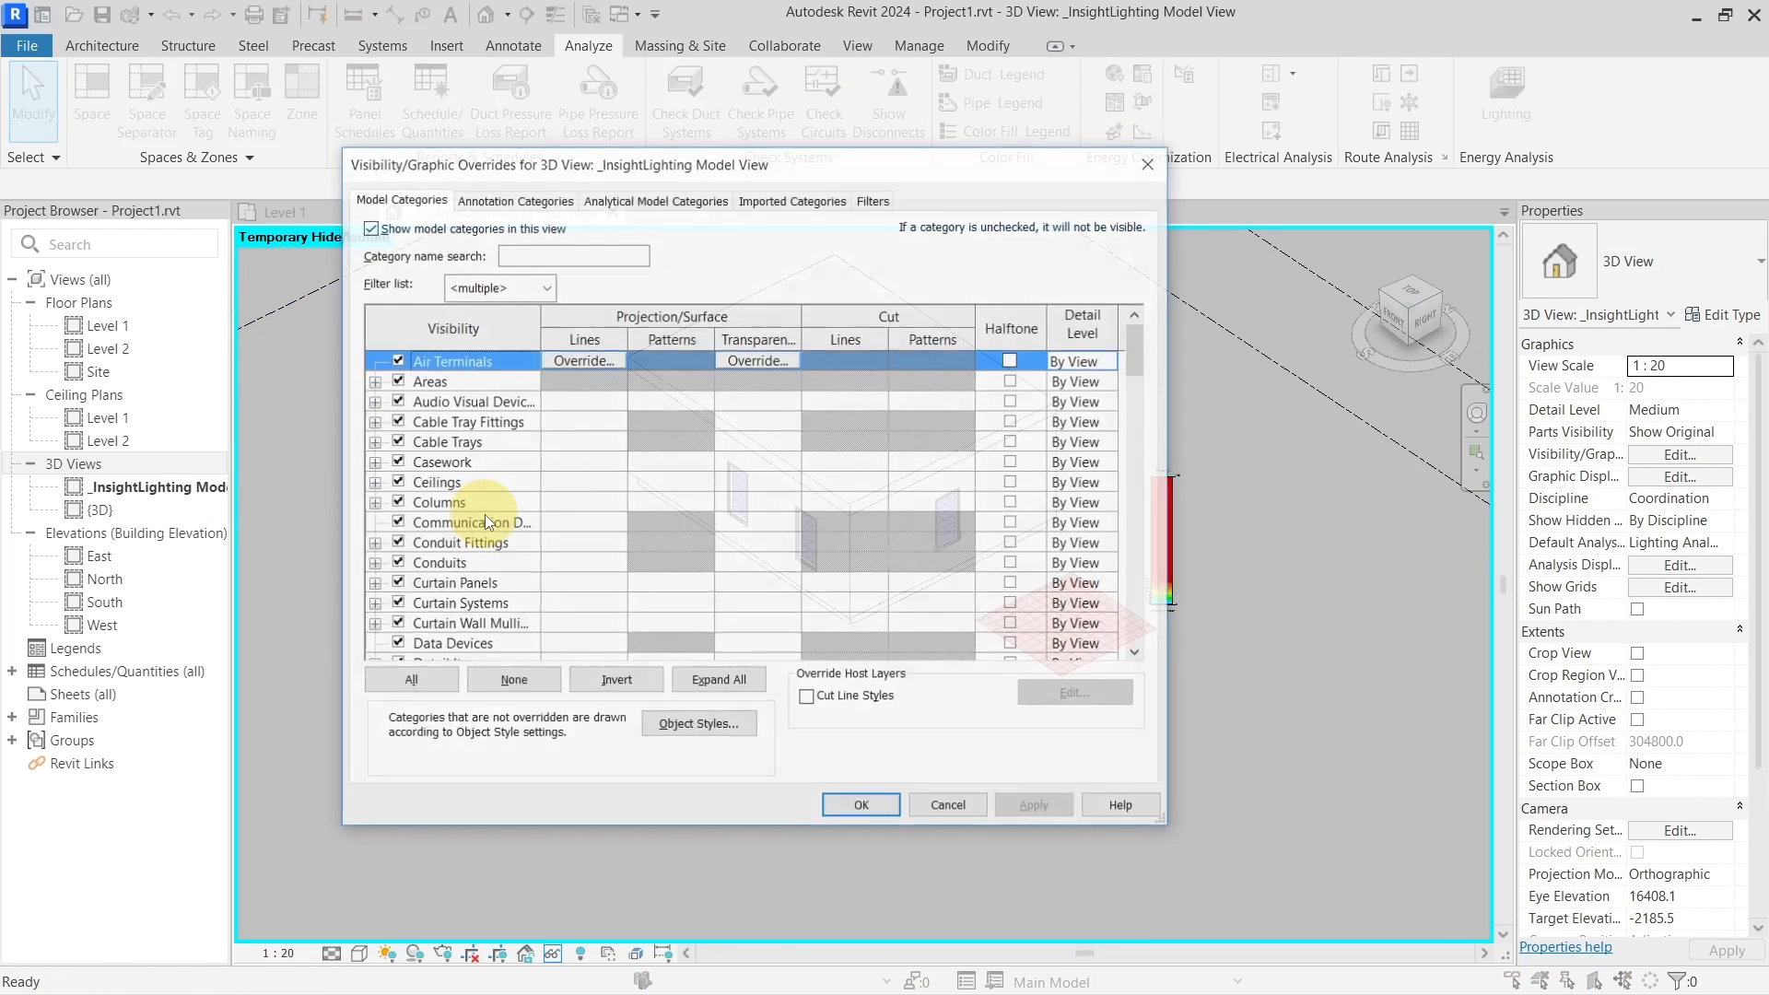
left_click(486, 491)
scroll(487, 498, "down", 6)
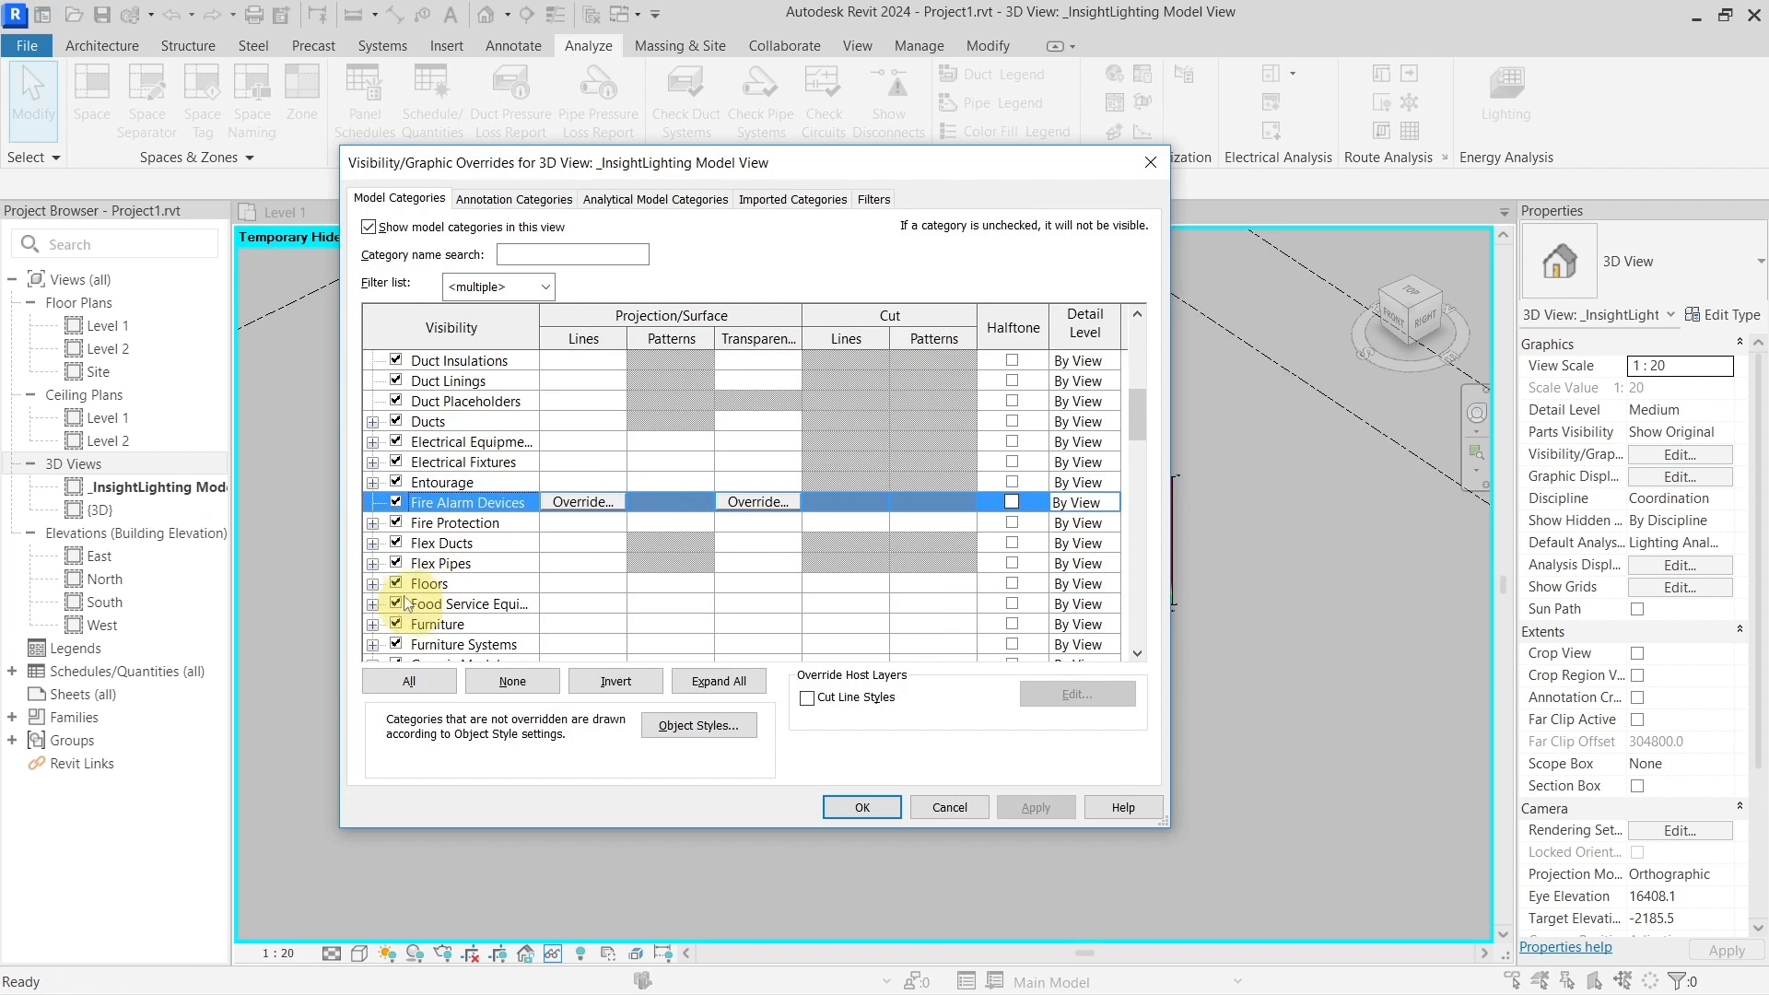
left_click(433, 585)
key("Return")
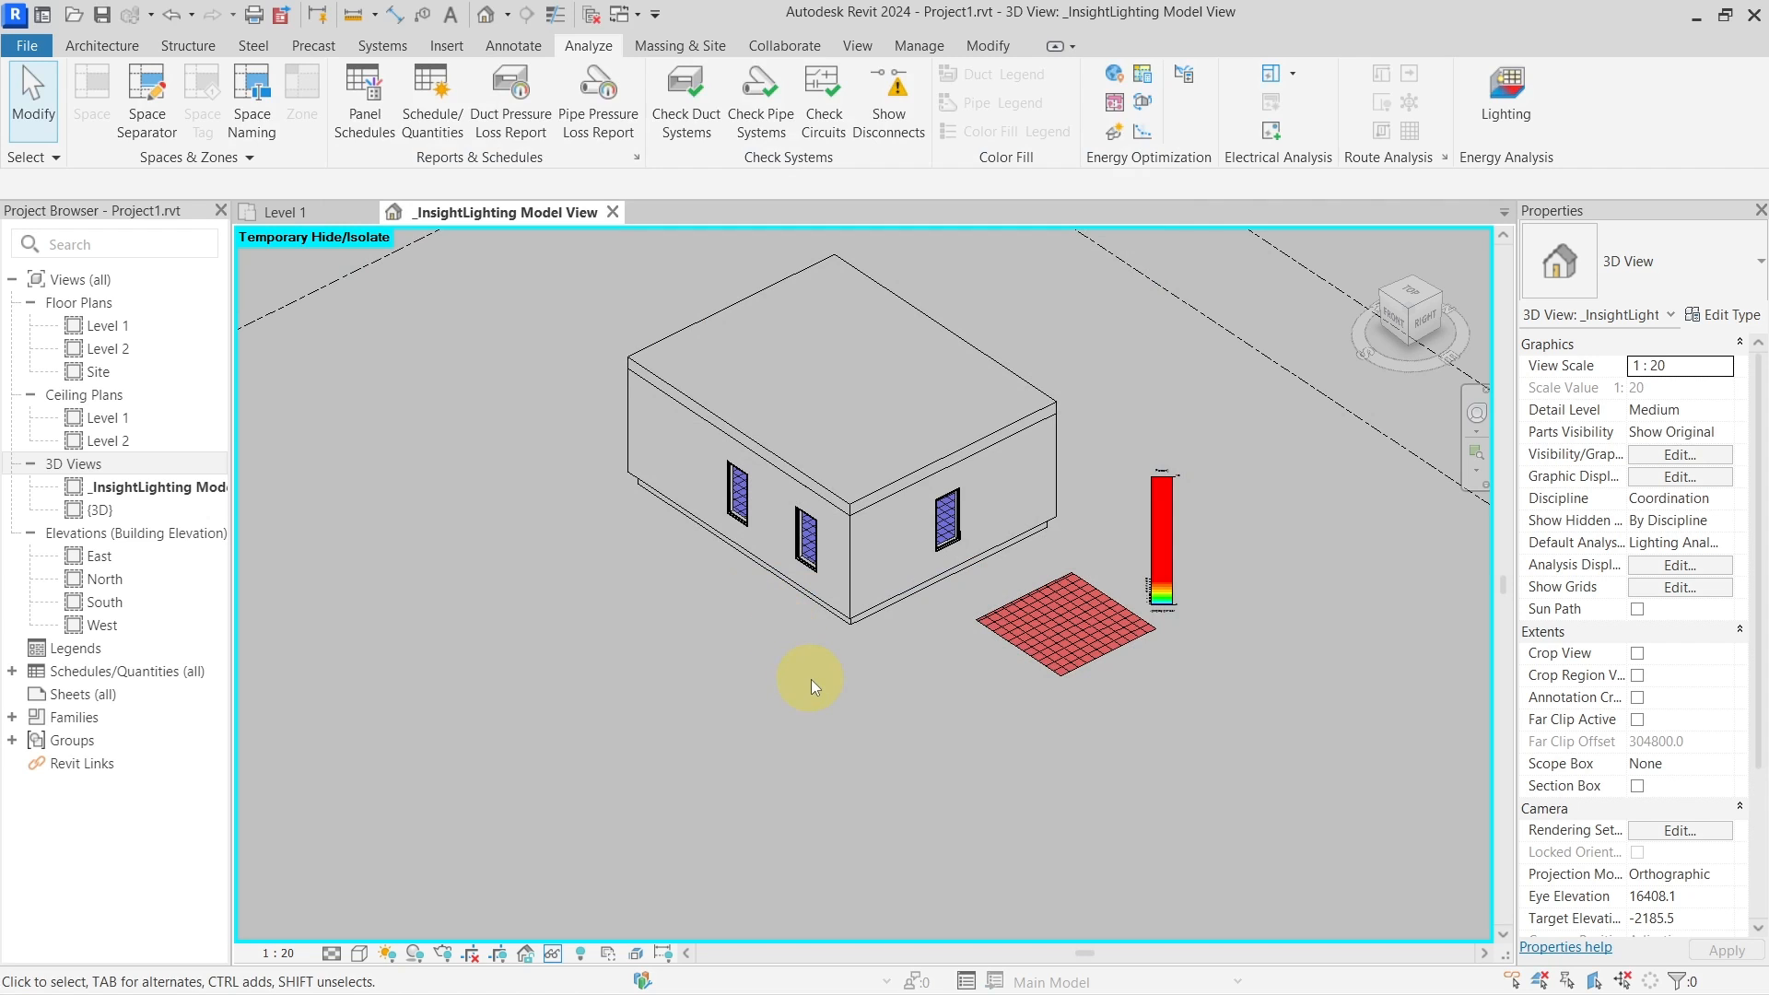
Restore the hidden slab and drag it away from the red analysis grid
key("h")
key("r")
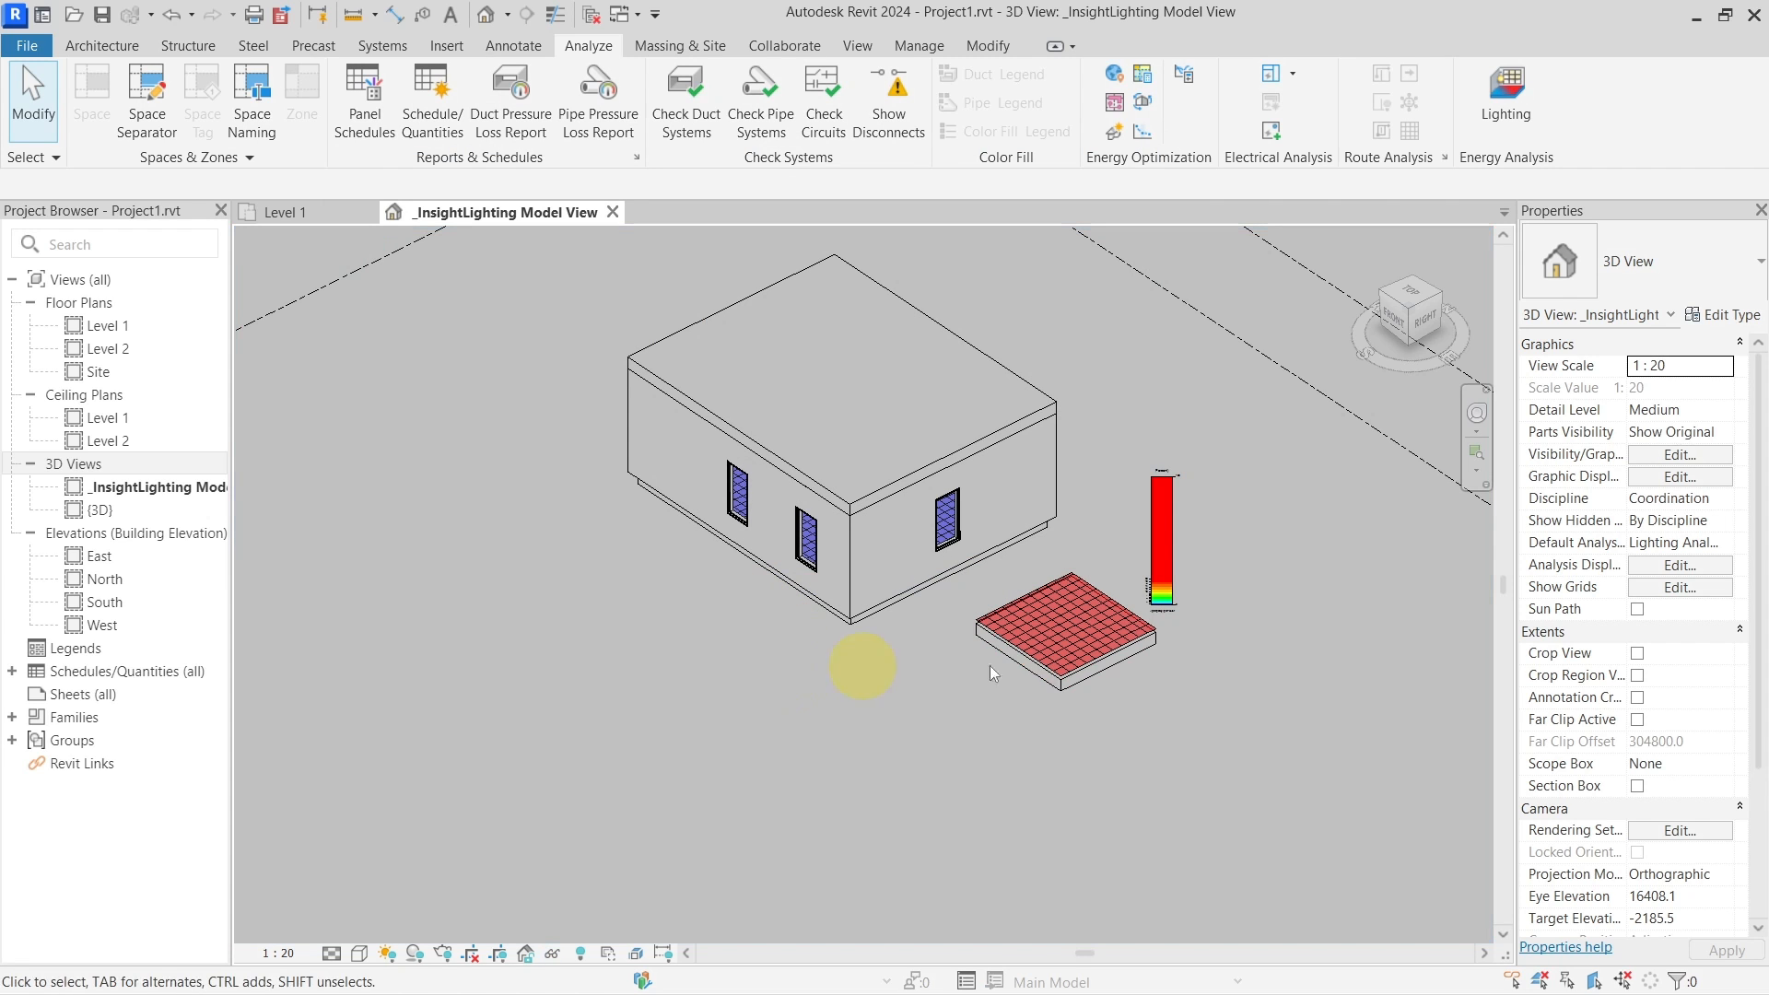
scroll(1075, 688, "up", 5)
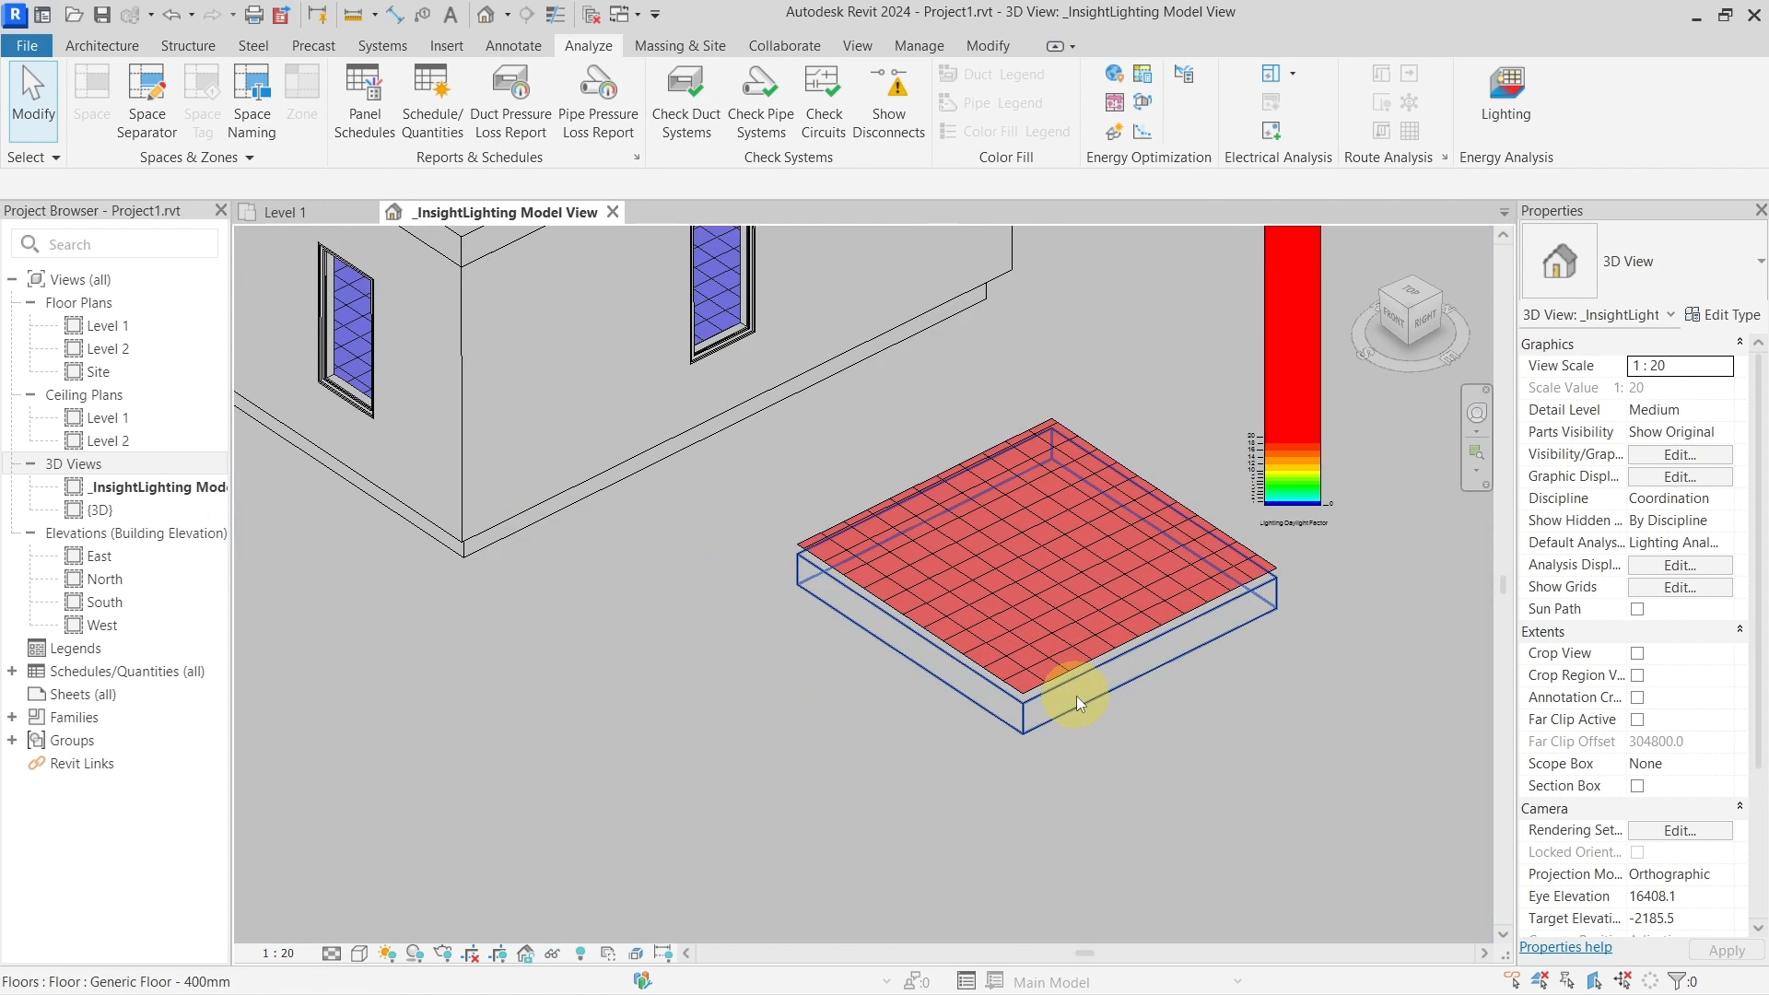
scroll(1076, 695, "down", 5)
key("v")
key("g")
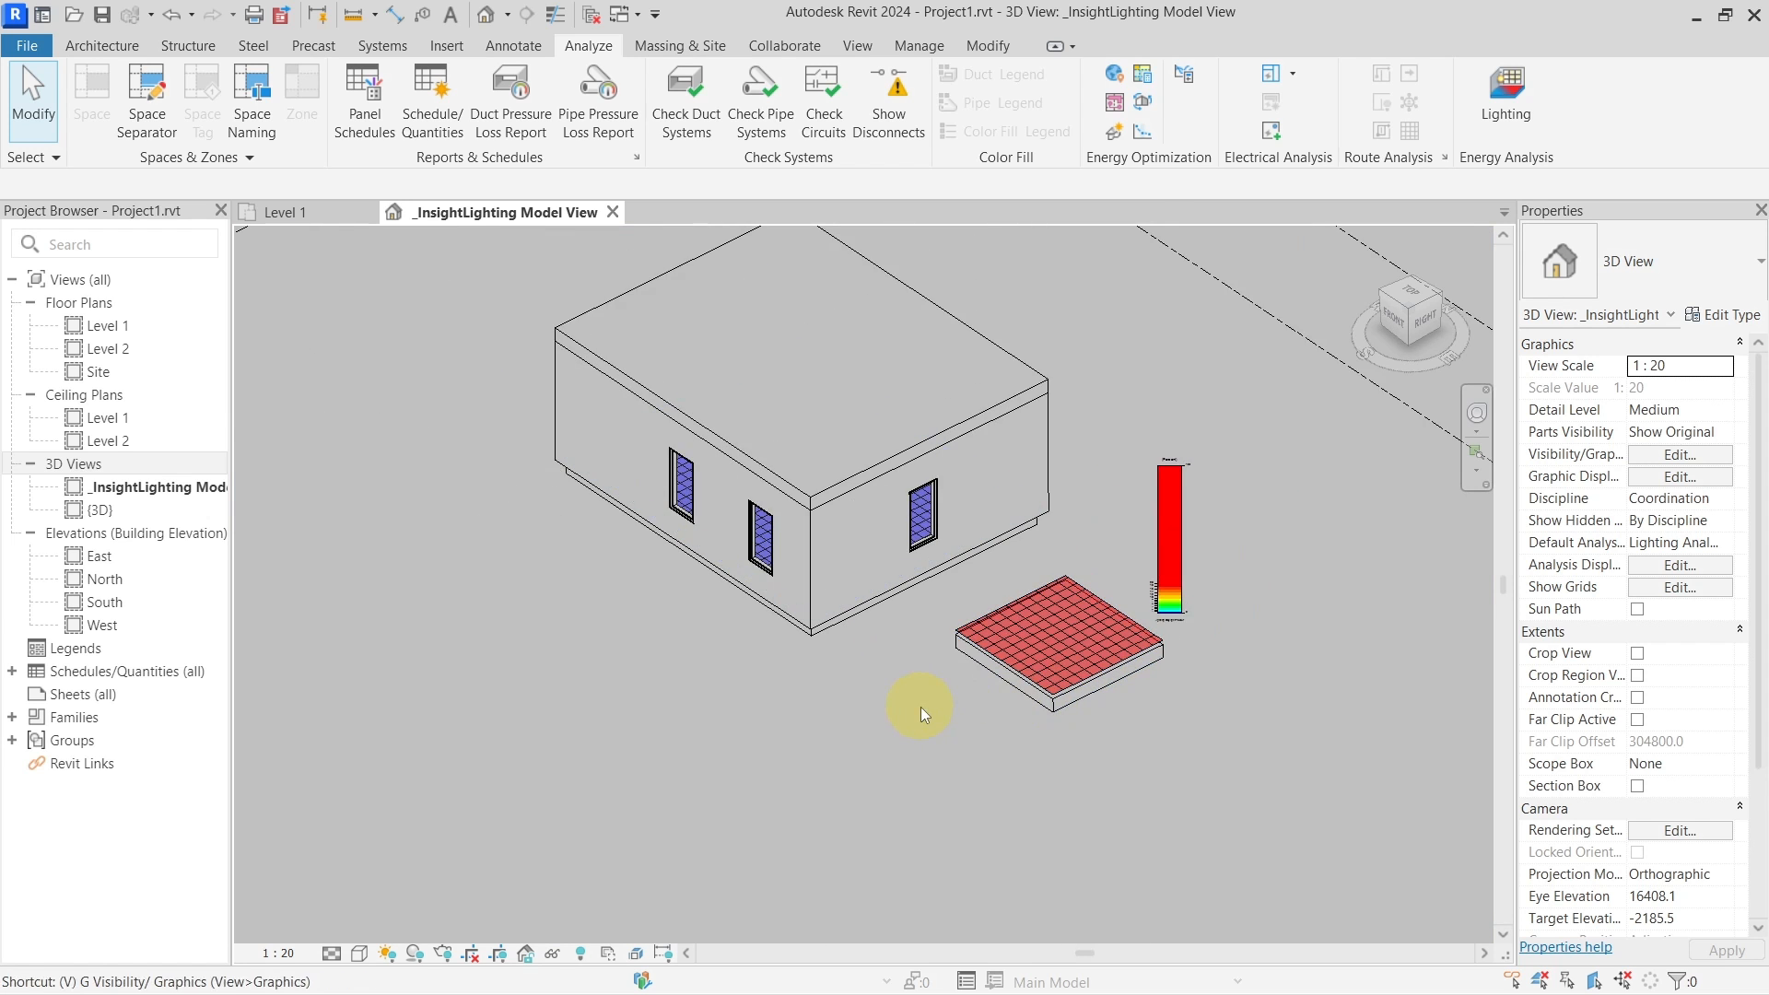
key("Escape")
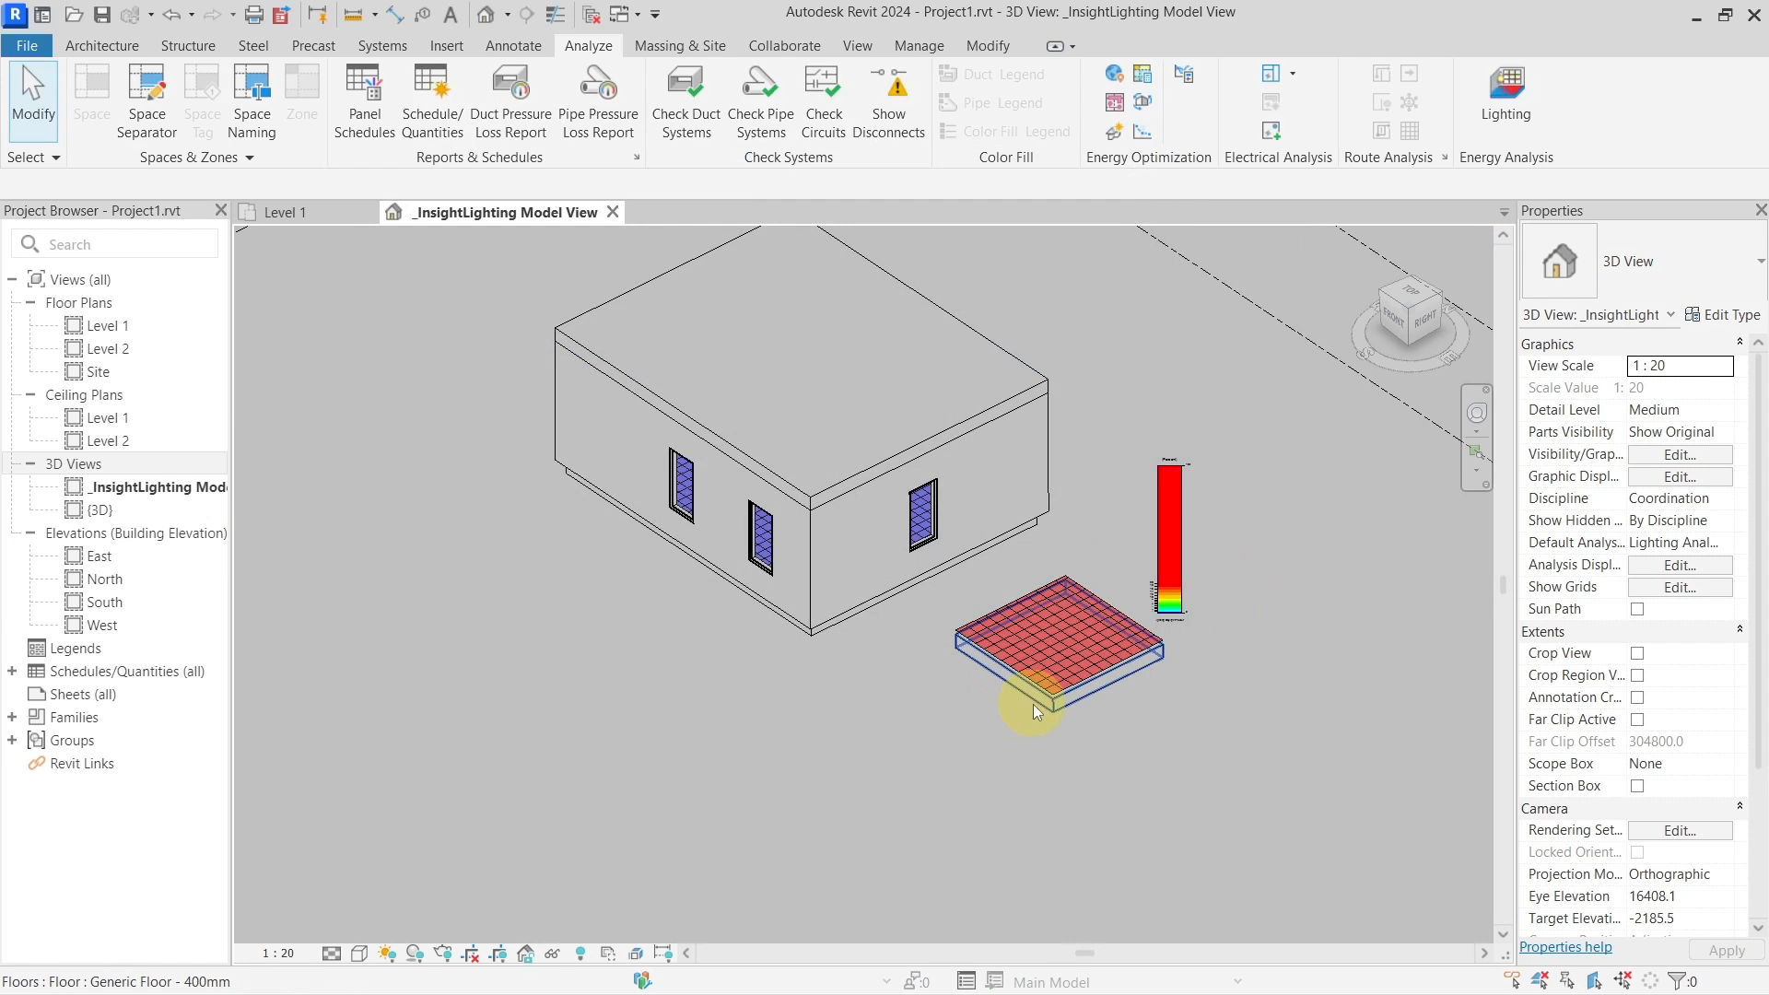
left_click(1080, 691)
left_click_drag(1079, 690, 943, 761)
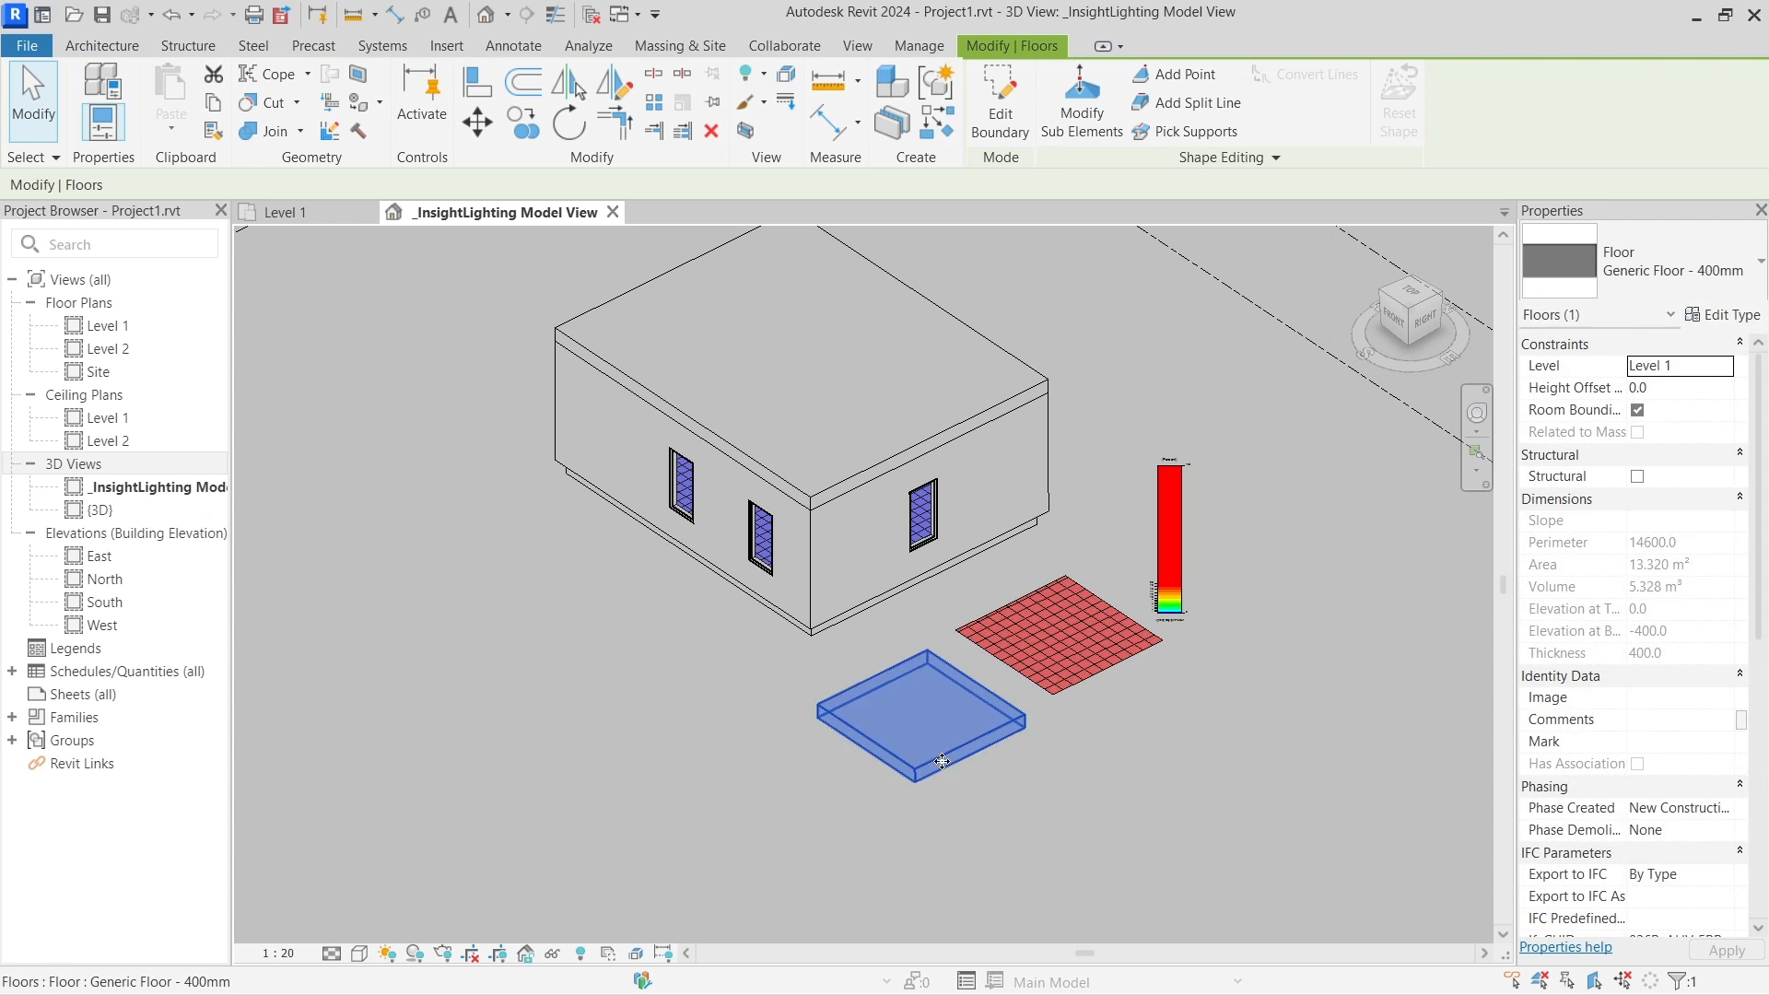
key("Escape")
Turn off the Floors category for this 3D view via VG
key("v")
key("g")
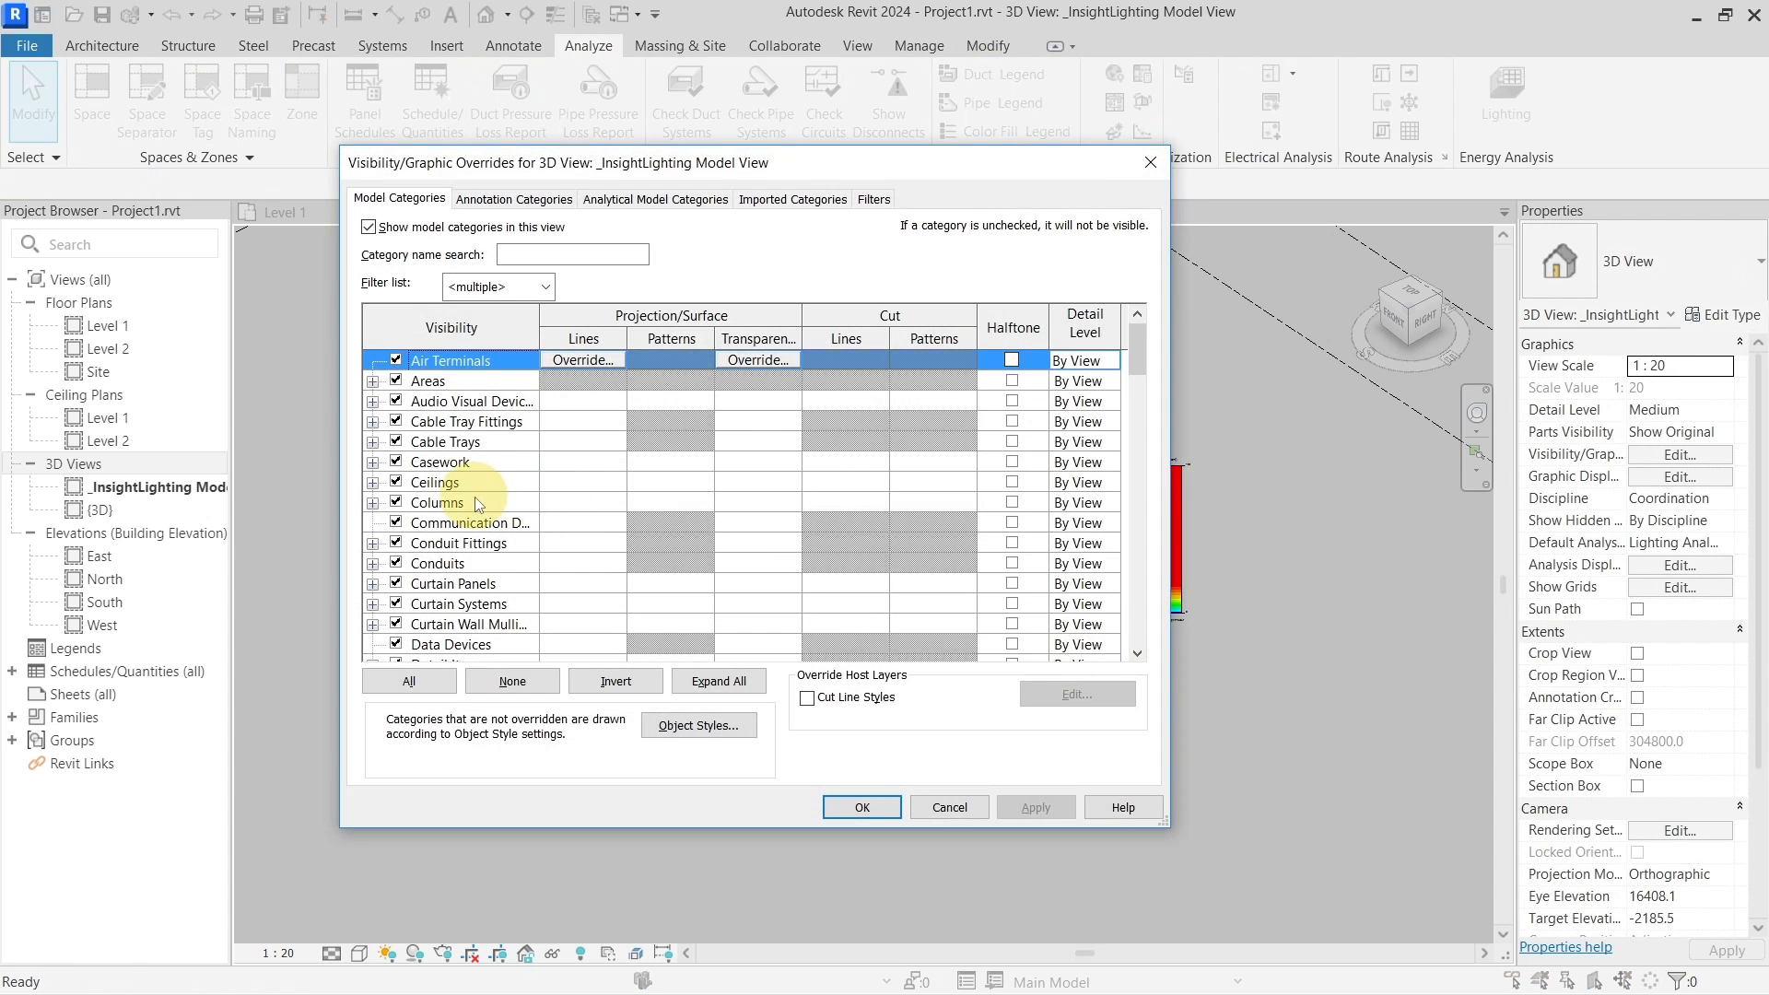
key("f")
scroll(446, 567, "down", 2)
scroll(449, 572, "down", 1)
left_click(396, 583)
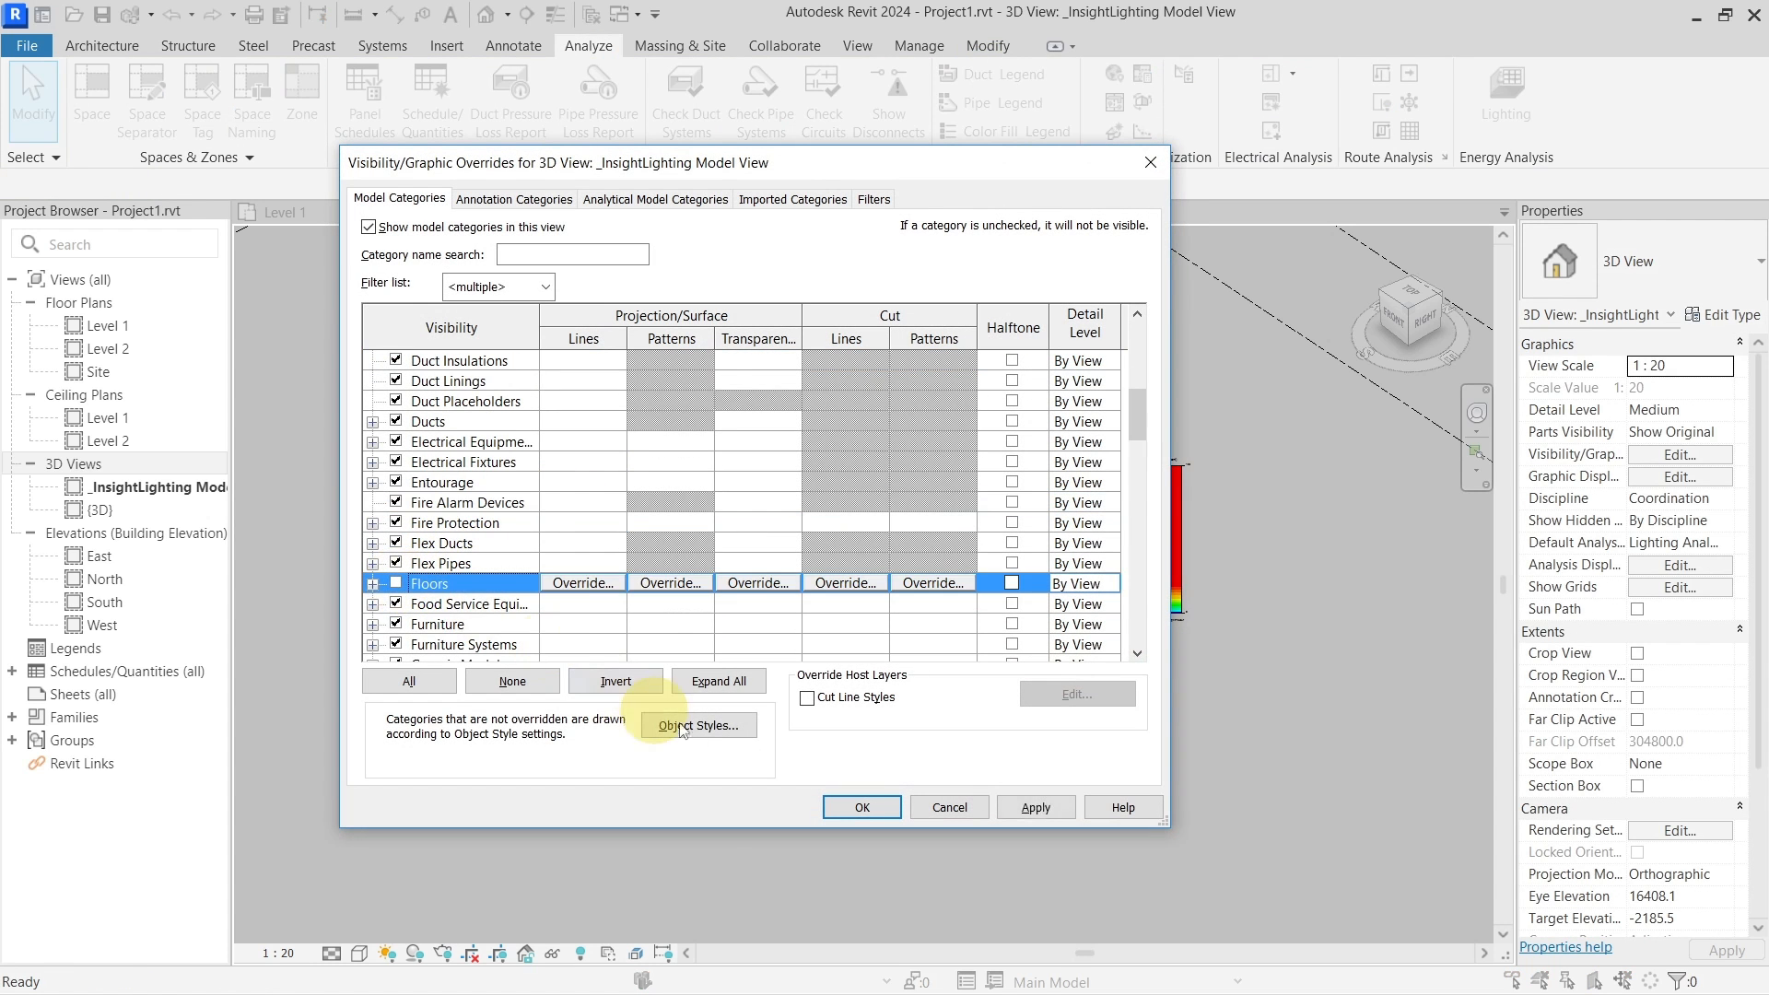
left_click(846, 804)
Start a new cloud Daylight Factor (beta) analysis limited to Level 1
left_click(1505, 114)
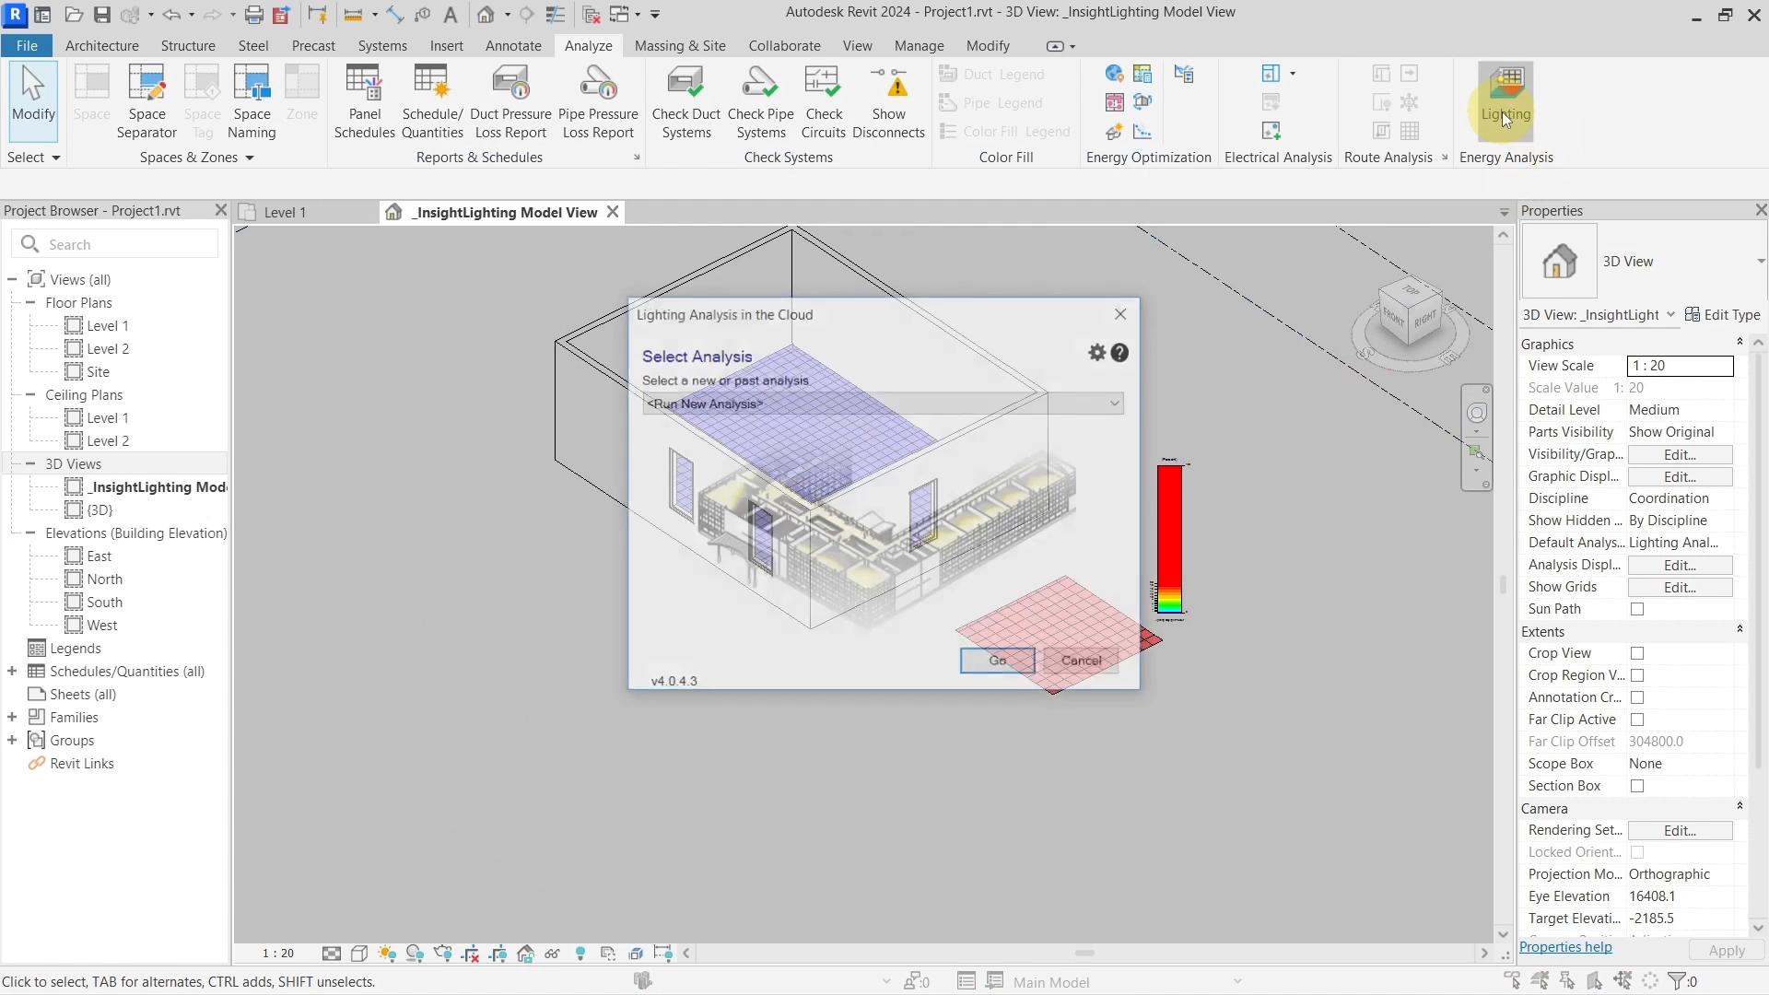
left_click(1001, 663)
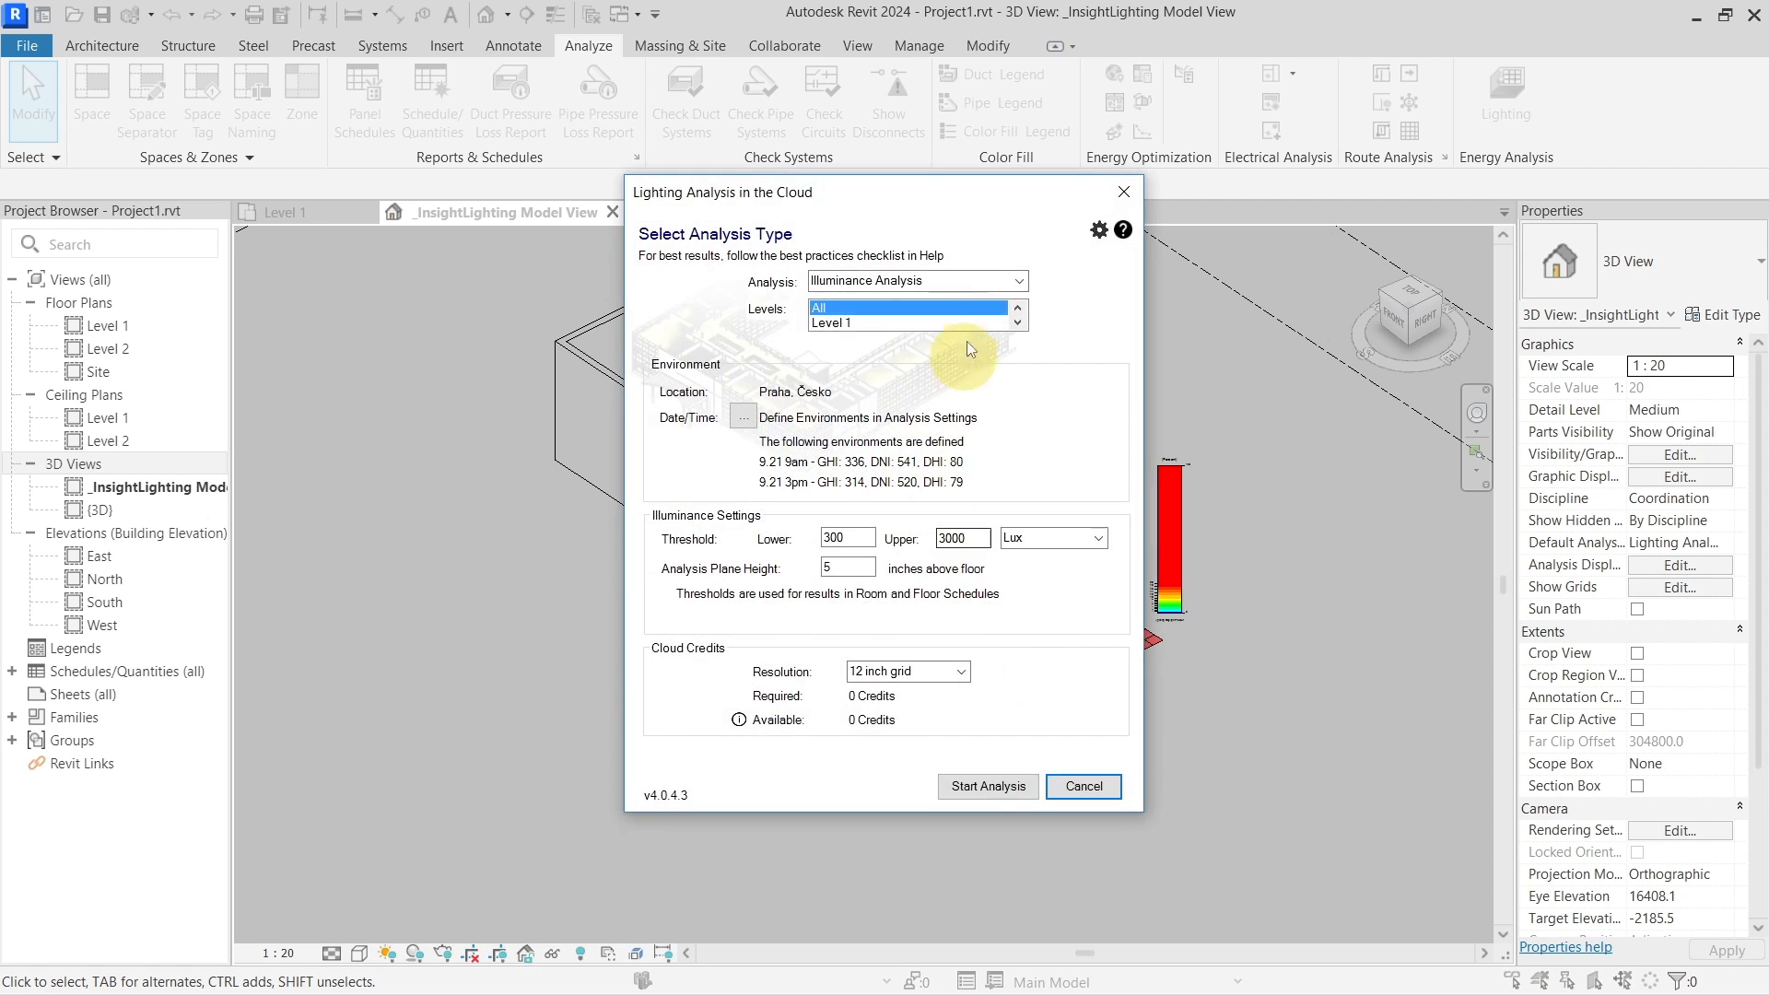
left_click(960, 322)
left_click(1020, 280)
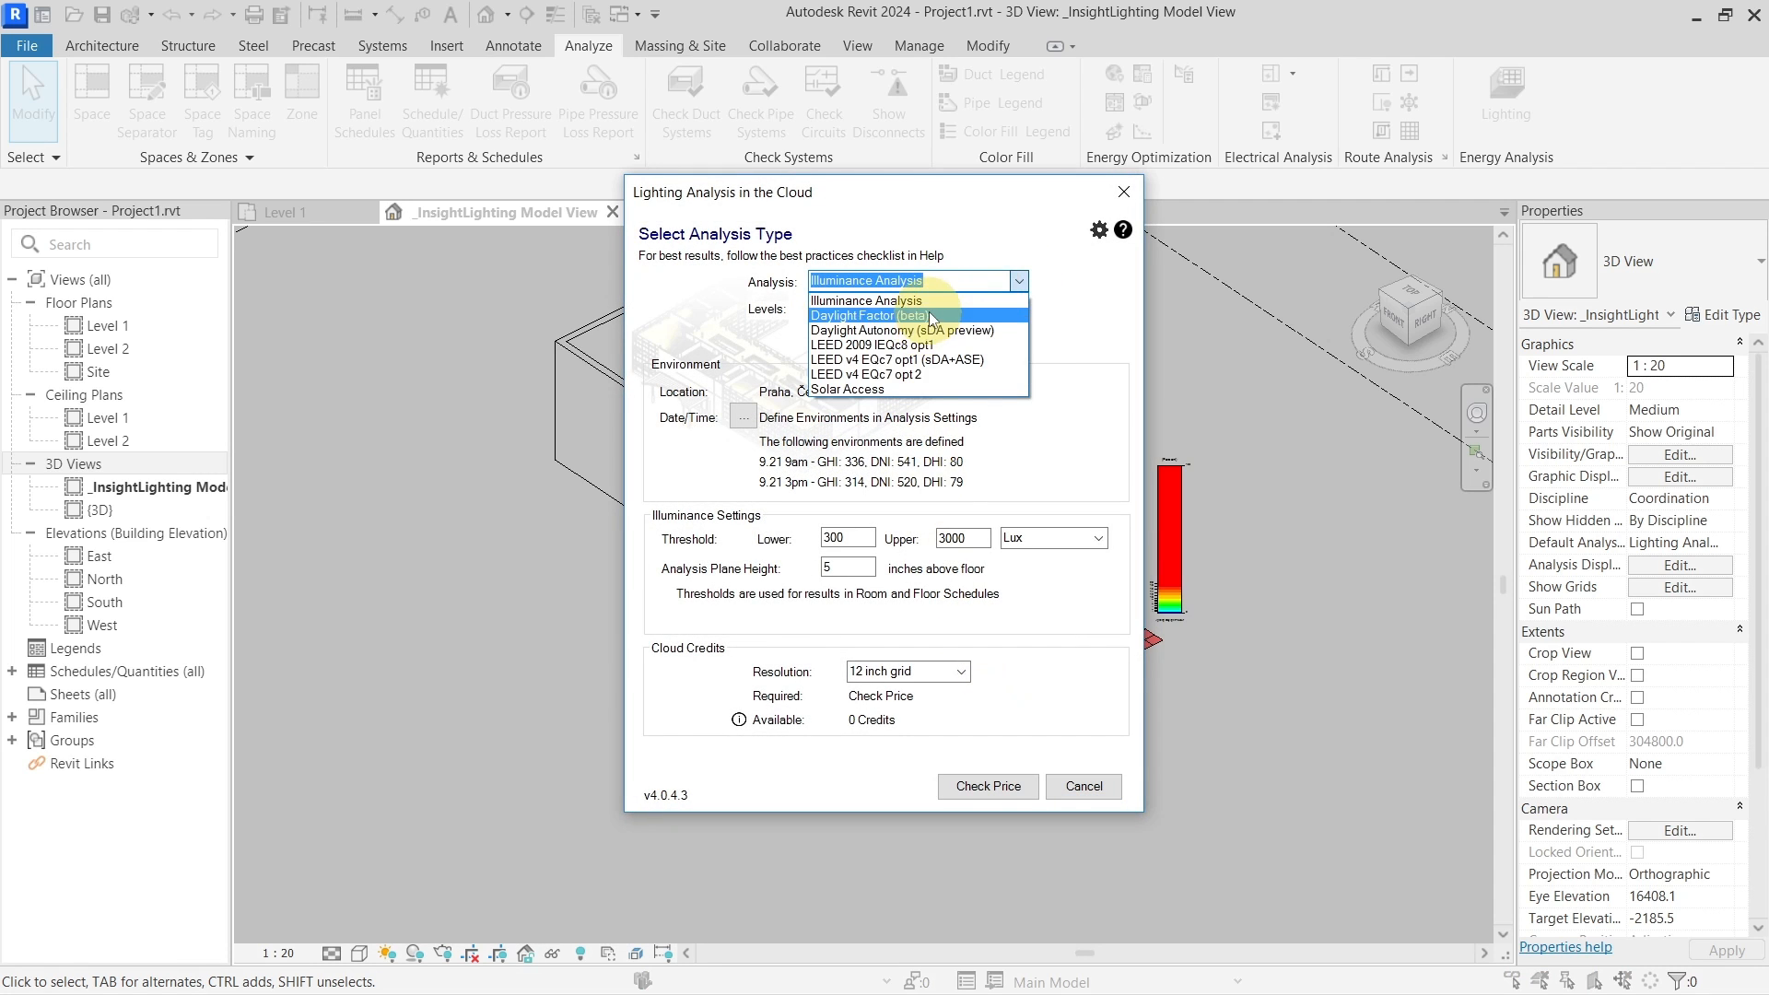
left_click(921, 307)
Check the price, send the analysis to the cloud, and confirm the upload and project save
left_click(975, 786)
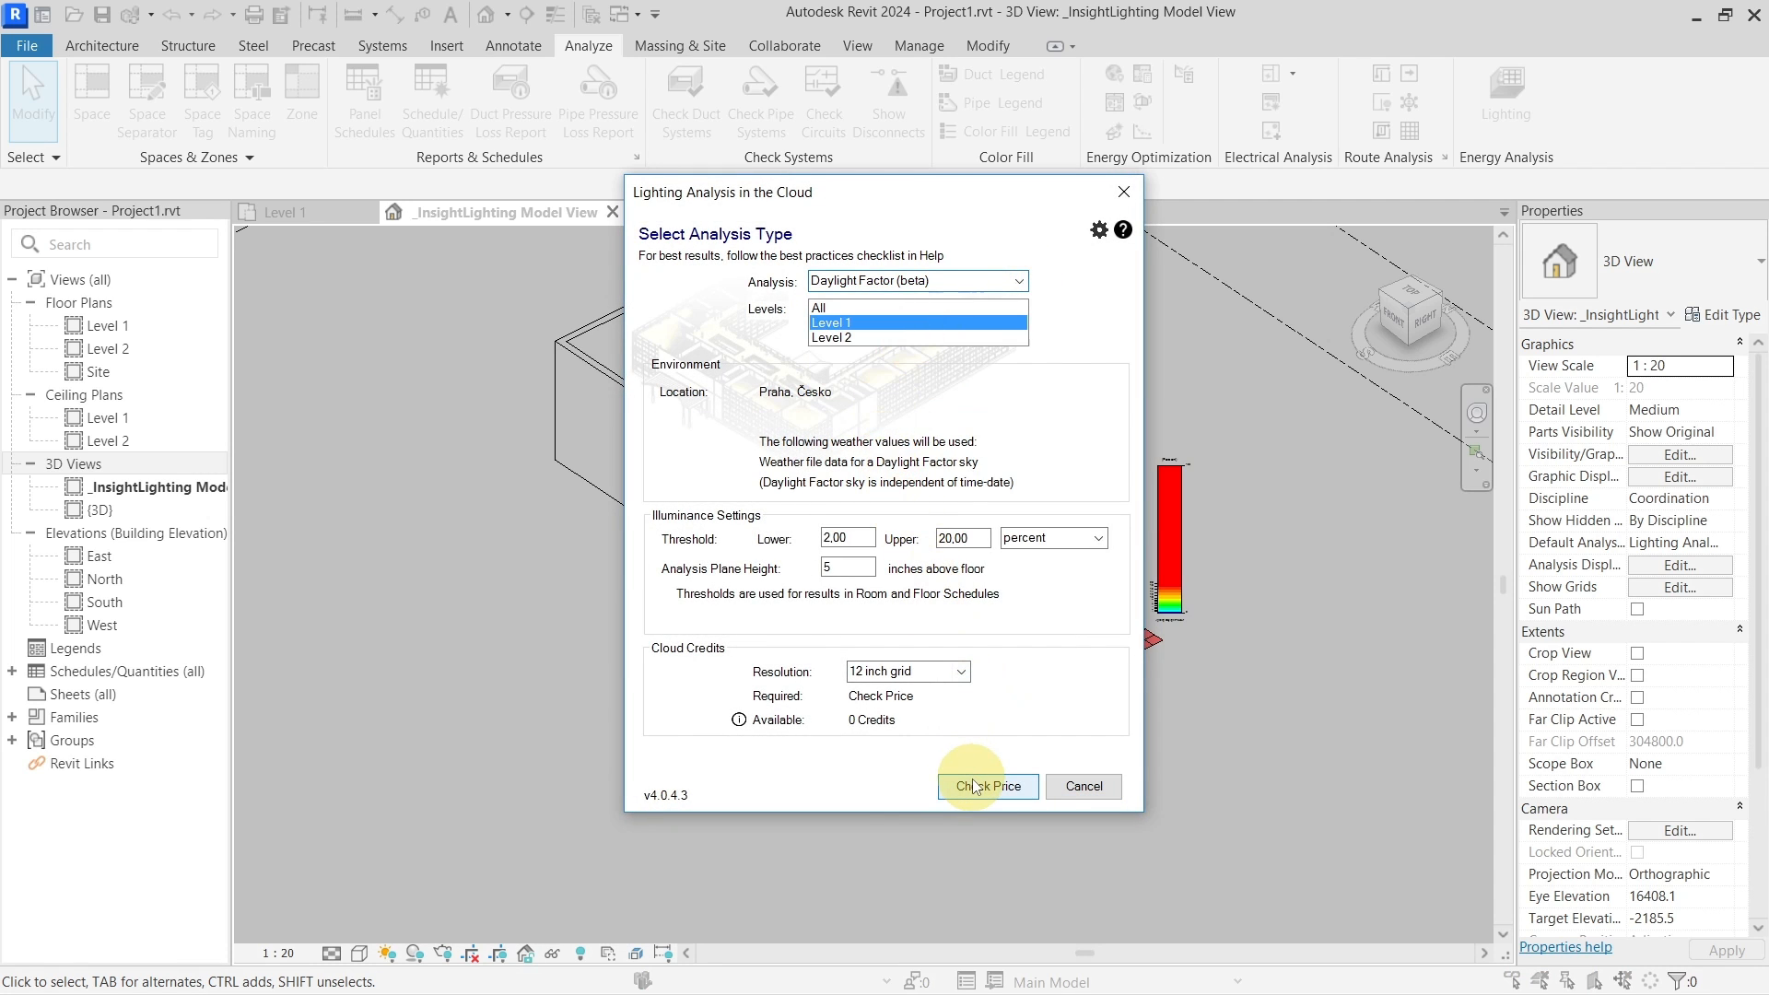
left_click(976, 786)
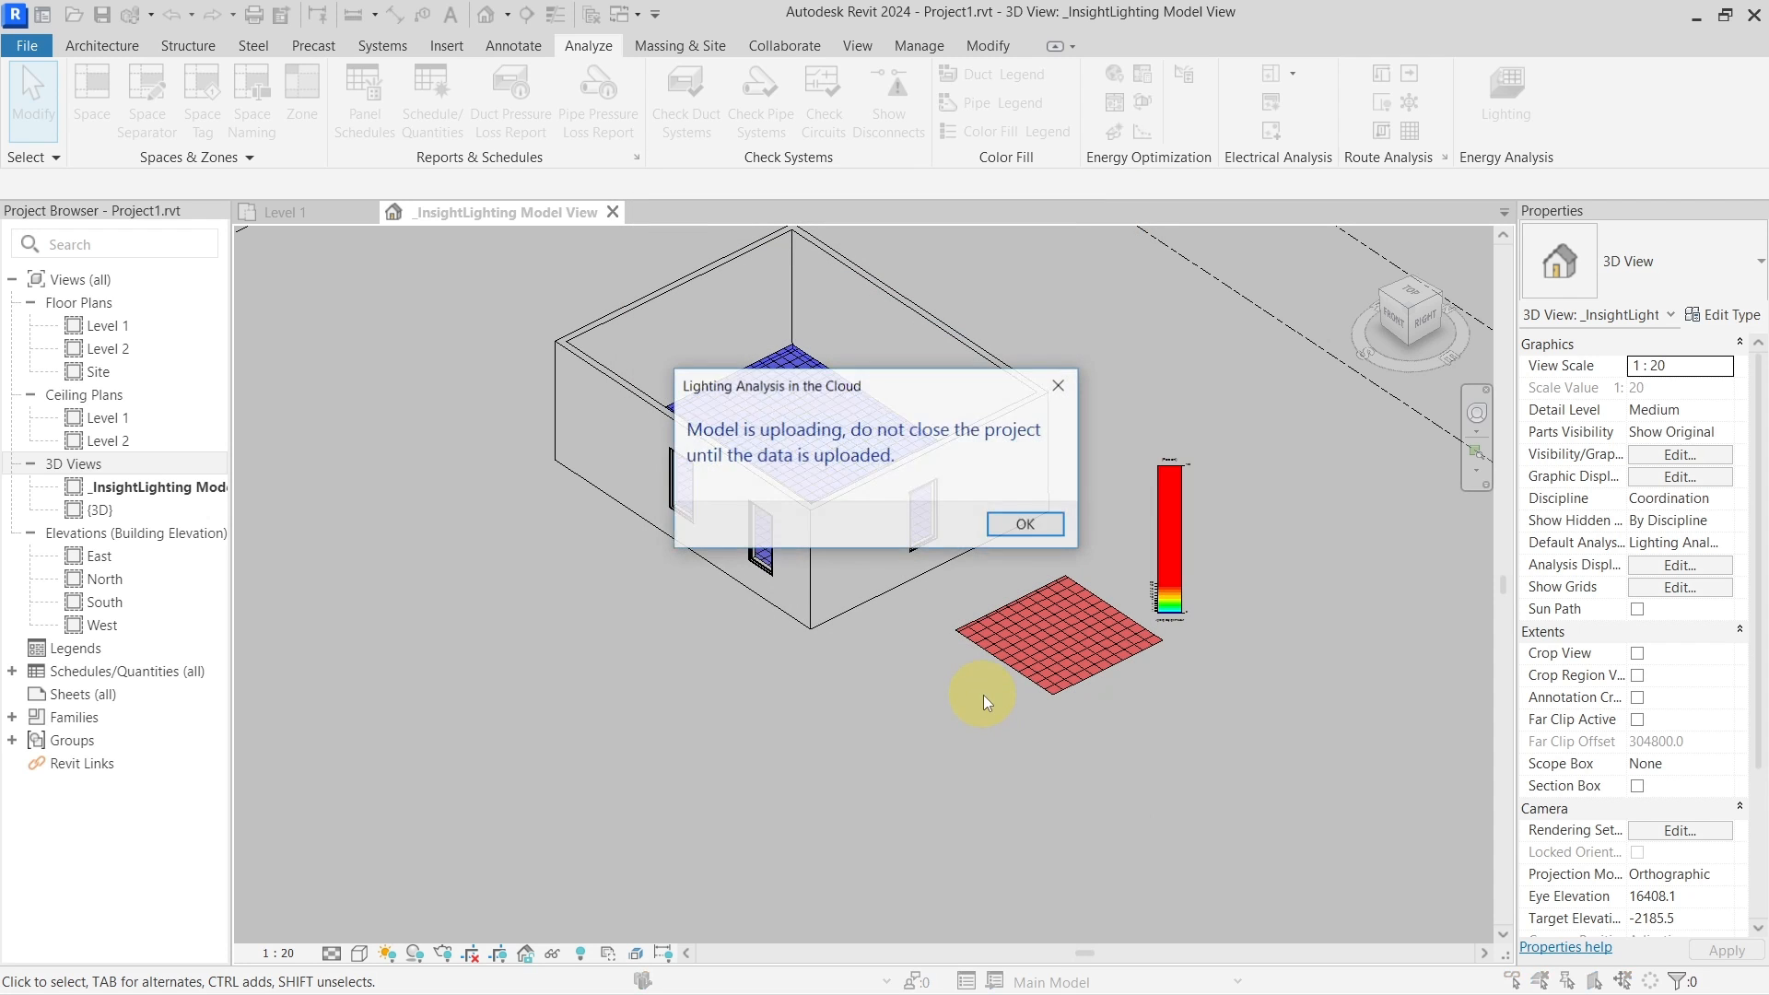
left_click(1021, 522)
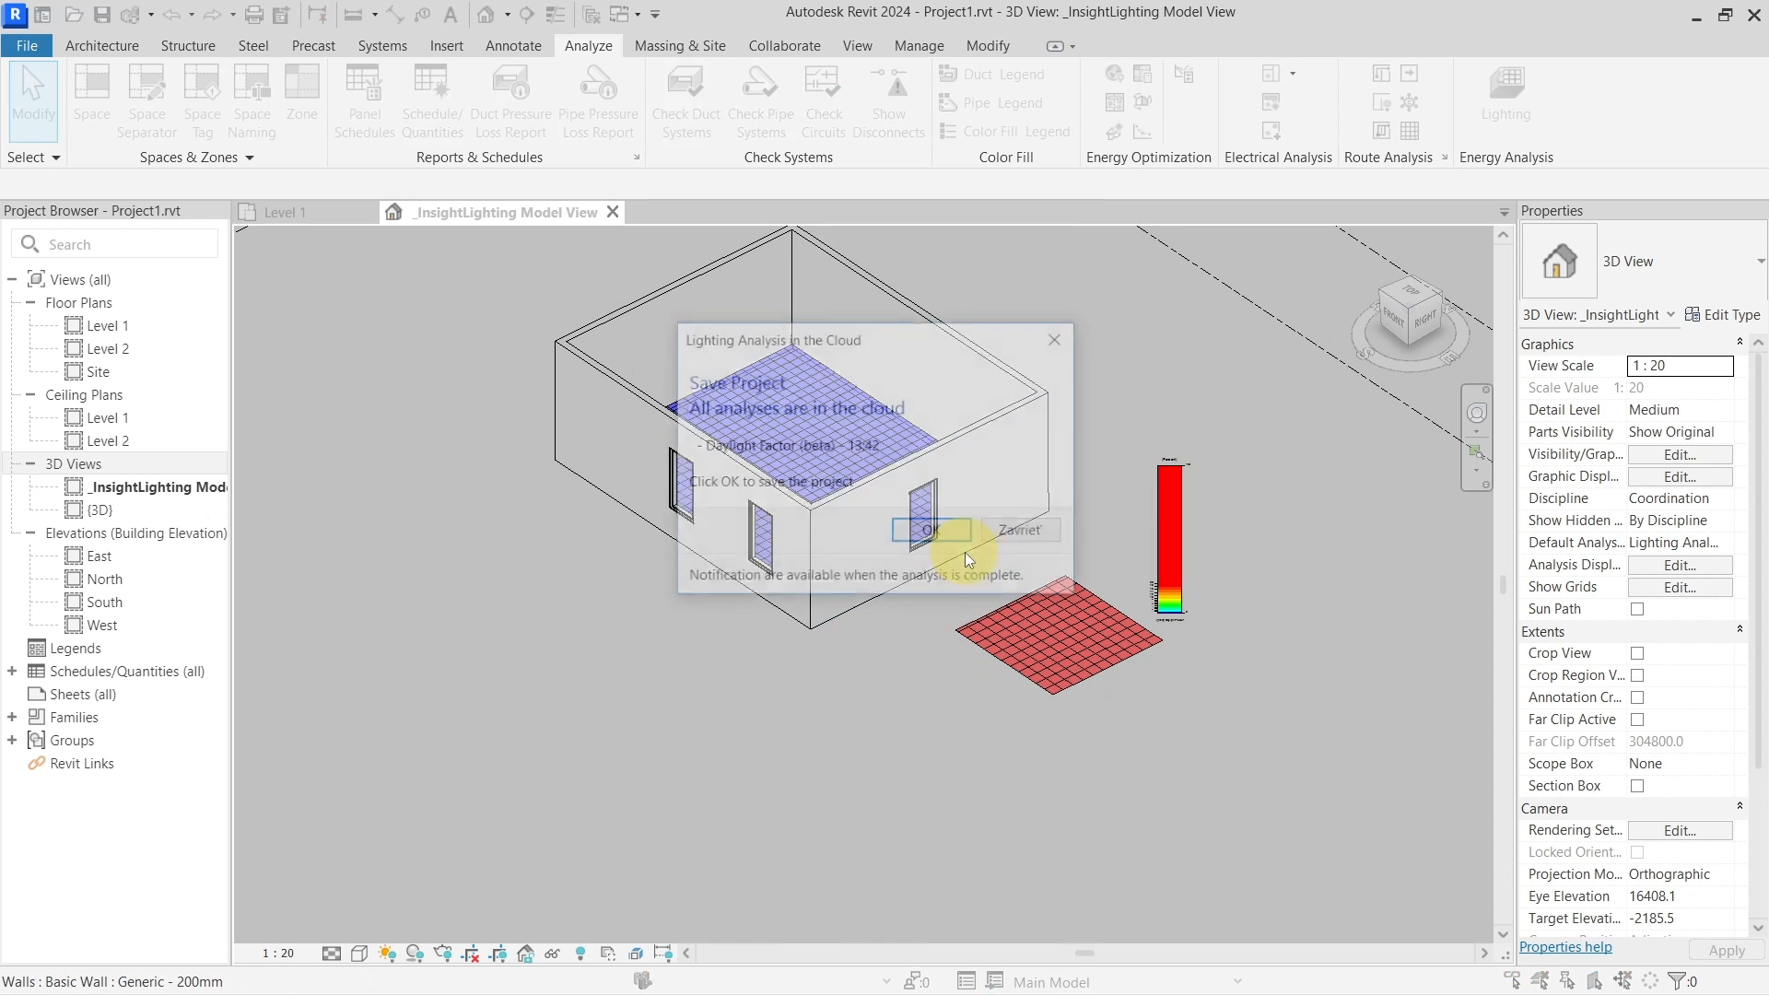
left_click(948, 536)
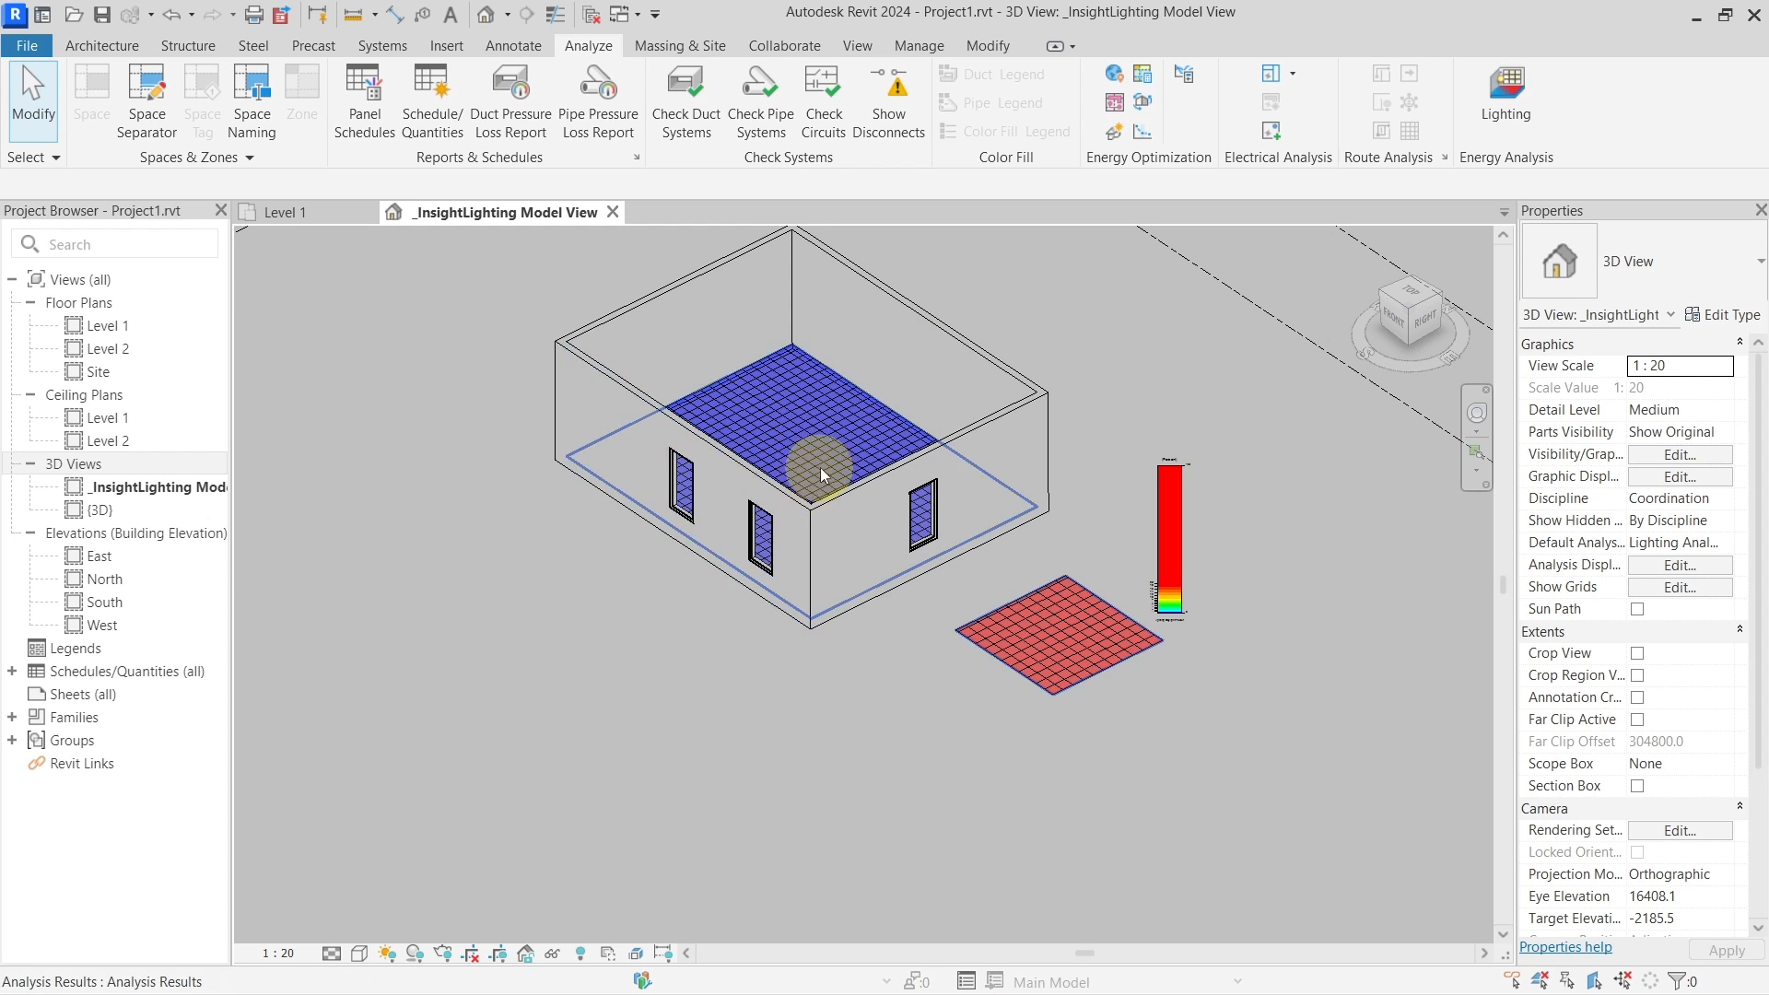
scroll(801, 693, "down", 3)
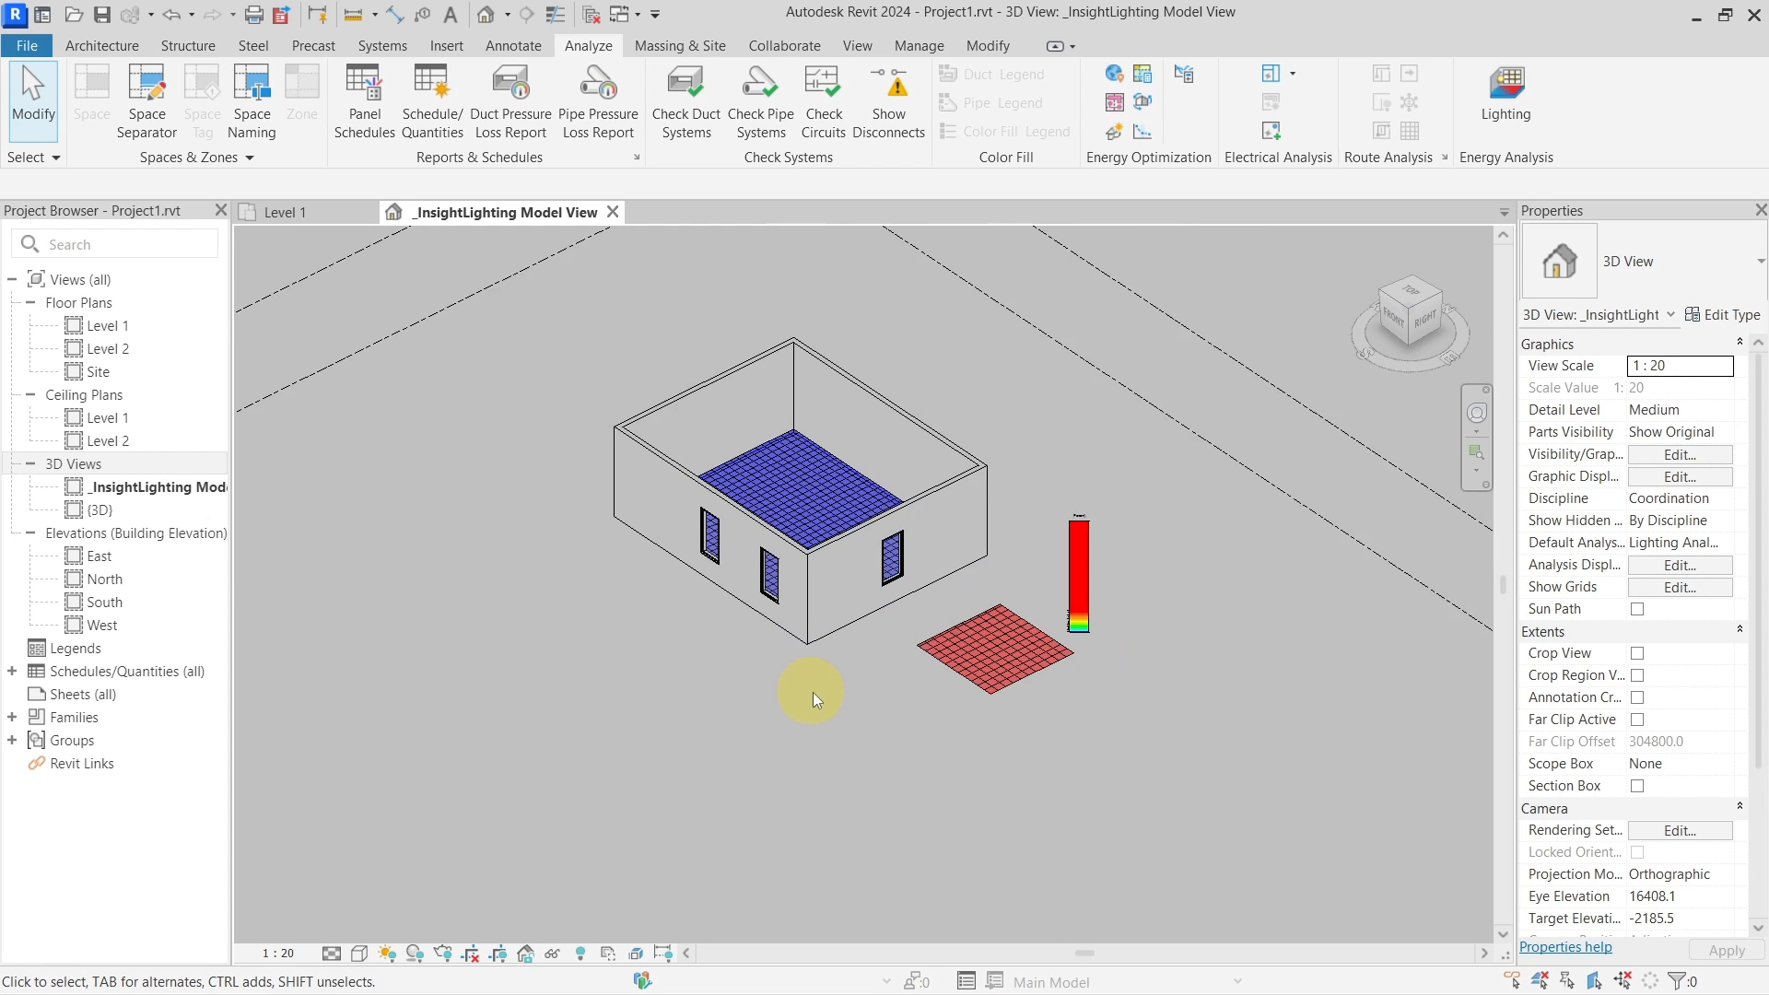
scroll(813, 693, "up", 2)
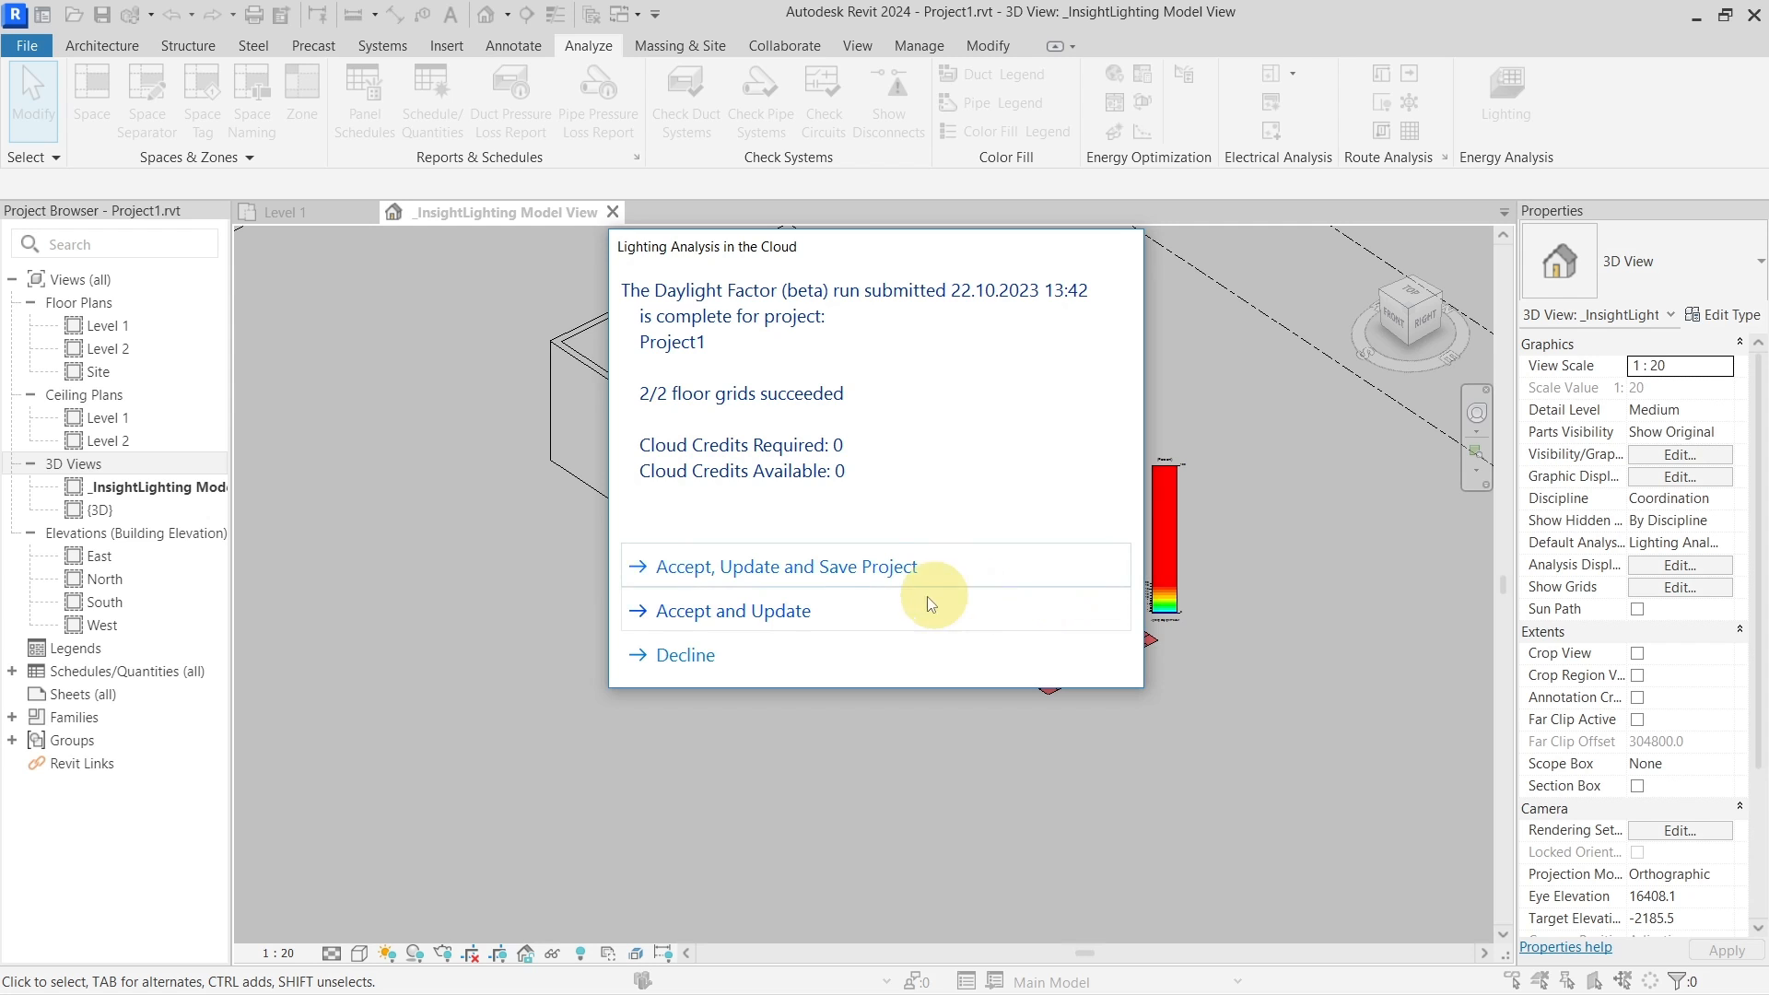
Accept and save the results, then load the 13:42 Daylight Factor run (building ADF 65.0%)
left_click(884, 570)
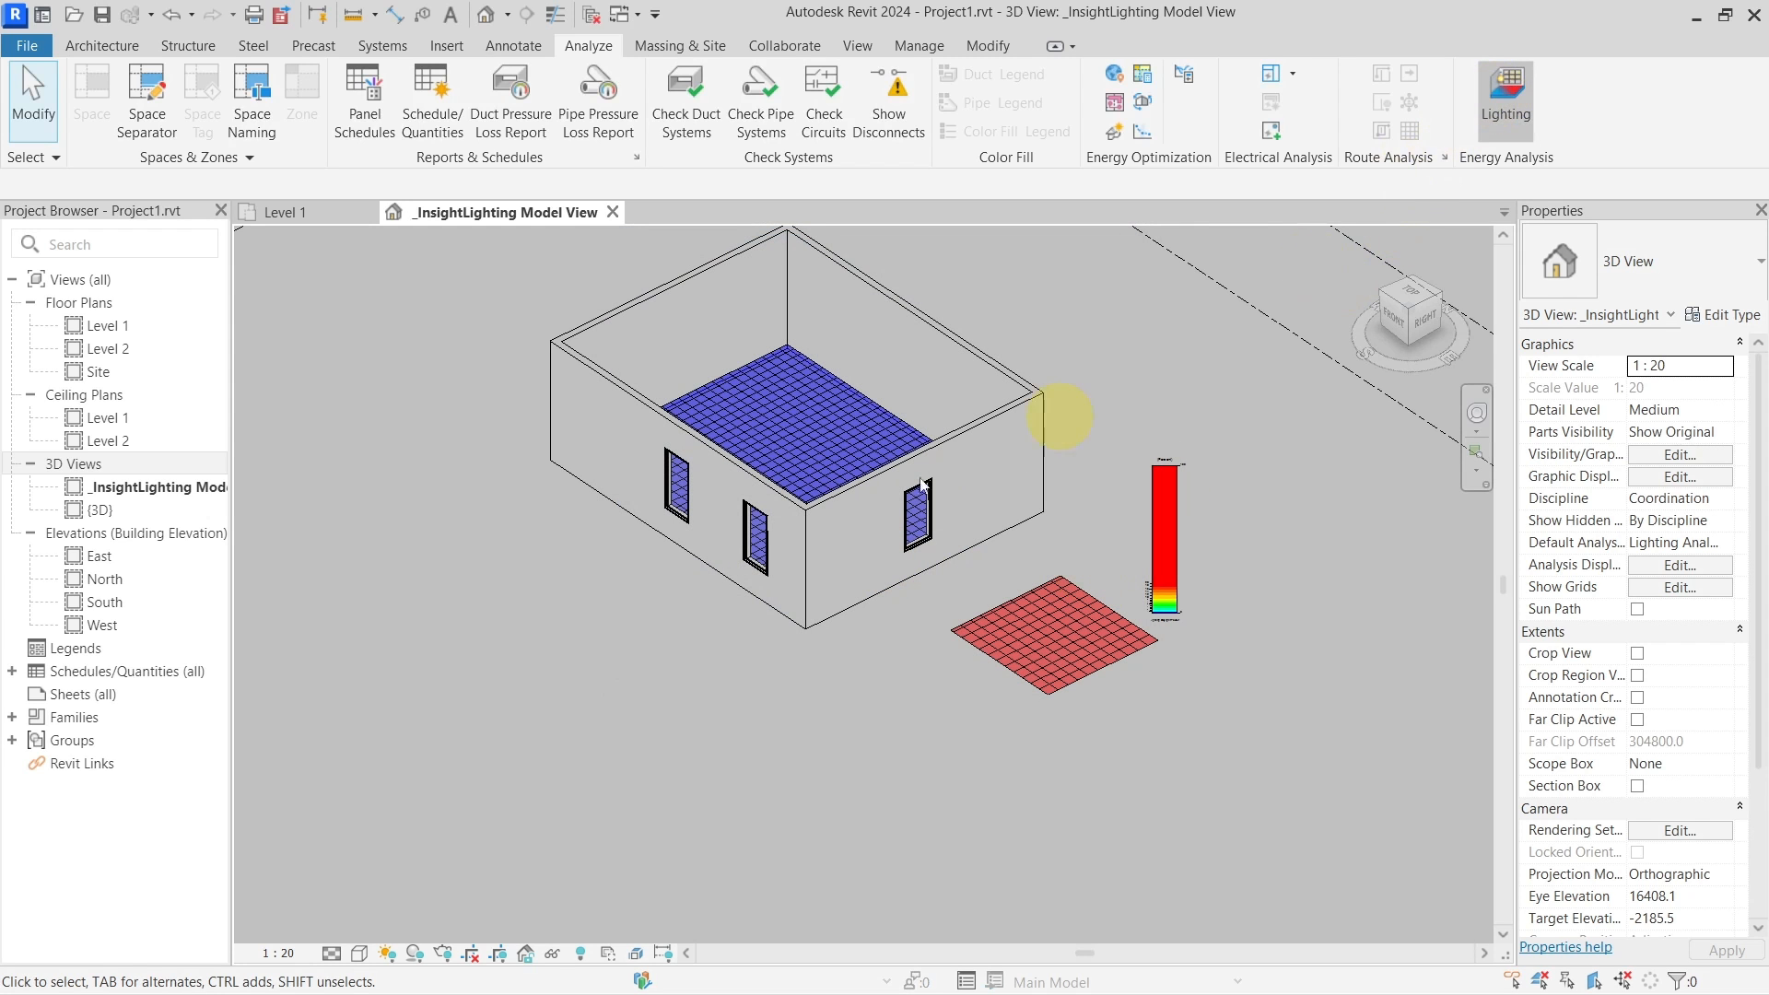
left_click(947, 402)
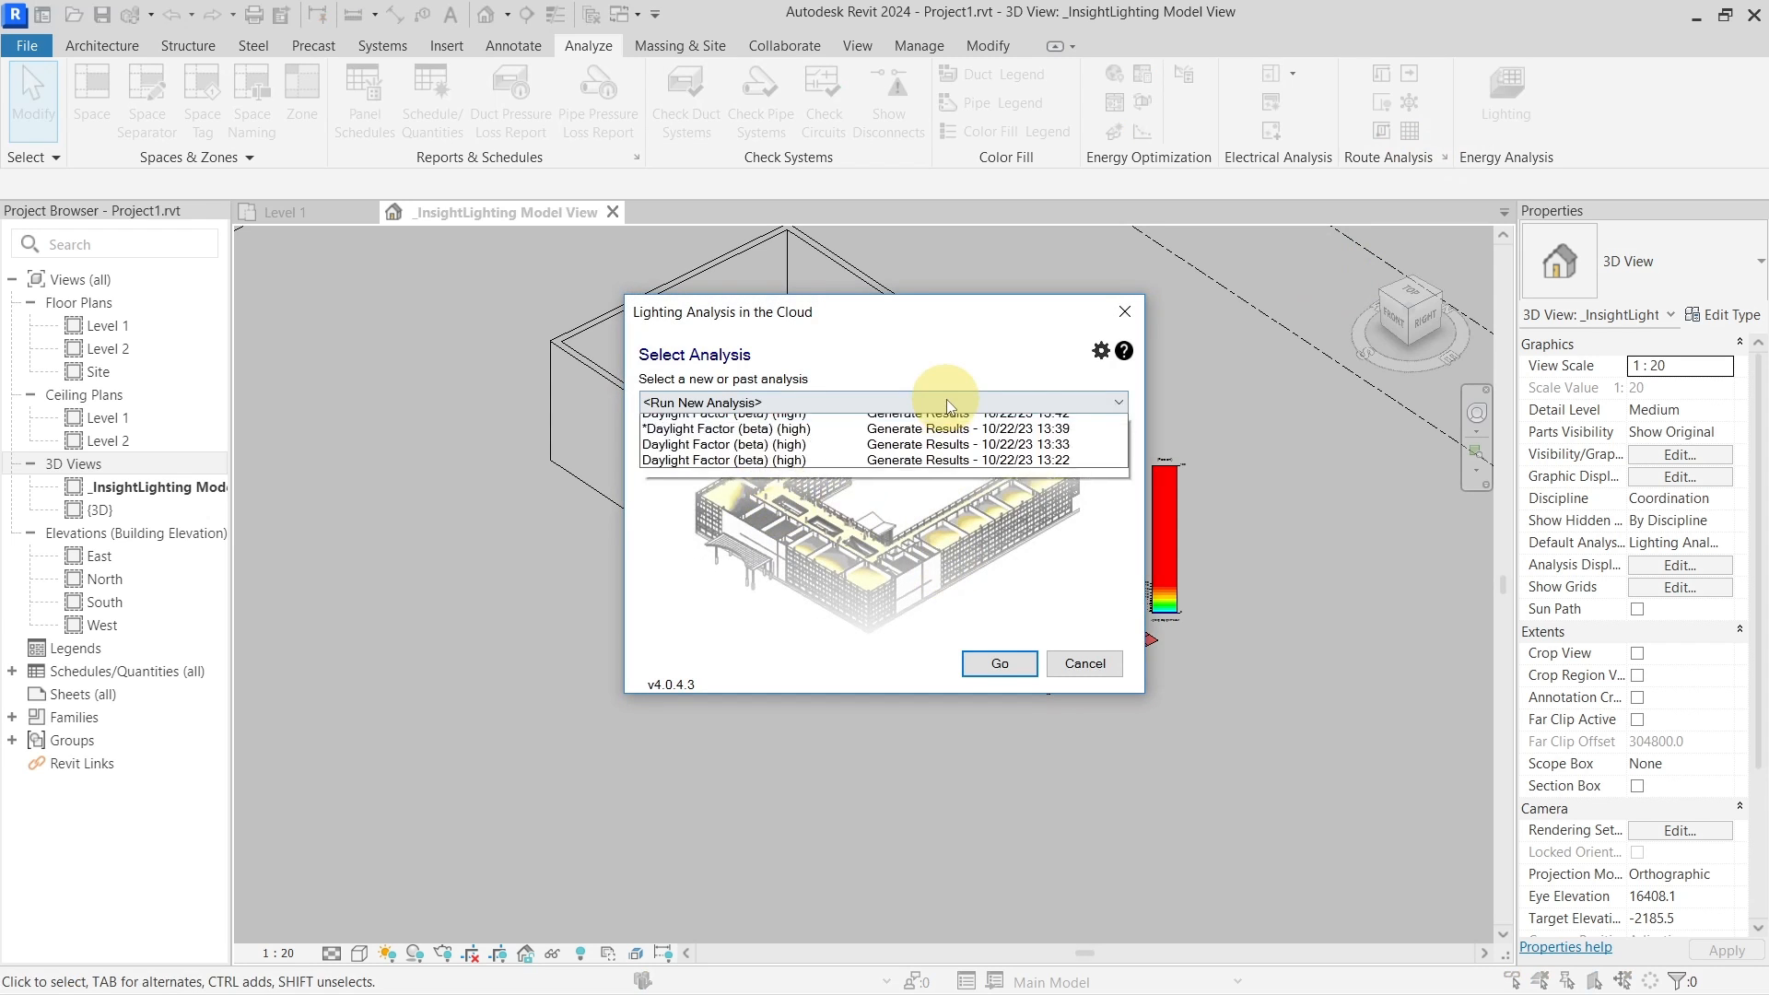
left_click(901, 456)
left_click(993, 663)
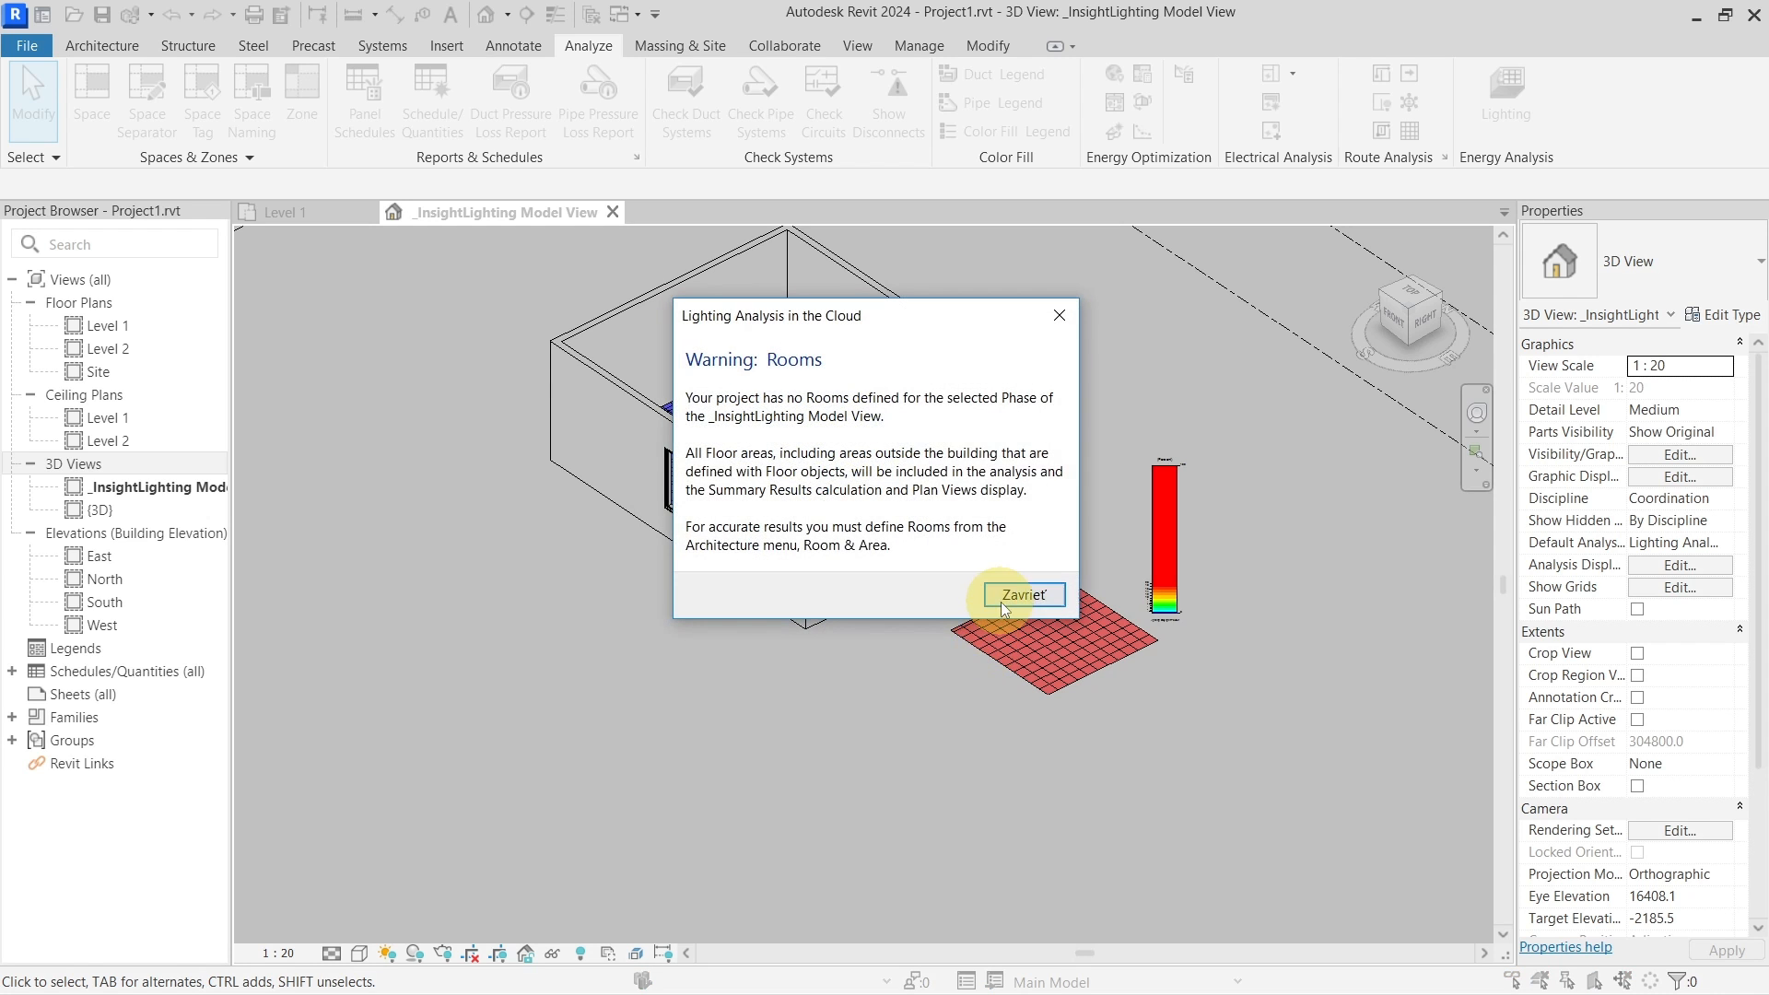
left_click(1002, 599)
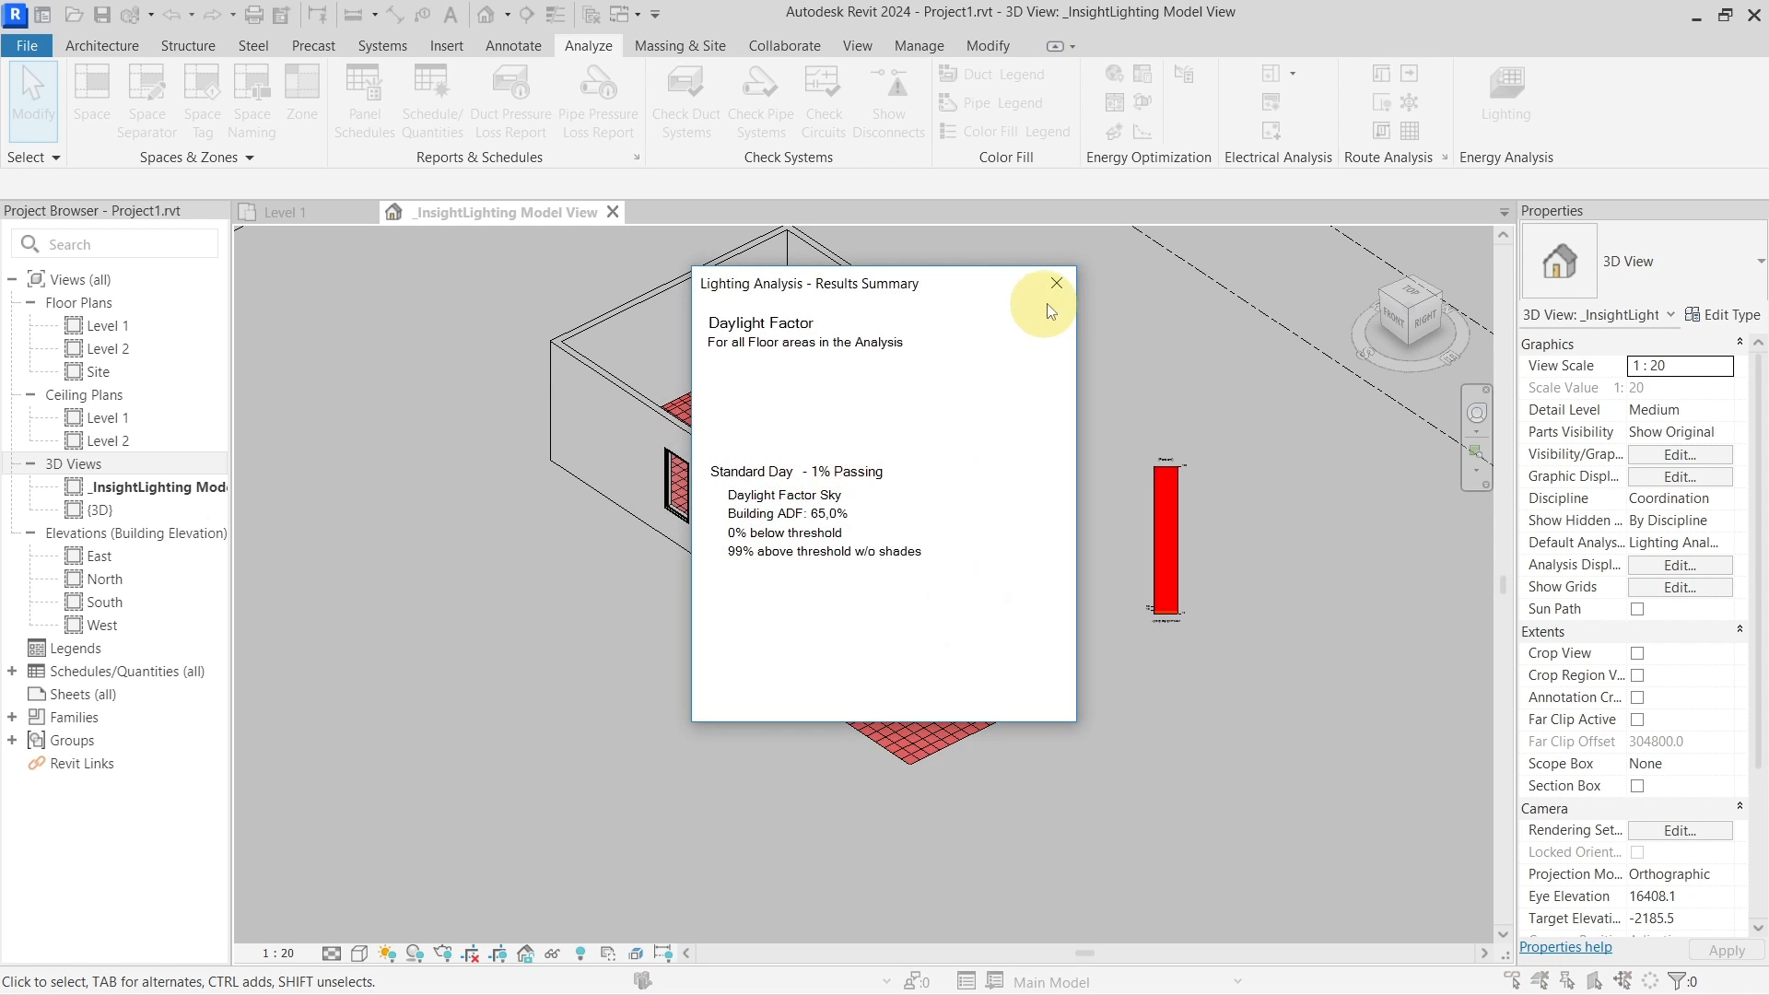
left_click(1055, 284)
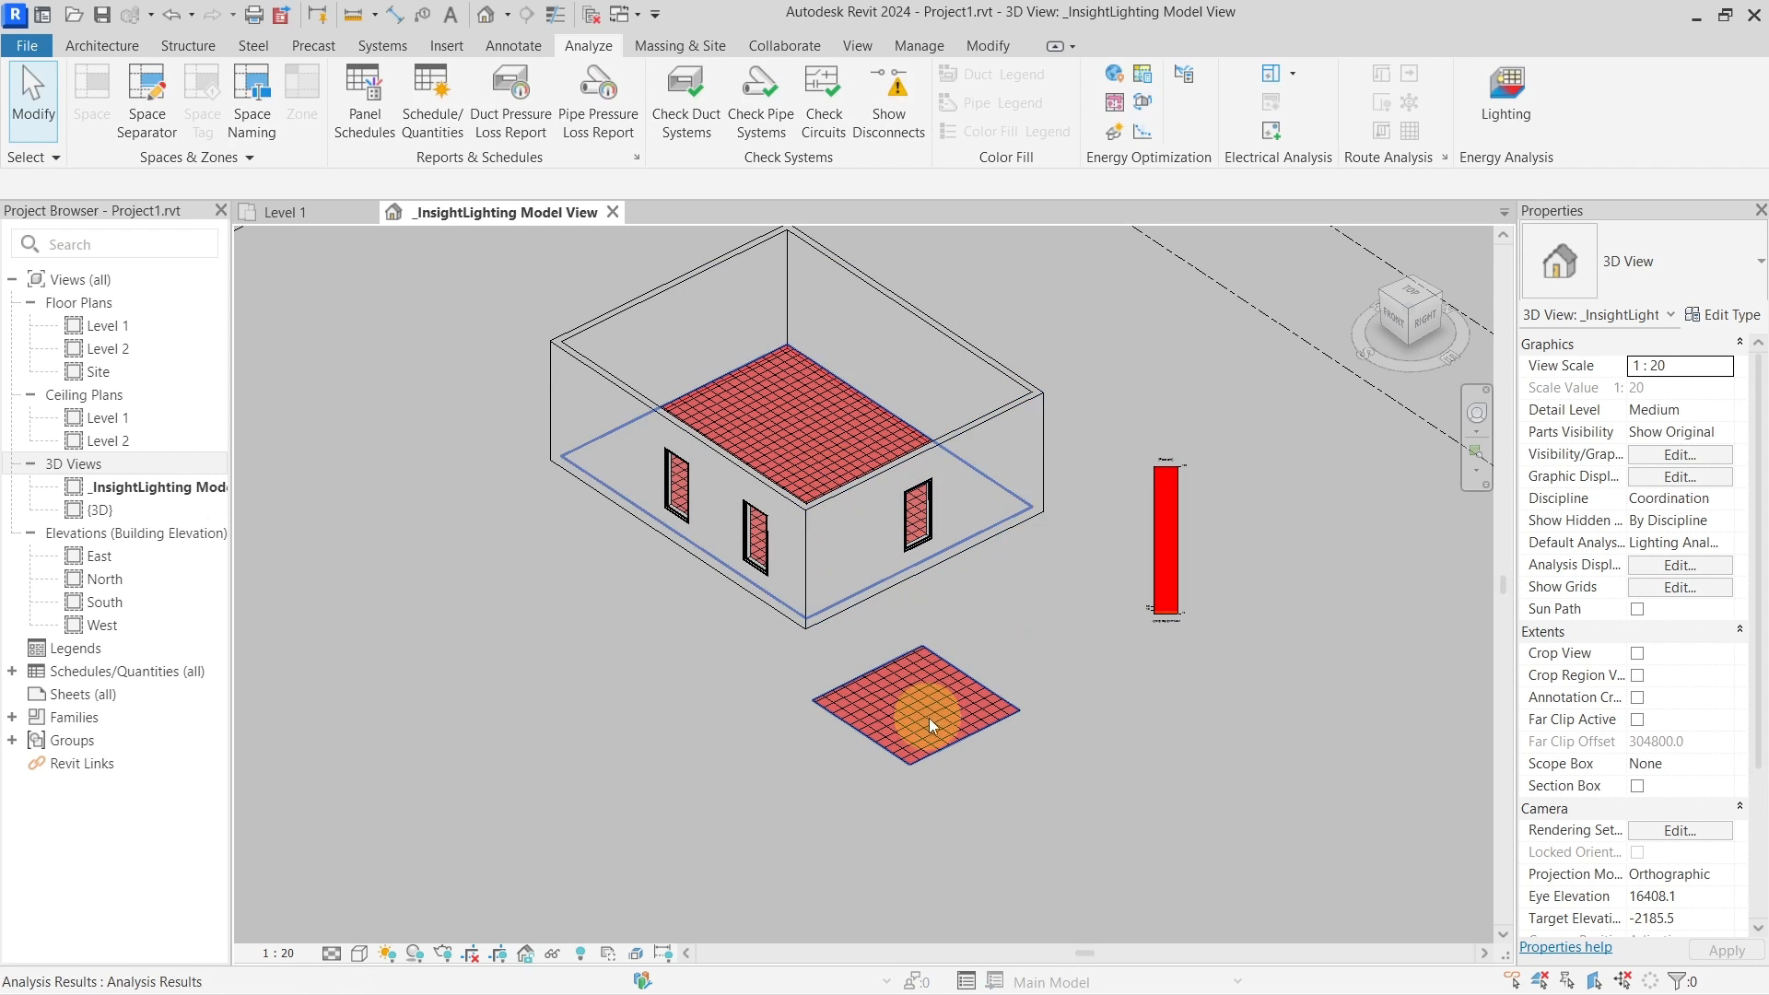
Turn the Floors category back on in VG and select the outside slab under the red grid
middle_click_drag(912, 790, 829, 769, "shift")
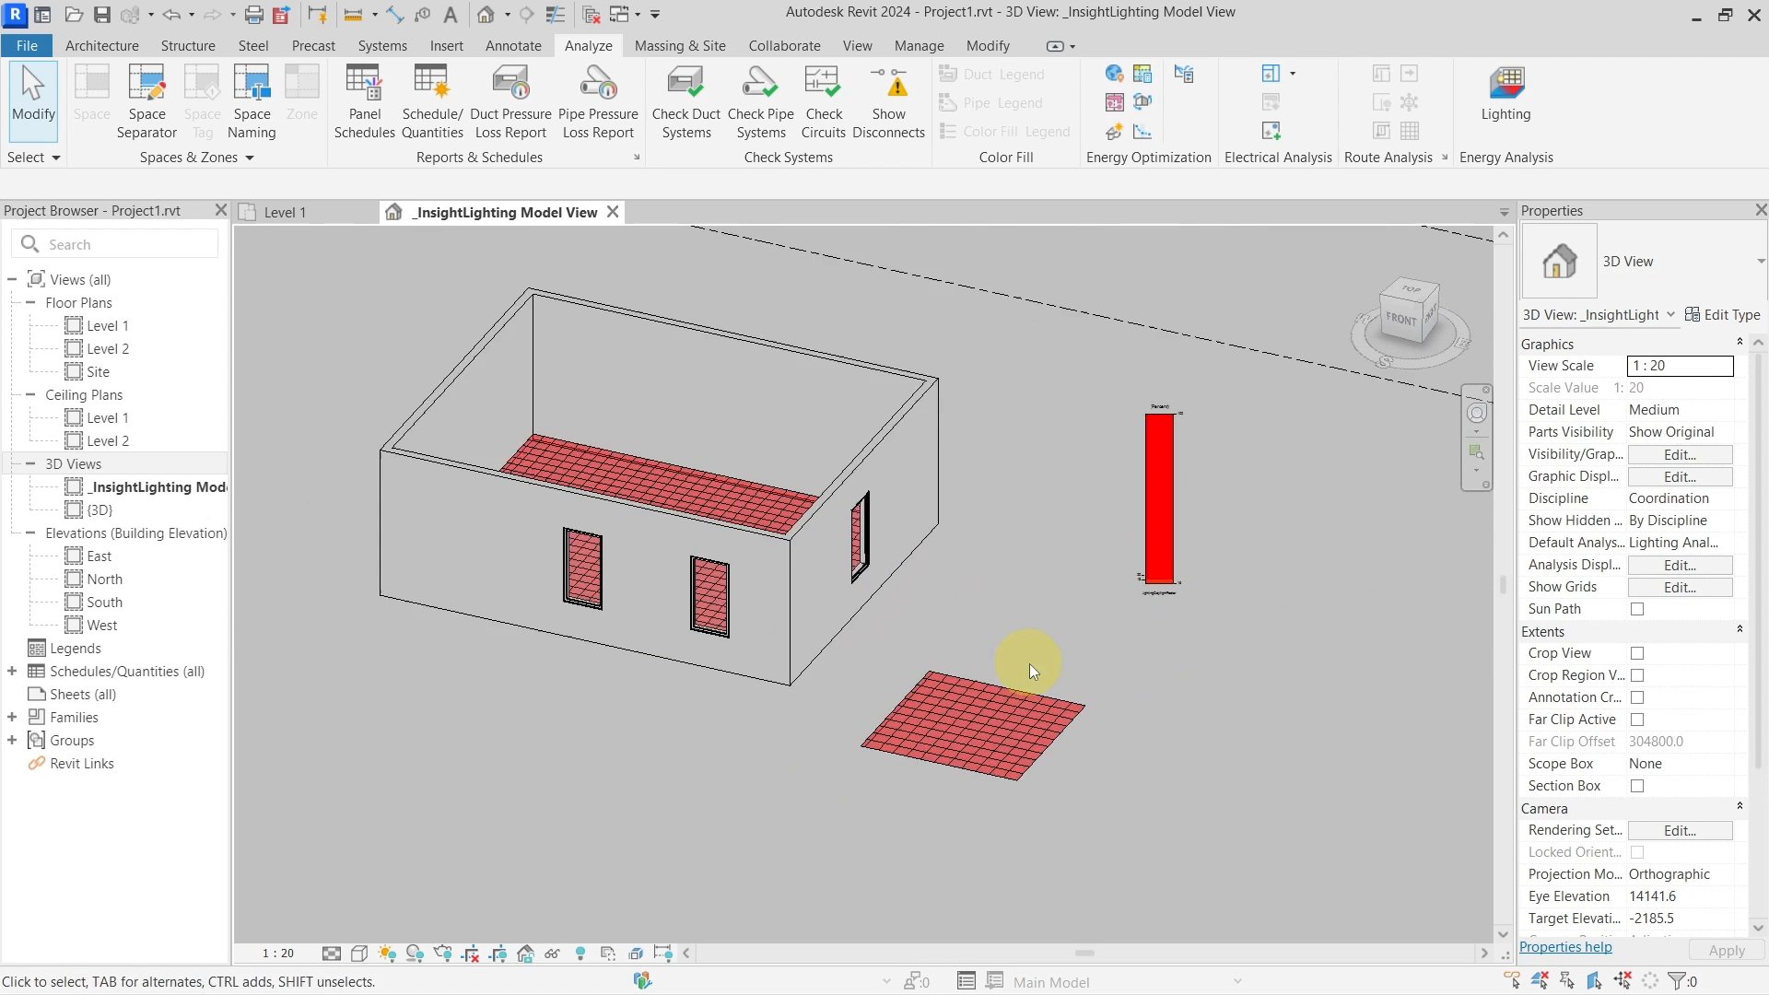
middle_click_drag(1030, 663, 929, 702, "shift")
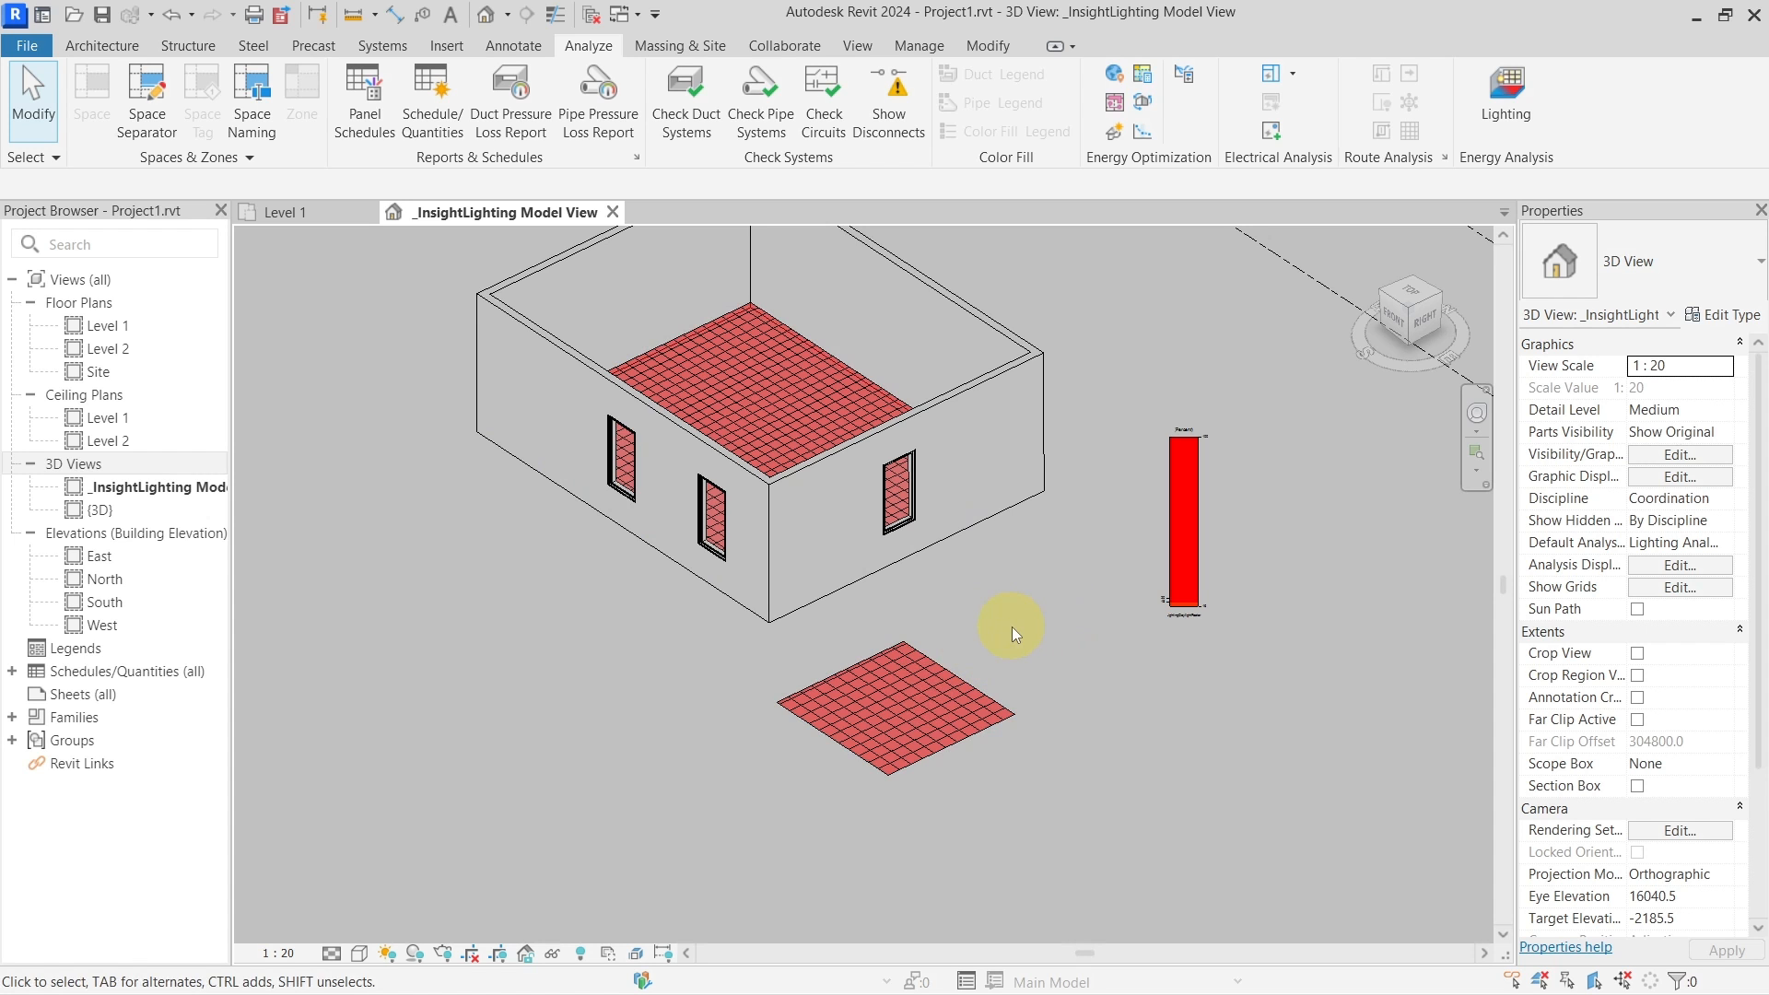
key("v")
key("v")
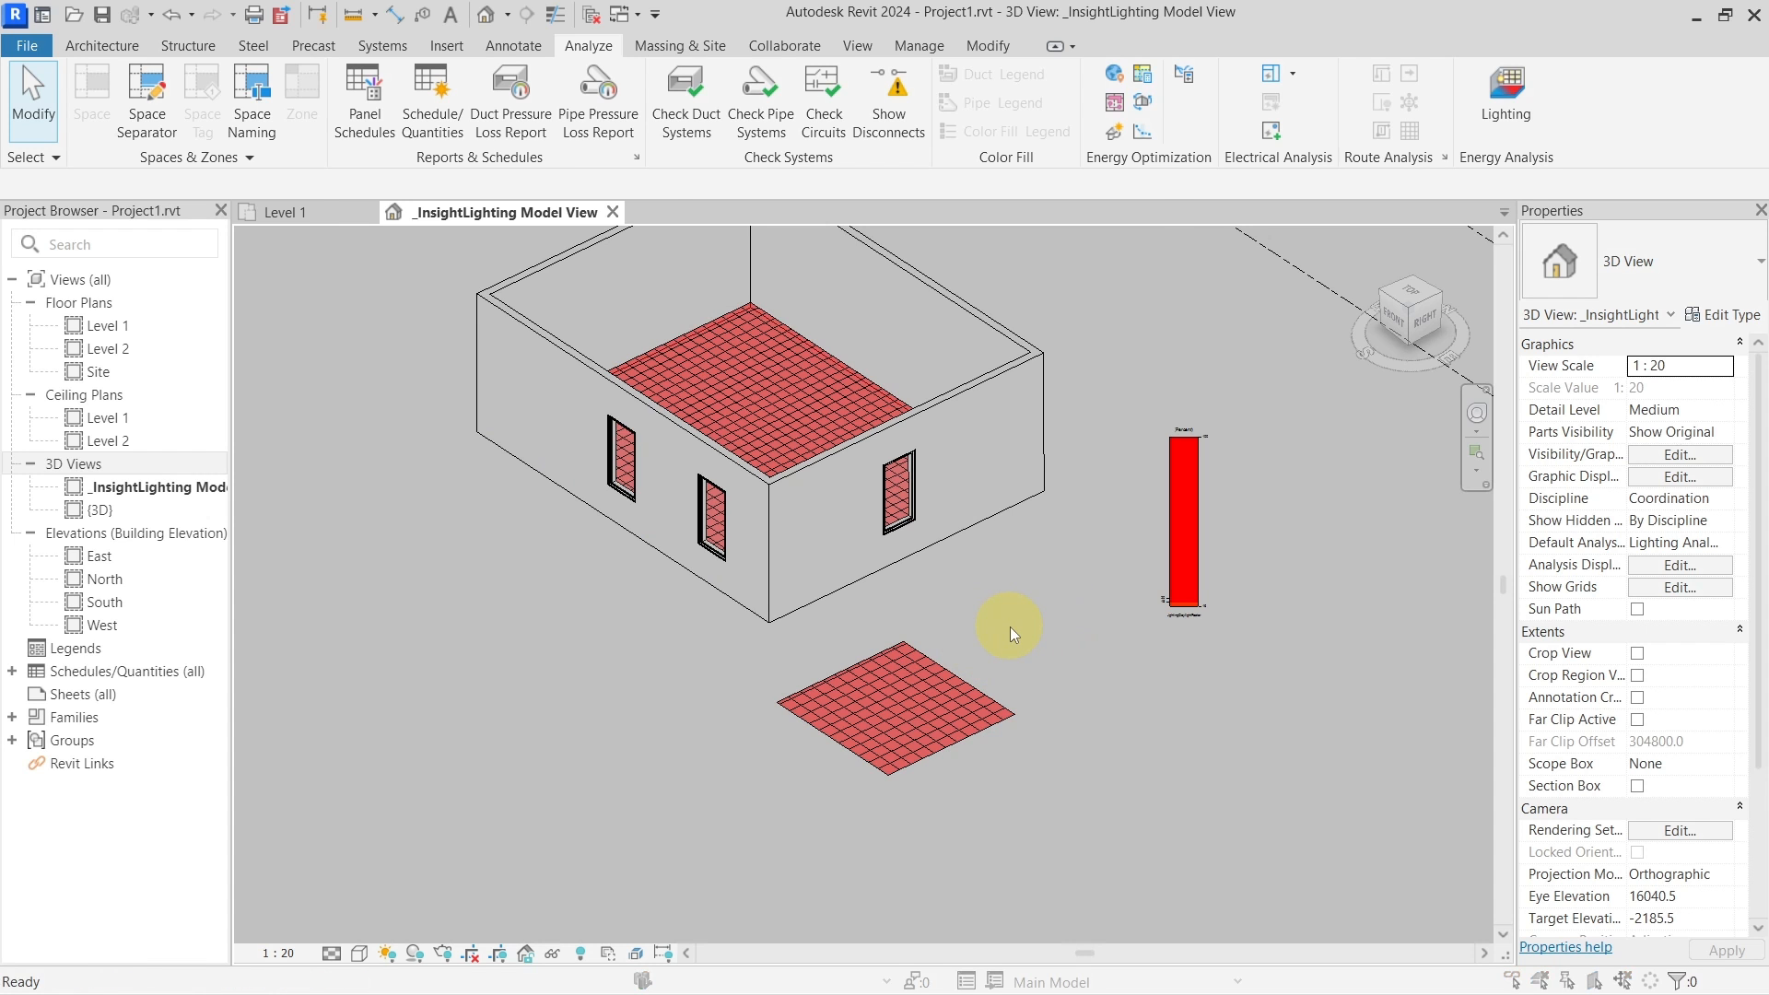
left_click(490, 441)
key("f")
scroll(439, 630, "down", 1)
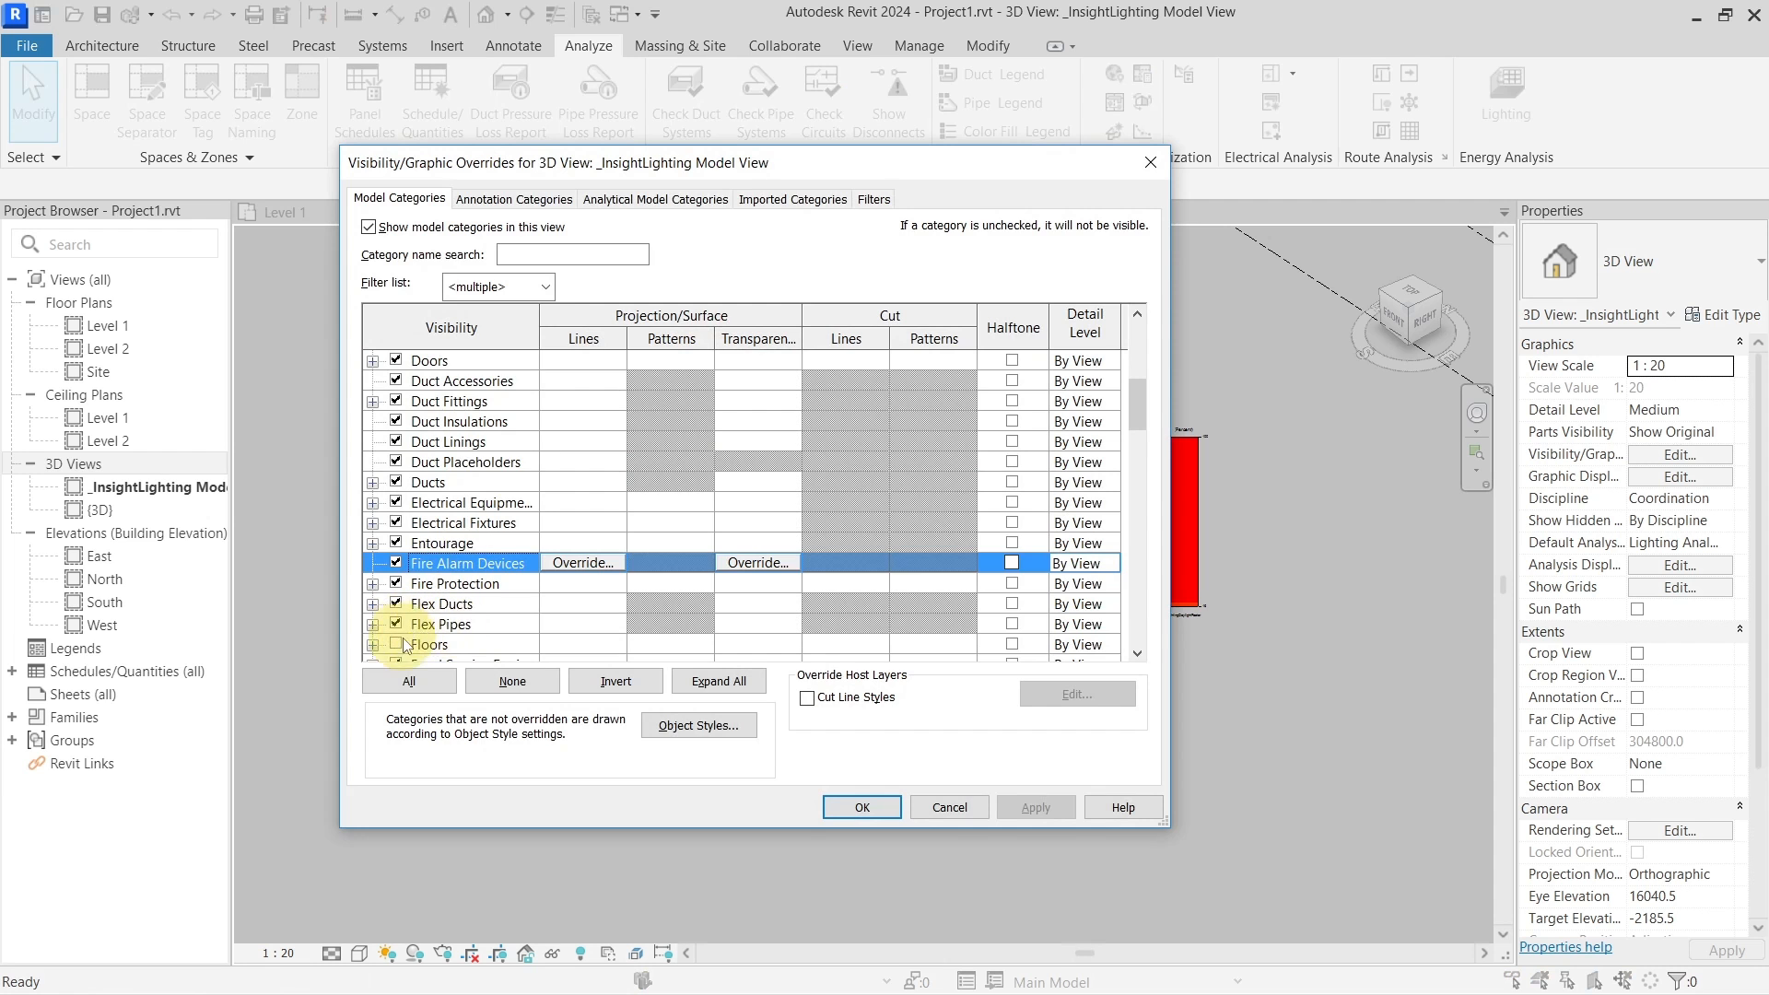
left_click(397, 644)
left_click(846, 806)
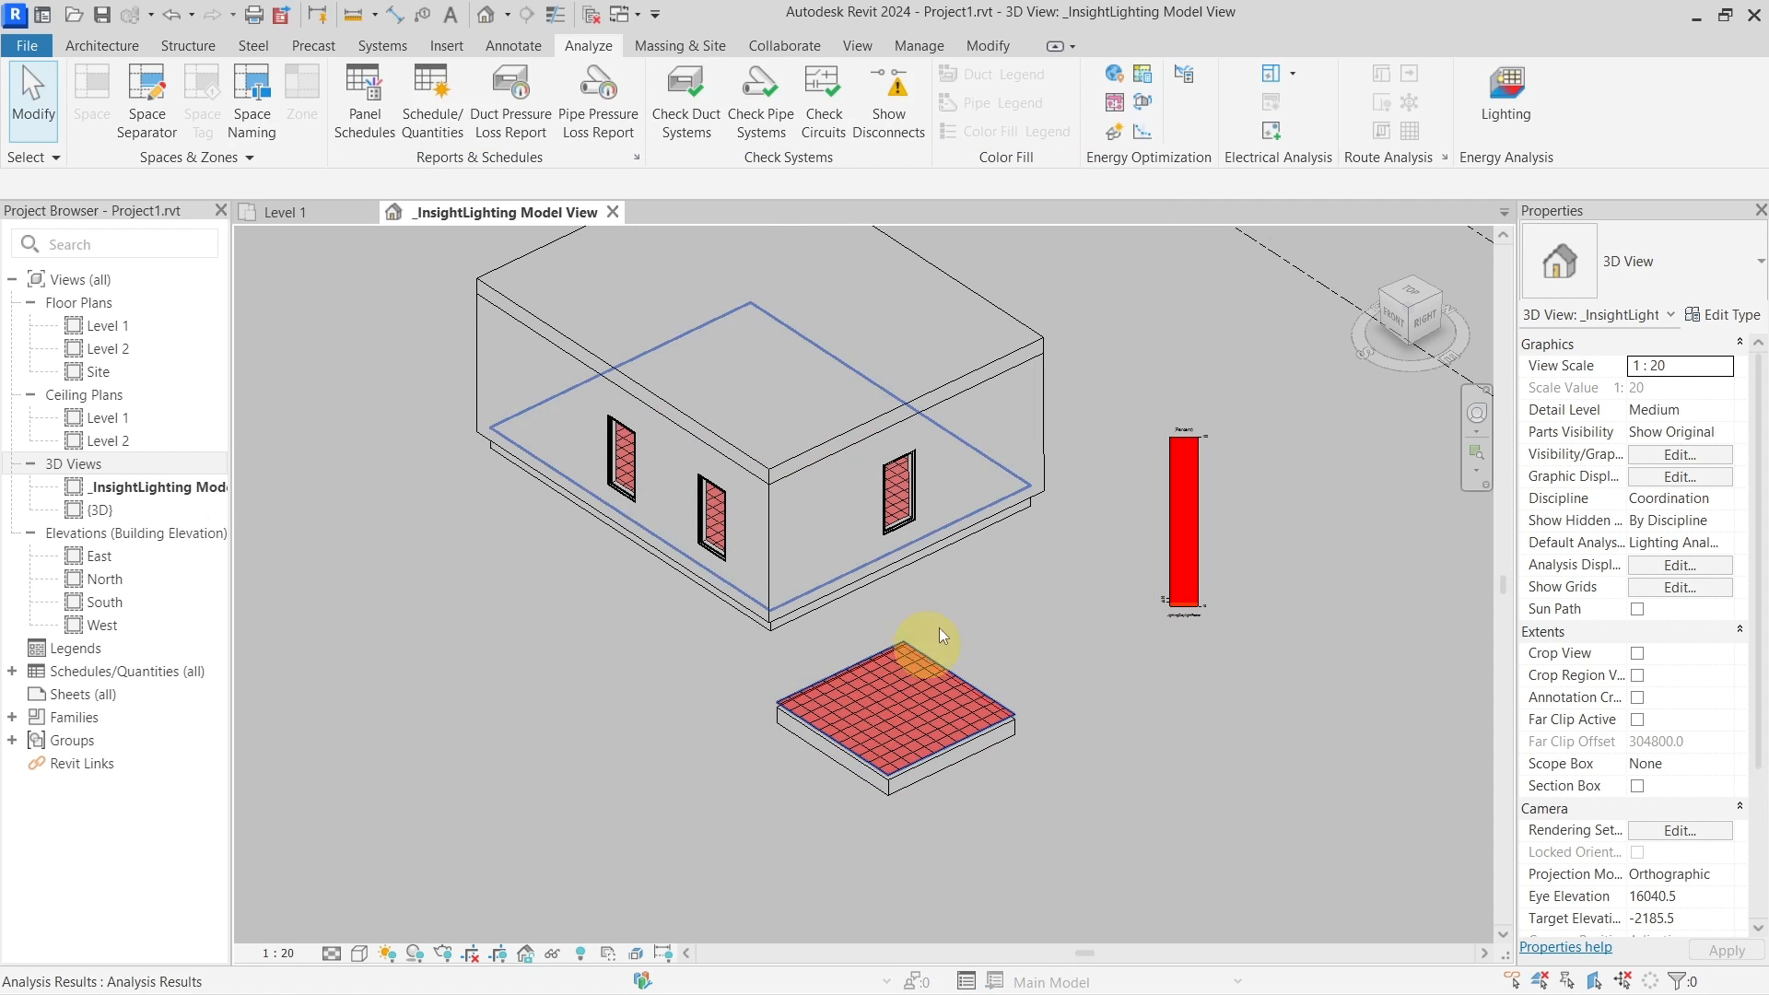
mouse_move(965, 637)
middle_mouse_down("shift")
mouse_move(1062, 620)
mouse_move(1023, 596)
mouse_move(980, 645)
middle_mouse_up("shift")
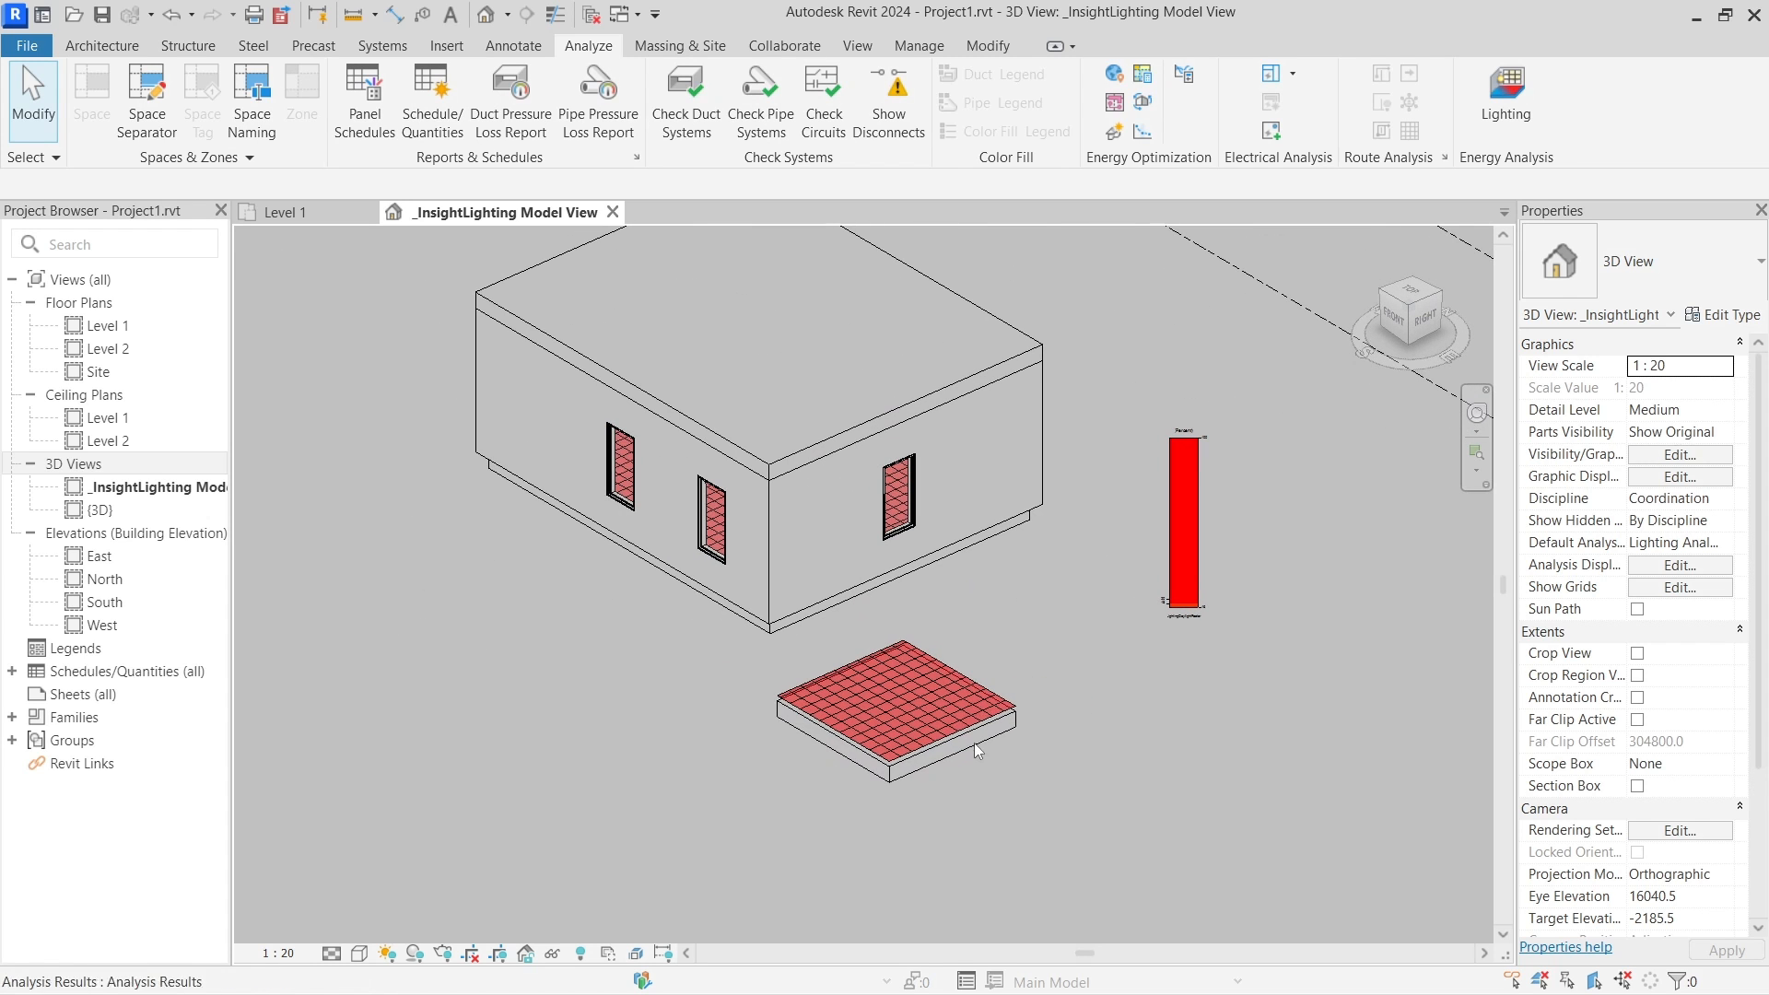
left_click(975, 743)
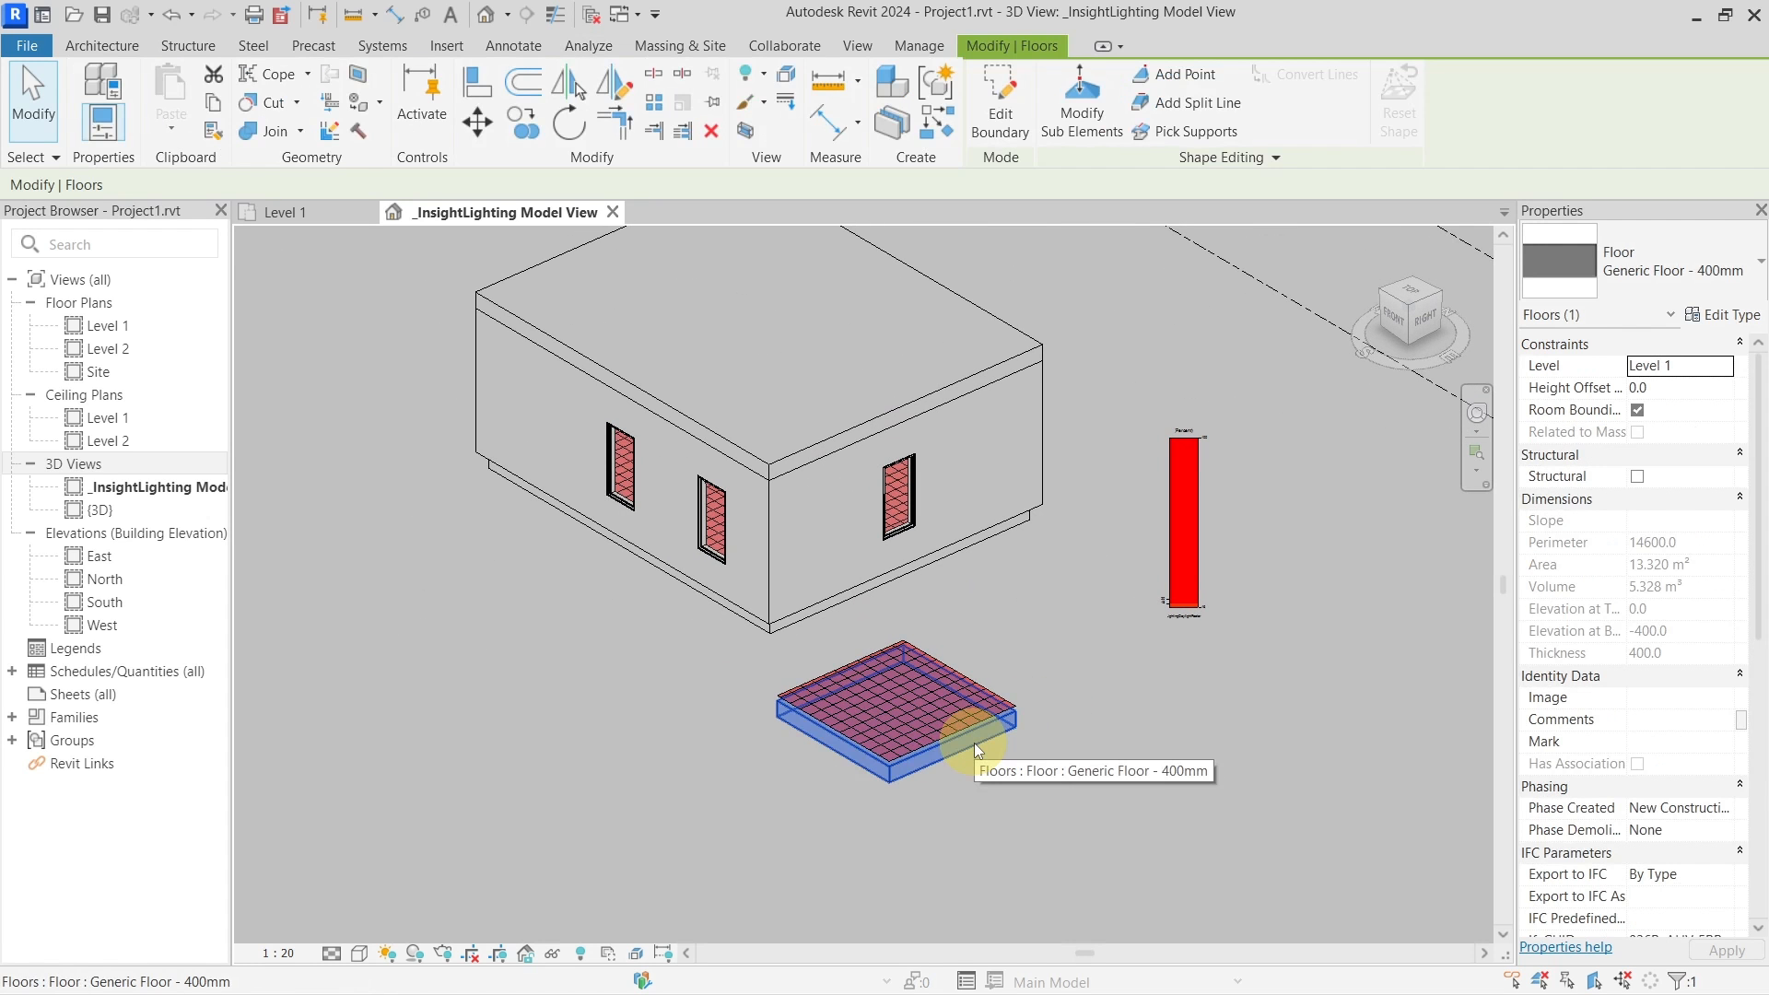
Hide the outside floor slab in this view
right_click(975, 742)
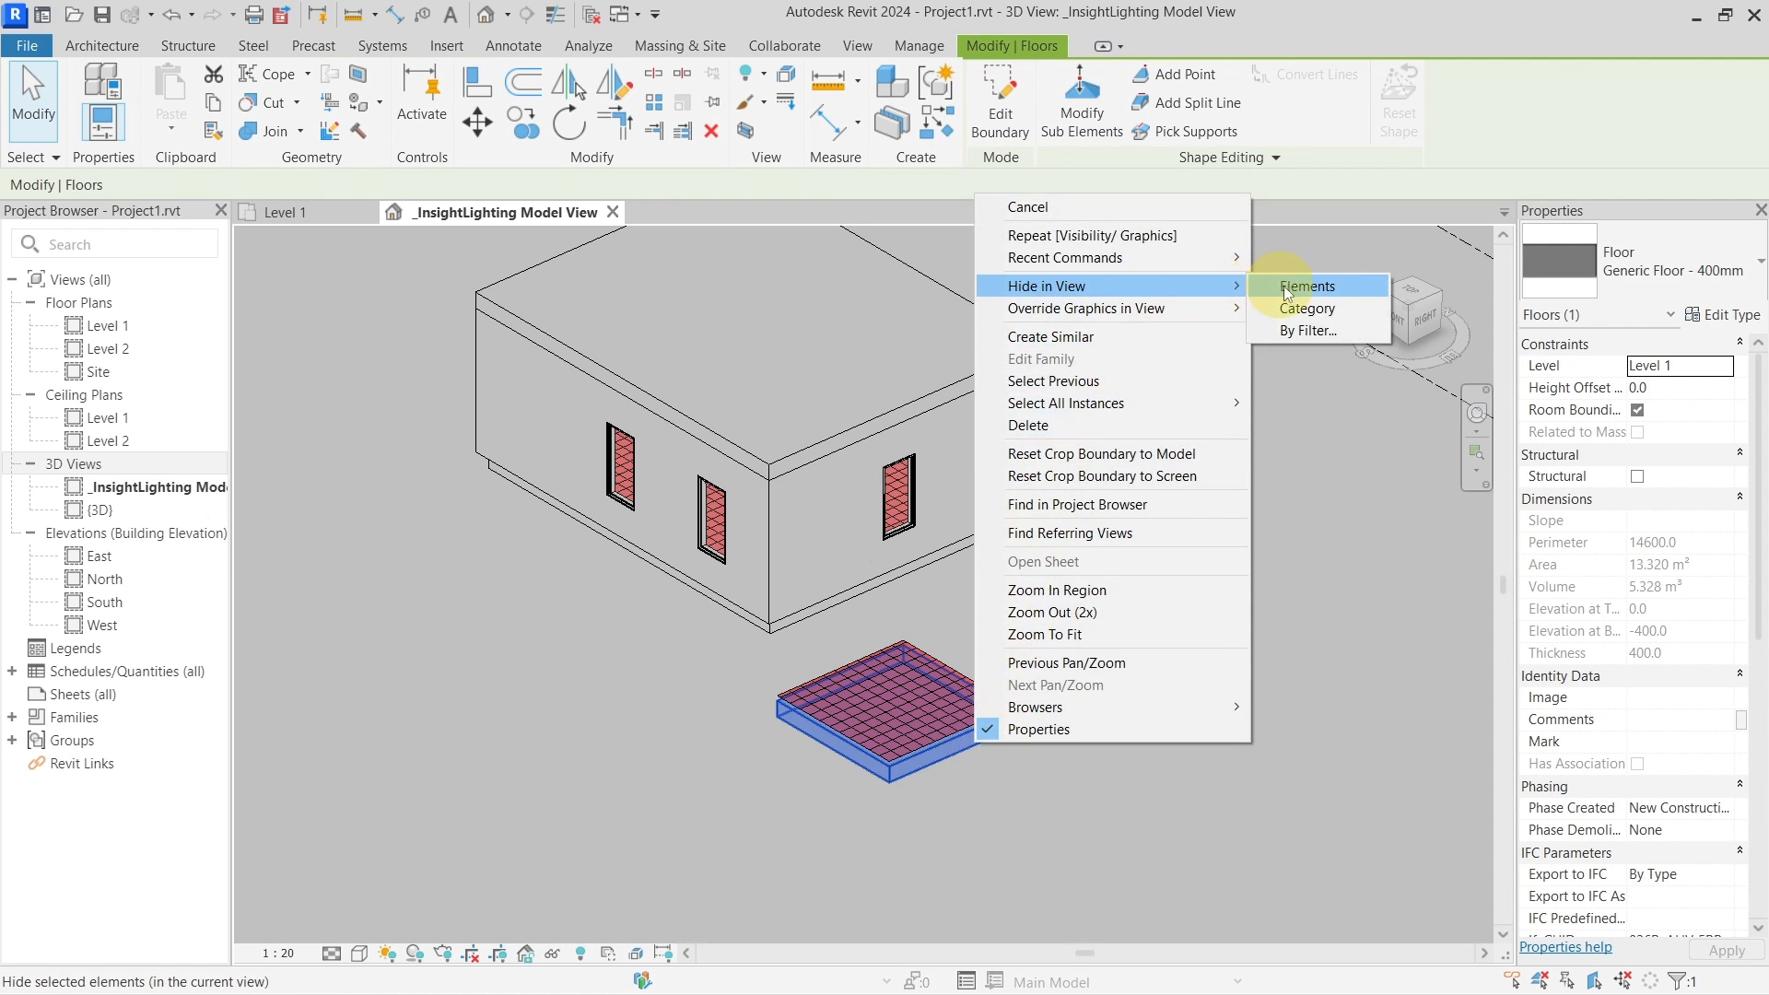
left_click(929, 737)
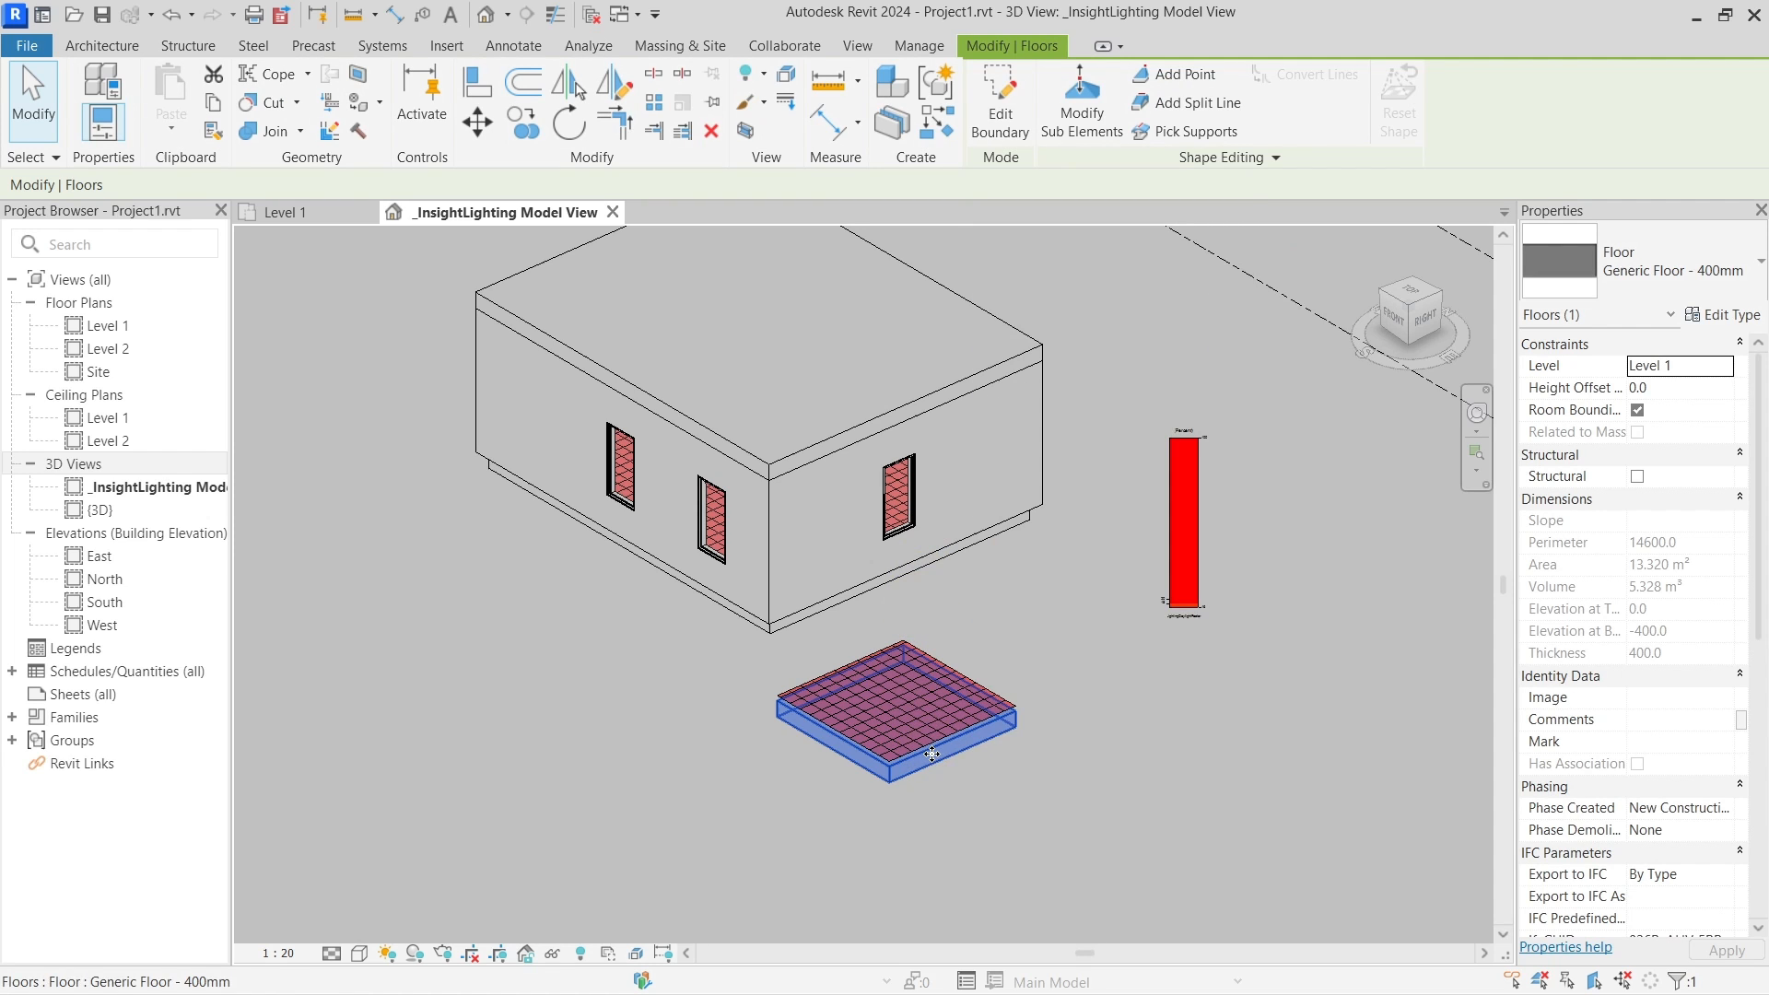
key("Escape")
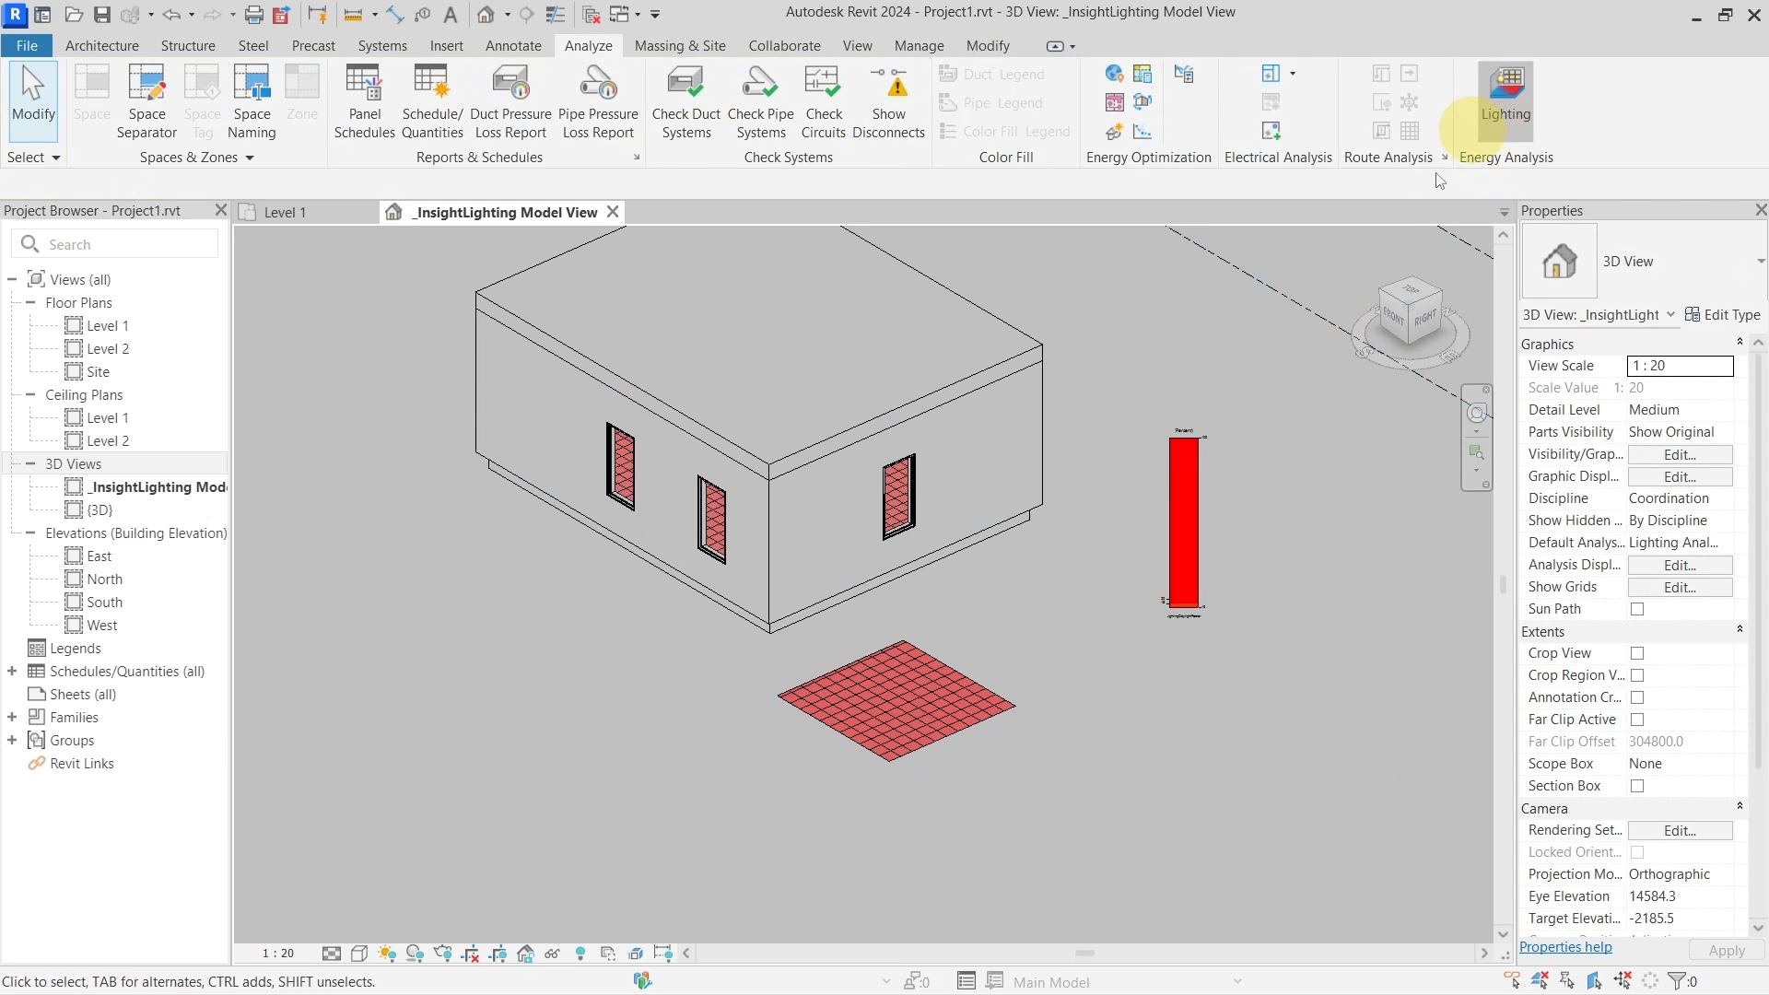
Submit a new Level 1 Daylight Factor (beta) cloud analysis at 12-inch grid resolution and save
left_click(1000, 663)
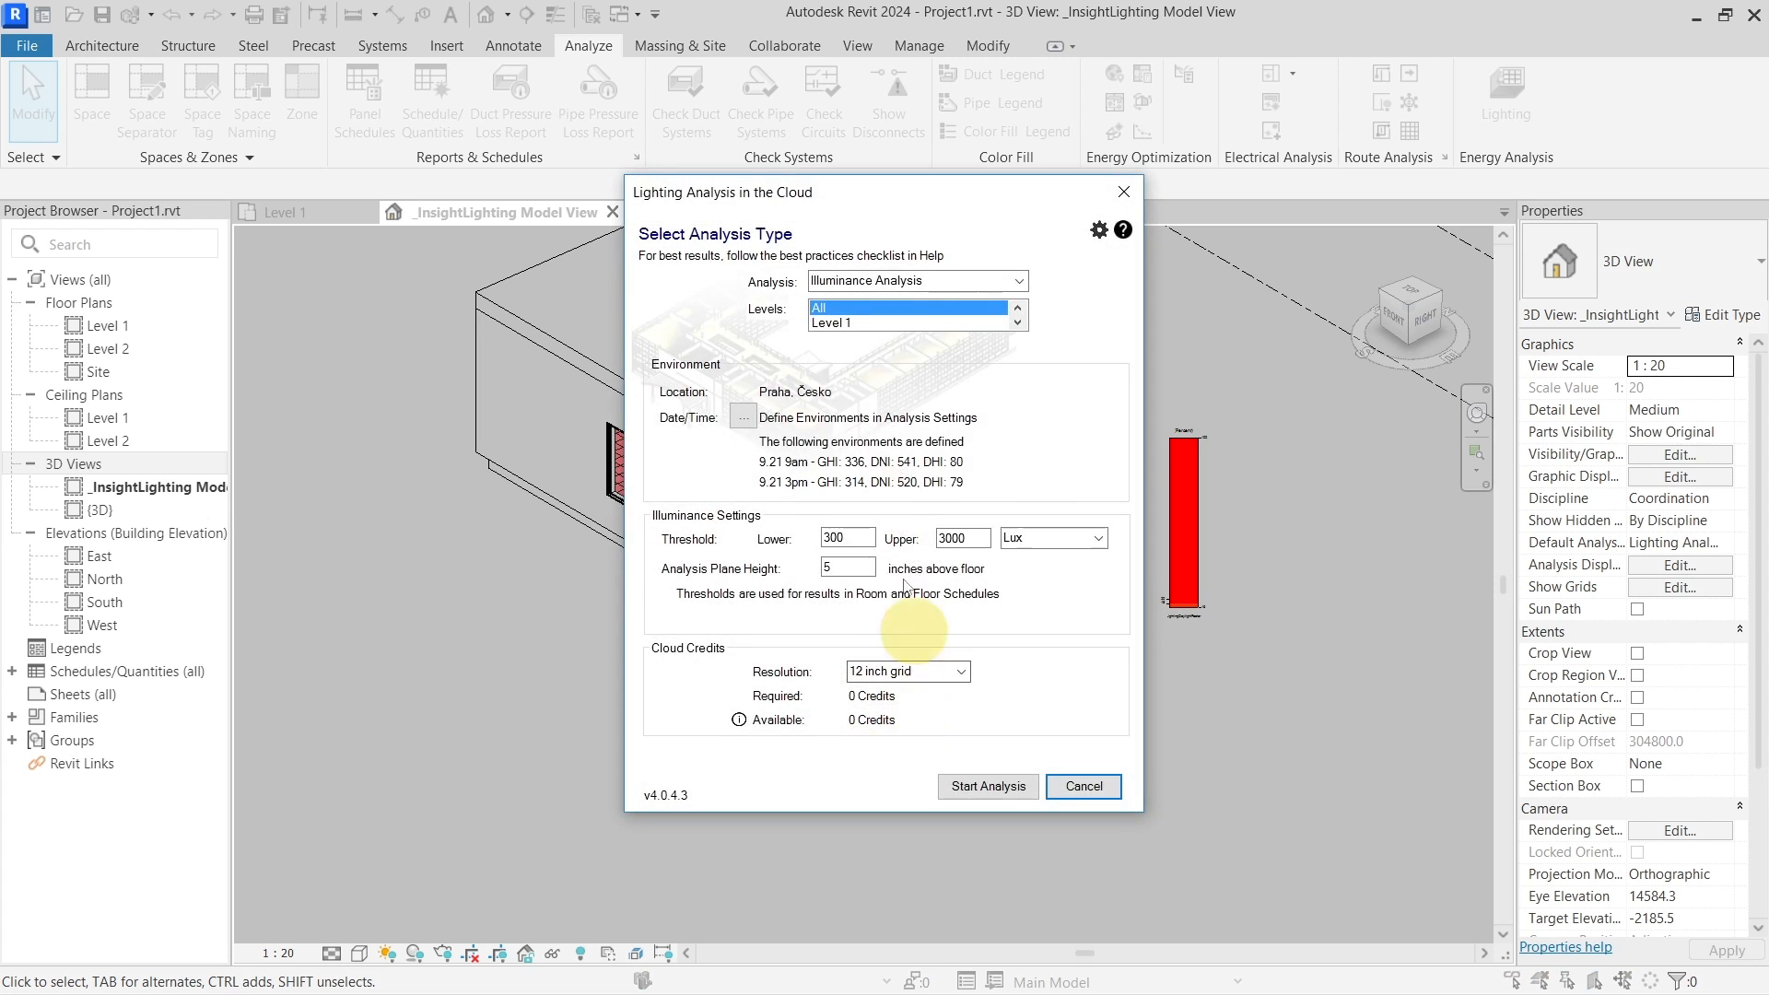
left_click(908, 321)
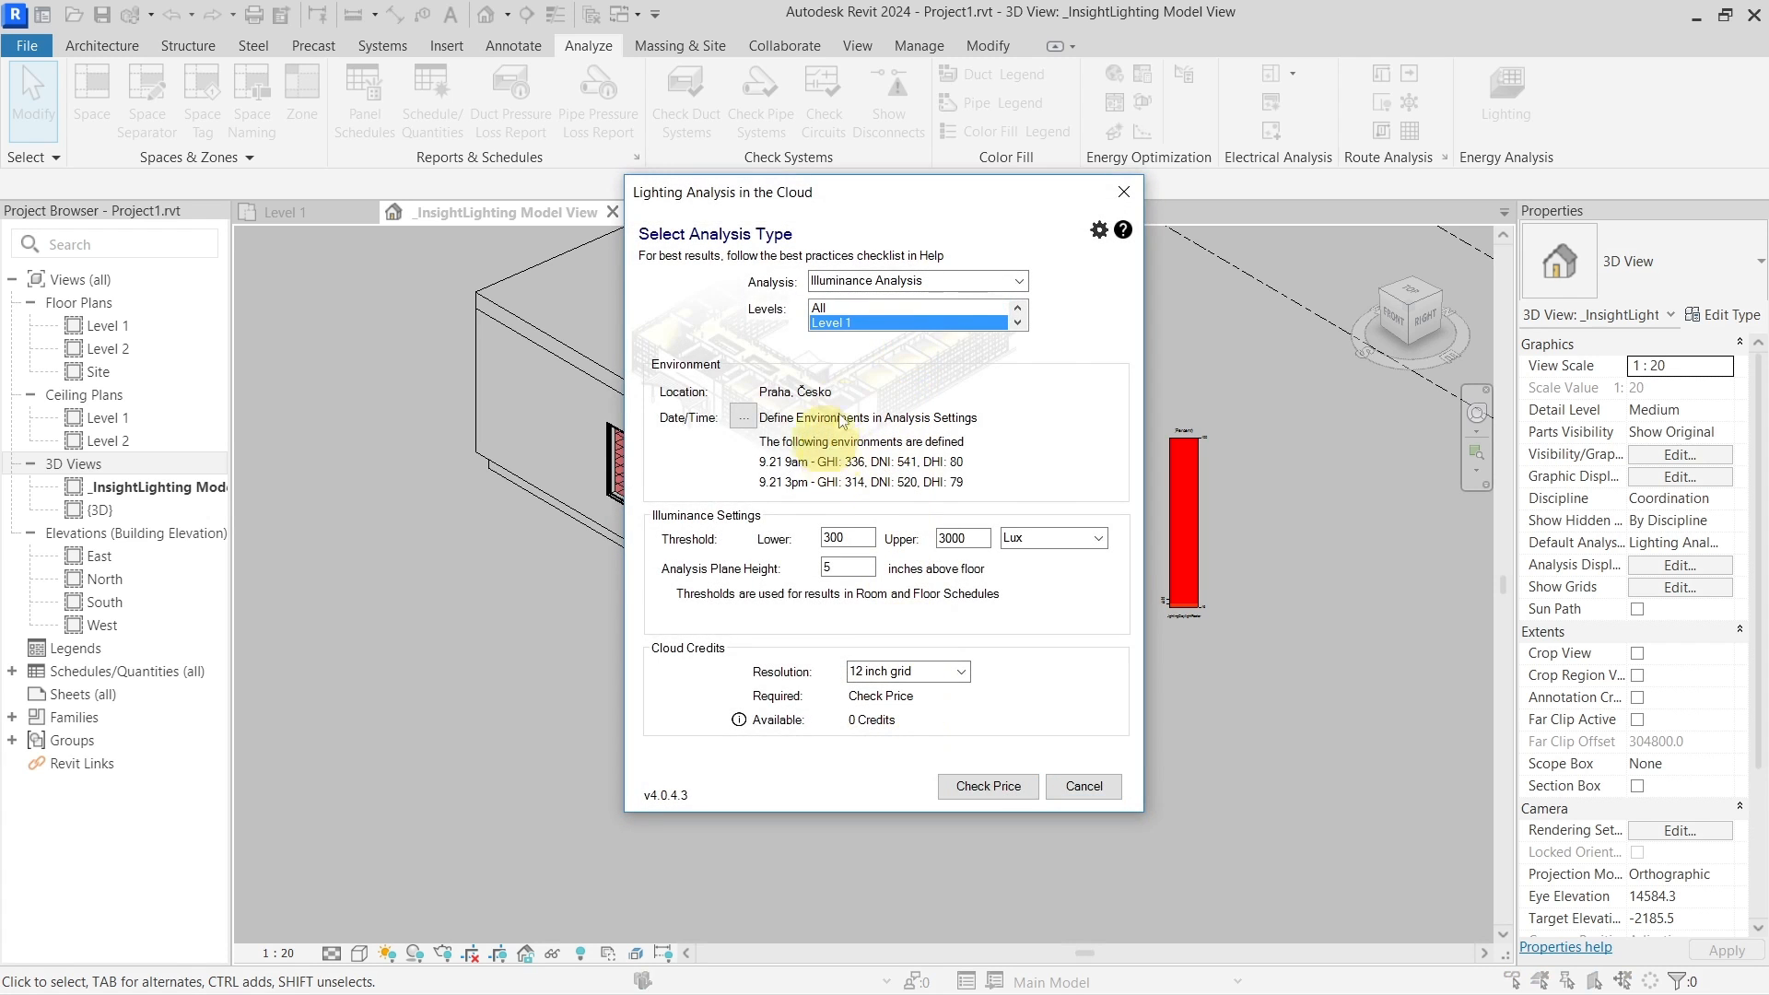
left_click(1018, 281)
left_click(911, 317)
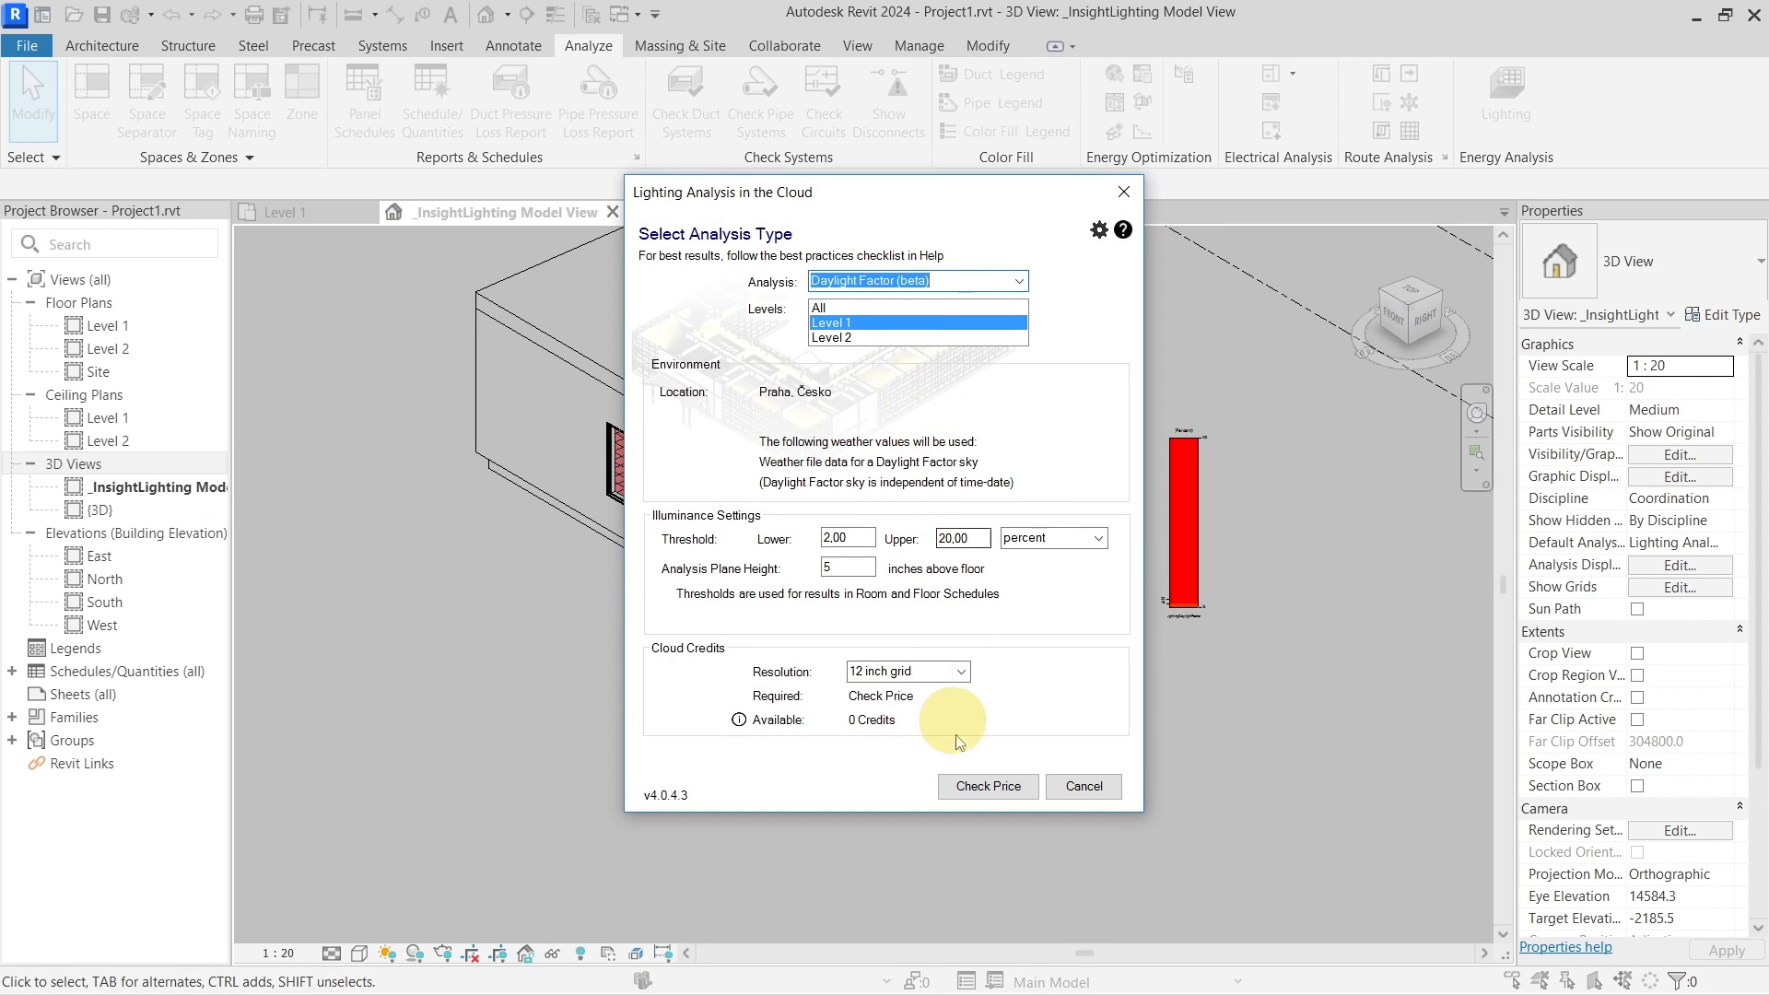
left_click(971, 787)
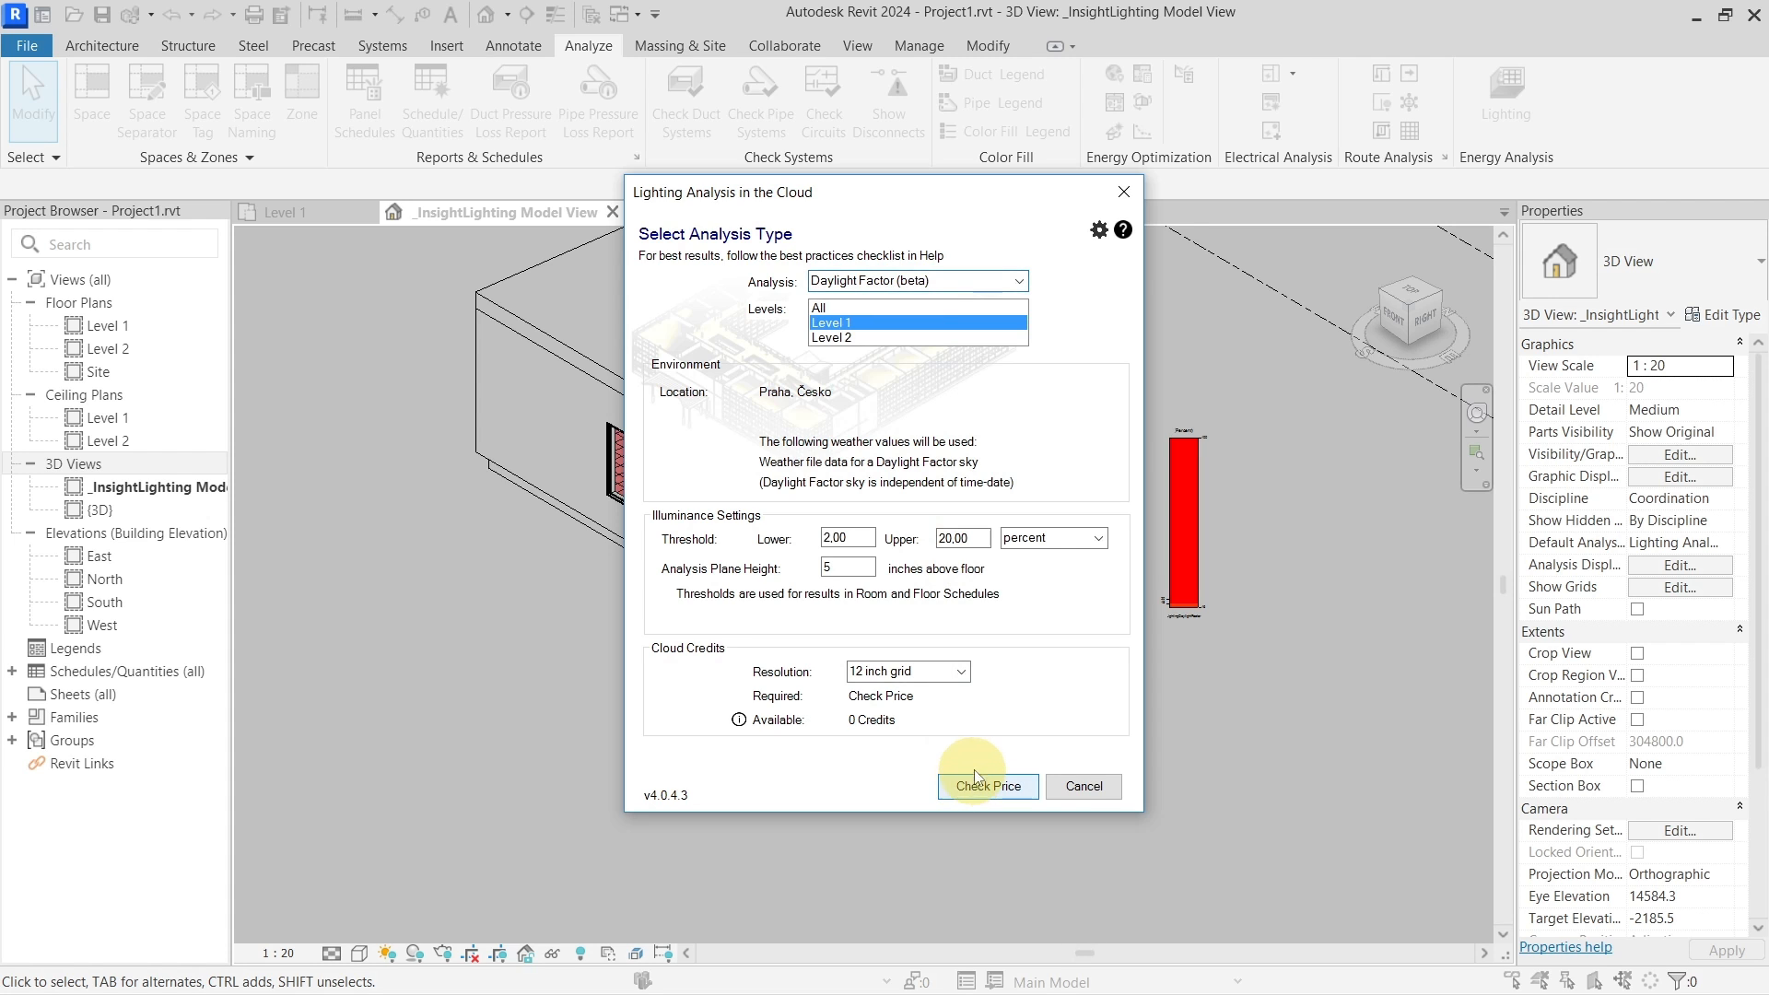
left_click(974, 783)
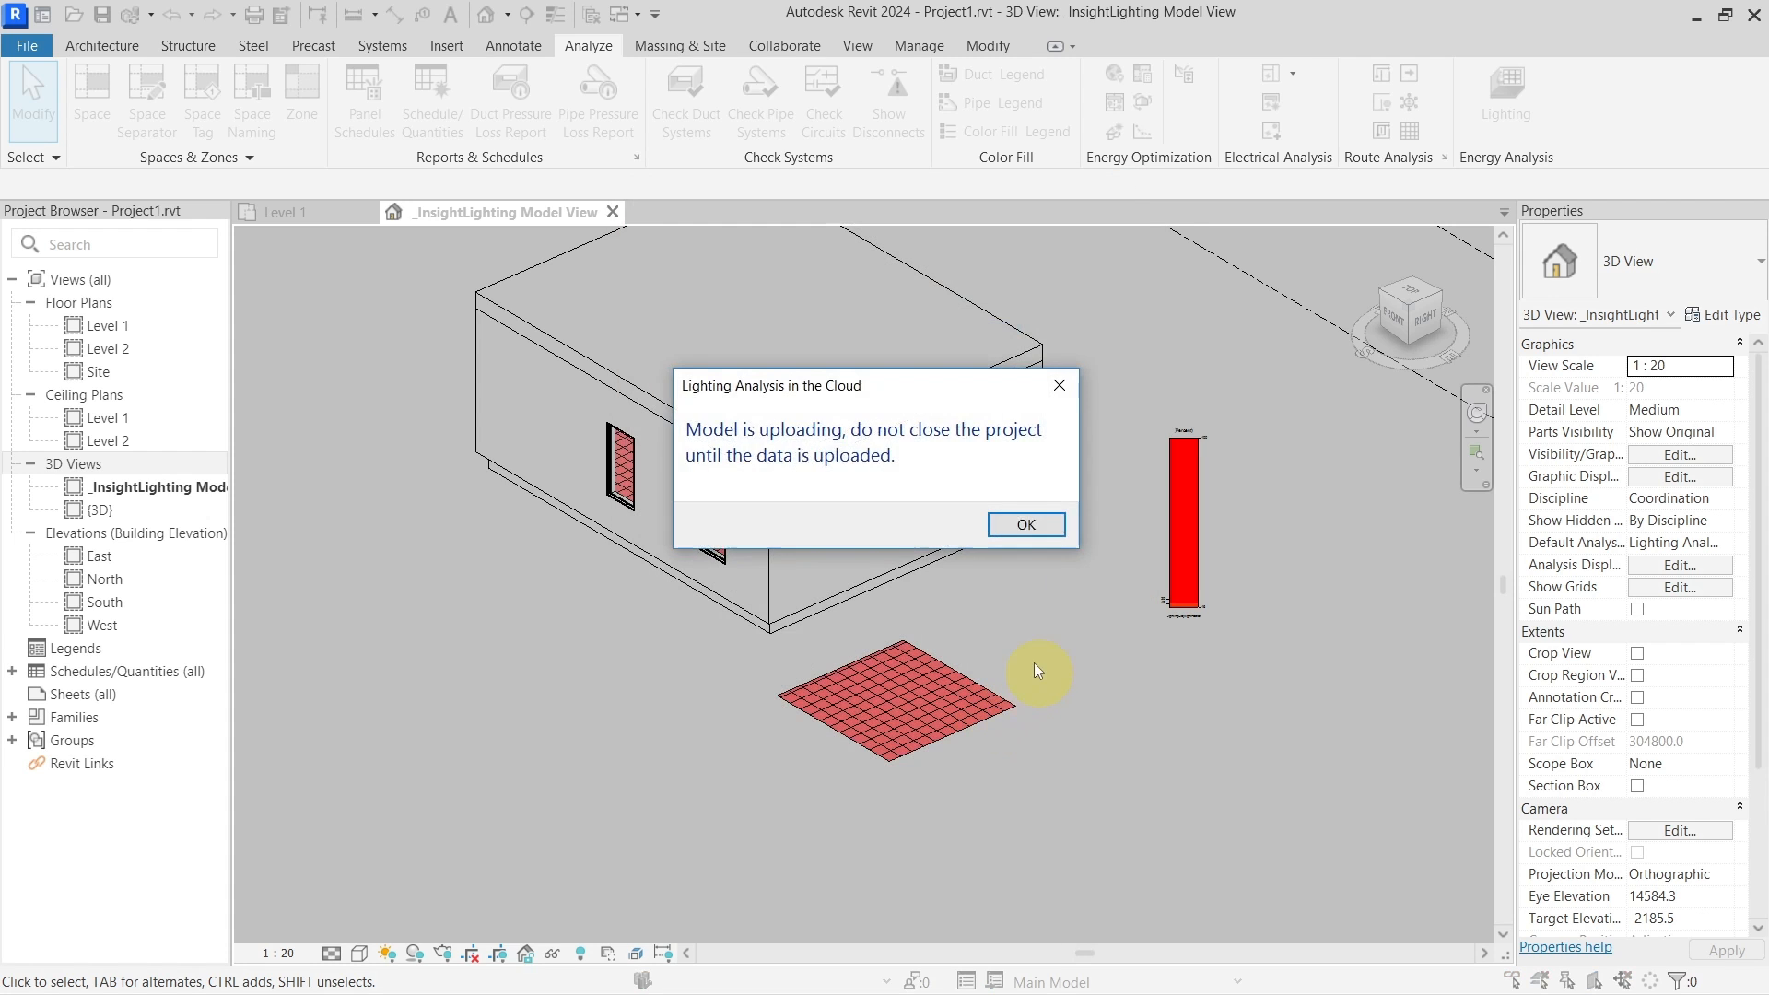
left_click(1026, 524)
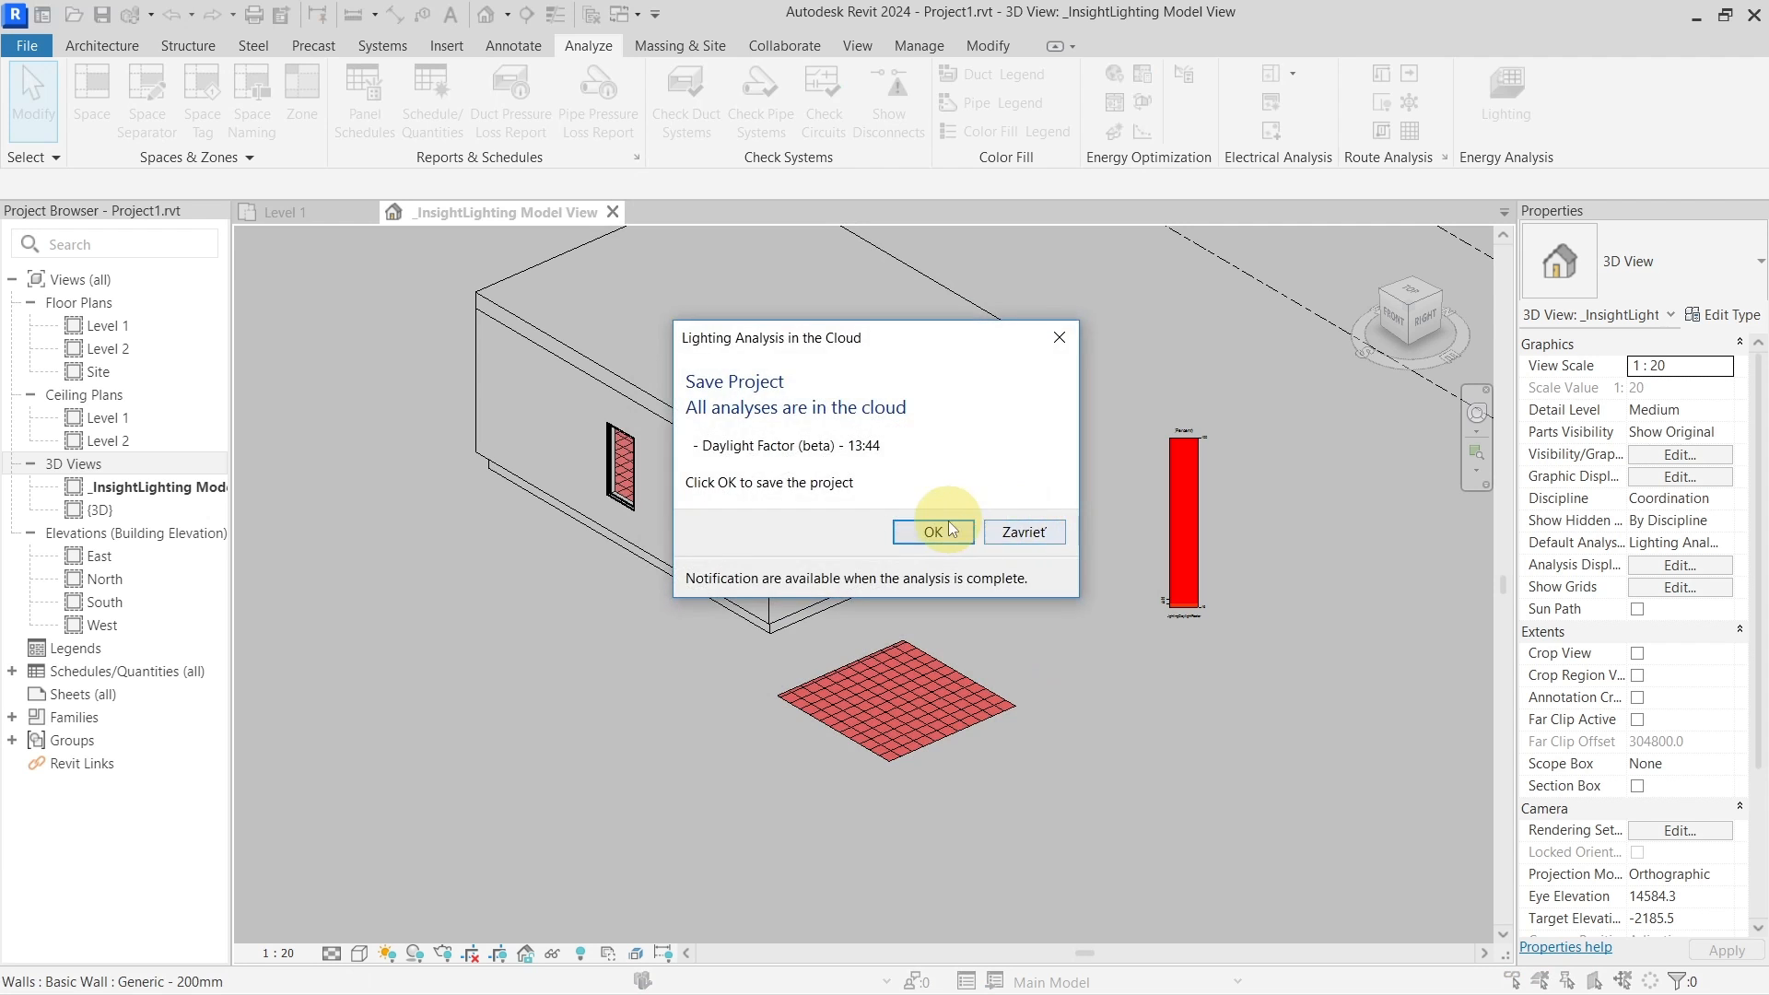
left_click(942, 522)
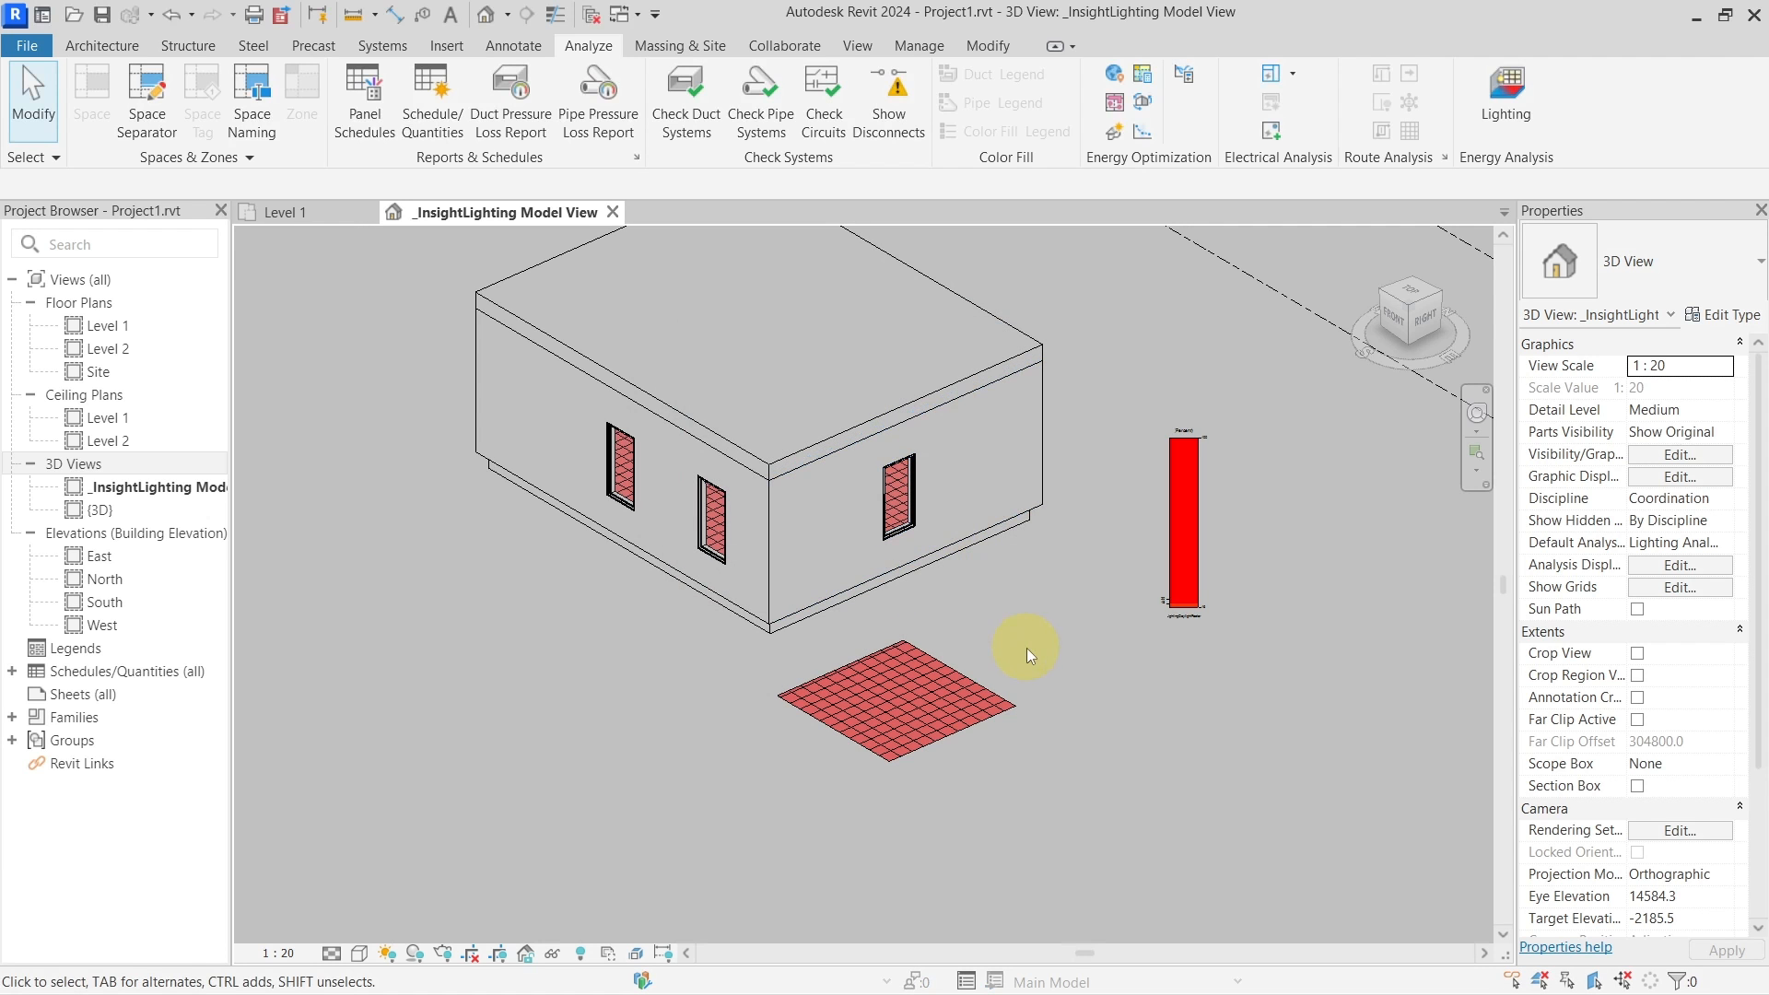
Inspect the model in 3D, then accept the finished results and save the project
middle_click_drag(1051, 644, 964, 680, "shift")
scroll(836, 679, "up", 4)
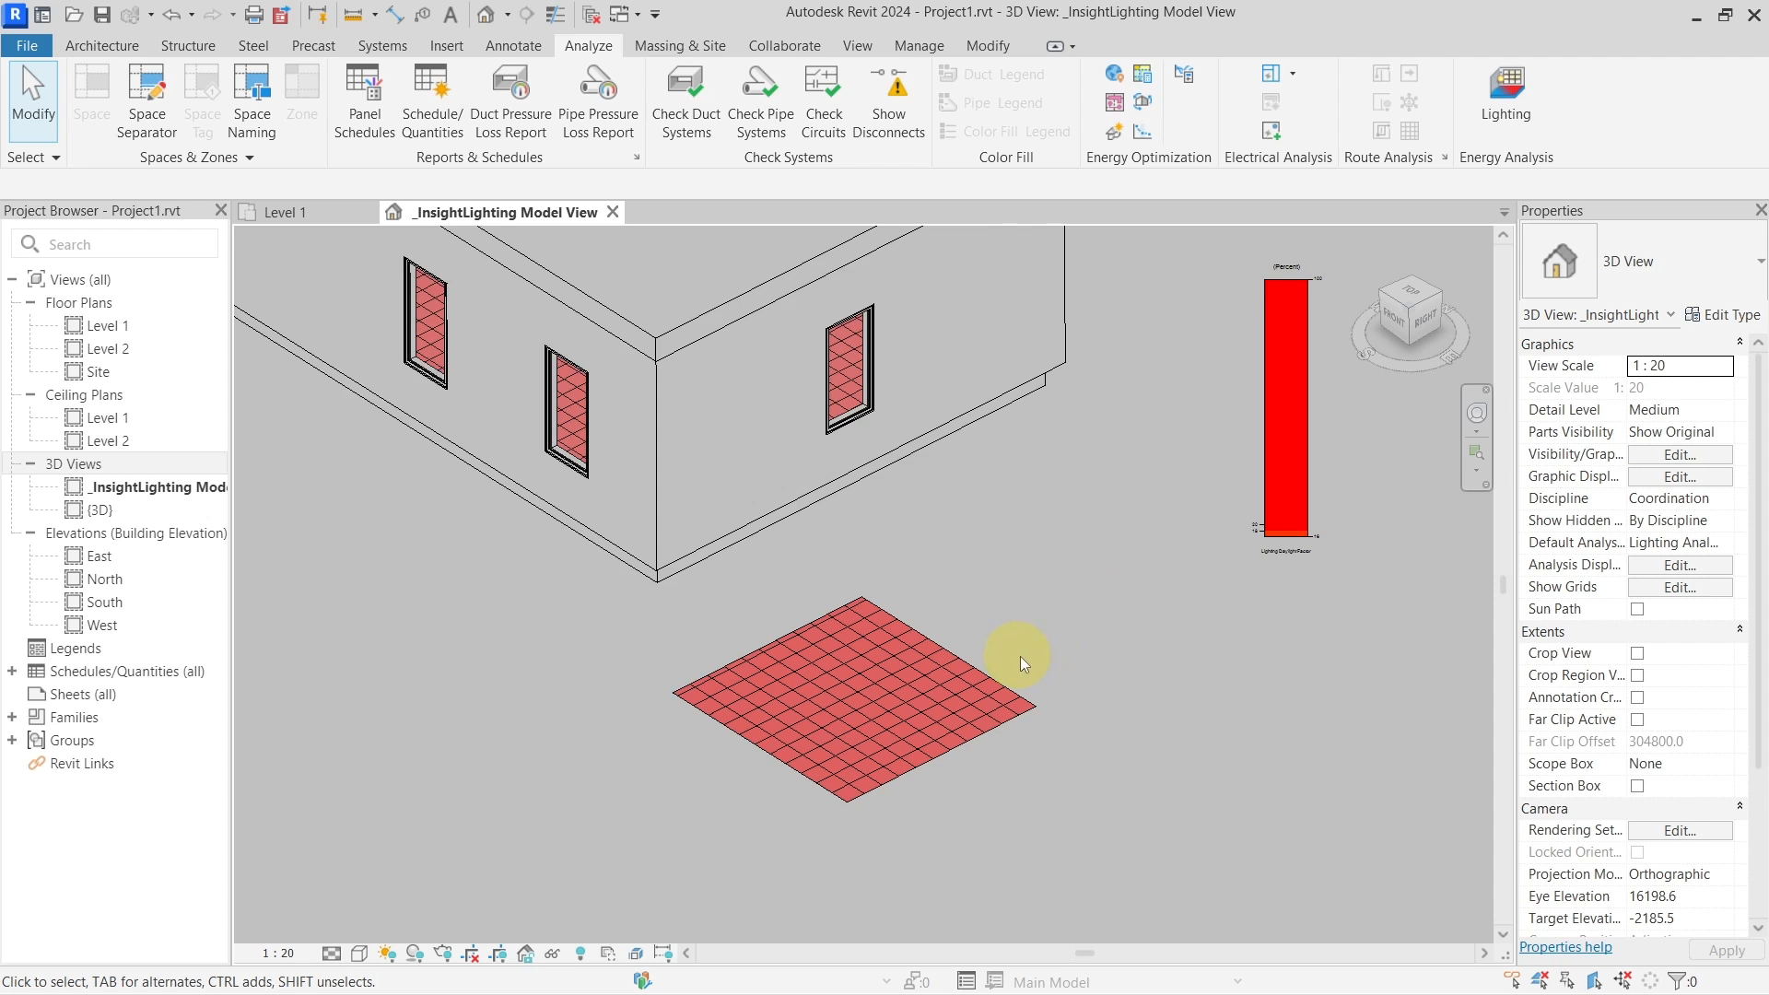
scroll(1019, 656, "down", 2)
scroll(922, 691, "down", 2)
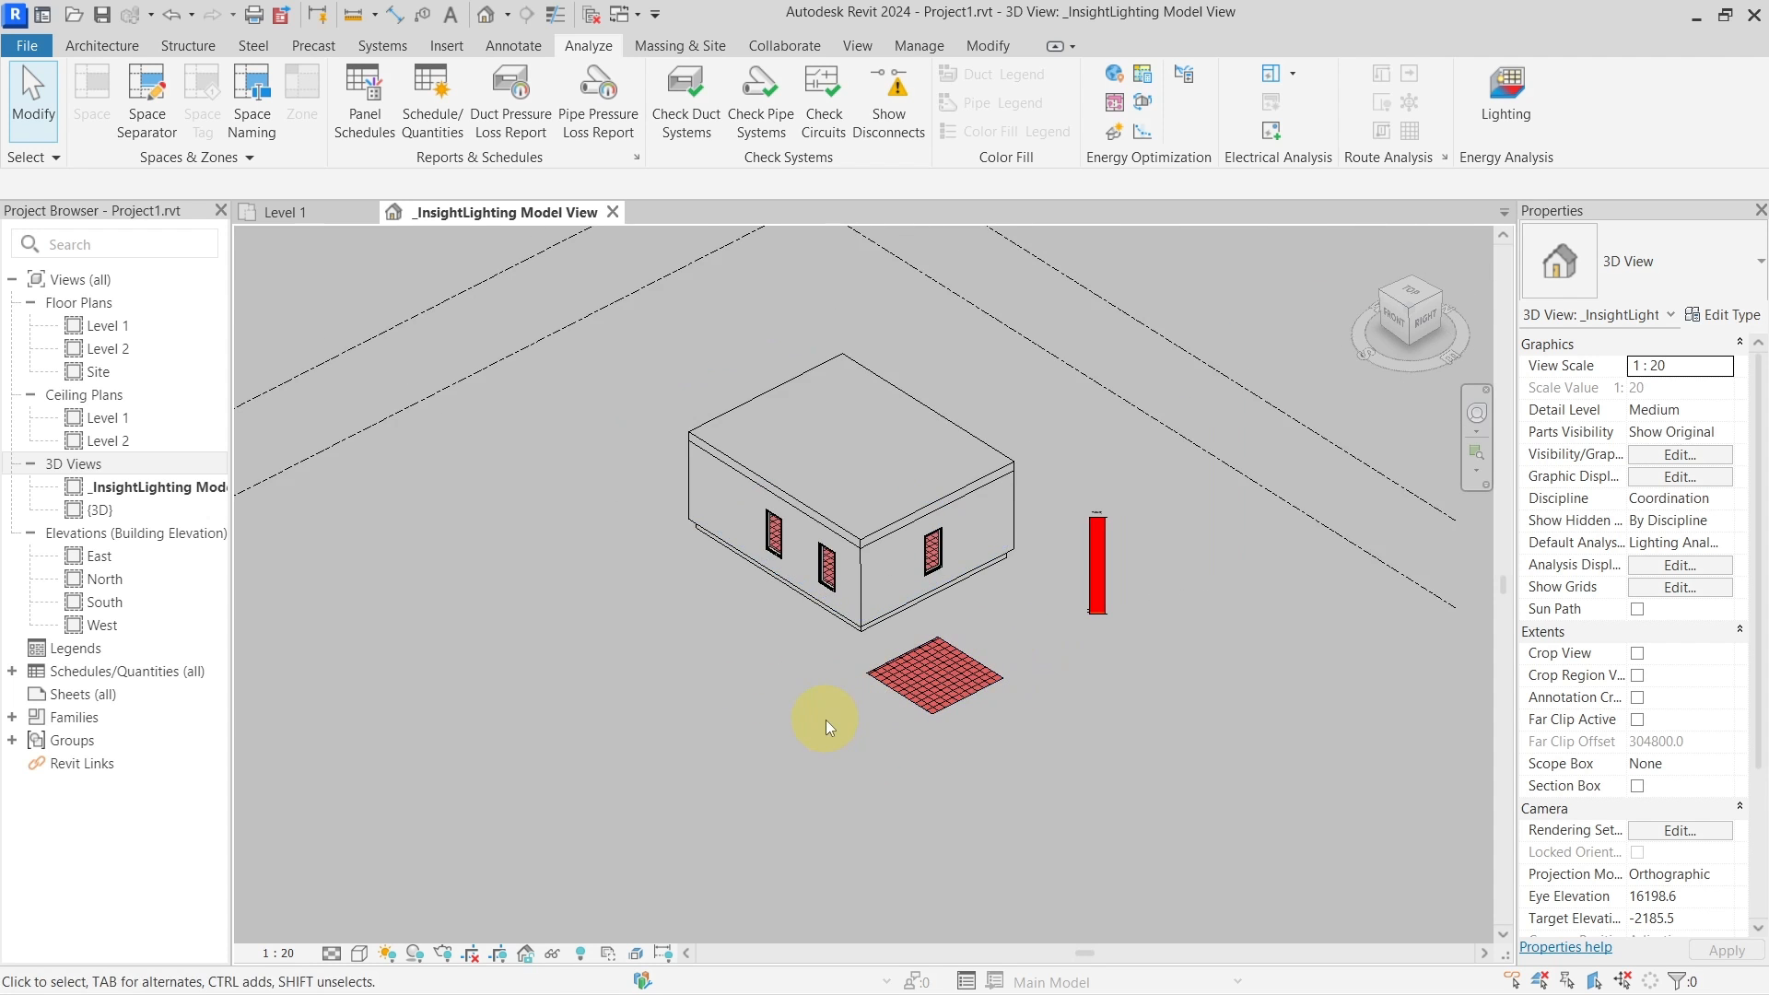
middle_click_drag(817, 710, 1019, 606, "shift")
scroll(1019, 606, "up", 3)
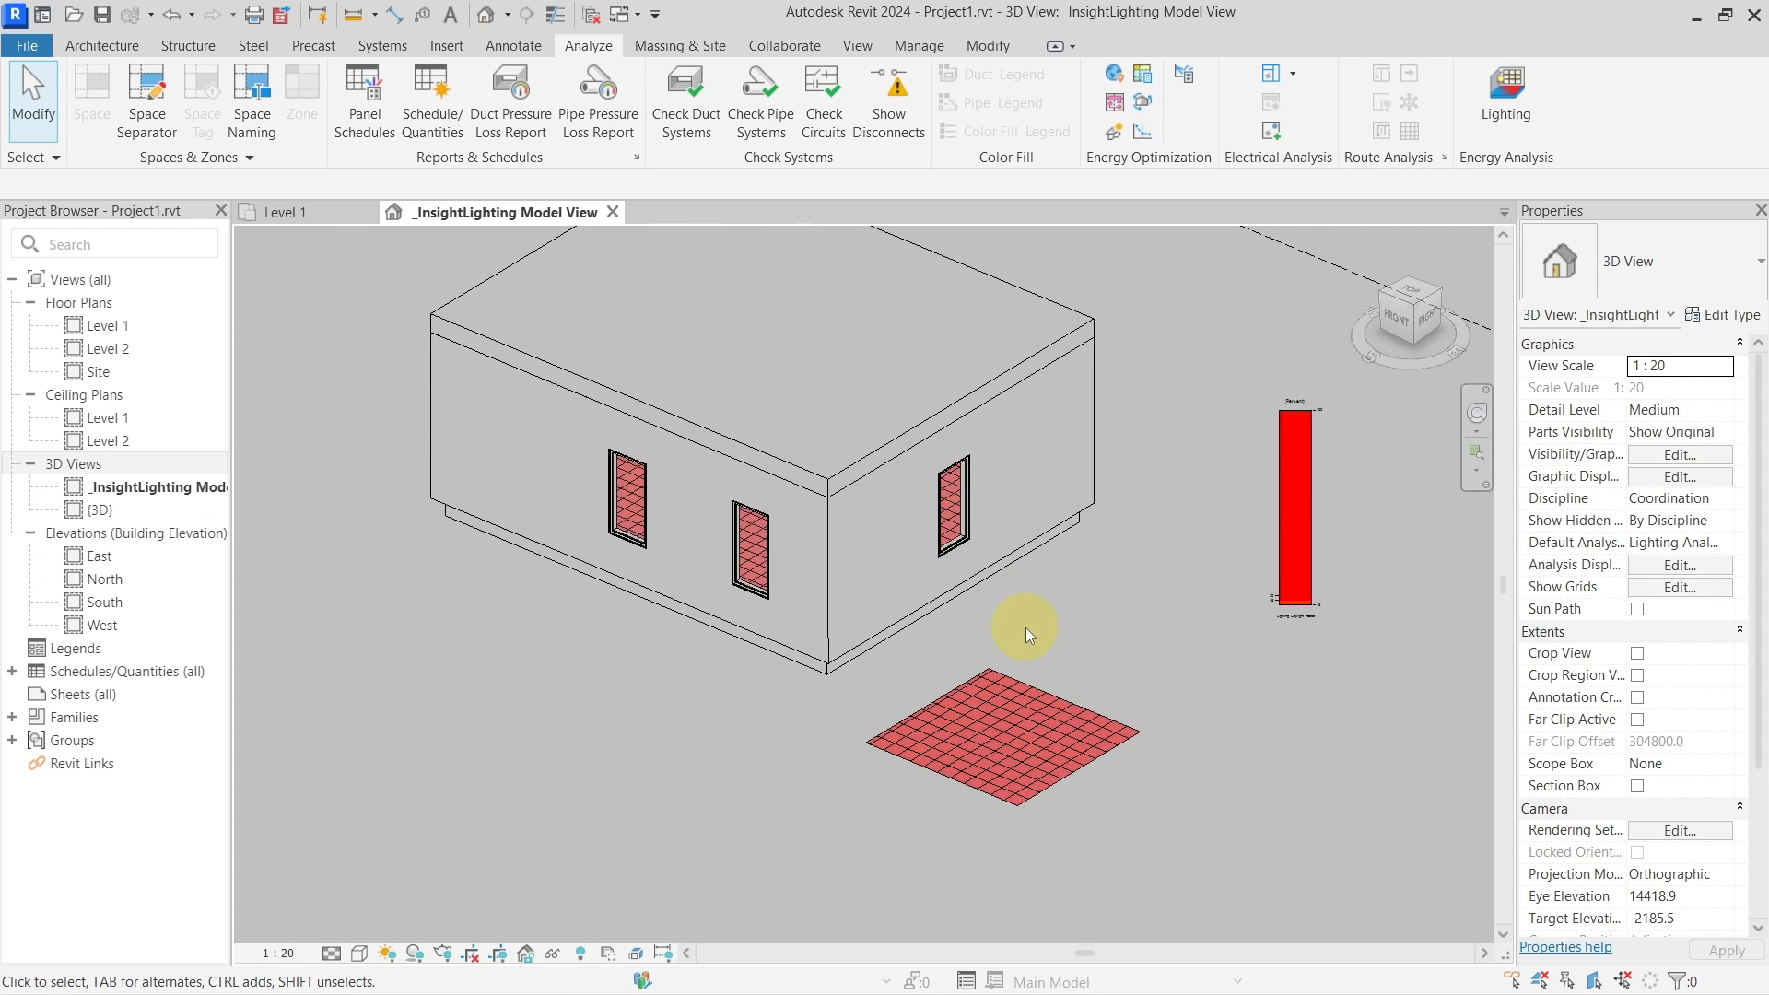
scroll(1026, 627, "down", 4)
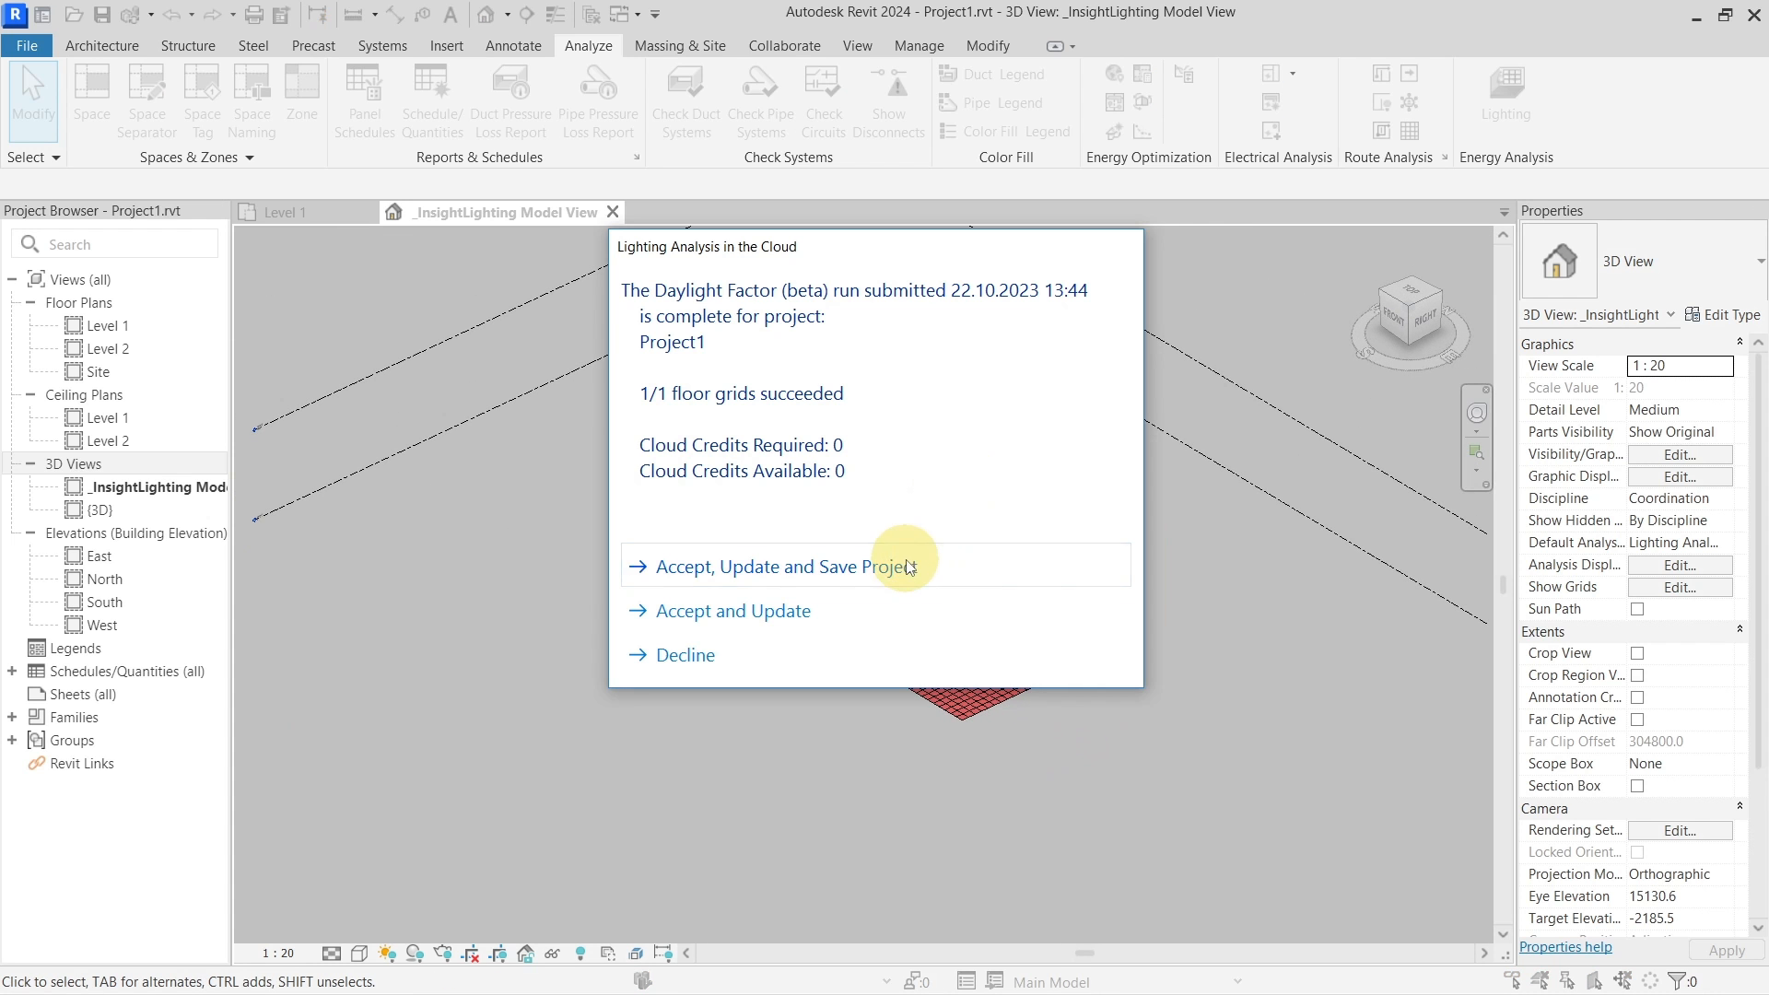
left_click(909, 567)
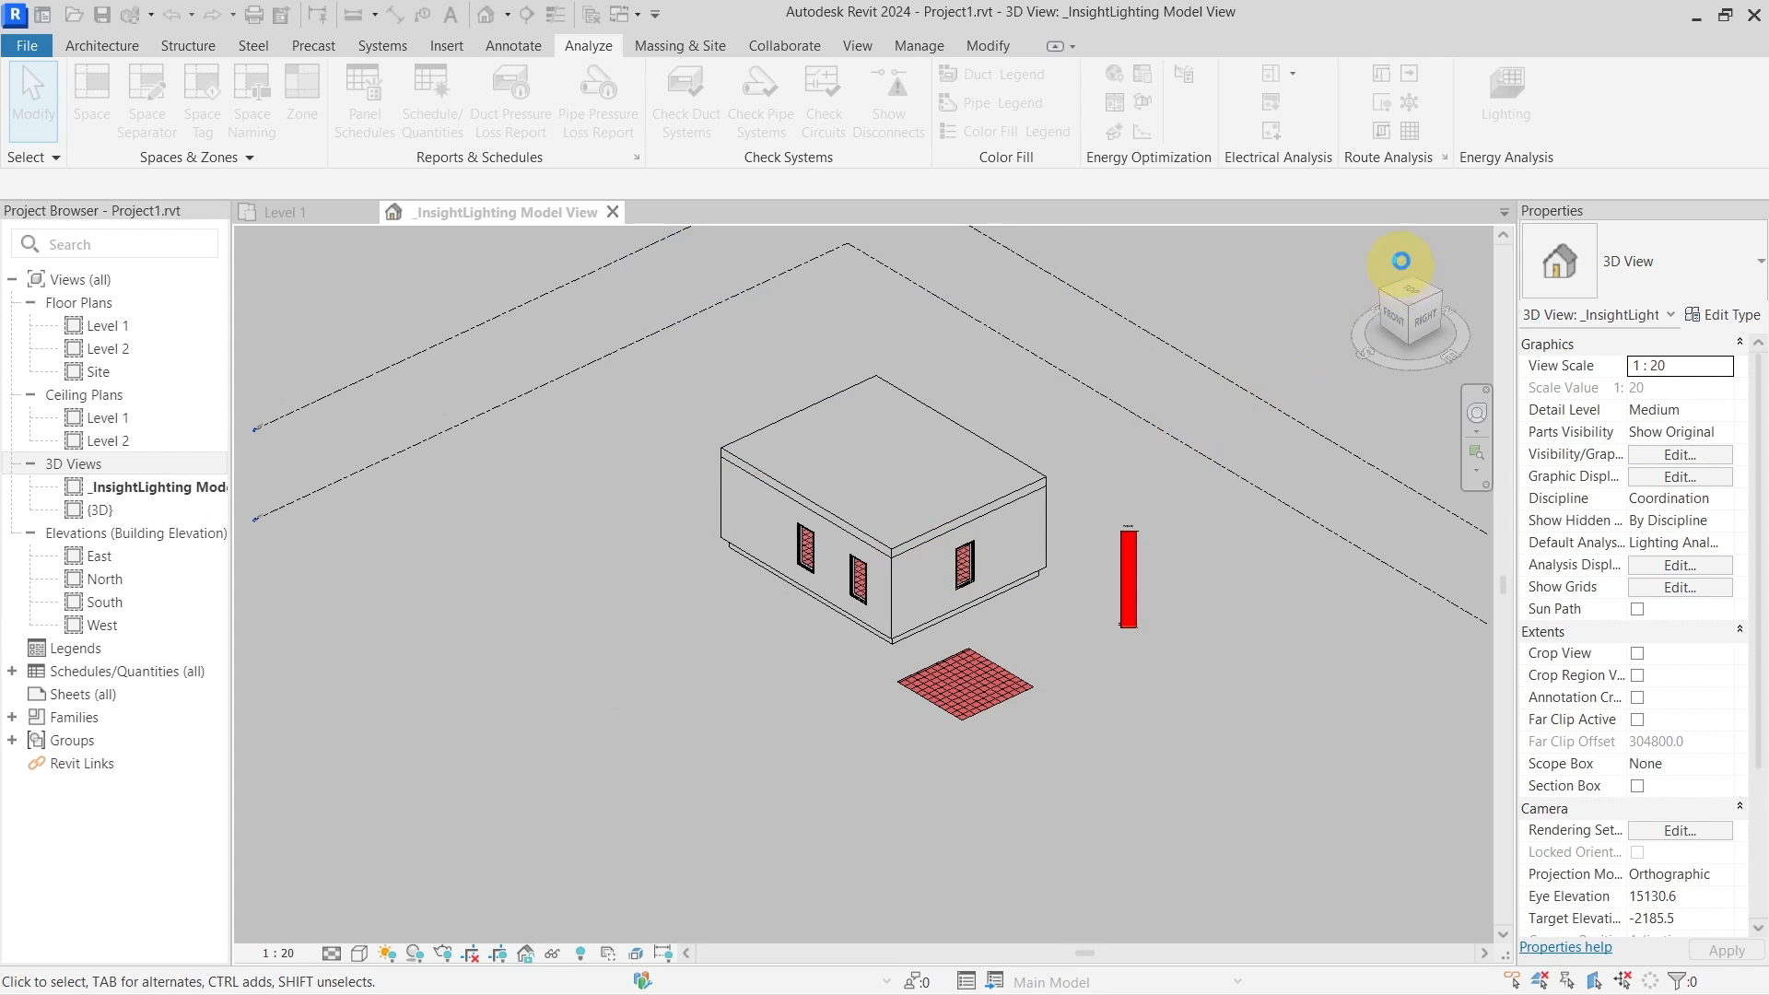
Load the 13:44 Daylight Factor run into the model, dismissing the Rooms warning and summary
left_click(1503, 109)
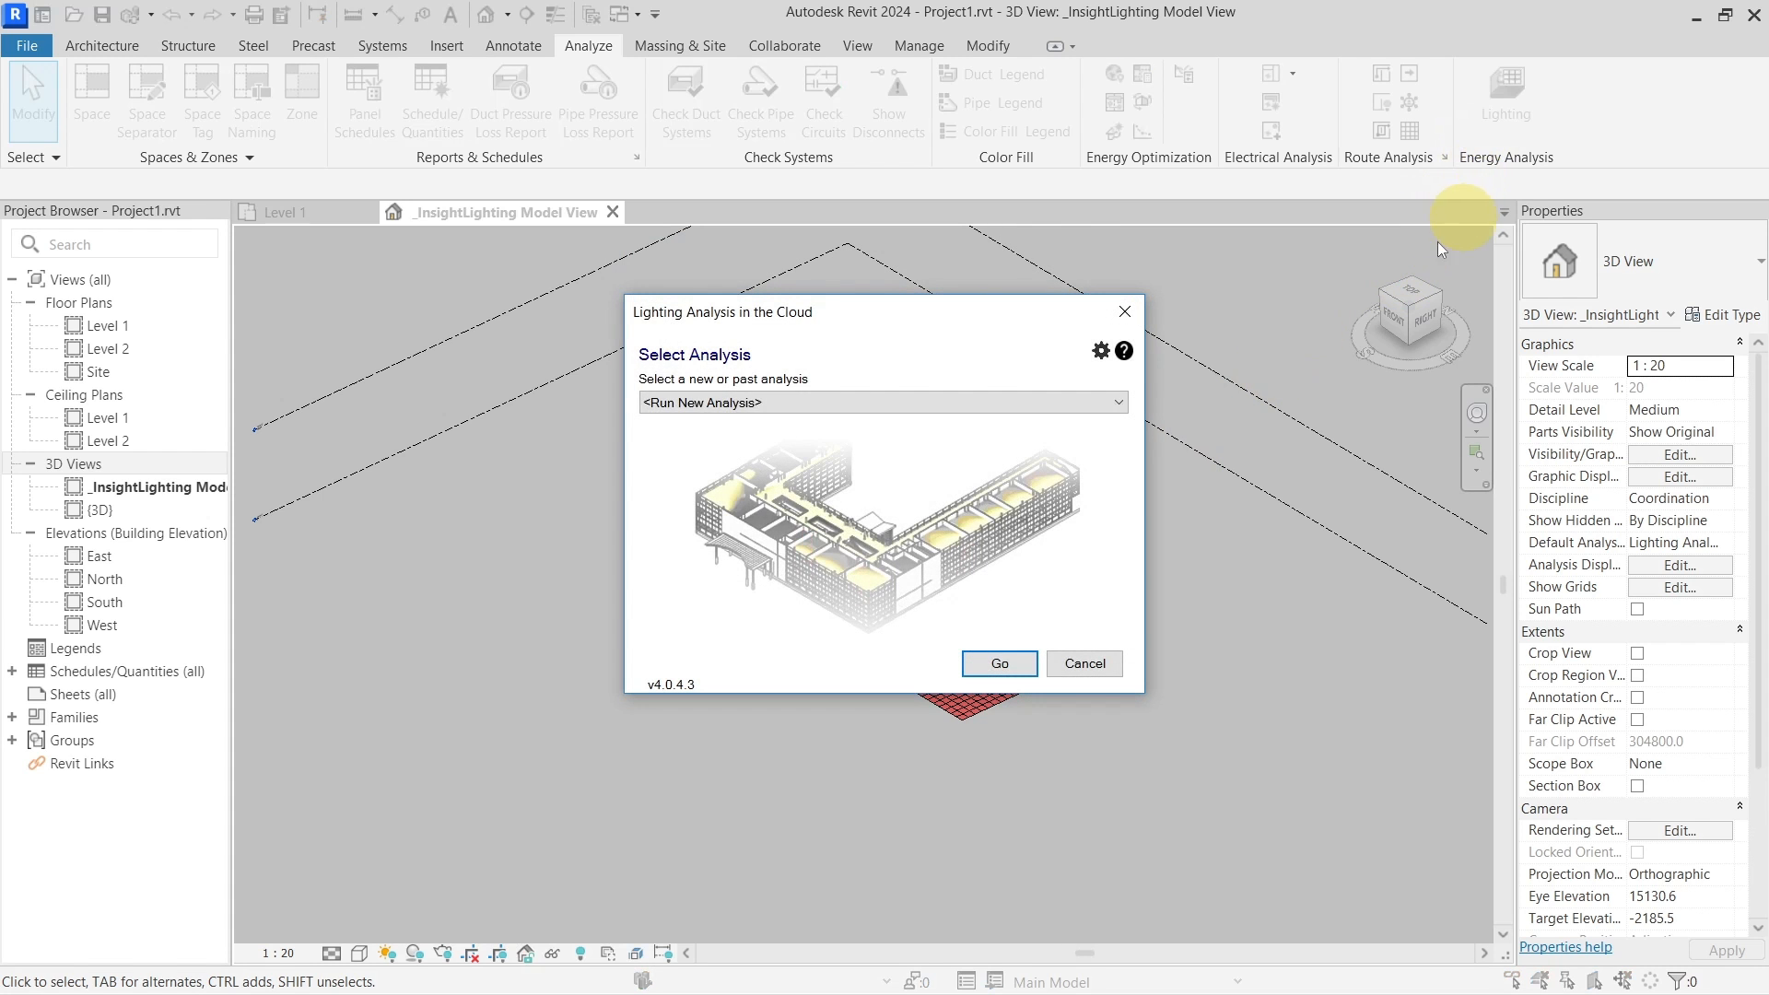
left_click(909, 403)
left_click(893, 451)
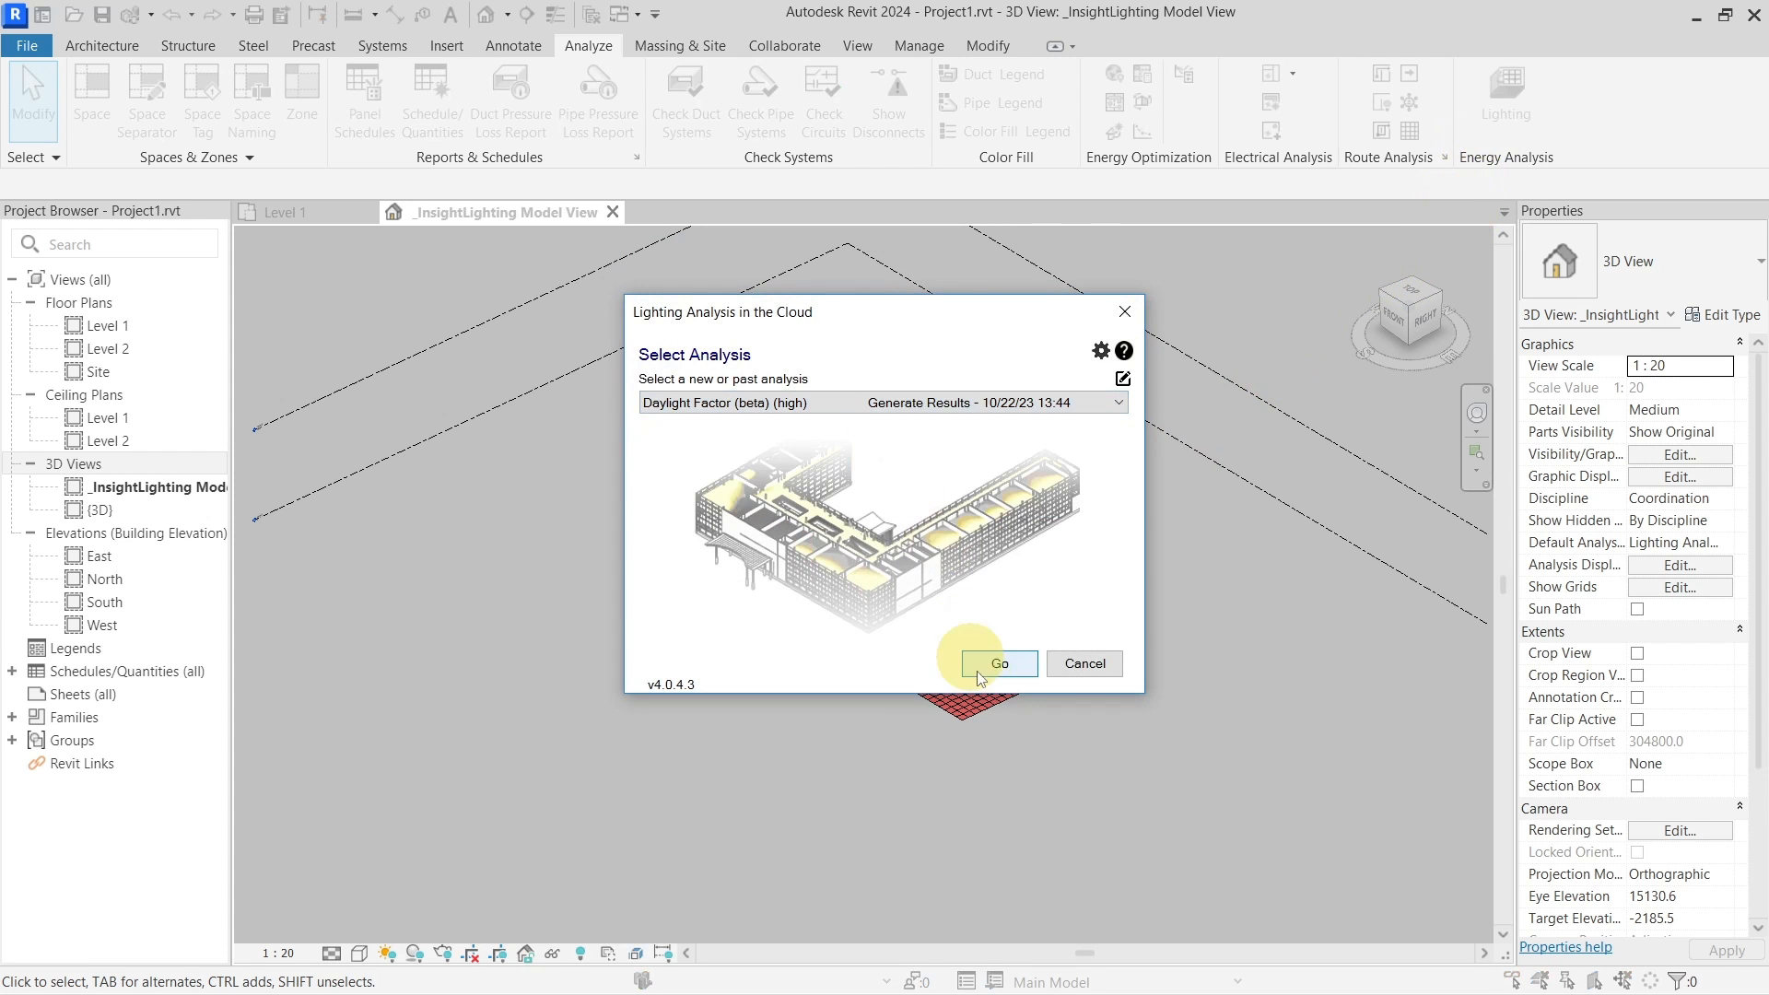
left_click(997, 663)
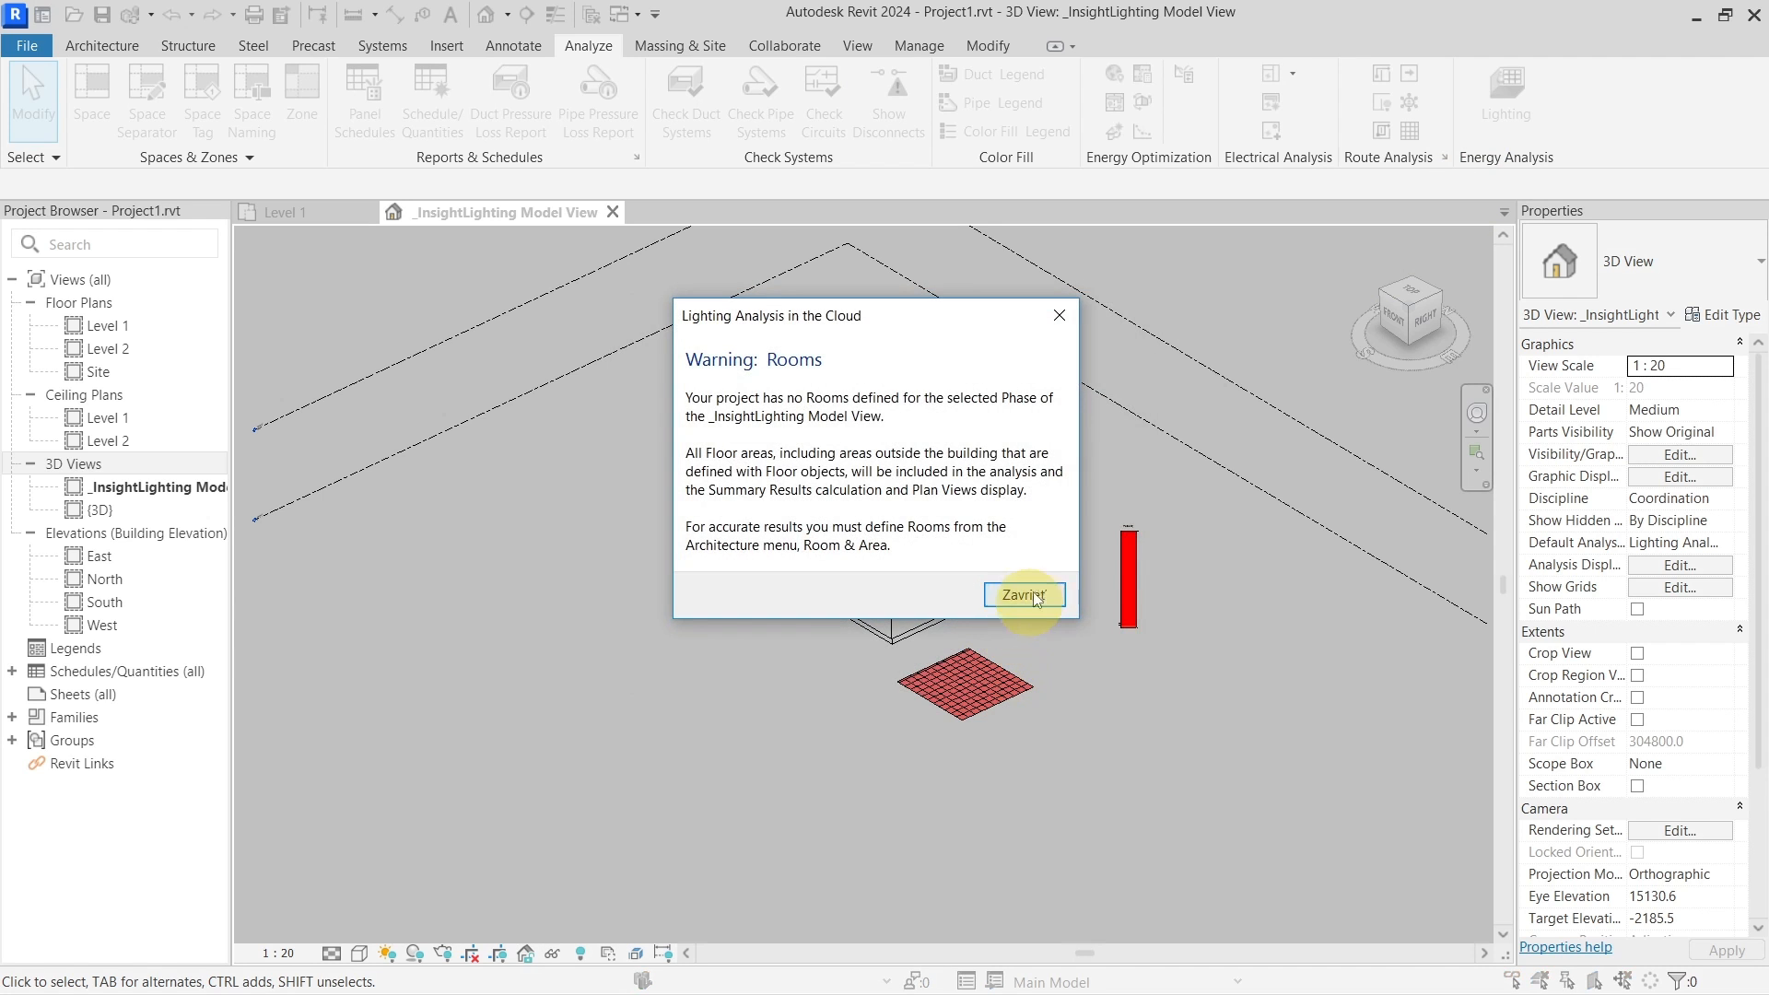
left_click(1034, 595)
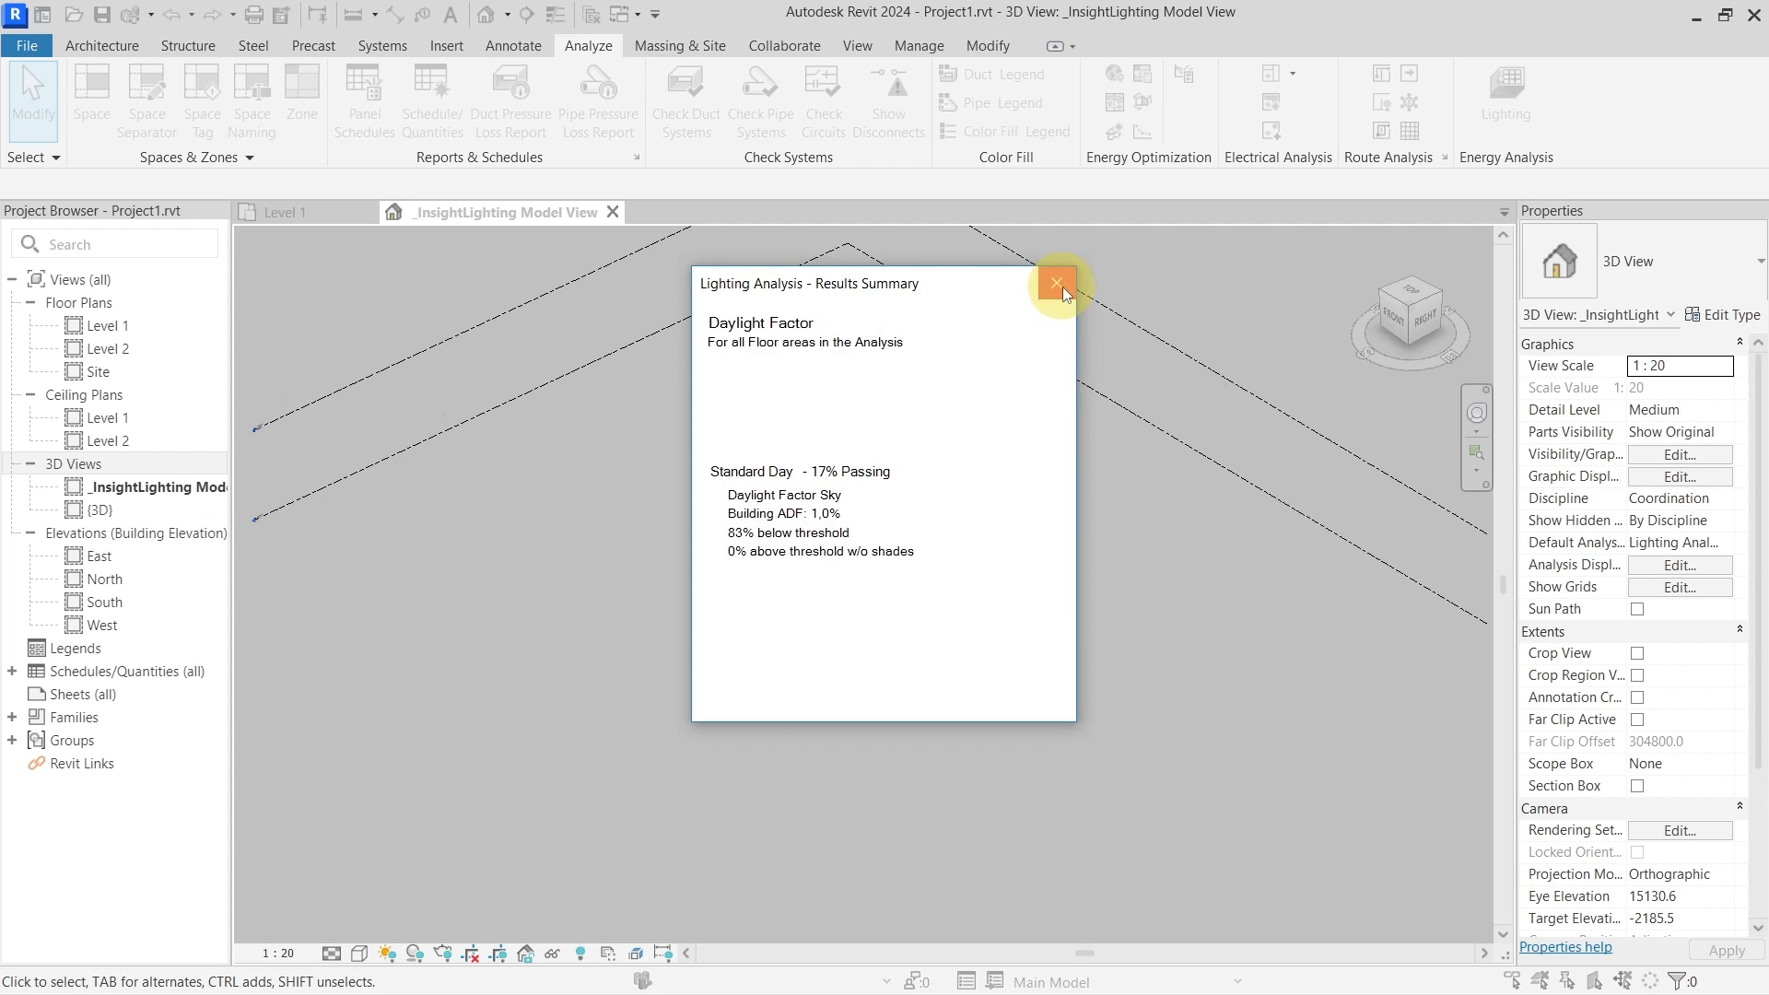
left_click(1057, 283)
middle_click_drag(935, 737, 980, 706, "shift")
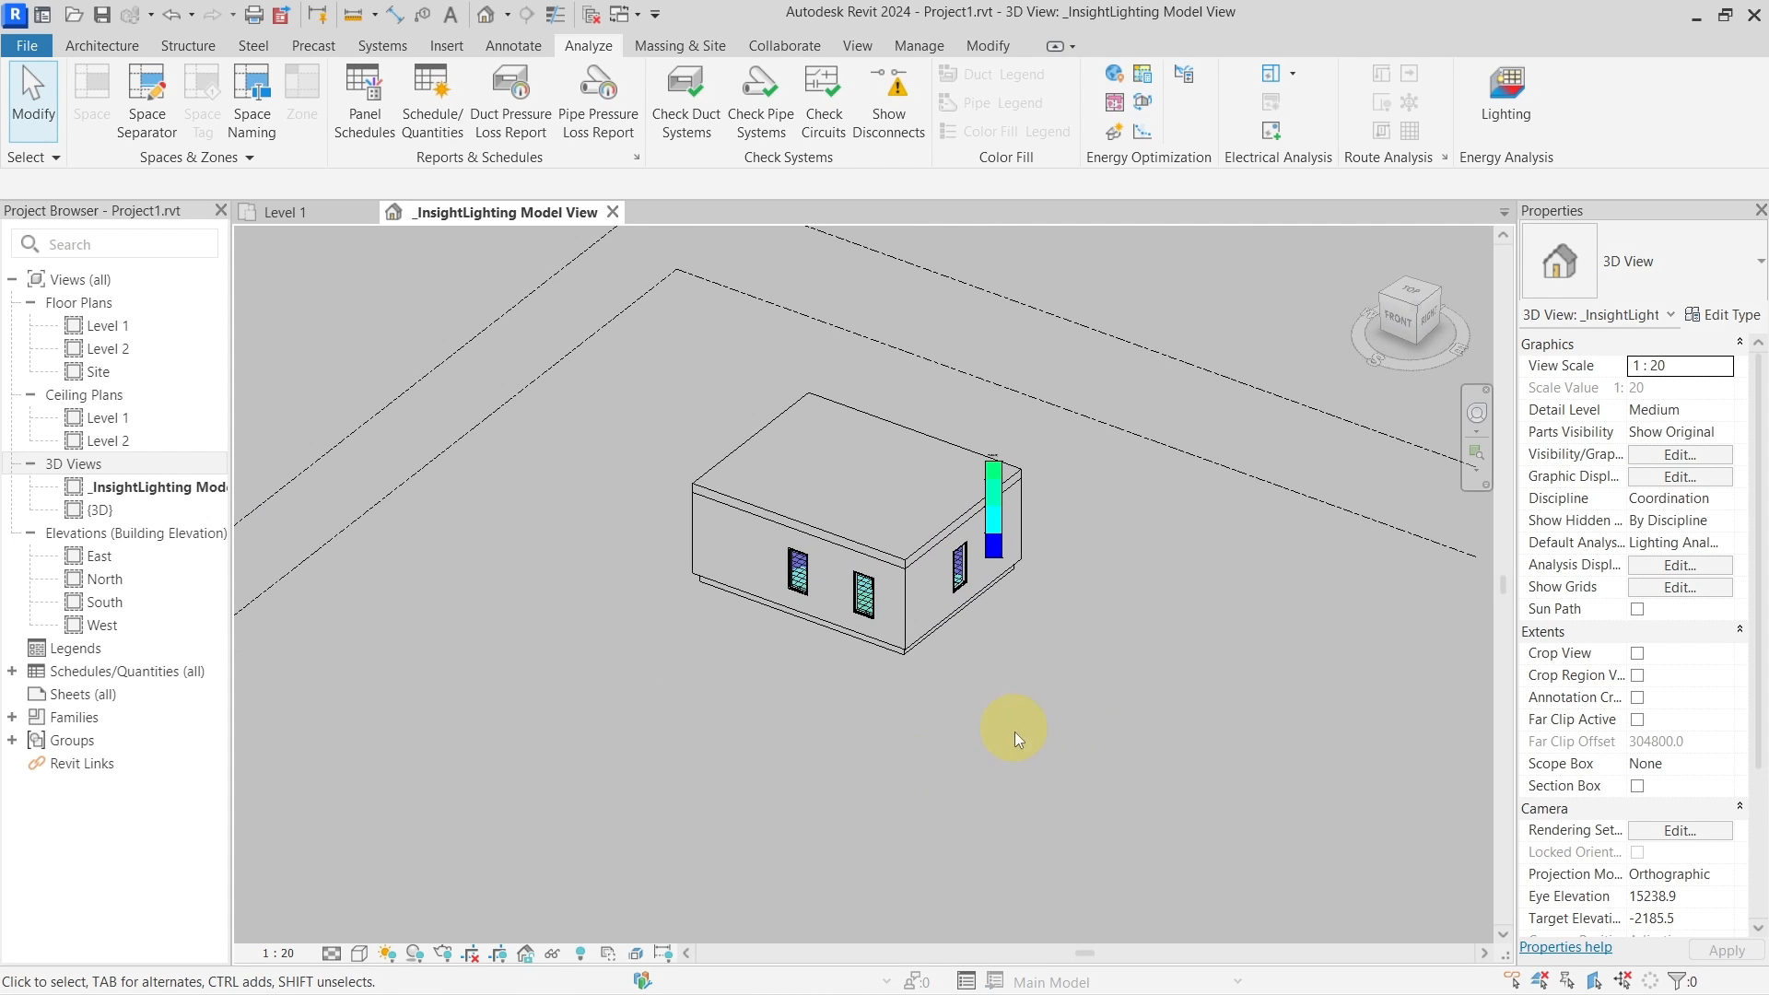
left_click(905, 535)
middle_click_drag(1023, 624, 1013, 740, "shift")
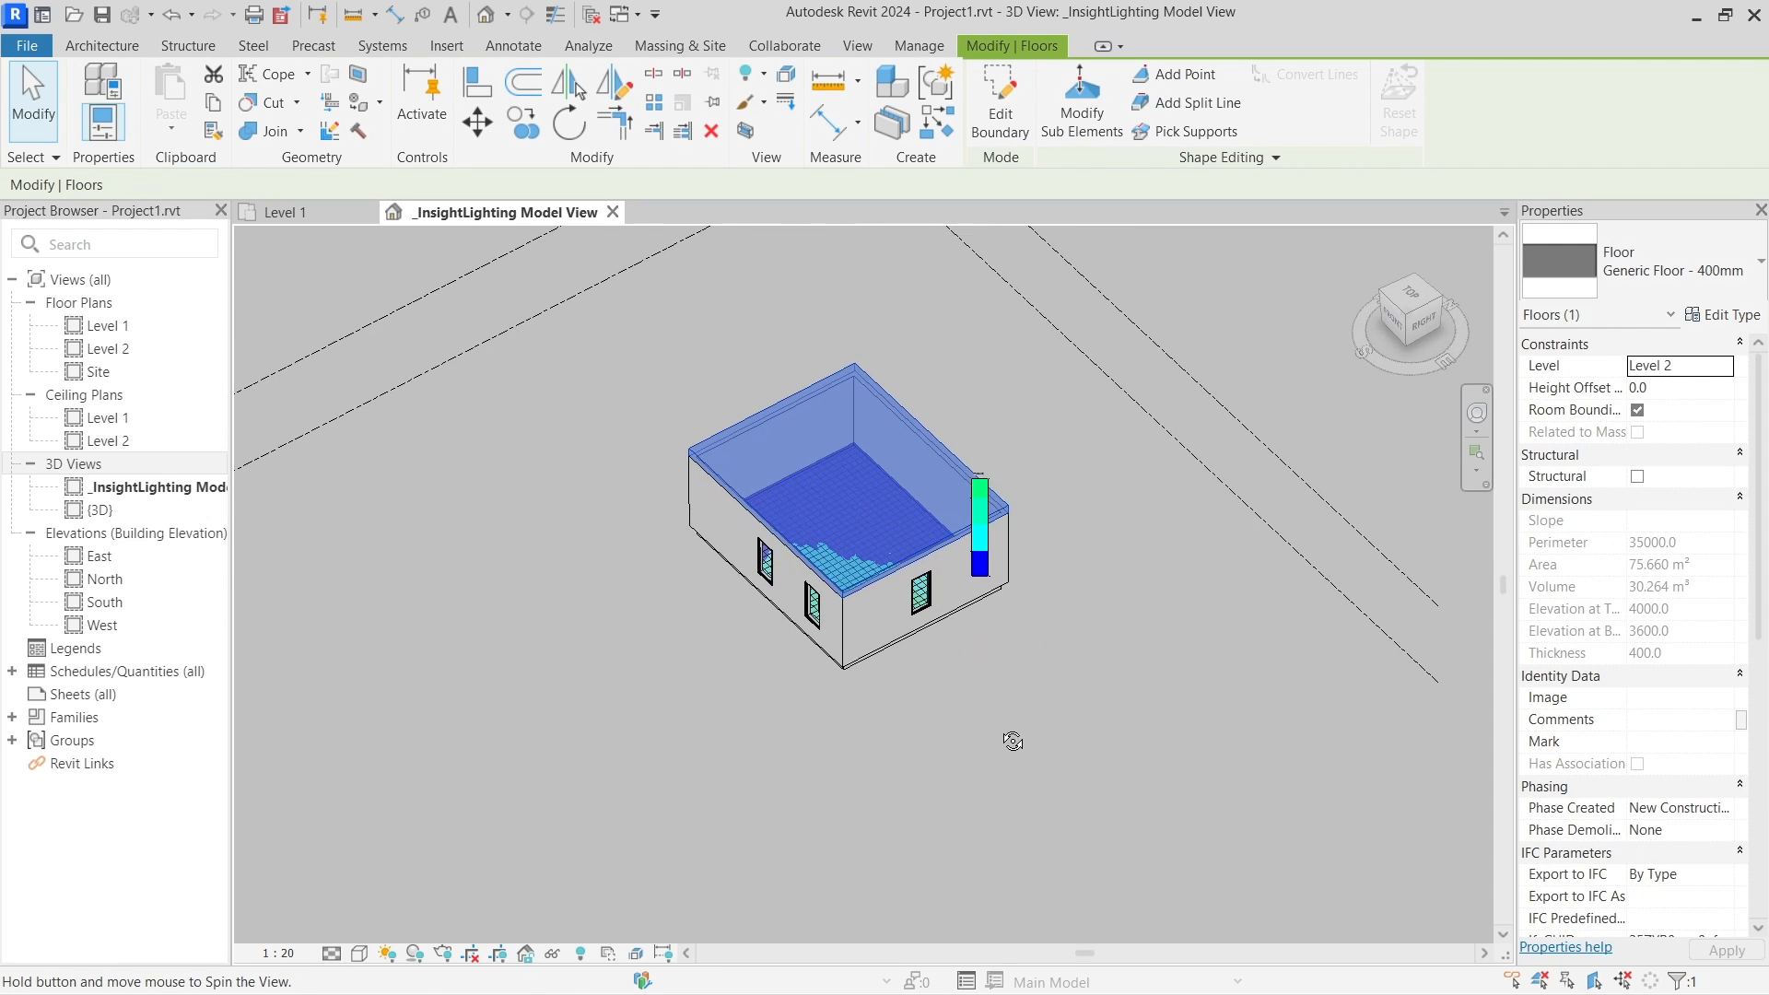
key("h")
key("h")
scroll(894, 538, "up", 3)
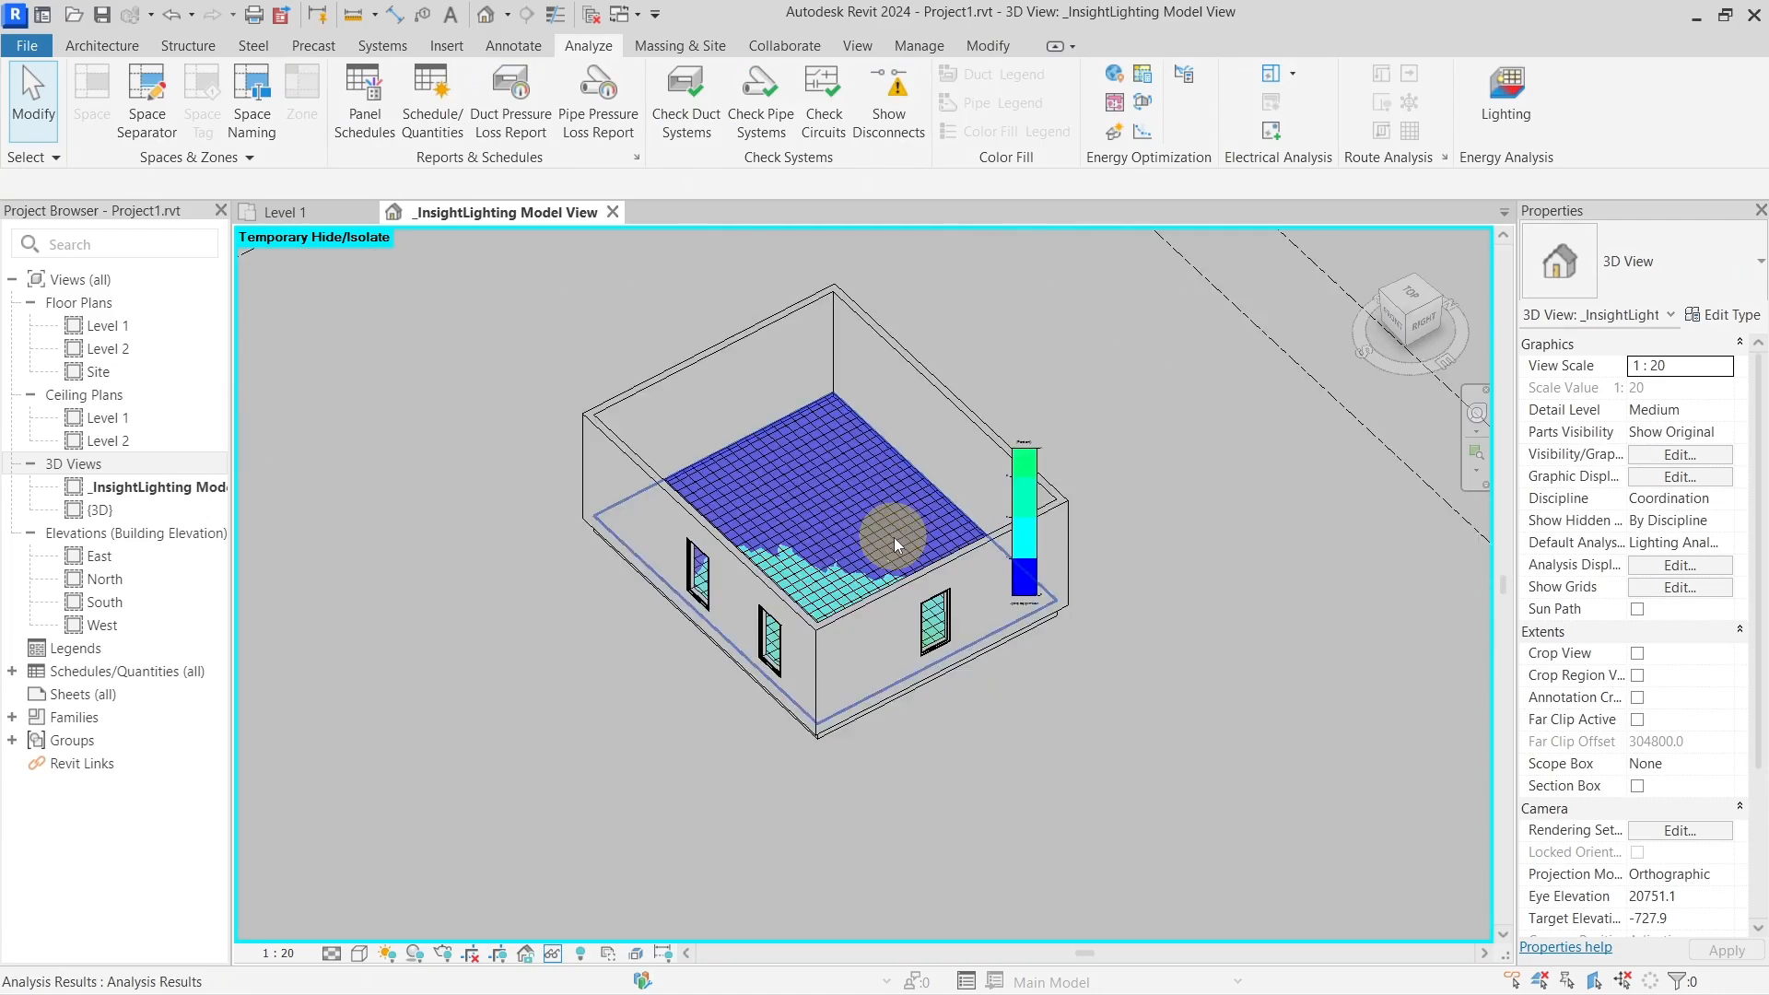
mouse_move(893, 538)
middle_mouse_down("shift")
mouse_move(880, 581)
mouse_move(866, 526)
middle_mouse_up("shift")
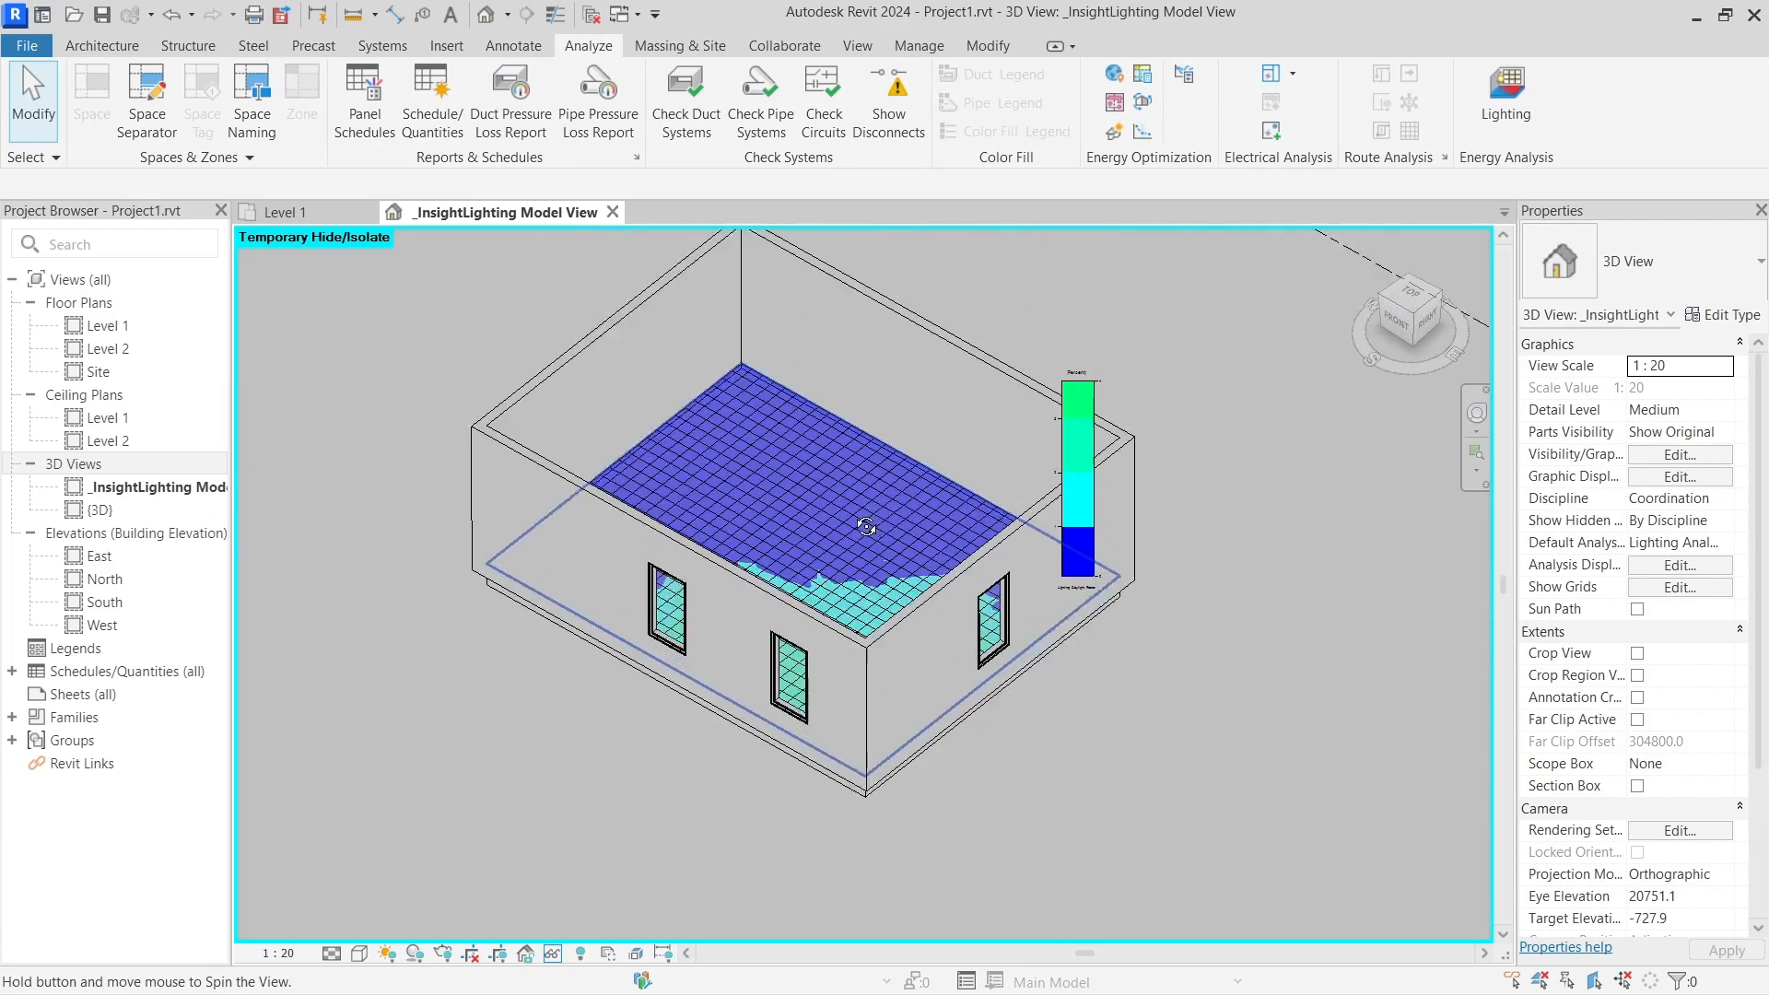
scroll(1086, 439, "up", 5)
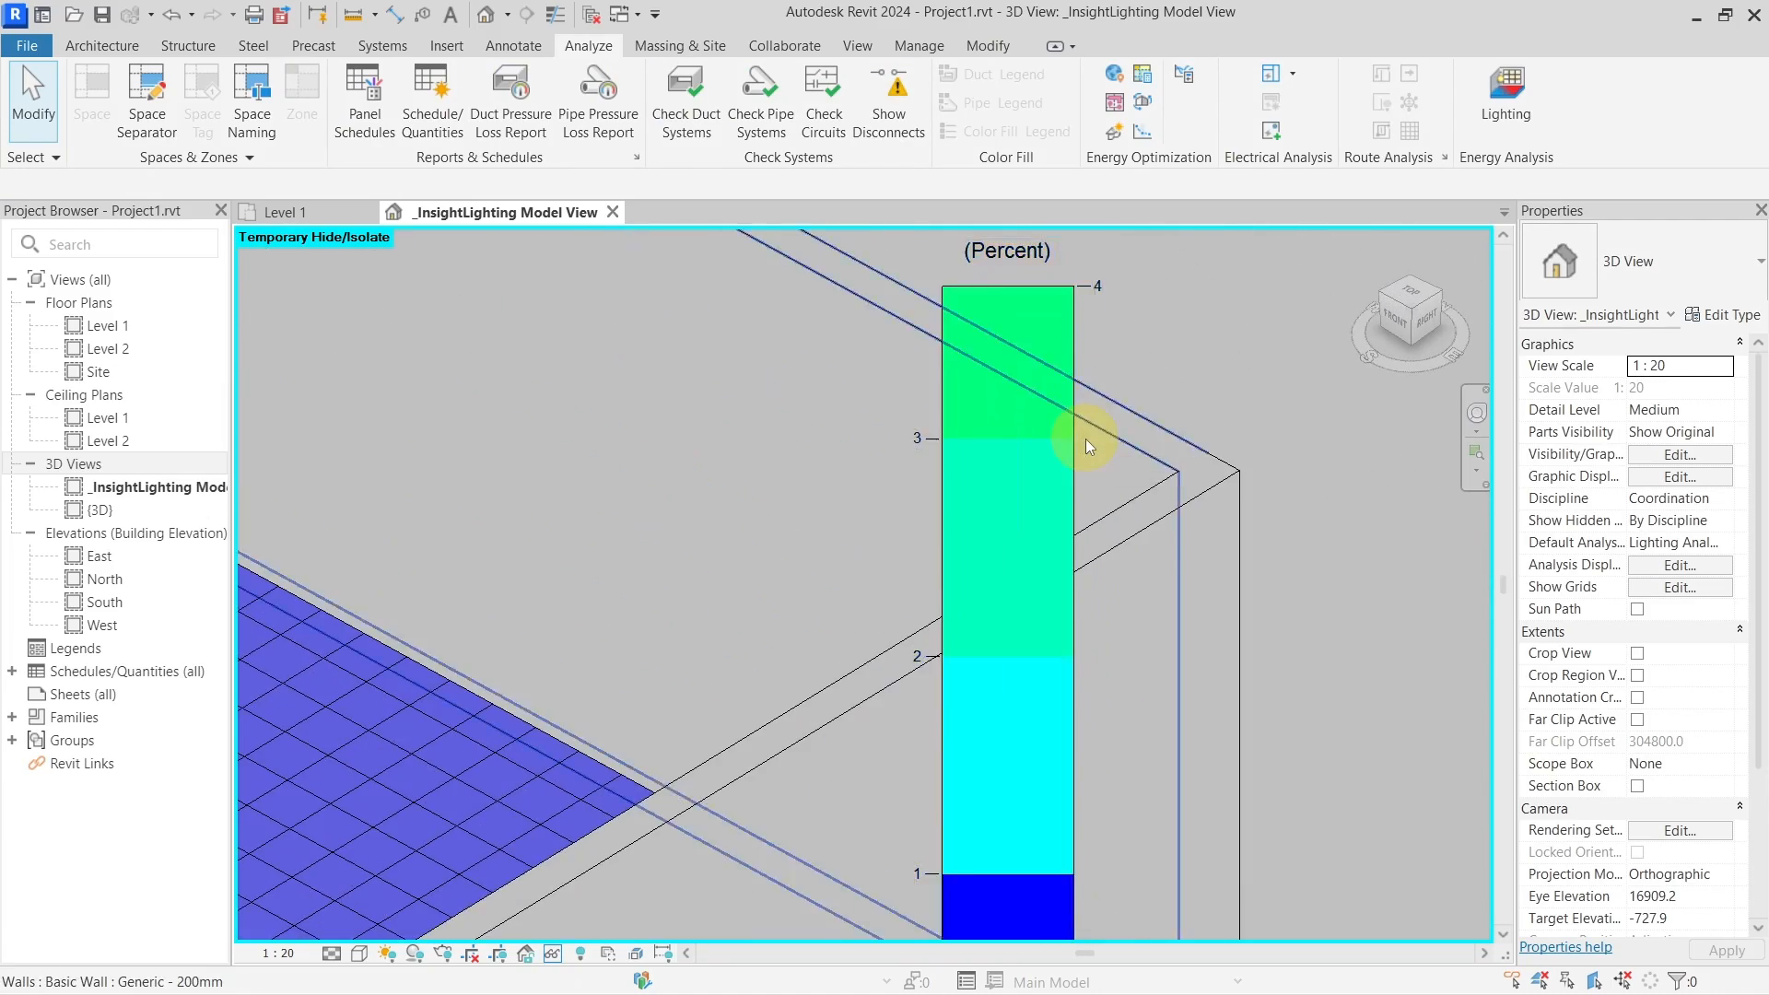
scroll(1085, 439, "down", 5)
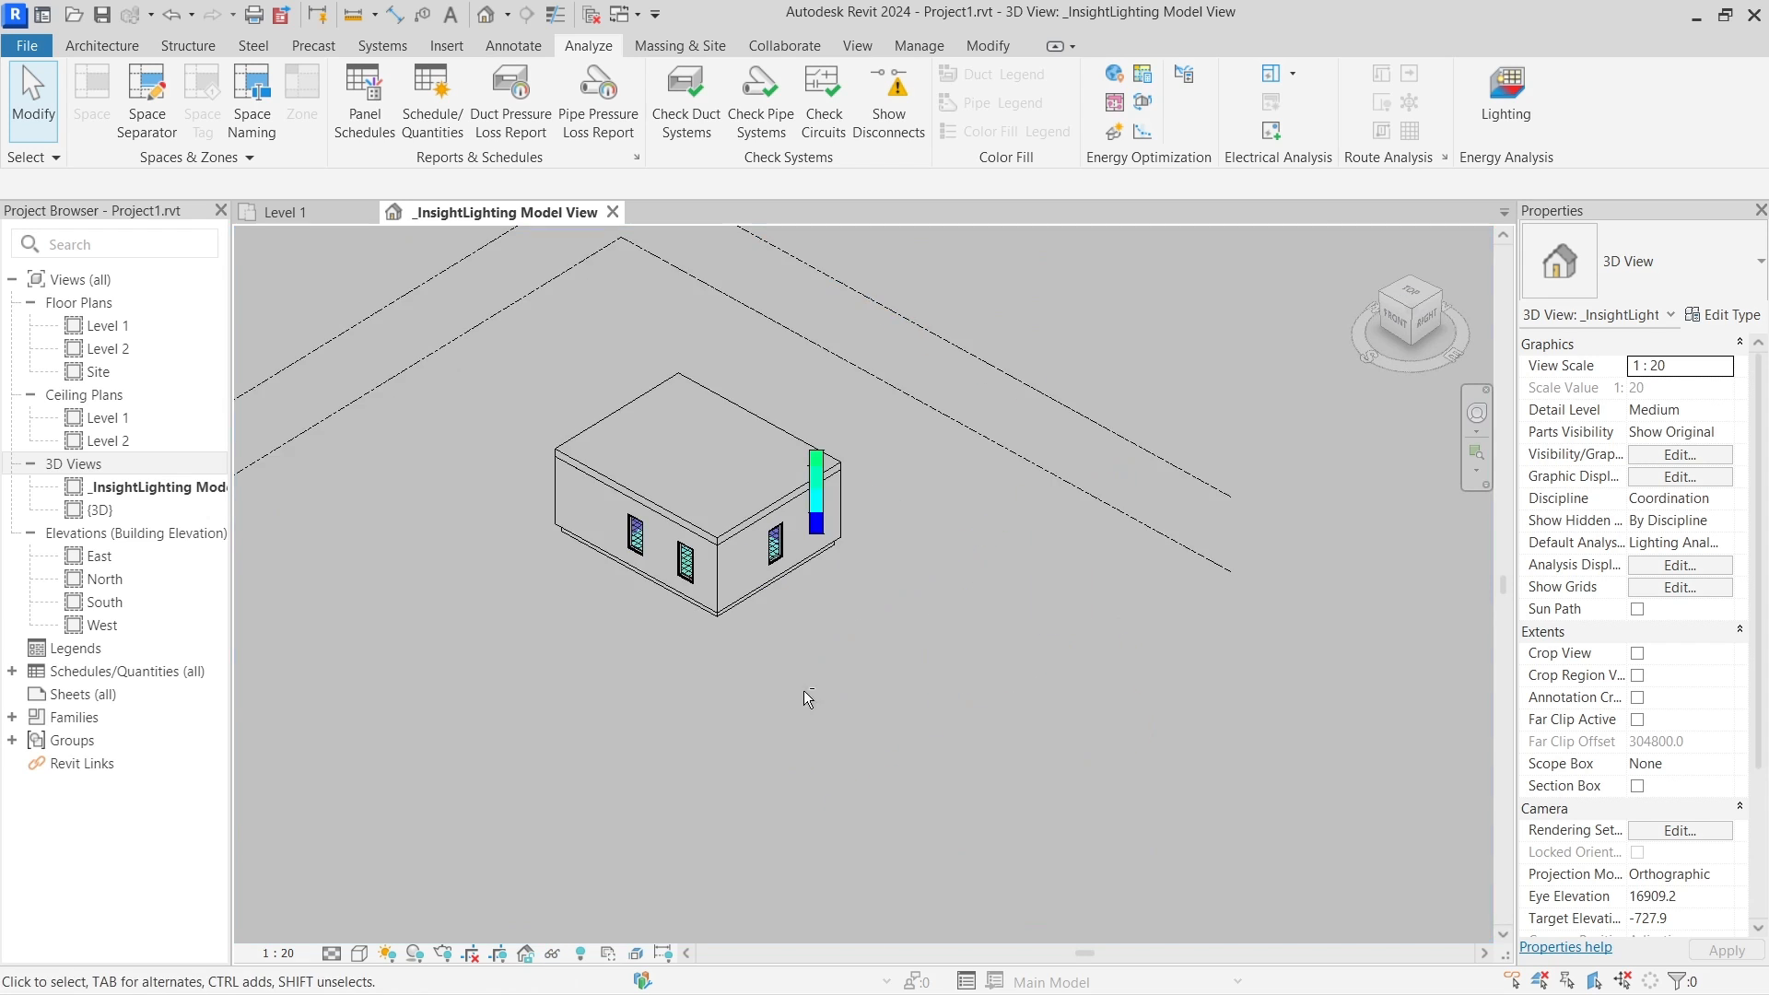
middle_click_drag(843, 692, 798, 699, "shift")
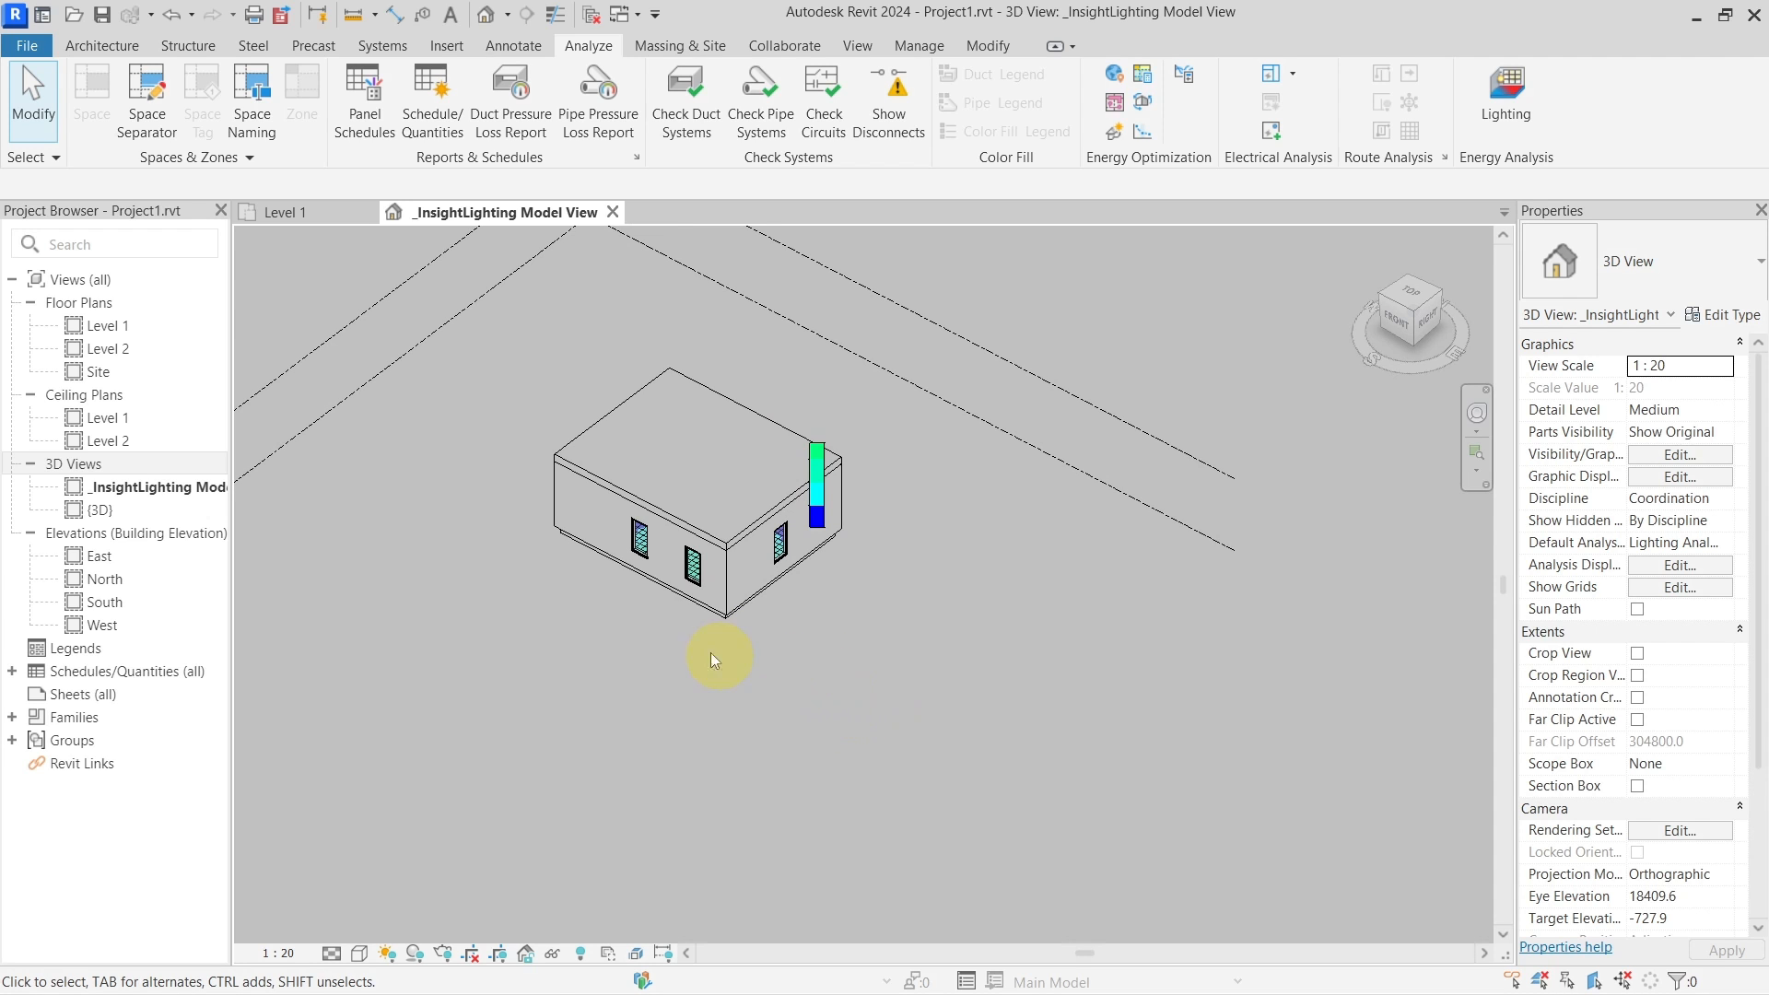
middle_click_drag(711, 652, 927, 651)
scroll(964, 525, "up", 4)
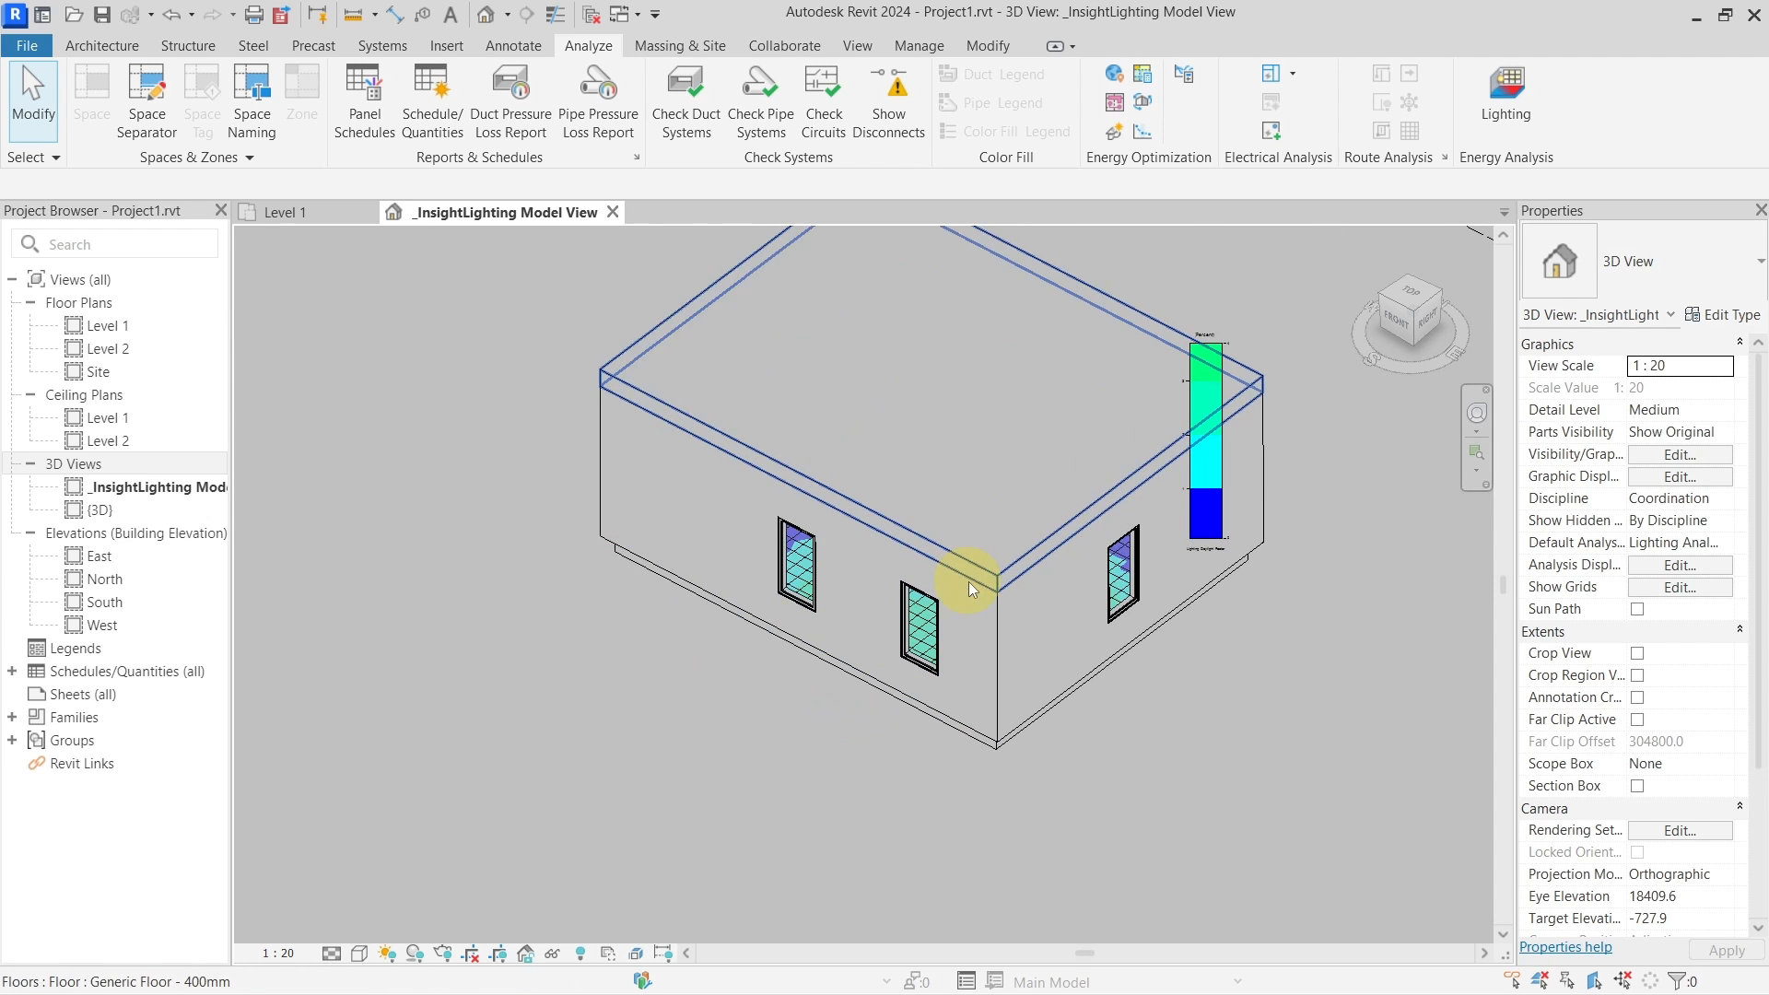
scroll(972, 599, "down", 3)
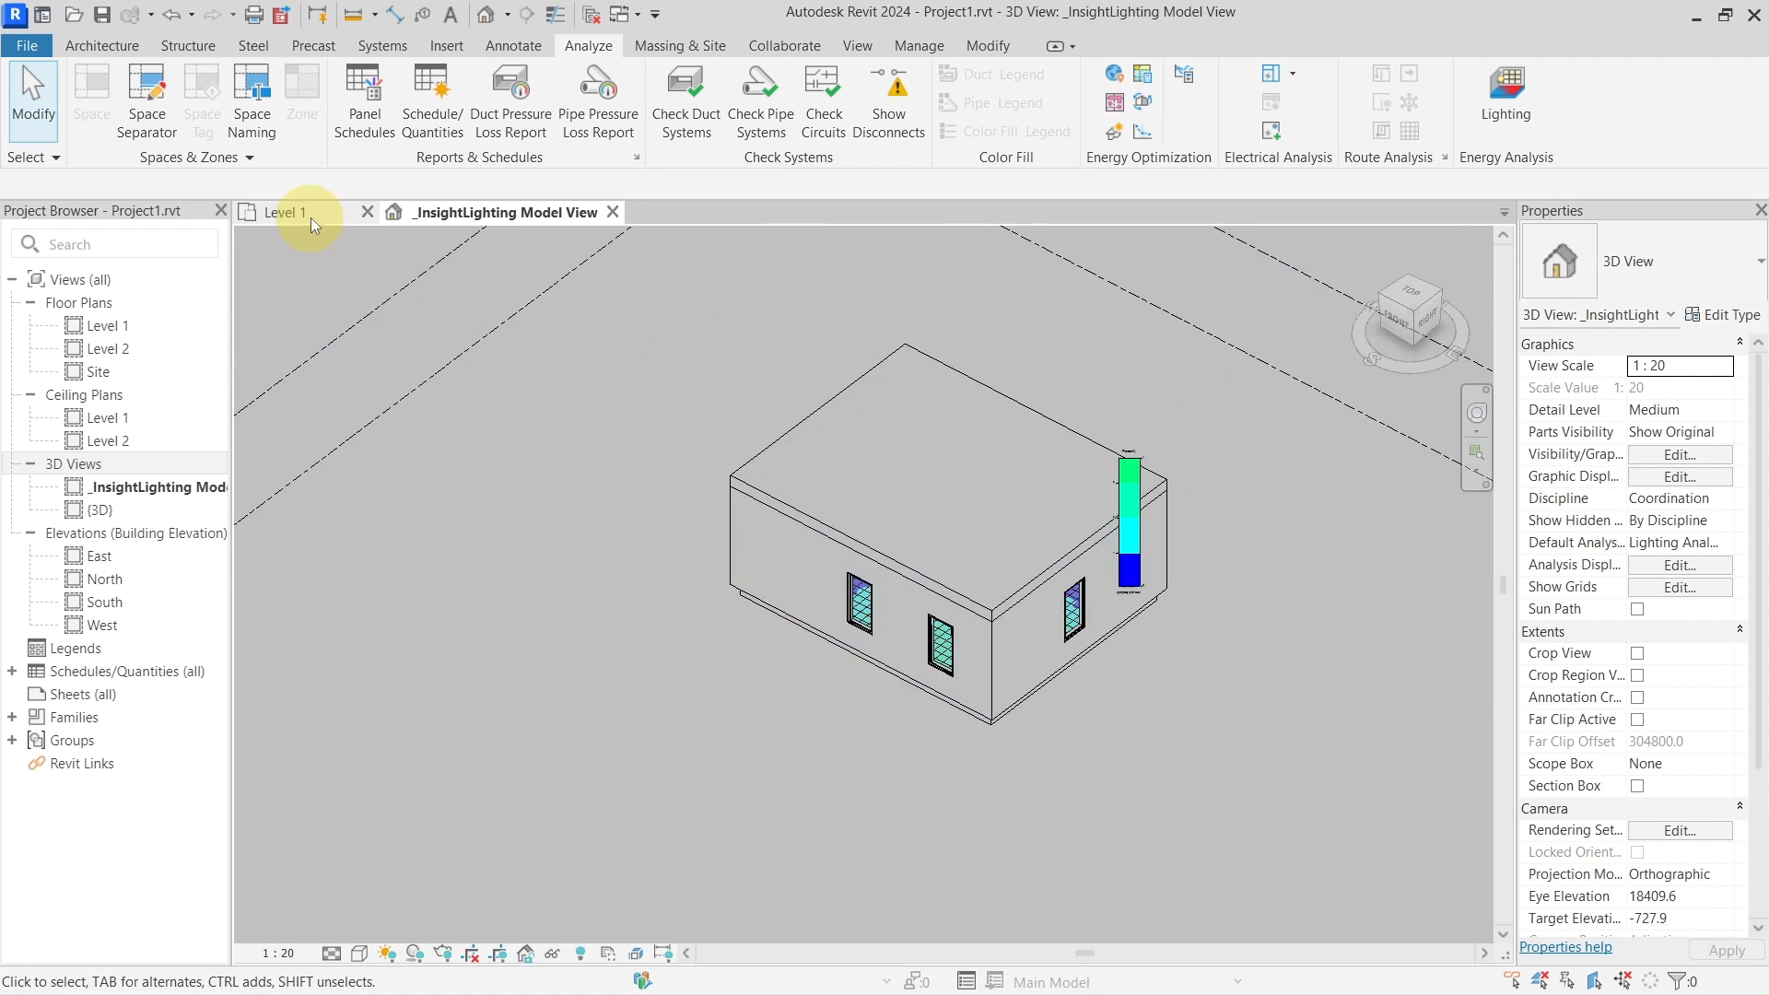
Switch to the Level 1 floor plan and zoom to inspect it
left_click(285, 212)
scroll(846, 608, "down", 3)
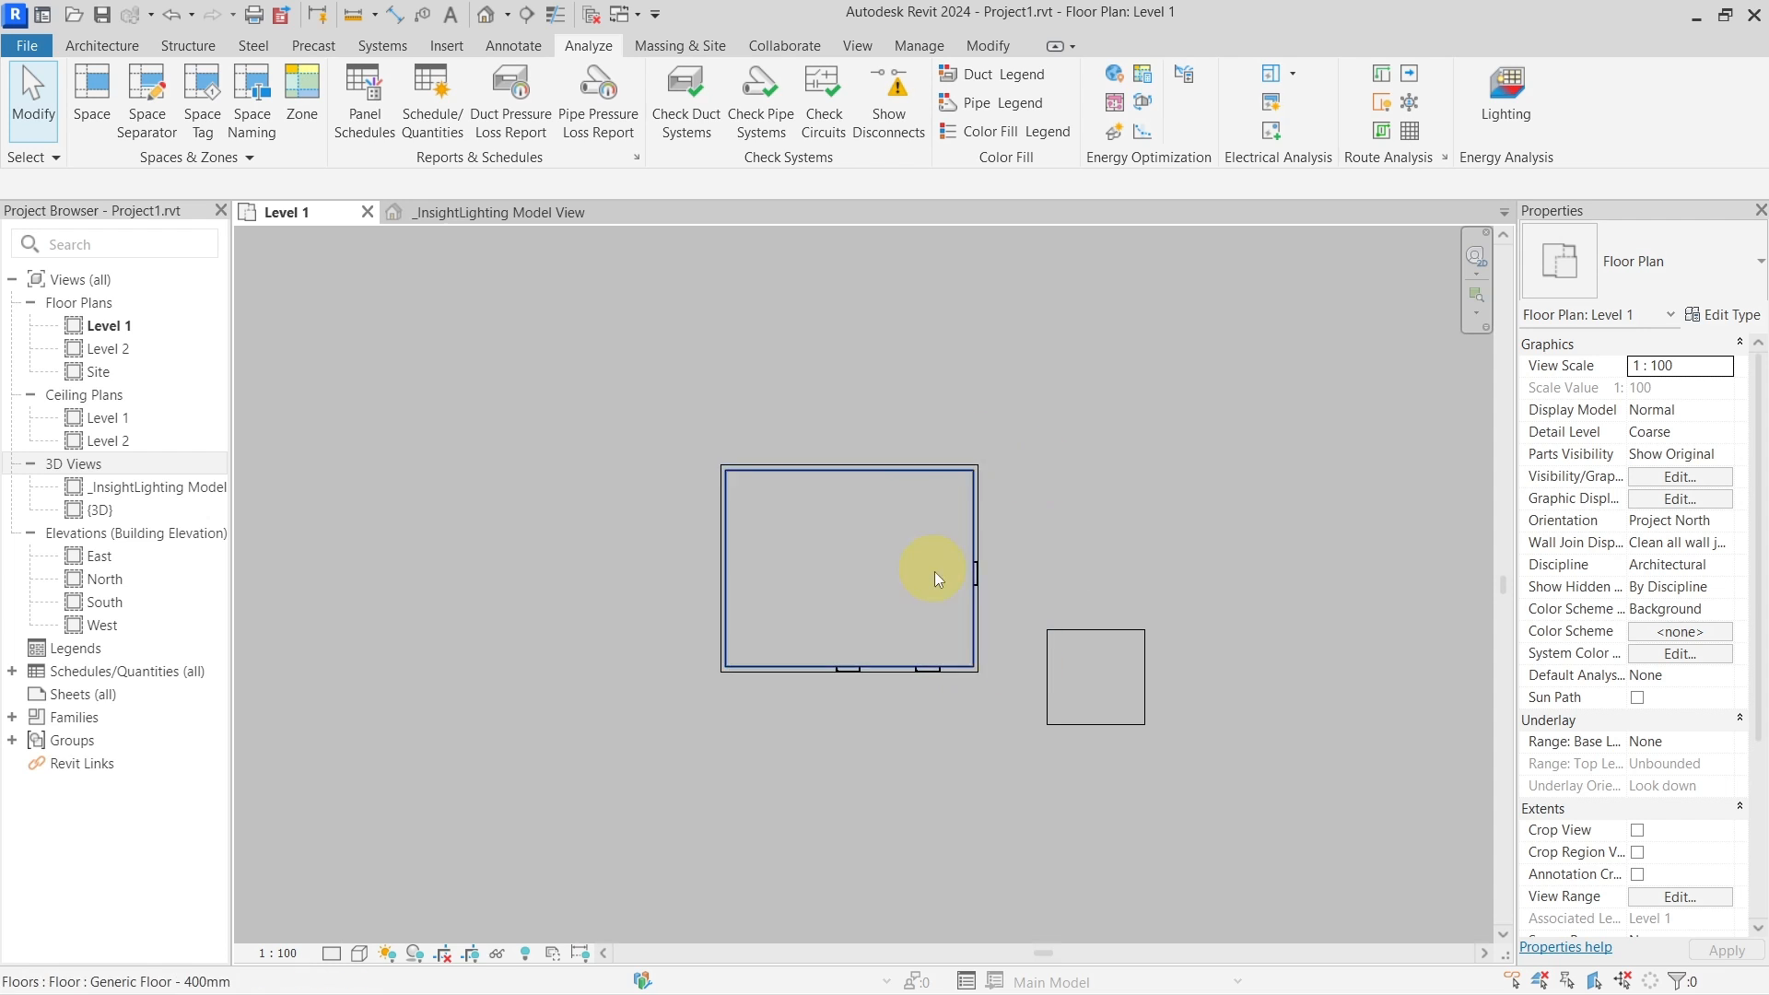
scroll(936, 571, "down", 4)
scroll(966, 571, "up", 7)
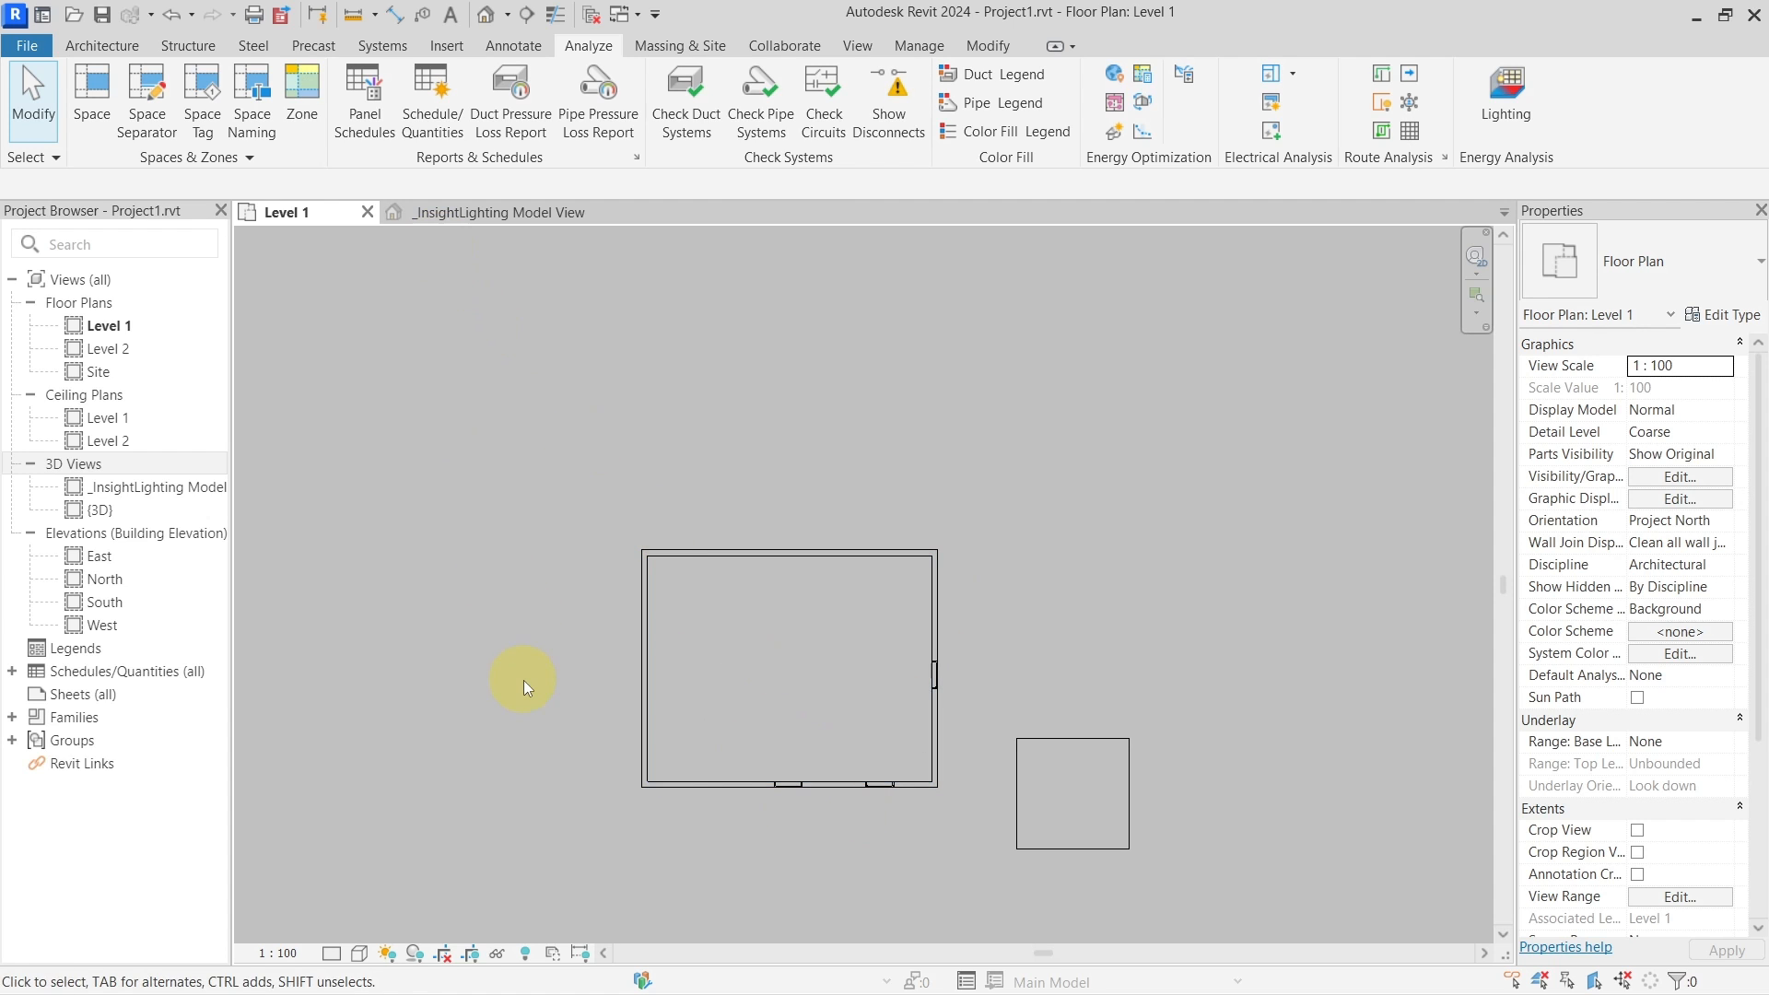
Draw a west-to-east section line across the room and open the Section 1 view
key("s")
key("e")
left_click(590, 637)
left_click(1086, 637)
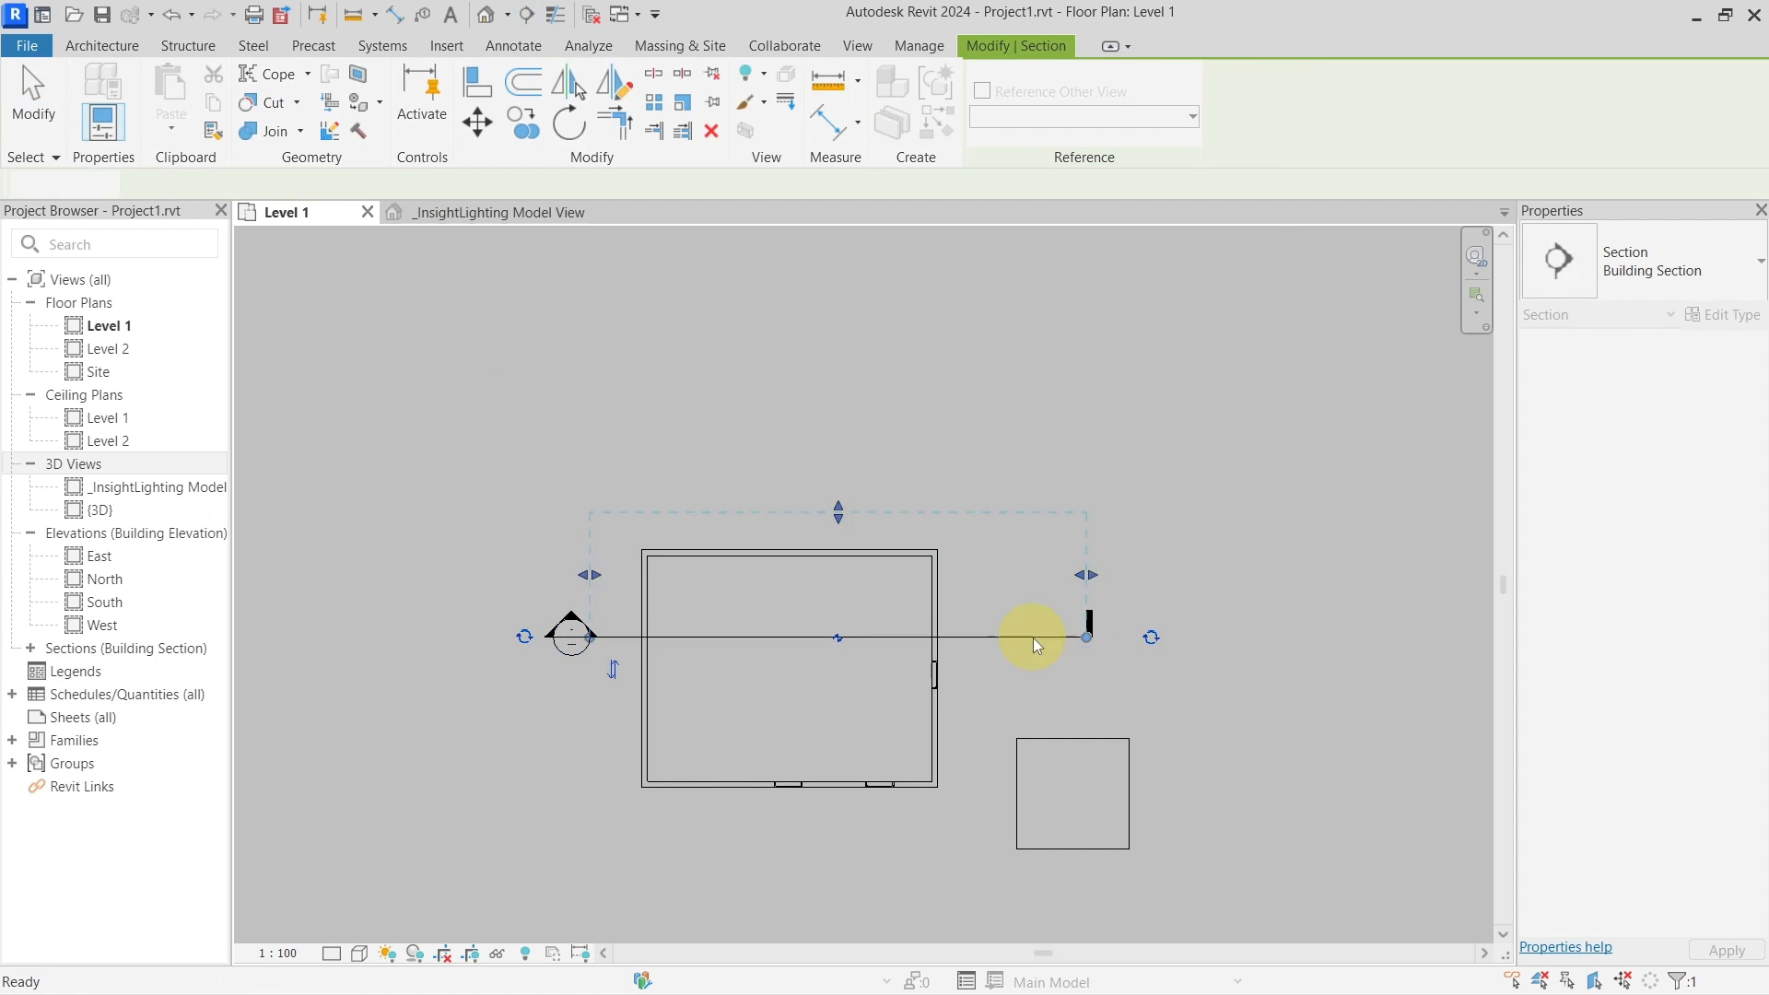
right_click(1036, 645)
left_click(1146, 177)
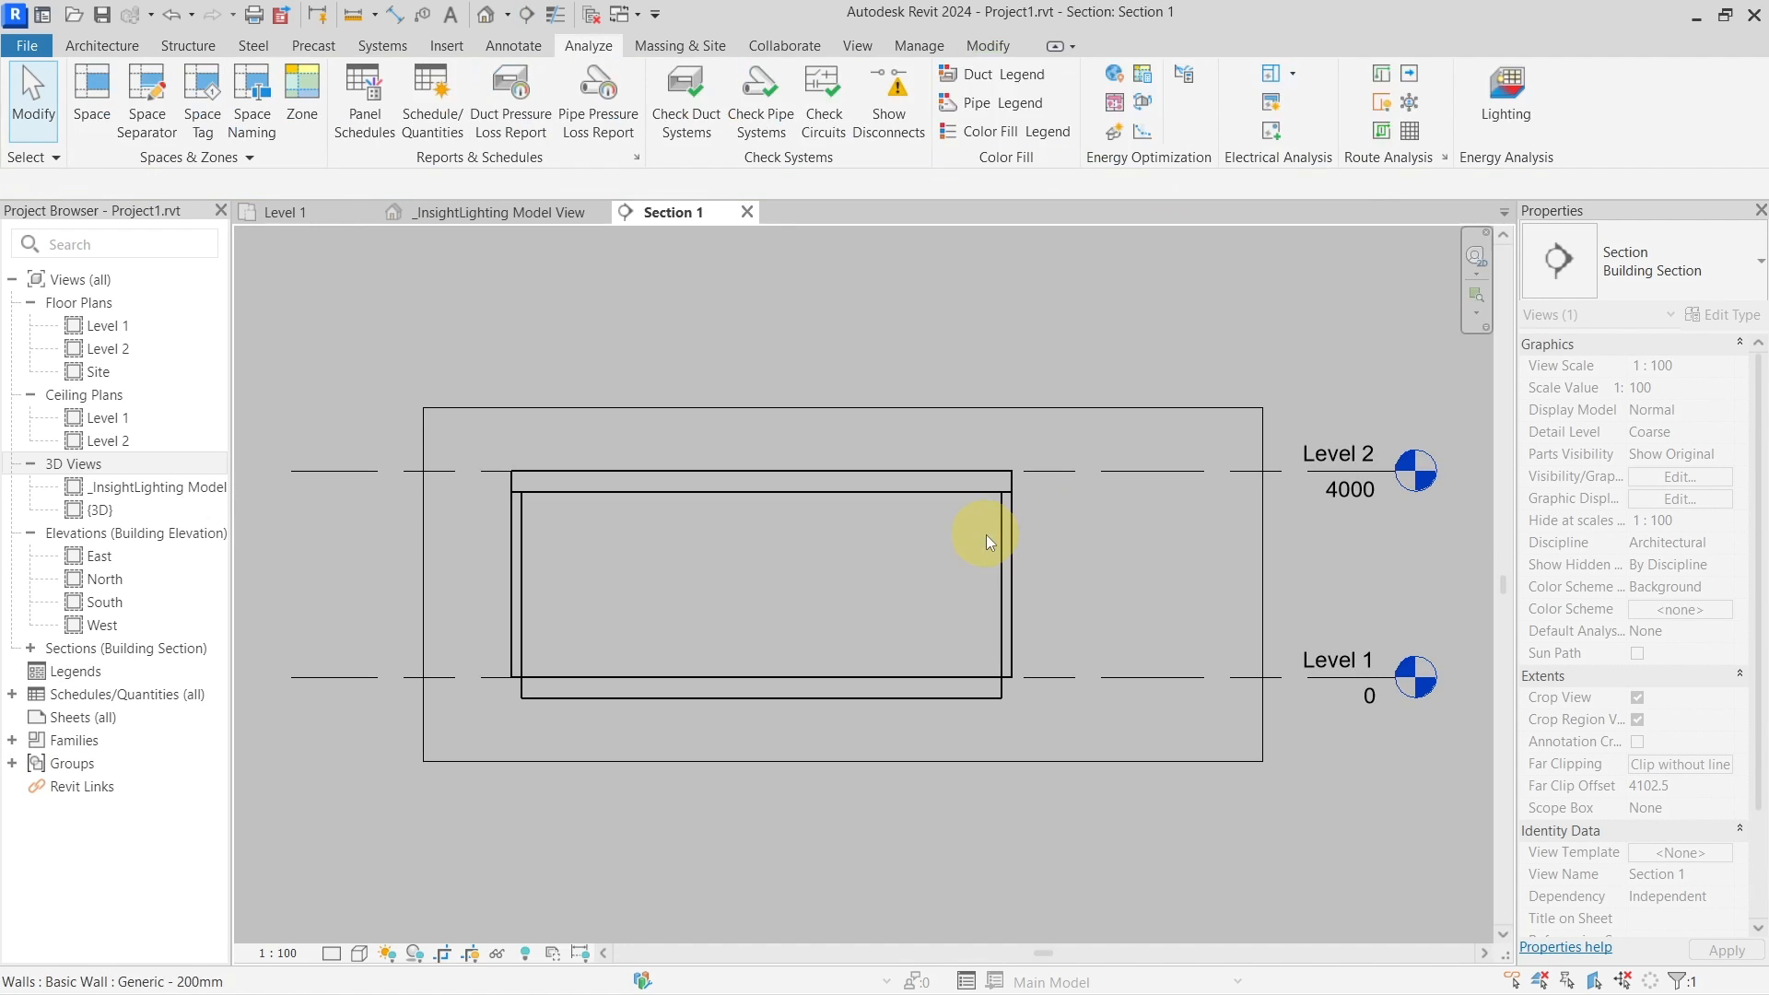
Copy Level 1 400 upward, rename it 'analysis level', and return to the Level 1 plan
left_click(1100, 675)
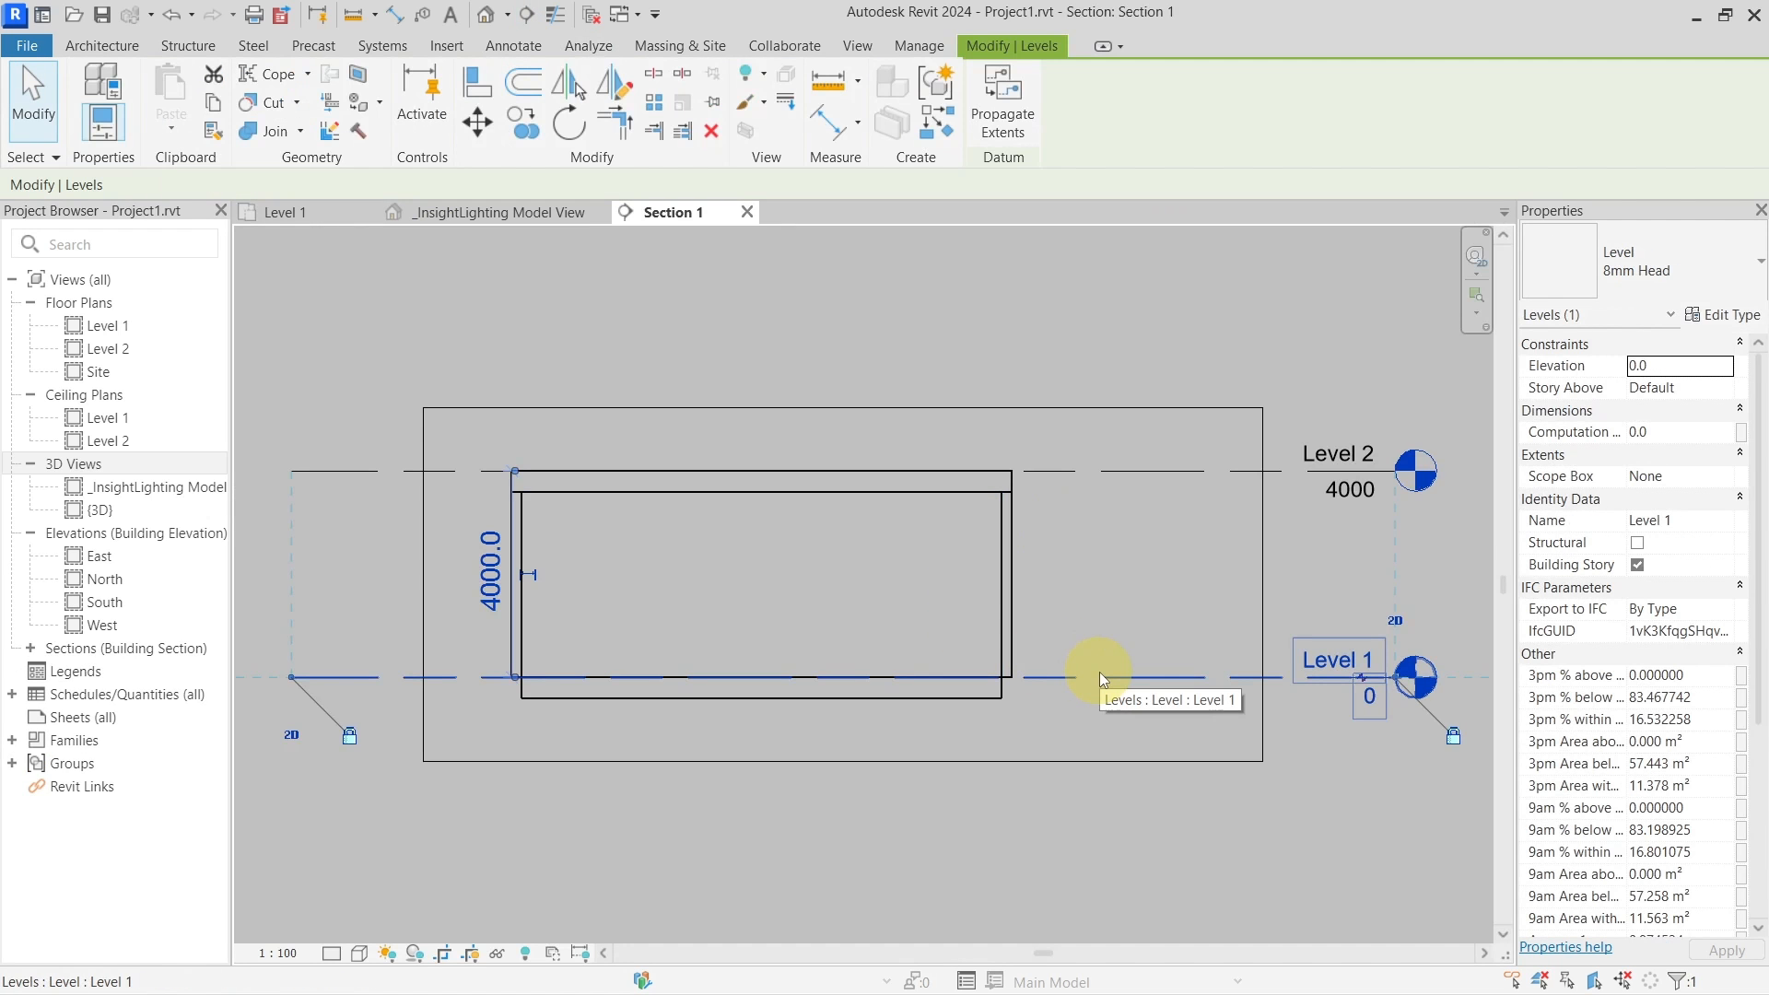
key("c")
key("o")
left_click(1098, 675)
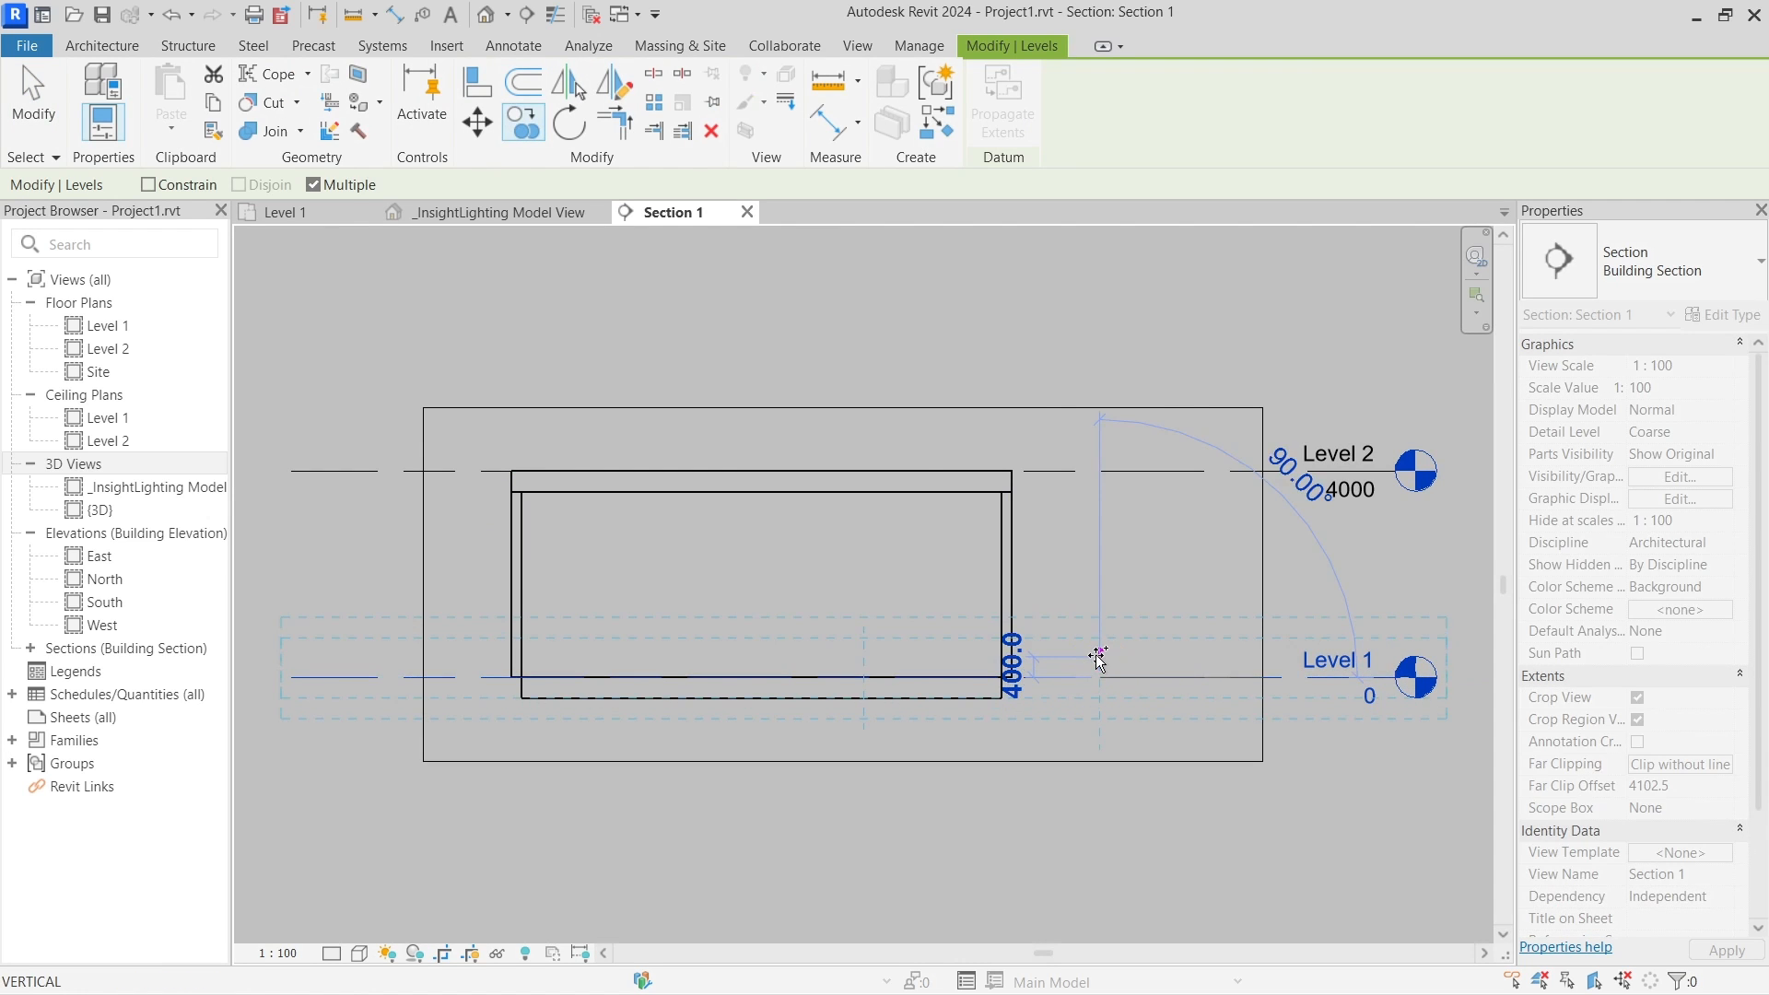
left_click(1098, 656)
key("Escape")
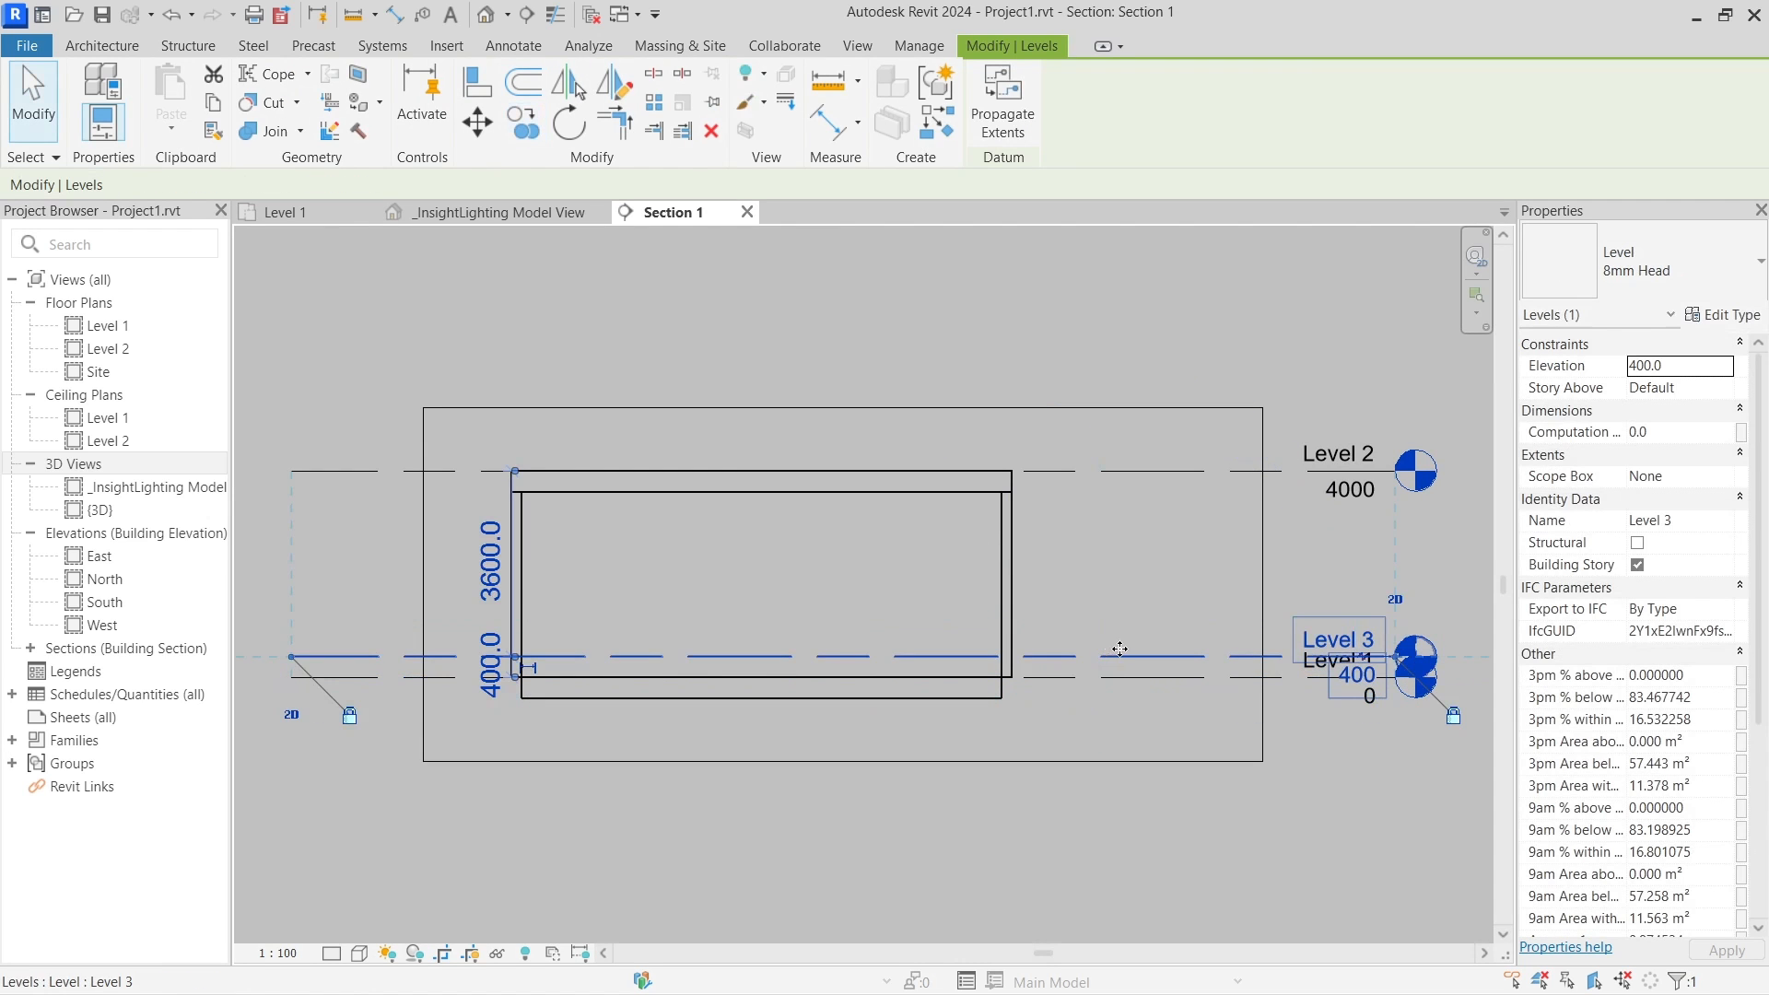
left_click(1371, 638)
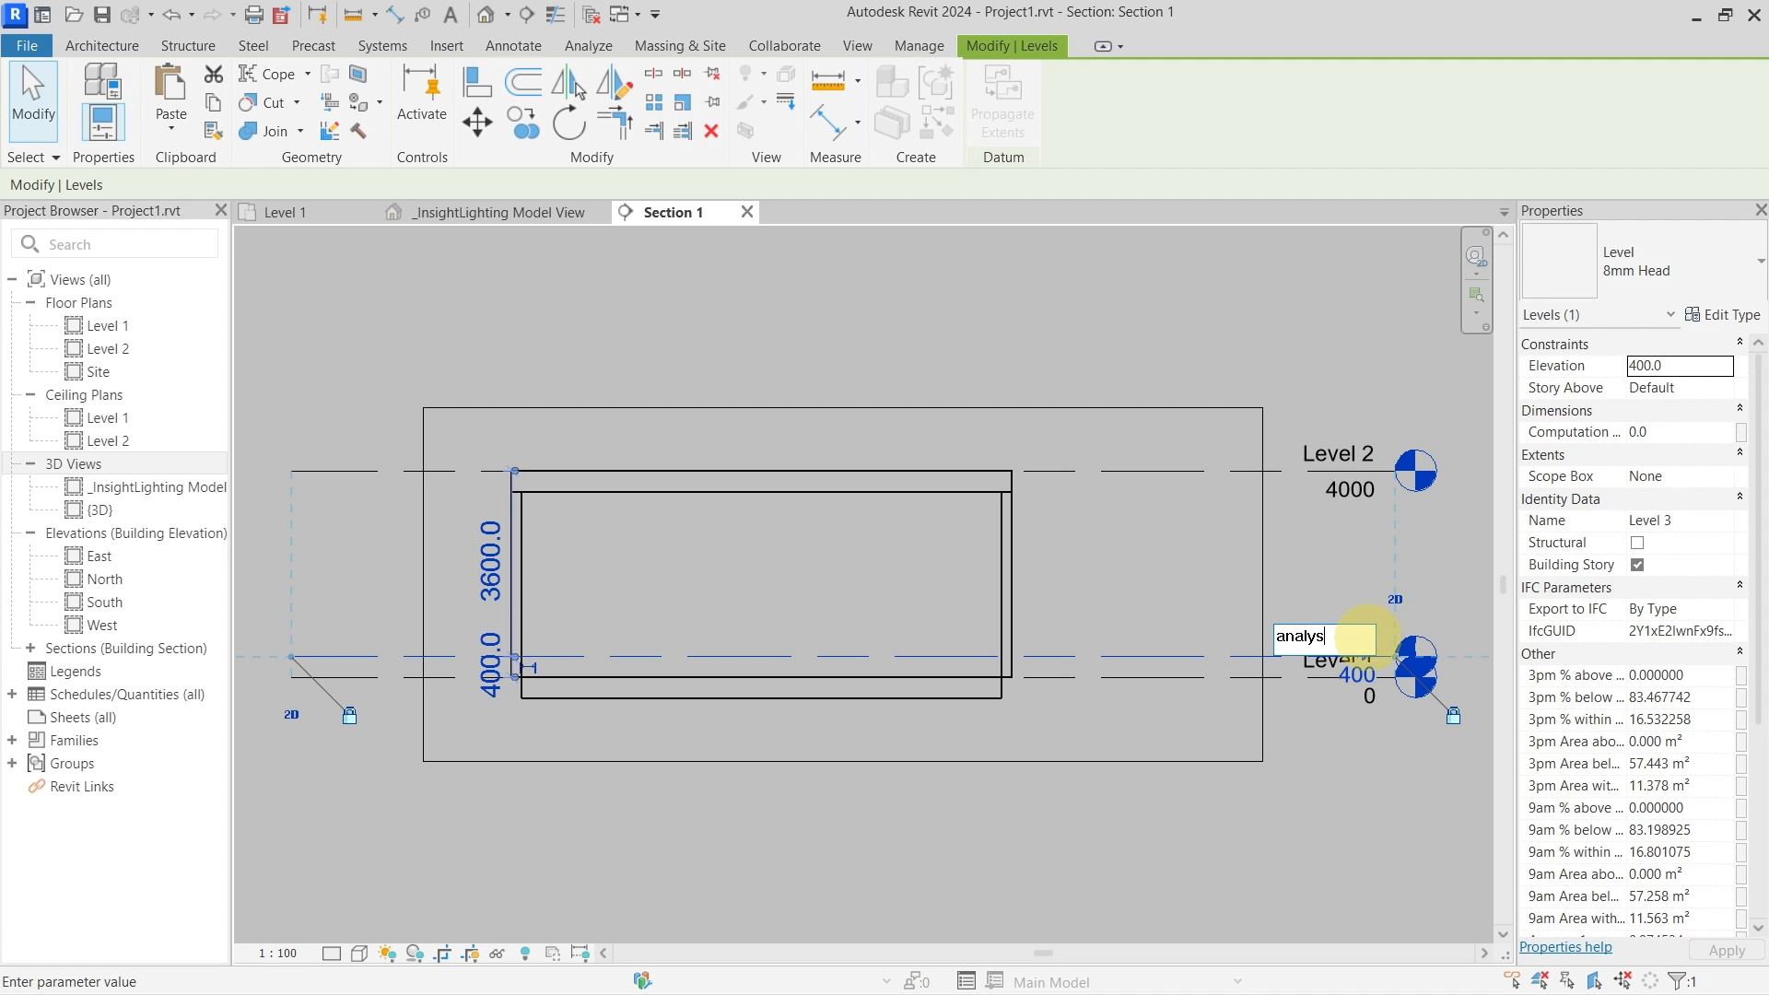
type("analysis level")
key("Return")
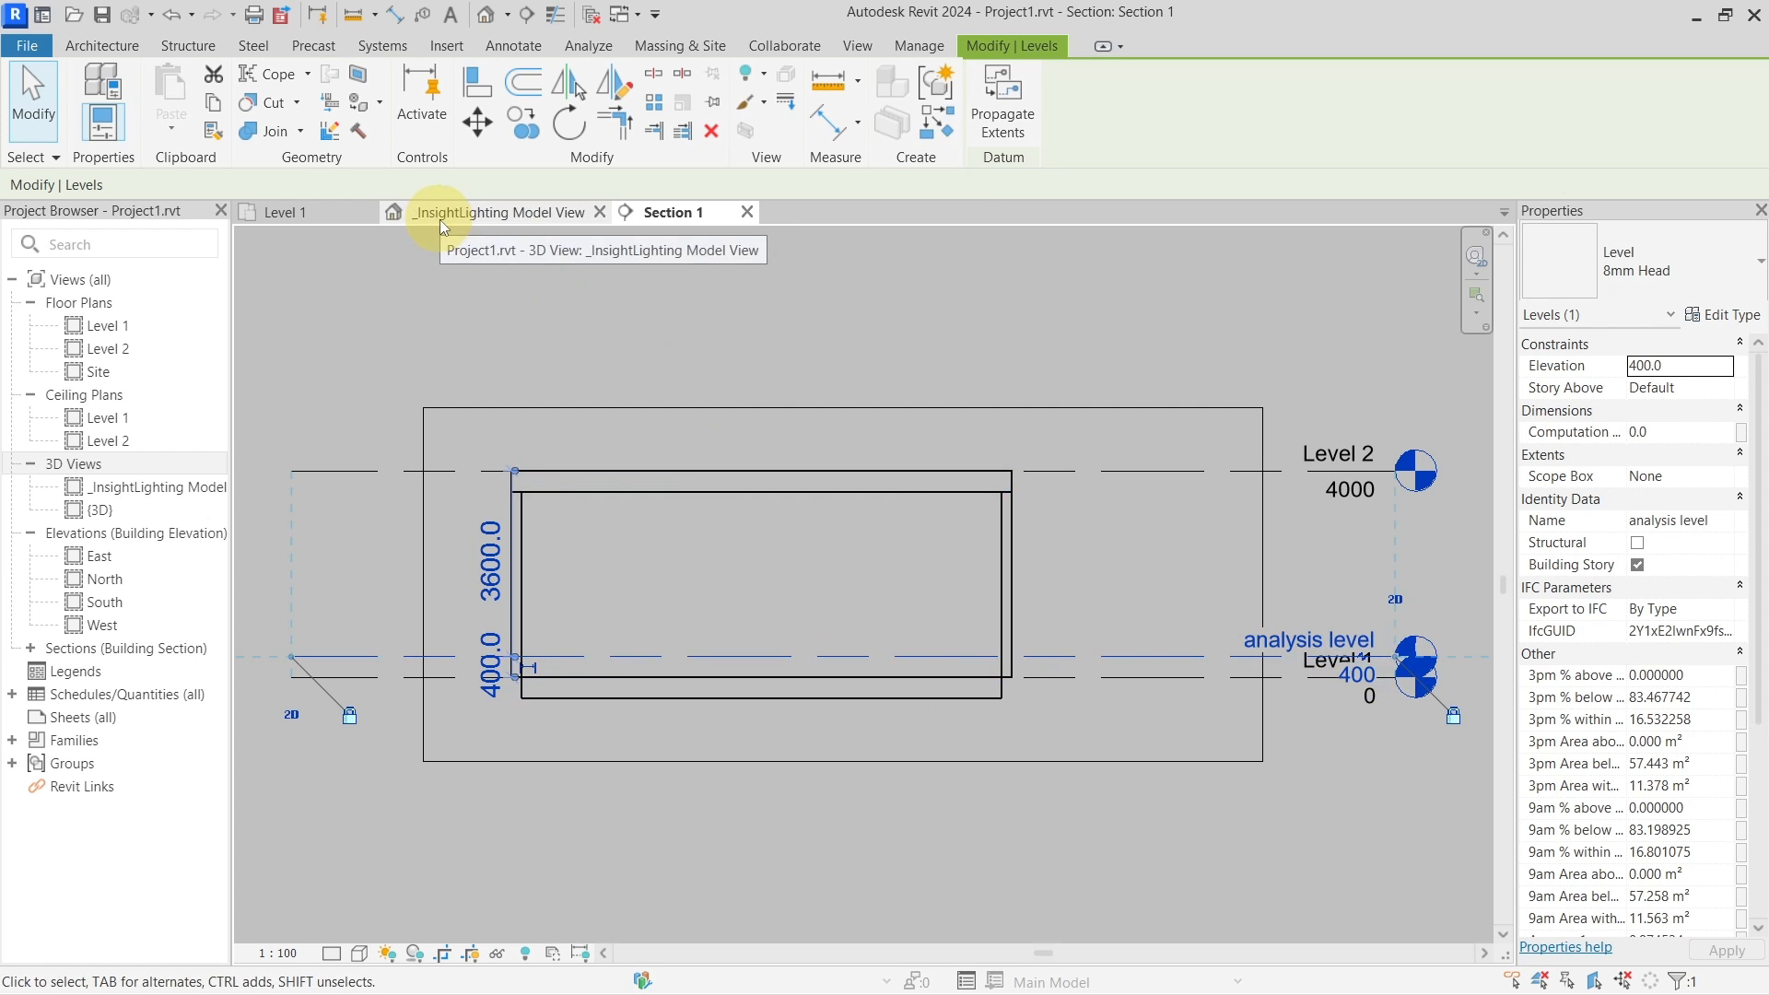
left_click(306, 219)
Sketch a rectangular floor from the top-right wall corner to the bottom wall on analysis level
left_click(811, 589)
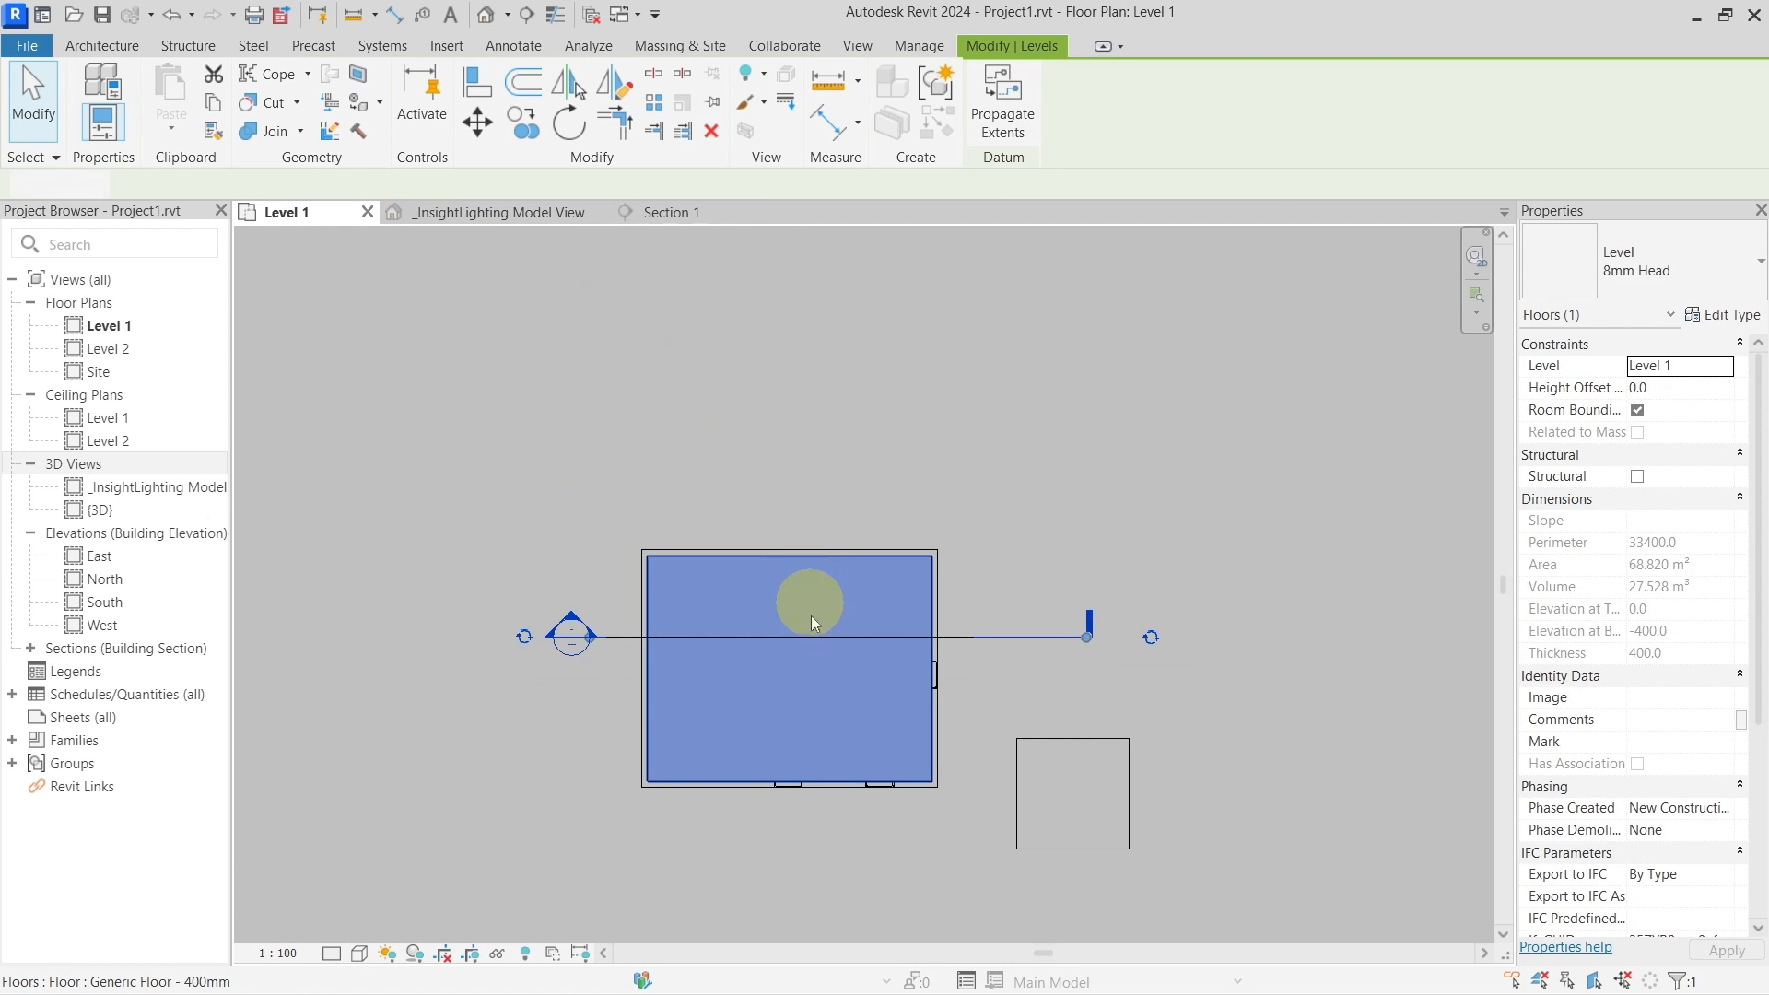
middle_click_drag(811, 600, 828, 490)
left_click(882, 81)
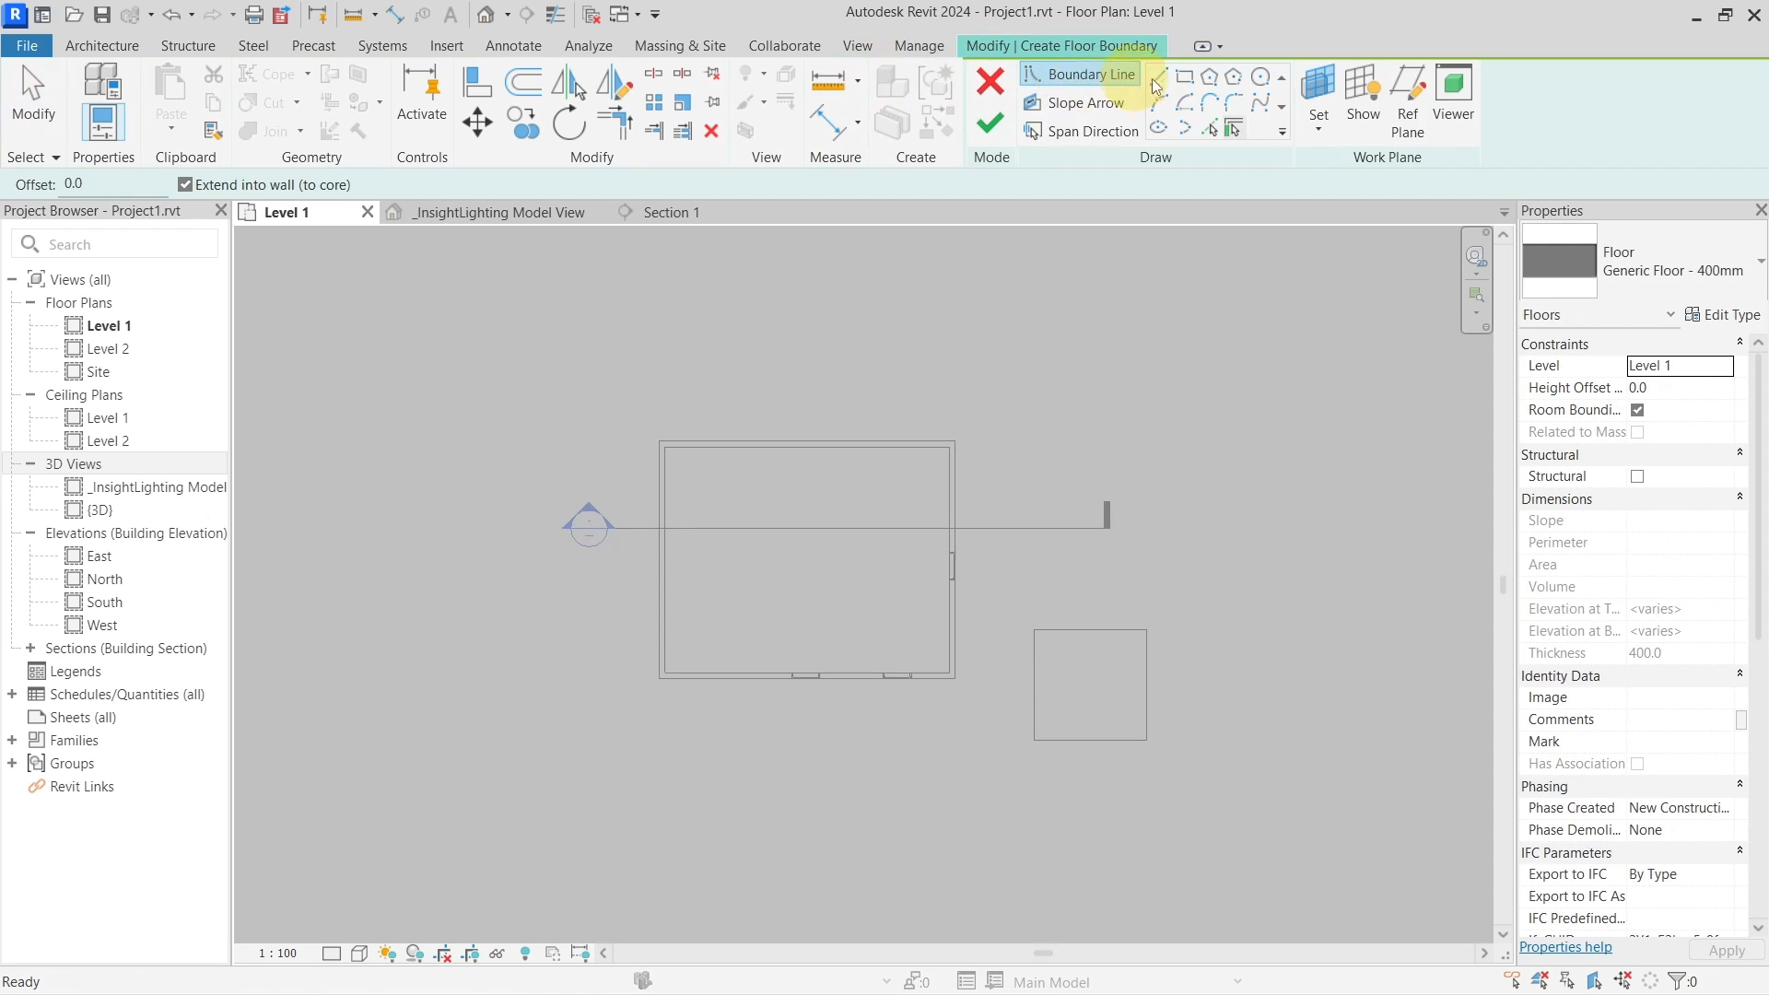
left_click(1185, 77)
scroll(829, 534, "up", 2)
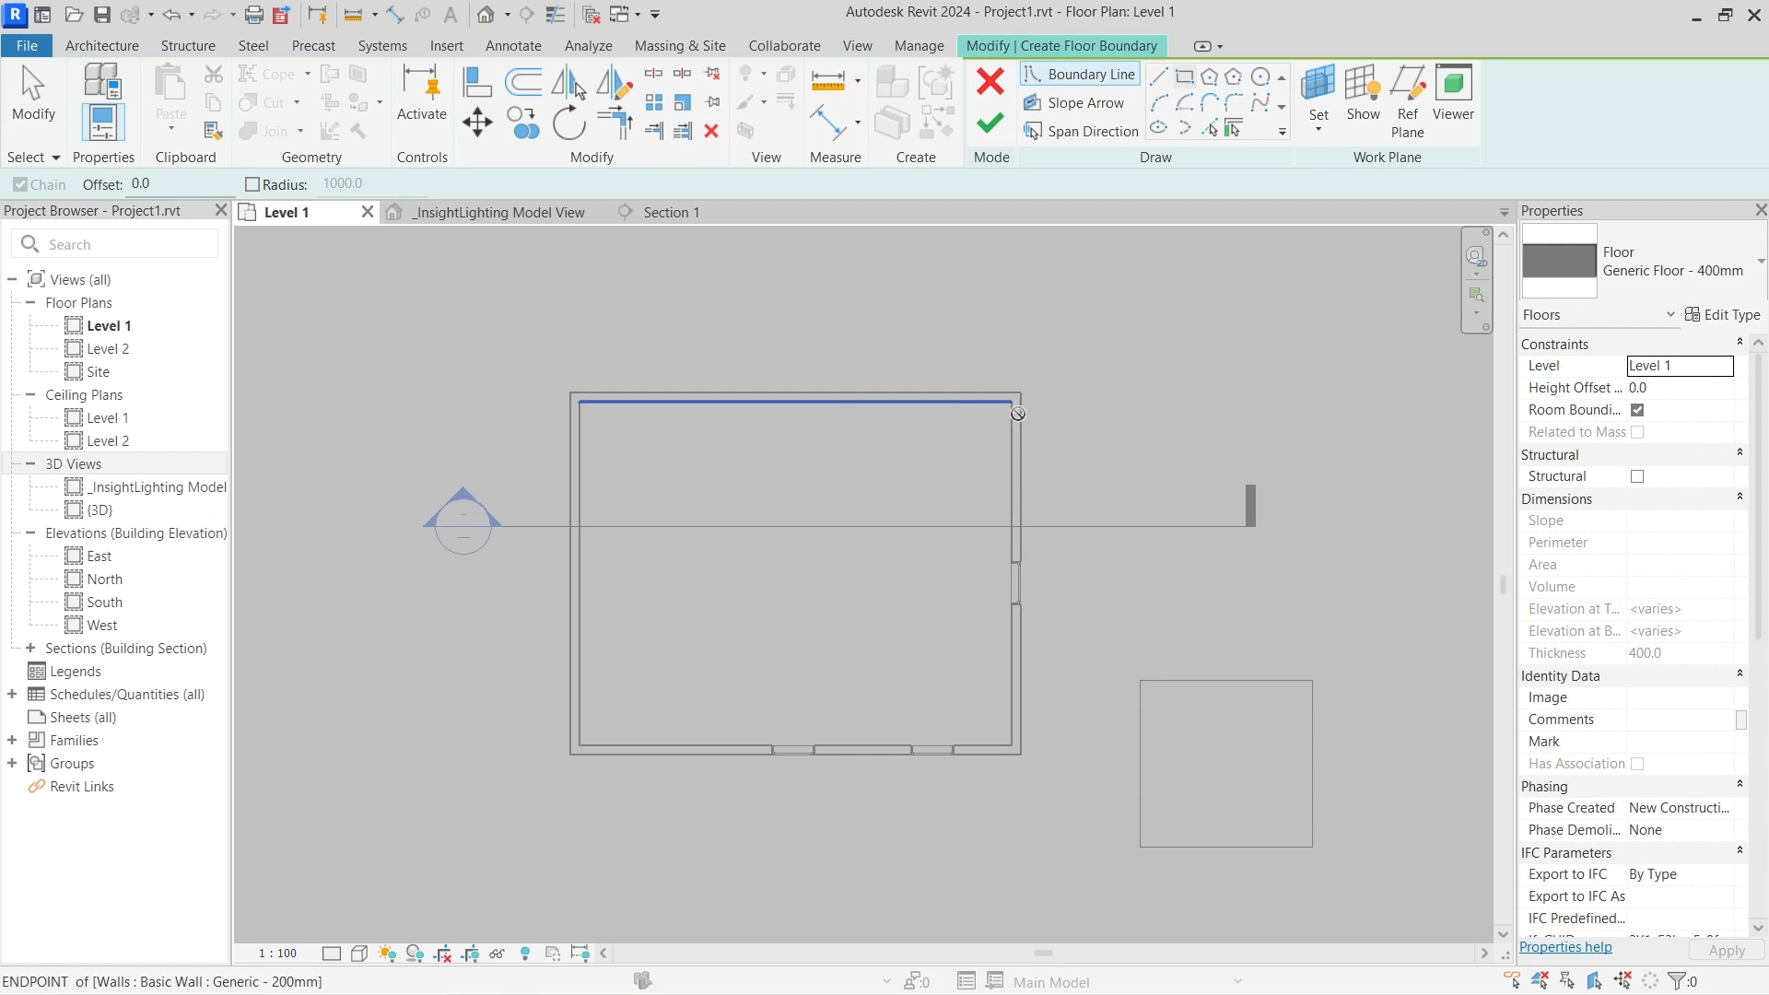
left_click(1011, 403)
left_click(843, 745)
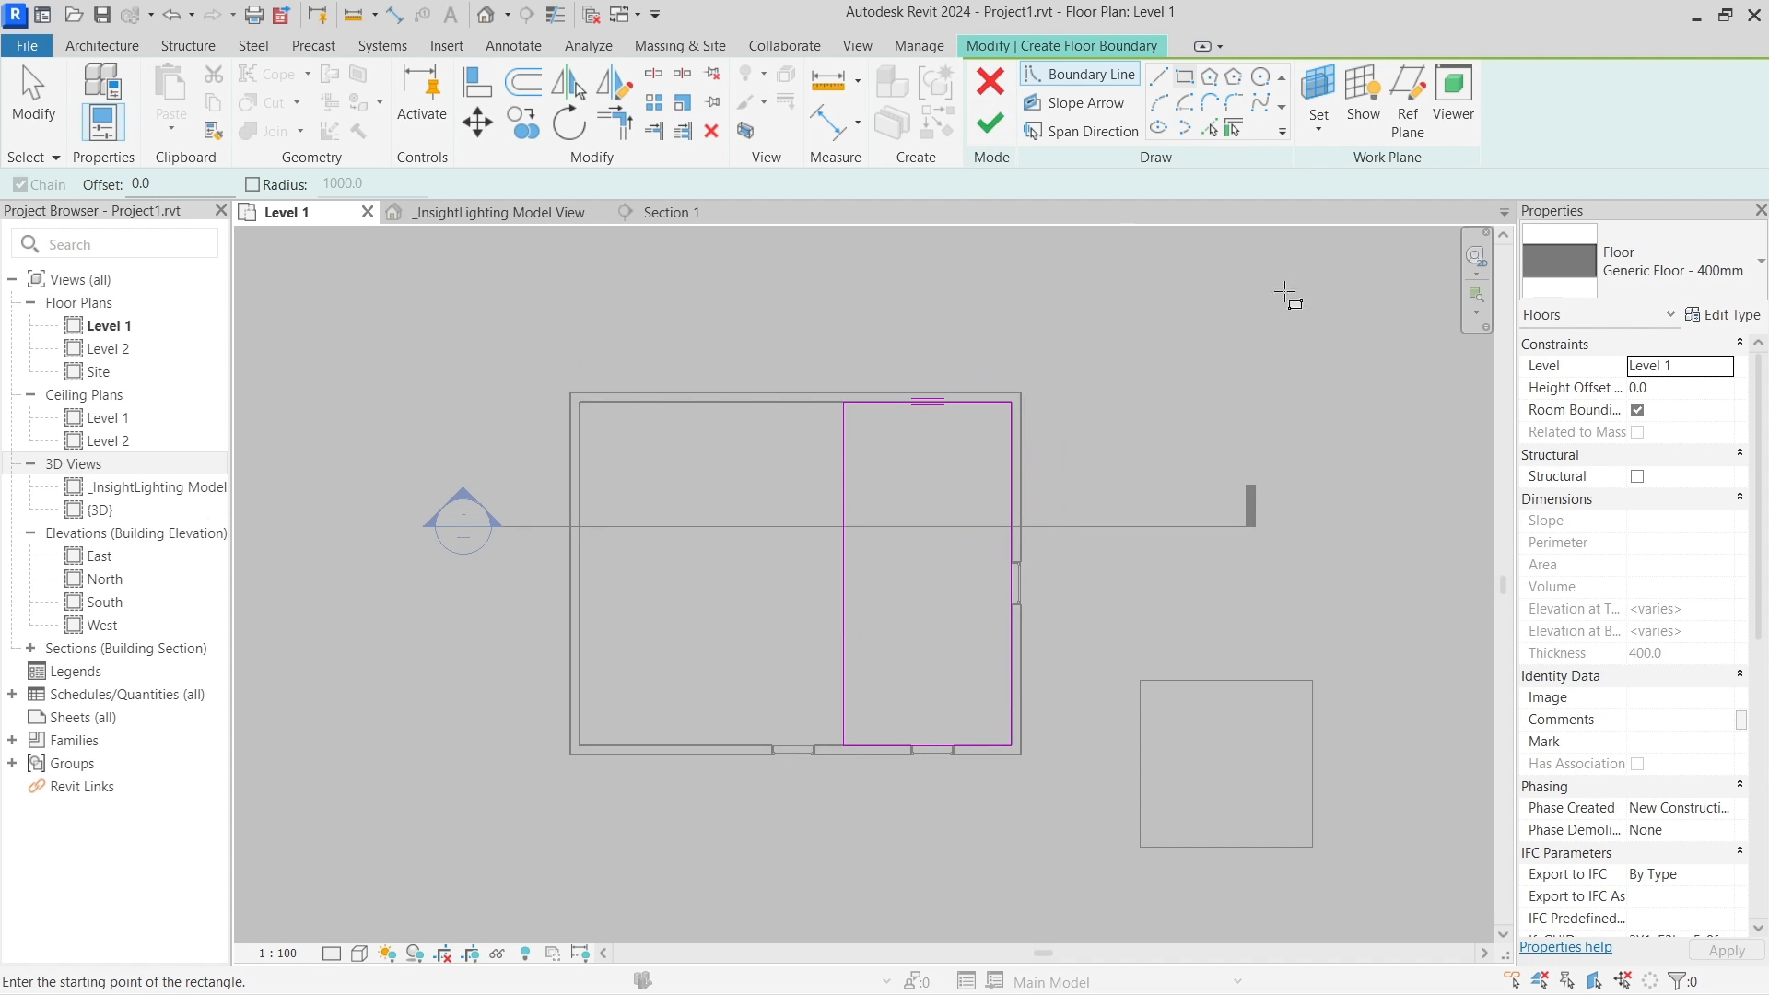
left_click(1728, 372)
left_click(1672, 388)
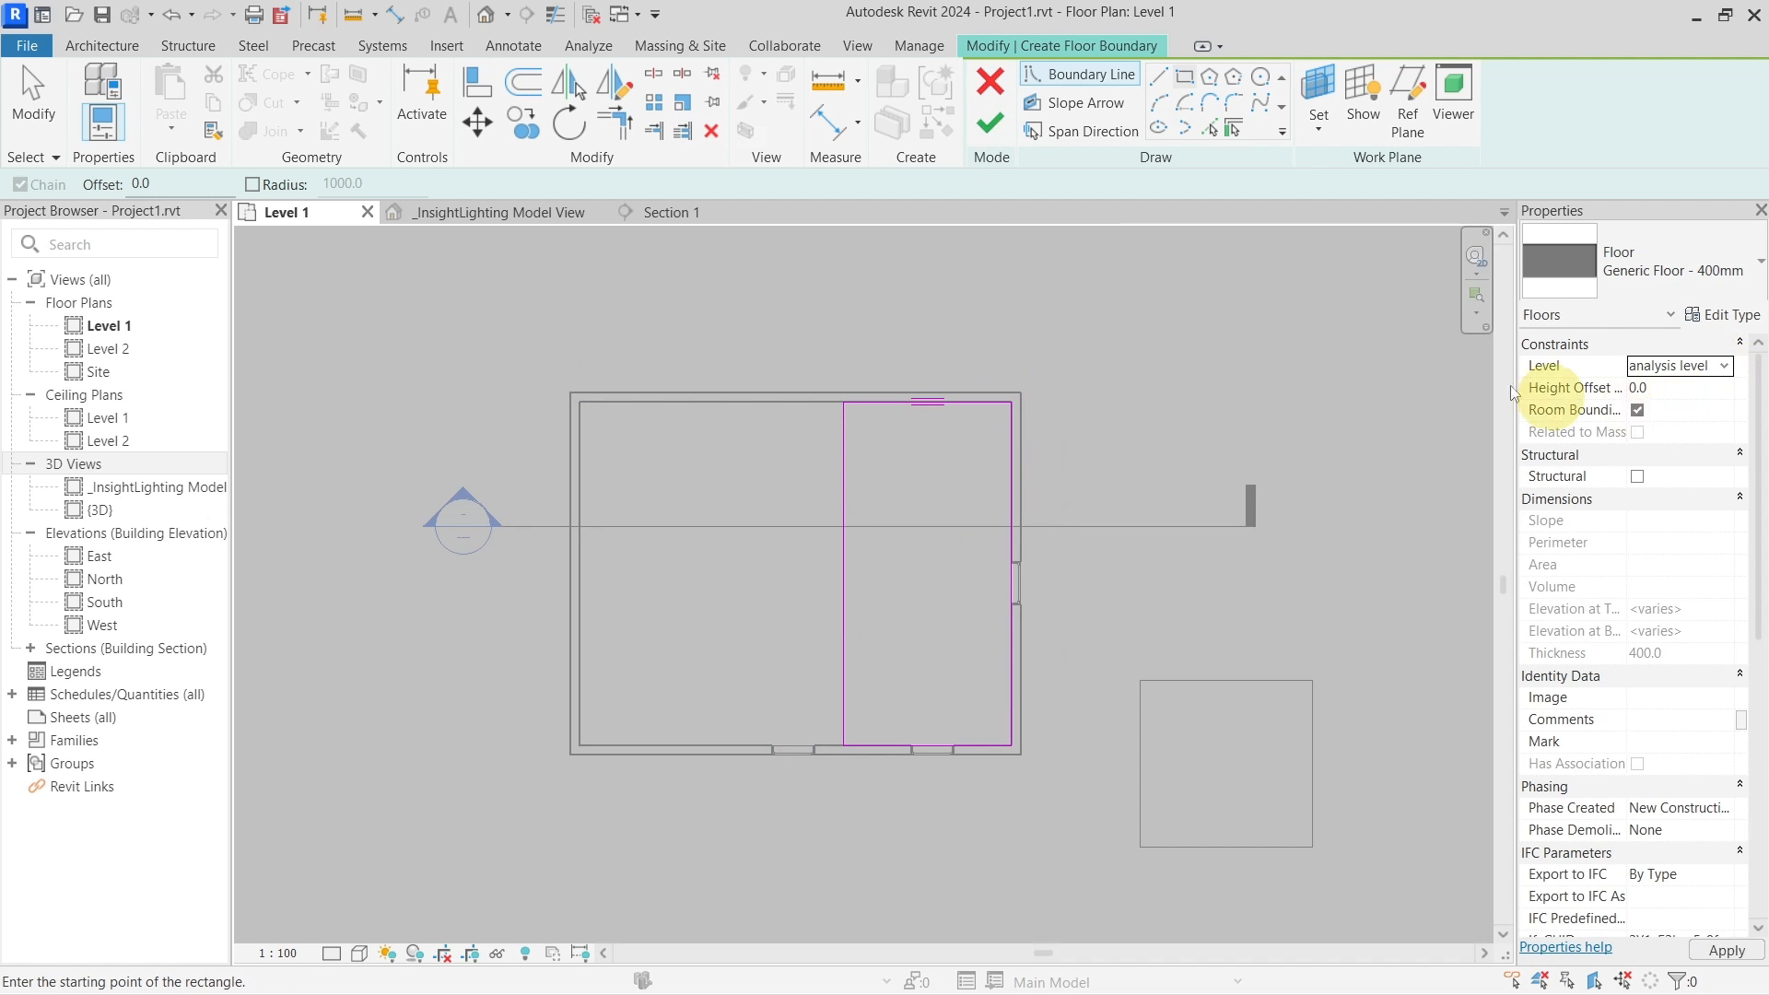
left_click(990, 122)
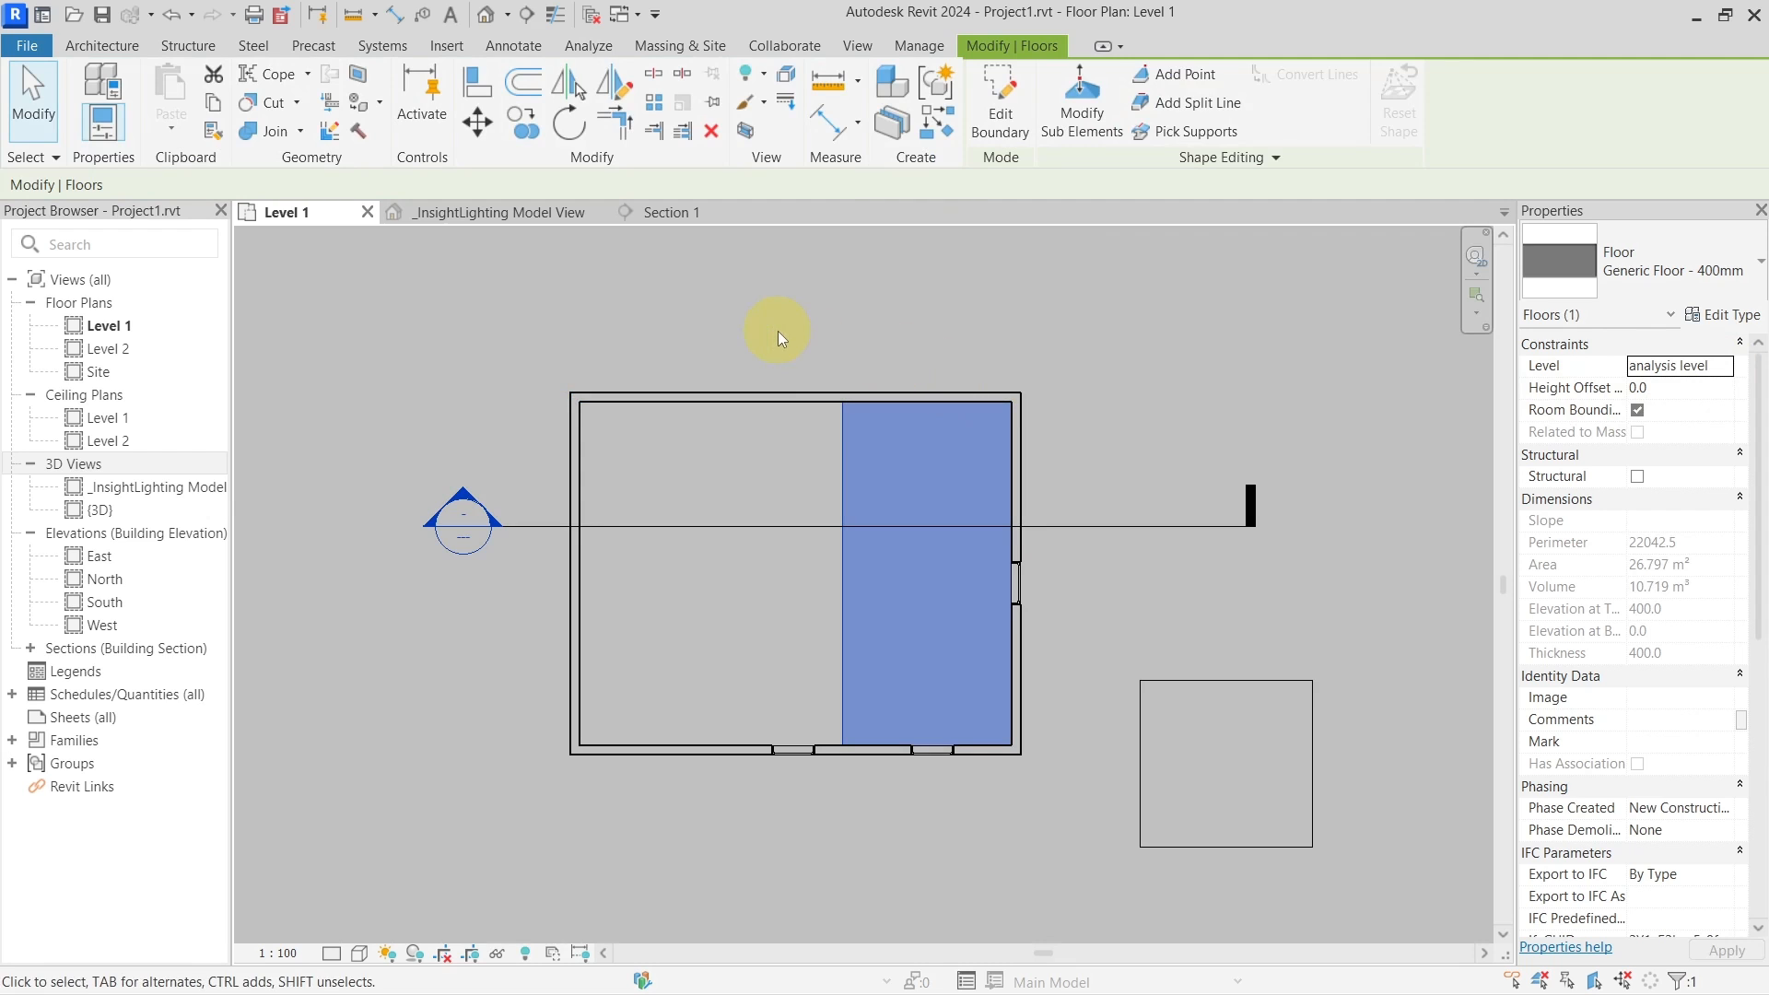
View the new floor in the 3D lighting model view and clear the selection
left_click(468, 214)
middle_click_drag(1155, 717, 834, 661)
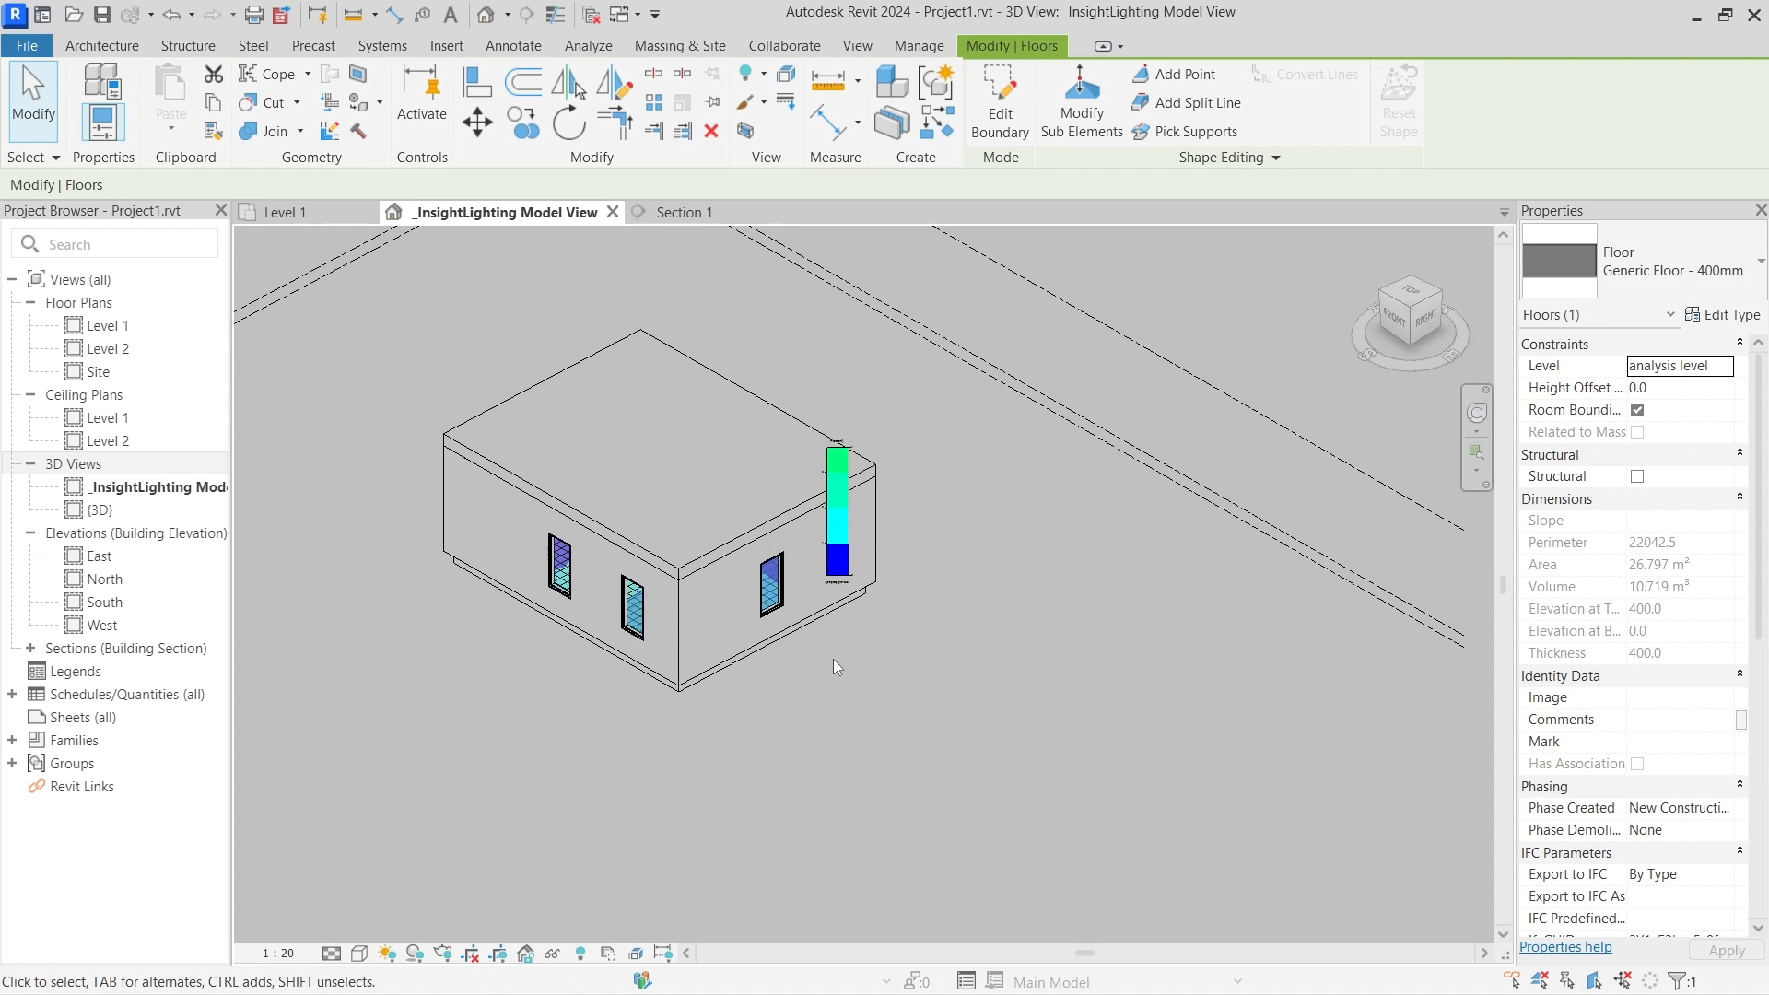
scroll(826, 654, "up", 1)
middle_click_drag(919, 605, 1066, 633)
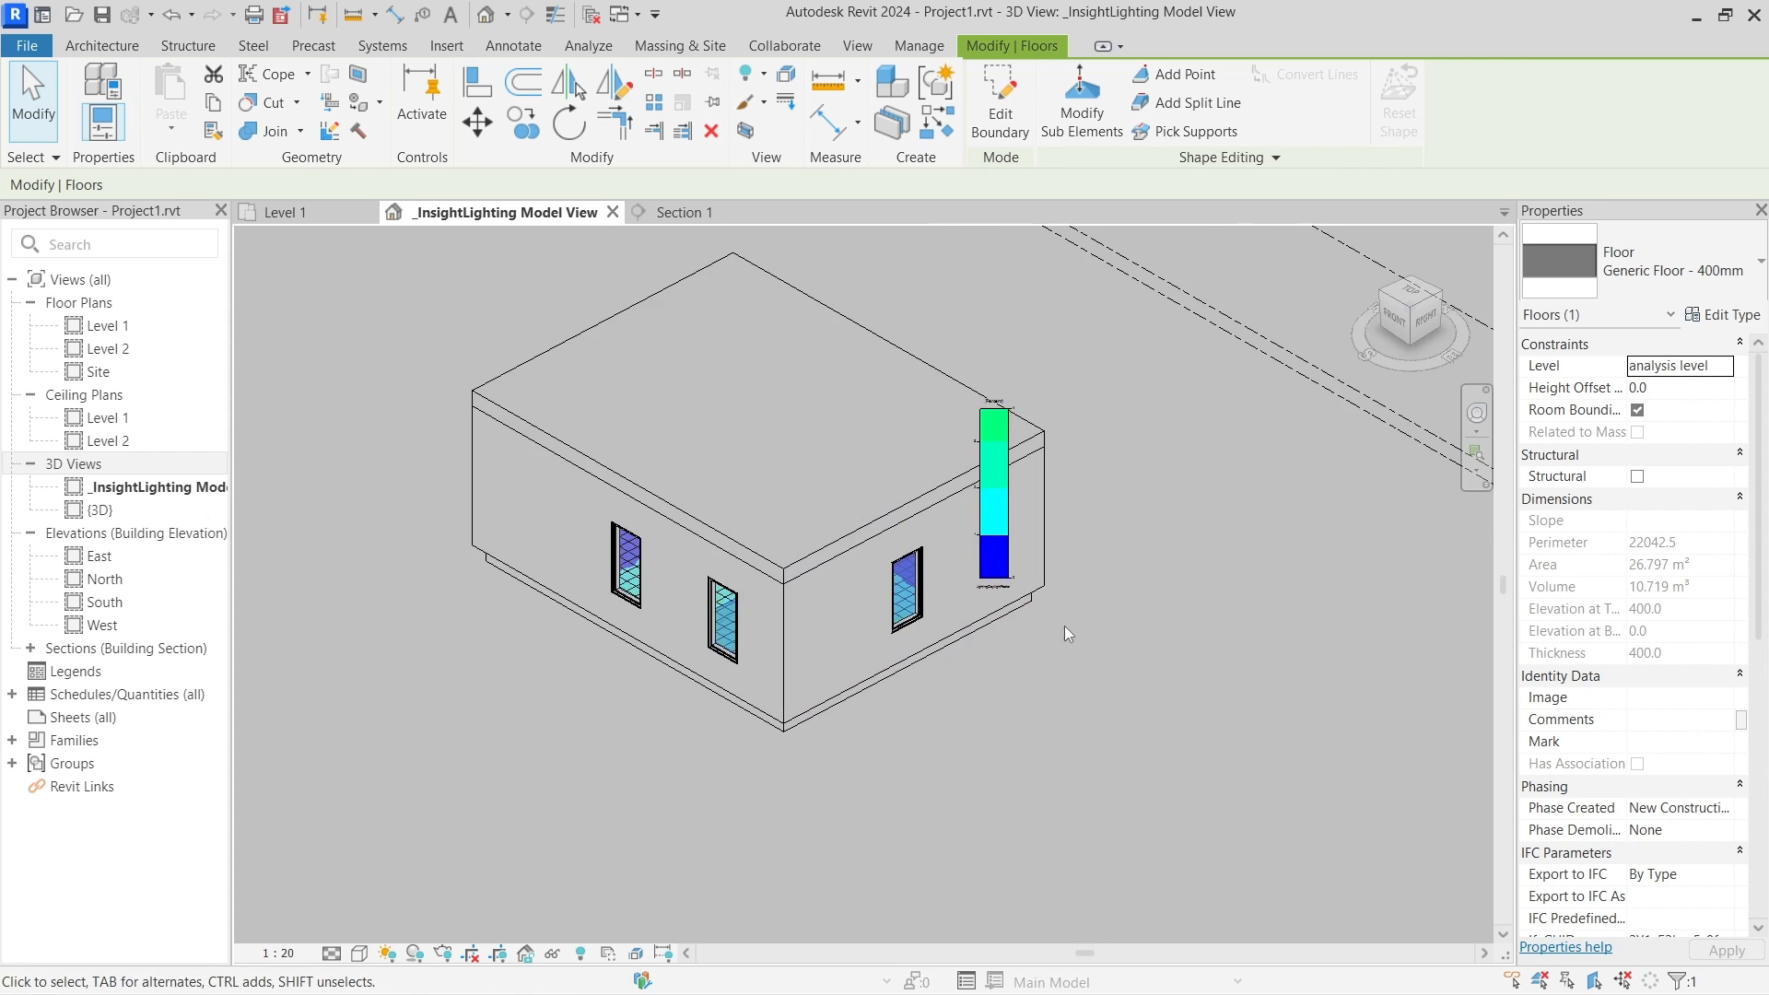
scroll(1026, 723, "down", 2)
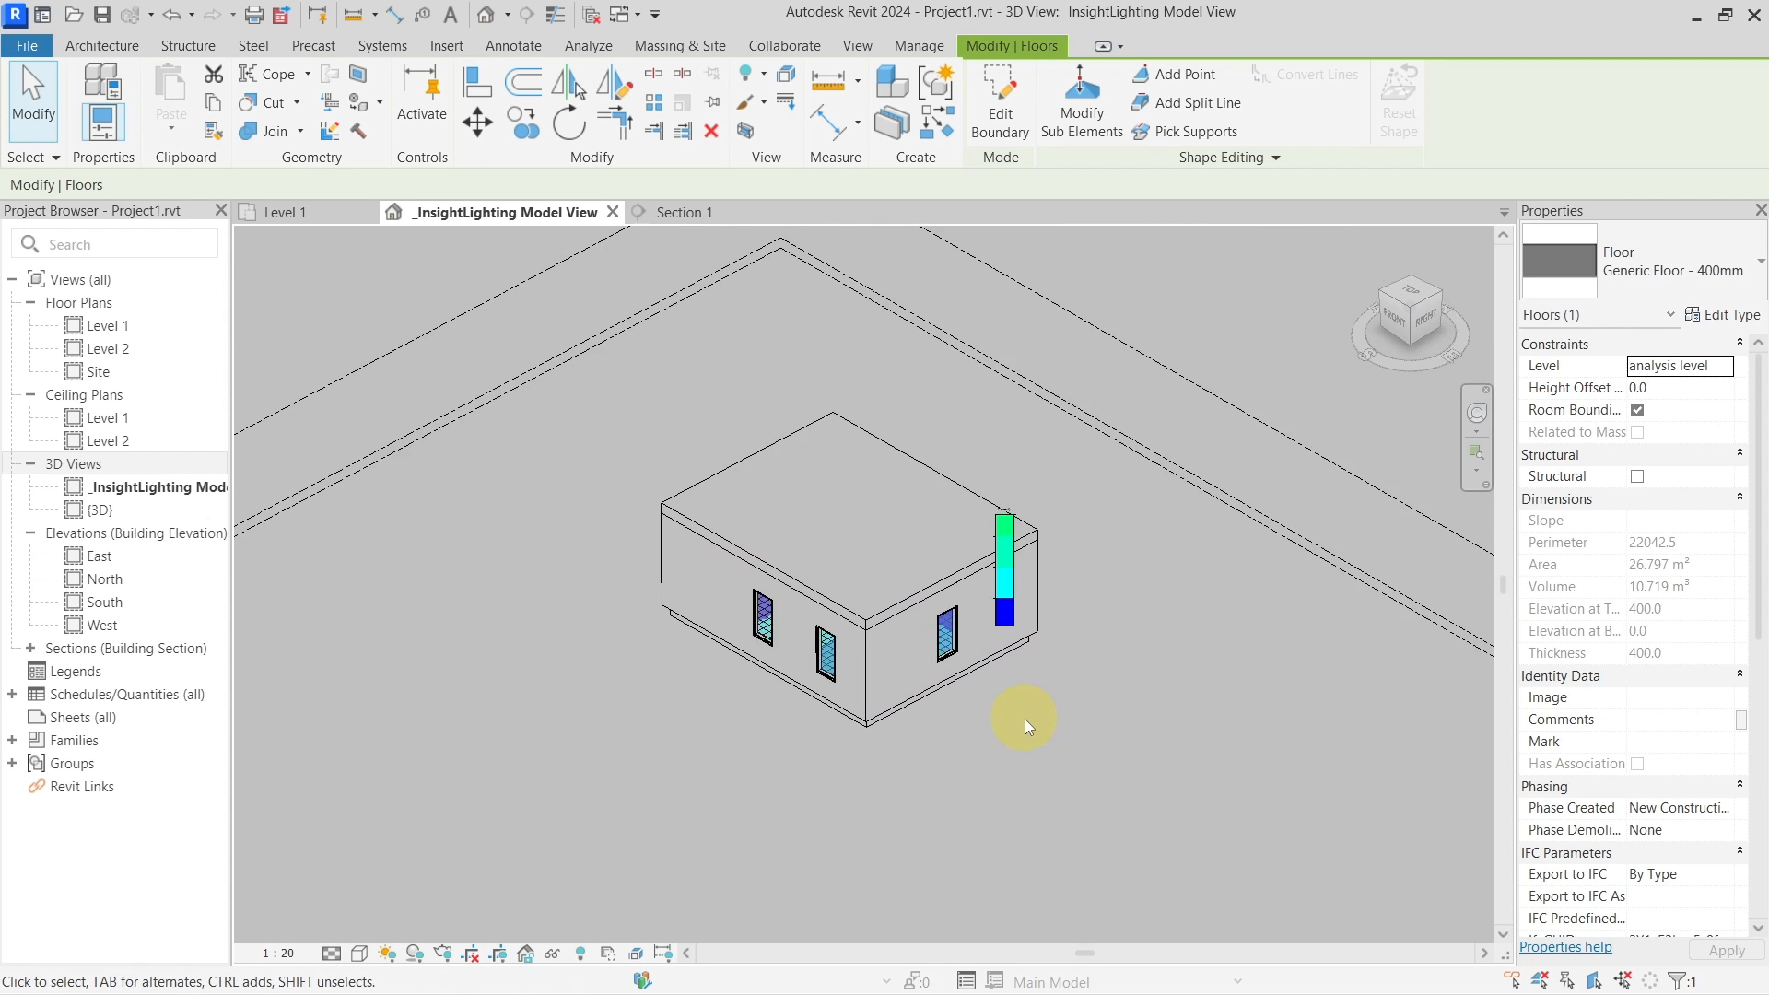
left_click(1119, 706)
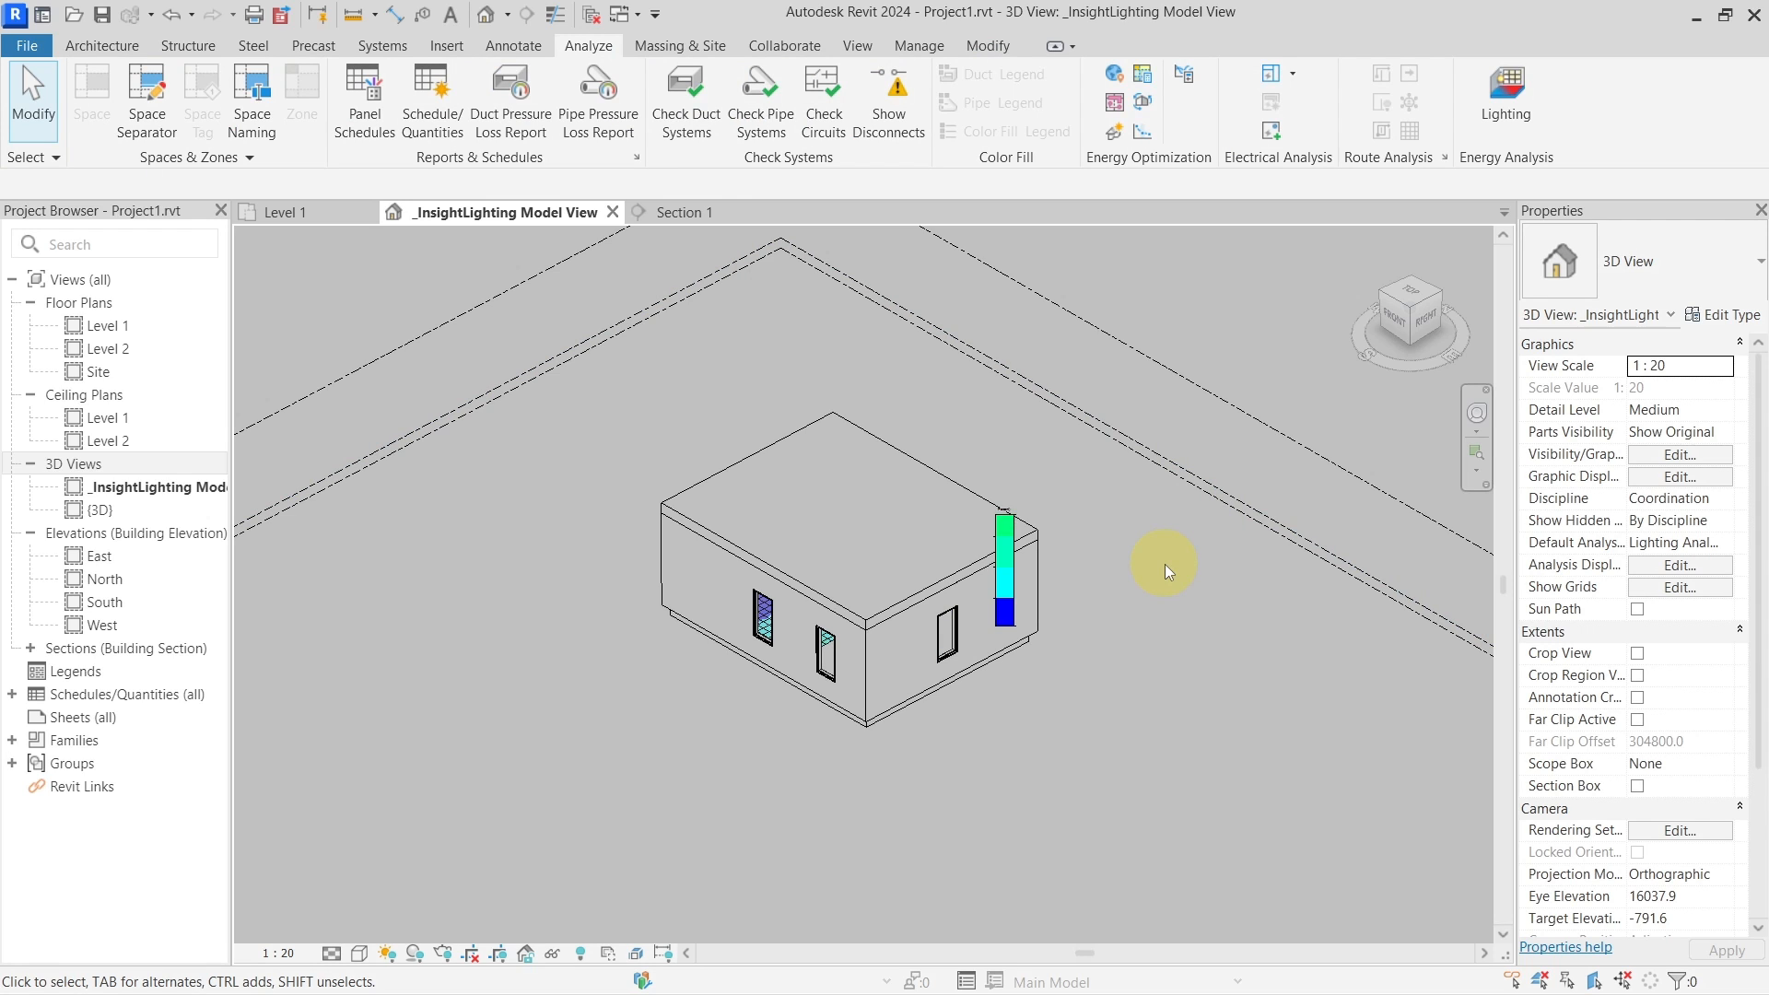
Set up a new cloud analysis of only the analysis level as Daylight Factor (beta)
left_click(1518, 107)
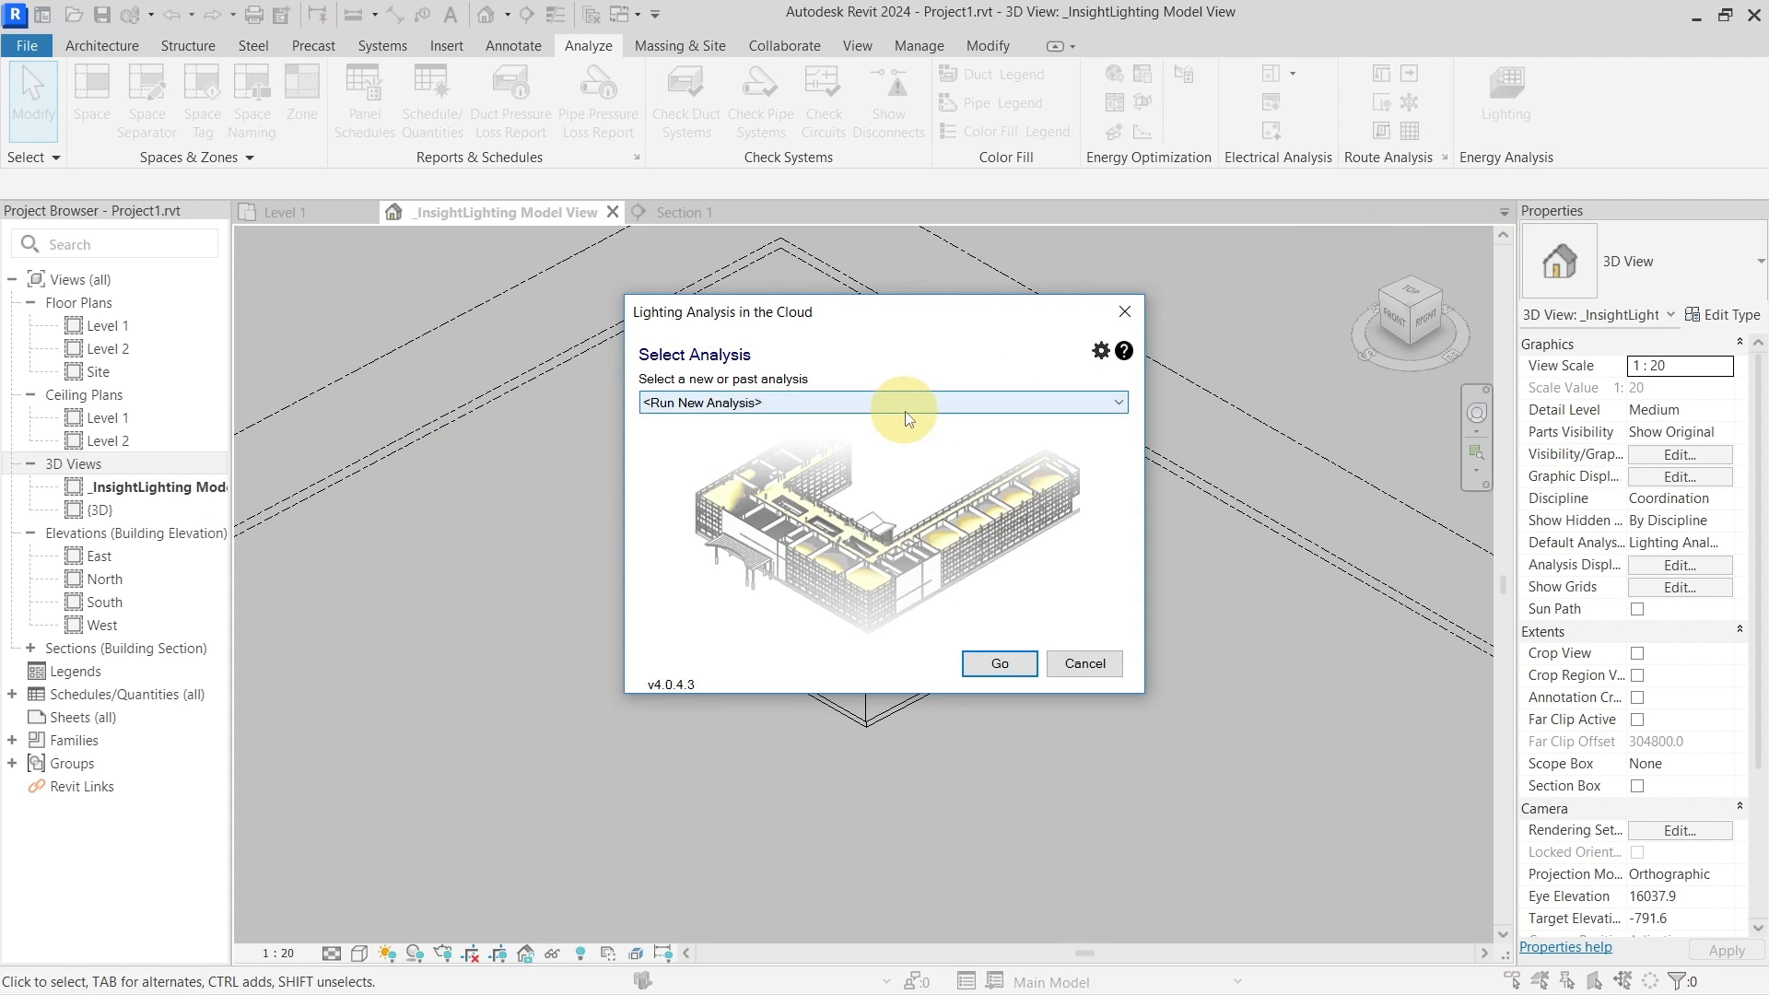
left_click(1004, 656)
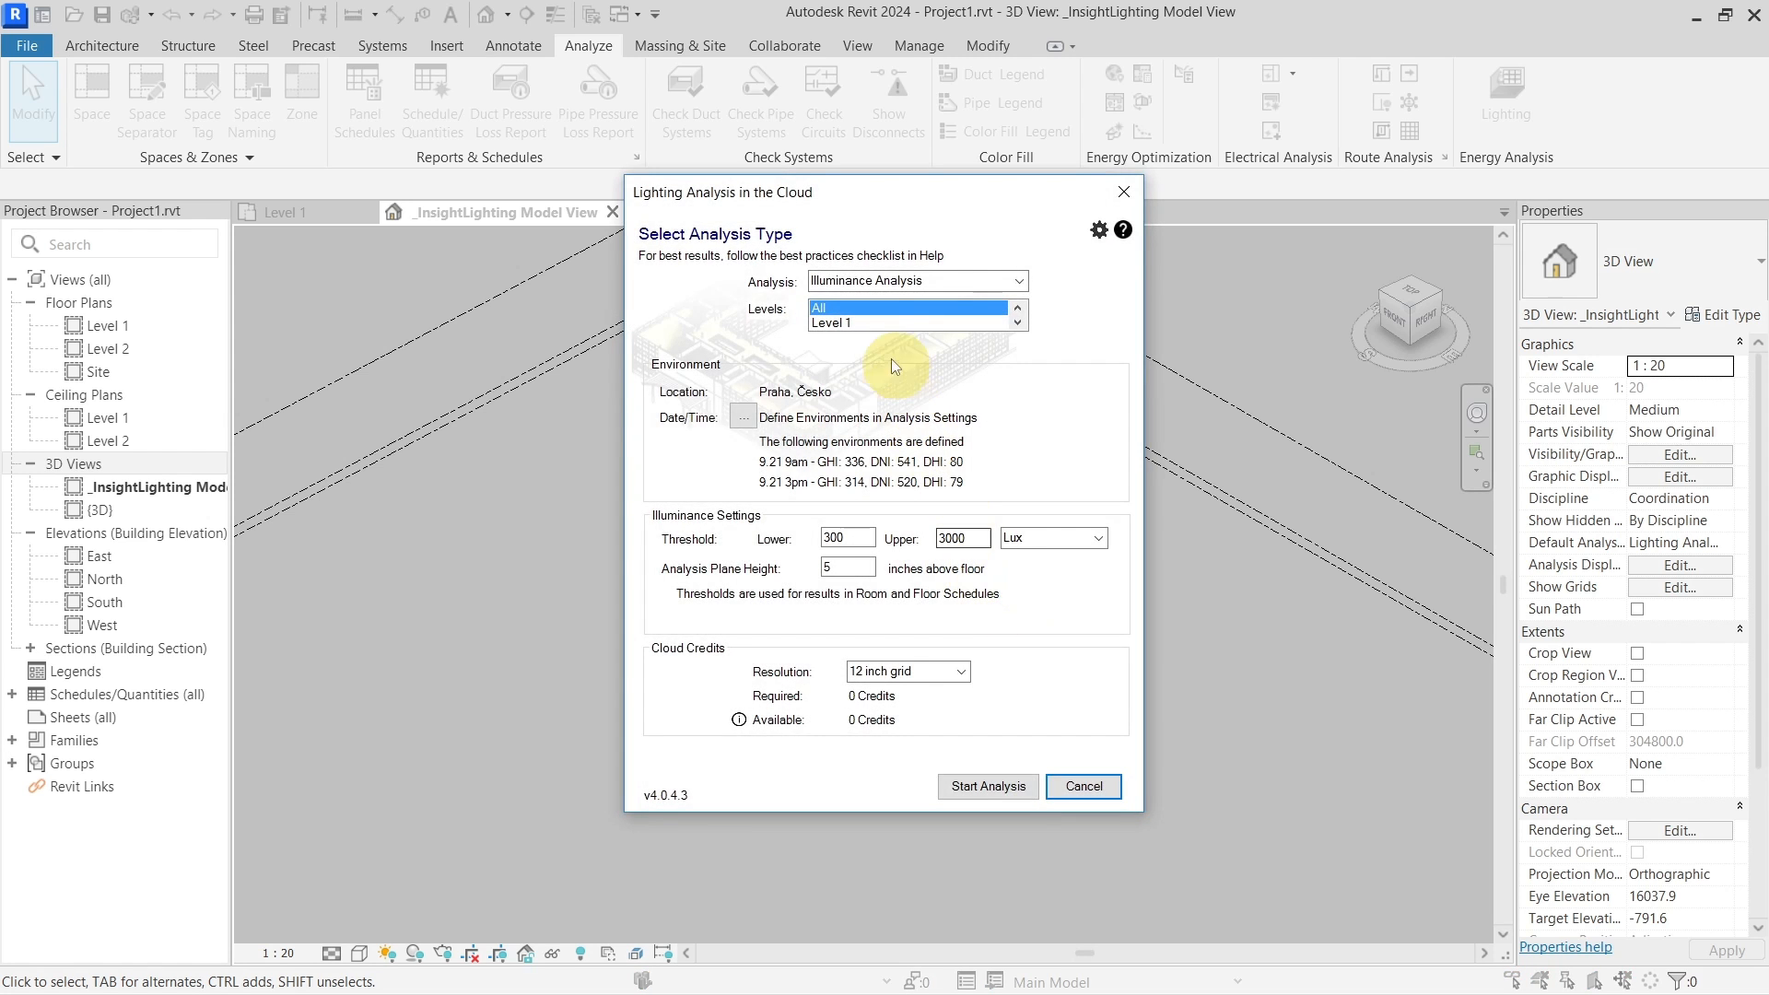
left_click(1014, 322)
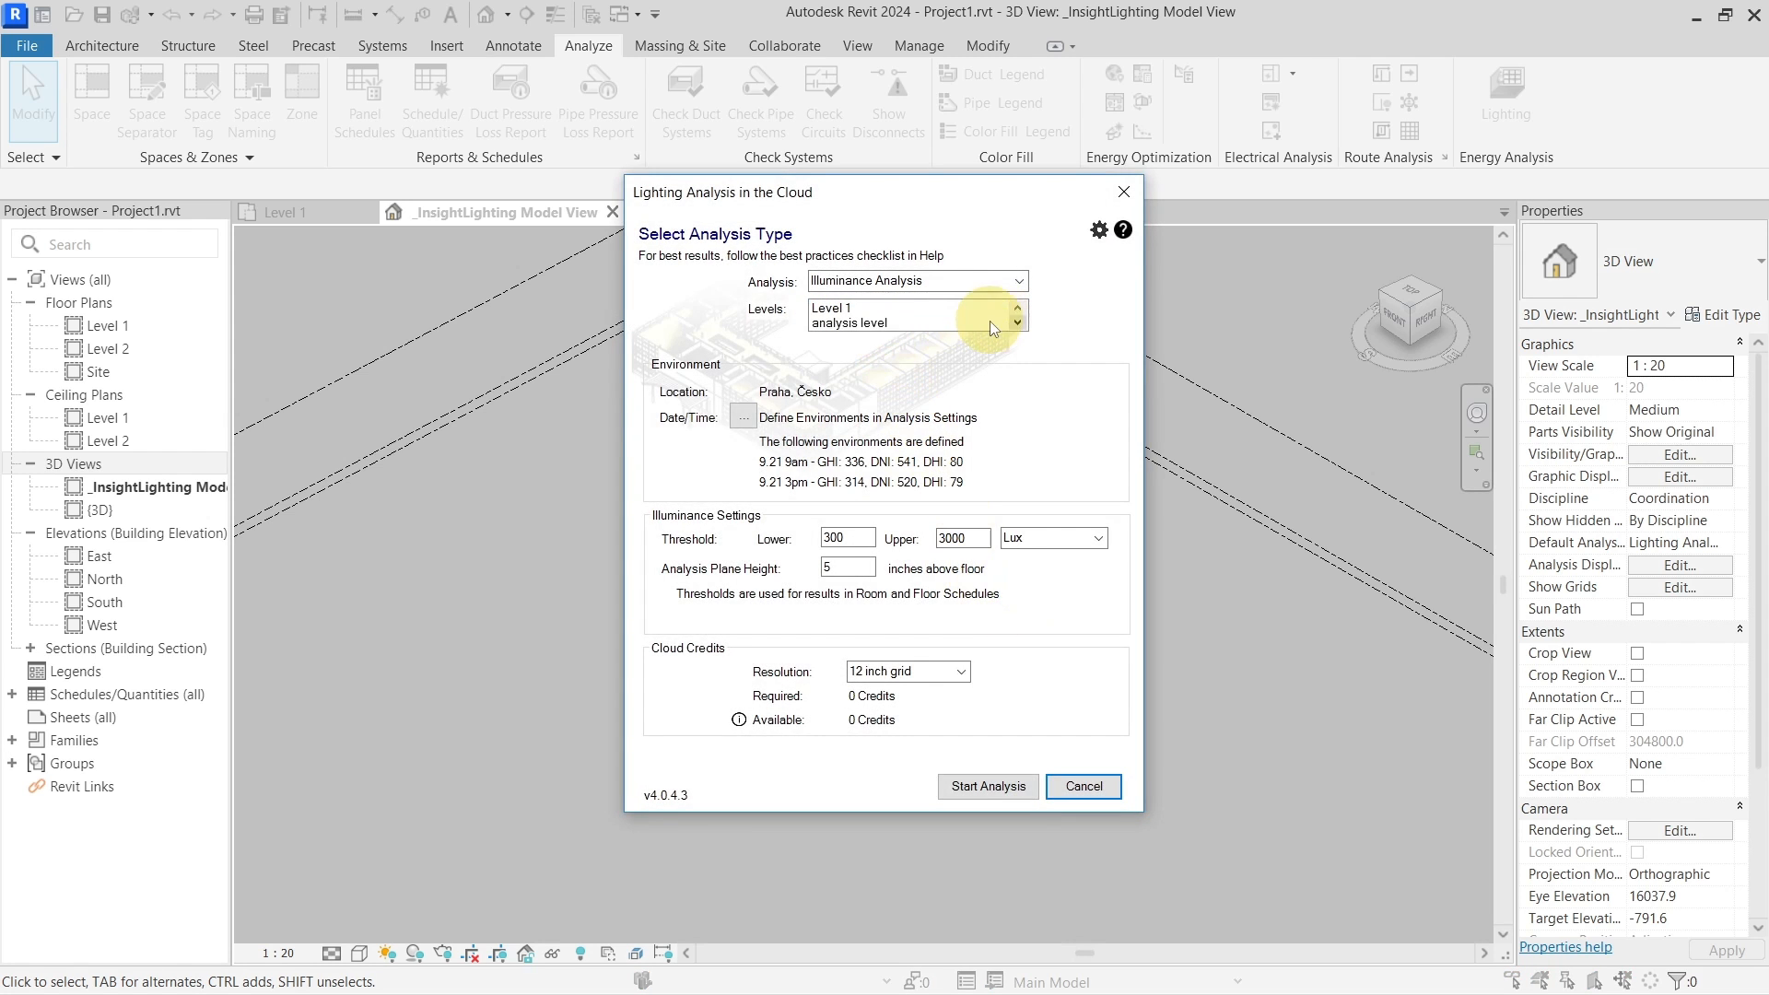
left_click(883, 326)
left_click(875, 338)
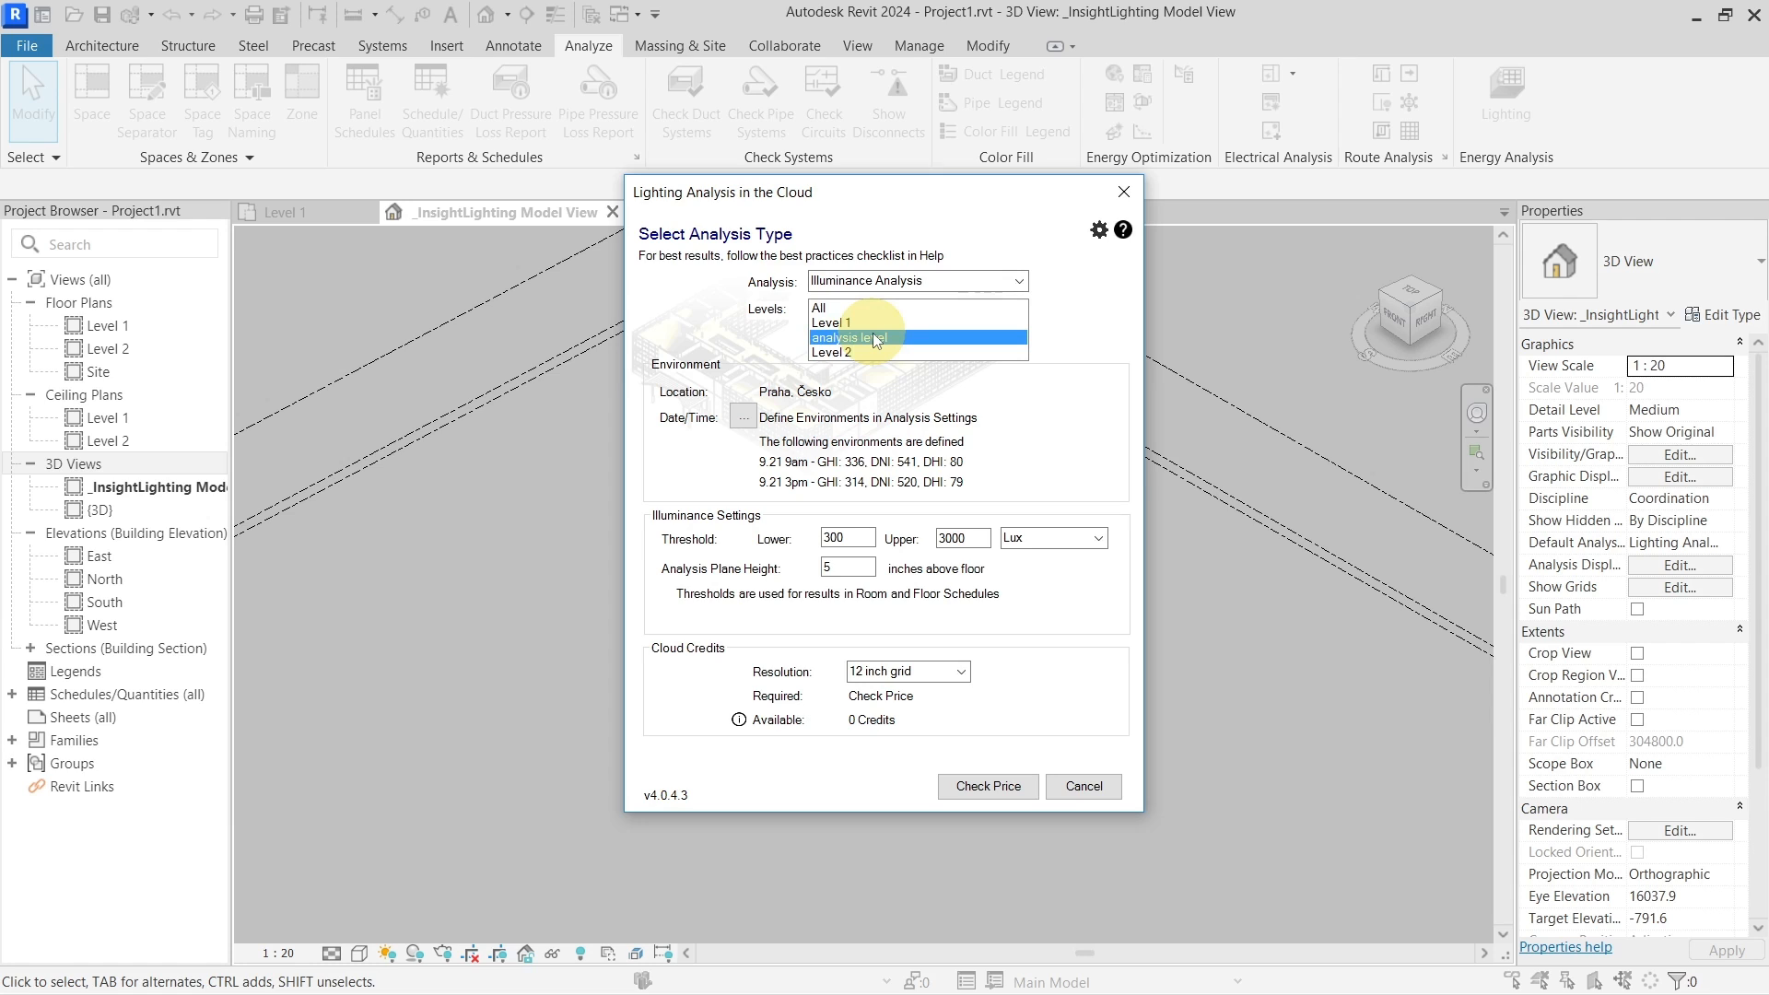
left_click(1017, 281)
left_click(936, 315)
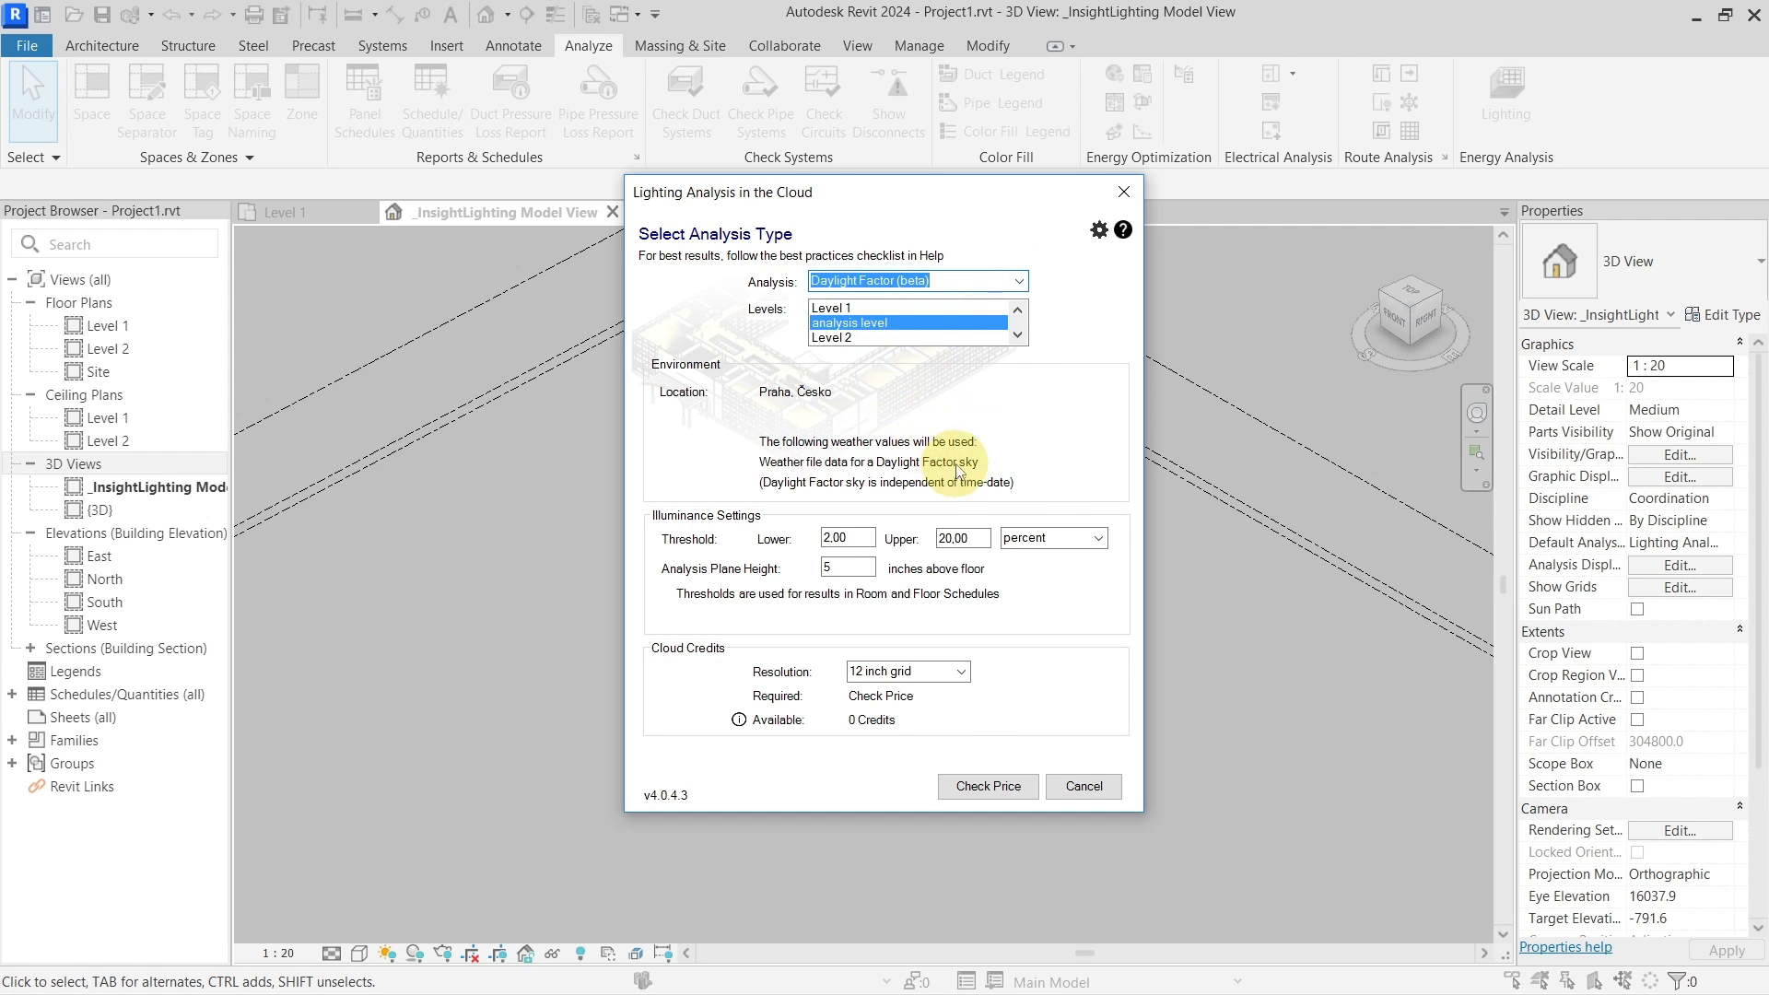
Check the price, start the analysis, and acknowledge the upload and save prompts
left_click(974, 786)
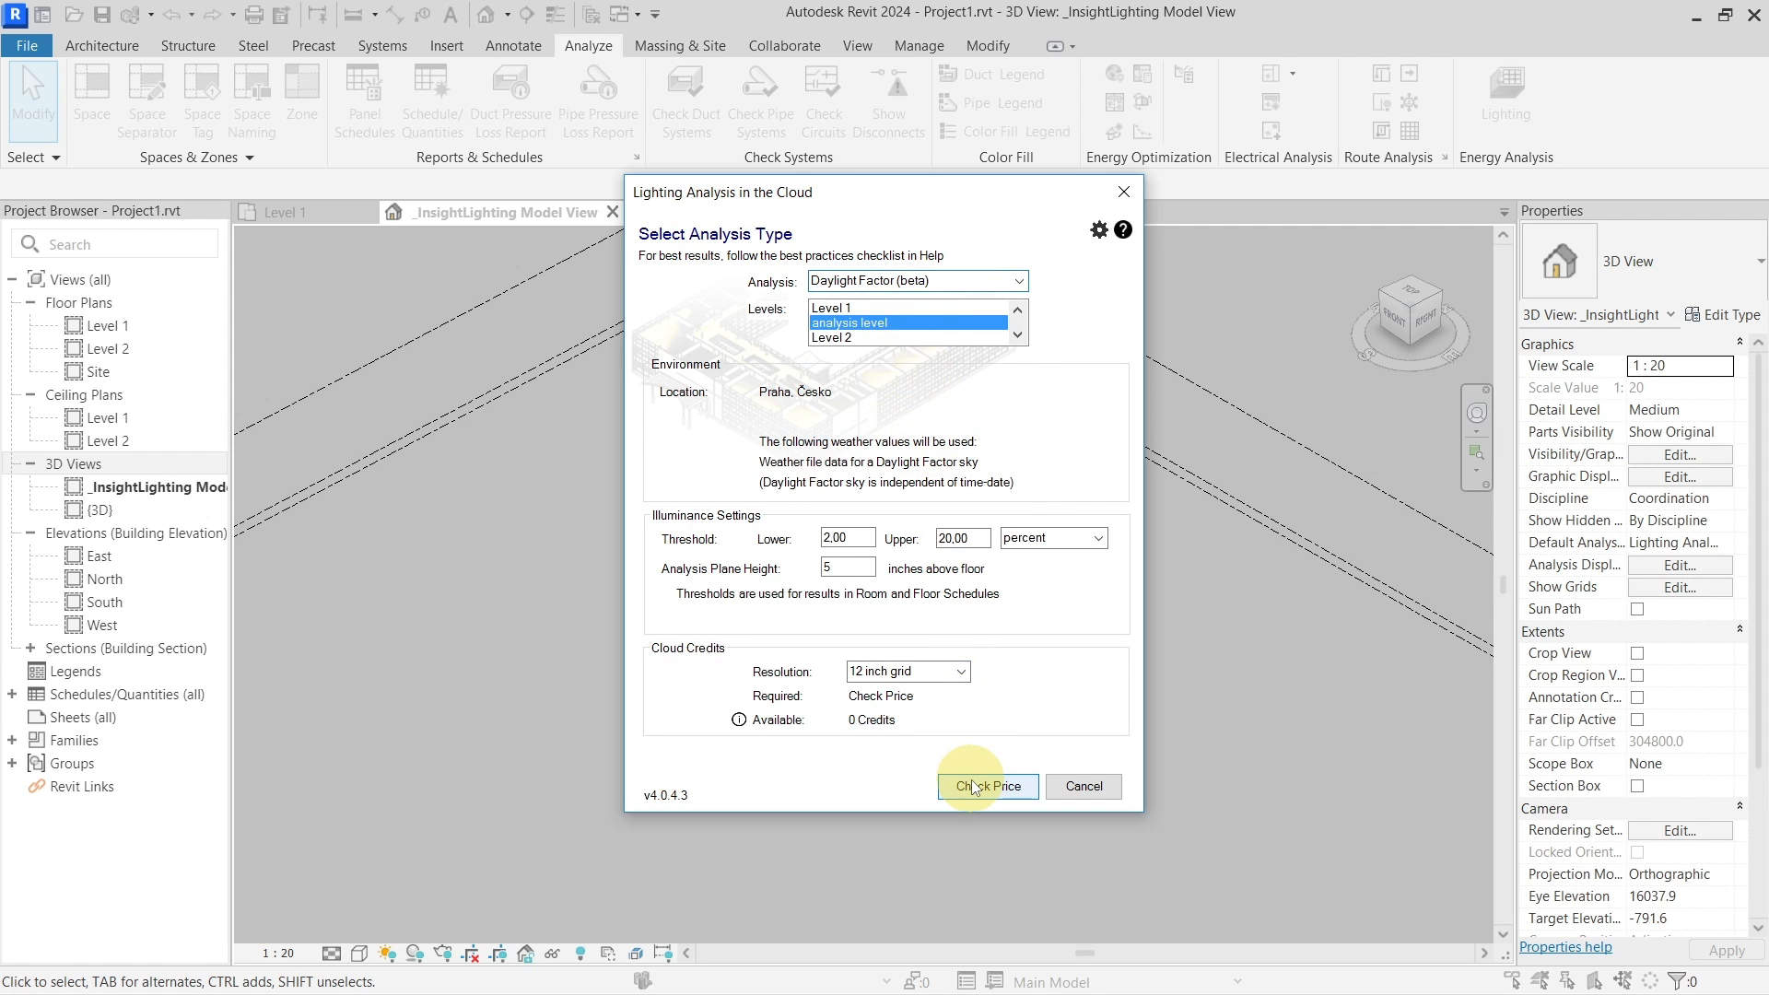
left_click(986, 786)
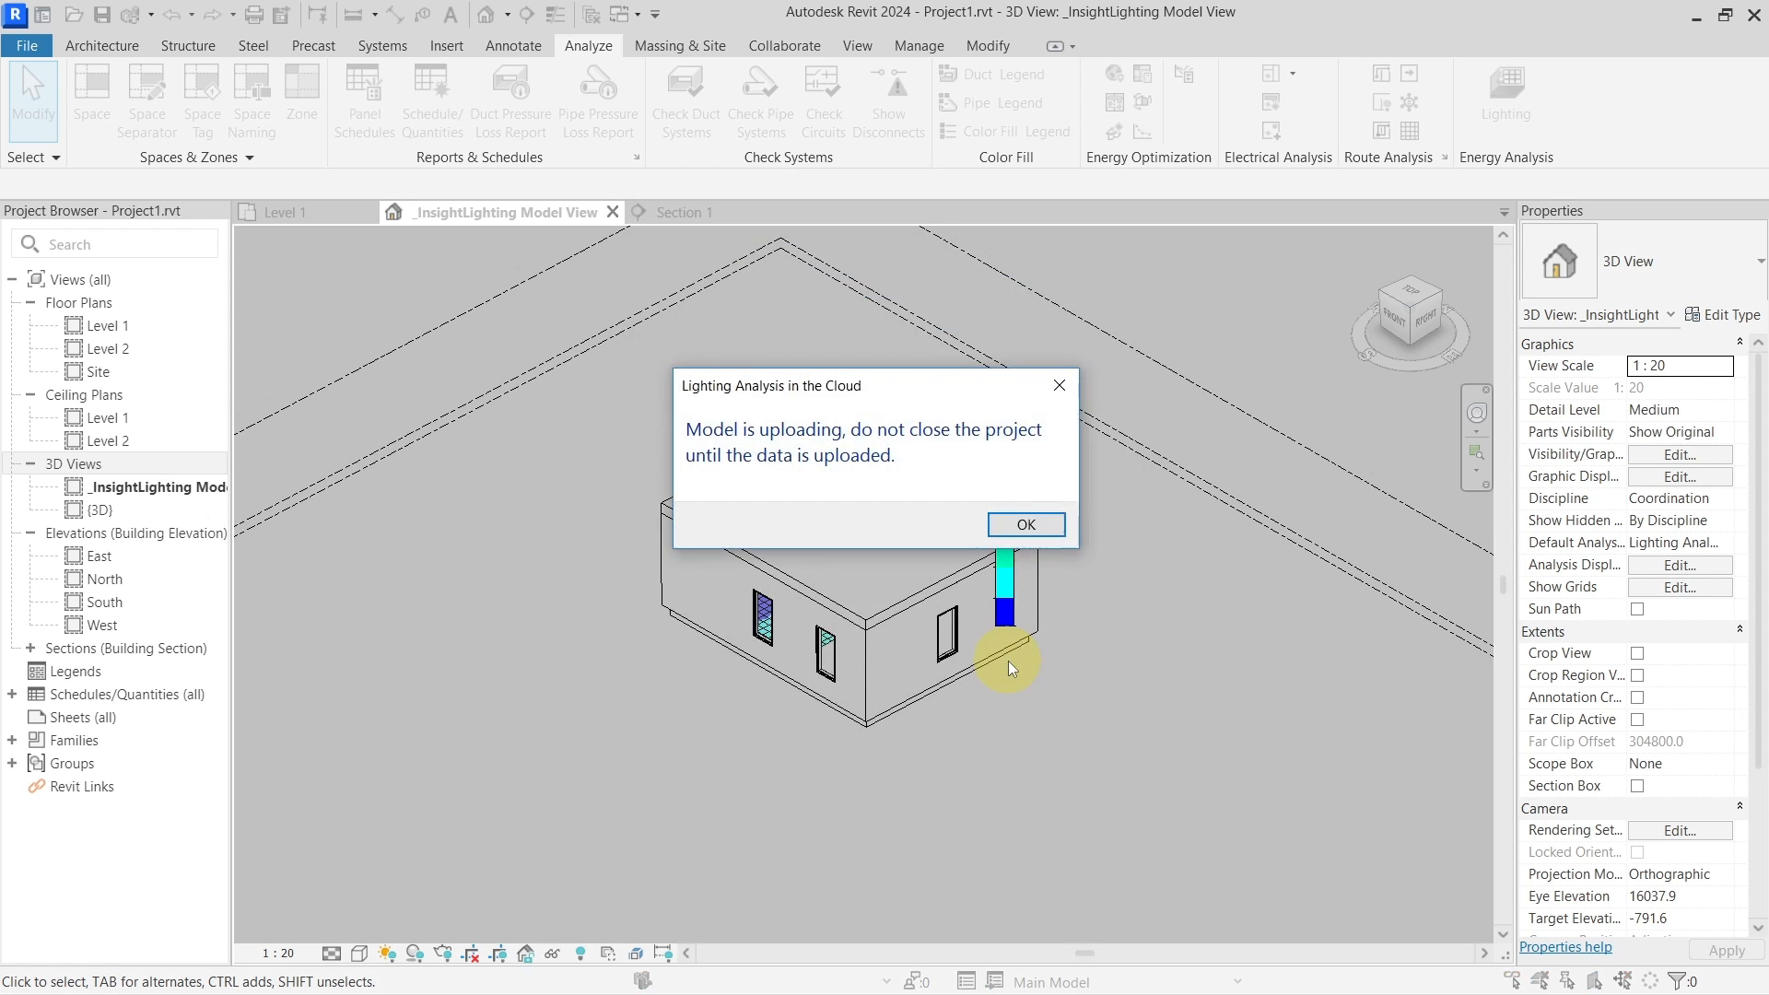
left_click(1030, 532)
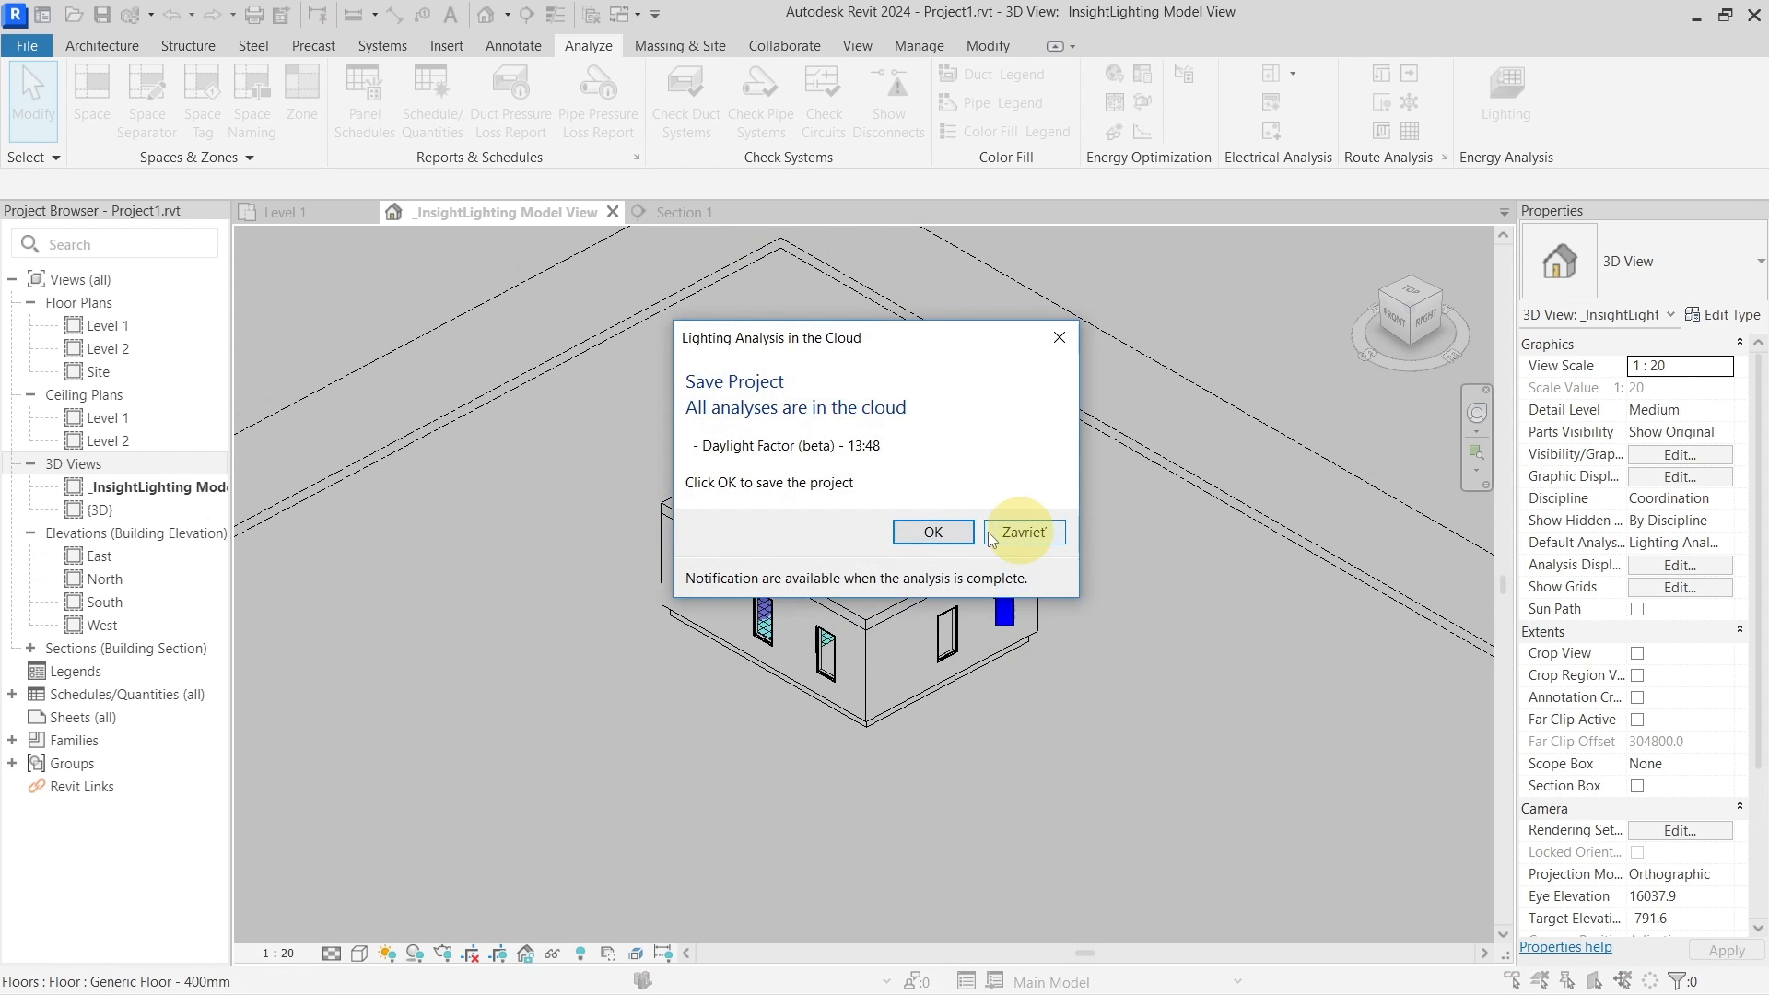
left_click(932, 532)
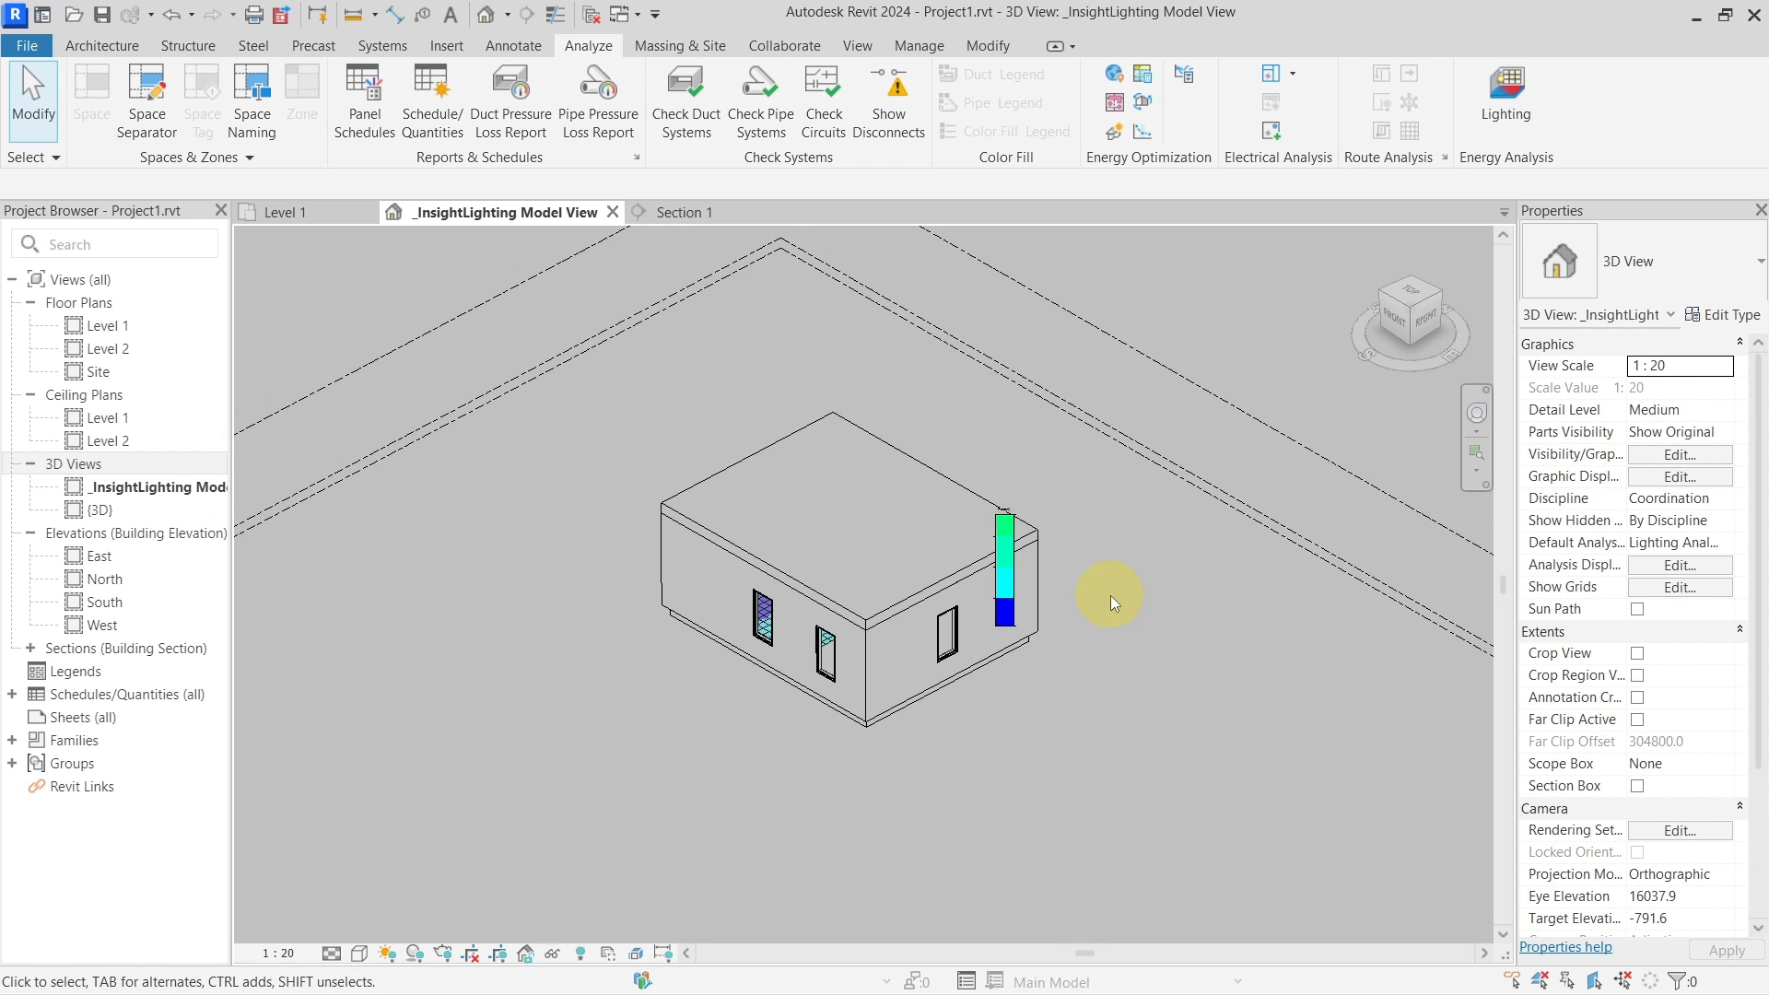
scroll(1111, 596, "up", 3)
middle_click_drag(1080, 611, 1266, 569)
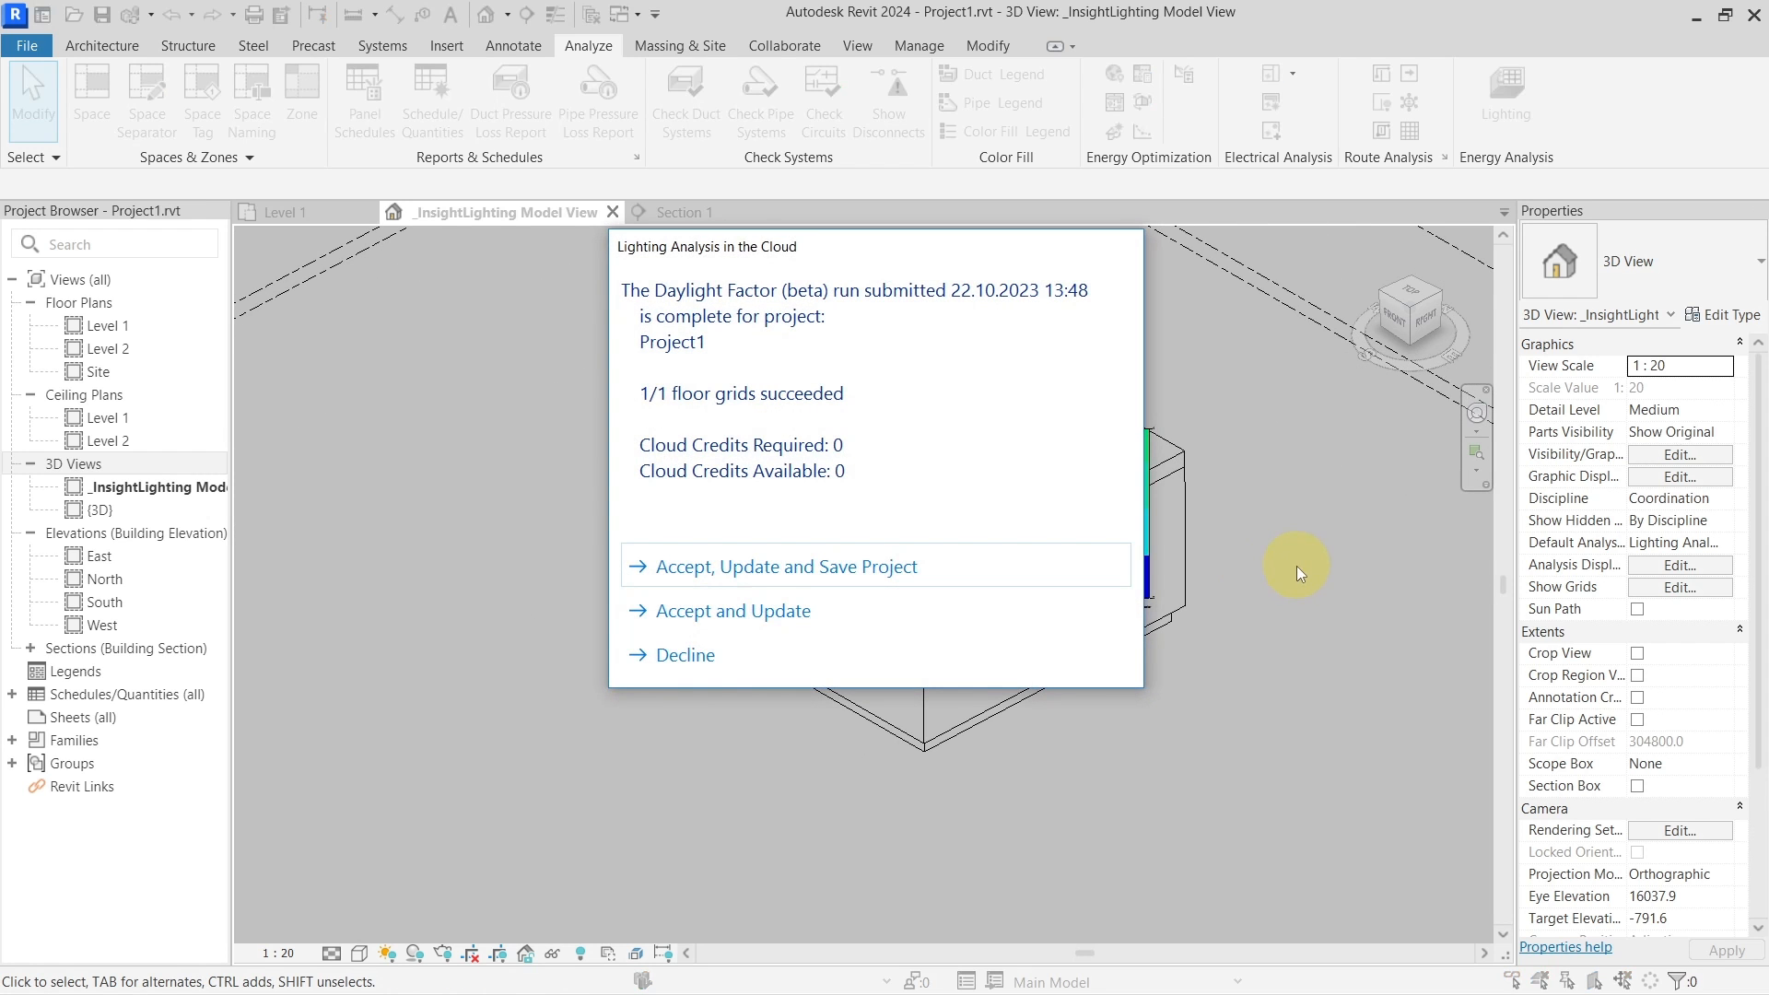
Accept and save, then load the 13:48 Daylight Factor (beta) run and close the warning and summary
left_click(926, 581)
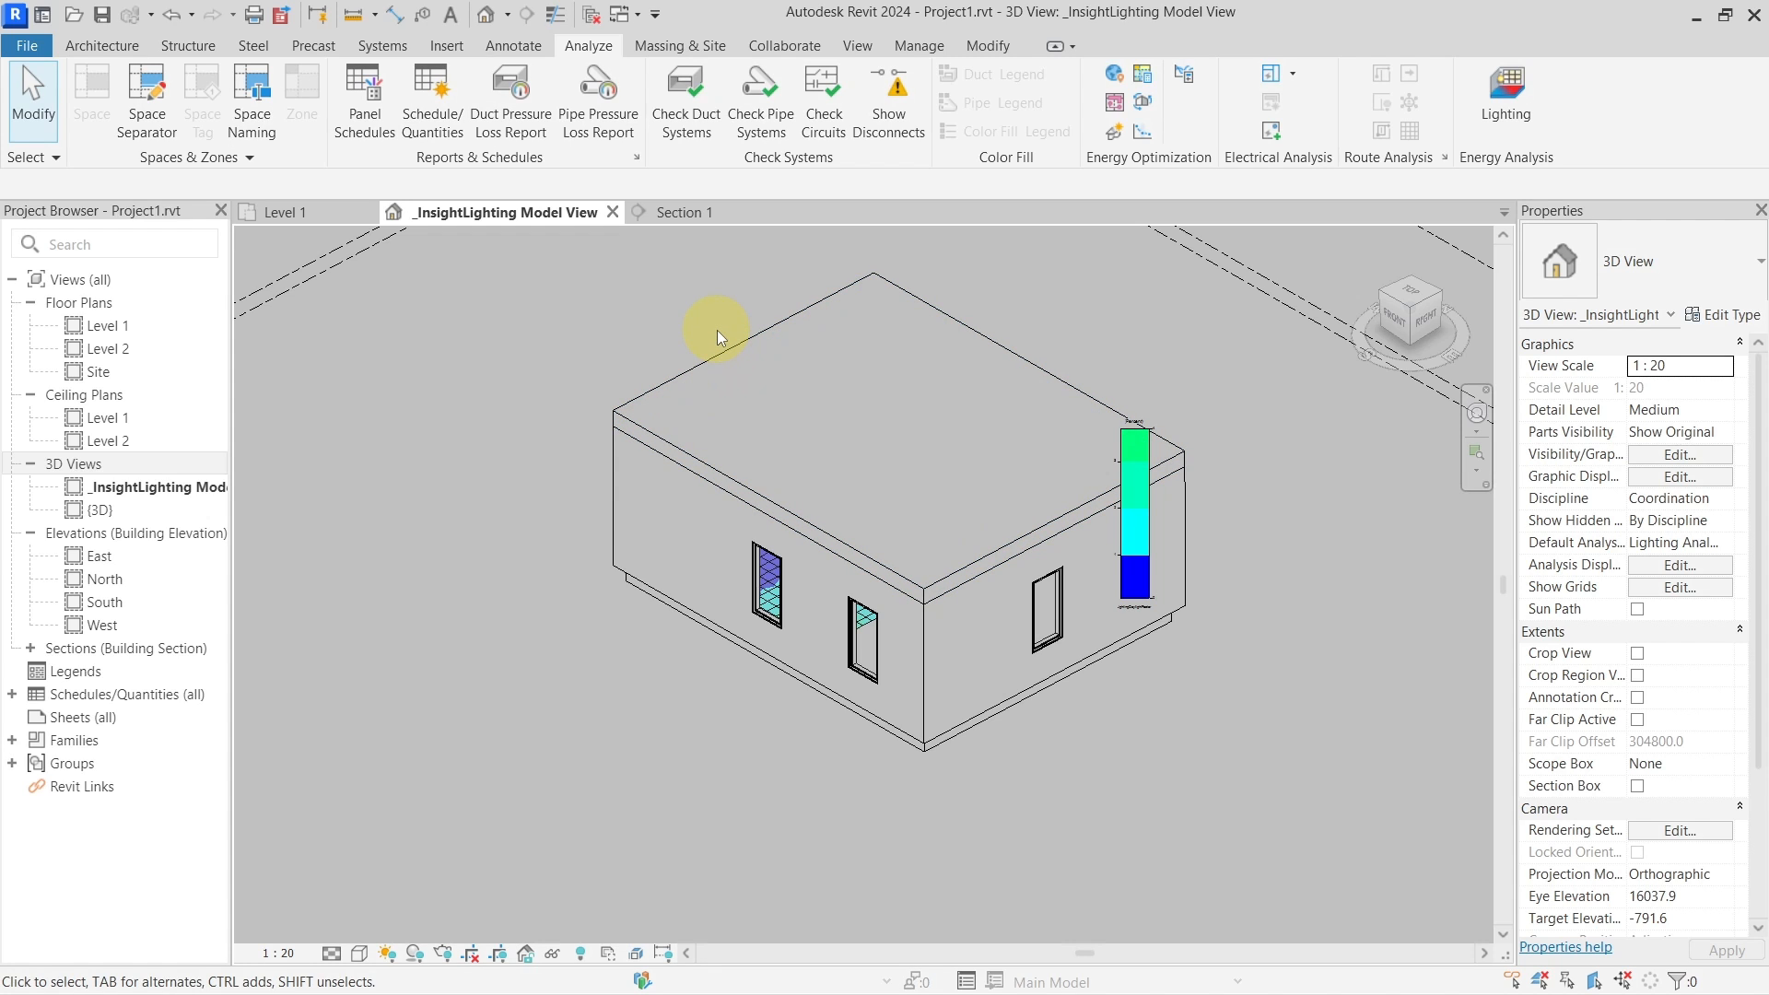
left_click(1505, 92)
left_click(829, 403)
left_click(824, 450)
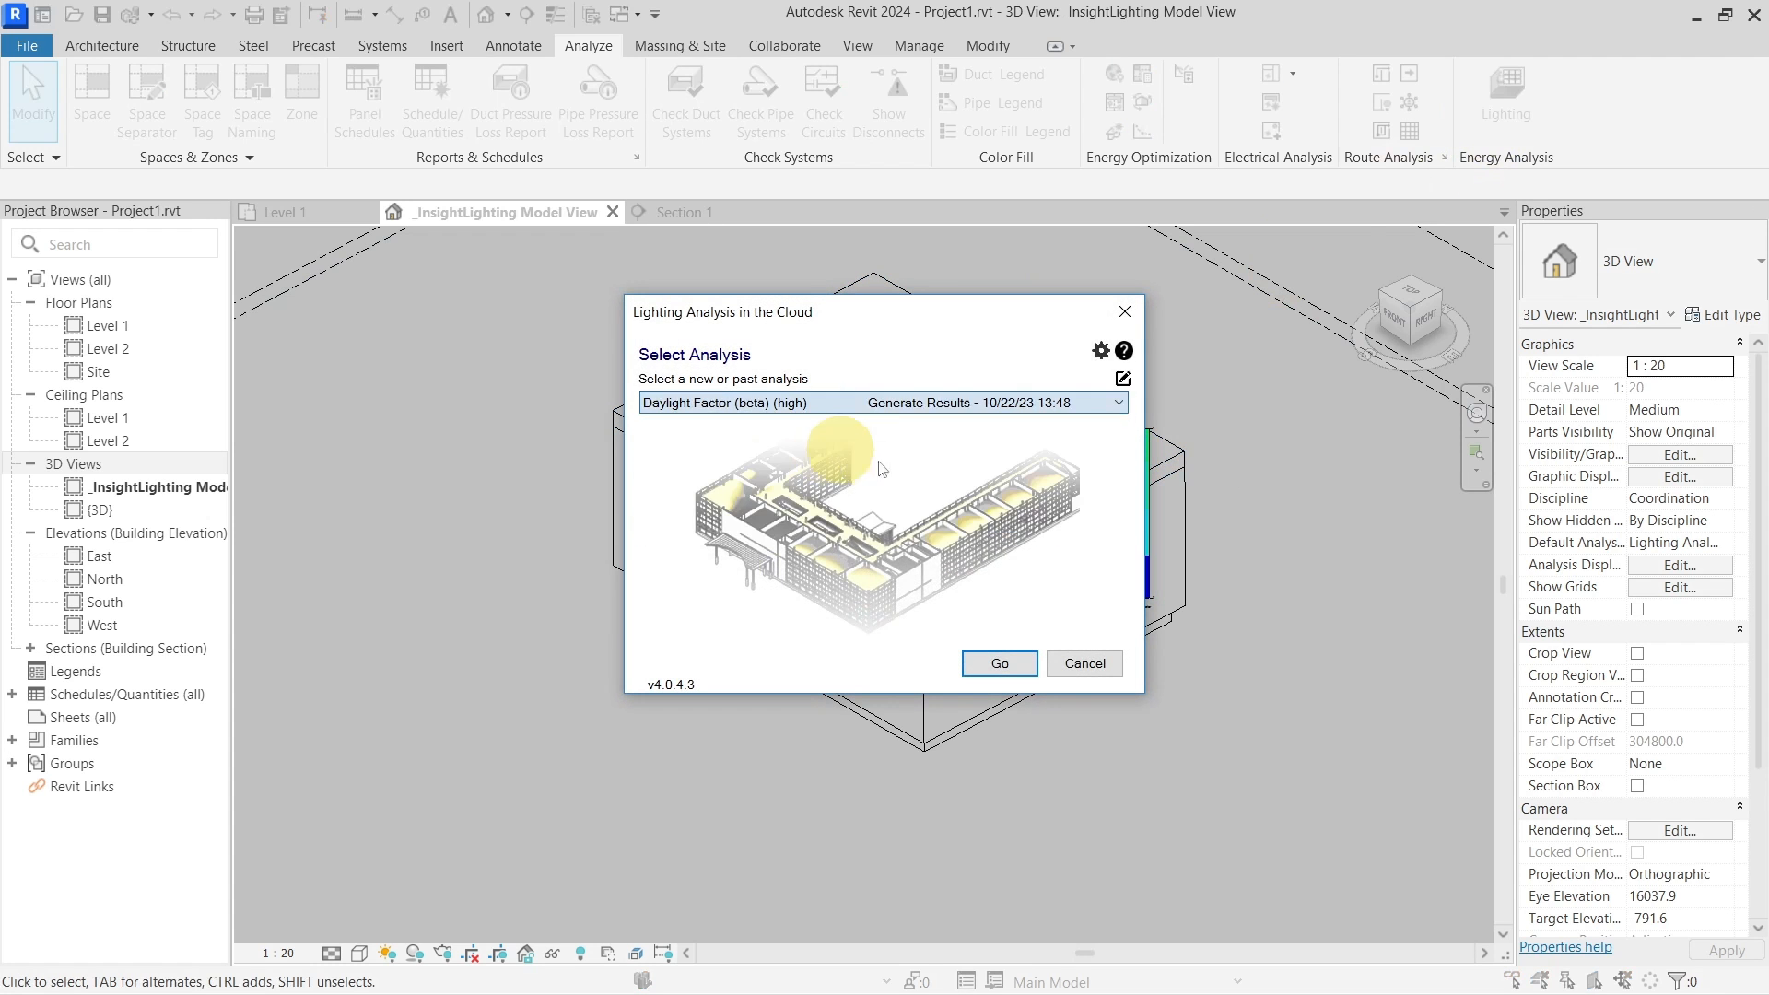
left_click(1000, 662)
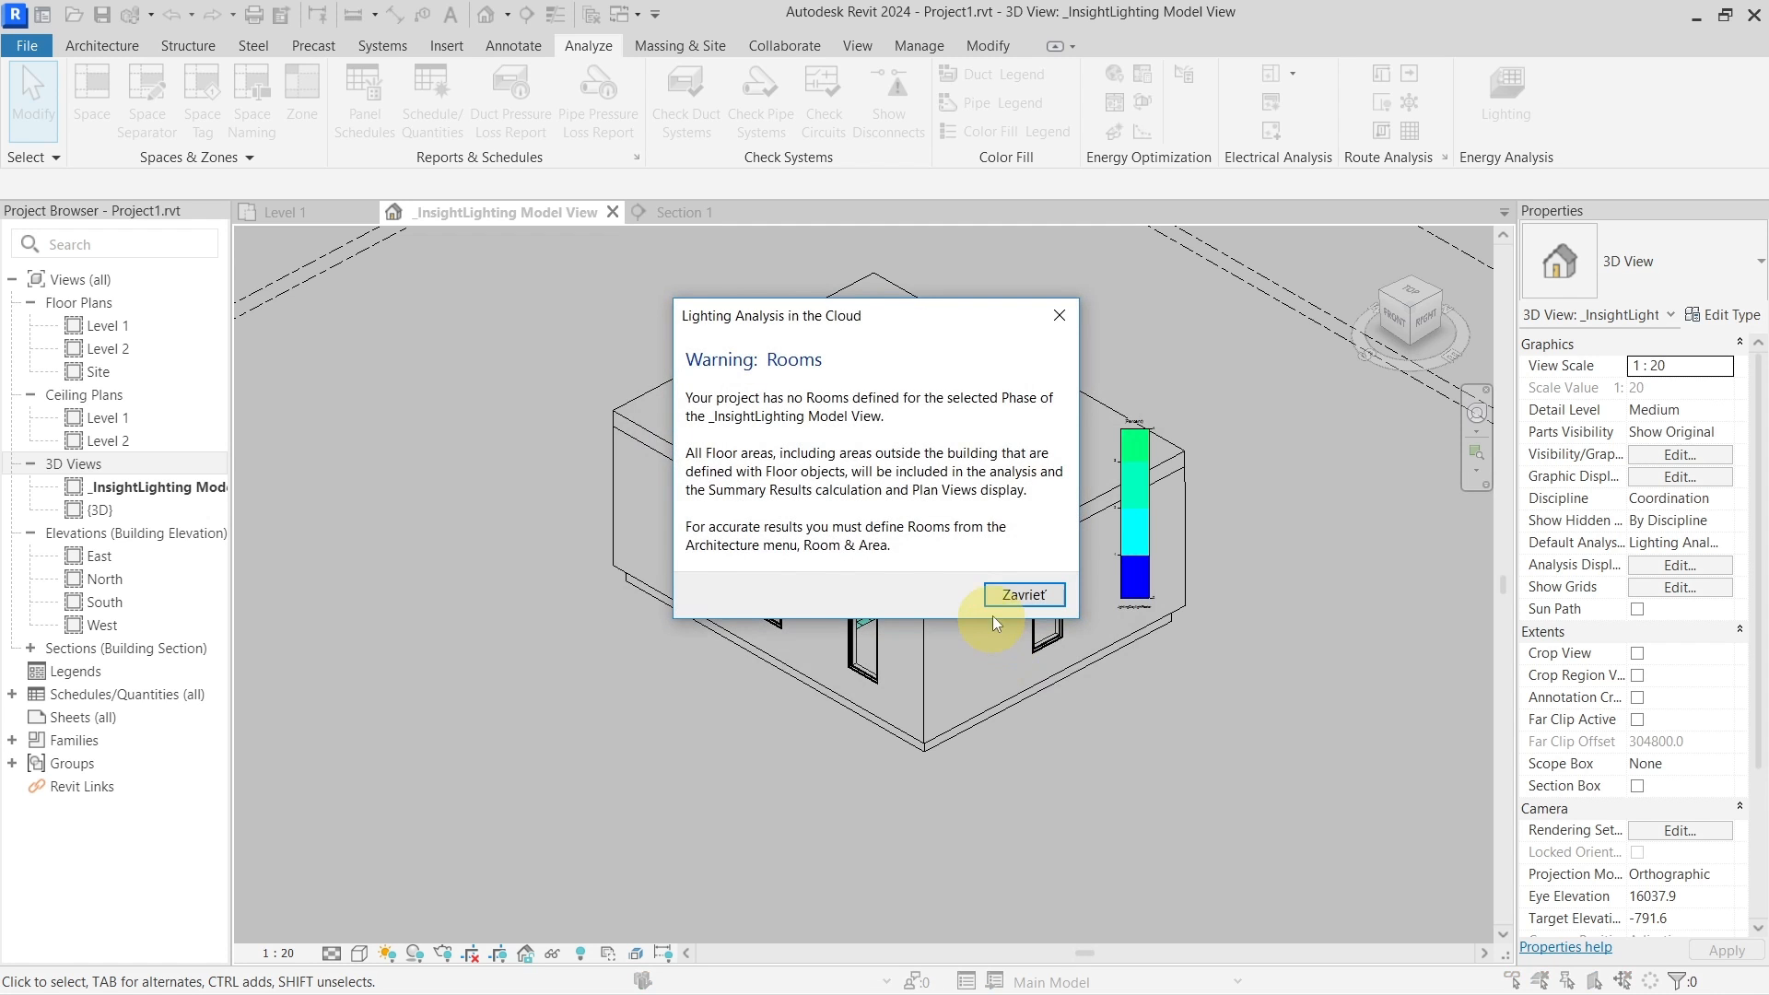
left_click(997, 605)
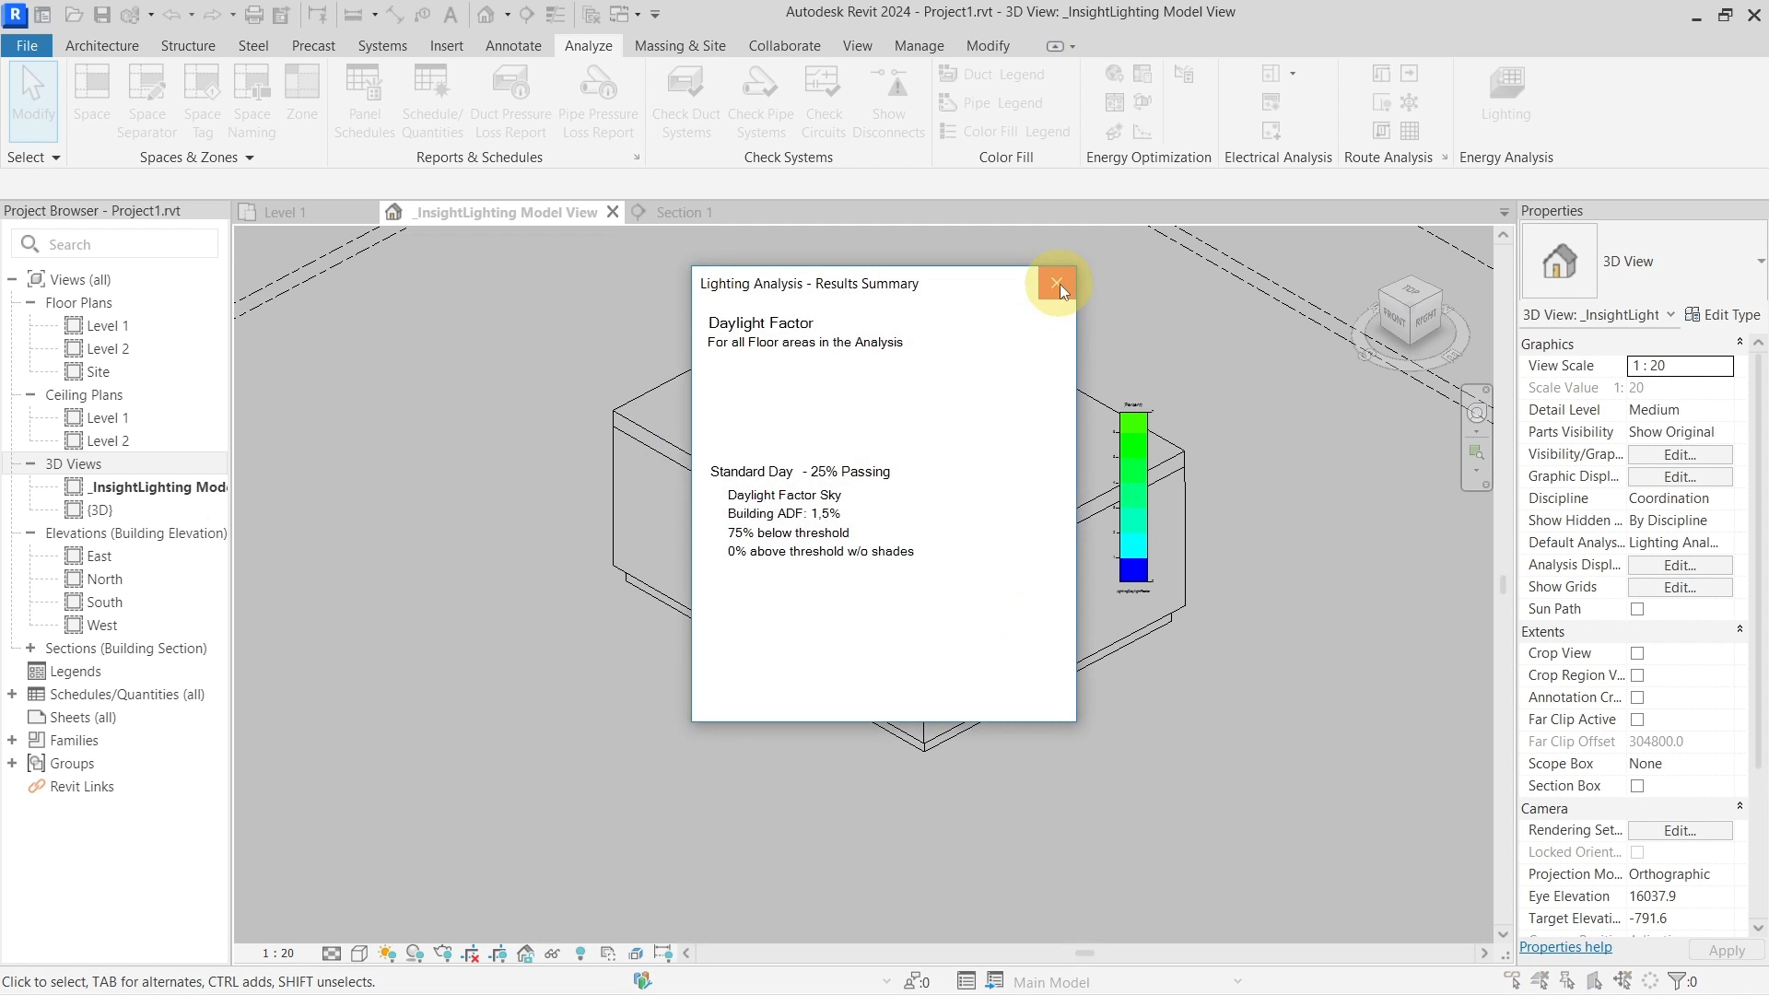
left_click(1055, 285)
left_click(980, 521)
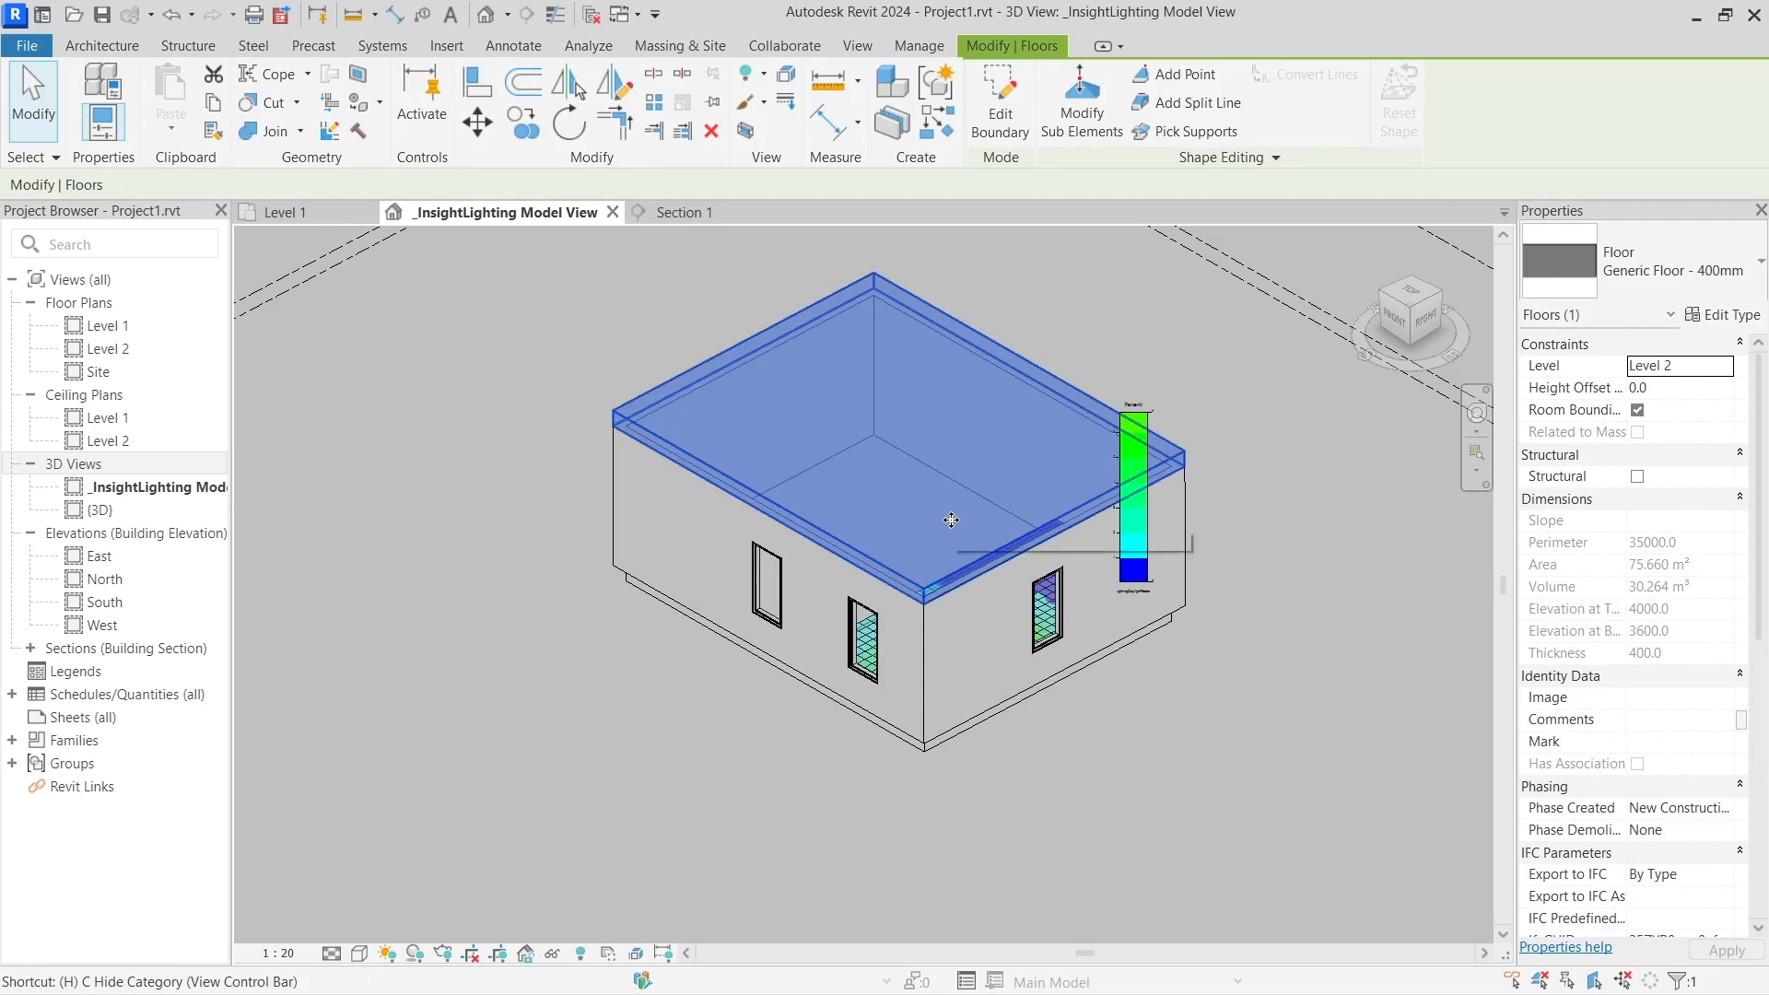
key("h")
key("h")
middle_click_drag(949, 516, 890, 566, "shift")
middle_click_drag(1105, 545, 1047, 643, "shift")
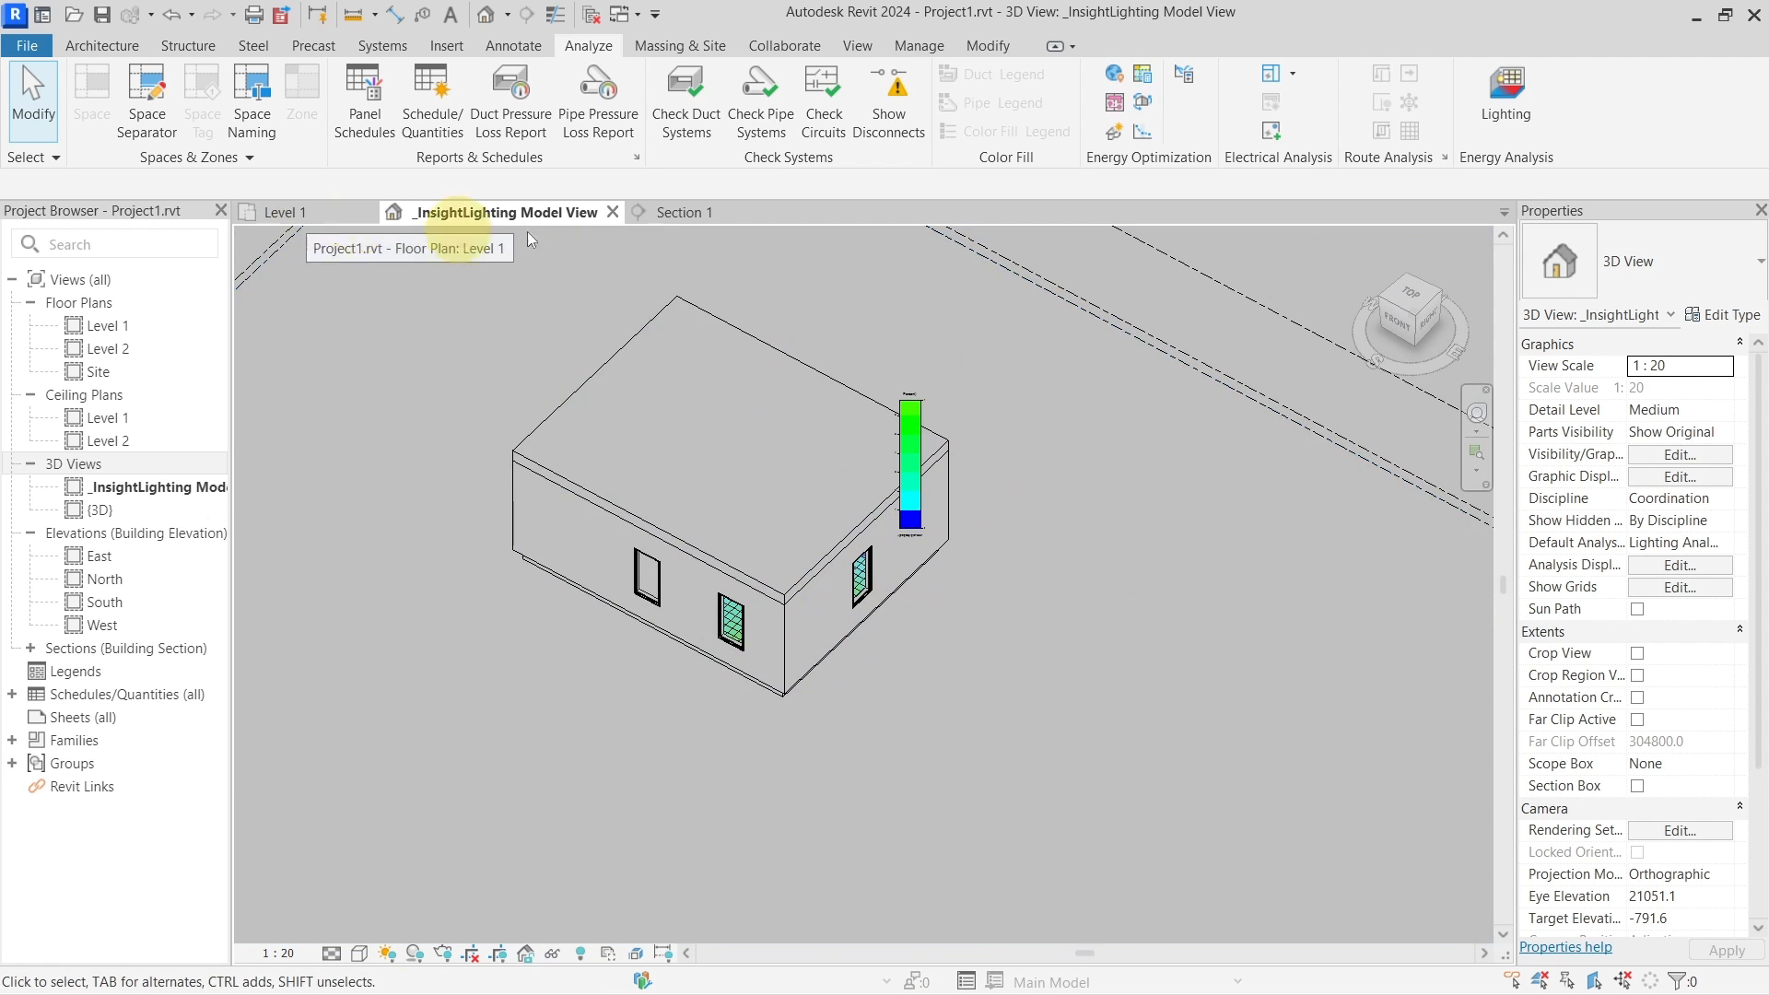
left_click(826, 434)
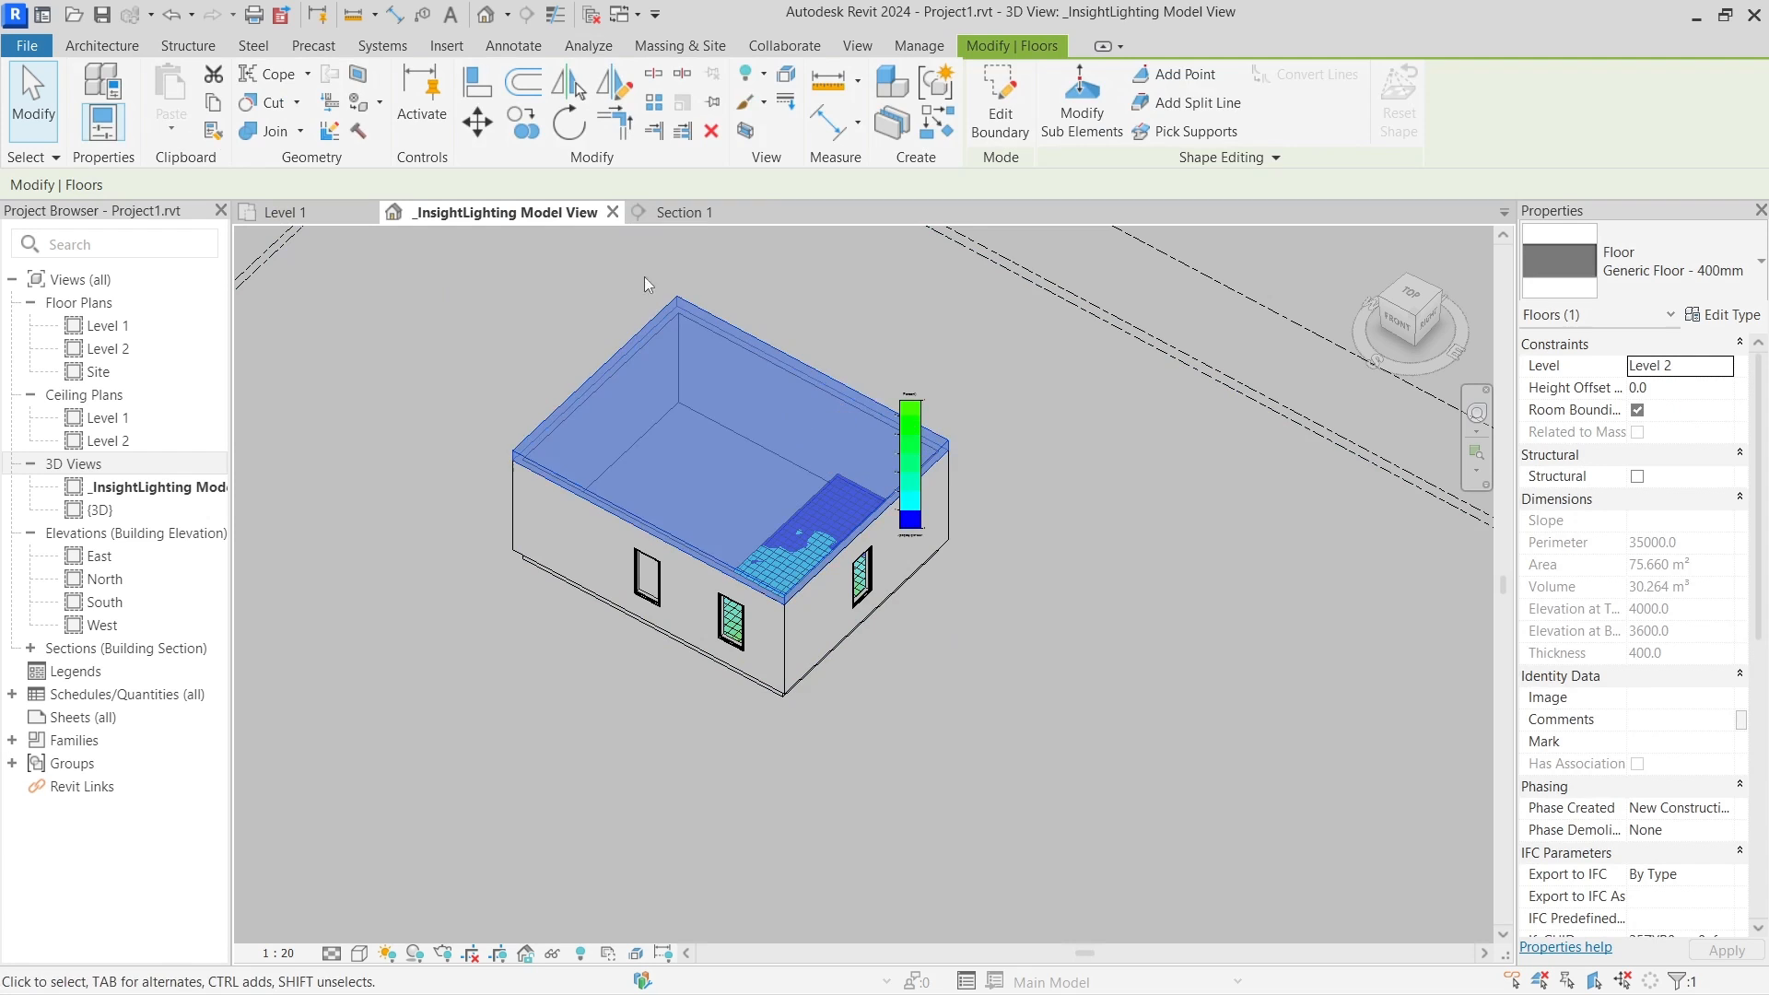
left_click(686, 211)
left_click(1135, 656)
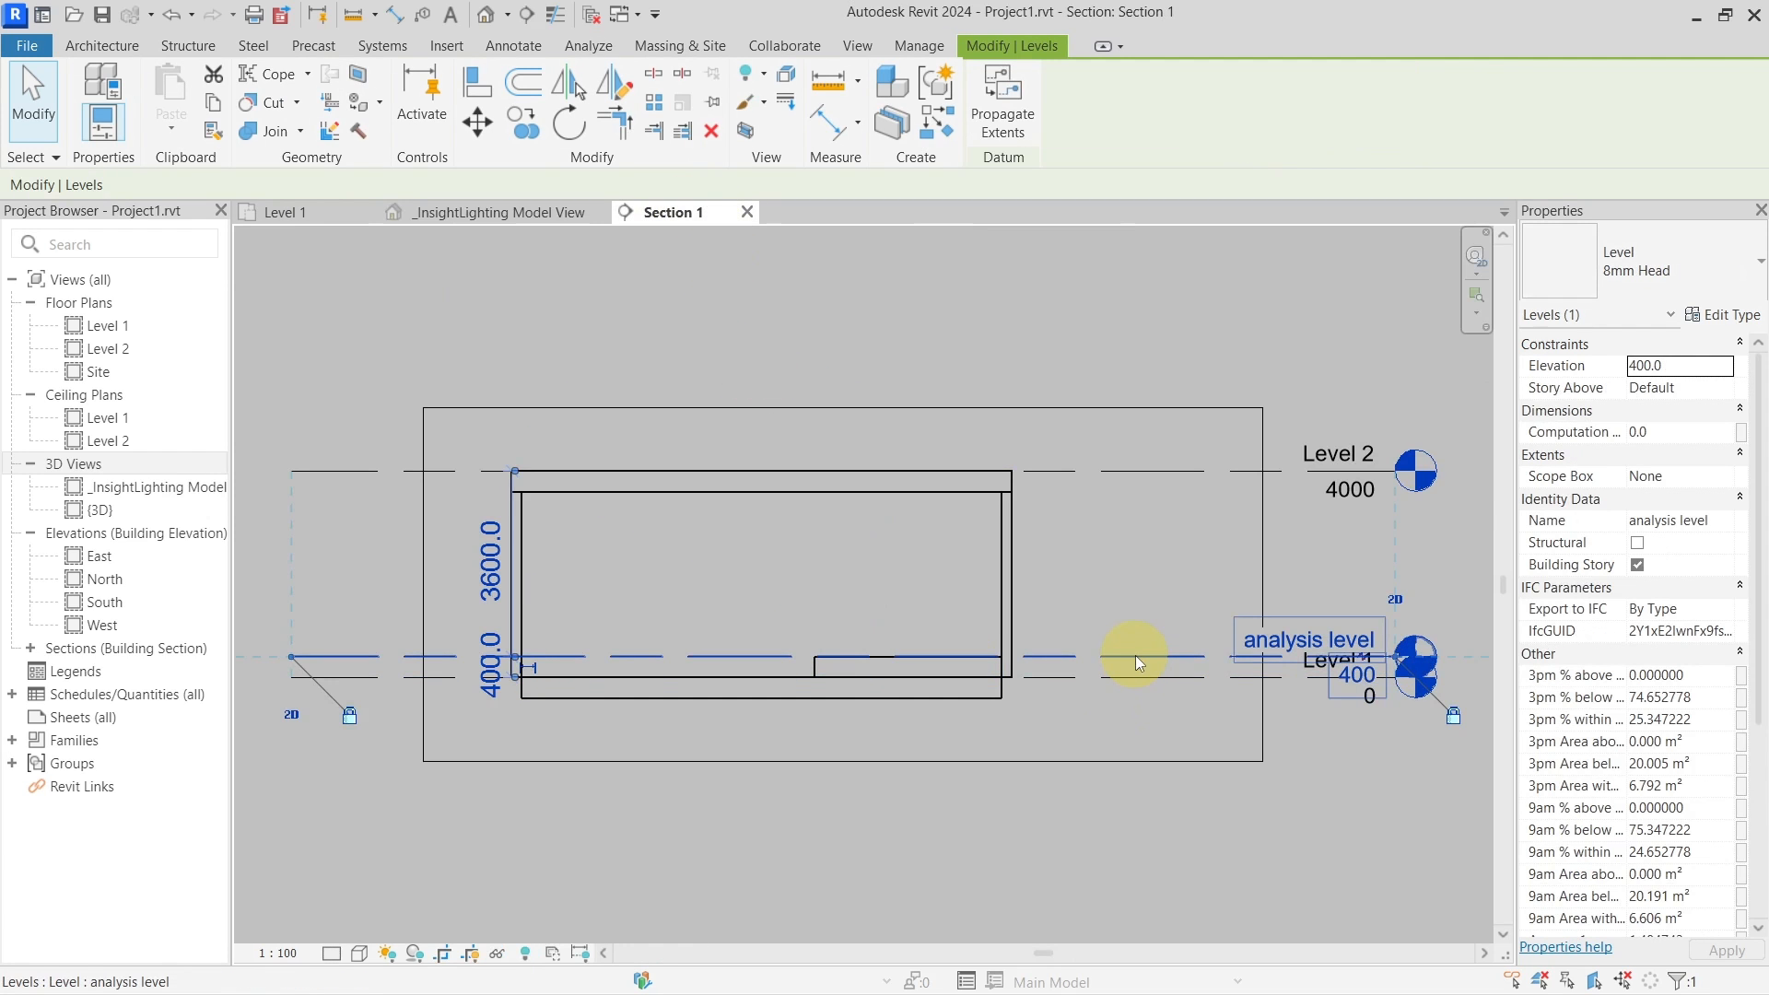
key("Delete")
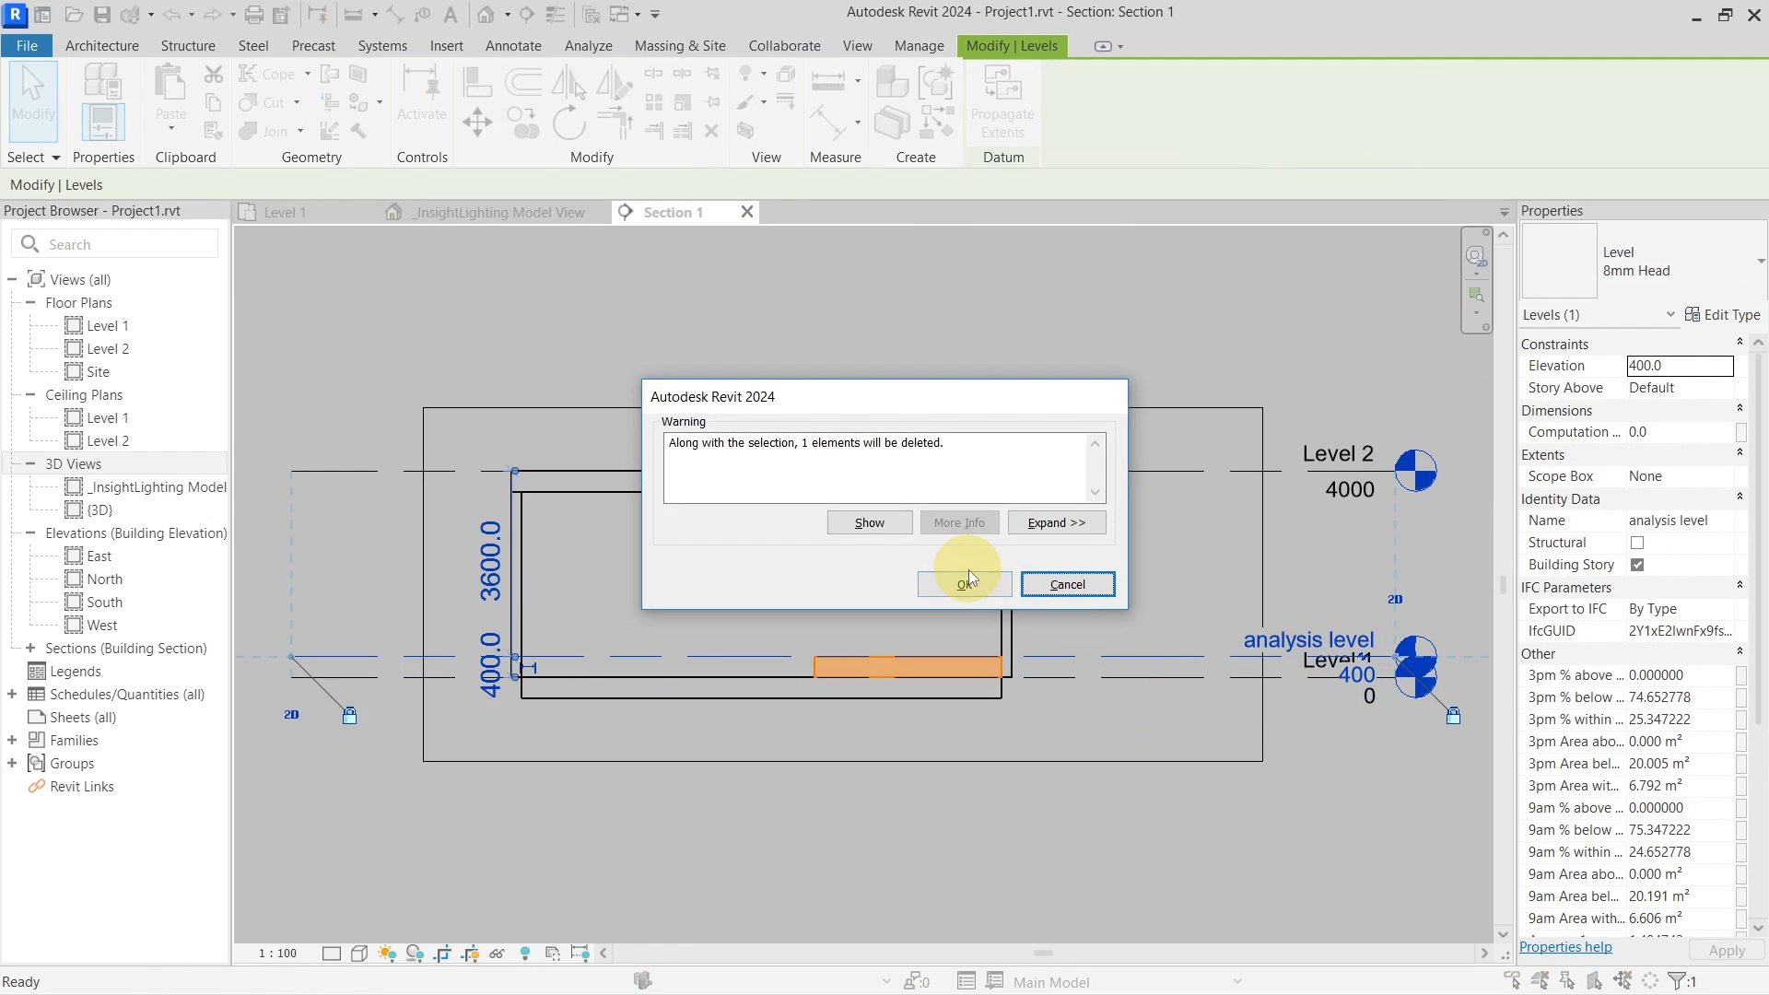
left_click(967, 581)
left_click(464, 219)
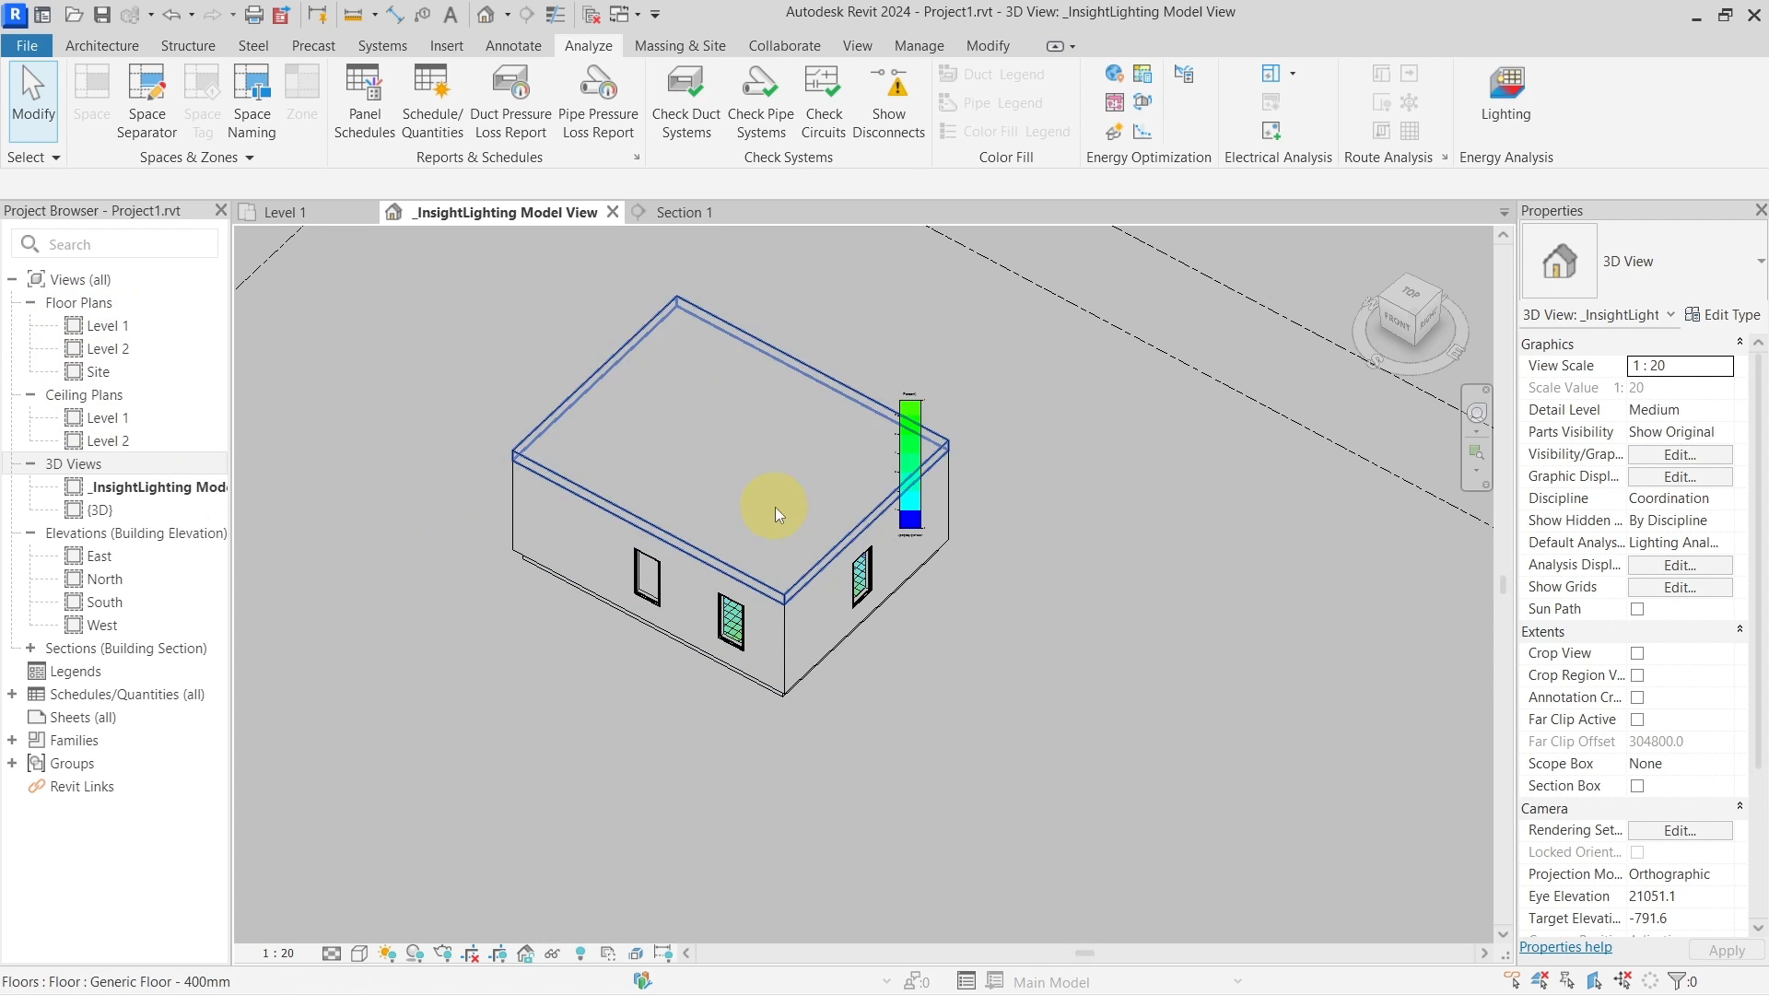
middle_click_drag(954, 485, 1015, 586, "shift")
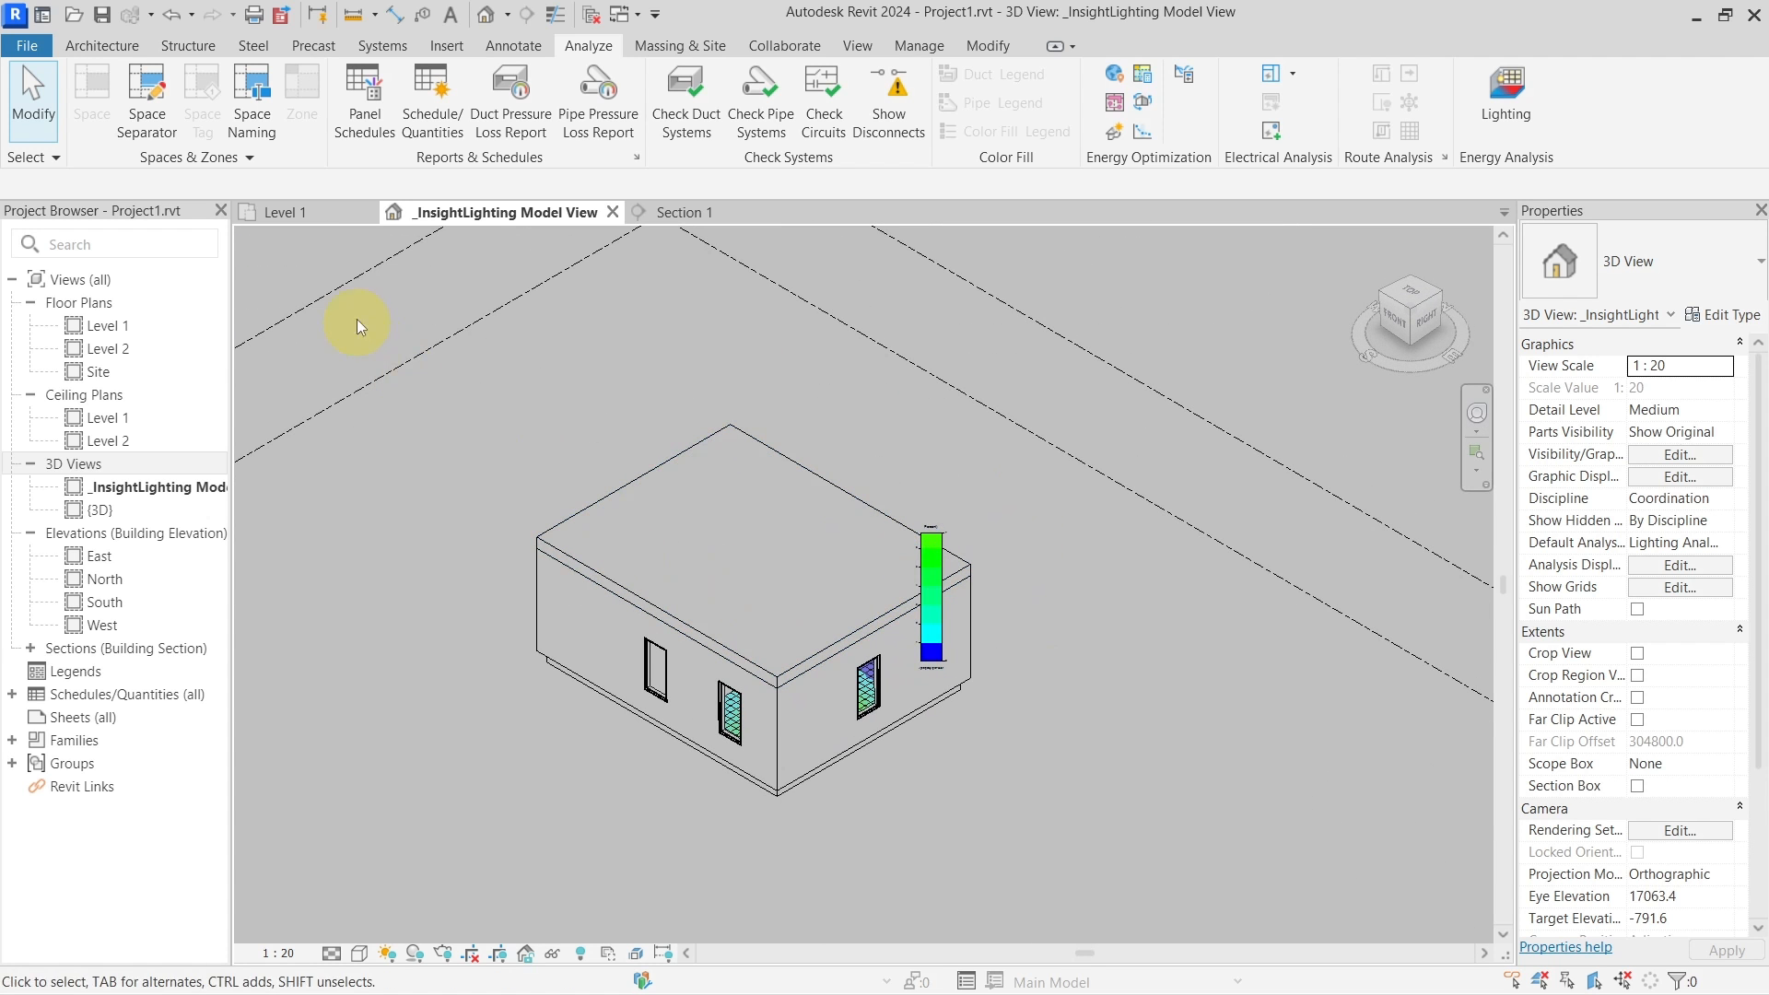
Place room 1, named Room, inside the Level 1 walls, then return to the 3D lighting view
left_click(304, 213)
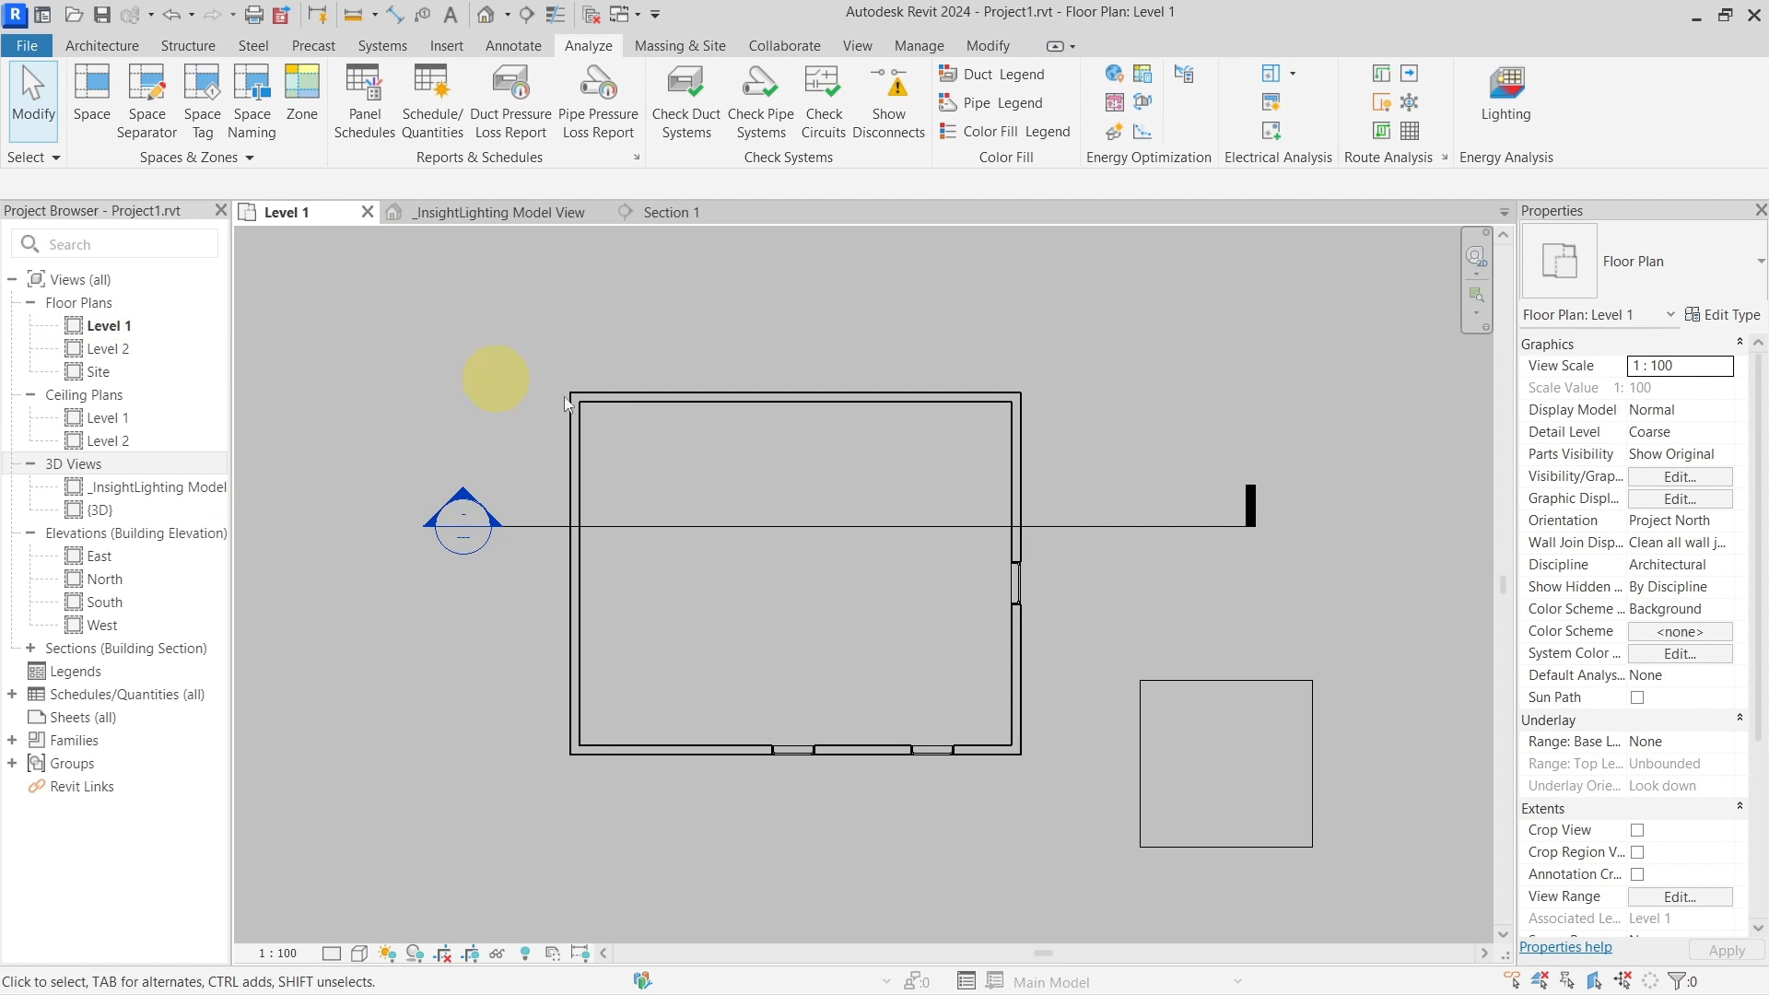
left_click(102, 45)
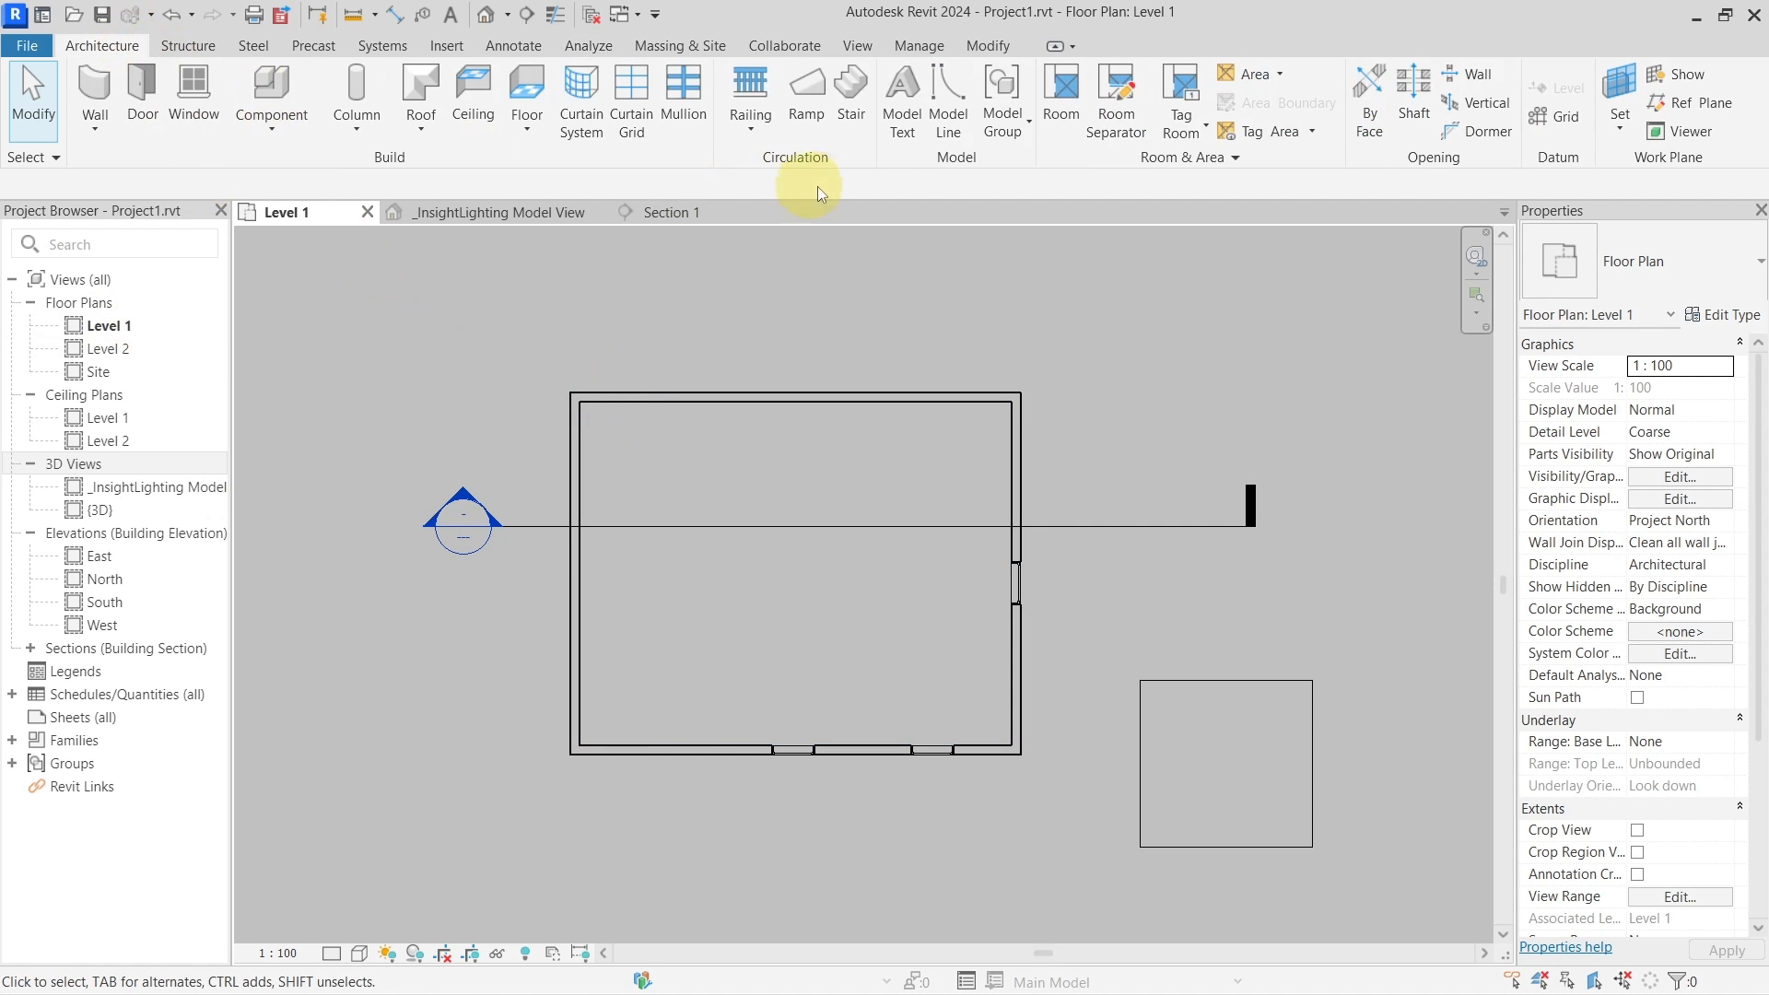
left_click(1061, 102)
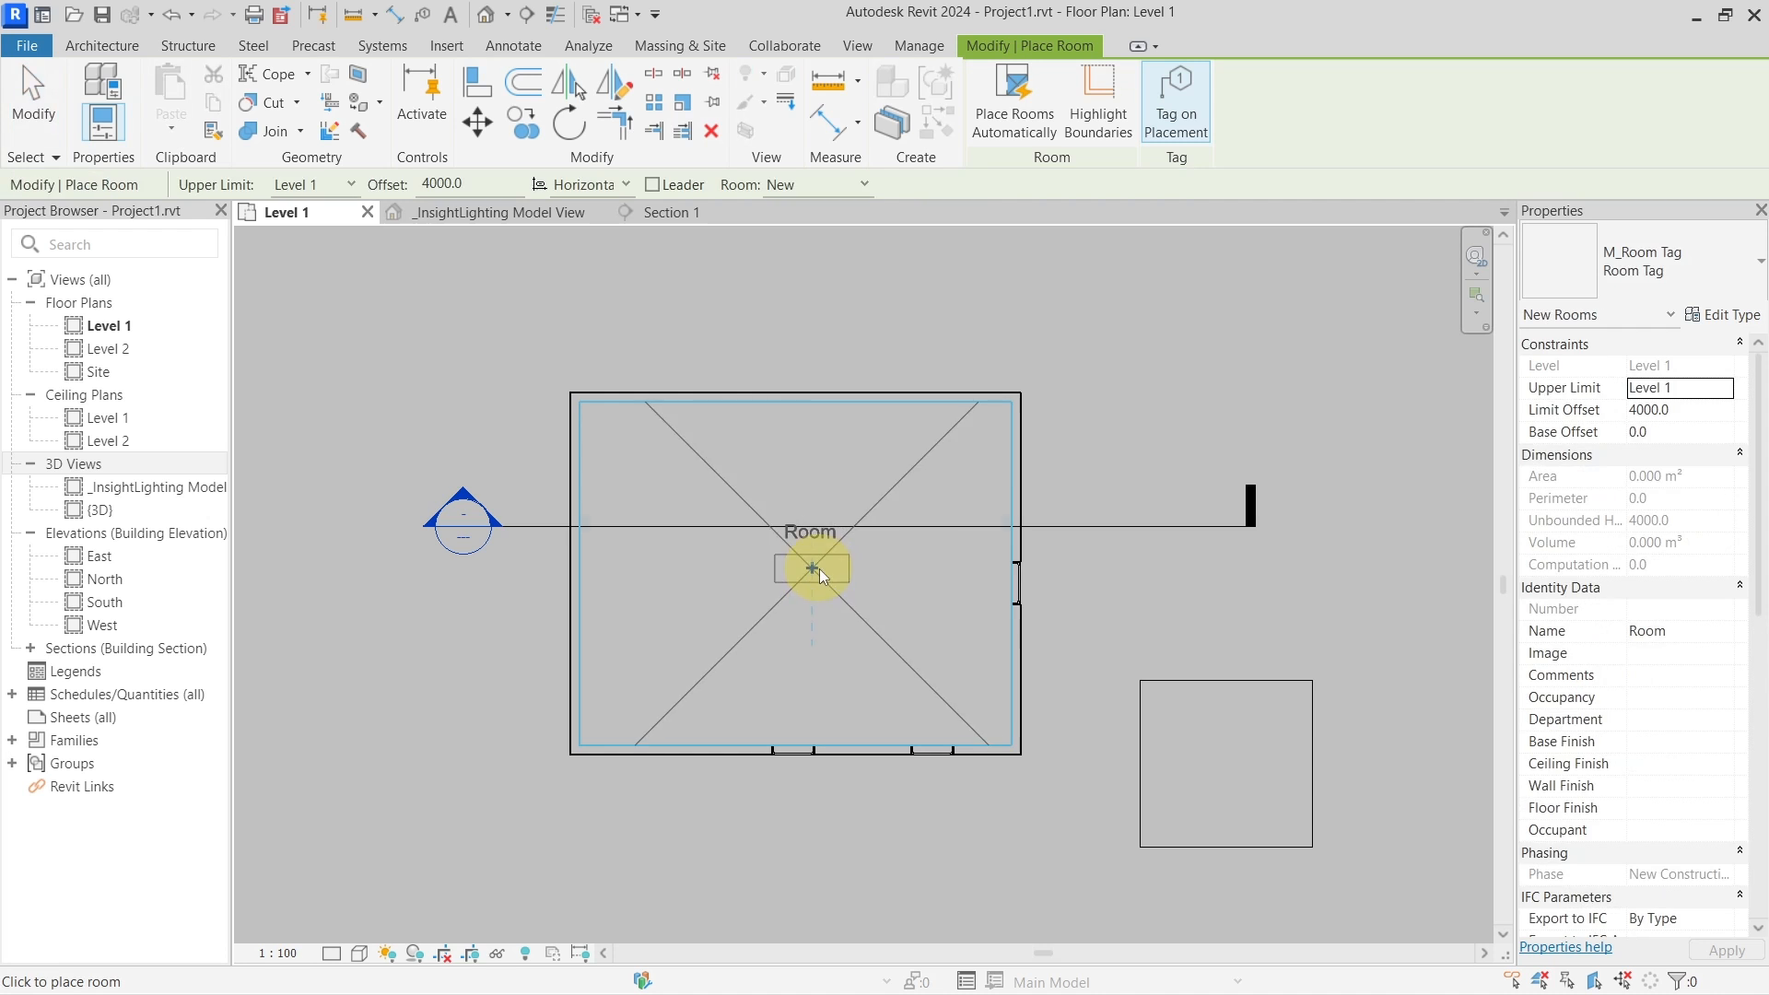
left_click(810, 553)
key("Escape")
key("Escape")
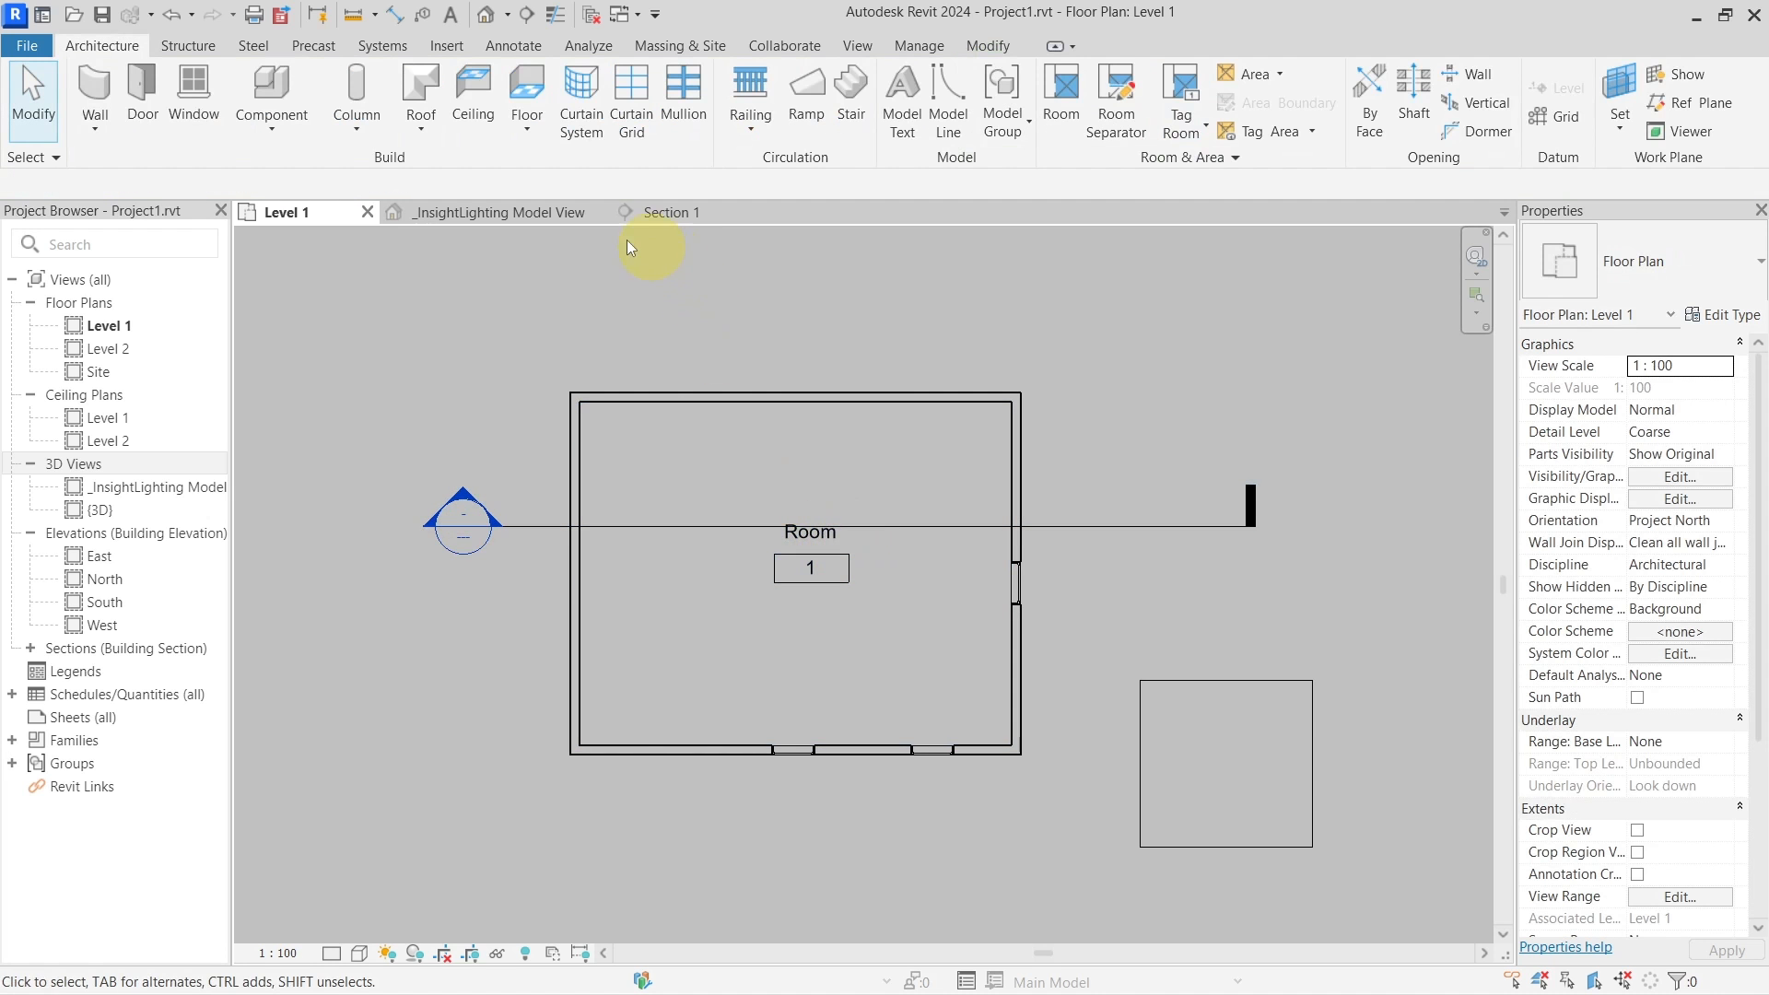
left_click(507, 213)
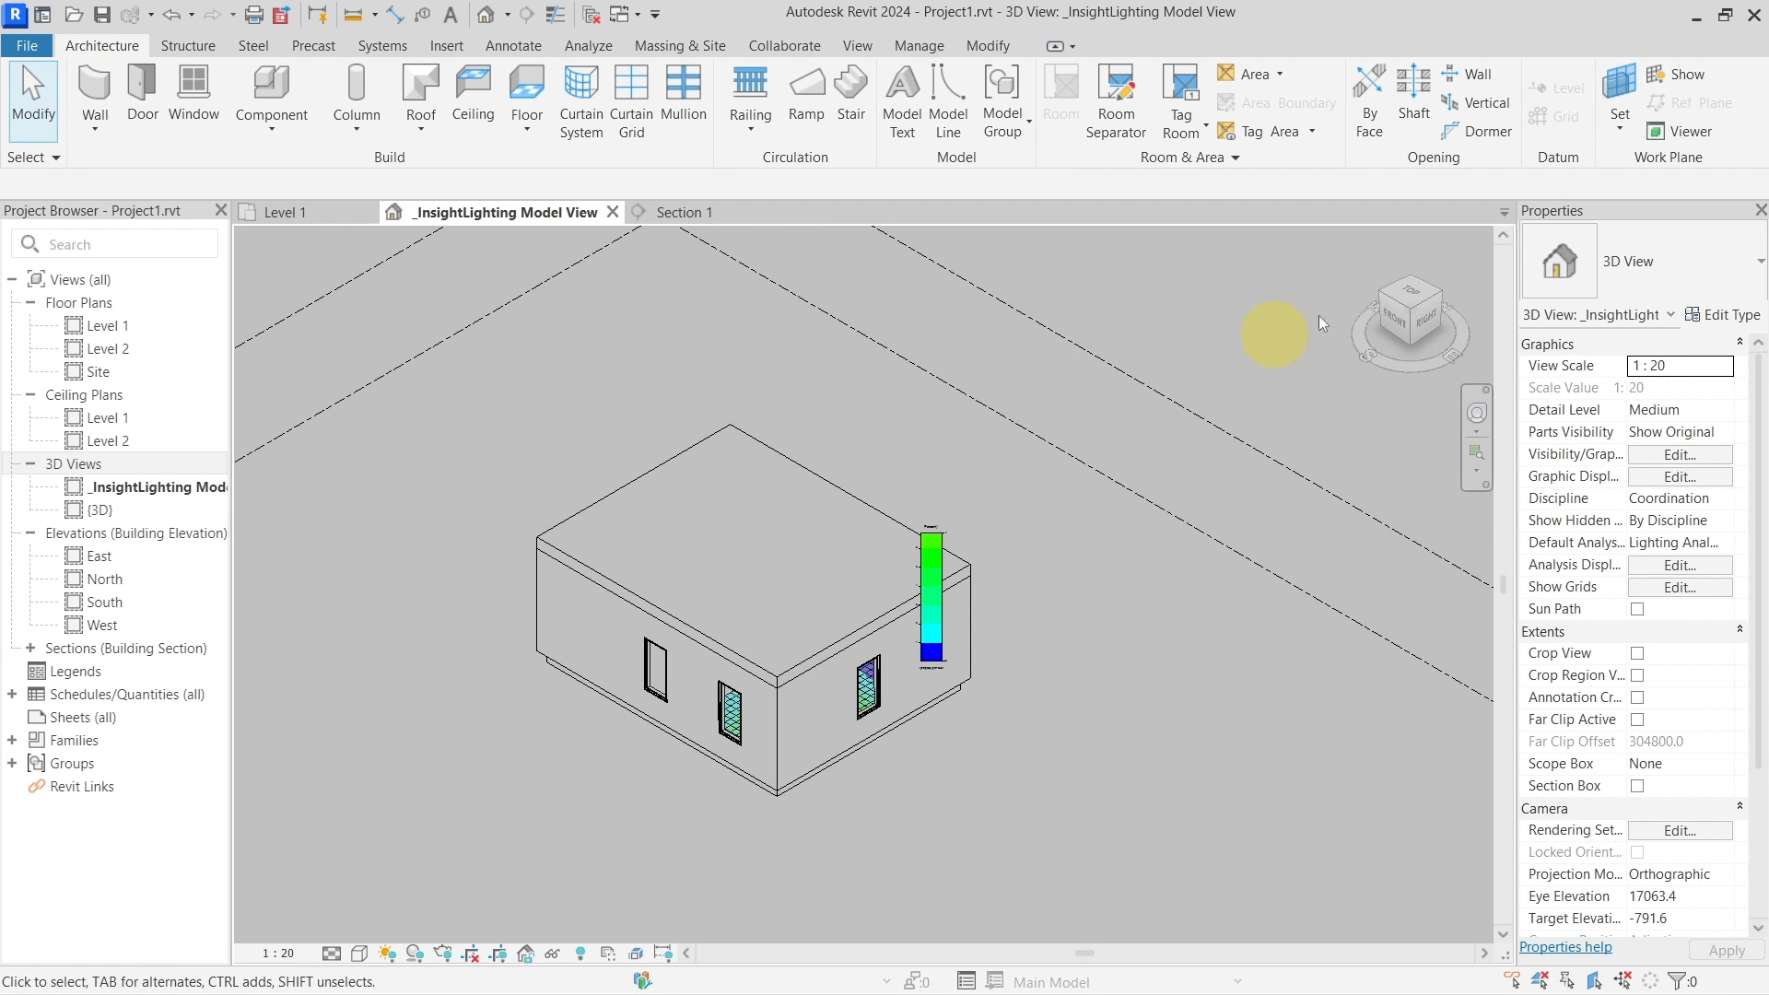
Set up a new Daylight Factor (beta) analysis limited to Level 1
left_click(589, 44)
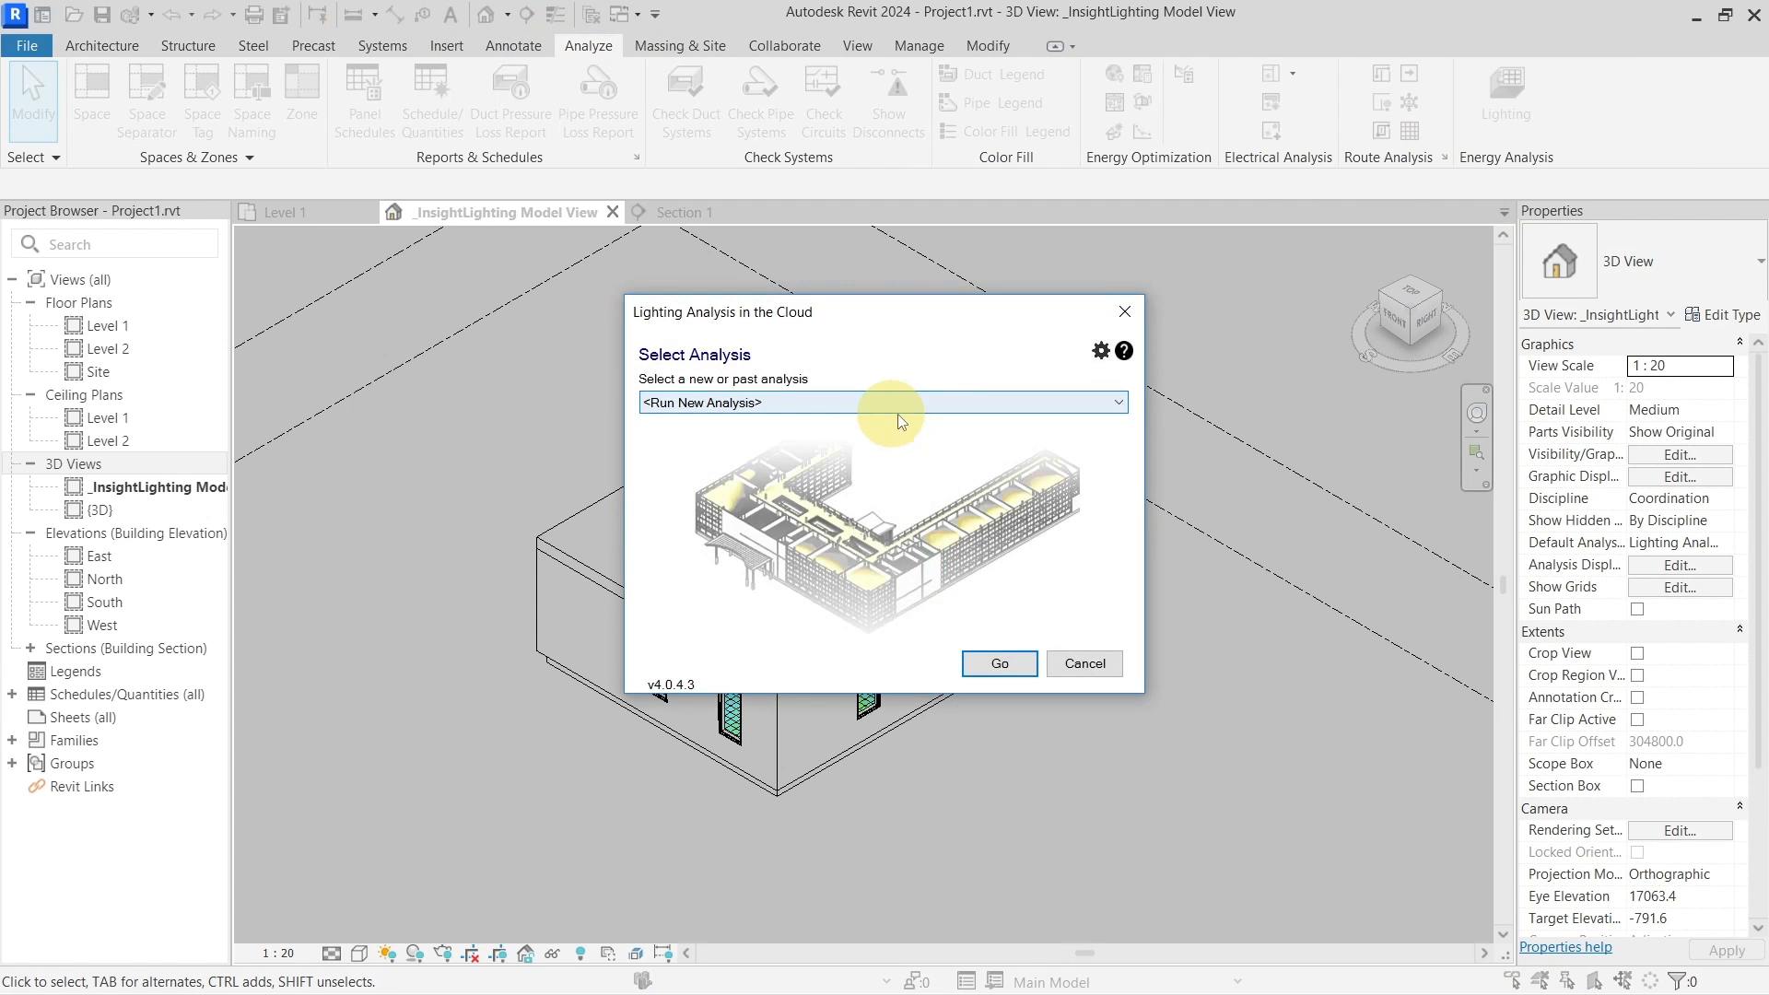
left_click(998, 657)
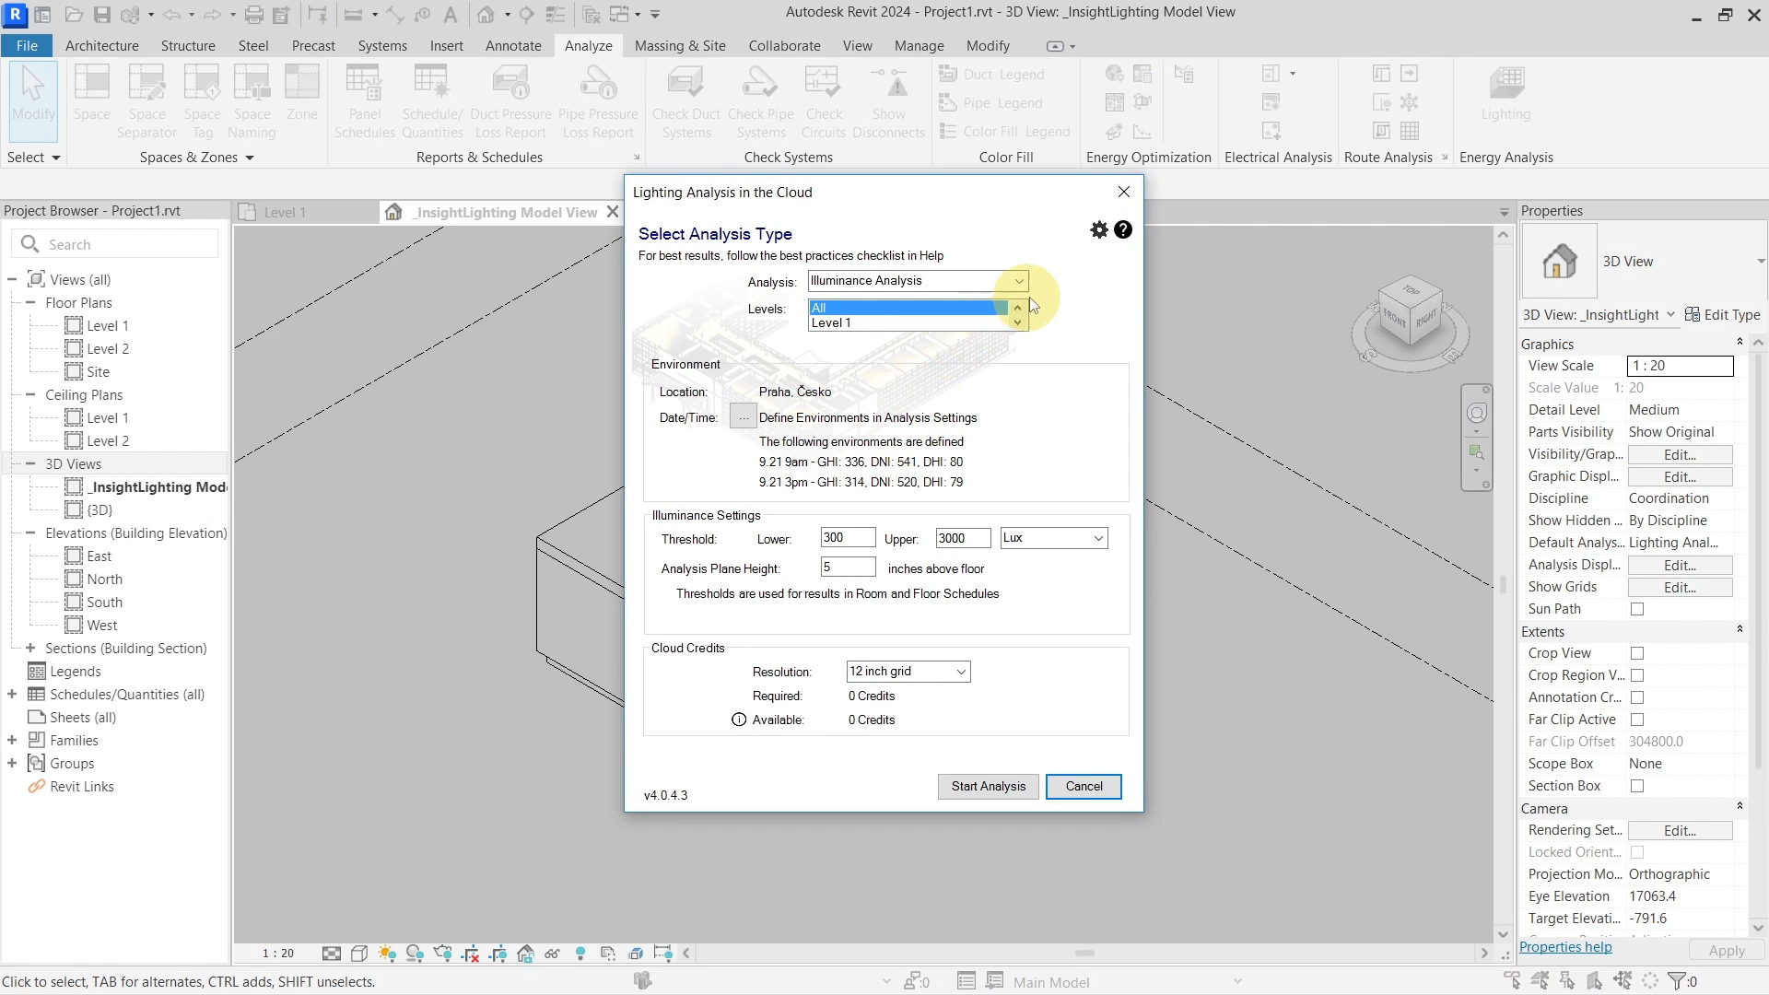
left_click(1015, 282)
left_click(967, 308)
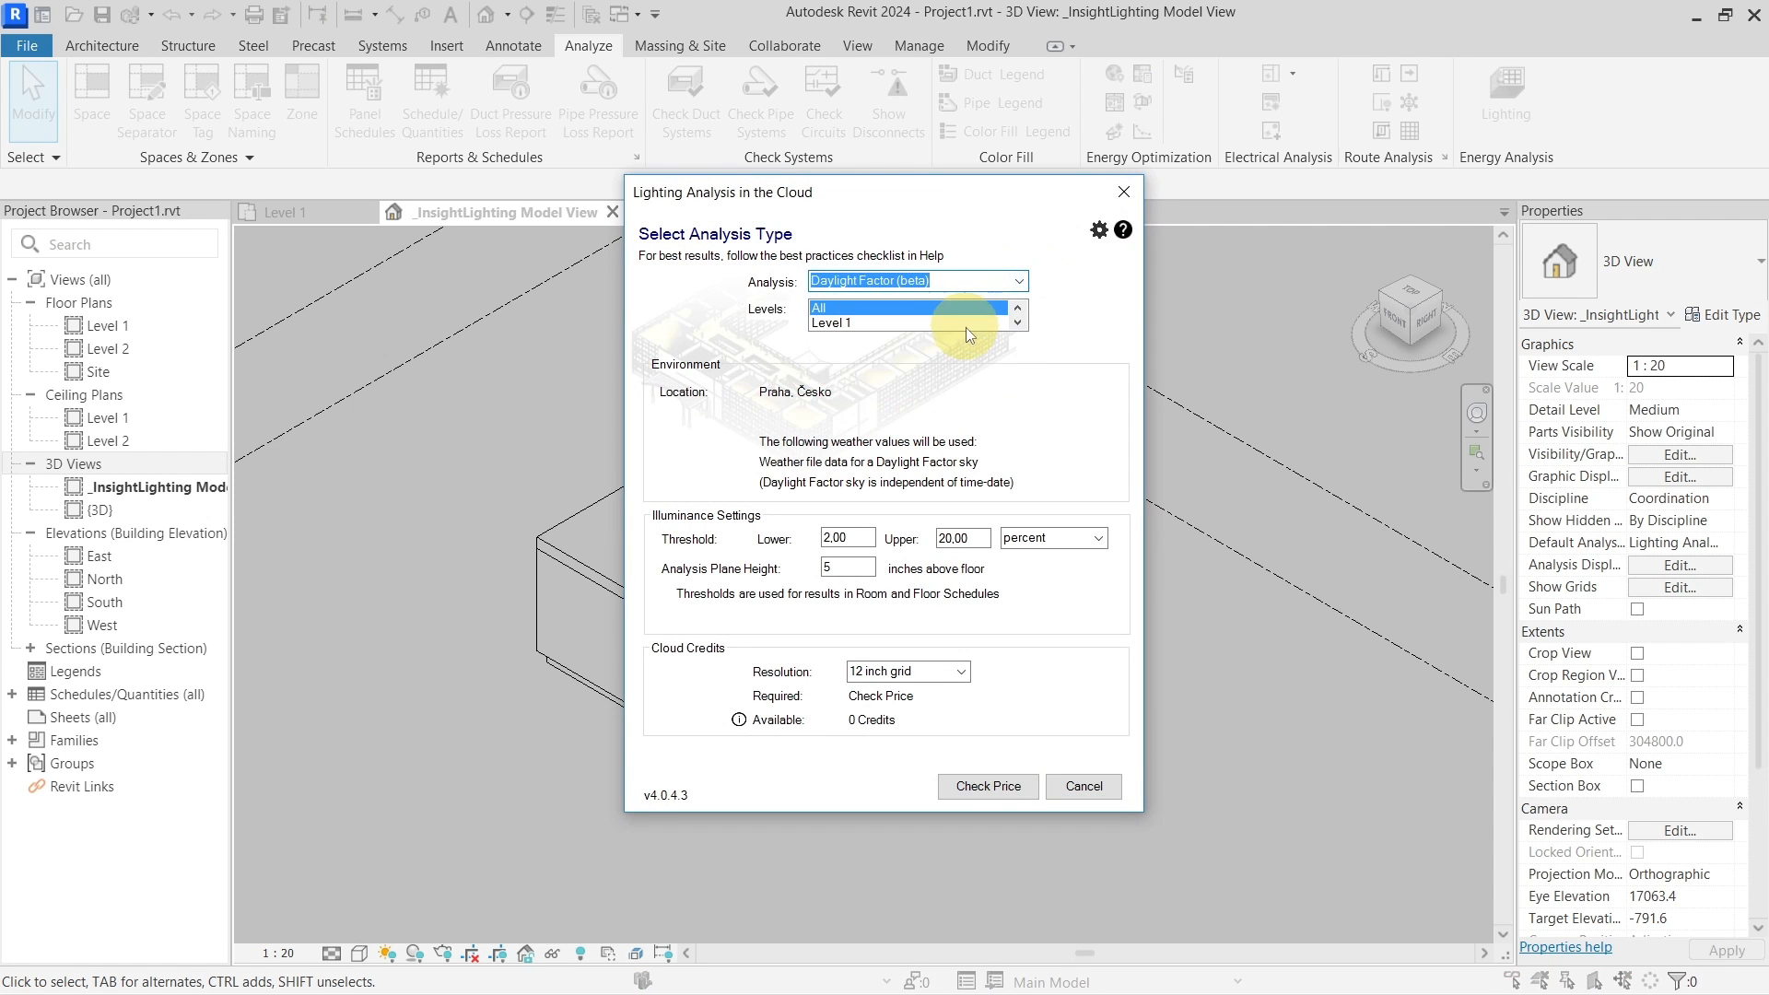
left_click(965, 325)
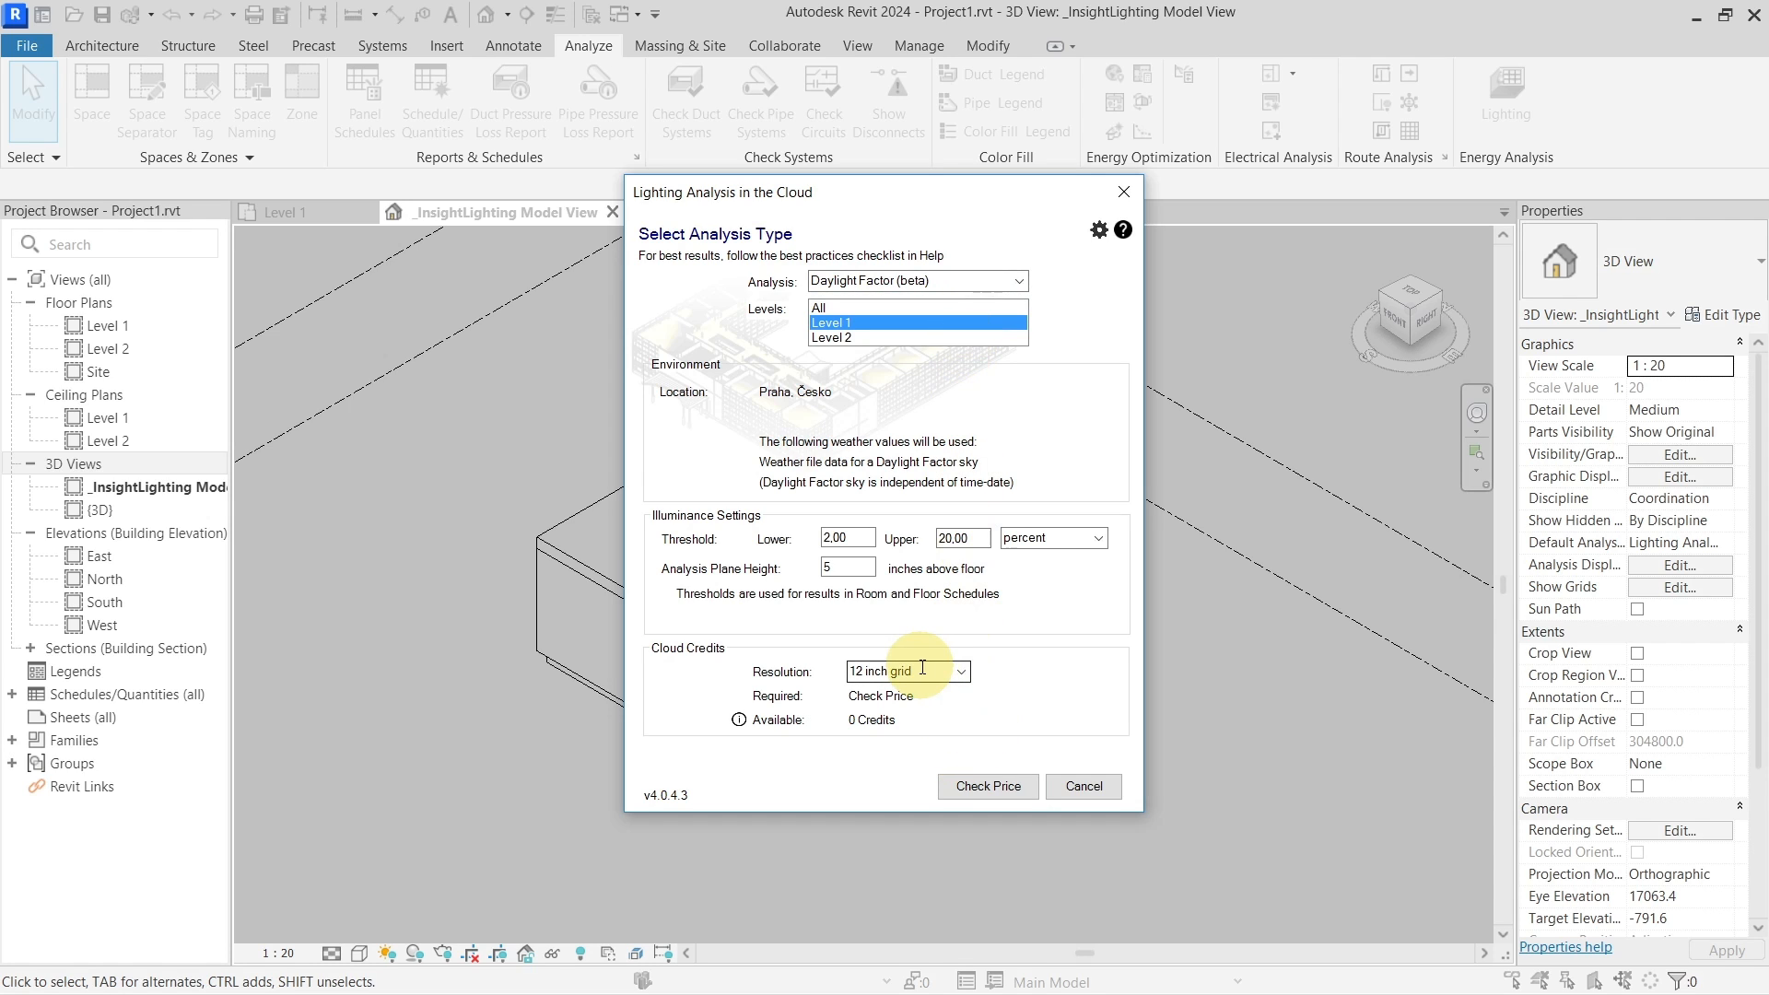
Send the analysis to the cloud, confirm the upload and save prompts, and accept the results
left_click(960, 790)
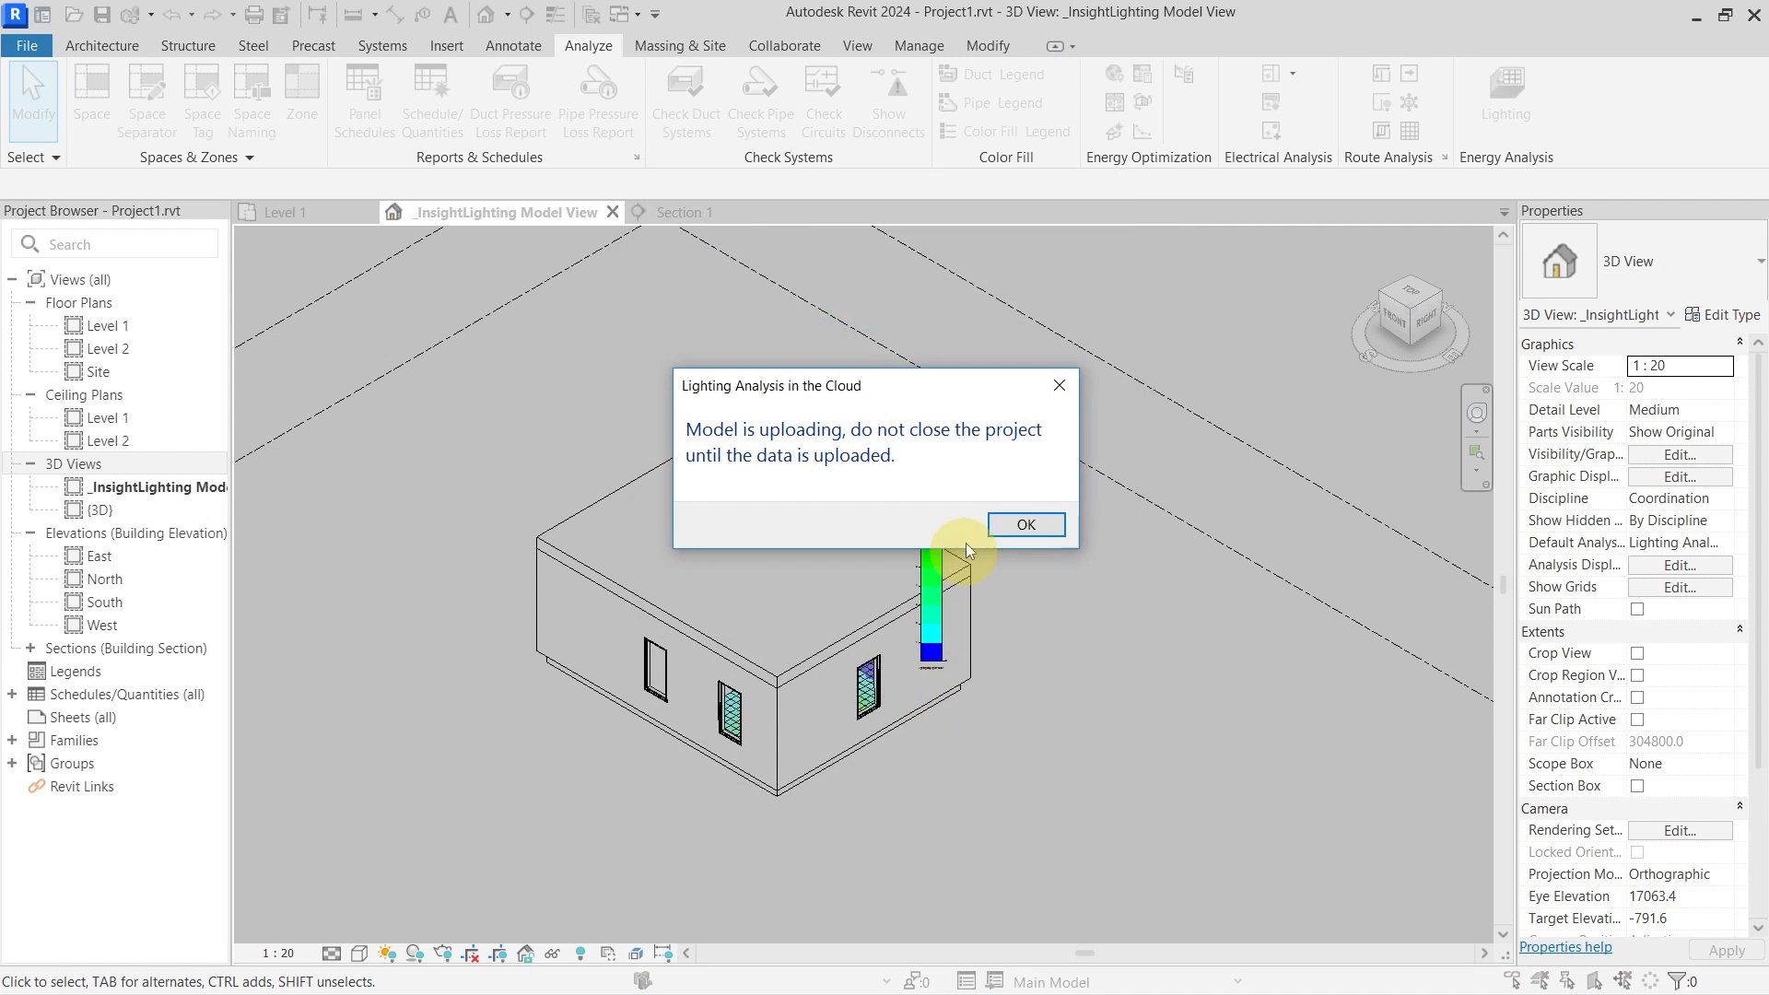
left_click(1019, 522)
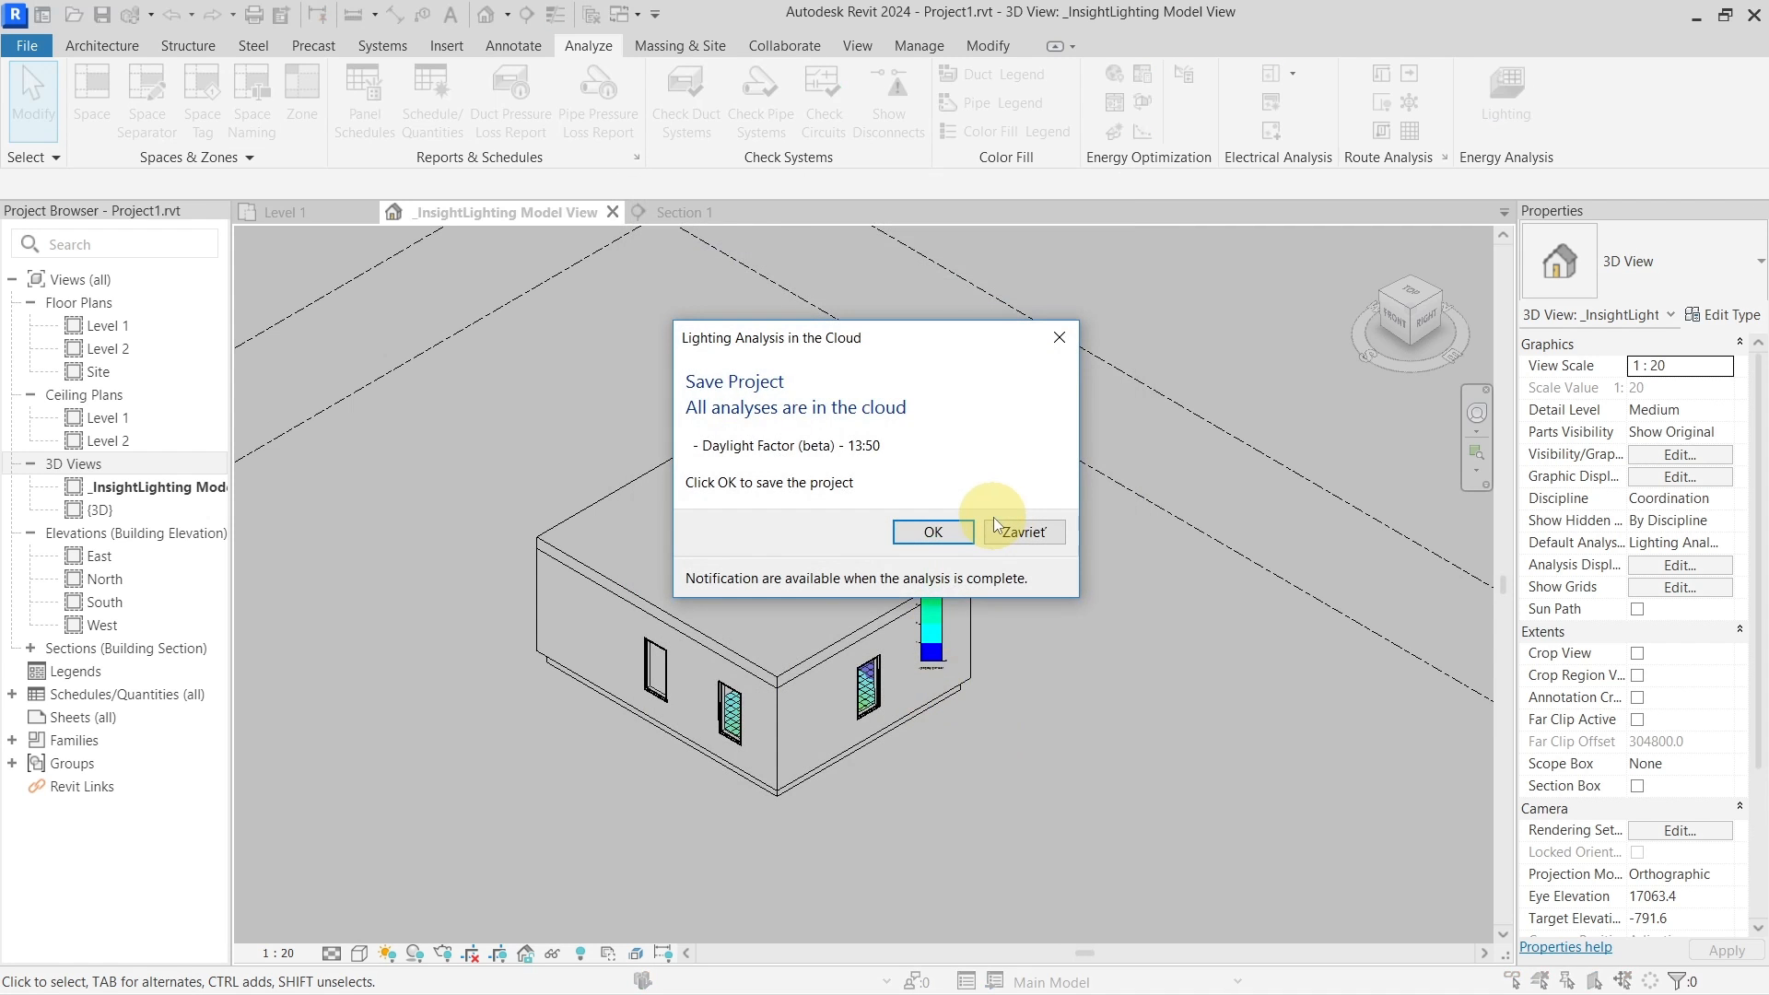
left_click(966, 530)
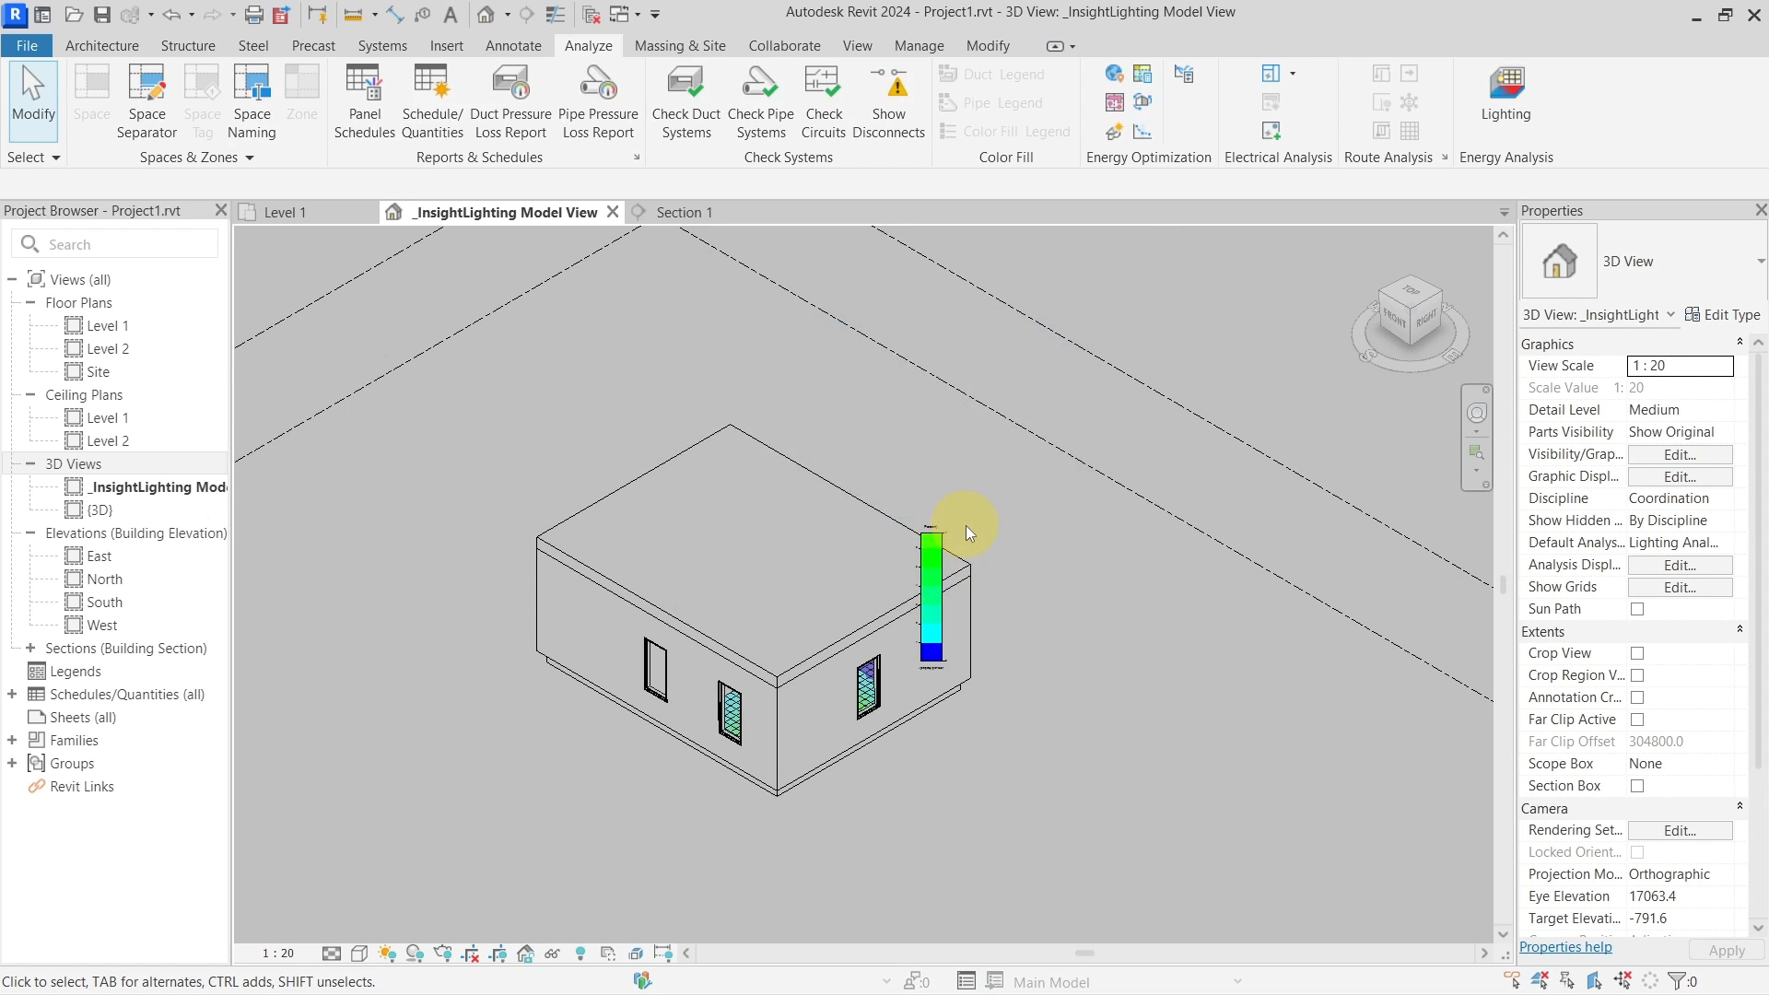
left_click(964, 562)
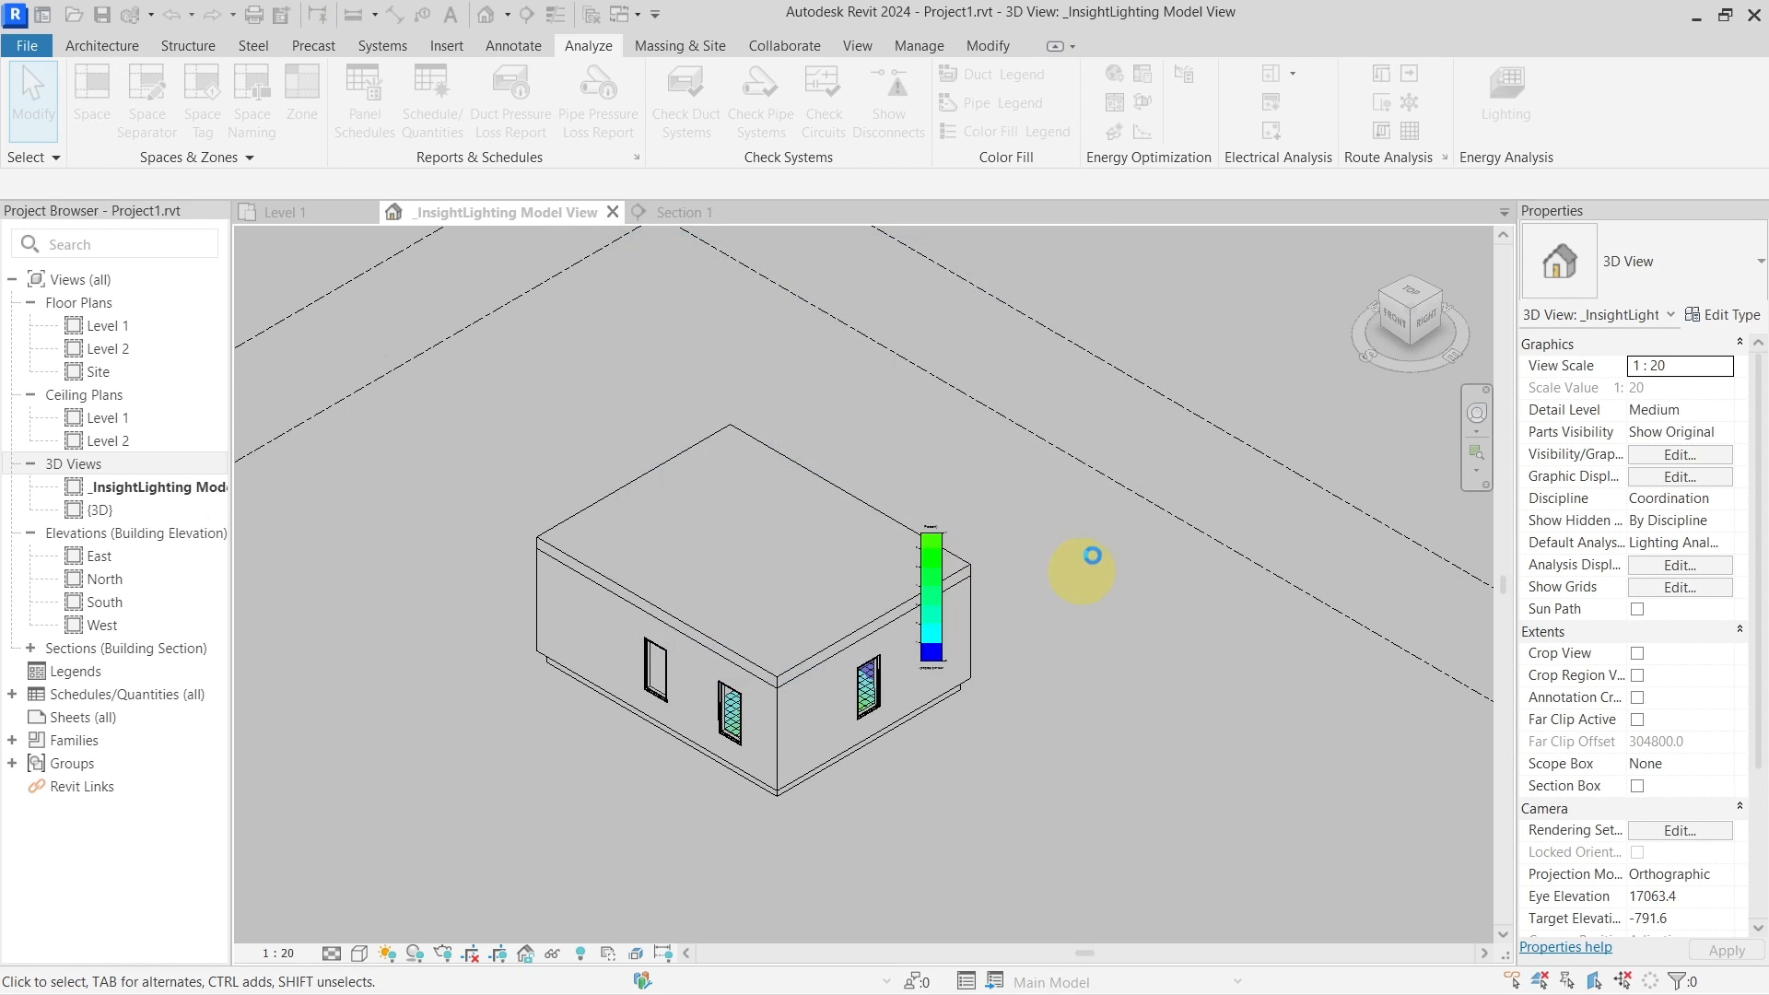
Load the 13:50 Daylight Factor (beta) run, with 0.3% building ADF and 3% passing
left_click(1496, 114)
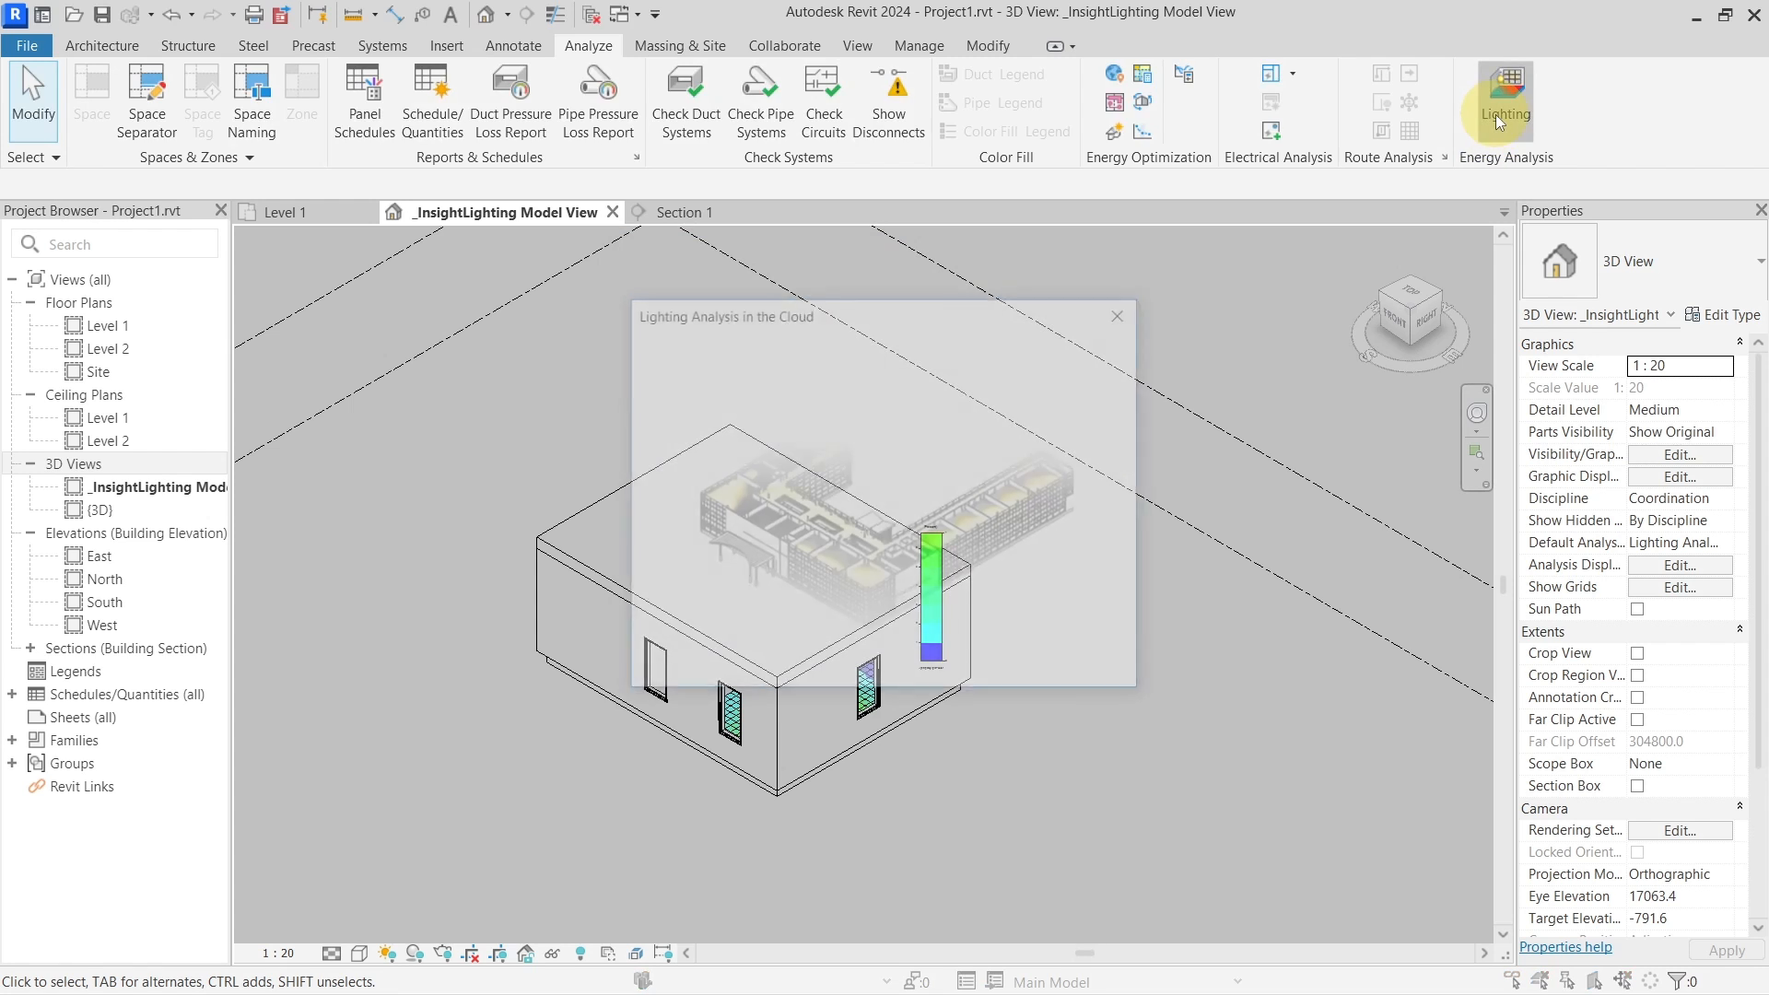
left_click(884, 404)
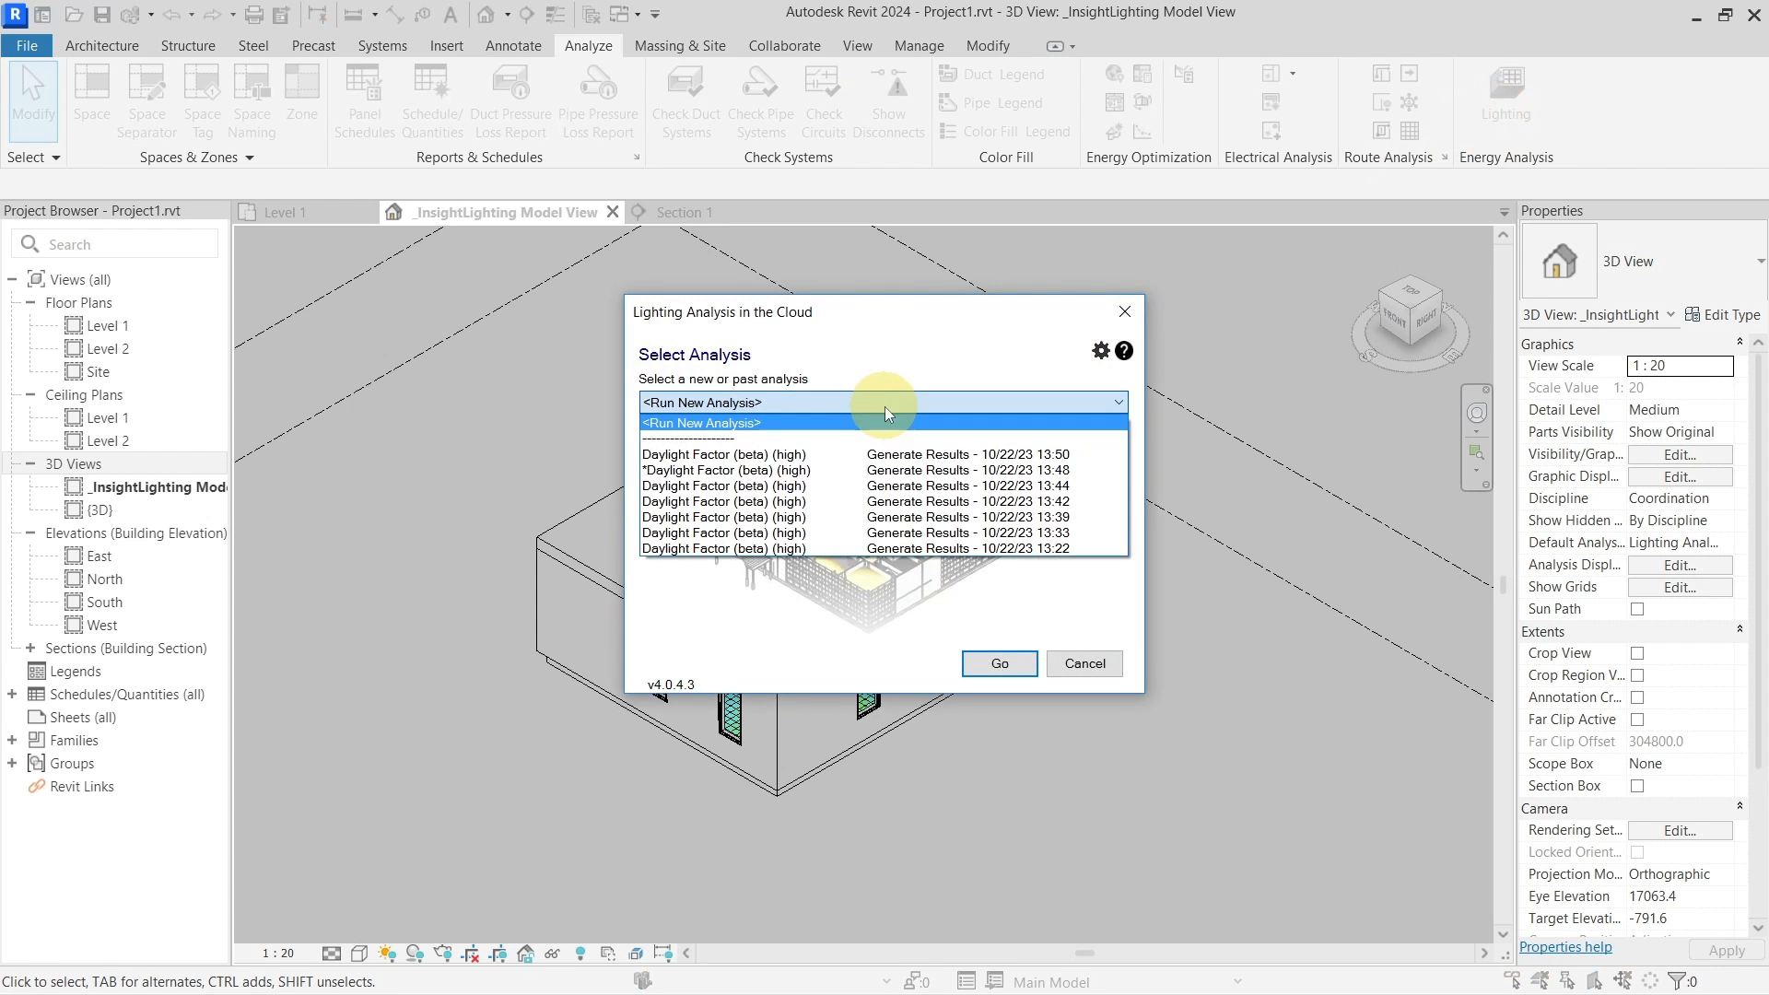
left_click(877, 455)
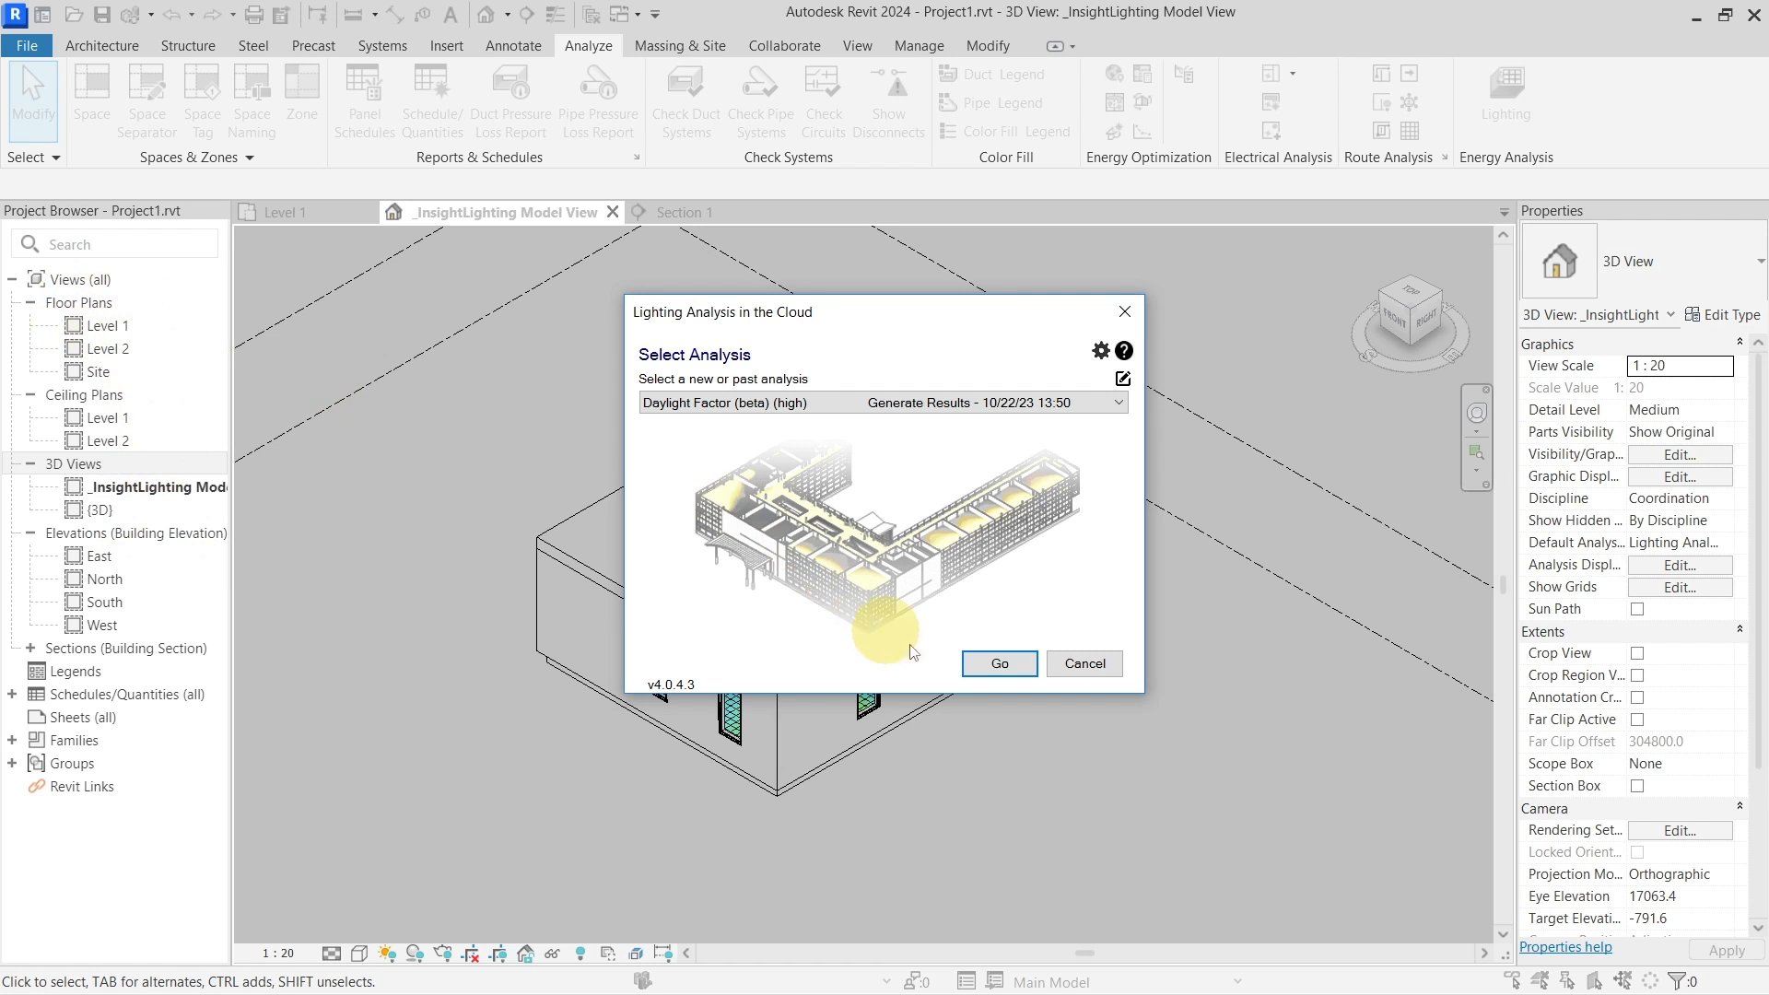
left_click(995, 663)
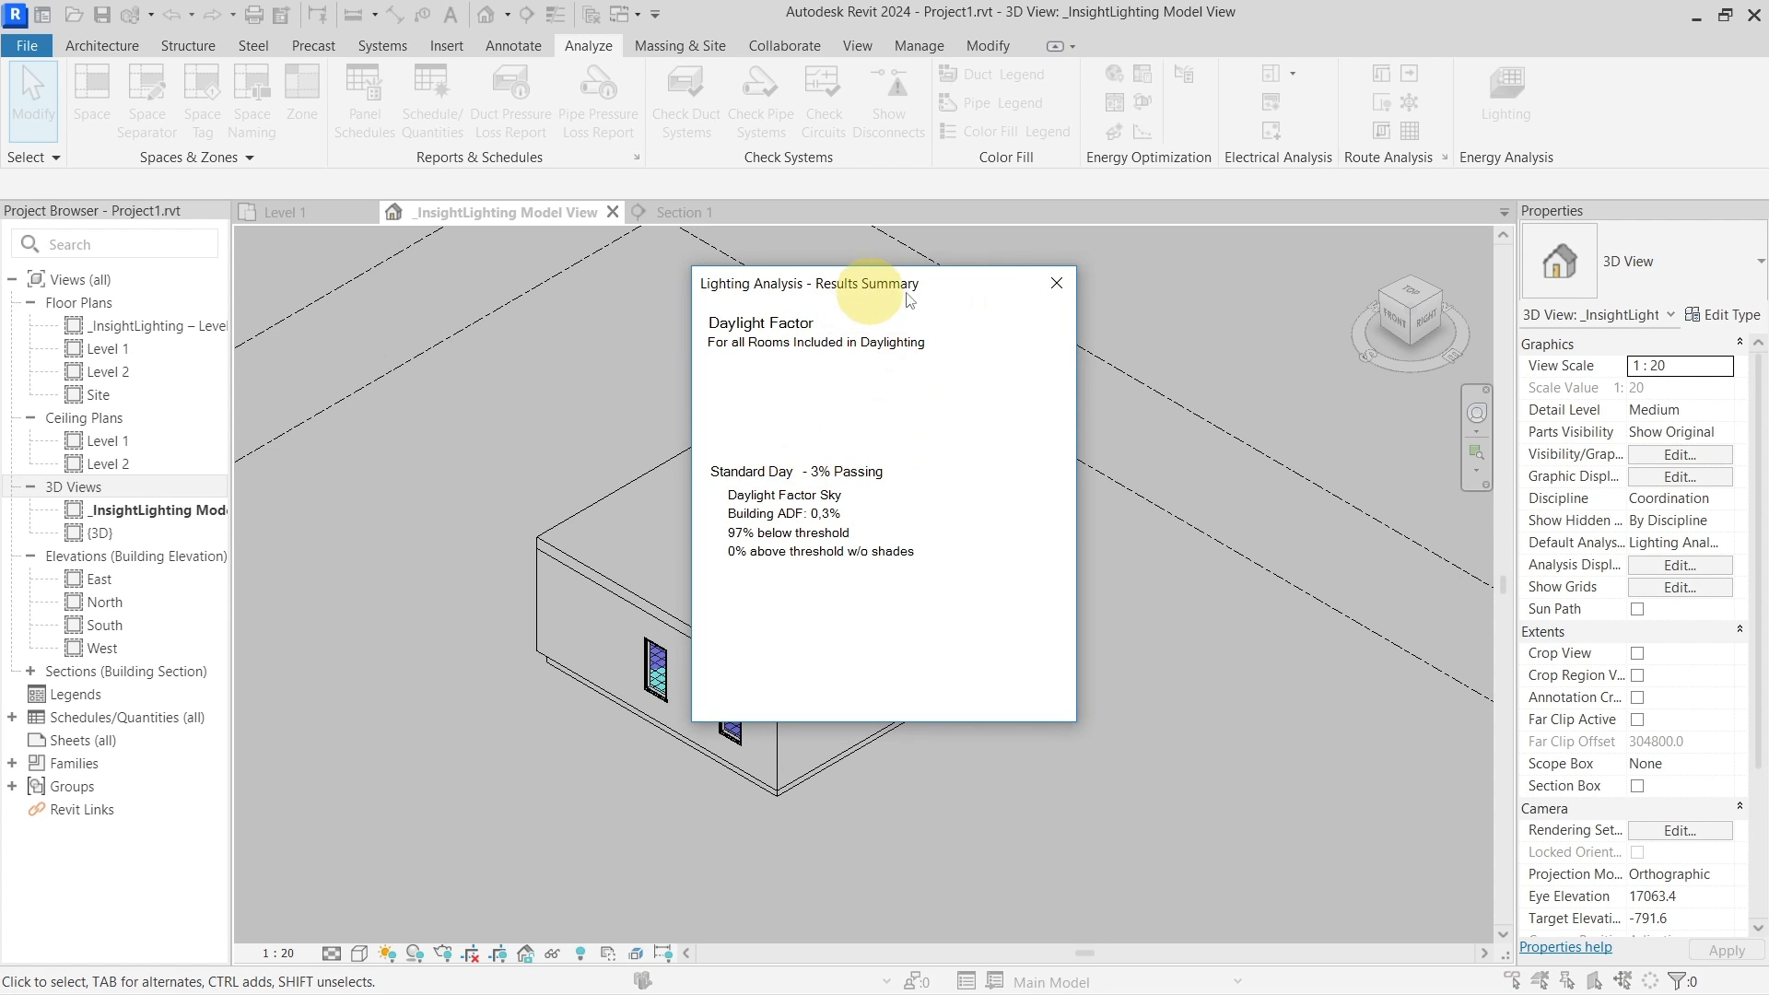
left_click(1056, 283)
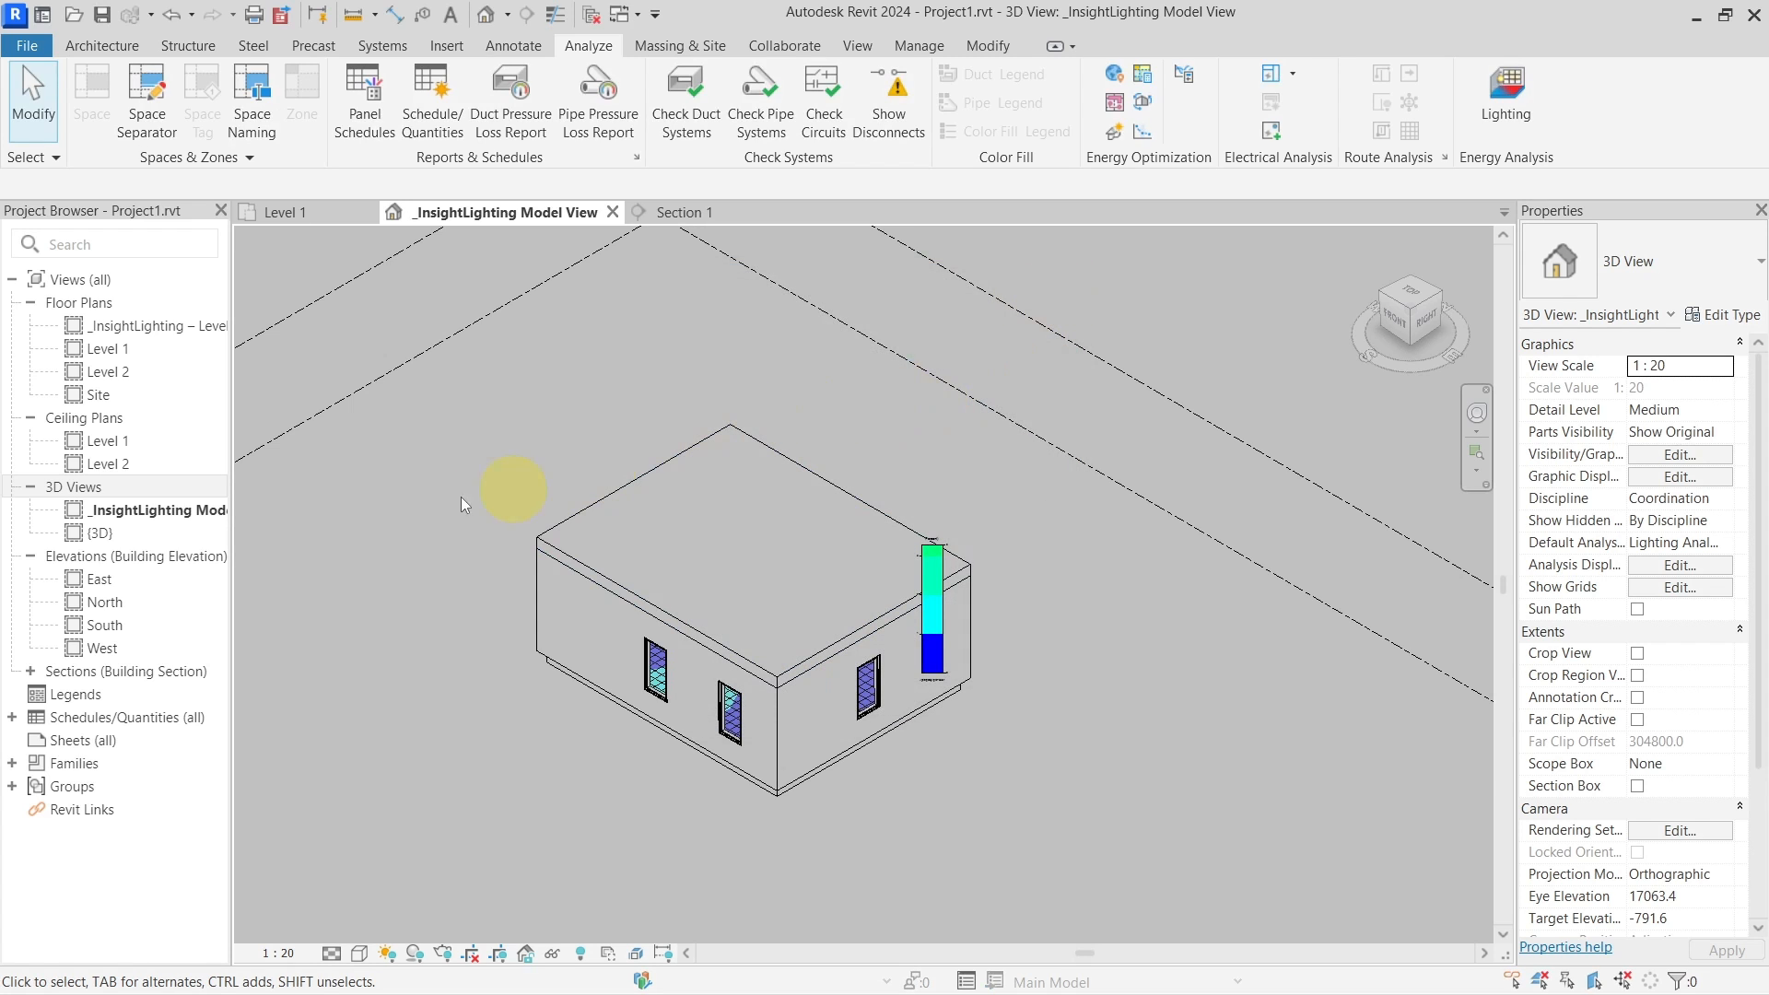
Inspect the Daylight Factor grid in _InsightLighting – Level 1 Plan, then return to the deselected 3D view
double_click(148, 330)
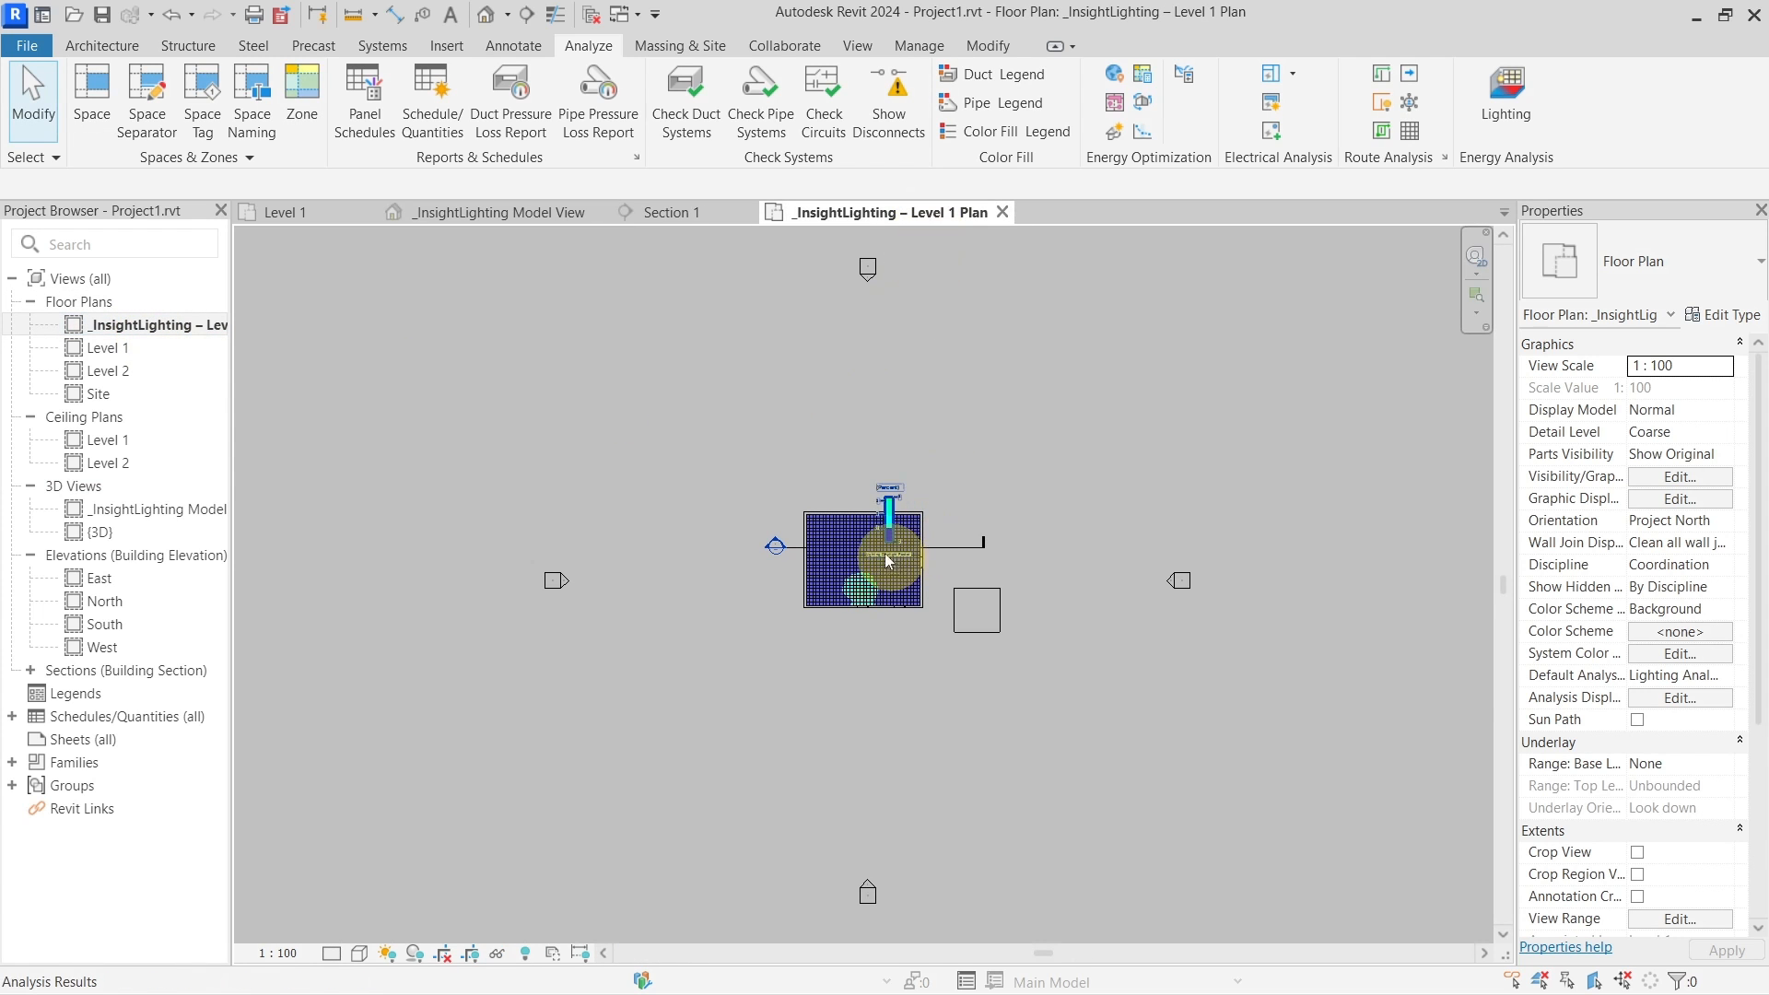
scroll(880, 547, "up", 5)
scroll(871, 551, "down", 2)
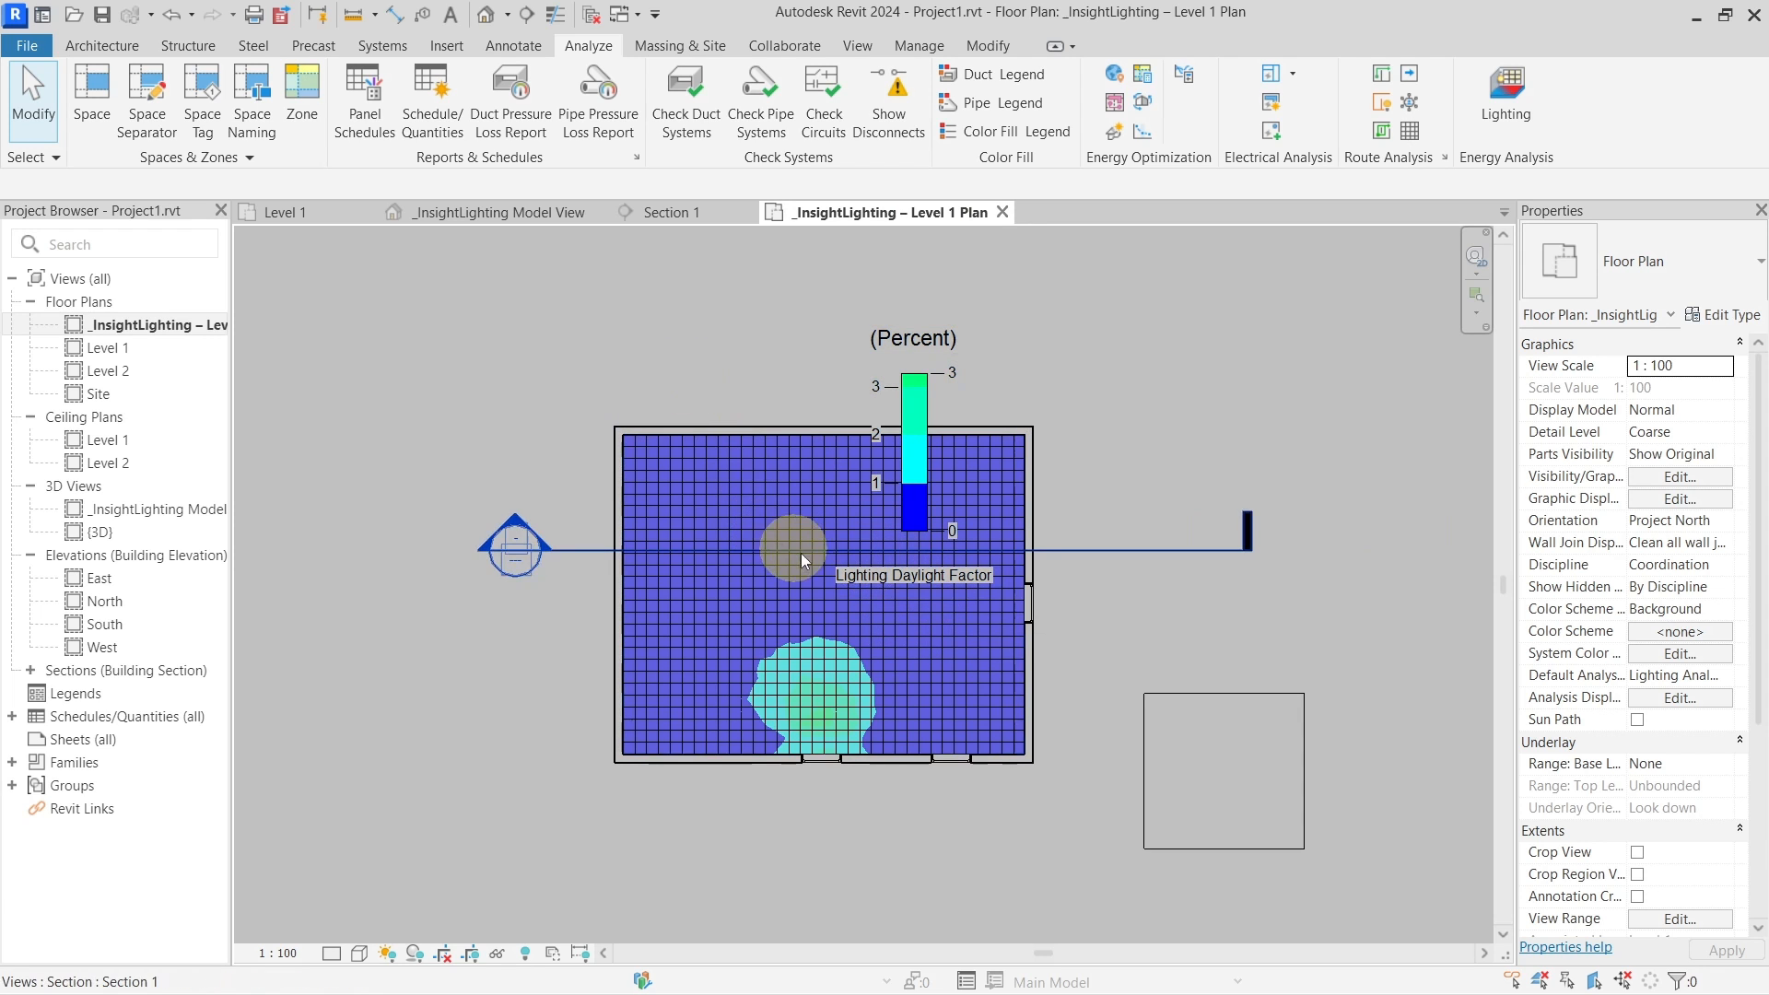
scroll(804, 556, "up", 2)
scroll(803, 556, "down", 2)
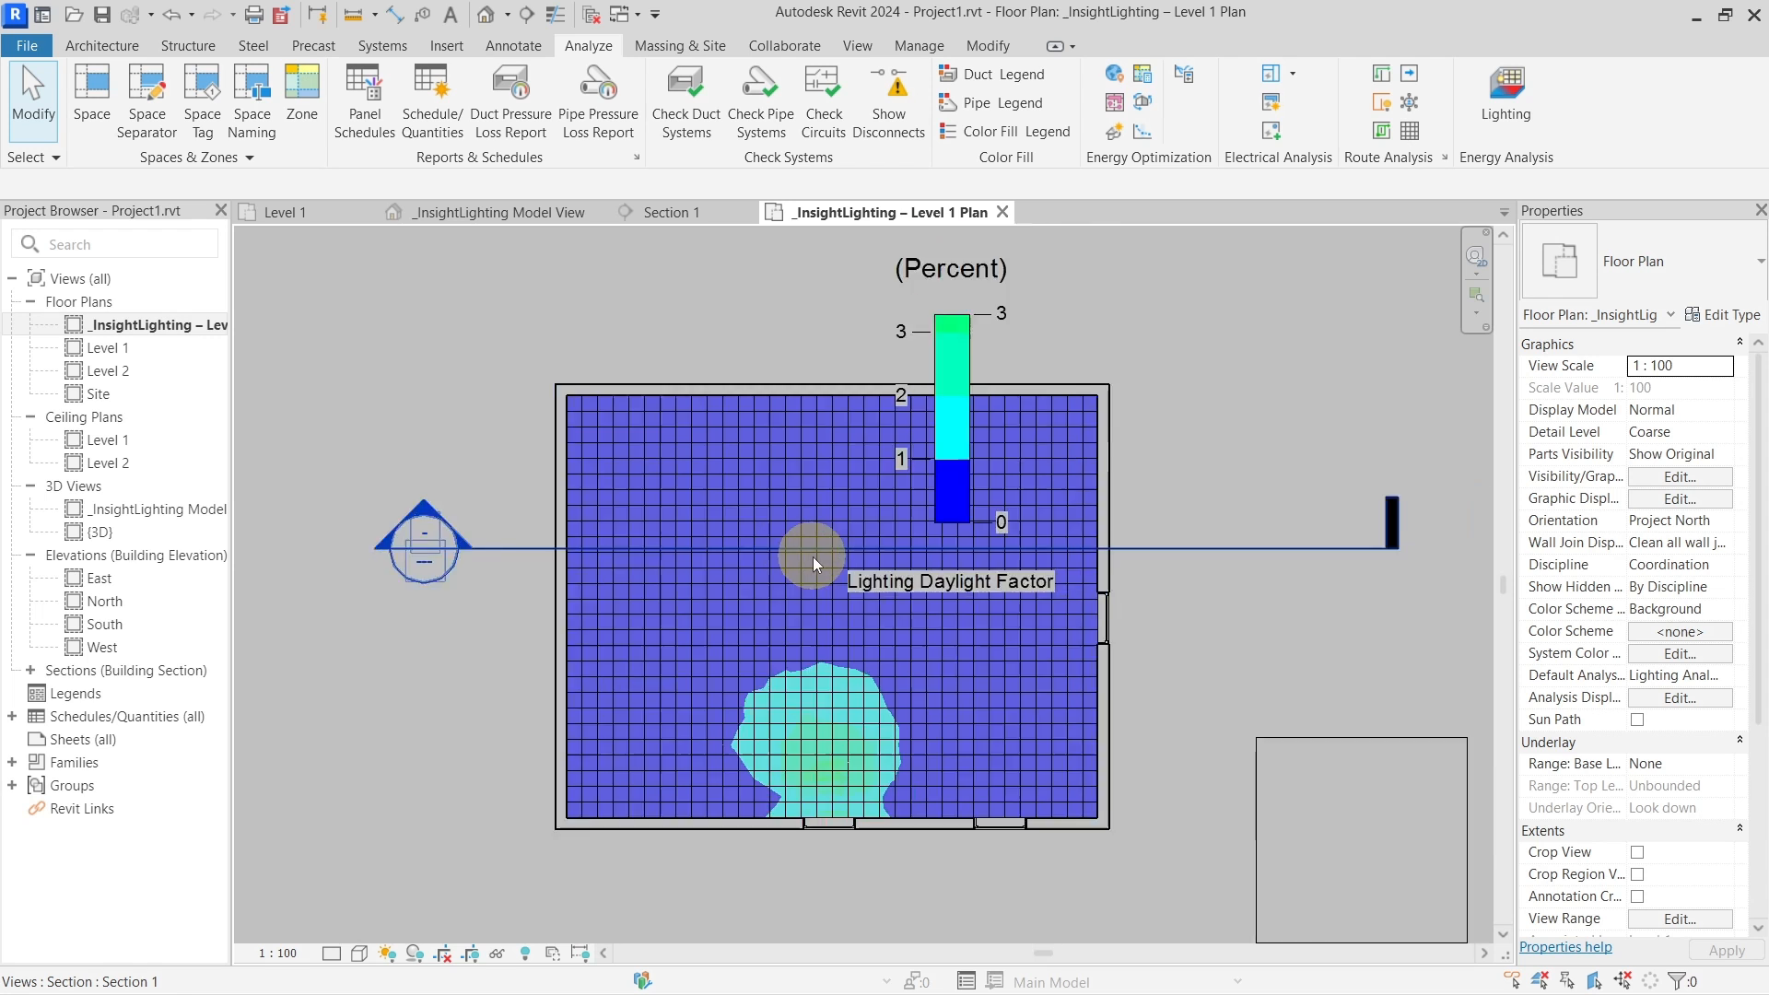
left_click(516, 213)
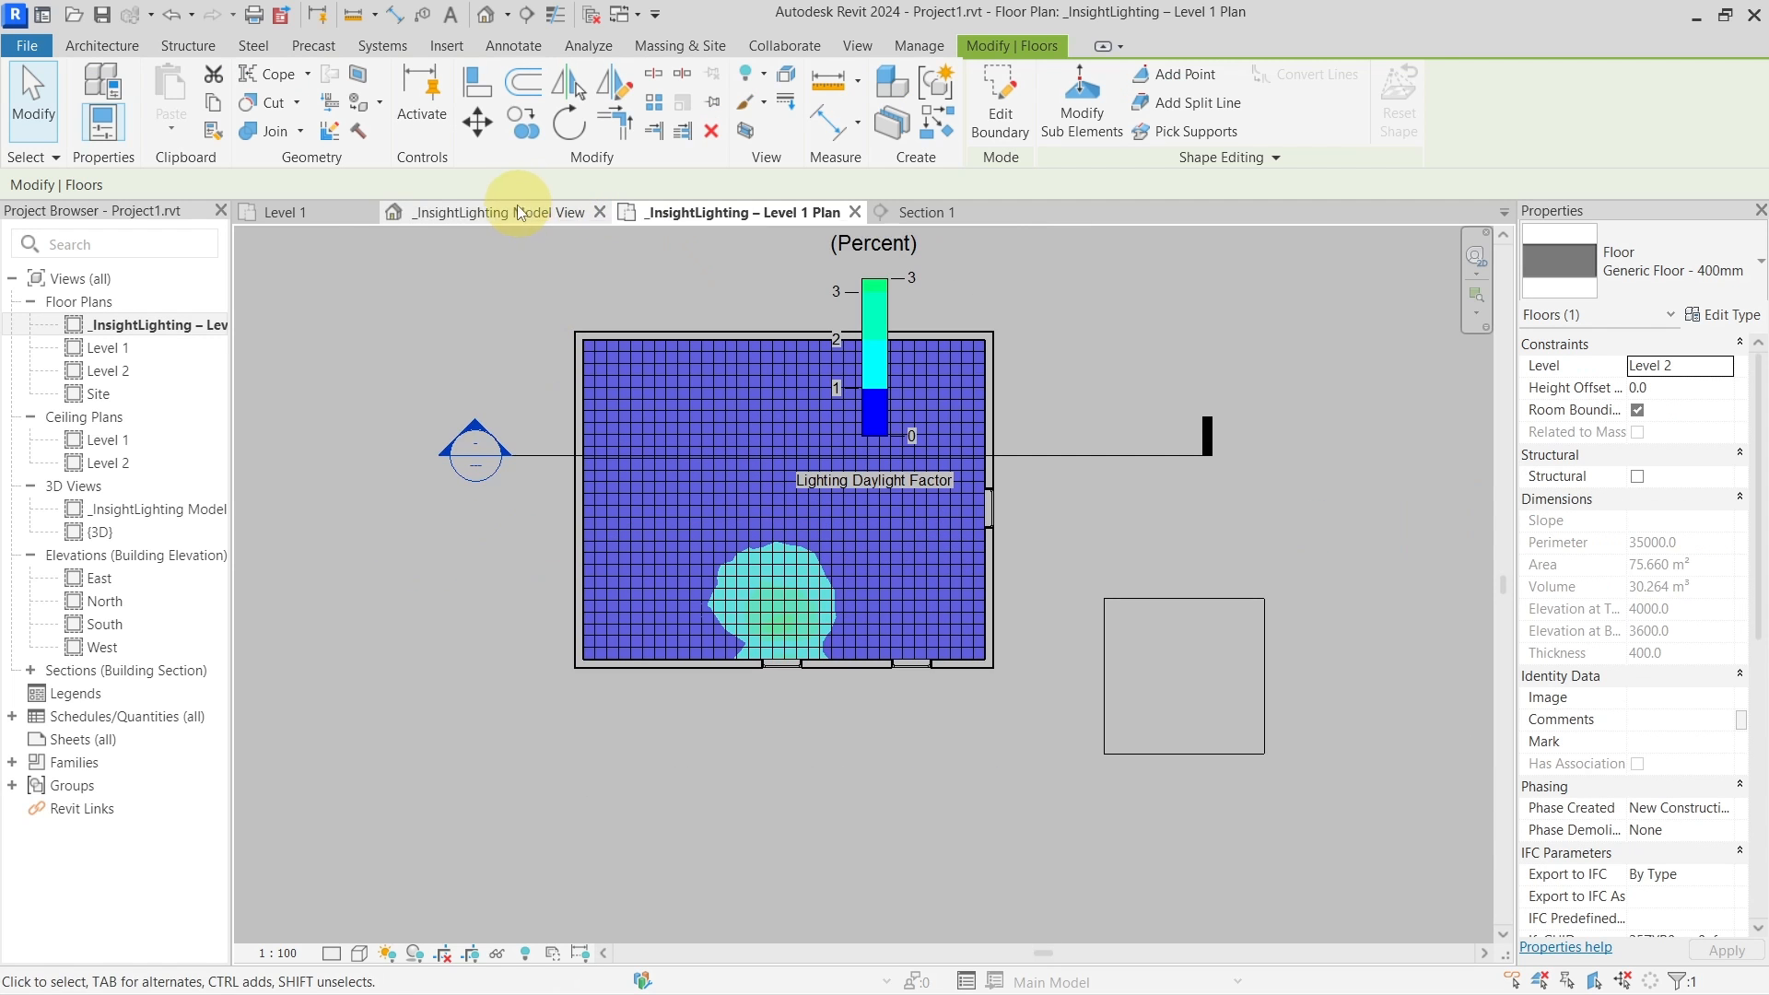
left_click(1006, 511)
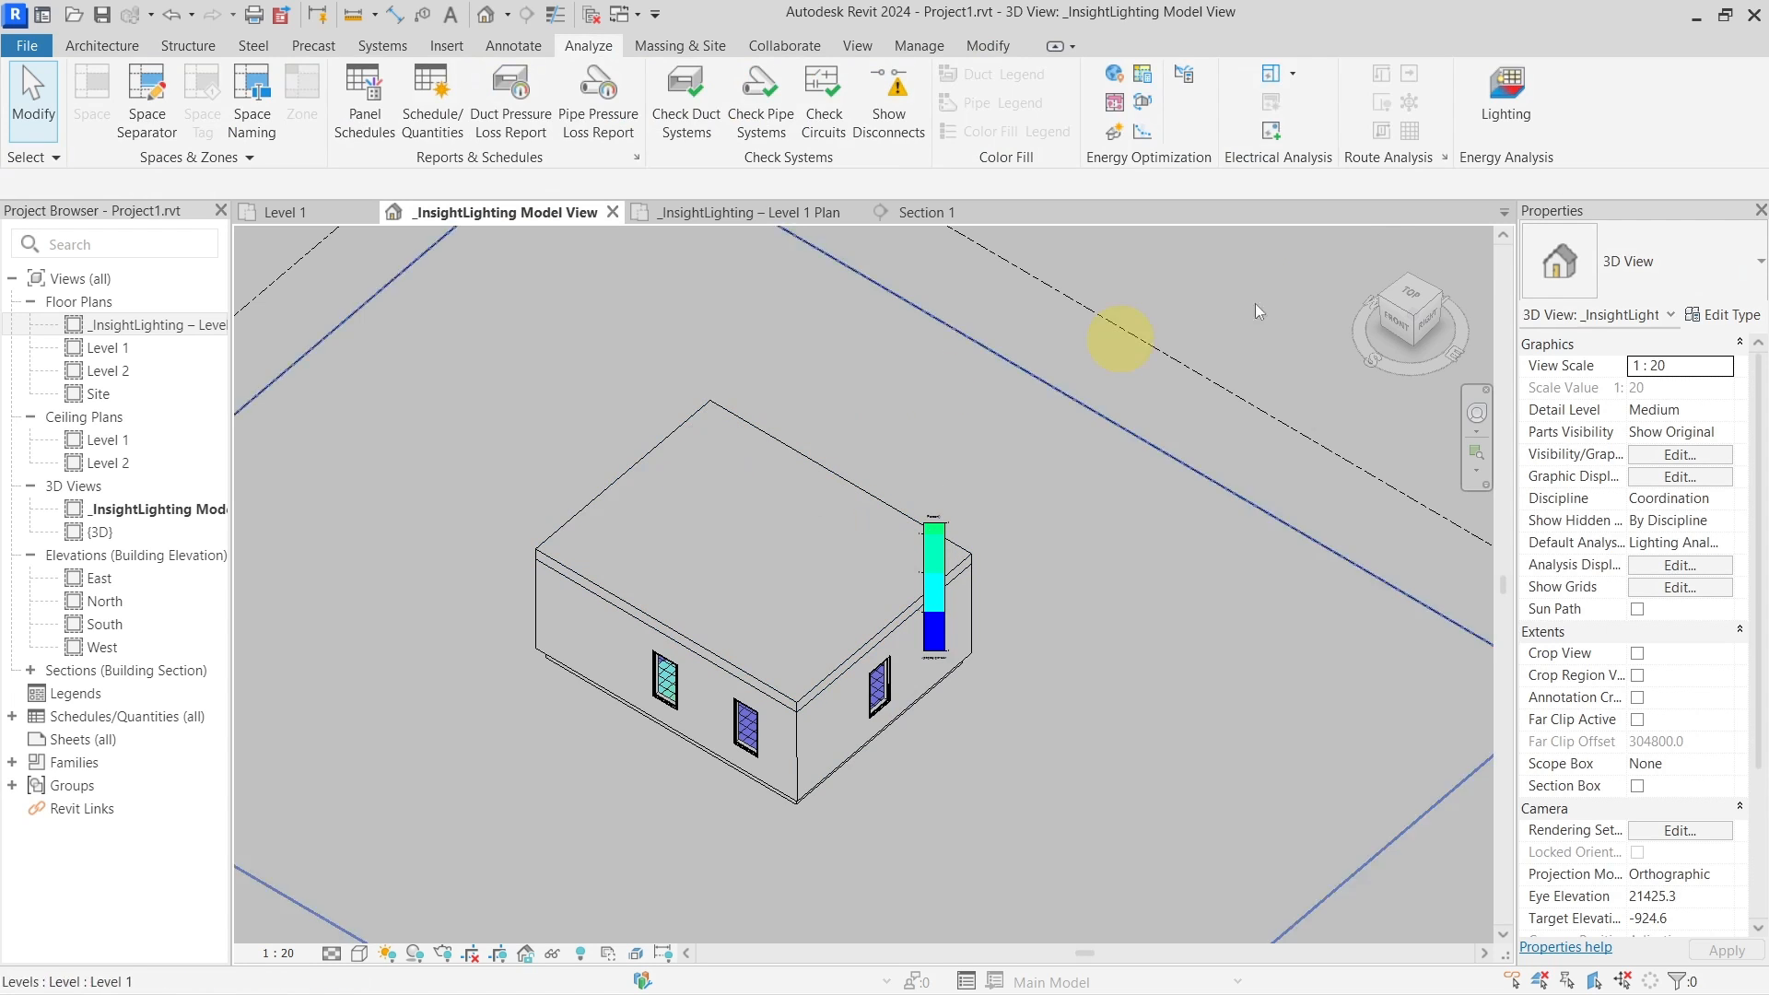
Set up a new Daylight Factor (beta) analysis of Level 1 on a 12 inch grid and check its price
left_click(1520, 117)
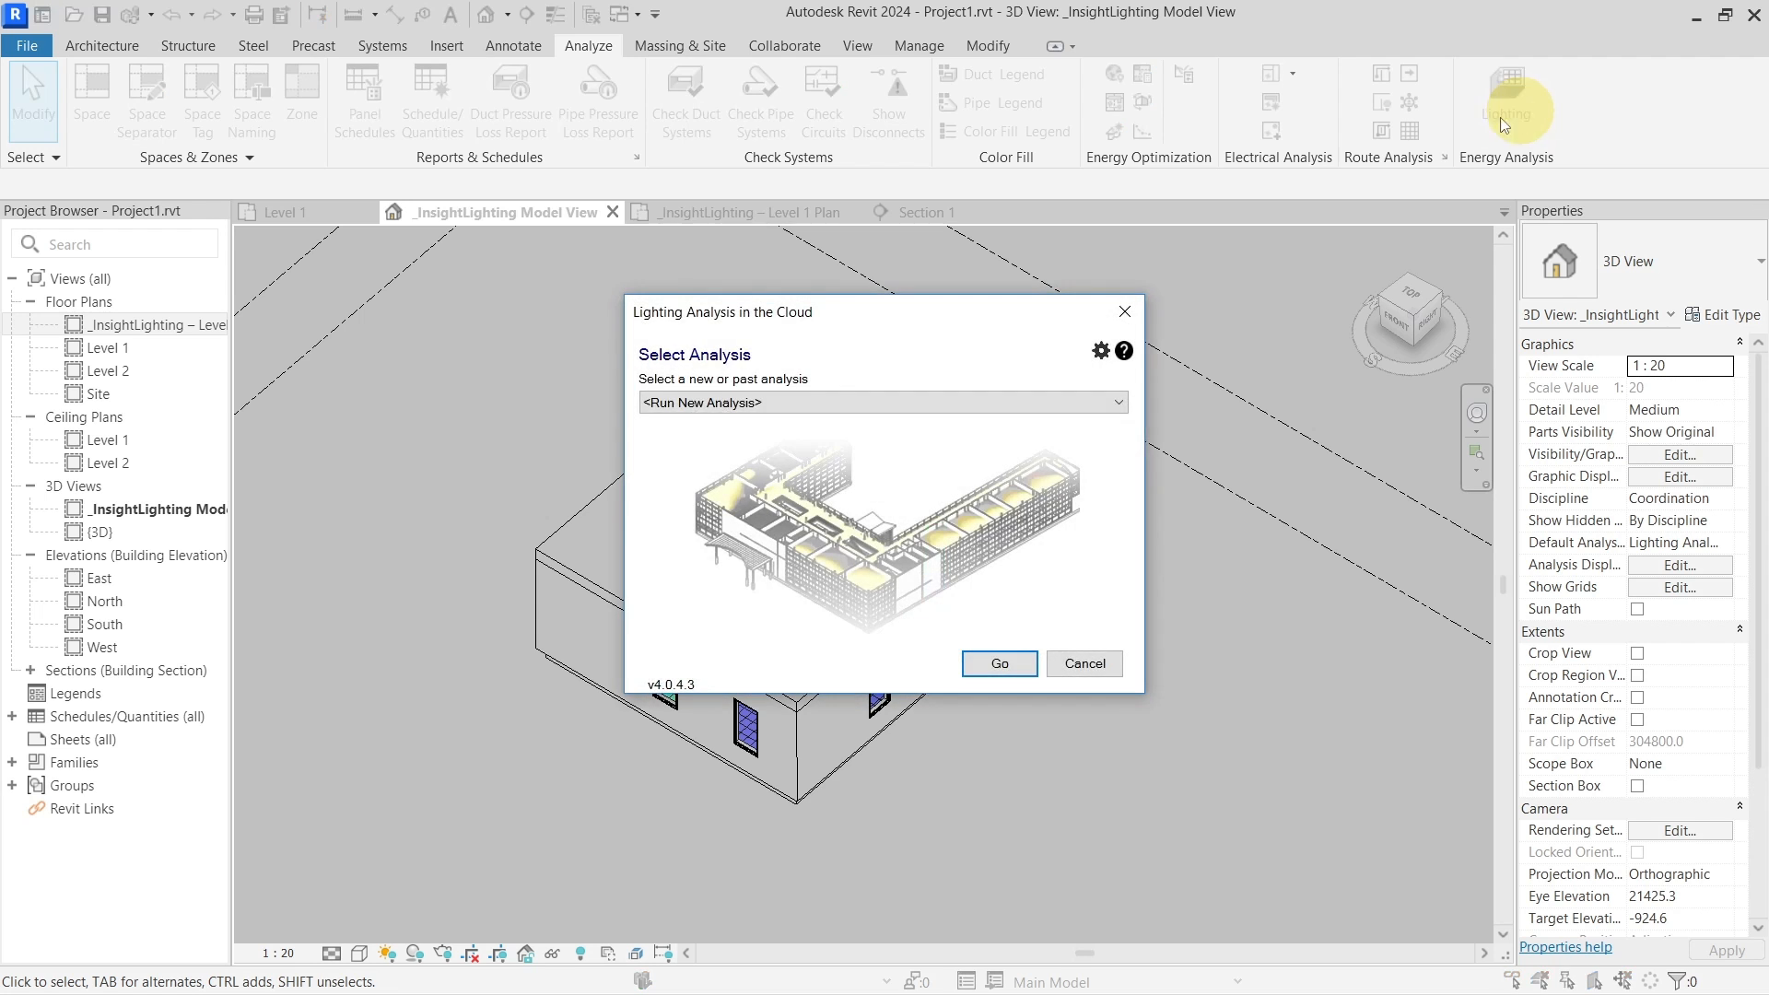
left_click(987, 663)
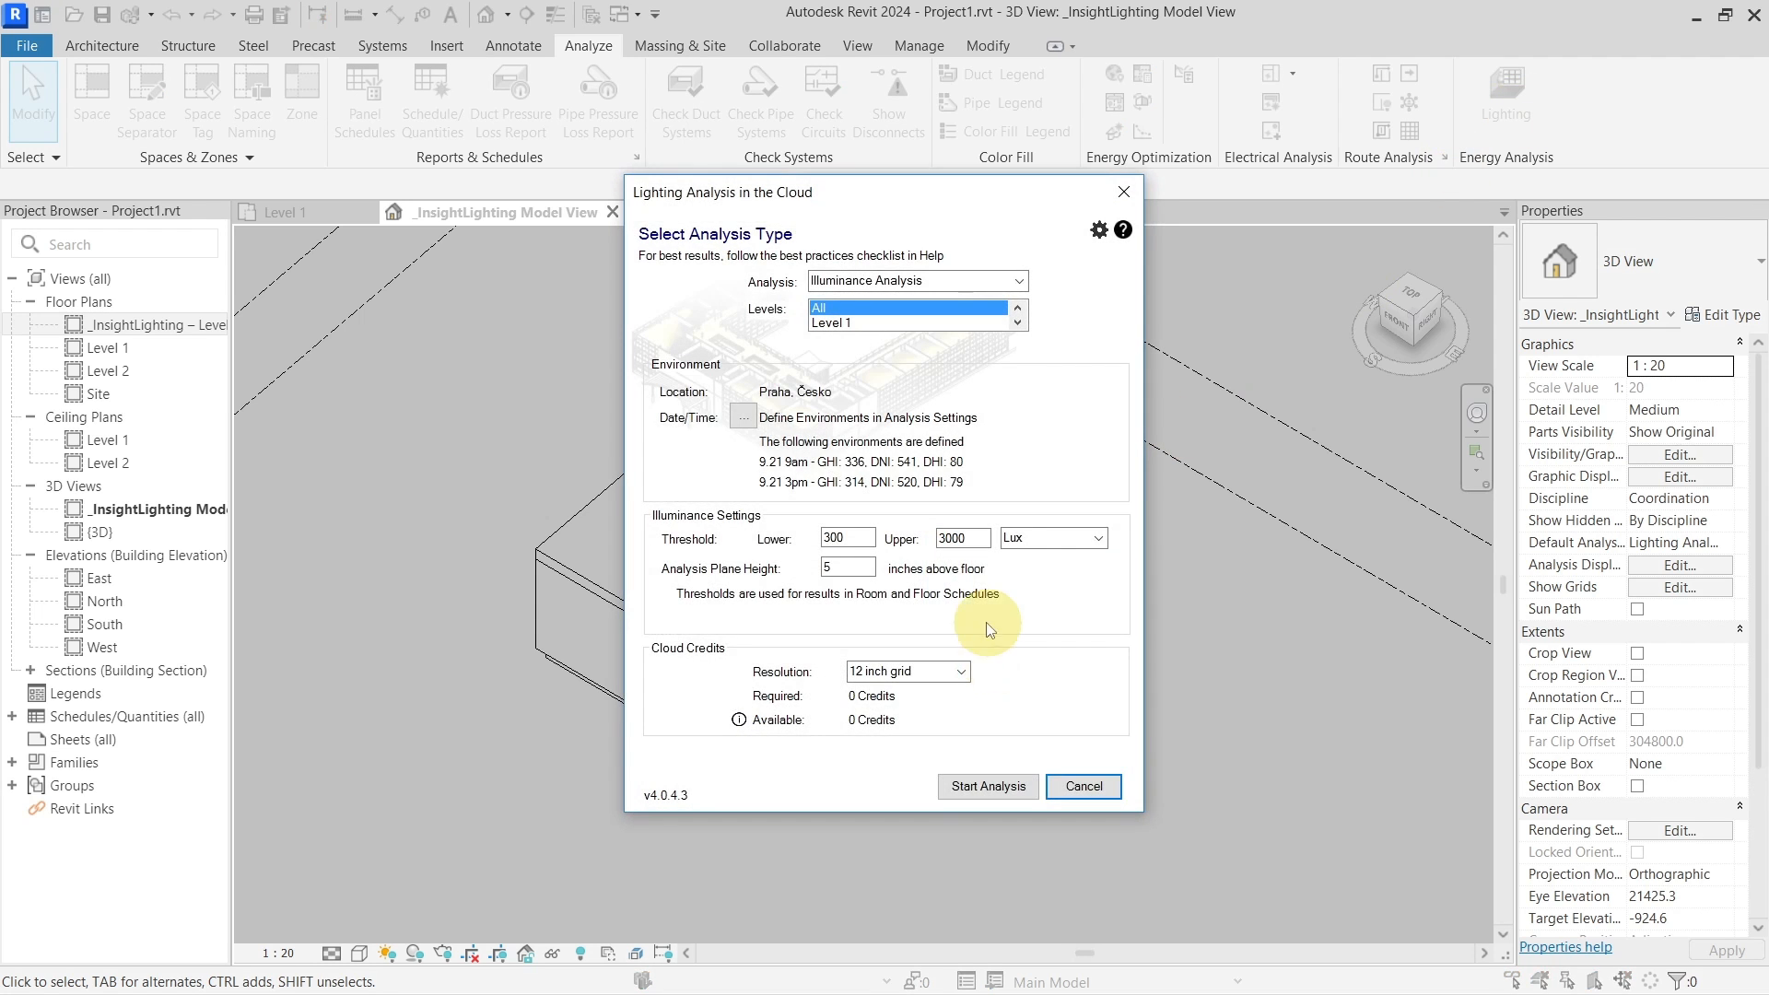
double_click(844, 568)
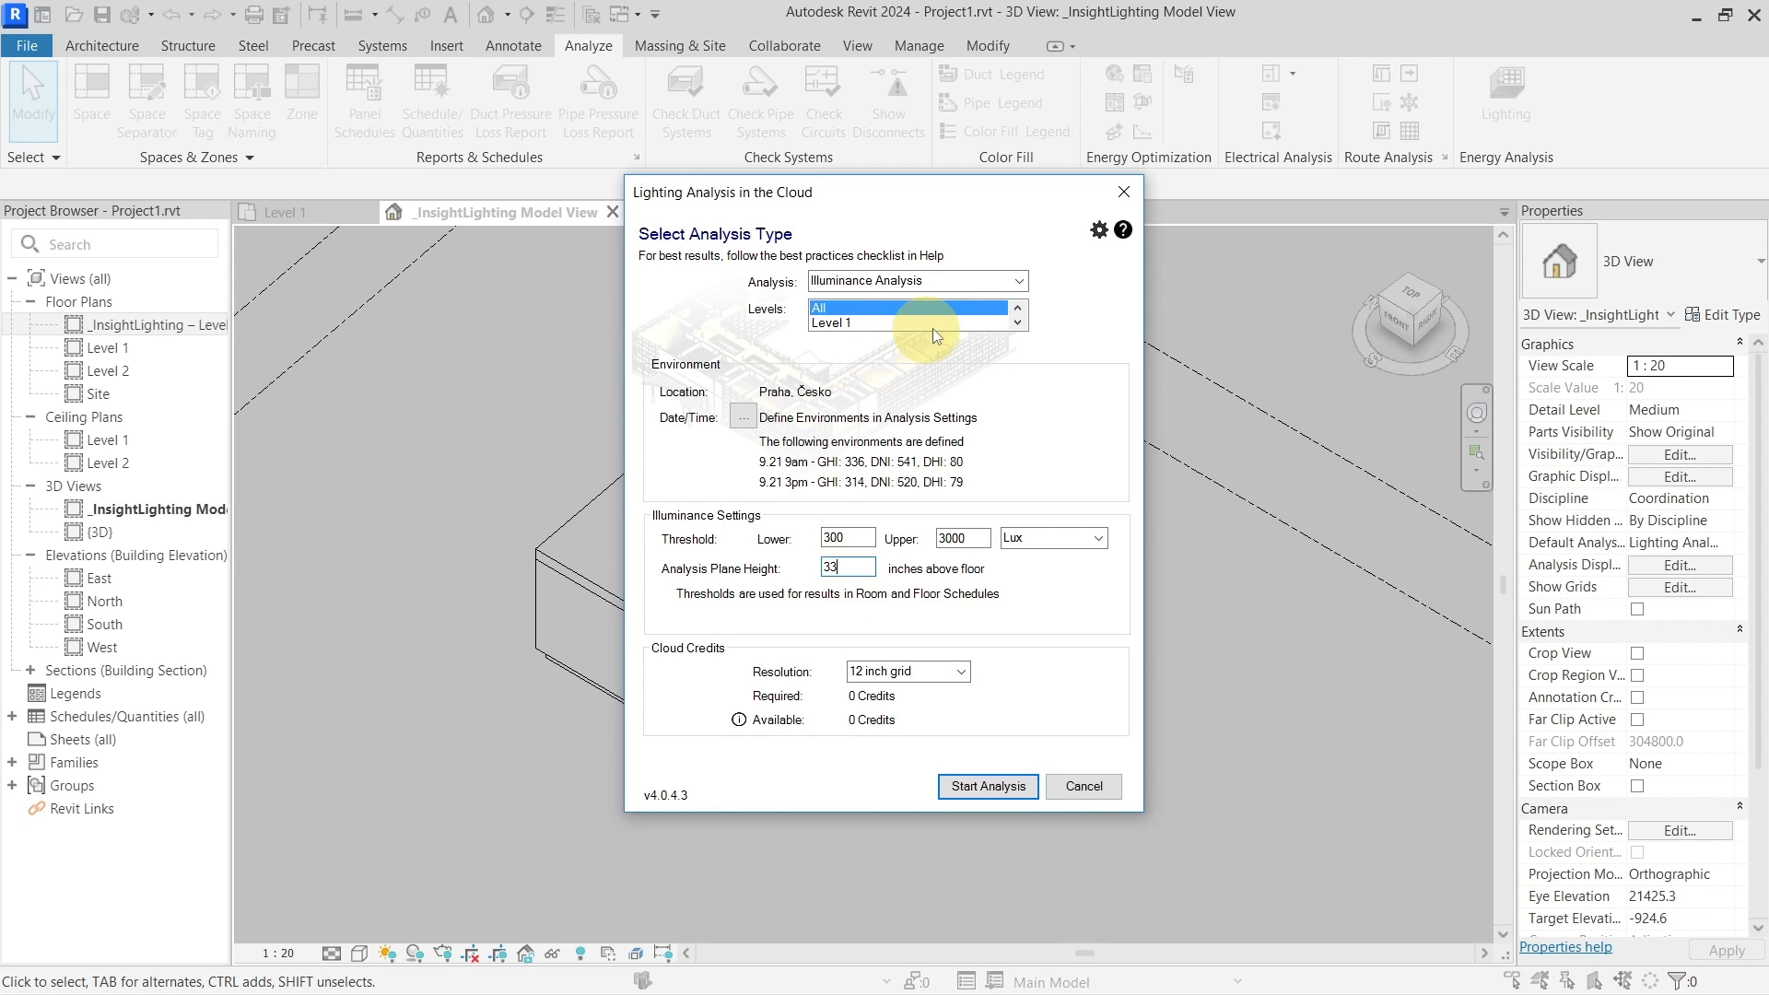
left_click(1017, 323)
left_click(904, 308)
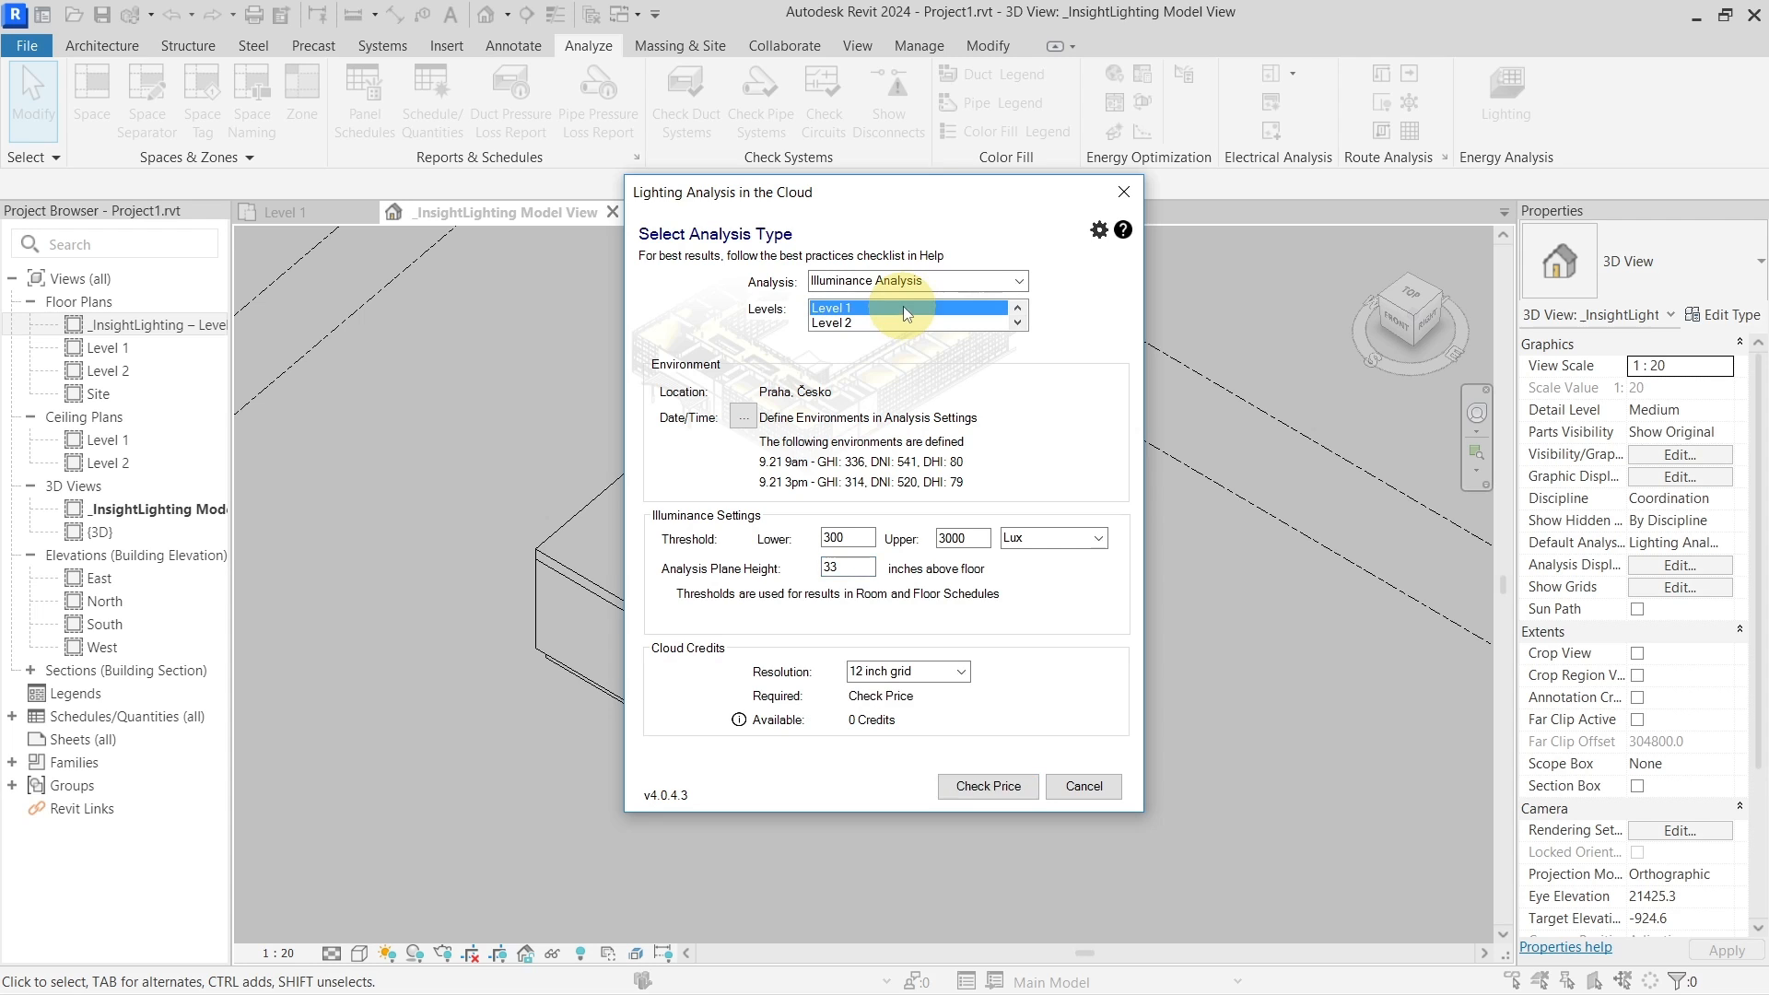
left_click(1018, 281)
left_click(921, 315)
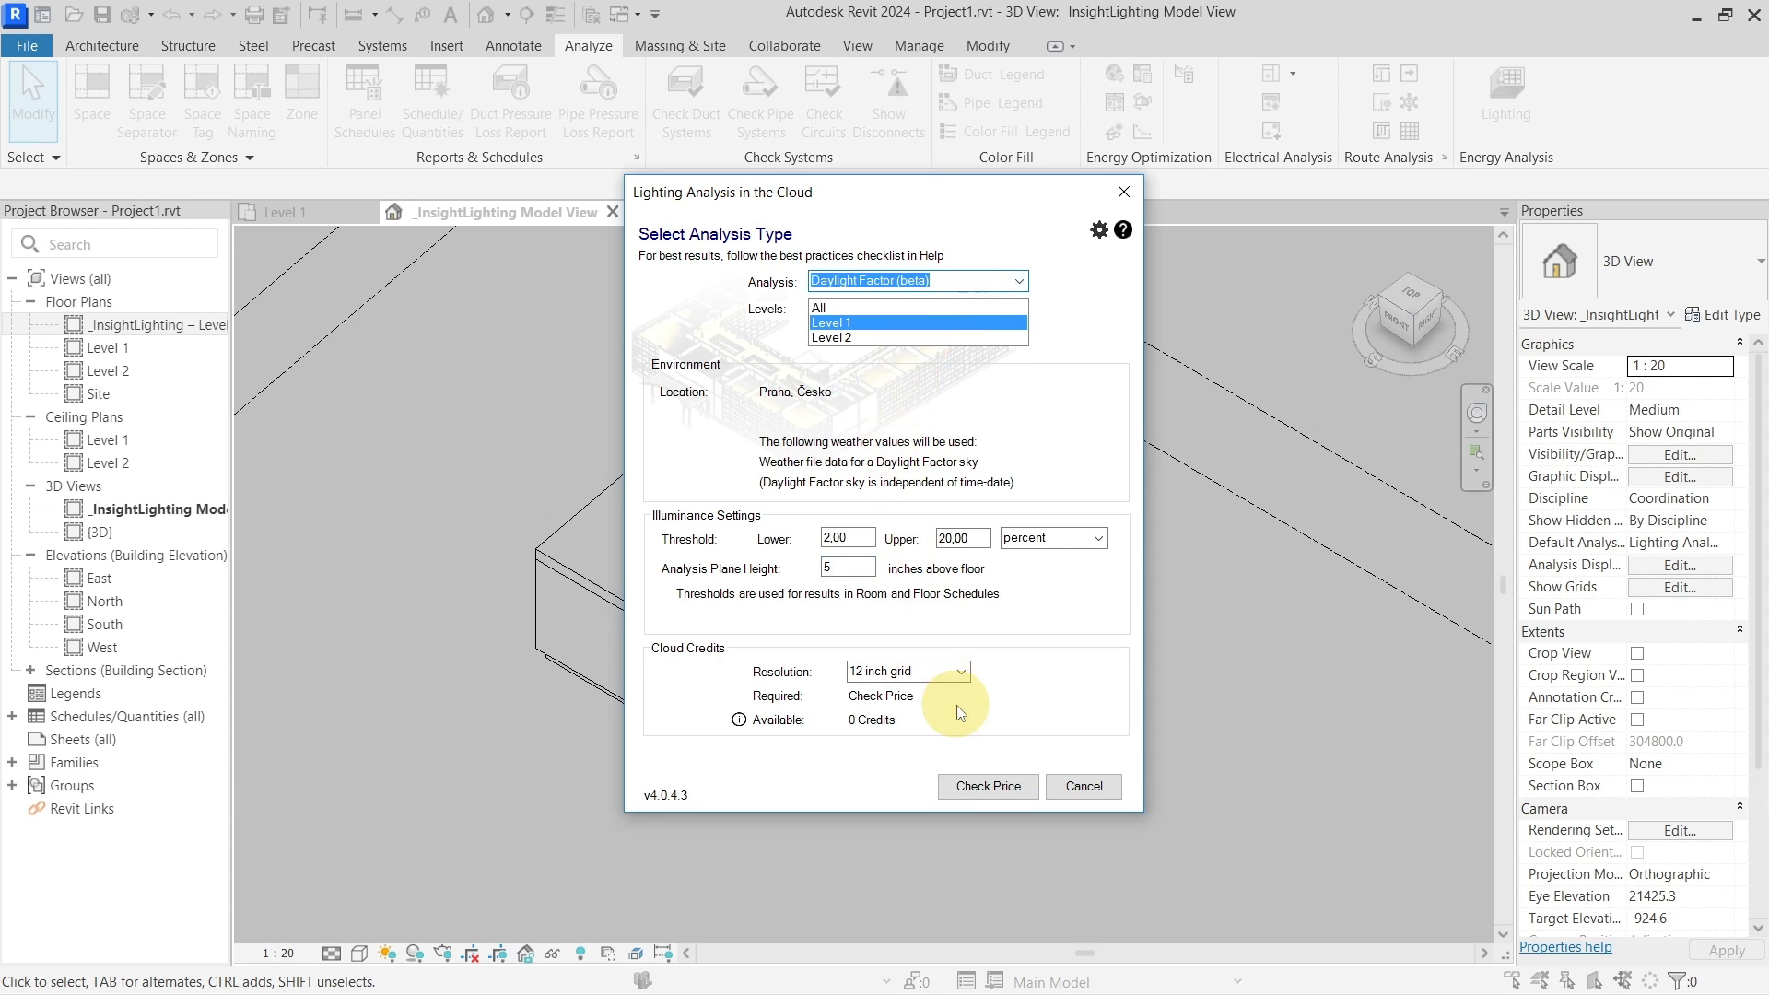
left_click(981, 786)
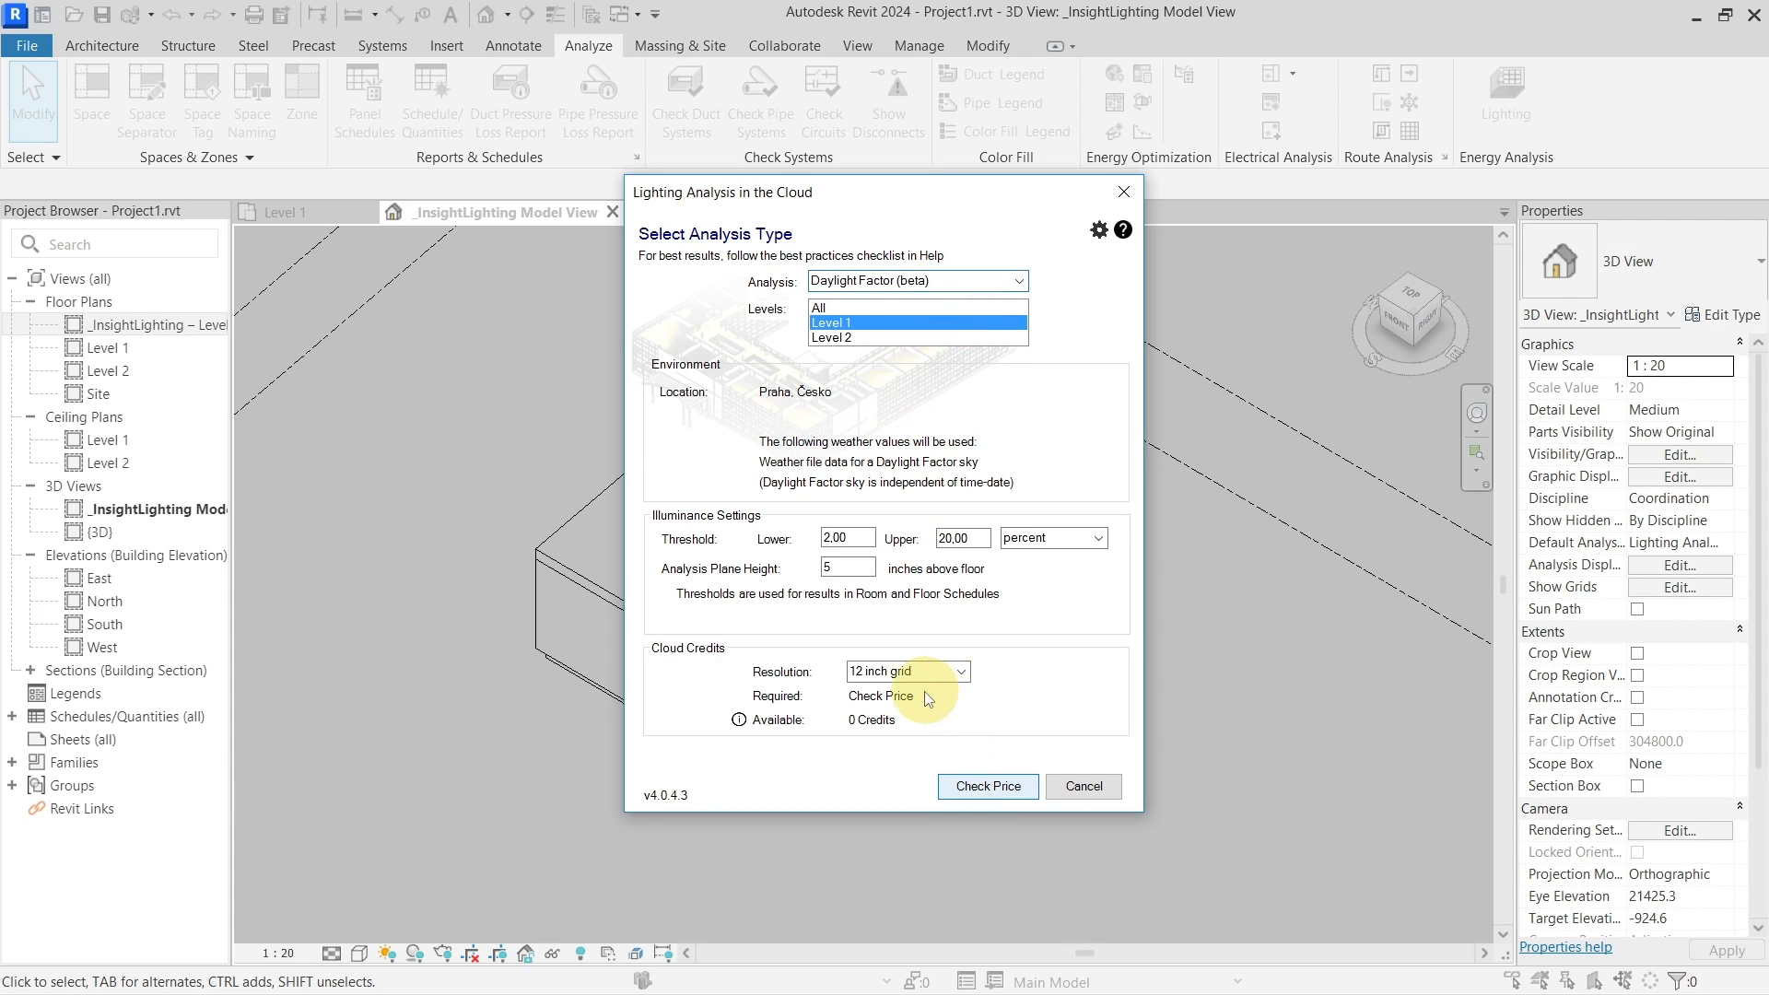
Run the Daylight Factor analysis in the cloud, then accept, update and save the finished 13:53 results
left_click(988, 786)
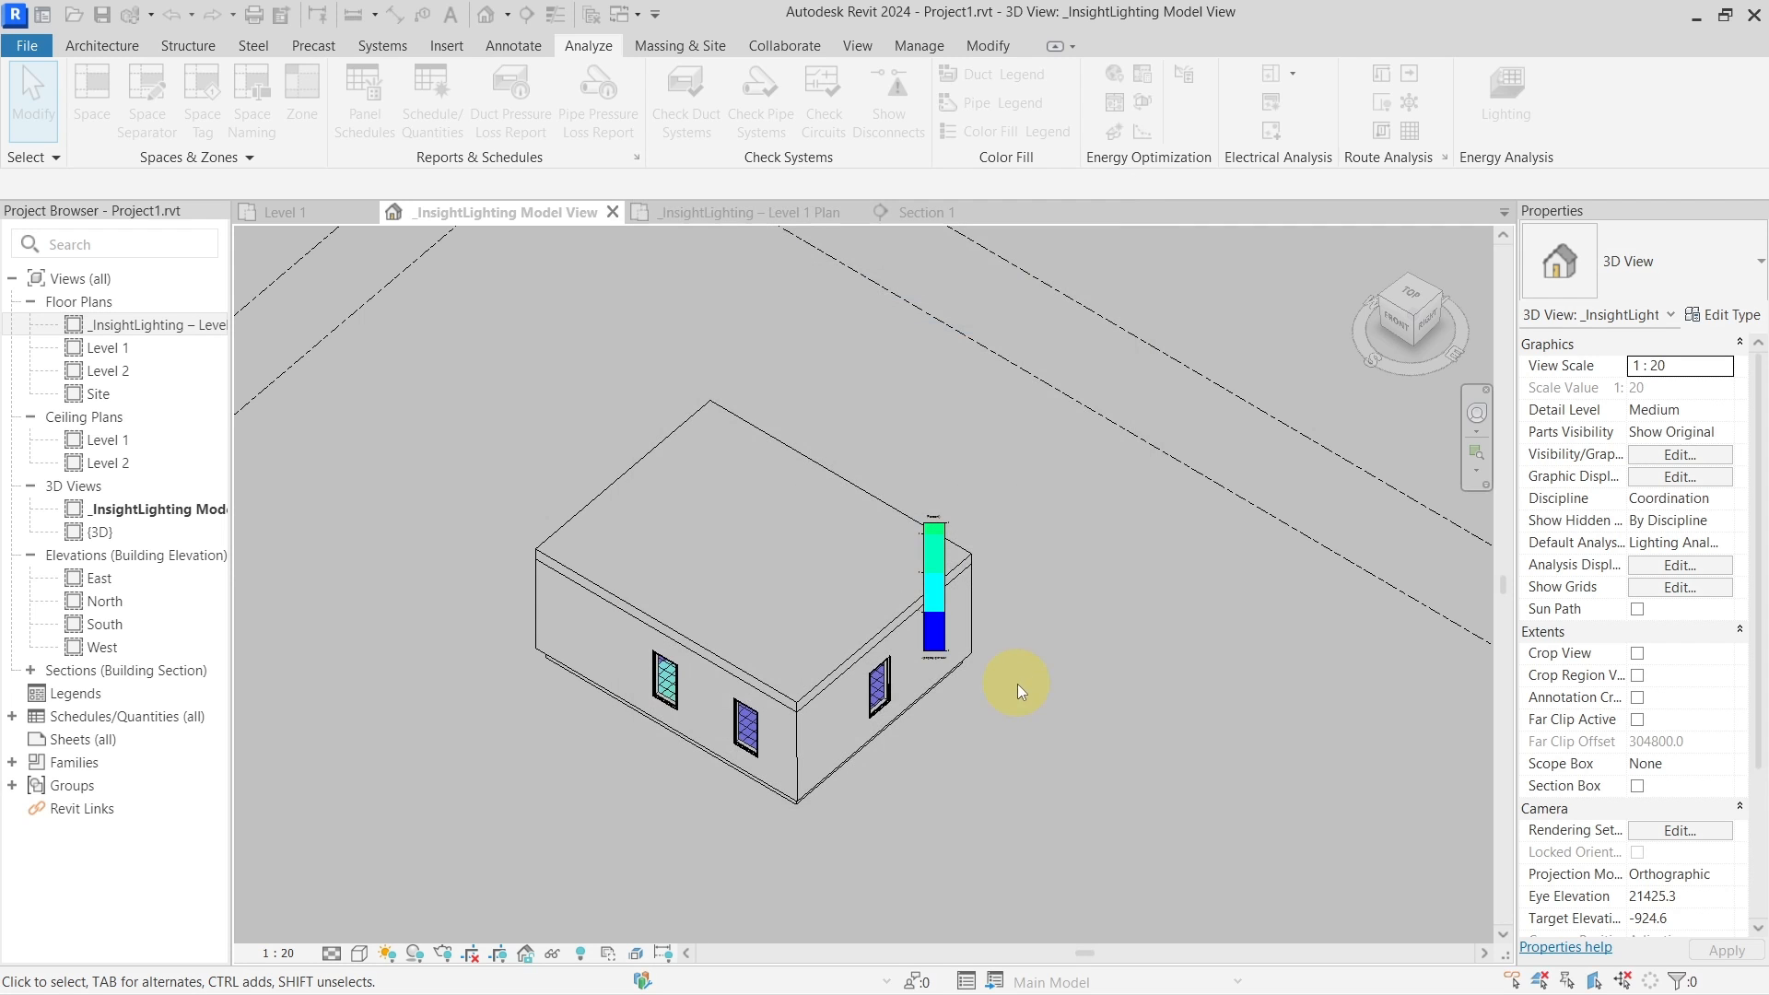
left_click(1027, 525)
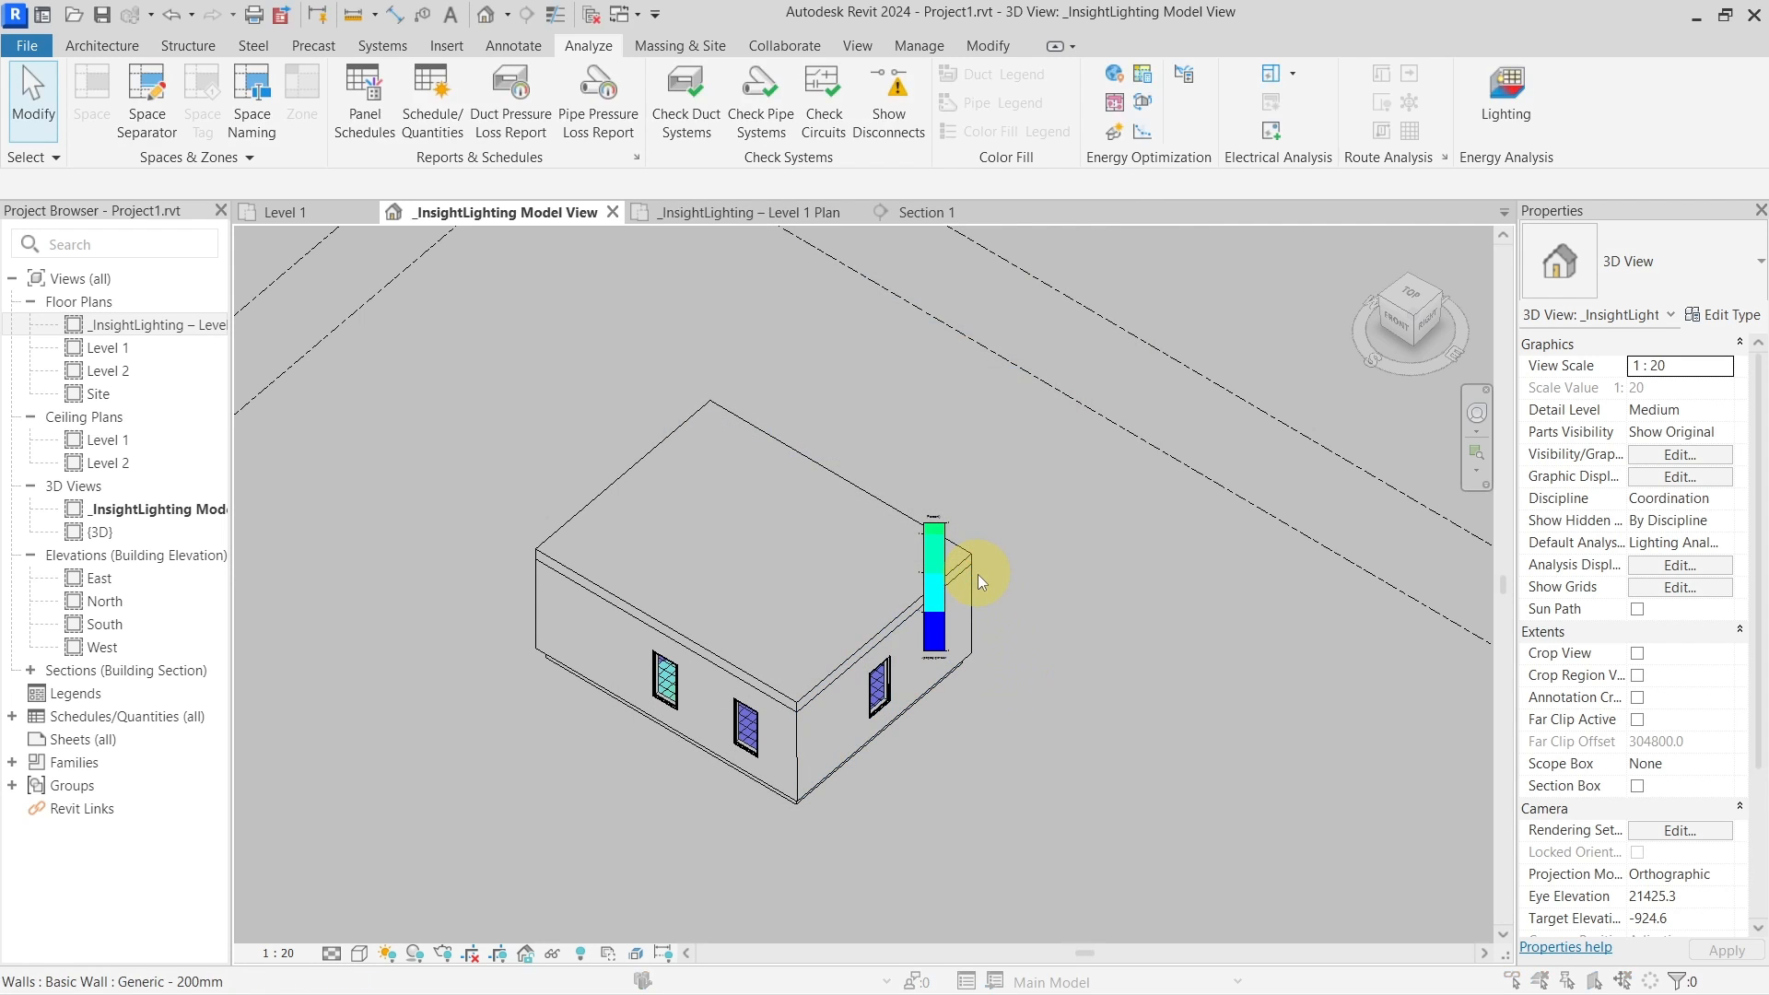
left_click(933, 532)
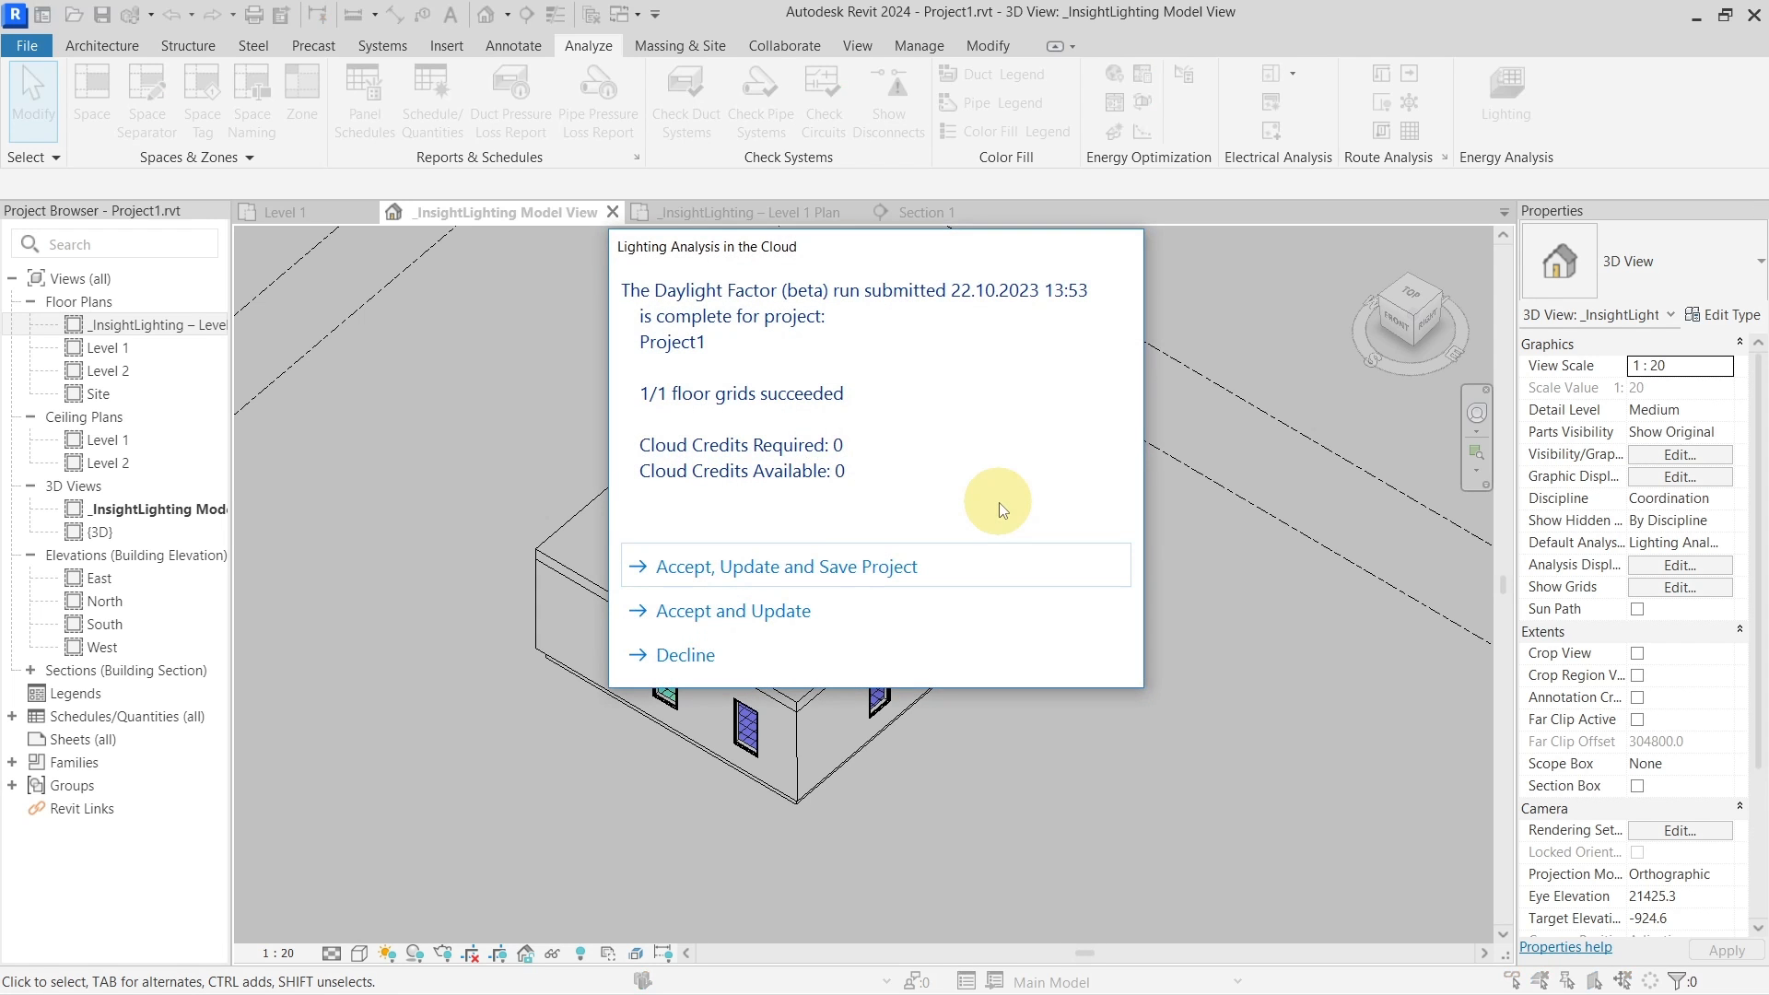
left_click(886, 460)
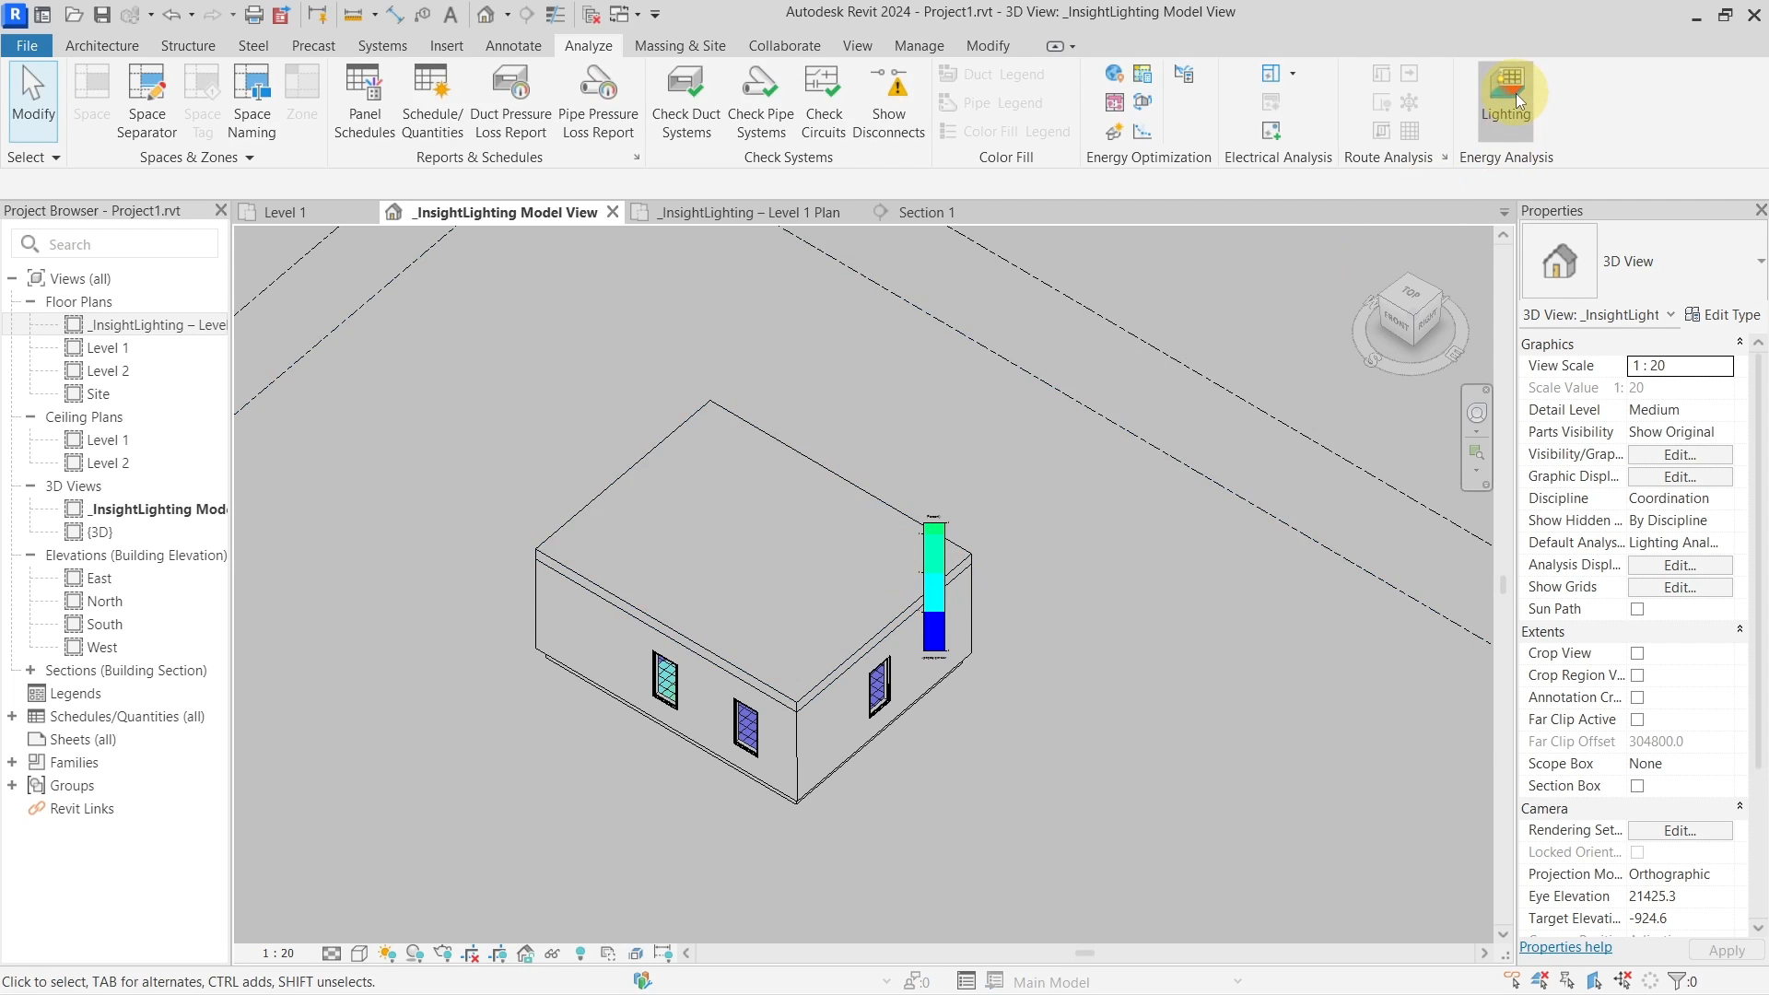
Load the 13:53 Daylight Factor run onto the model and review its 16% passing, 1.0% ADF summary
left_click(1516, 92)
left_click(920, 403)
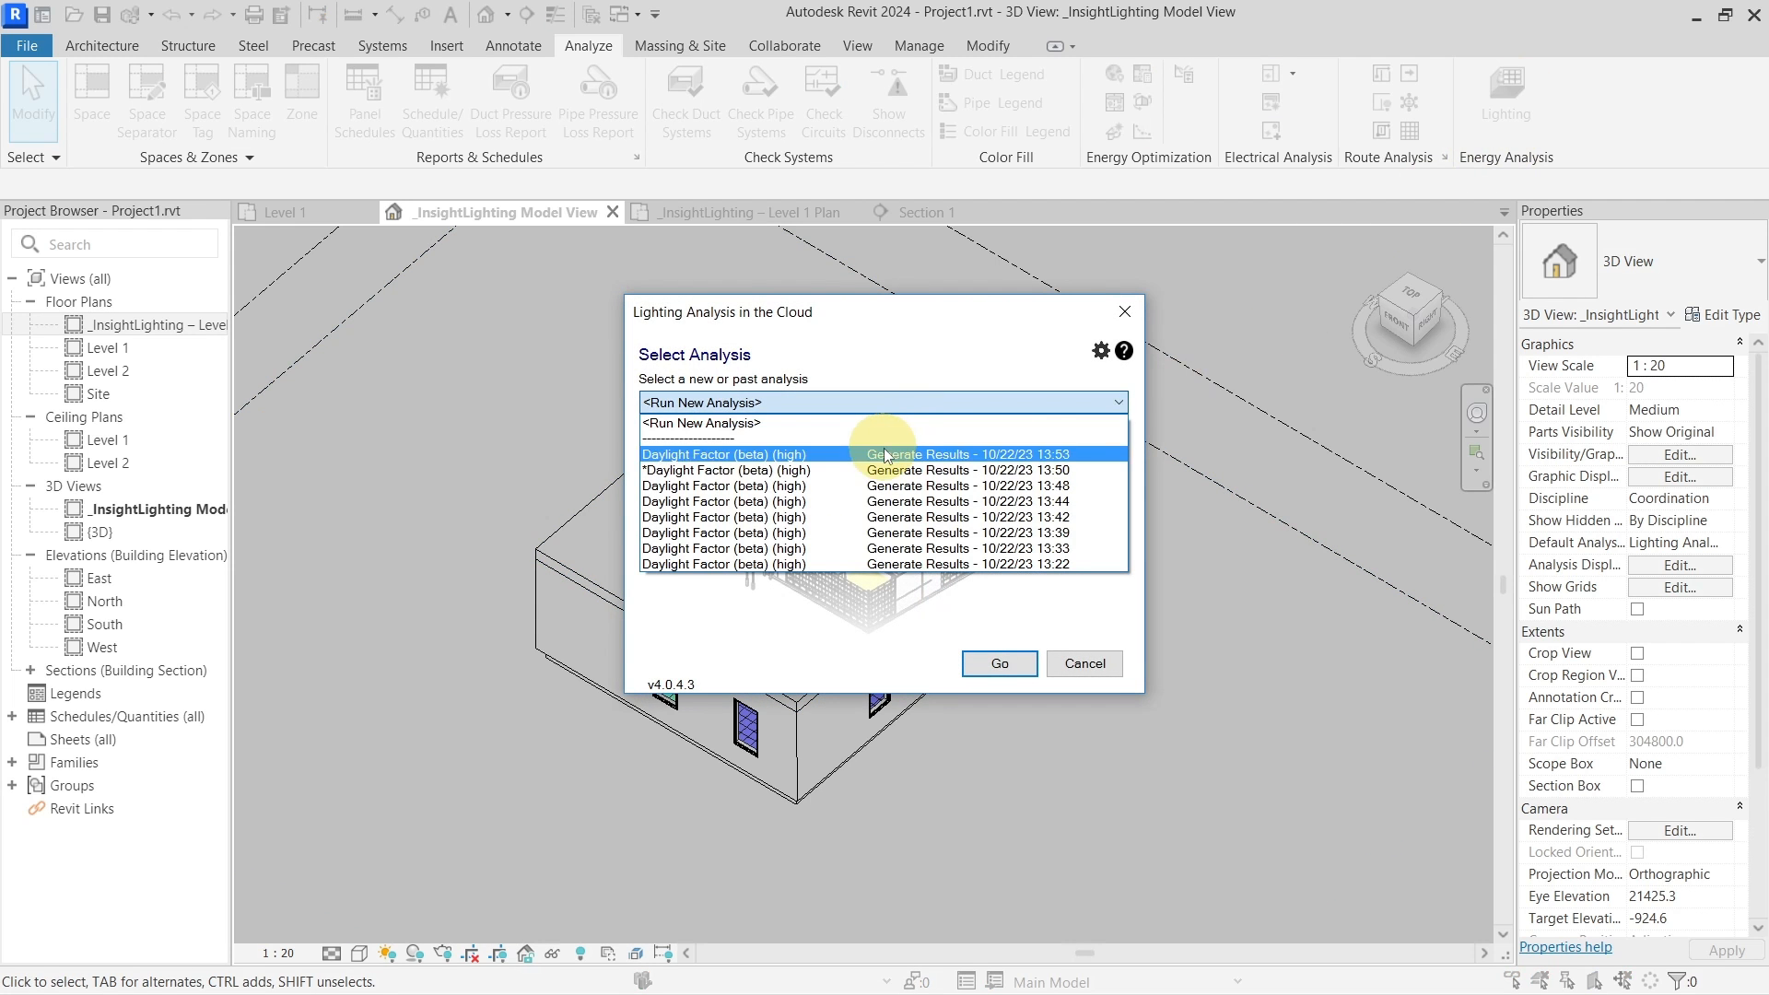
left_click(886, 454)
left_click(988, 663)
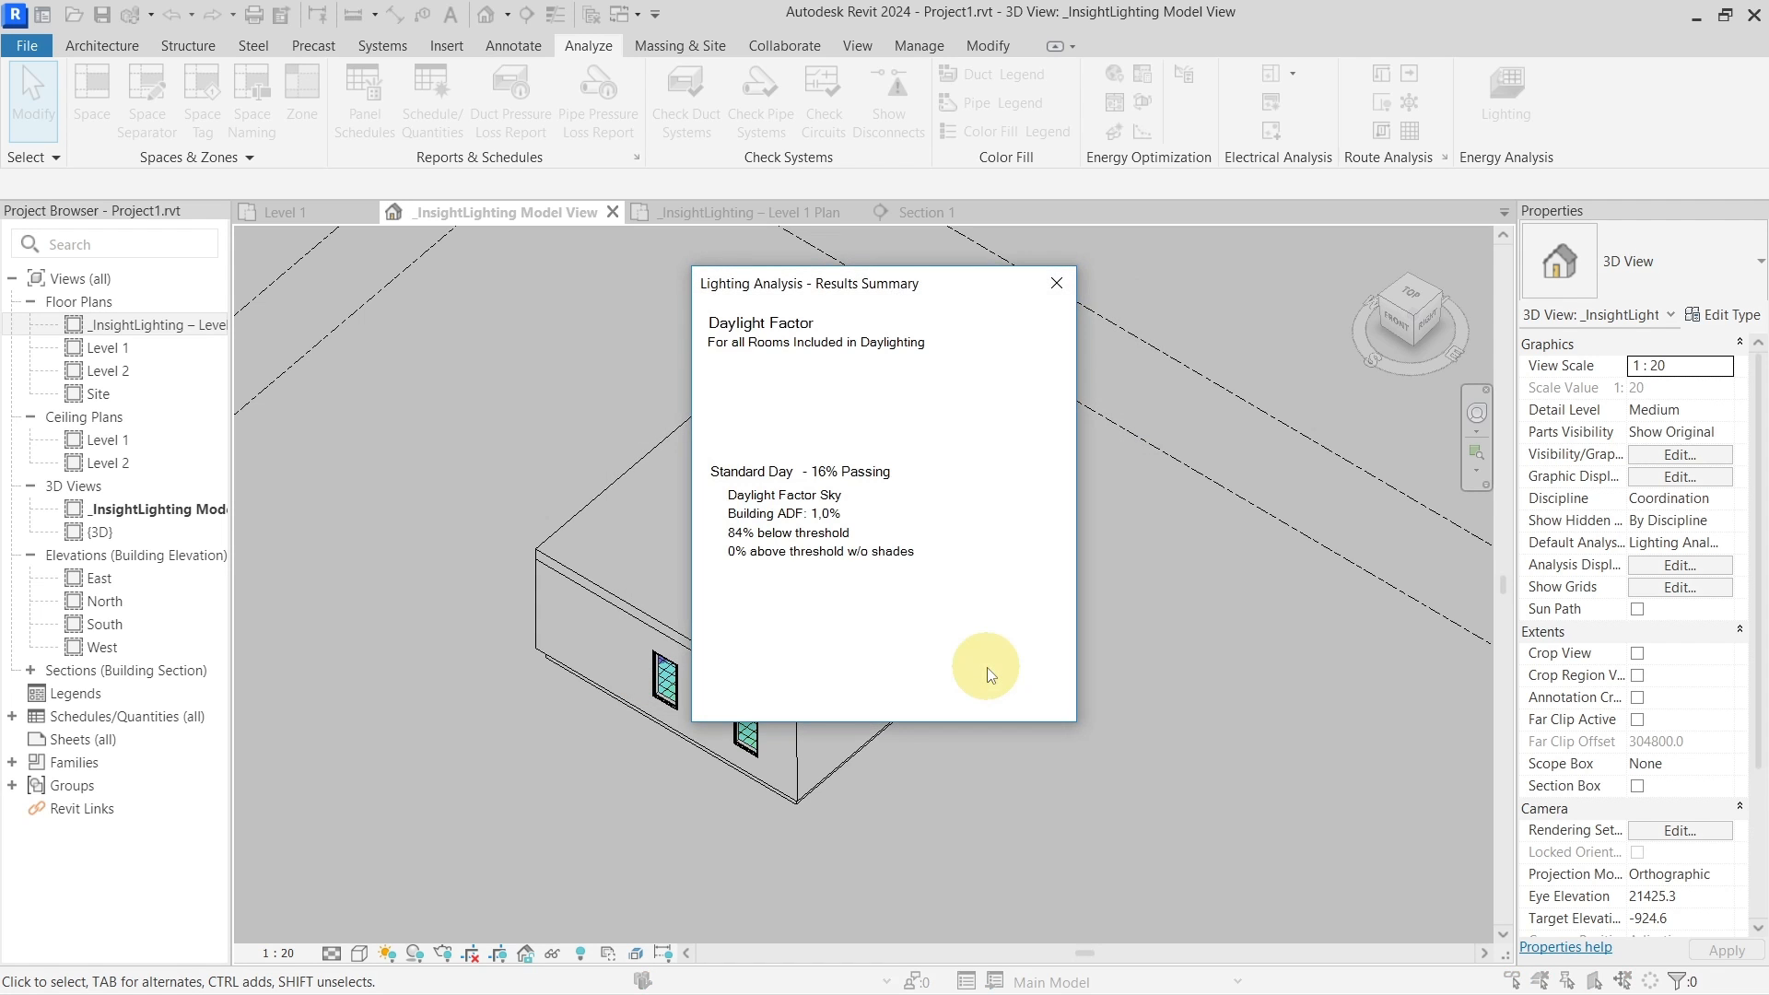
left_click(1060, 291)
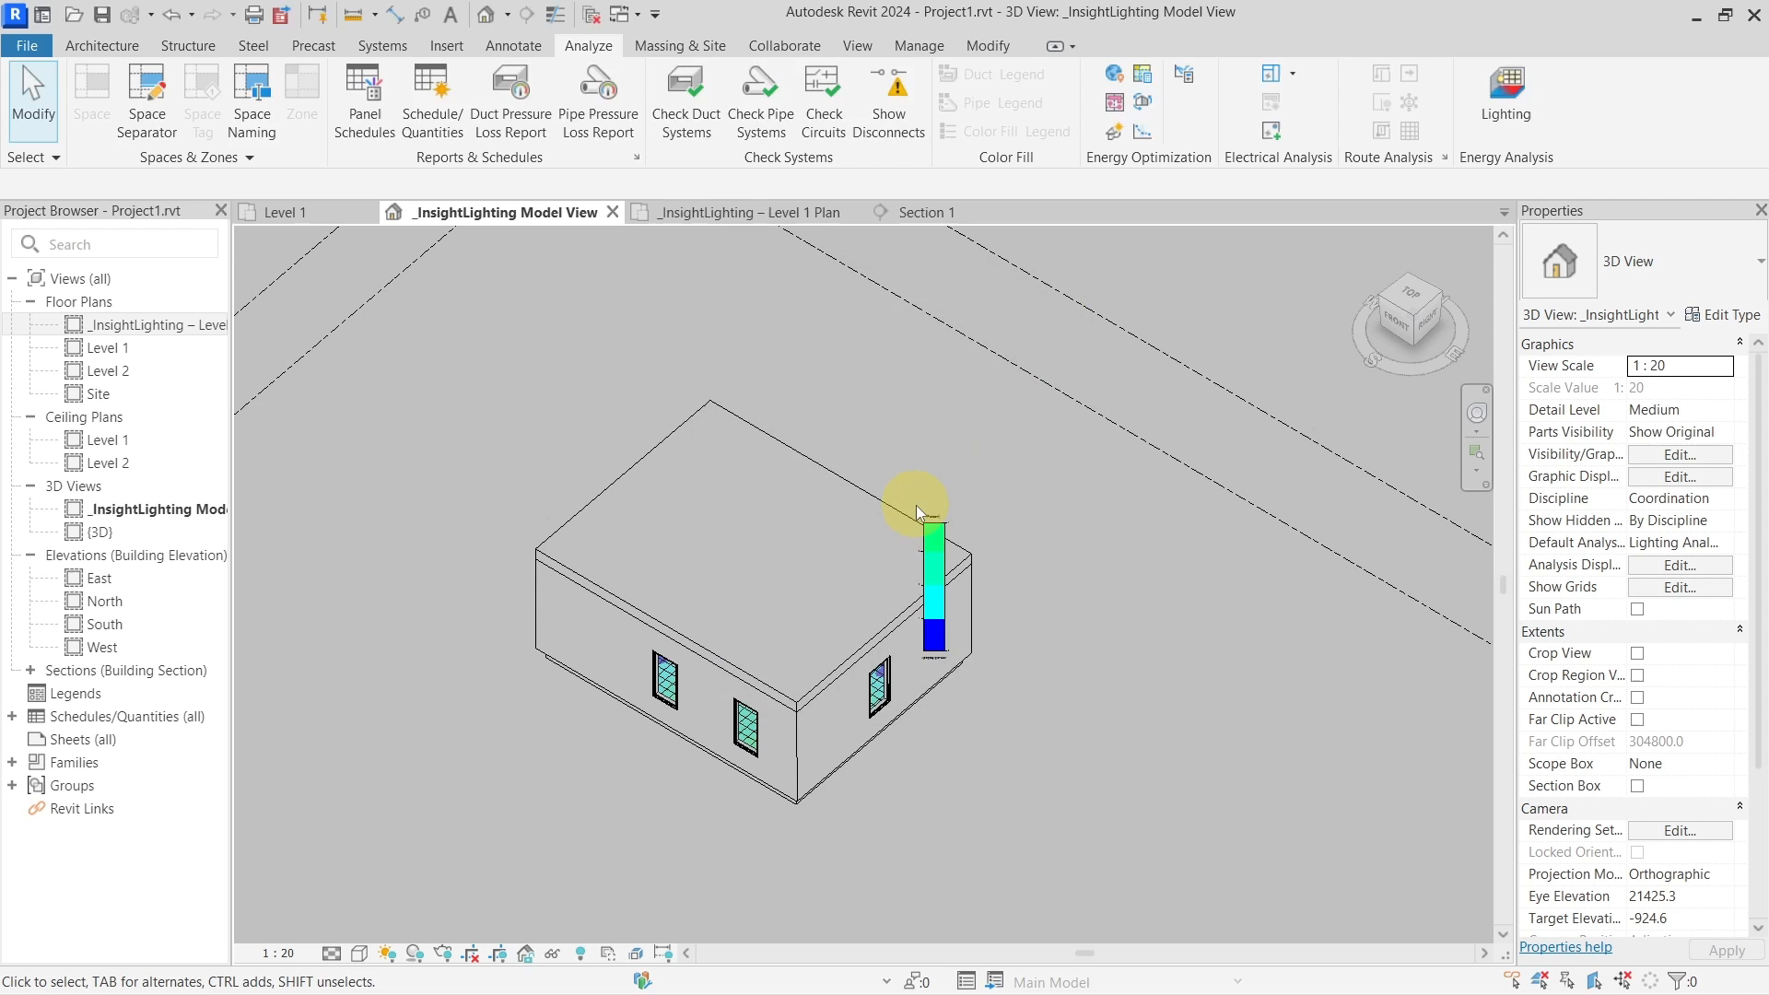
left_click(795, 550)
Switch to the Level 1 lighting plan and move the Daylight Factor legend up and right, off the building
middle_click_drag(794, 550, 374, 450, "shift")
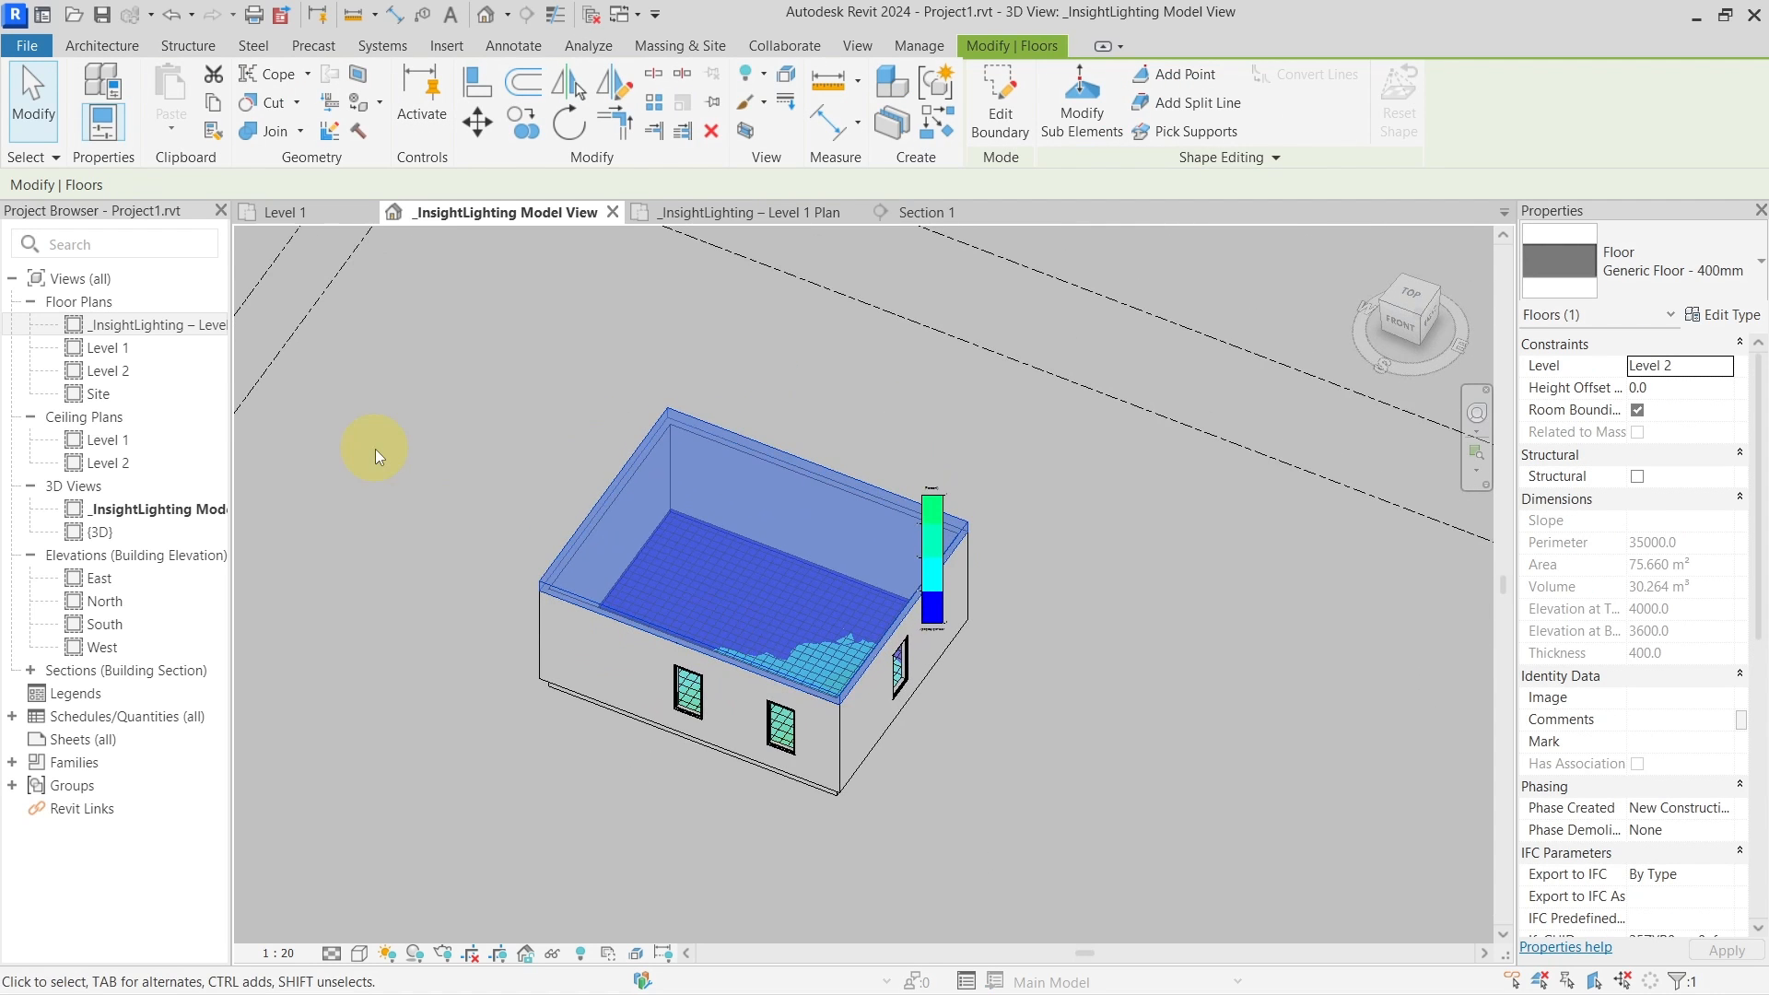
left_click(742, 214)
middle_click_drag(1032, 258, 1037, 451)
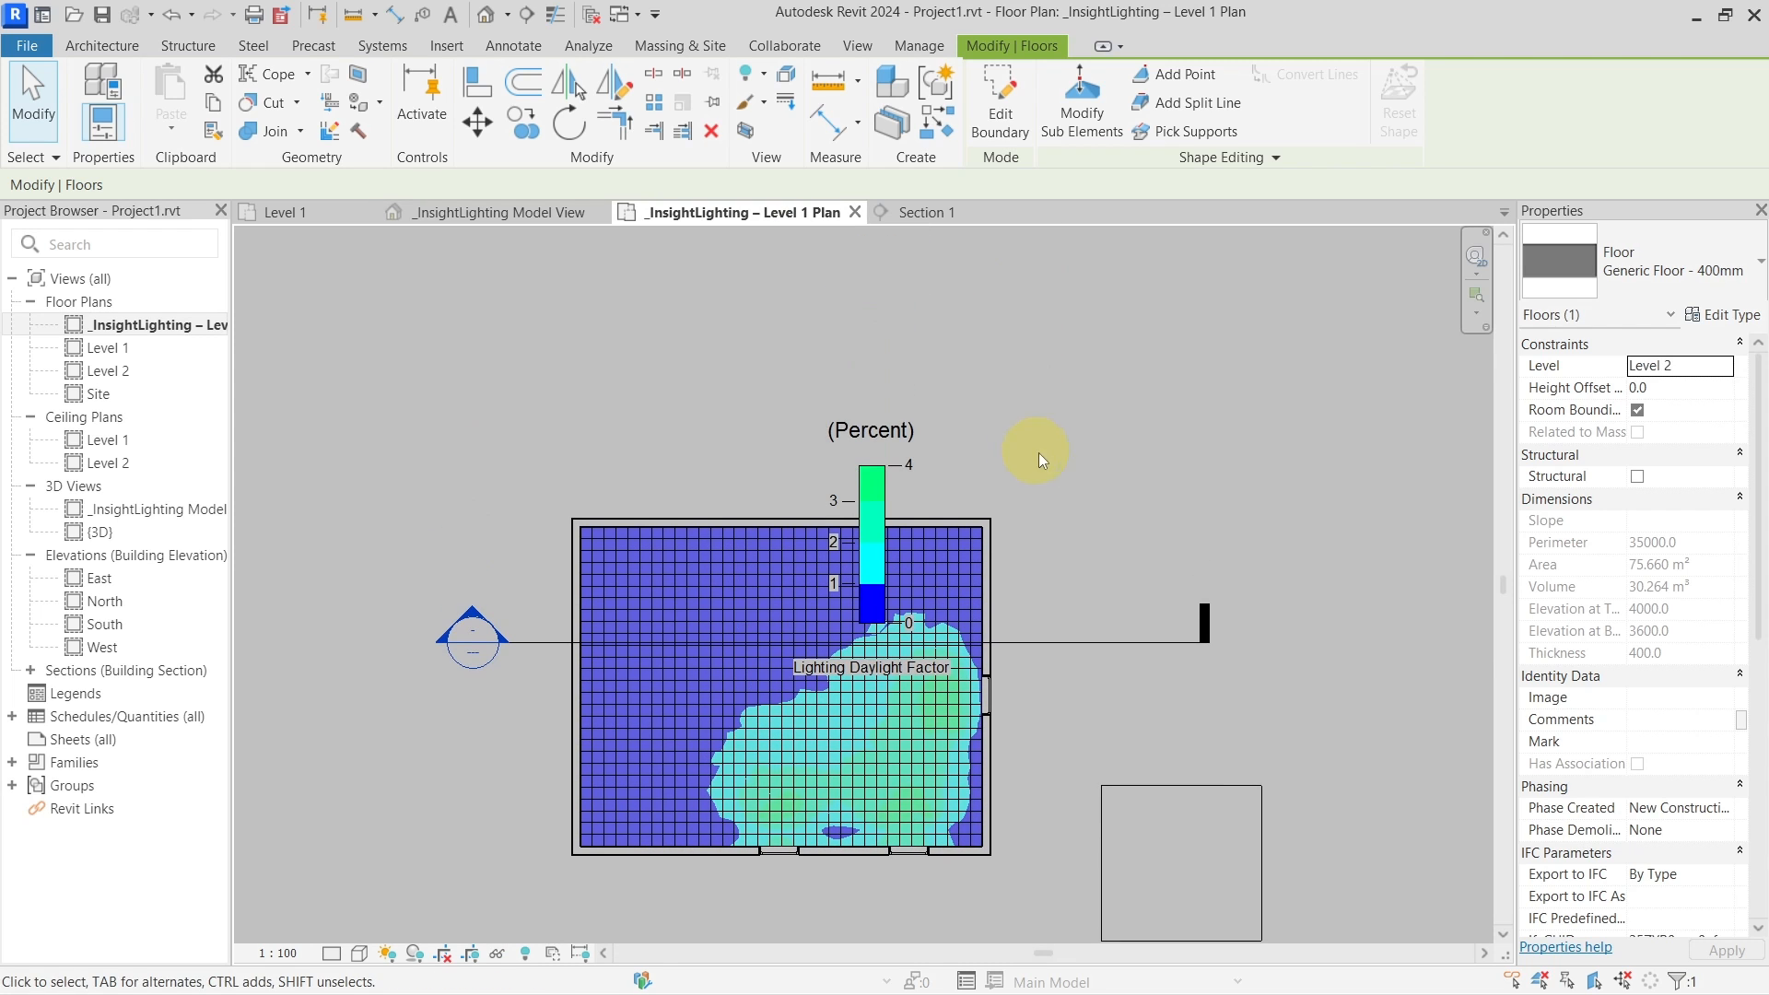
left_click(873, 491)
left_click_drag(873, 492, 1152, 399)
middle_click_drag(1033, 692, 963, 603)
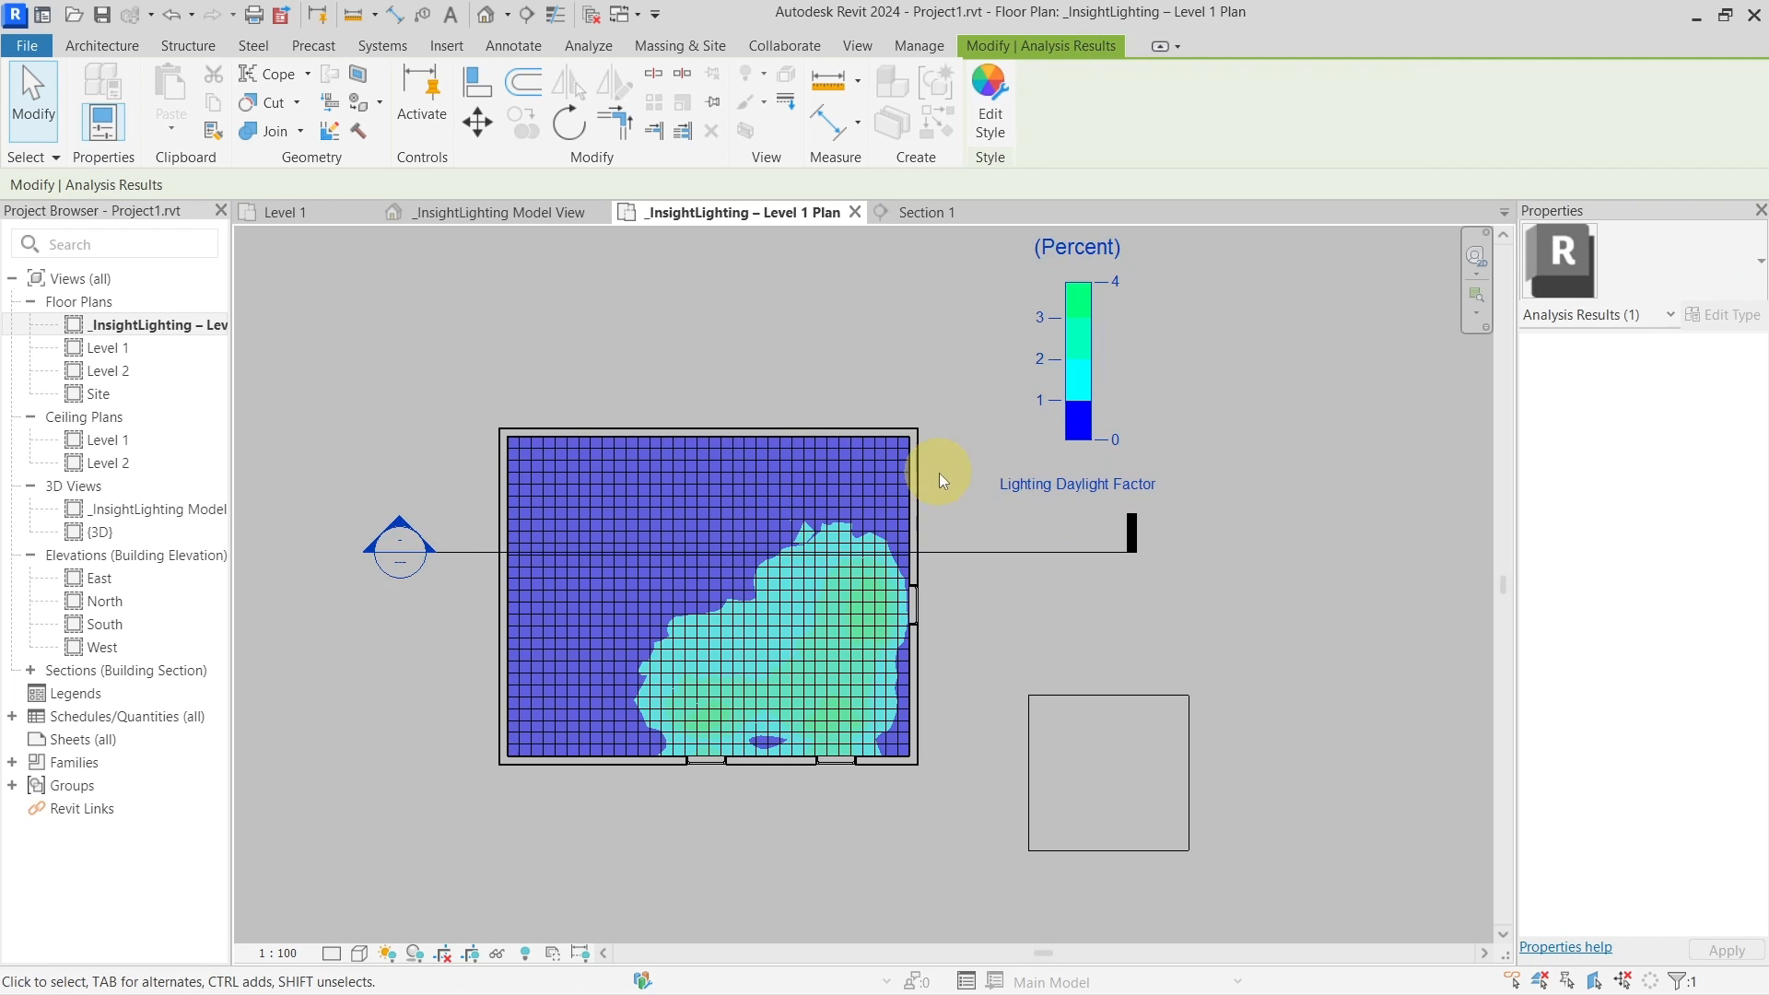
left_click(989, 527)
Recentre the plan and open the Default Analysis Display Style setting
middle_click_drag(991, 528, 1137, 534)
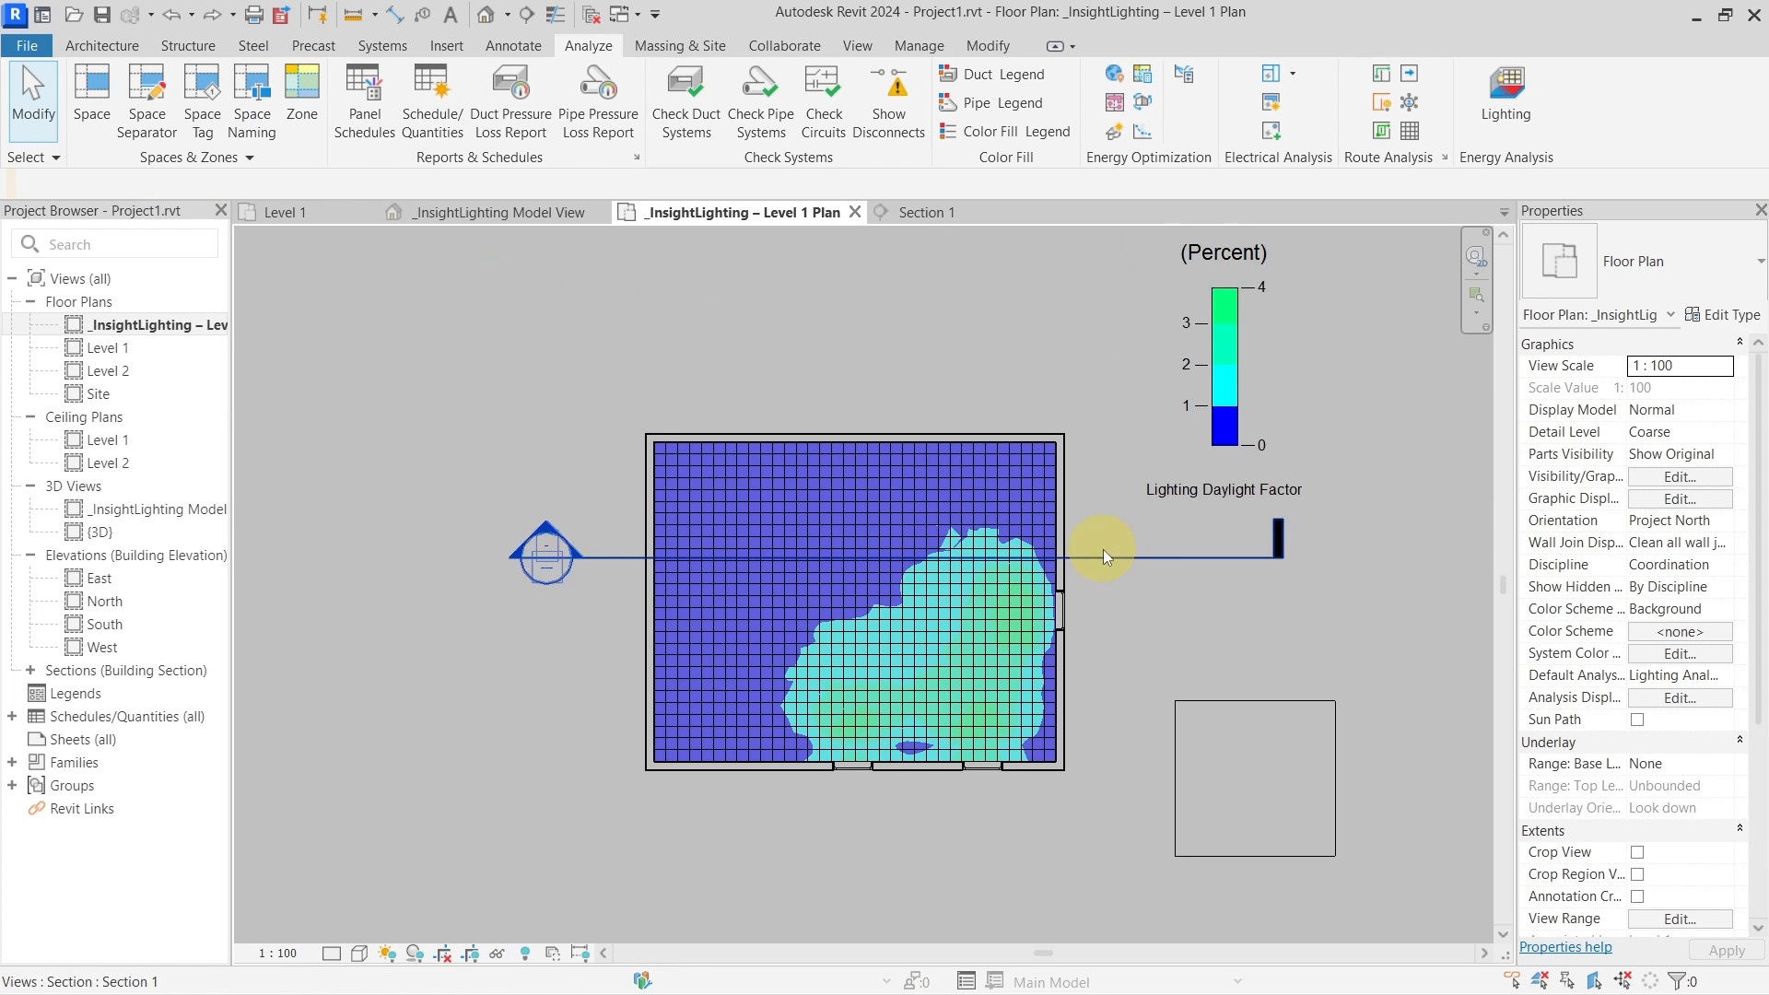
left_click(1102, 549)
middle_click_drag(1256, 336, 1170, 322)
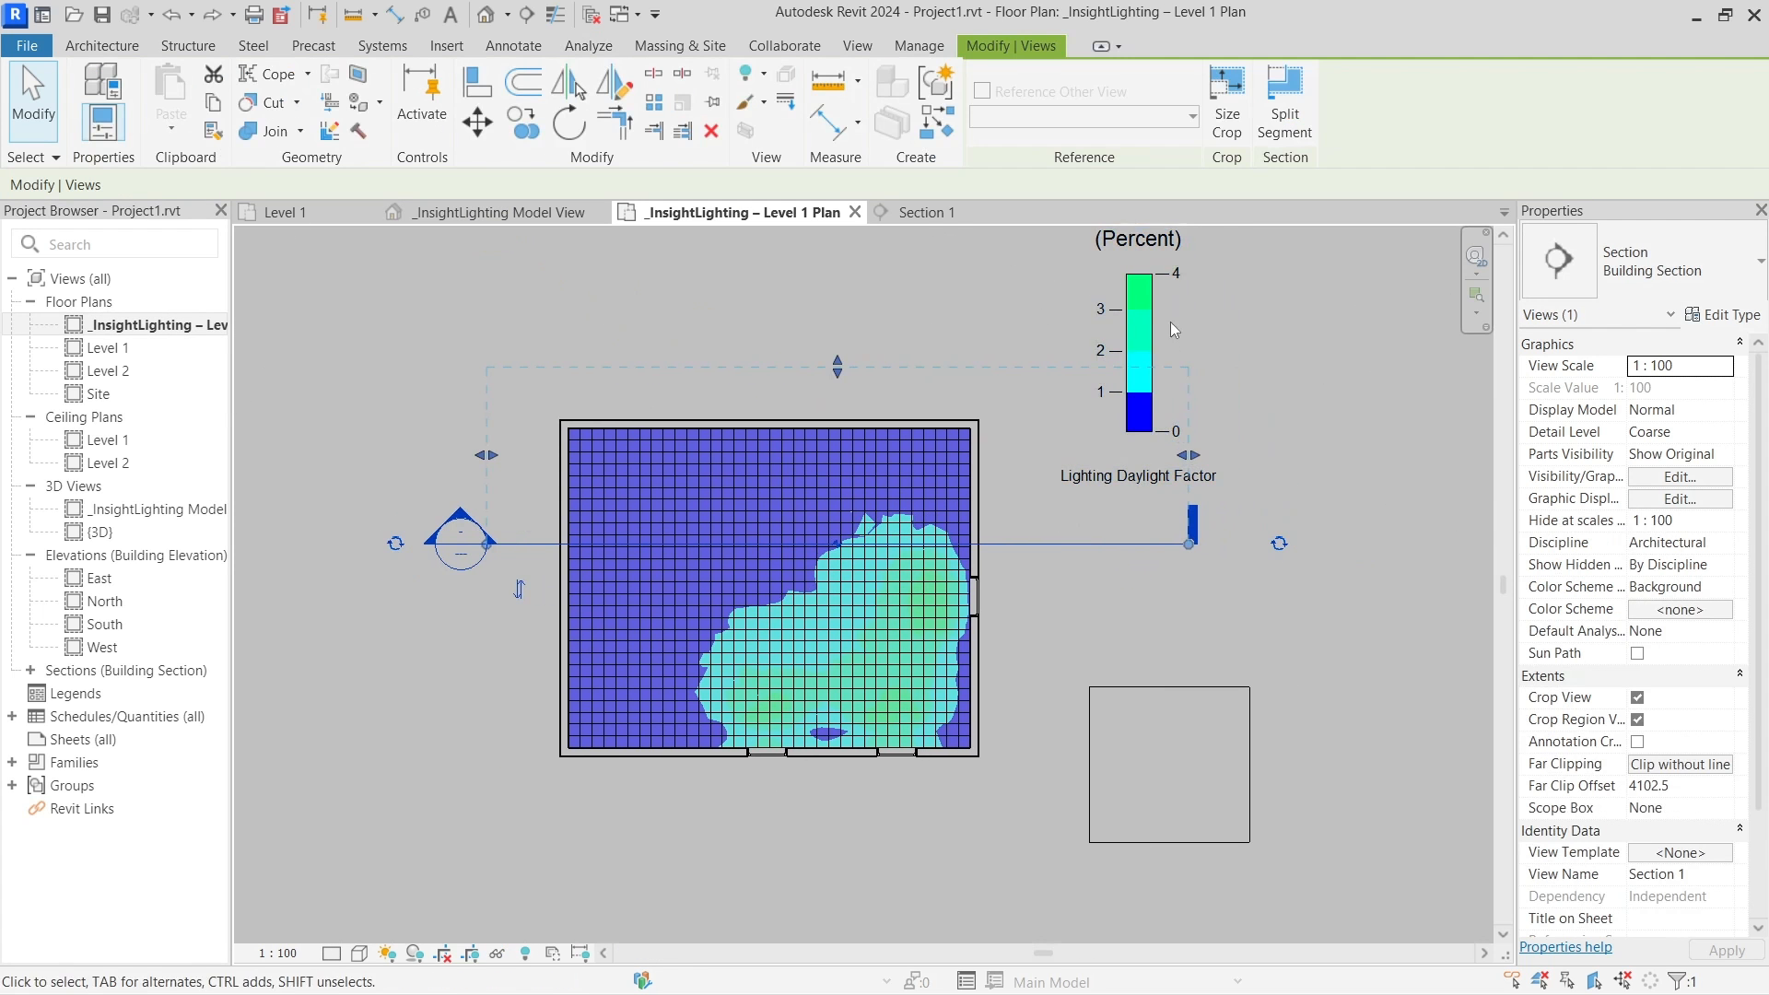
left_click(1306, 323)
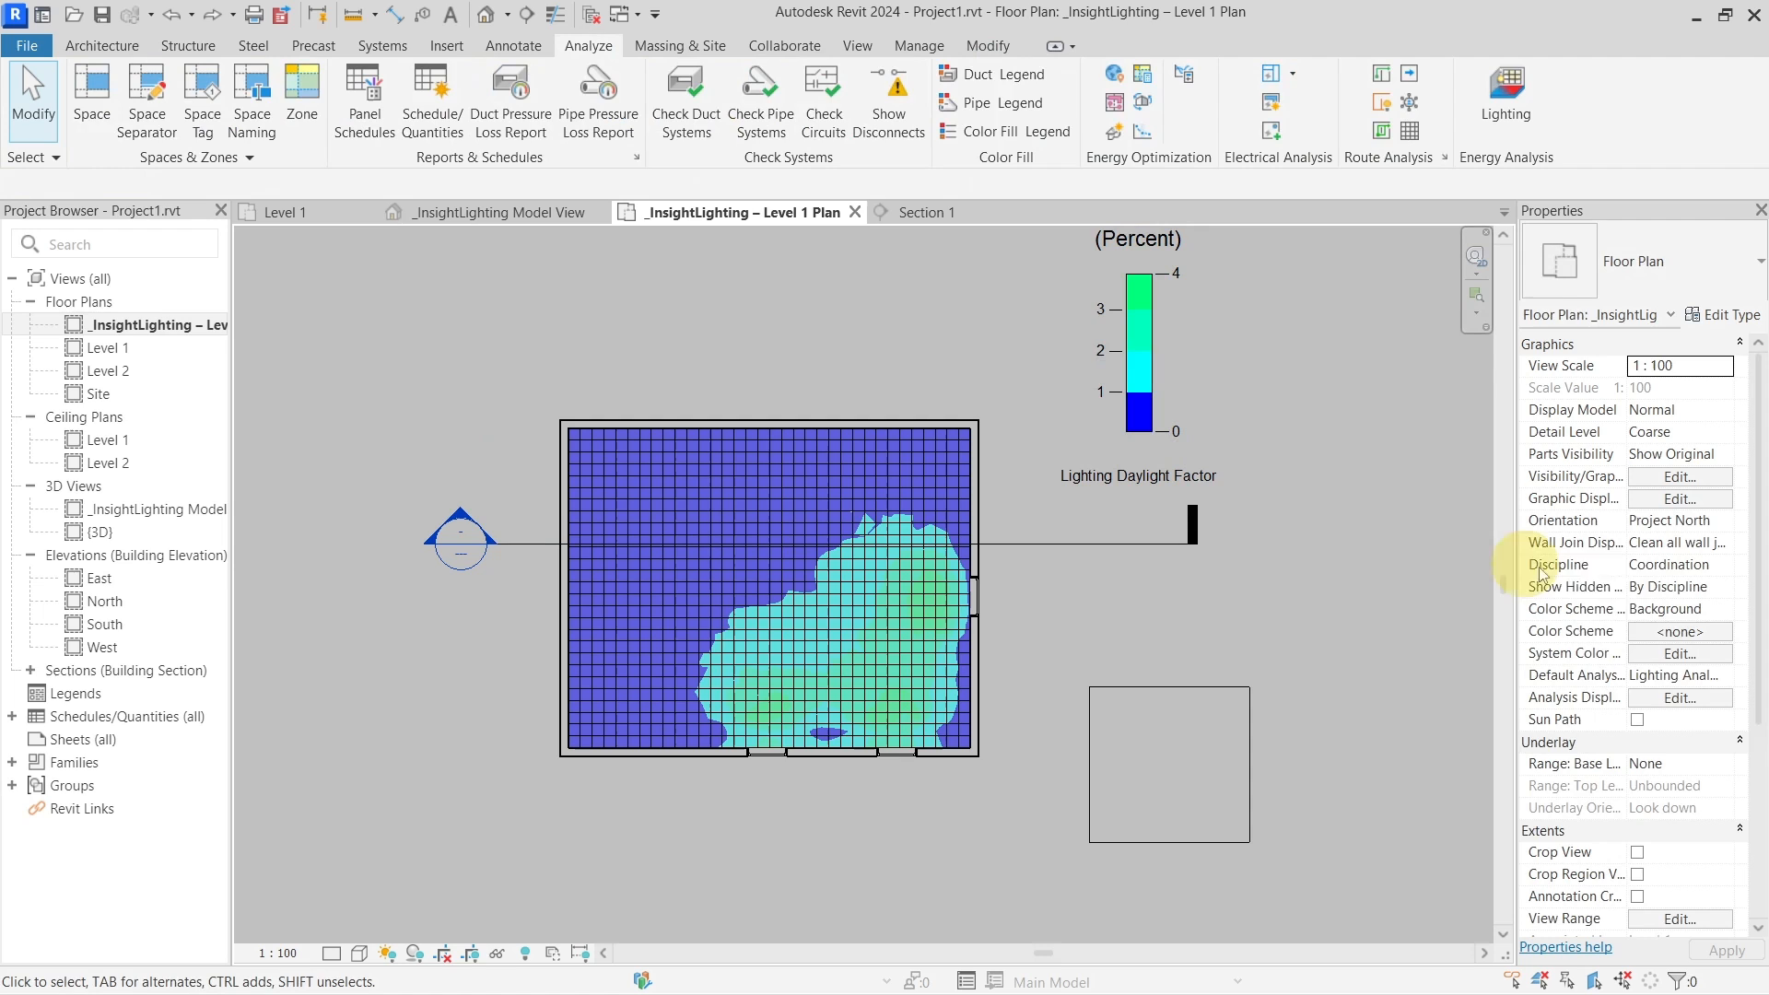
left_click(1717, 672)
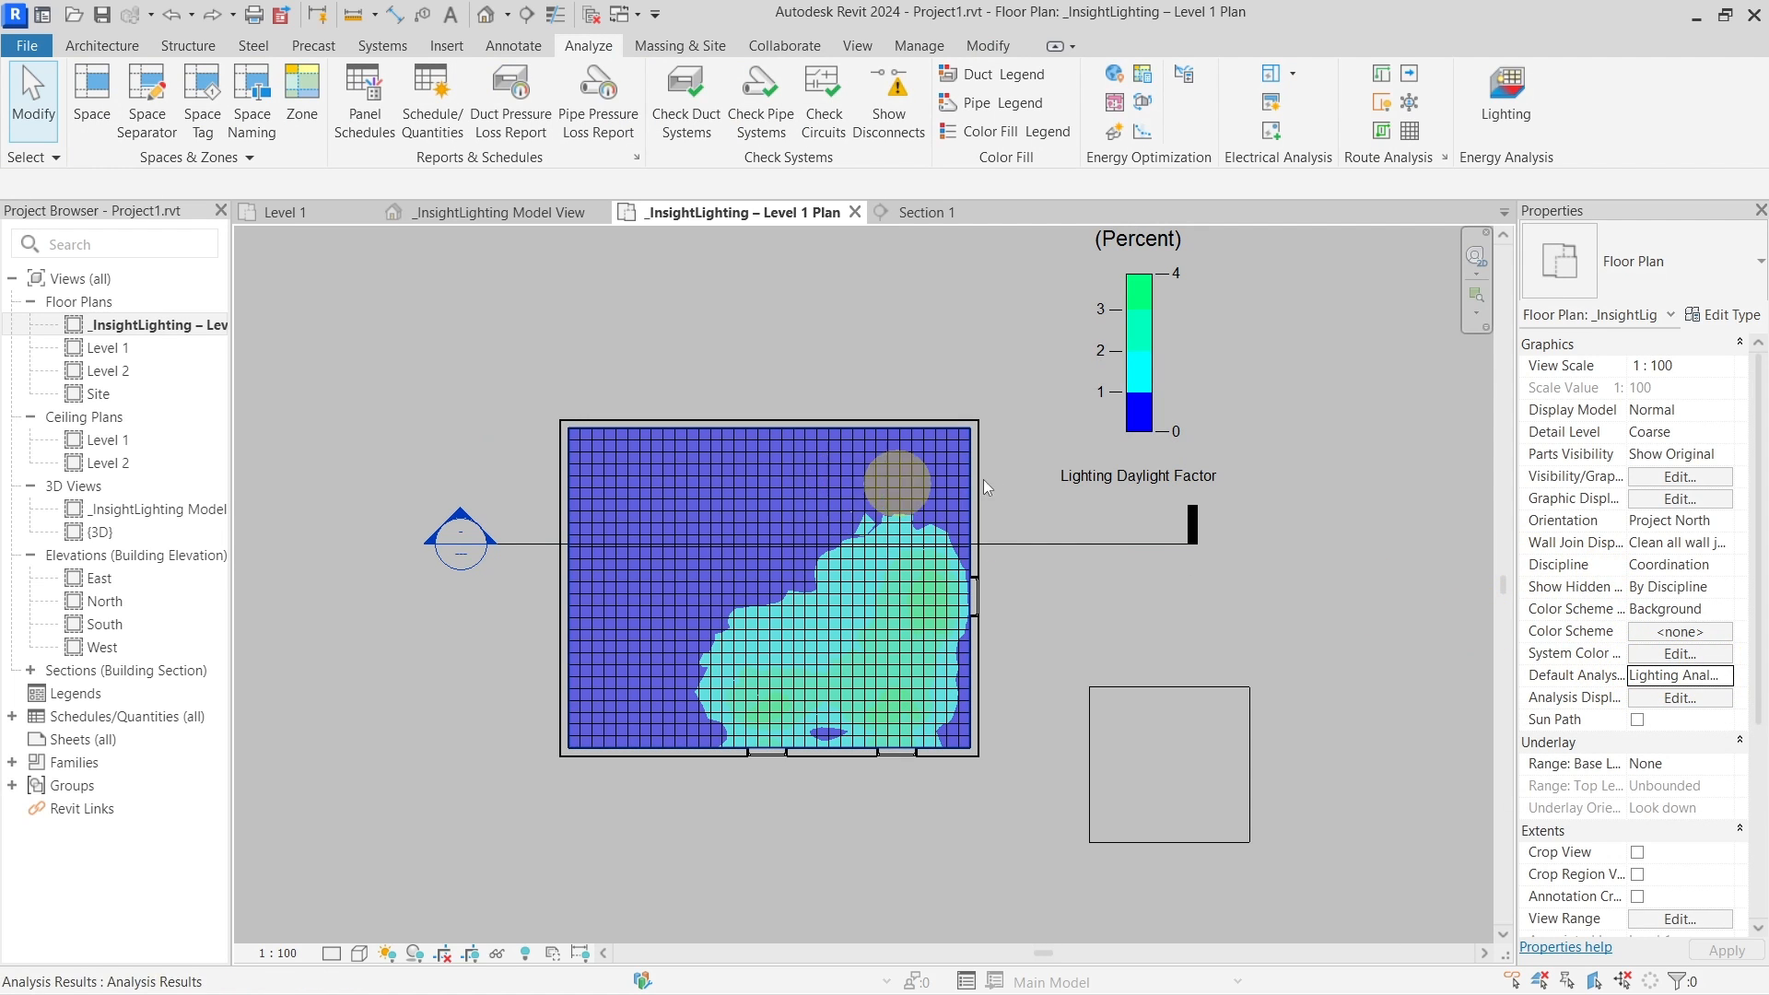
left_click(1734, 680)
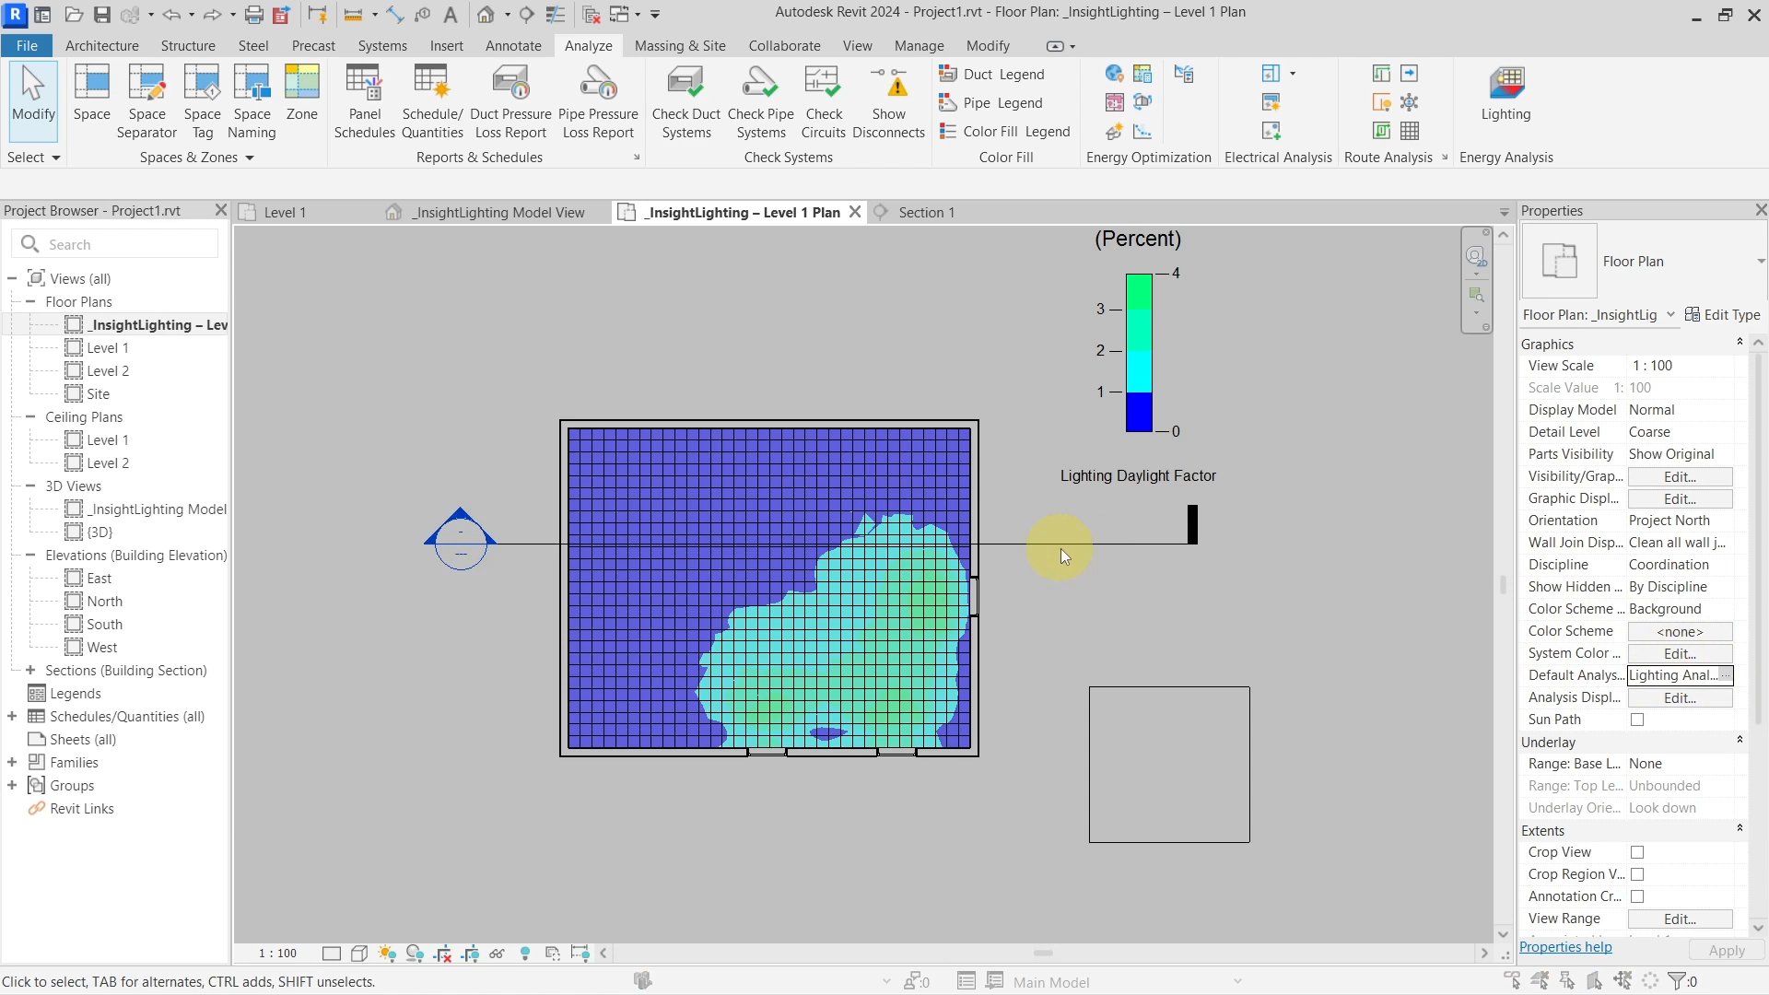
Apply the Lighting Analysis Daylight Factor Style Pts markers and set the view scale to 1:20
left_click(276, 432)
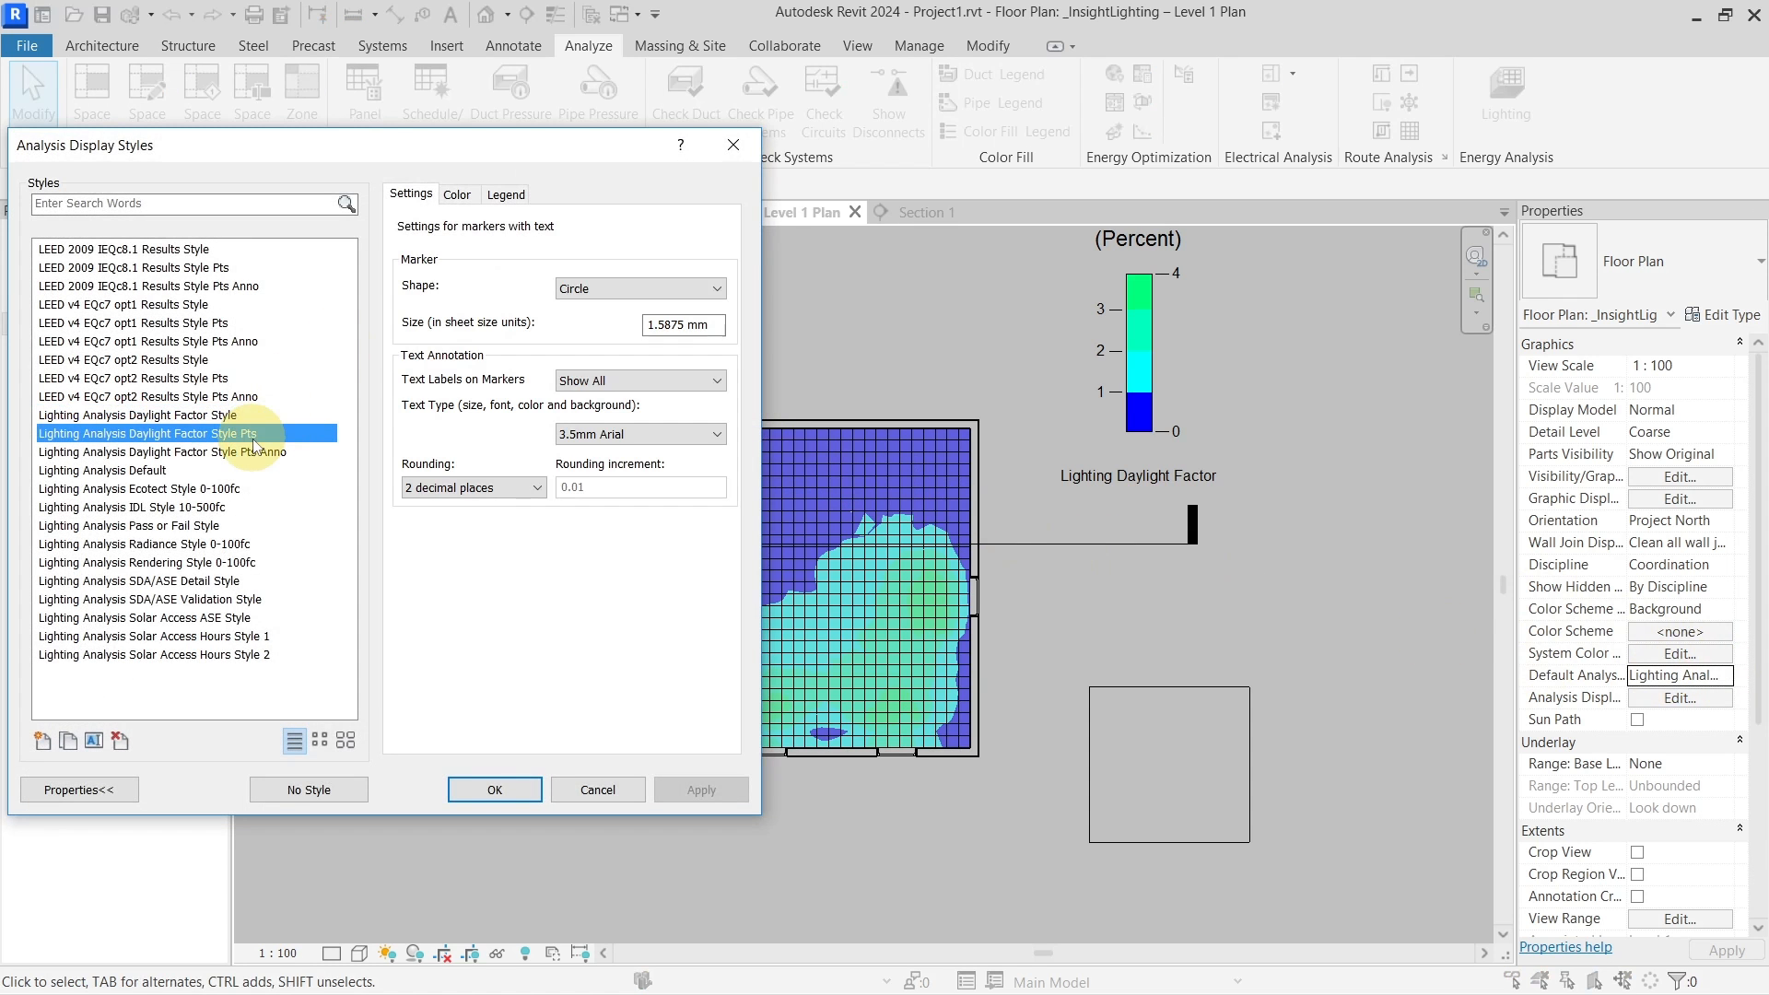
left_click(518, 788)
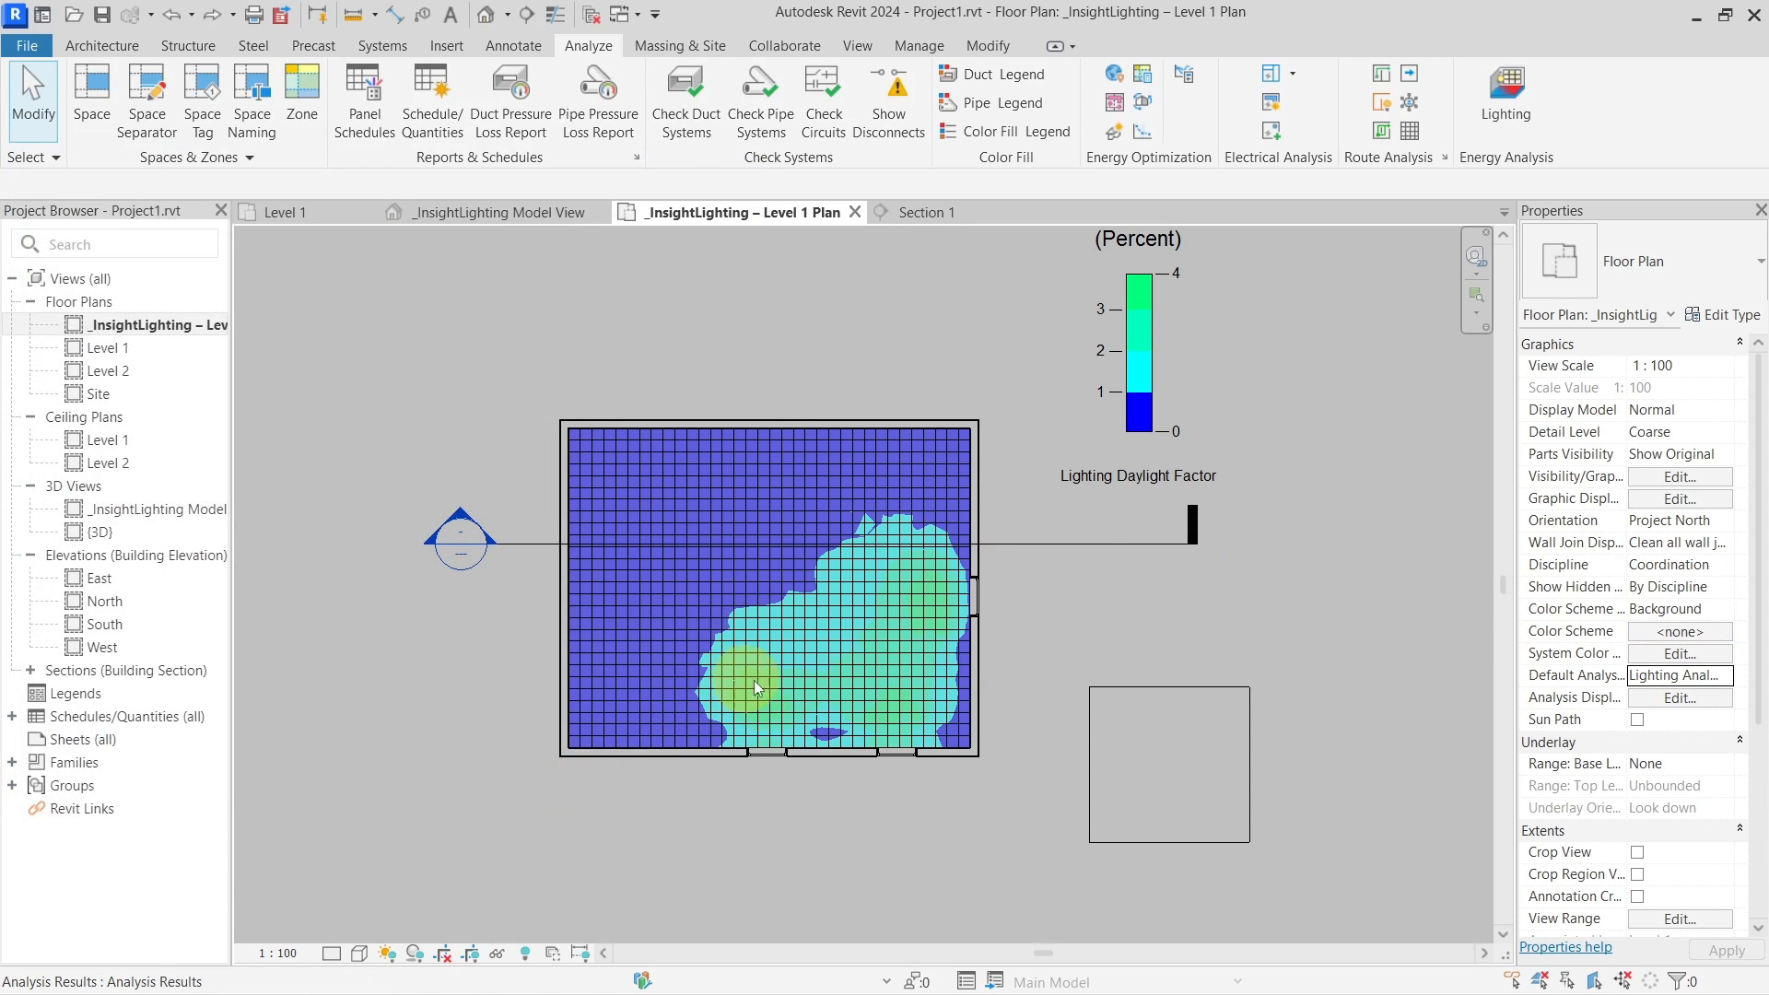
left_click(279, 953)
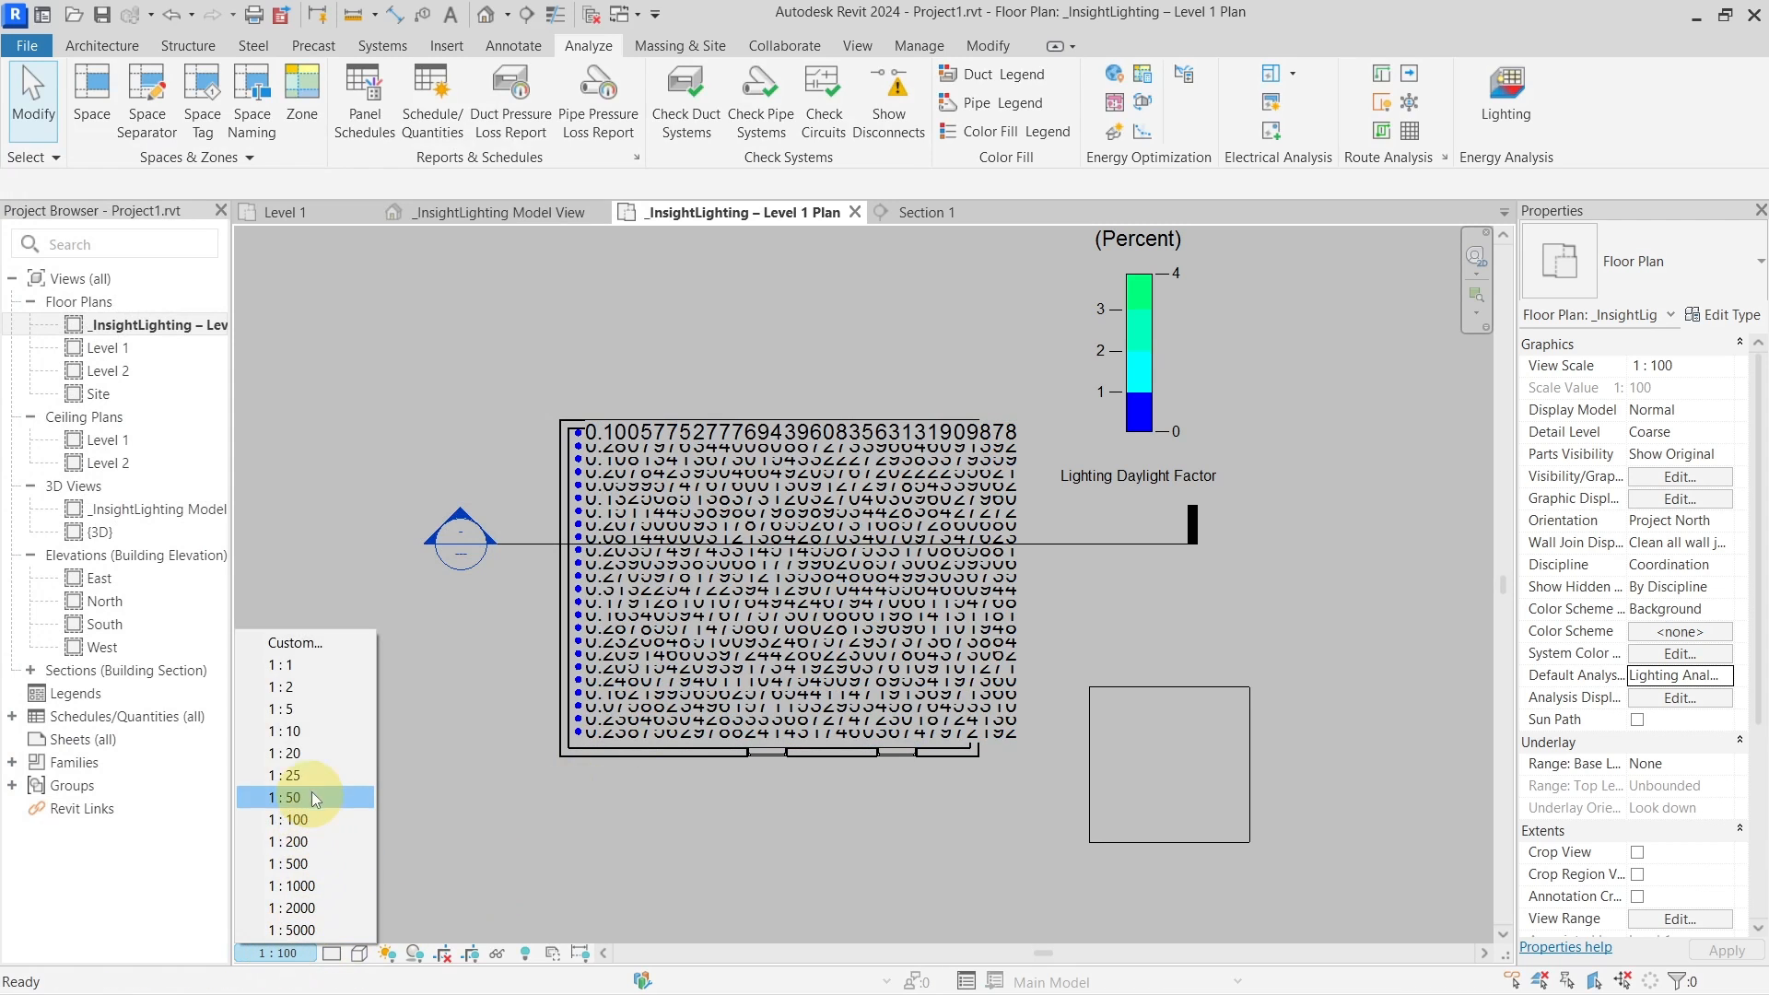
left_click(312, 731)
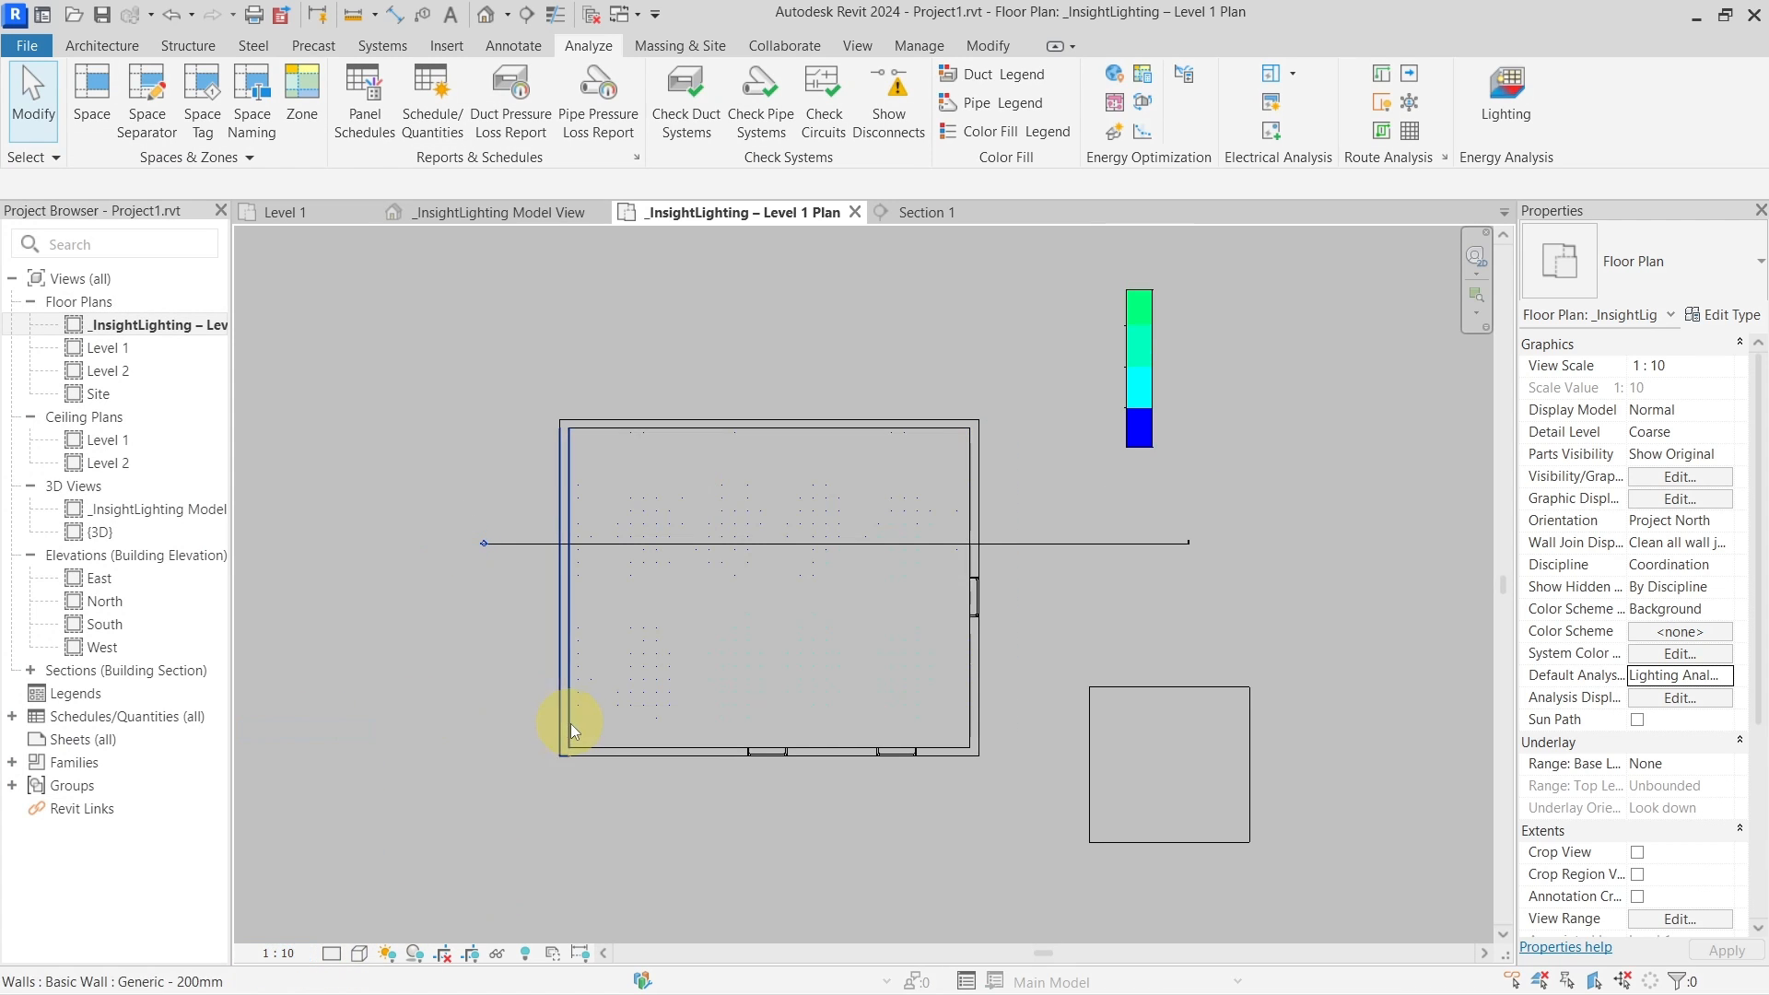
left_click(284, 952)
left_click(342, 752)
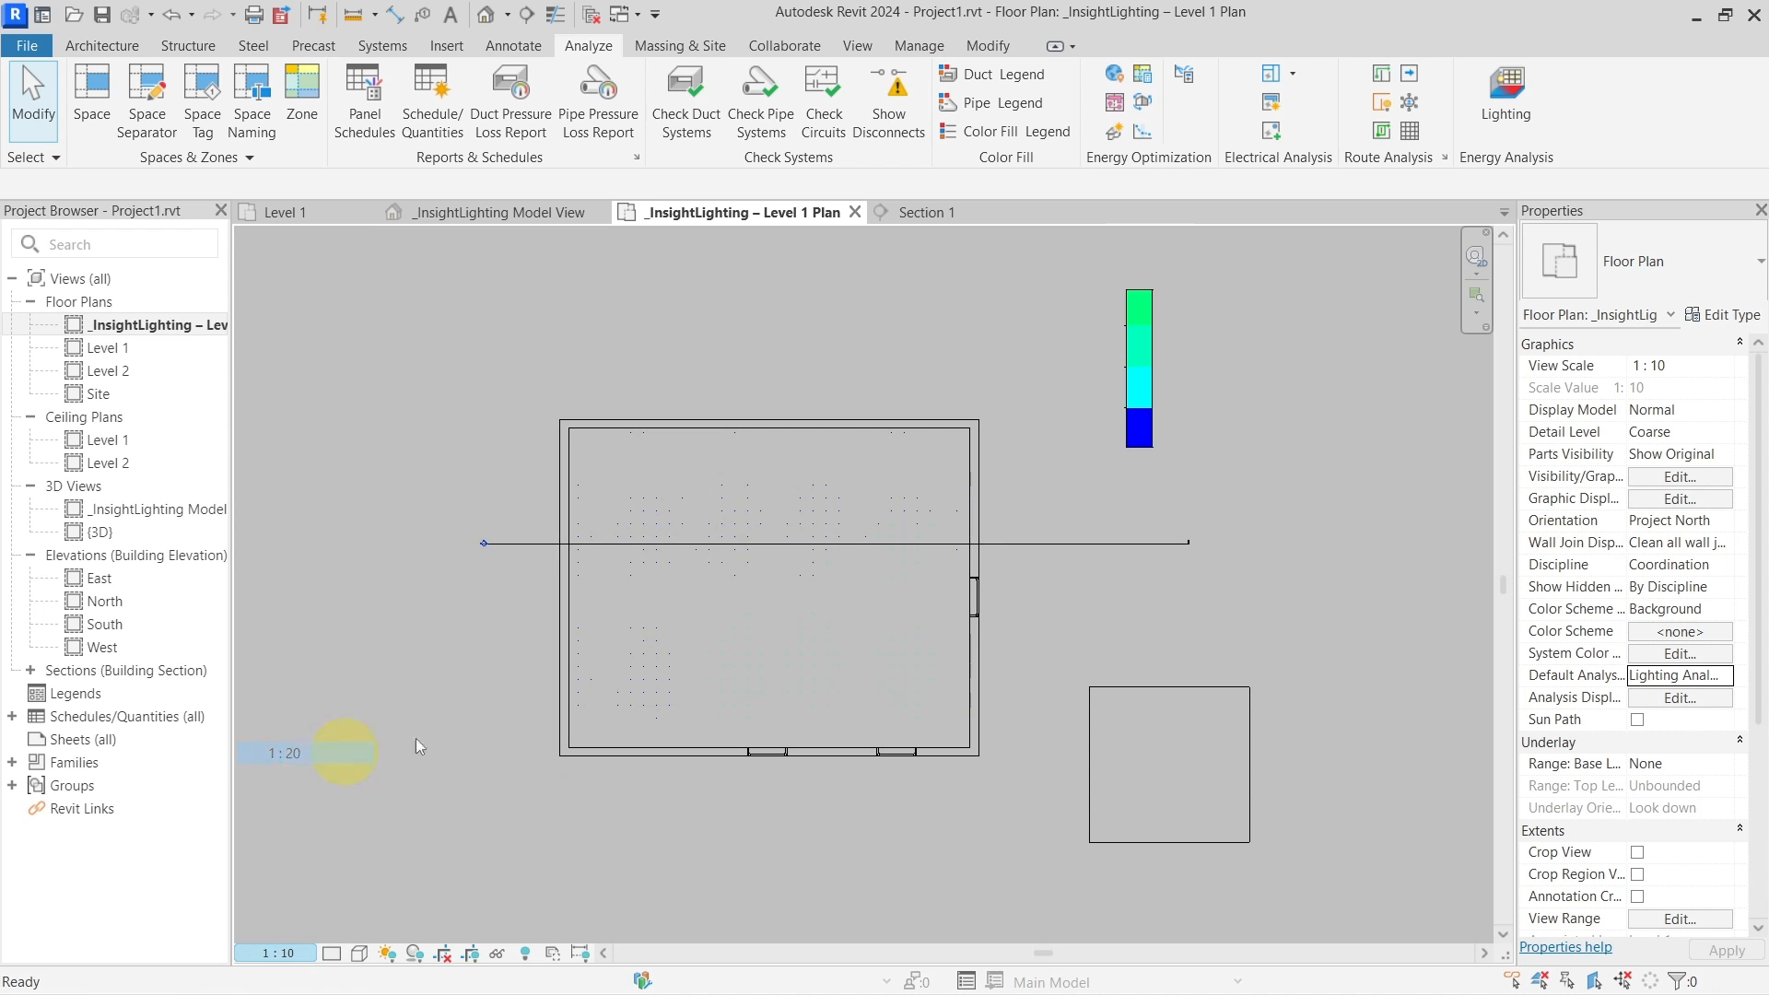
Zoom and pan around the room to read the labelled daylight factor values, about 0.05–3.8%
scroll(614, 733, "up", 6)
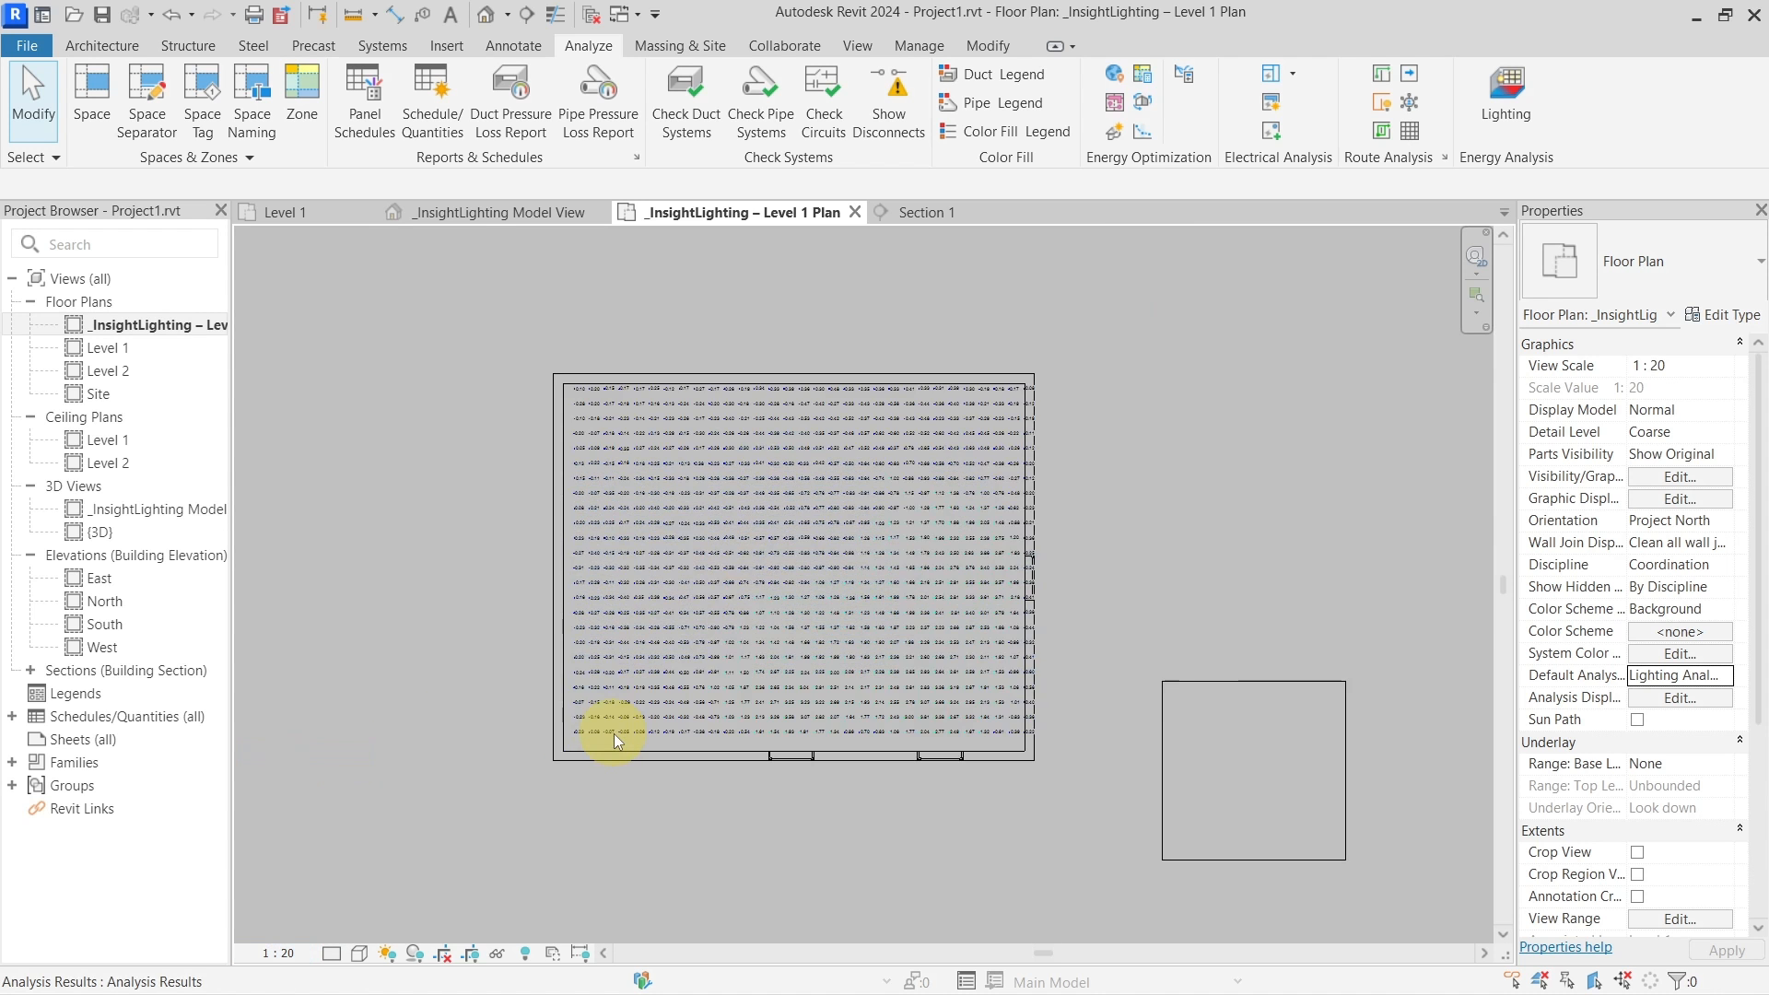
scroll(750, 722, "down", 4)
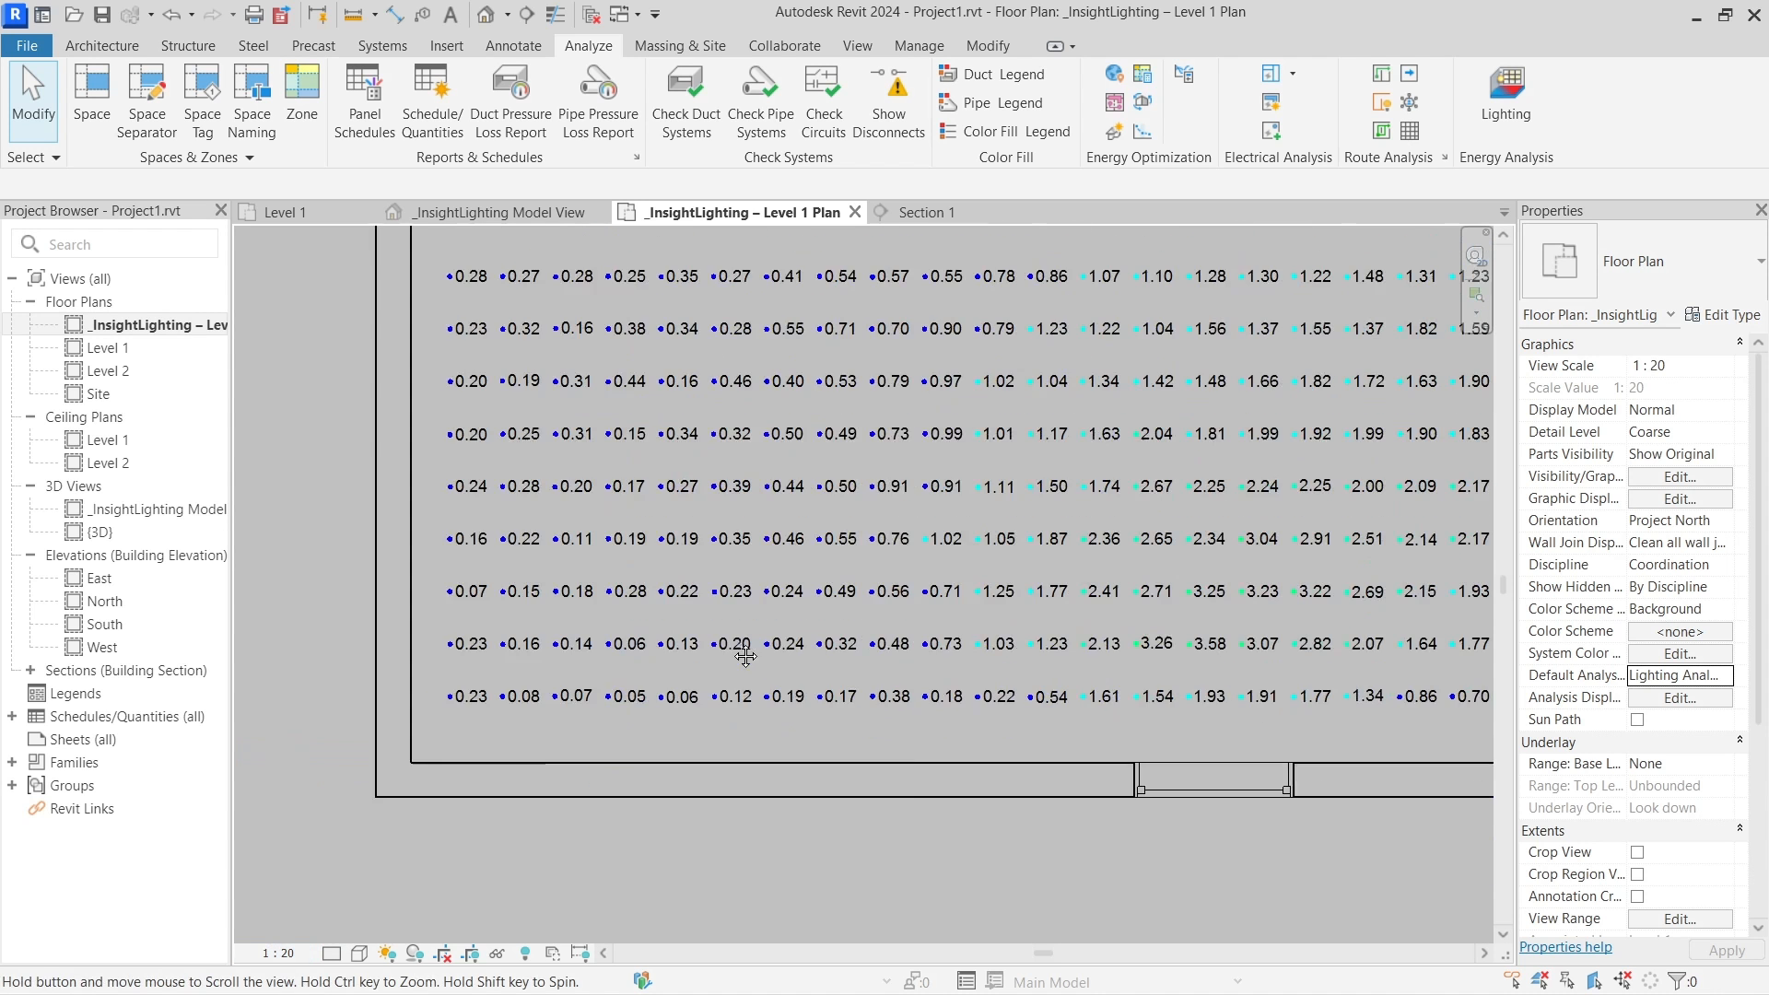
middle_click_drag(900, 658, 859, 653)
middle_click_drag(1144, 617, 743, 630)
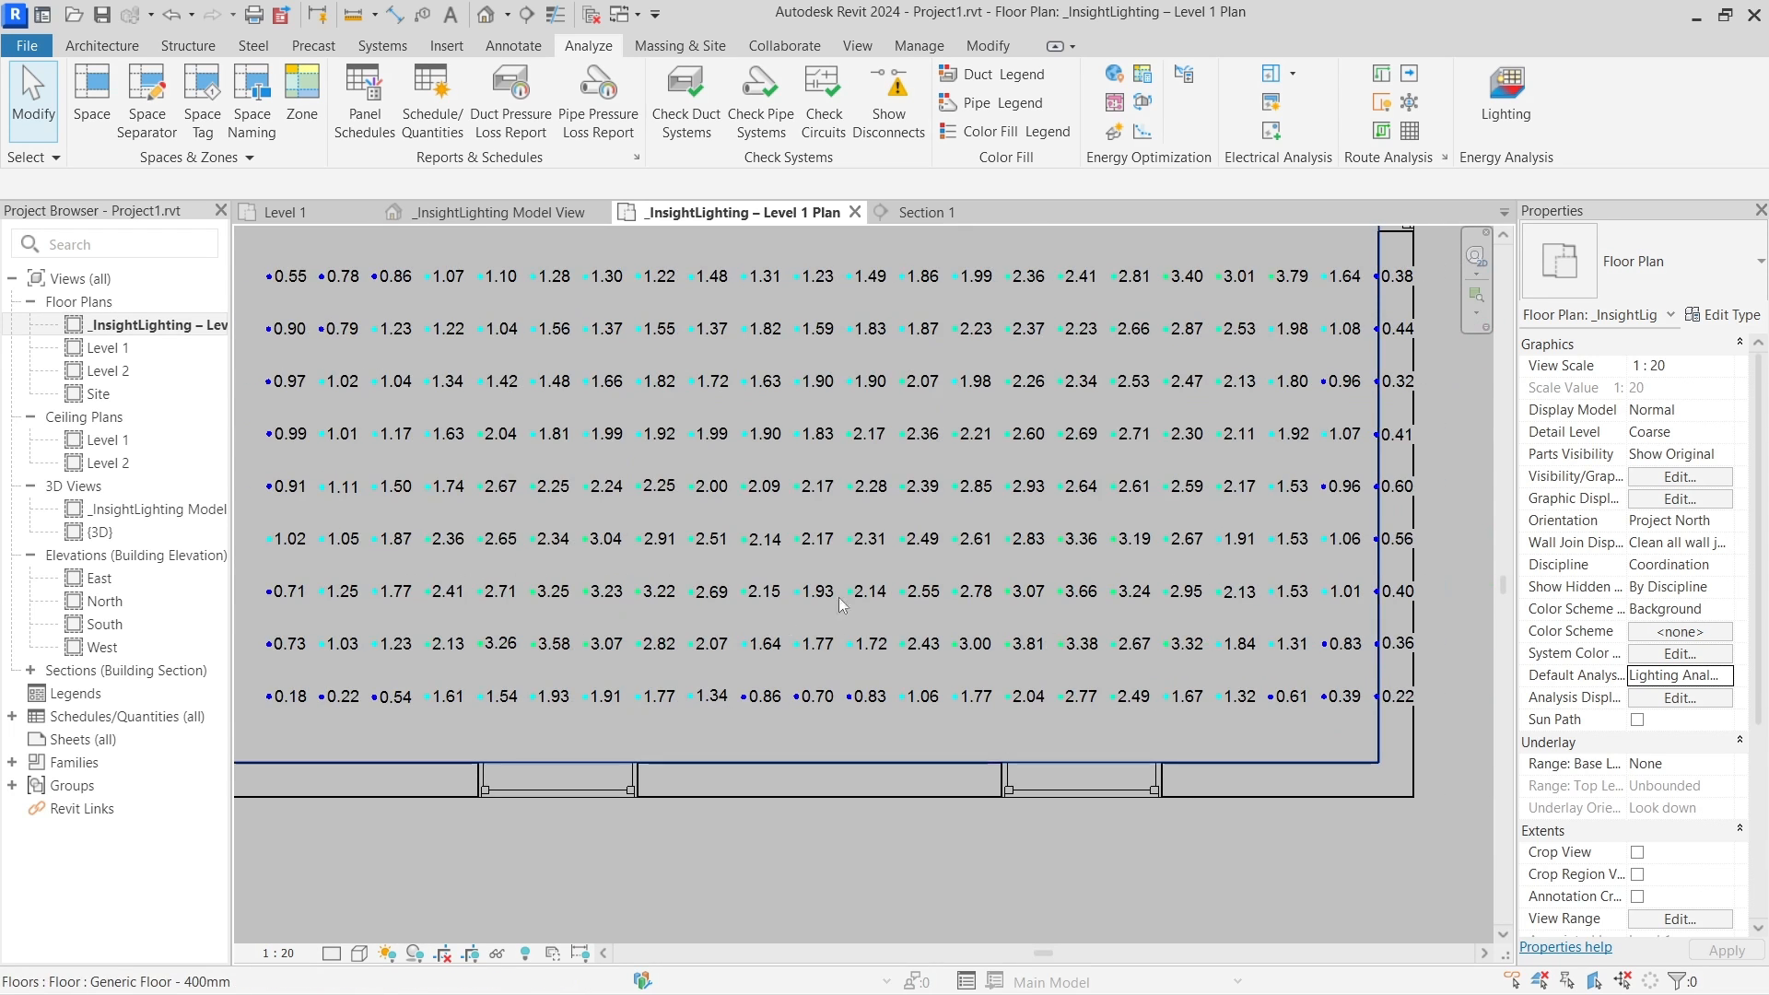
middle_click_drag(1117, 346, 1042, 632)
scroll(1081, 680, "down", 2)
scroll(989, 669, "down", 3)
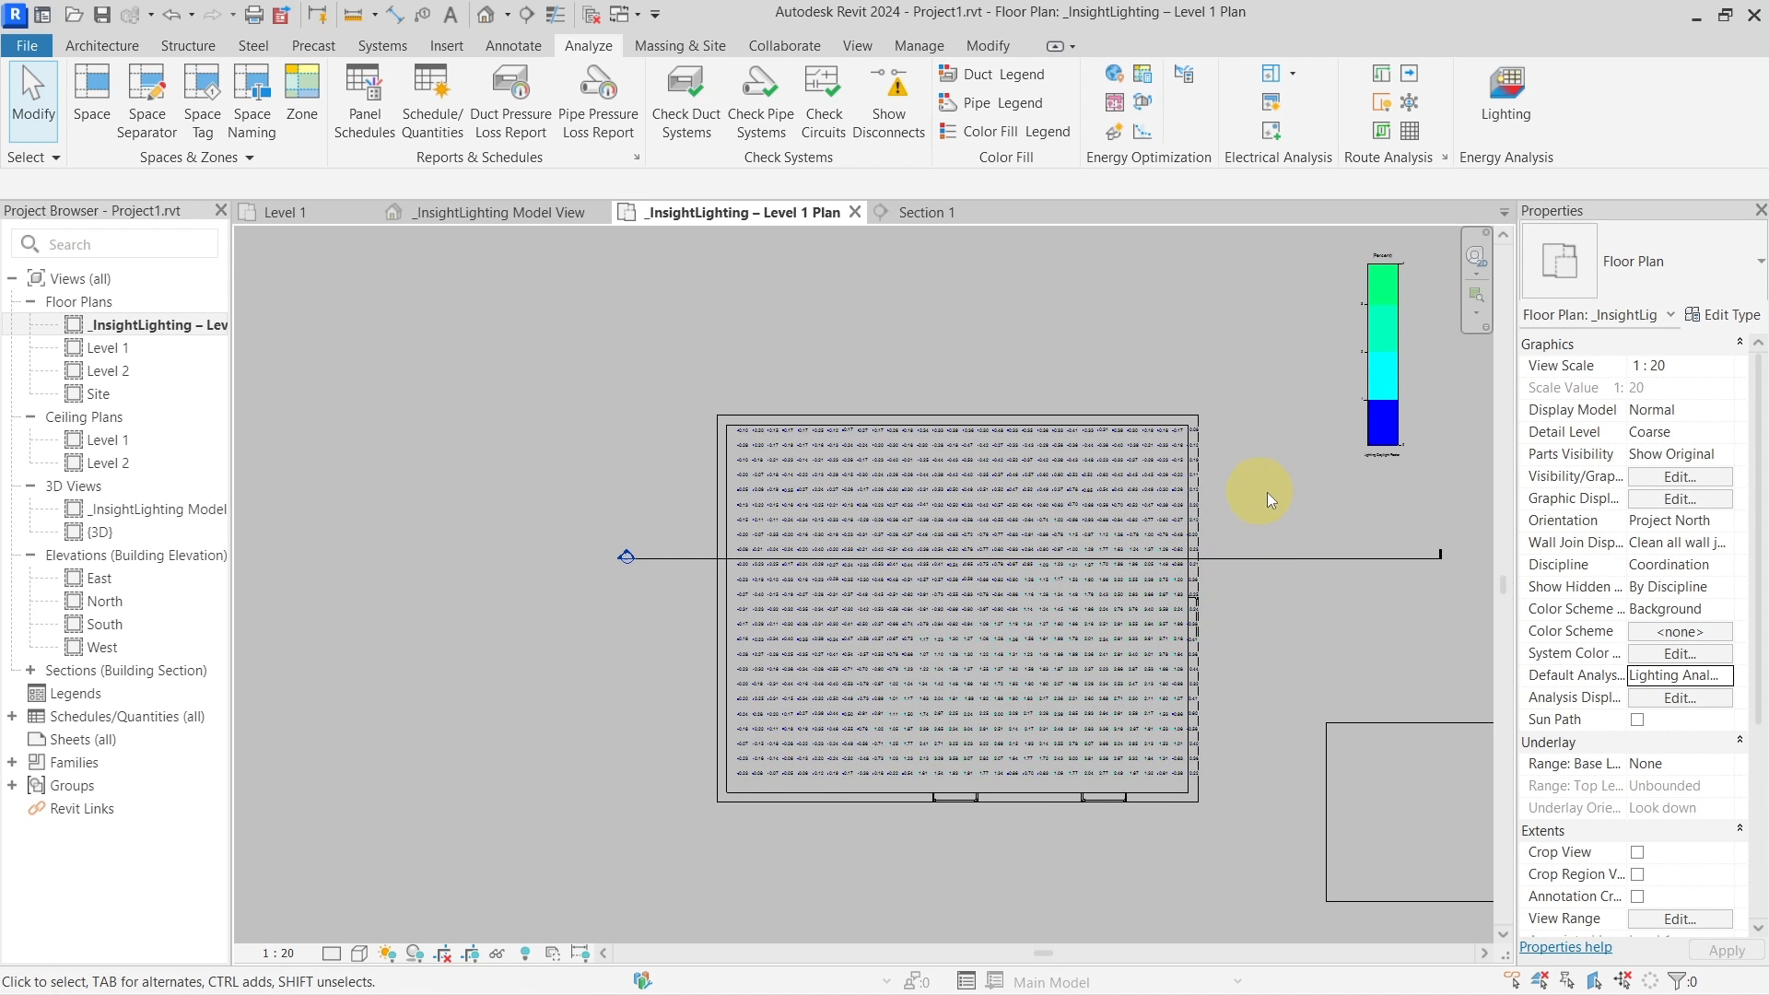
Switch back to the coloured Lighting Analysis Daylight Factor Style and turn off its gridlines
left_click(1722, 678)
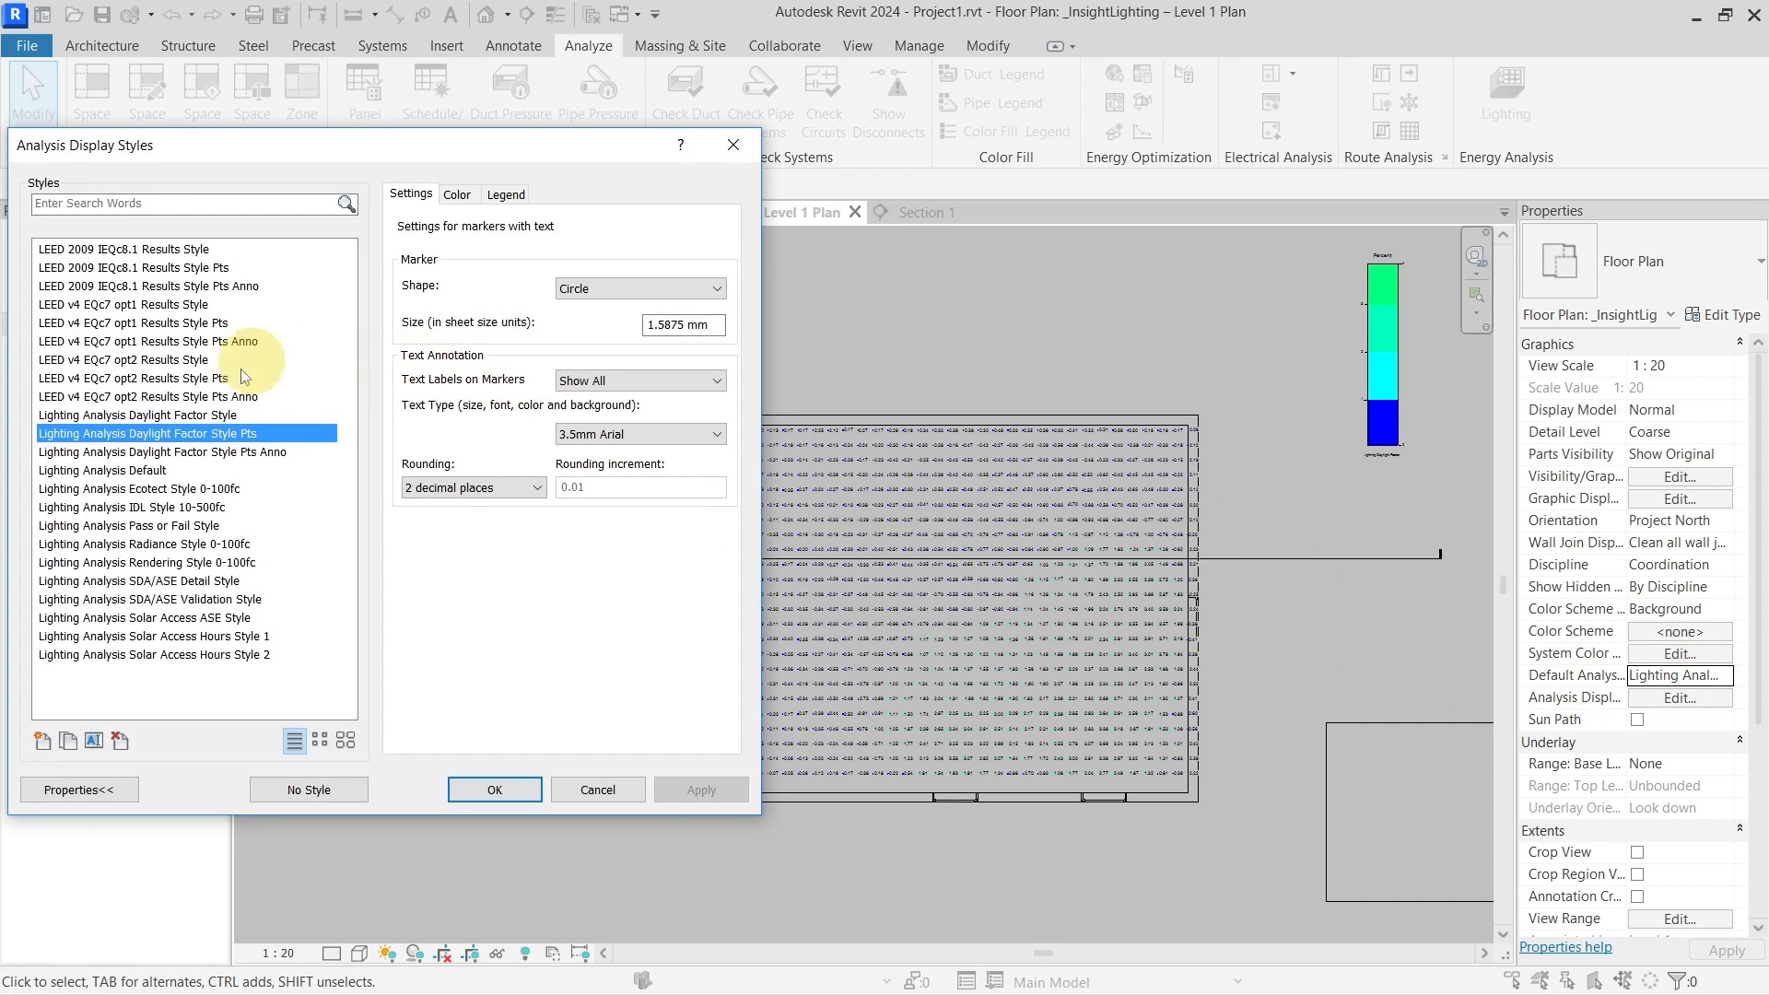
left_click(494, 793)
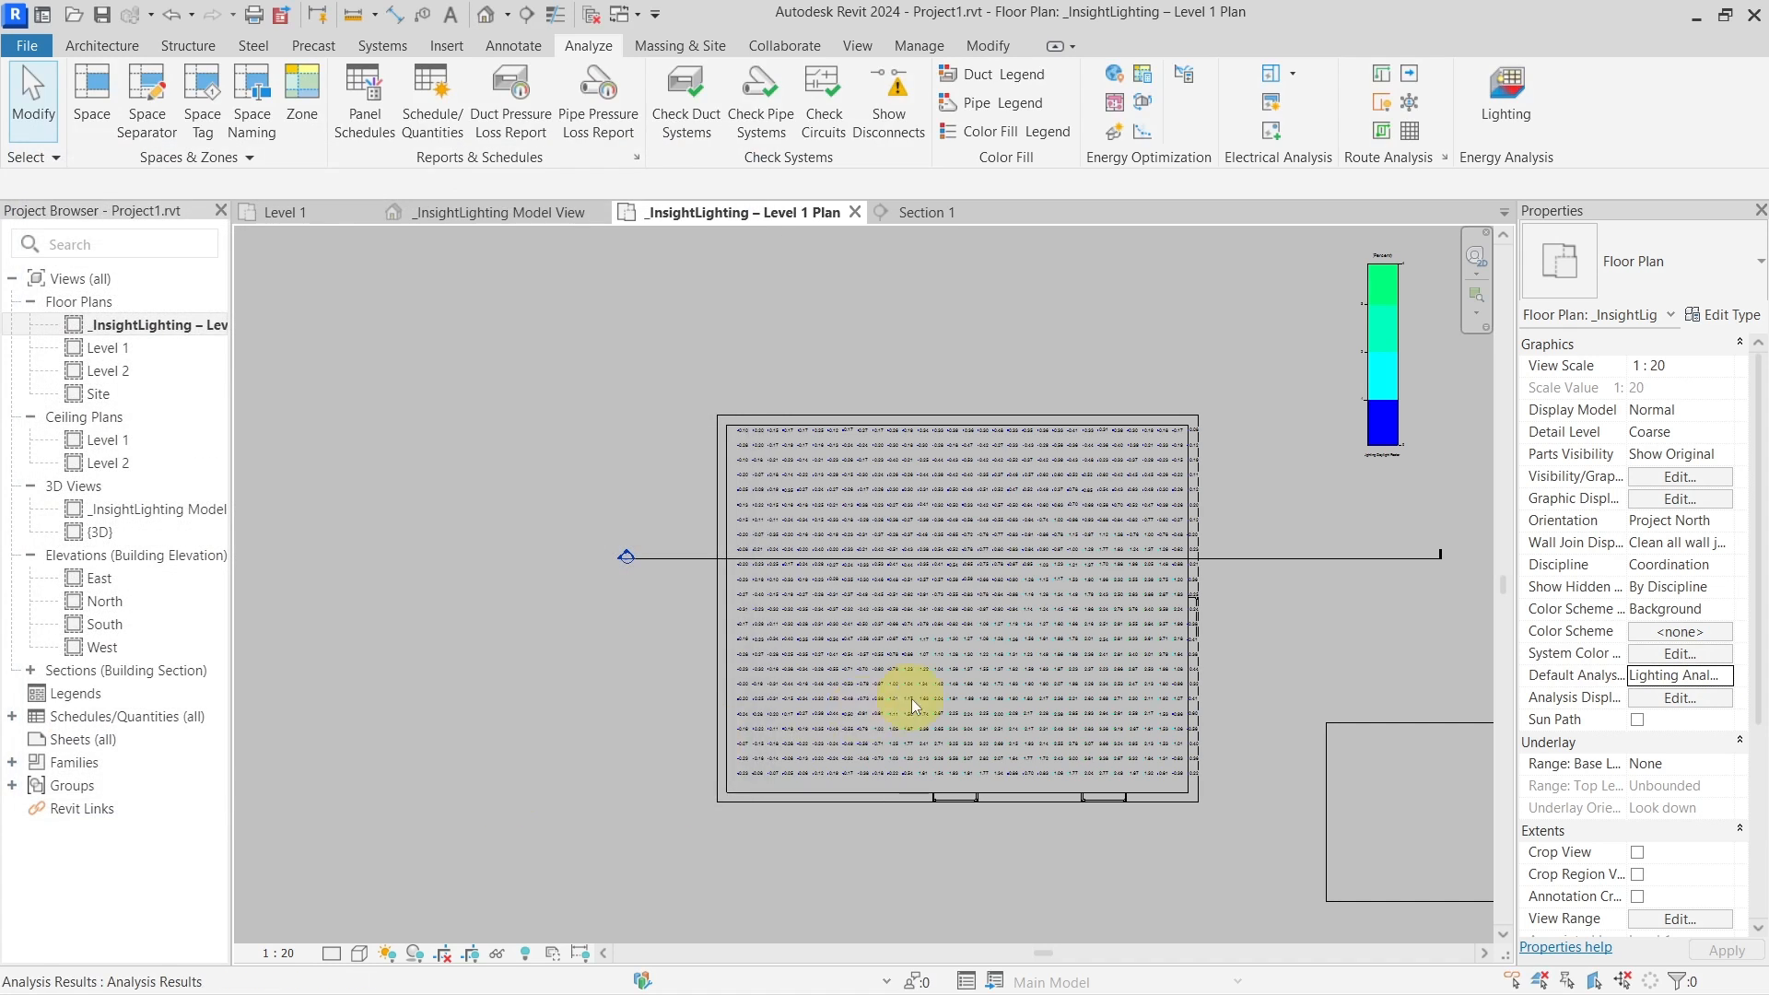
middle_click_drag(1054, 695, 1022, 681)
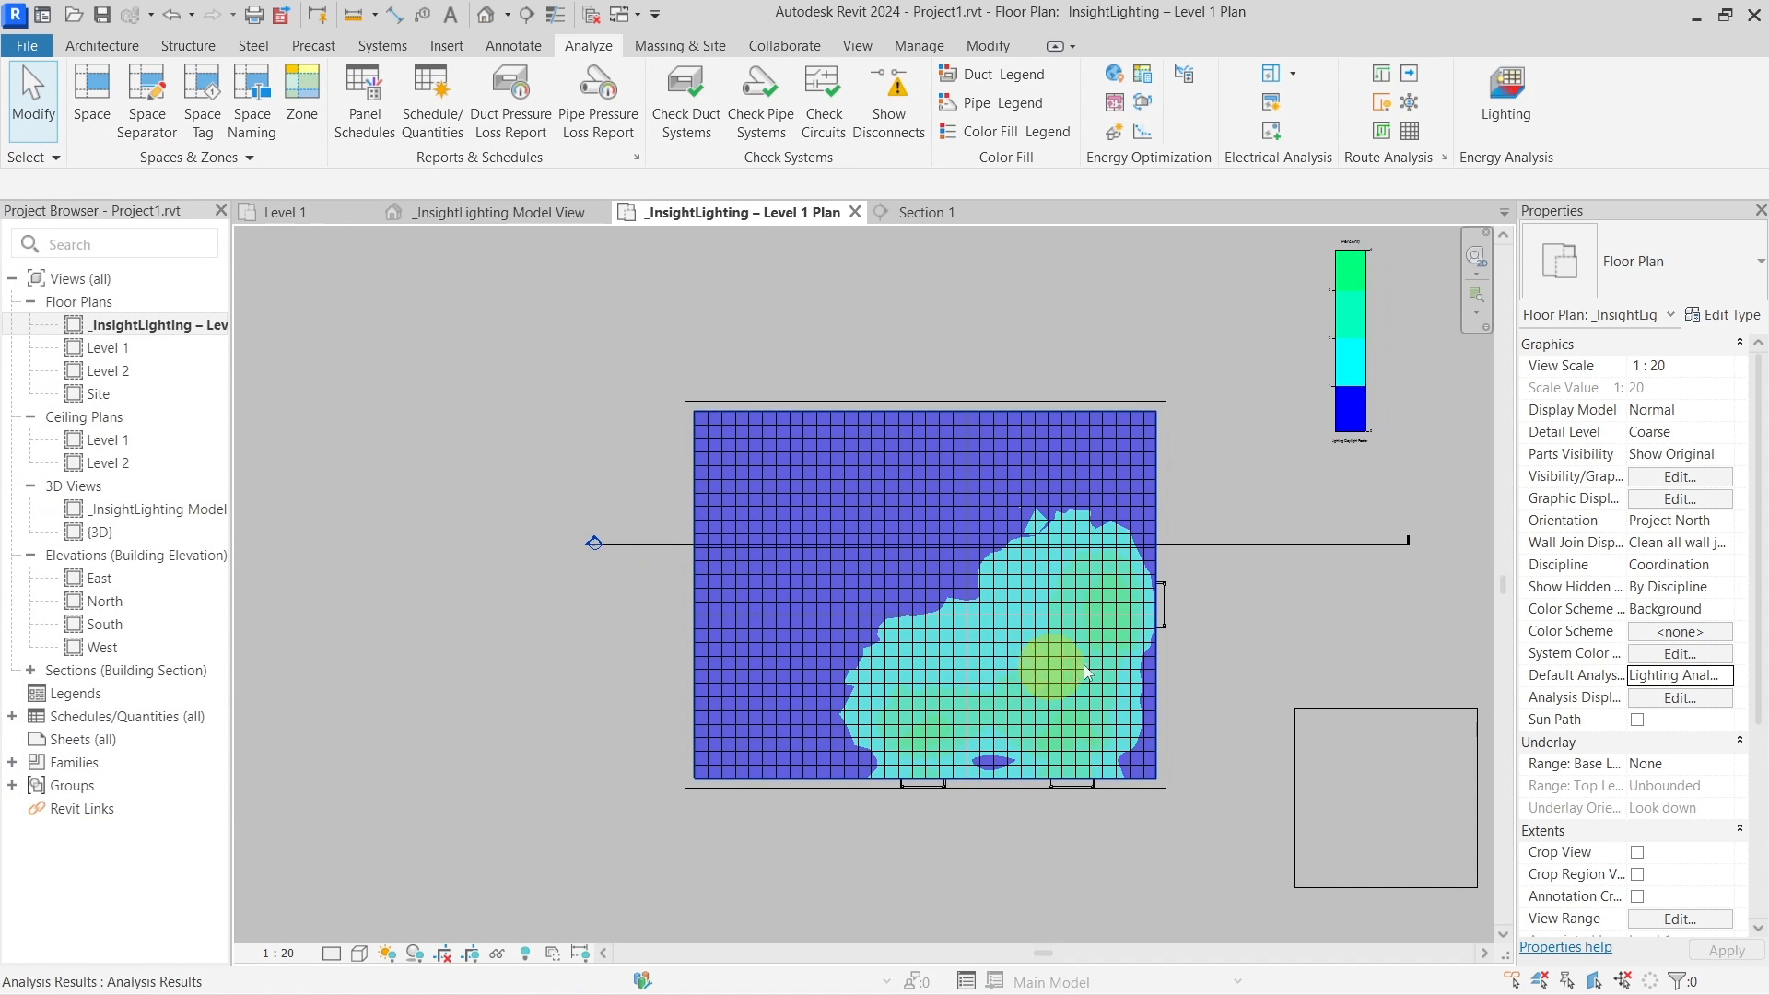
left_click(1727, 680)
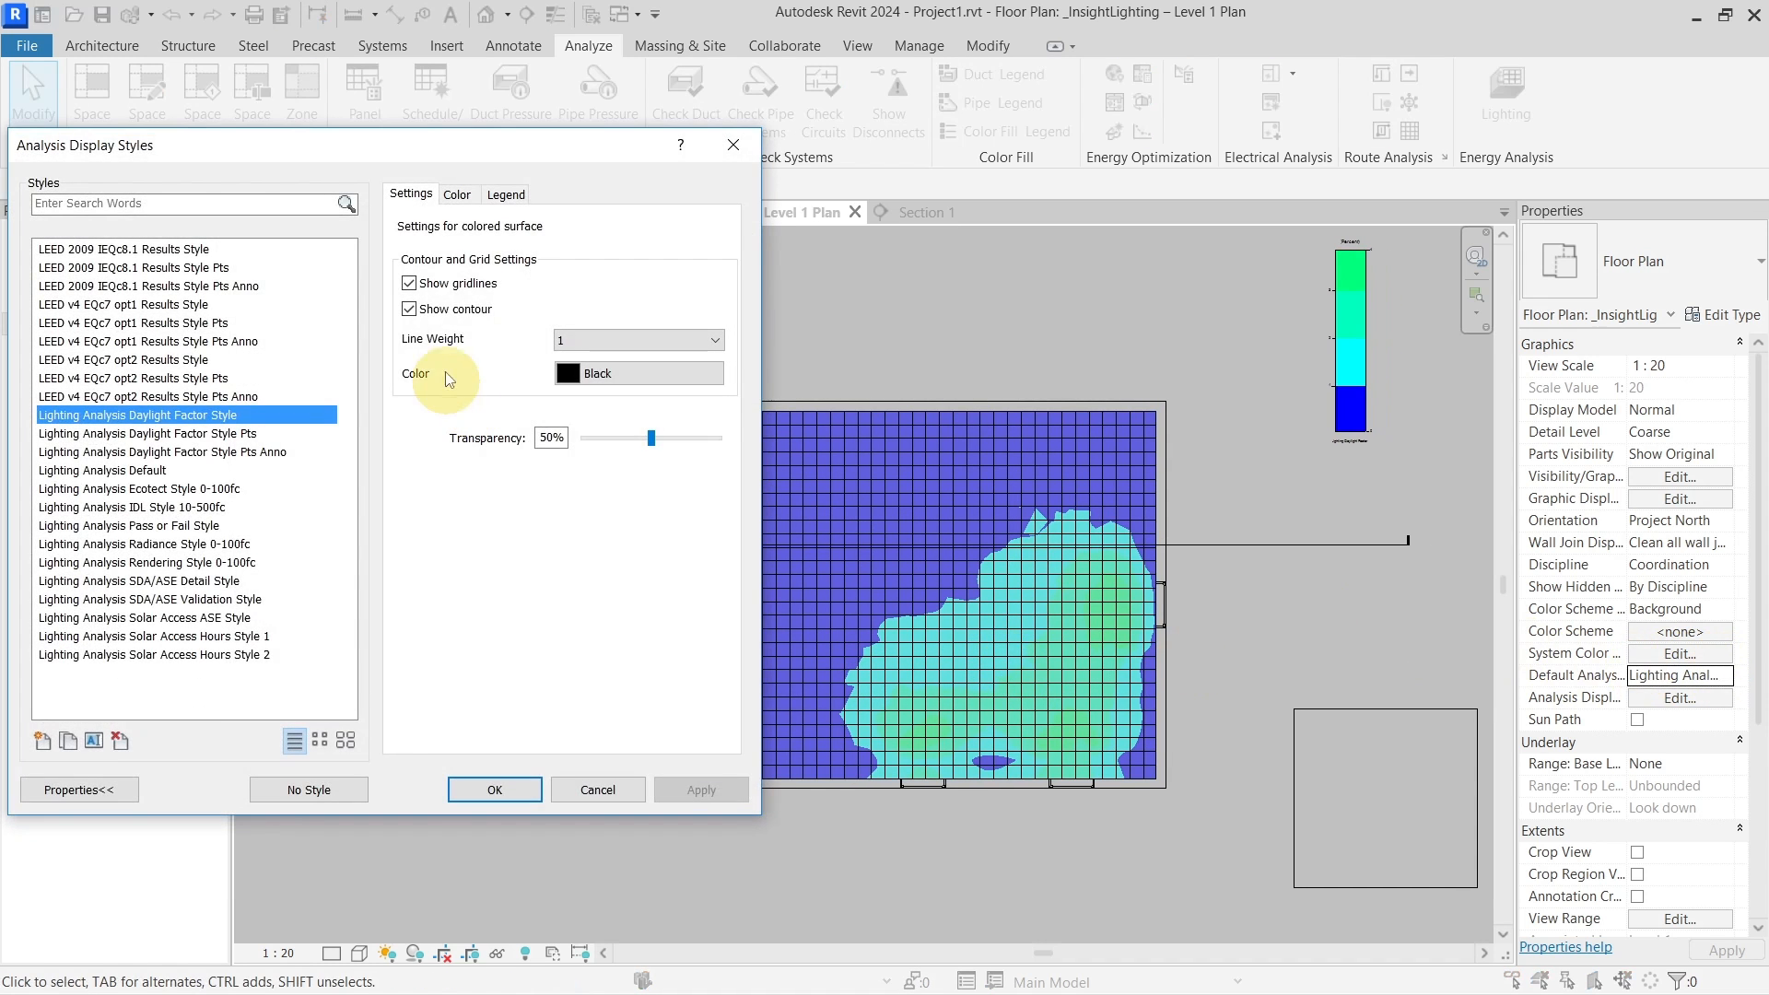
left_click(447, 286)
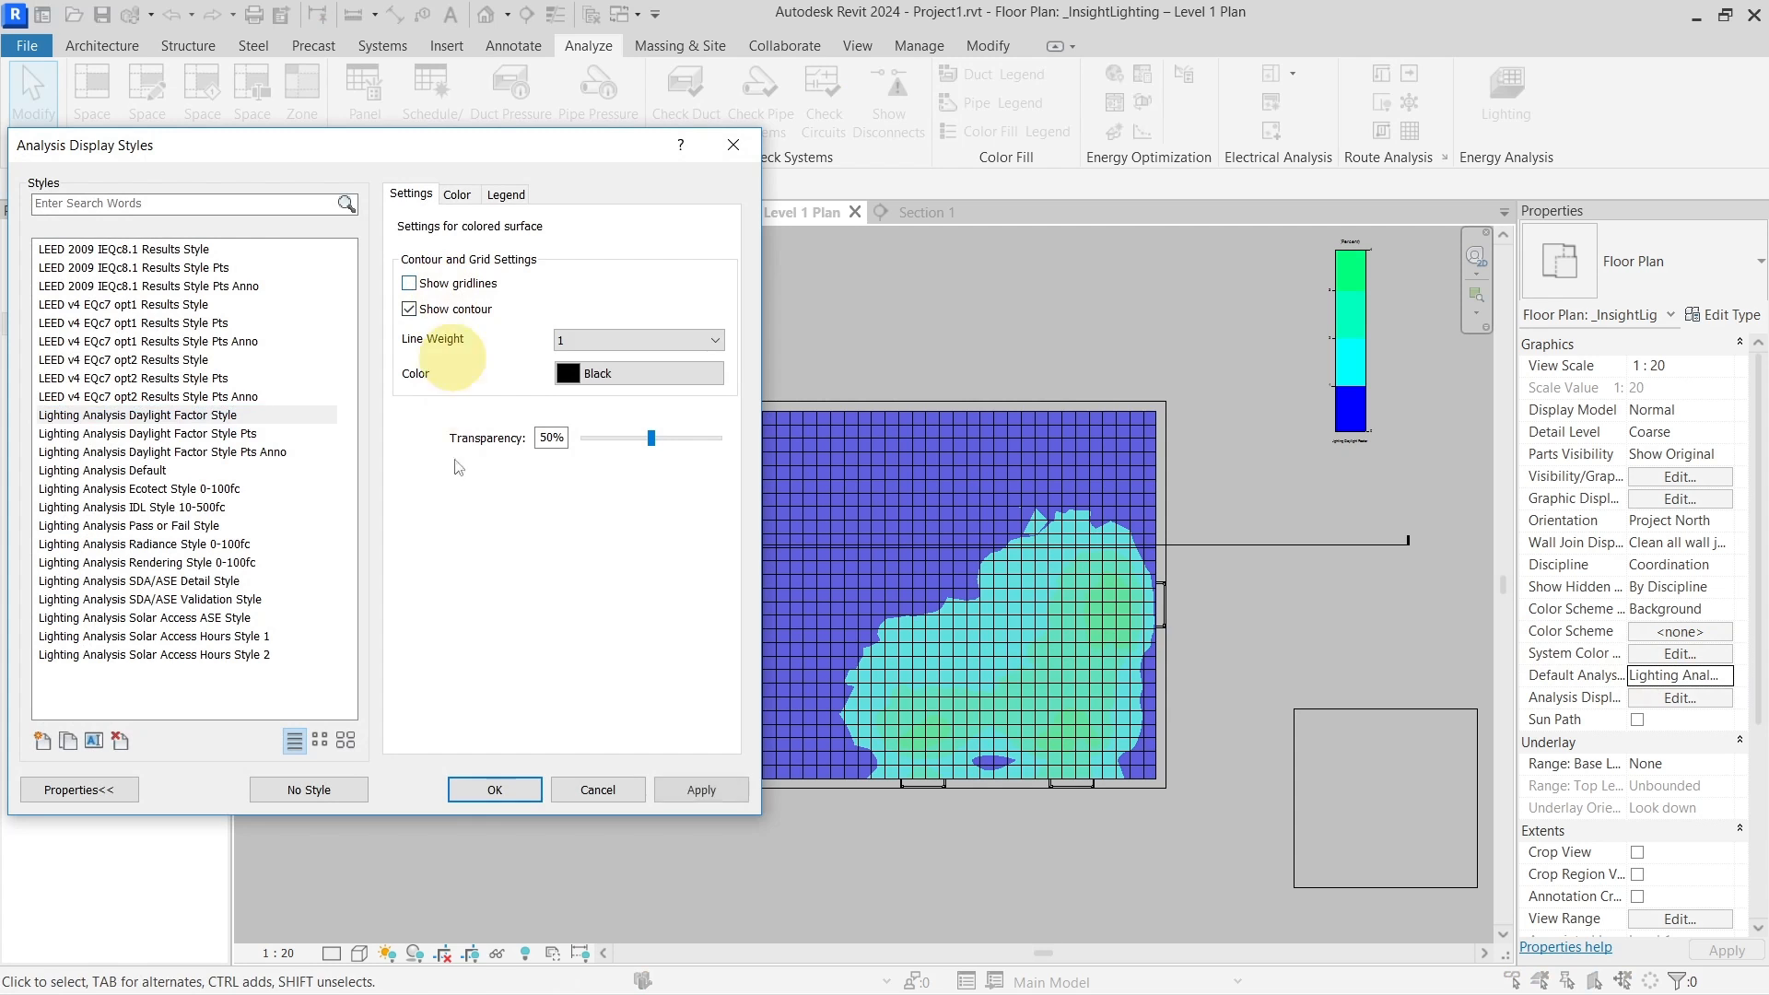
left_click(495, 789)
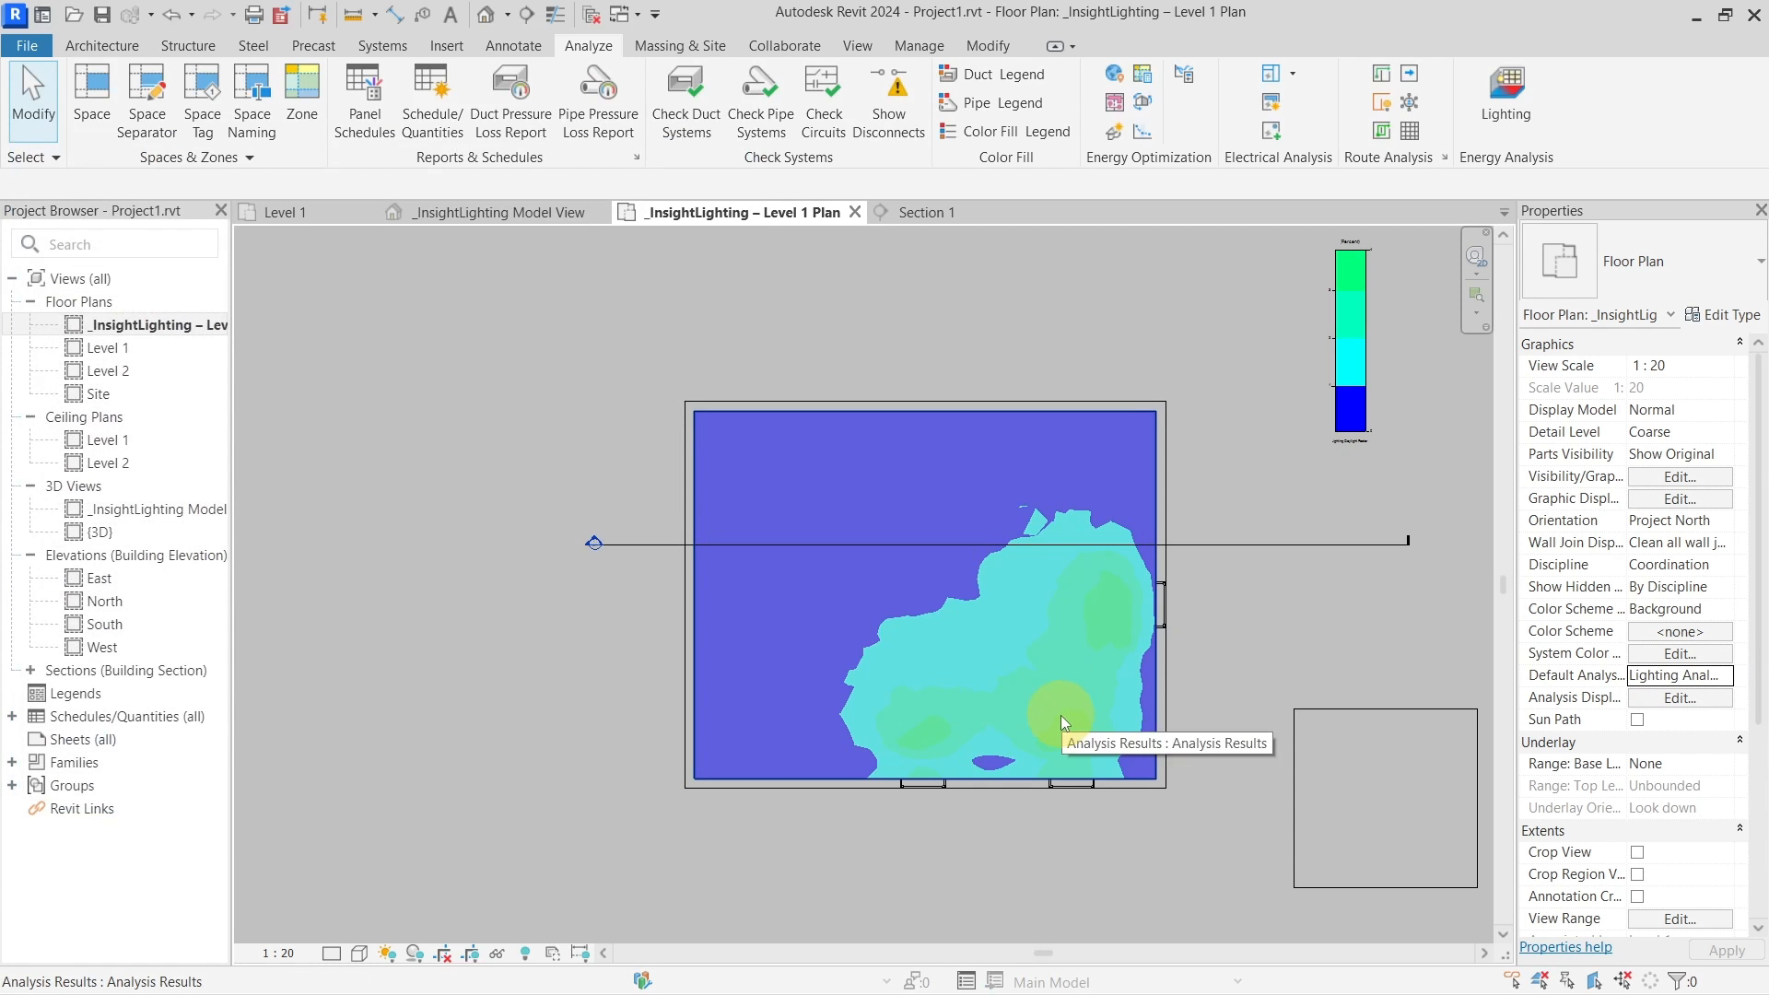
middle_click_drag(1060, 715, 1030, 713)
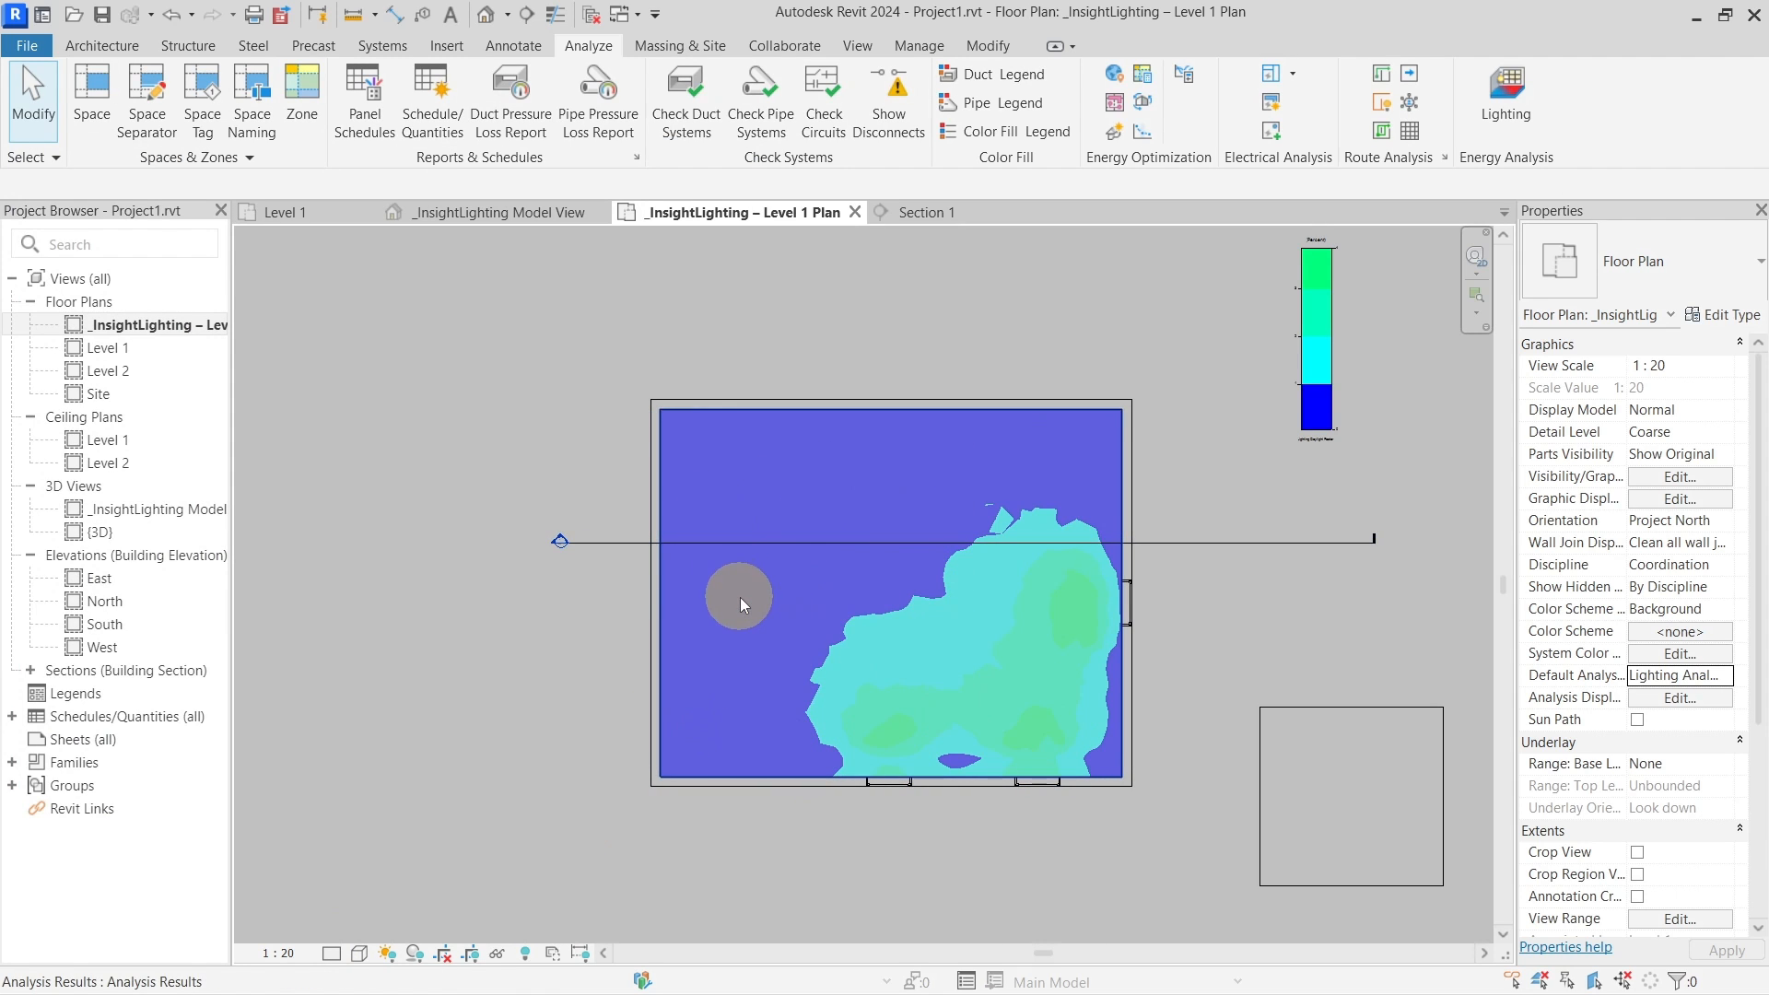
scroll(669, 450, "up", 5)
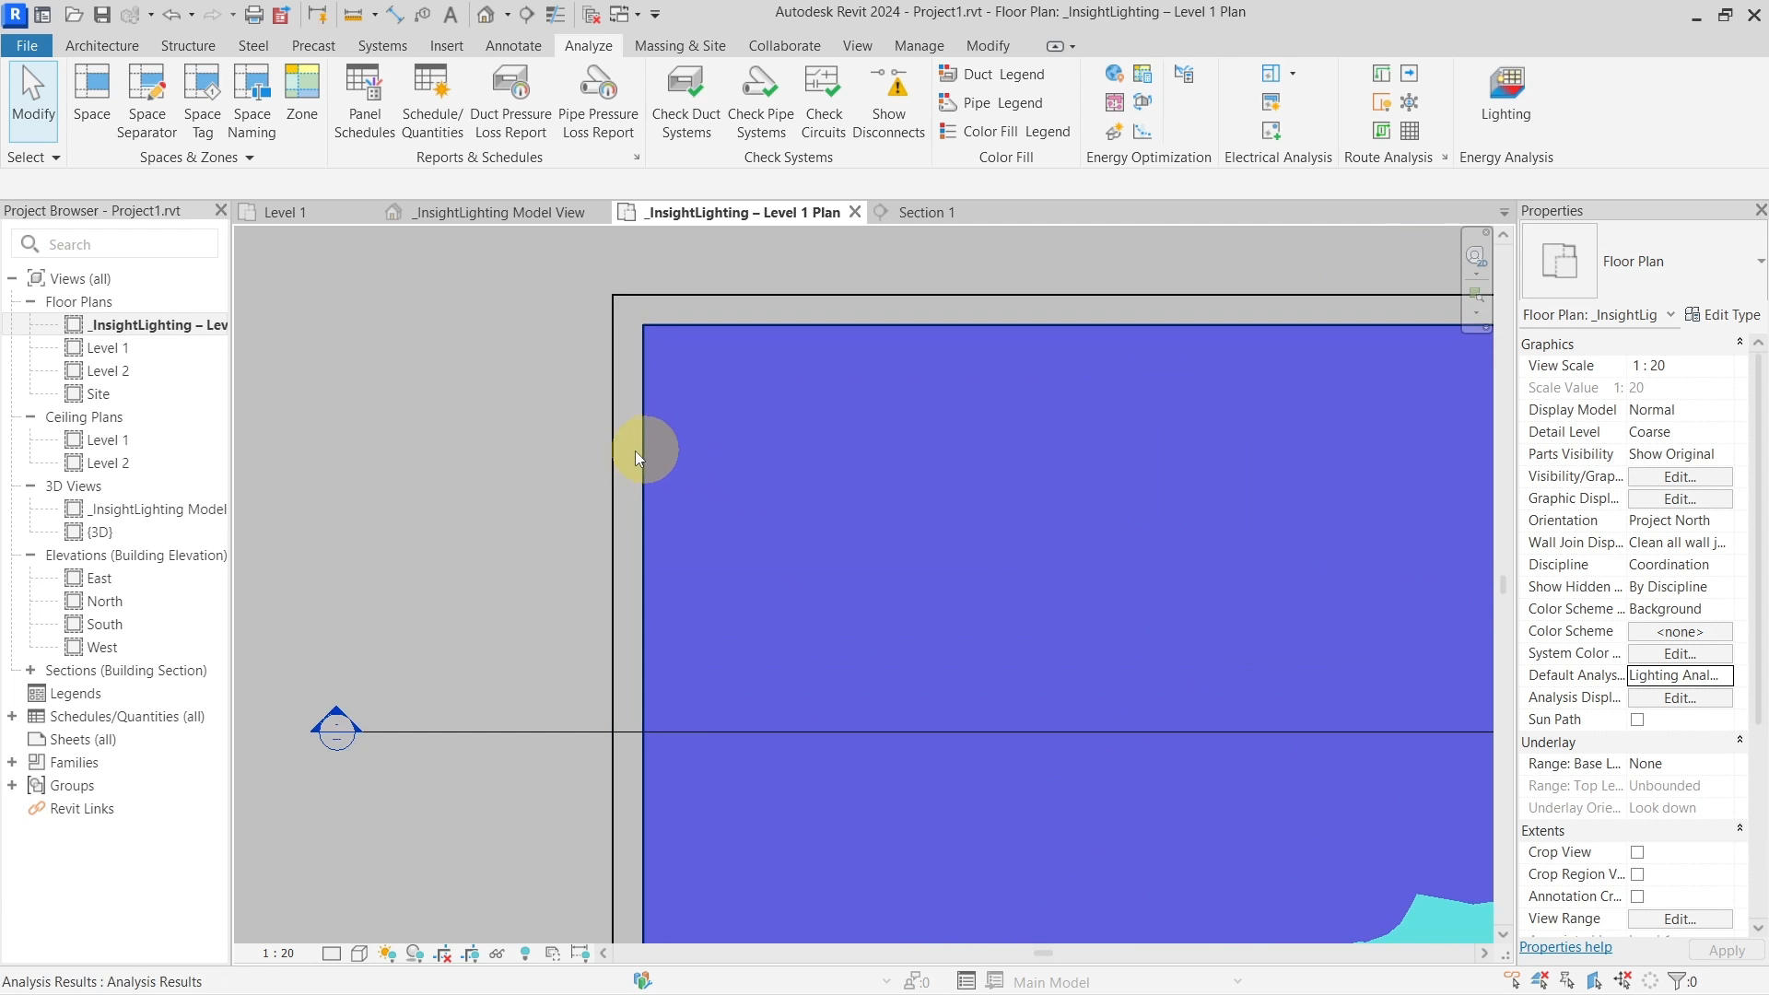
scroll(744, 446, "down", 2)
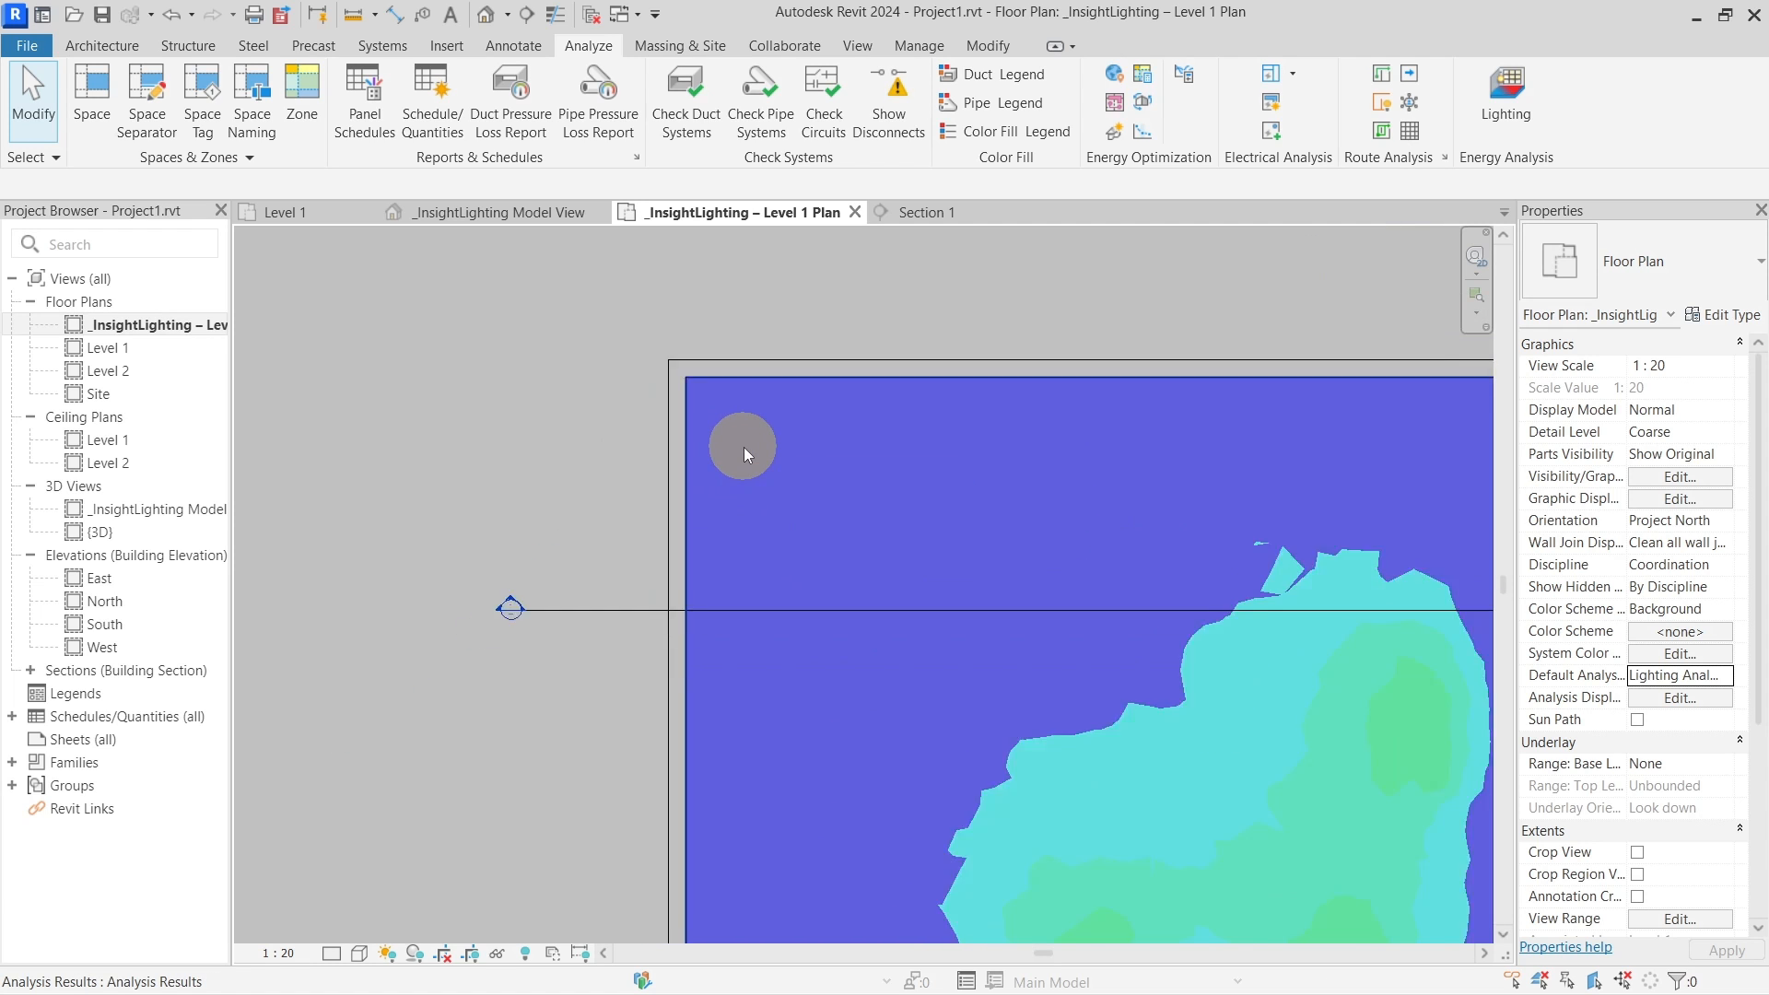
scroll(743, 446, "down", 3)
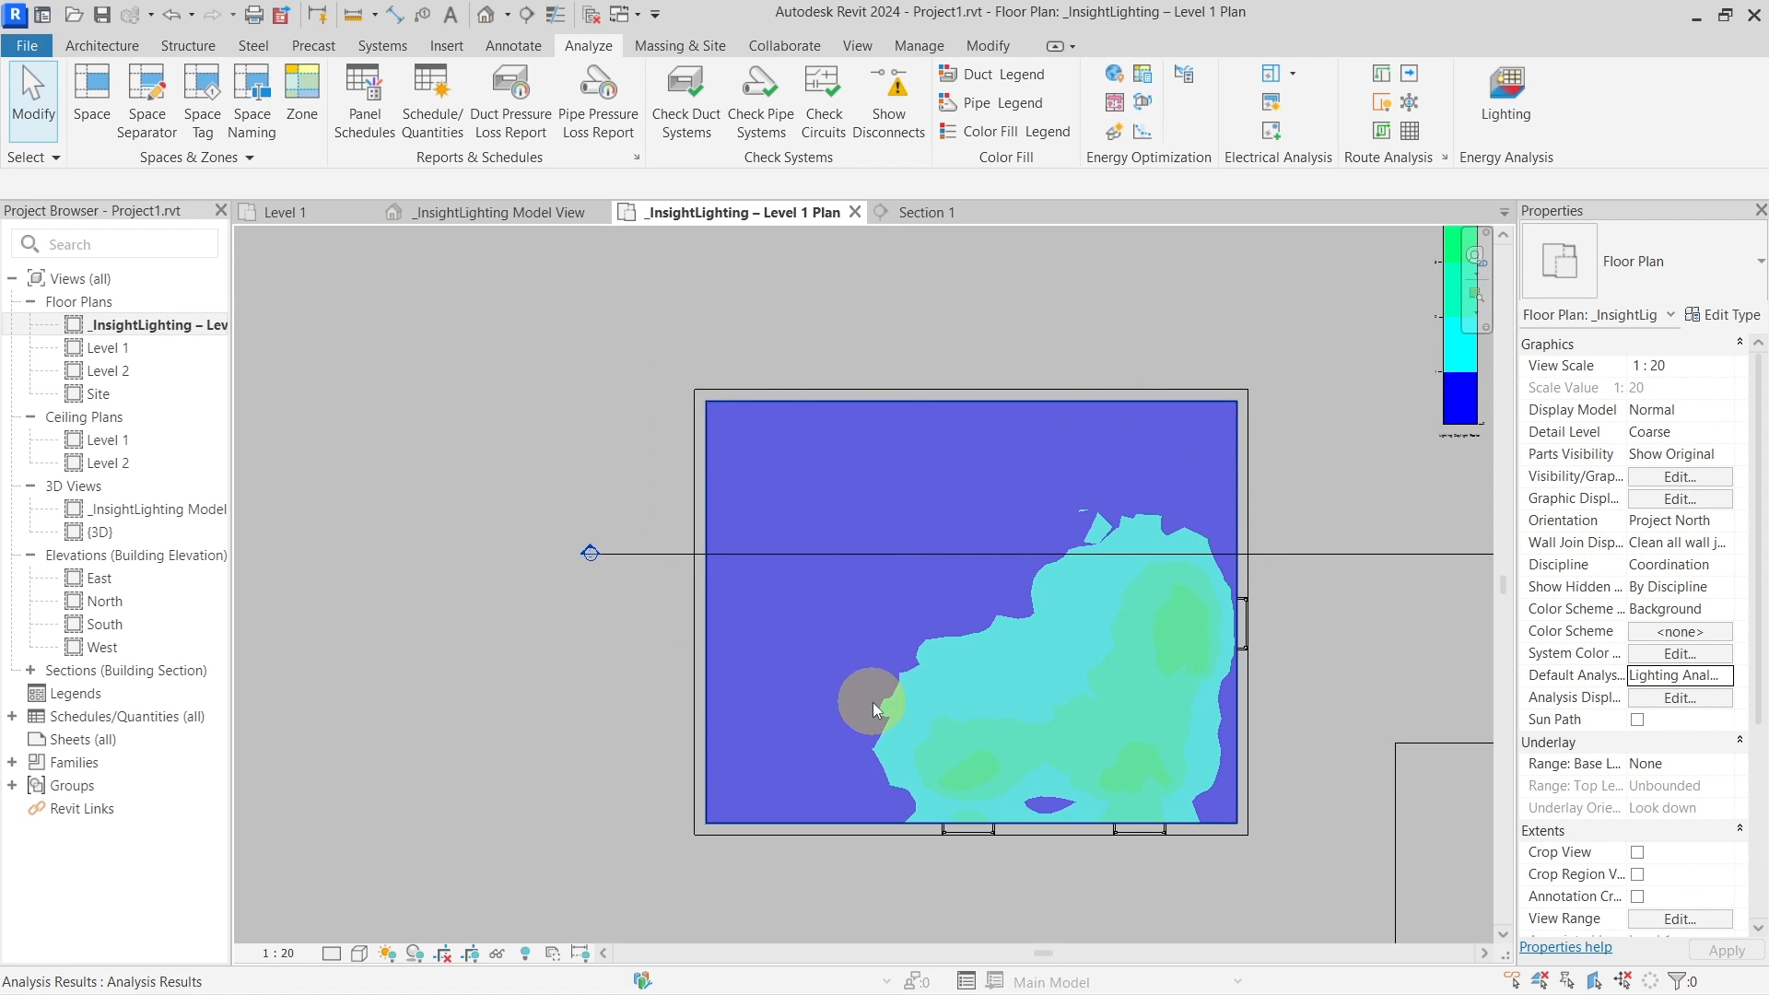
middle_click_drag(840, 666, 746, 640)
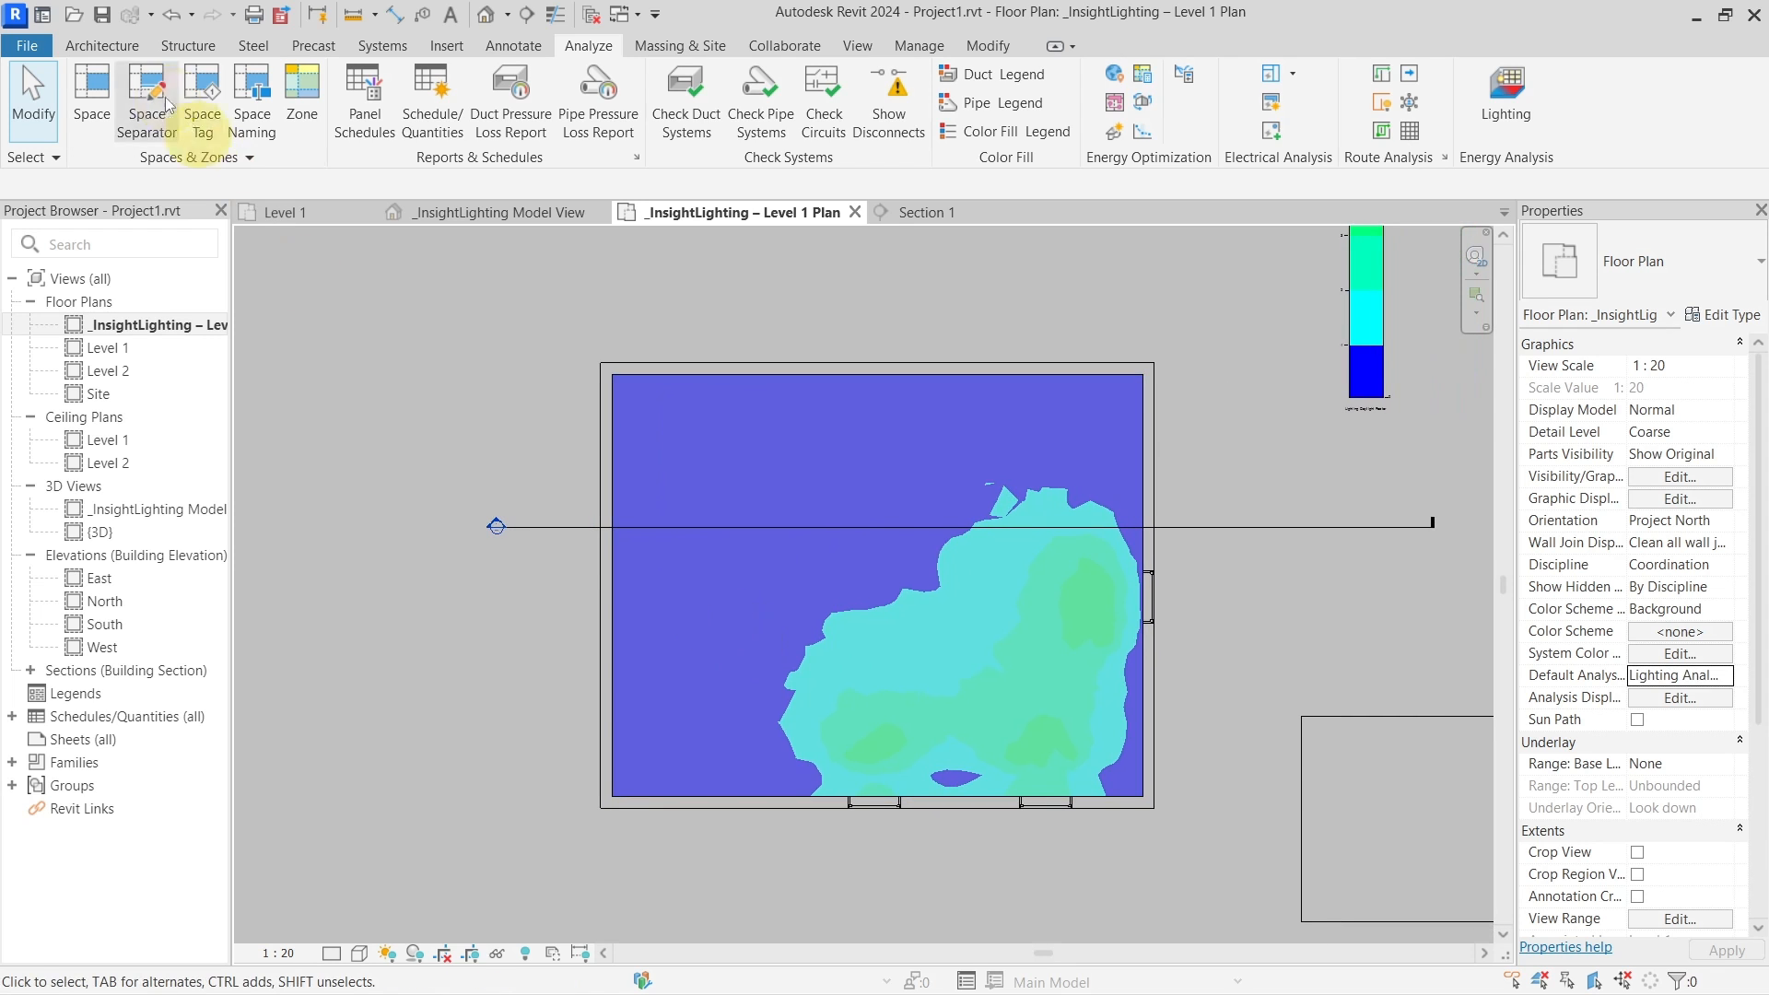
left_click(102, 46)
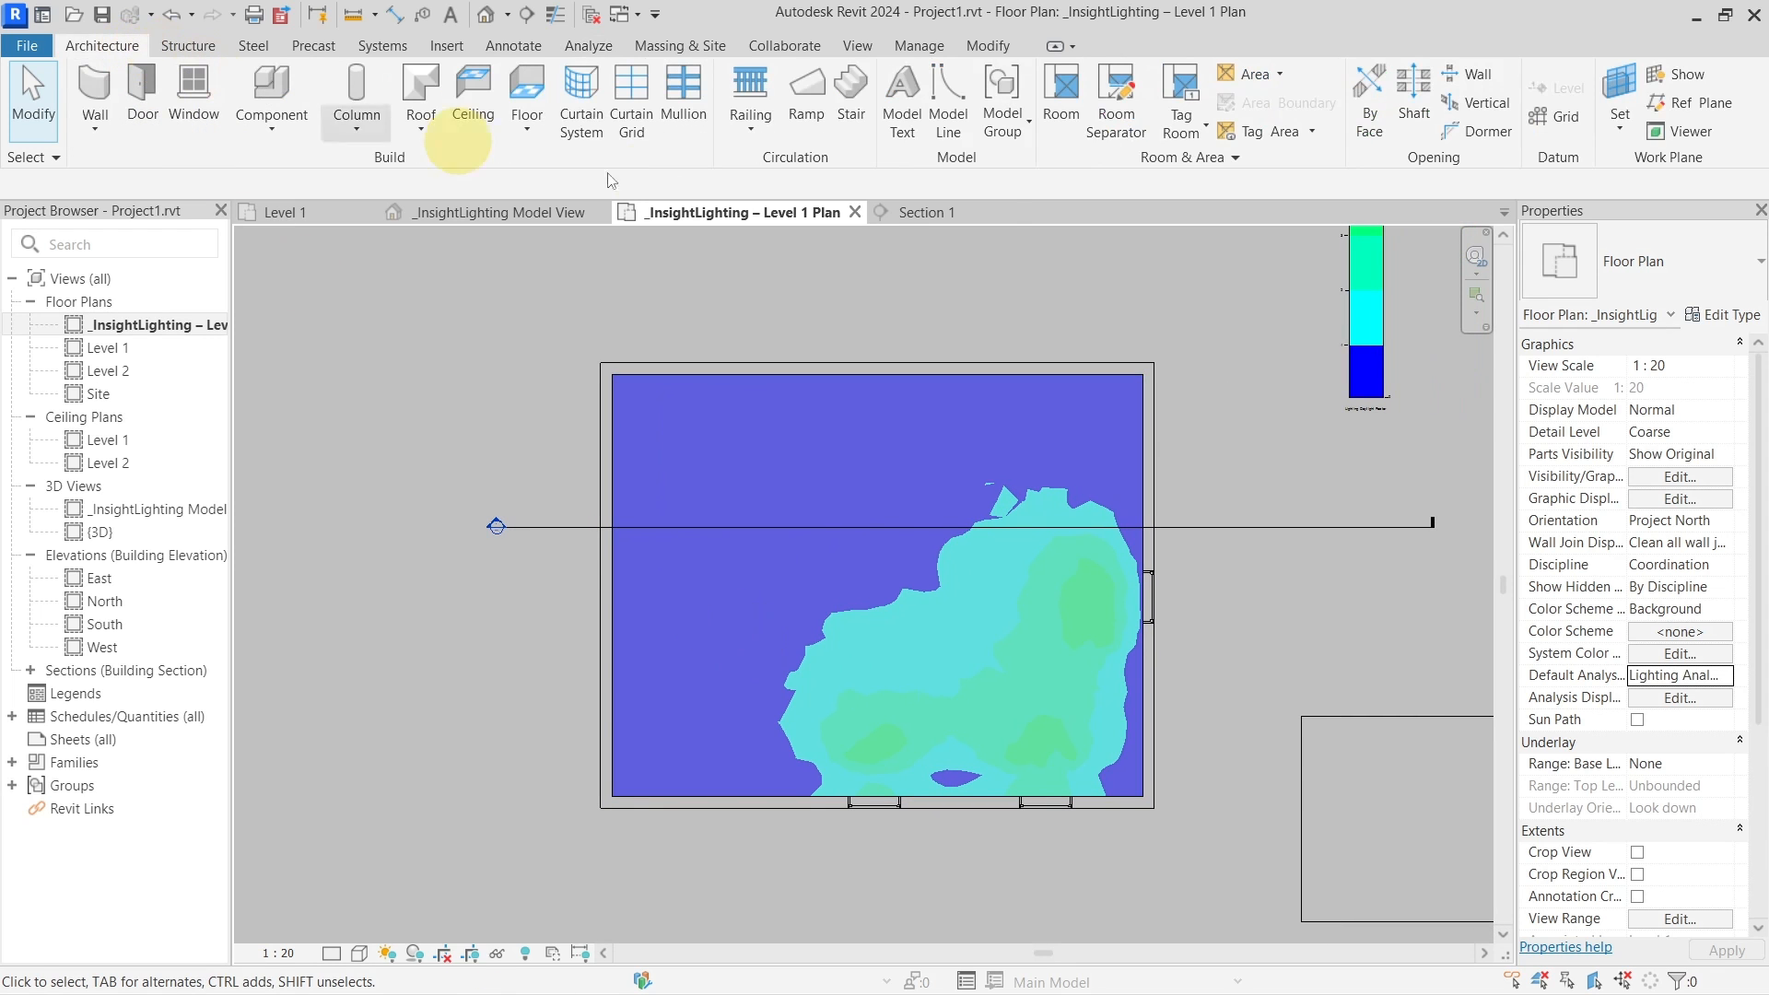
left_click(1115, 129)
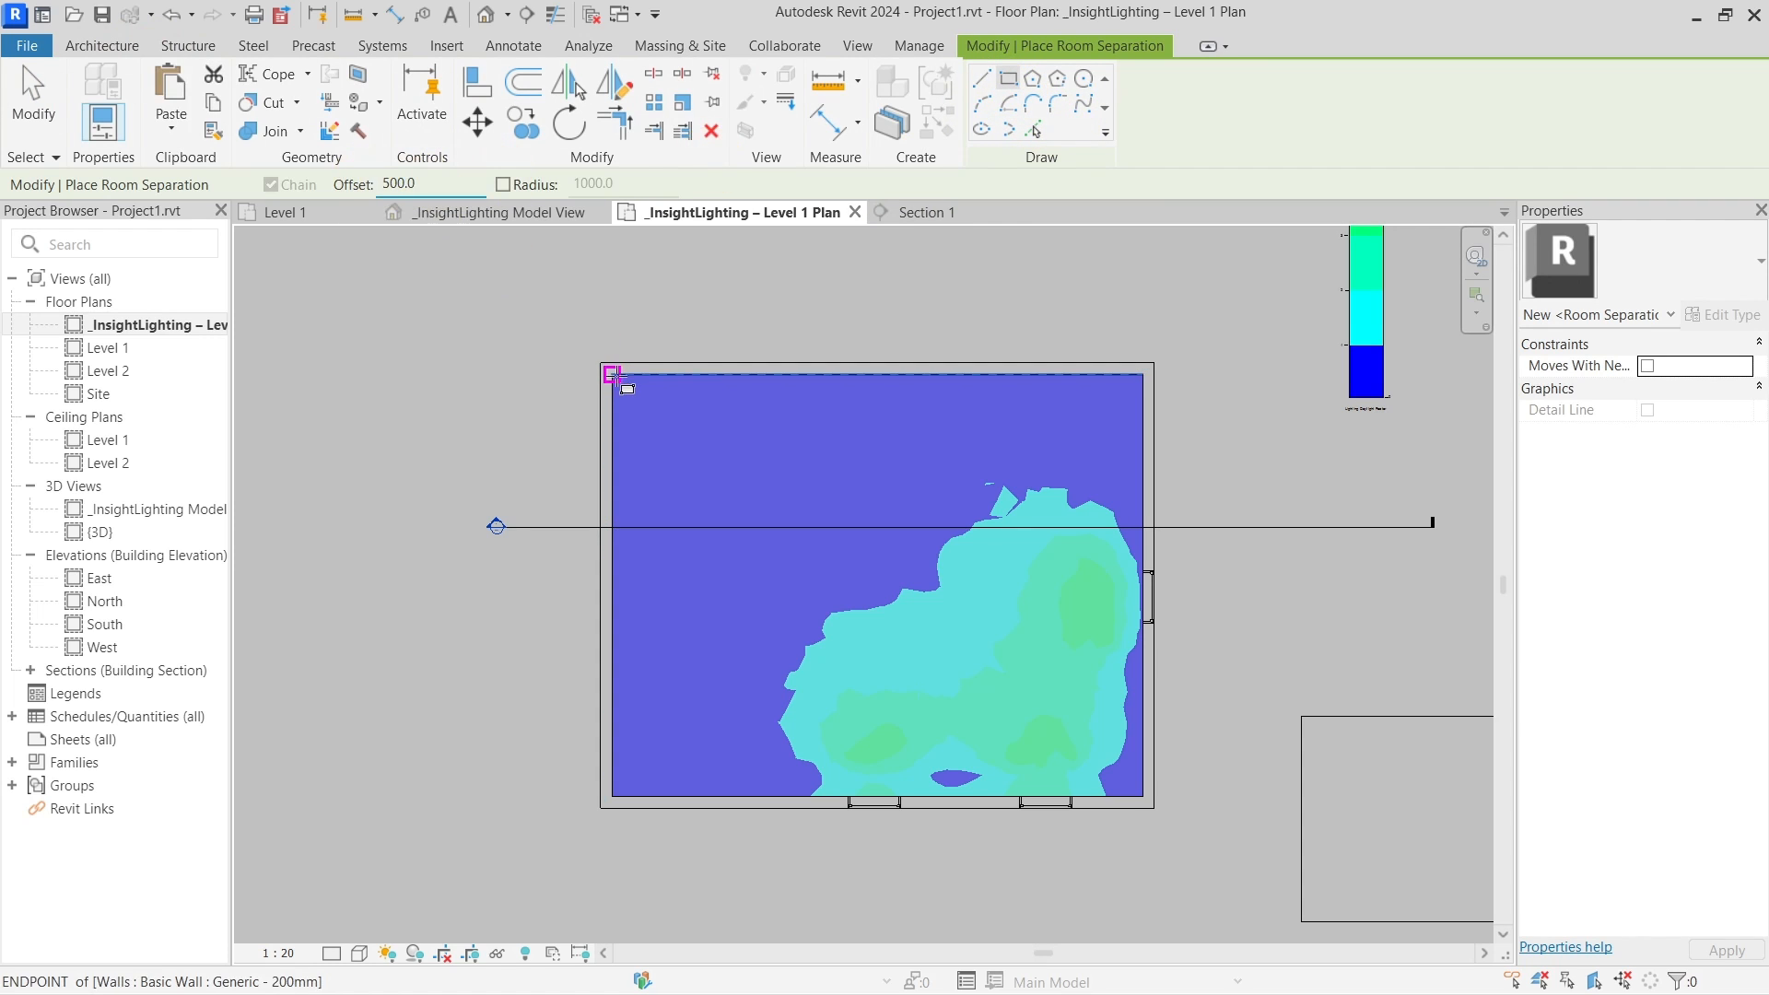
left_click(612, 375)
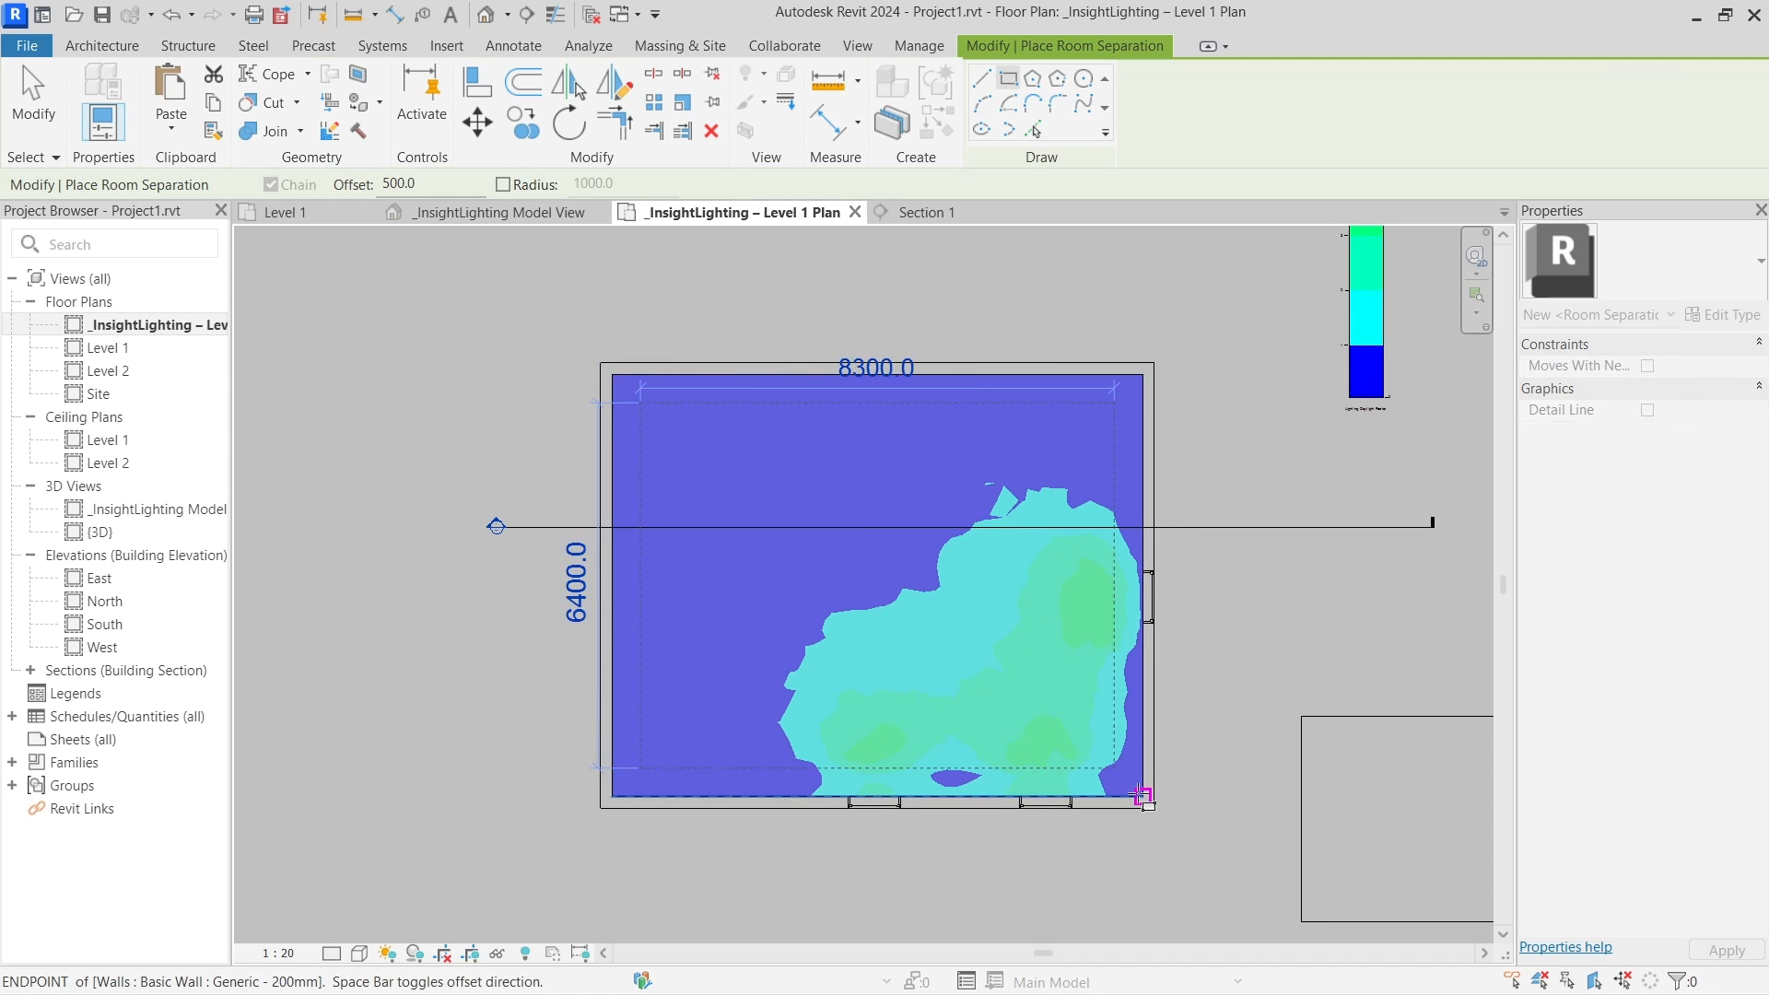
left_click(1142, 795)
key("Escape")
key("Escape")
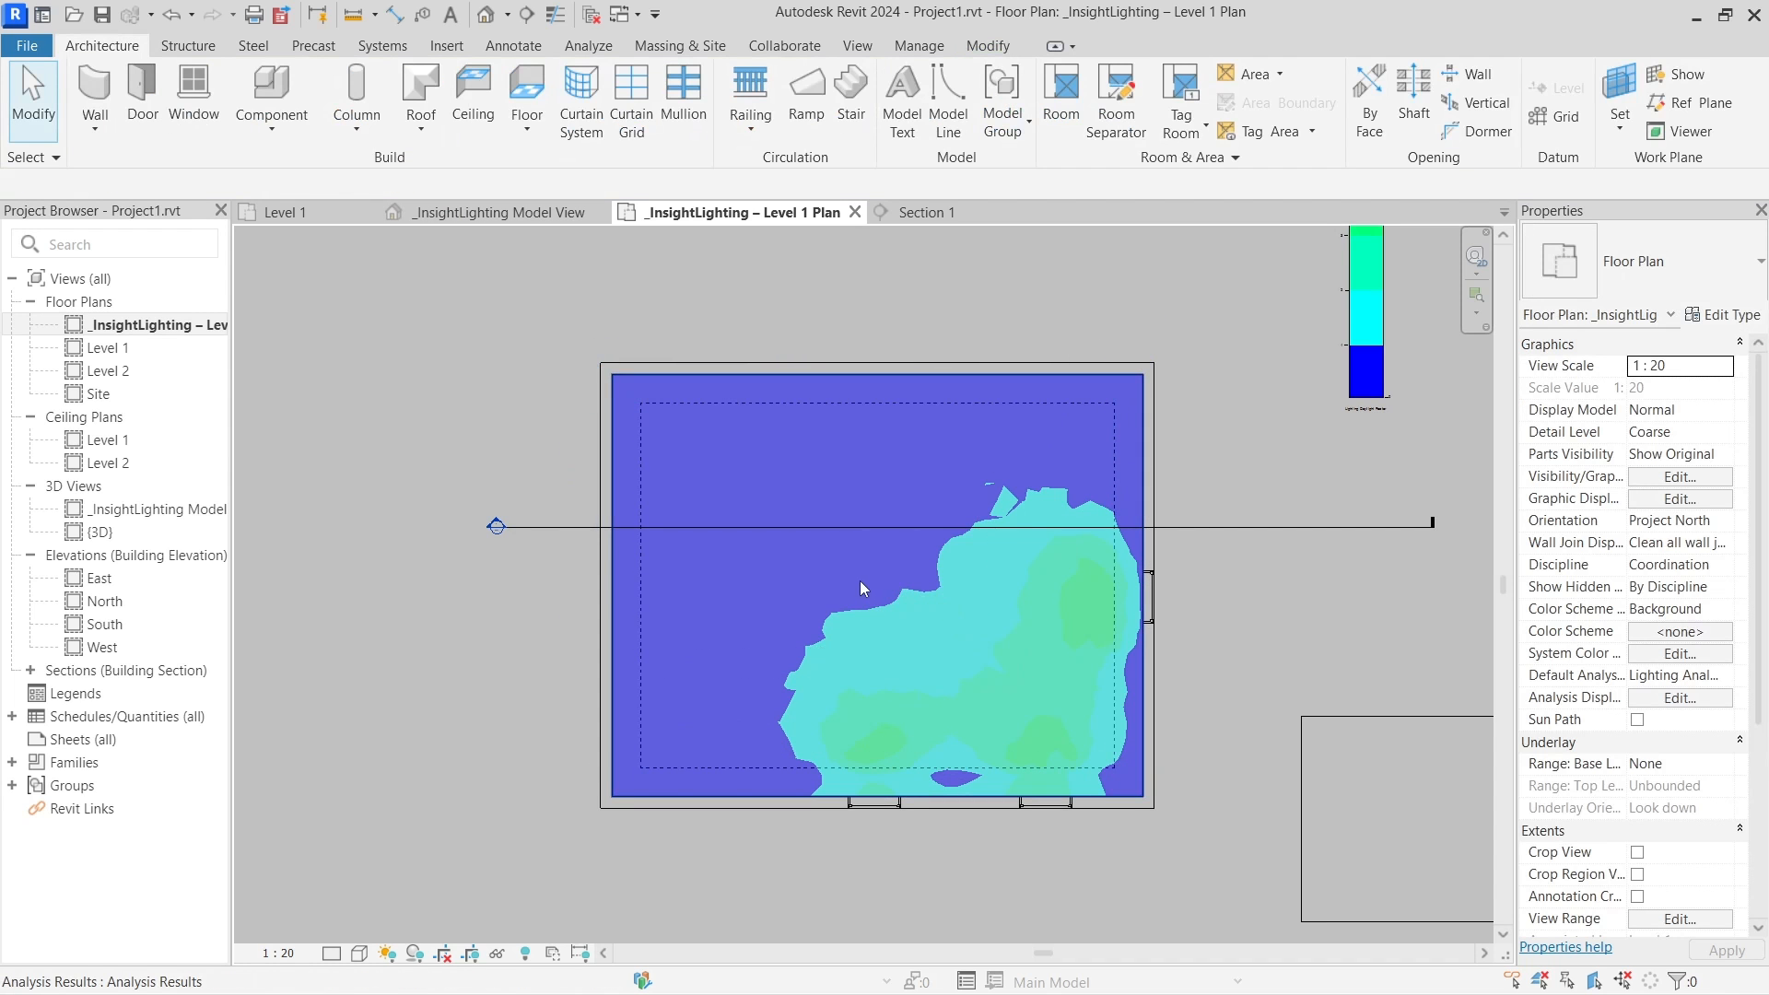
left_click(859, 580)
left_click(903, 567)
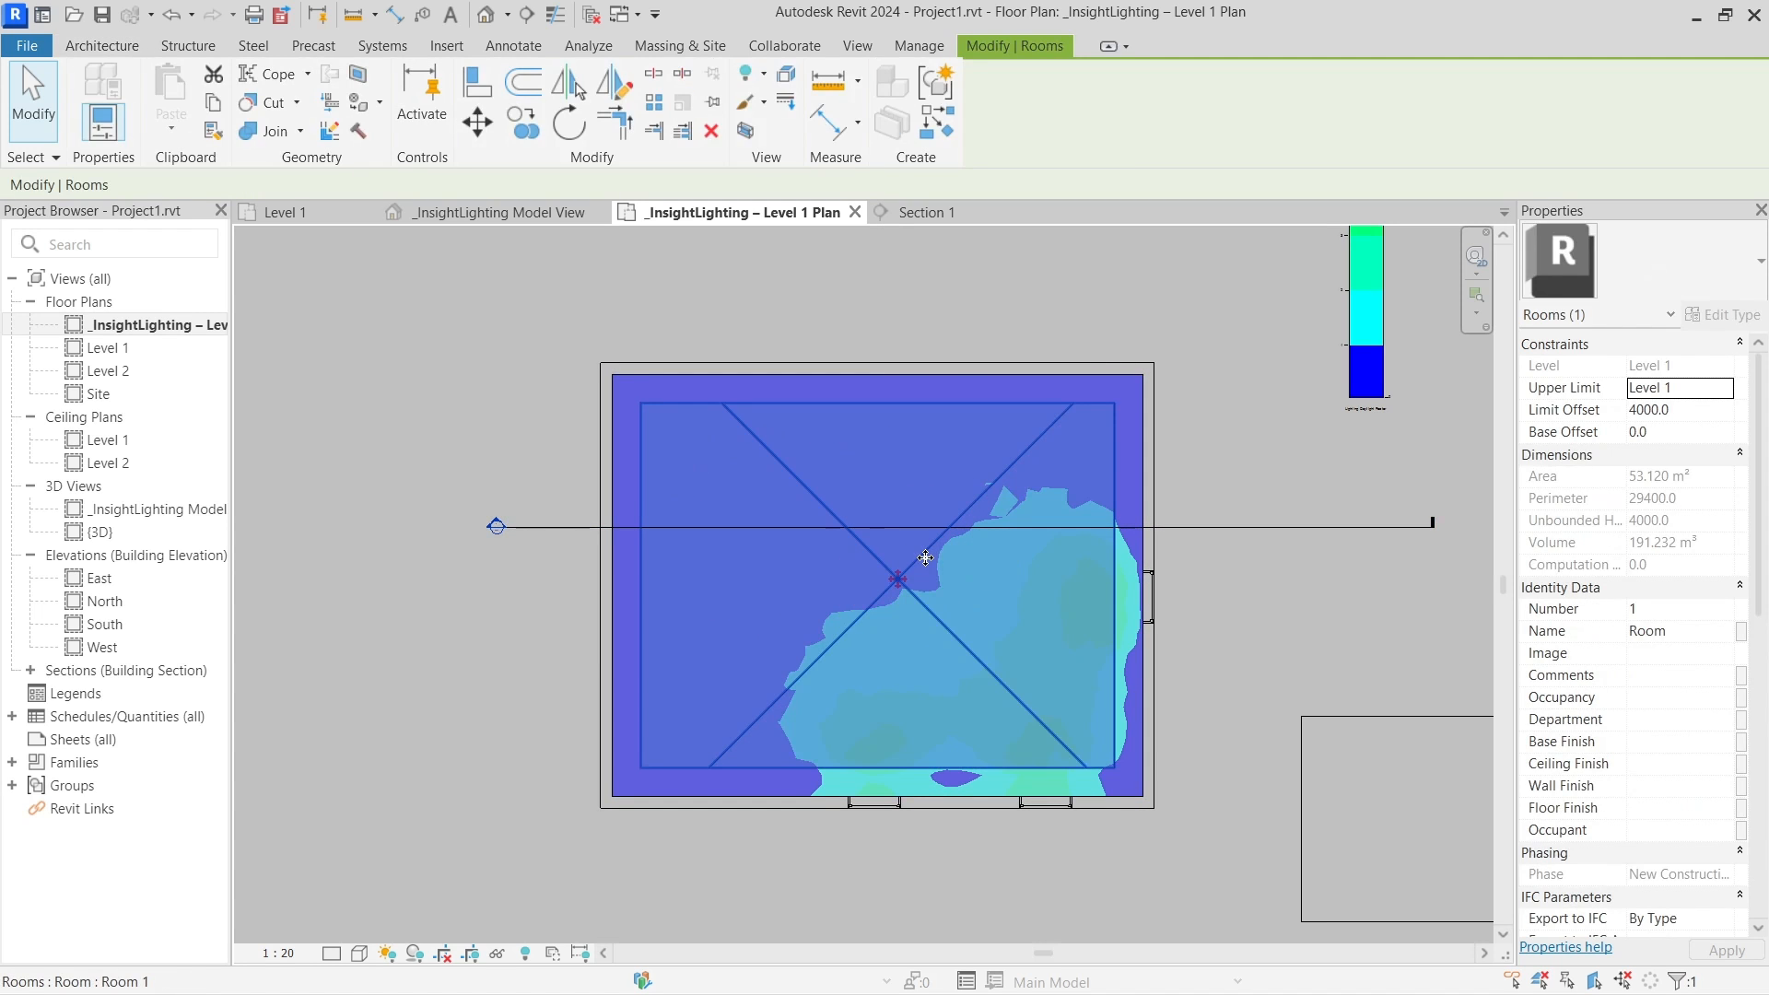
left_click(915, 323)
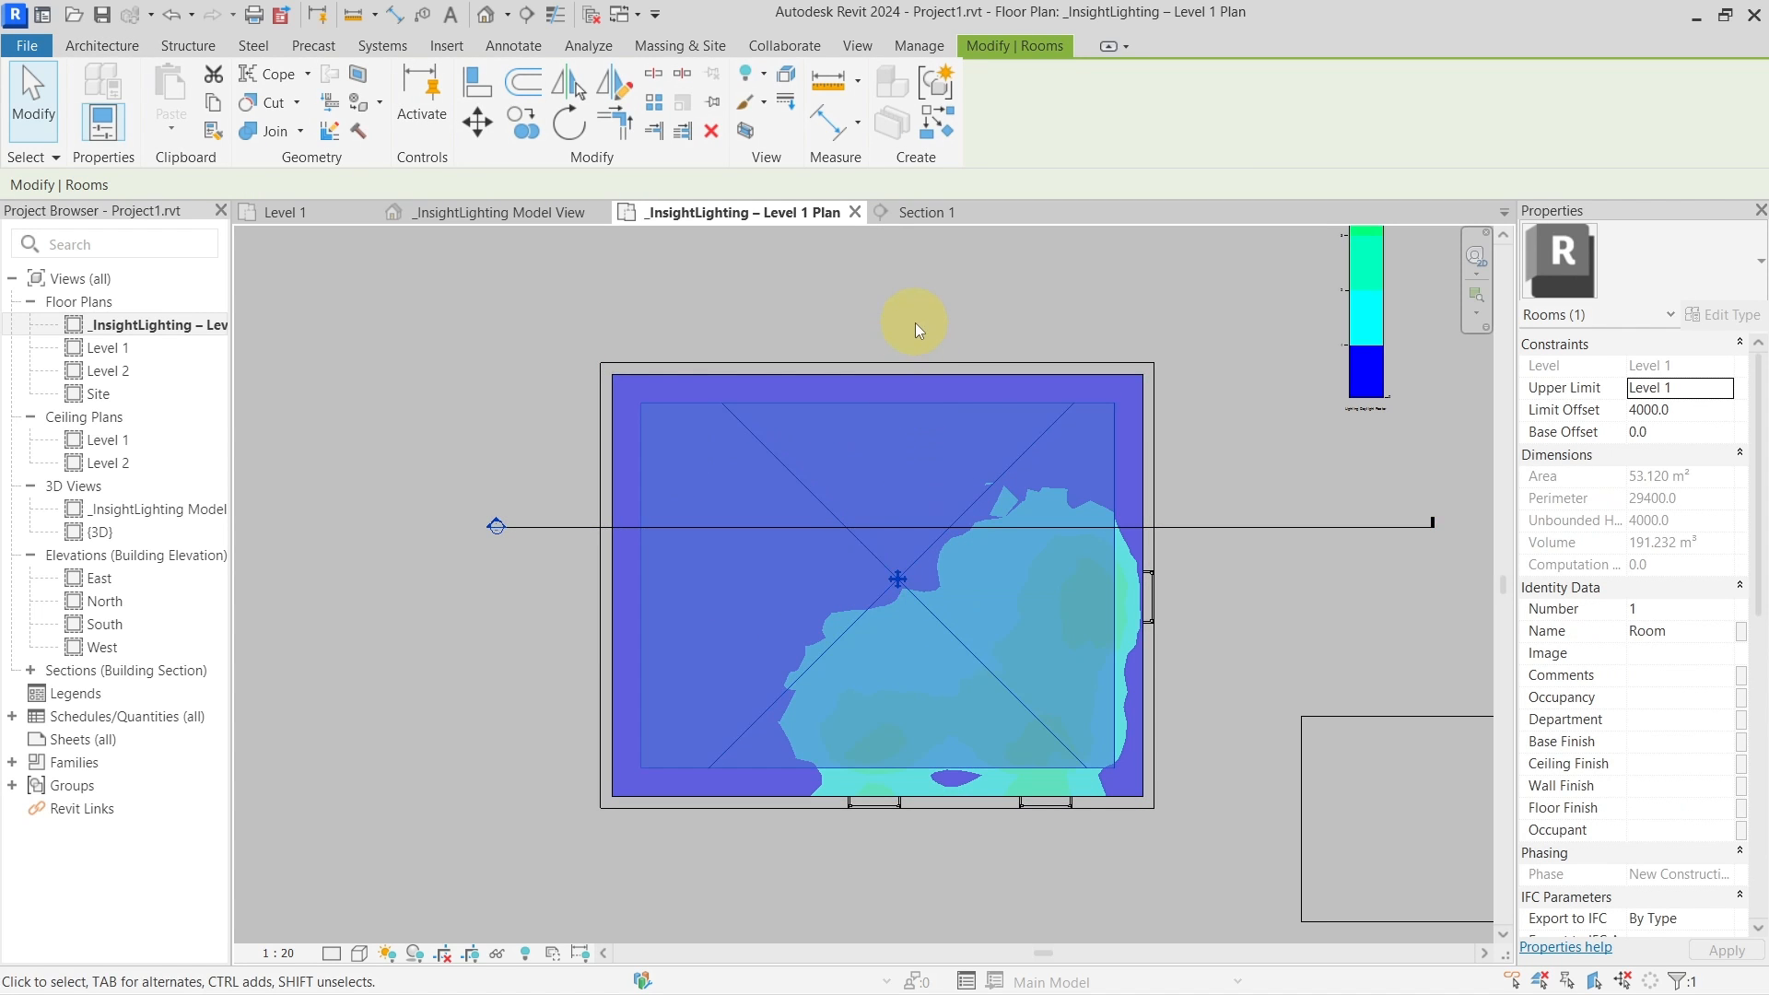
left_click(892, 308)
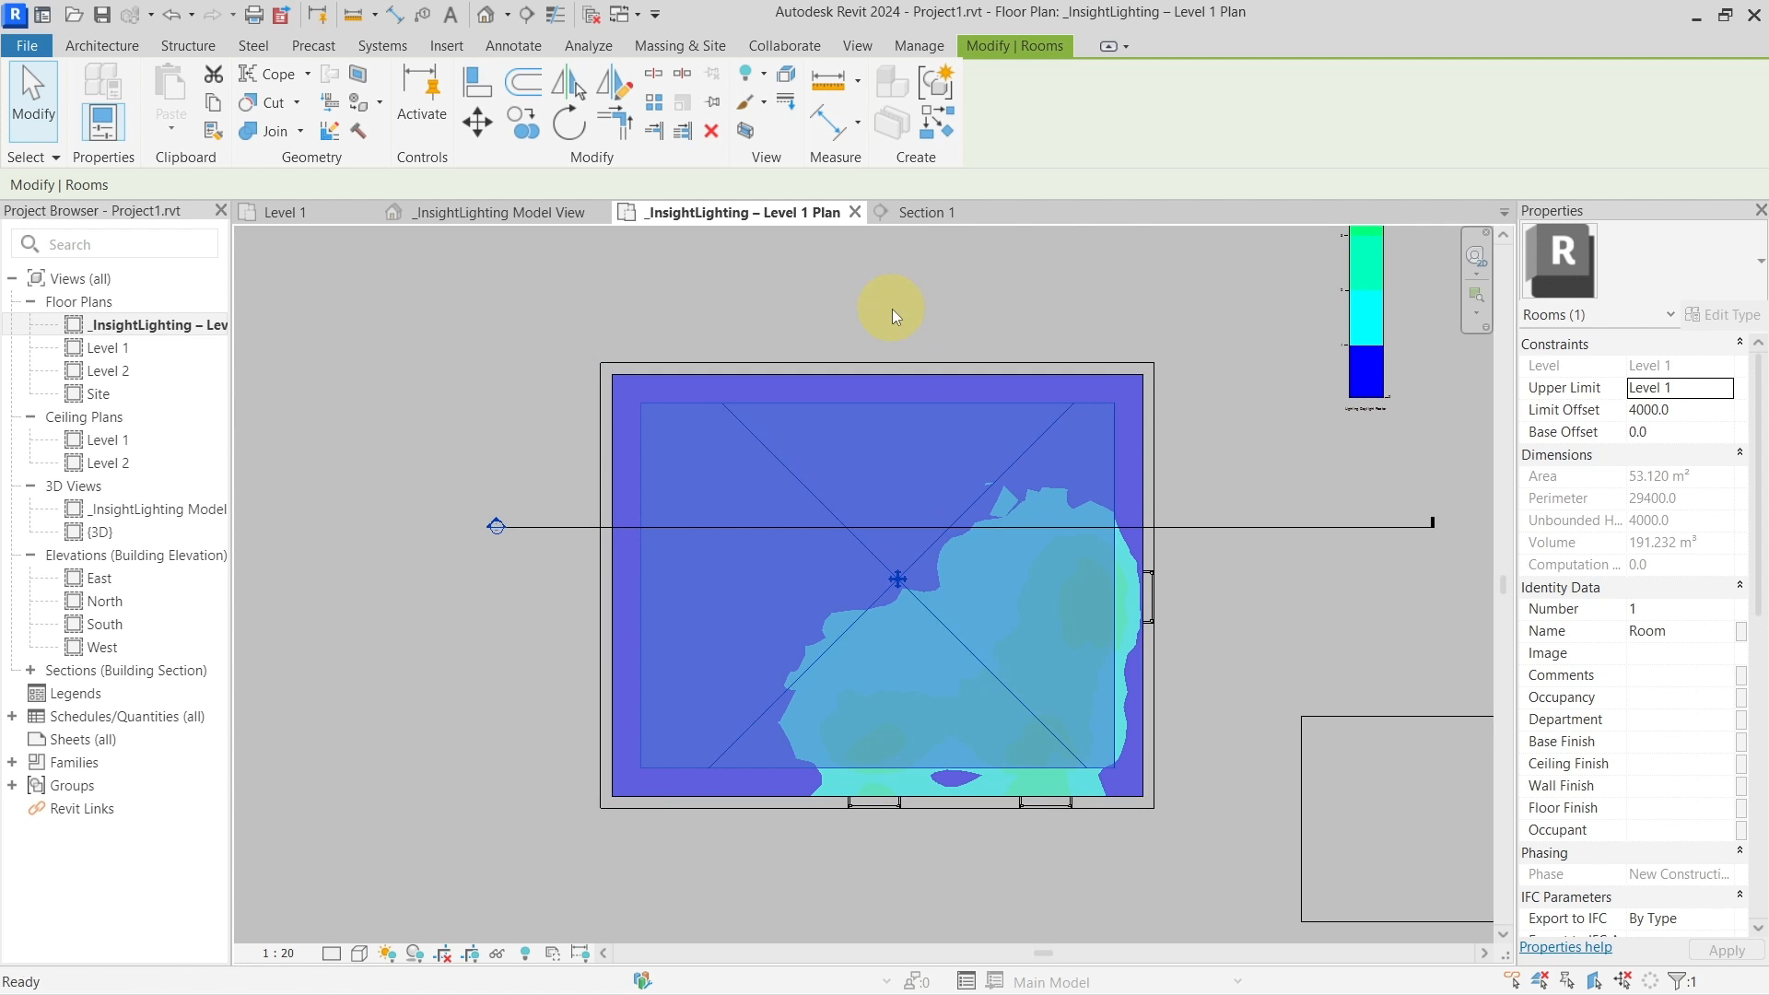
key("Caps_Lock")
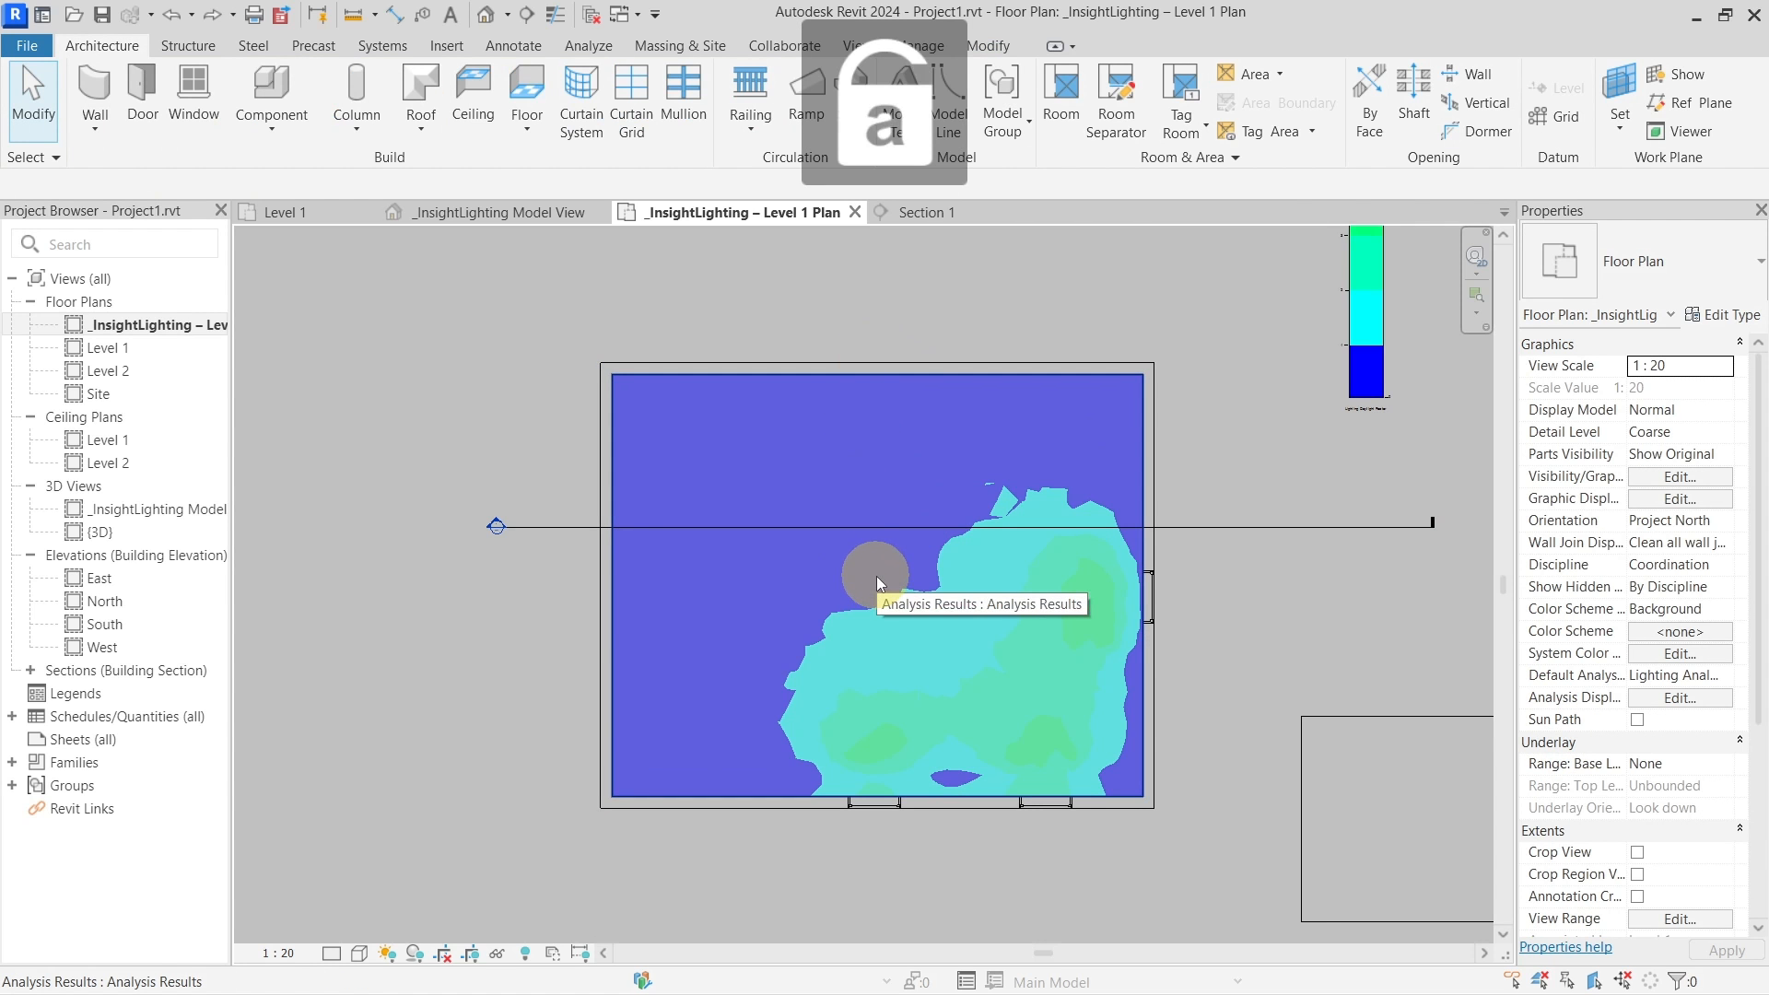
Turn on the Rooms > Reference subcategory in the plan's Visibility/Graphics settings
key("v")
key("g")
left_click(453, 524)
key("r")
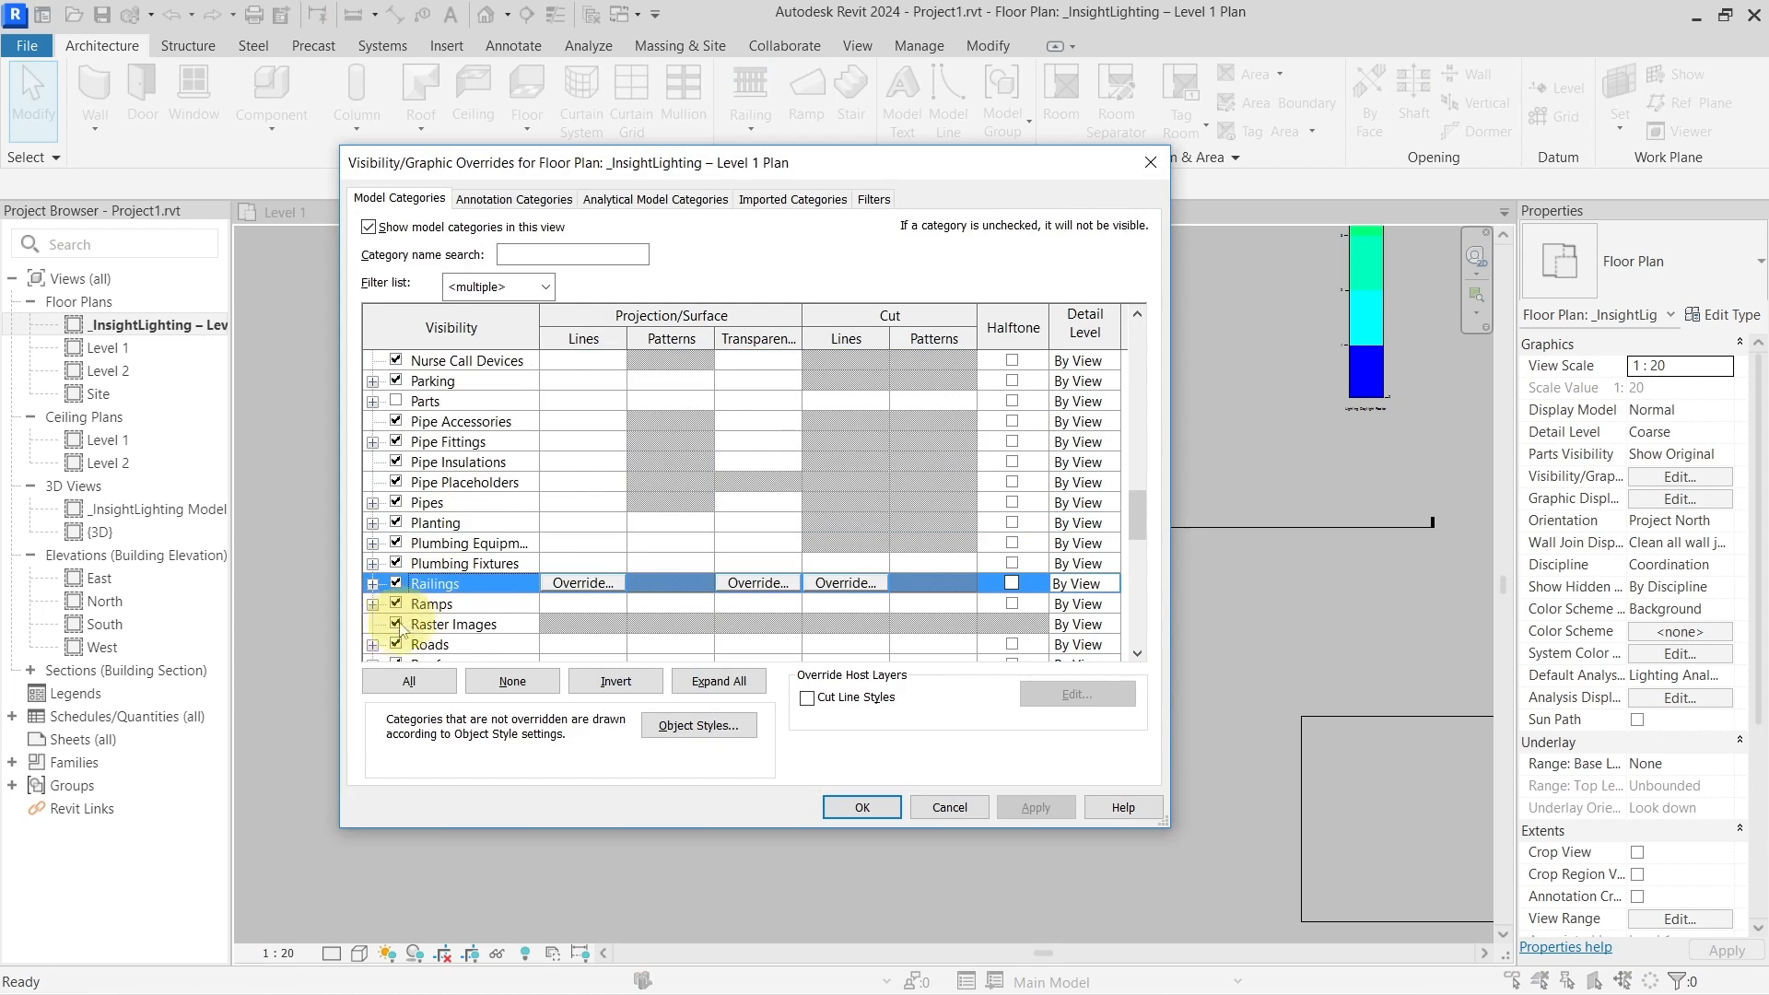
scroll(389, 645, "down", 1)
left_click(377, 602)
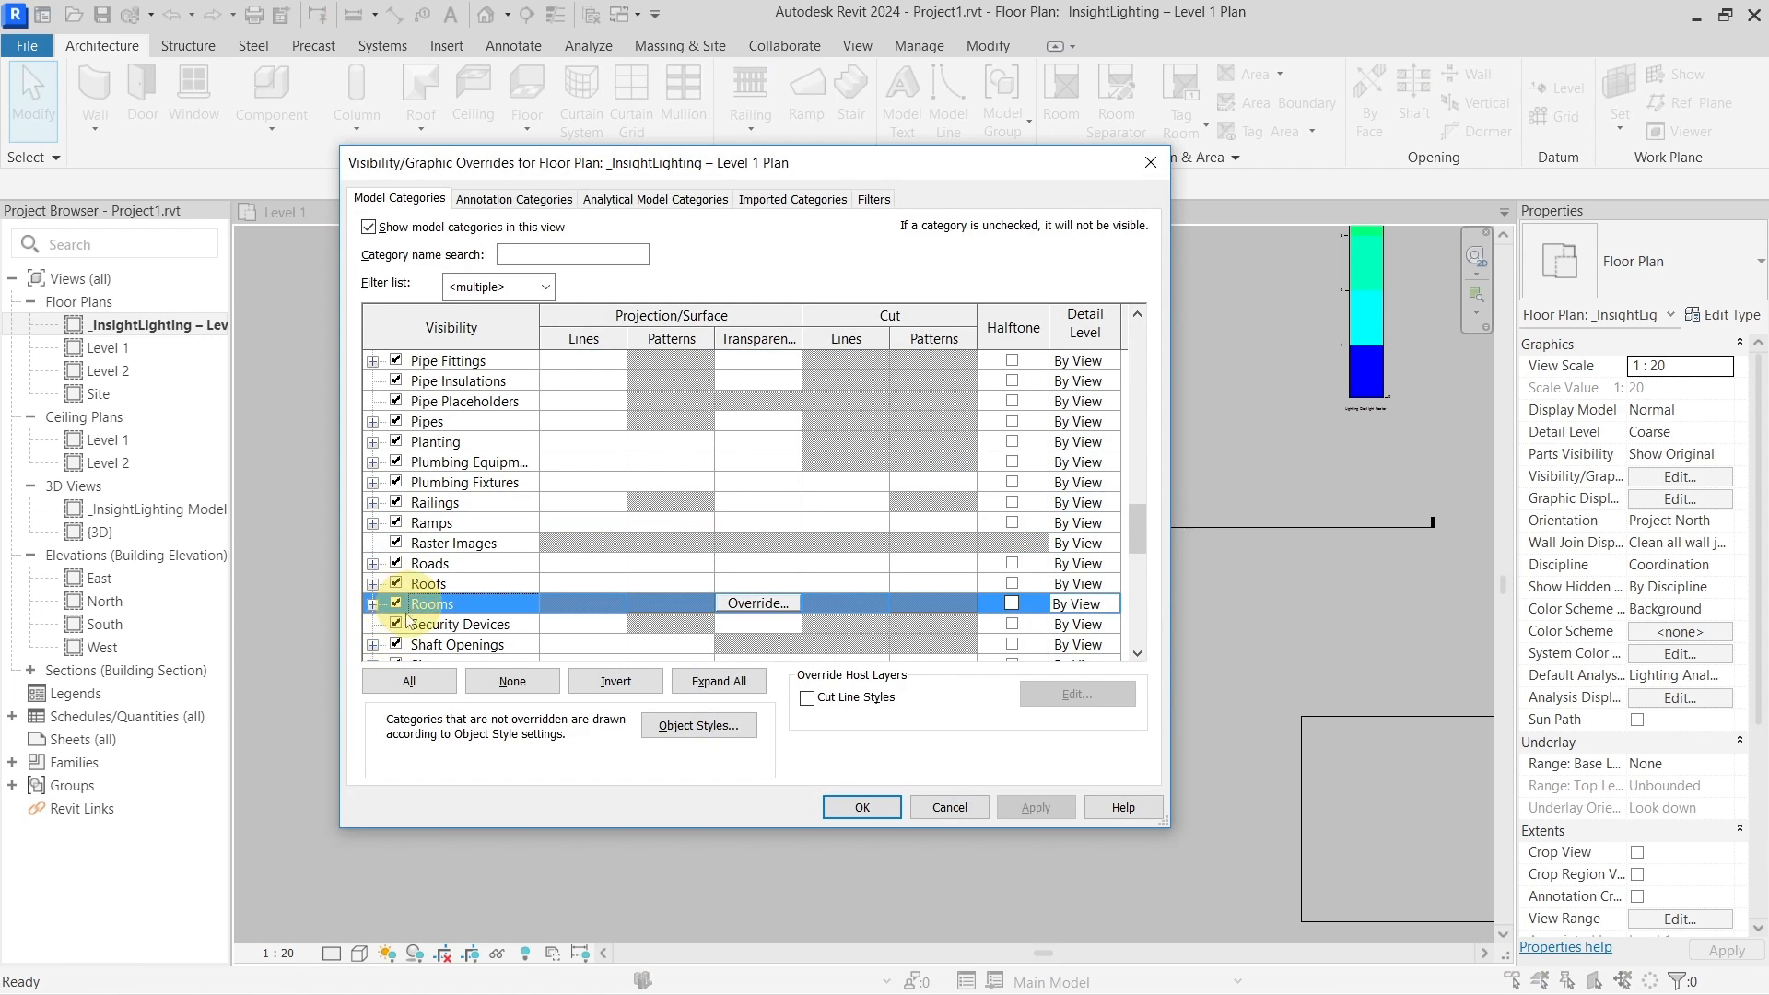
left_click(373, 605)
left_click(417, 645)
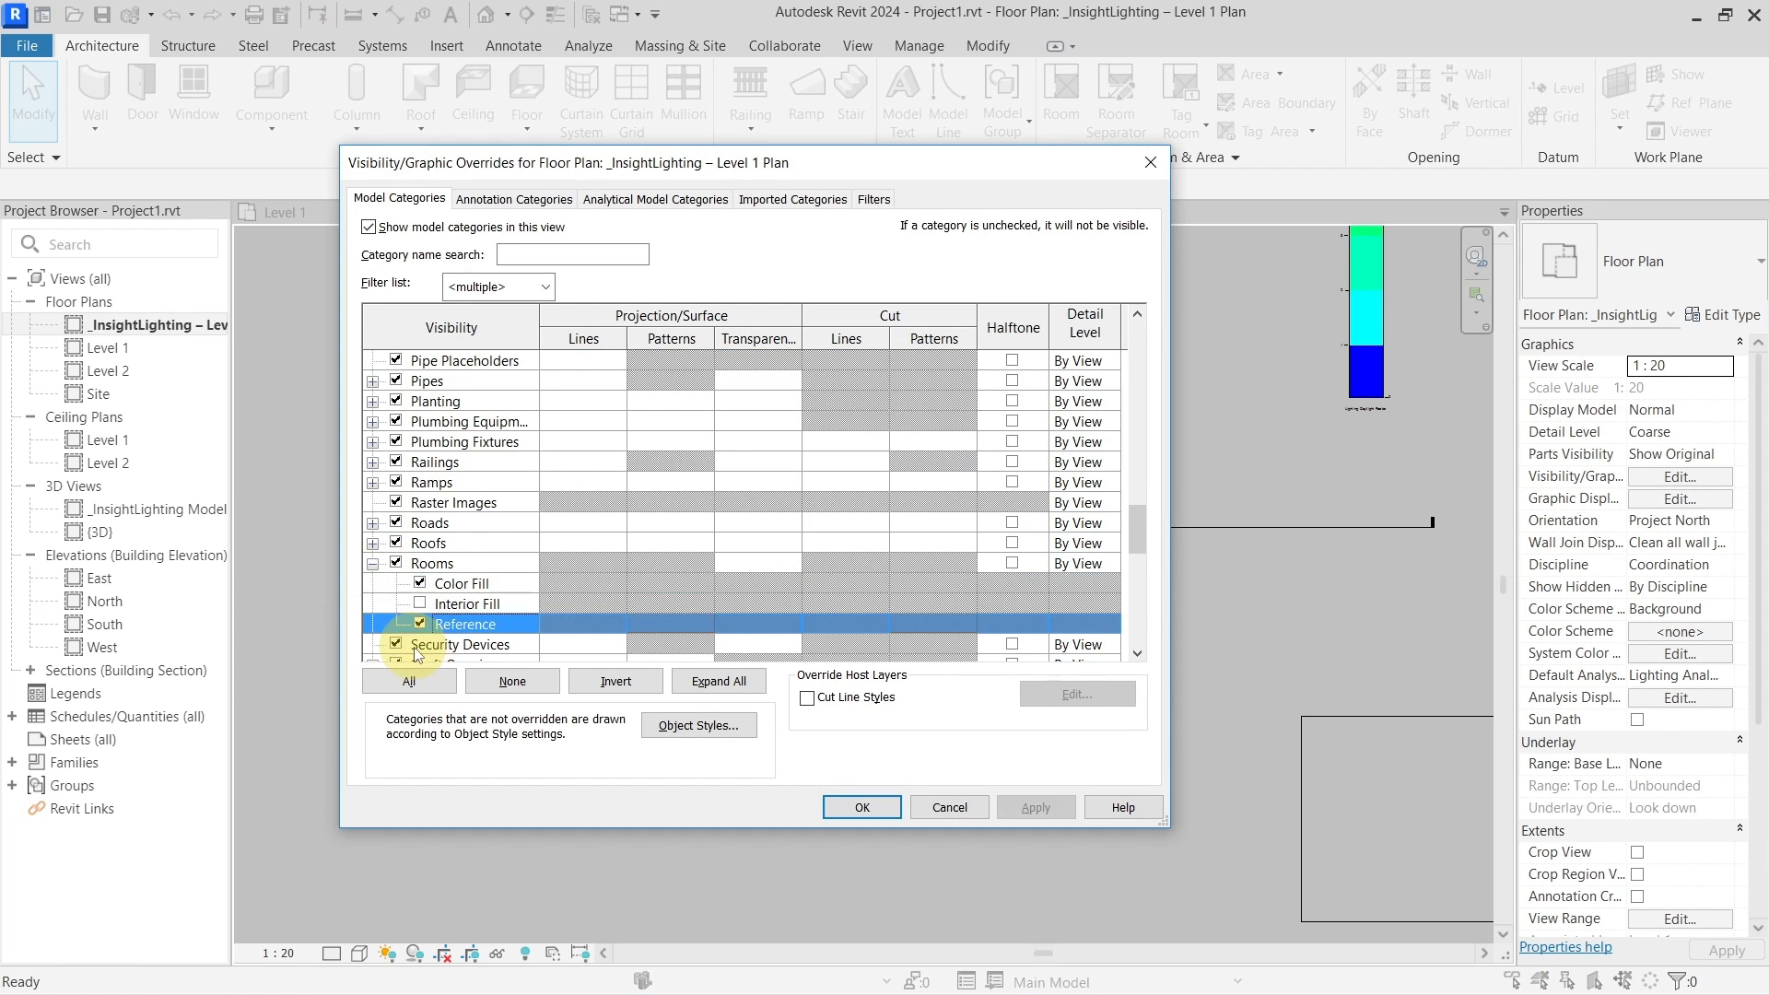
left_click(863, 808)
Select Room 1 to confirm its 68.820 m² area and zoom around it
key("Caps_Lock")
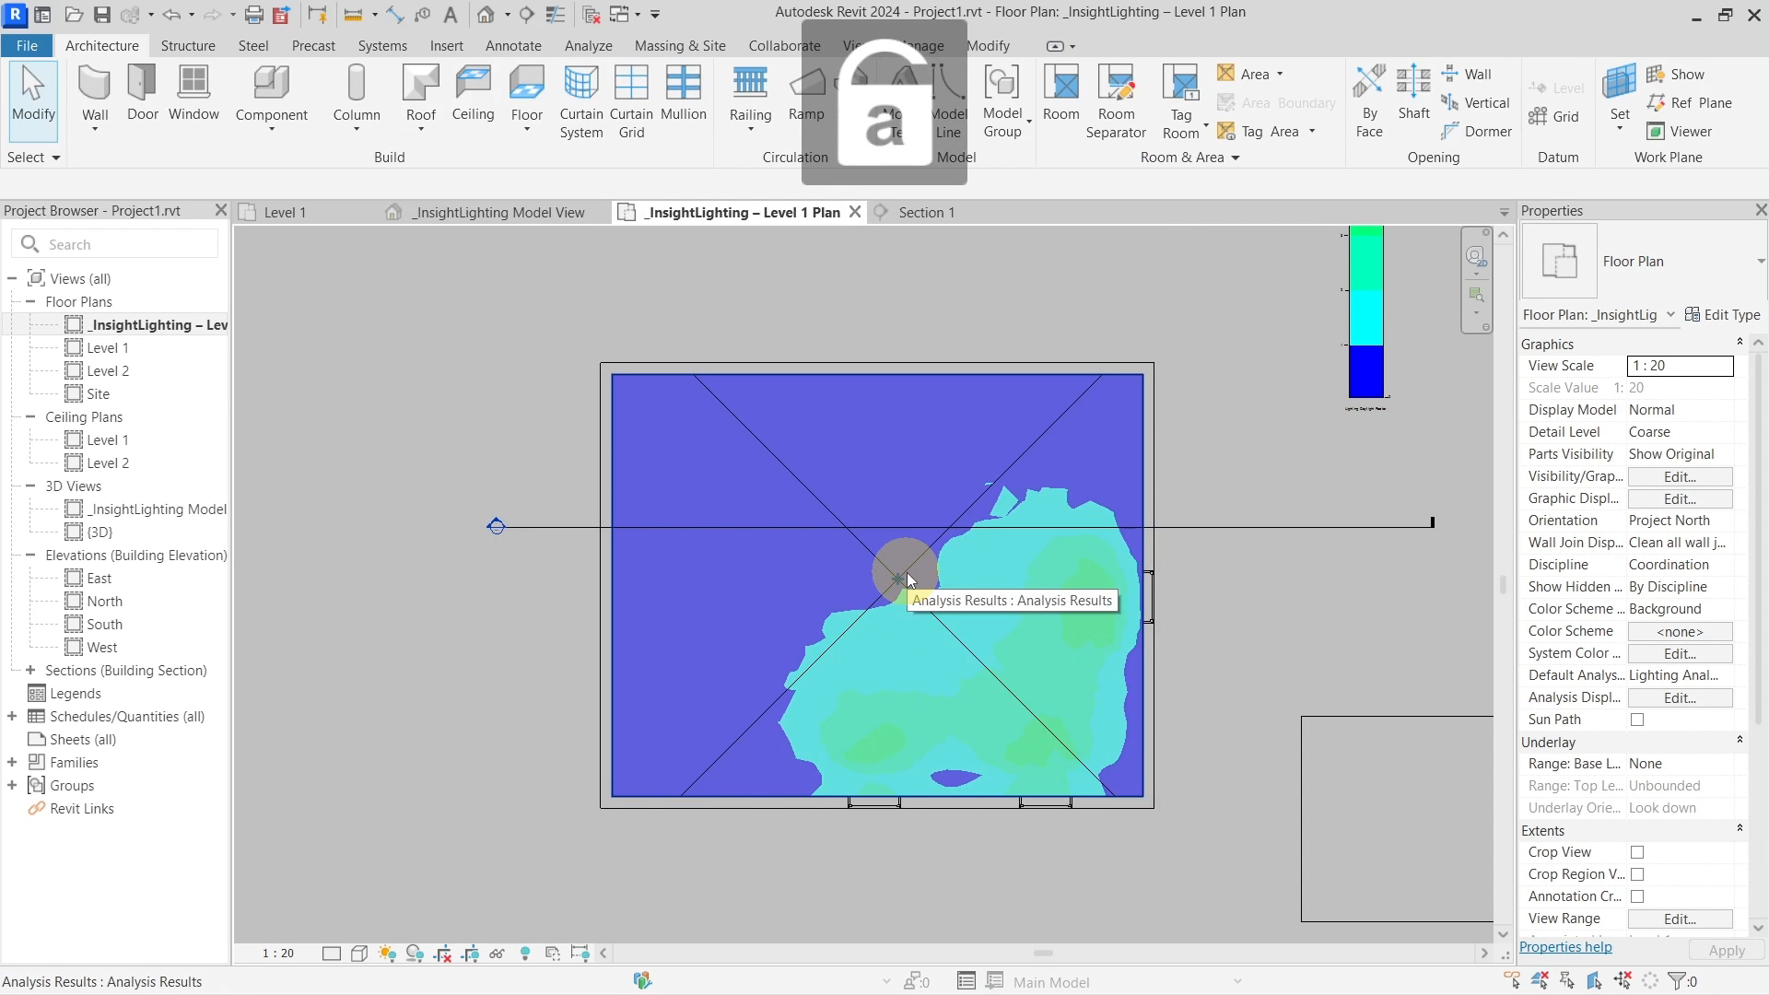
key("Tab")
key("Tab")
left_click(908, 579)
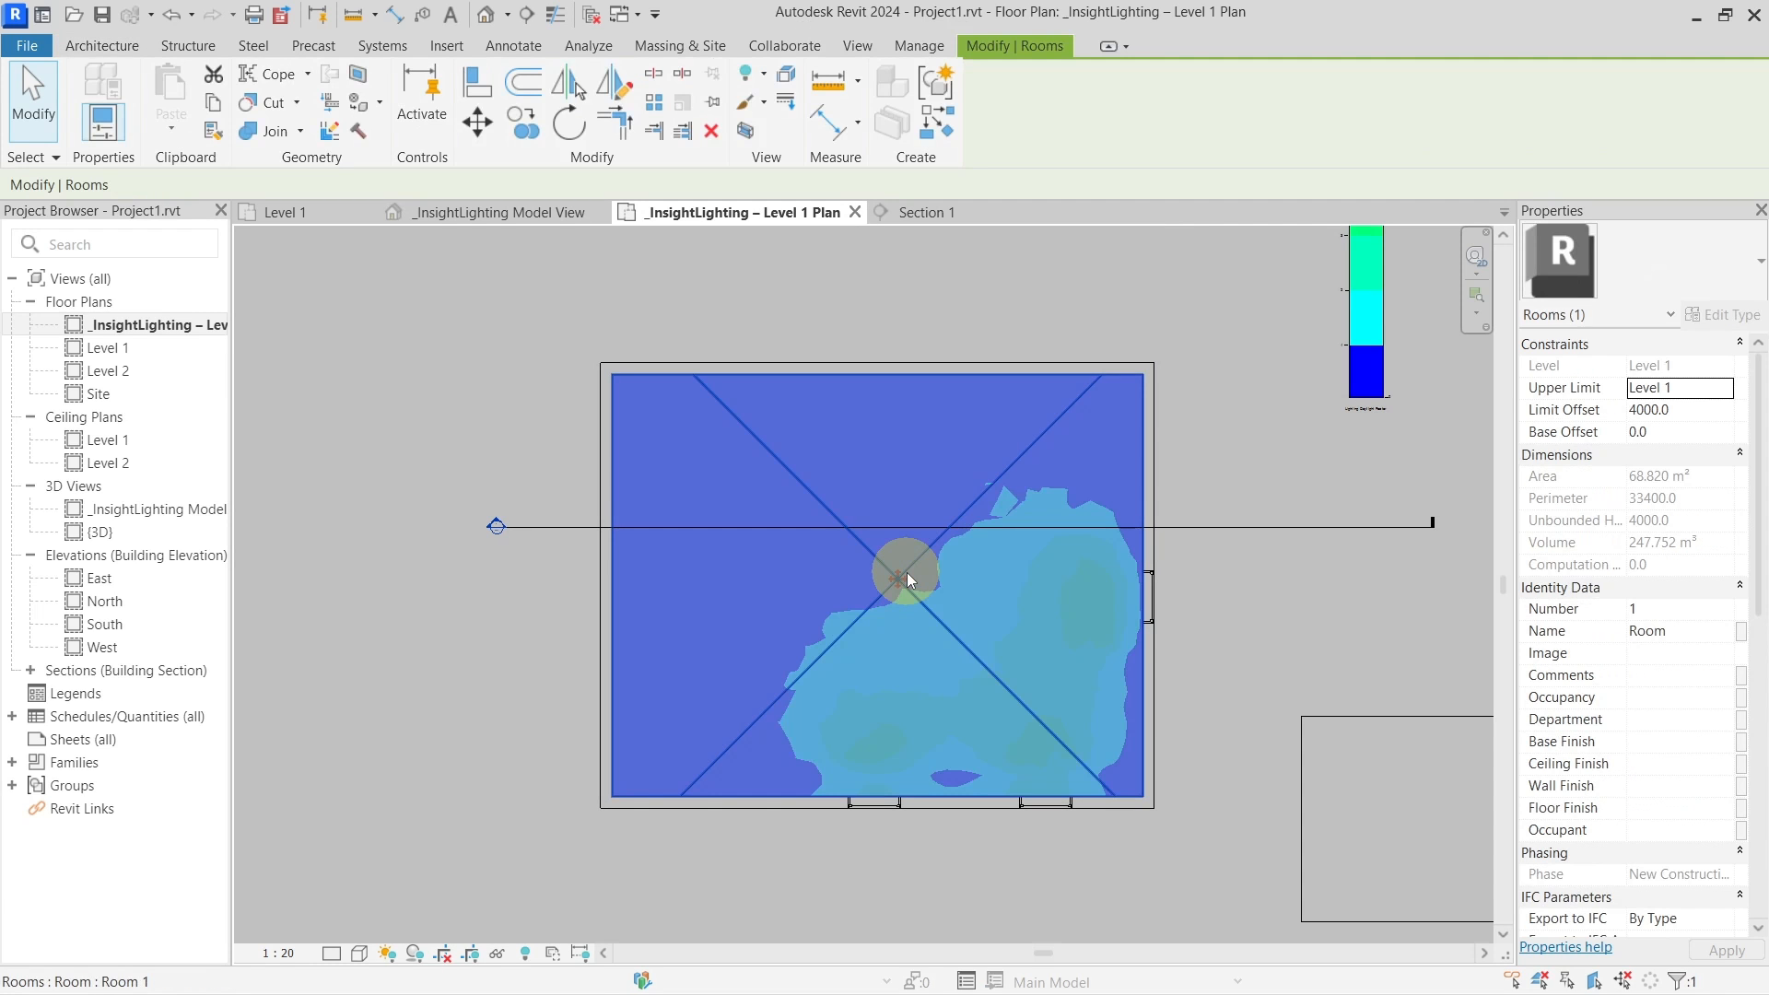
scroll(927, 583, "up", 3)
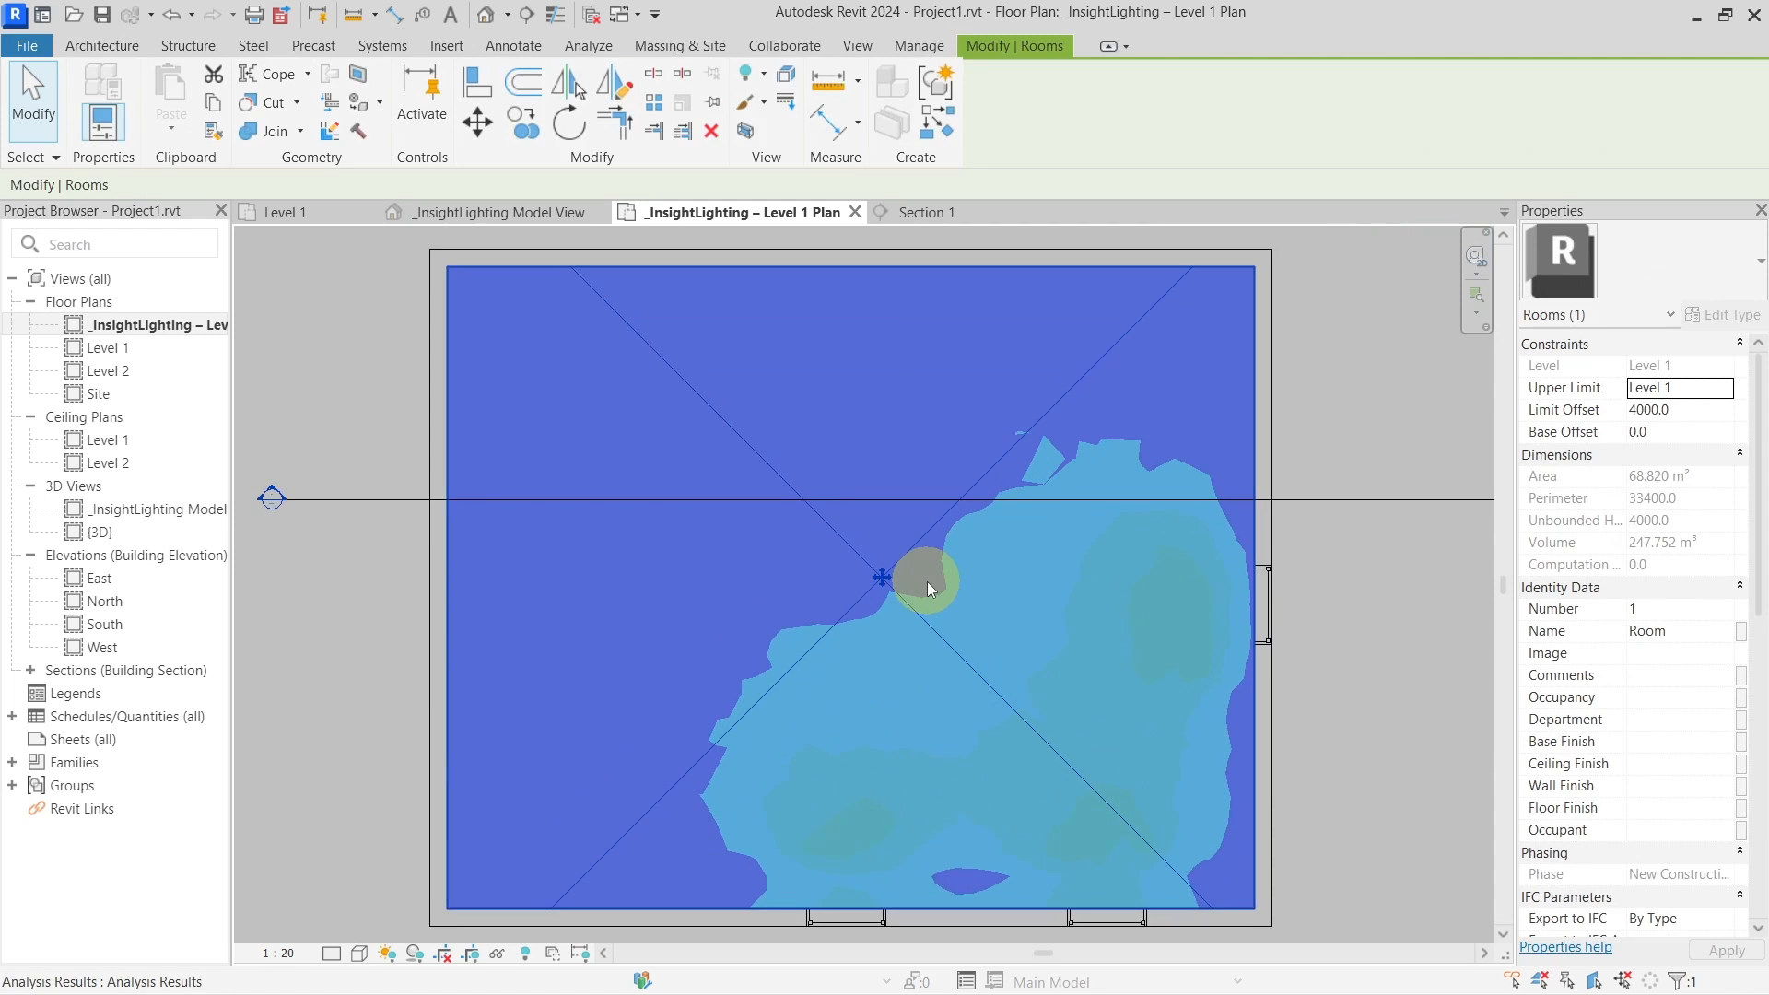
scroll(894, 571, "down", 1)
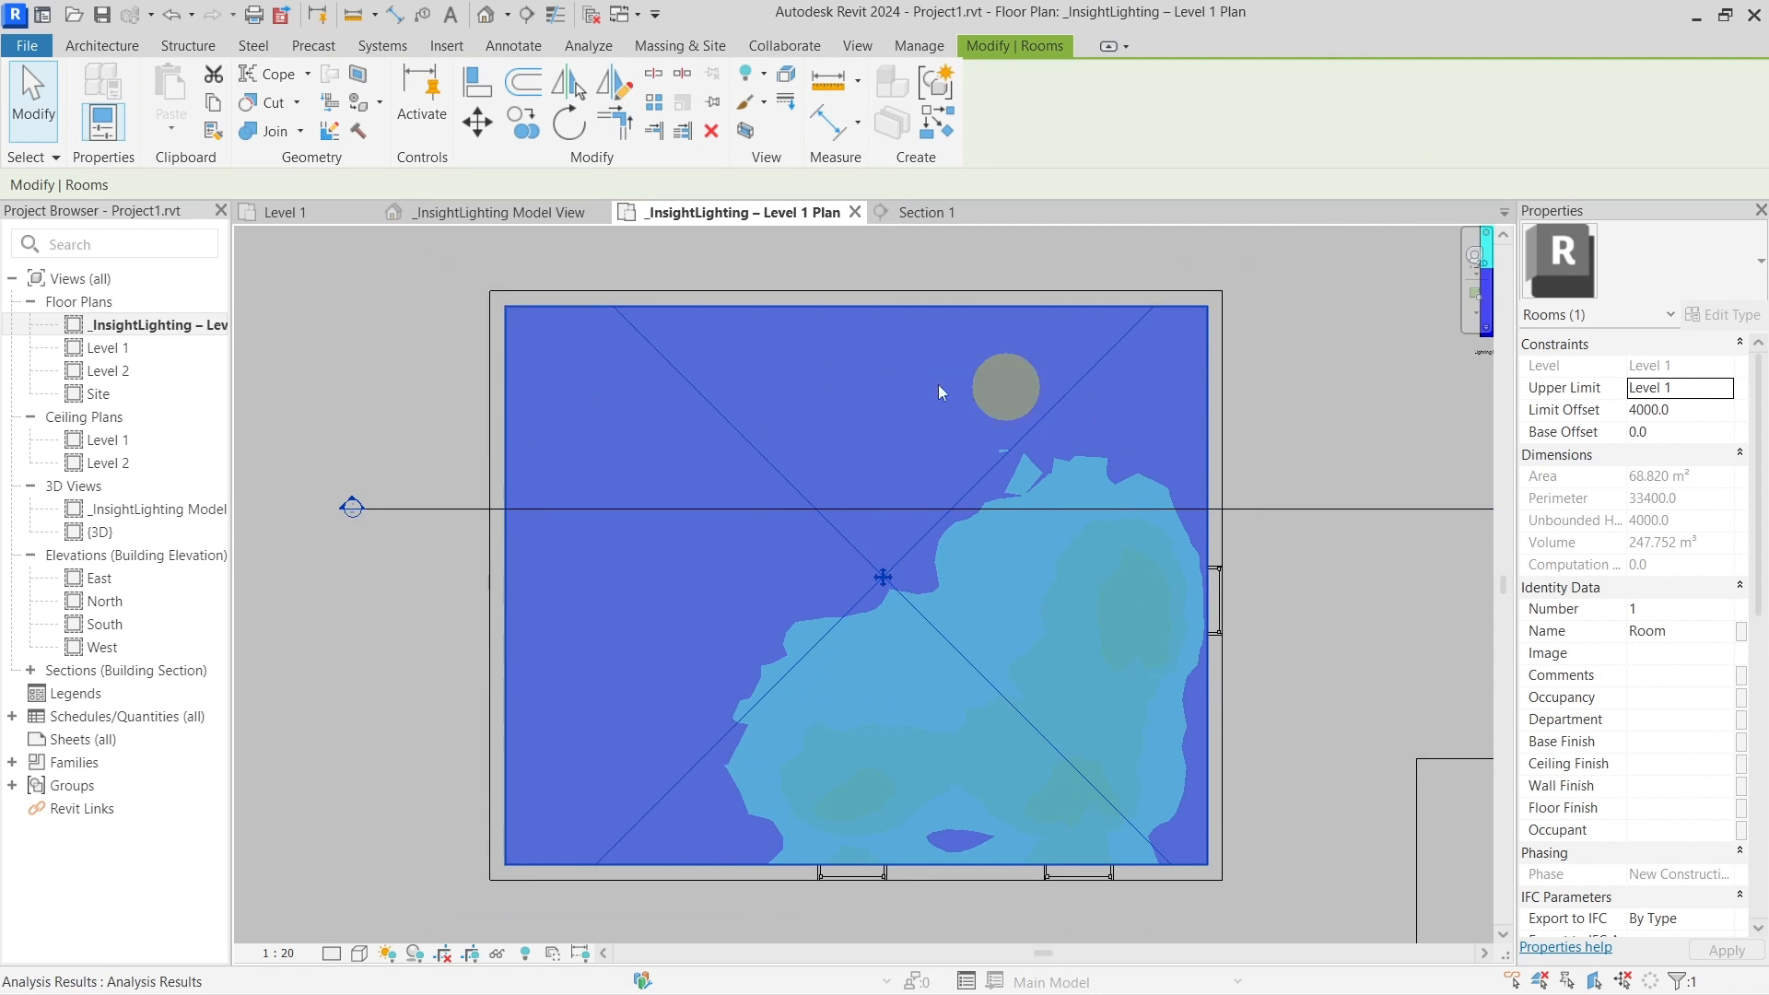
scroll(898, 691, "down", 2)
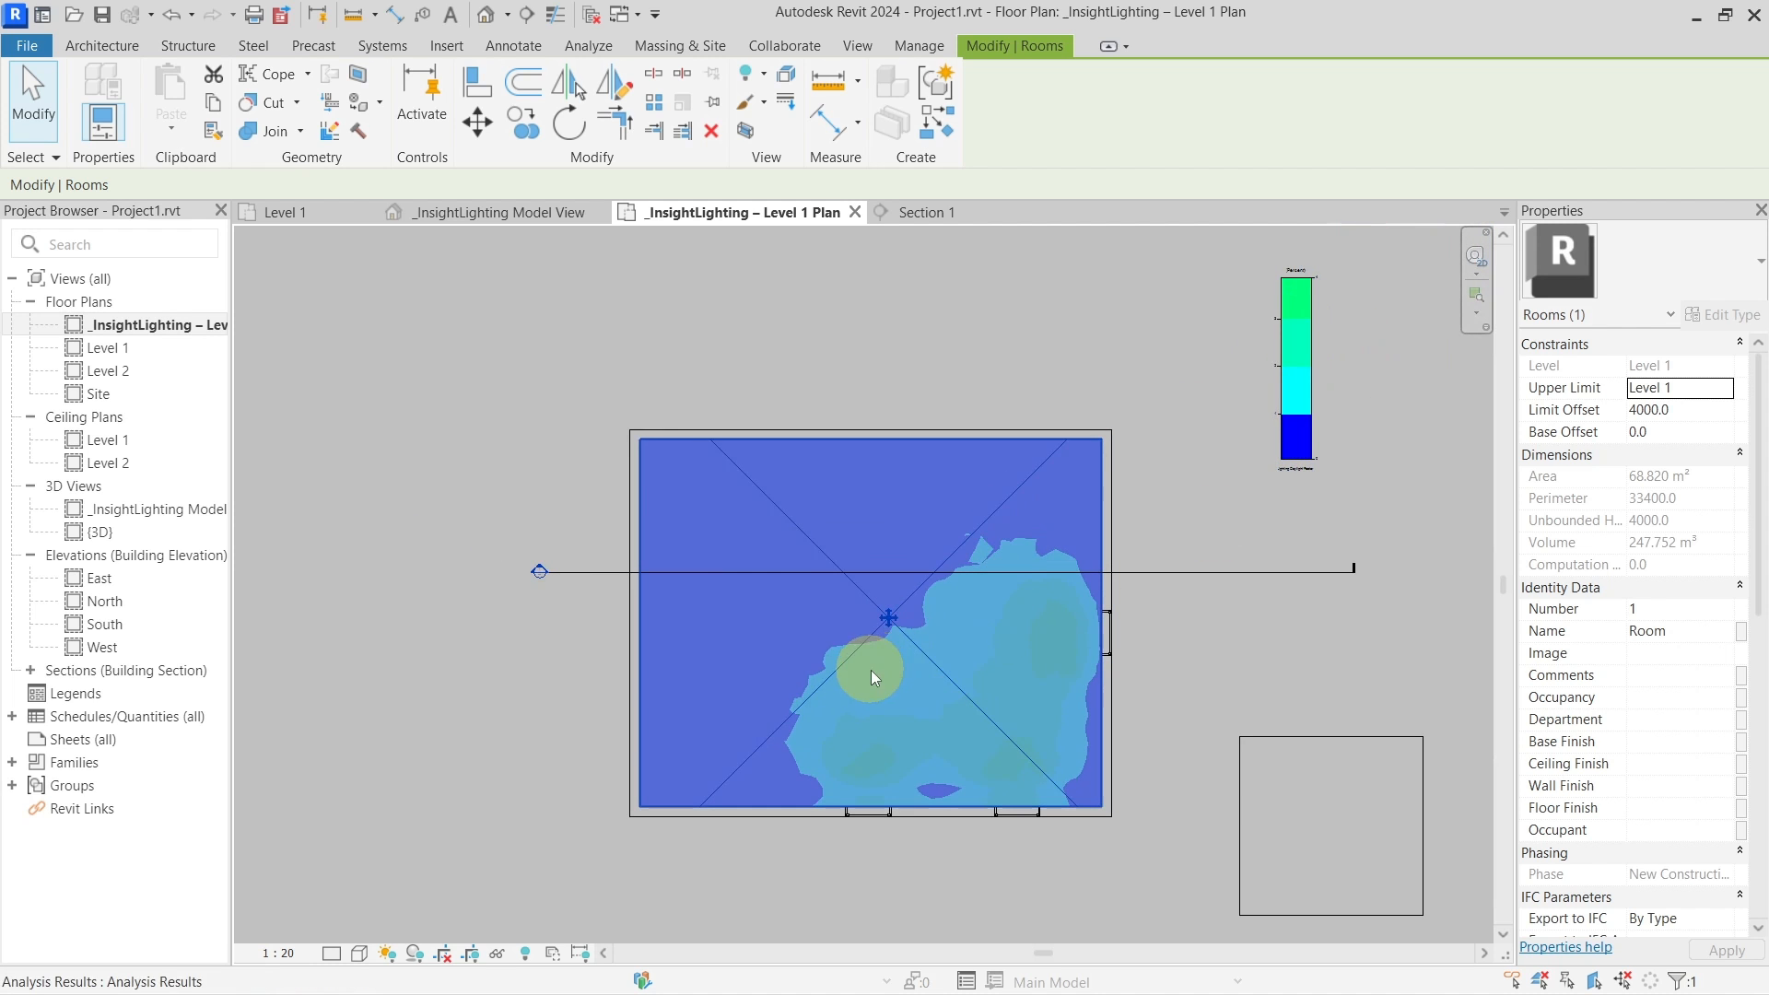
scroll(902, 624, "up", 1)
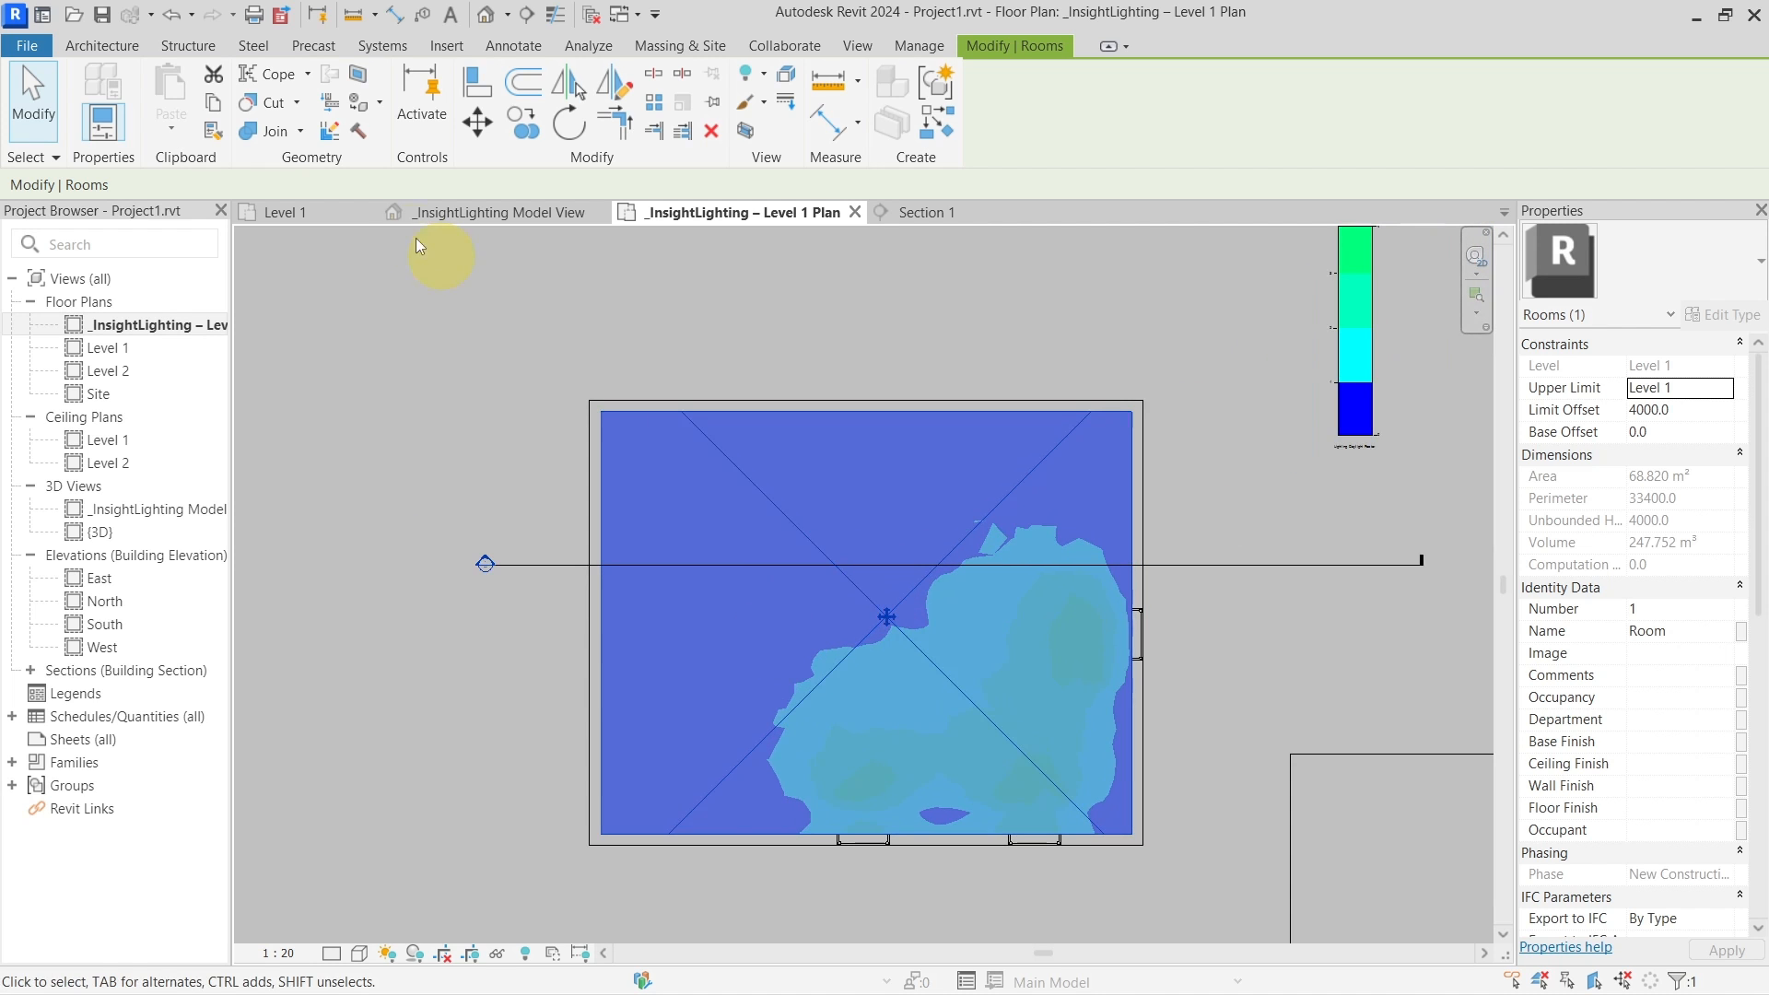
Draw a rectangular room separation boundary inset 500 from the walls
left_click(127, 48)
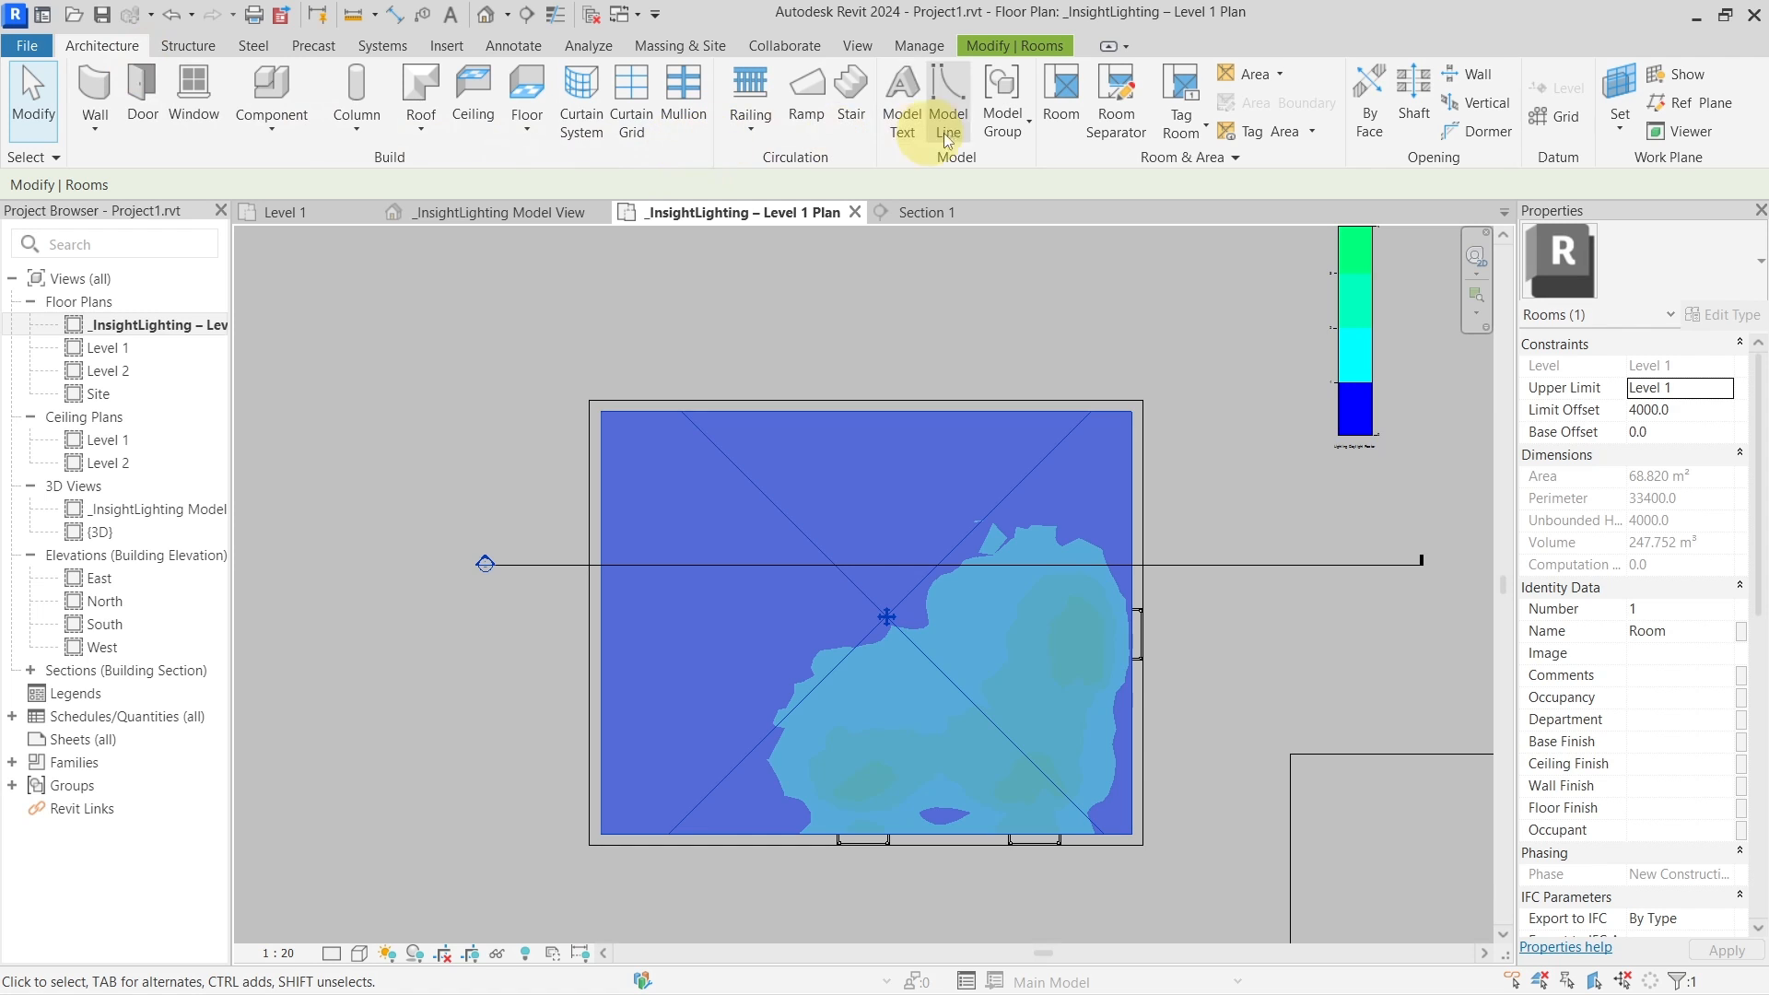
left_click(1116, 103)
left_click(1008, 79)
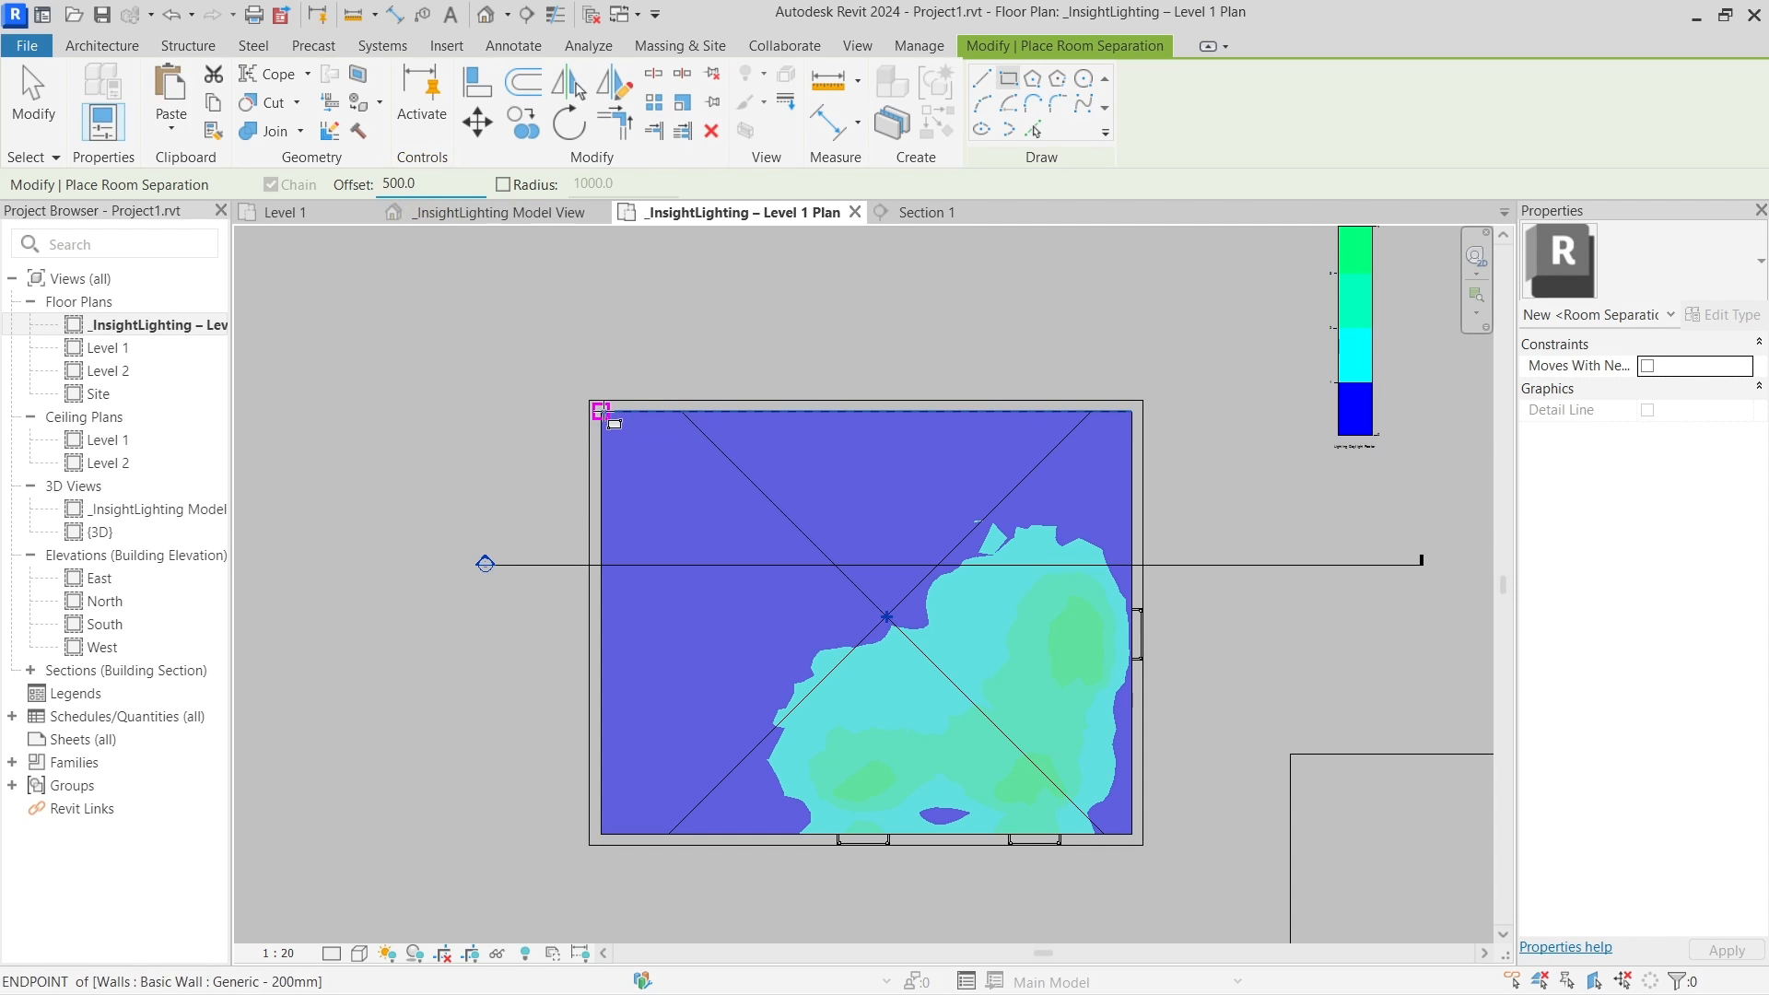
left_click(601, 409)
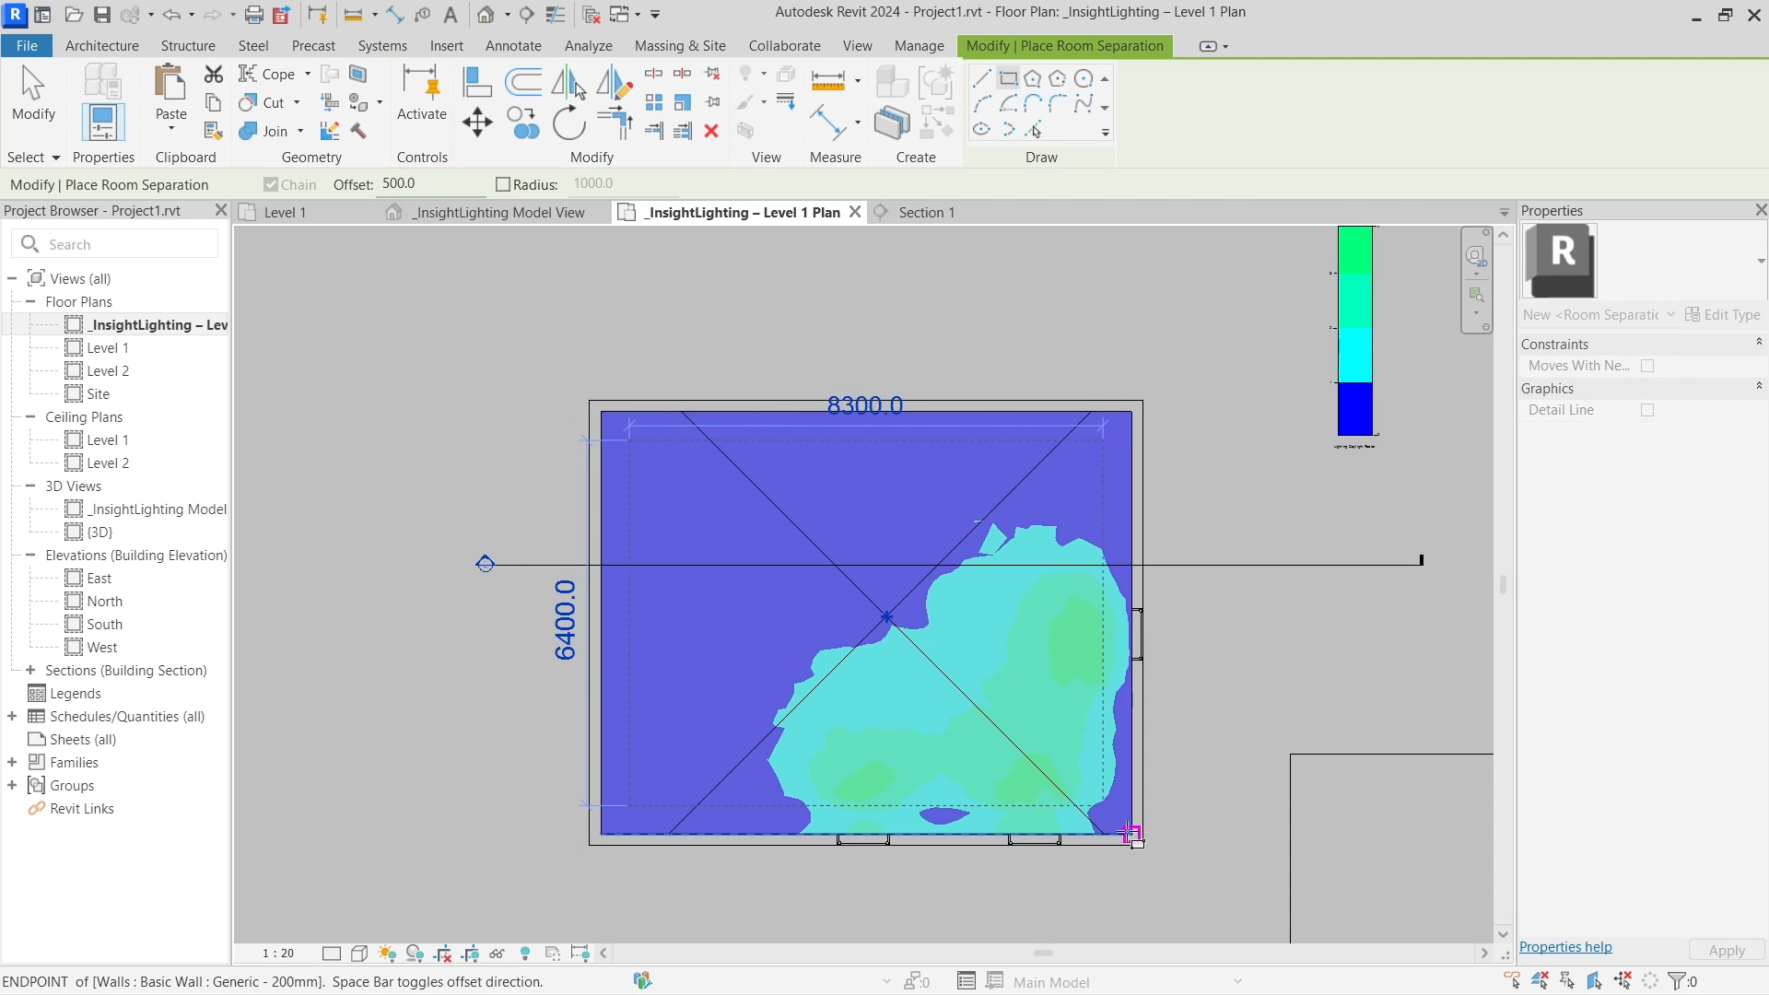
left_click(1132, 834)
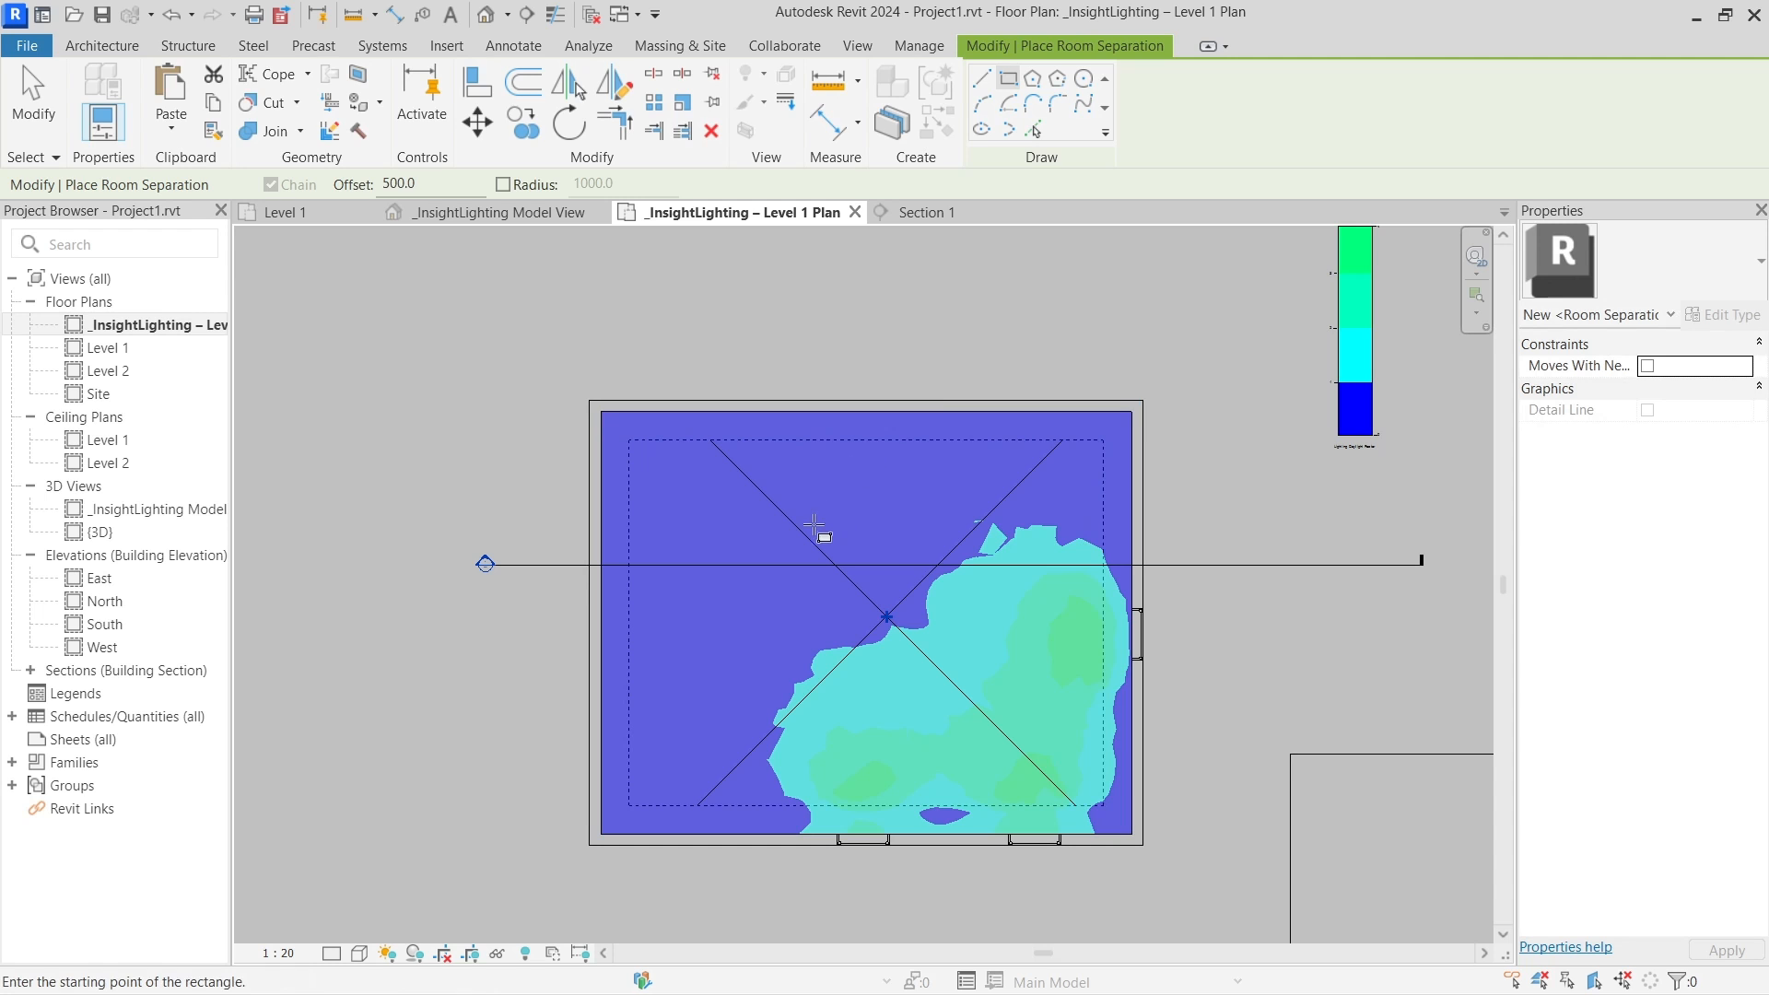
key("Escape")
key("Escape")
Select Room 1 to confirm its area dropped to 53.120 m², then adjust the view
left_click(805, 533)
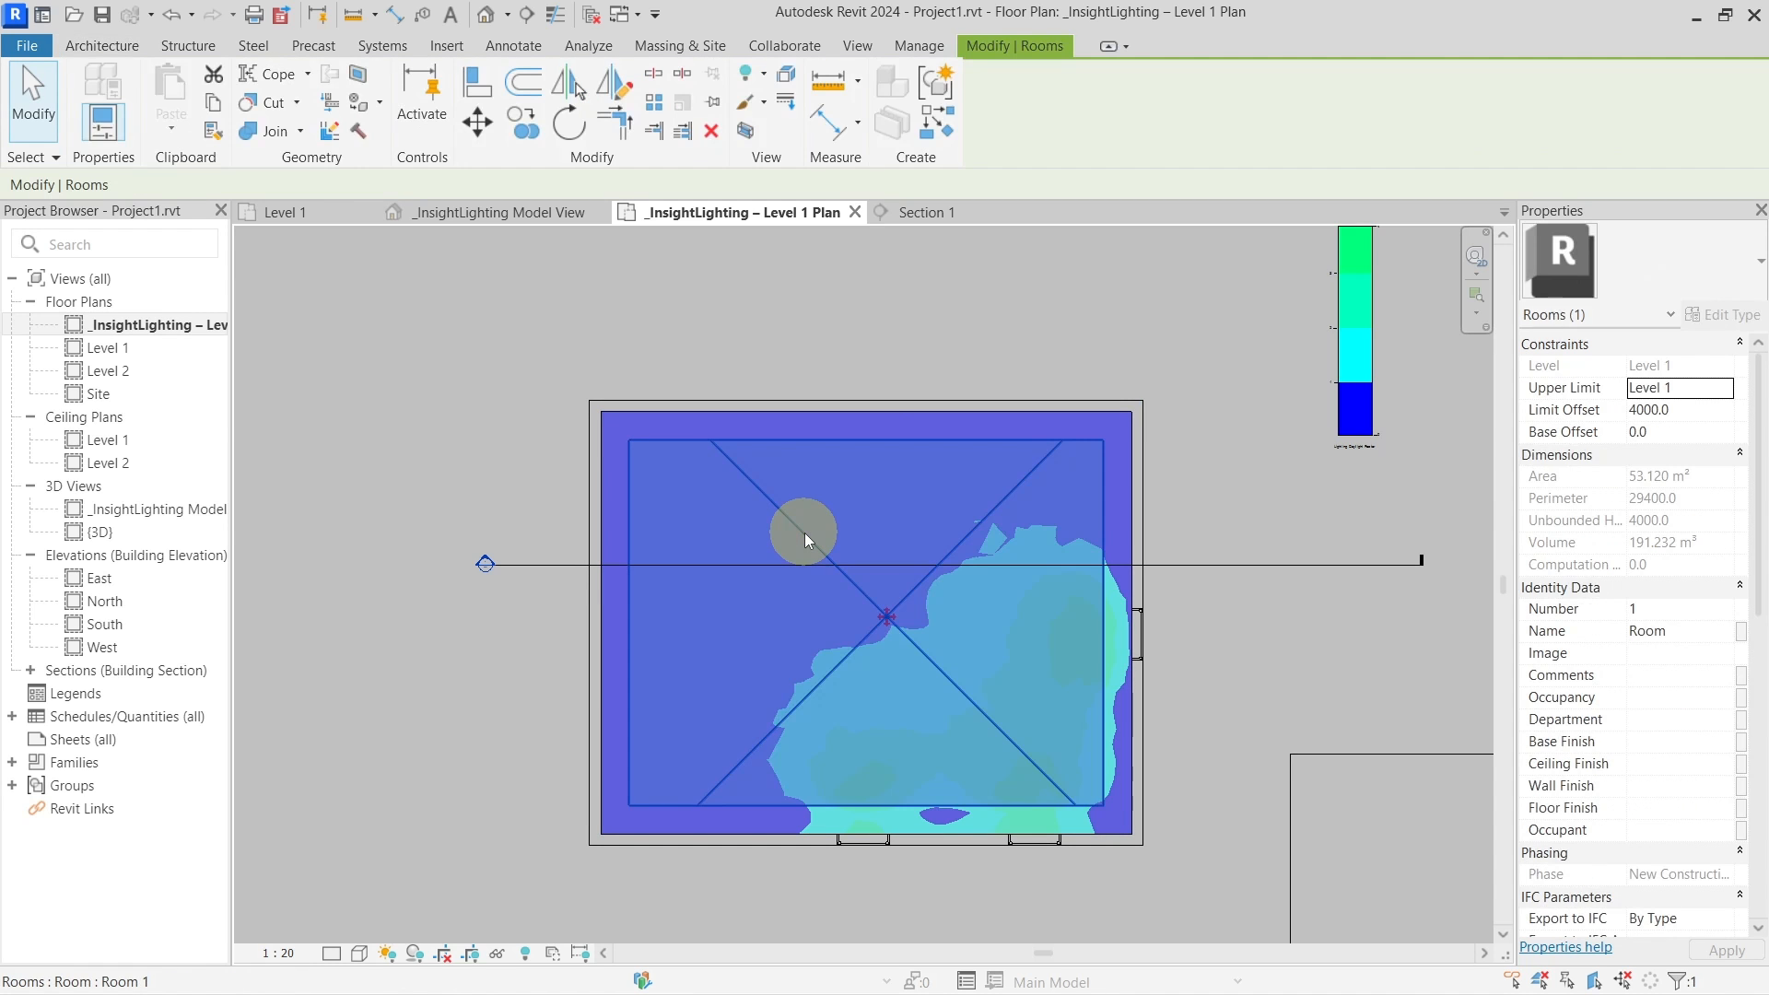
left_click(887, 365)
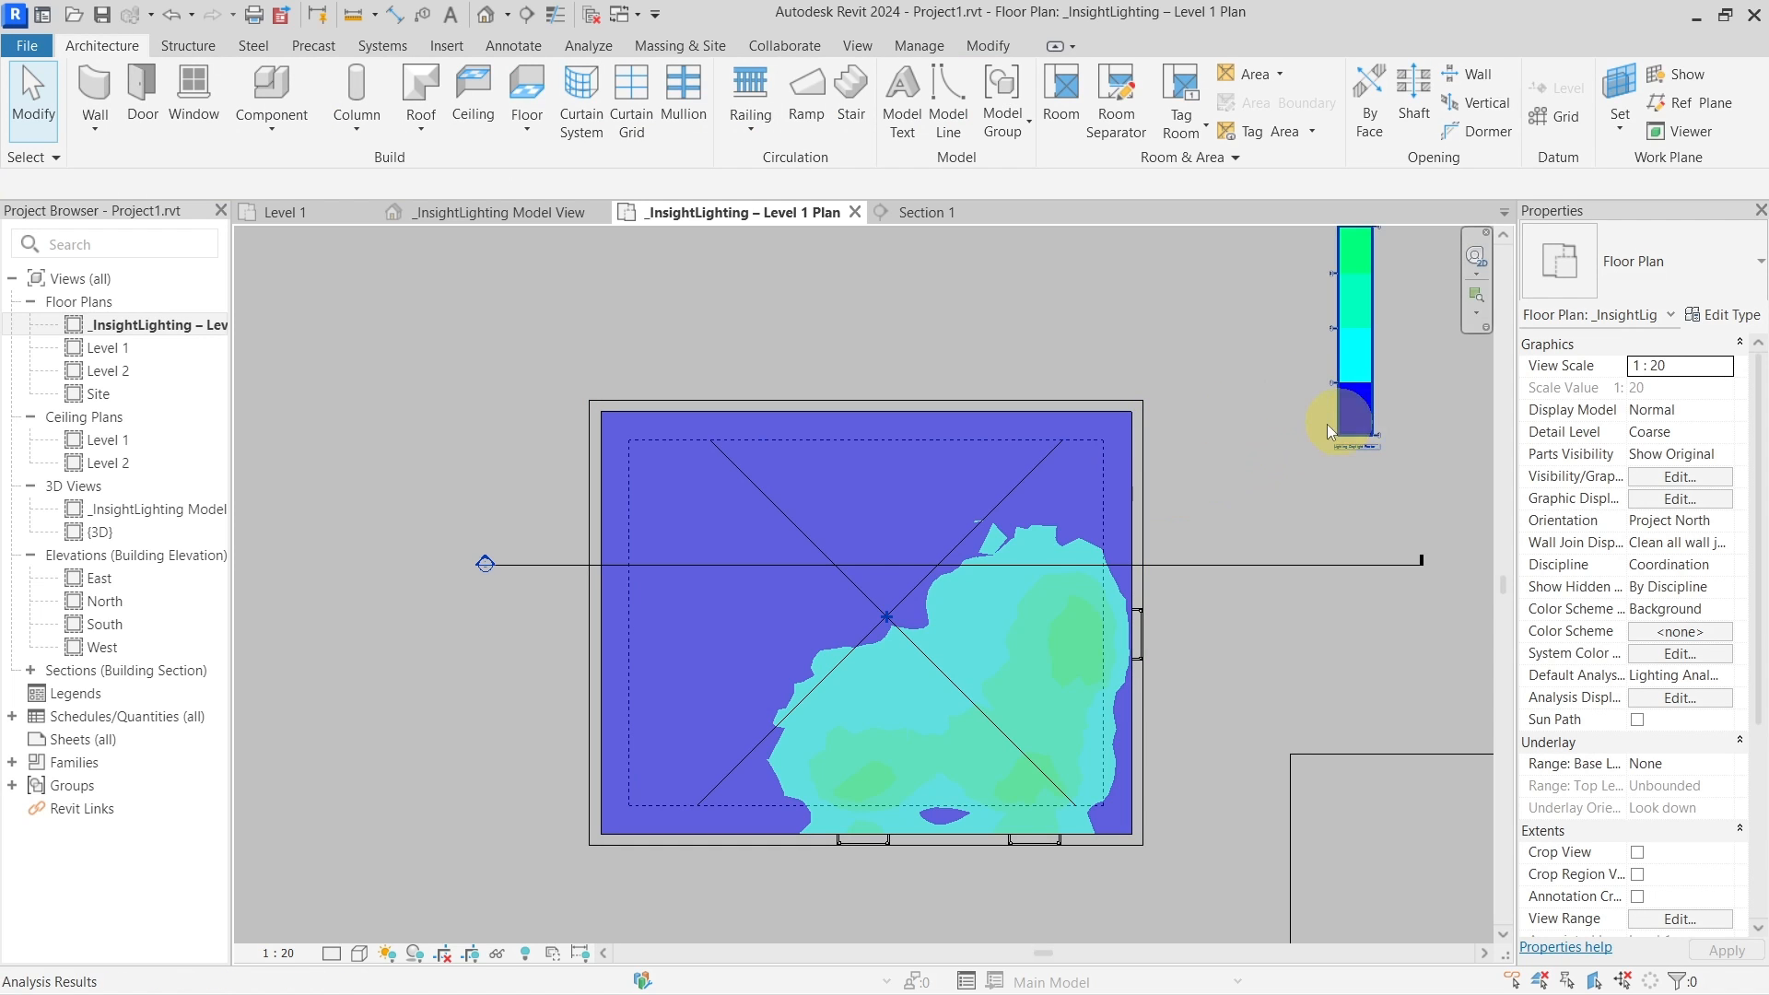
scroll(1258, 457, "down", 2)
middle_click_drag(1231, 459, 1164, 445)
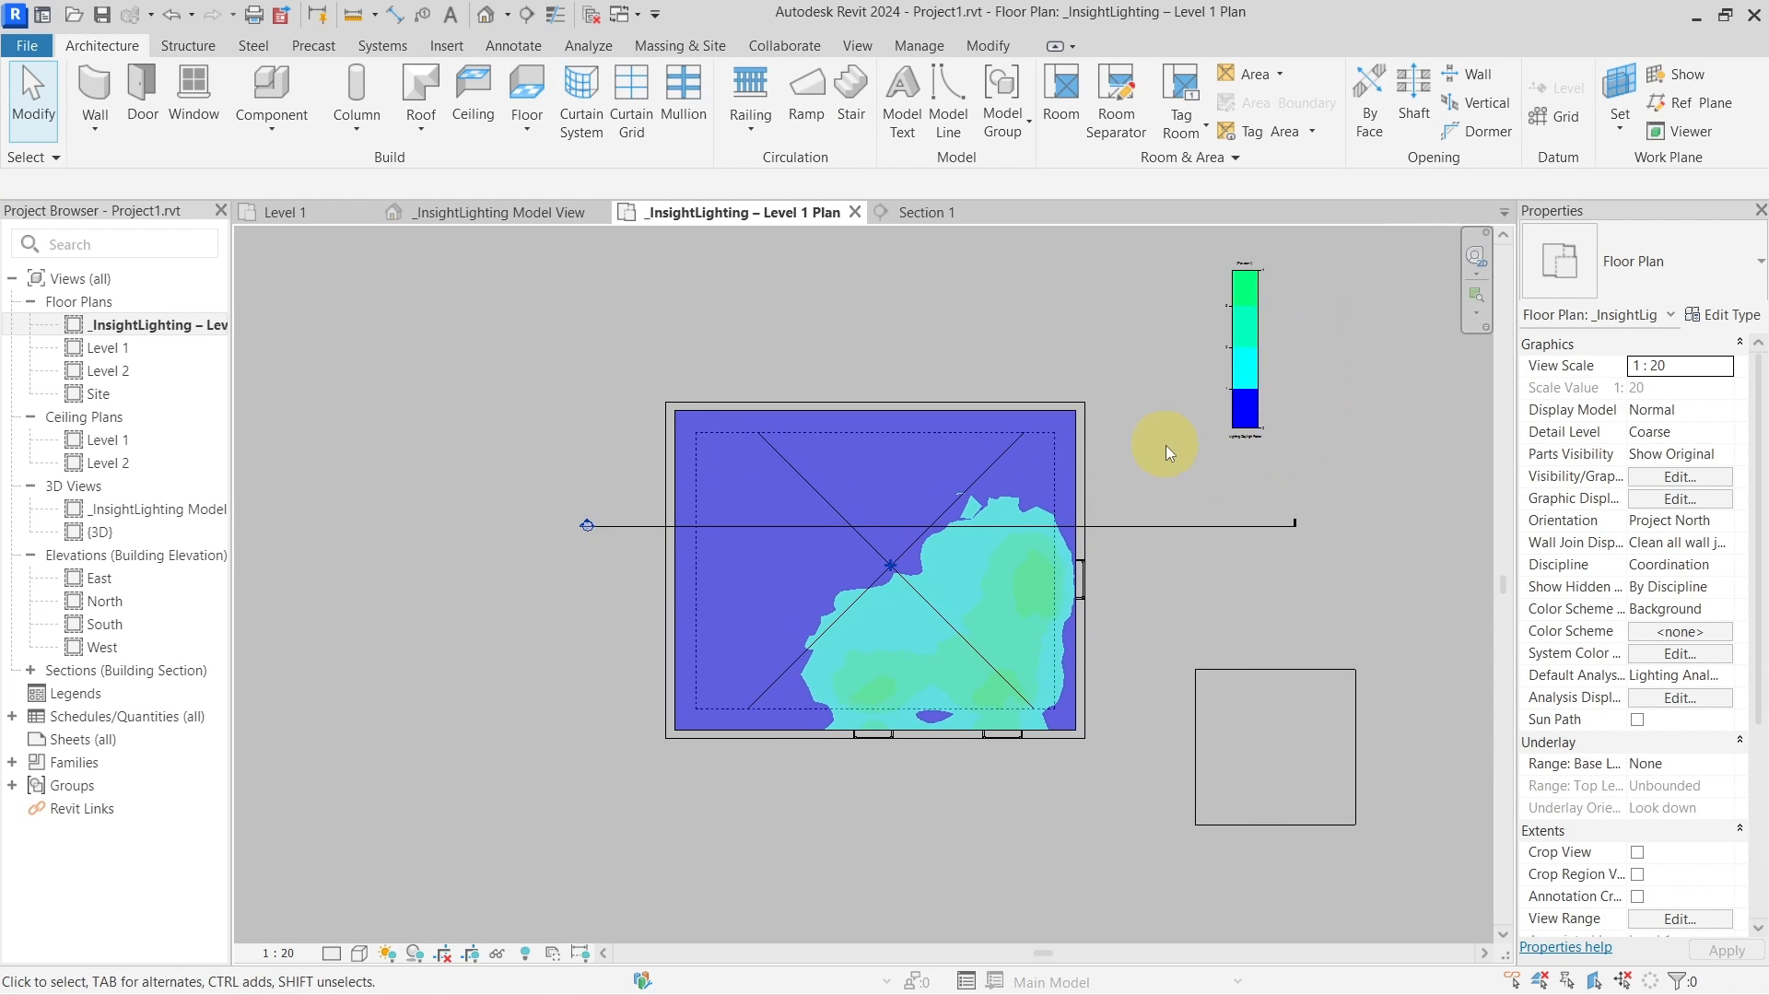
scroll(1137, 445, "up", 1)
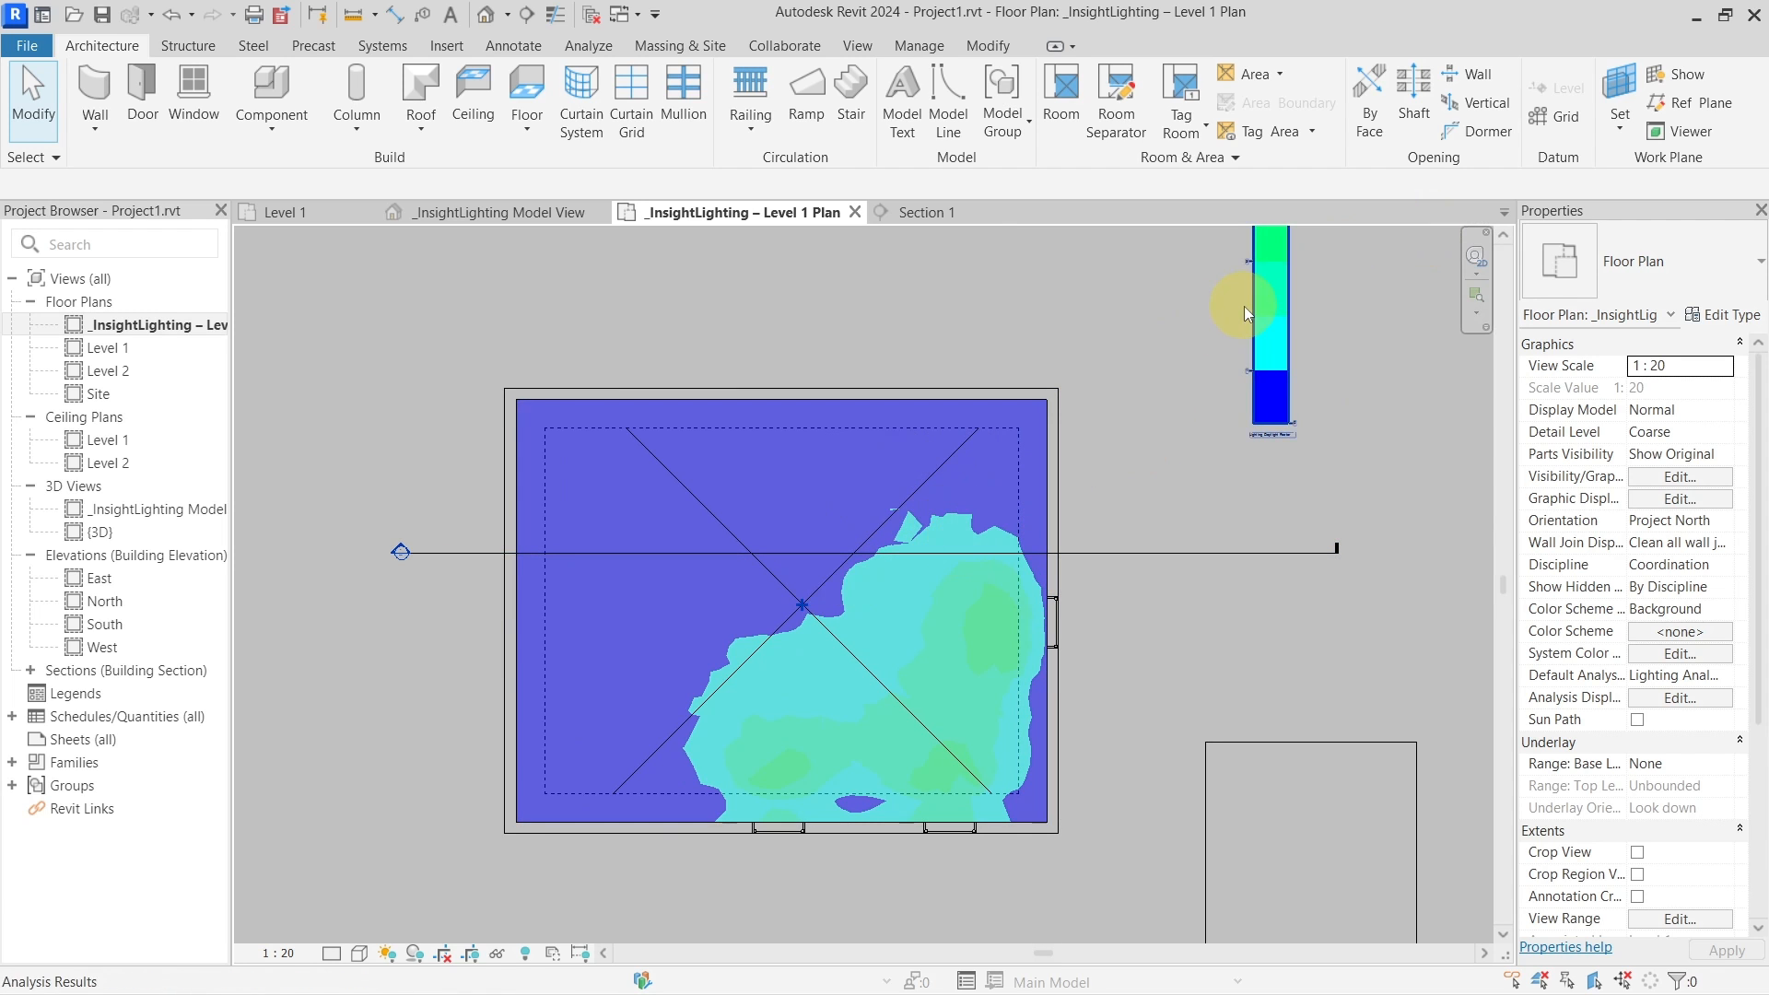
Load the regenerated 13:53 Daylight Factor results and review the 19% passing, 1.1% ADF summary
left_click(595, 51)
left_click(1503, 97)
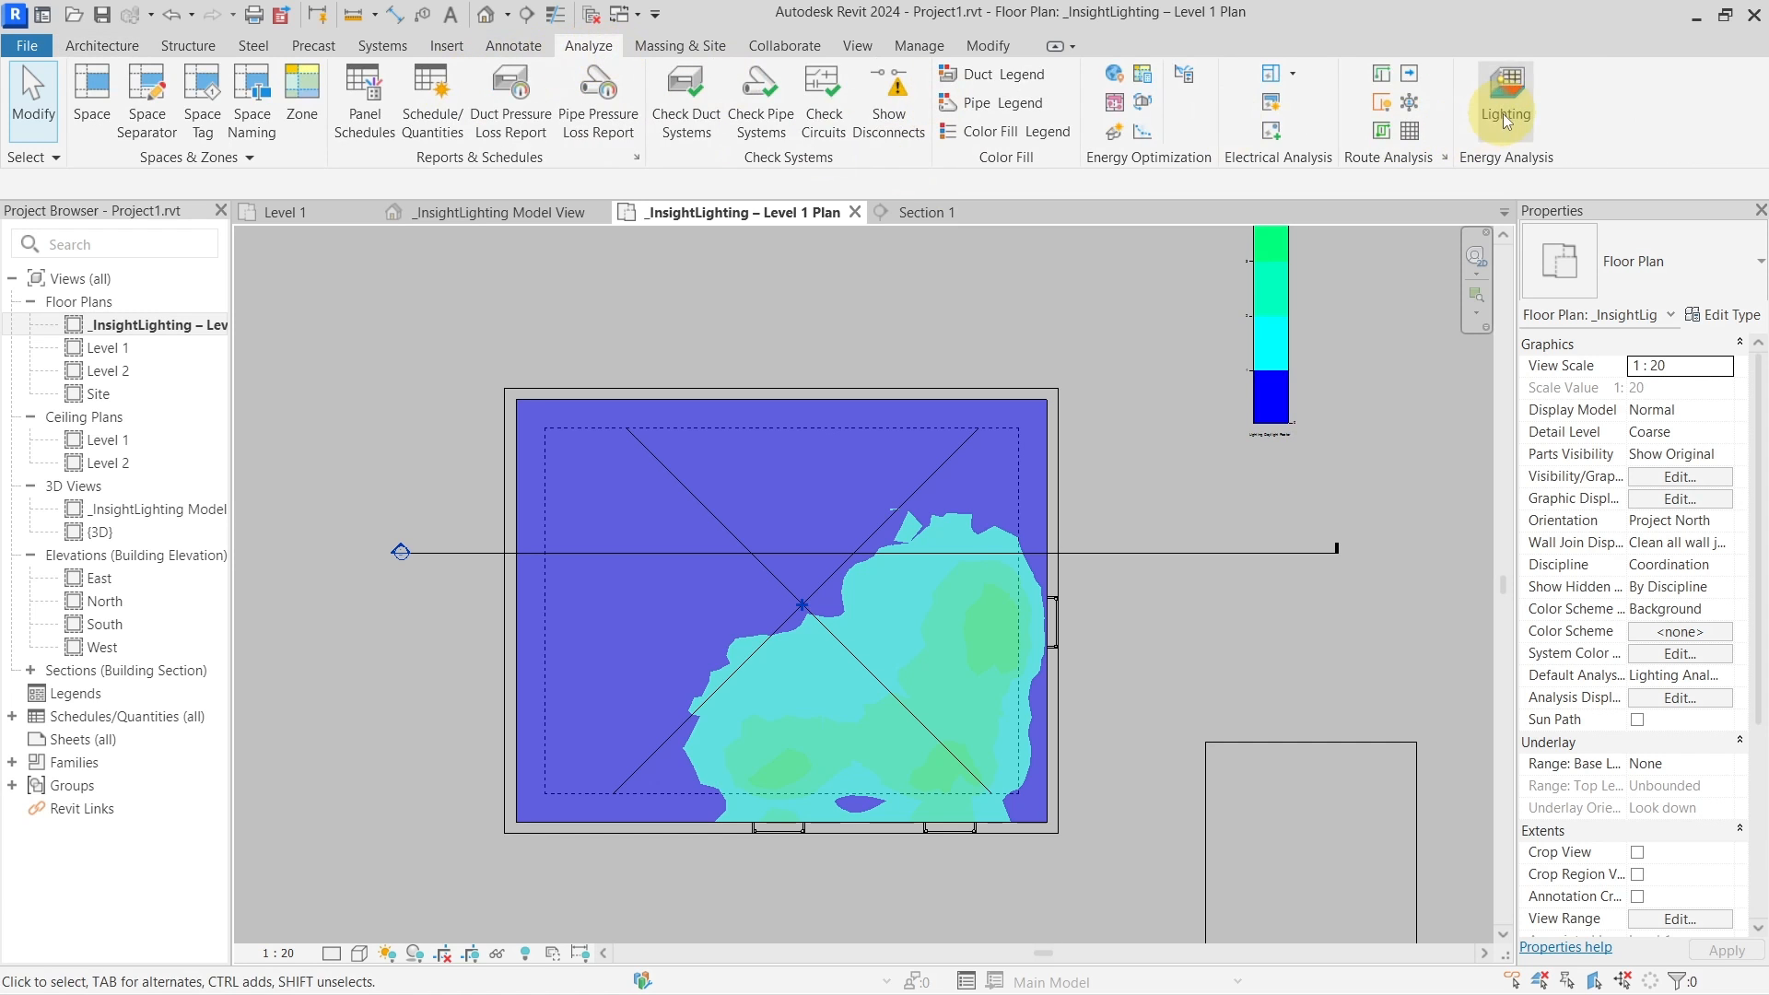
left_click(855, 405)
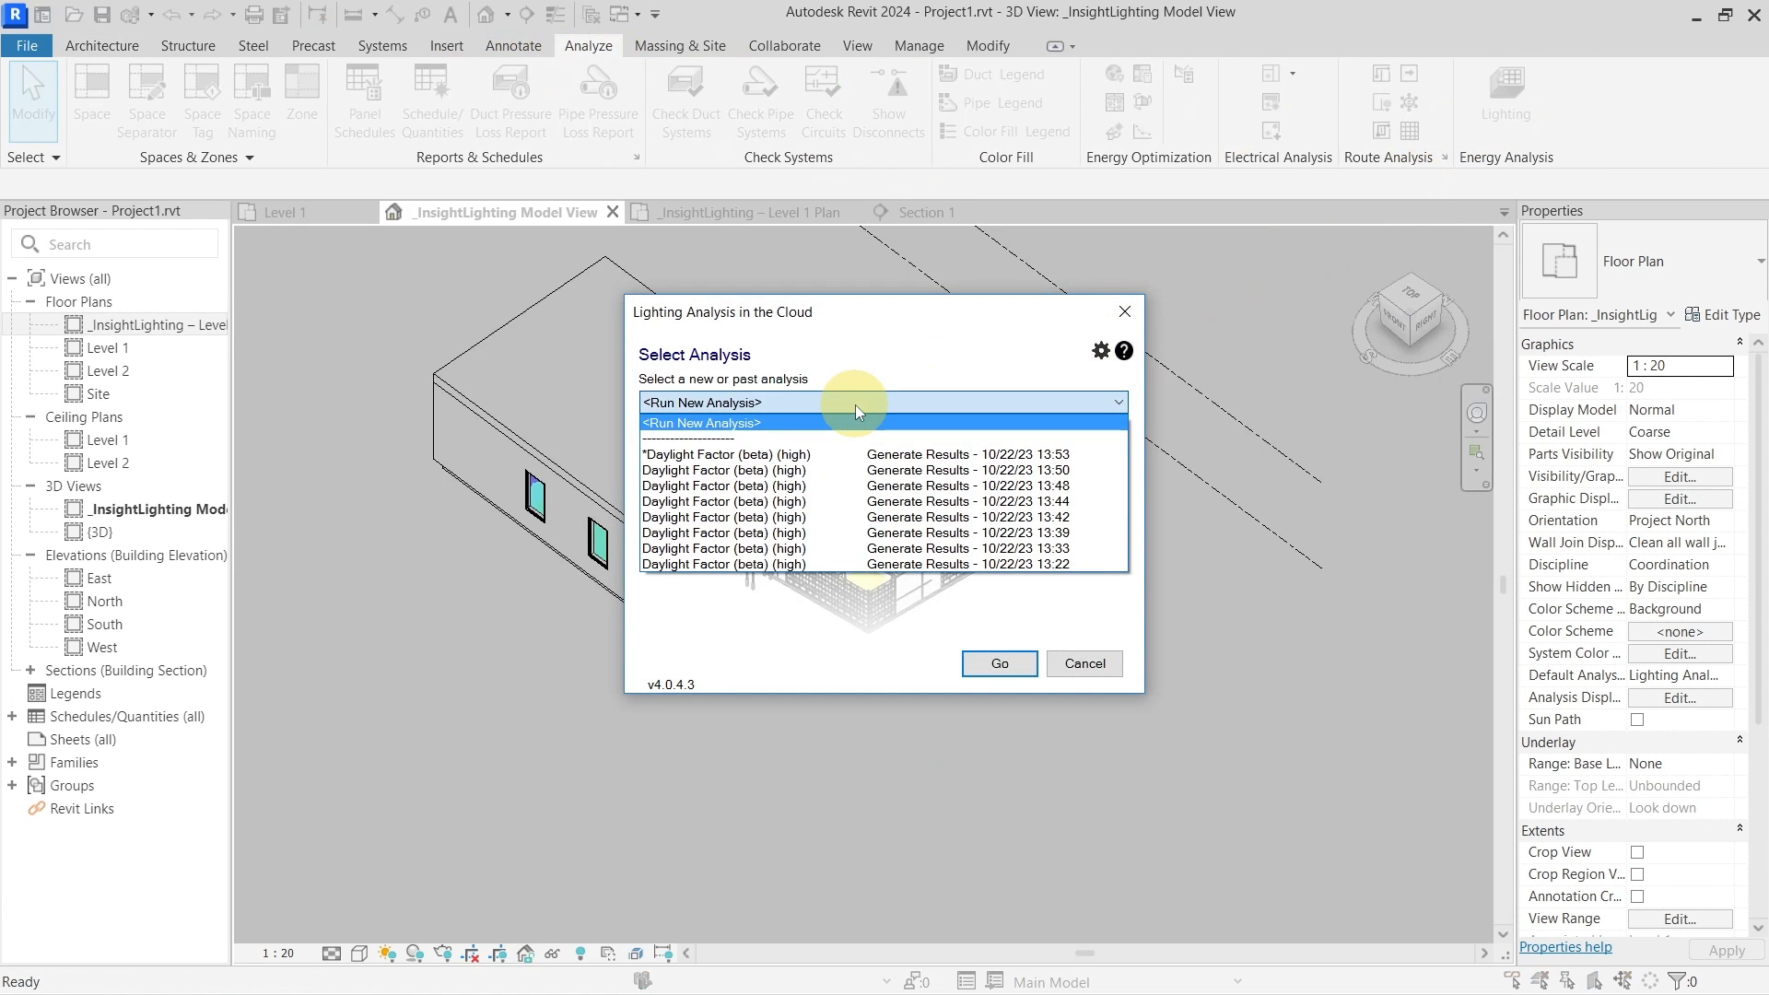
left_click(842, 451)
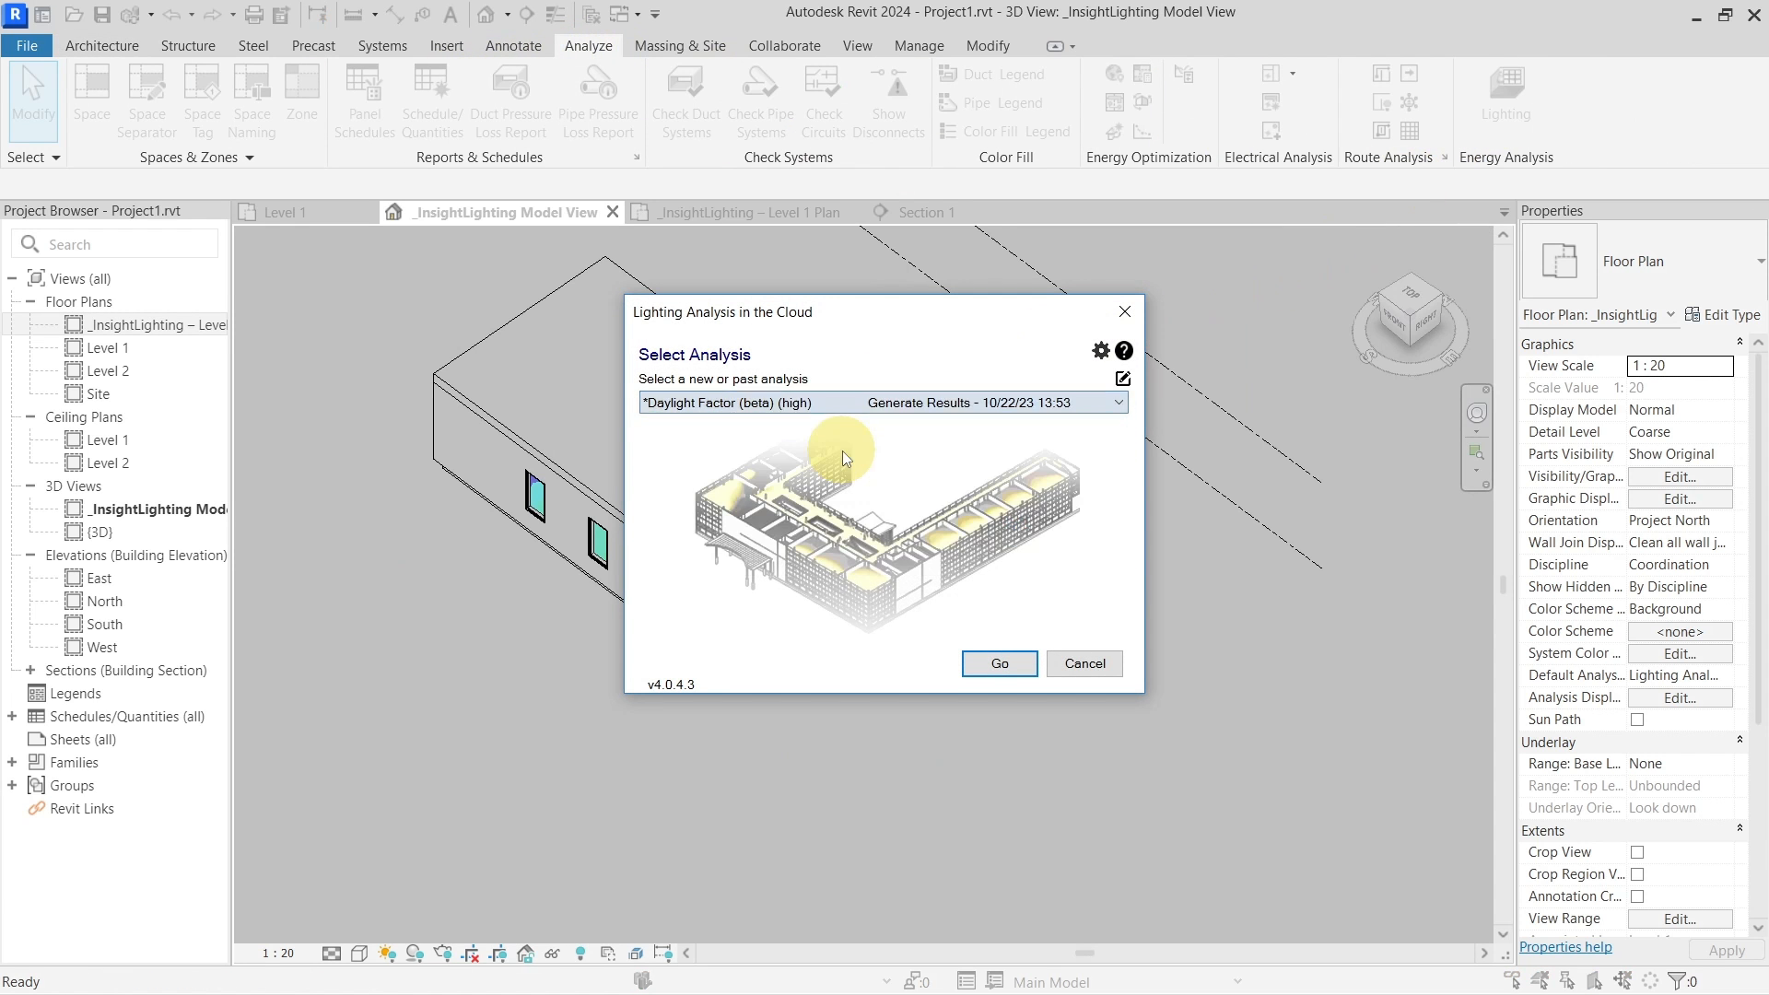
left_click(994, 665)
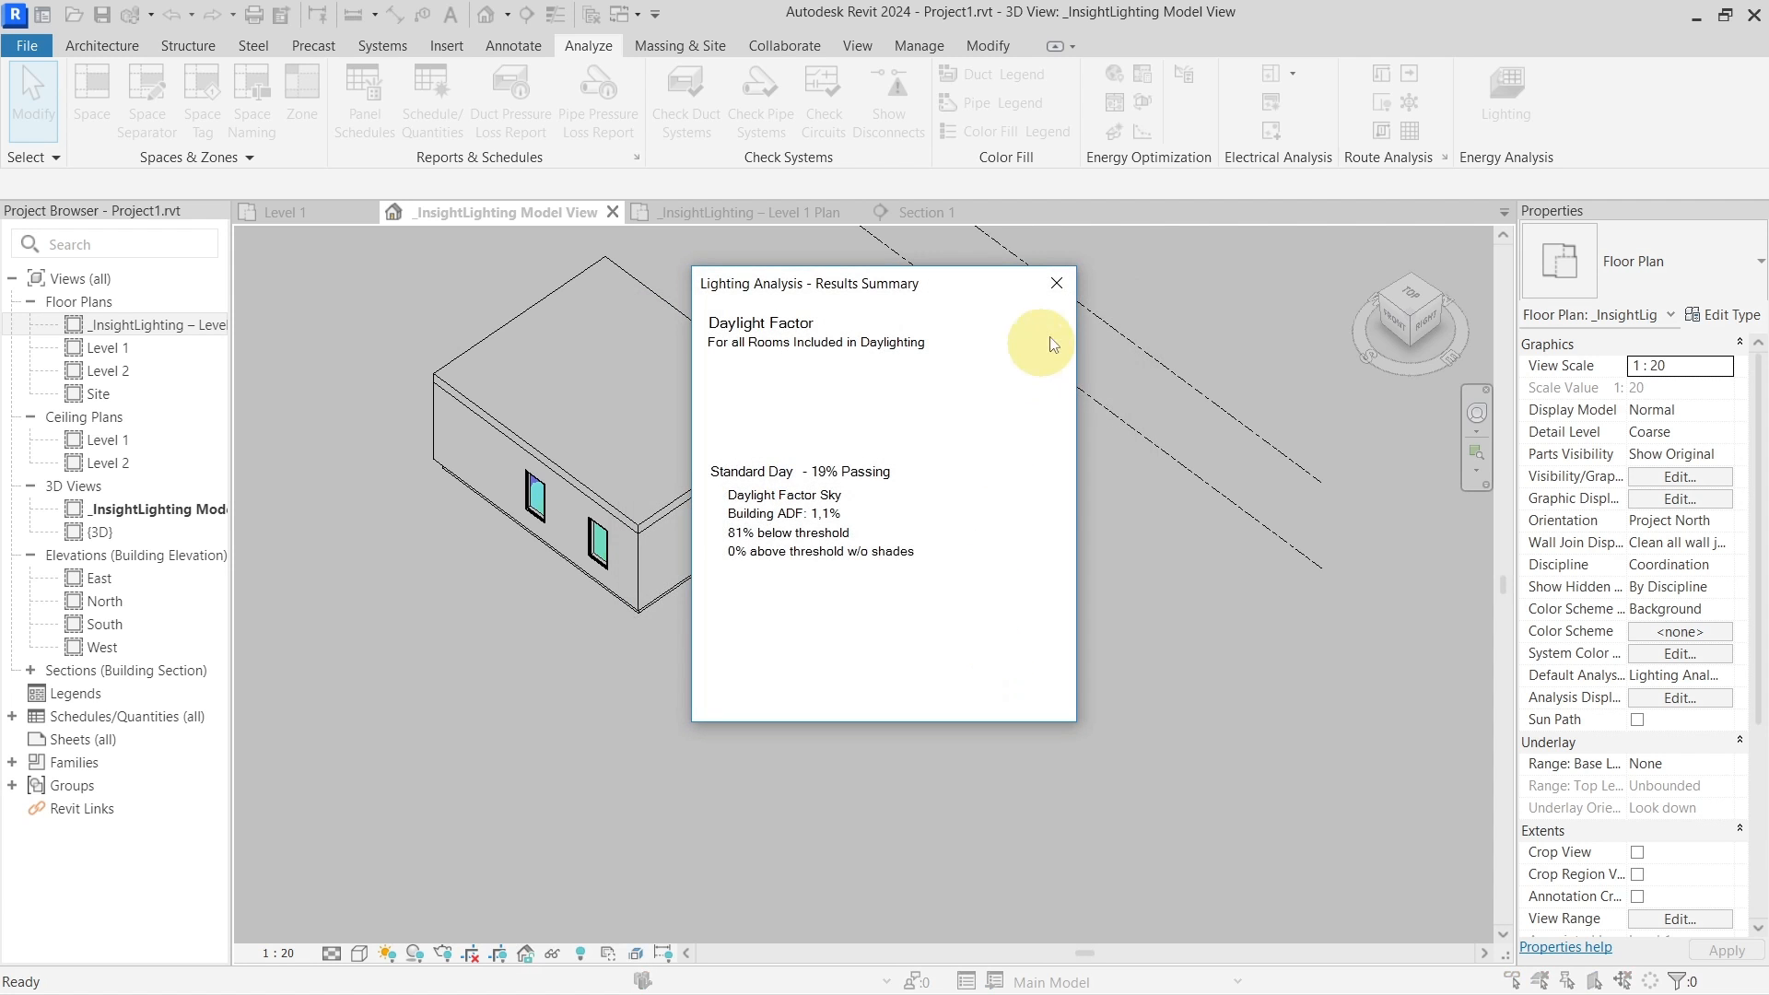
left_click(1056, 284)
In the _InsightLighting – Level 1 Plan, check the colour map now confined to the inset room
left_click(785, 221)
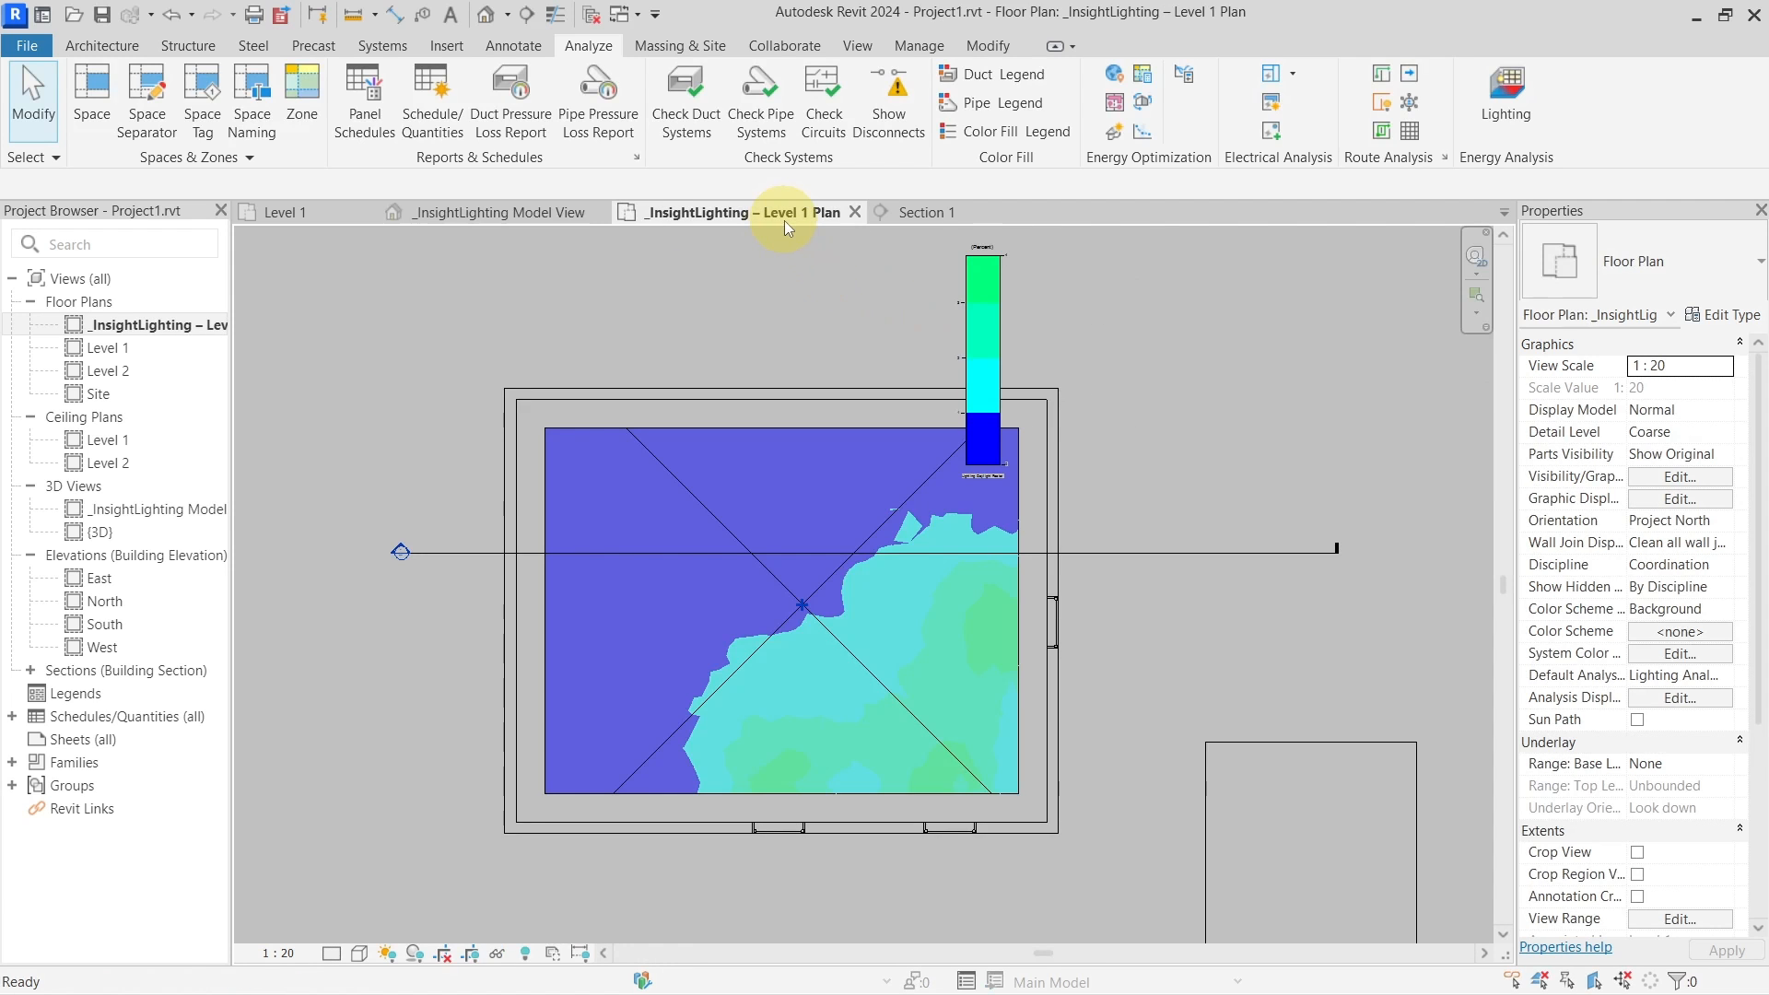
scroll(932, 687, "up", 2)
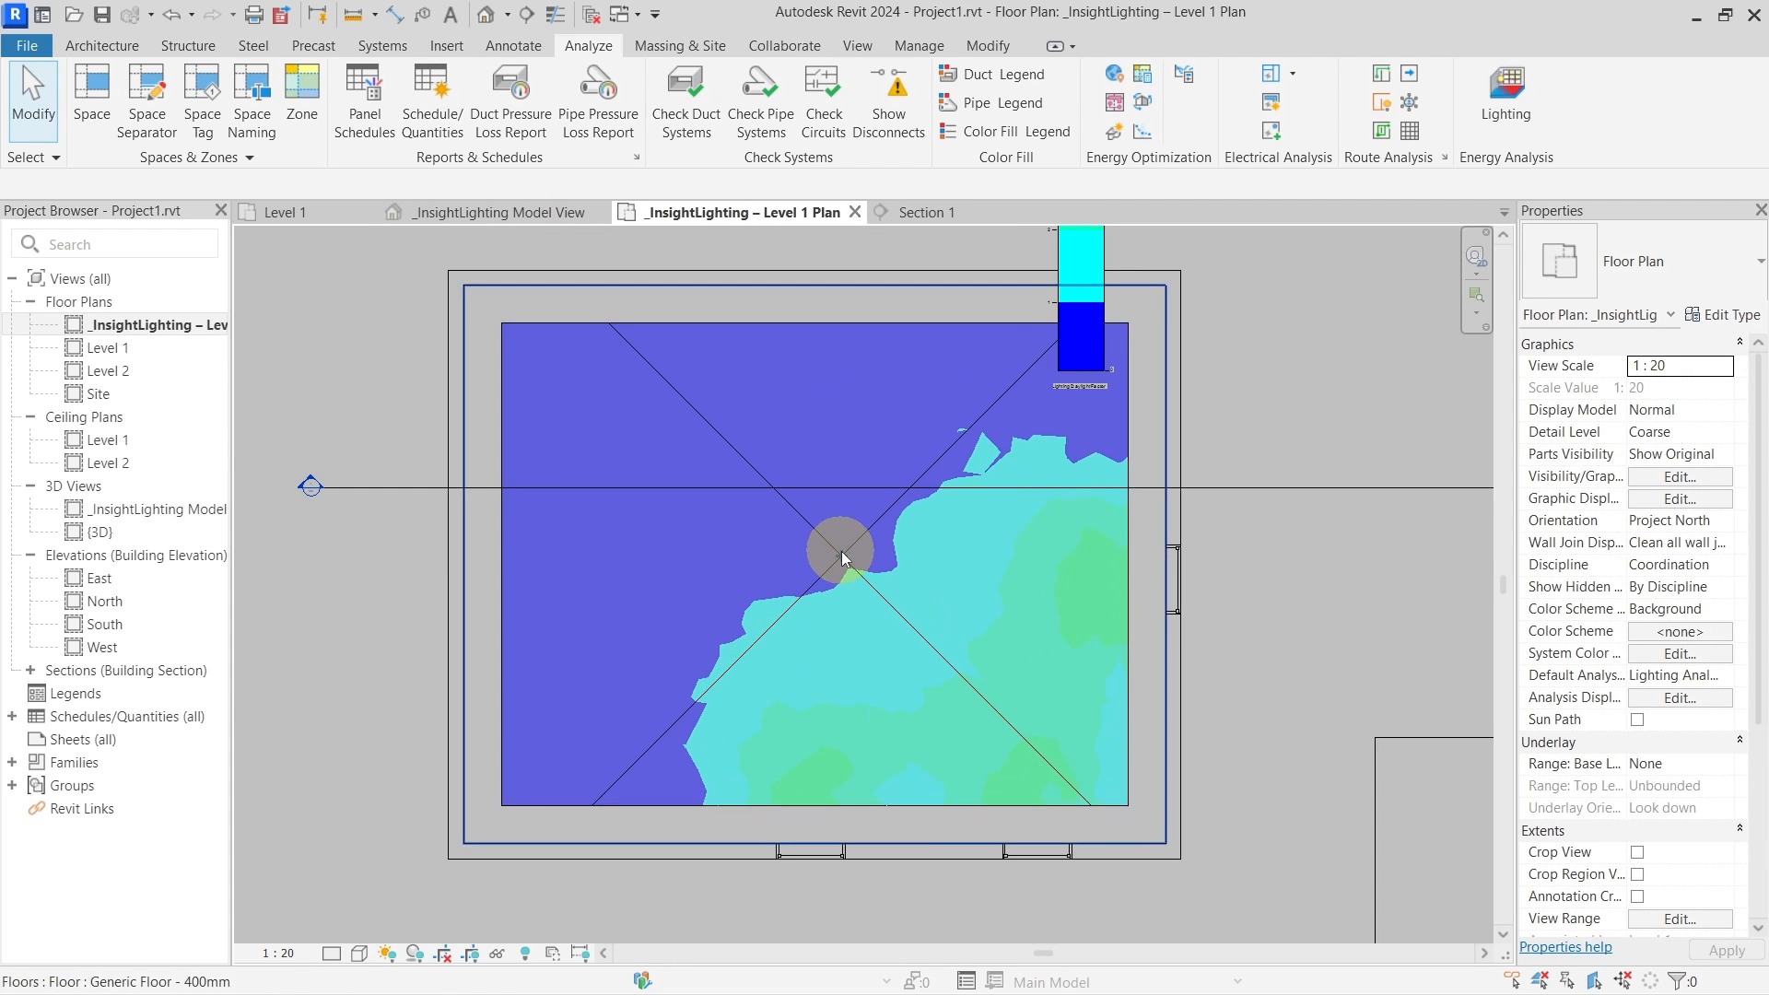
left_click(842, 553)
scroll(846, 564, "down", 2)
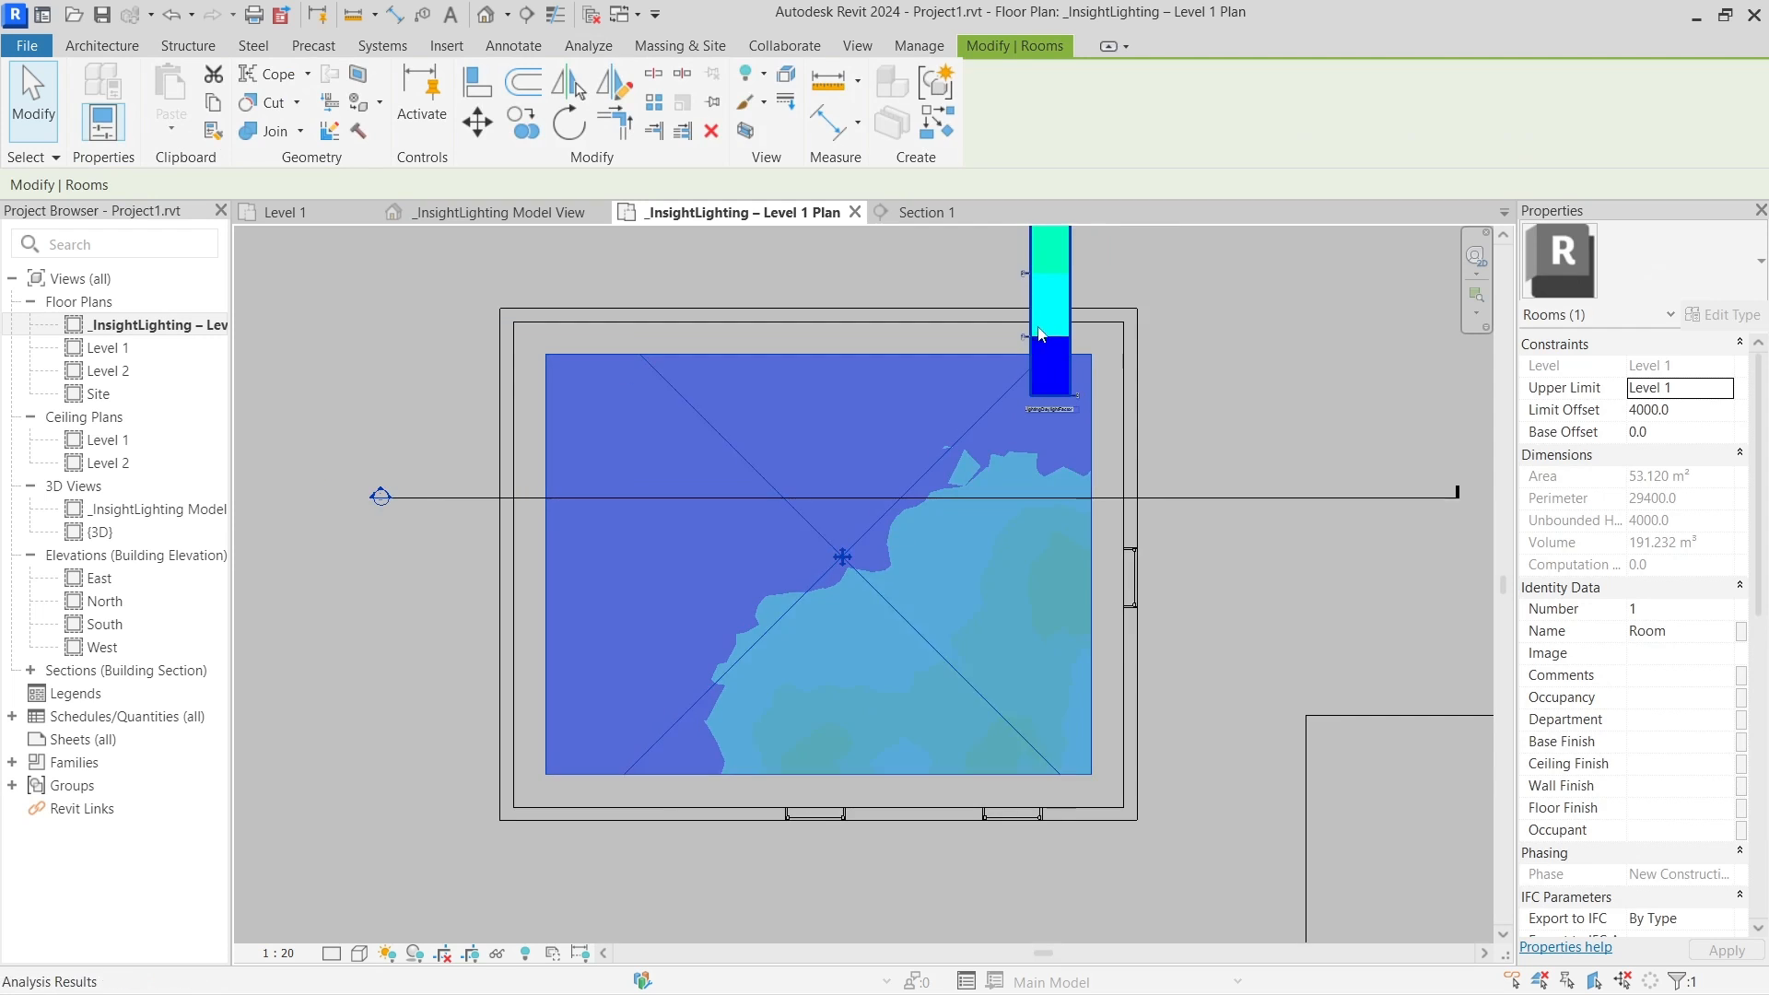
left_click(1043, 592)
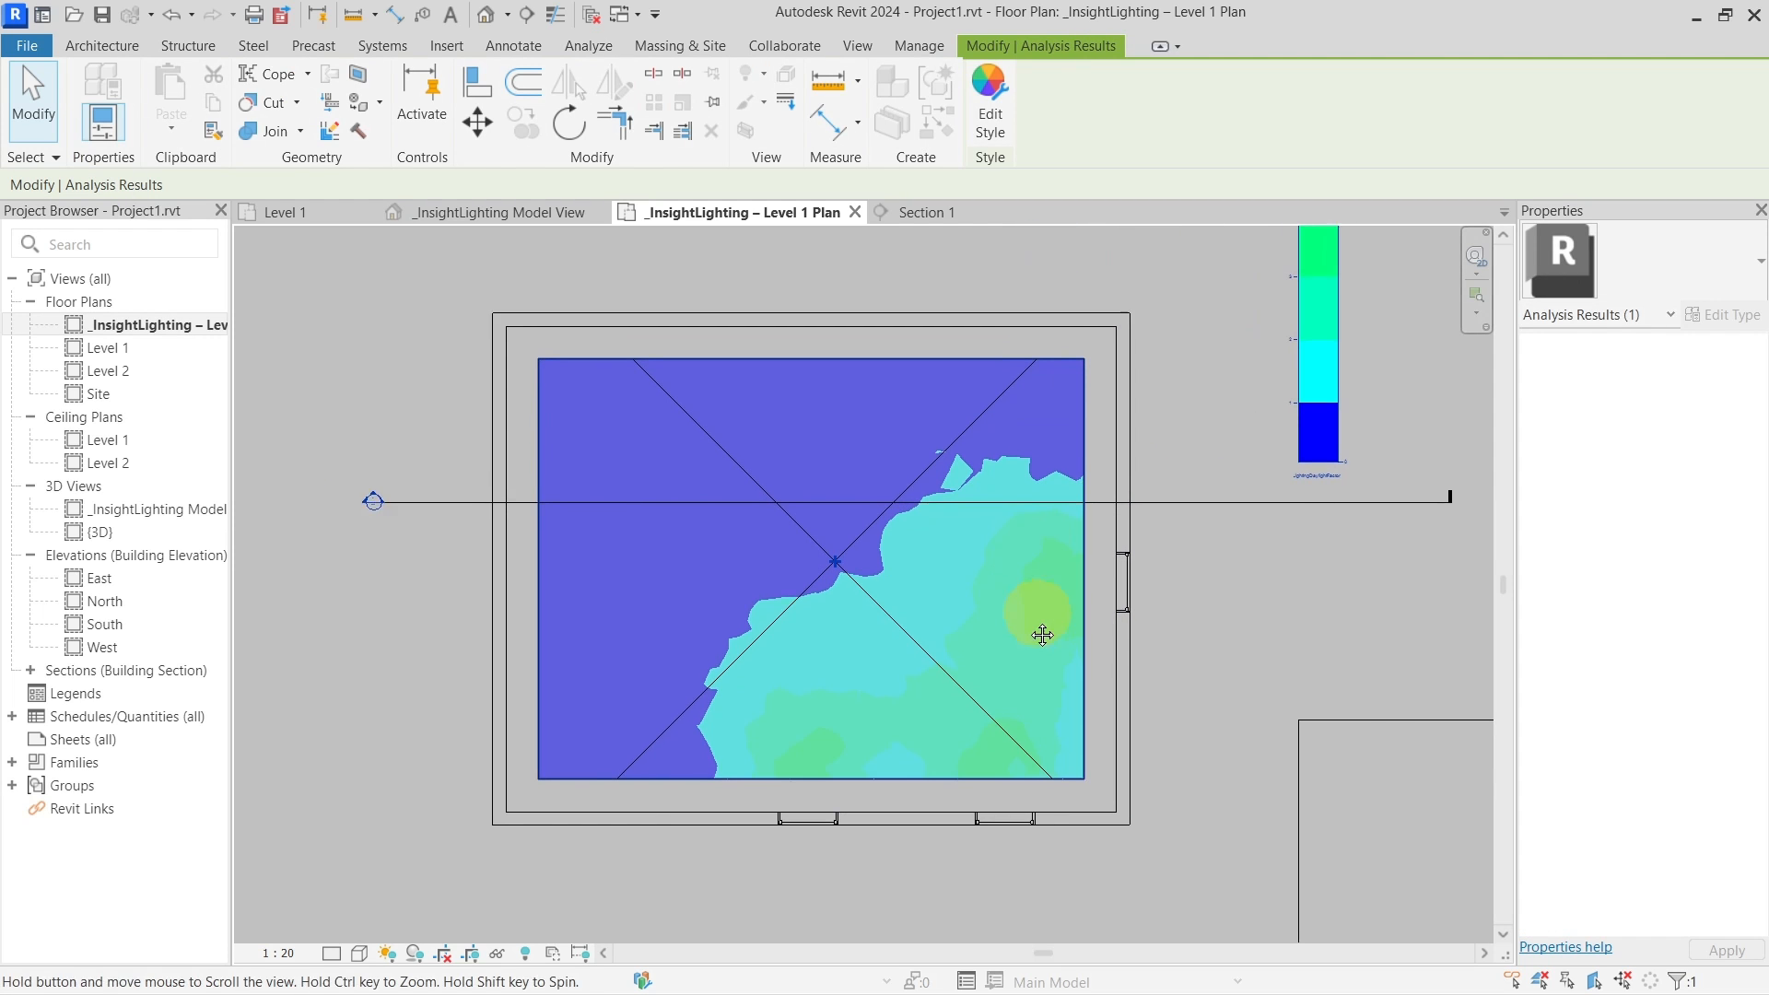
middle_click_drag(1035, 608, 886, 579)
left_click(573, 297)
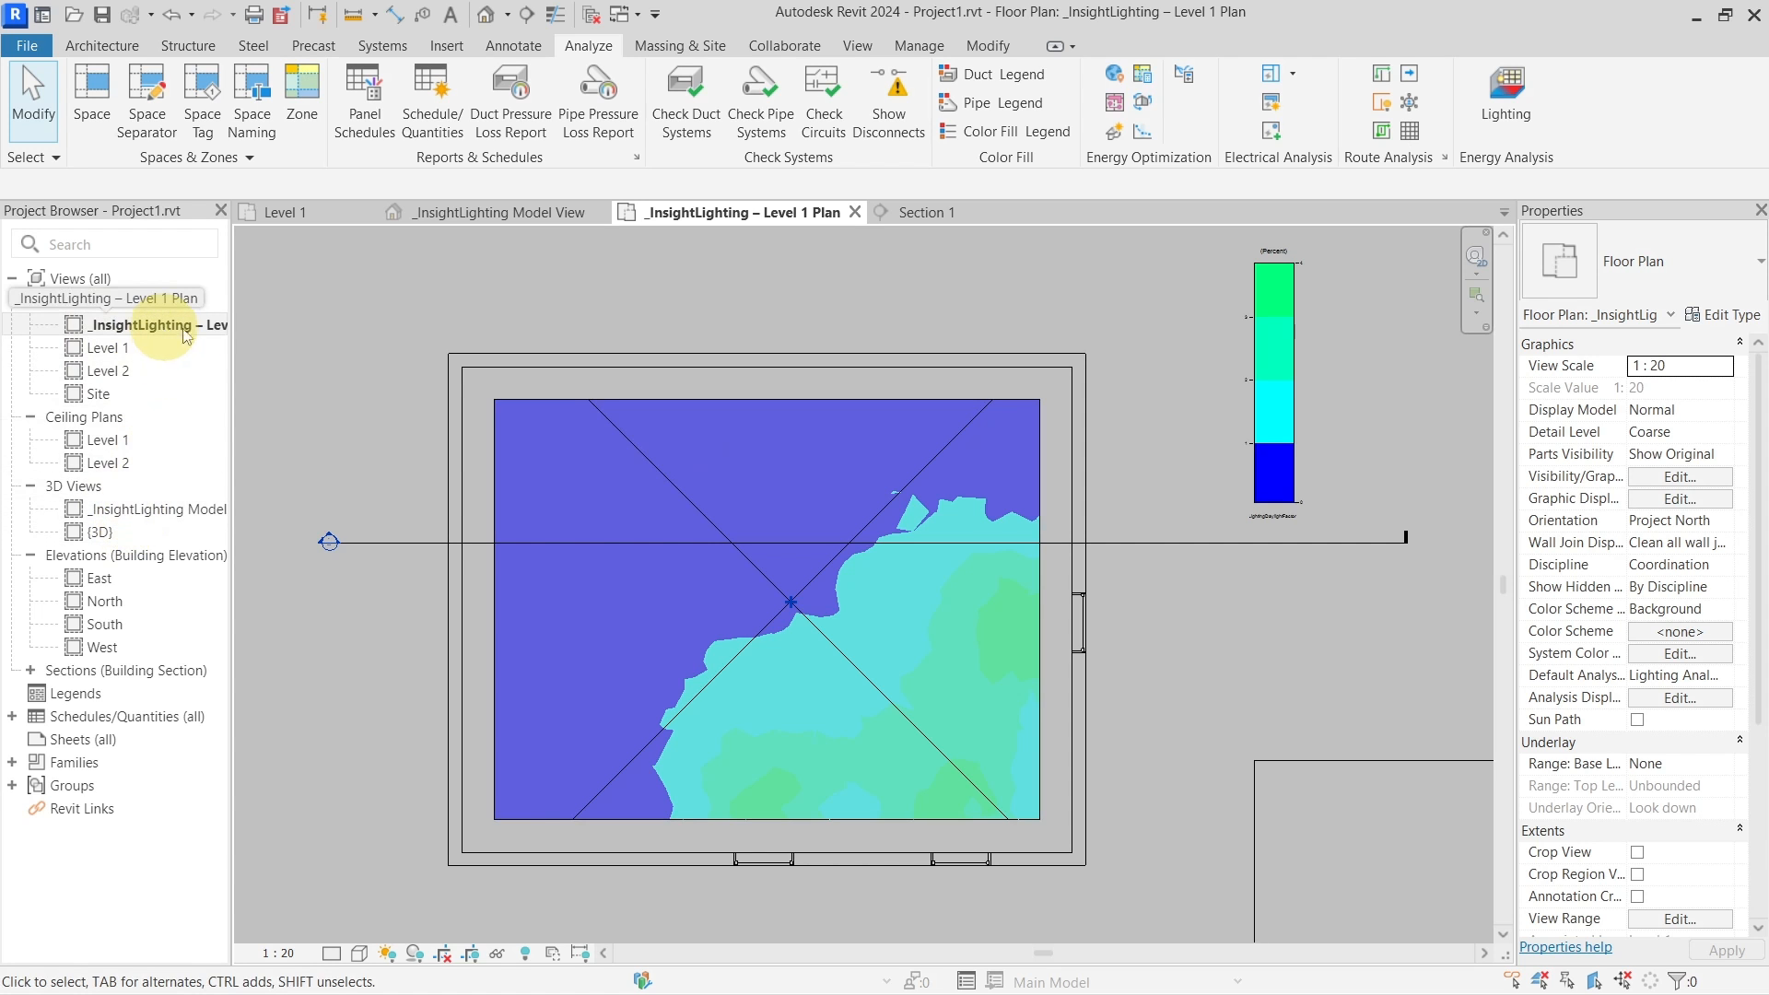
In the 3D lighting view, temporarily hide the roof slab with HH and orbit into the room
left_click(527, 217)
left_click(643, 396)
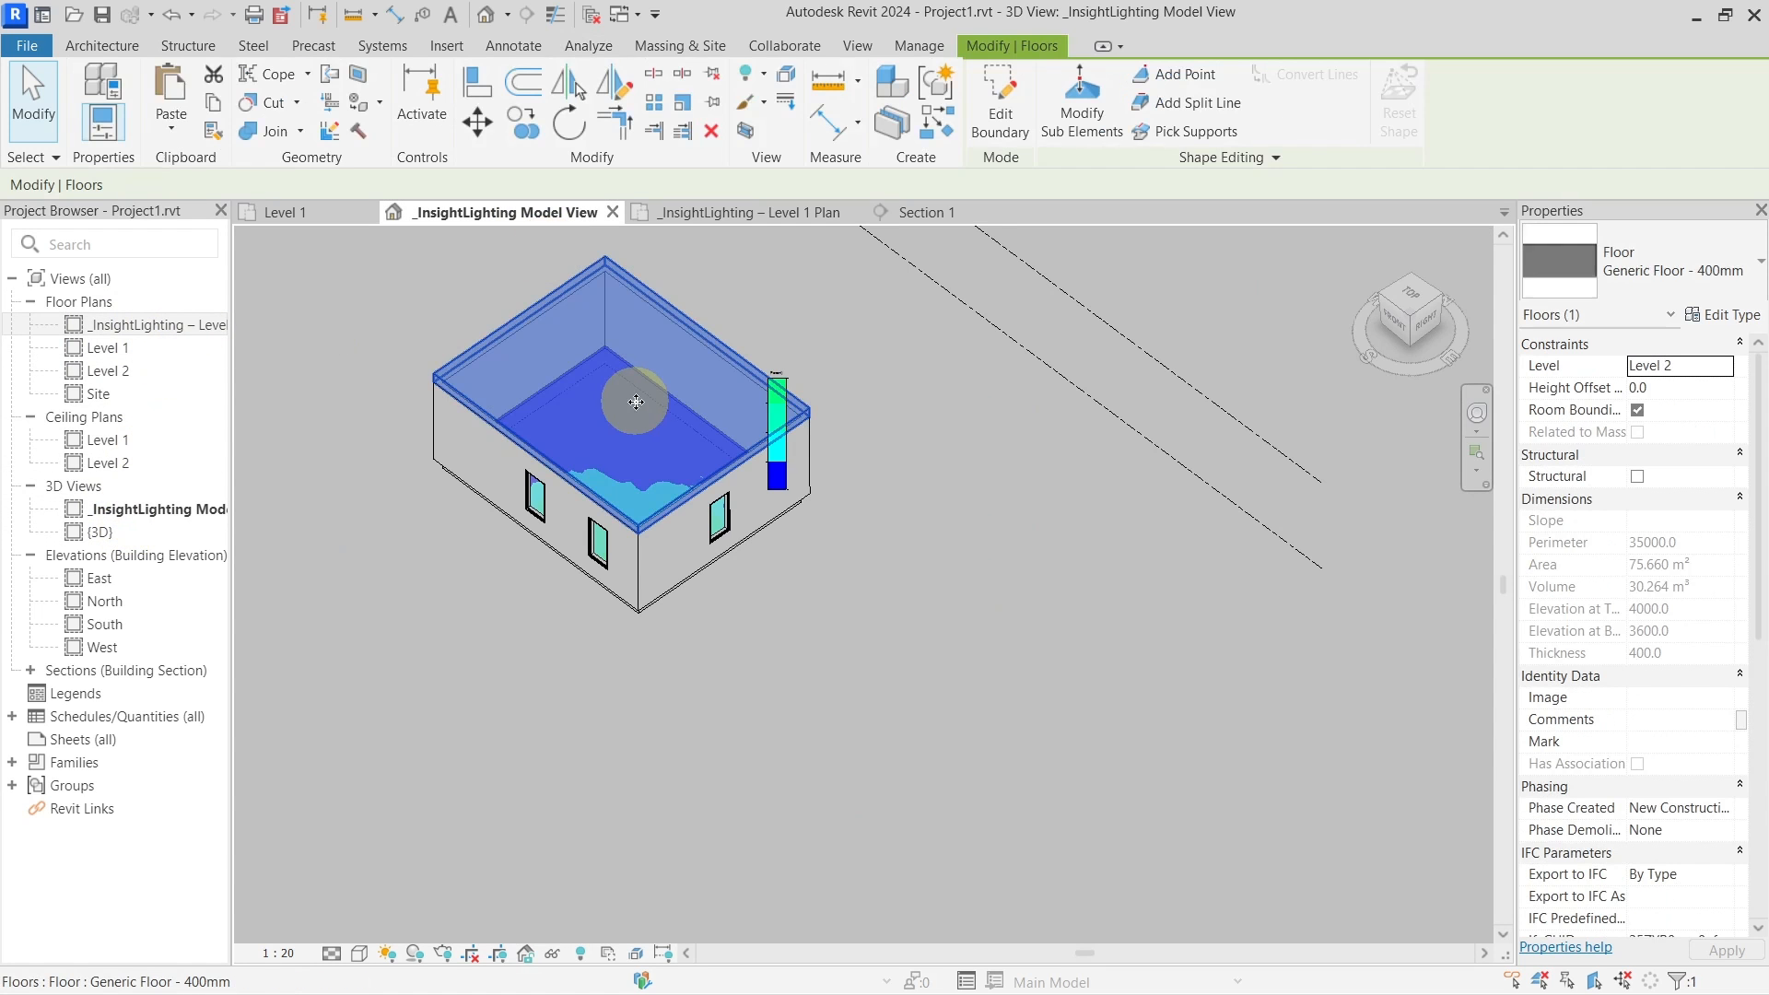
key("h")
key("h")
middle_click_drag(592, 421, 606, 348, "shift")
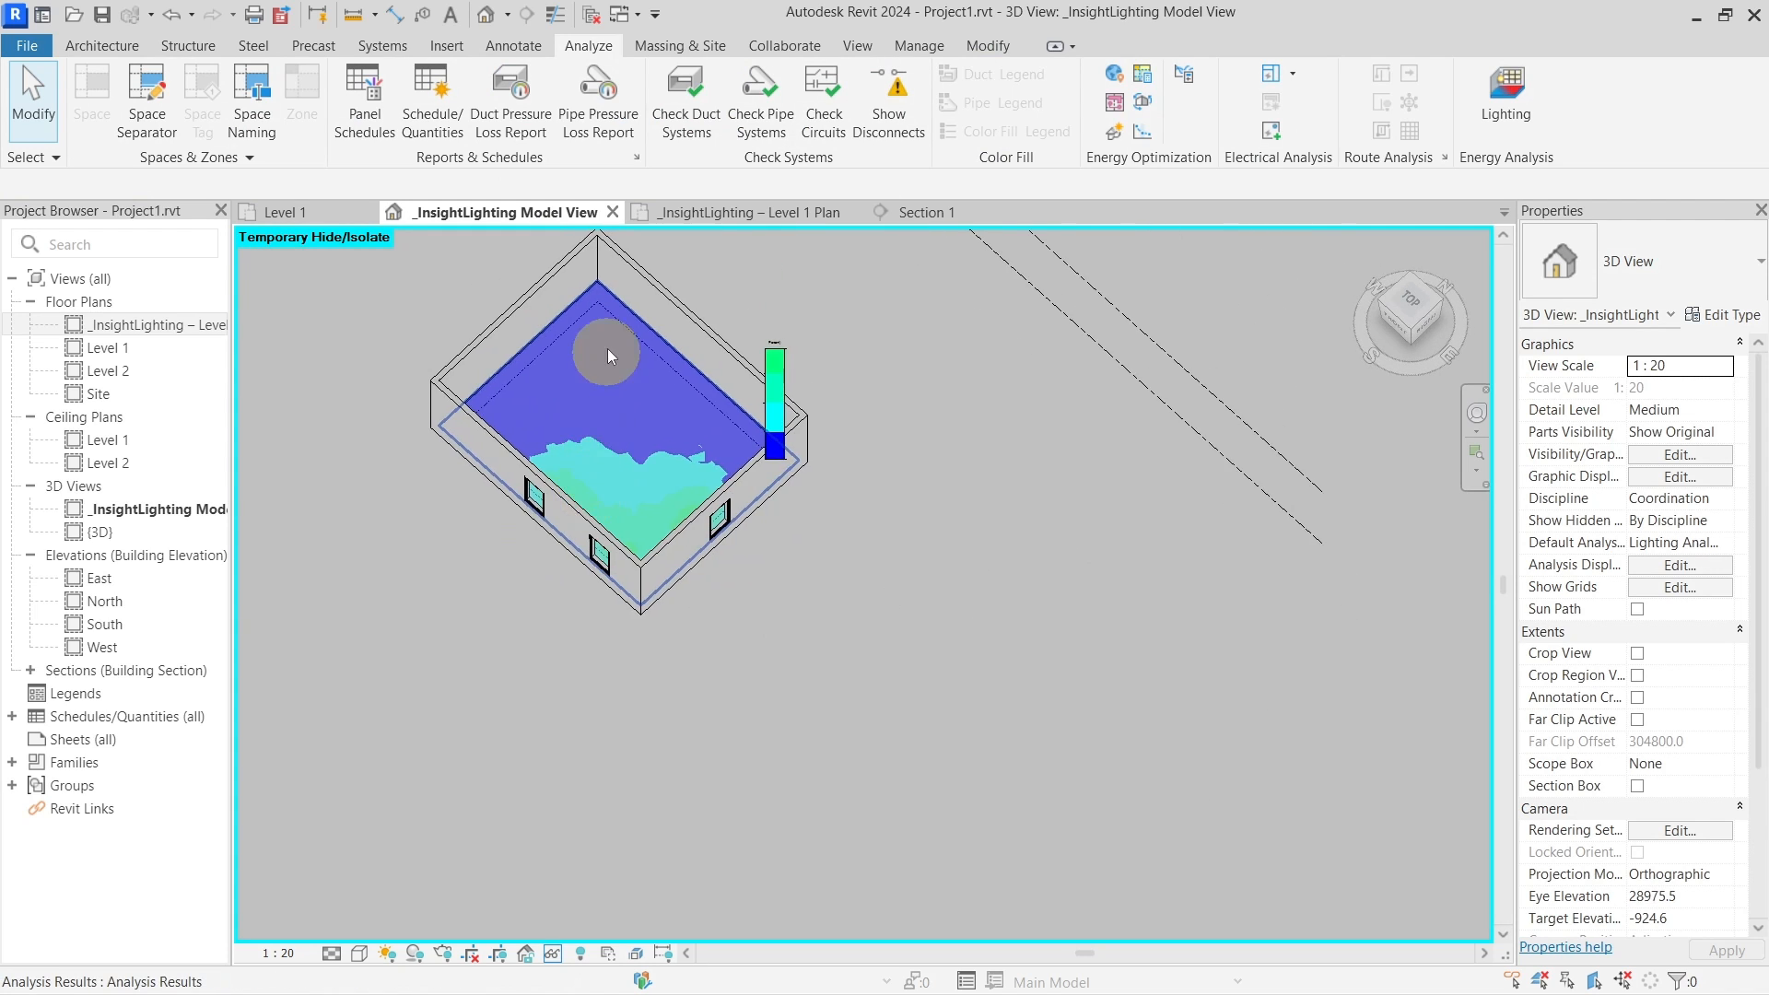
scroll(606, 335, "up", 5)
middle_click_drag(490, 372, 622, 519)
middle_click_drag(623, 519, 651, 460, "shift")
Zoom over the exposed floor colour map, then return to the Level 1 lighting plan
scroll(651, 456, "up", 3)
scroll(651, 455, "up", 4)
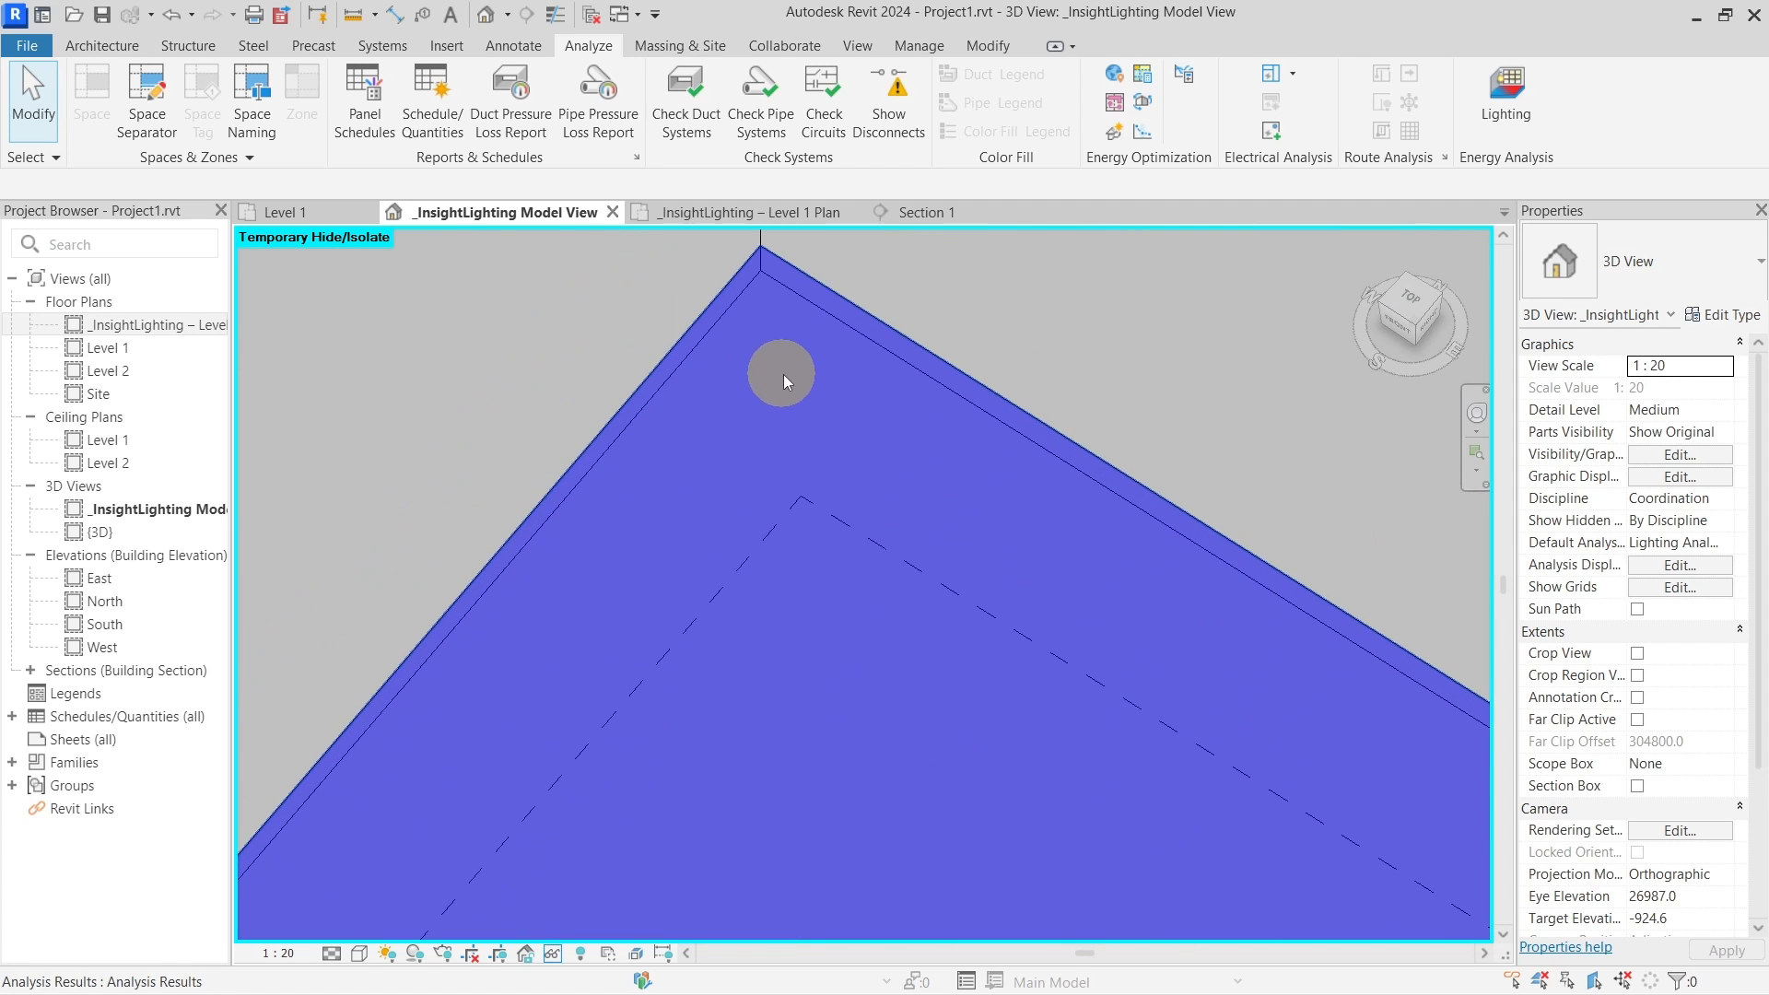
scroll(783, 374, "down", 2)
scroll(785, 373, "down", 4)
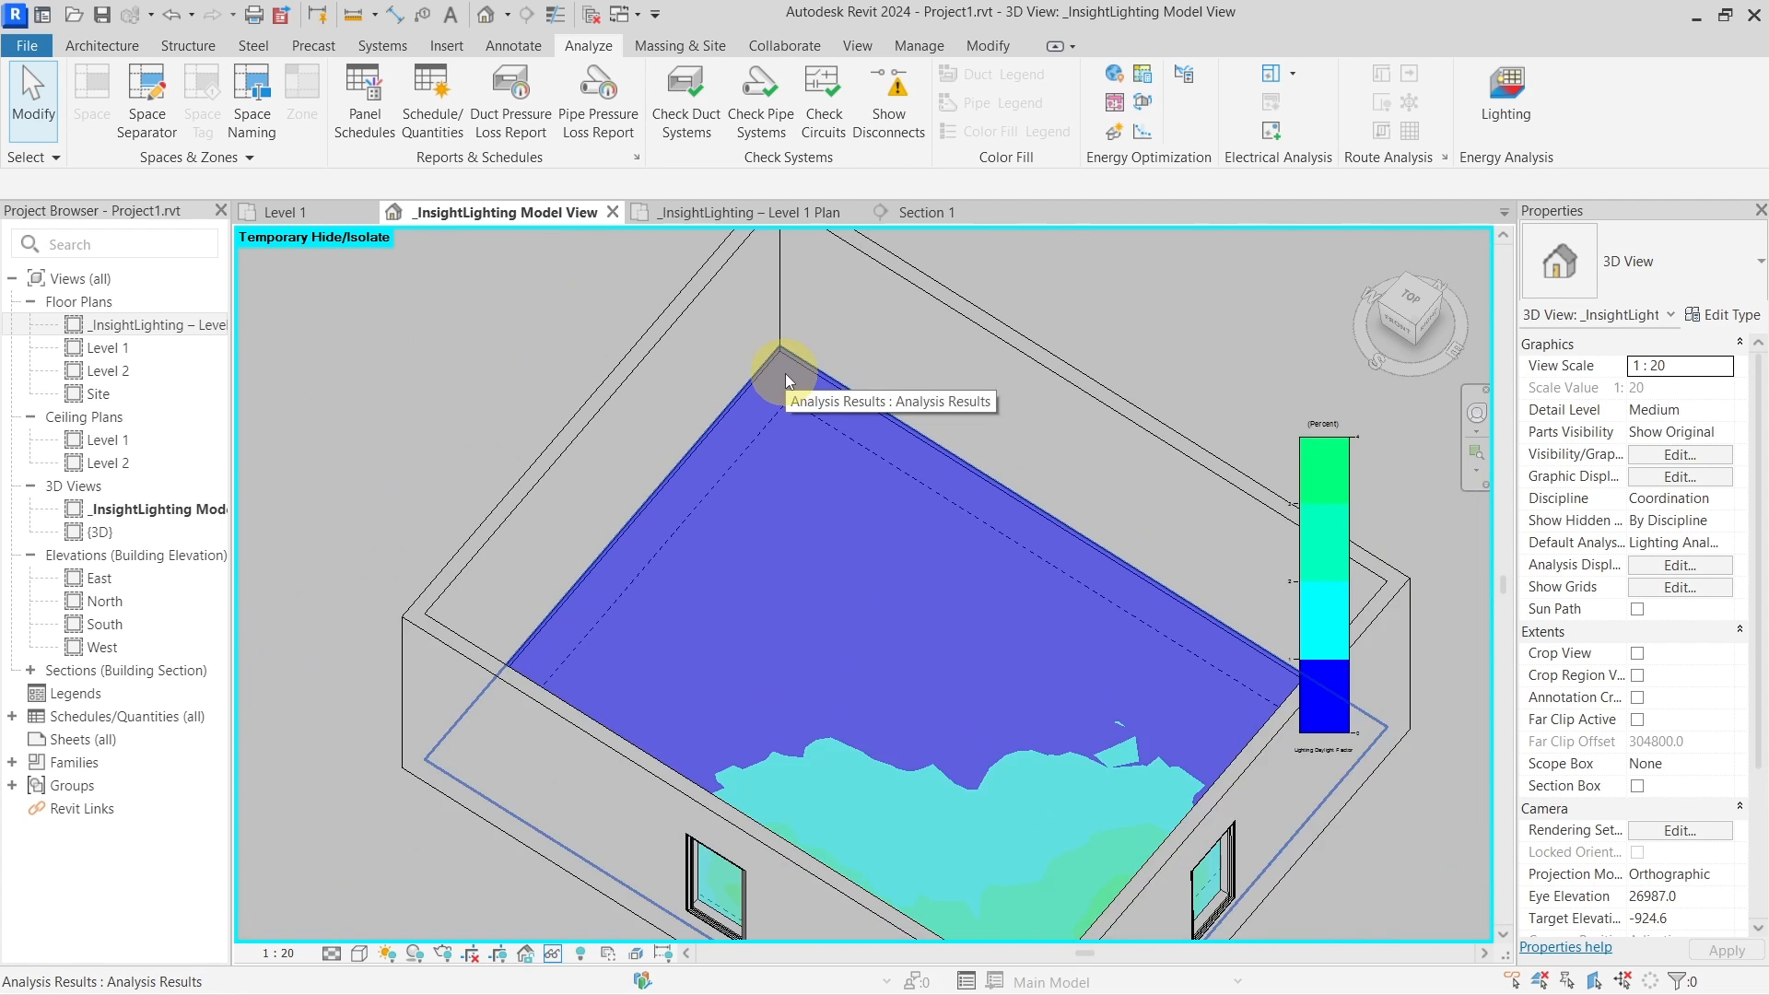
scroll(806, 588, "down", 2)
scroll(933, 806, "up", 4)
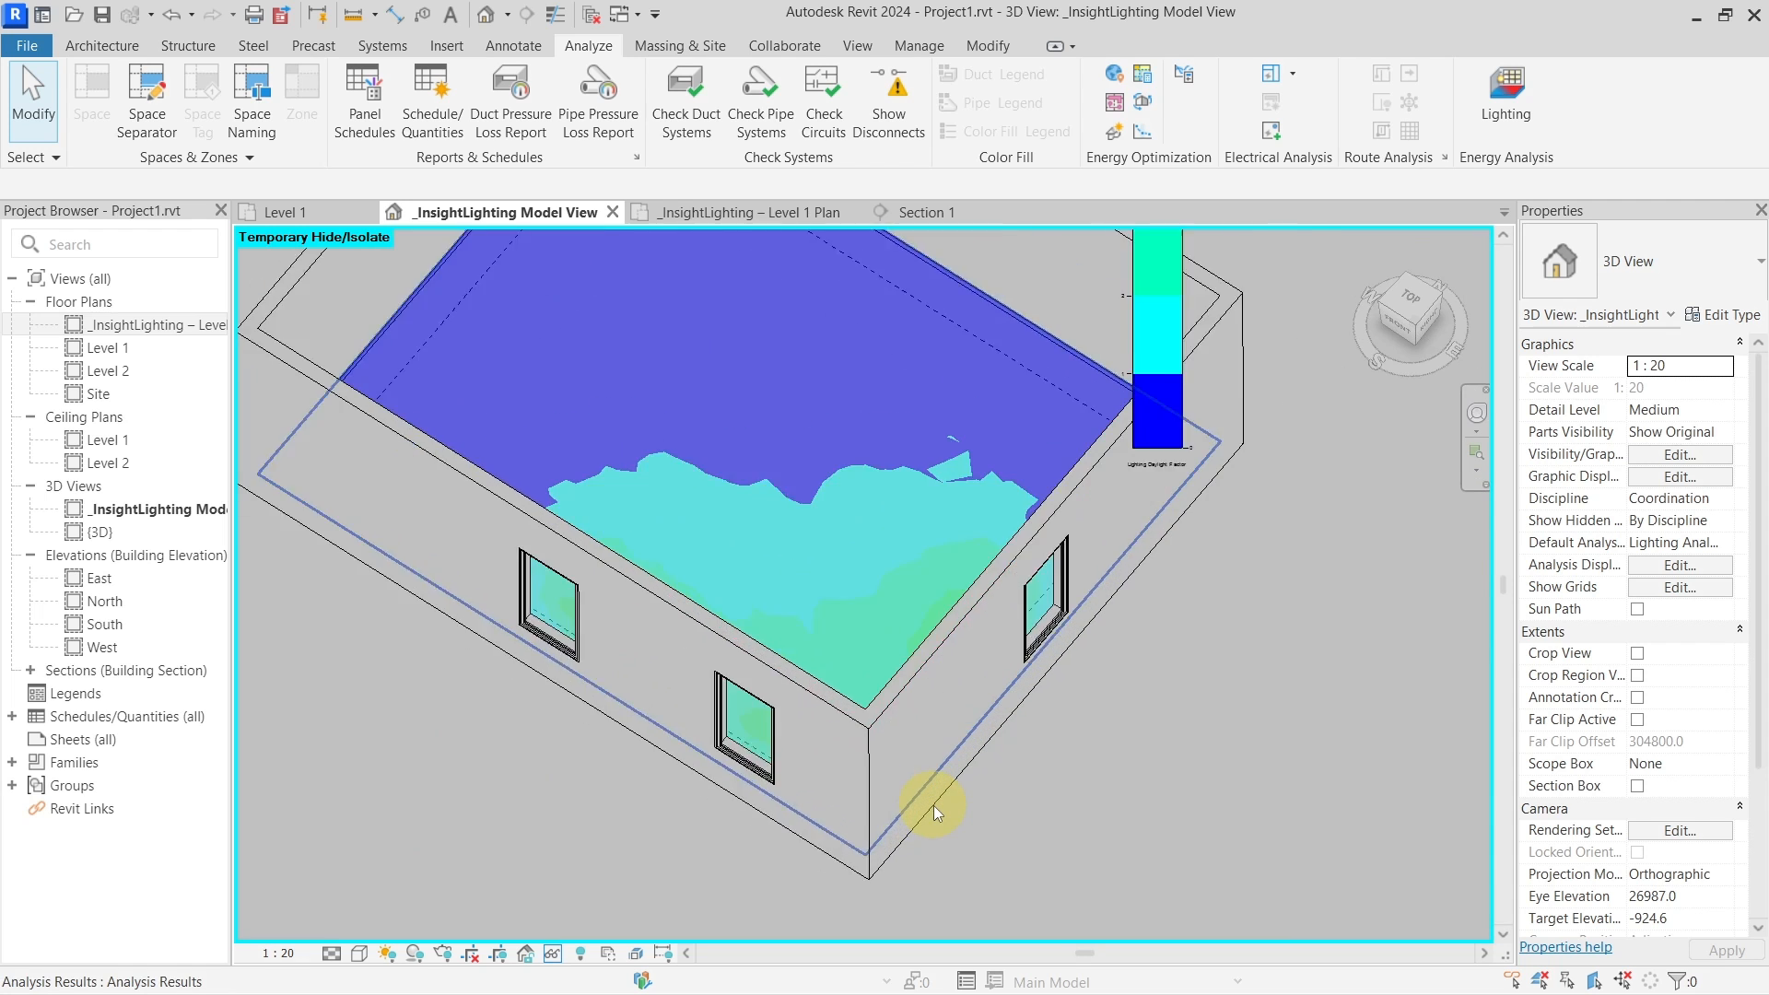
scroll(933, 796, "down", 4)
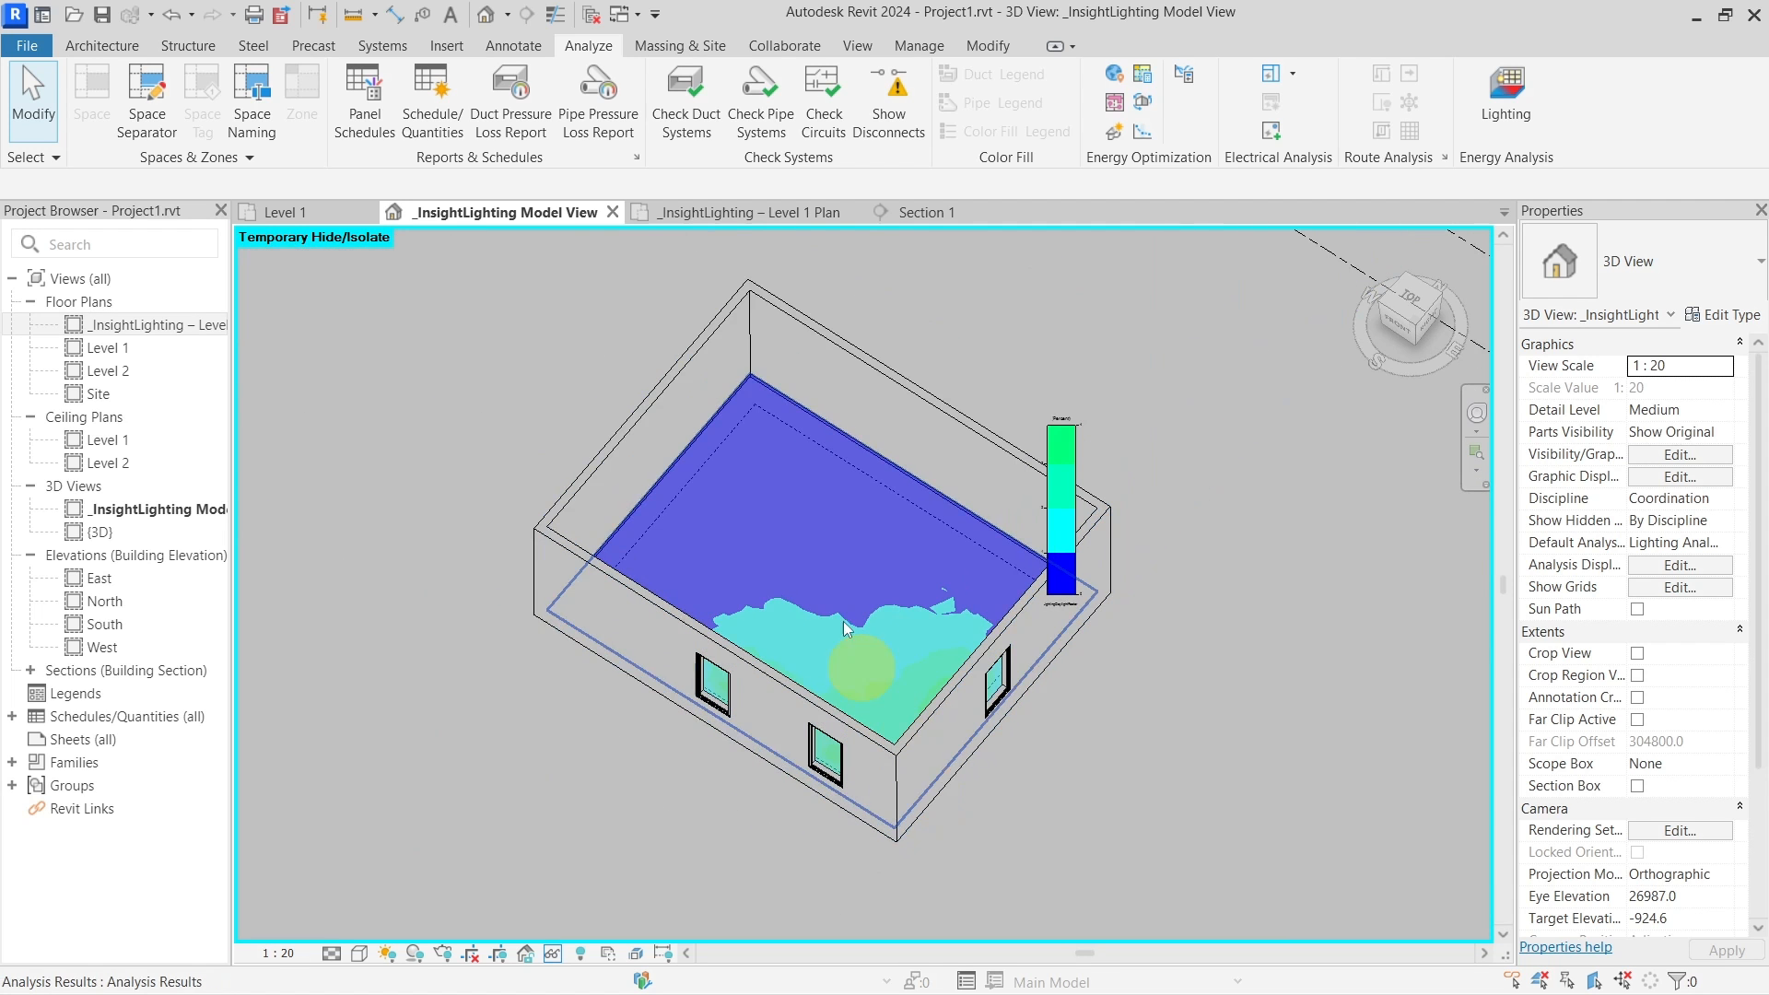
left_click(737, 218)
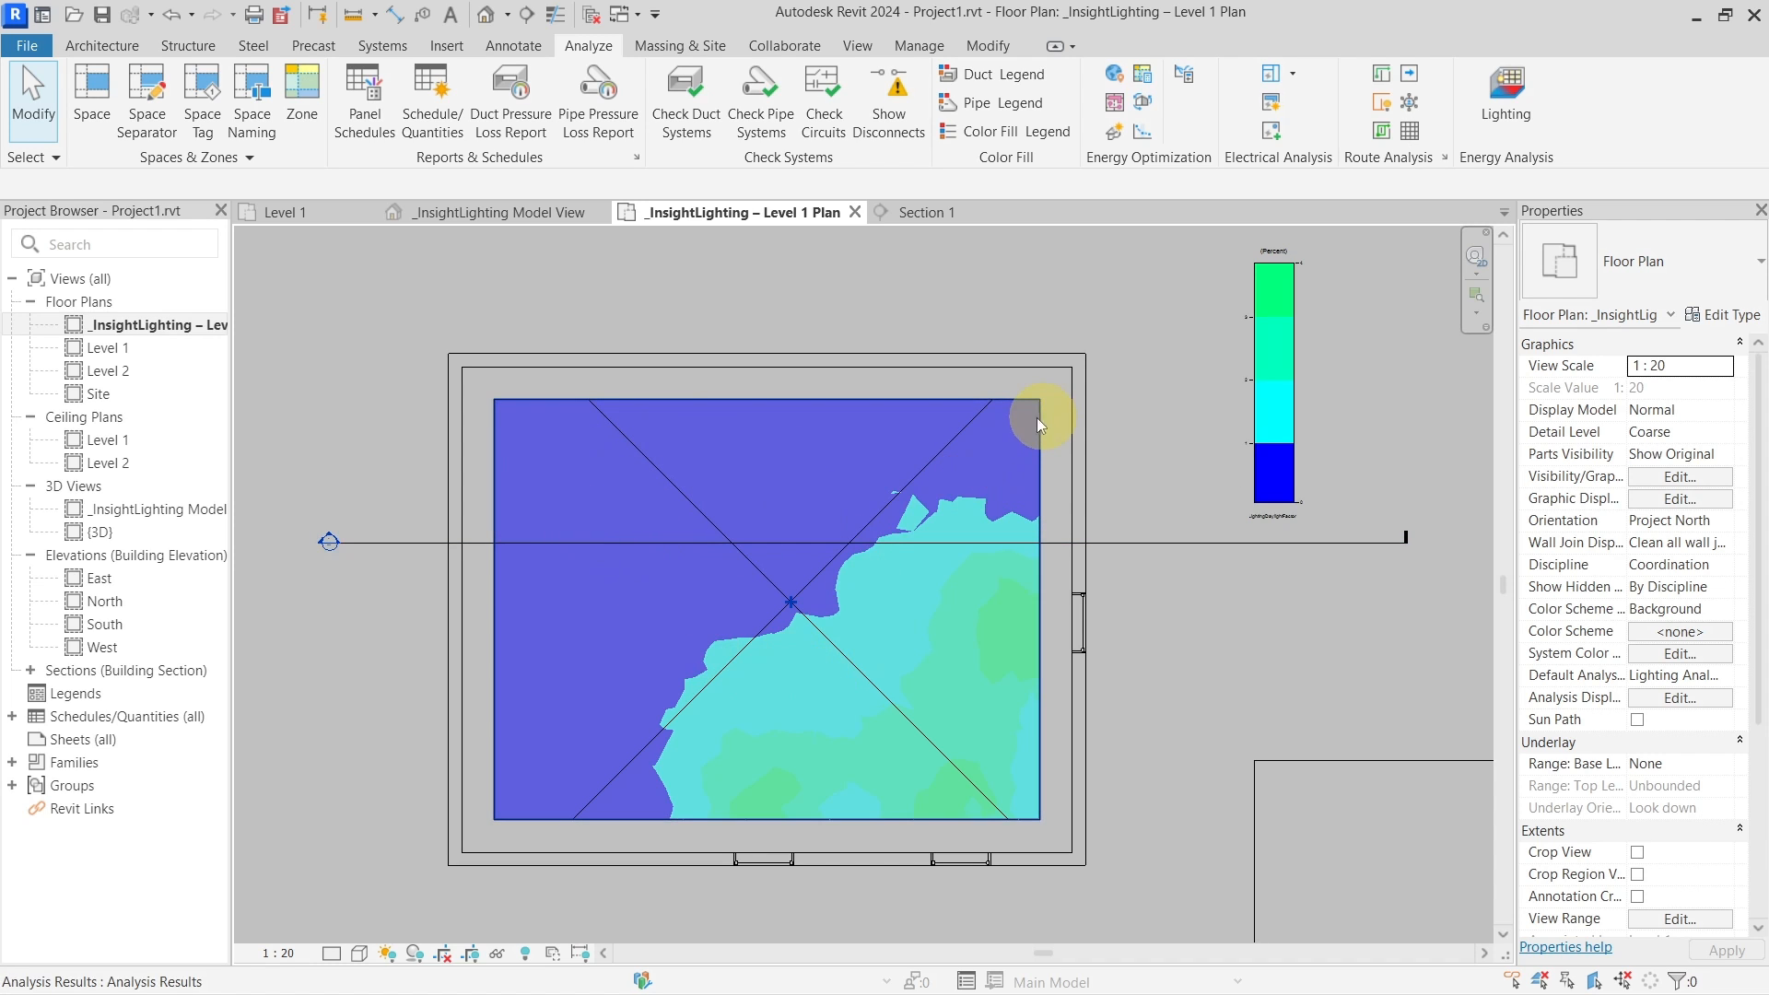
Drag Room 1's left room separation line inward so the room becomes narrower
left_click(936, 447)
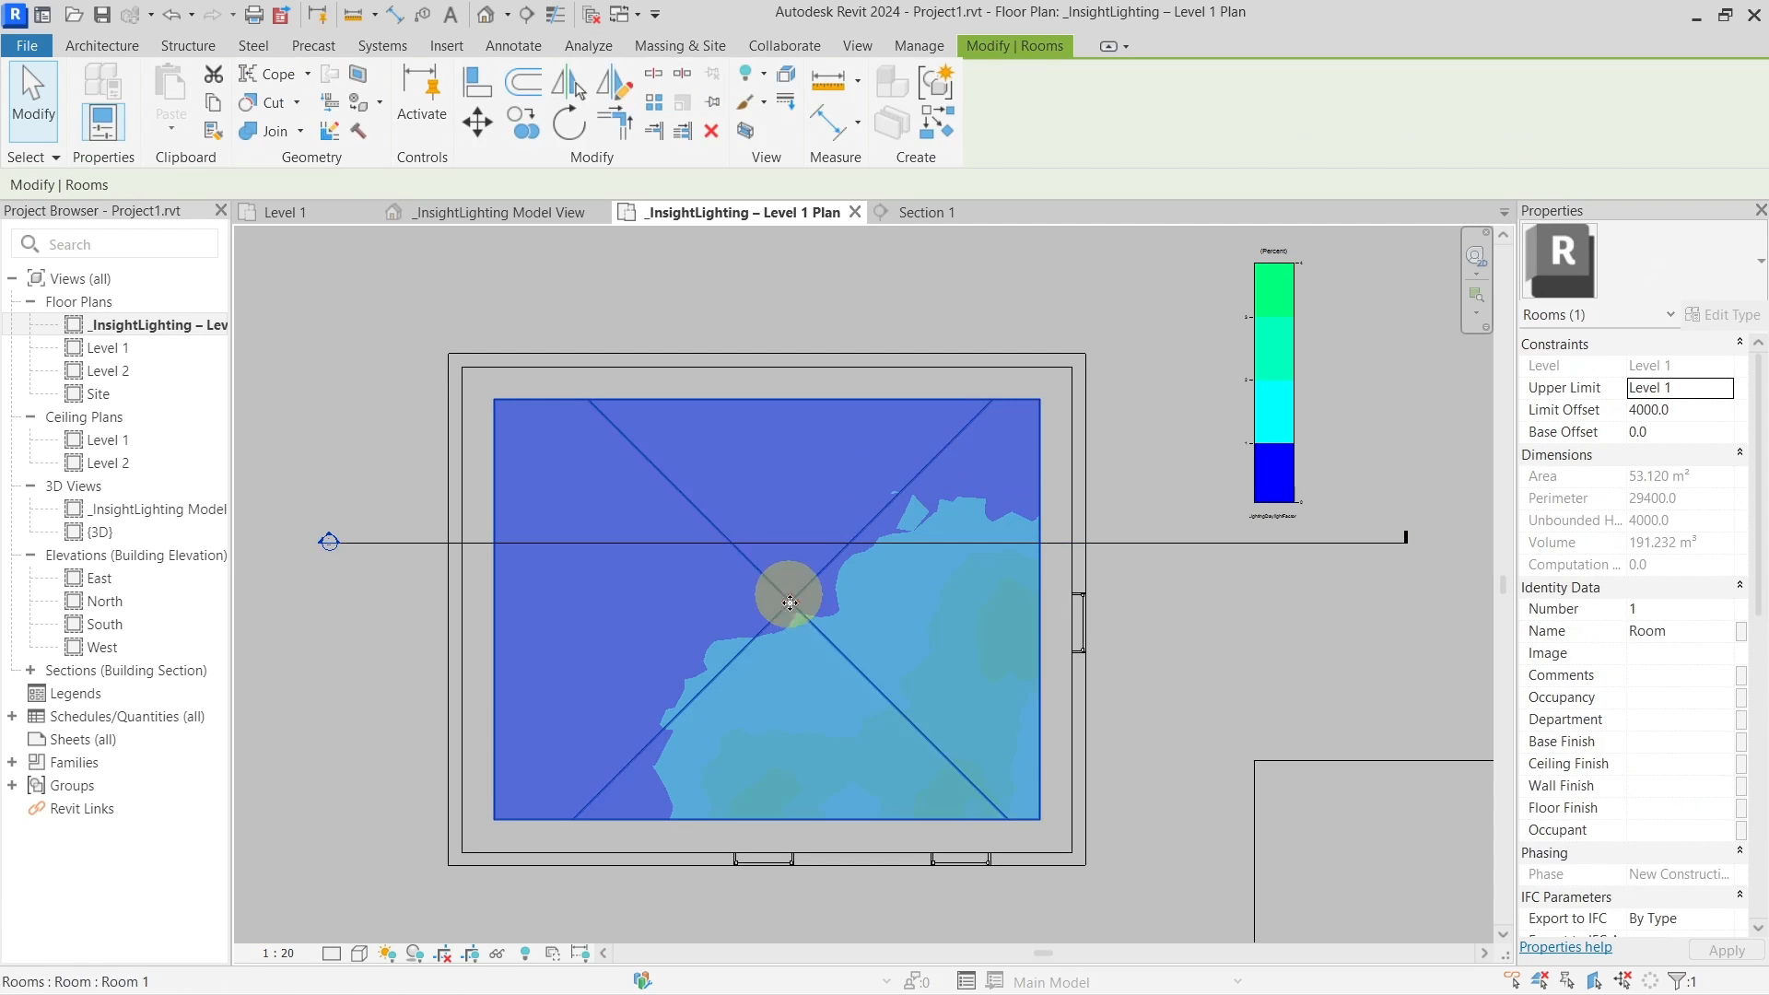
key("Escape")
left_click_drag(491, 595, 663, 594)
key("Escape")
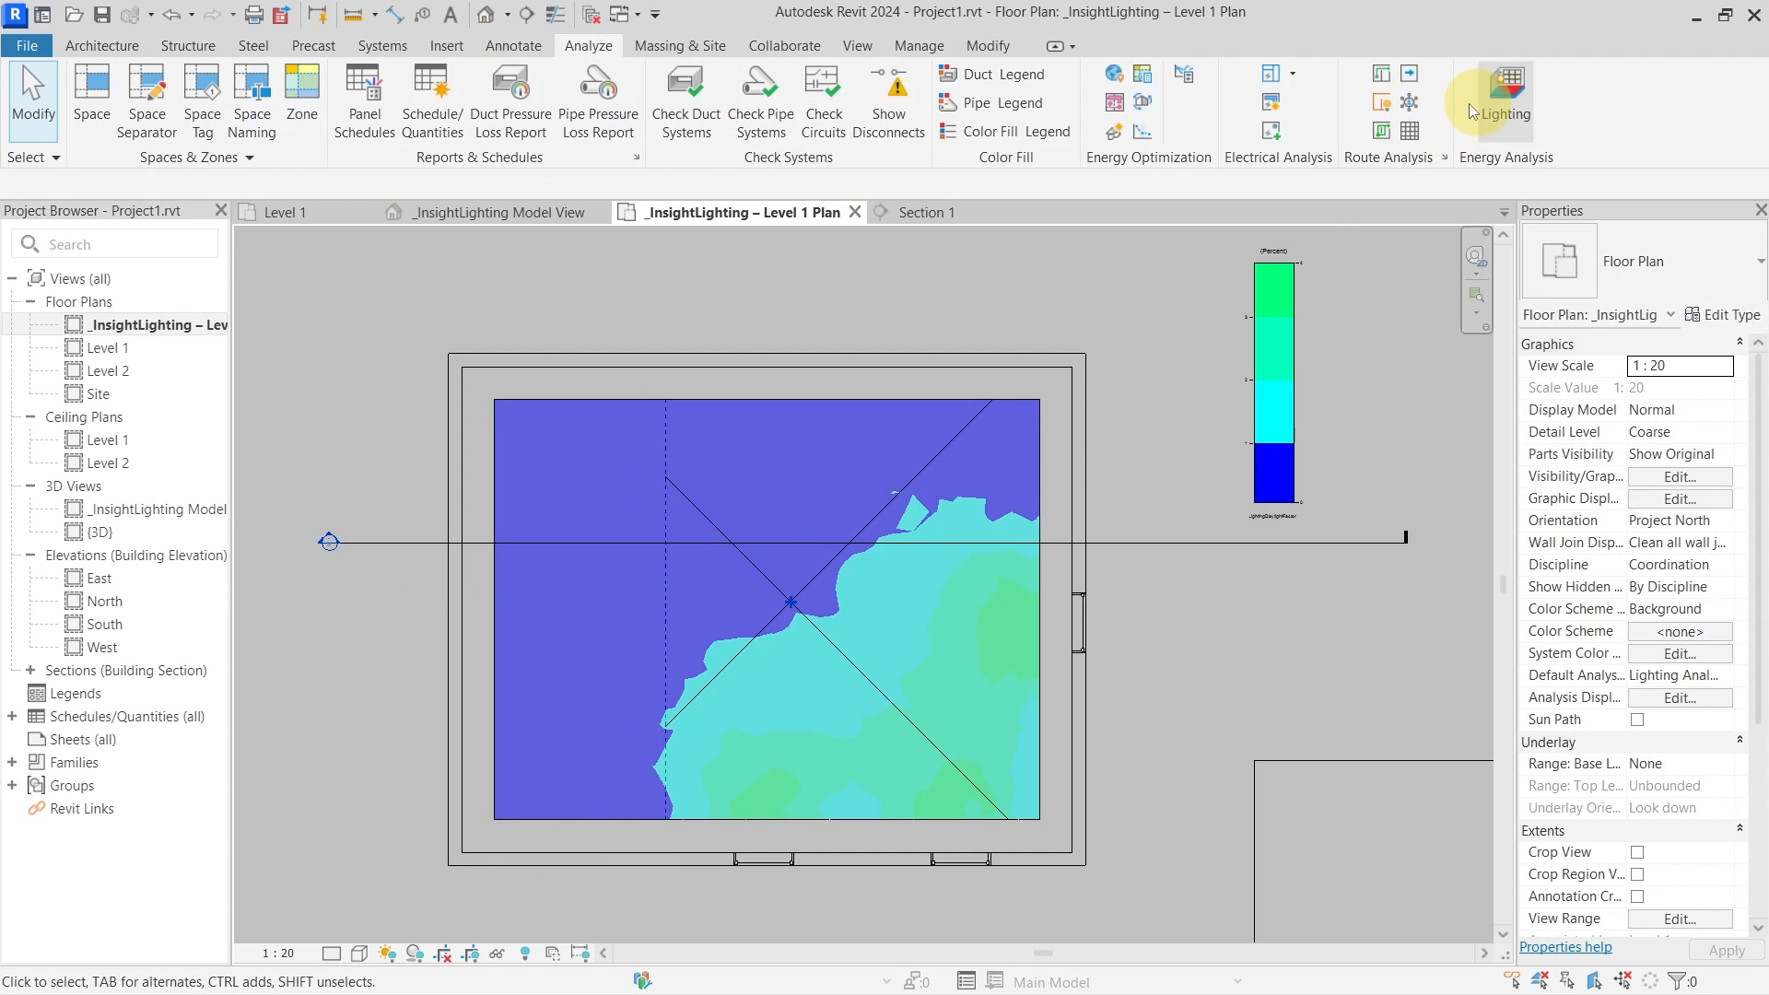
left_click(1503, 97)
Load the 13:53 Daylight Factor results and view them on the Level 1 lighting plan
left_click(980, 402)
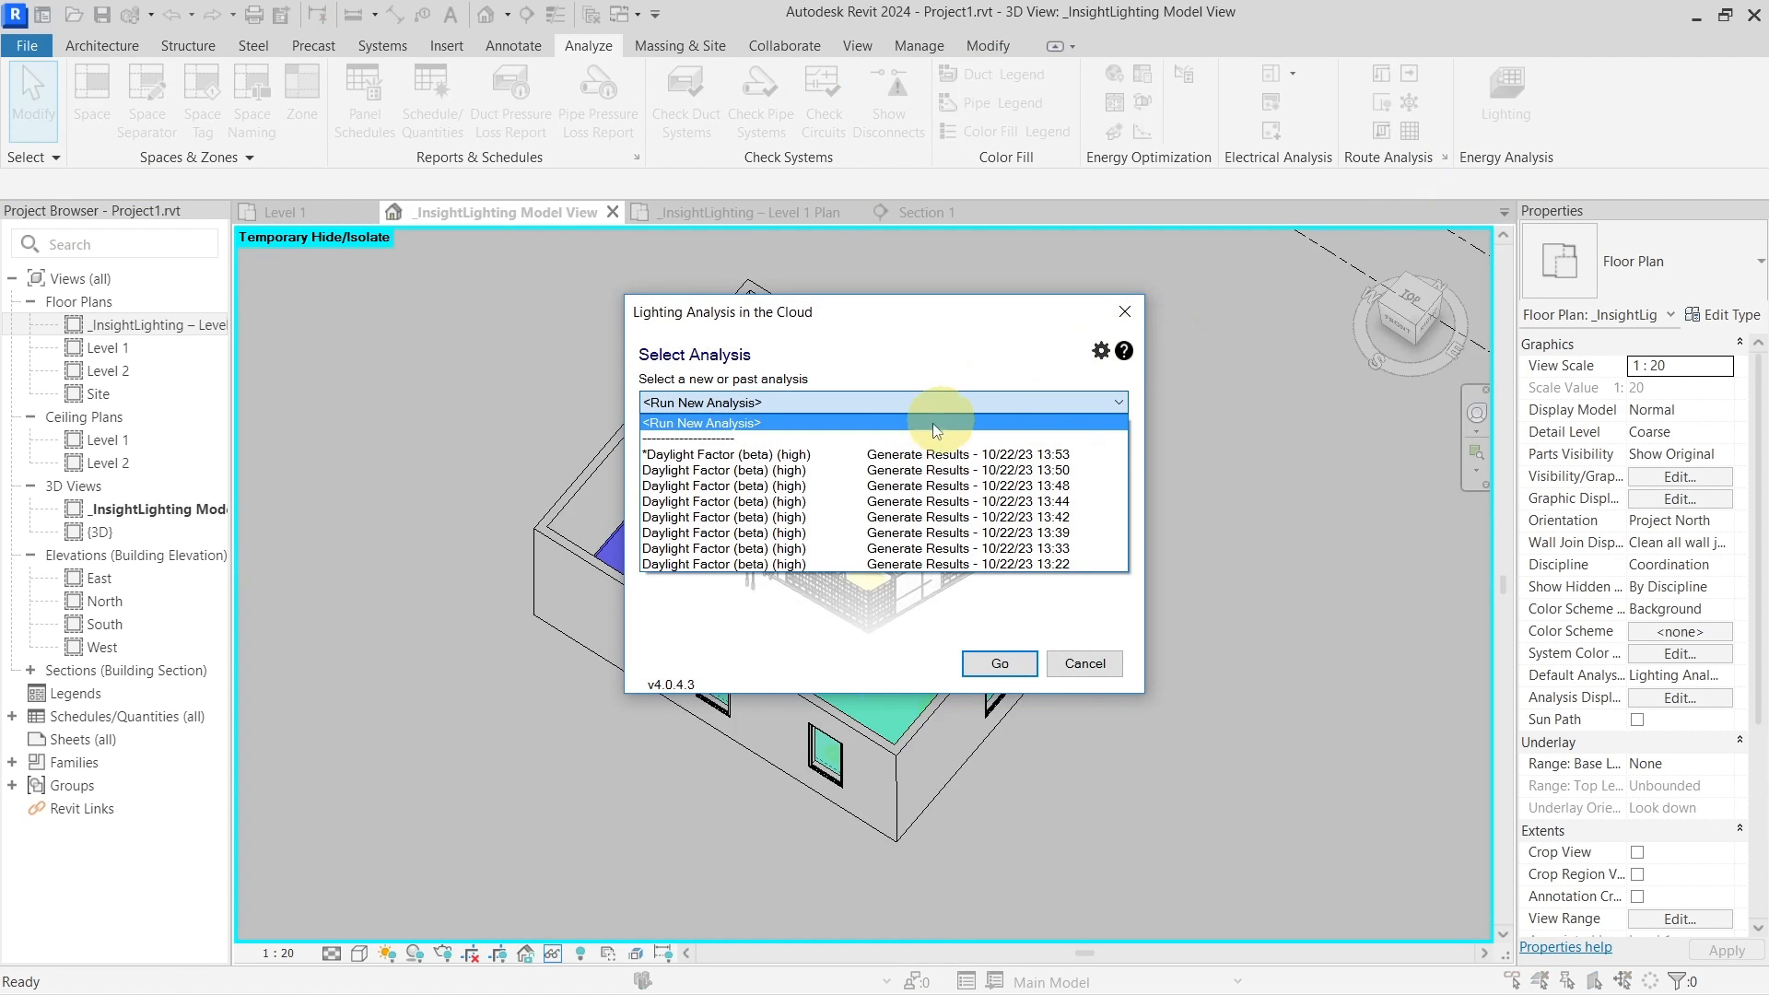
left_click(658, 456)
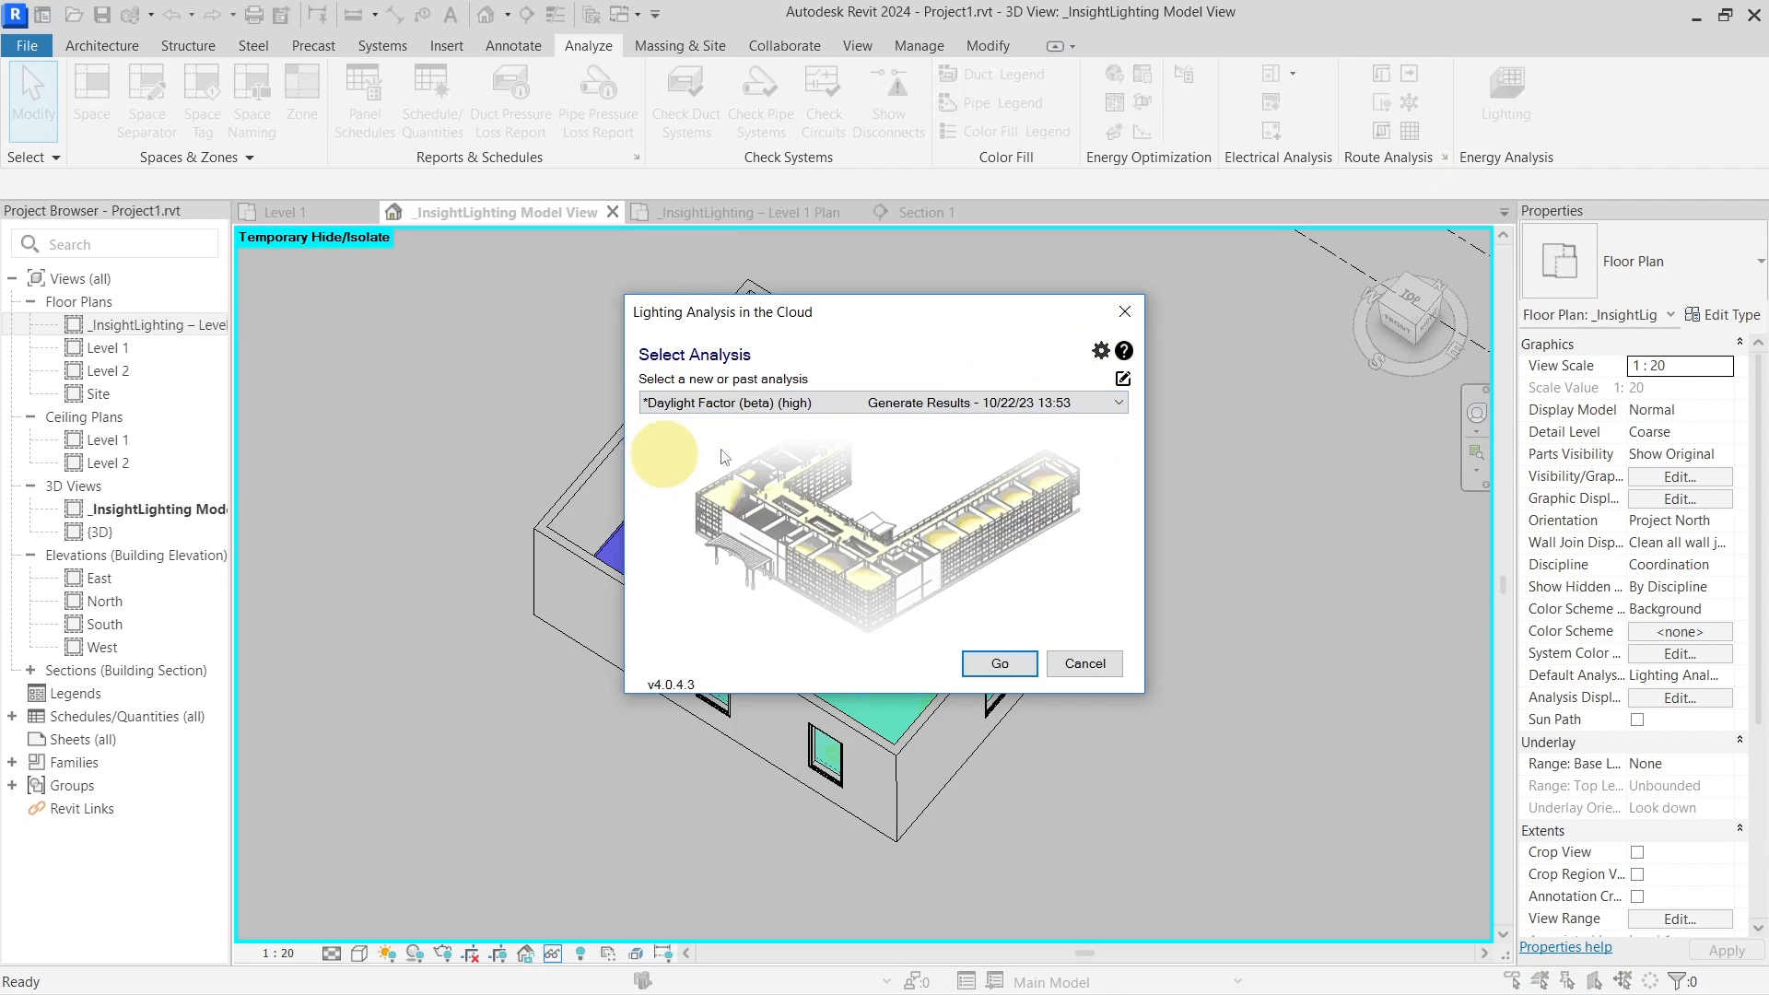
left_click(998, 665)
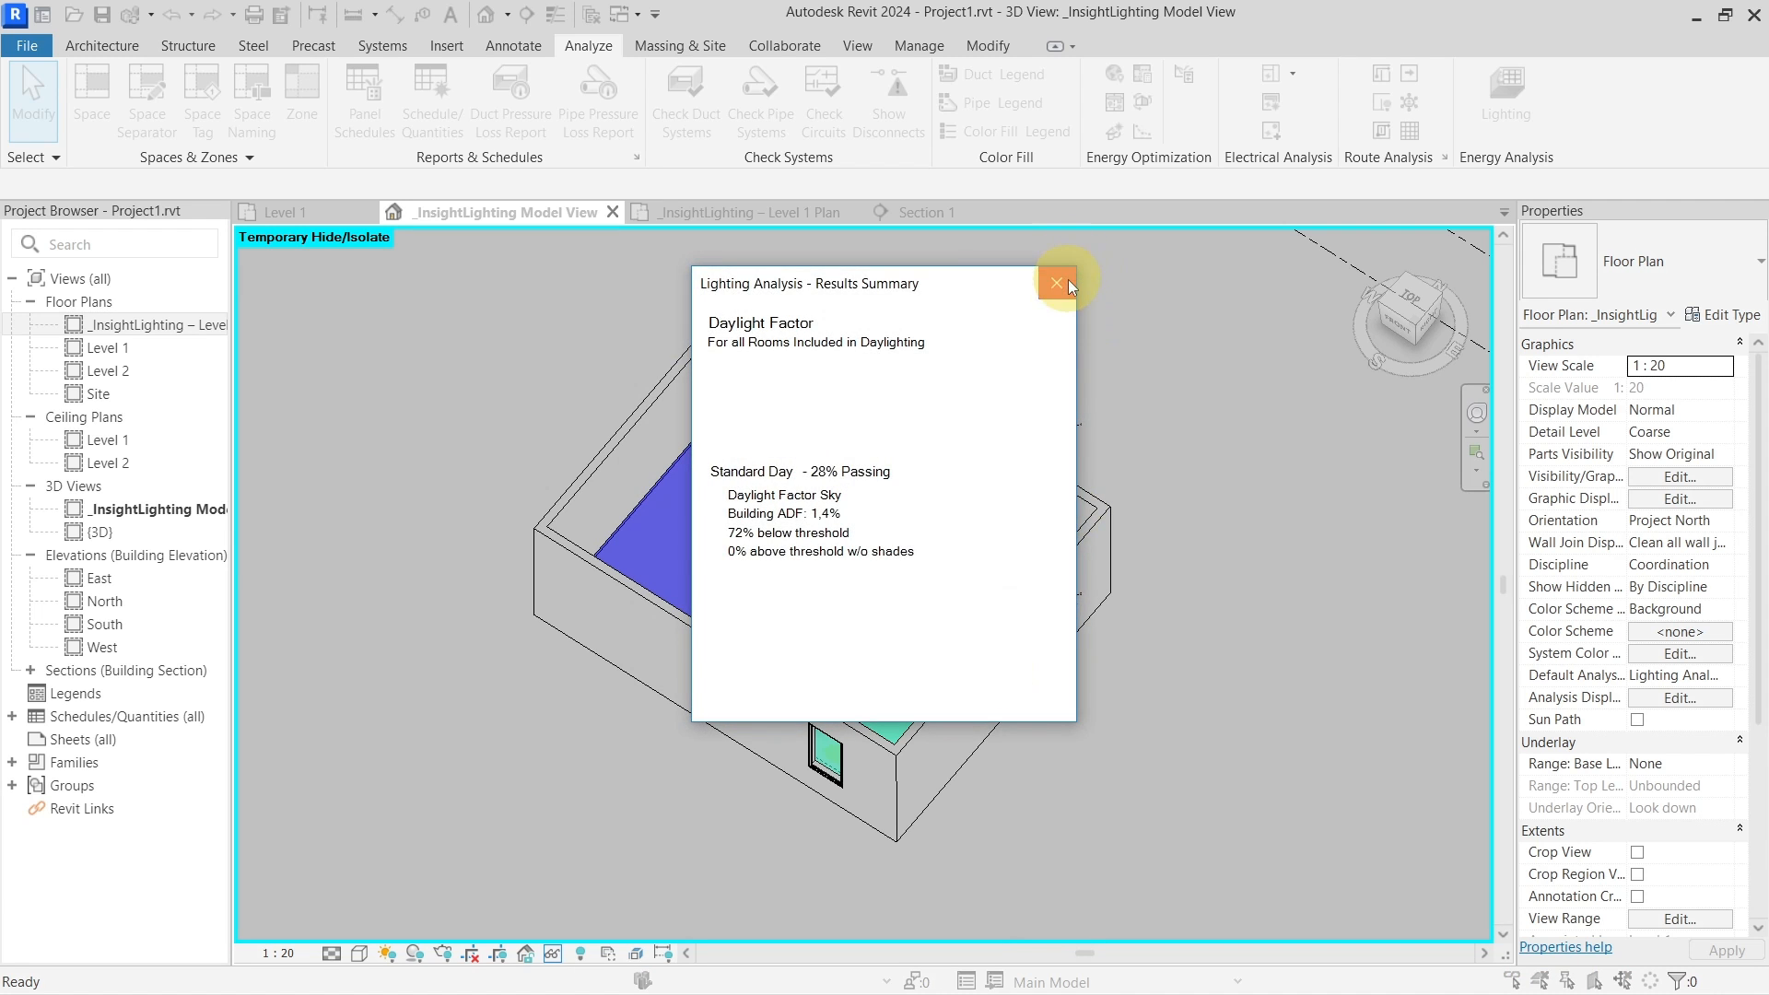
left_click(1057, 282)
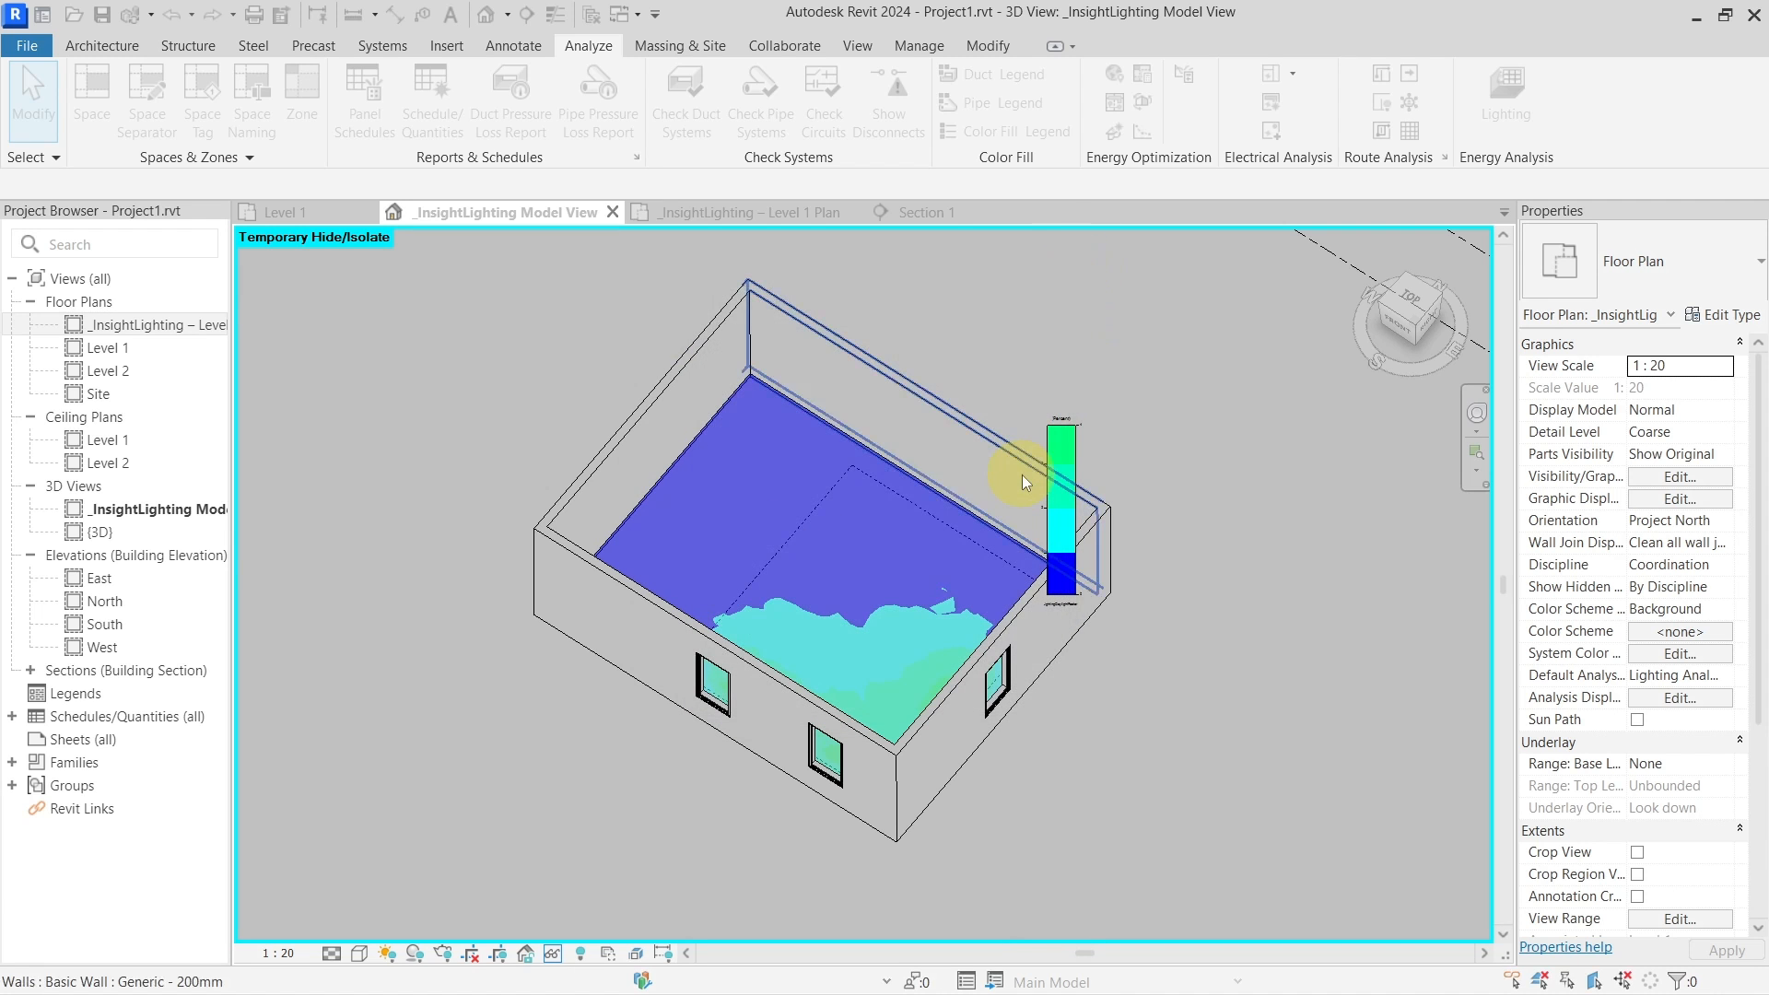
left_click(641, 217)
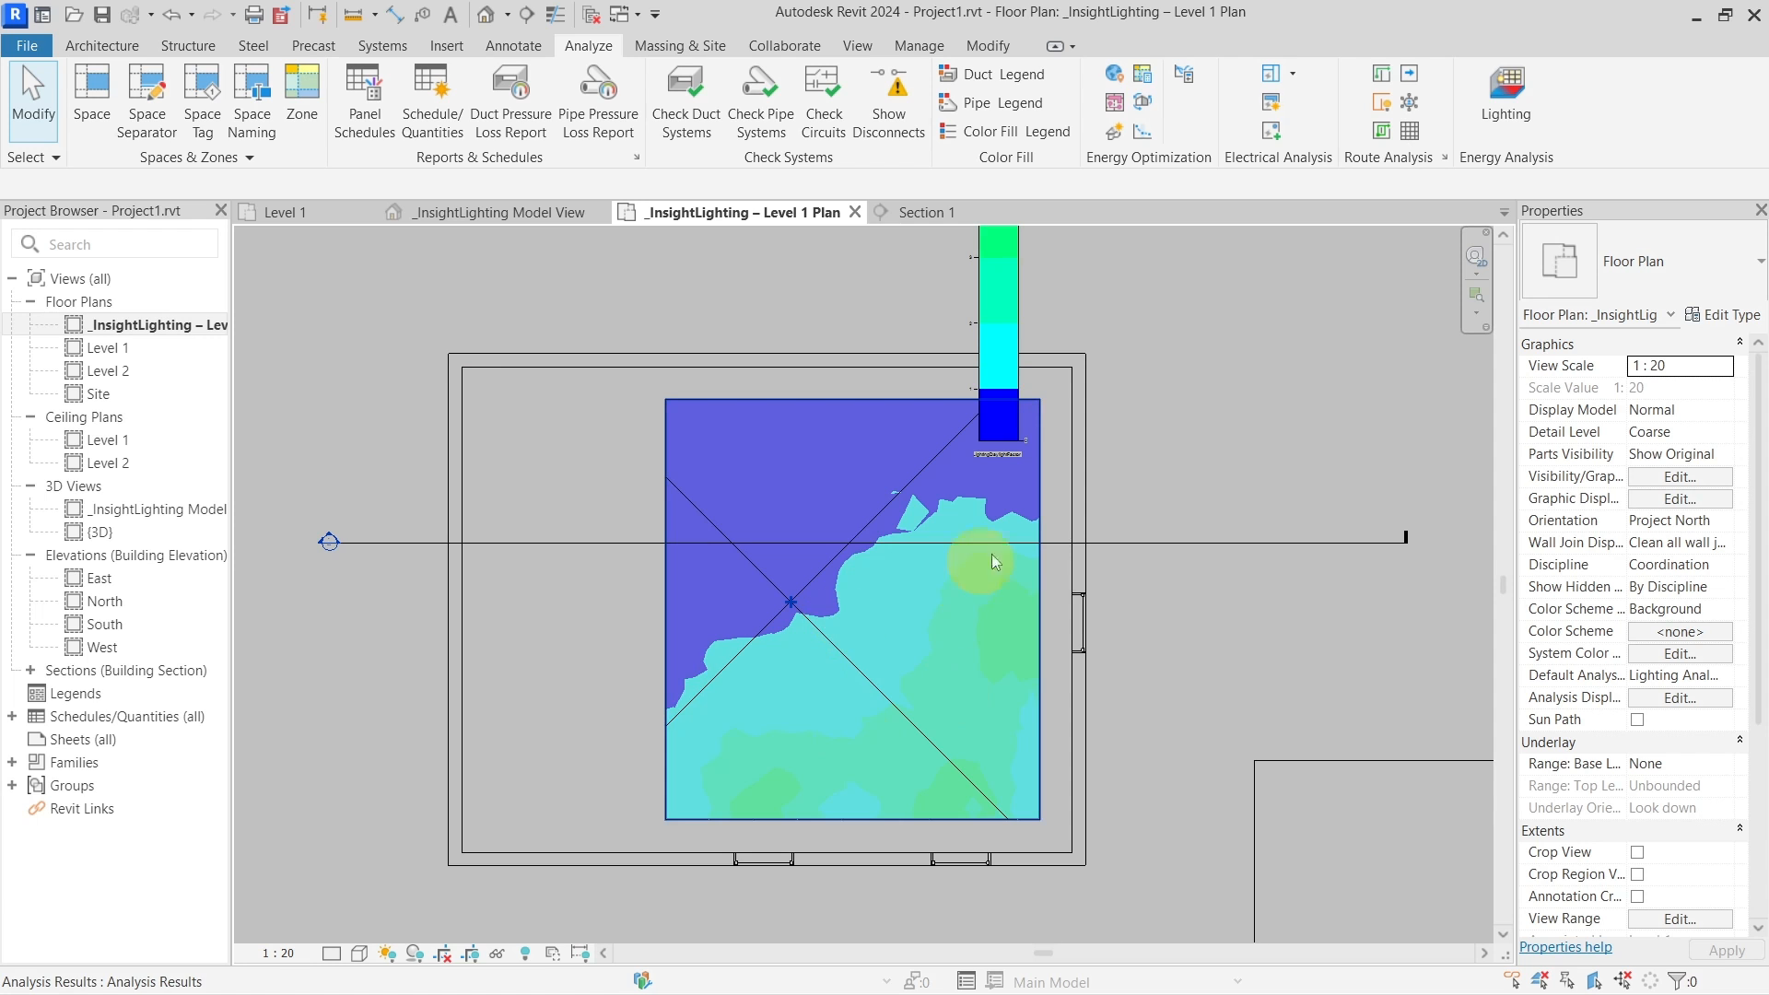
Reopen the cloud lighting options, browse the past analyses, then cancel without running
left_click(1496, 112)
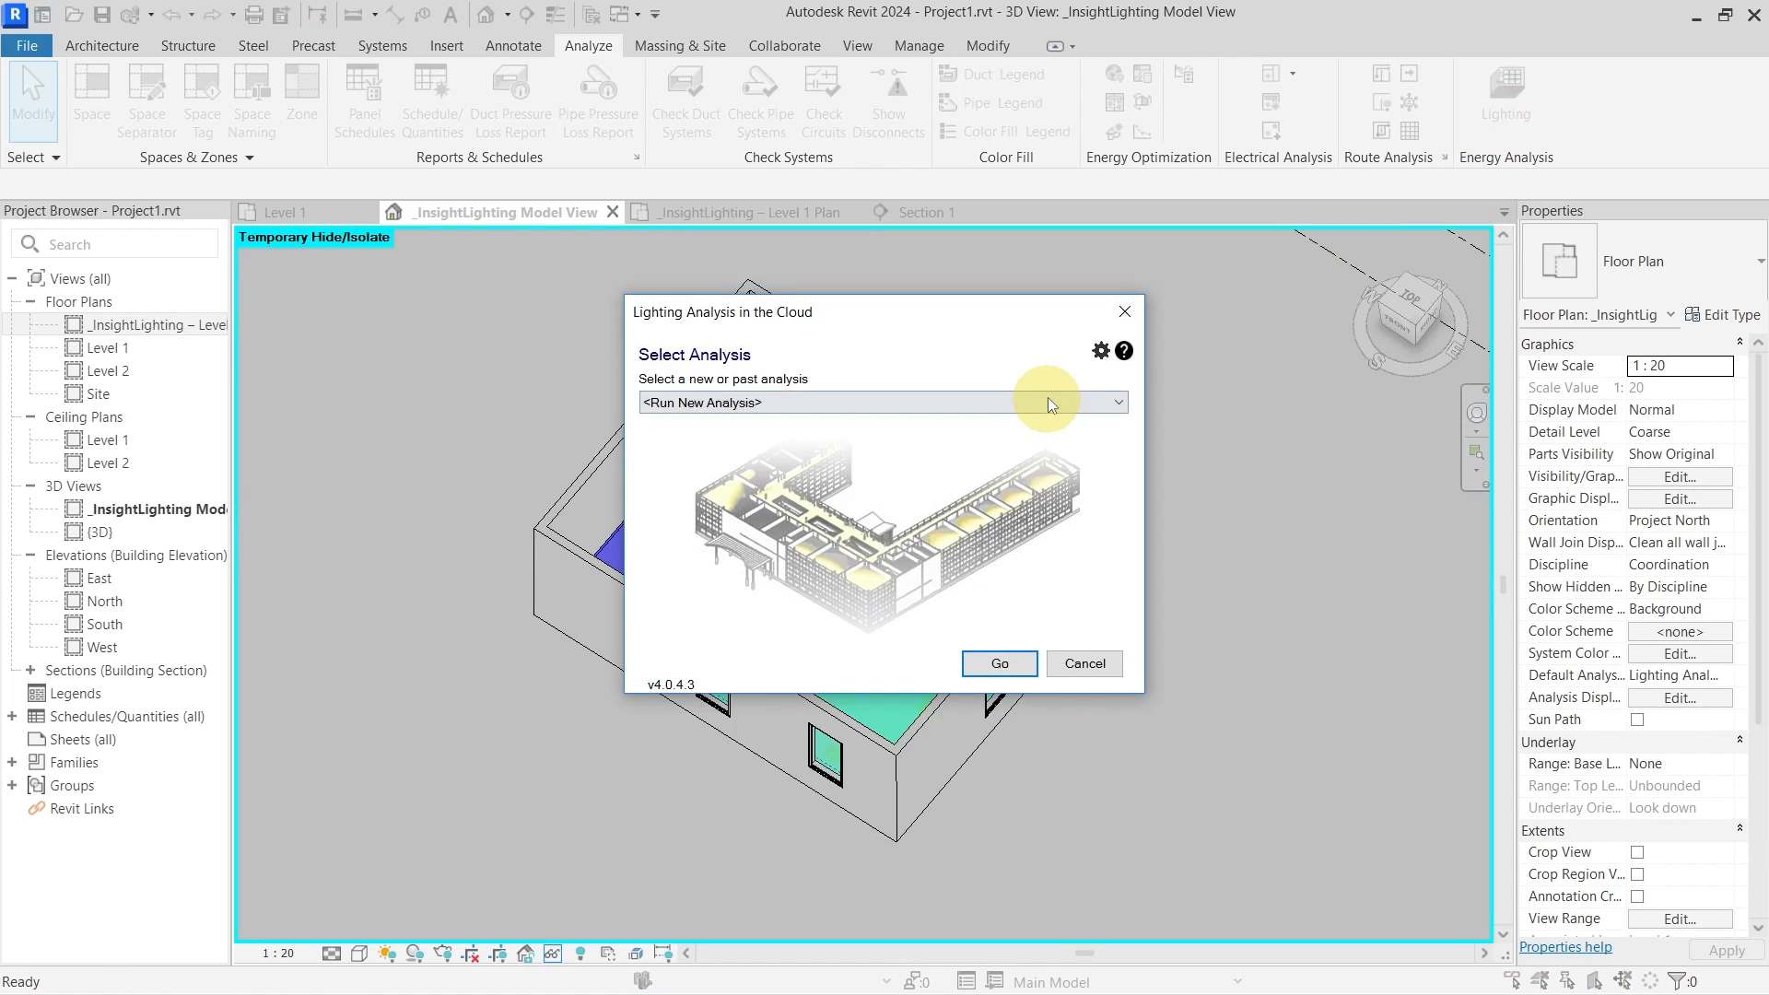
left_click(1048, 402)
left_click(1049, 400)
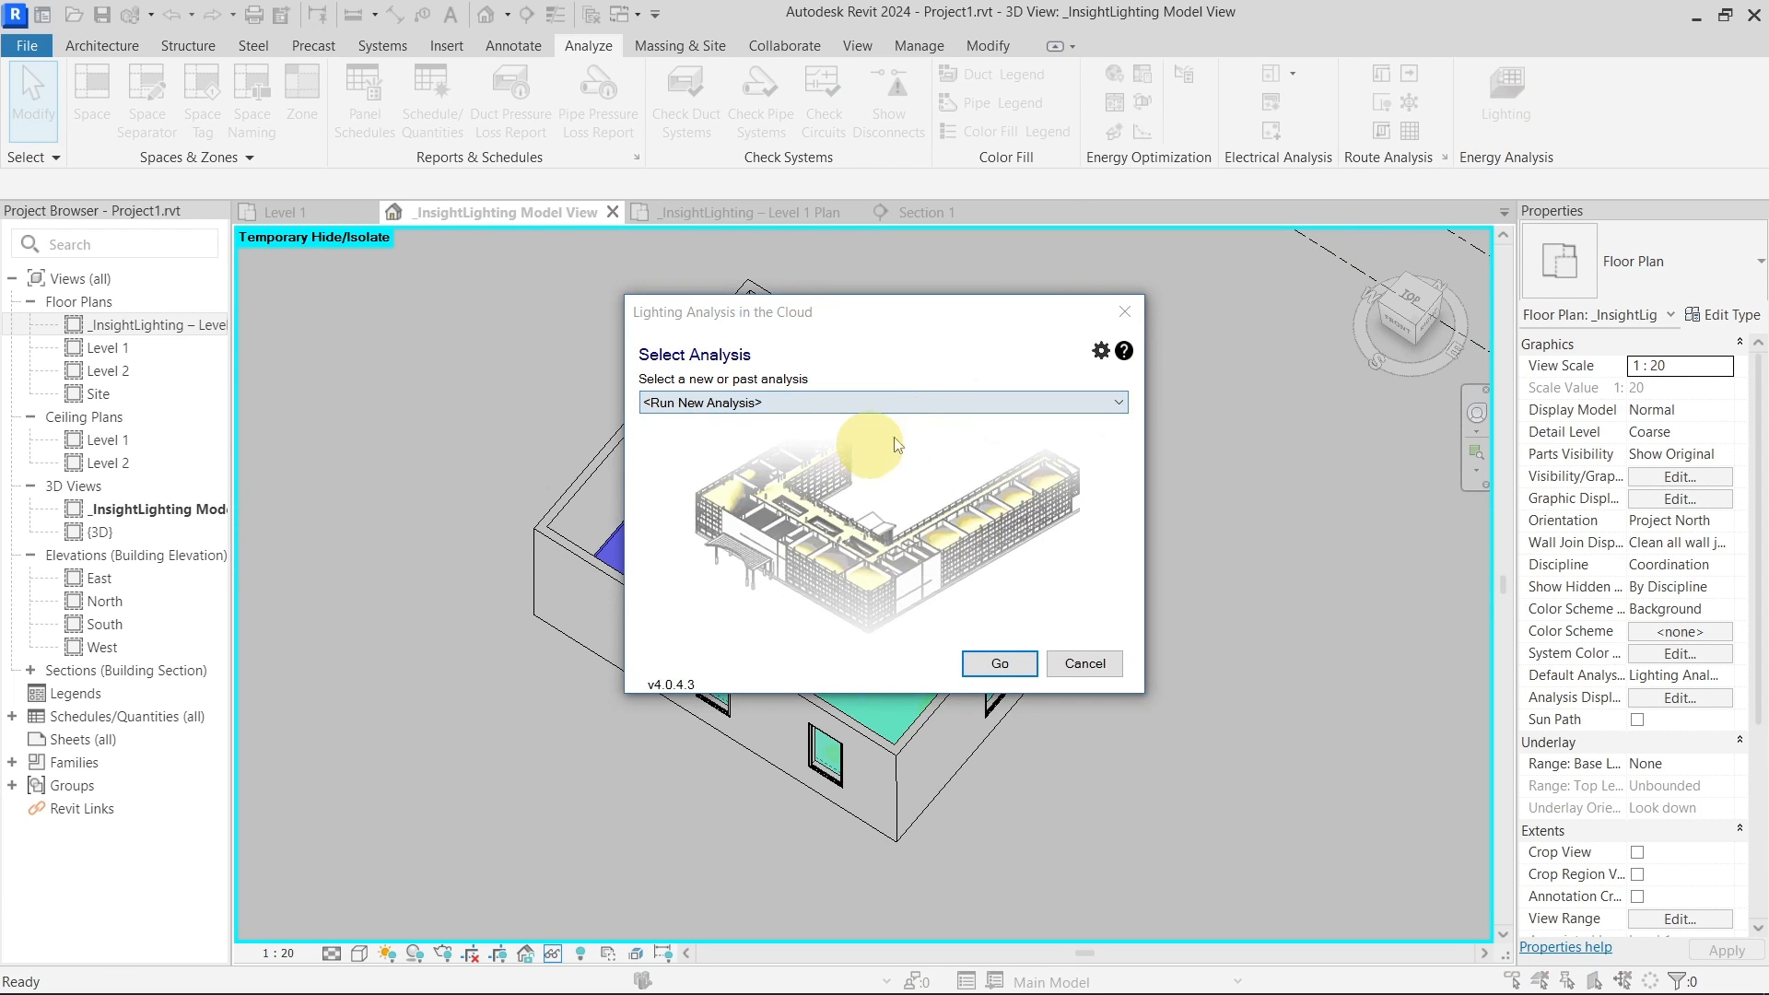
left_click(1048, 400)
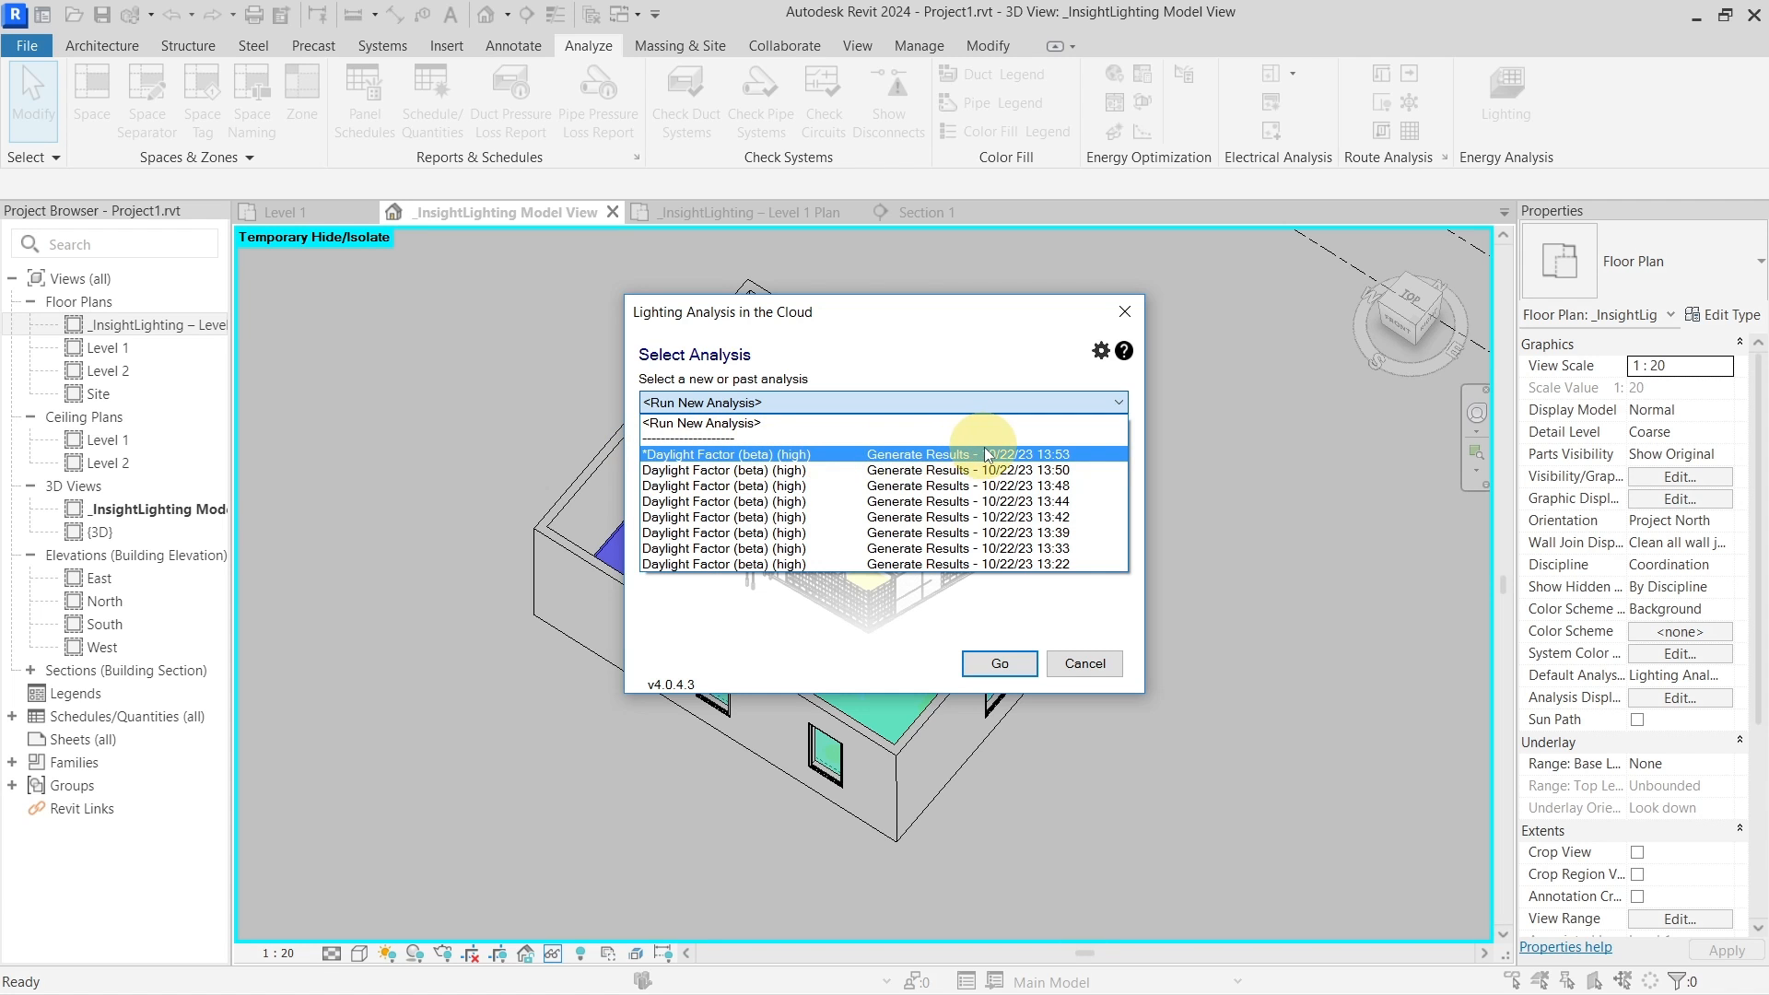
left_click(1093, 667)
left_click(1110, 667)
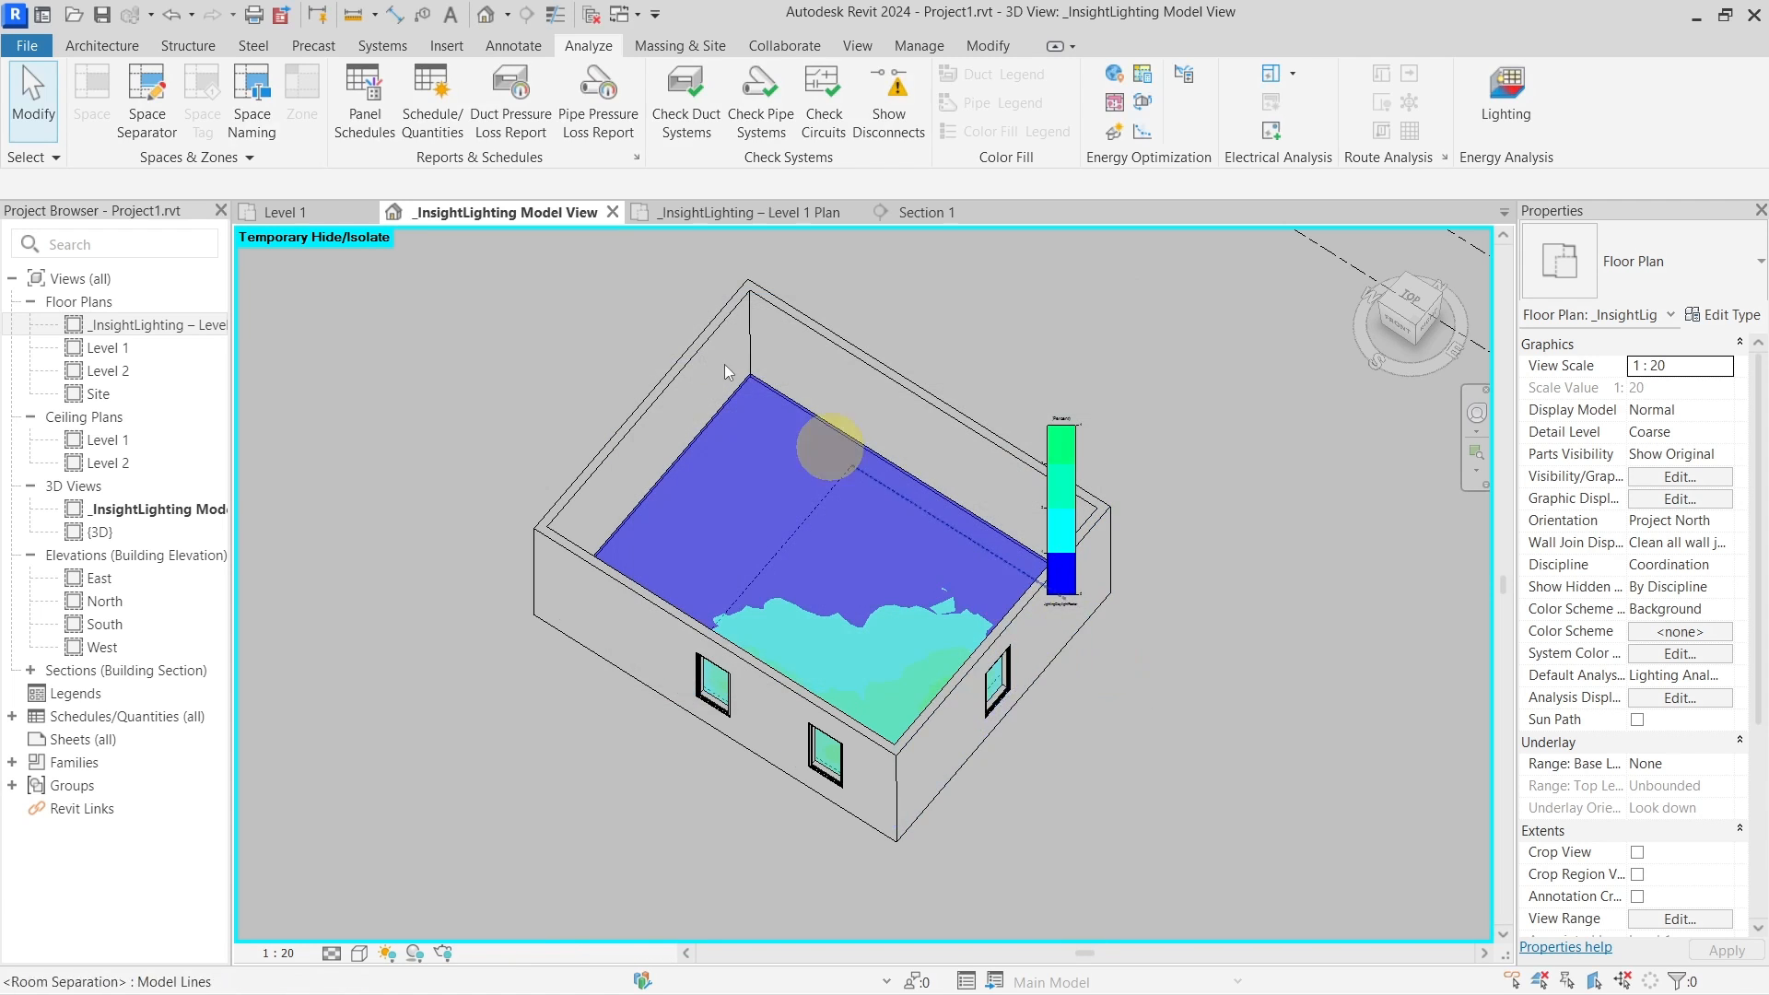
Expand Schedules/Quantities (all) in the Project Browser to reveal the two _InsightLighting schedules
left_click(700, 213)
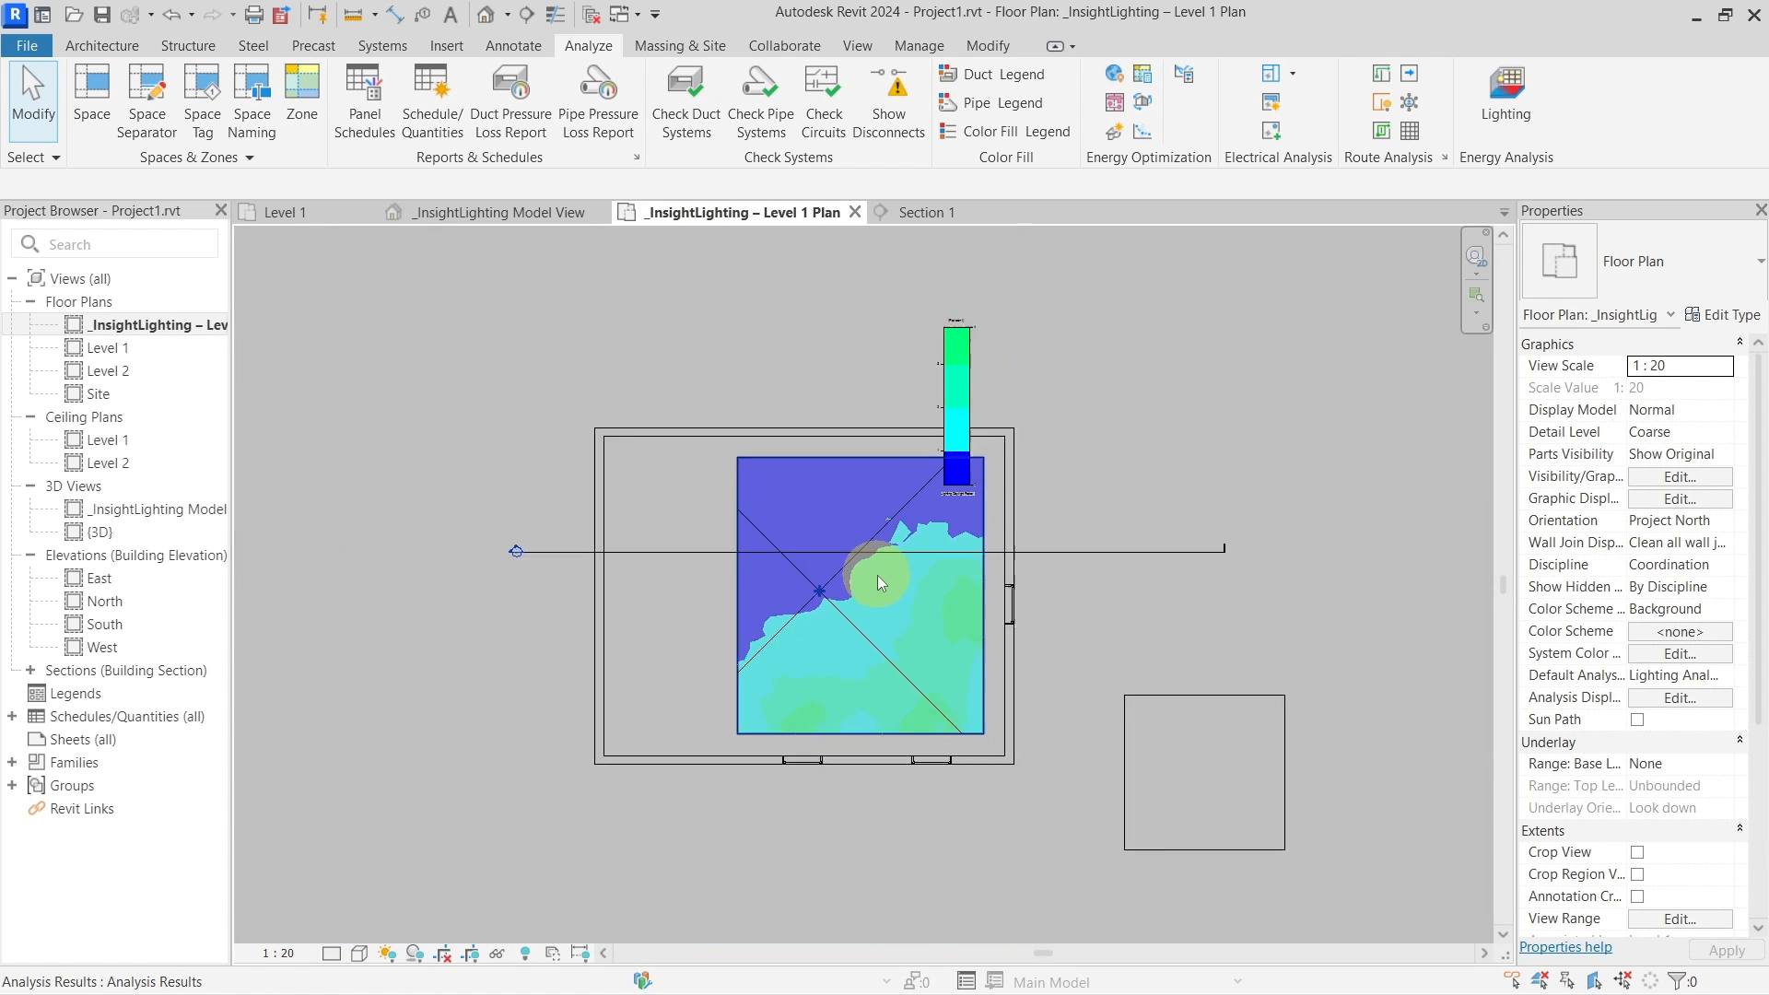
scroll(870, 549, "down", 4)
scroll(856, 544, "up", 4)
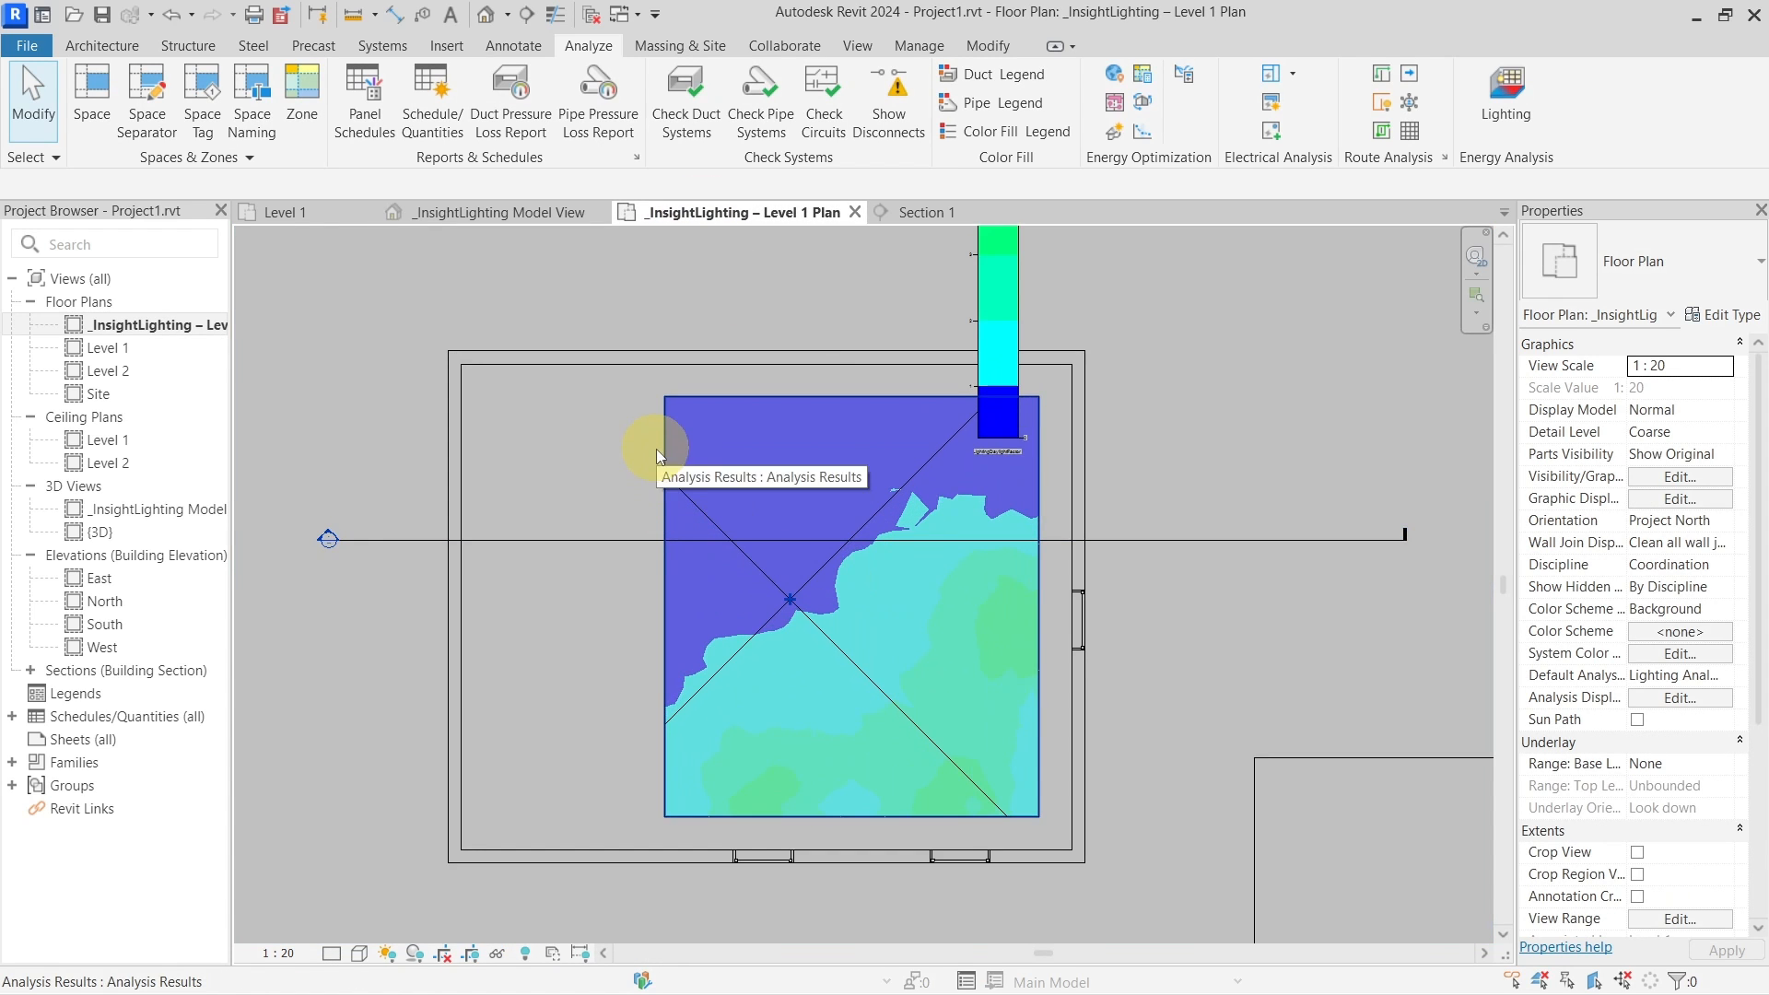
scroll(892, 519, "down", 2)
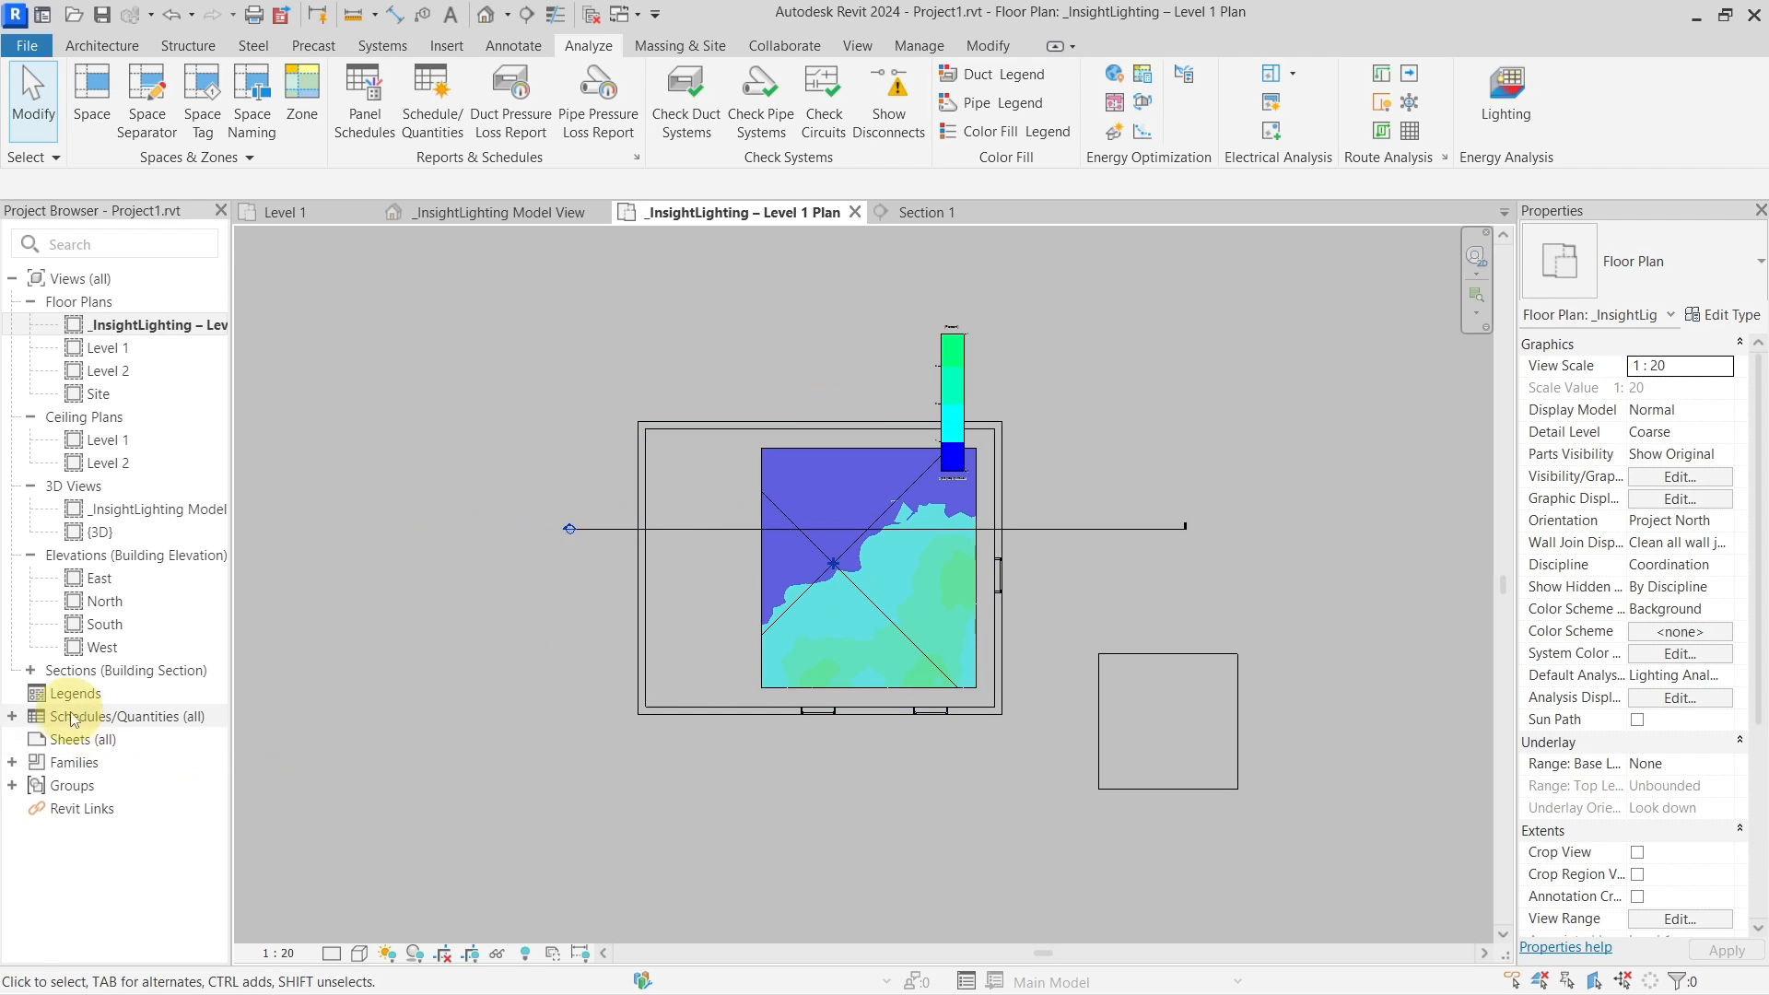
double_click(22, 725)
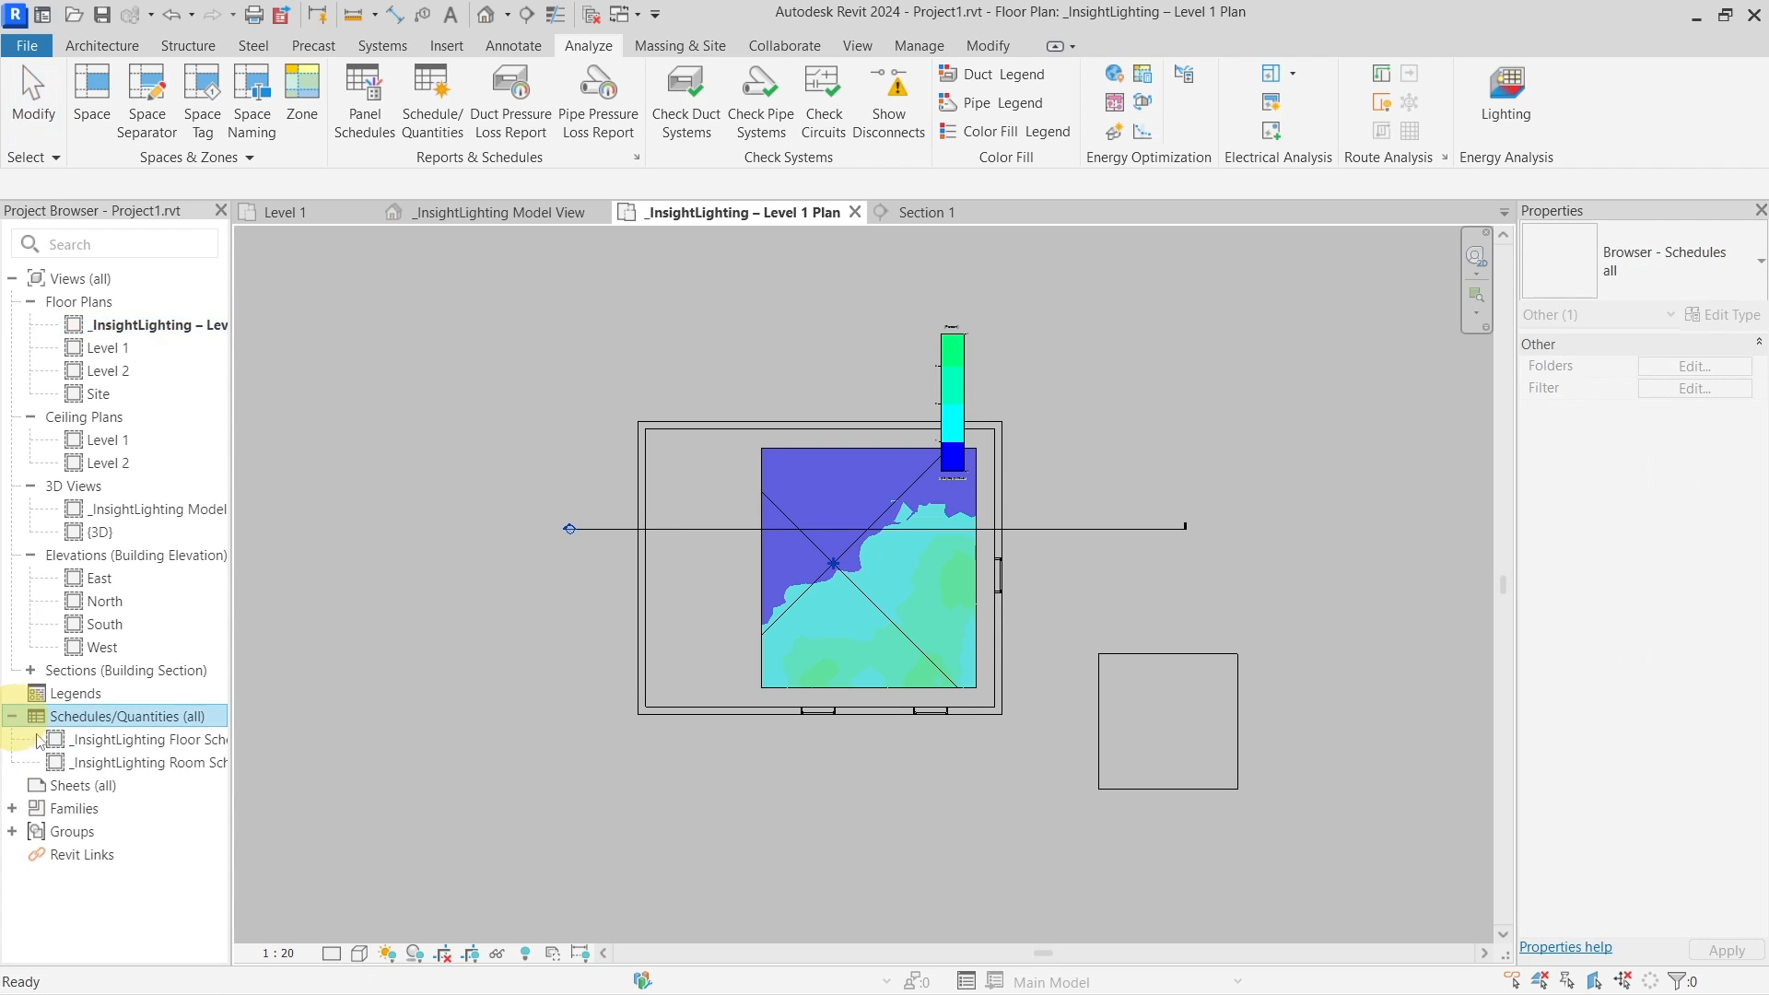
Open the _InsightLighting Room Schedule, compare with the Level 1 plan, then open Lighting Analysis in the Cloud
left_click(157, 763)
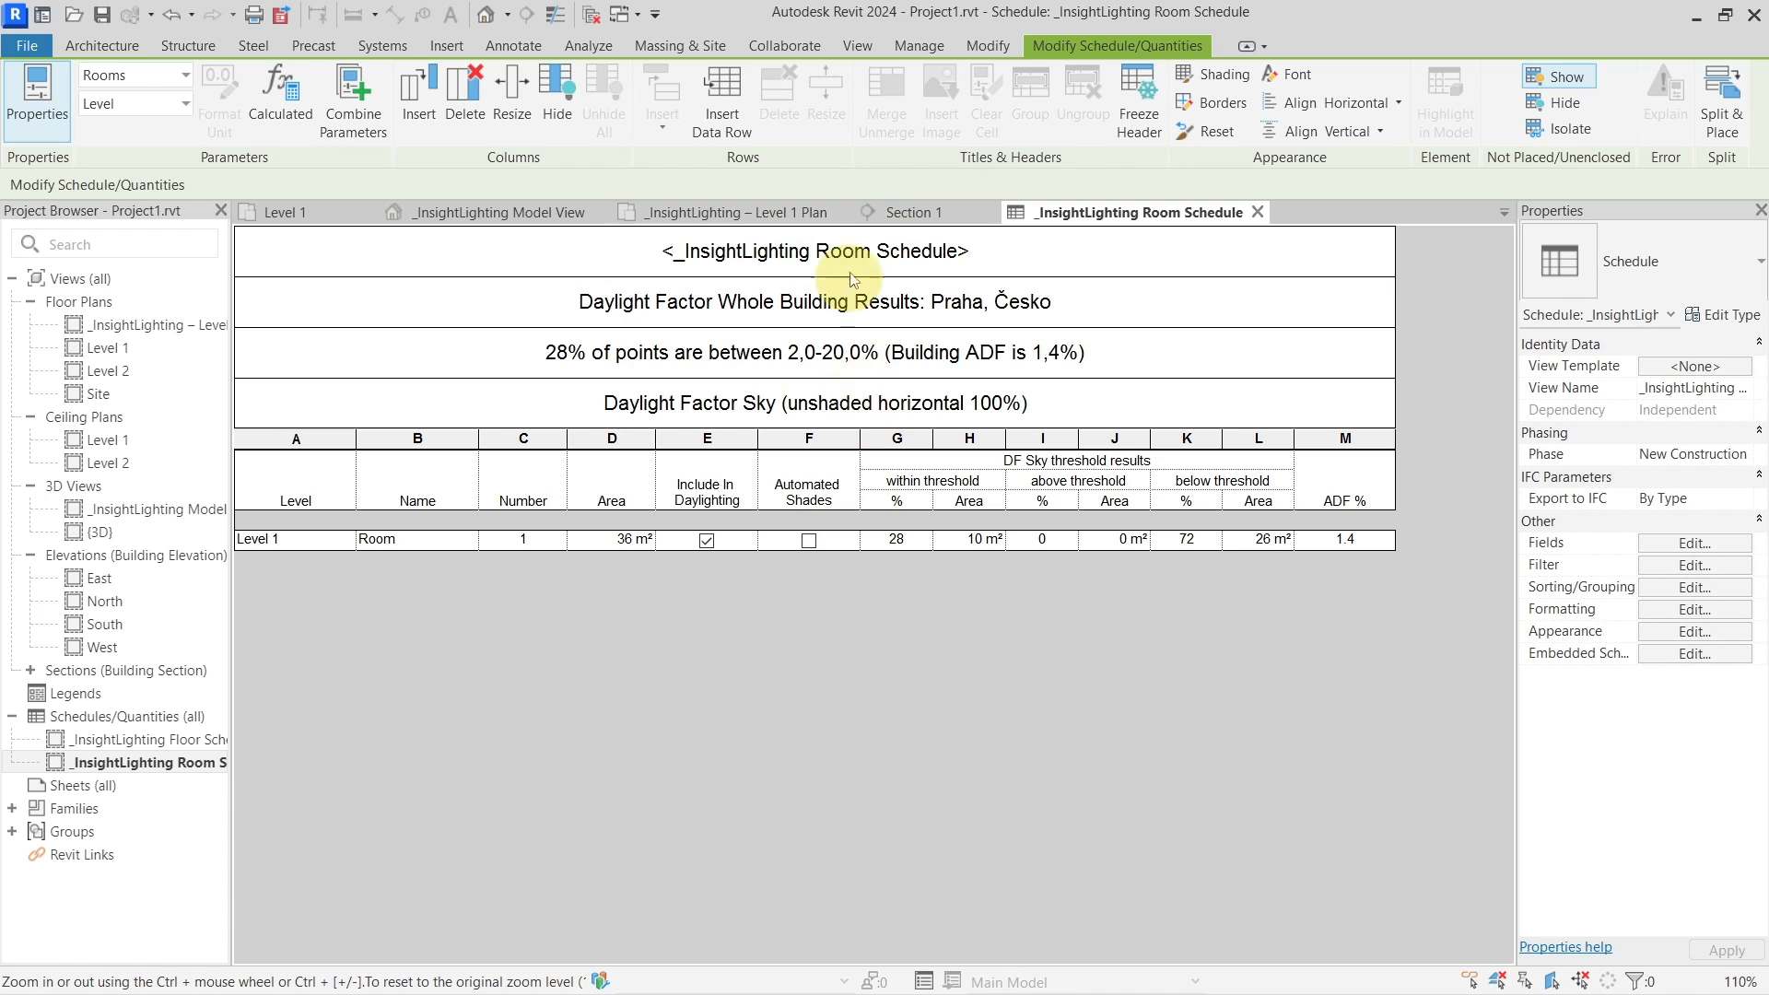
left_click(771, 217)
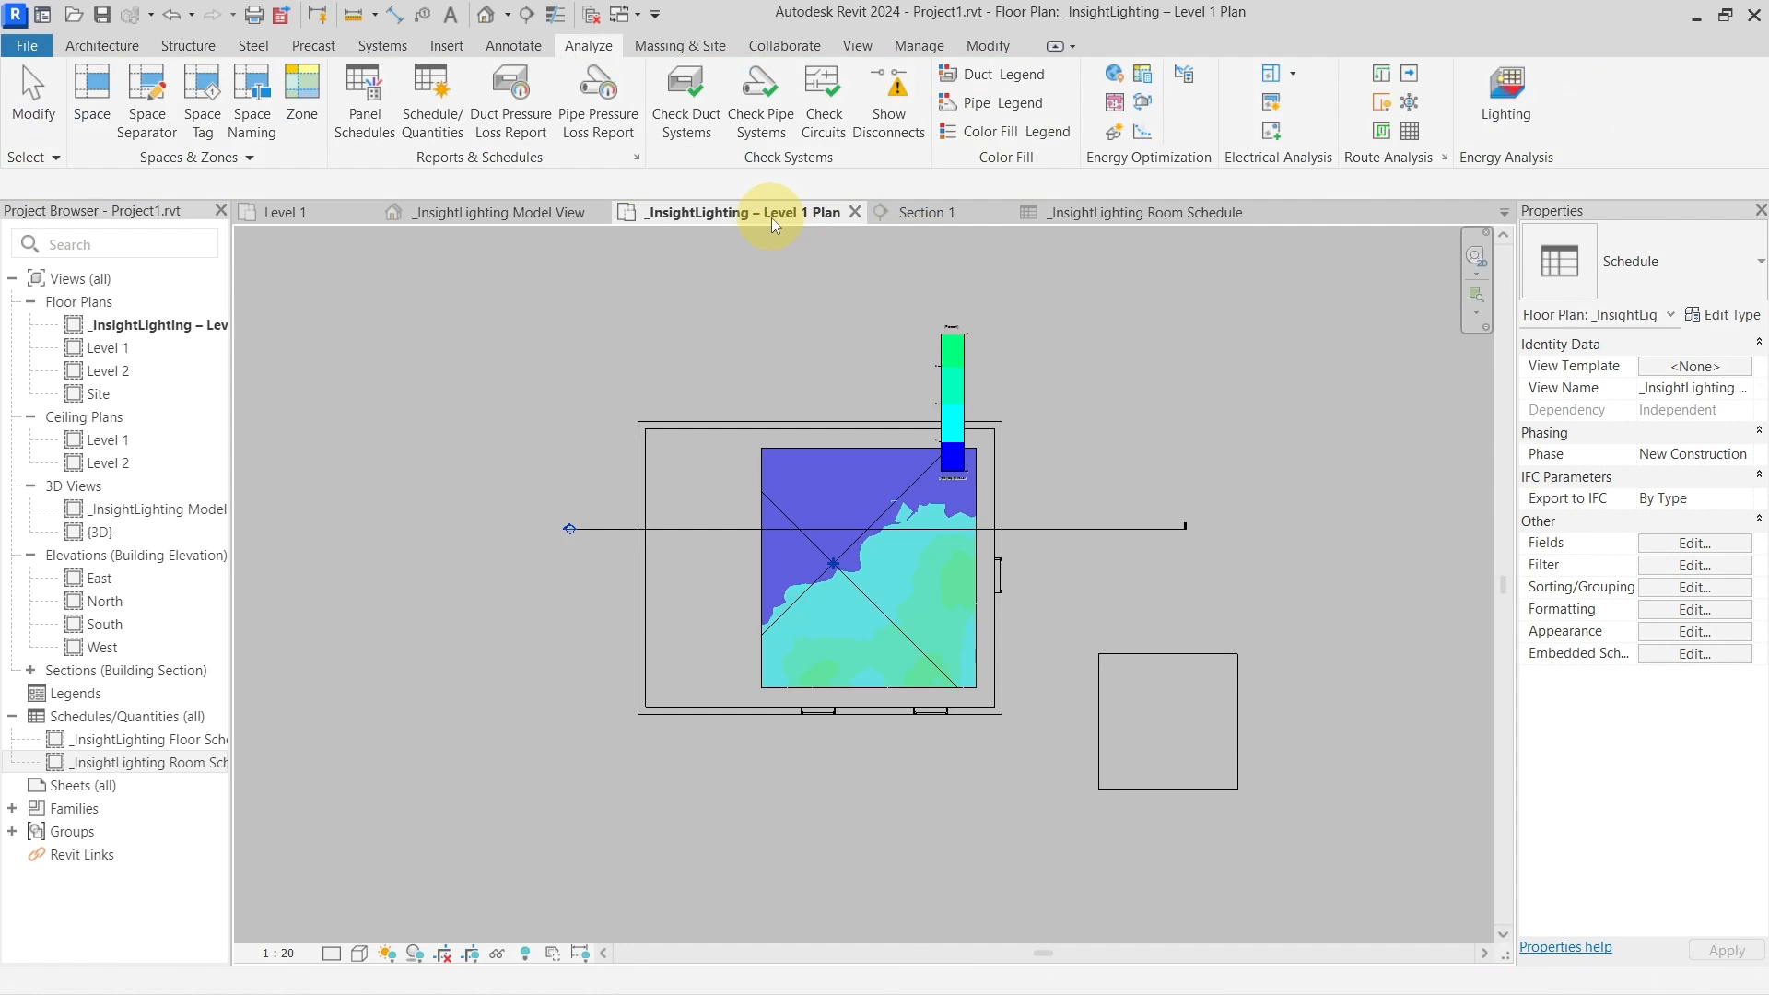
left_click(1113, 218)
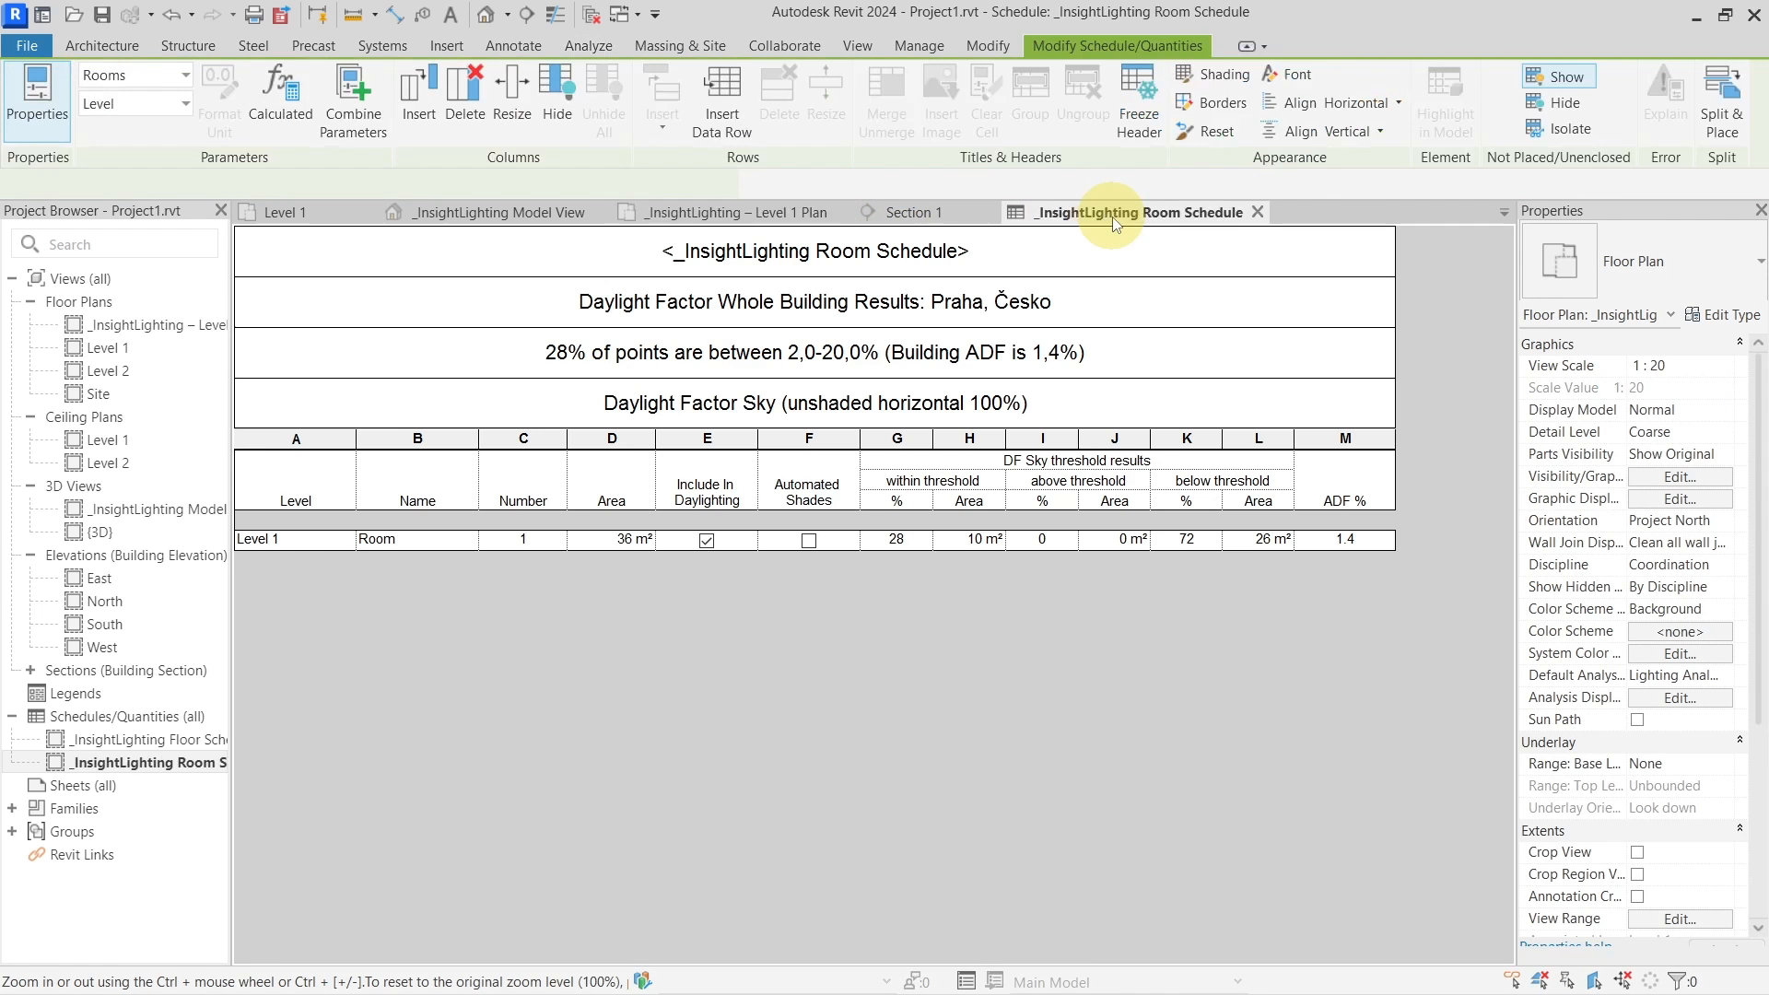
left_click(588, 46)
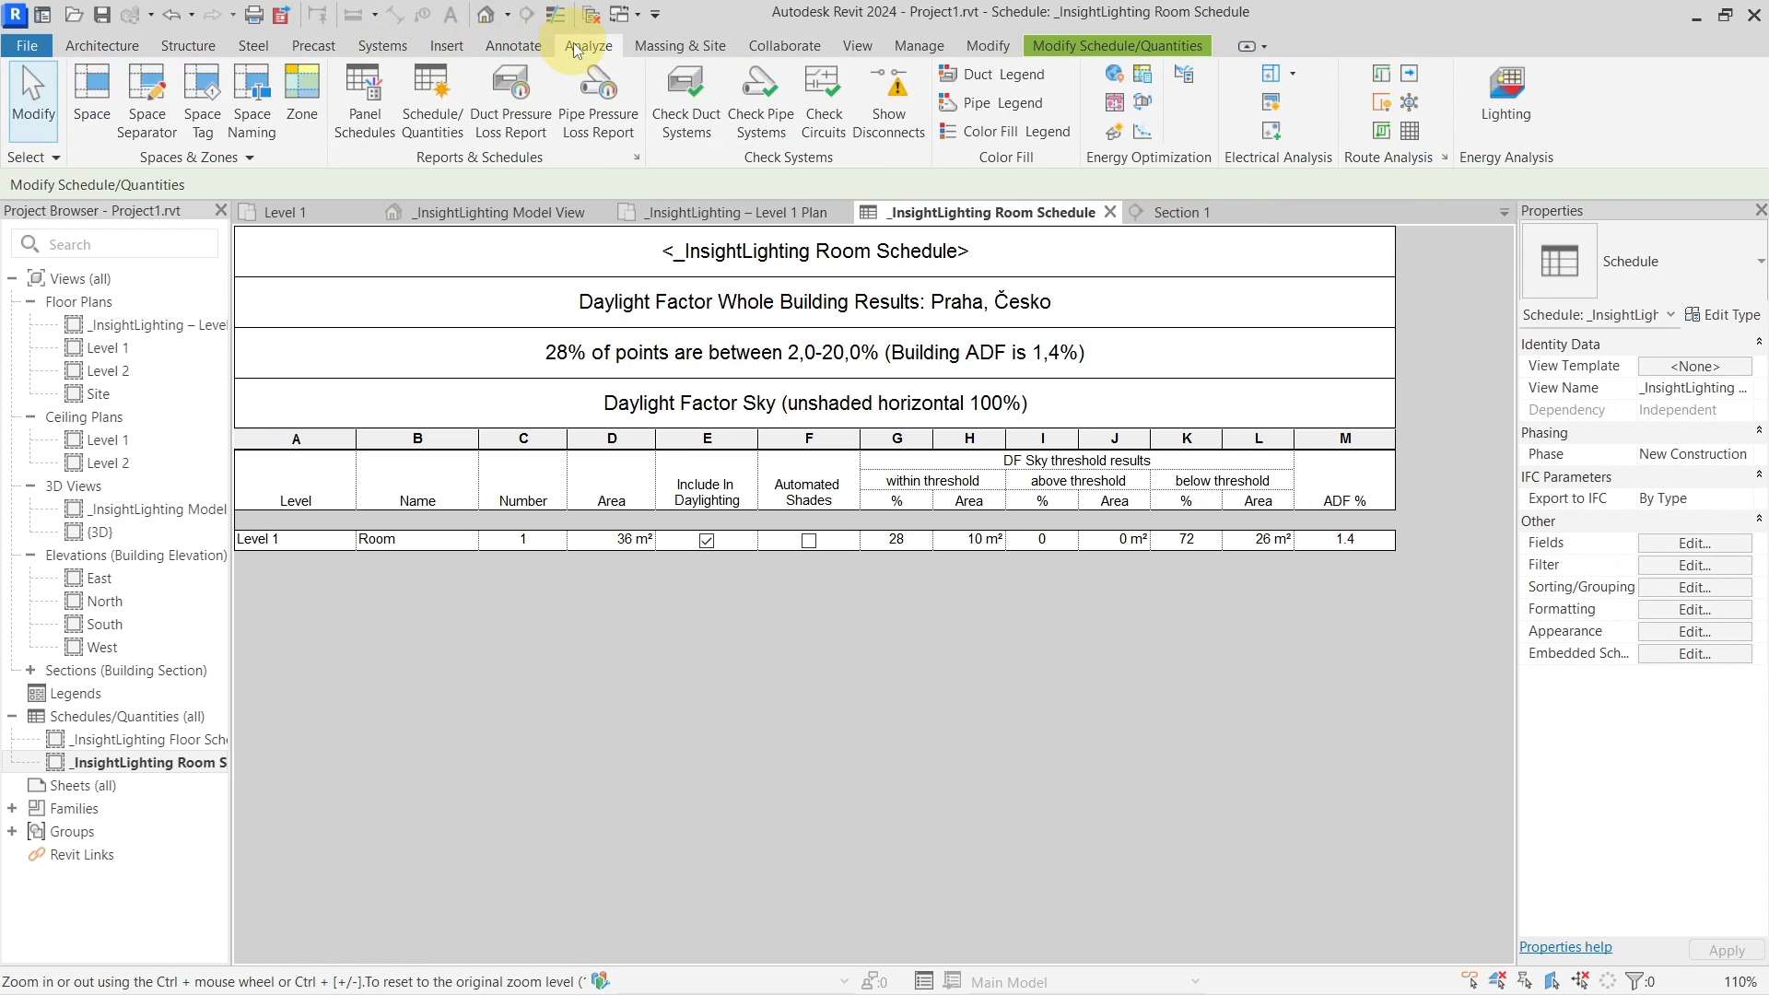
left_click(1502, 106)
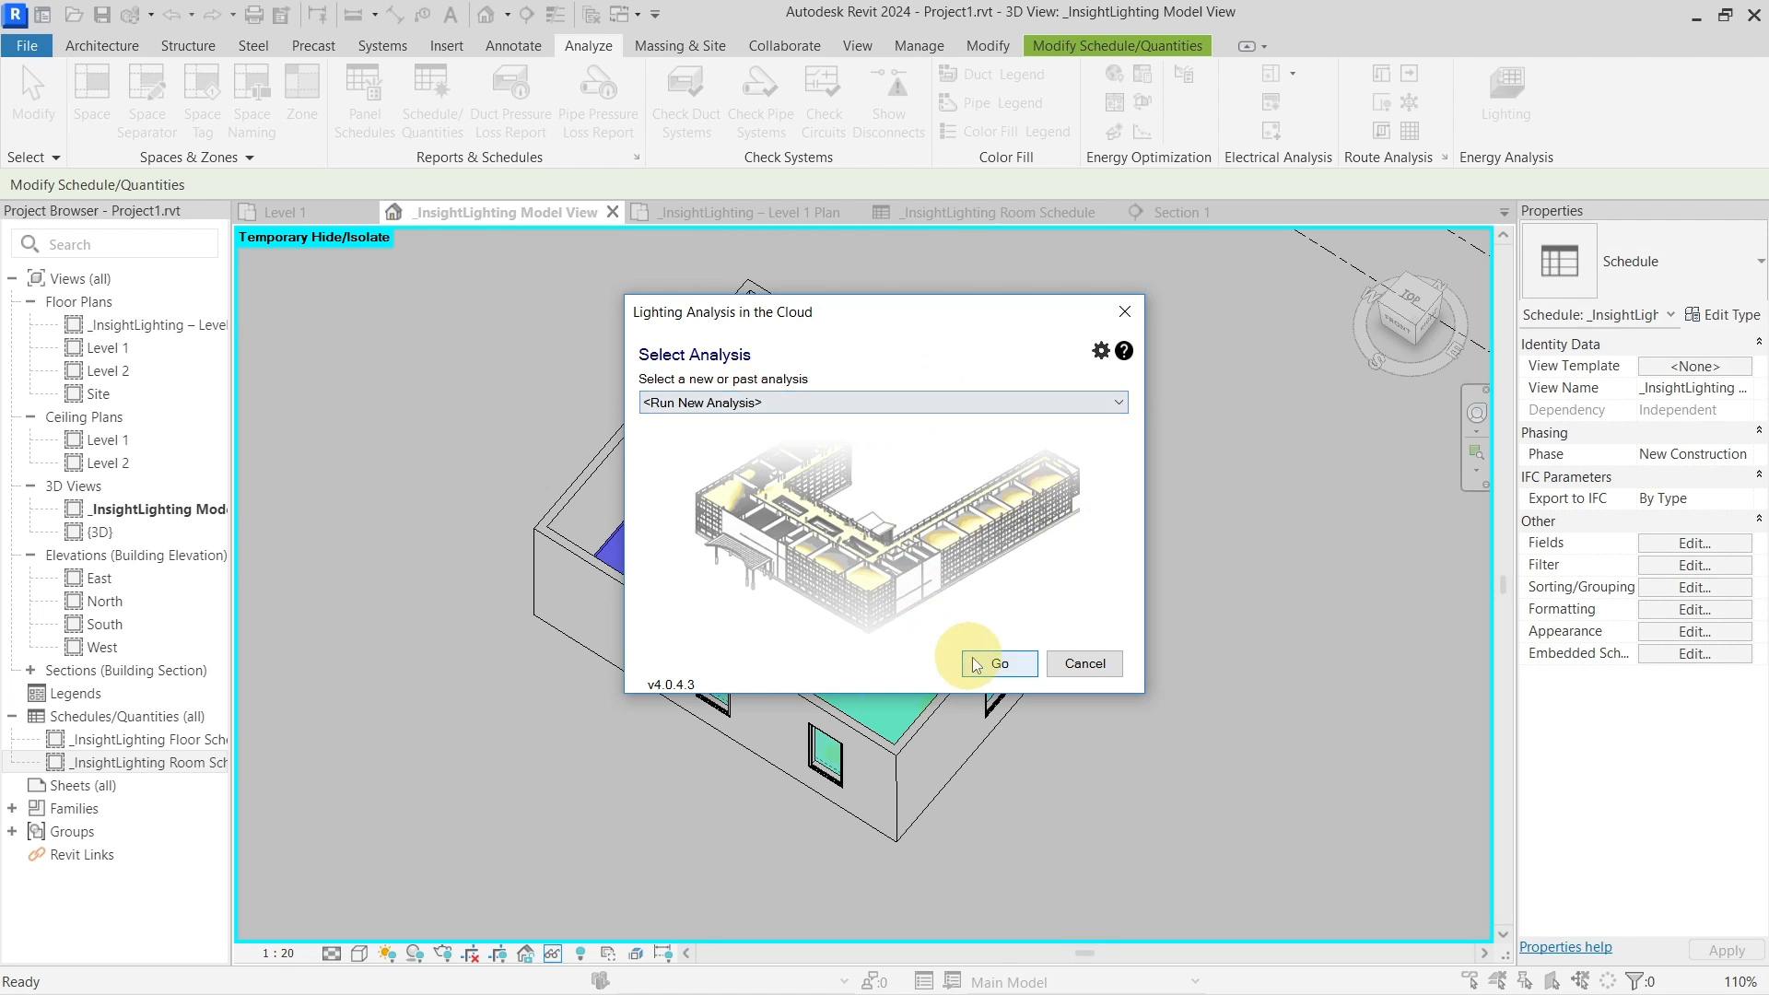
Preview a new Daylight Factor (beta) analysis with its 2.00–20.00% thresholds, then close the dialog
left_click(997, 663)
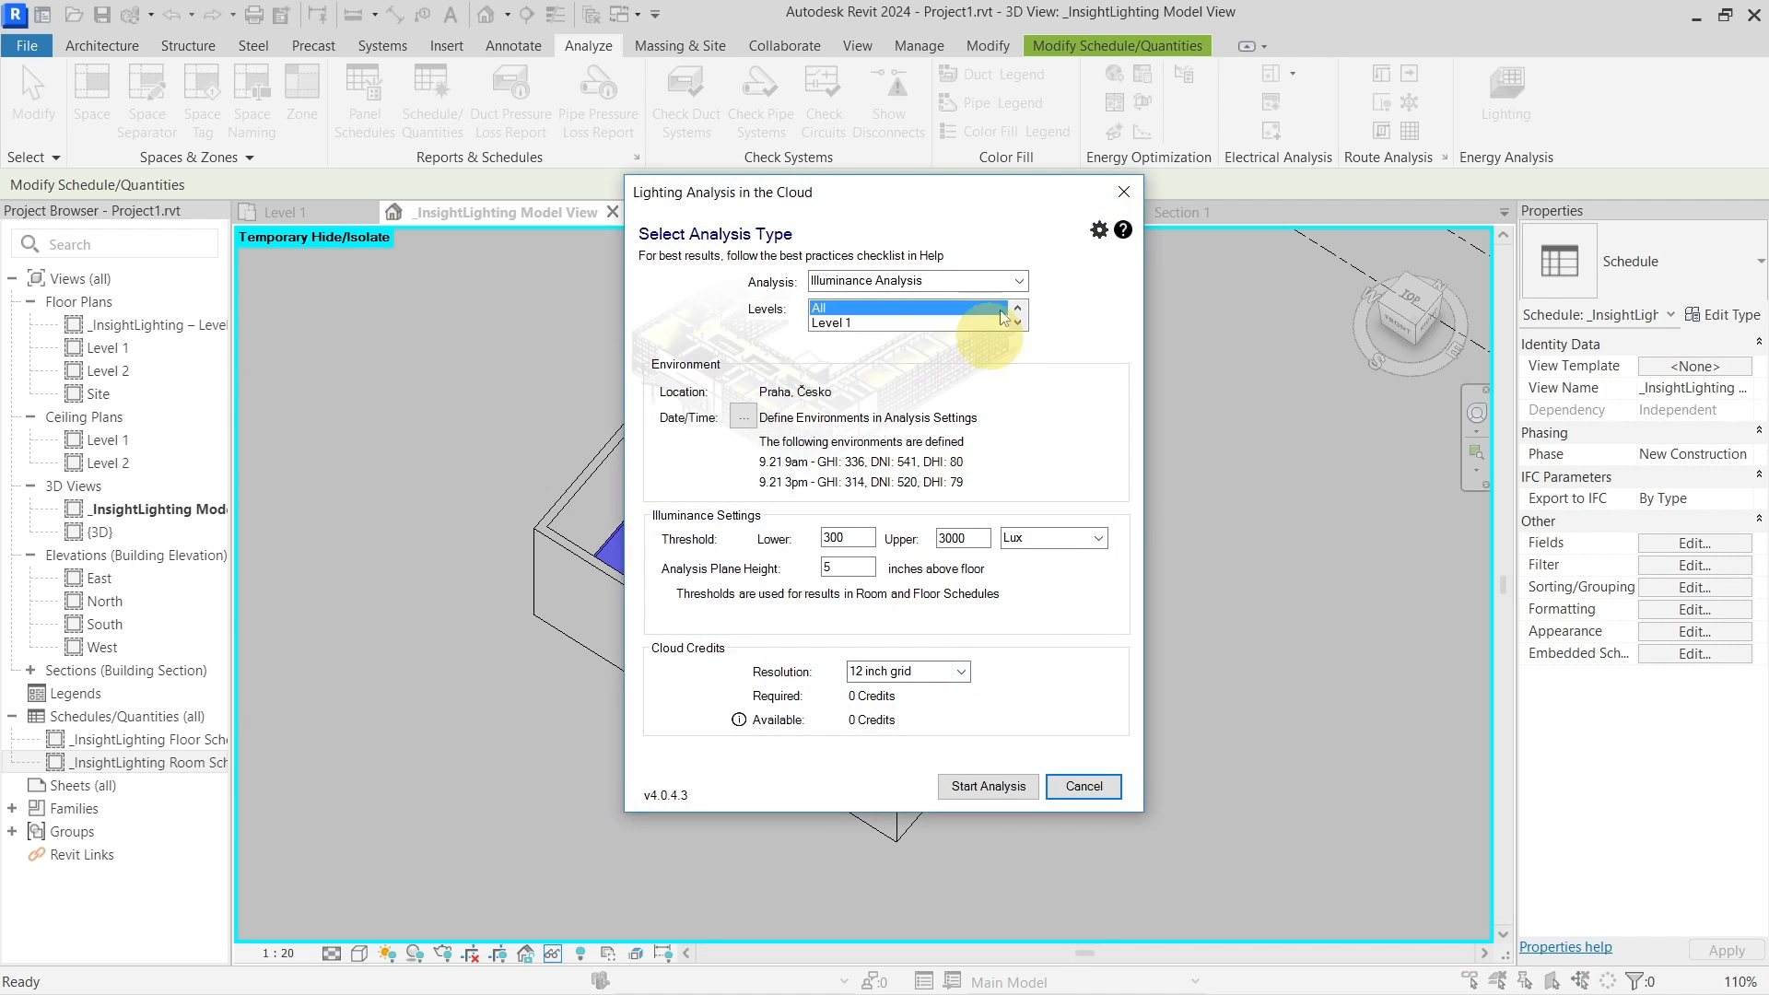
left_click(1018, 281)
left_click(959, 311)
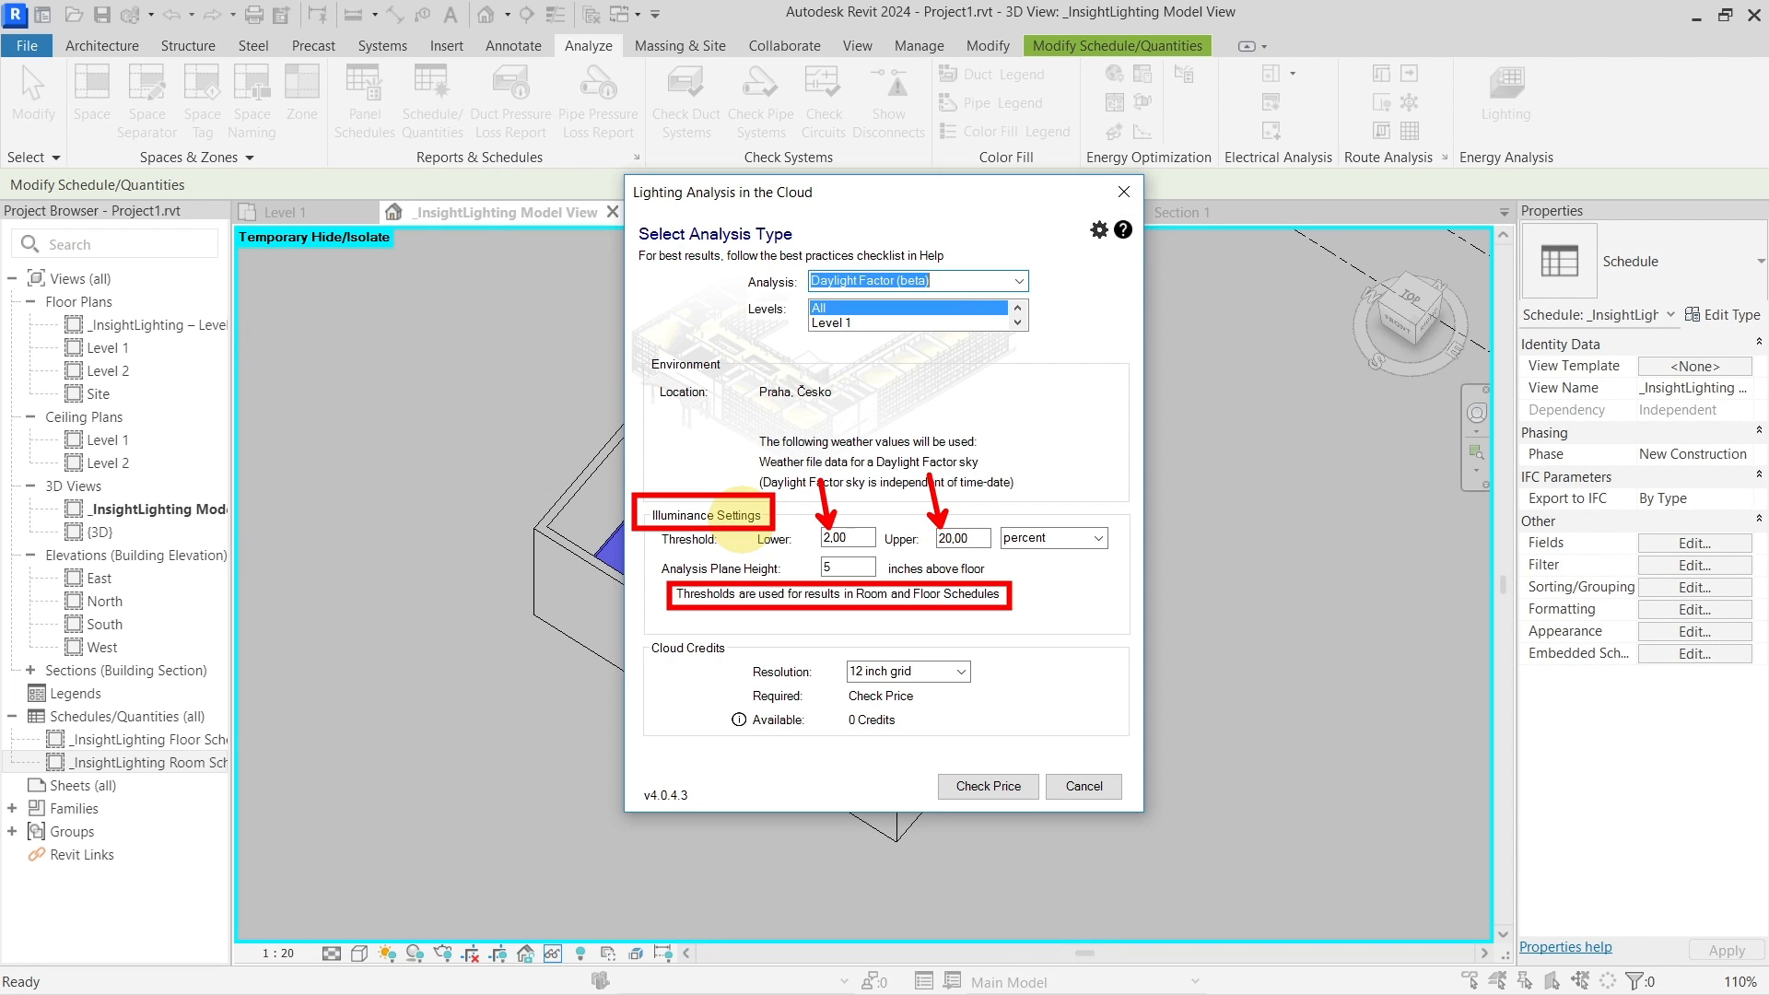
left_click(1123, 193)
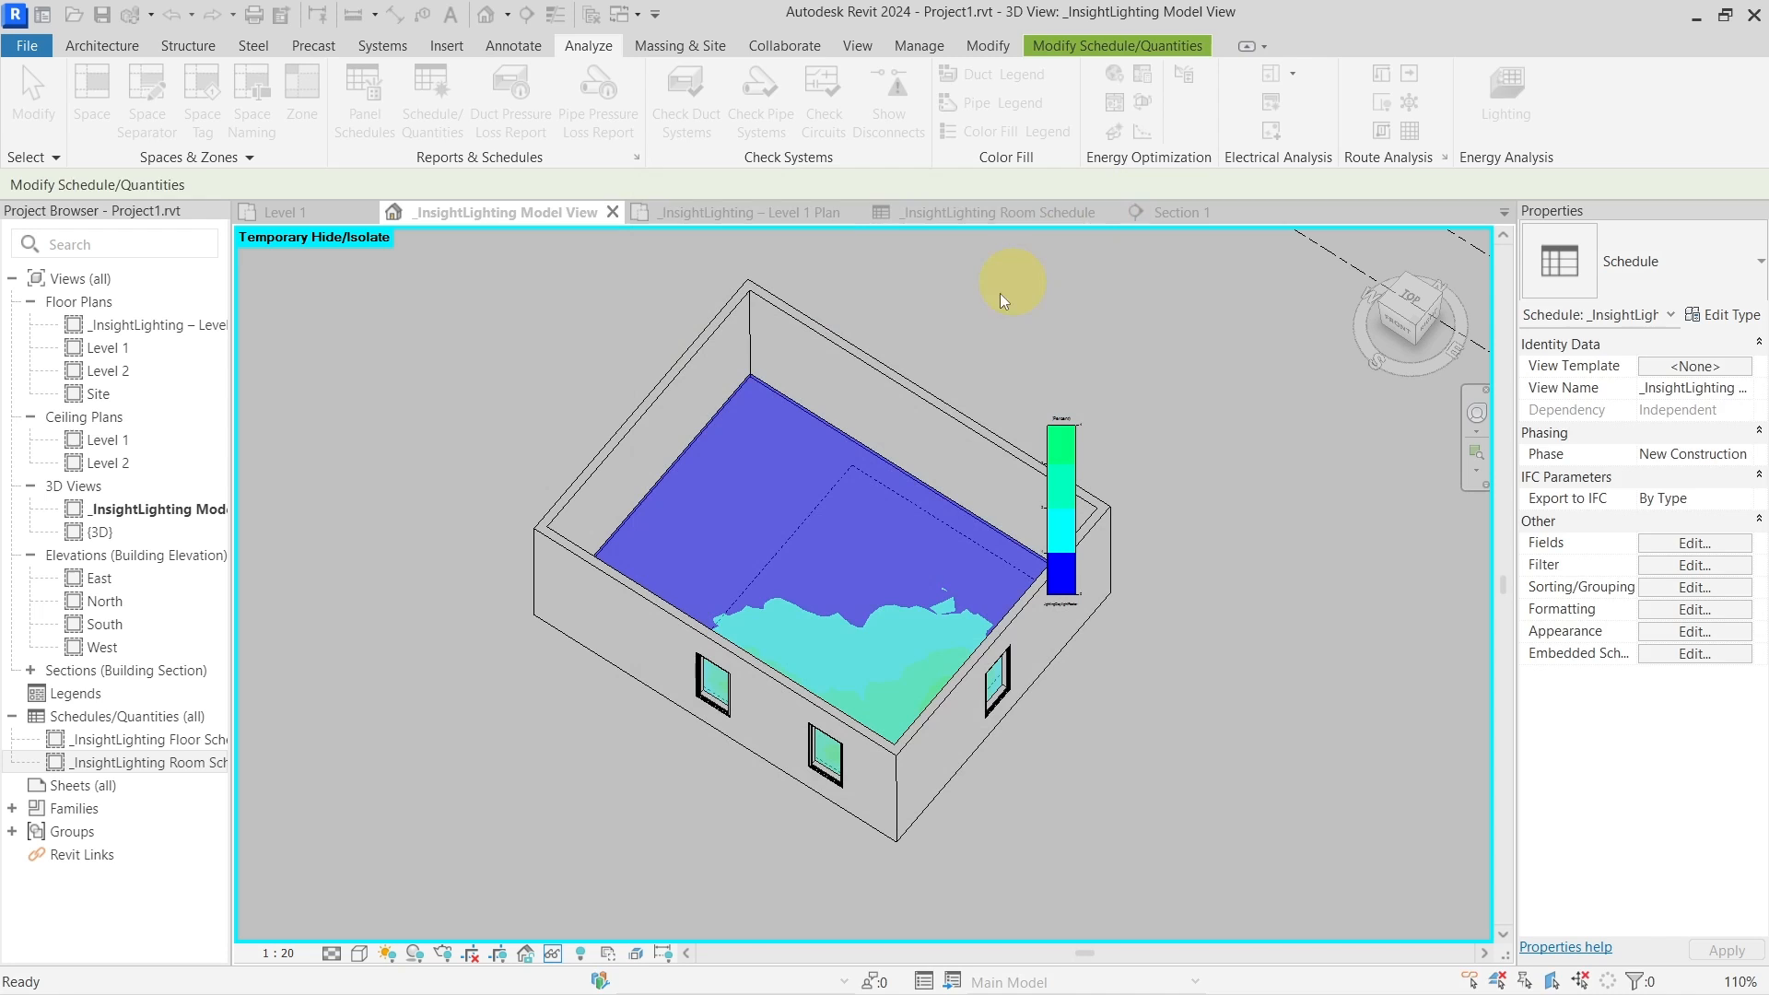
Move from the Room Schedule and 3D results to the Level 1 Plan and select the results
left_click(1014, 214)
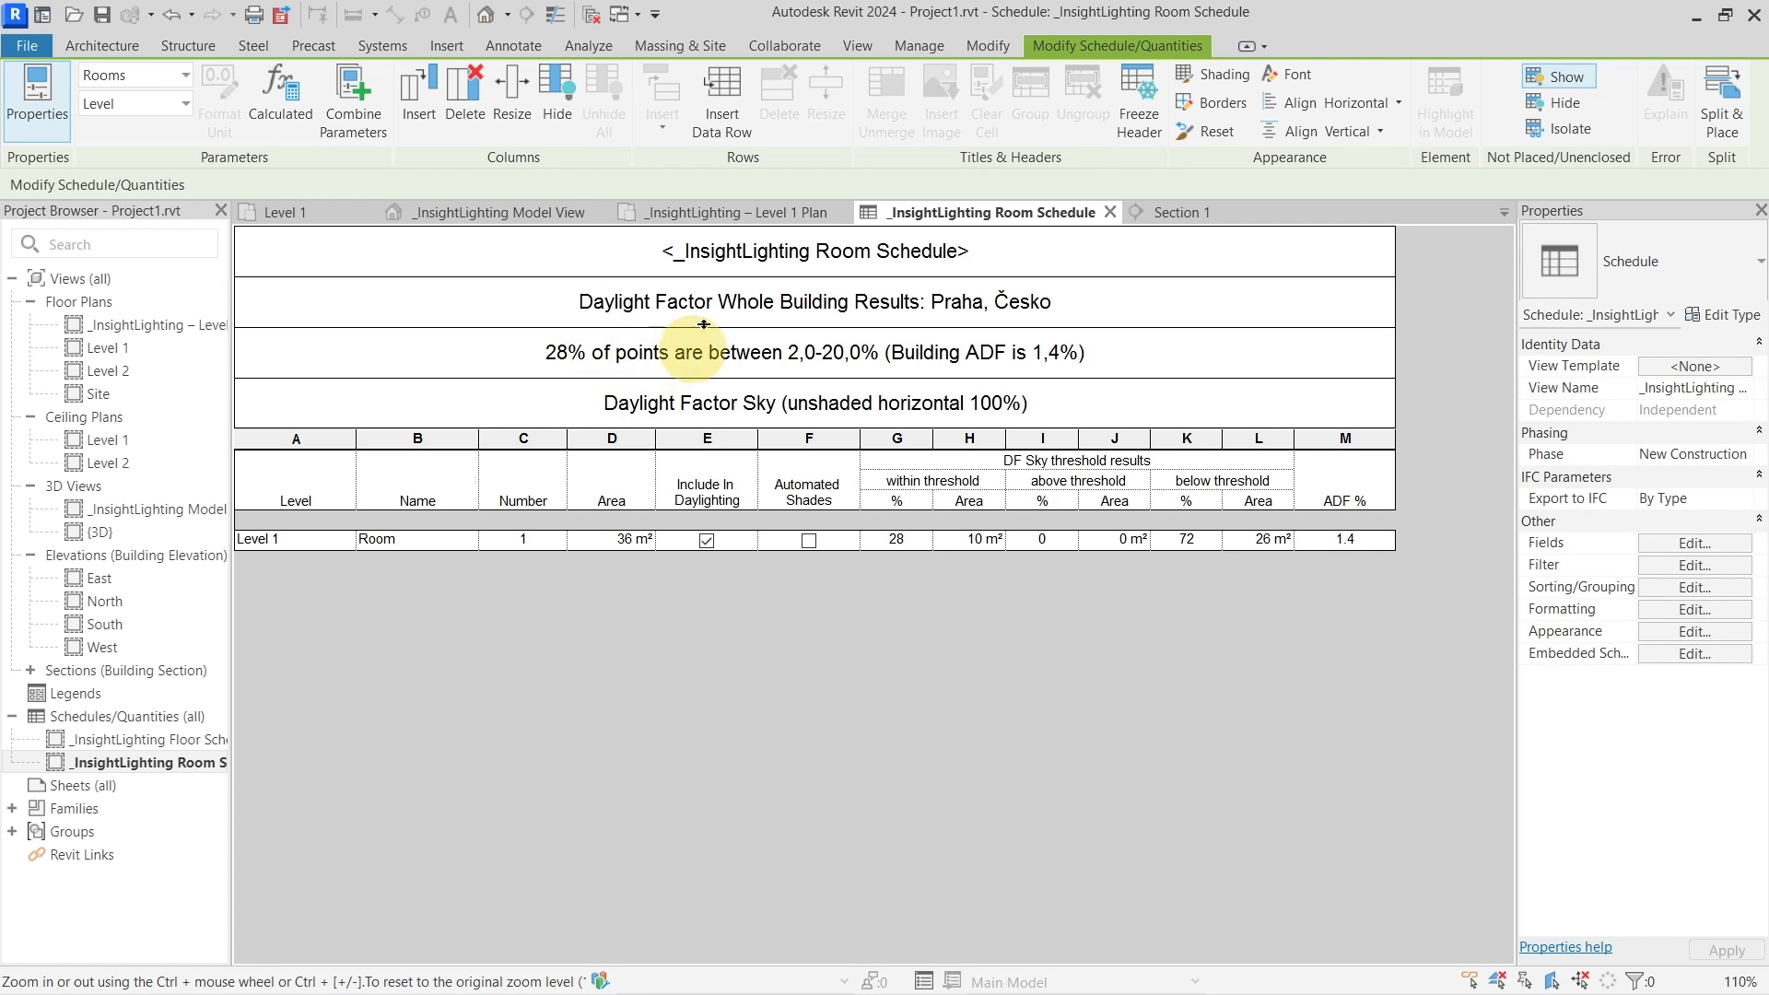
left_click(506, 212)
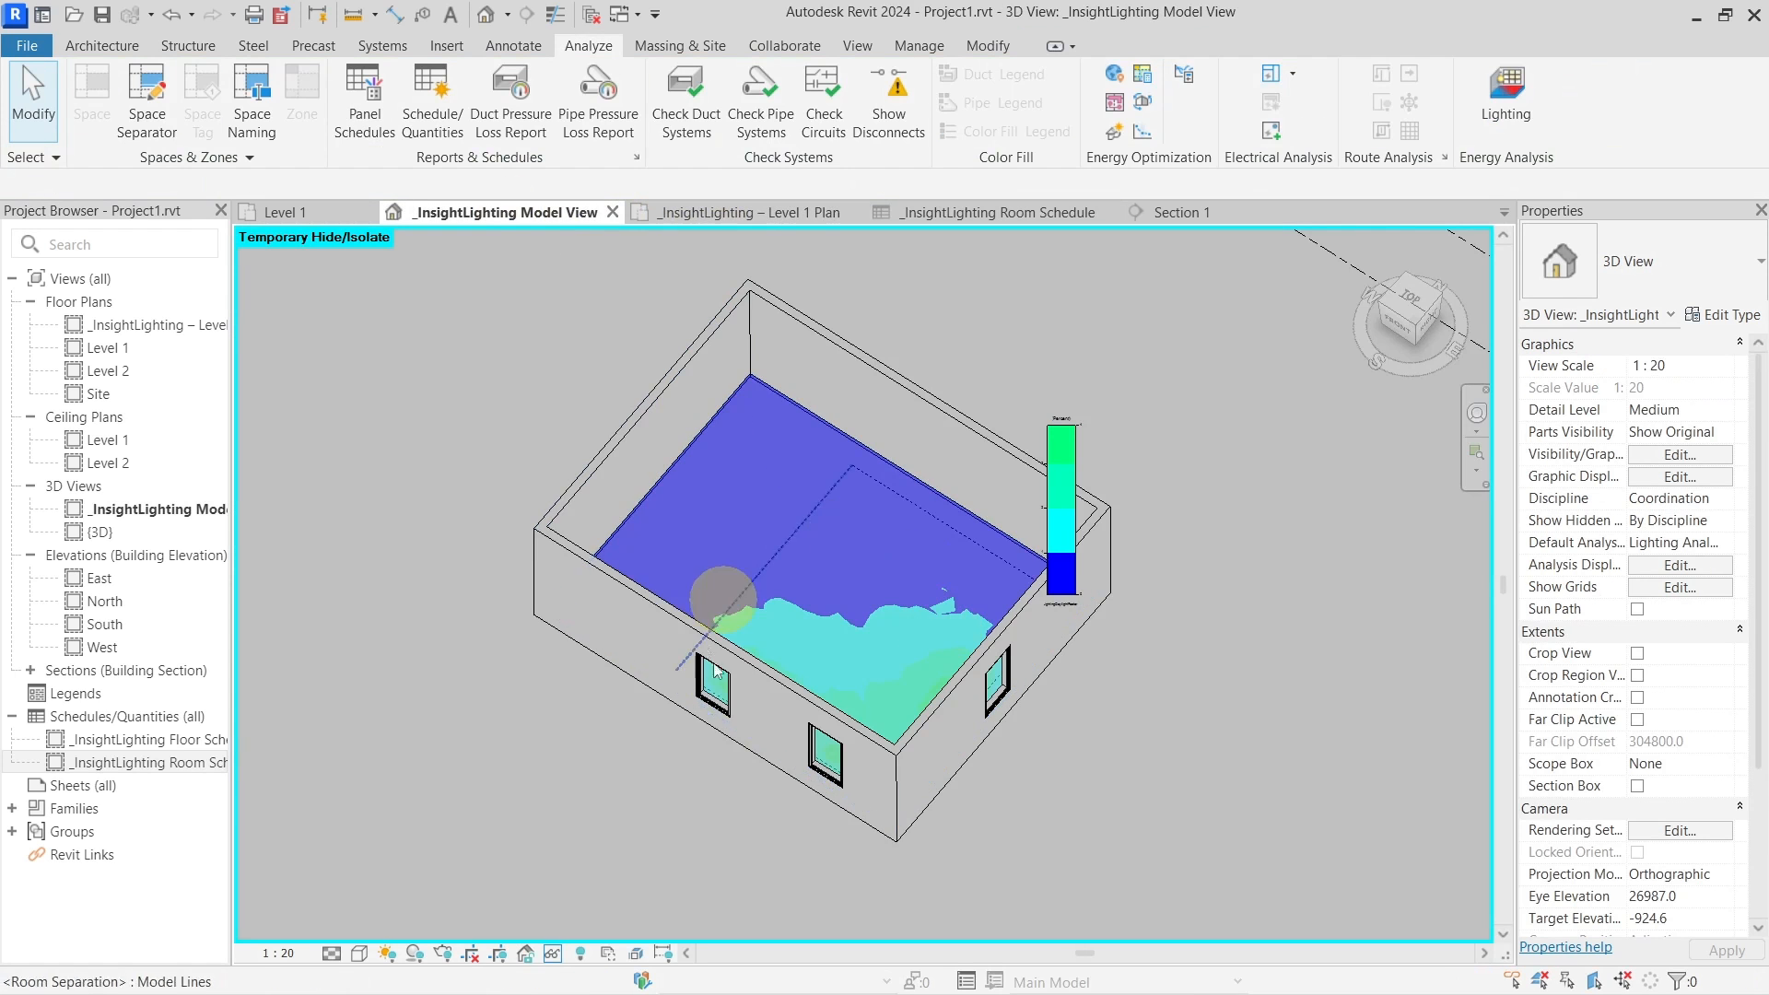
left_click(764, 213)
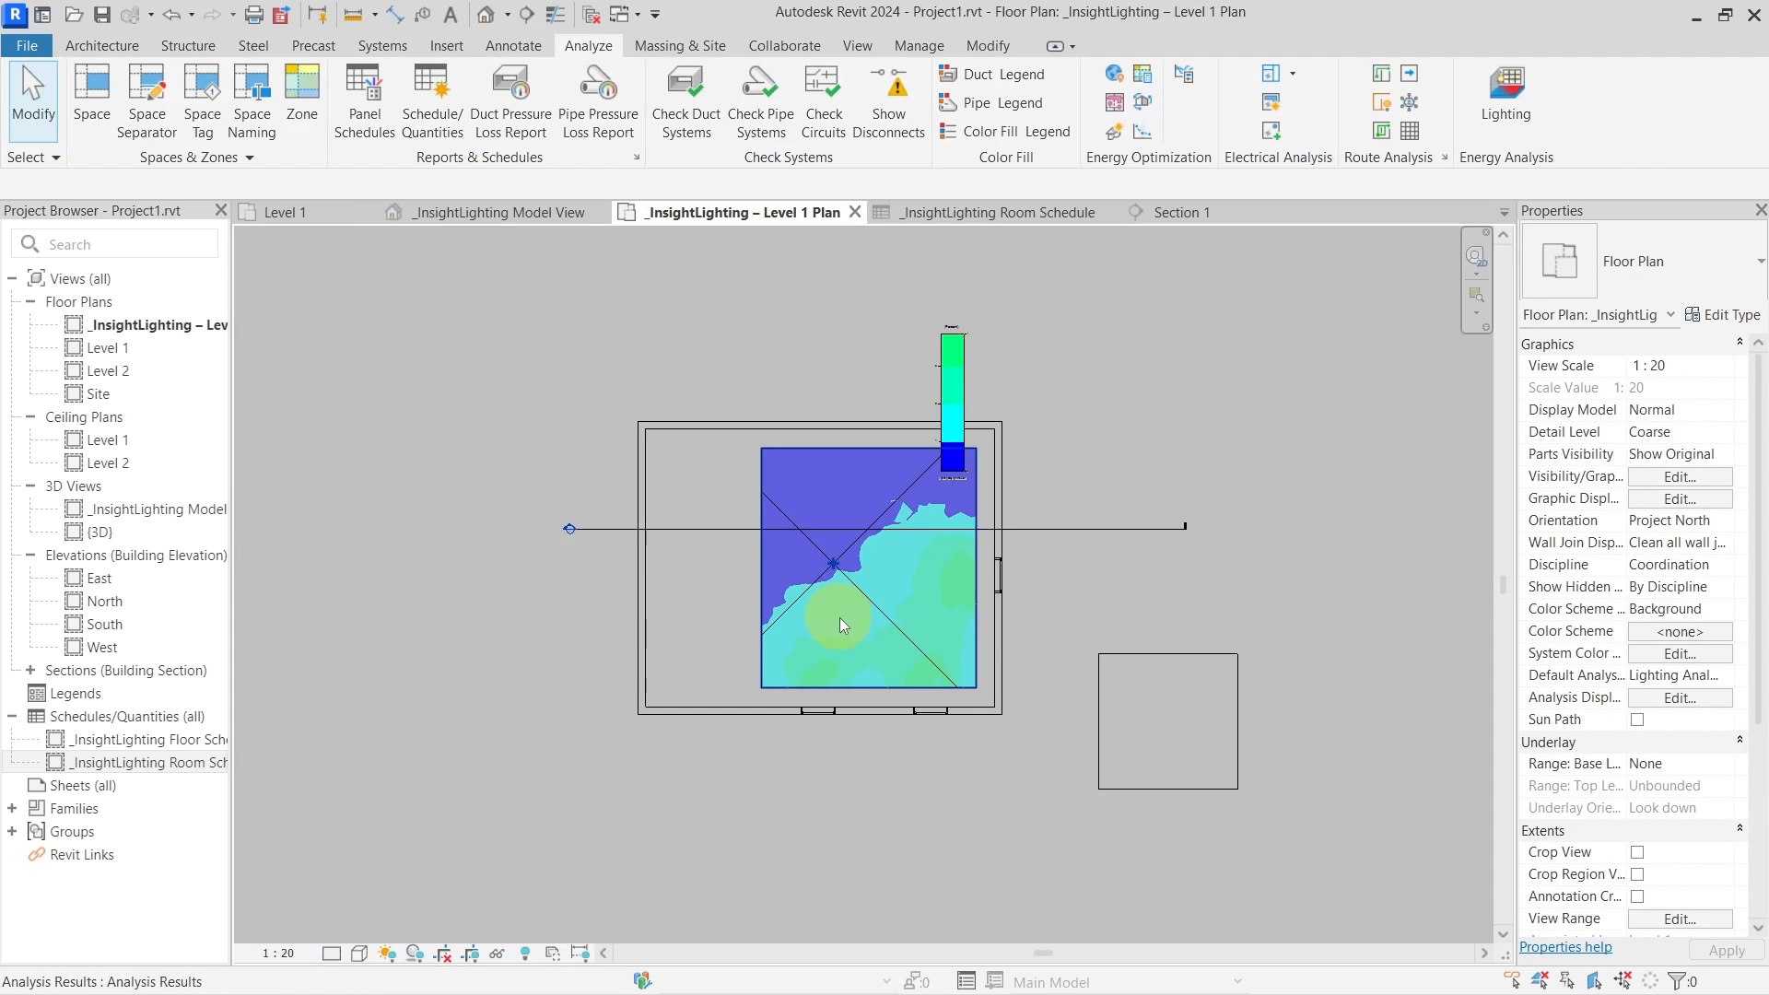
scroll(838, 561, "up", 2)
left_click(1017, 294)
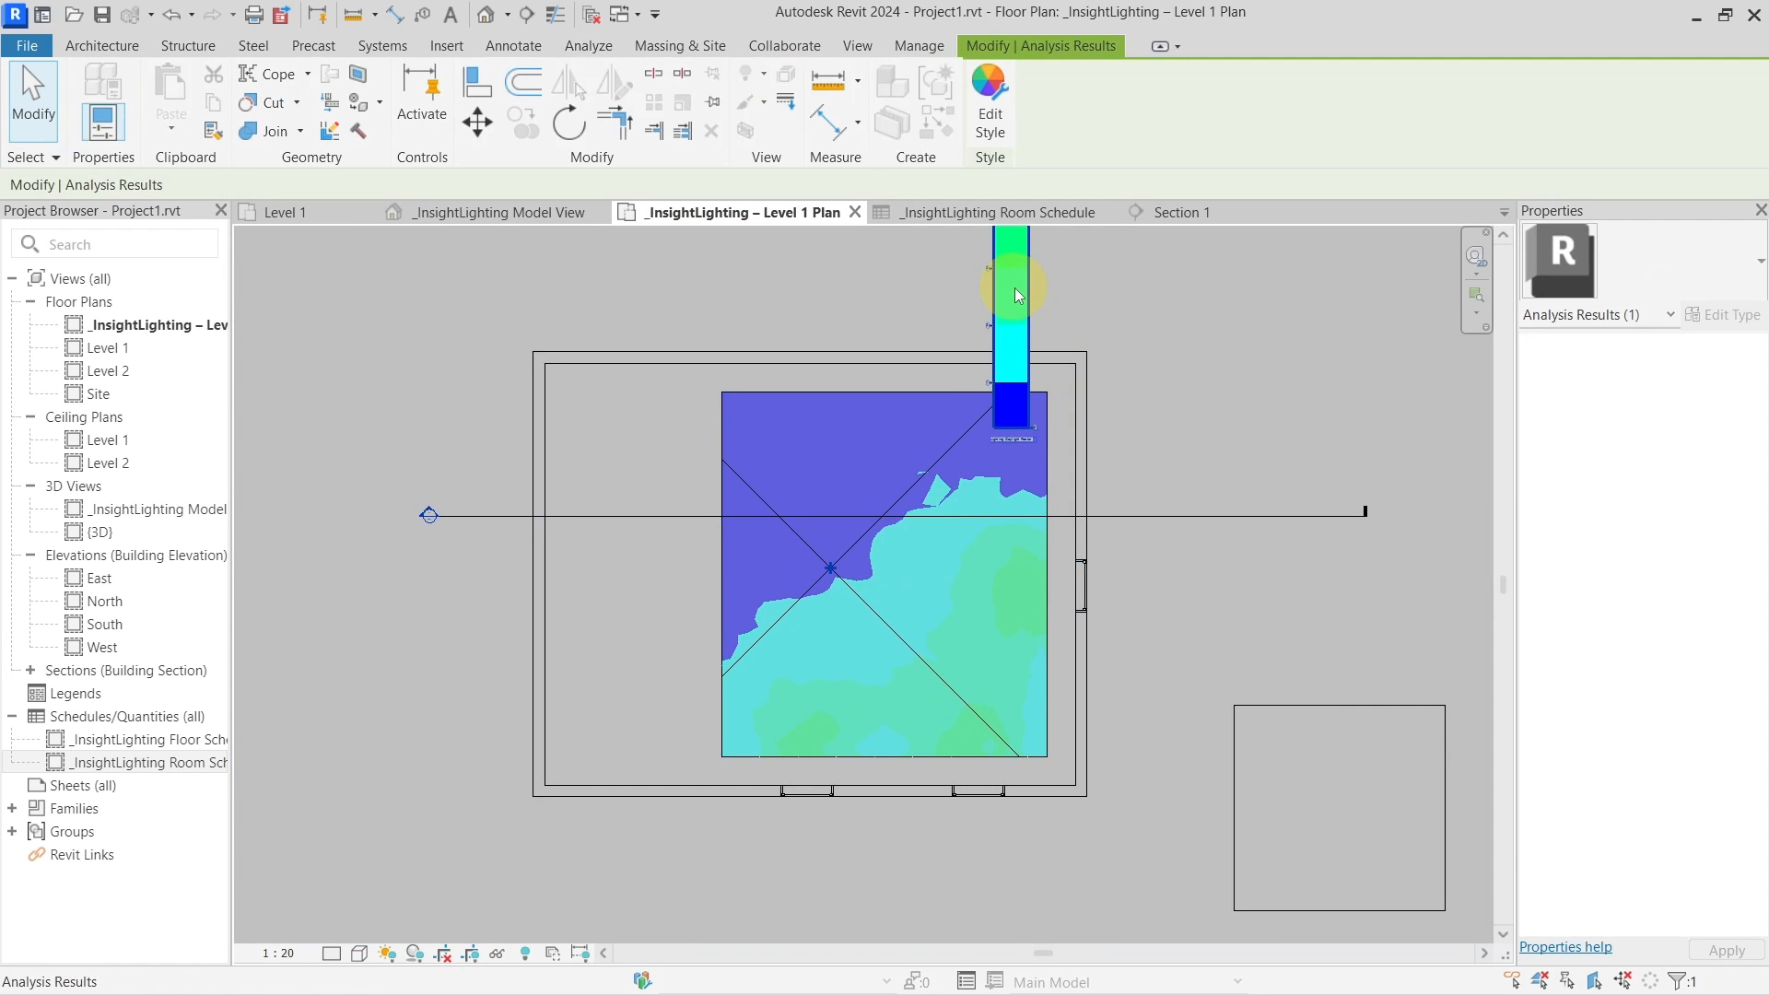
Apply the Lighting Analysis Daylight Factor Style Pts display style with marker text labels set to Show None
key("Escape")
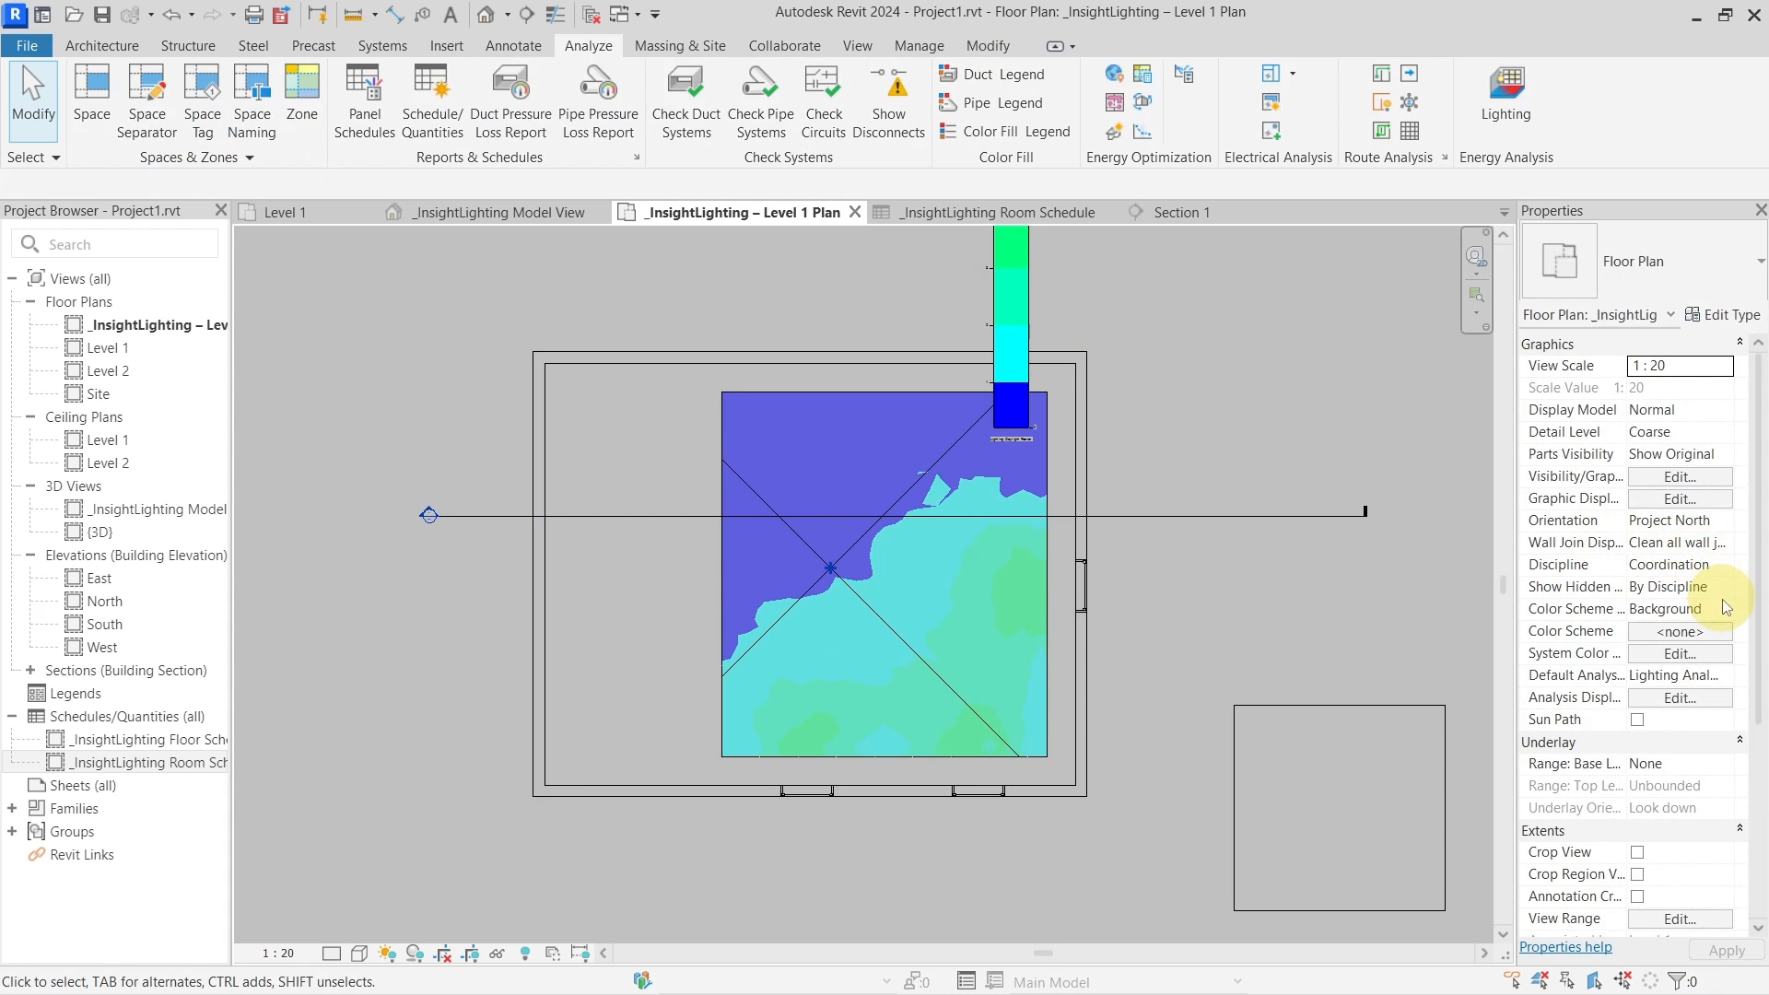
left_click(1679, 698)
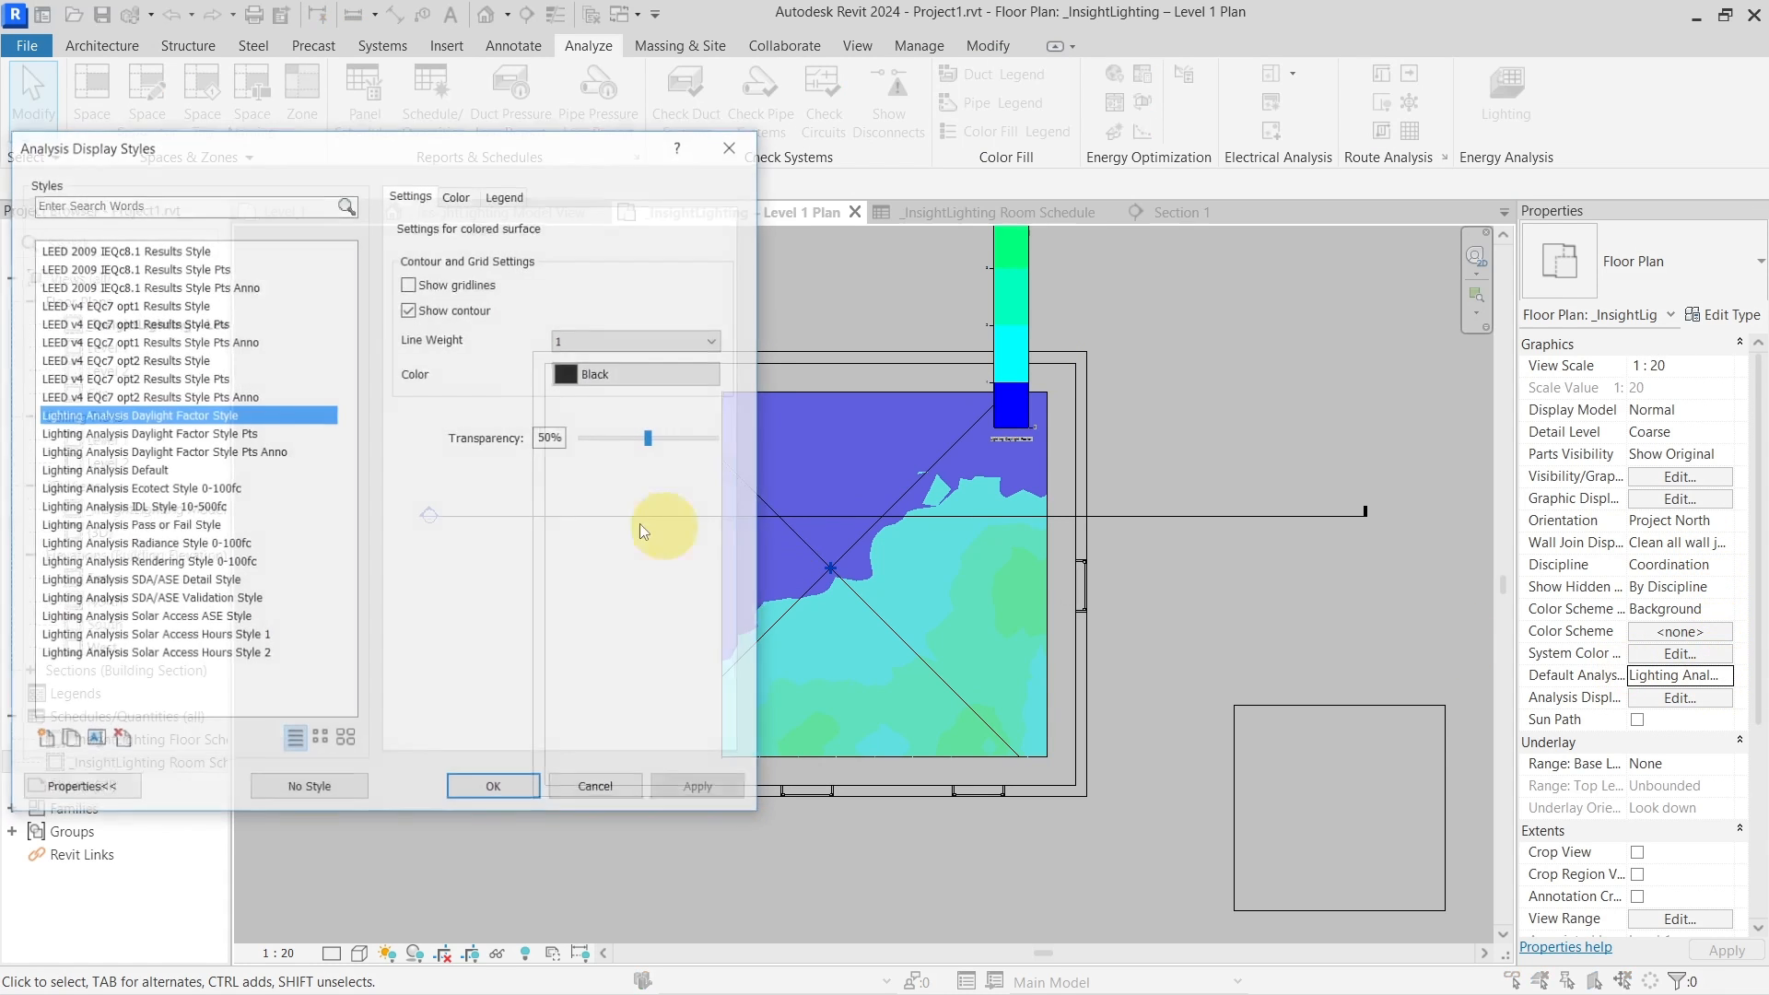
left_click(238, 433)
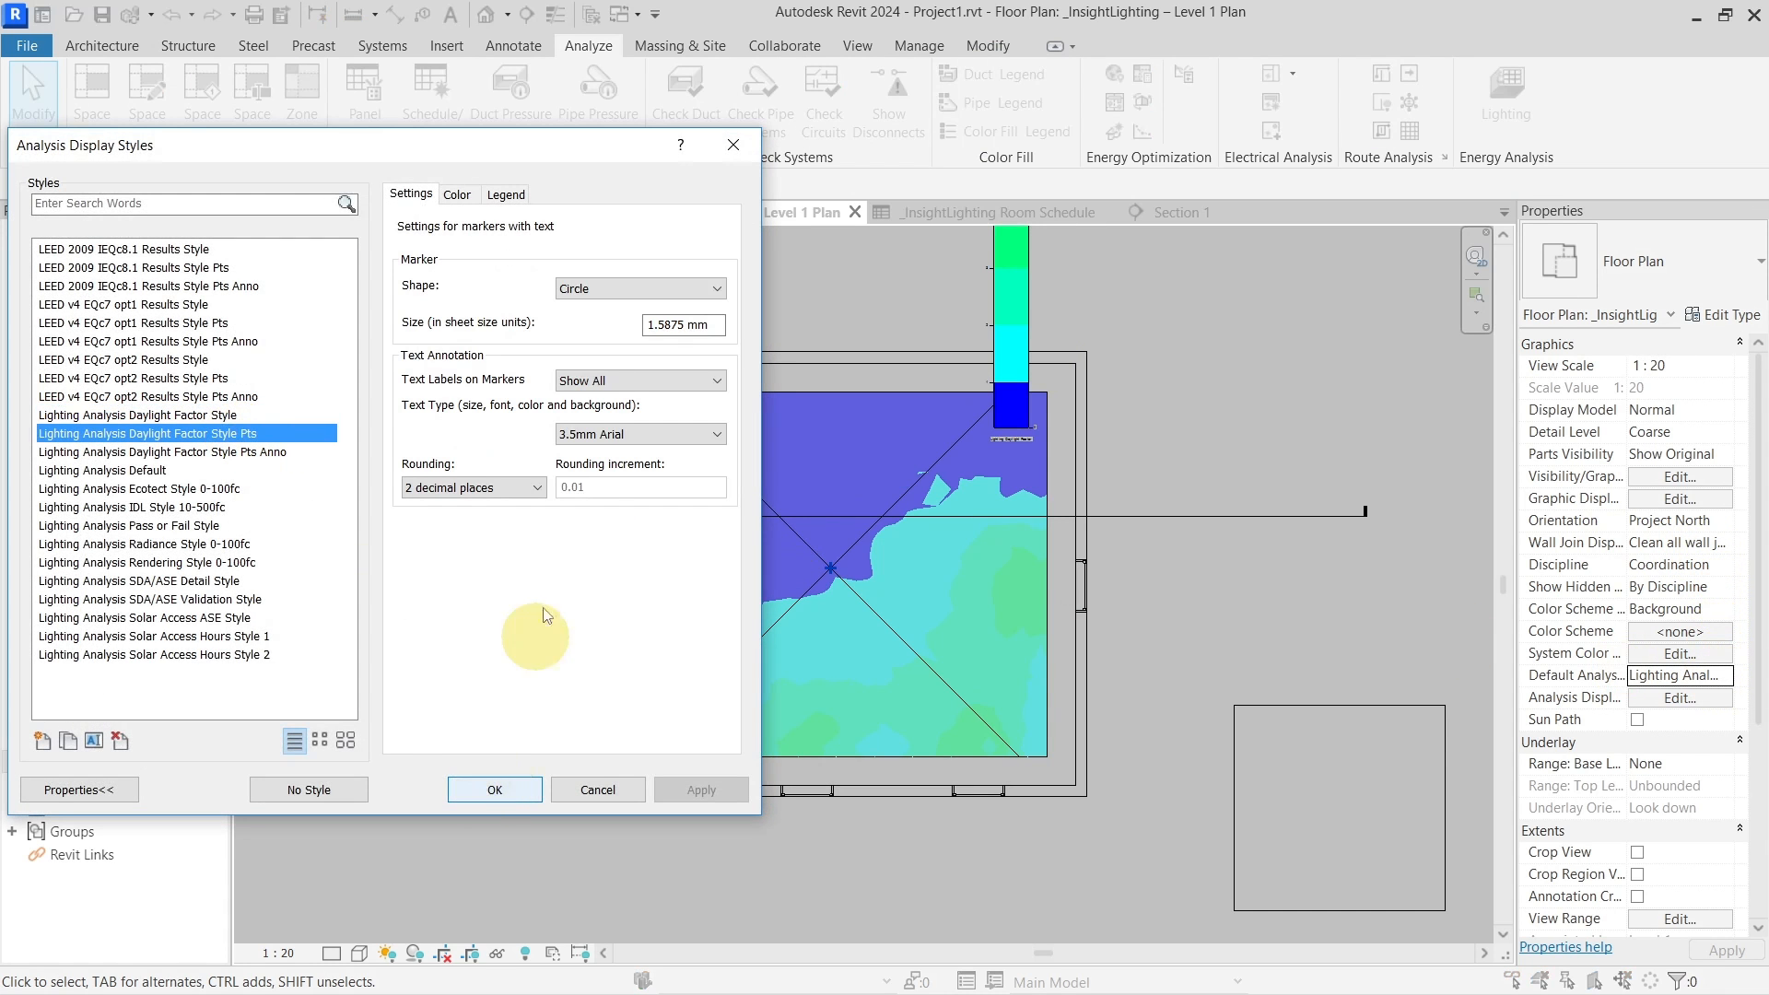
left_click(632, 381)
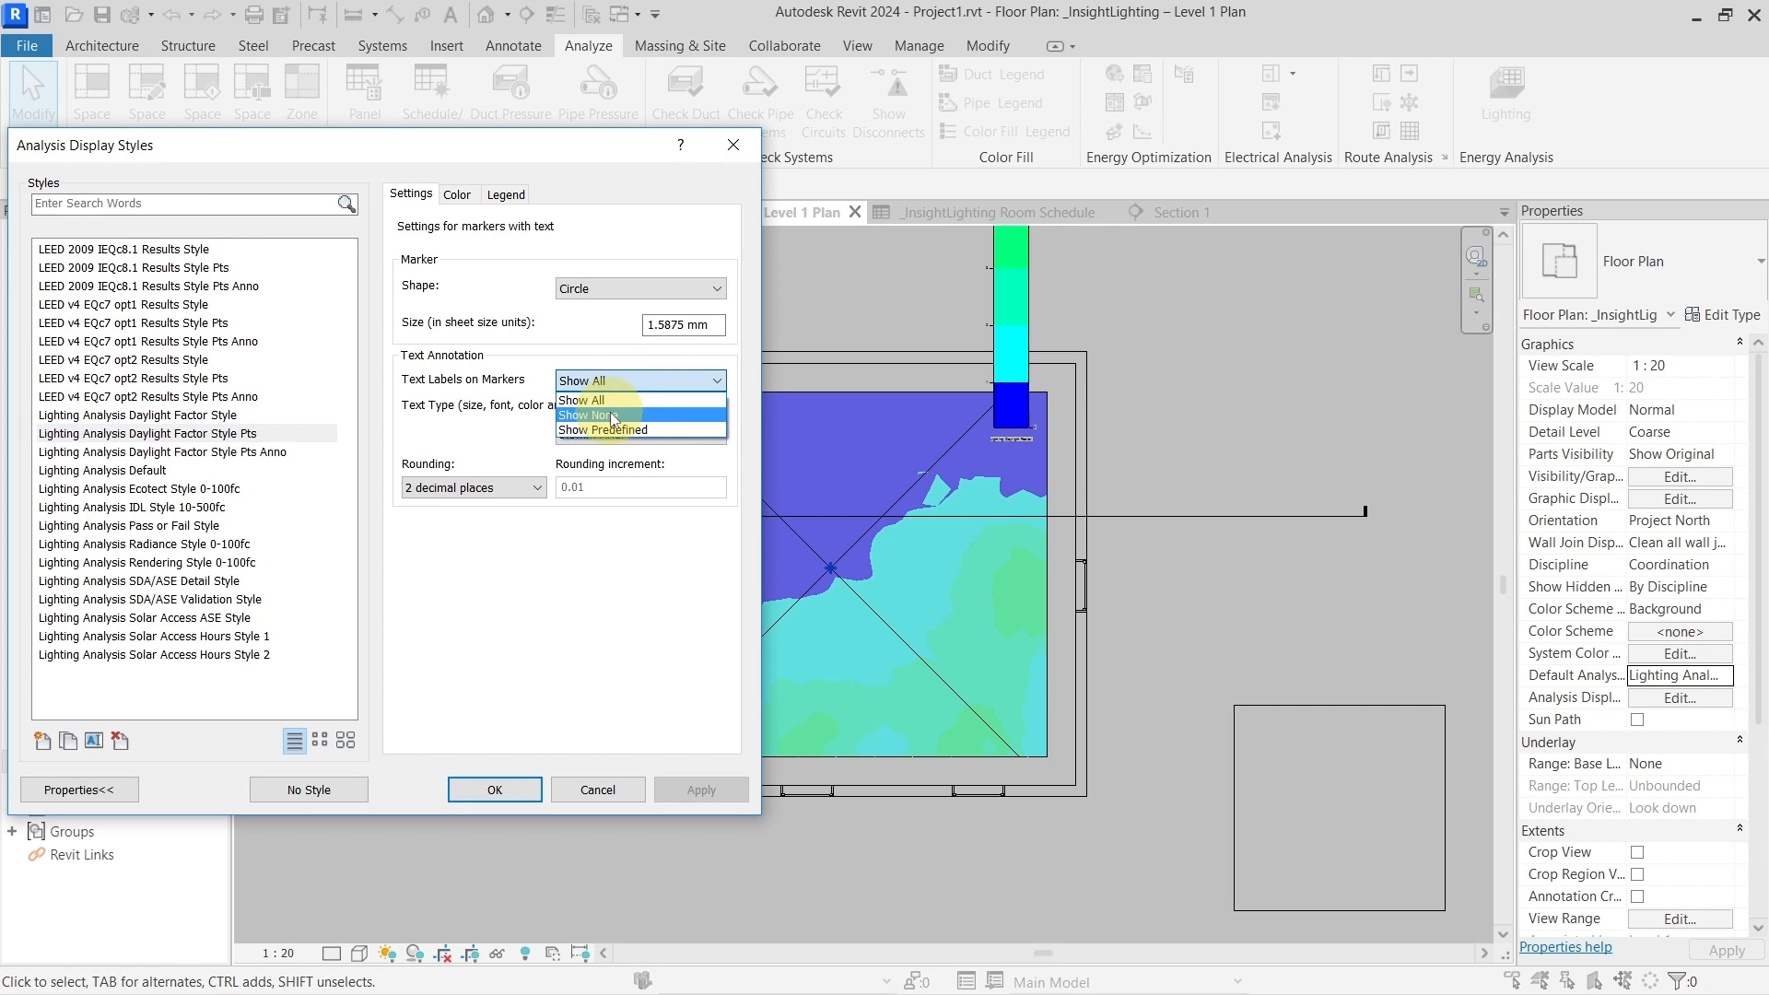
left_click(614, 416)
left_click(516, 791)
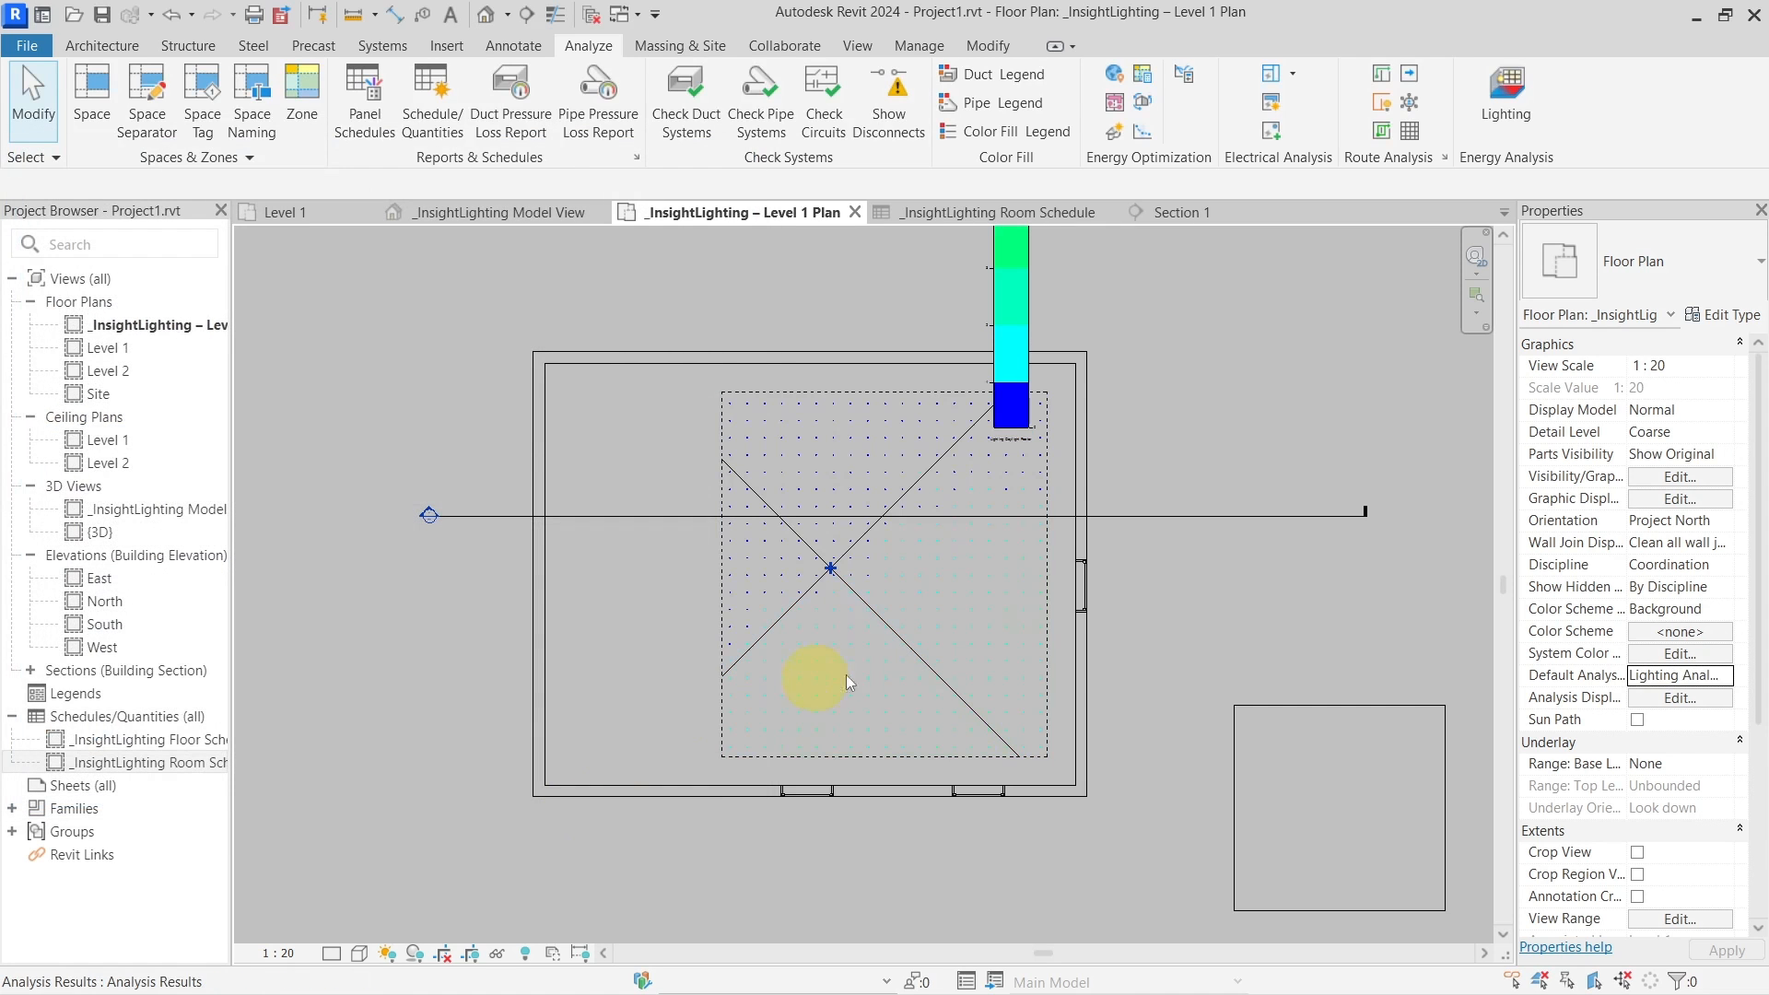
Set the plan scale to 1:50, move the legend right of the room, and view the Room Schedule
left_click(284, 953)
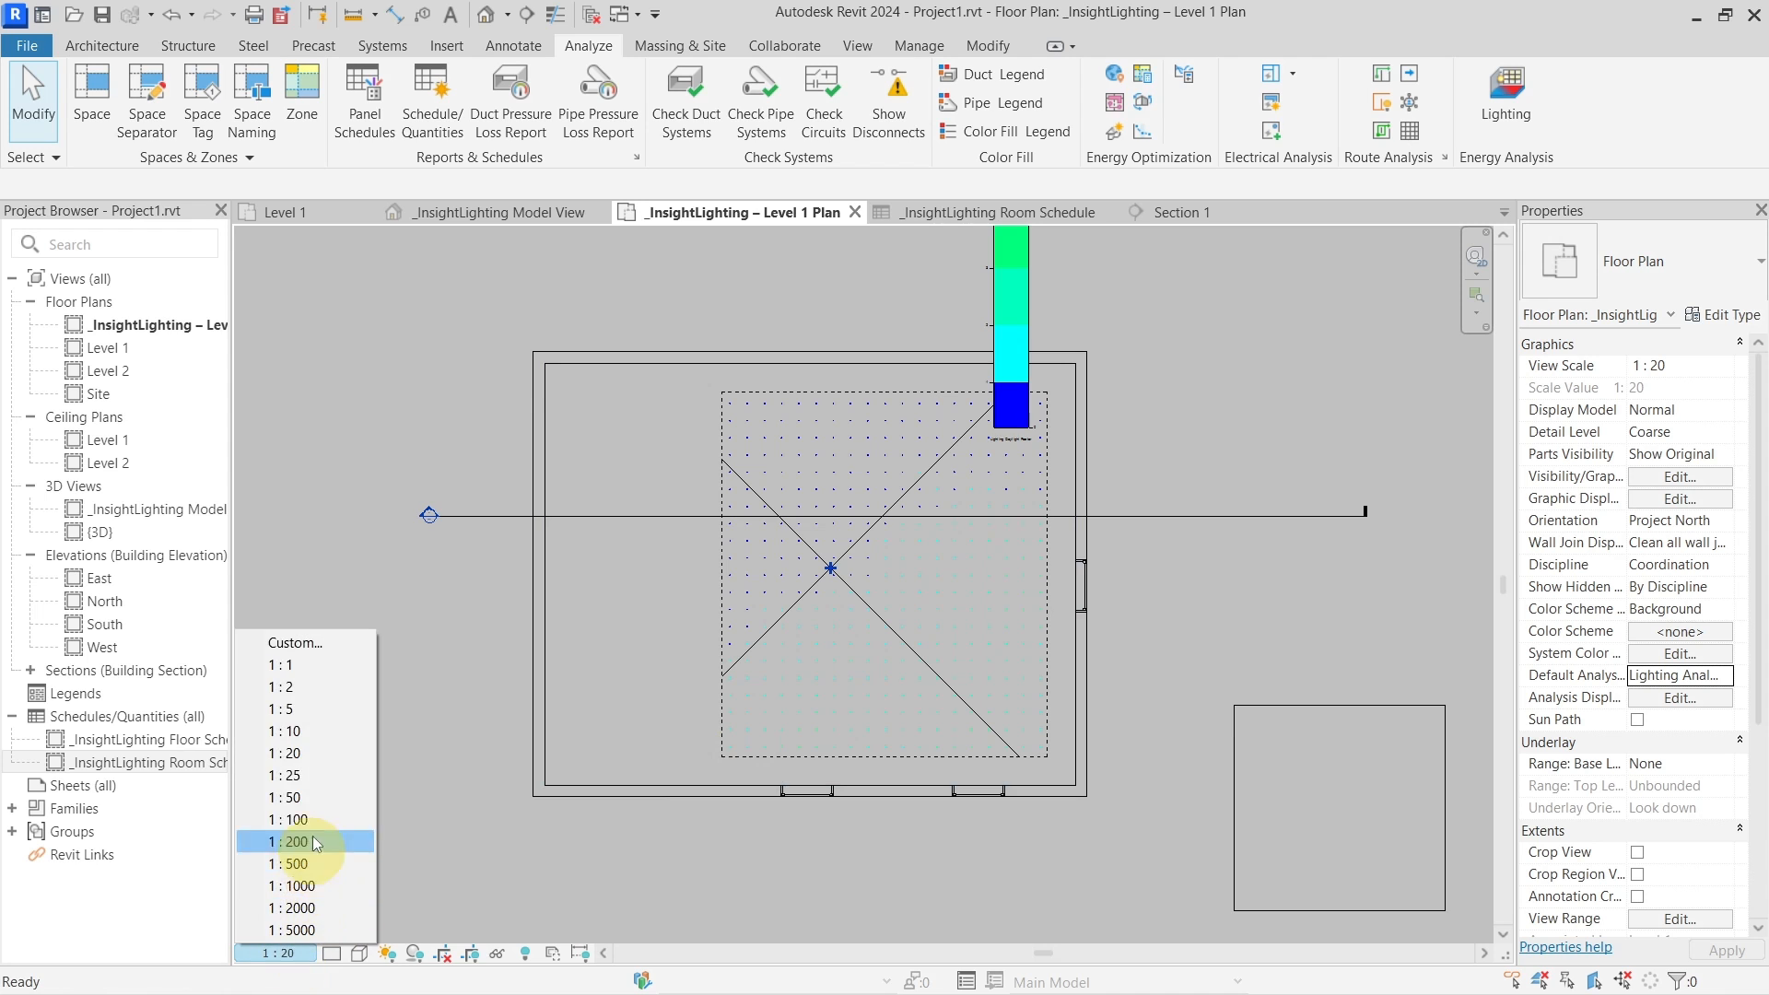
left_click(313, 797)
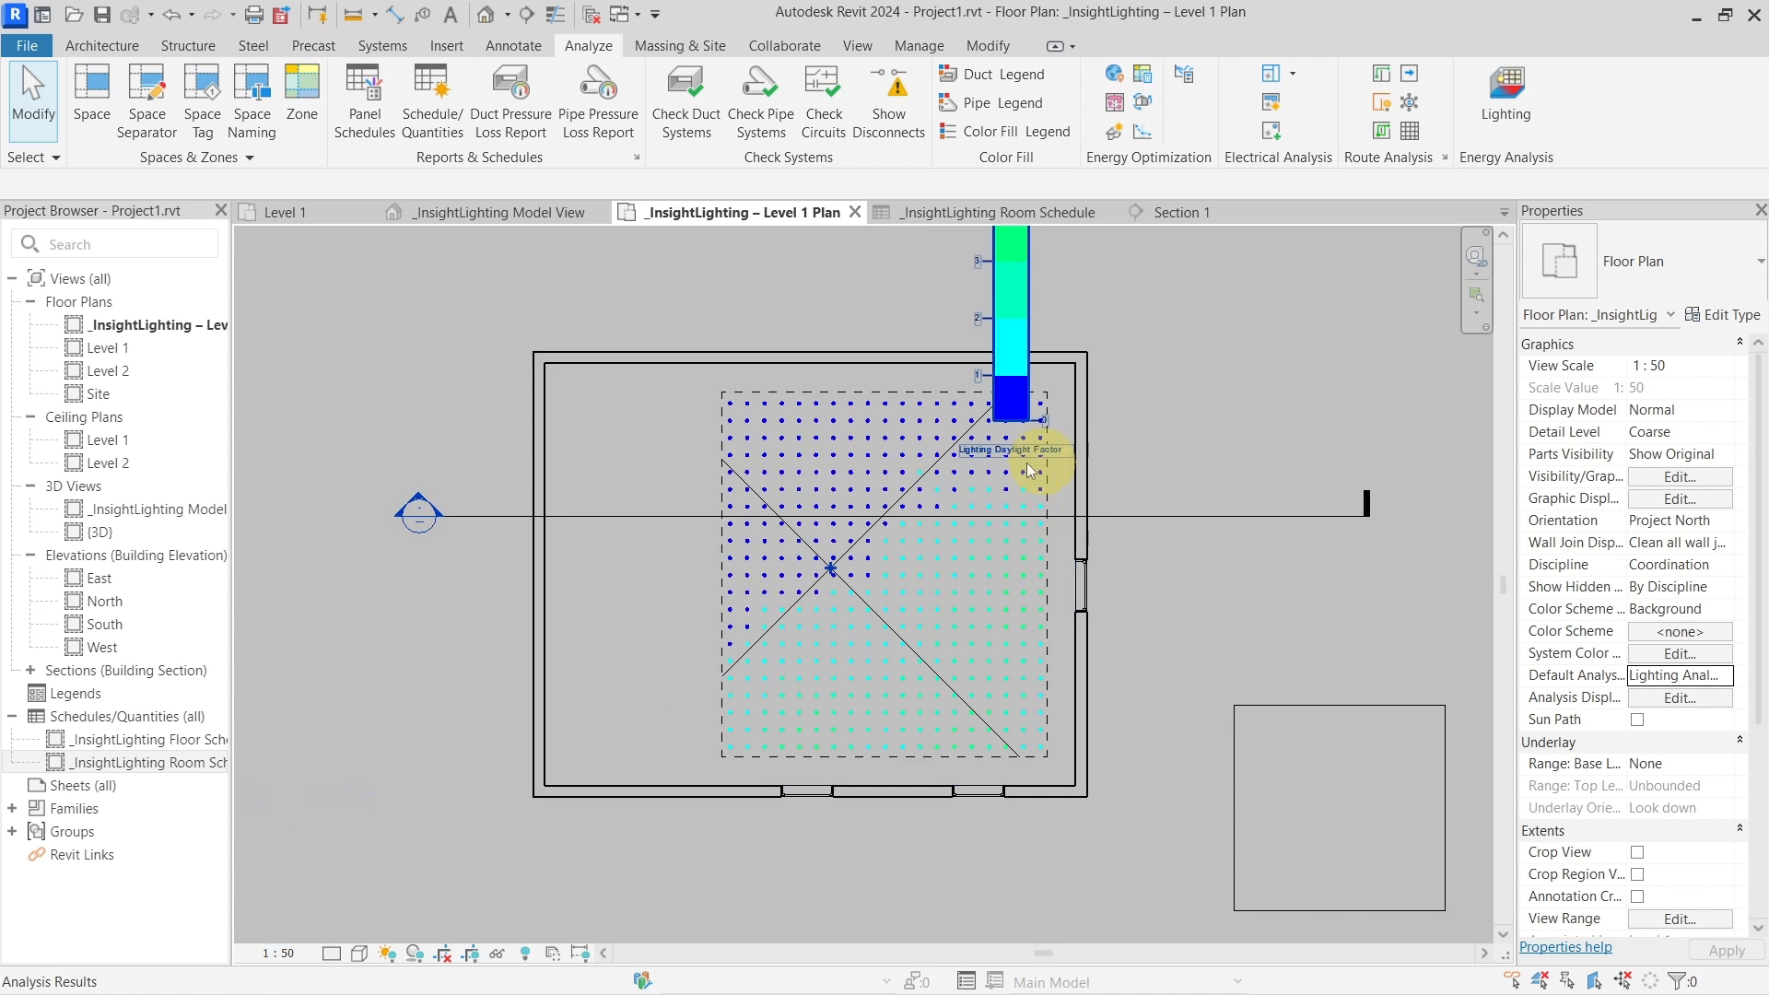
scroll(982, 518, "up", 1)
left_click(1024, 269)
left_click_drag(1023, 268, 1202, 420)
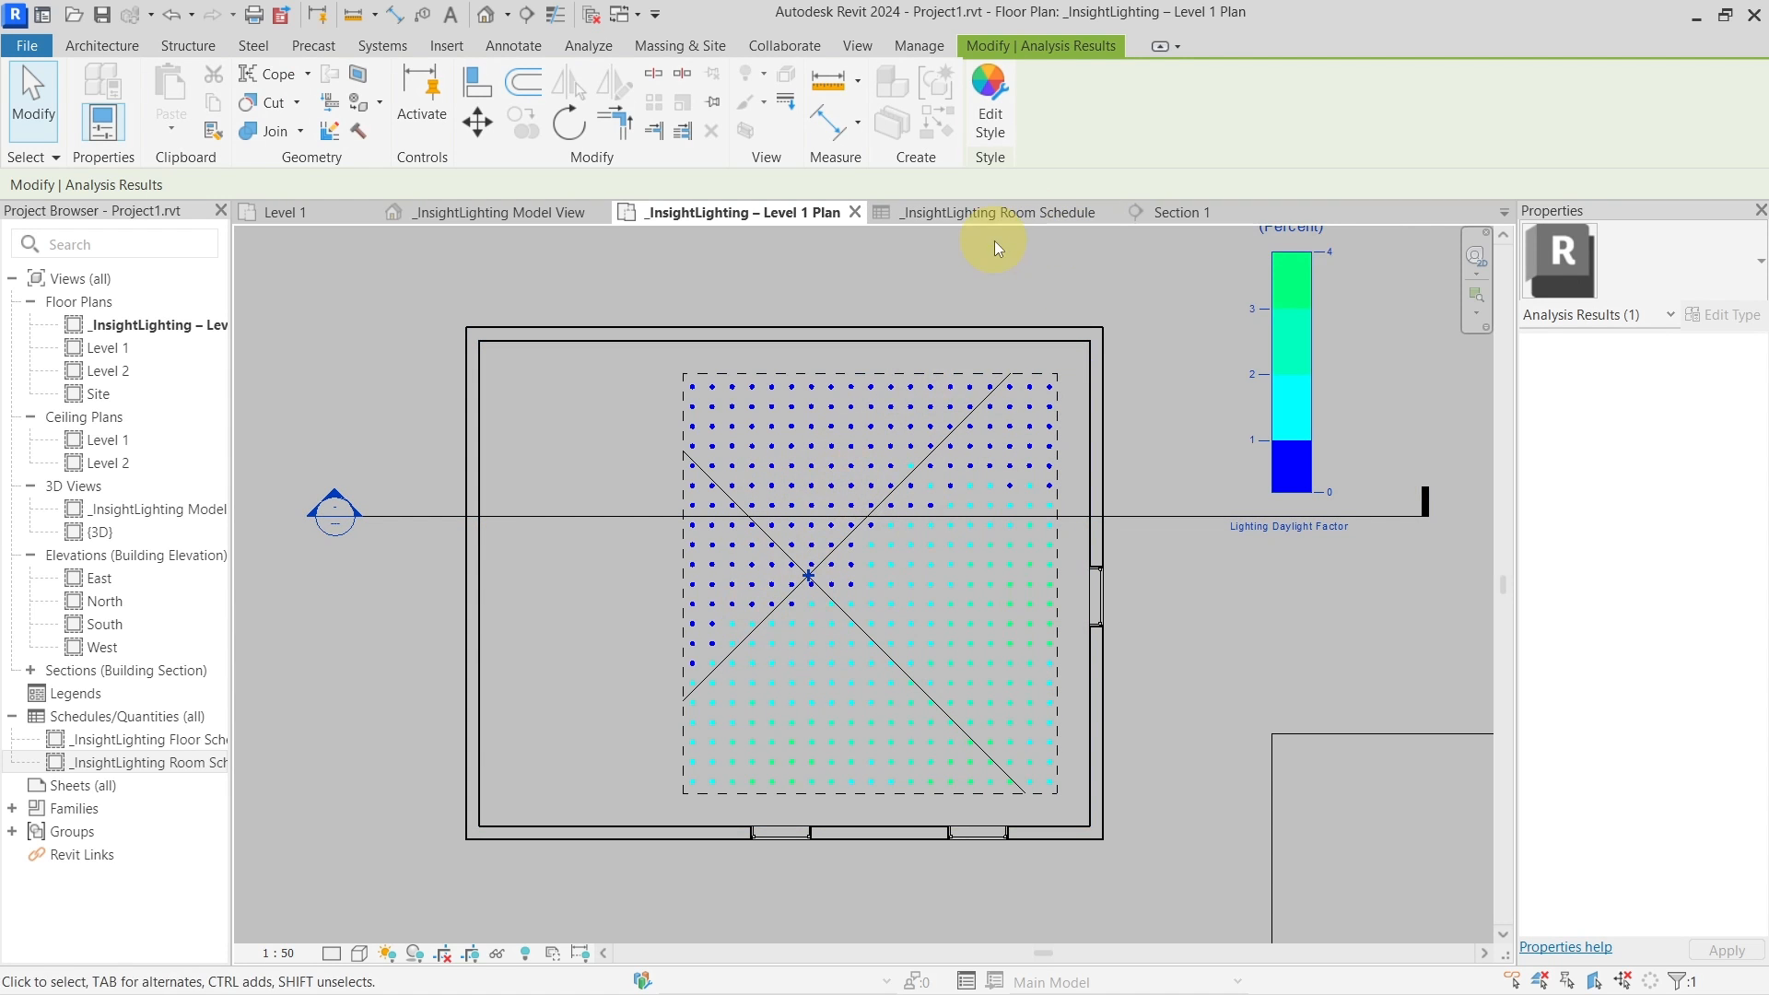
left_click(989, 215)
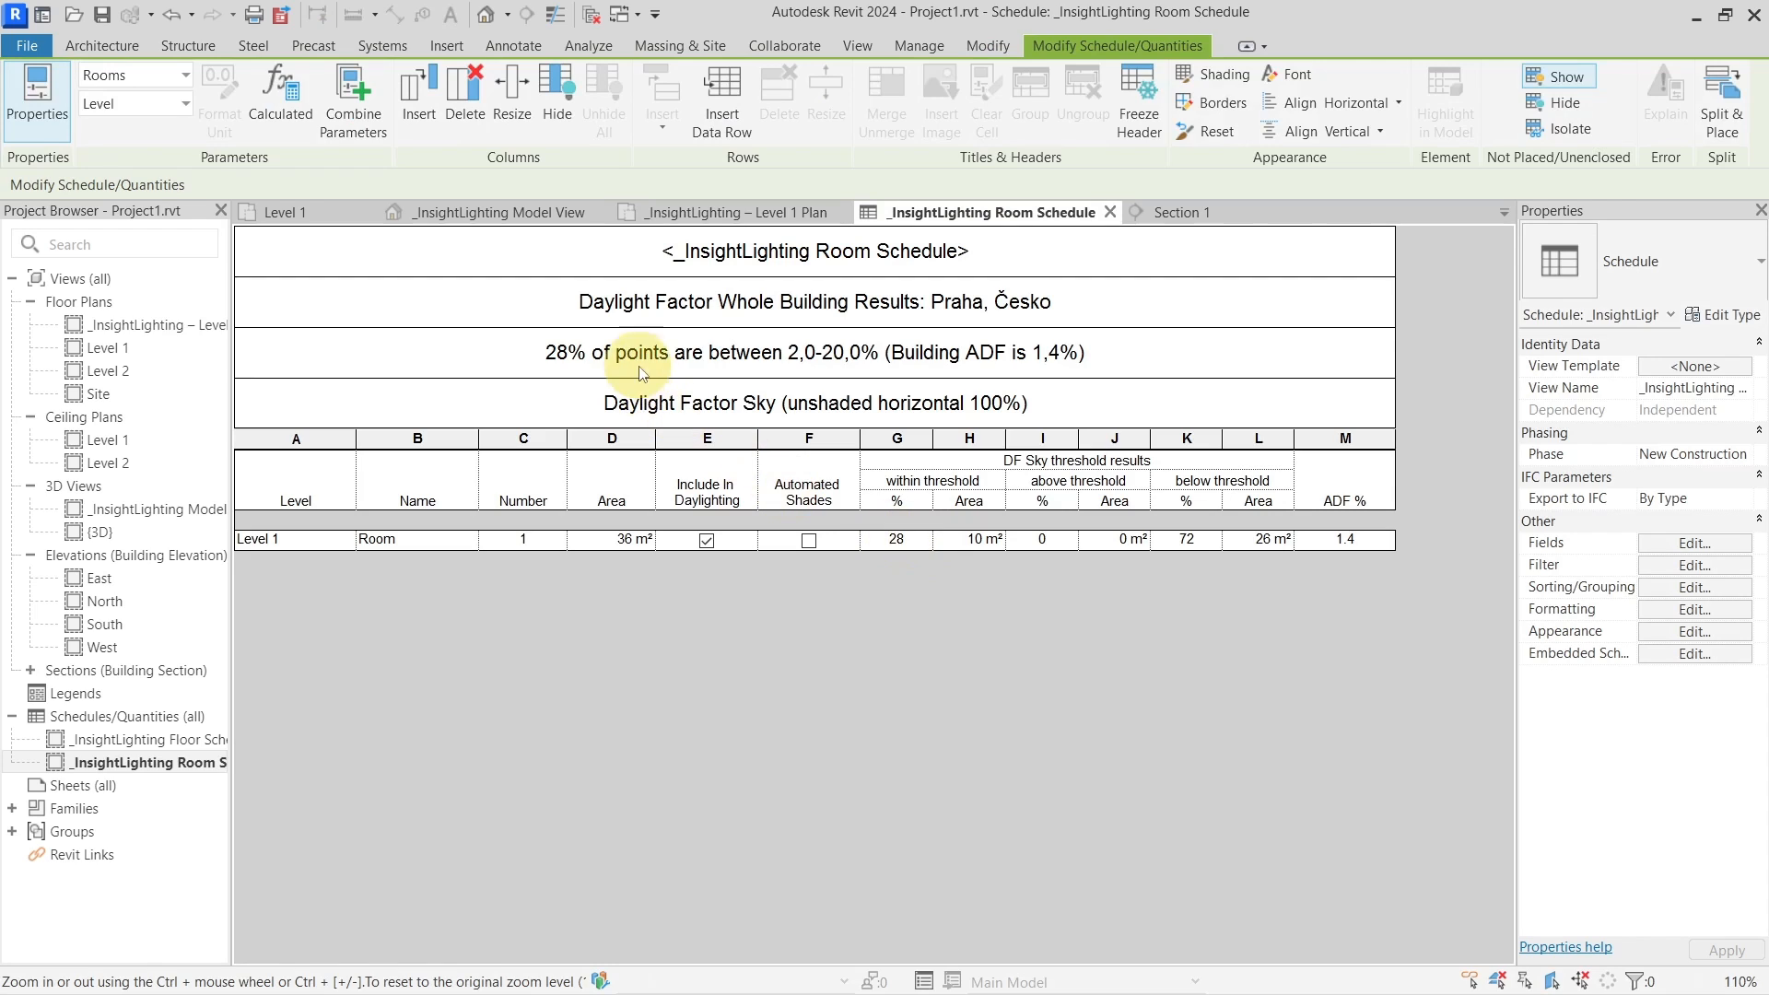
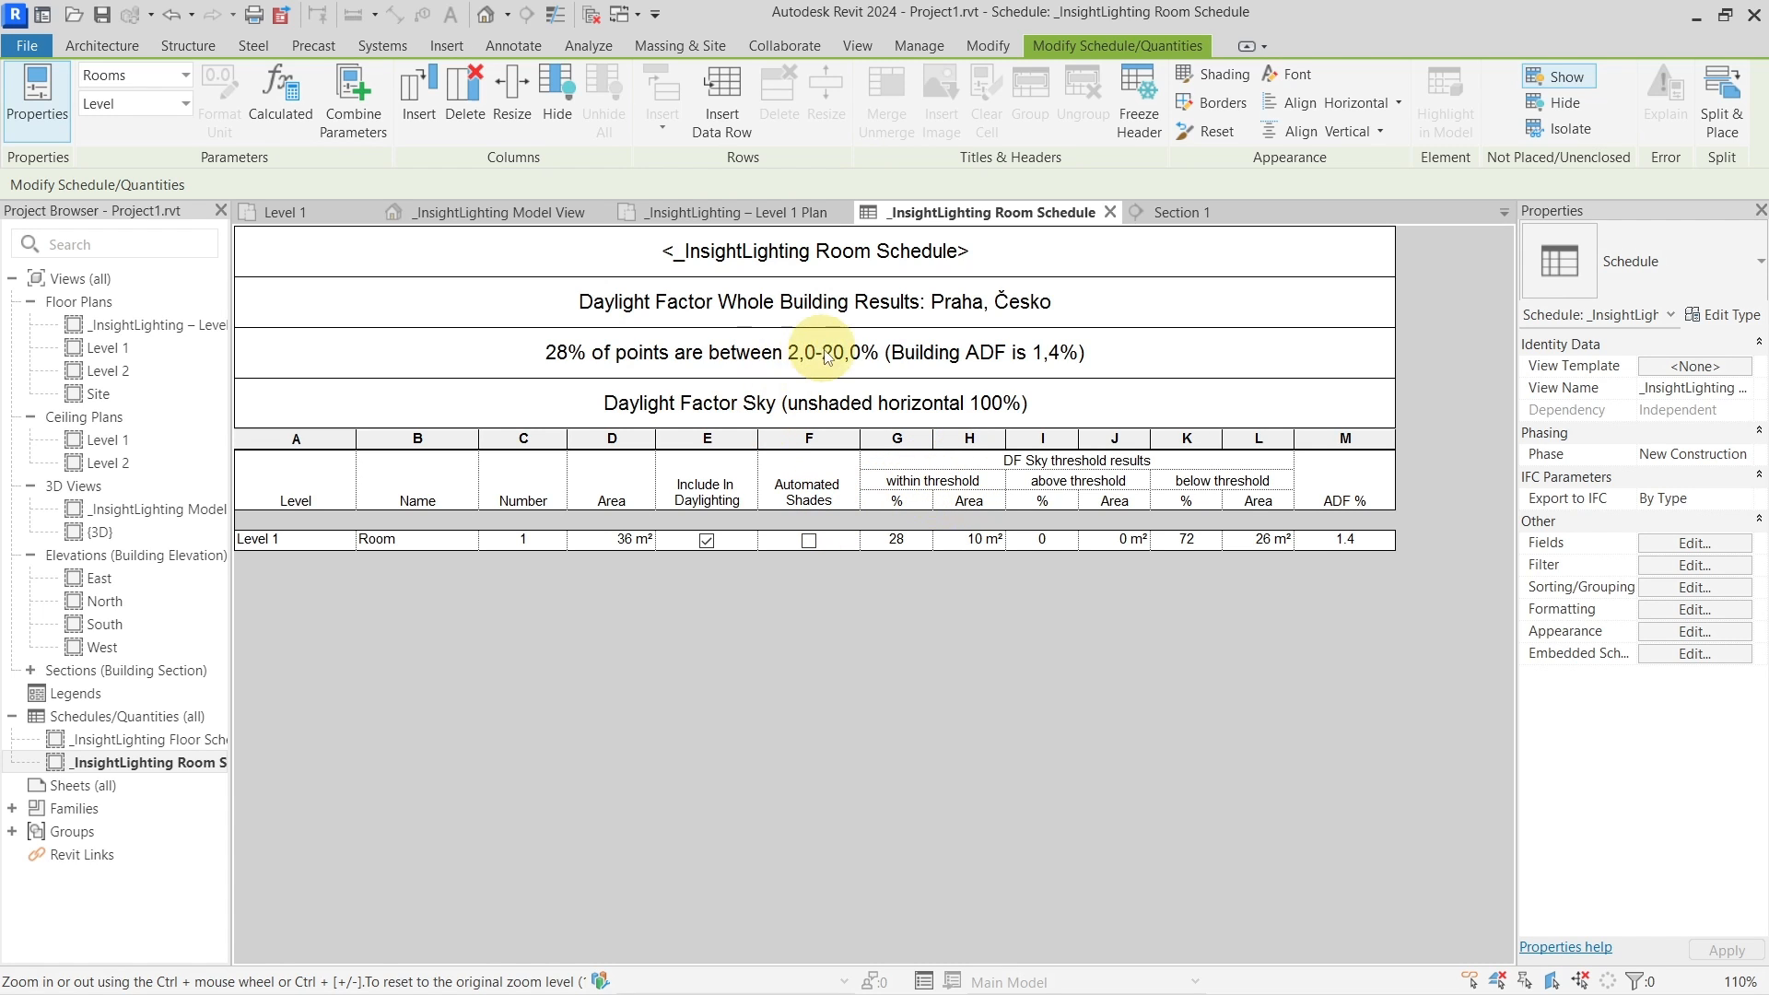
Switch from the Level 1 Plan to the _InsightLighting Model View and dismiss the Lighting dialog
left_click(742, 214)
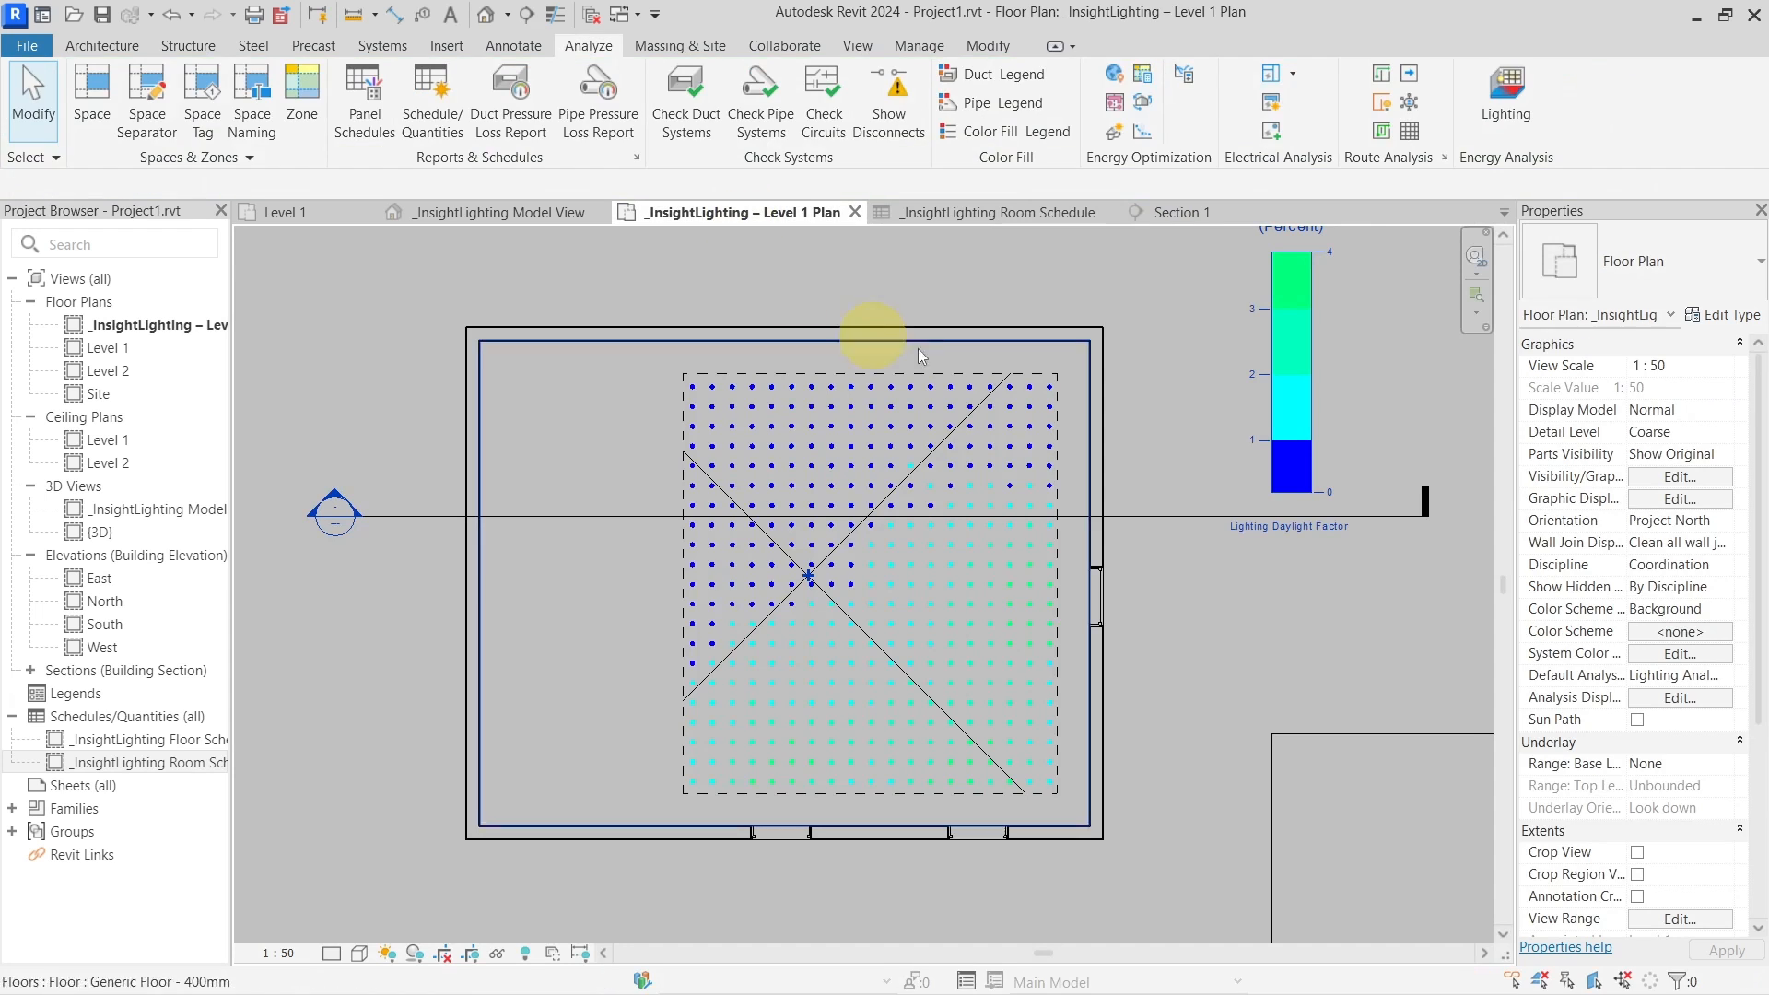
left_click(551, 213)
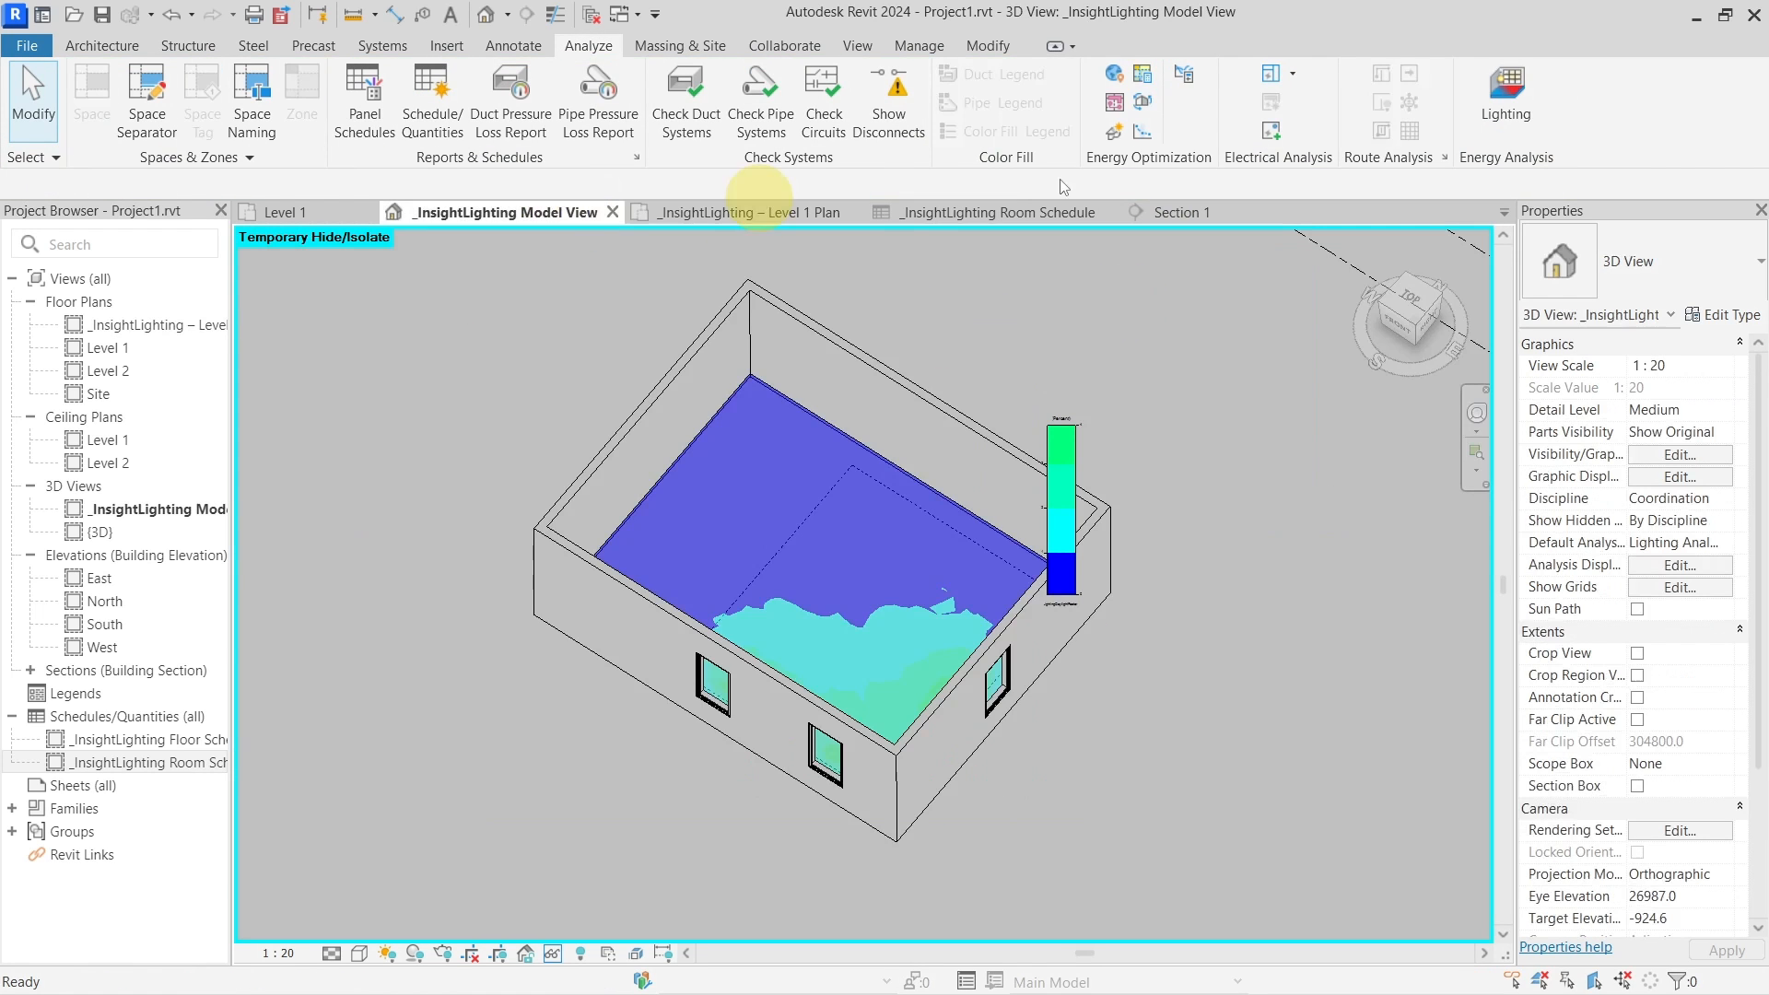
left_click(1496, 96)
left_click(974, 657)
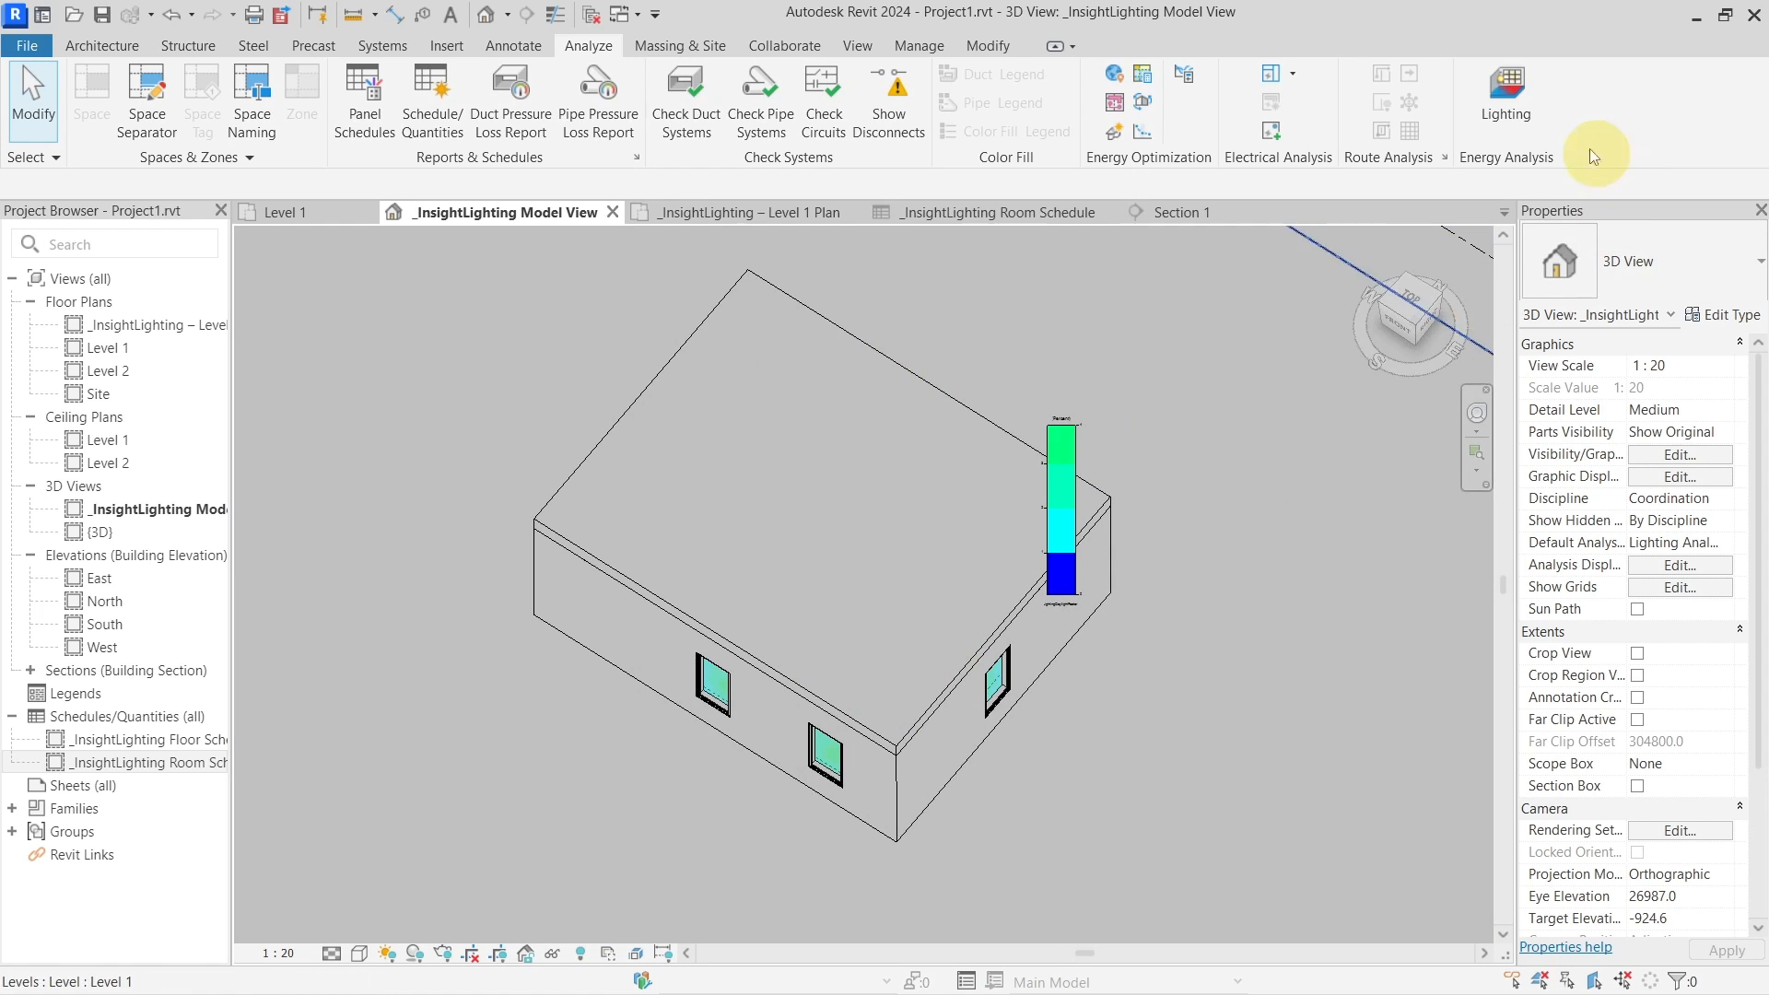
Set up a Daylight Factor (beta) run on Level 1 with upper threshold 5 and 33 plane height
left_click(1500, 116)
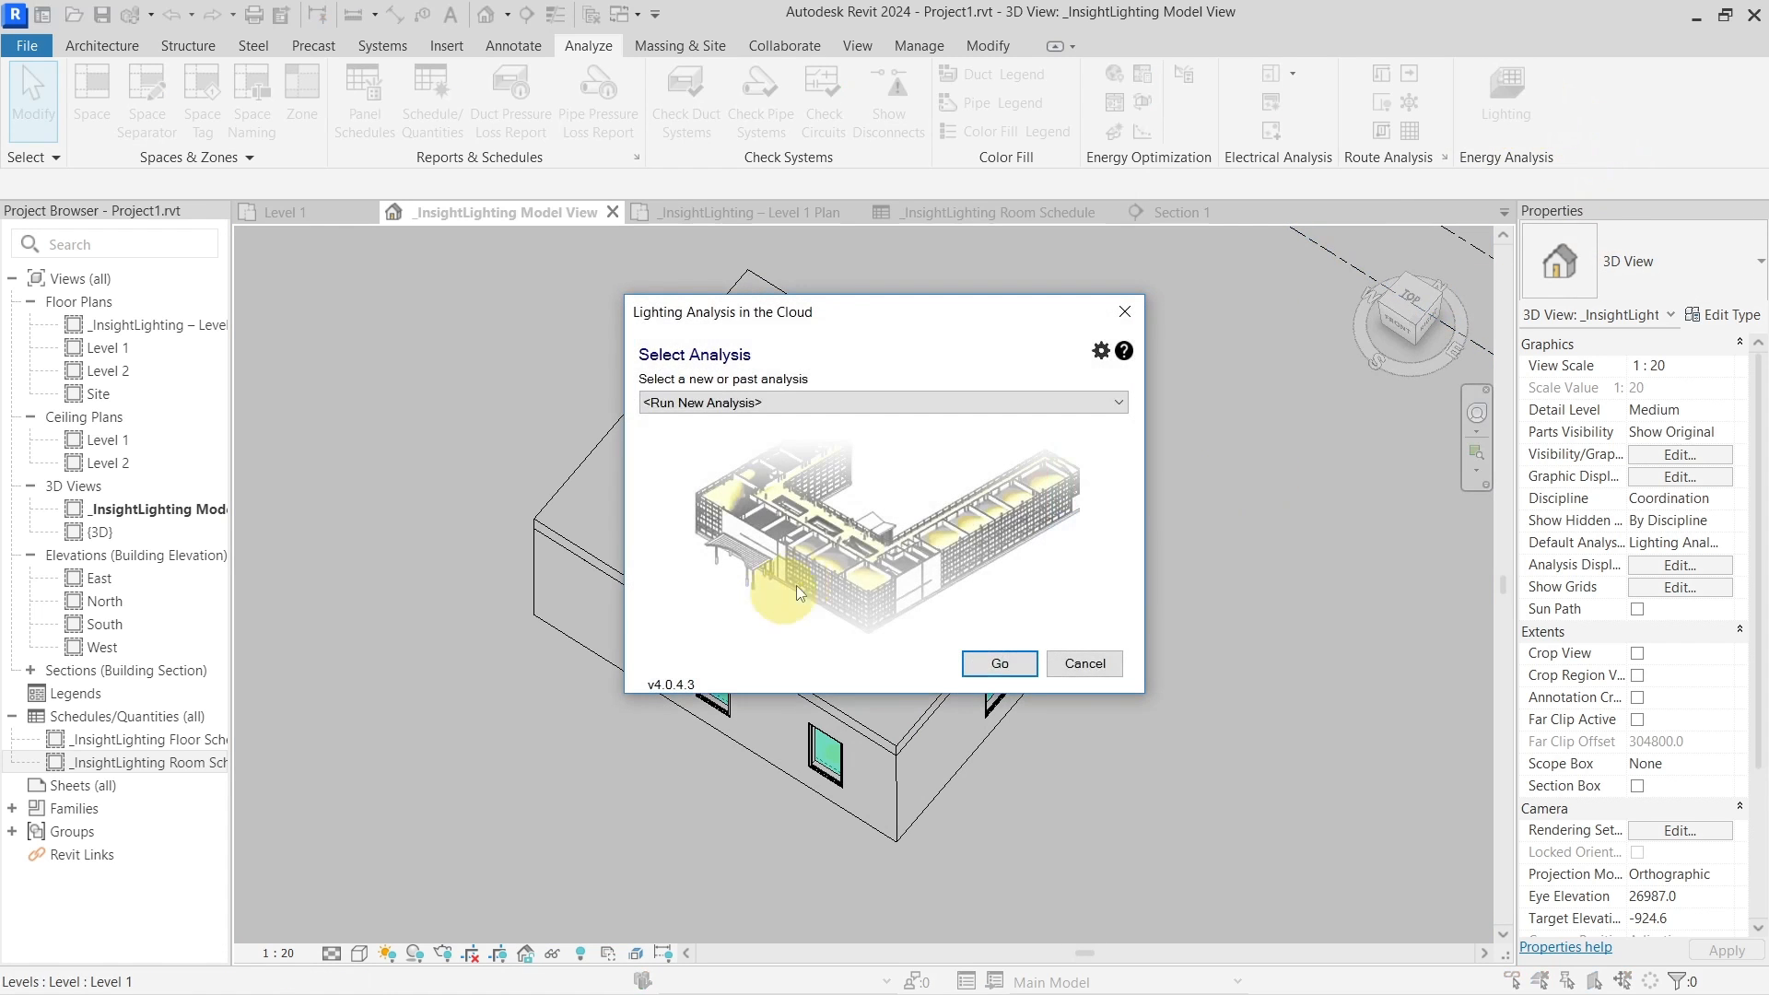
left_click(998, 663)
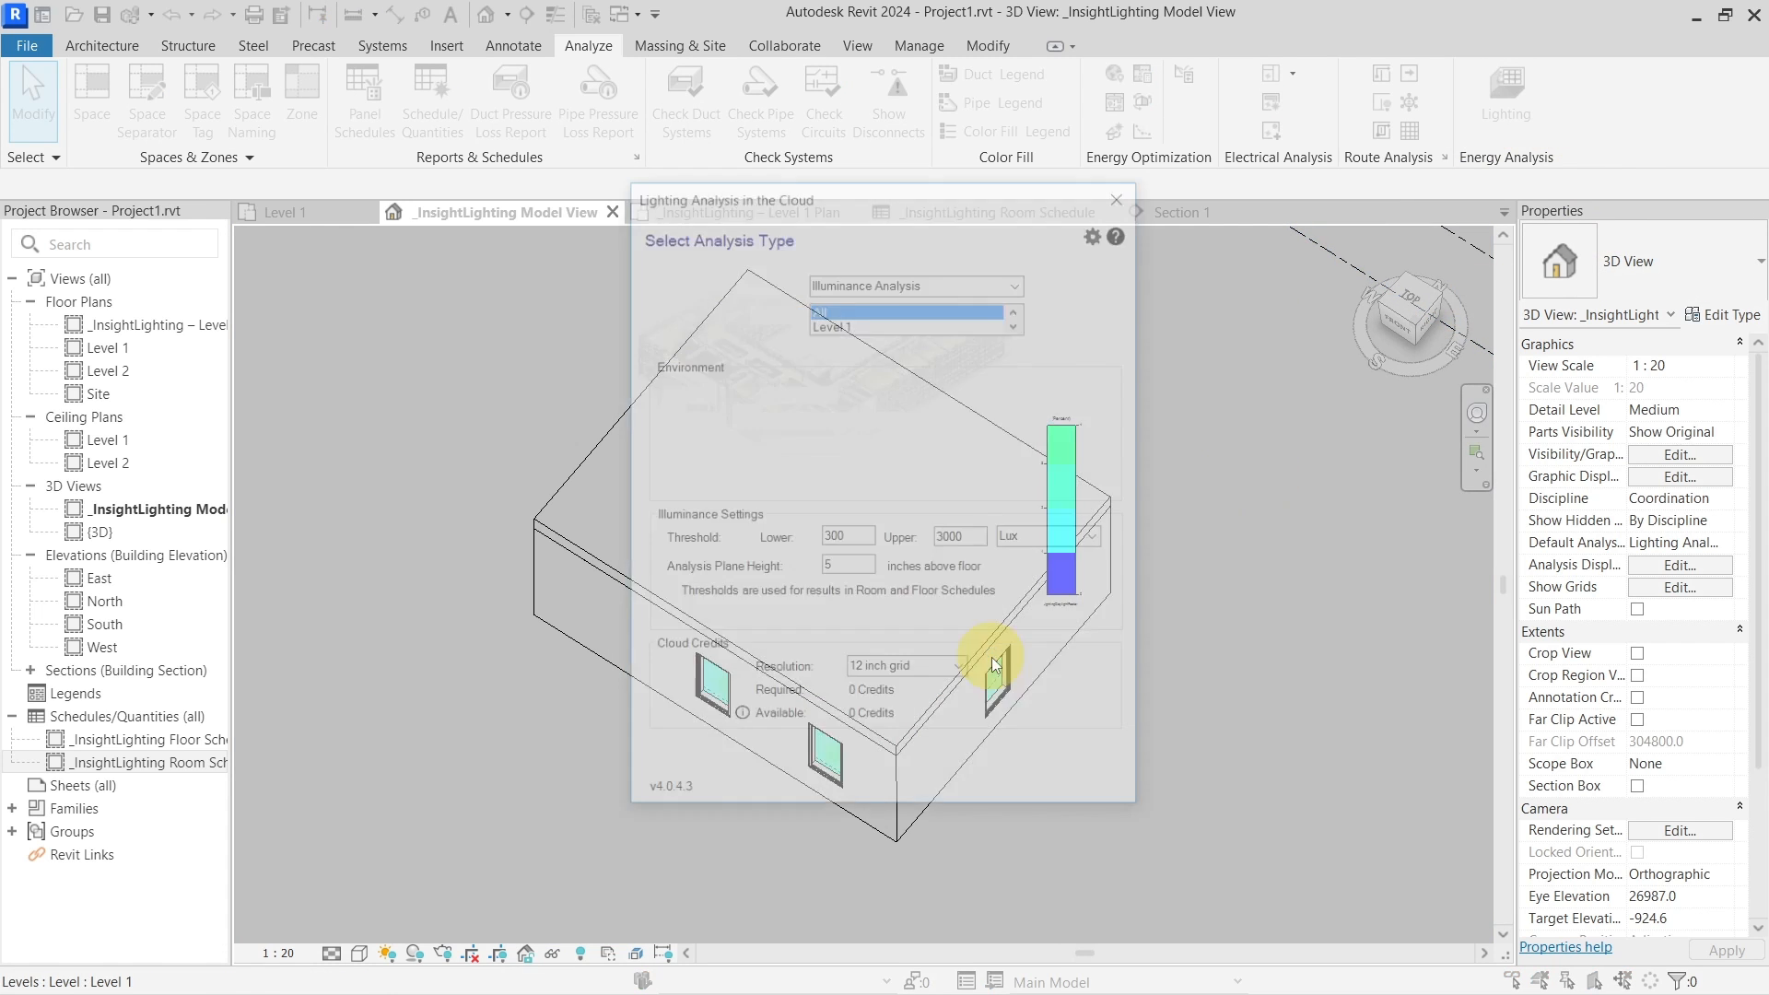
left_click(1018, 282)
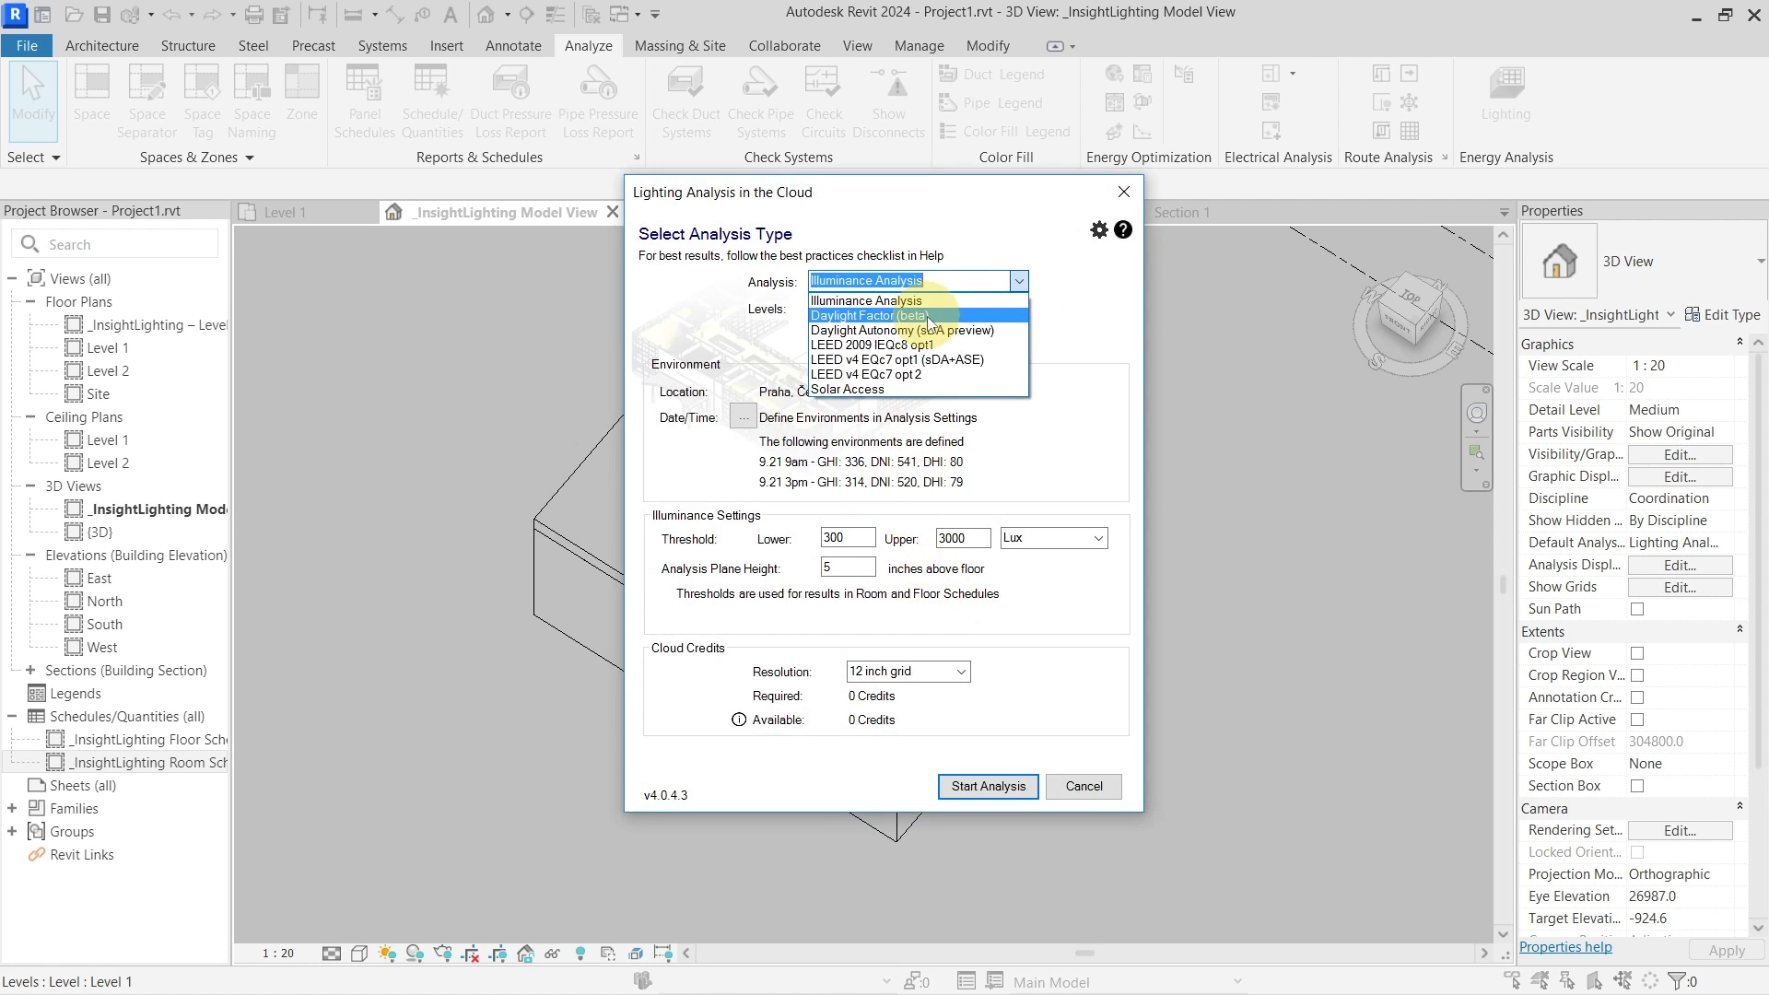
left_click(927, 318)
left_click(969, 323)
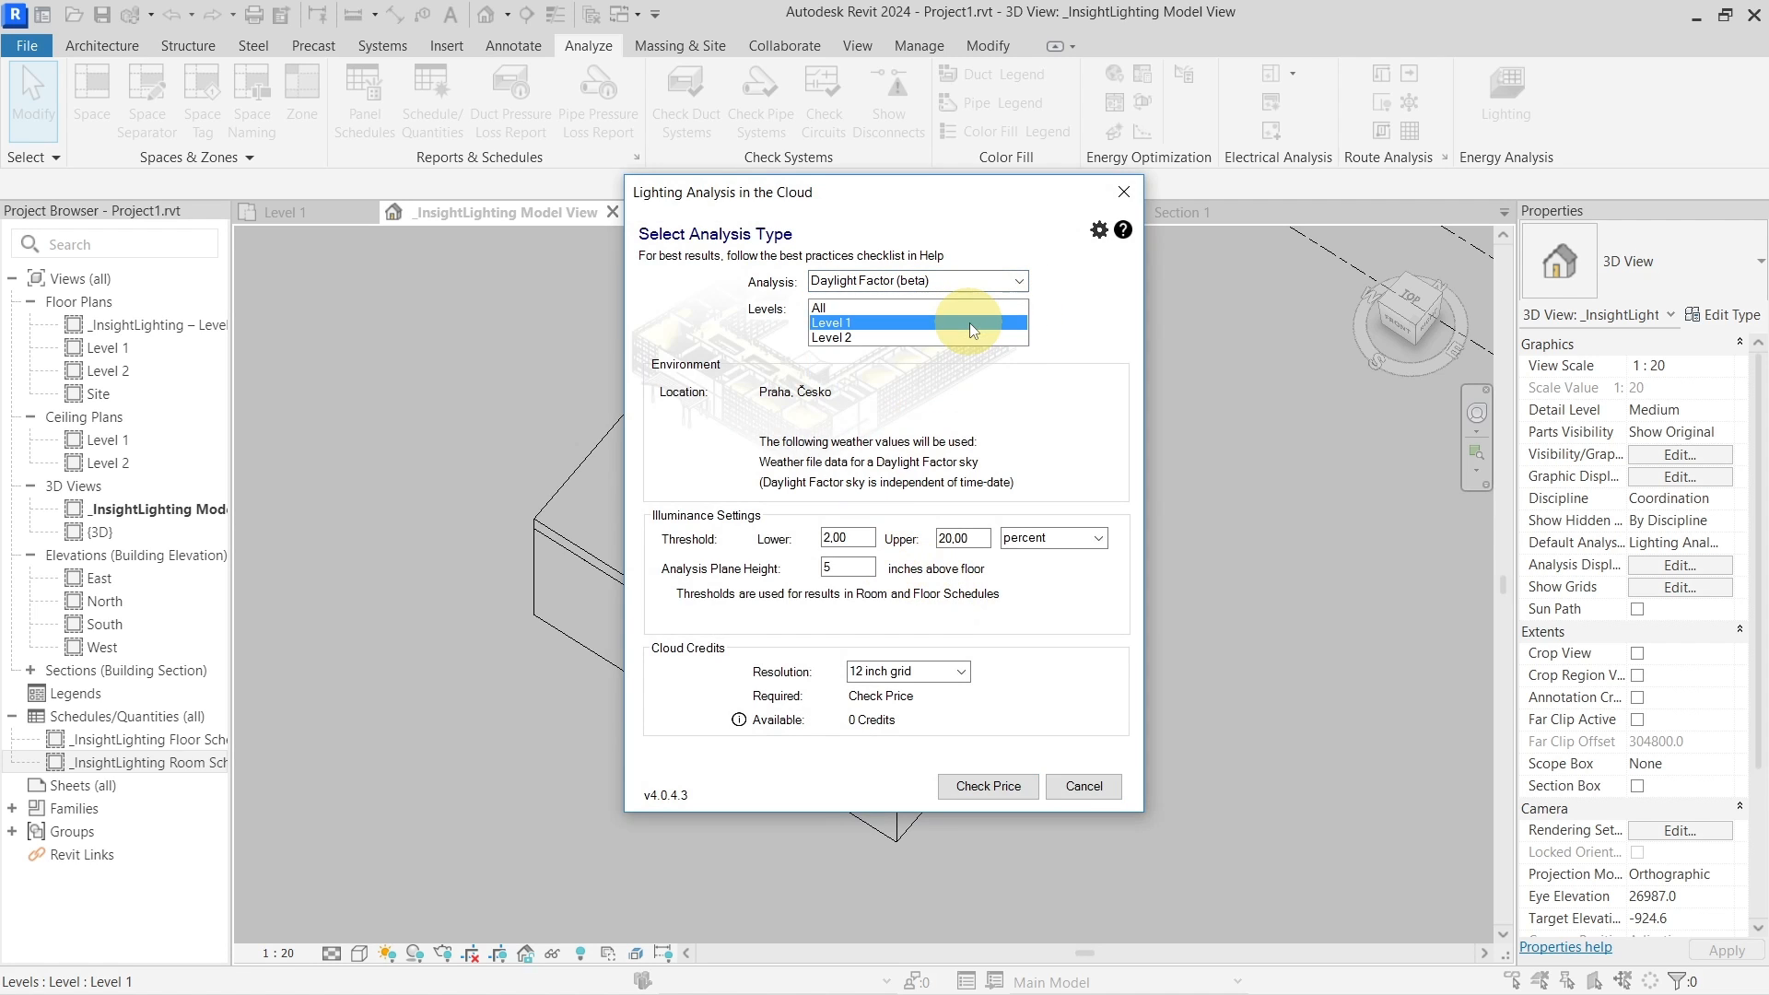
double_click(970, 539)
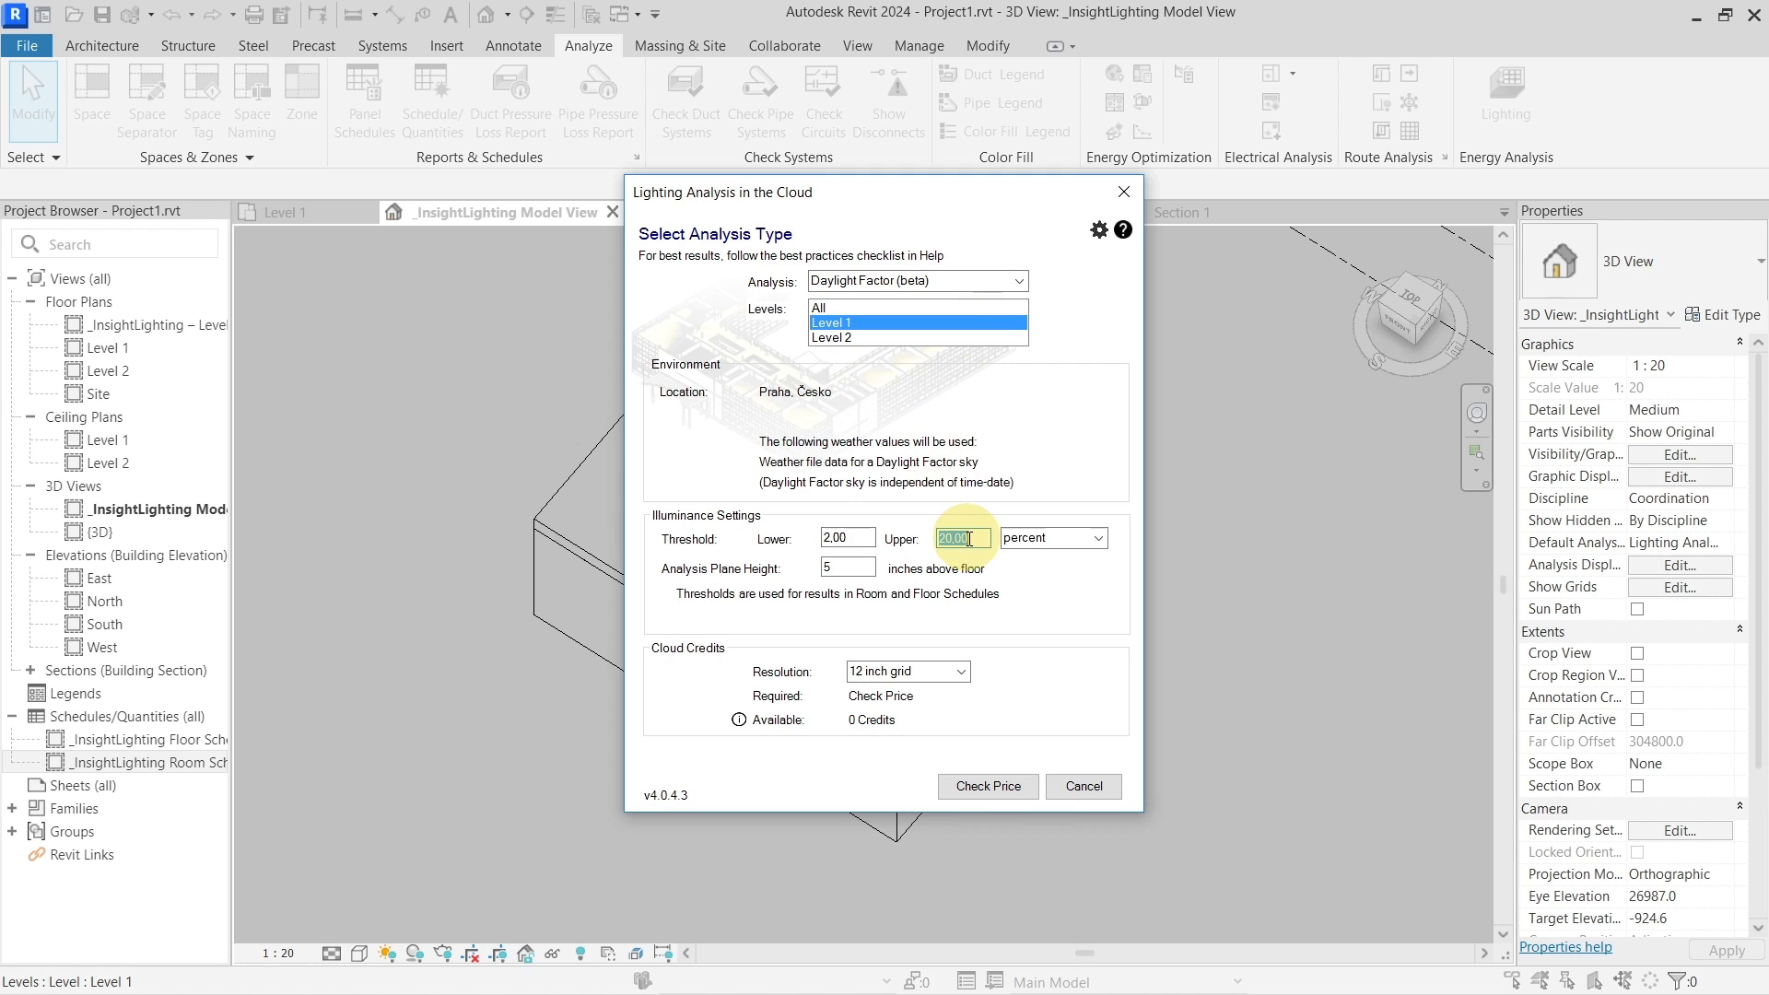
type("10")
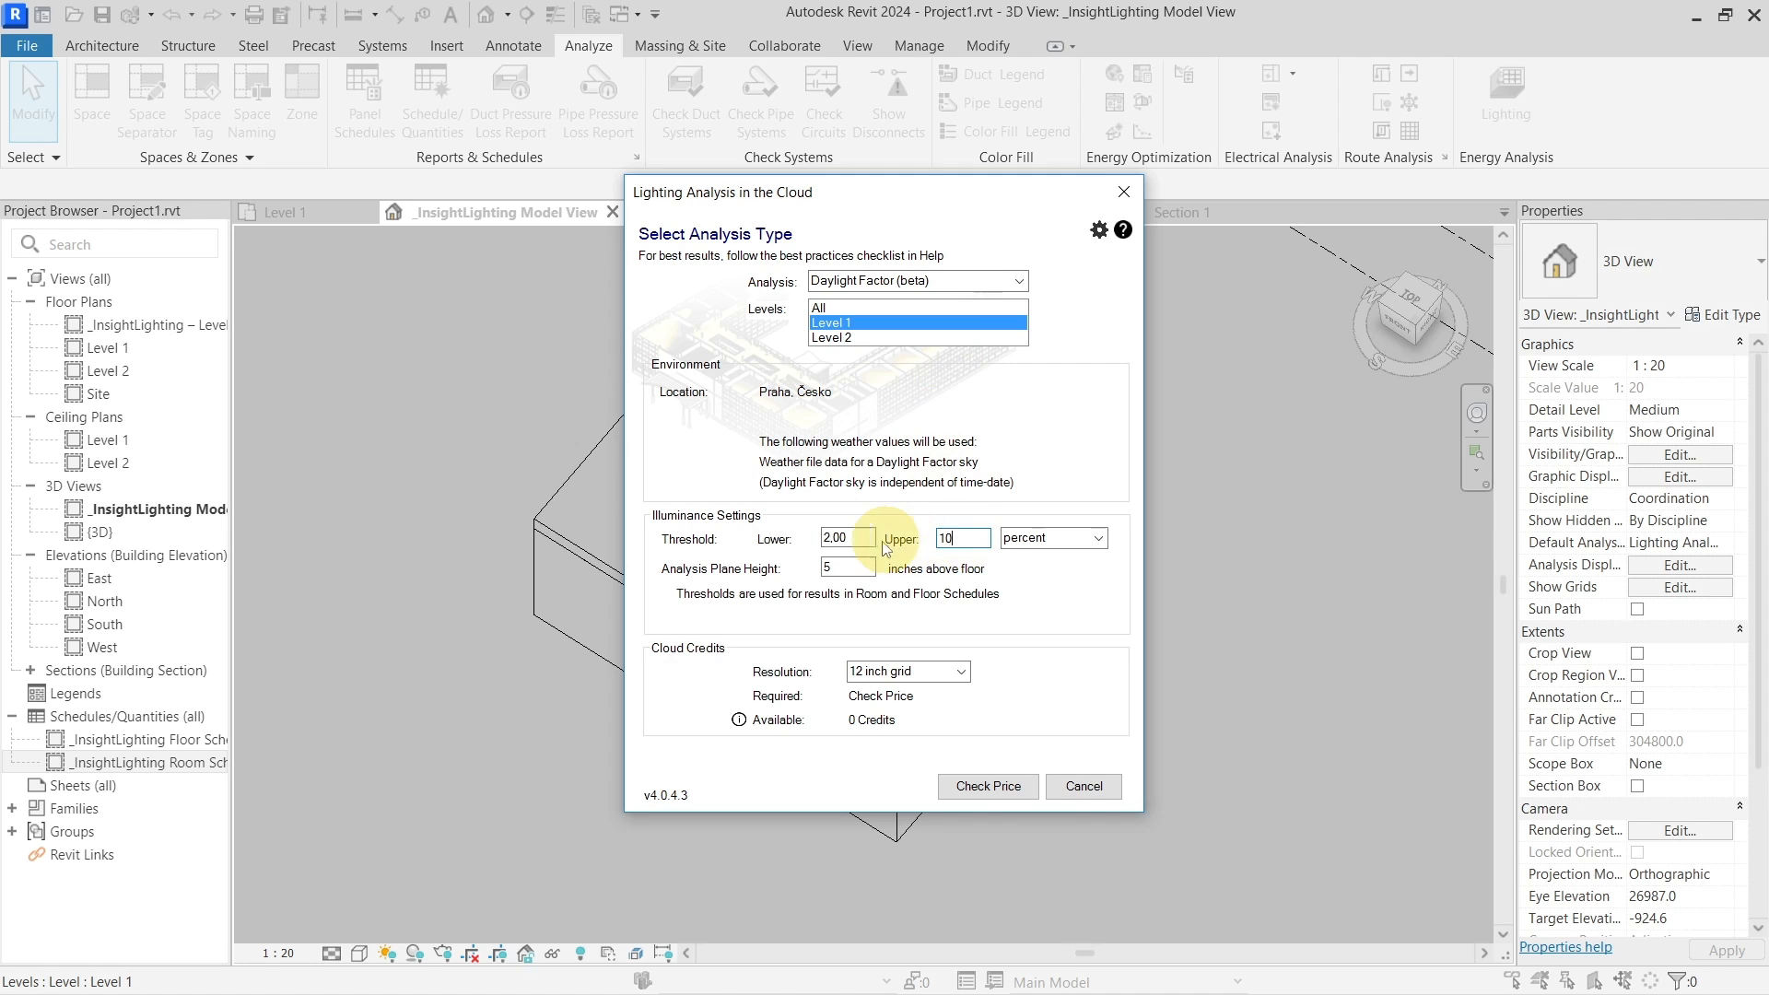
double_click(963, 538)
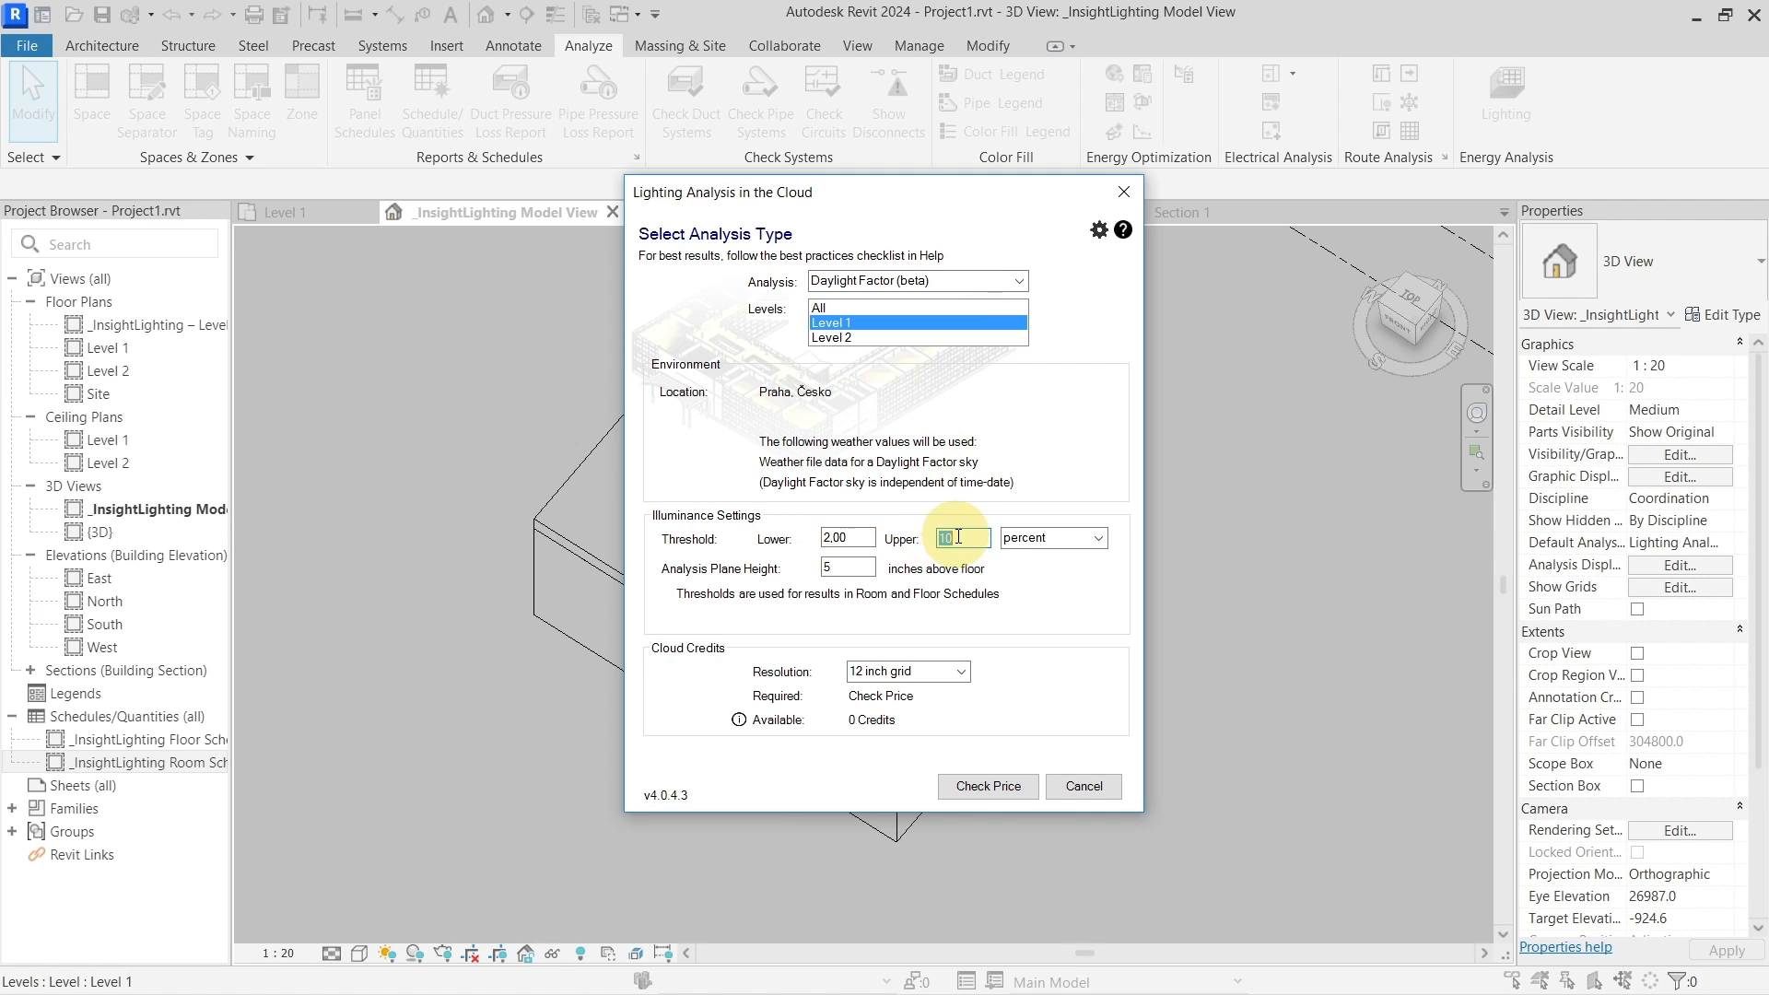
type("5")
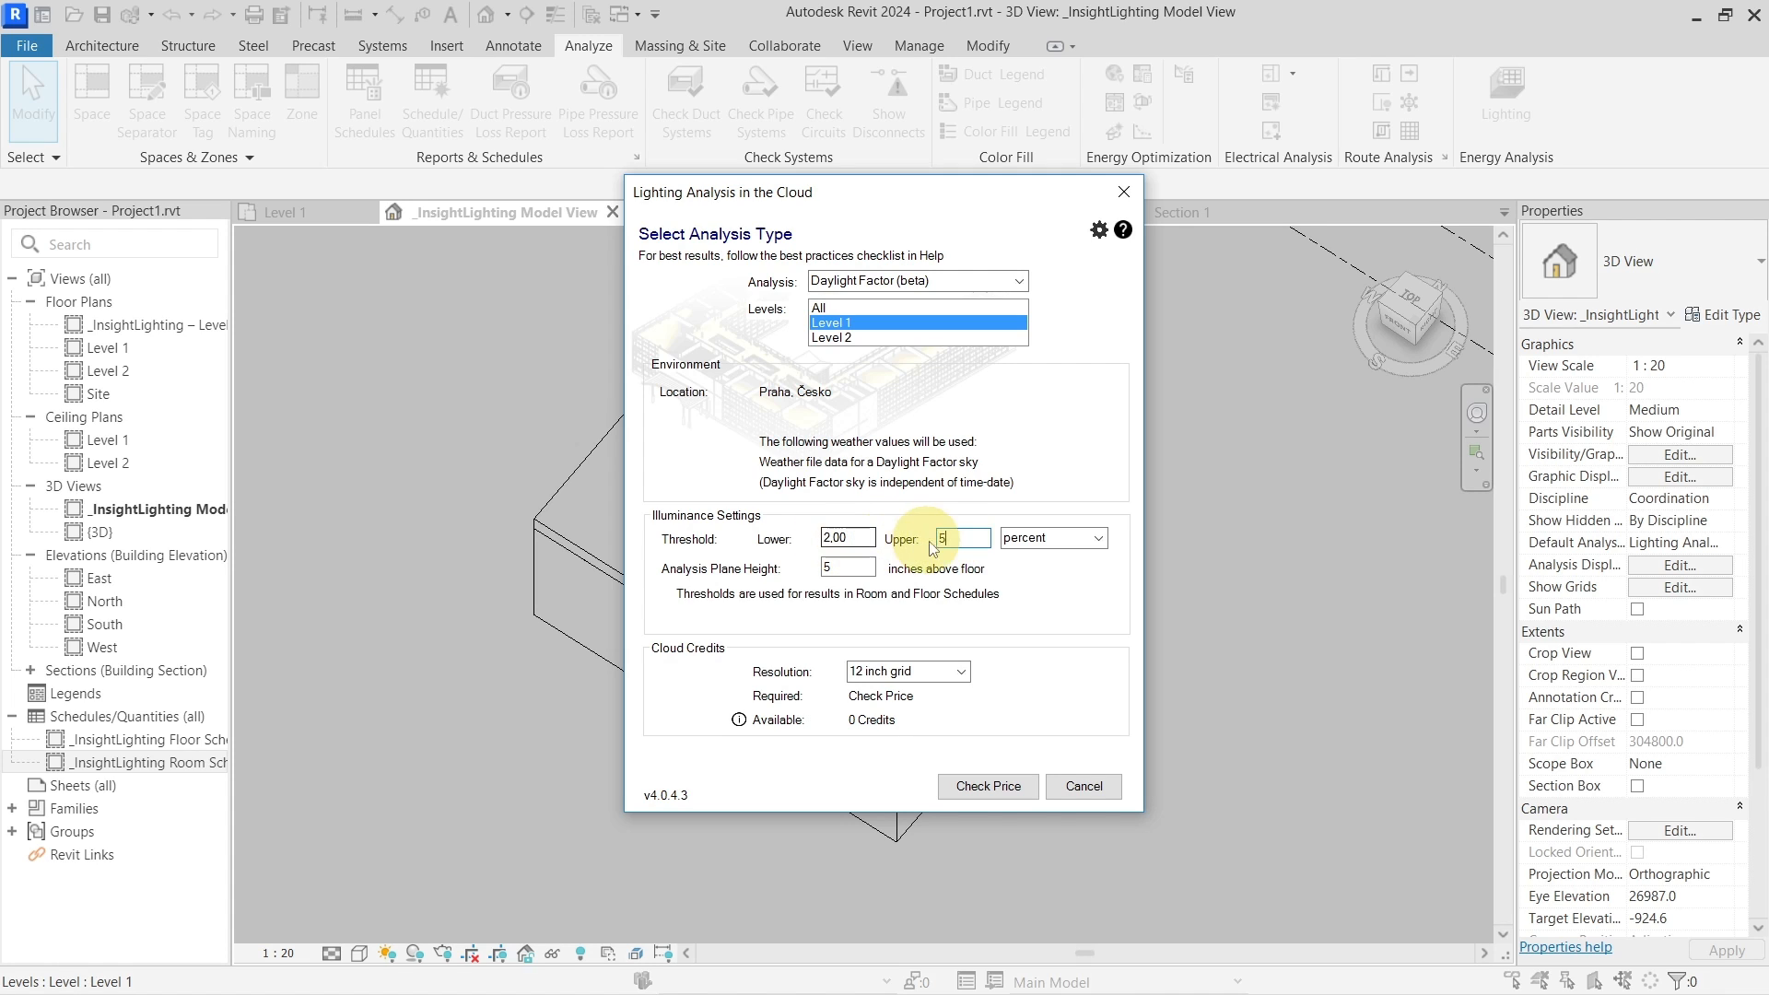
left_click(847, 569)
double_click(847, 568)
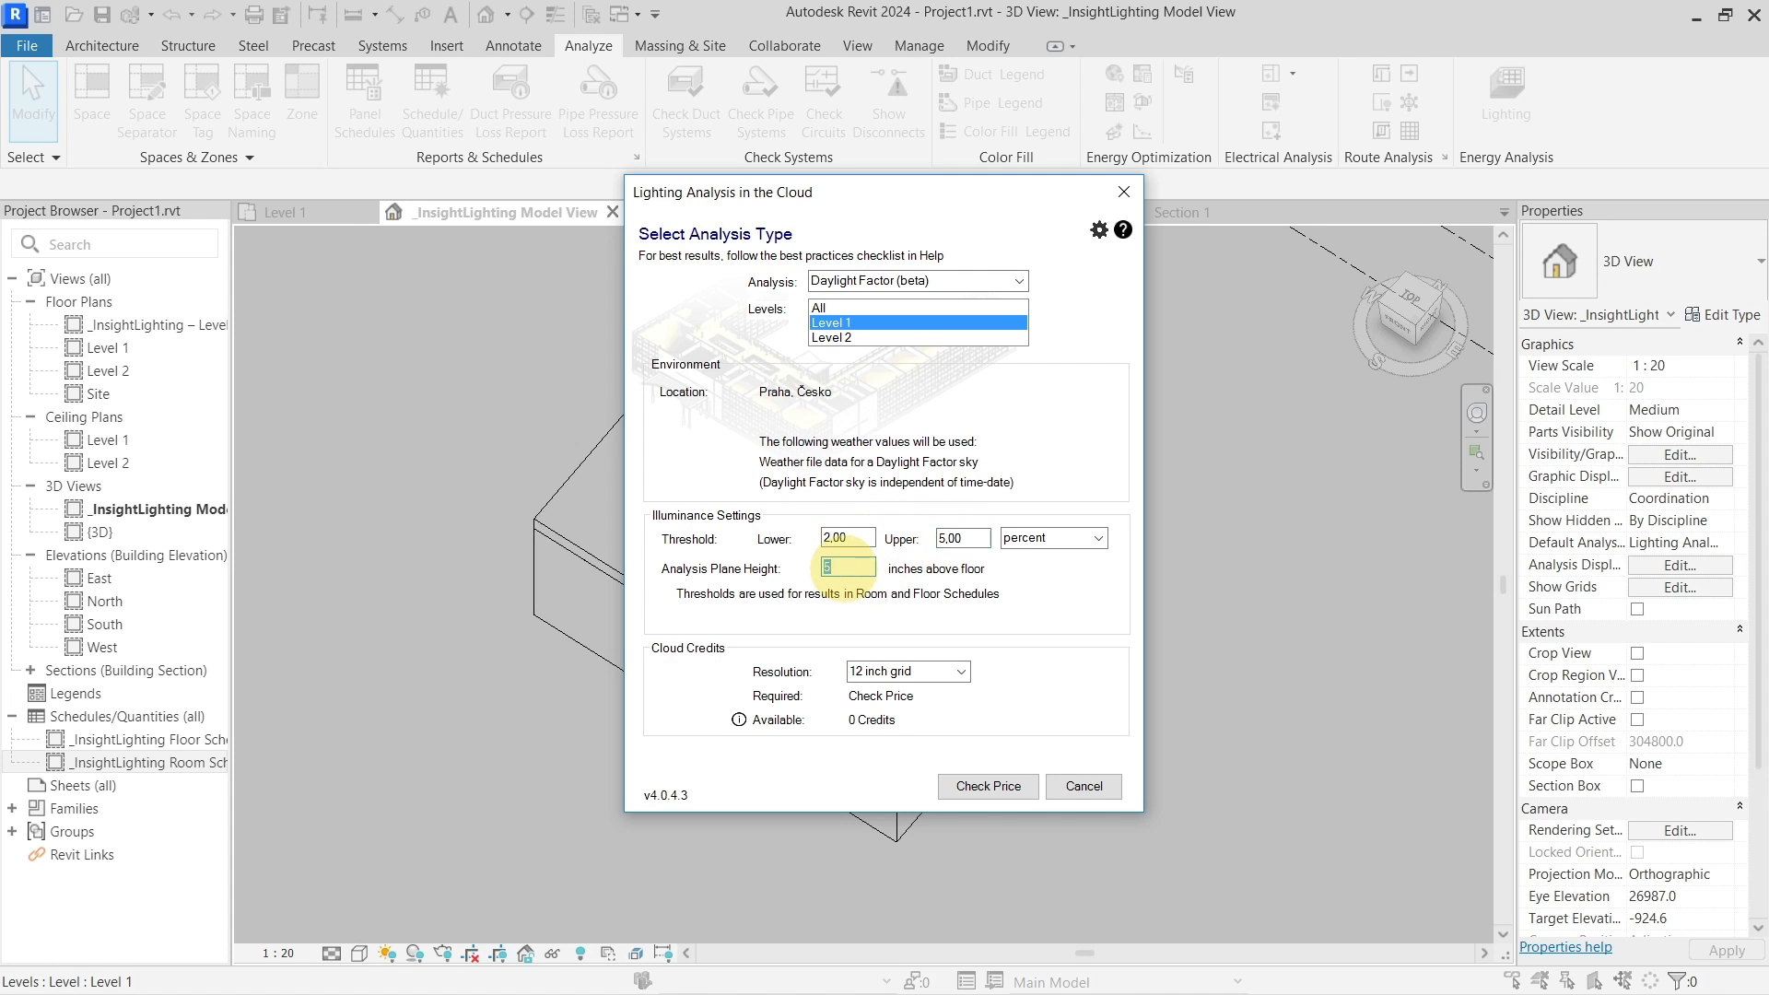
type("33")
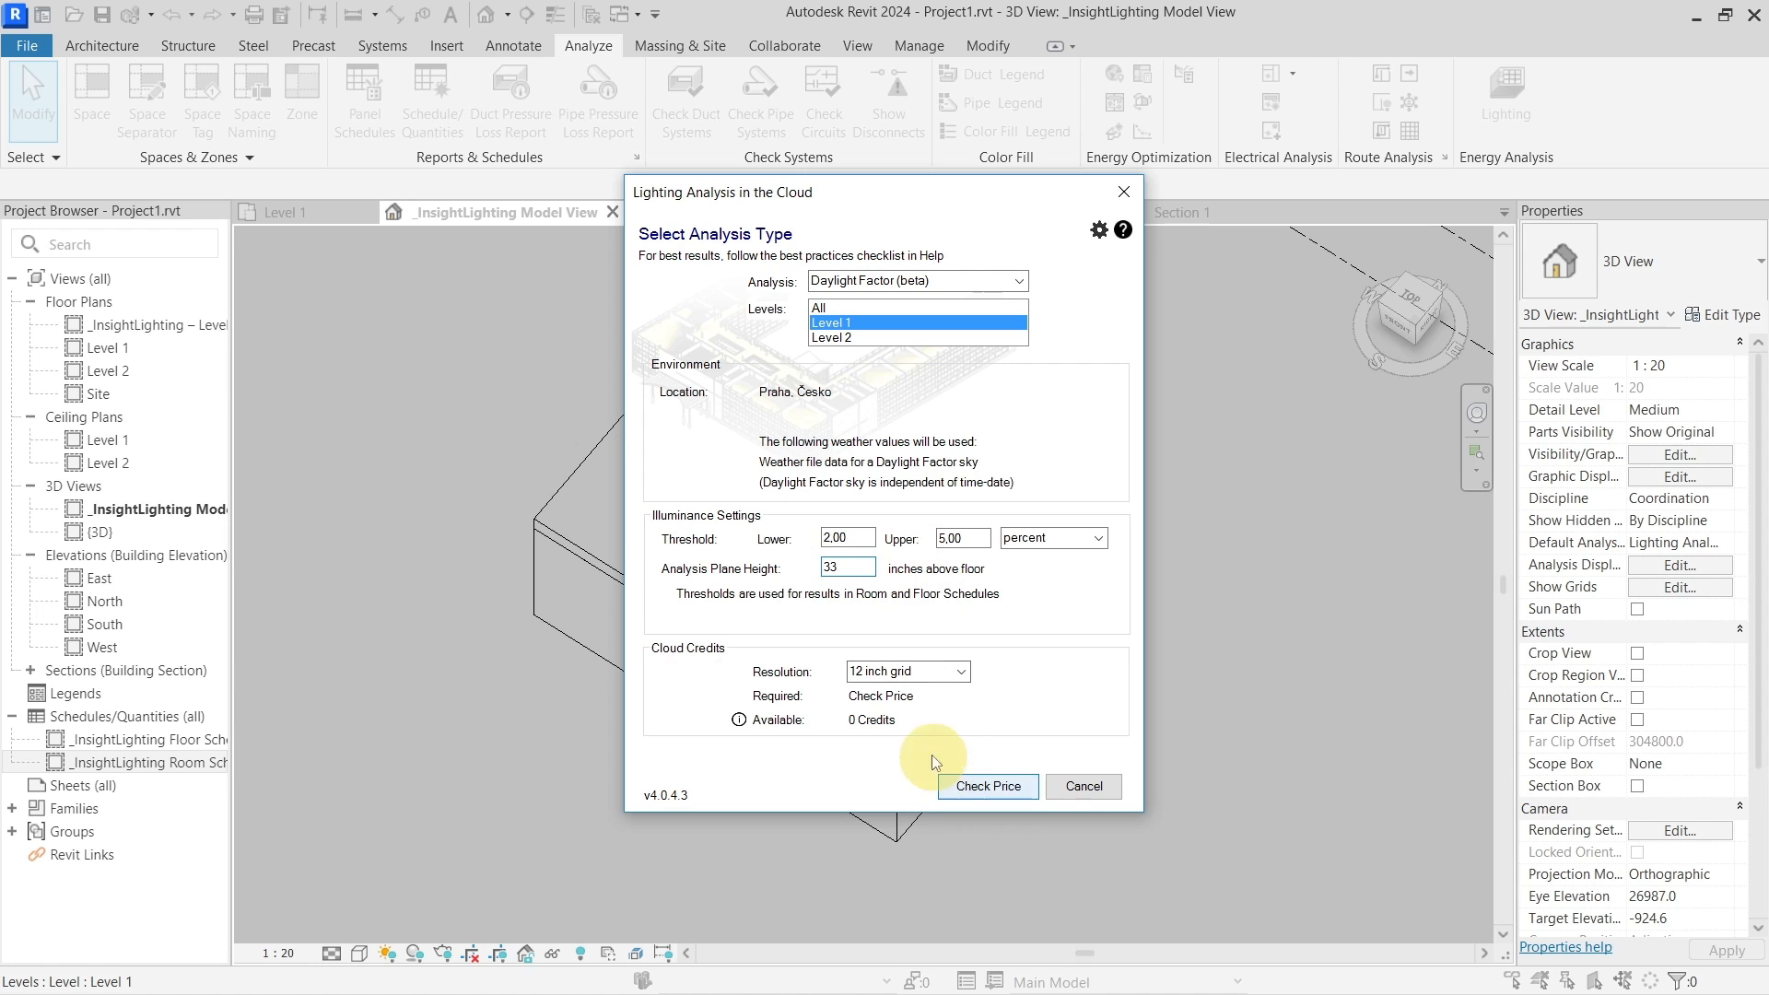
Start the cloud analysis, save the project, and accept the finished results into the project
left_click(951, 785)
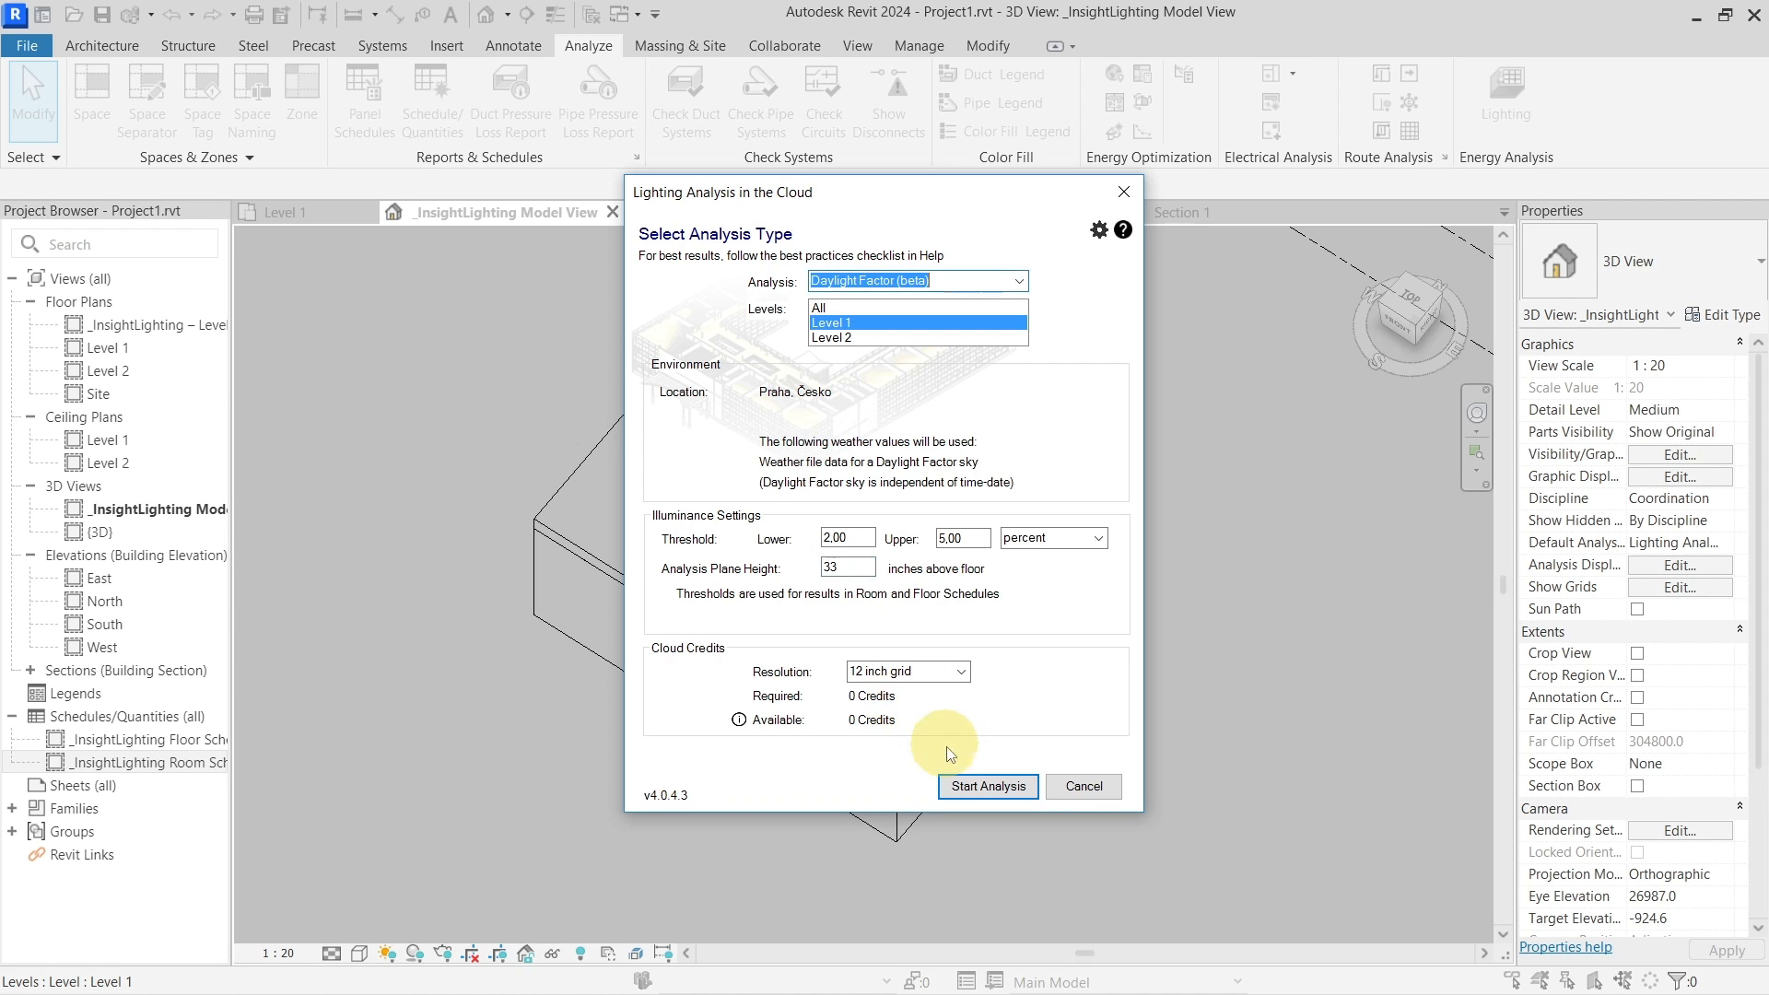
left_click(978, 788)
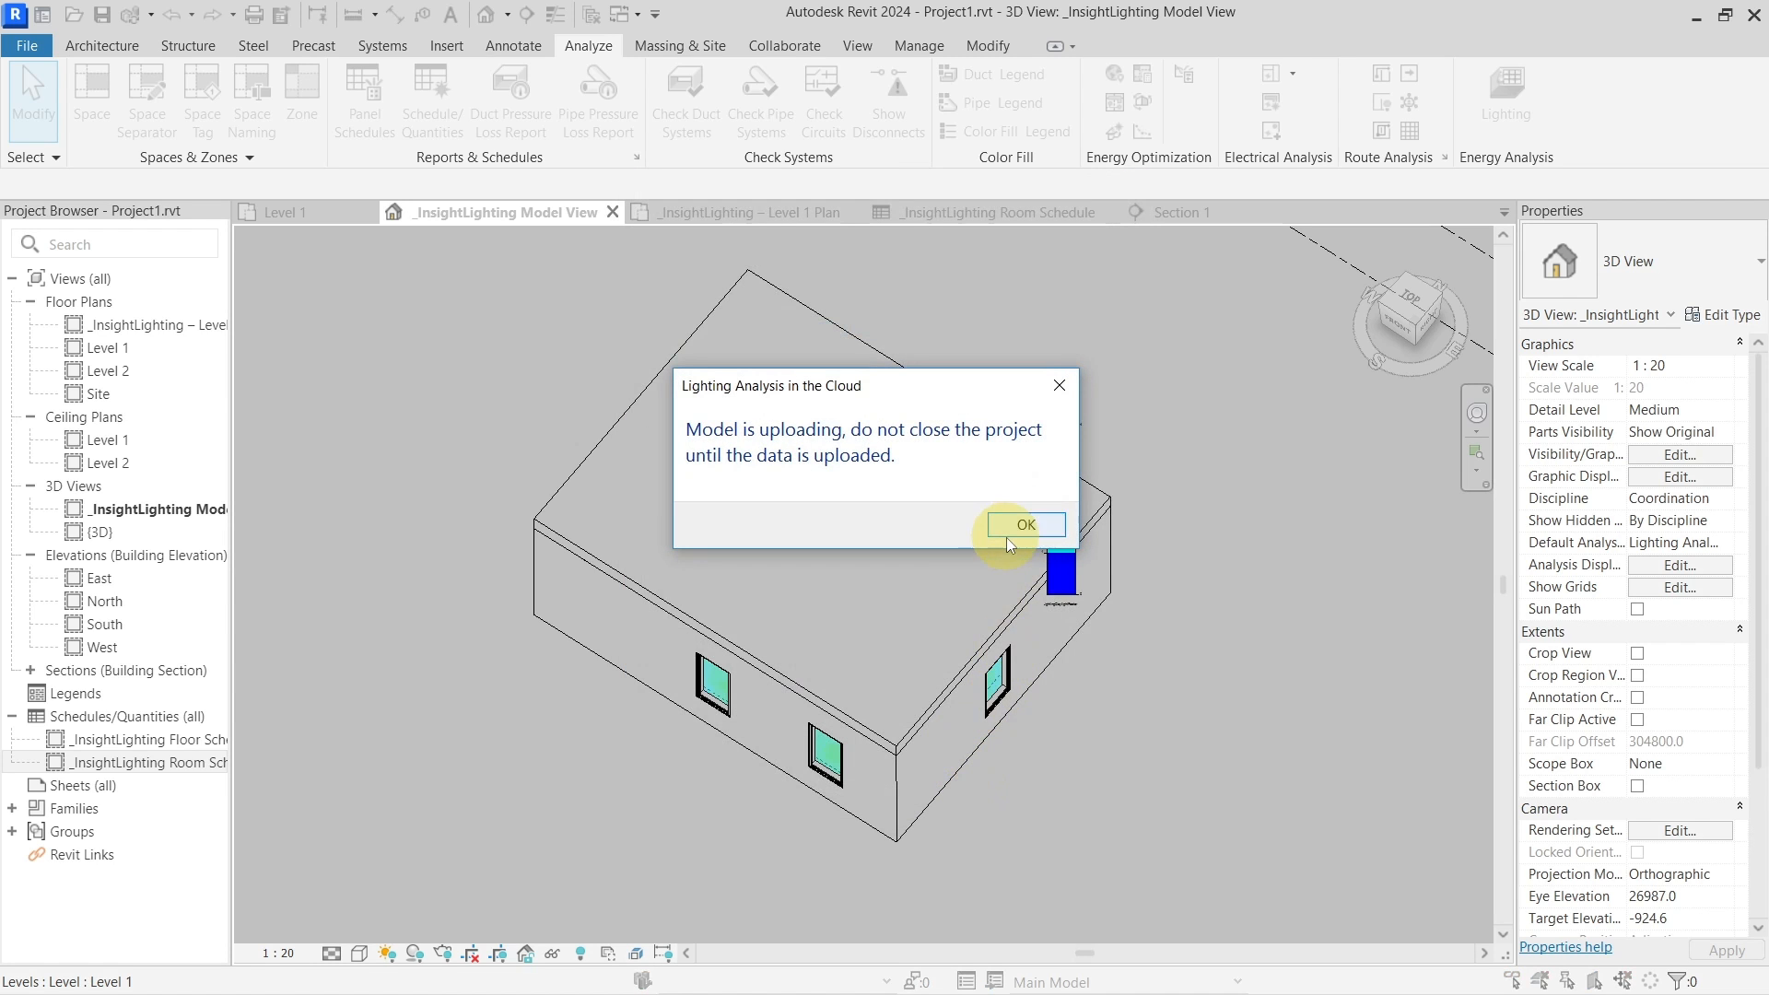
left_click(1006, 536)
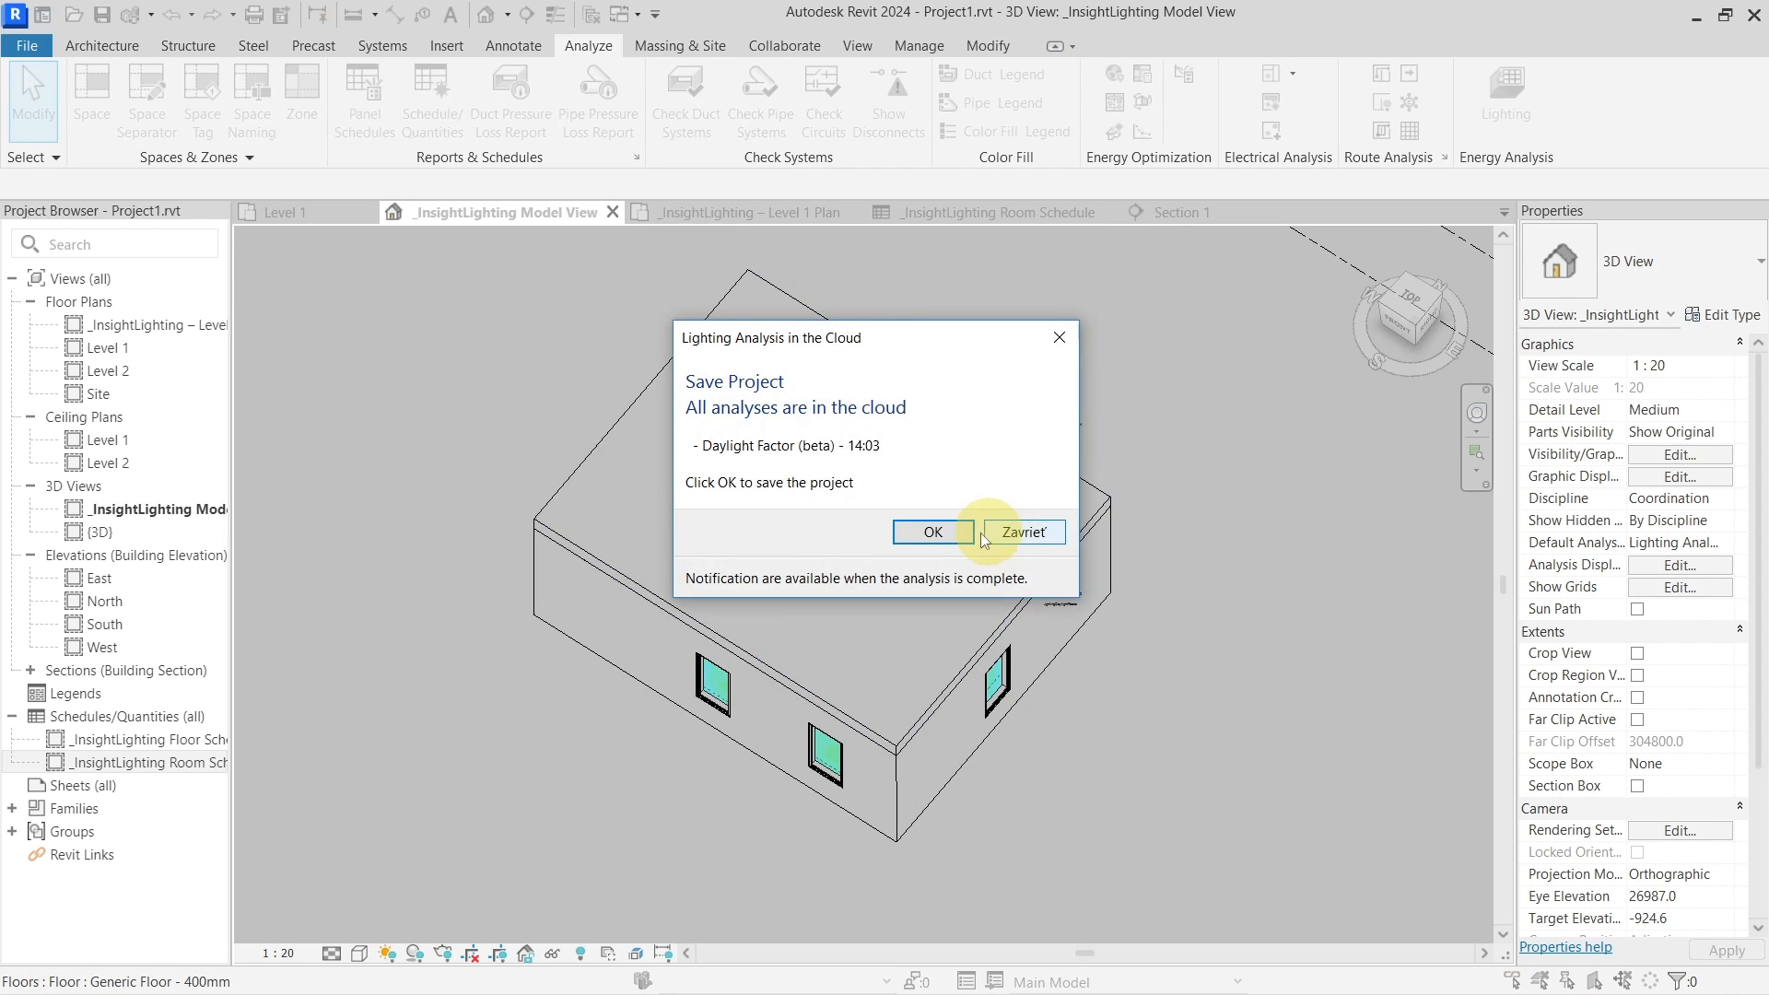
left_click(959, 531)
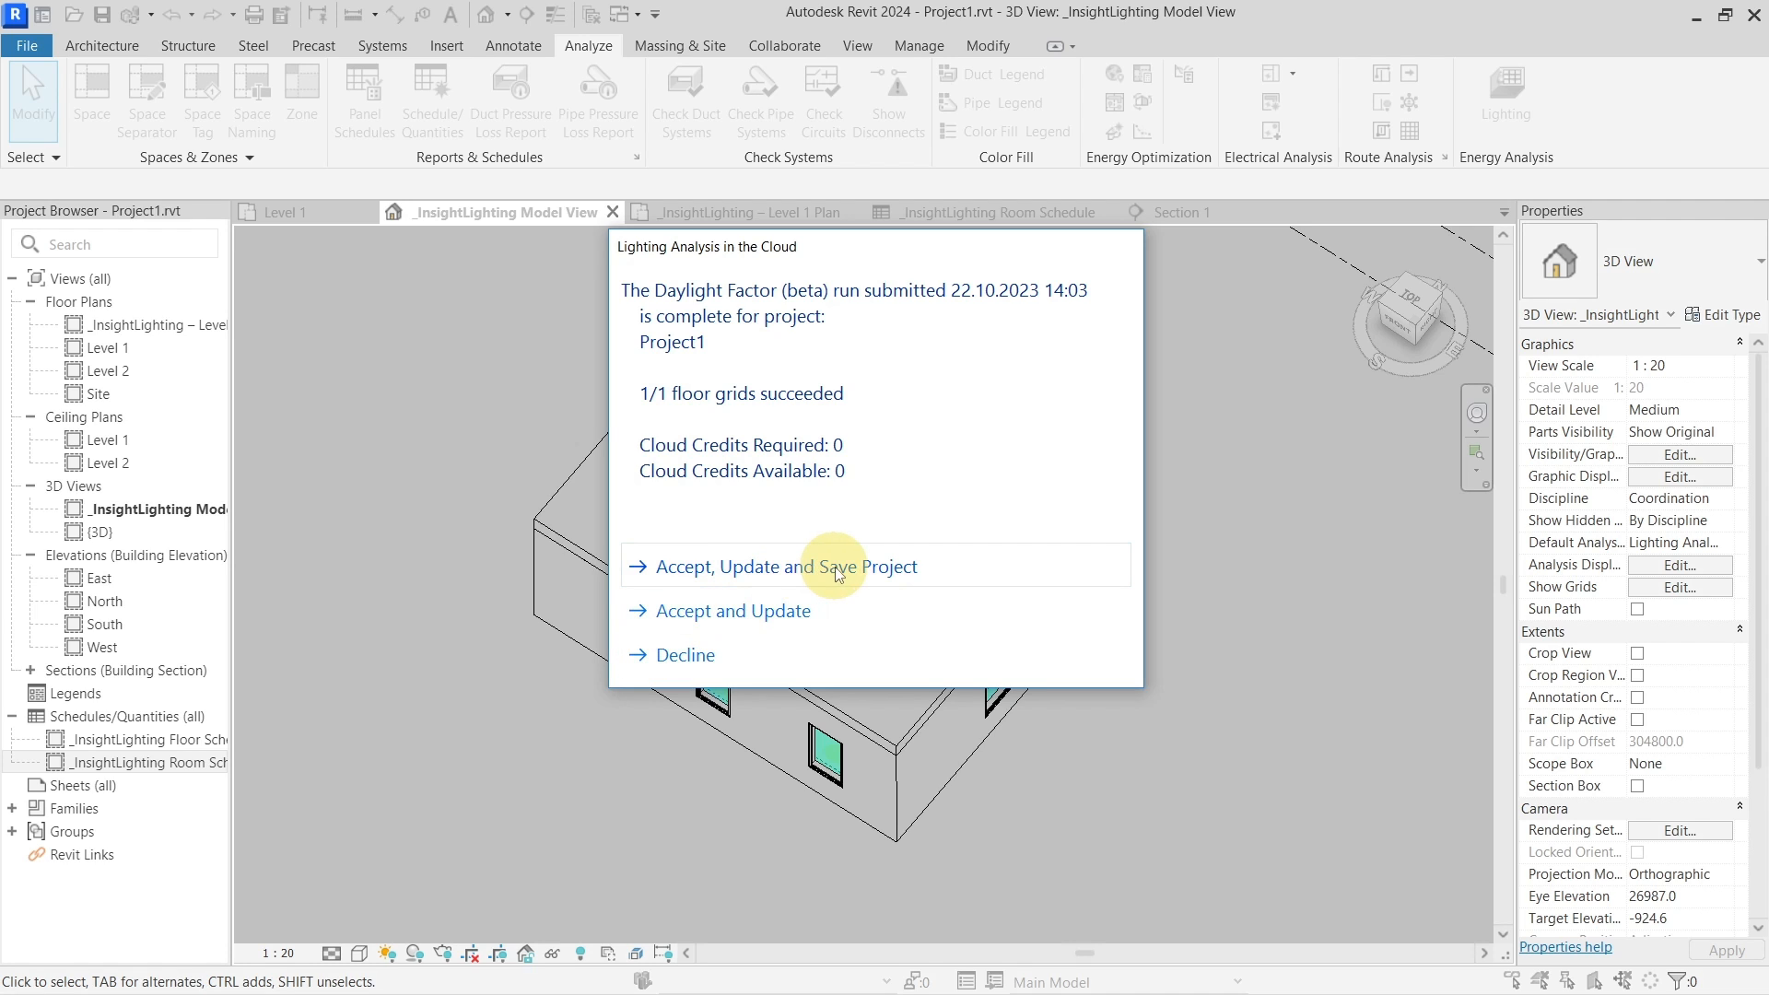
left_click(820, 568)
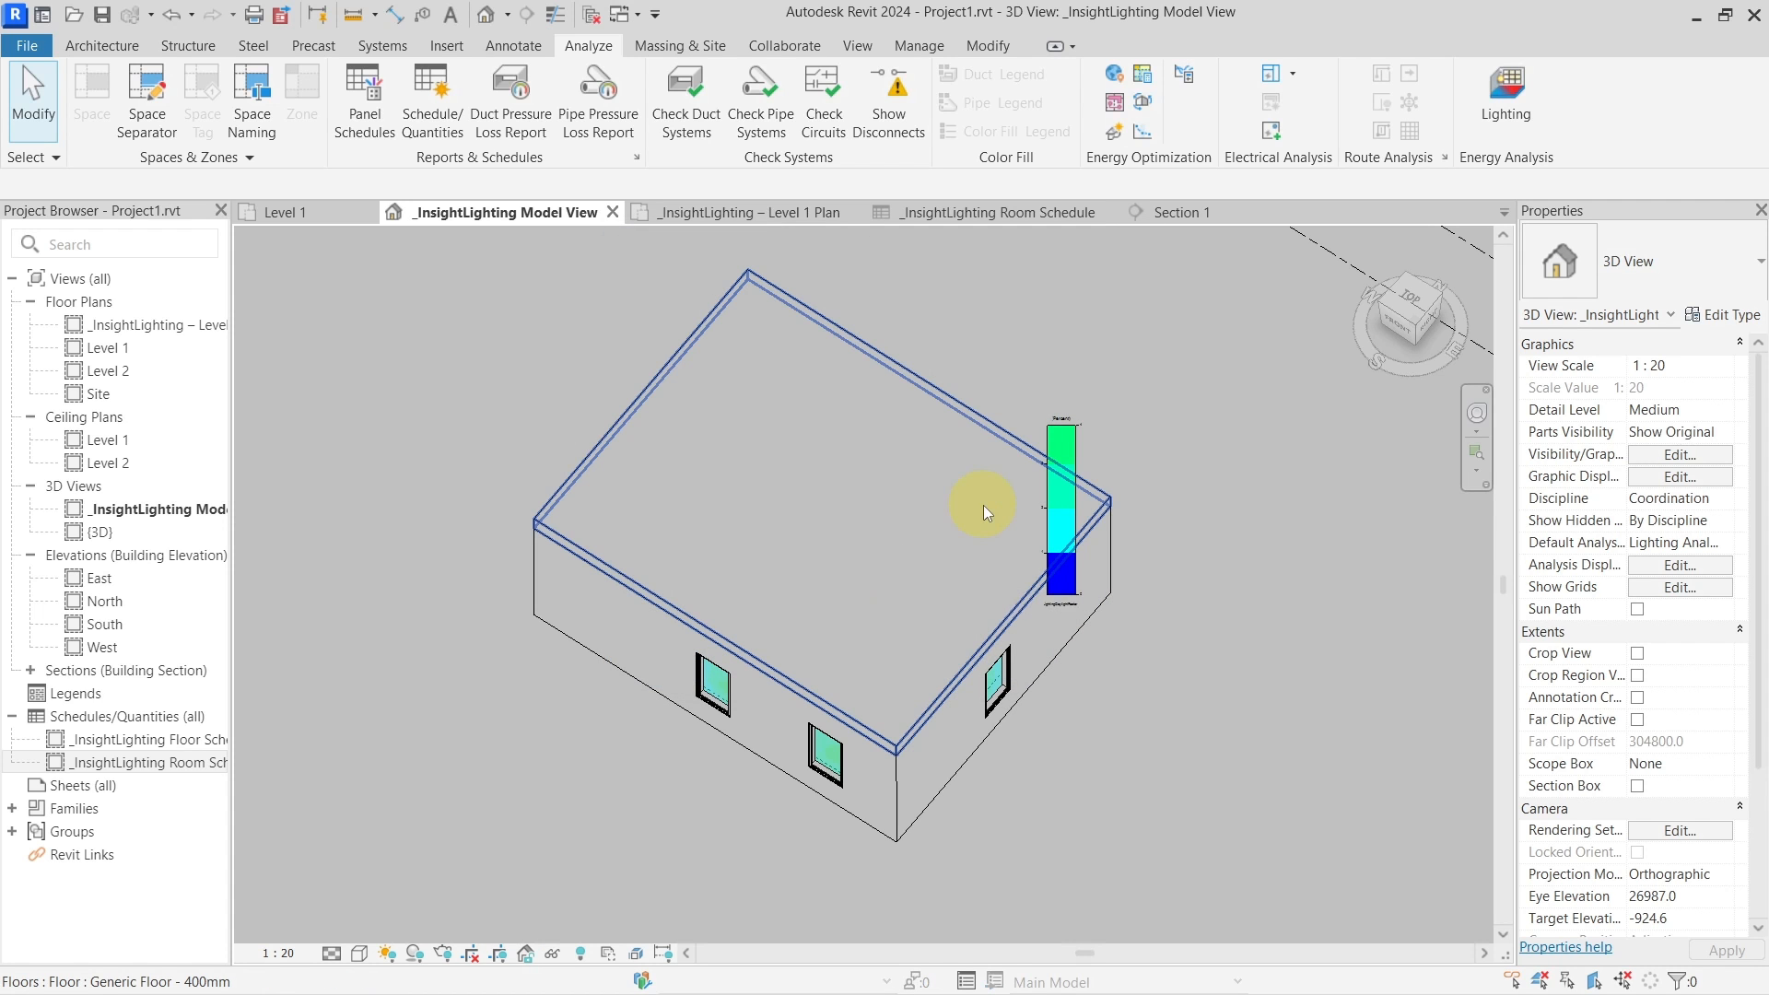
Load the 14:03 Daylight Factor (beta) results, close the Results Summary, and switch to the Room Schedule
left_click(931, 403)
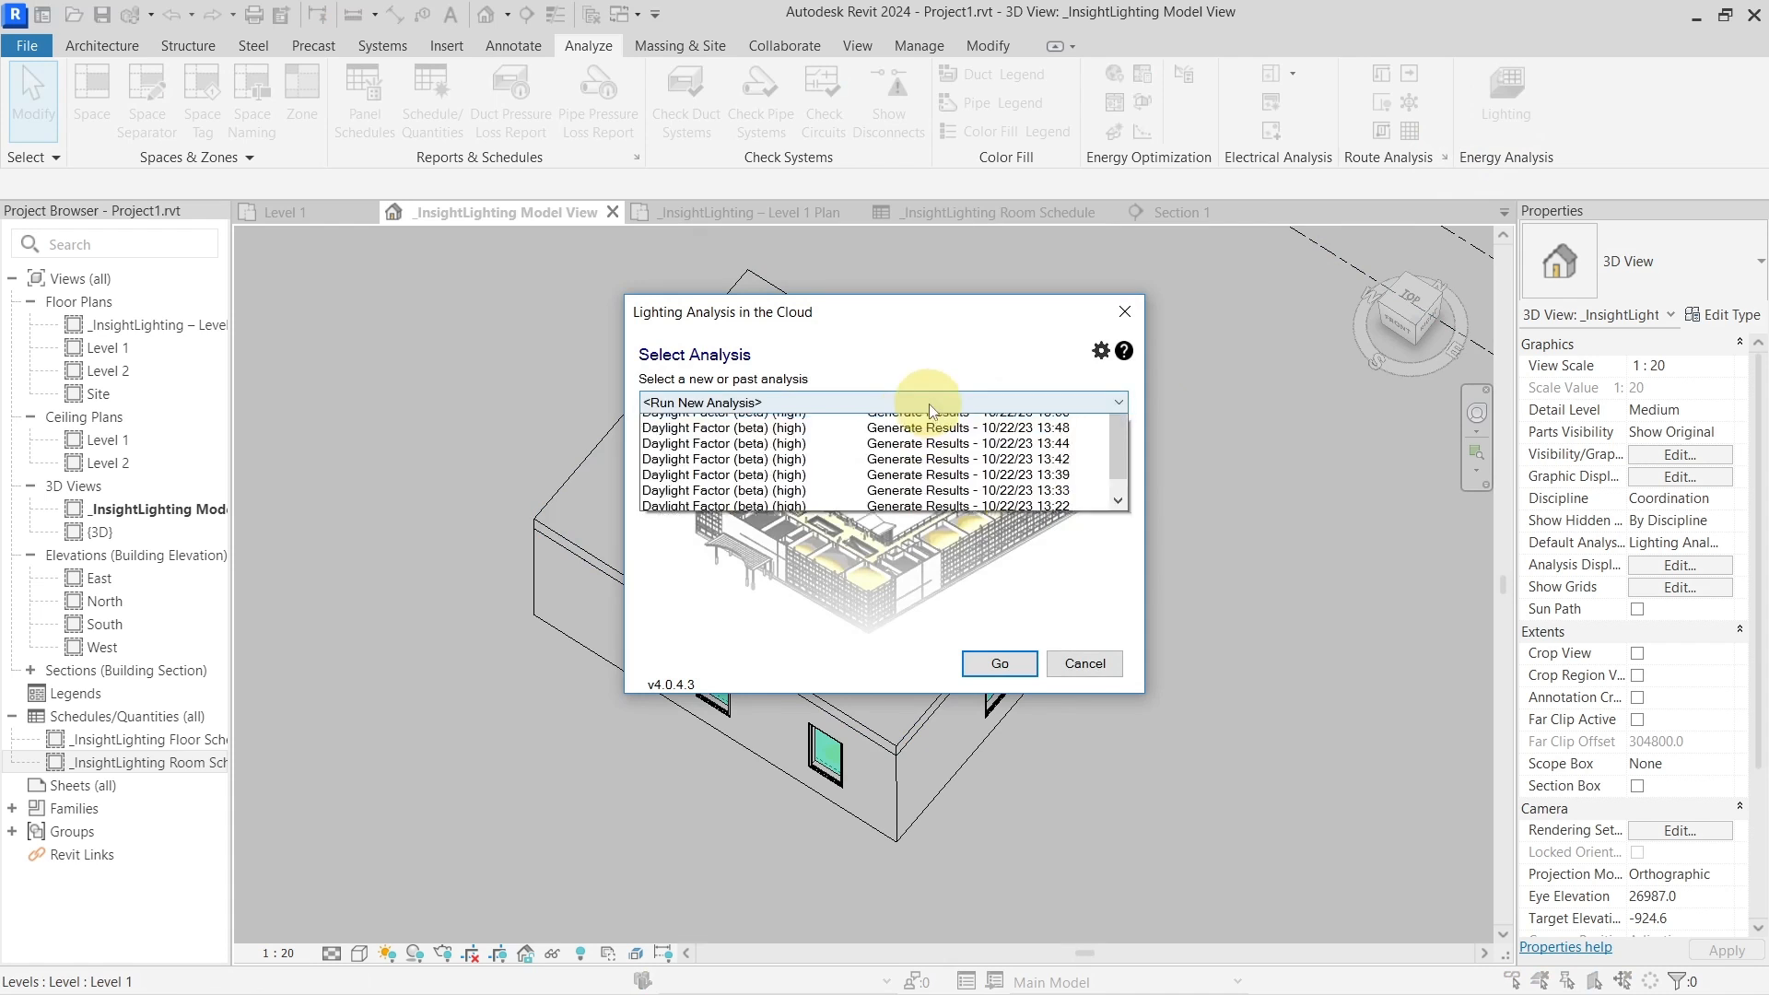
left_click(847, 437)
left_click(1005, 663)
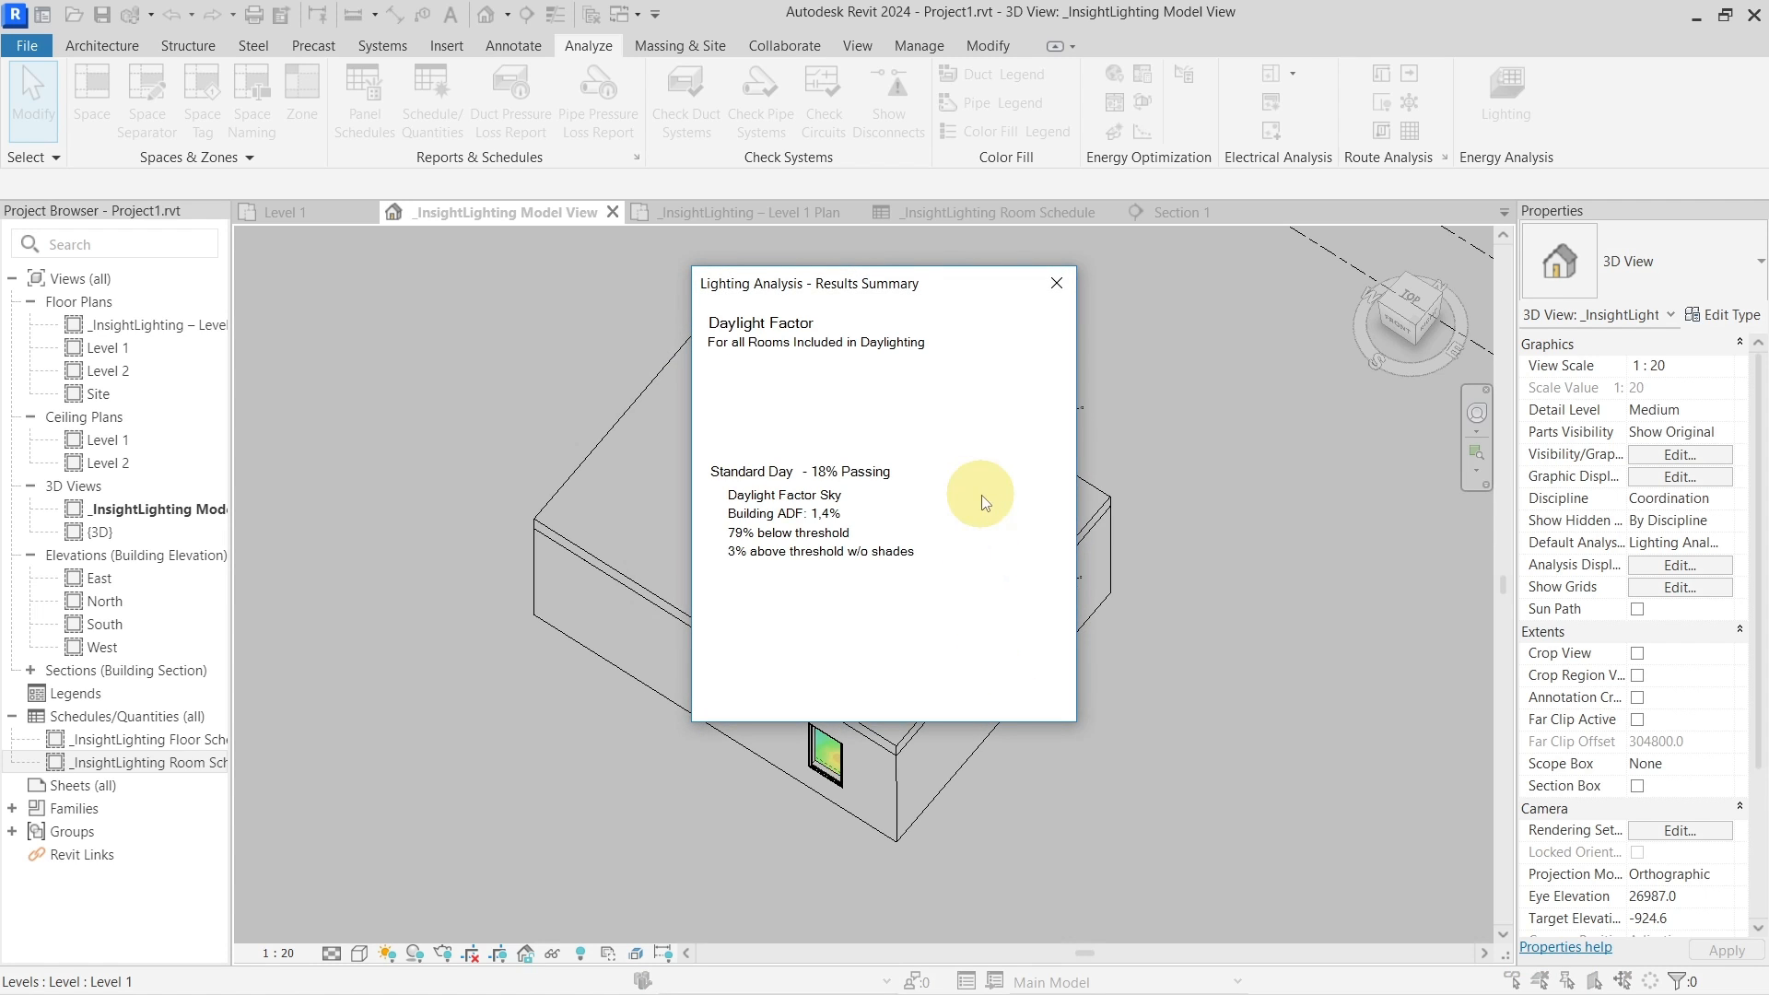
left_click(1057, 283)
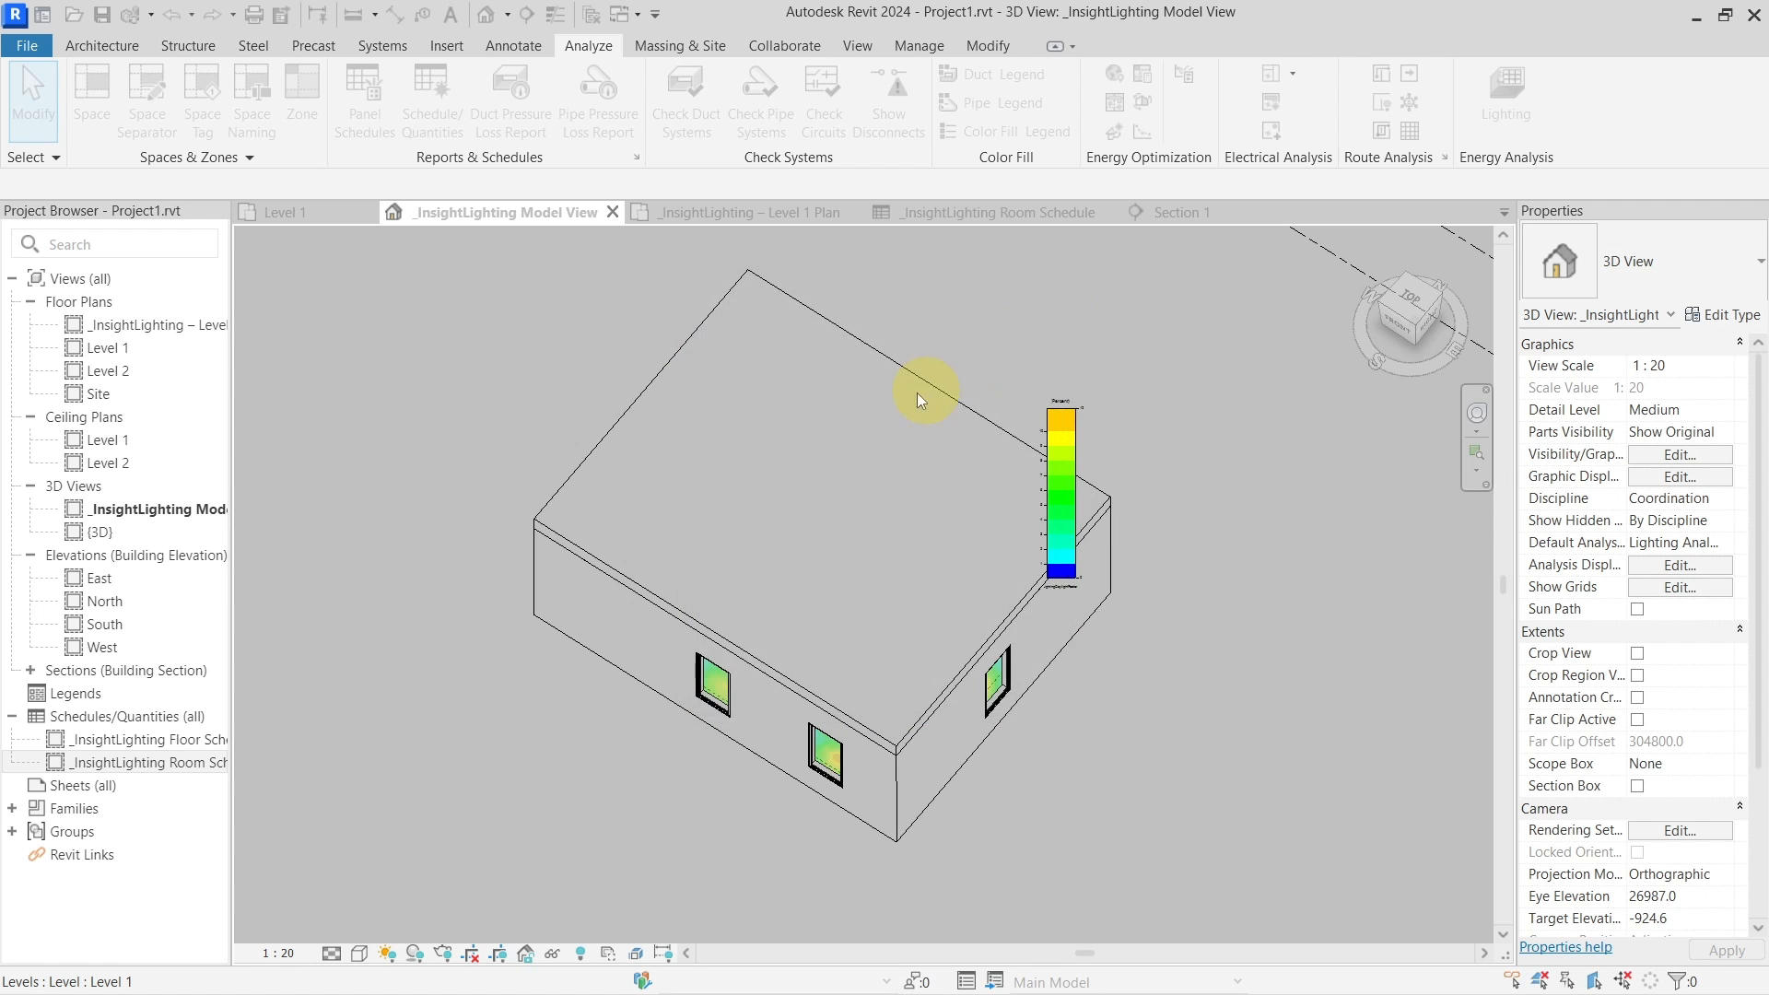
left_click(937, 214)
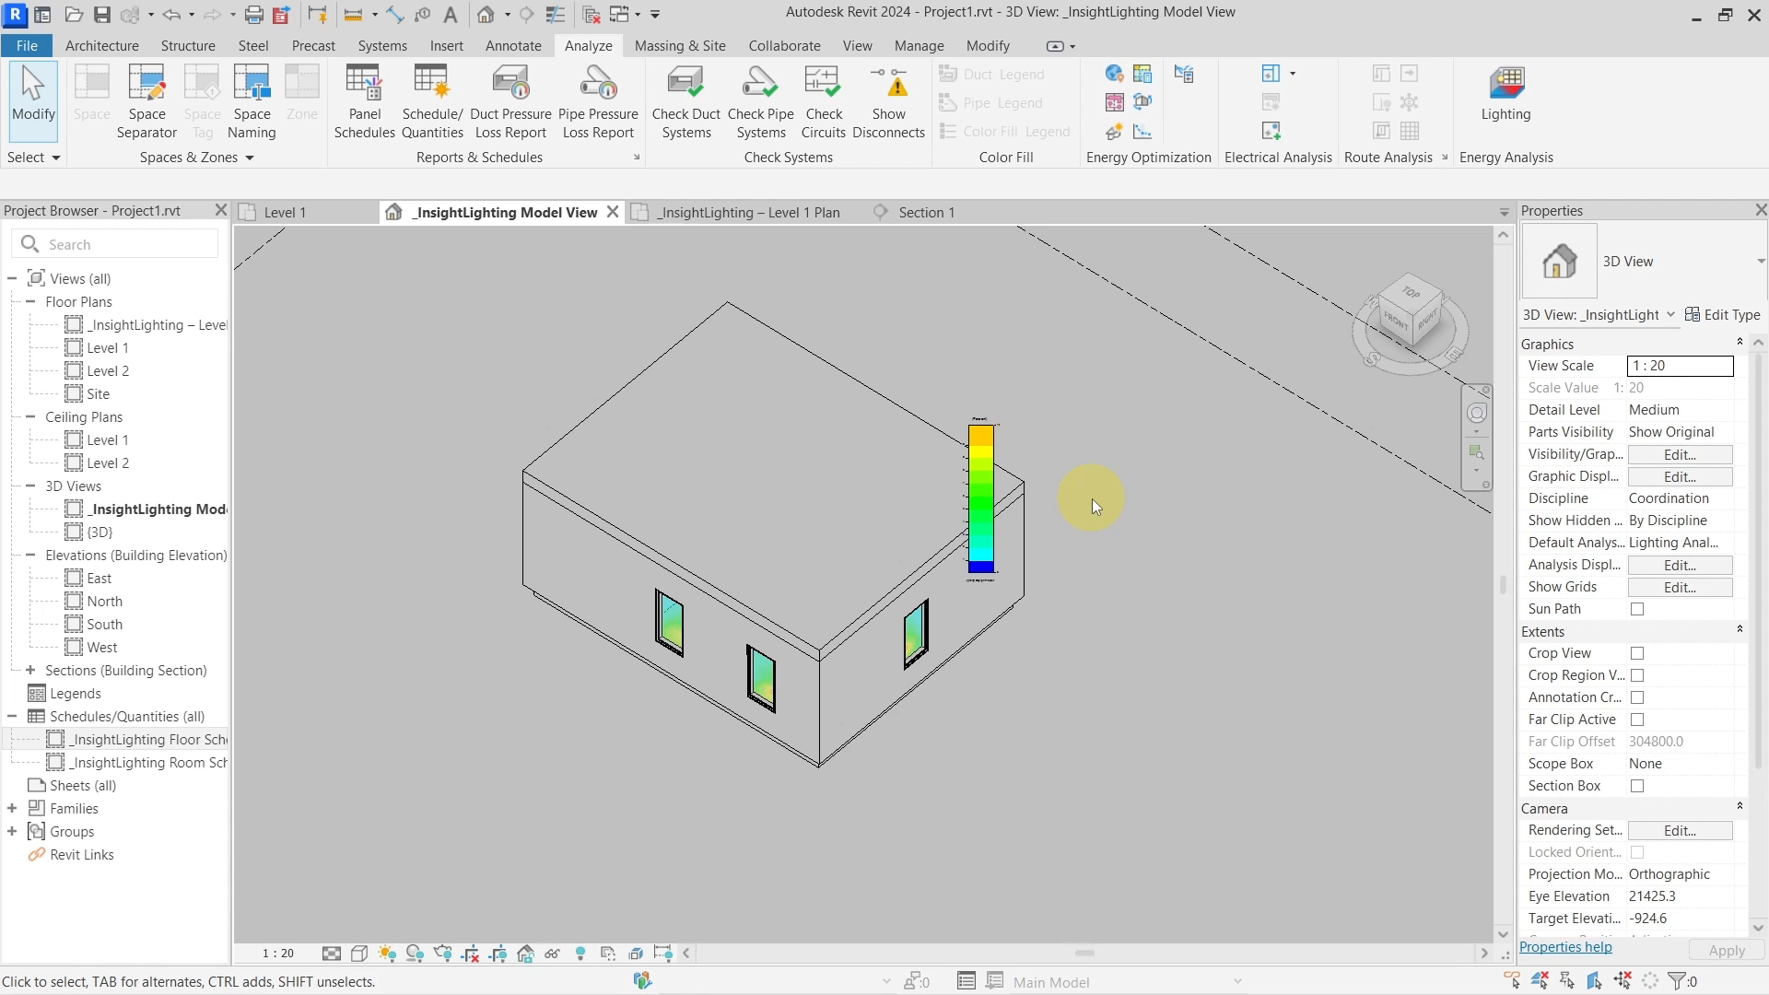
Temporarily hide the top floor slab and orbit to look into the room
middle_click_drag(1194, 568, 965, 522, "shift")
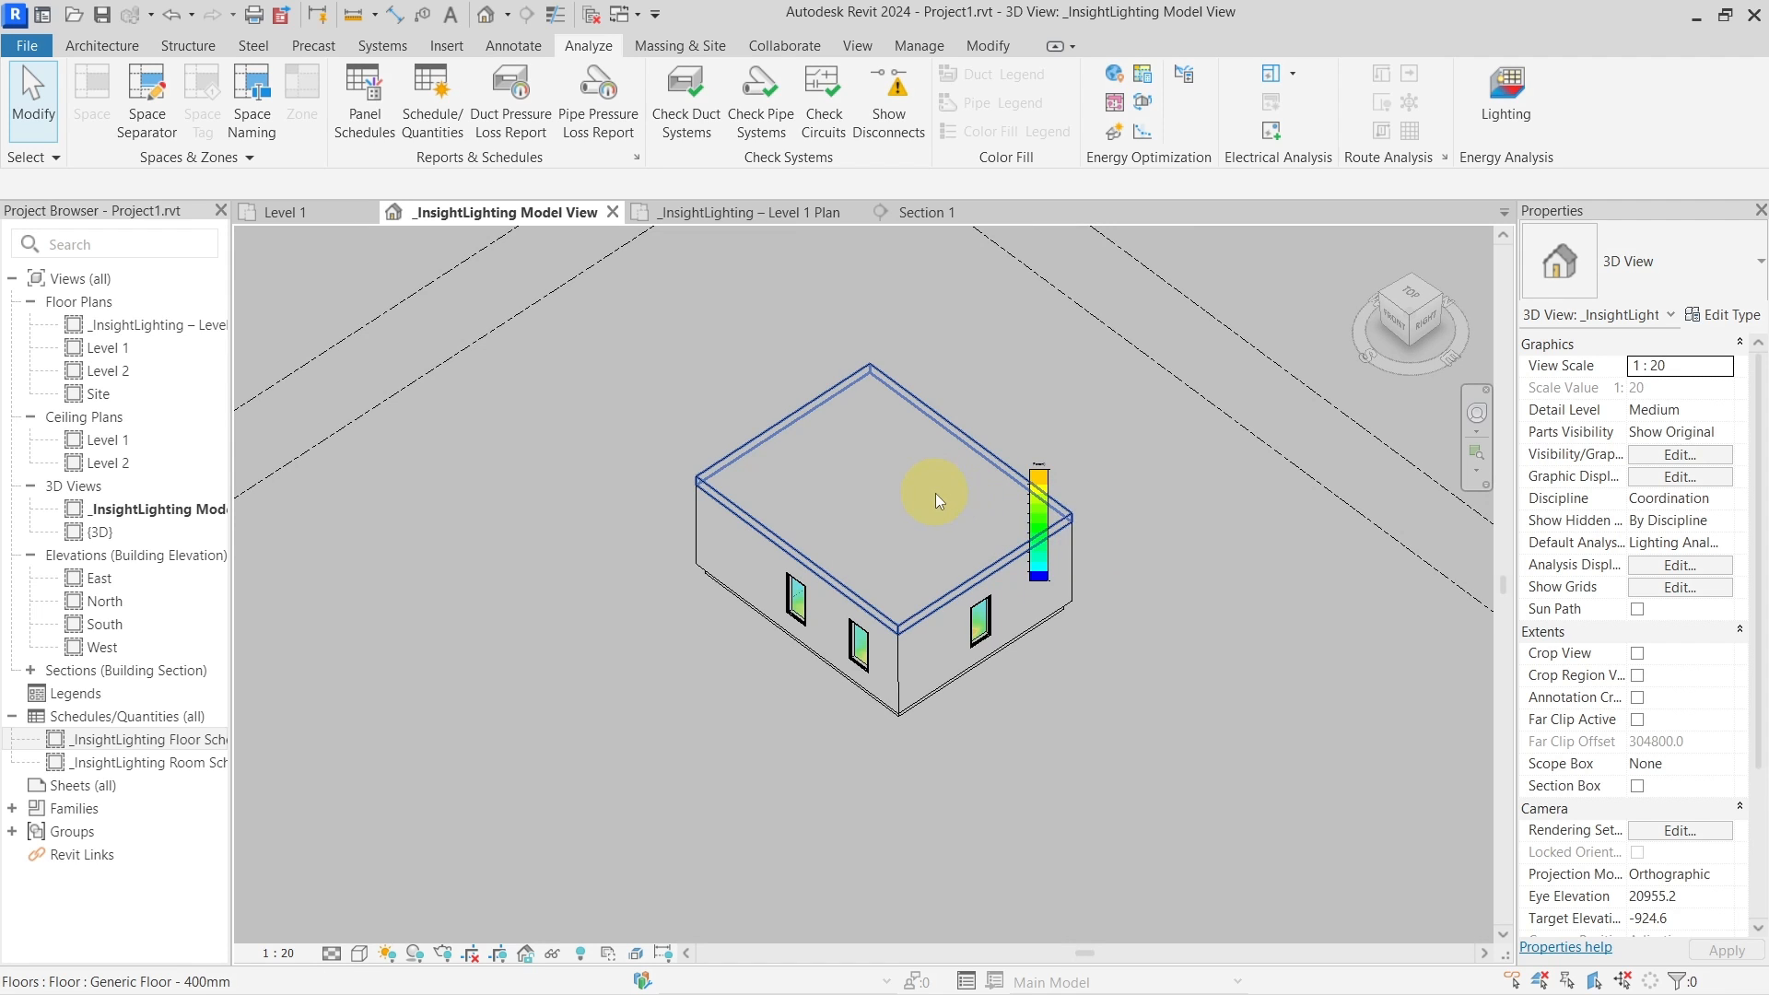
scroll(936, 494, "up", 3)
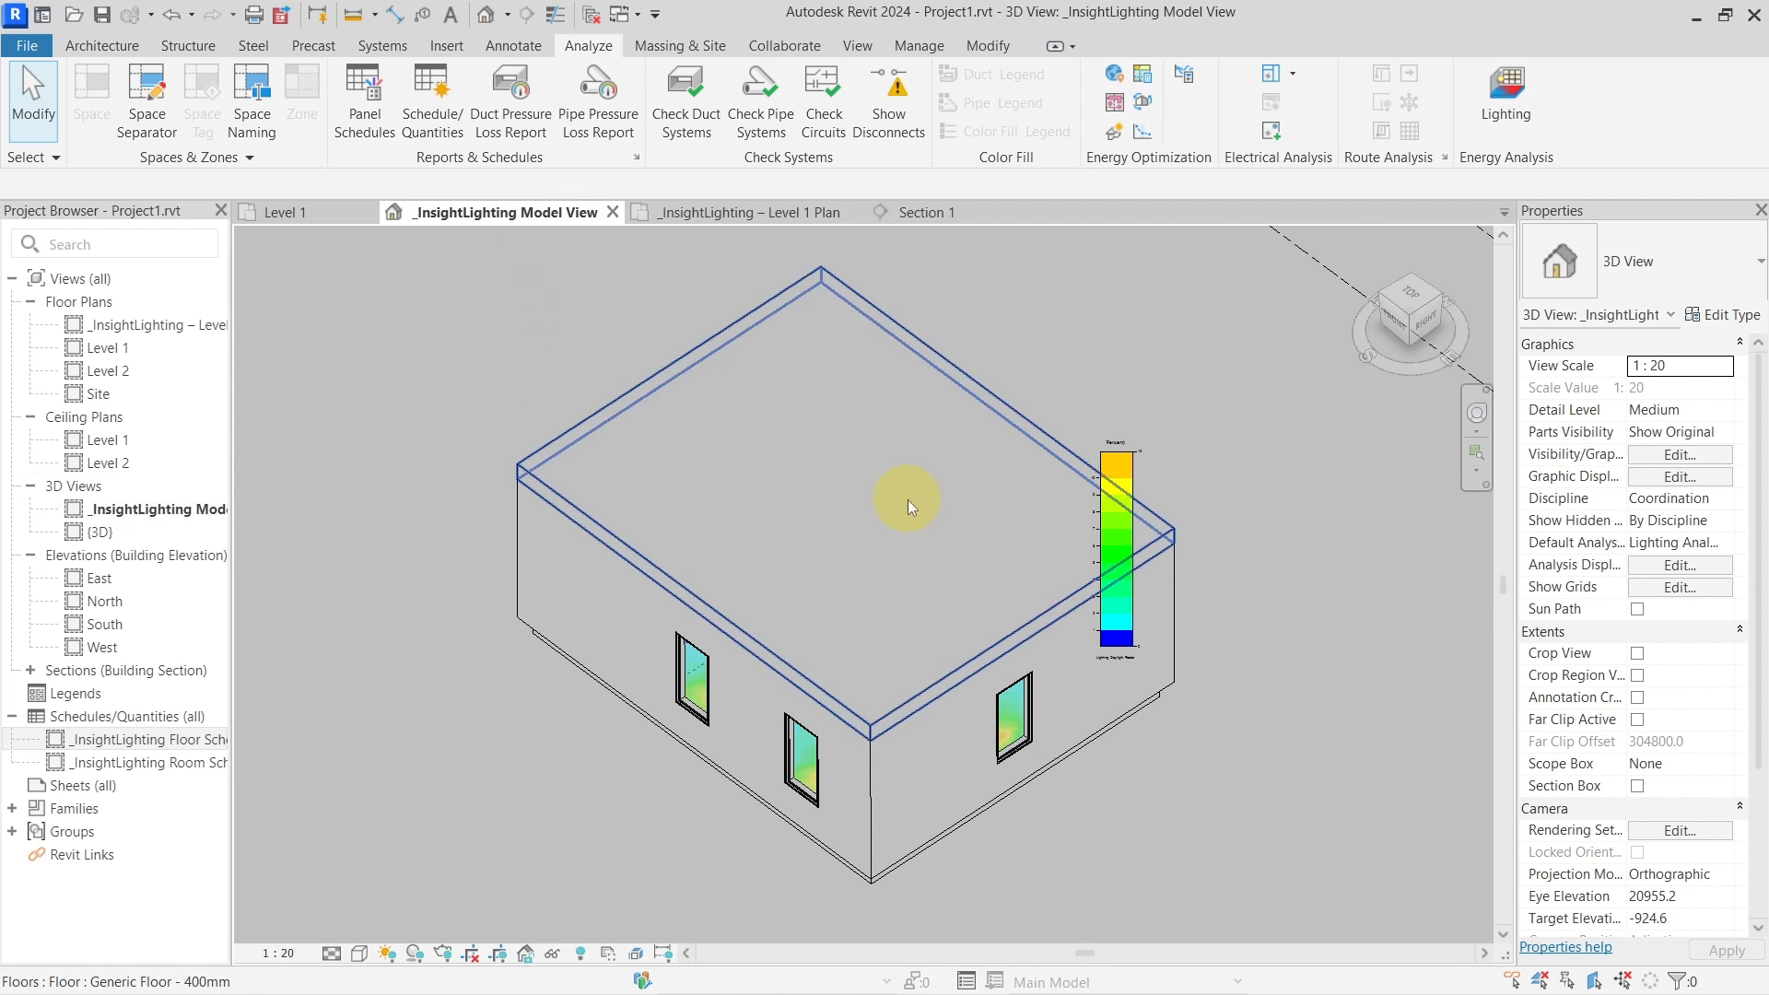
scroll(908, 500, "down", 4)
middle_click_drag(936, 567, 804, 600, "shift")
left_click(804, 600)
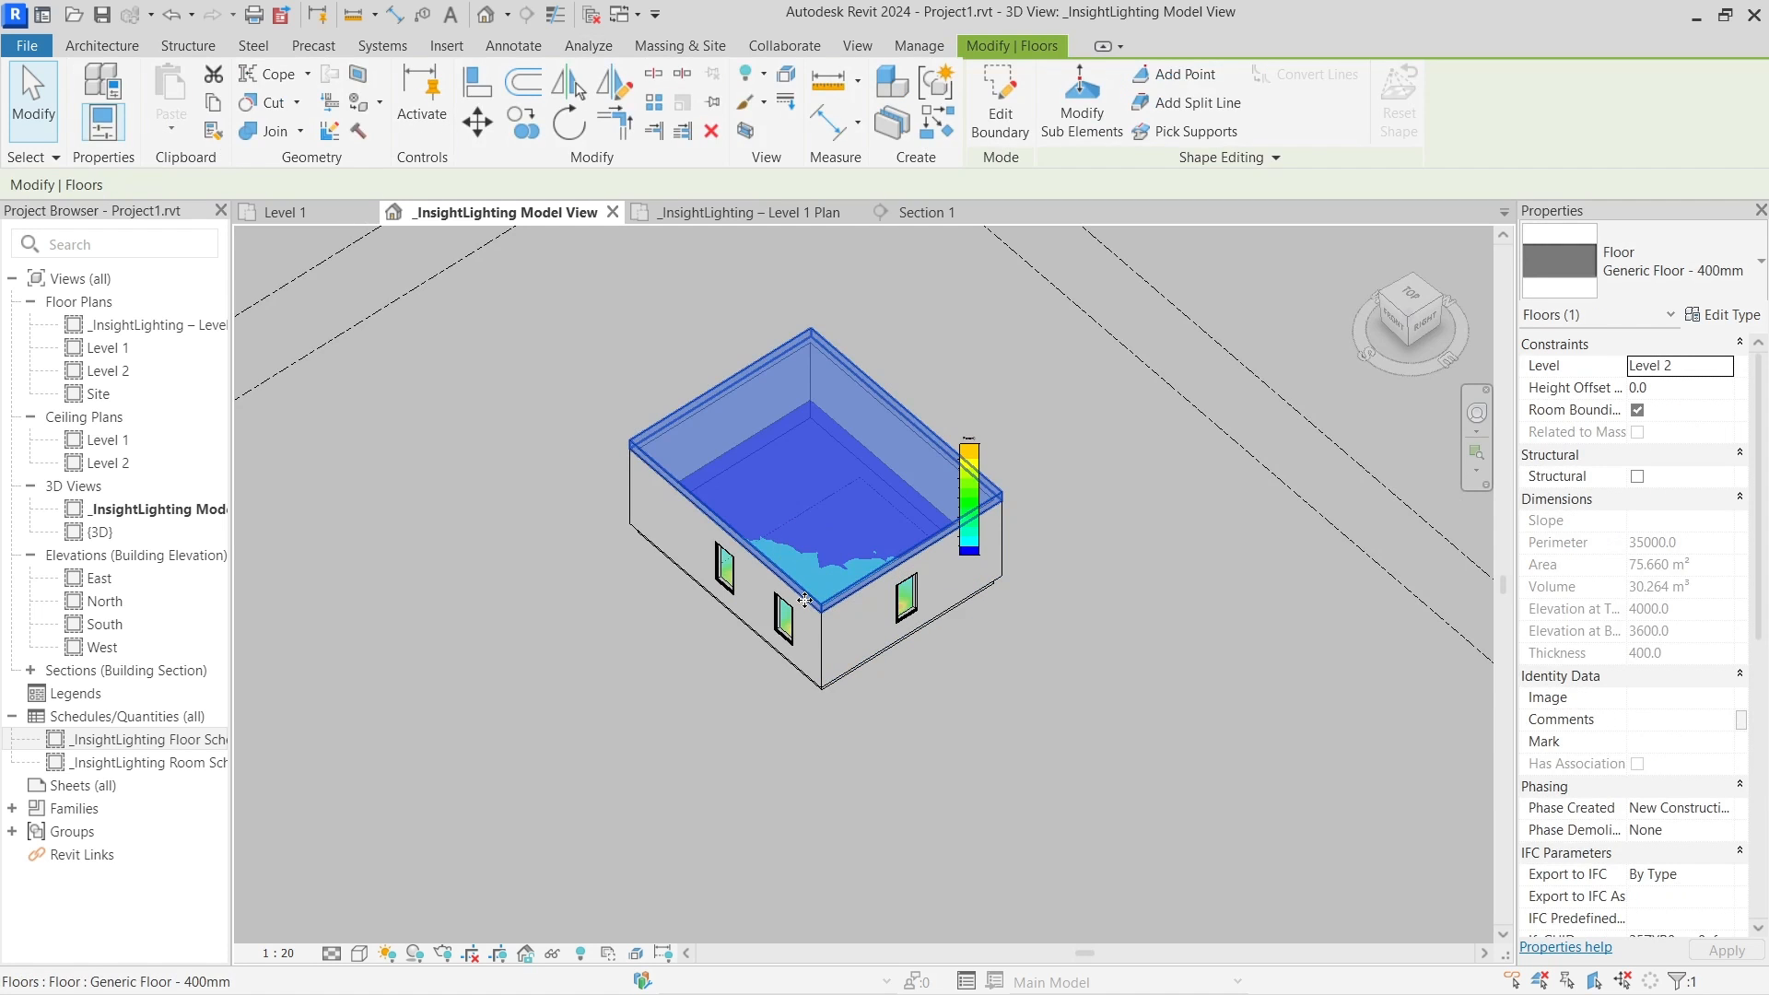
key("h")
key("h")
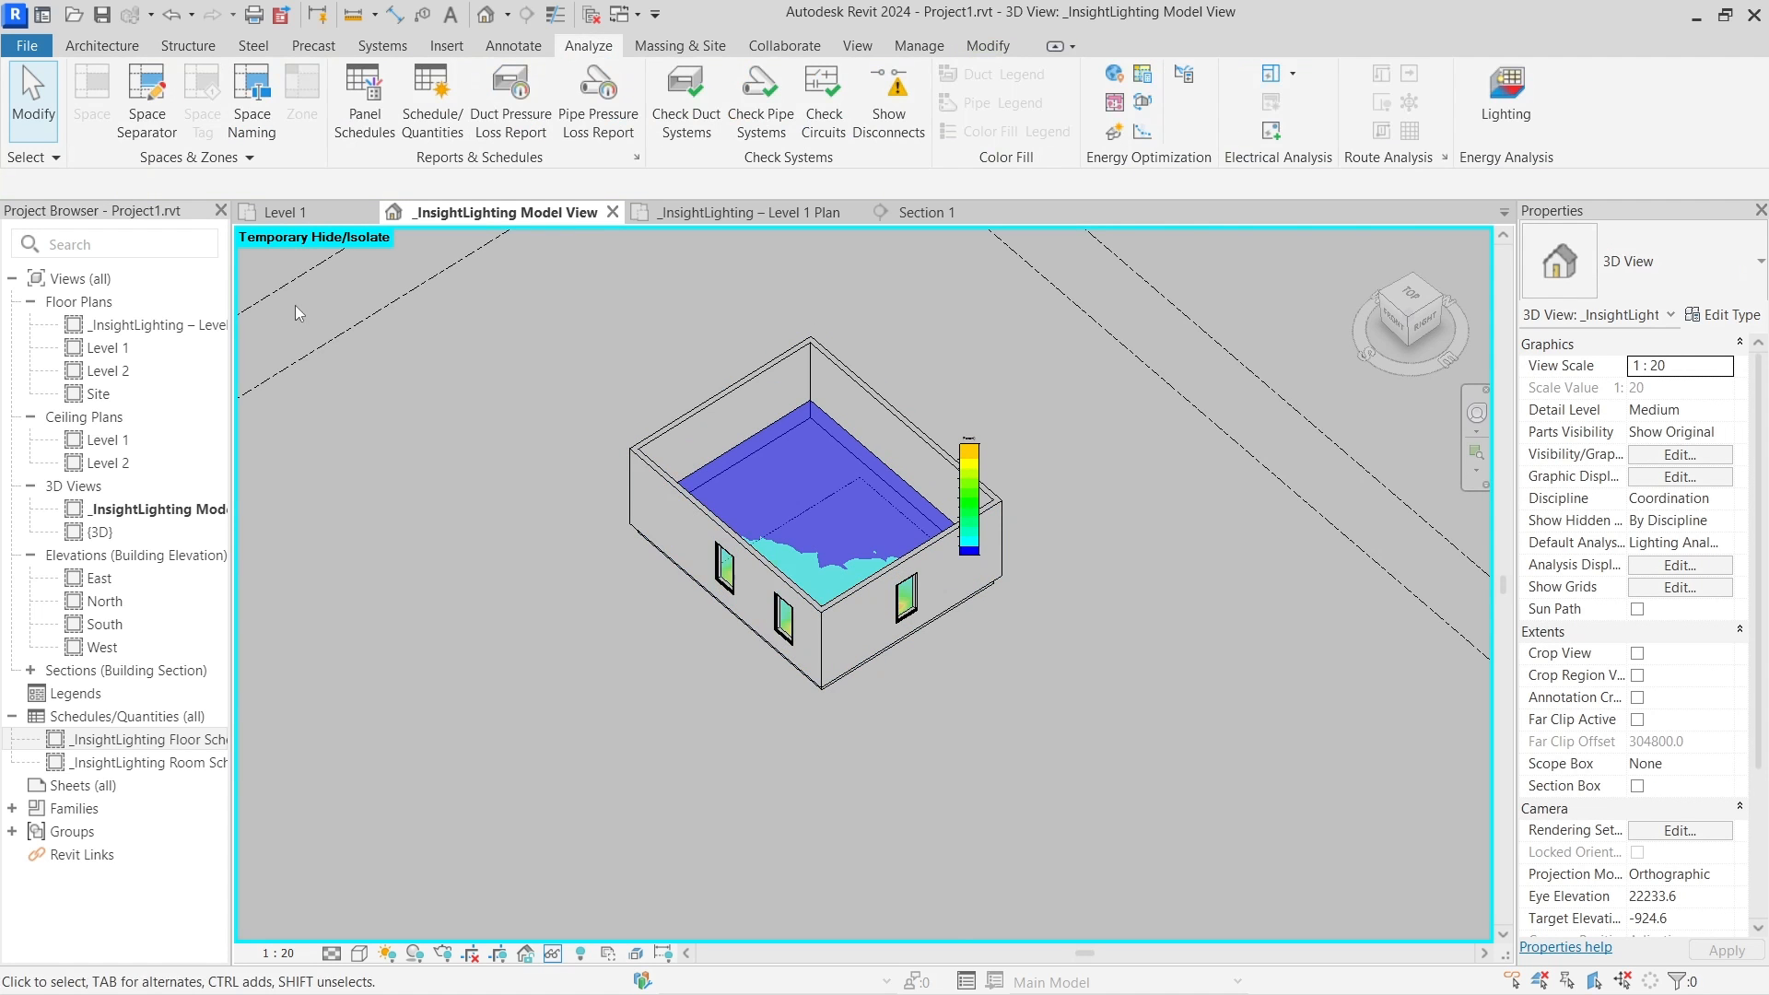
middle_click_drag(691, 494, 811, 540, "shift")
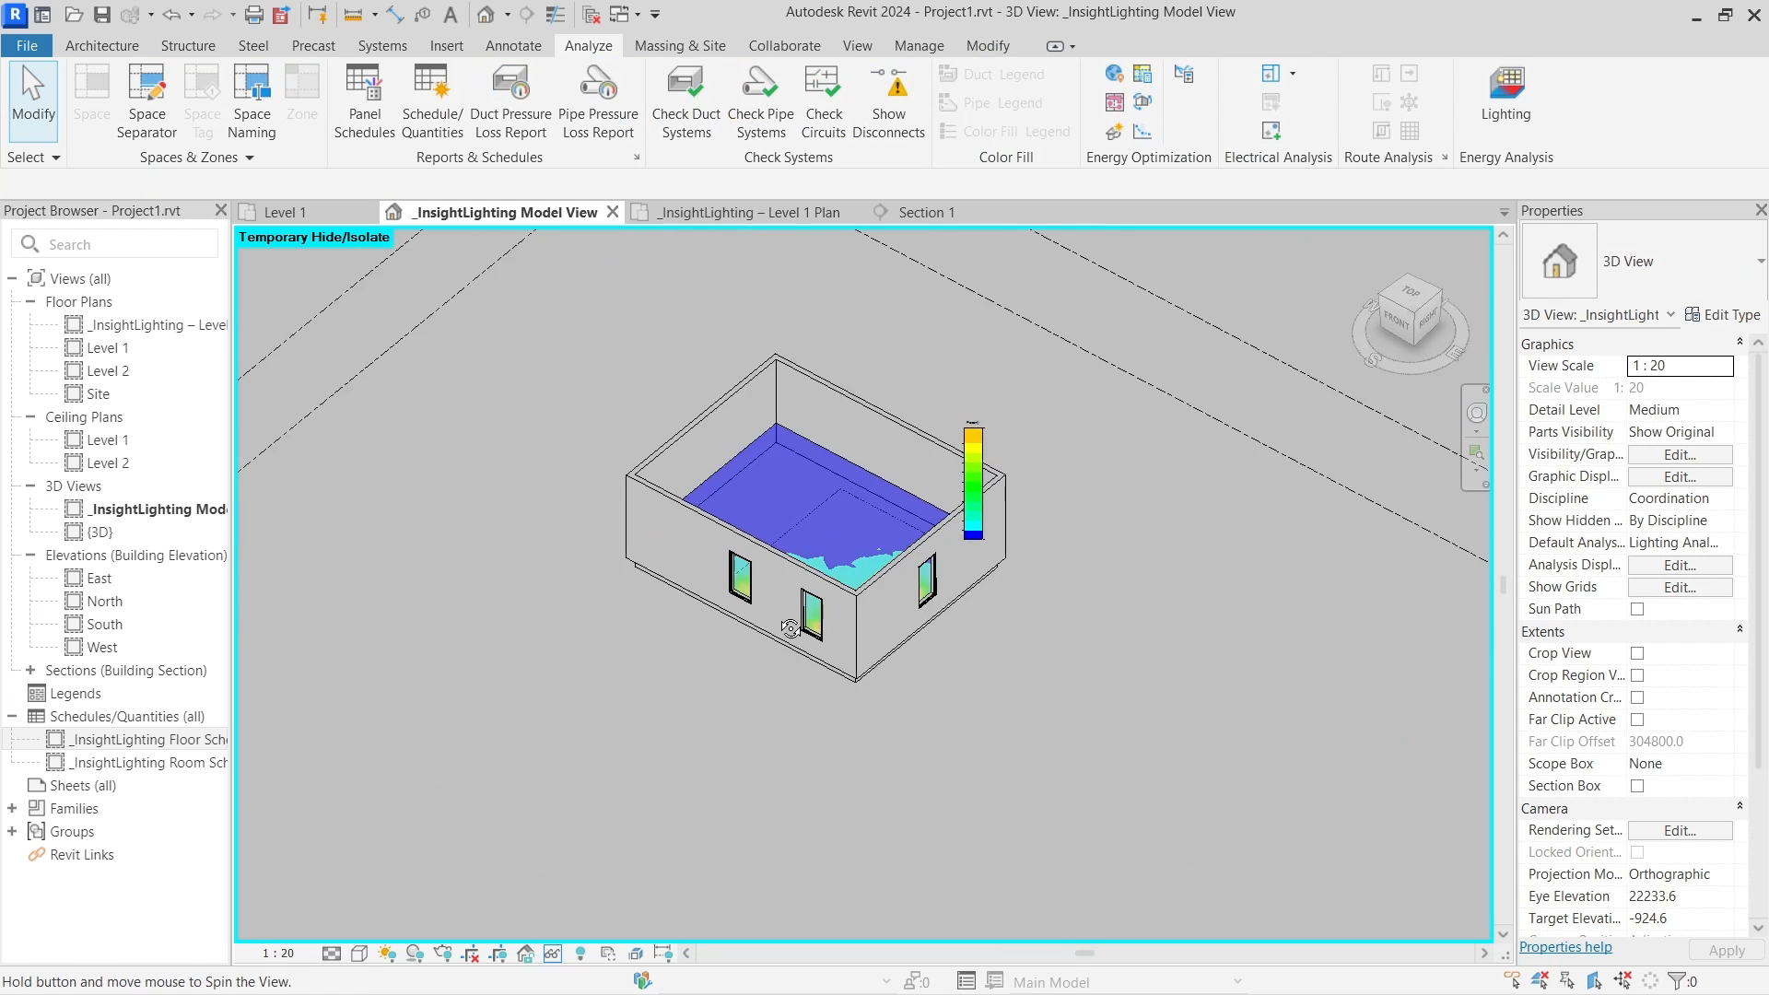
scroll(811, 540, "up", 5)
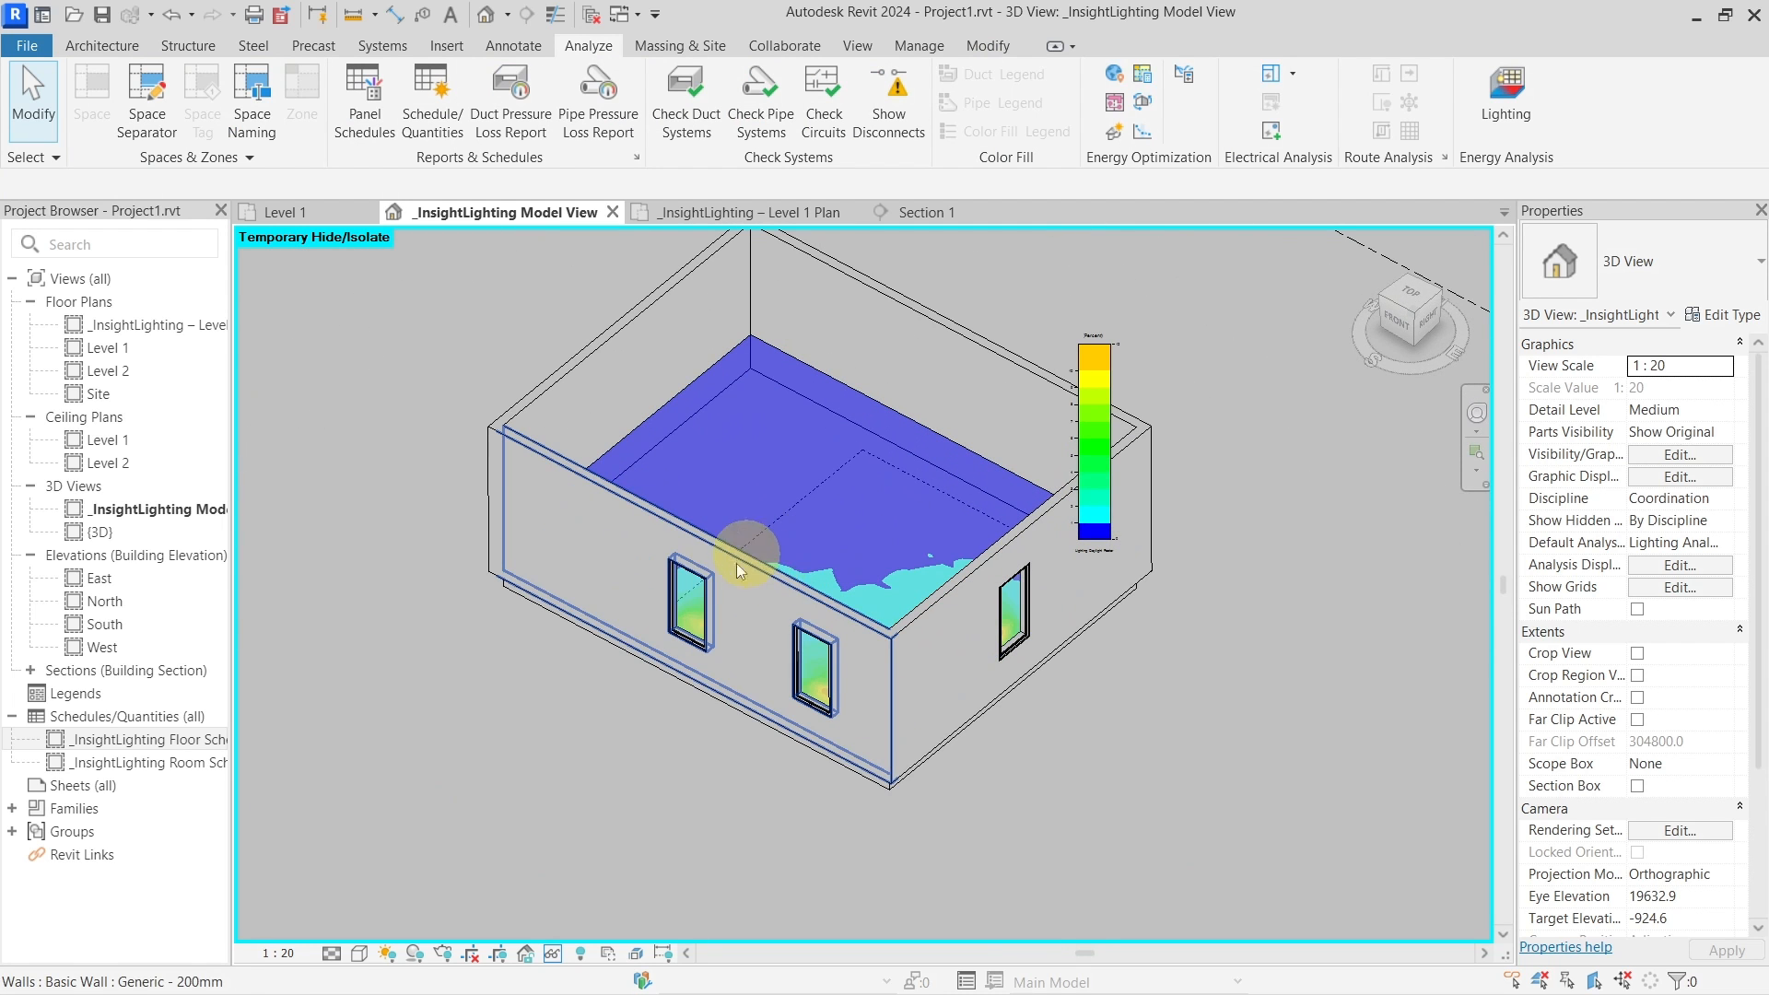
Reset the temporary hide with HR and orbit out to view the windowed walls
key("h")
key("r")
scroll(999, 620, "down", 3)
middle_click_drag(998, 620, 958, 626, "shift")
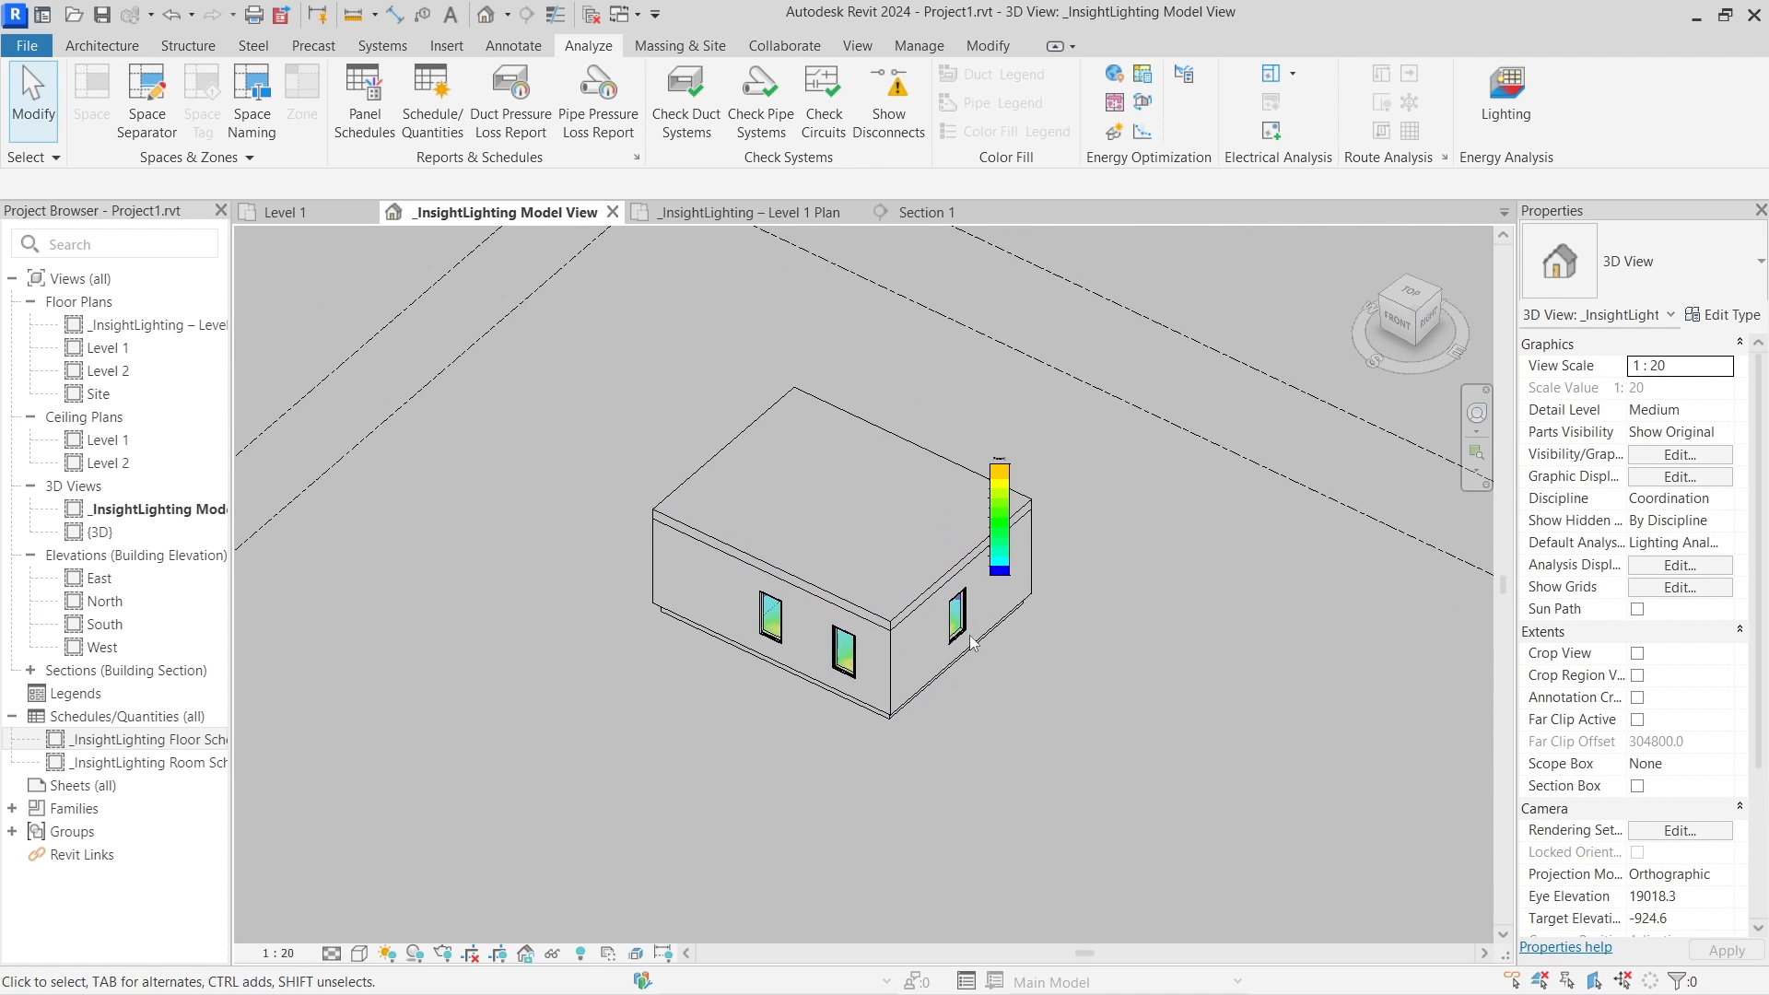
scroll(947, 616, "up", 5)
scroll(916, 649, "down", 2)
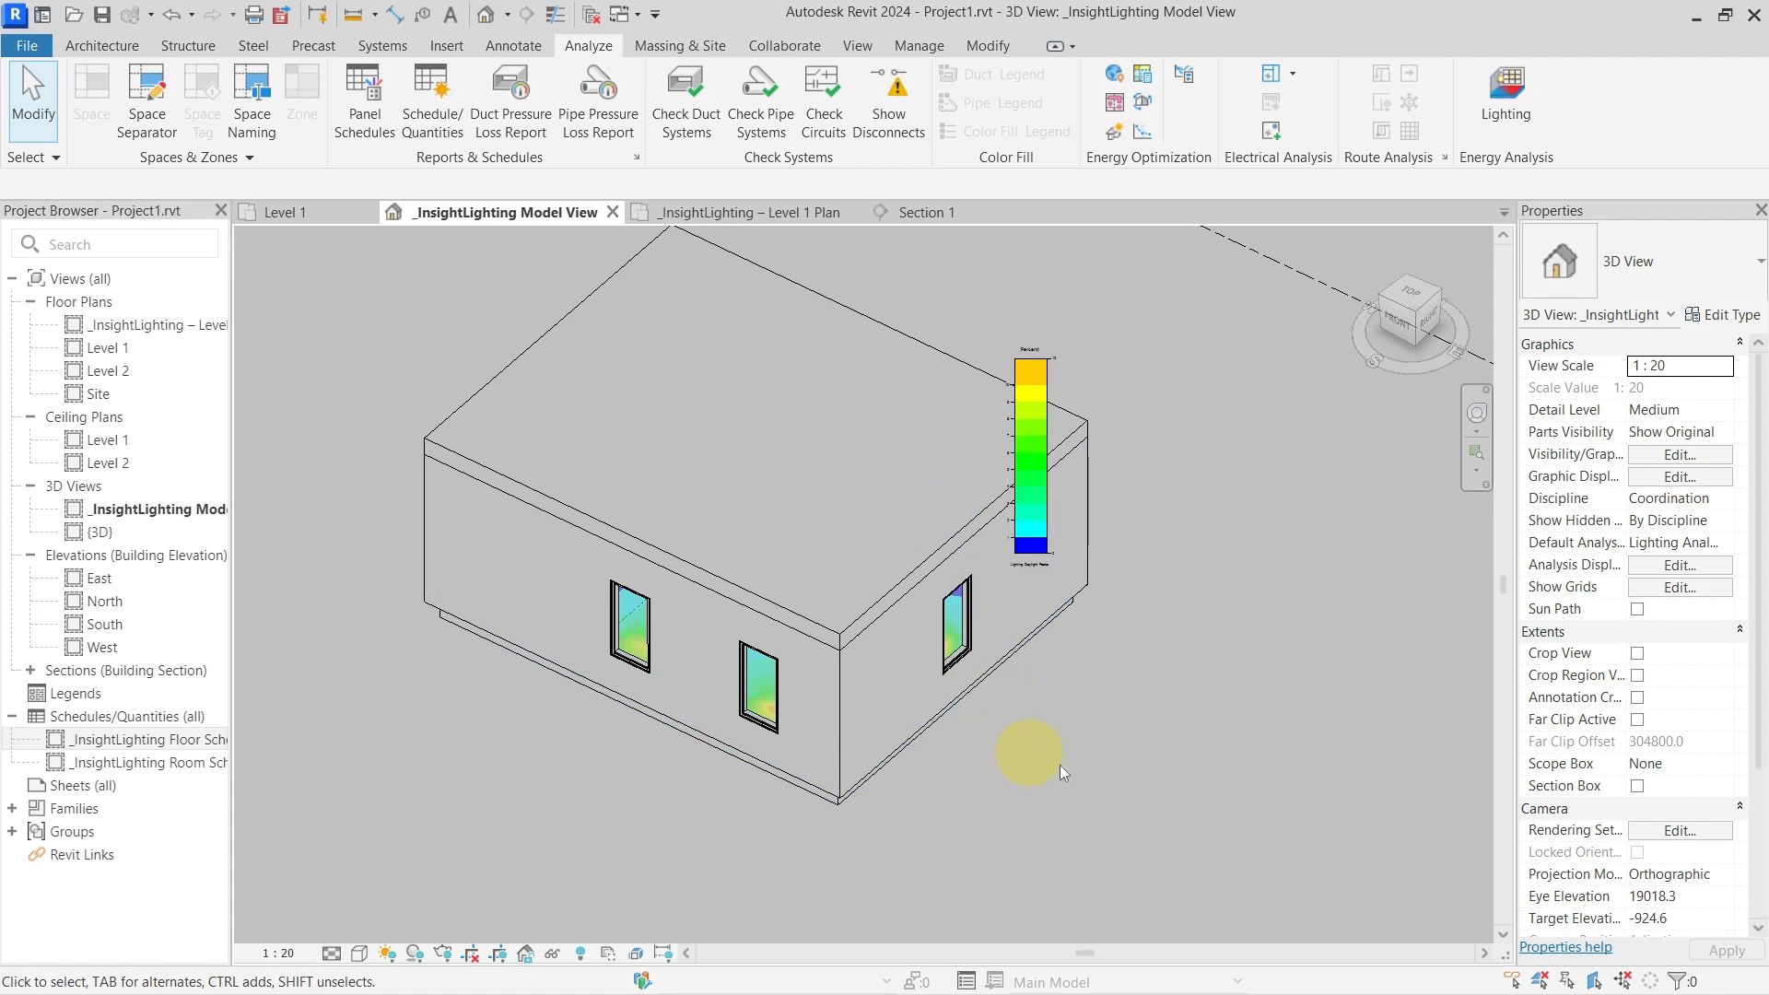
middle_click_drag(1102, 814, 860, 707, "shift")
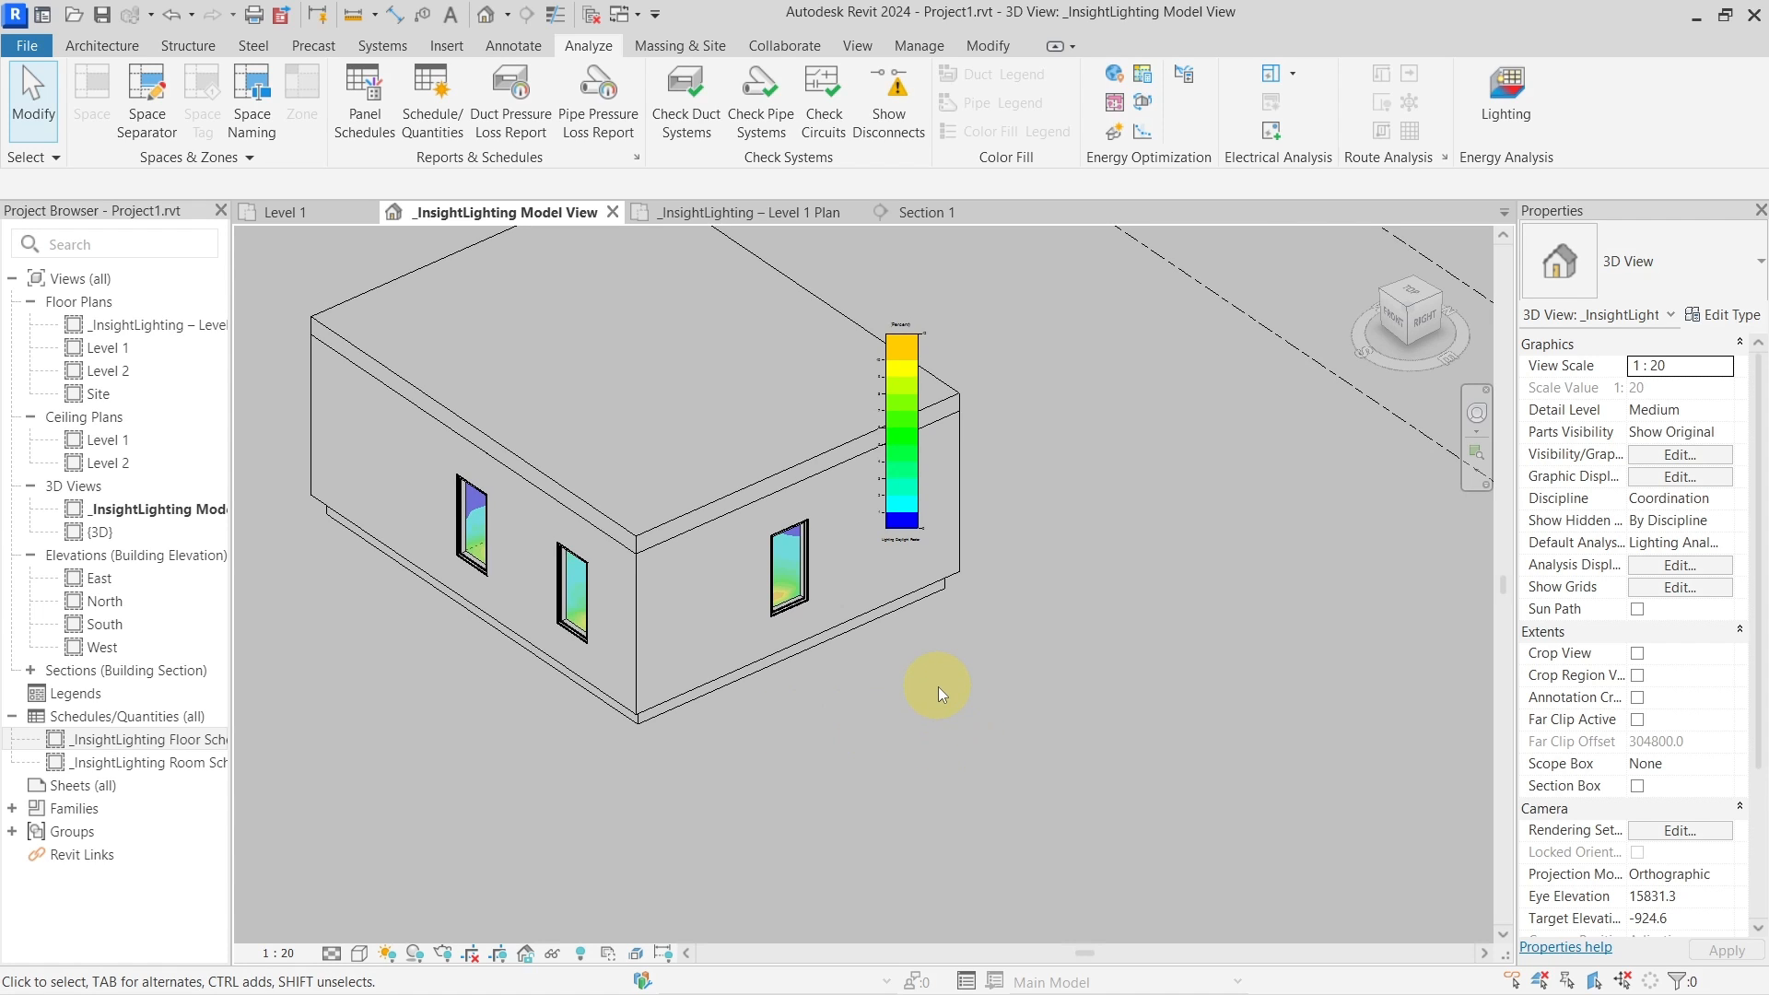
left_click(1507, 114)
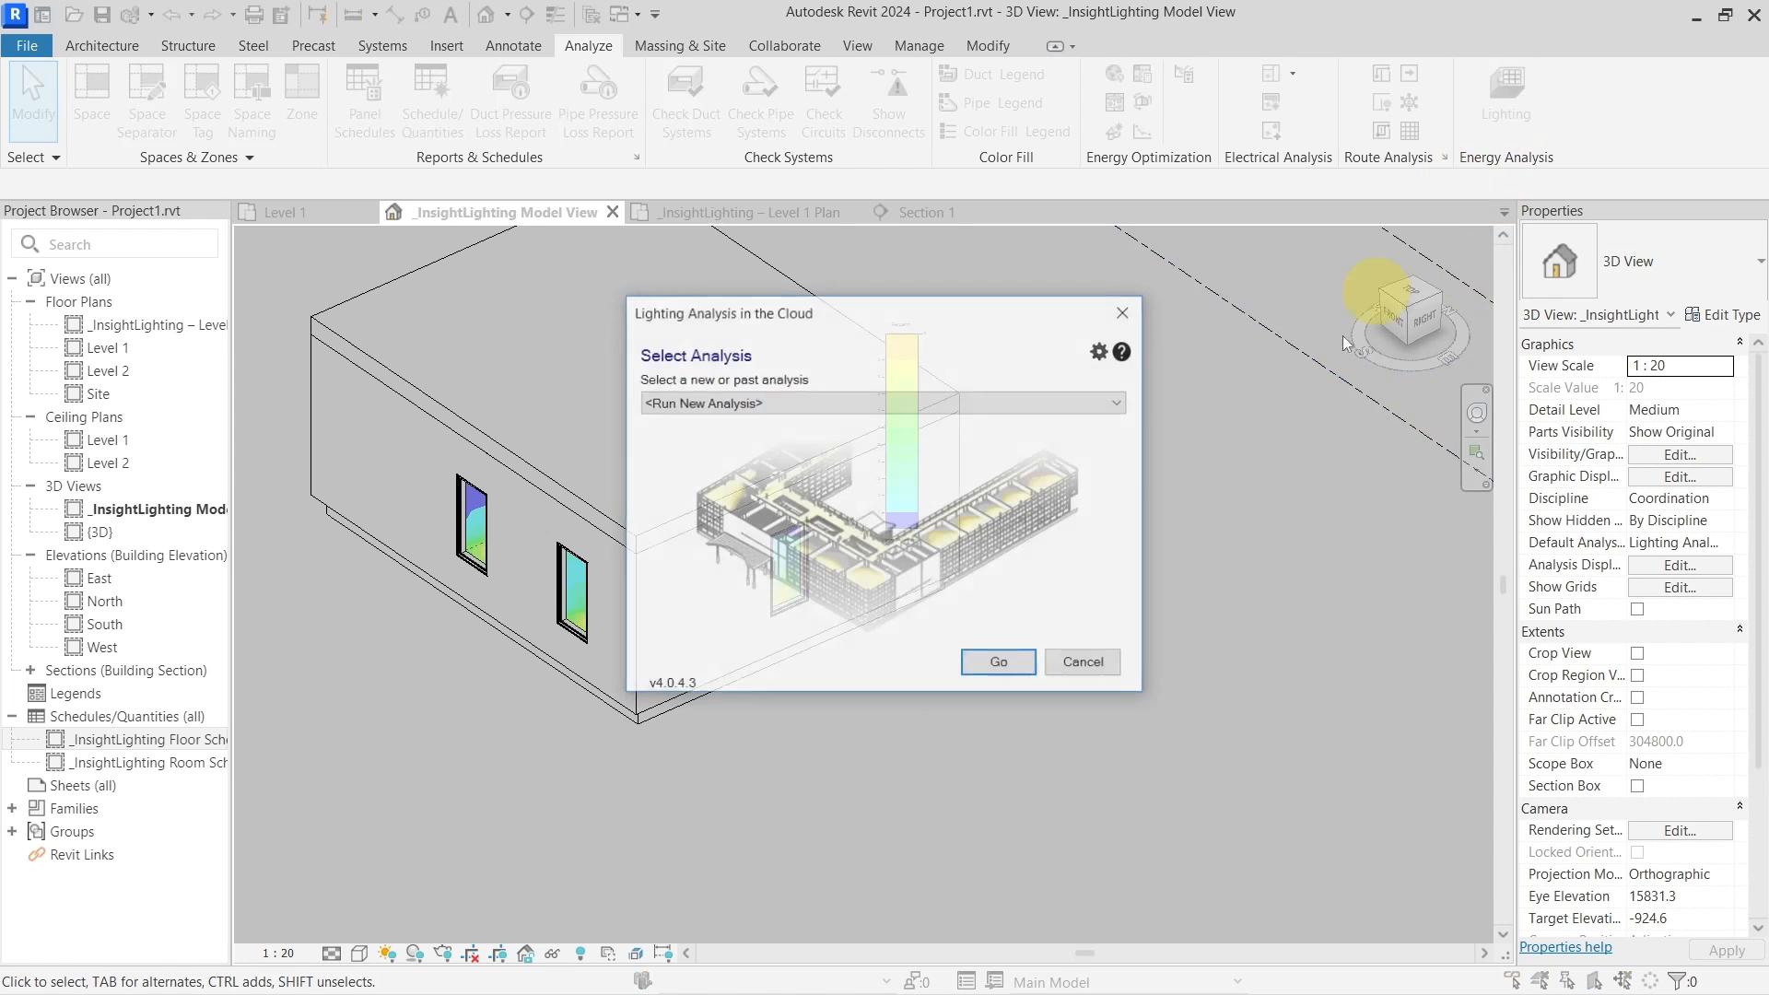
left_click(804, 410)
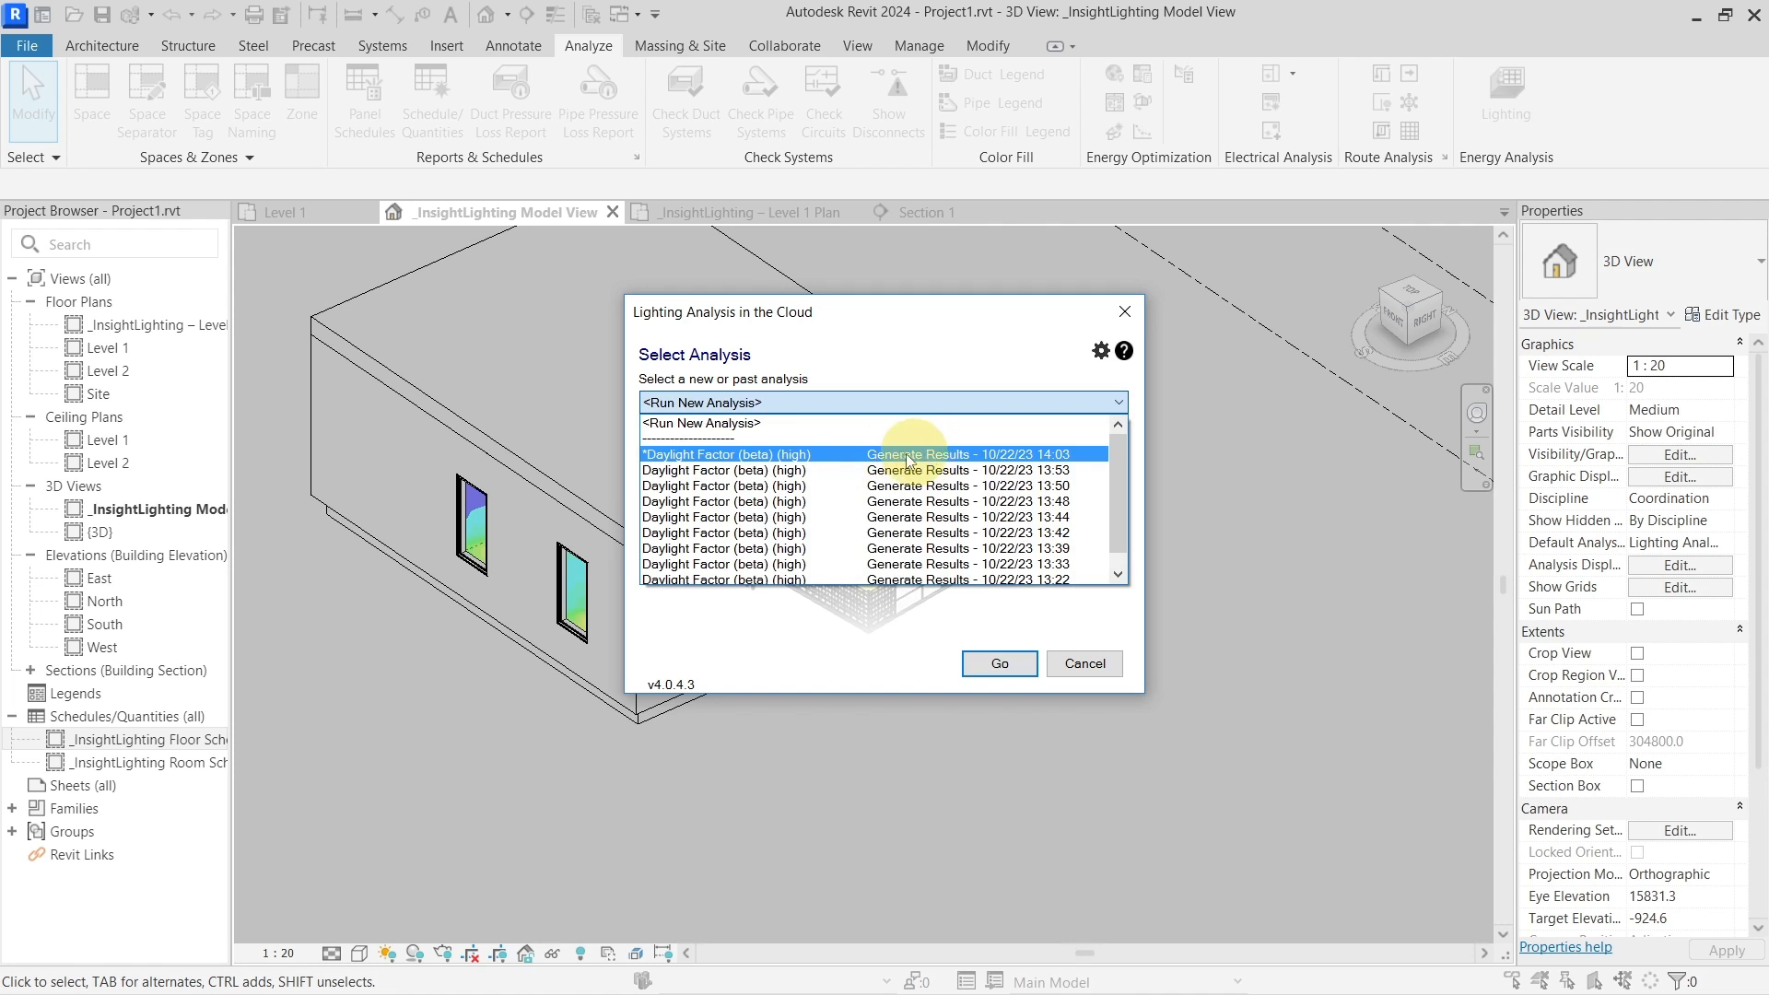
left_click(1137, 320)
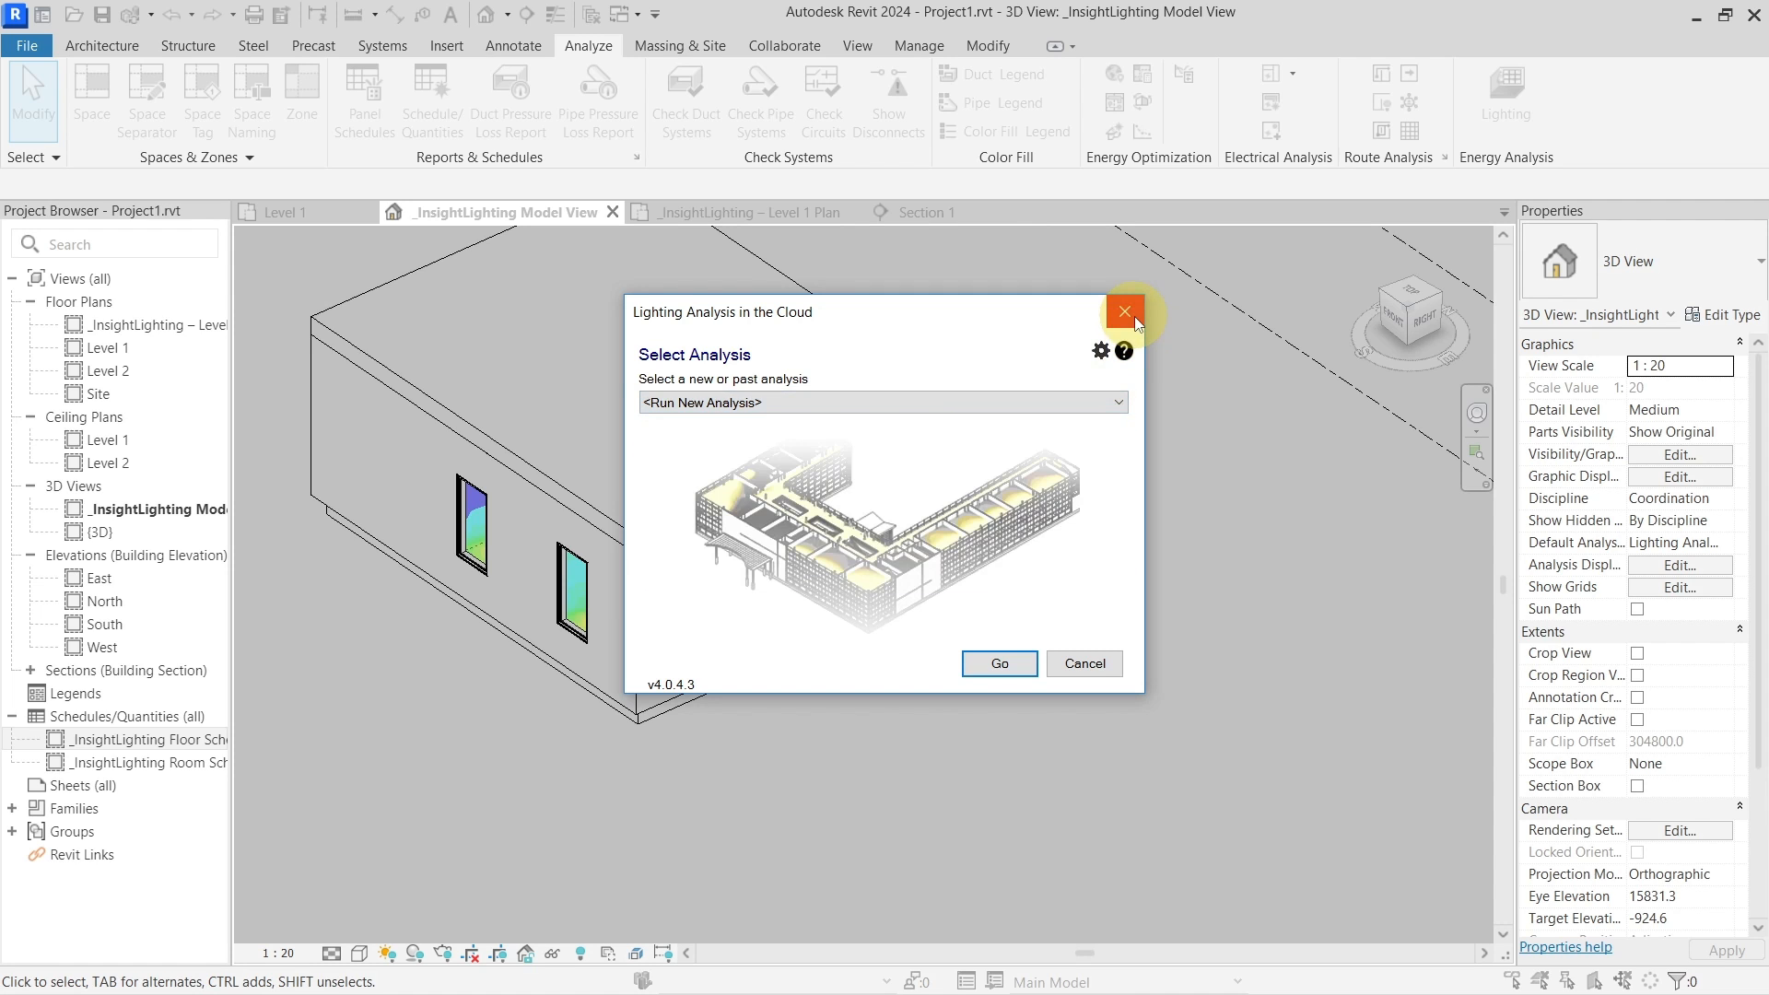
left_click(1137, 320)
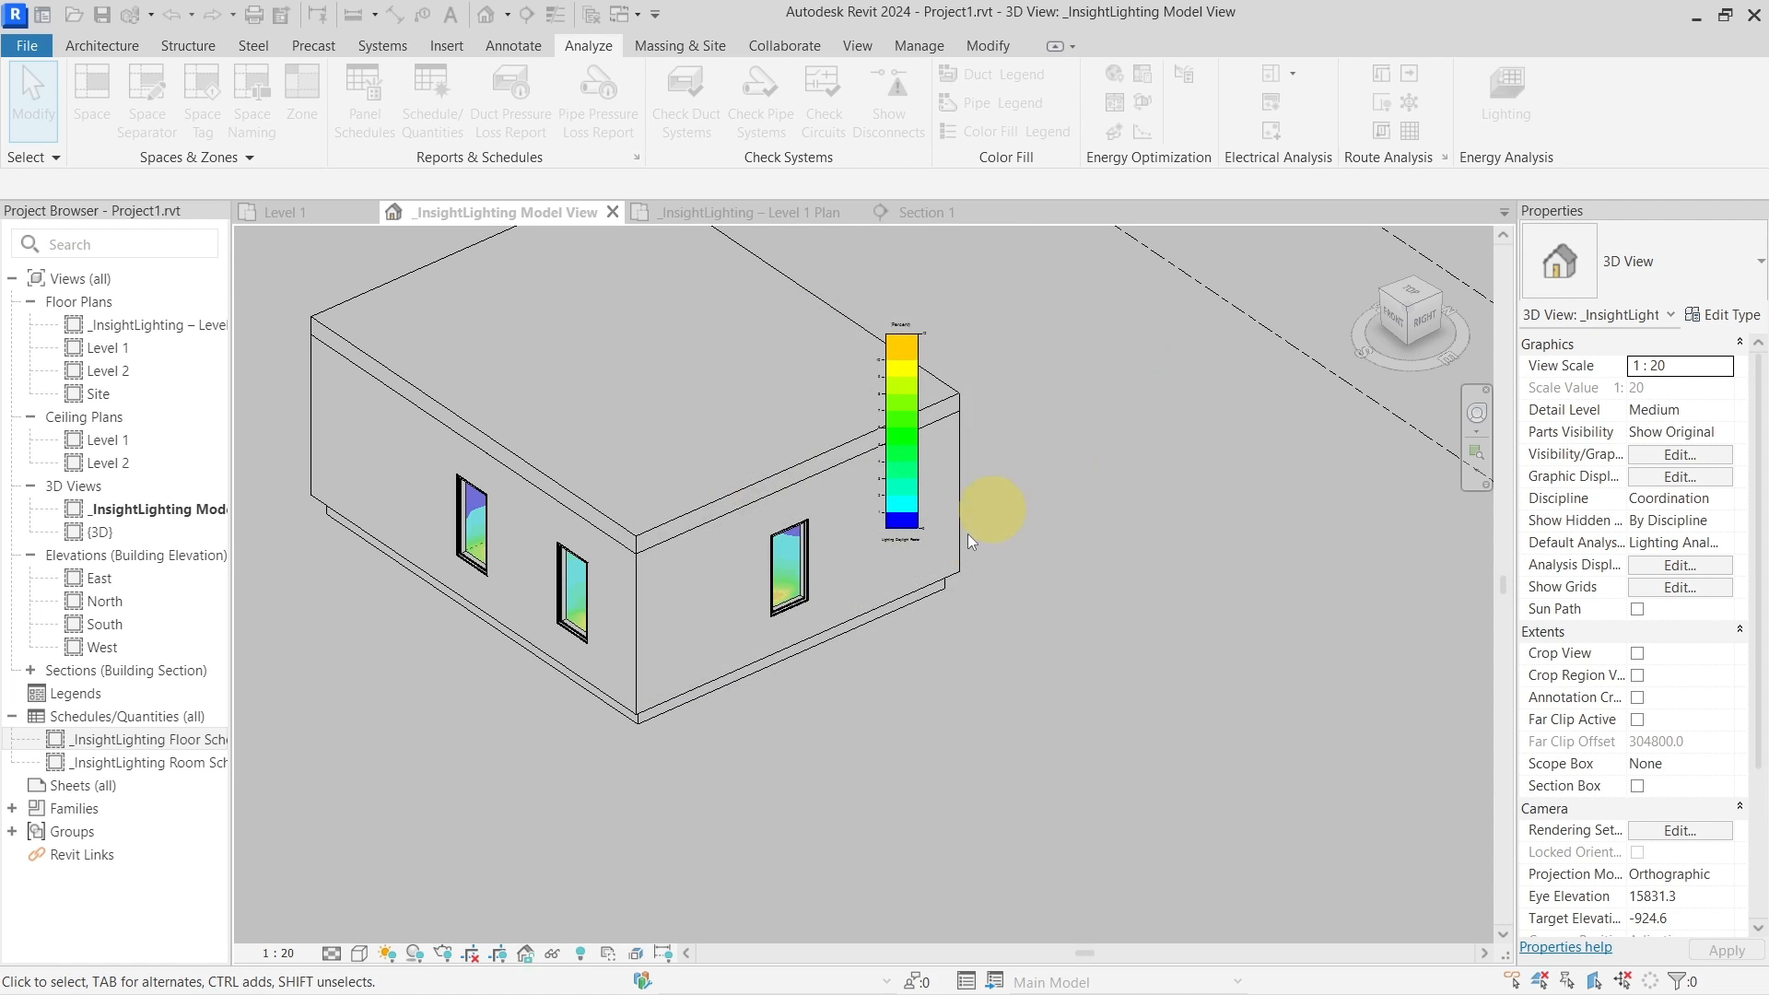
left_click(1688, 544)
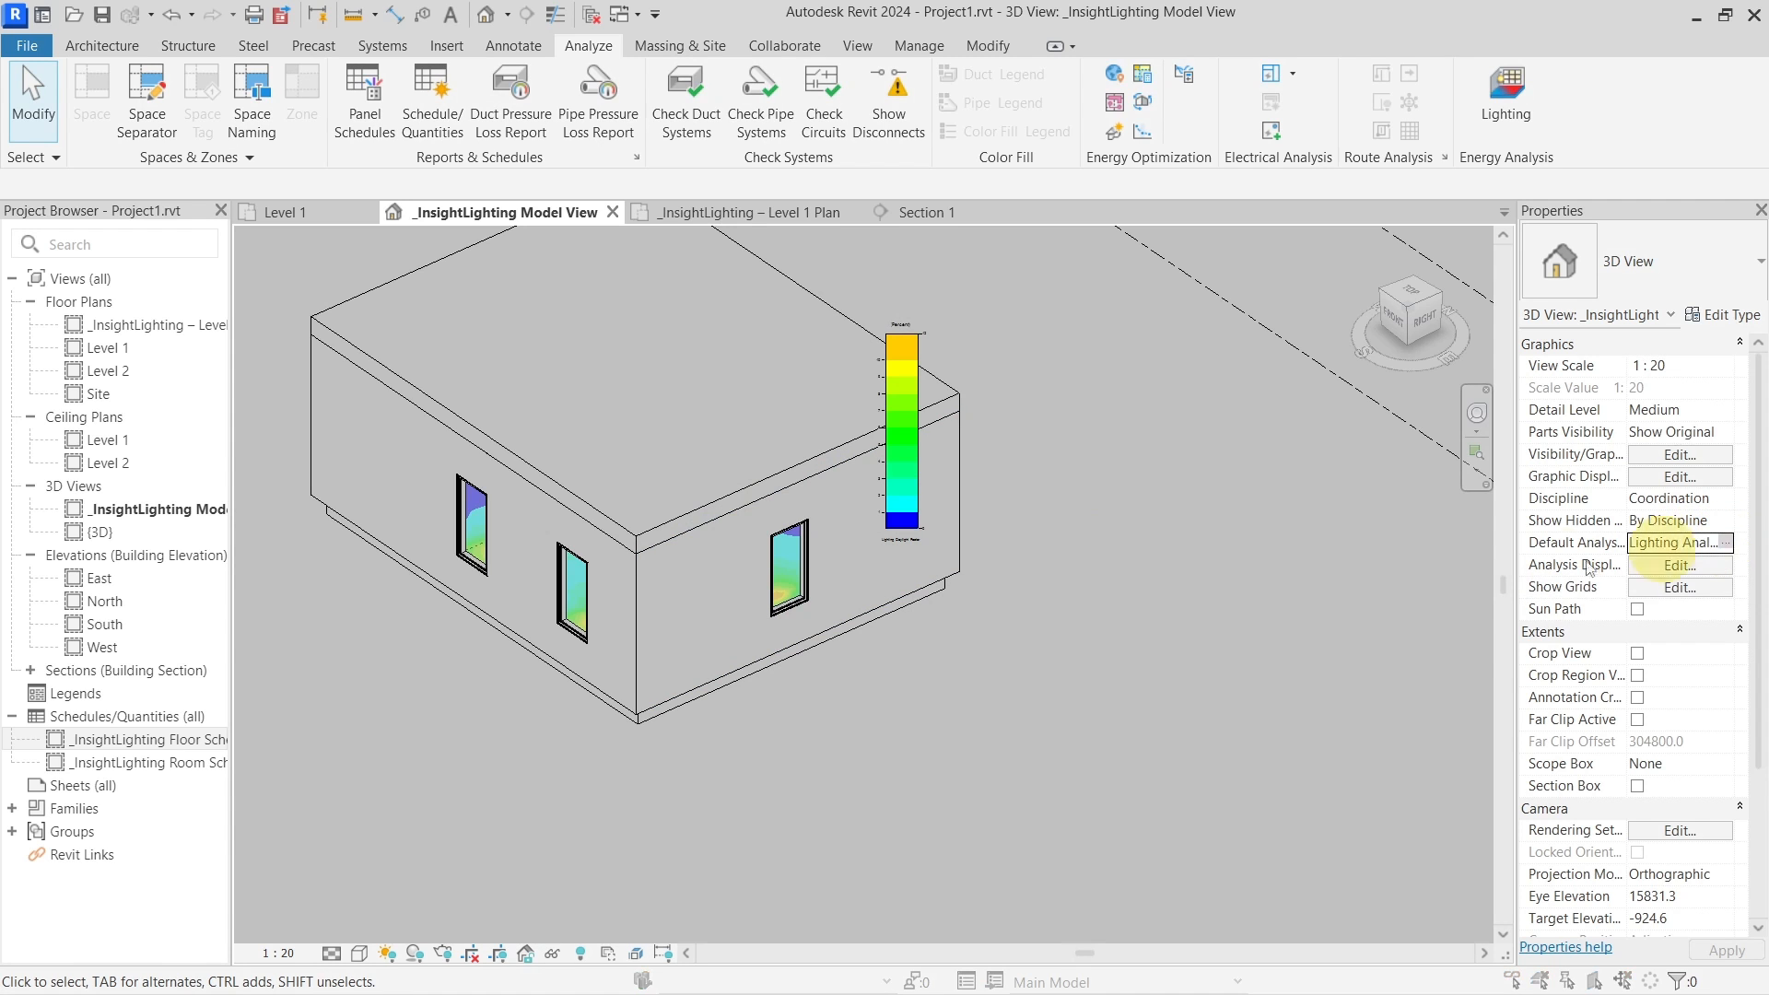
left_click(1679, 565)
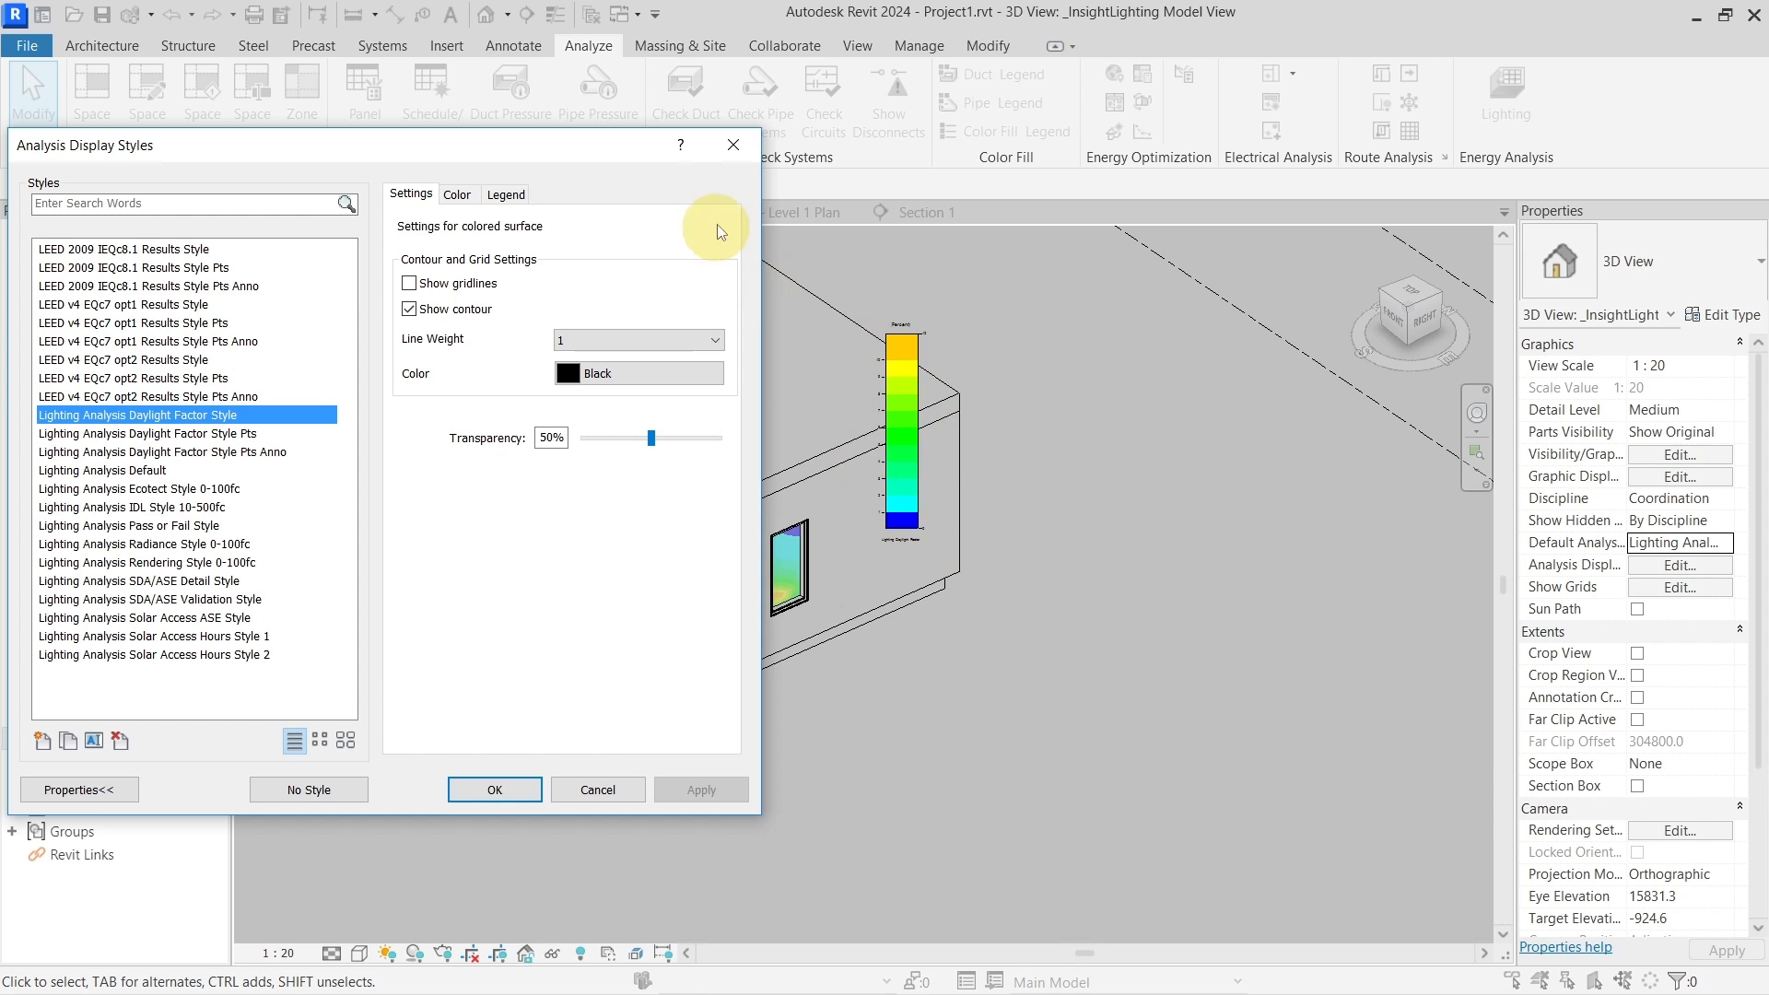
left_click(733, 145)
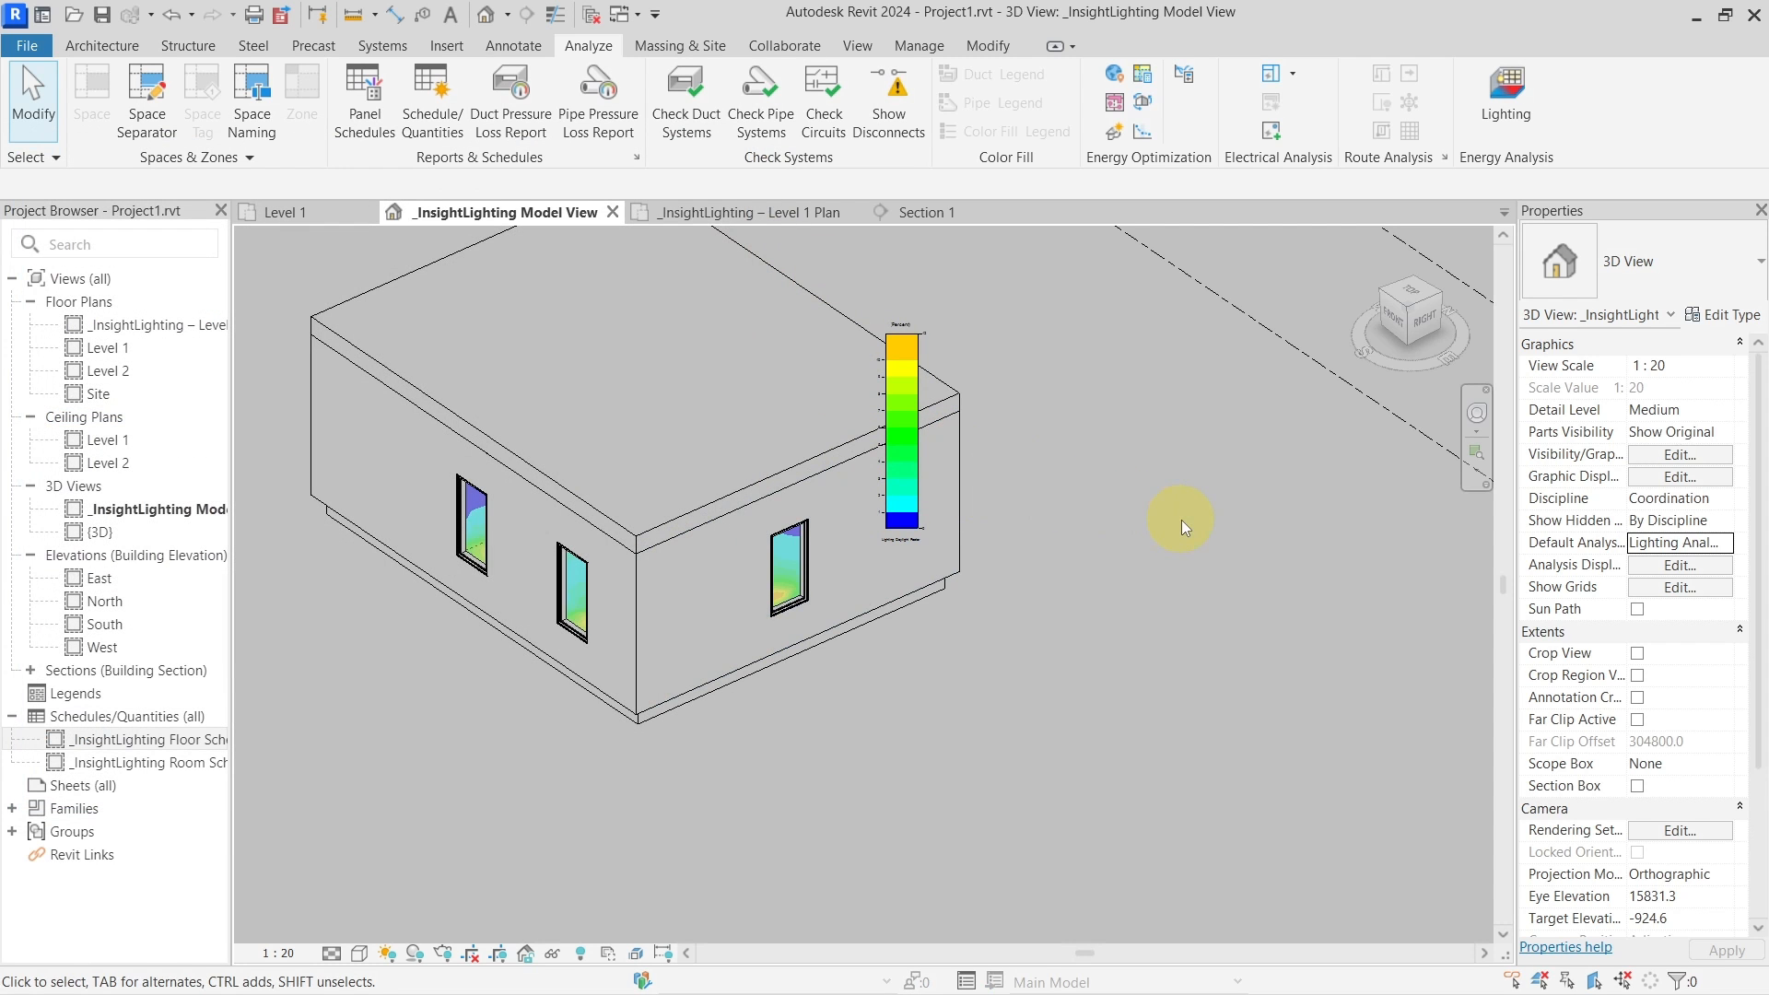
Select the floor and orbit the building to front and side views
left_click(870, 627)
middle_click_drag(912, 647, 1108, 406, "shift")
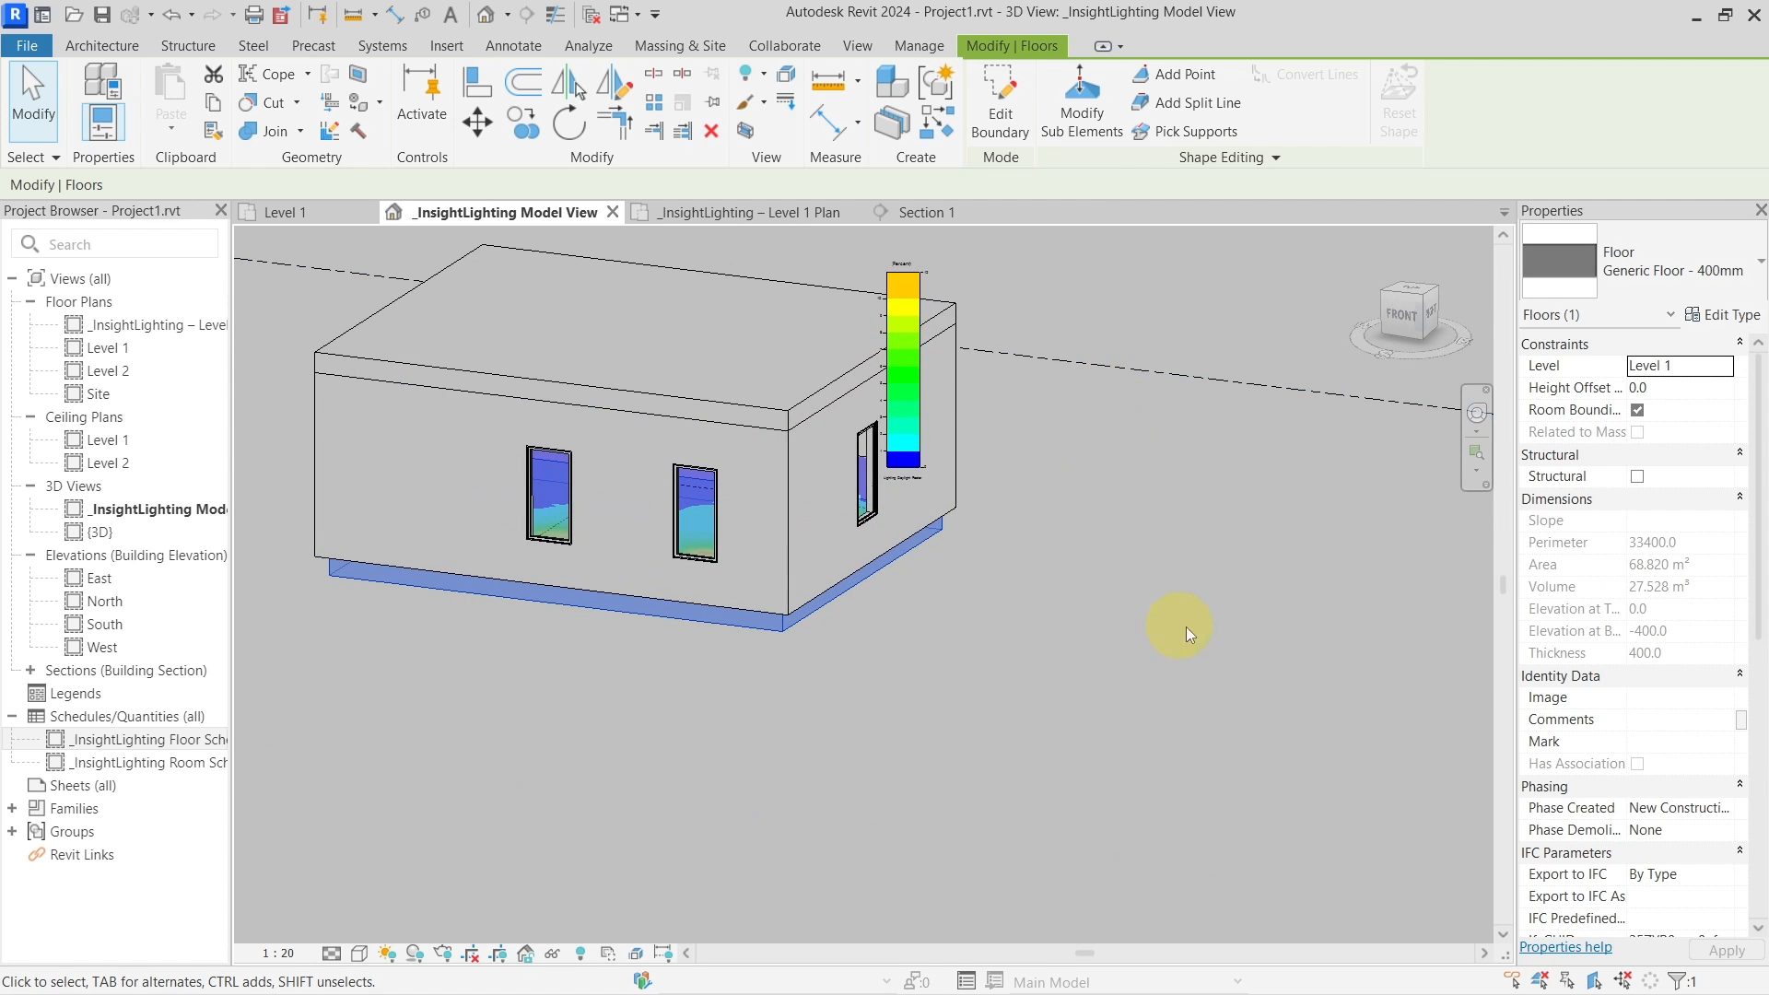
scroll(1186, 626, "down", 3)
middle_click_drag(1201, 569, 1058, 651)
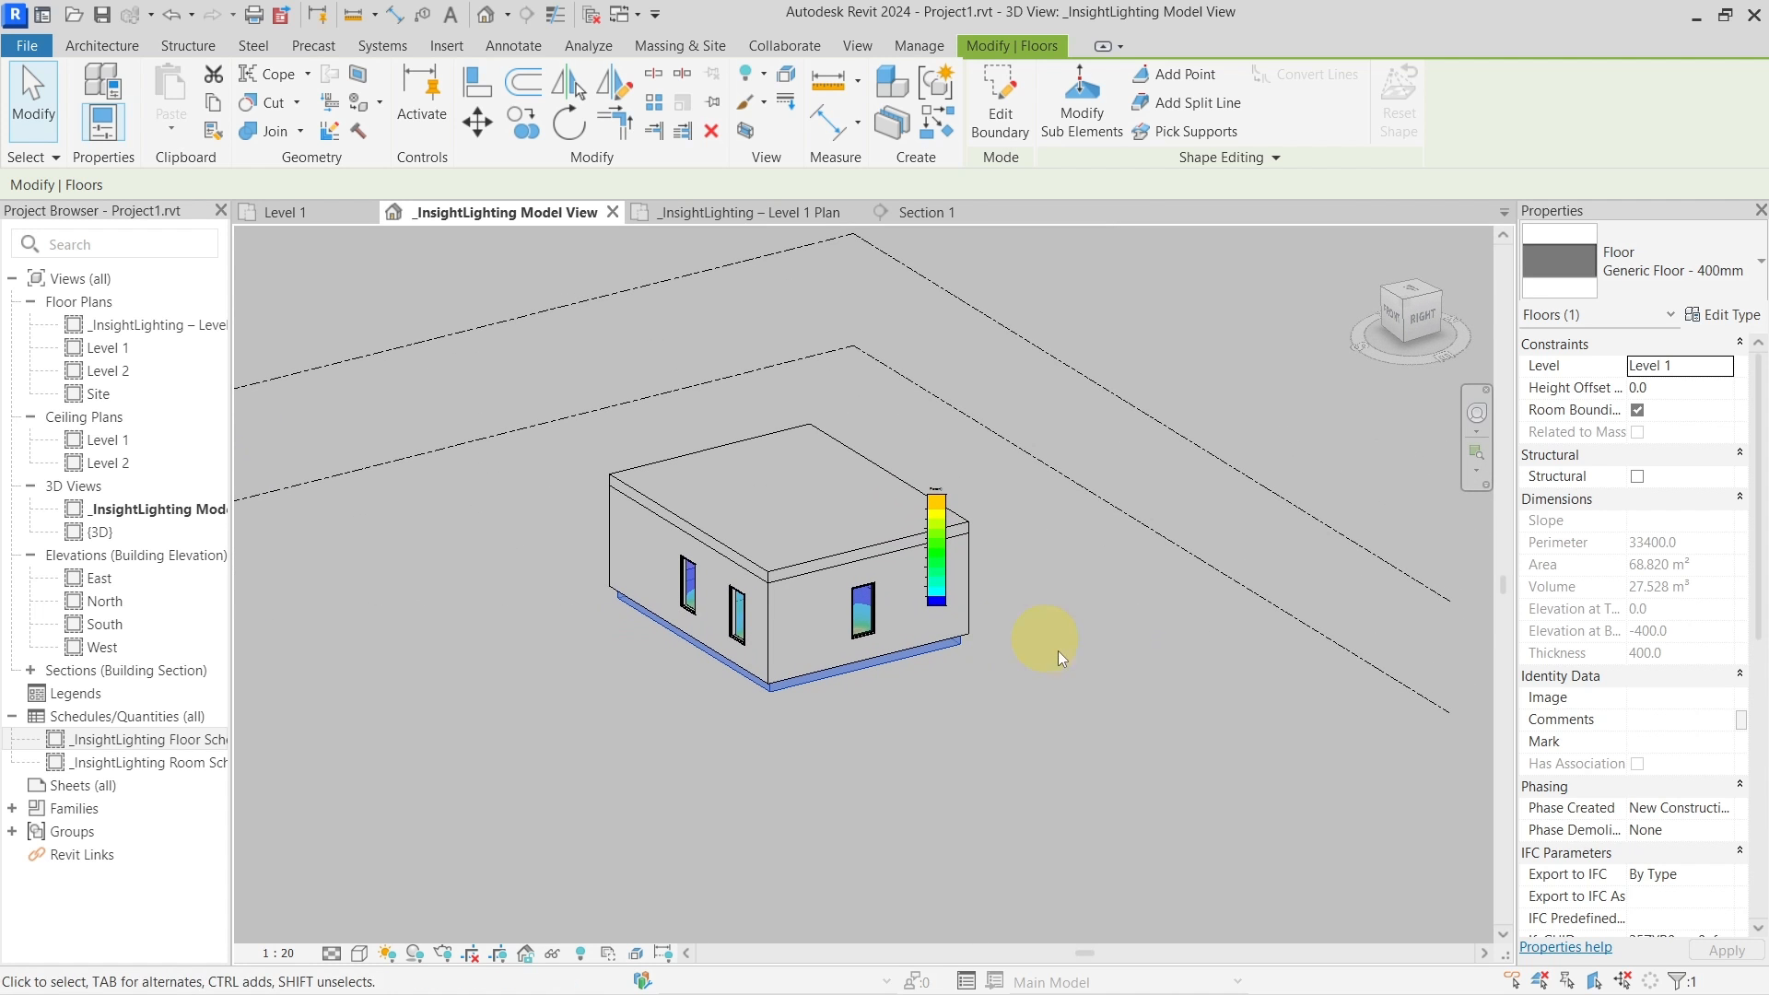
mouse_move(1024, 714)
middle_mouse_down("shift")
mouse_move(1052, 699)
mouse_move(1029, 693)
middle_mouse_up("shift")
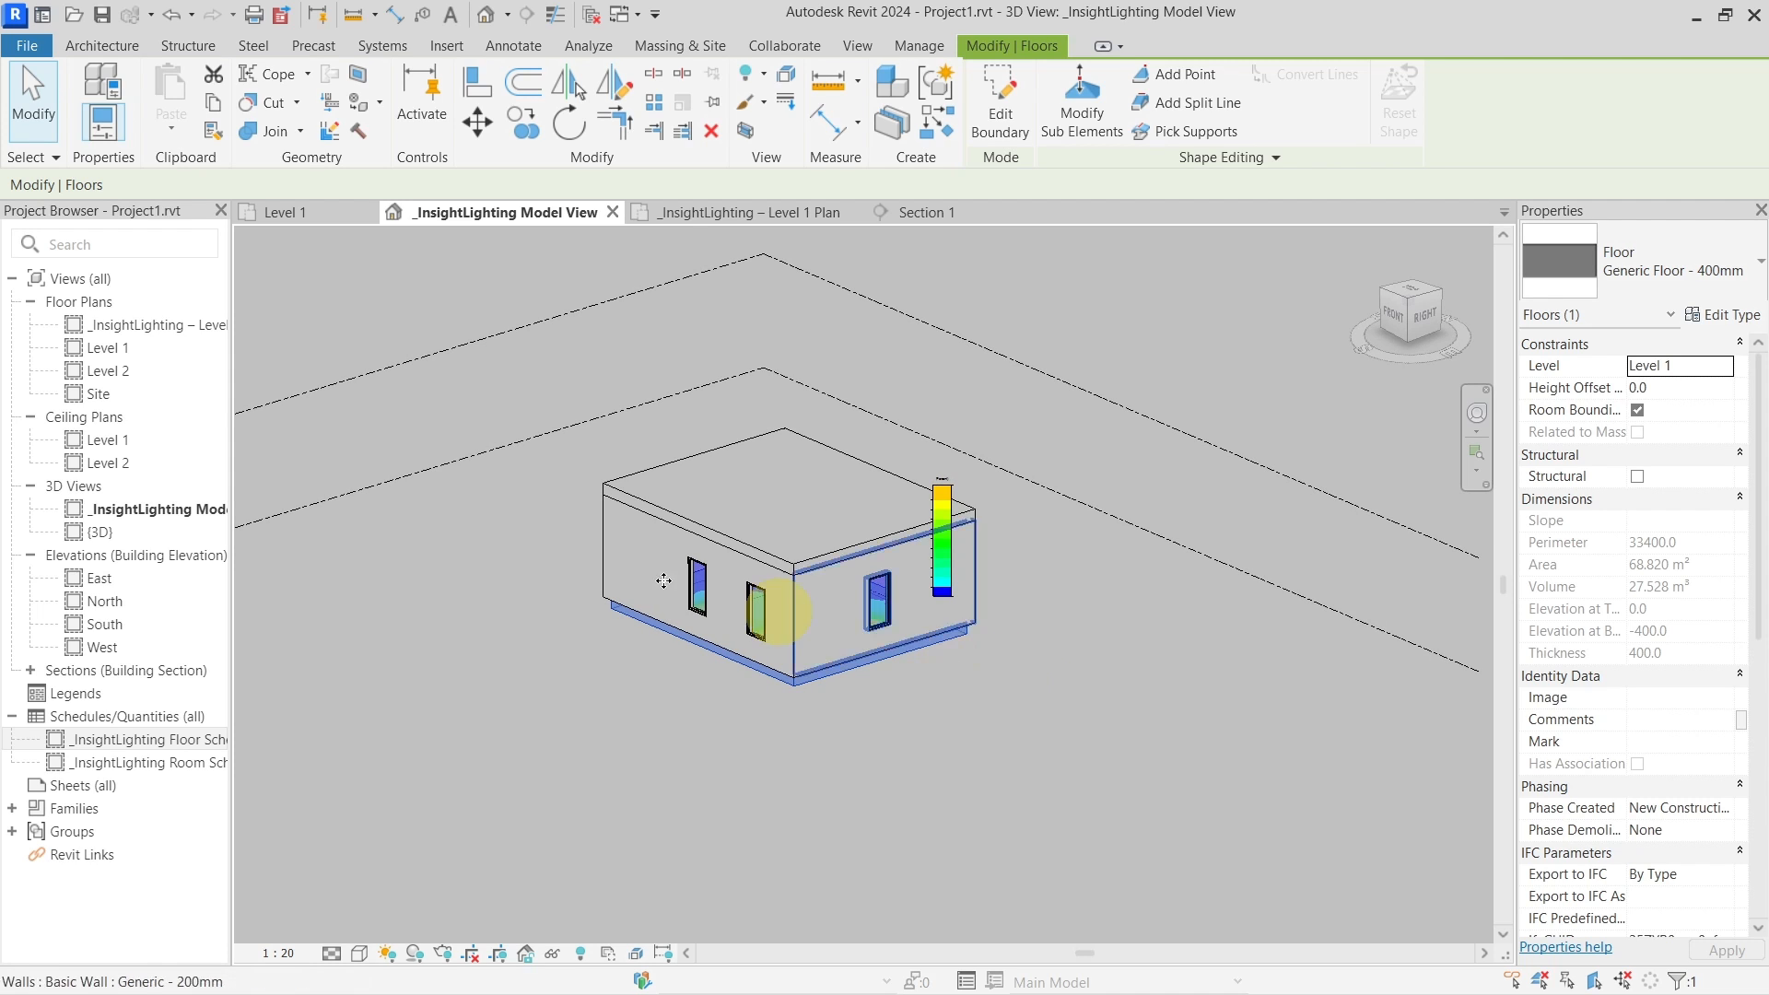
Open the _InsightLighting – Level 1 Plan and inspect the room and its separation lines
double_click(129, 329)
left_click(909, 620)
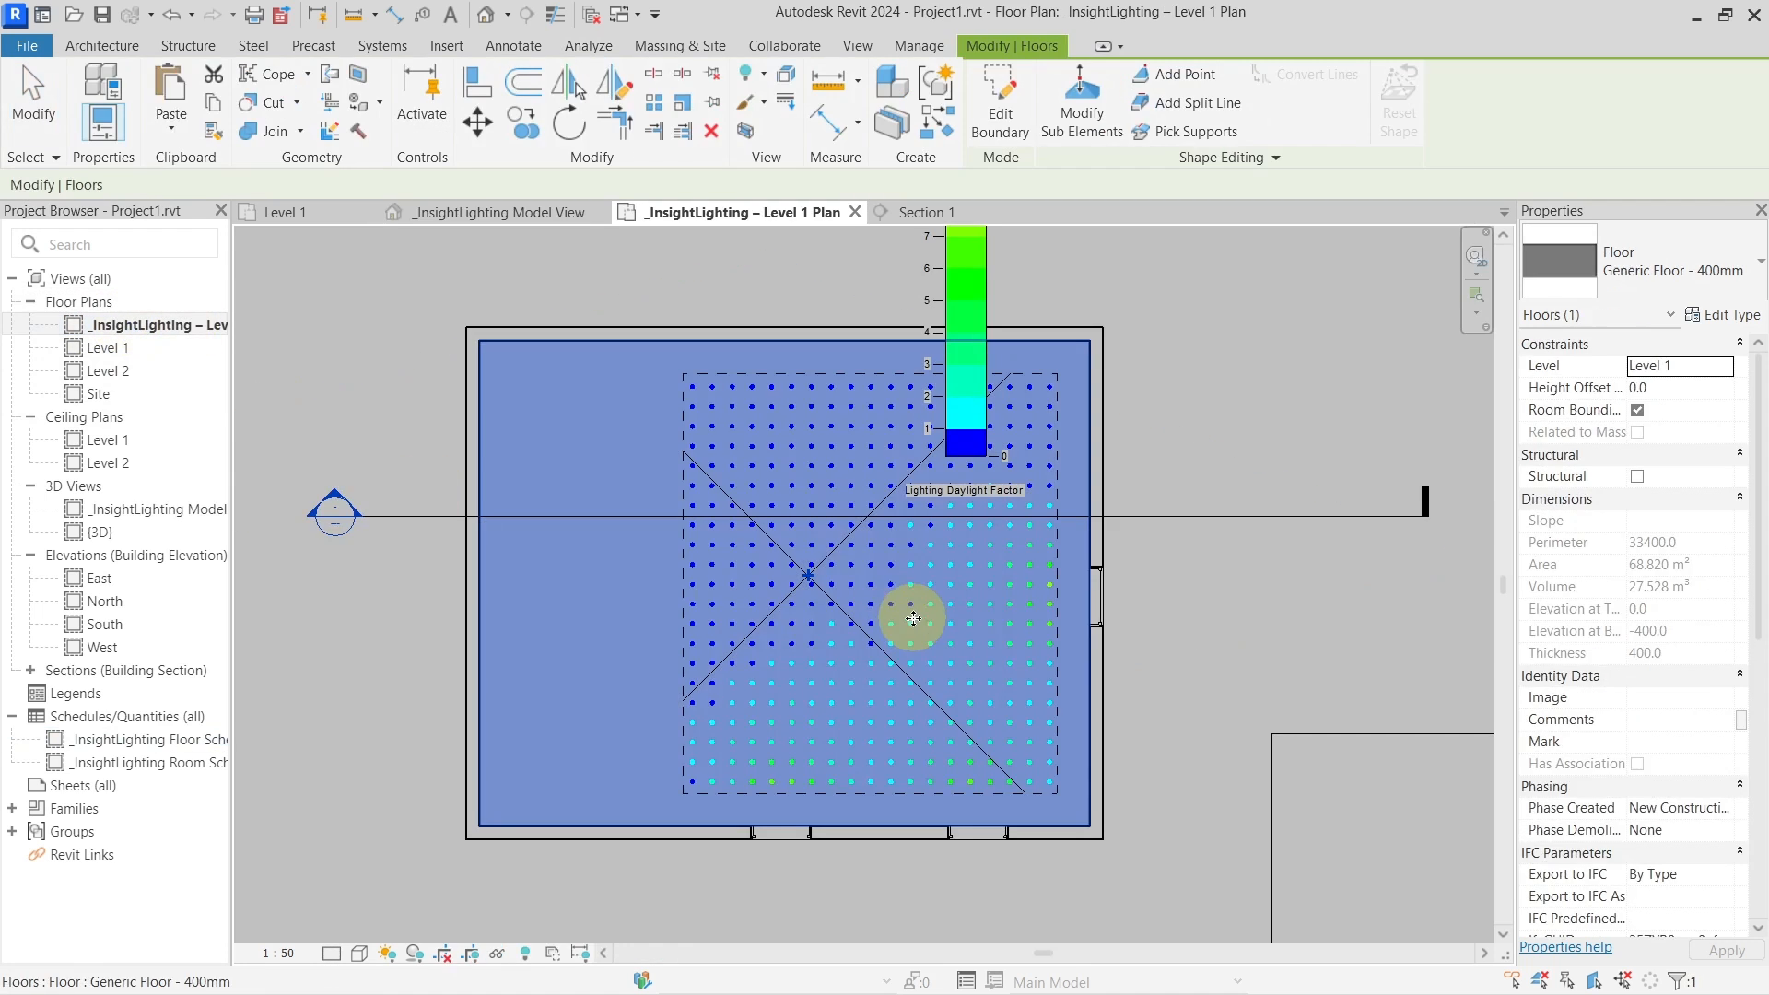
left_click(1237, 651)
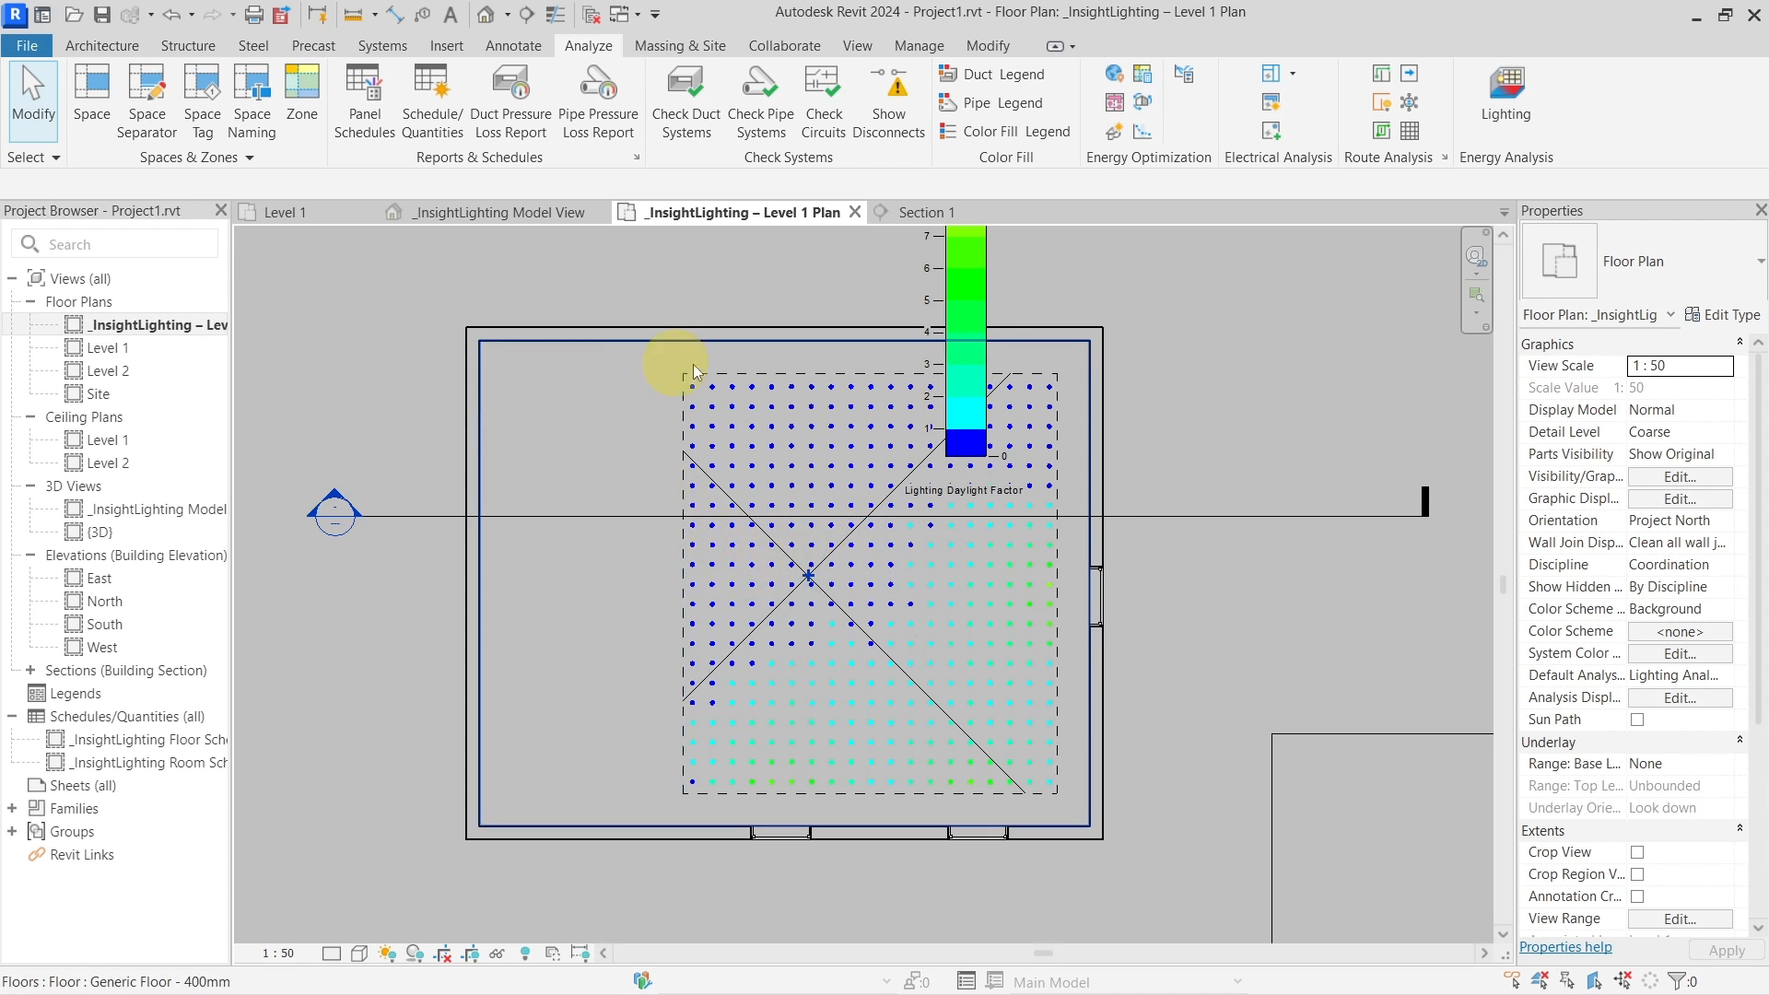
left_click(810, 571)
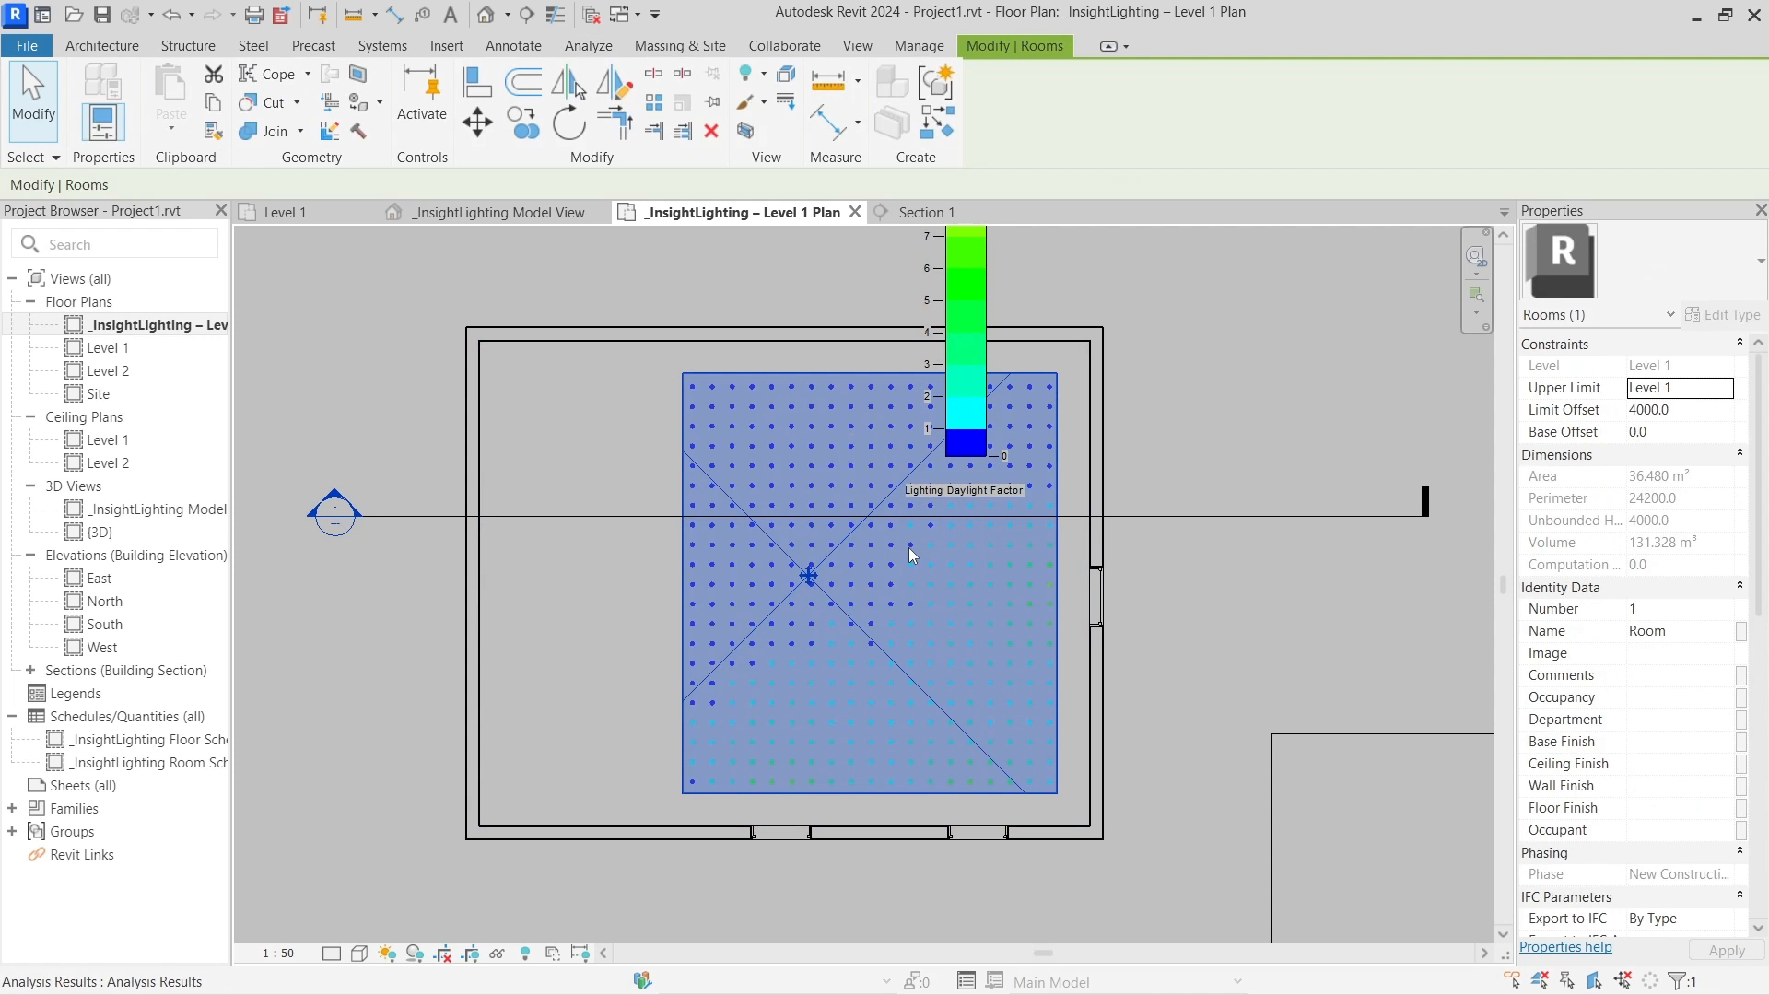
left_click(681, 421)
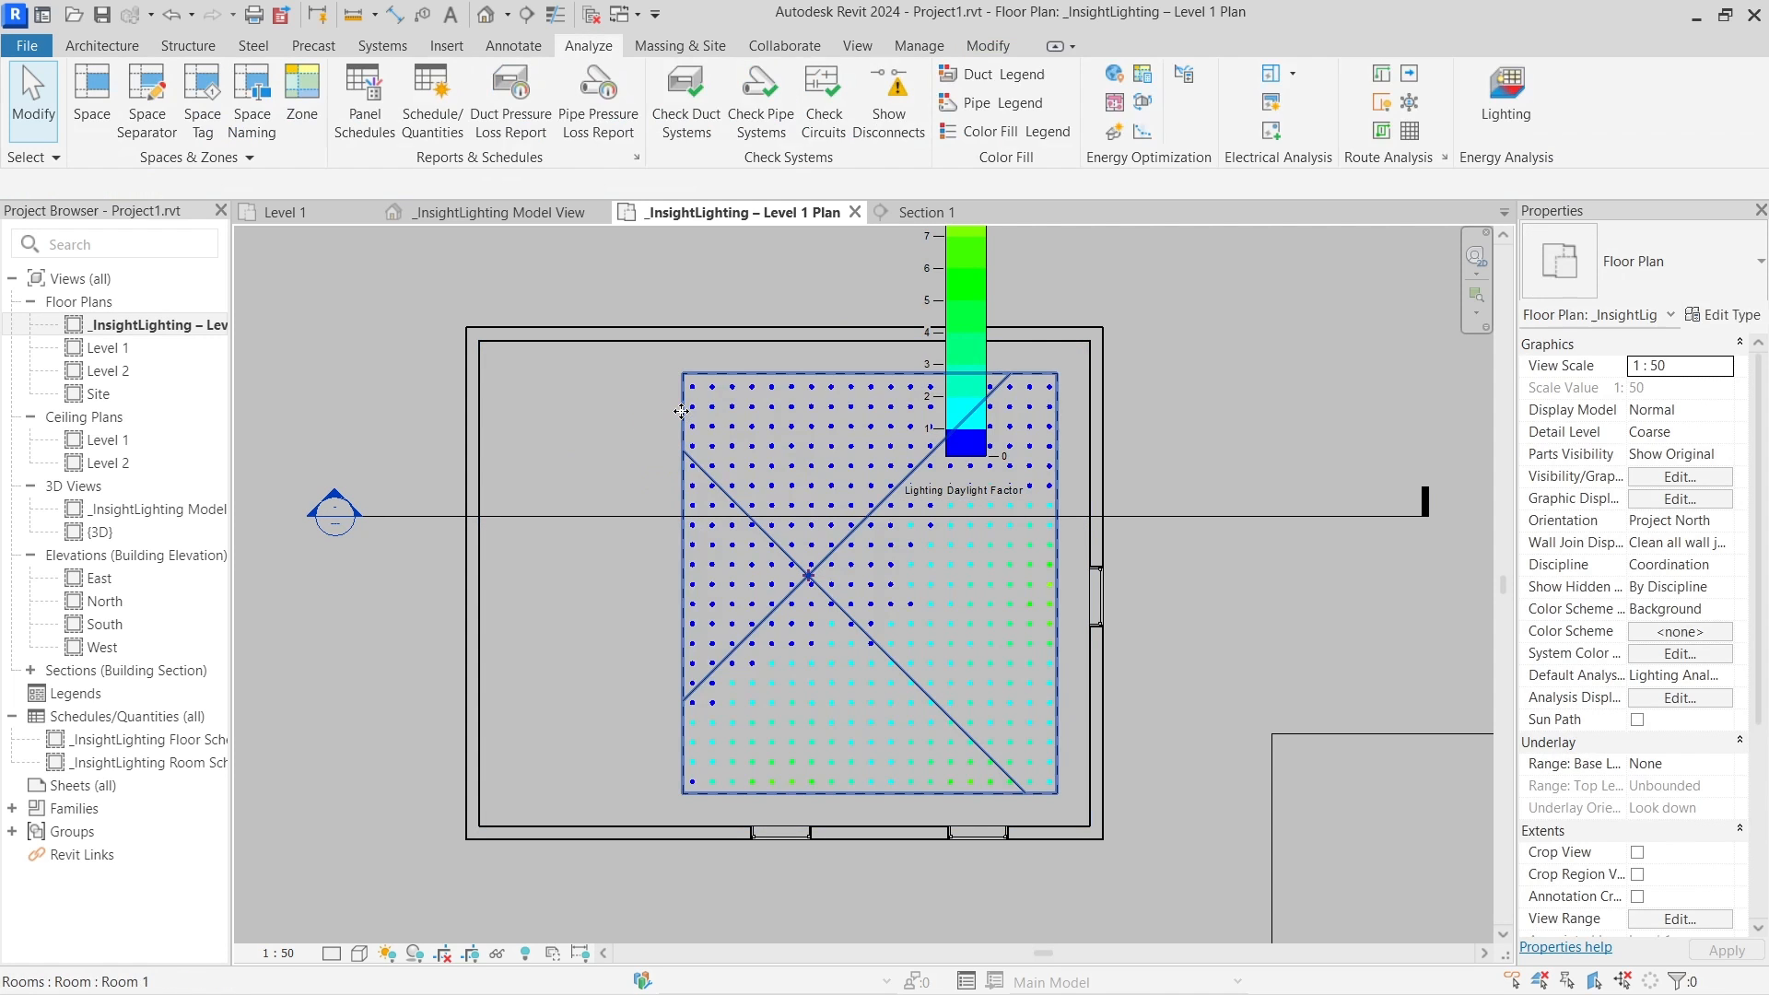
left_click(684, 447)
key("Escape")
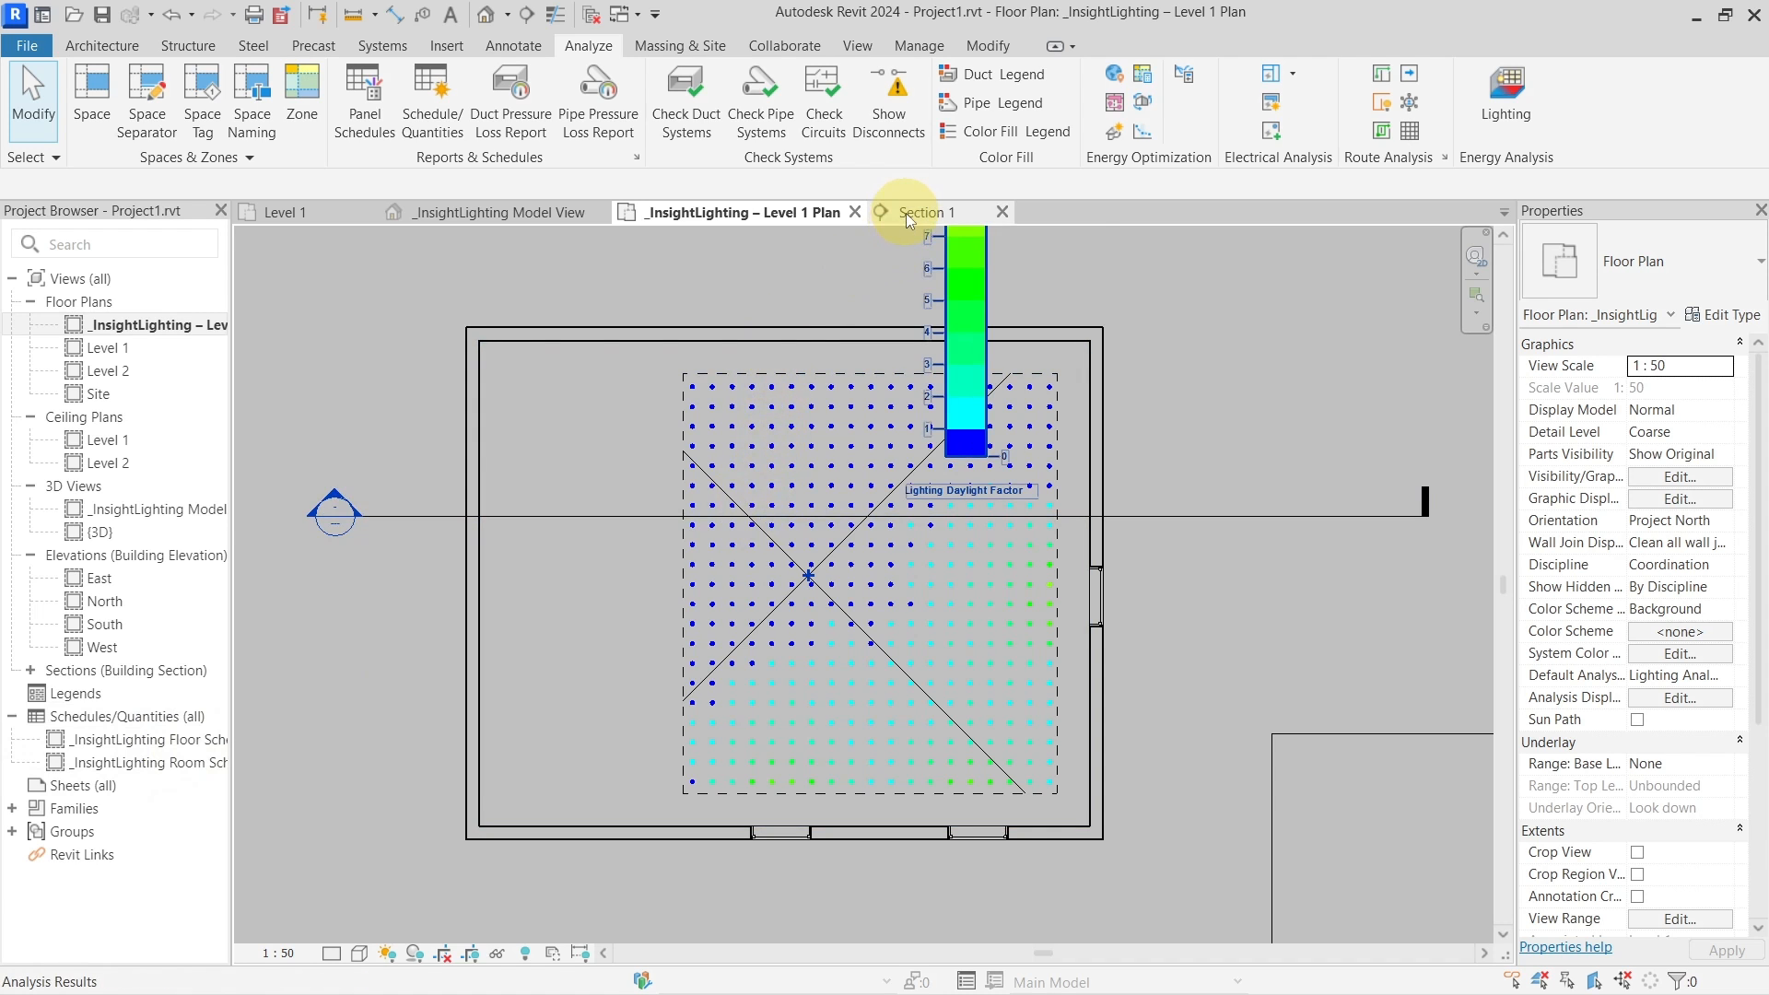
scroll(1074, 569, "down", 3)
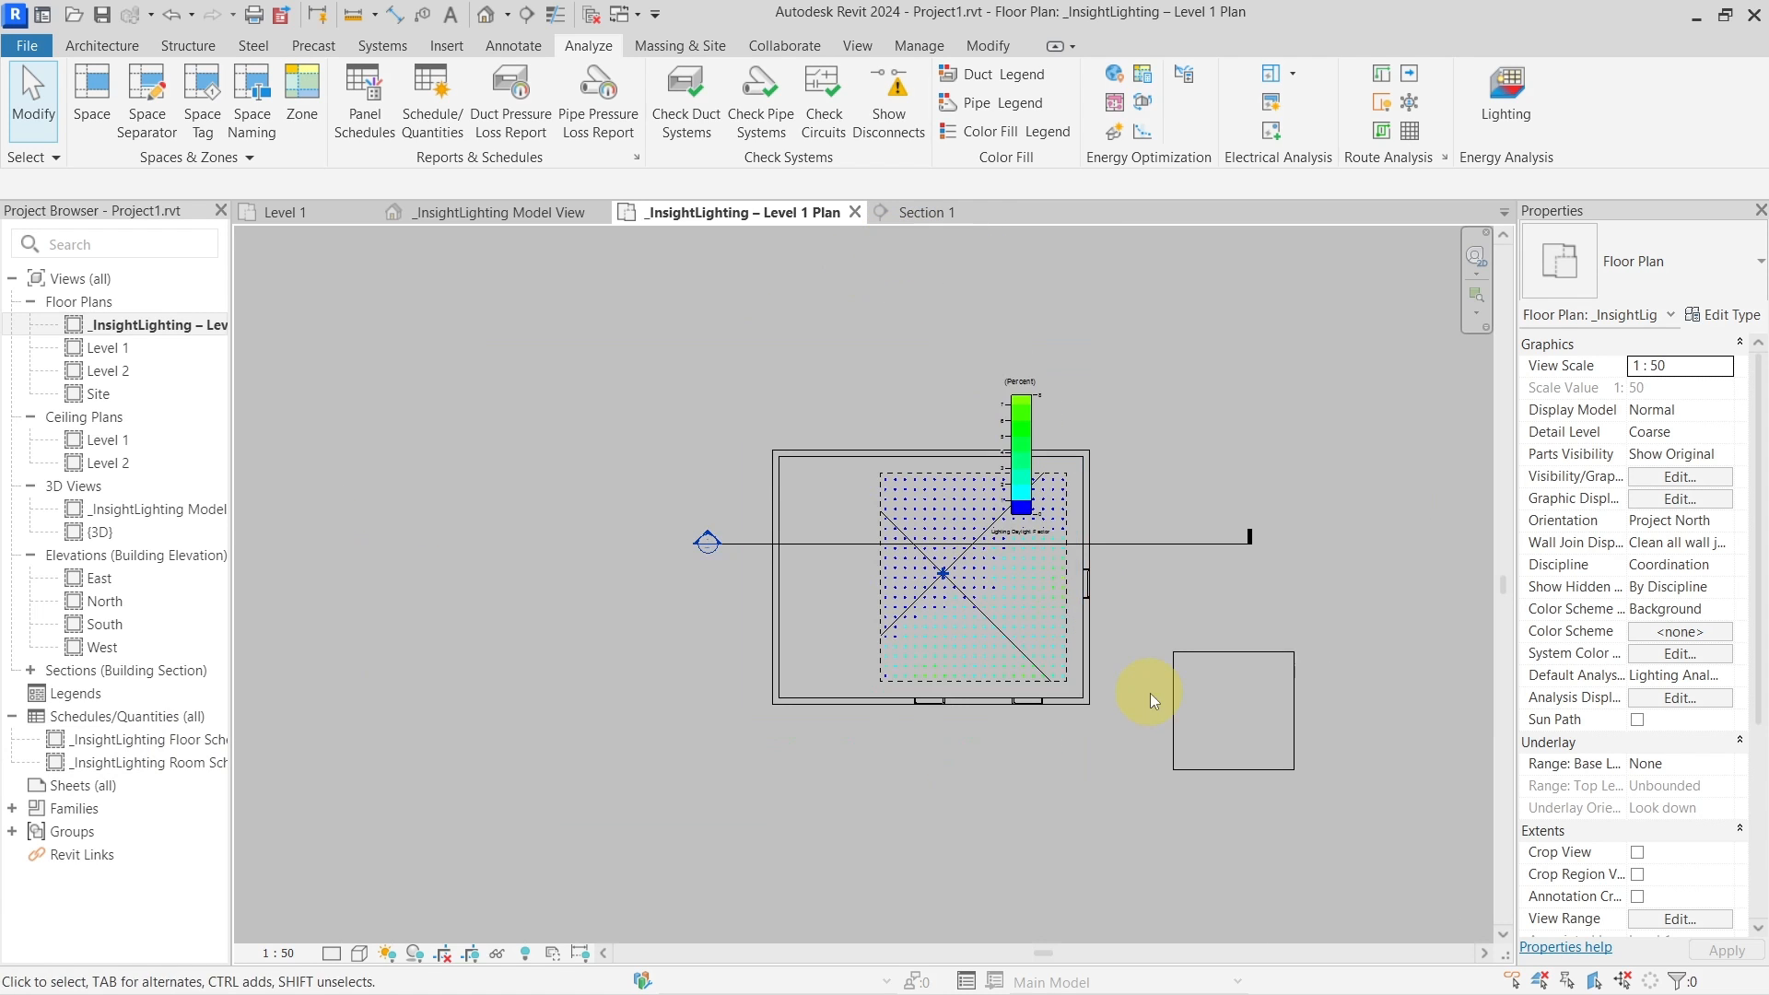
Return to the _InsightLighting Model View and orbit around the building
left_click(558, 227)
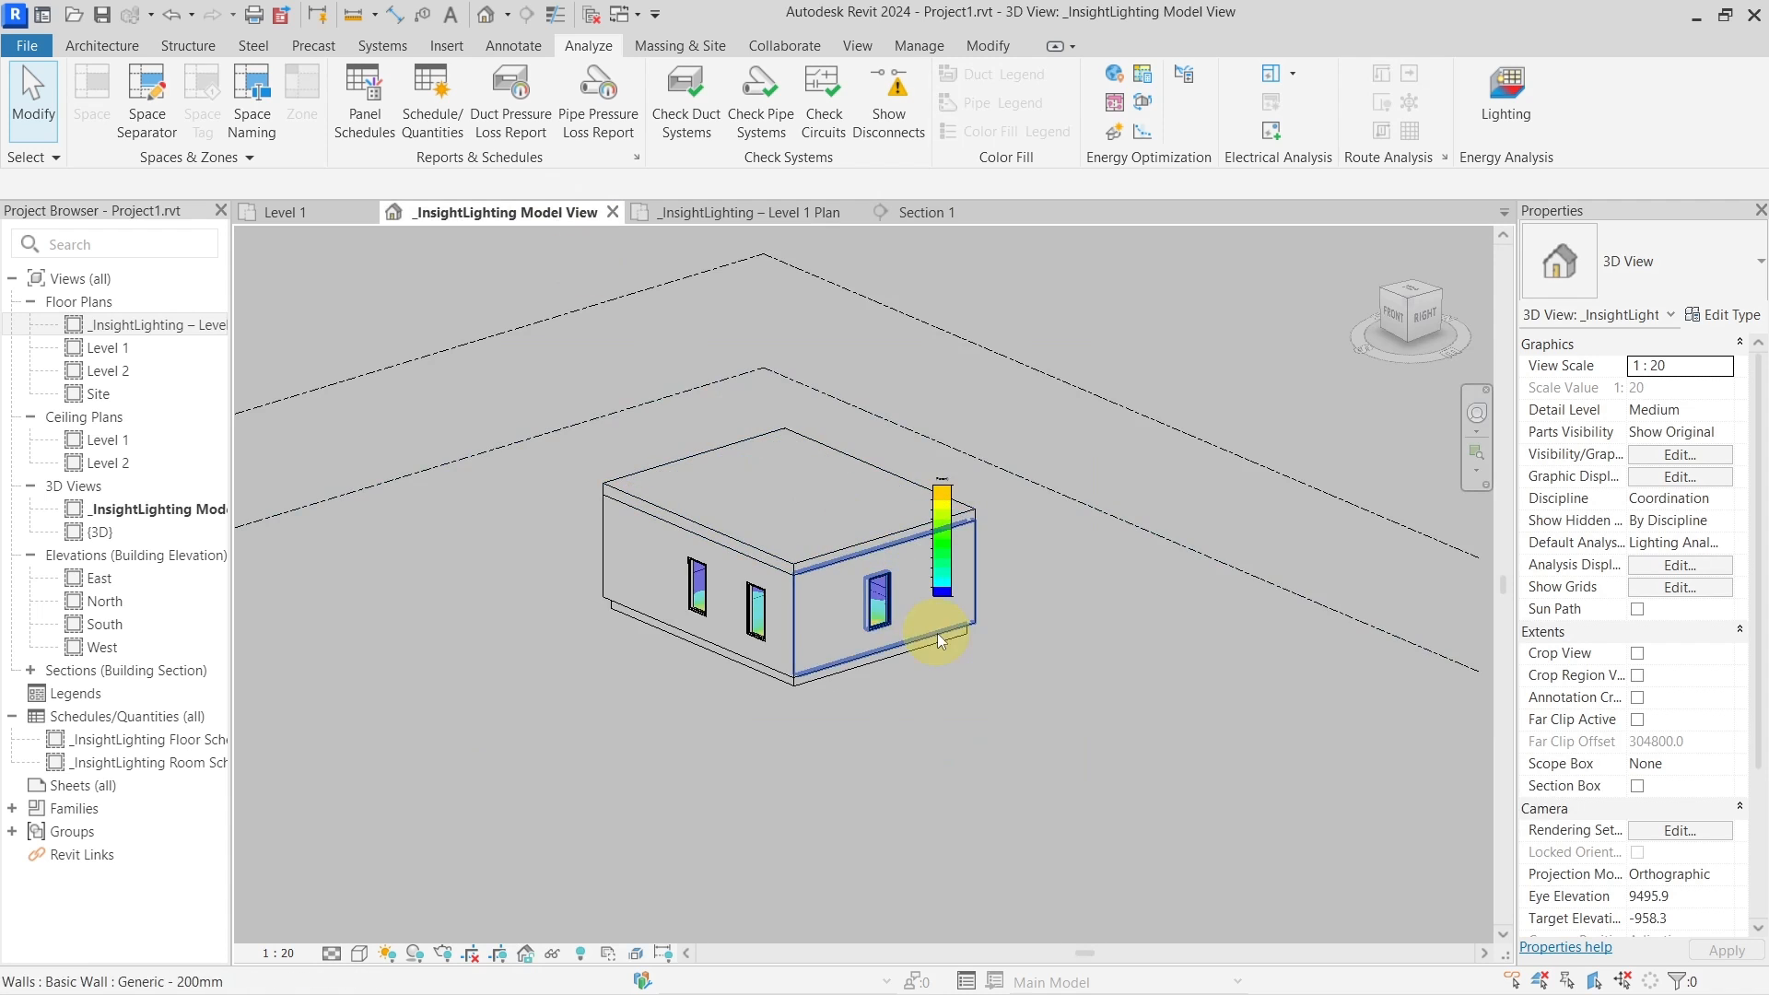
middle_click_drag(1010, 611, 1038, 772, "shift")
scroll(973, 717, "up", 2)
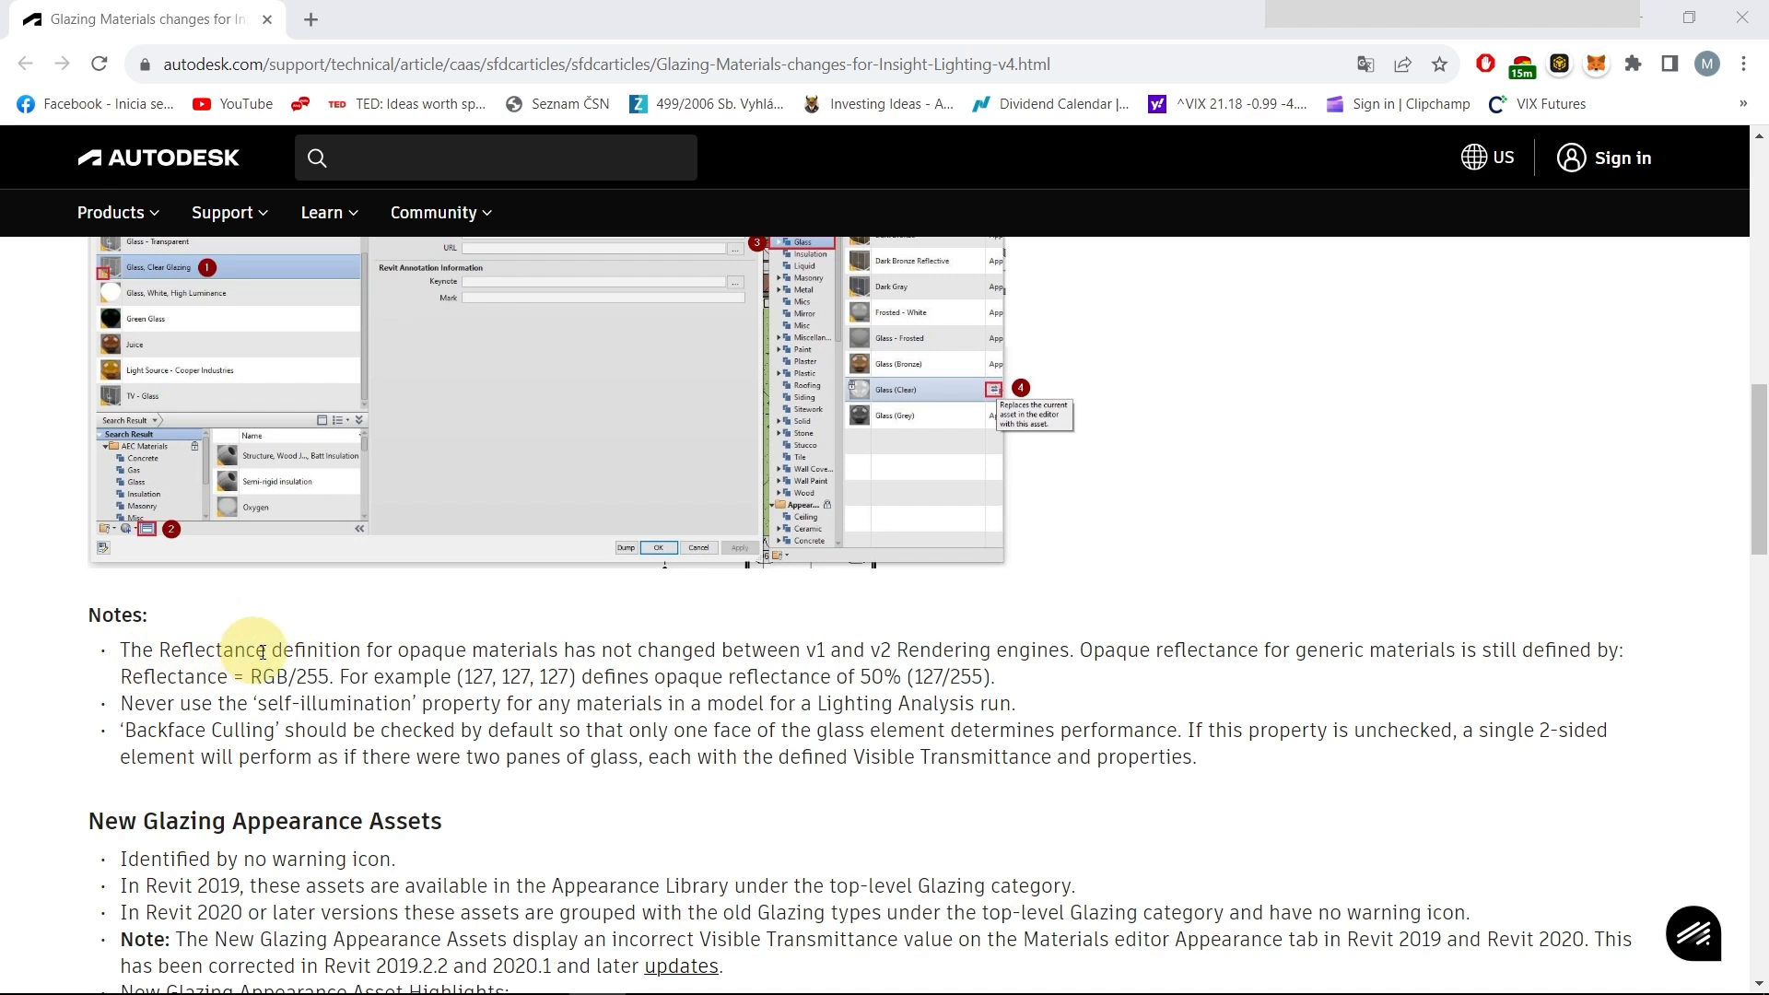
Highlight the article's Reflectance = RGB/255 formula and its 127, 127, 127 example
left_click_drag(398, 651, 720, 650)
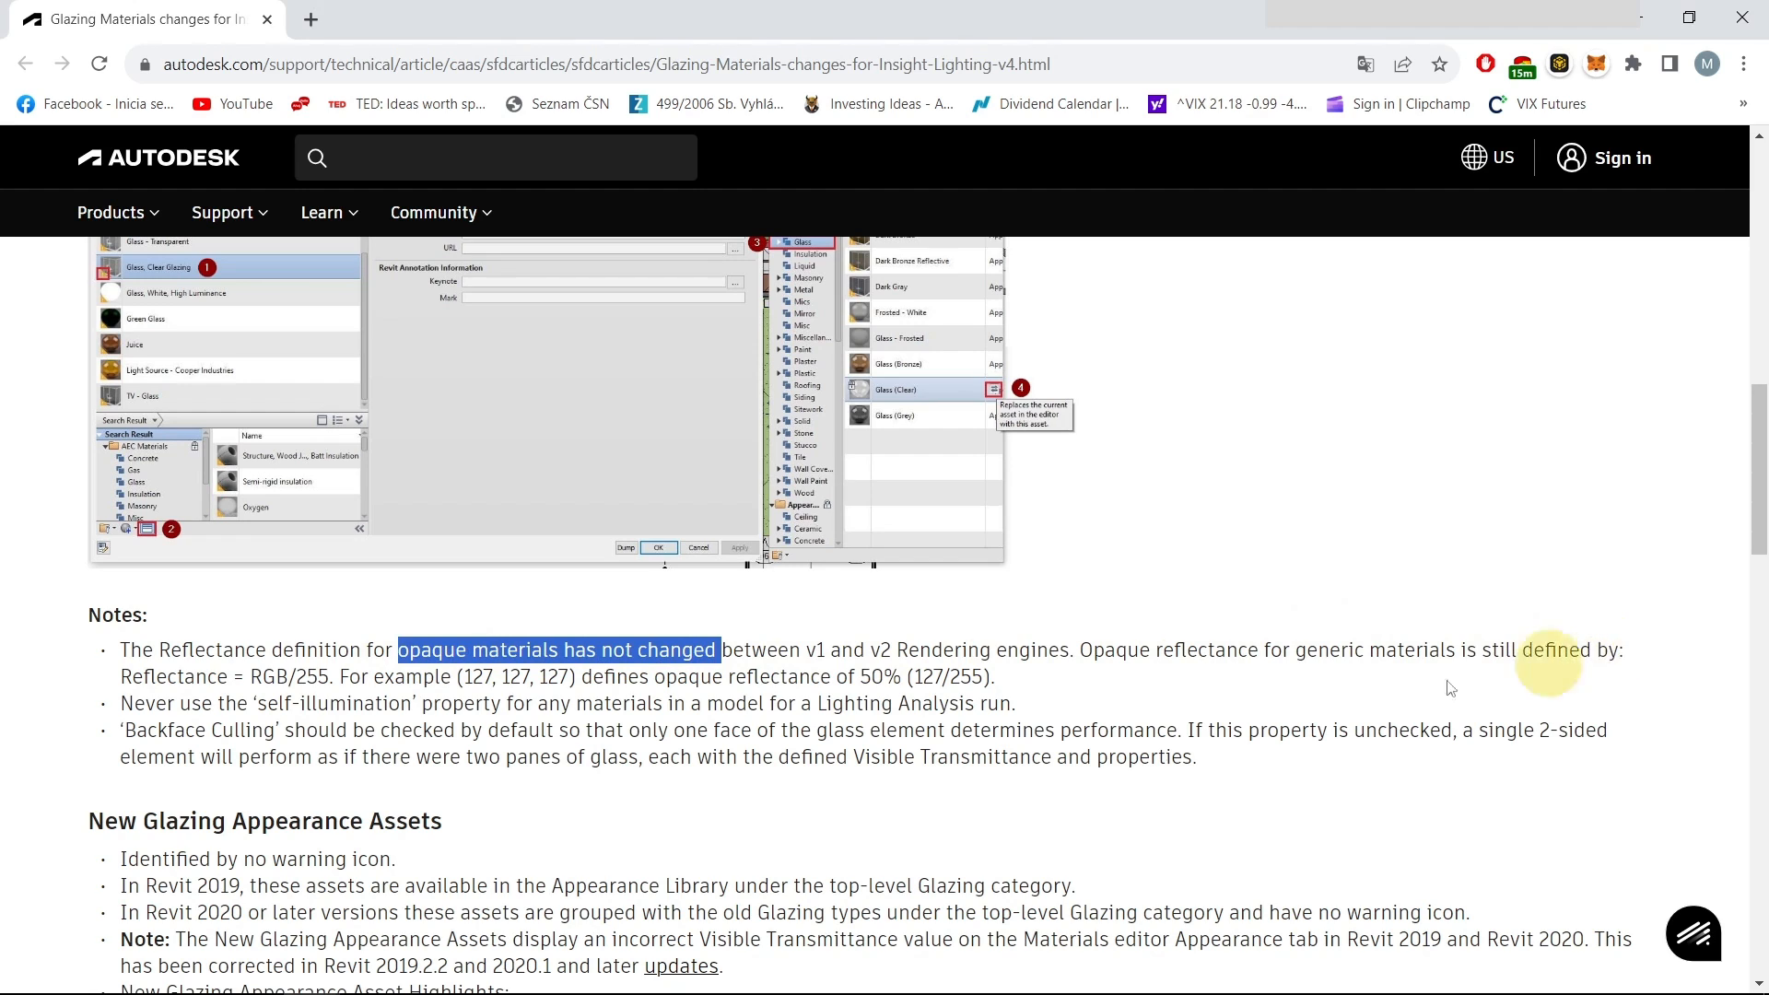
left_click_drag(125, 675, 330, 675)
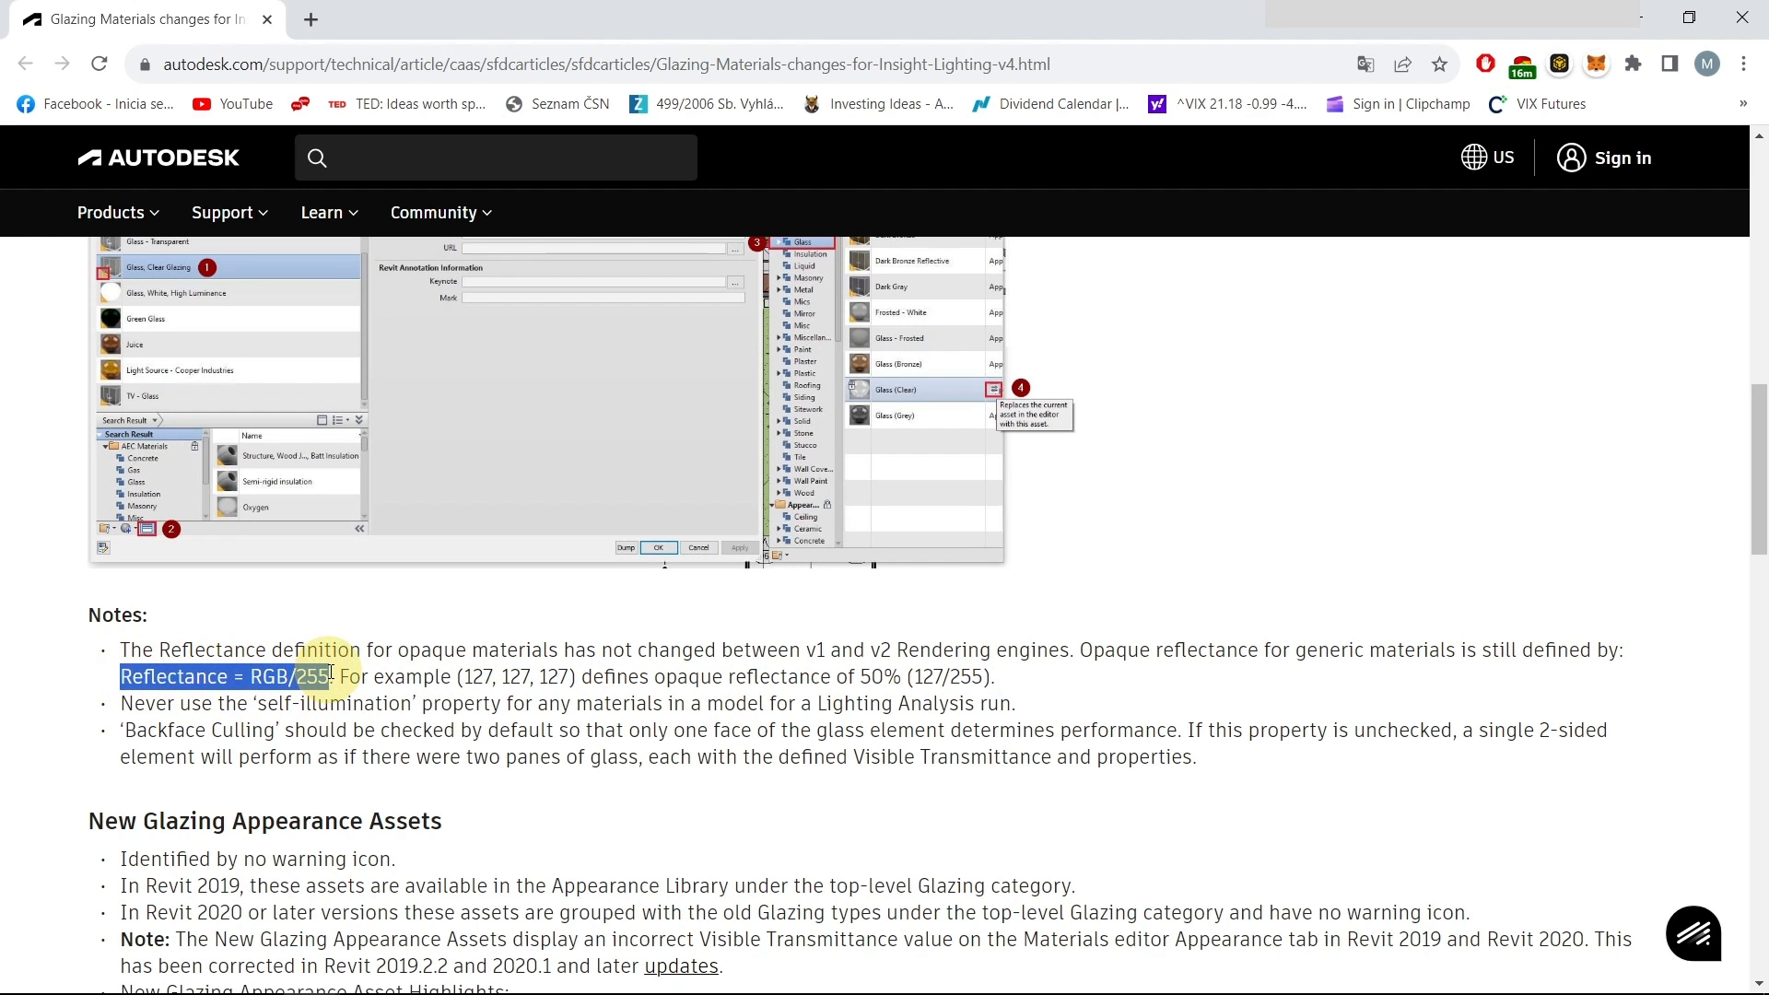
left_click(665, 668)
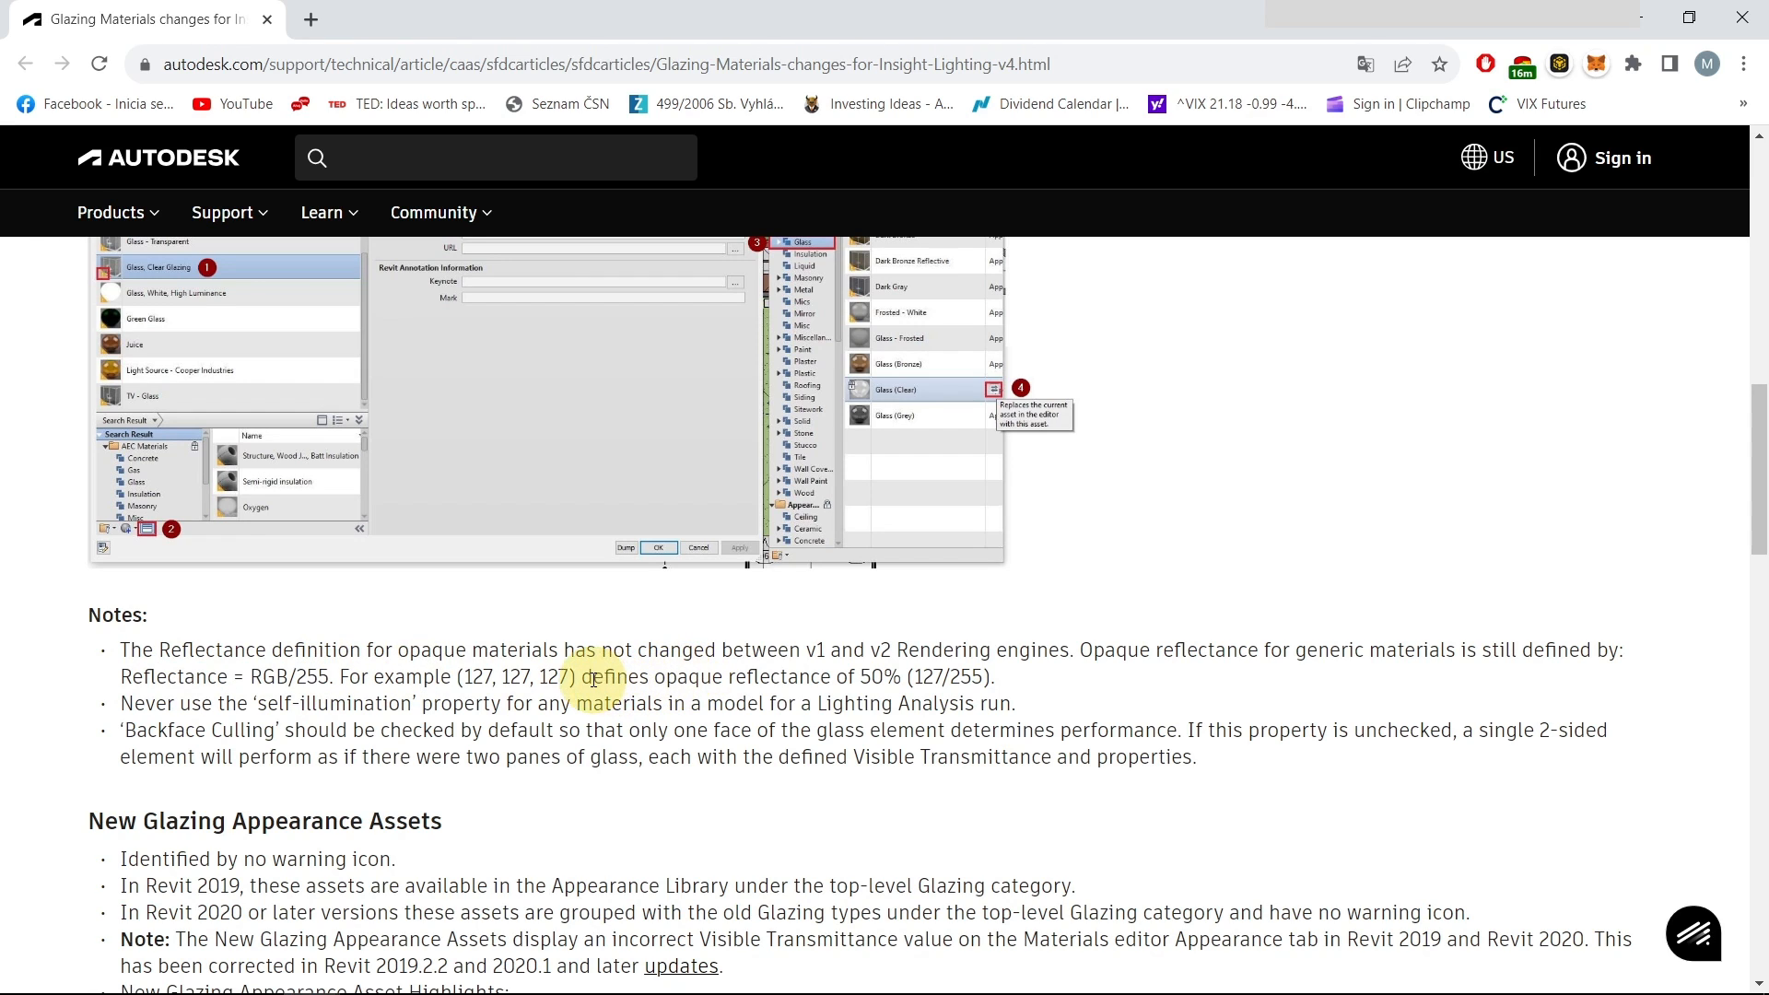
left_click_drag(466, 677, 572, 676)
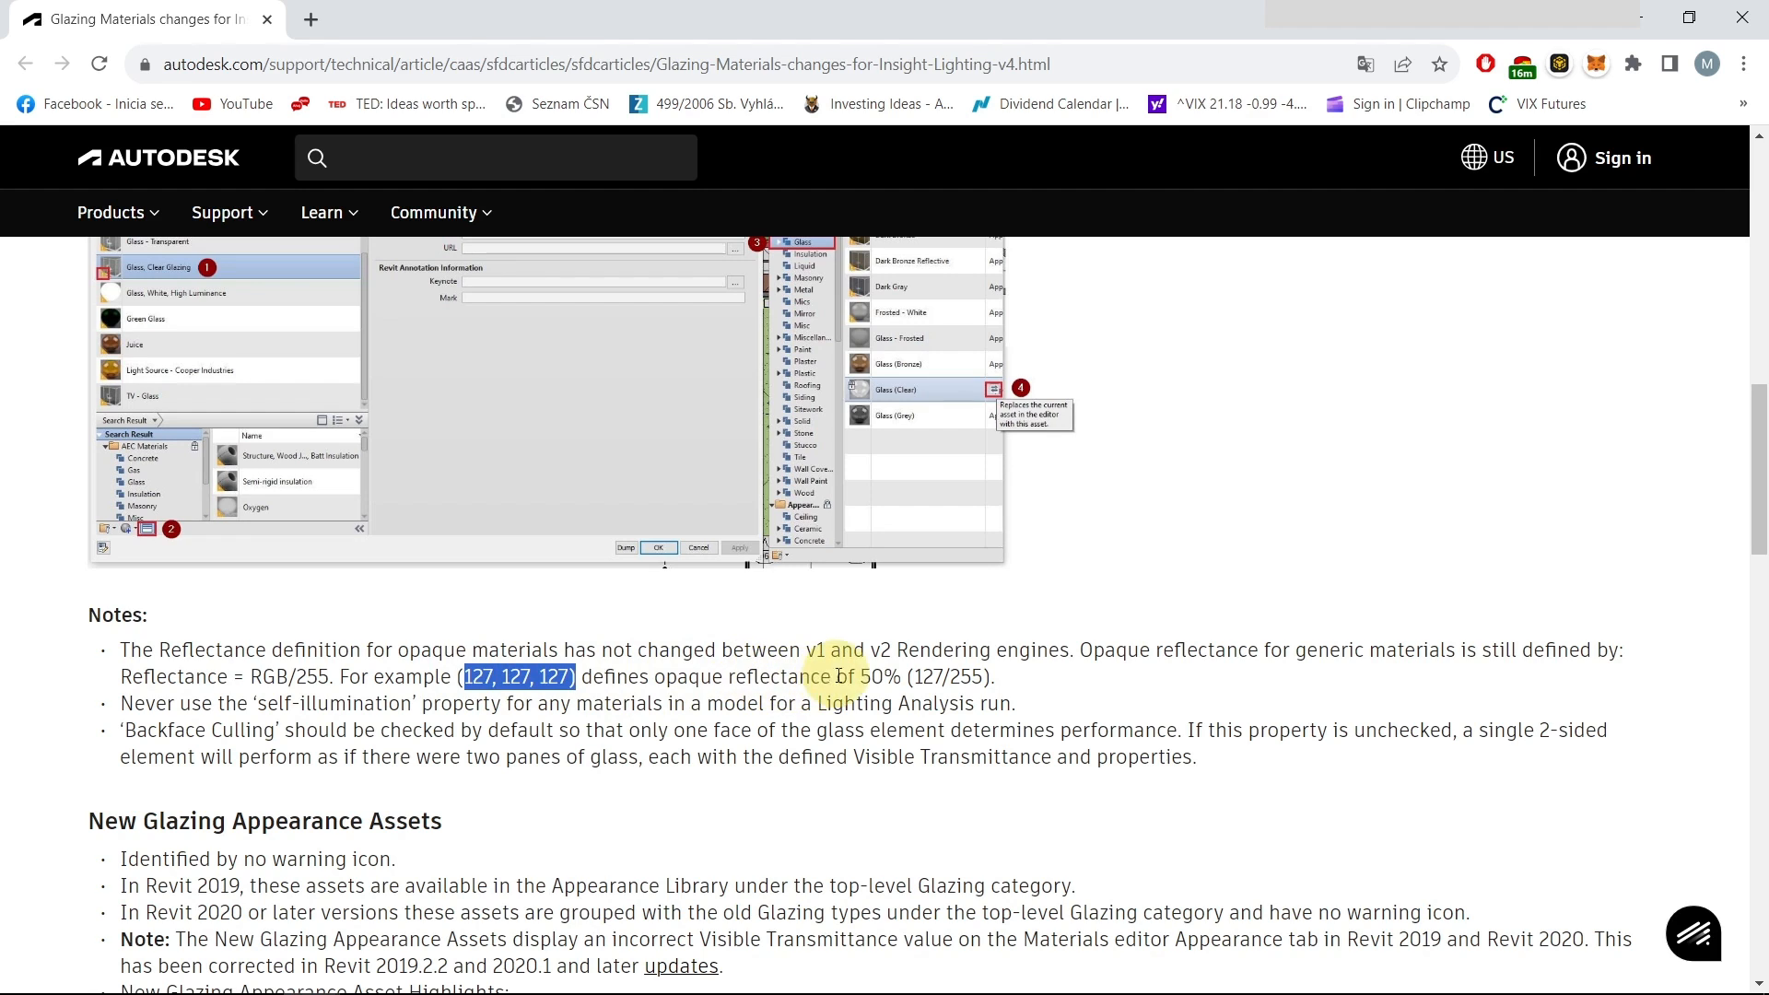
left_click_drag(903, 676, 990, 678)
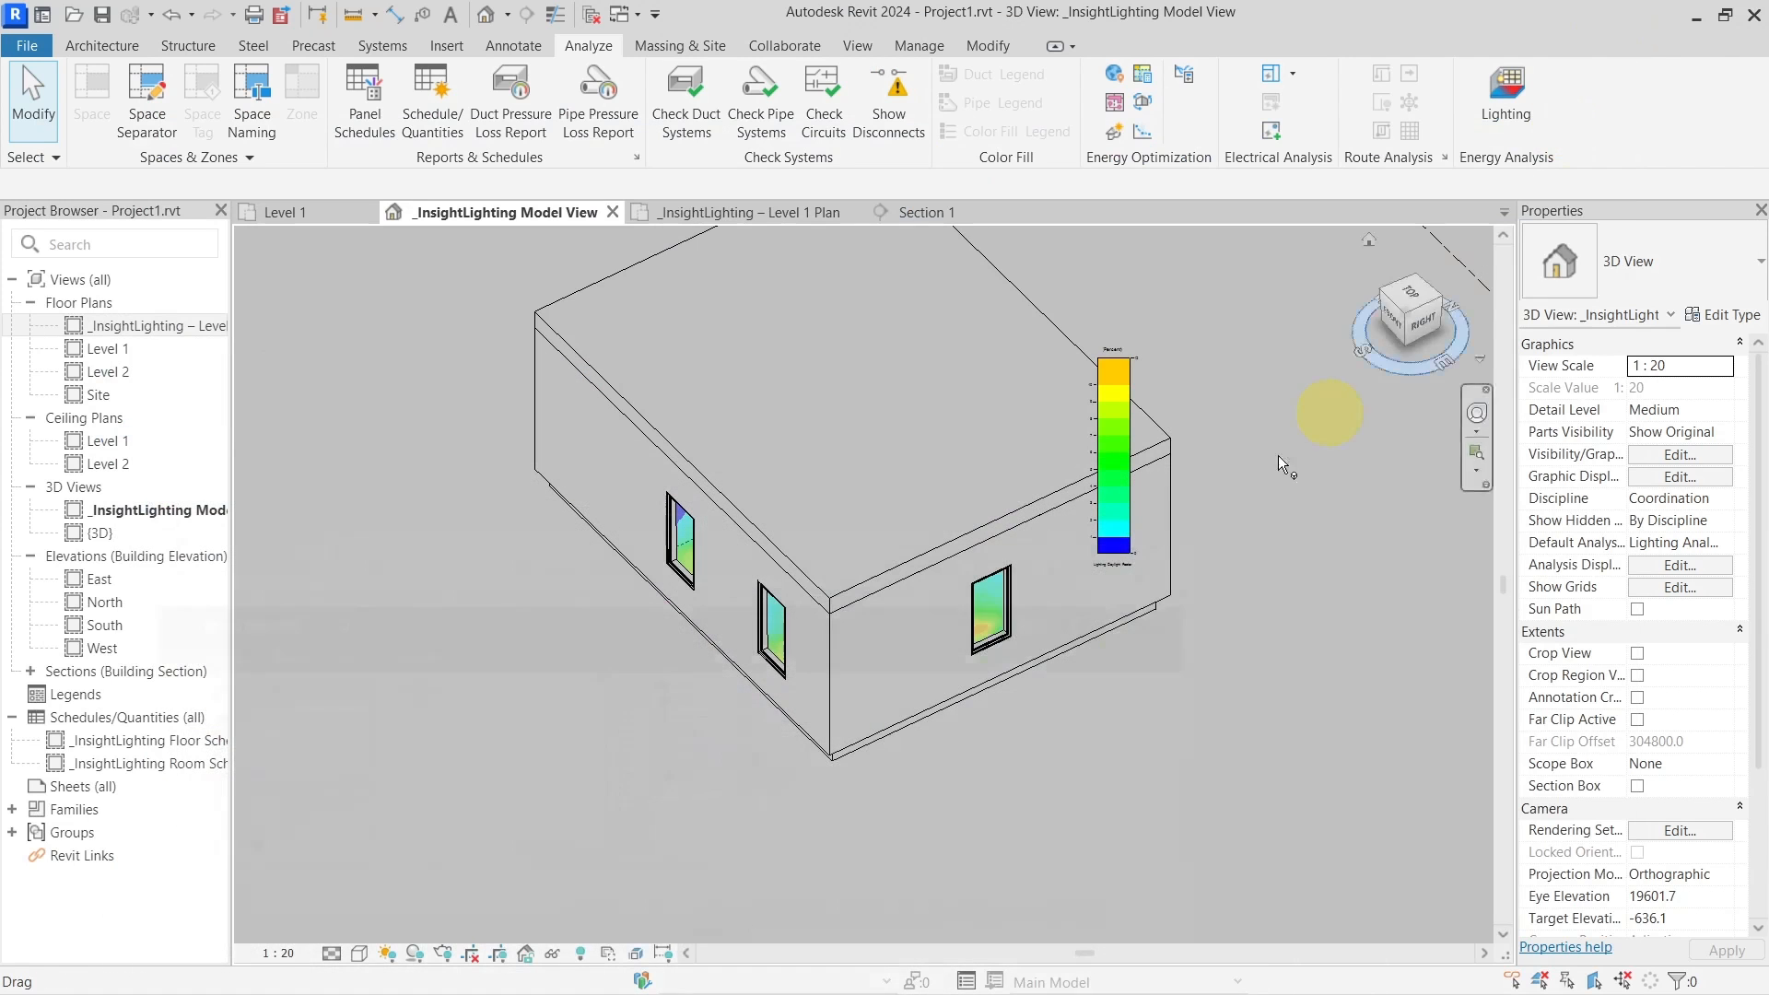
Back in Revit, open the Generic - 200mm wall type's assembly and select the Structure material cell
left_click(1641, 16)
middle_click_drag(1137, 704, 1065, 722, "shift")
scroll(1097, 737, "up", 4)
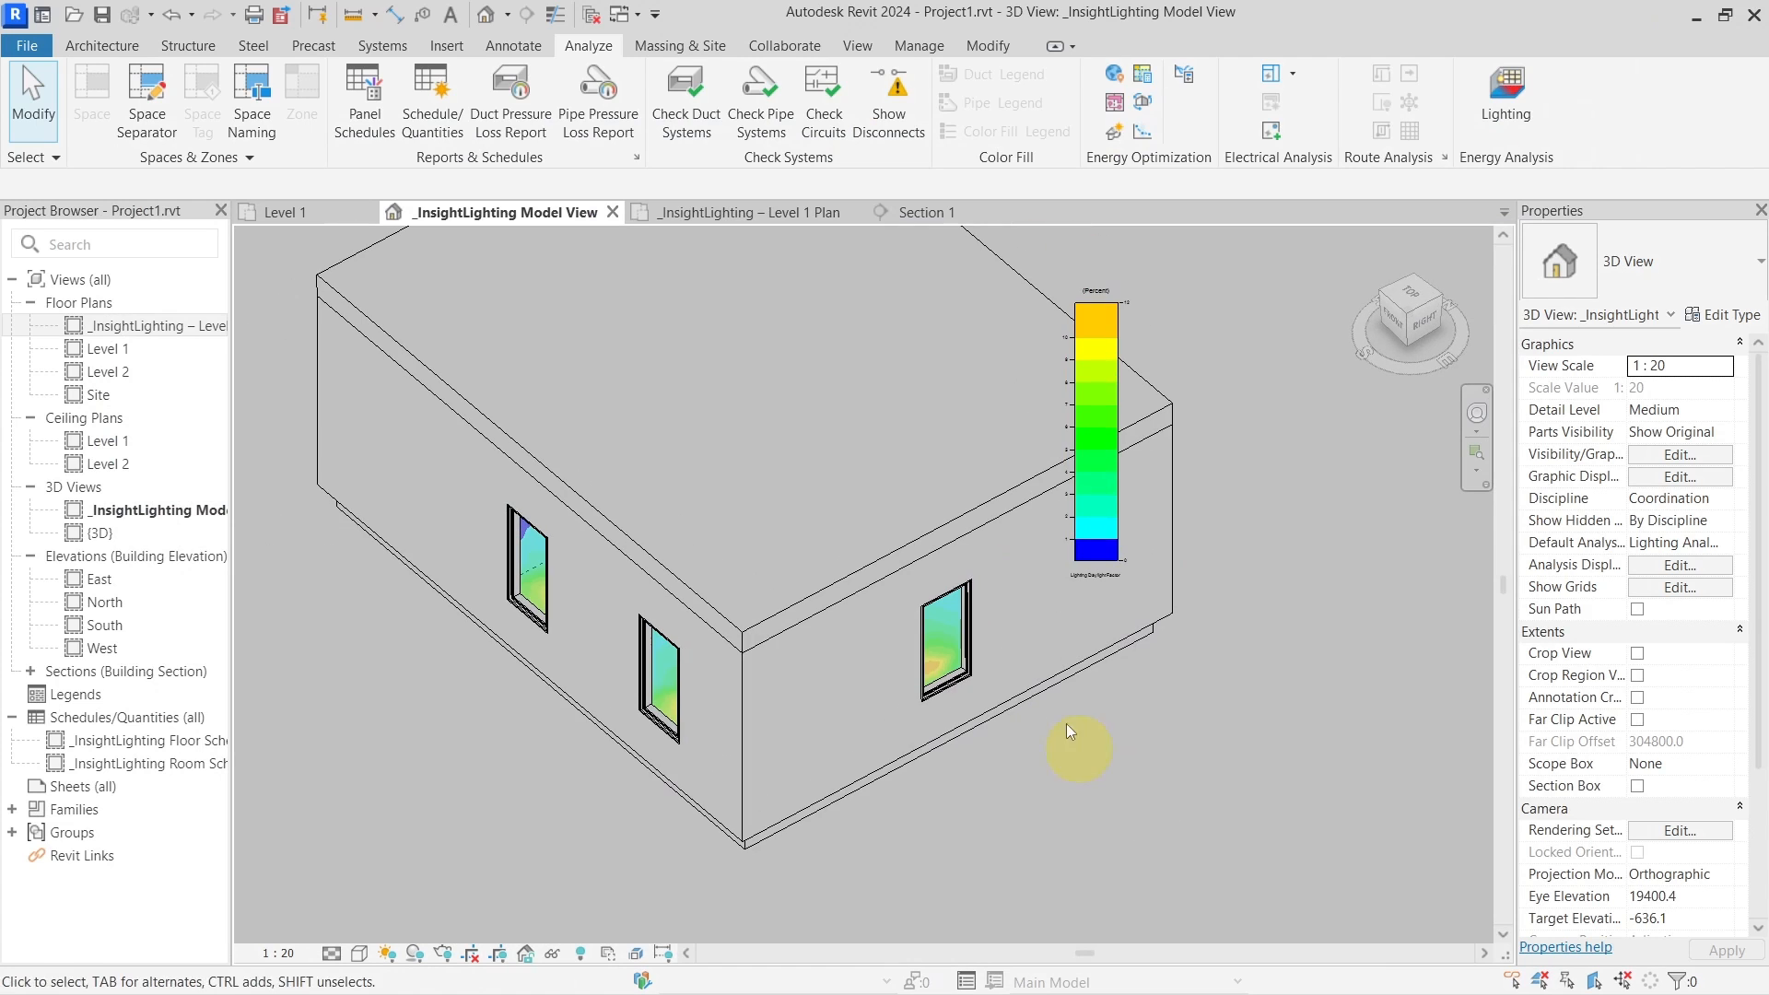
left_click(1019, 628)
left_click(1721, 314)
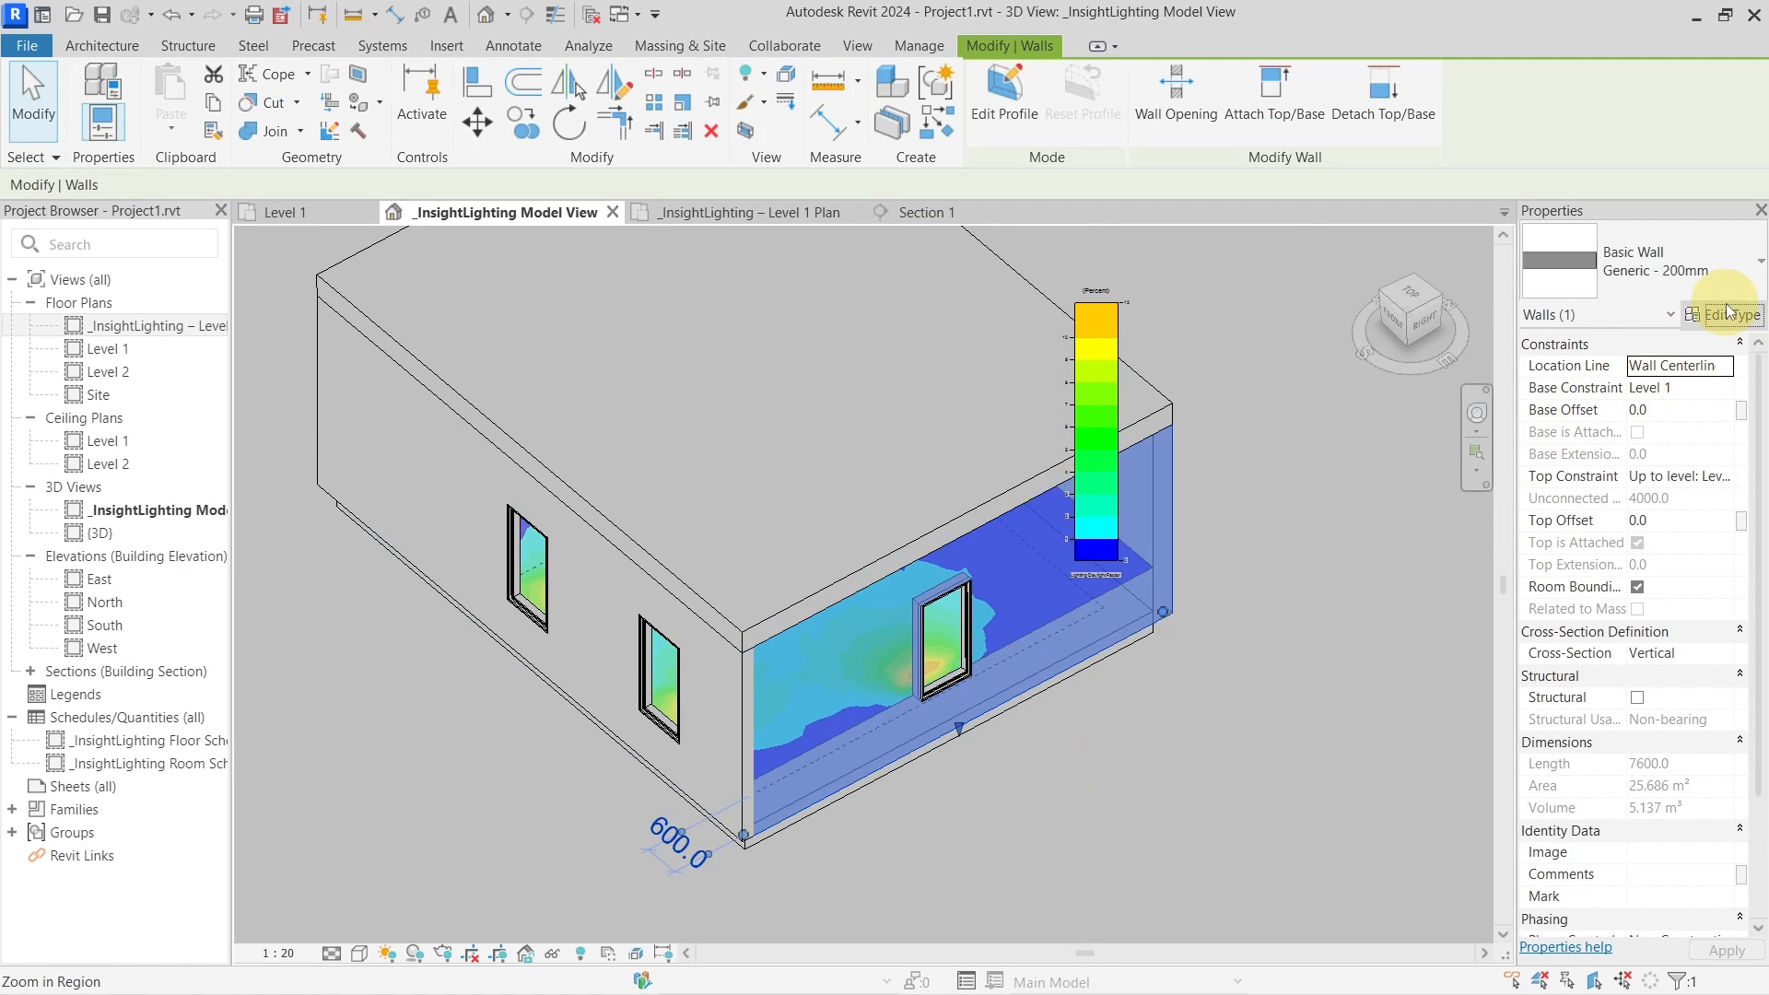
left_click(866, 344)
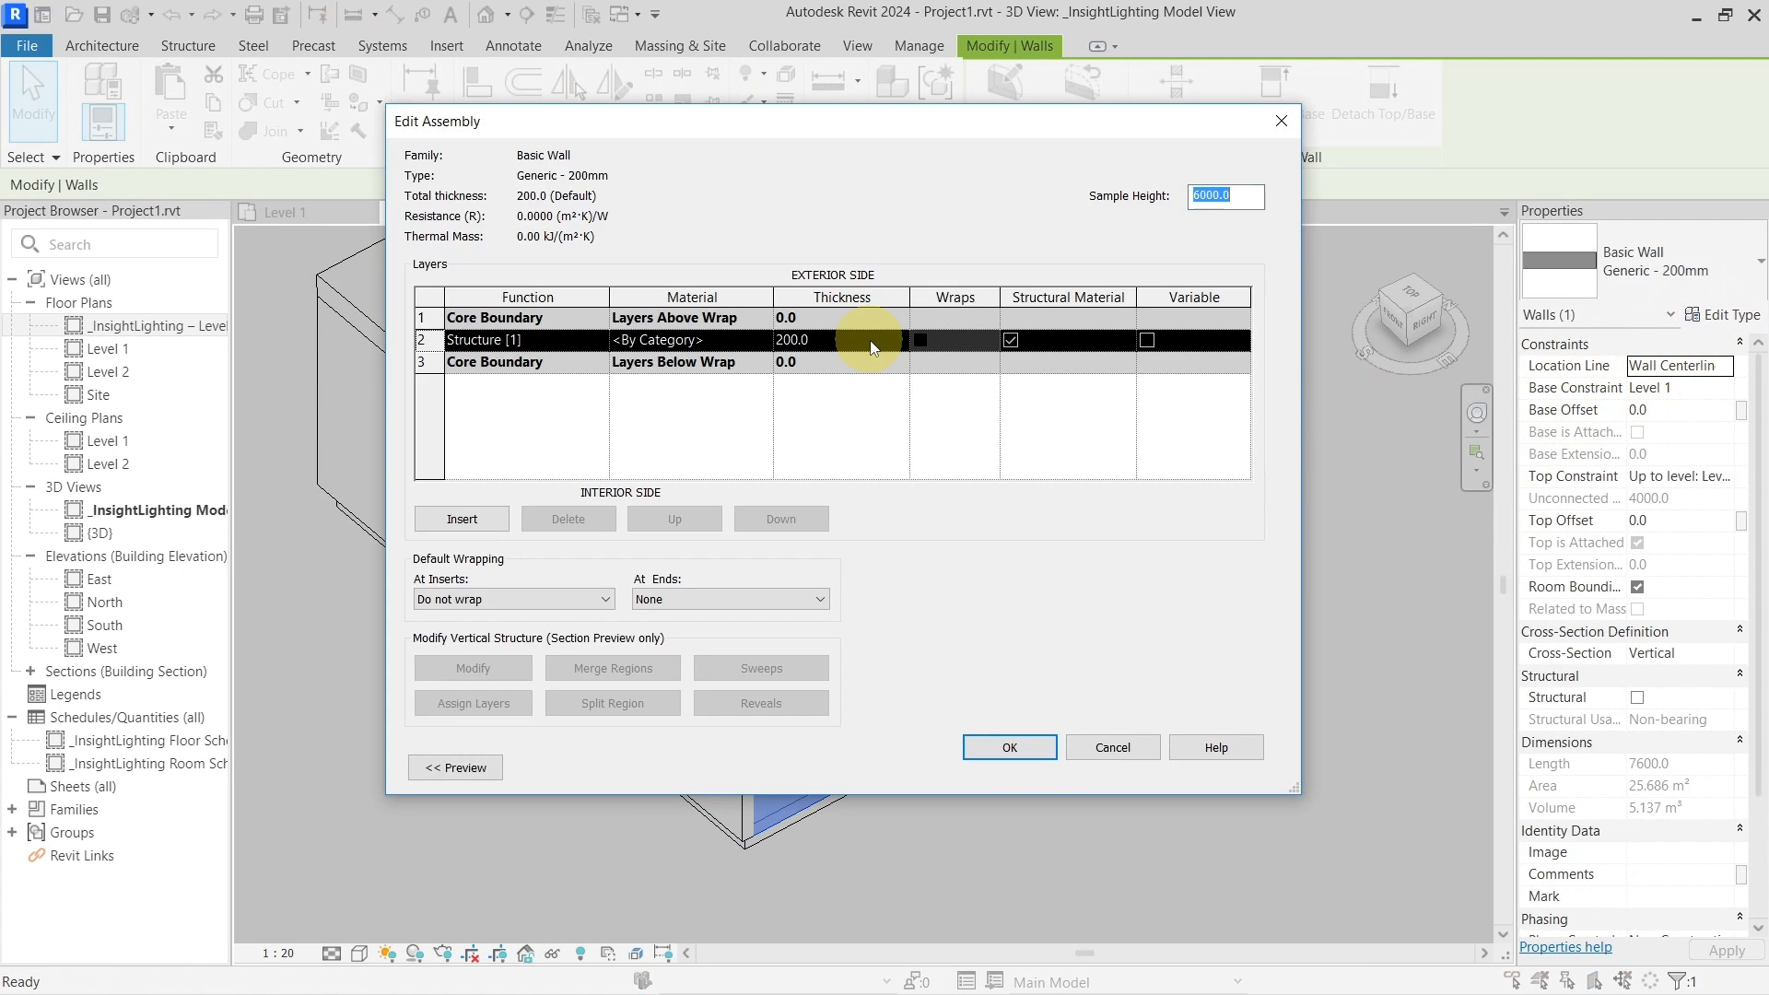
left_click(689, 340)
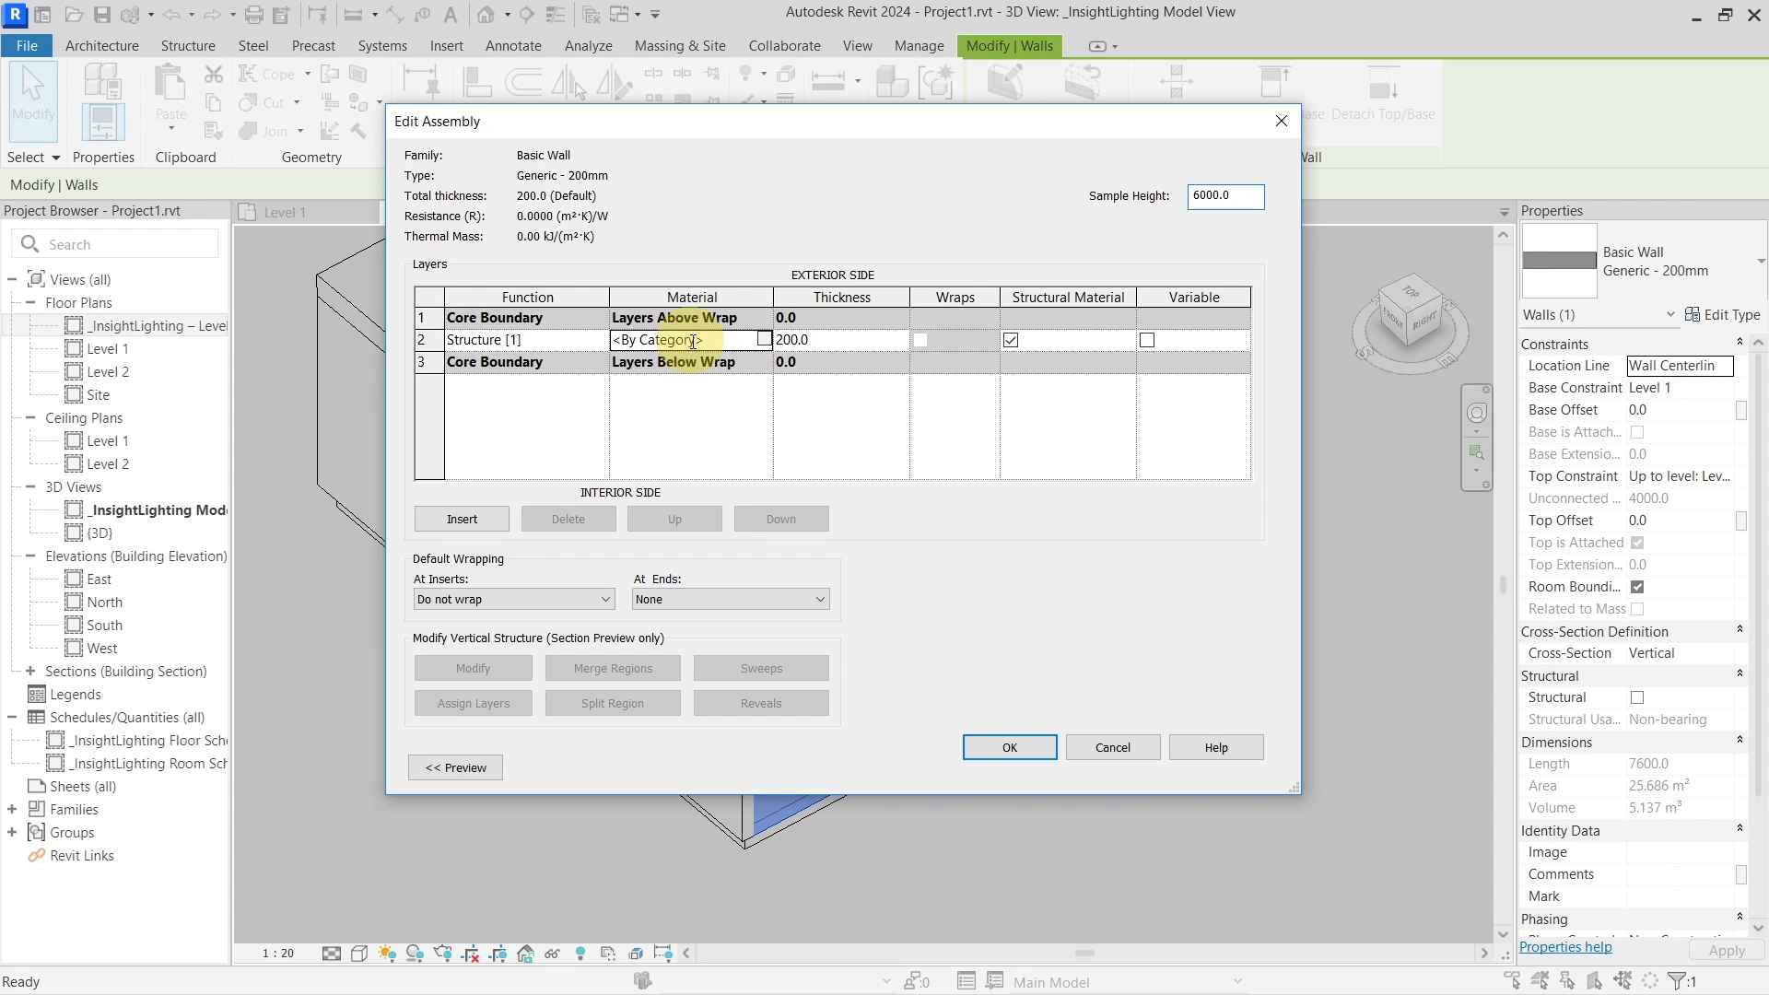
Duplicate the Default material as 'default LA' and assign it to the Structure layer
left_click(763, 339)
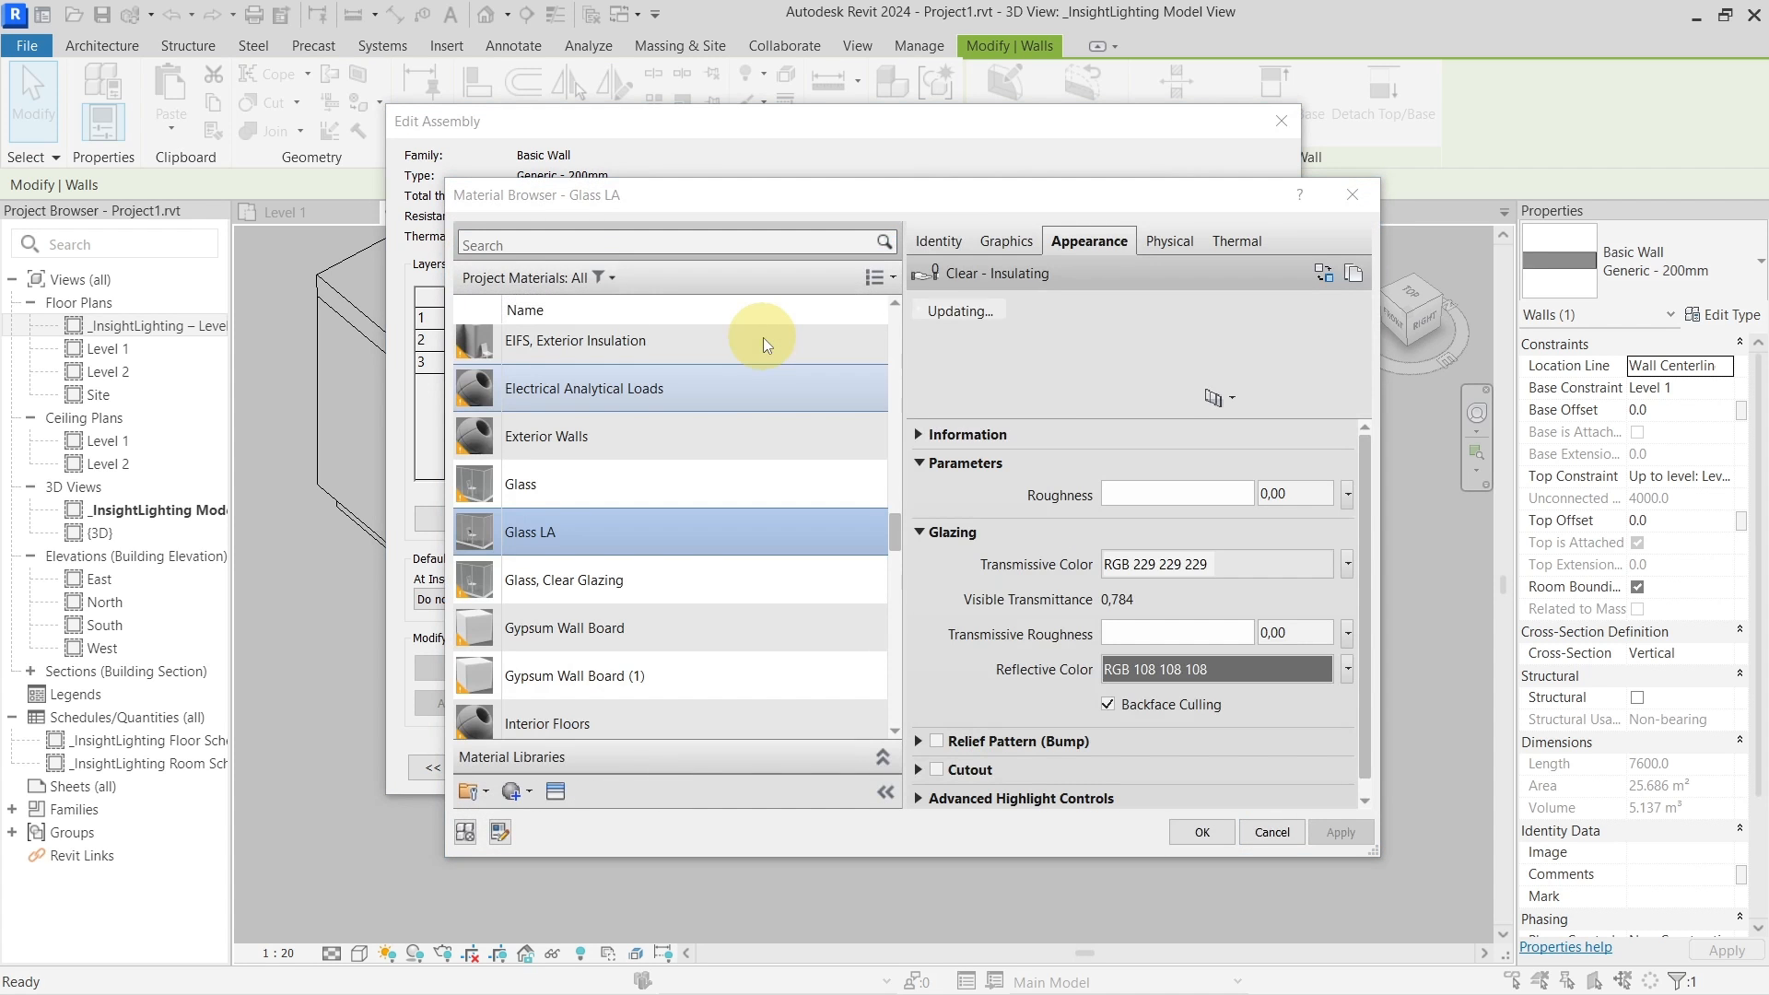
left_click(723, 244)
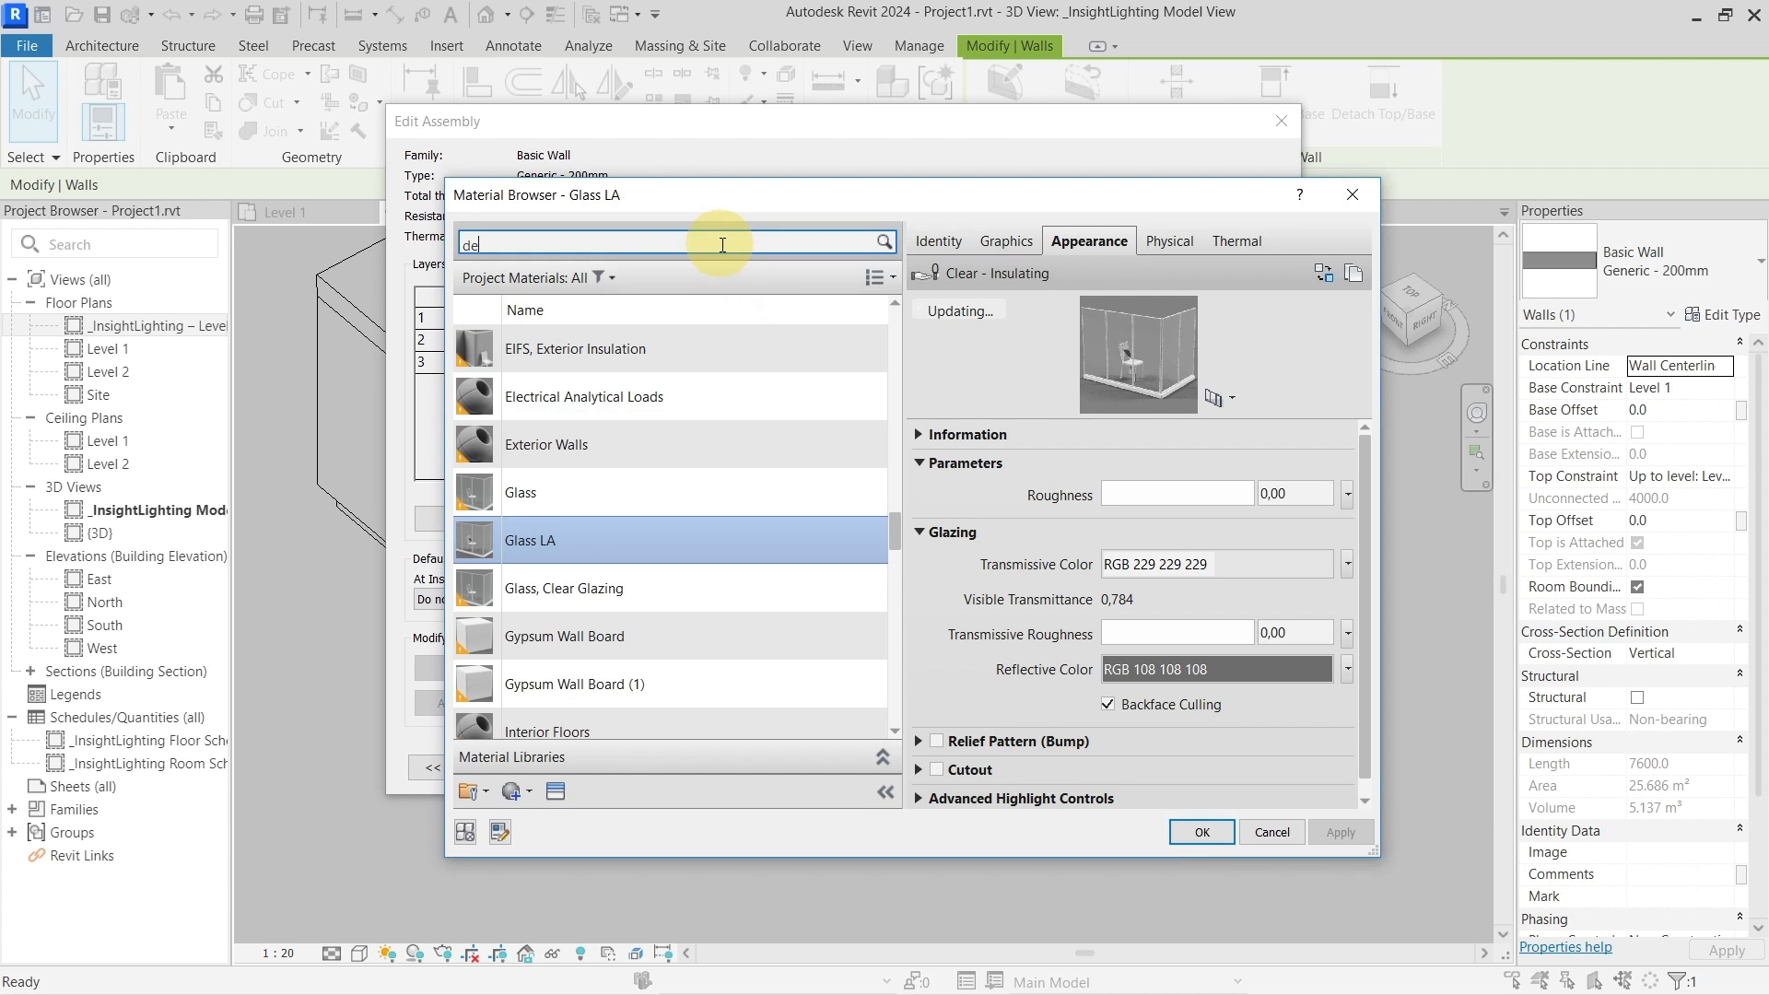
type("de")
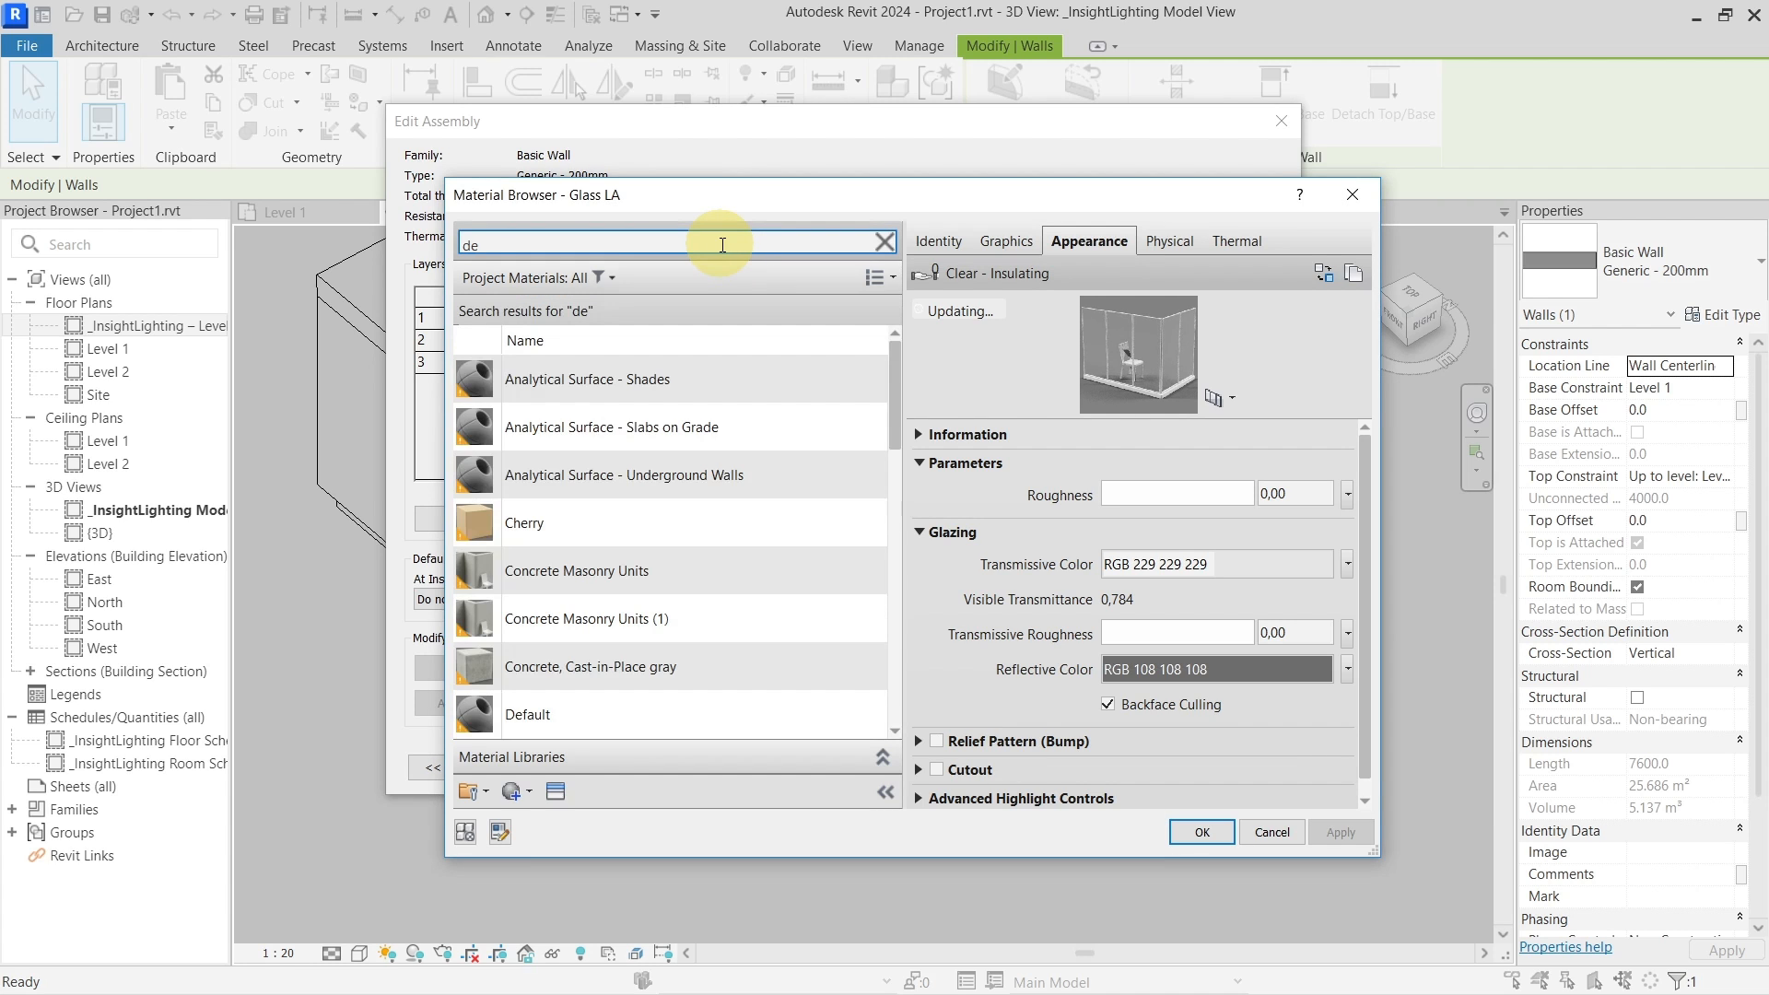
type("f")
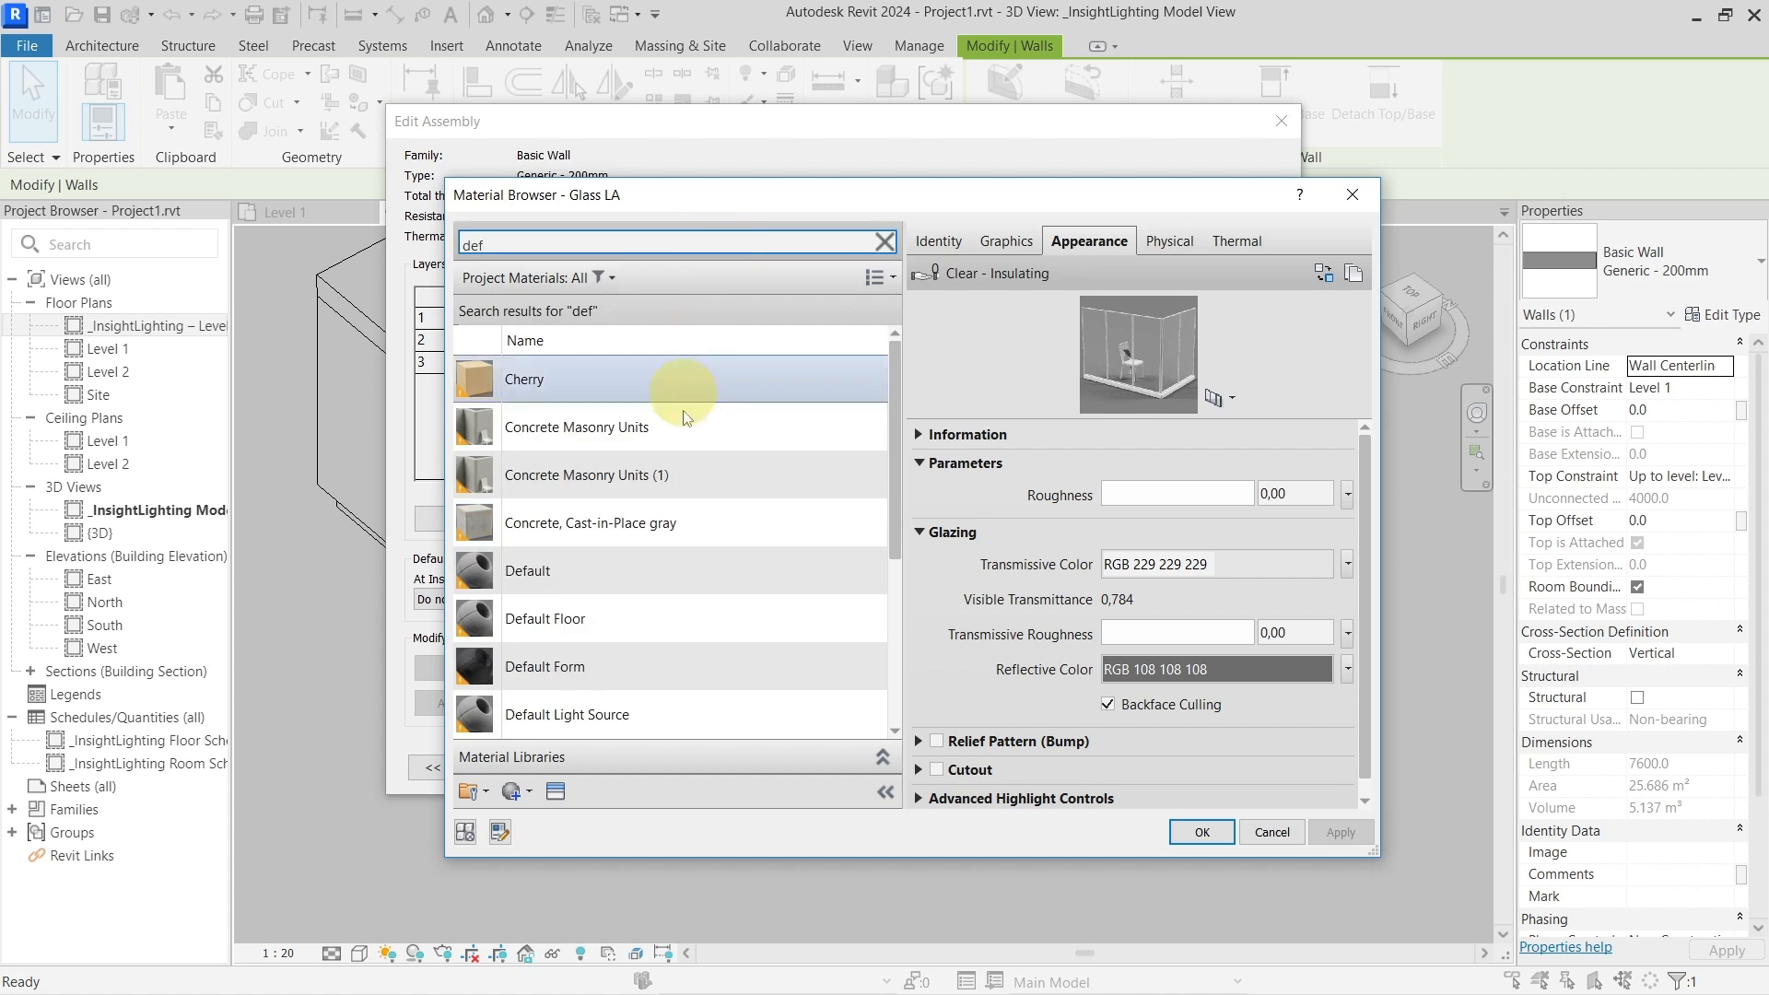
left_click(682, 564)
right_click(683, 564)
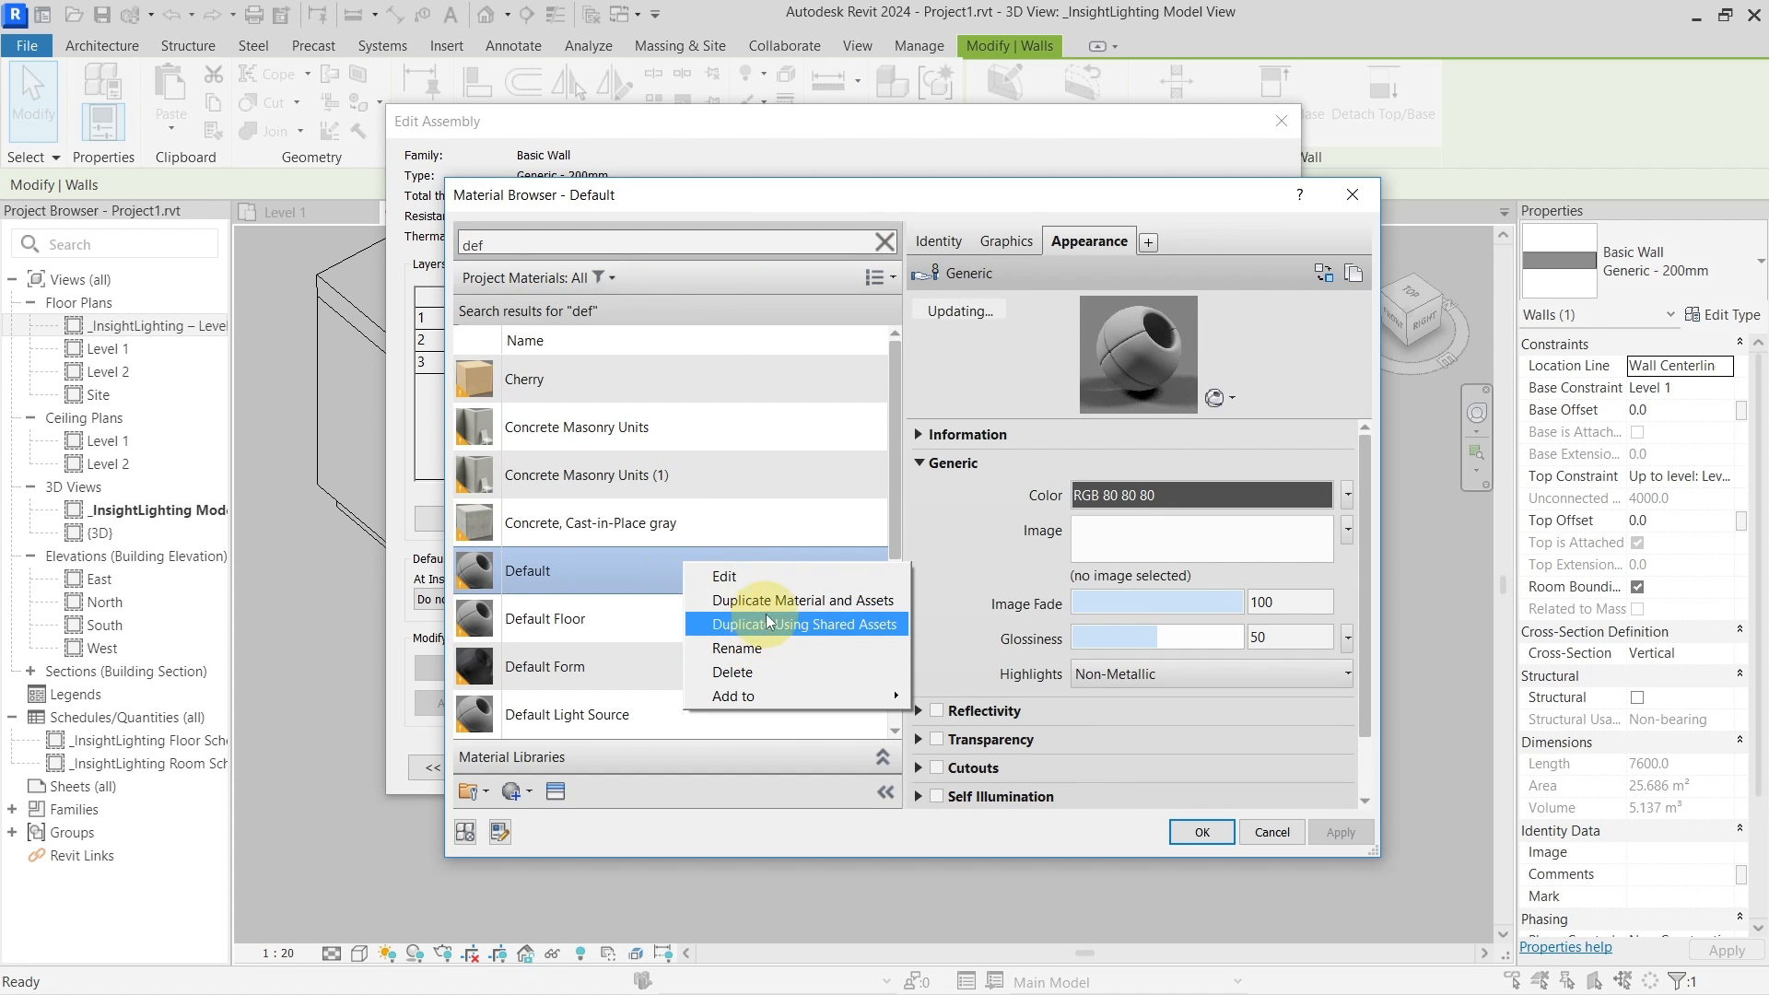
left_click(792, 600)
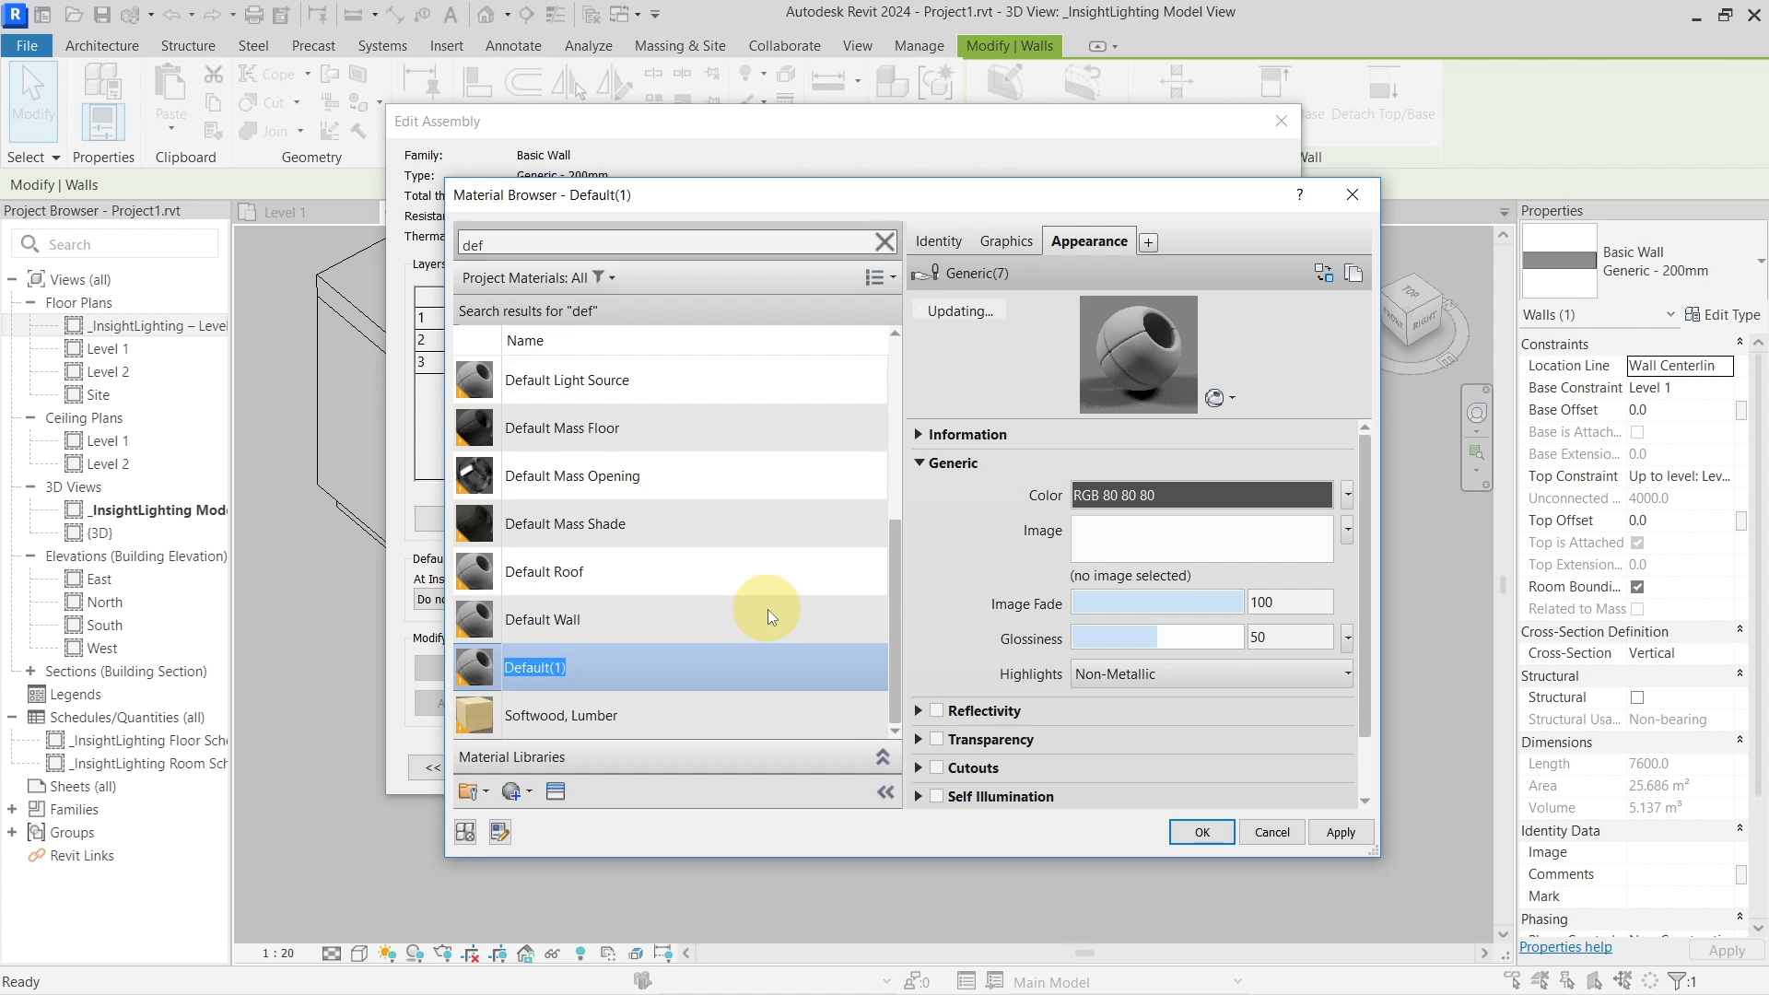
type("default")
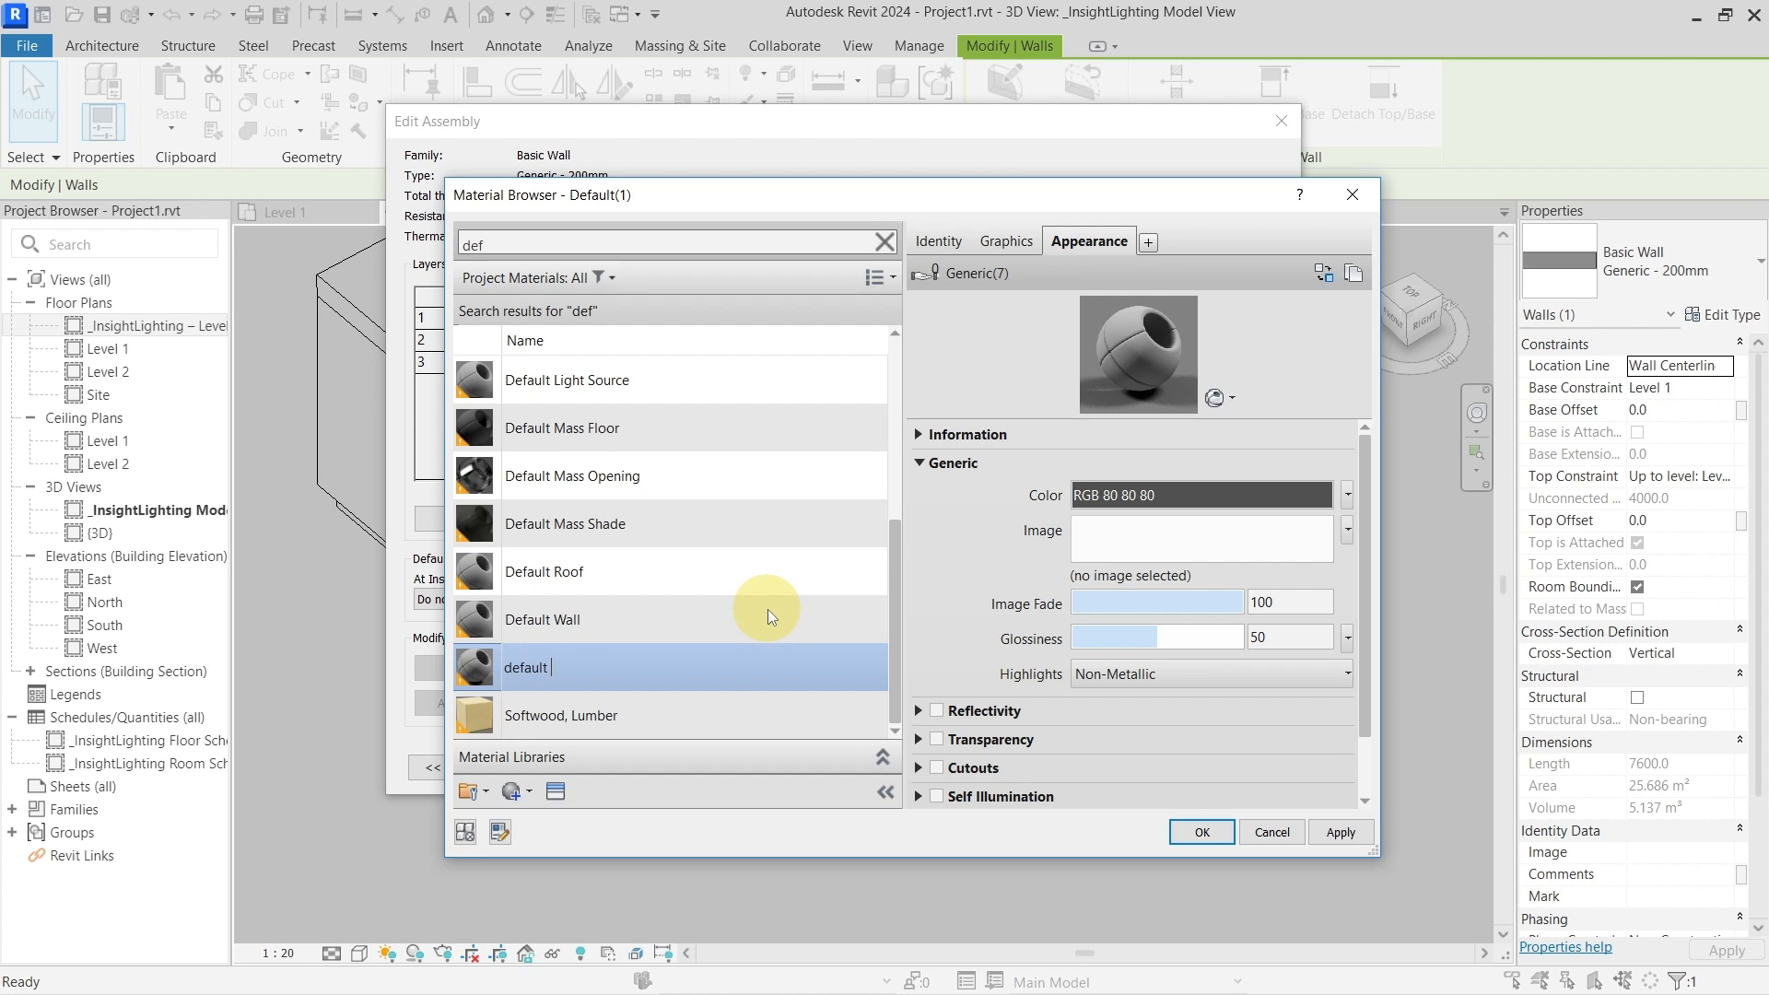
type(" LA")
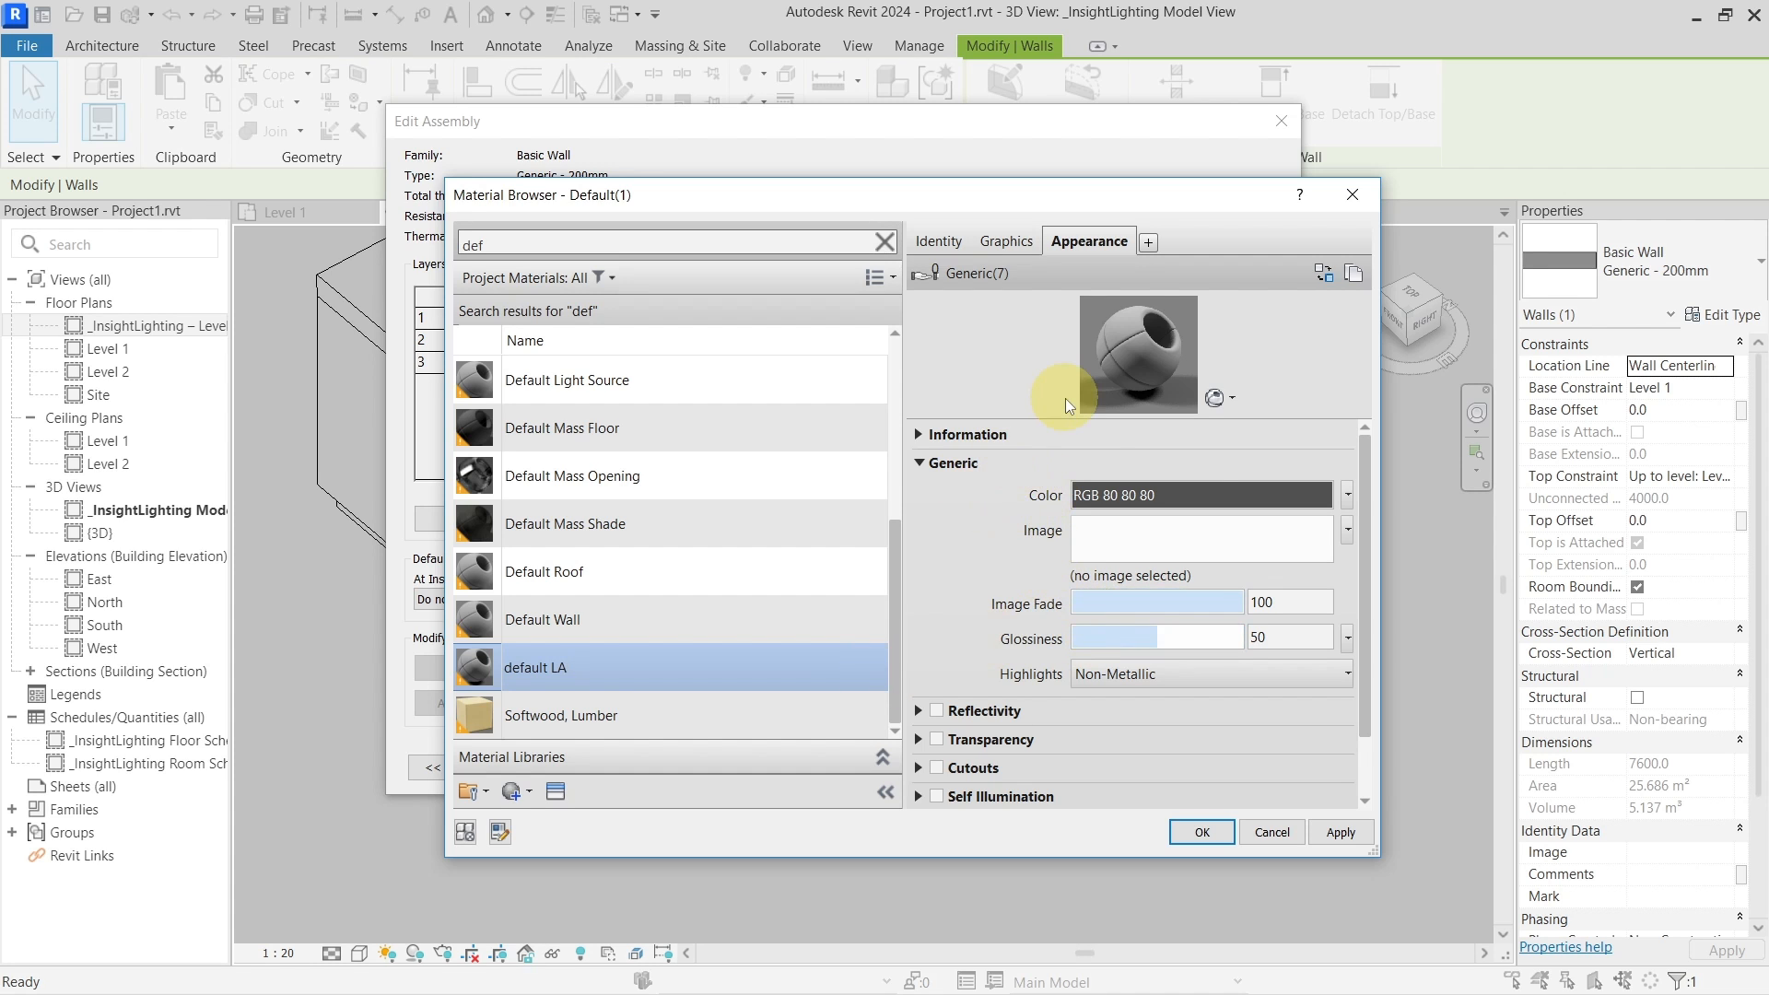
left_click_drag(1076, 196, 1190, 202)
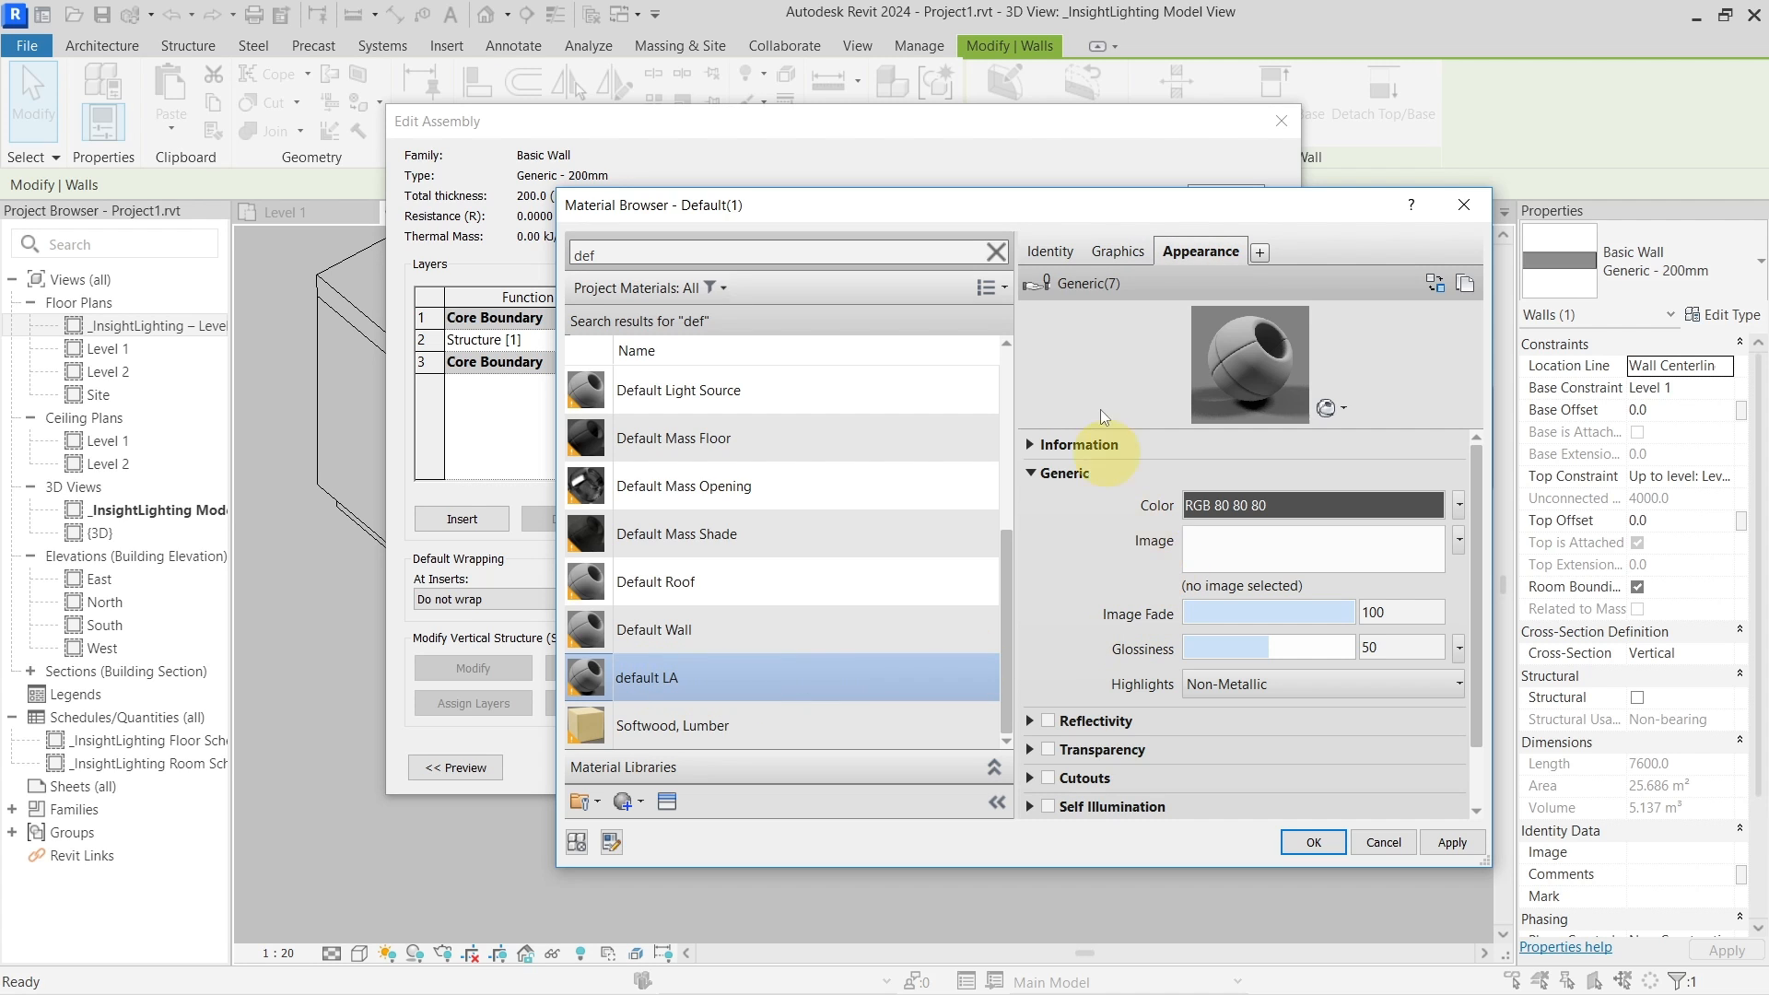
left_click(1116, 254)
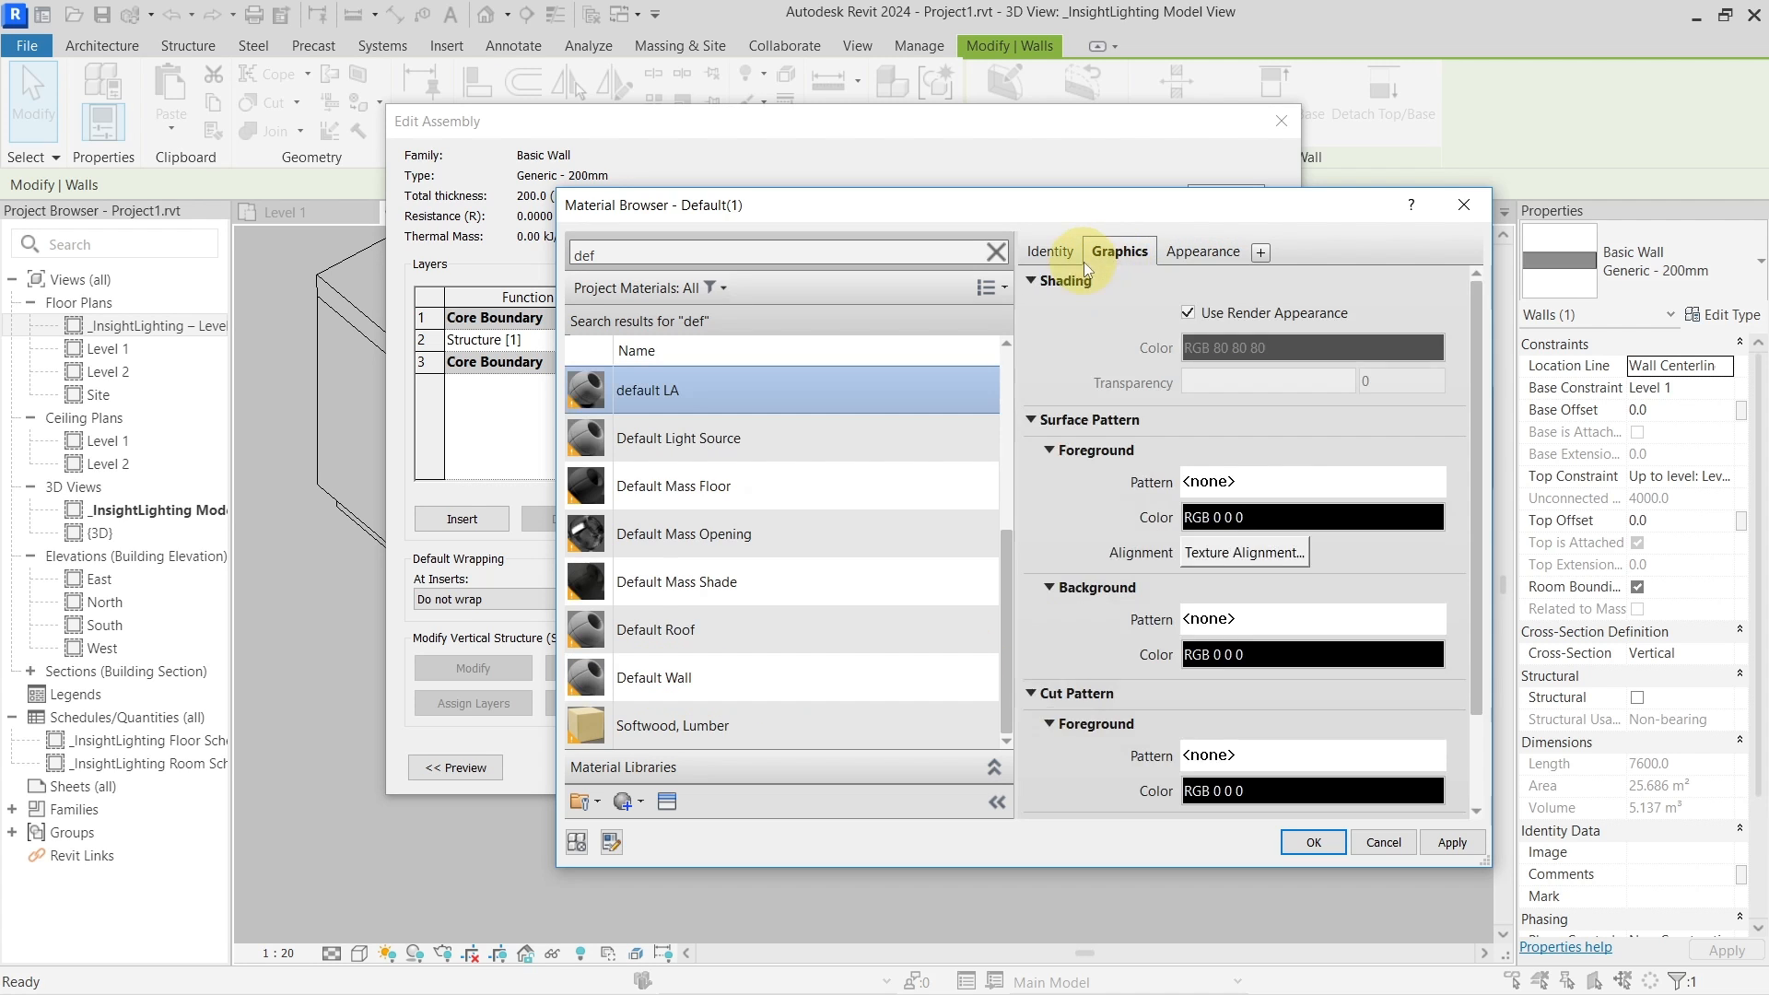
scroll(1228, 553, "down", 2)
scroll(1228, 553, "up", 2)
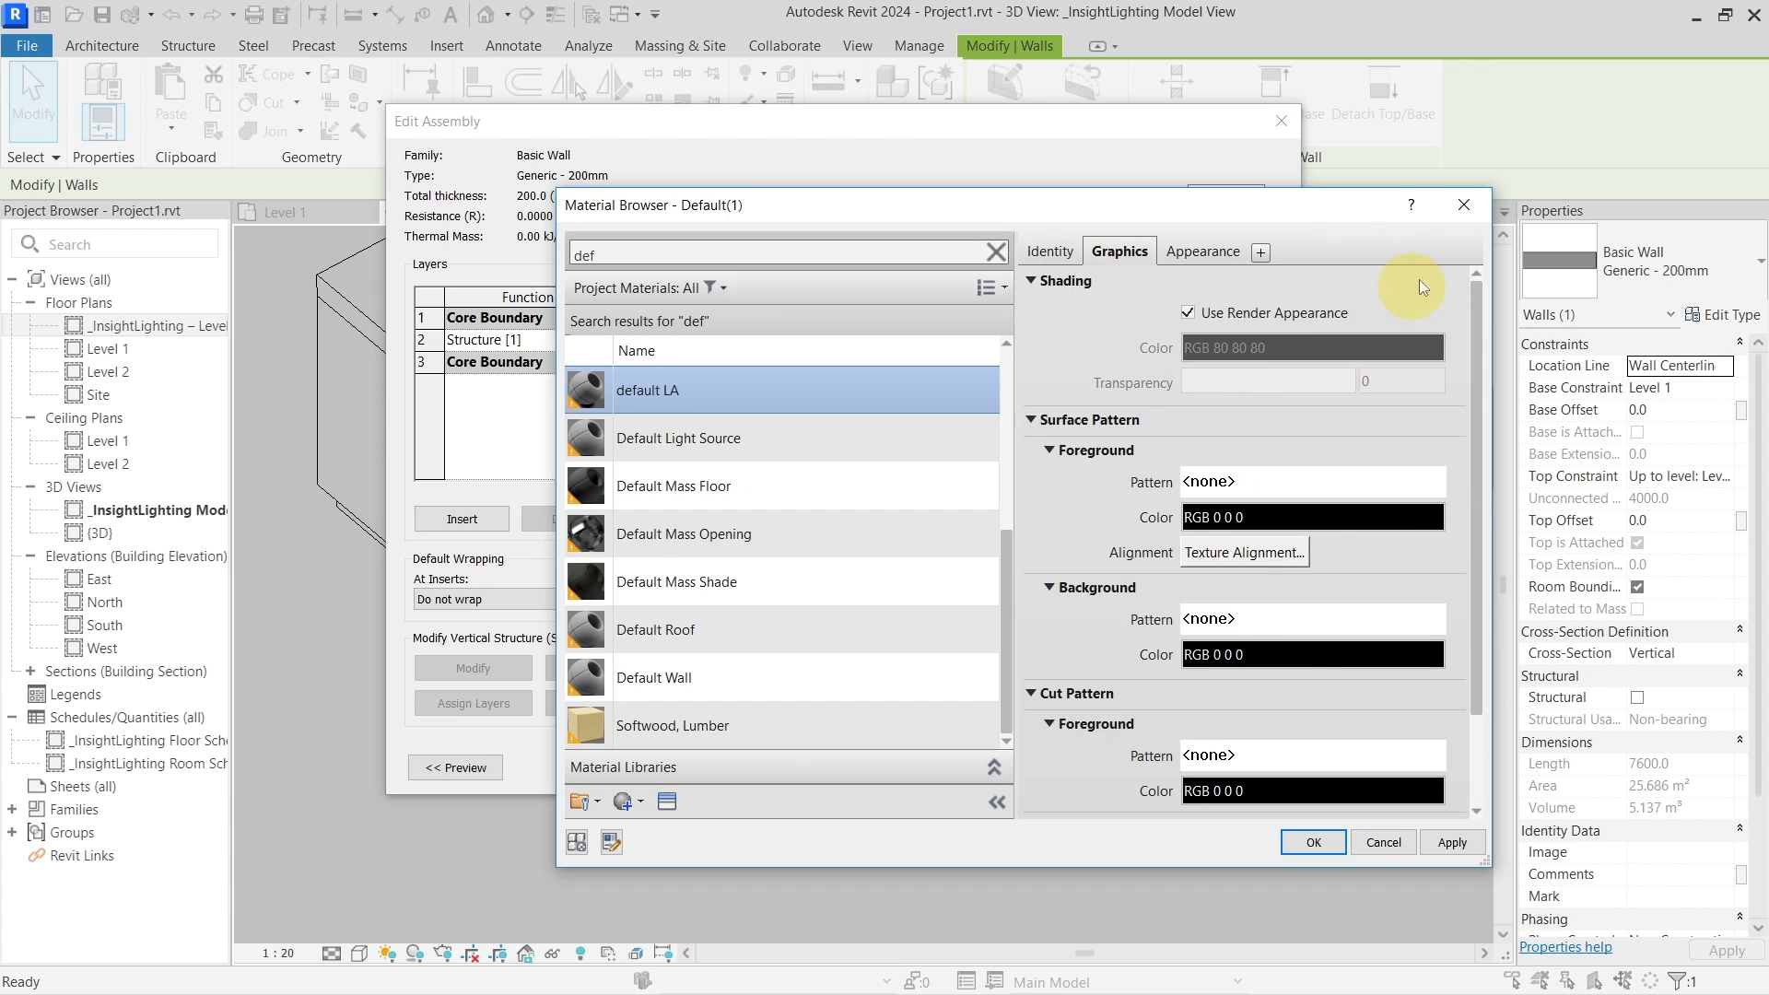
left_click(1314, 842)
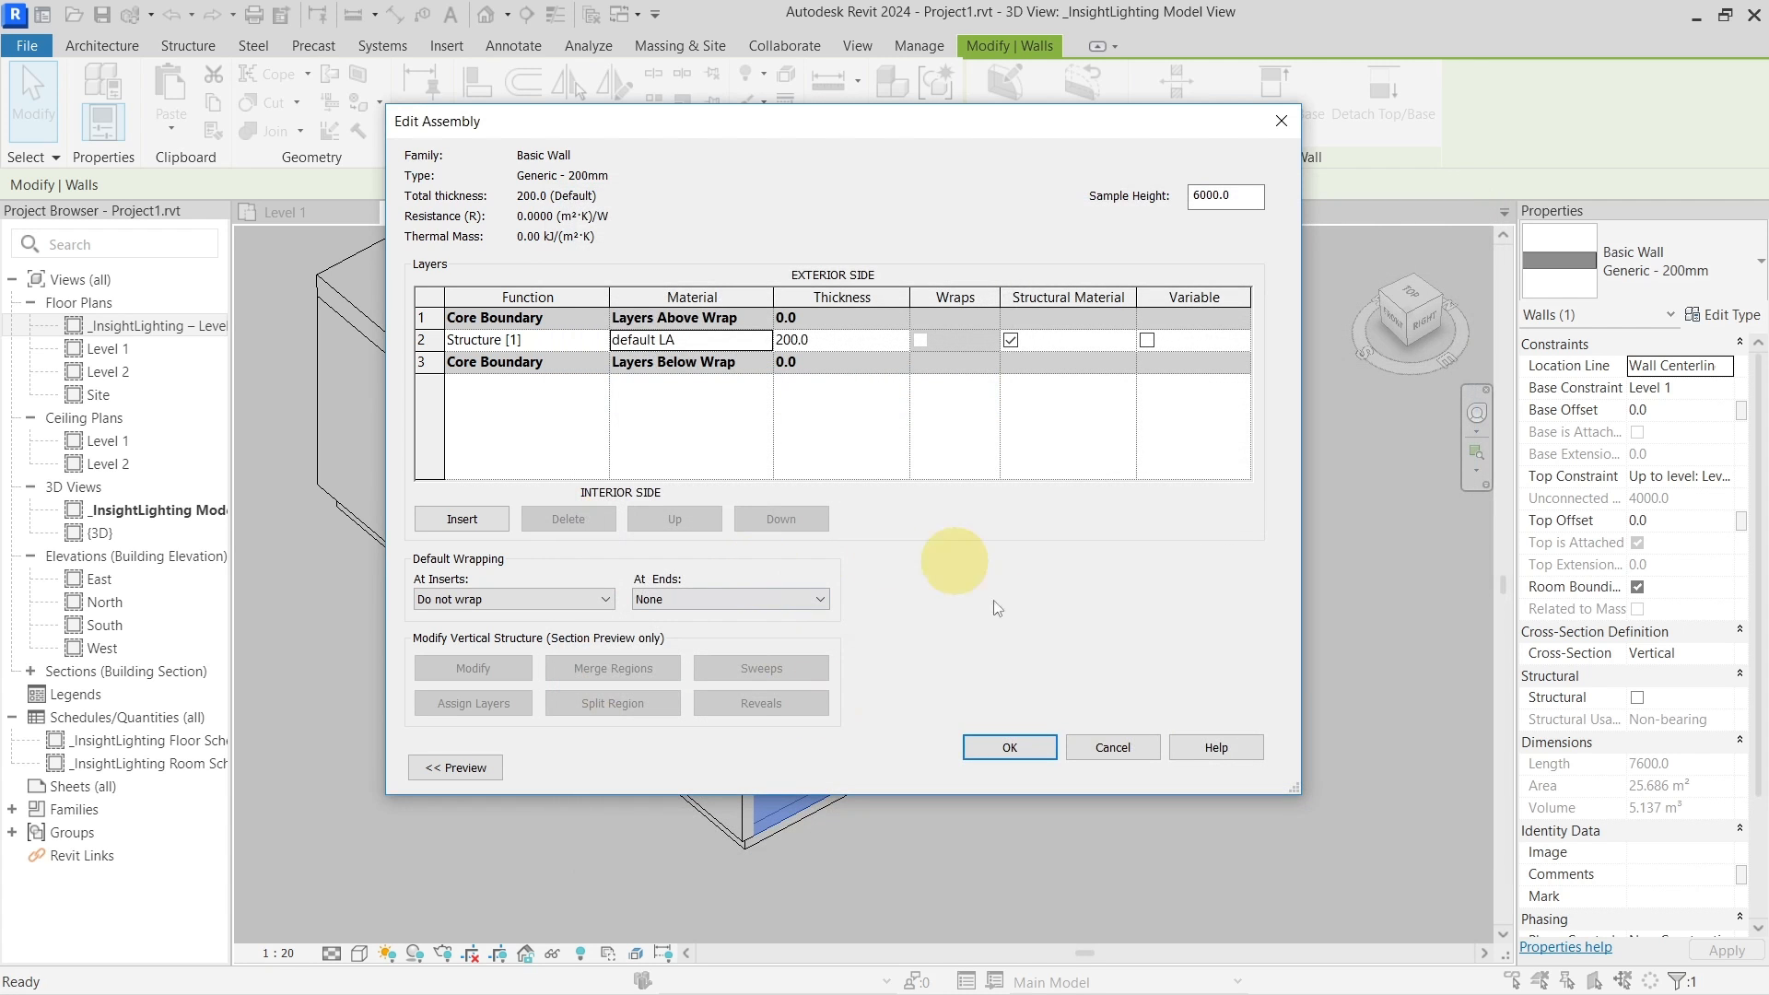
Reopen the Structure layer's default LA material in the Material Browser
left_click(1013, 748)
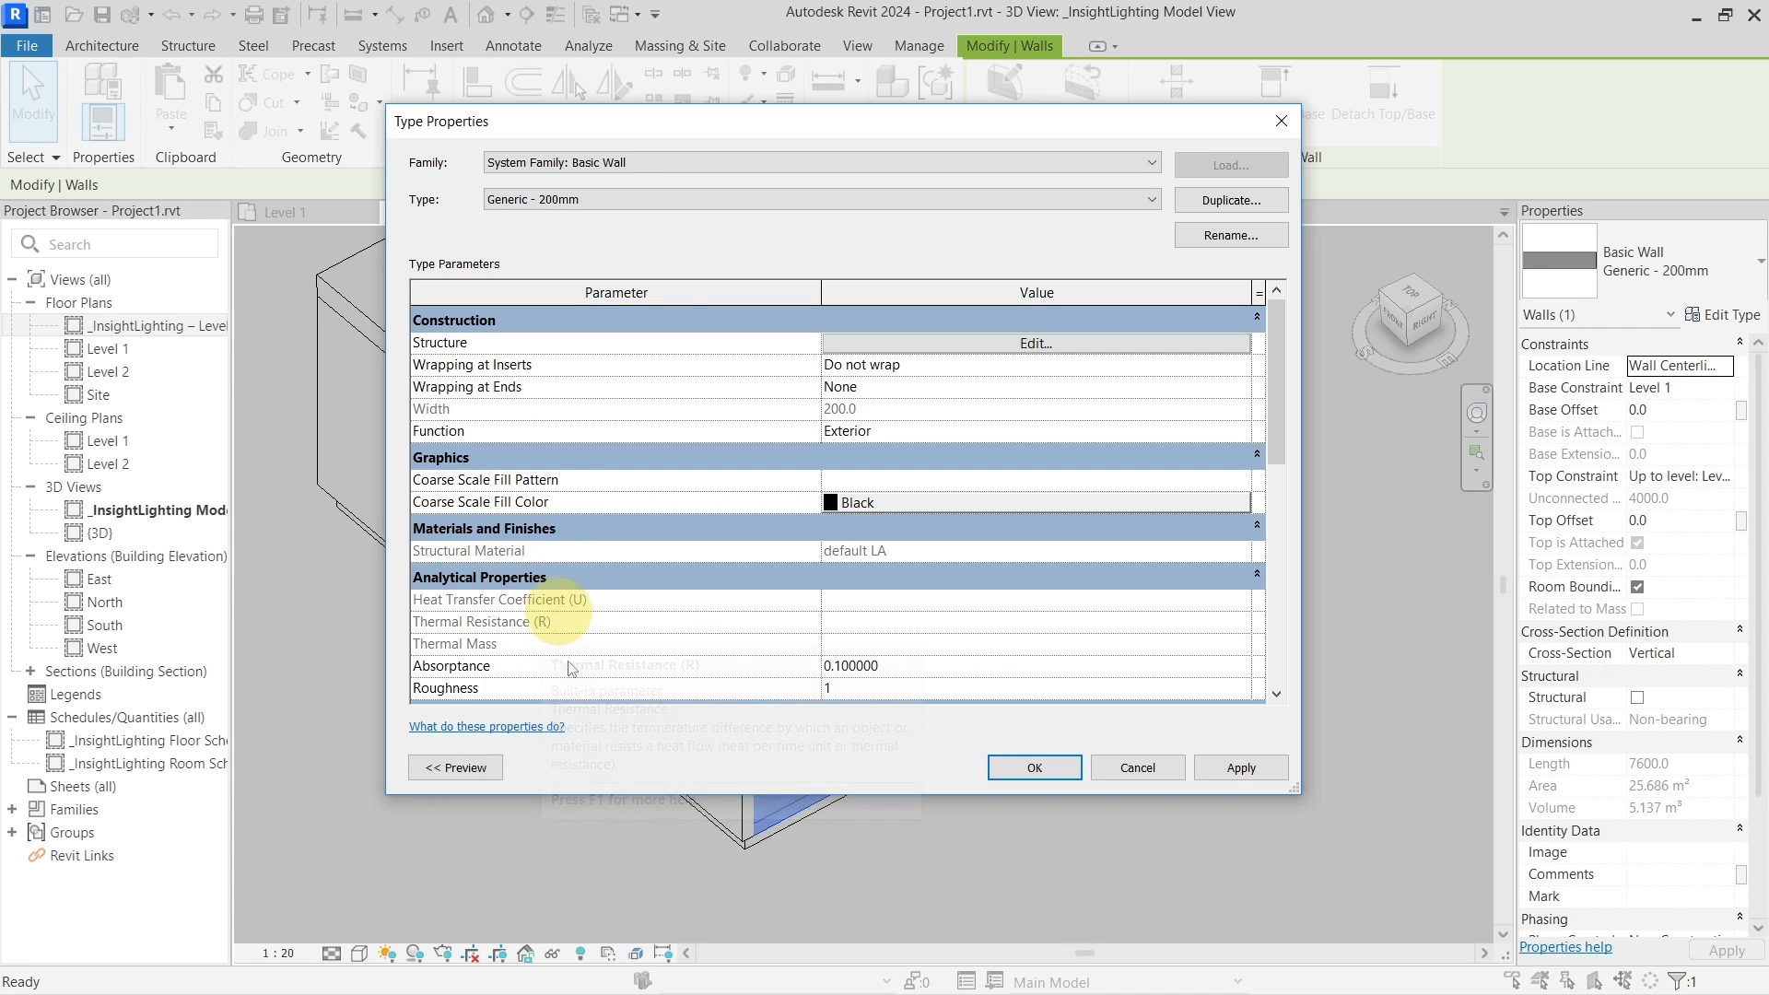
left_click(914, 346)
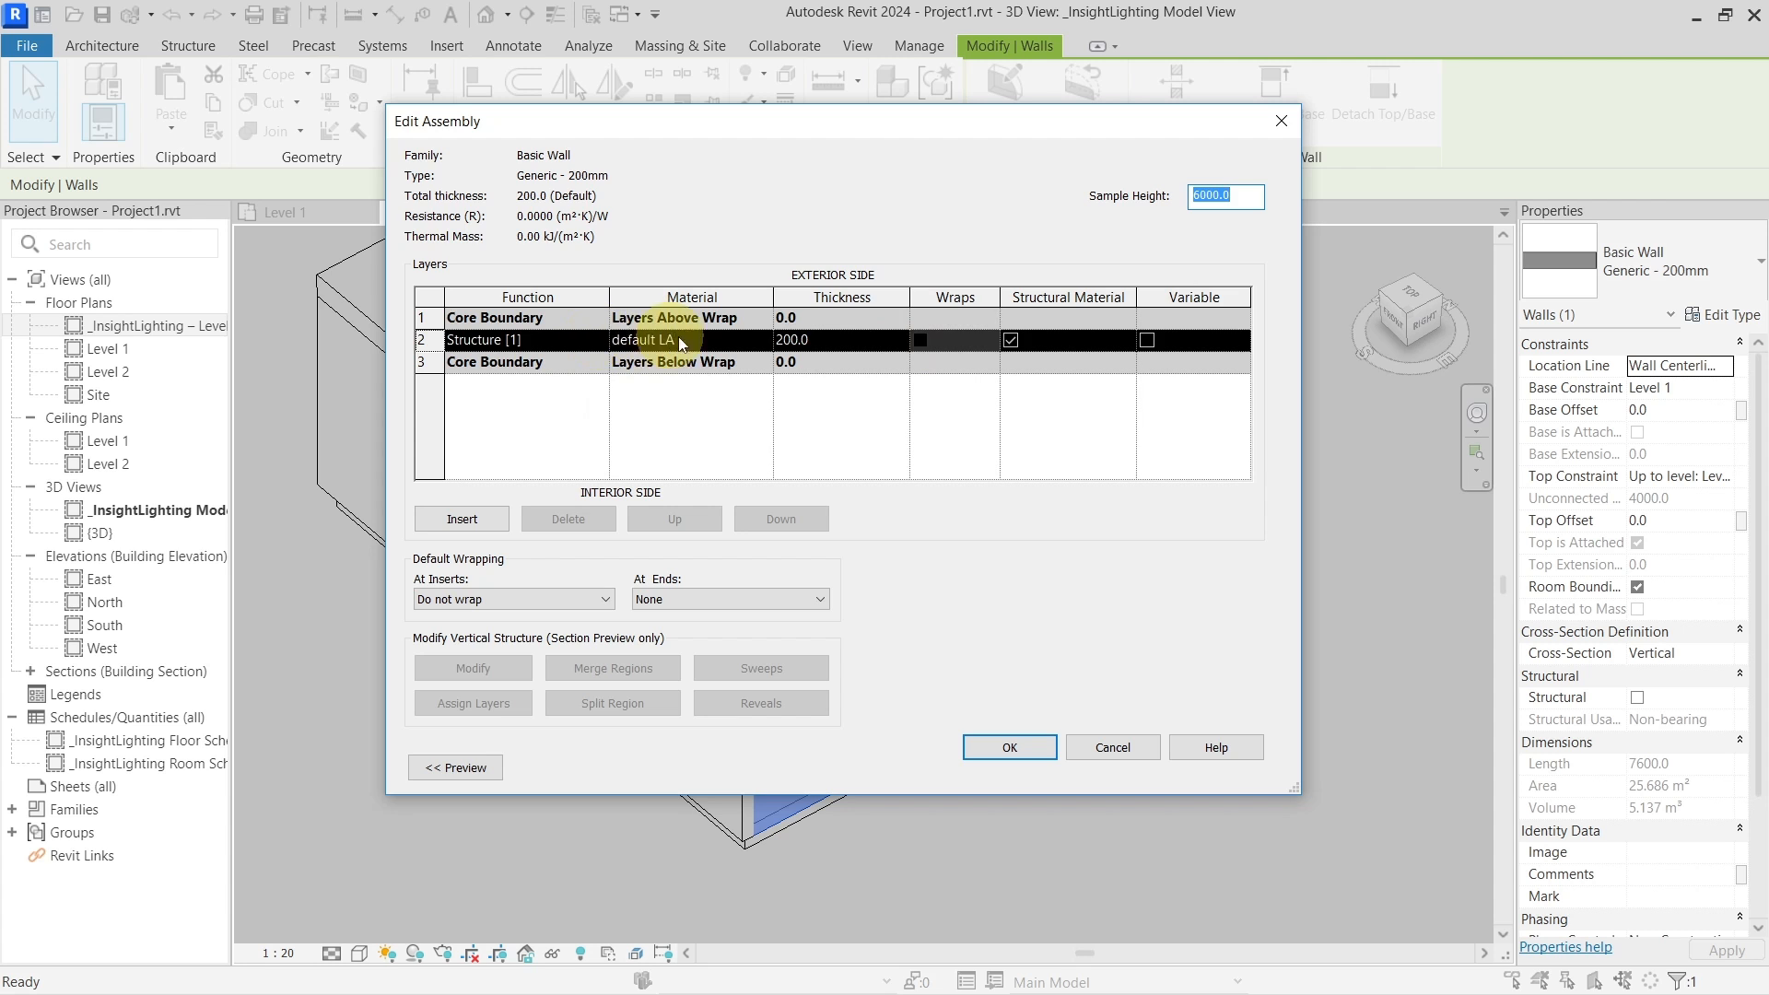
left_click(728, 339)
left_click(763, 339)
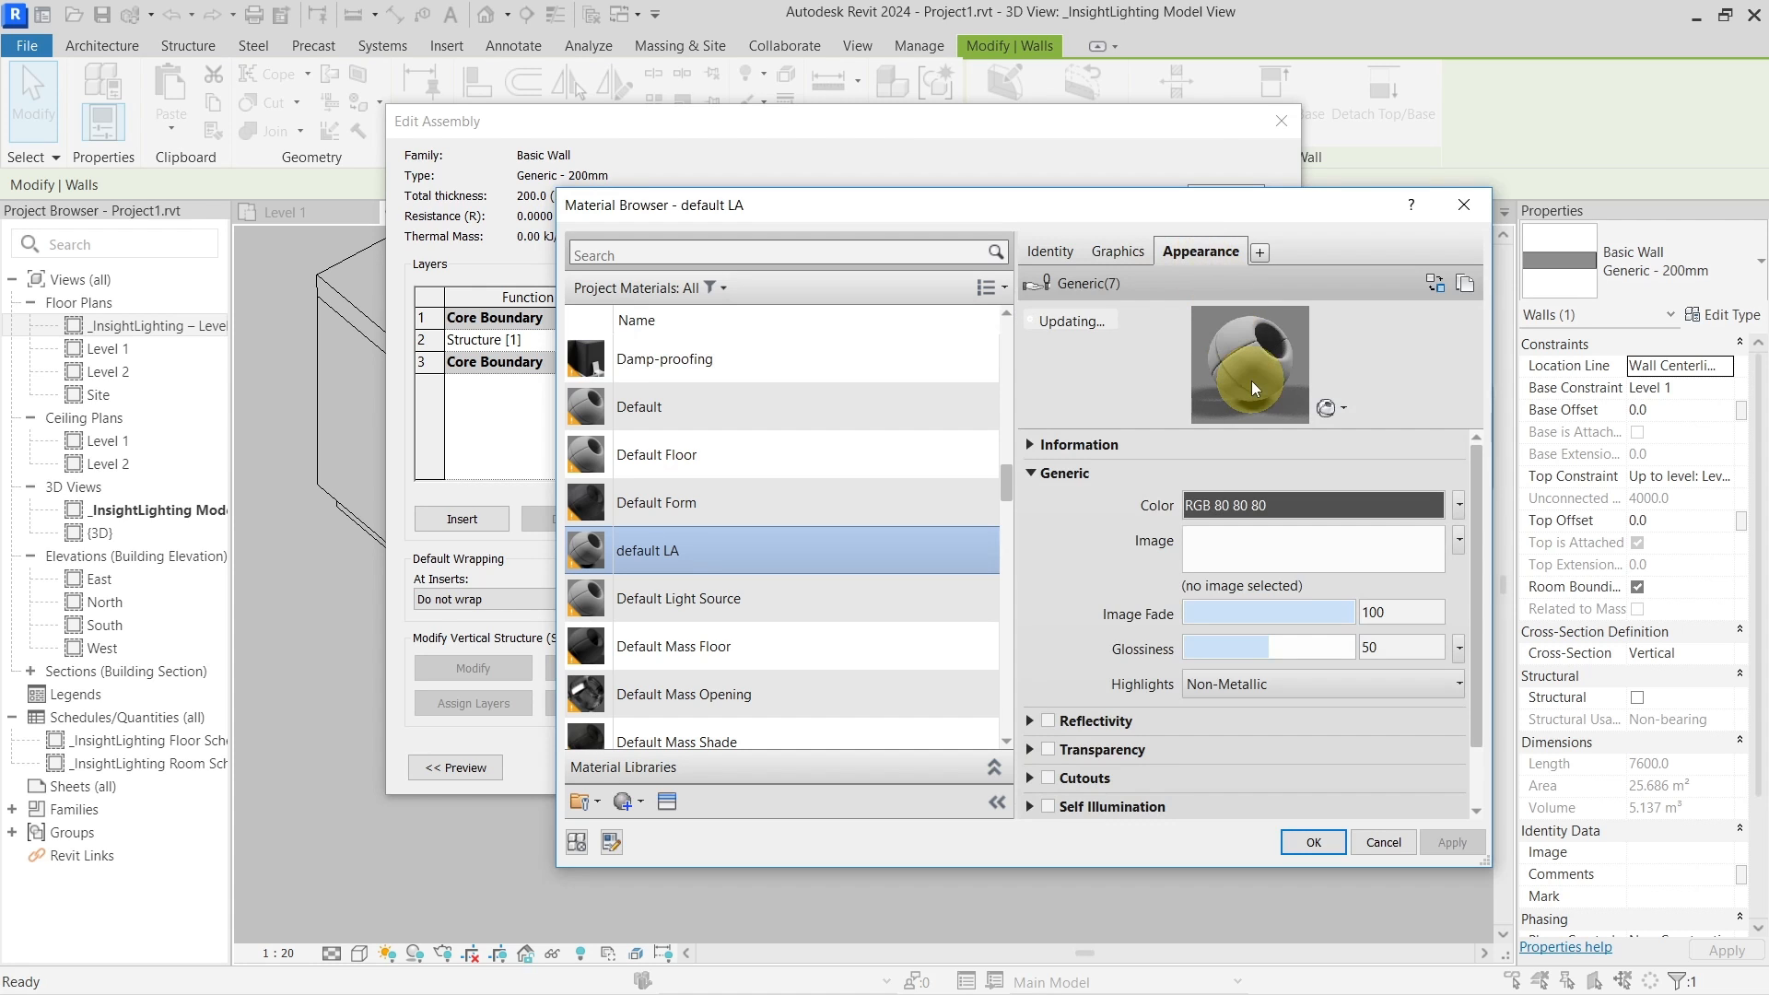
scroll(1128, 751, "down", 1)
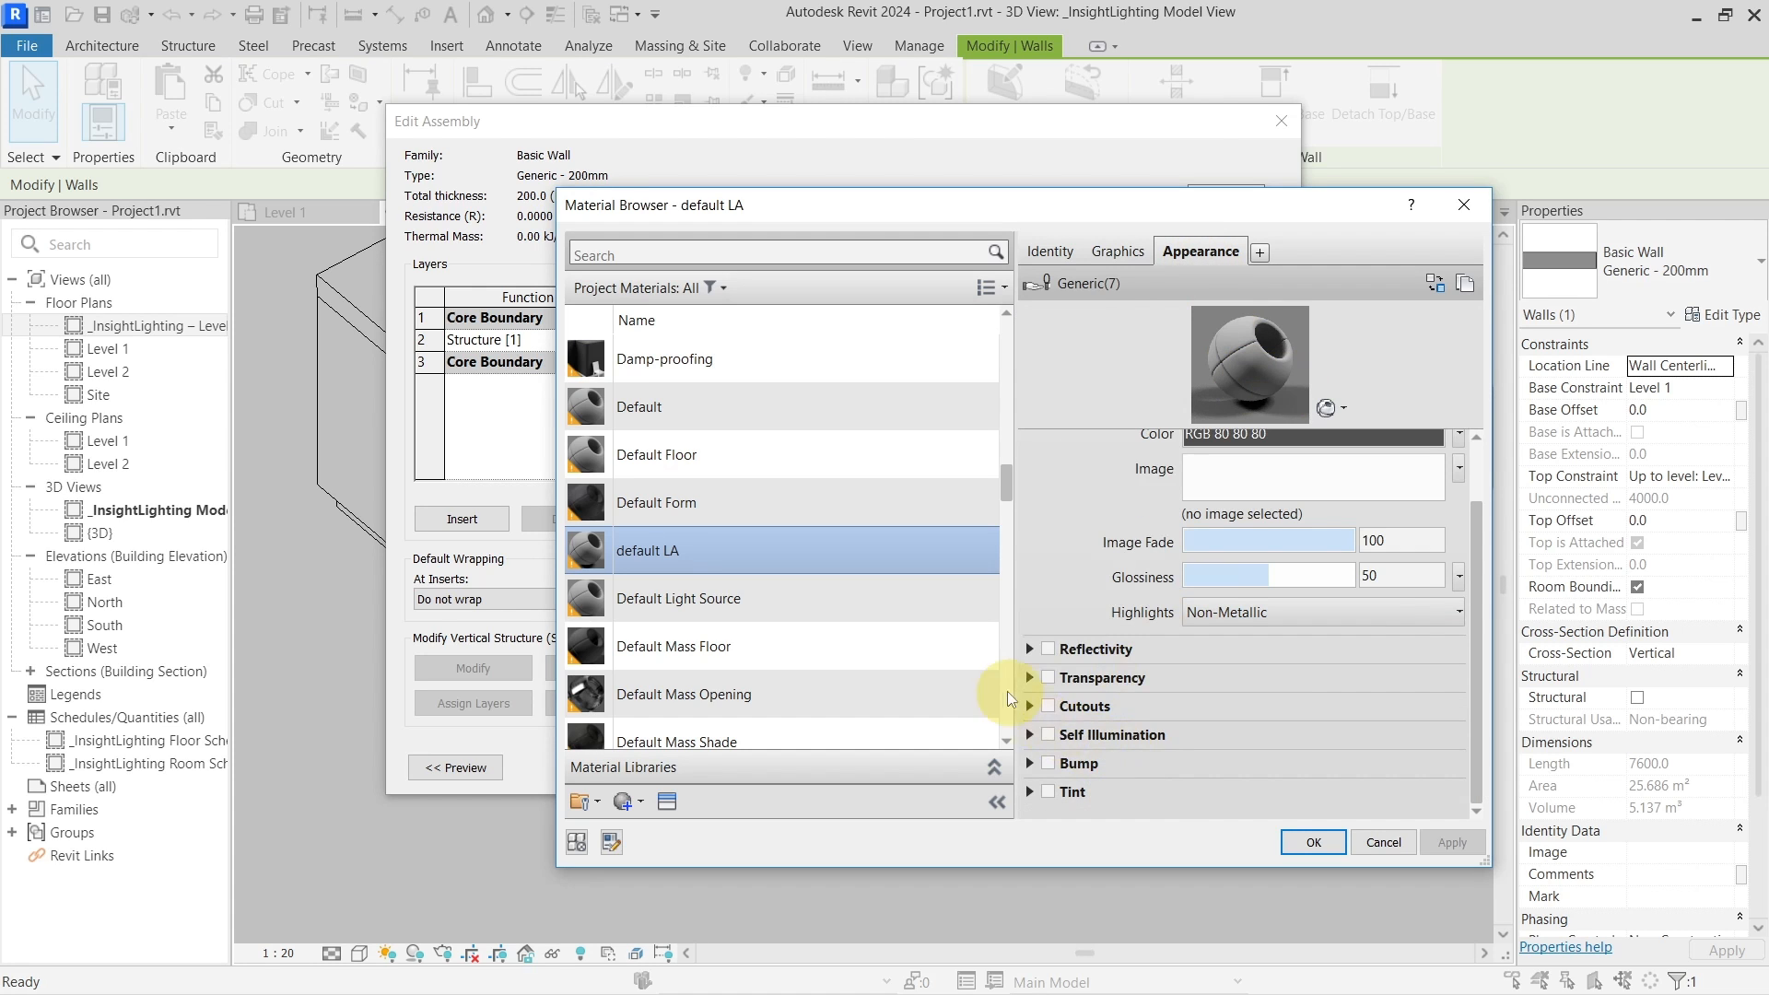
left_click(1029, 649)
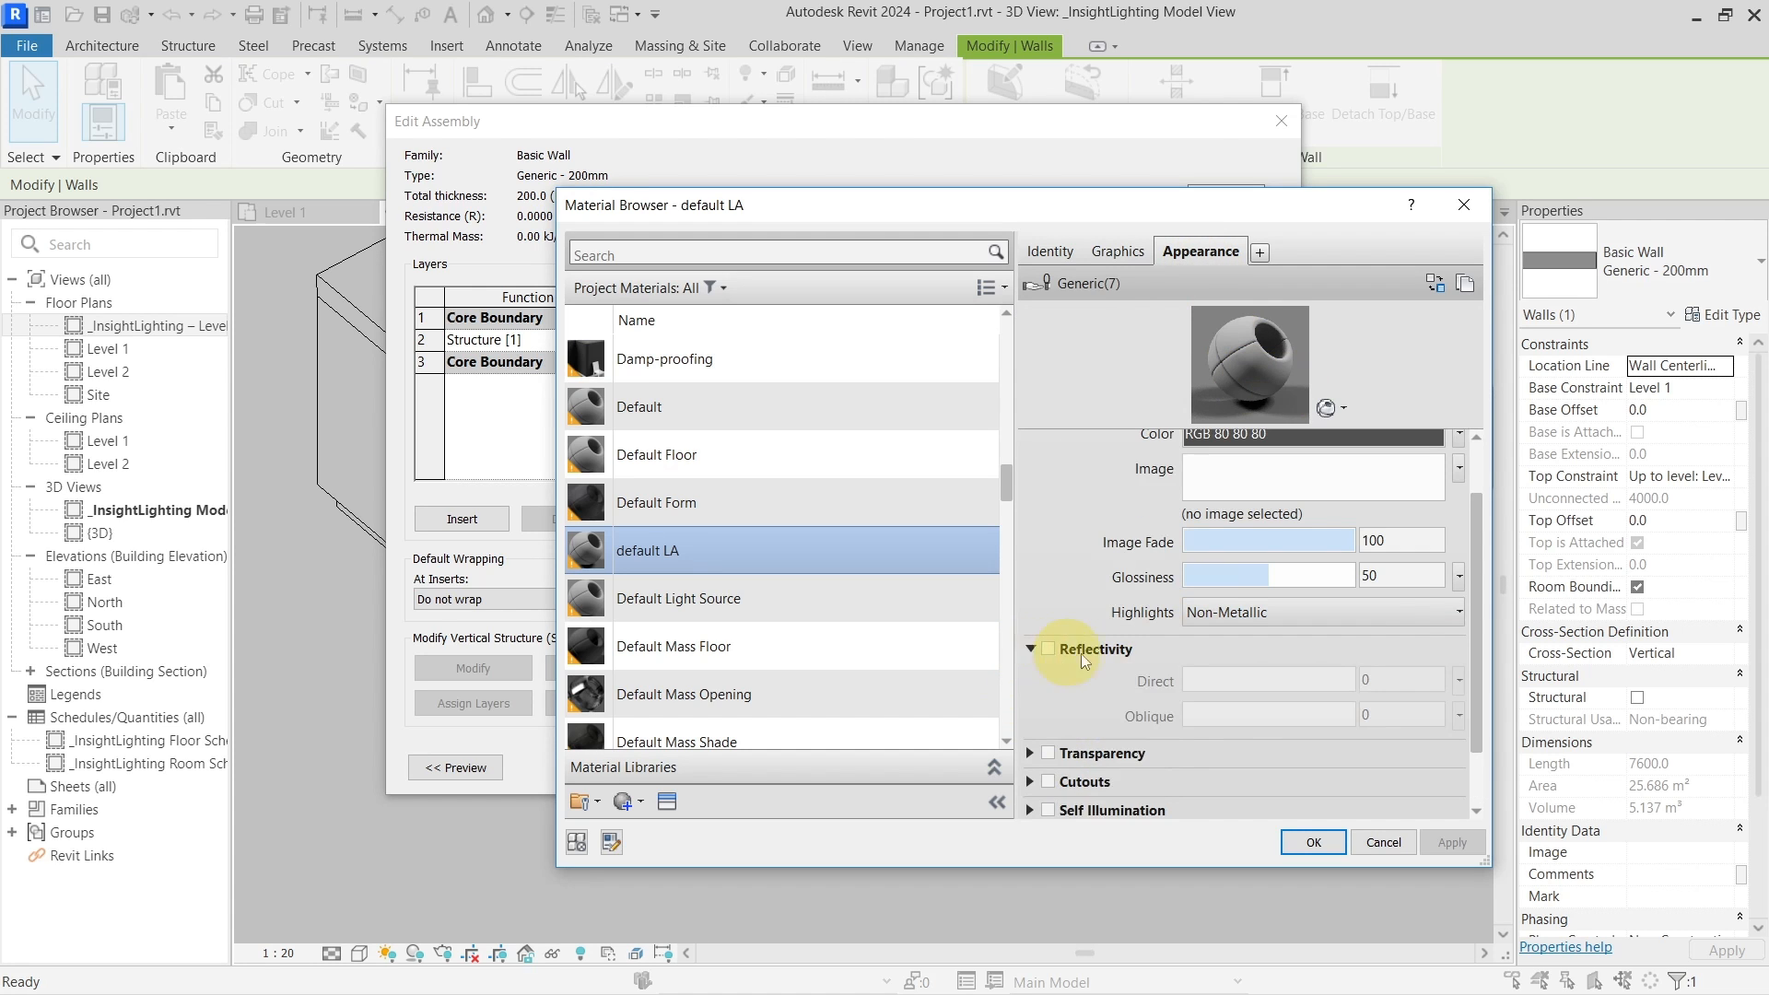
left_click(1028, 647)
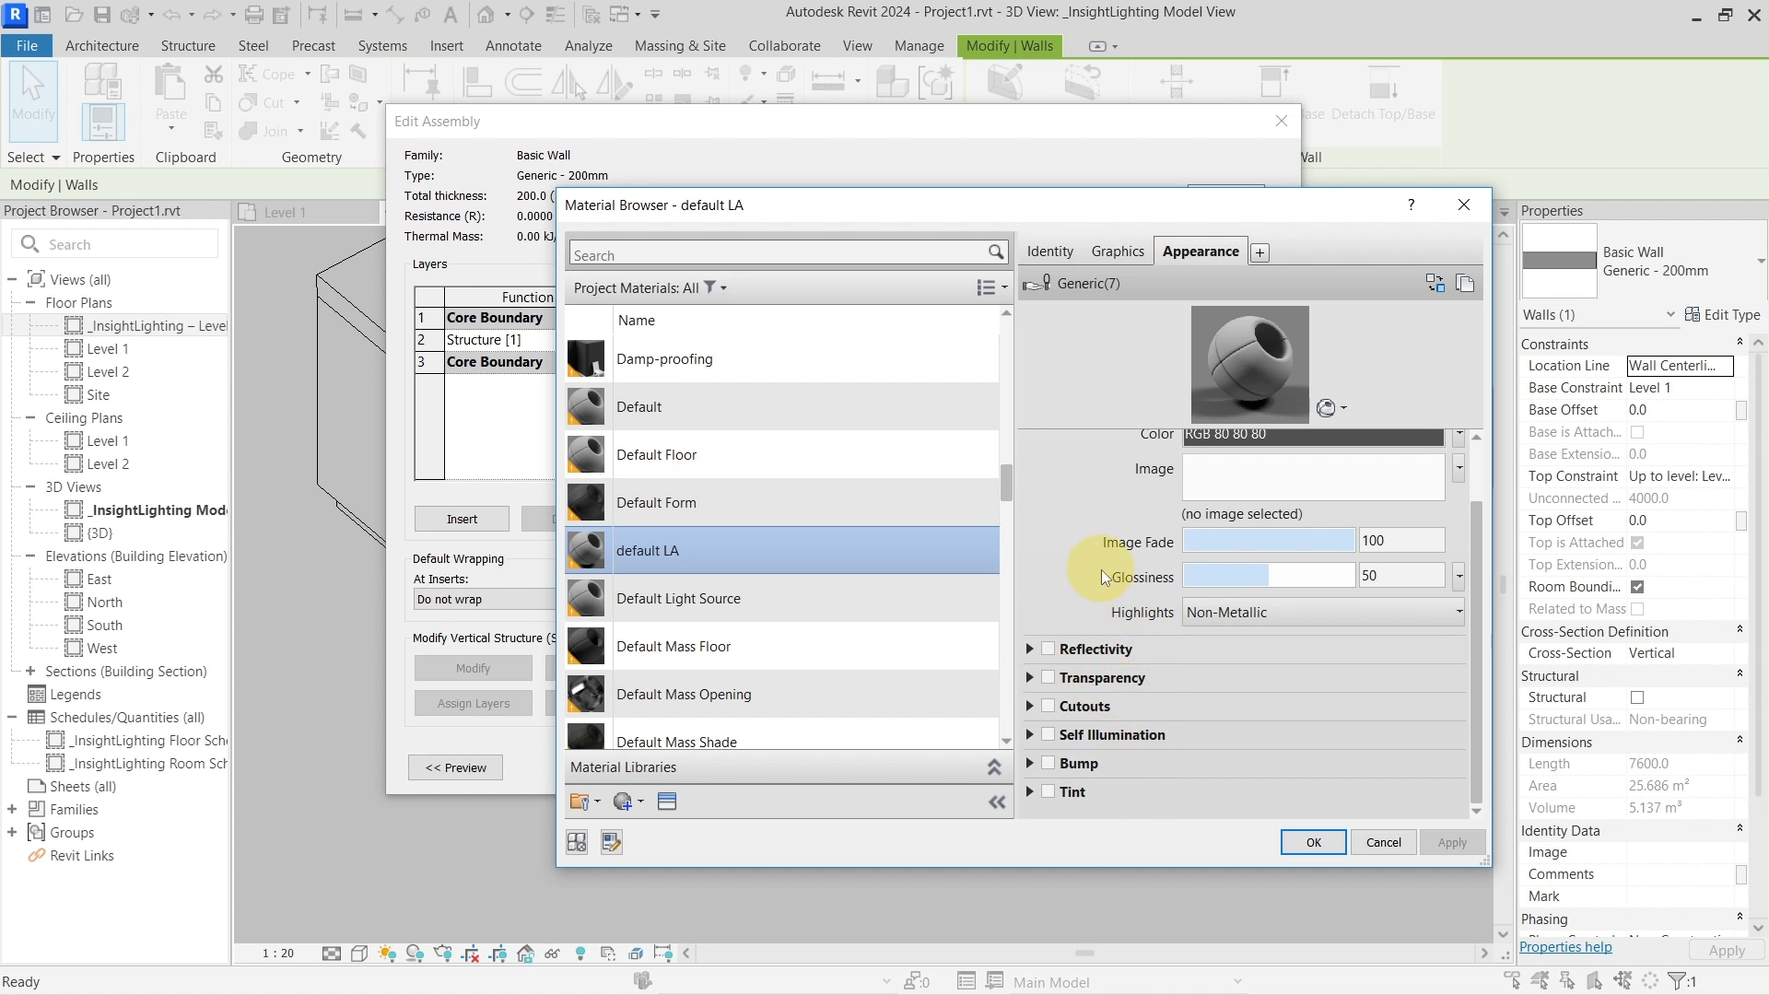
scroll(1143, 541, "up", 1)
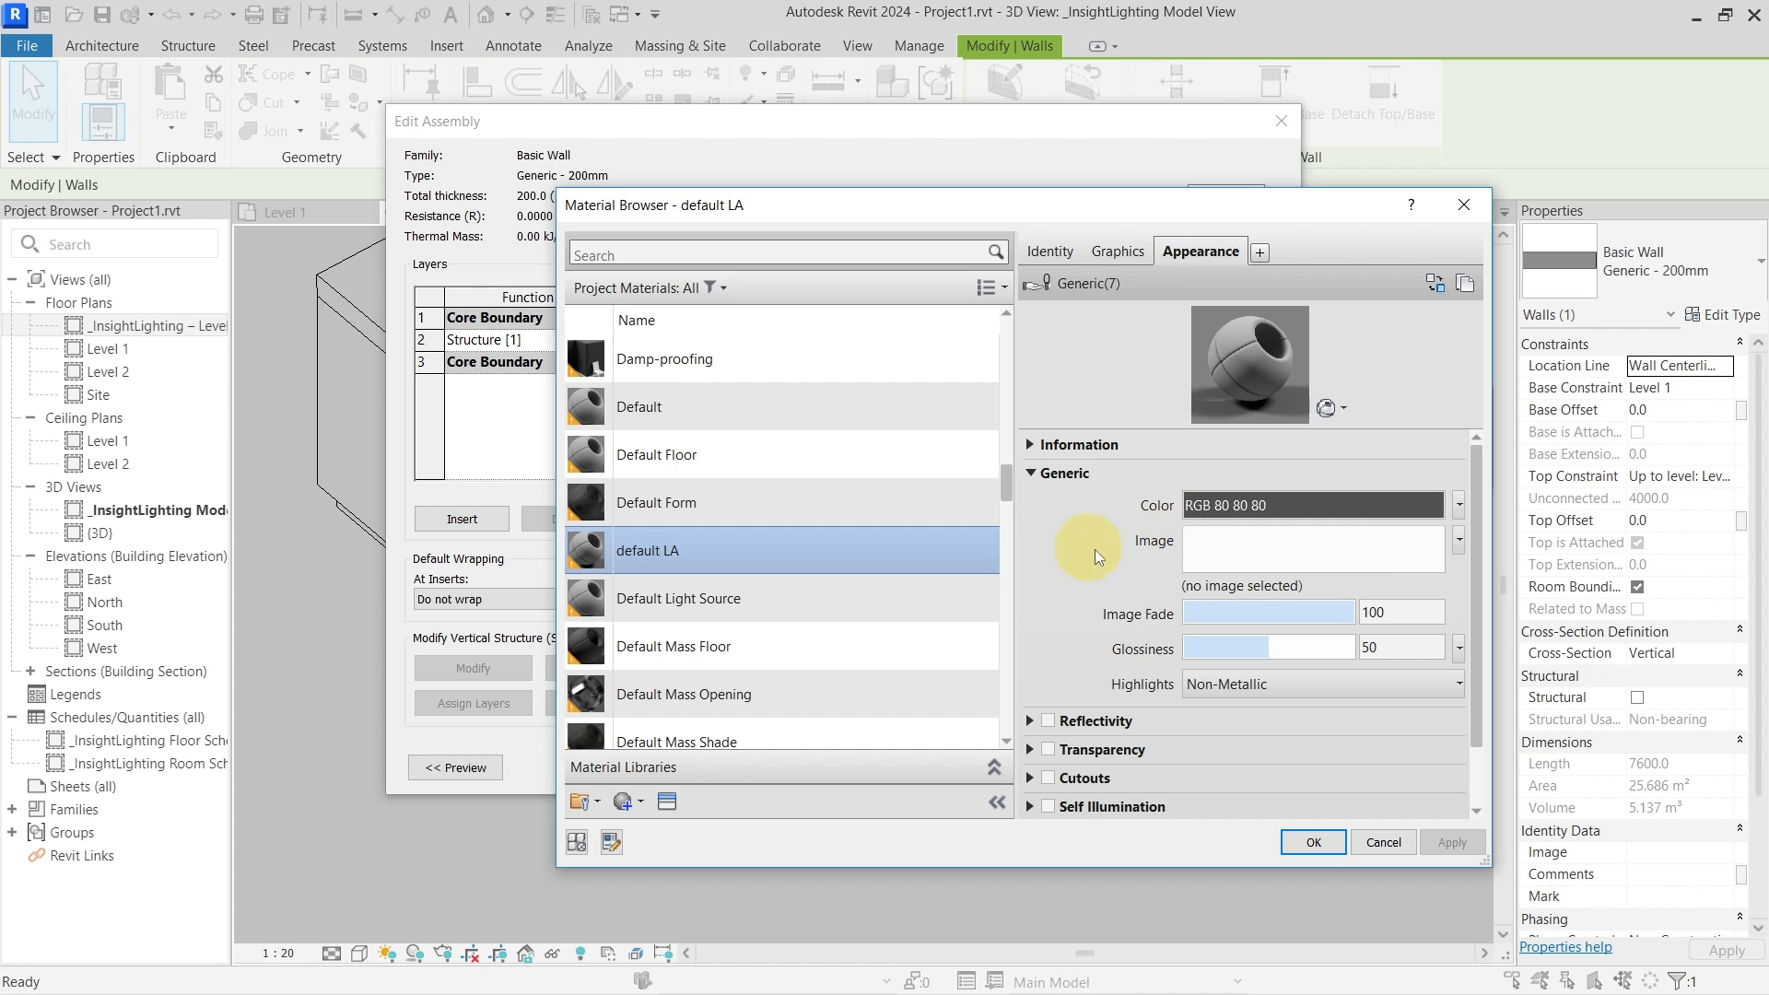
Set default LA's generic colour to RGB 127, 127, 127 and confirm the wall type changes
left_click(1312, 500)
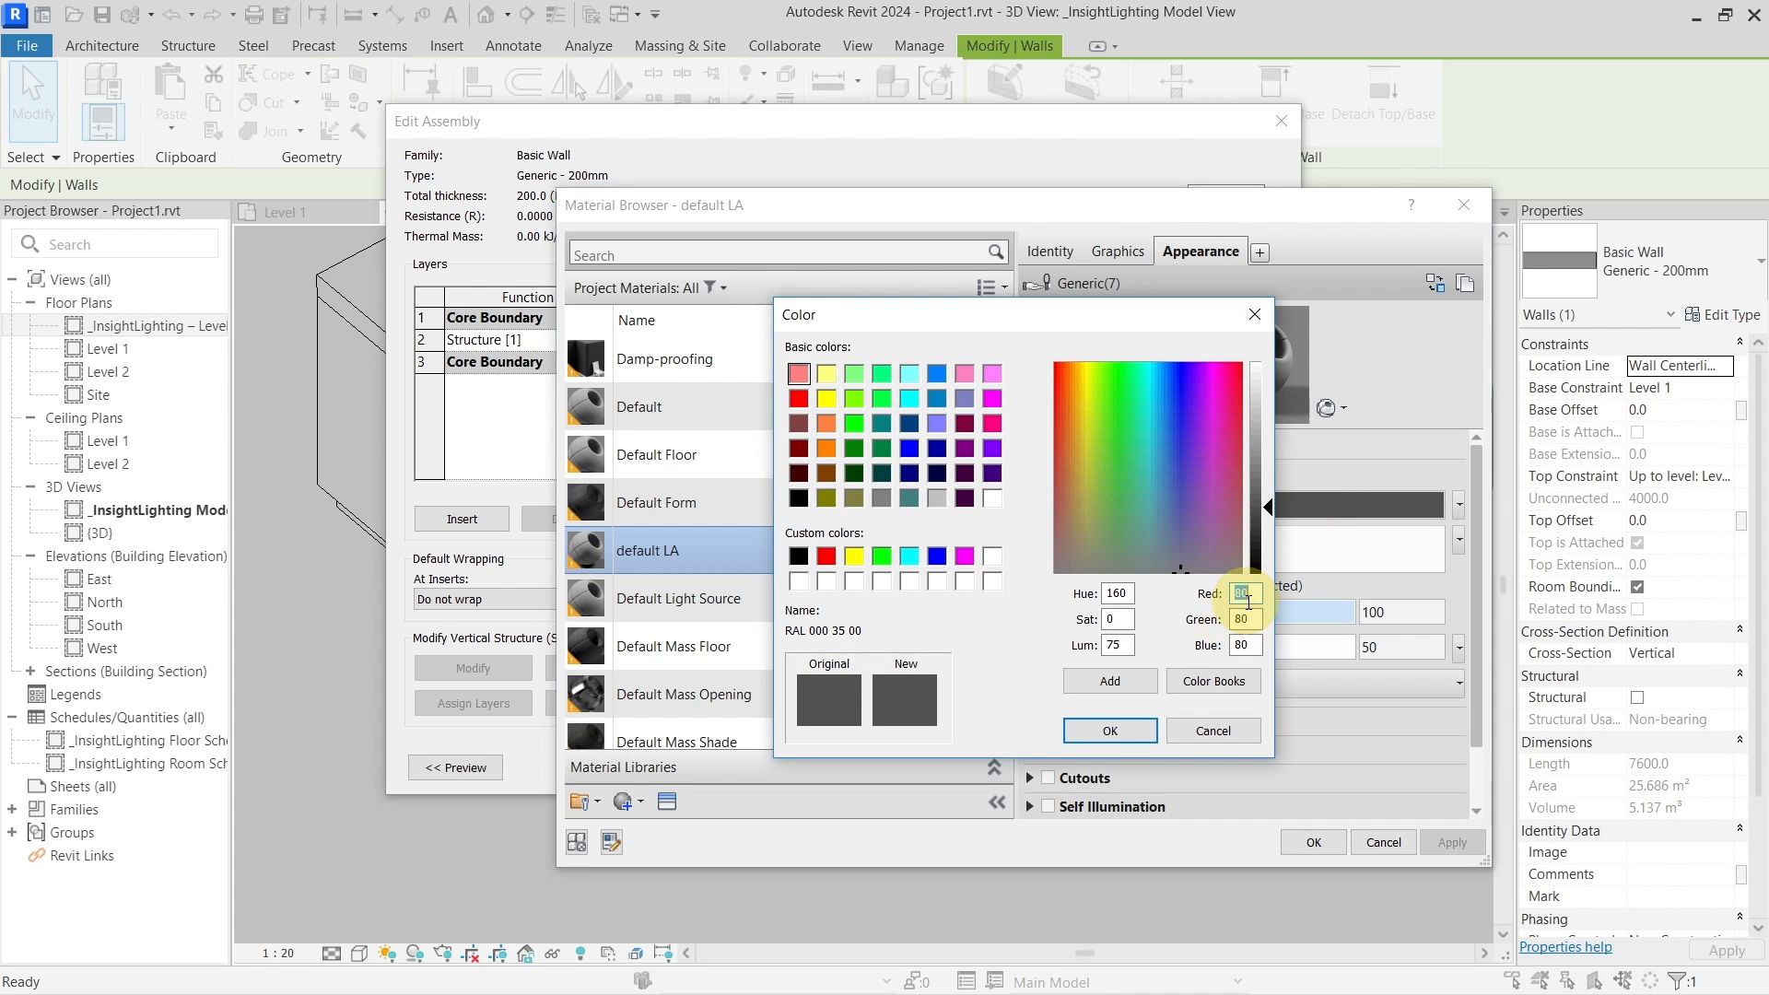
type("127")
key("Tab")
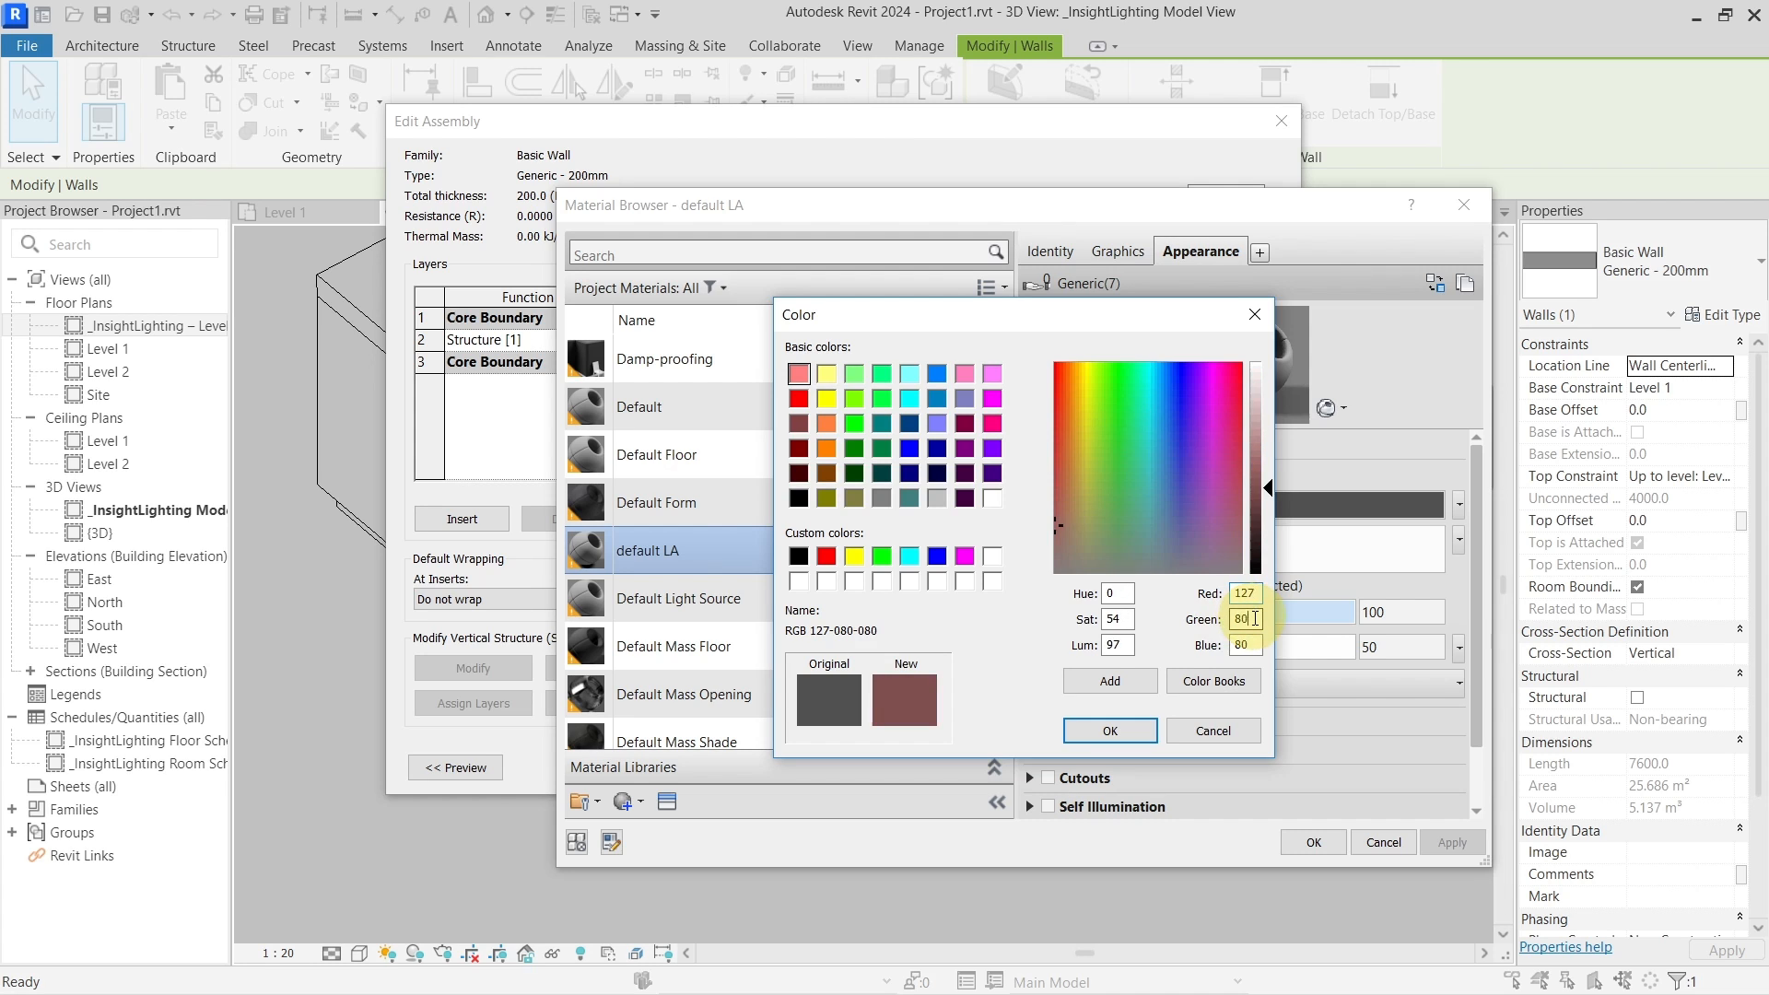
type("255")
double_click(1255, 619)
type("17")
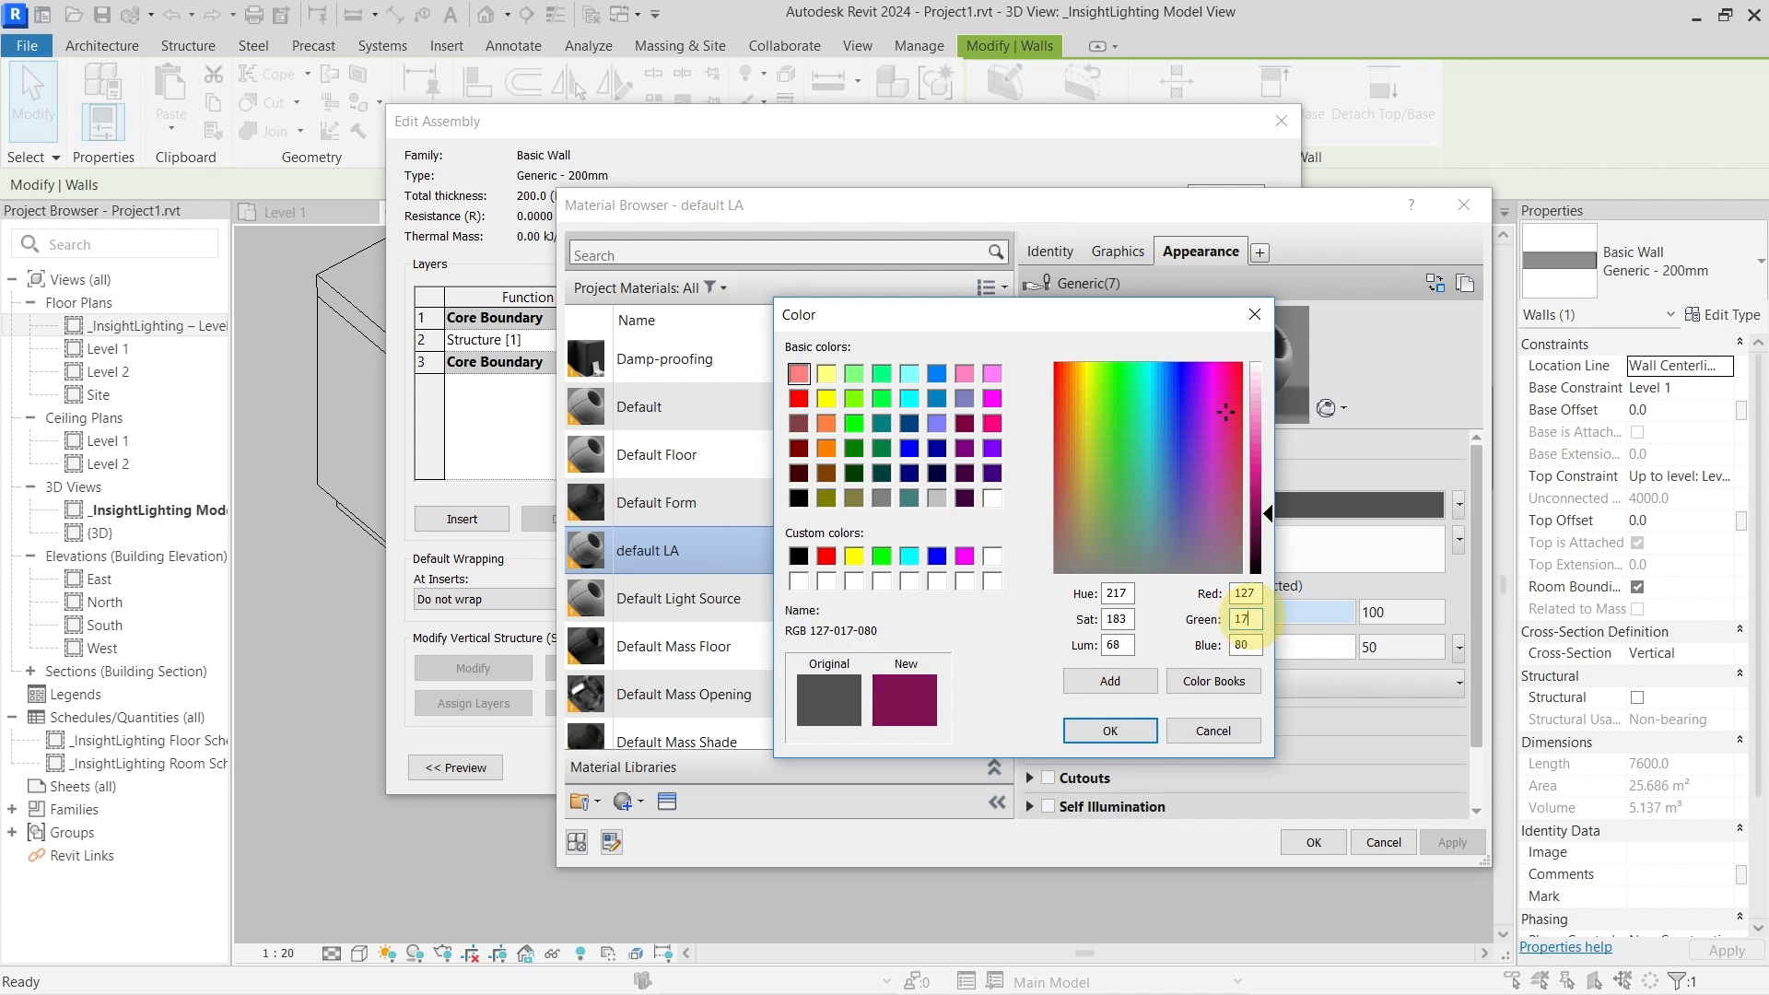
double_click(1254, 619)
type("127")
left_click(1254, 645)
type("127")
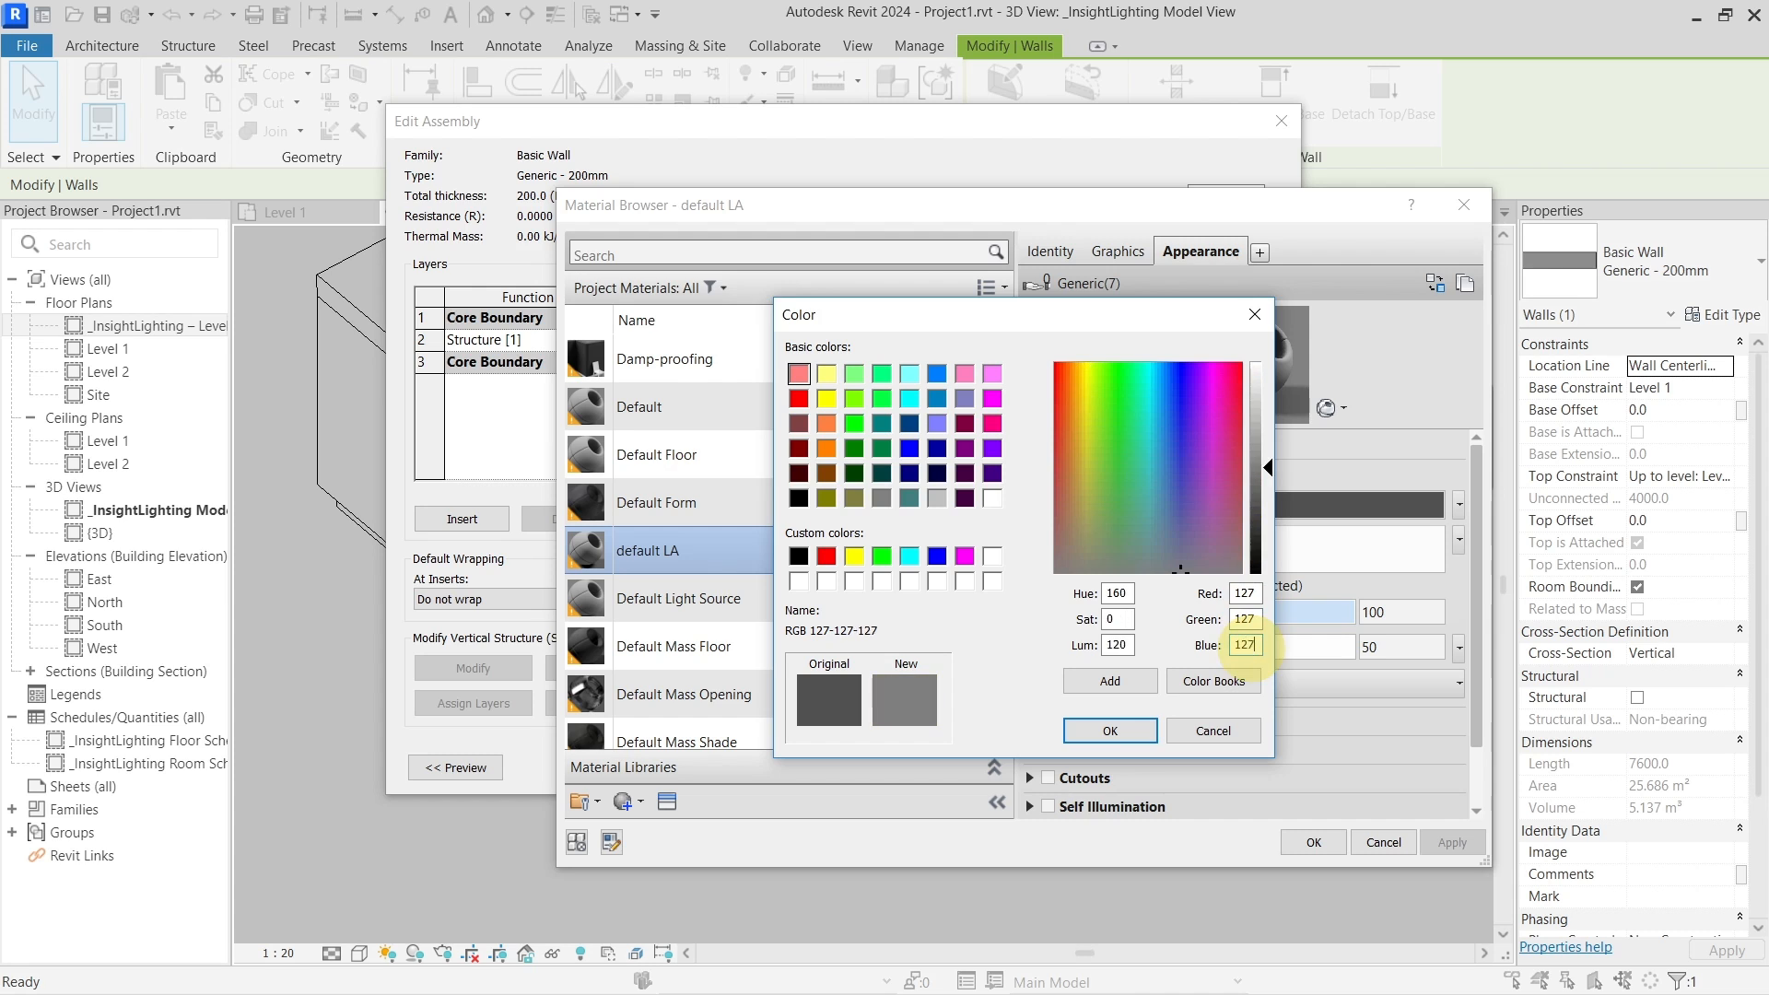
left_click(1131, 728)
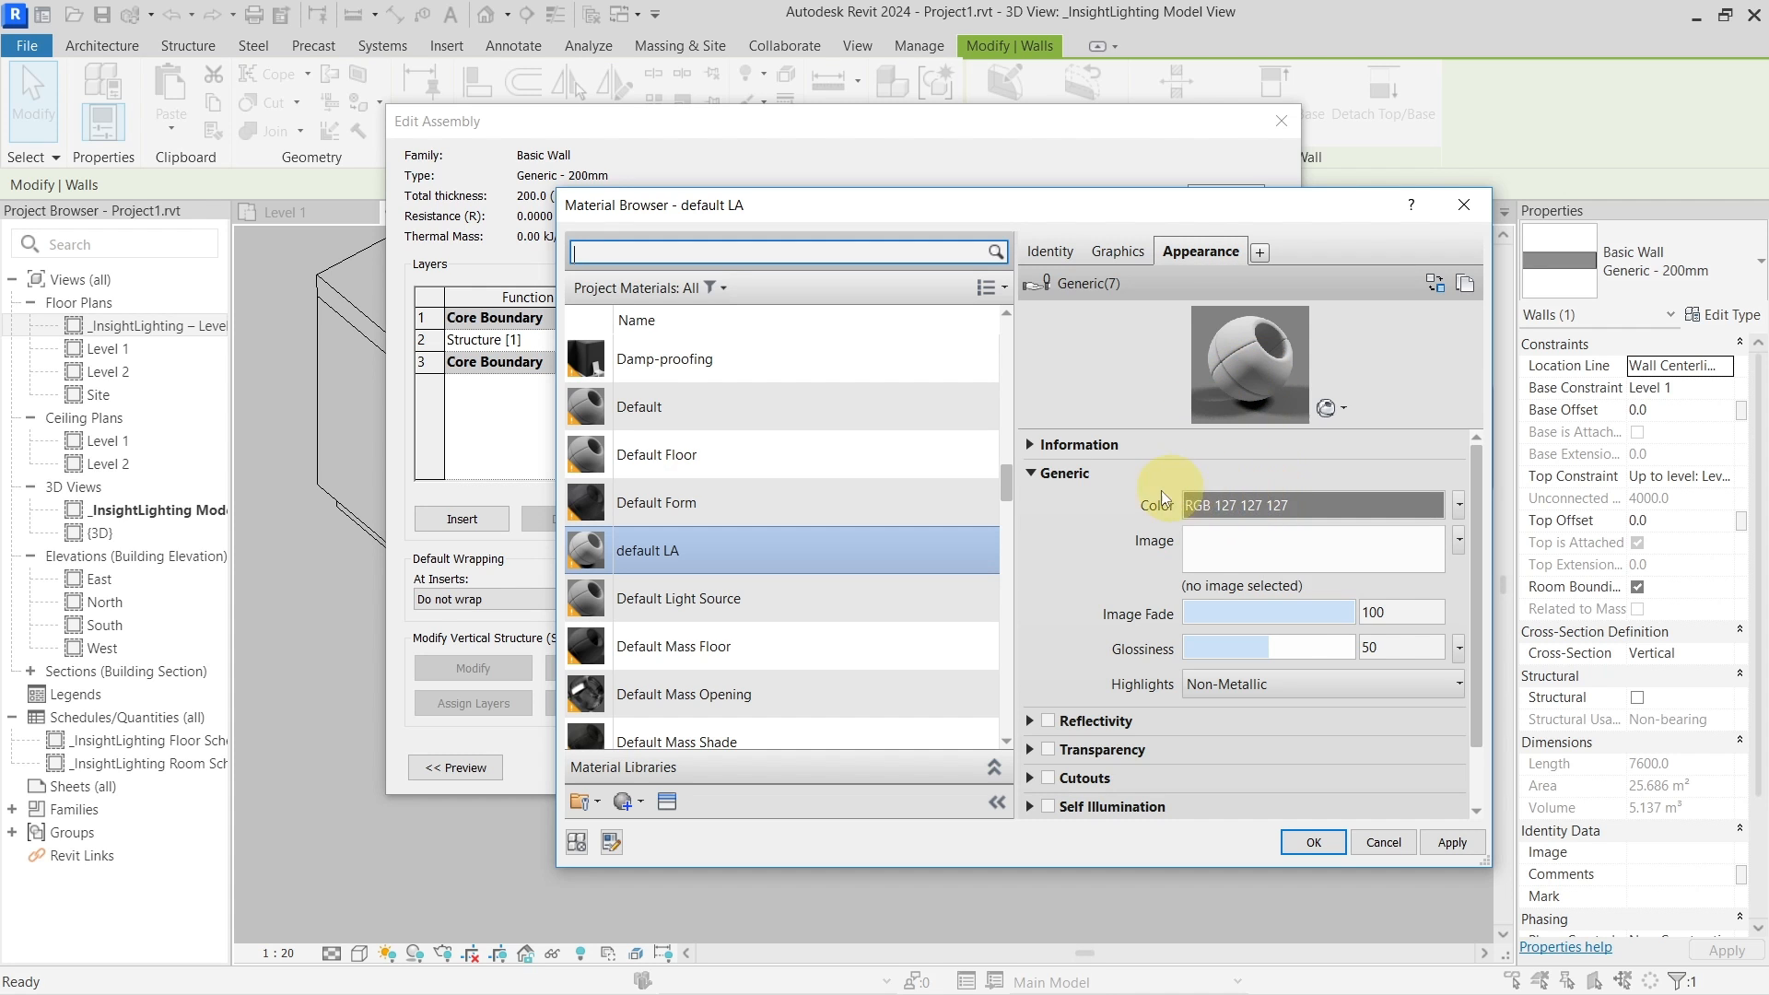
left_click(1310, 843)
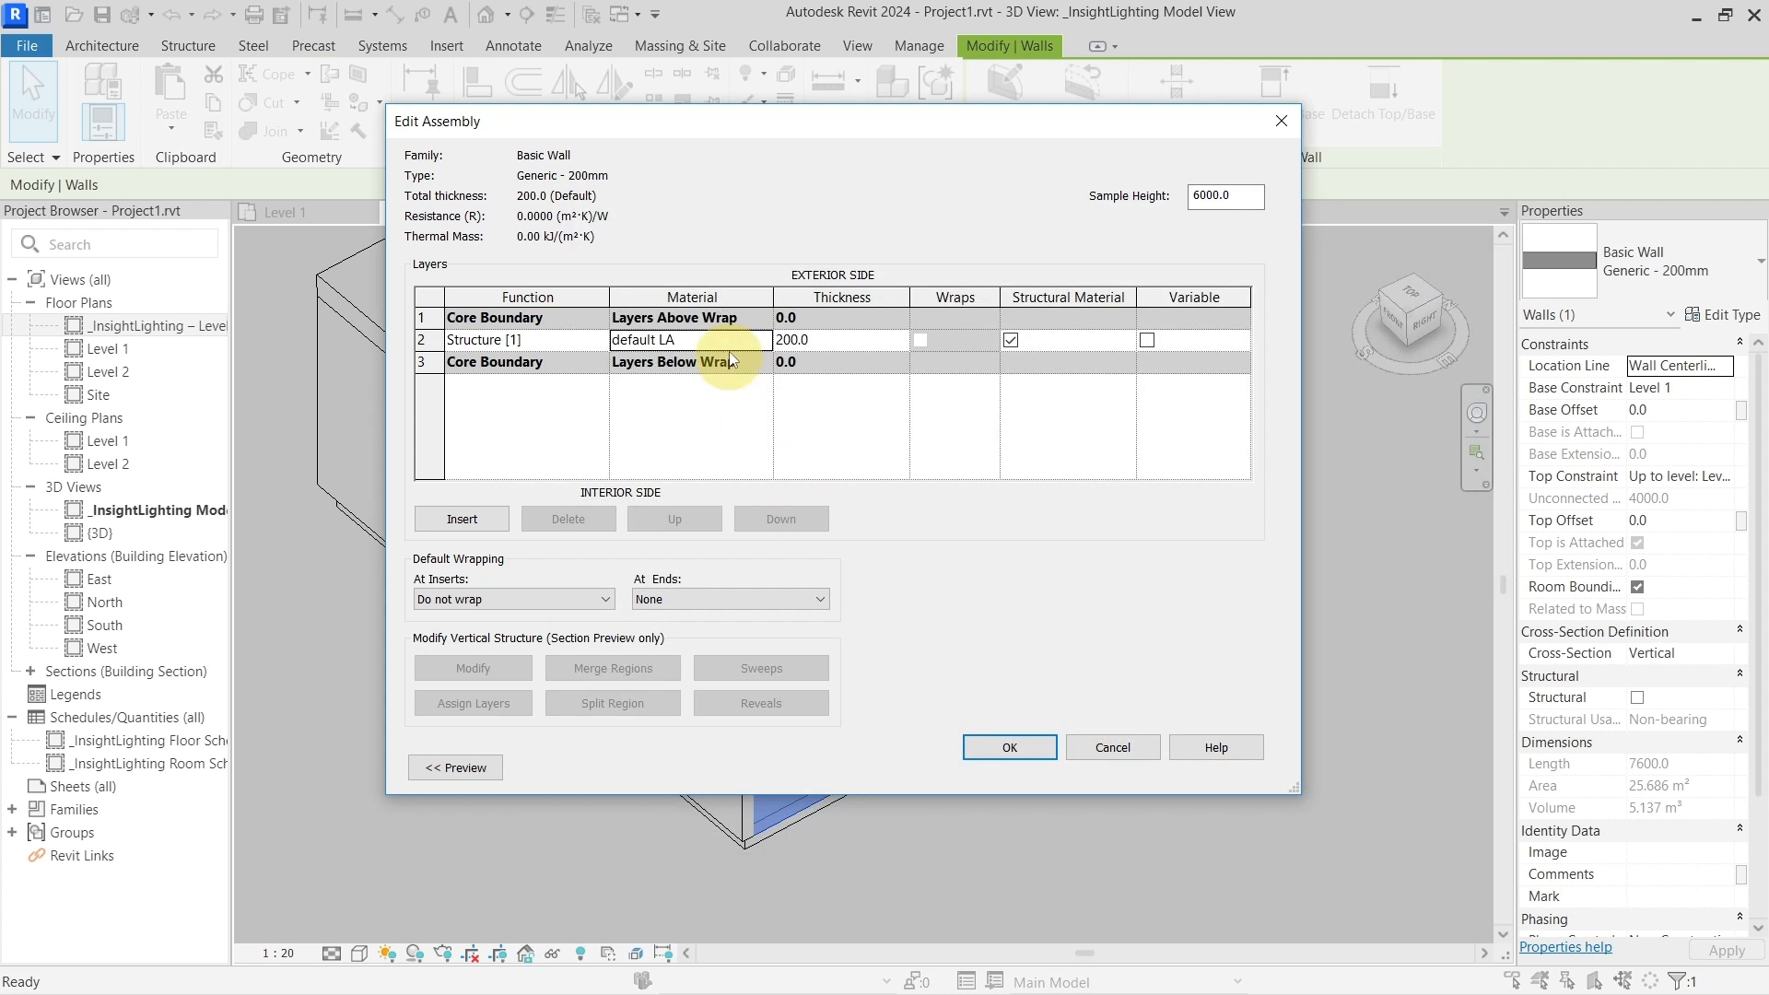
left_click(1011, 748)
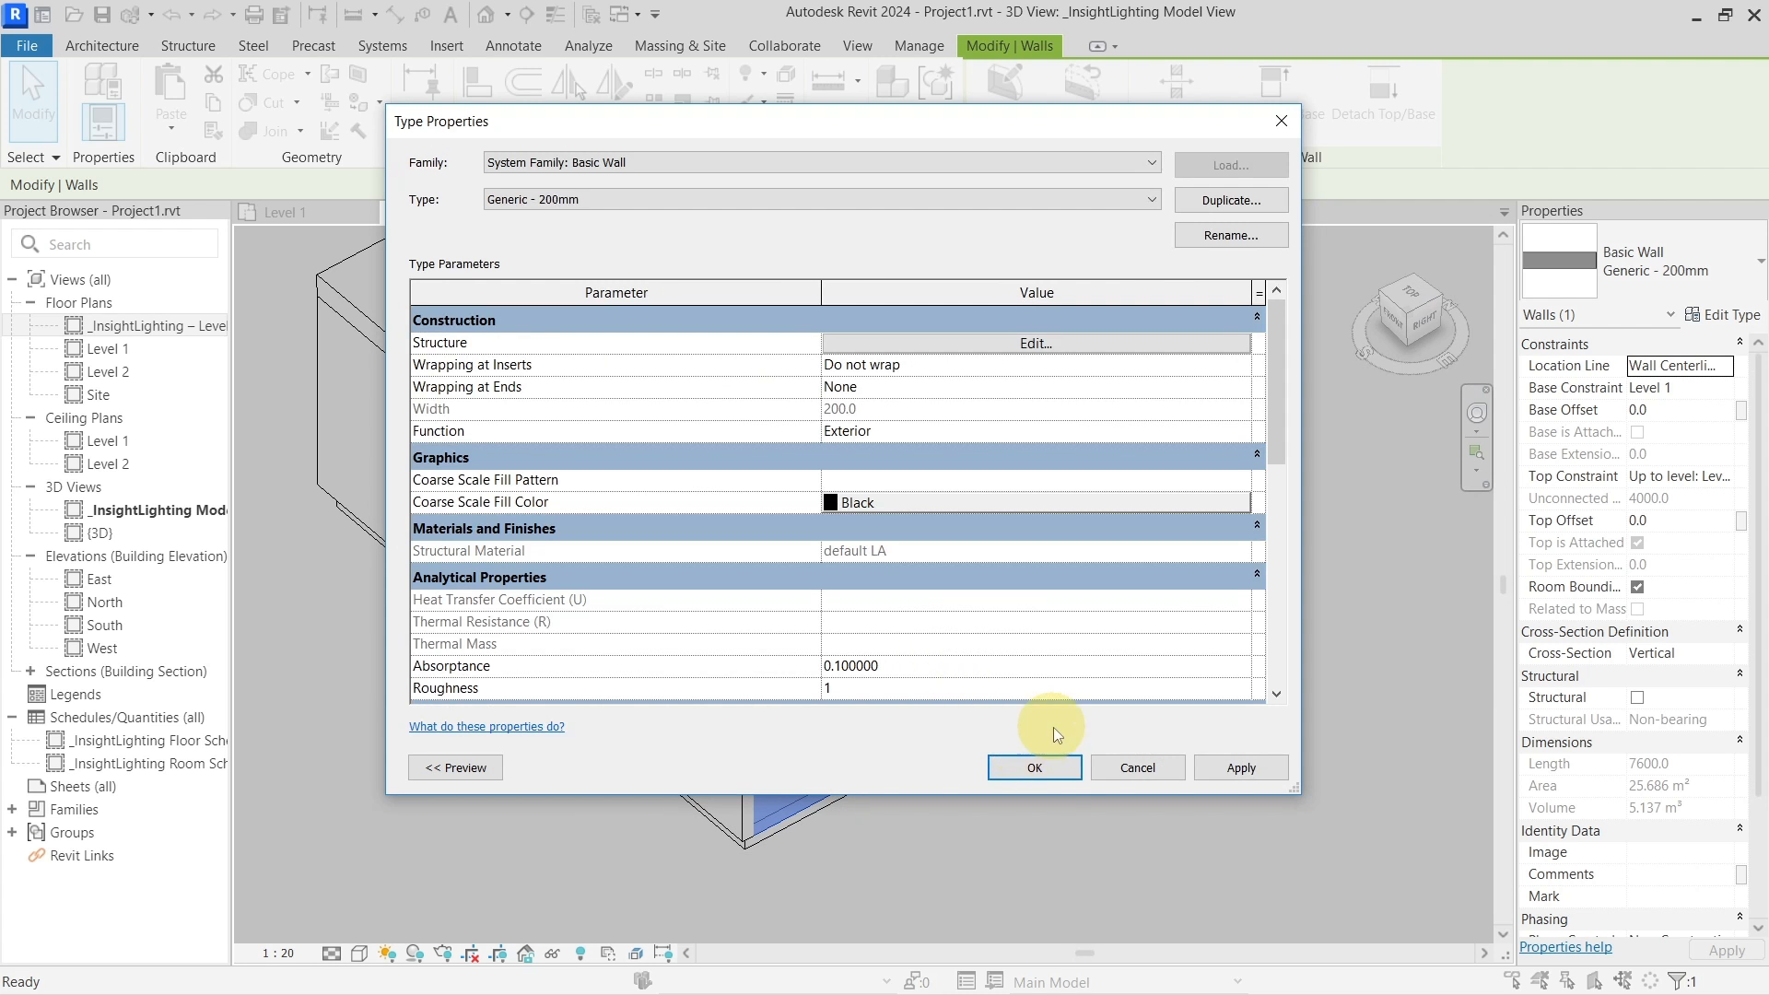
left_click(1060, 771)
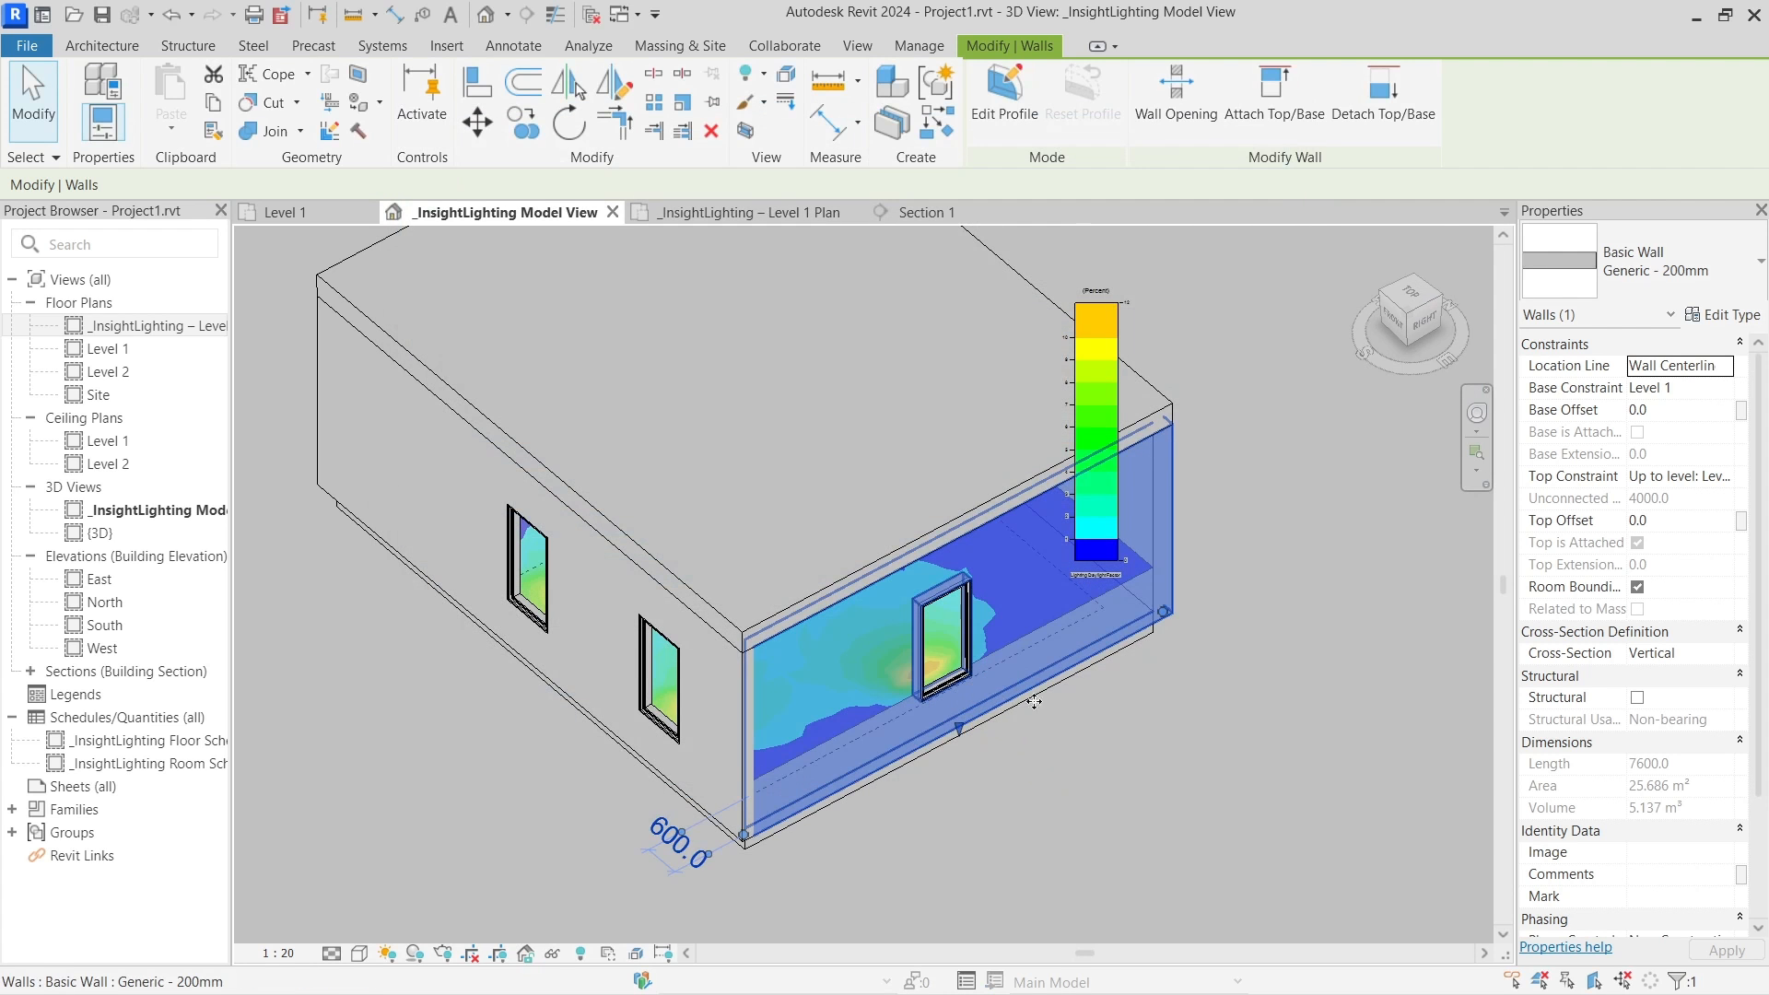
scroll(1033, 702, "down", 3)
middle_click_drag(1117, 731, 1189, 694, "shift")
middle_click_drag(1188, 694, 1088, 724)
scroll(1060, 705, "down", 1)
left_click(881, 872)
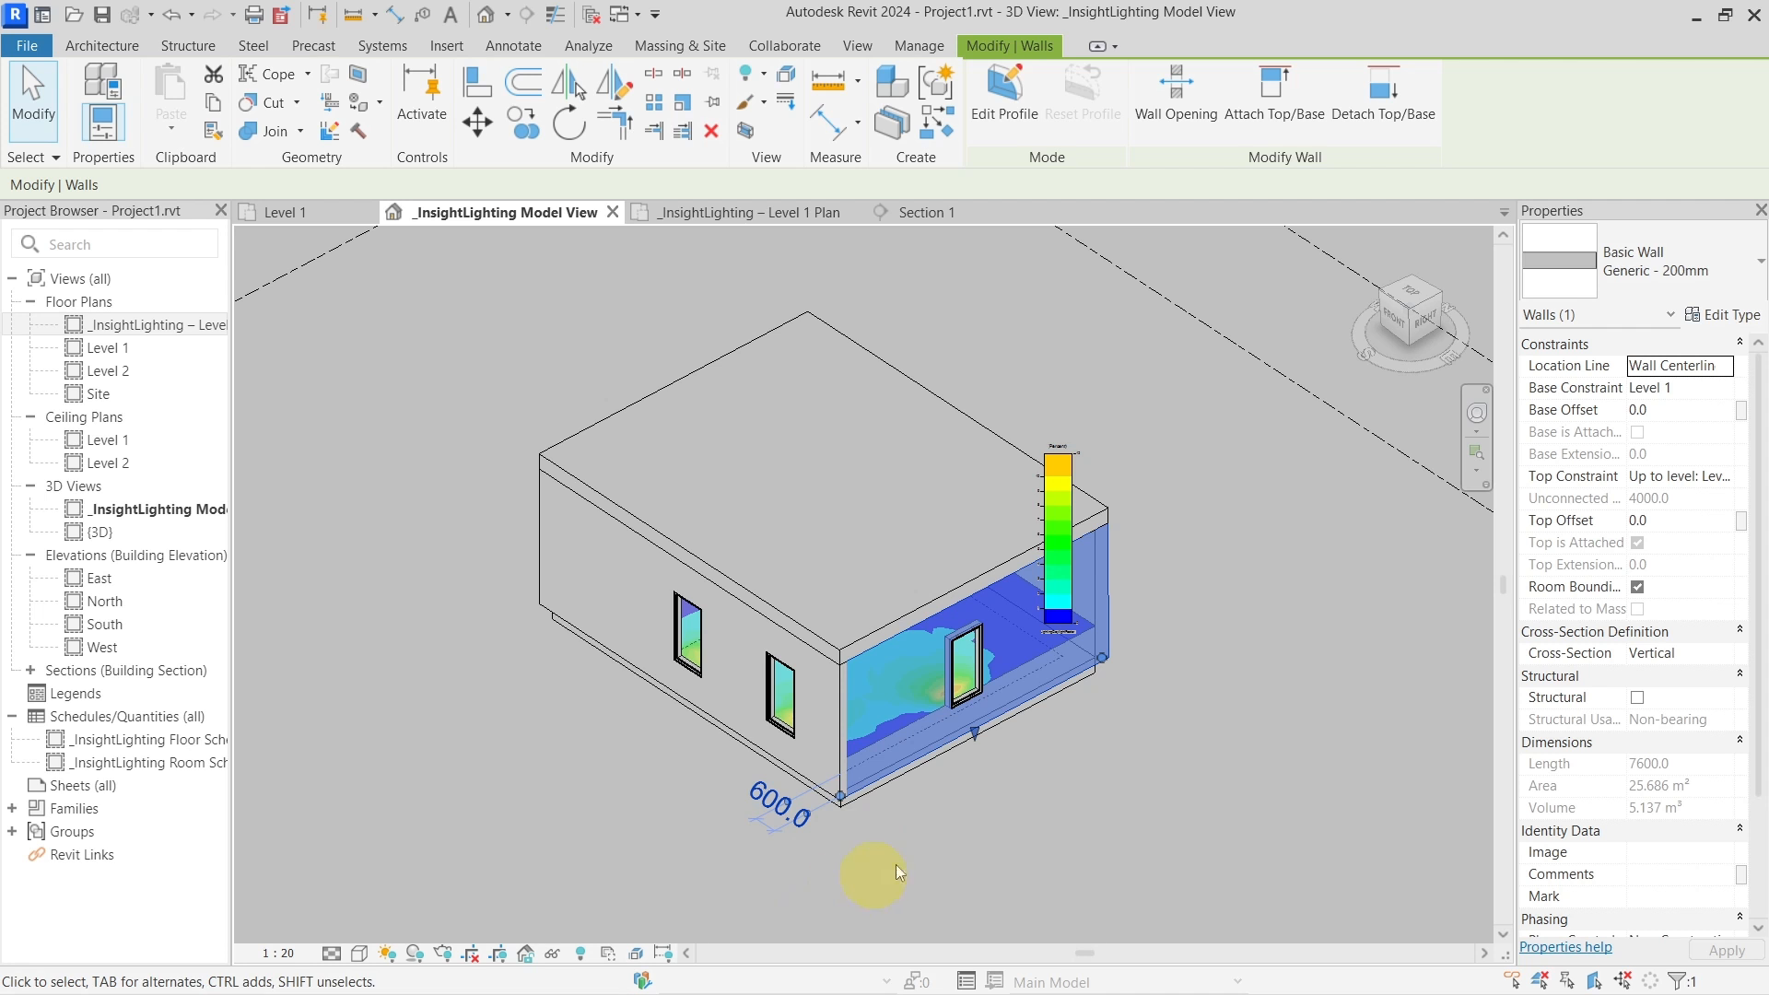
left_click(782, 973)
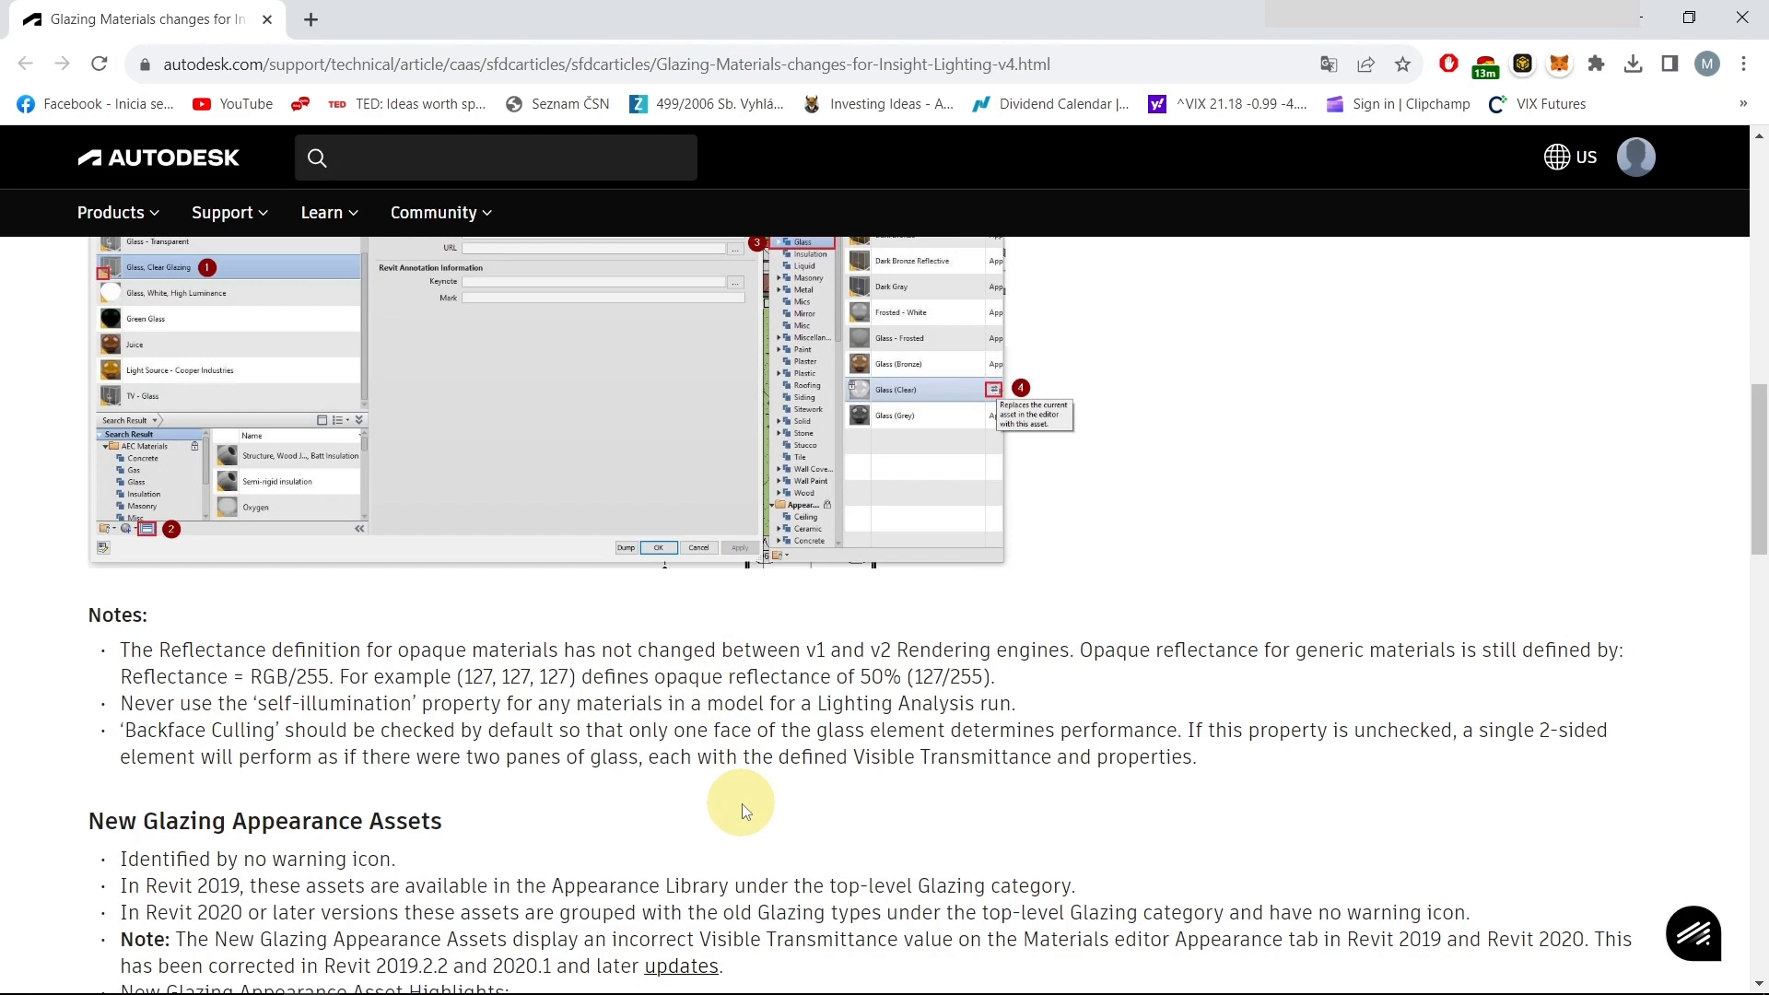
scroll(423, 747, "down", 3)
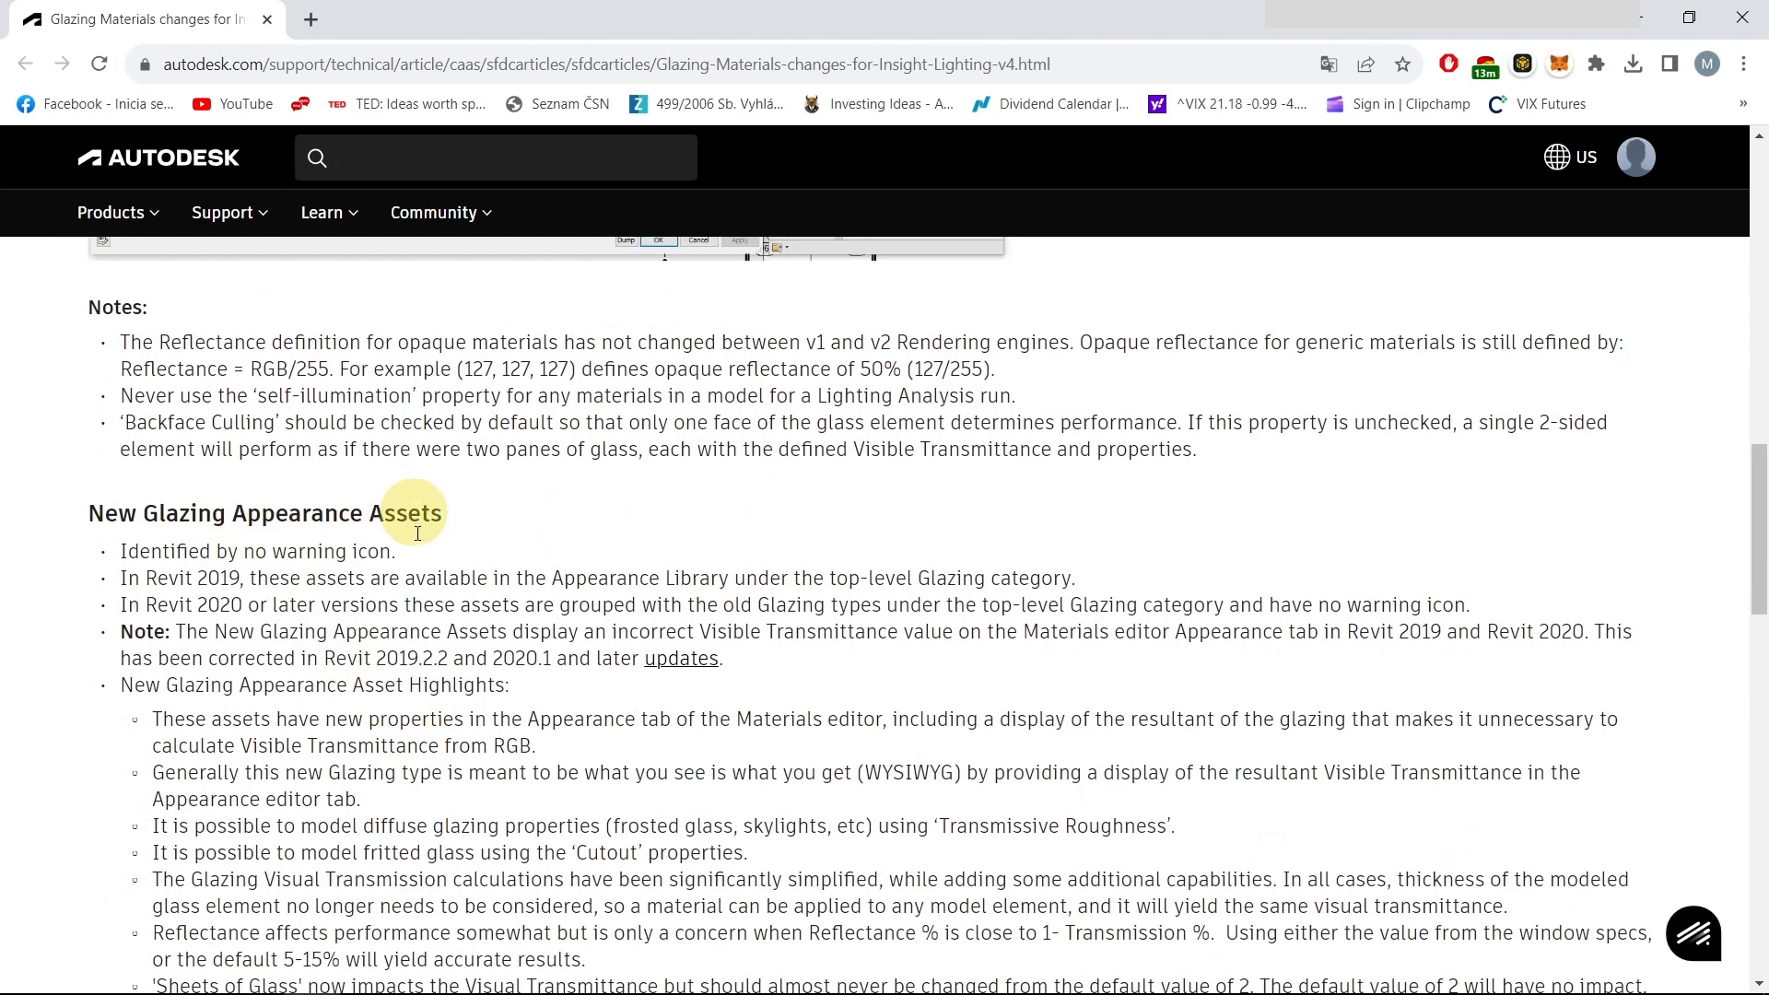
scroll(396, 562, "down", 3)
scroll(396, 565, "down", 3)
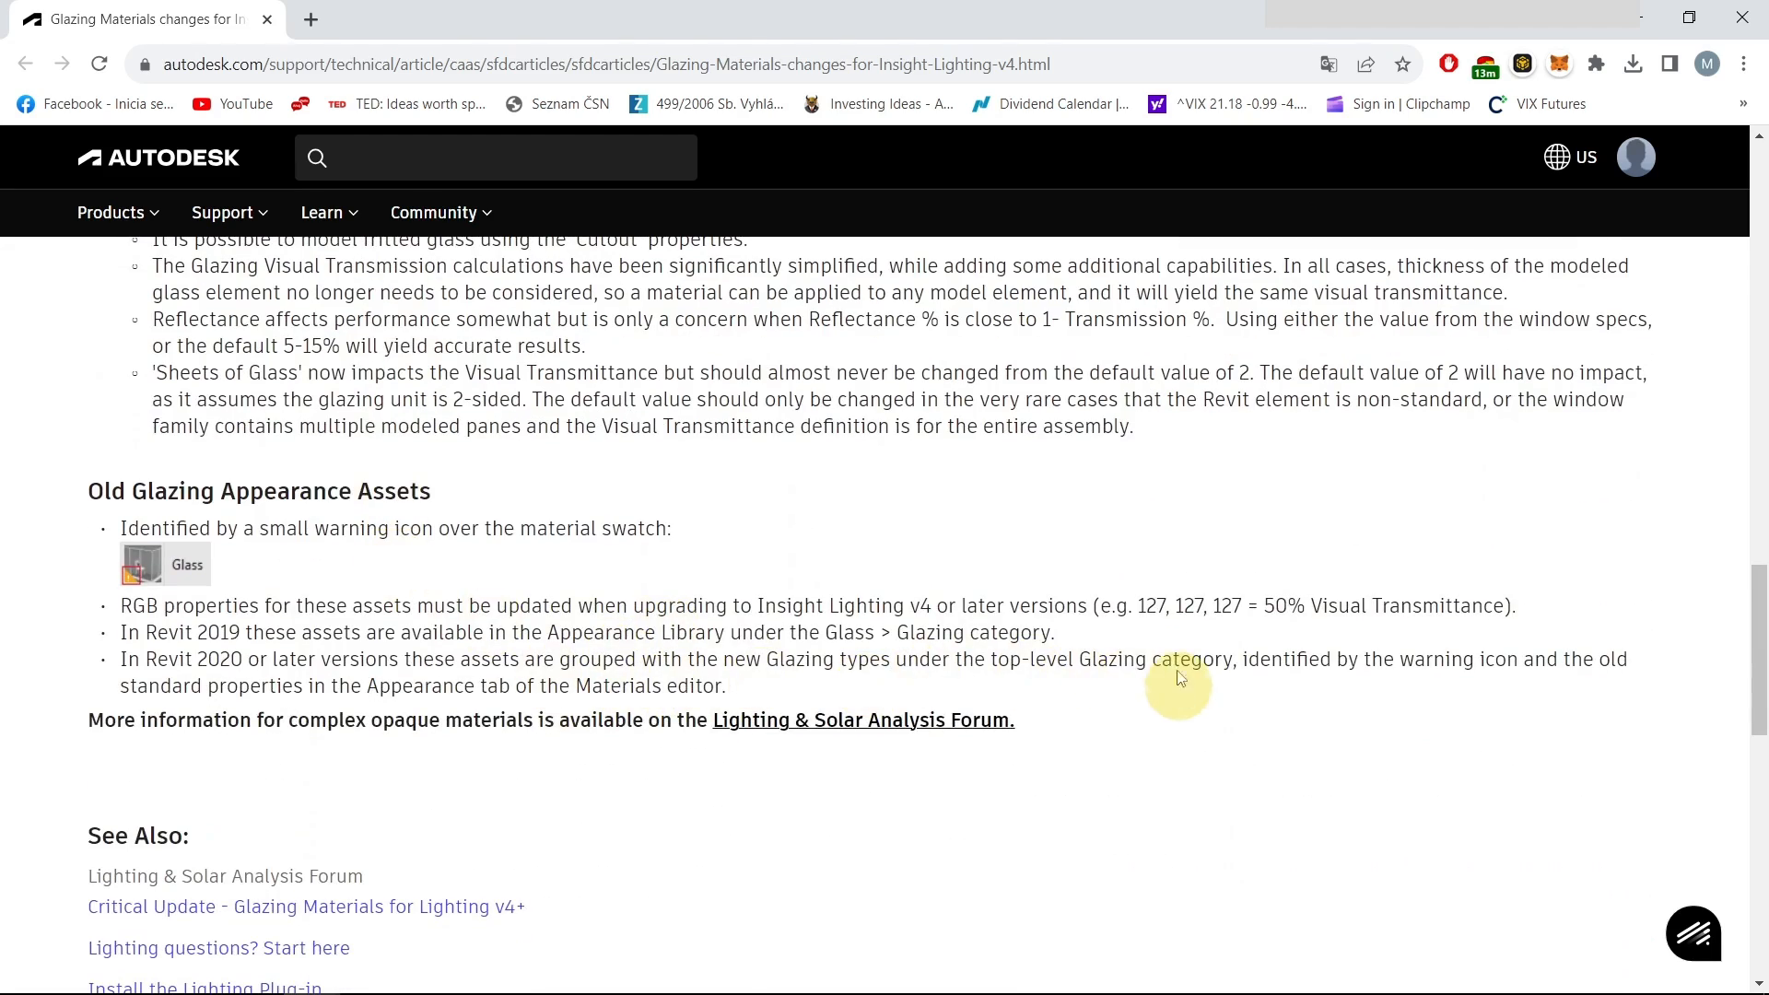
scroll(1066, 674, "up", 2)
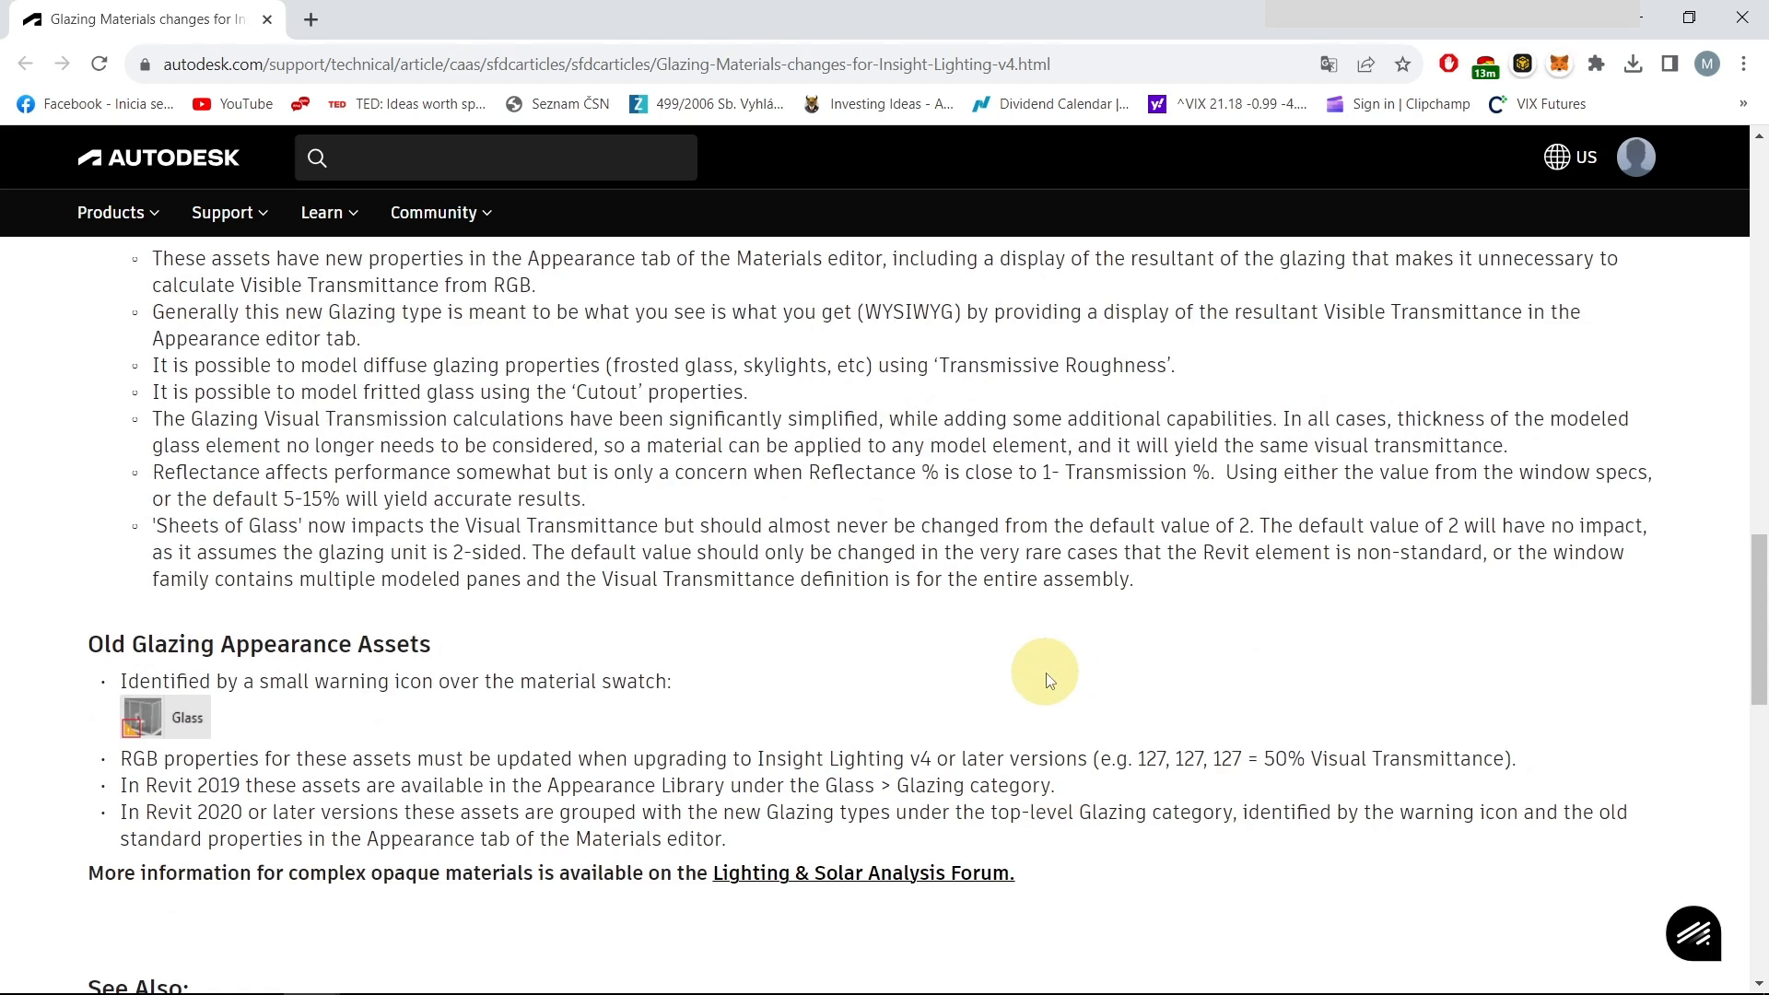
scroll(763, 737, "up", 3)
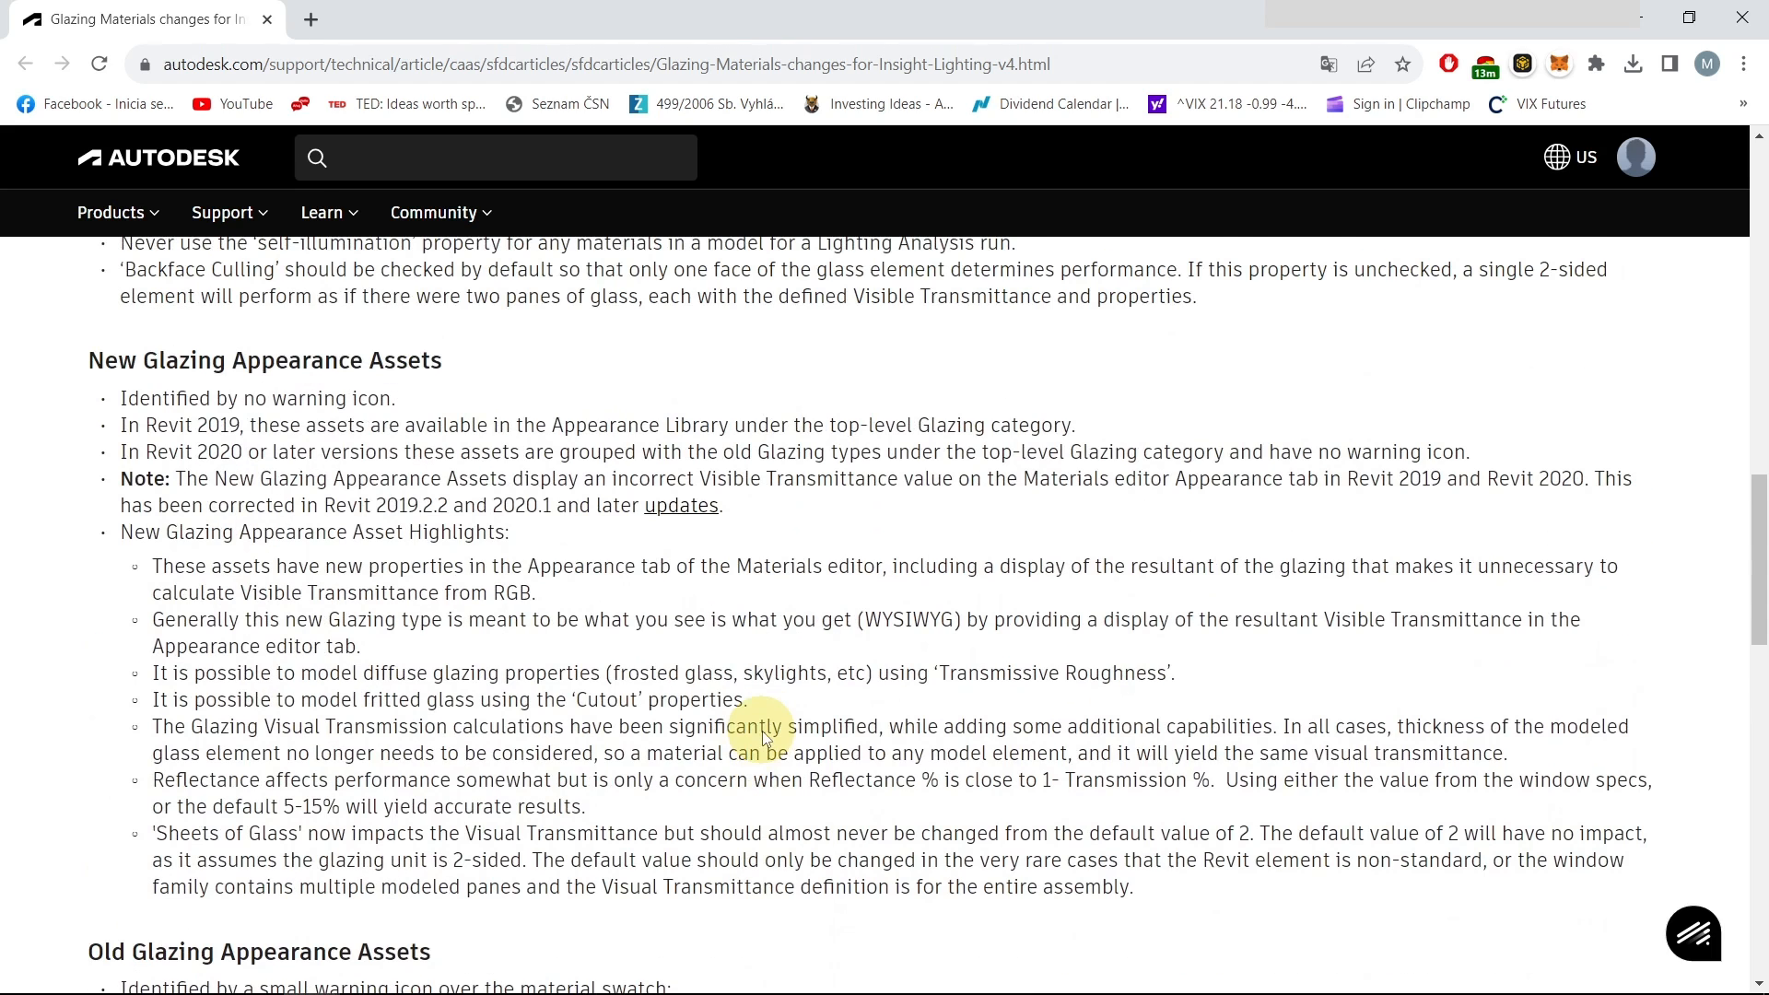
scroll(553, 548, "down", 2)
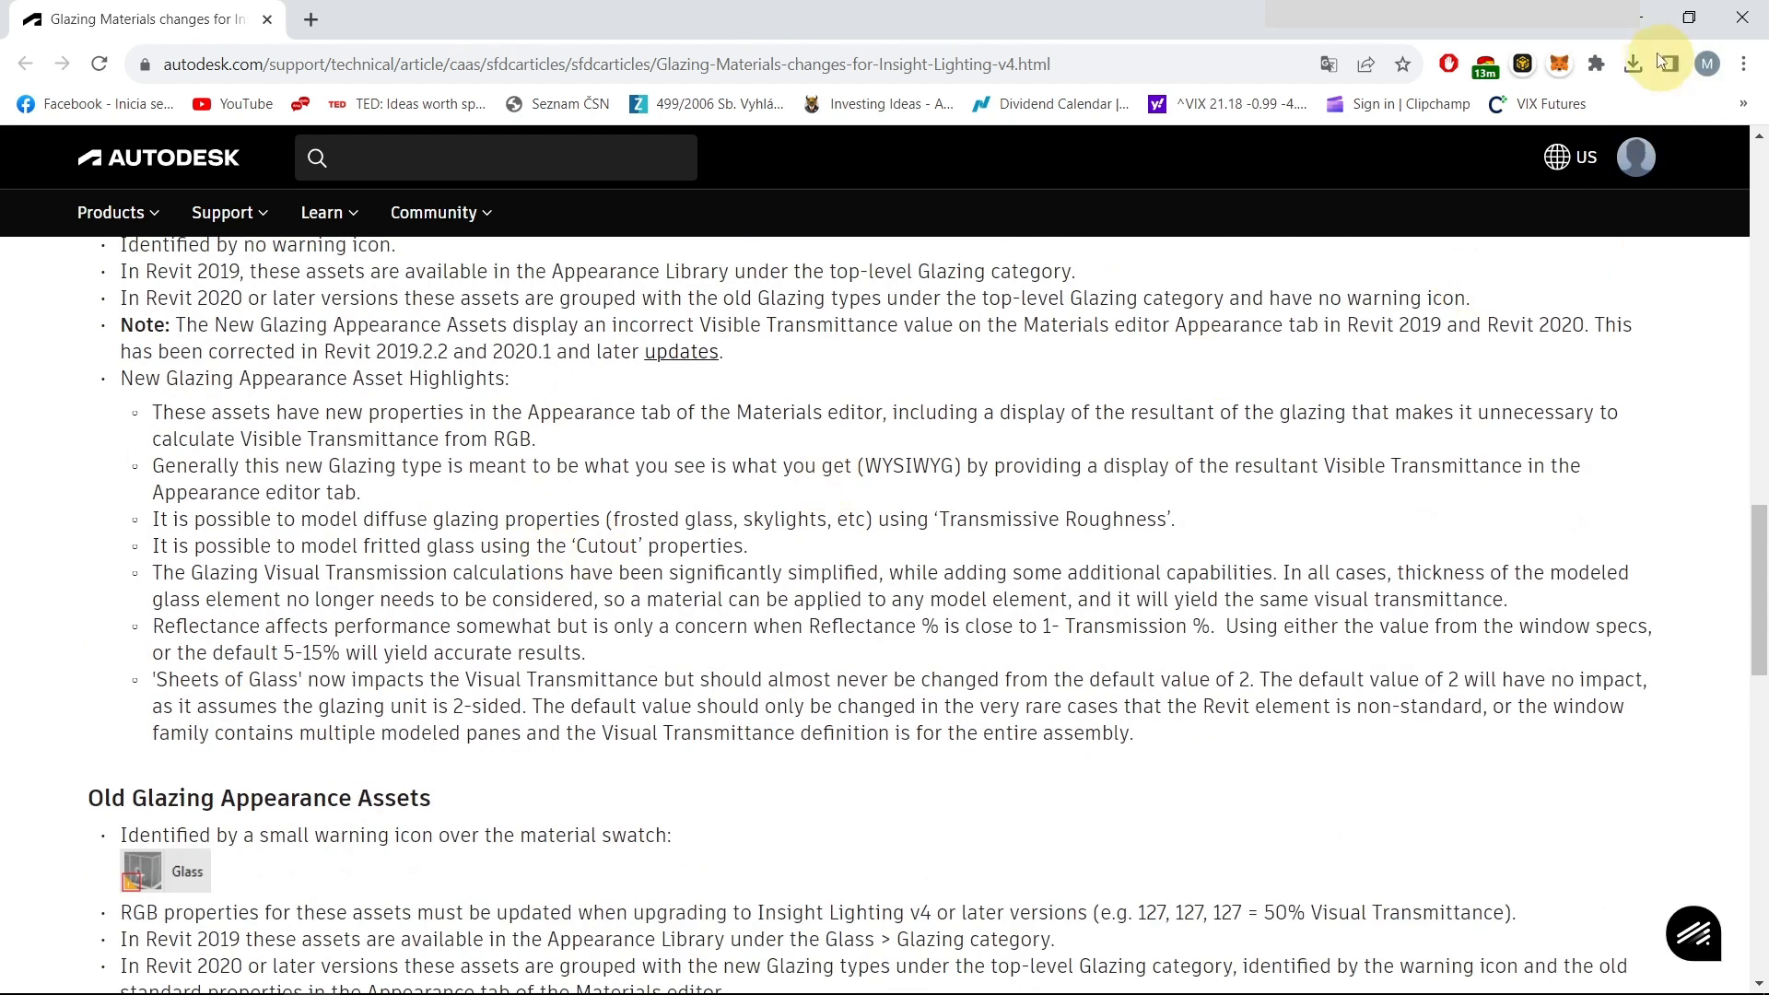
left_click(1644, 18)
Select the front-wall window and open the M_Fixed 0915 x 1830mm window's type properties
left_click(1225, 578)
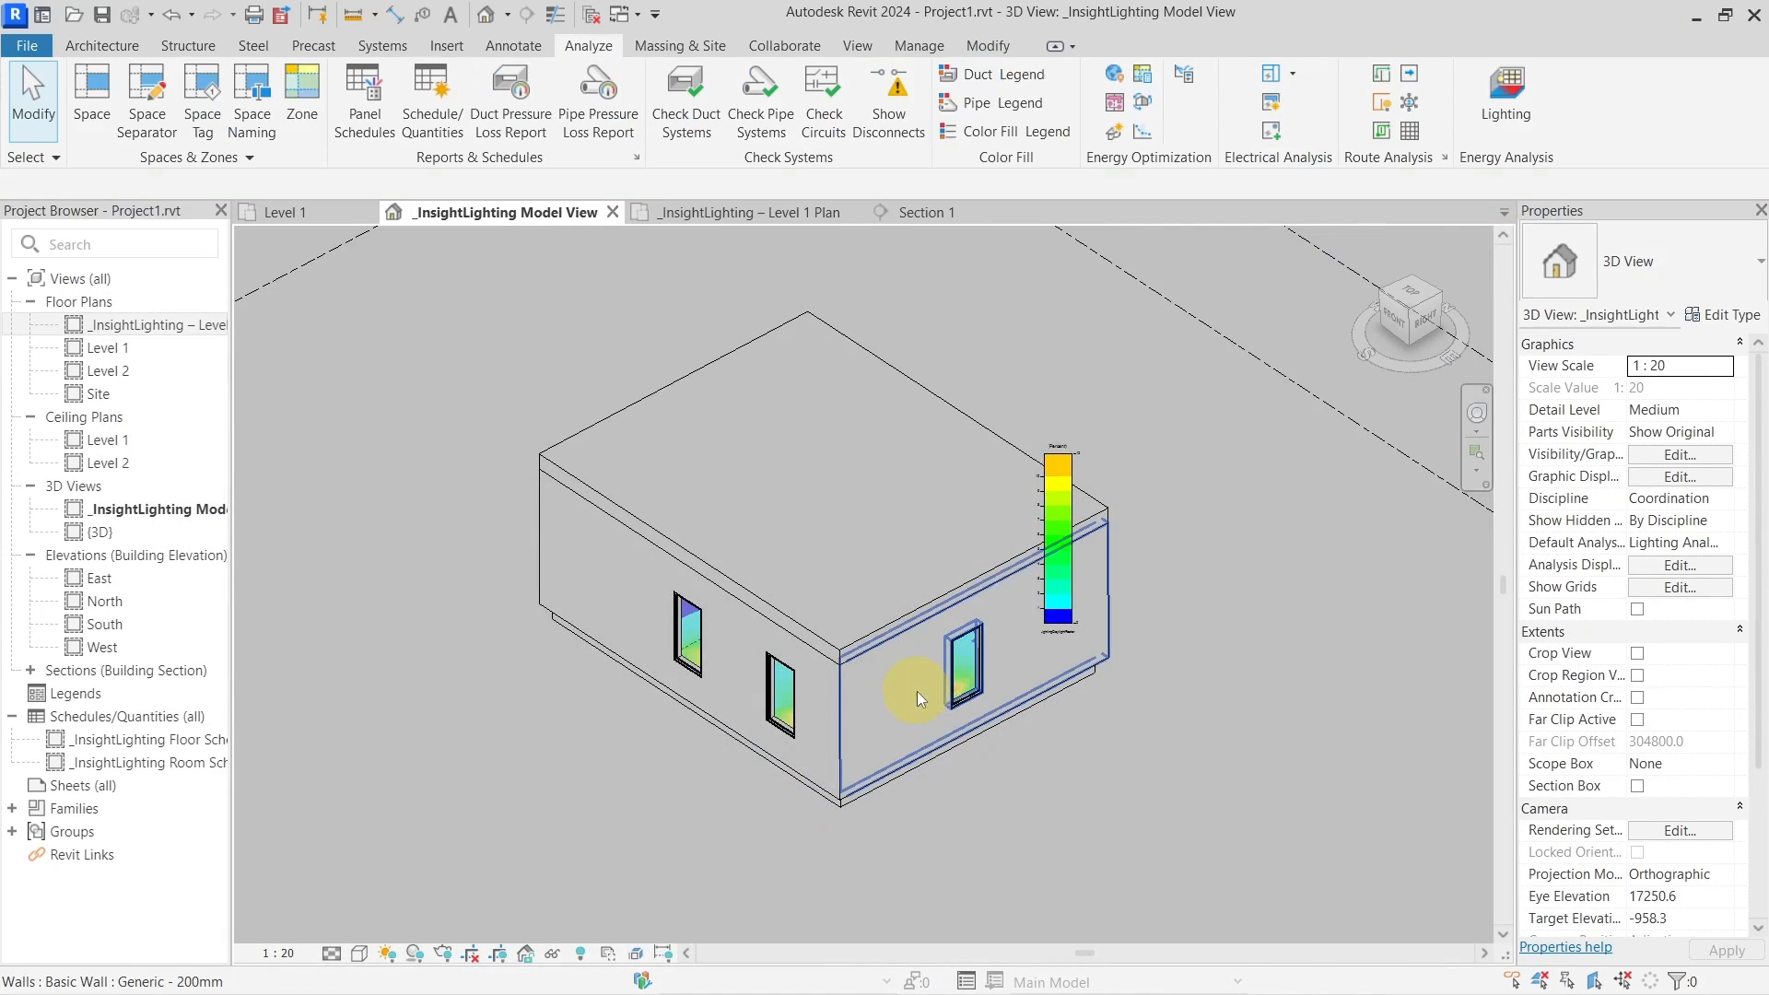
scroll(967, 687, "up", 8)
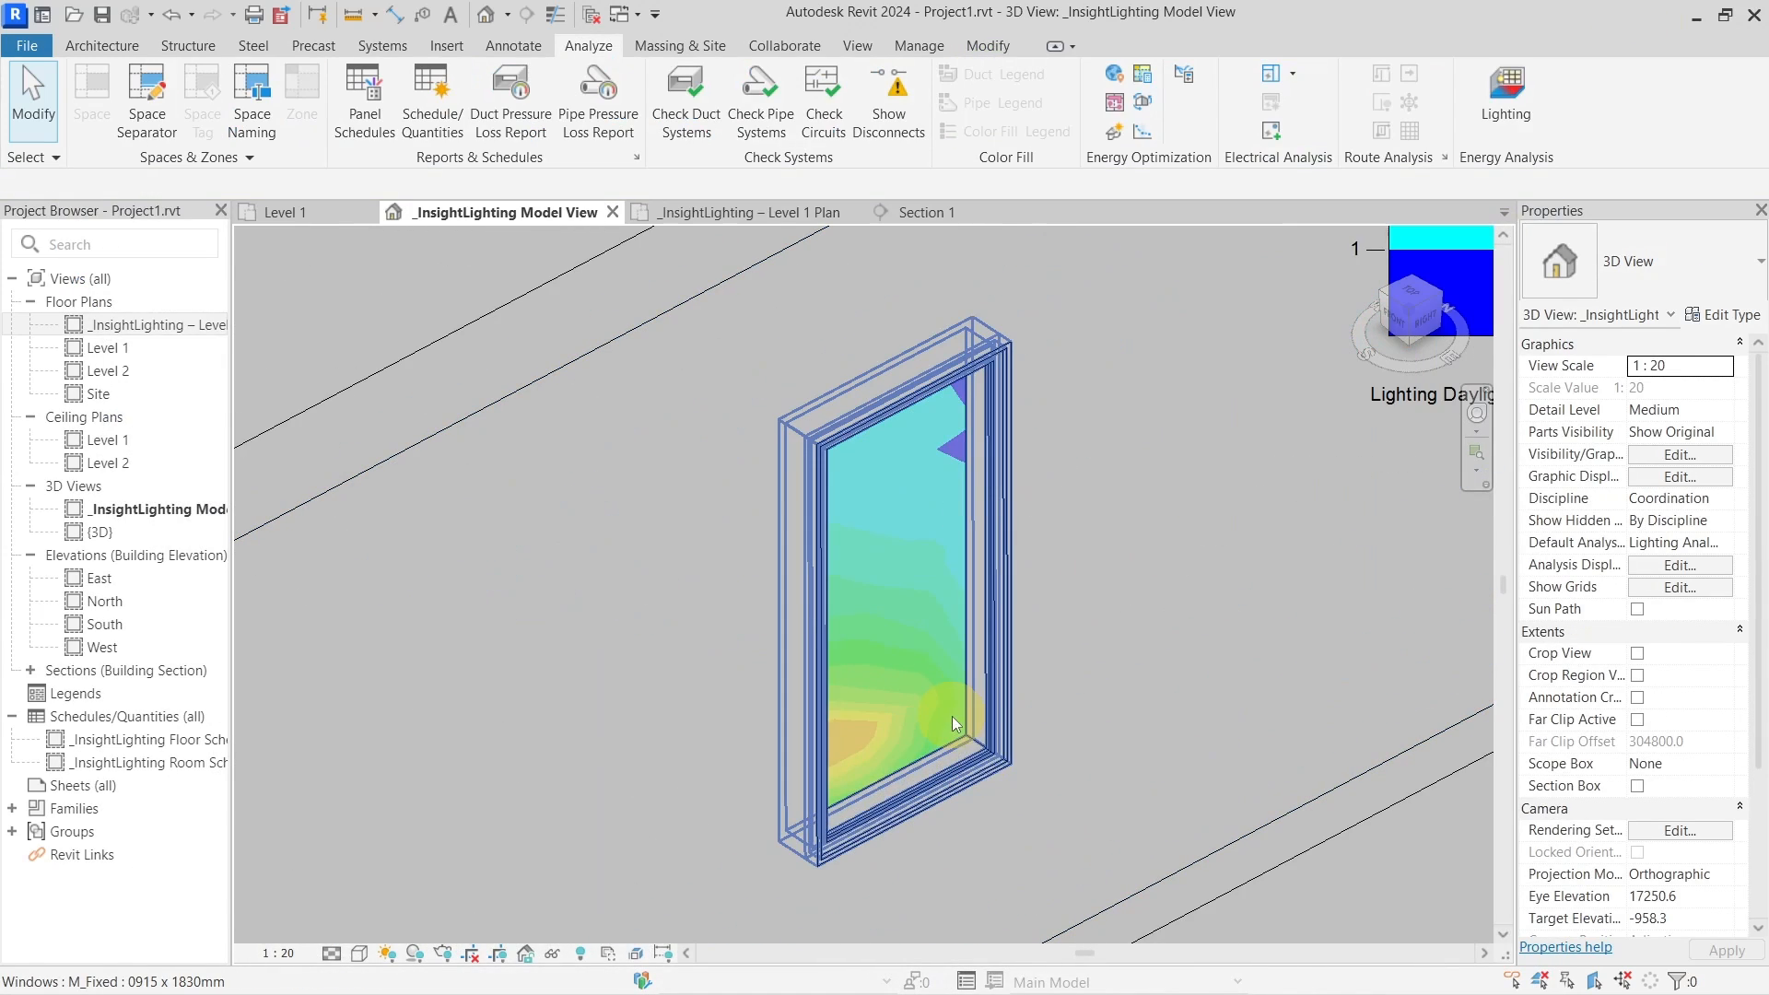
left_click(954, 725)
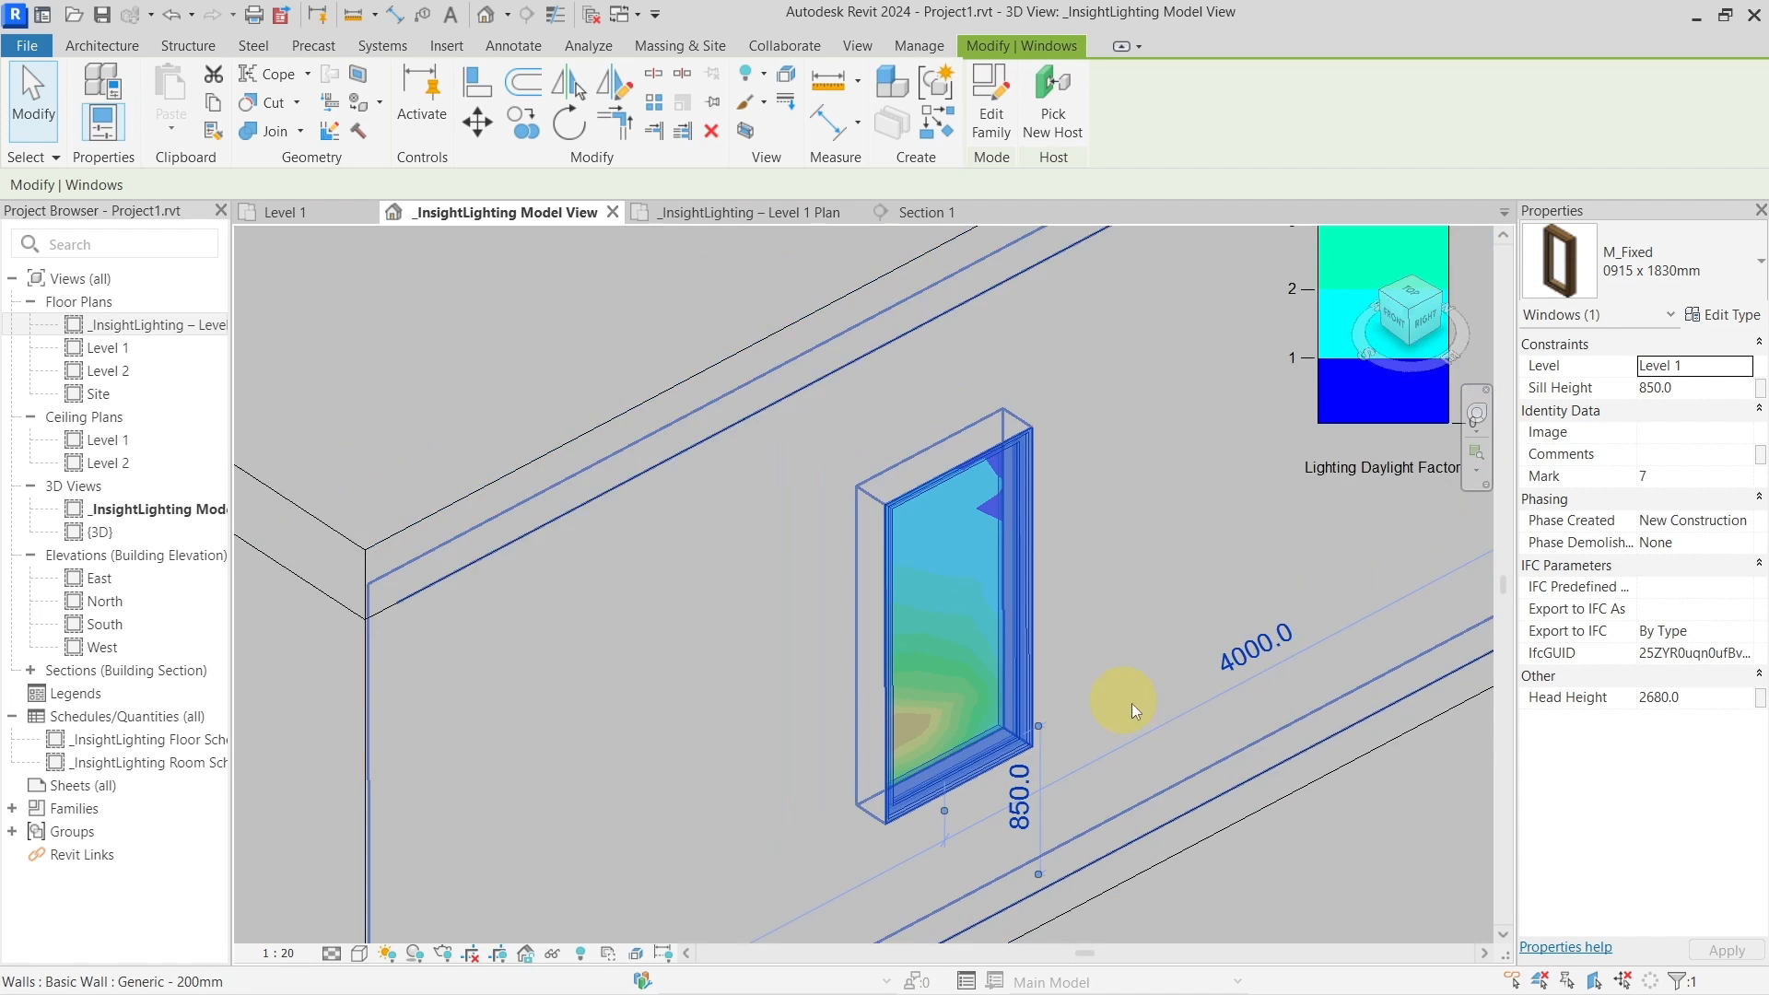
middle_click_drag(1124, 703, 1198, 645, "shift")
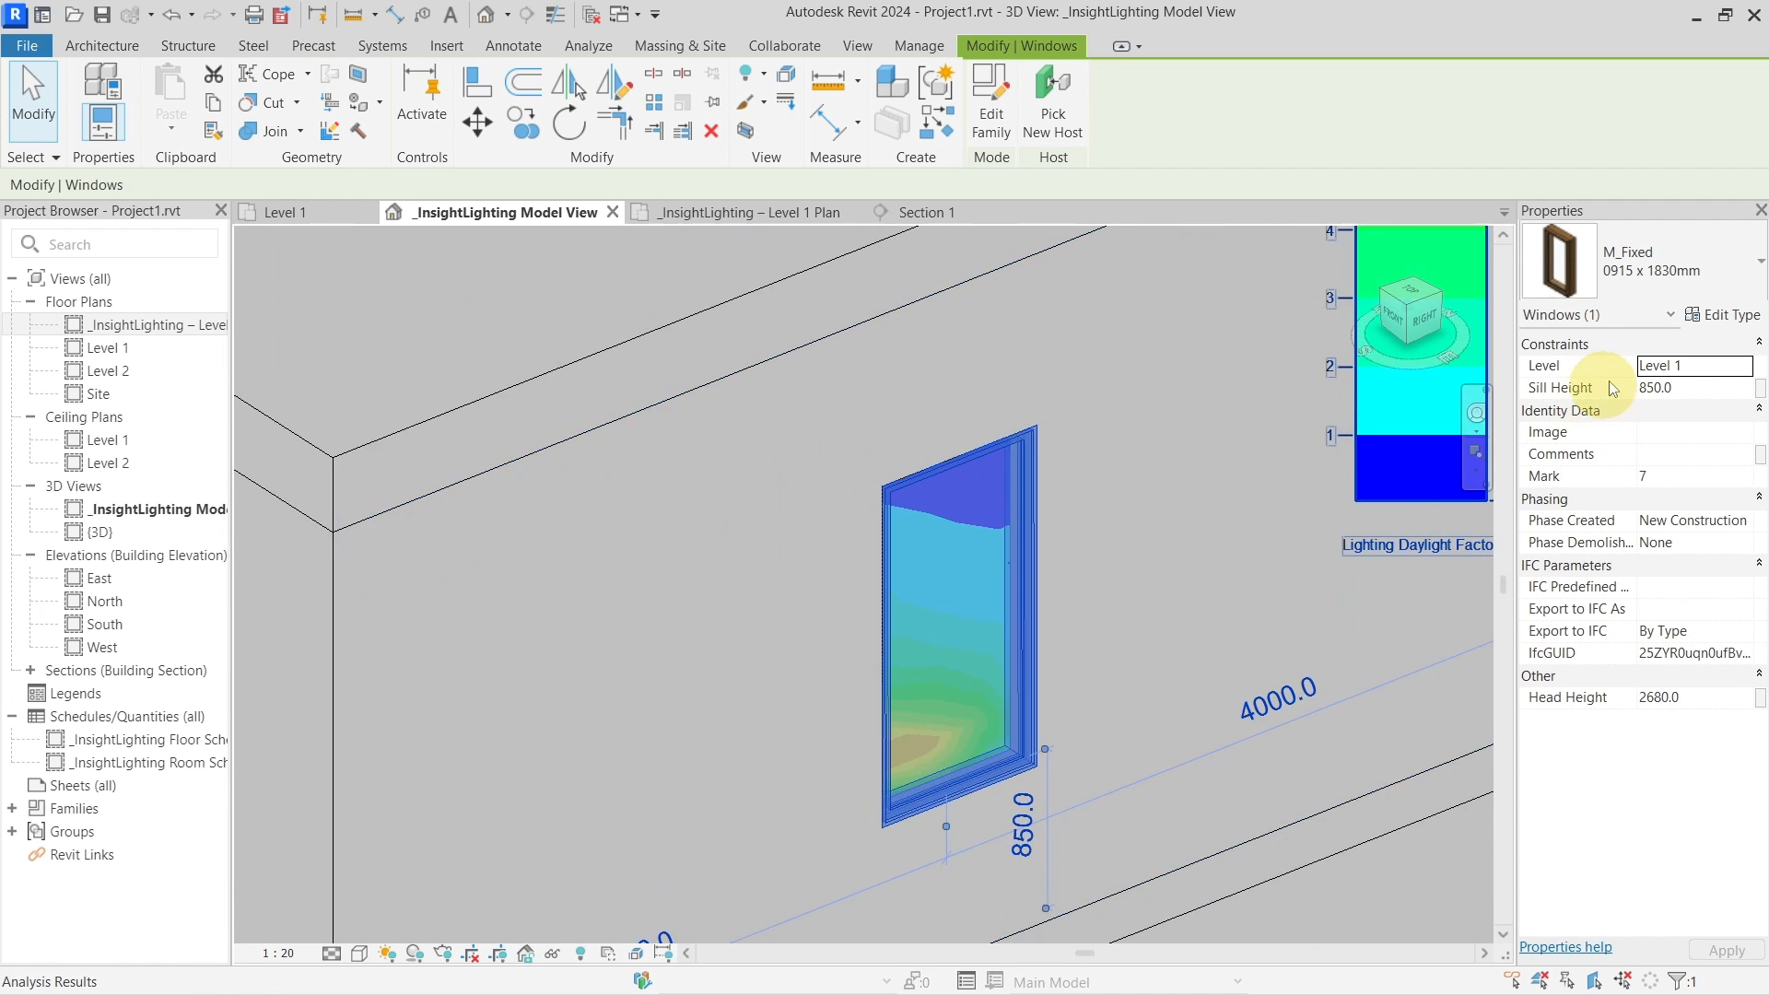
left_click(1719, 316)
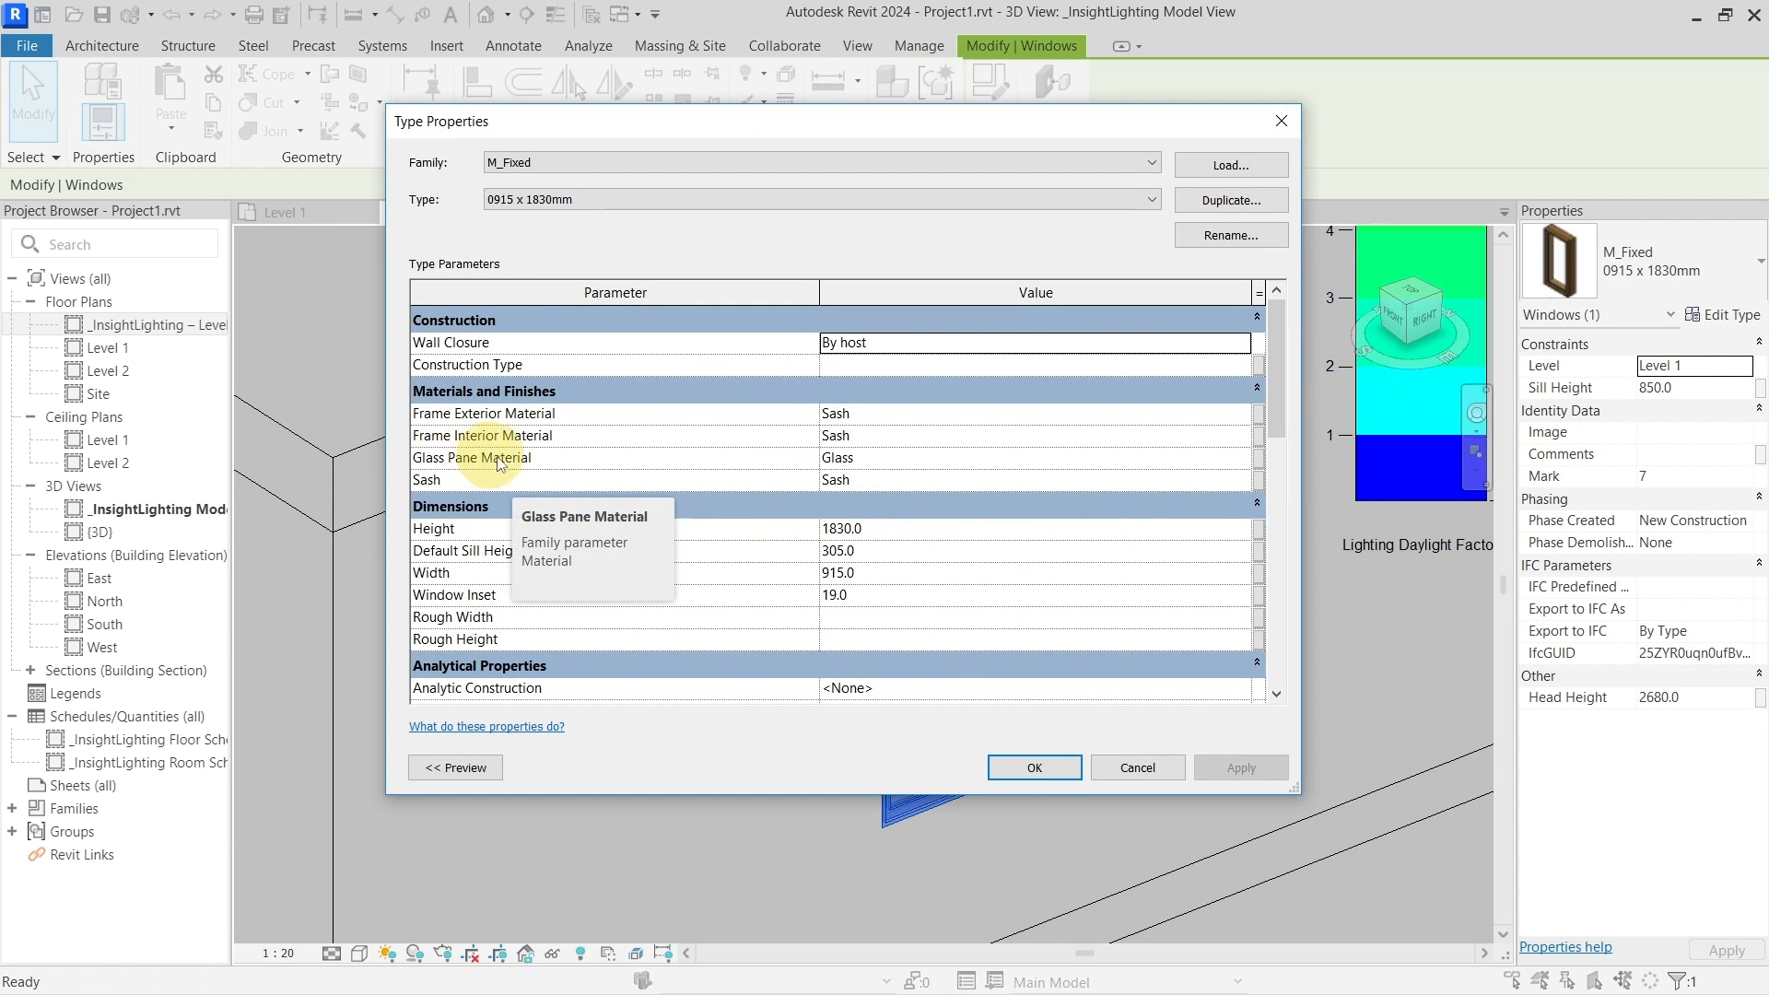
Duplicate the Glass pane material with its assets and rename the copy 'Glass LA'
left_click(866, 458)
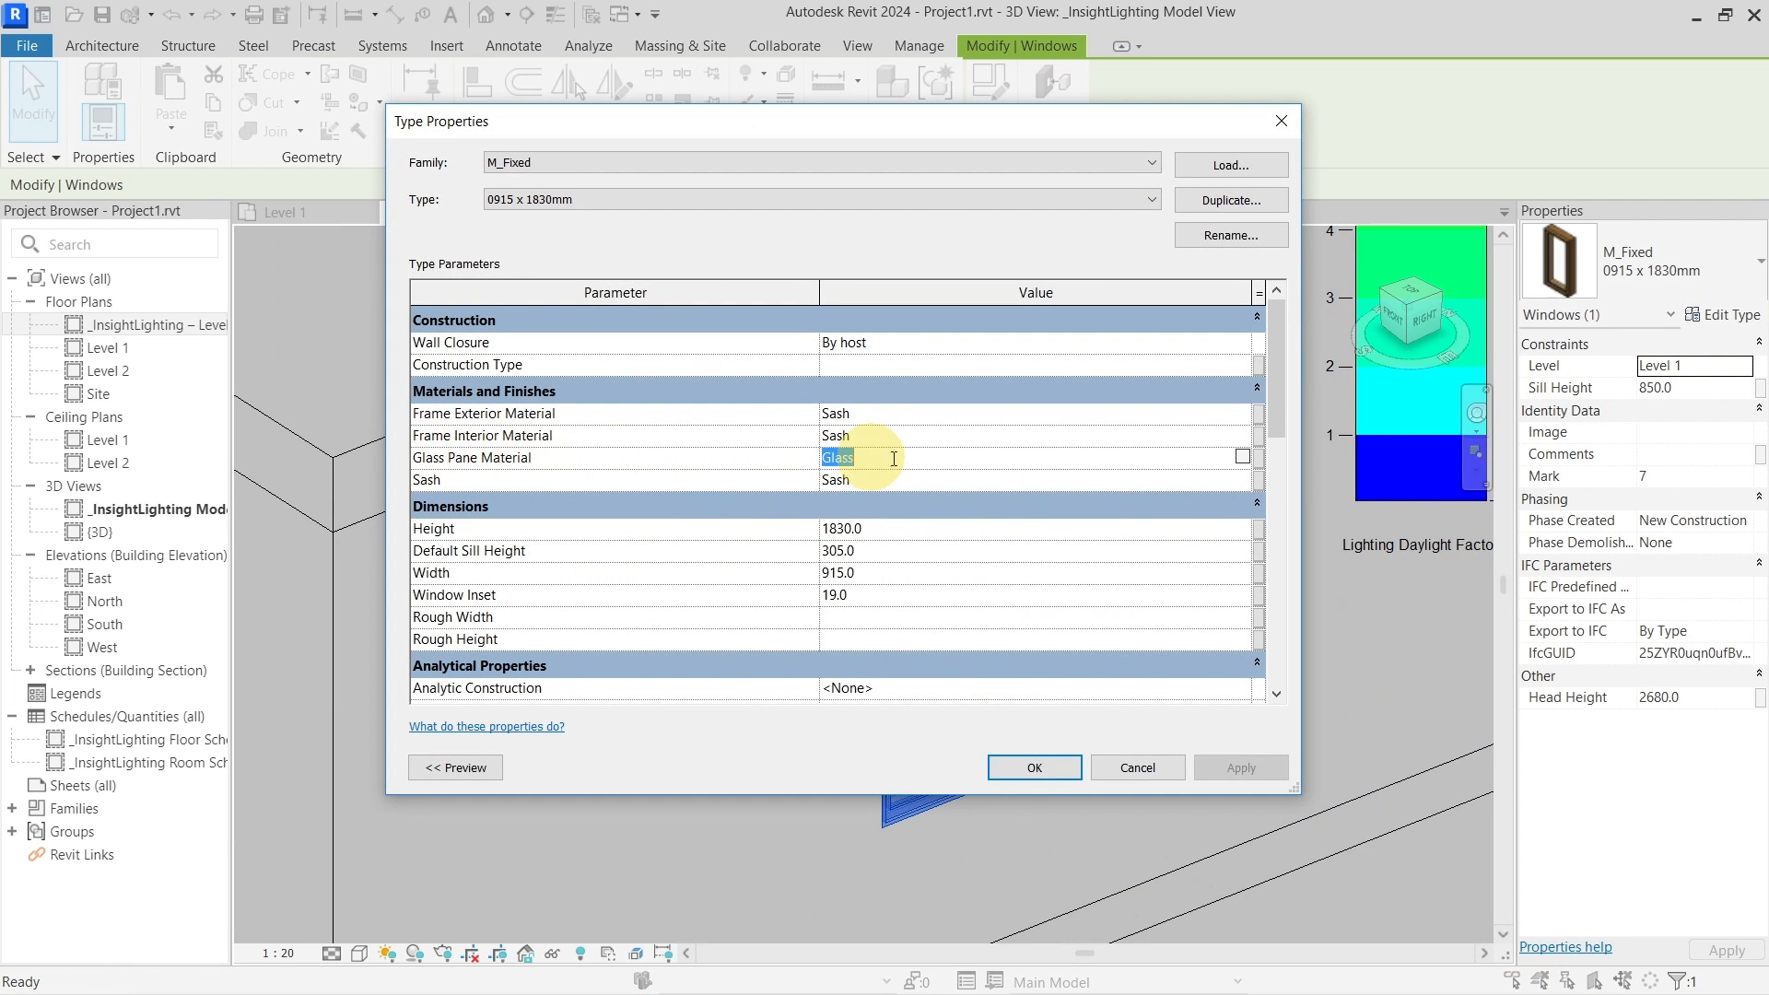
left_click(1243, 457)
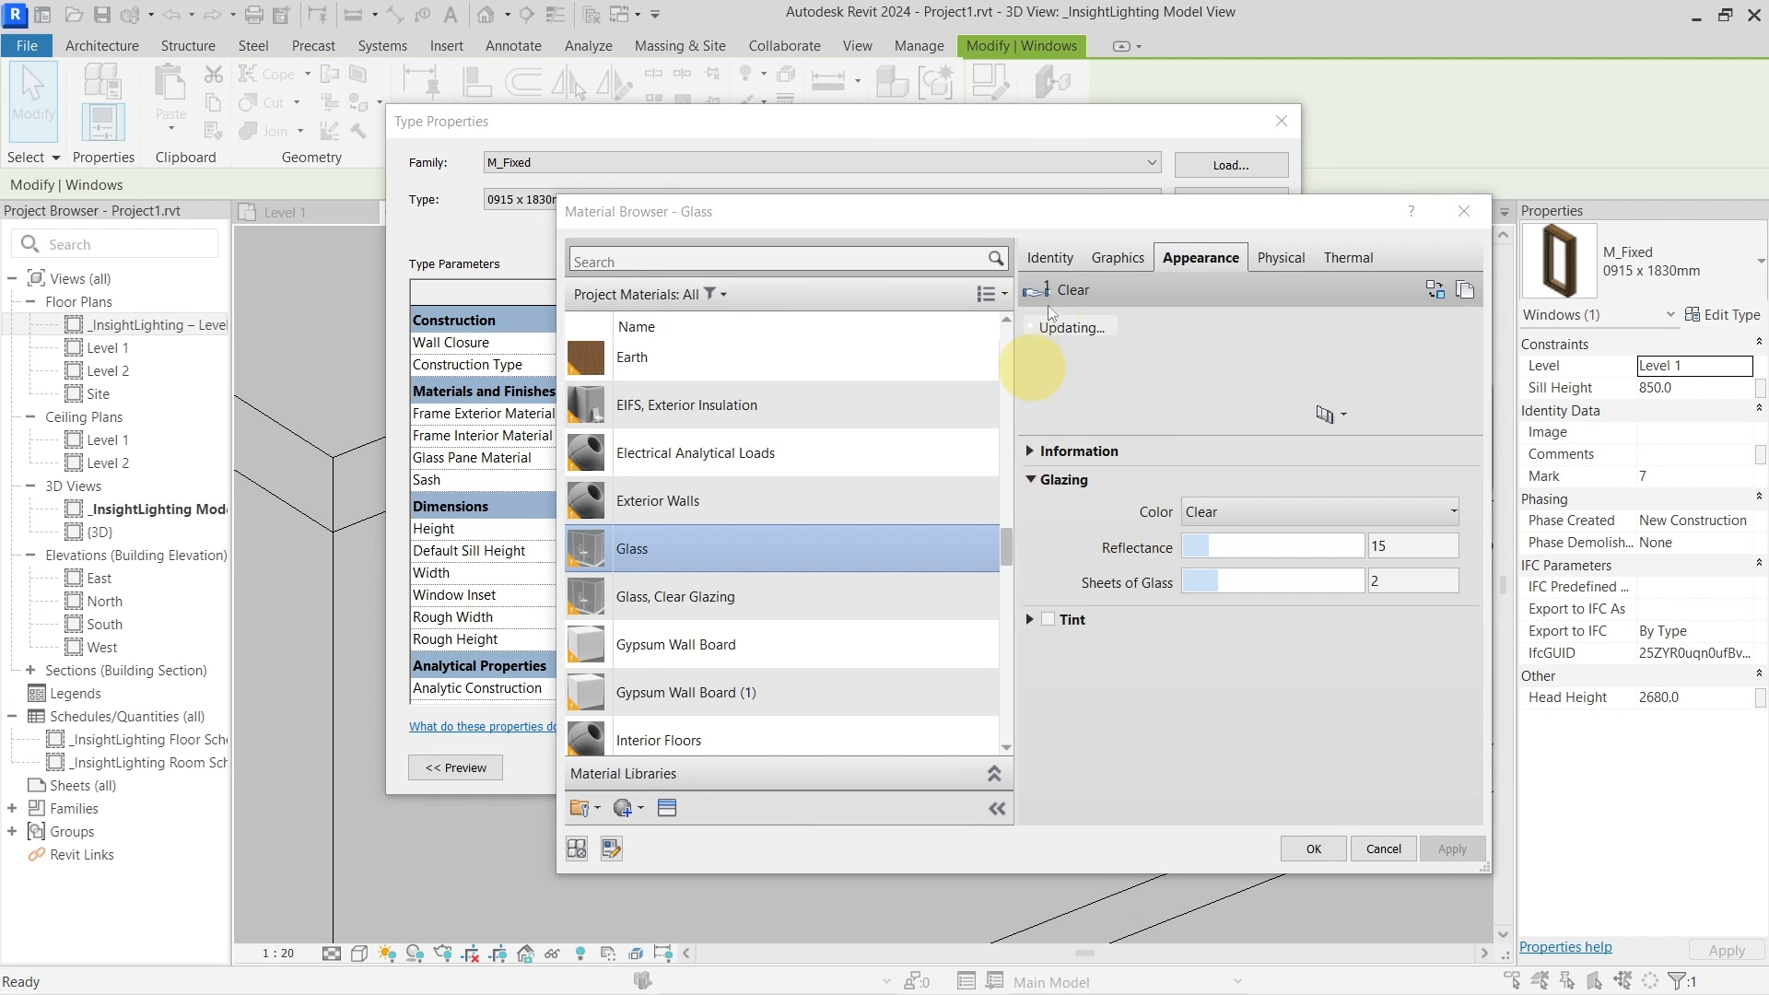
left_click_drag(1057, 209, 947, 190)
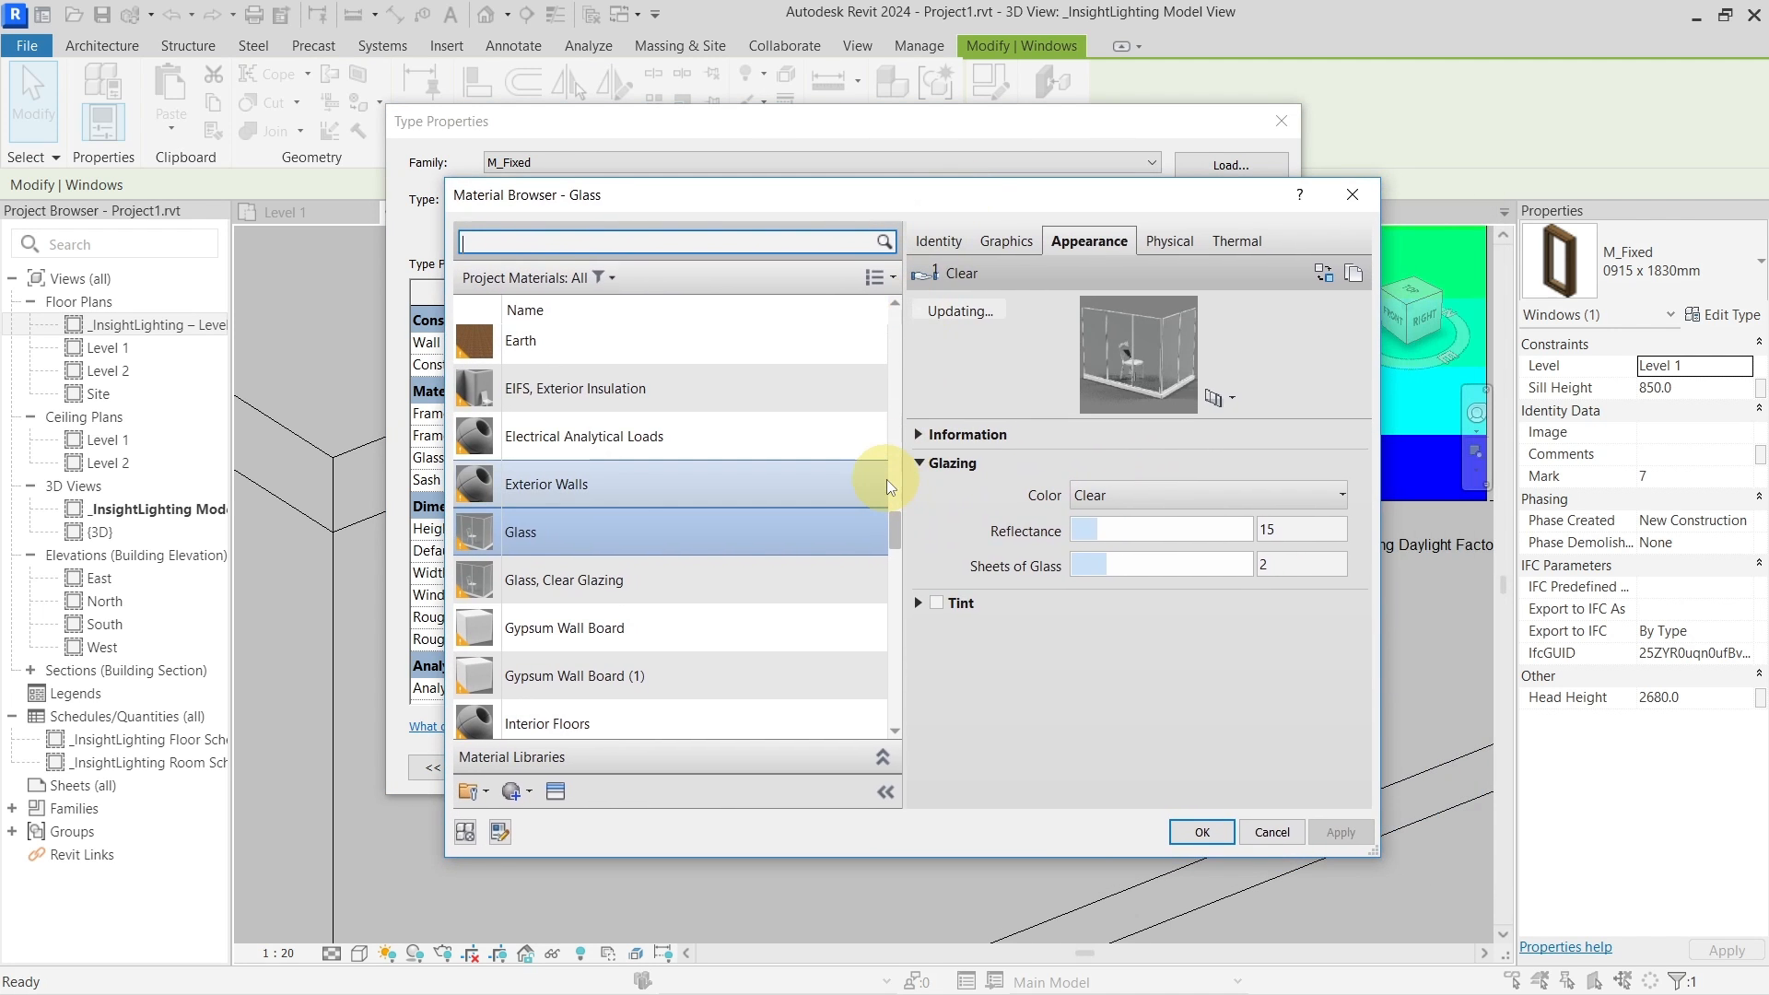
right_click(575, 536)
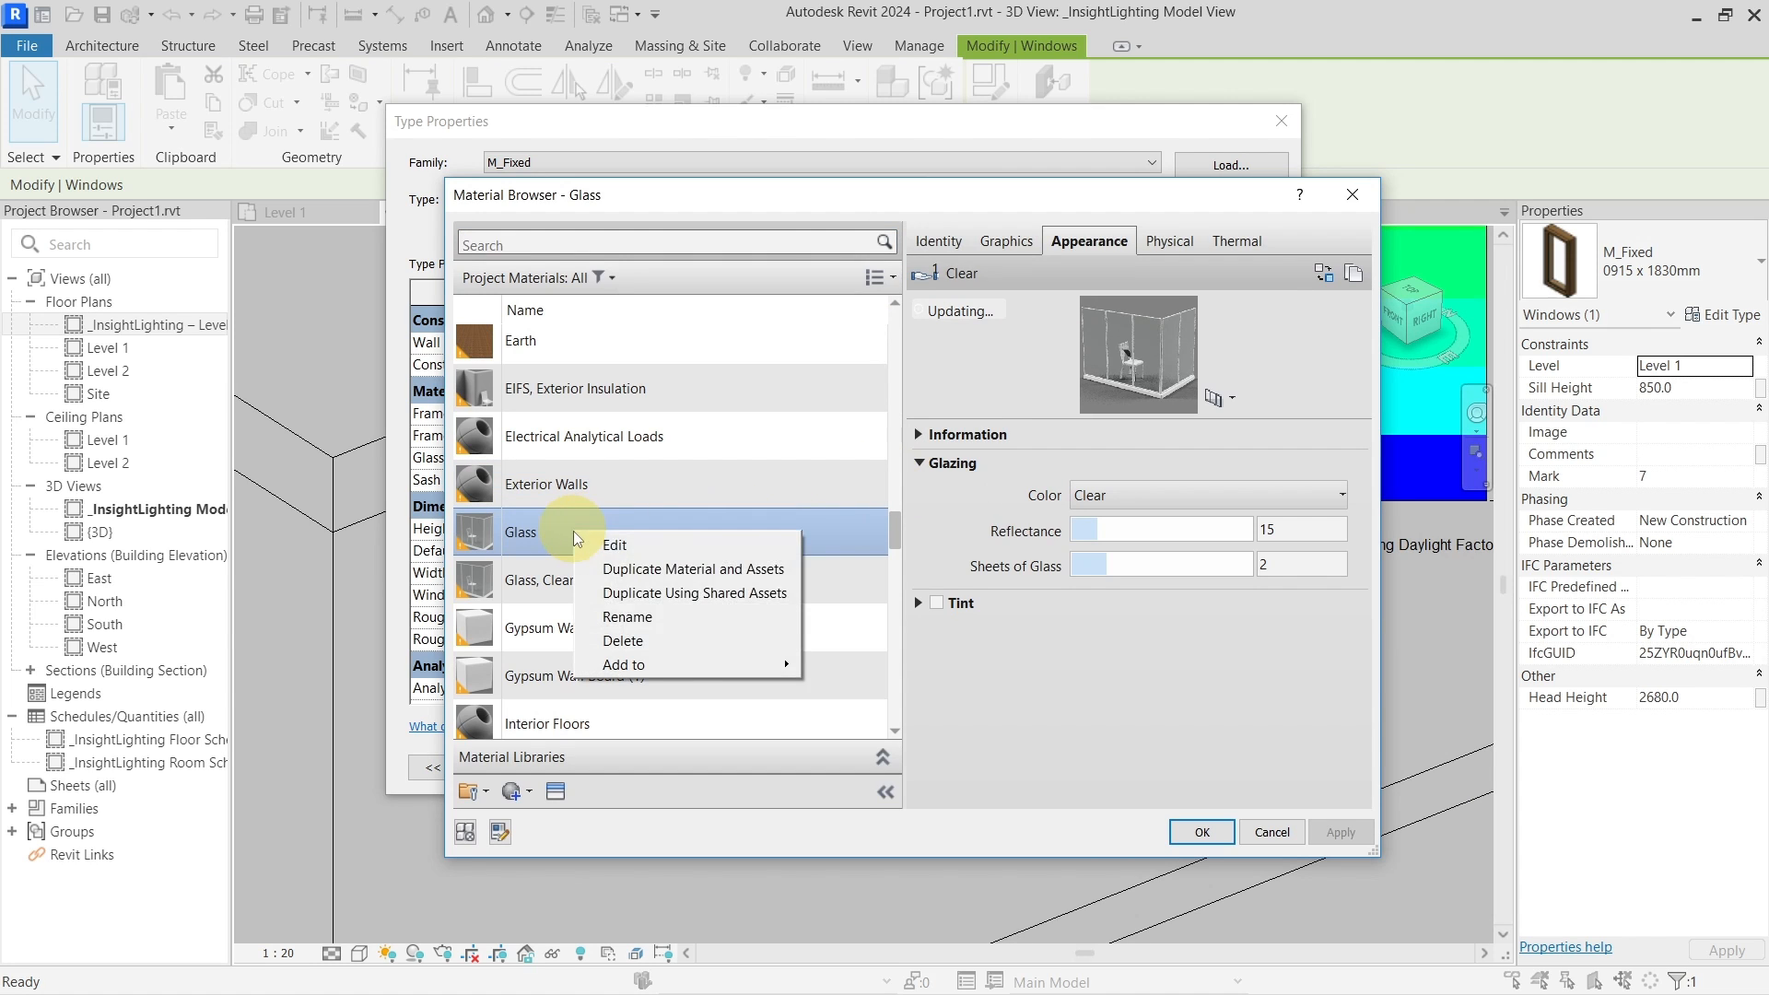
left_click(697, 570)
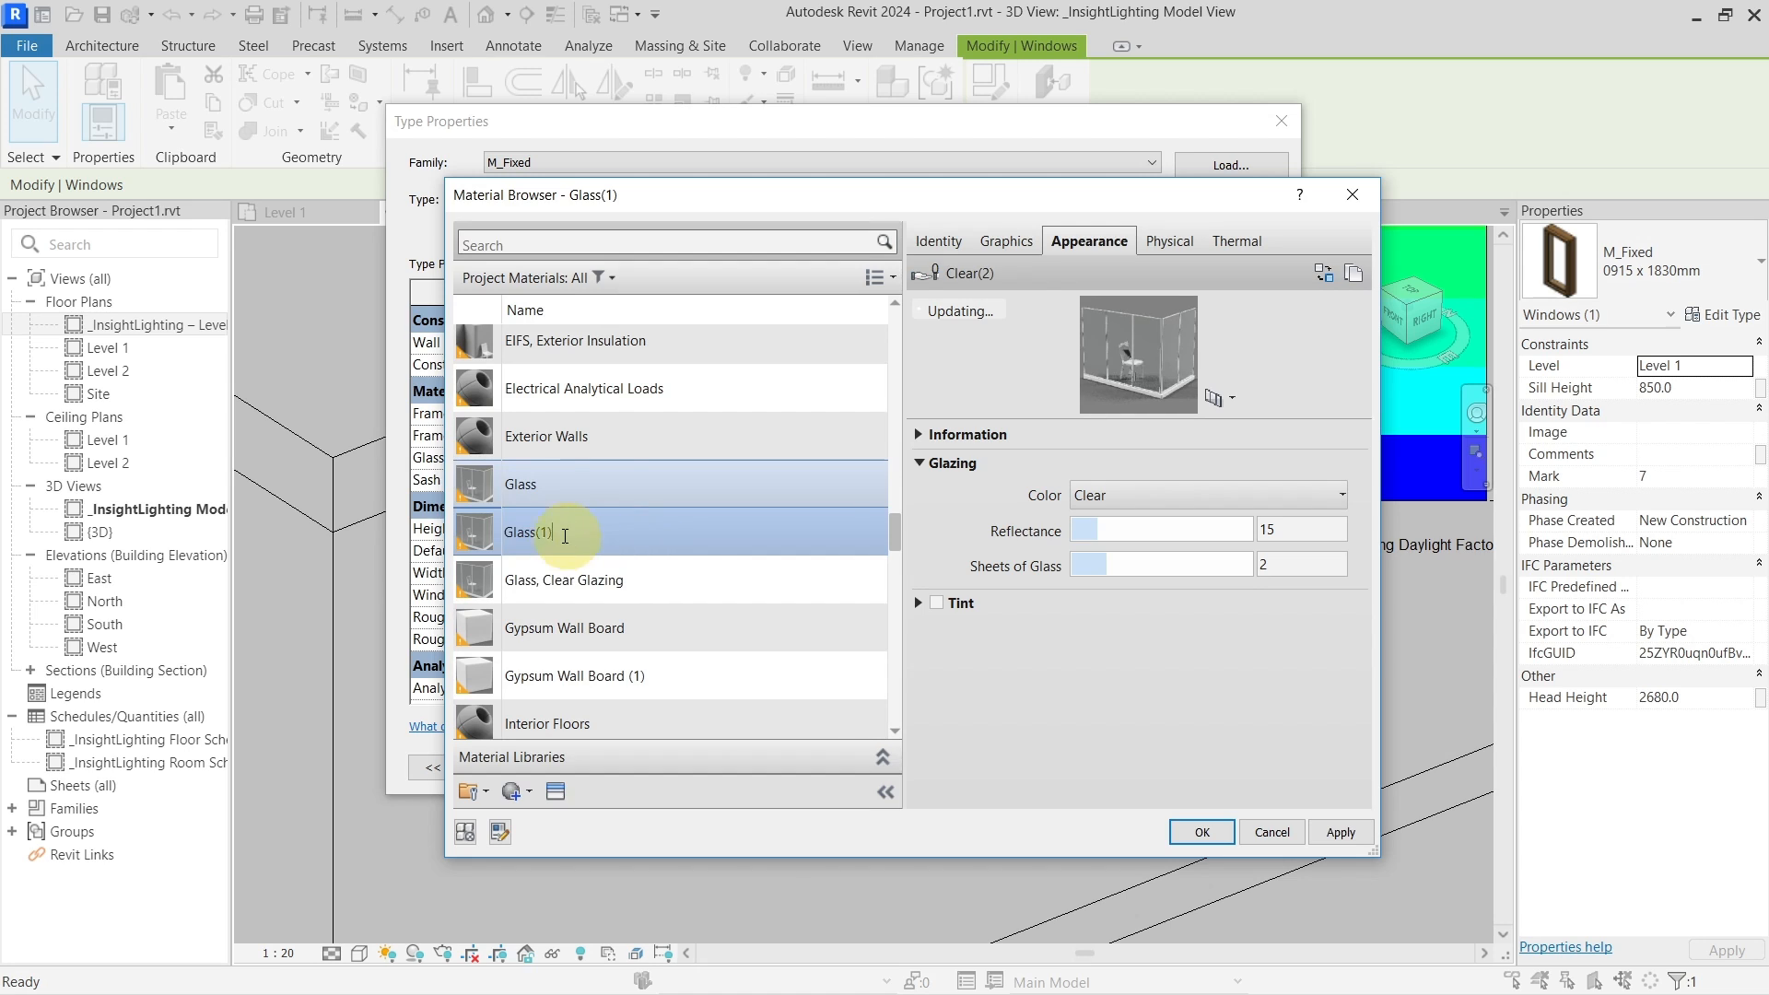
left_click_drag(536, 534, 614, 533)
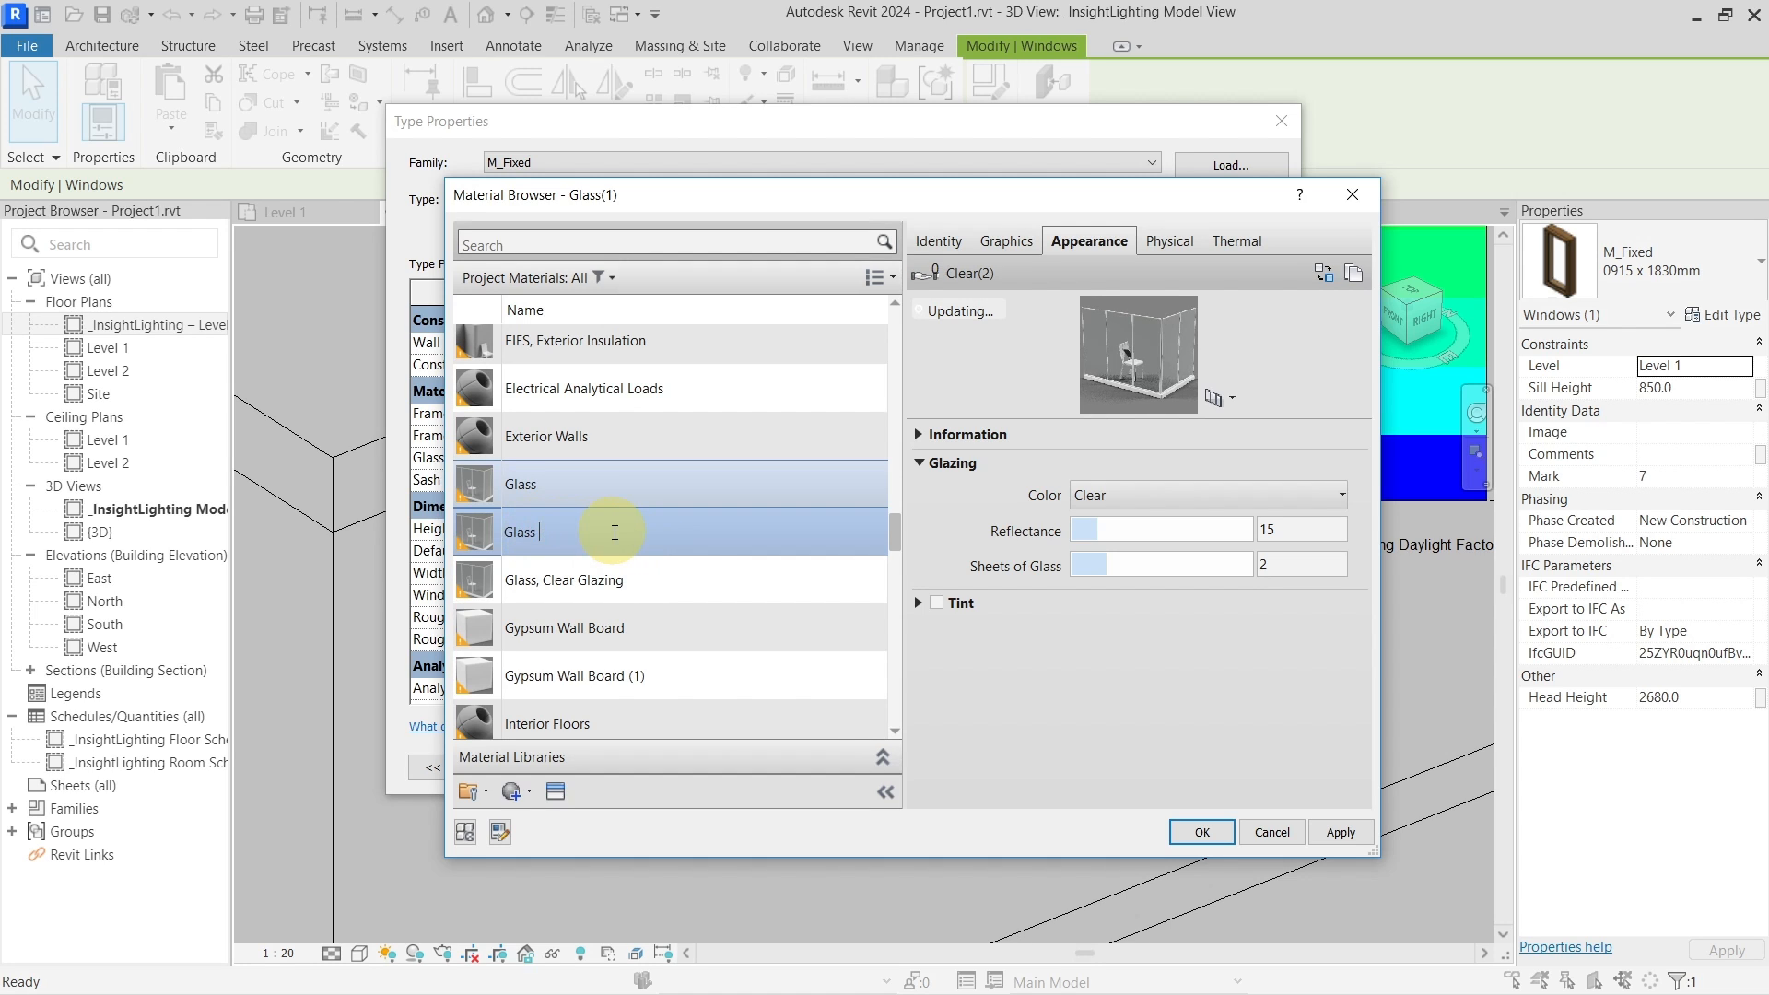
key("Return")
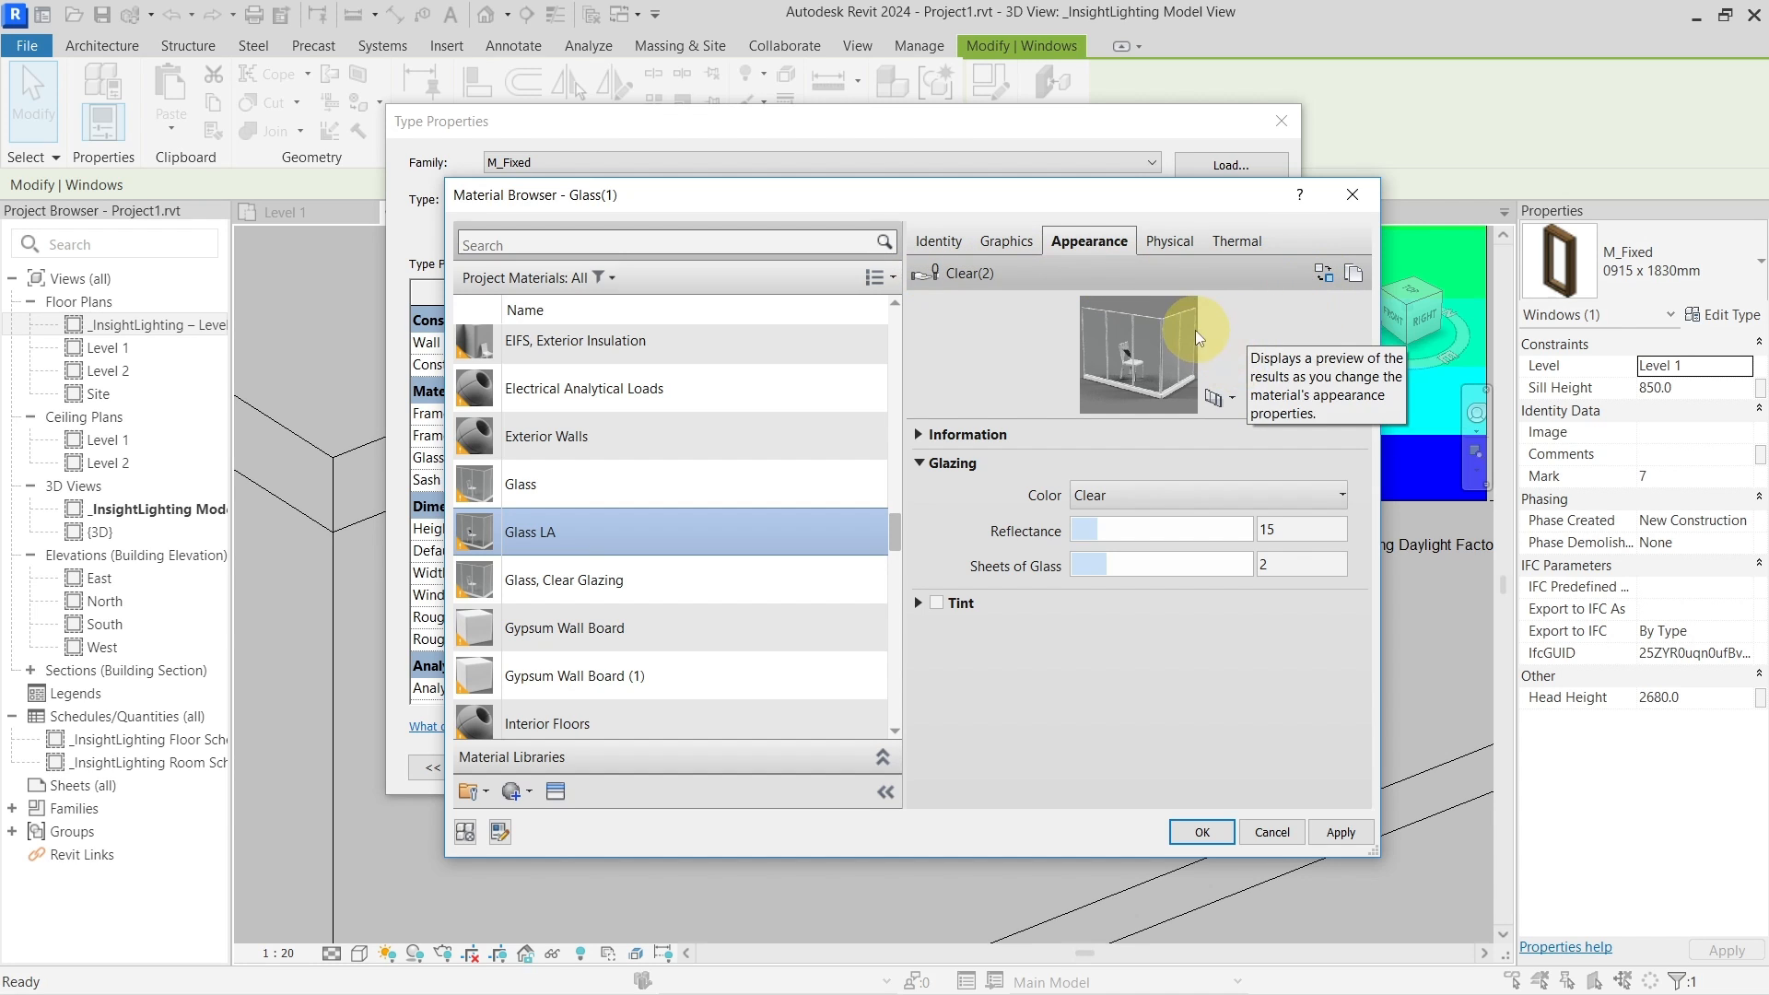
Open the appearance Asset Browser, then enlarge it and widen its folder tree
left_click(1322, 274)
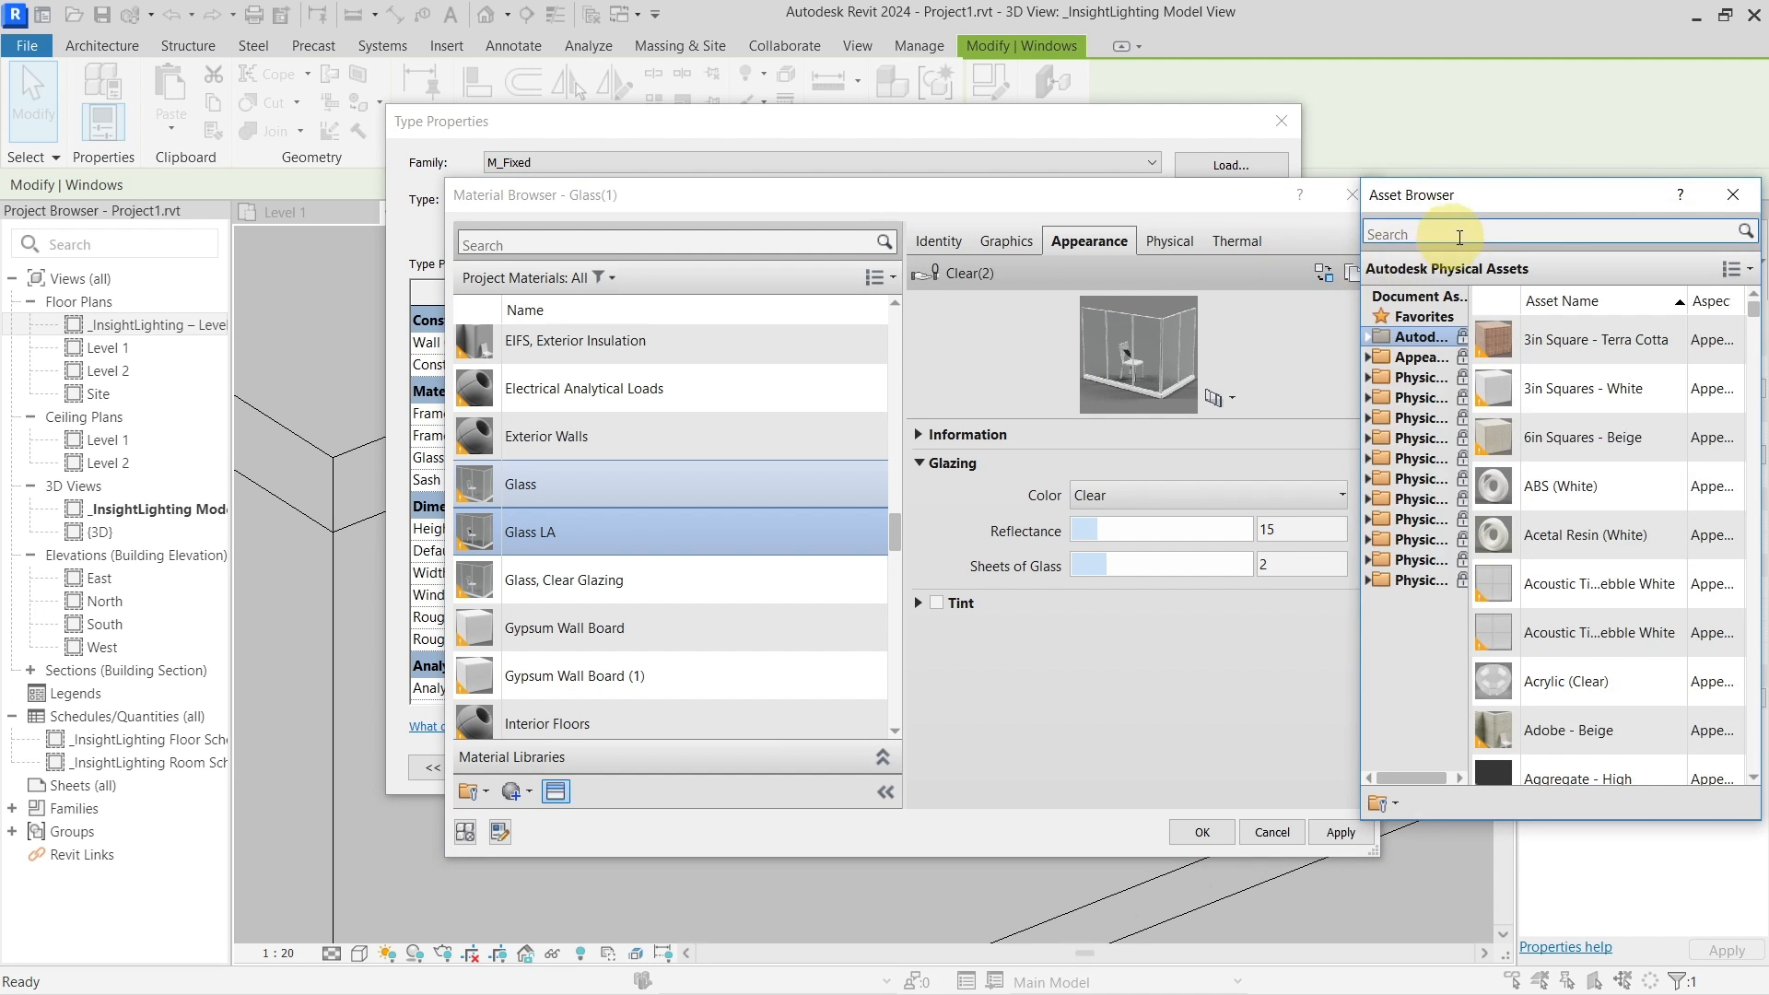
left_click_drag(1502, 195, 1008, 195)
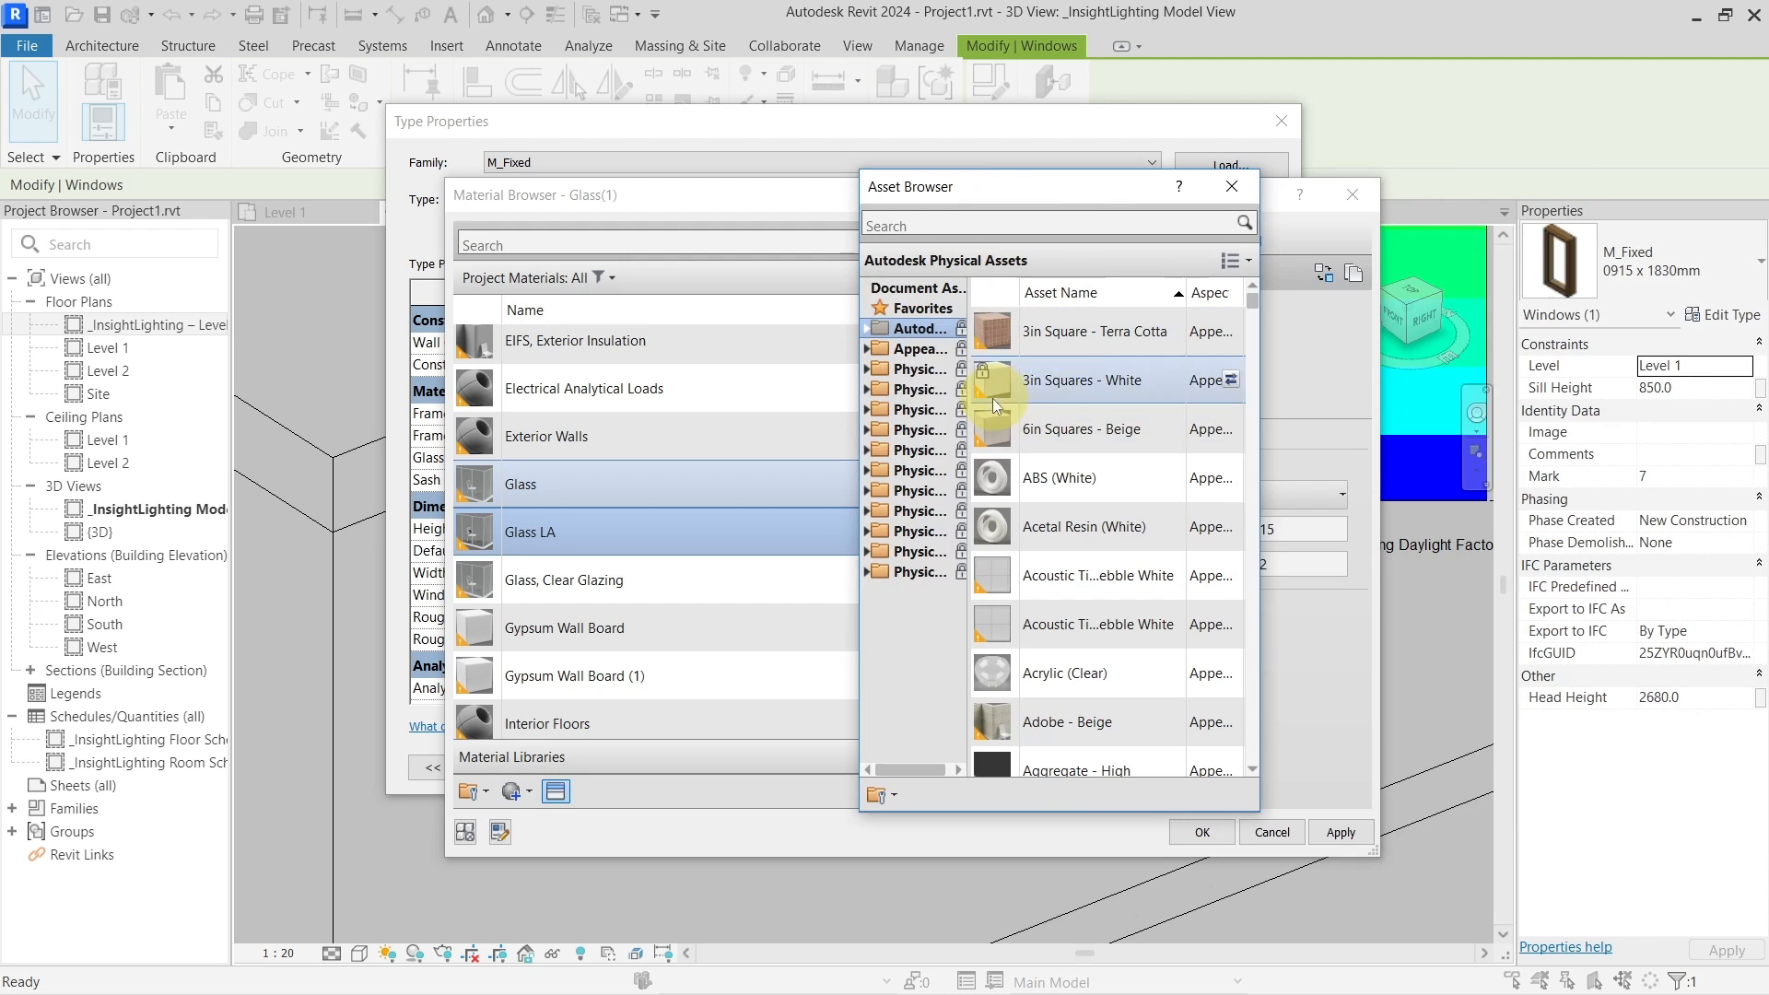
left_click_drag(860, 175, 608, 110)
left_click_drag(715, 229, 958, 228)
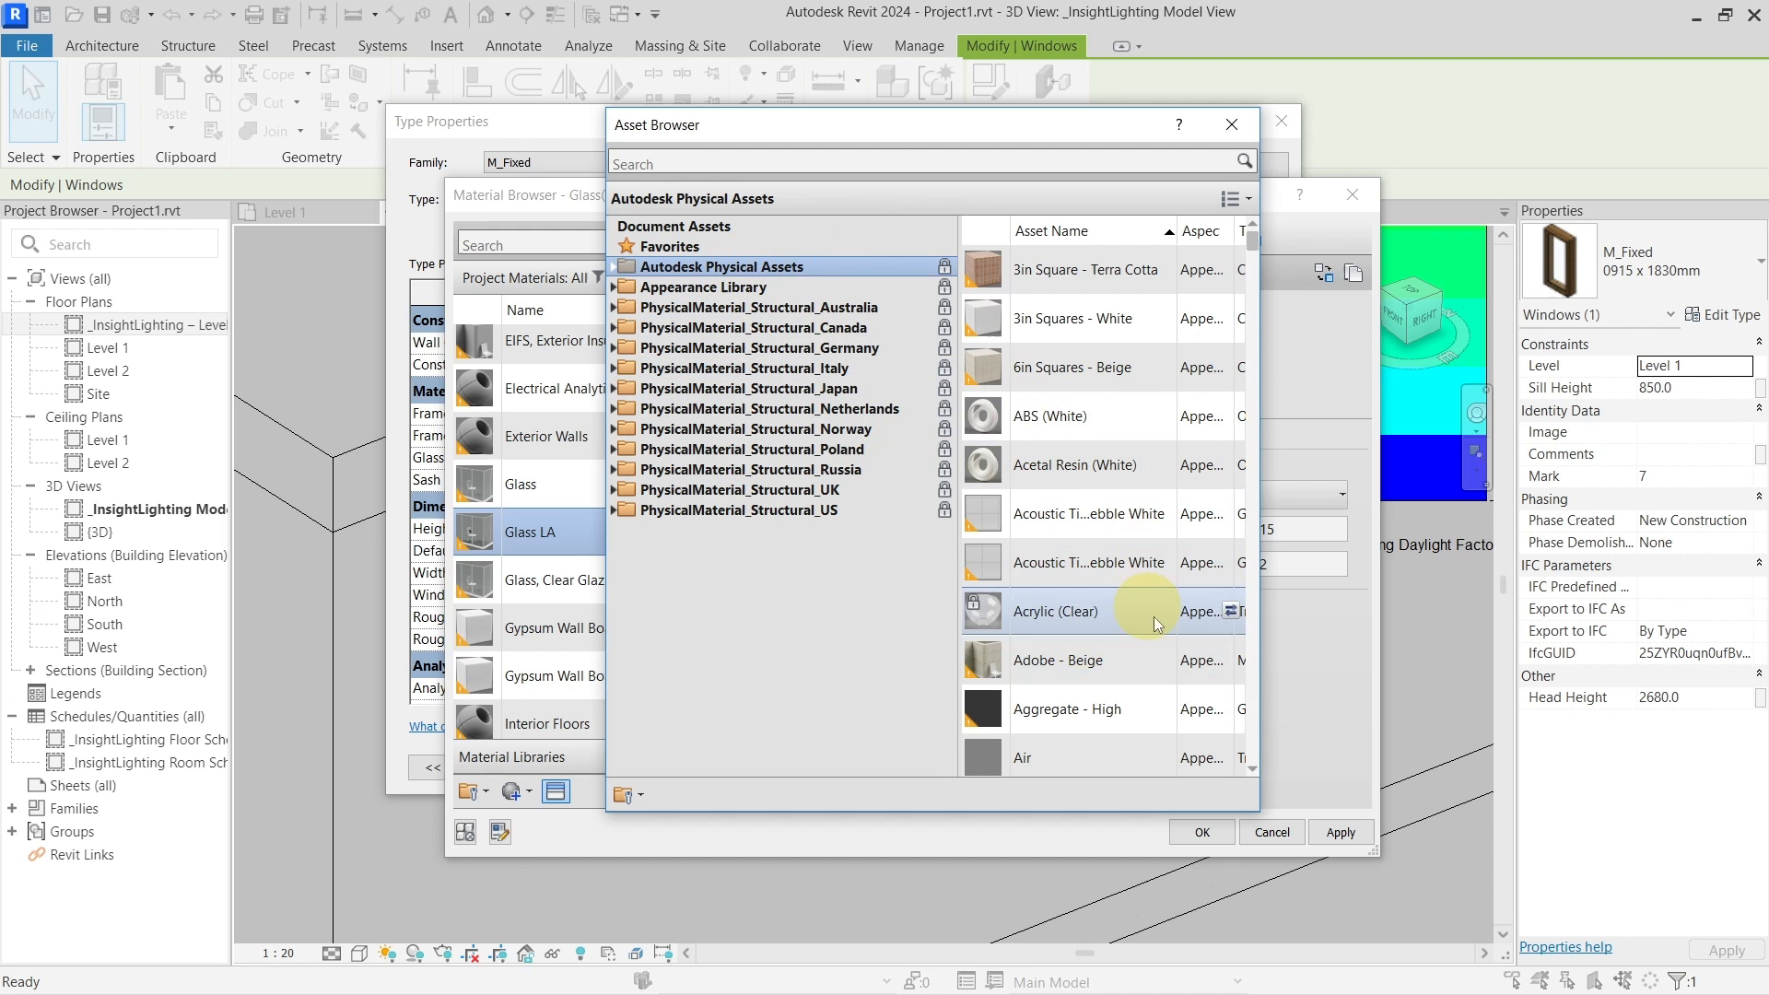
left_click_drag(787, 257, 750, 304)
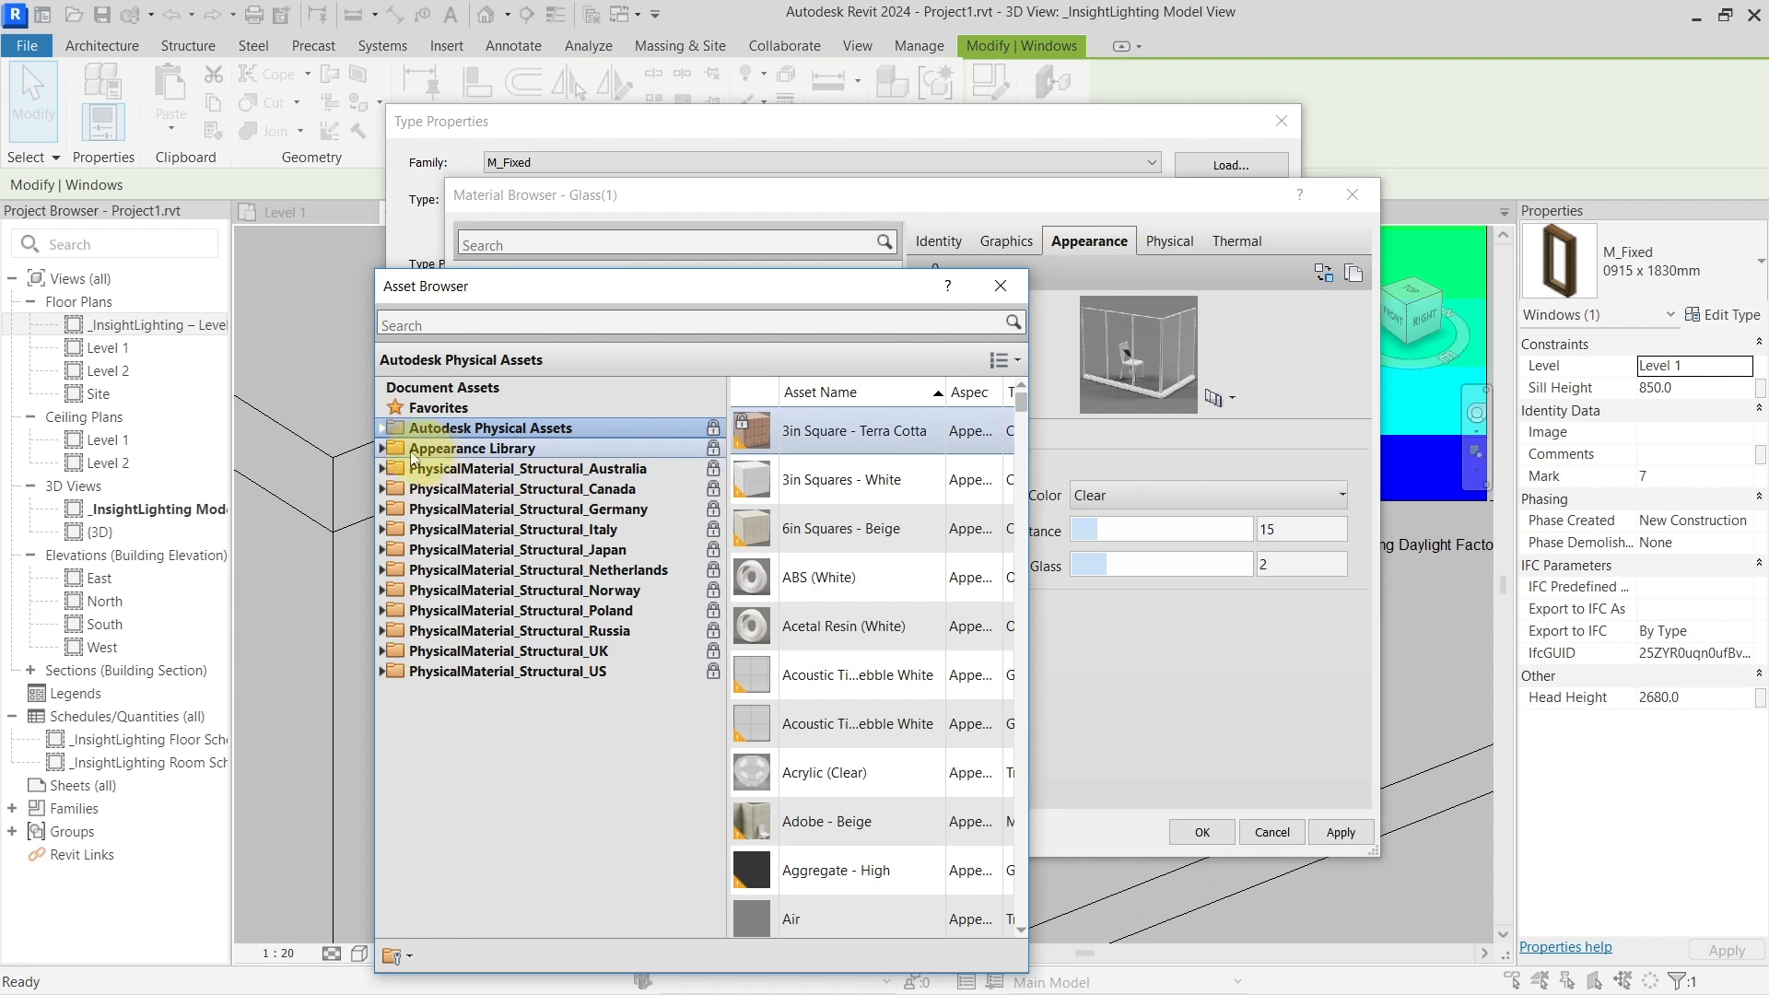
Show the Appearance Library's Glass category and scroll through its glass assets
left_click(382, 448)
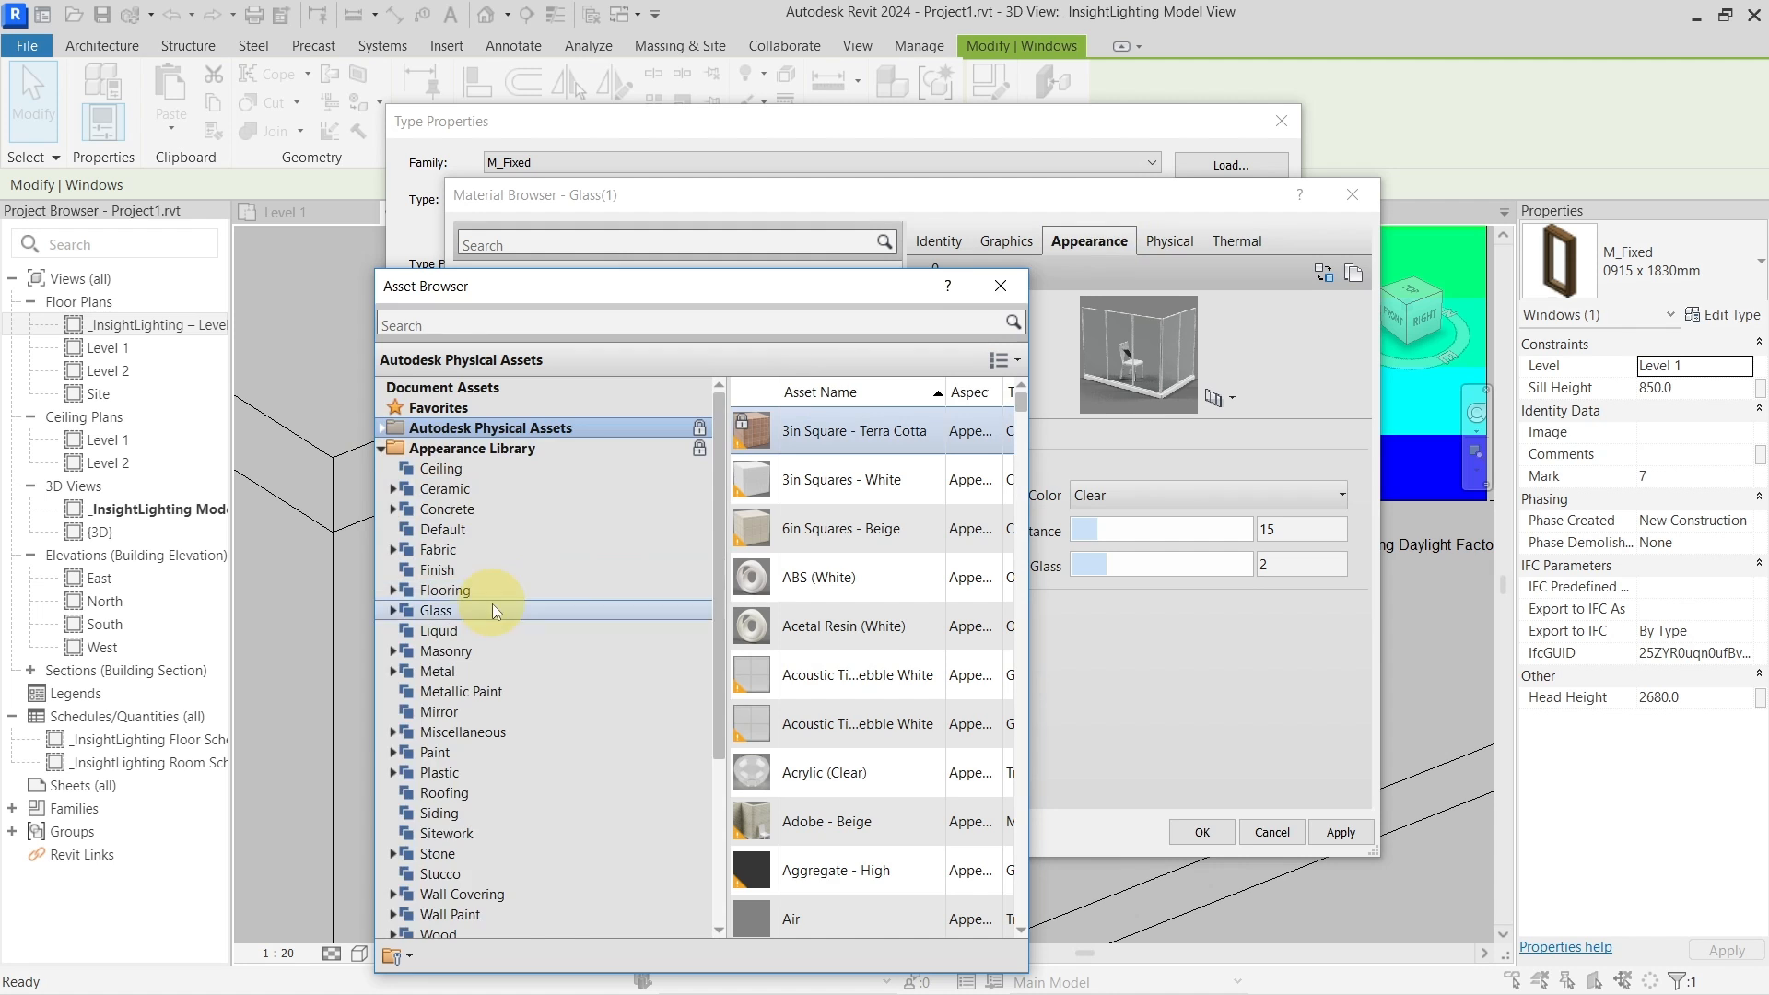
scroll(492, 605, "down", 6)
scroll(492, 605, "up", 5)
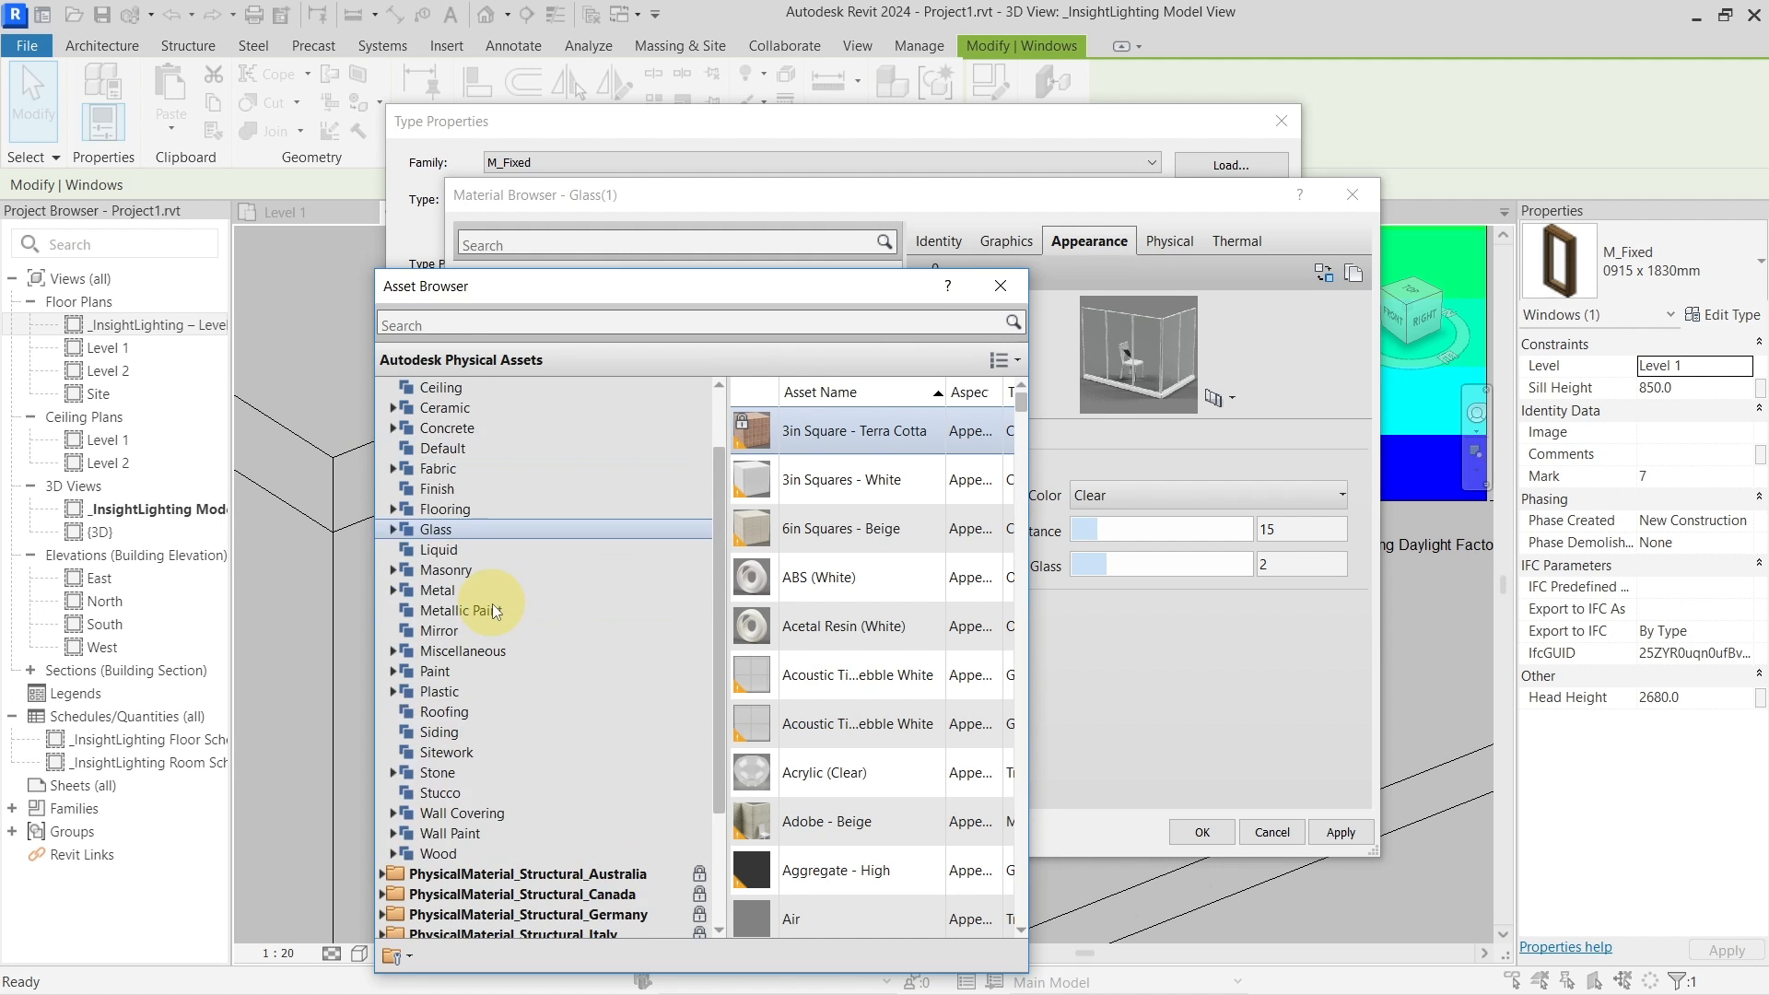
left_click(433, 529)
left_click_drag(833, 296, 727, 159)
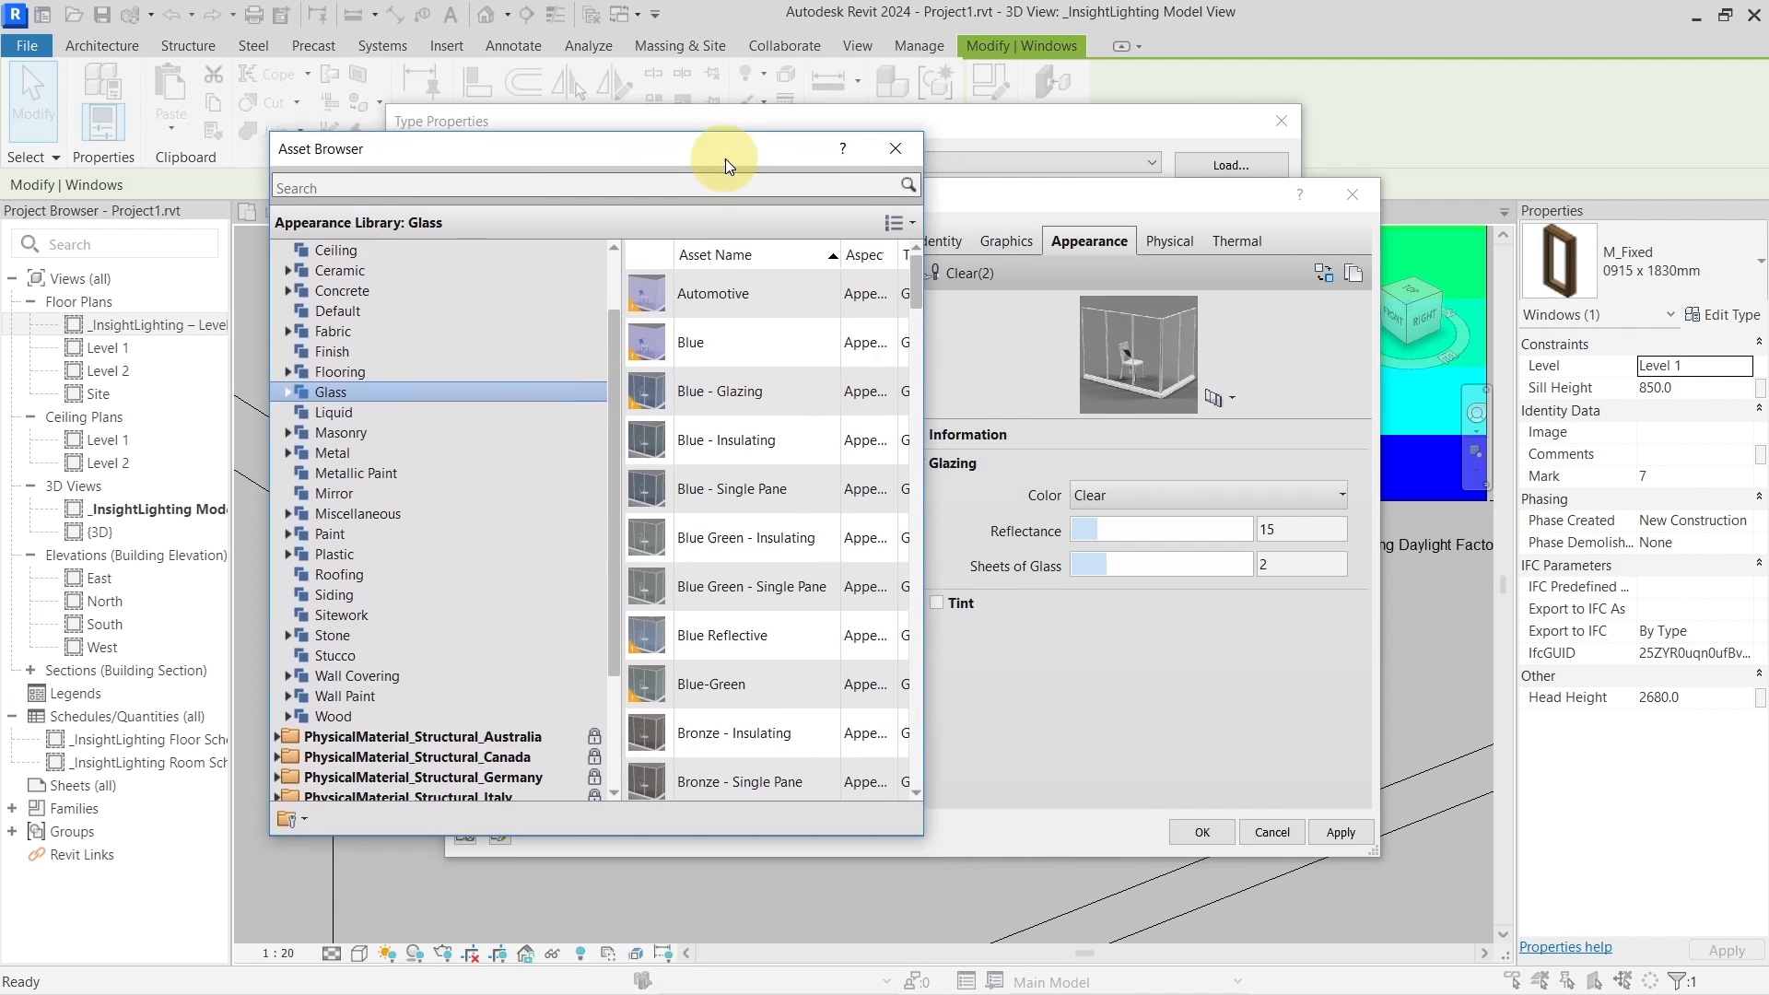
left_click_drag(924, 831, 1398, 858)
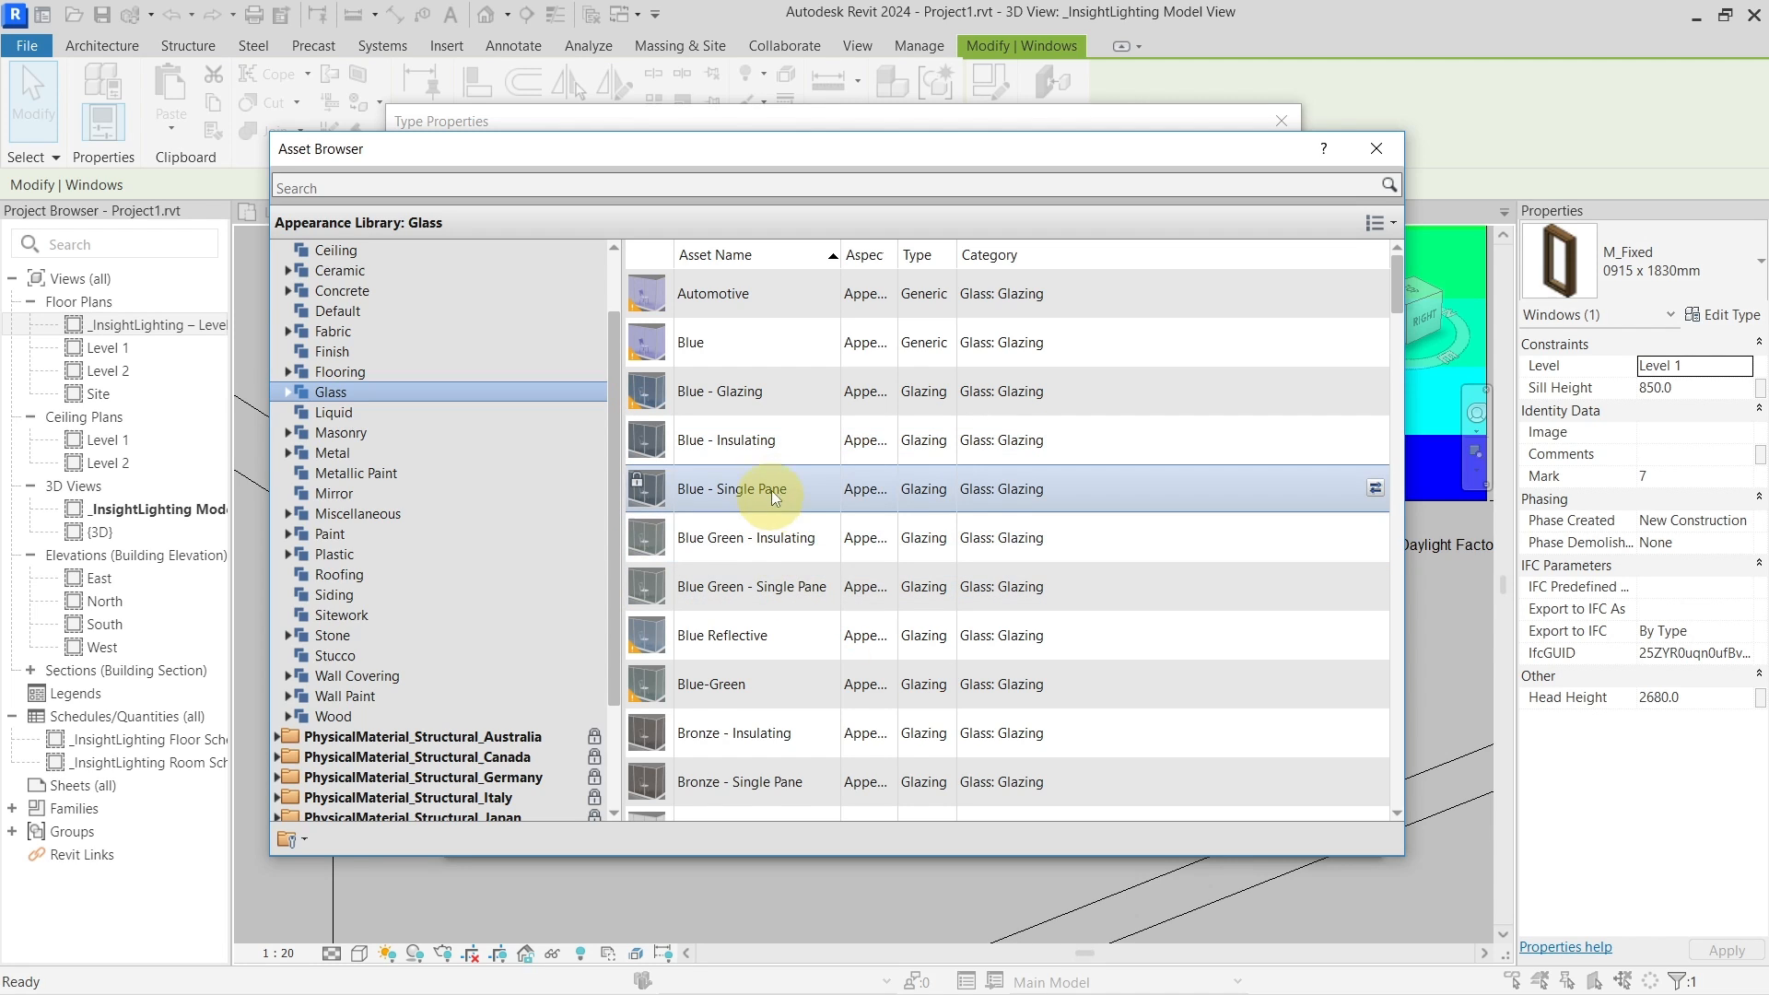
scroll(786, 474, "down", 3)
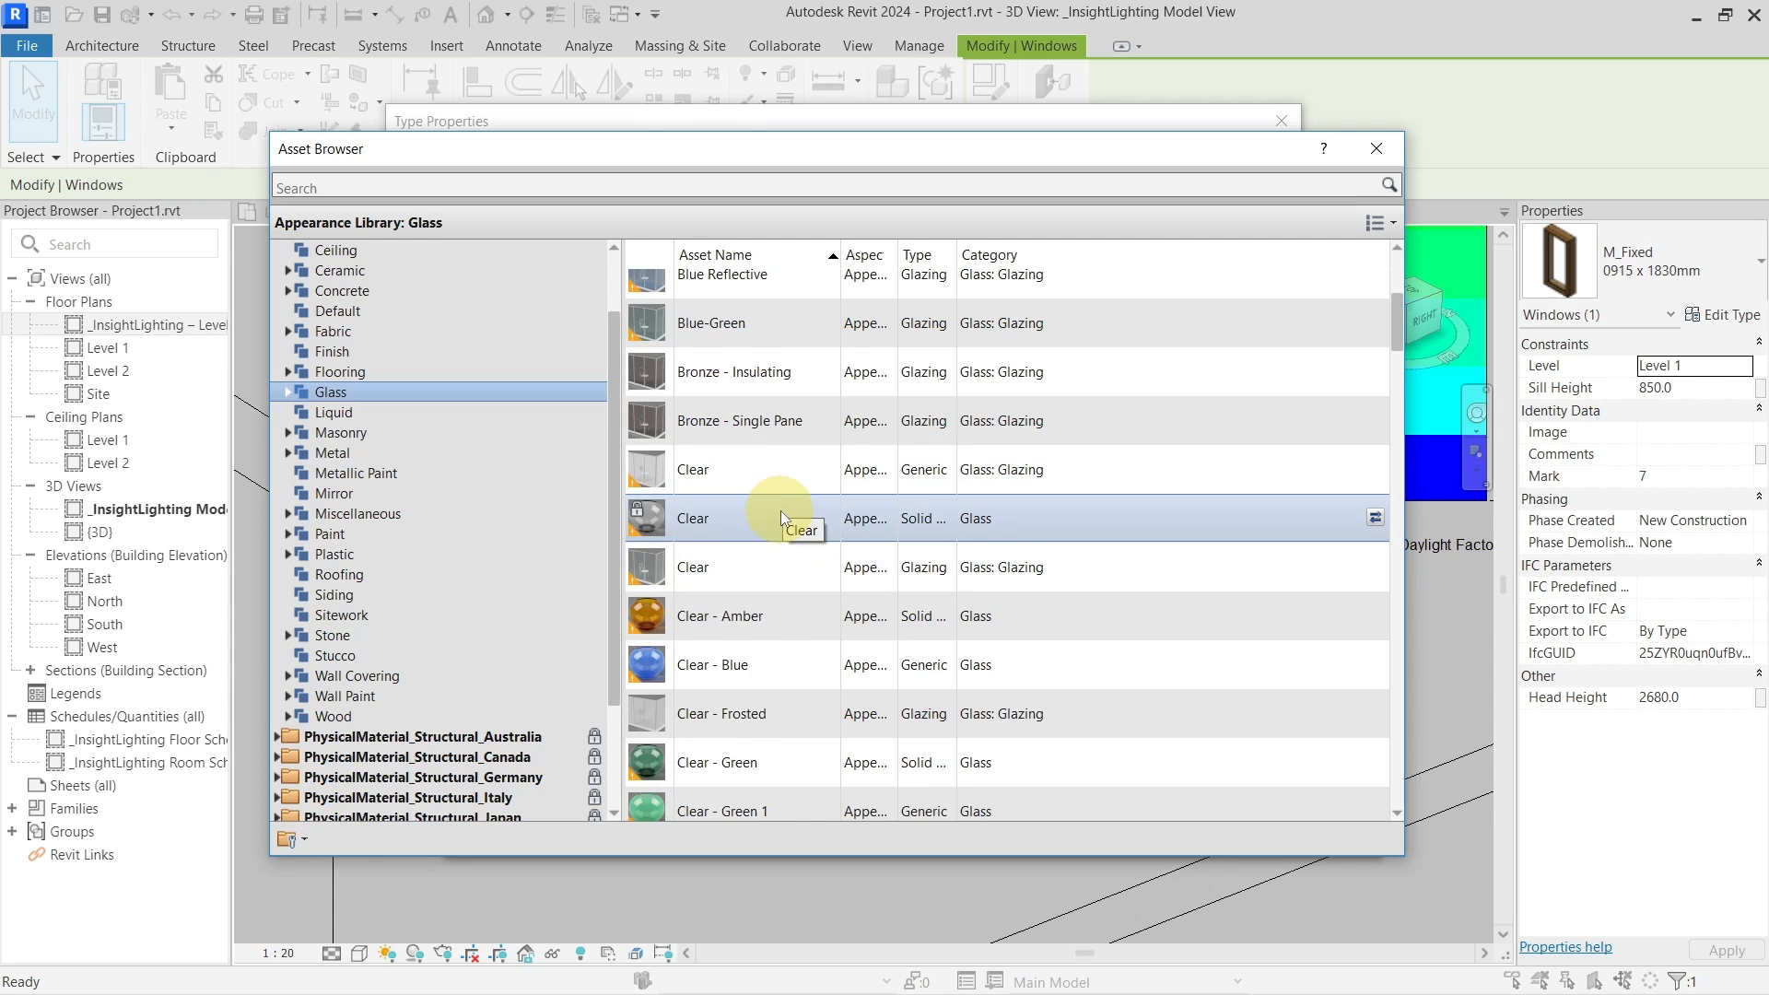
mouse_move(631, 532)
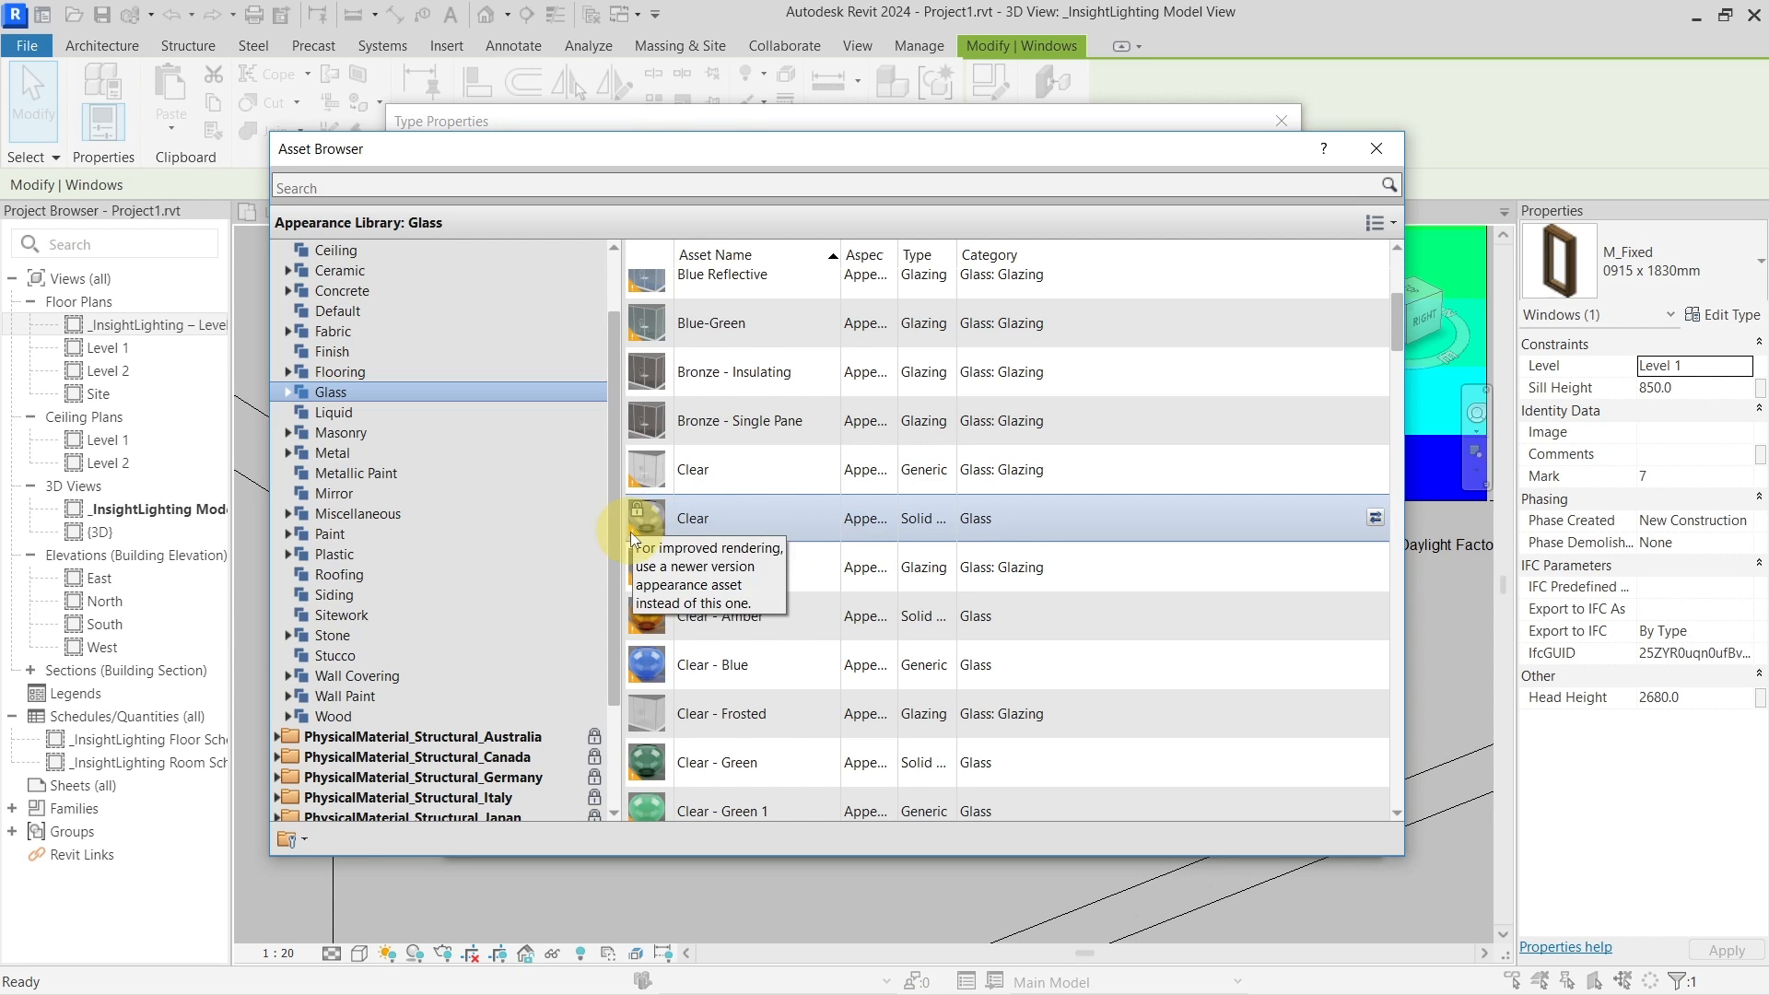
scroll(760, 522, "down", 4)
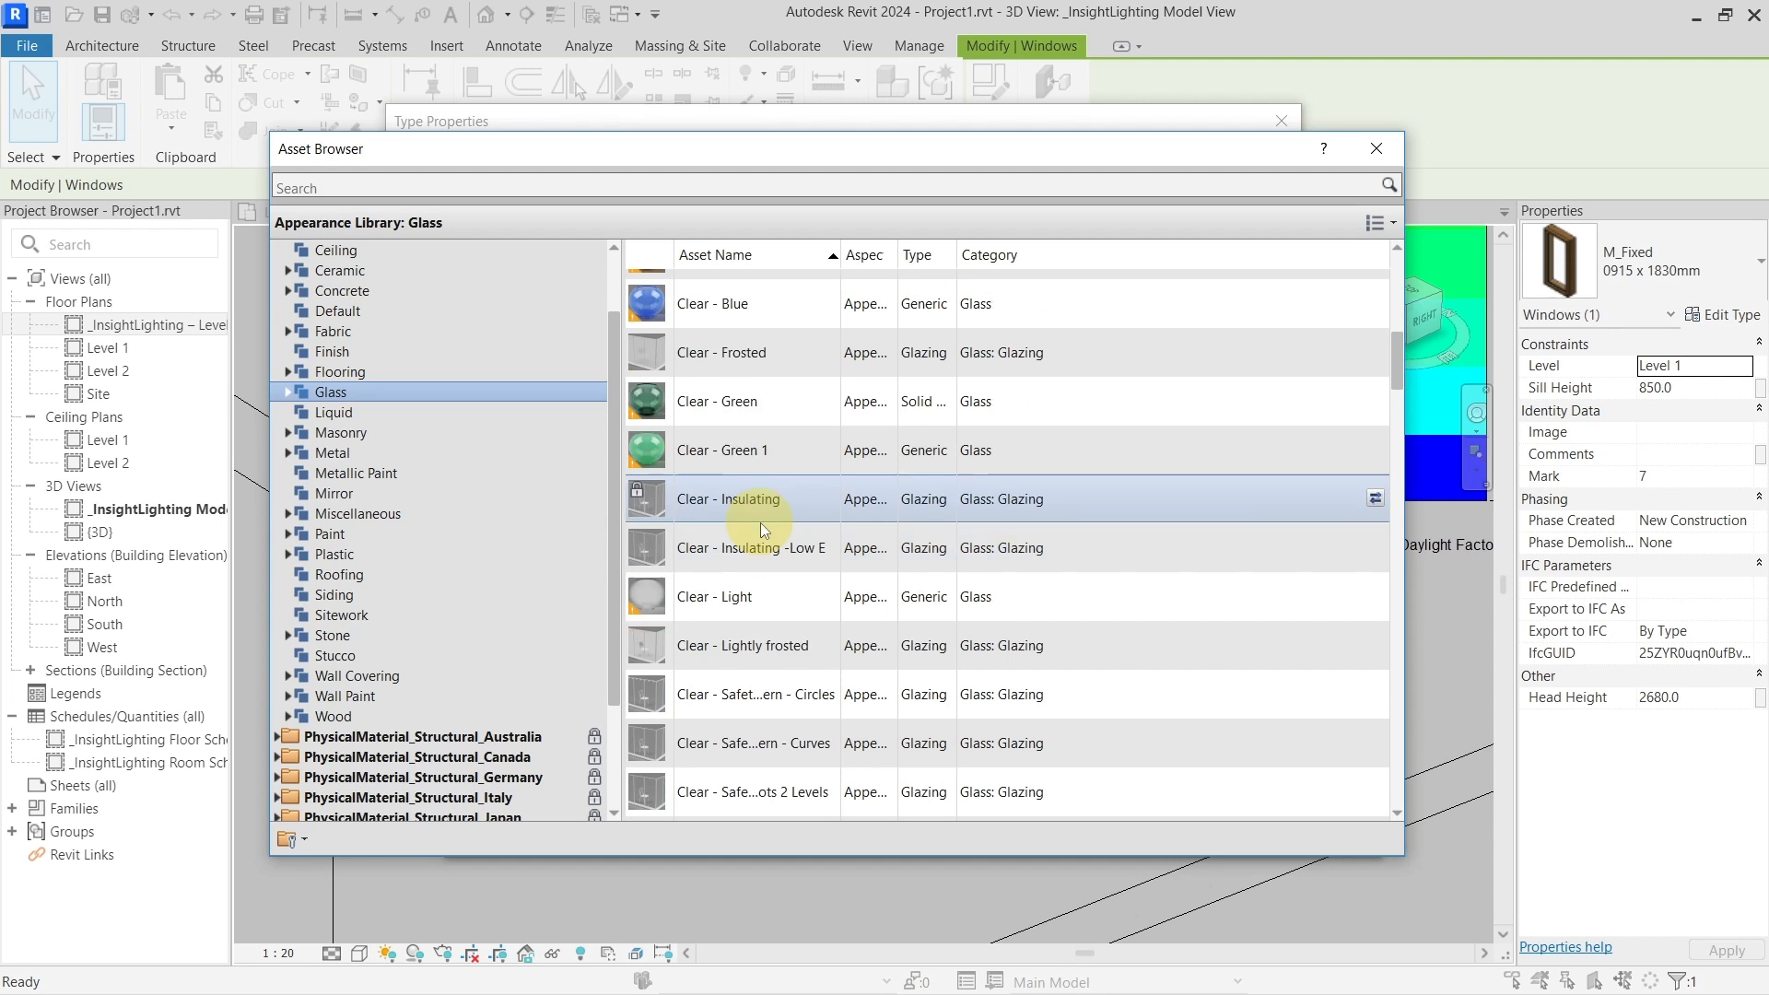
scroll(760, 523, "down", 2)
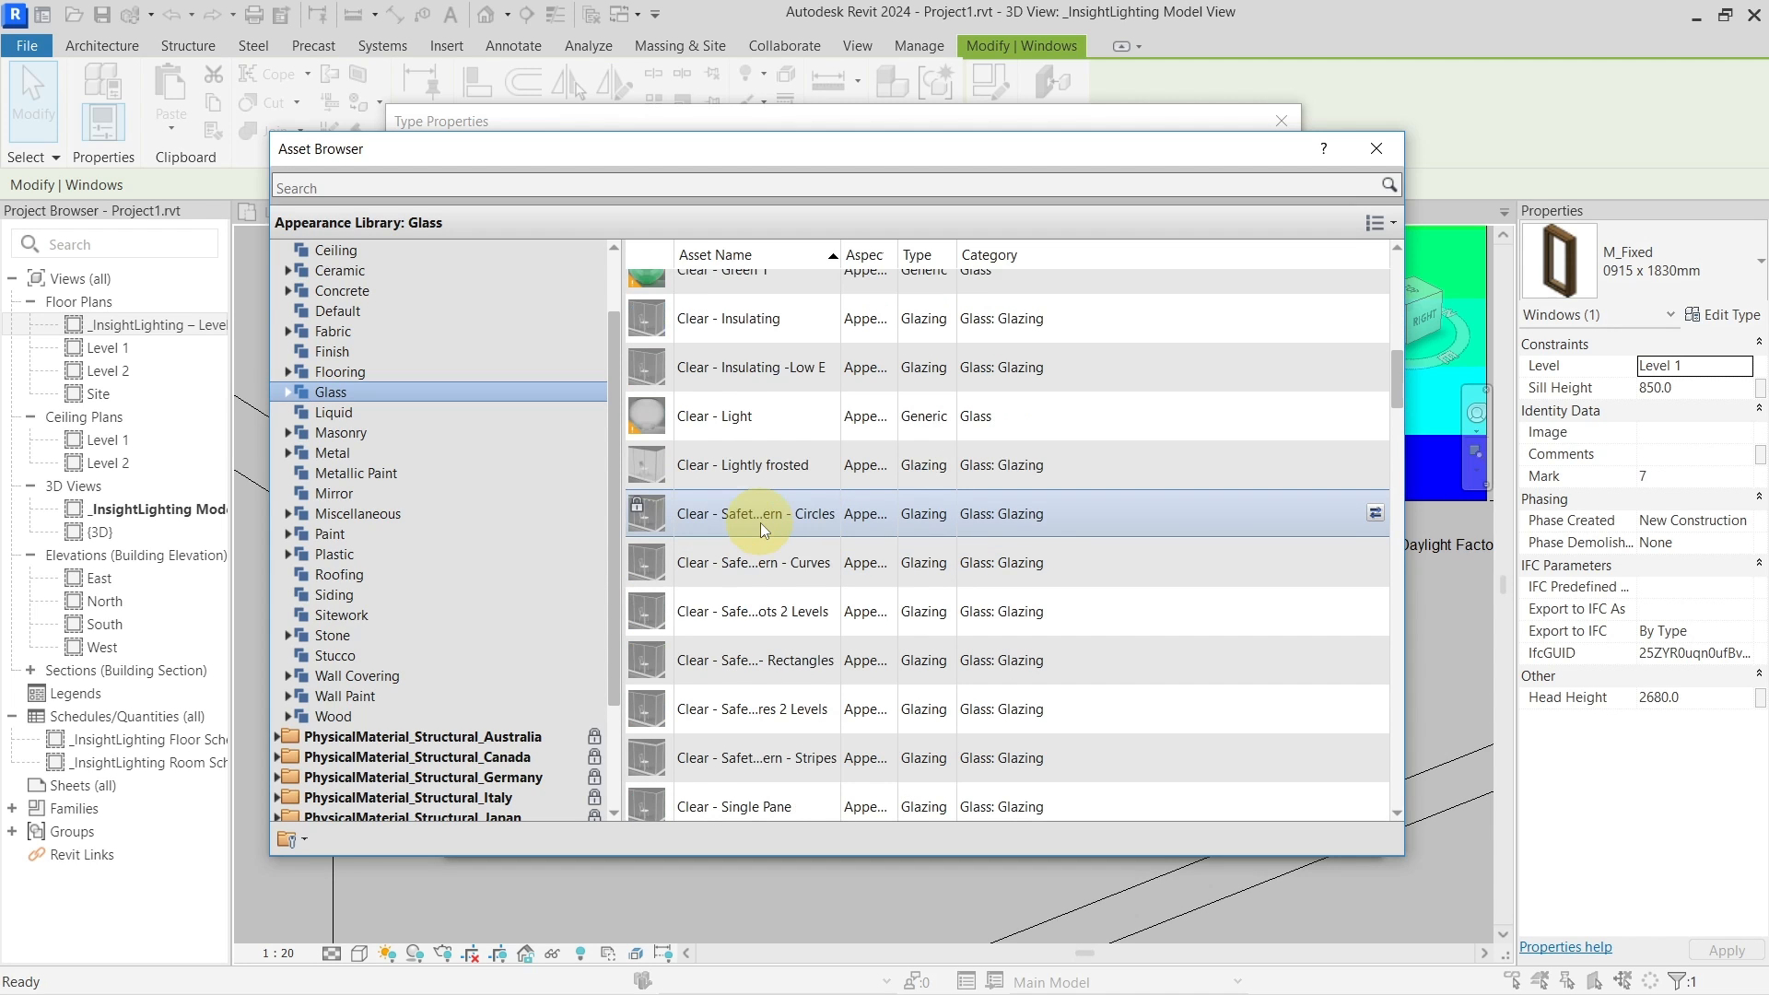
scroll(760, 523, "down", 4)
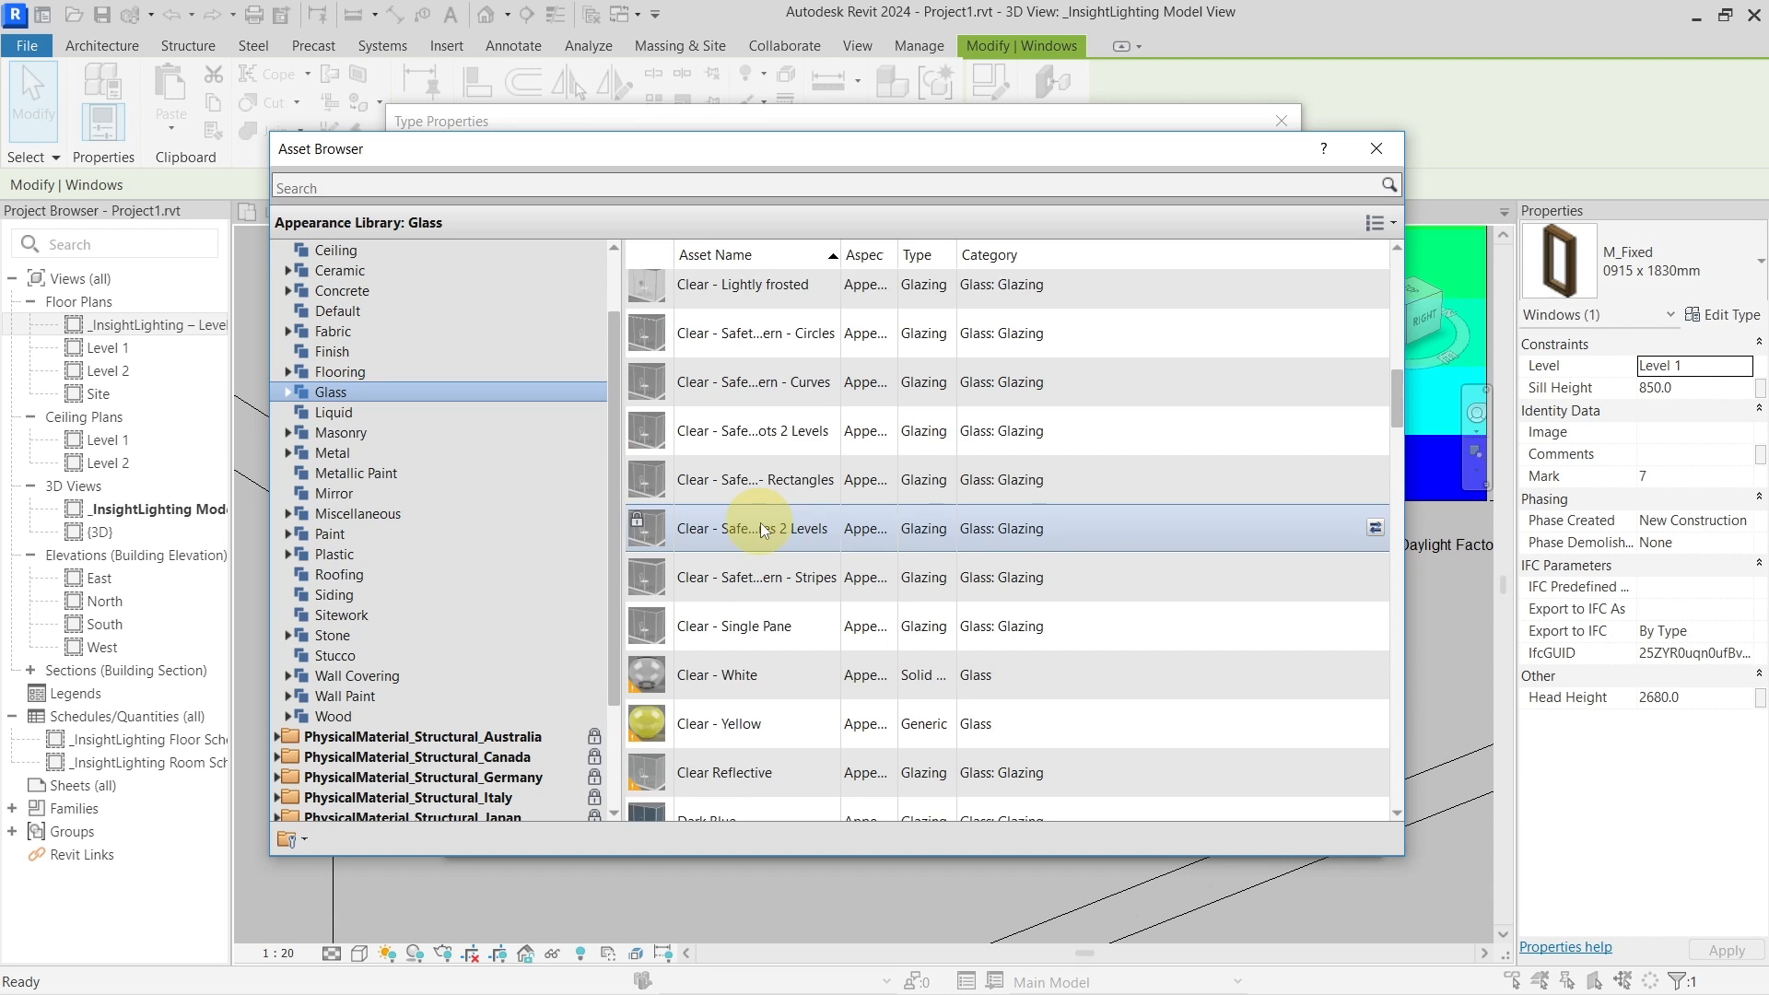
scroll(760, 523, "down", 2)
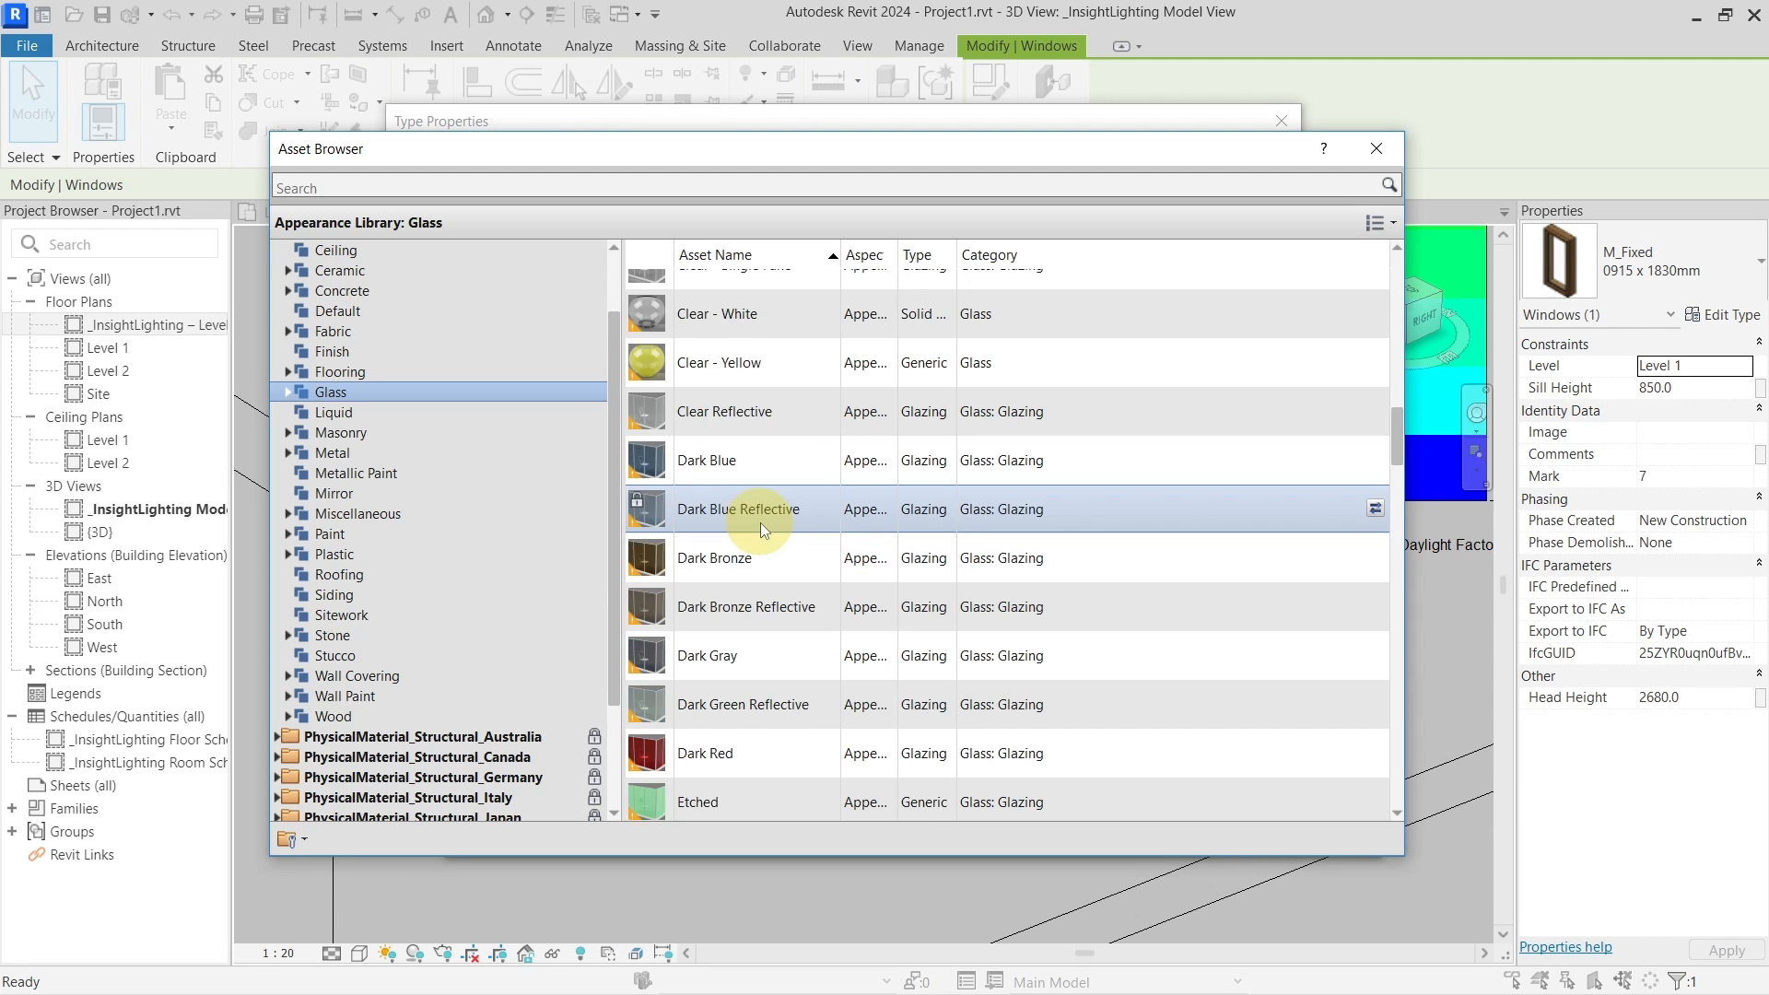
scroll(760, 522, "down", 9)
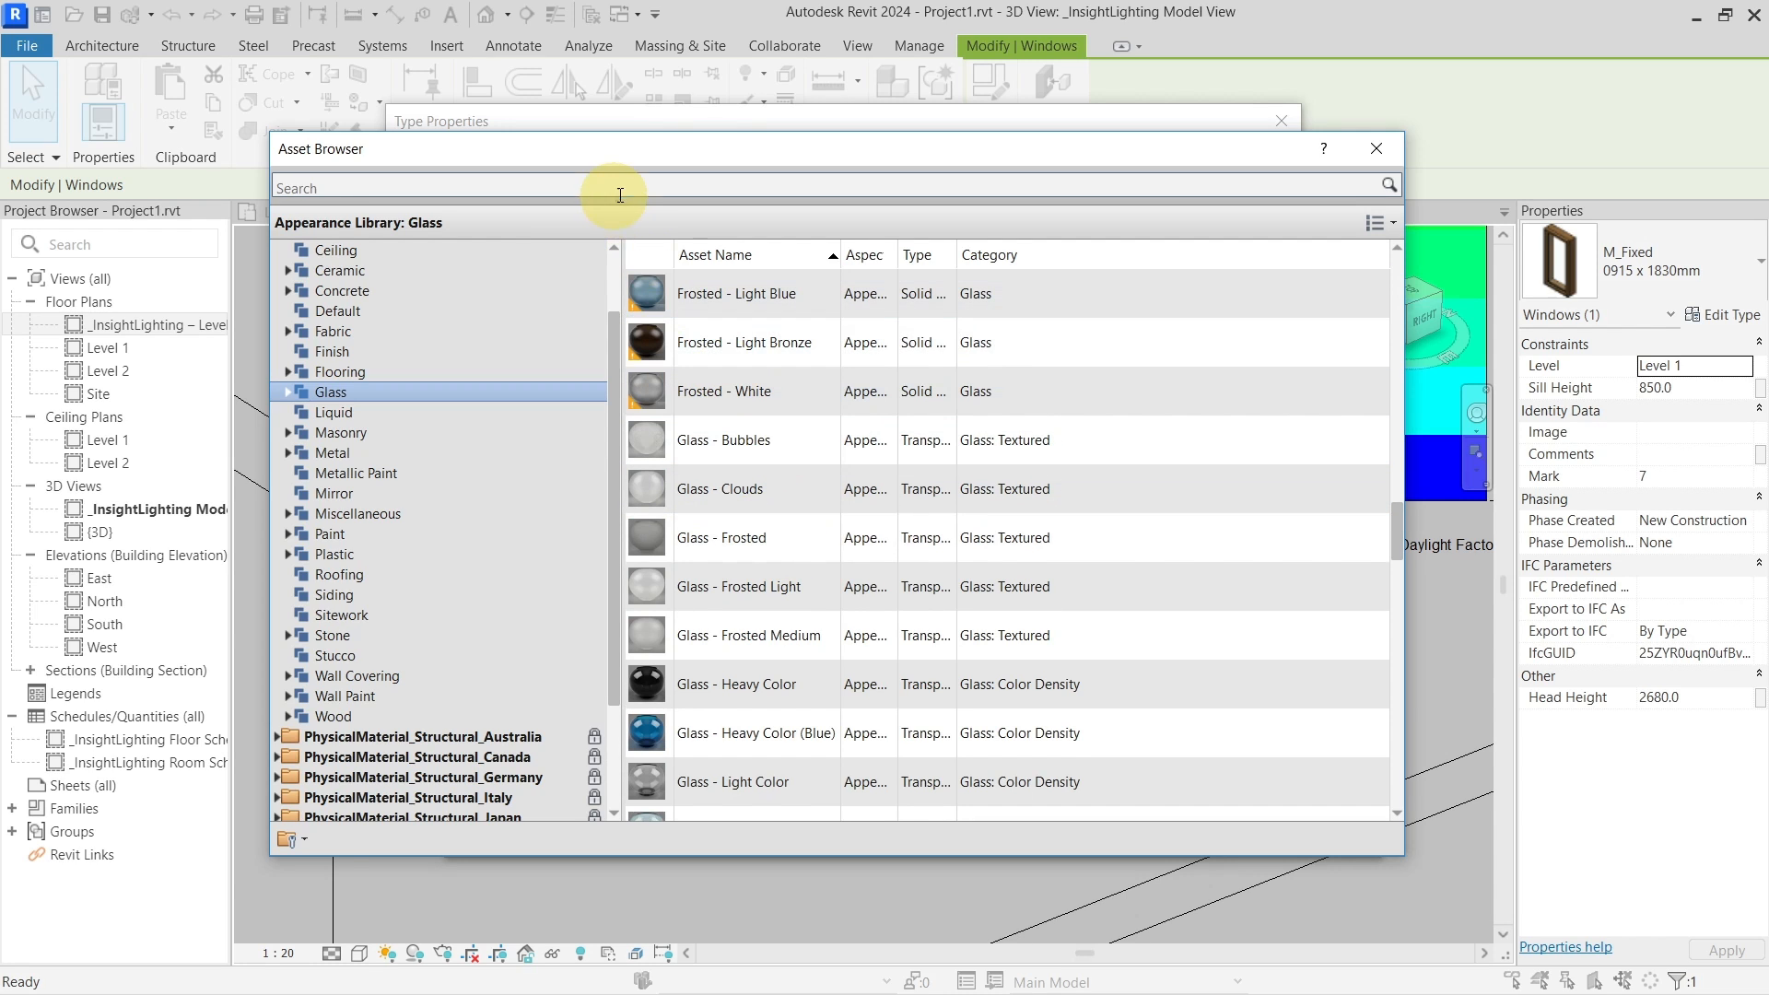
Search 'clear' and replace Glass LA's appearance with the Clear - Insulating glazing asset
left_click(624, 188)
type("clear")
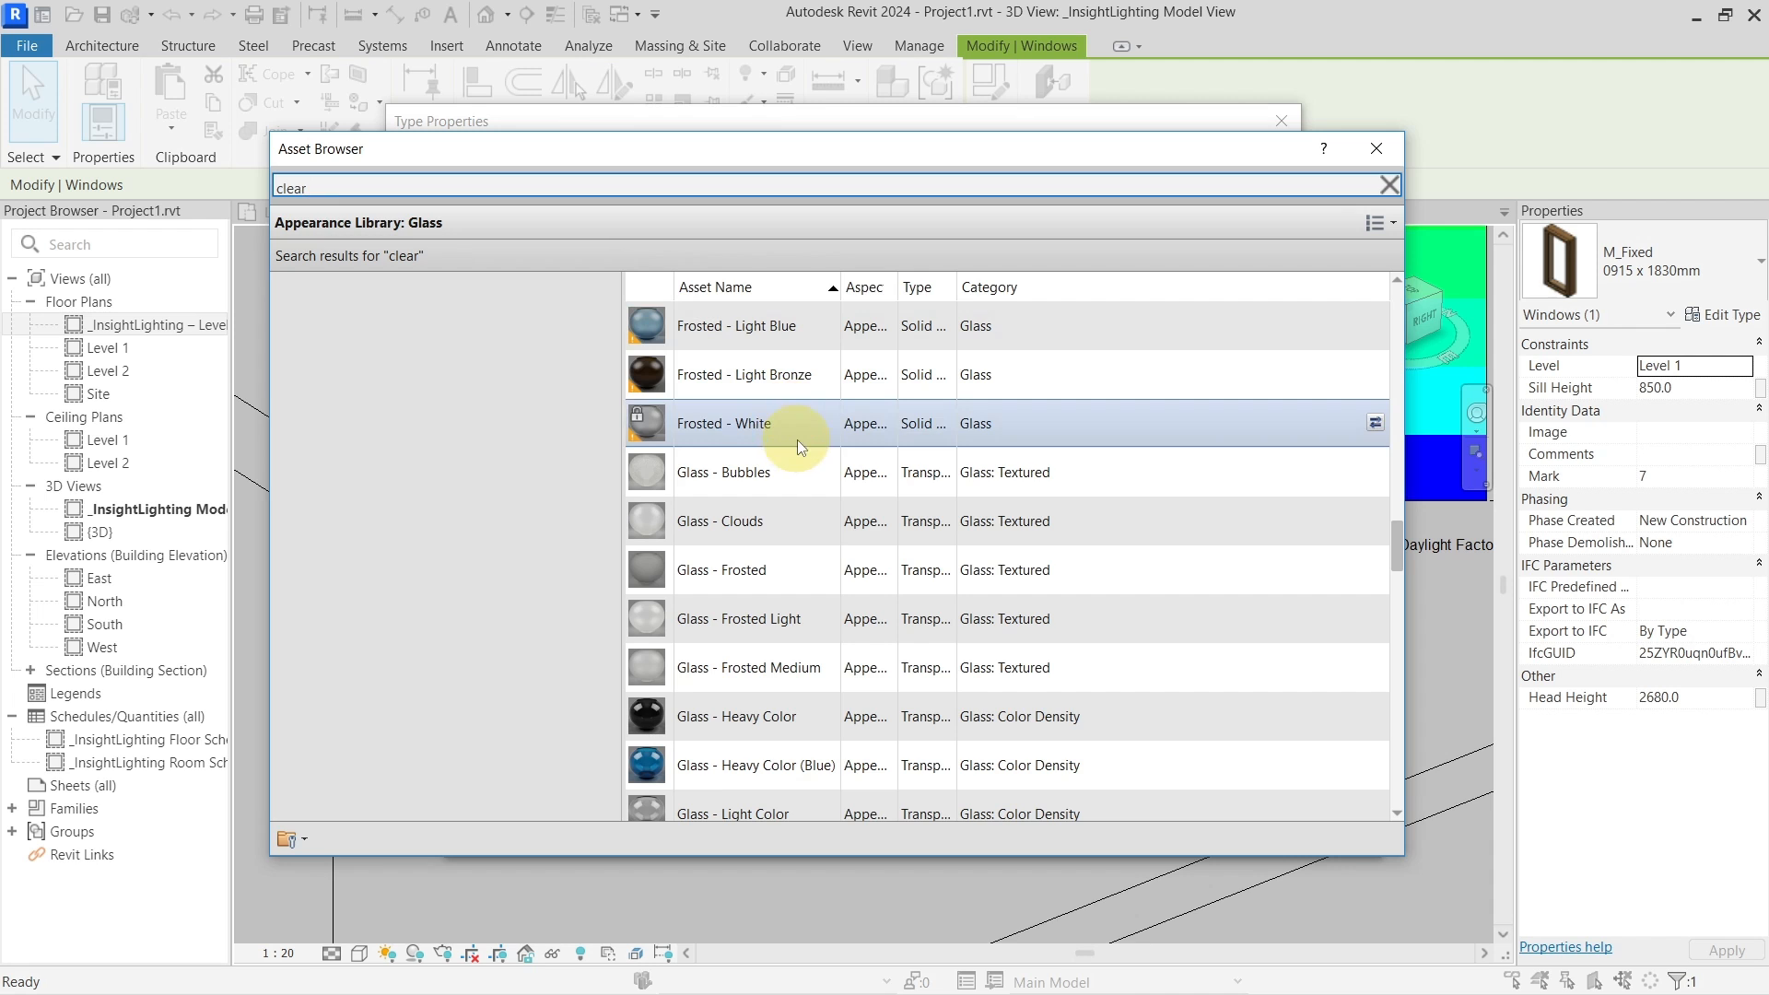
scroll(810, 579, "down", 4)
scroll(813, 573, "down", 5)
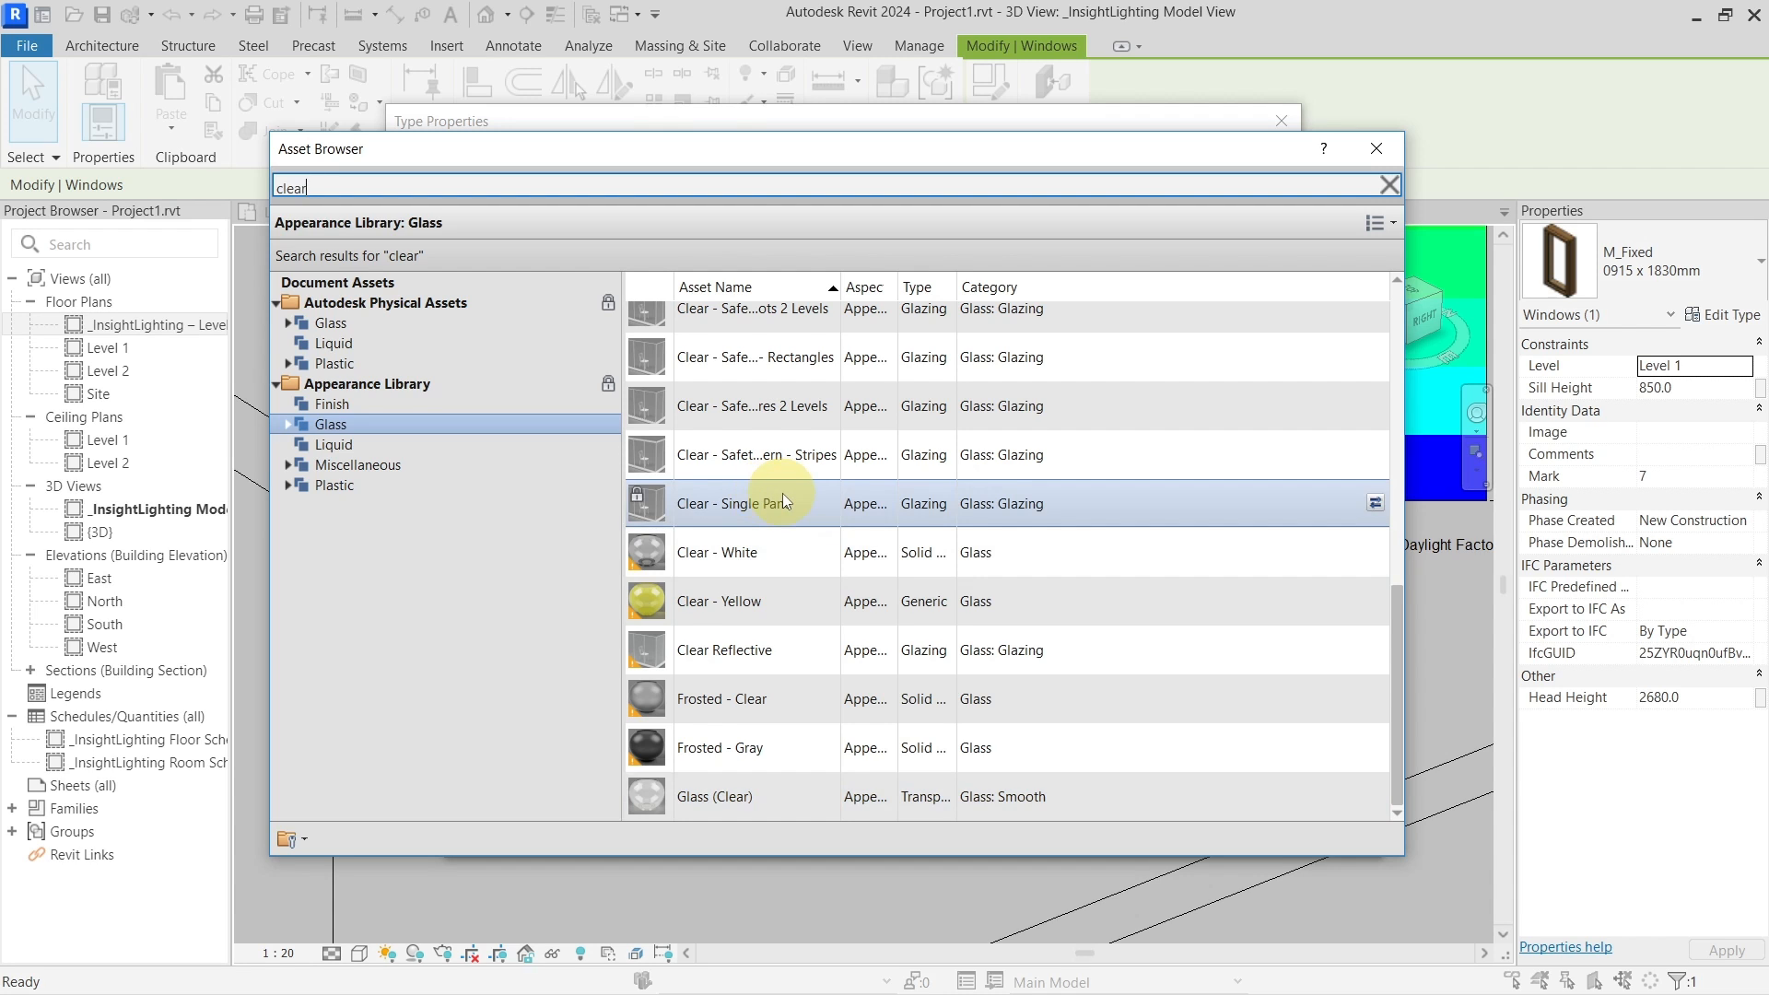
scroll(782, 494, "up", 4)
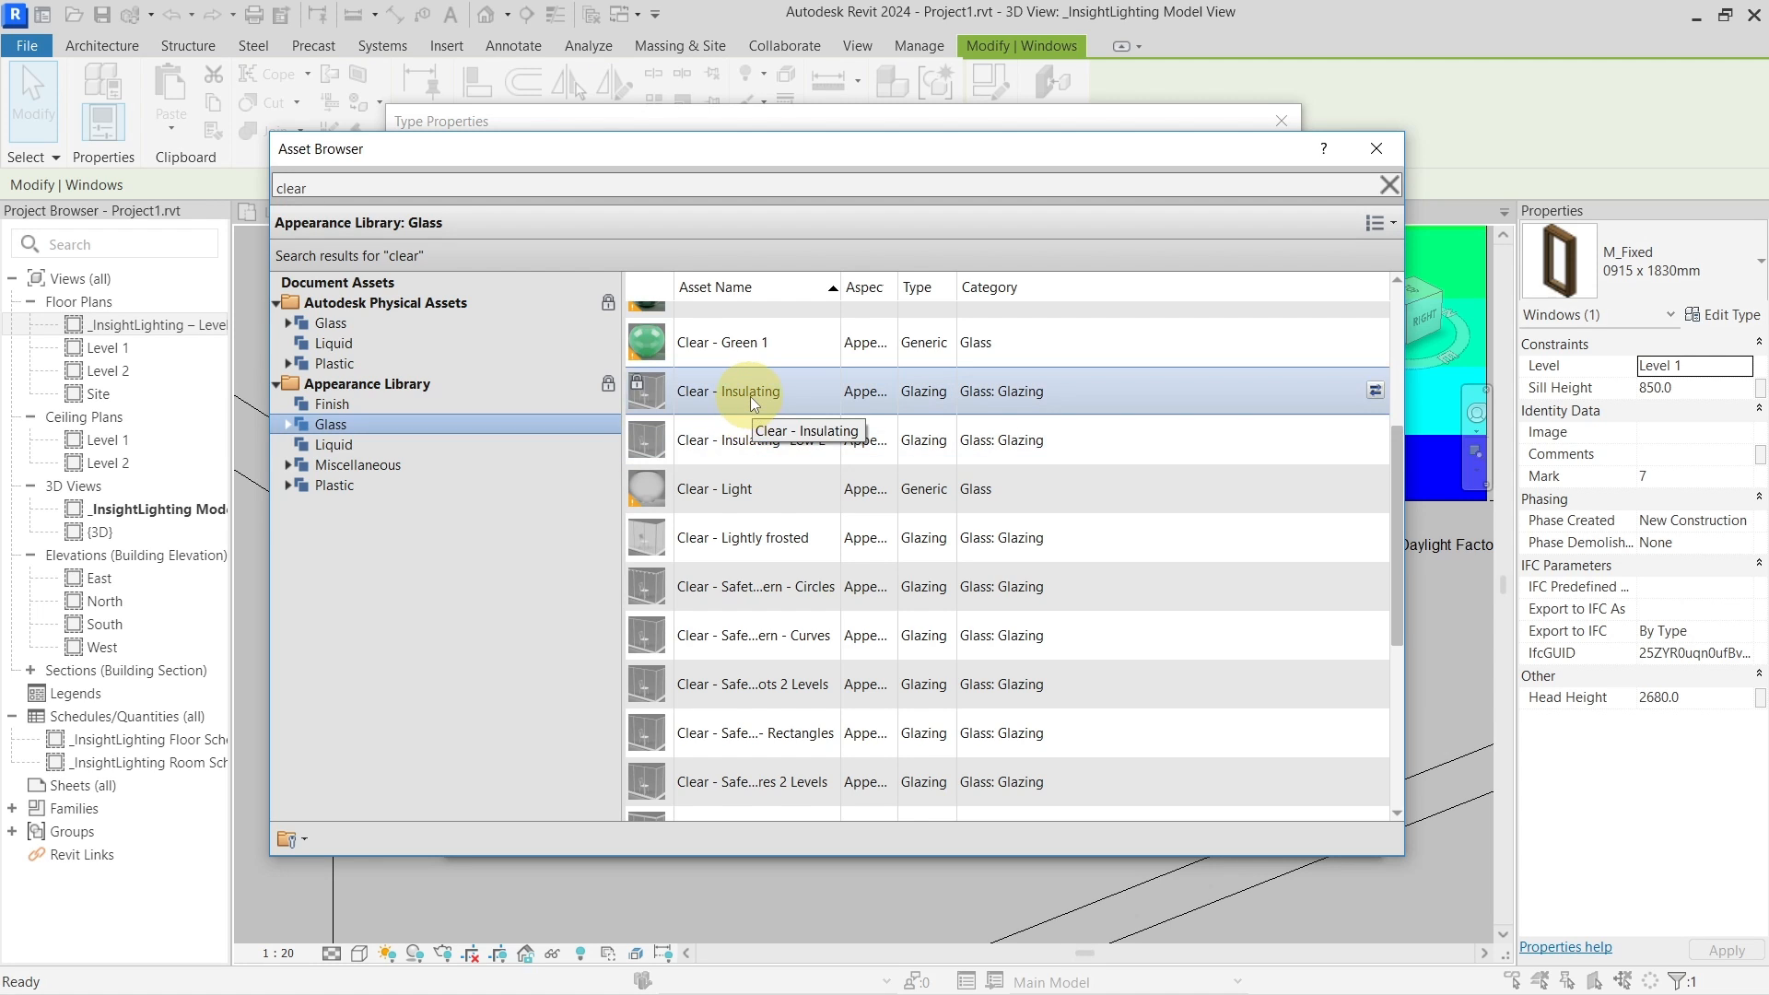
left_click(1376, 393)
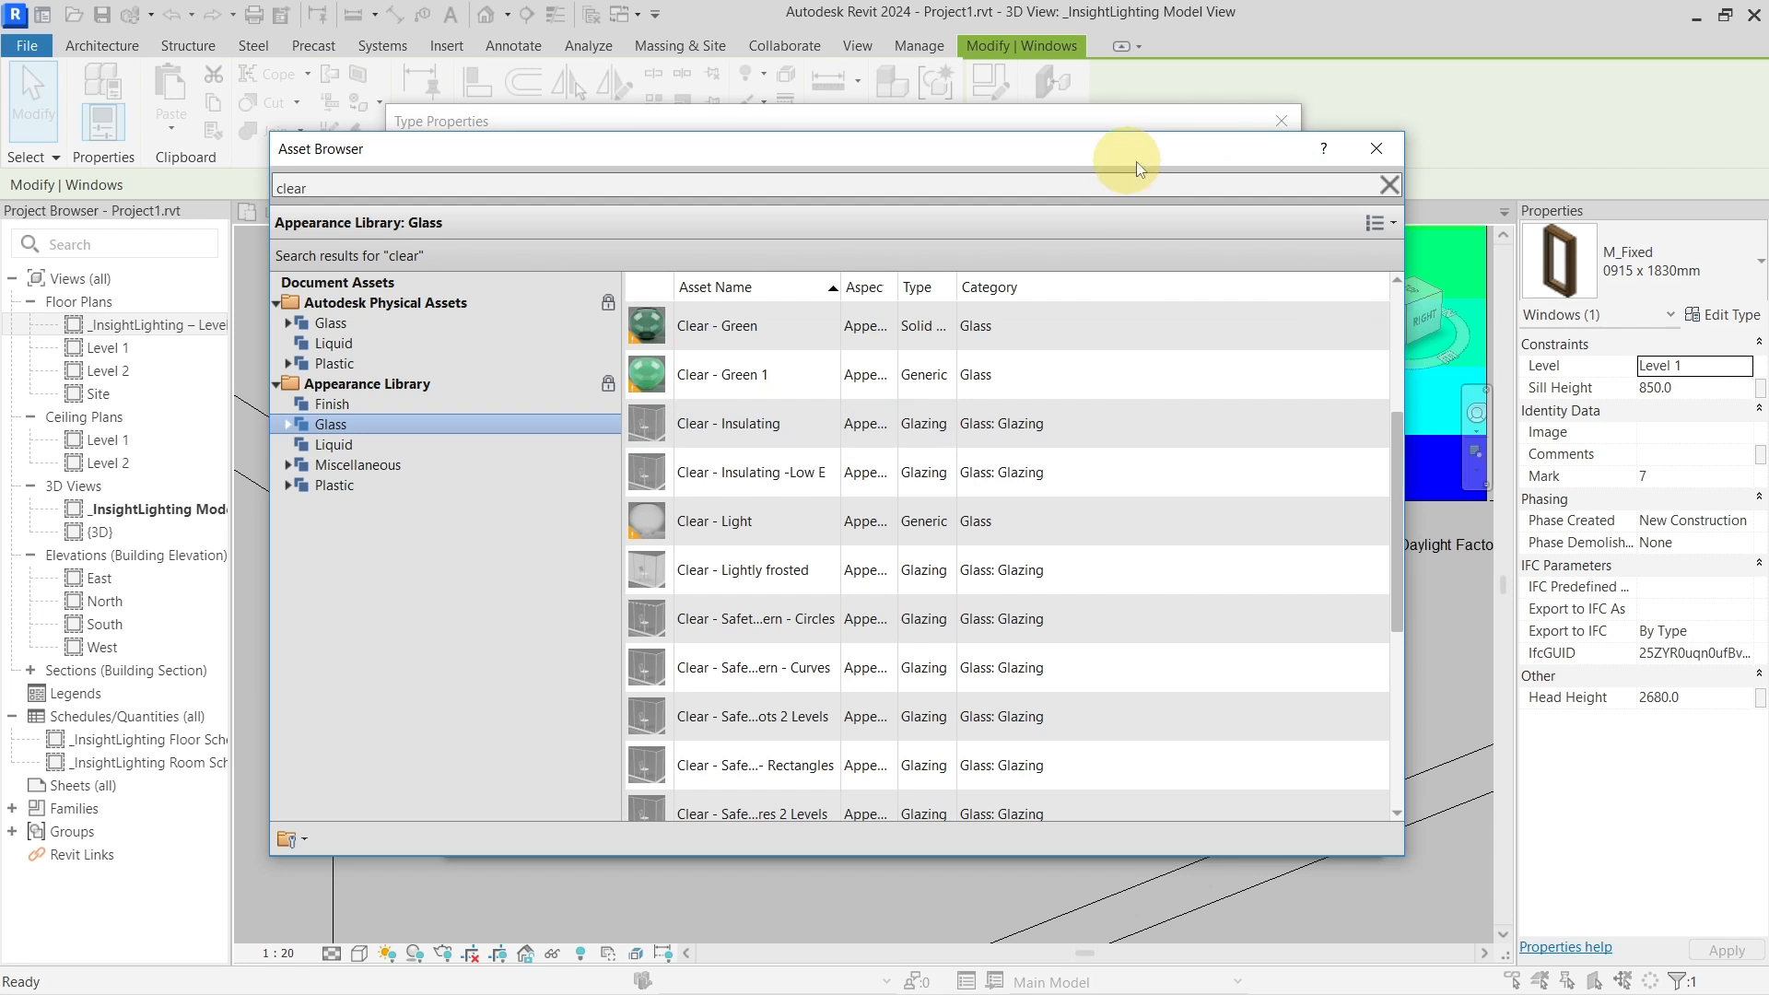
left_click(1377, 148)
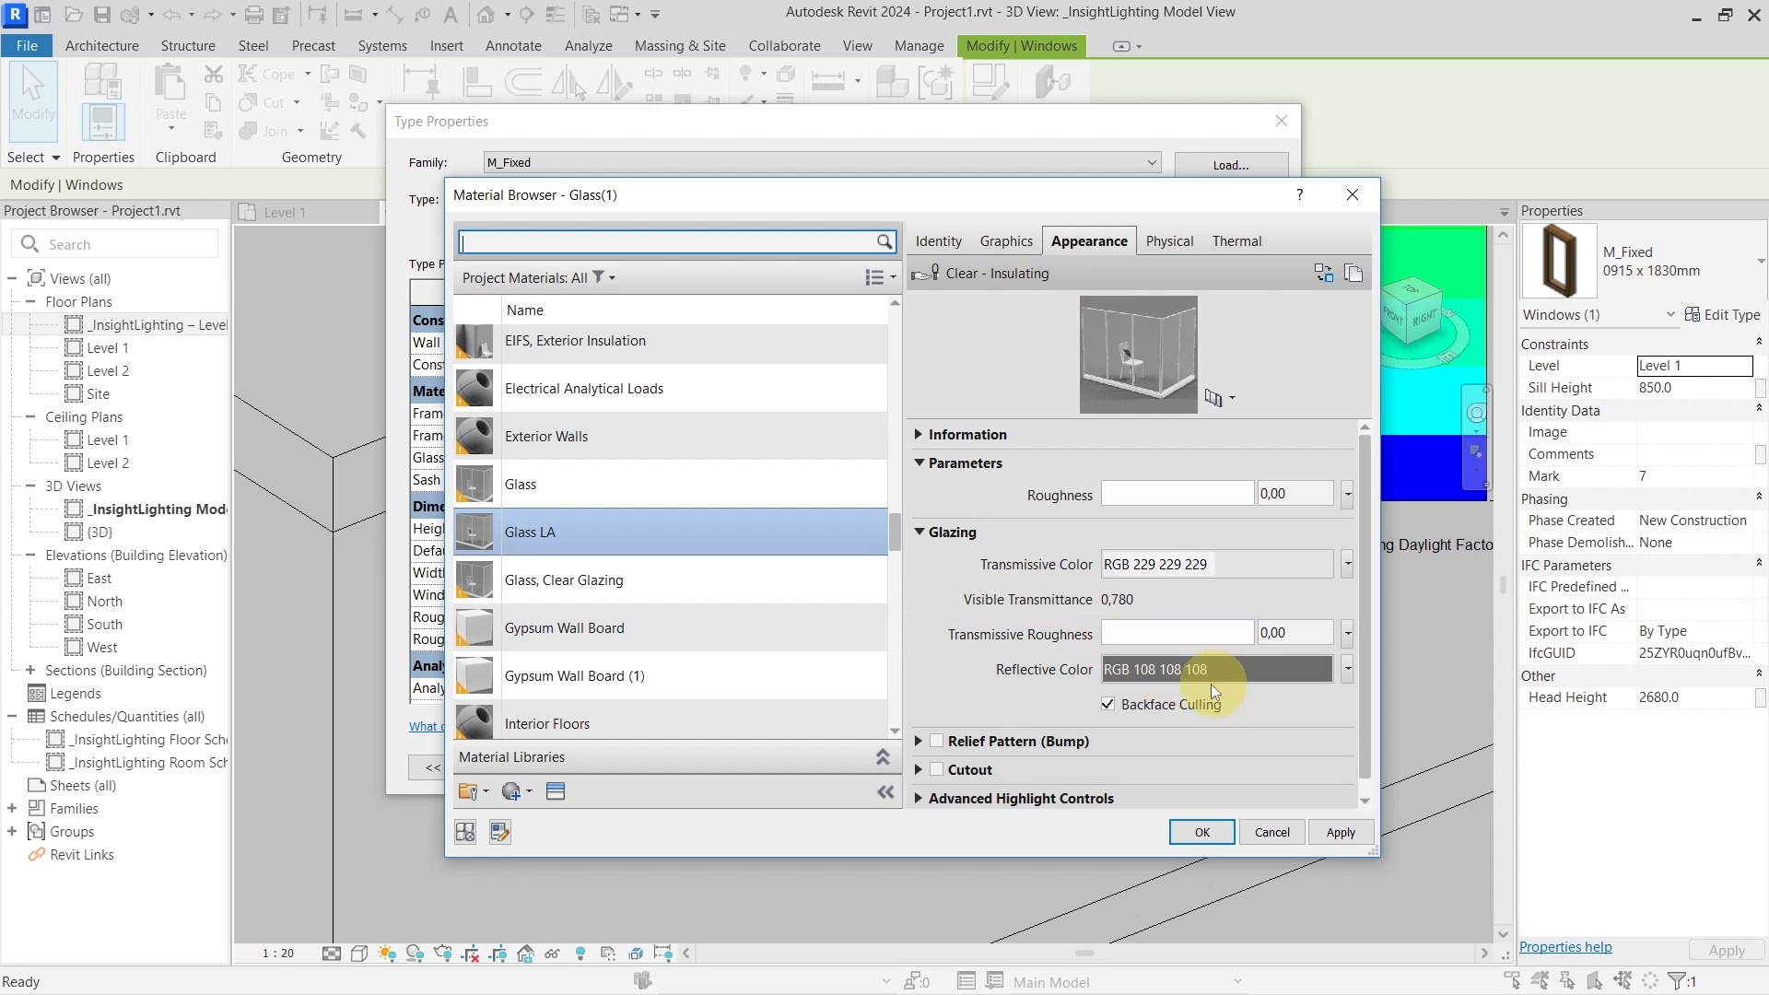
Try darker transmissive colours for Glass LA: grey 191, then grey 144
left_click(1247, 643)
scroll(1246, 639, "up", 1)
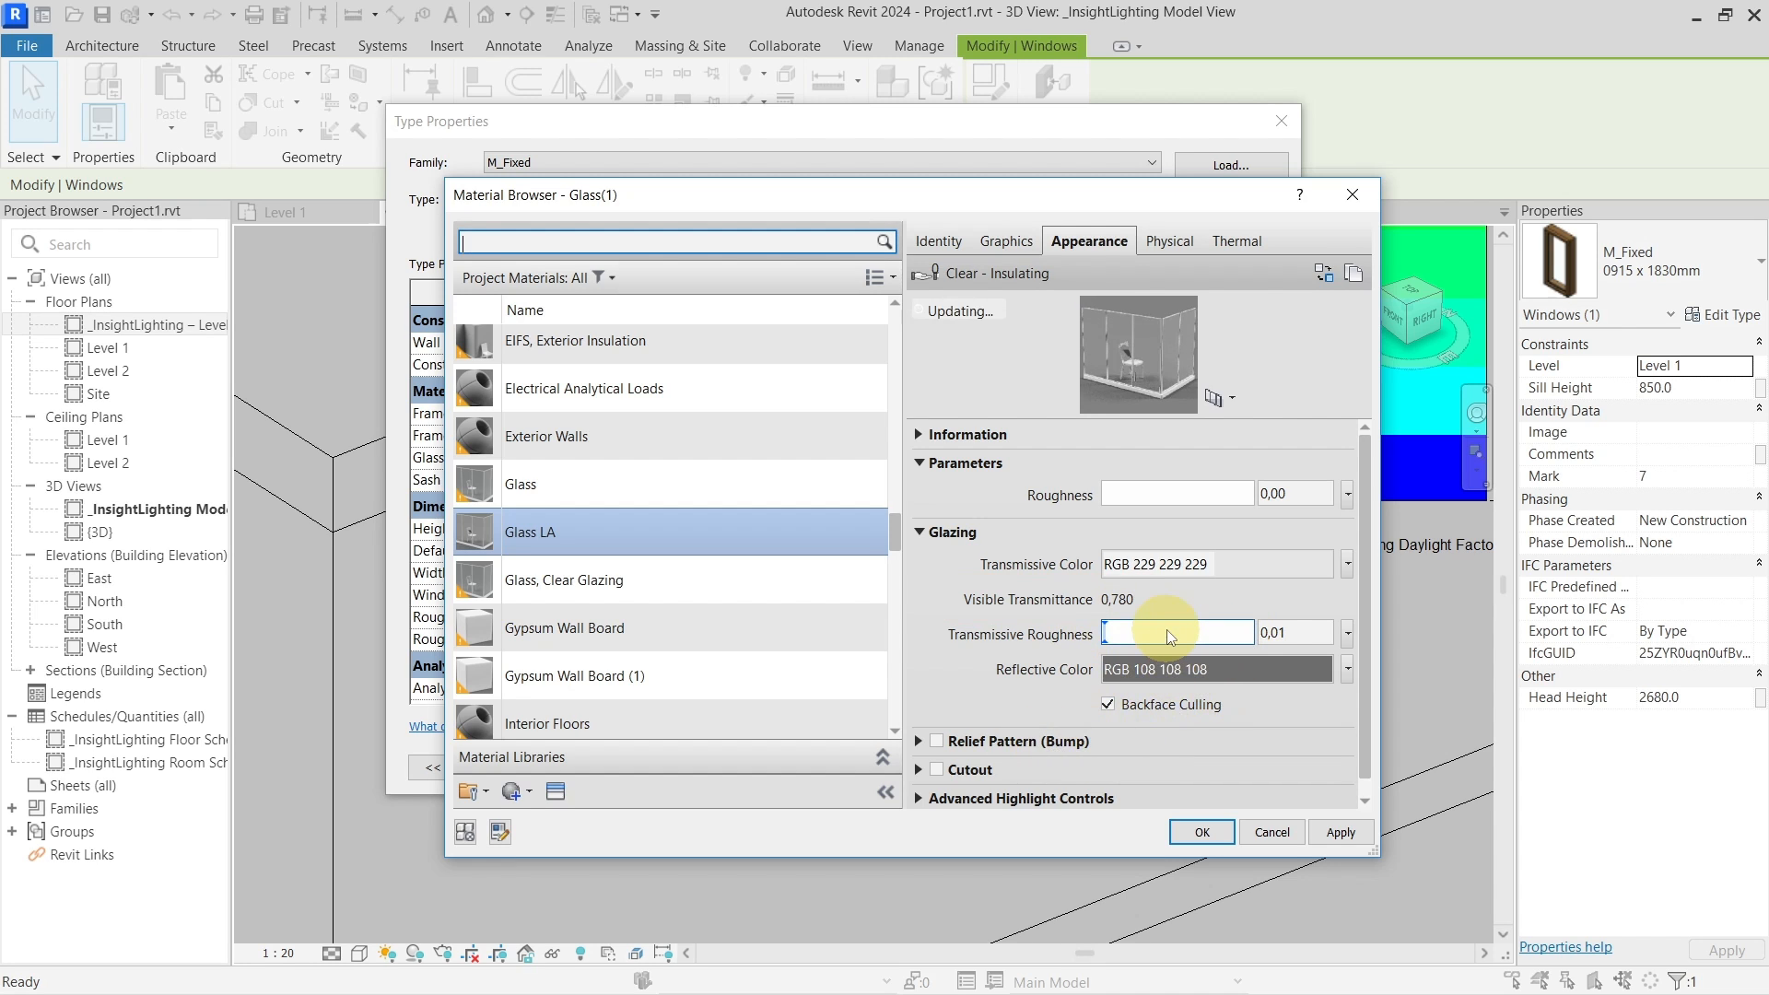
scroll(1166, 632, "down", 1)
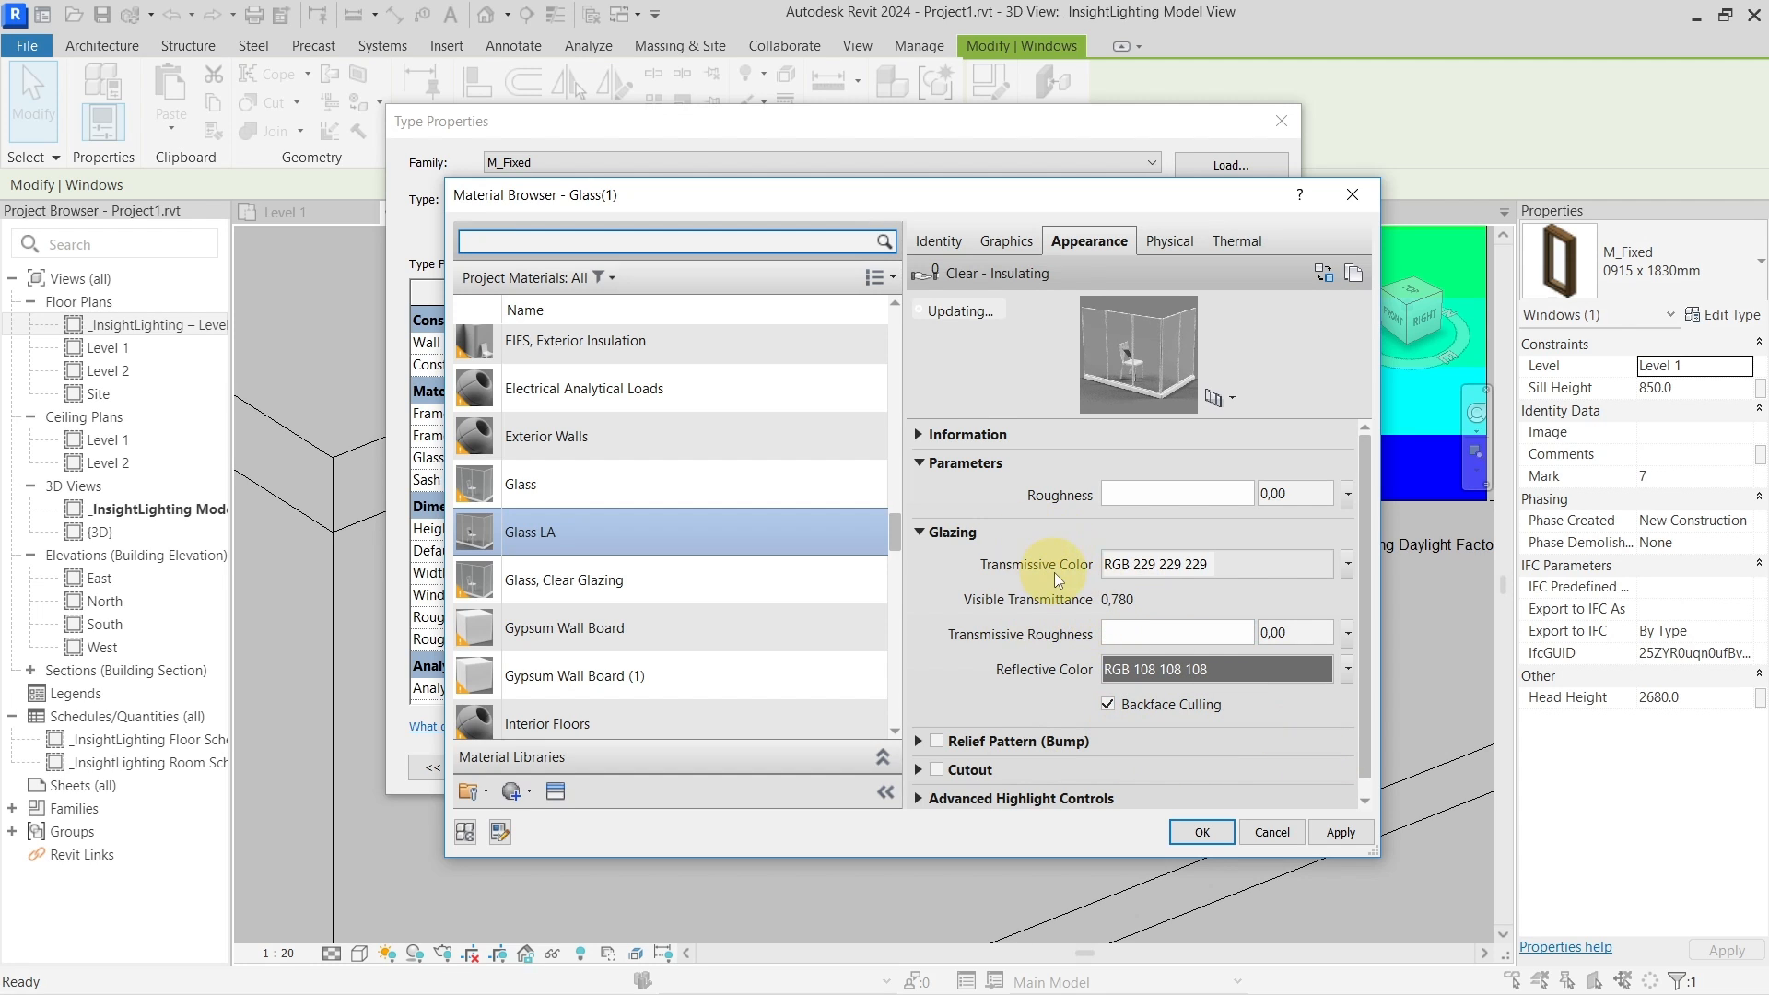
left_click(1207, 563)
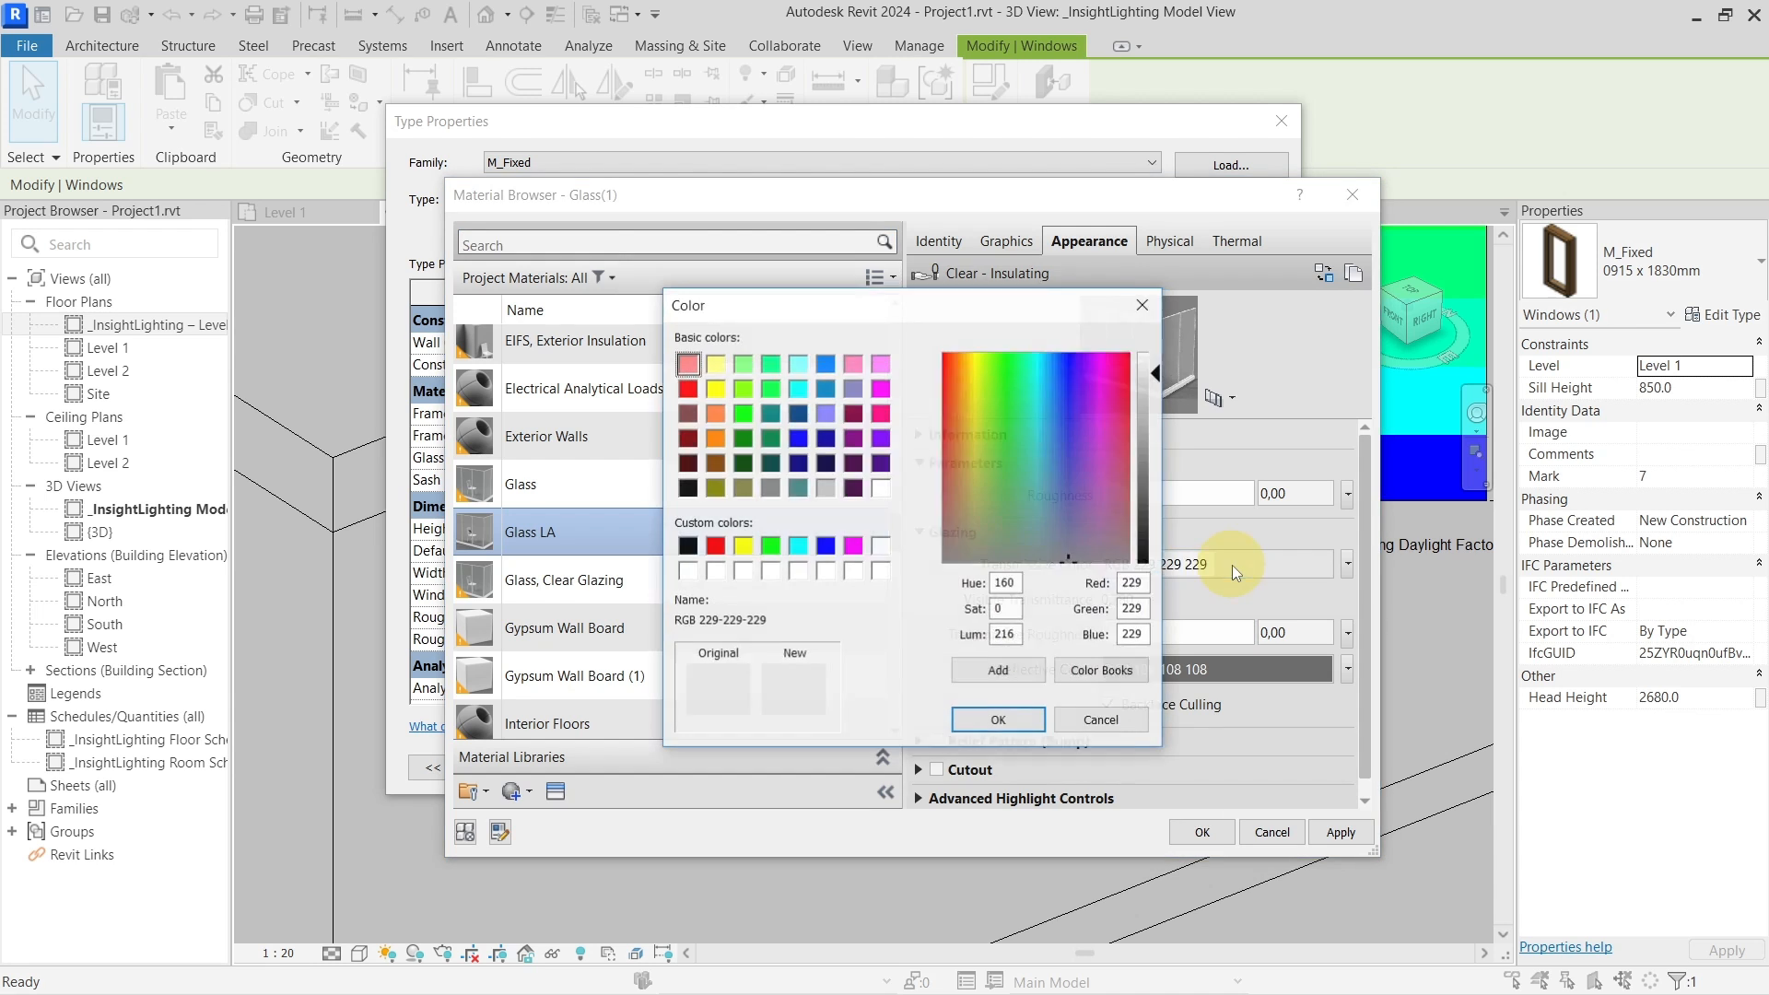
left_click_drag(1032, 309, 844, 291)
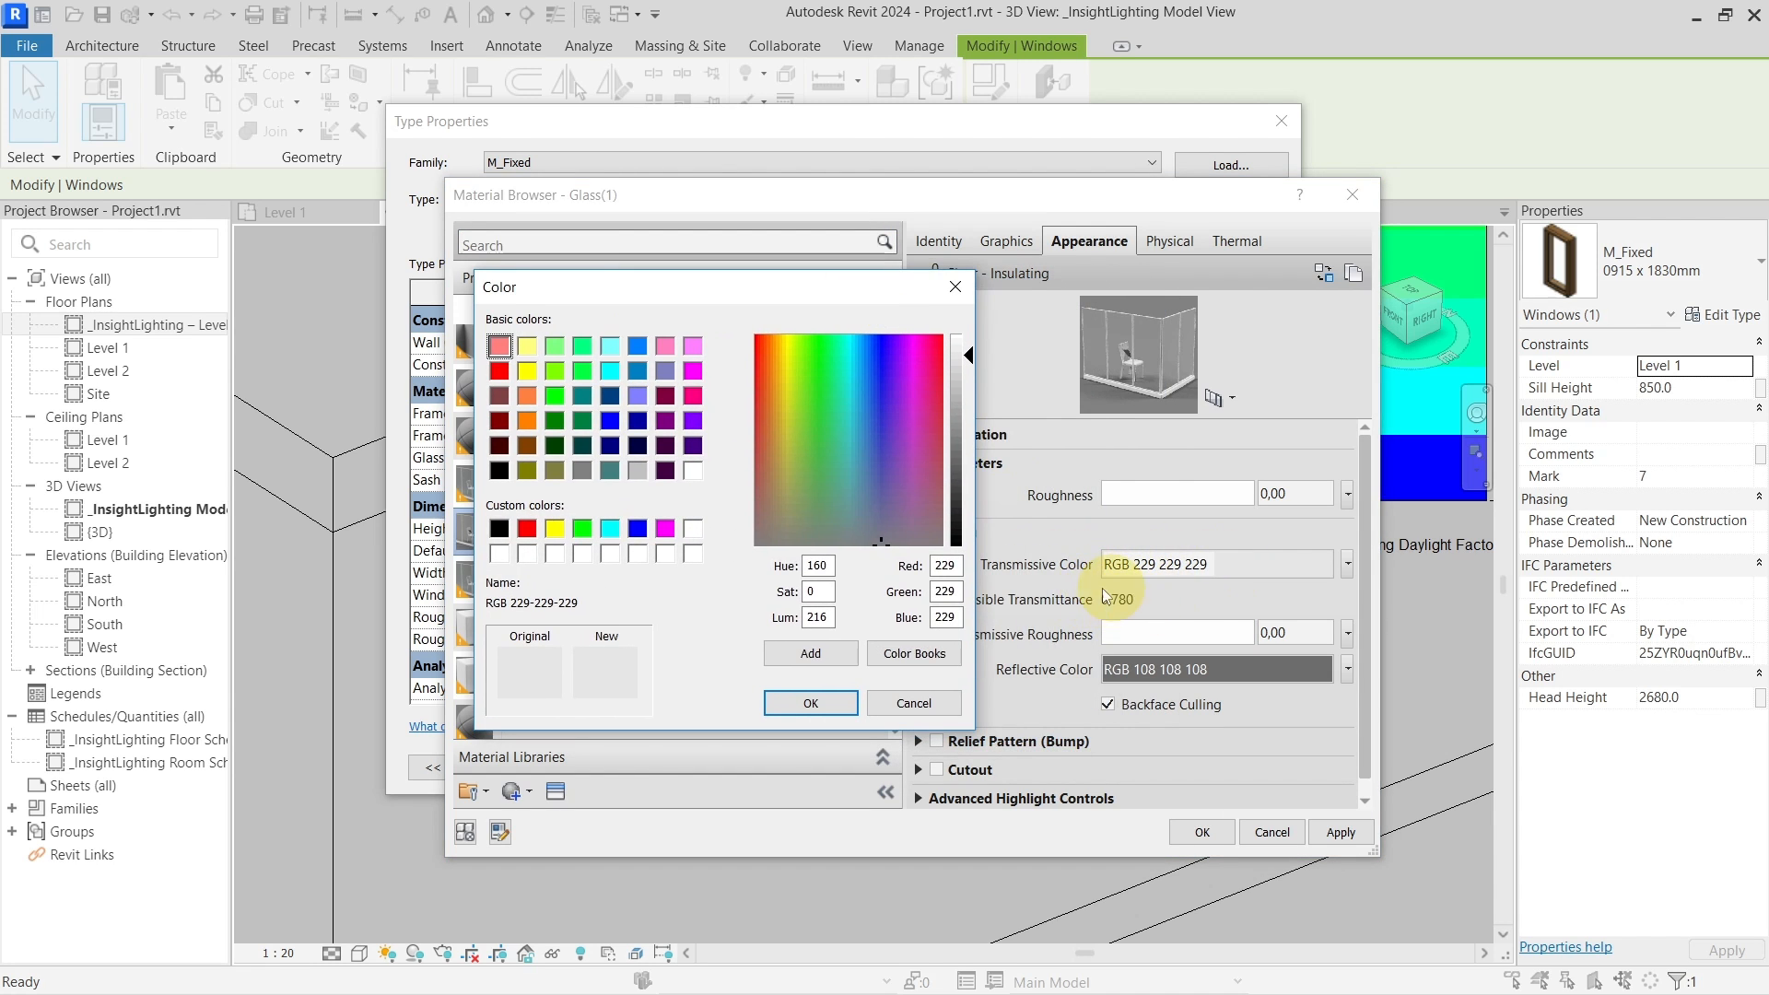
left_click_drag(967, 359, 971, 389)
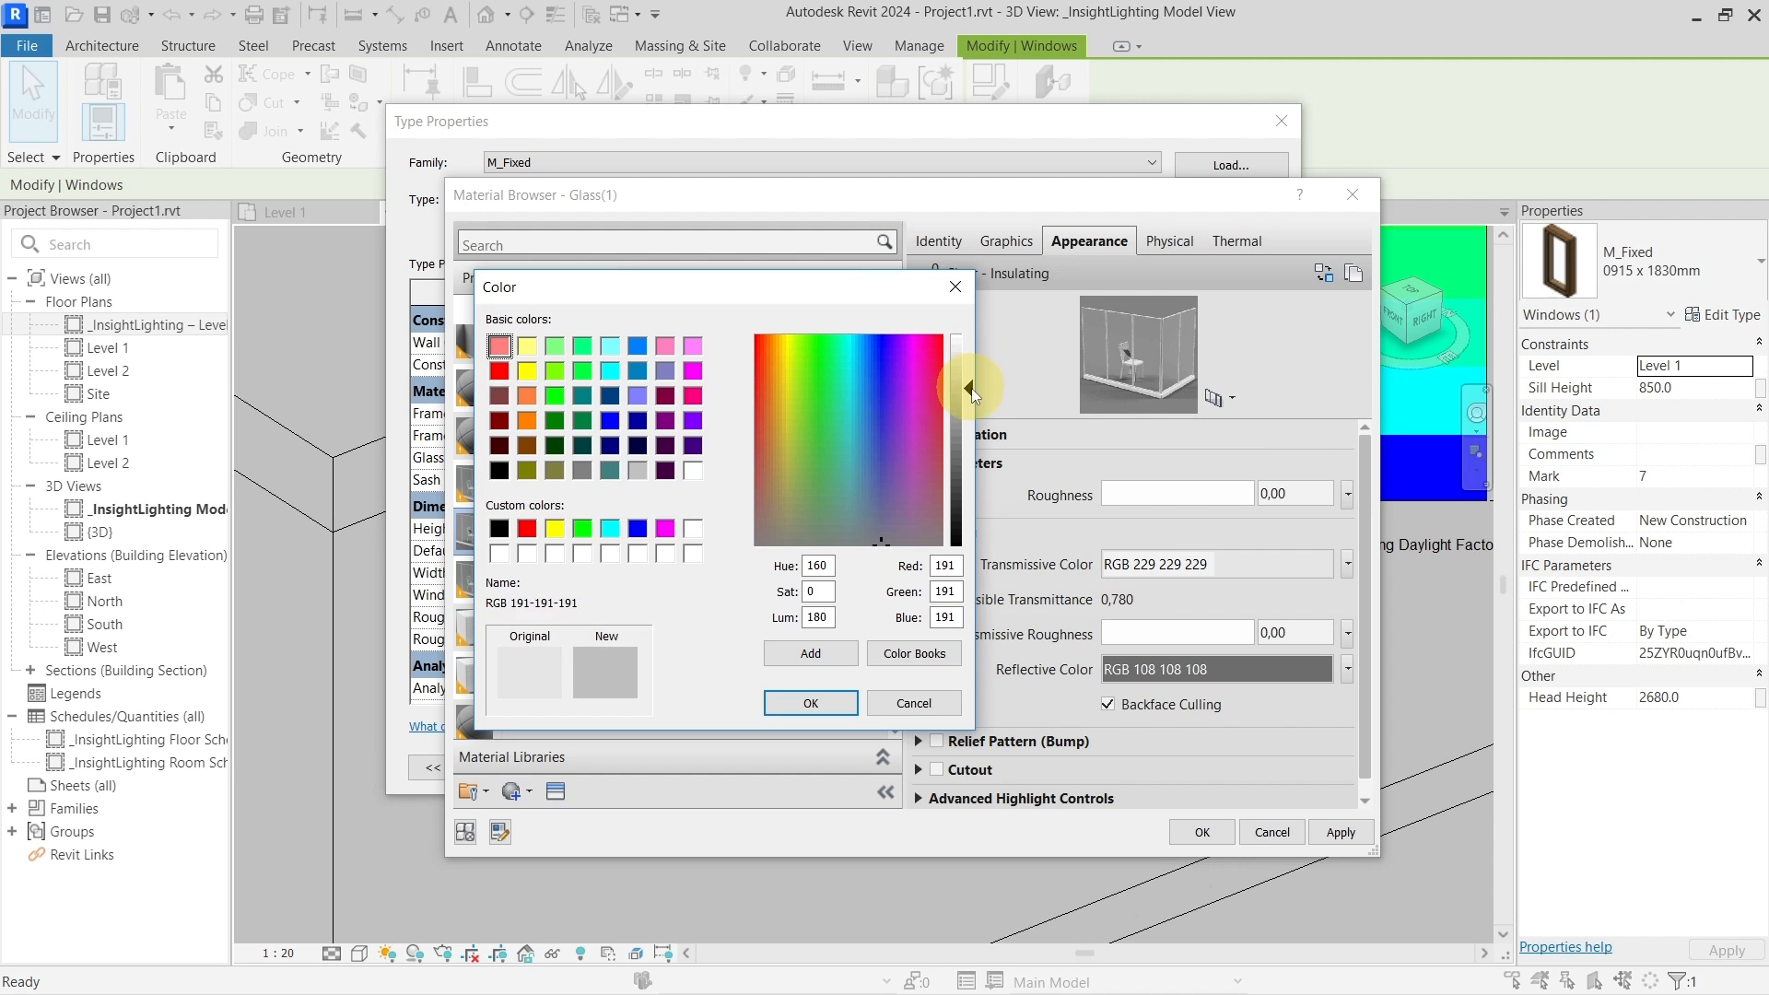
left_click(843, 700)
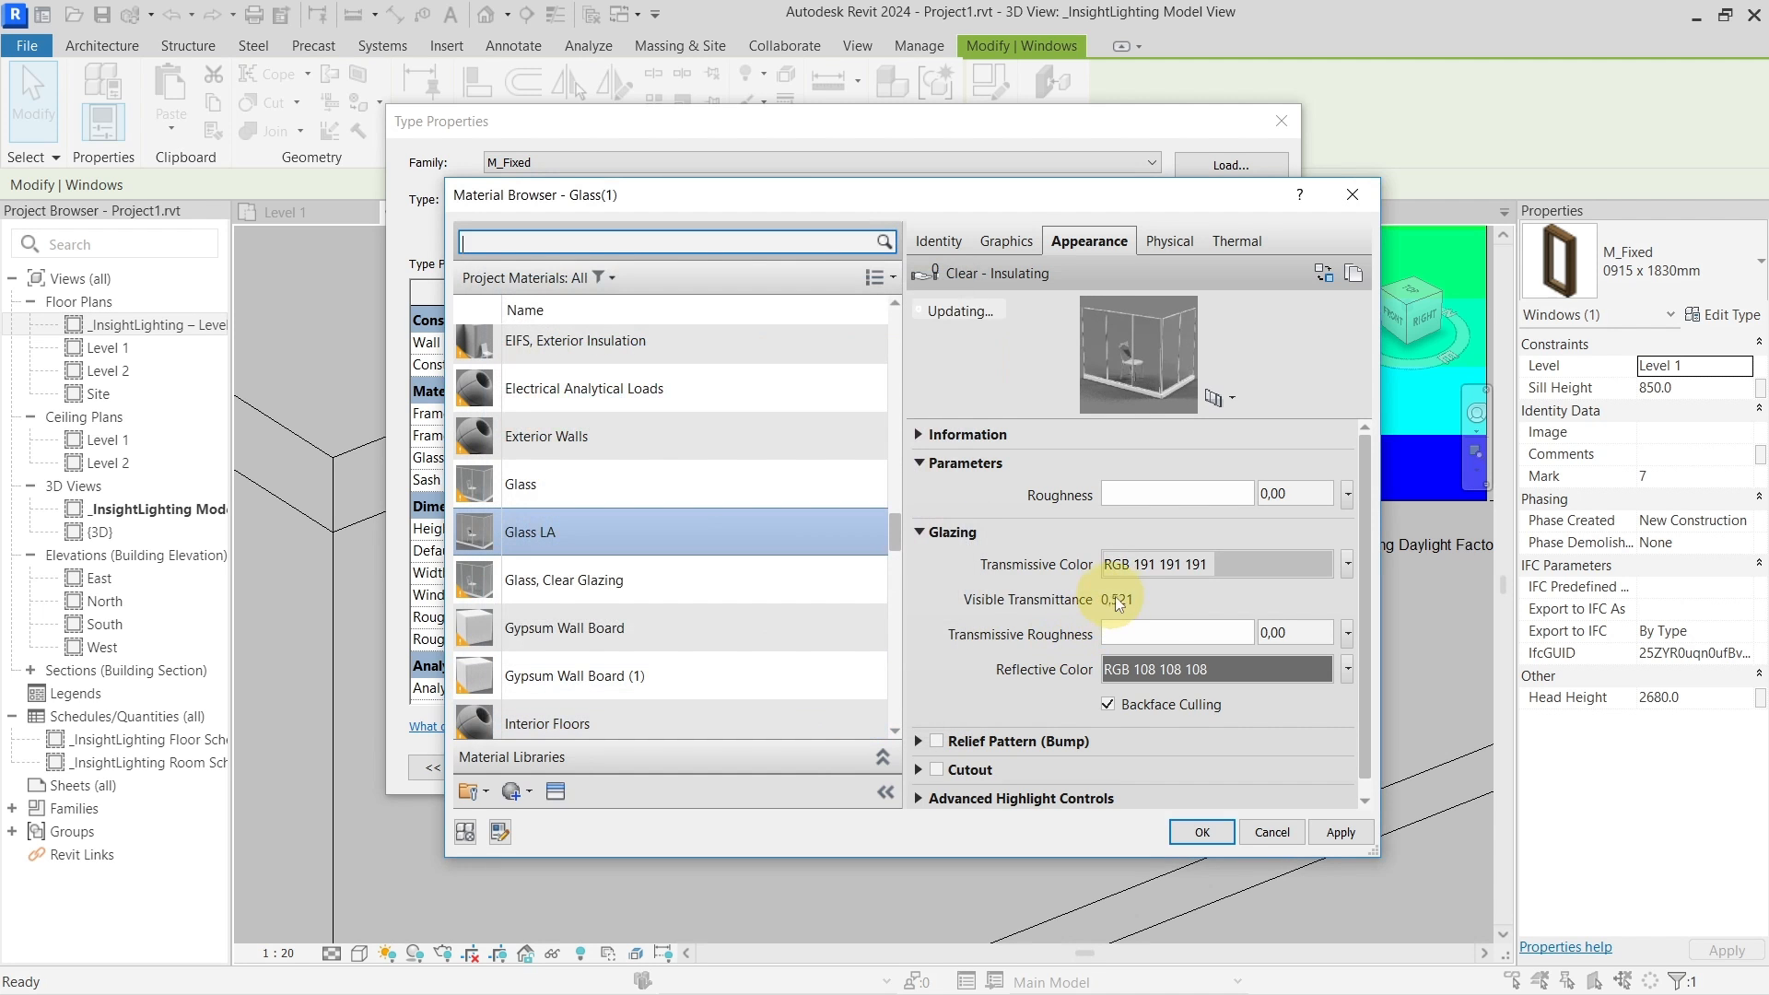
left_click(1223, 564)
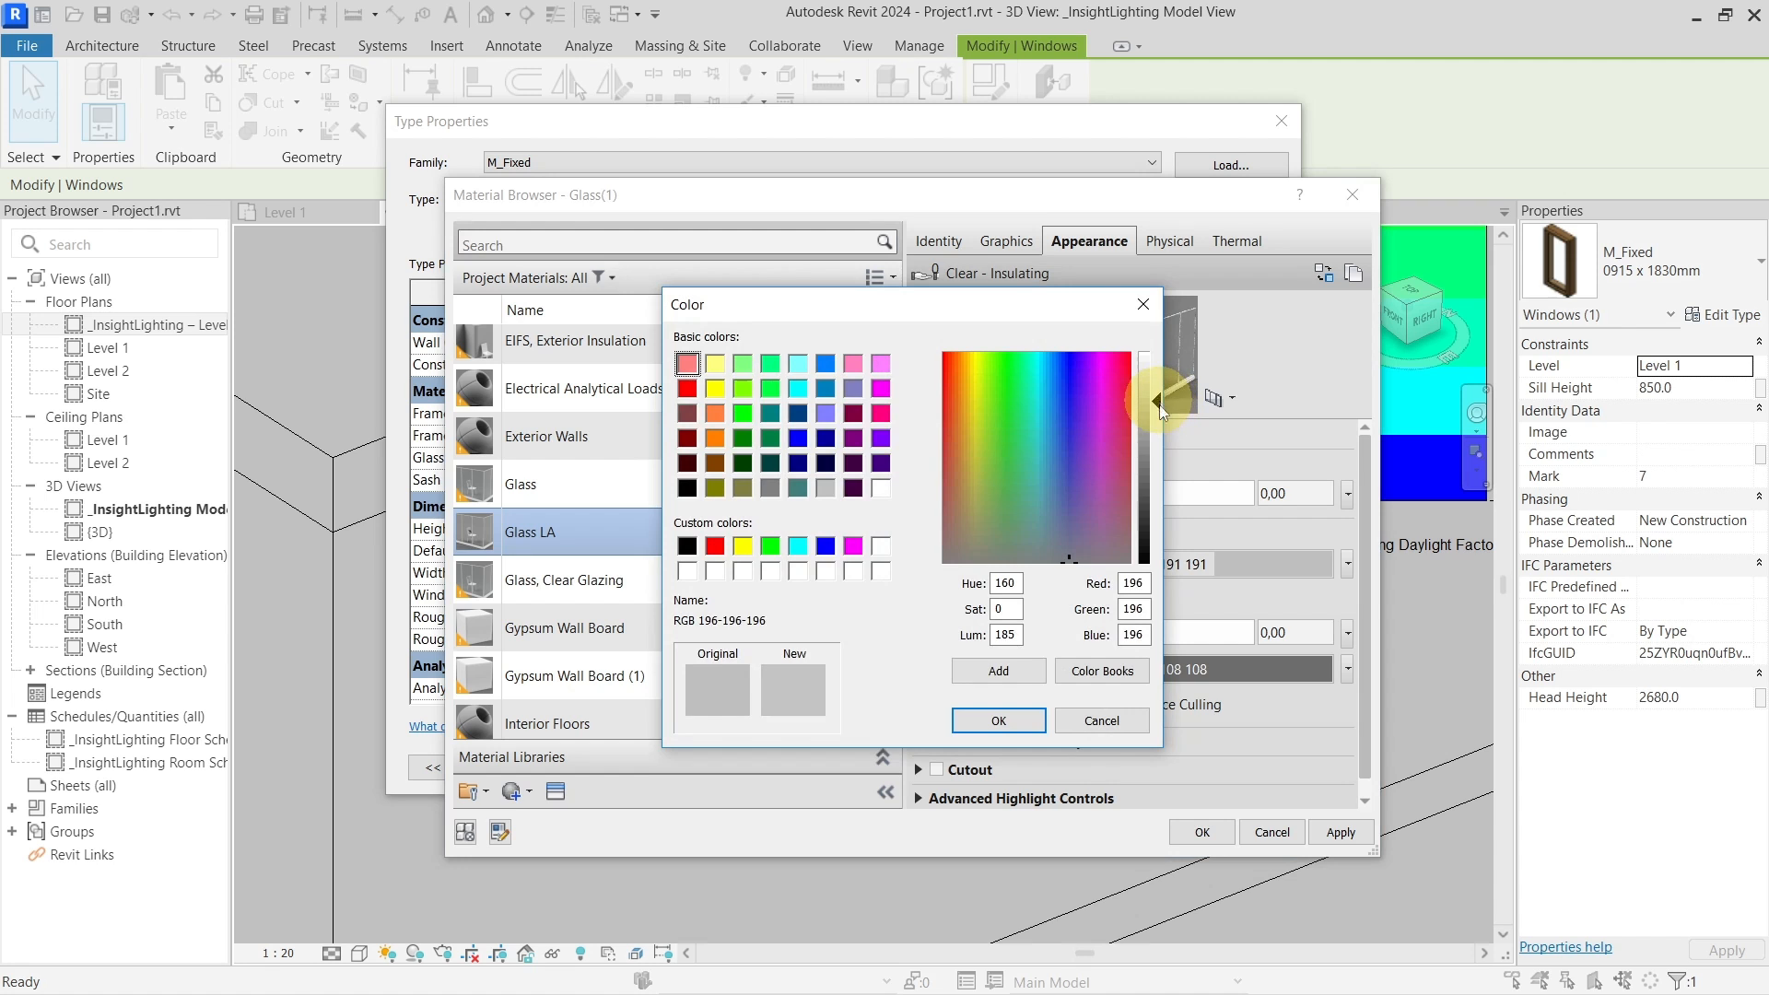
left_click_drag(1157, 406, 1157, 445)
left_click(1022, 720)
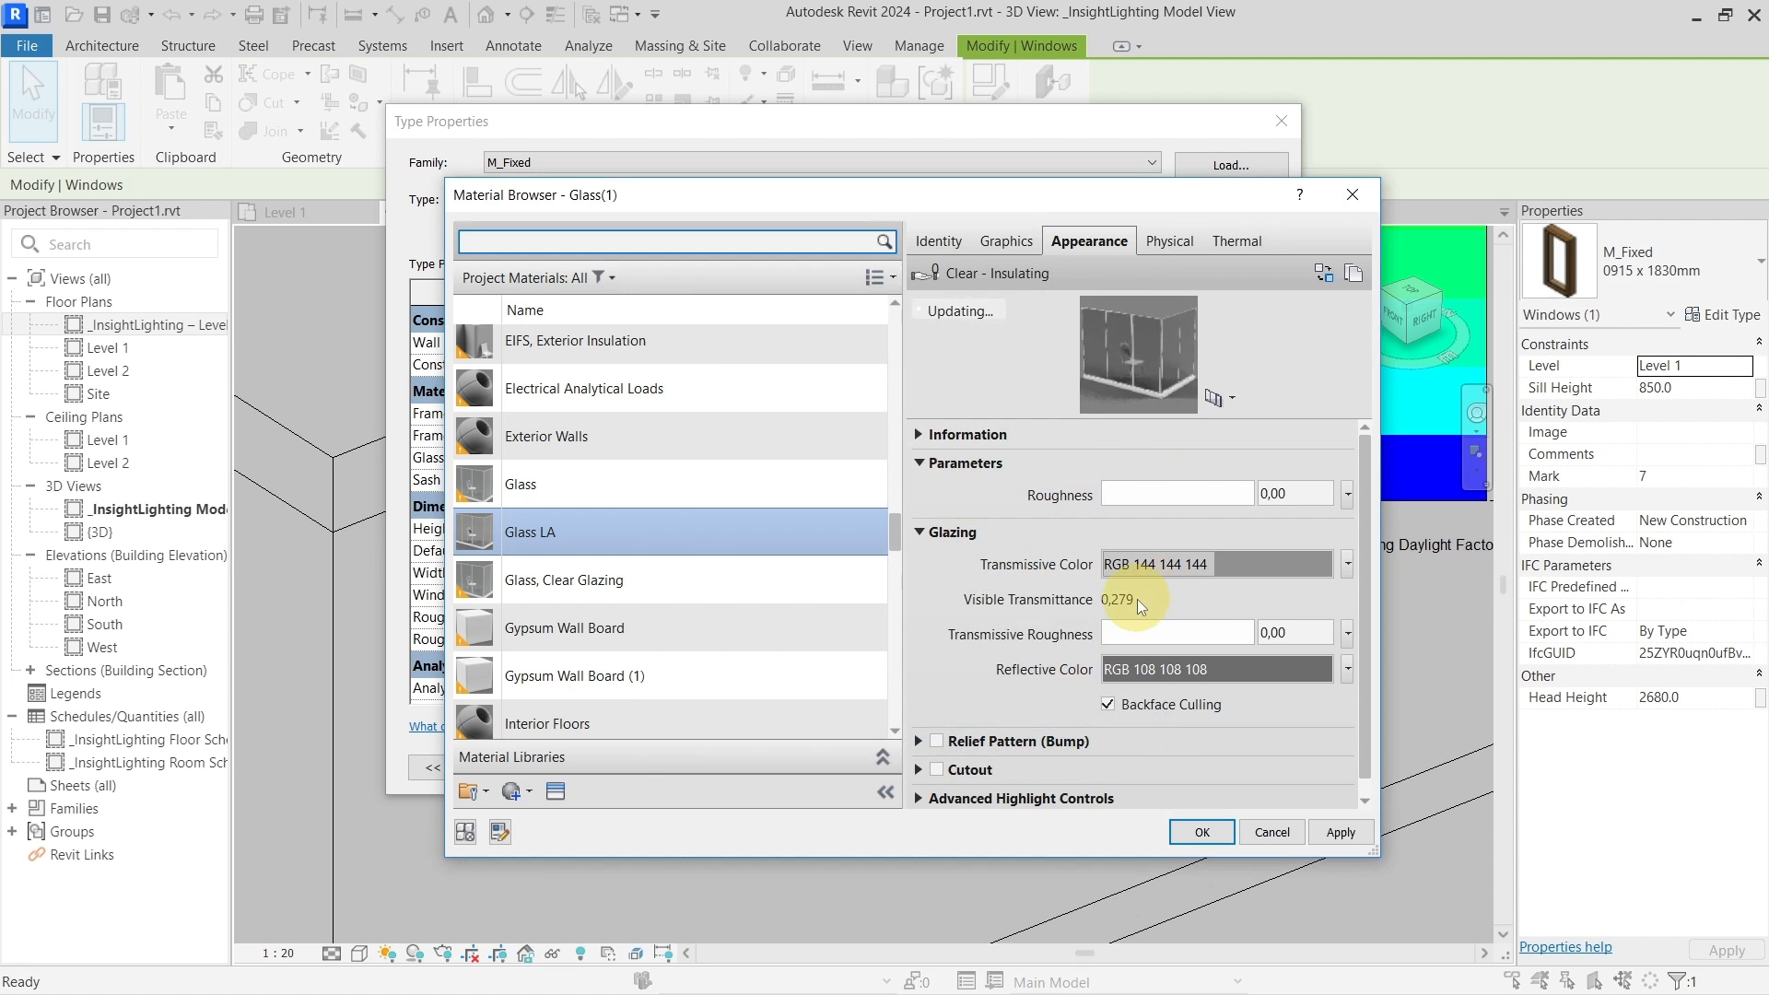
Try a lighter grey 189, then settle on transmissive colour RGB 229 229 229
left_click(1229, 566)
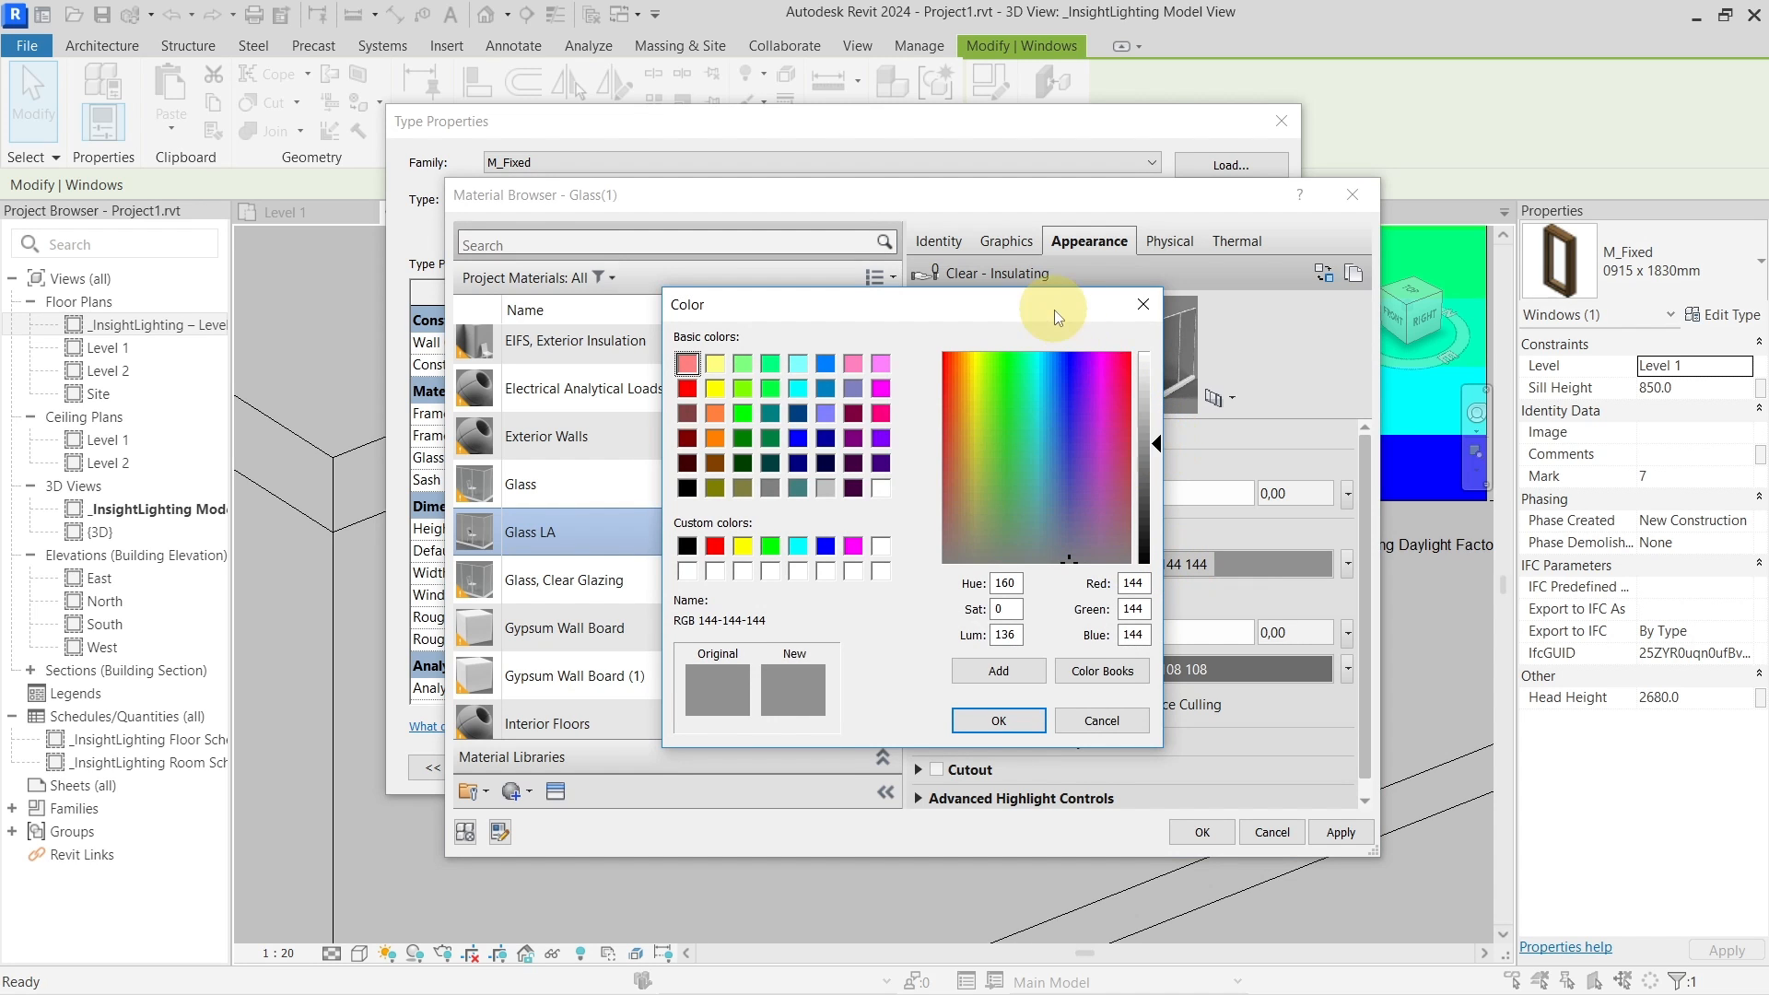
left_click_drag(1054, 305, 744, 238)
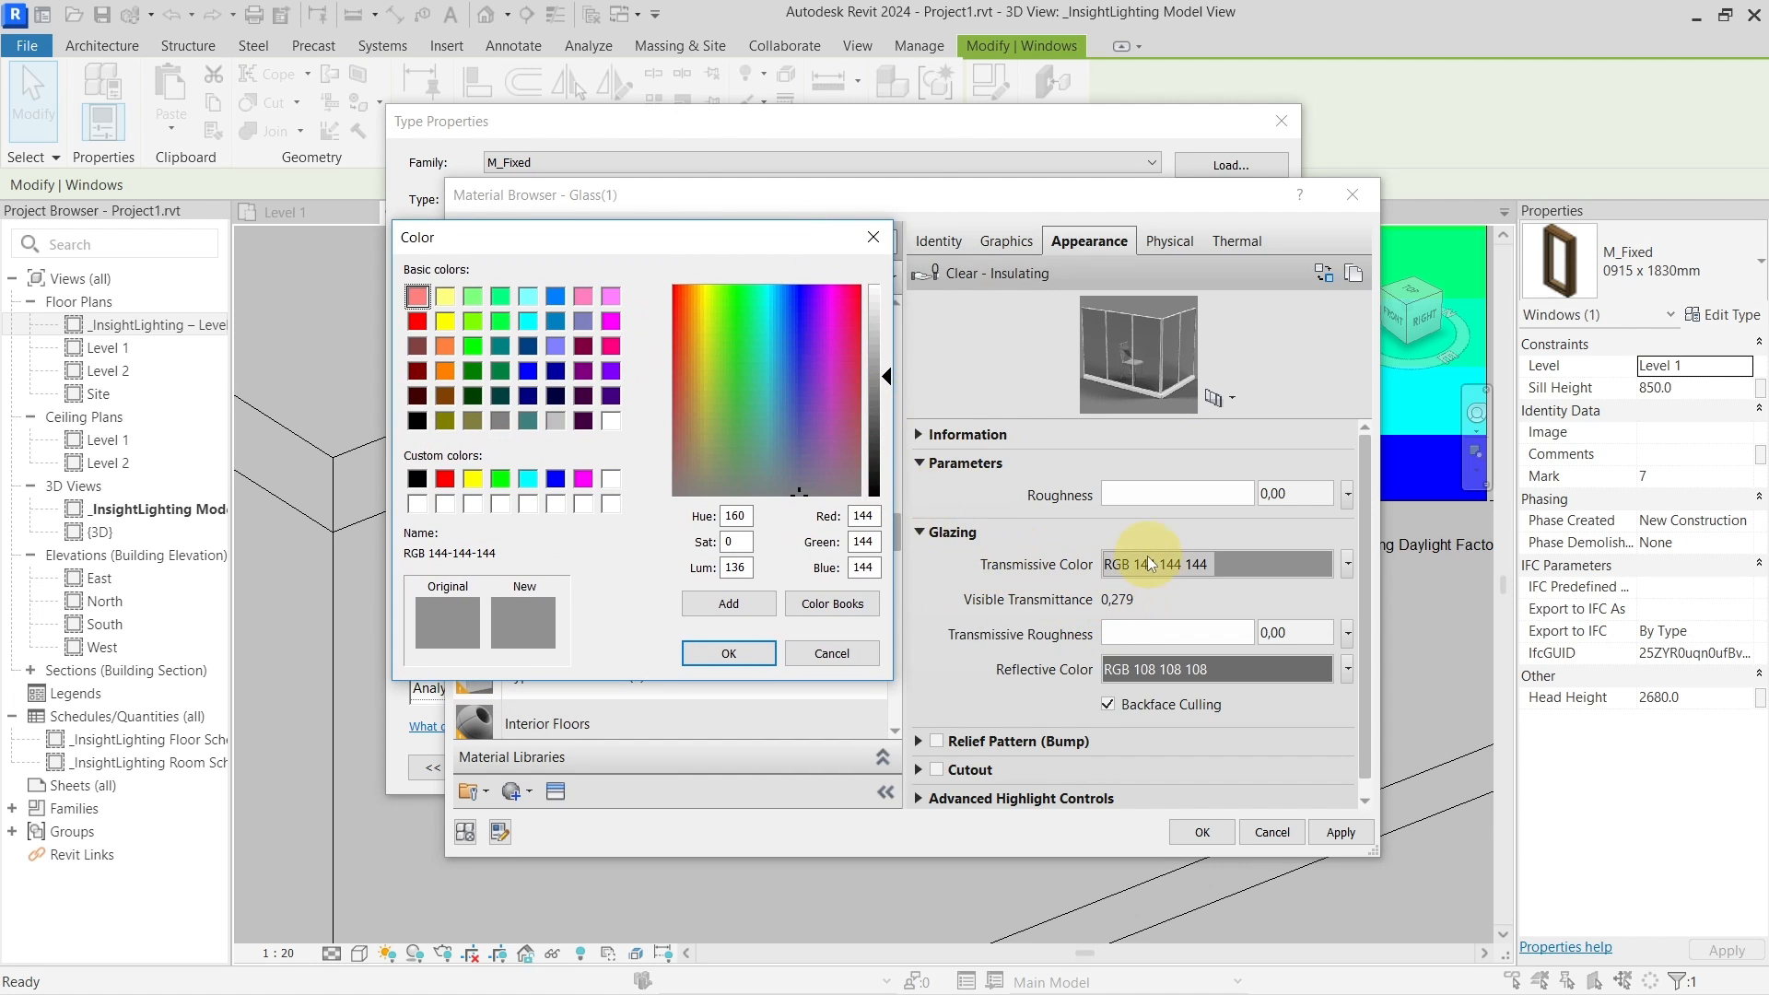
left_click_drag(892, 374, 890, 343)
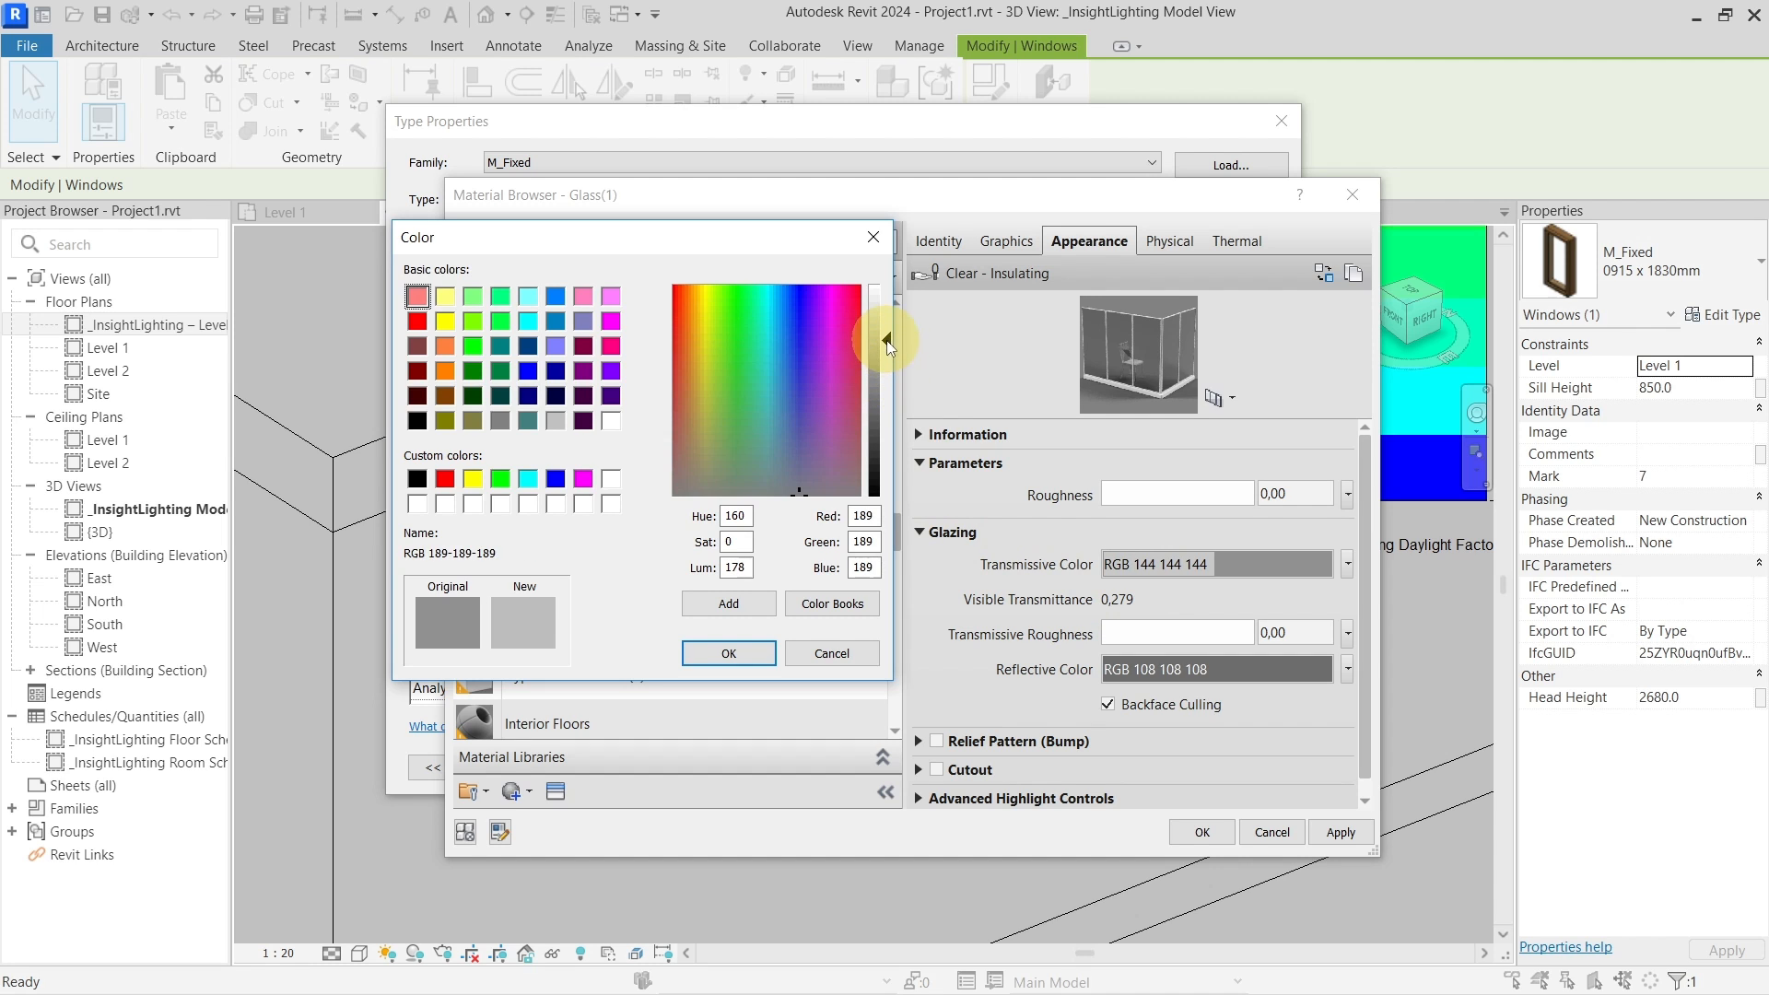
left_click(745, 653)
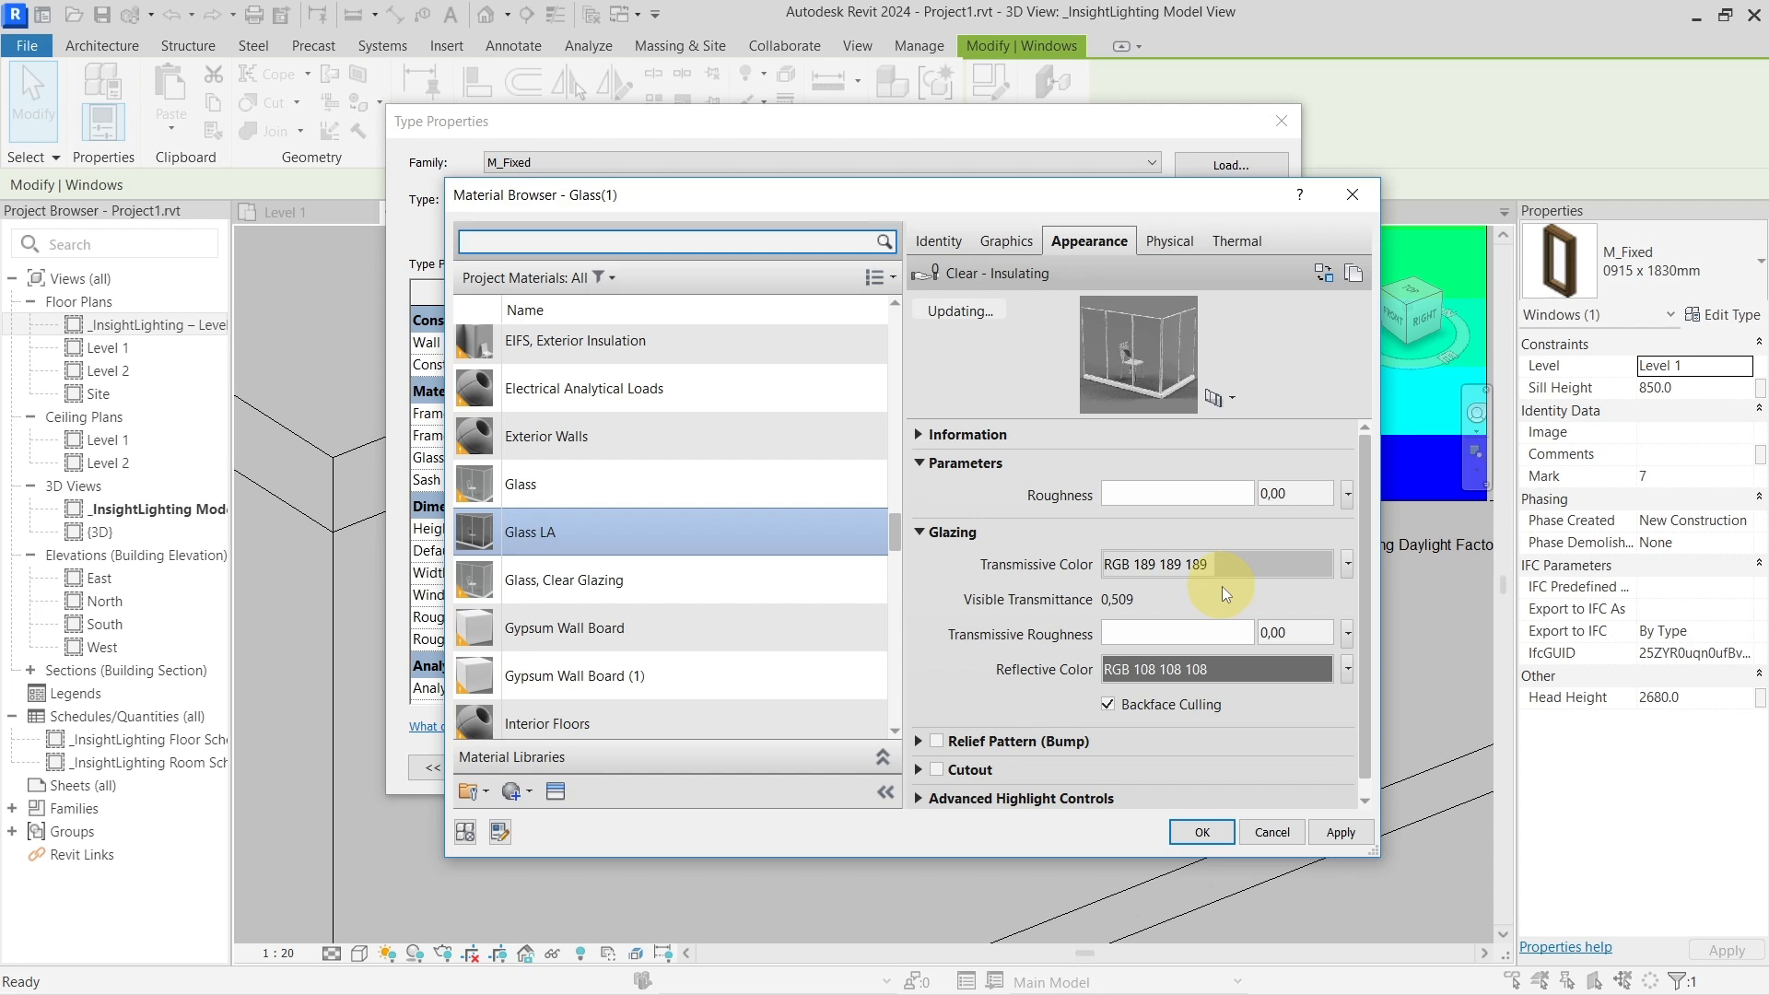
scroll(1187, 710, "down", 1)
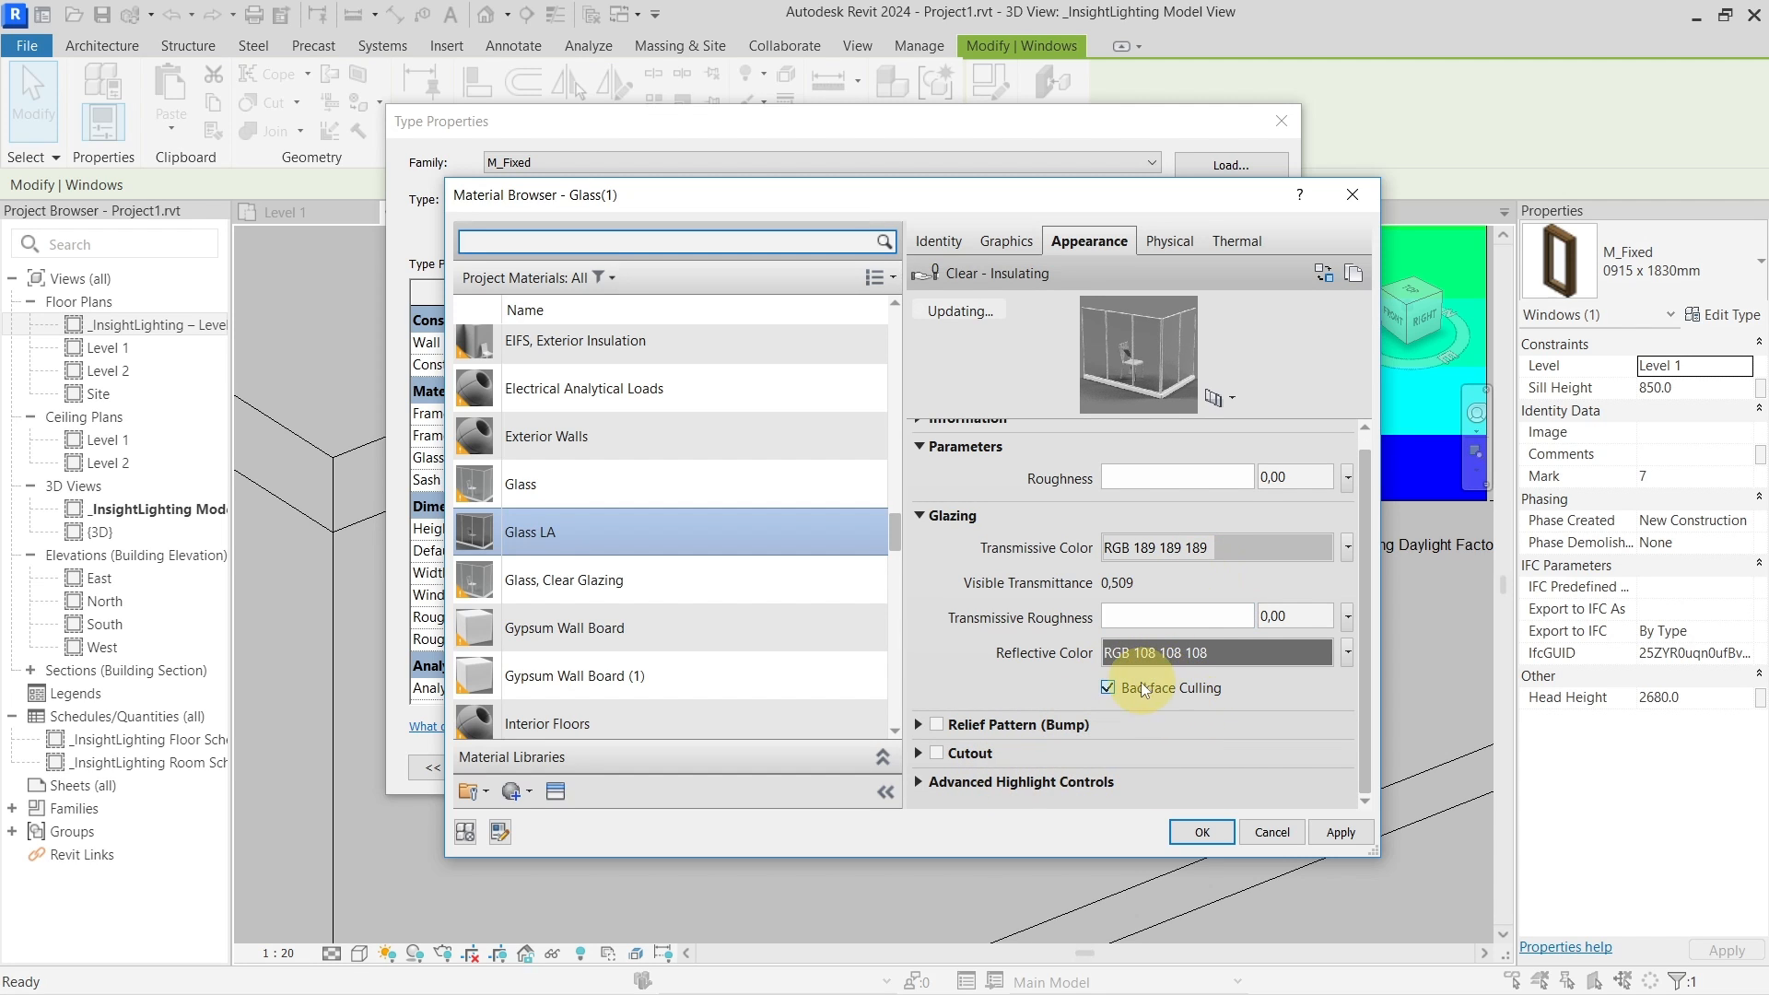
left_click(1113, 612)
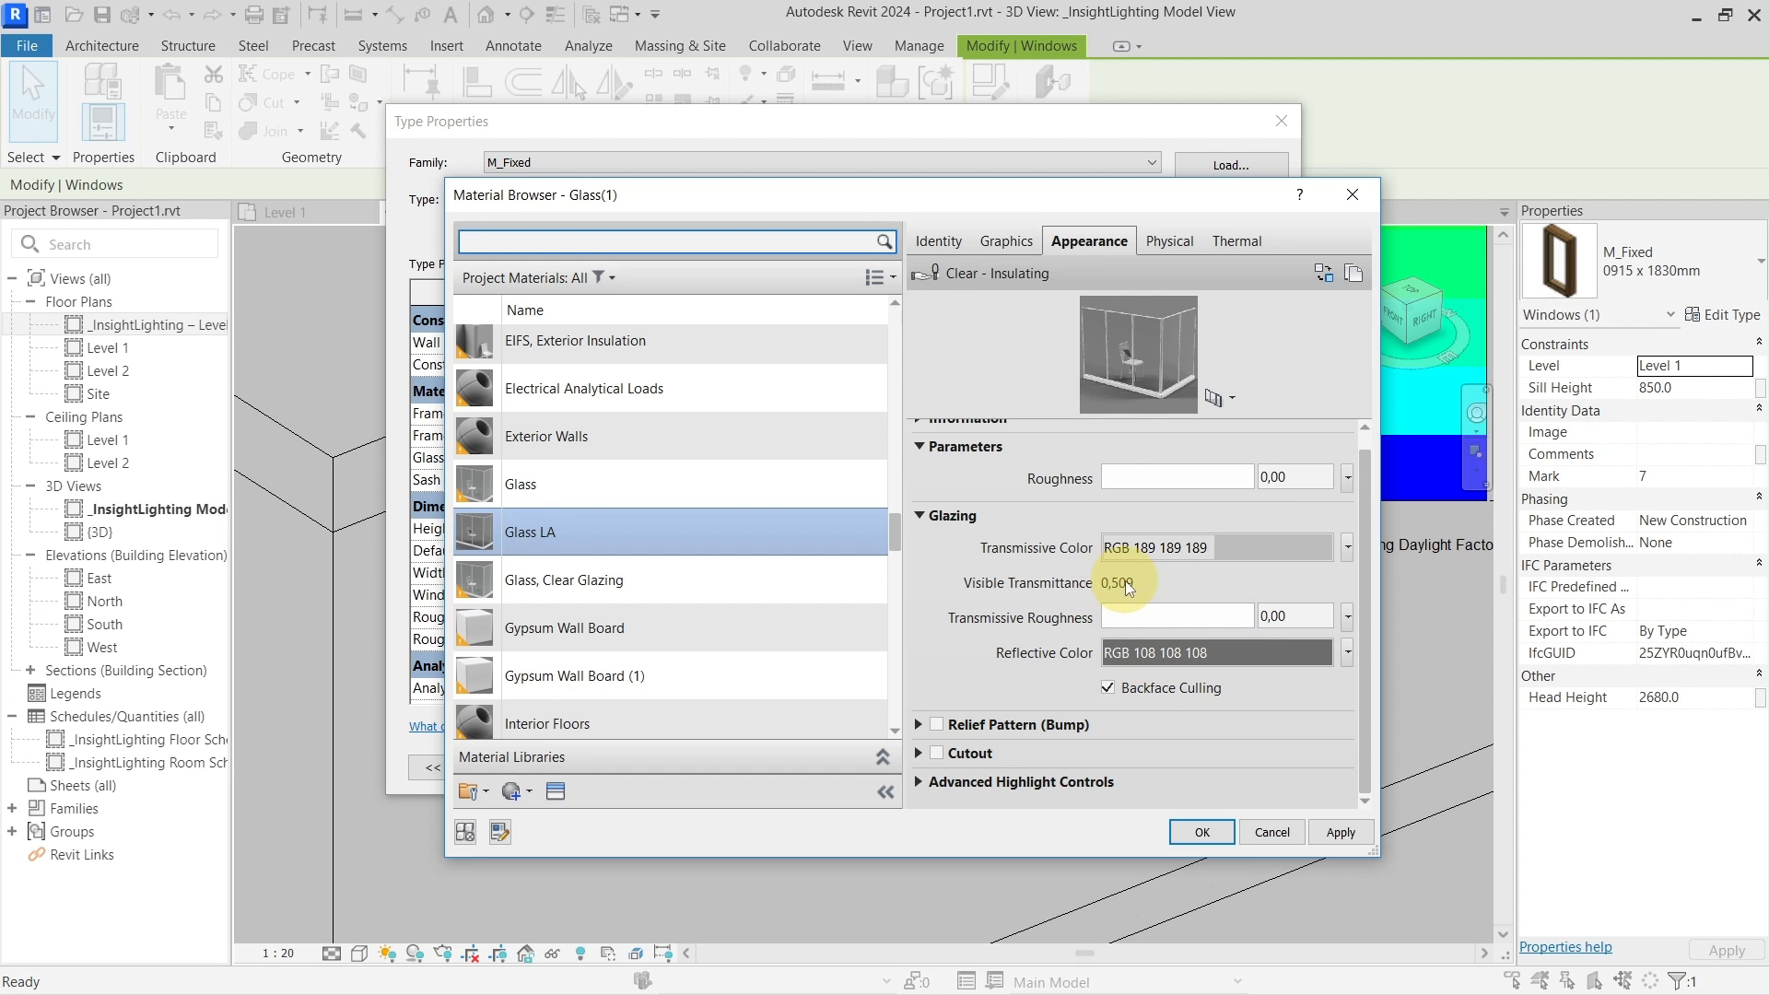
left_click(1198, 550)
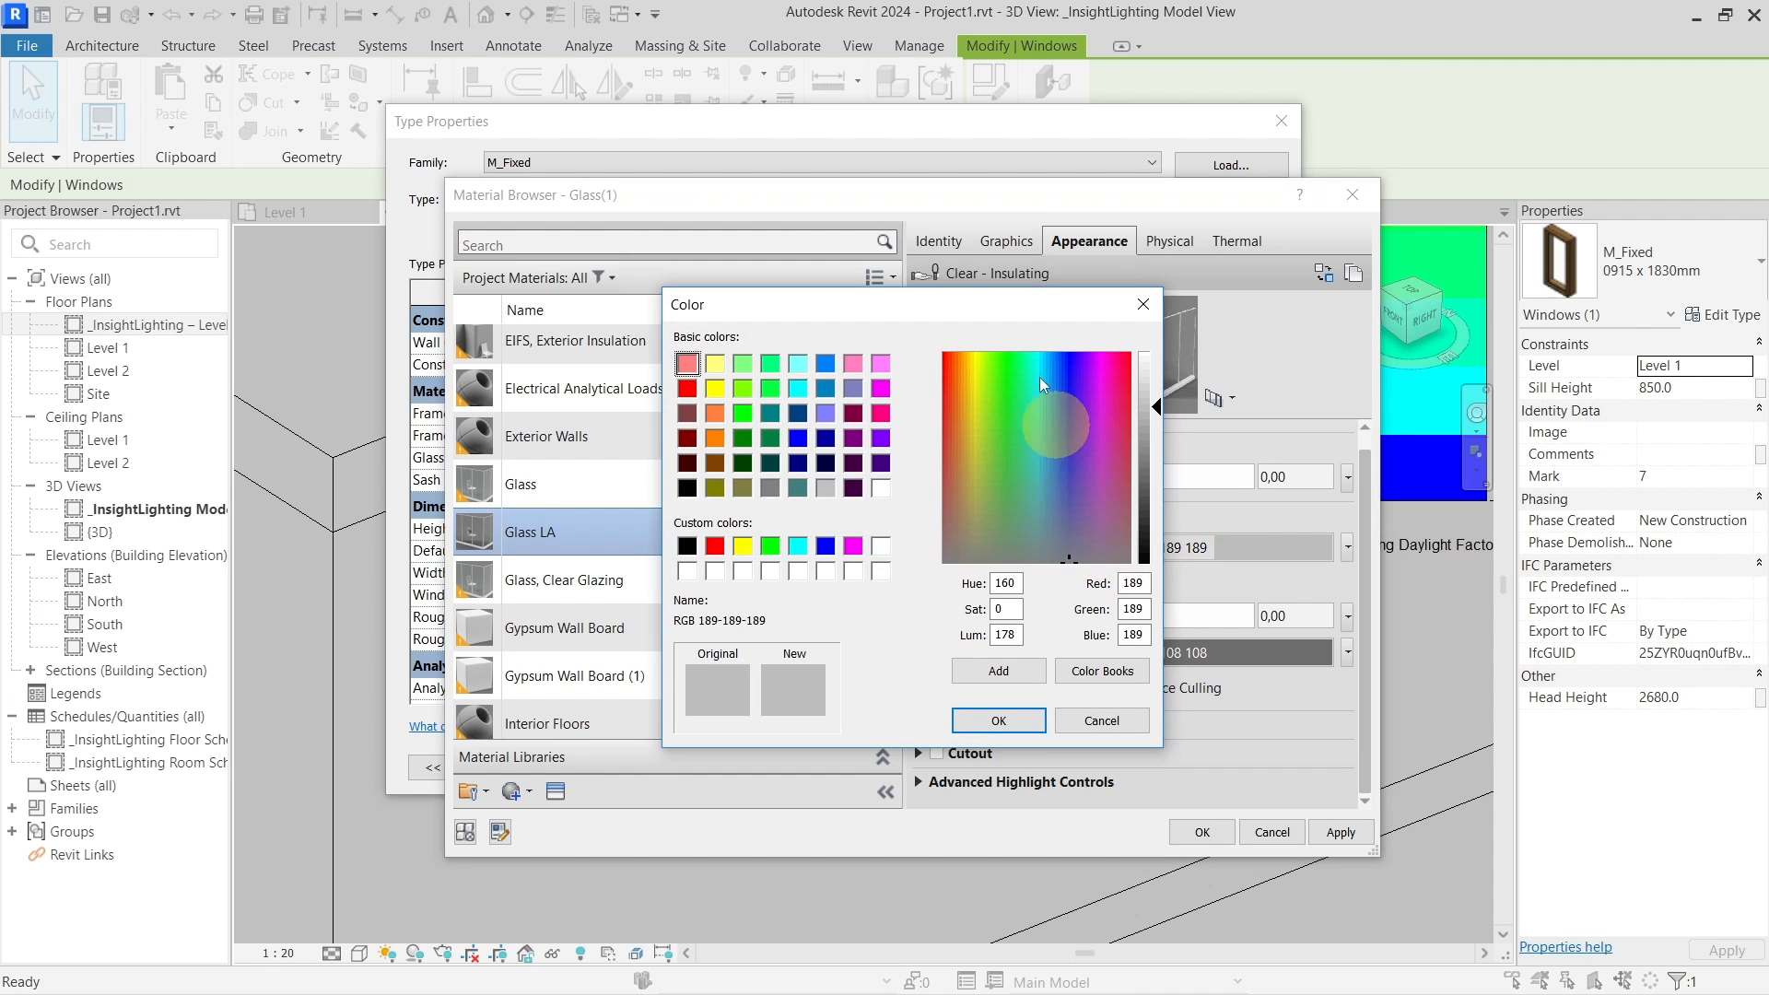
left_click_drag(1008, 304, 899, 249)
mouse_move(1030, 353)
left_mouse_down()
mouse_move(1047, 350)
mouse_move(1044, 324)
left_mouse_up()
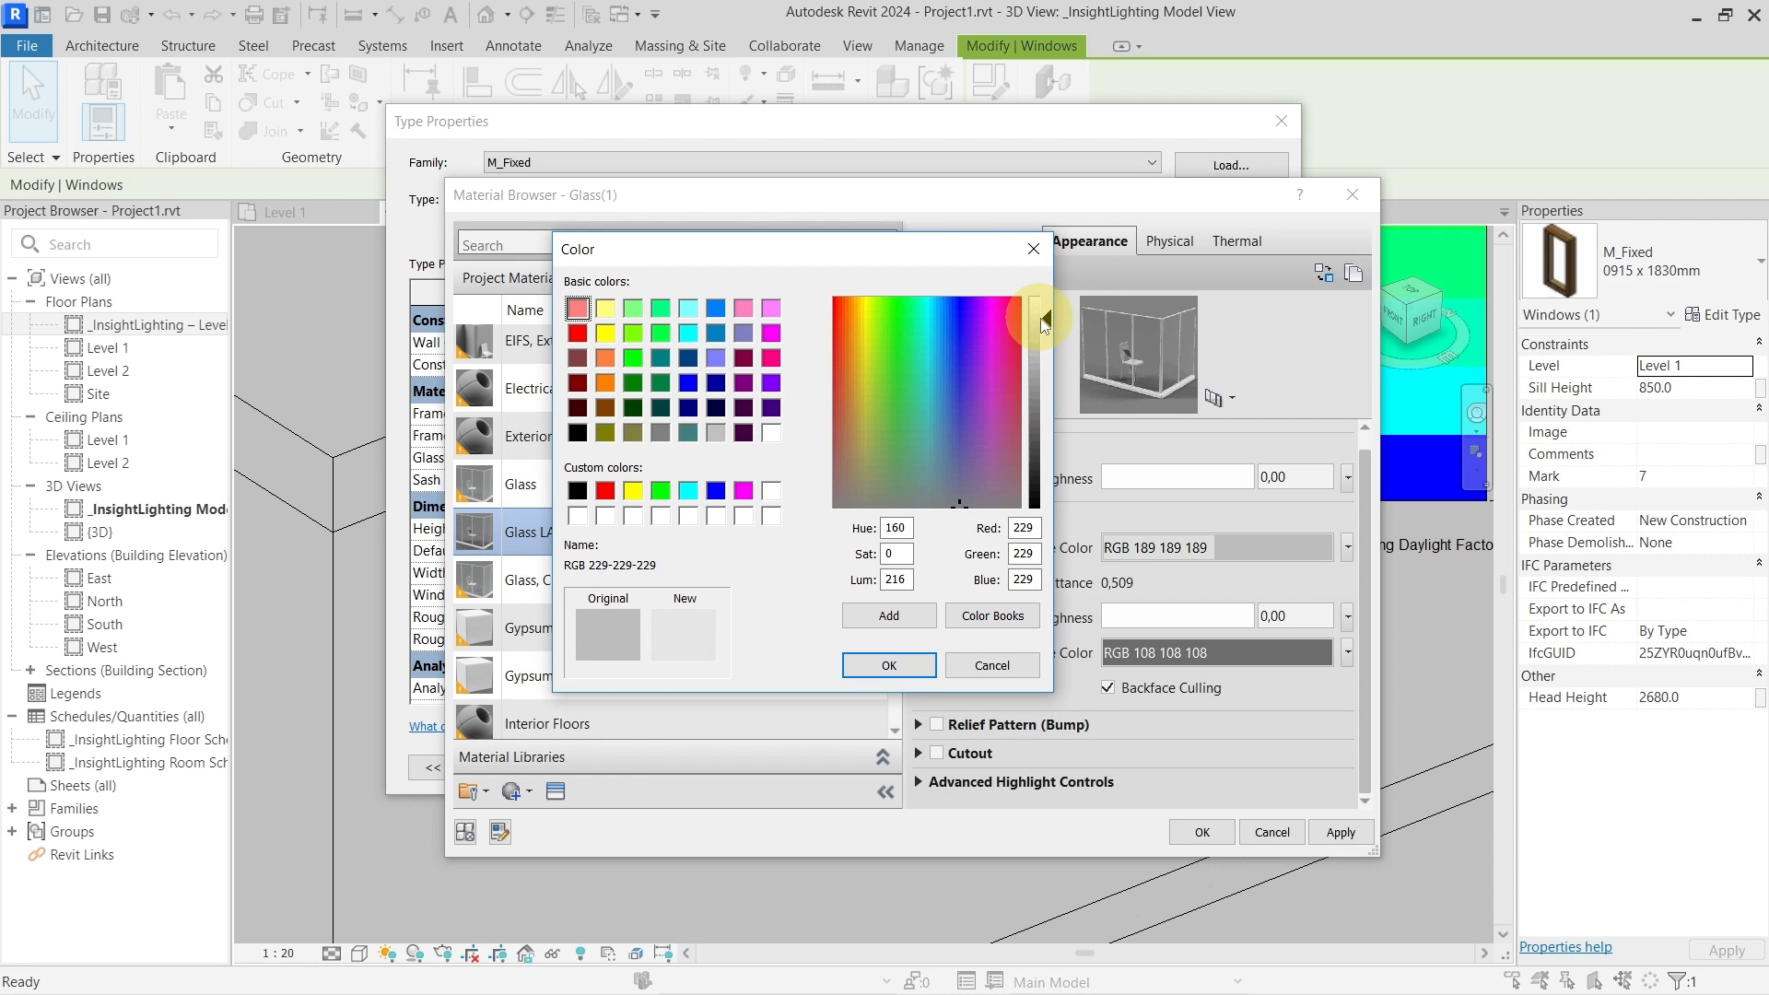
left_click(890, 666)
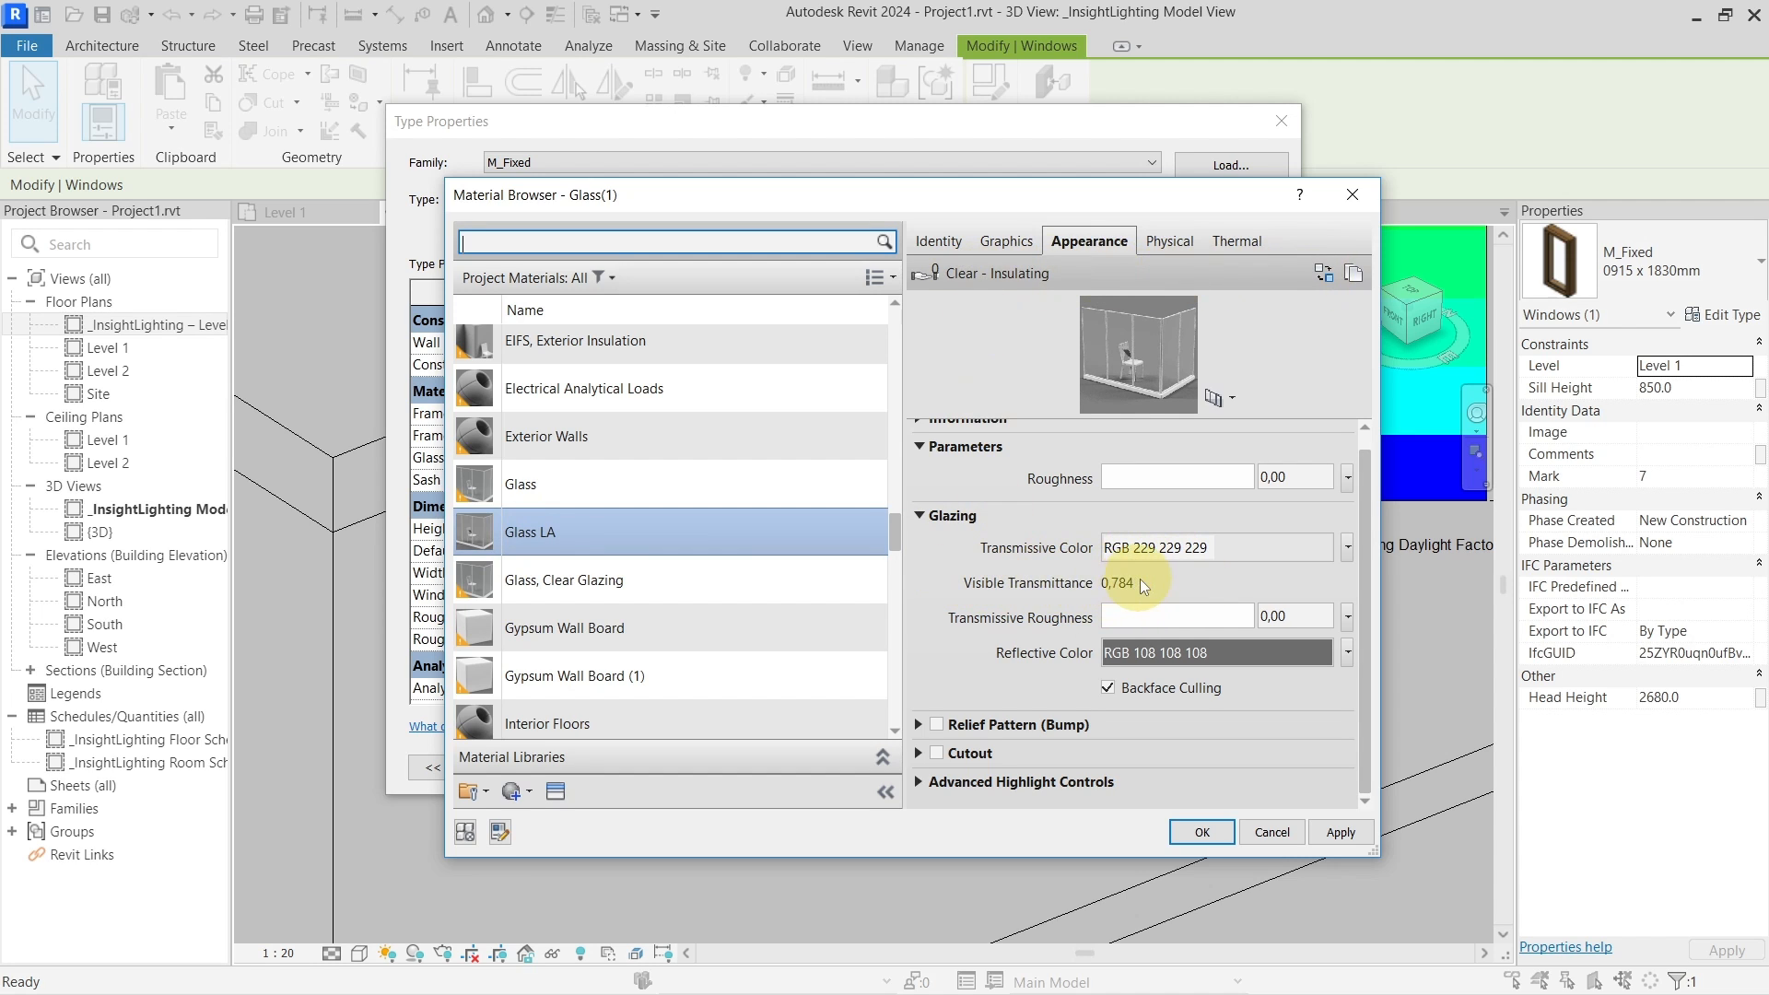
Confirm Glass LA as the glass pane material, close Type Properties, and pan the building left
left_click(1205, 833)
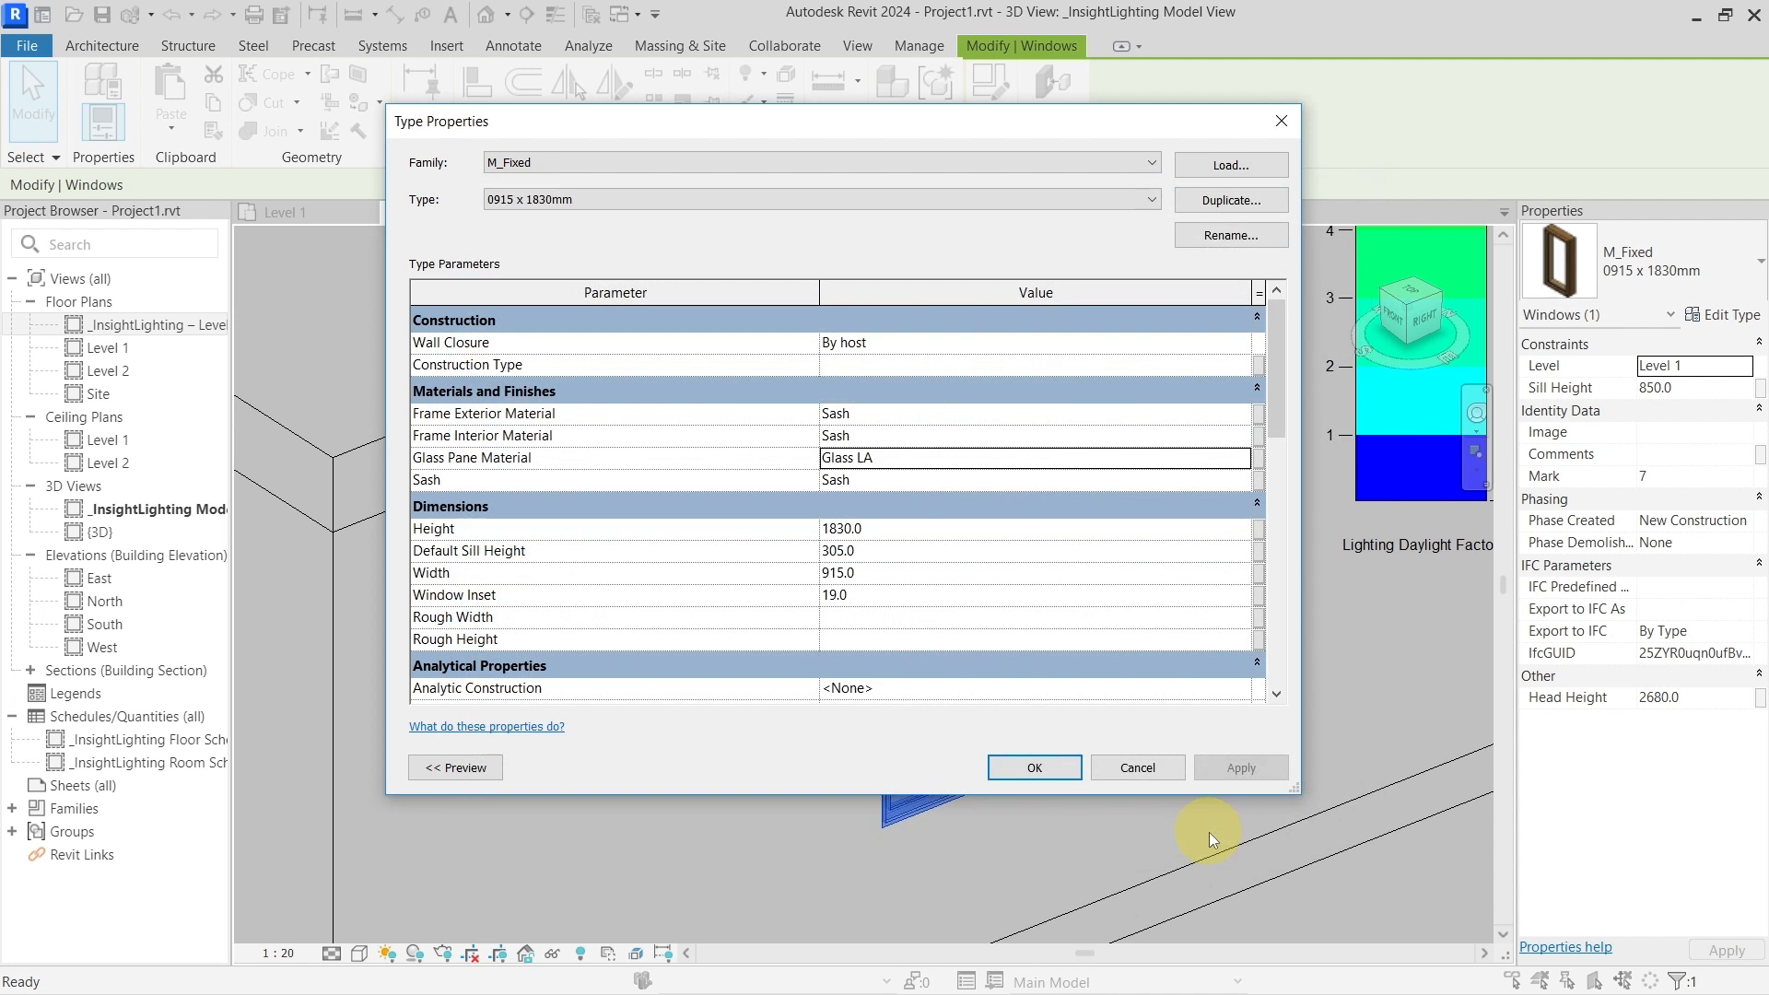
left_click(1030, 768)
scroll(1077, 595, "down", 5)
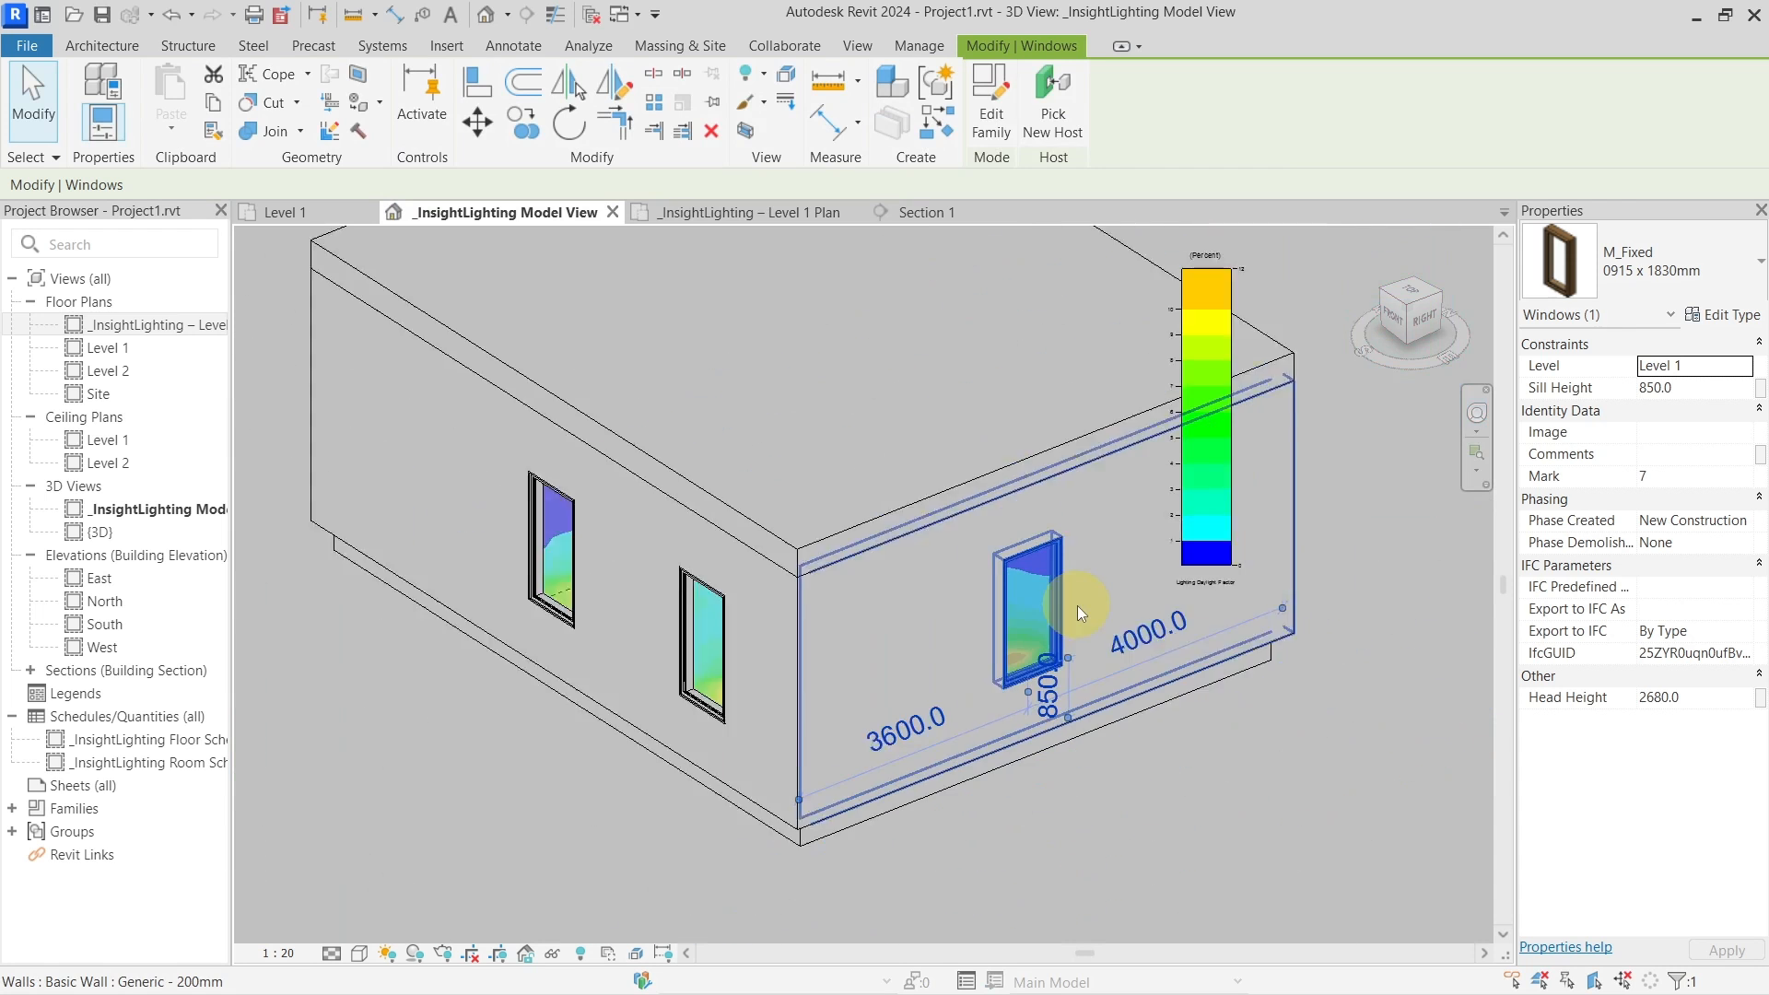
left_click(1325, 544)
scroll(1221, 704, "down", 2)
middle_click_drag(1222, 704, 1062, 748)
left_click(1036, 692)
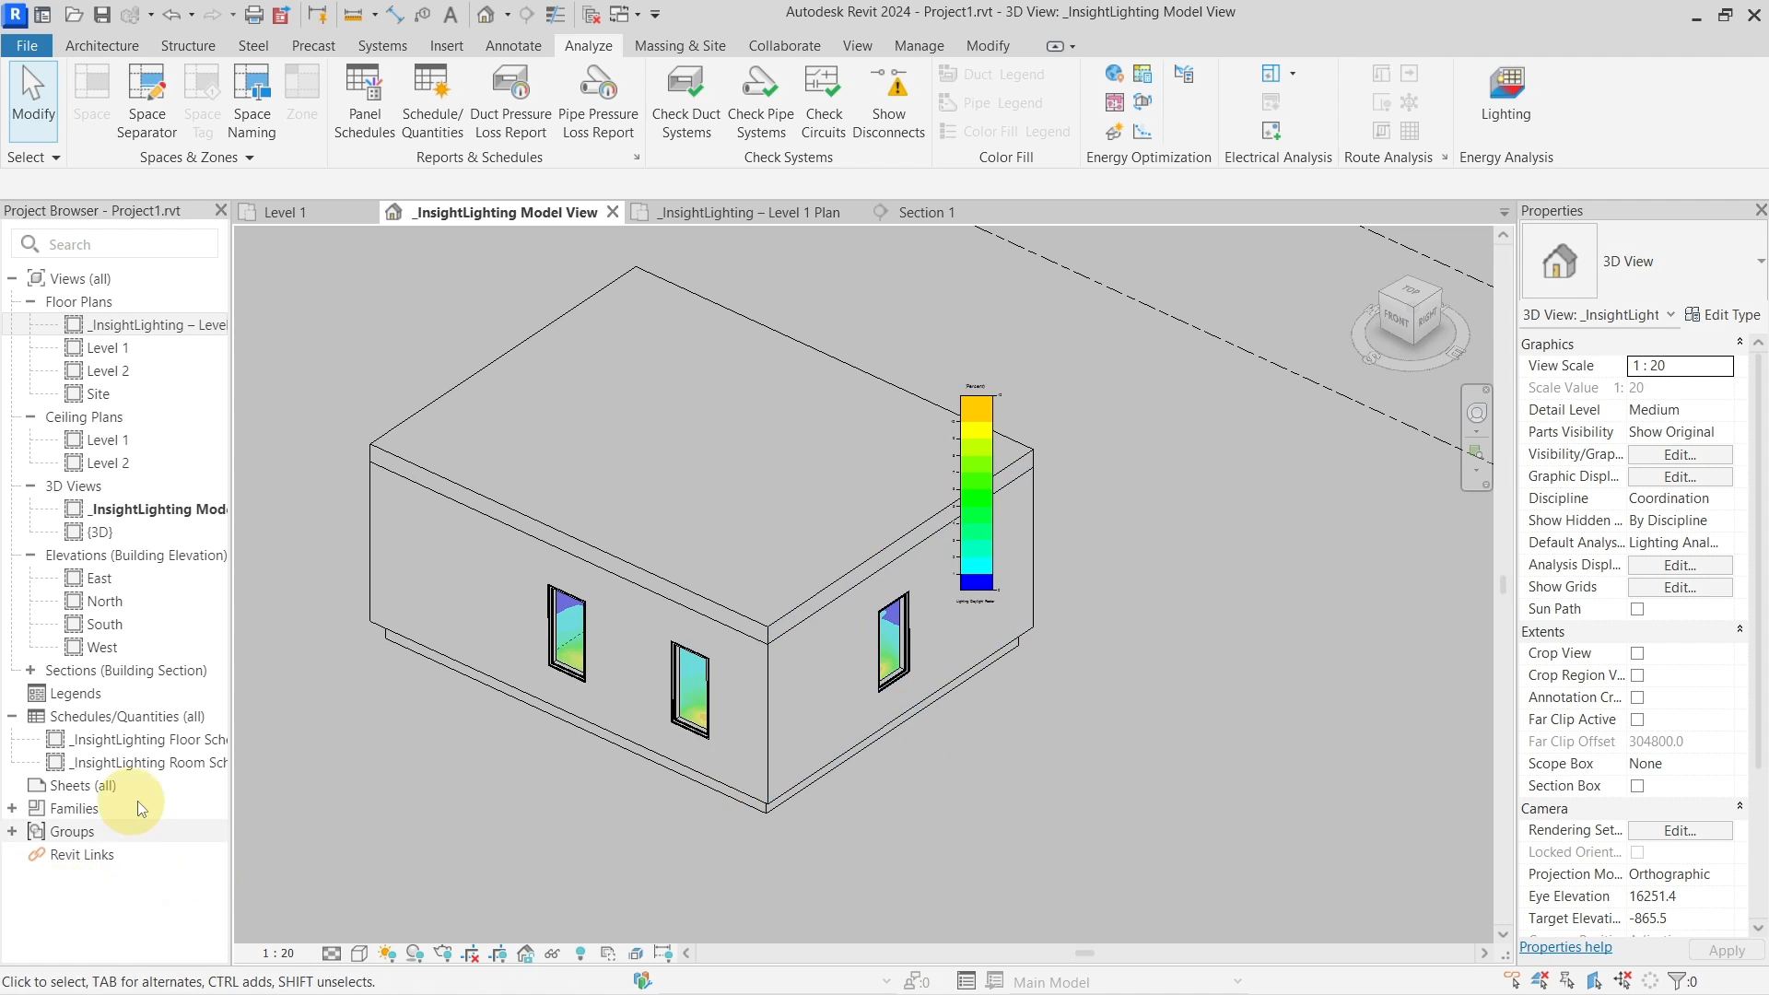
Reframe the 3D view of the box building and select the right-facing exterior wall
scroll(1058, 708, "down", 1)
middle_click_drag(1054, 707, 1170, 666, "shift")
scroll(1076, 735, "down", 2)
scroll(828, 553, "up", 3)
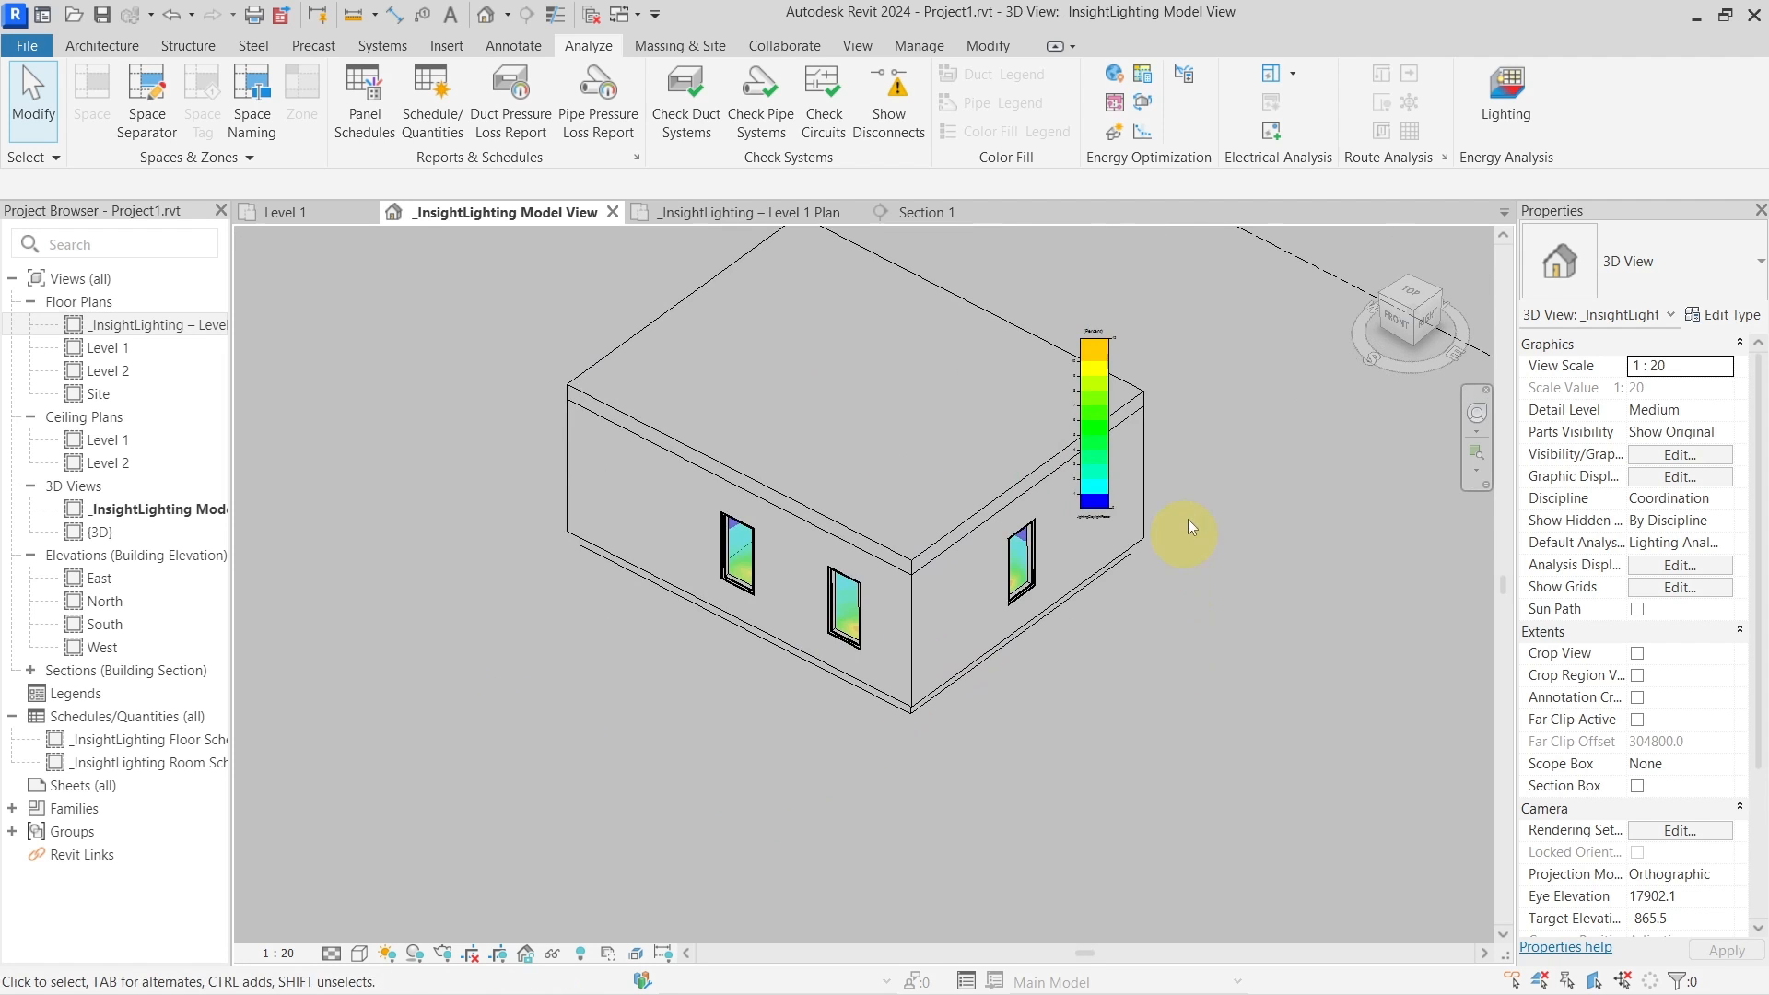
middle_click_drag(1189, 527, 1257, 601)
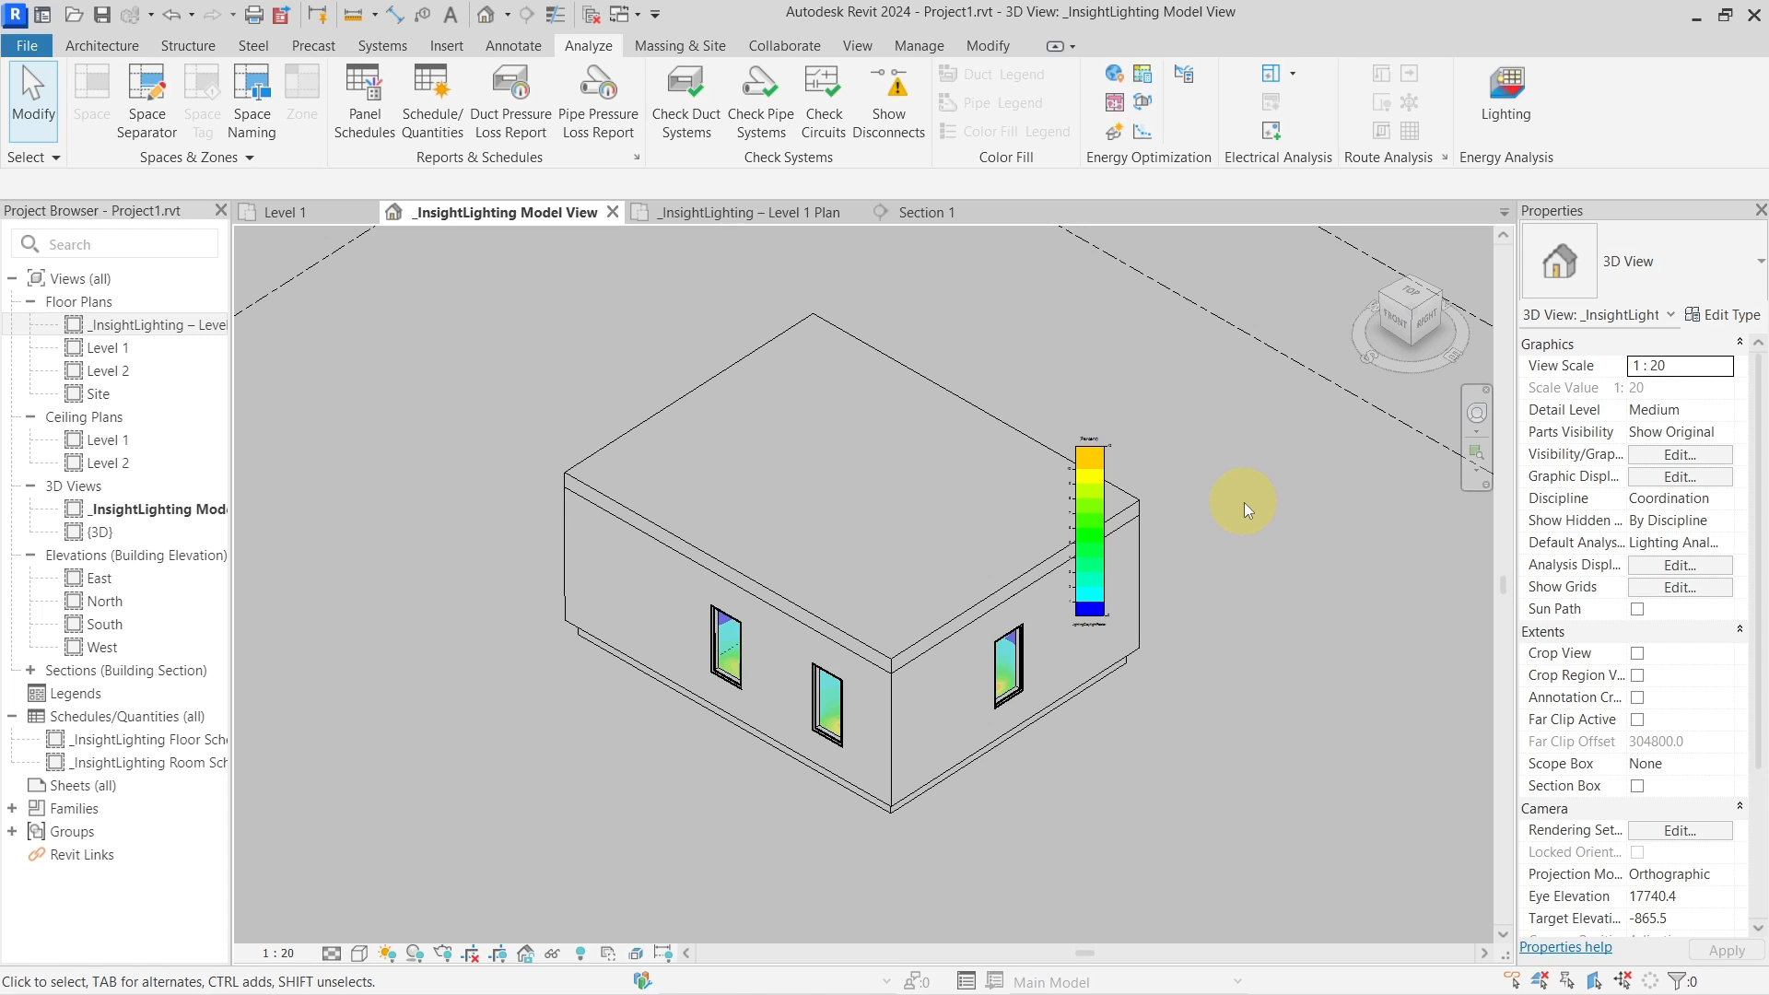
left_click(948, 684)
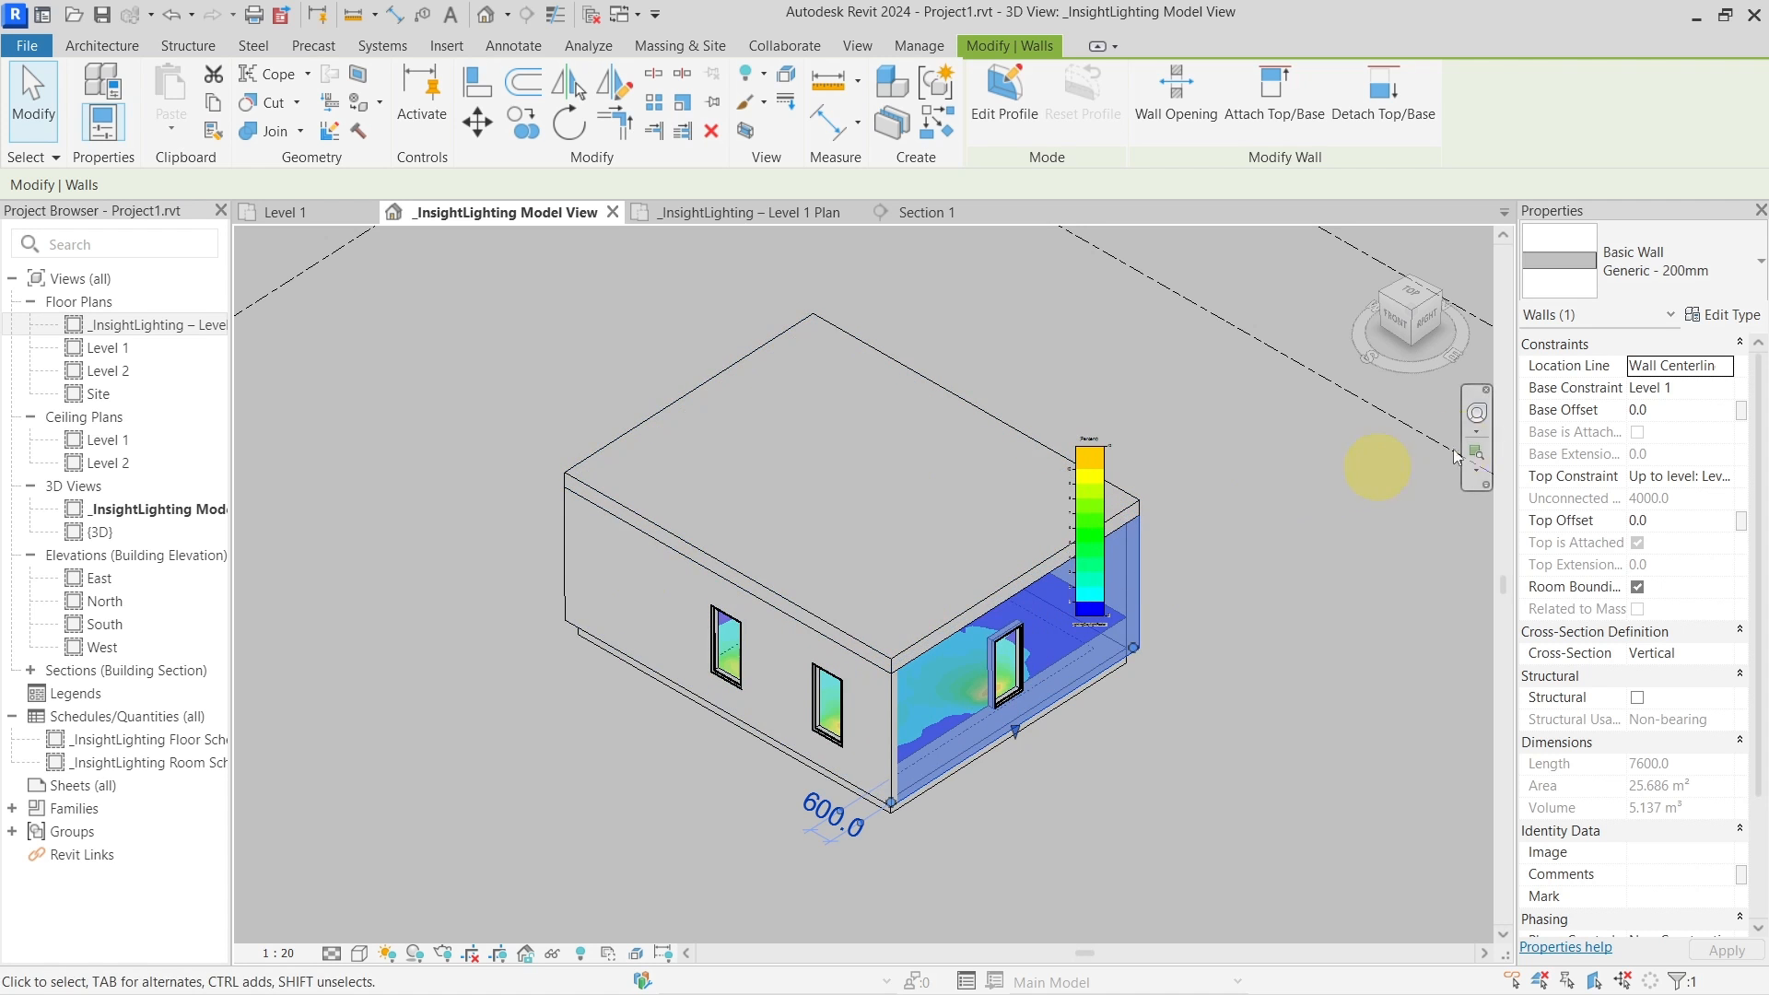
Open the wall type's structure layer material to view LA's appearance, colour RGB 127 127 127
left_click(1721, 314)
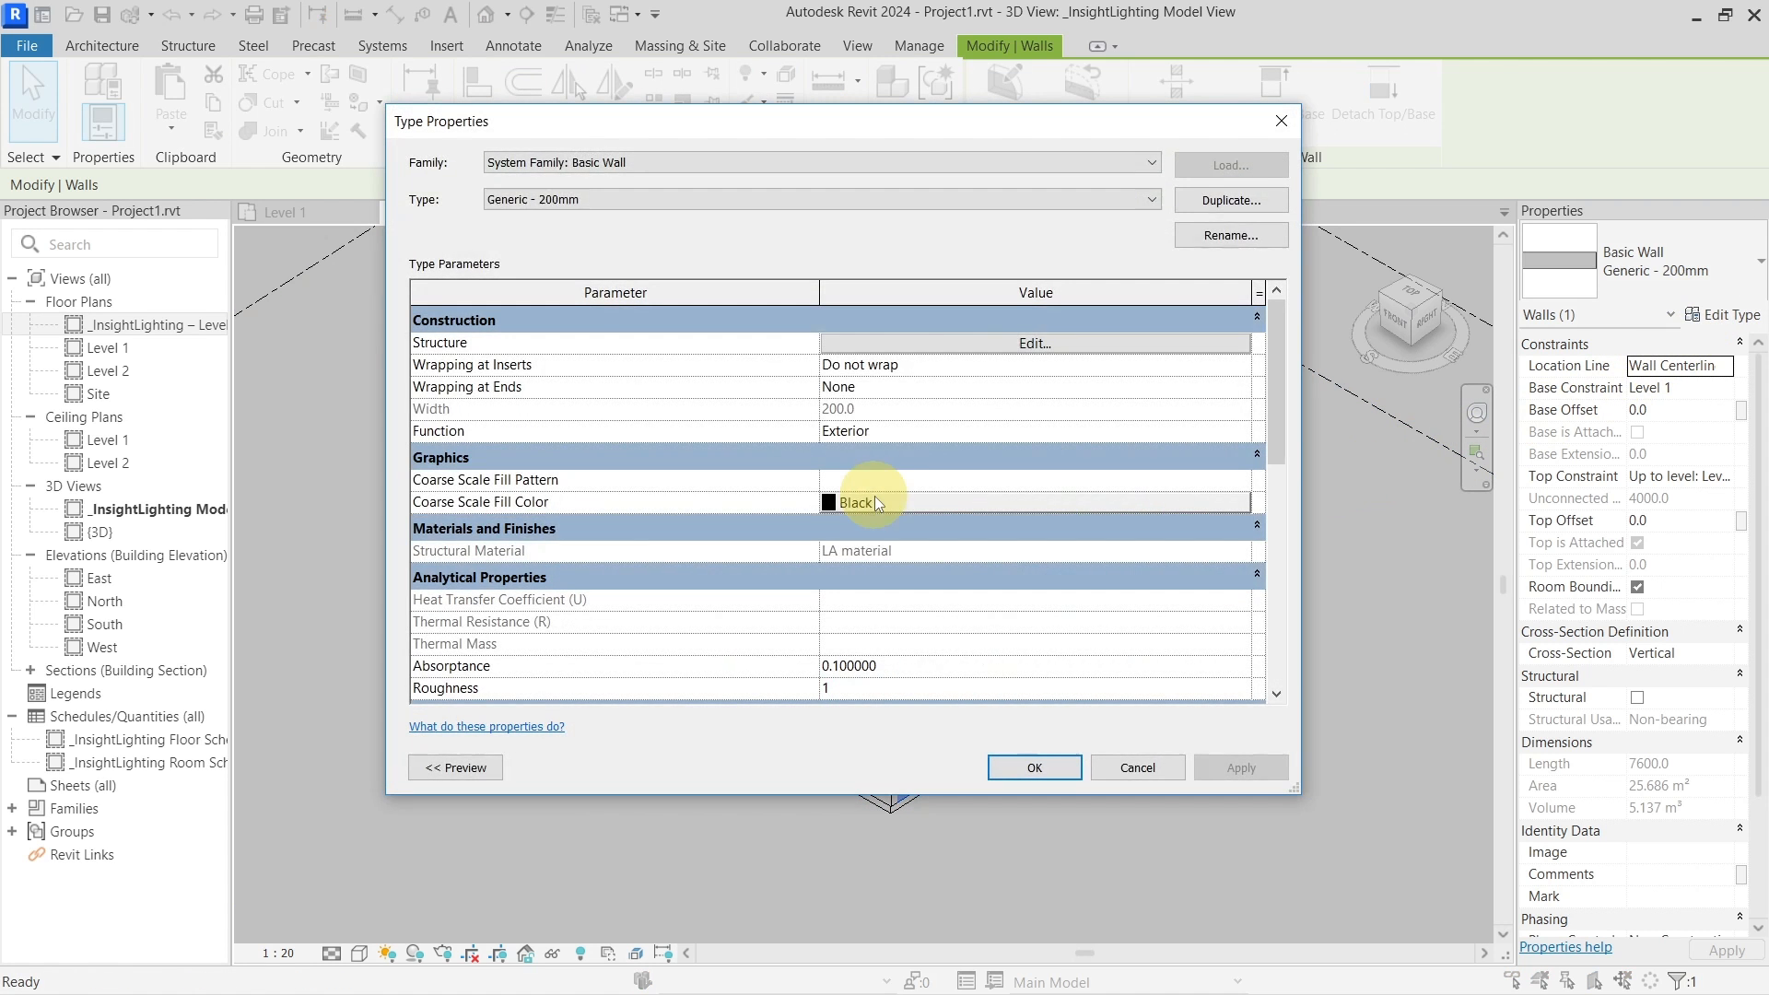
left_click(936, 348)
left_click(738, 339)
left_click(761, 339)
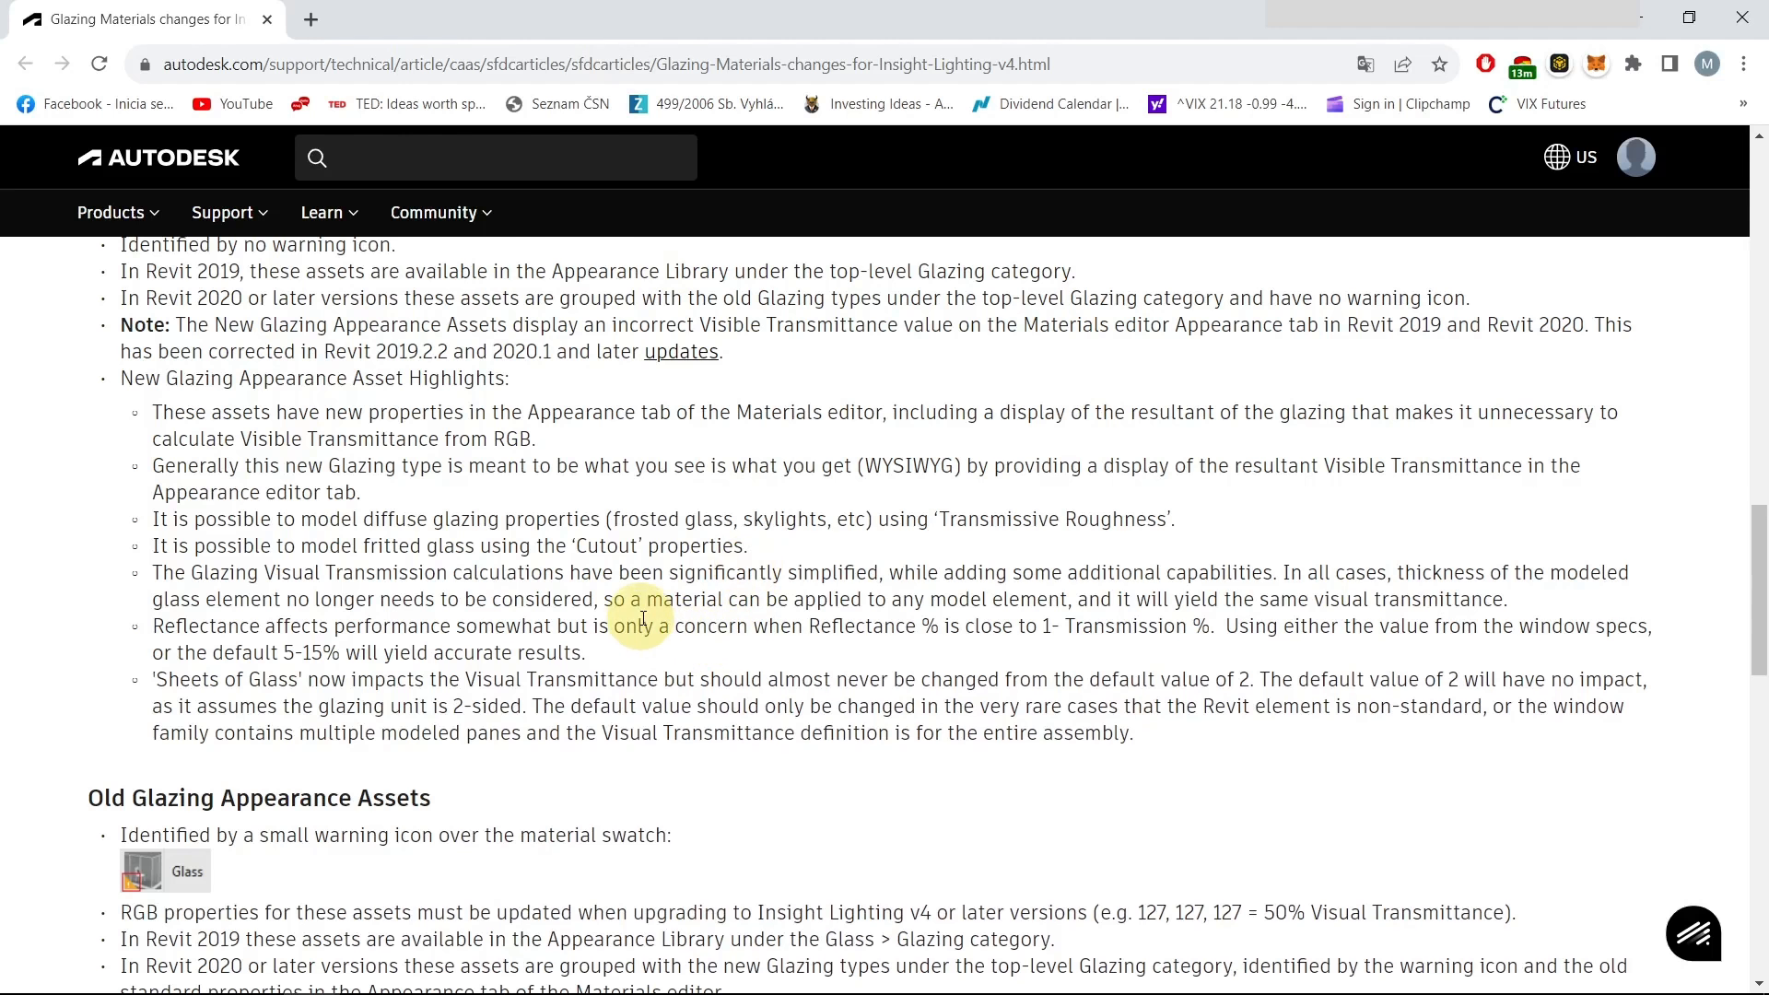
scroll(643, 618, "up", 6)
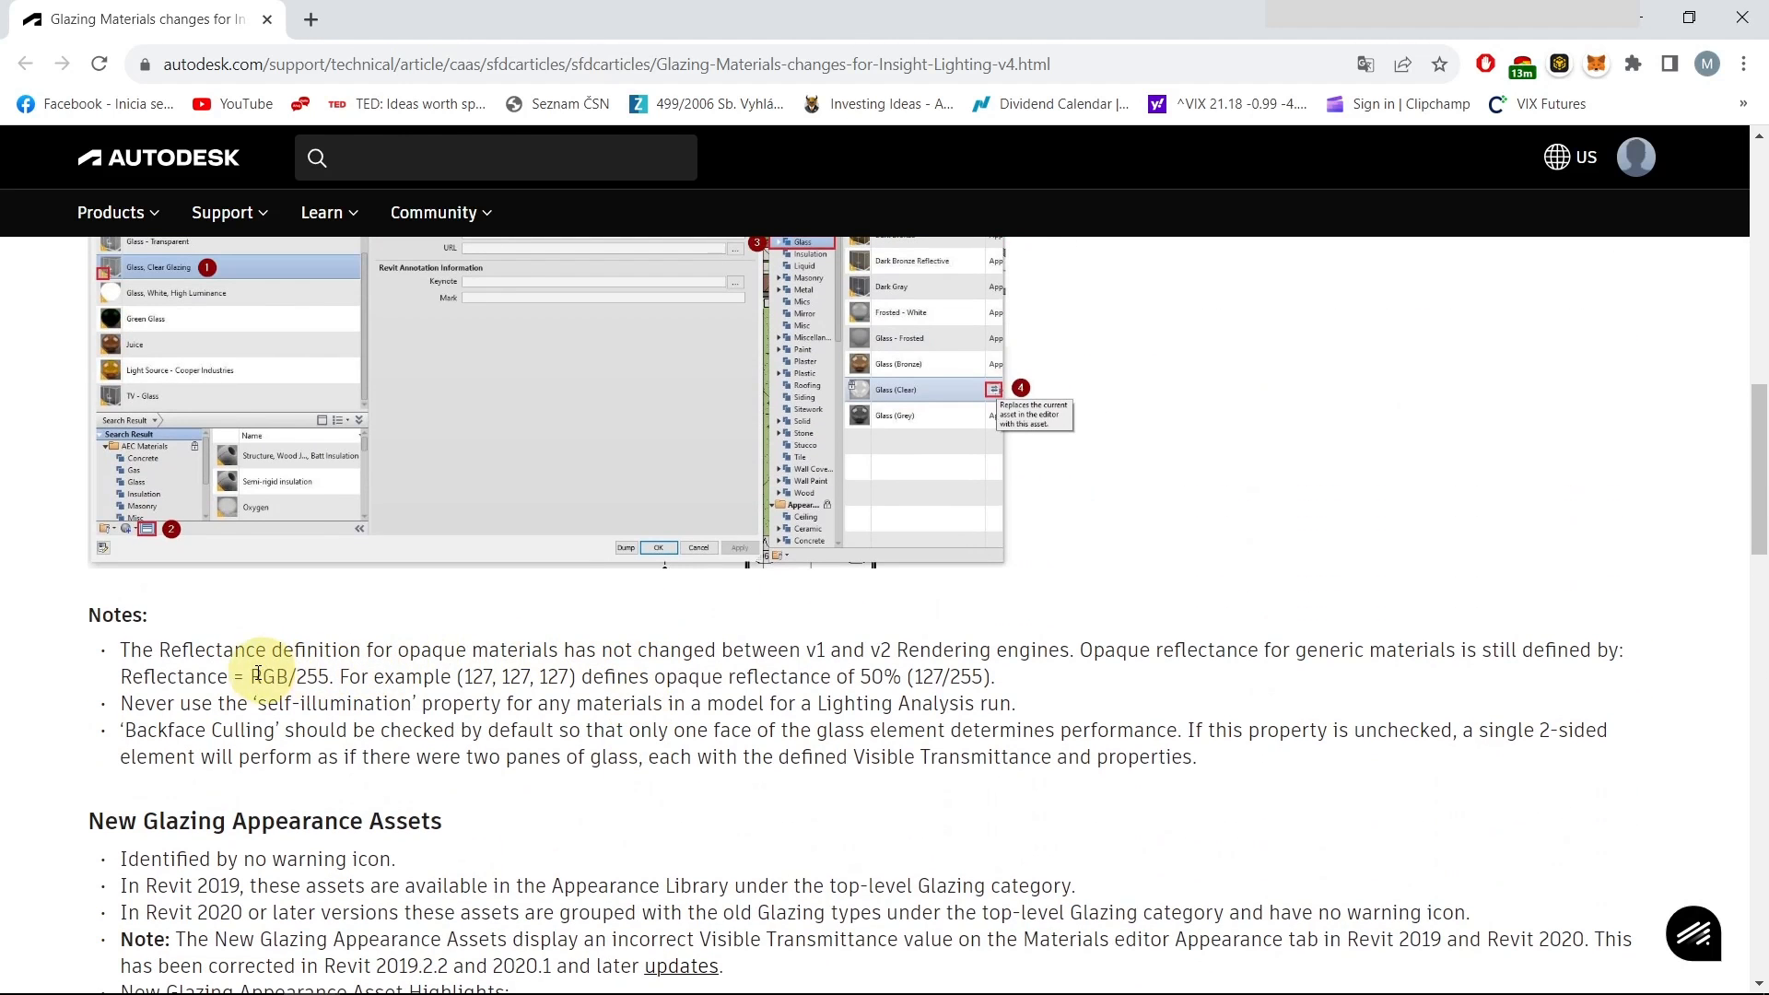
left_click_drag(103, 677, 333, 672)
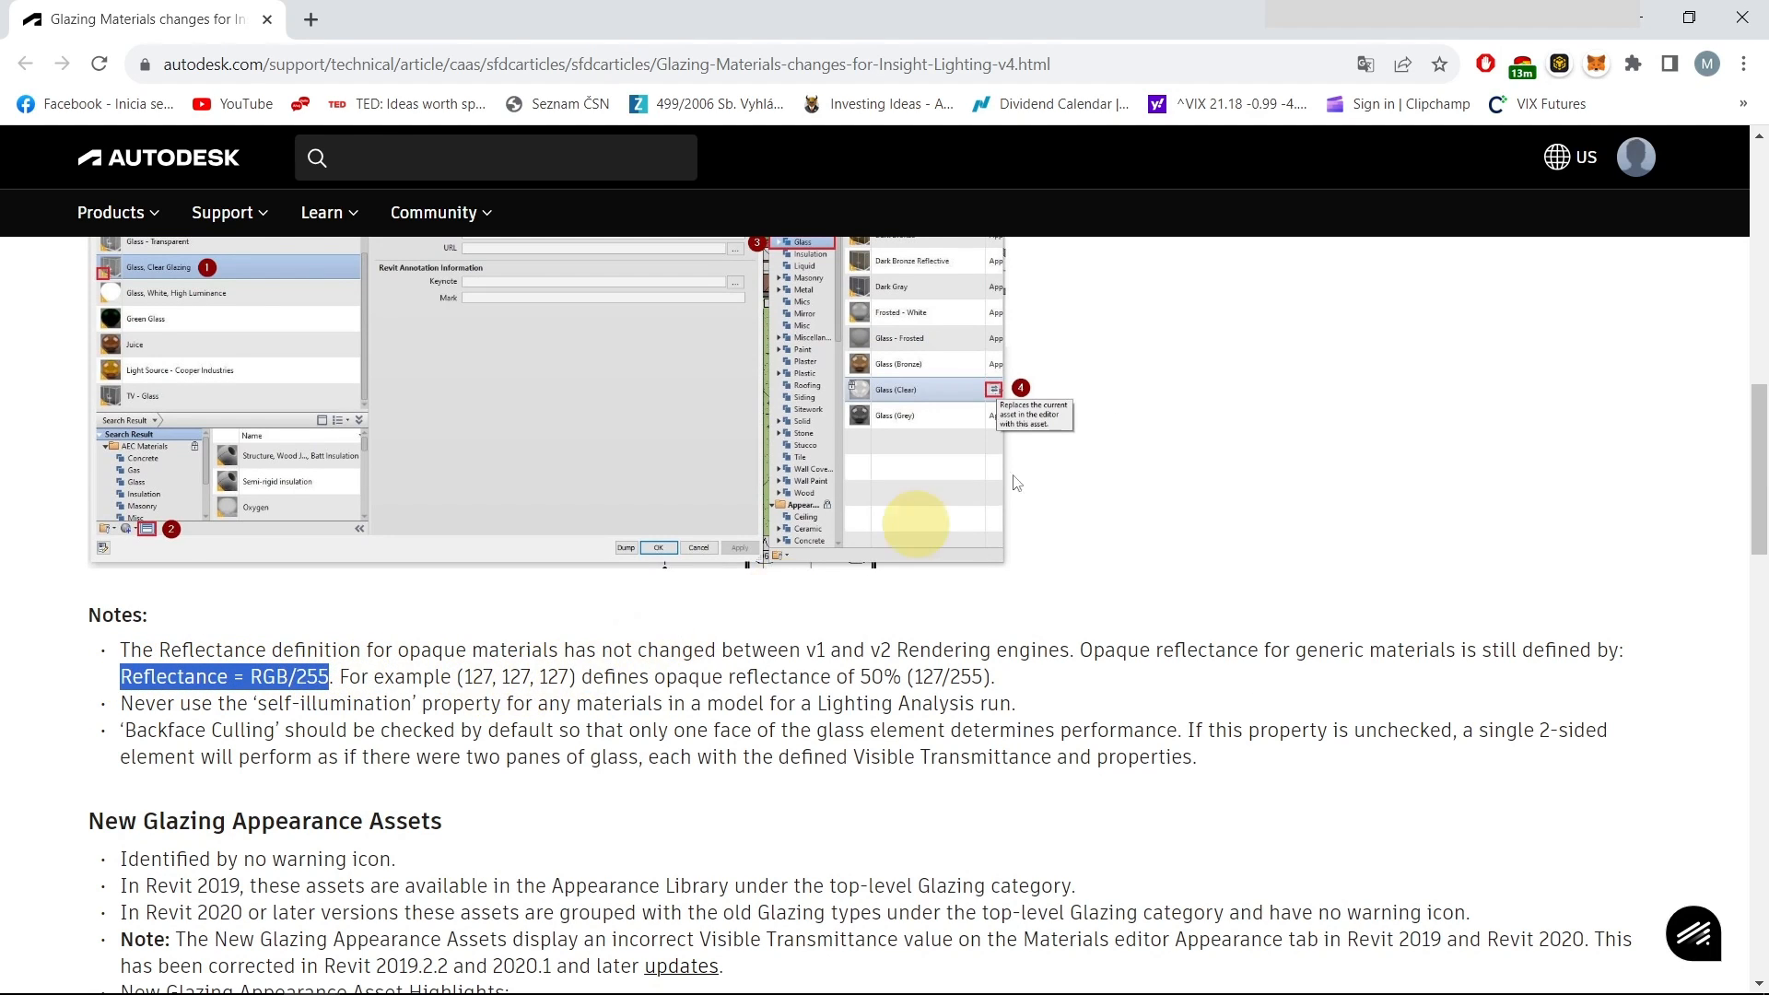
Return to Revit and close the wall's Material Browser, layer structure and Type Properties dialogs
left_click(1640, 14)
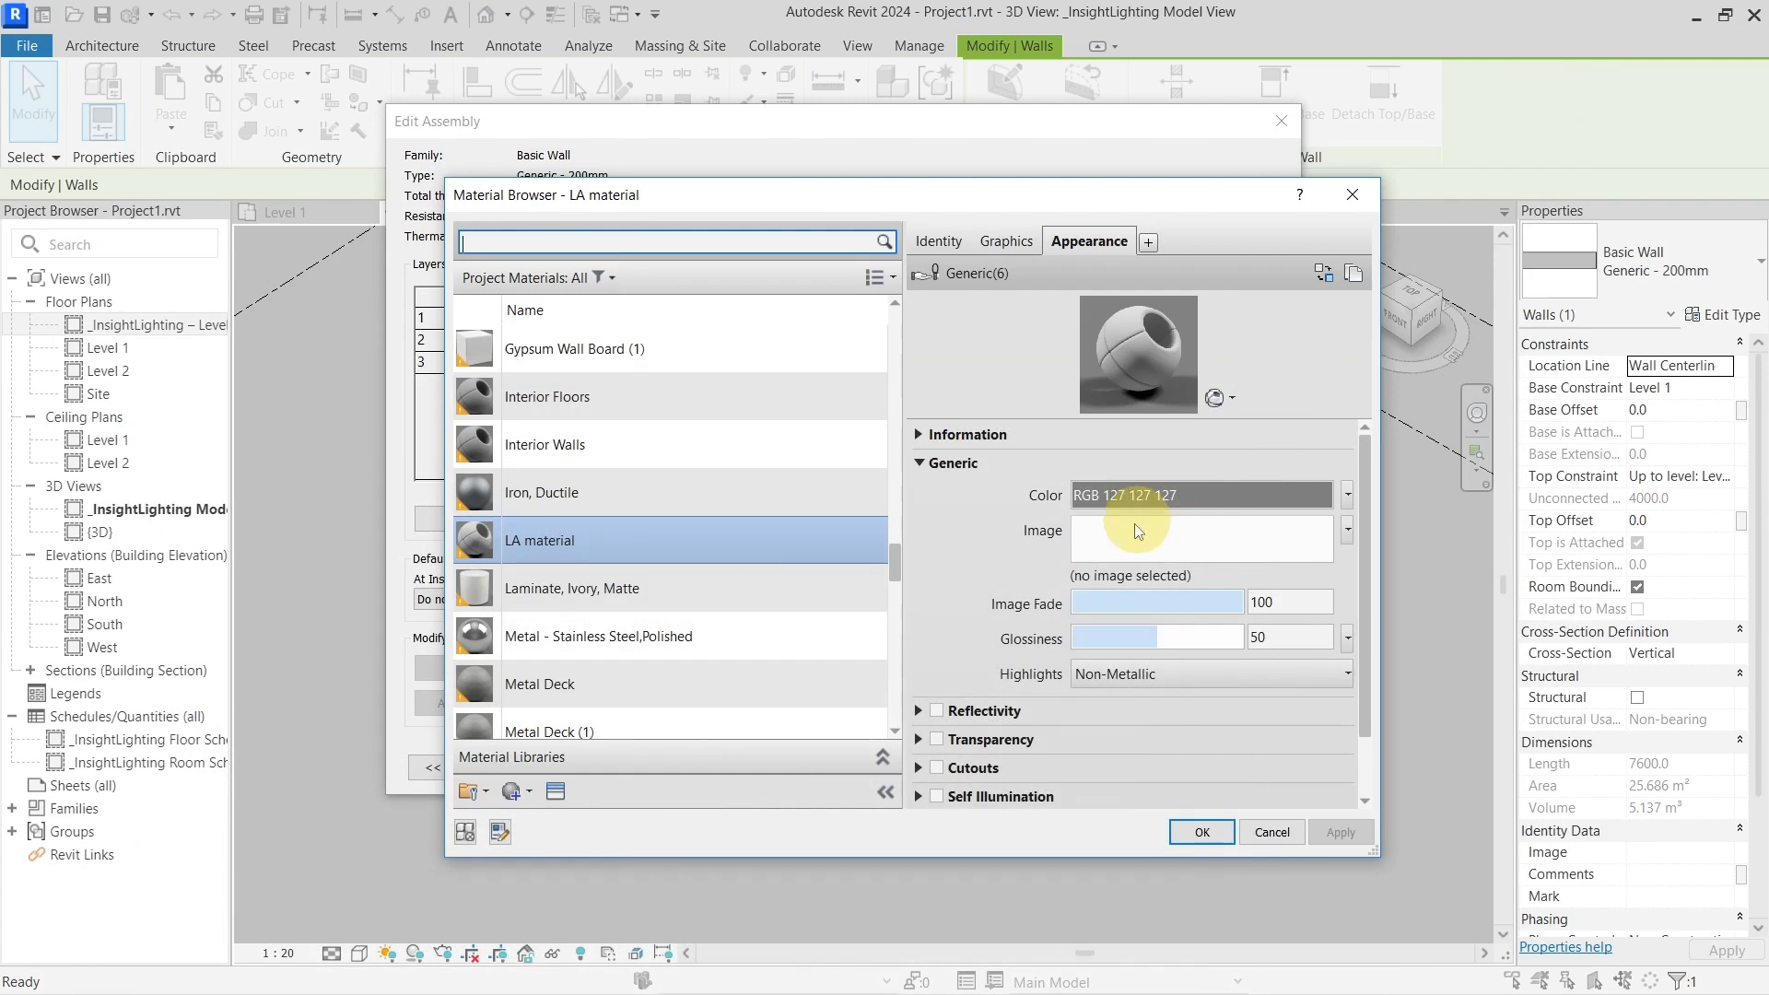
left_click(1351, 195)
left_click(1281, 120)
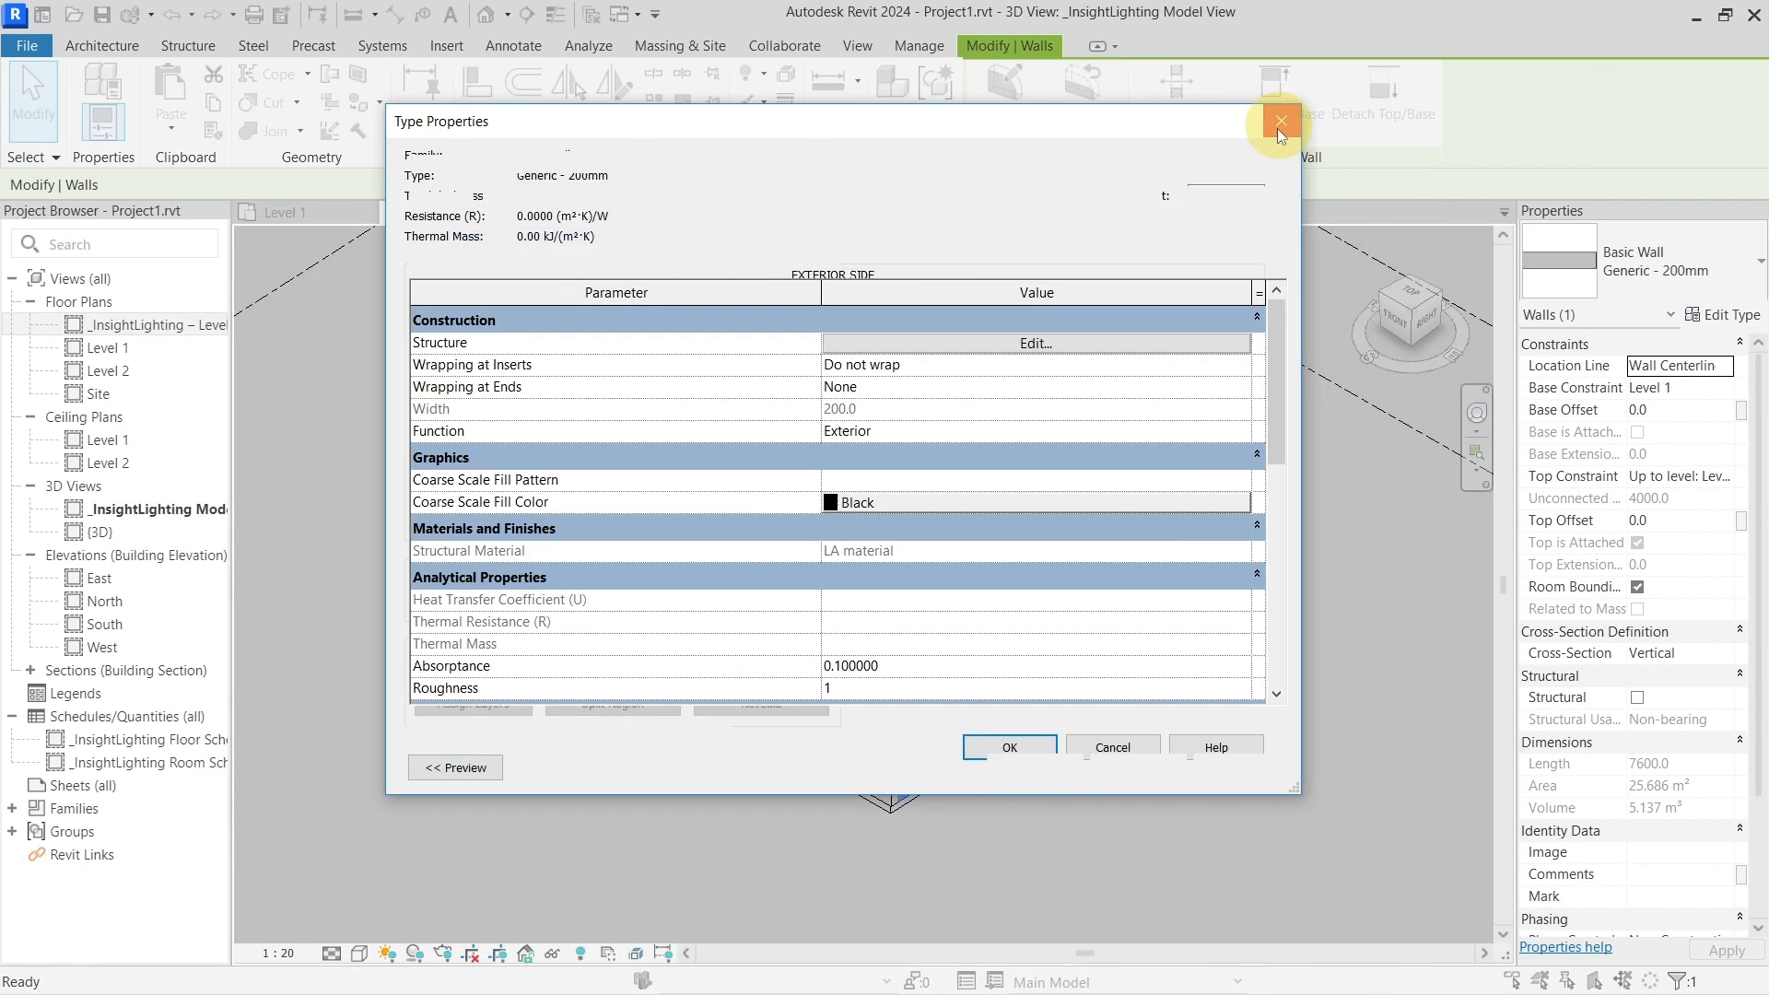
left_click(1275, 122)
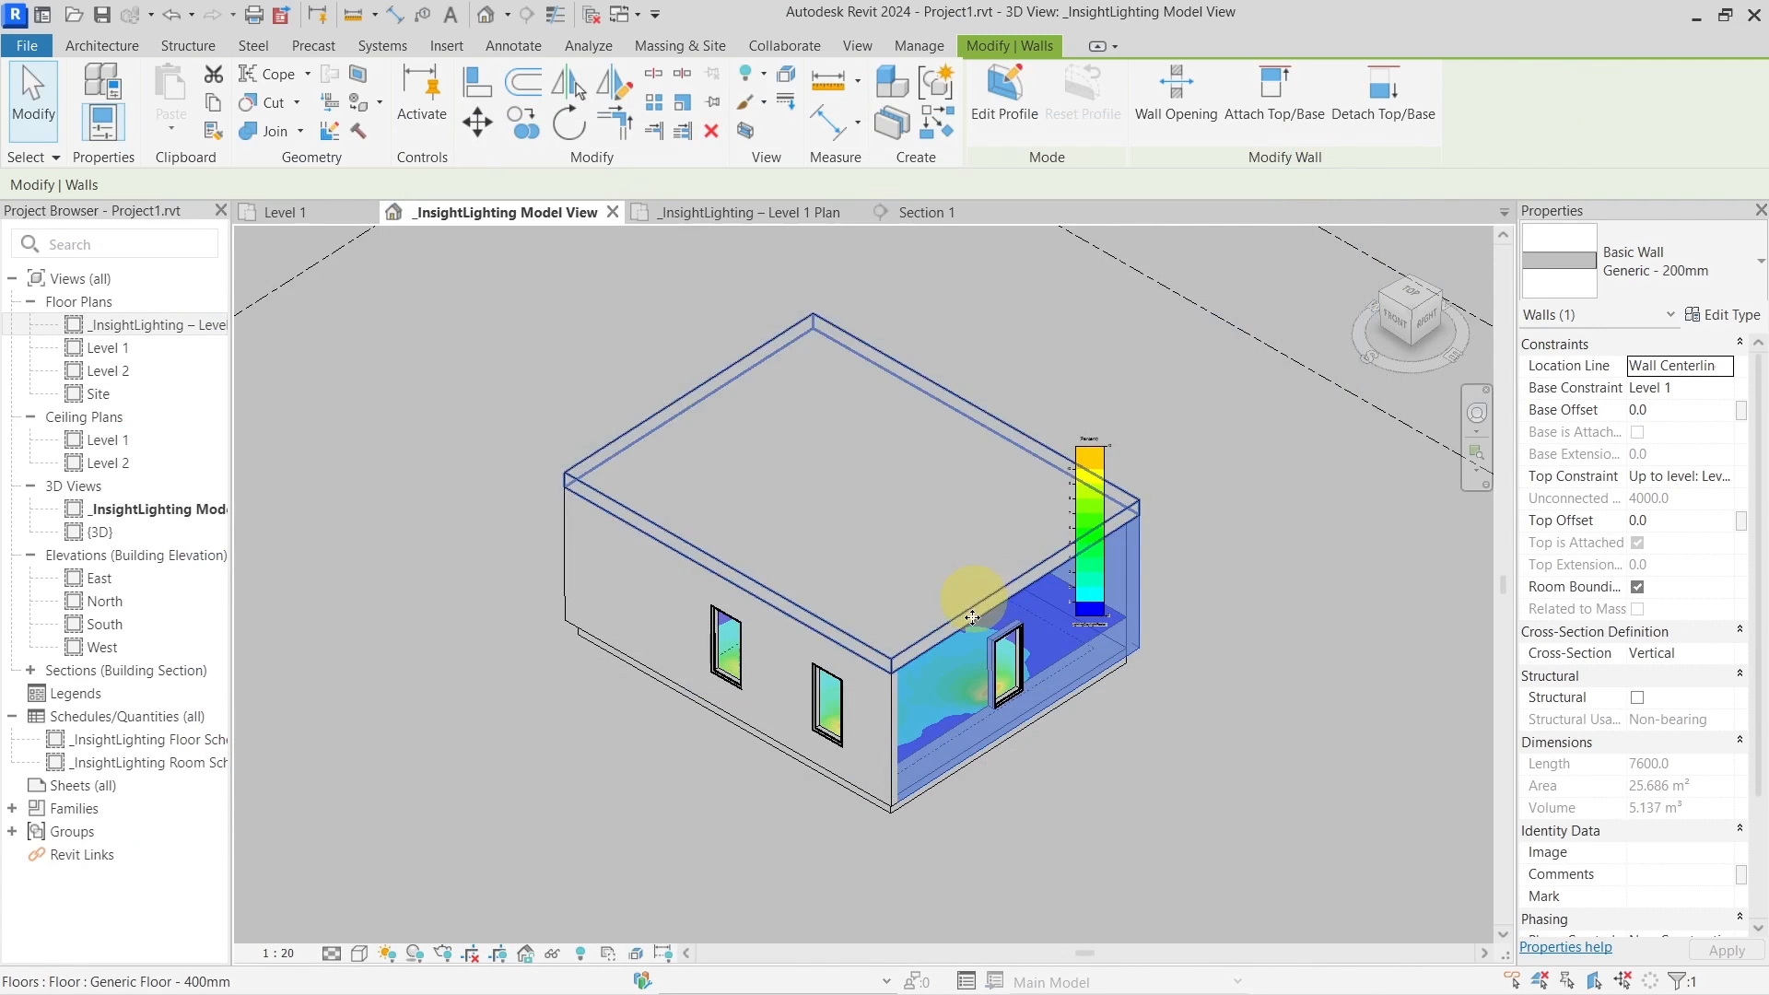
Open the right-wall window's Glass Pane Material, Glass LA, in the Material Browser
left_click(1006, 662)
left_click(1702, 324)
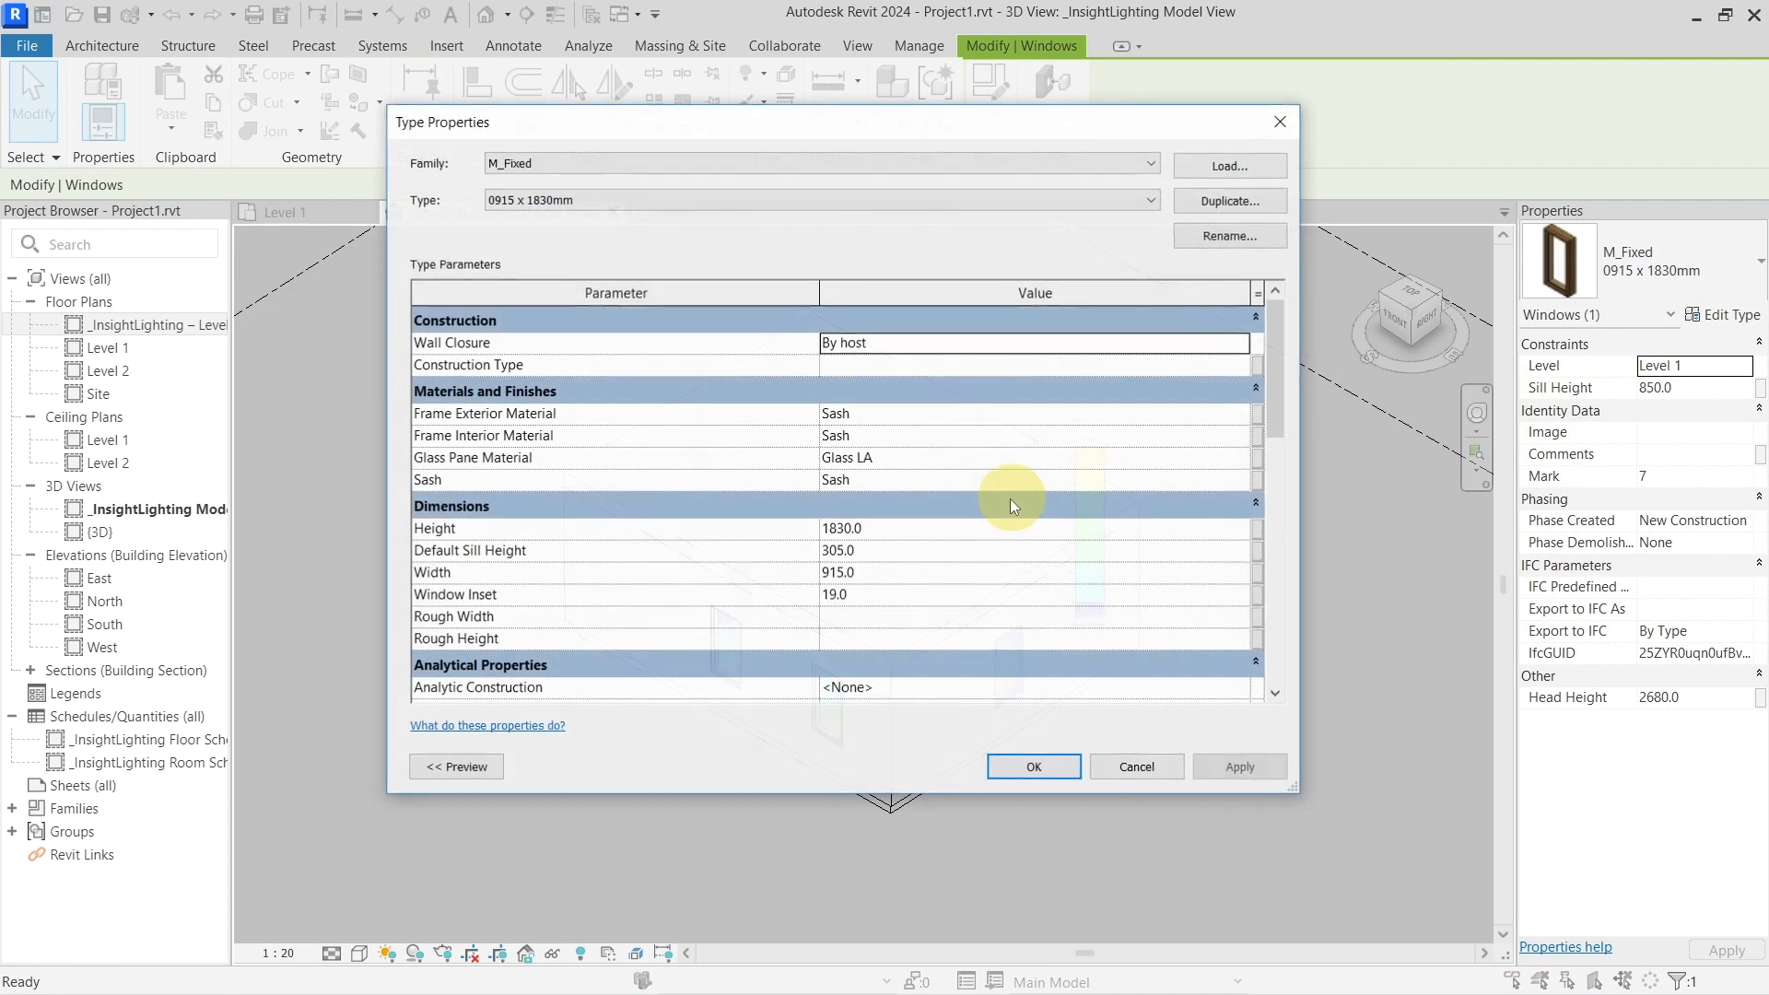
left_click(920, 459)
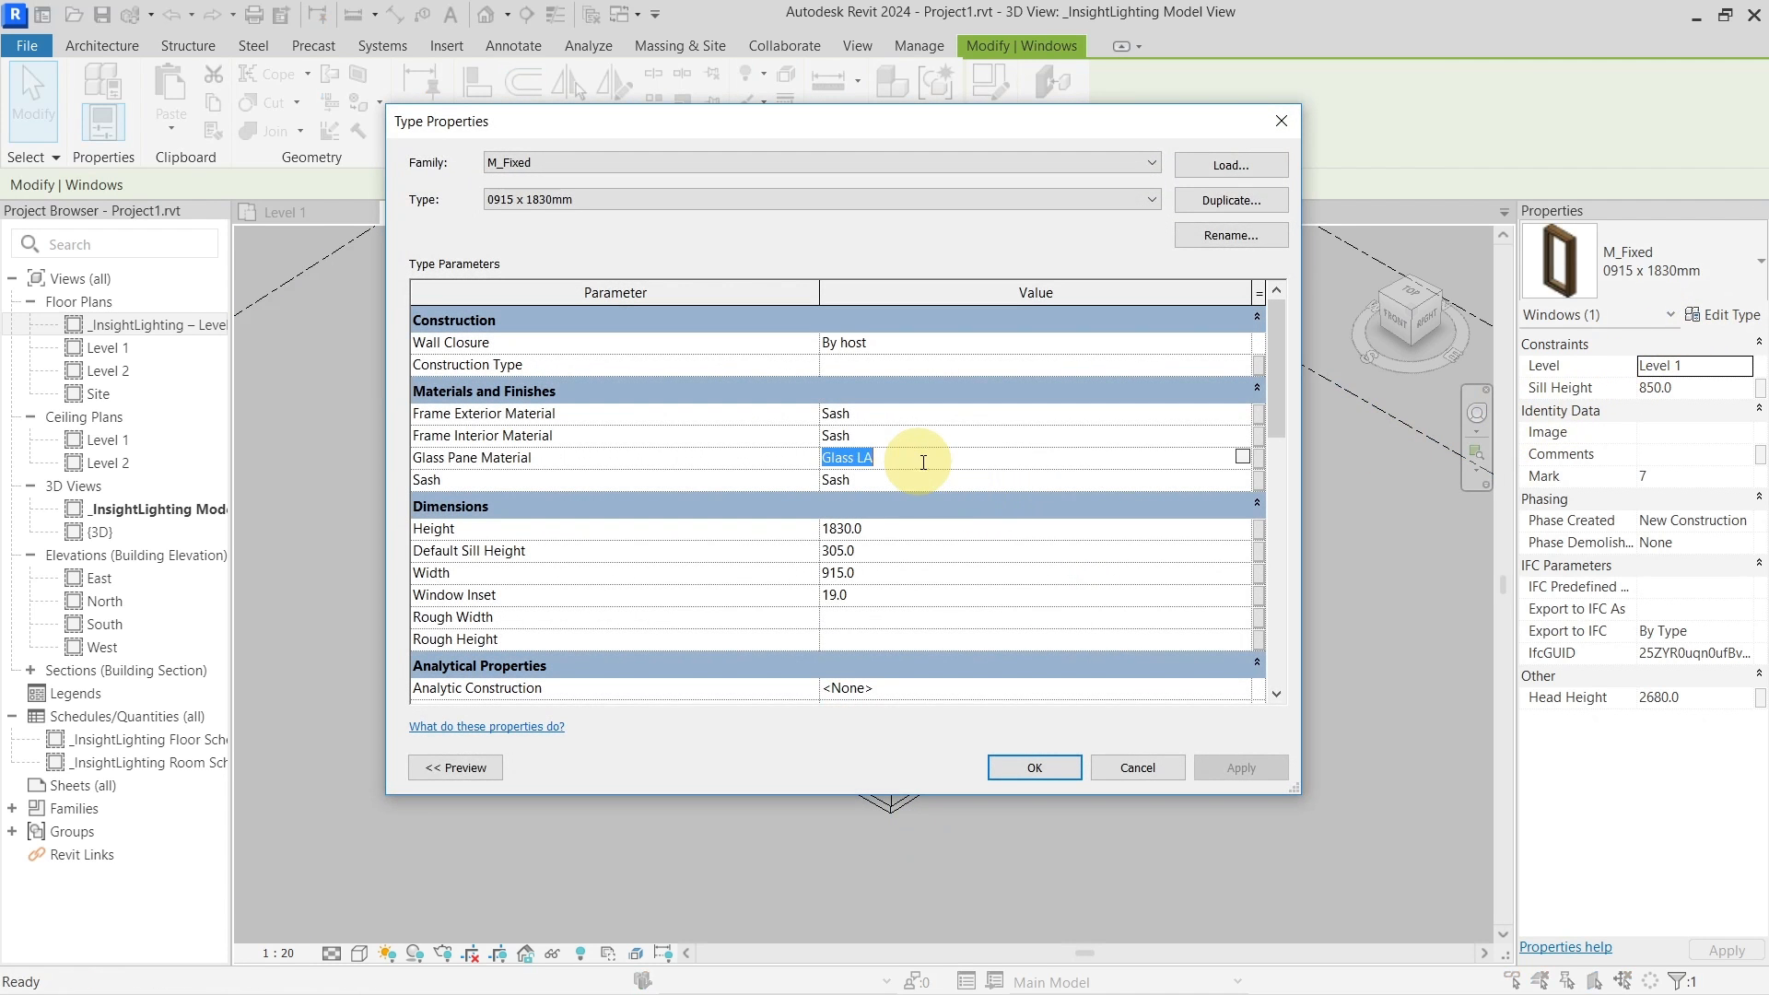
left_click(1246, 456)
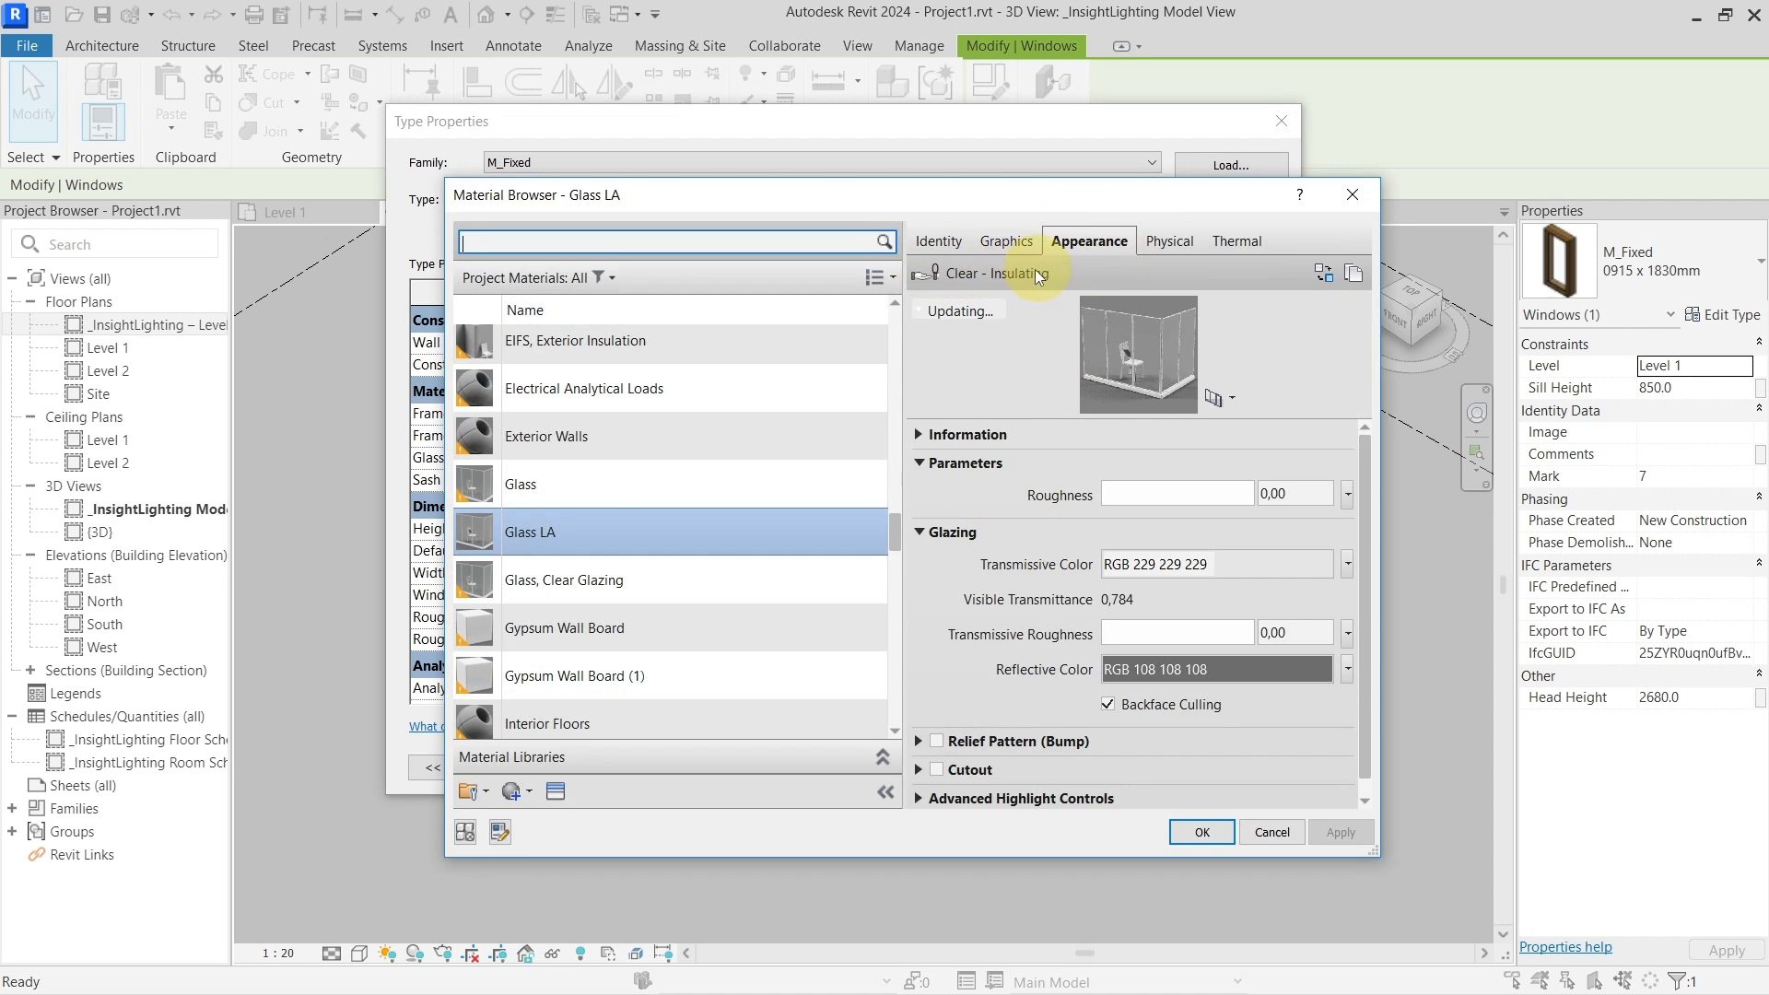
Browse the Glass appearance assets without replacing, then close the Material Browser and Type Properties
left_click(1324, 273)
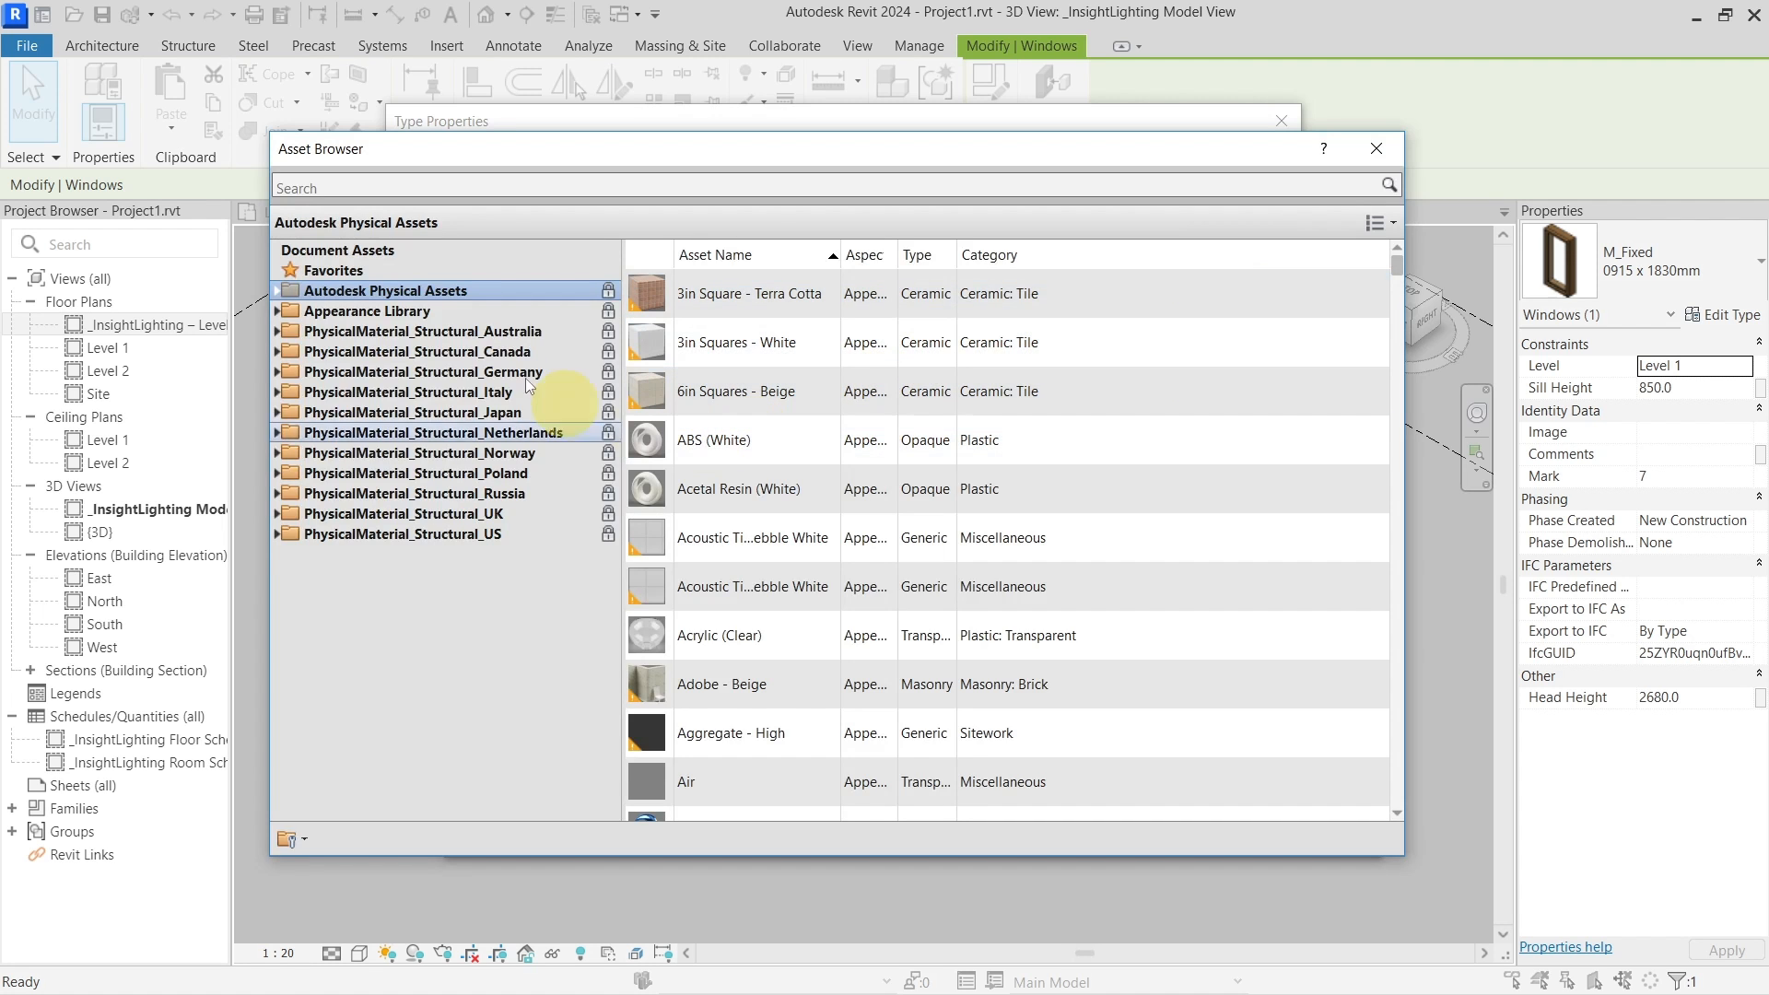
left_click(356, 315)
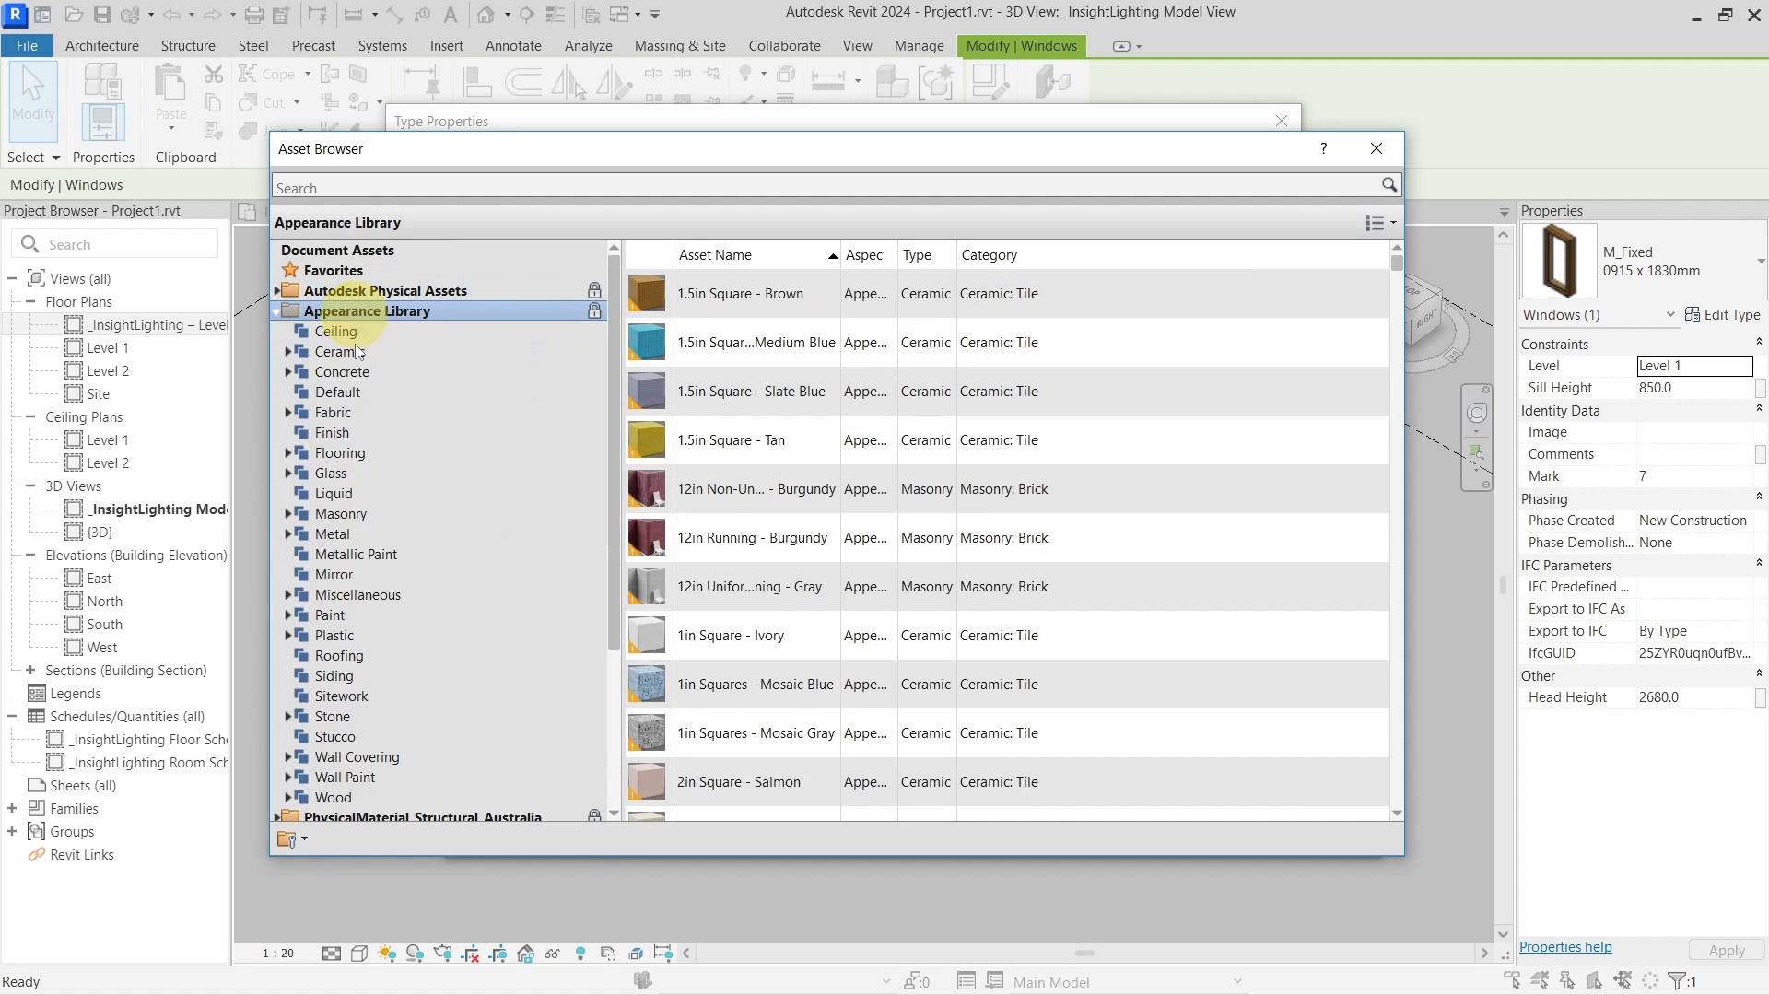
left_click(383, 474)
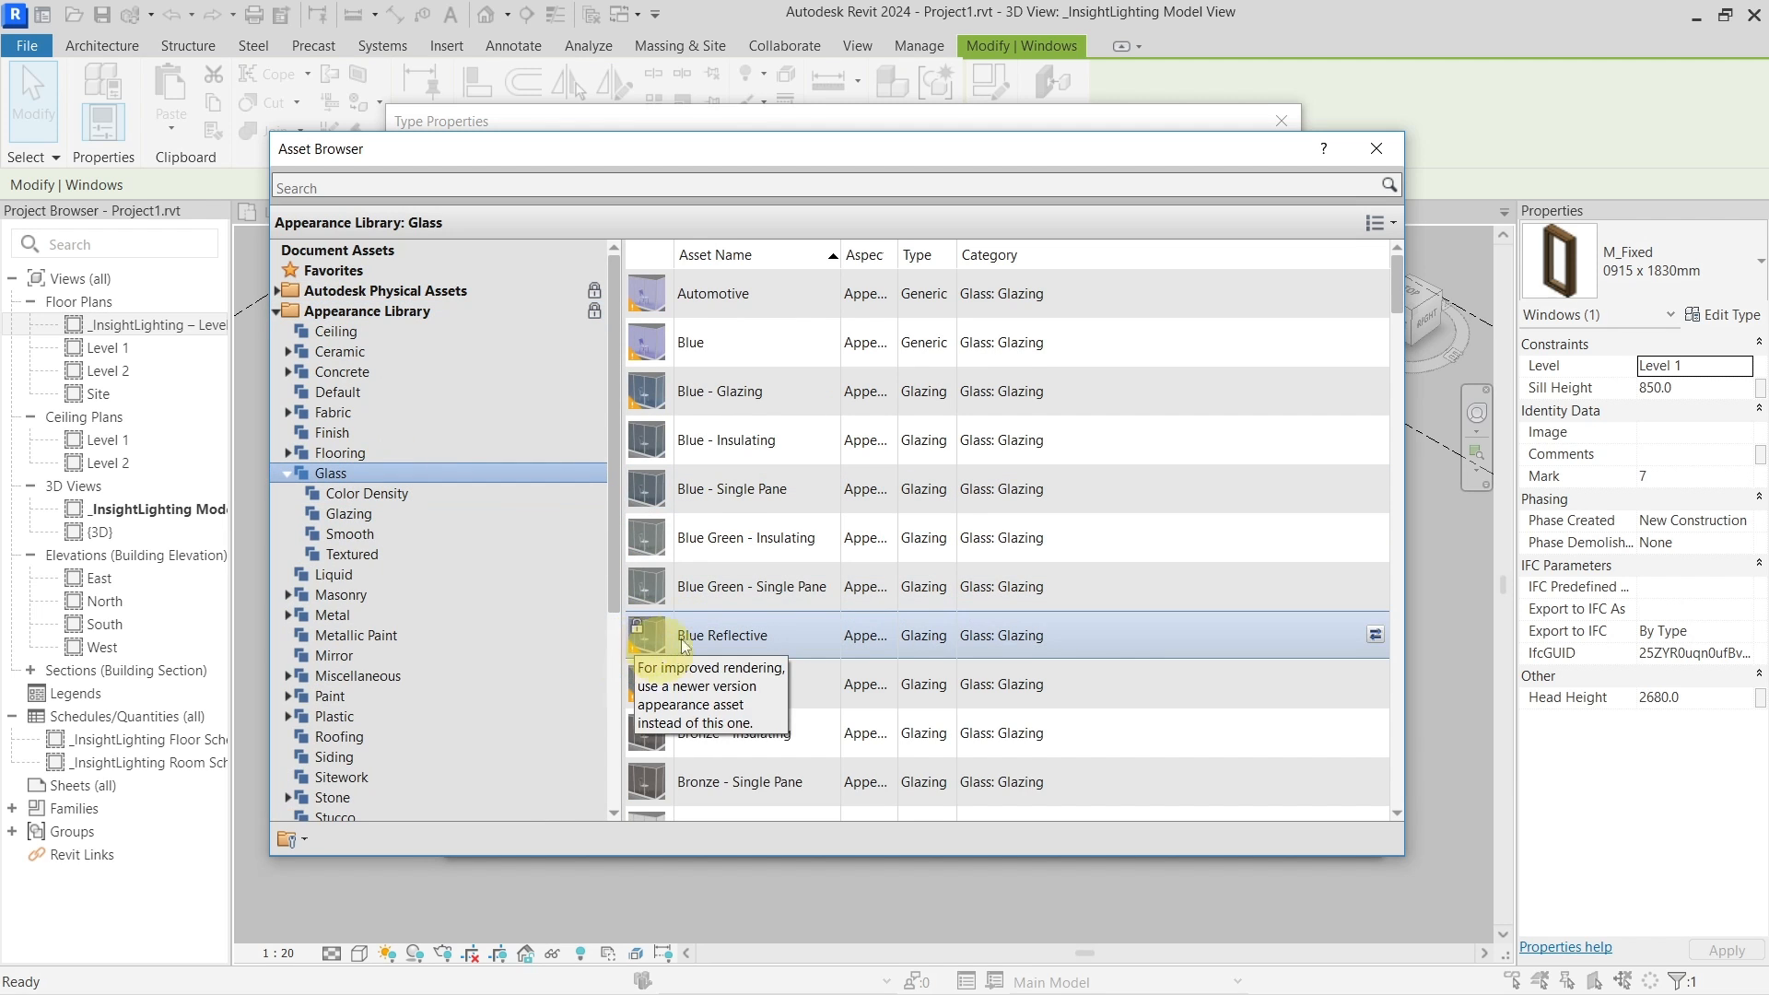
scroll(743, 554, "down", 3)
scroll(744, 555, "down", 8)
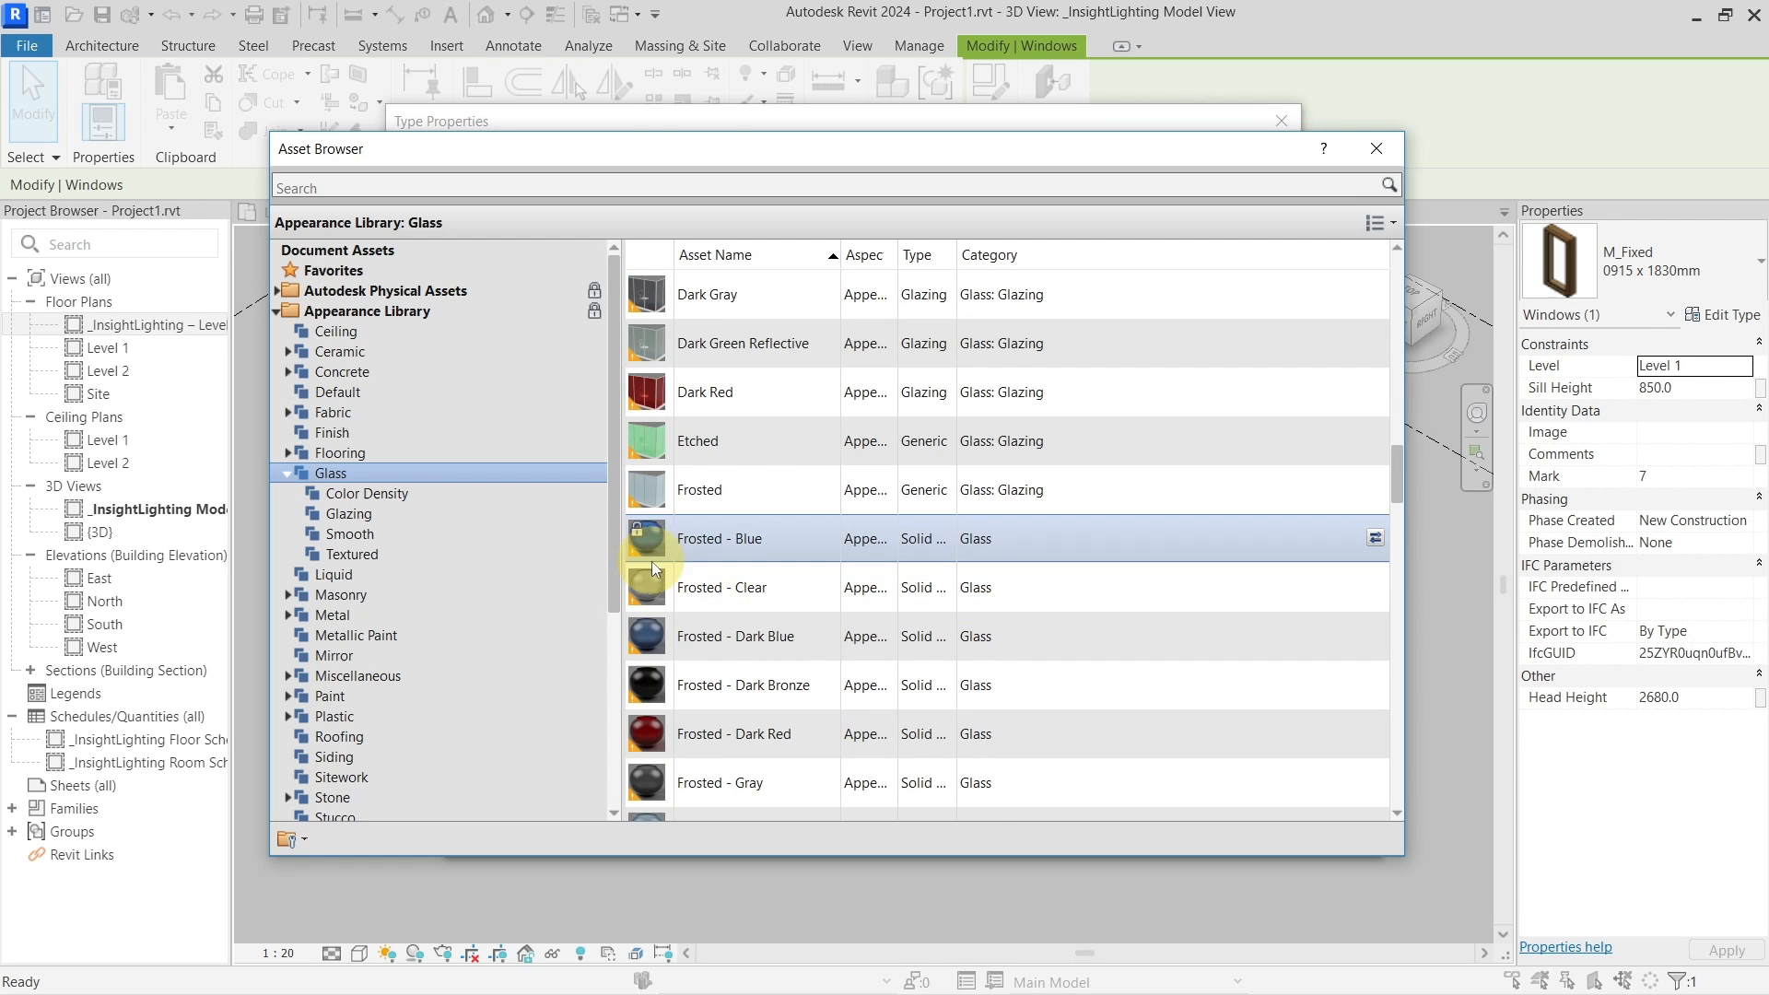
scroll(709, 434, "up", 8)
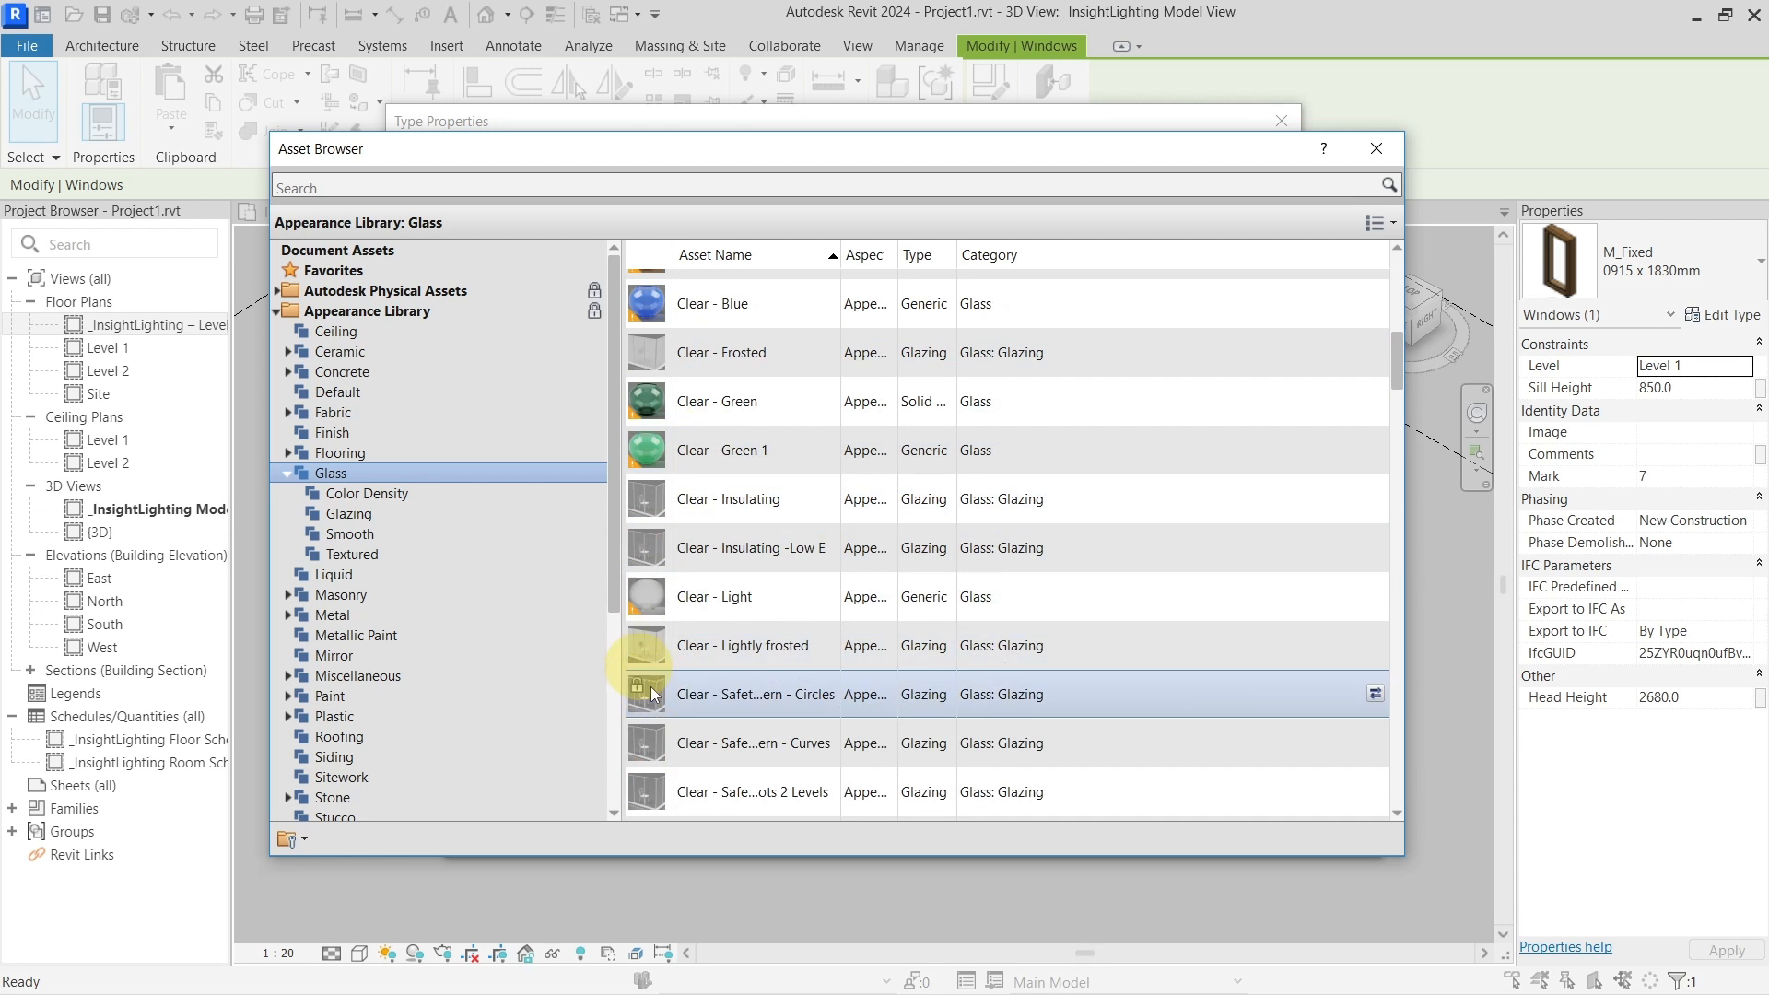
left_click(1375, 148)
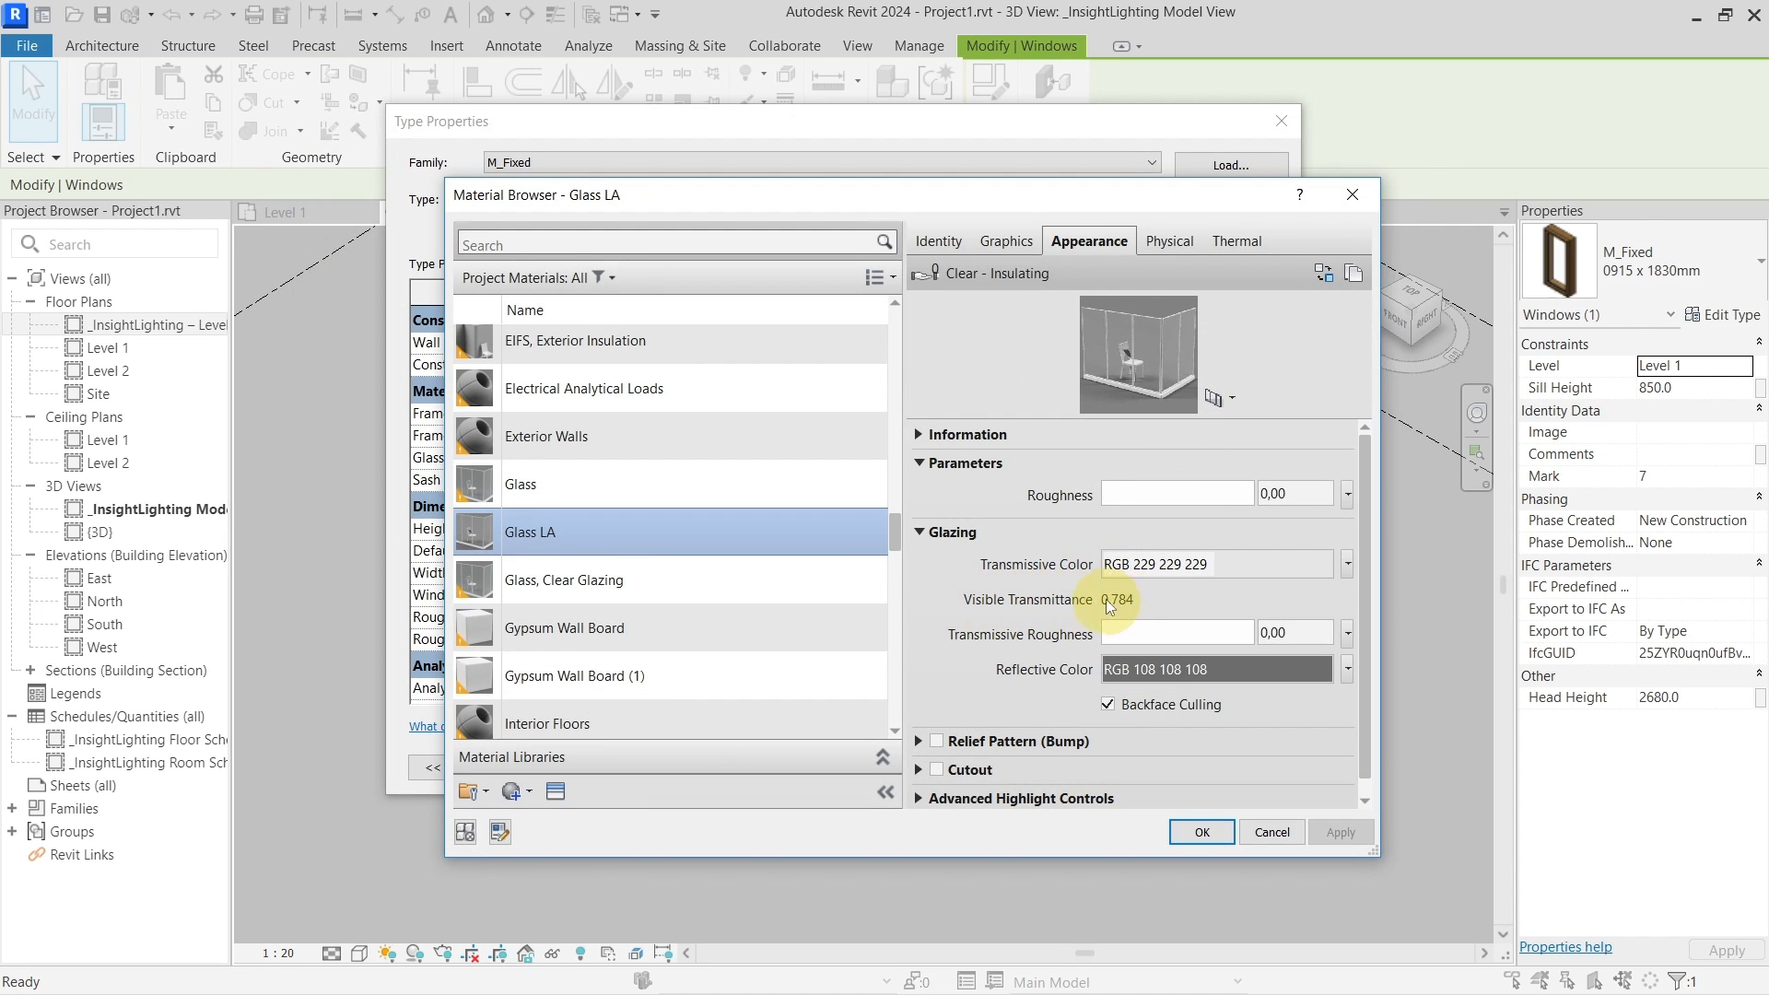
left_click(1335, 201)
left_click(1282, 123)
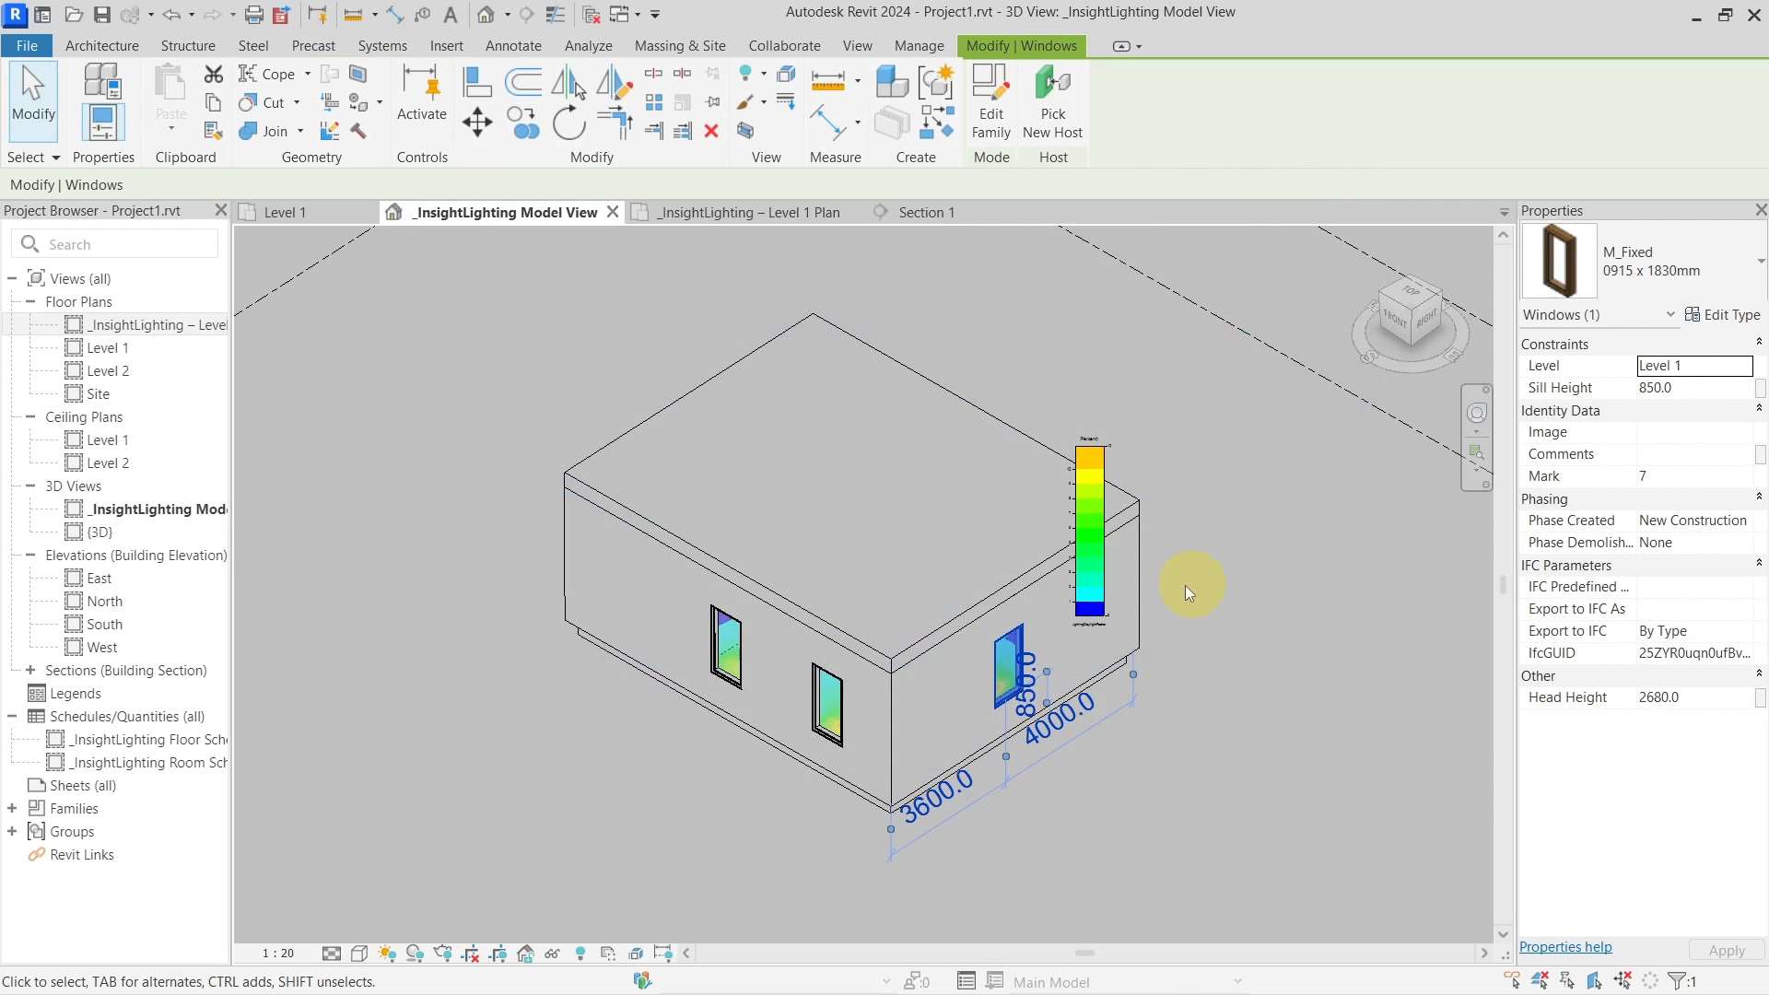
middle_click_drag(1197, 700, 1197, 599, "shift")
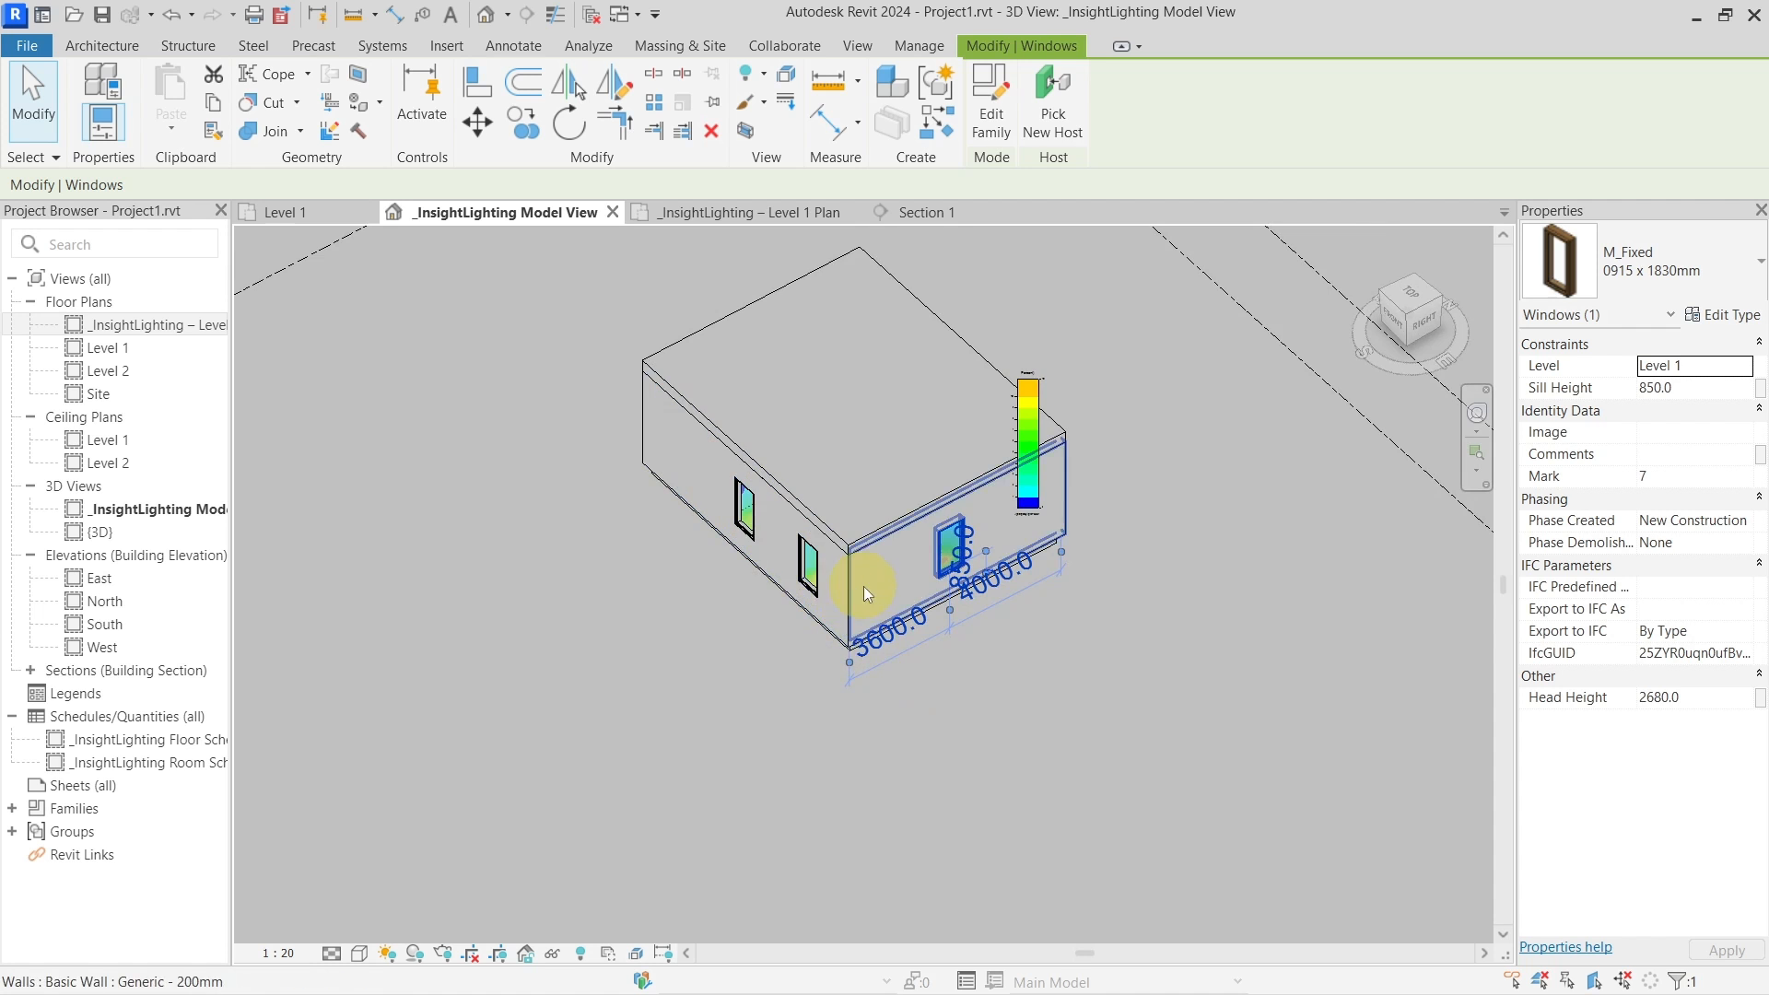
left_click(751, 599)
middle_click_drag(494, 698, 536, 686, "shift")
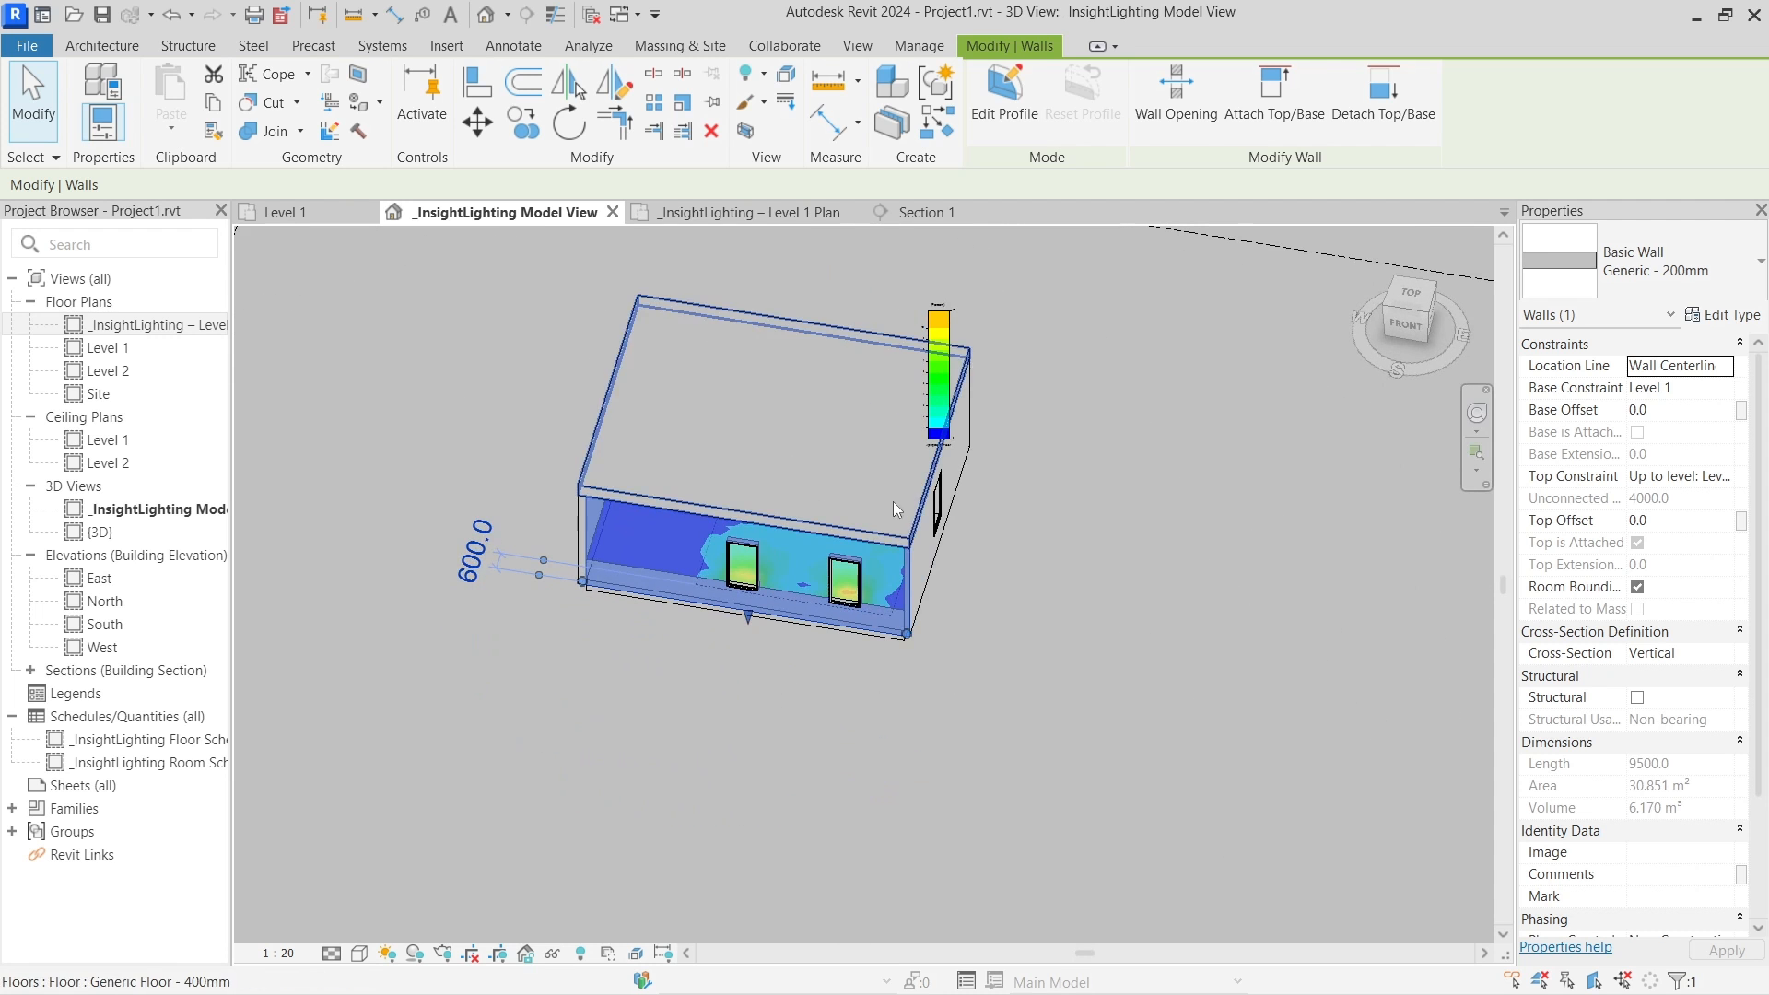
left_click(892, 503)
middle_click_drag(1102, 654, 906, 715, "shift")
left_click(893, 688)
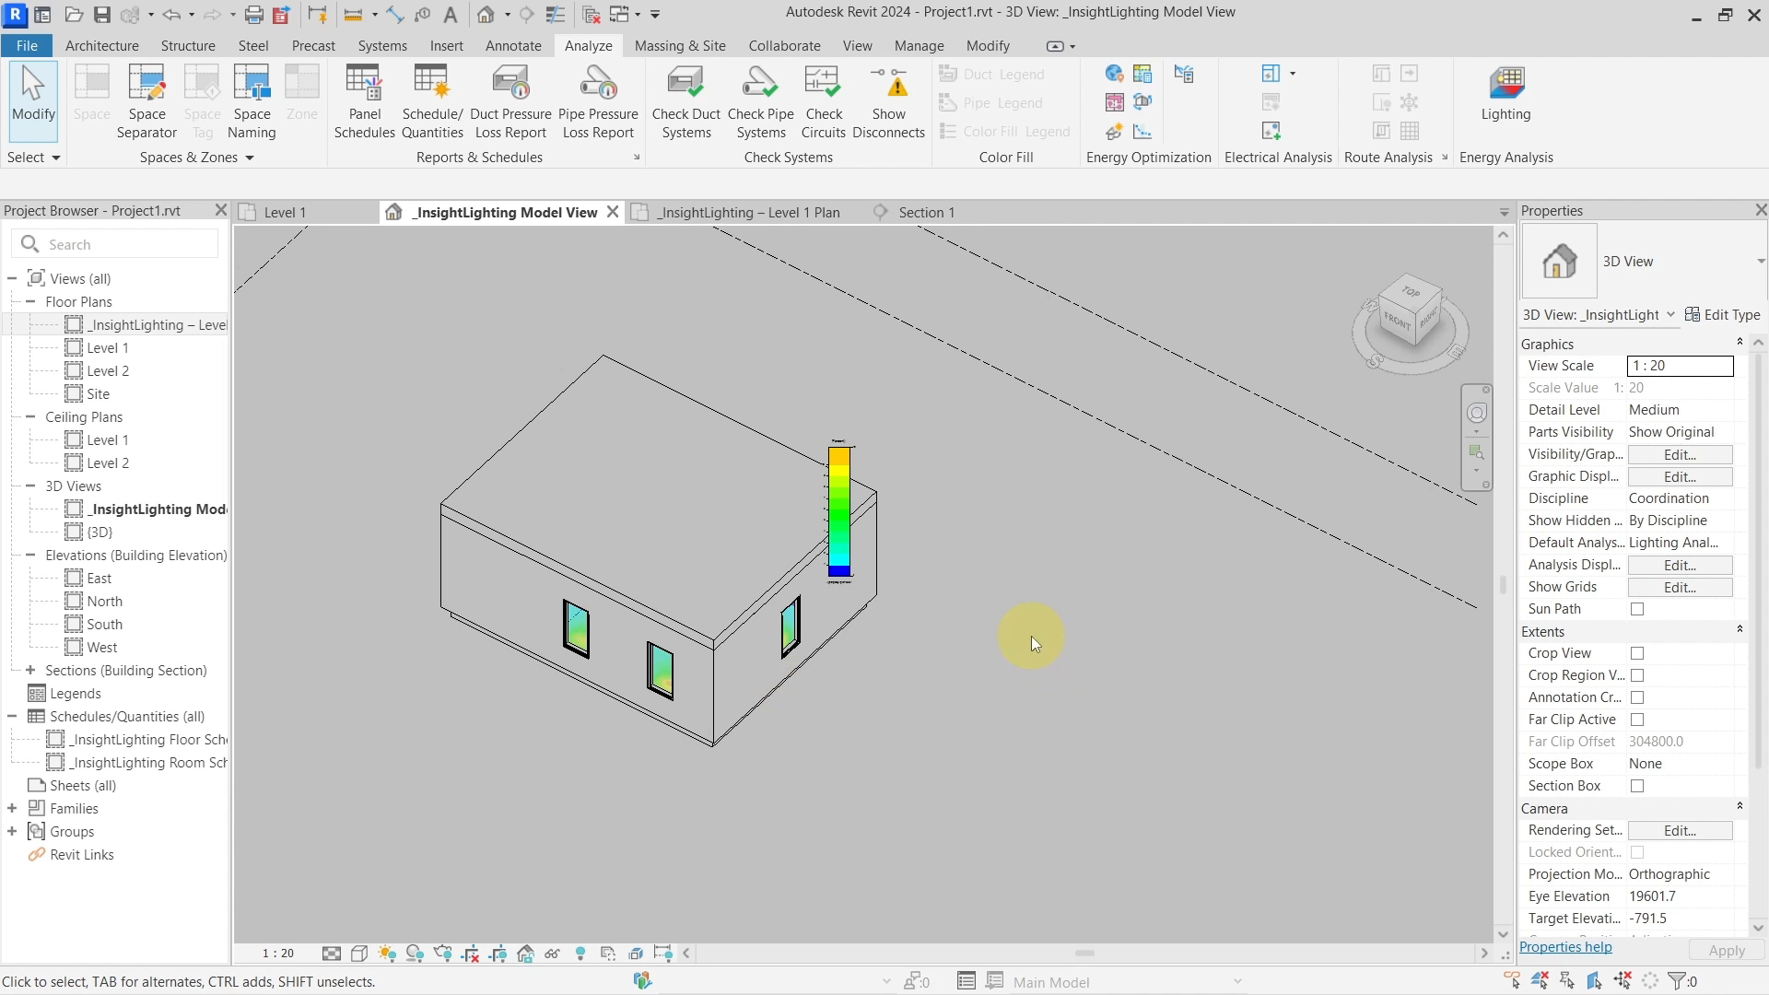
scroll(1023, 602, "down", 2)
scroll(948, 645, "up", 4)
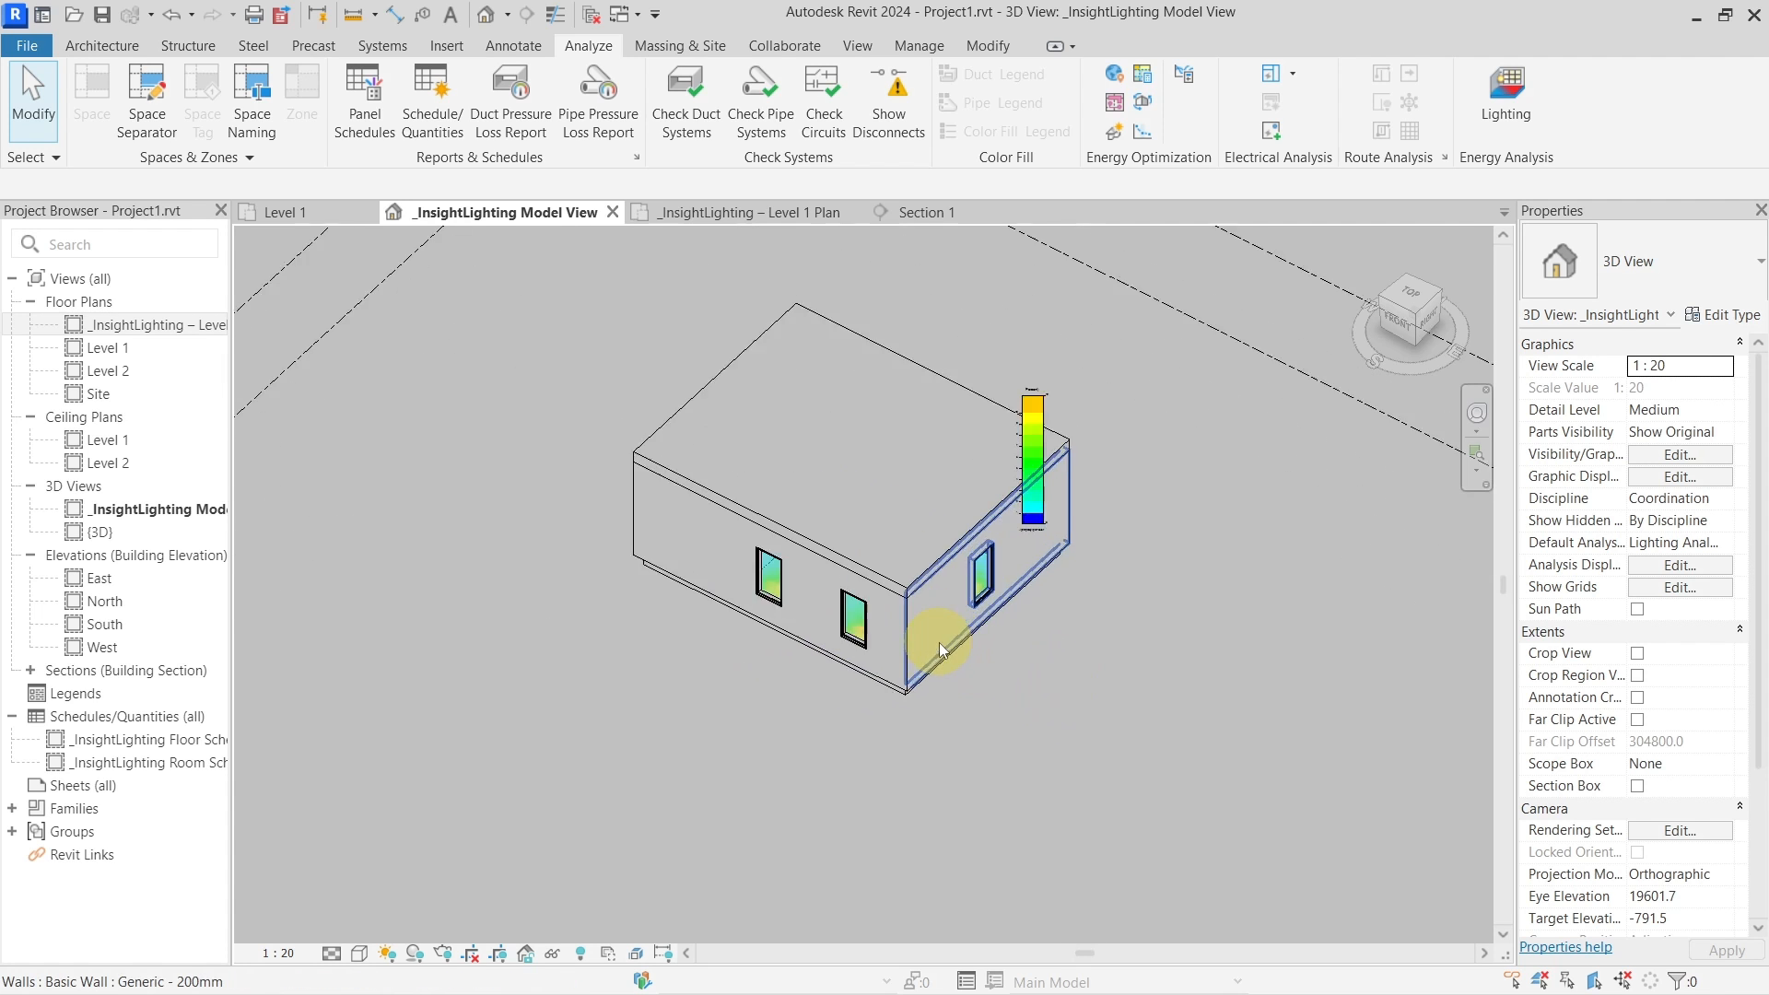
left_click(919, 627)
middle_click_drag(858, 626, 1150, 774, "shift")
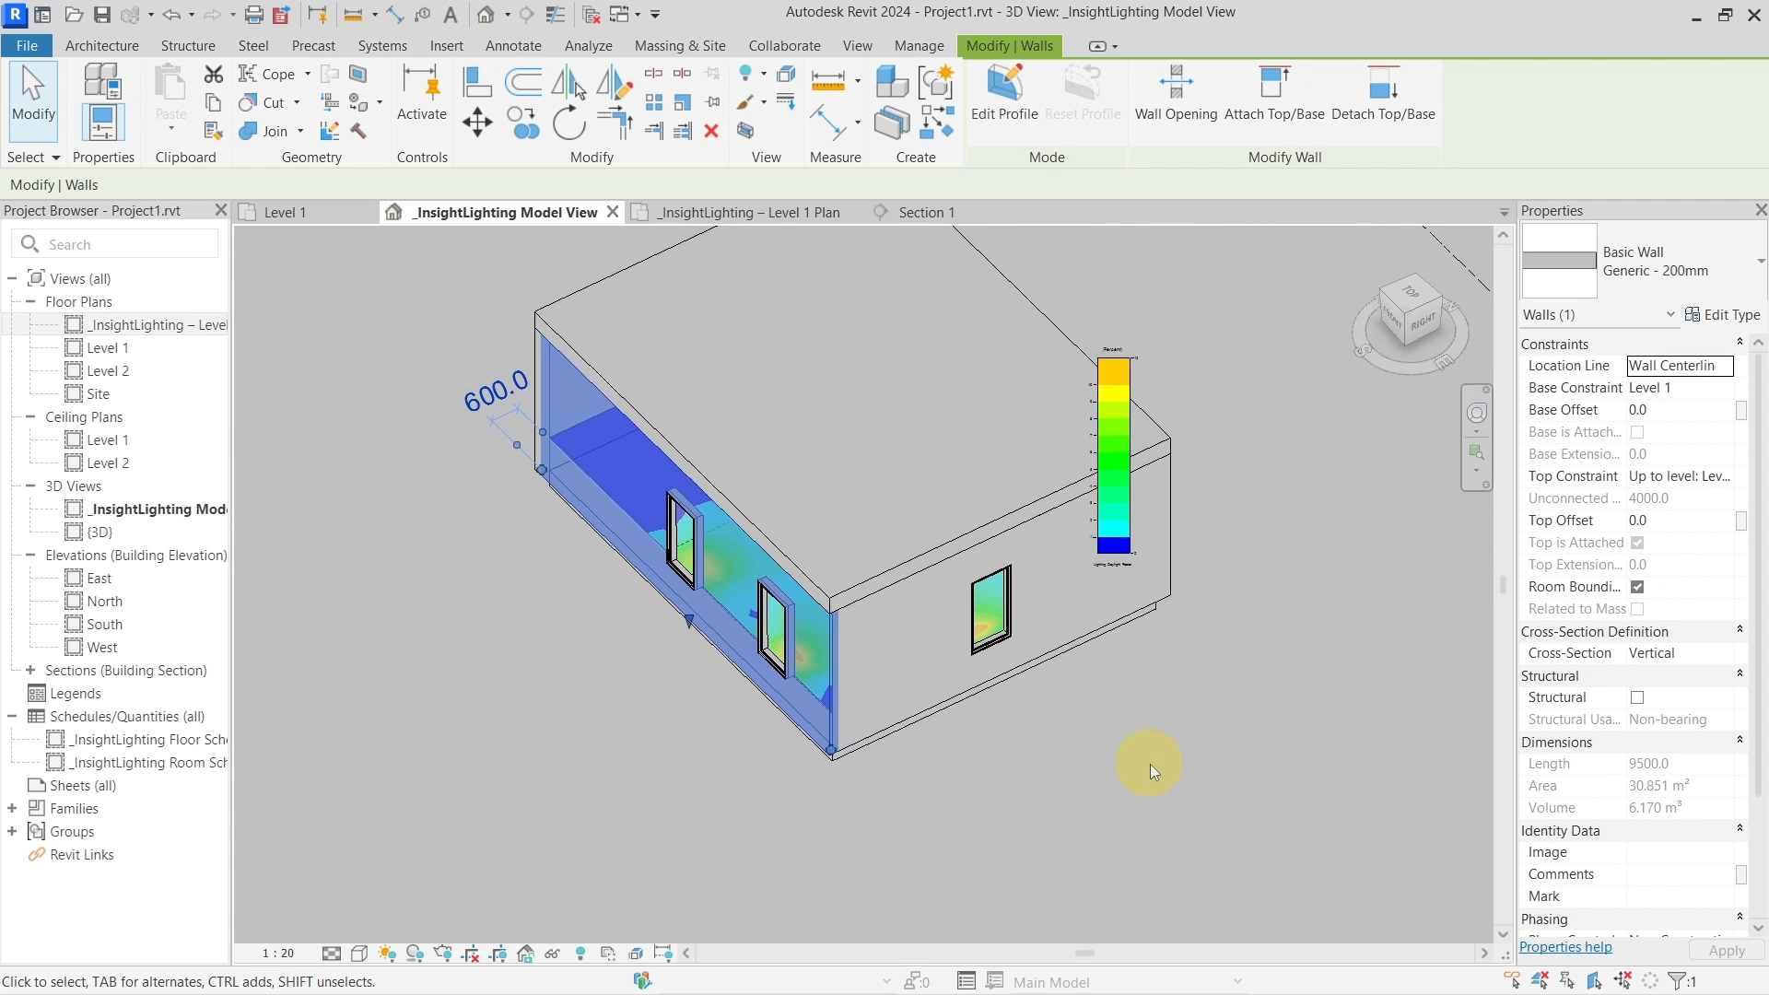